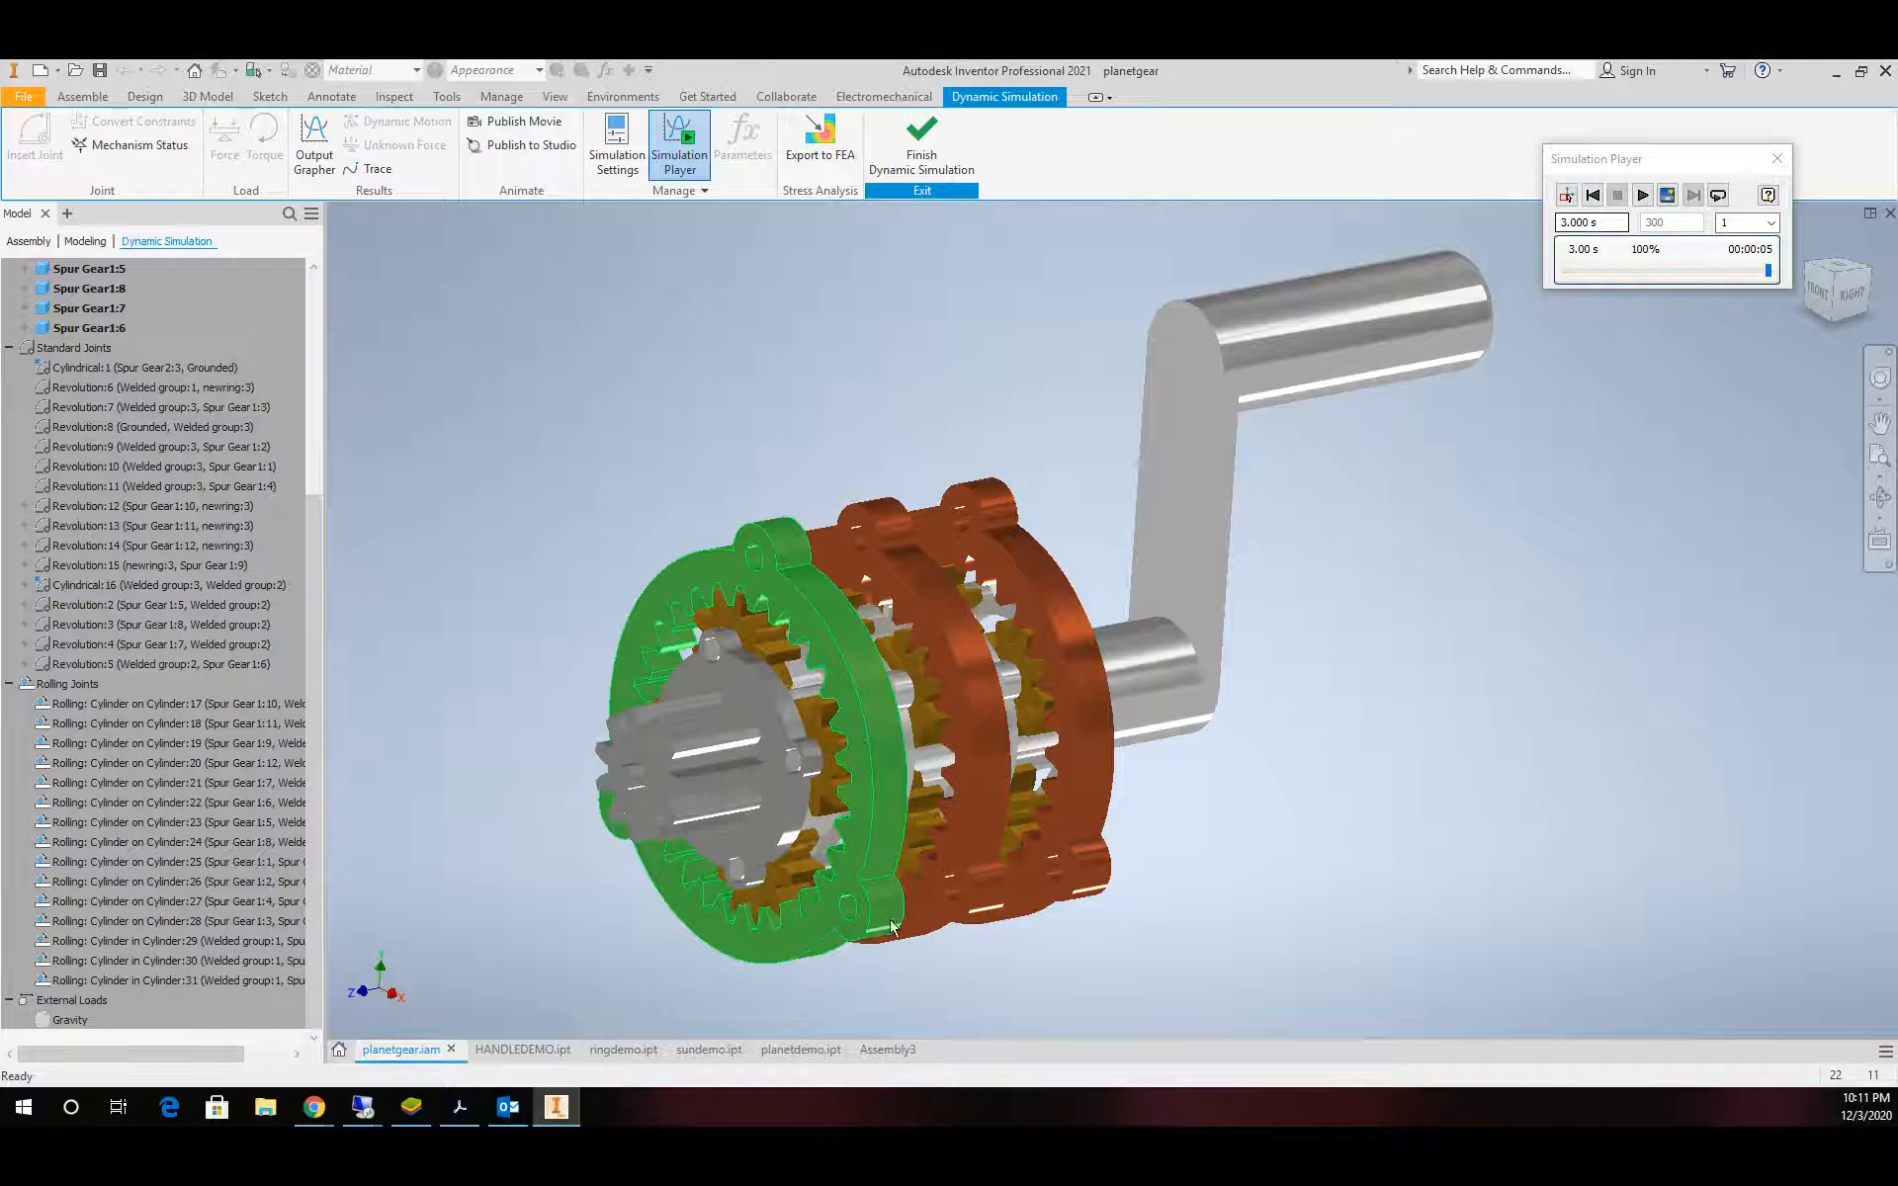
Switch to Assembly3 and reposition the crank handle and the geared planet carrier close to each other
left_click(888, 1052)
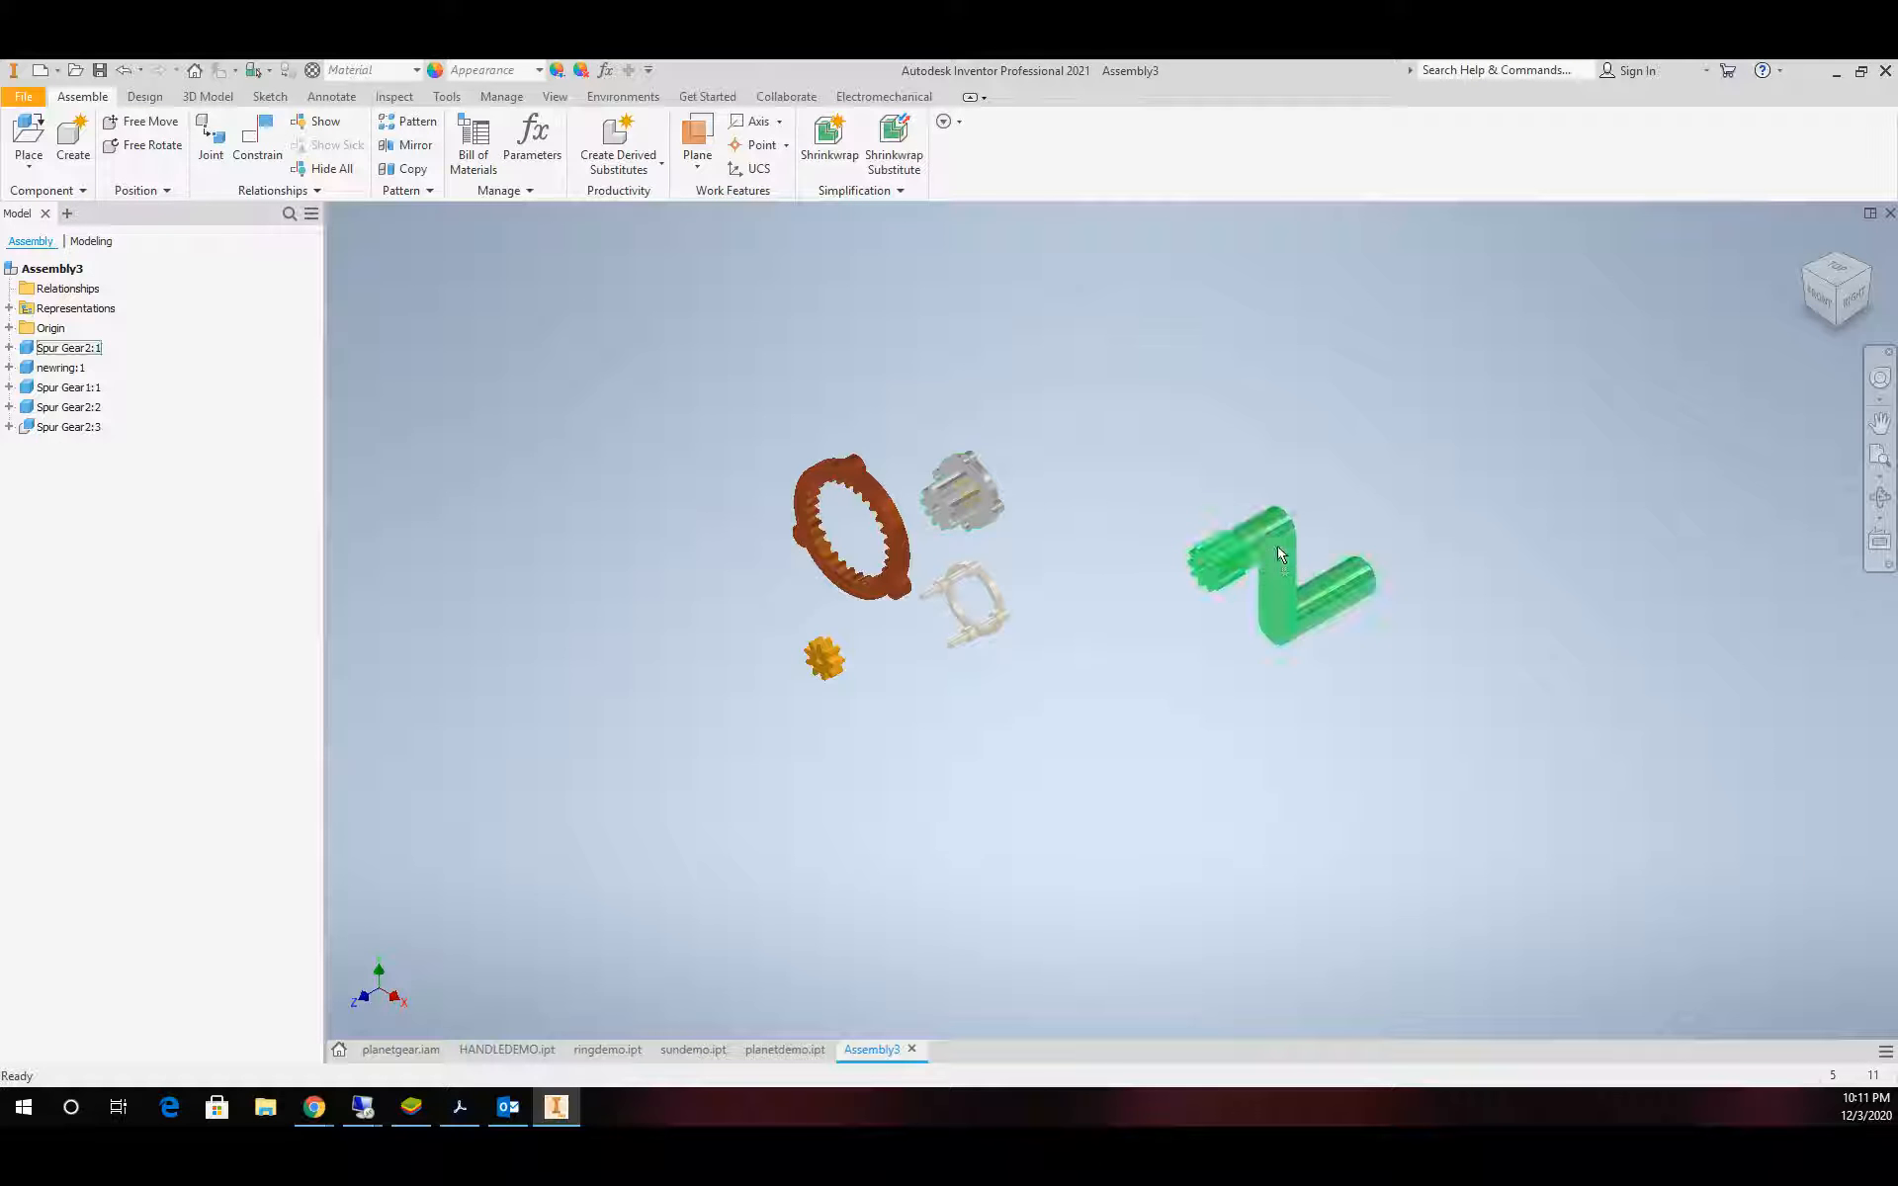
left_click_drag(1268, 550, 1220, 473)
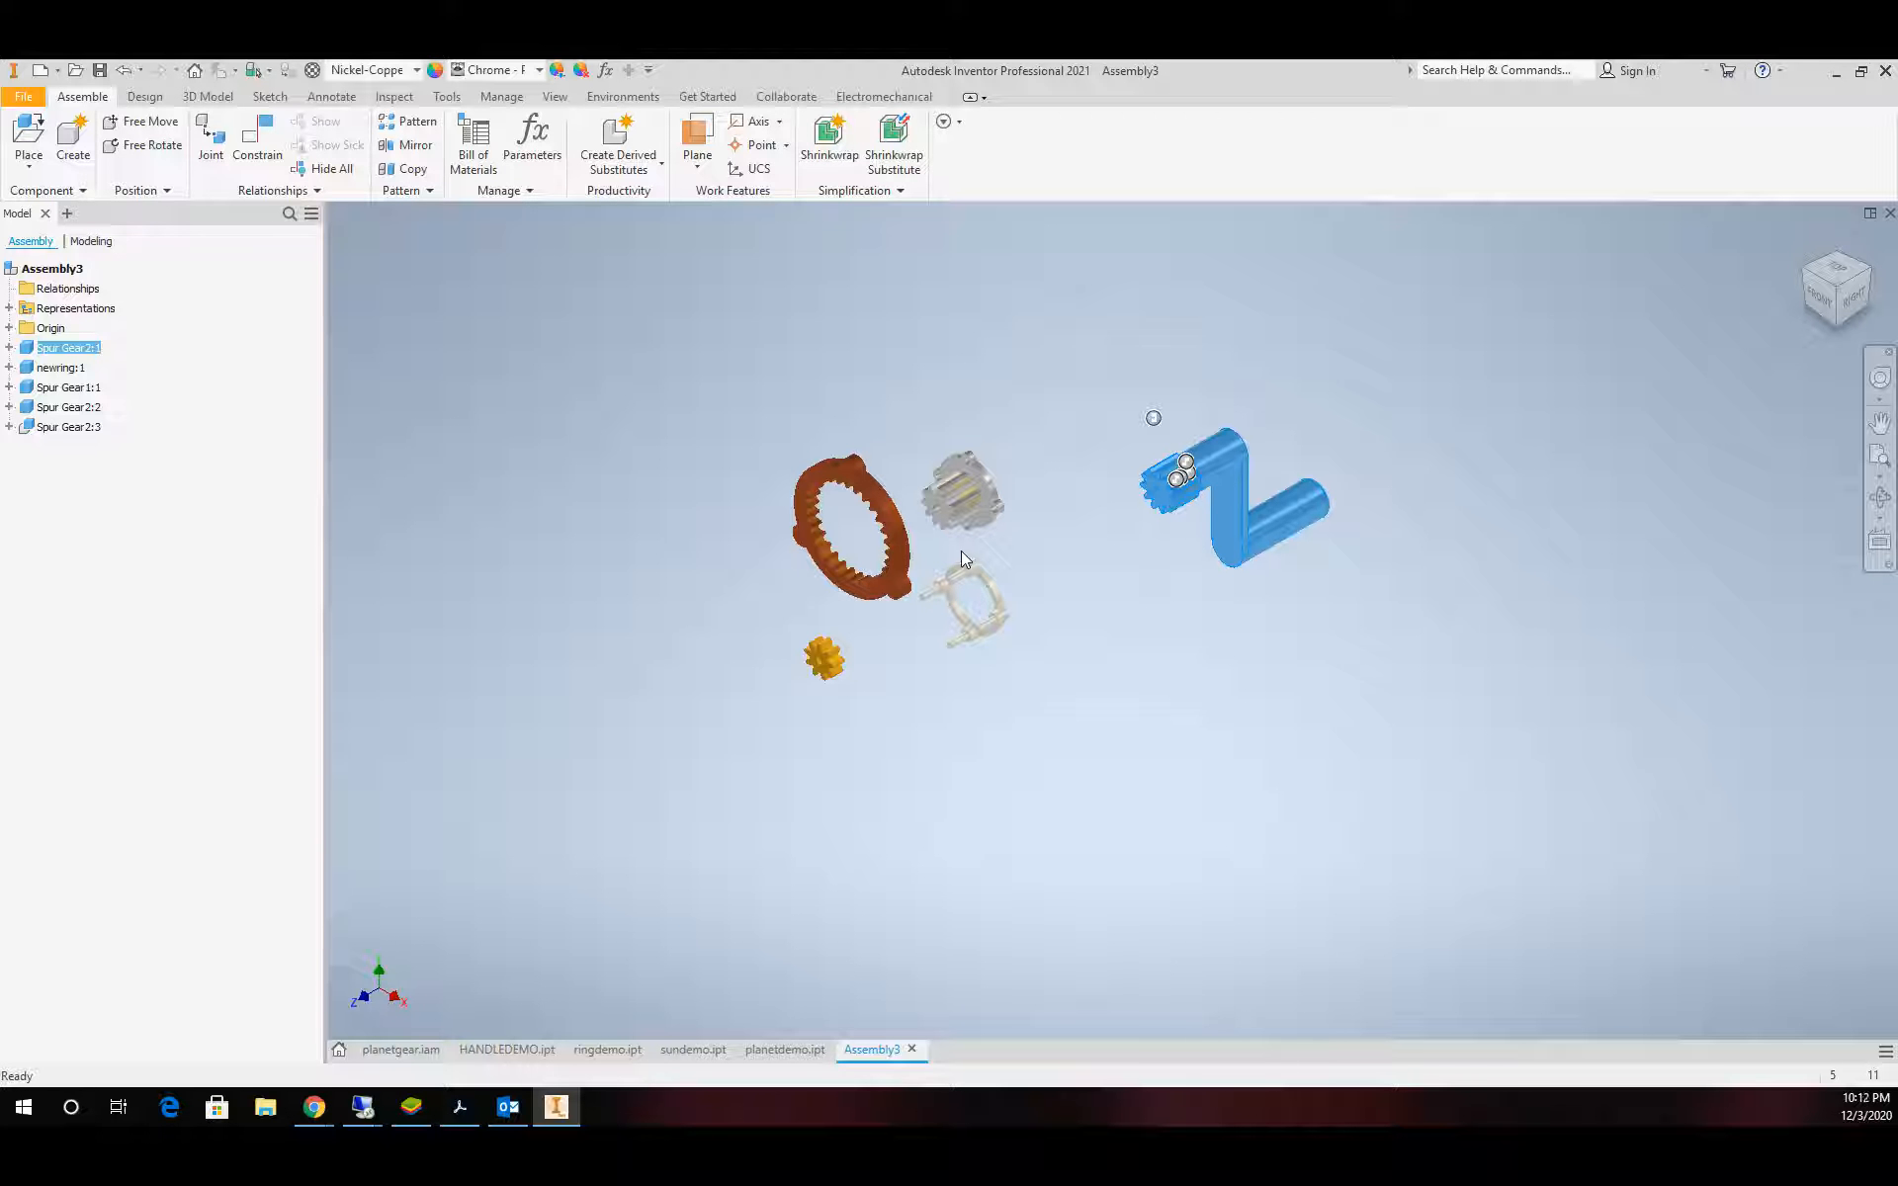
left_click(1129, 601)
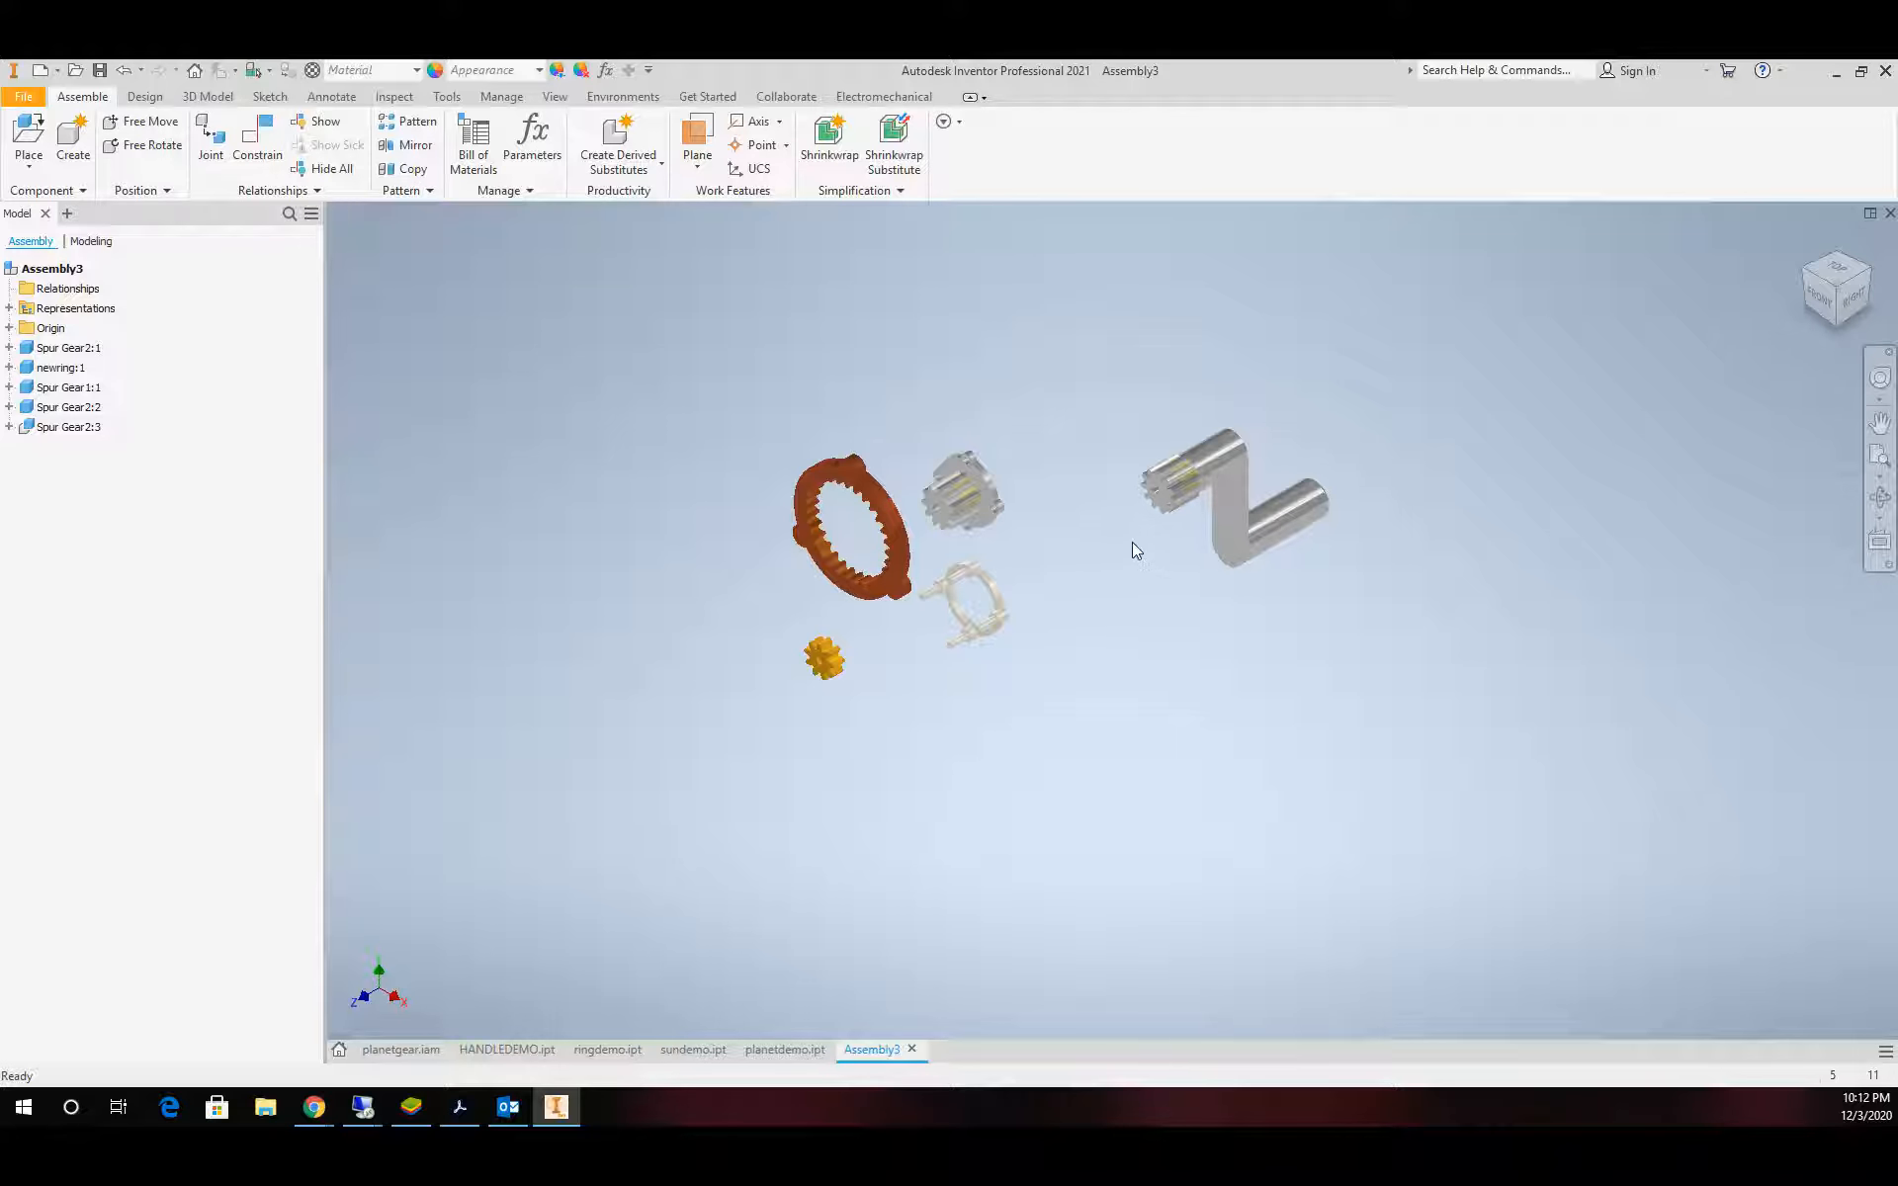
left_click_drag(956, 477, 1092, 499)
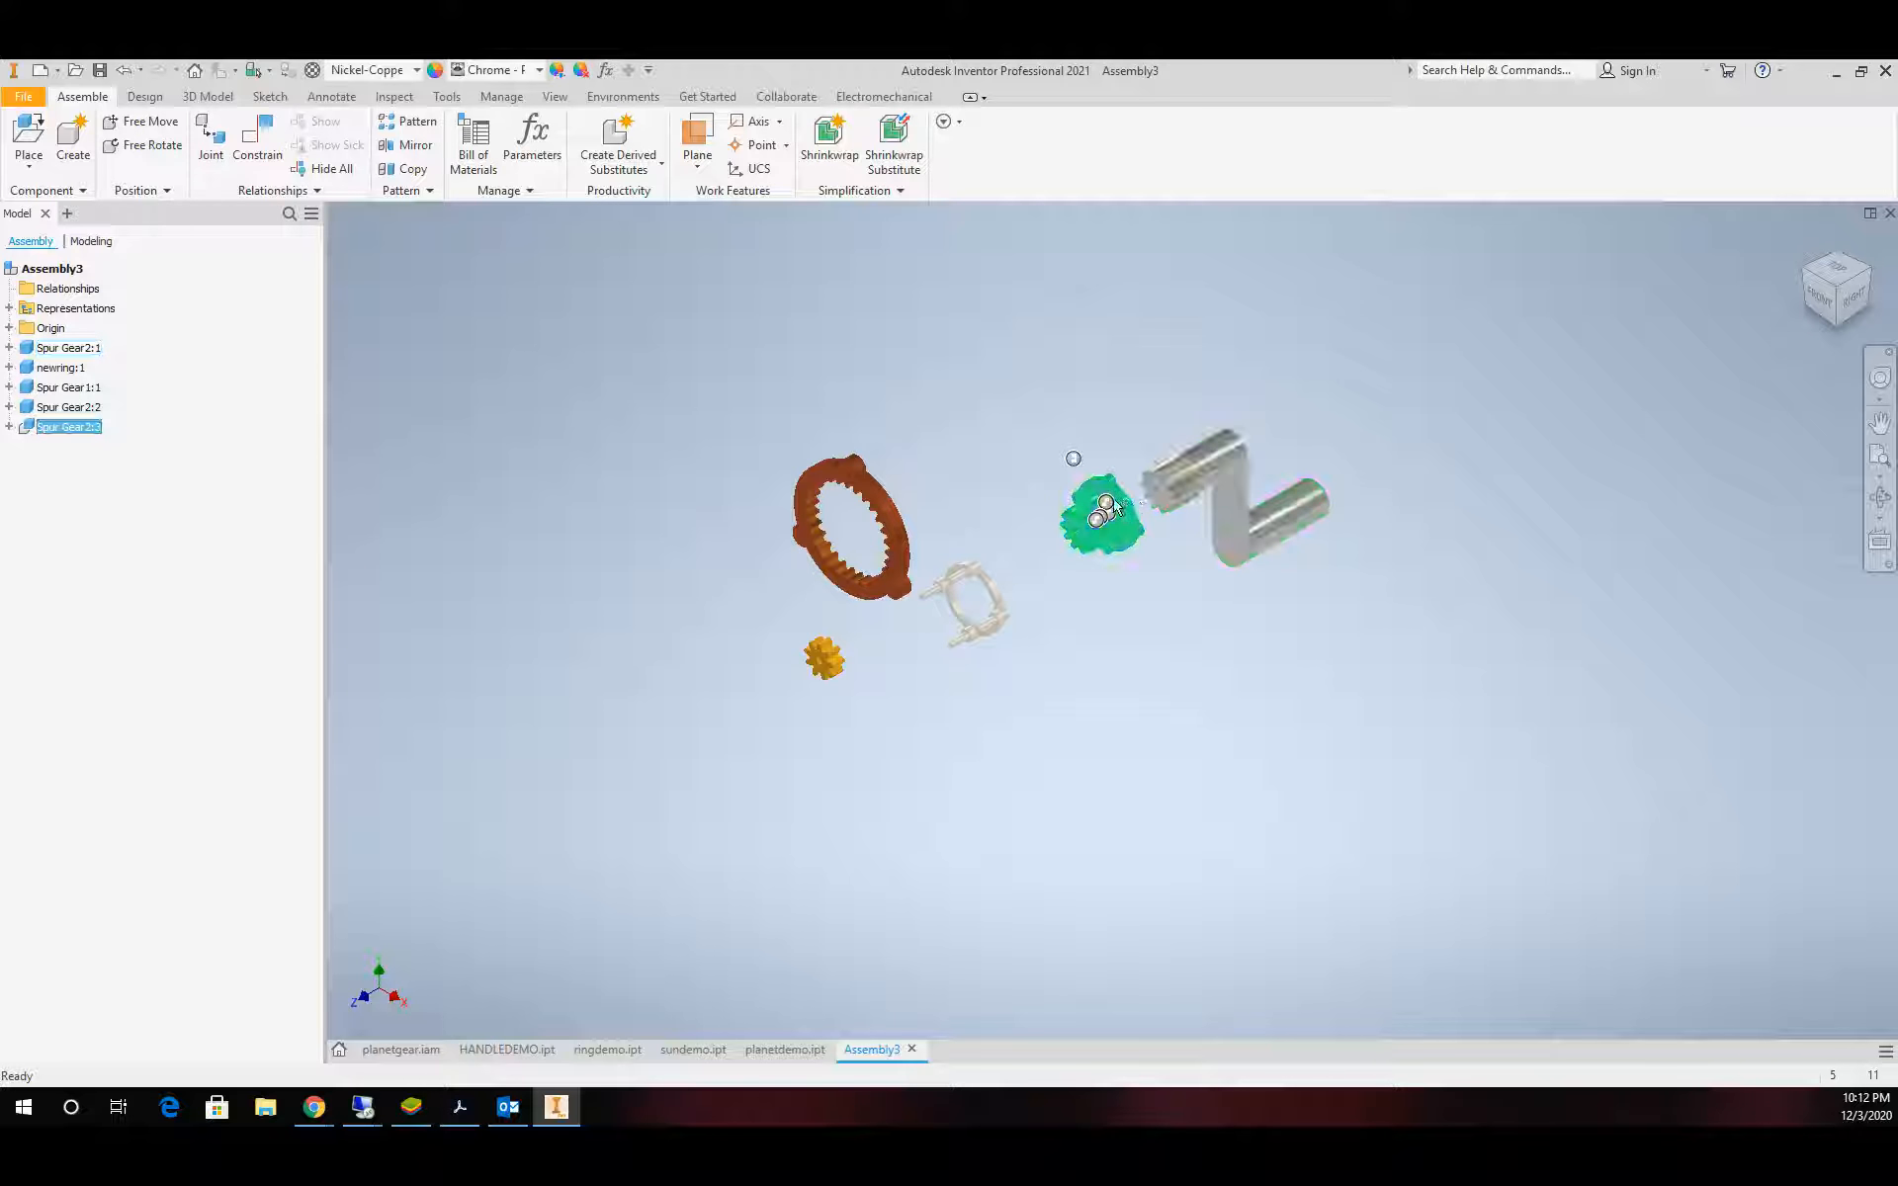
scroll(1107, 499, "up", 2)
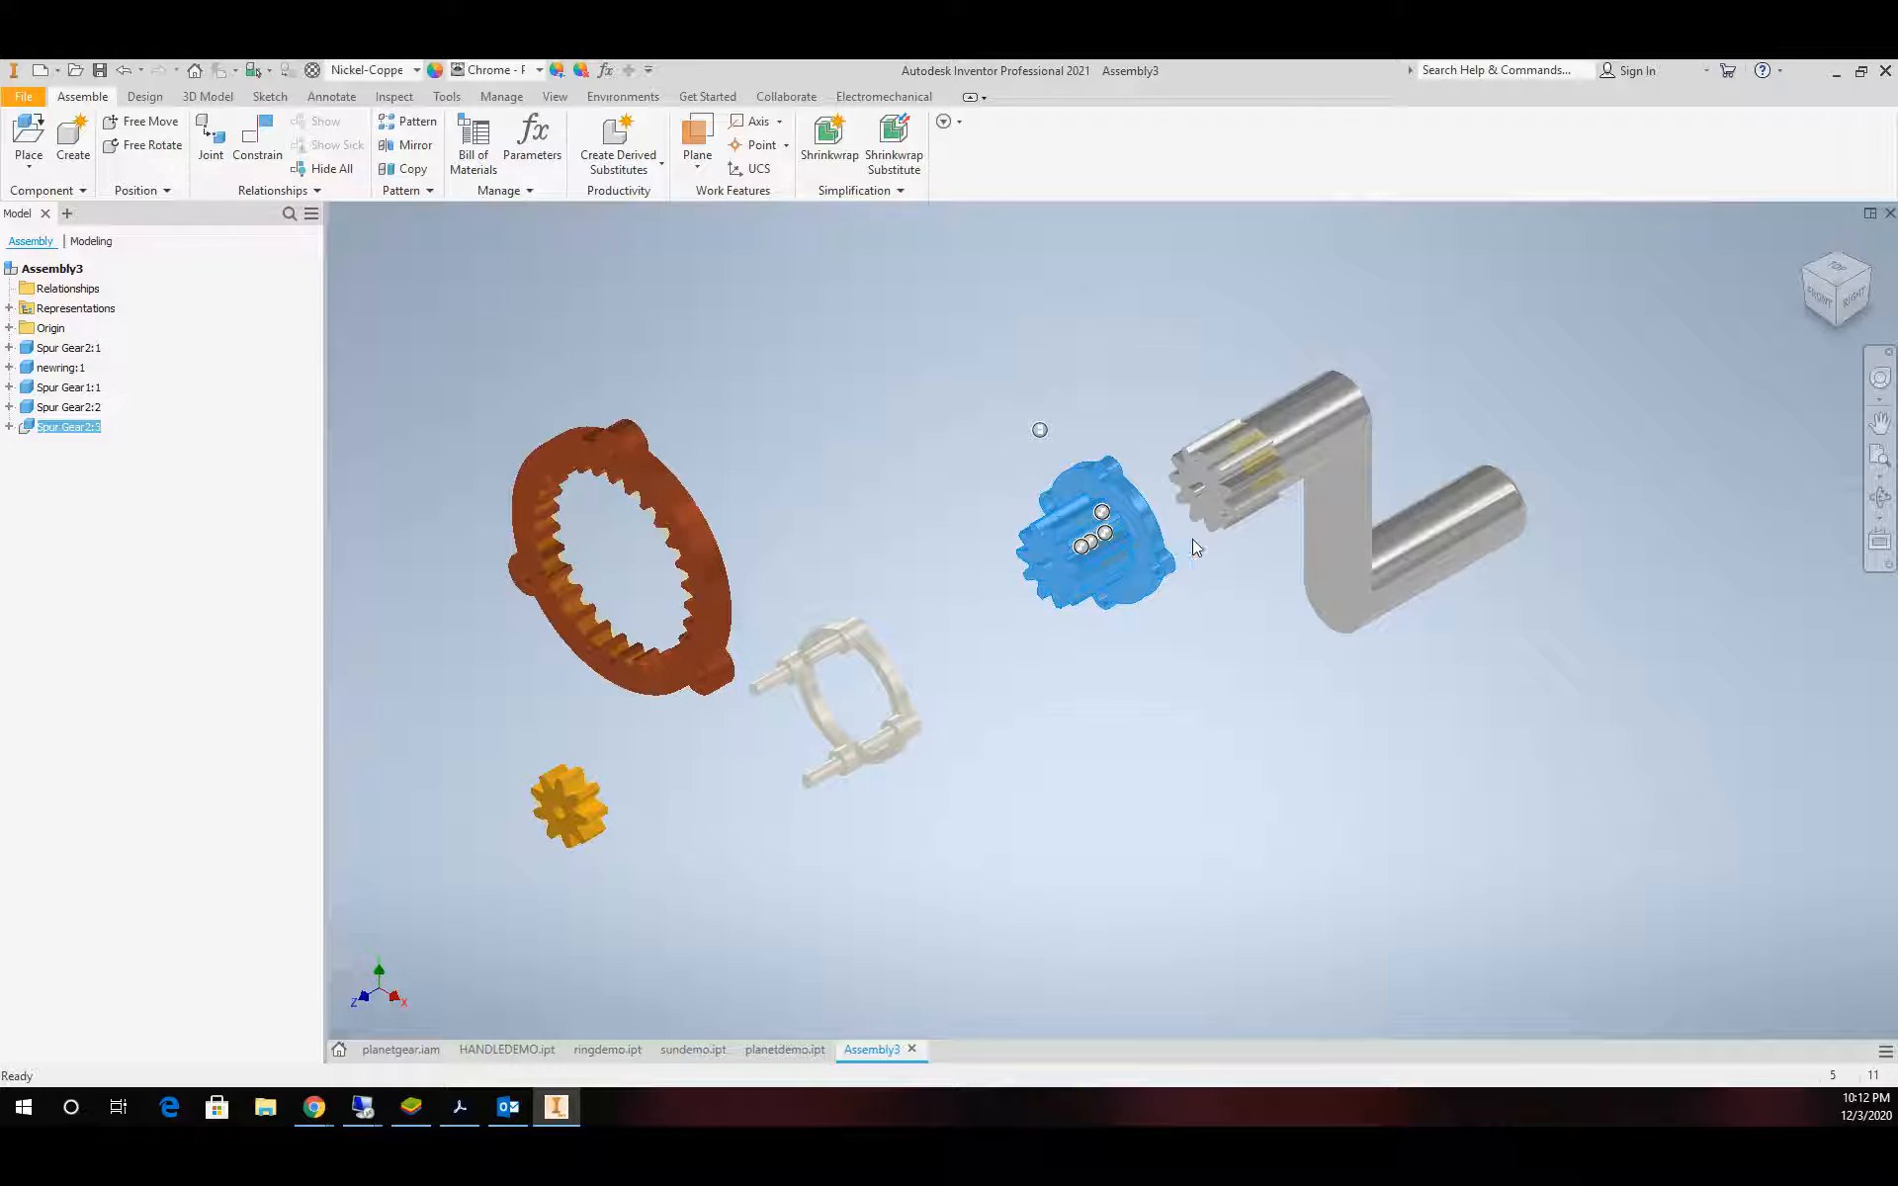
Spread out the ring gear, the orange planet gear and the pale pinned ring so each part is clear of the others
left_click_drag(652, 562, 678, 403)
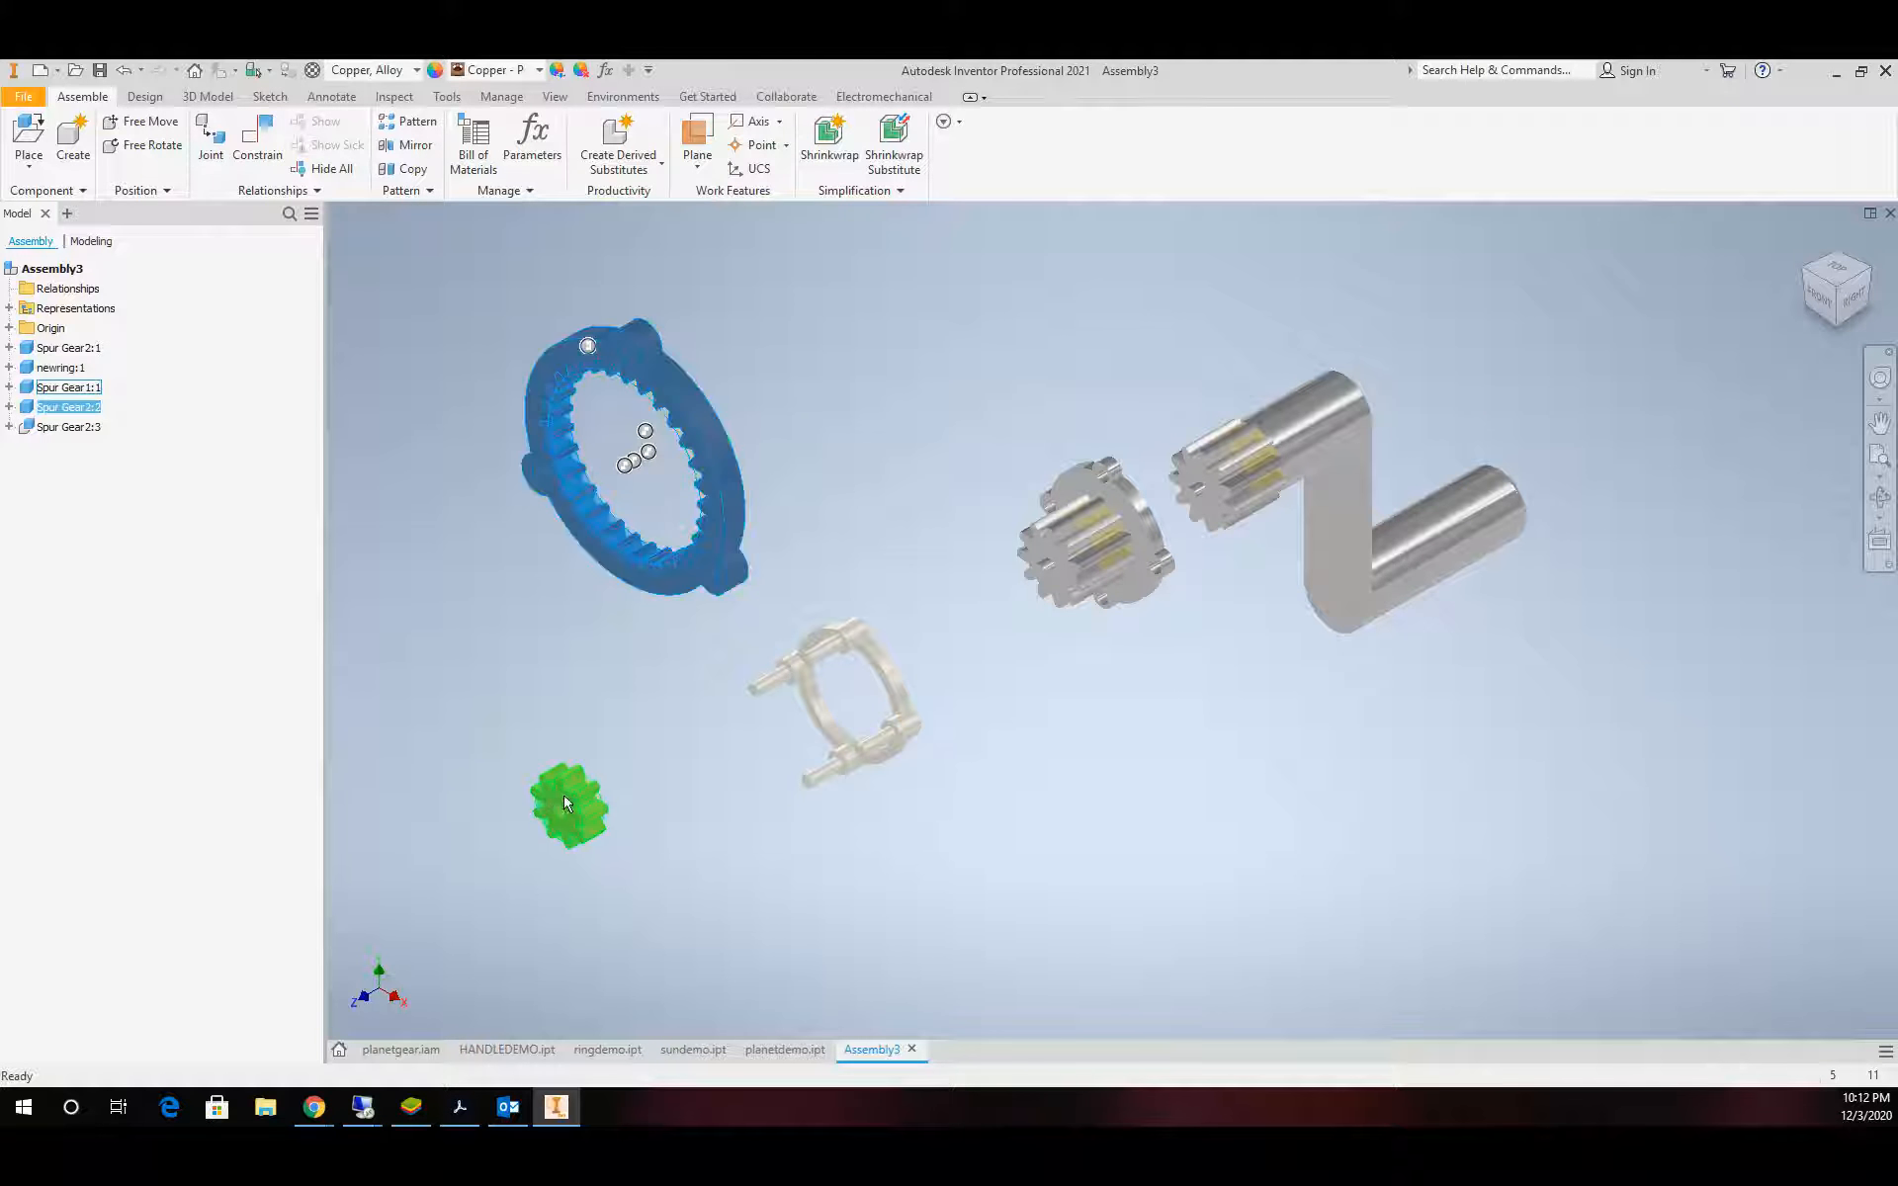
left_click_drag(565, 803, 599, 702)
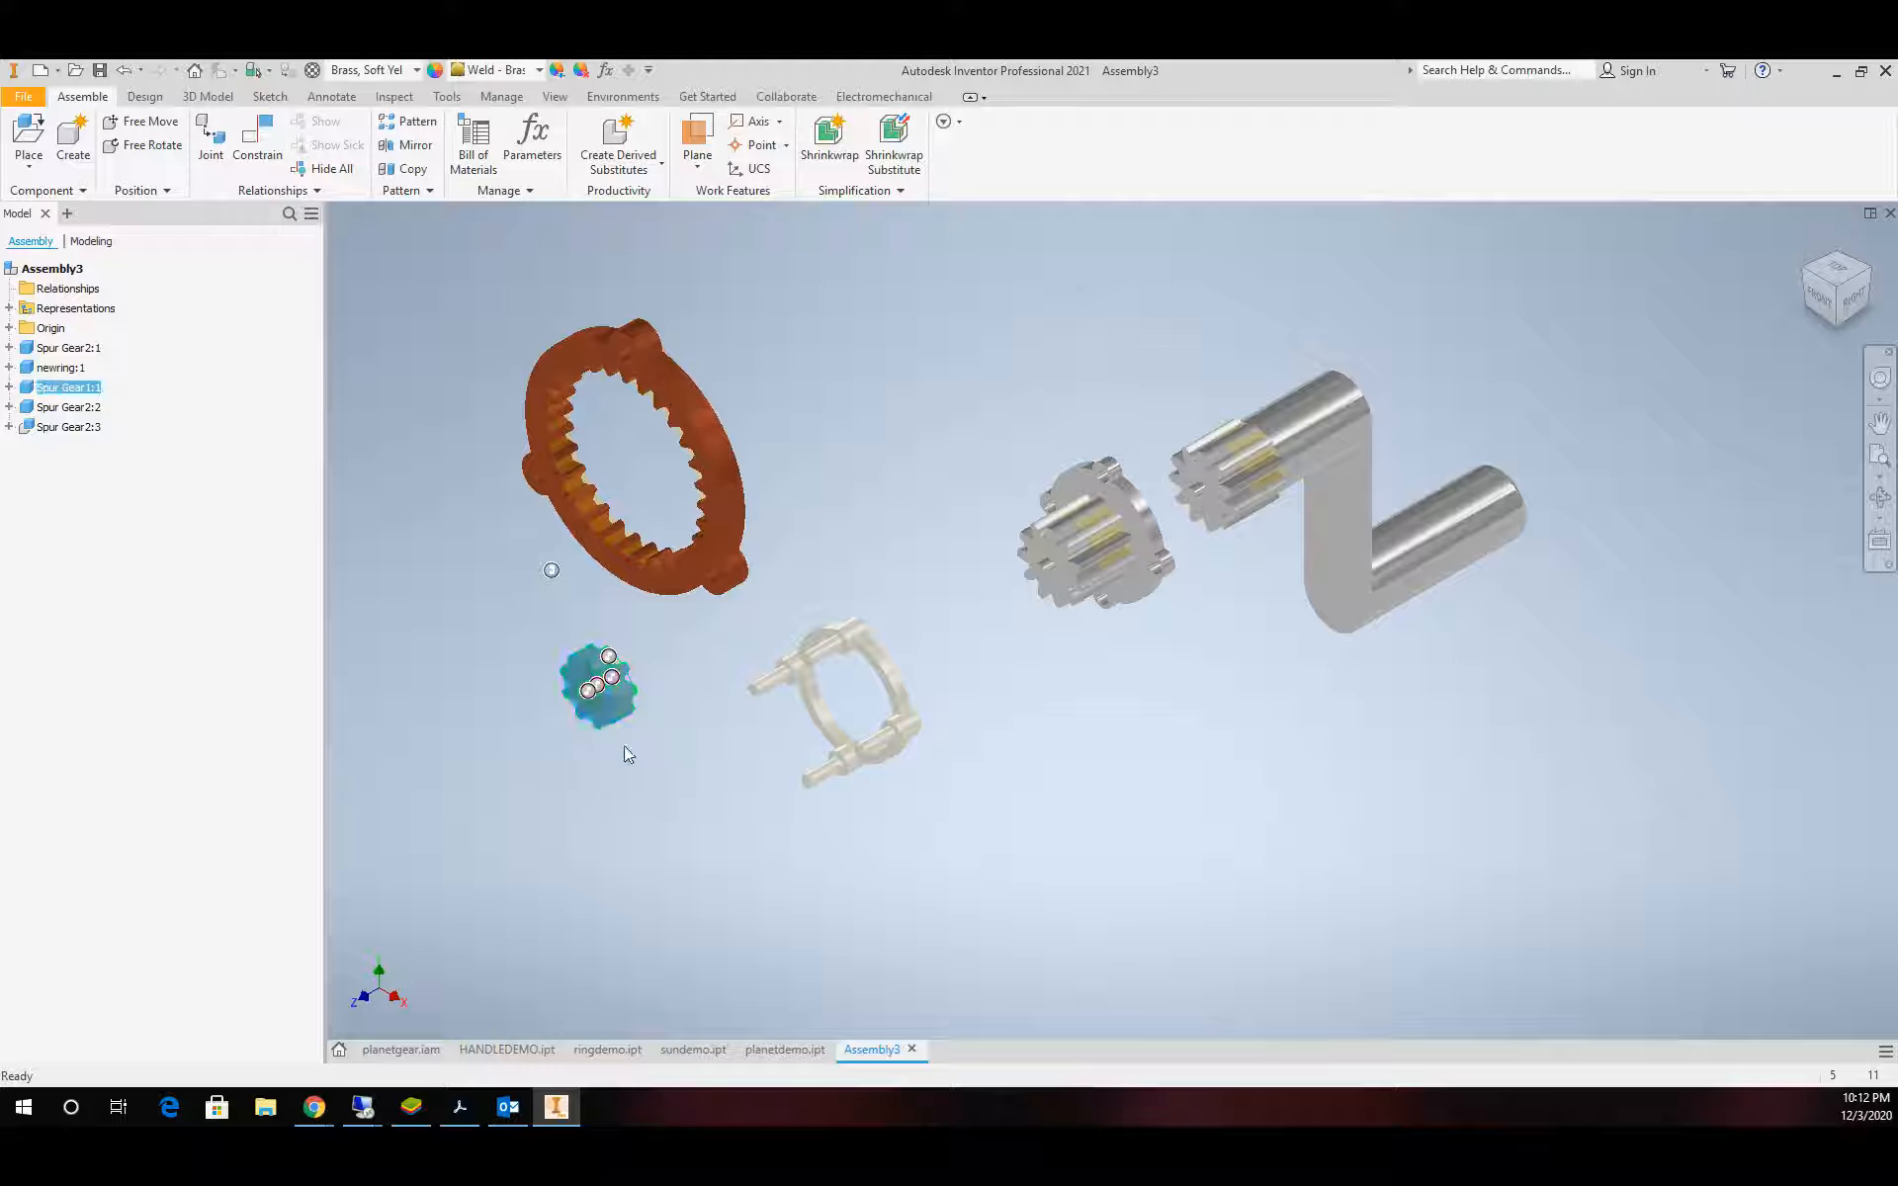
left_click(625, 781)
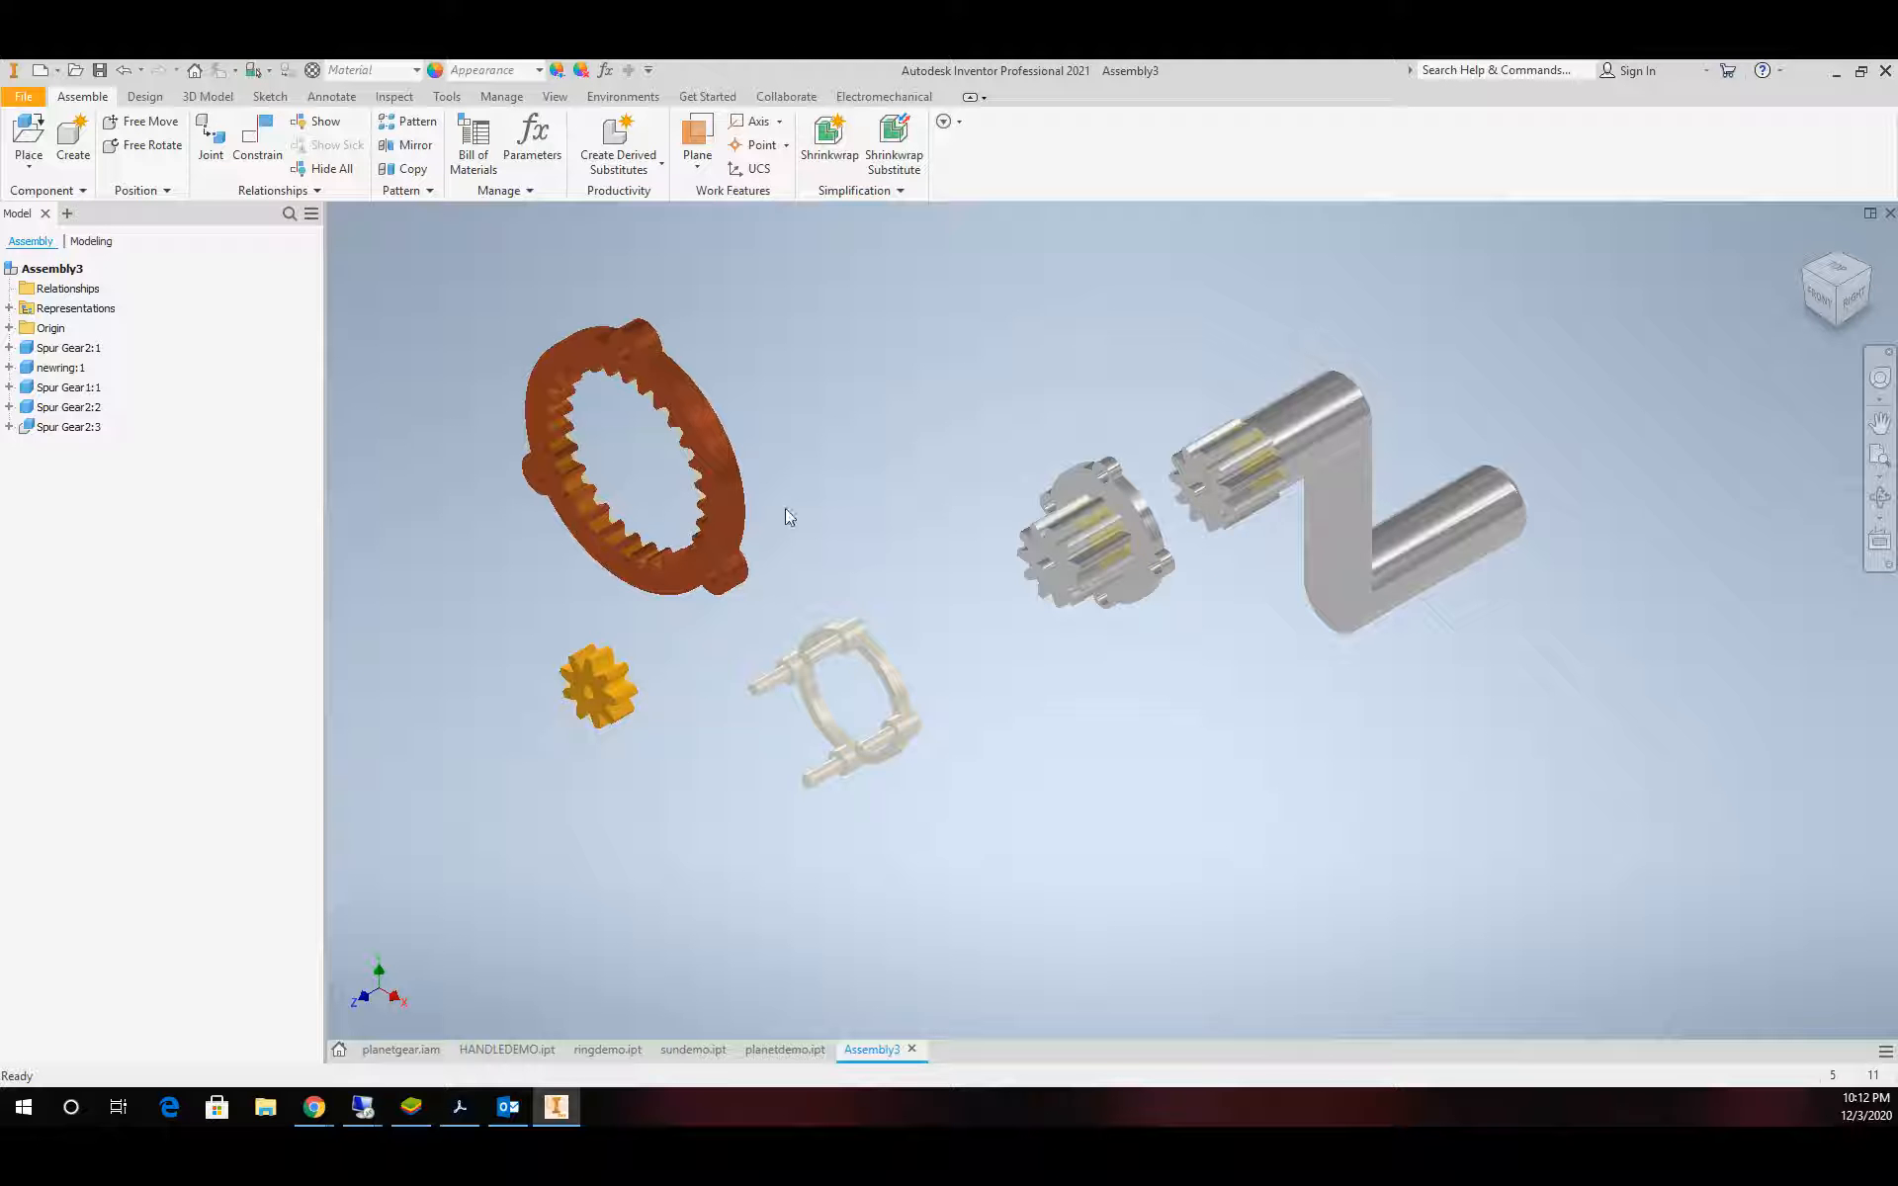
left_click(873, 655)
left_click_drag(873, 656, 736, 760)
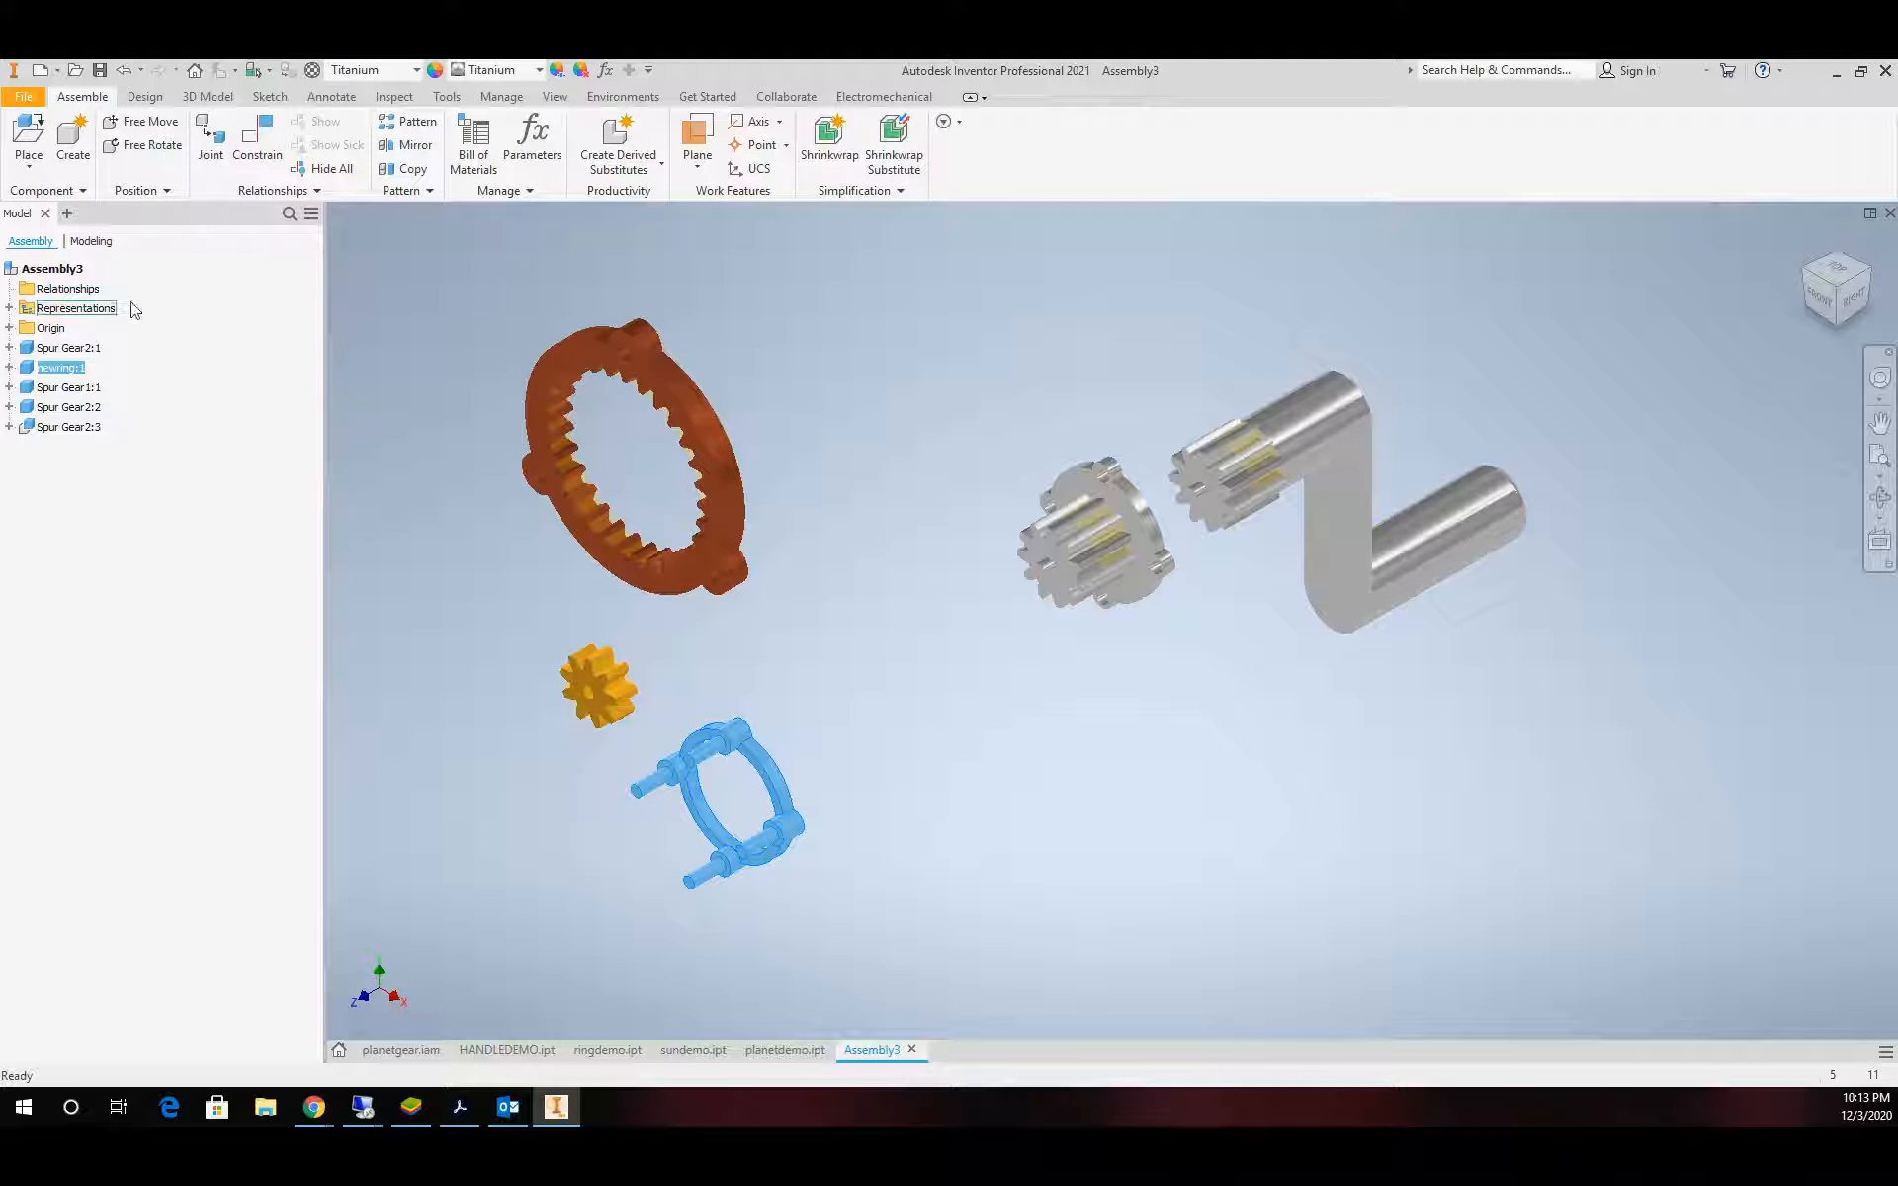
Turn on visibility of the assembly origin's YZ Plane, XY Plane and Z Axis
left_click(9, 328)
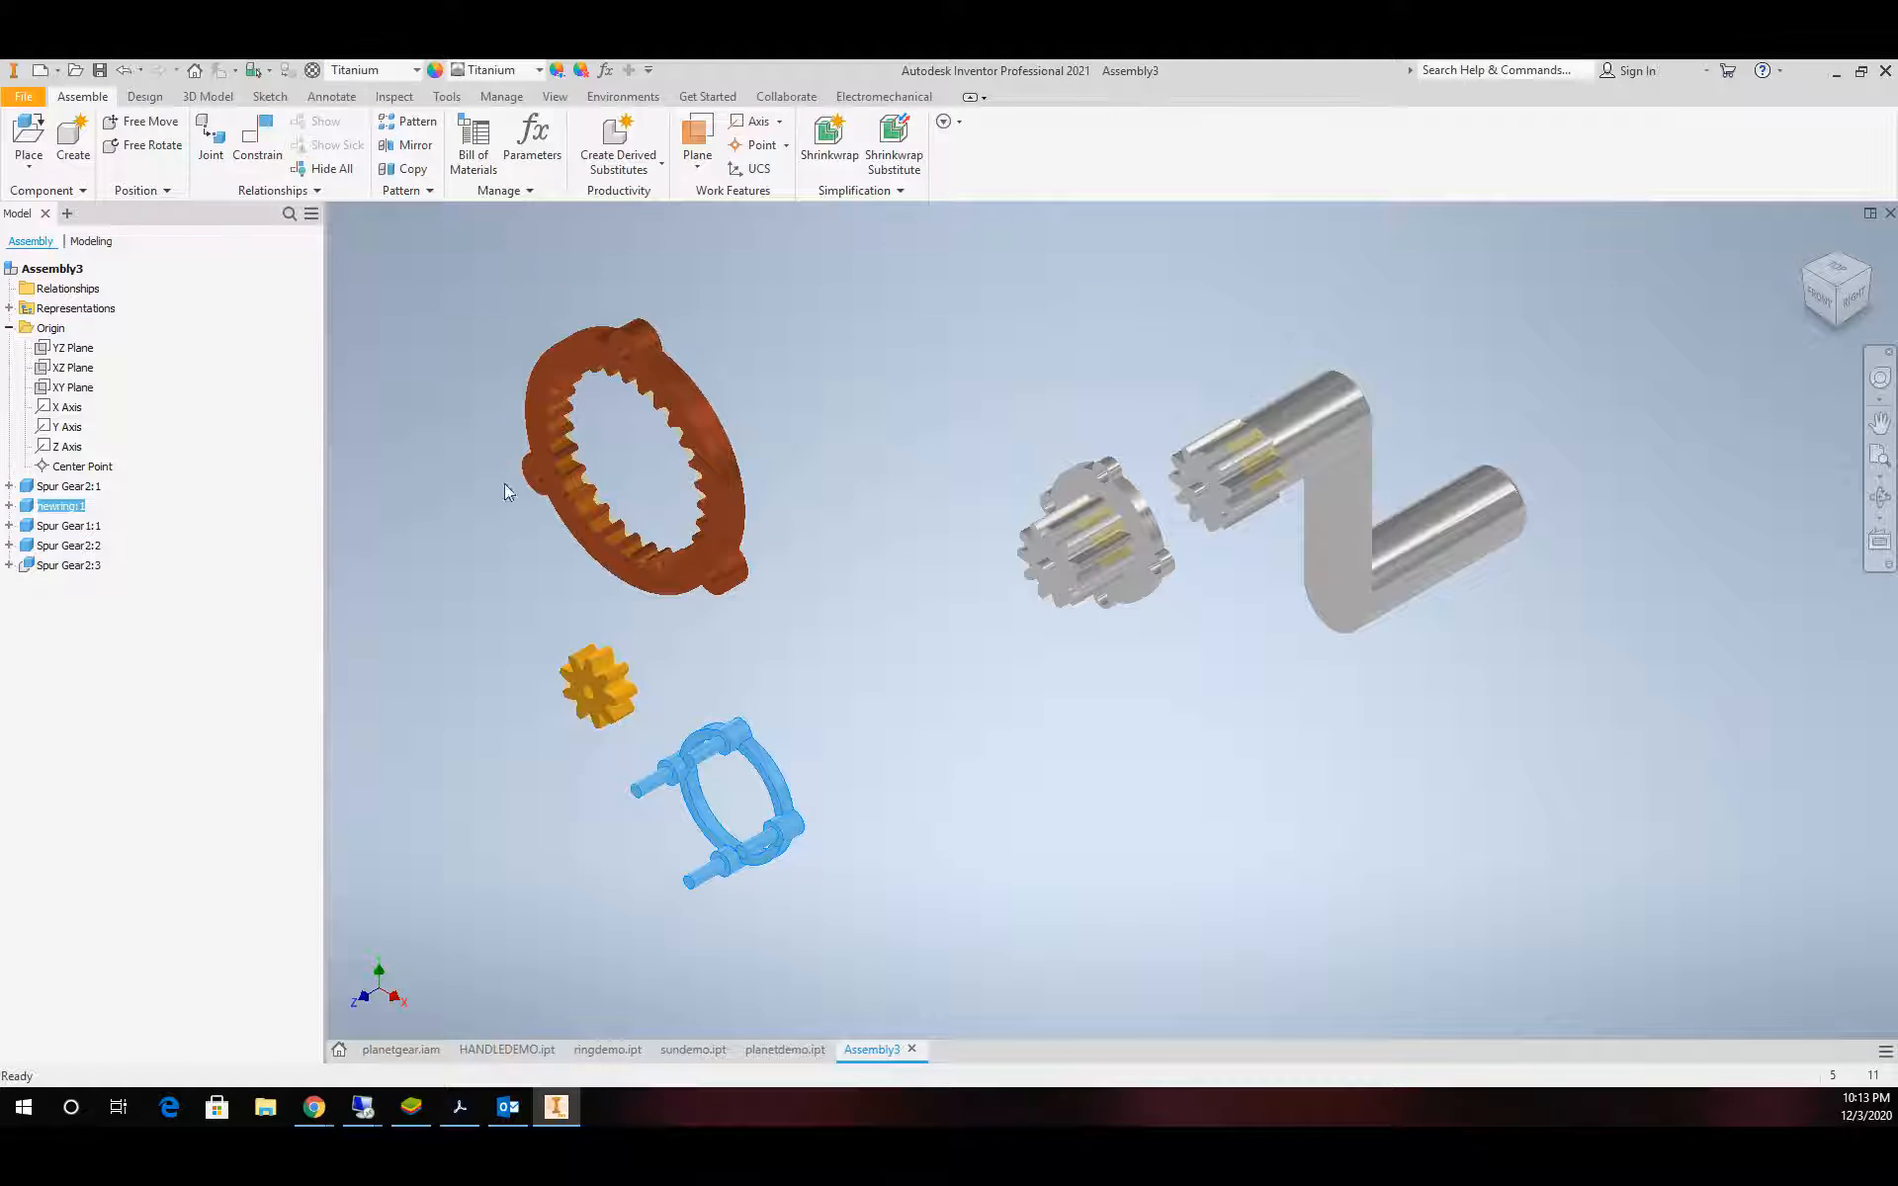
scroll(748, 474, "down", 3)
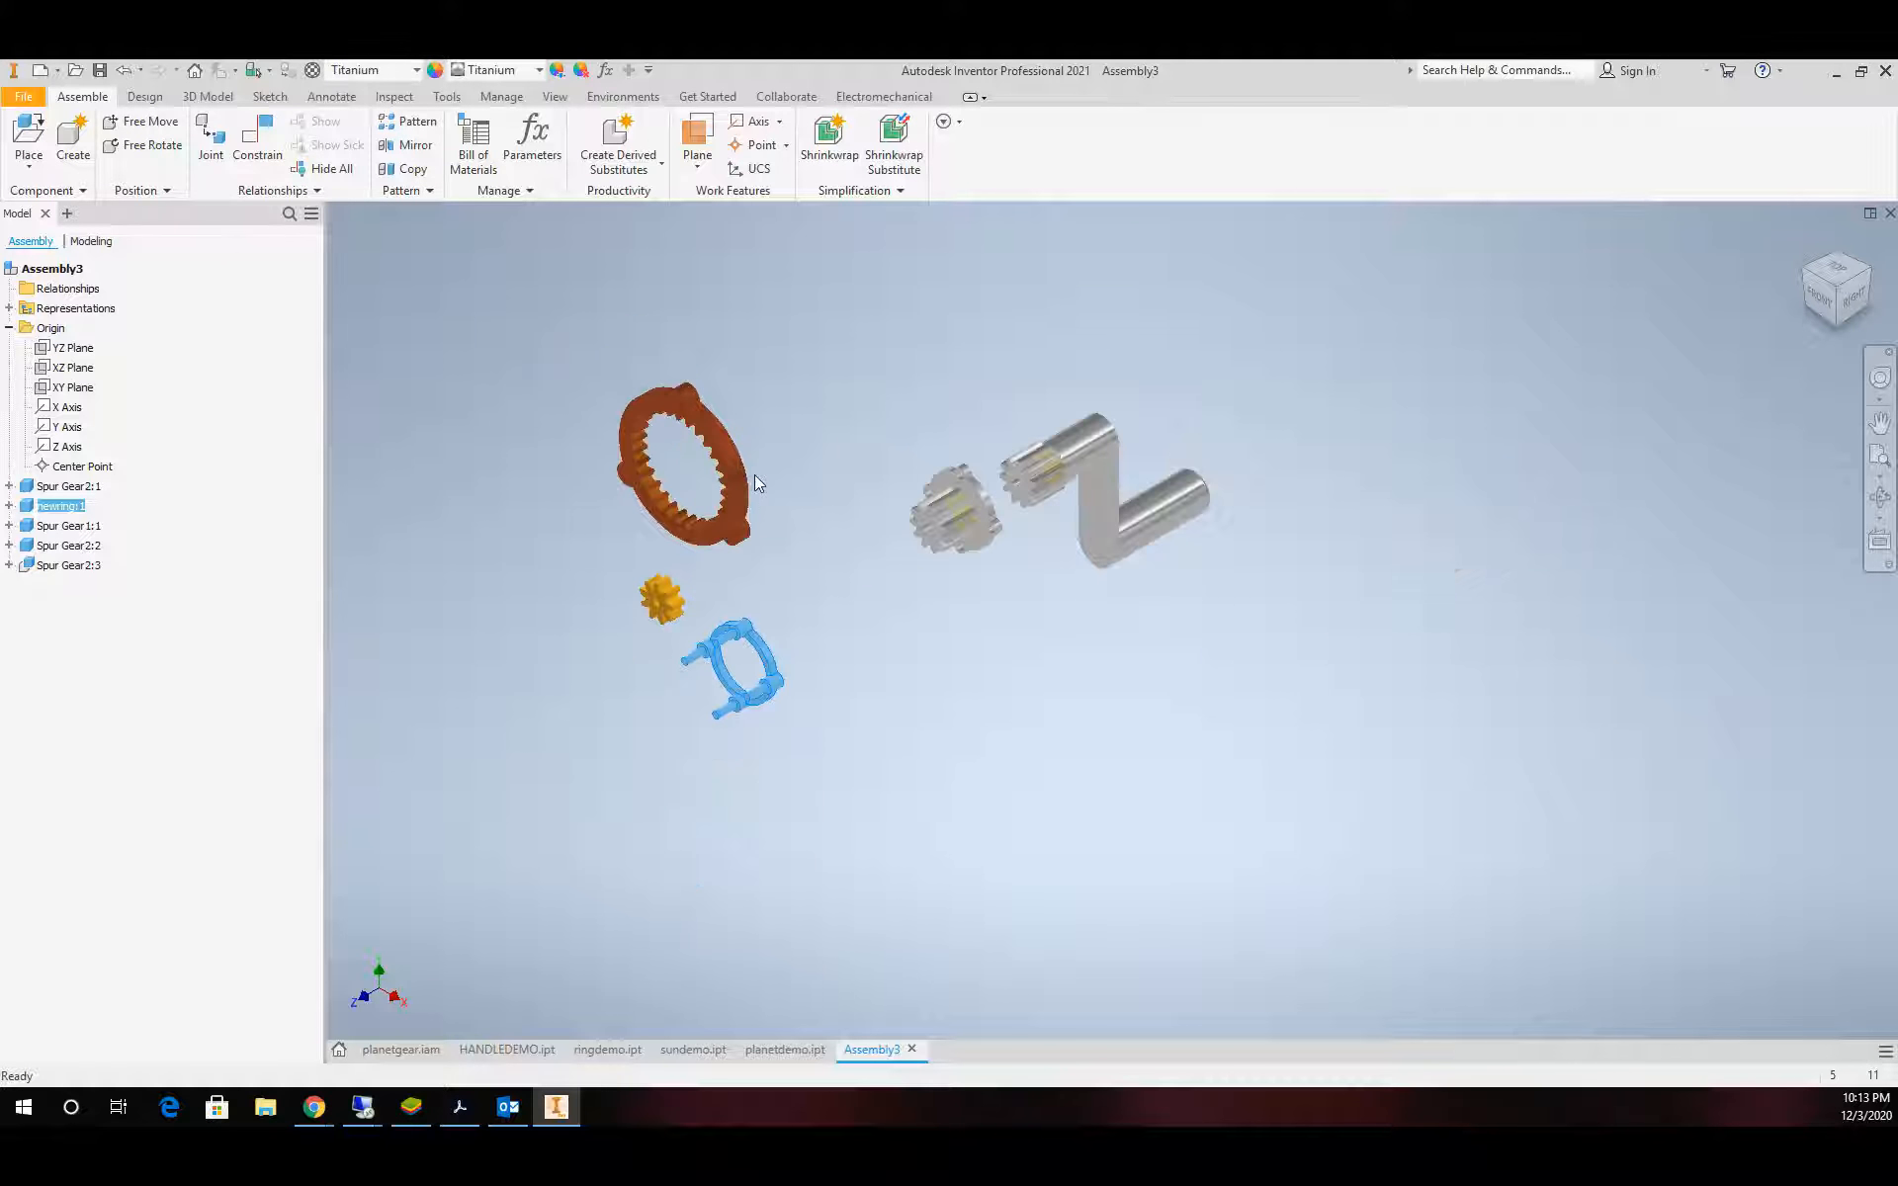
left_click(73, 348)
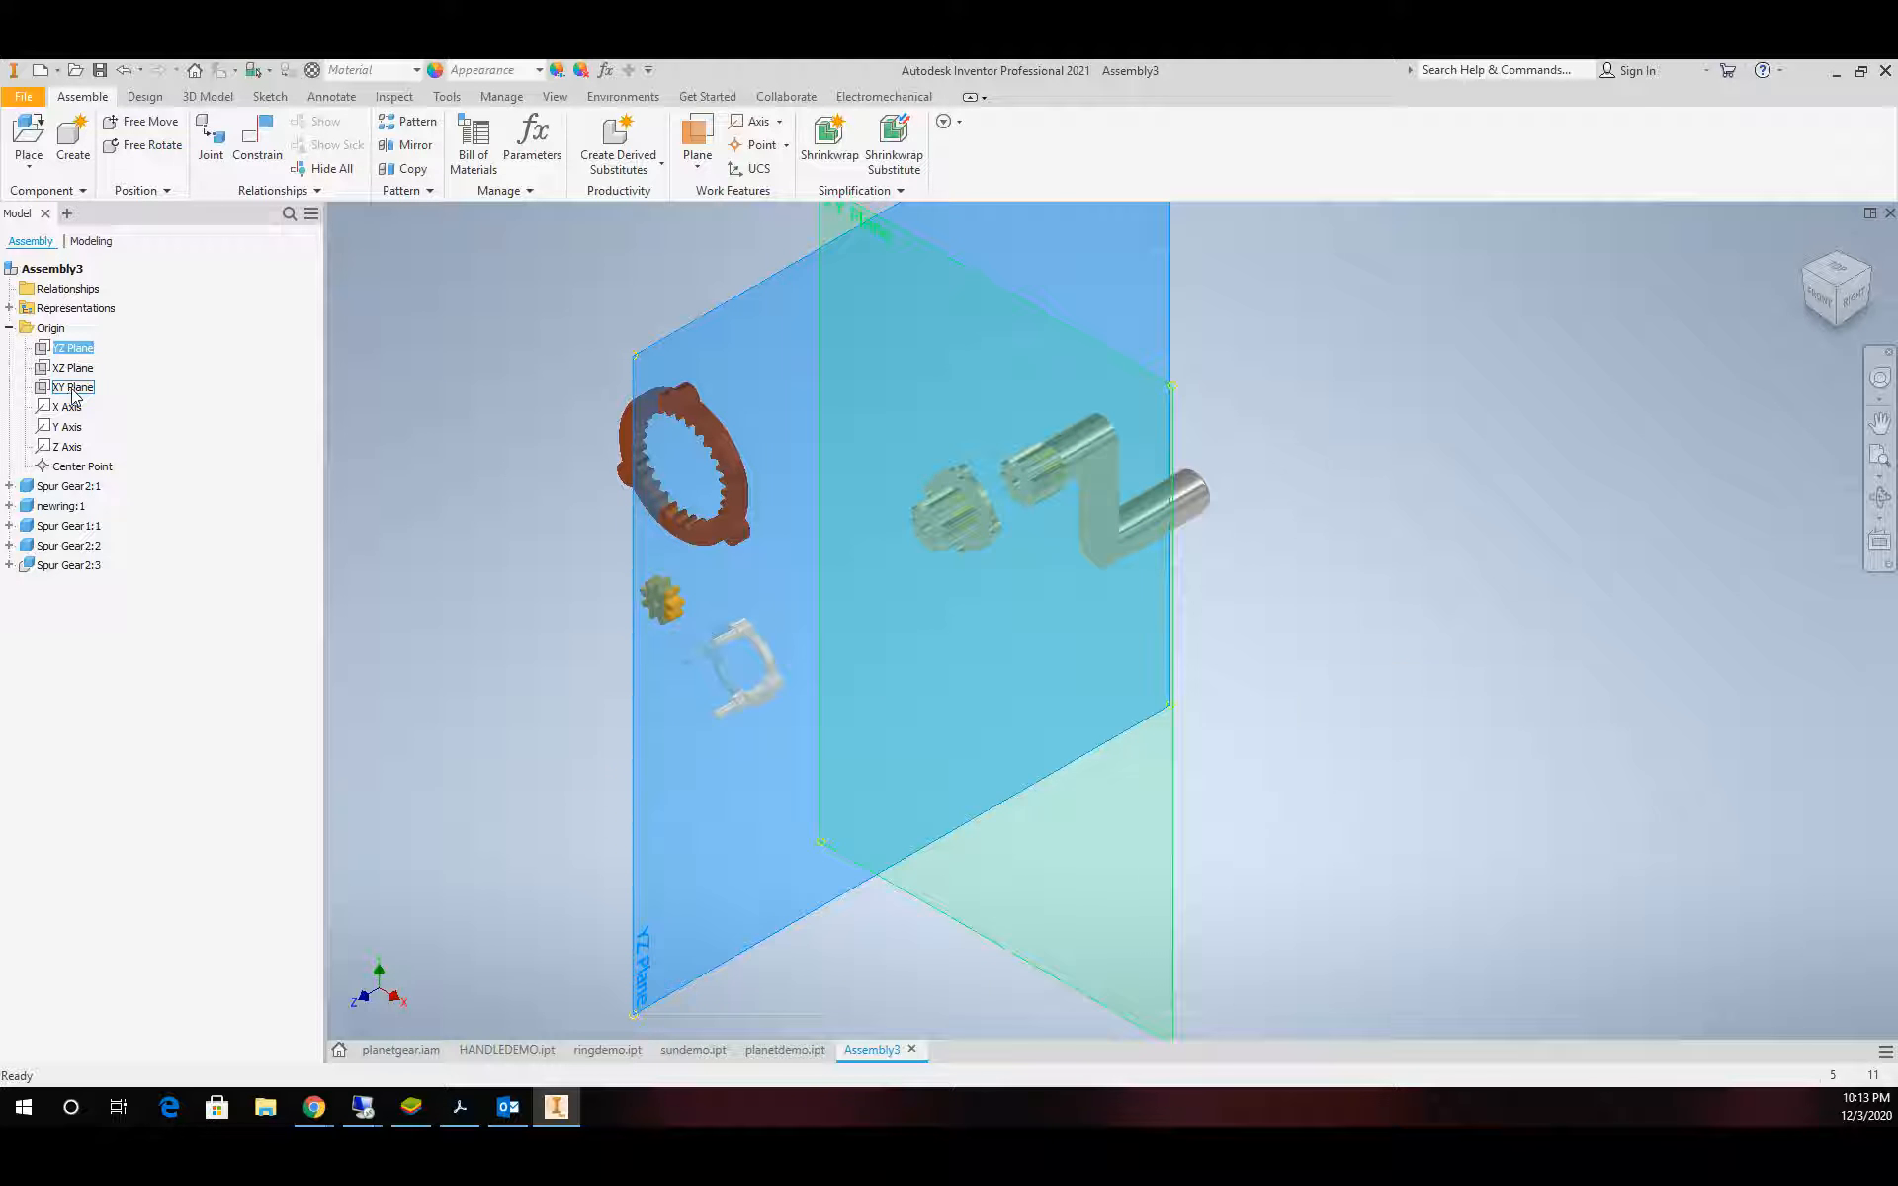
left_click(72, 390, "ctrl")
left_click(61, 448, "ctrl")
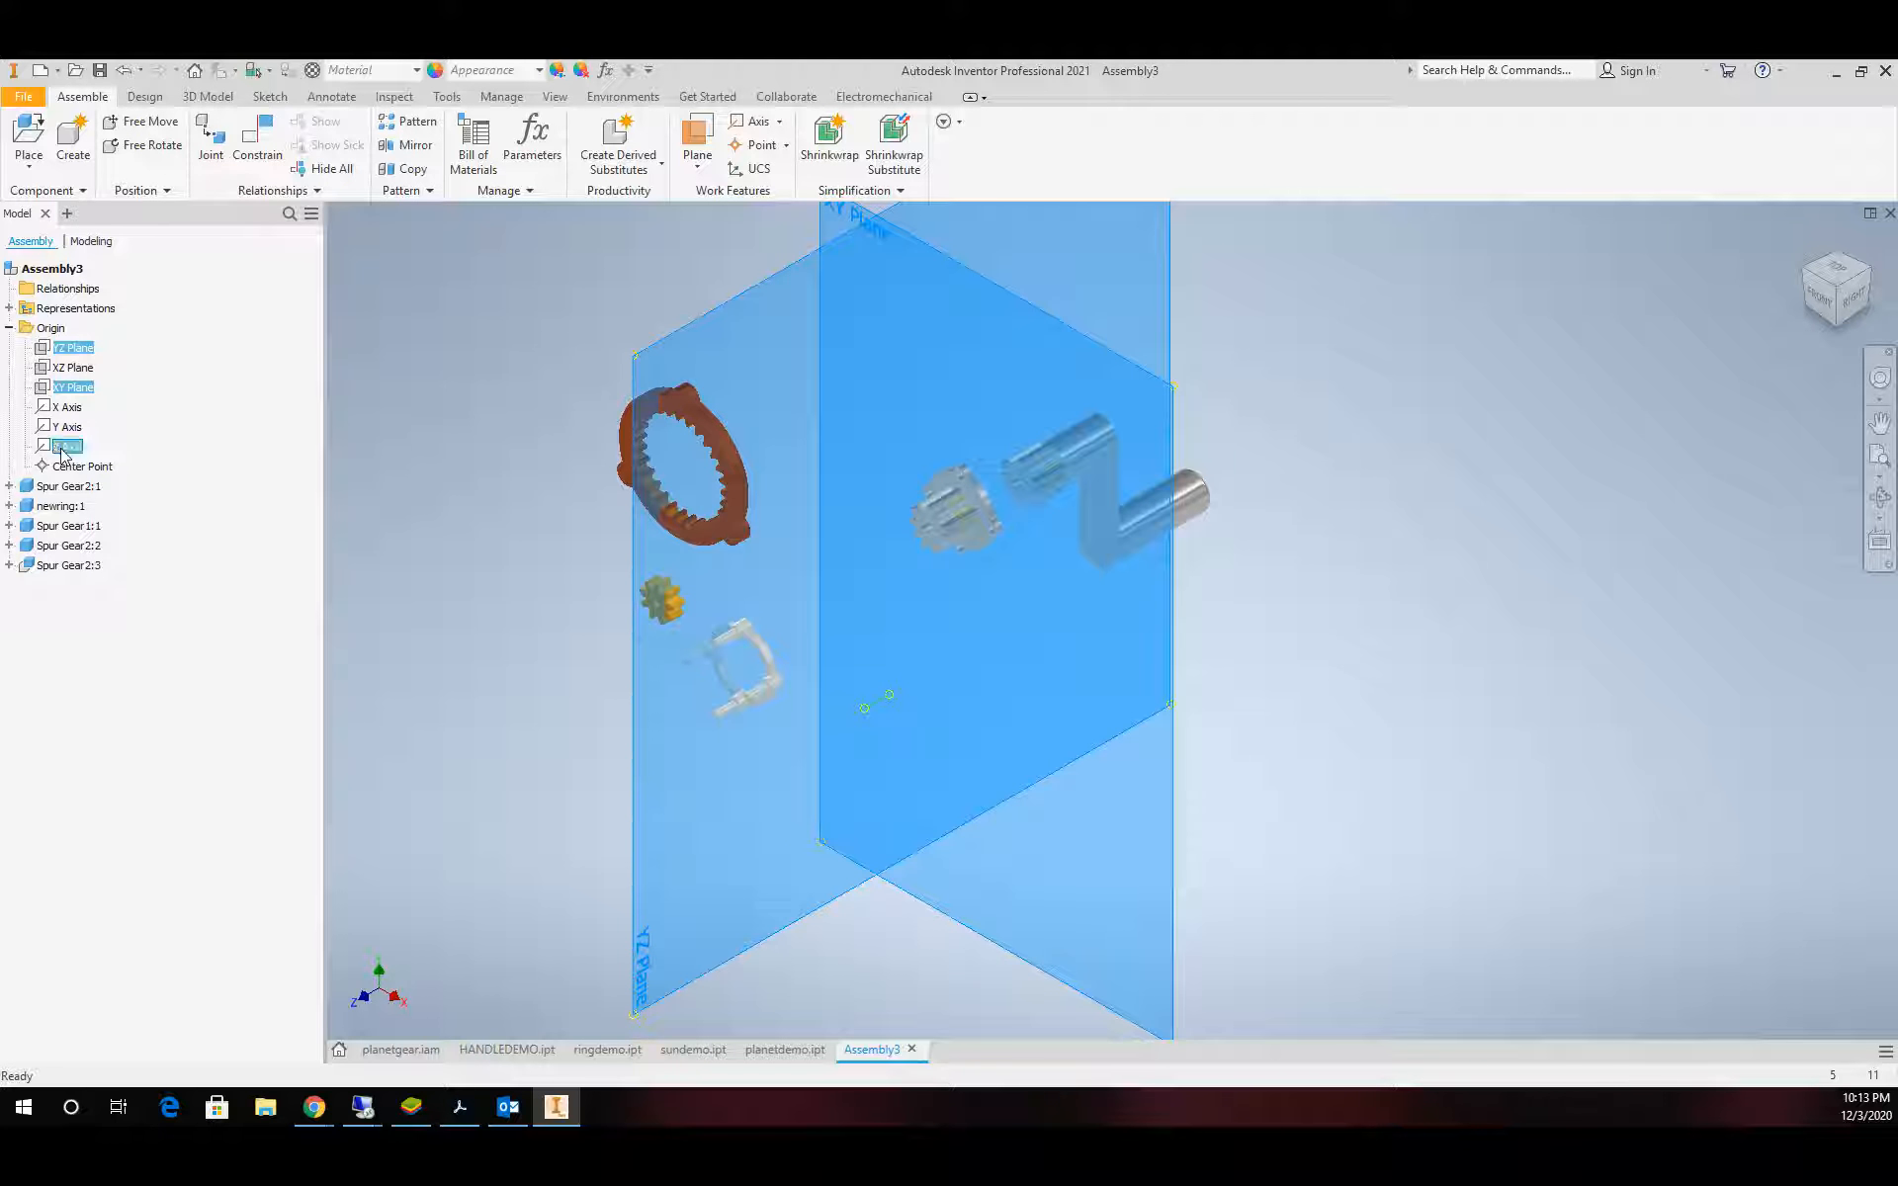
right_click(62, 448)
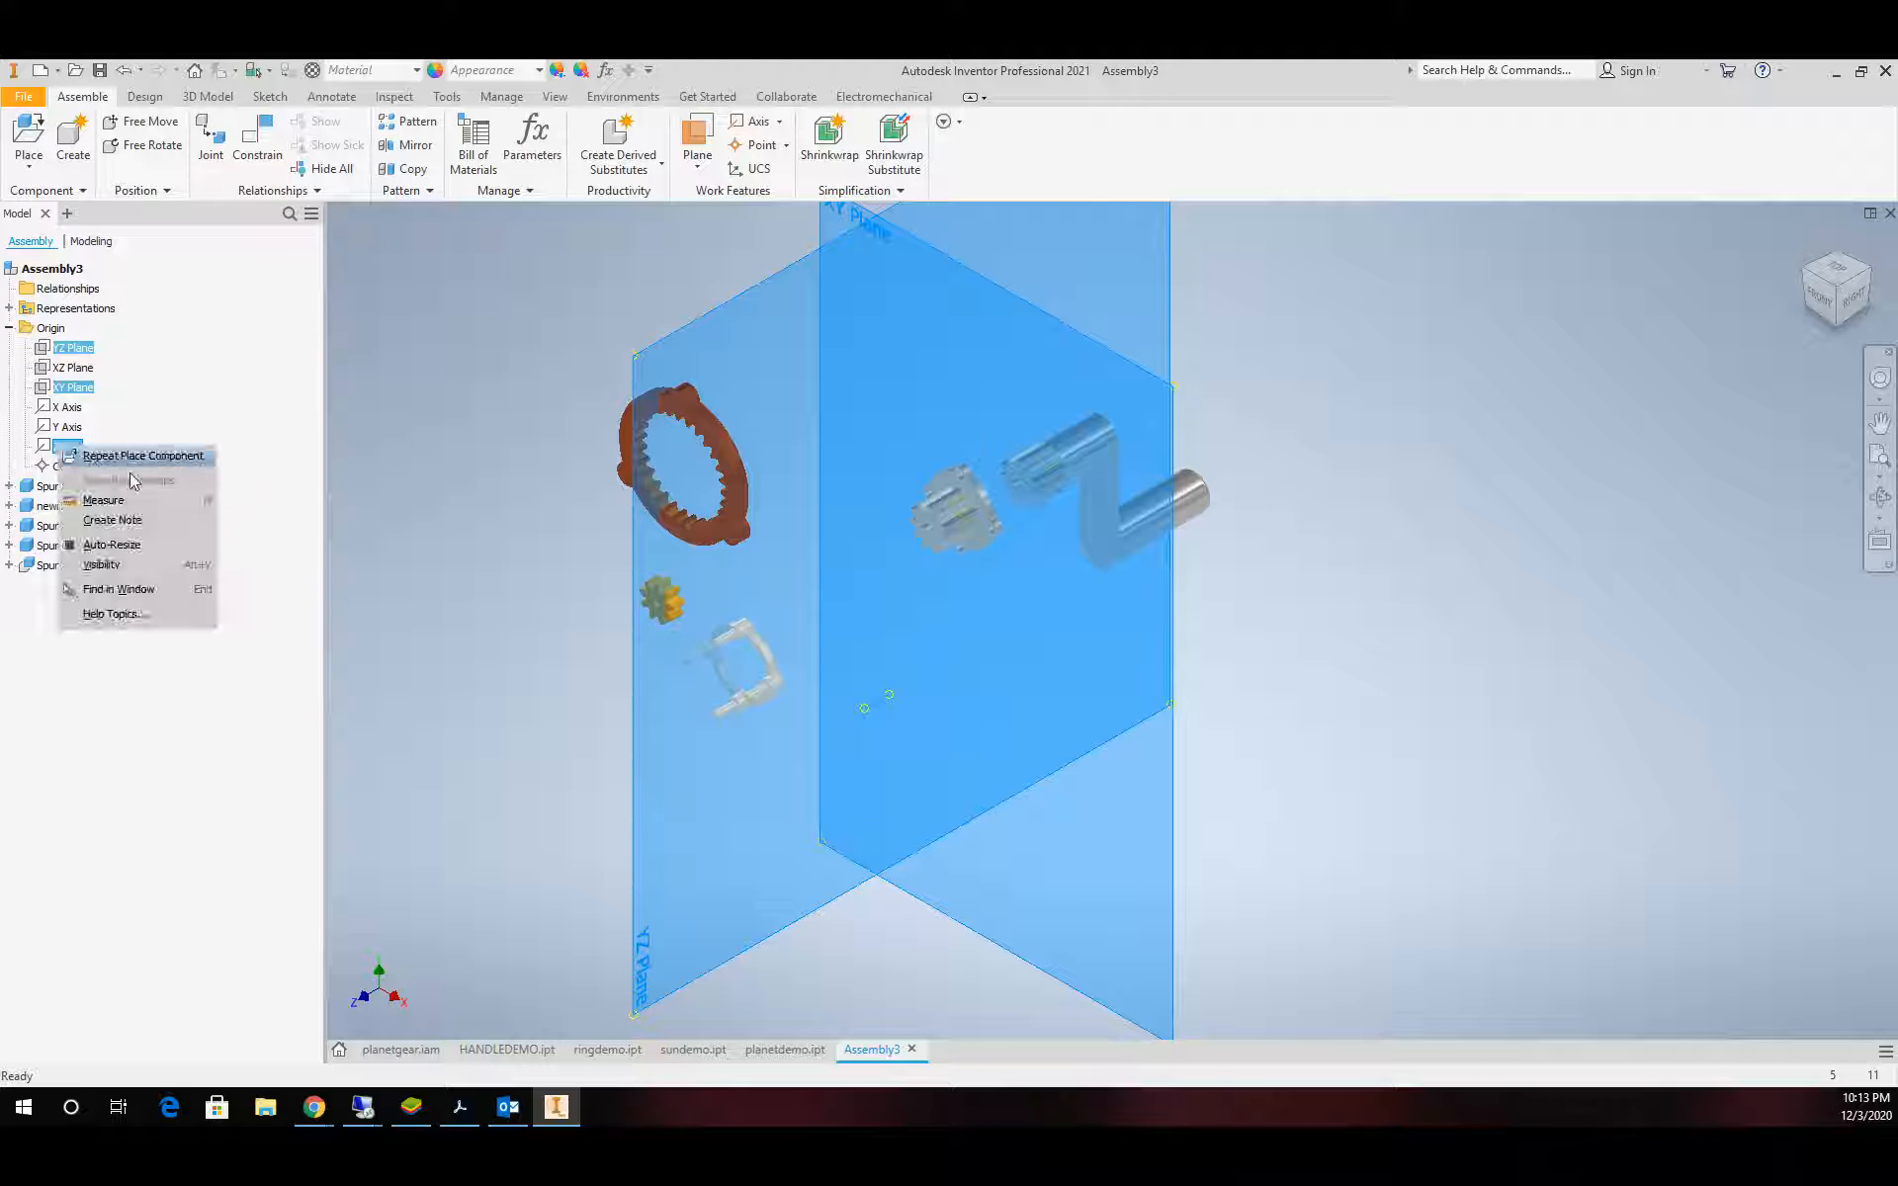
left_click(168, 563)
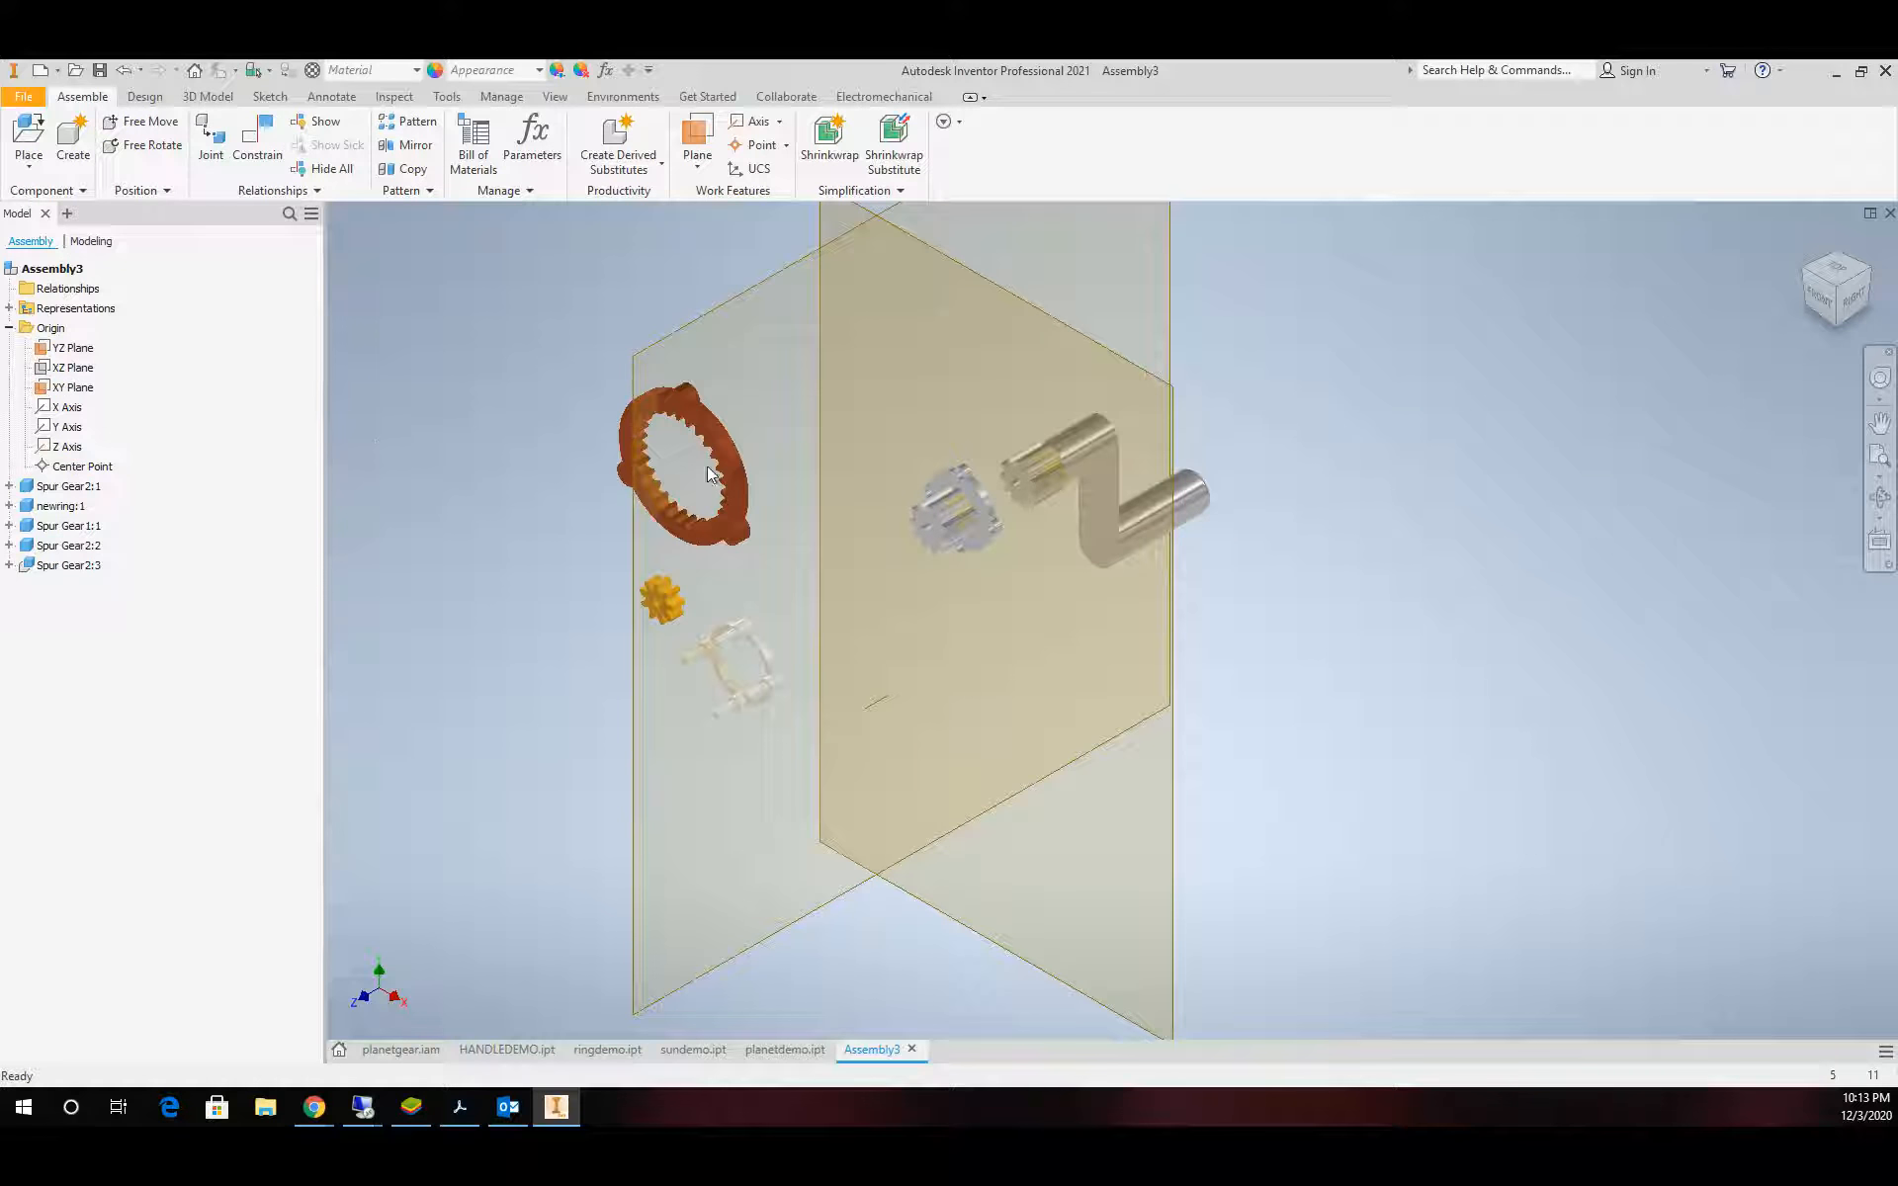
Move the ring gear aside and constrain it to the assembly's XY Plane with a zero-offset Mate-type constraint
left_click_drag(712, 435, 620, 399)
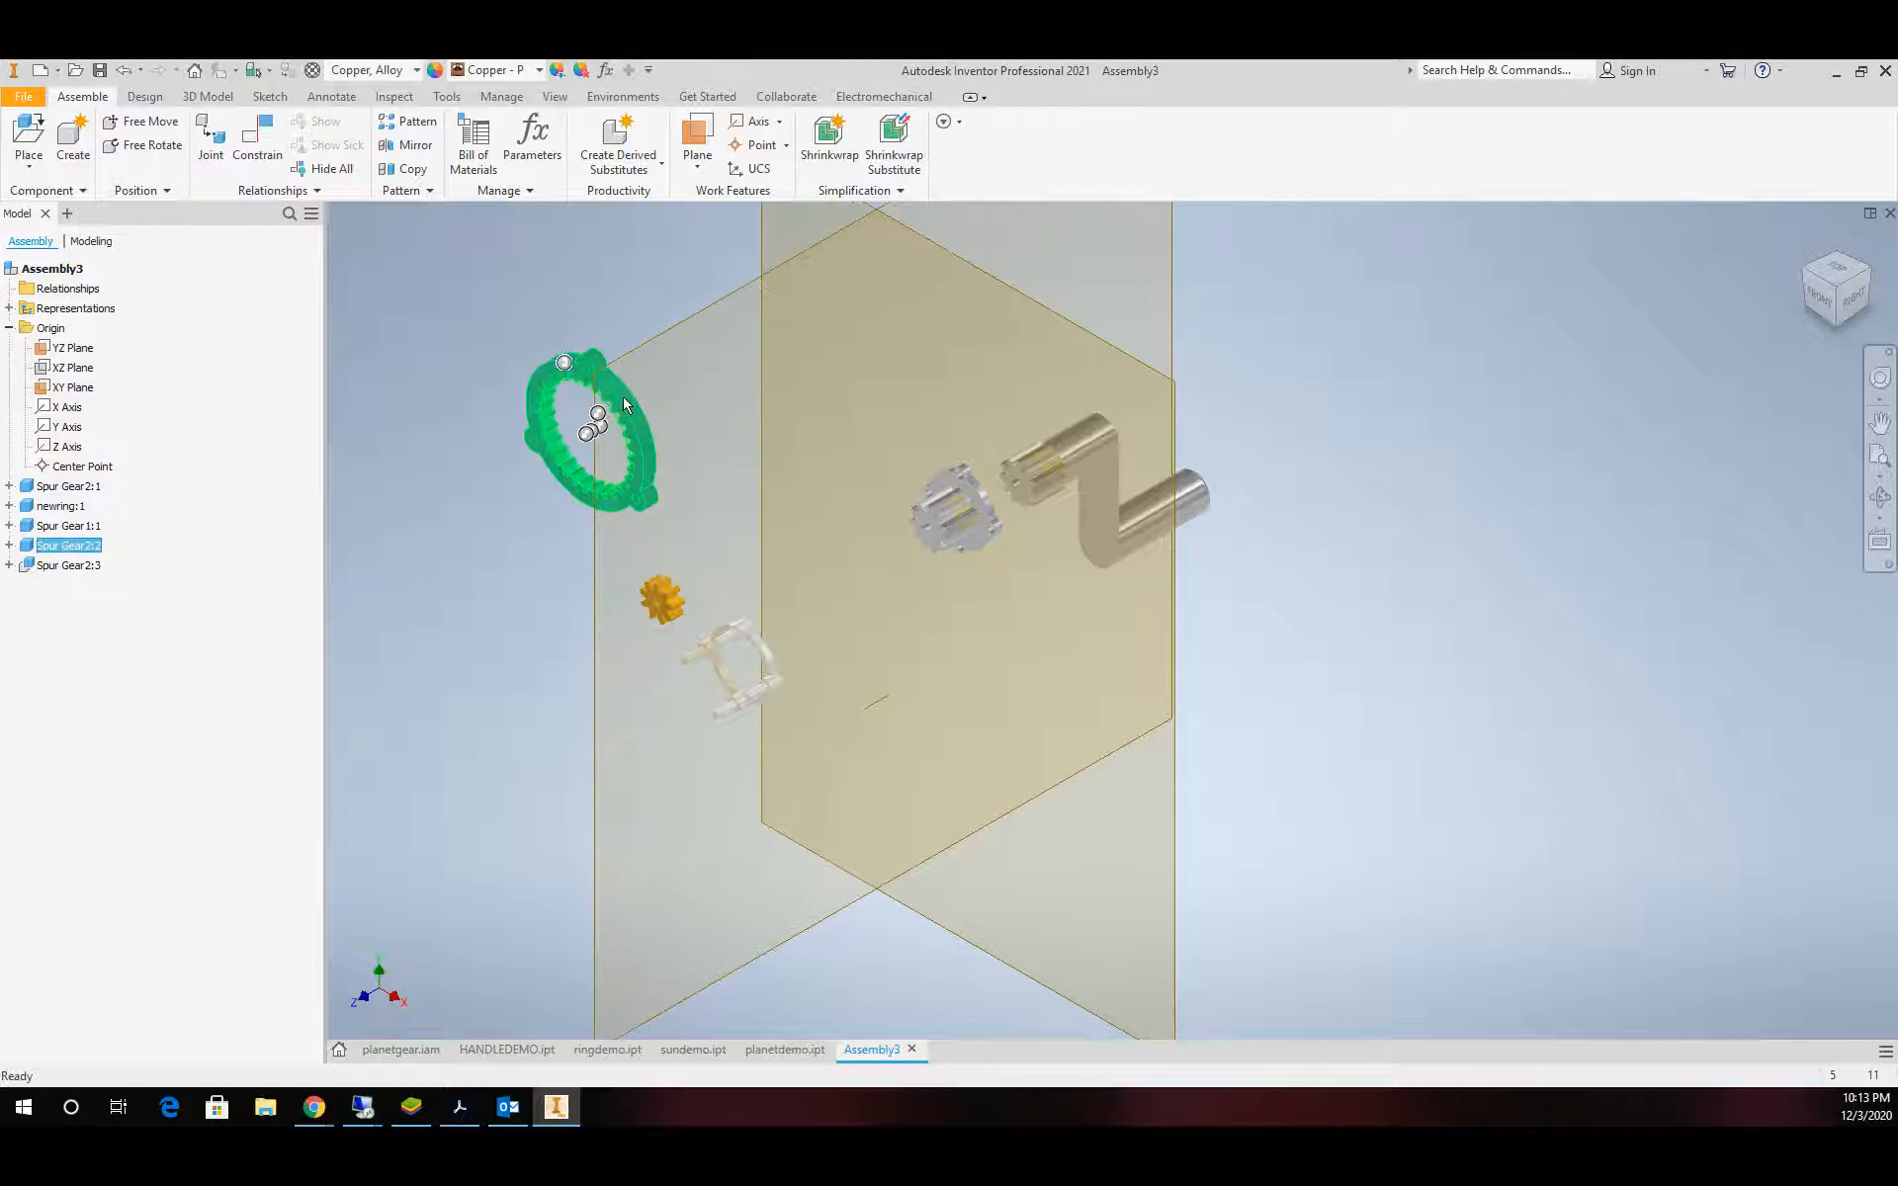
scroll(709, 402, "down", 3)
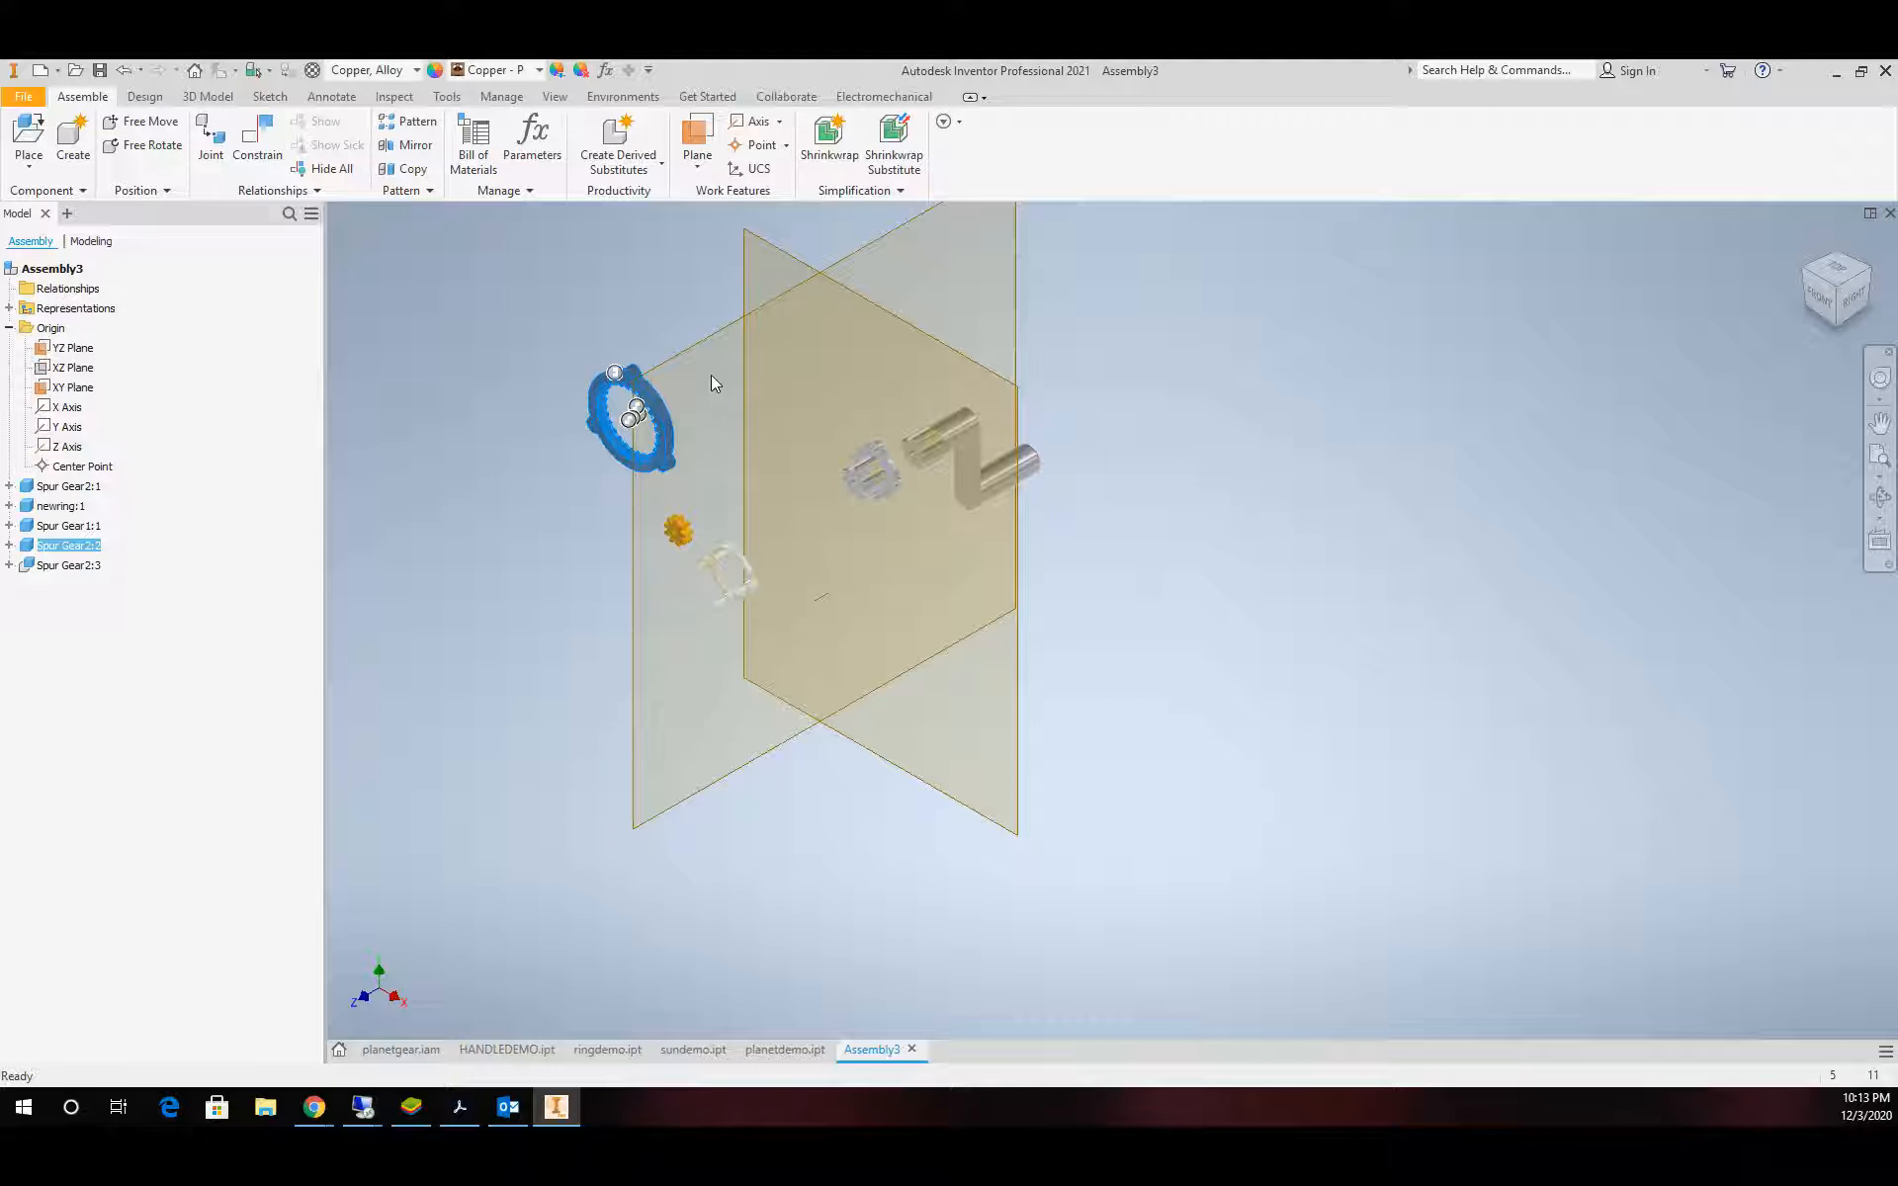
left_click(257, 138)
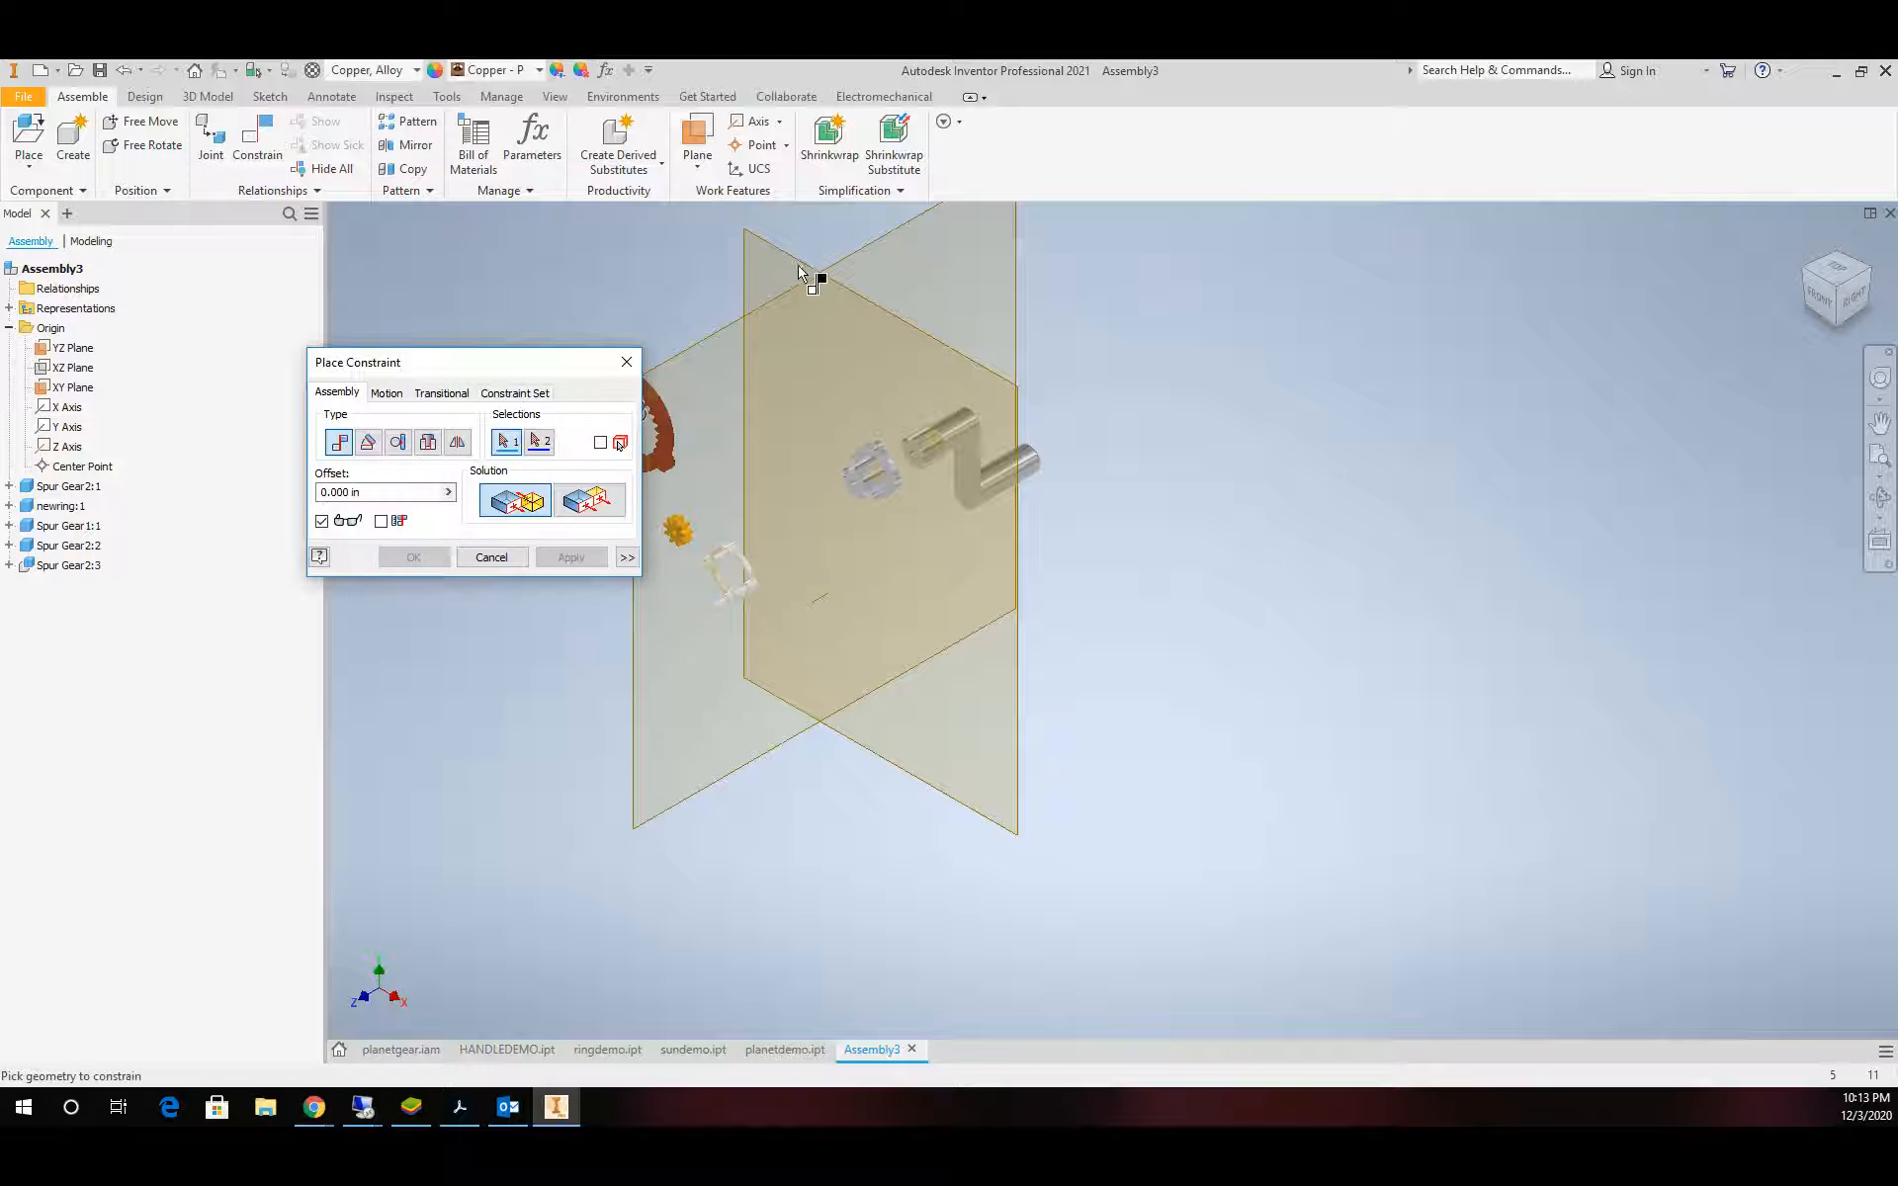
left_click(799, 267)
left_click_drag(542, 381, 498, 560)
scroll(658, 387, "up", 5)
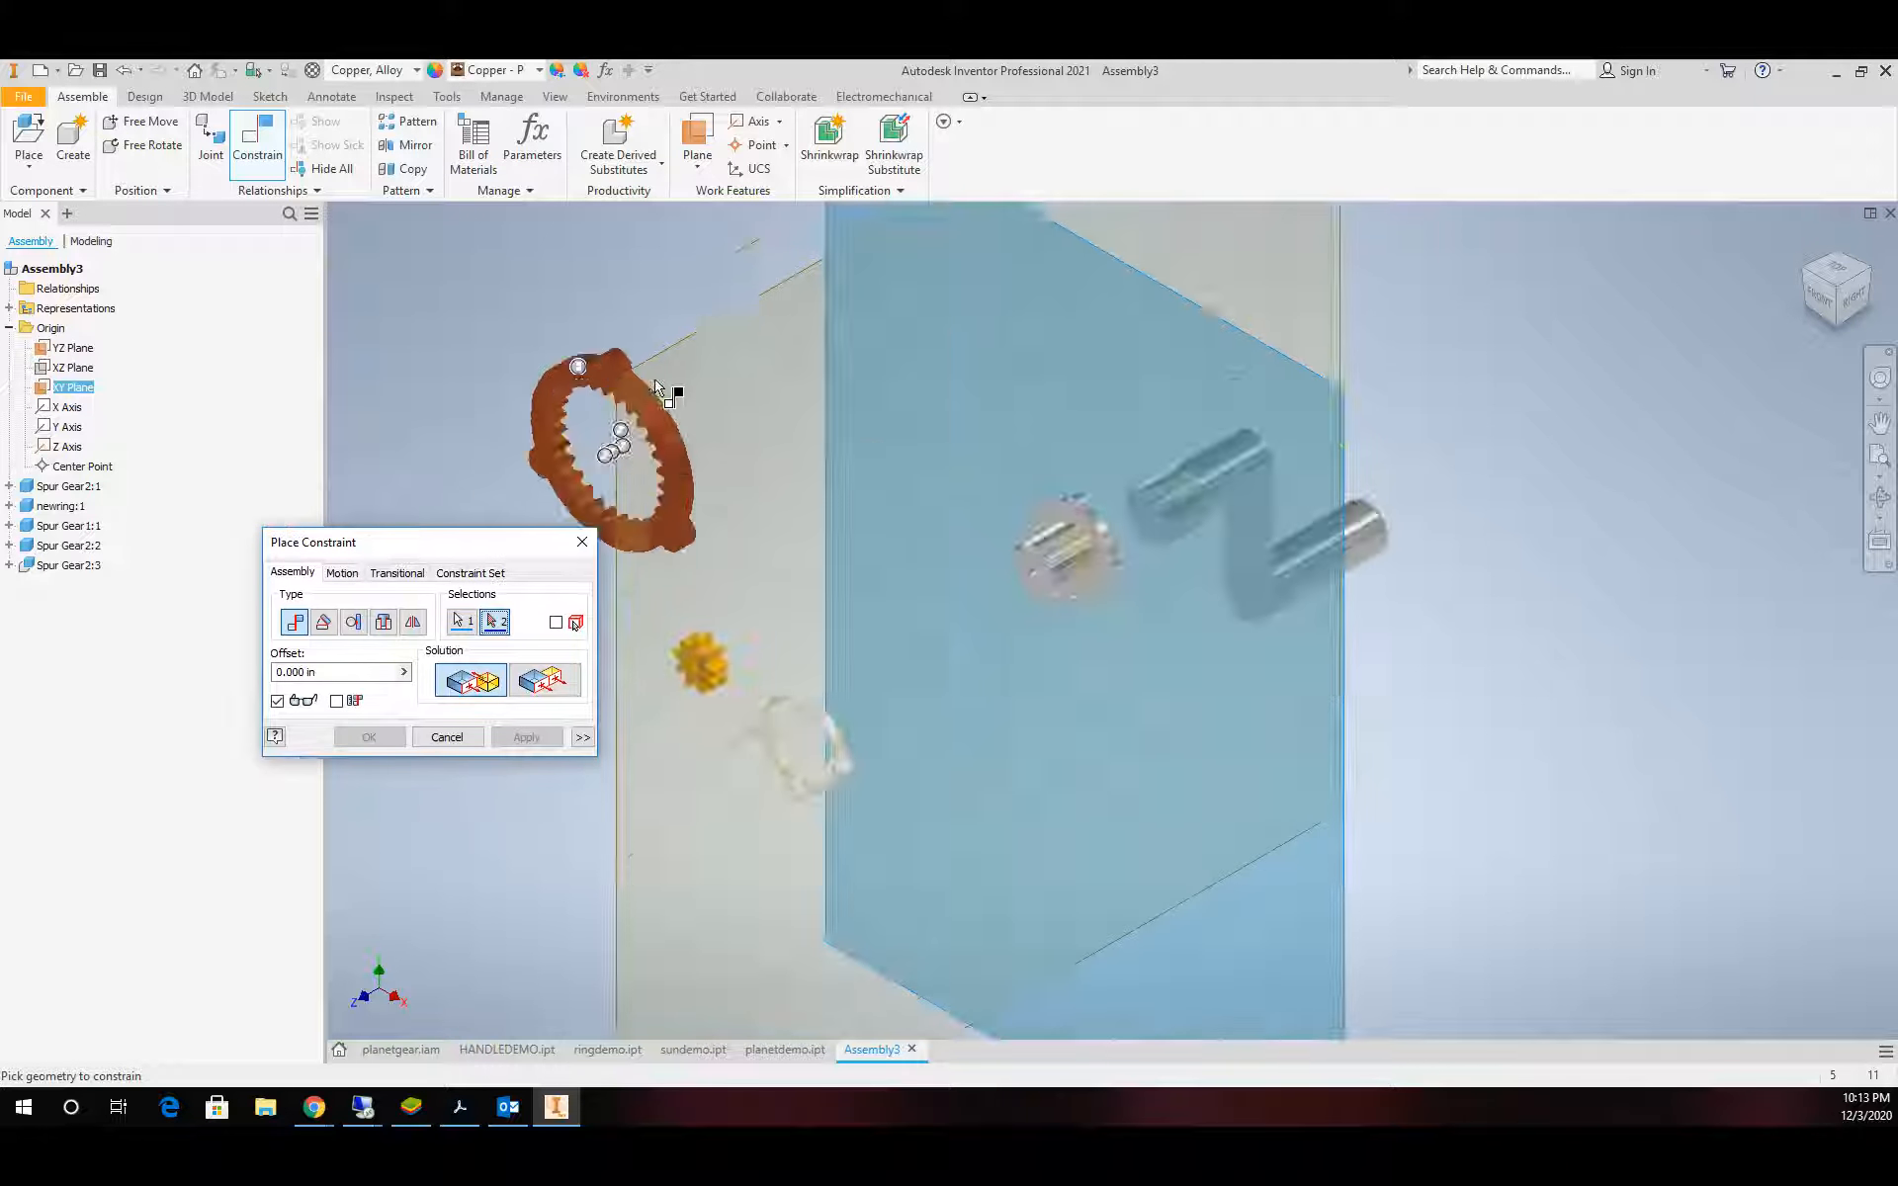
scroll(869, 465, "down", 3)
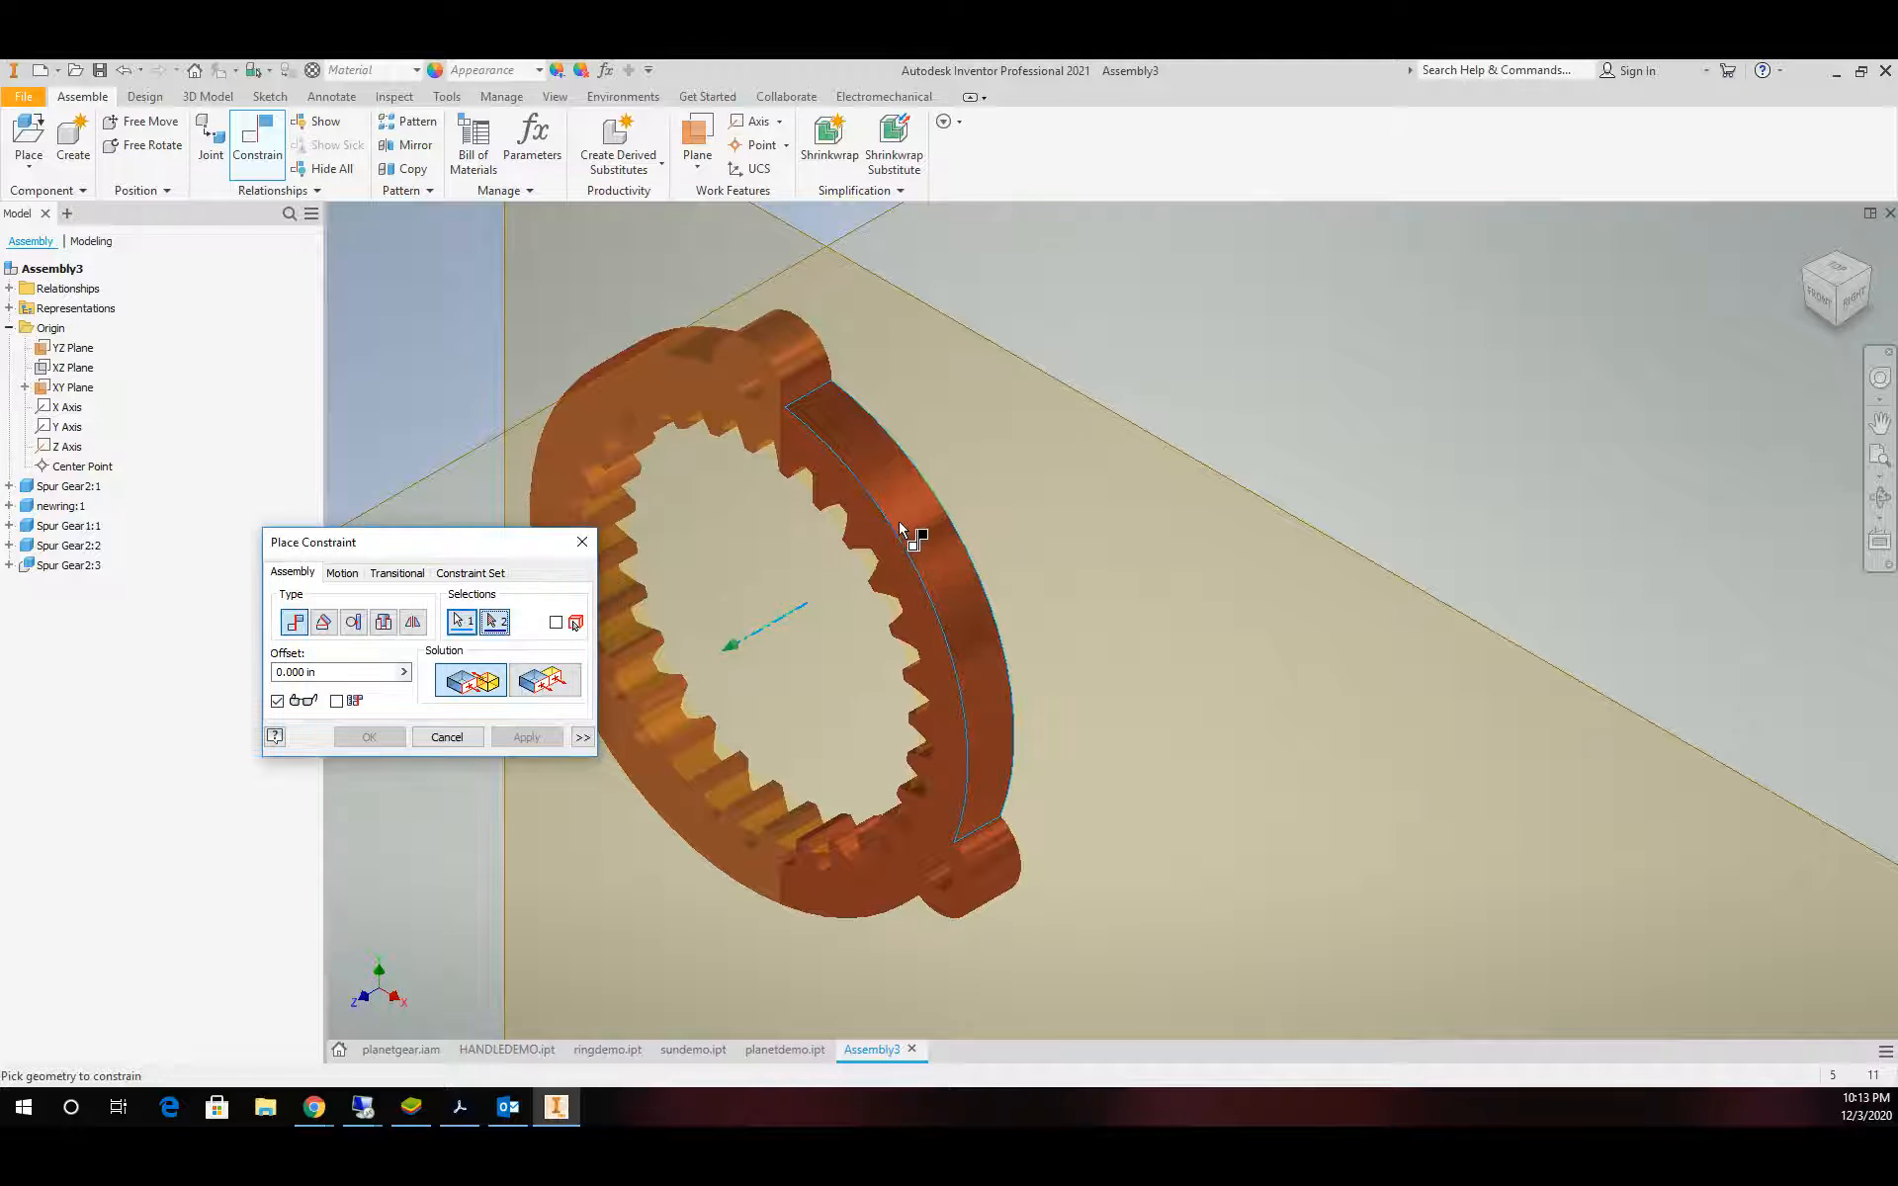
Mate the ring gear's central axis to the assembly's Z Axis with a 0.000 in offset
scroll(914, 539, "down", 3)
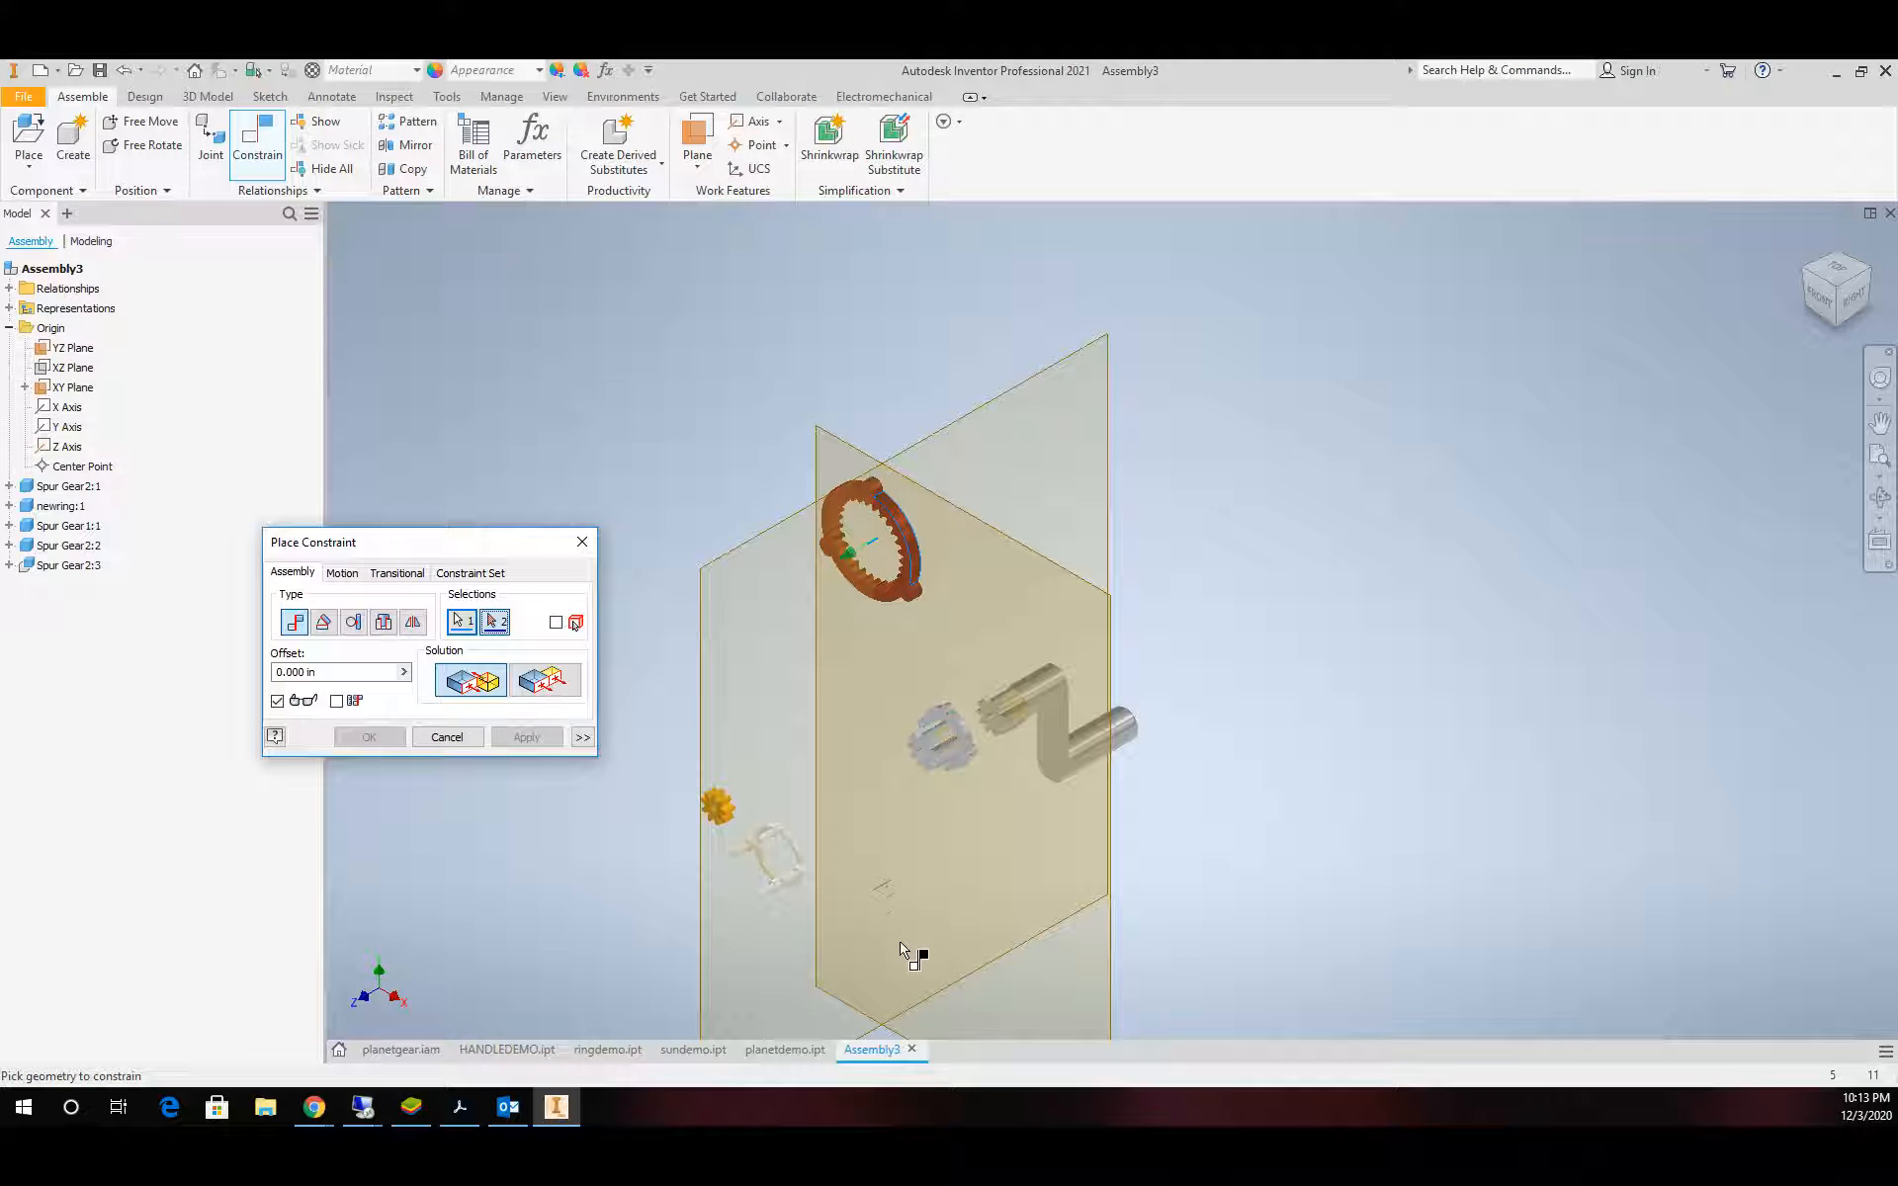
scroll(895, 937, "up", 3)
left_click(883, 771)
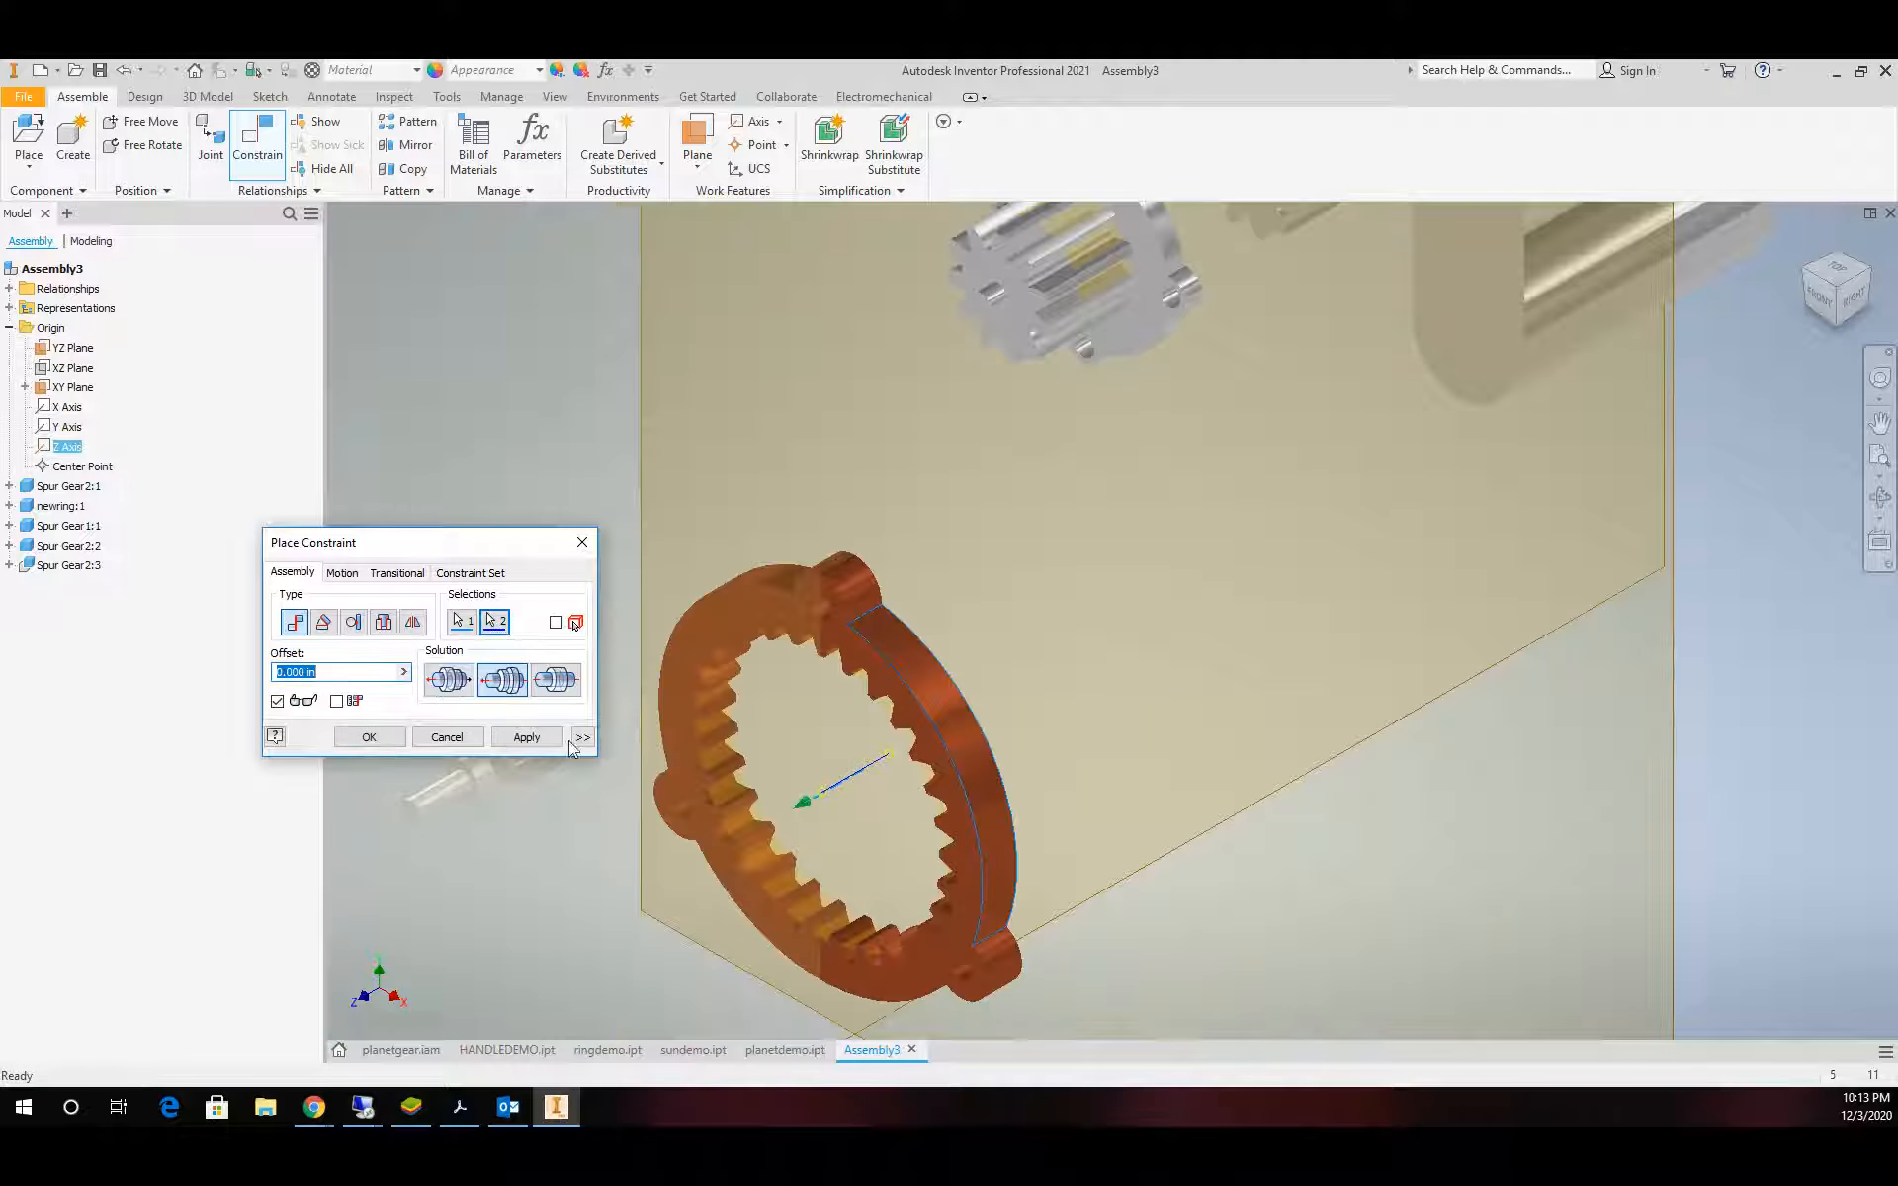
left_click(526, 736)
Mate the axis of the ring gear's upper lug to the YZ Plane at 0.000 in offset and test whether the ring still moves
scroll(711, 660, "up", 2)
left_click(895, 564)
scroll(1022, 483, "down", 7)
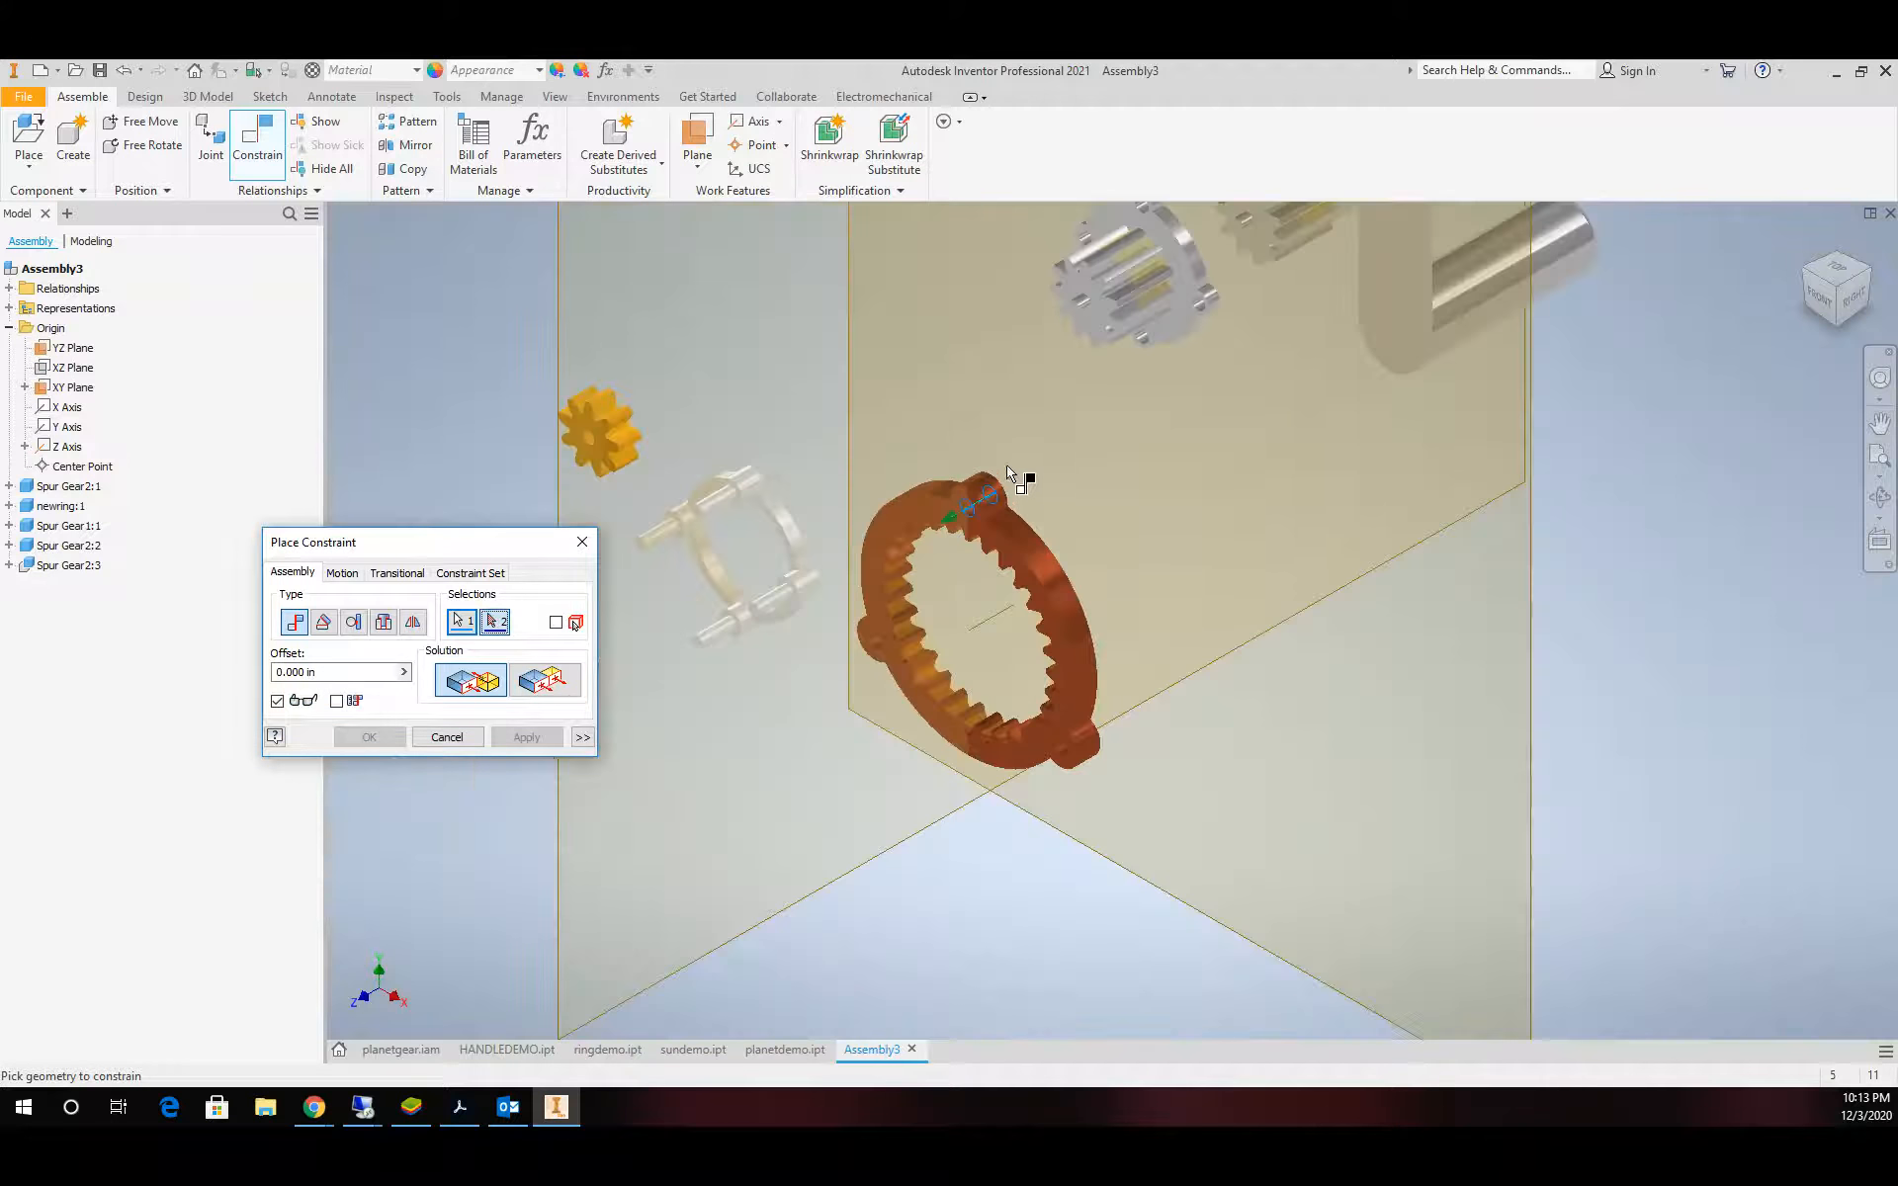
scroll(1000, 447, "up", 3)
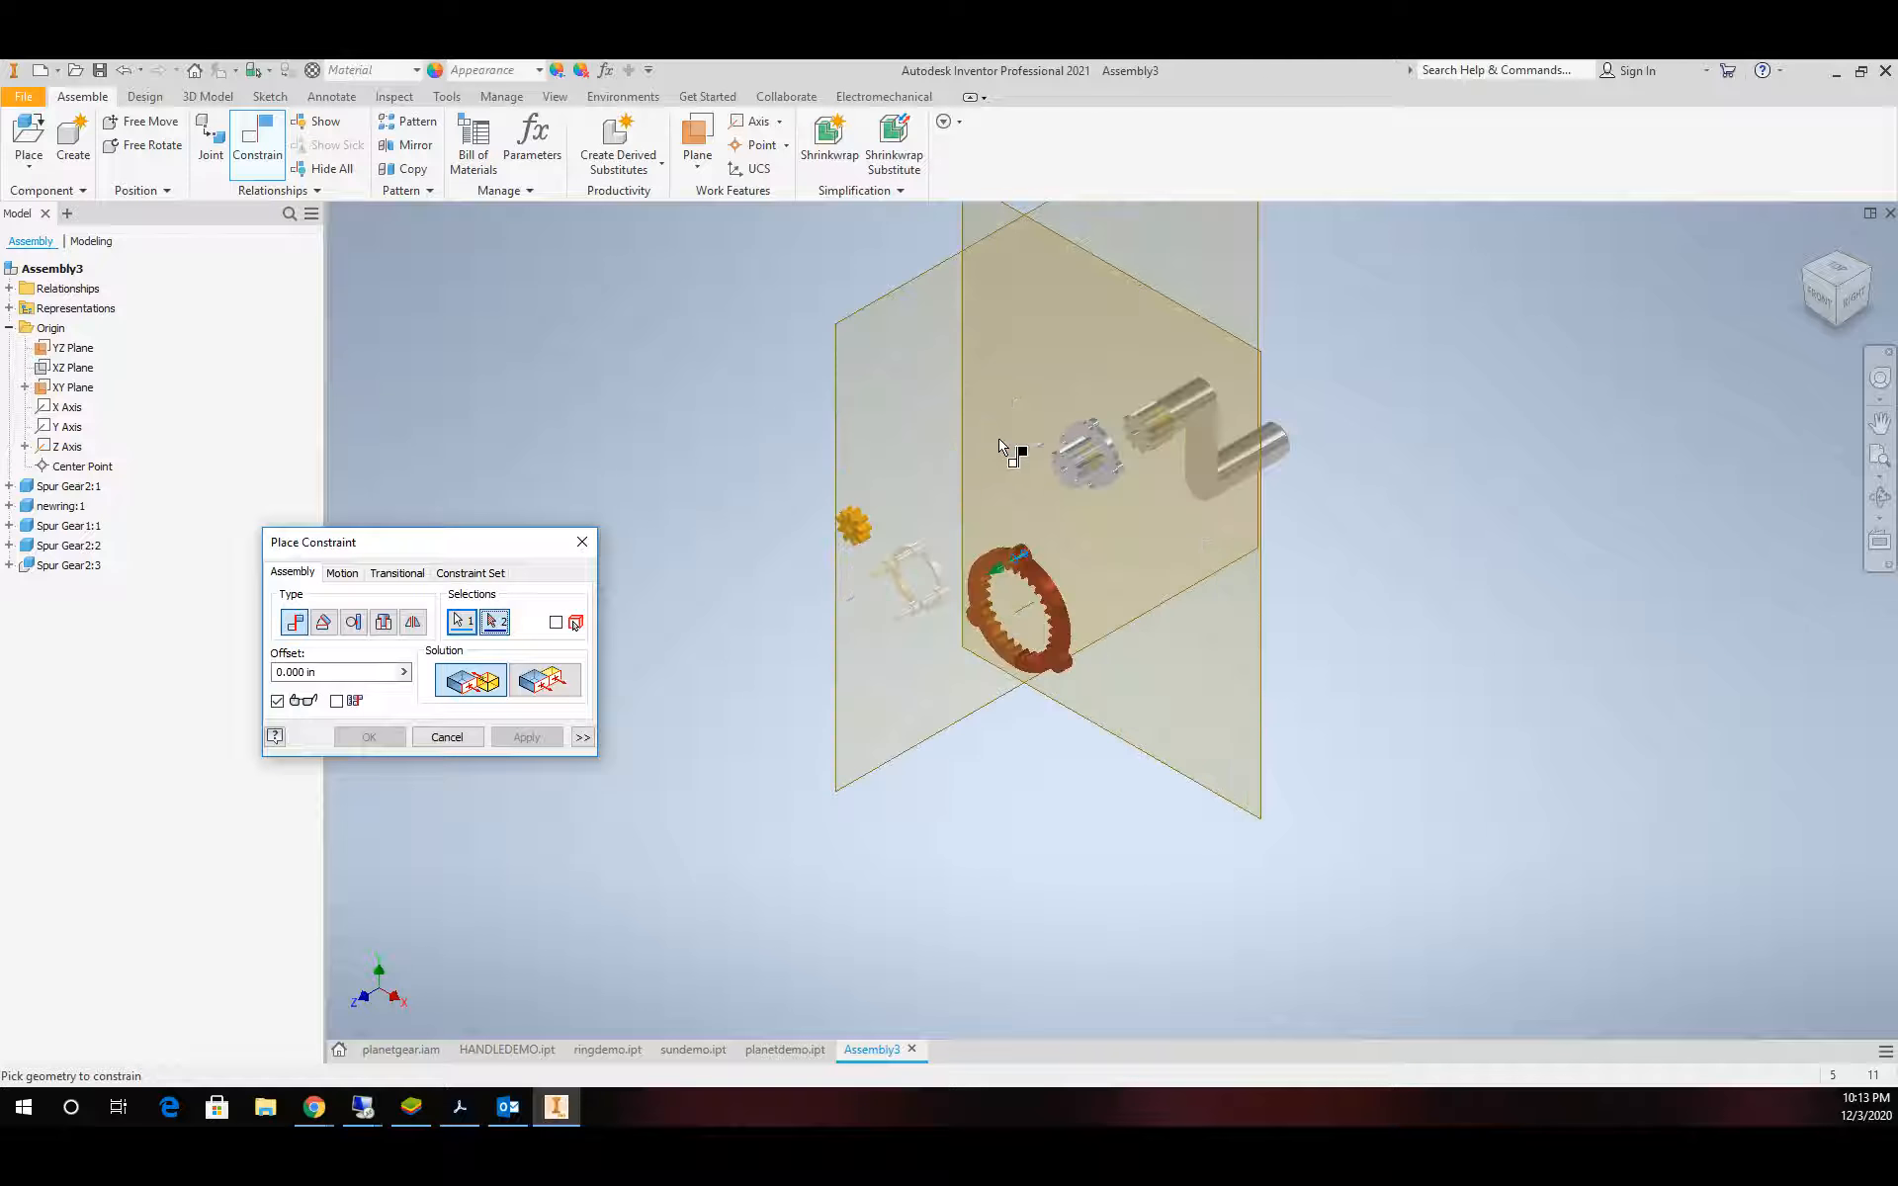
left_click(909, 294)
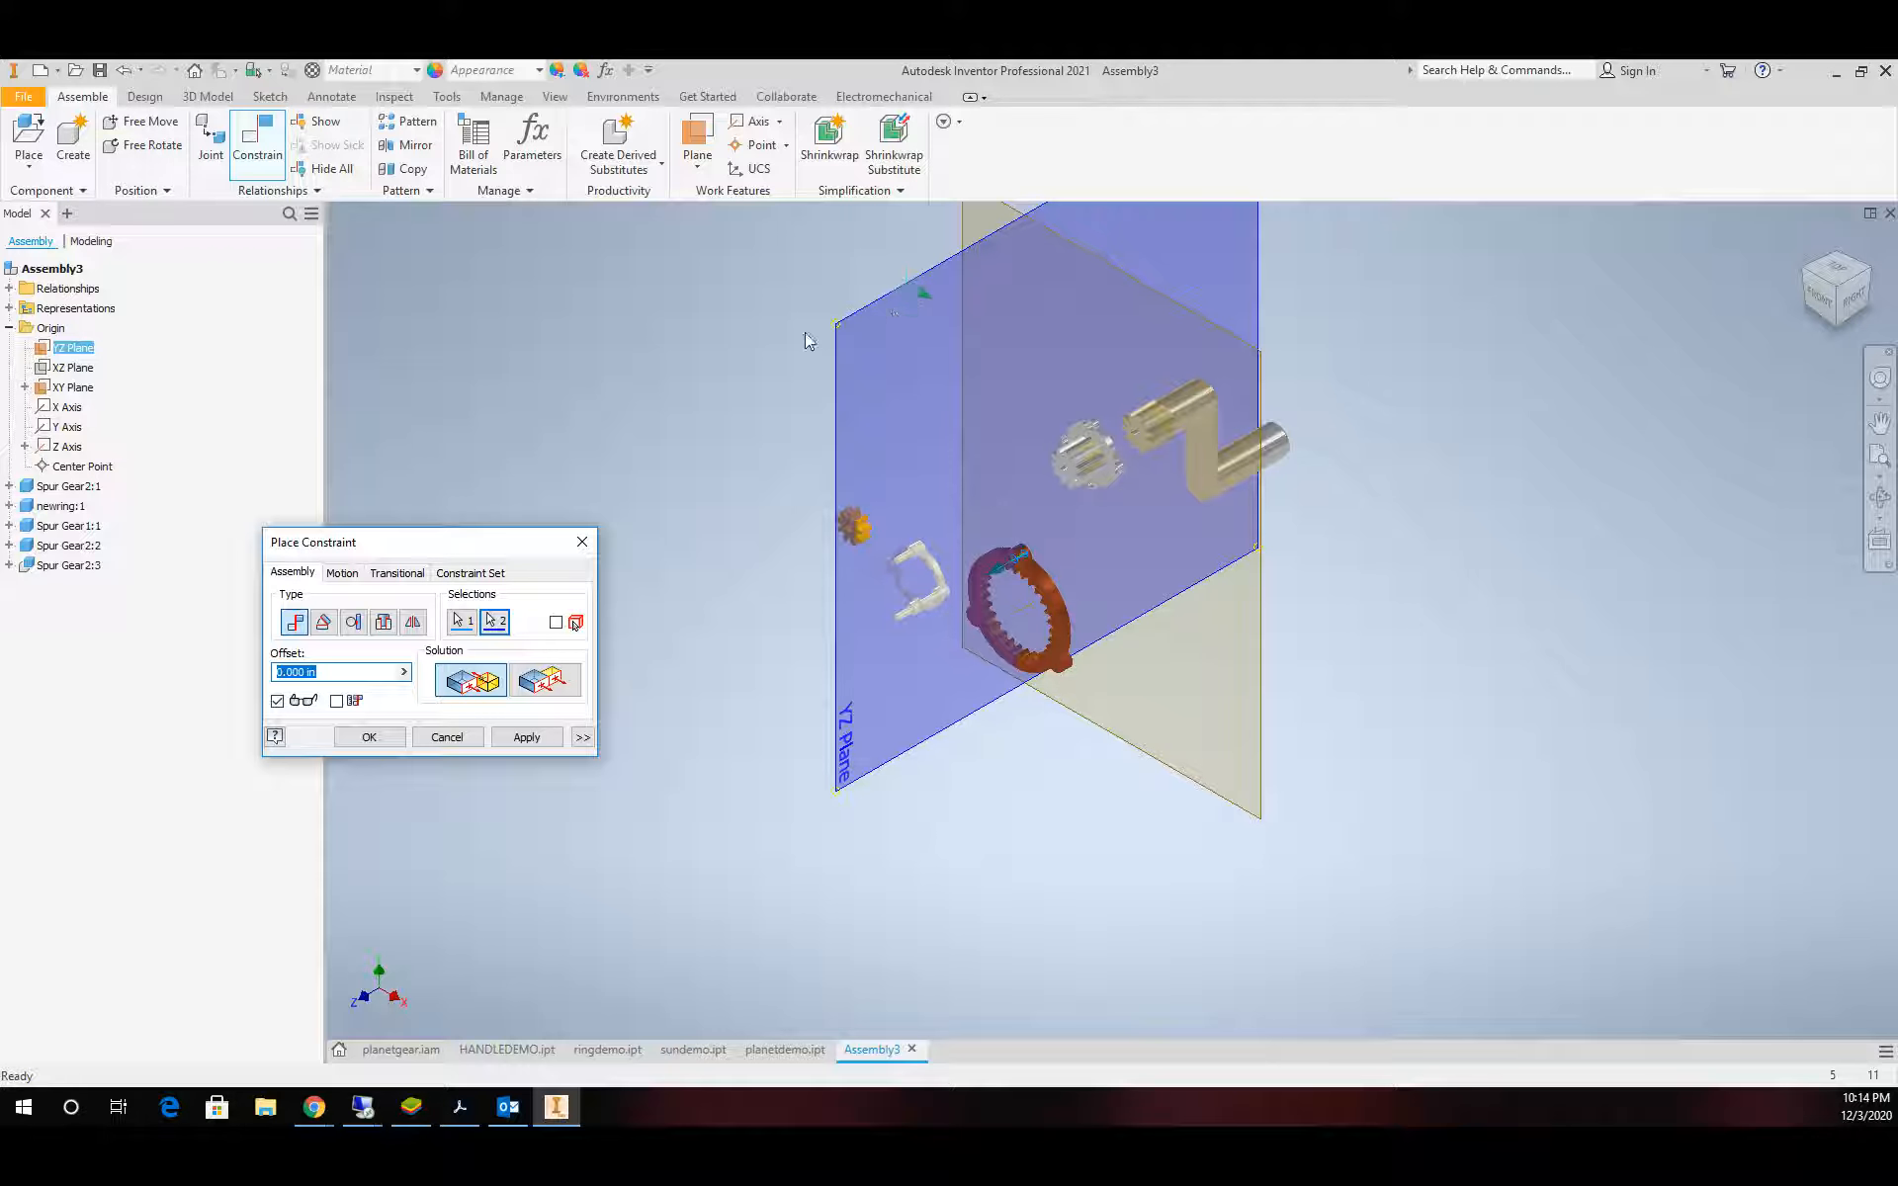
left_click(372, 739)
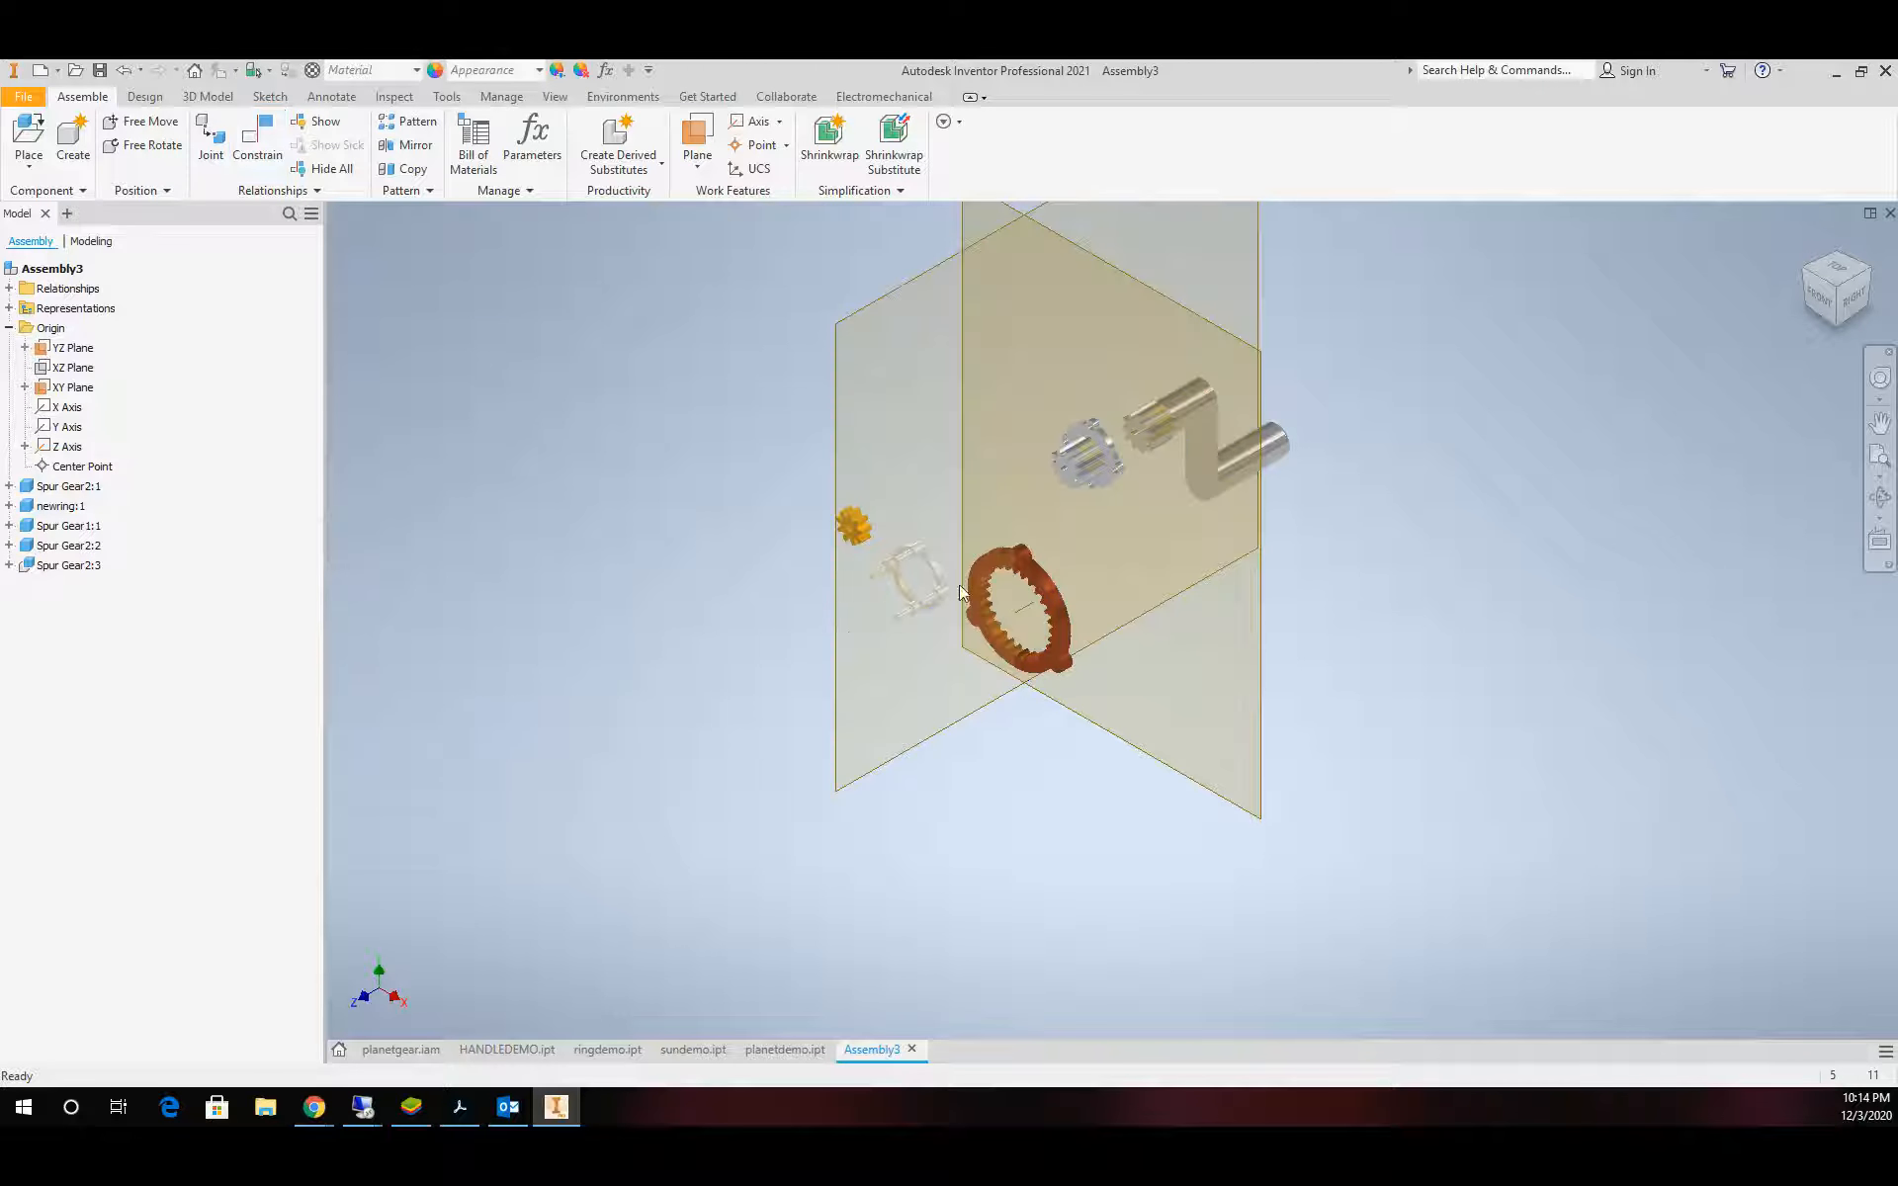
left_click(1030, 565)
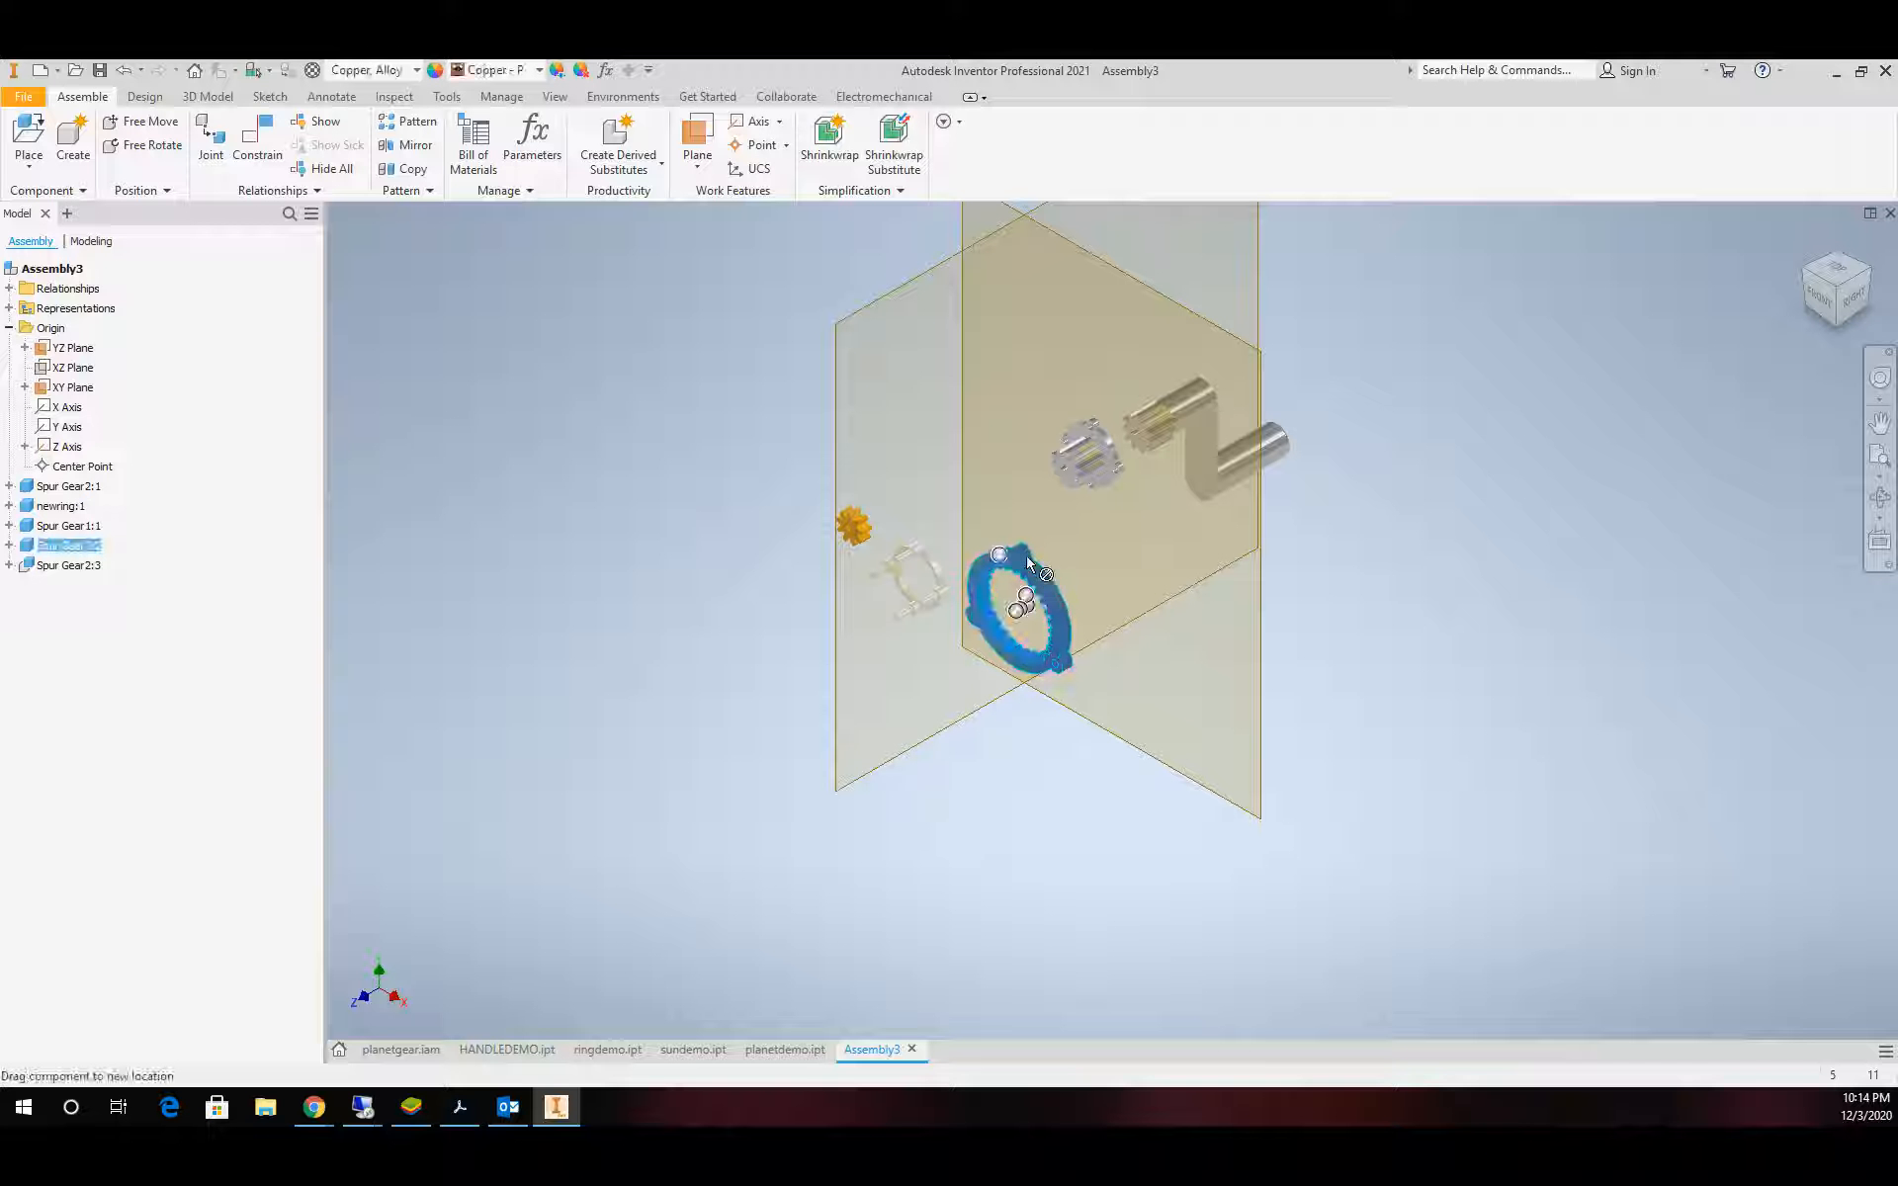
left_click(712, 646)
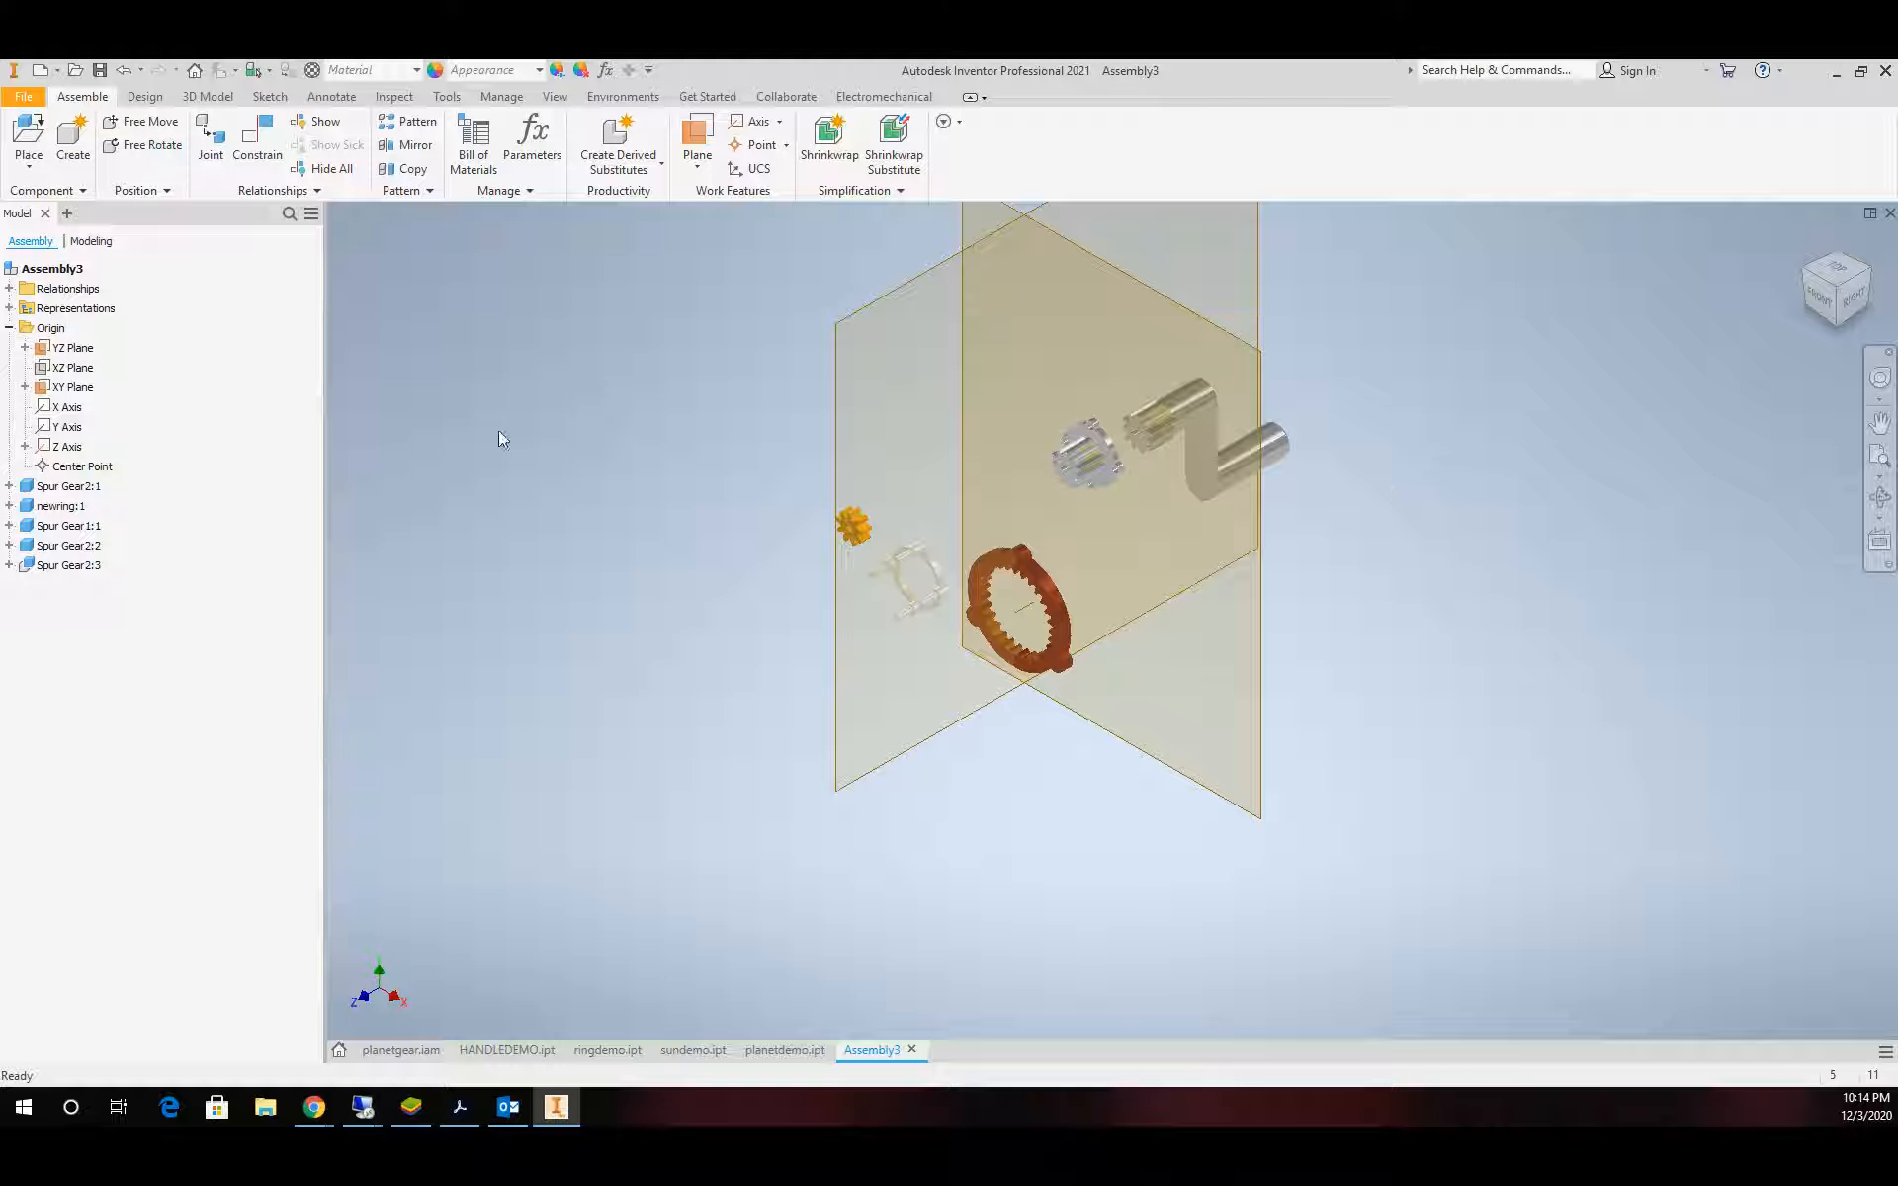
Turn off visibility of the assembly's YZ Plane and XY Plane
left_click(74, 351)
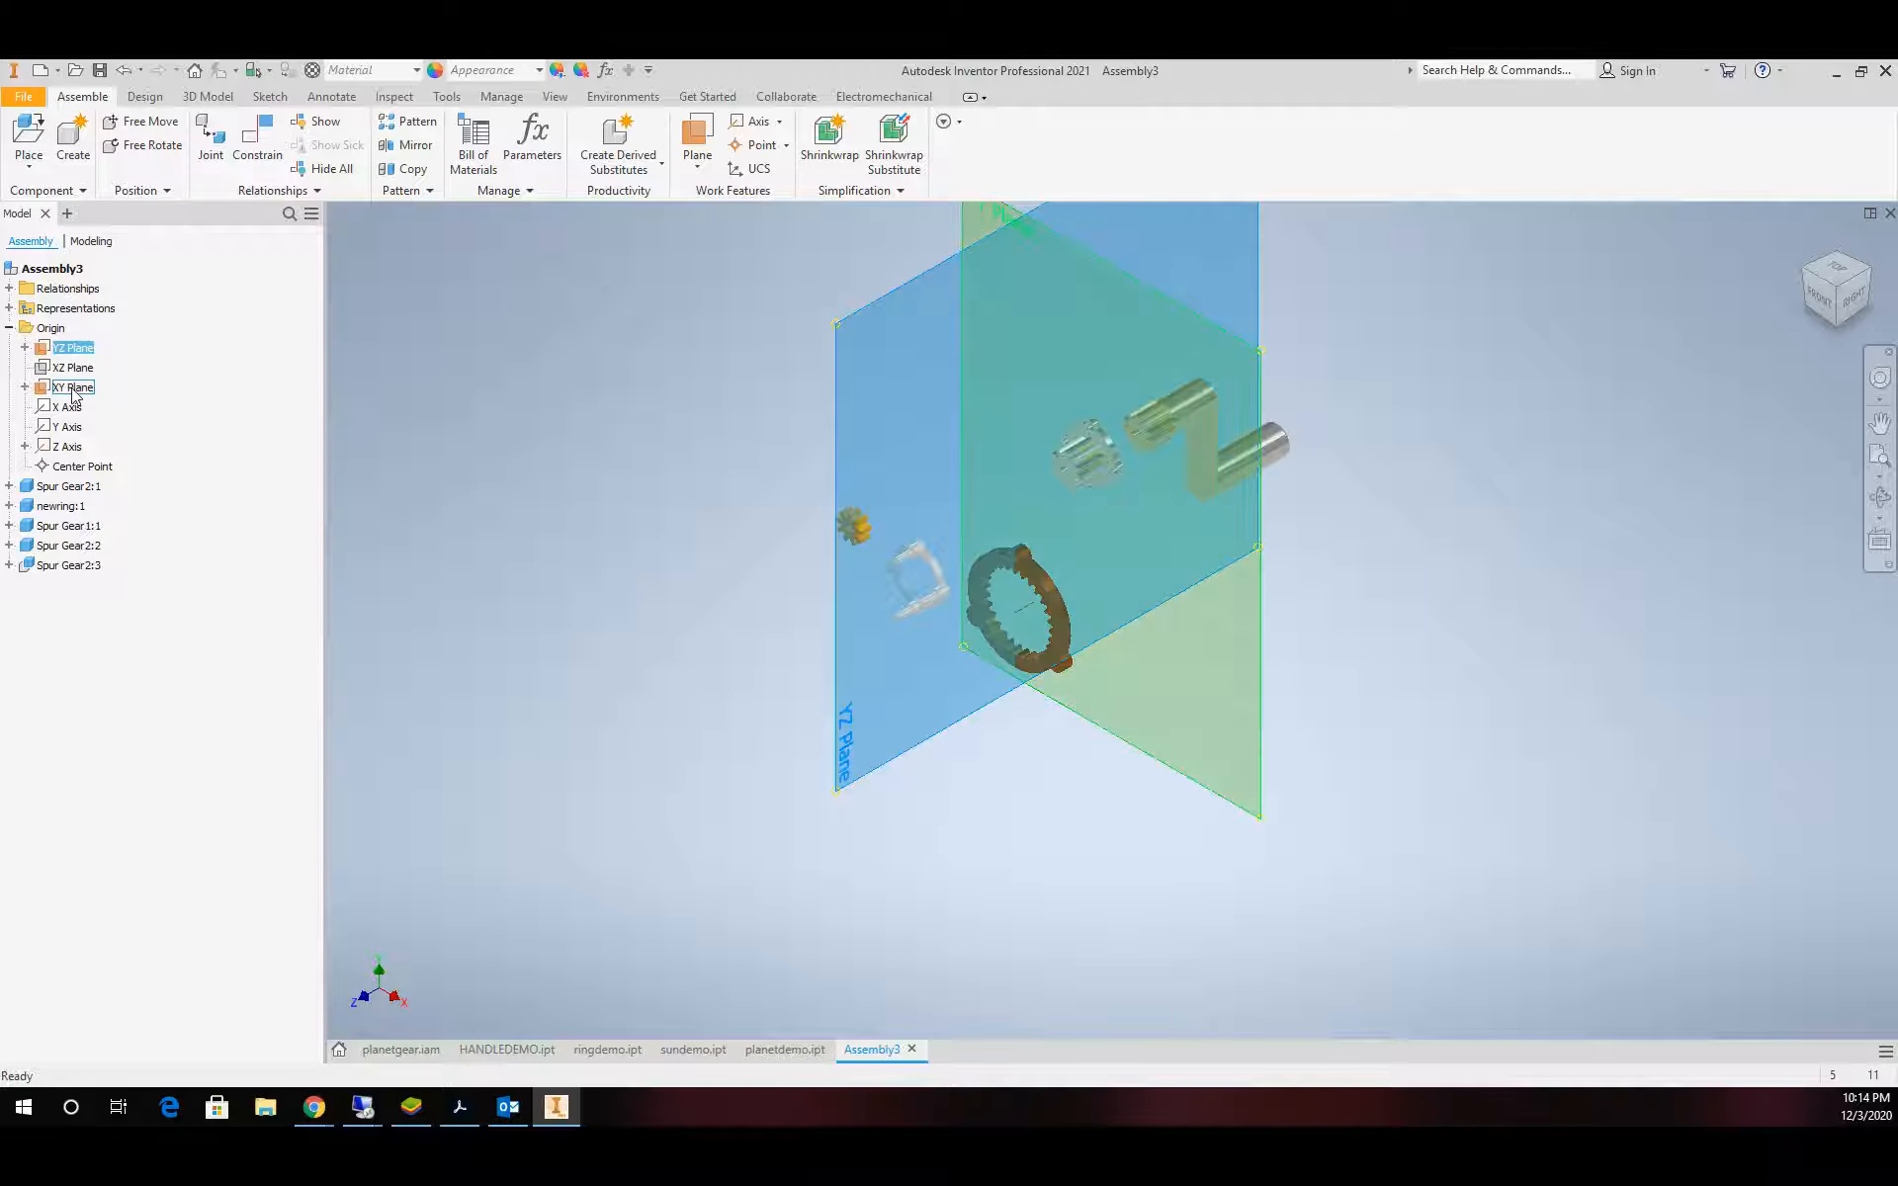
left_click(72, 386, "ctrl")
right_click(72, 387)
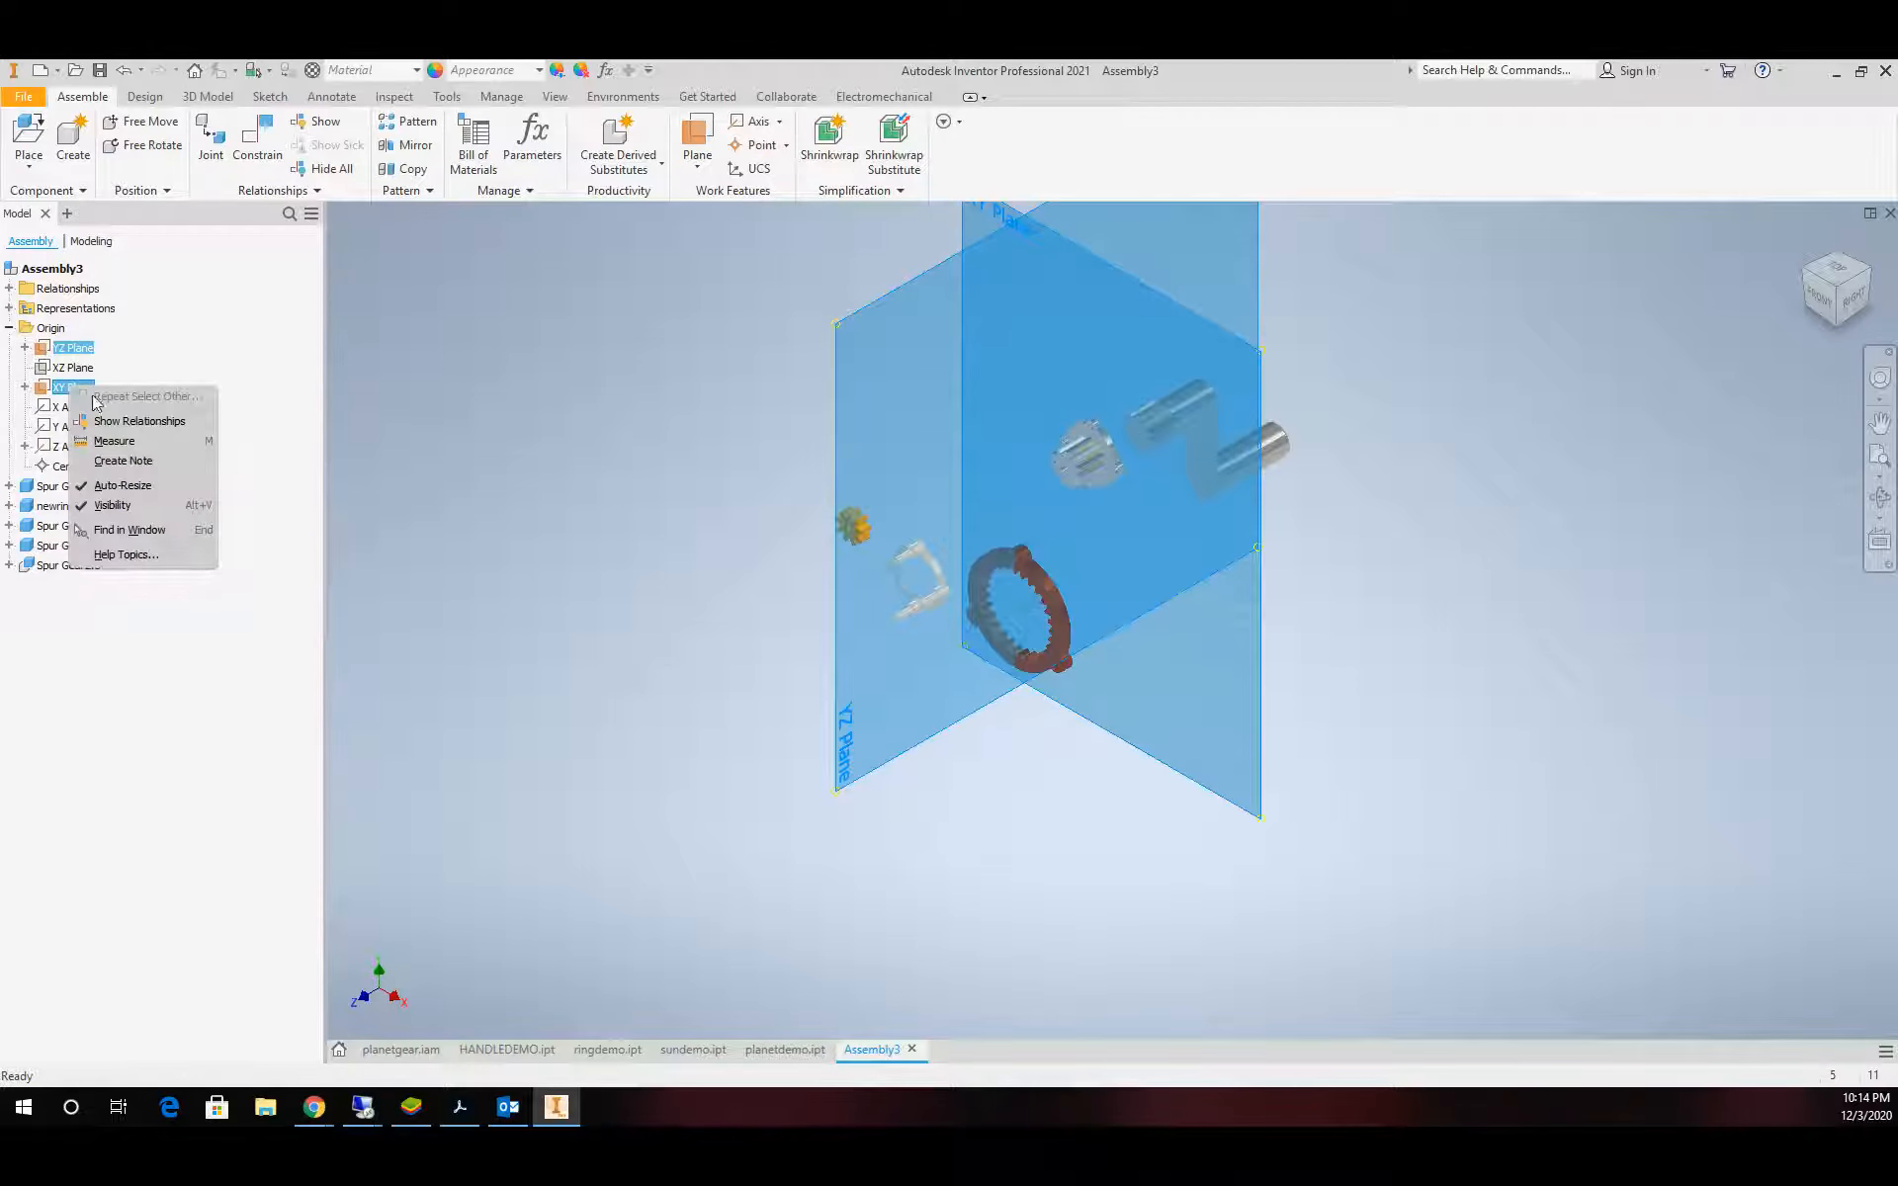
left_click(173, 506)
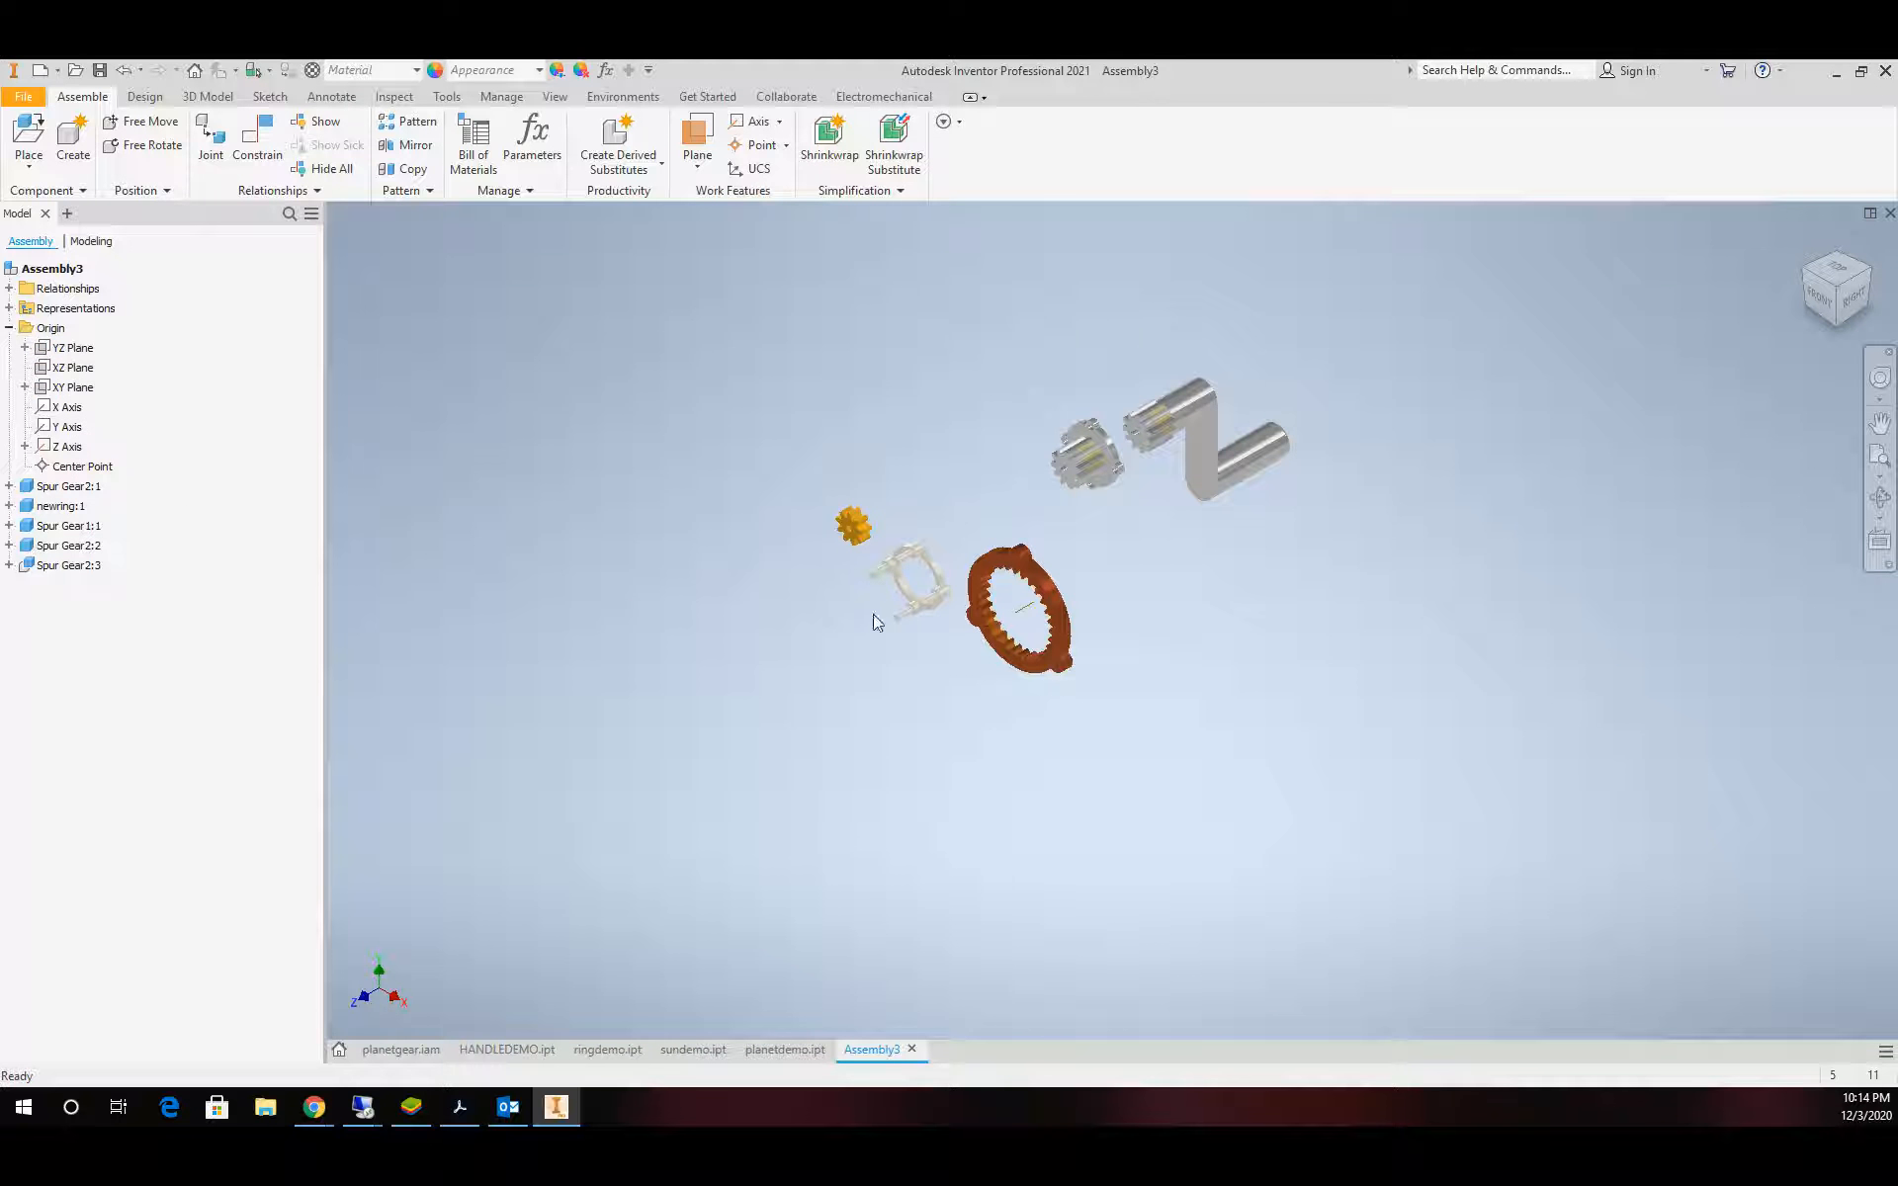
Mate the crank handle's shaft axis to the assembly's Z Axis with a 0.000 in offset
scroll(1137, 607, "down", 3)
scroll(1141, 533, "up", 2)
scroll(1167, 435, "down", 2)
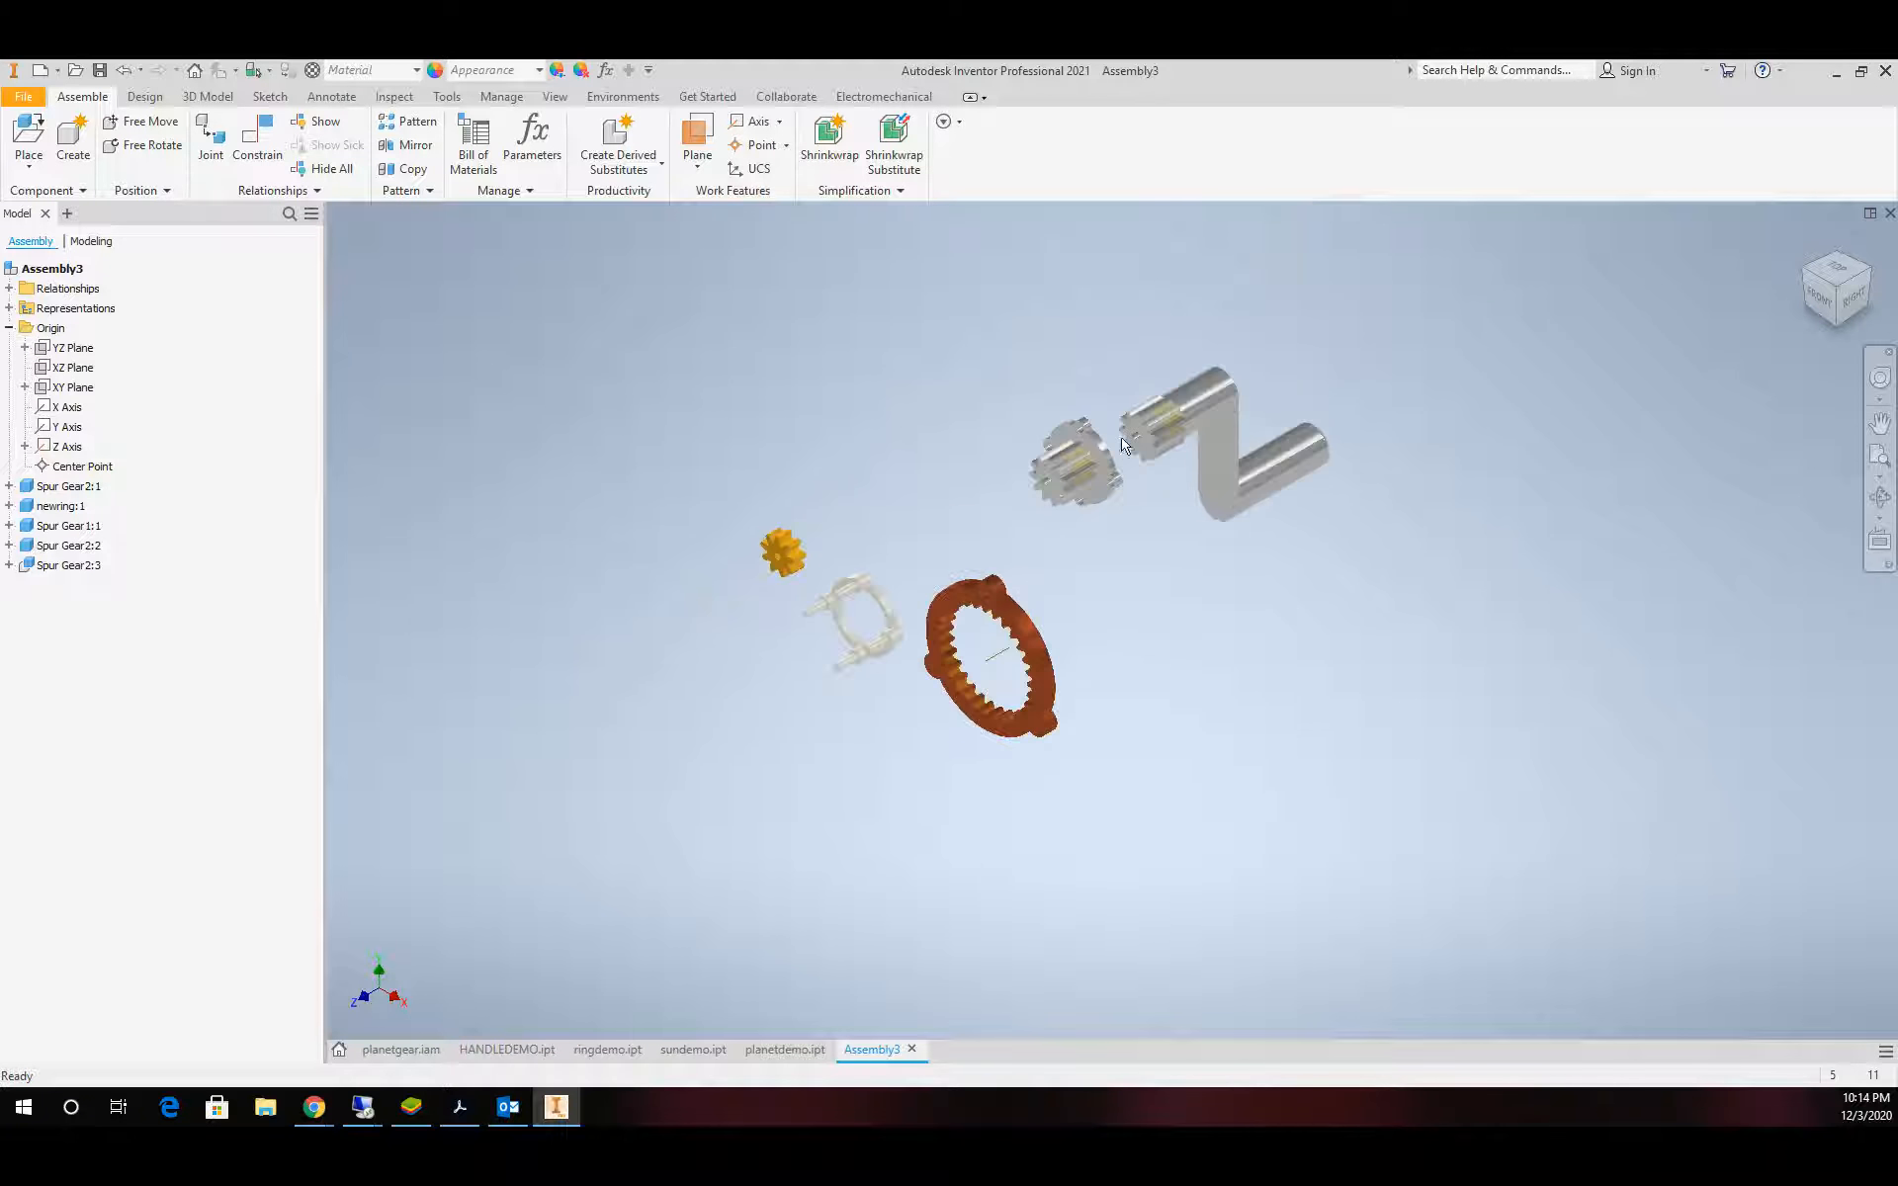
left_click(281, 147)
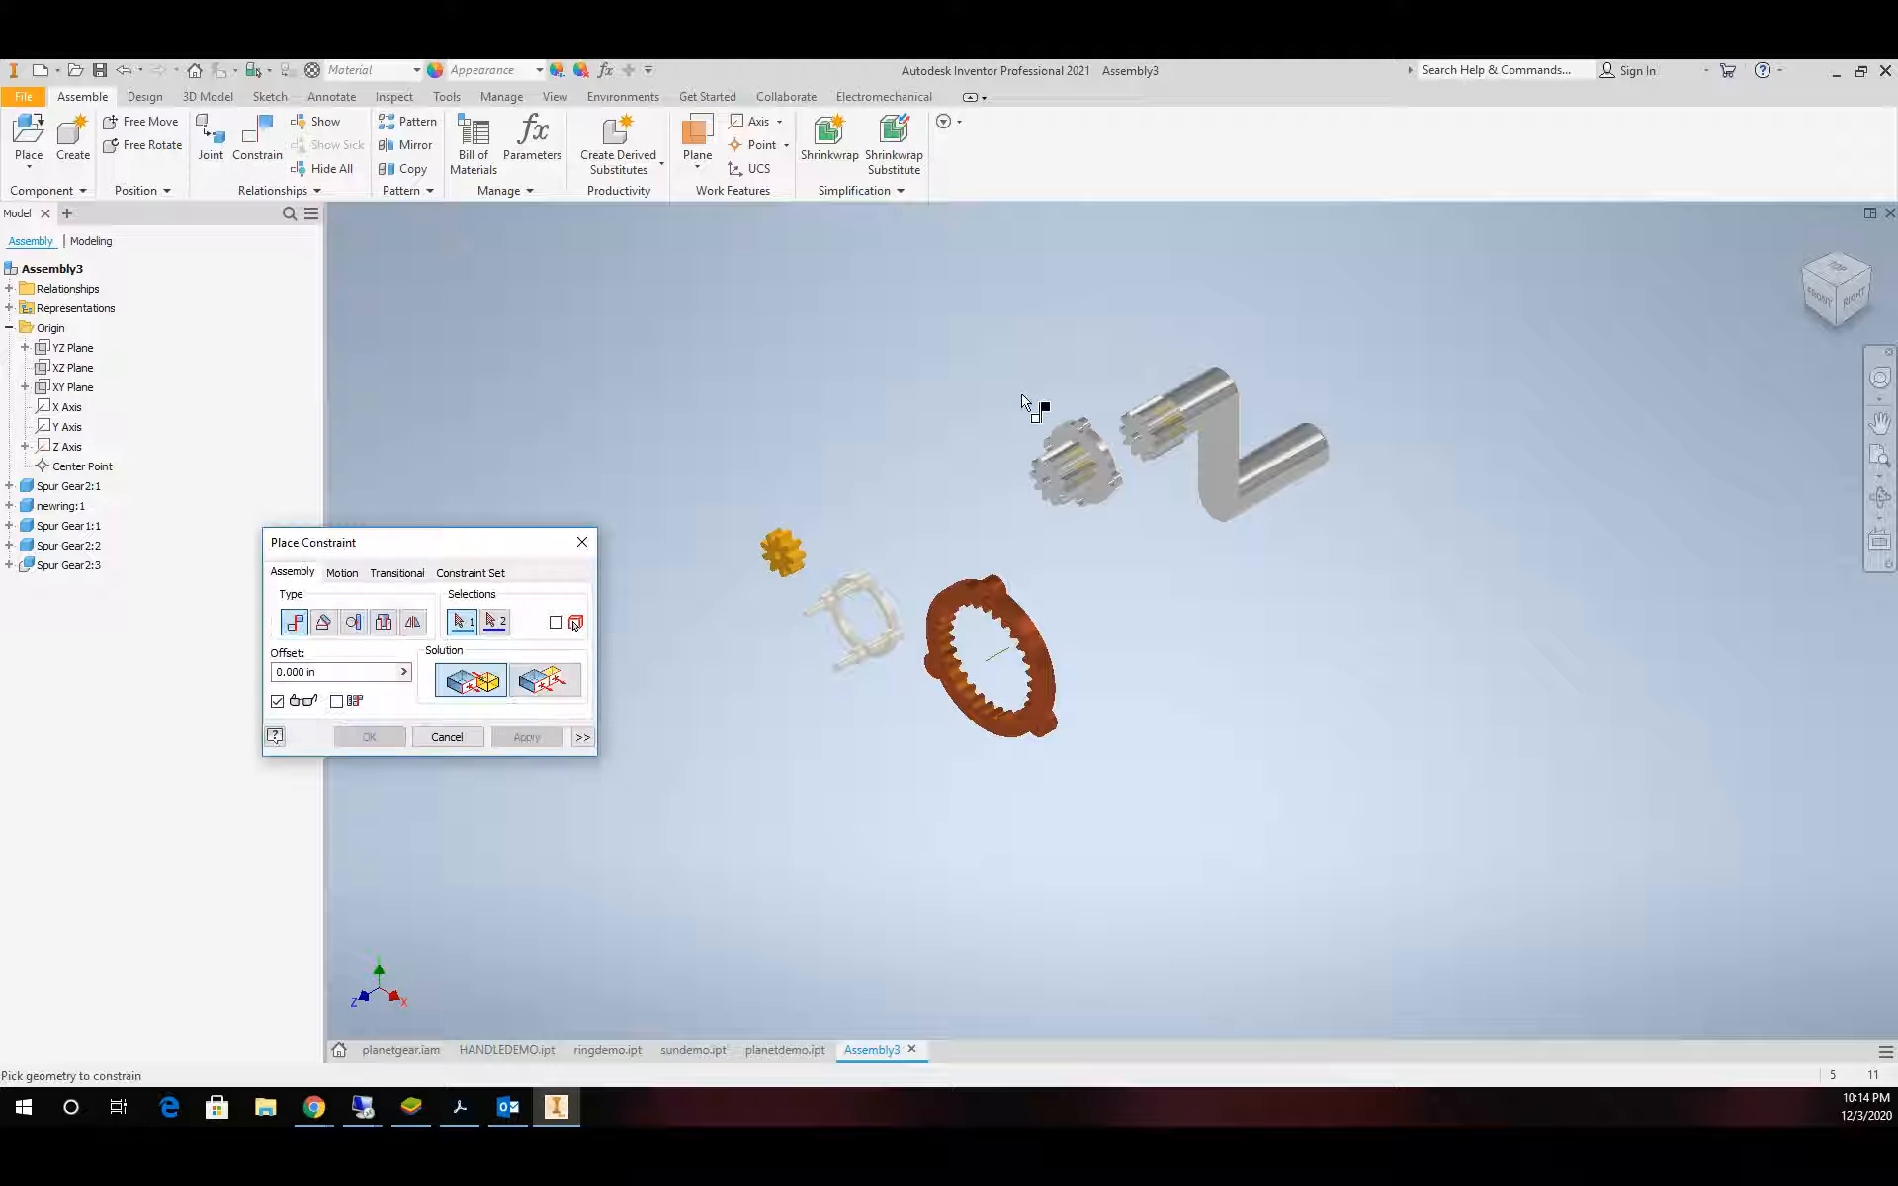
left_click(1200, 401)
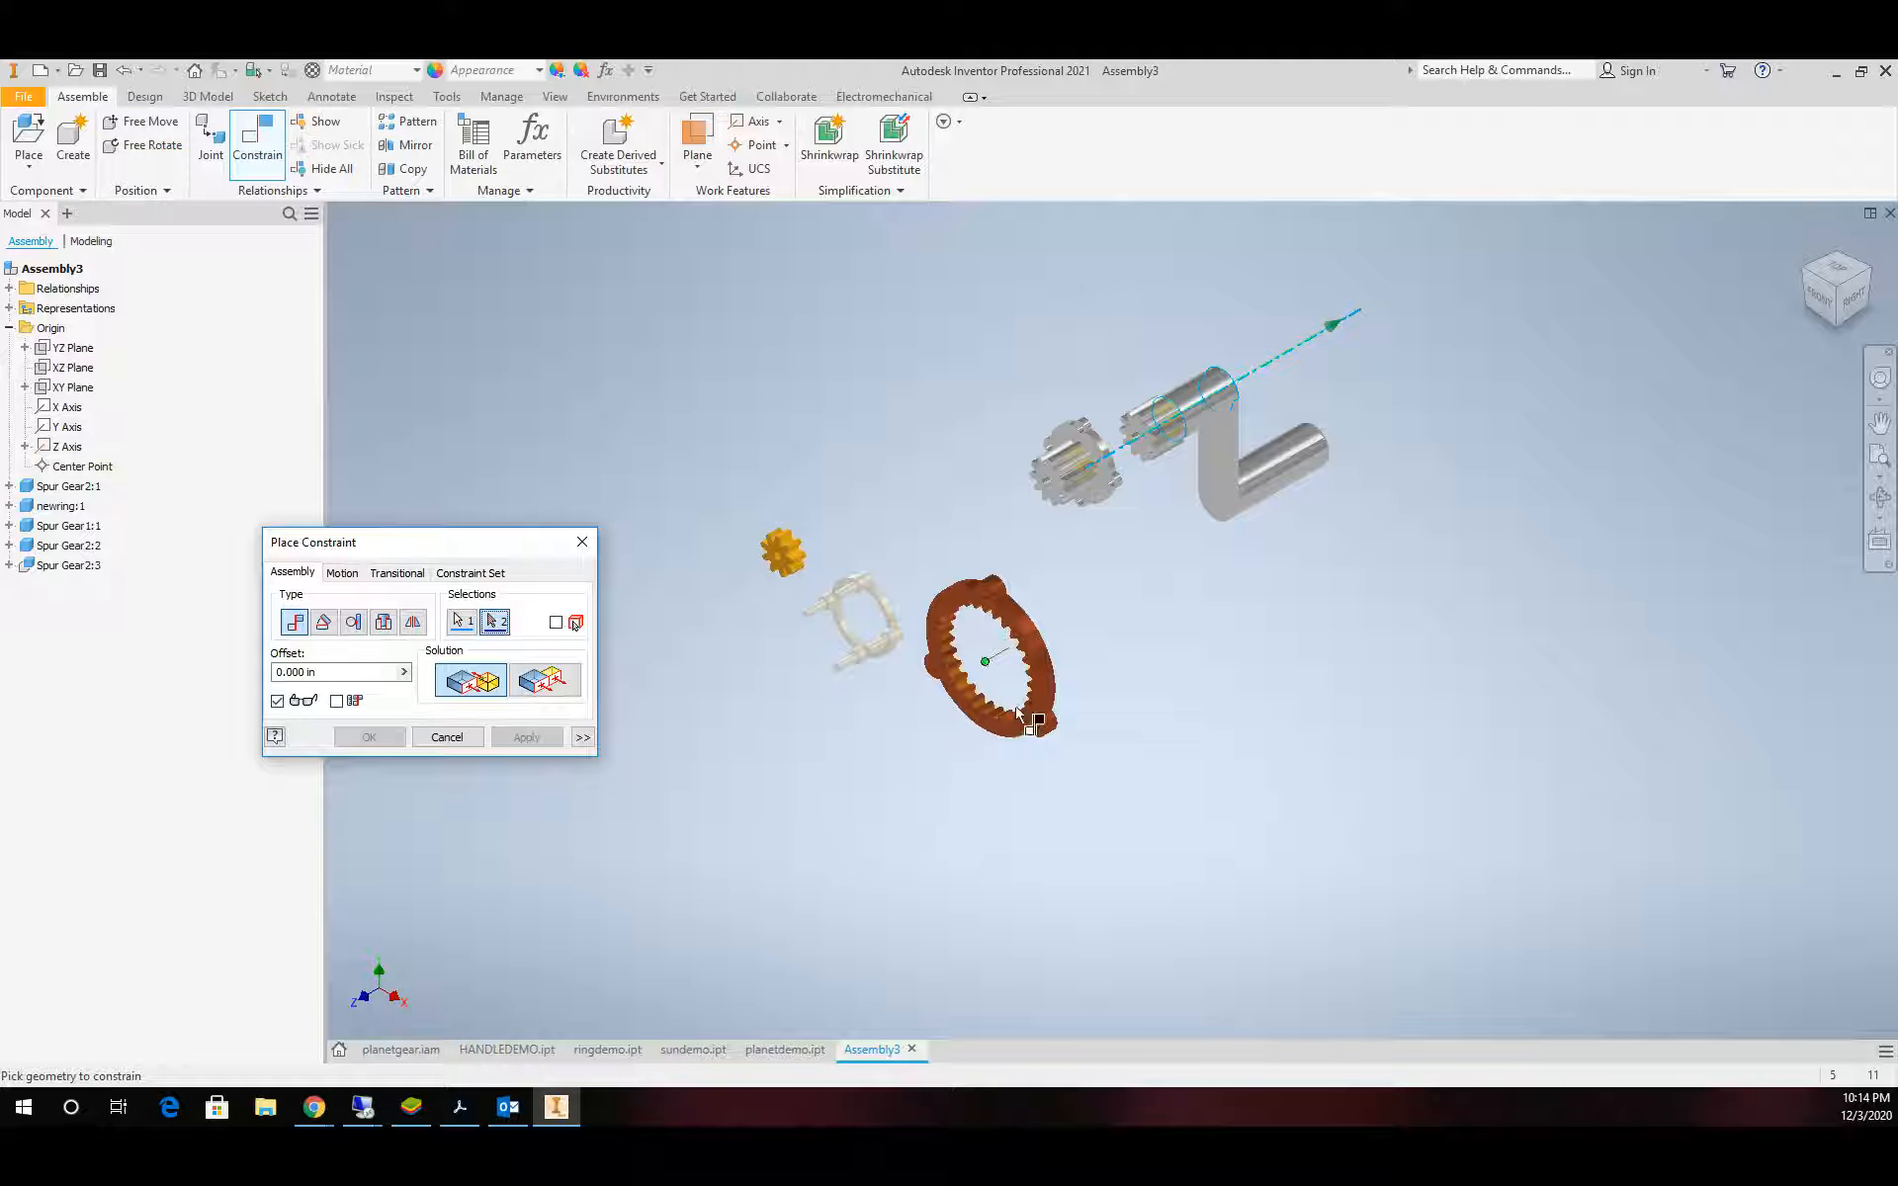
scroll(1018, 692, "down", 4)
left_click(987, 614)
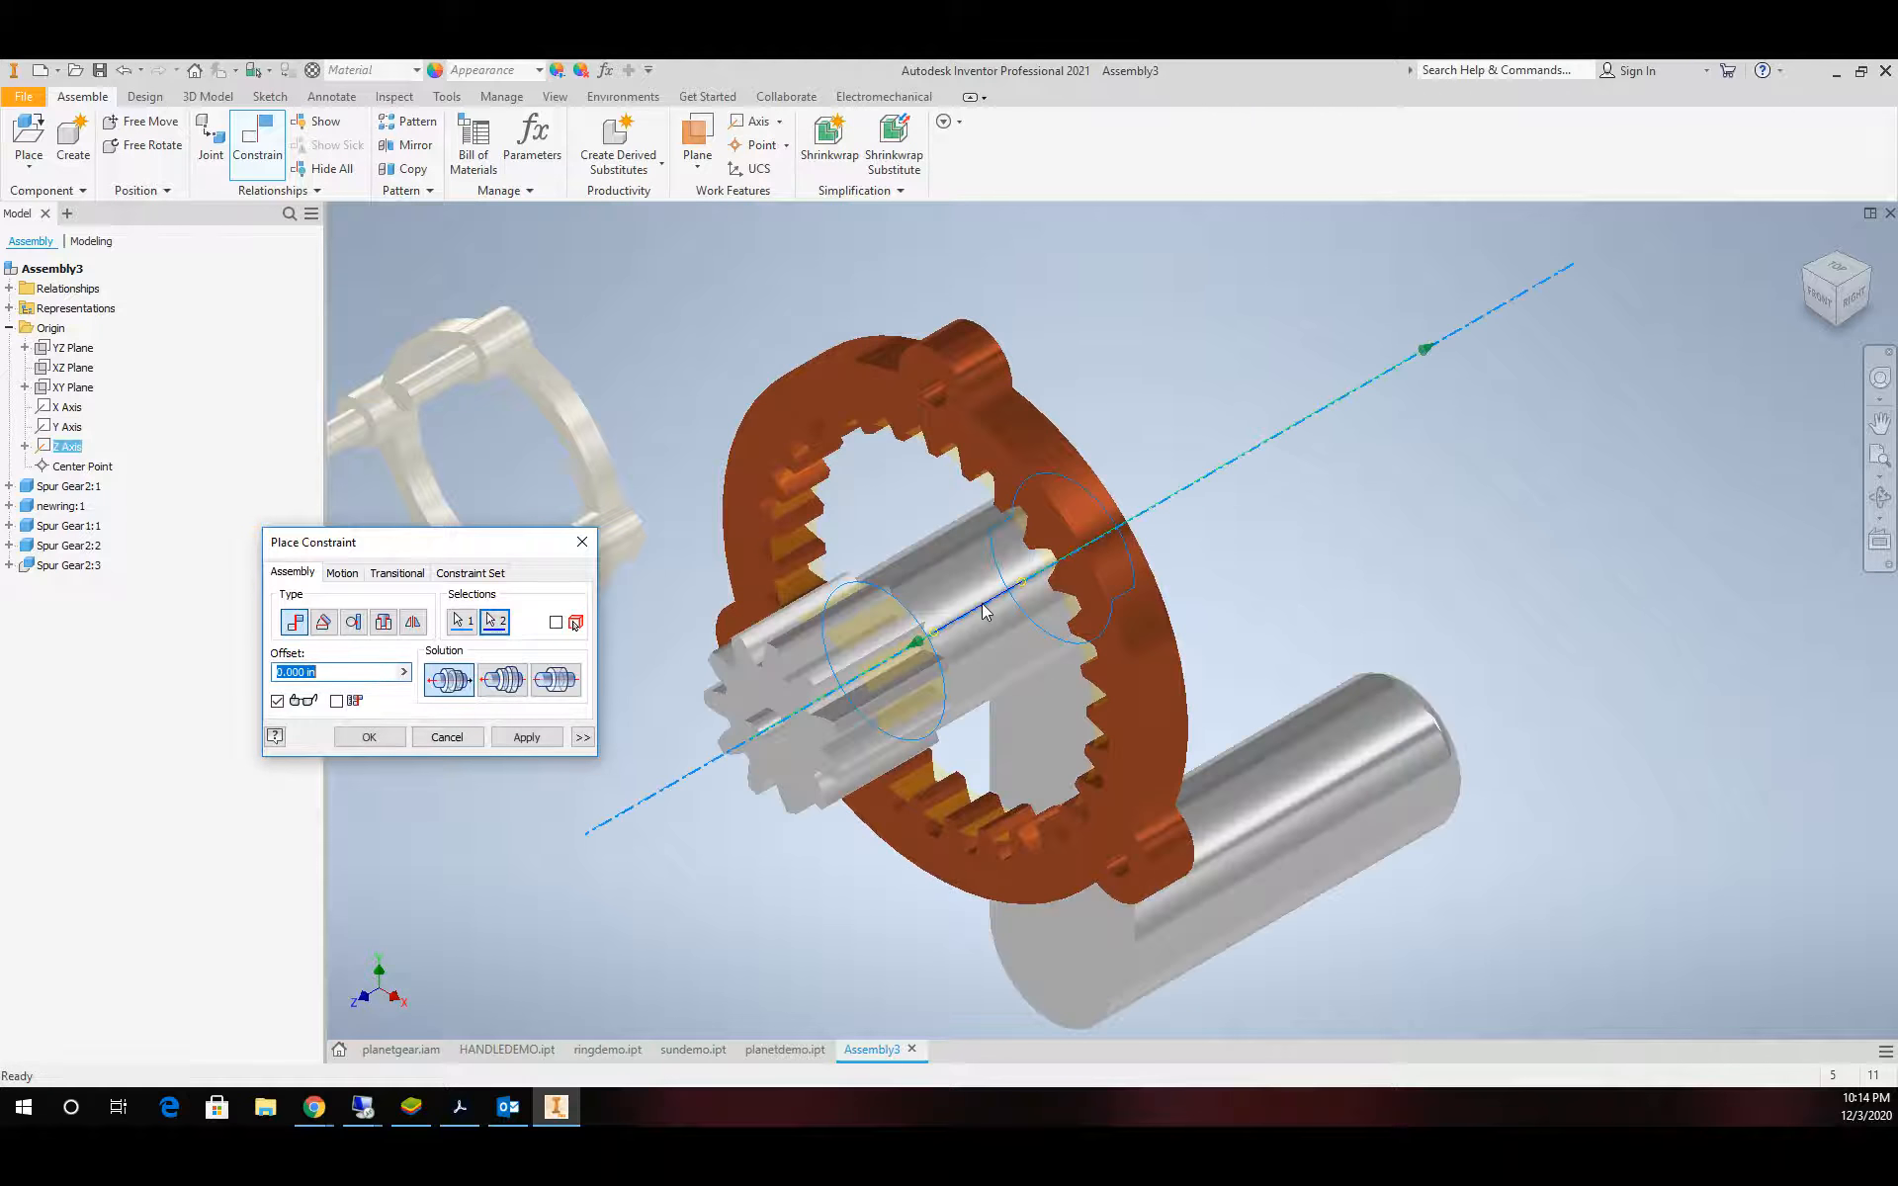
scroll(803, 609, "down", 1)
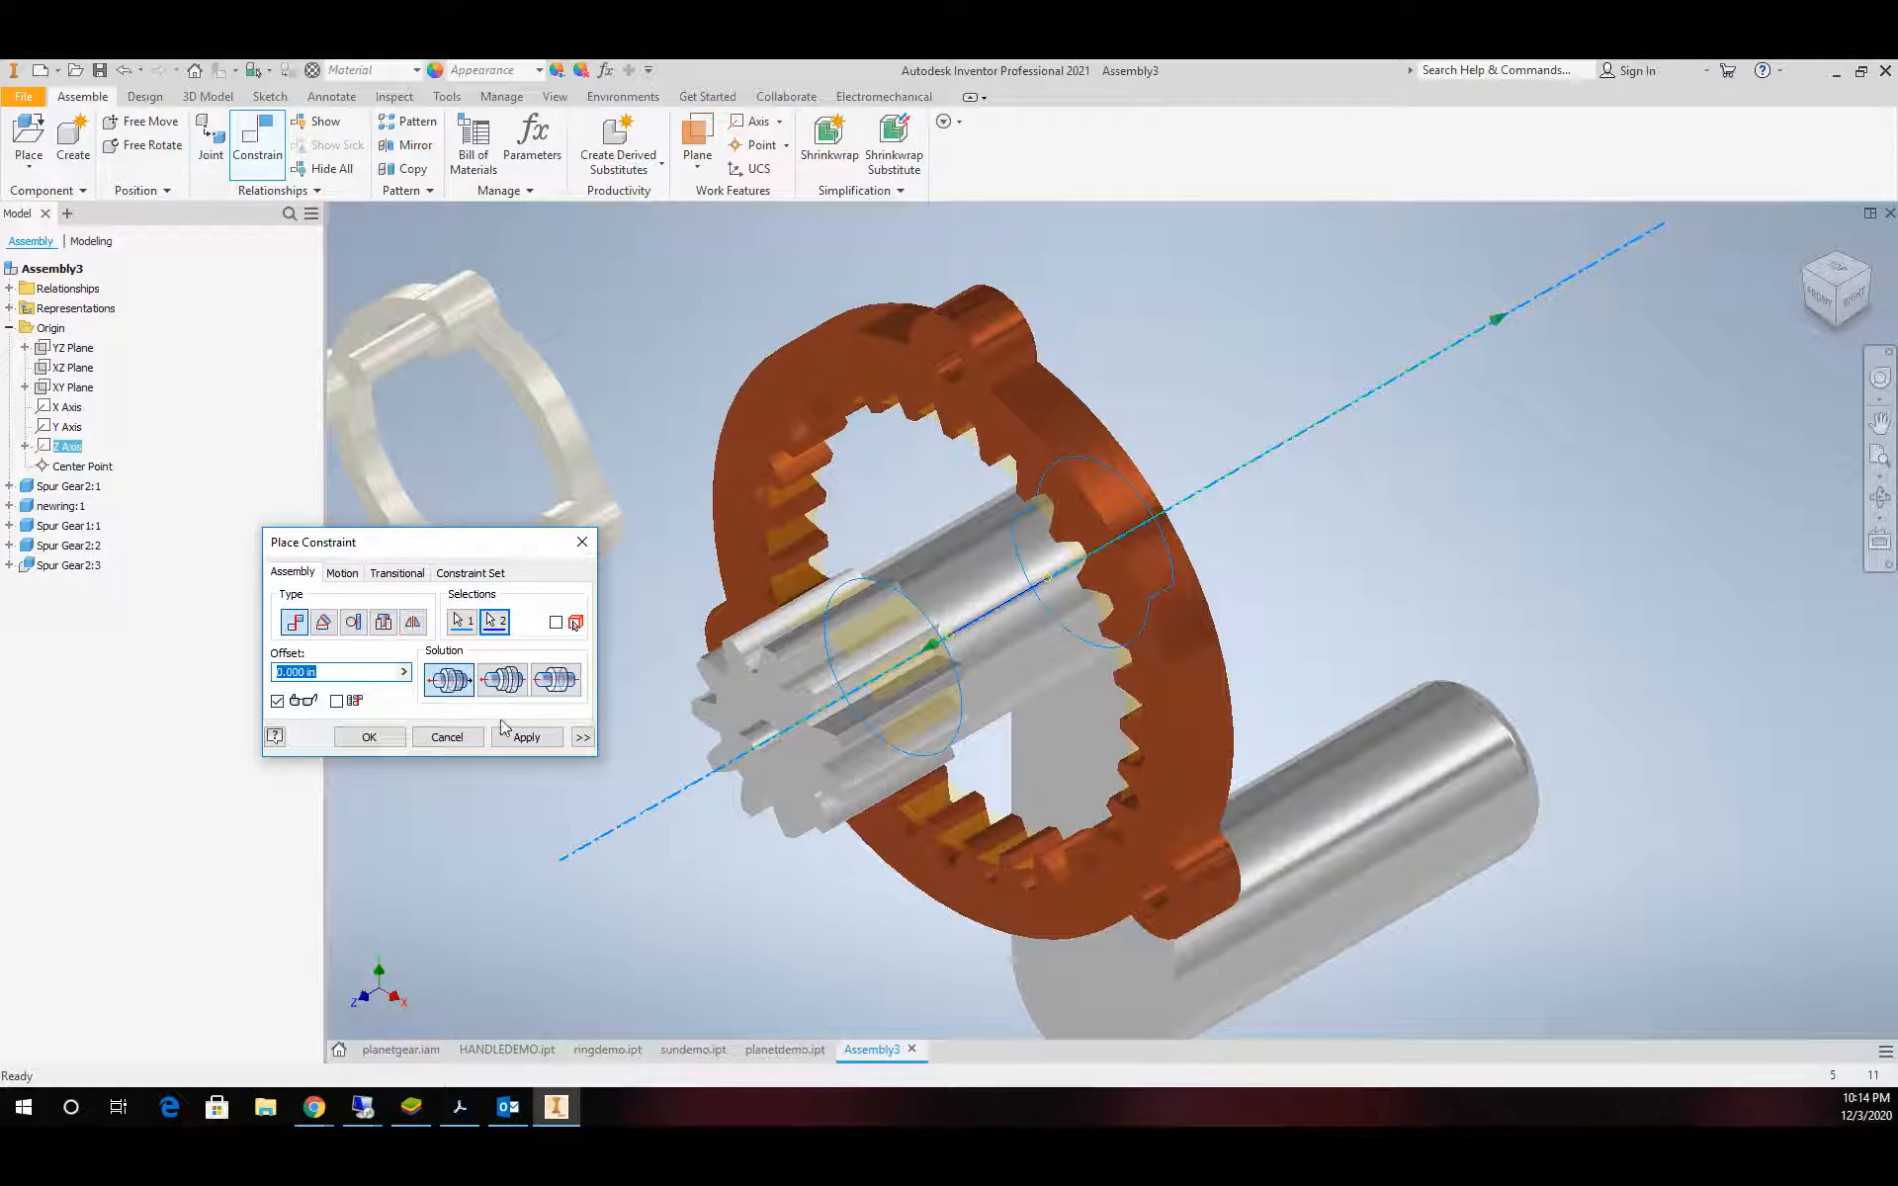
left_click(526, 737)
Constrain the crank gear's front face flush with the ring gear's front face at 0.000 in offset
left_click(736, 514)
left_click(761, 731)
left_click(543, 680)
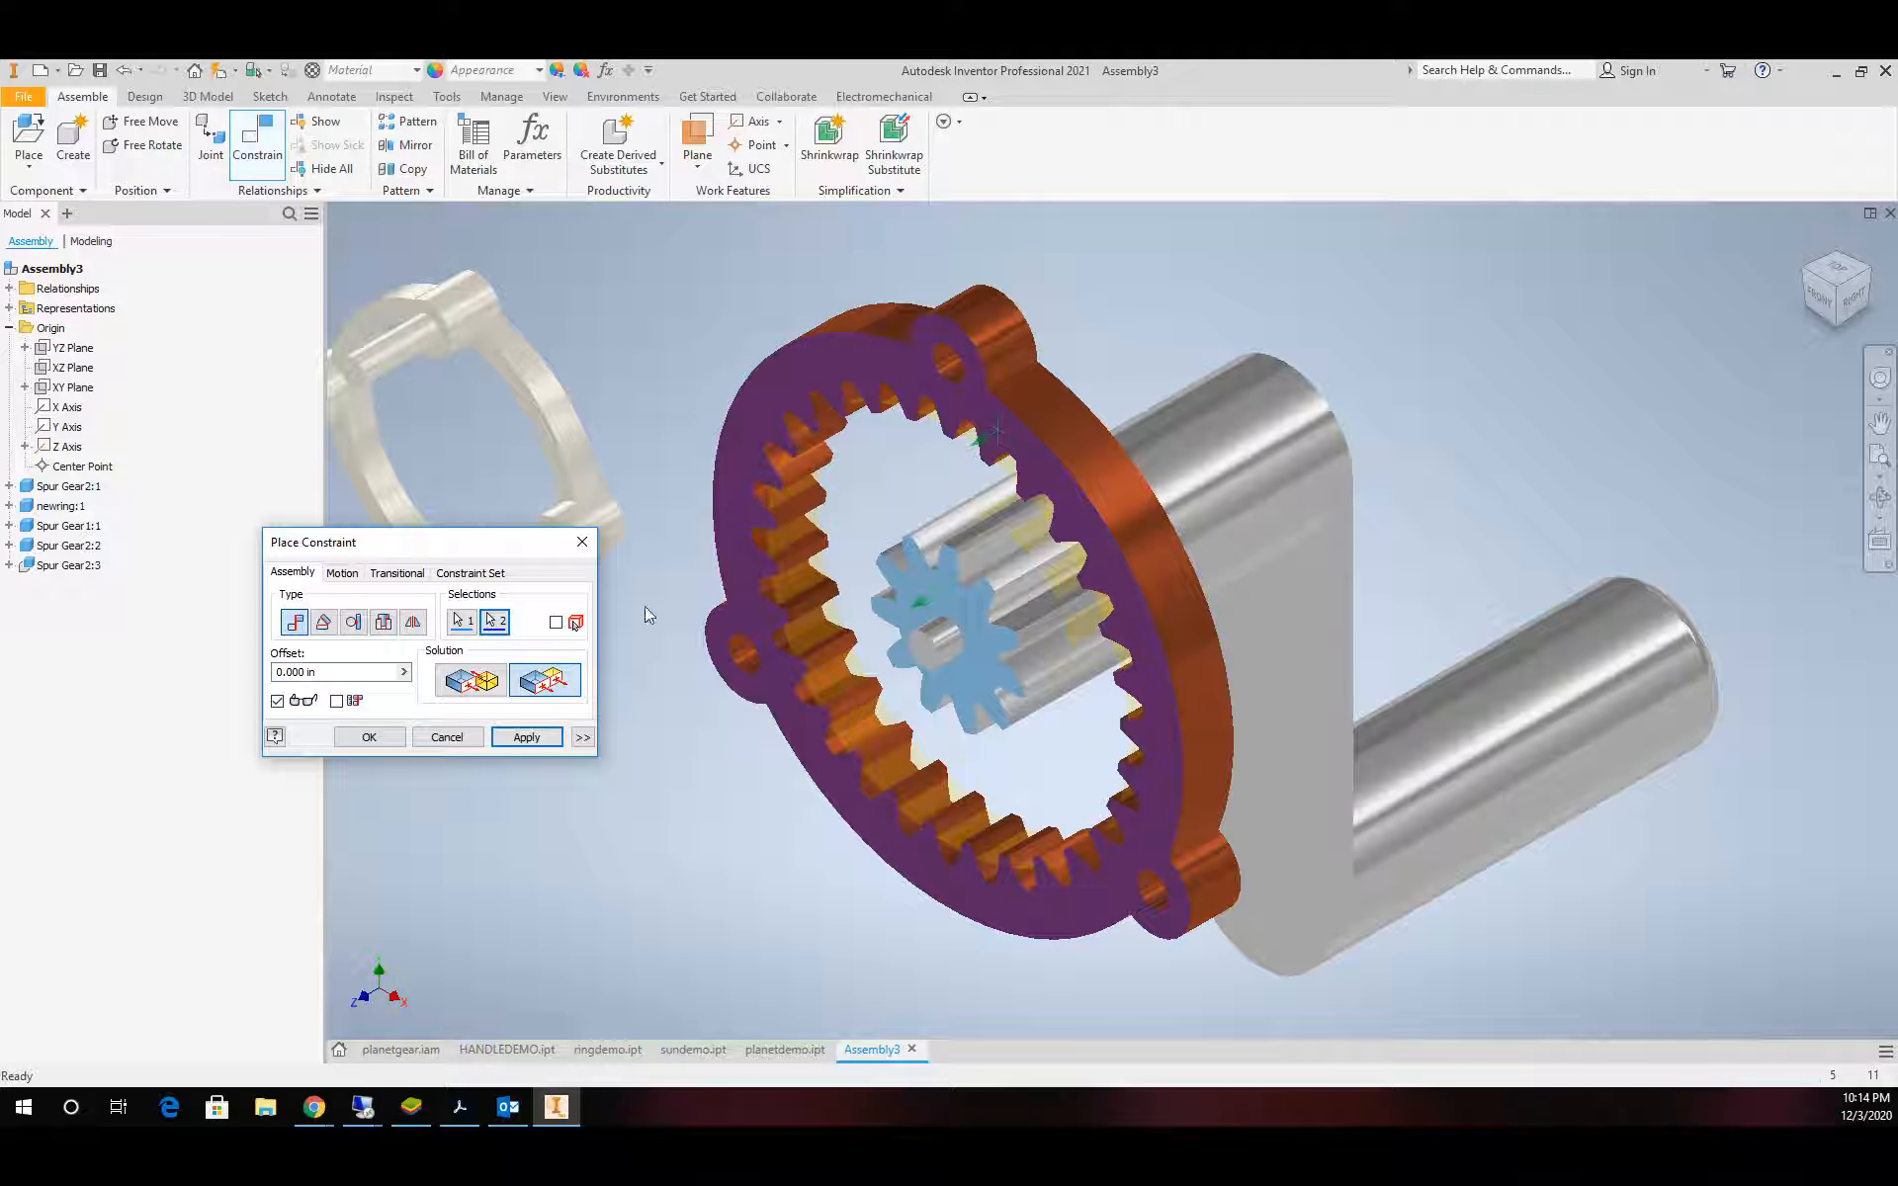
left_click(372, 737)
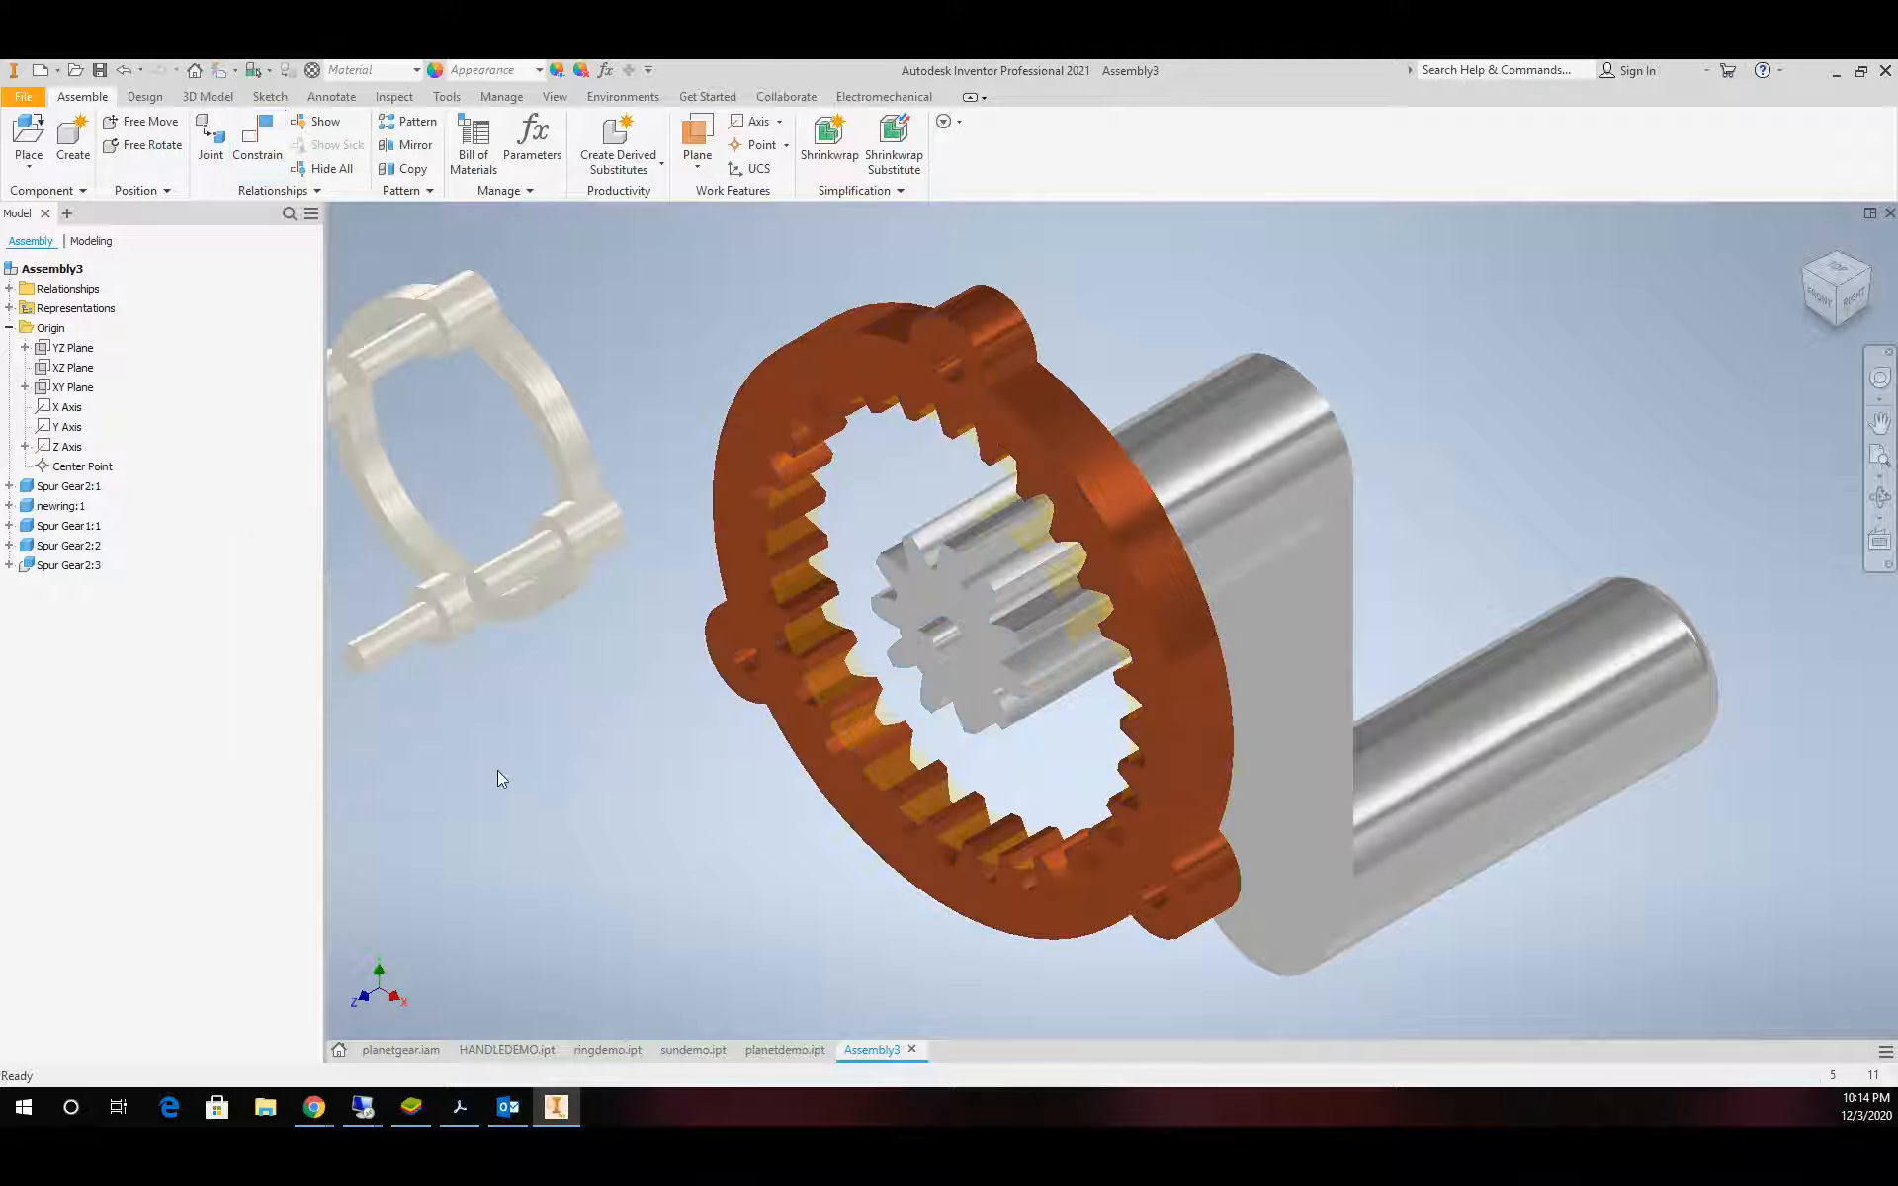
Swing the crank handle upward around its axis to test its rotation
left_click_drag(1390, 569, 1291, 324)
scroll(1285, 341, "down", 4)
scroll(1275, 375, "up", 3)
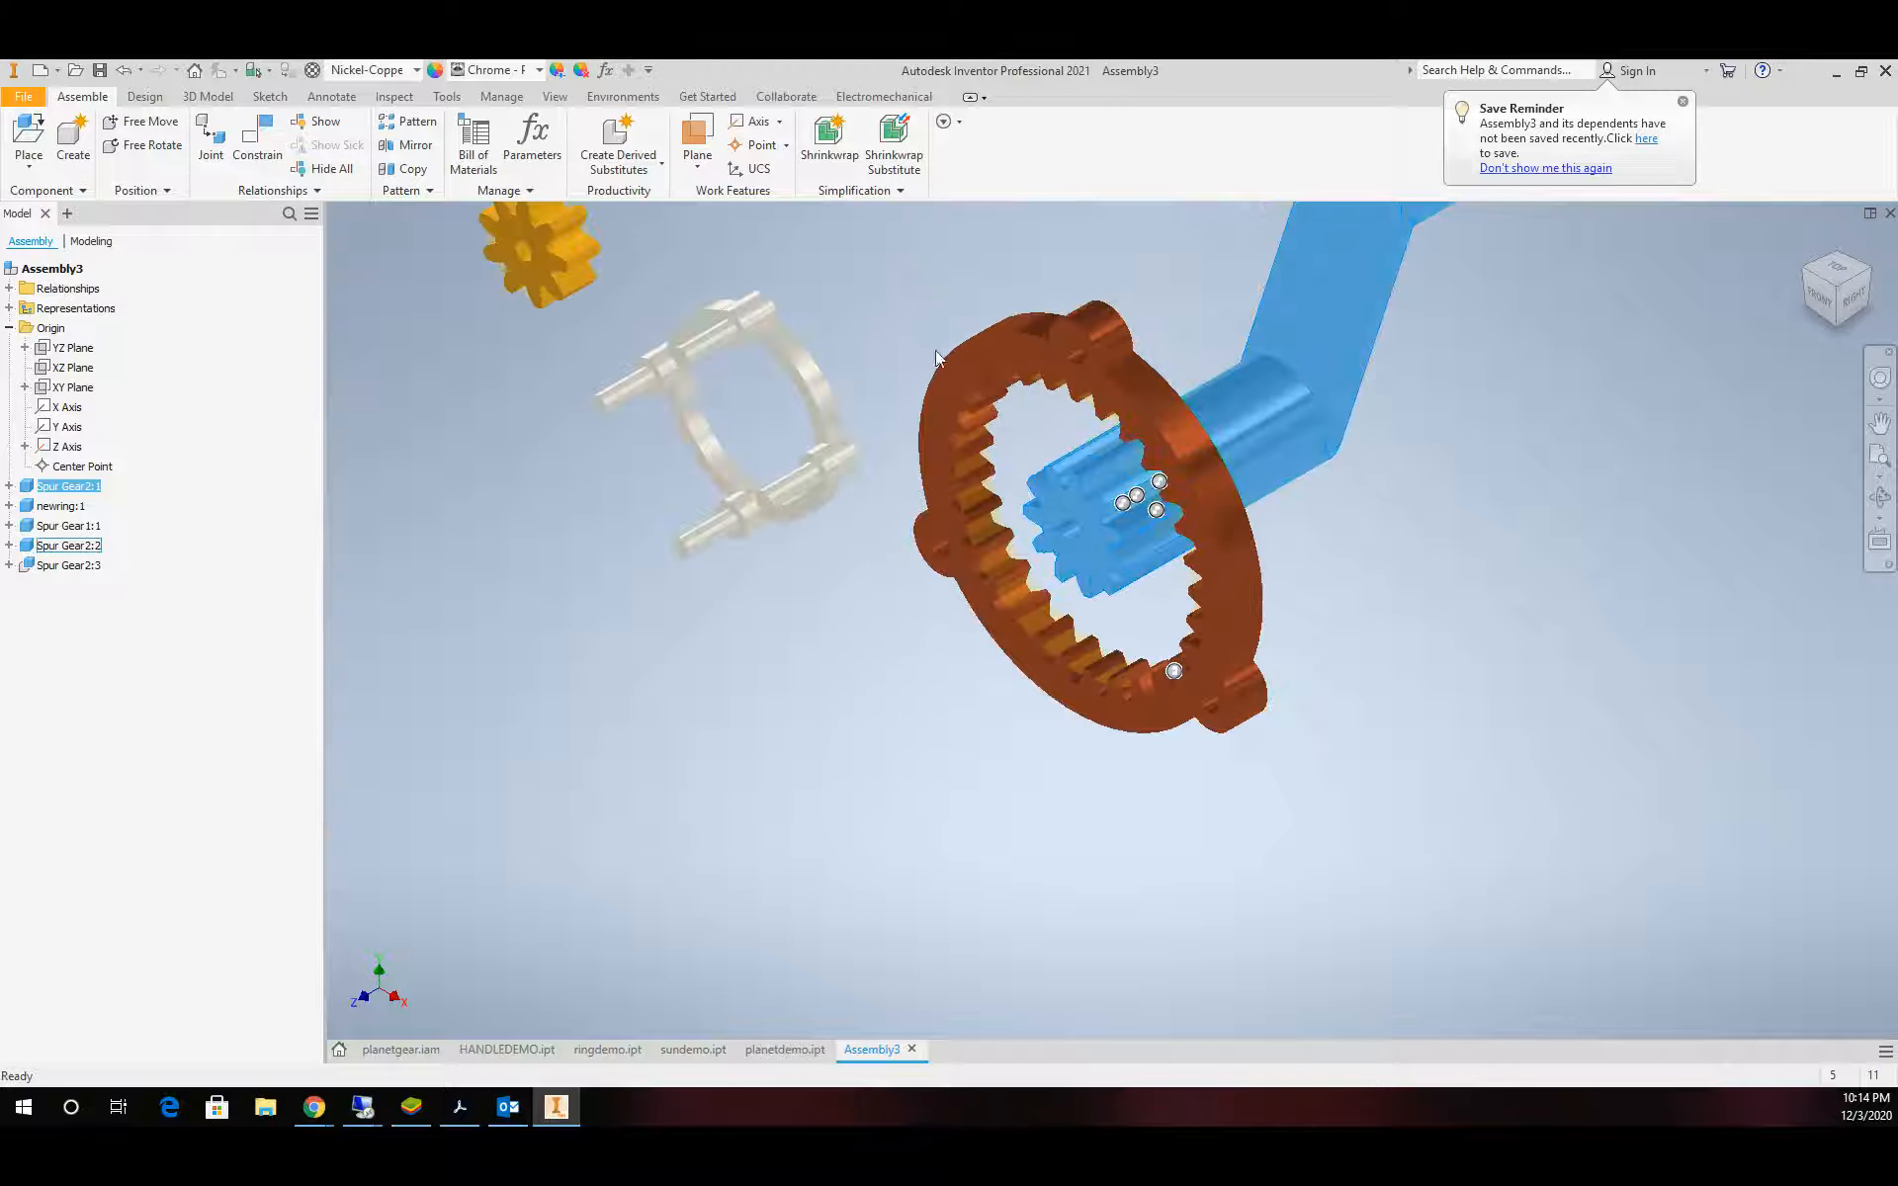
Move the carrier ring toward the ring gear and mate its central axis to the crank shaft's axis at 0.000 in offset
left_click(858, 342)
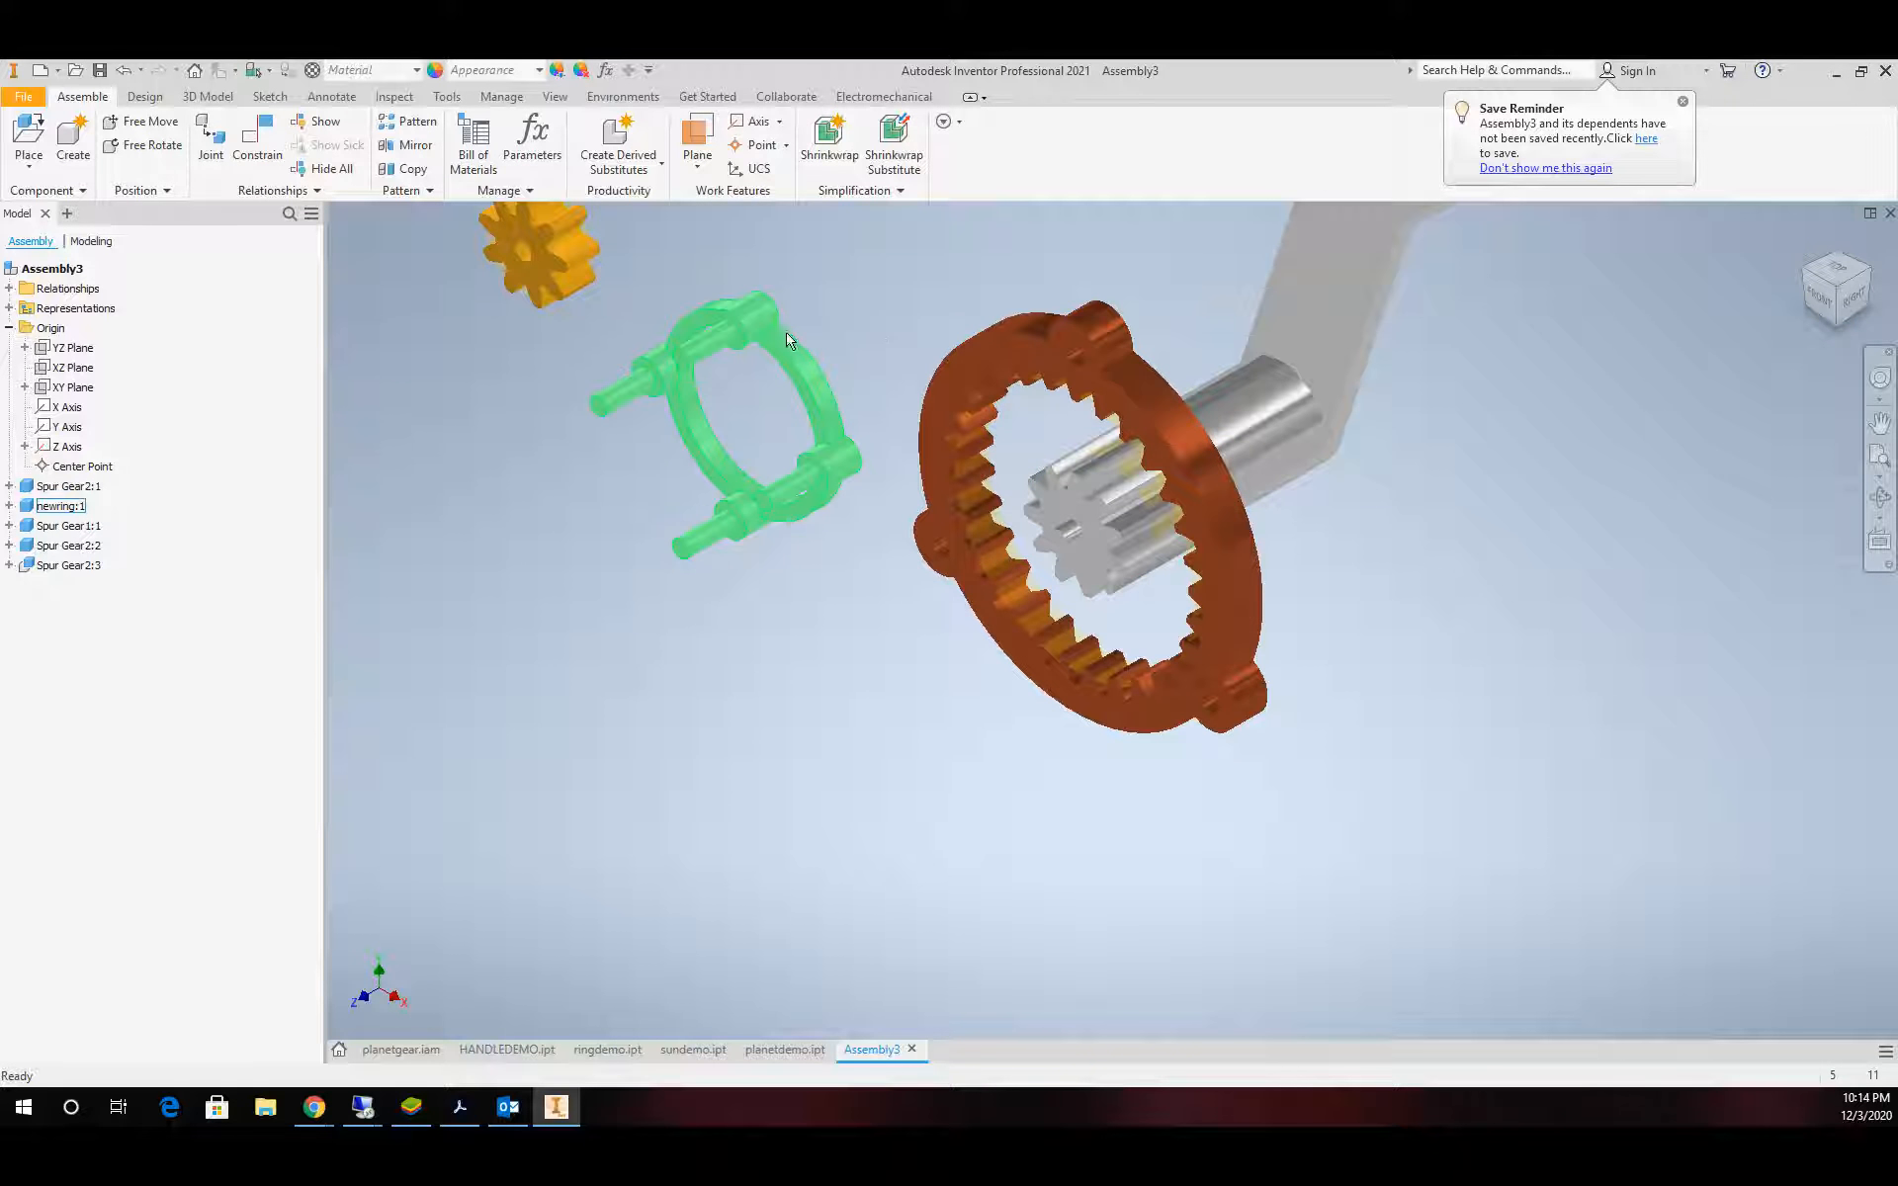
left_click_drag(770, 320, 809, 364)
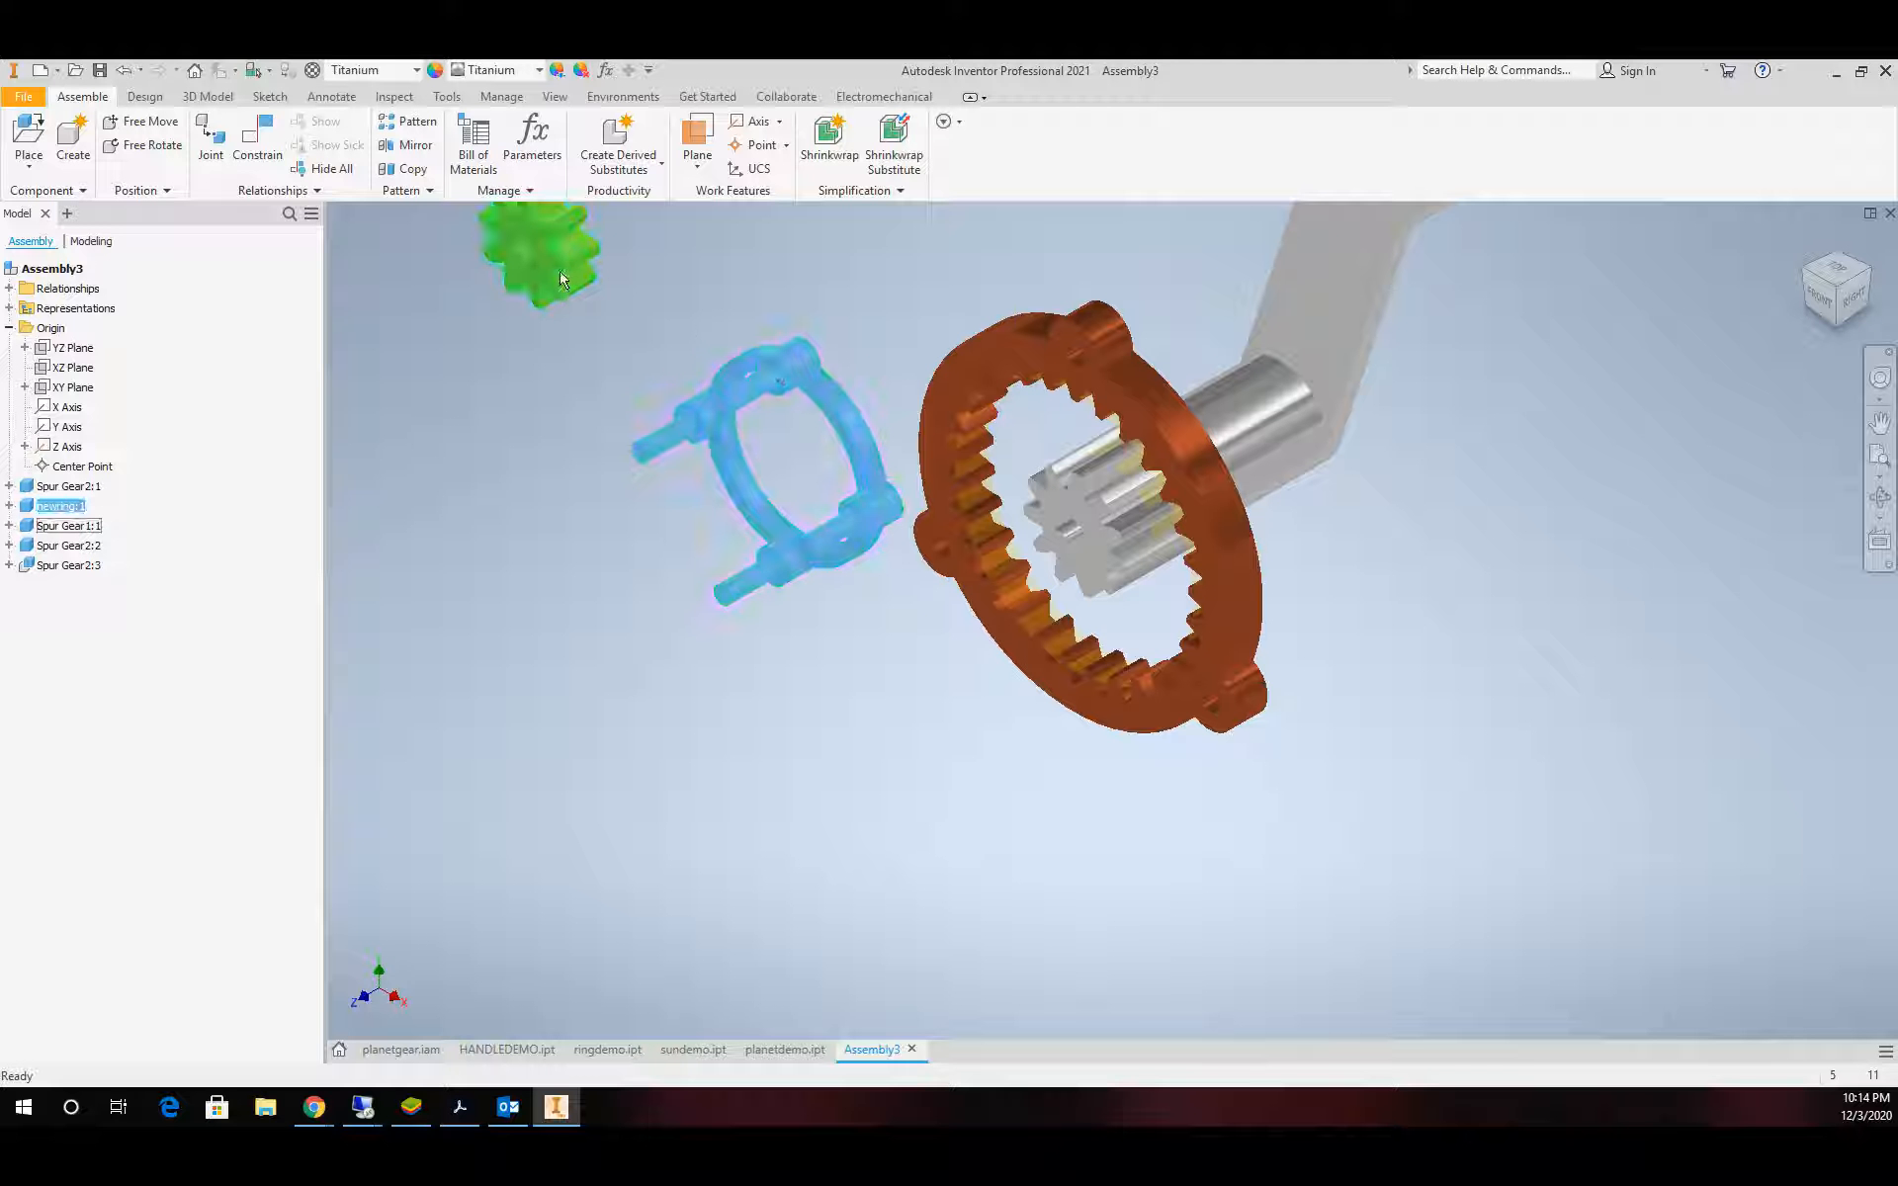
left_click(257, 138)
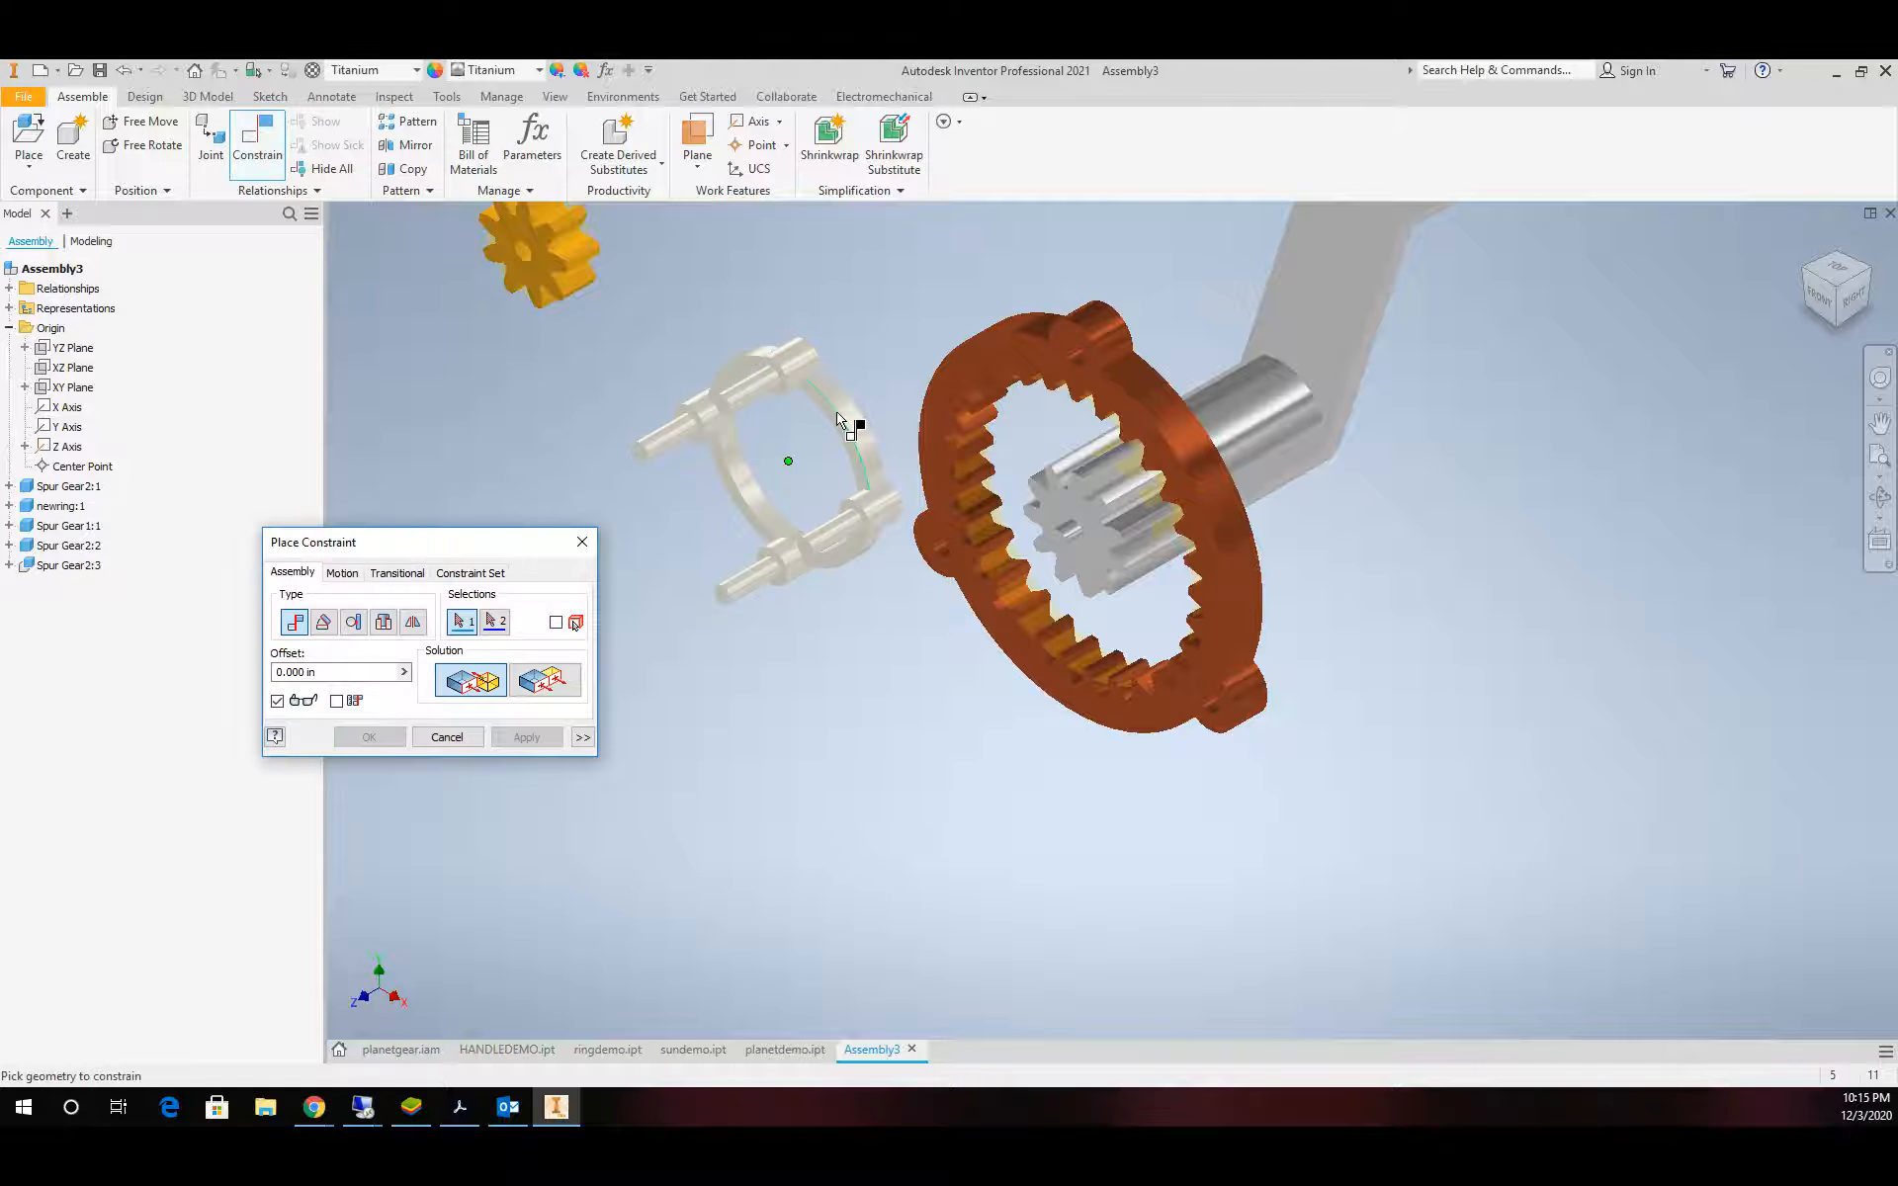
scroll(847, 415, "down", 5)
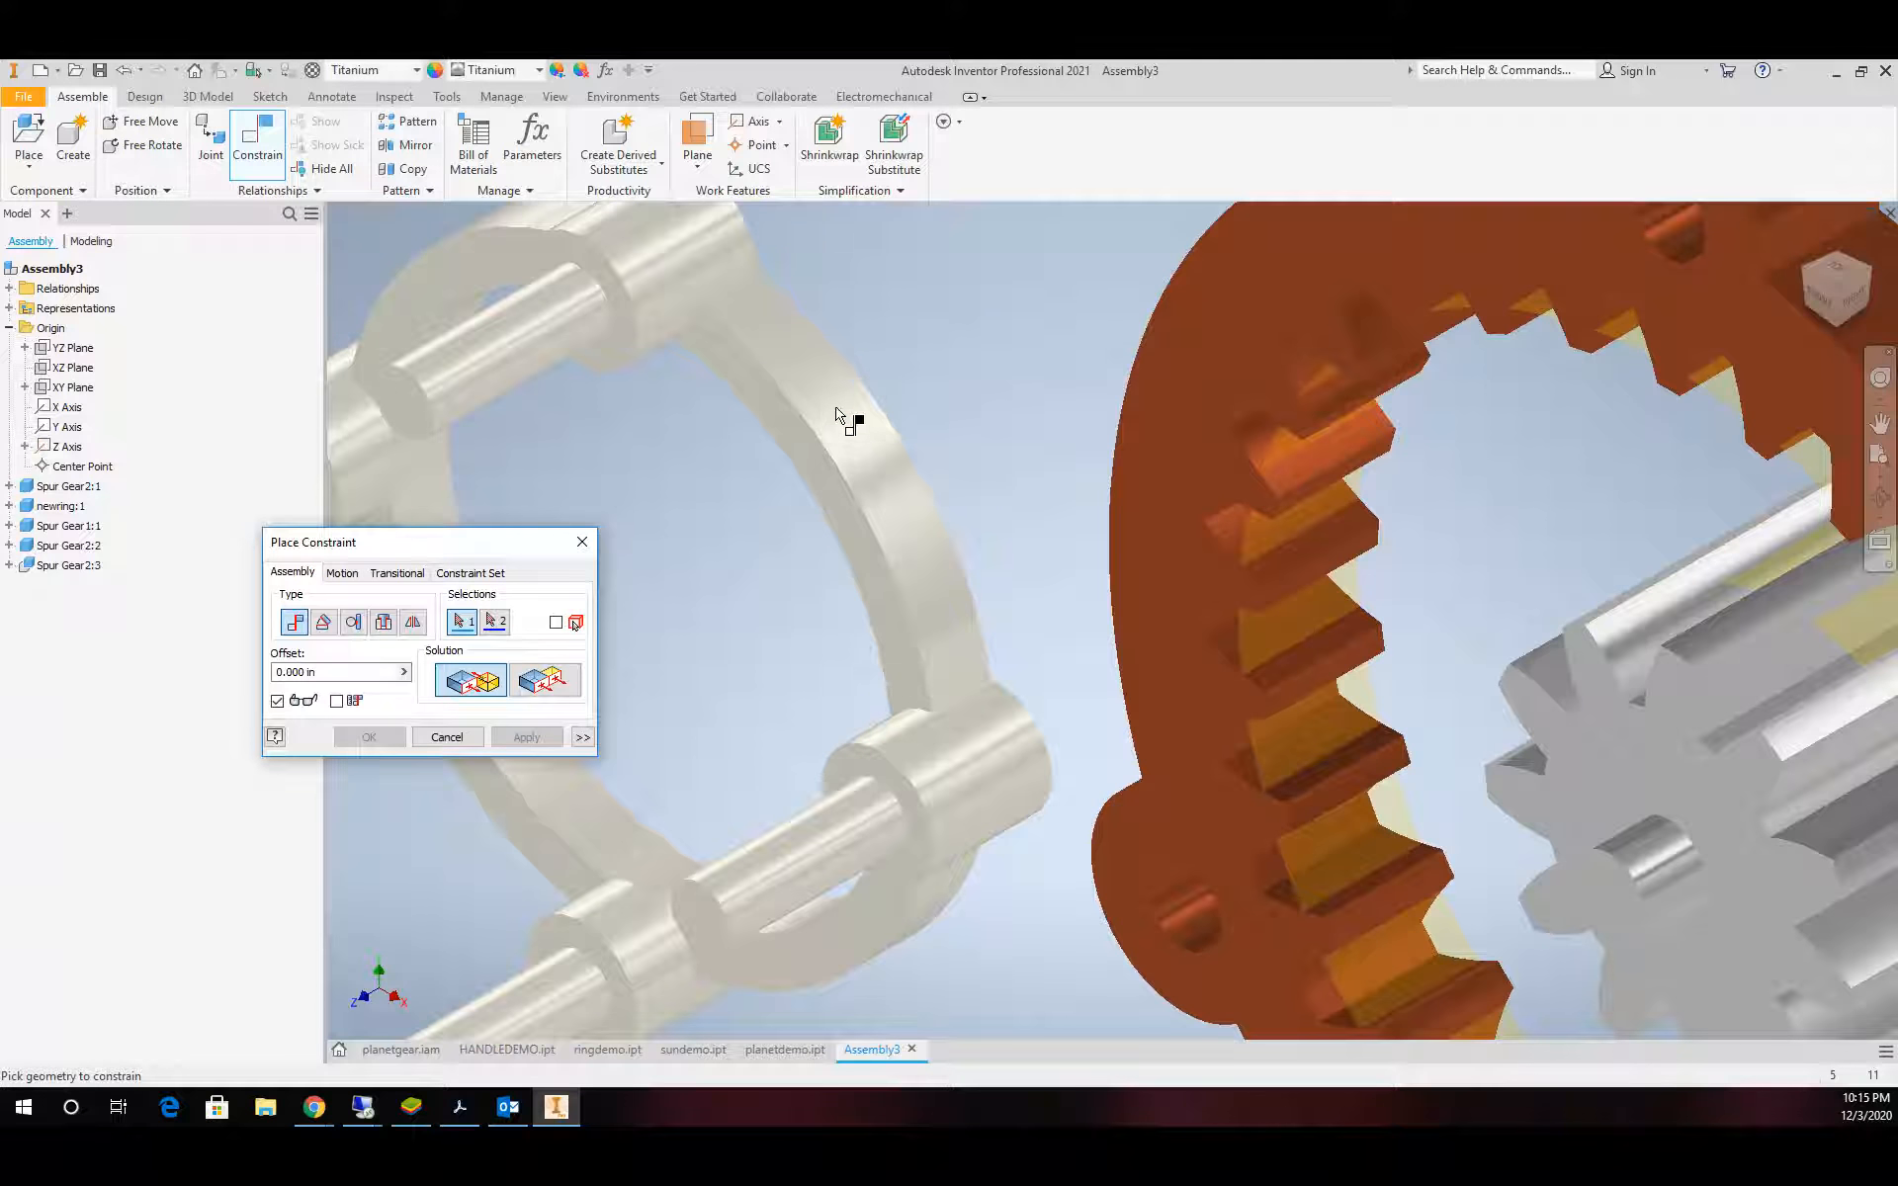
left_click(873, 445)
scroll(983, 441, "up", 5)
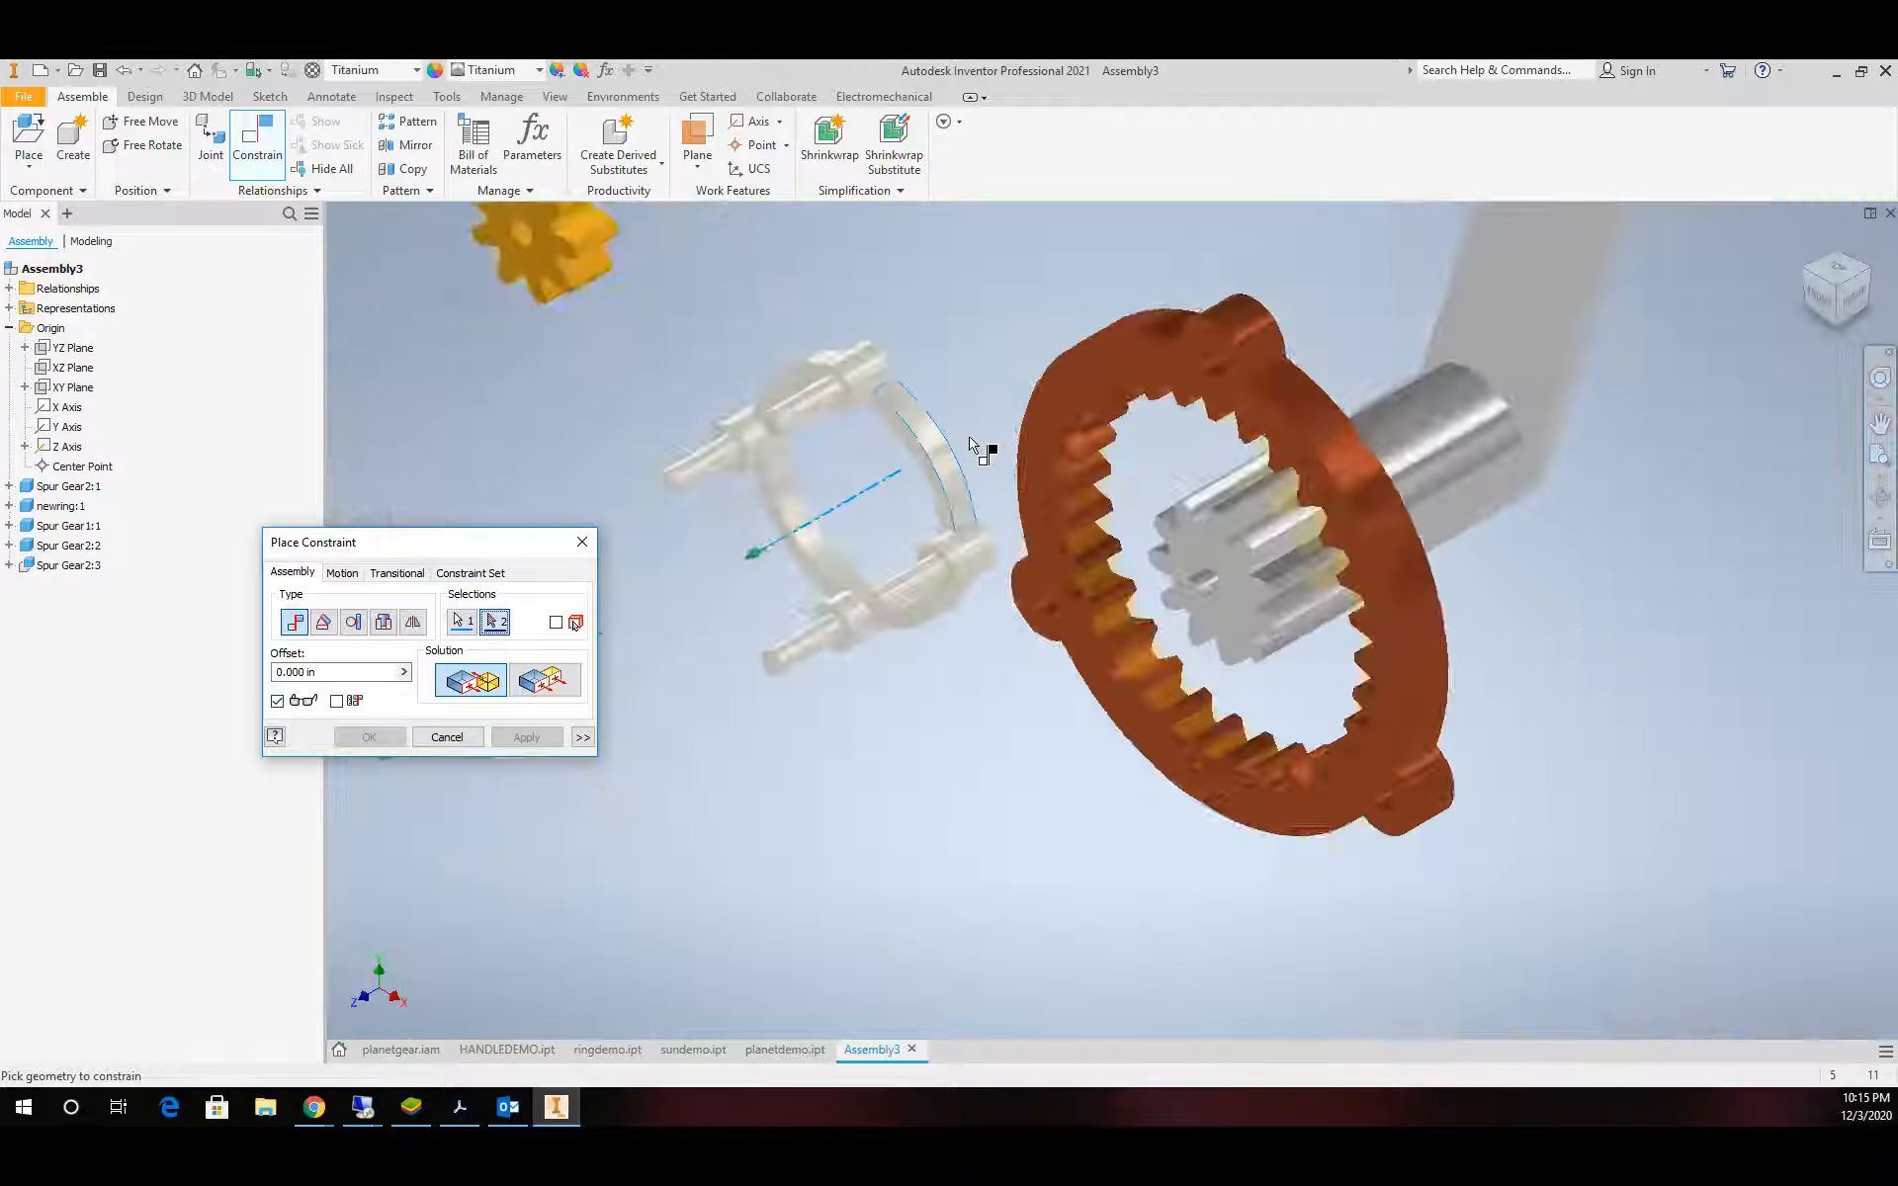
scroll(1200, 450, "down", 4)
left_click(1342, 464)
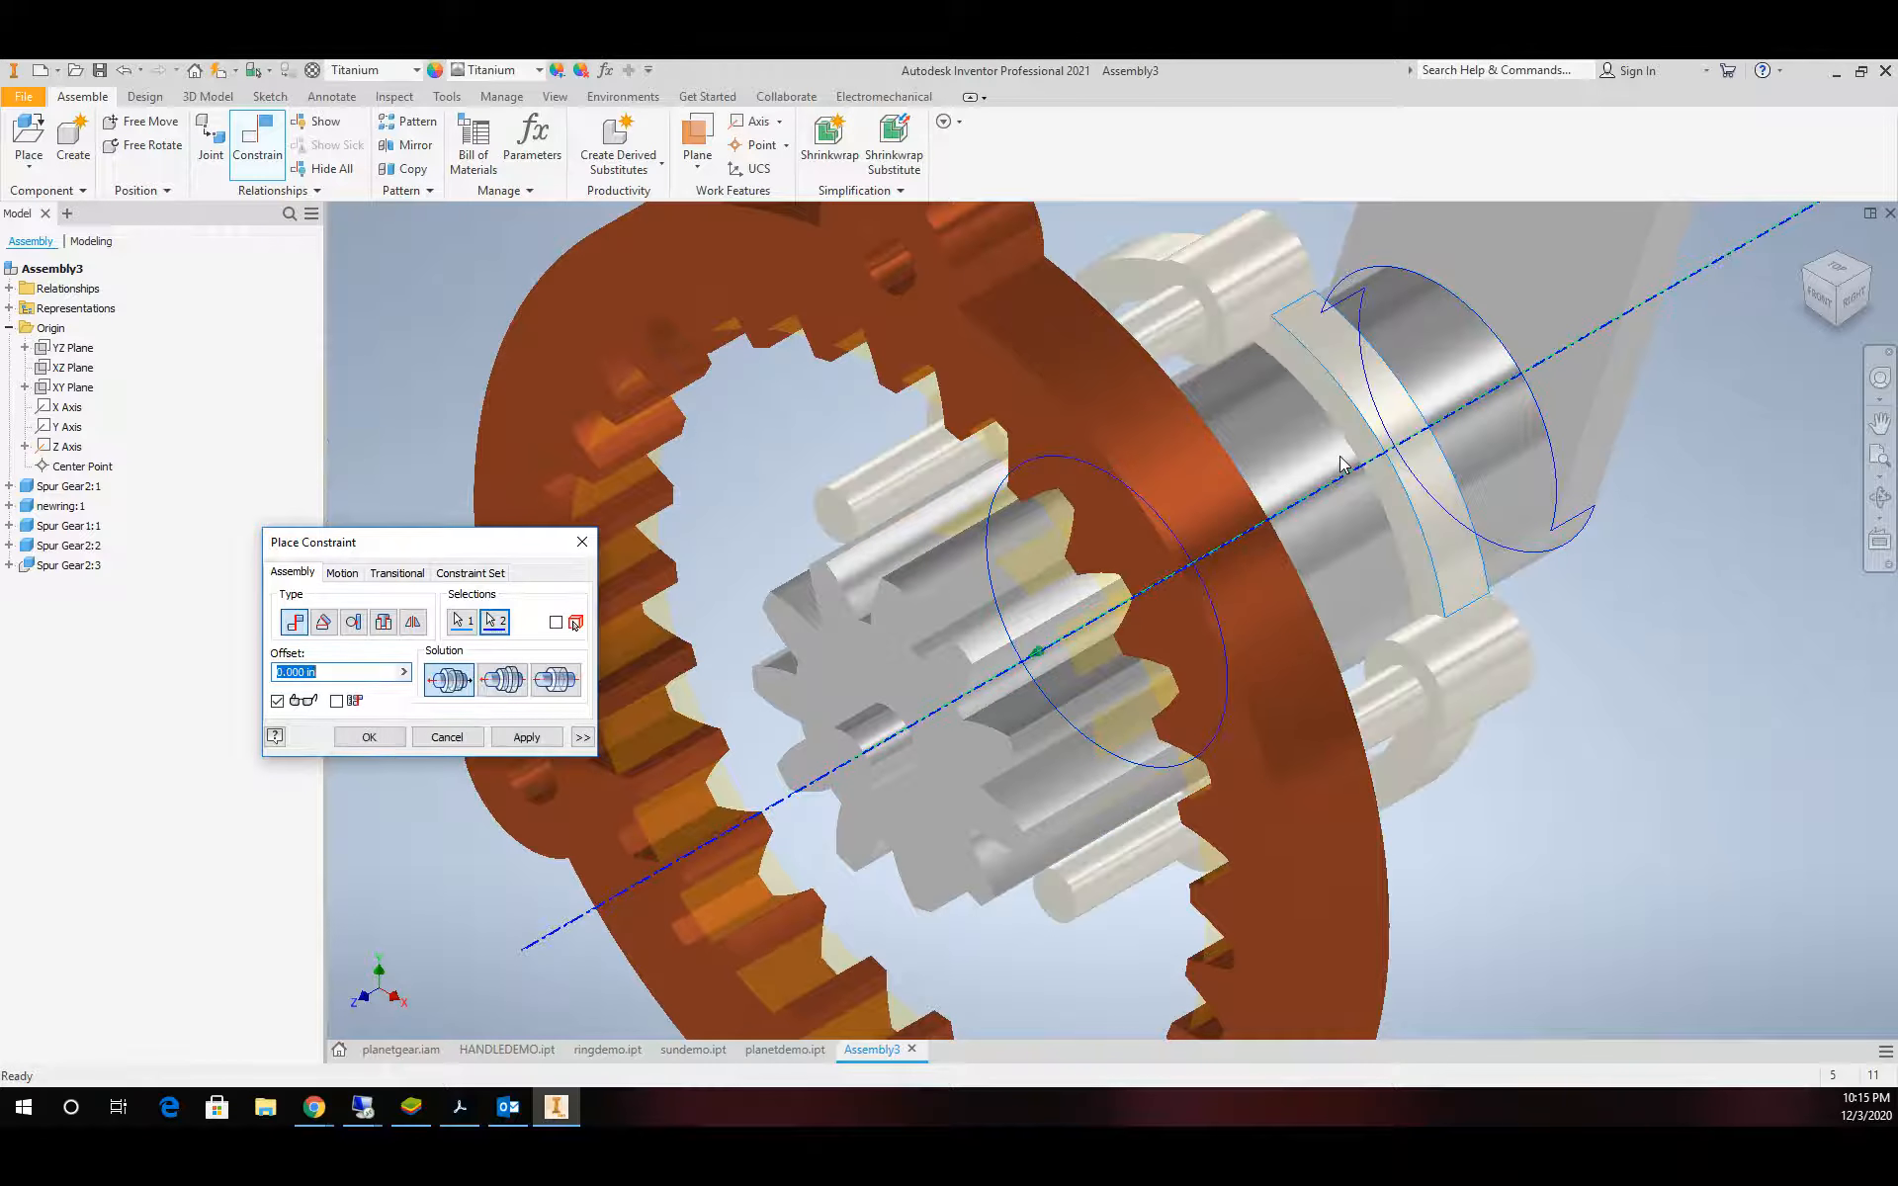
left_click(526, 737)
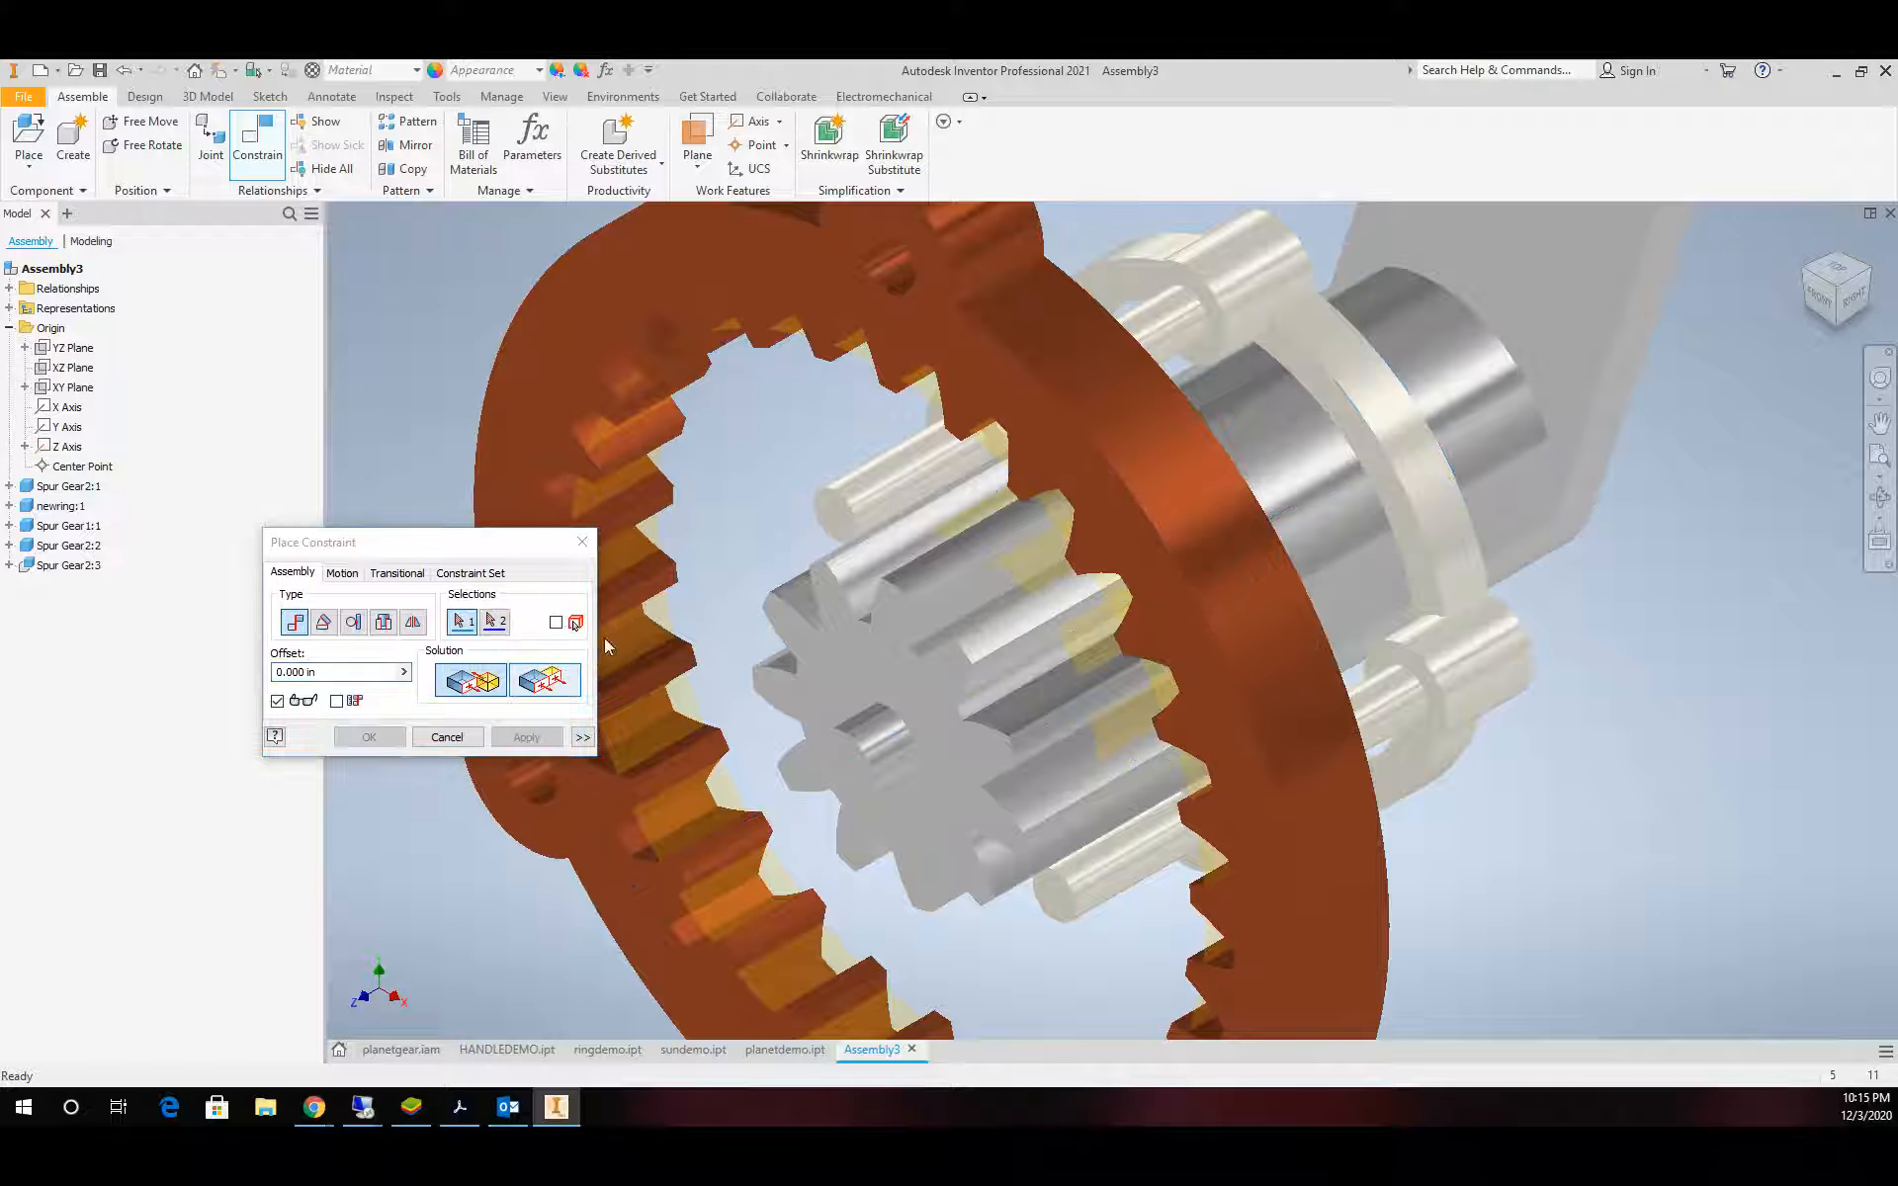
Constrain the end face of a carrier pin flush with the end face of the crank gear's center pin at 0.000 in offset
scroll(626, 629, "up", 3)
scroll(653, 585, "down", 2)
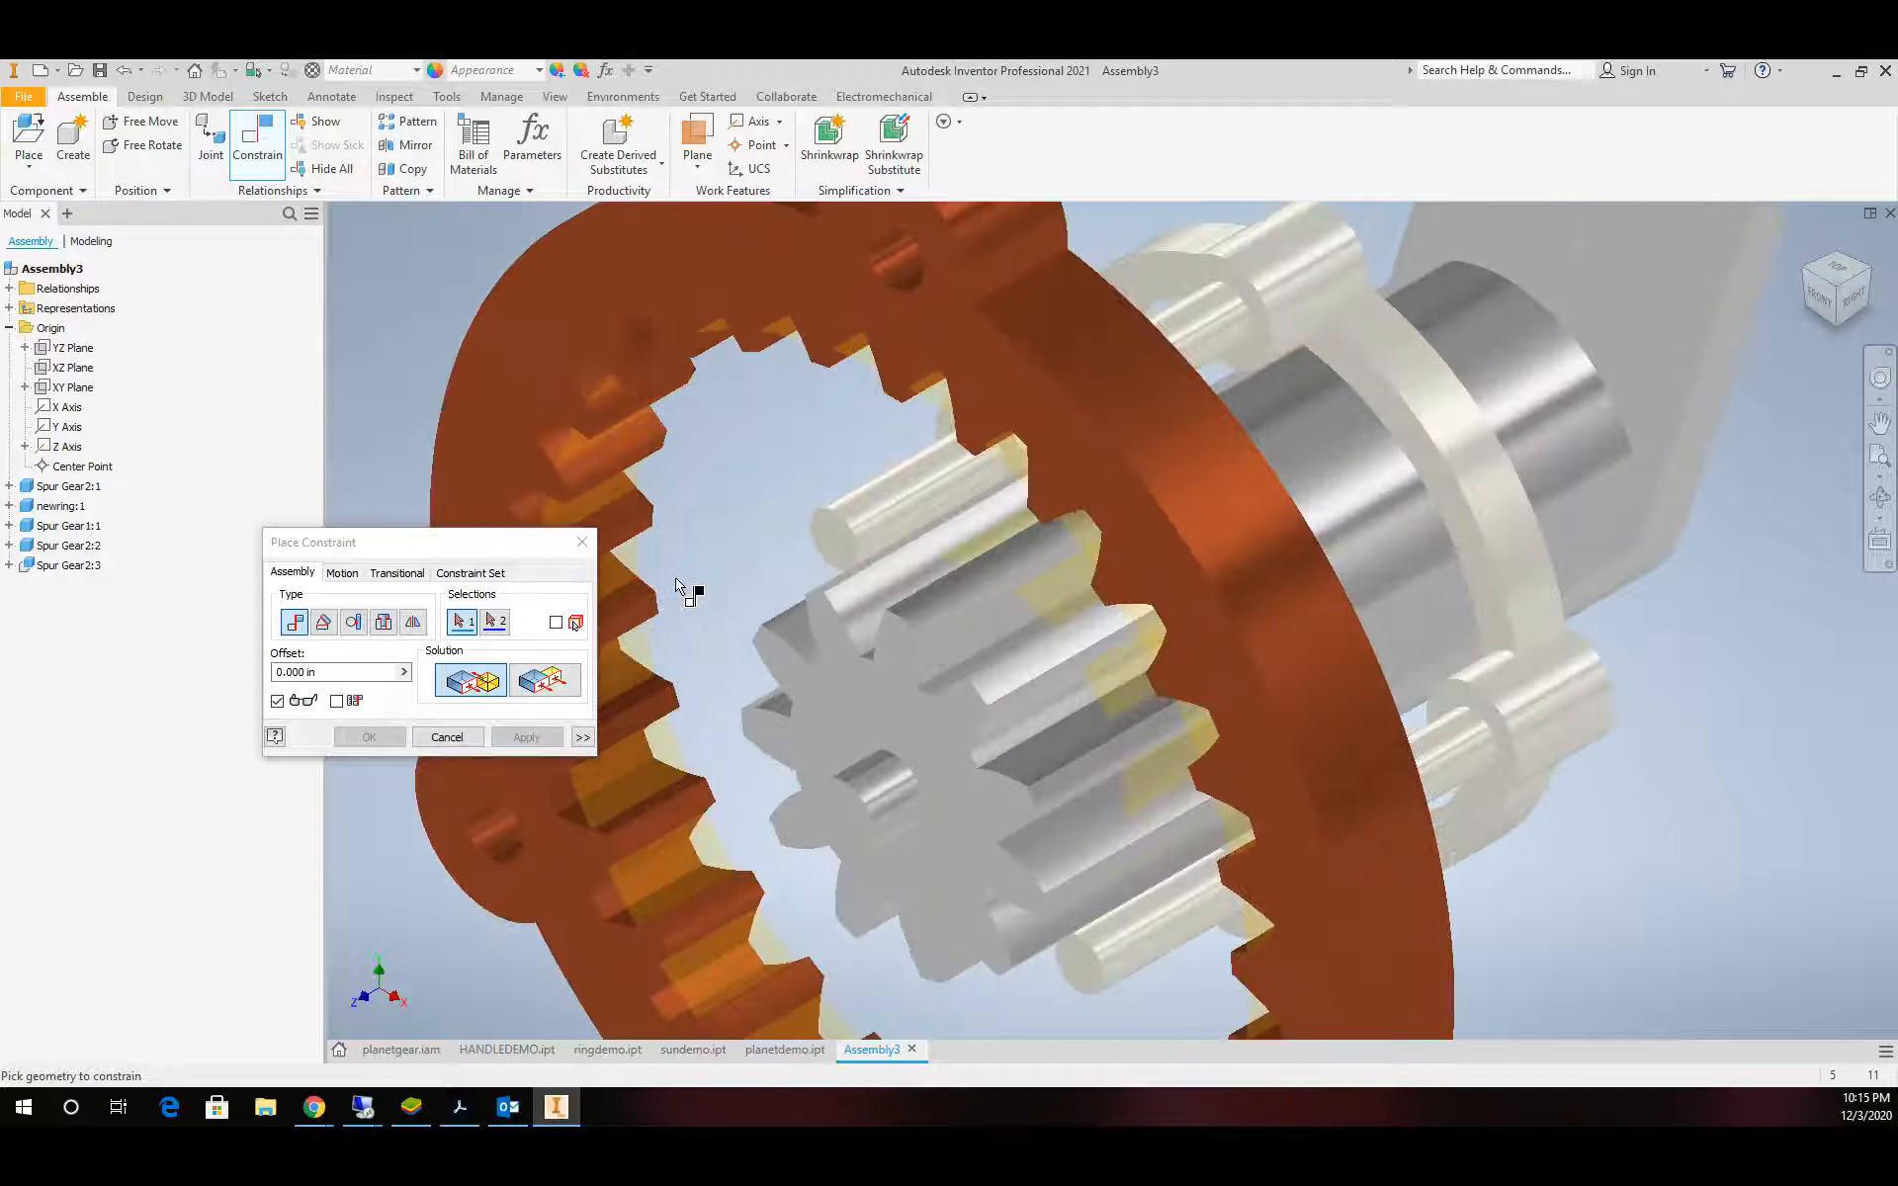
left_click(836, 539)
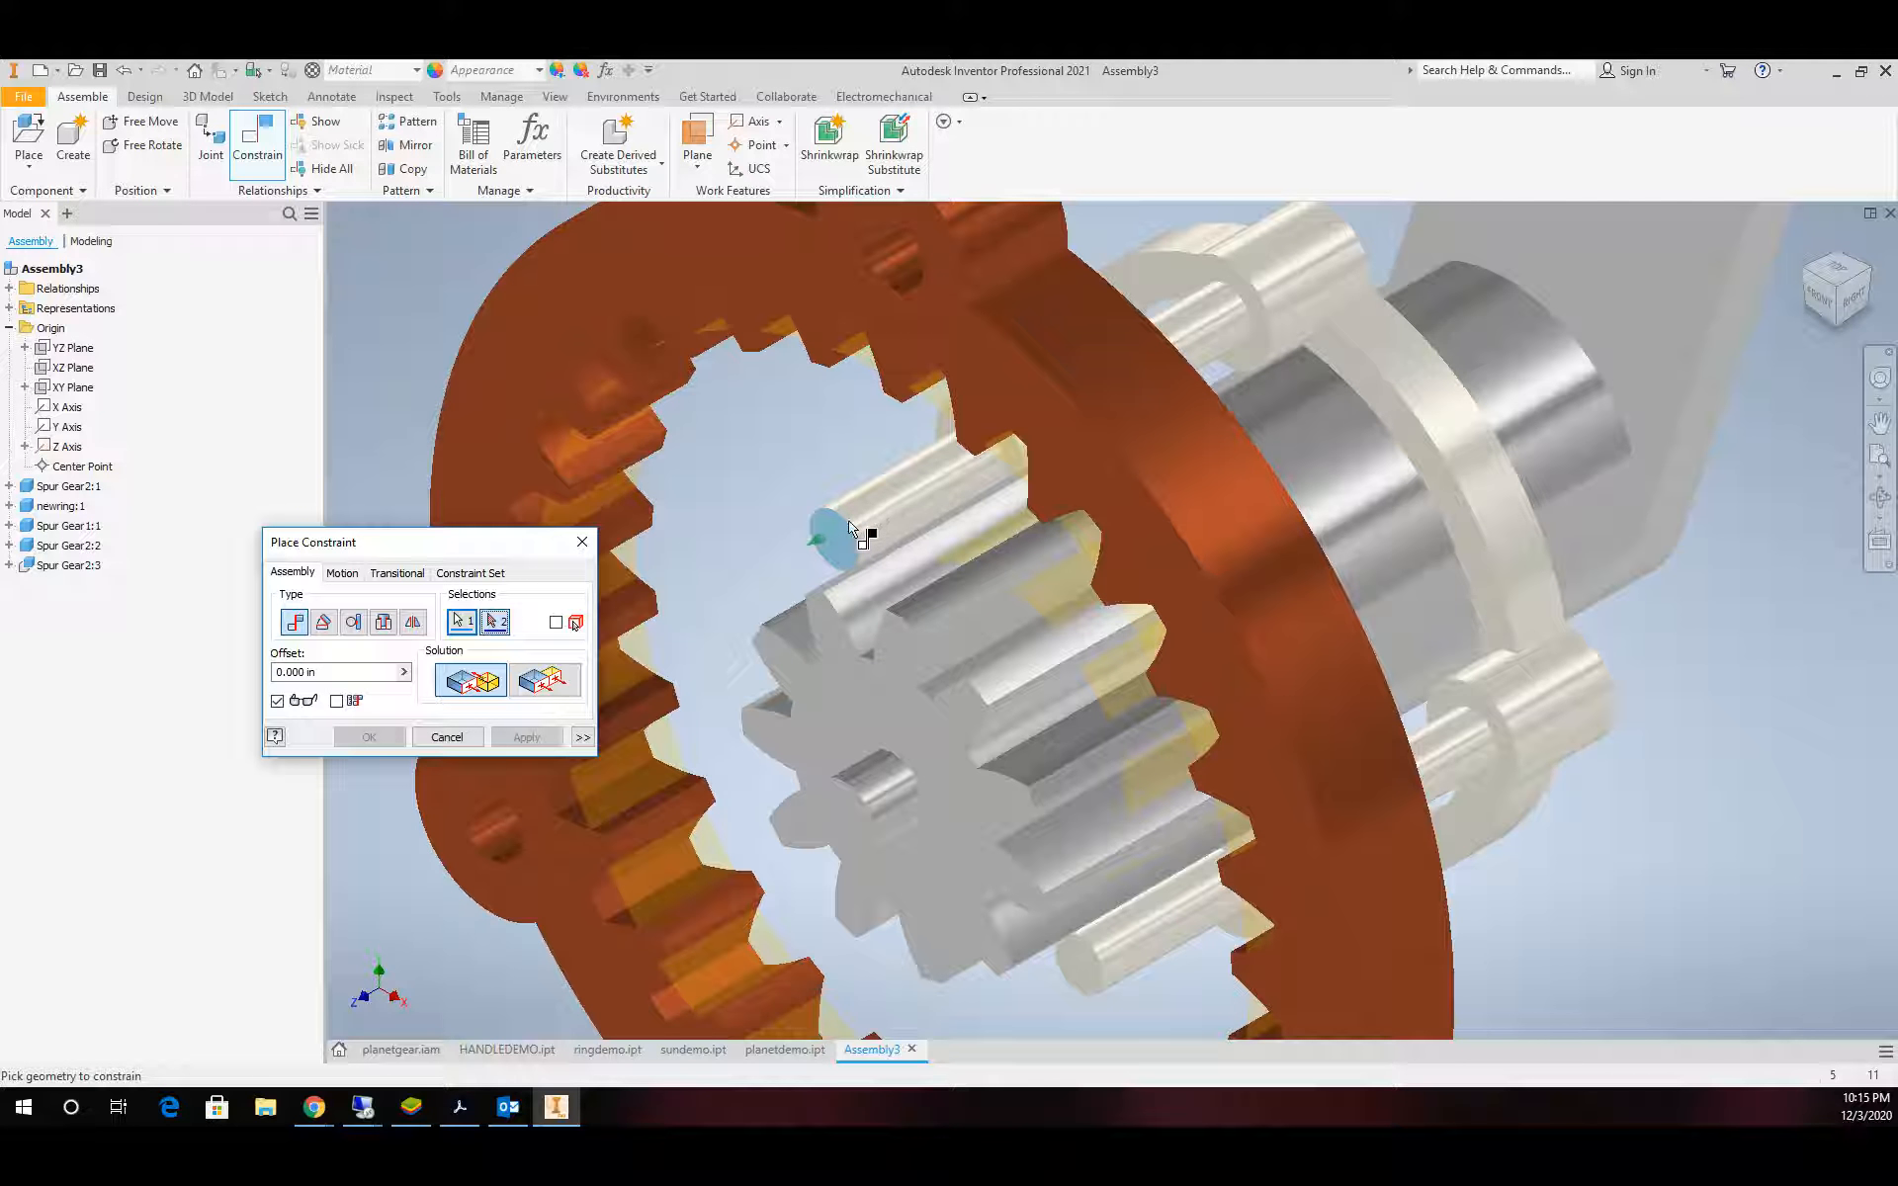
scroll(828, 559, "up", 3)
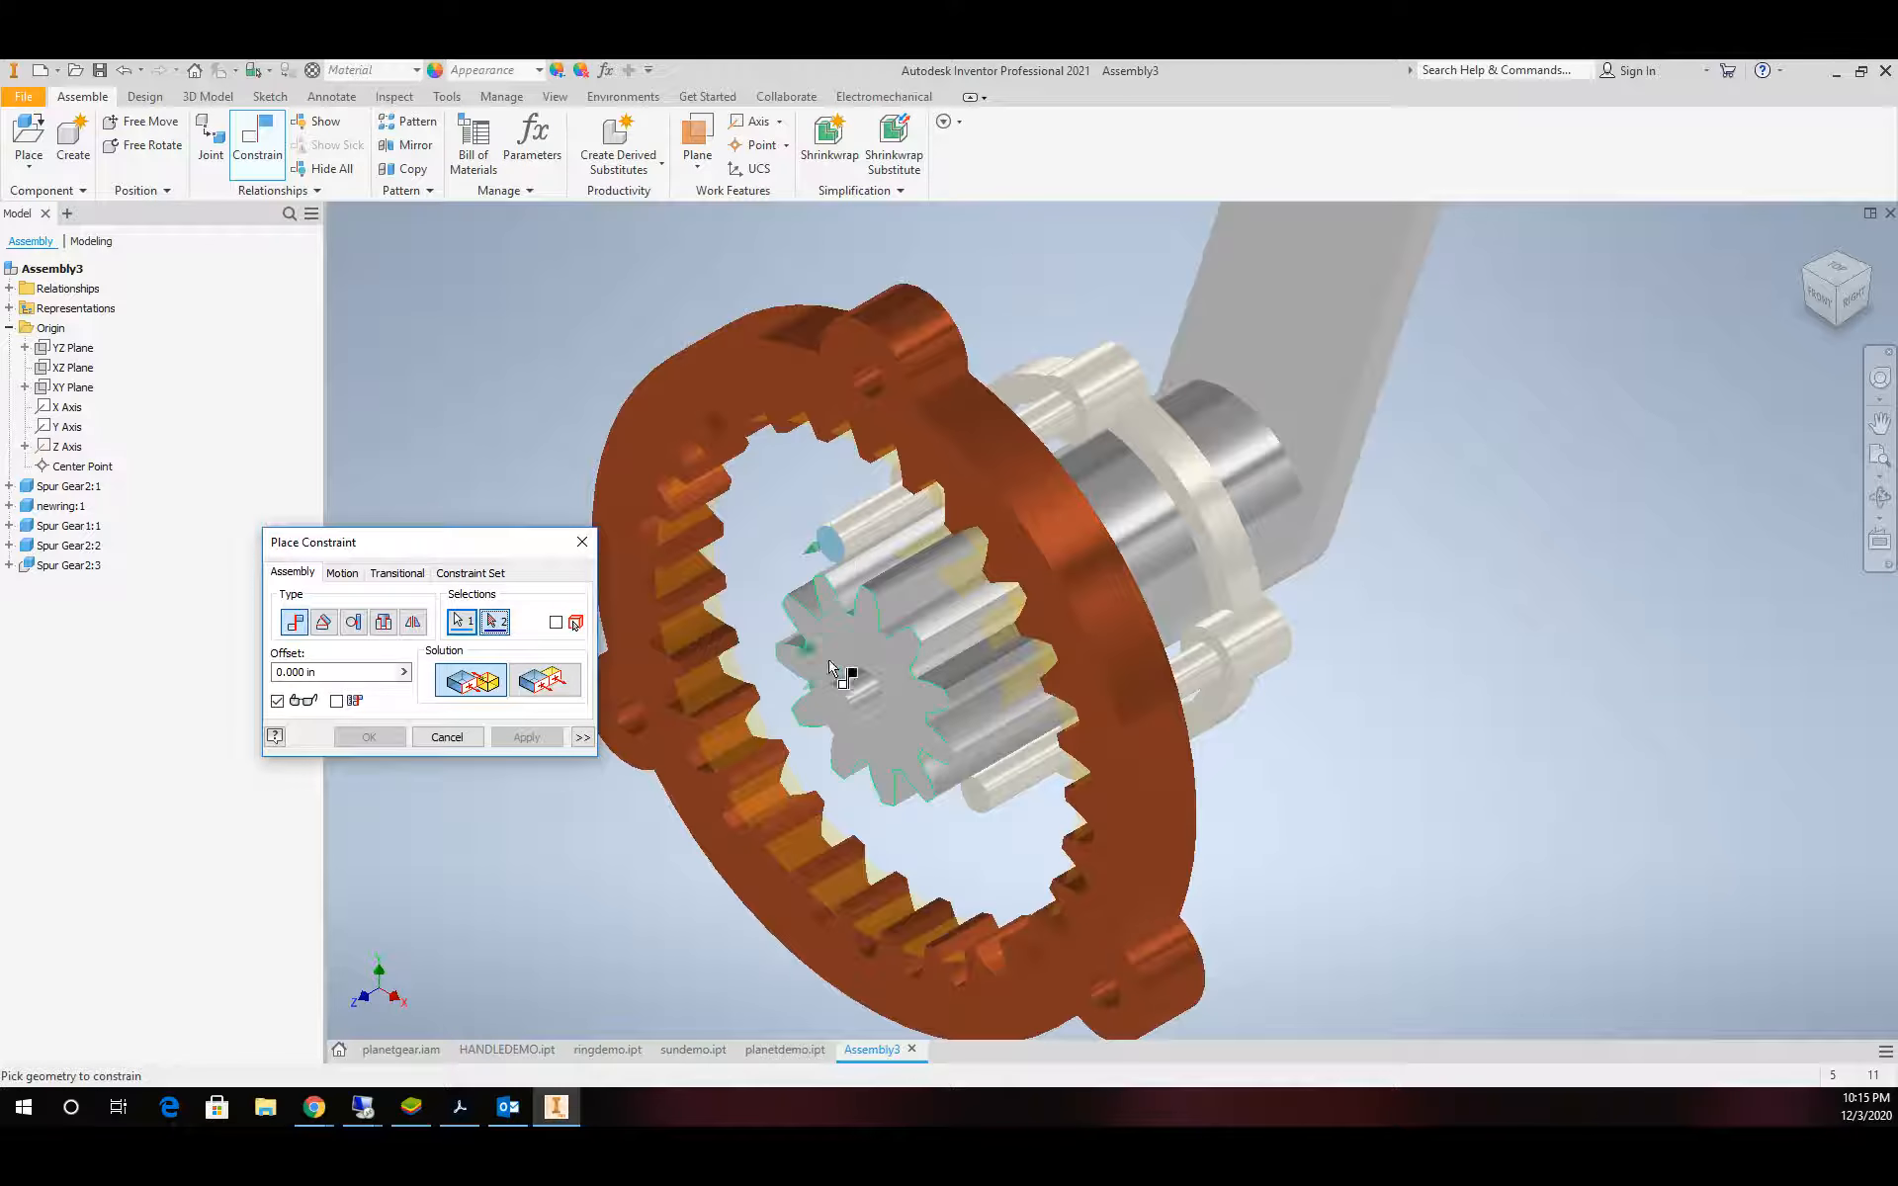
scroll(830, 668, "down", 5)
left_click(840, 764)
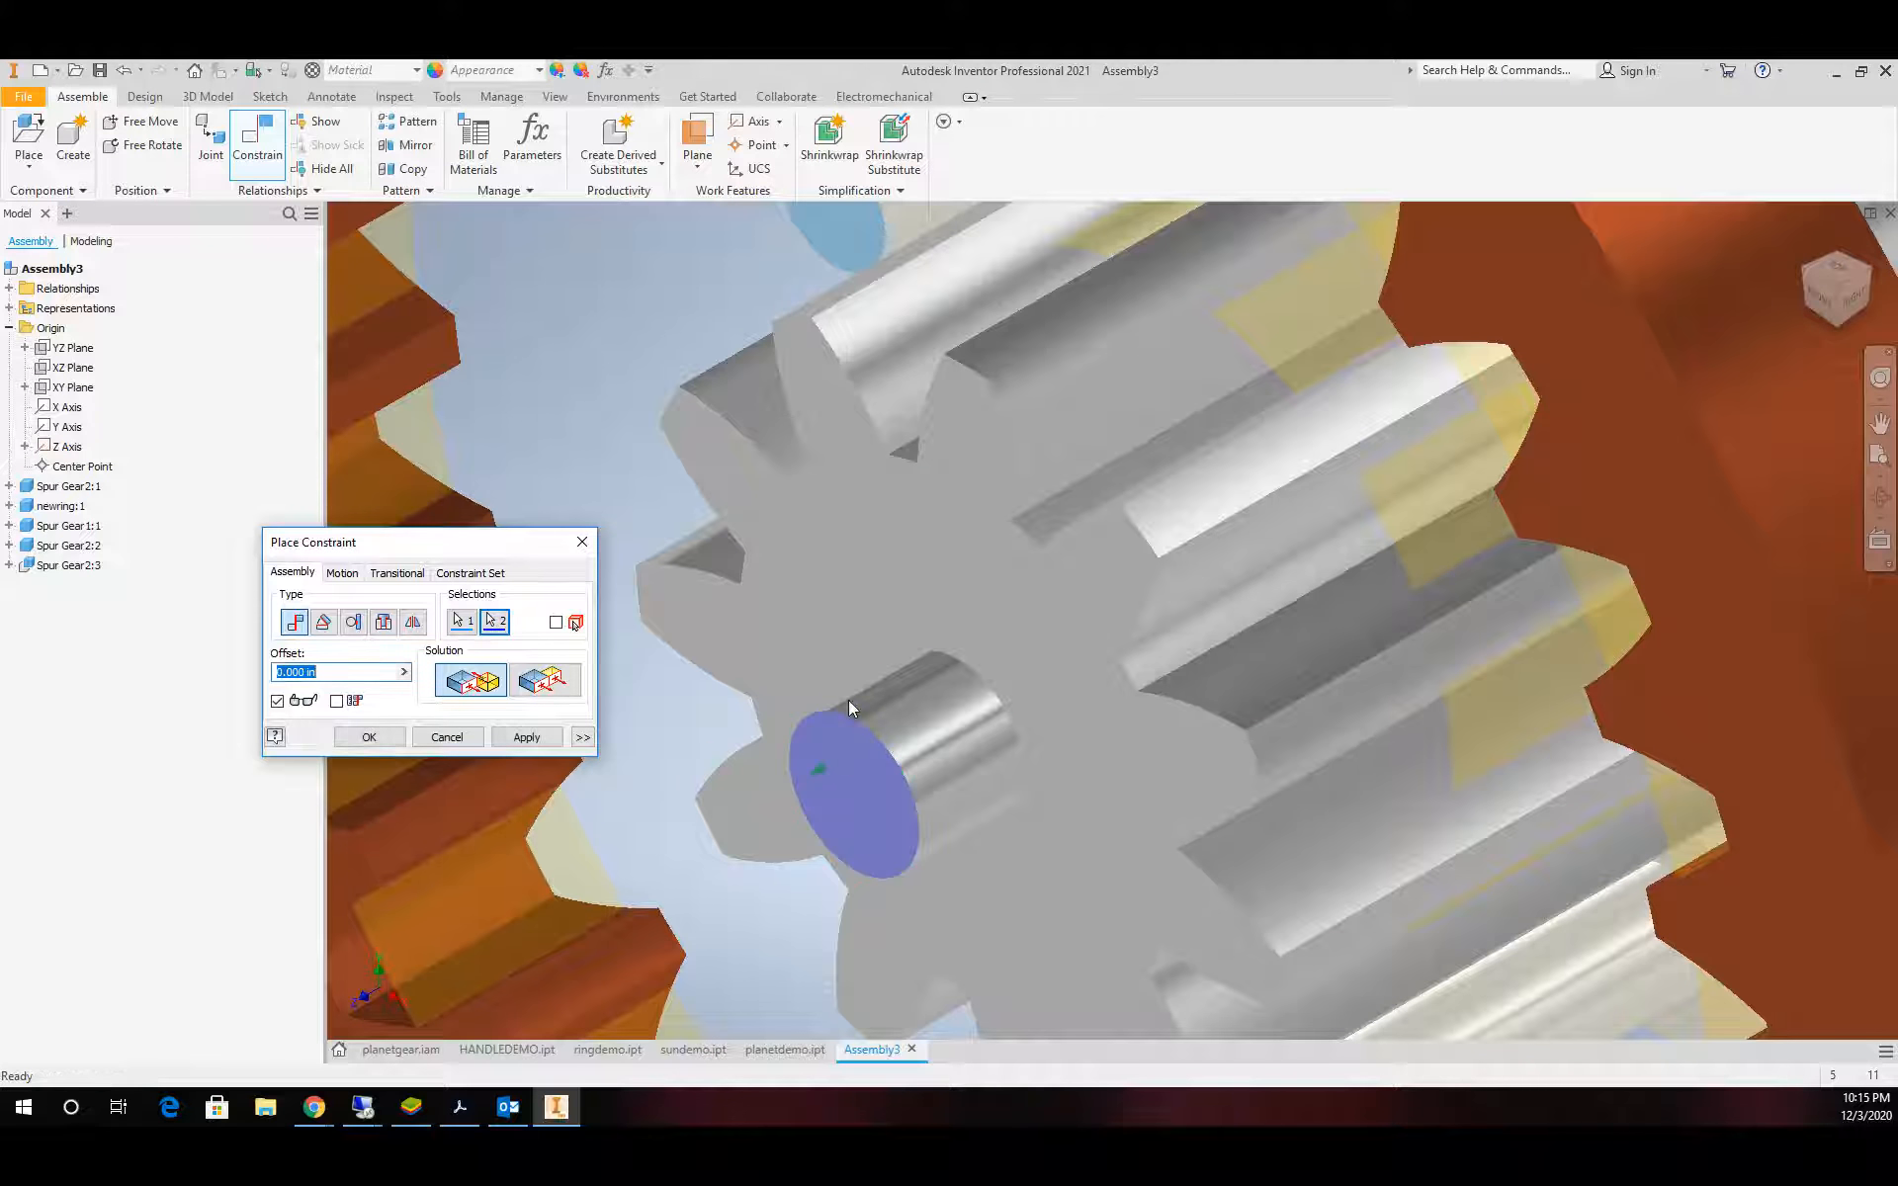
scroll(848, 699, "up", 5)
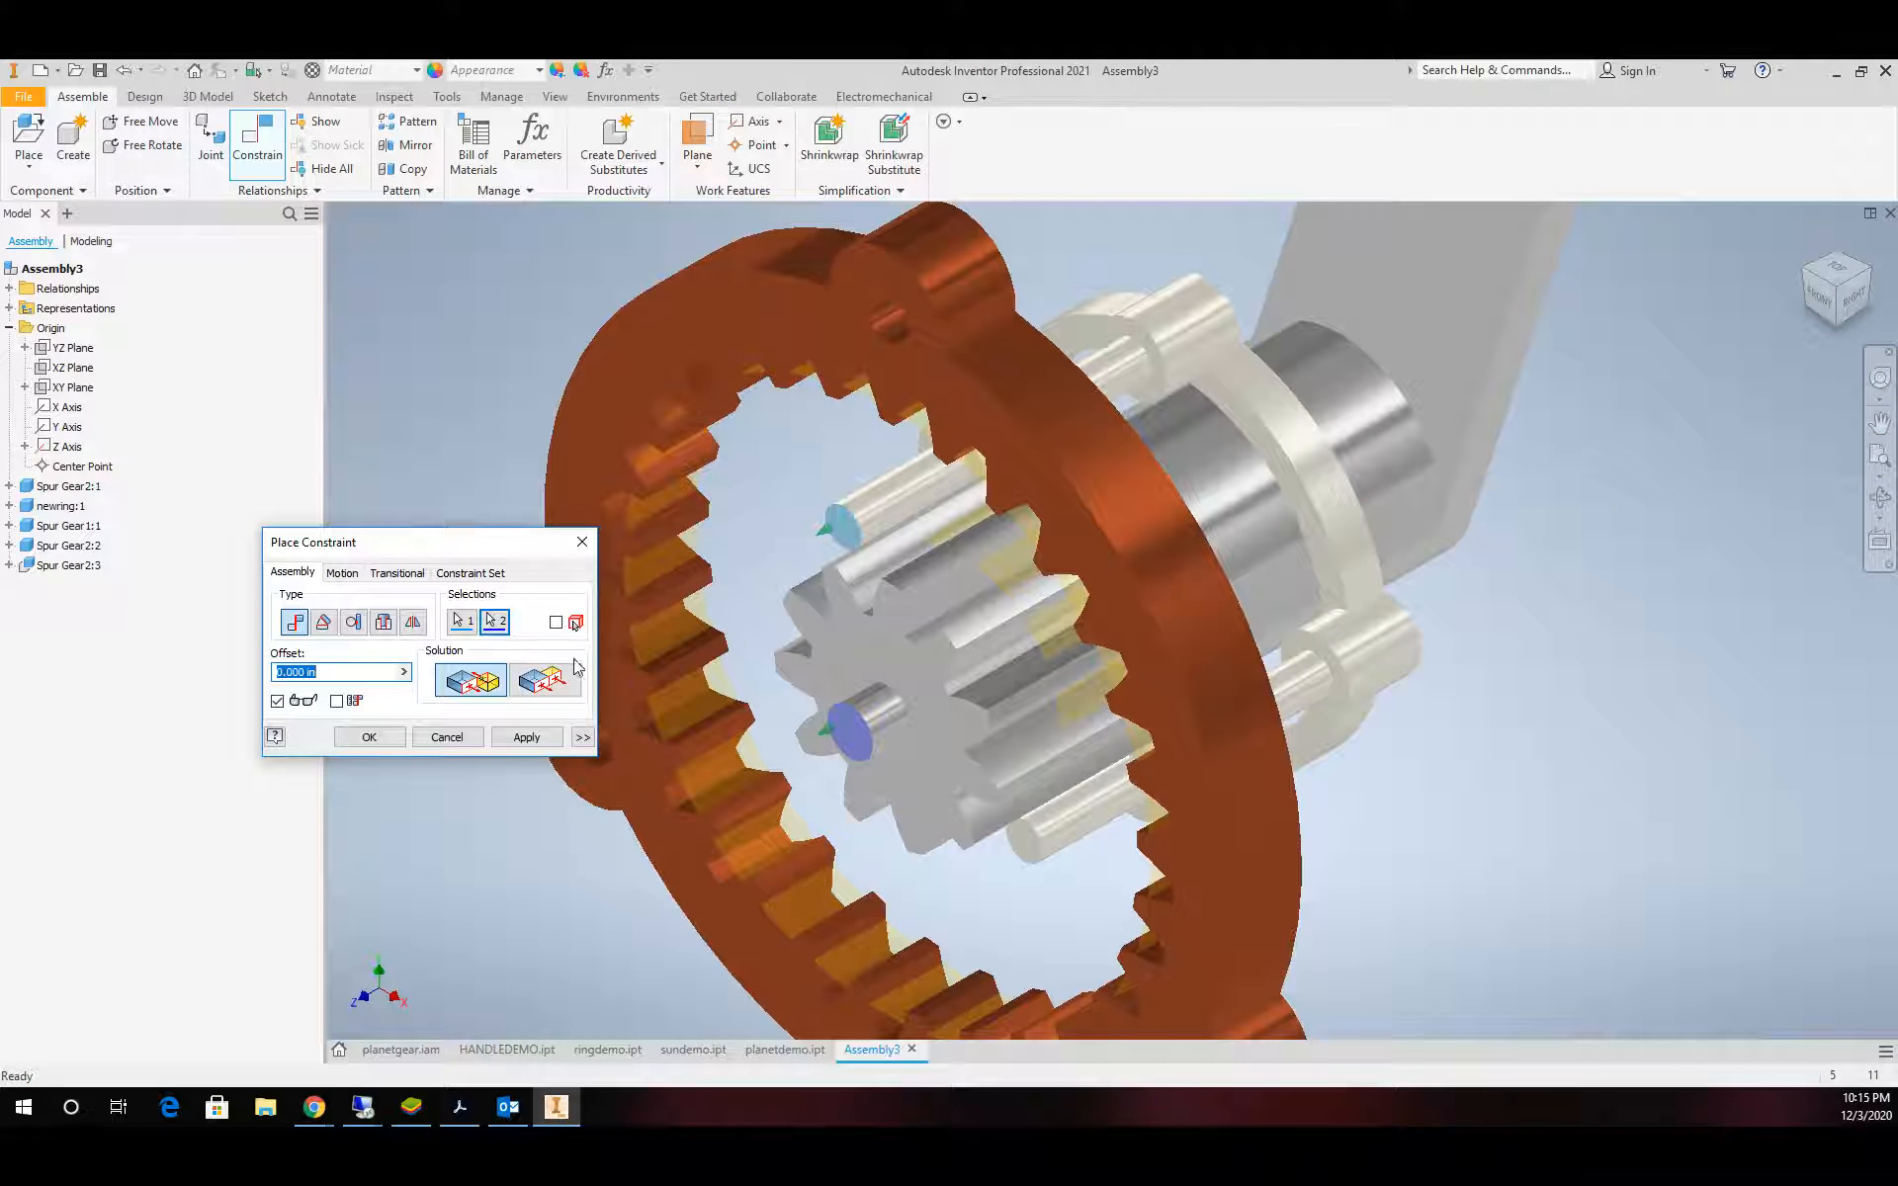
left_click(546, 680)
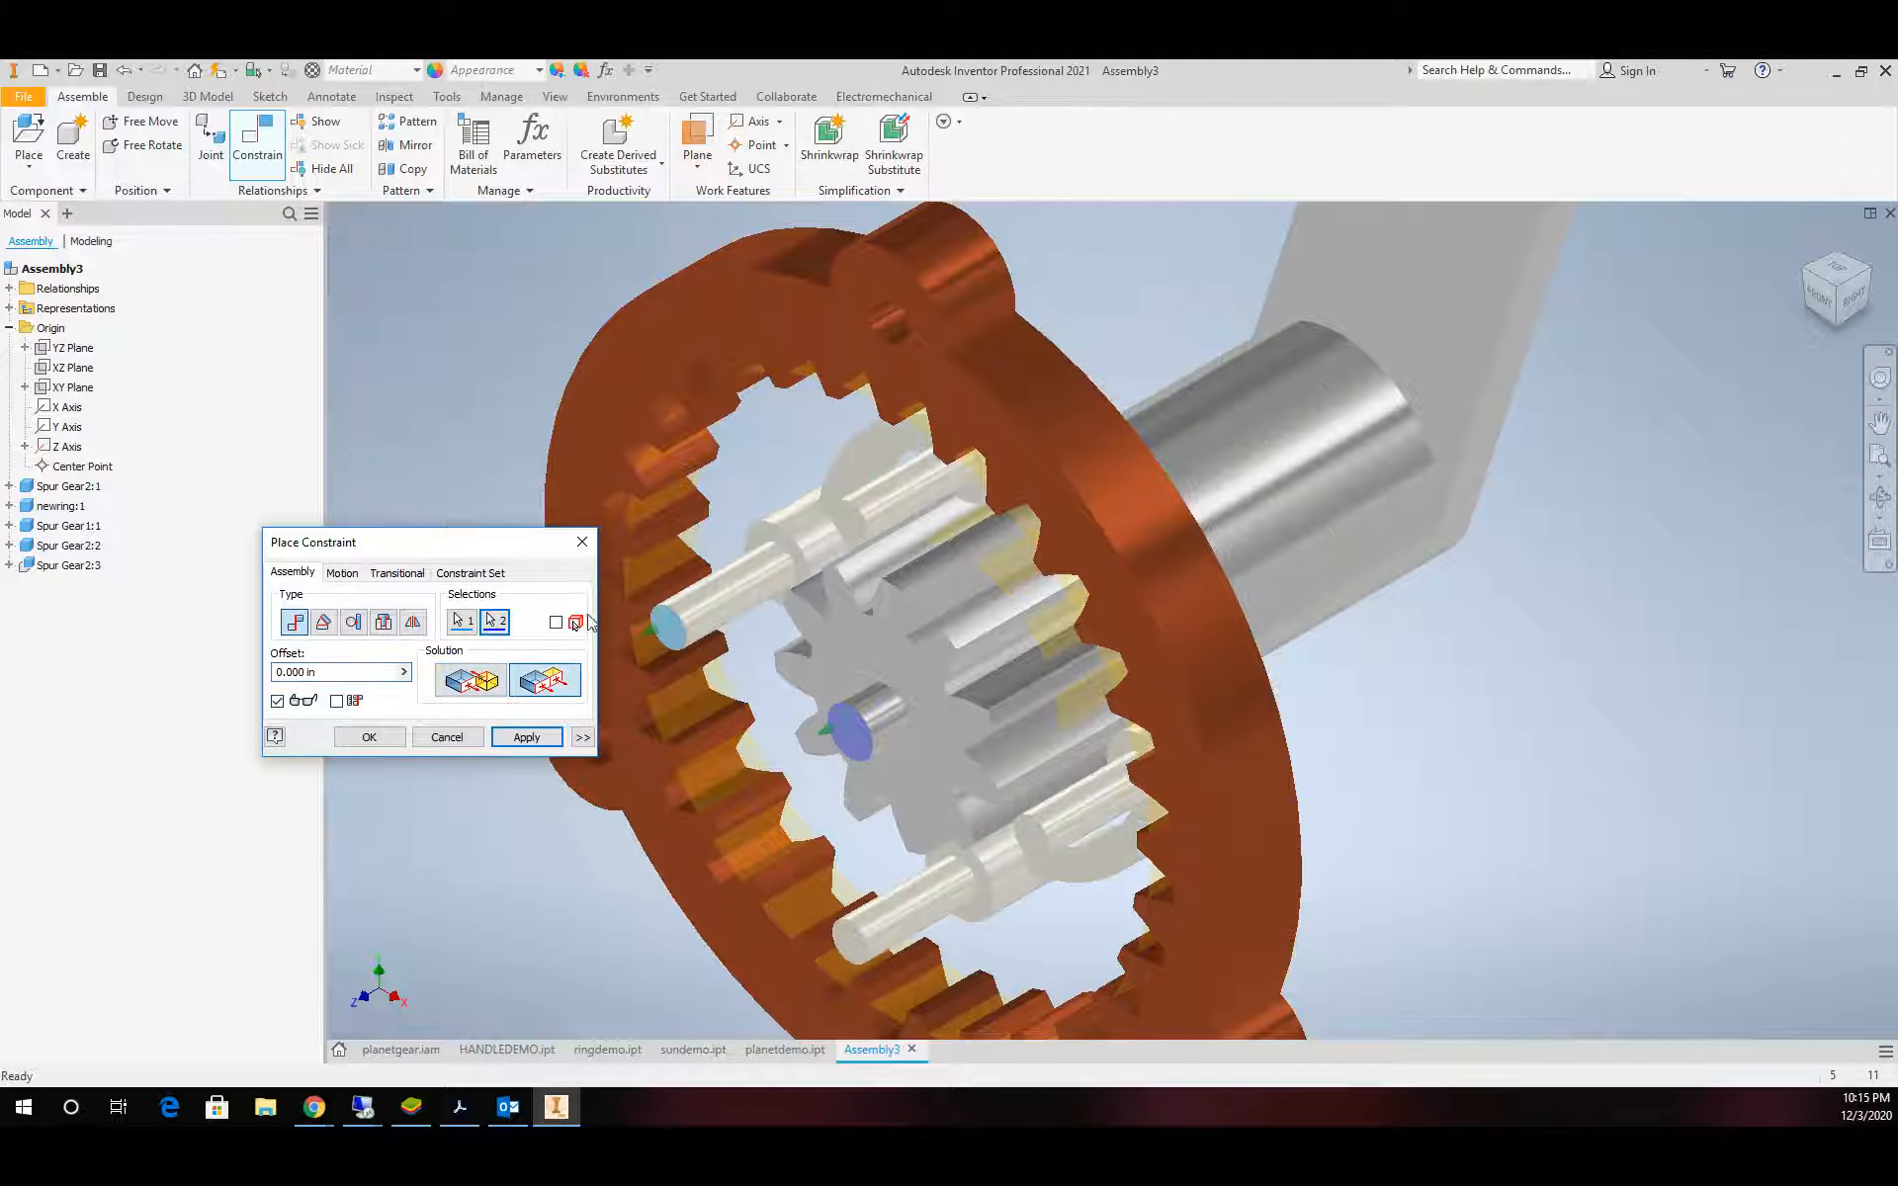
left_click(370, 738)
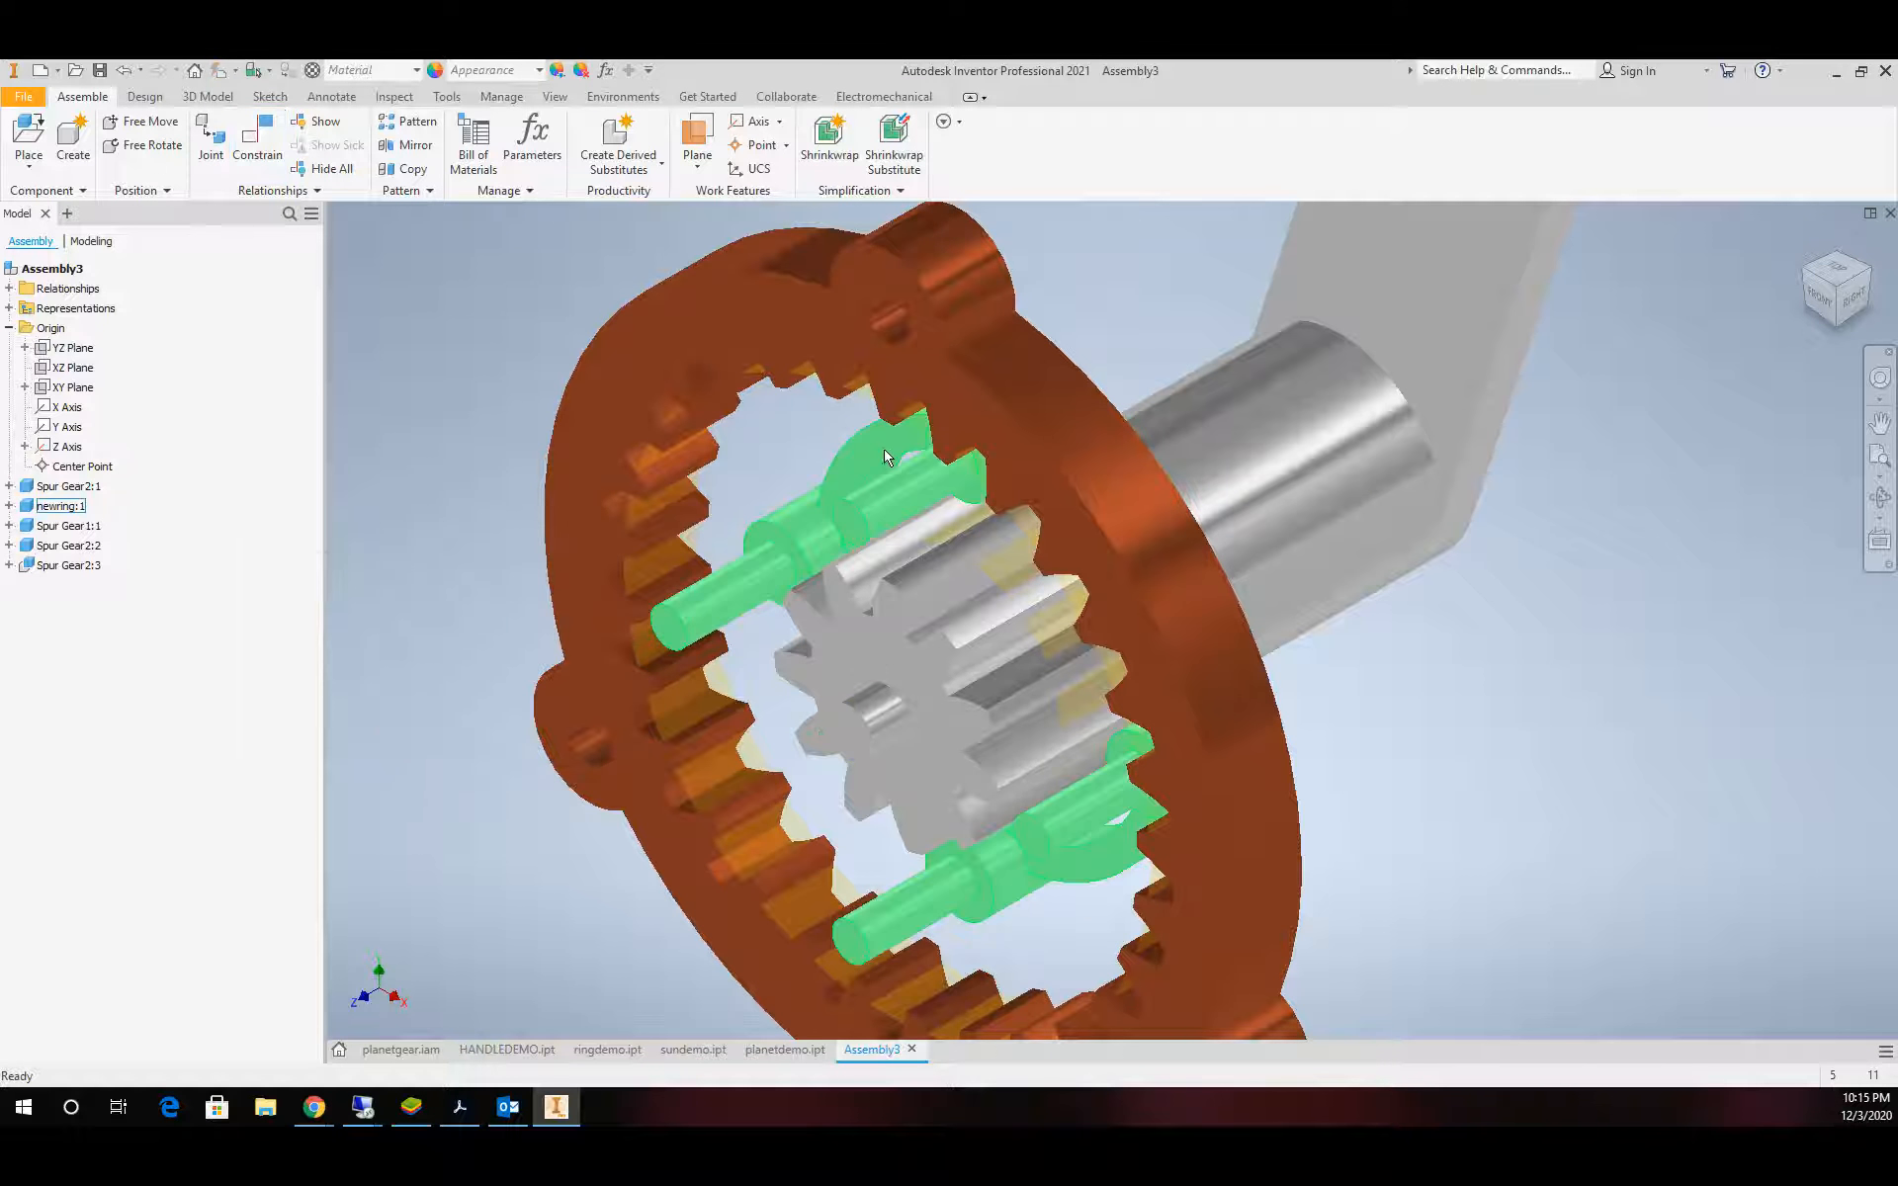
Rotate the carrier ring around the crank gear and ground it in that position
left_click_drag(874, 458, 774, 506)
right_click(858, 470)
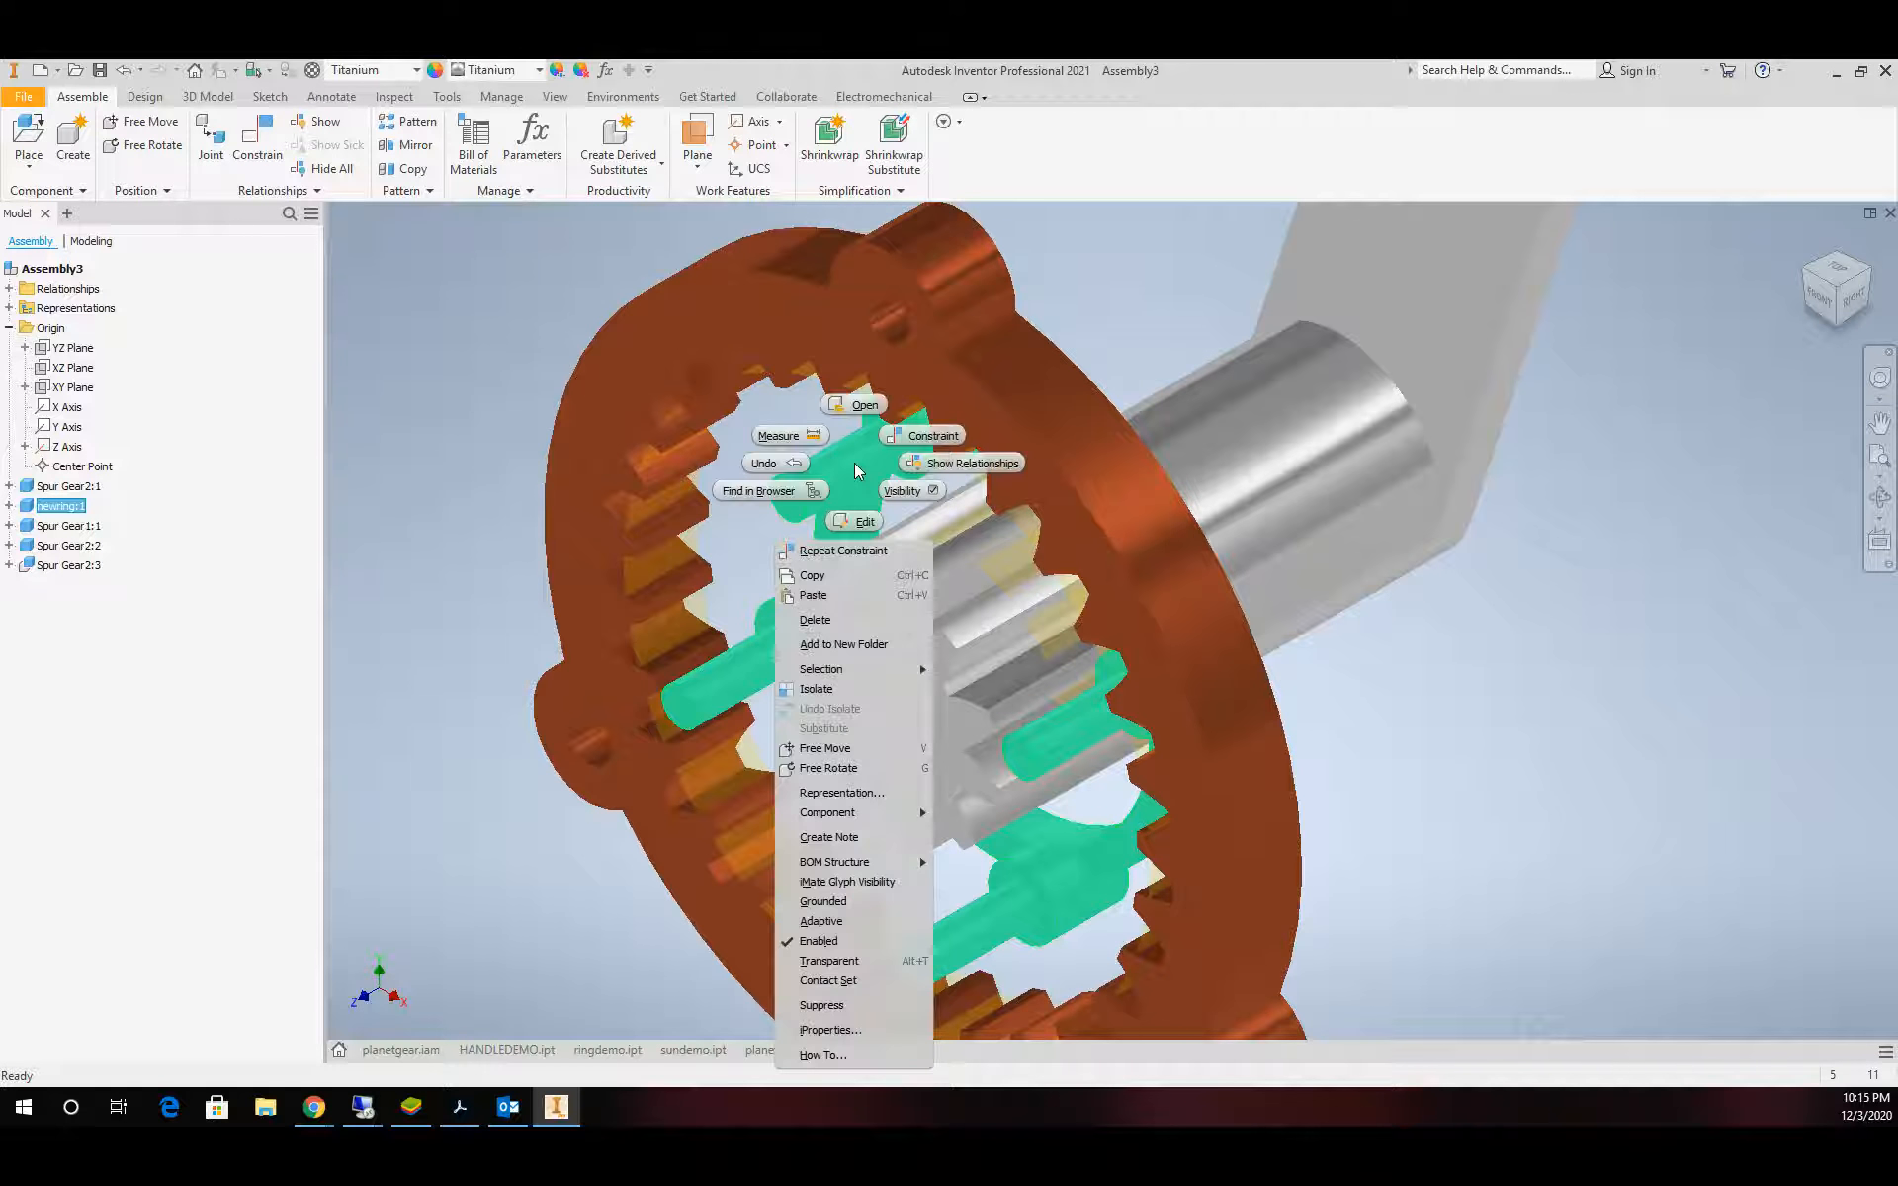
left_click(837, 911)
Copy the yellow planet gear and place three copies beside the original
scroll(907, 821, "up", 4)
scroll(907, 821, "down", 3)
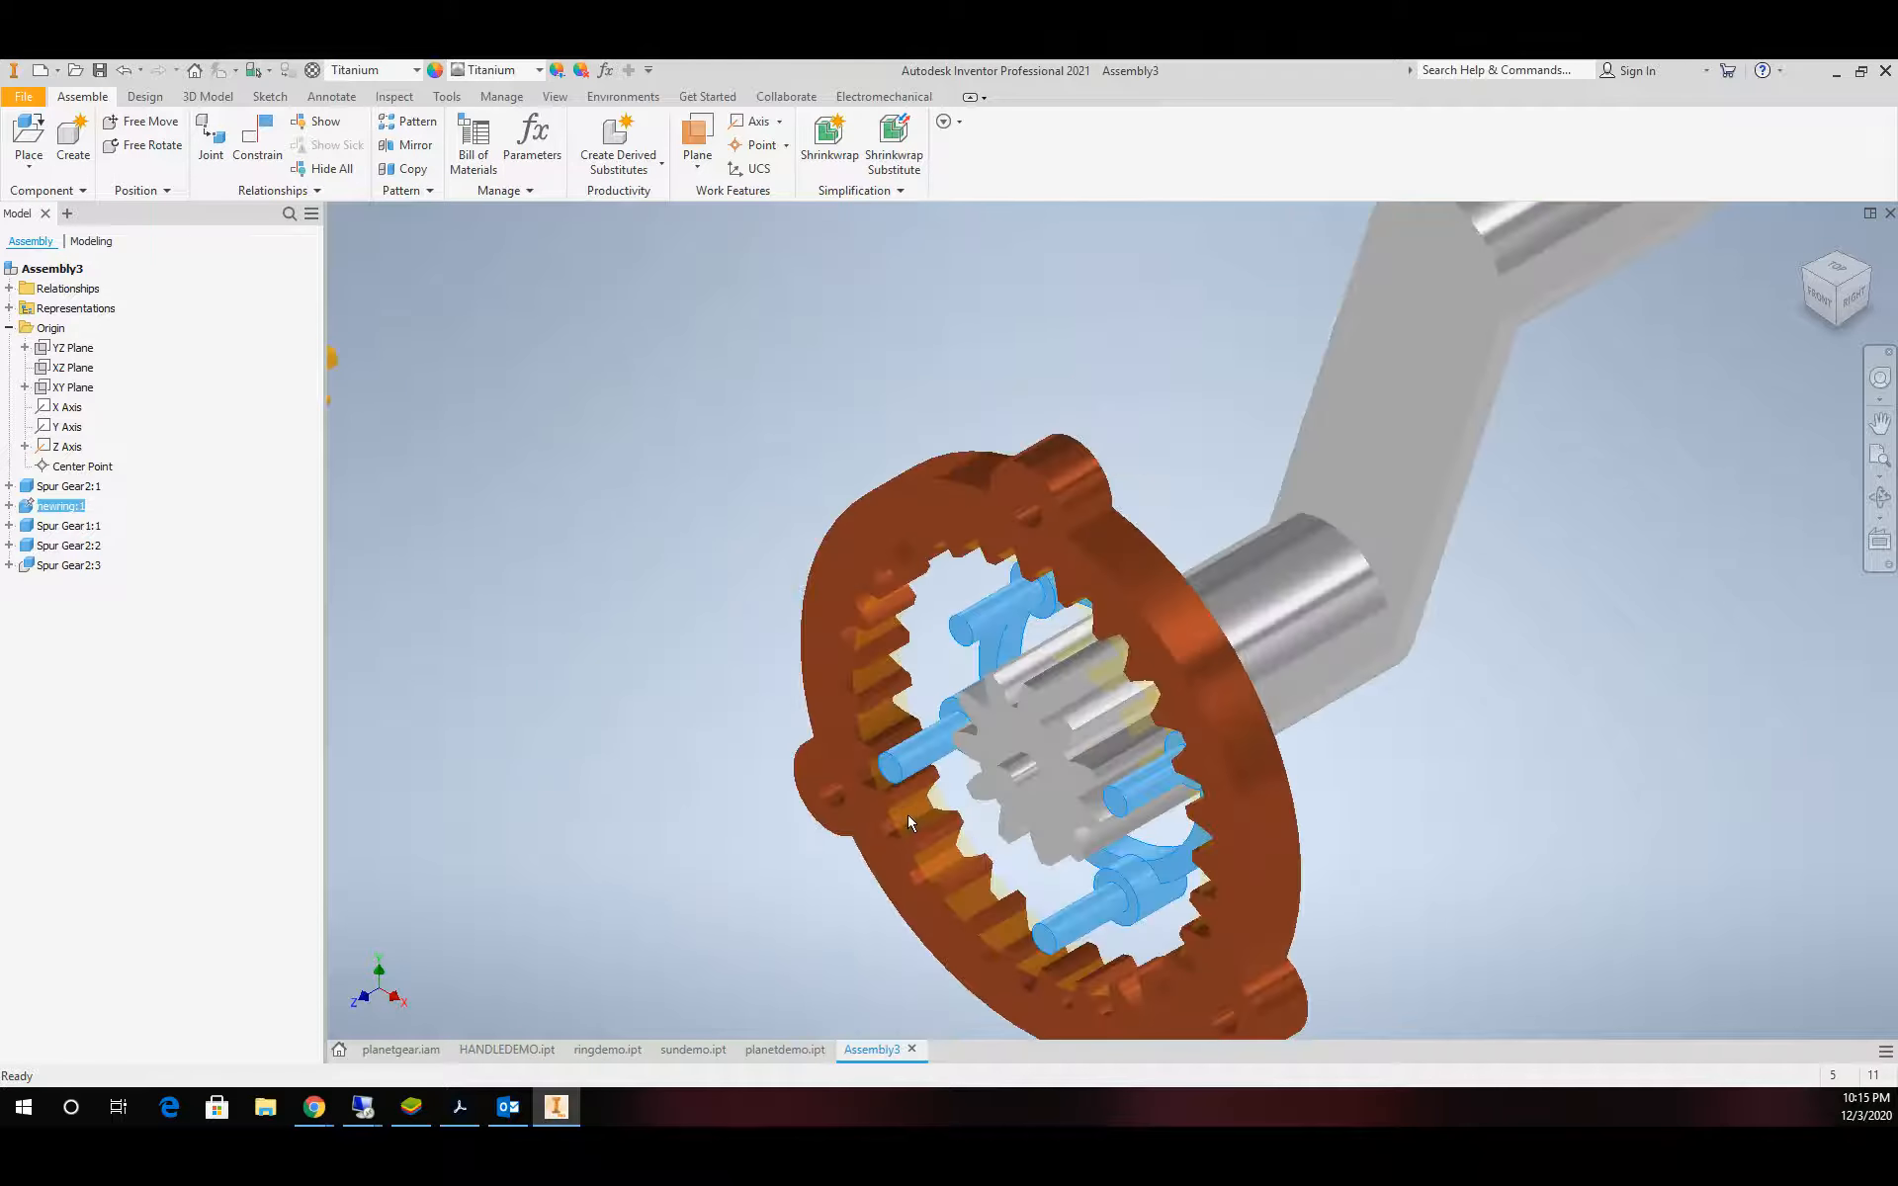
scroll(910, 822, "up", 3)
left_click(544, 539)
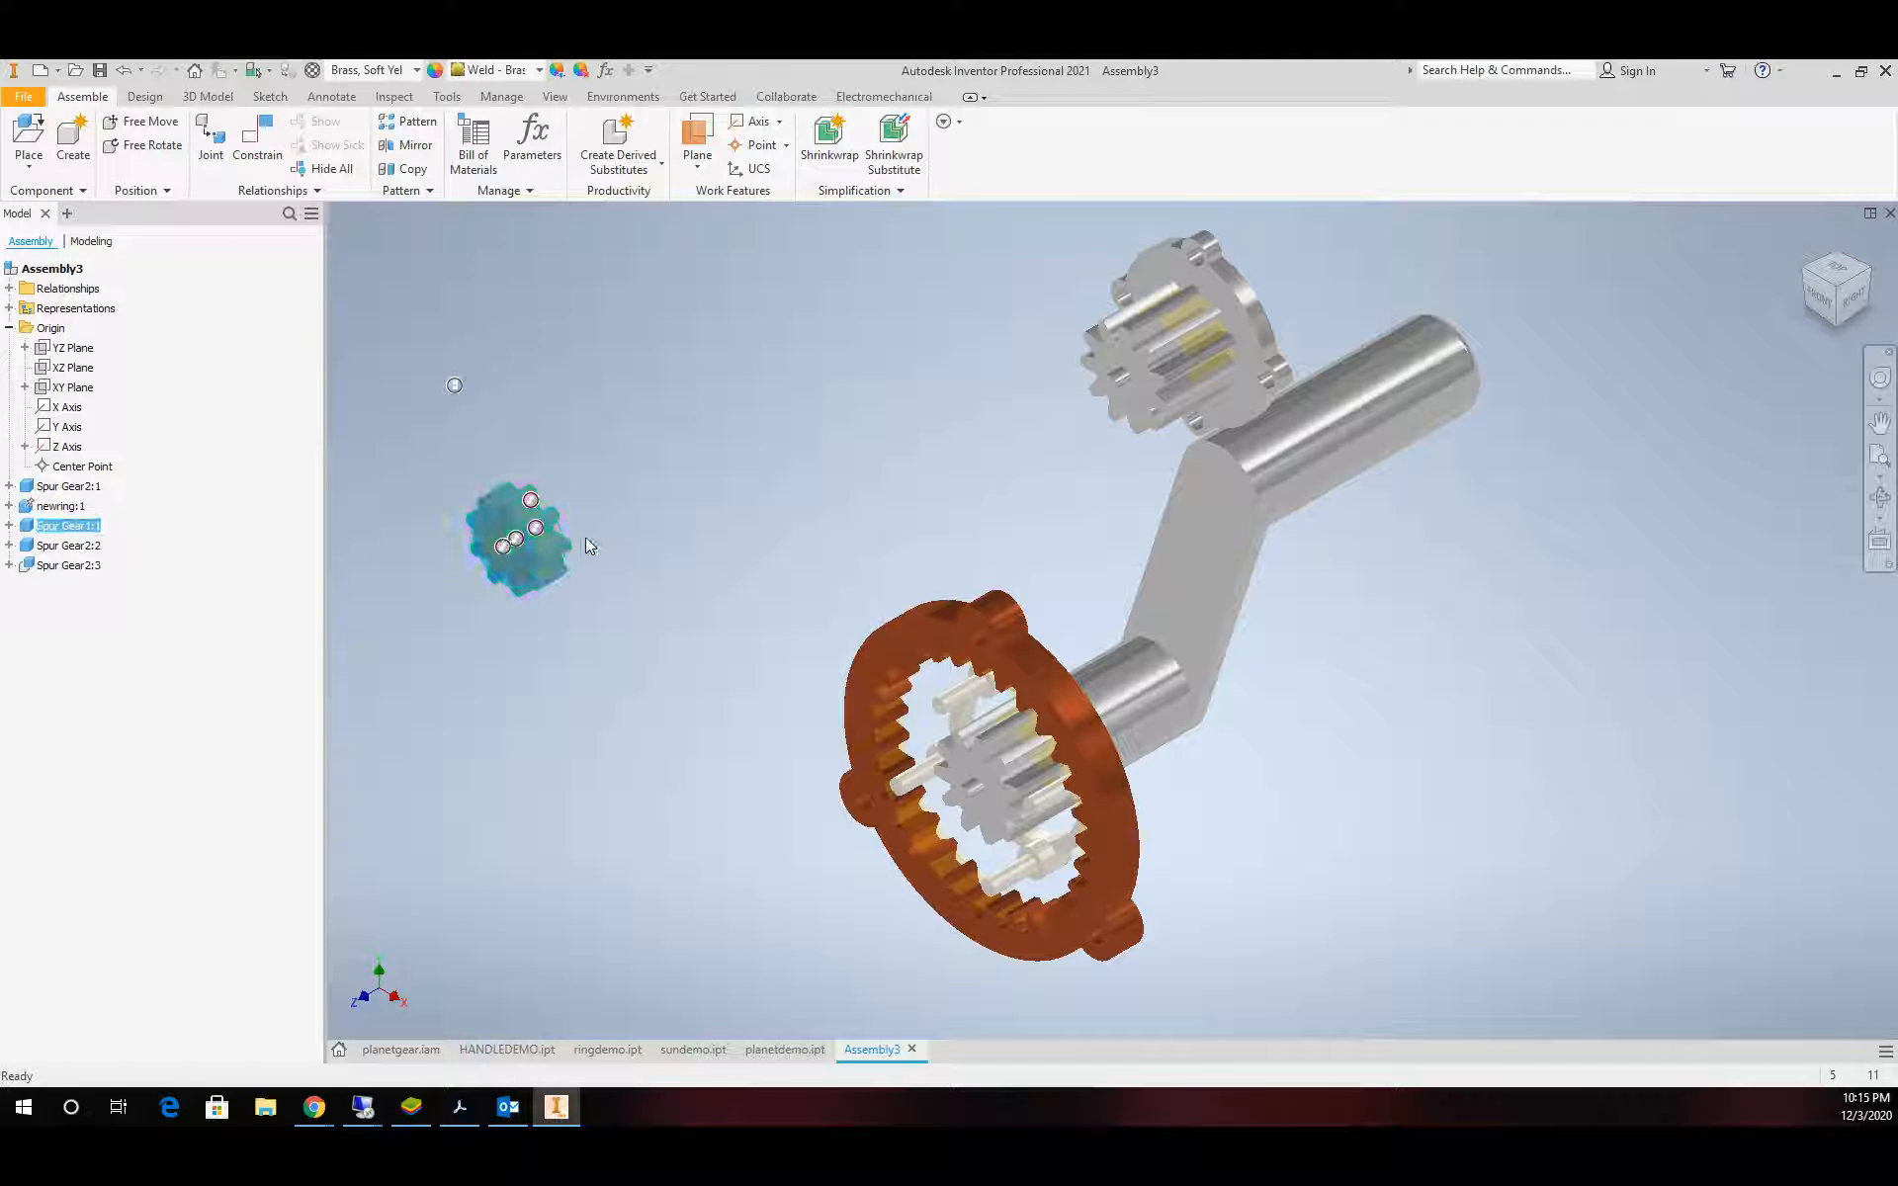
left_click(625, 541)
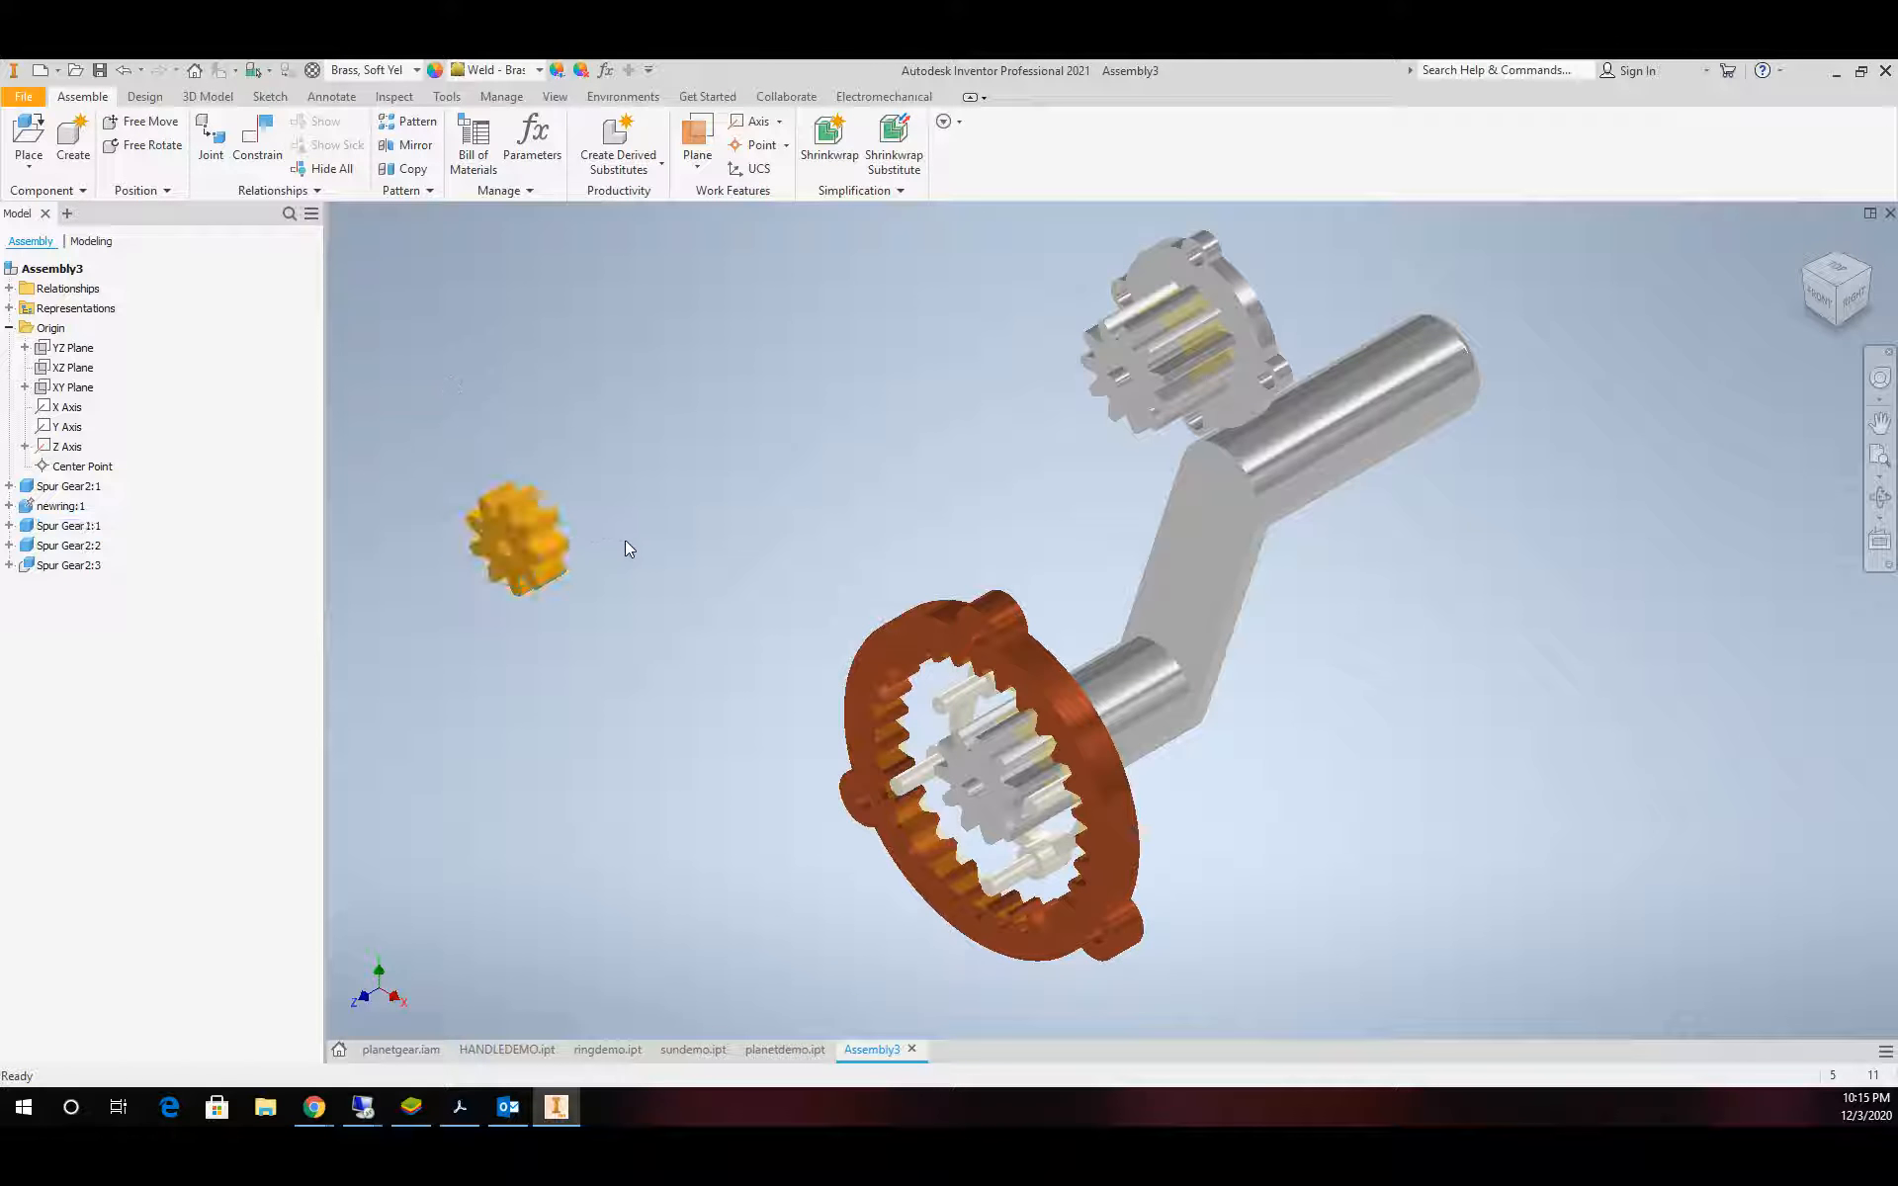
key("ctrl+v")
left_click(627, 544)
key("ctrl+v")
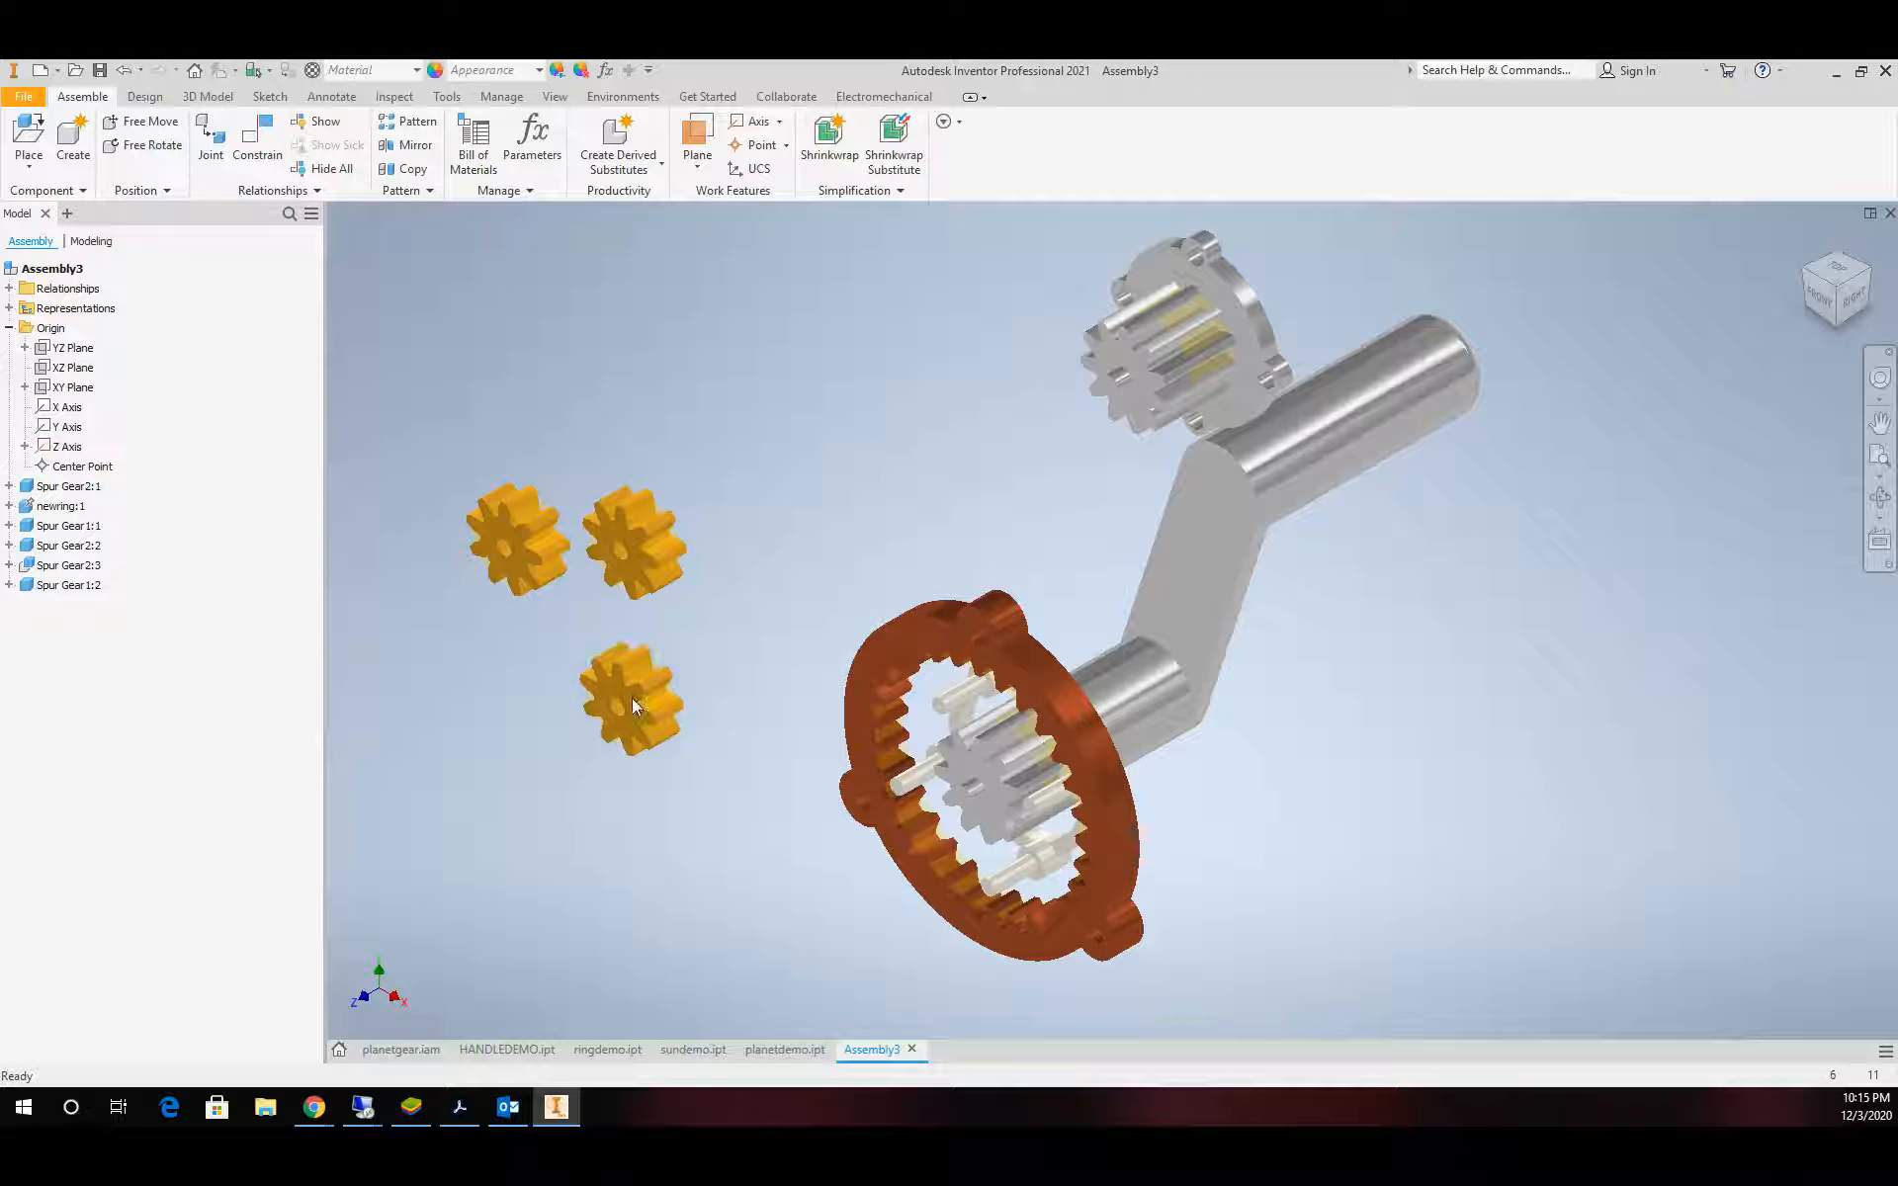
left_click(633, 700)
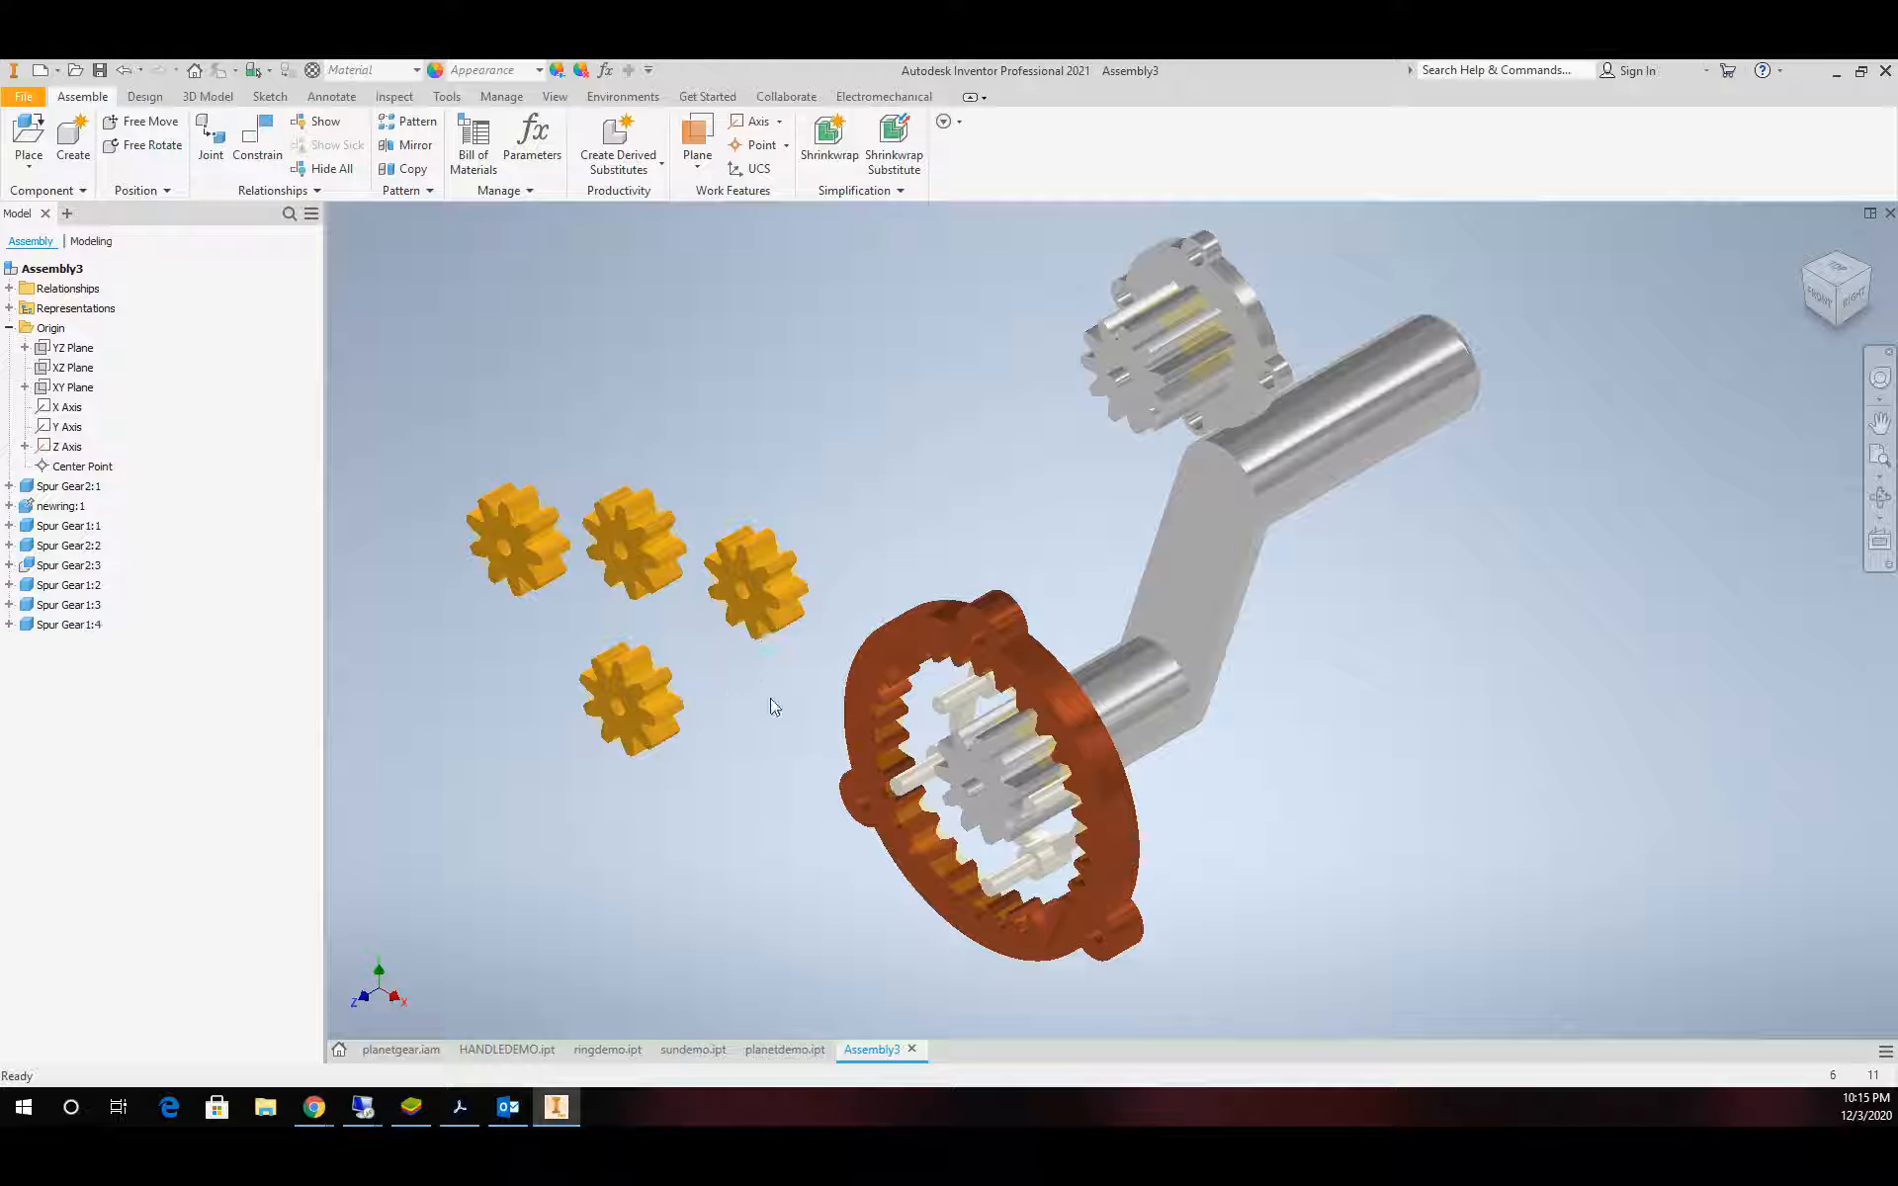
Mate the bore axis of the original planet gear to the axis of the upper carrier pin at 0.000 in offset
scroll(769, 698, "up", 2)
scroll(771, 697, "down", 3)
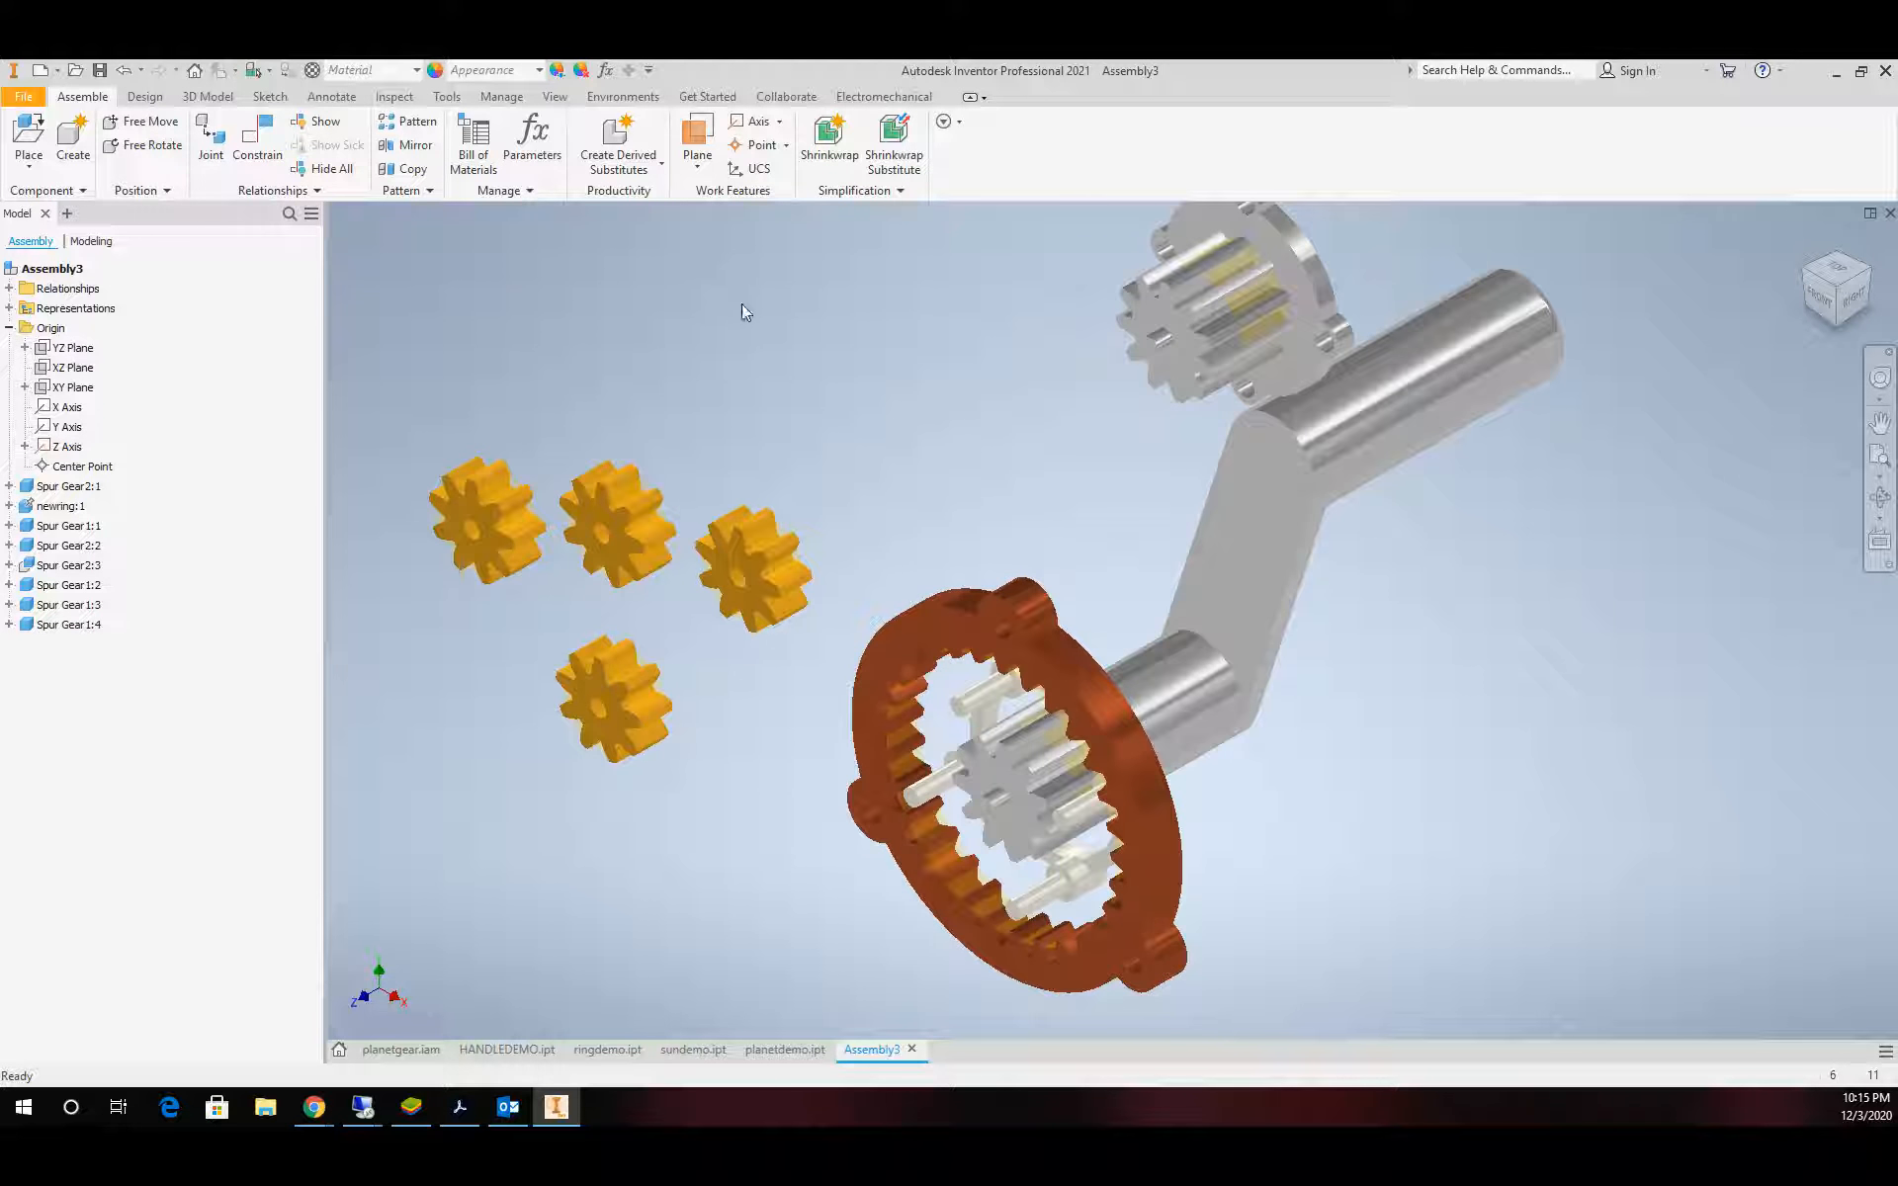
left_click(255, 141)
left_click_drag(524, 545, 718, 196)
scroll(469, 542, "down", 5)
left_click(441, 522)
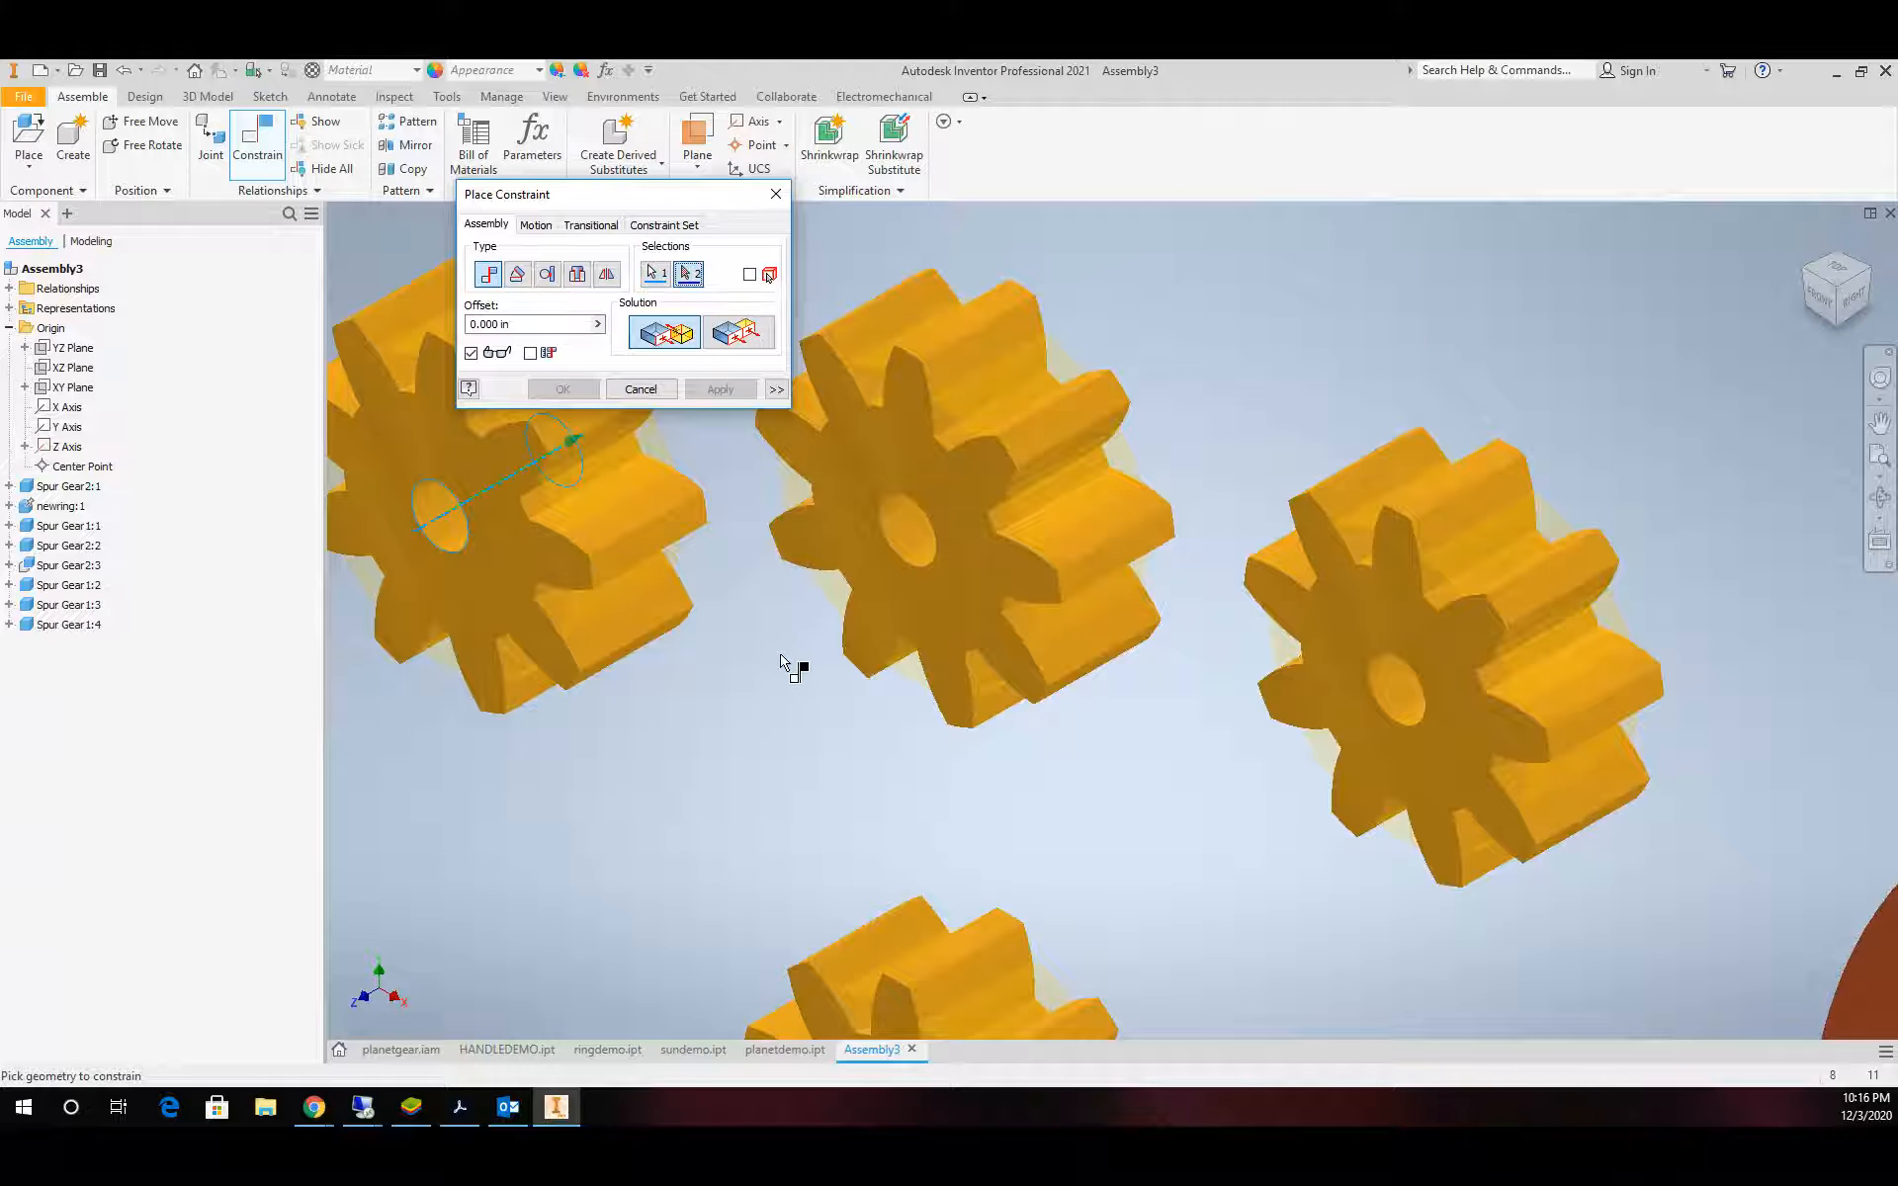
scroll(784, 656, "up", 5)
scroll(1110, 754, "down", 5)
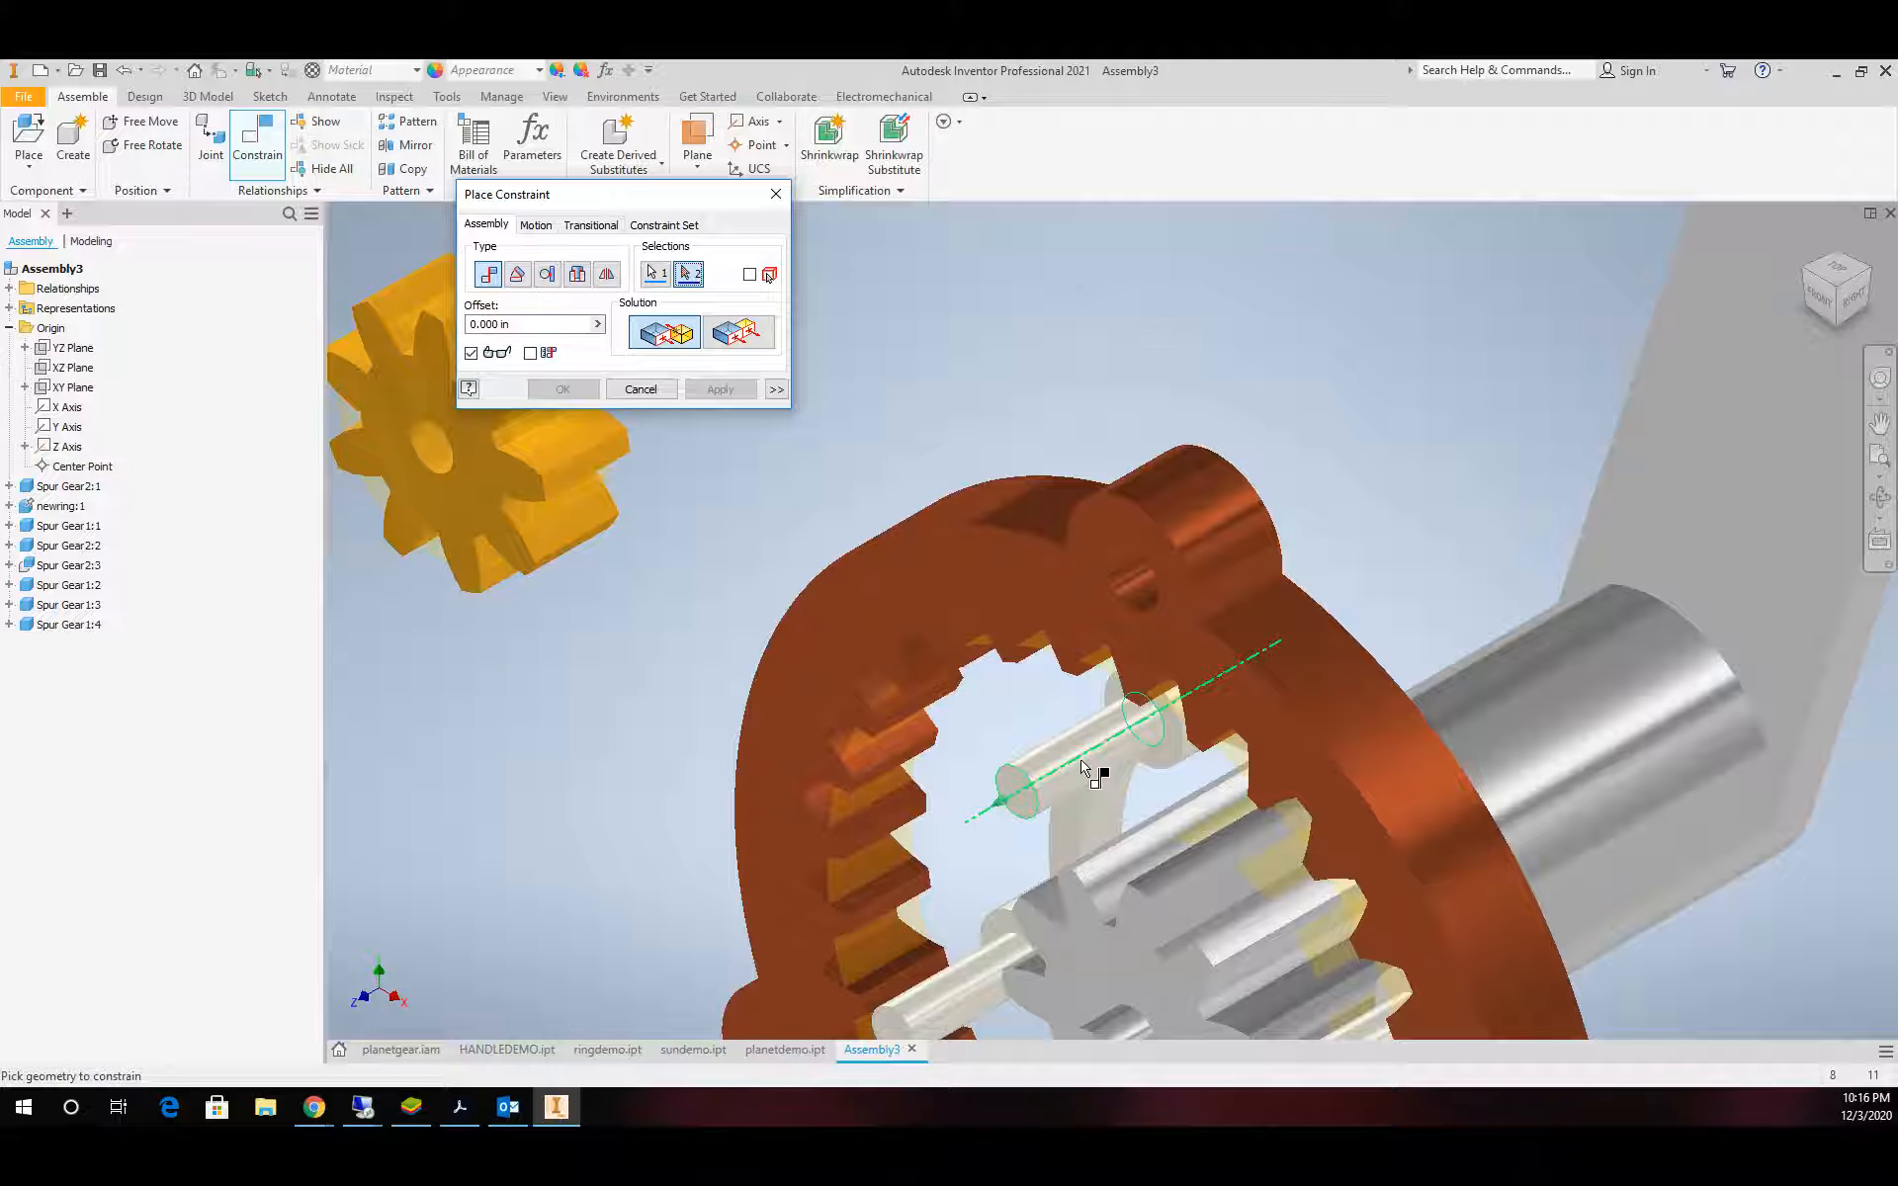
left_click(1082, 766)
left_click(742, 394)
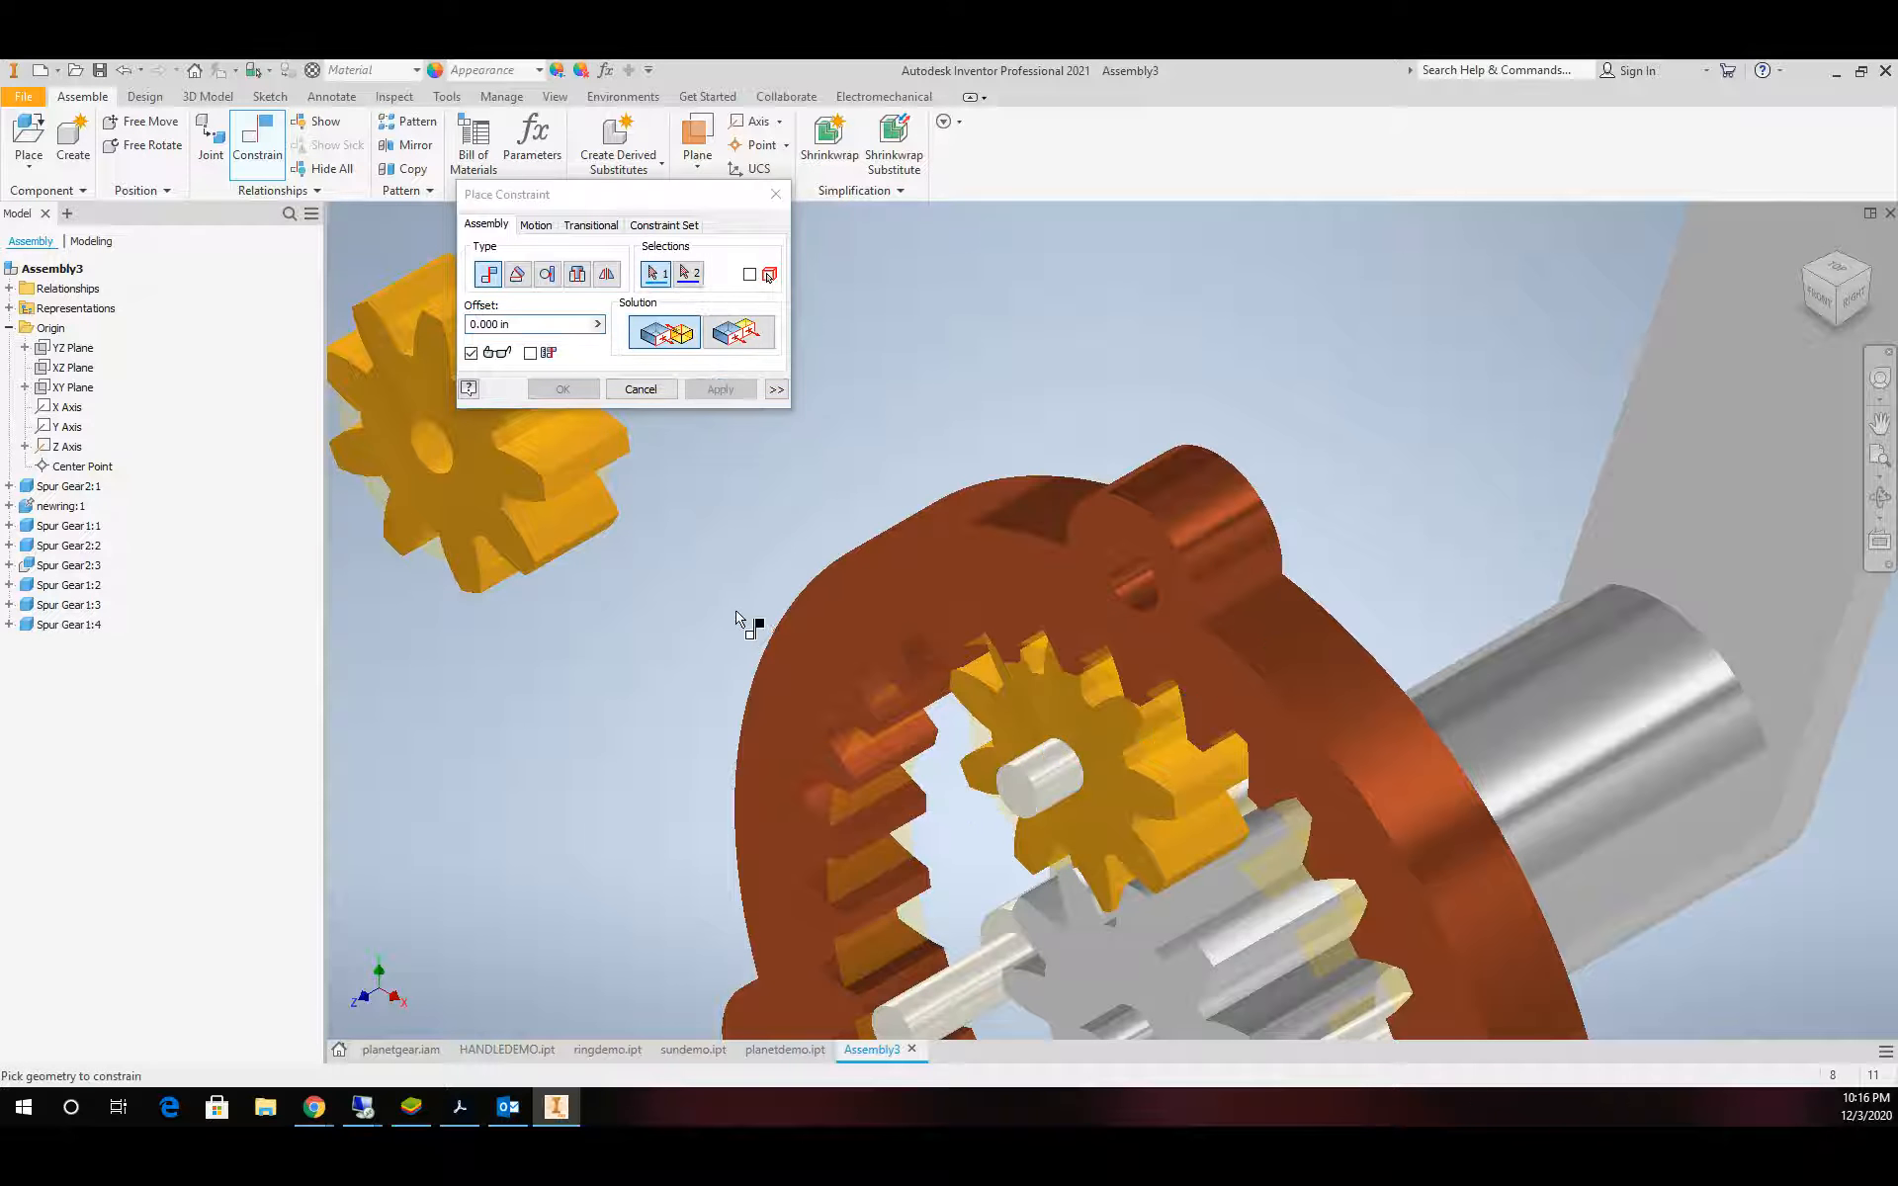
Mate the bore axis of the planet gear copy nearest the ring gear to the lower carrier pin's axis at 0.000 in offset
scroll(637, 585, "up", 5)
scroll(629, 563, "down", 5)
left_click(661, 550)
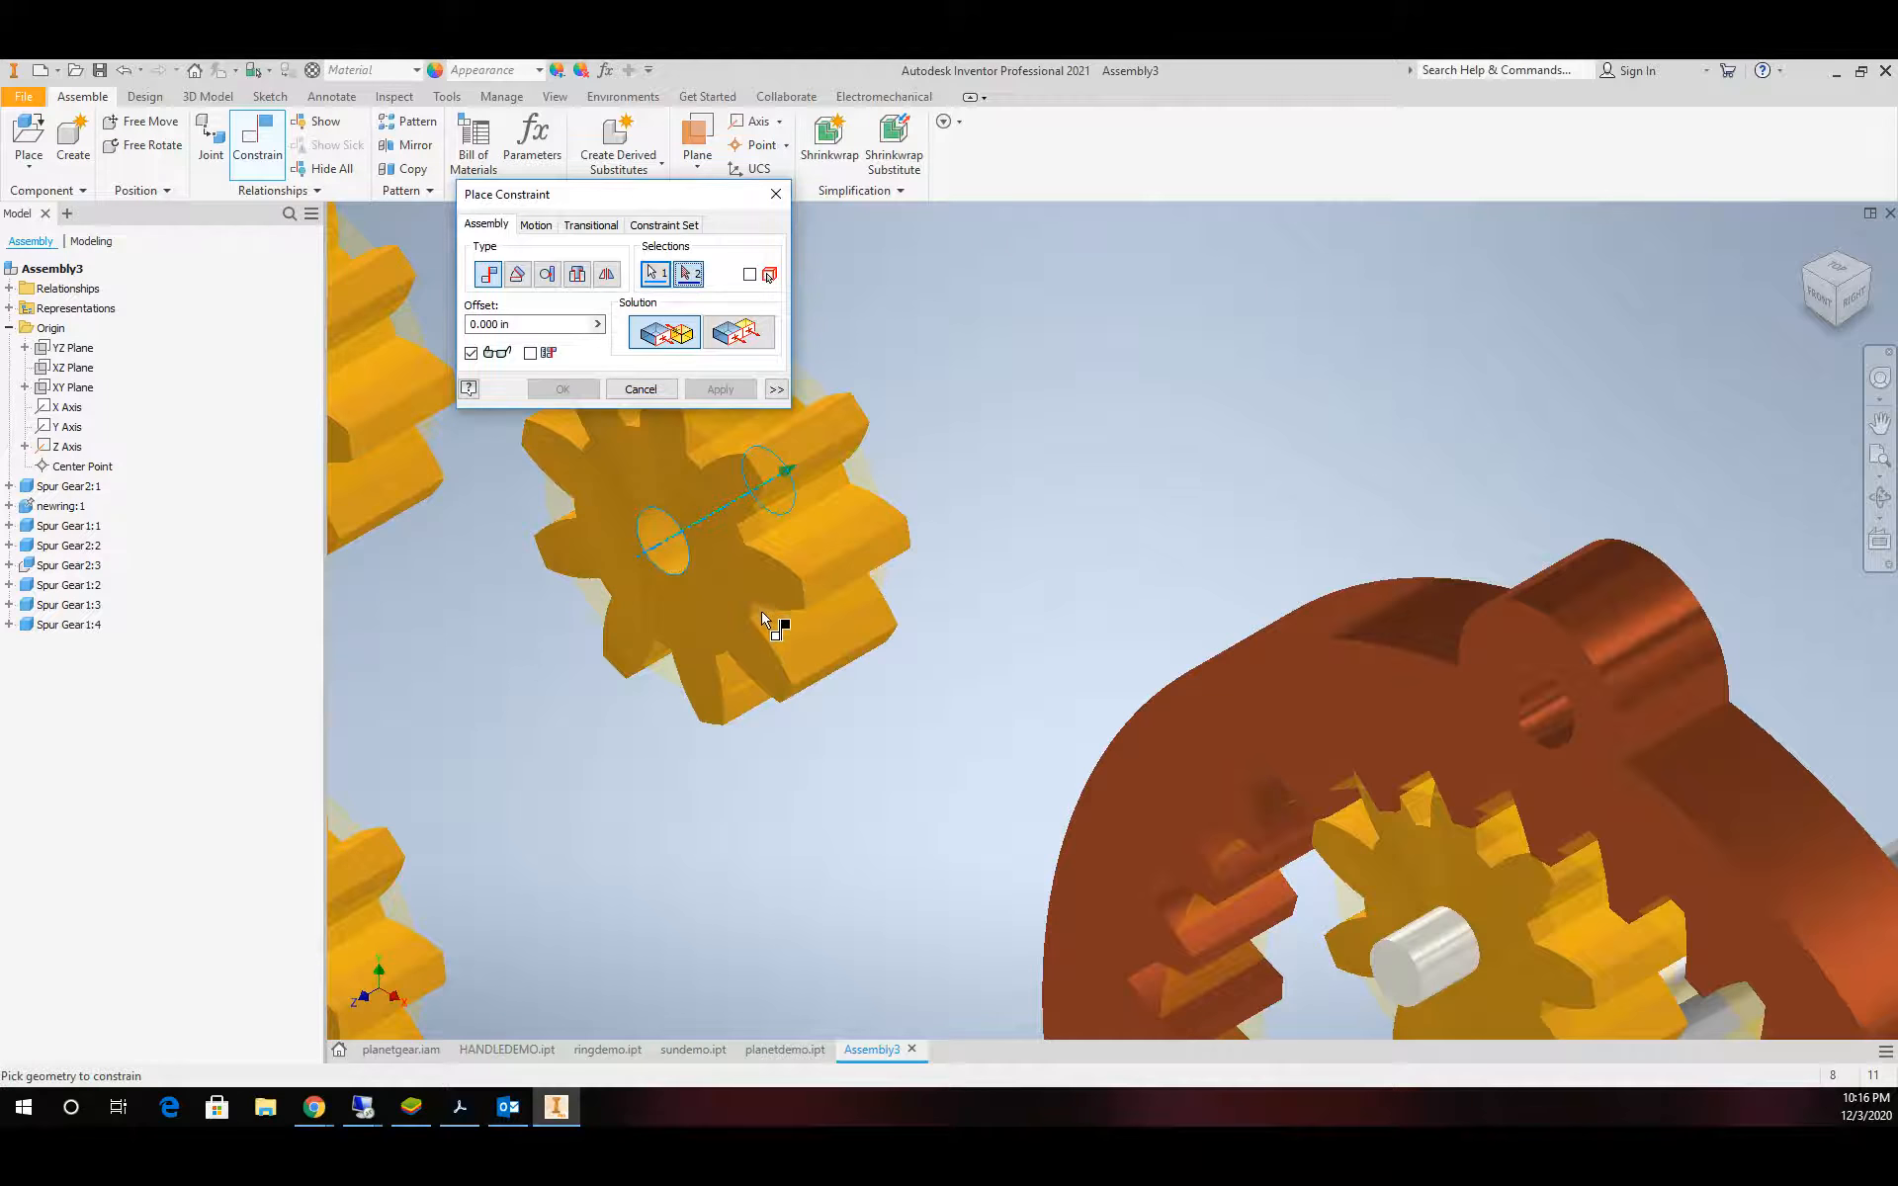
scroll(777, 626, "up", 5)
scroll(922, 766, "down", 5)
left_click(956, 870)
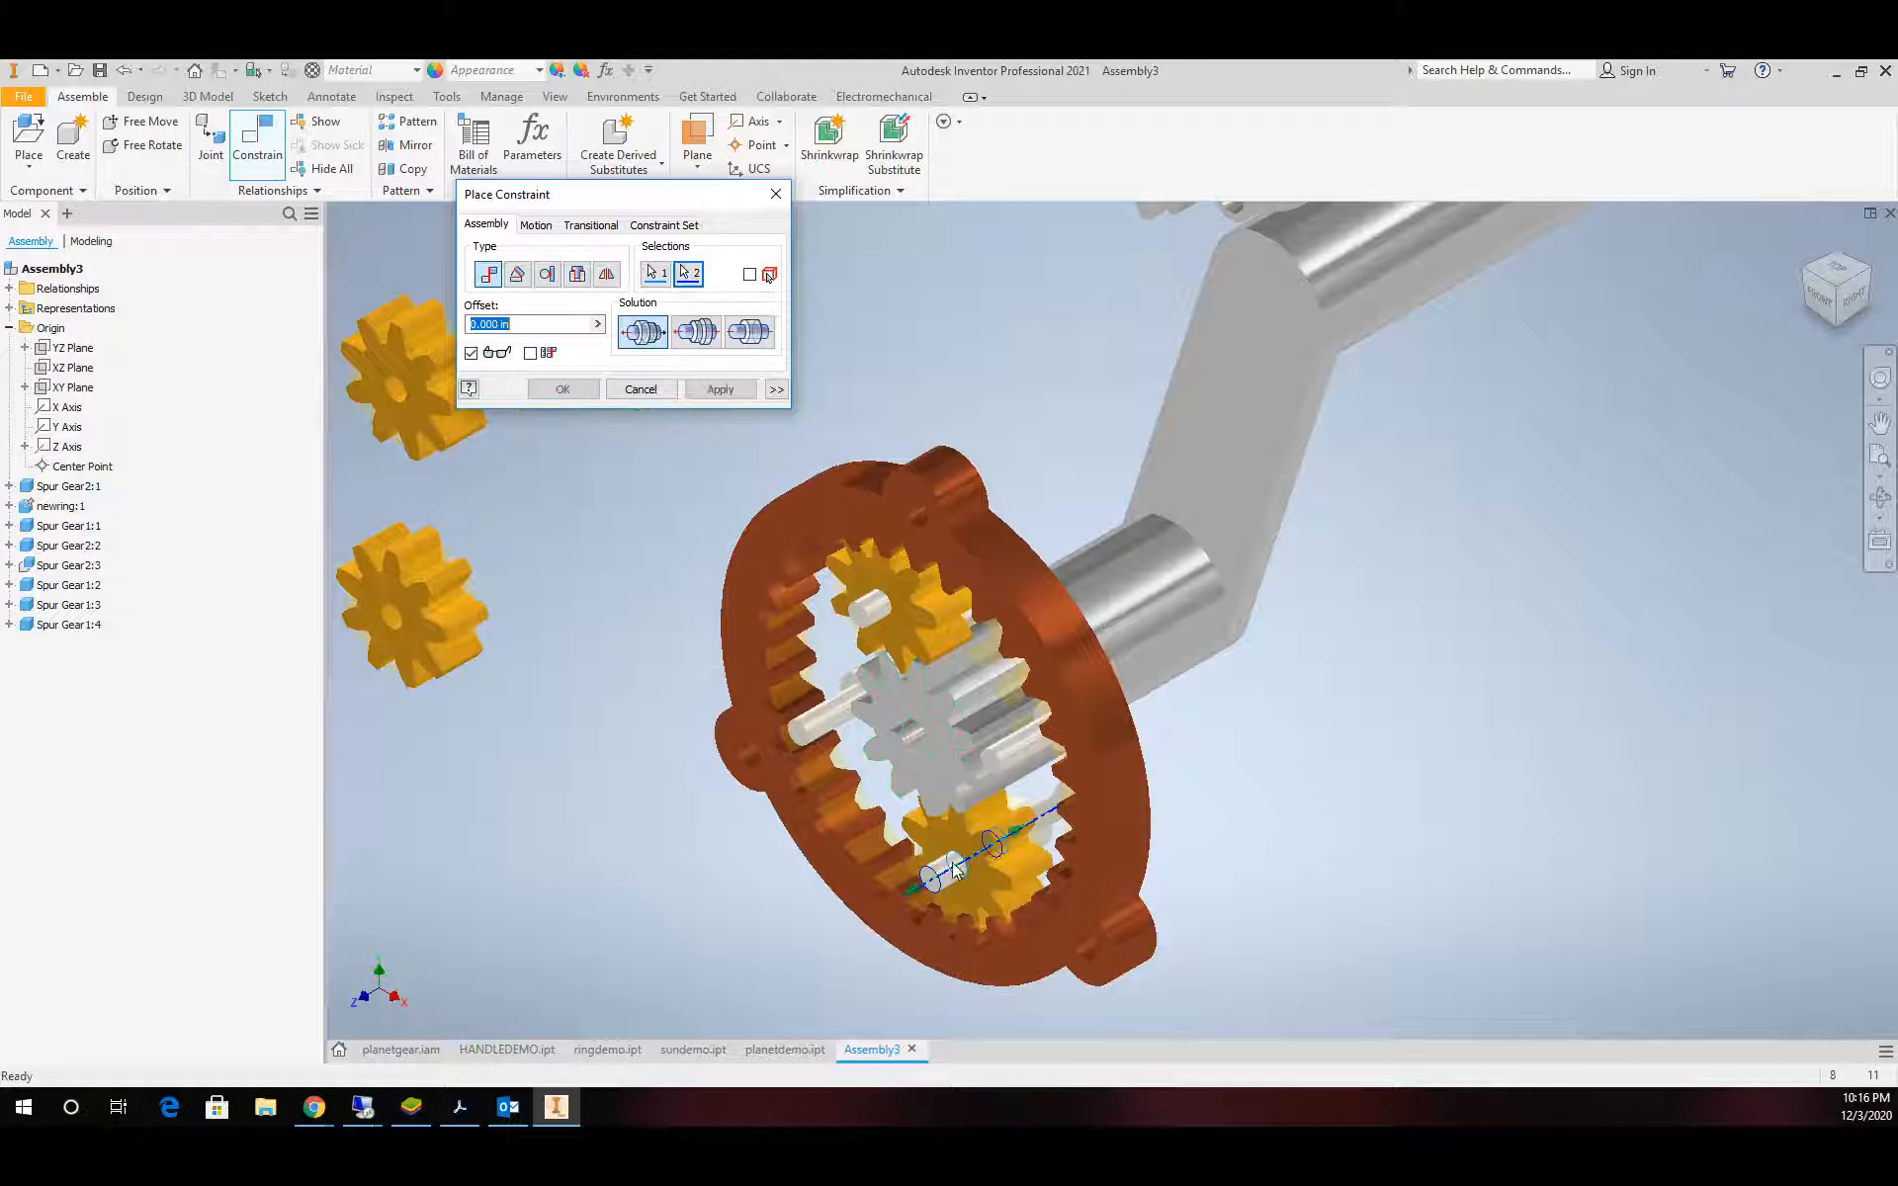
left_click(719, 390)
scroll(492, 471, "up", 5)
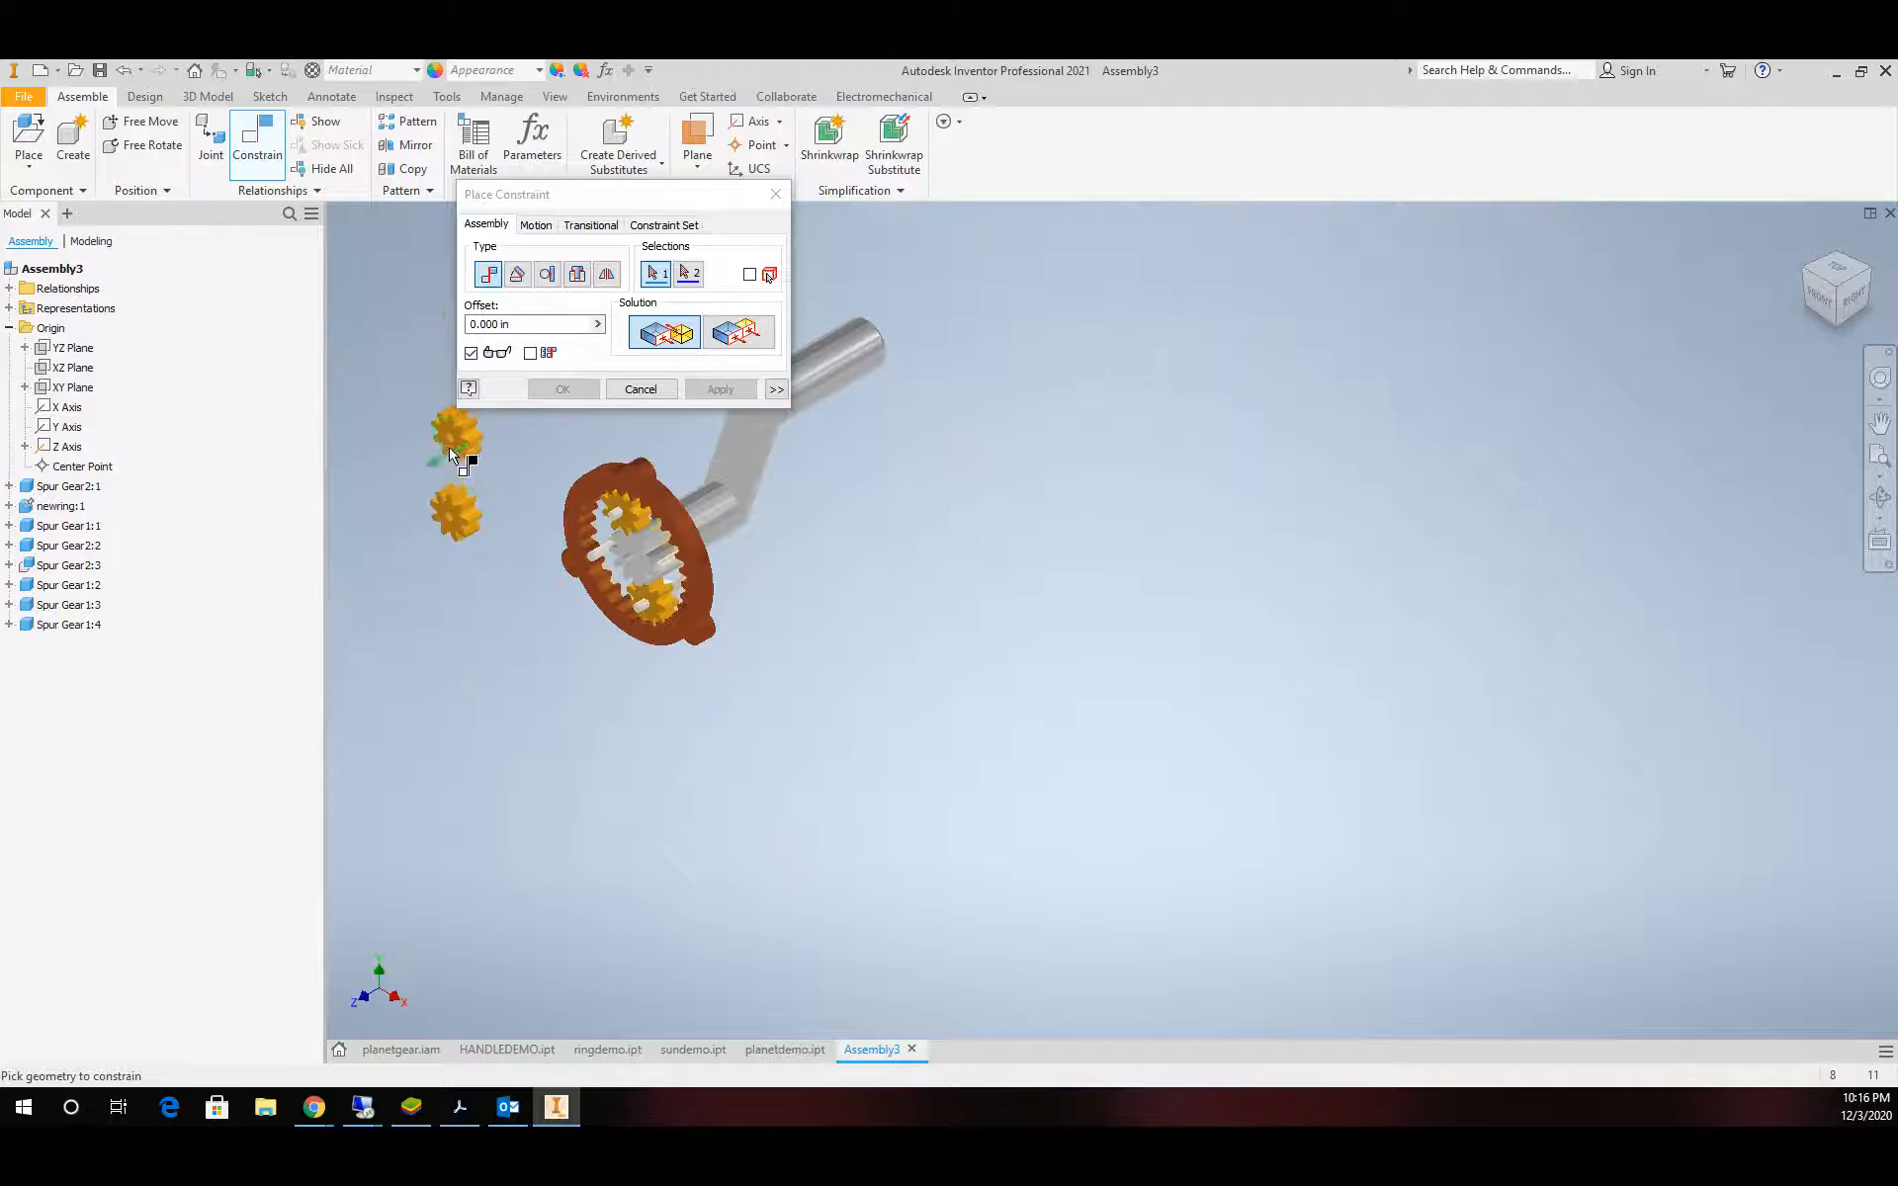
Mate the bore axis of the upper unmounted planet gear copy to the right carrier pin's axis at 0.000 in offset
scroll(453, 440, "down", 5)
scroll(459, 454, "up", 5)
scroll(458, 436, "down", 5)
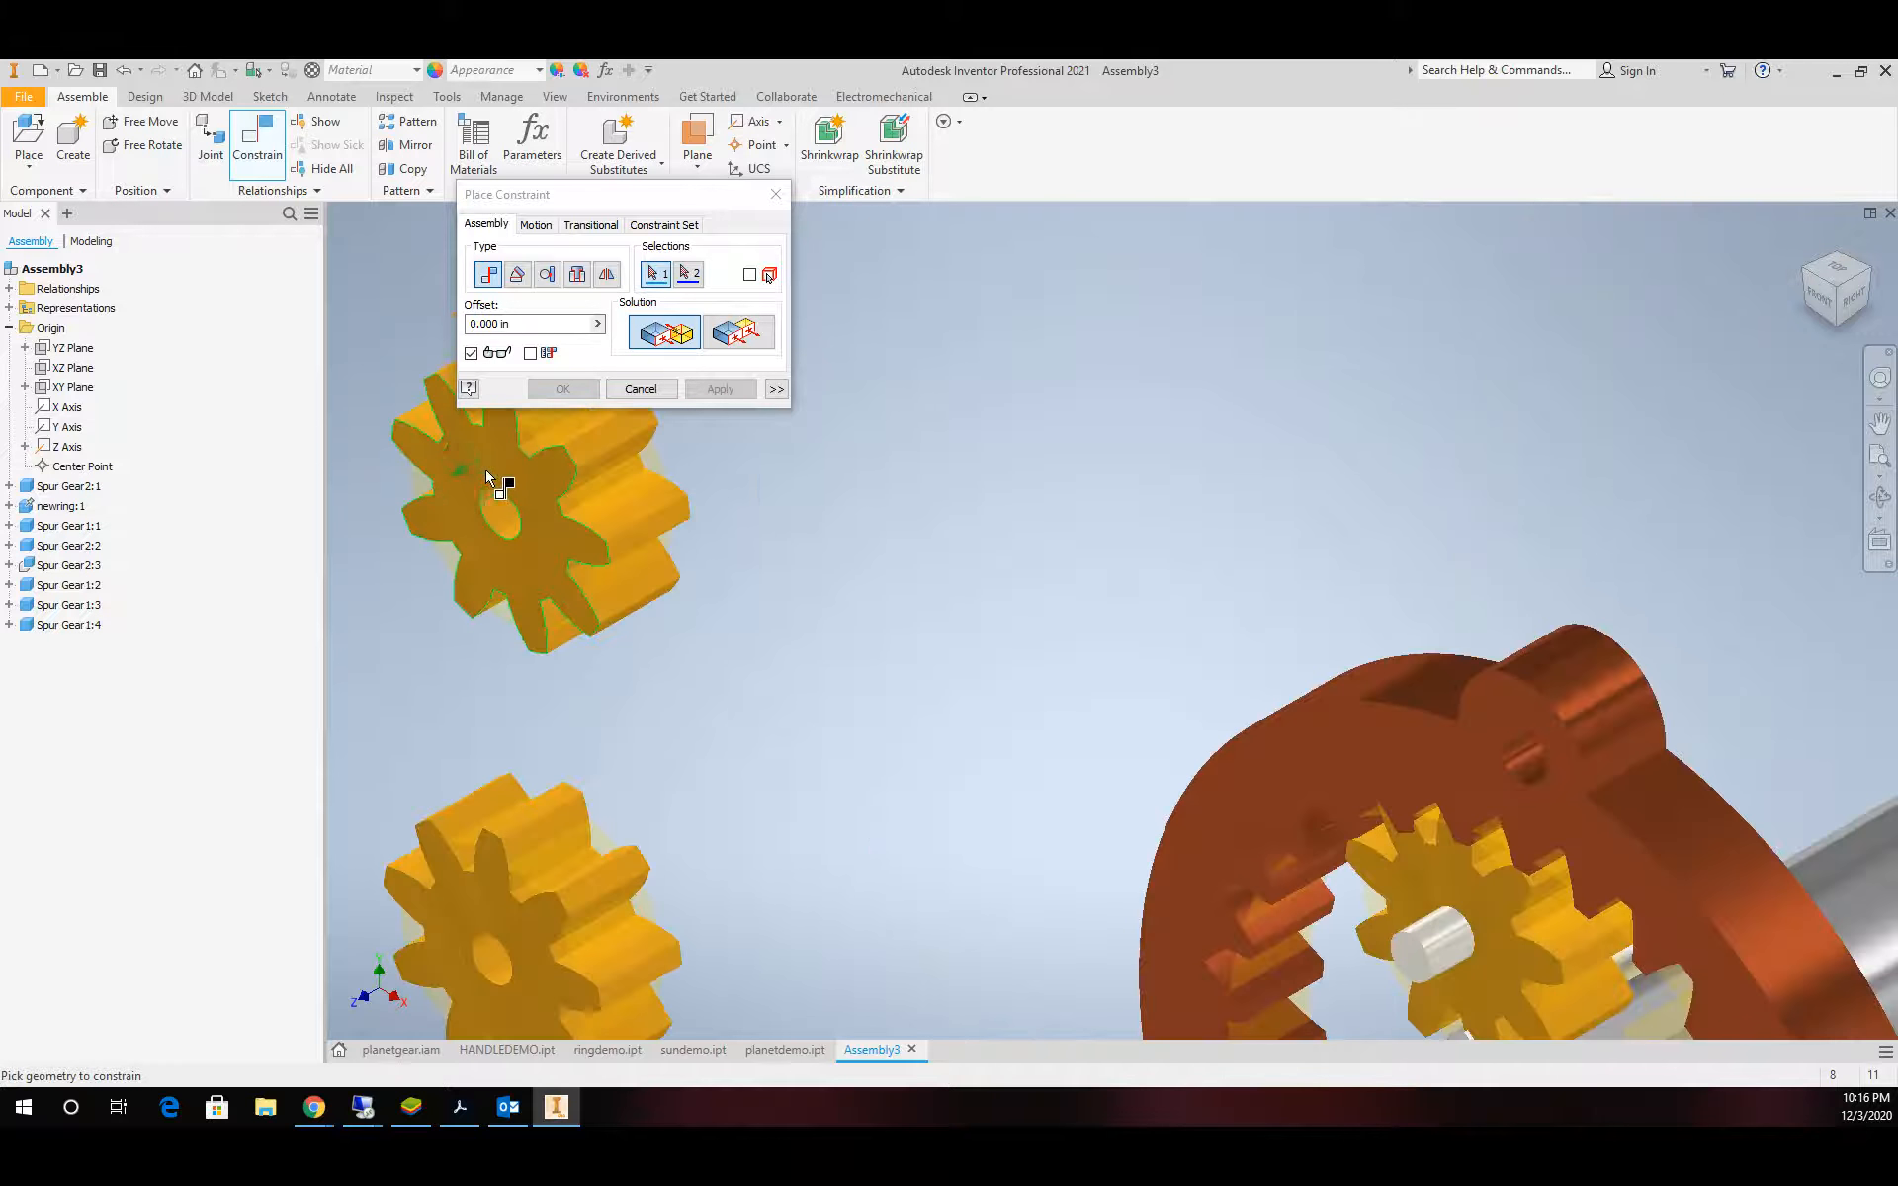
left_click(497, 521)
scroll(707, 606, "up", 5)
scroll(869, 741, "down", 5)
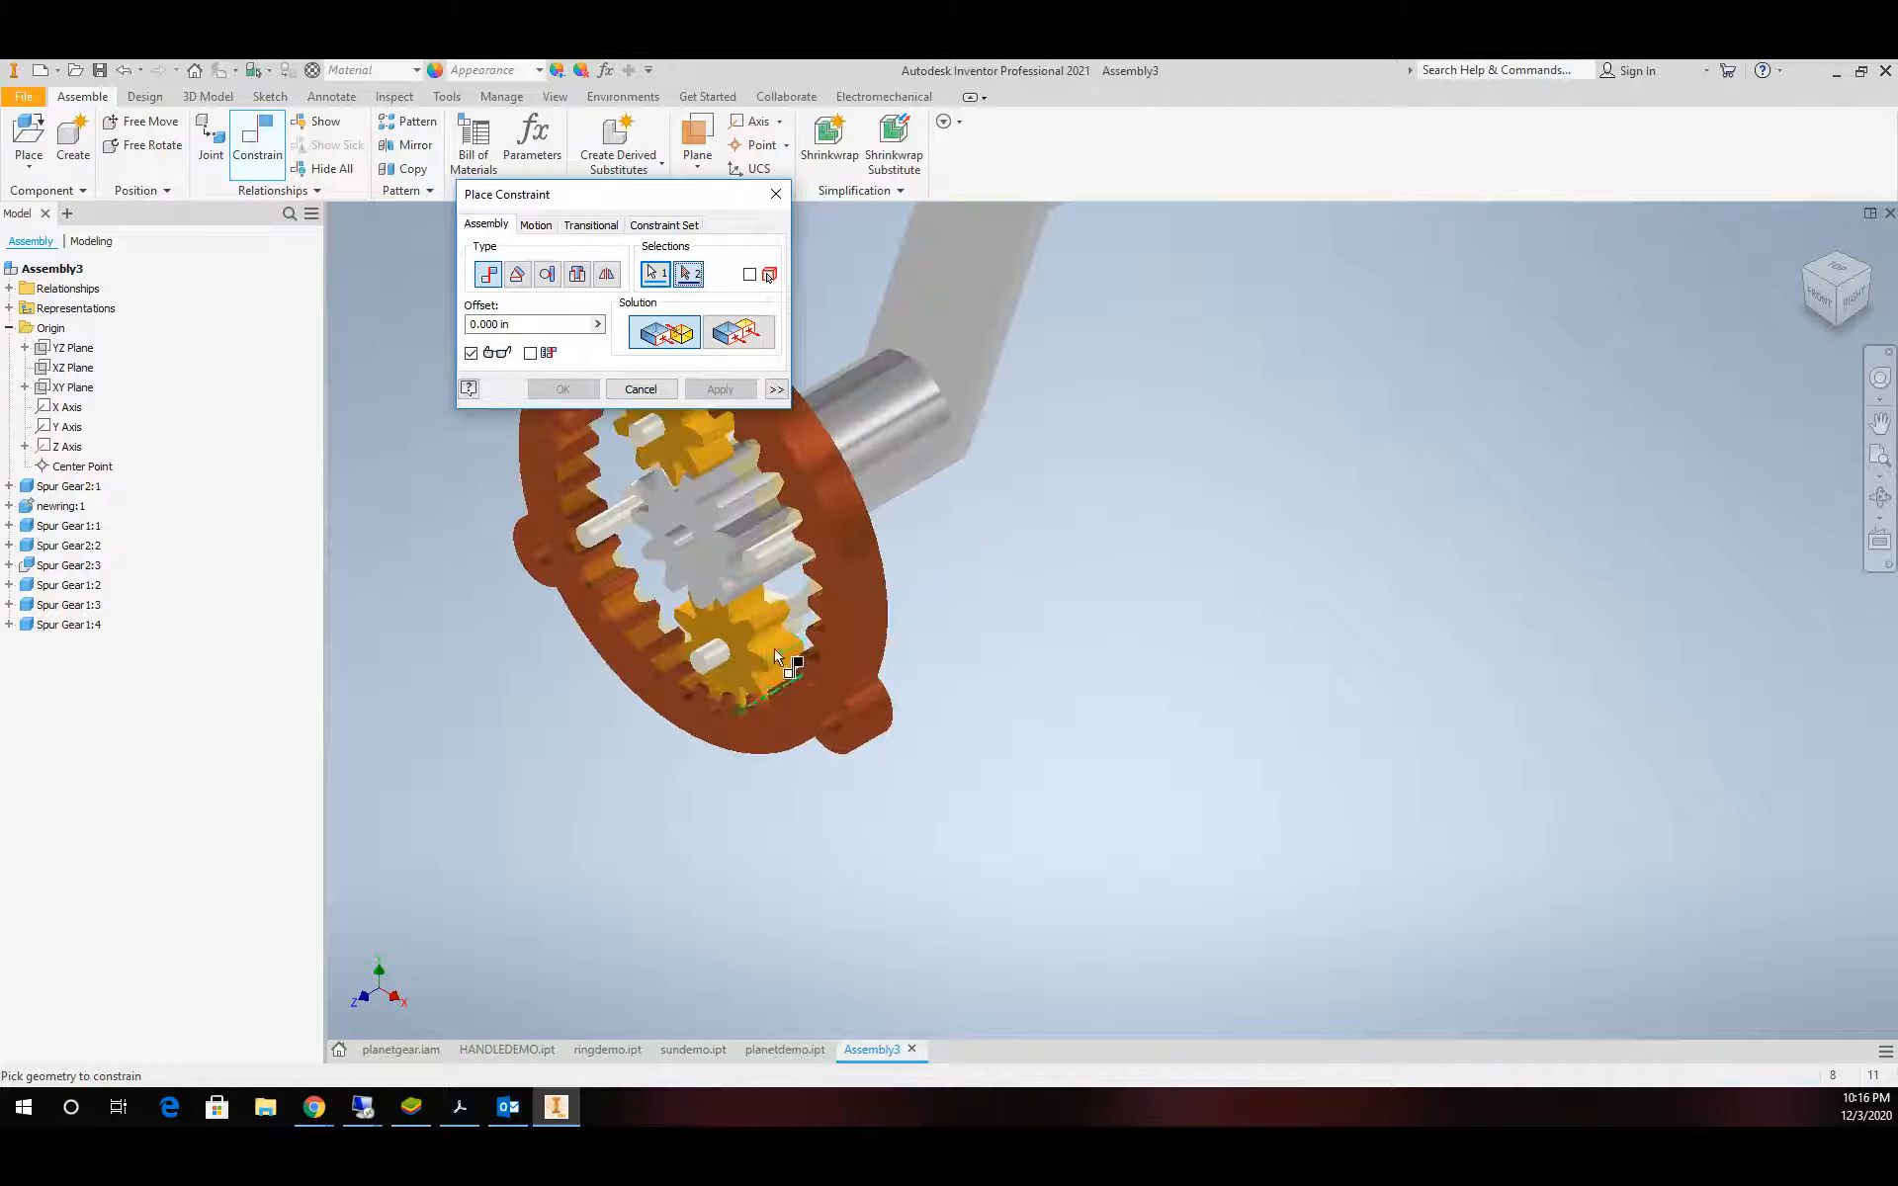
left_click(787, 559)
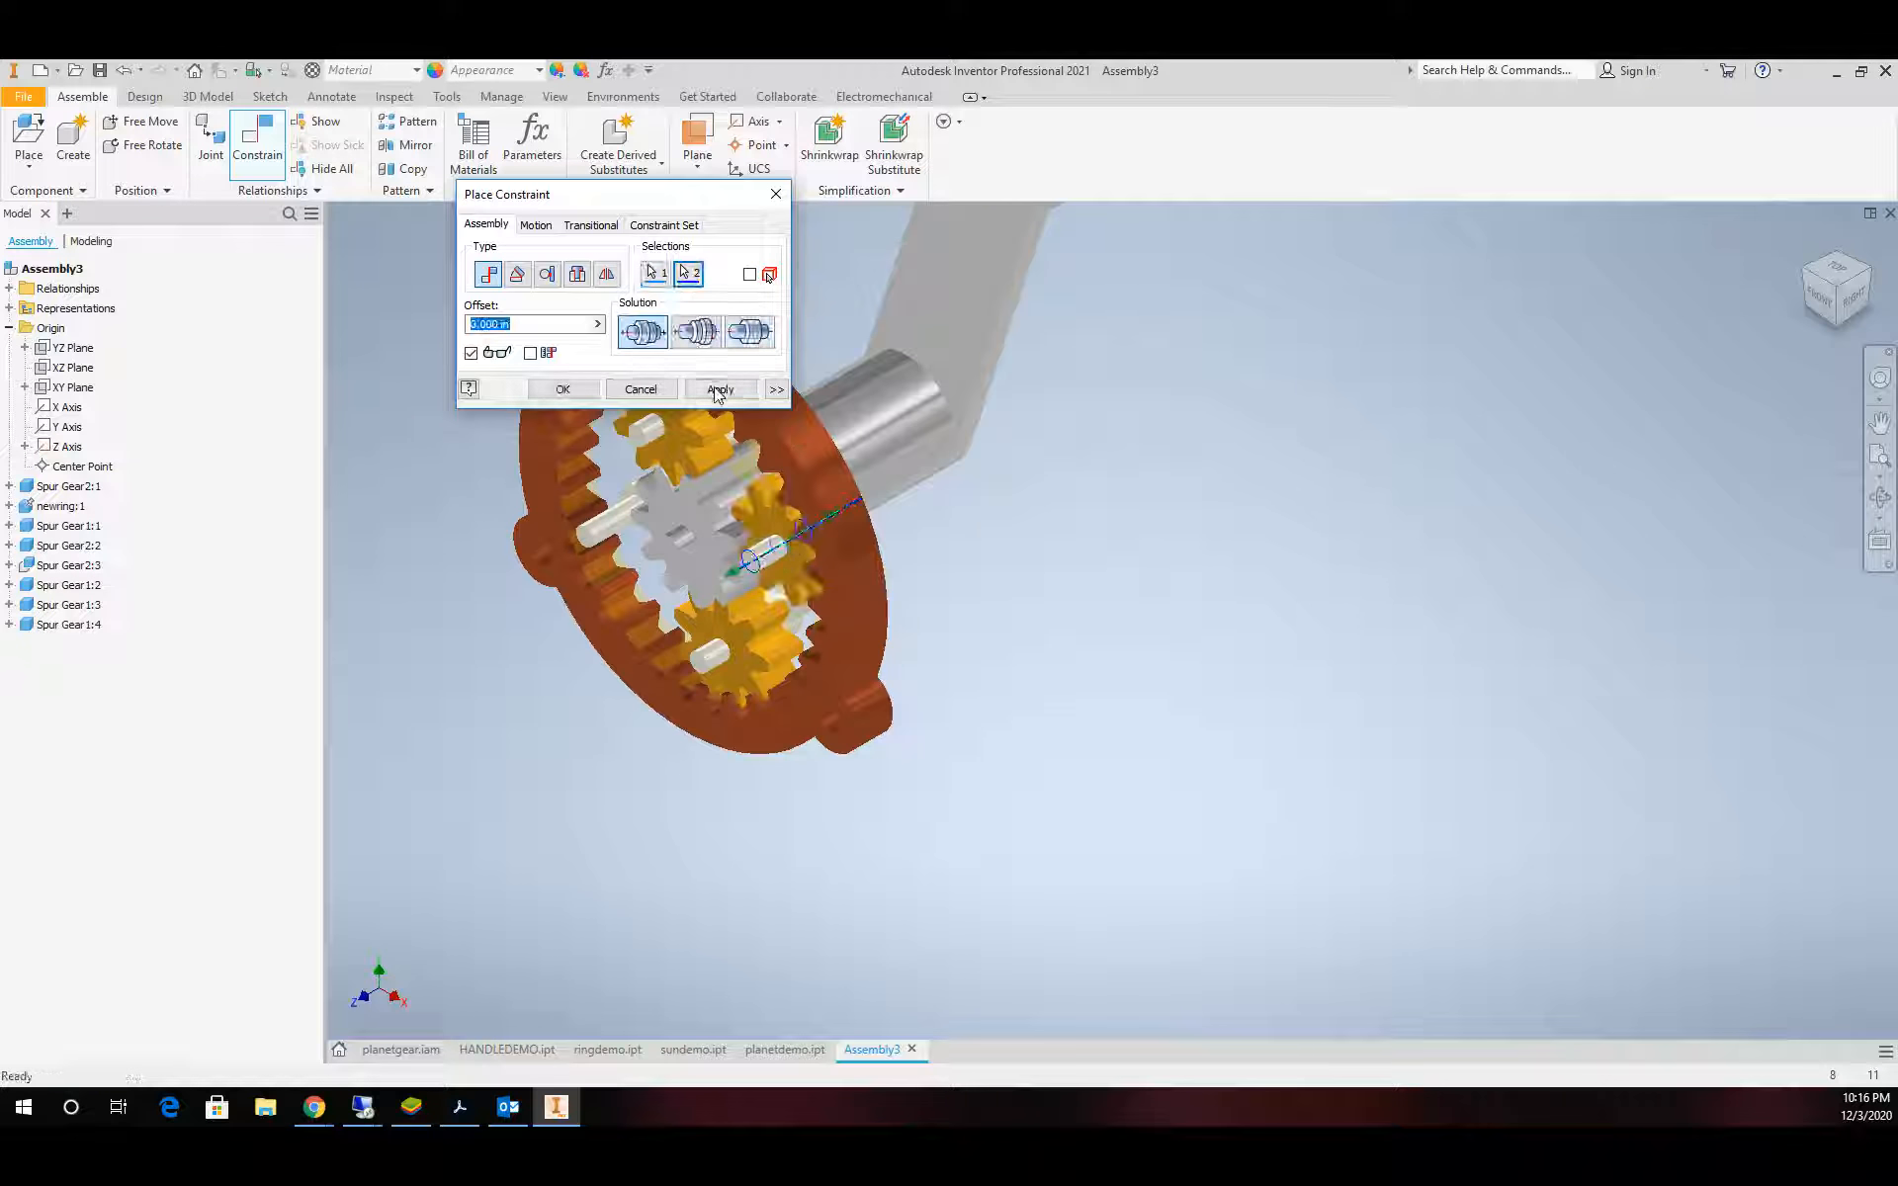
Mate the last planet gear copy's bore axis to the left carrier pin's axis at 0.000 in offset and finish constraining
scroll(899, 549, "down", 5)
scroll(816, 489, "up", 2)
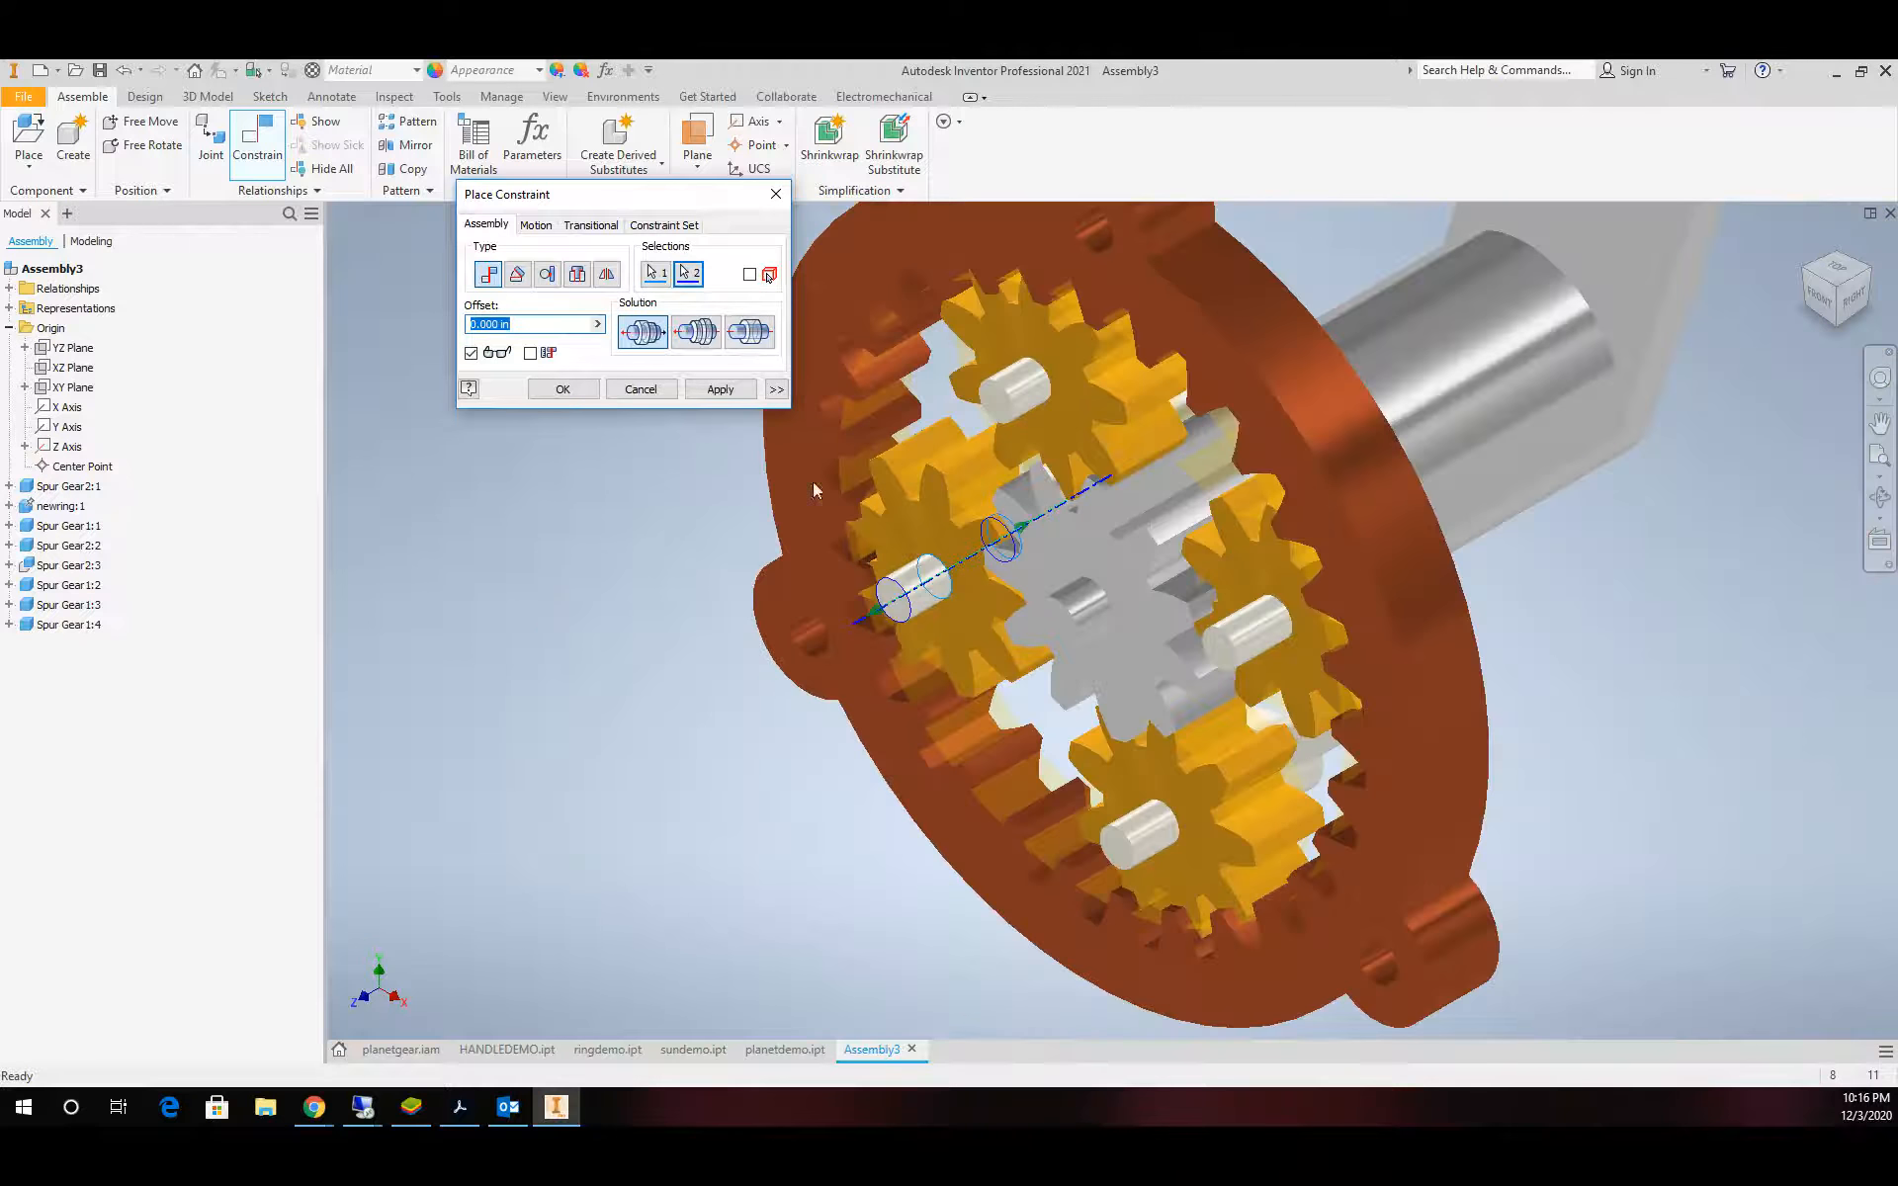
left_click(563, 388)
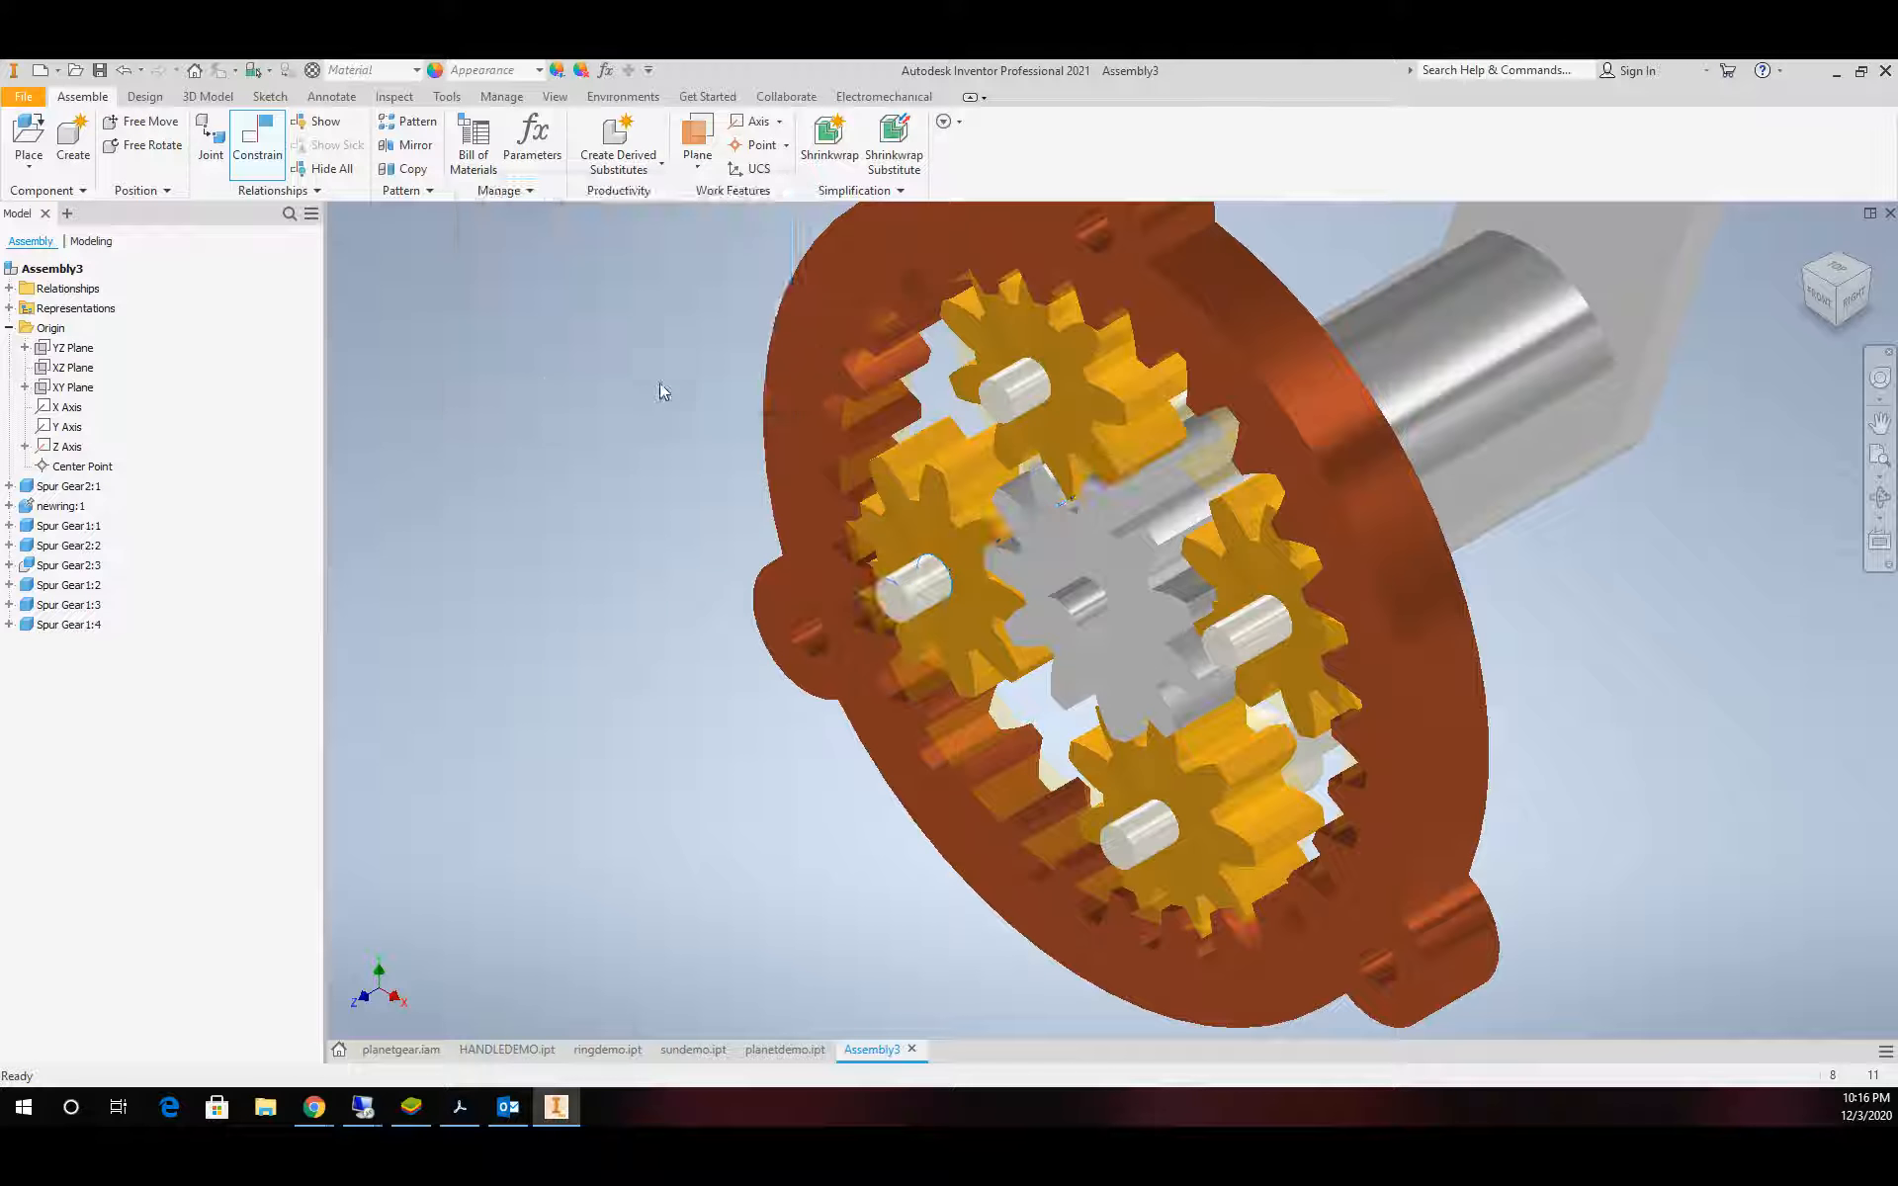
Slide the four planet gears outward along their carrier pins to expose the shoulders behind them
left_click(1082, 373)
left_click_drag(1083, 373, 984, 421)
left_click_drag(1277, 579, 1208, 791)
left_click(1211, 848)
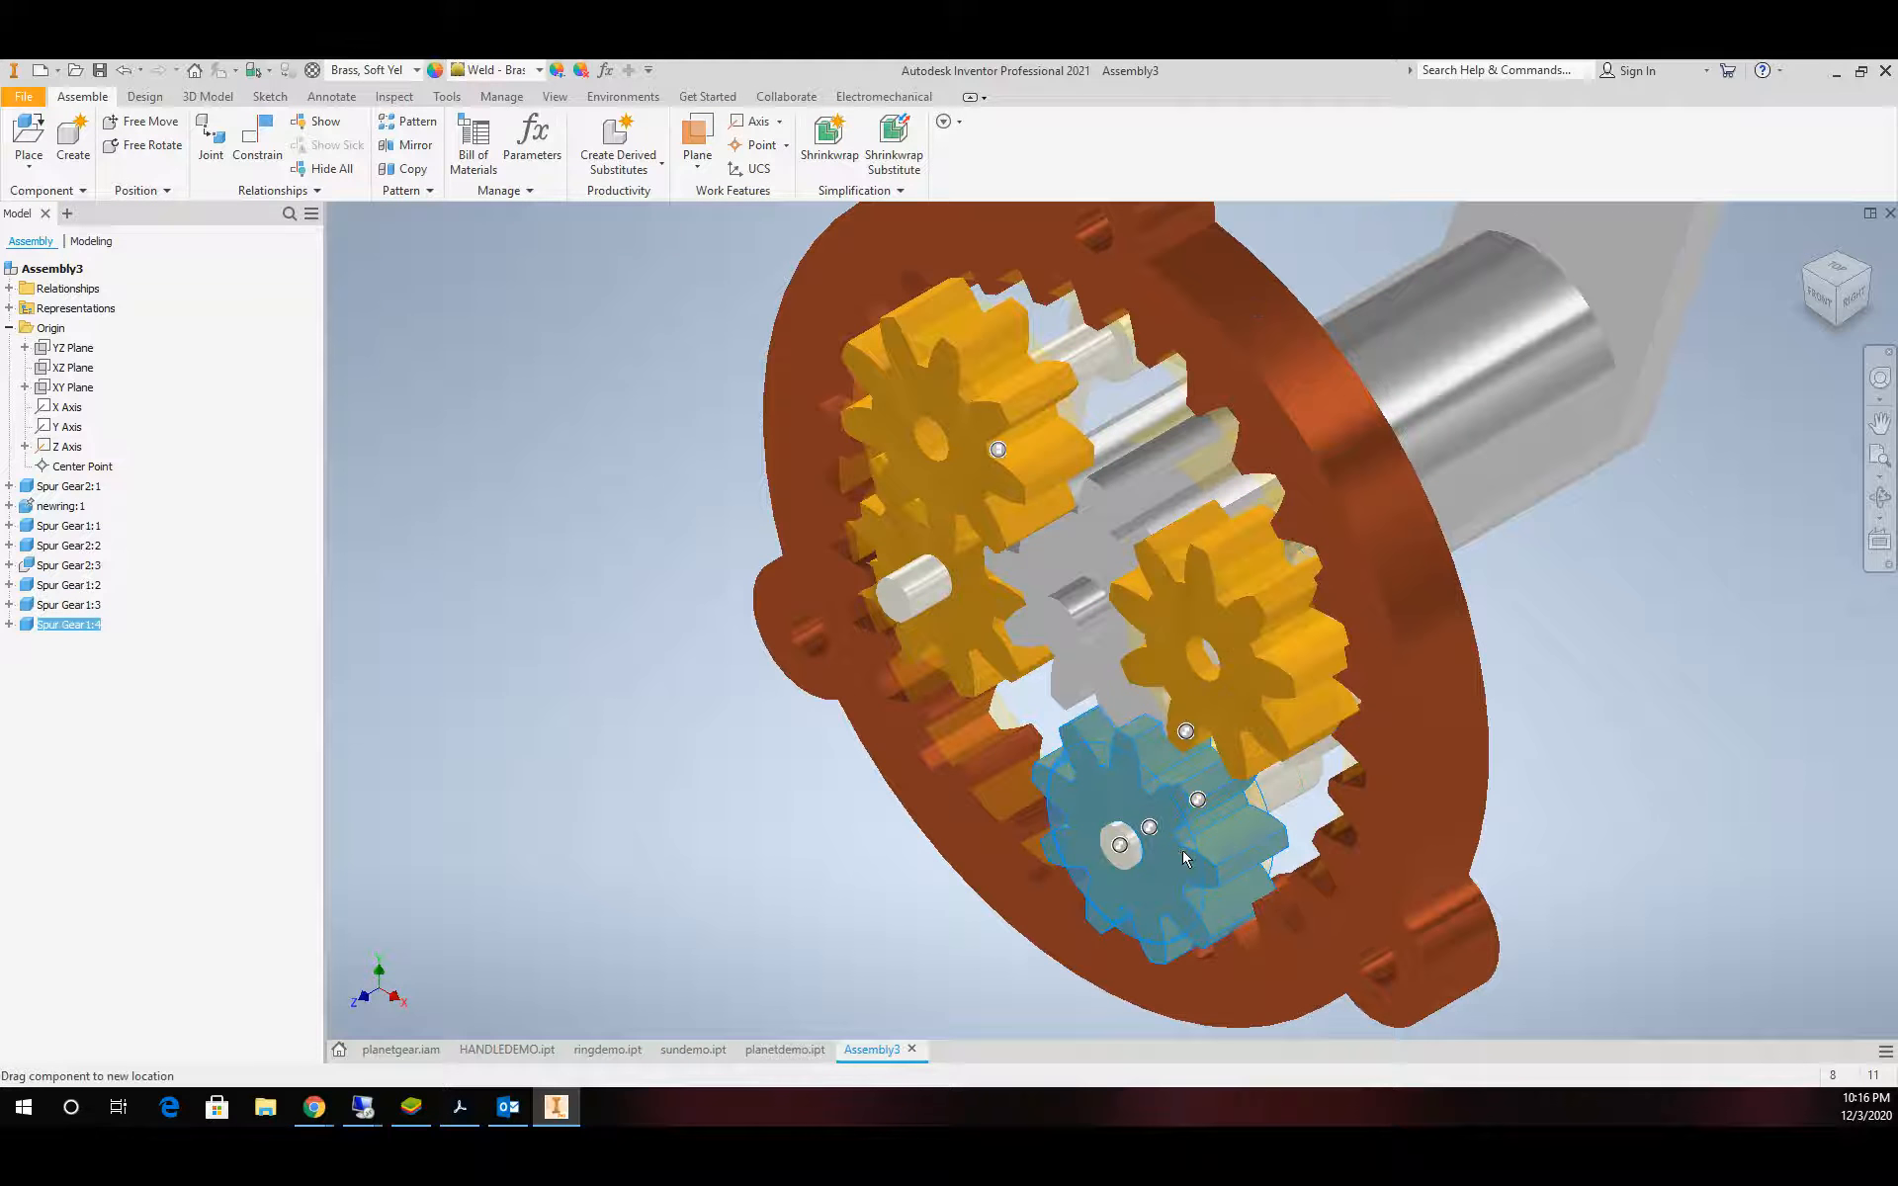
left_click(986, 613)
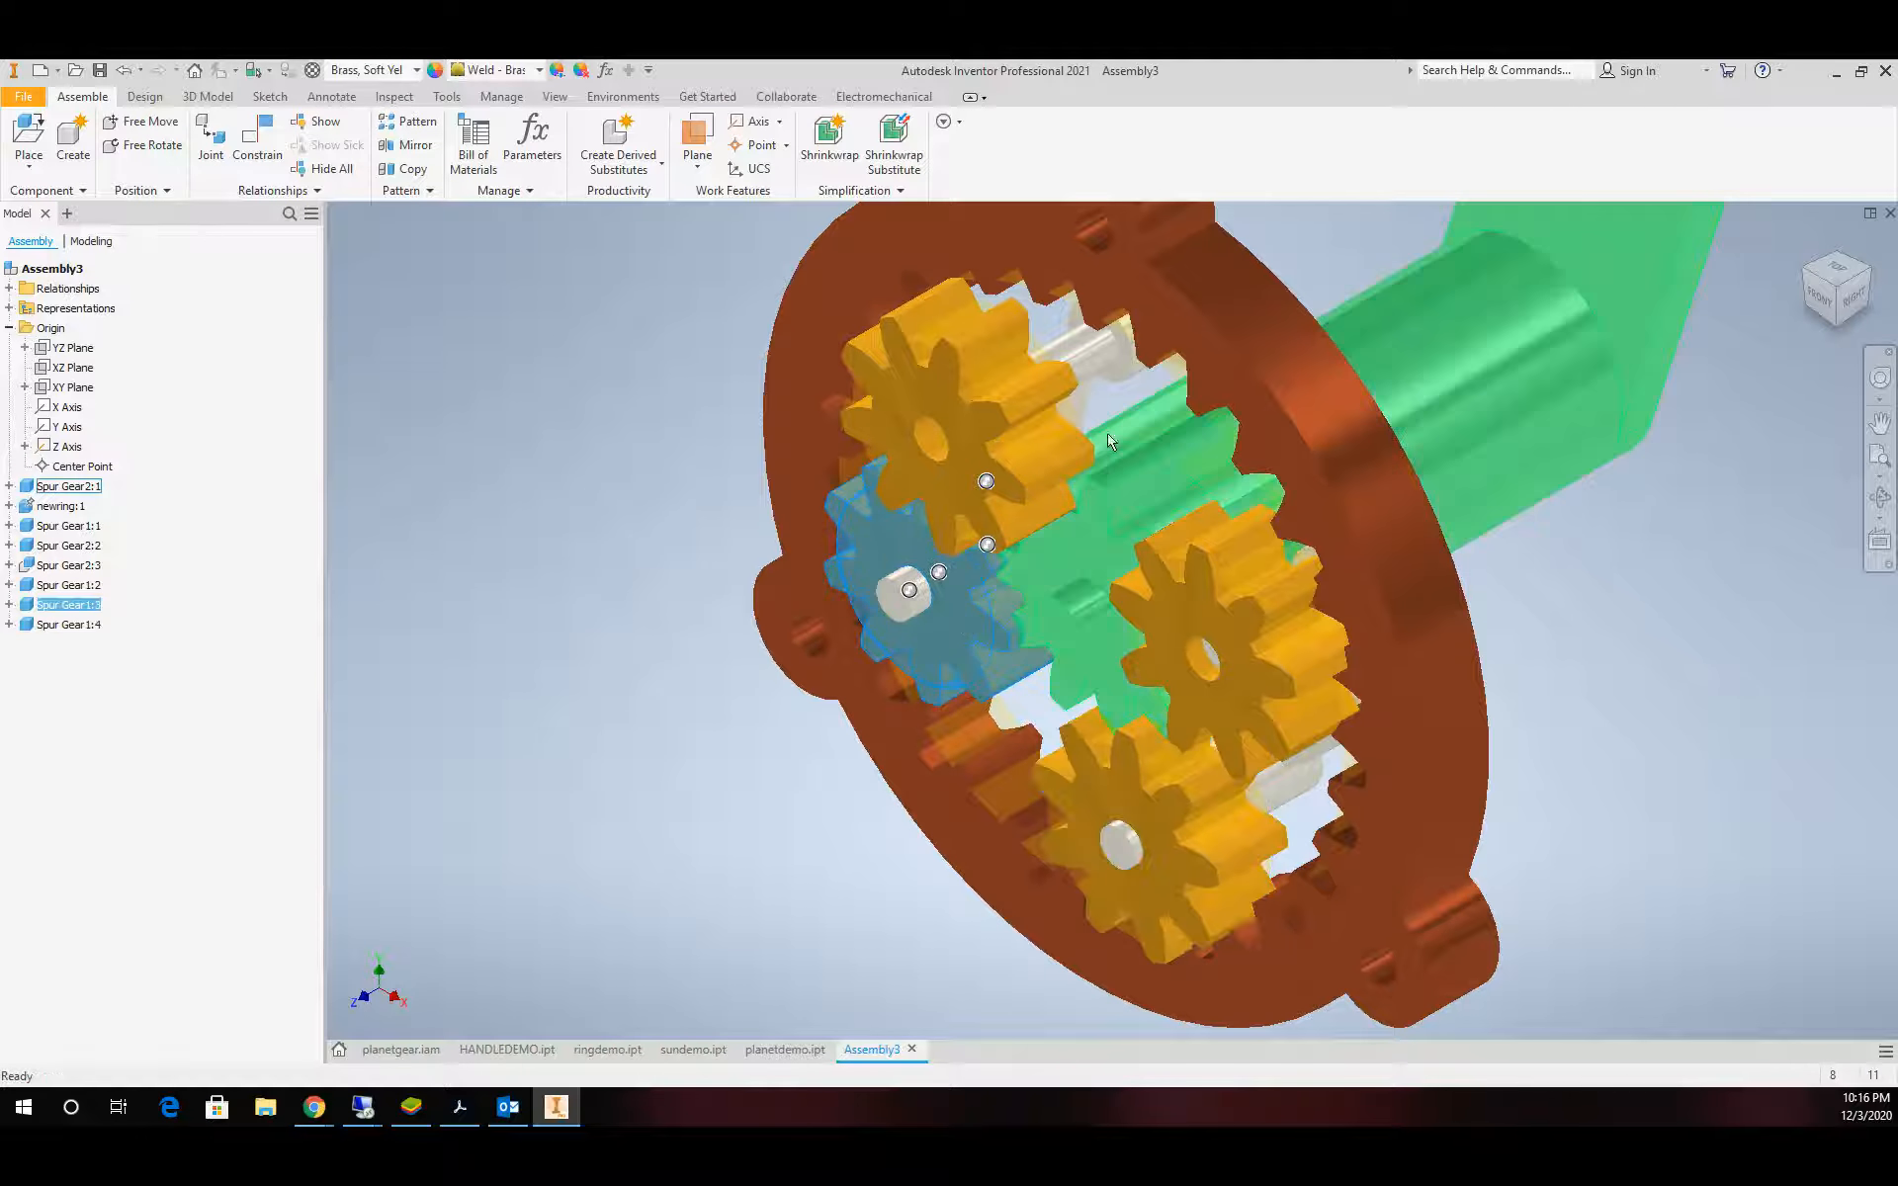
Mate the upper planet gear's back face to the shoulder face of its carrier pin at 0.000 in offset
scroll(1114, 376, "down", 3)
scroll(1104, 323, "down", 3)
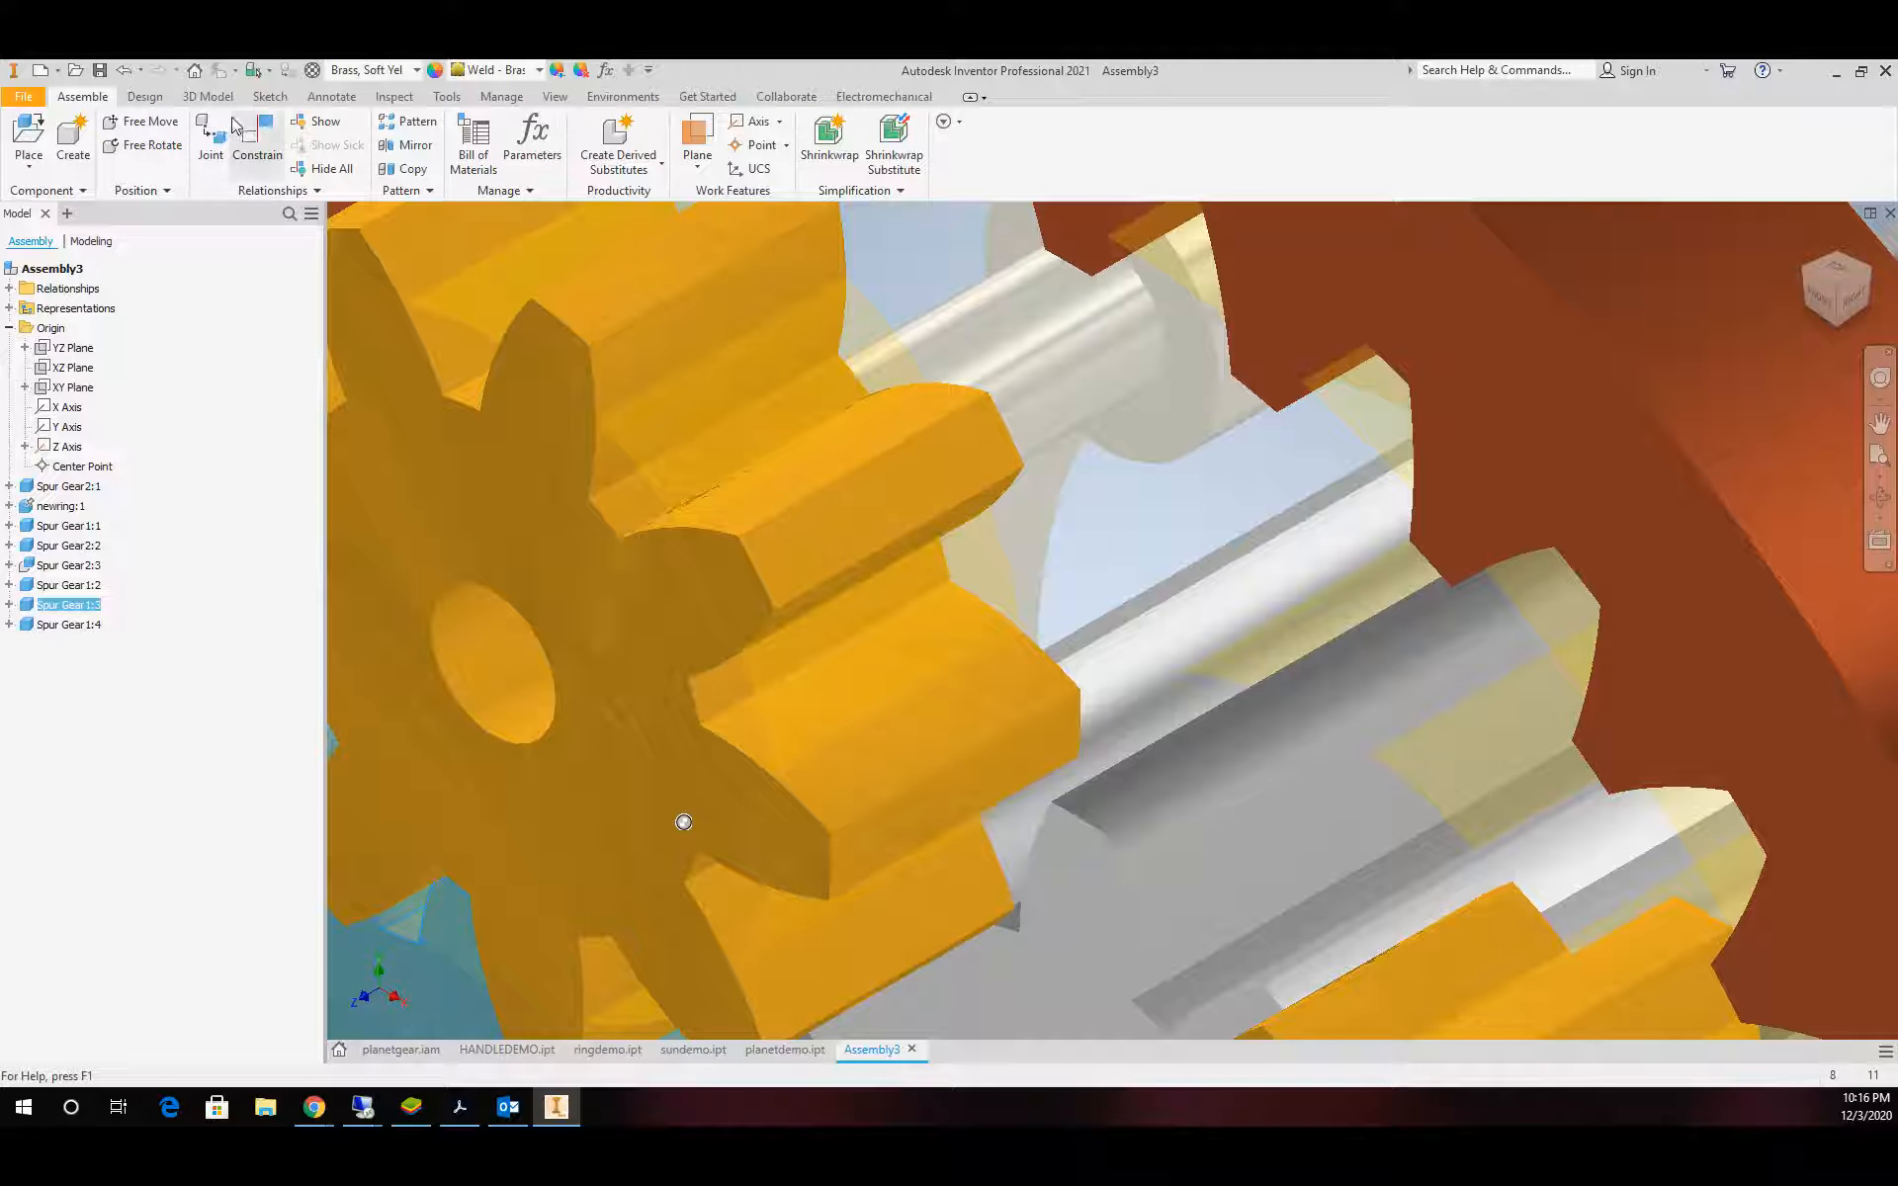
left_click(254, 138)
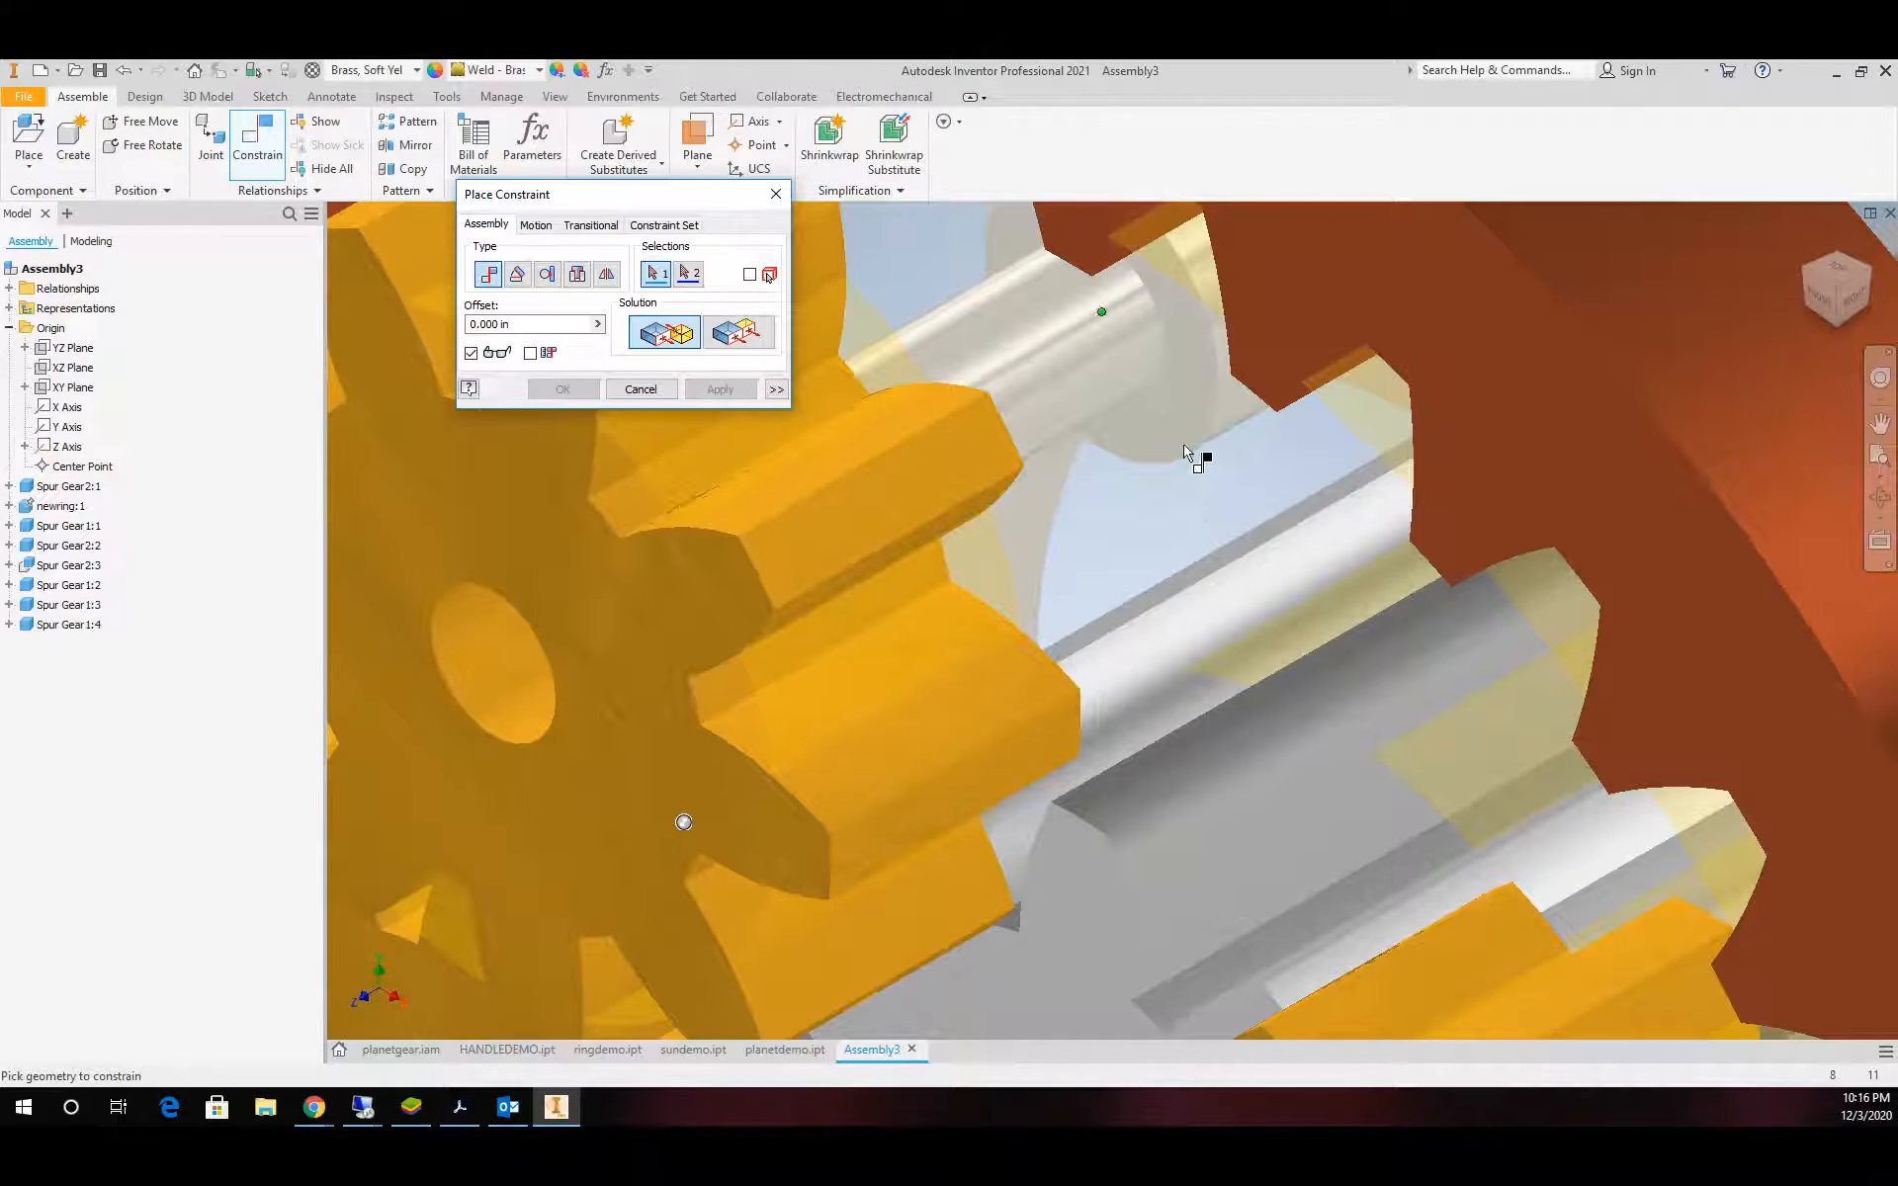
left_click(1190, 378)
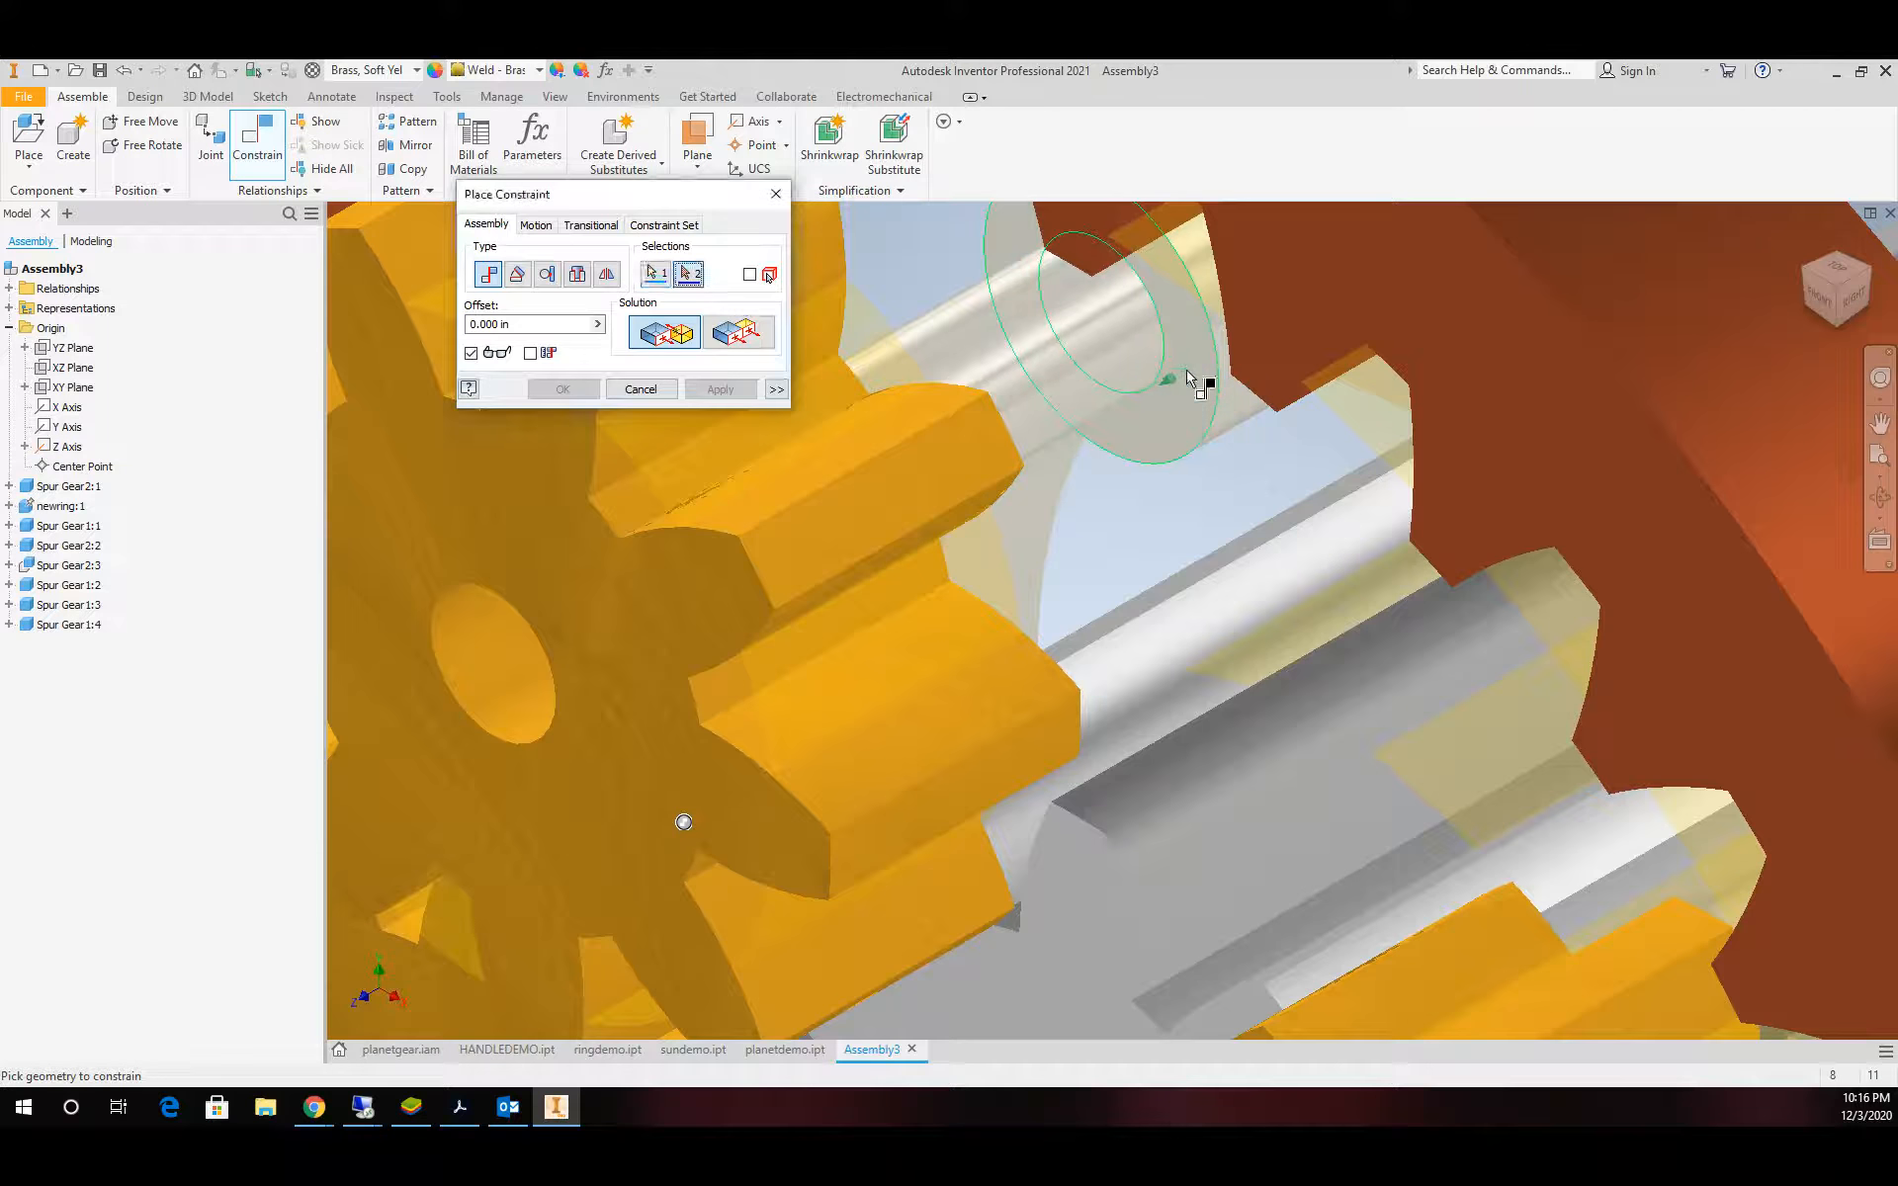
right_click(1005, 431)
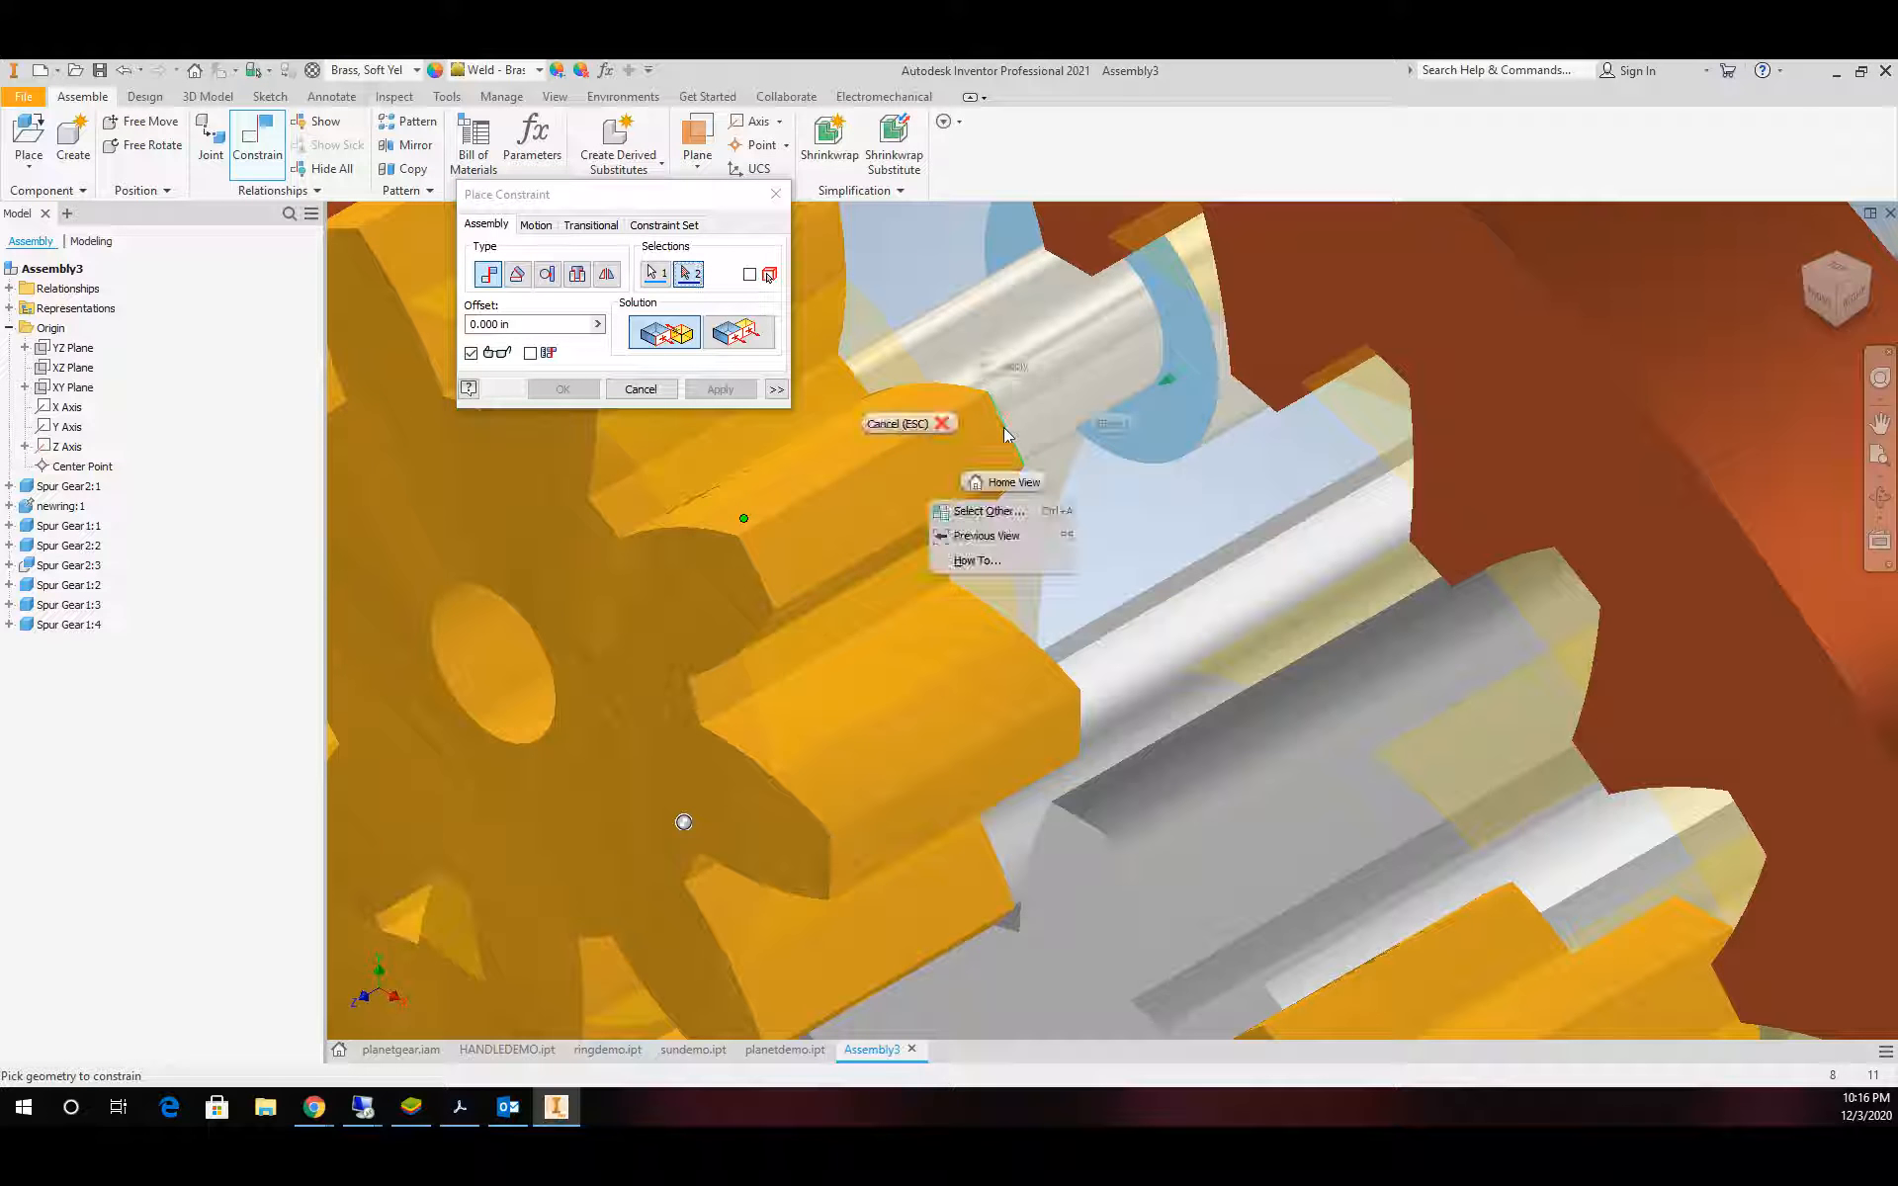
left_click(1020, 512)
left_click(1075, 512)
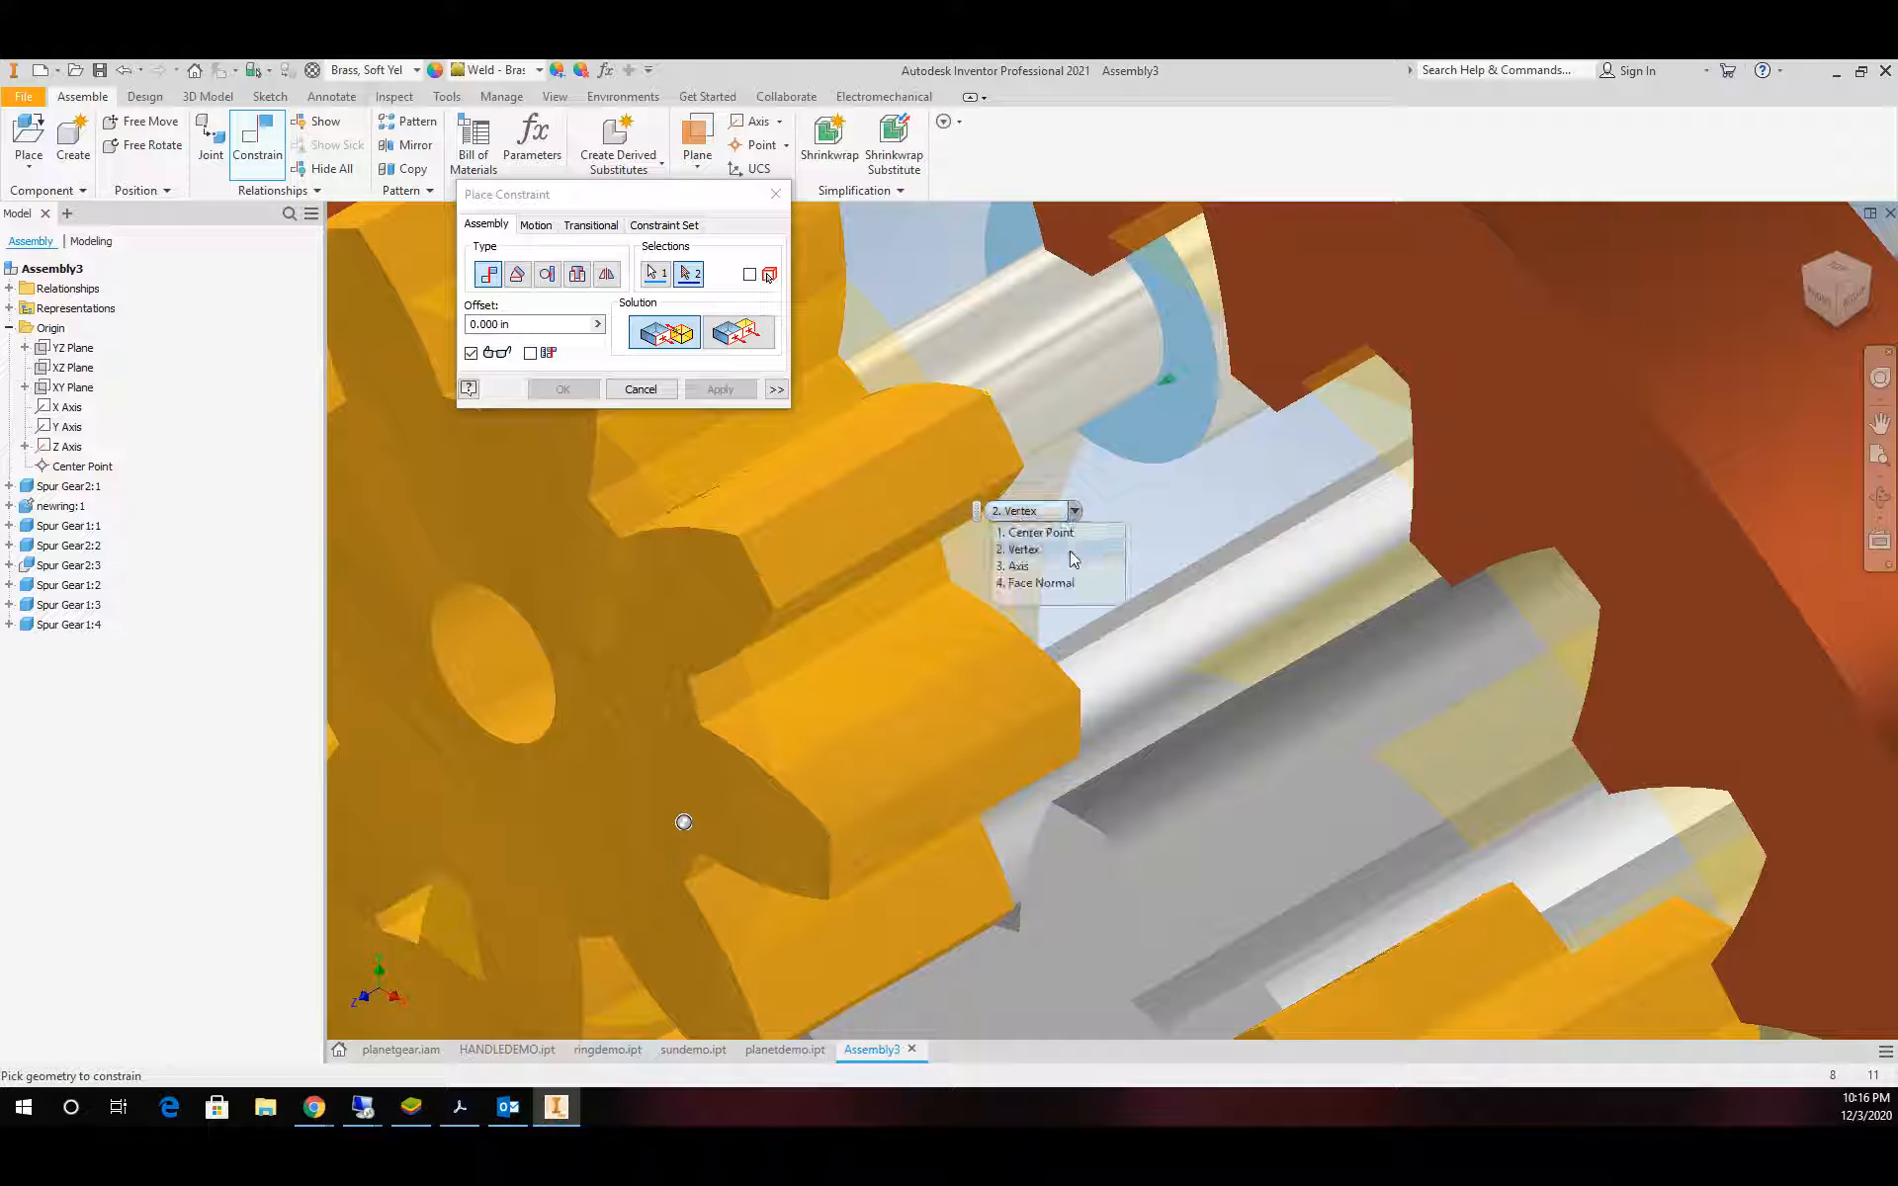
left_click(1054, 583)
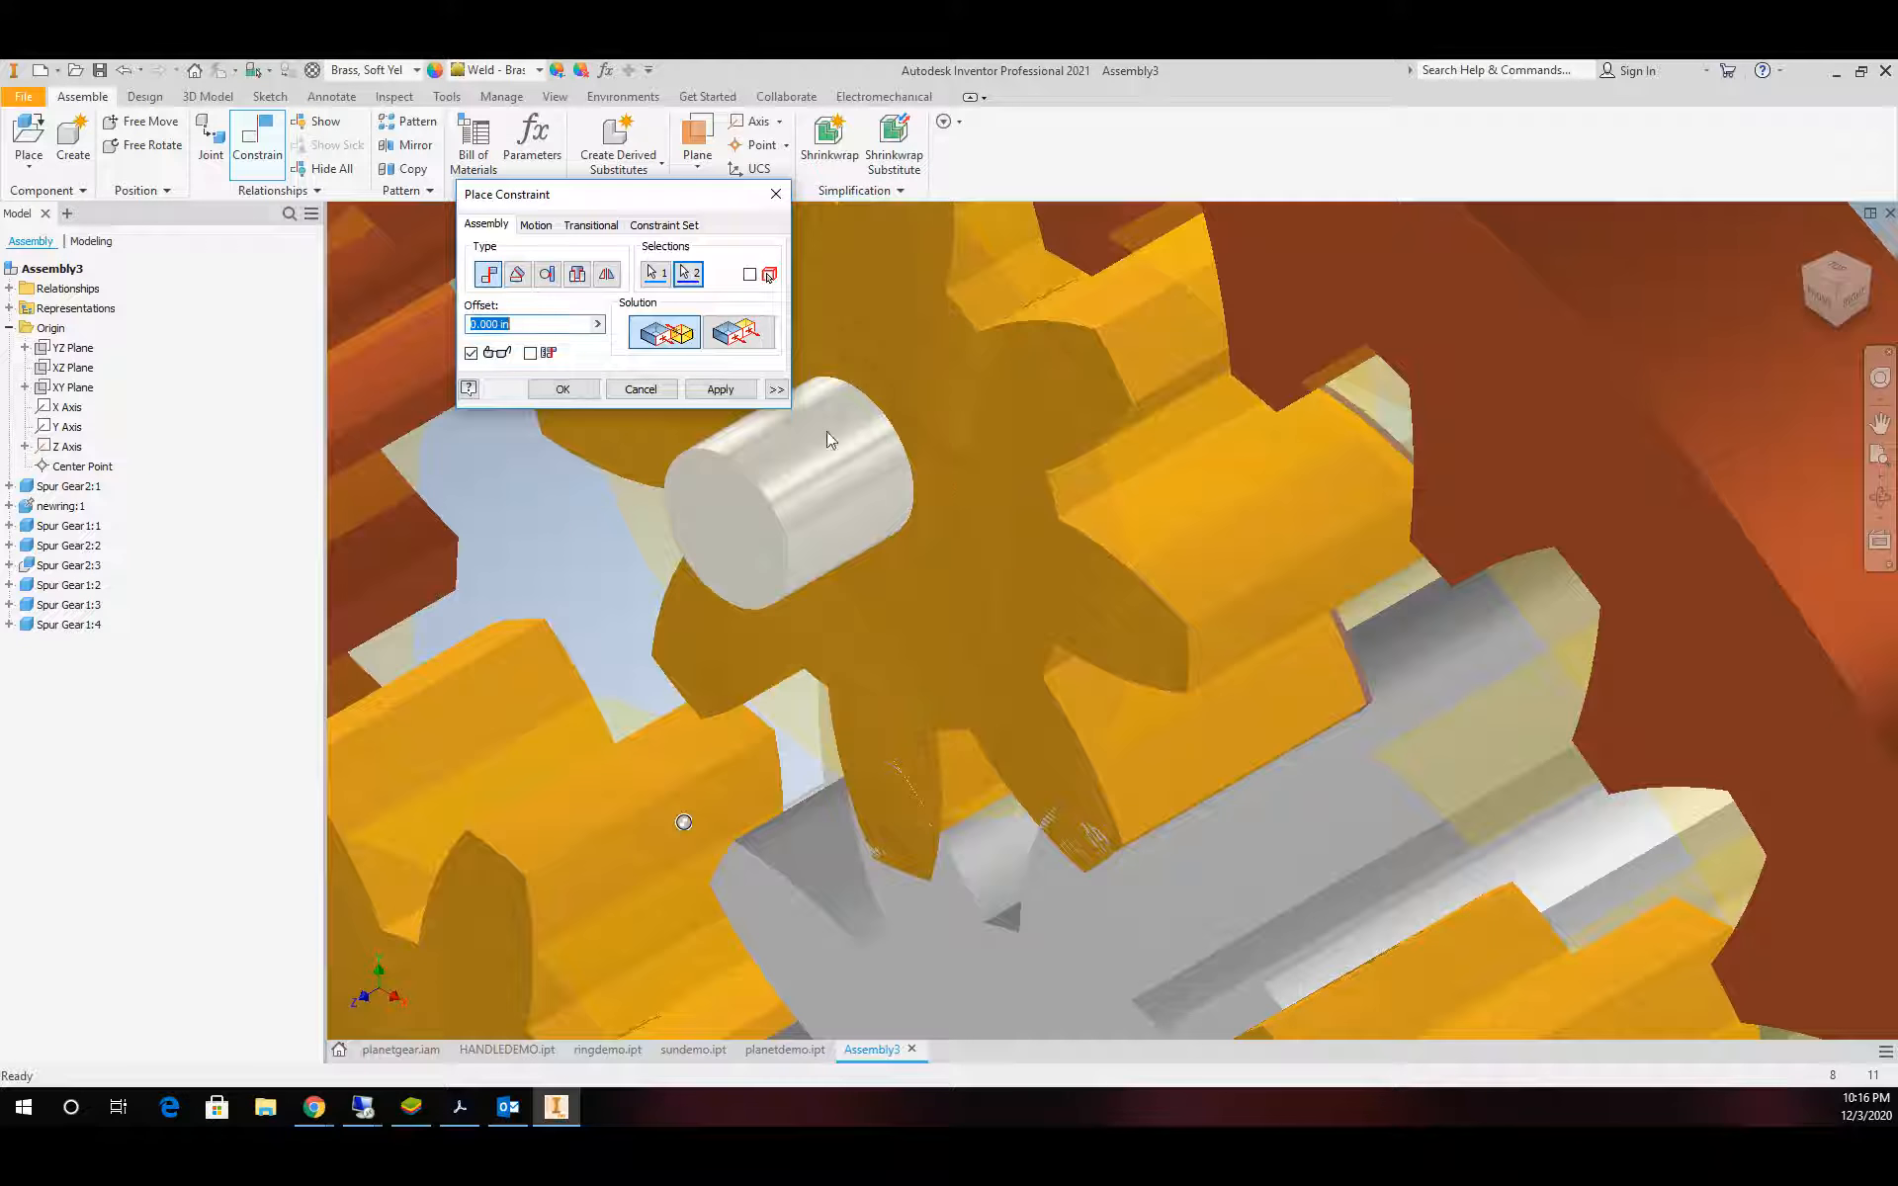
left_click(720, 388)
Mate the right carrier pin's shoulder face to the back face of its planet gear at 0.000 in offset
scroll(1164, 593, "down", 4)
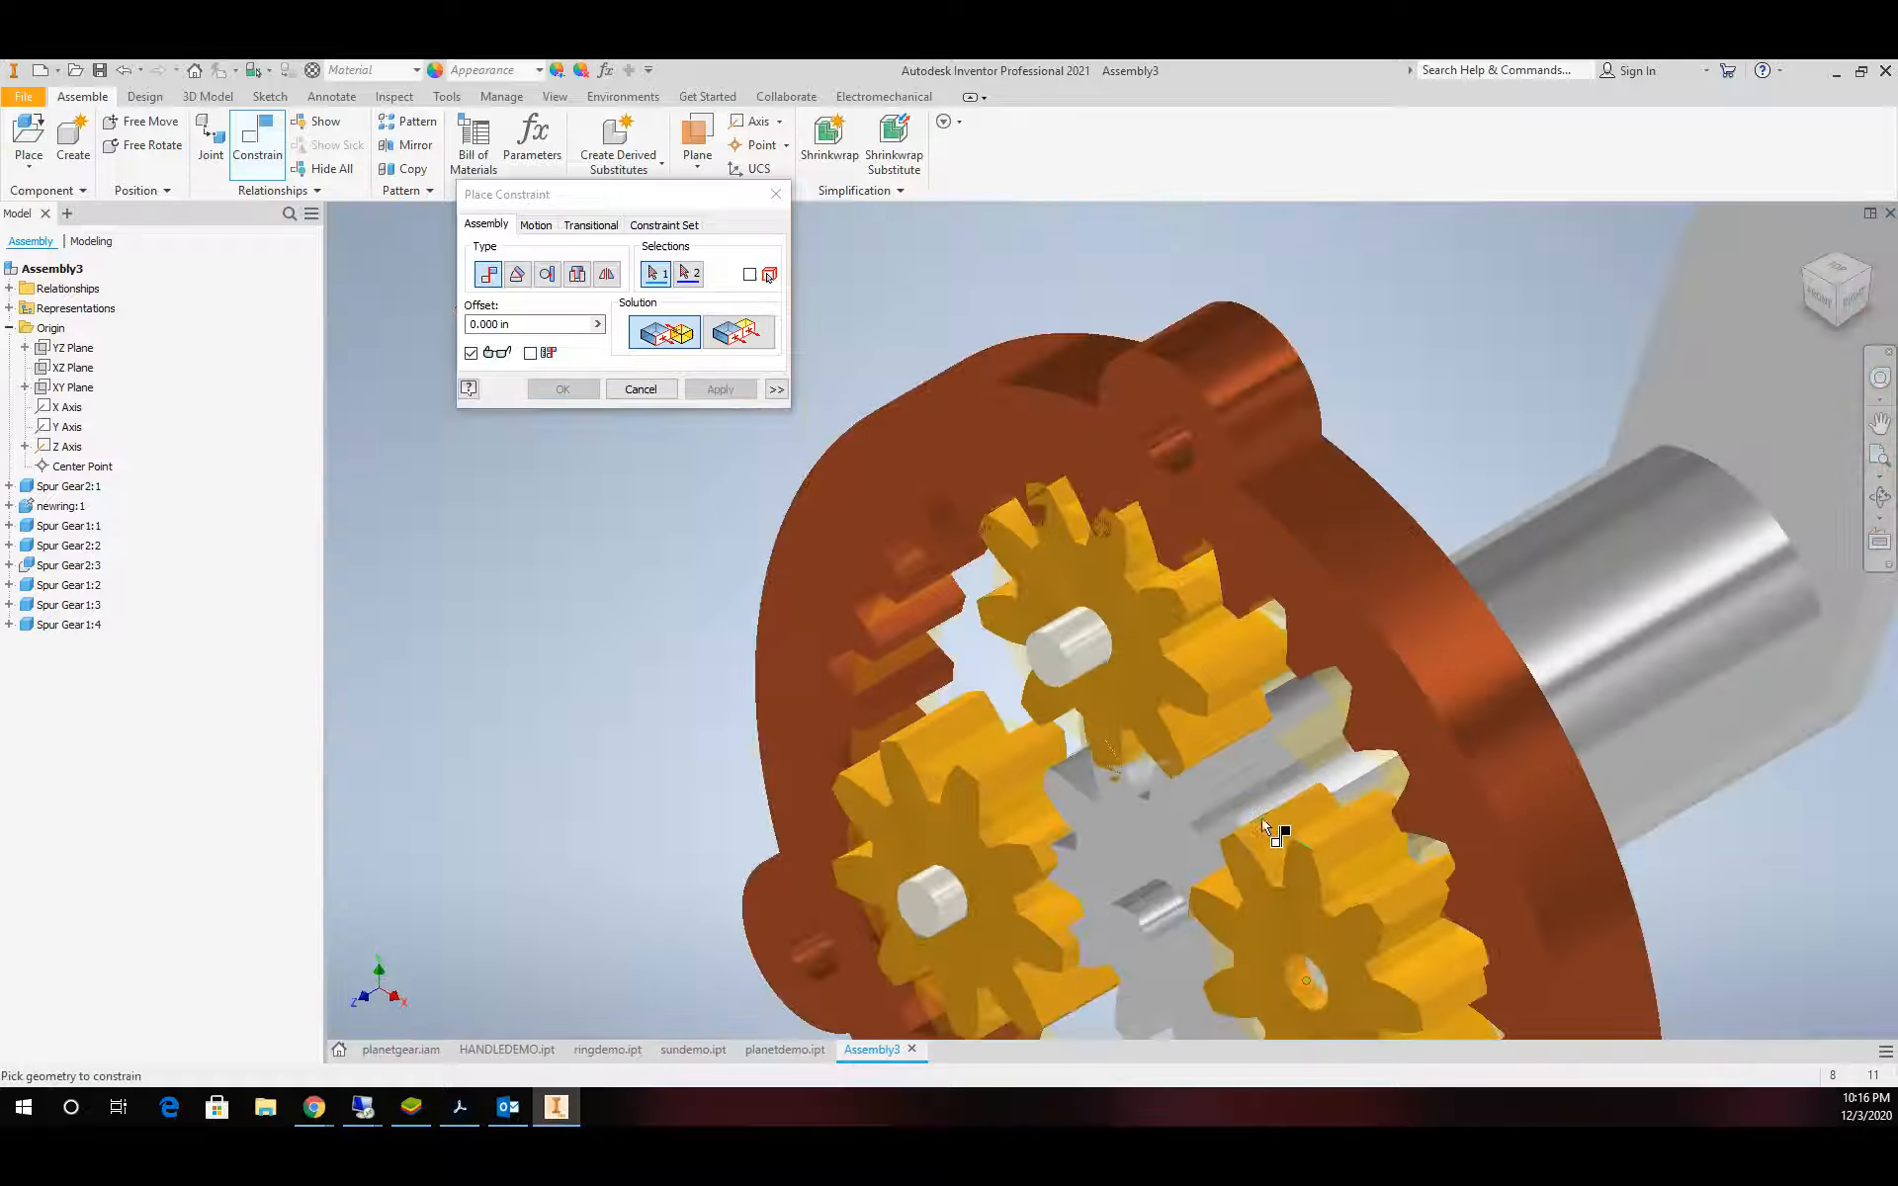
scroll(1397, 884, "up", 4)
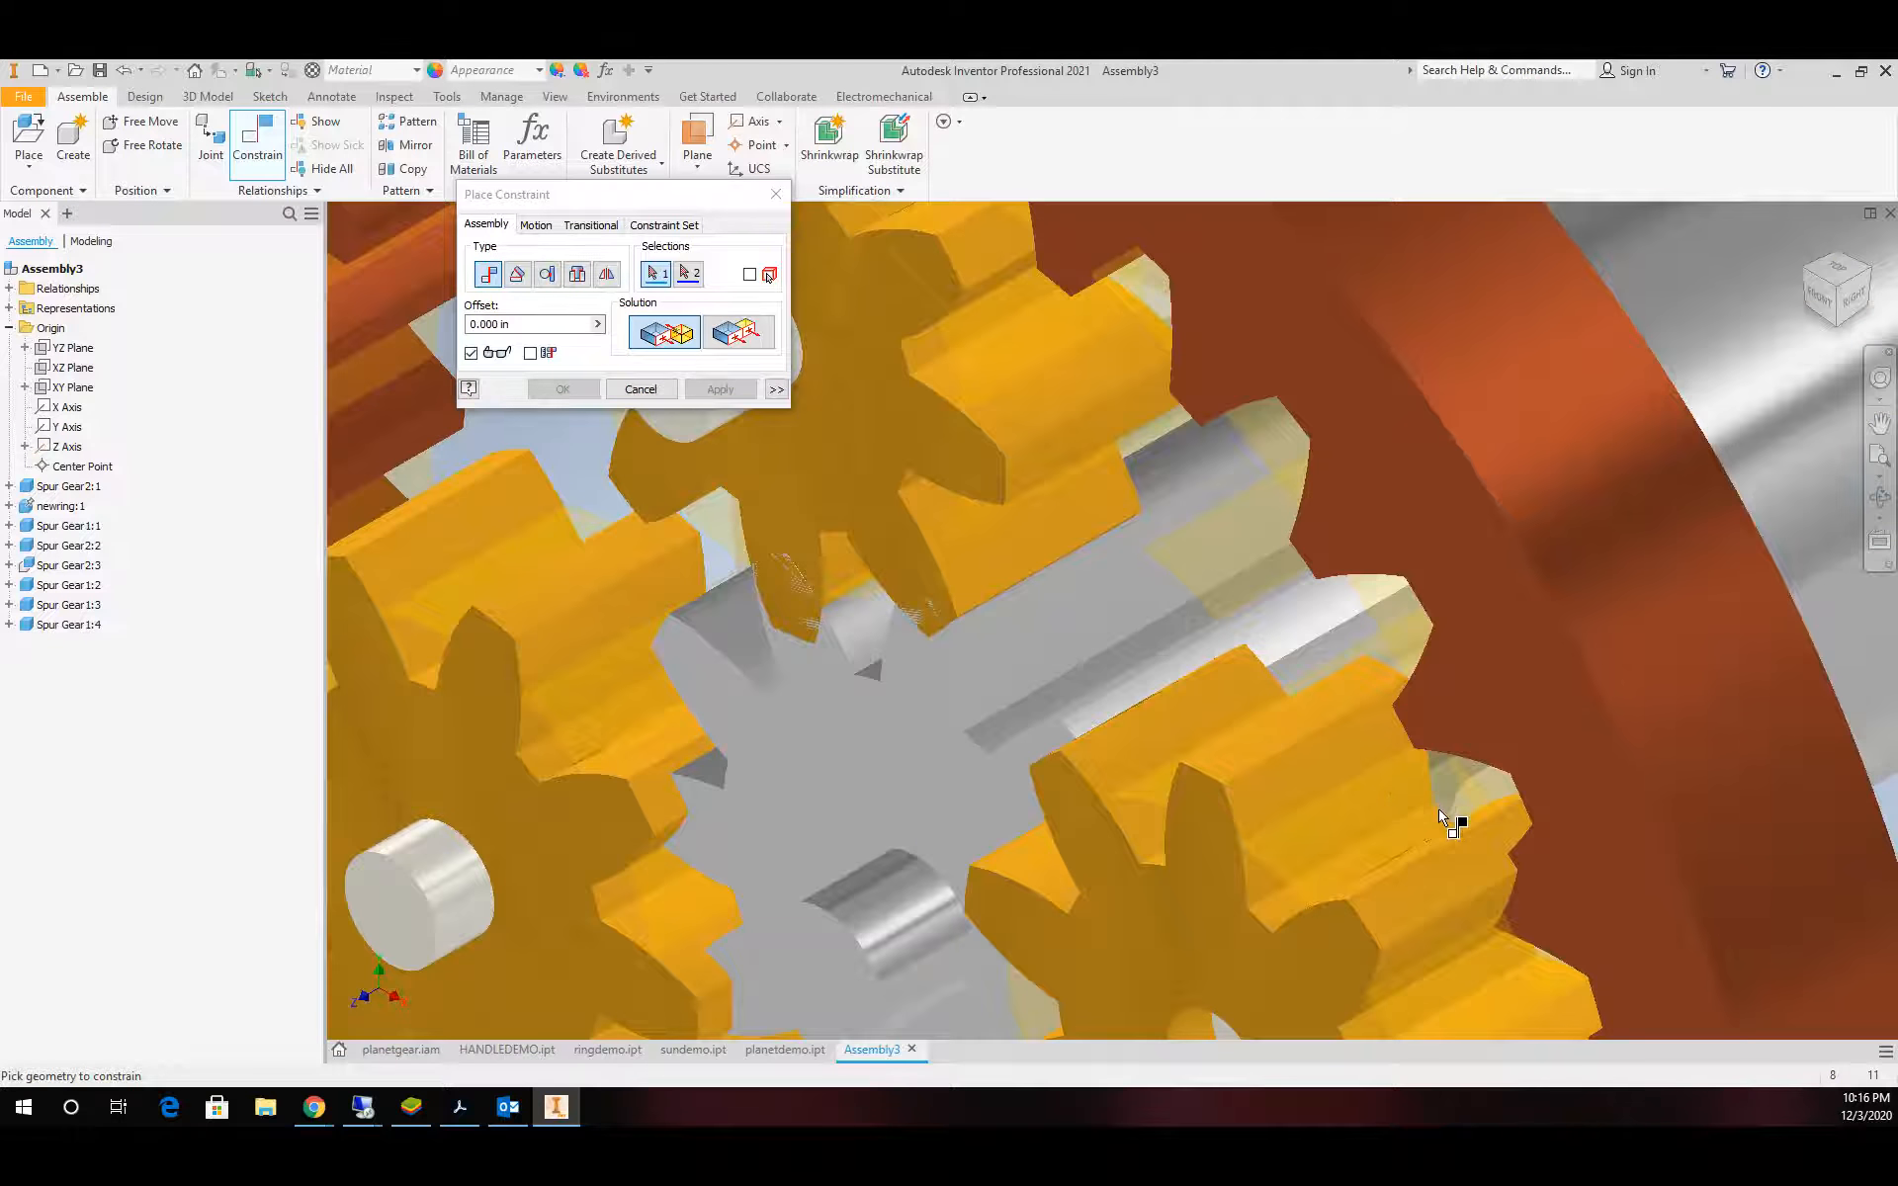
scroll(1446, 820, "down", 4)
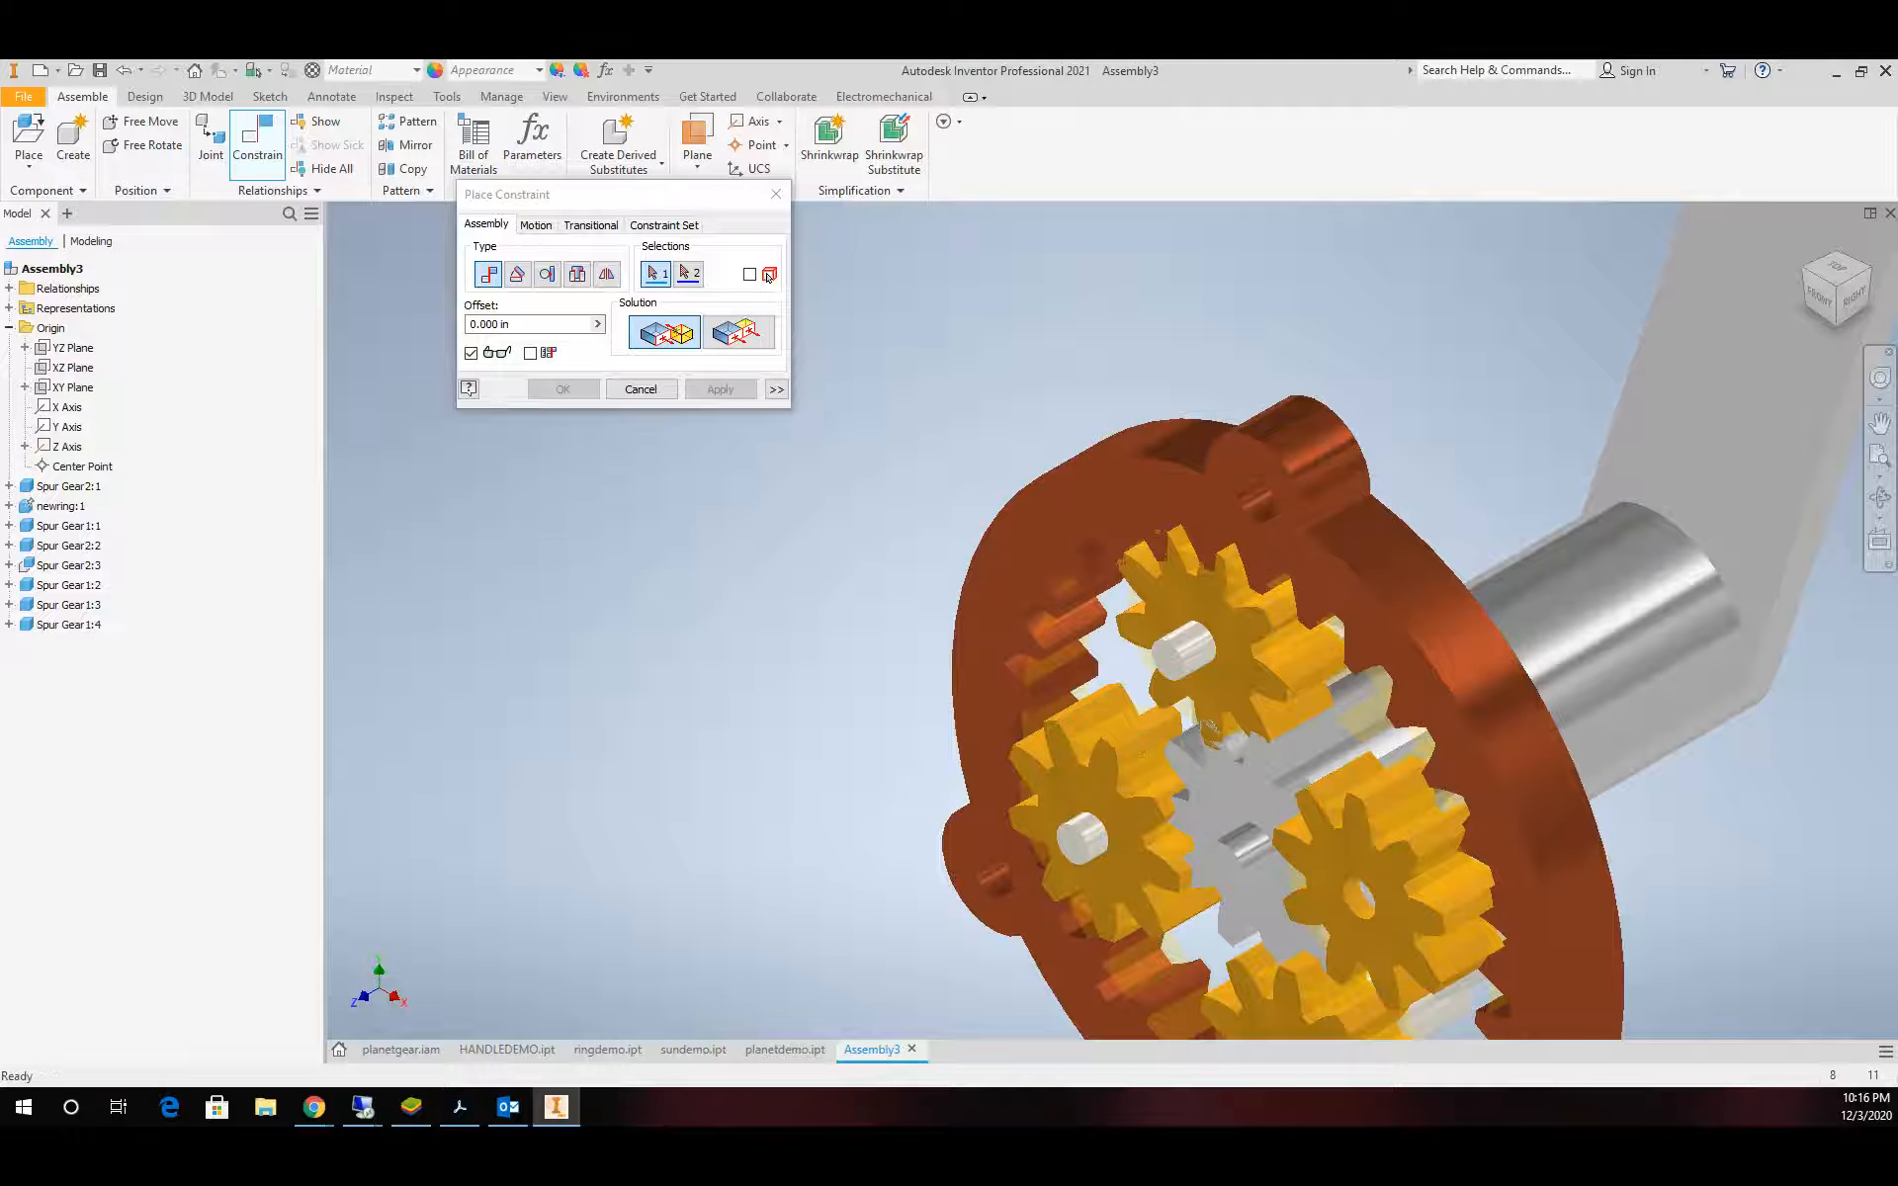
middle_click_drag(1394, 758, 1449, 752, "shift")
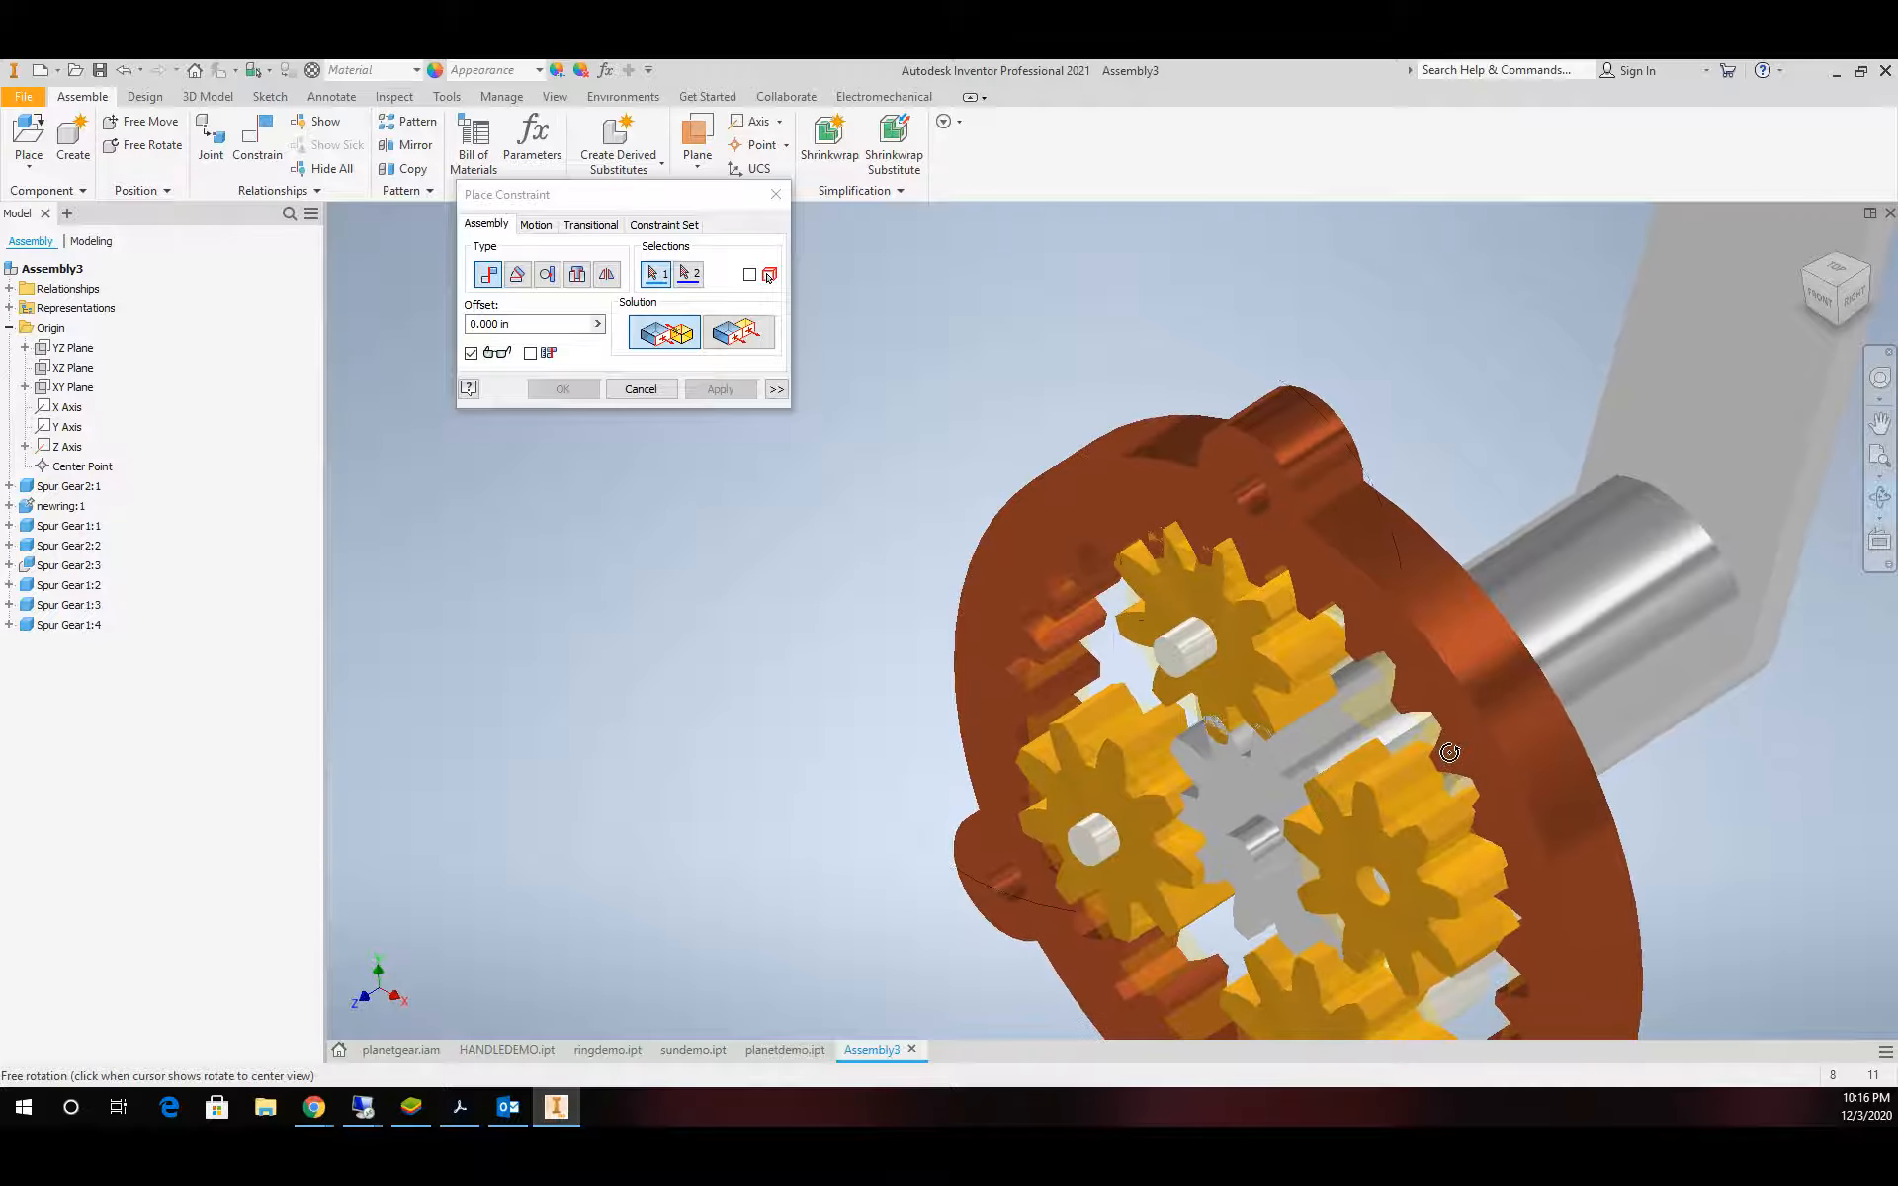
middle_click_drag(1274, 747, 1339, 818, "shift")
scroll(940, 584, "up", 5)
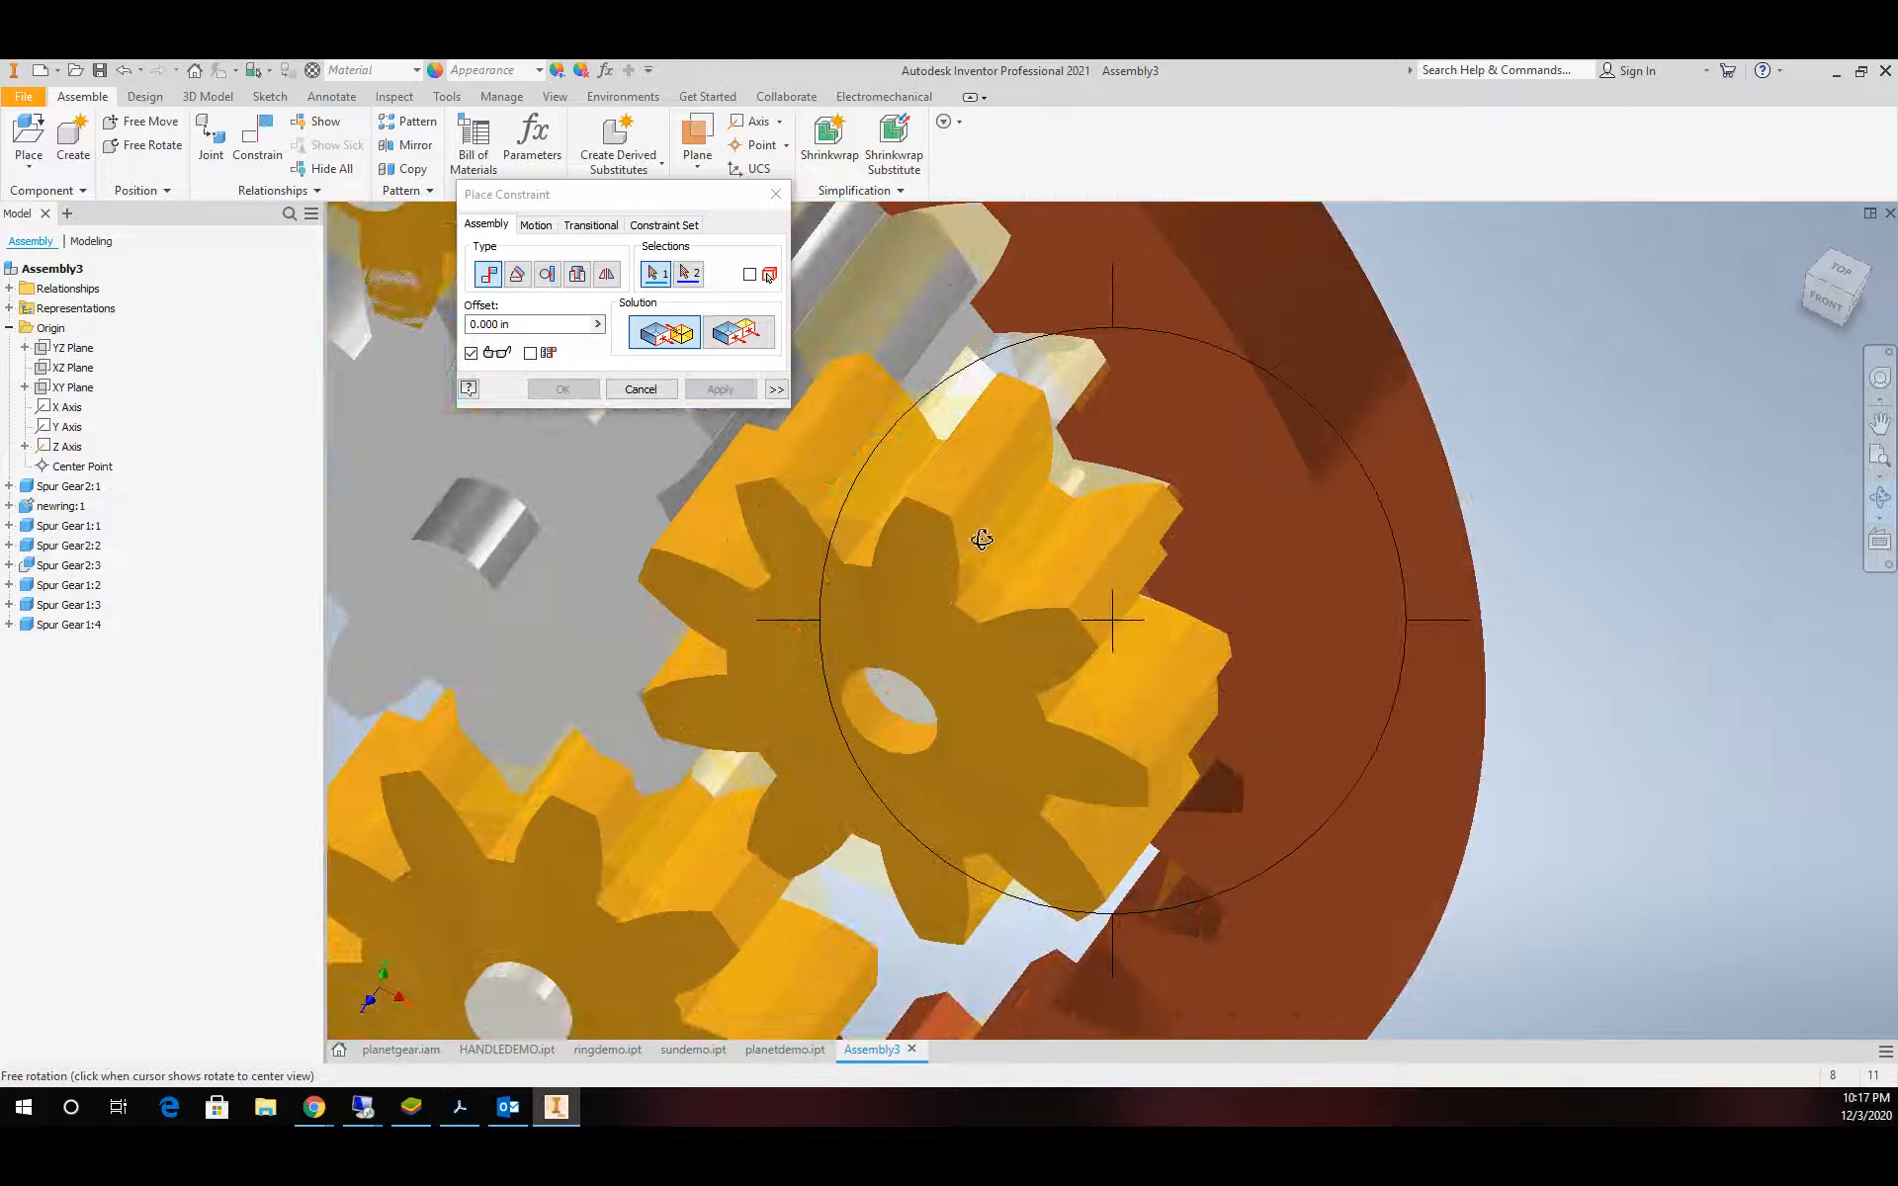
middle_click_drag(1004, 480, 1355, 558, "shift")
scroll(984, 492, "down", 5)
scroll(1452, 532, "up", 5)
scroll(1290, 543, "up", 3)
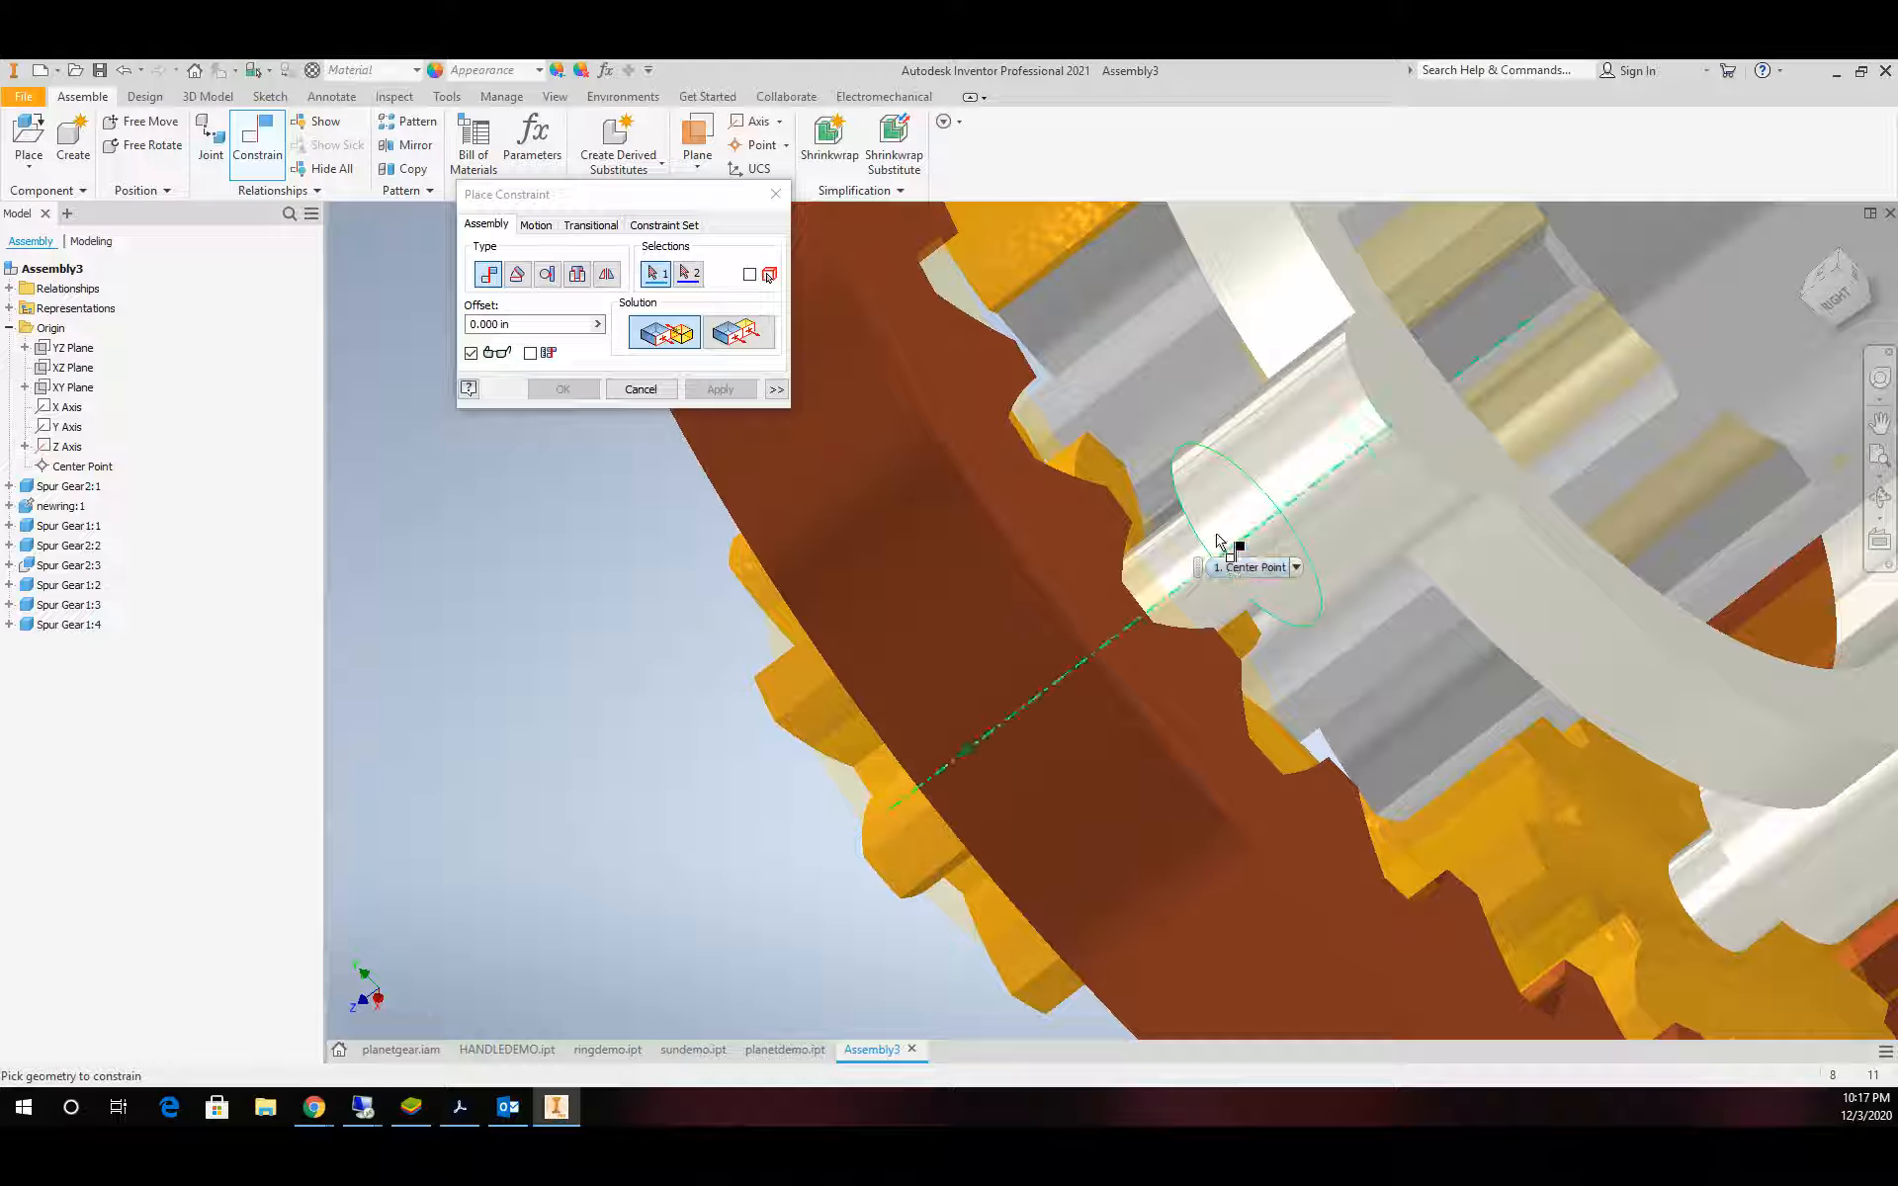
right_click(1199, 544)
left_click(1179, 626)
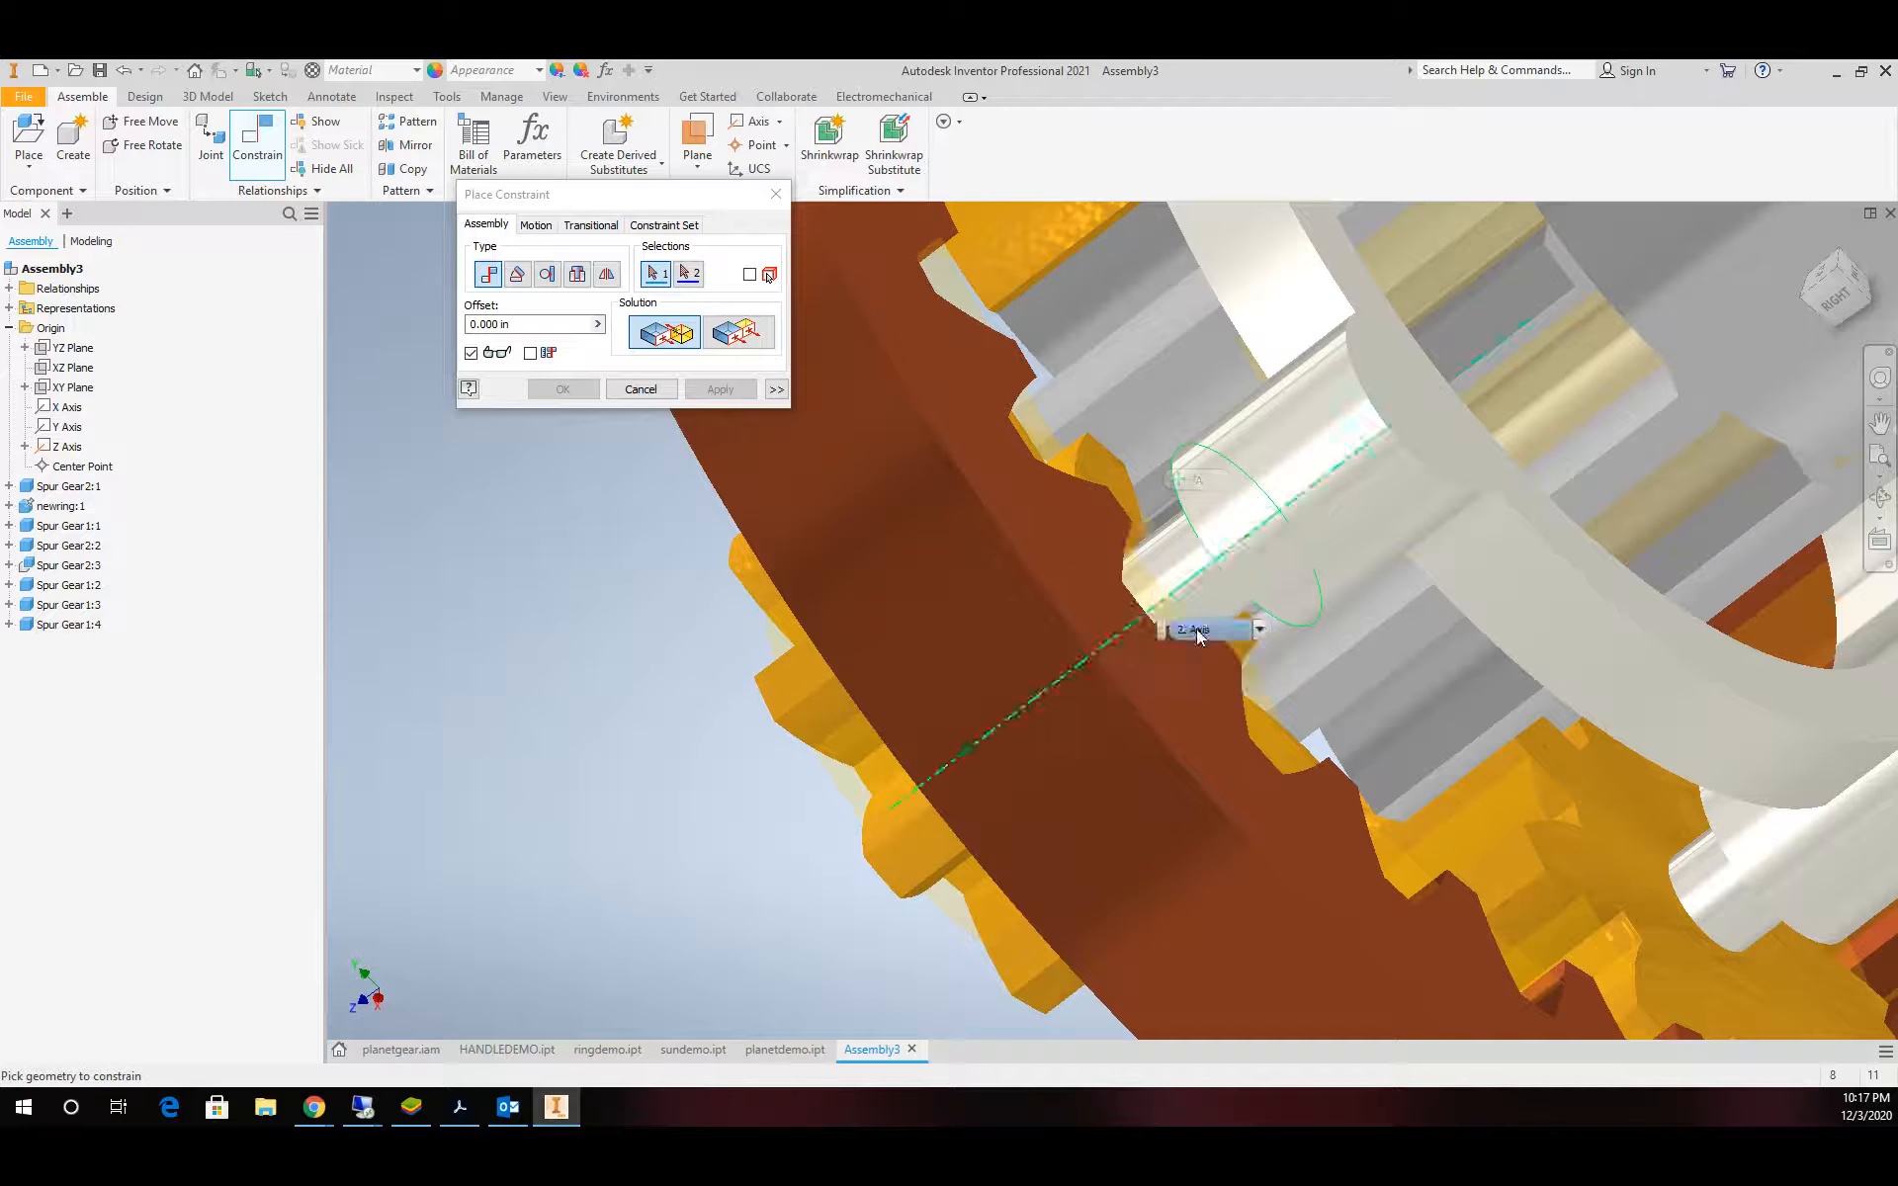
left_click(1262, 633)
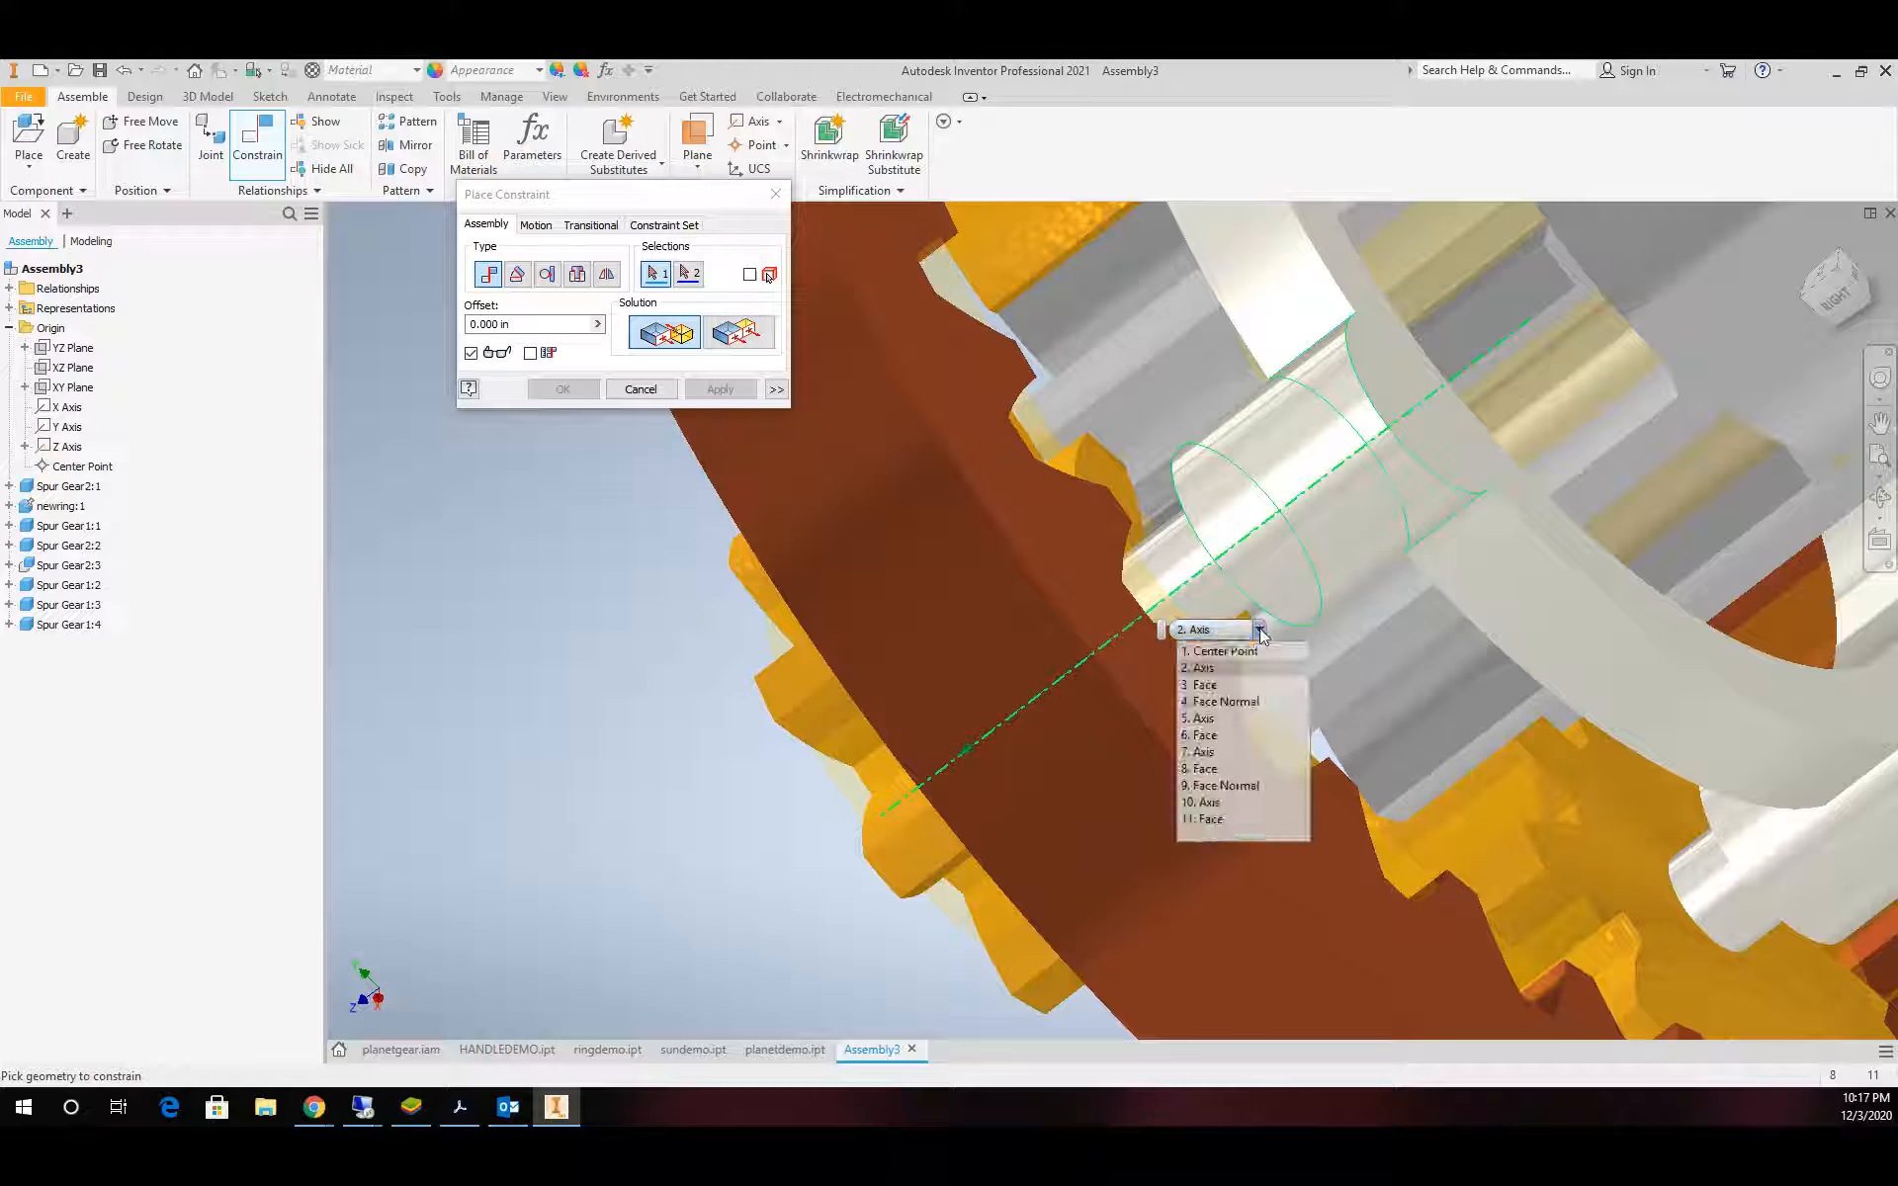
left_click(1251, 707)
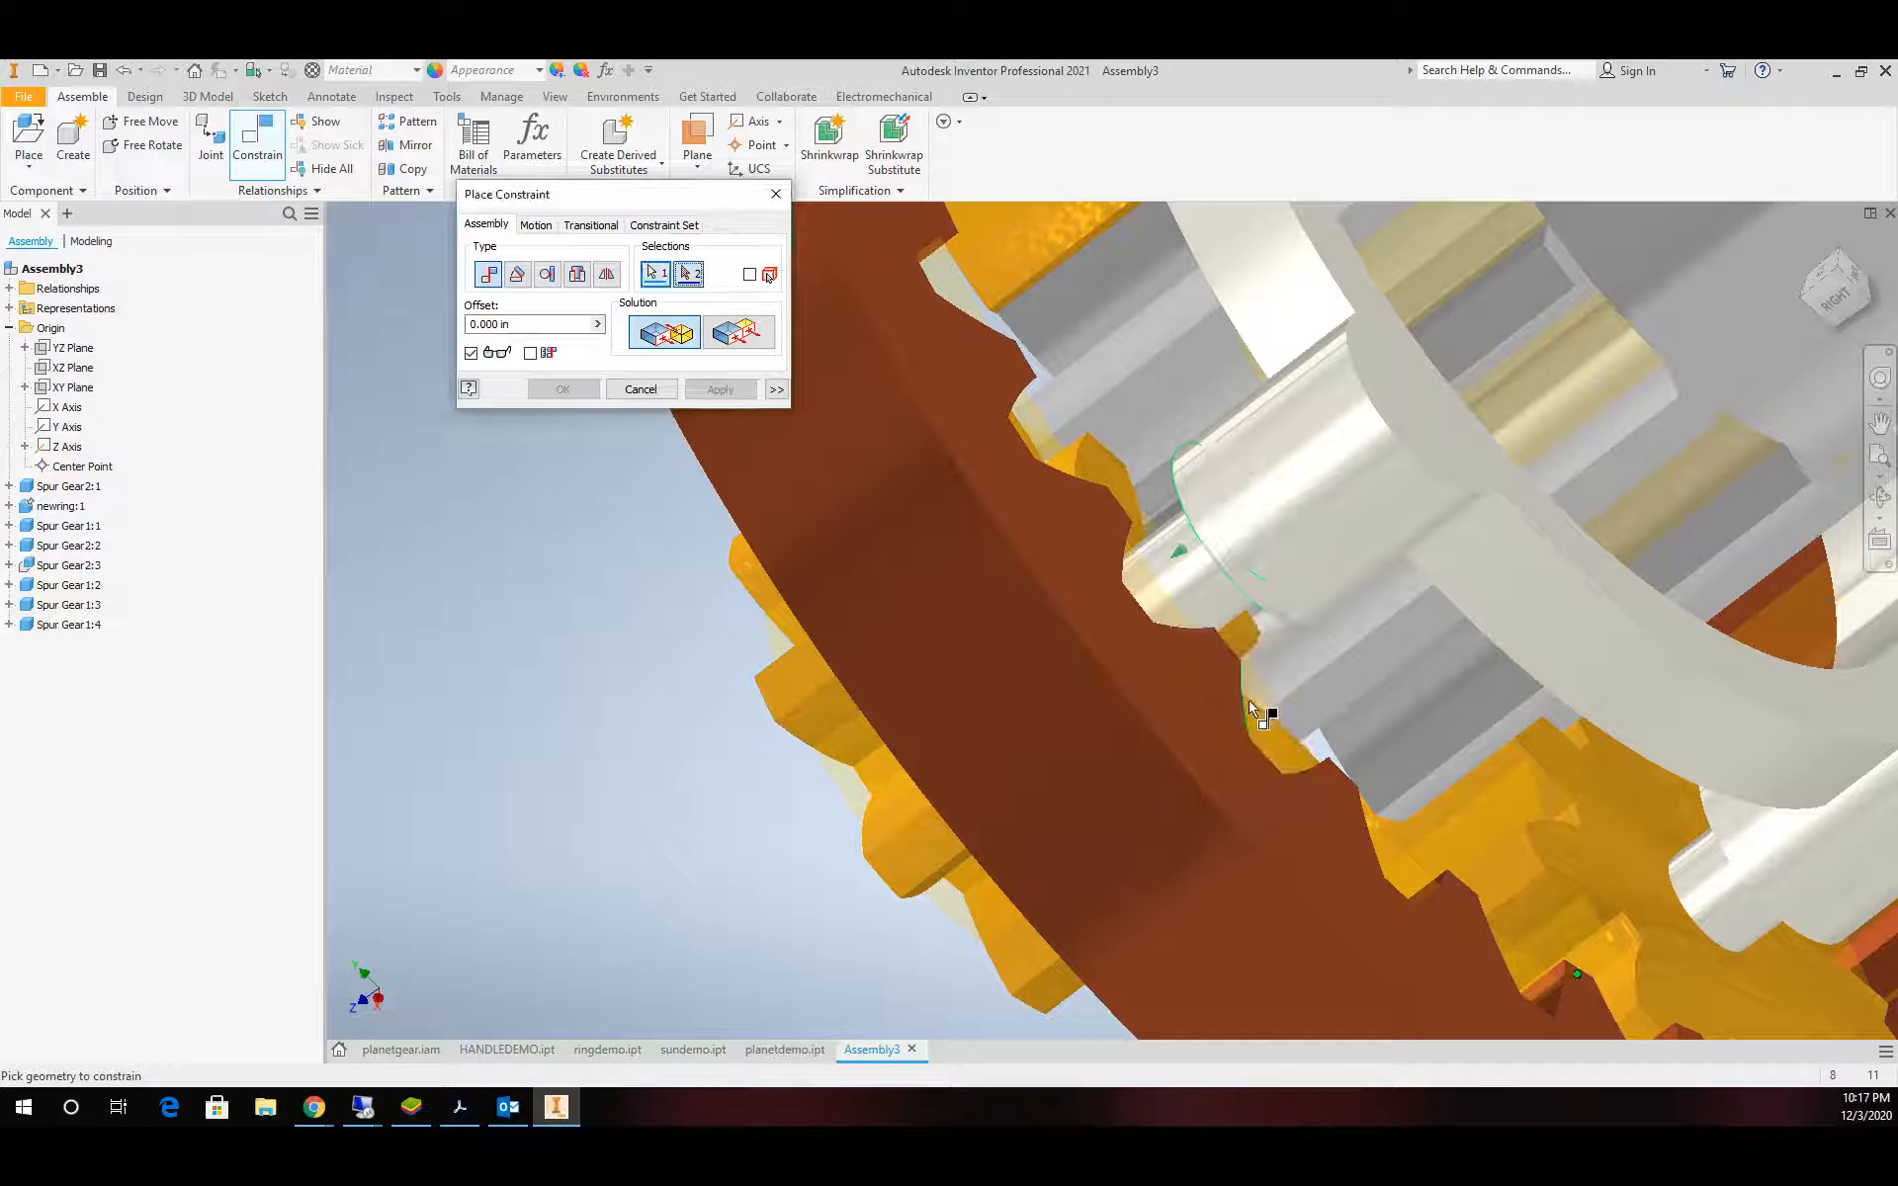
left_click(1108, 468)
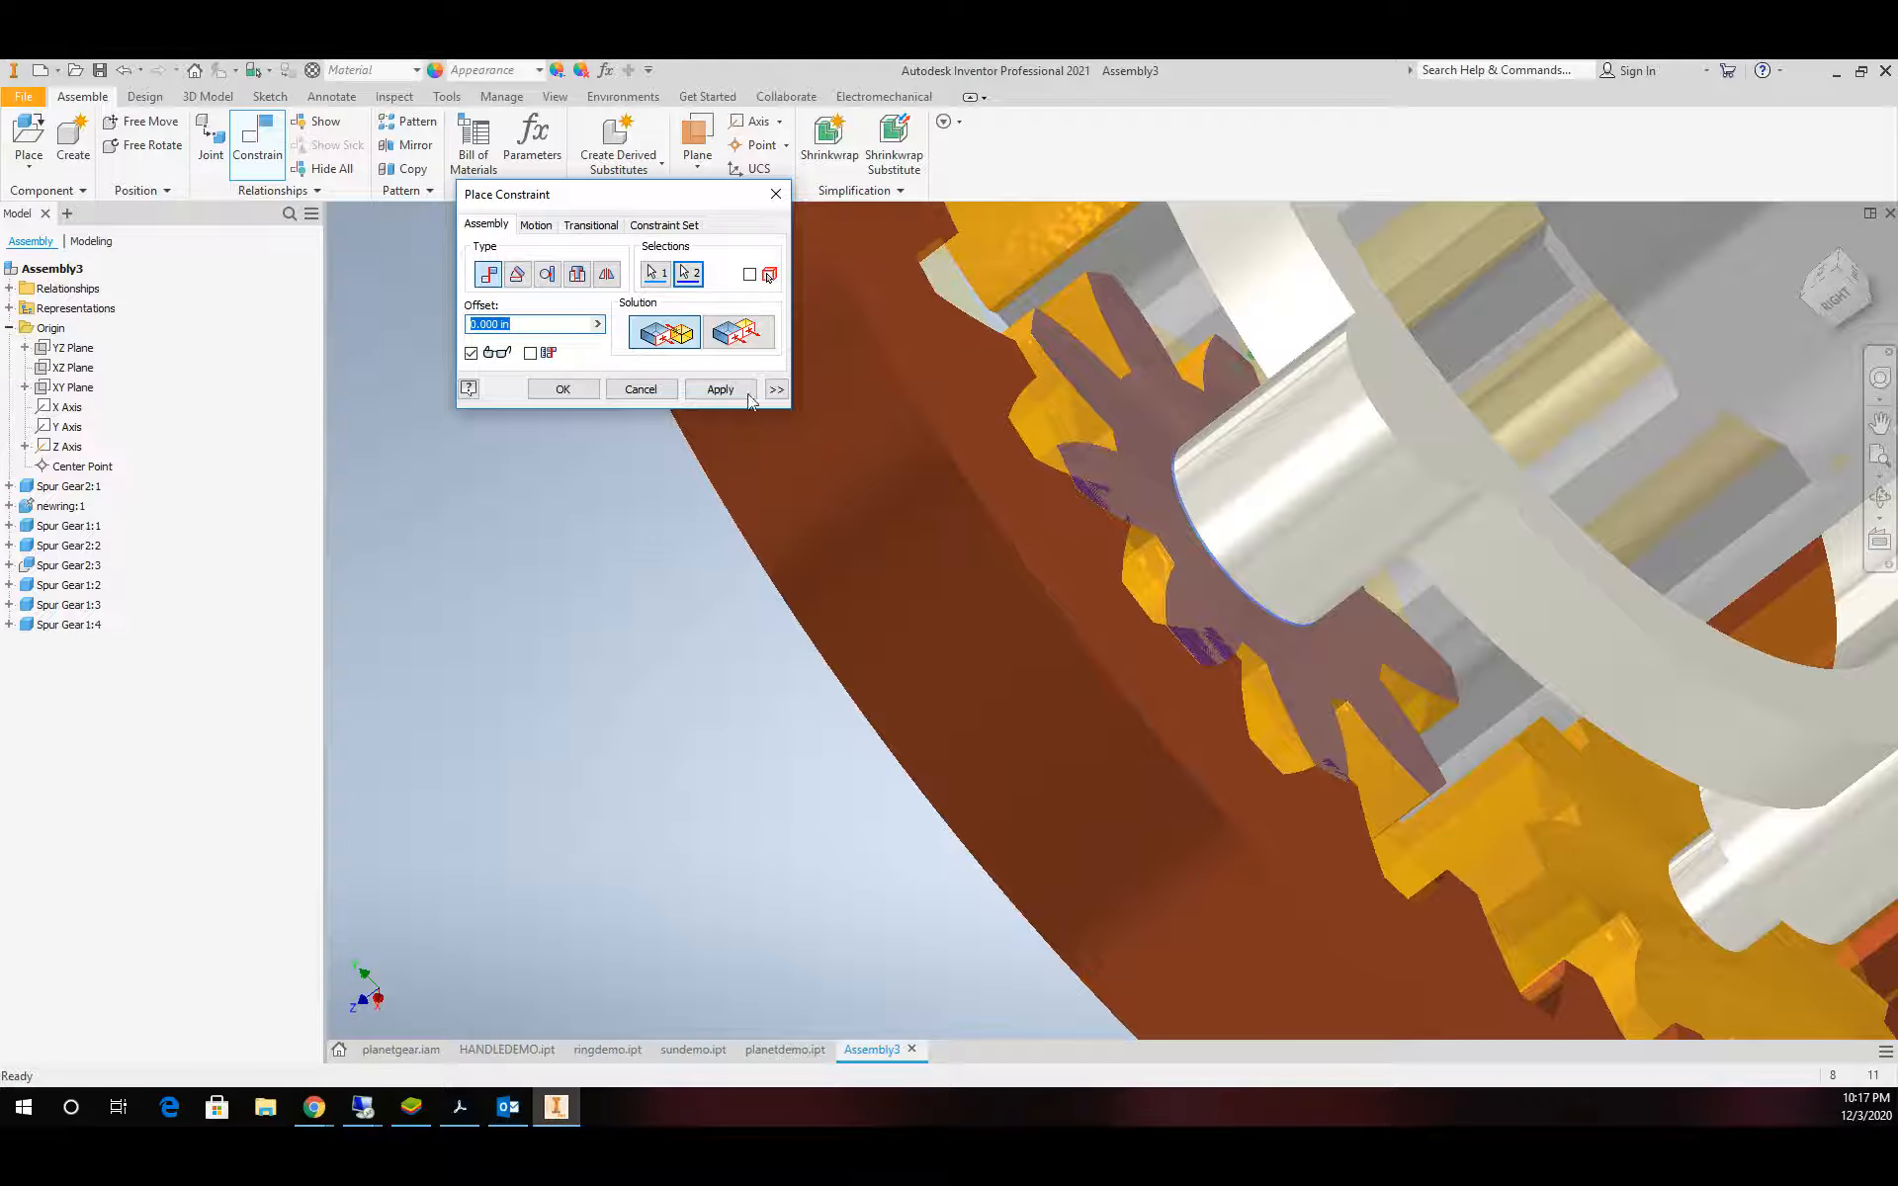
left_click(748, 393)
Mate the lower carrier pin's shoulder face to the back face of its planet gear at 0.000 in offset
scroll(1483, 682, "down", 3)
scroll(1644, 818, "up", 6)
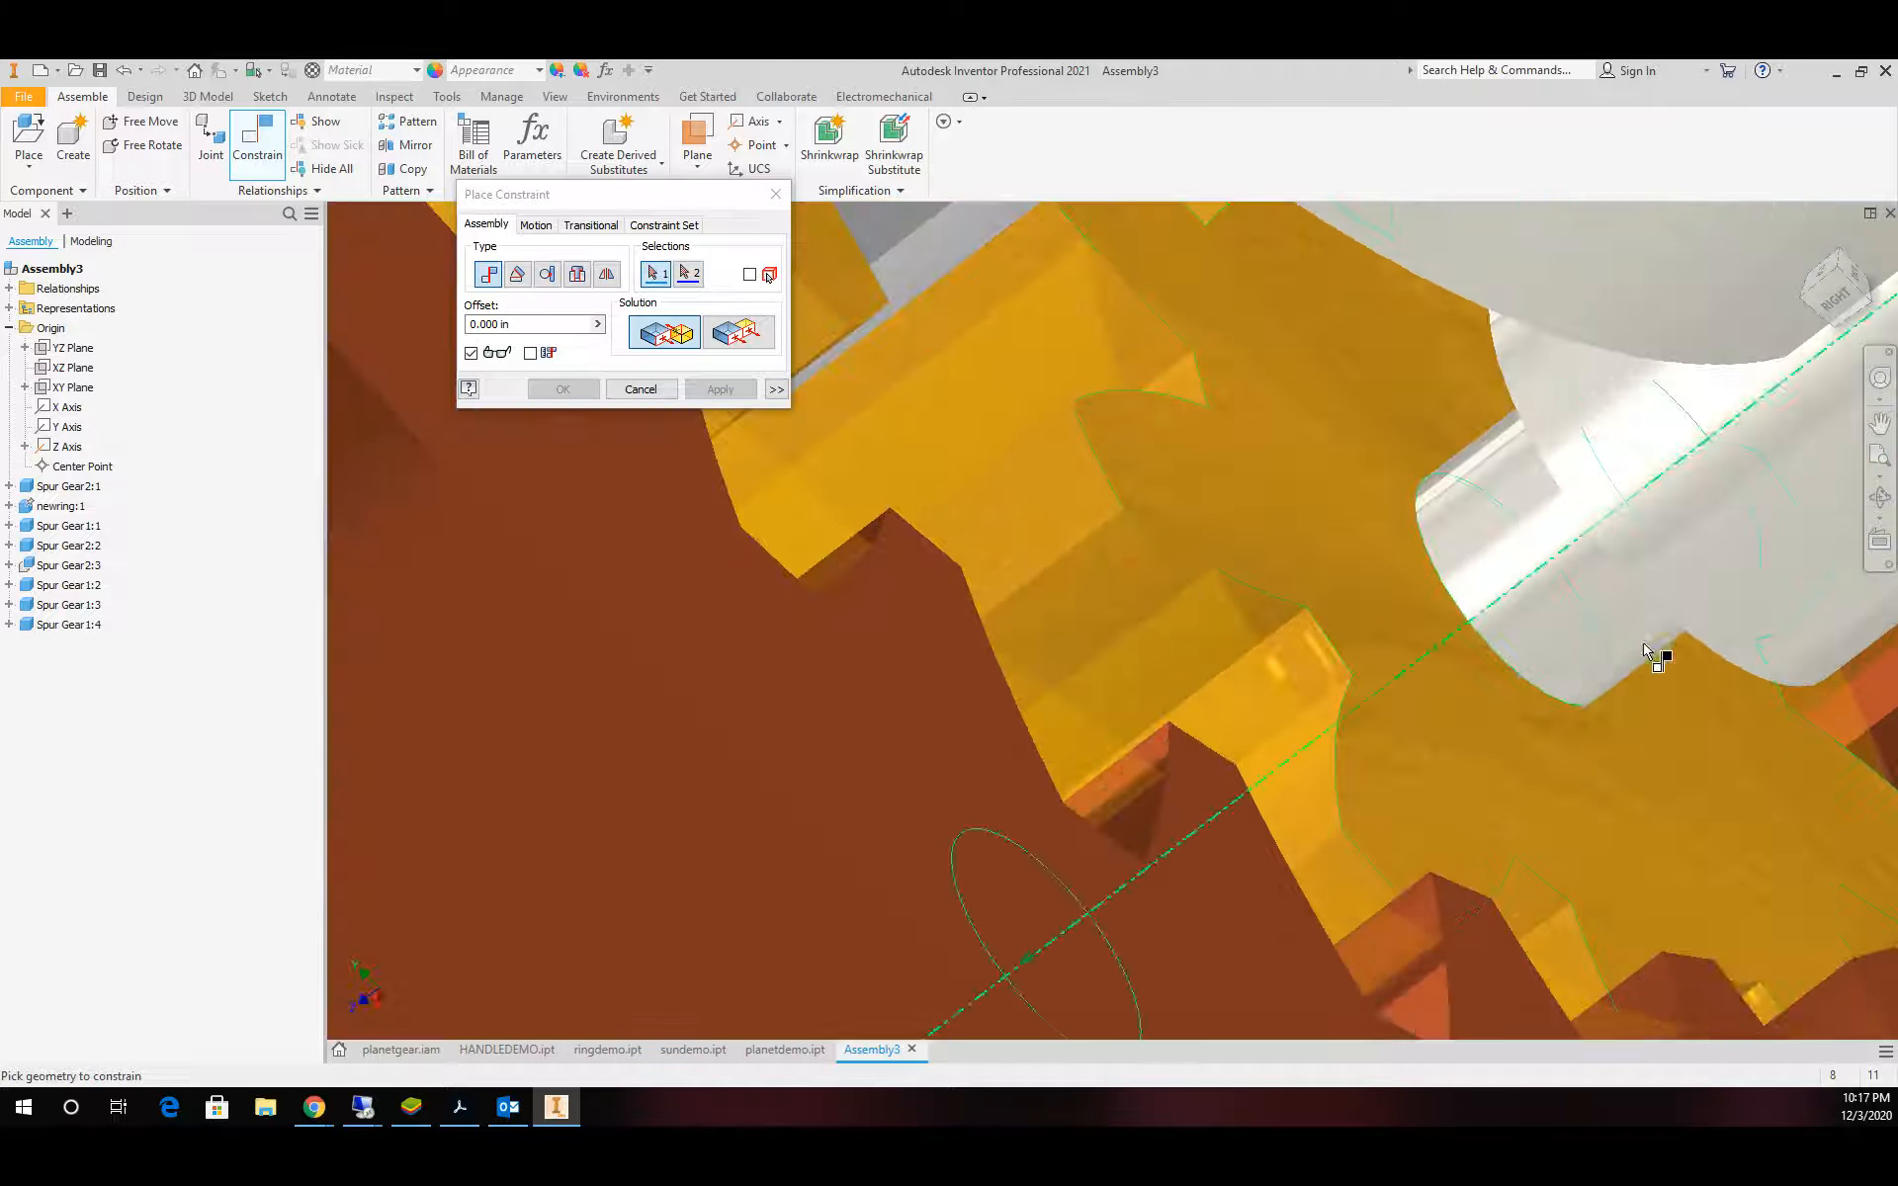
right_click(1661, 612)
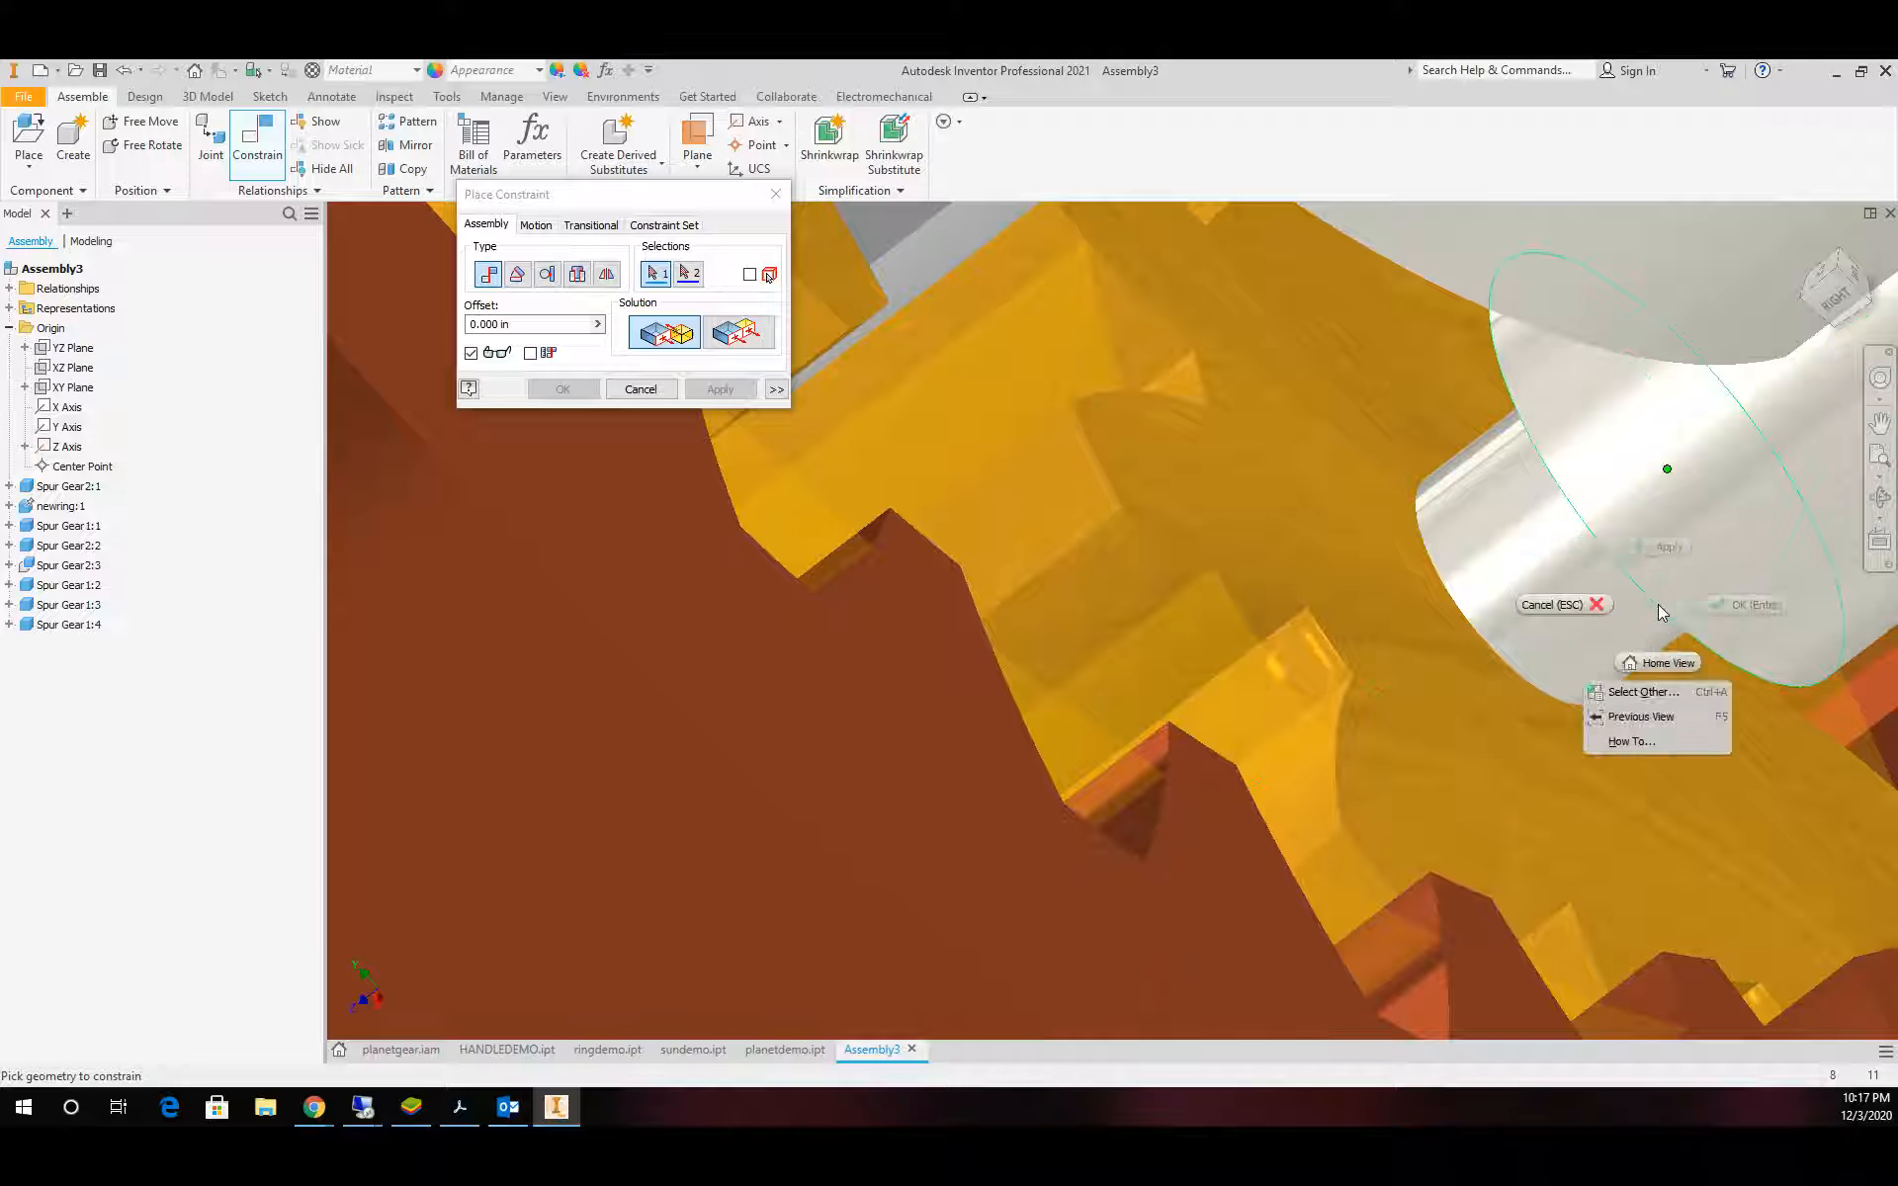
left_click(1643, 692)
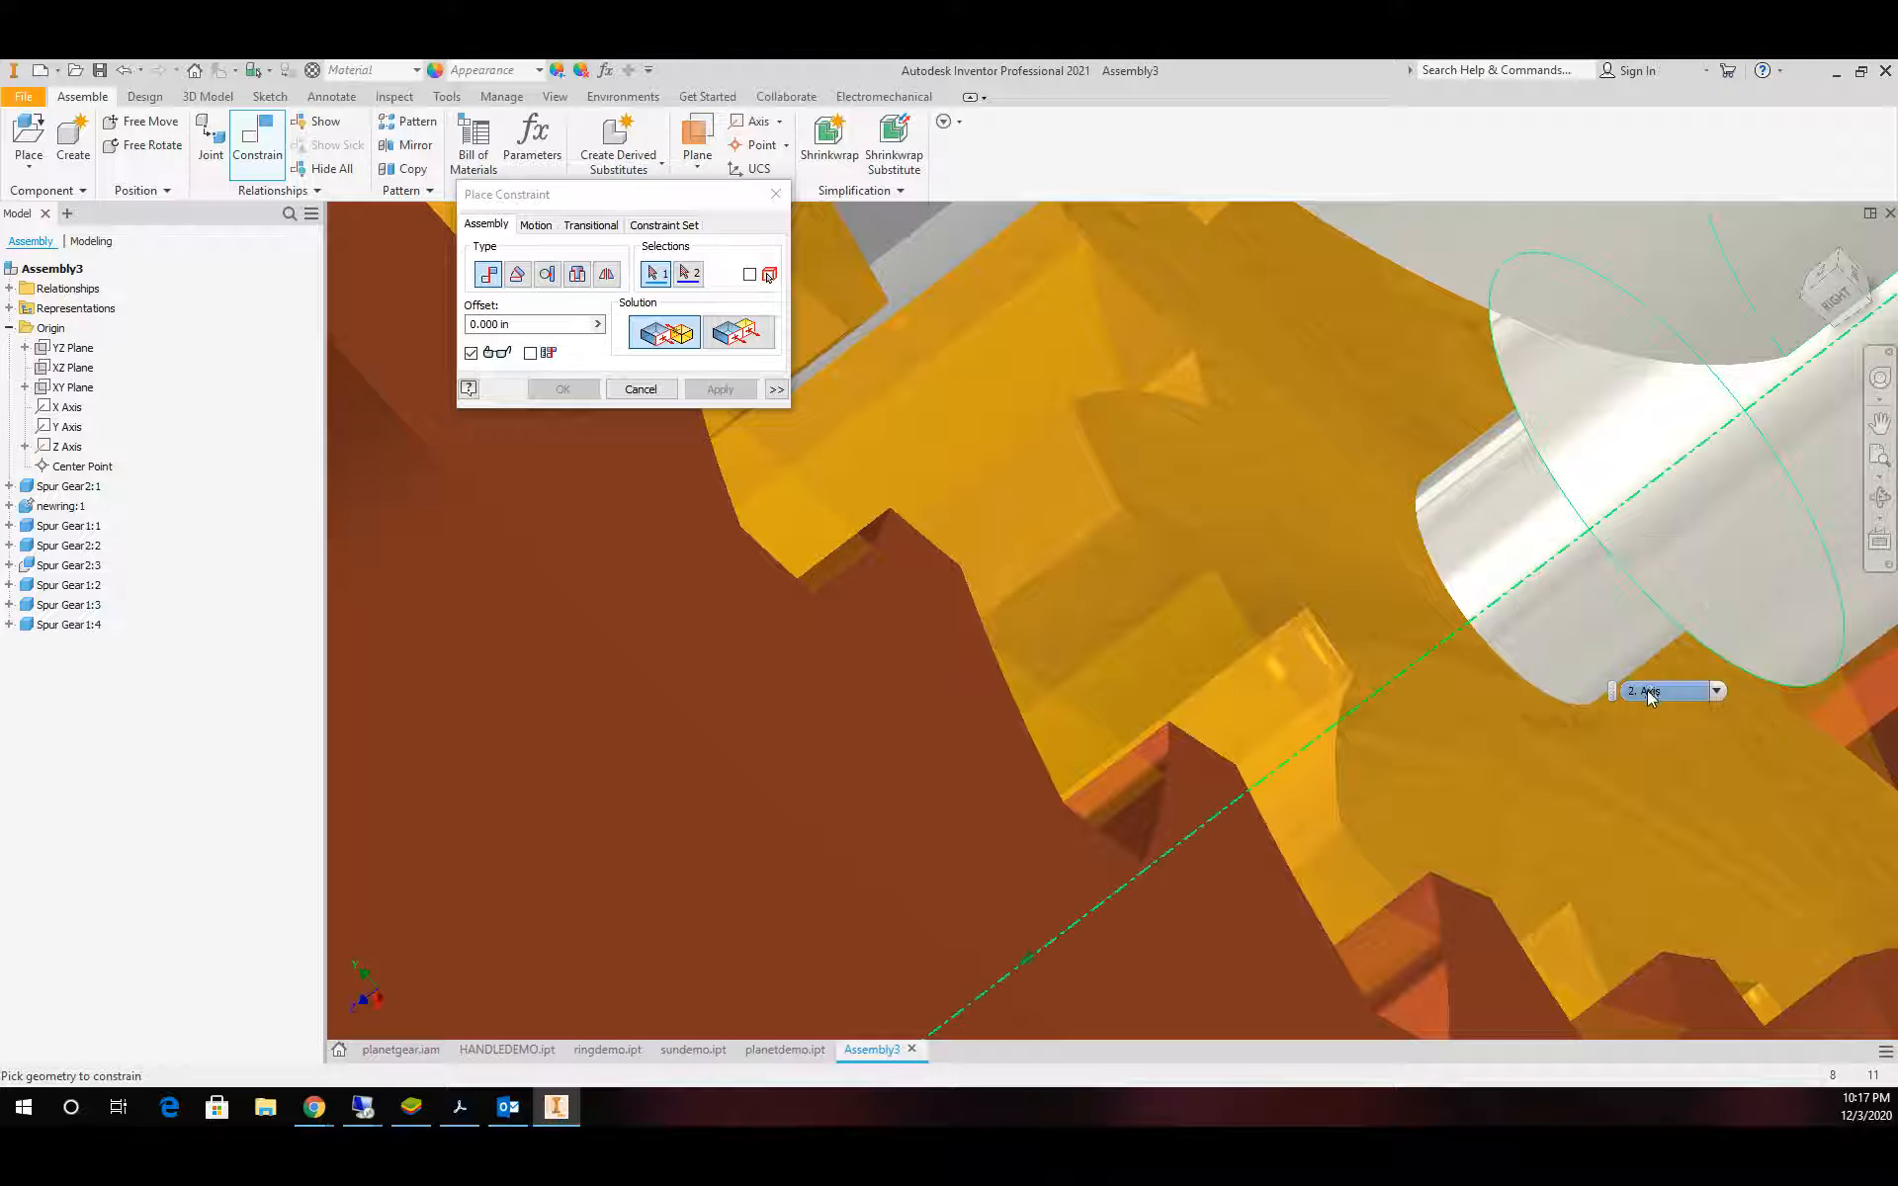
left_click(1716, 698)
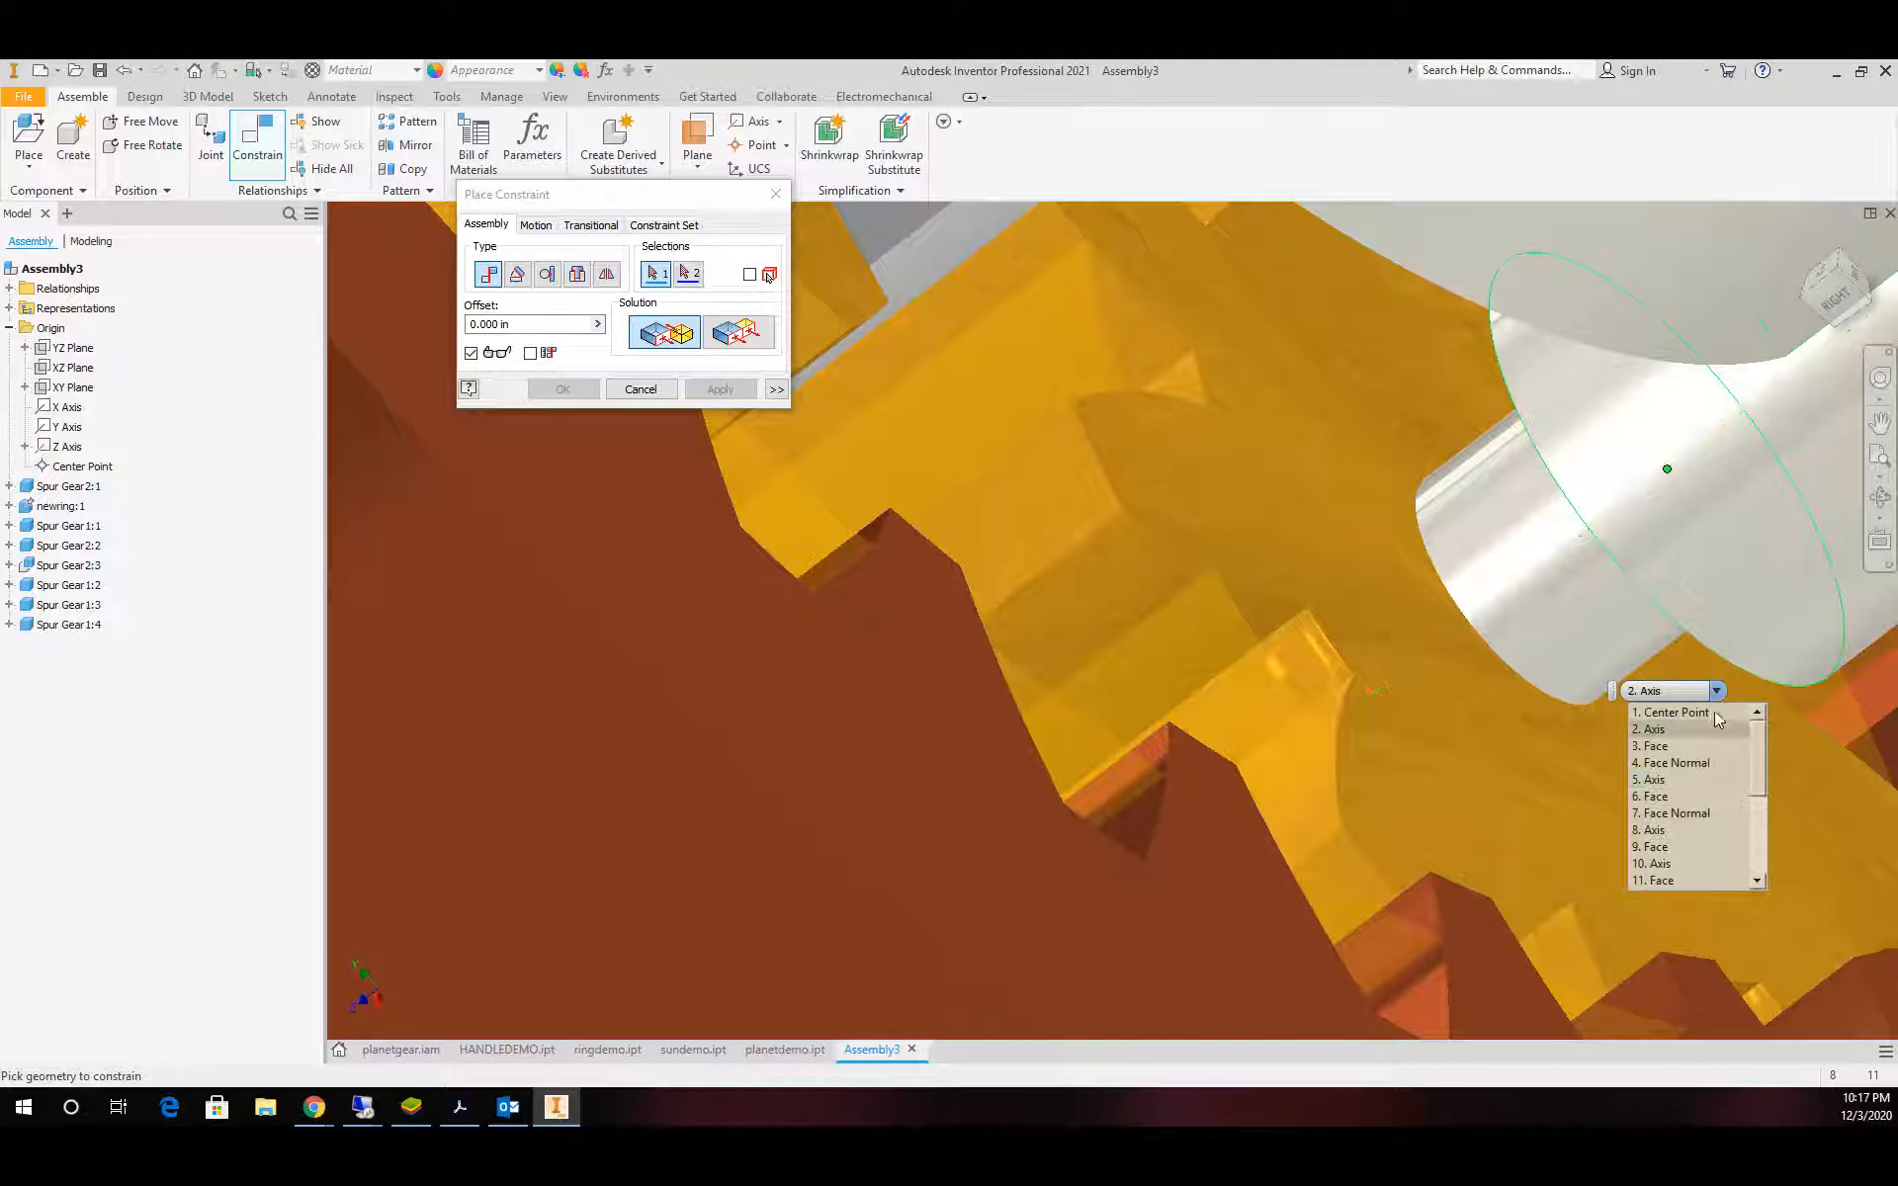
left_click(1704, 767)
left_click(1574, 741)
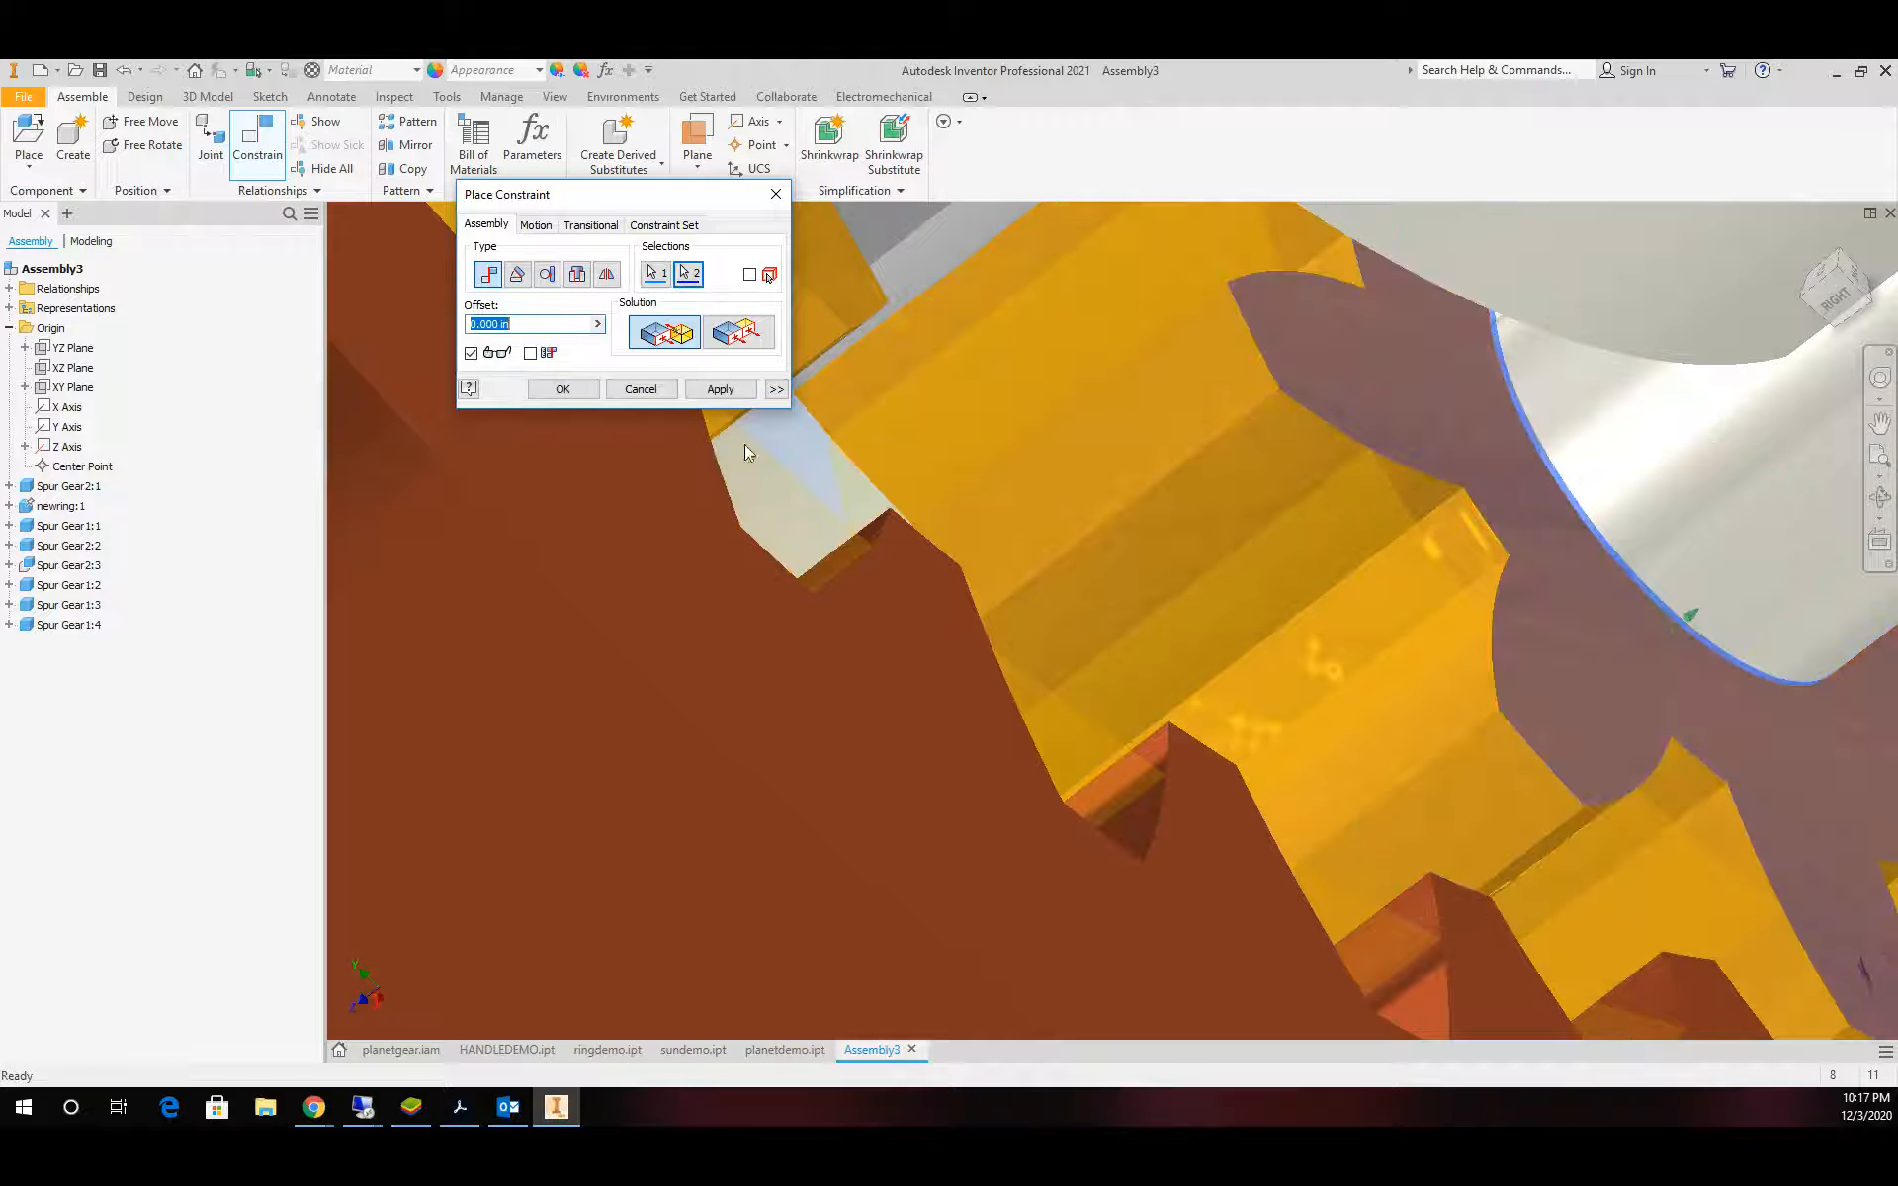
left_click(722, 390)
Mate the remaining left planet gear's back face to the shoulder face of its carrier pin at 0.000 in offset
scroll(1234, 374, "down", 5)
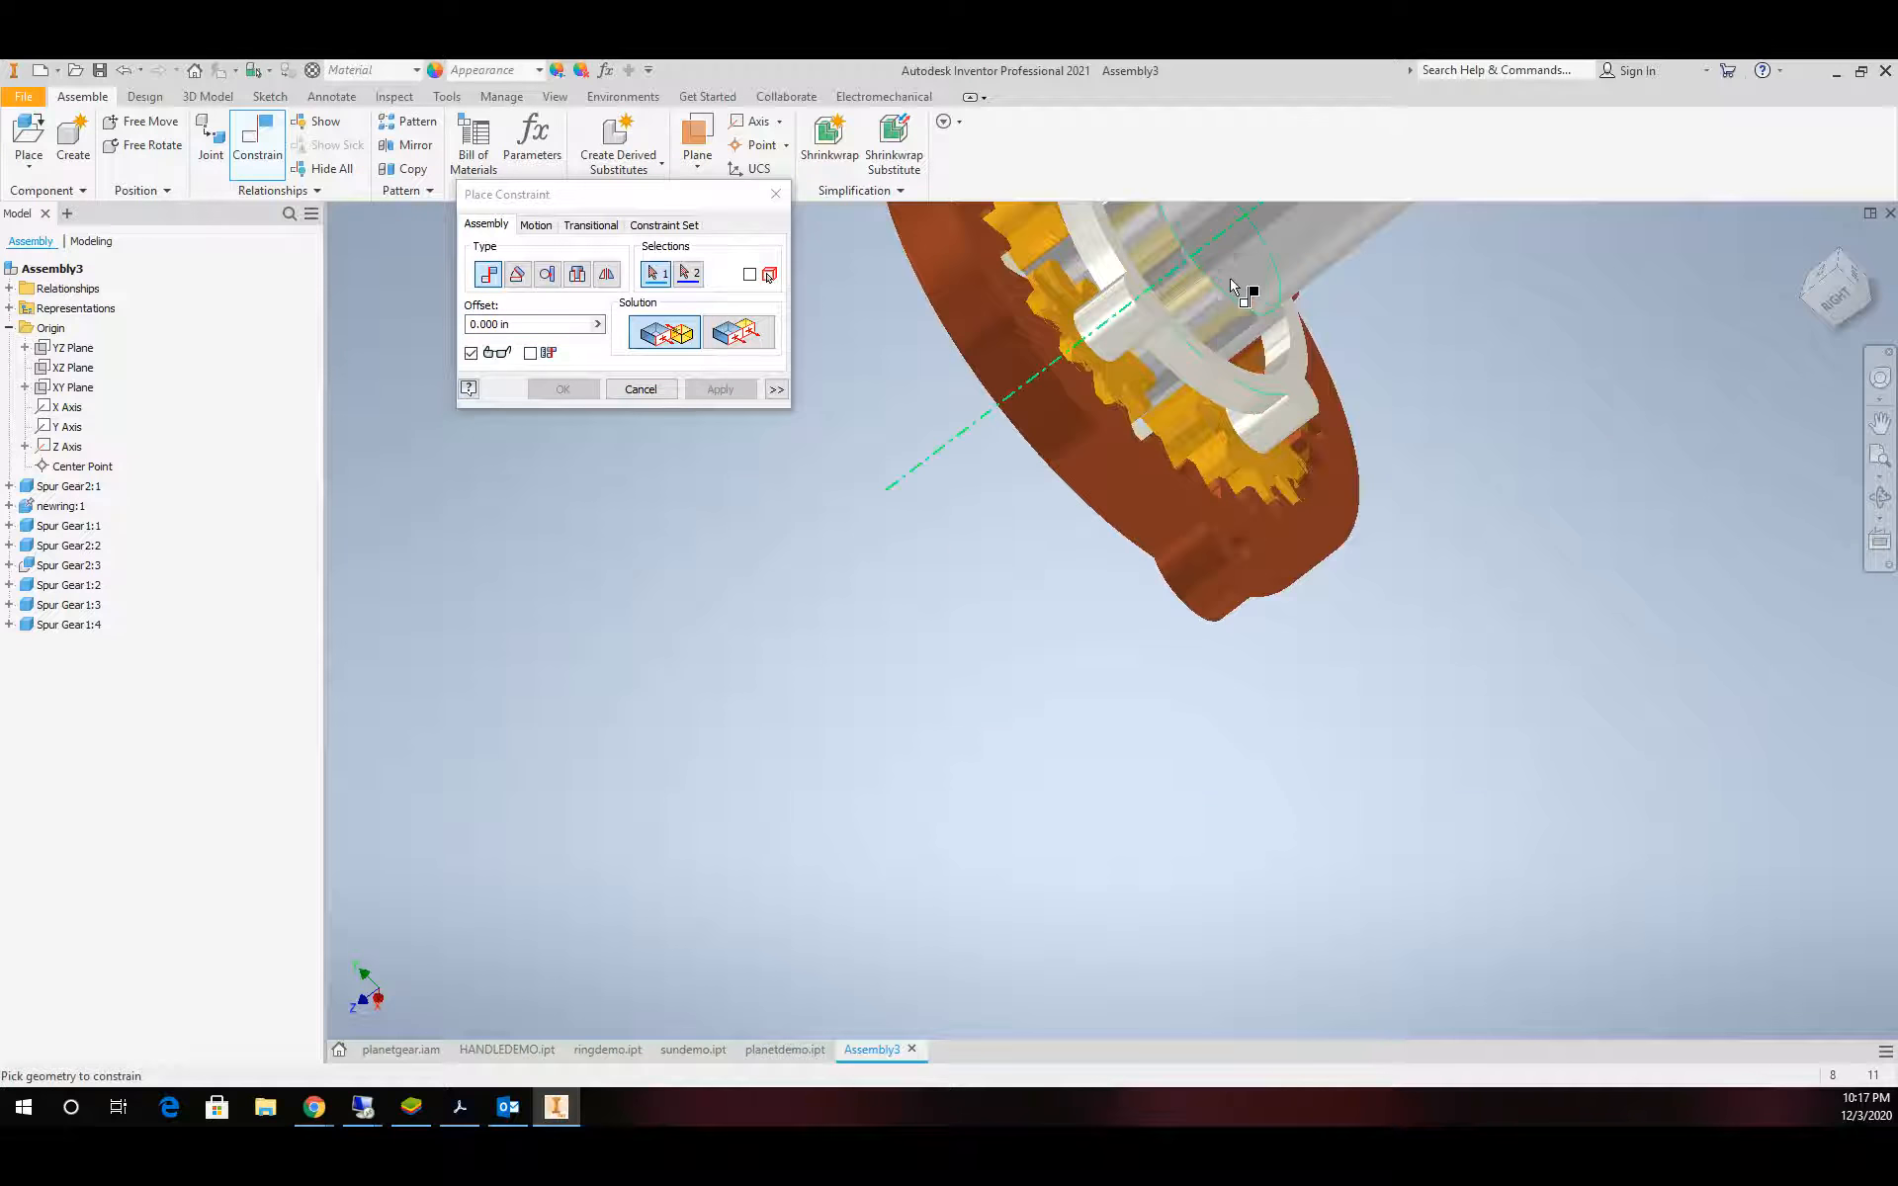
scroll(1233, 341, "down", 2)
left_click(1880, 497)
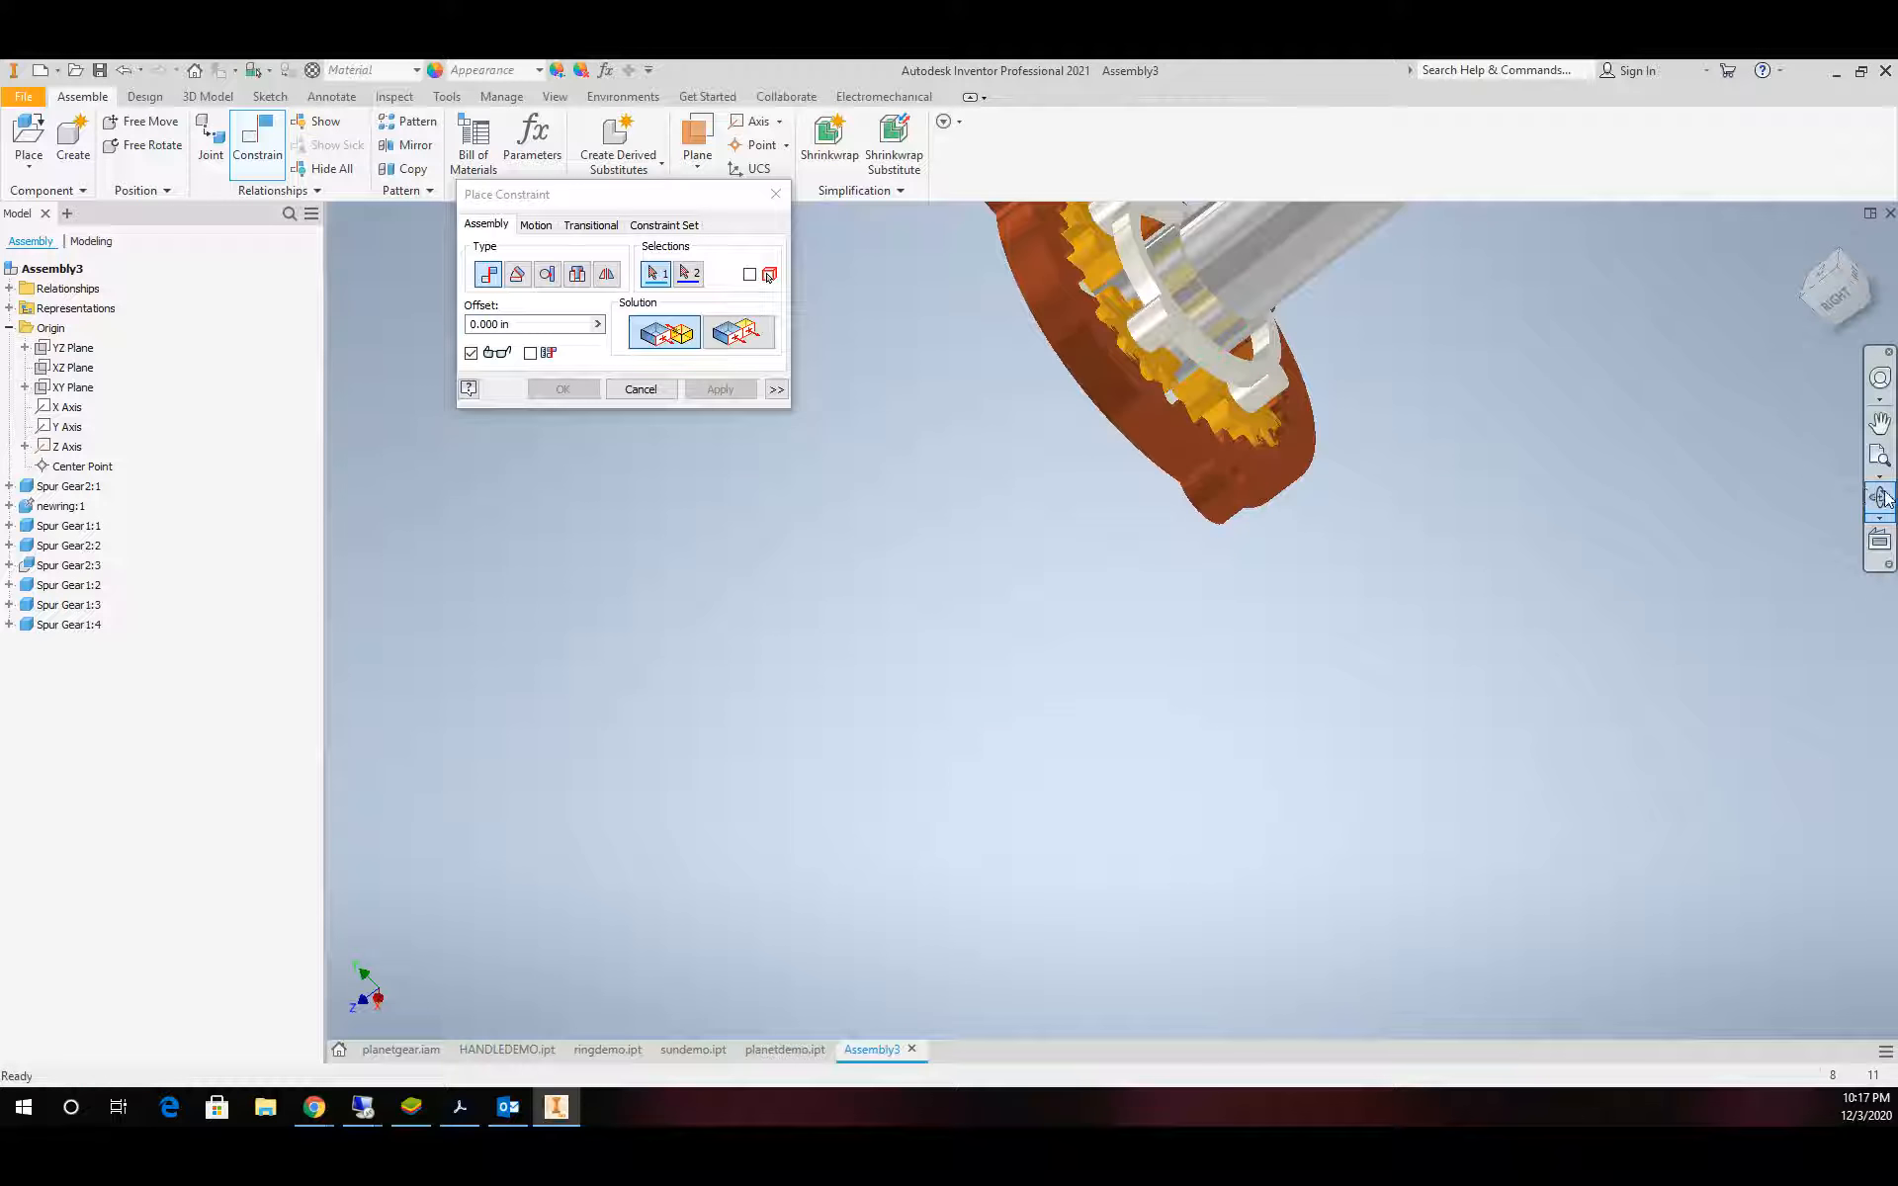
left_click_drag(1147, 507, 1775, 656)
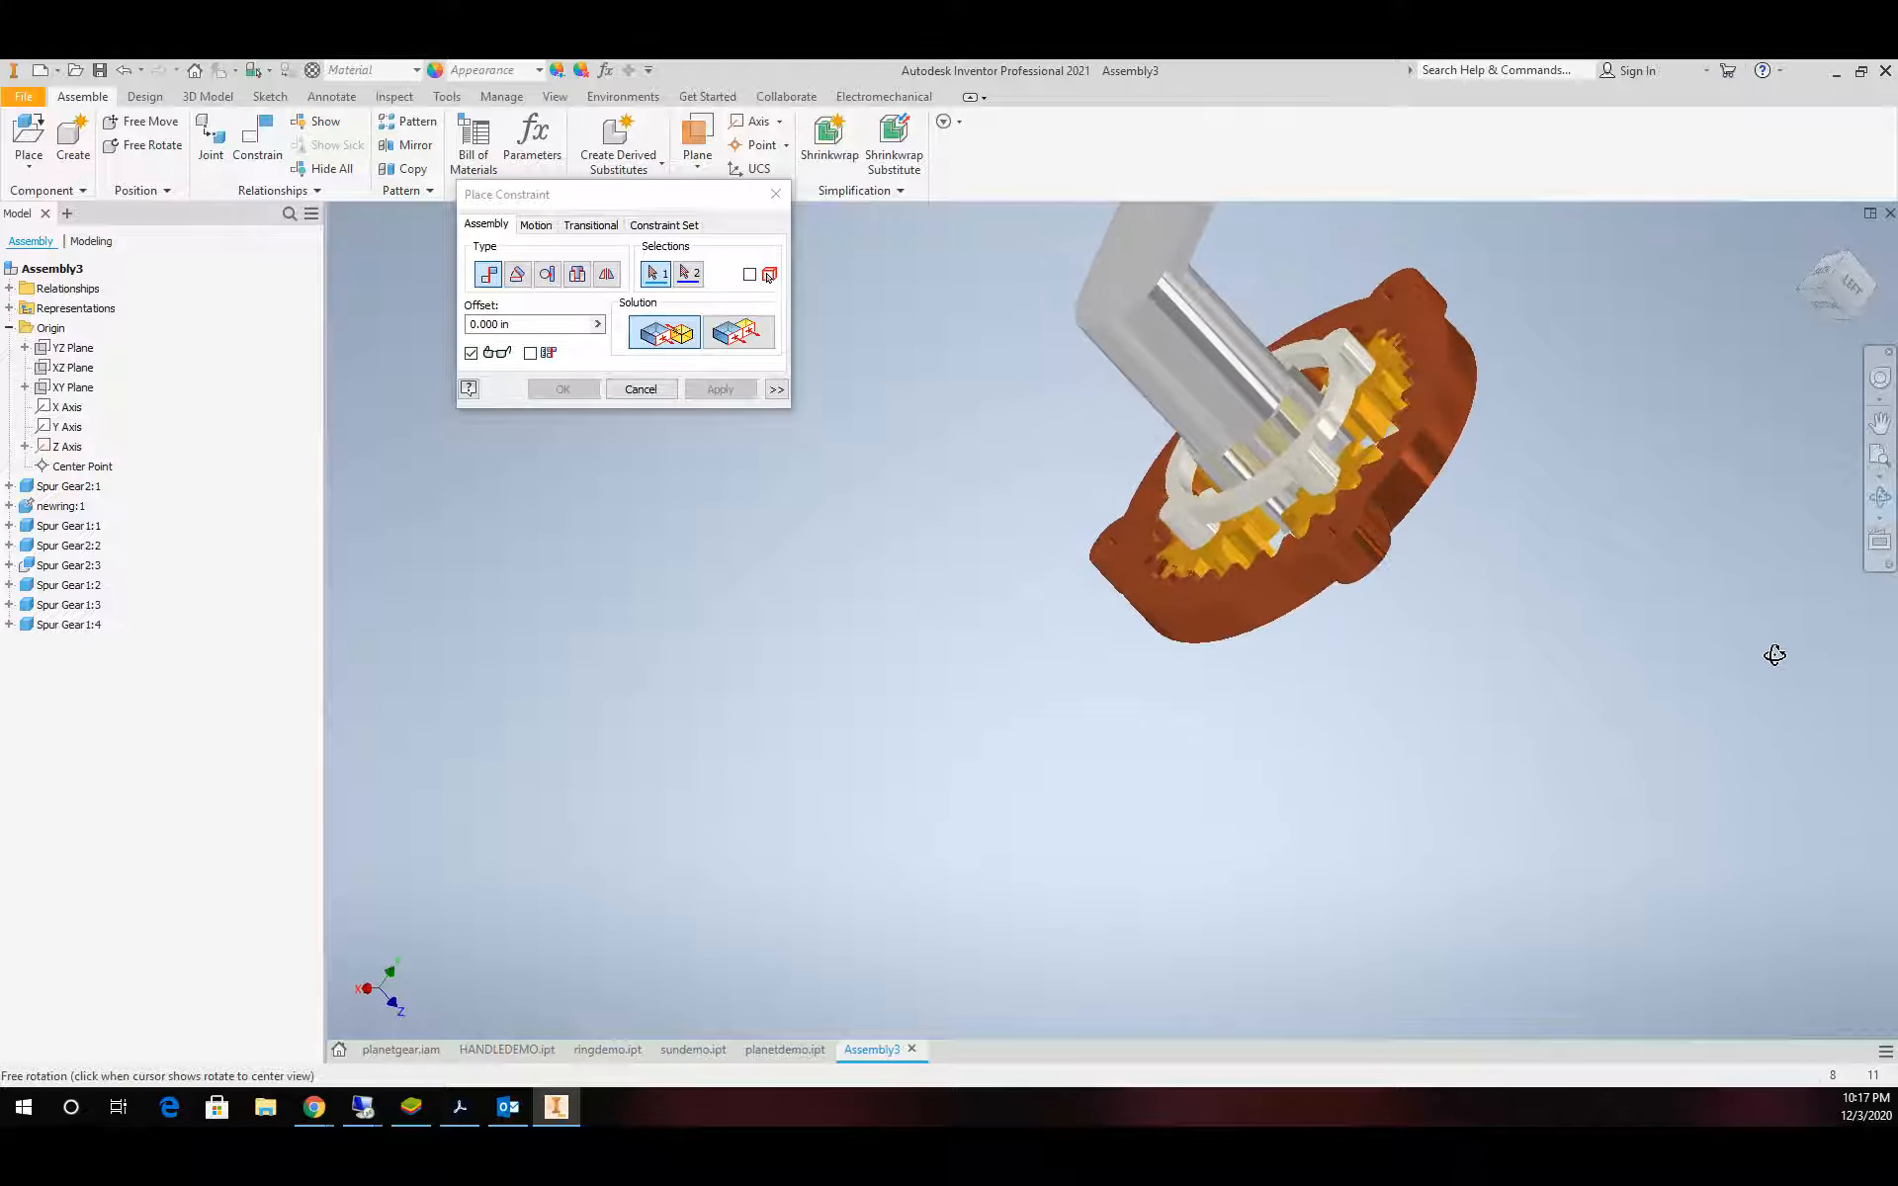
scroll(1360, 479, "up", 5)
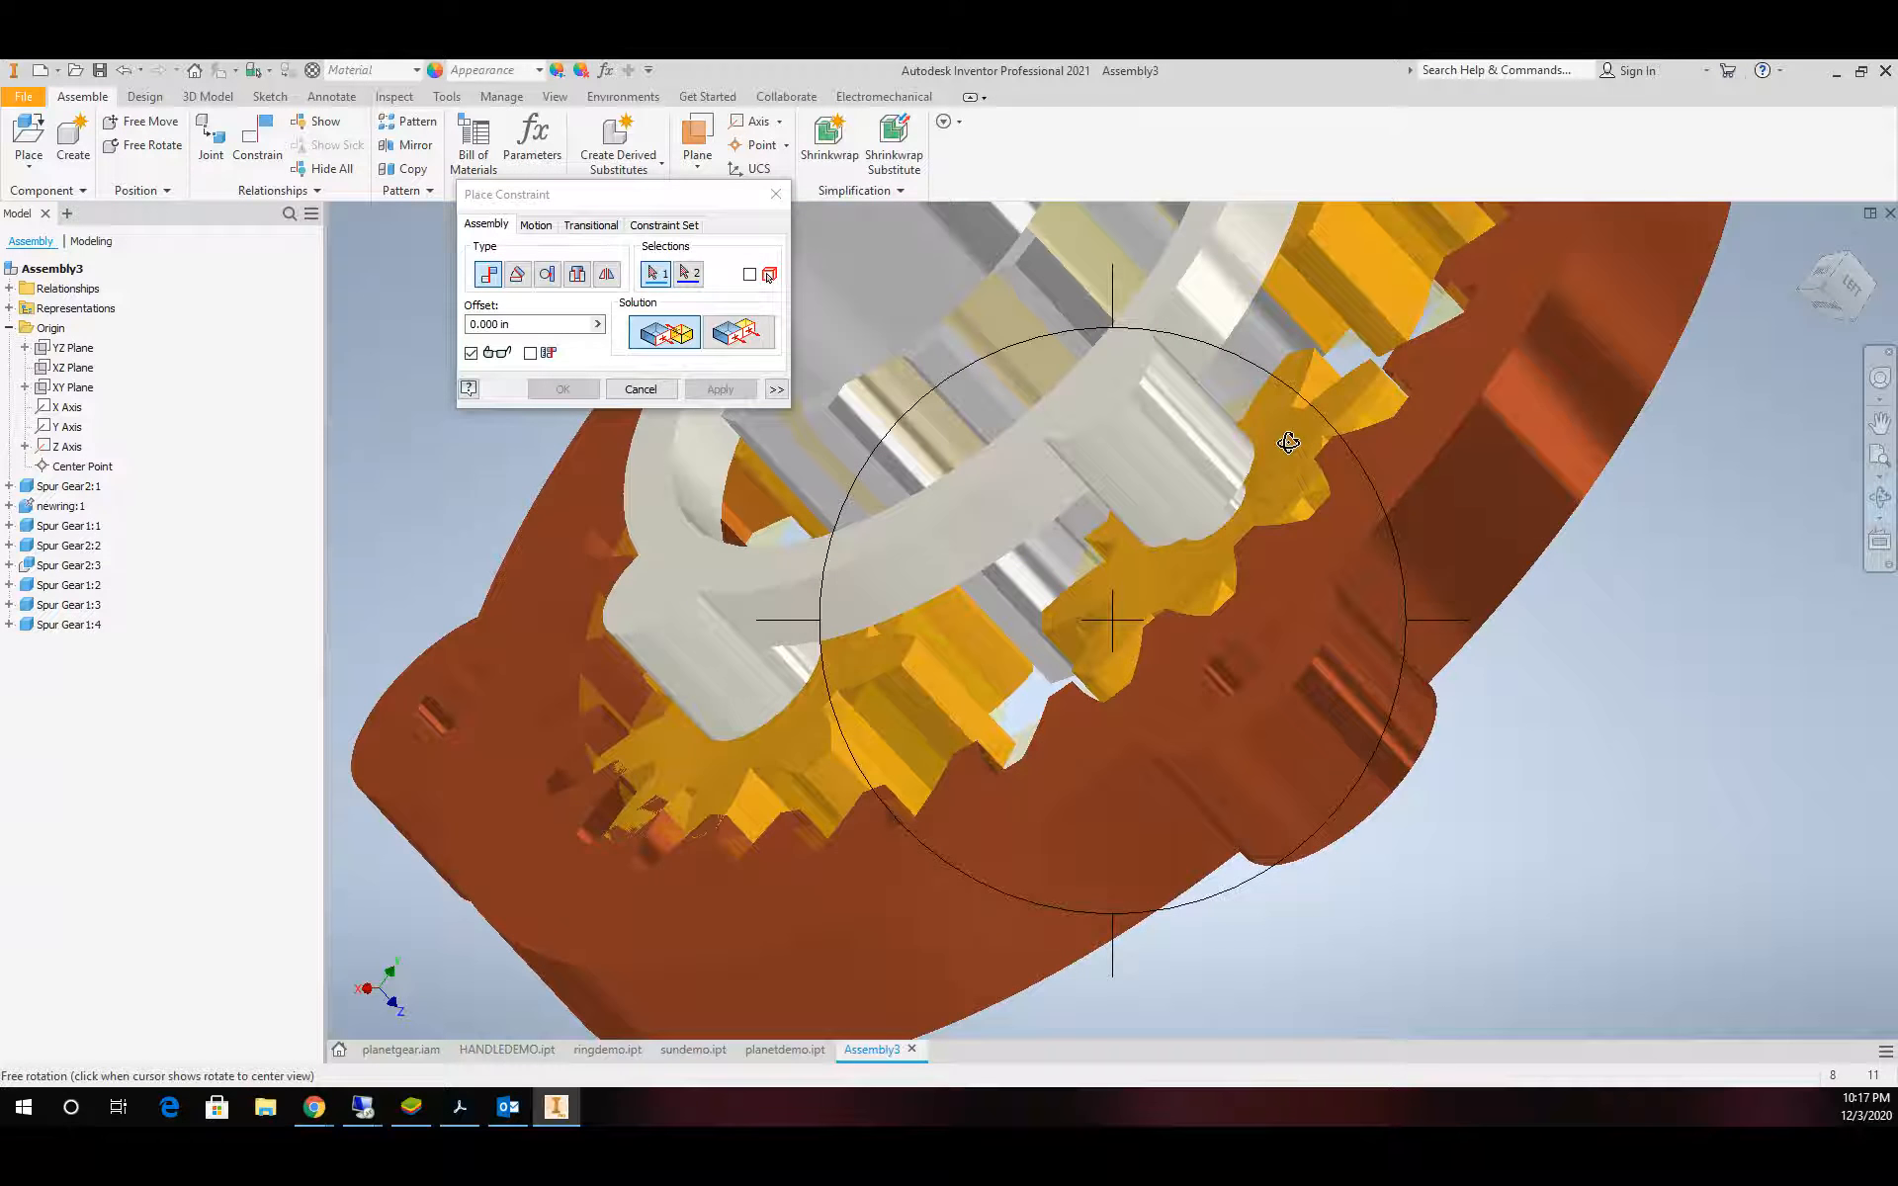
scroll(1288, 442, "up", 3)
key("Escape")
left_click(1309, 457)
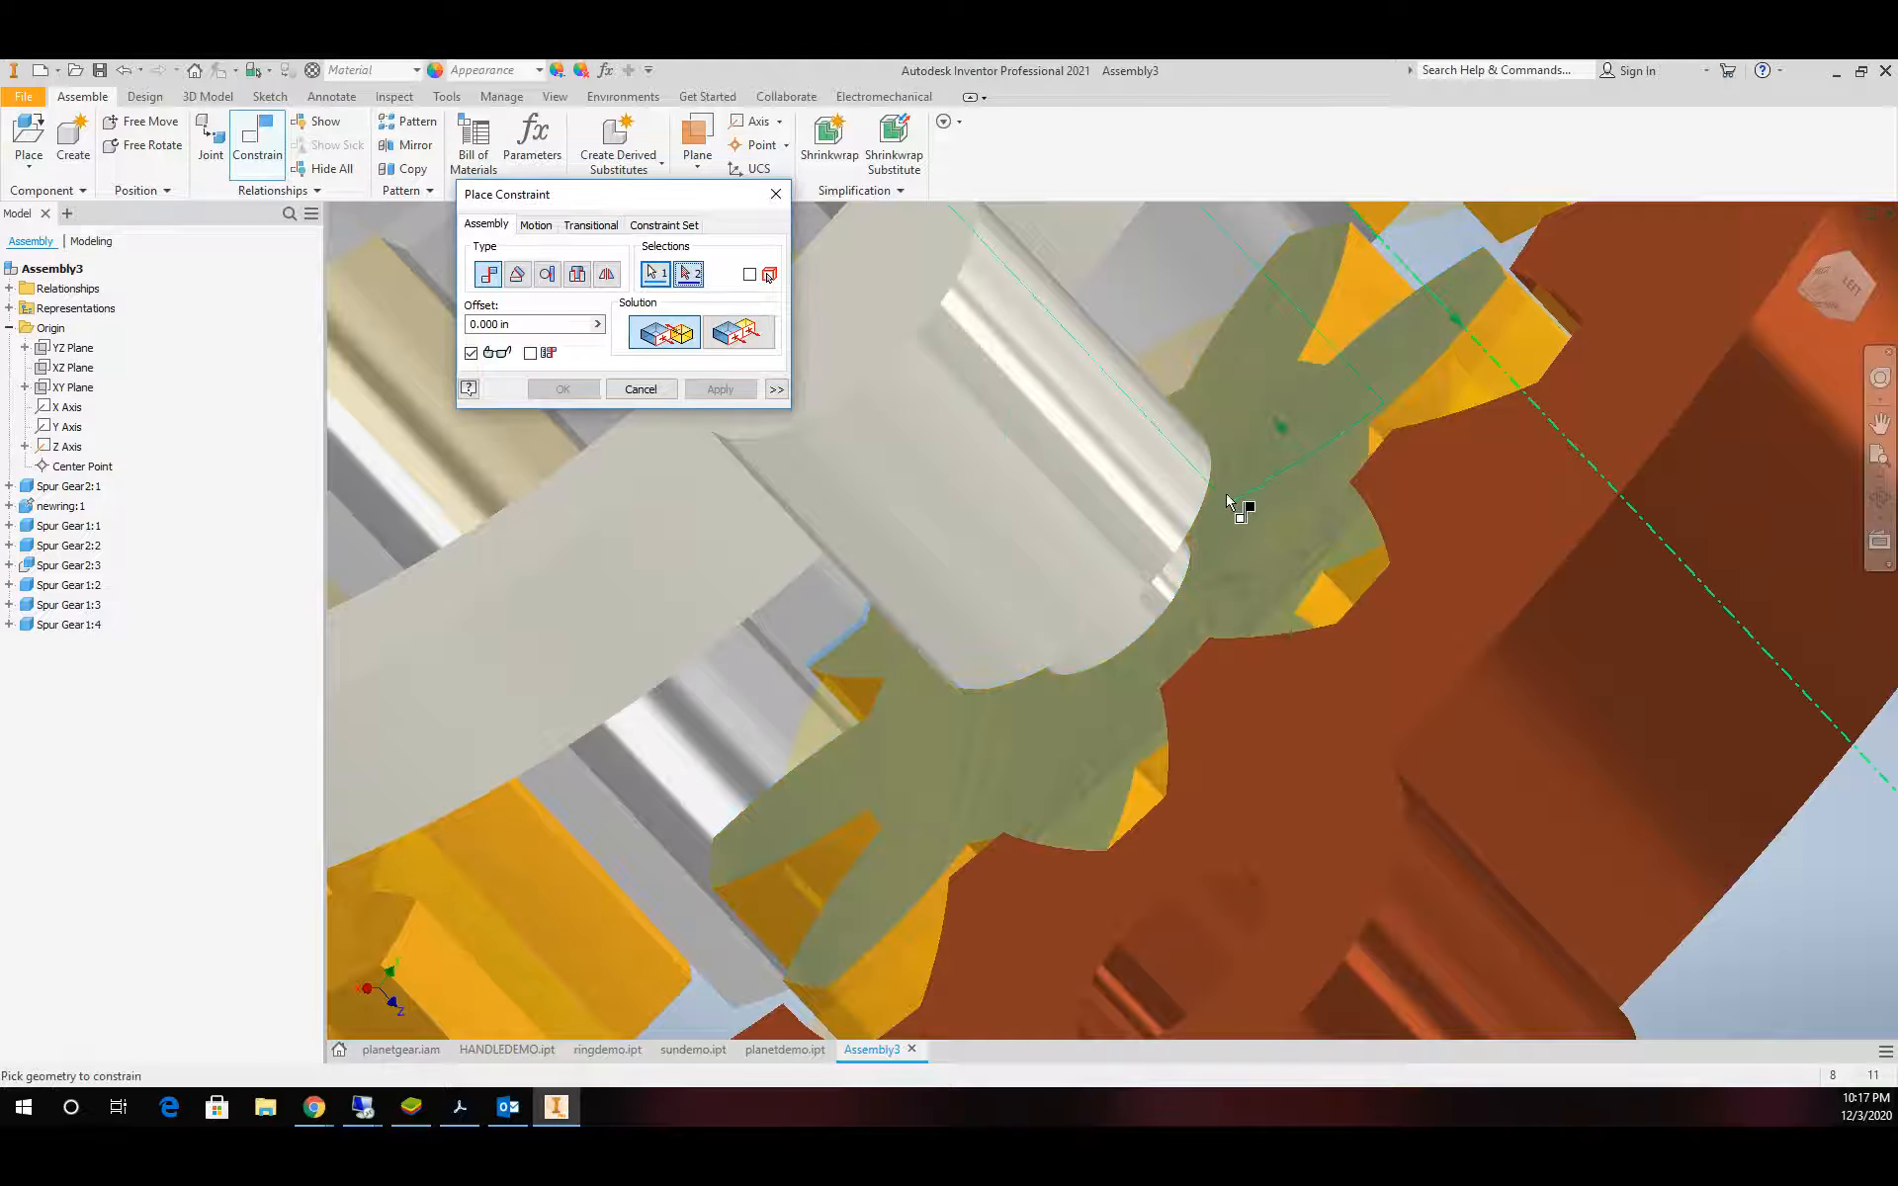
right_click(1200, 514)
left_click(1203, 595)
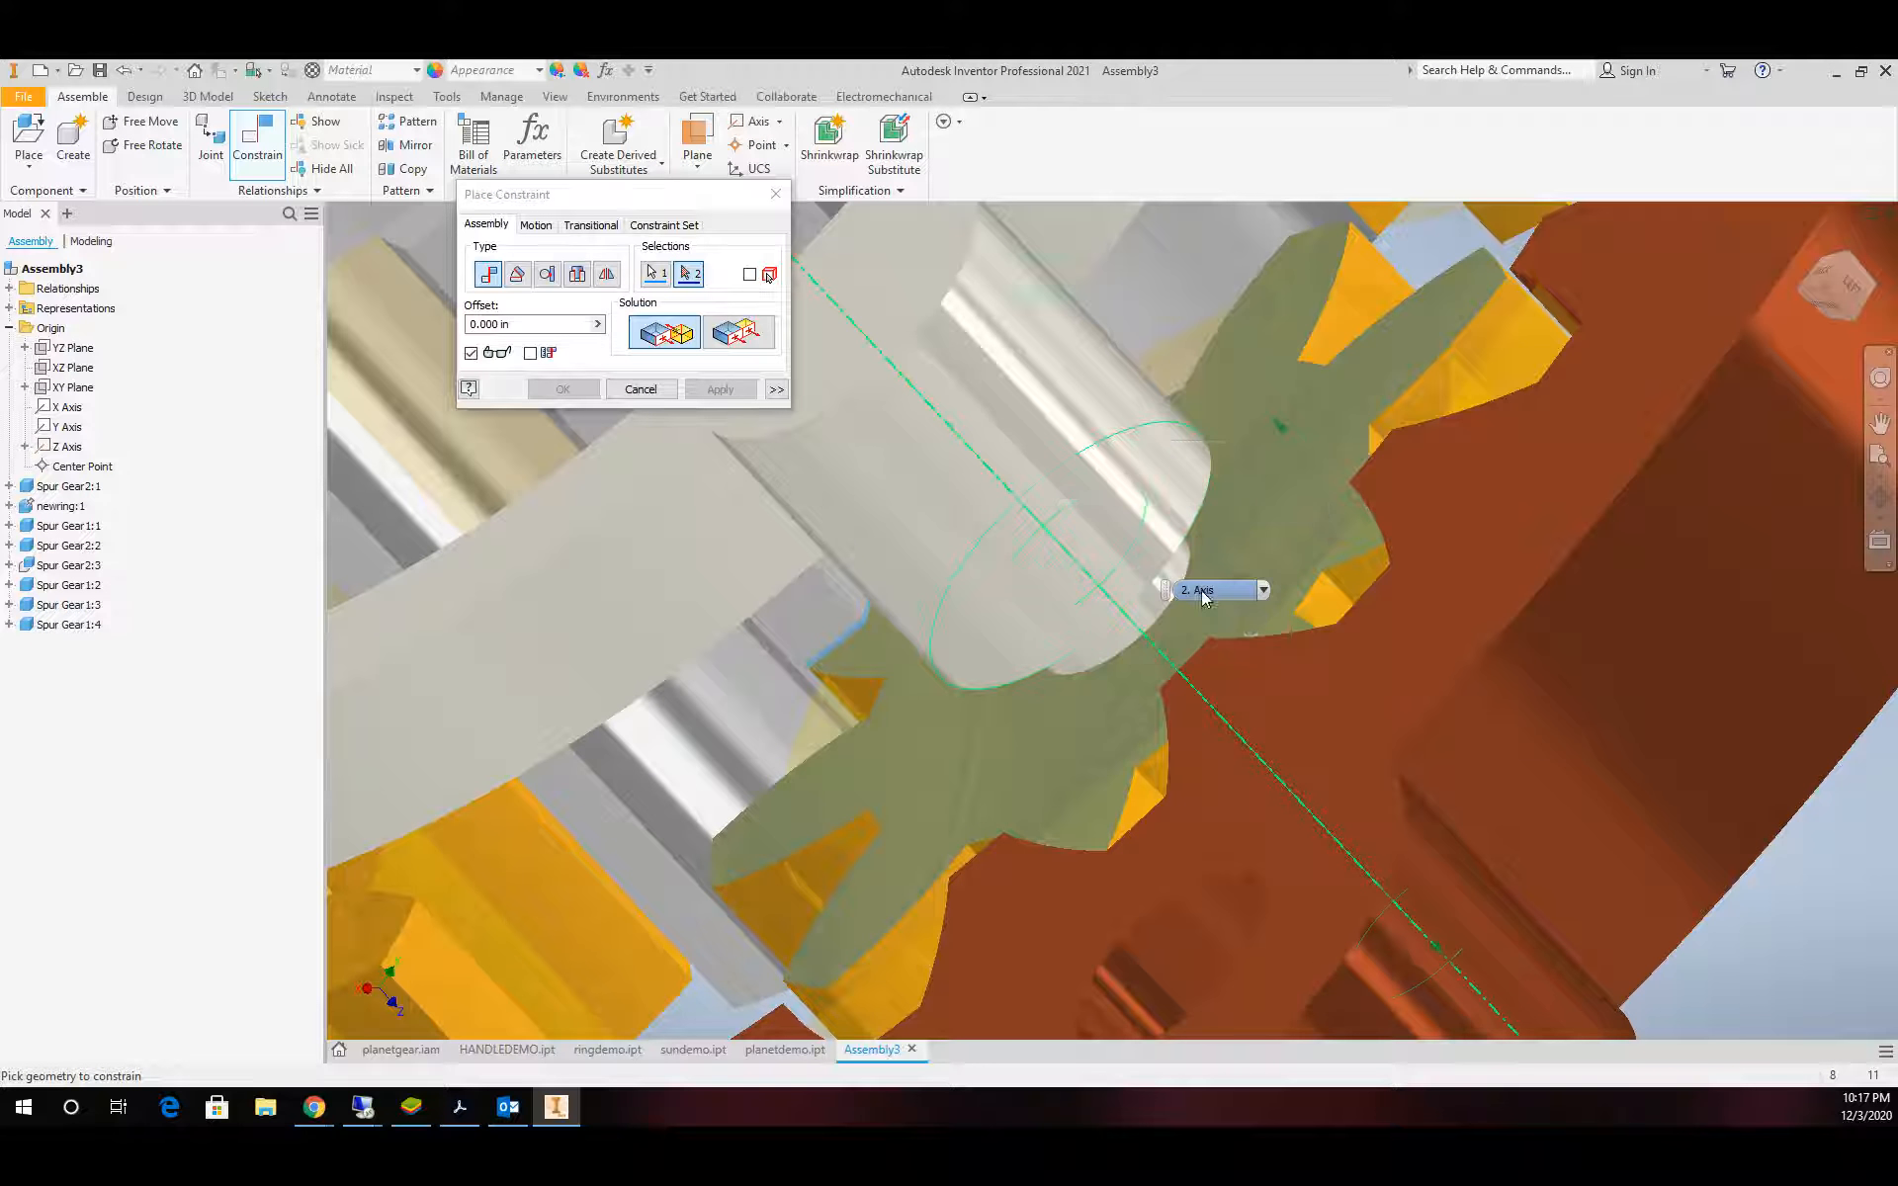
left_click(1264, 590)
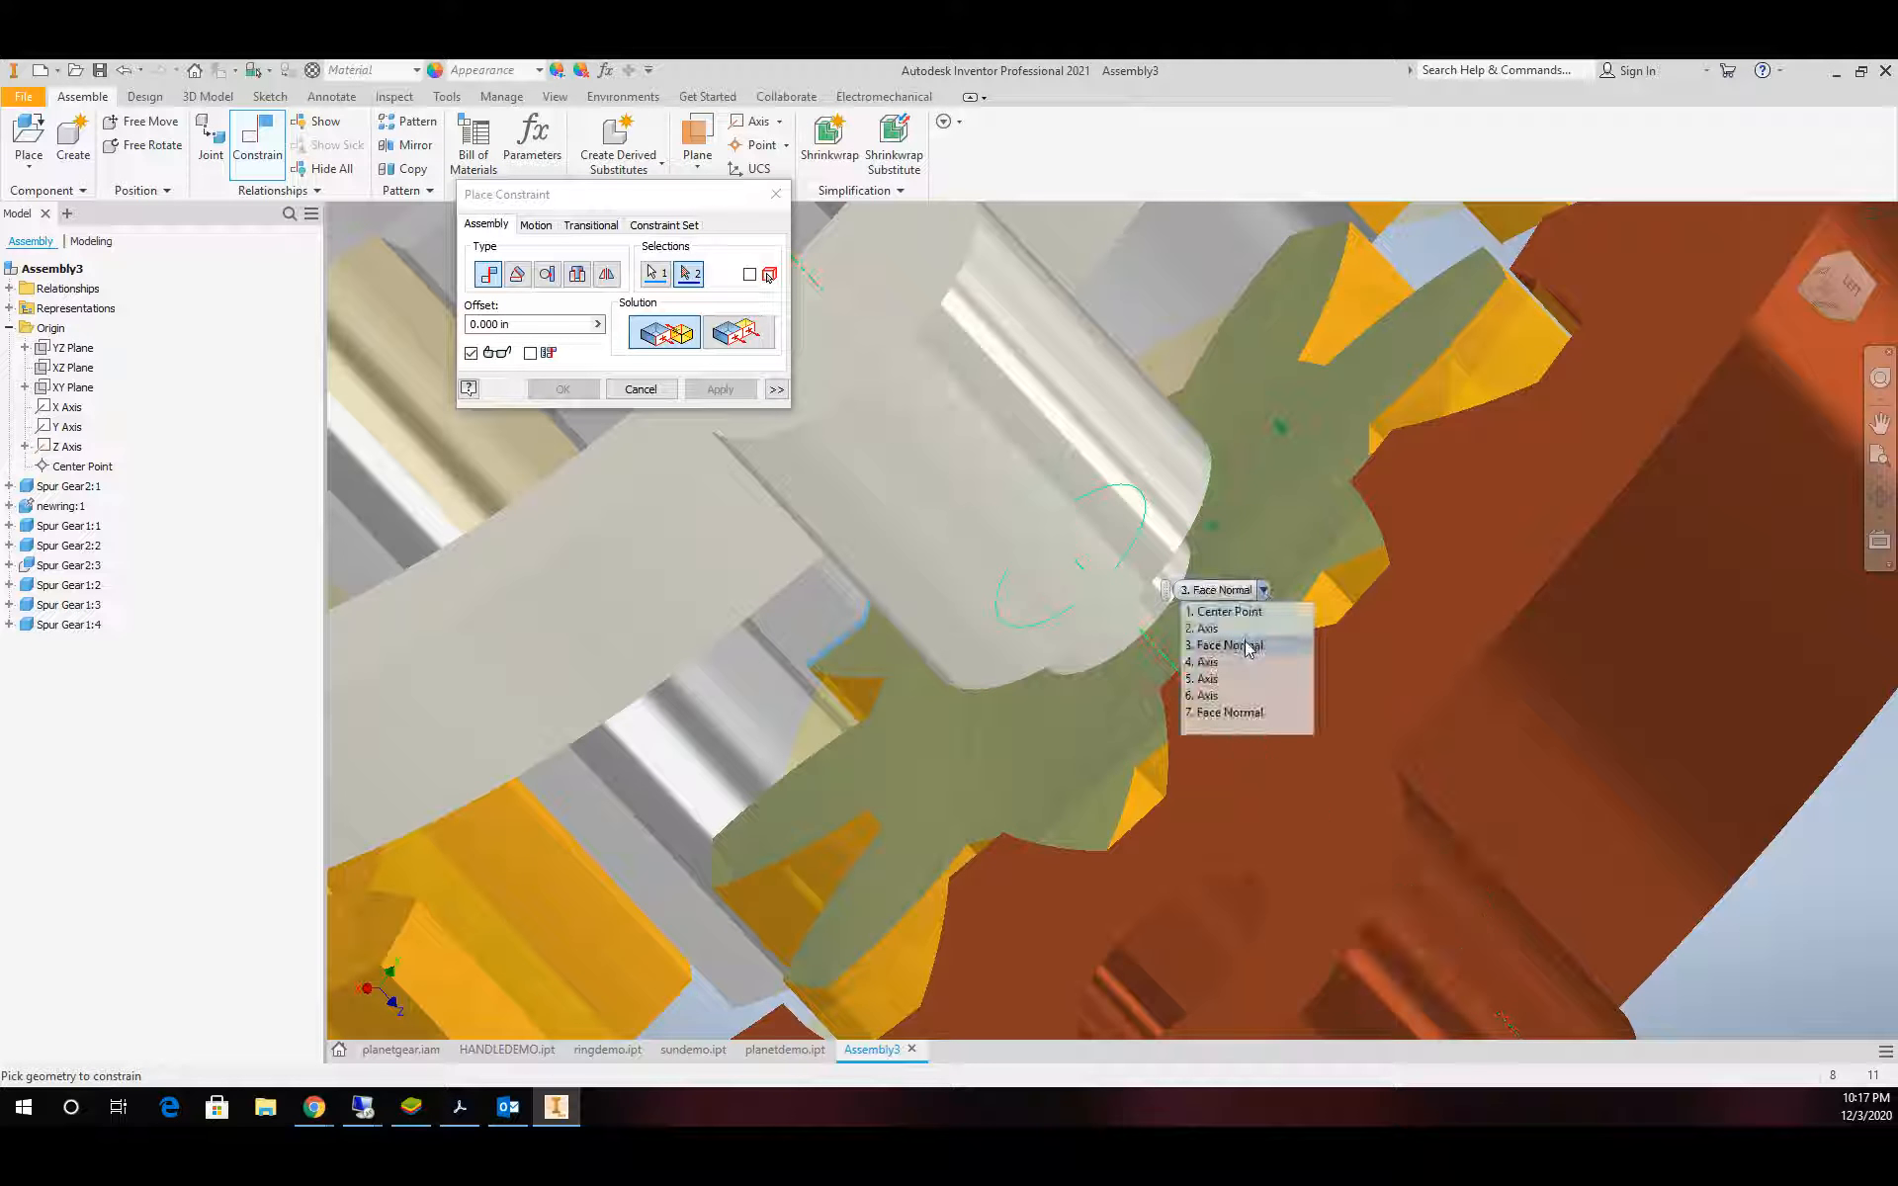
left_click(1248, 648)
left_click(562, 388)
scroll(665, 411, "down", 5)
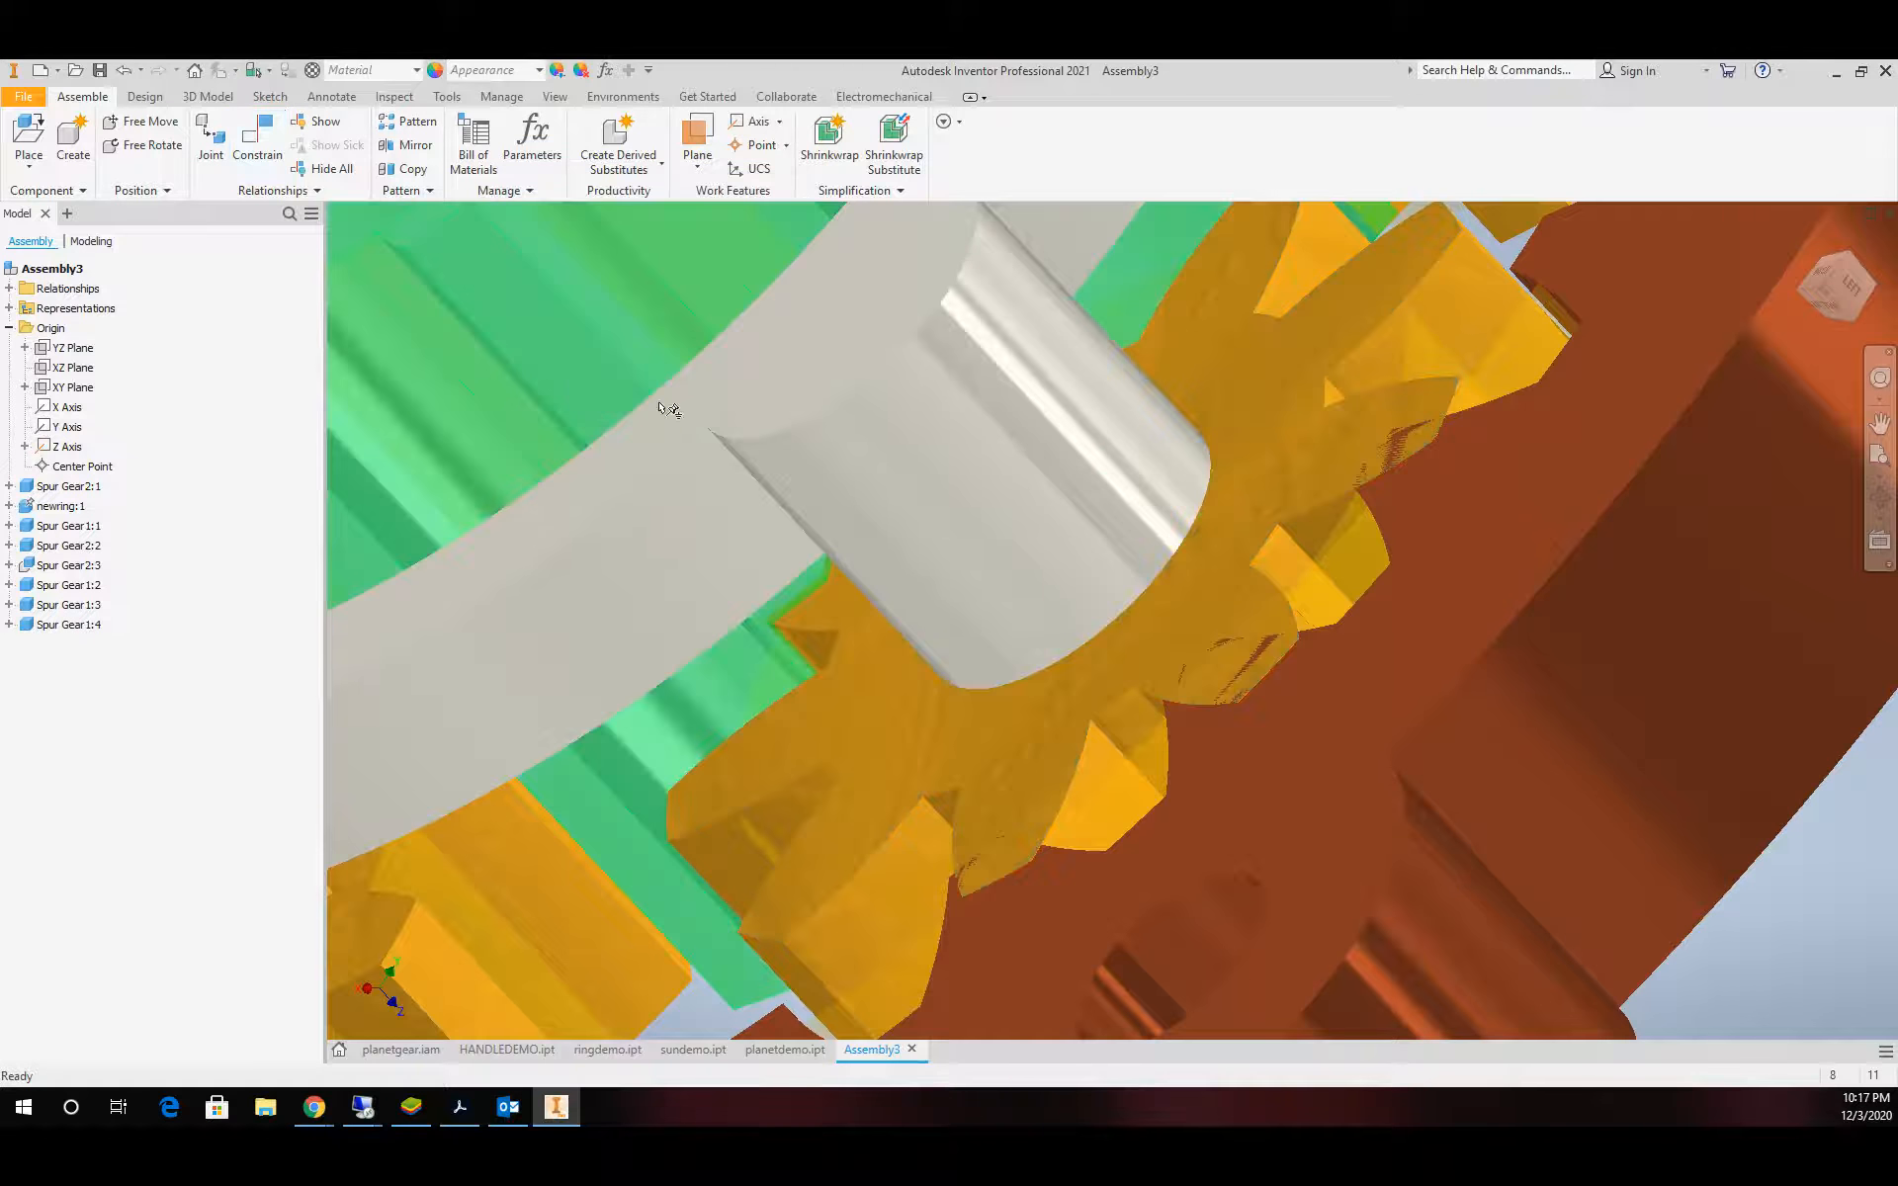
In the front view, rotate the four planet gears to mesh with the ring gear teeth and swing the crank handle to align the sun gear
left_click(1810, 253)
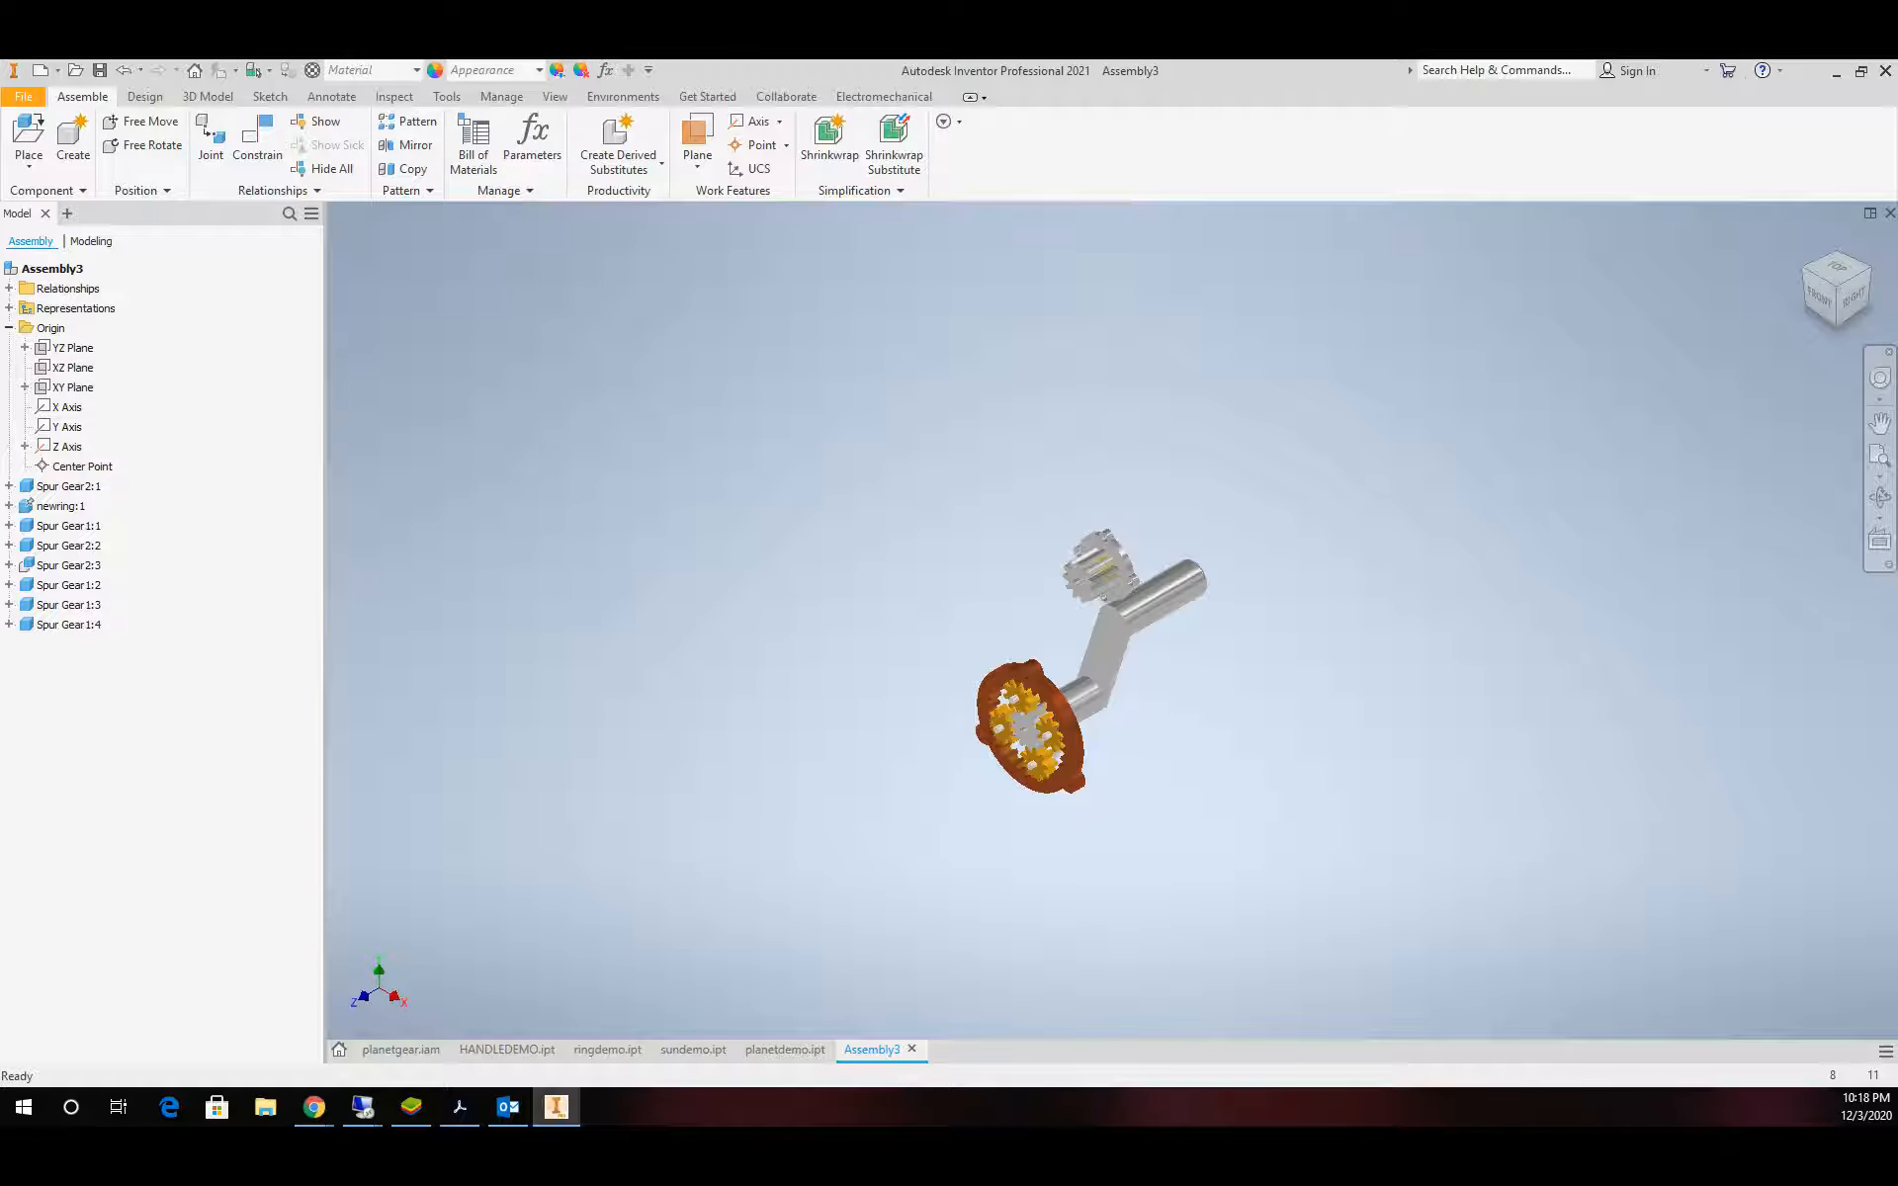
left_click(1817, 297)
scroll(1068, 720, "up", 3)
scroll(1085, 687, "down", 2)
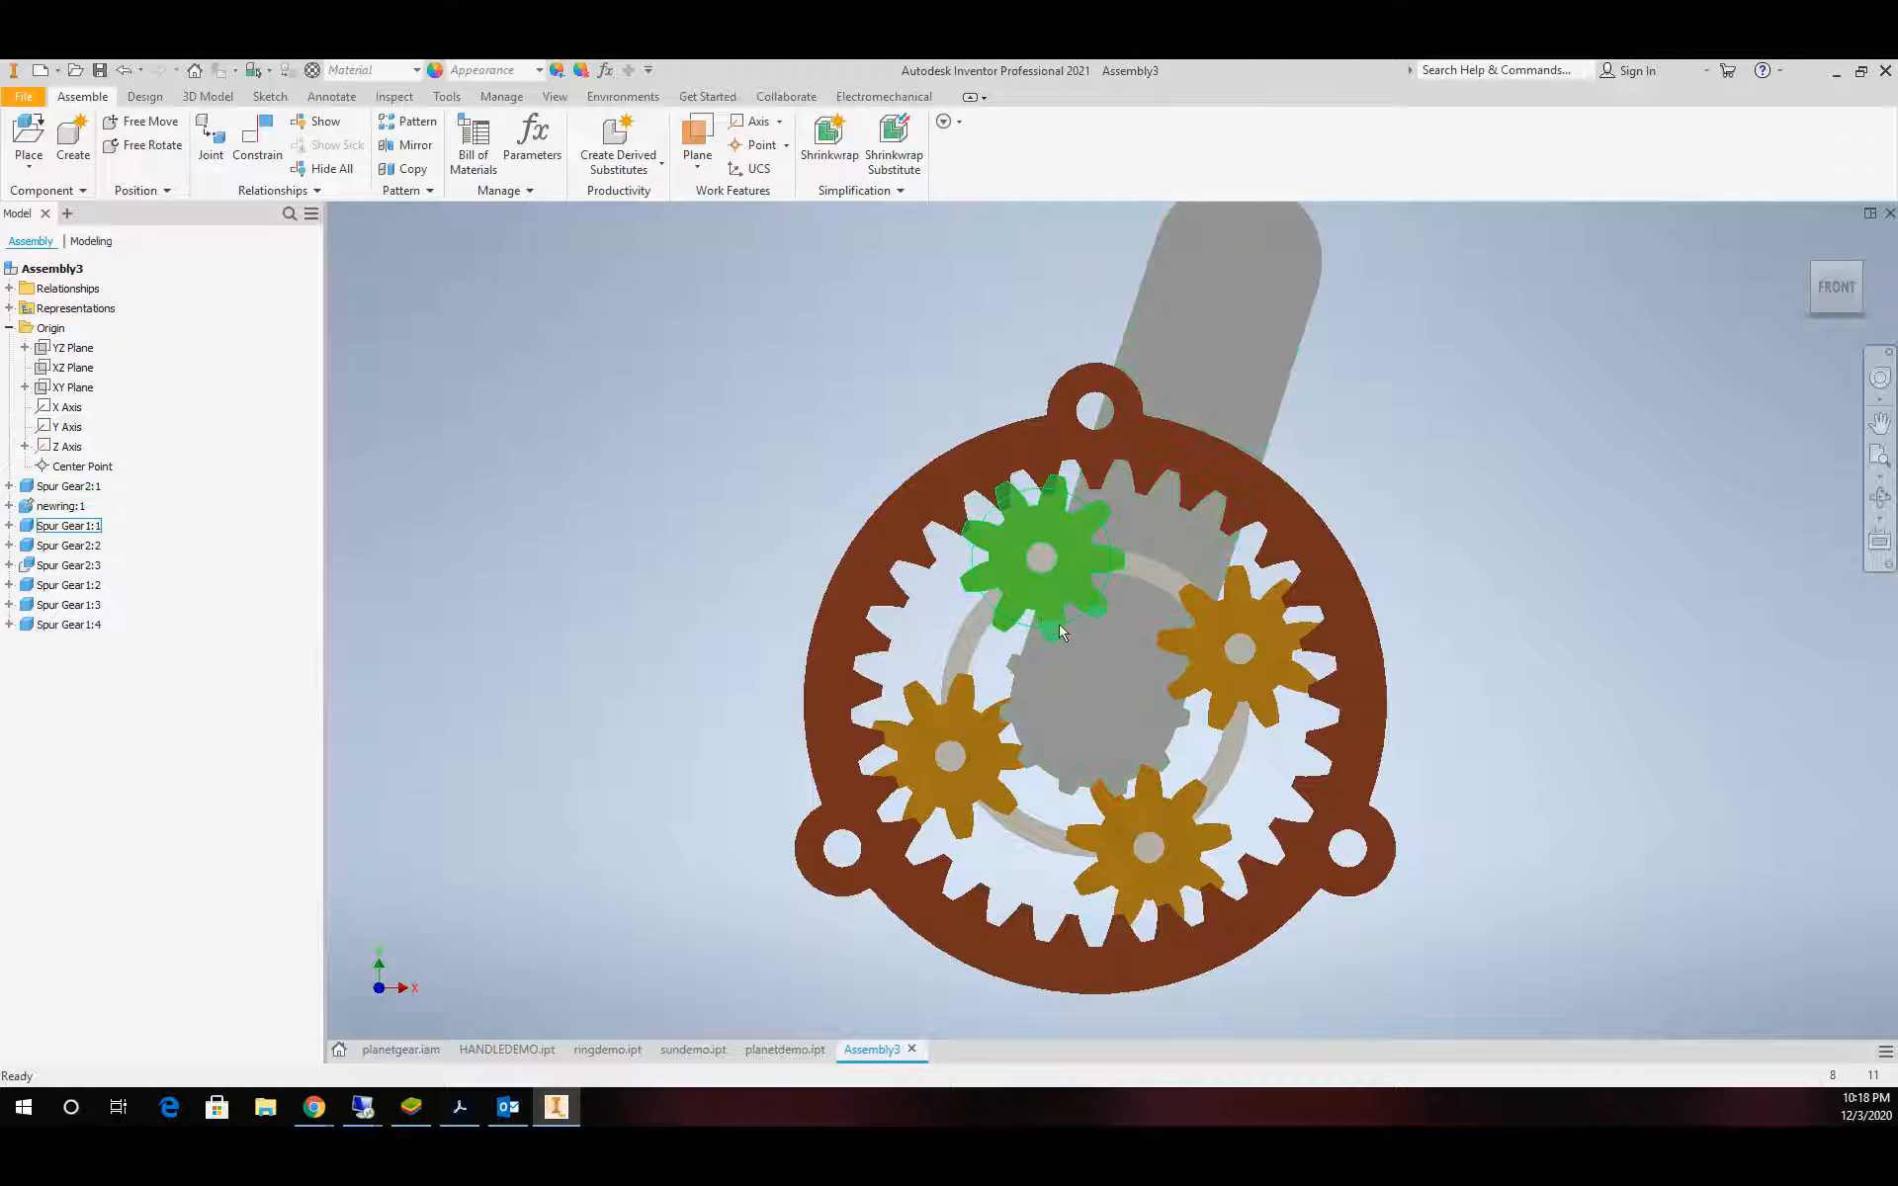
scroll(1061, 628, "up", 3)
scroll(1068, 623, "down", 2)
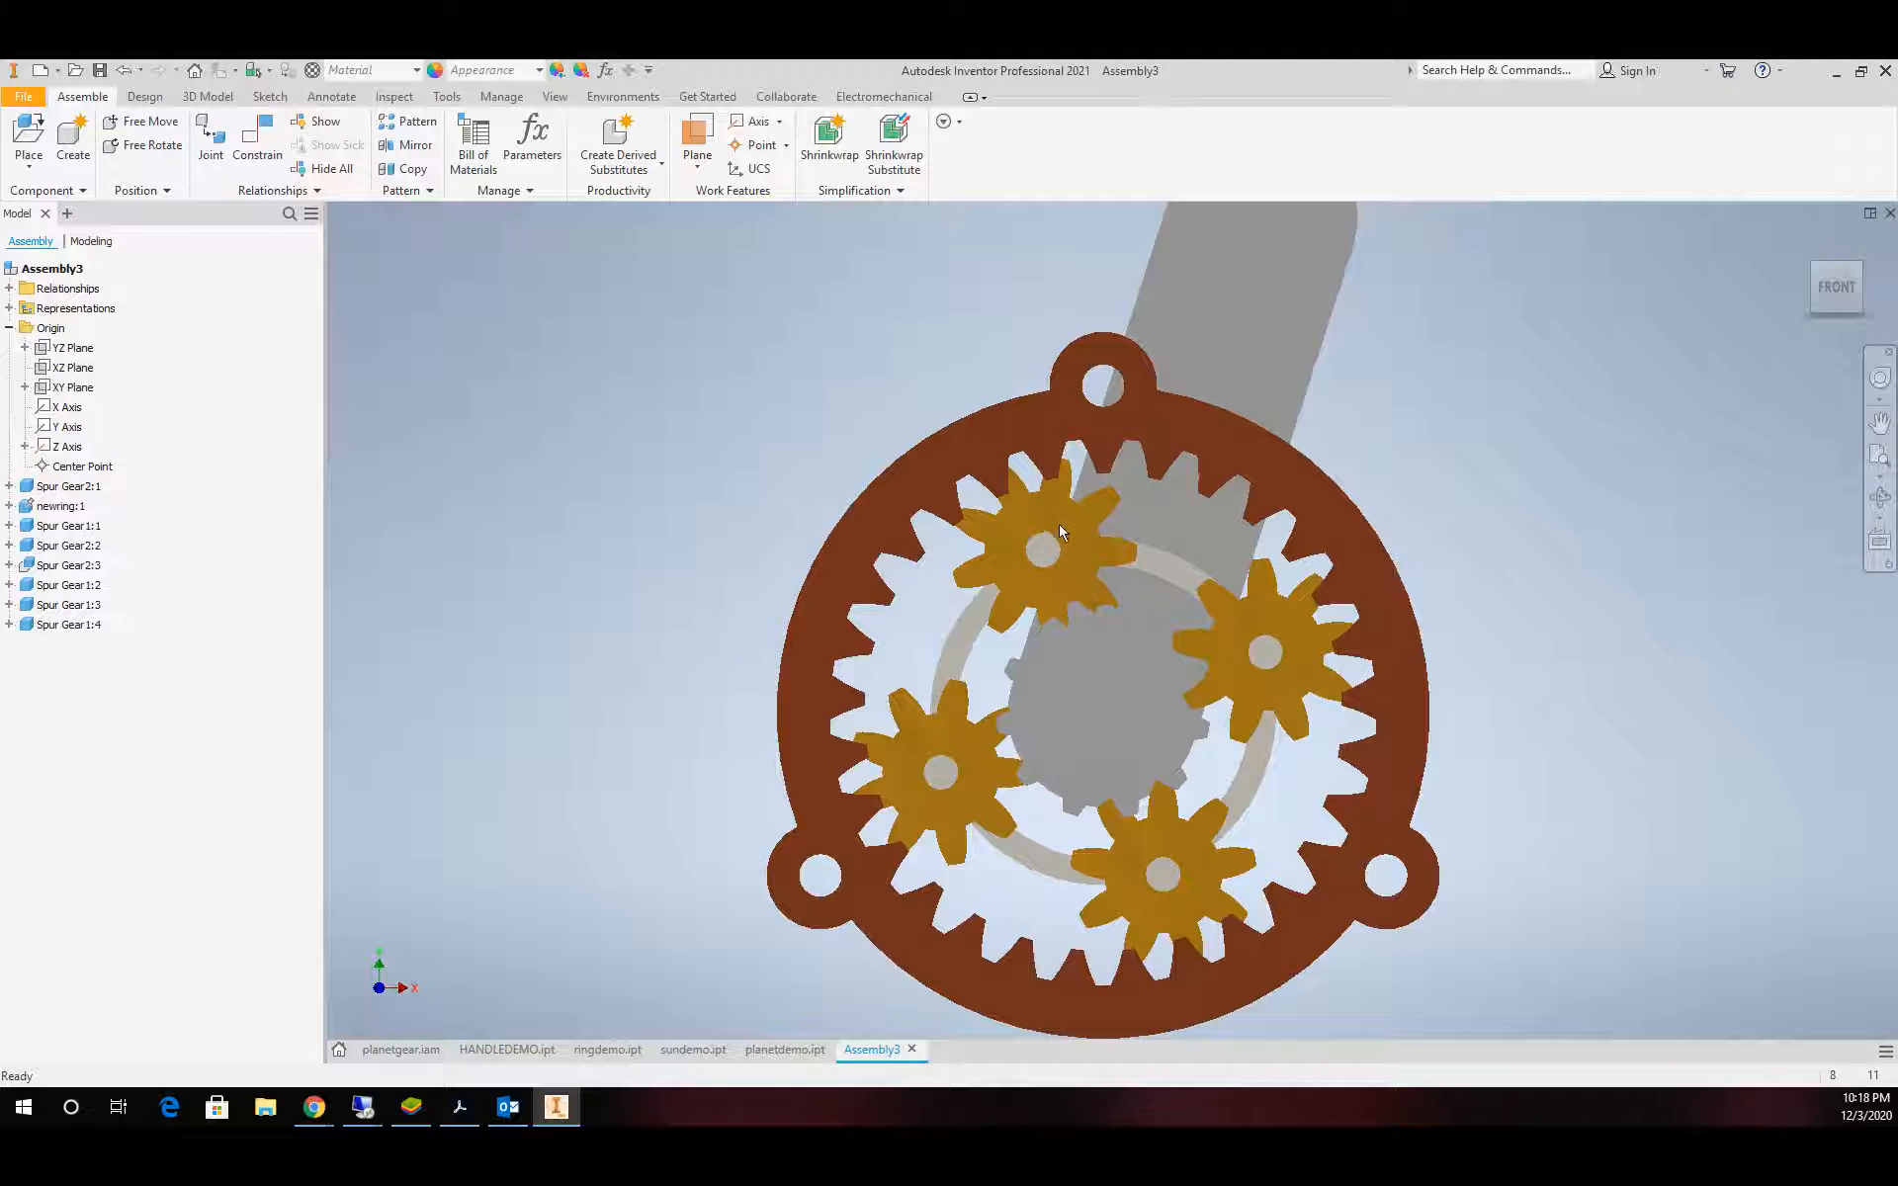
left_click_drag(991, 541, 972, 571)
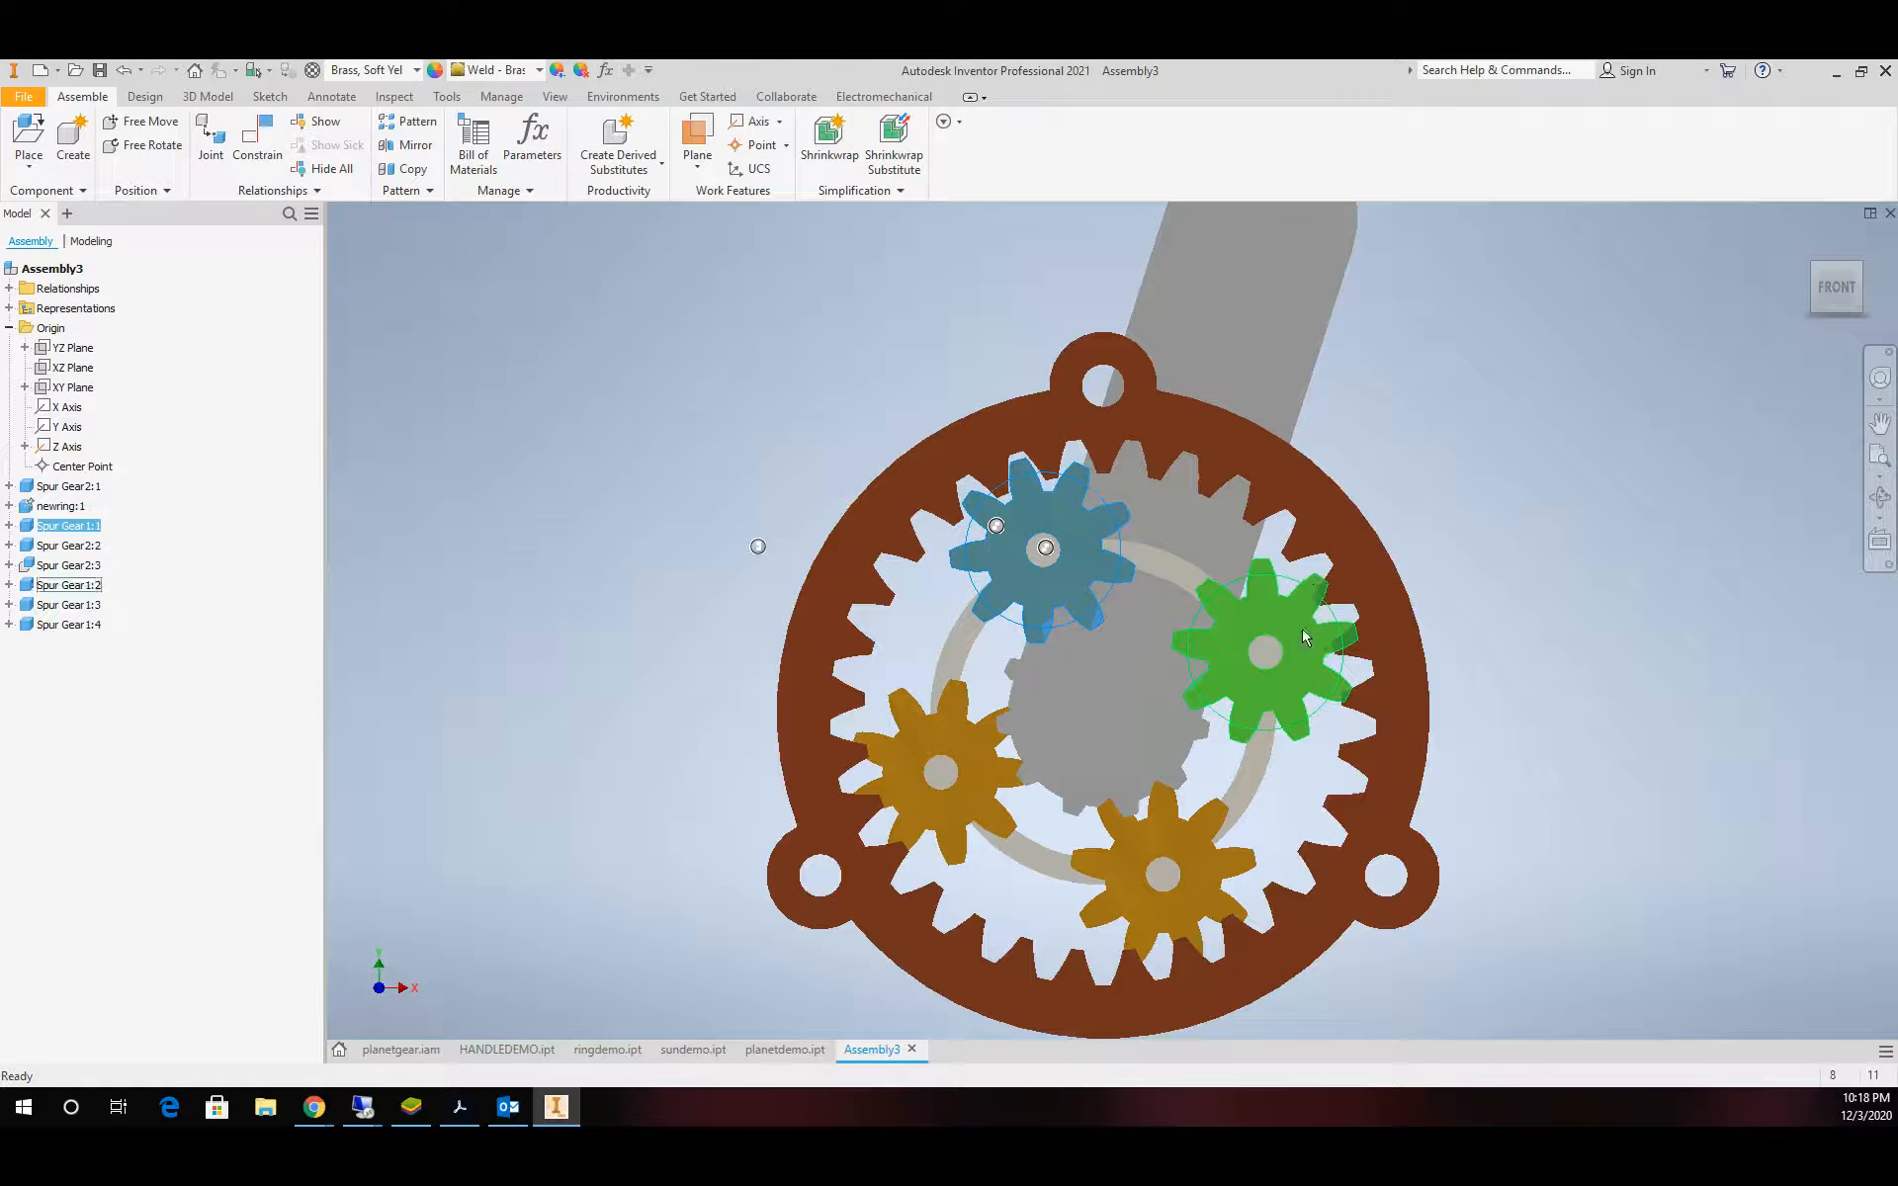
left_click_drag(1305, 638, 1305, 684)
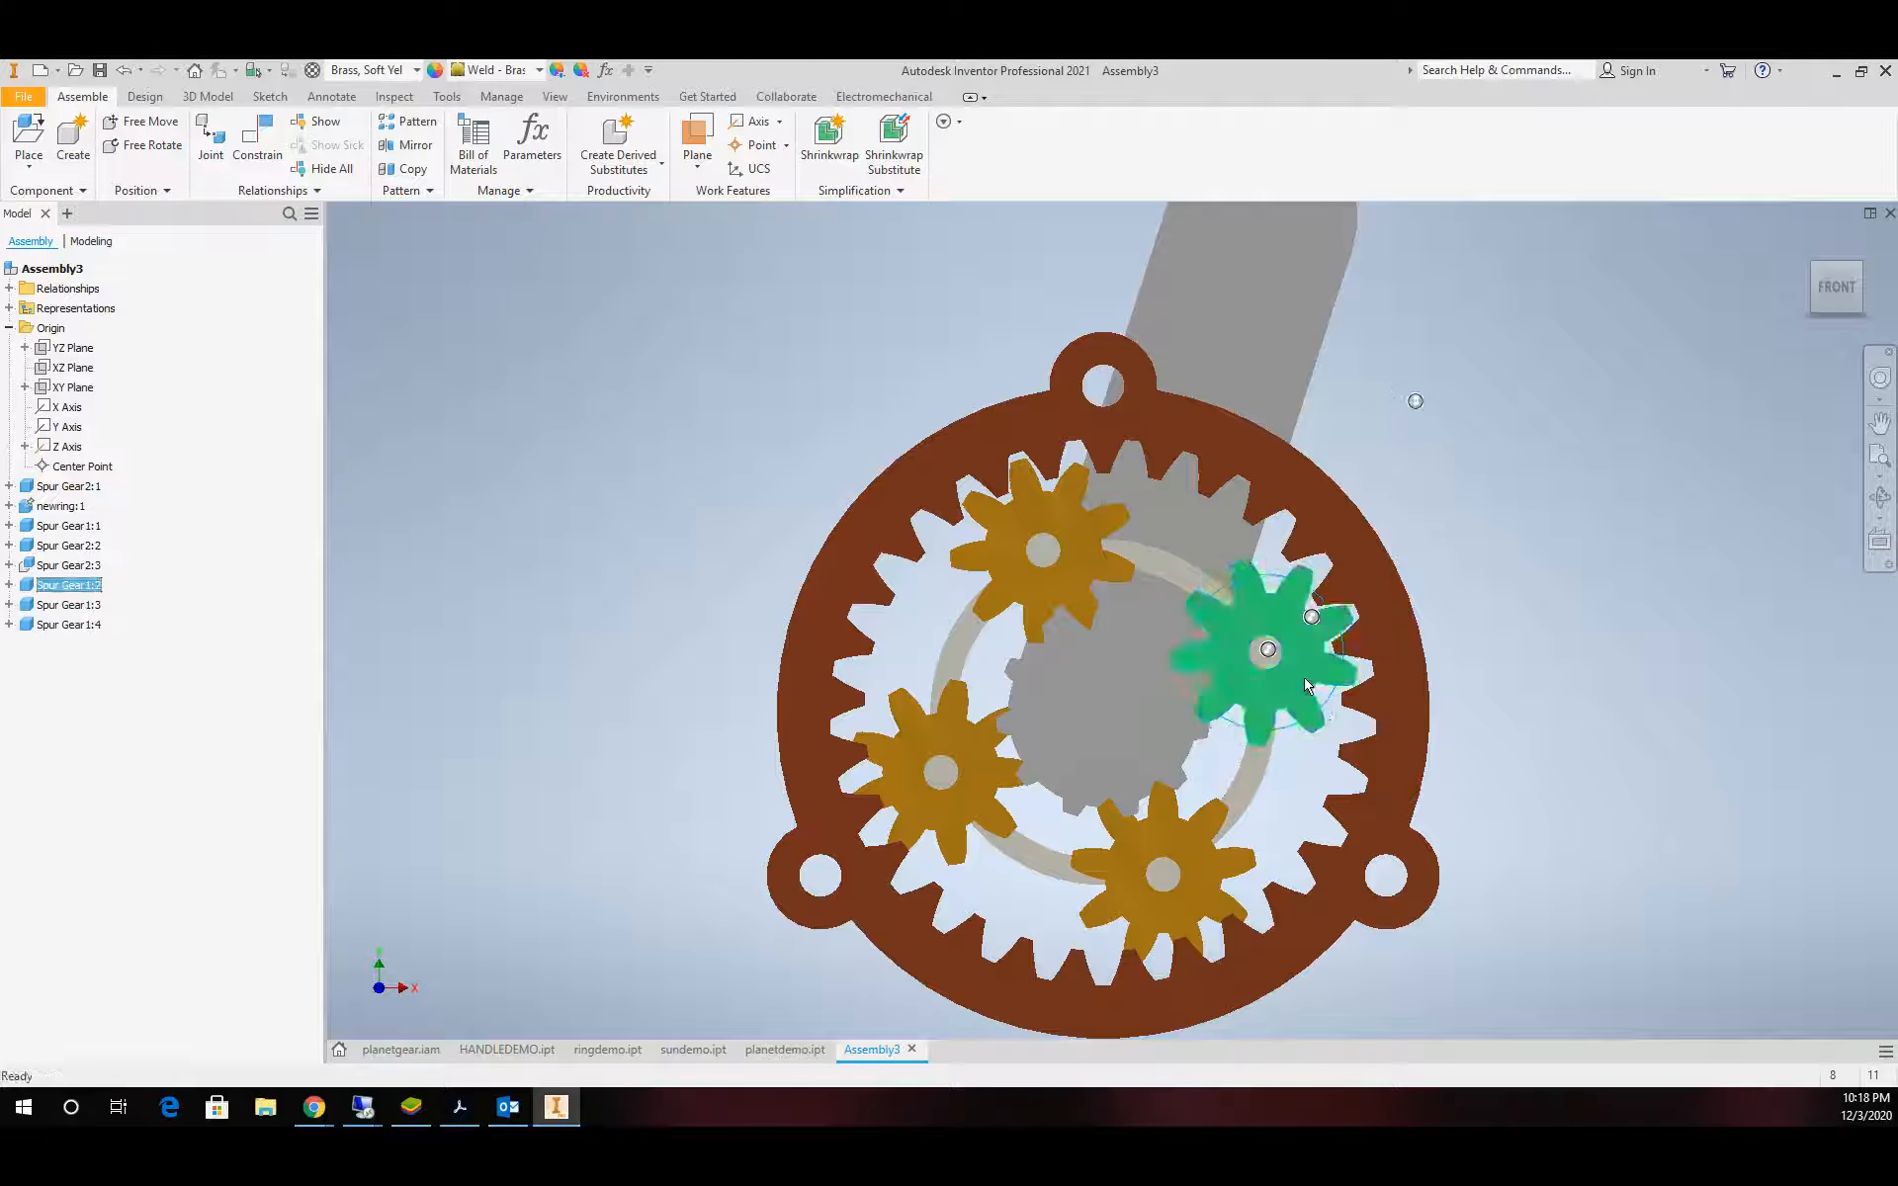
left_click_drag(1225, 874, 1232, 840)
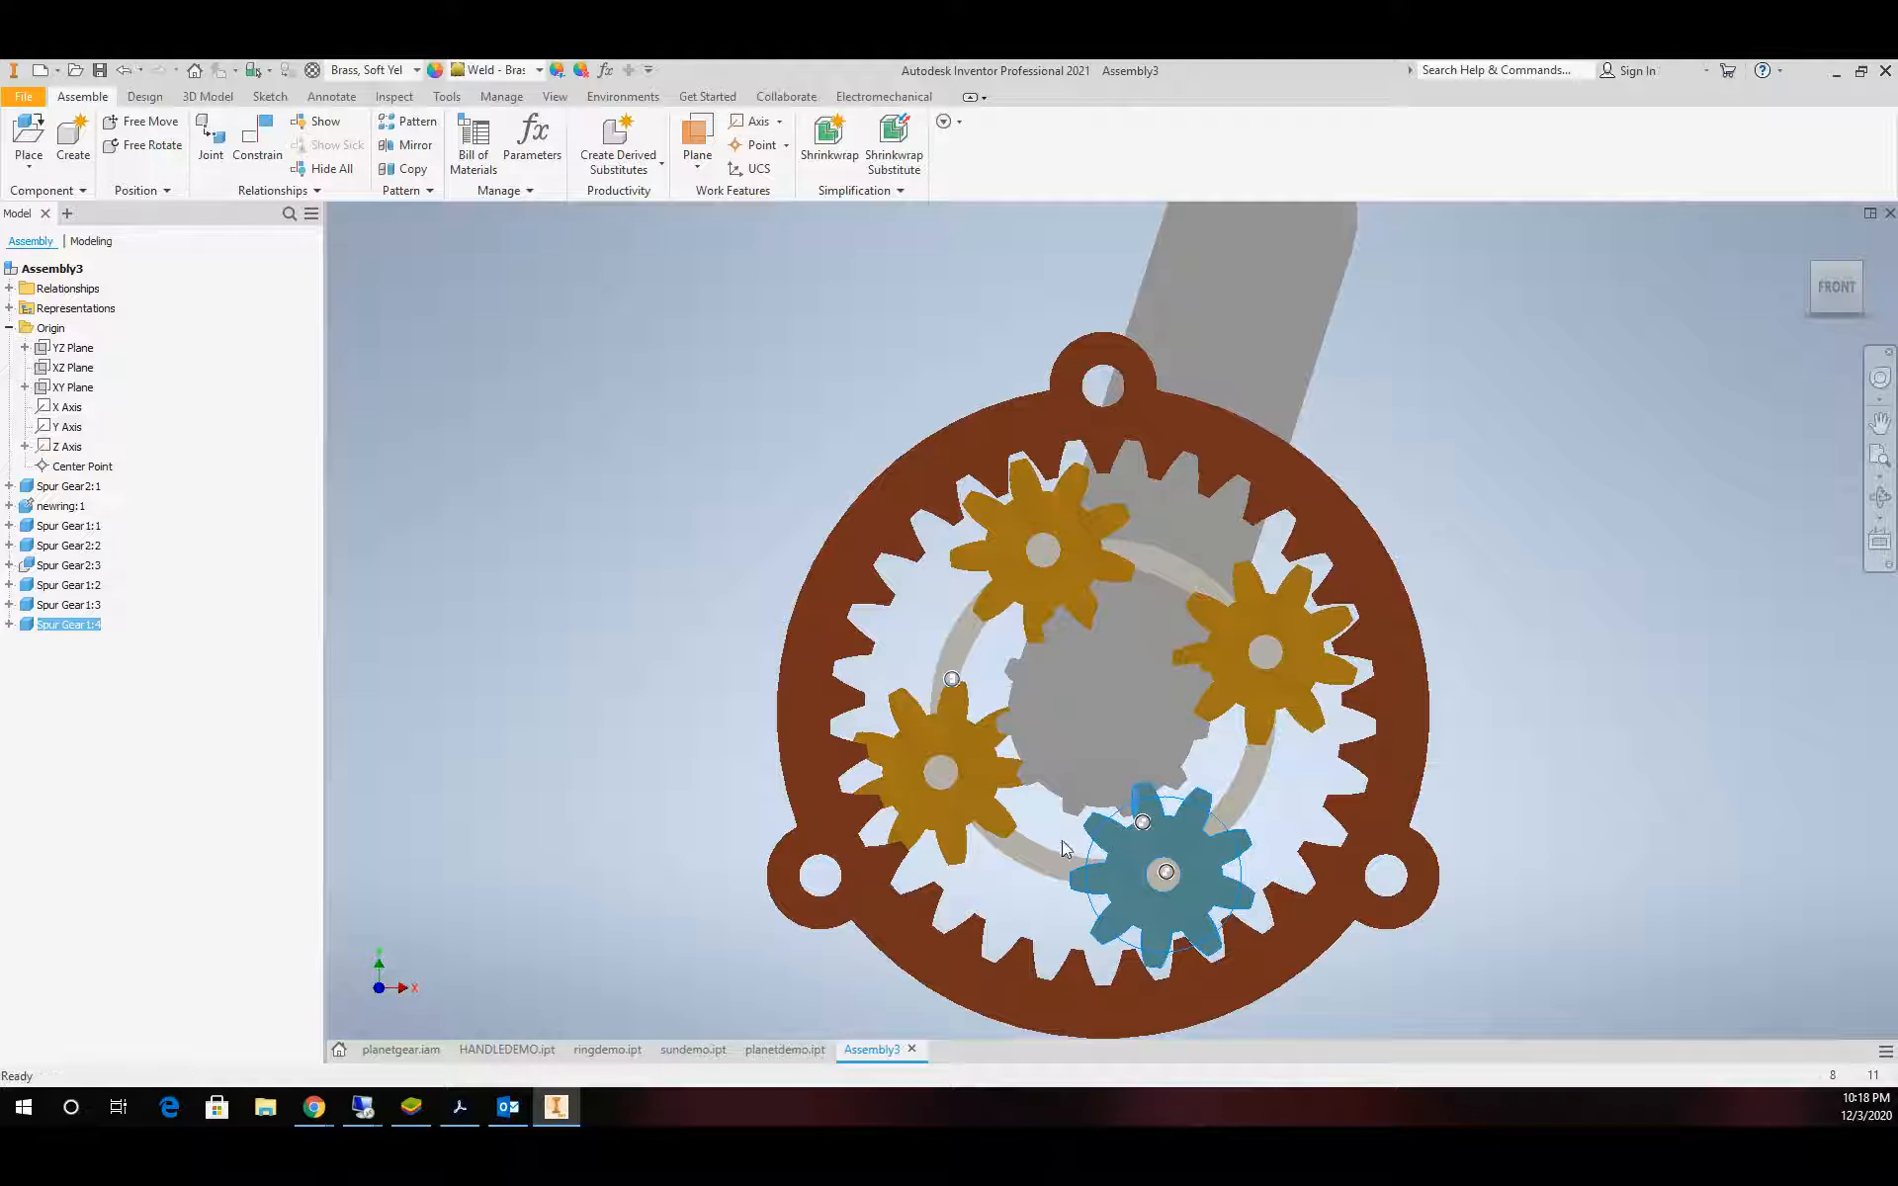
left_click(896, 779)
left_click(715, 595)
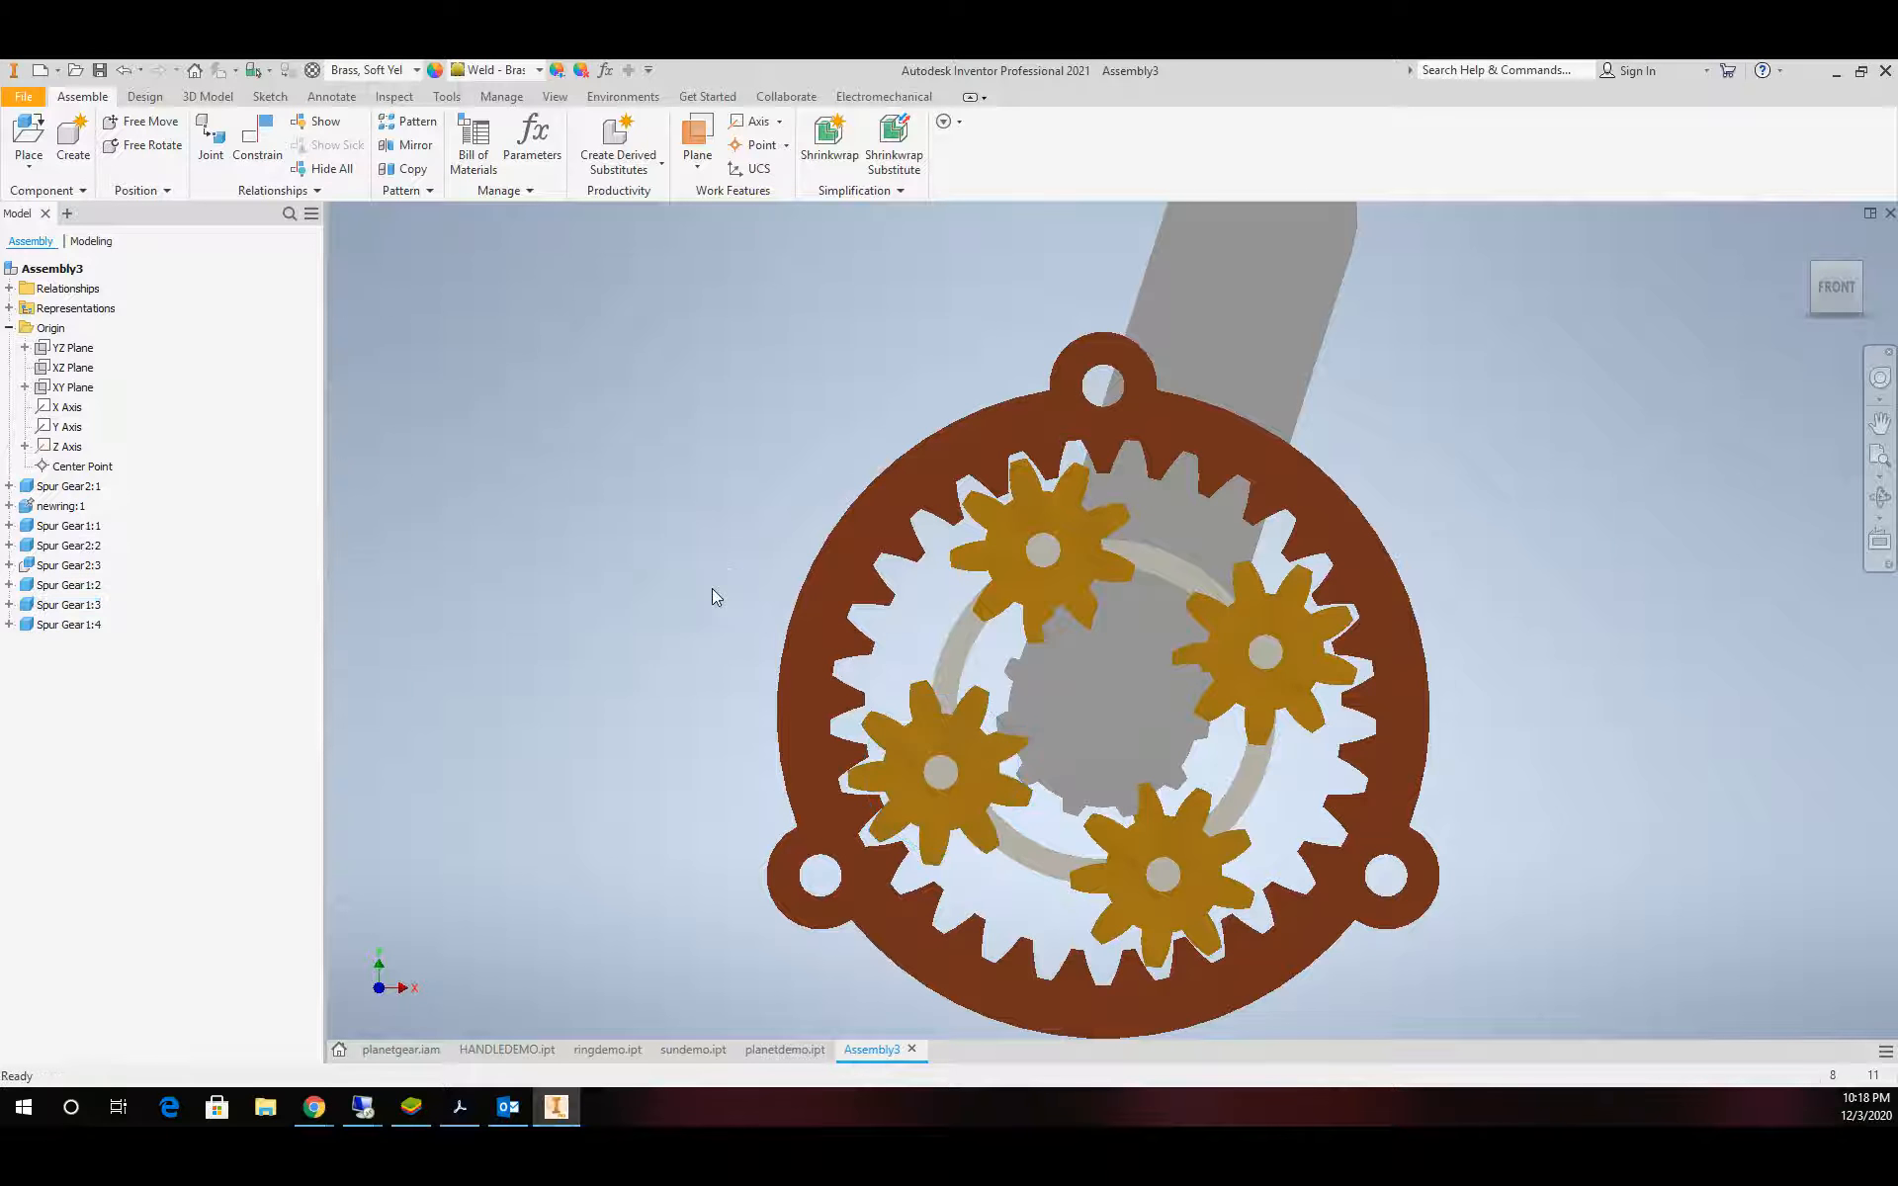
left_click_drag(1253, 288, 1052, 280)
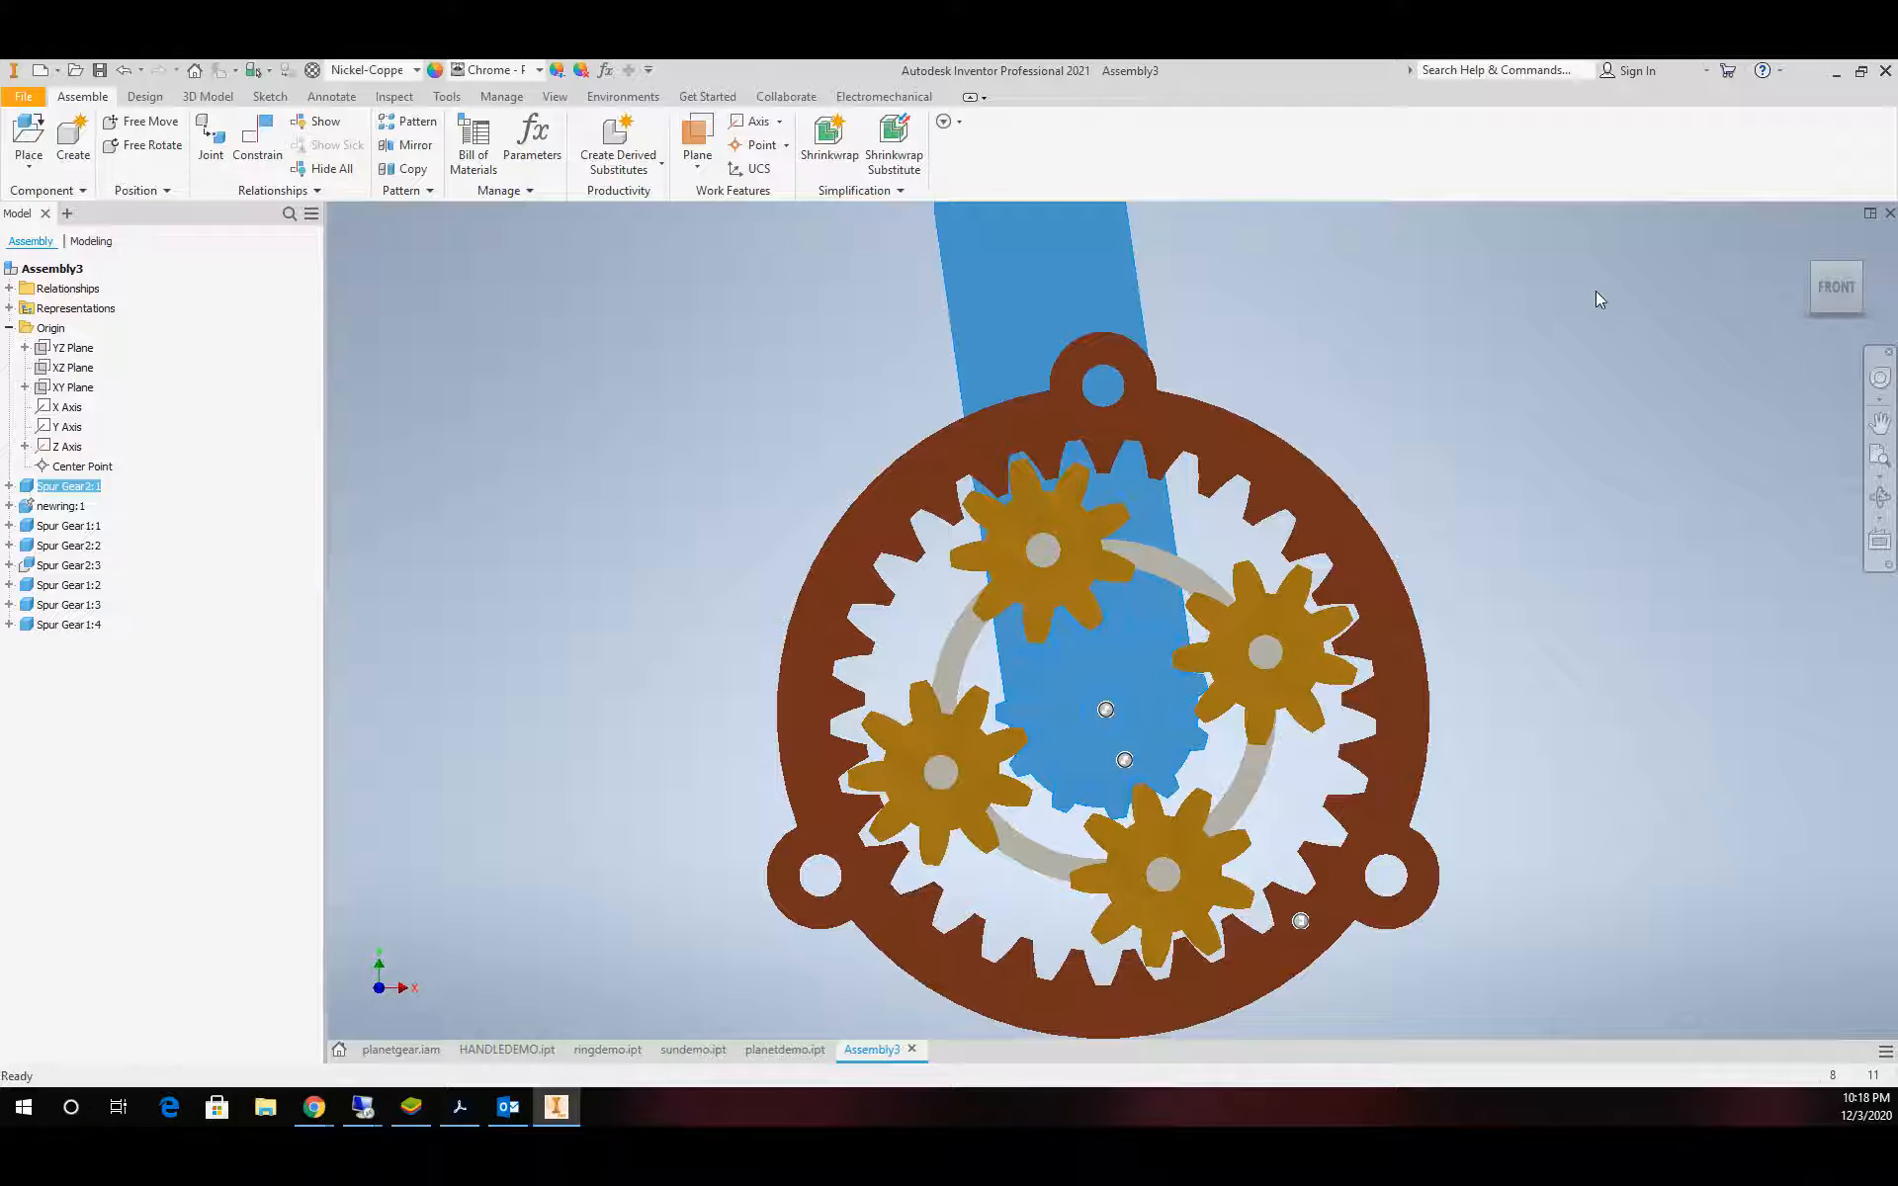
Unground the planet carrier newring:1 so that it can rotate
scroll(1371, 516, "up", 3)
right_click(1247, 450)
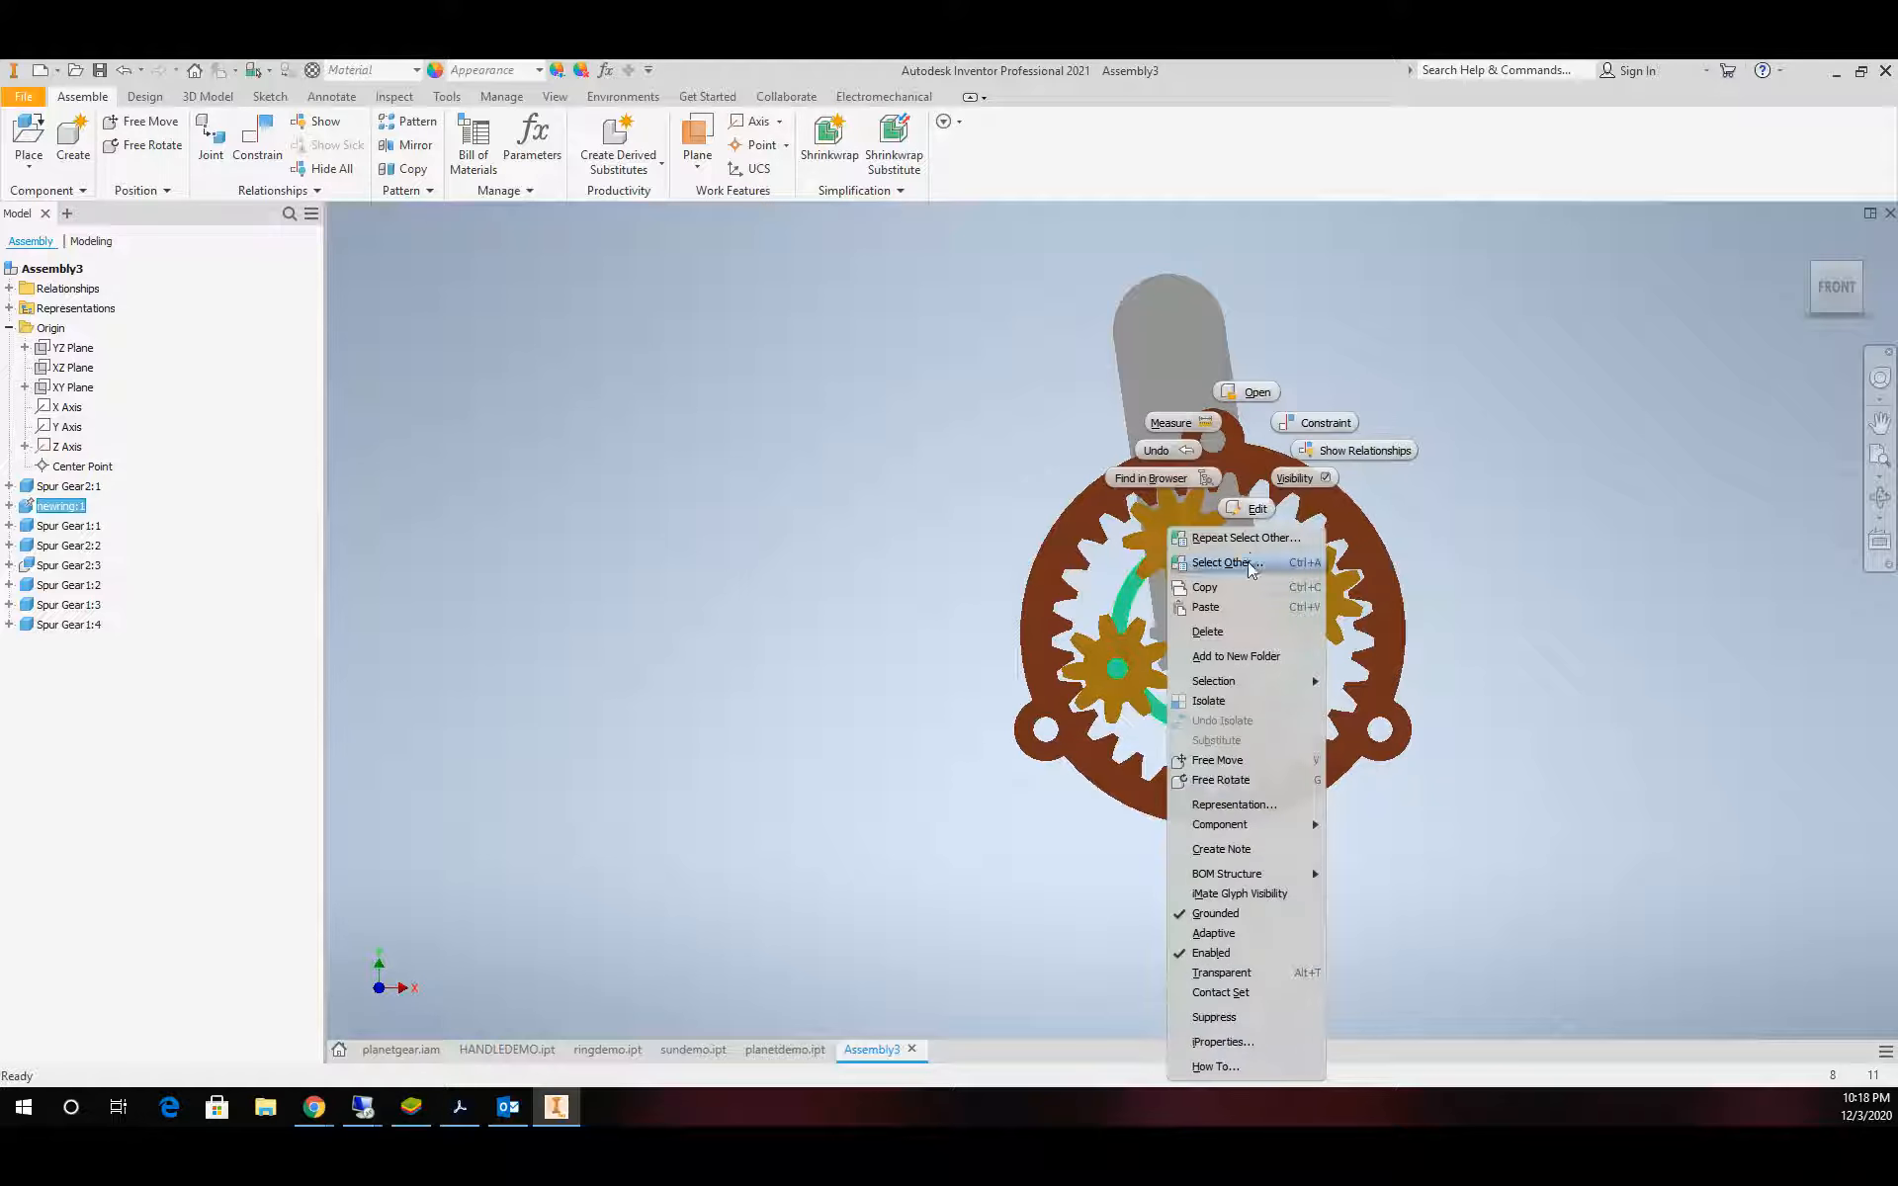
left_click(1215, 913)
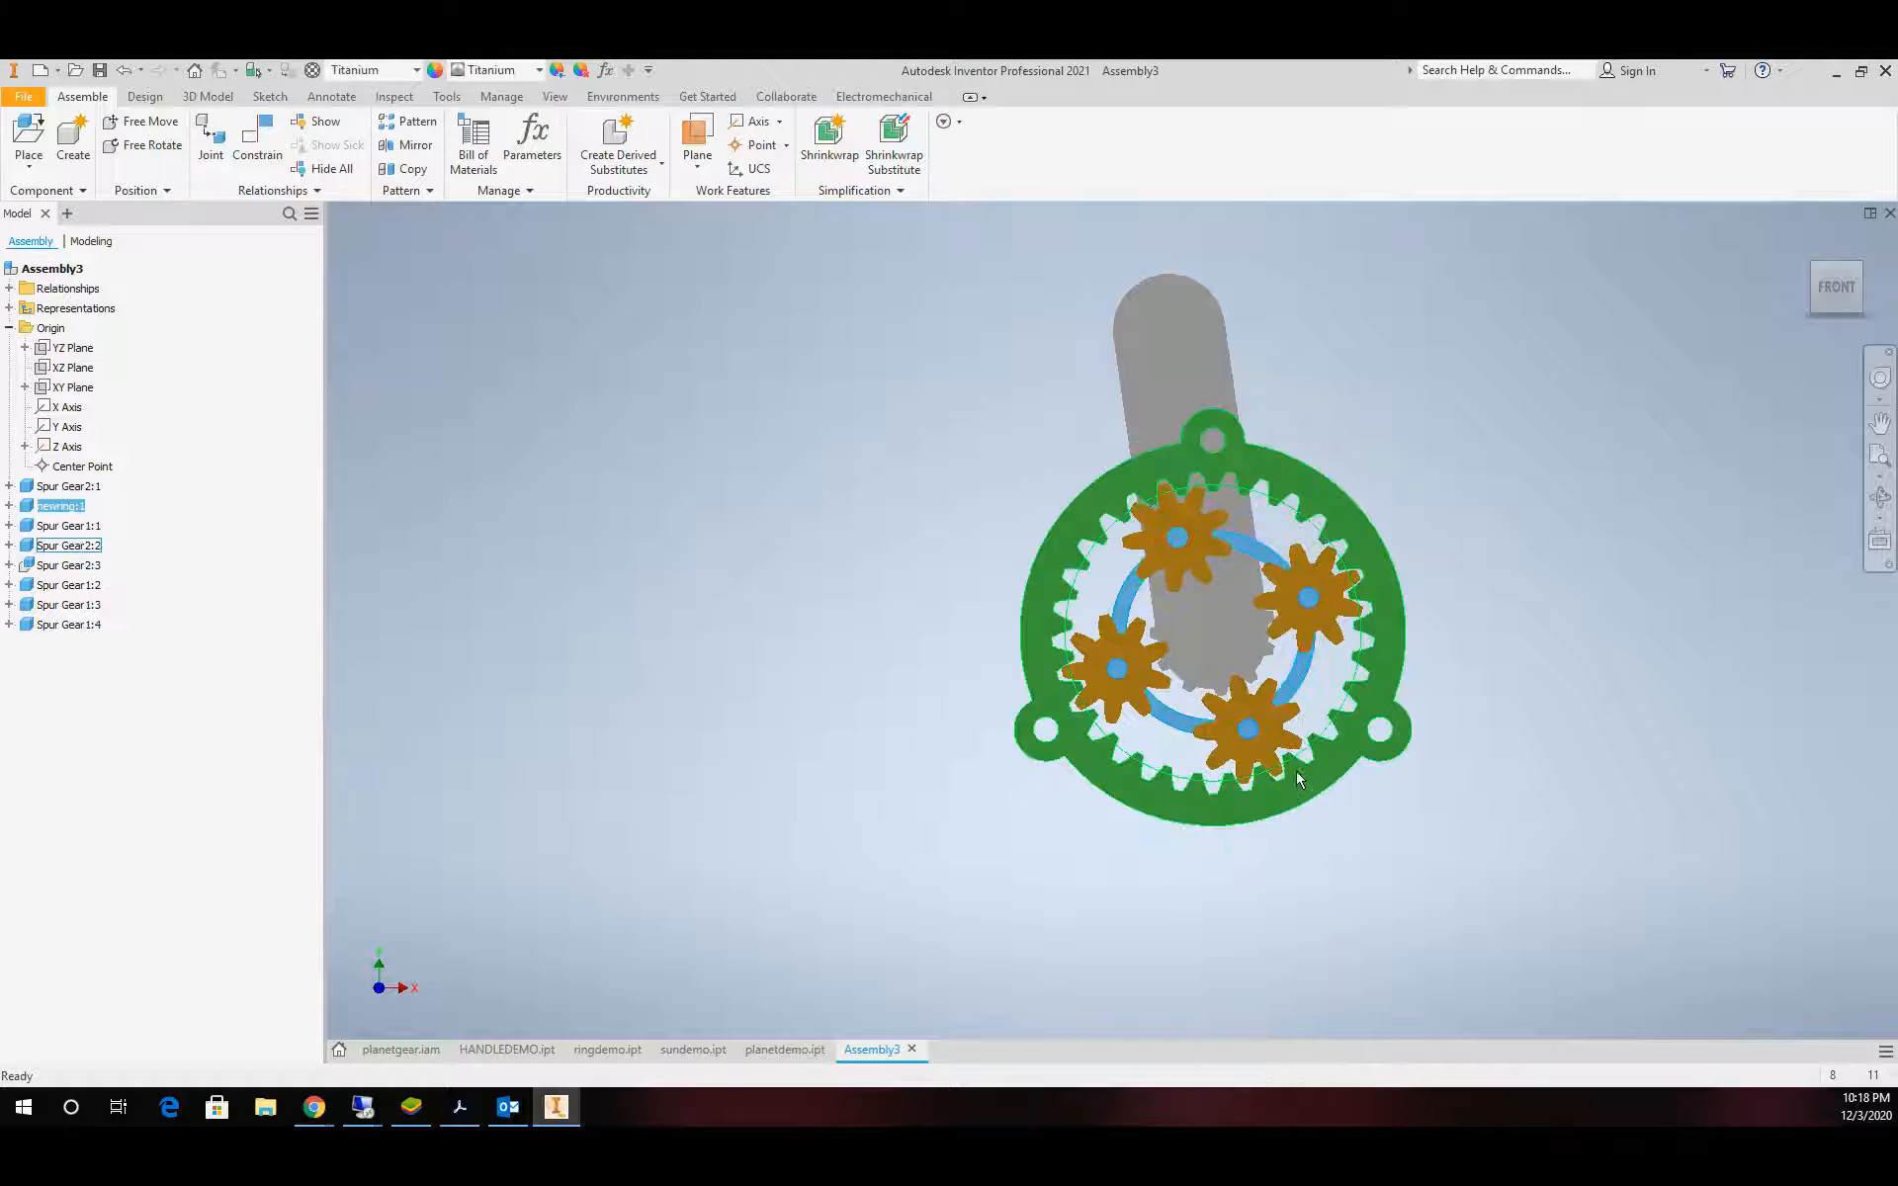
Examine up close how the planet gears' teeth mesh with the ring gear and the sun gear
scroll(1405, 558, "down", 4)
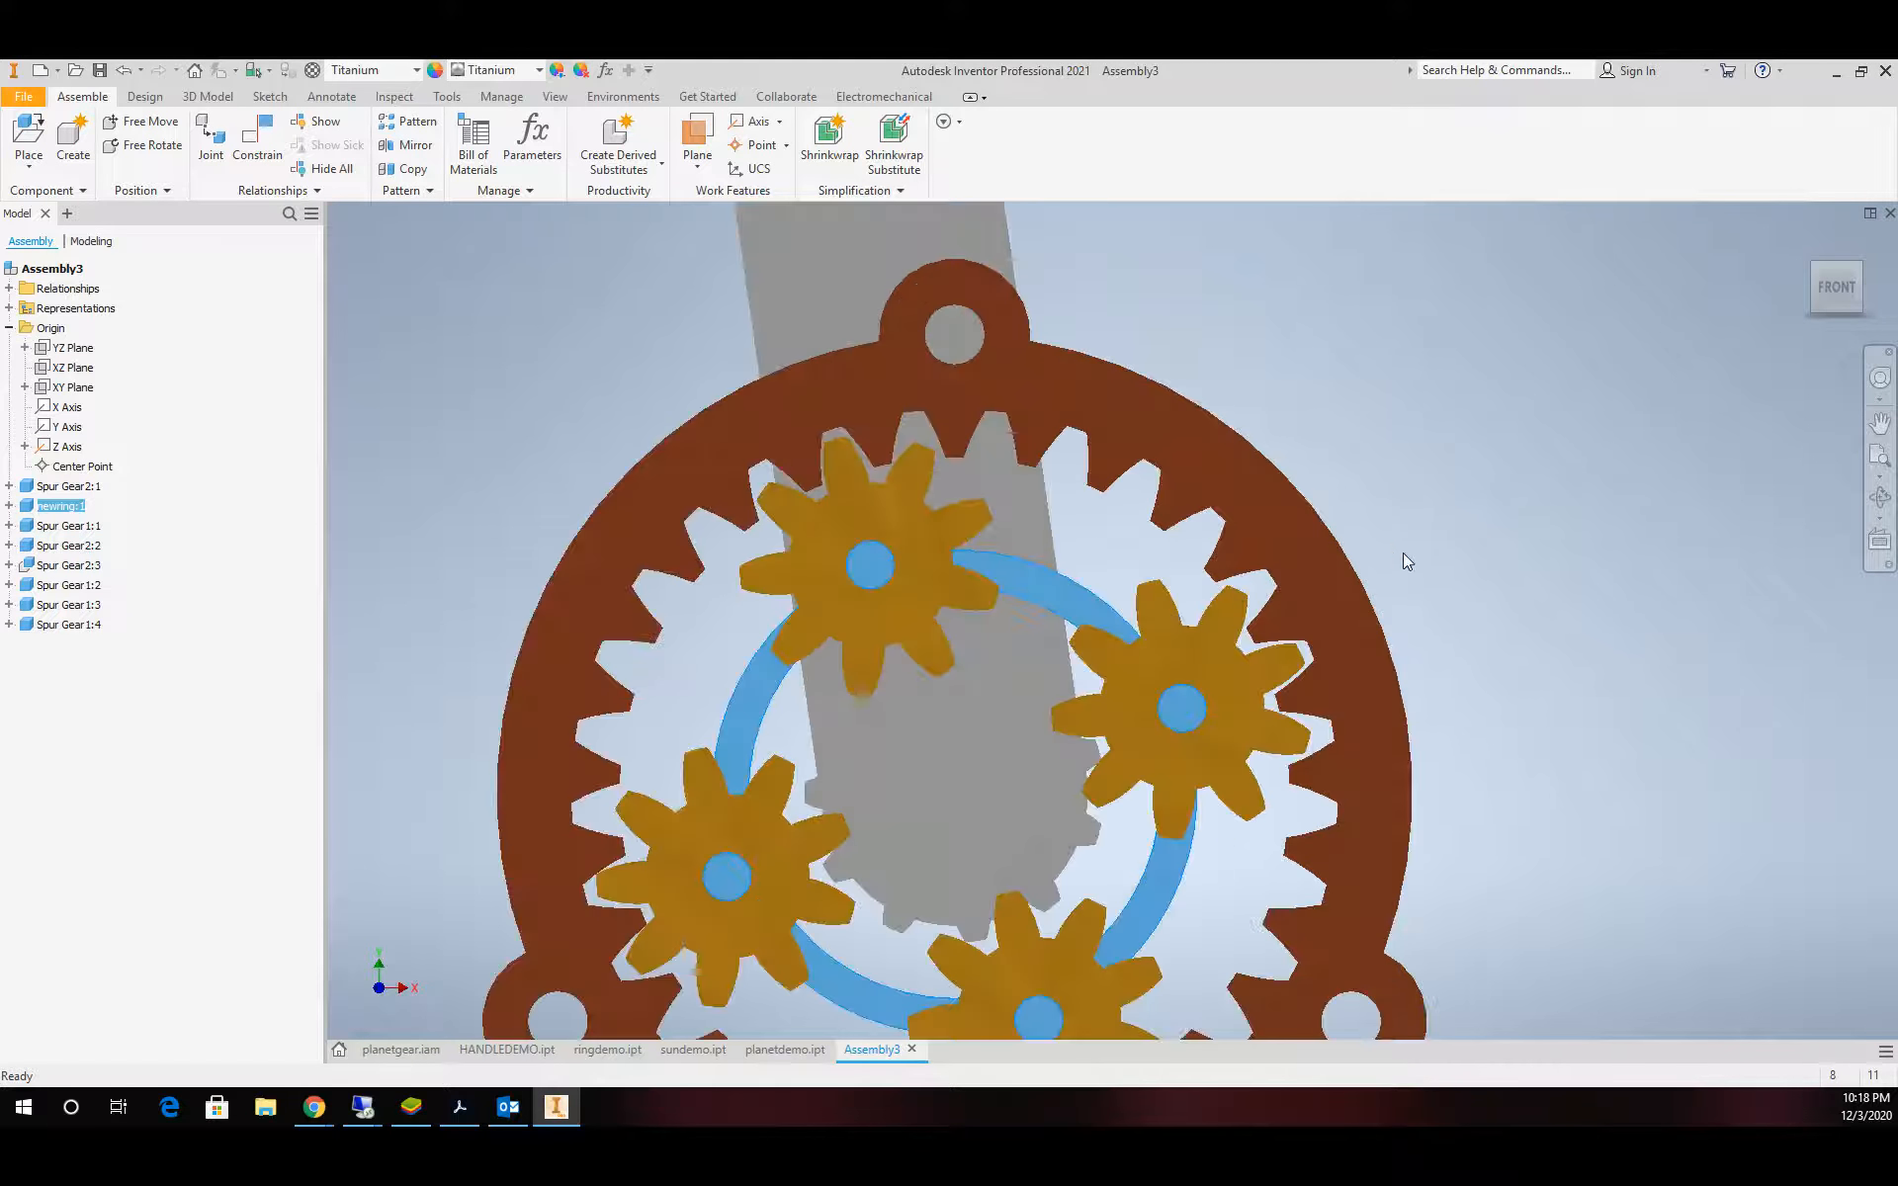
scroll(1404, 554, "down", 3)
scroll(1403, 553, "up", 5)
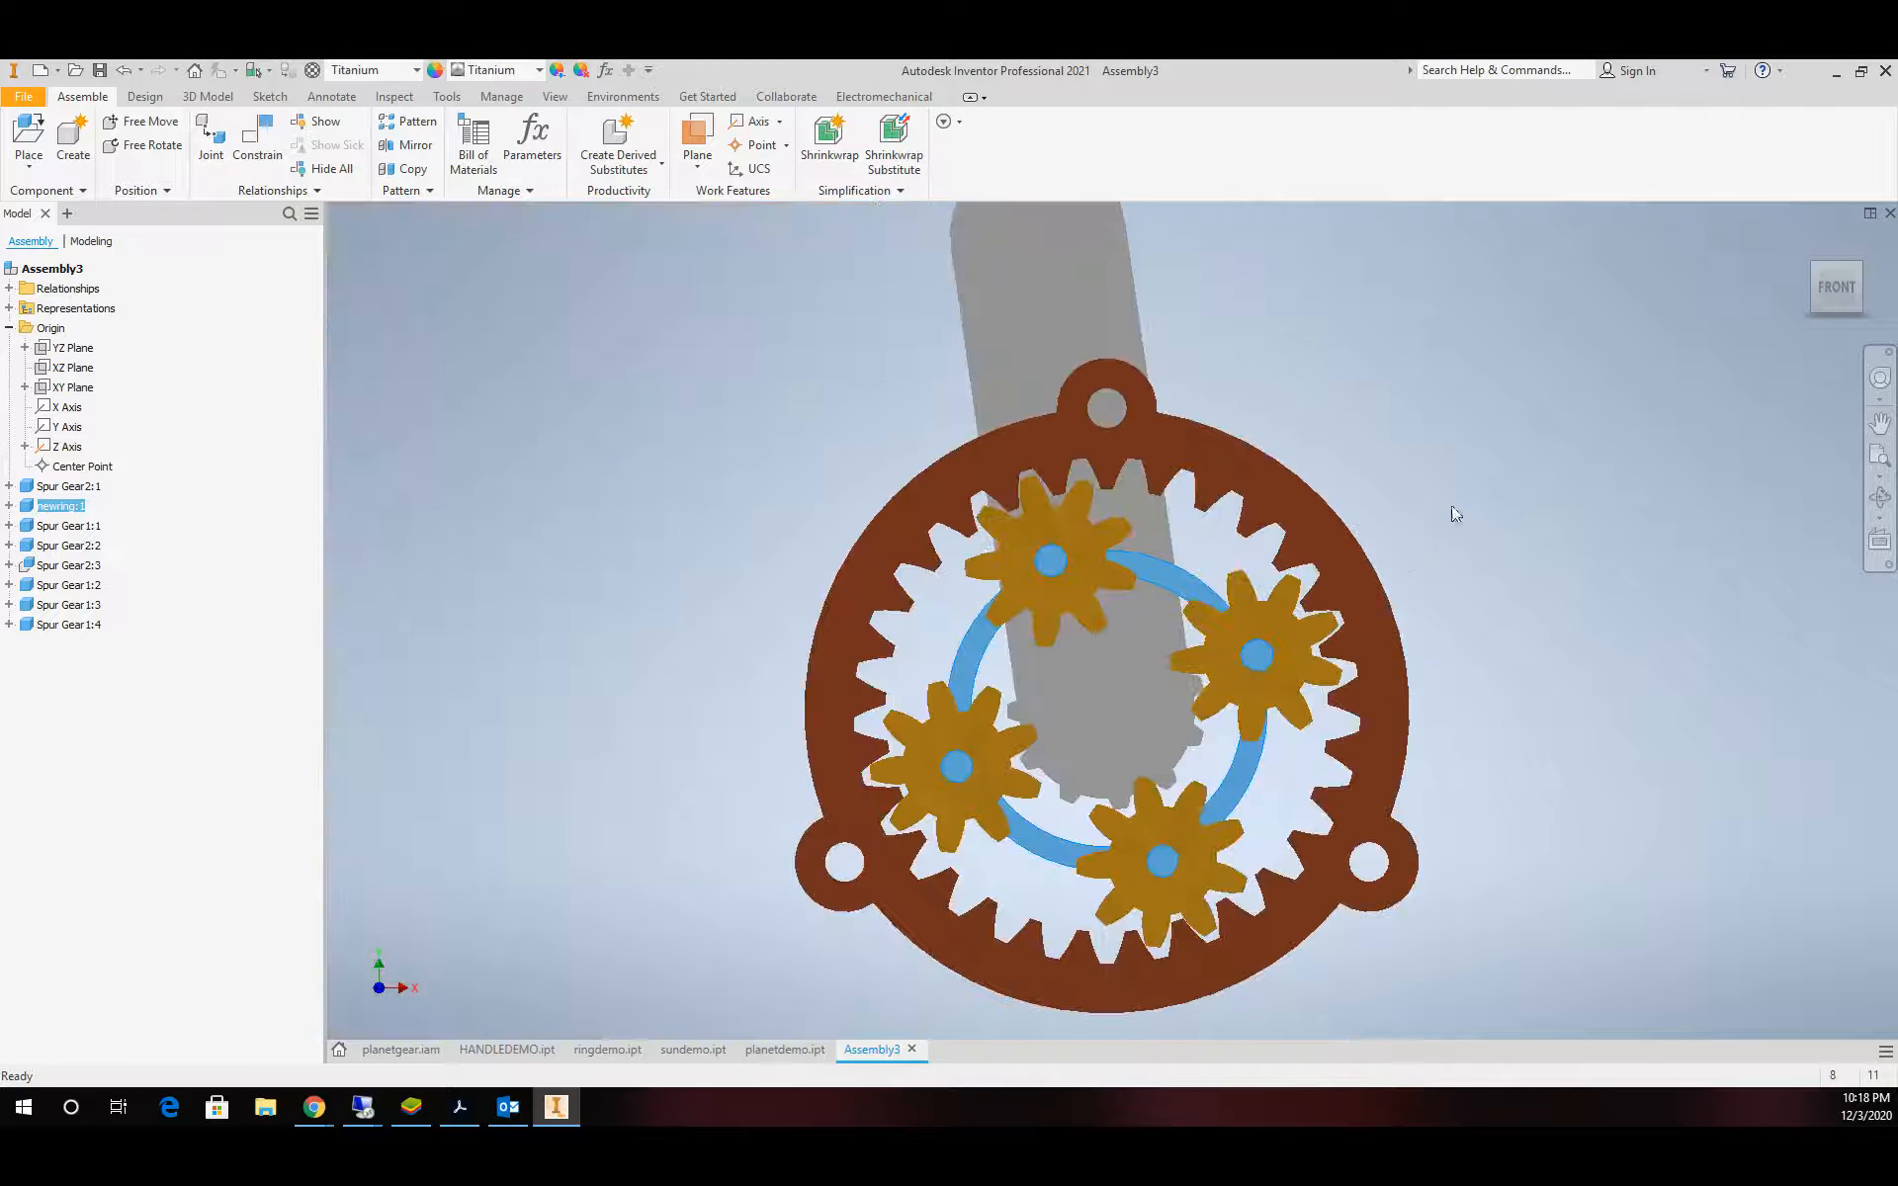
left_click(1806, 240)
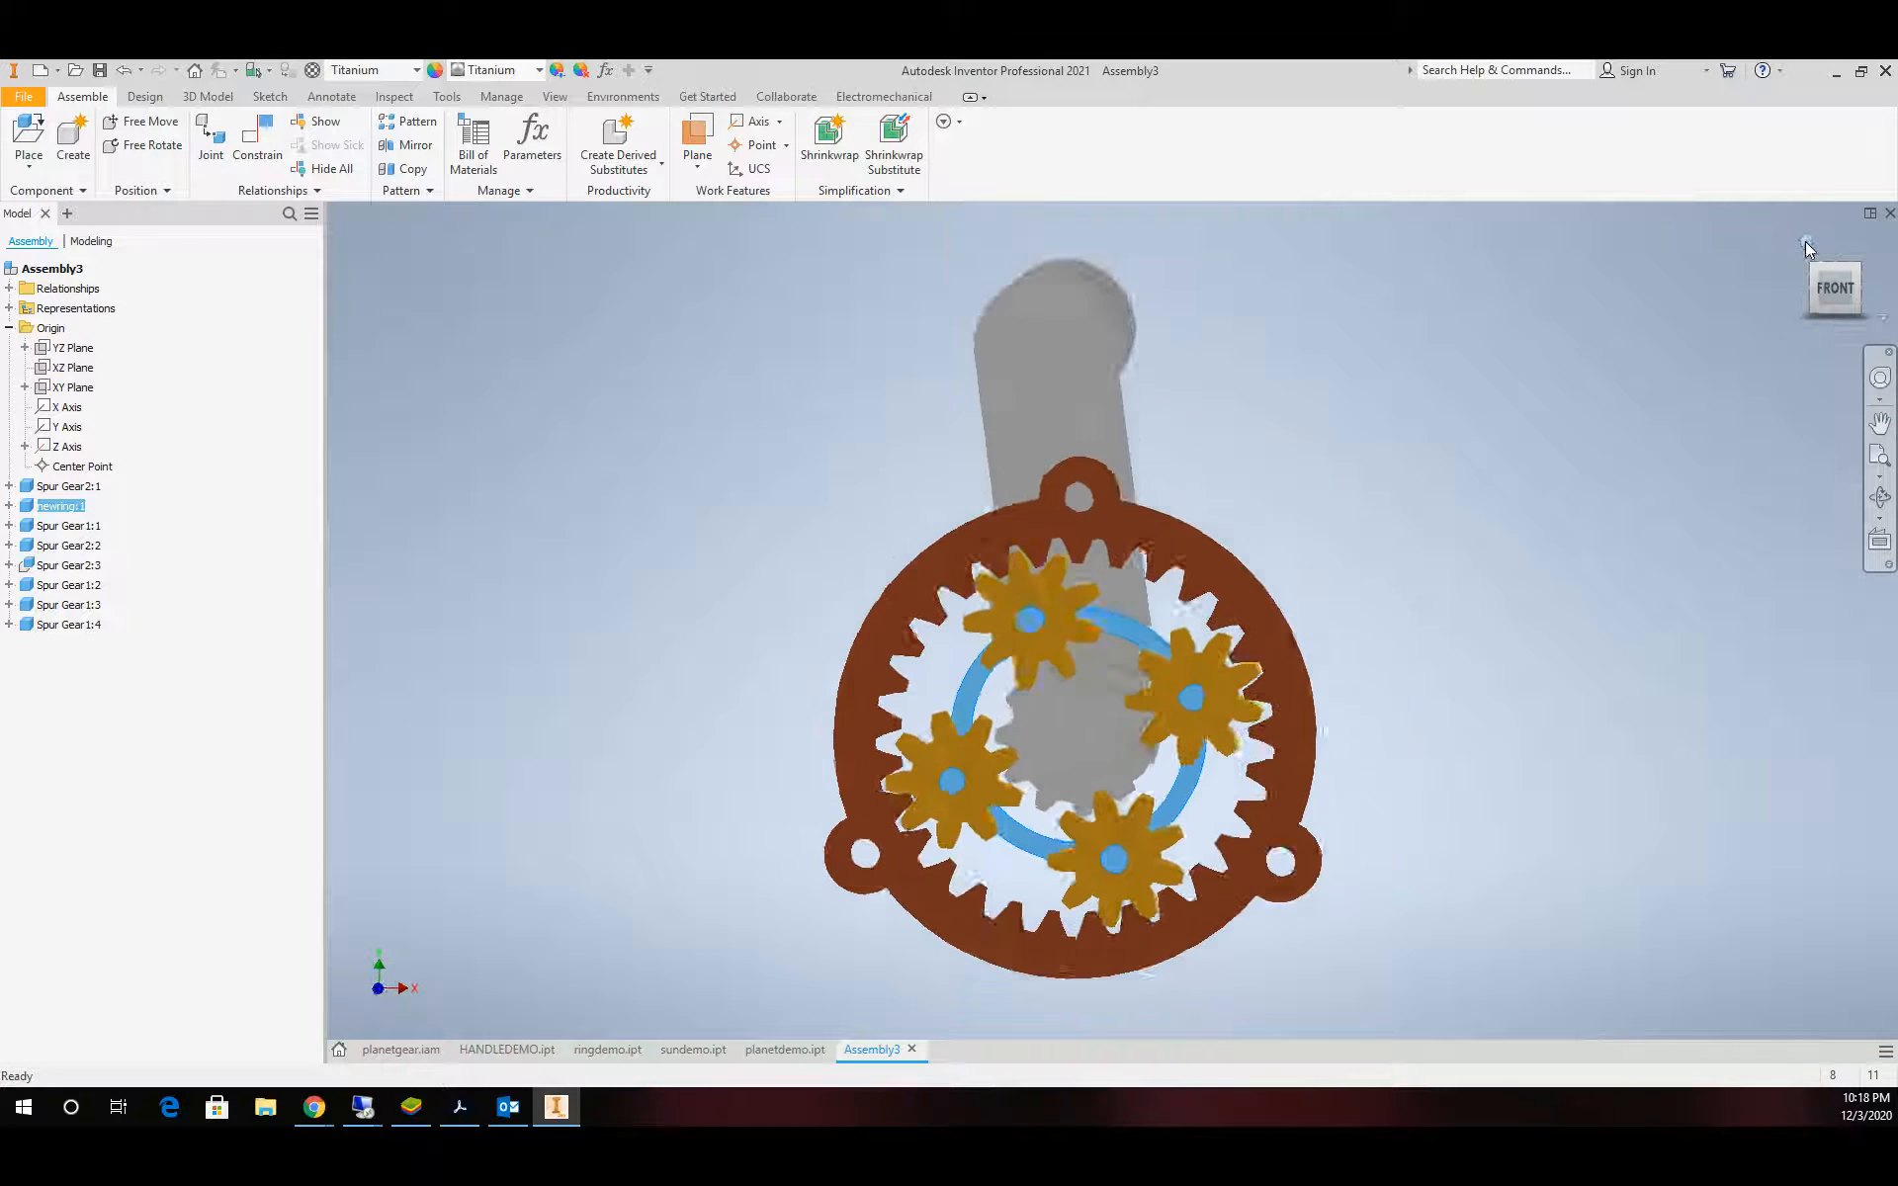
scroll(1033, 707, "down", 6)
scroll(956, 640, "down", 2)
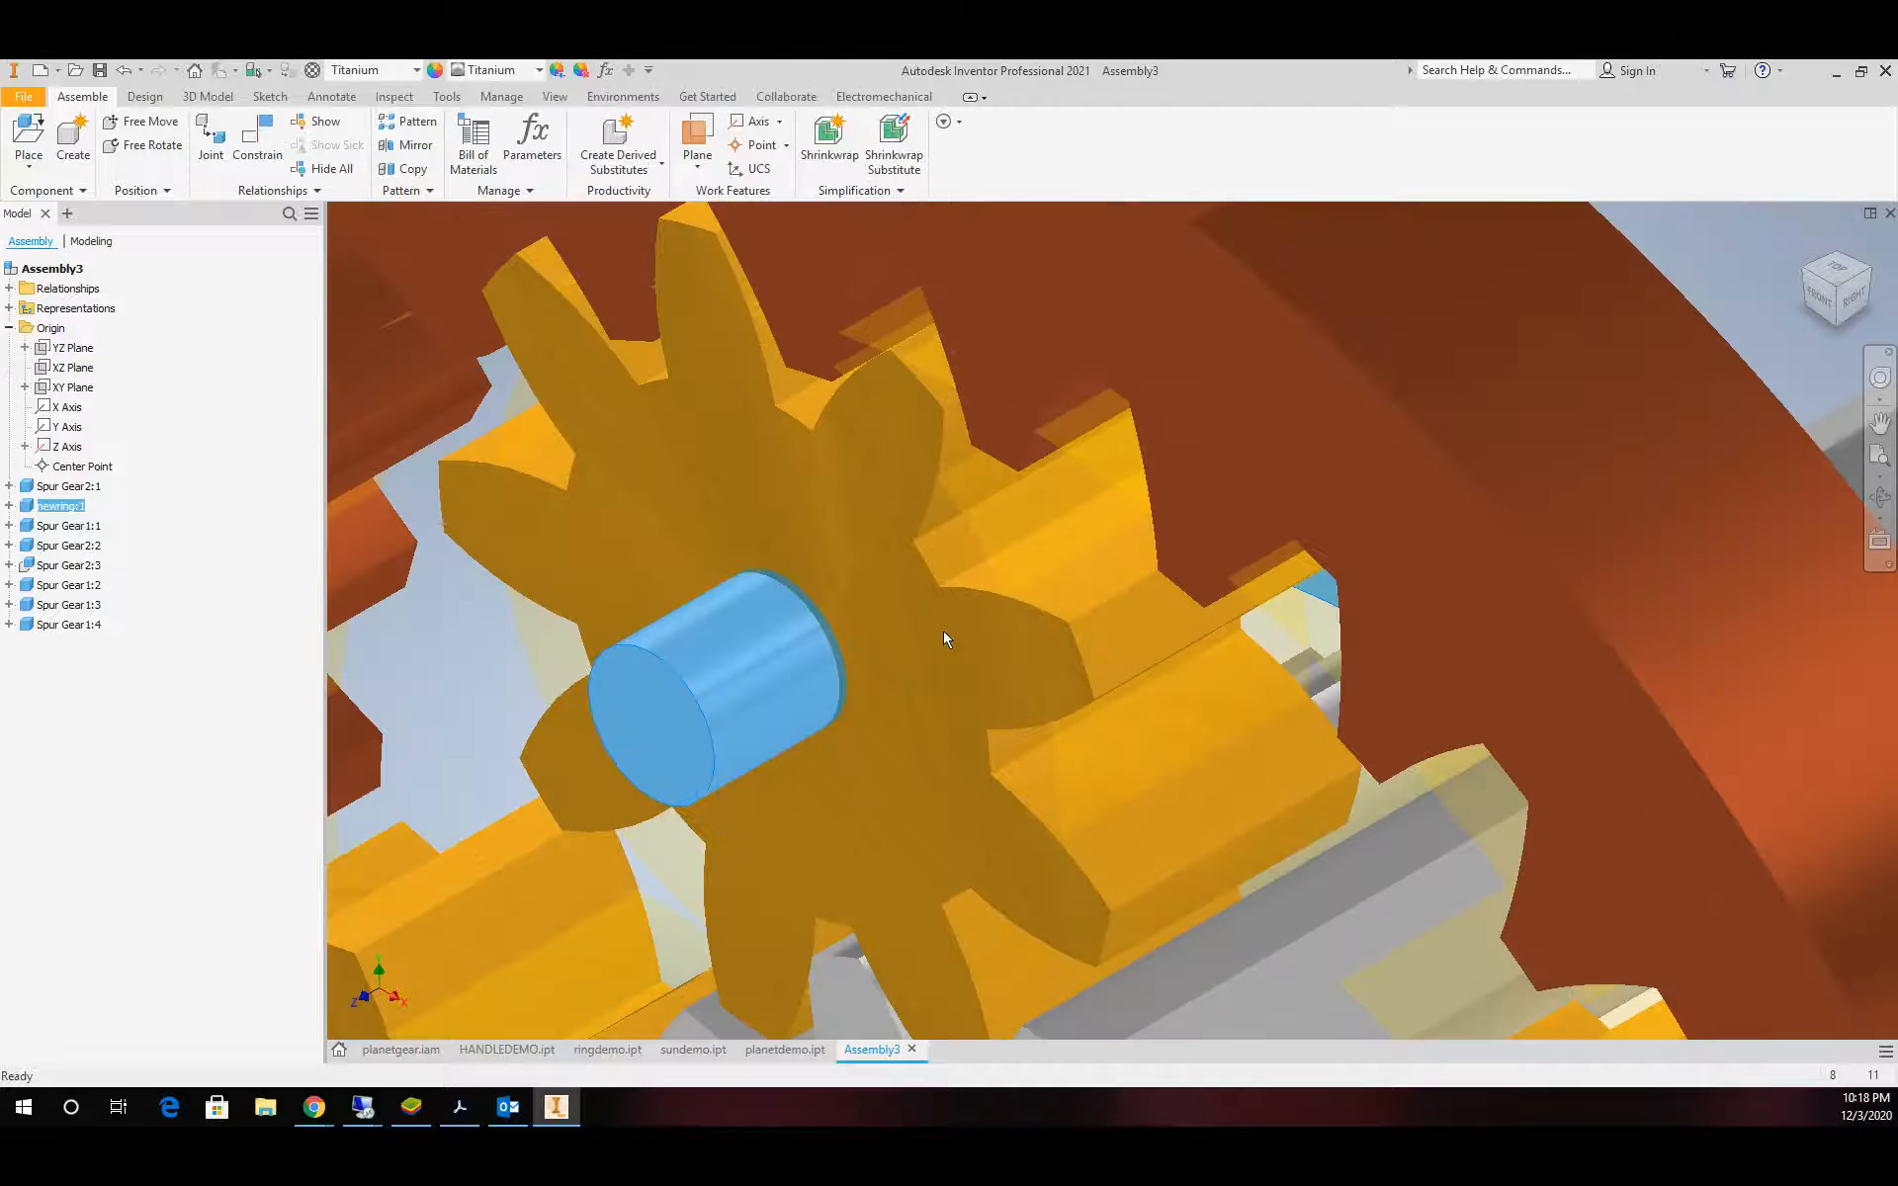
scroll(944, 633, "up", 3)
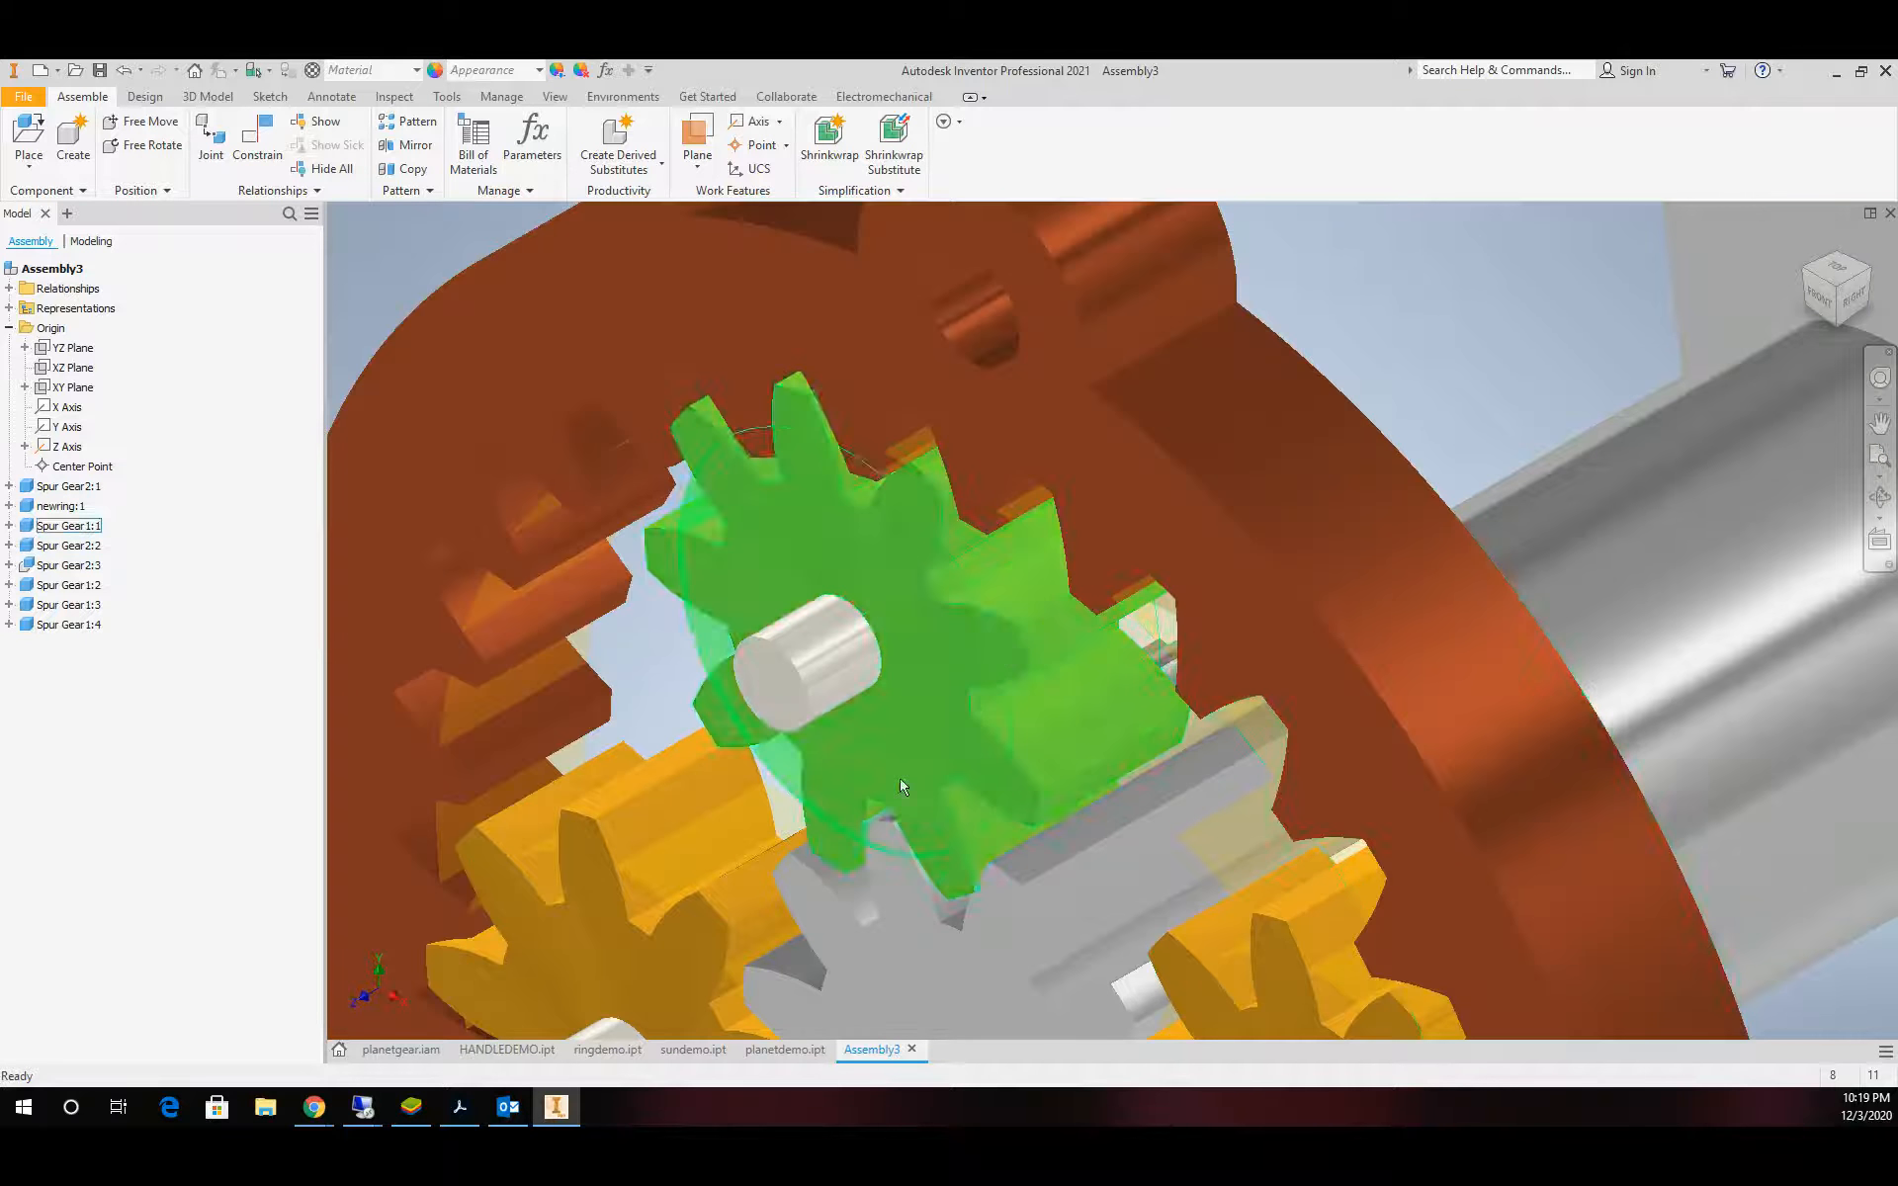
Check the Pitch Diameter surface and its visibility setting in ringdemo.ipt, and return to Assembly3
left_click(614, 1053)
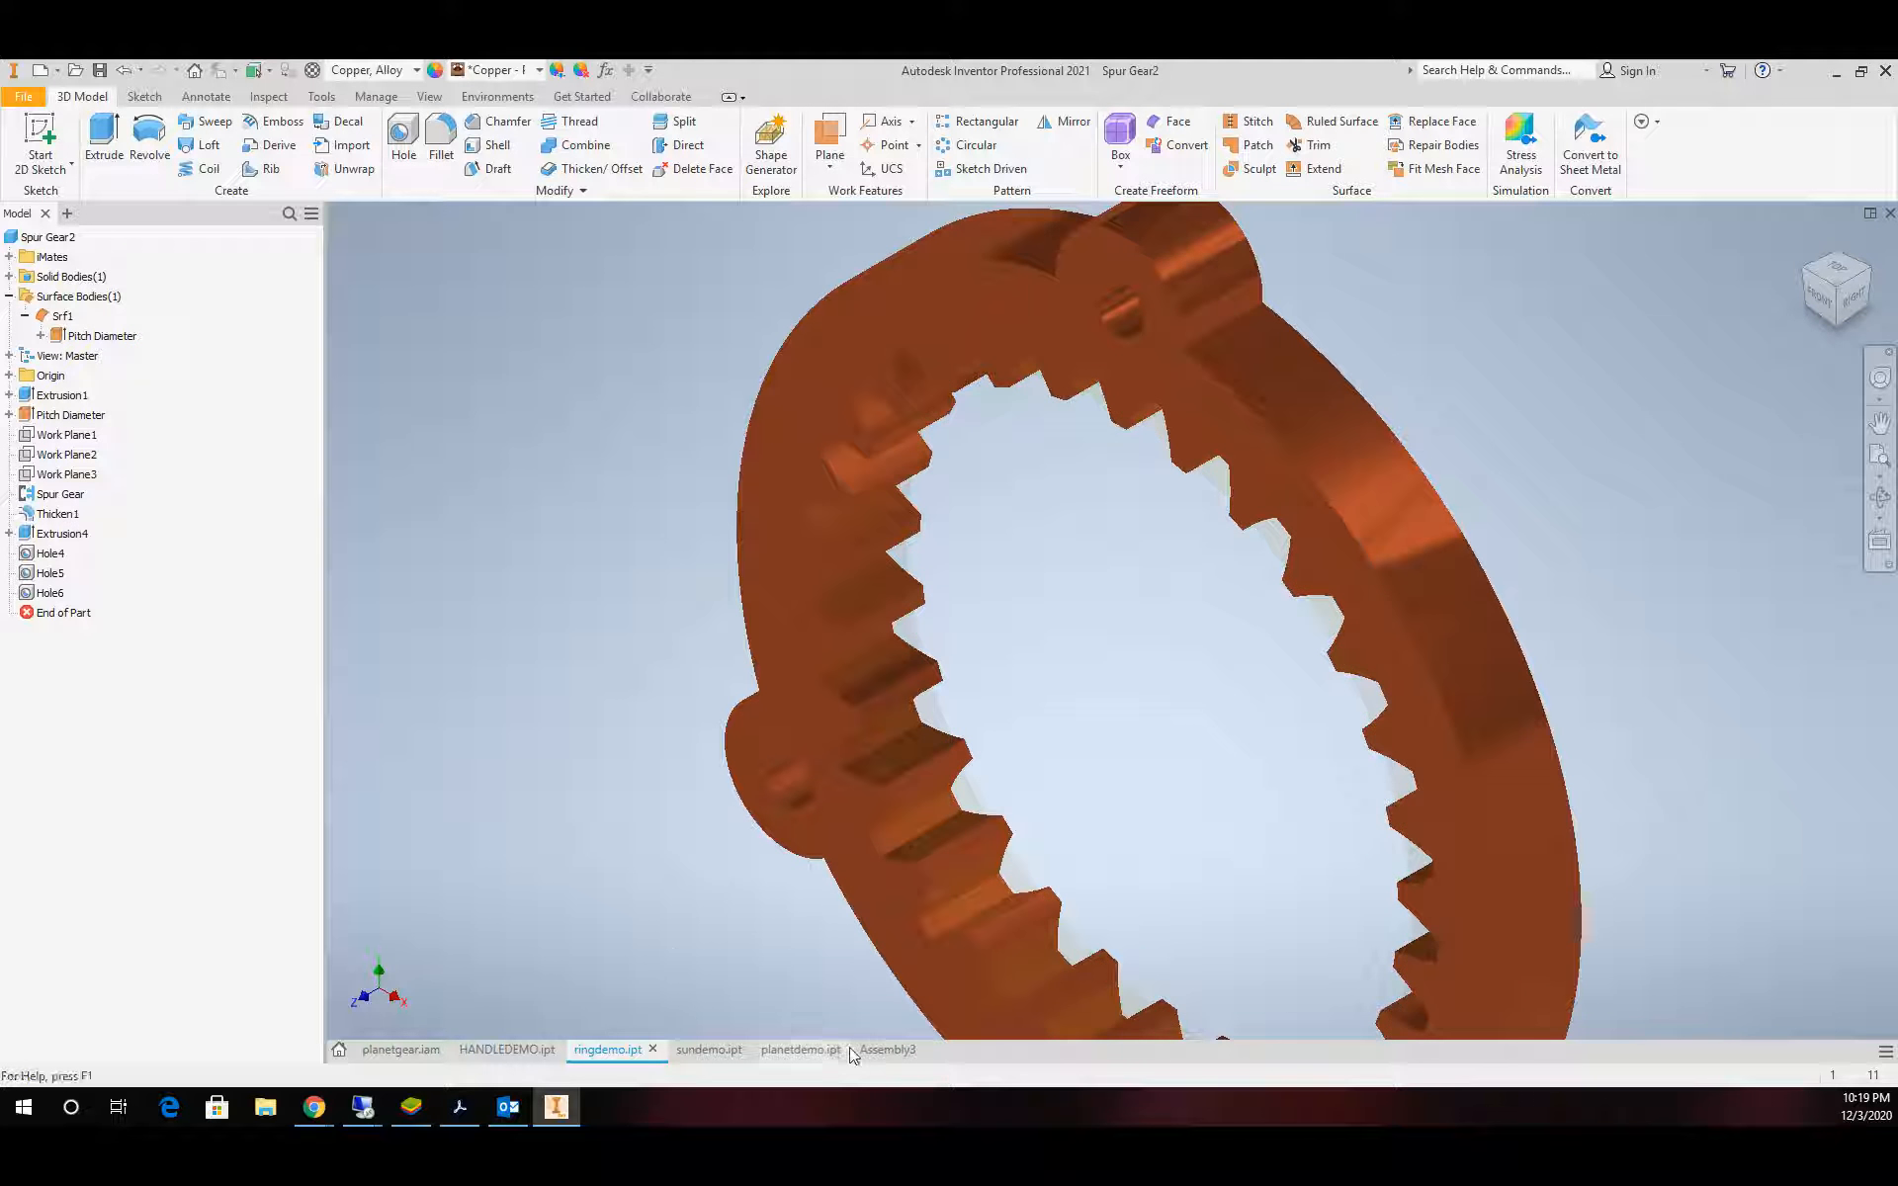
right_click(100, 335)
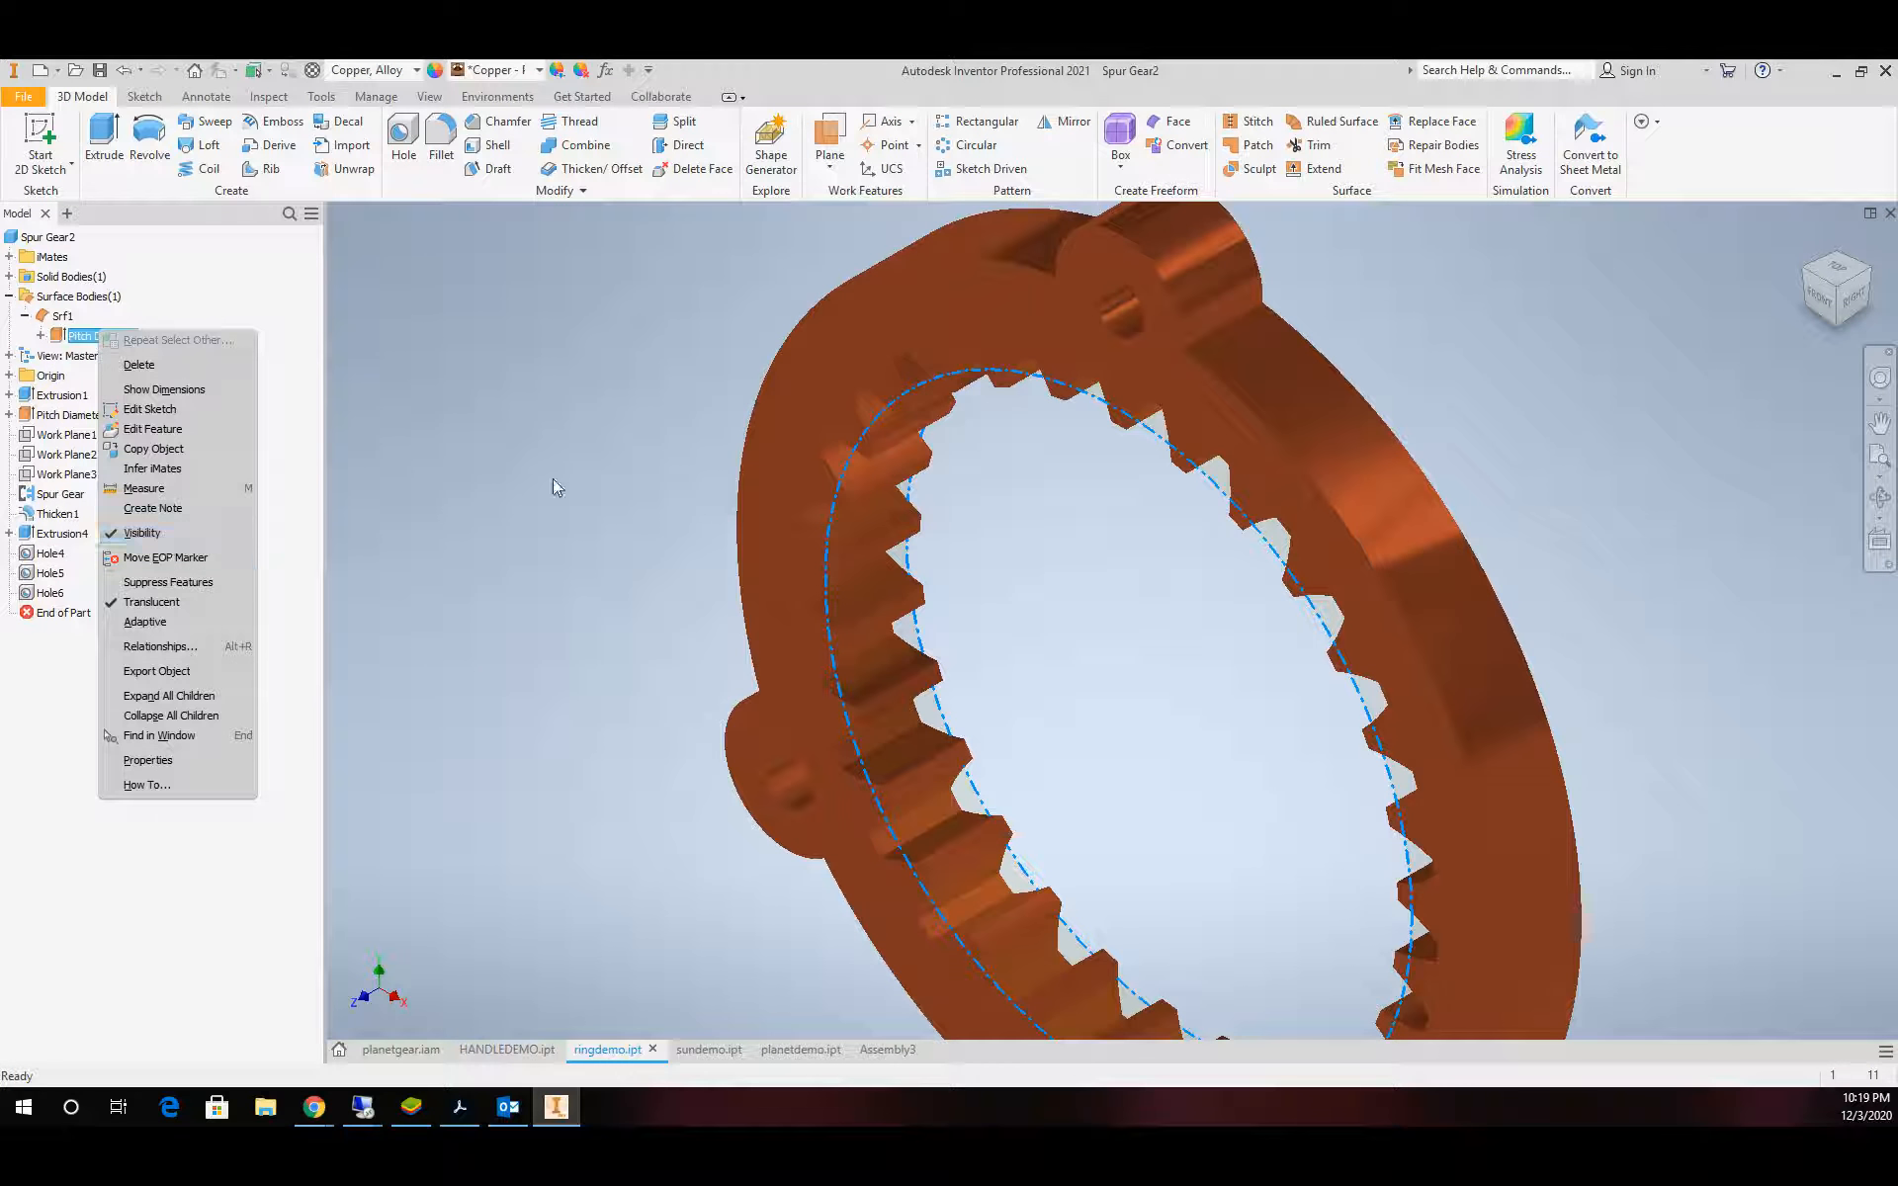
left_click(585, 443)
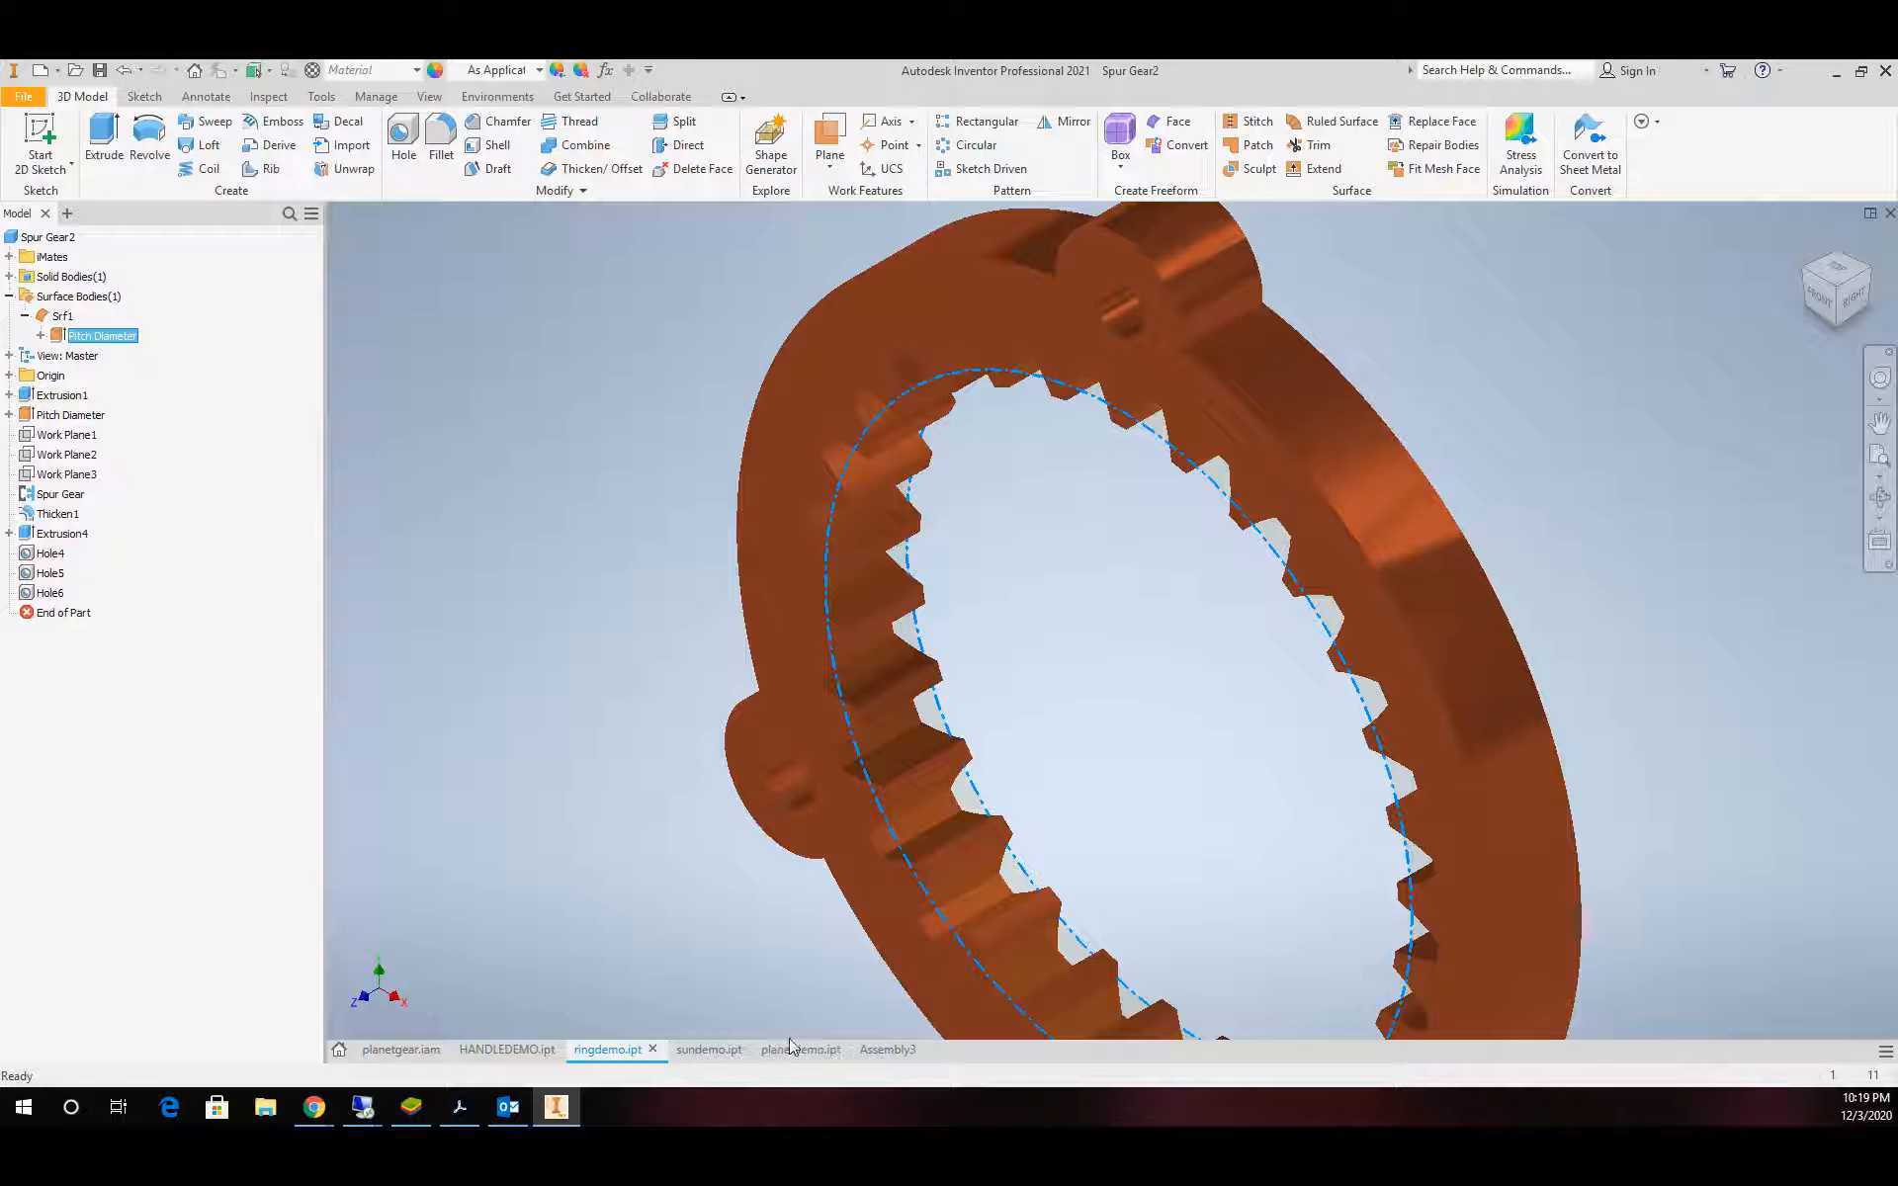
left_click(909, 1053)
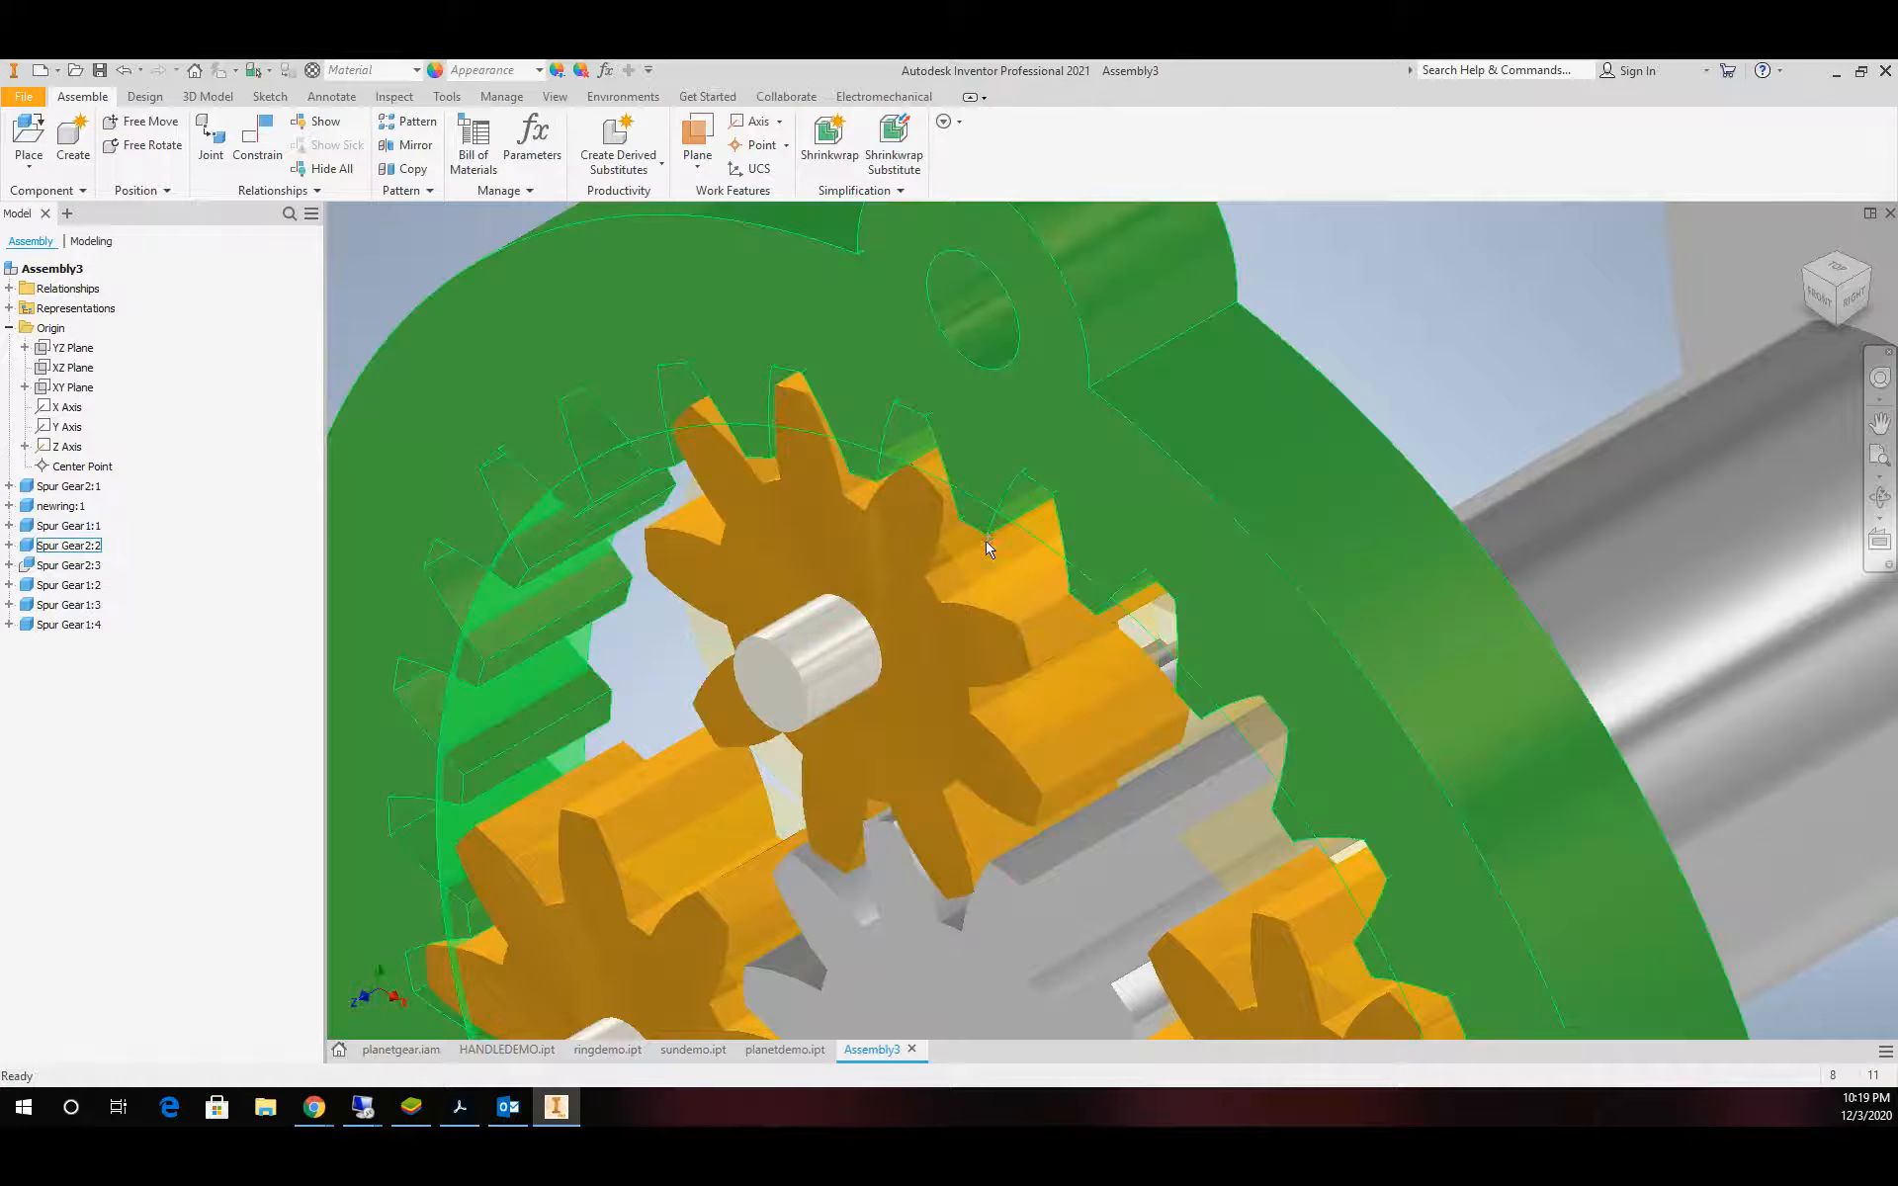
Apply a forward rotation motion constraint between the pitch surfaces of the sun gear and the upper planet gear at ratio 1.222
scroll(1132, 860, "down", 5)
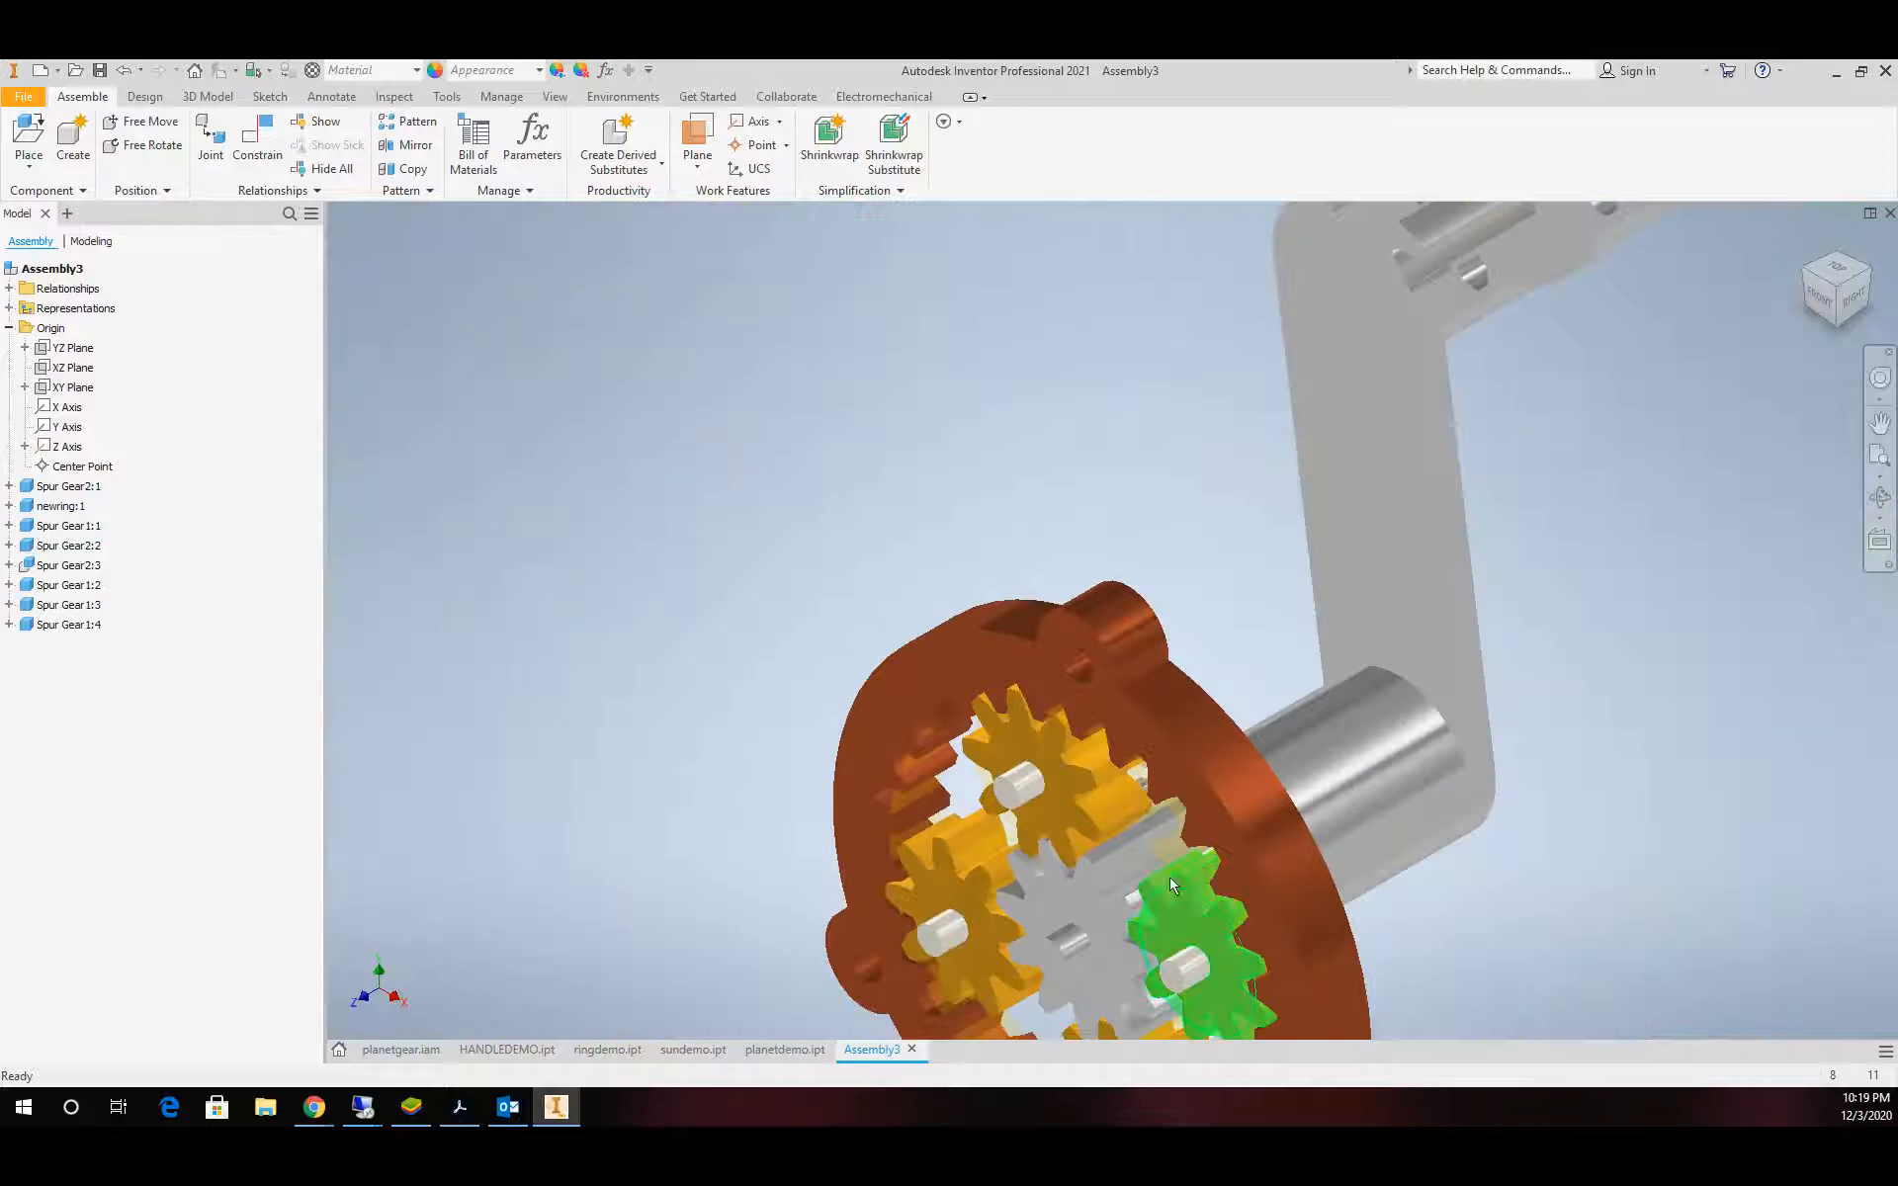
scroll(1177, 885, "up", 3)
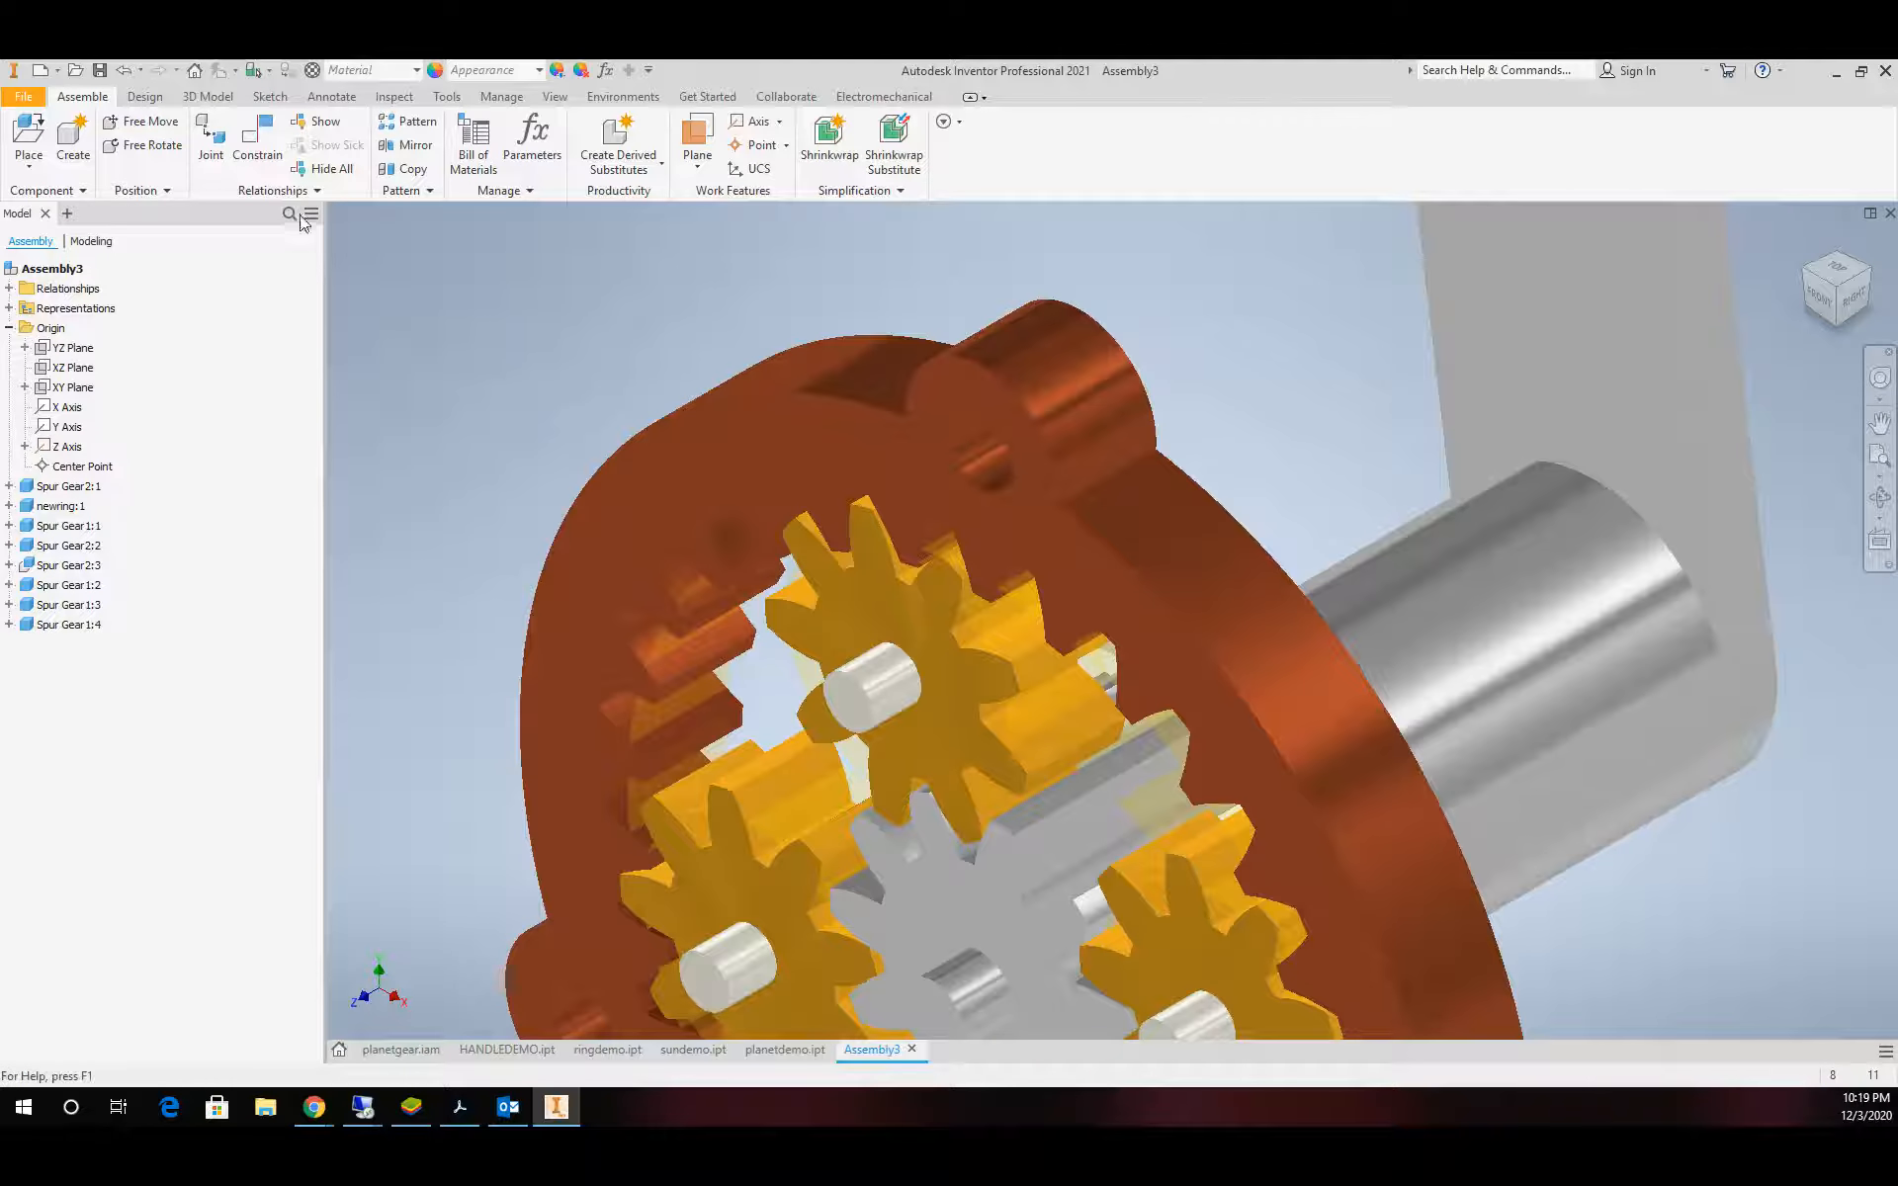
left_click(248, 151)
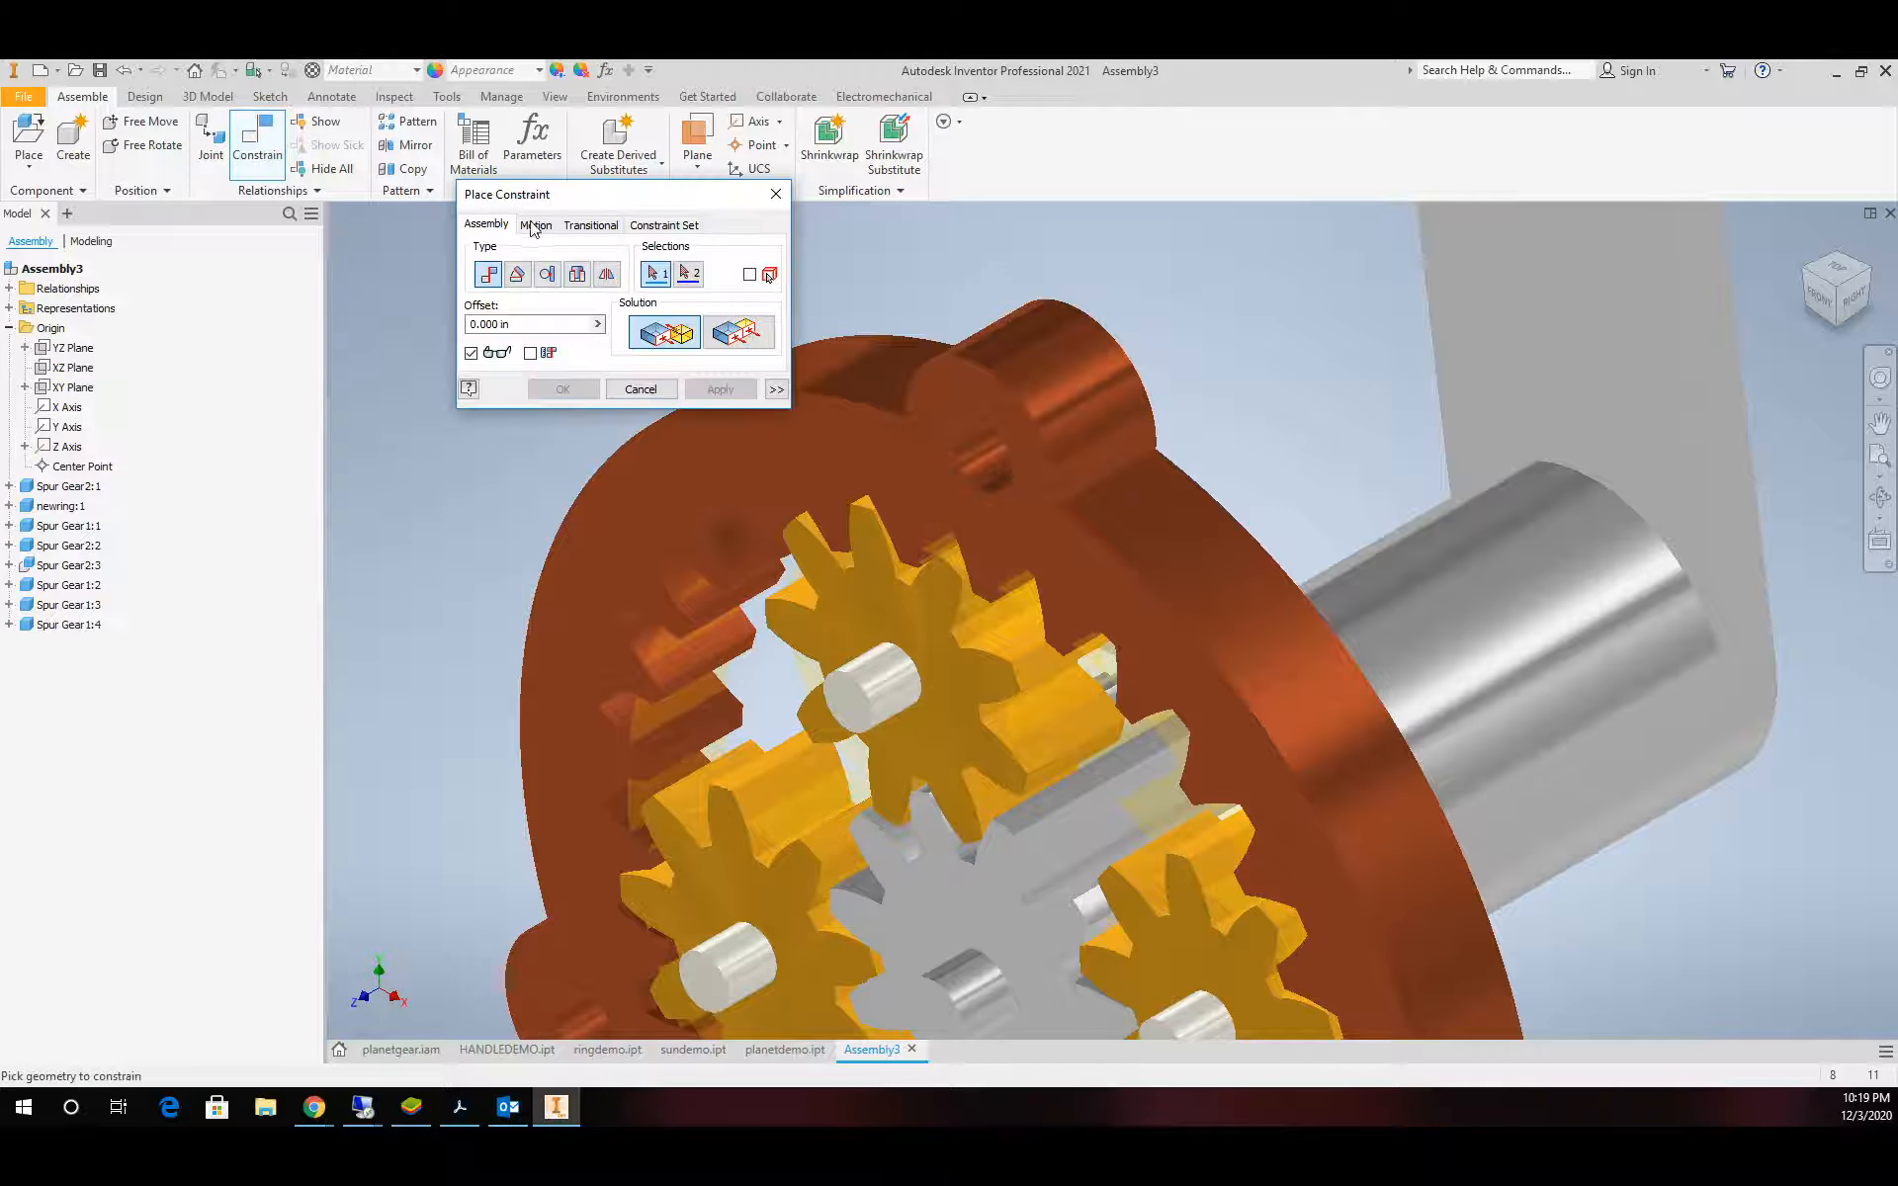
left_click(533, 228)
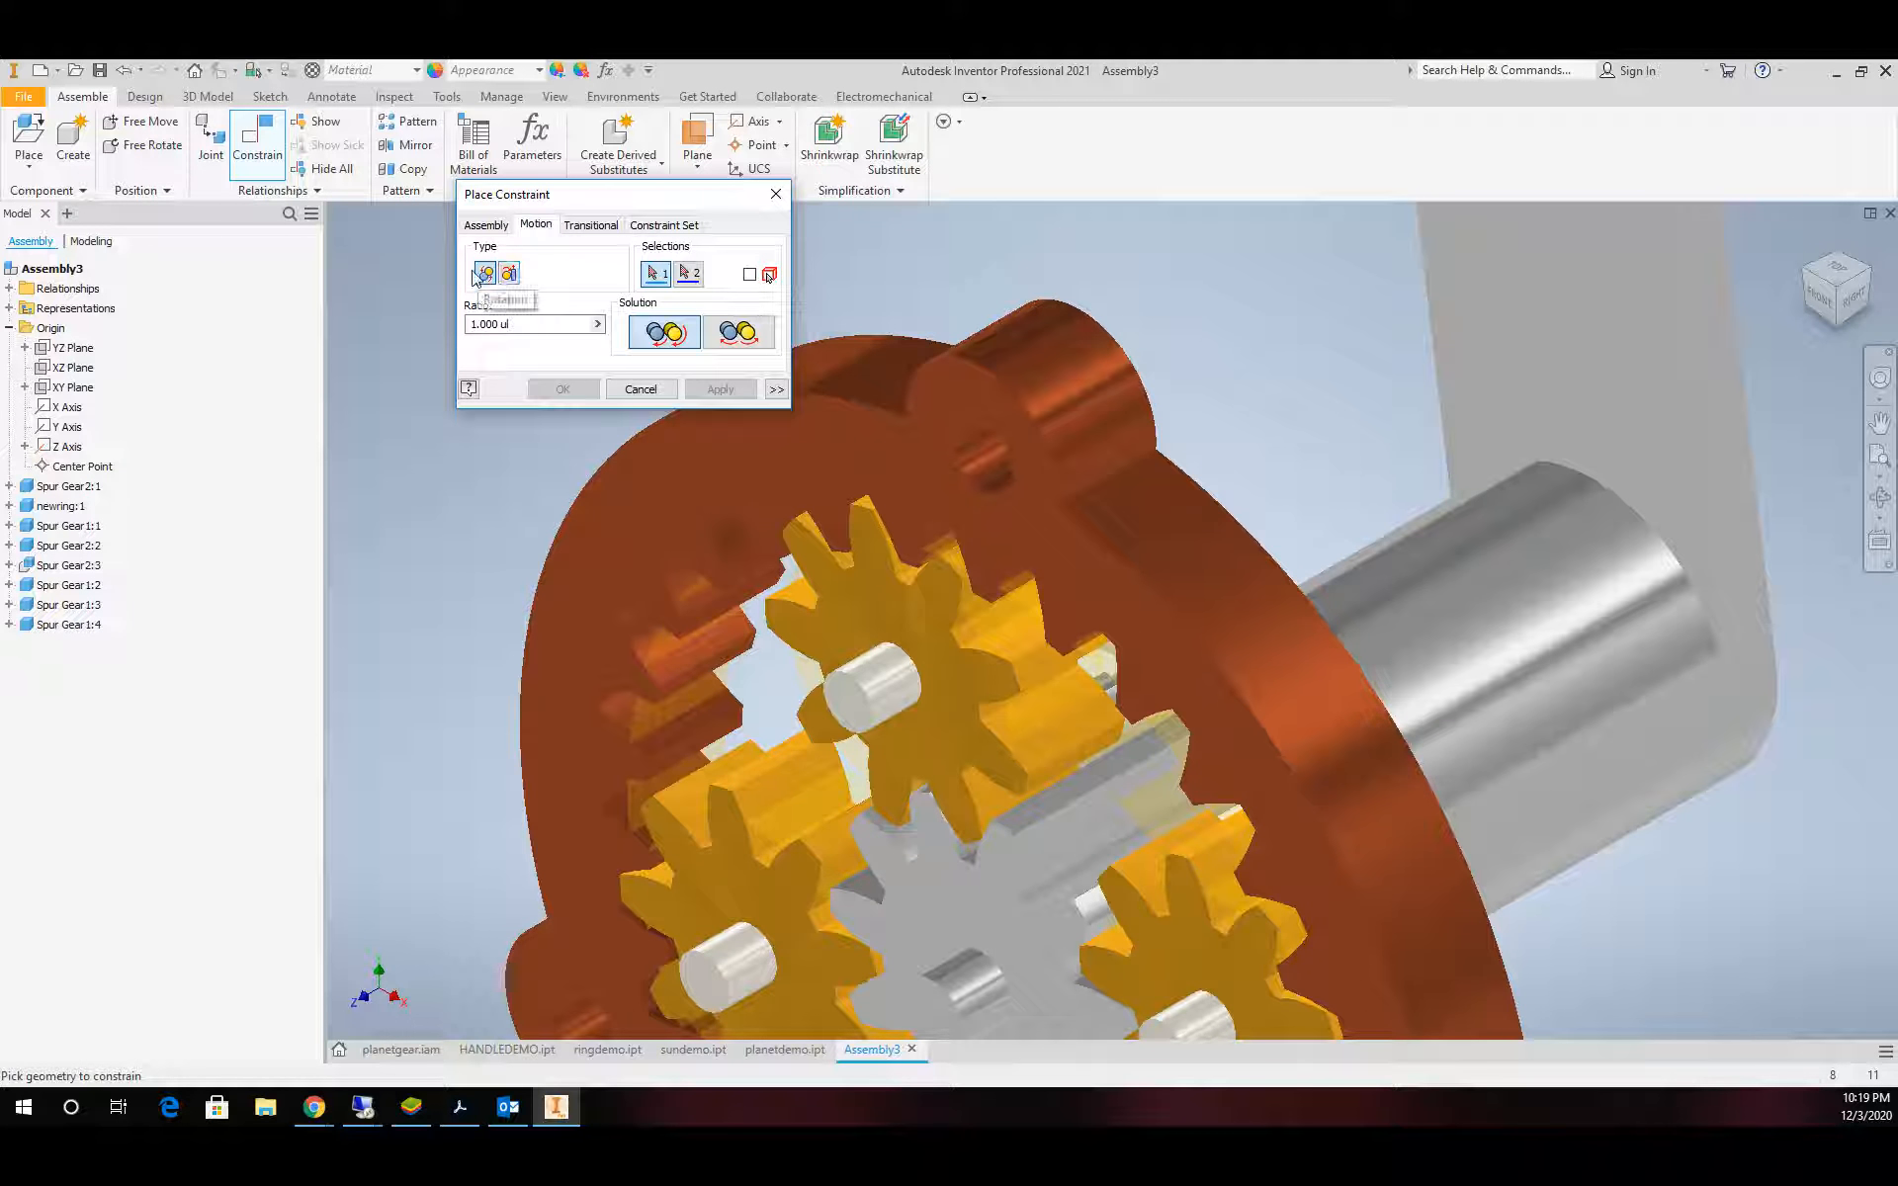
scroll(1051, 961, "up", 4)
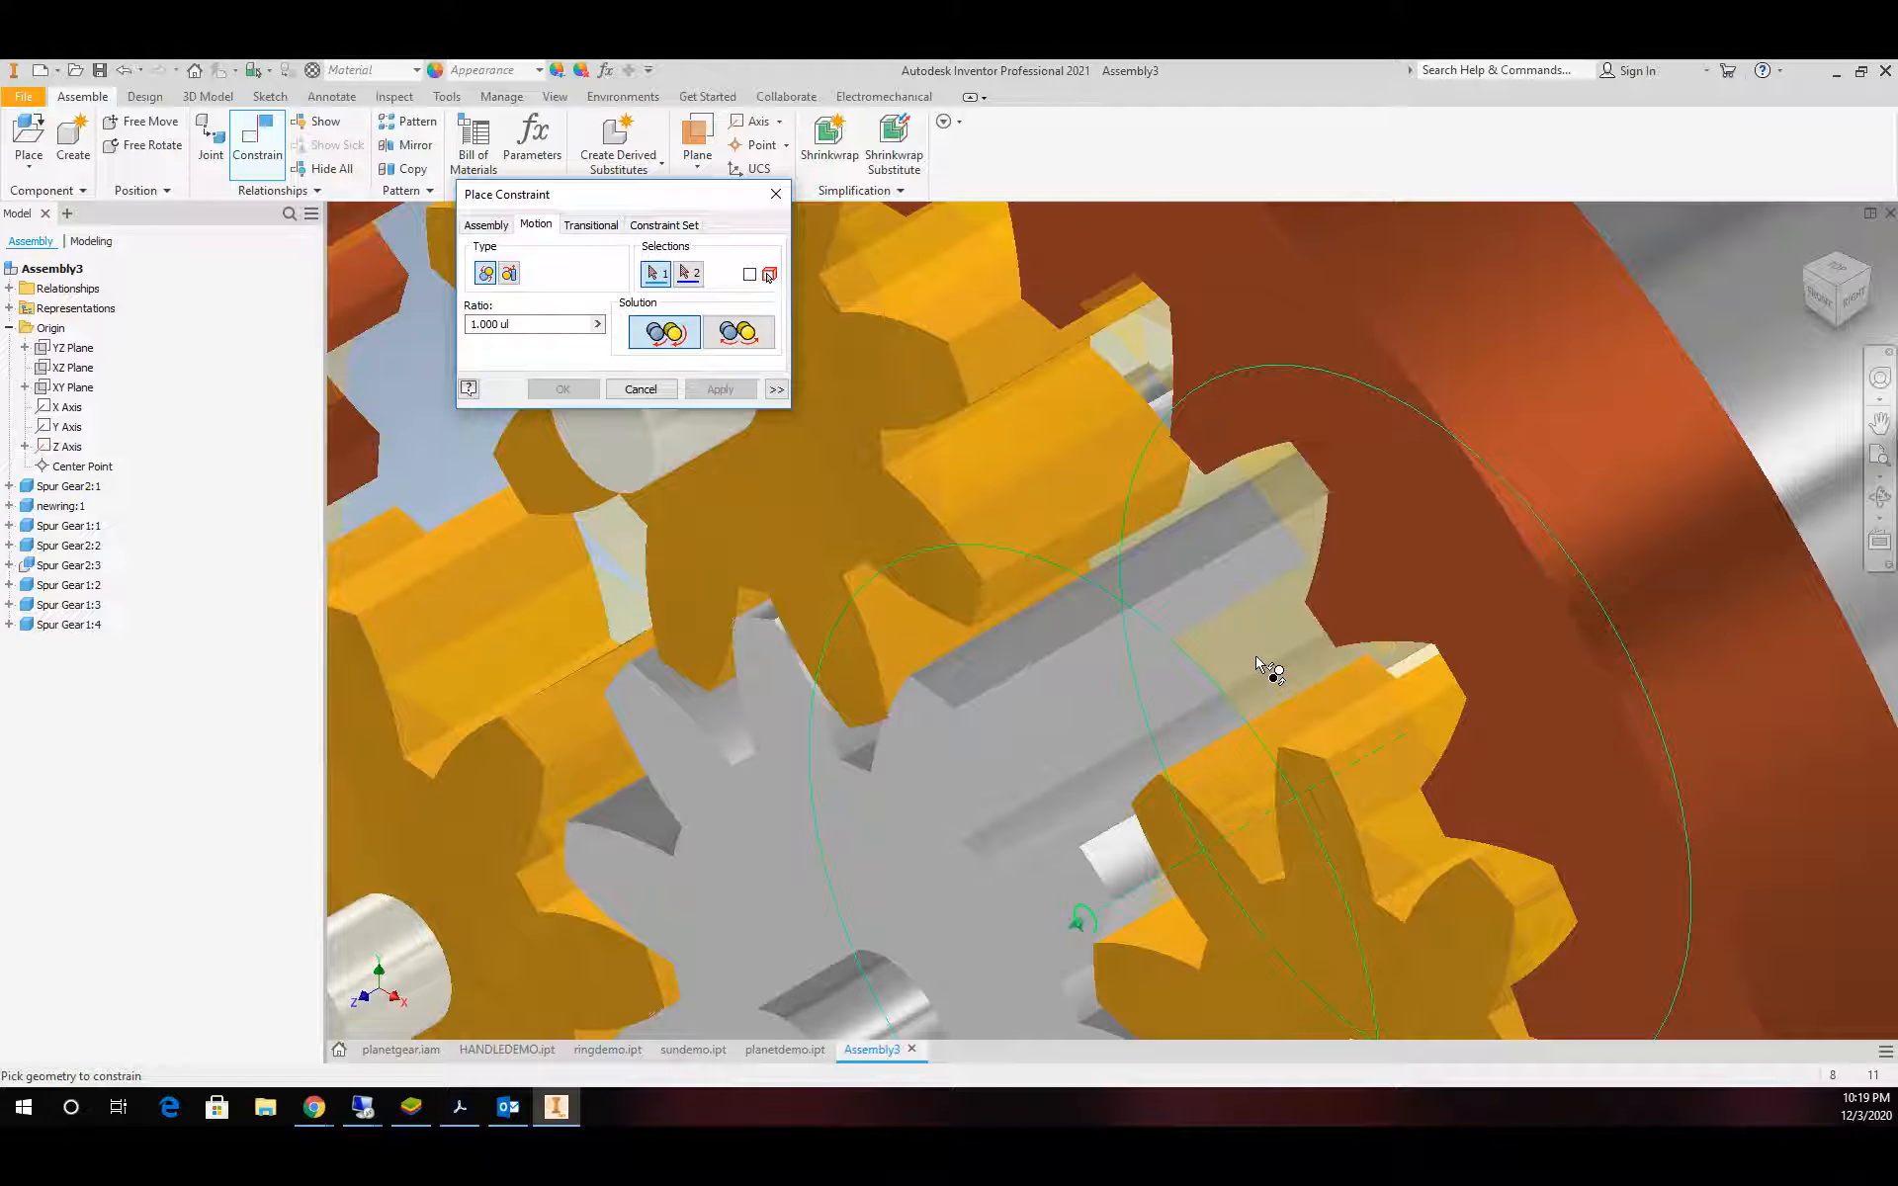
left_click(1273, 670)
left_click(1065, 422)
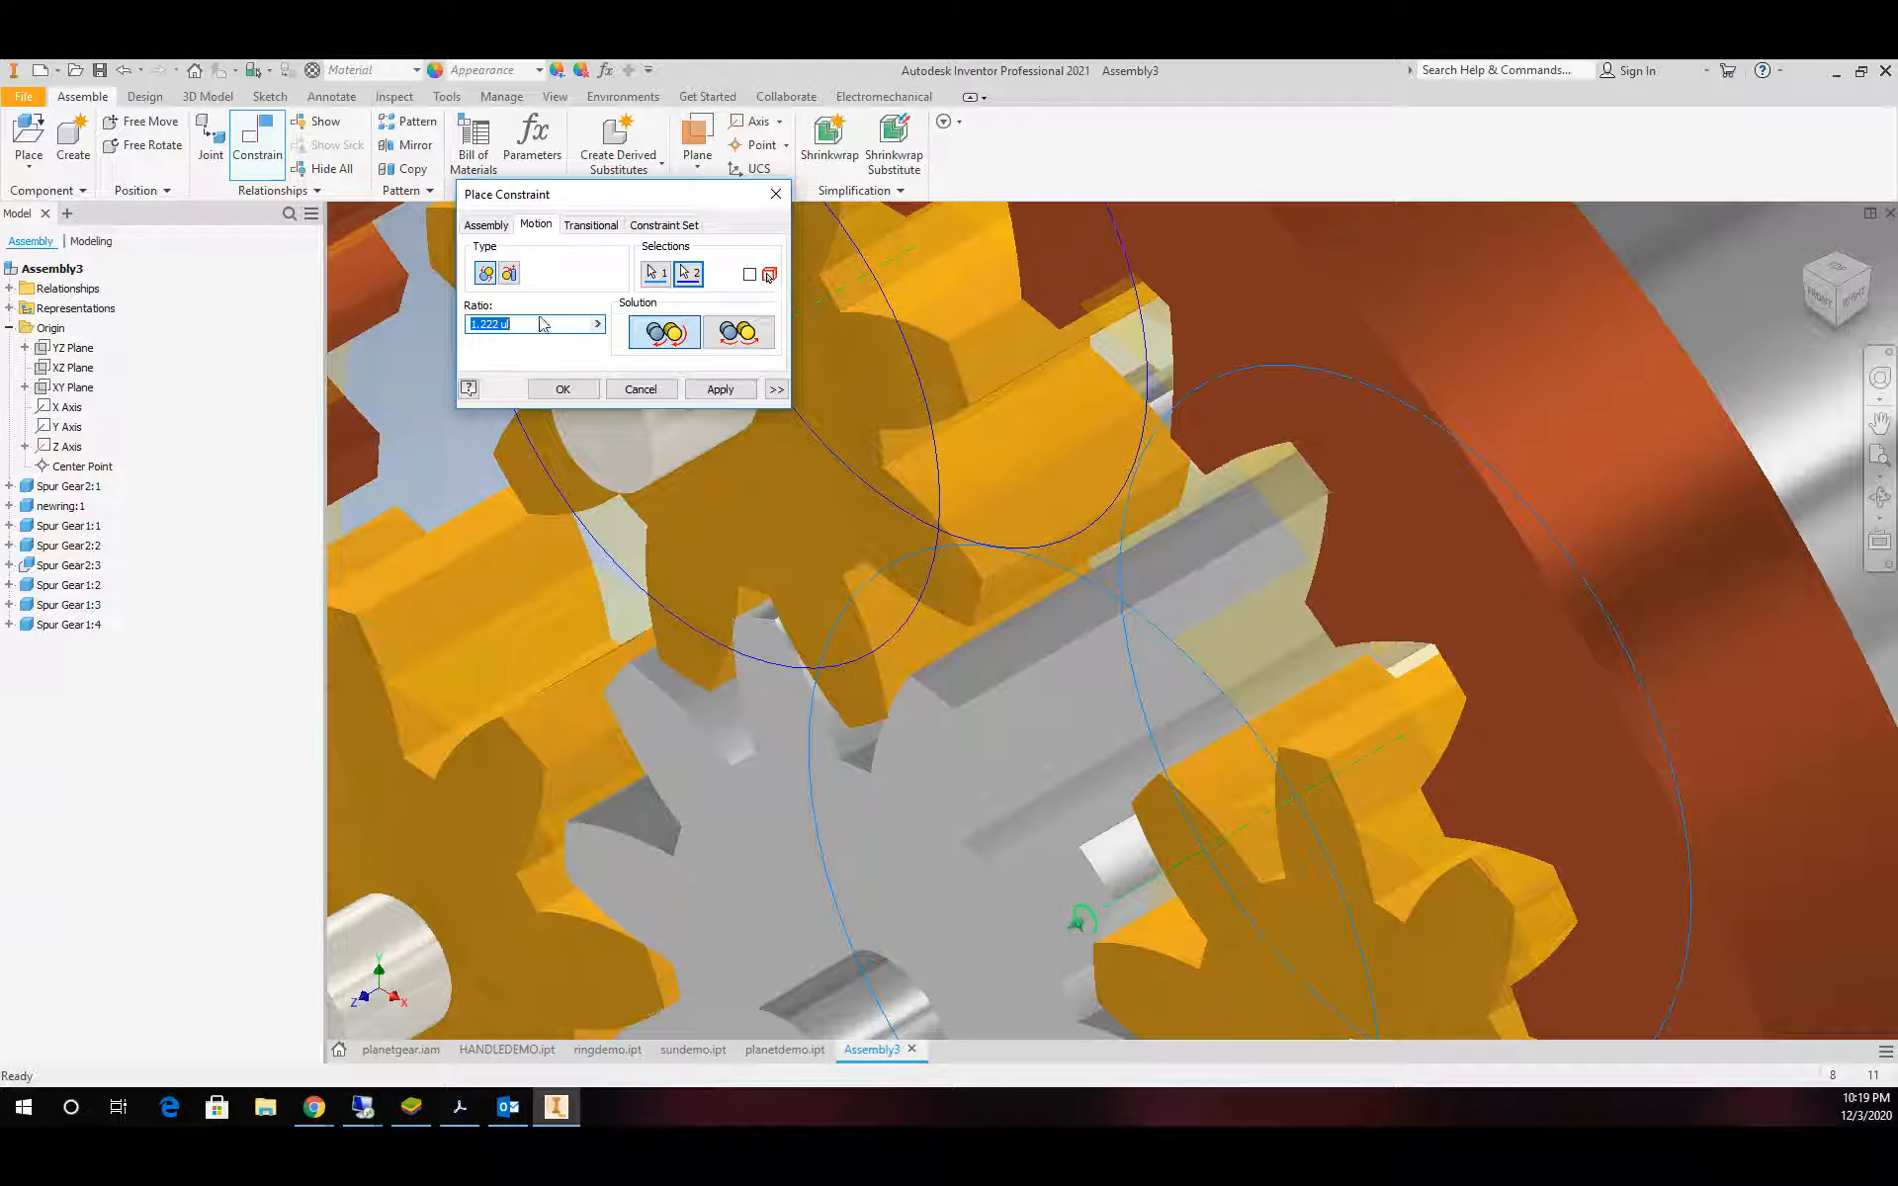
left_click(712, 389)
Apply a forward rotation motion constraint between the sun gear's pitch surface and the right-hand planet gear's pitch surface at ratio 1.222
left_click(1283, 648)
scroll(1125, 672, "down", 5)
scroll(1127, 712, "up", 5)
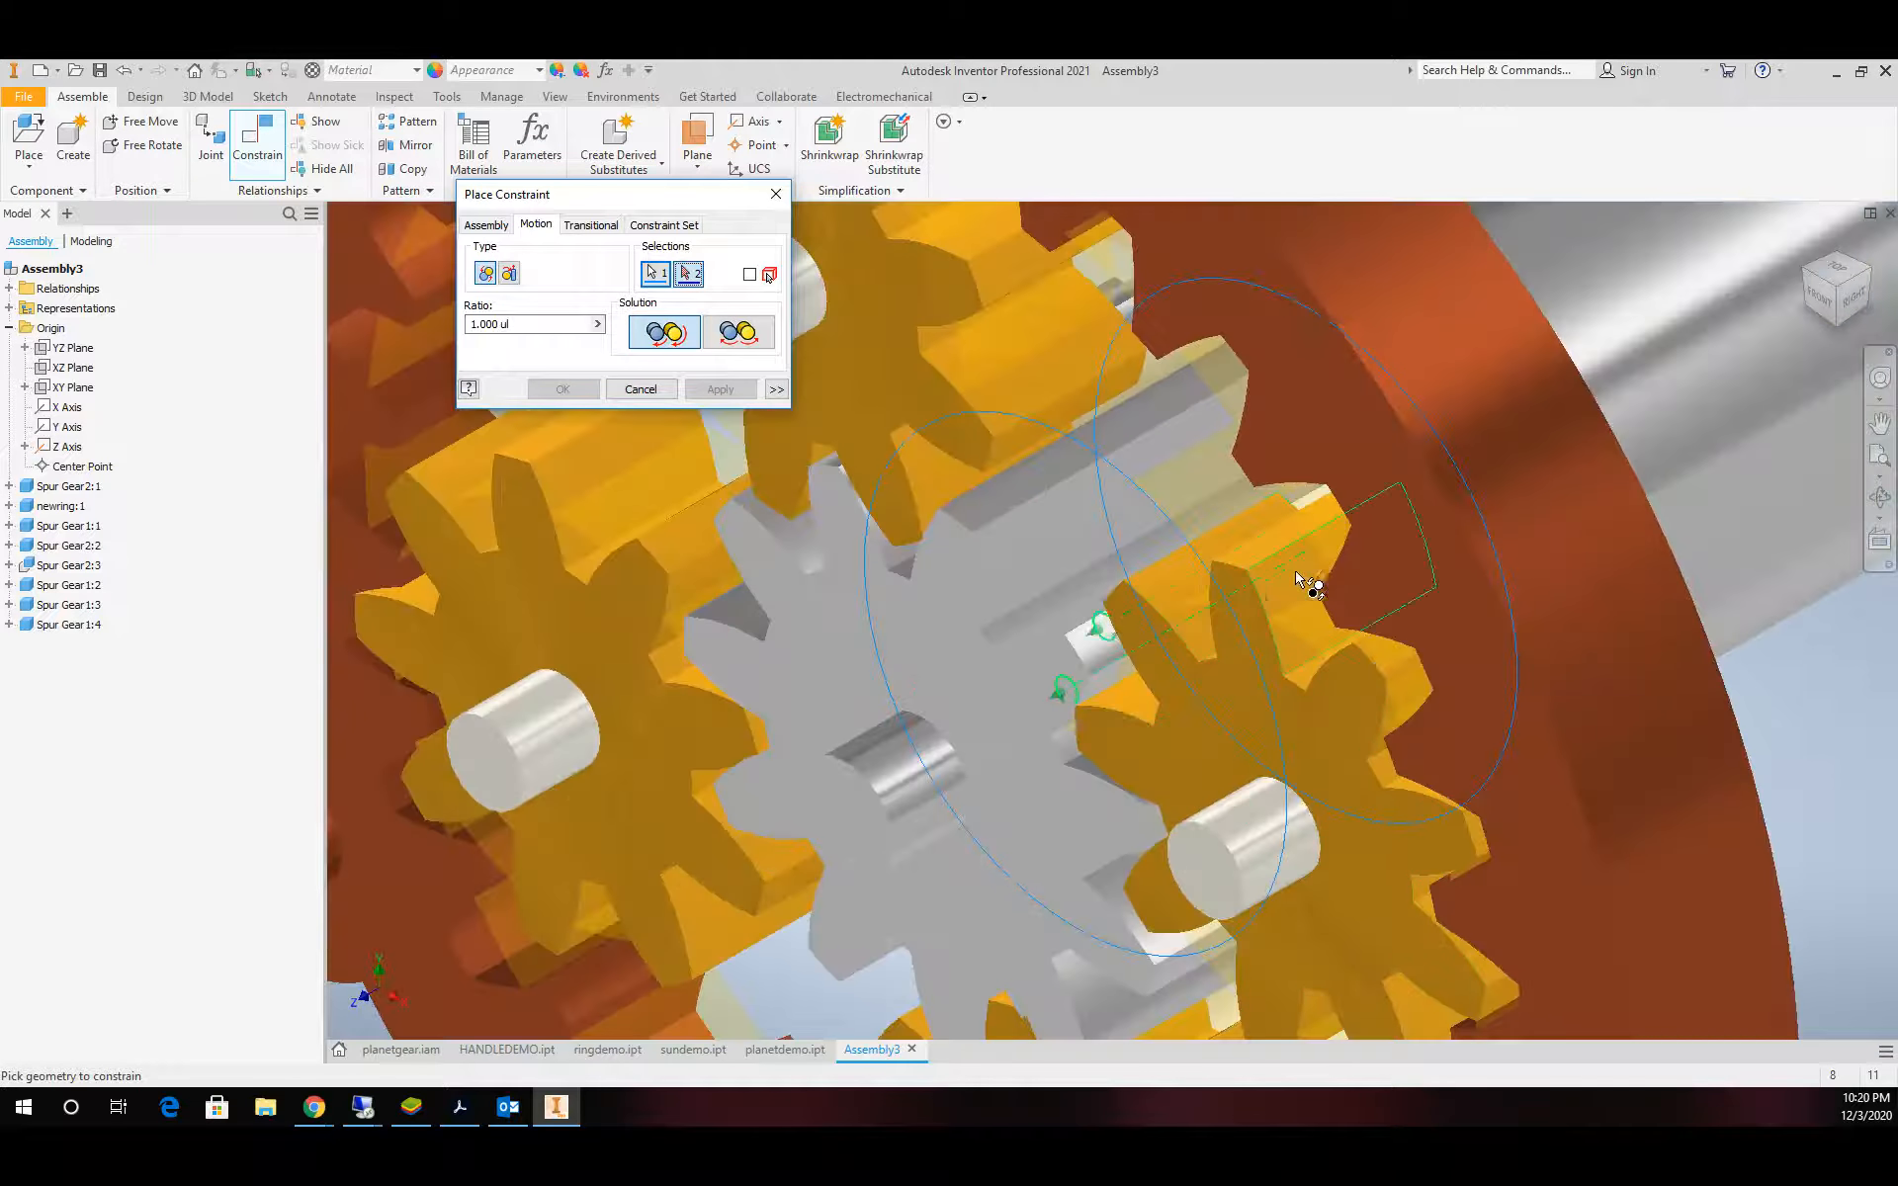
left_click(1298, 633)
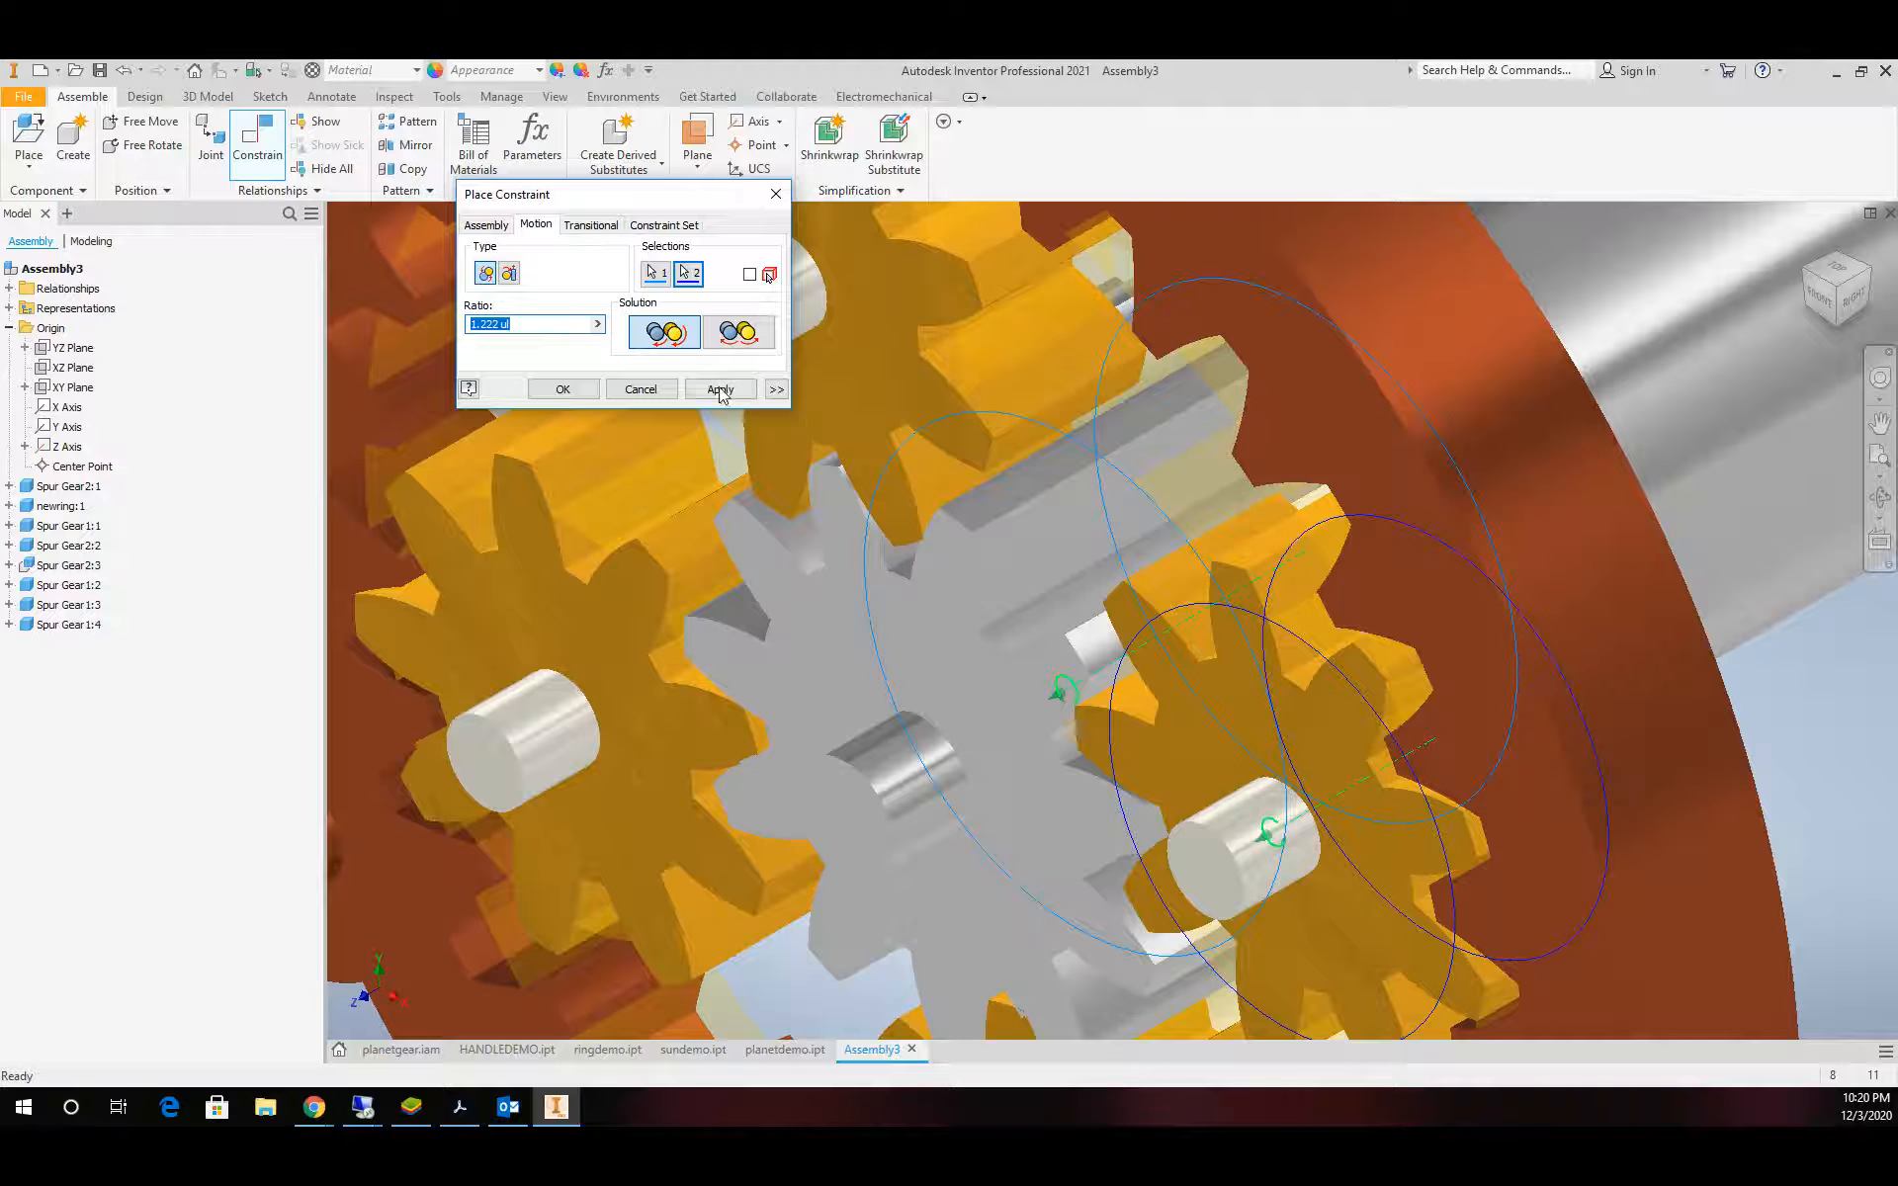
left_click(720, 390)
Apply a forward rotation motion constraint between the pitch surfaces of the sun gear and the lower planet gear at ratio 1.222
scroll(1071, 579, "down", 5)
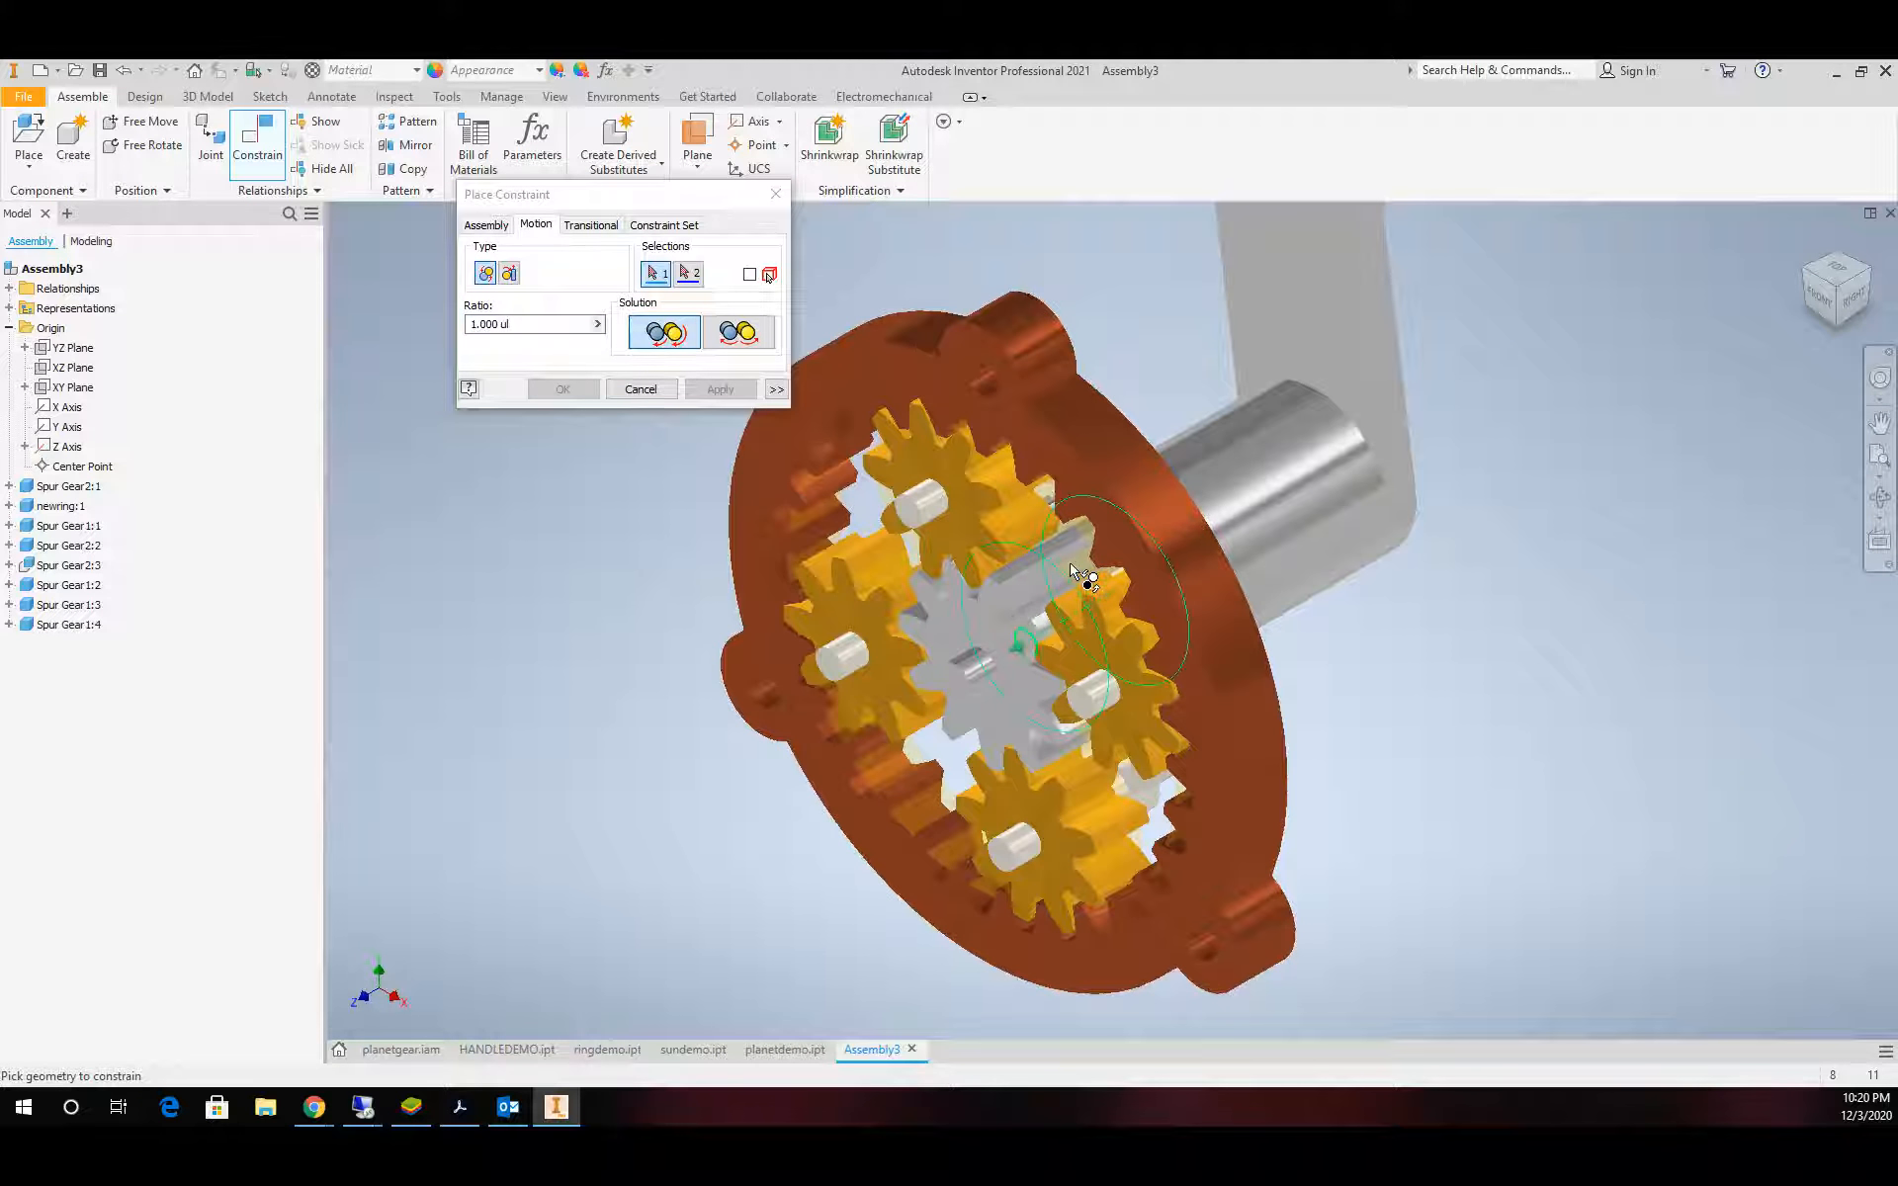
left_click(1072, 572)
scroll(1088, 830, "up", 5)
left_click(1053, 794)
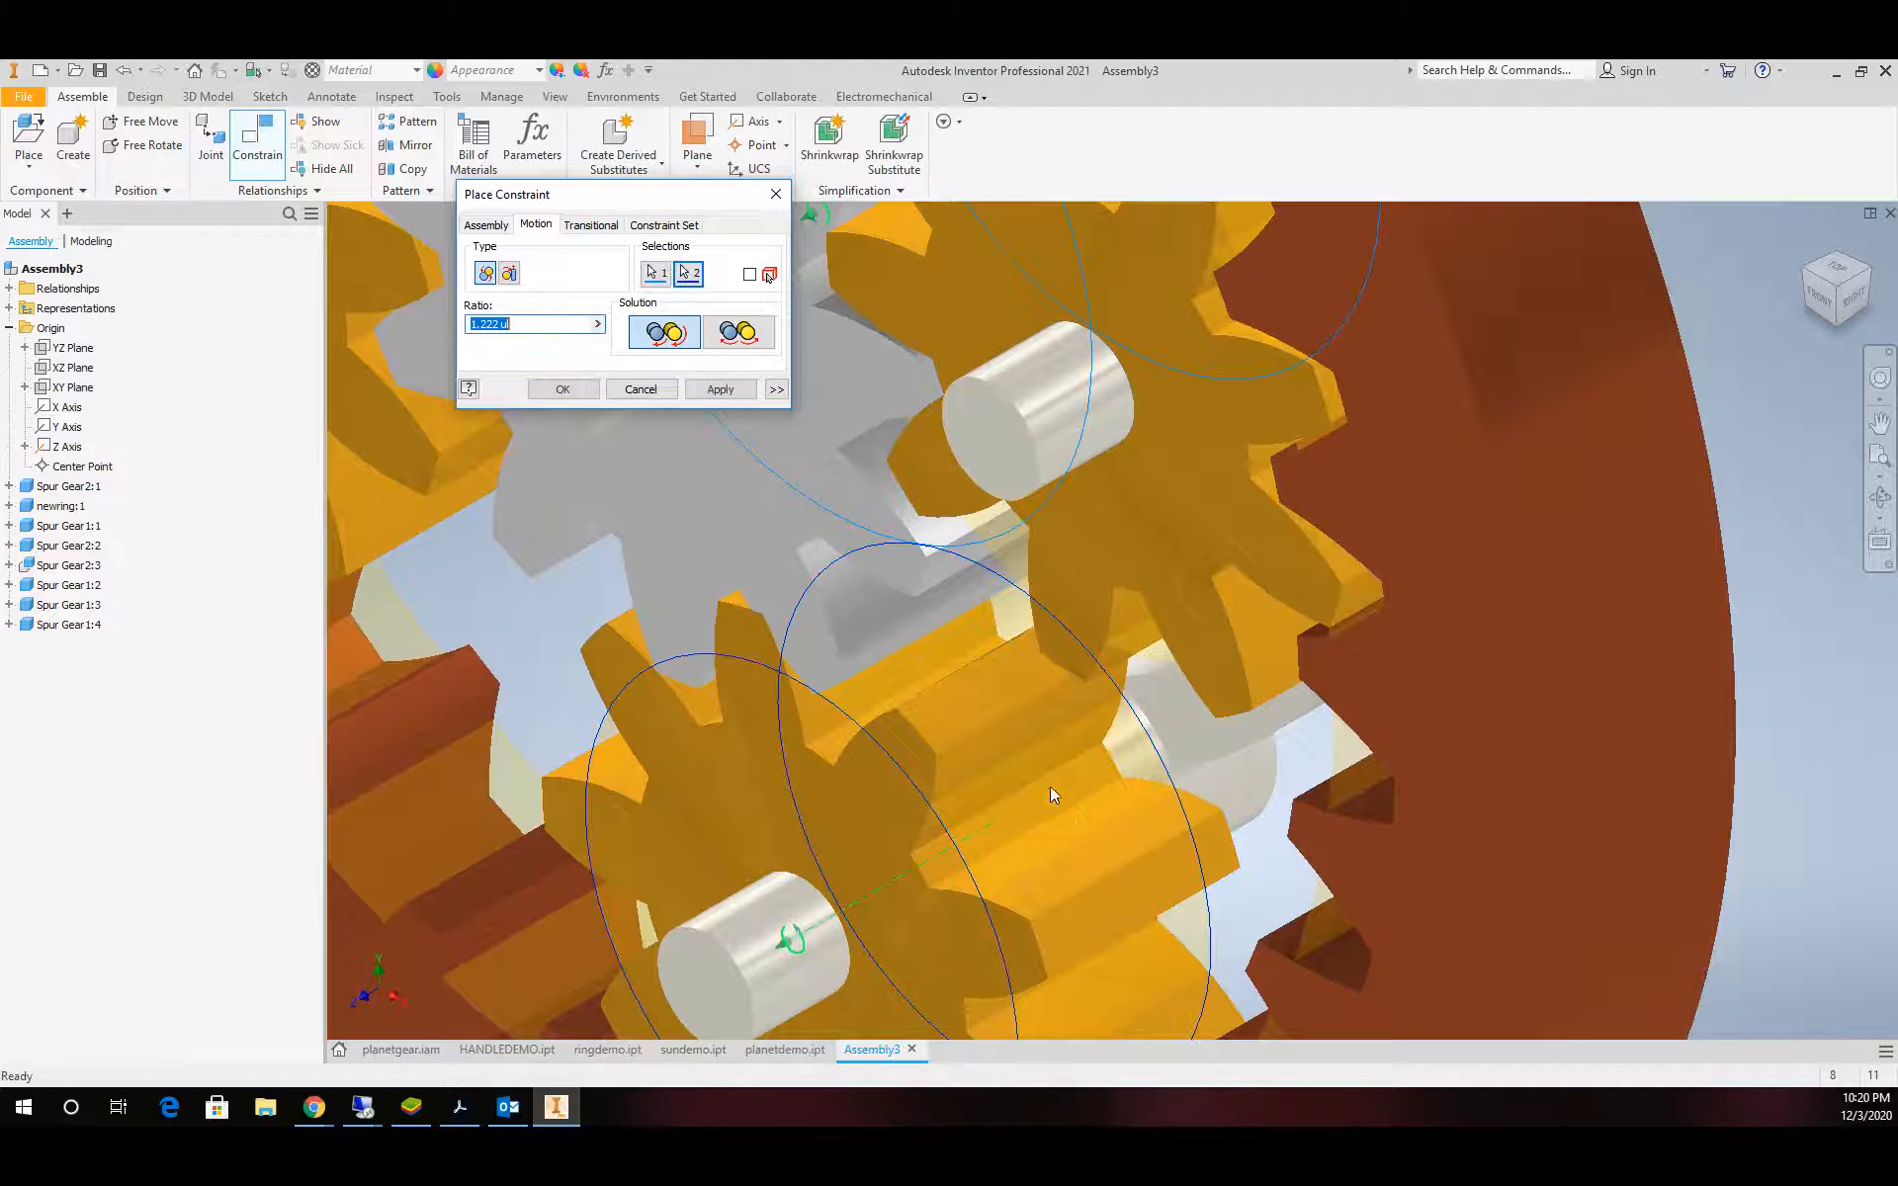
left_click(720, 388)
Apply a forward rotation motion constraint between the pitch surfaces of the sun gear and the left-hand planet gear at ratio 1.222
scroll(818, 441, "down", 5)
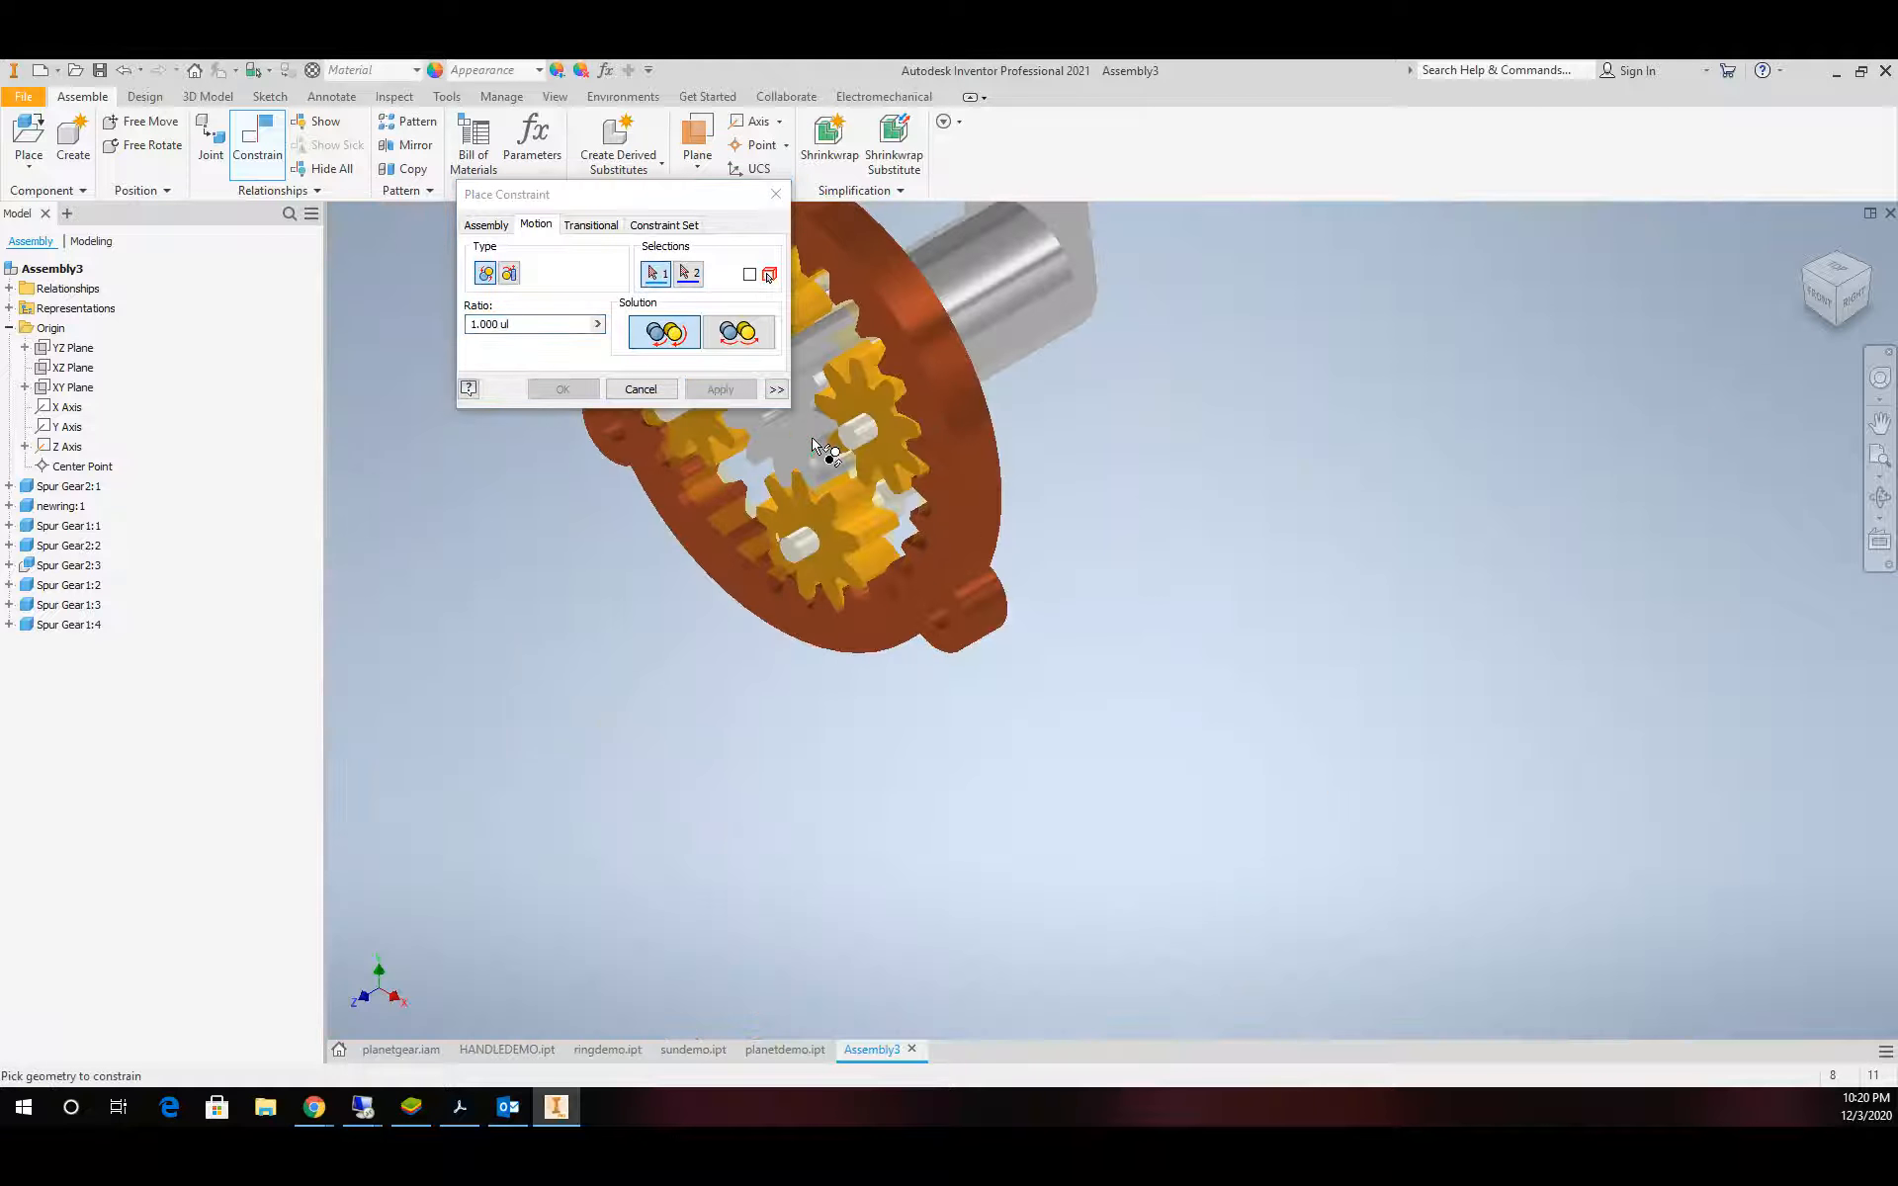
scroll(828, 358, "up", 2)
left_click(917, 318)
scroll(721, 584, "down", 3)
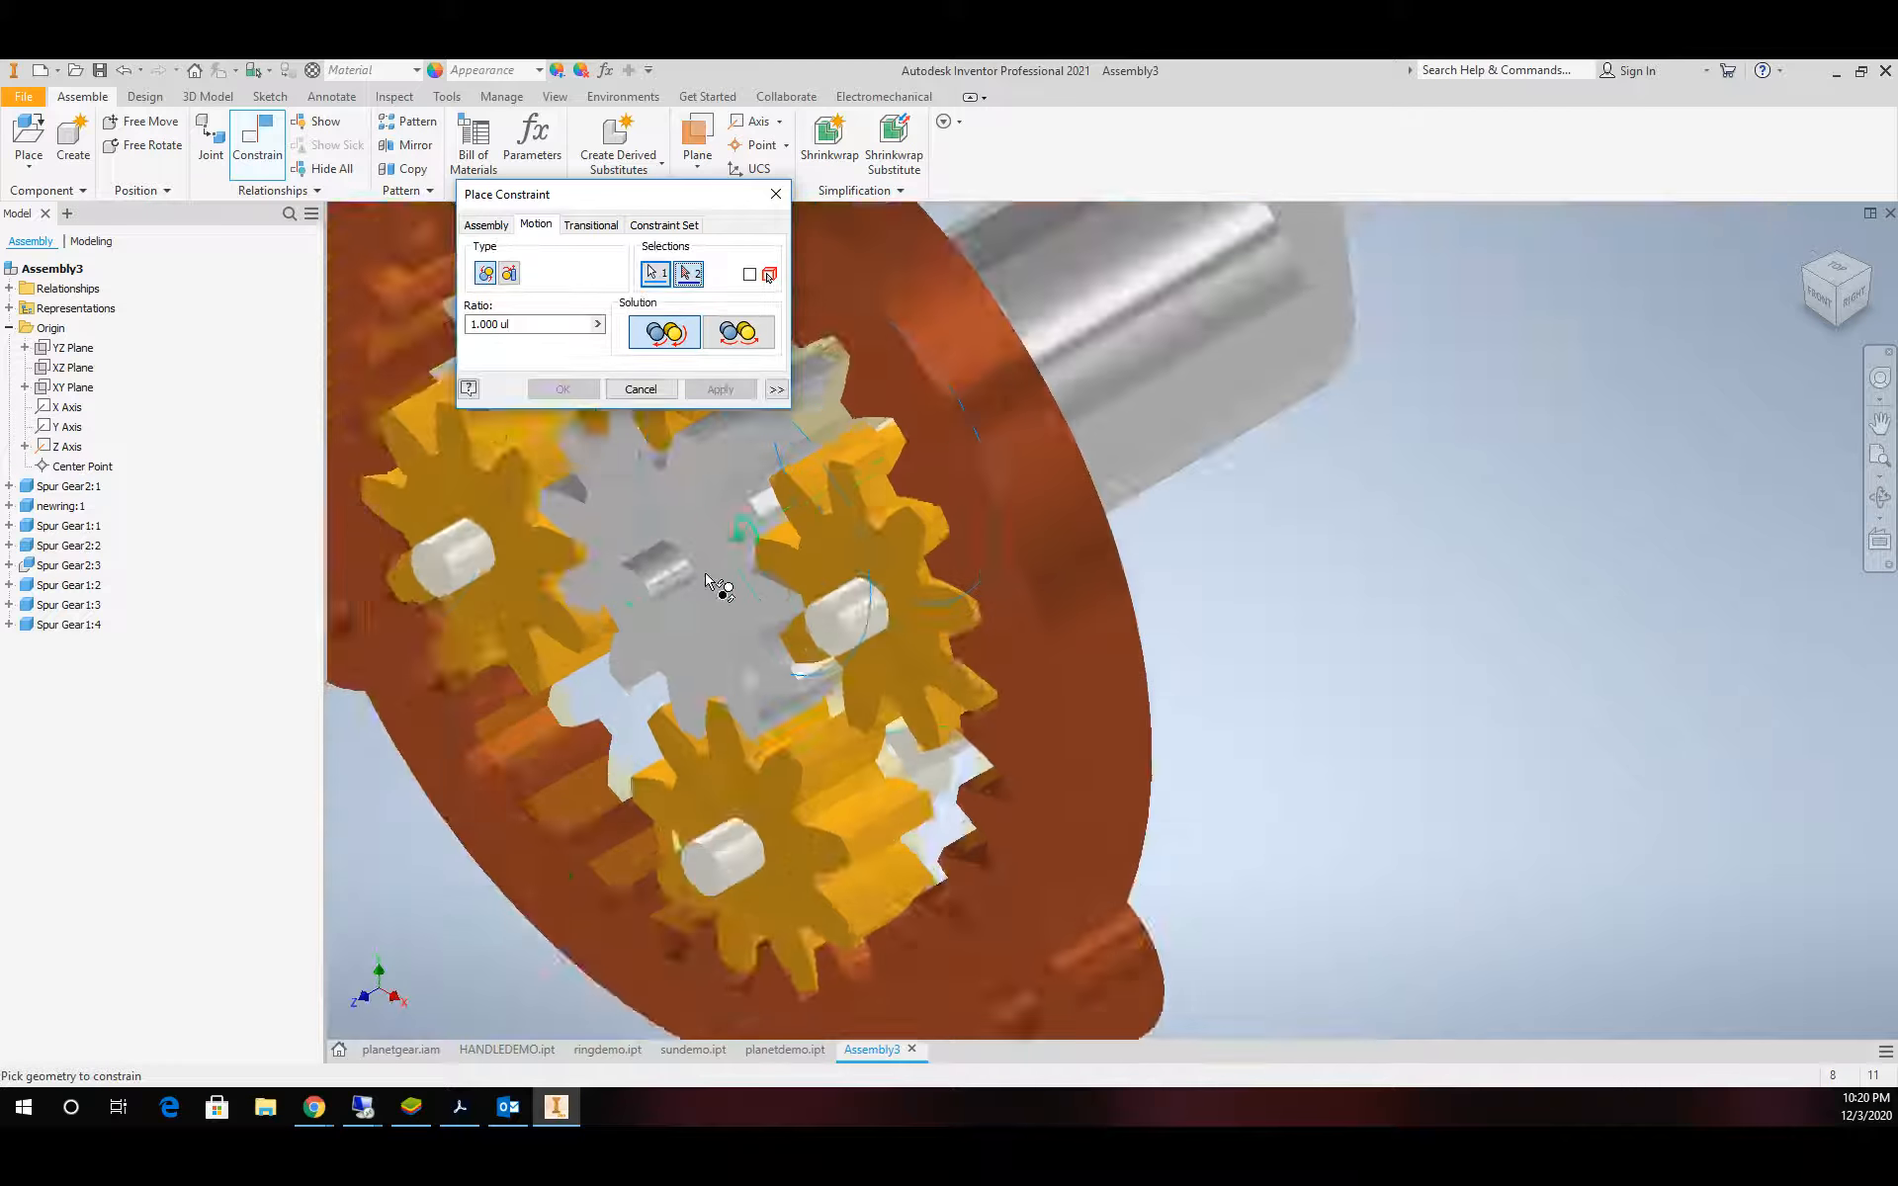
scroll(579, 534, "up", 3)
left_click(672, 492)
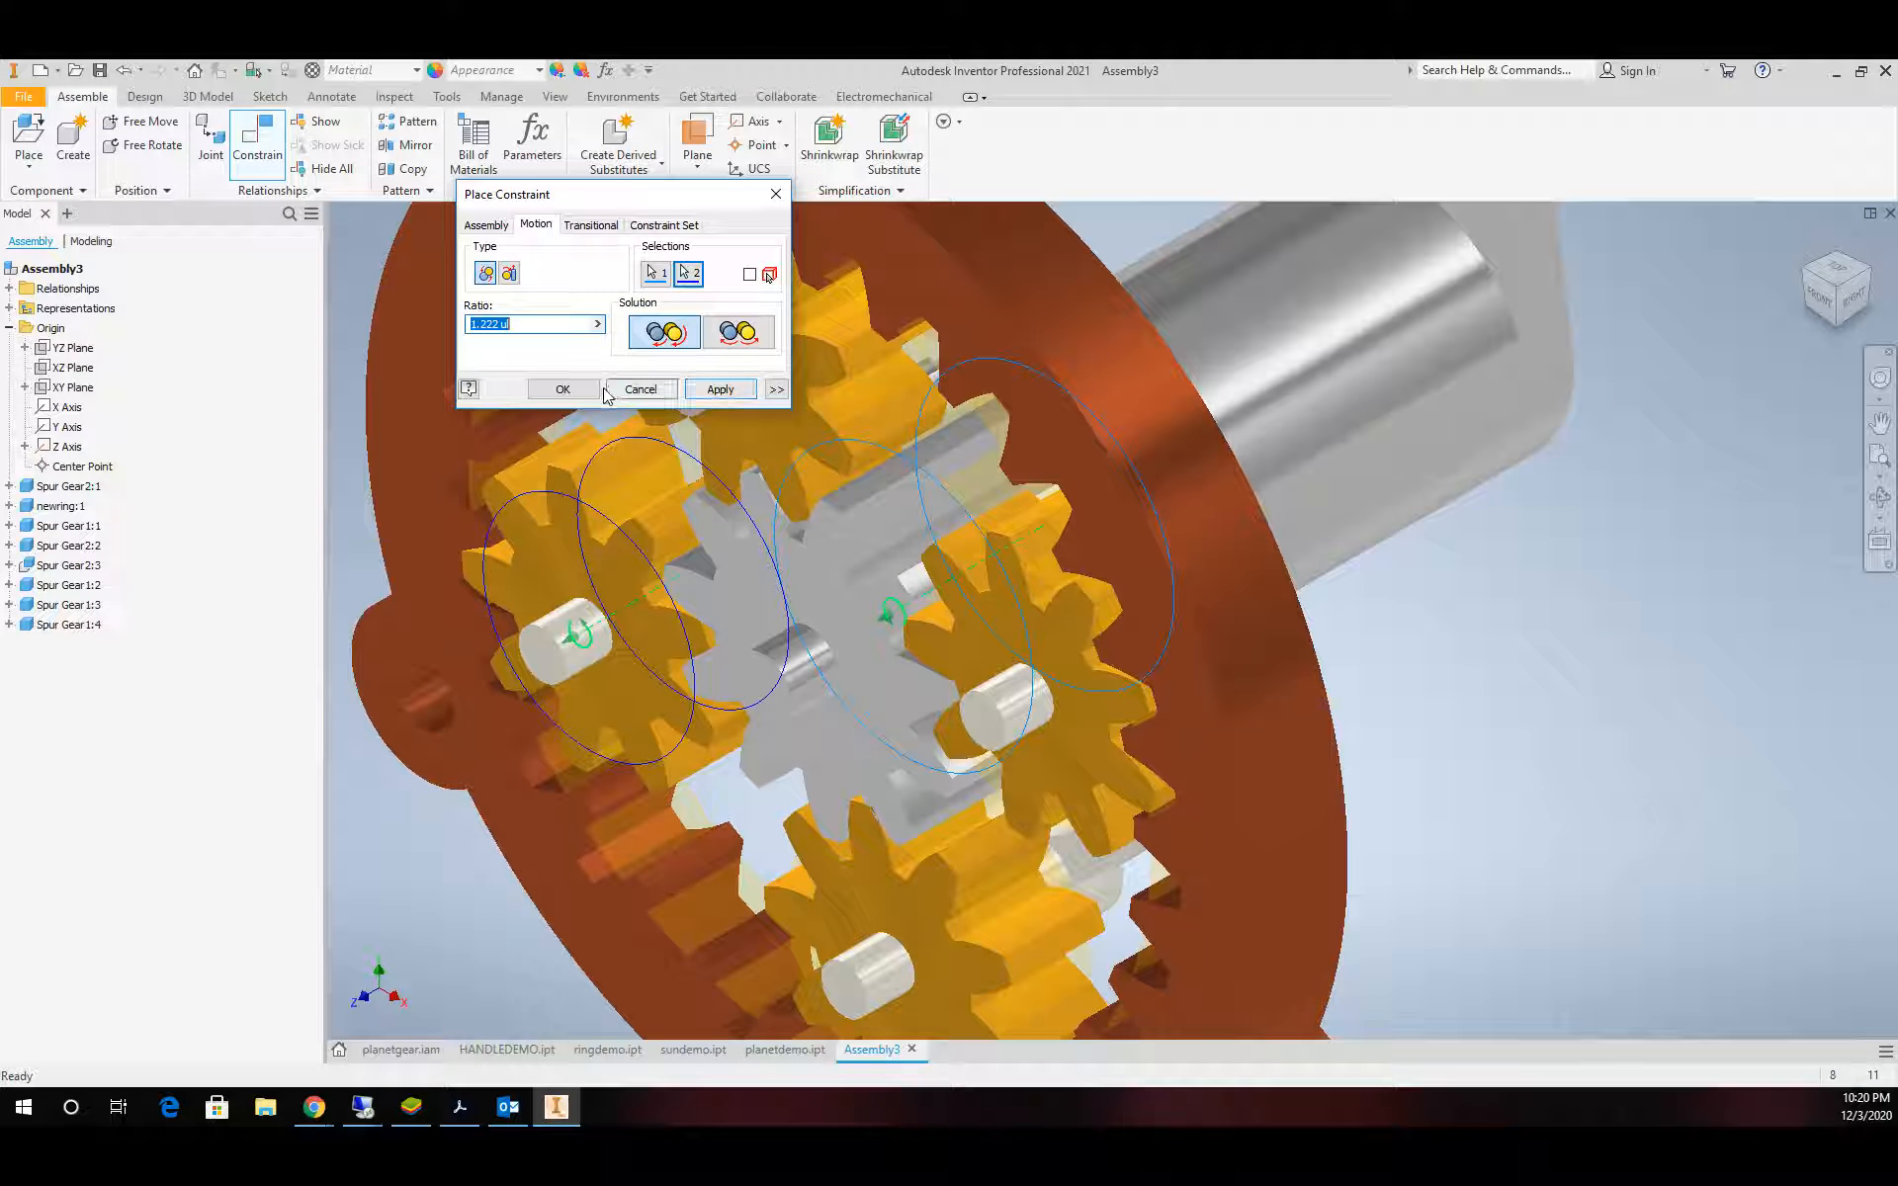
left_click(720, 389)
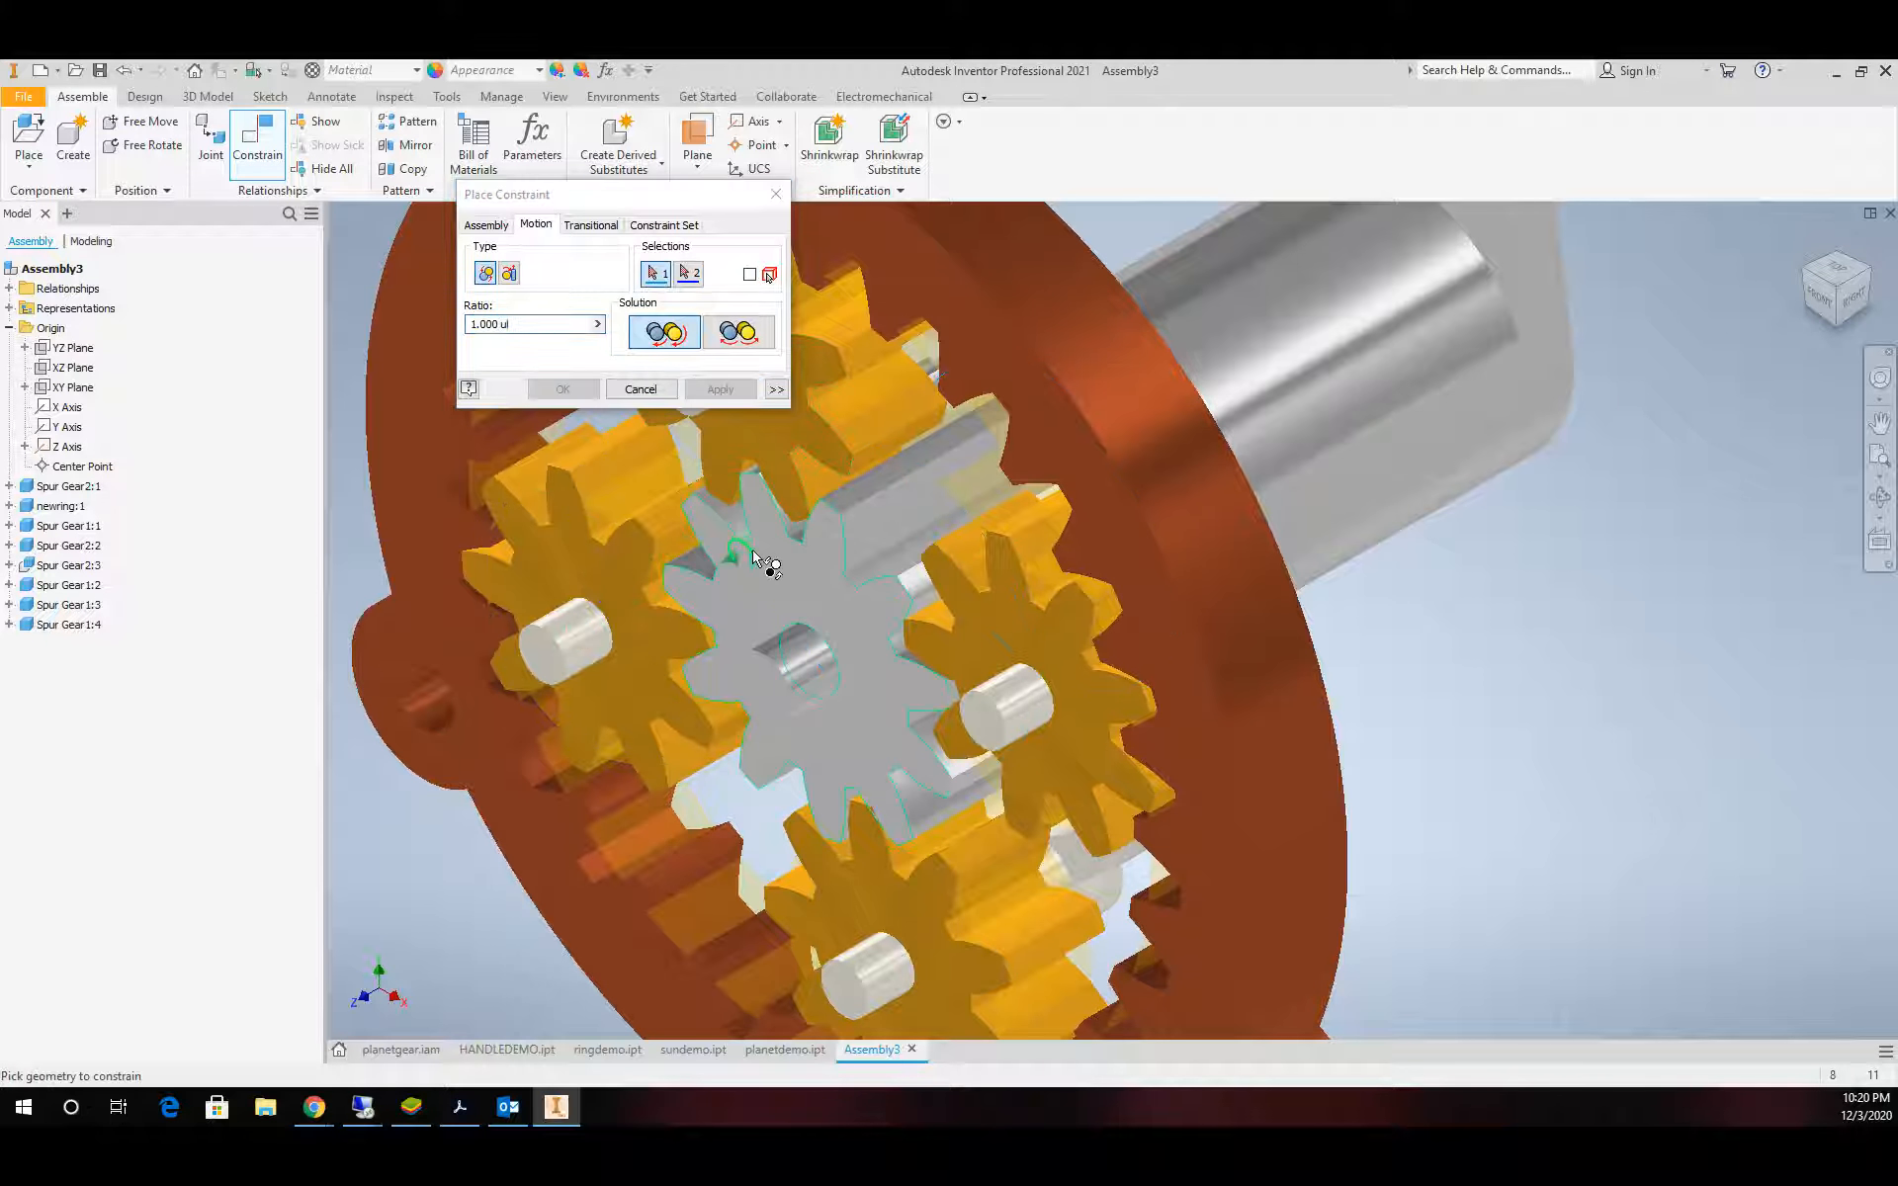
Link the ring gear's pitch surface to the upper planet gear with a forward rotation motion constraint at ratio 3.222
scroll(763, 553, "down", 5)
scroll(751, 489, "up", 4)
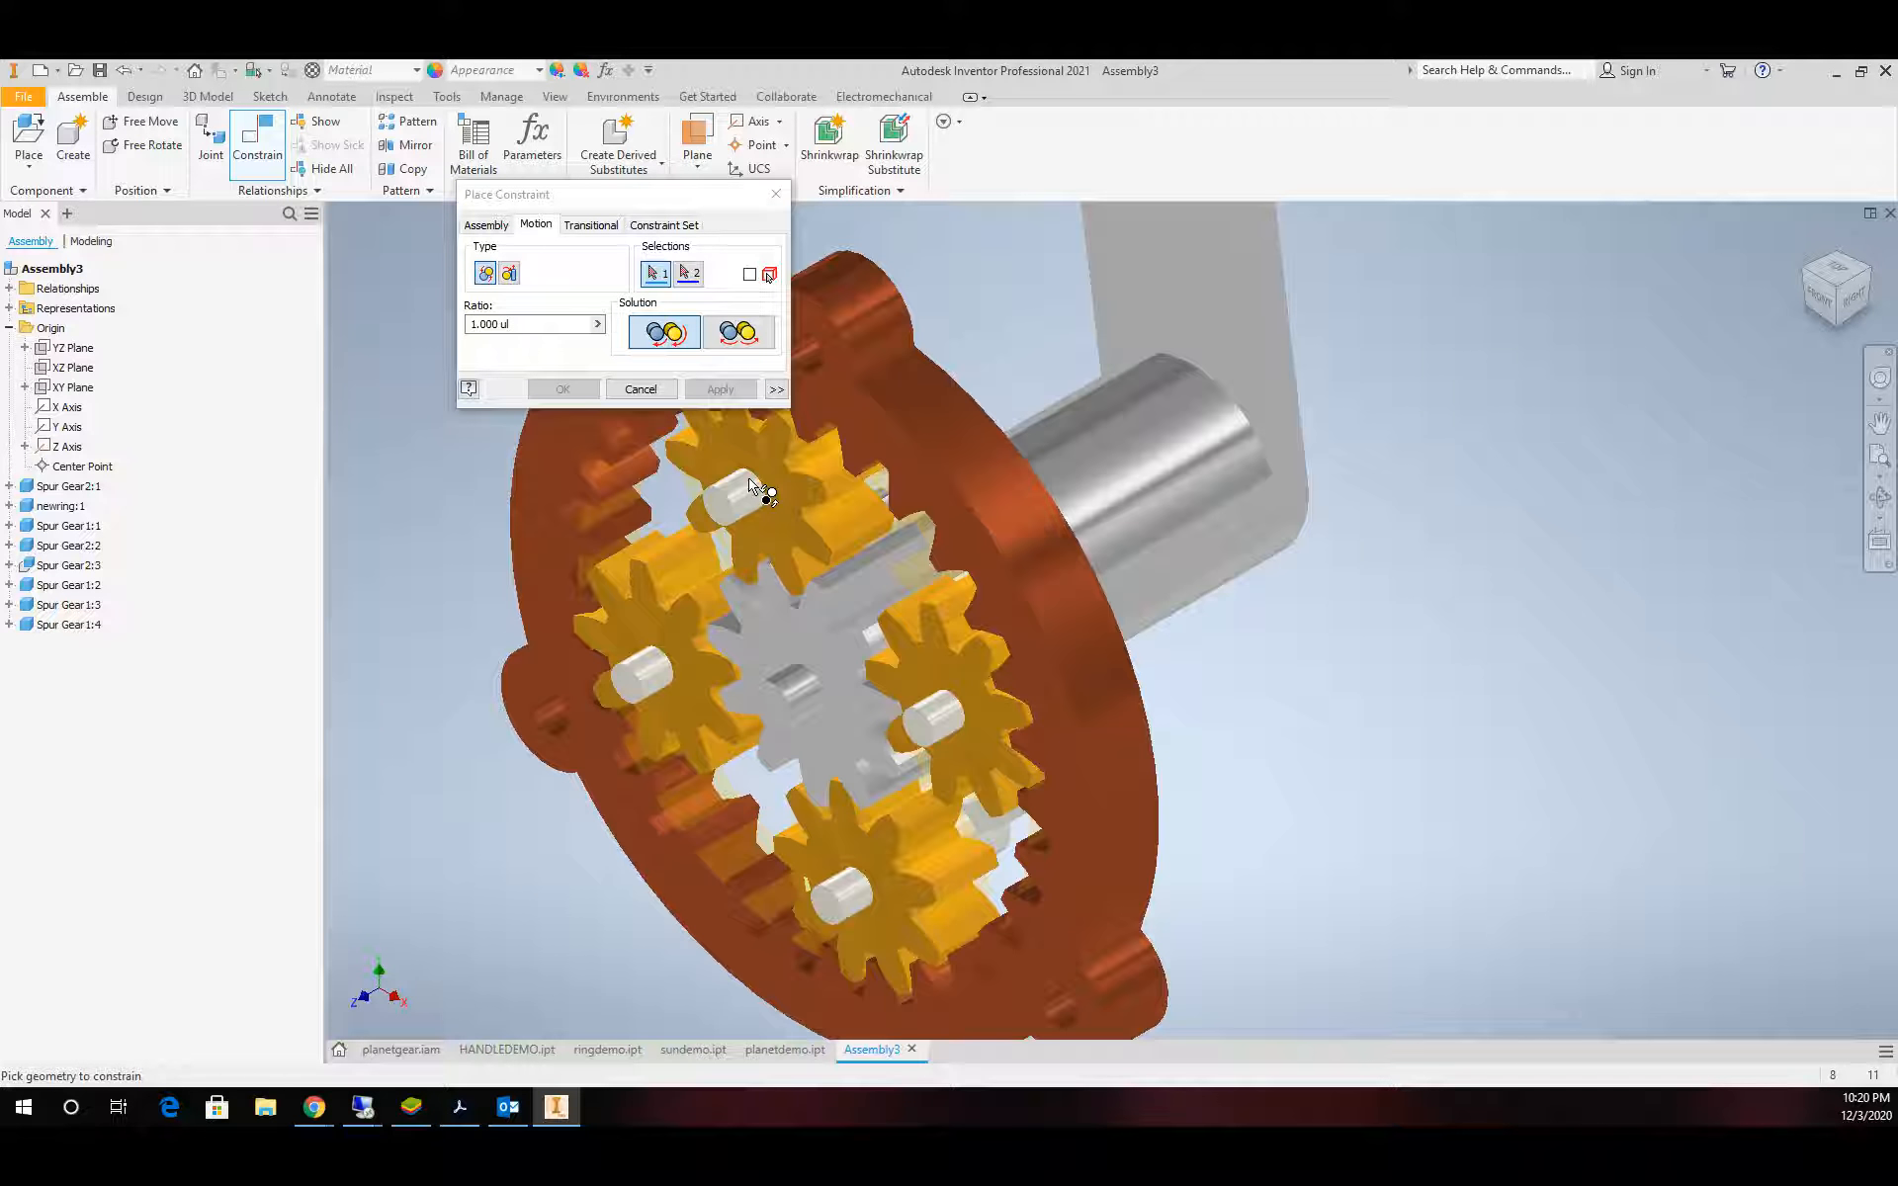
scroll(840, 463, "up", 2)
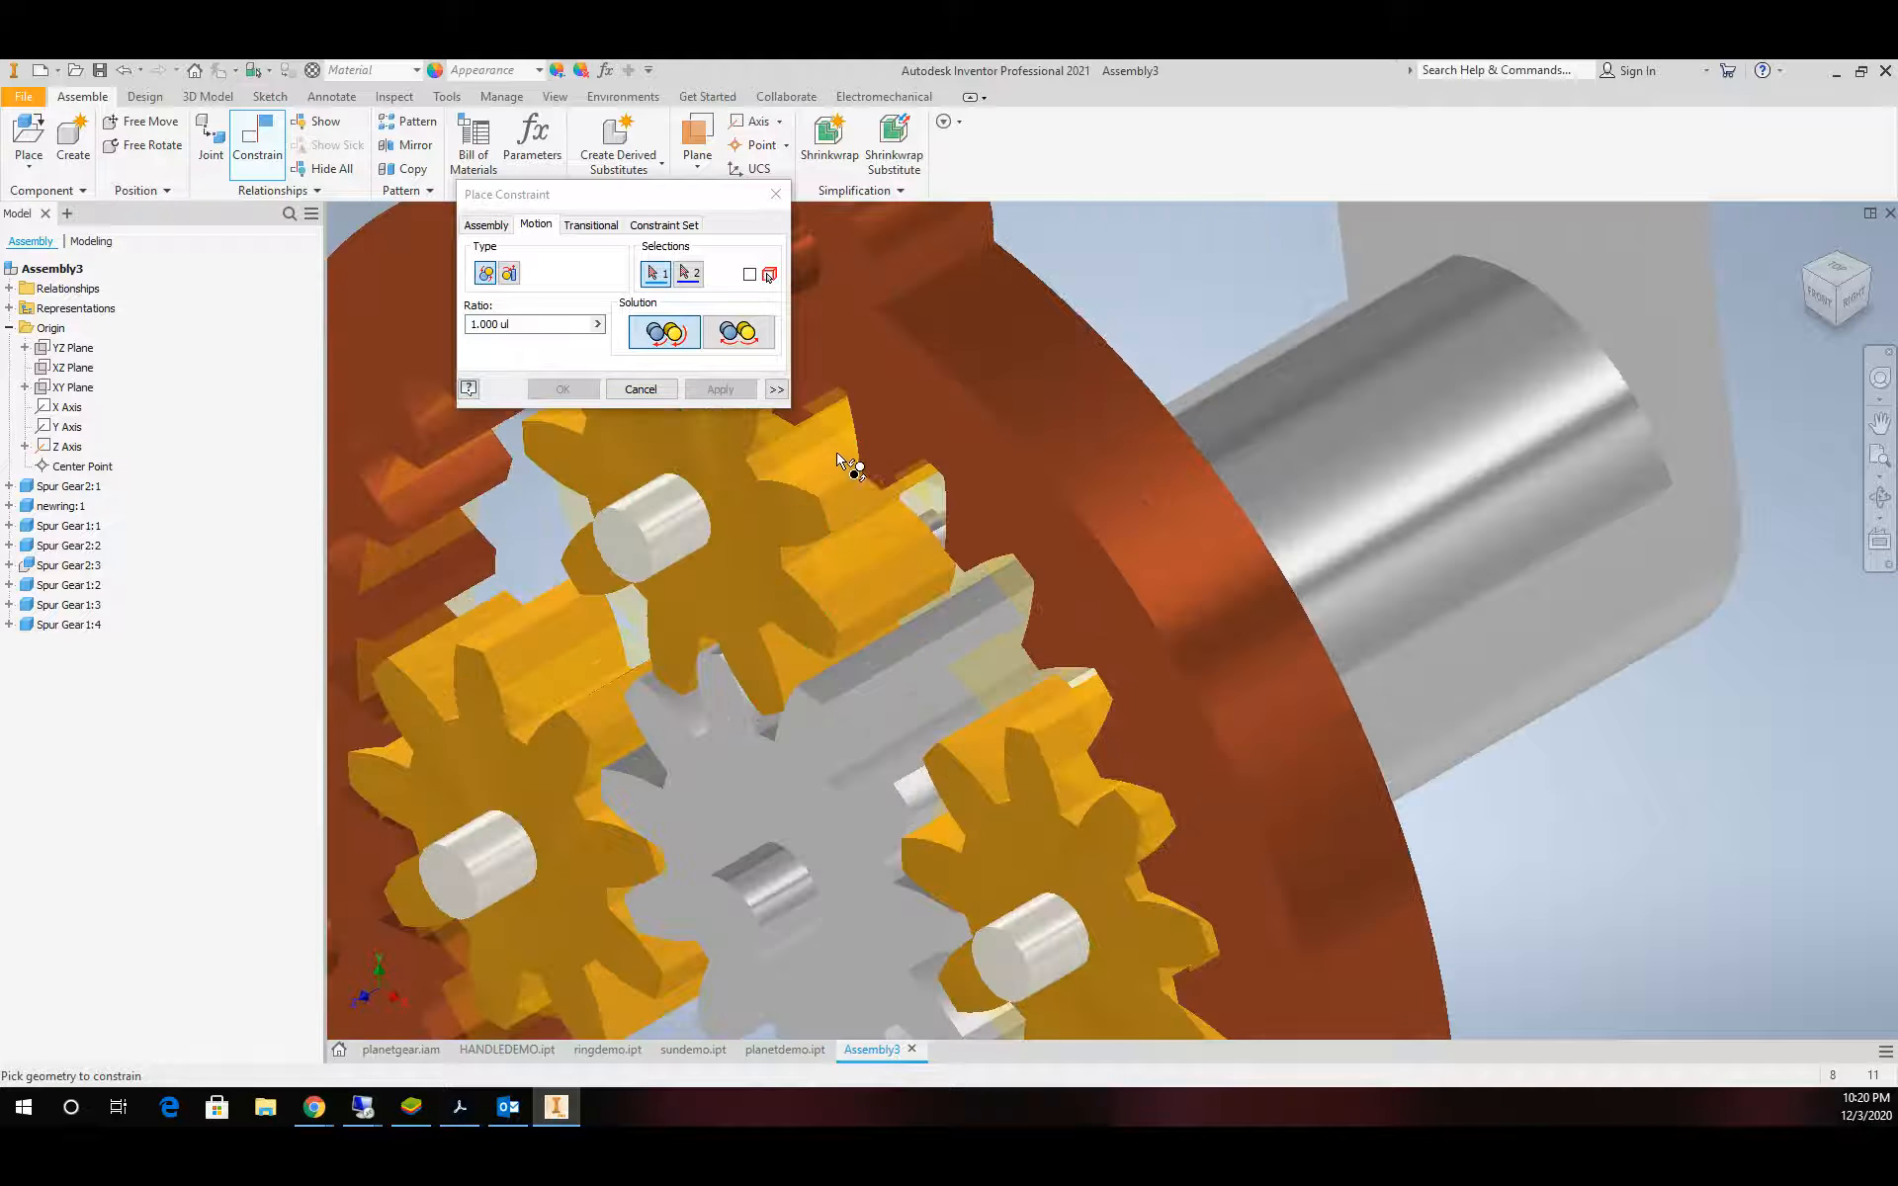
left_click(834, 412)
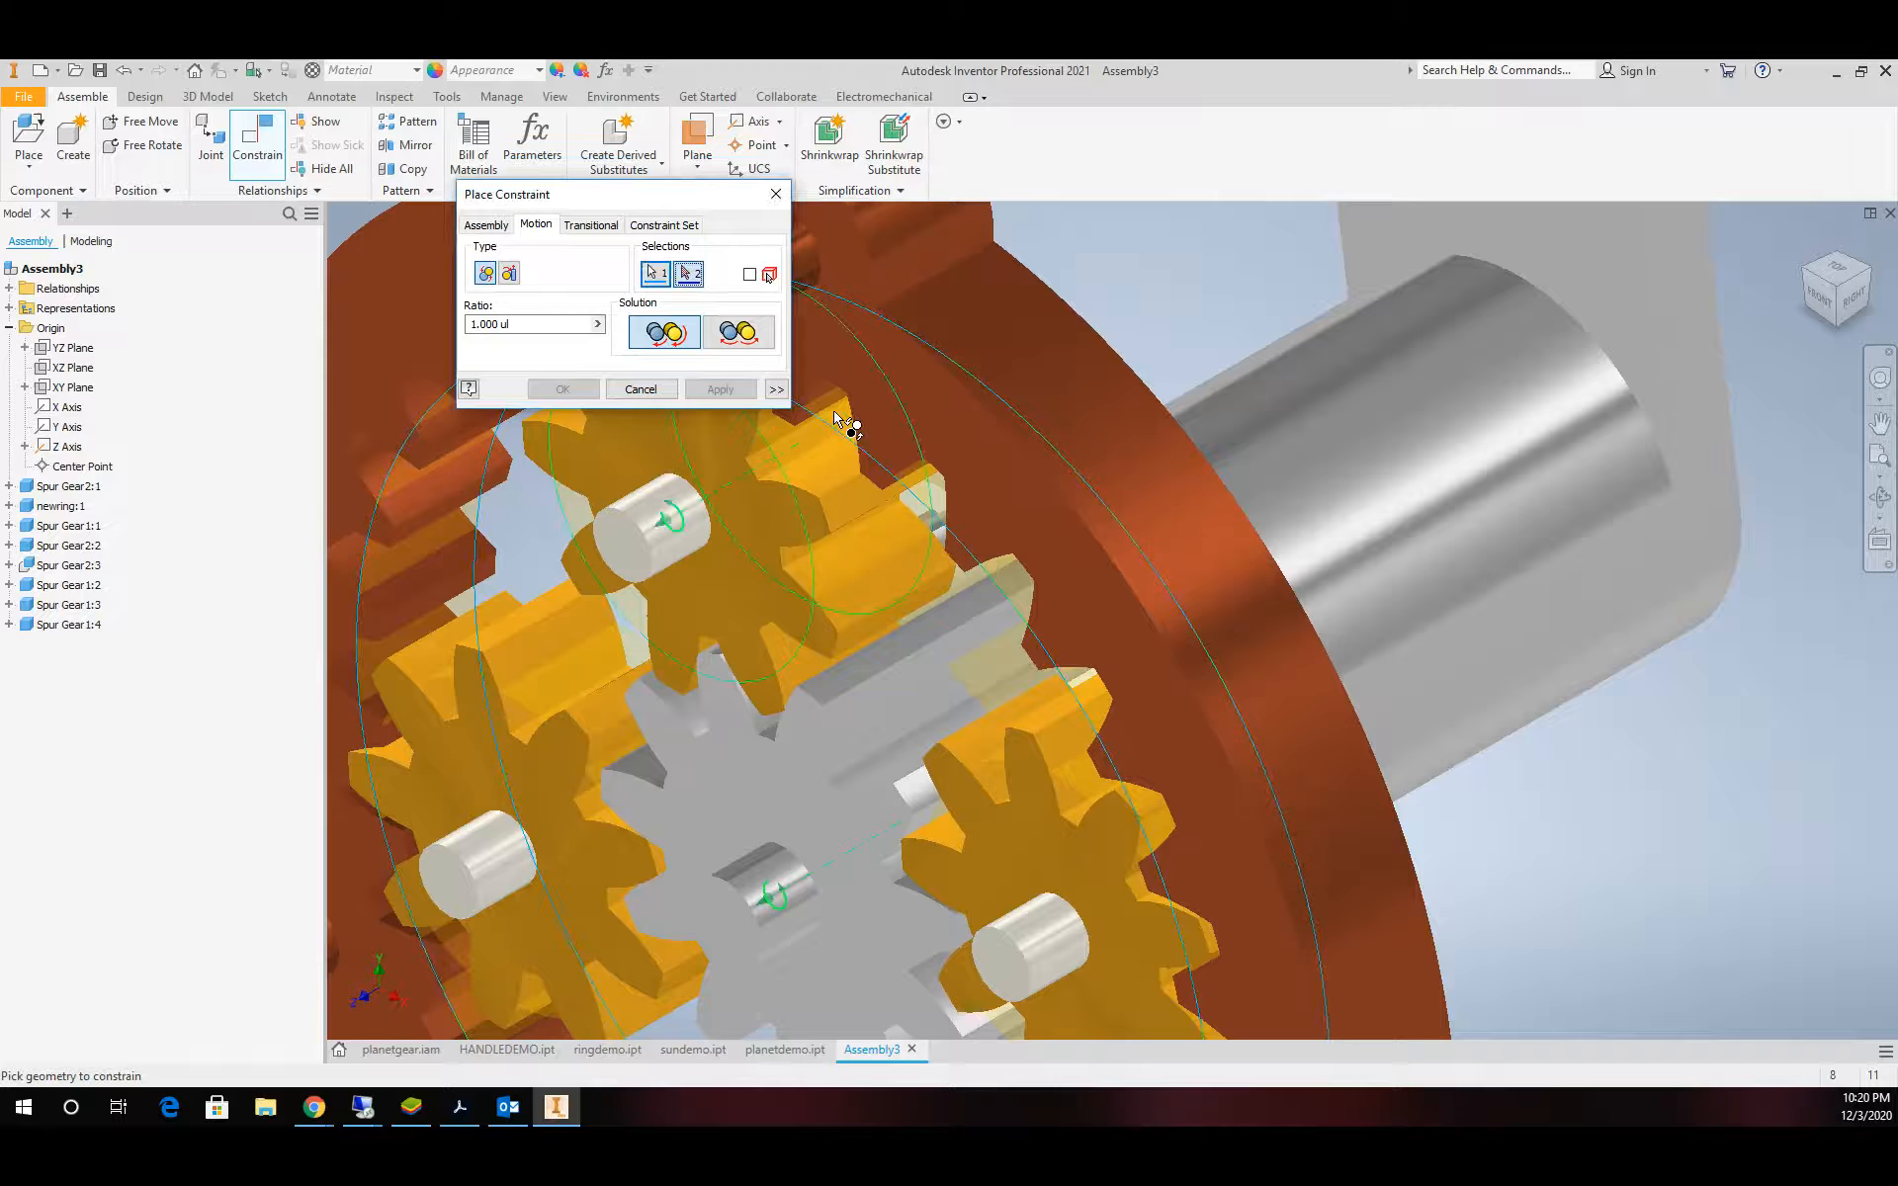
left_click(801, 461)
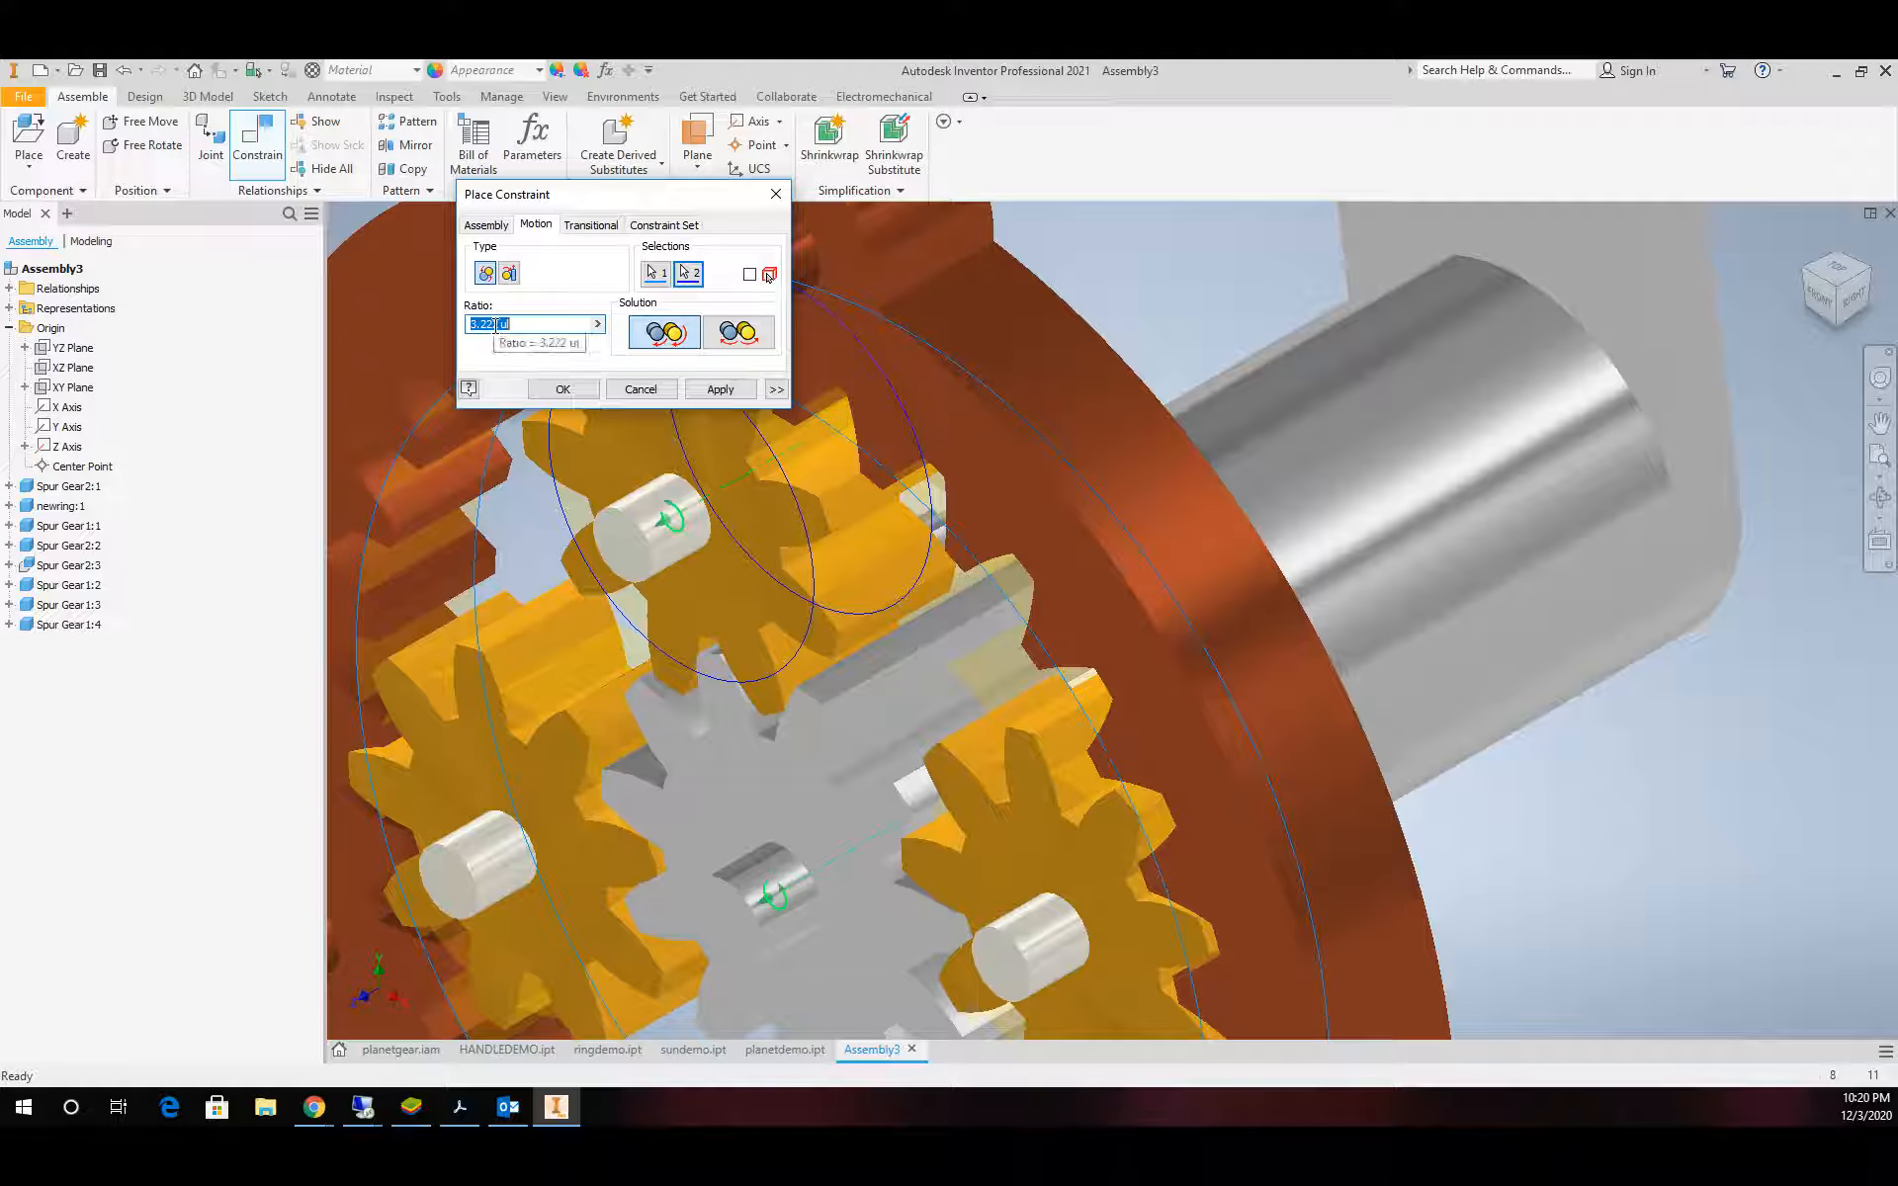
left_click(720, 390)
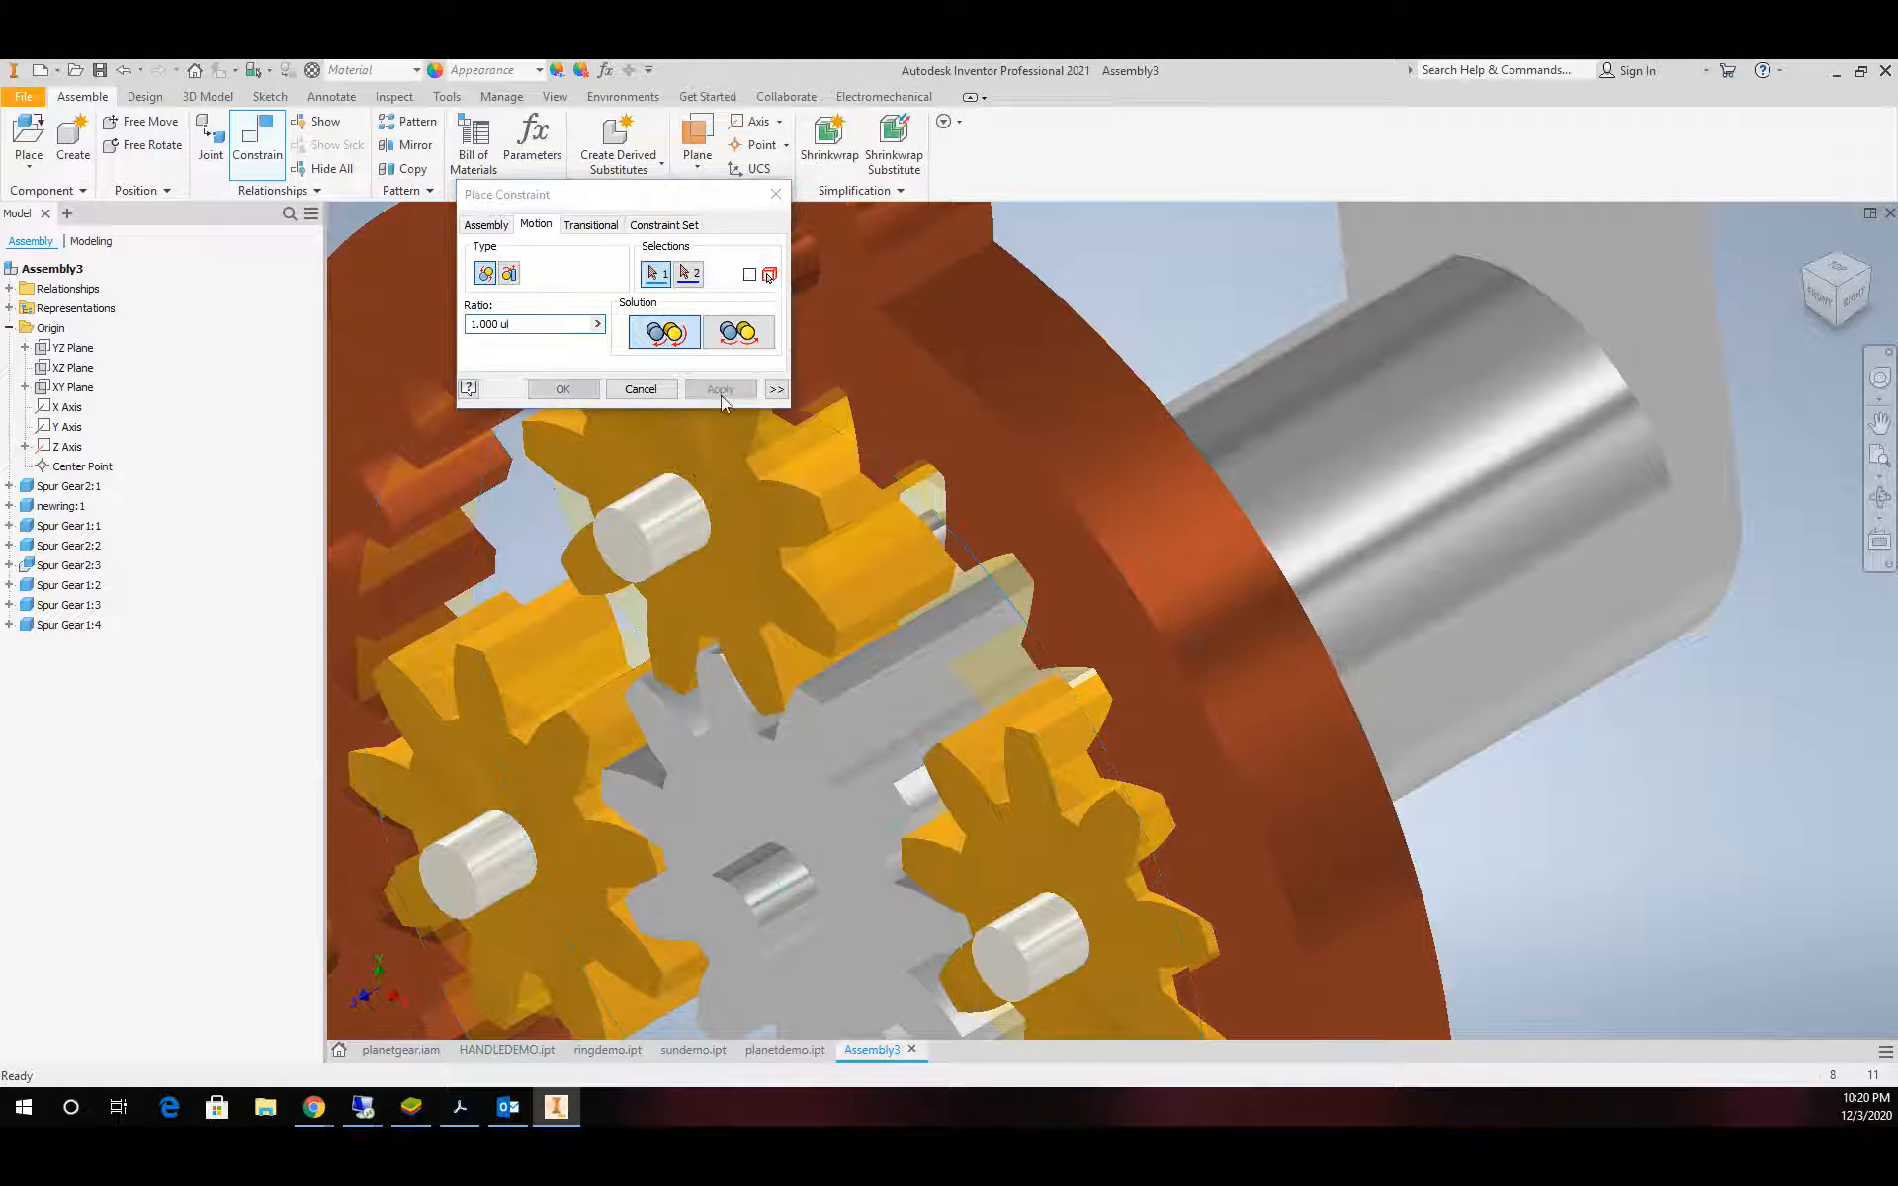
Link the ring gear's pitch surface to the right-hand planet gear with a forward rotation motion constraint at ratio 3.222
left_click(1027, 597)
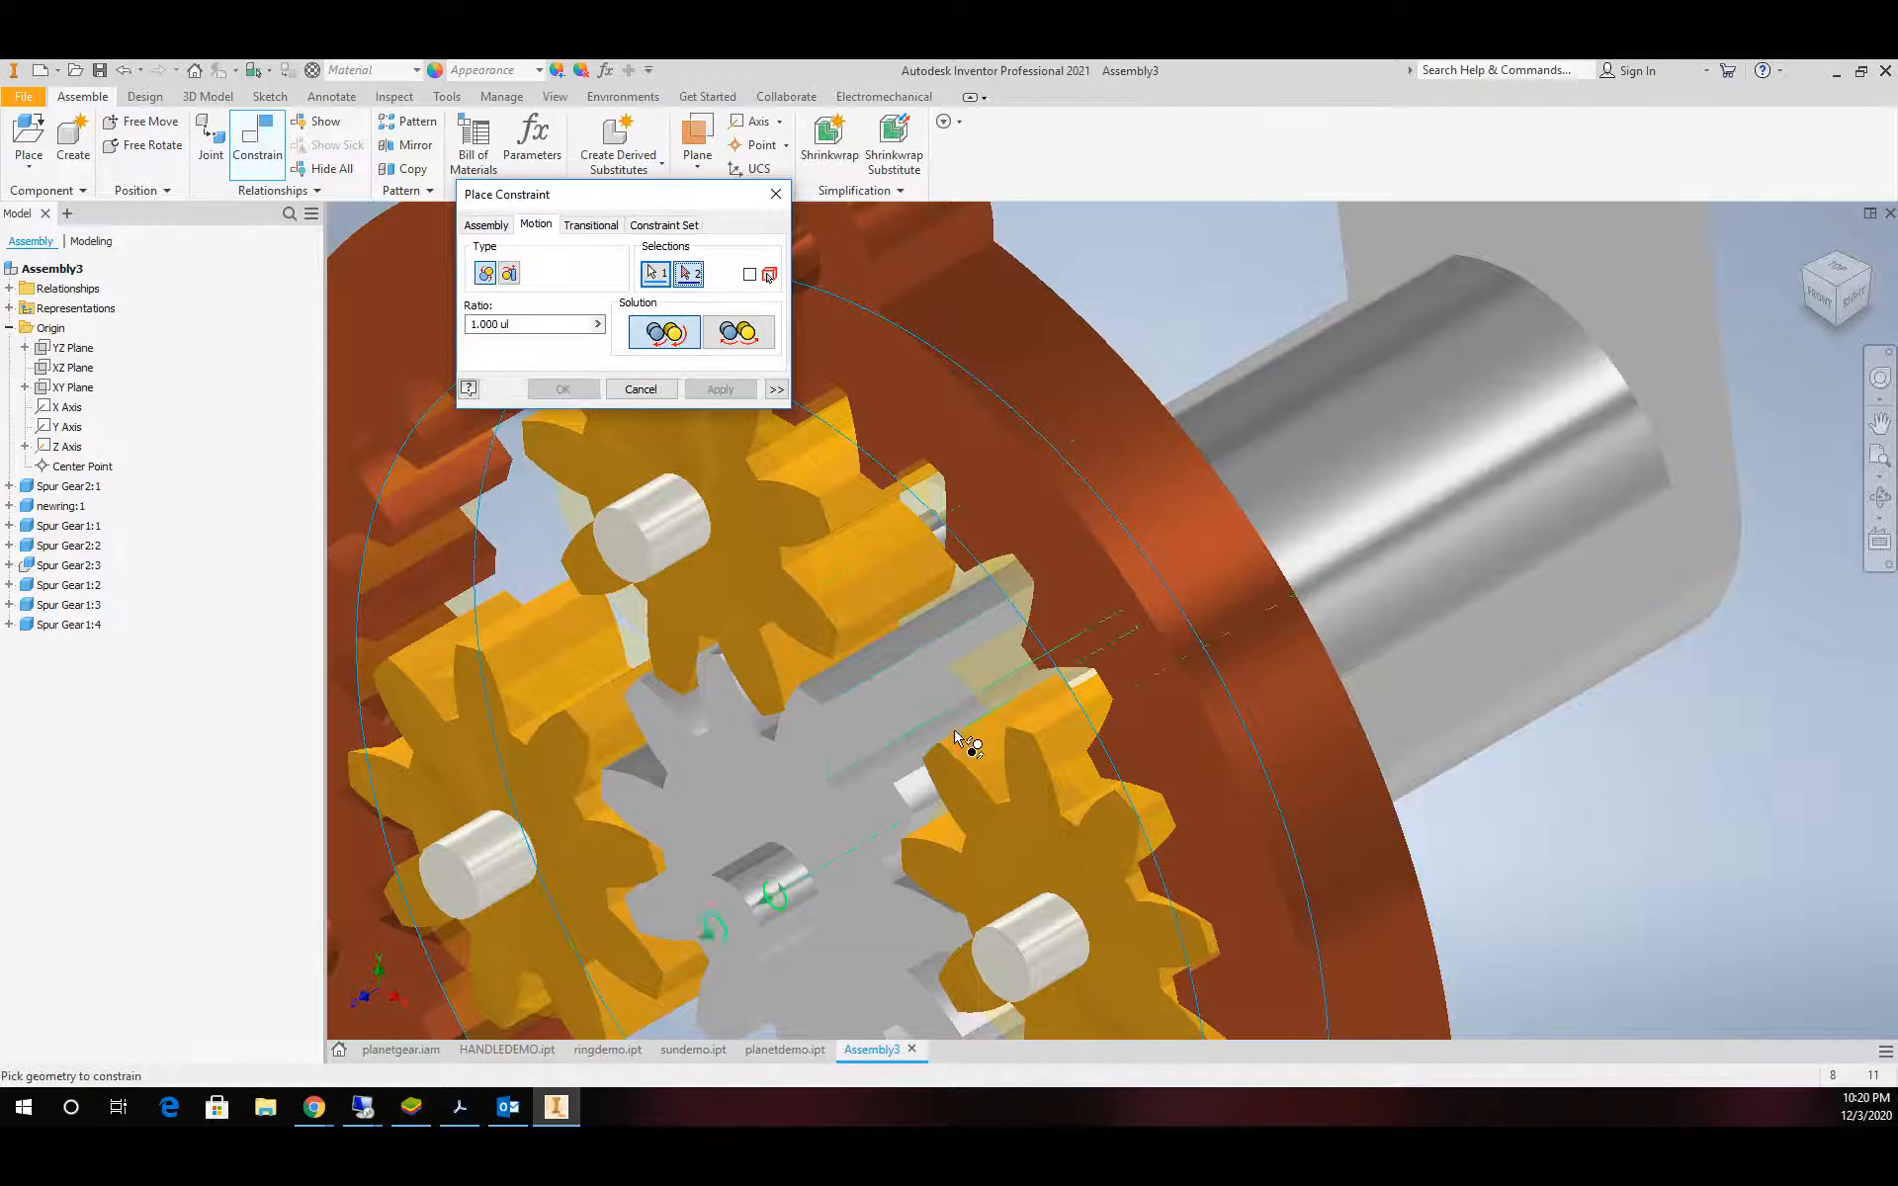
left_click(1080, 781)
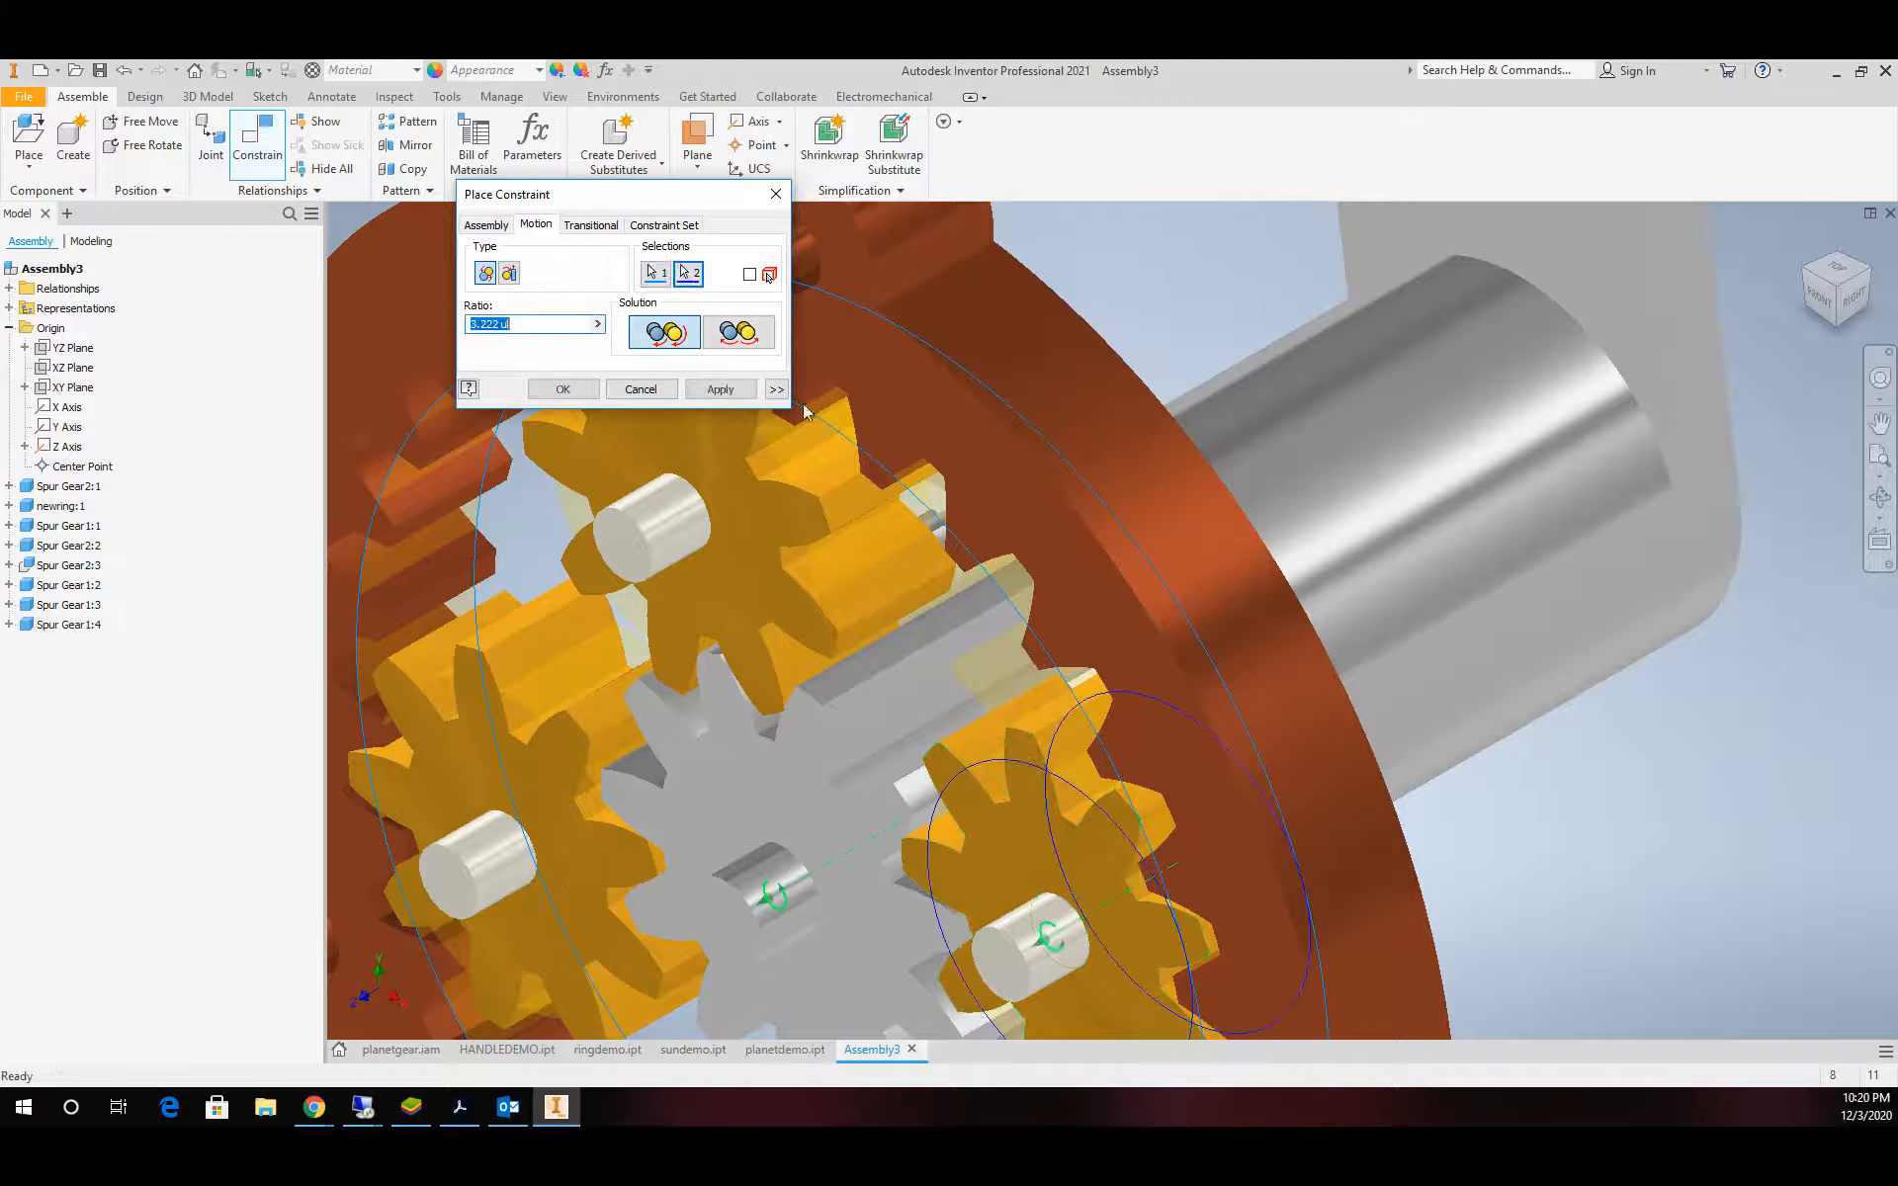
left_click(721, 391)
Link the ring gear's pitch surface to the lower planet gear with a forward rotation motion constraint at ratio 3.222
scroll(919, 636, "up", 5)
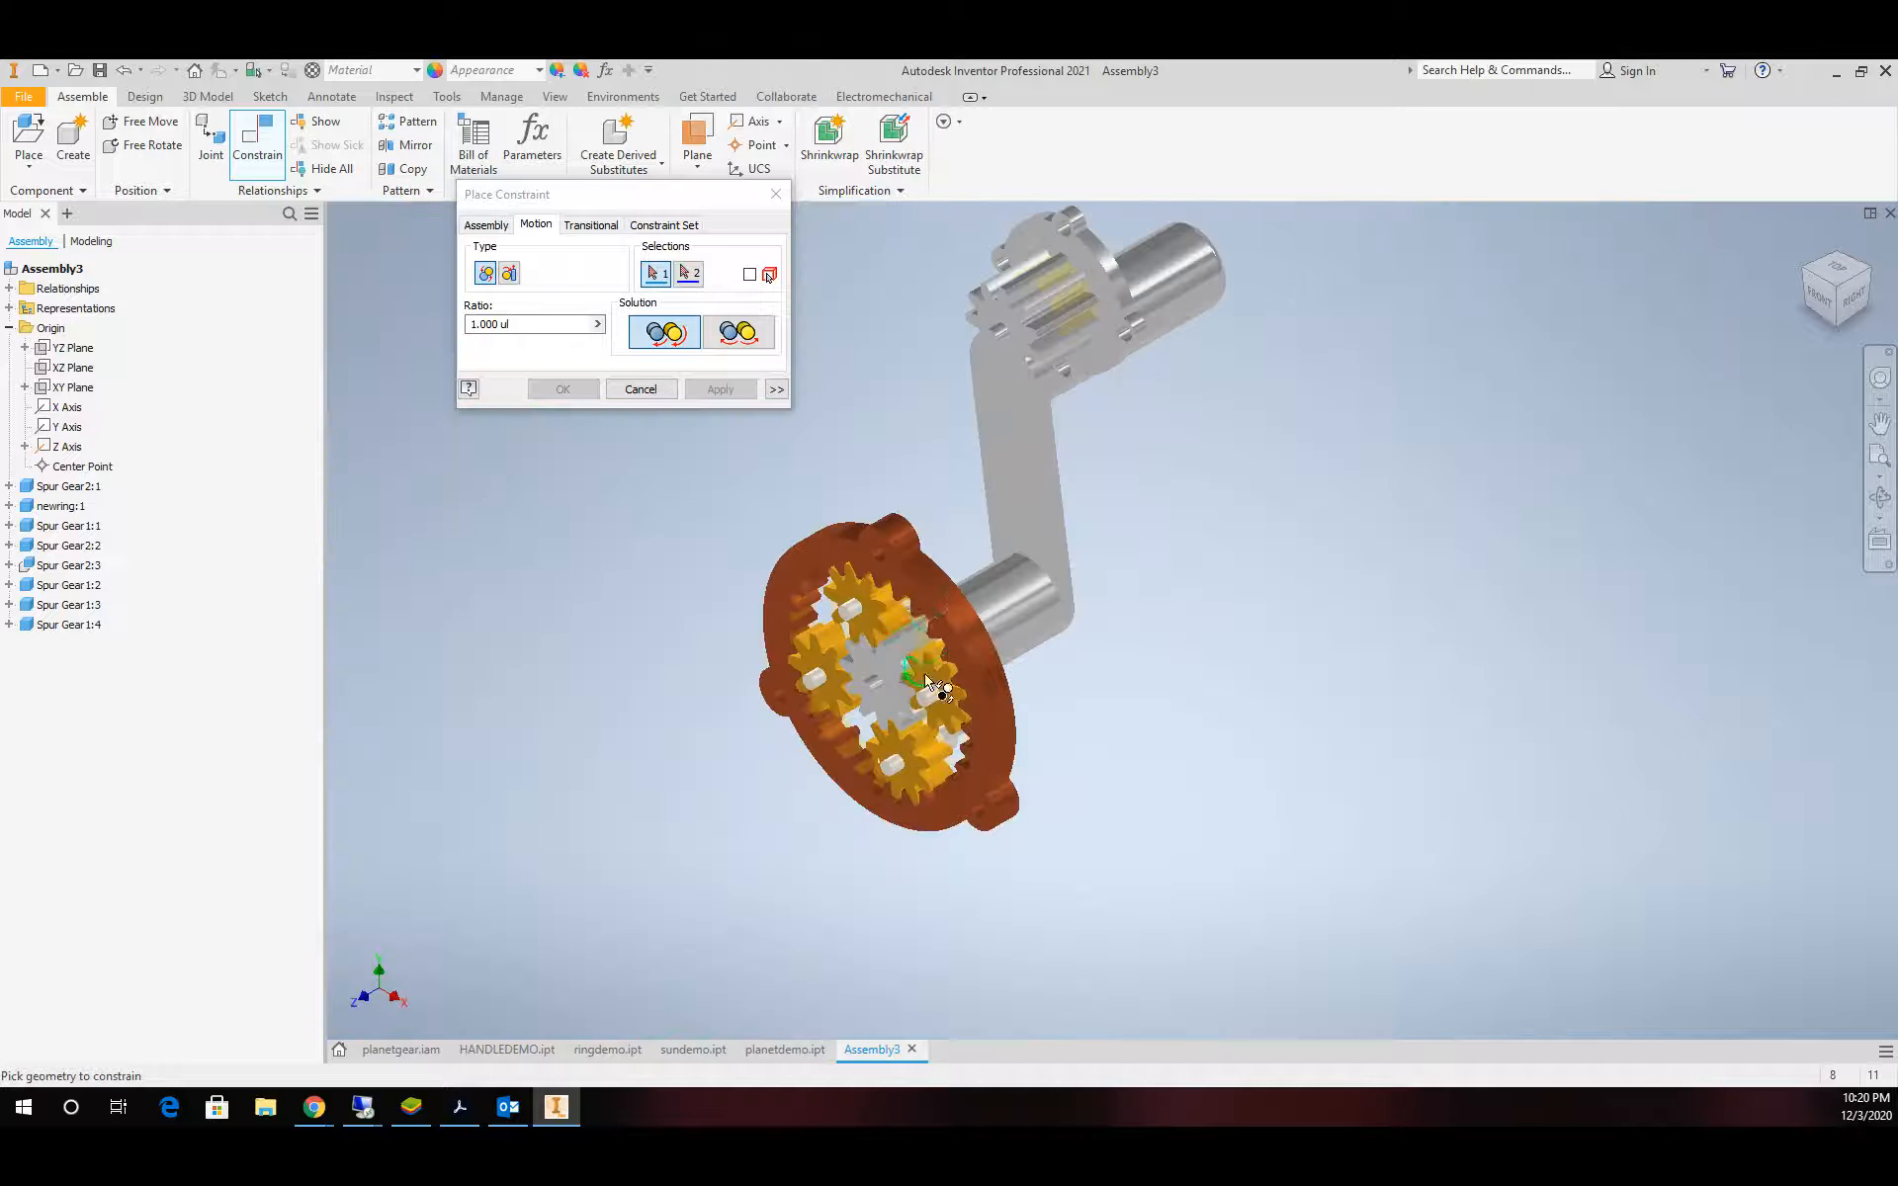
scroll(929, 672, "down", 4)
left_click(896, 440)
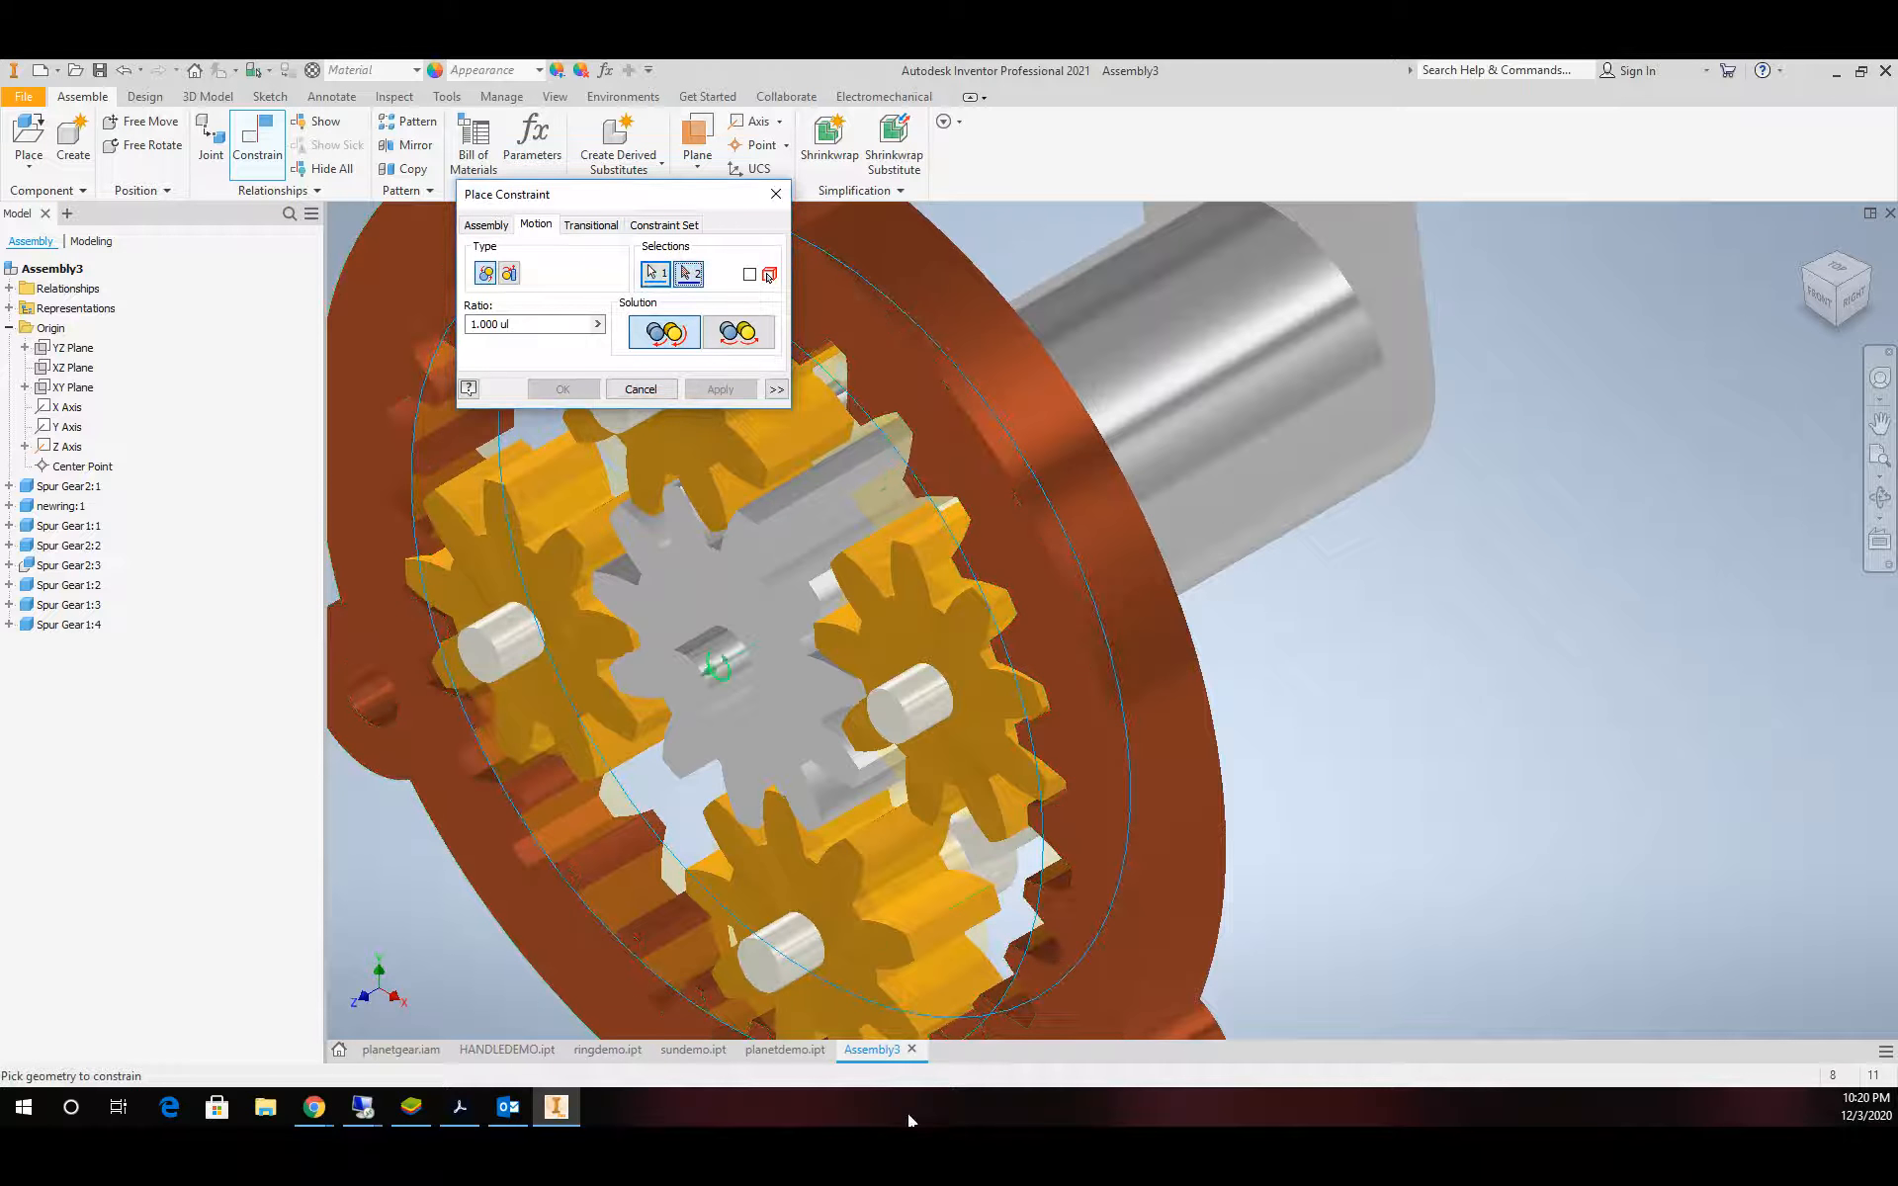
left_click(913, 886)
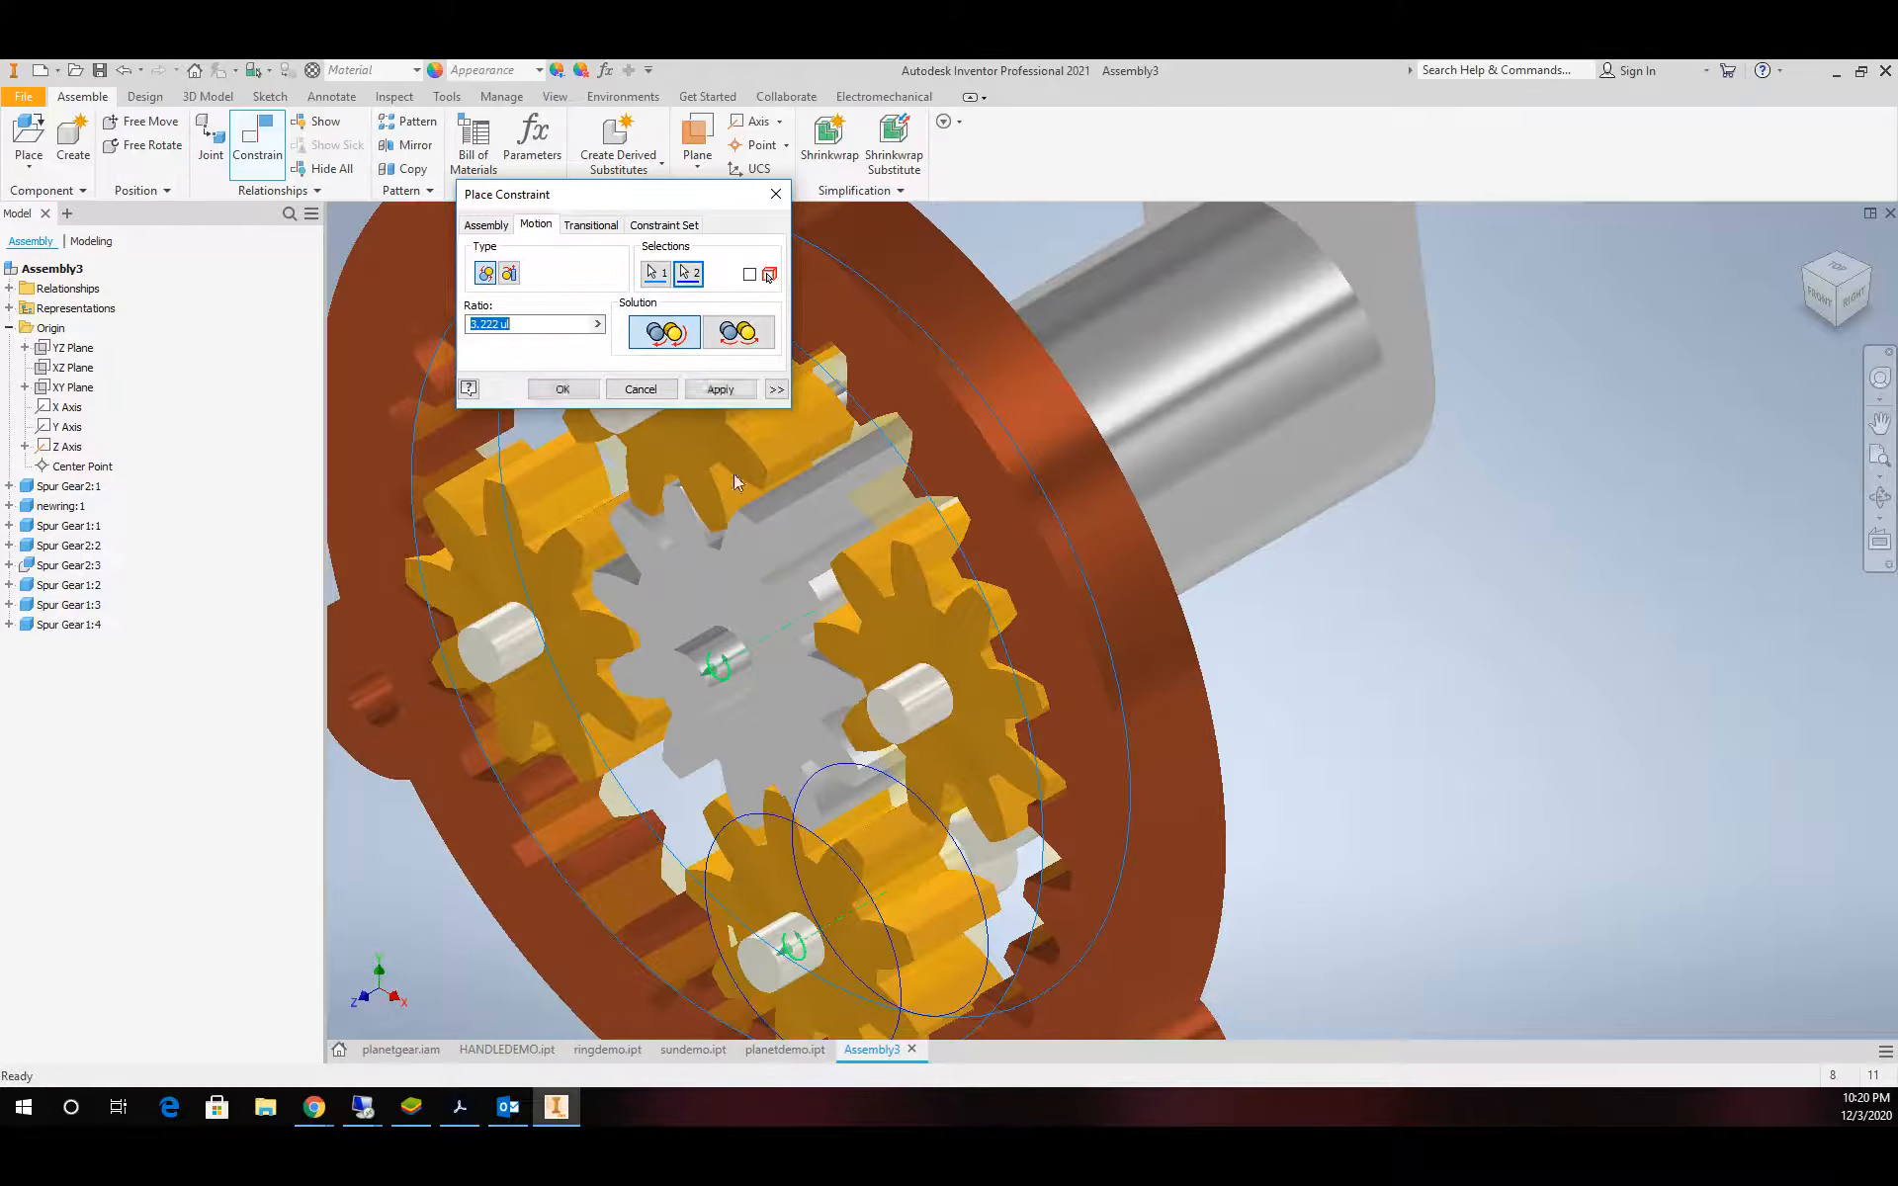
left_click(720, 388)
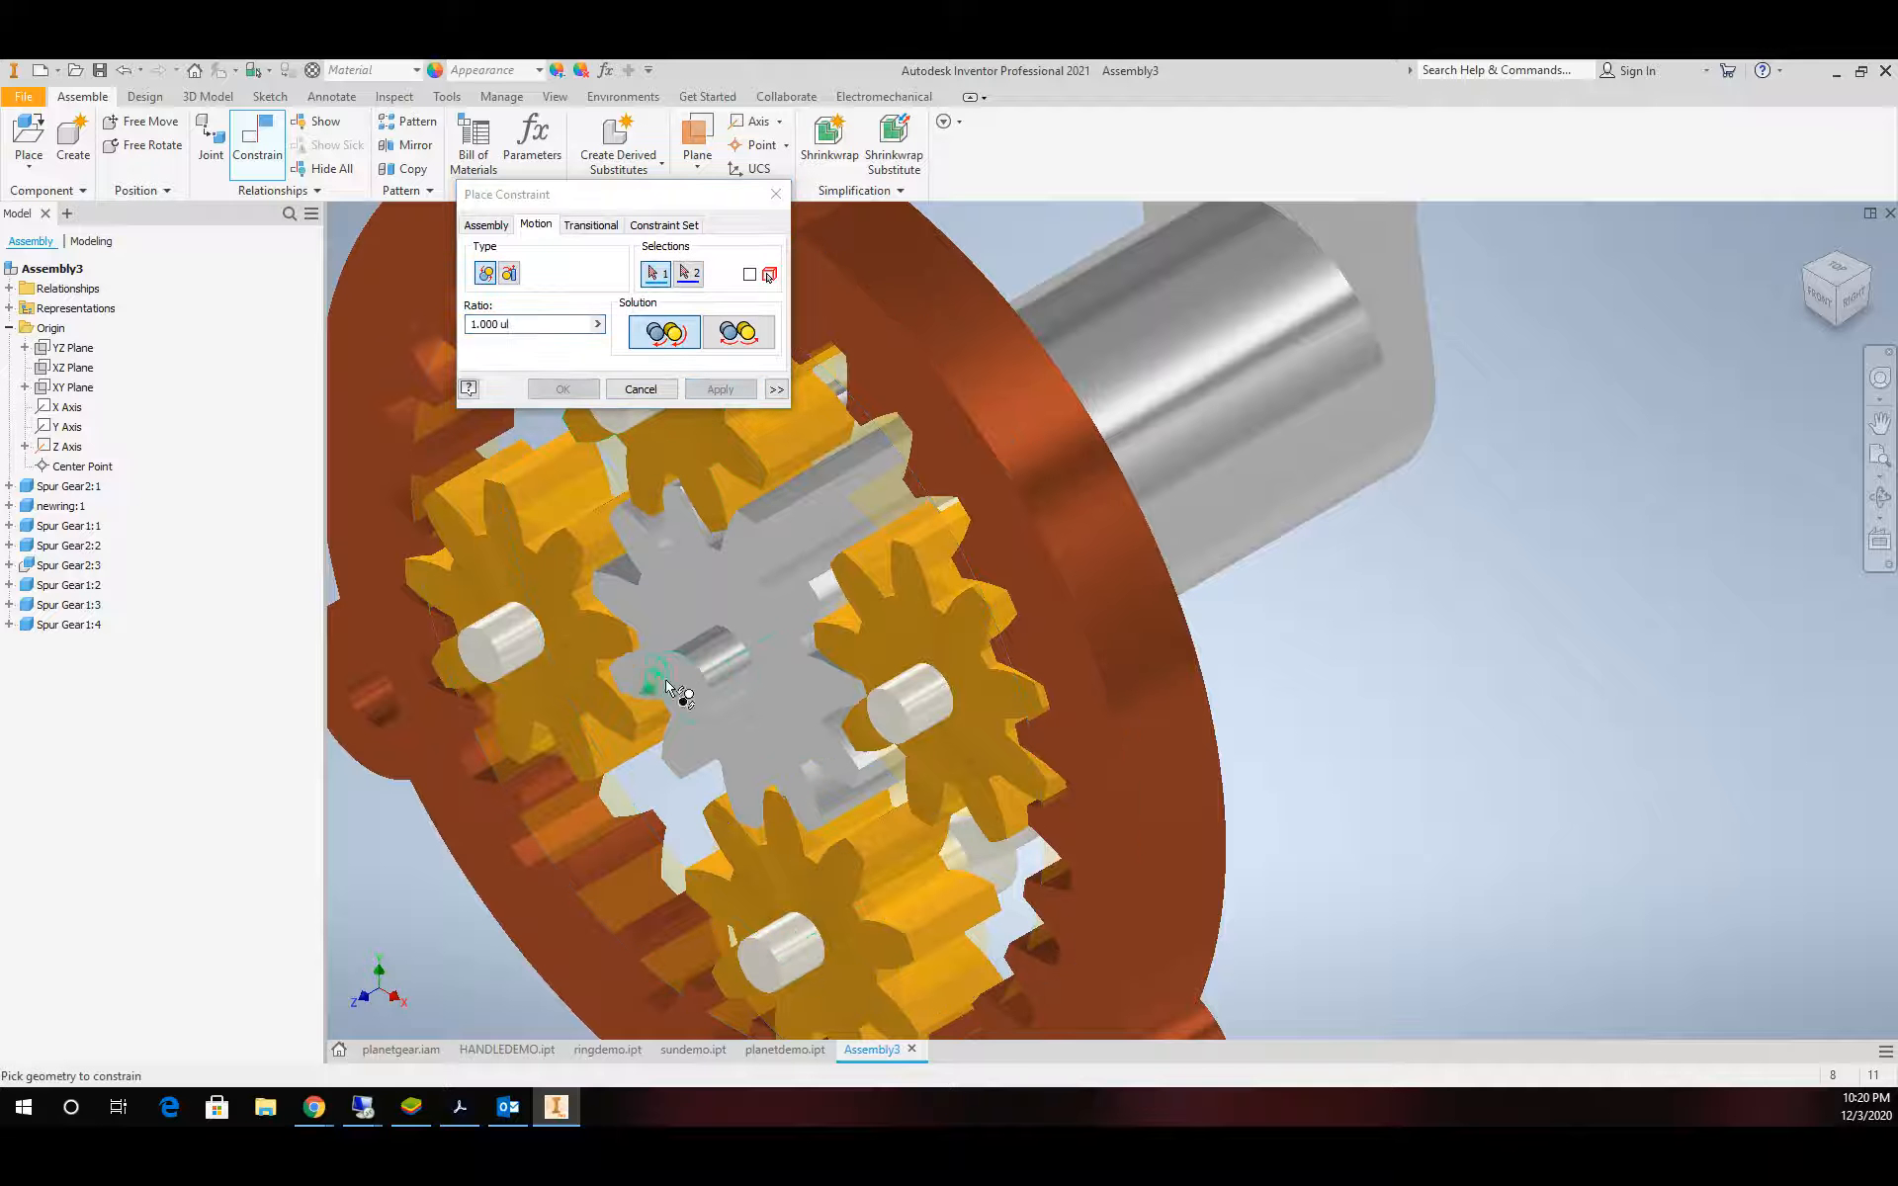
Link the ring gear's pitch surface to the left-hand planet gear with a forward rotation motion constraint and finish placing constraints
left_click(581, 828)
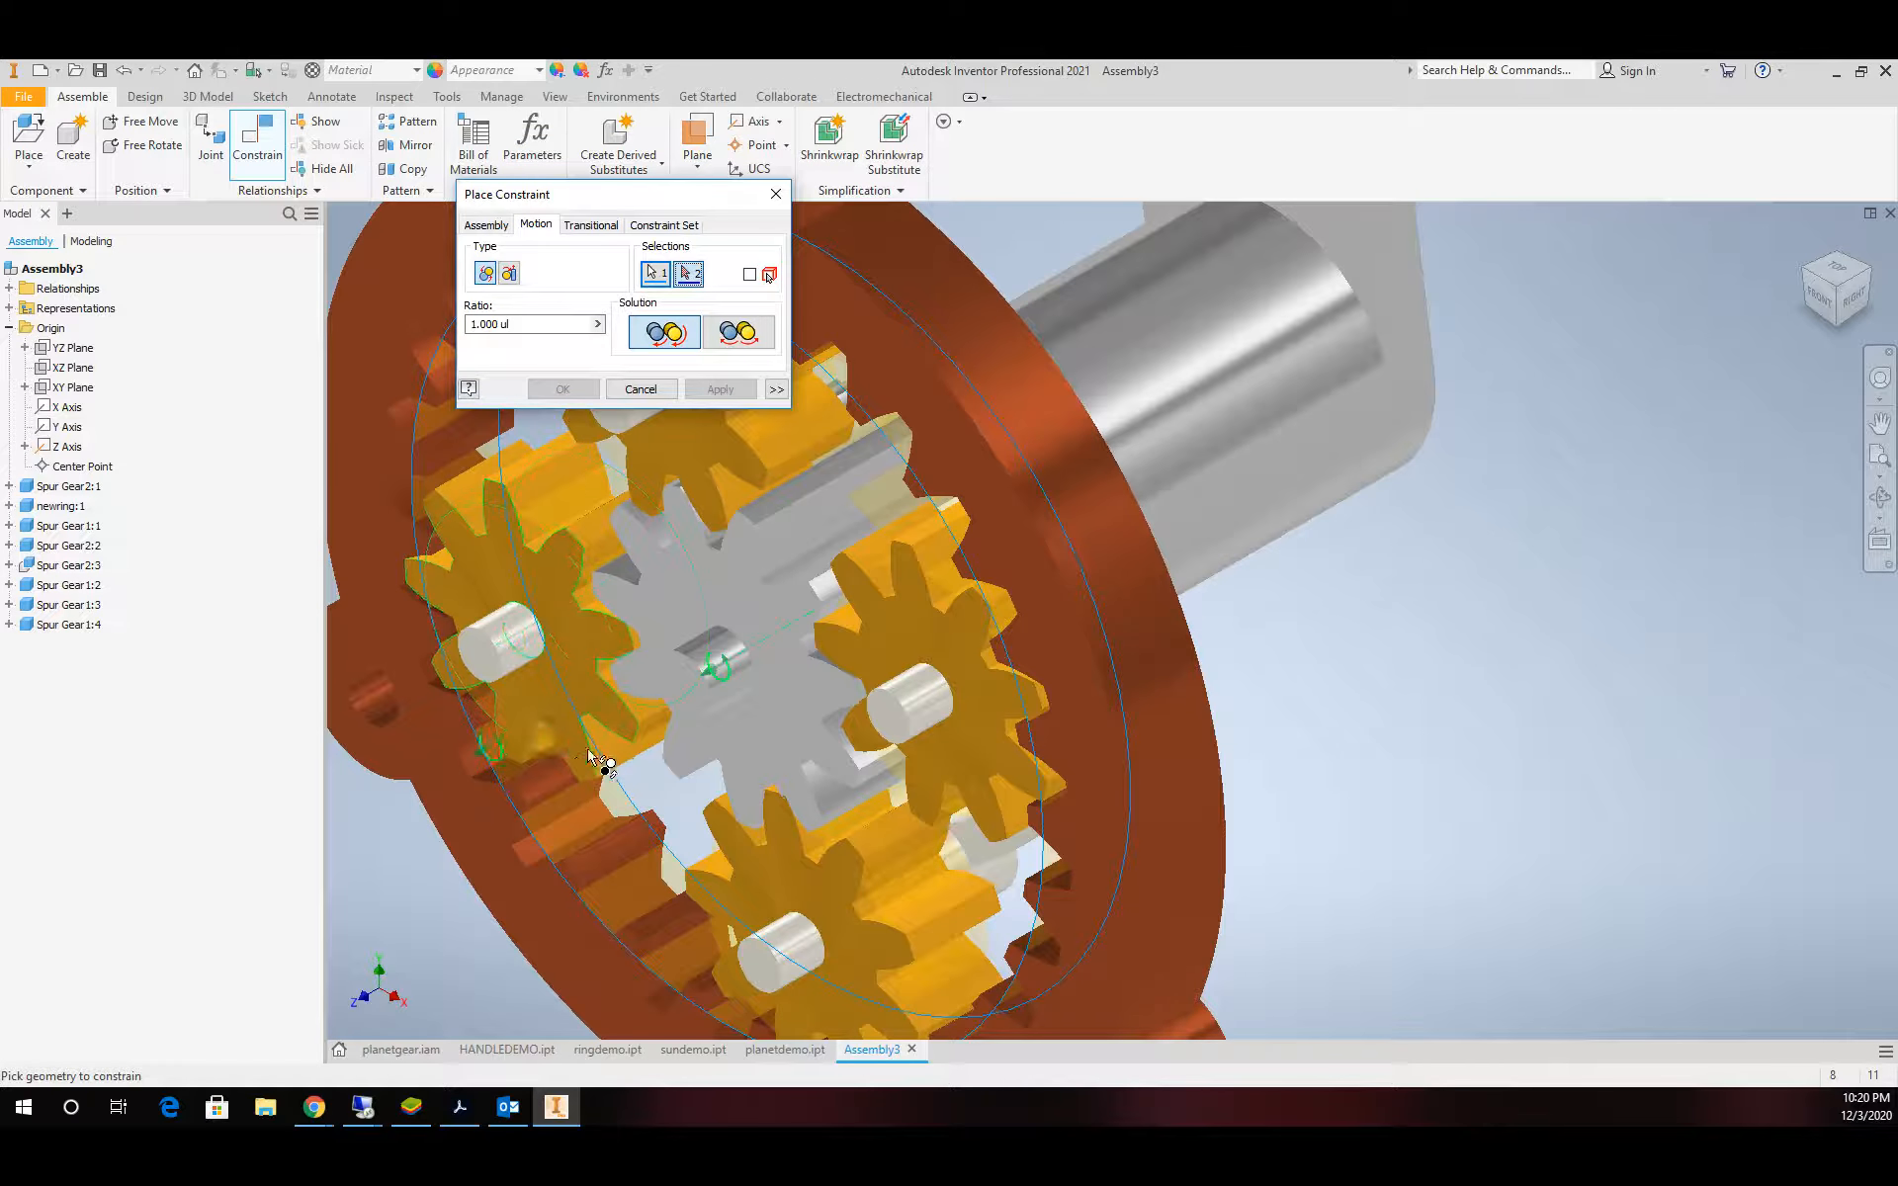
left_click(570, 496)
left_click(562, 389)
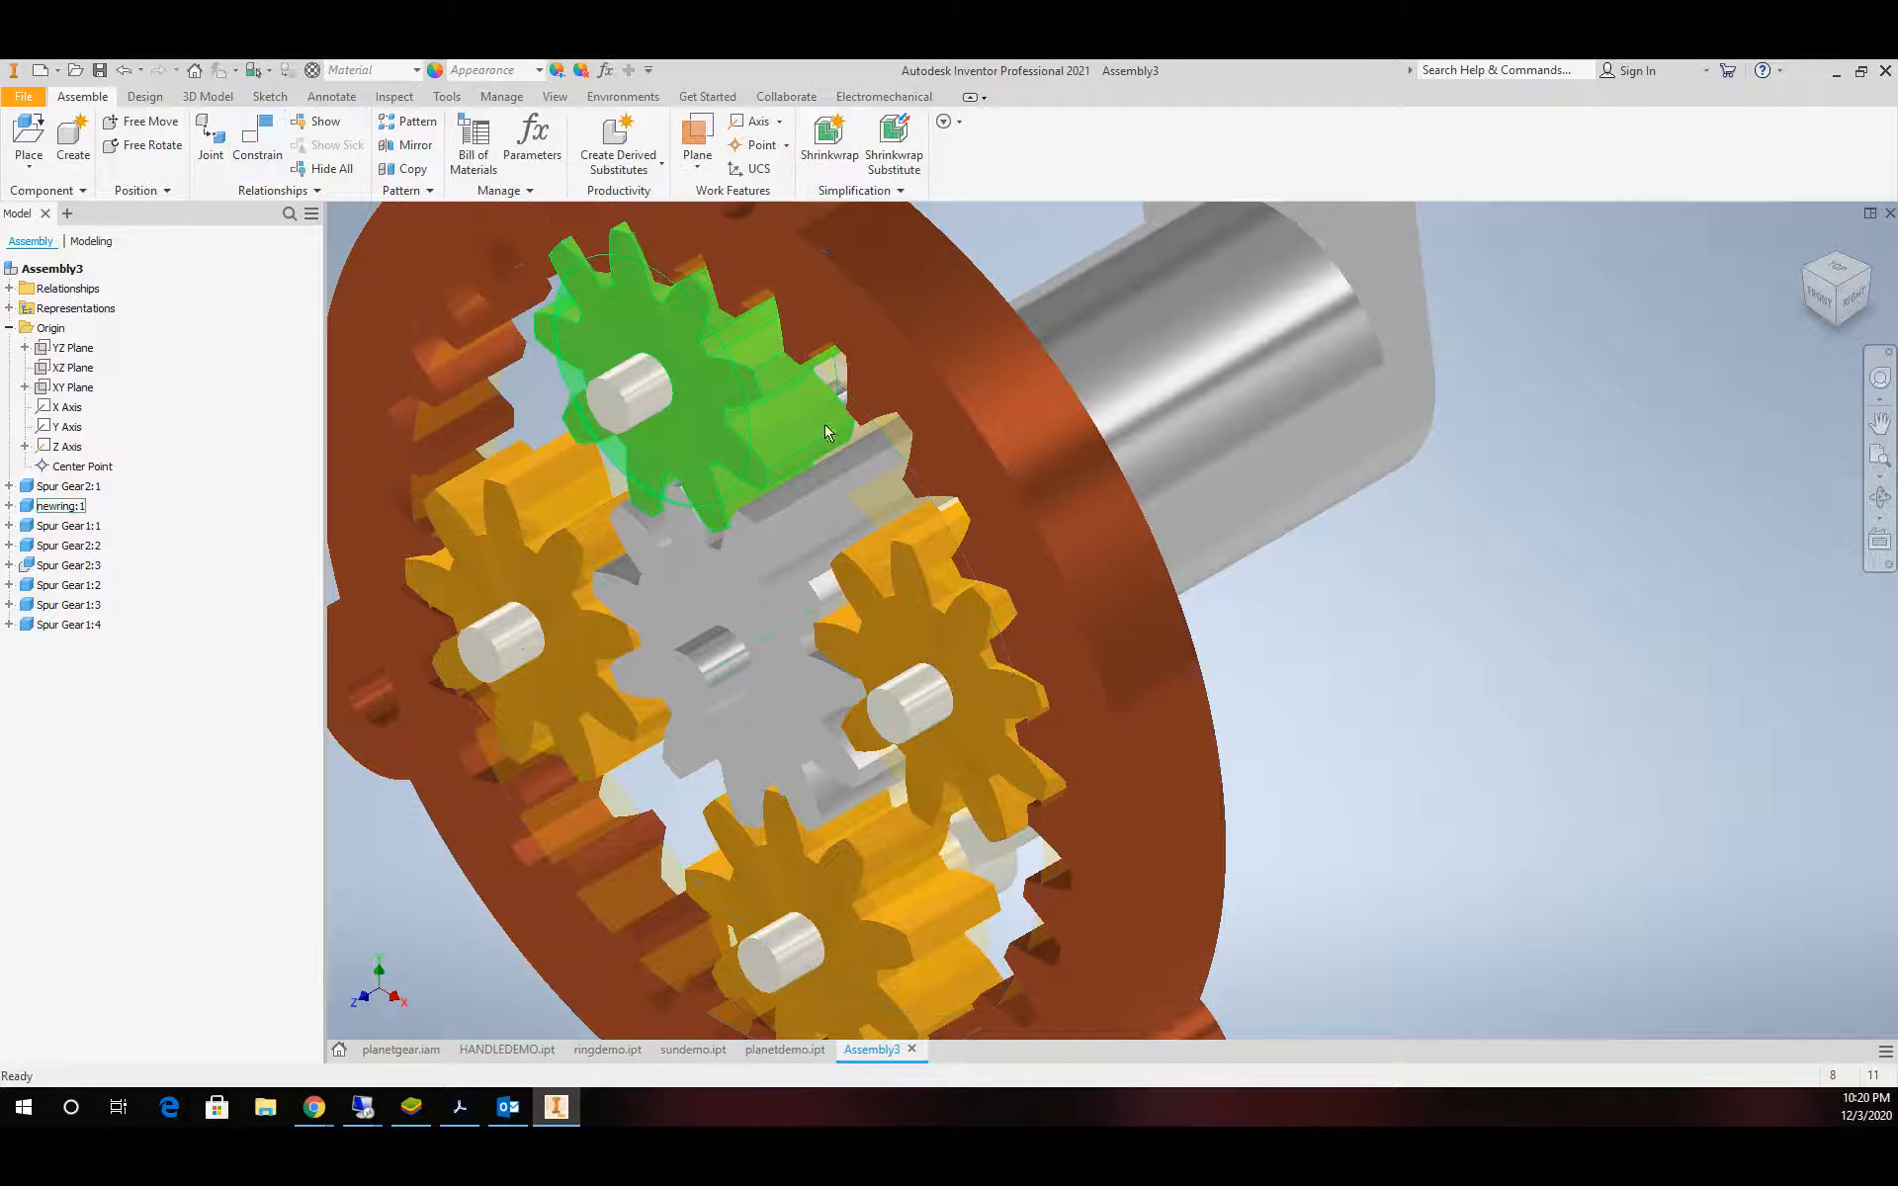
Move the loose lugged gear plate Spur Gear2:3 from behind the handle to the open front side of the ring gear
scroll(907, 629, "down", 5)
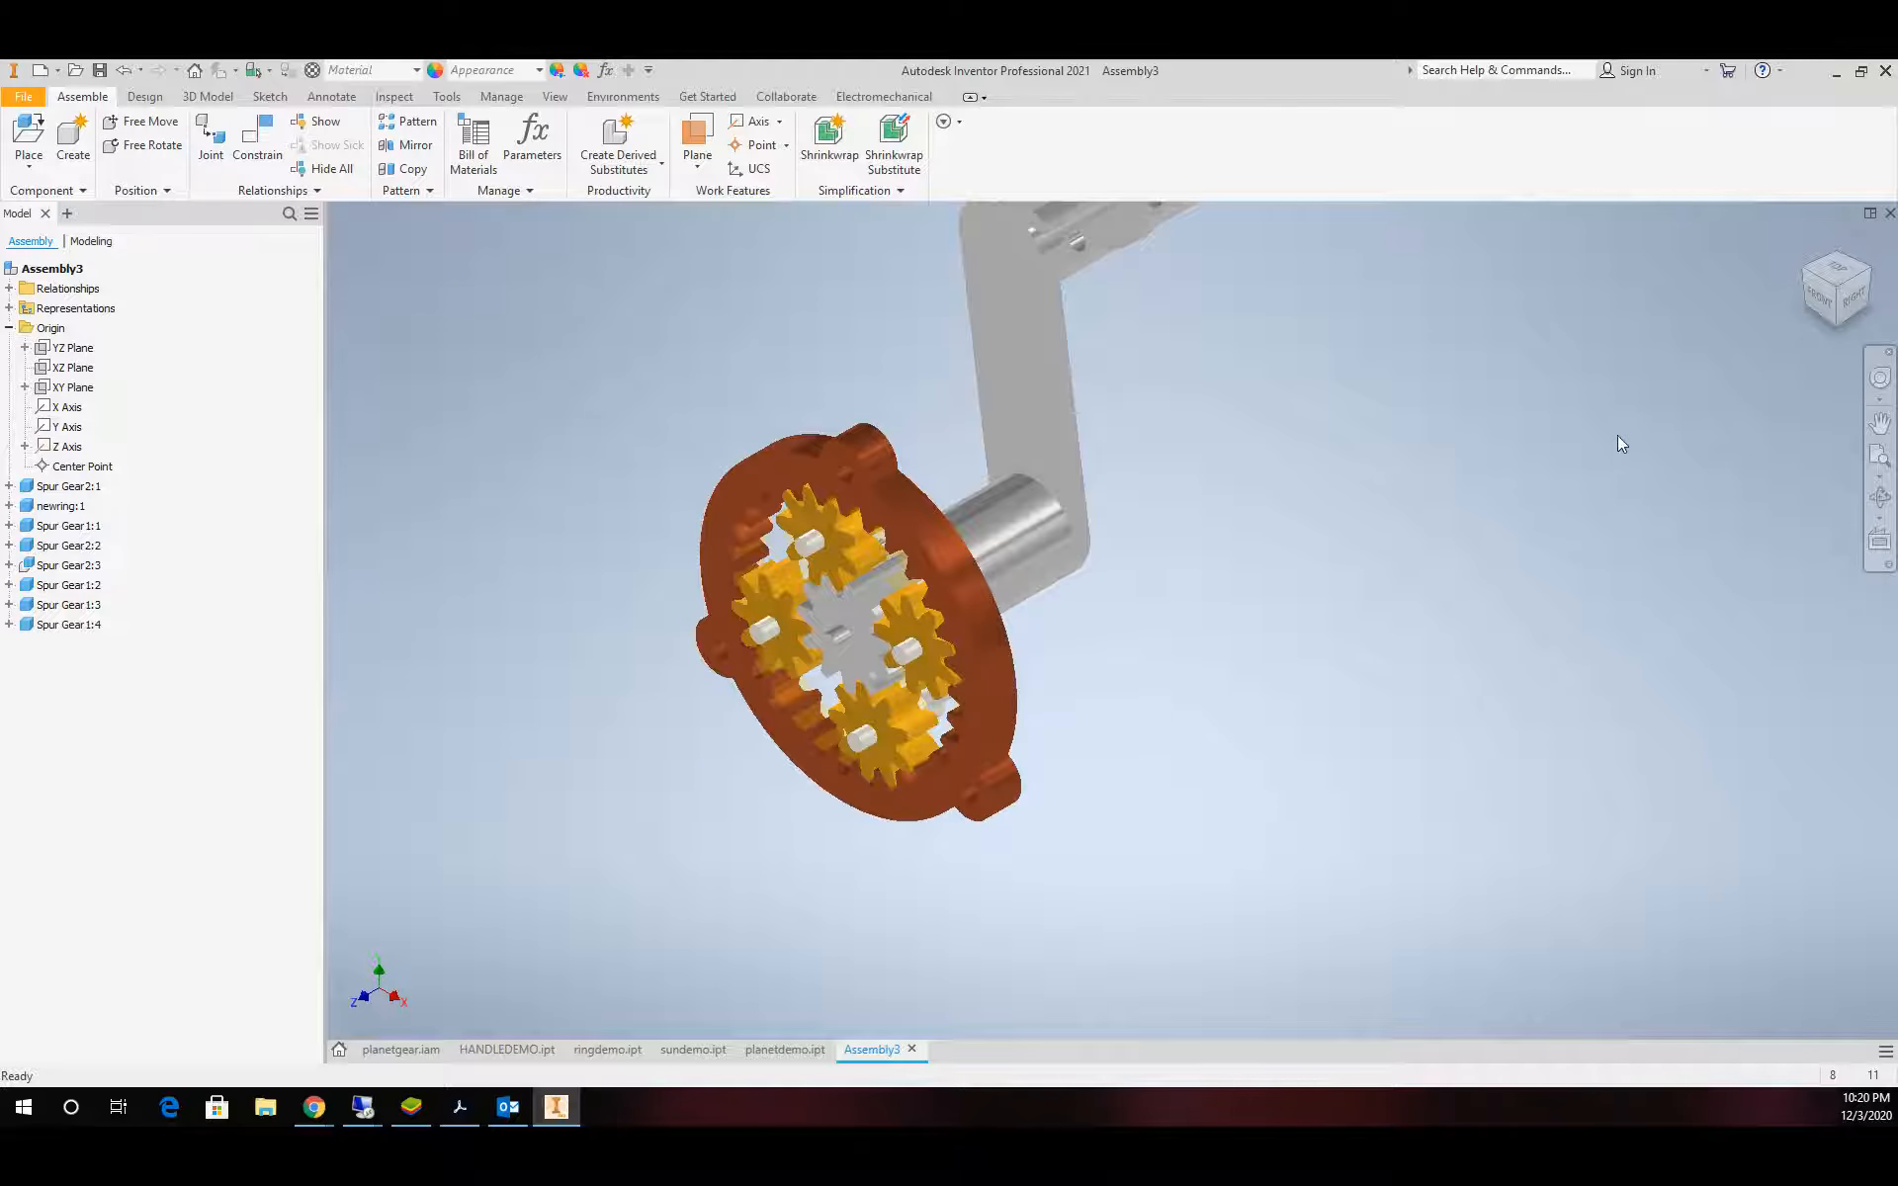
left_click(1879, 497)
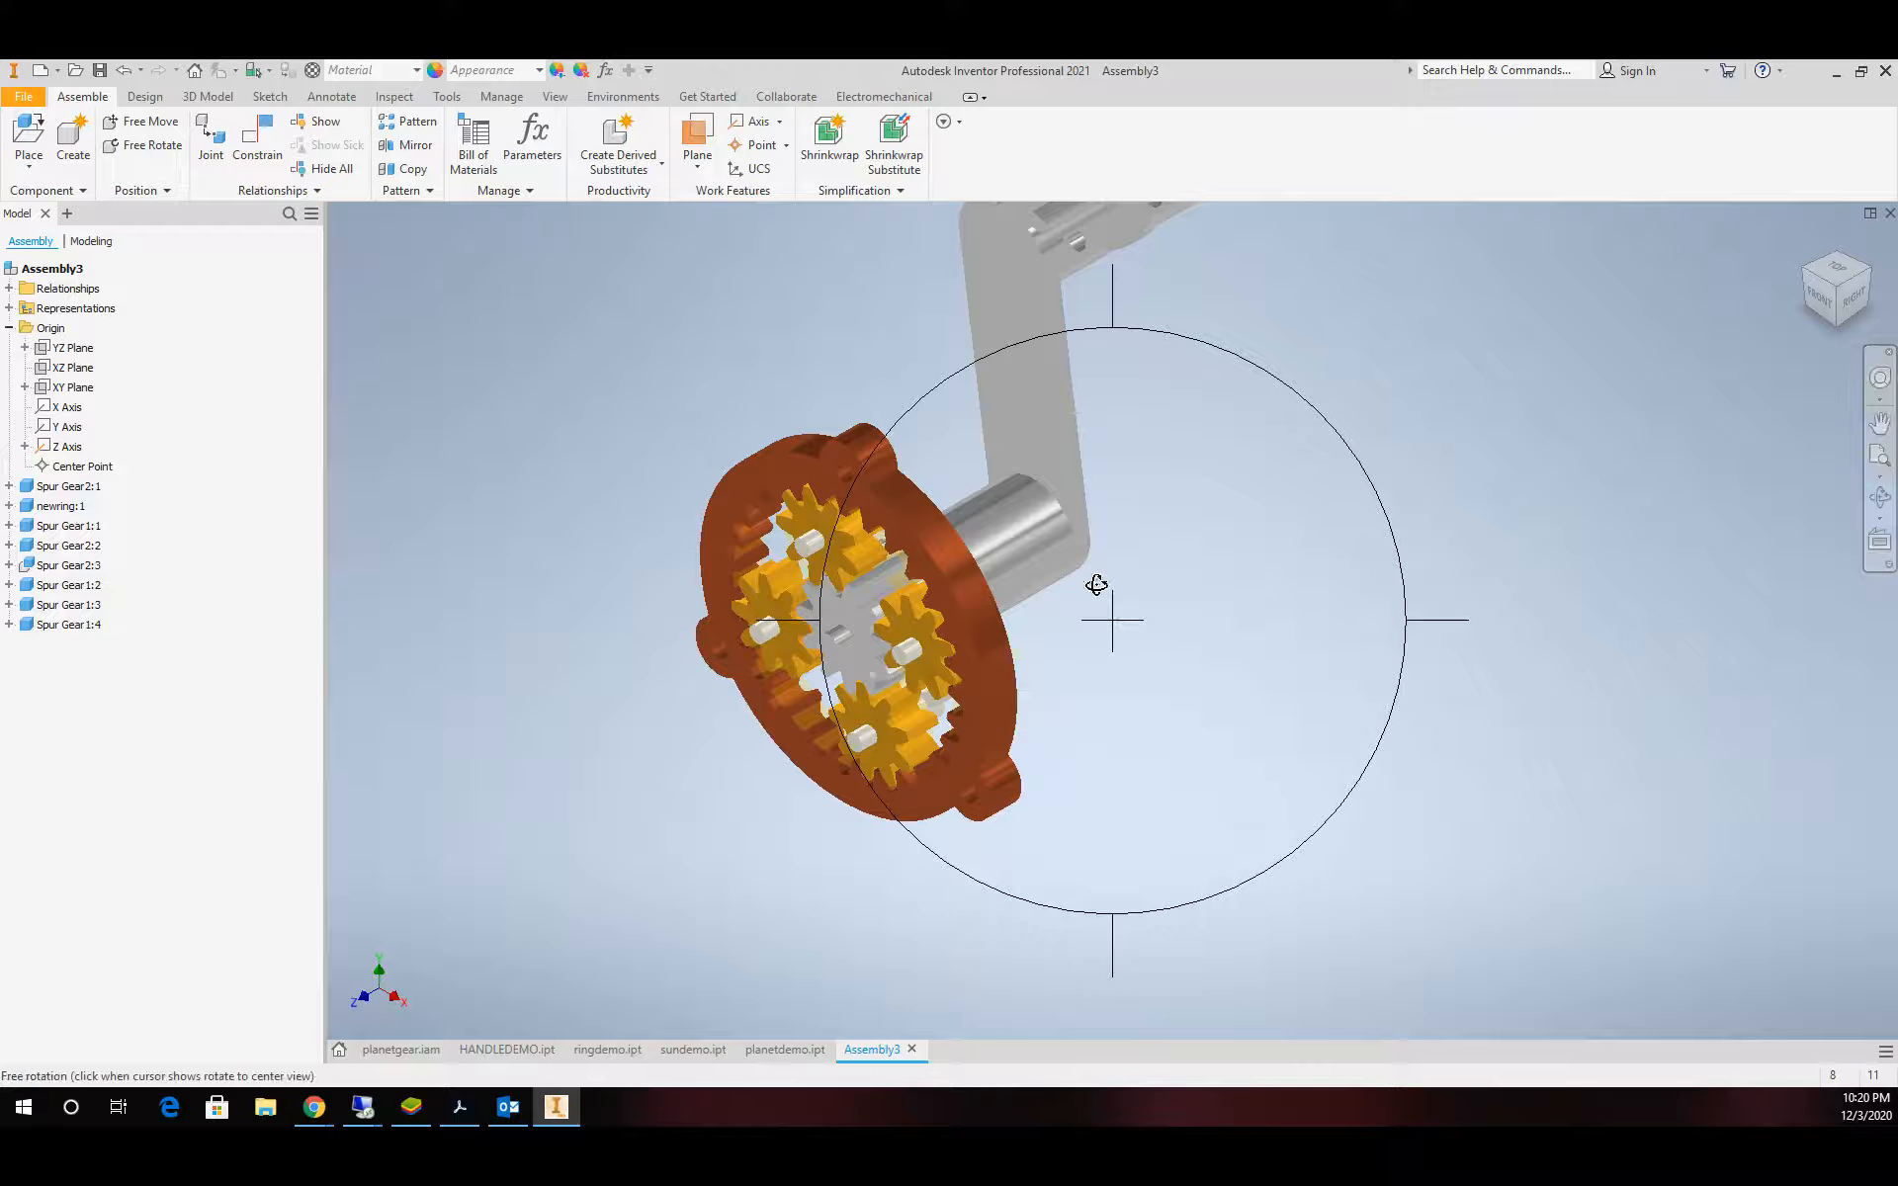
left_click_drag(1097, 586, 1080, 542)
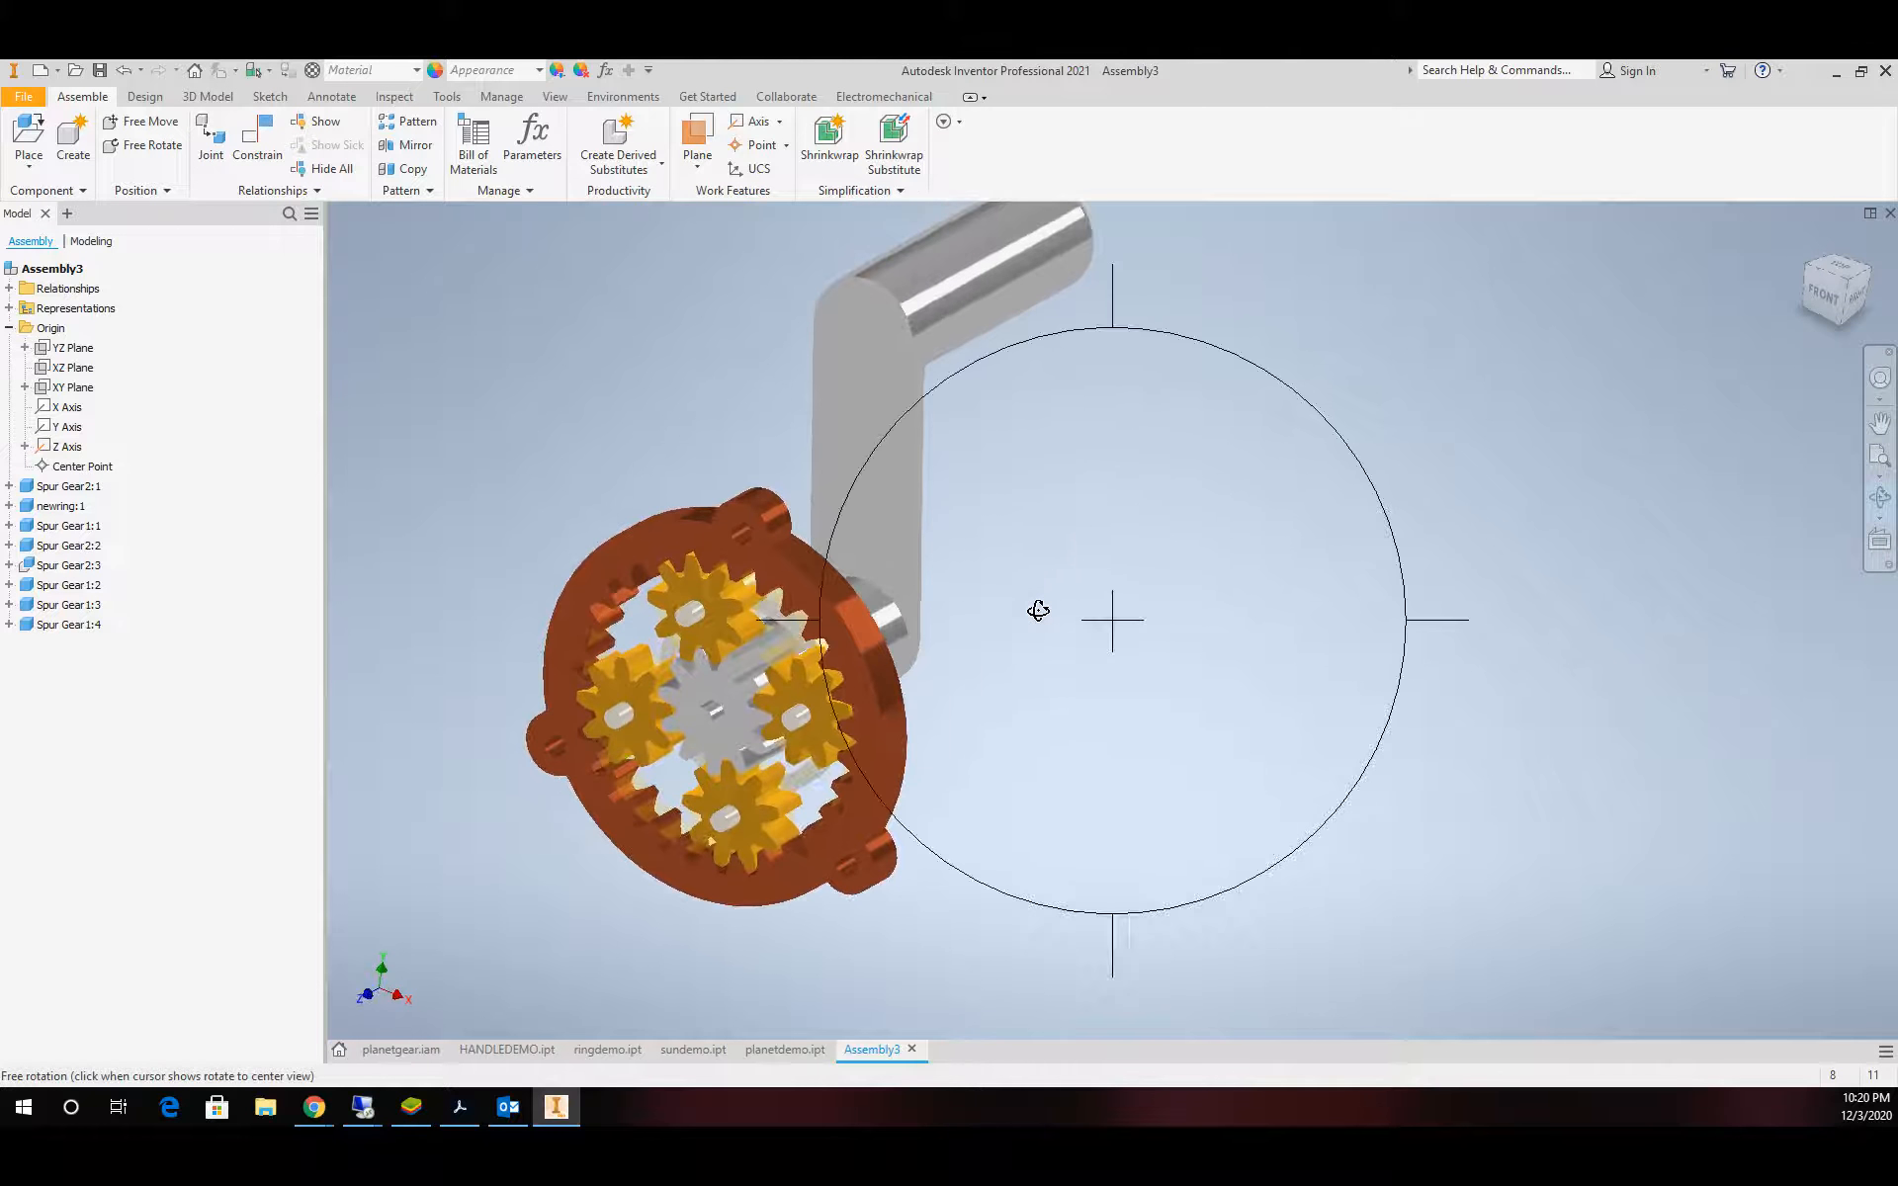
left_click_drag(1039, 609, 1017, 629)
key("Escape")
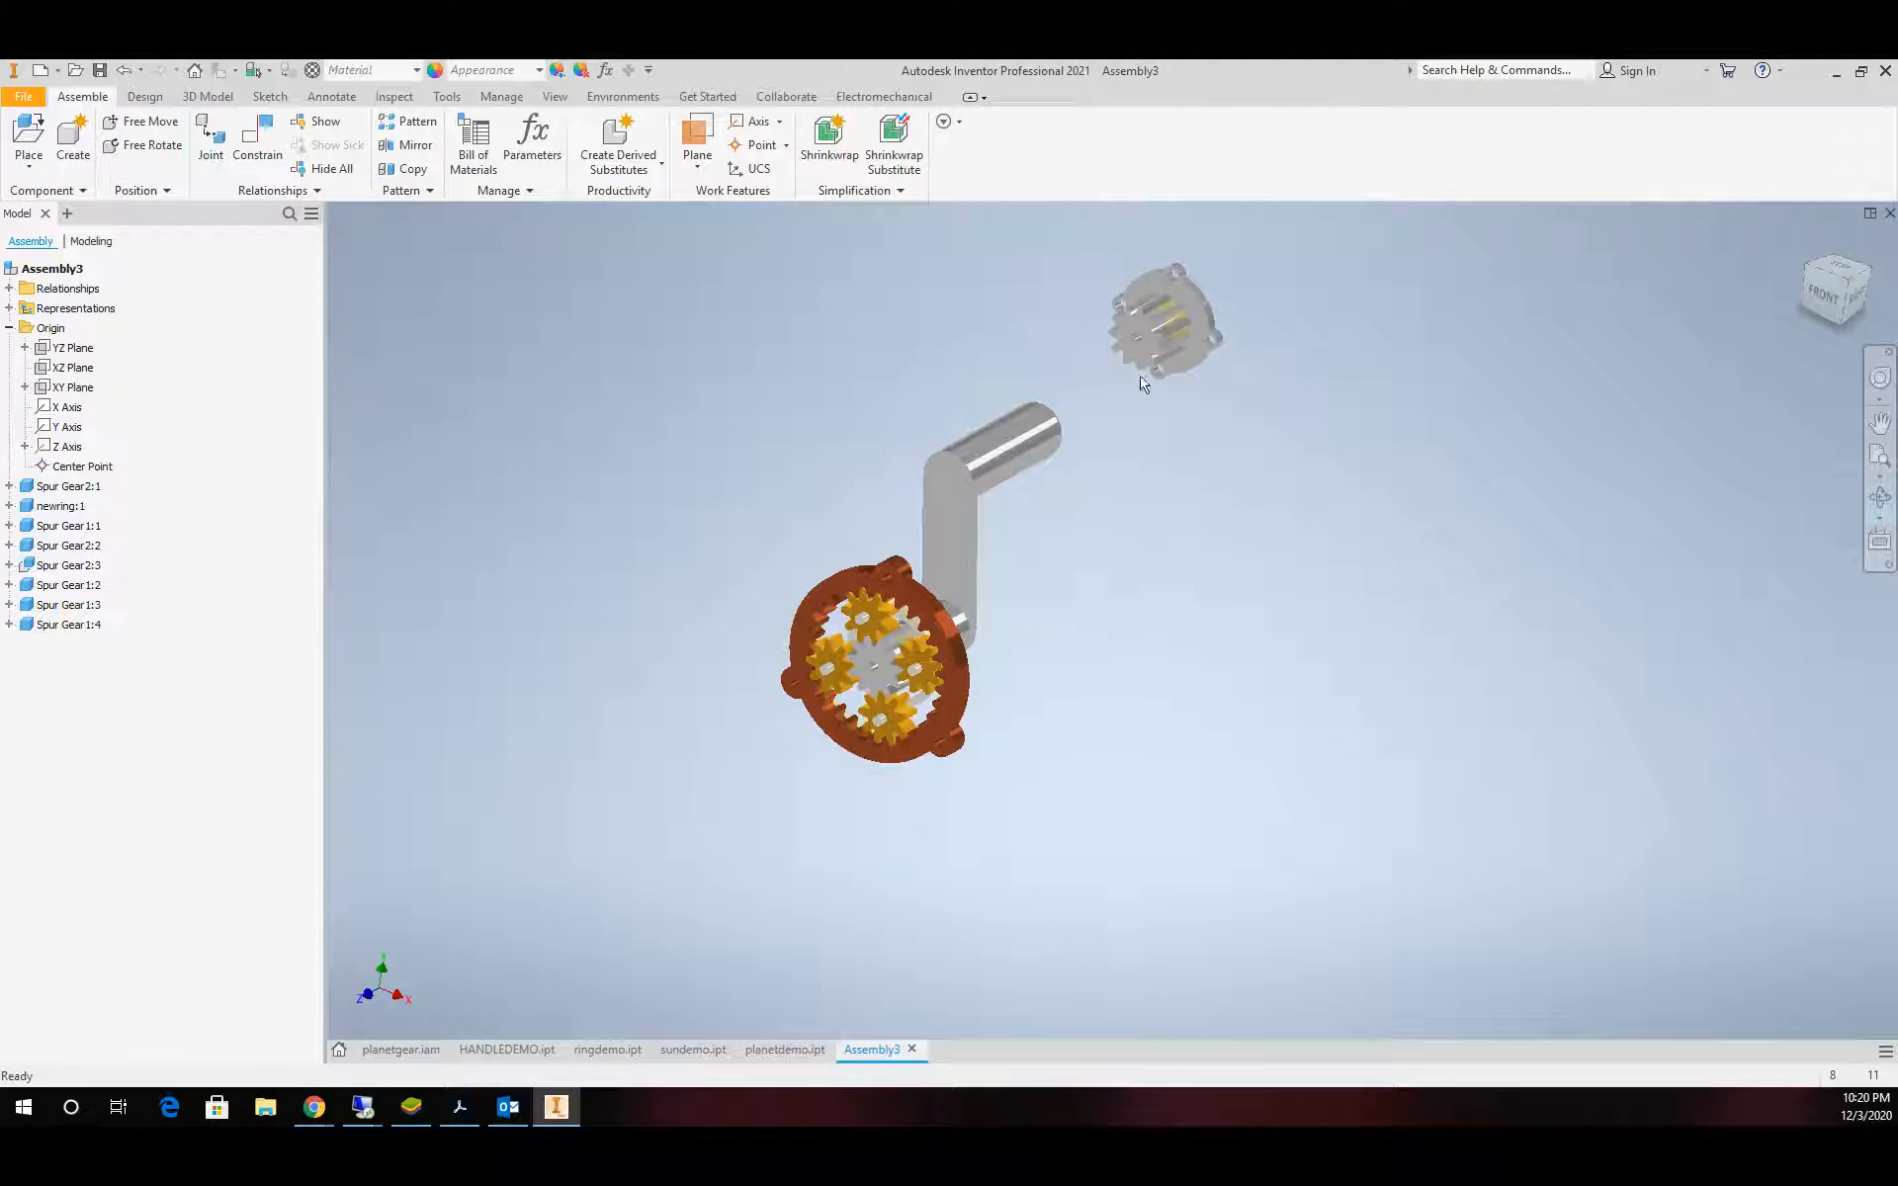
left_click_drag(1166, 321, 701, 640)
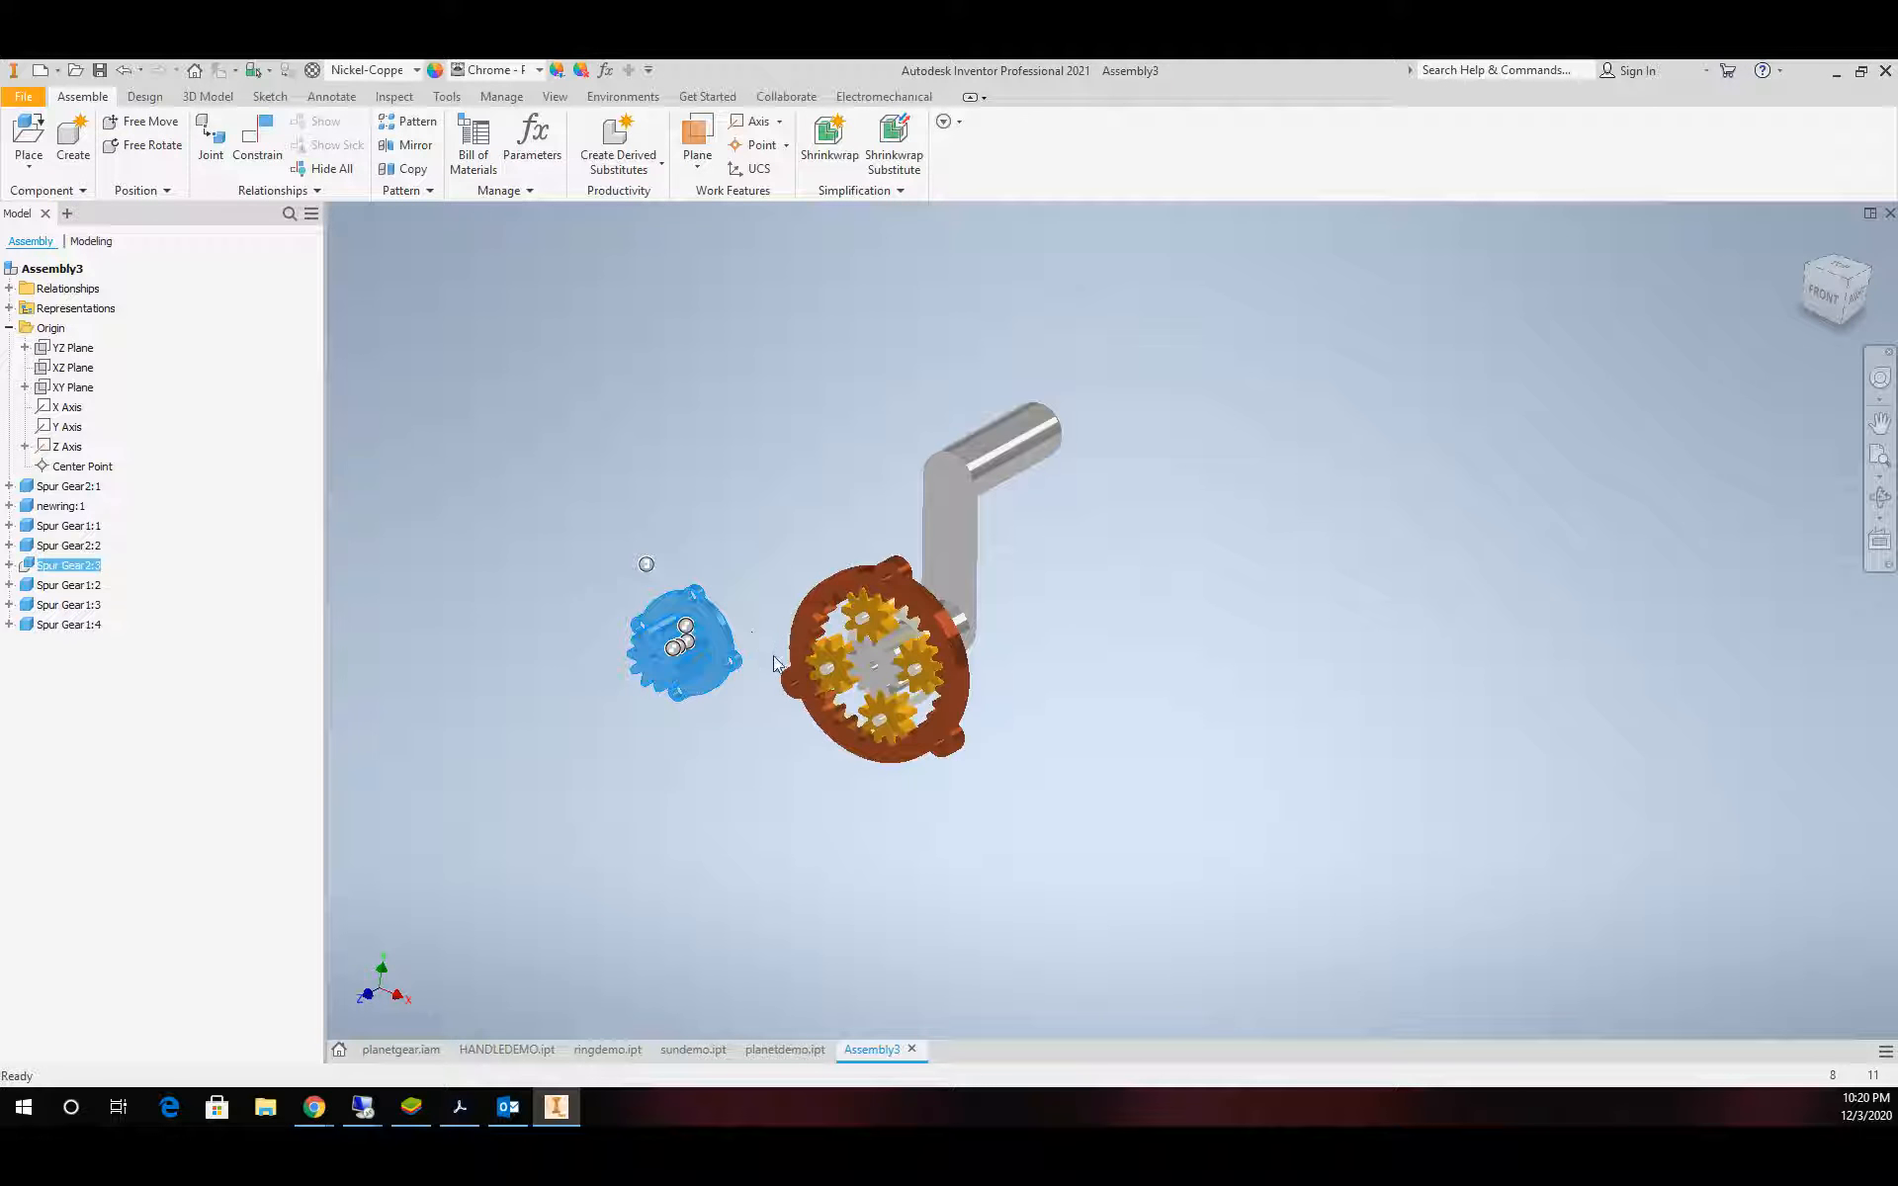
scroll(776, 662, "up", 2)
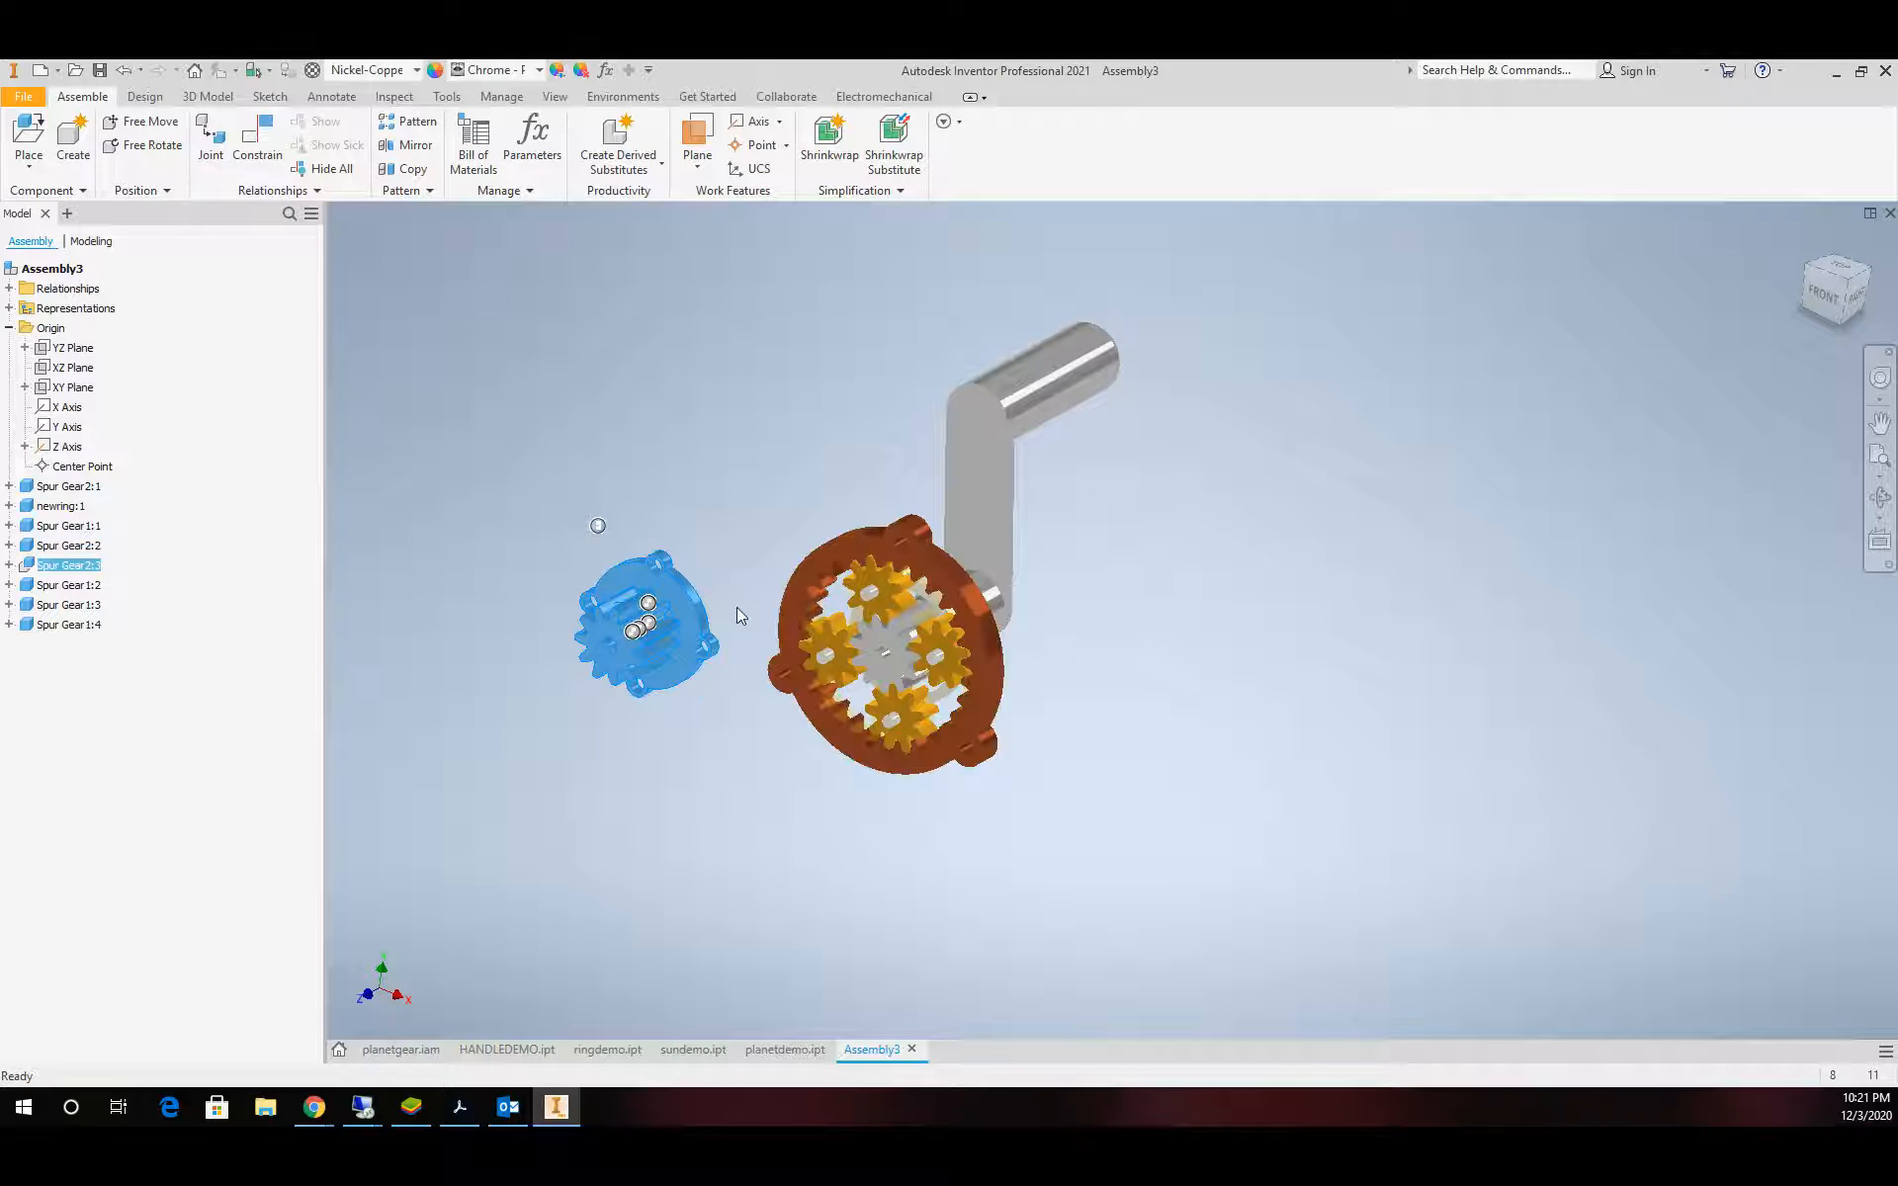
scroll(737, 609, "down", 2)
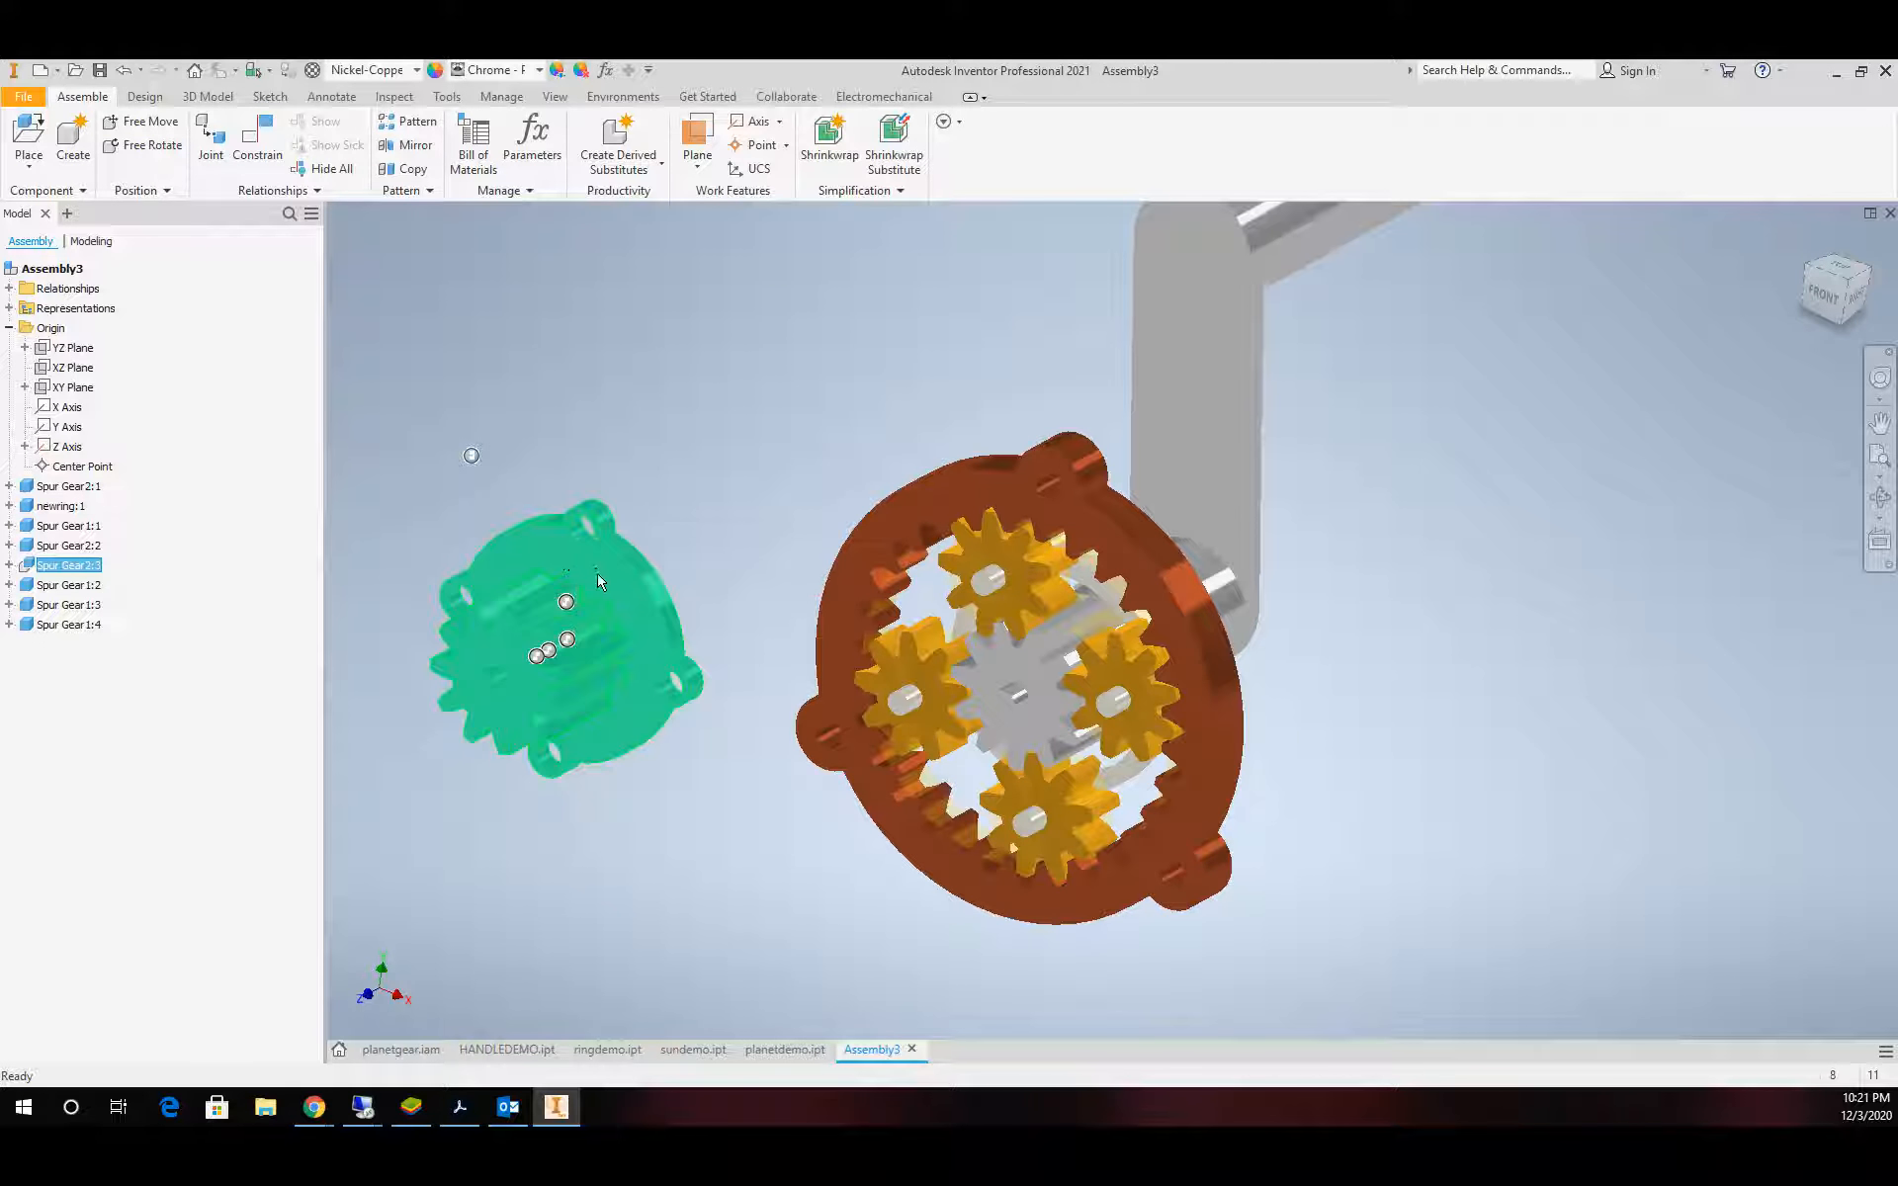
left_click_drag(598, 578, 631, 648)
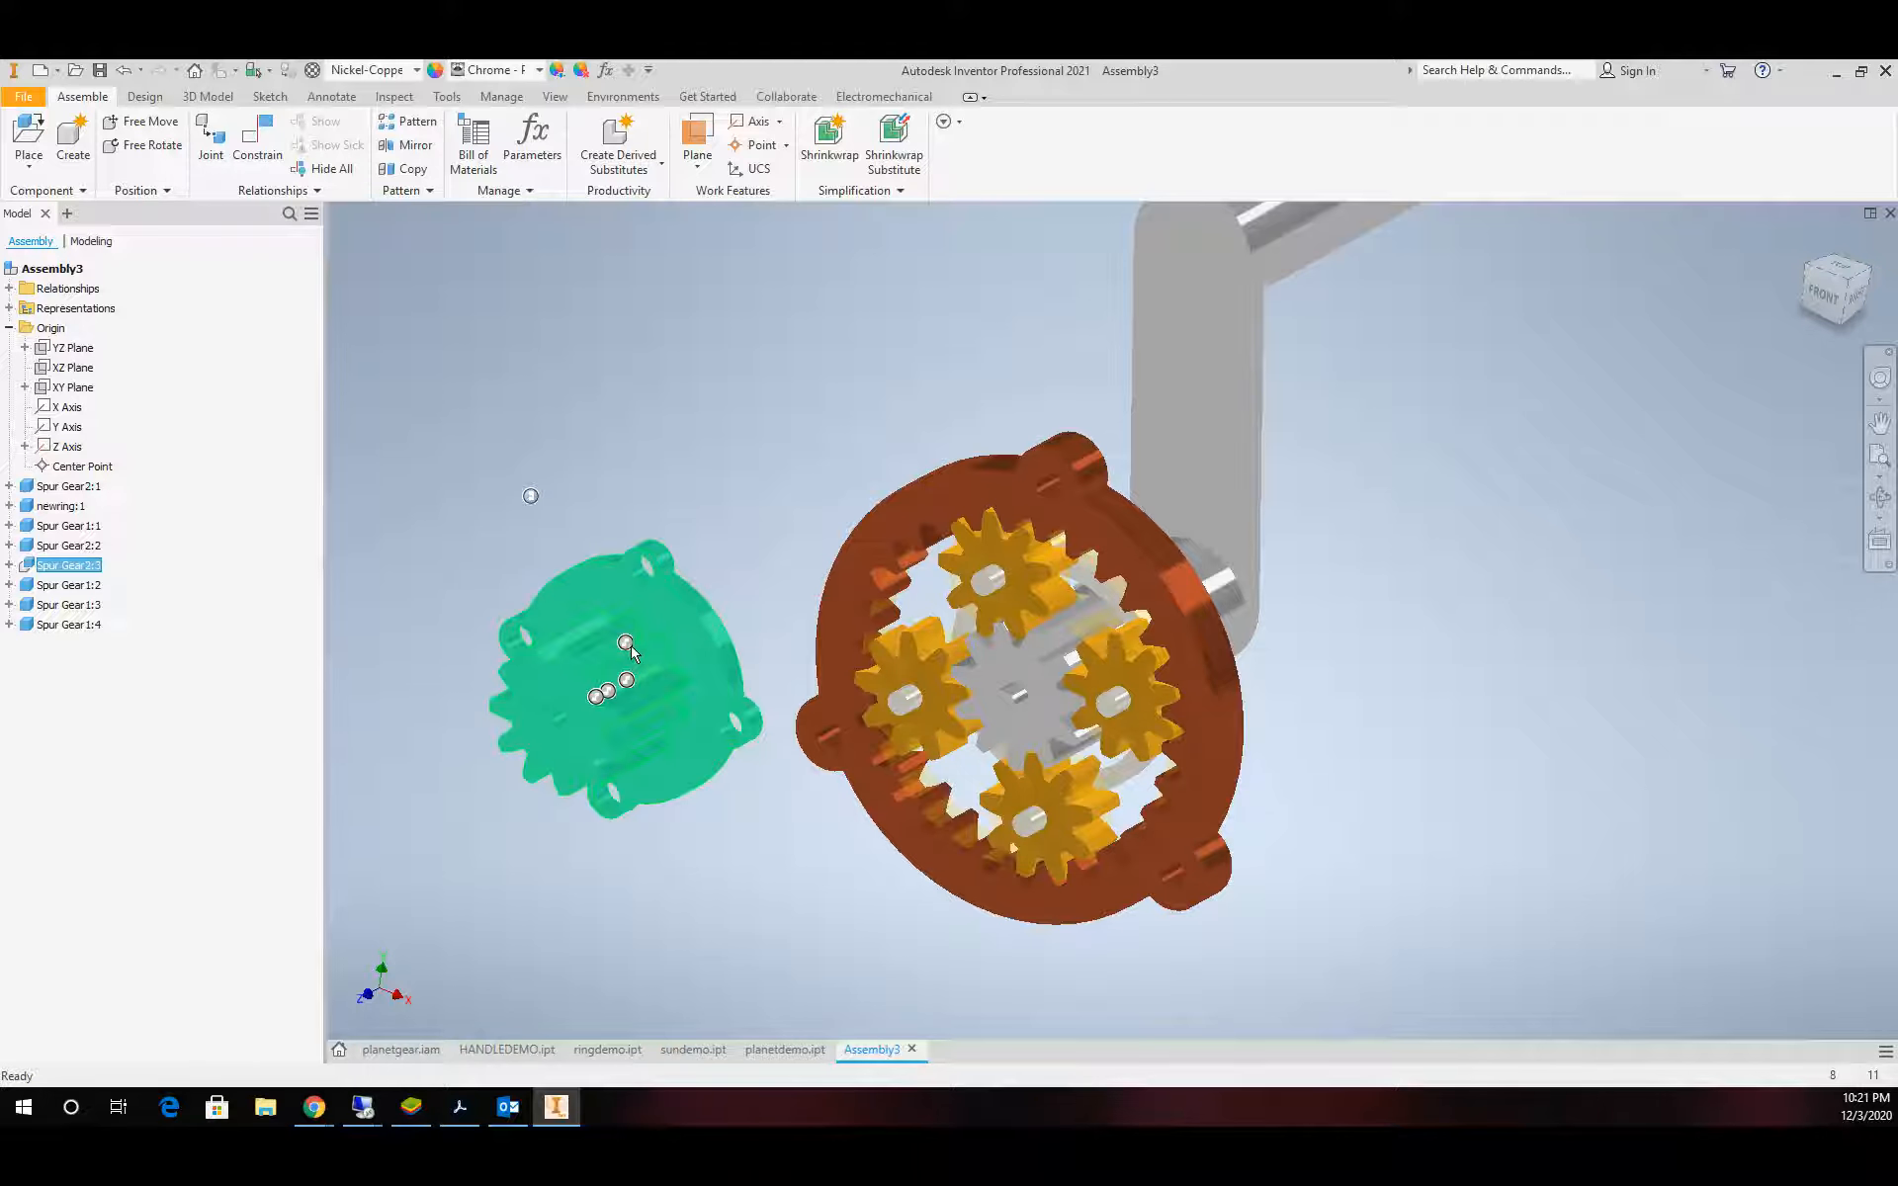
left_click(617, 704)
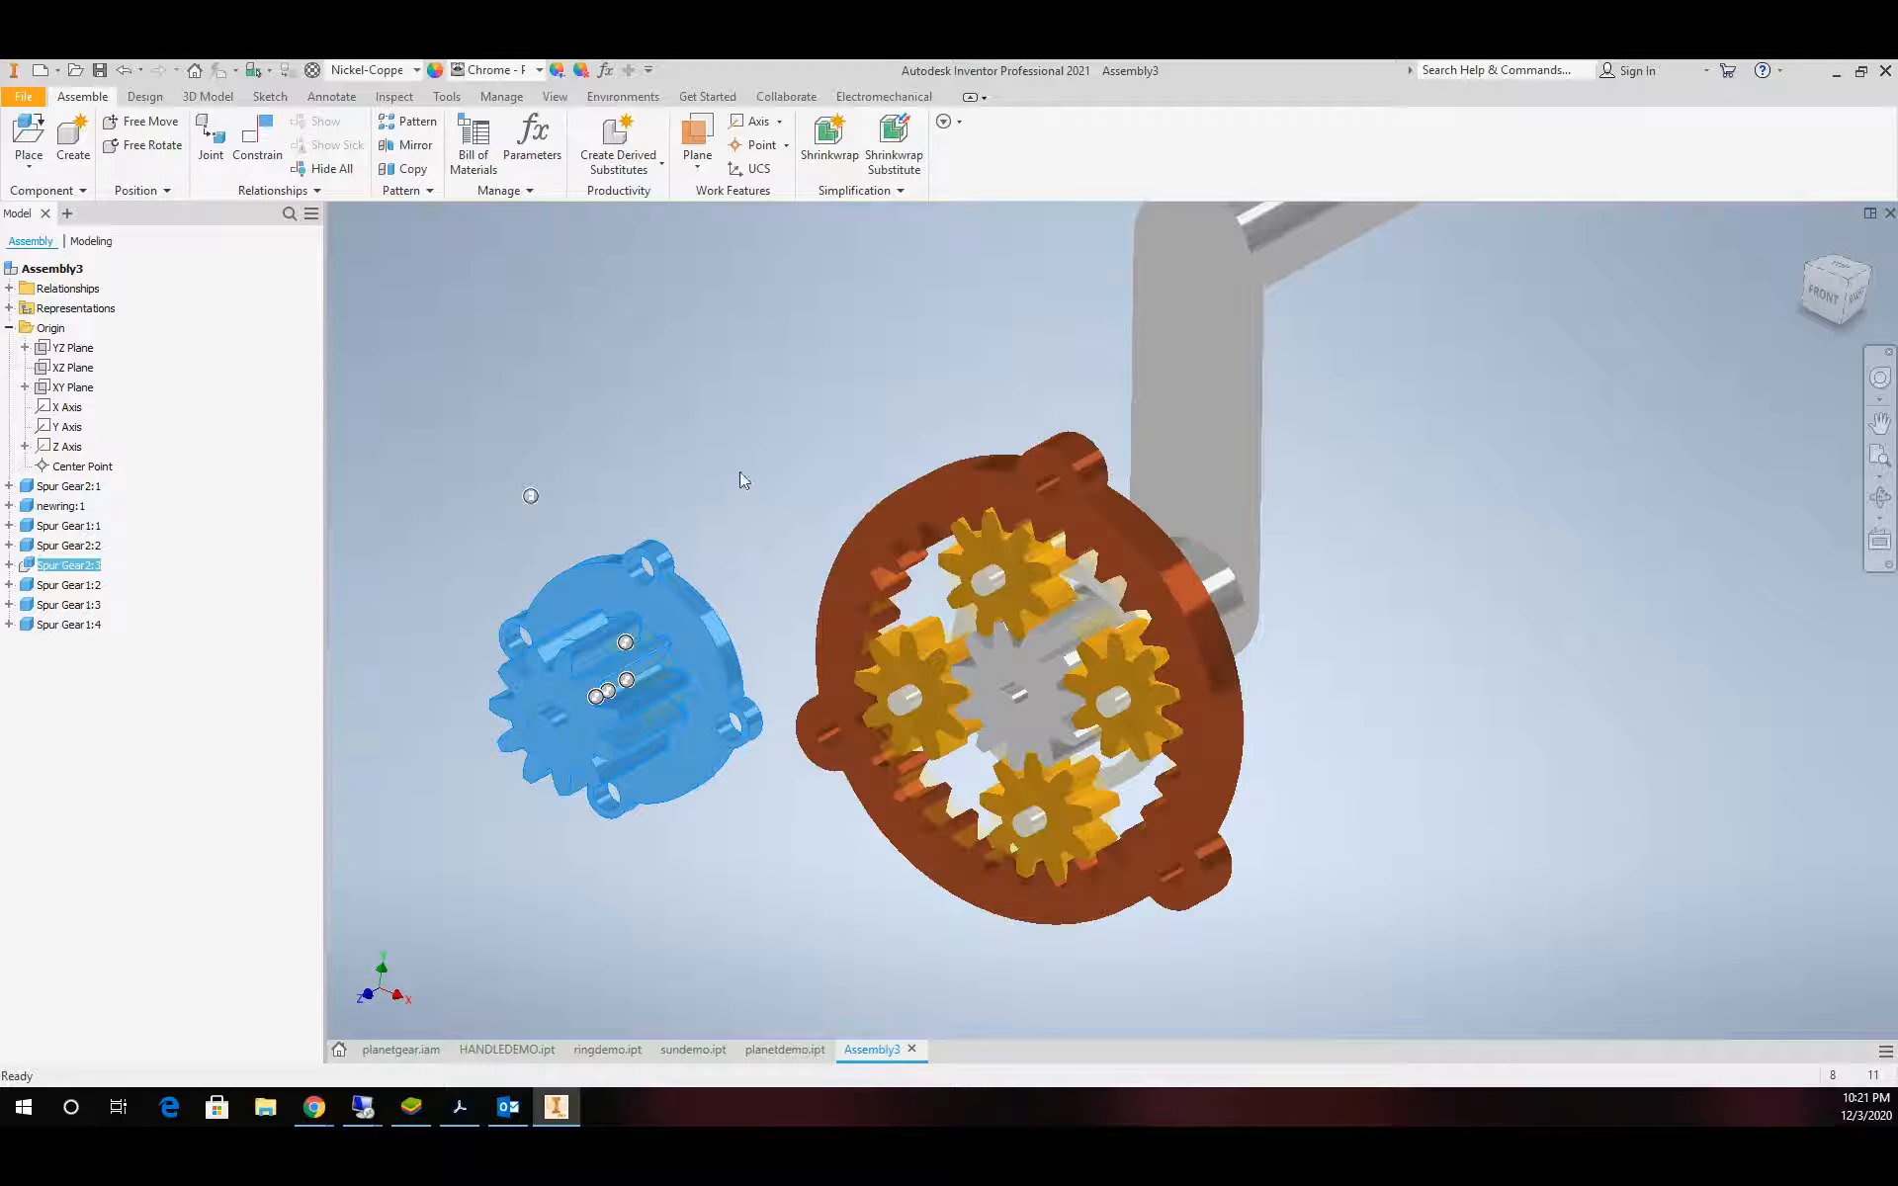
Mate the axis of the upper lug hole on Spur Gear2:3 with the axis of the upper planet gear's pin at 0.000 in offset
left_click(257, 139)
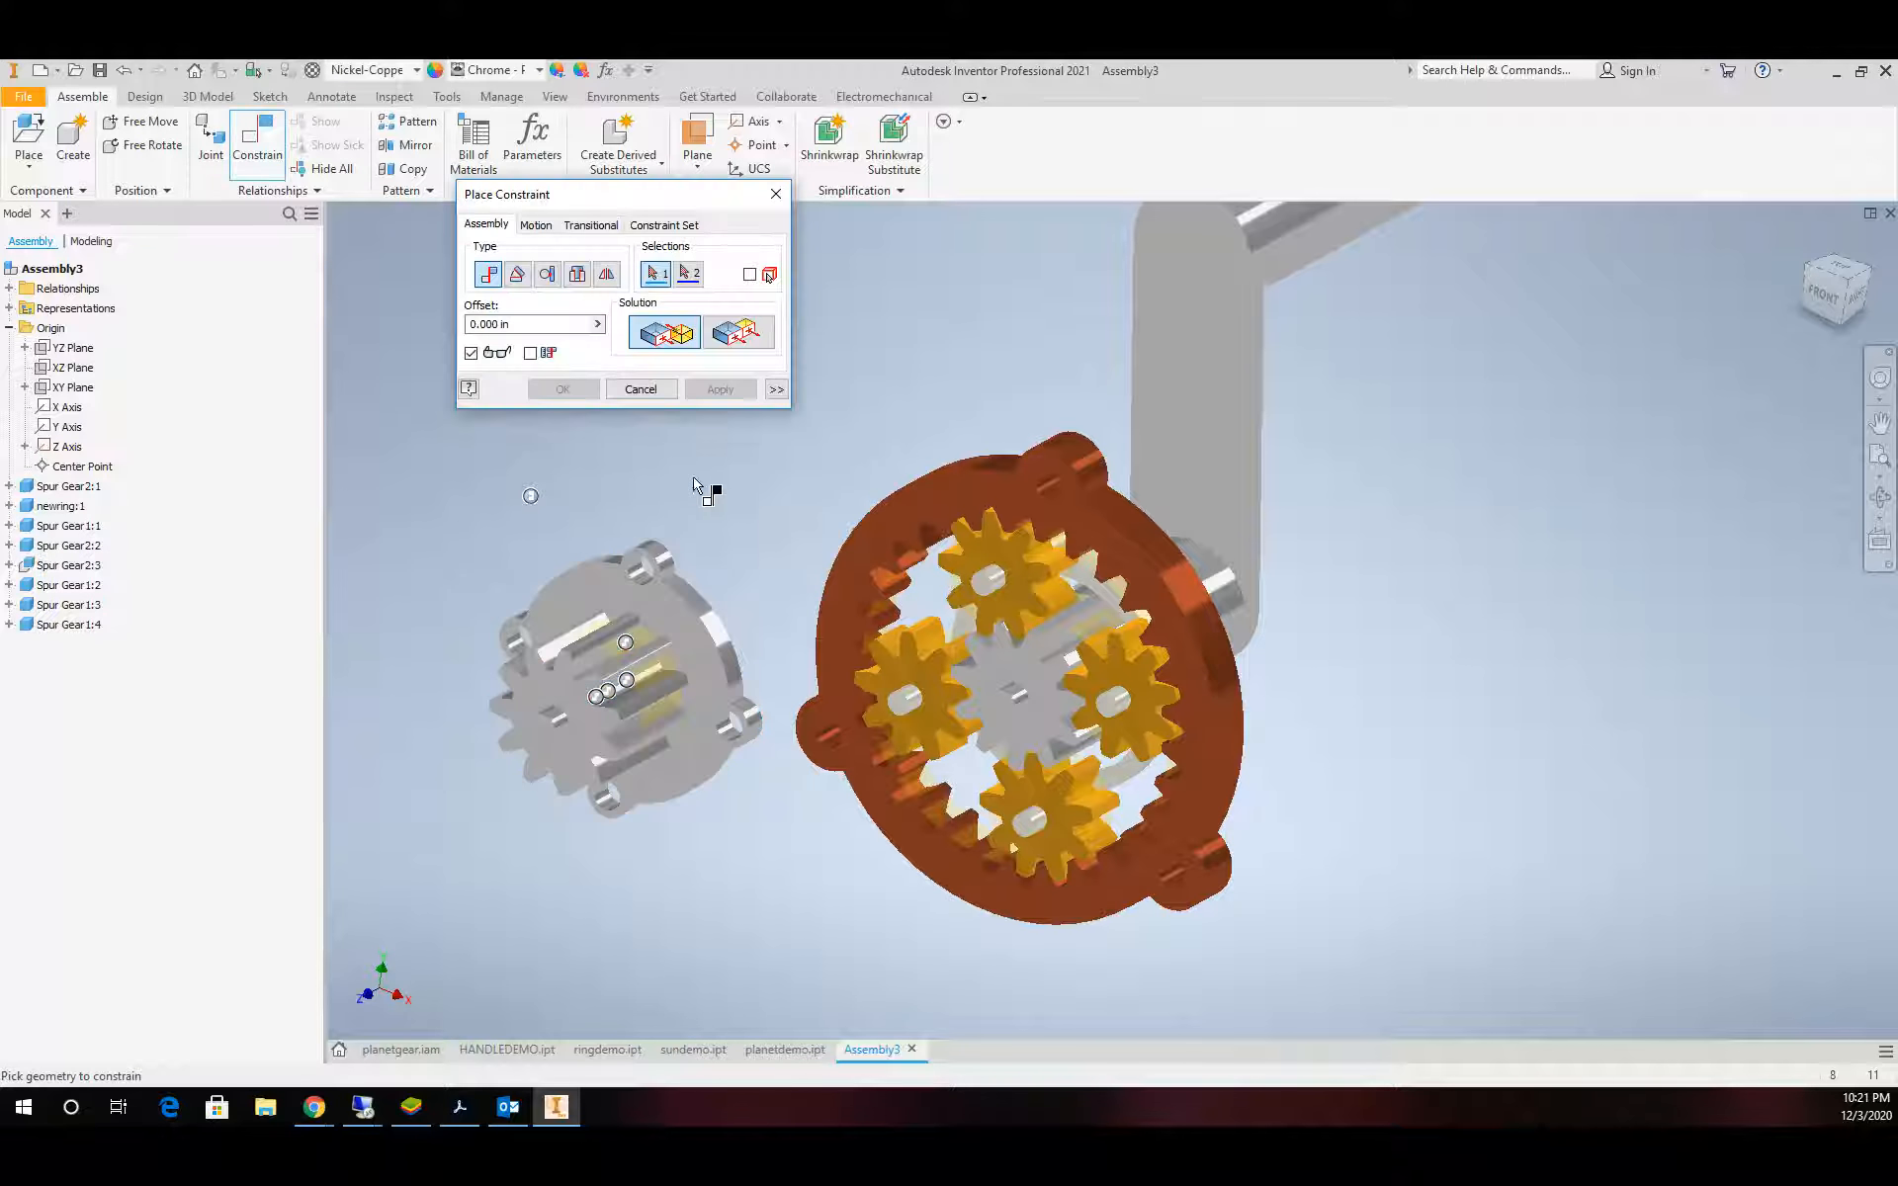
scroll(692, 591, "down", 8)
left_click(552, 542)
scroll(791, 544, "up", 5)
scroll(1097, 550, "down", 5)
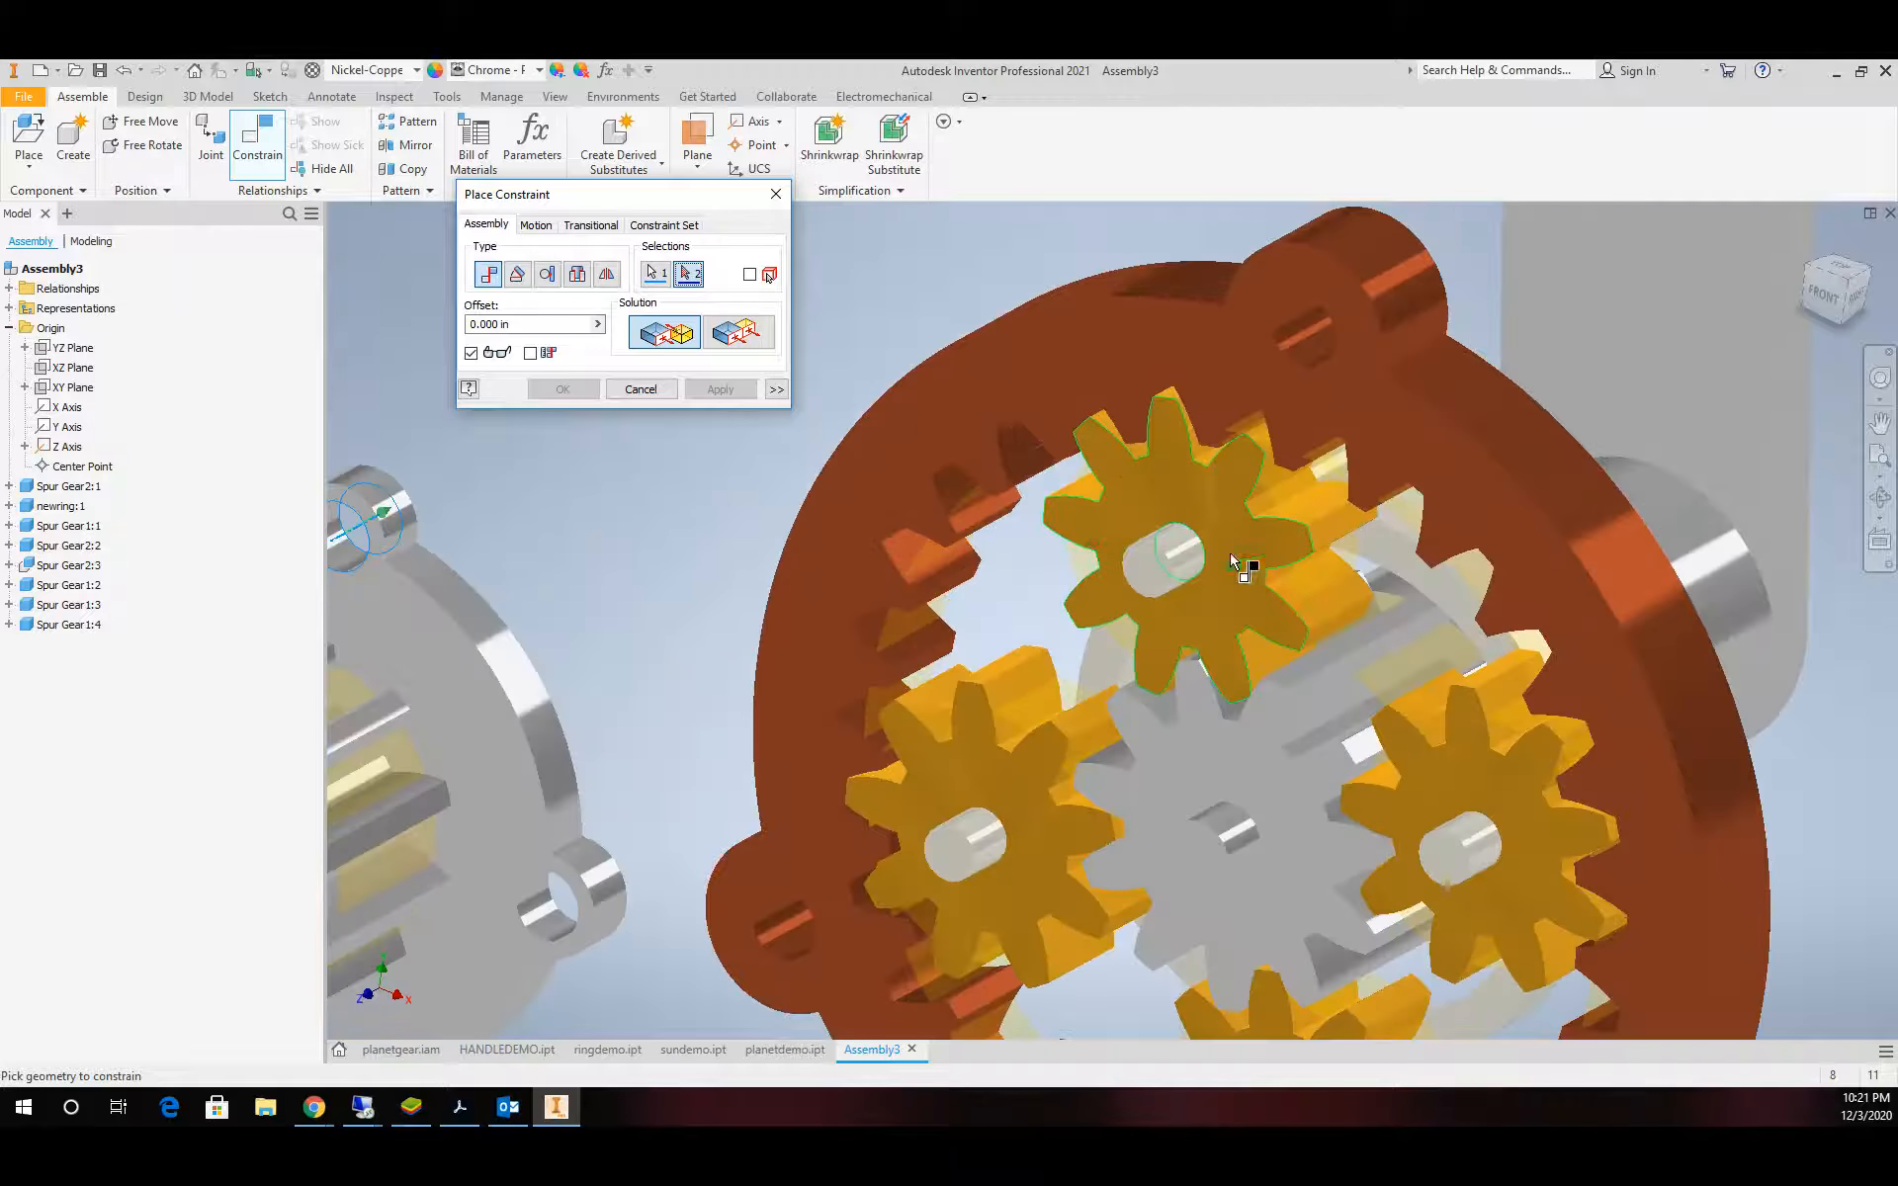
left_click(1176, 556)
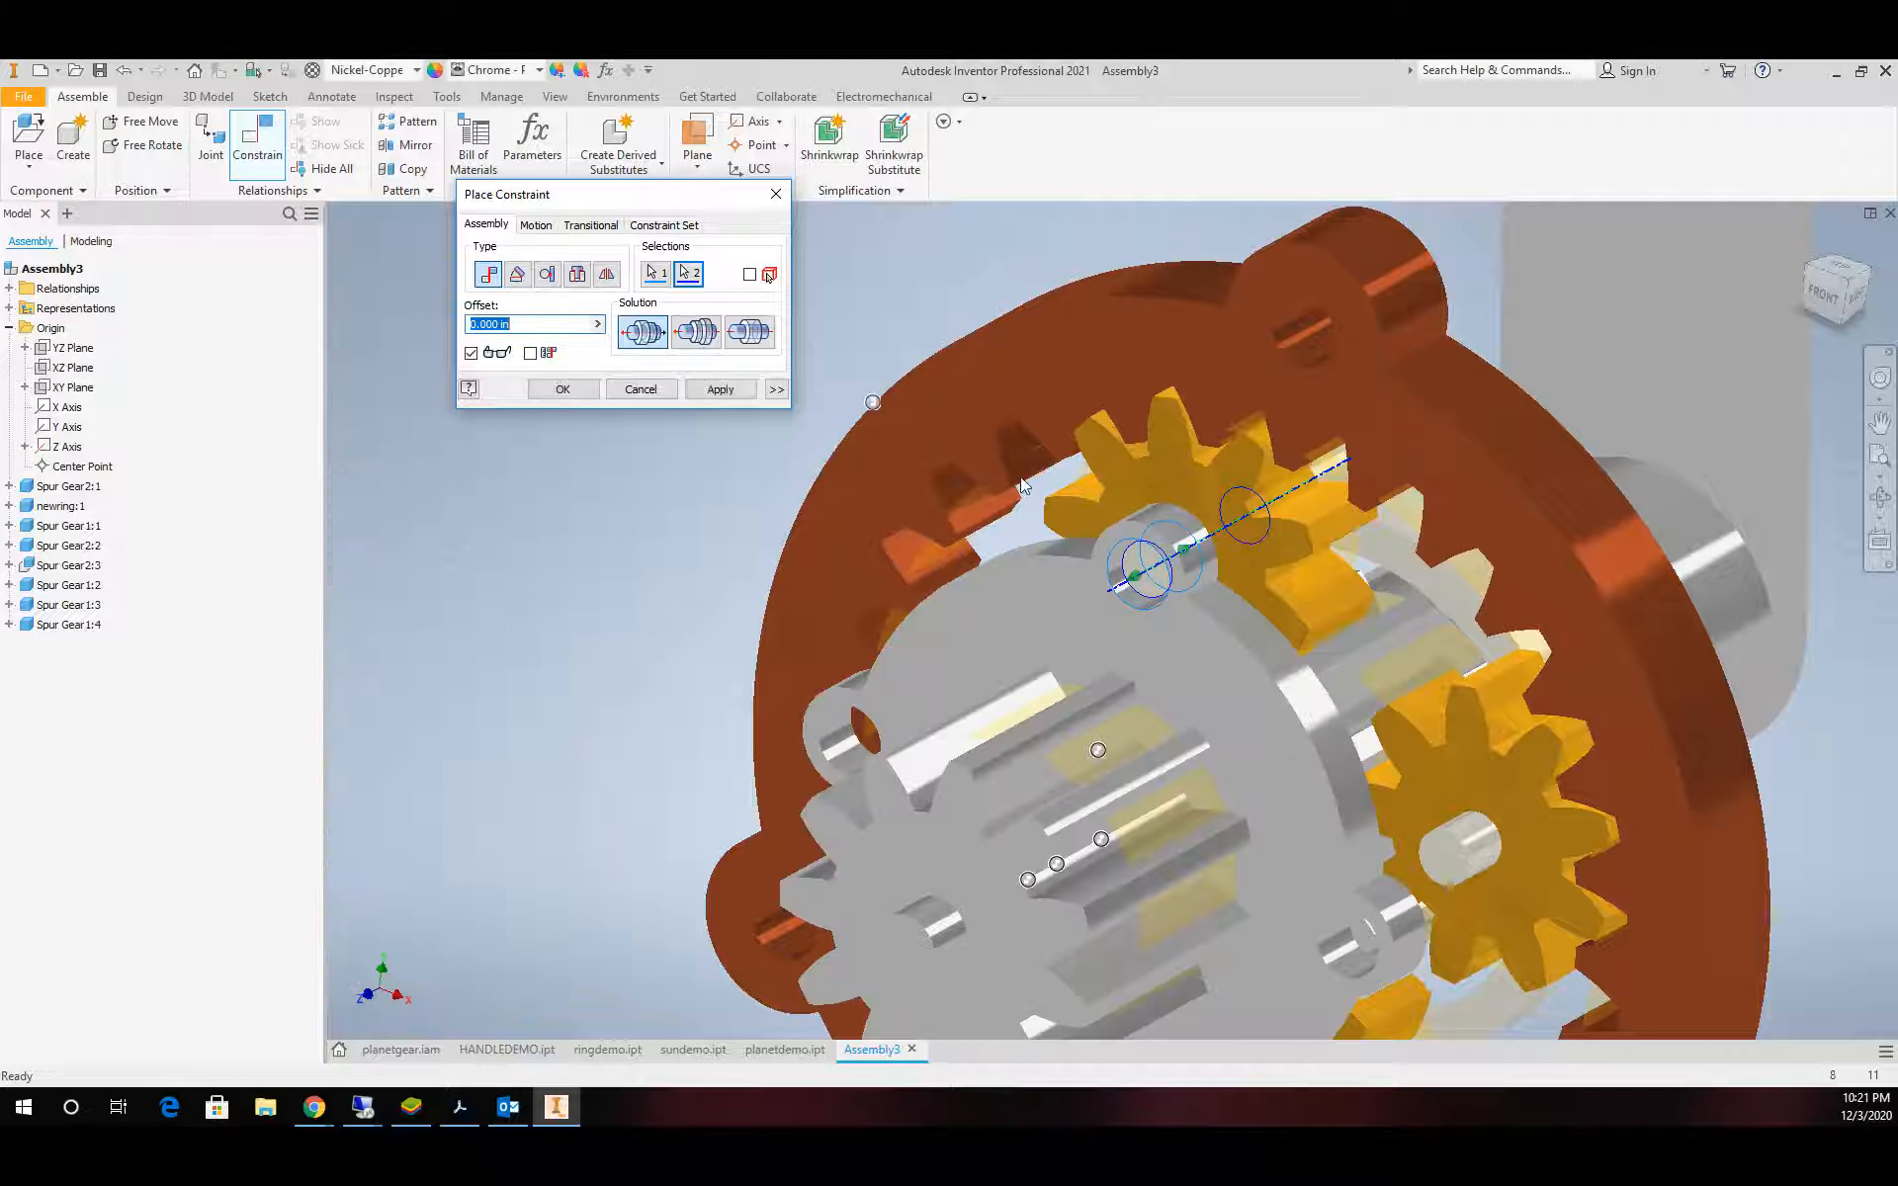
left_click(720, 388)
scroll(1077, 653, "up", 5)
scroll(1088, 673, "down", 3)
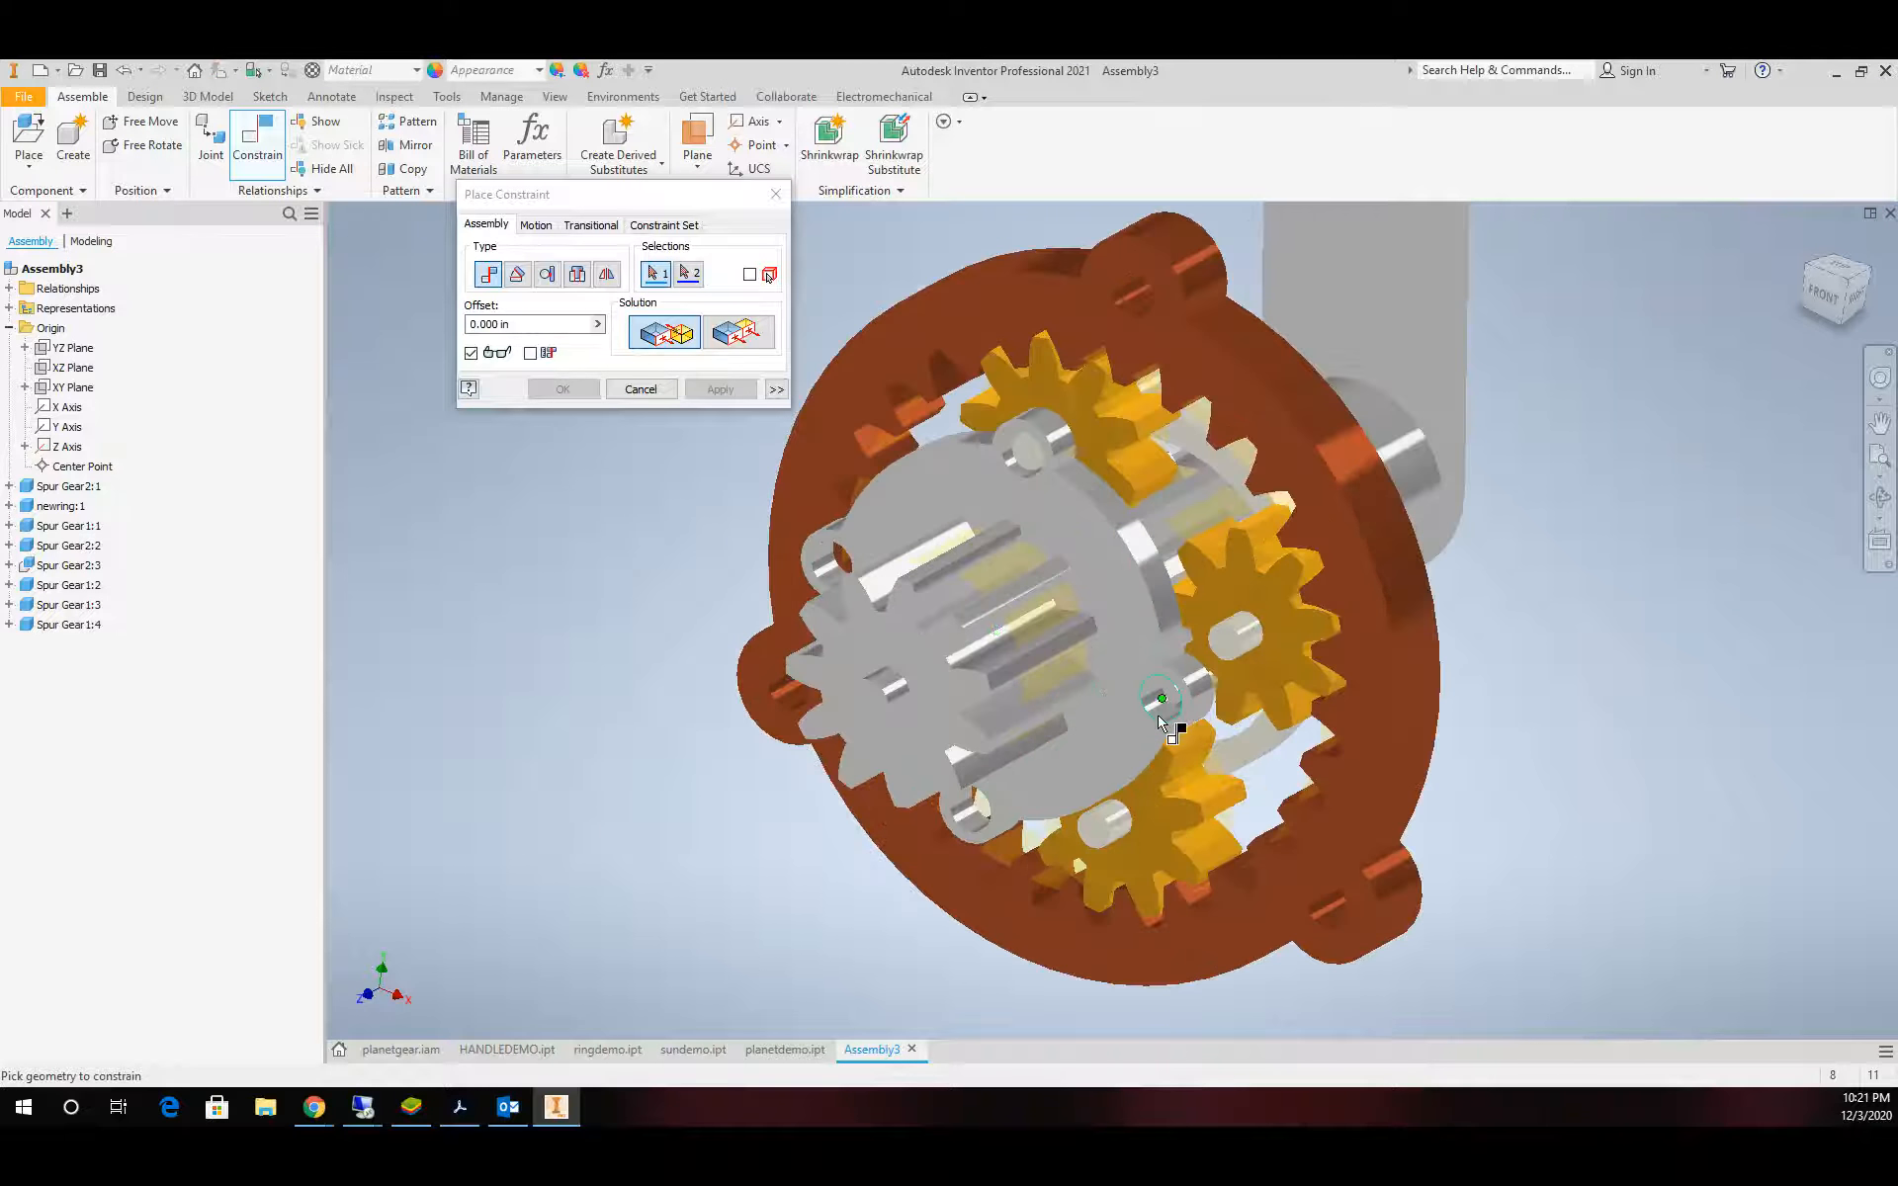
scroll(1161, 712, "down", 3)
scroll(1155, 524, "up", 5)
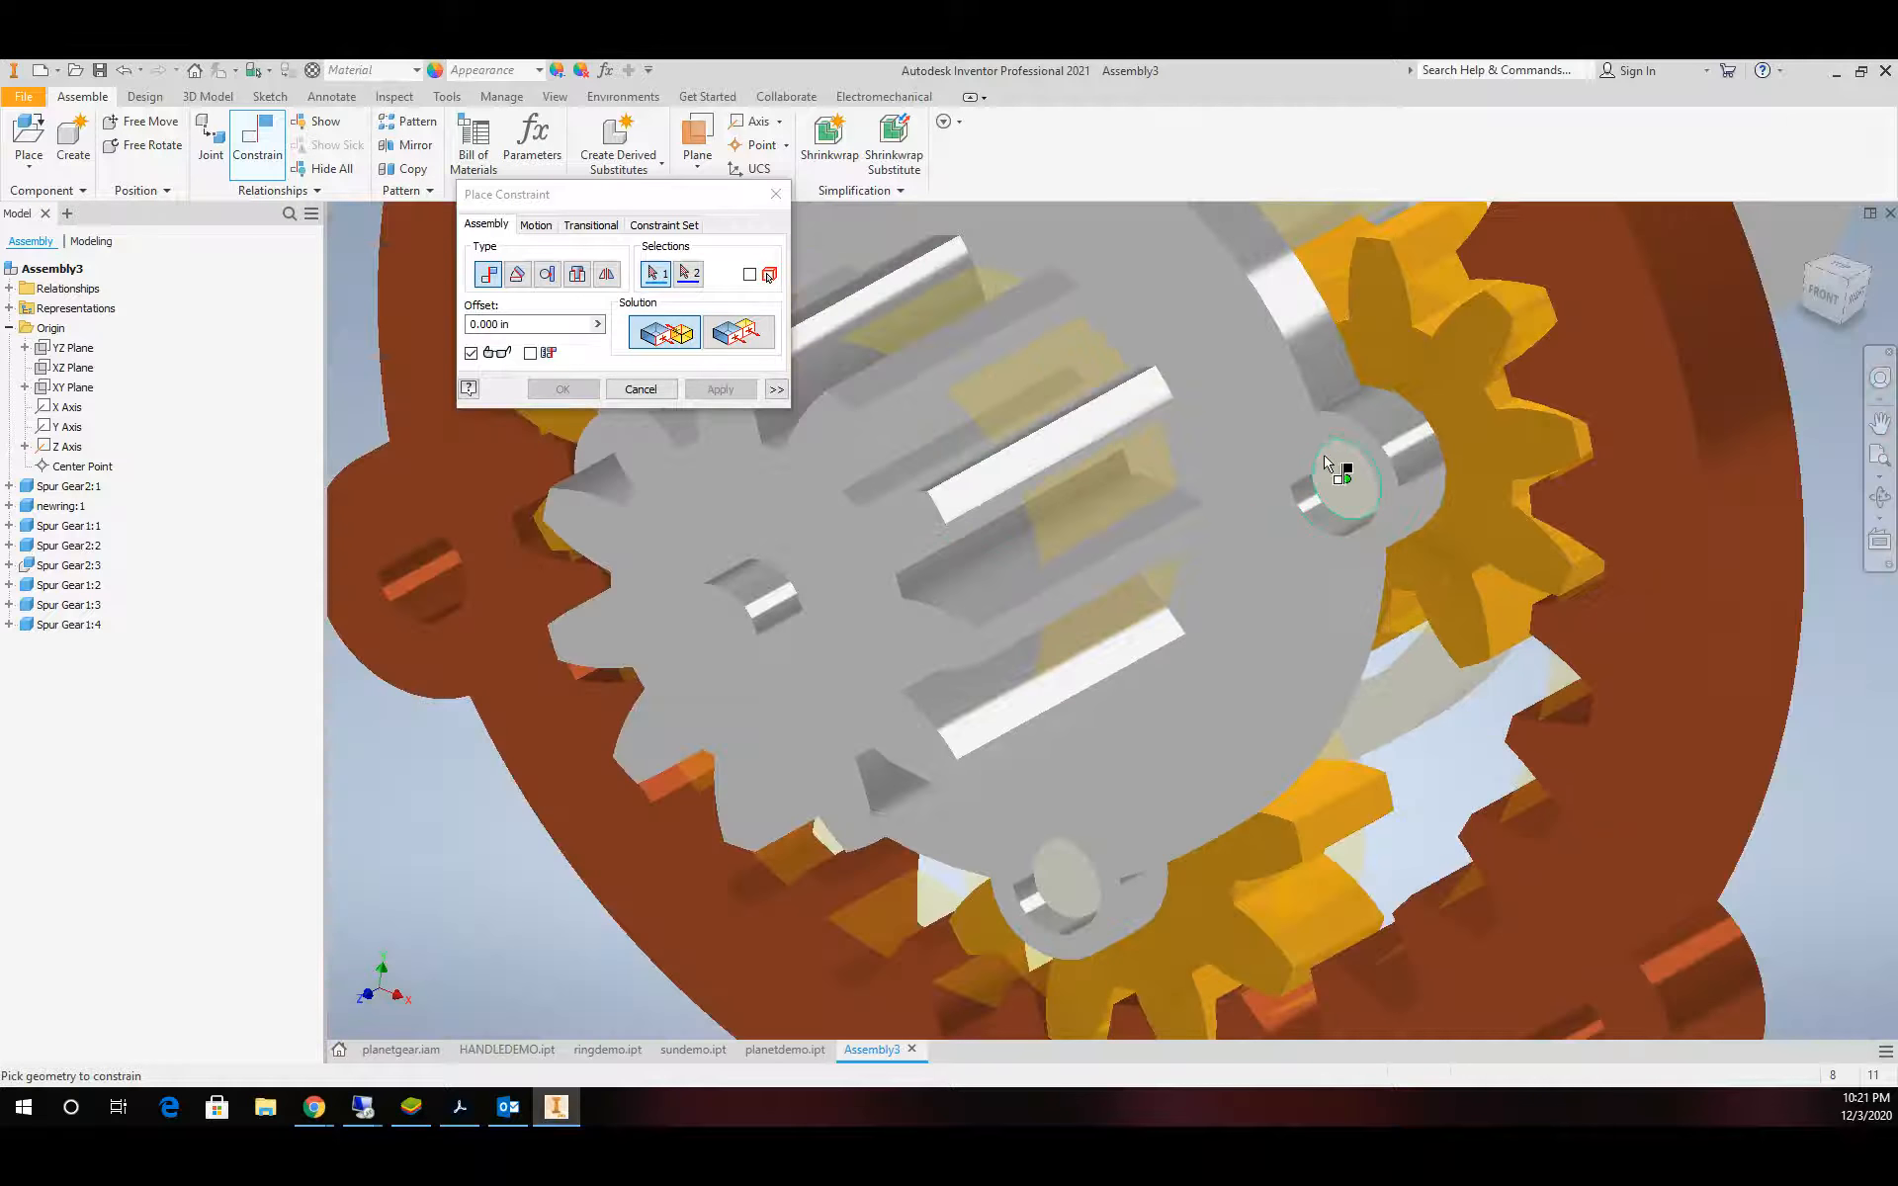
Make the front face of the lugged plate Spur Gear2:3 flush with the right-hand planet gear's pin end at 0.000 in offset
scroll(1343, 489, "down", 2)
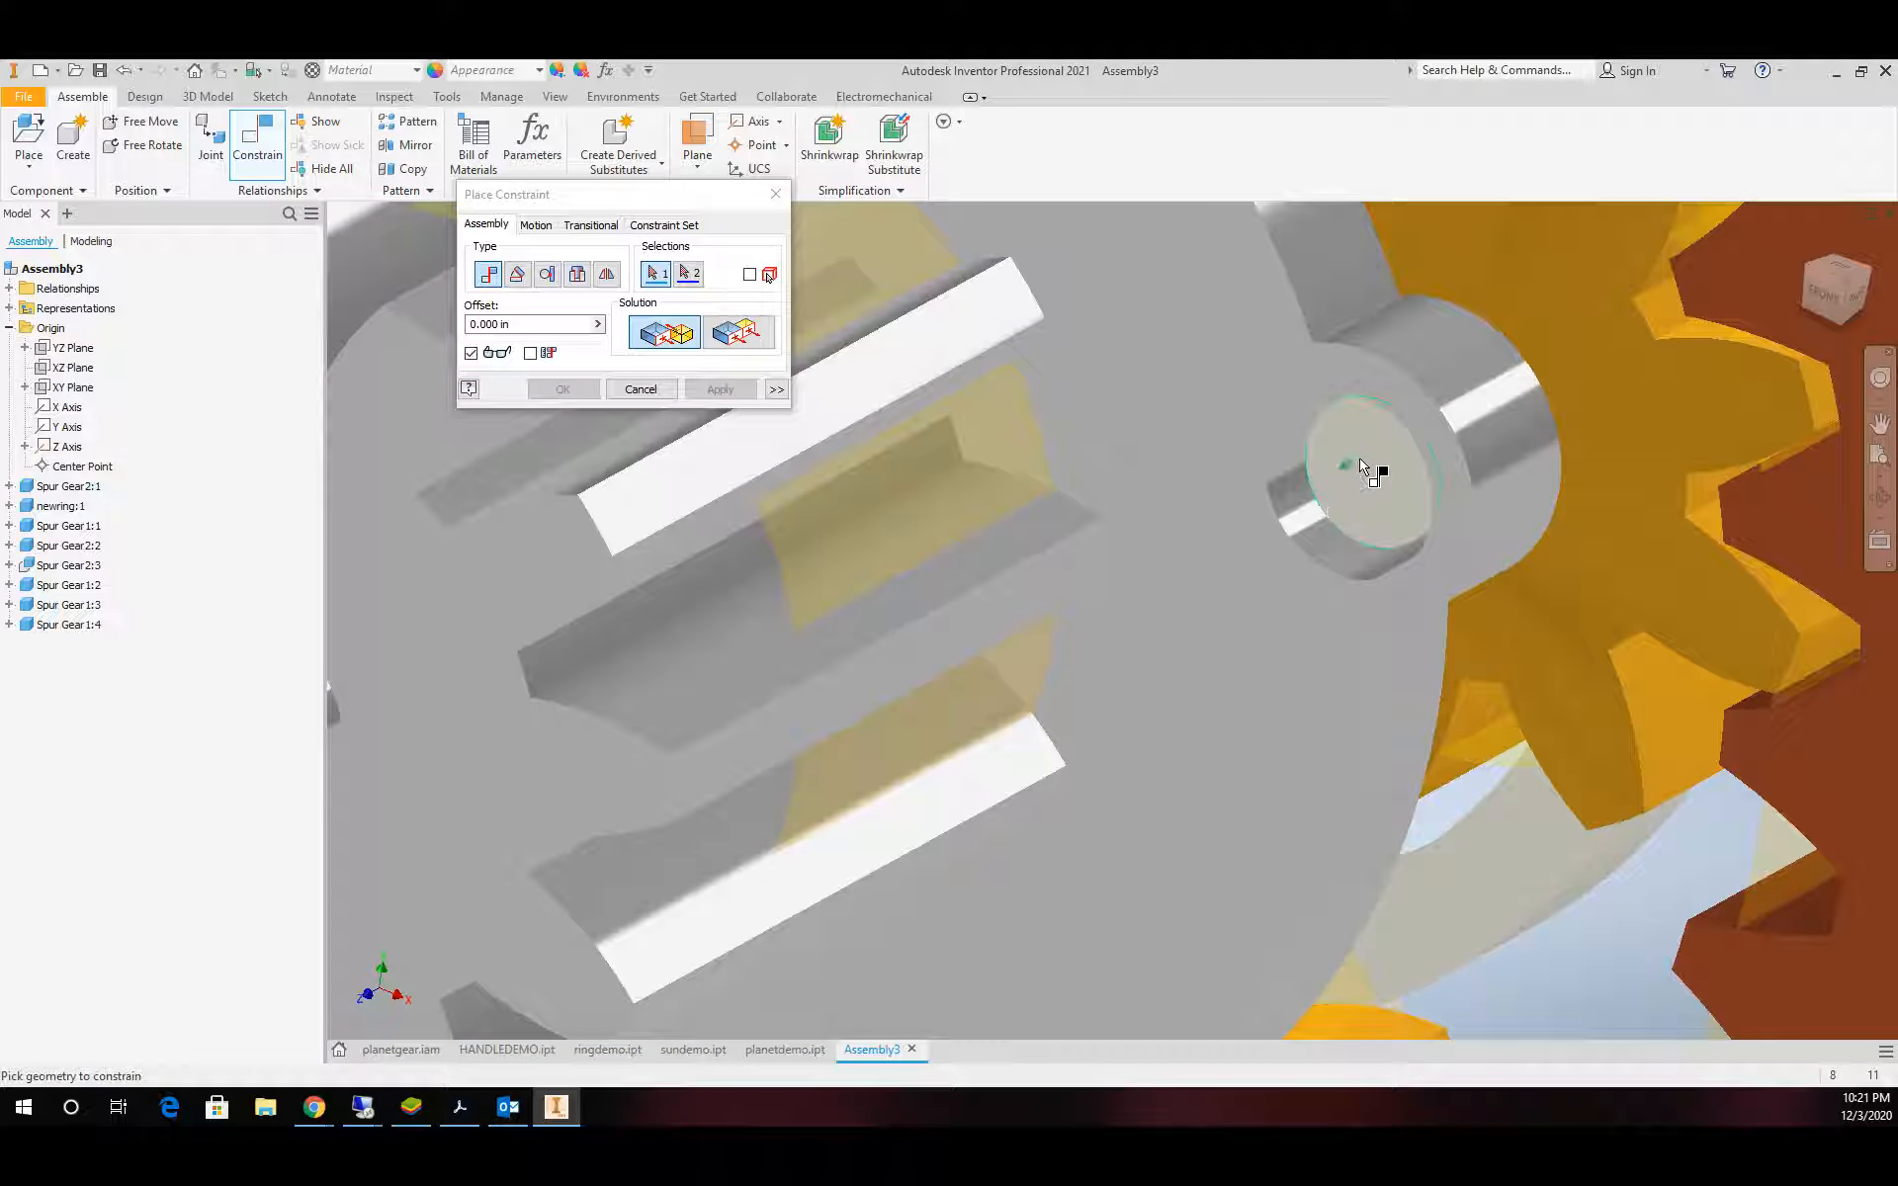
left_click(1362, 471)
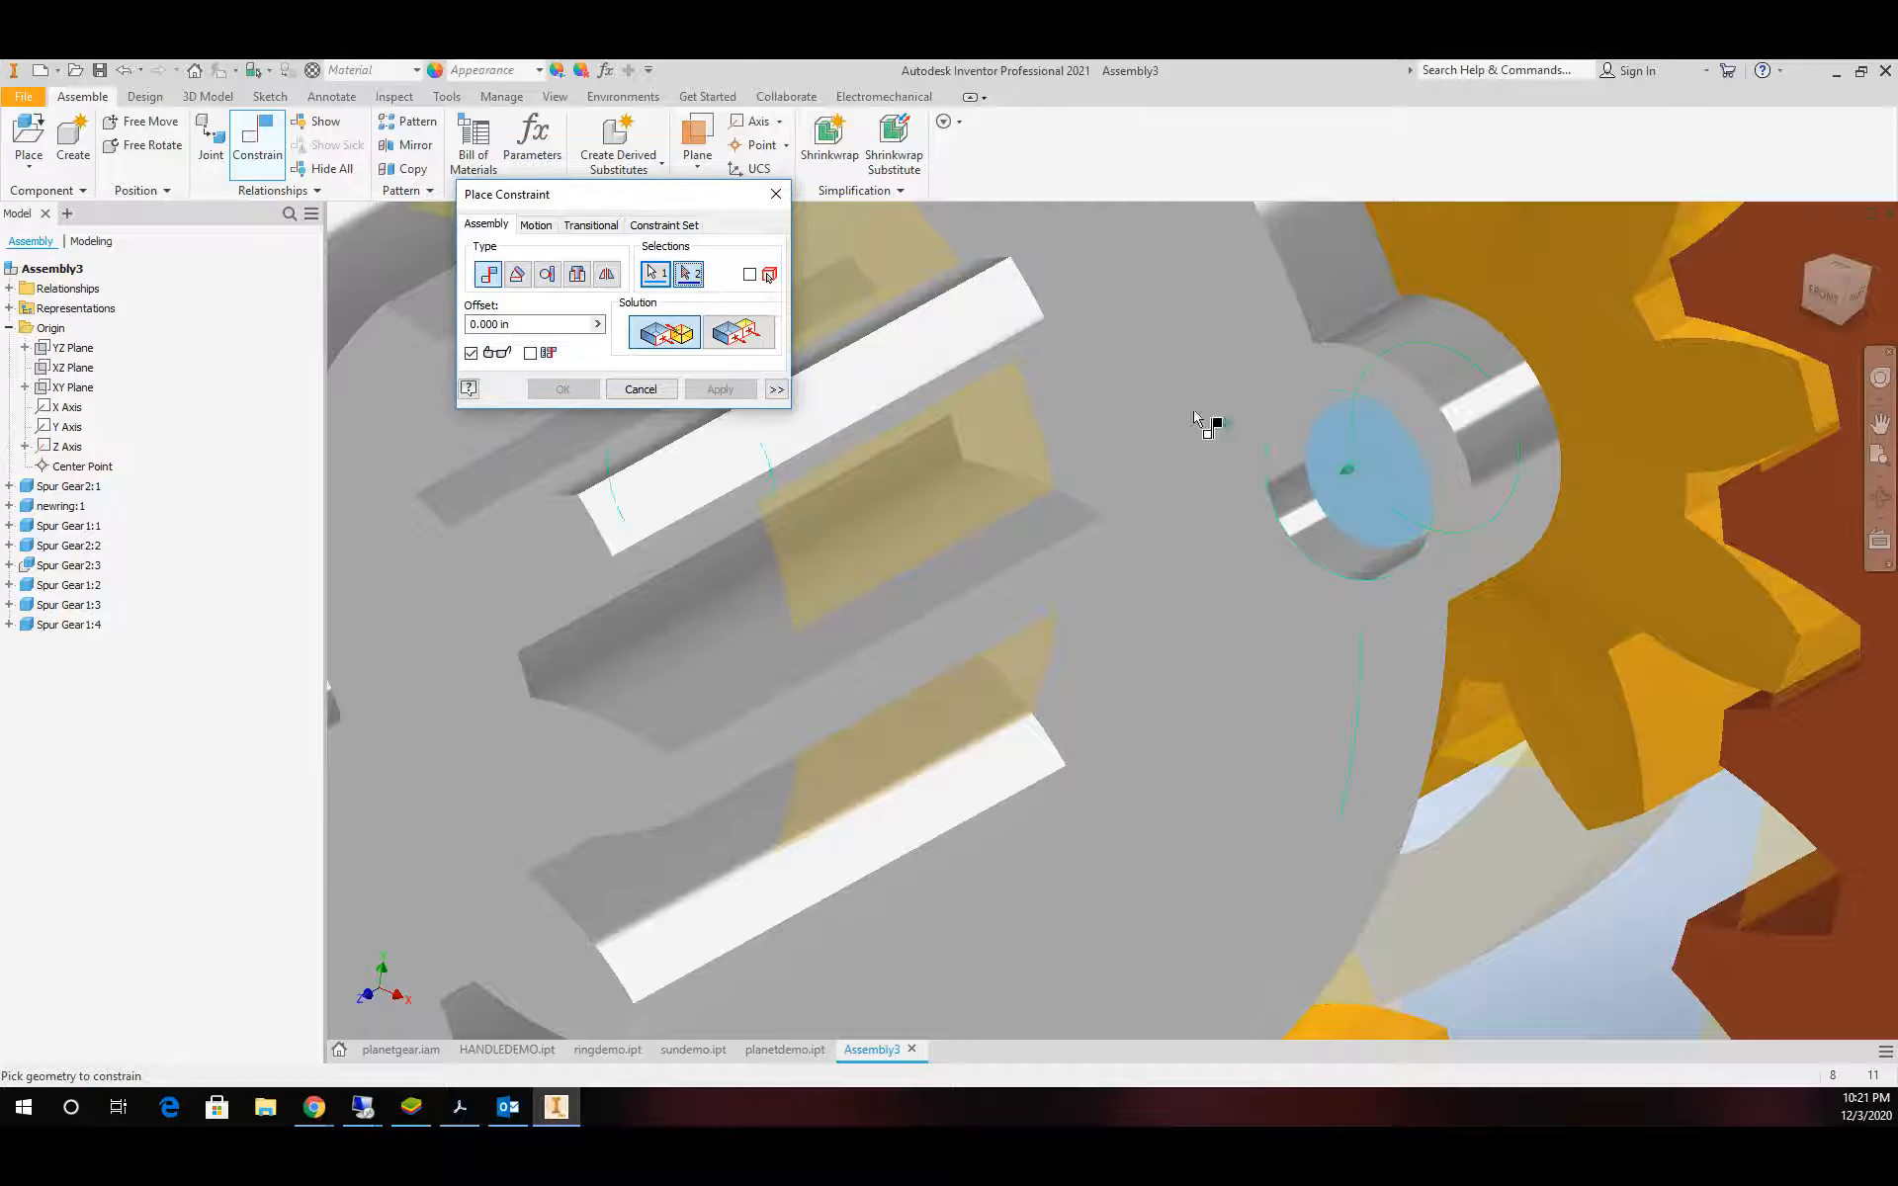
left_click(758, 329)
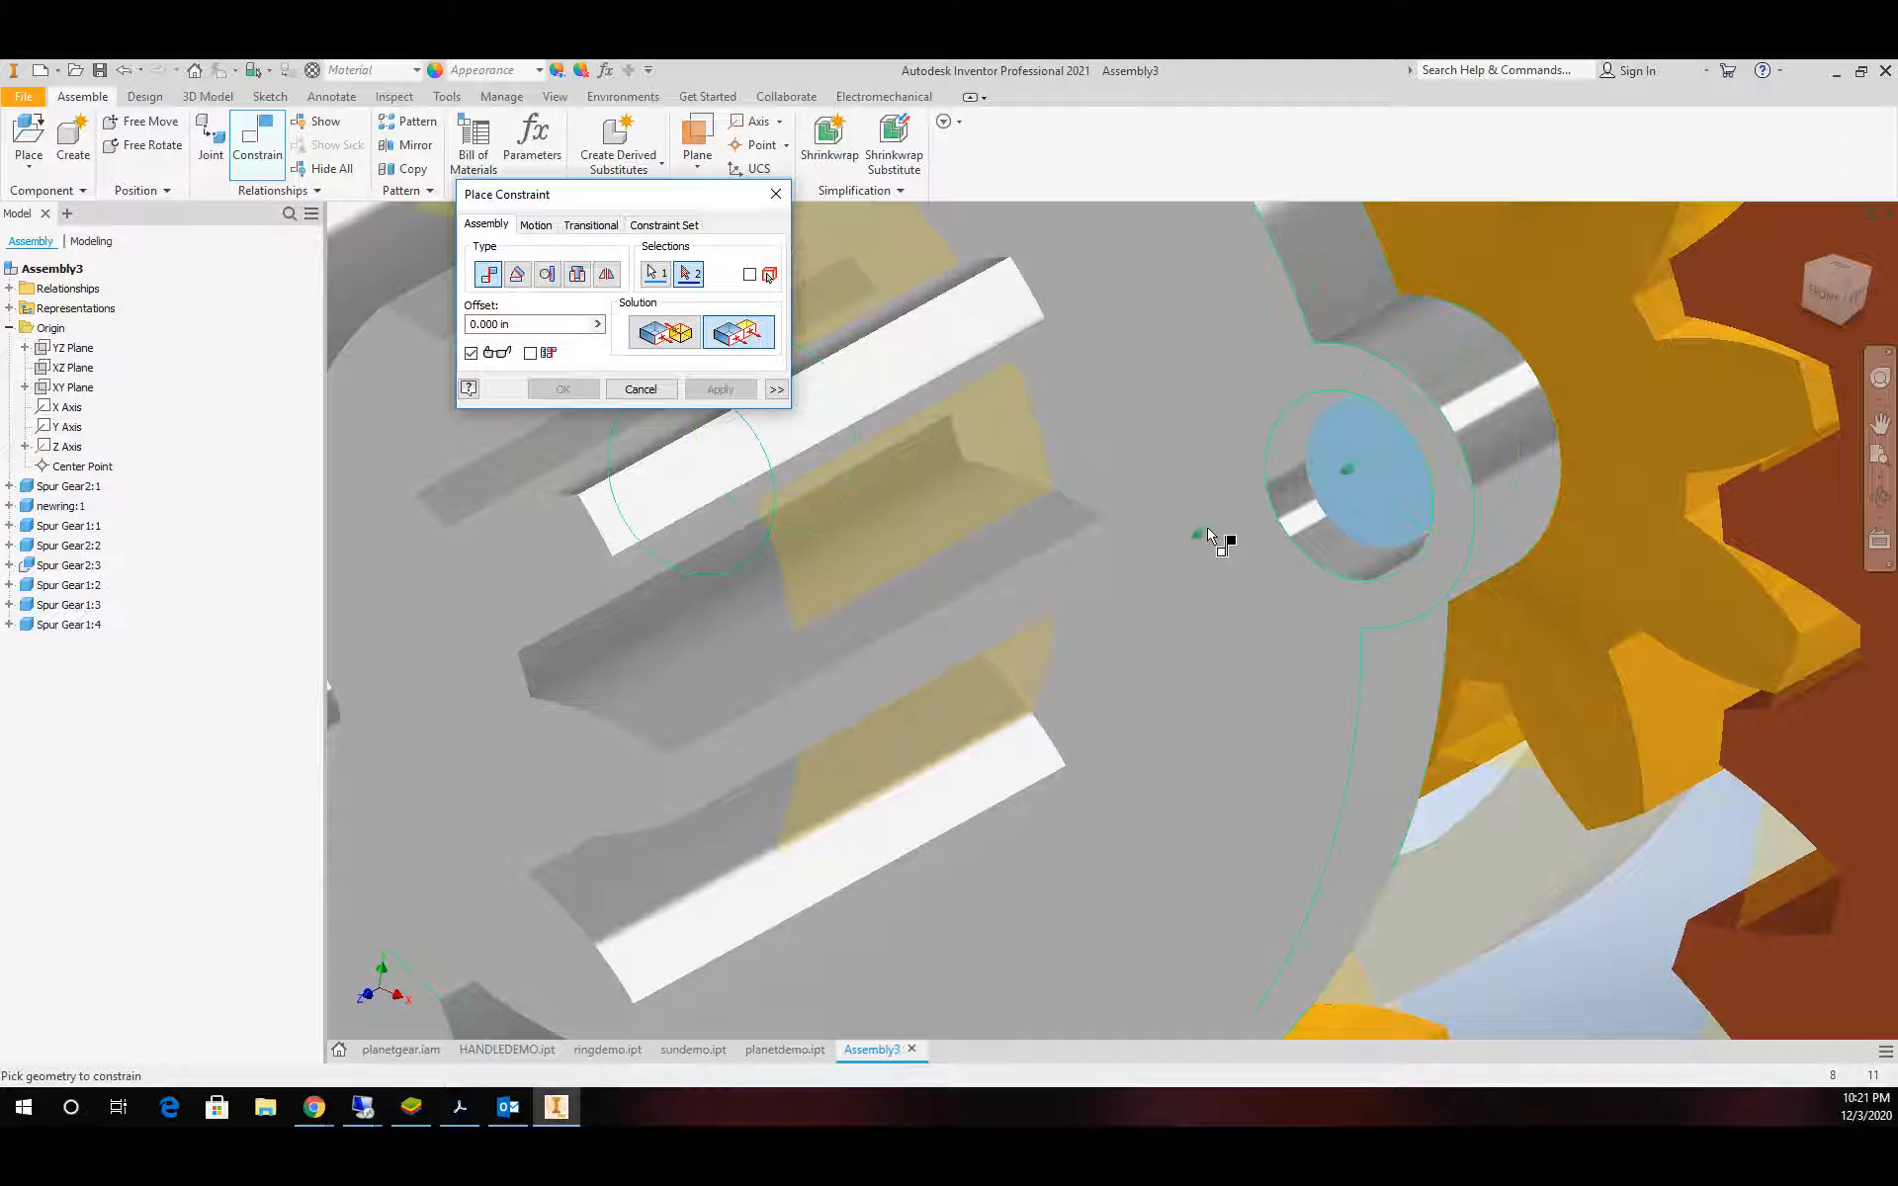
left_click(1201, 532)
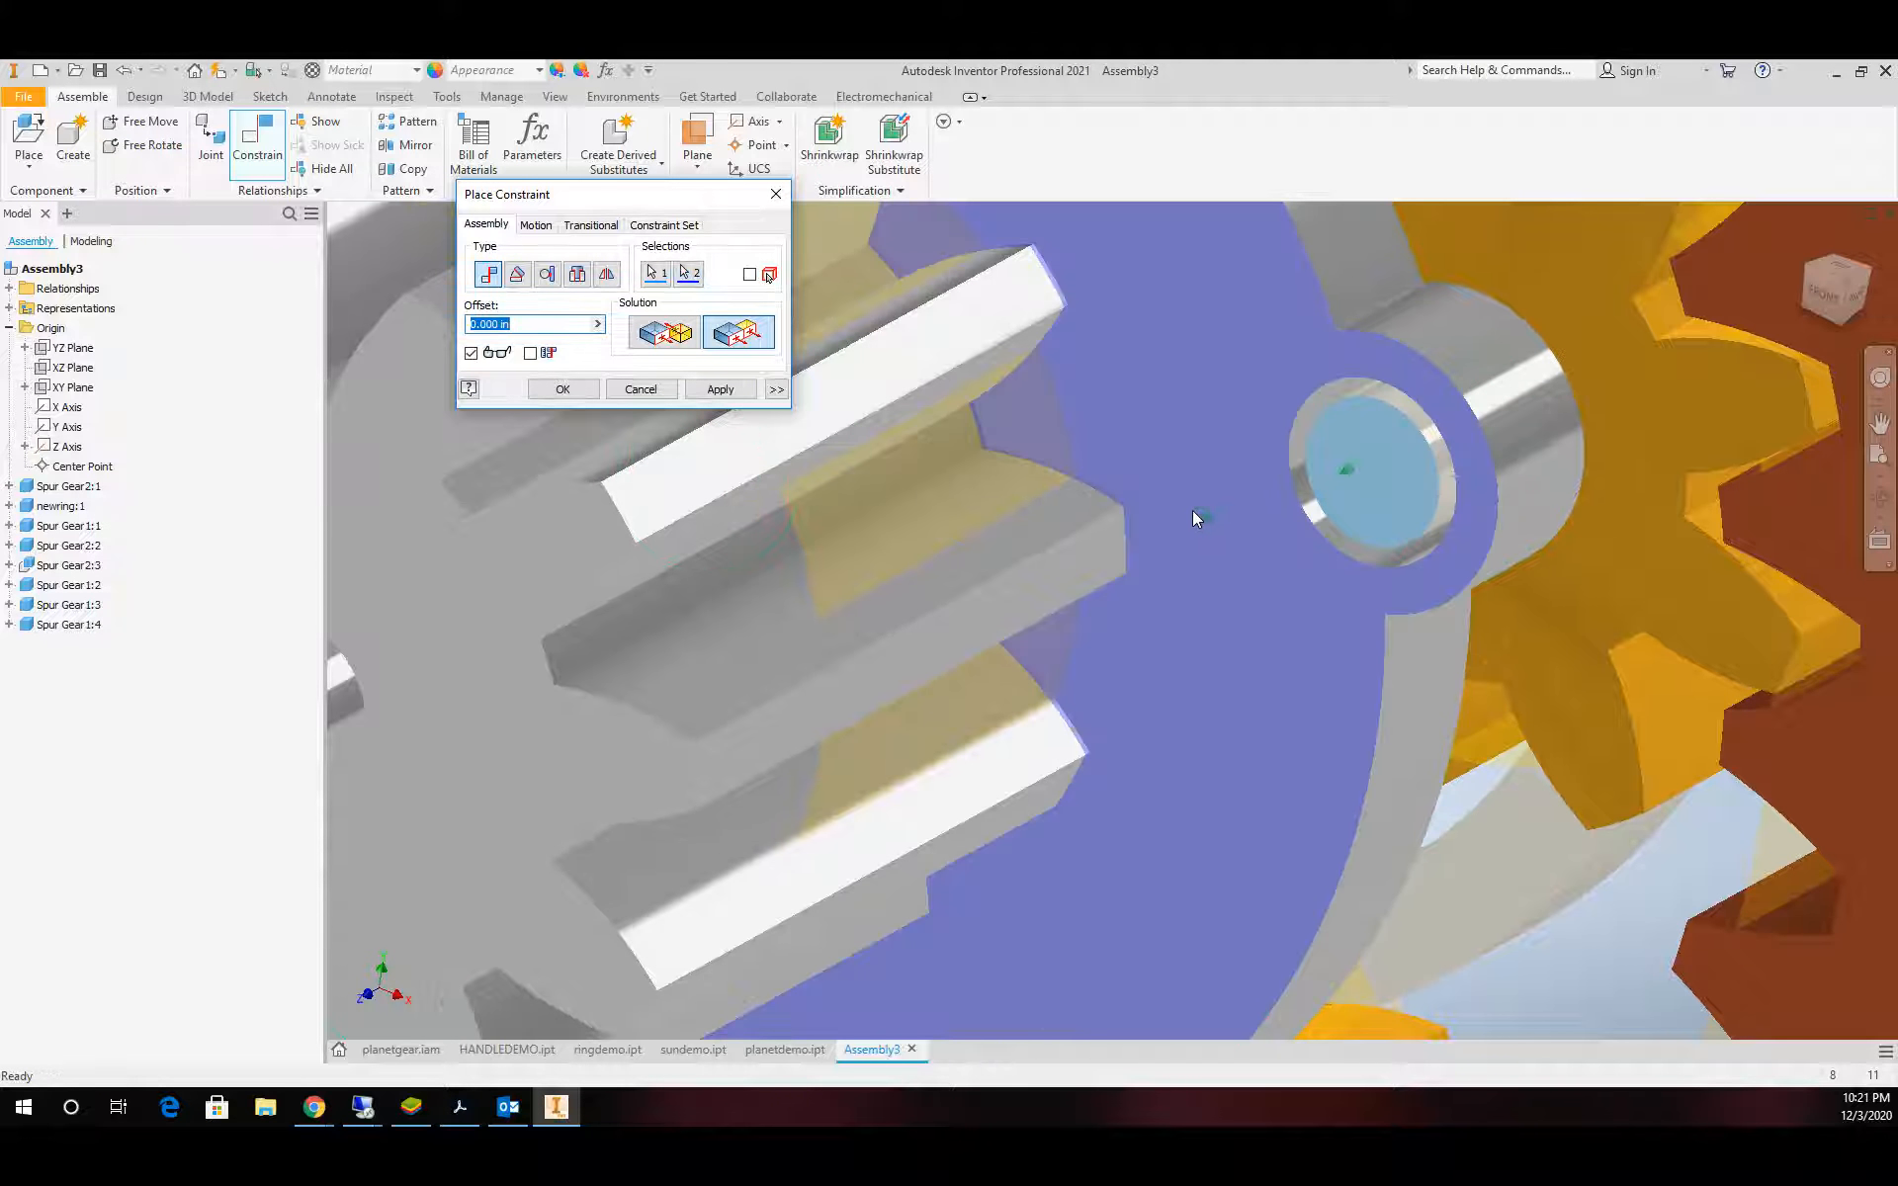
left_click(563, 389)
scroll(949, 504, "up", 5)
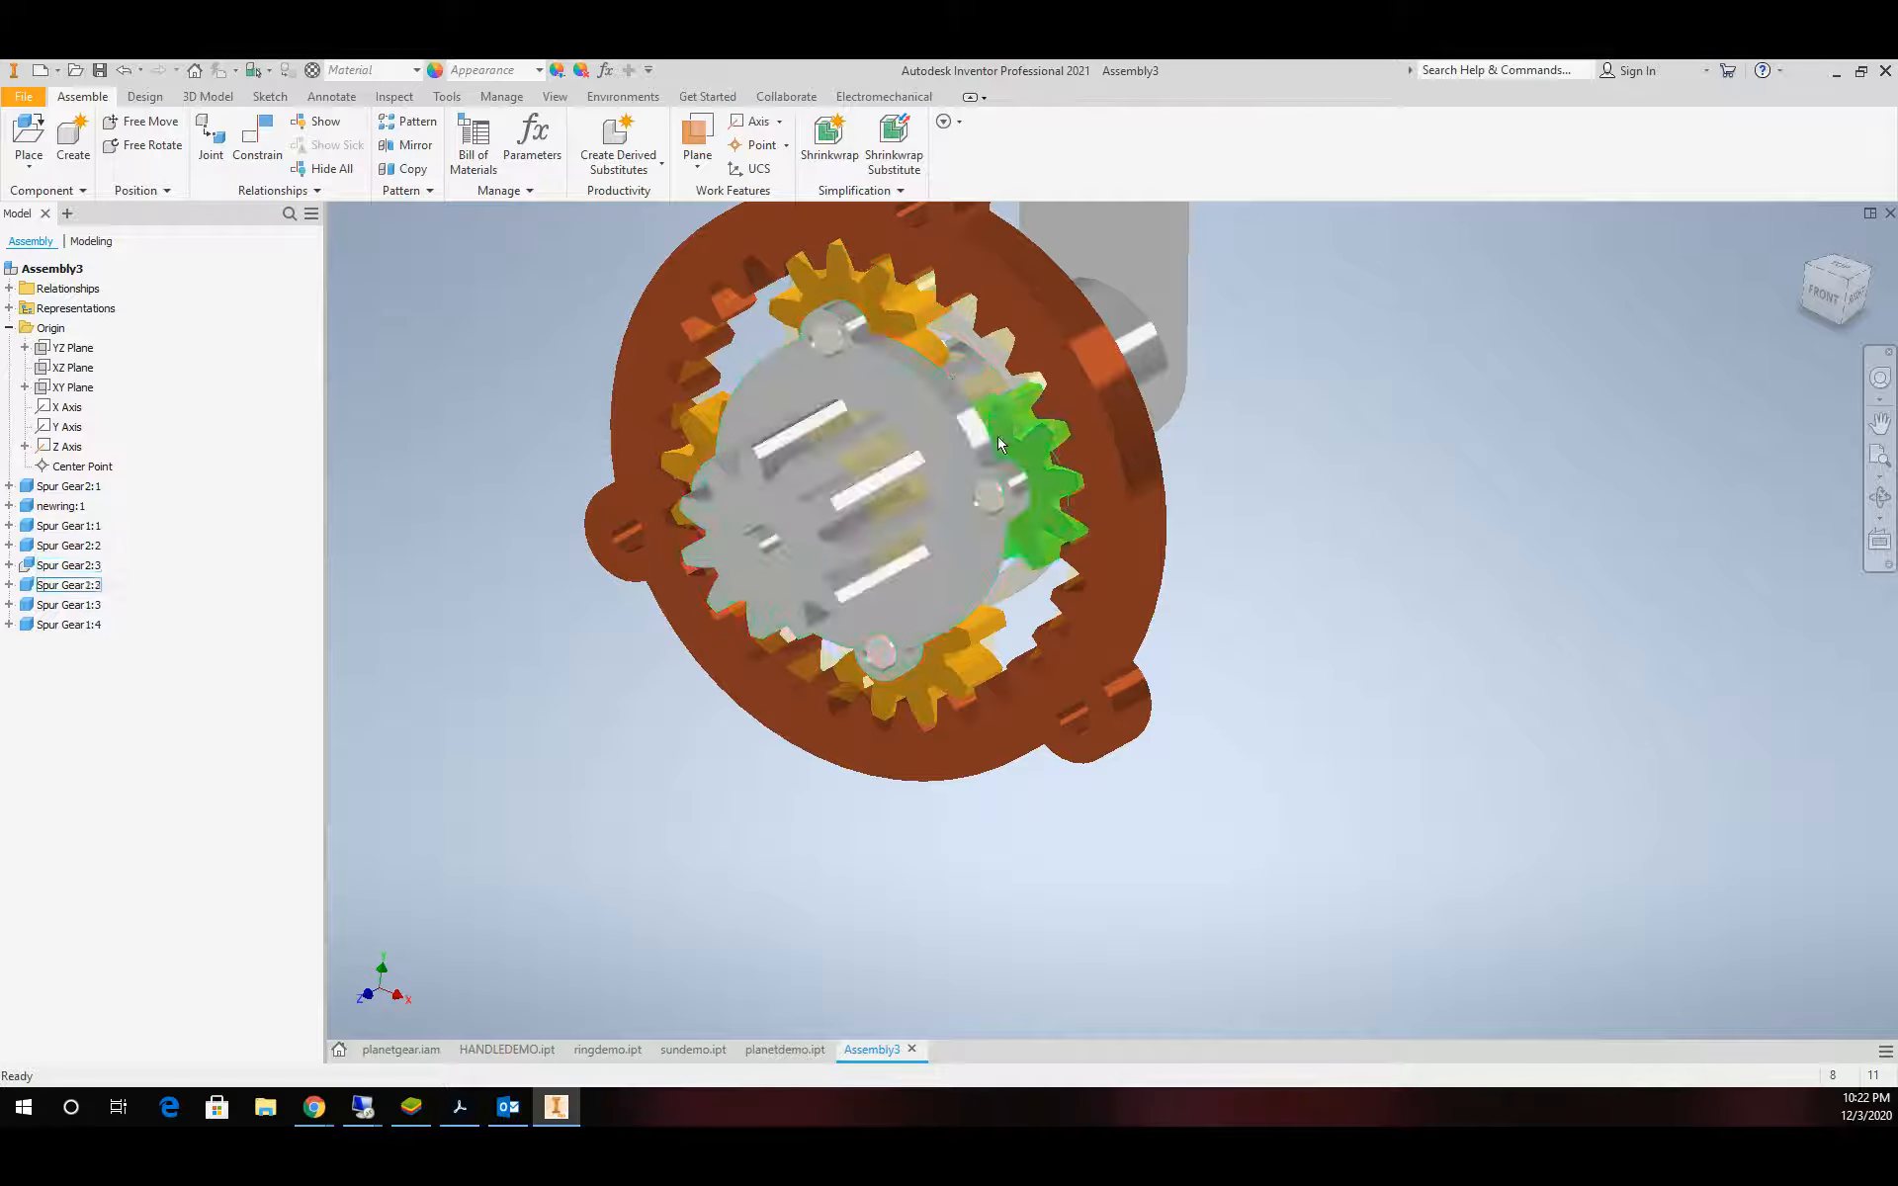
scroll(989, 447, "down", 4)
scroll(927, 289, "down", 5)
scroll(924, 284, "up", 7)
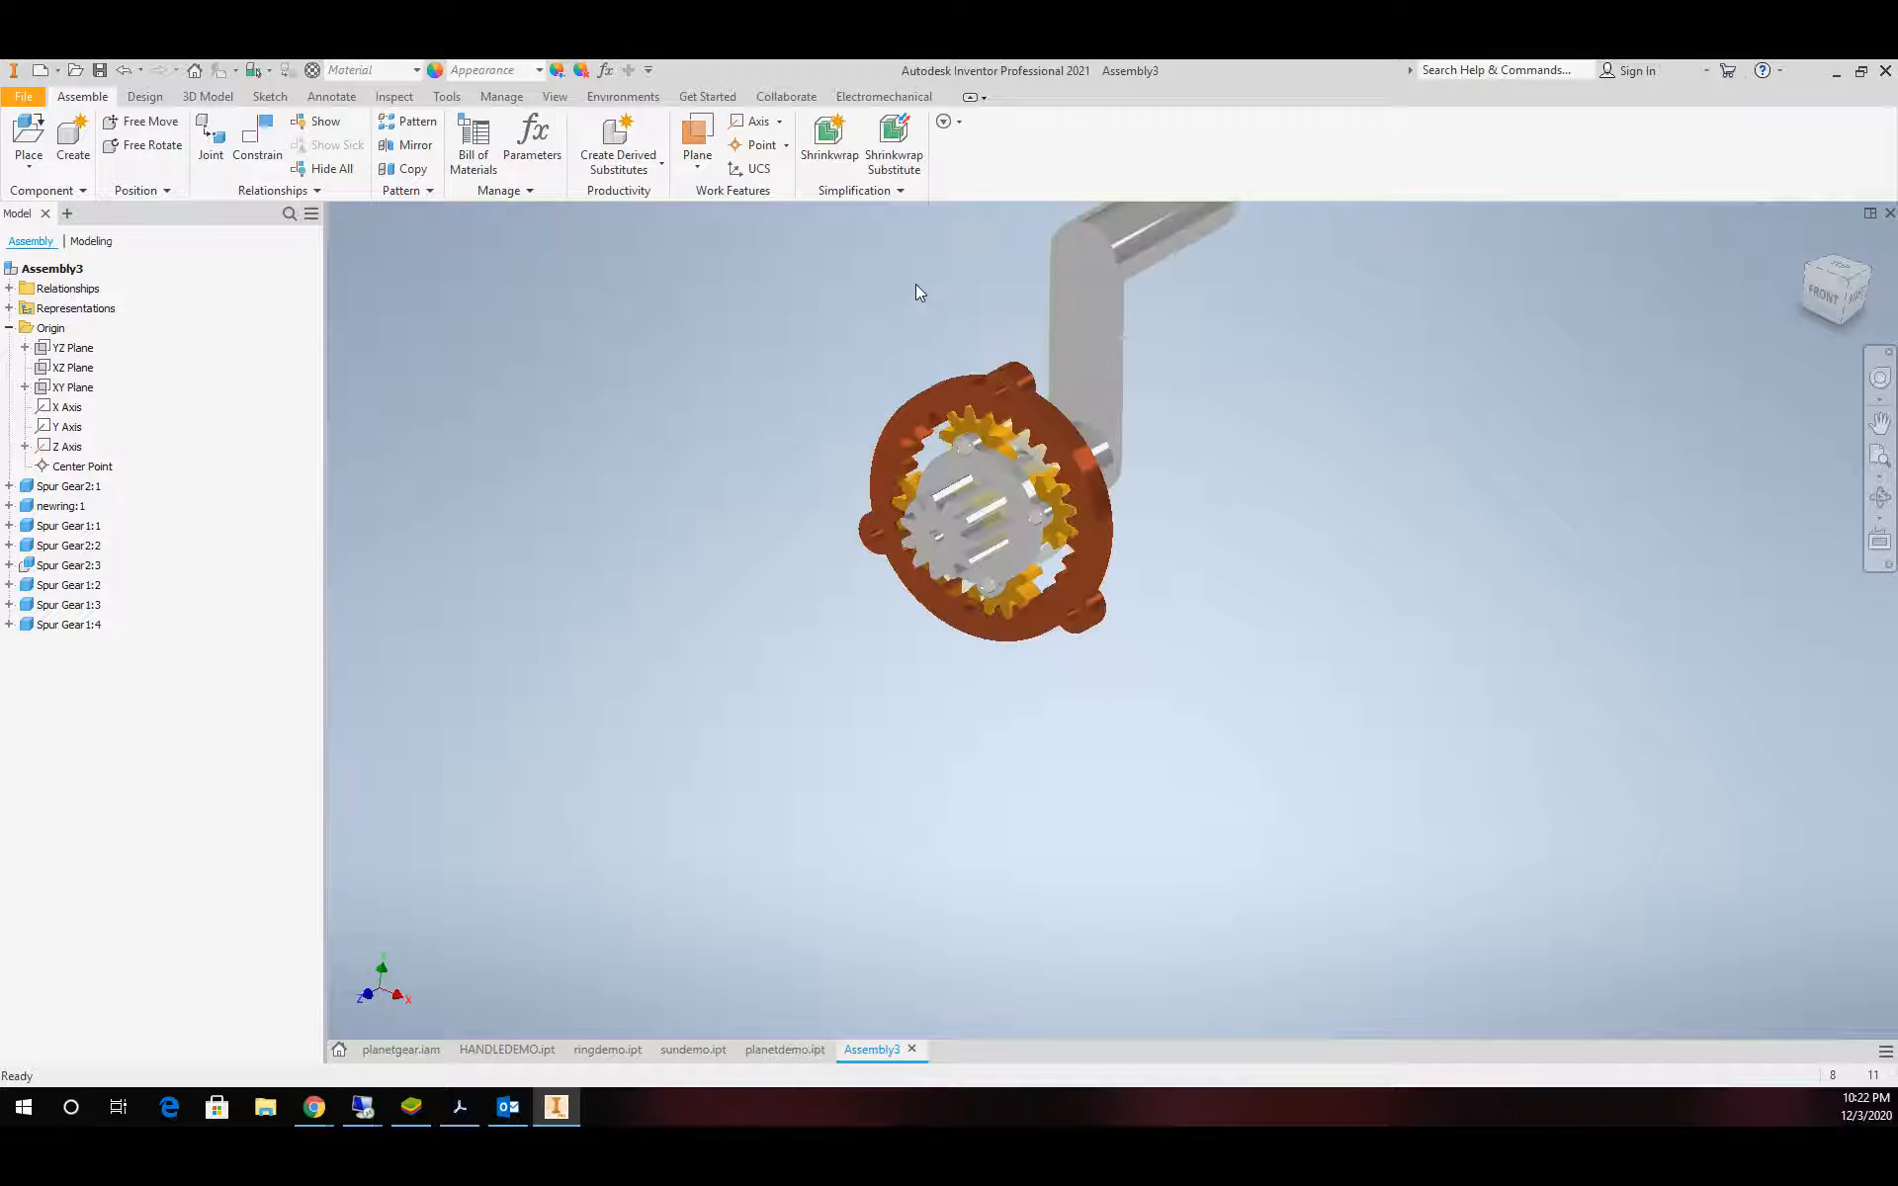
scroll(1004, 331, "down", 3)
scroll(1019, 336, "up", 7)
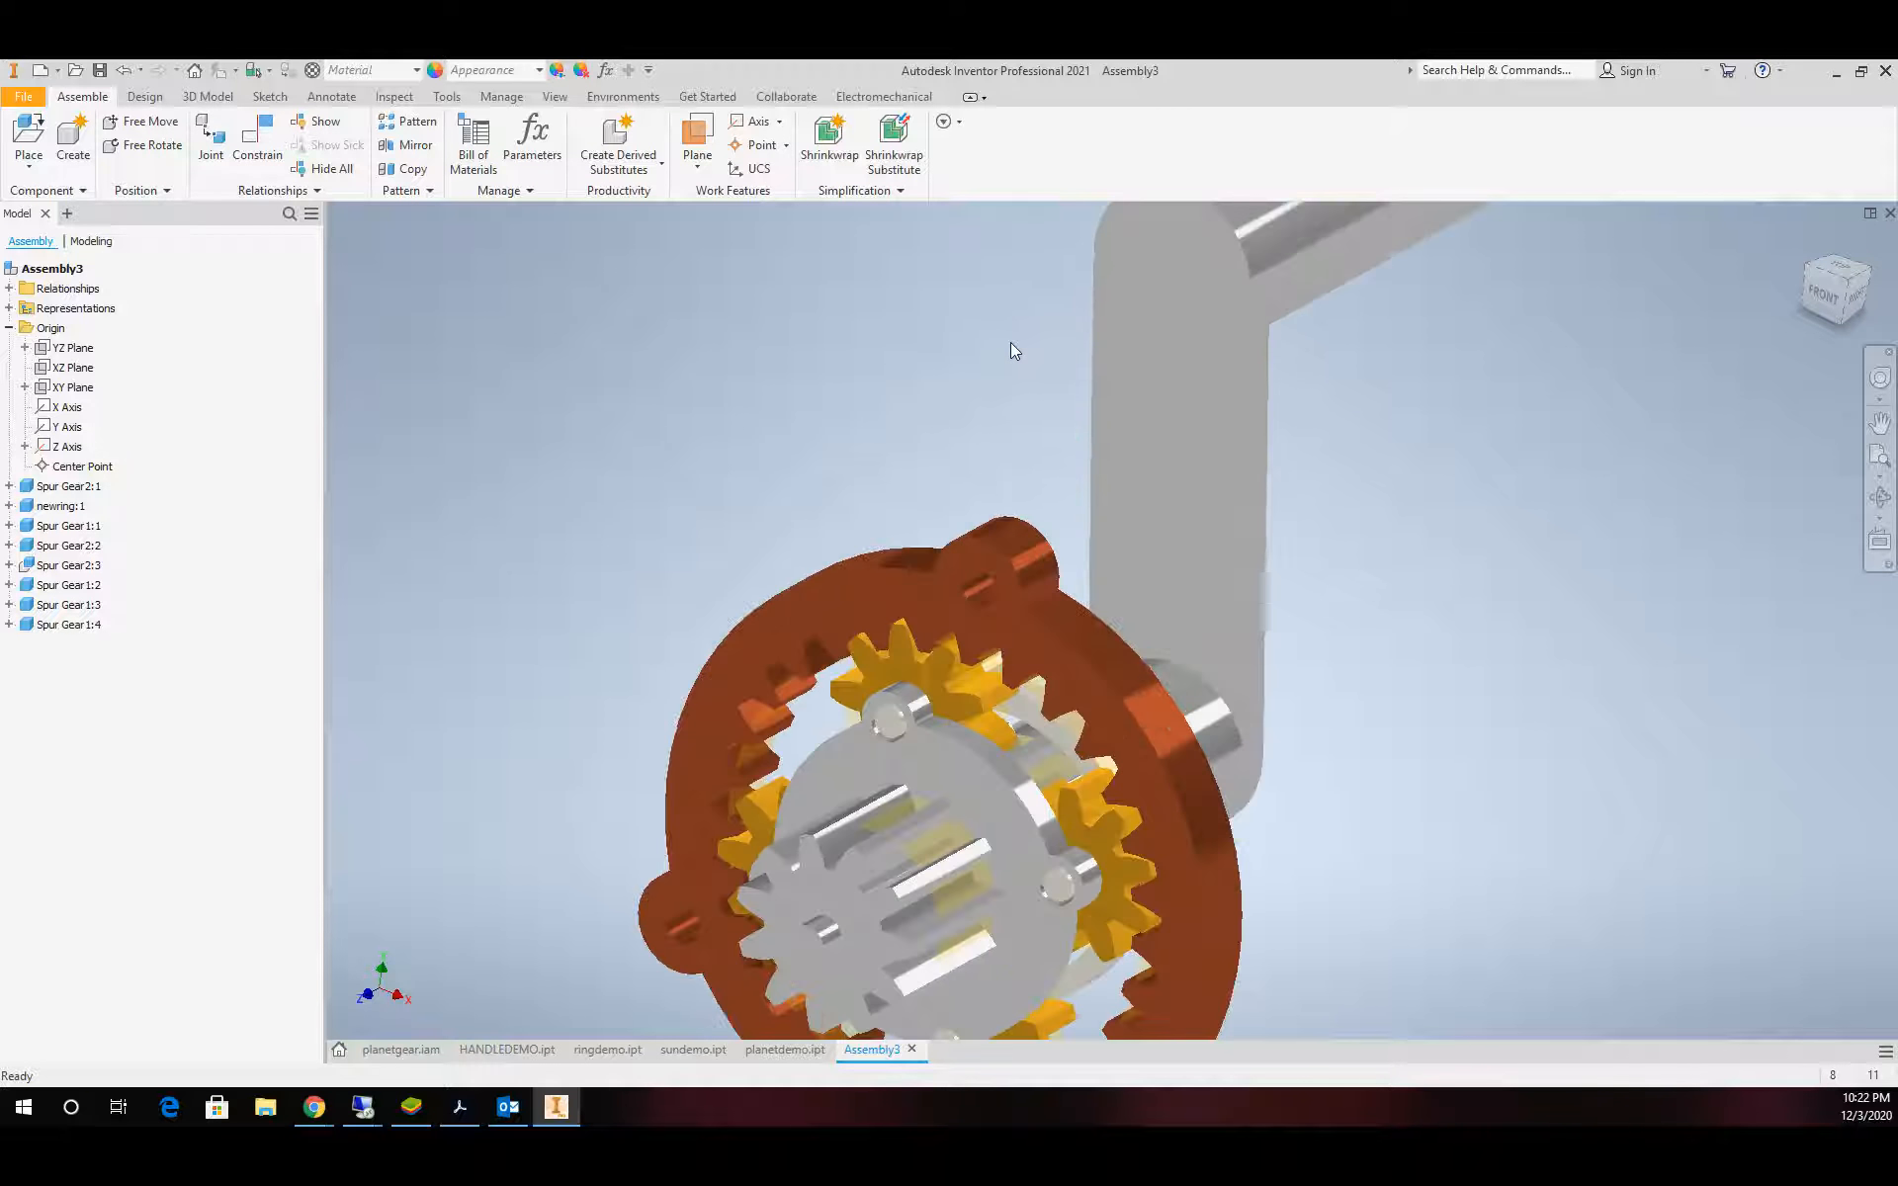
scroll(990, 454, "down", 3)
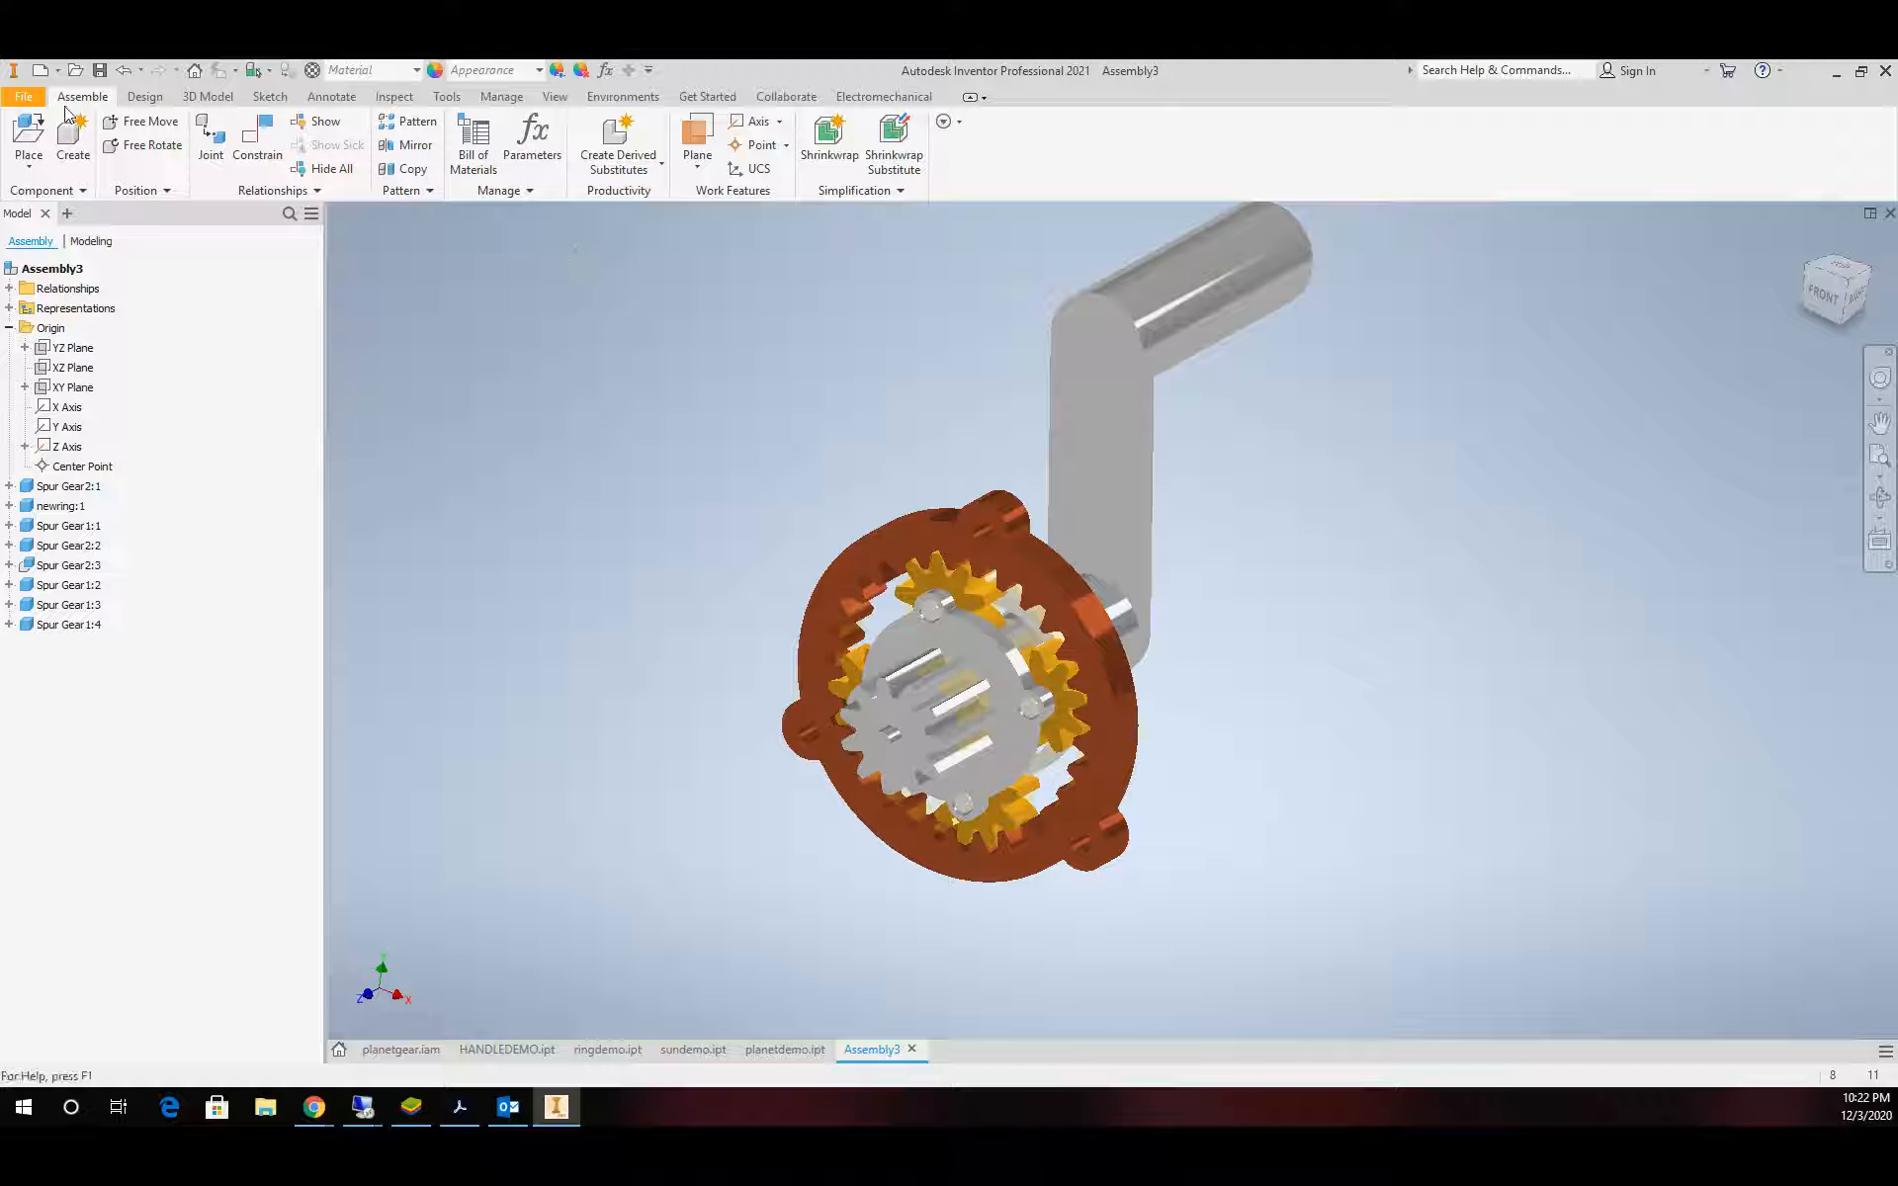
Save a copy of the assembly as planetgear2 in the planetgear folder, replacing the existing PLANETGEAR2.iam
left_click(28, 99)
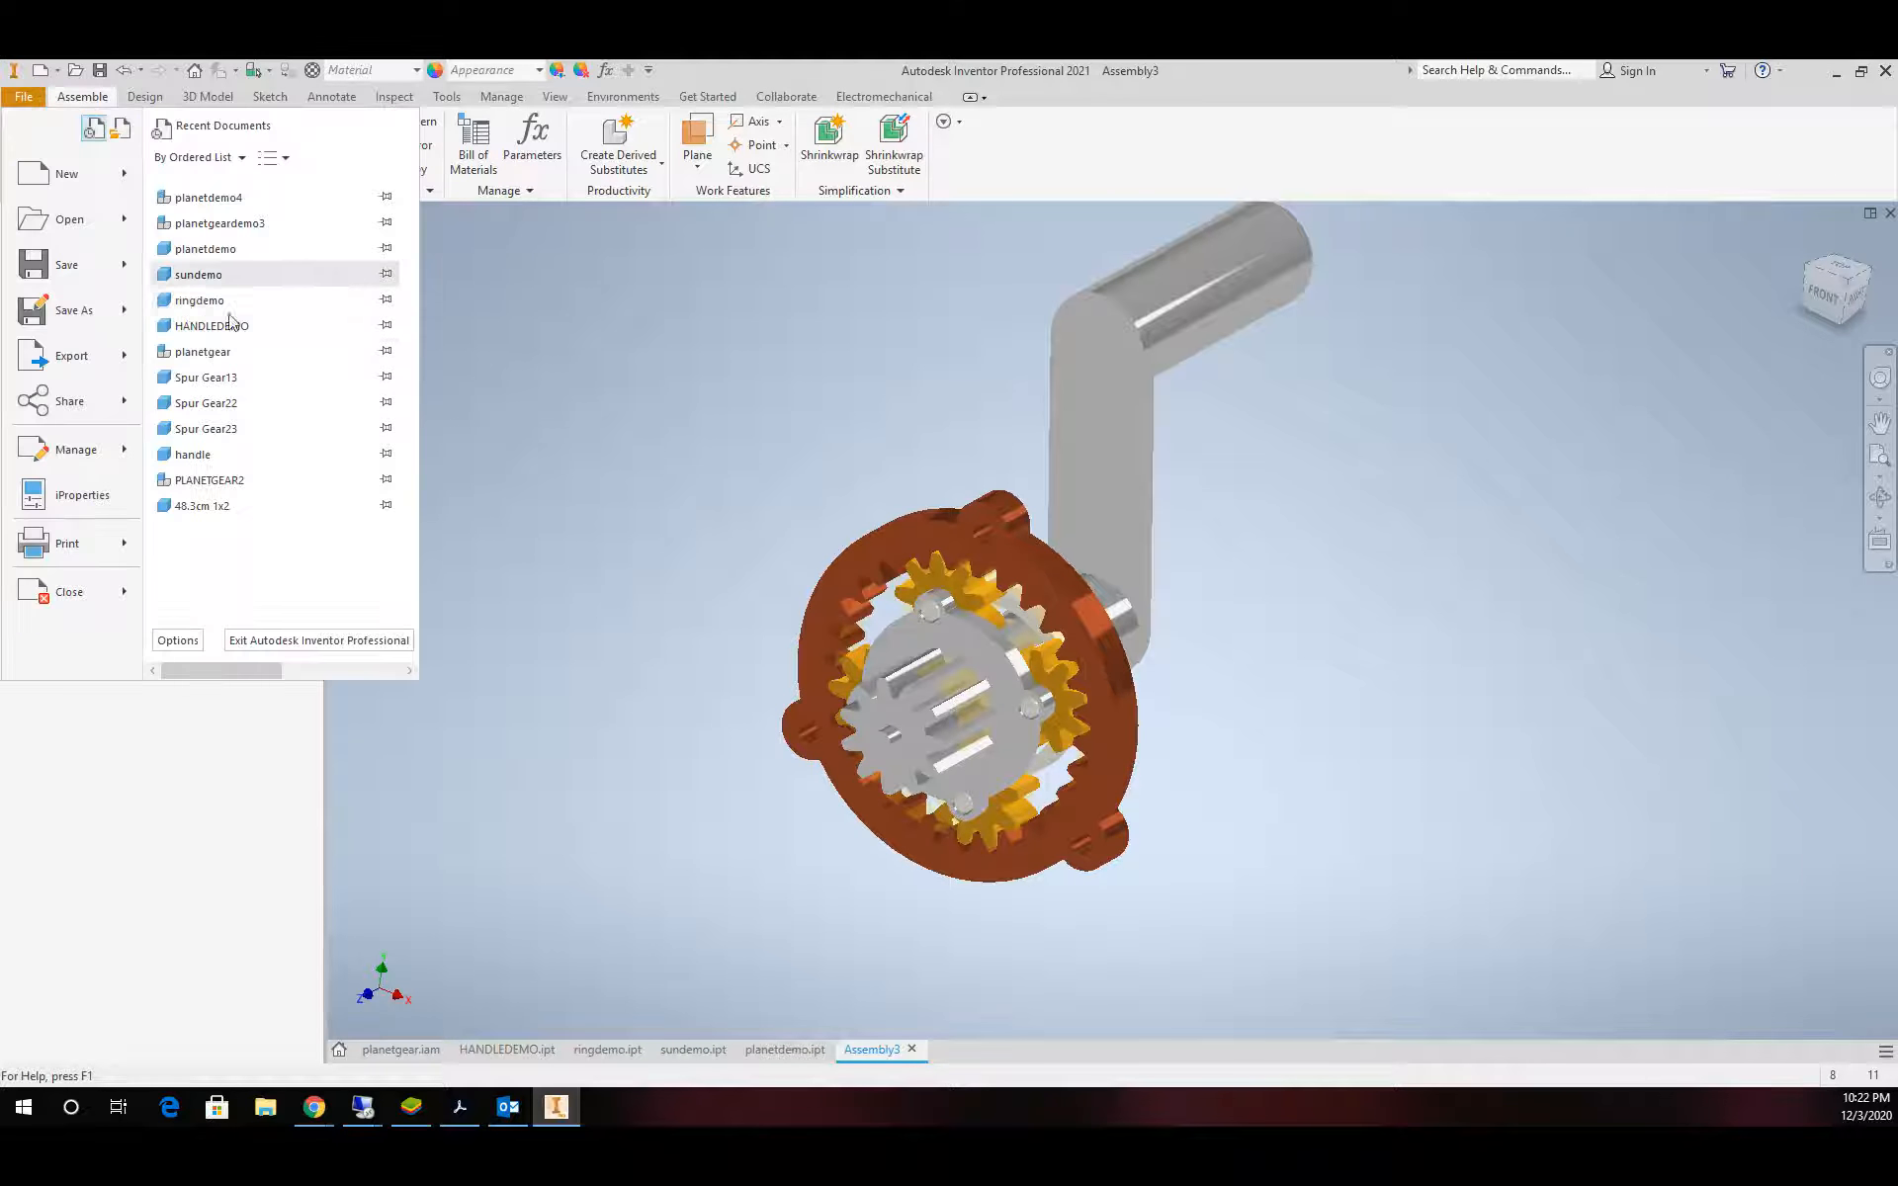
left_click(87, 310)
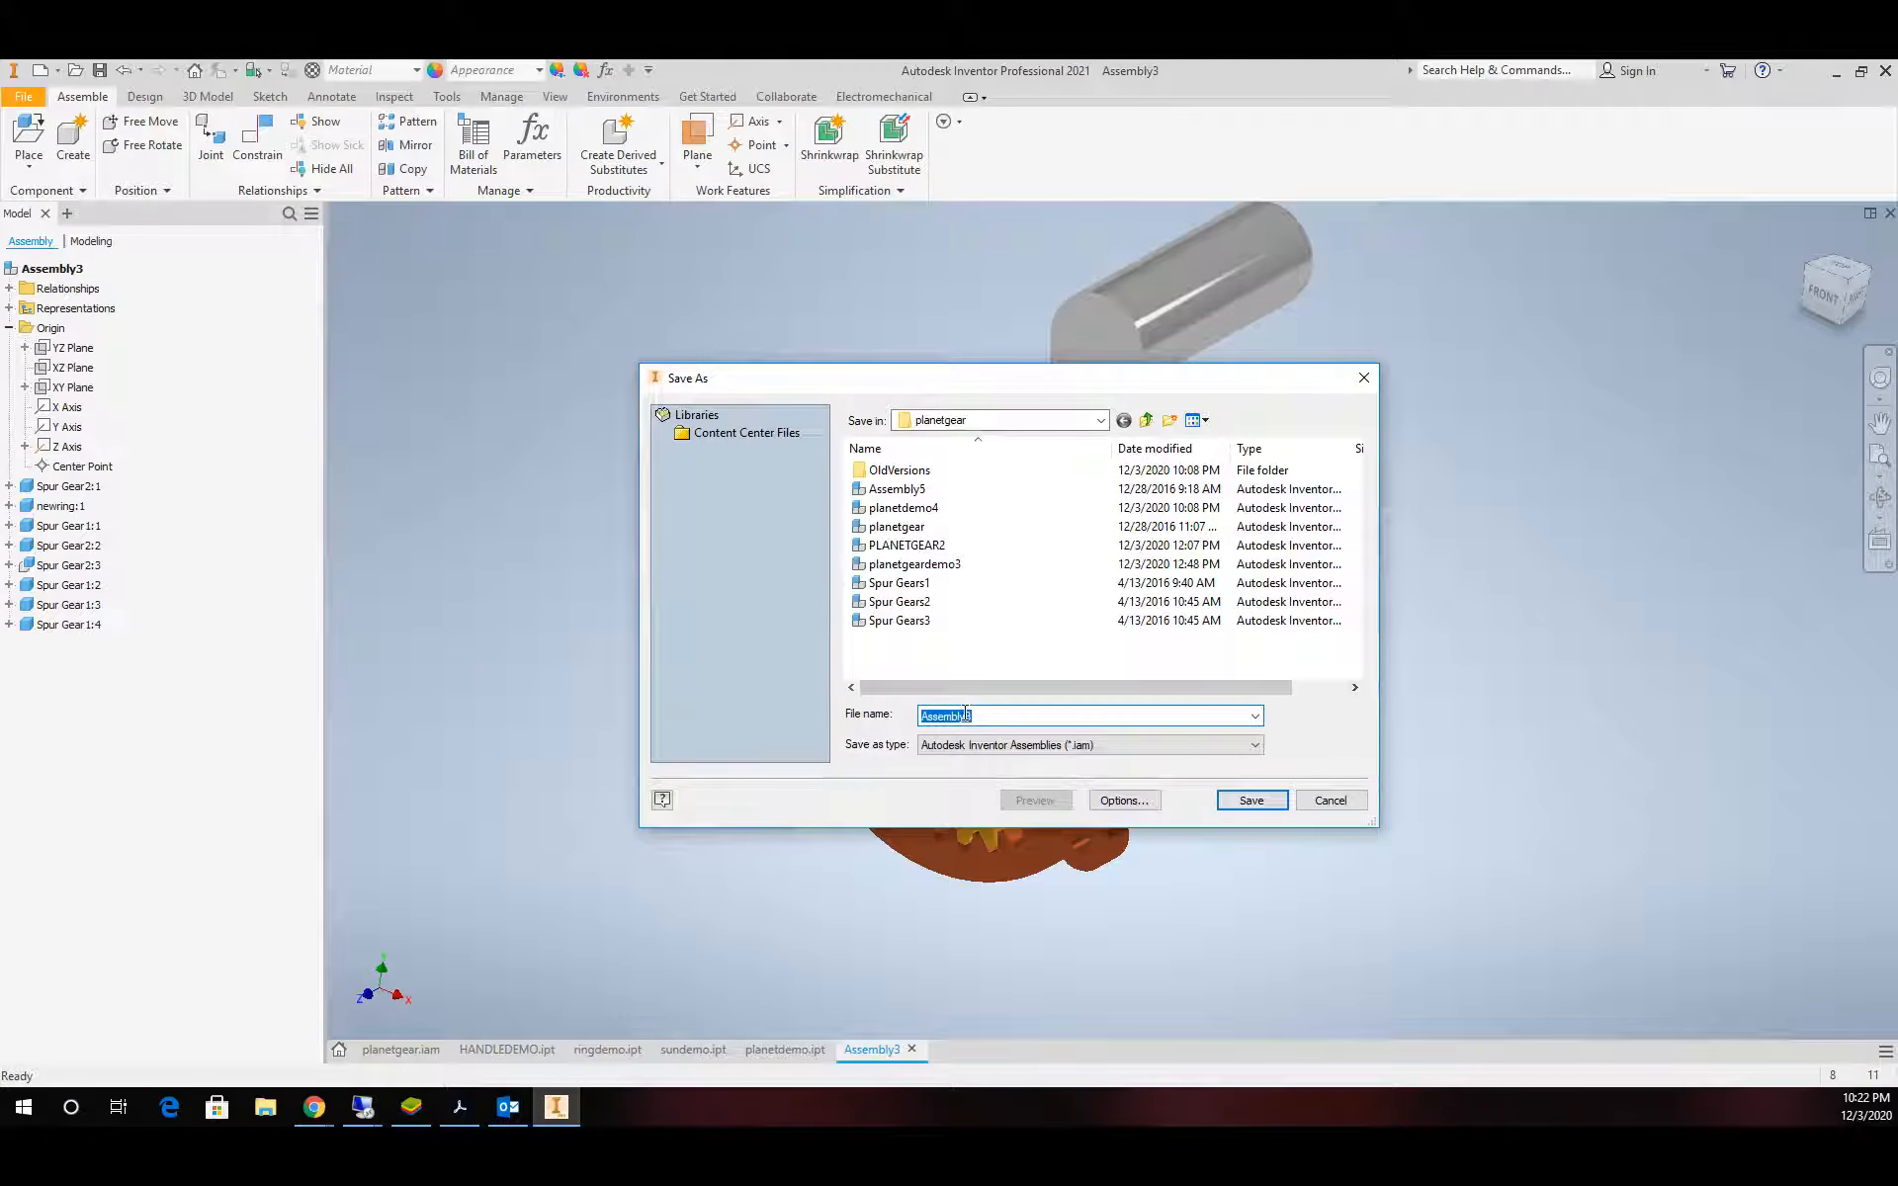
type("planet")
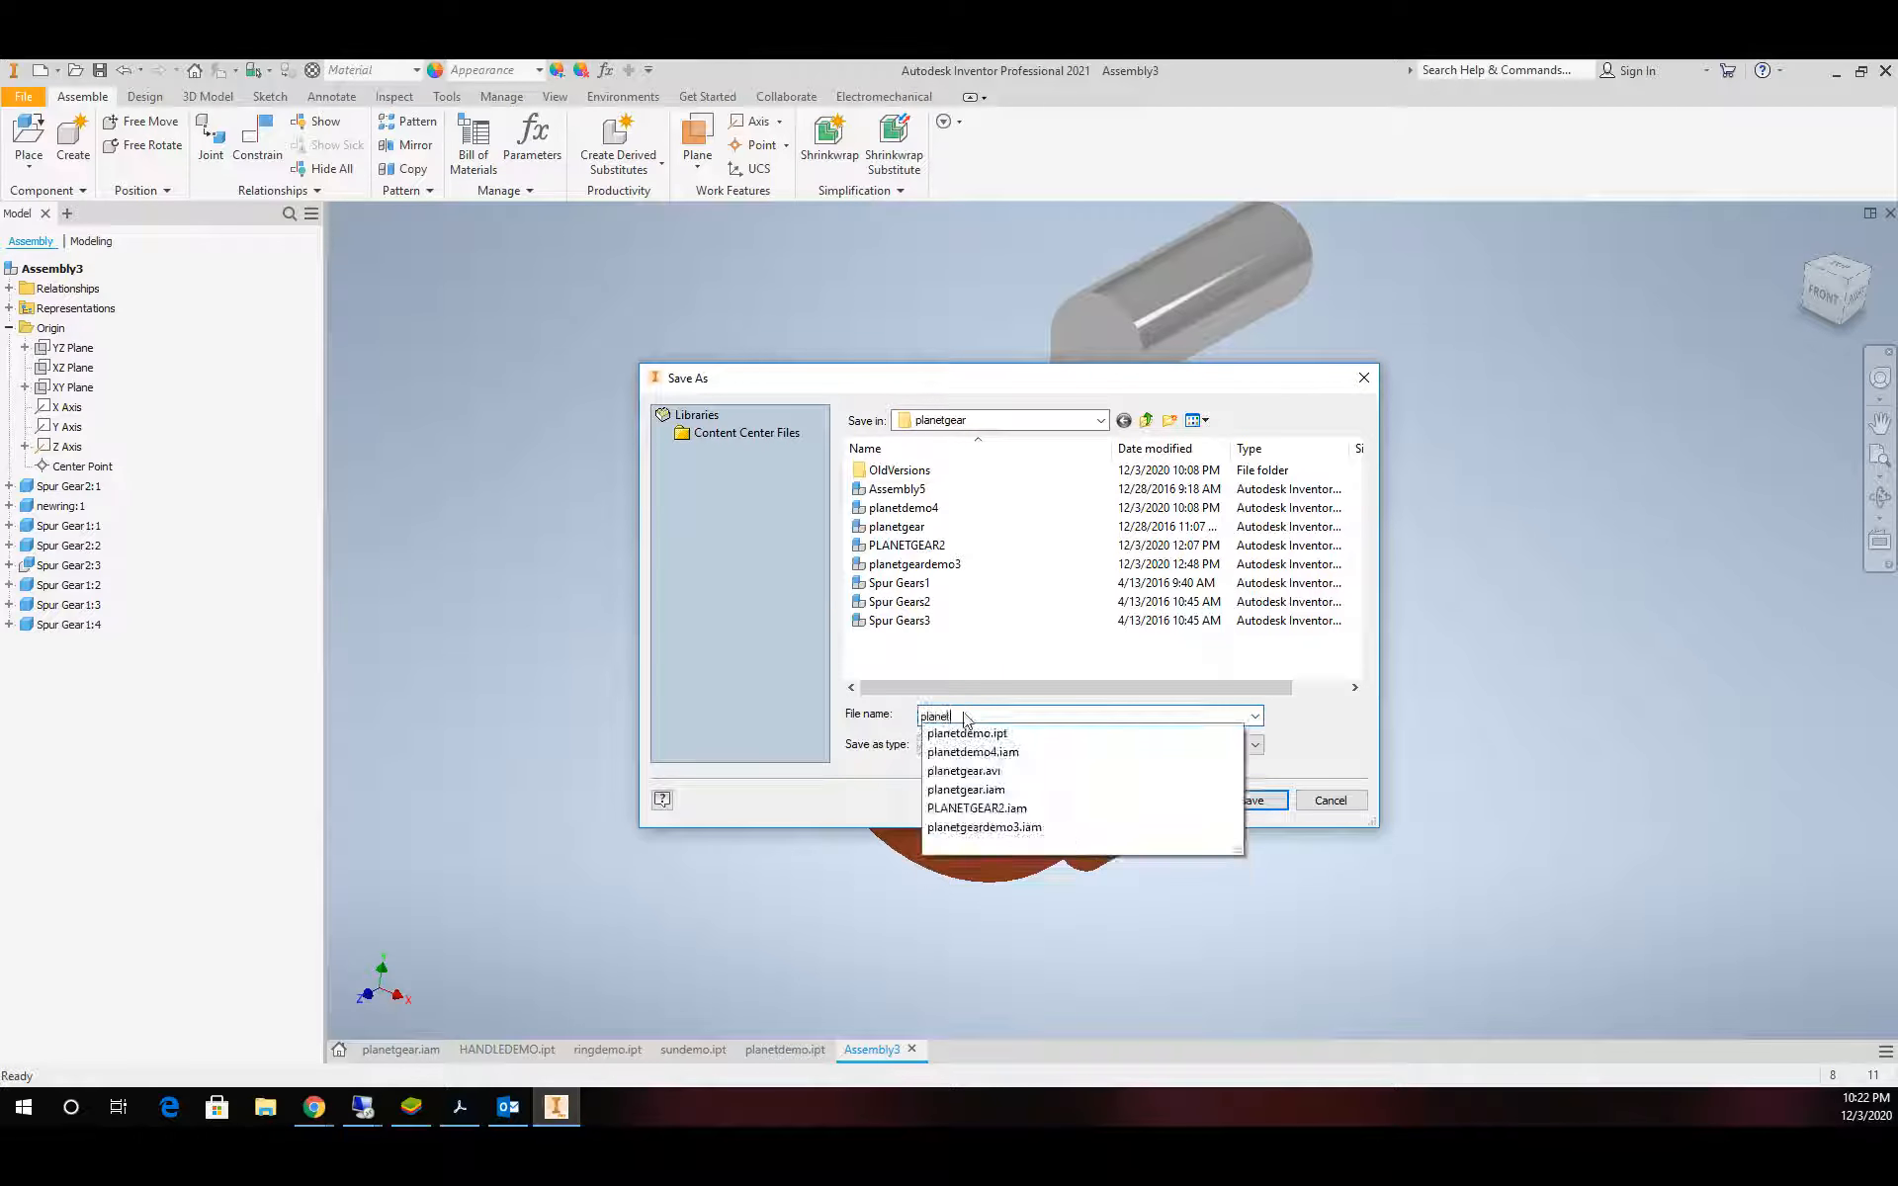
type("ge")
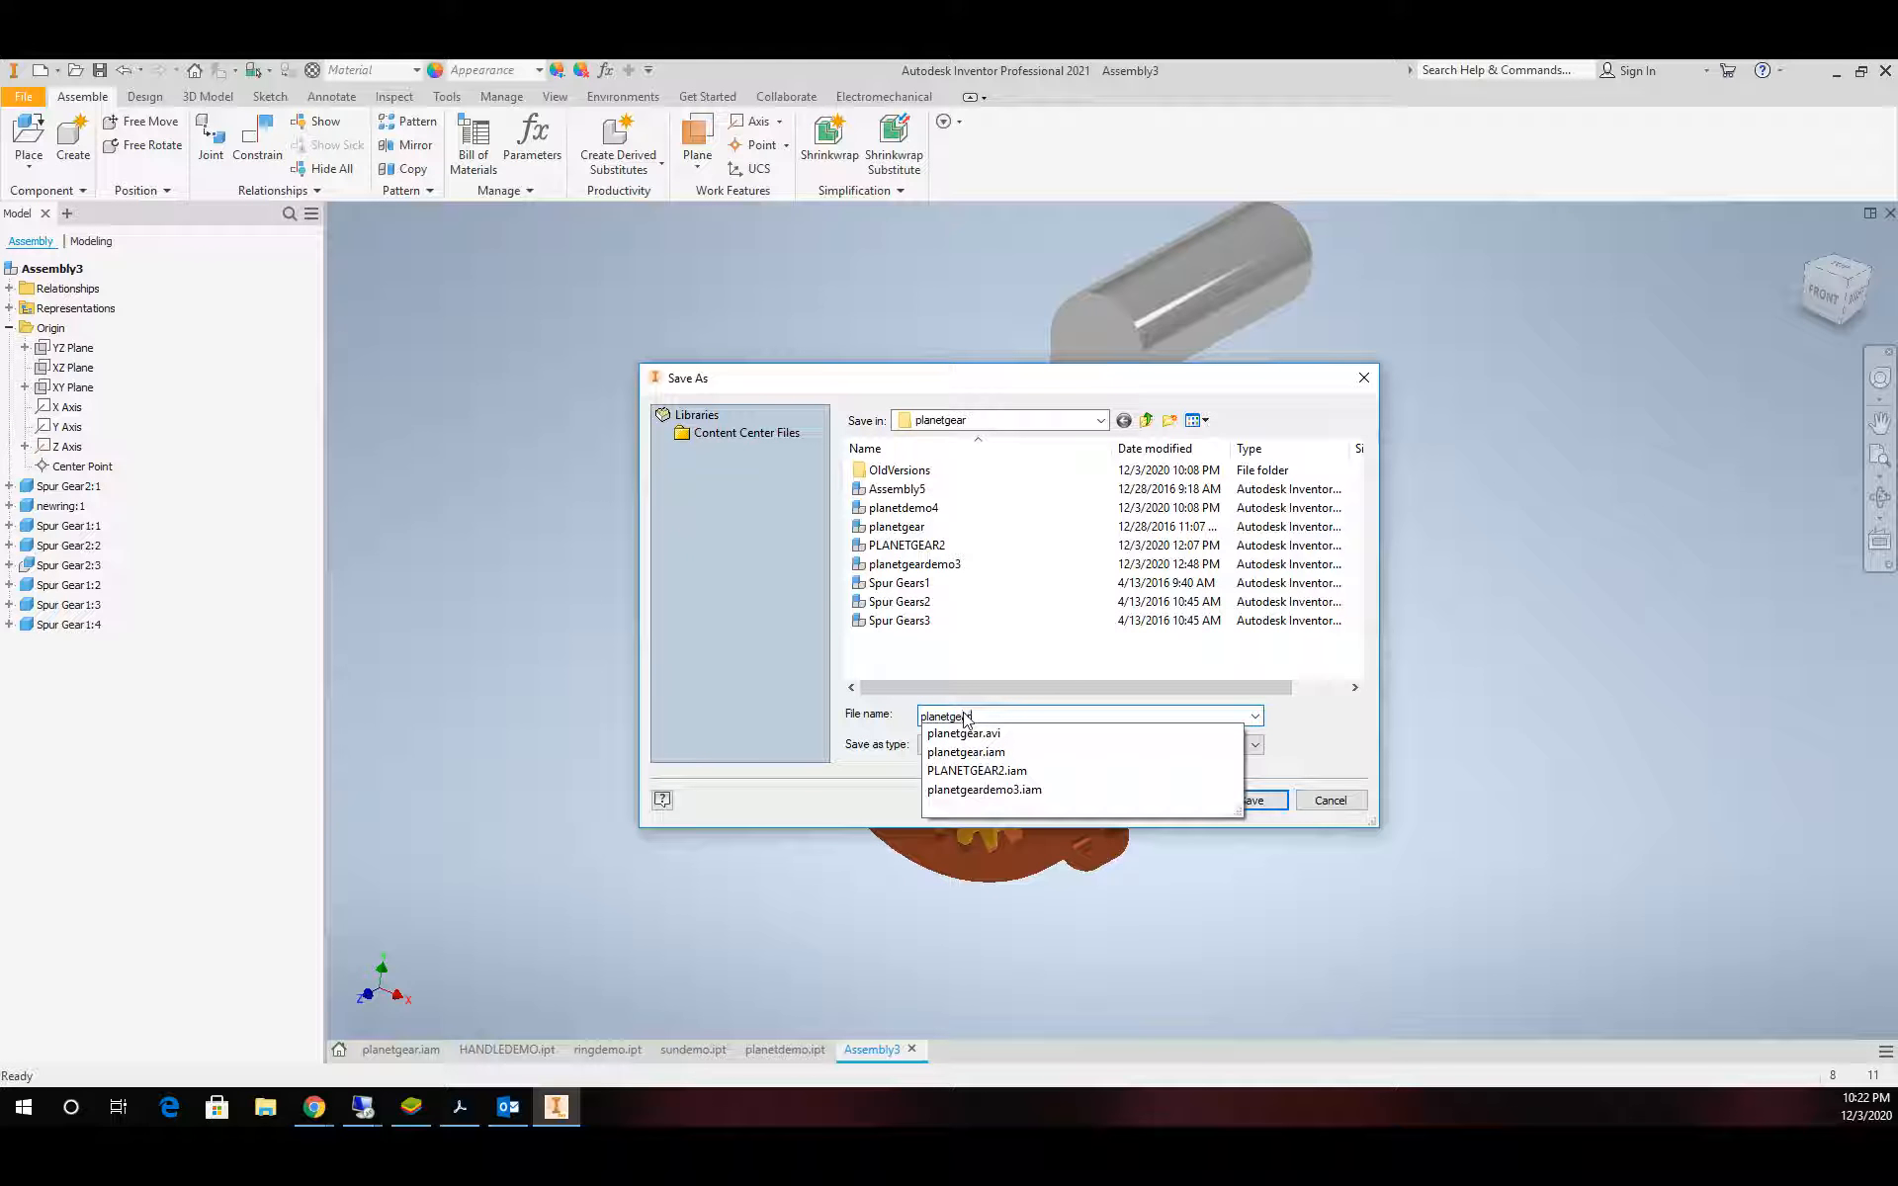
type("ar2")
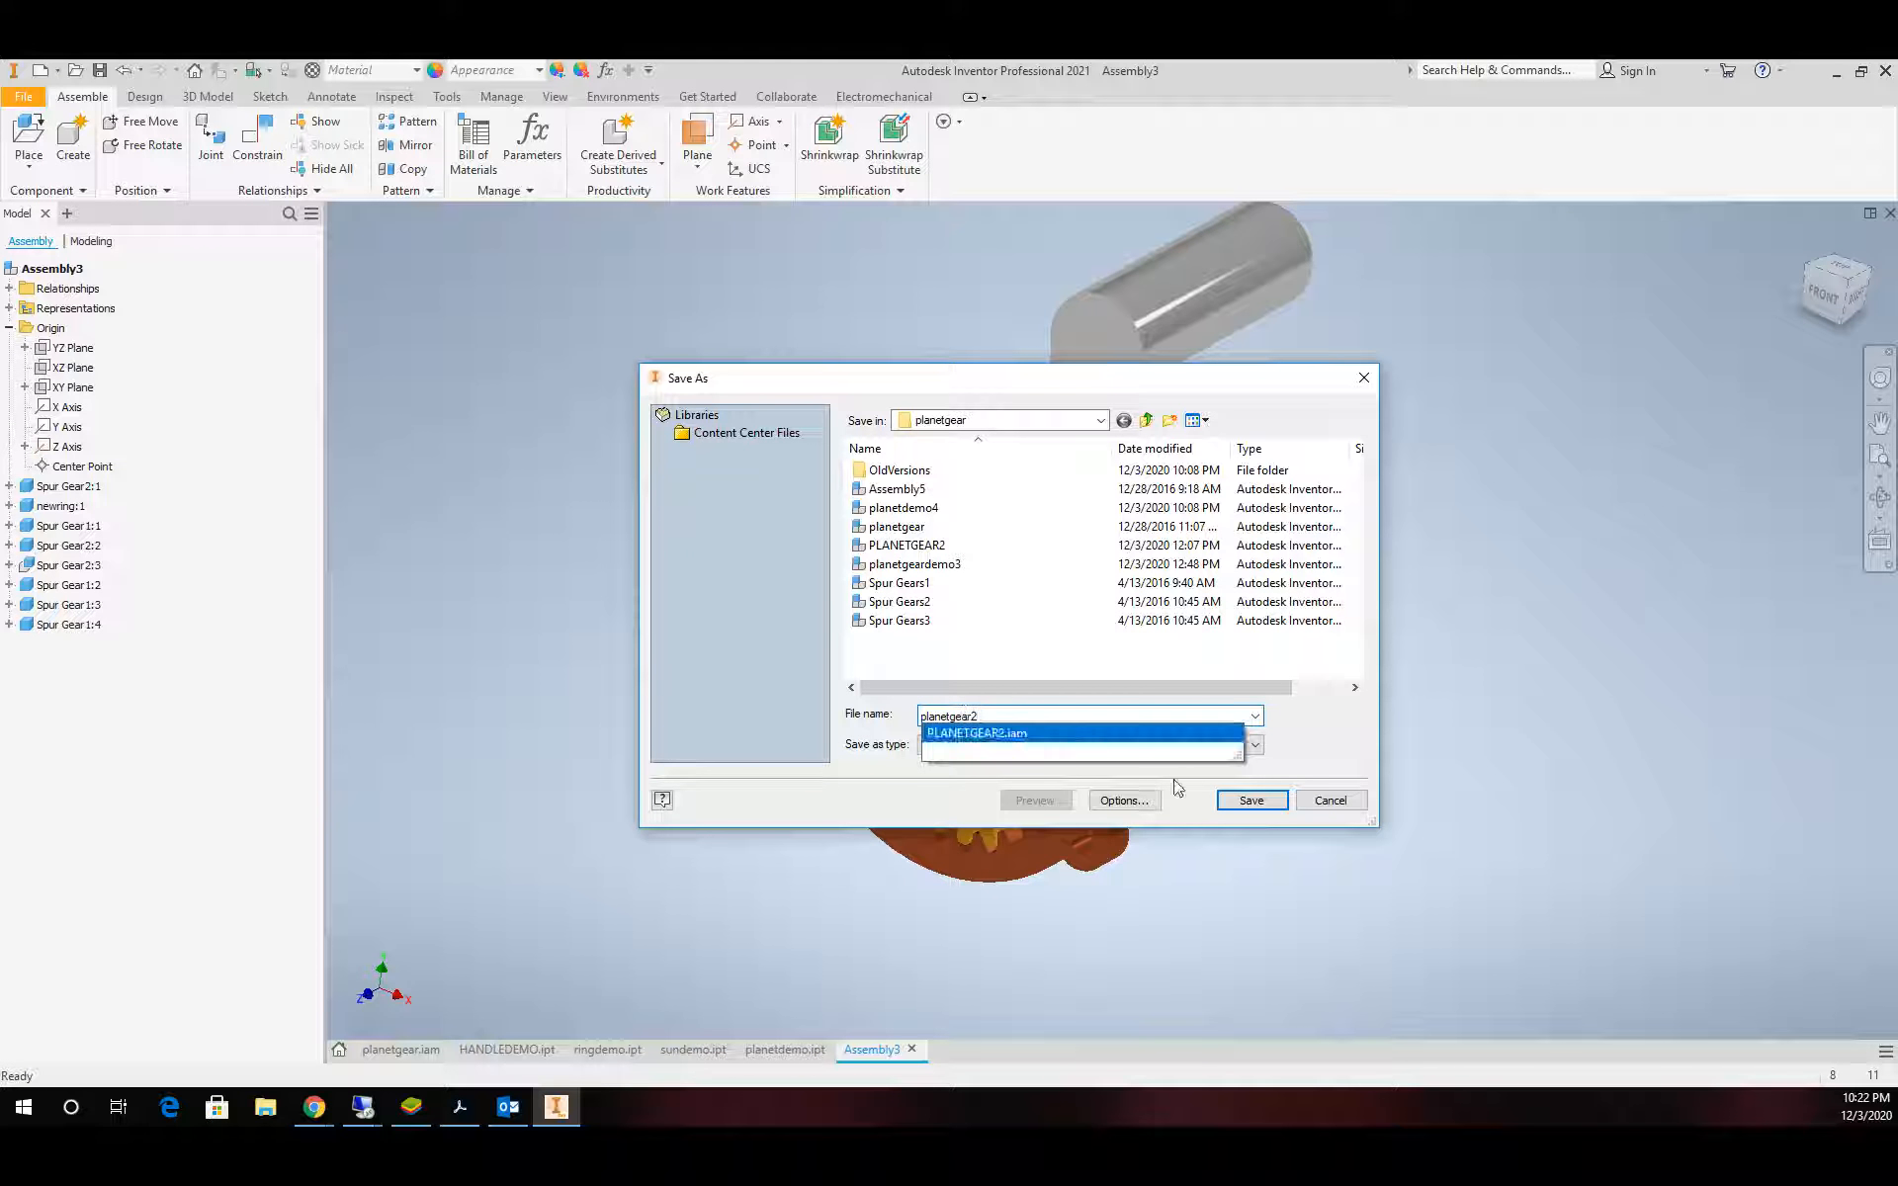
left_click(1253, 801)
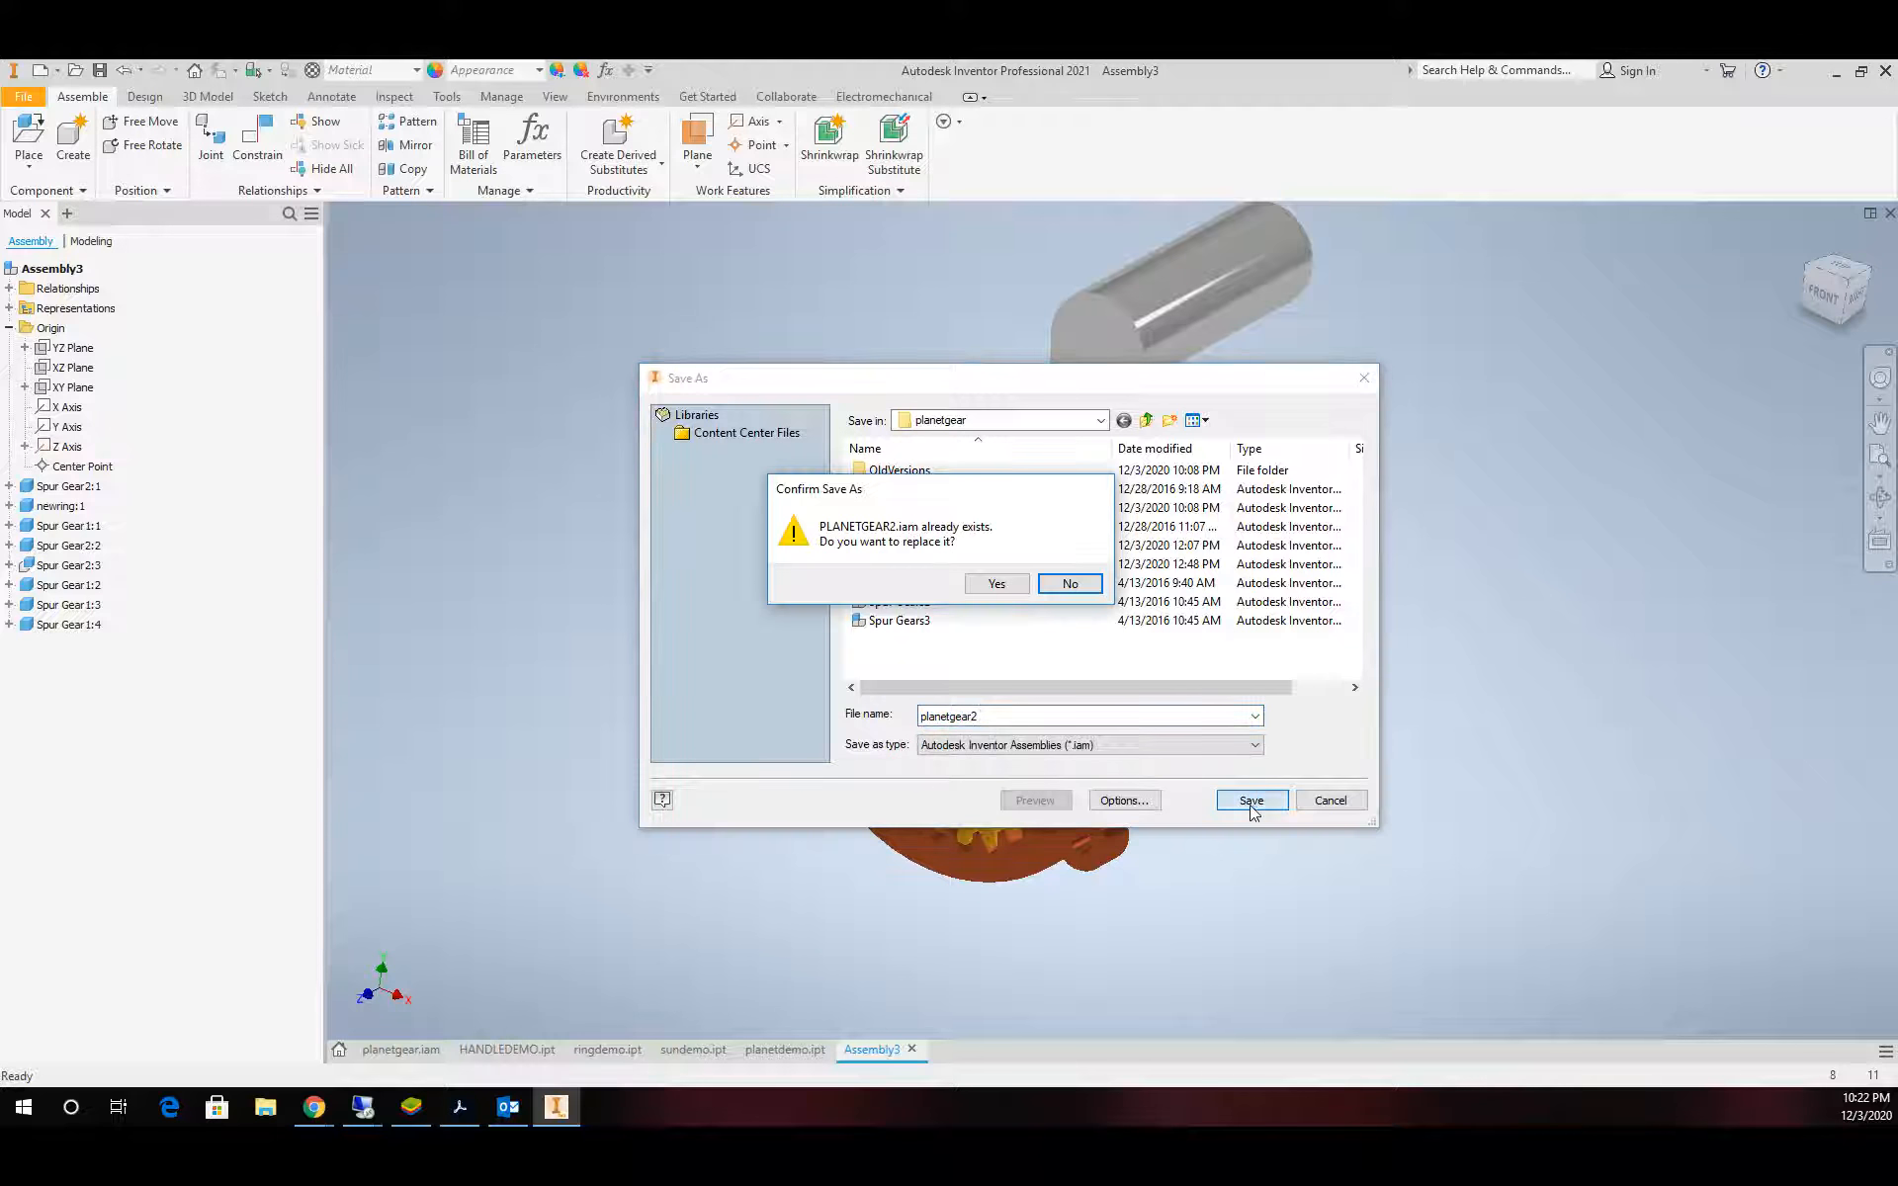
left_click(1000, 582)
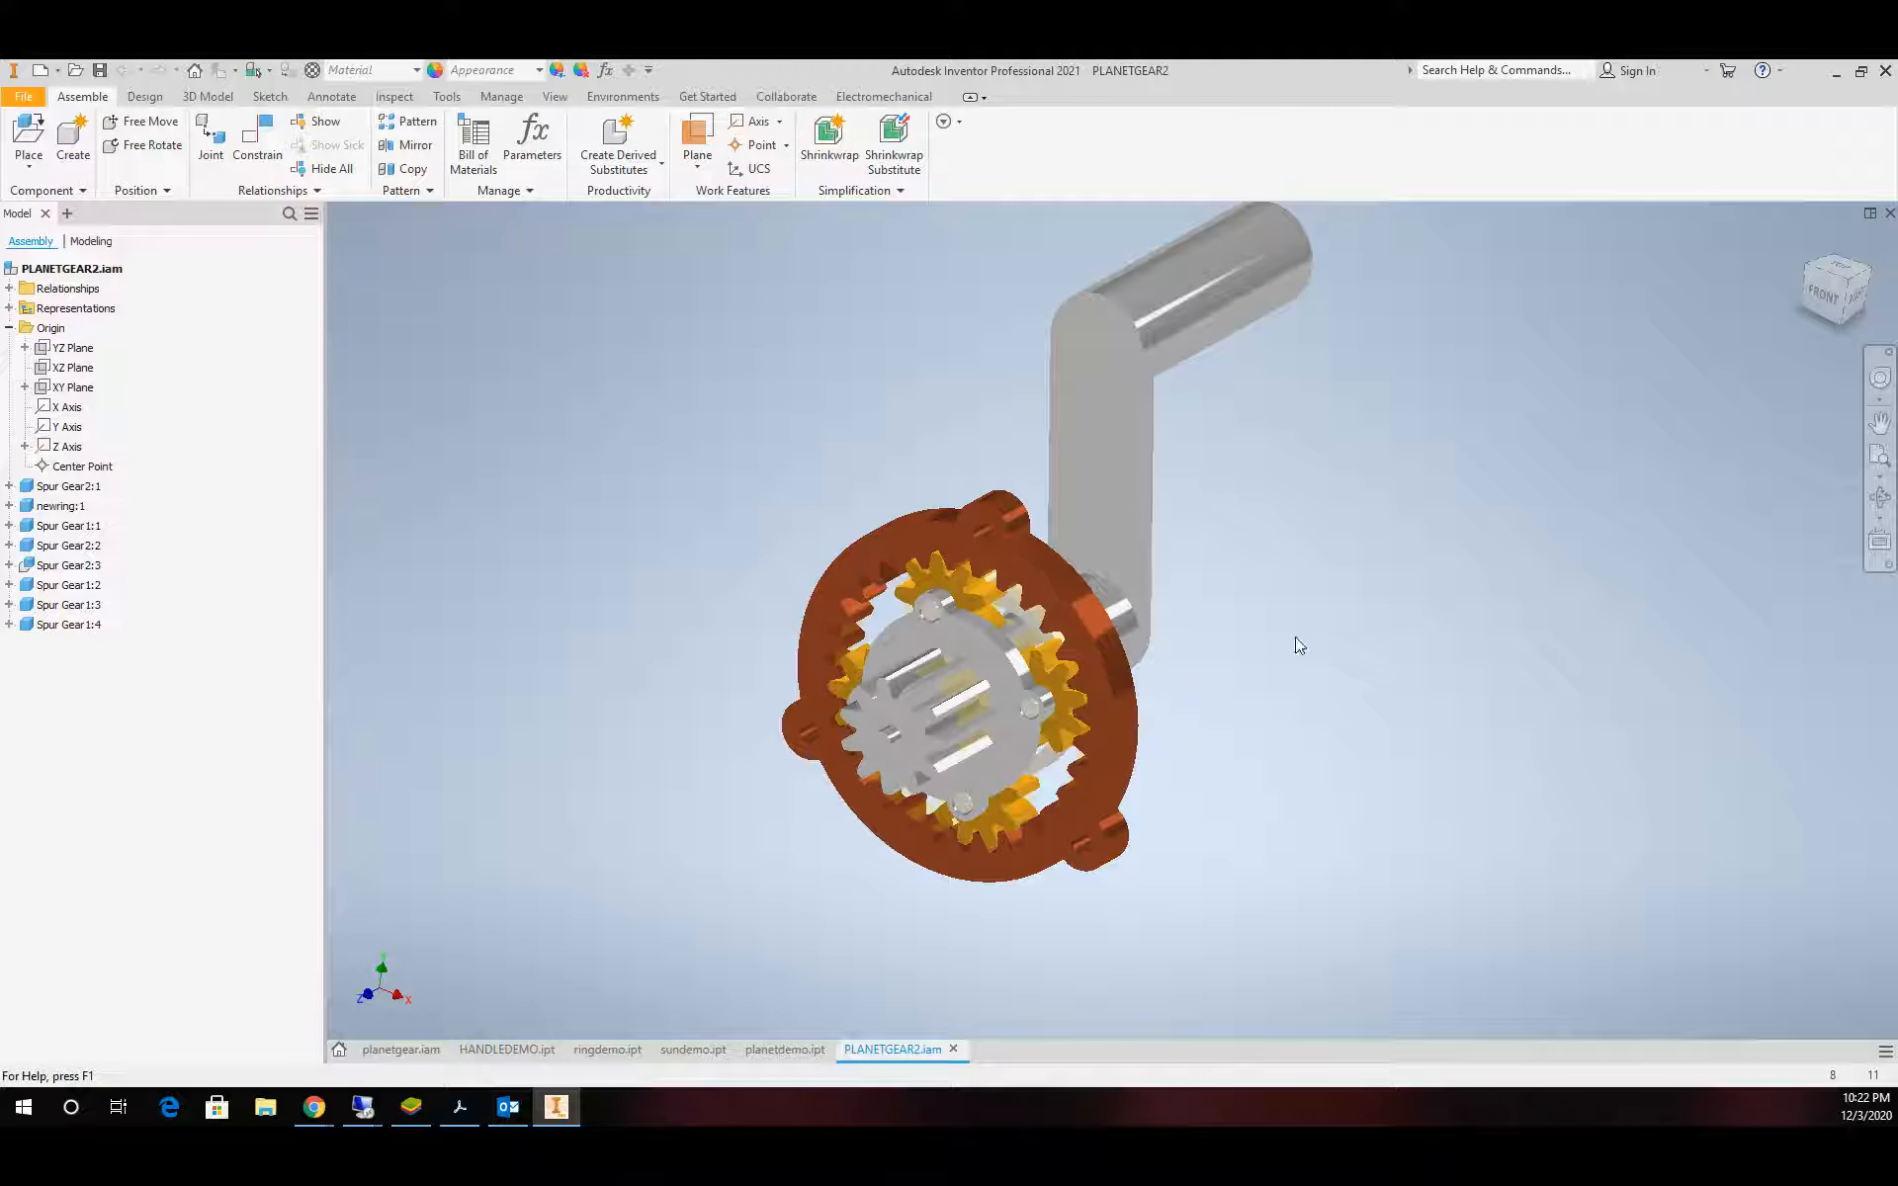
Open the planetary gear assembly in the Dynamic Simulation environment
left_click(1098, 495)
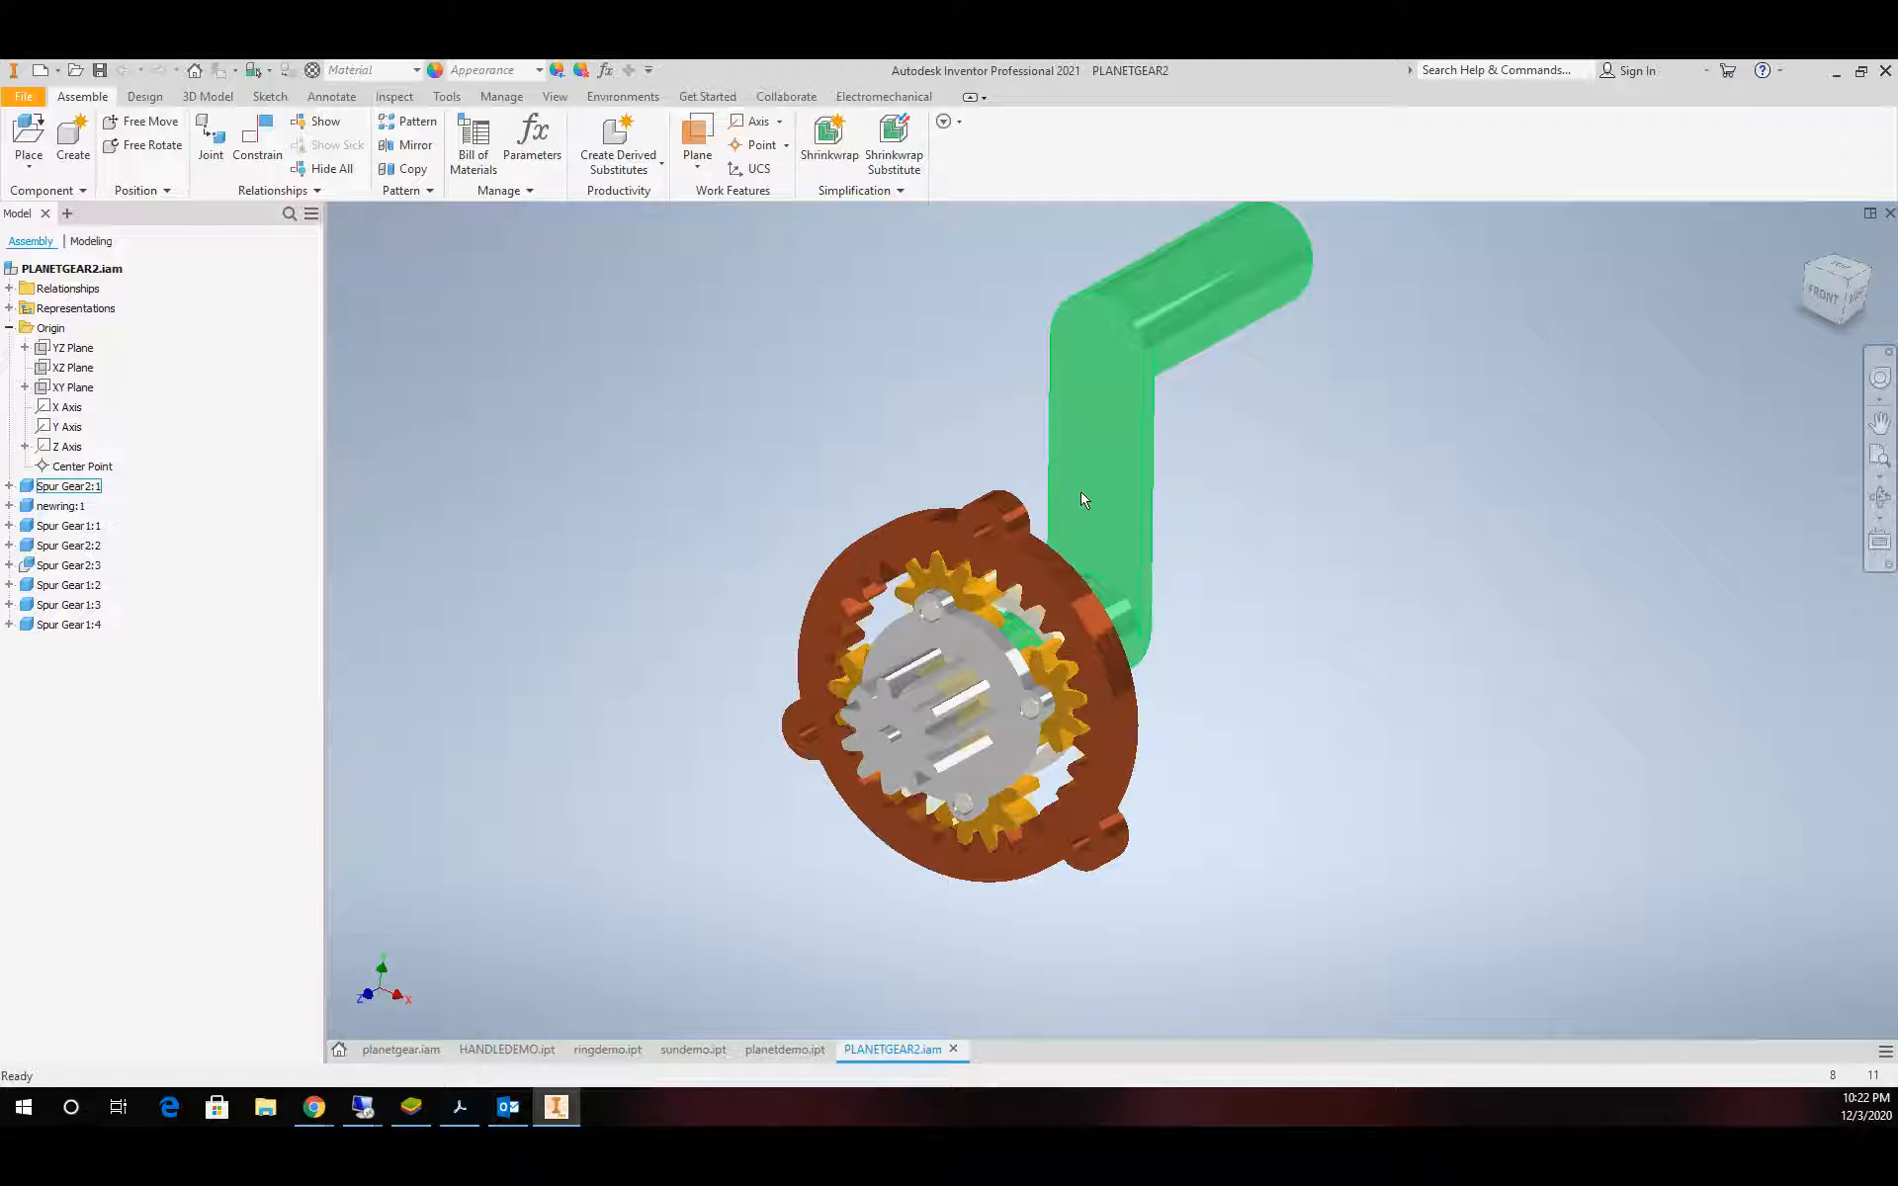
left_click(838, 344)
scroll(850, 374, "up", 3)
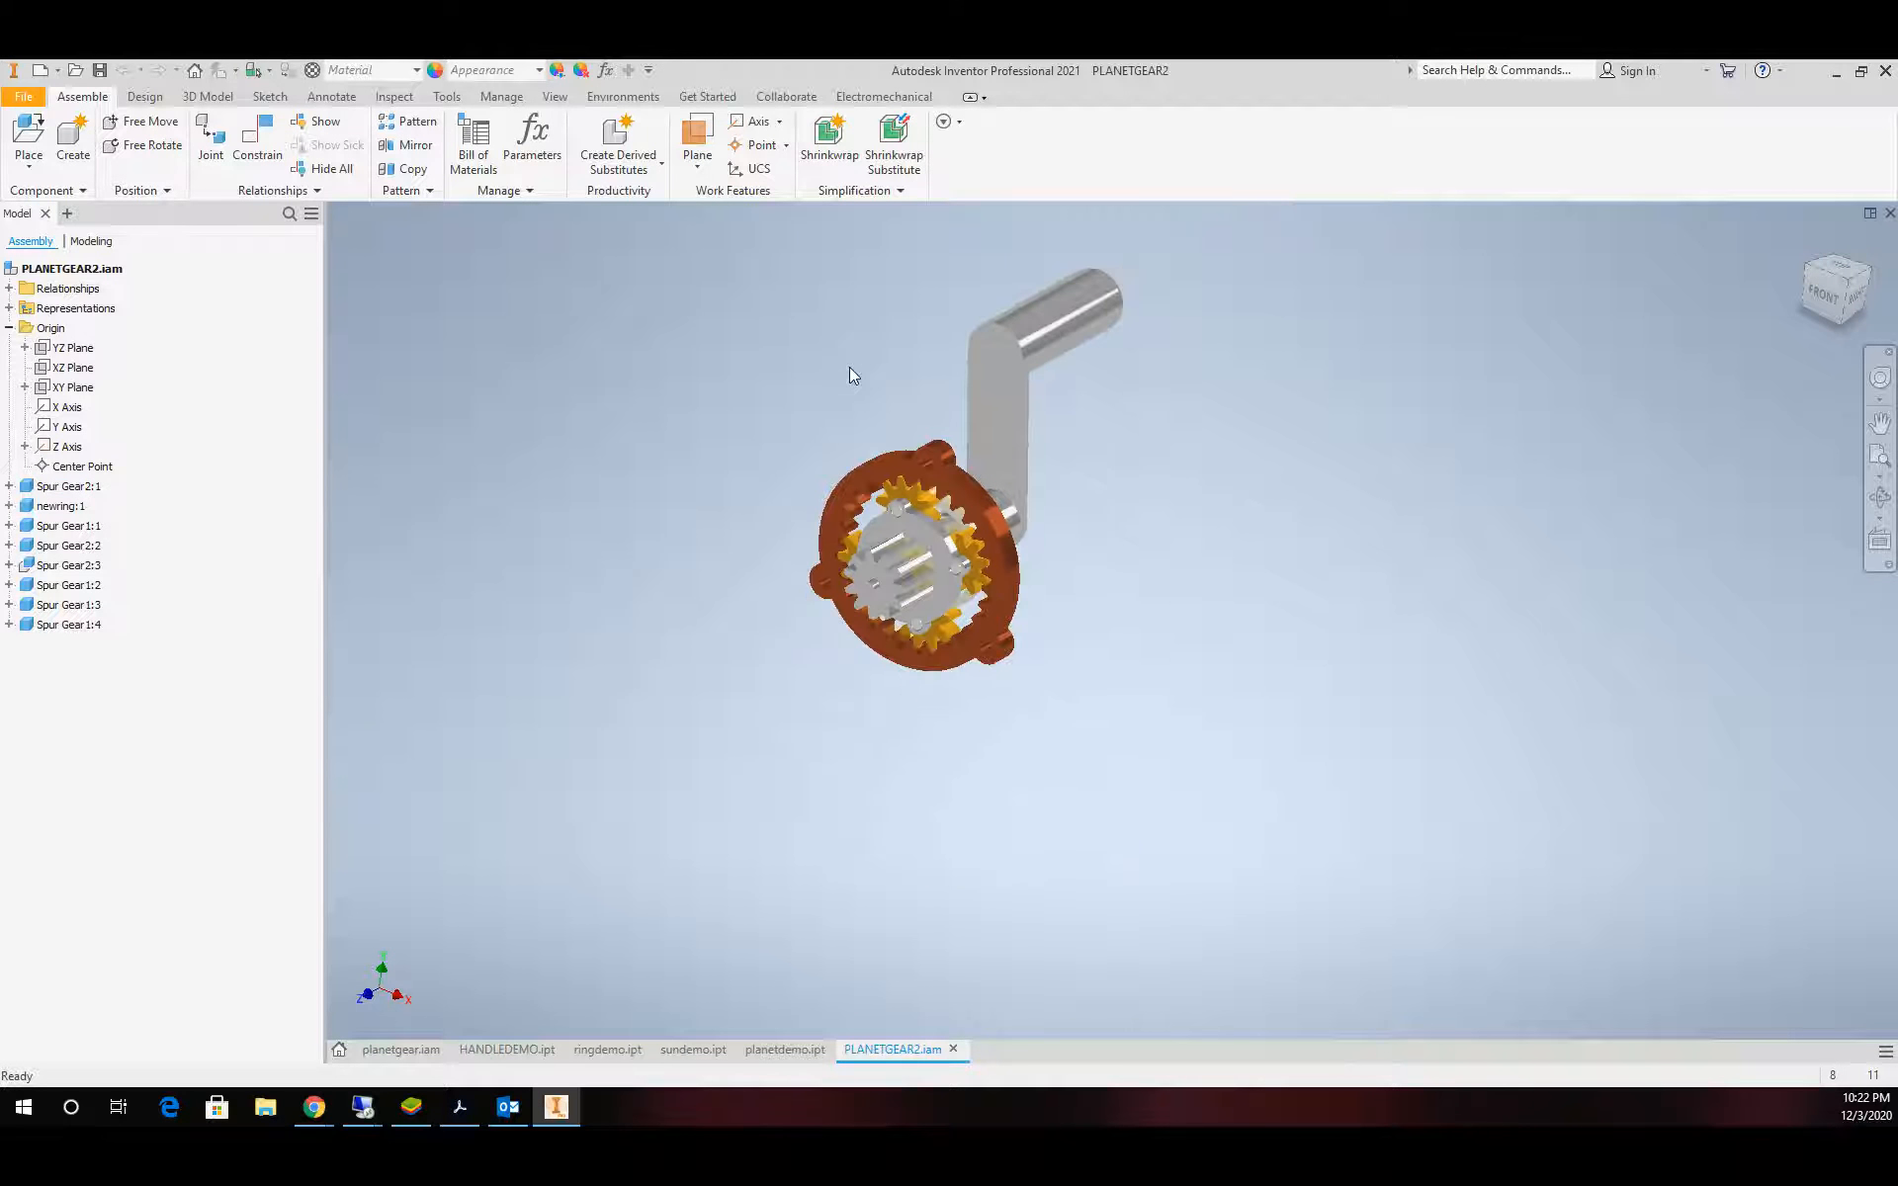
left_click(623, 98)
left_click(35, 143)
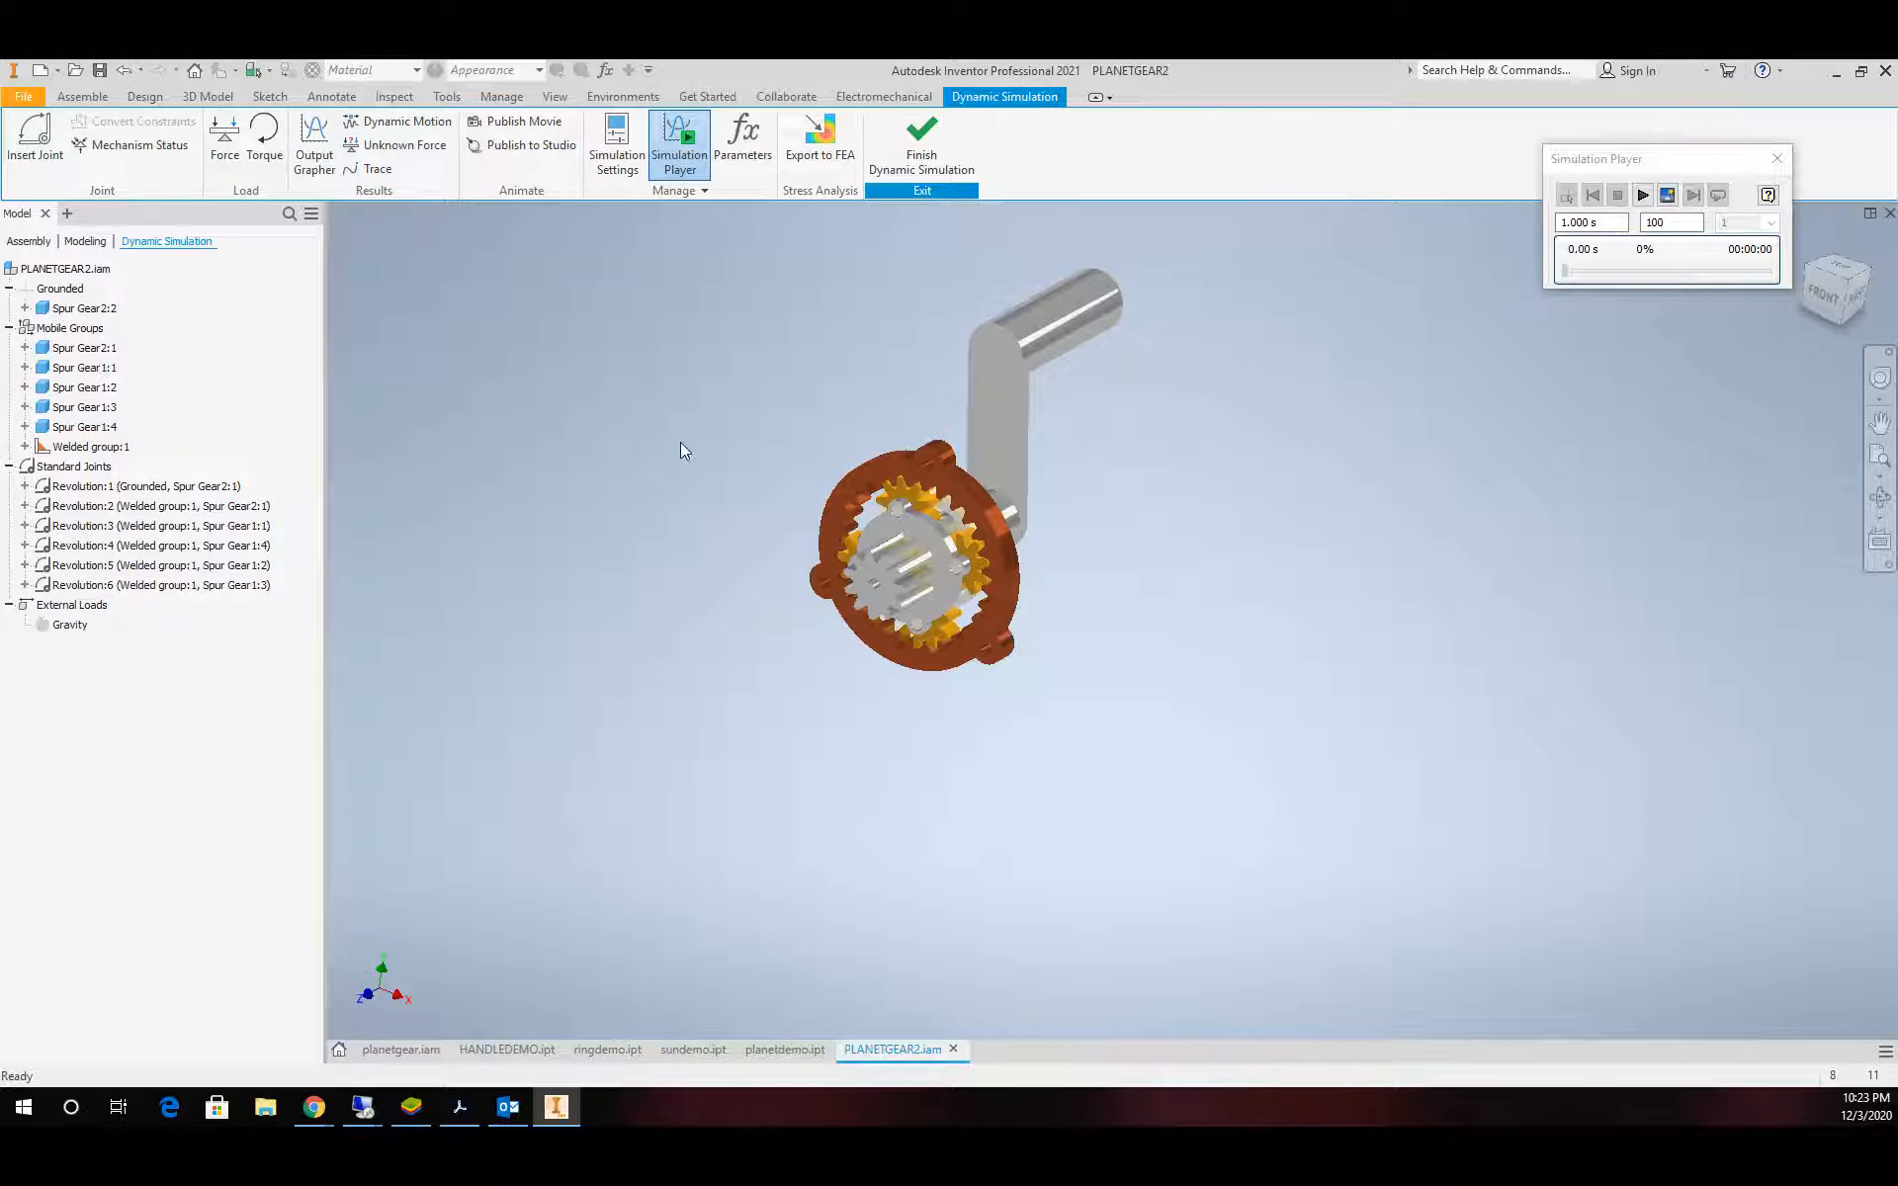
Examine which revolution joints involve the crank handle Spur Gear2:1, and view the gear set from the side
scroll(726, 408, "down", 3)
scroll(728, 409, "up", 2)
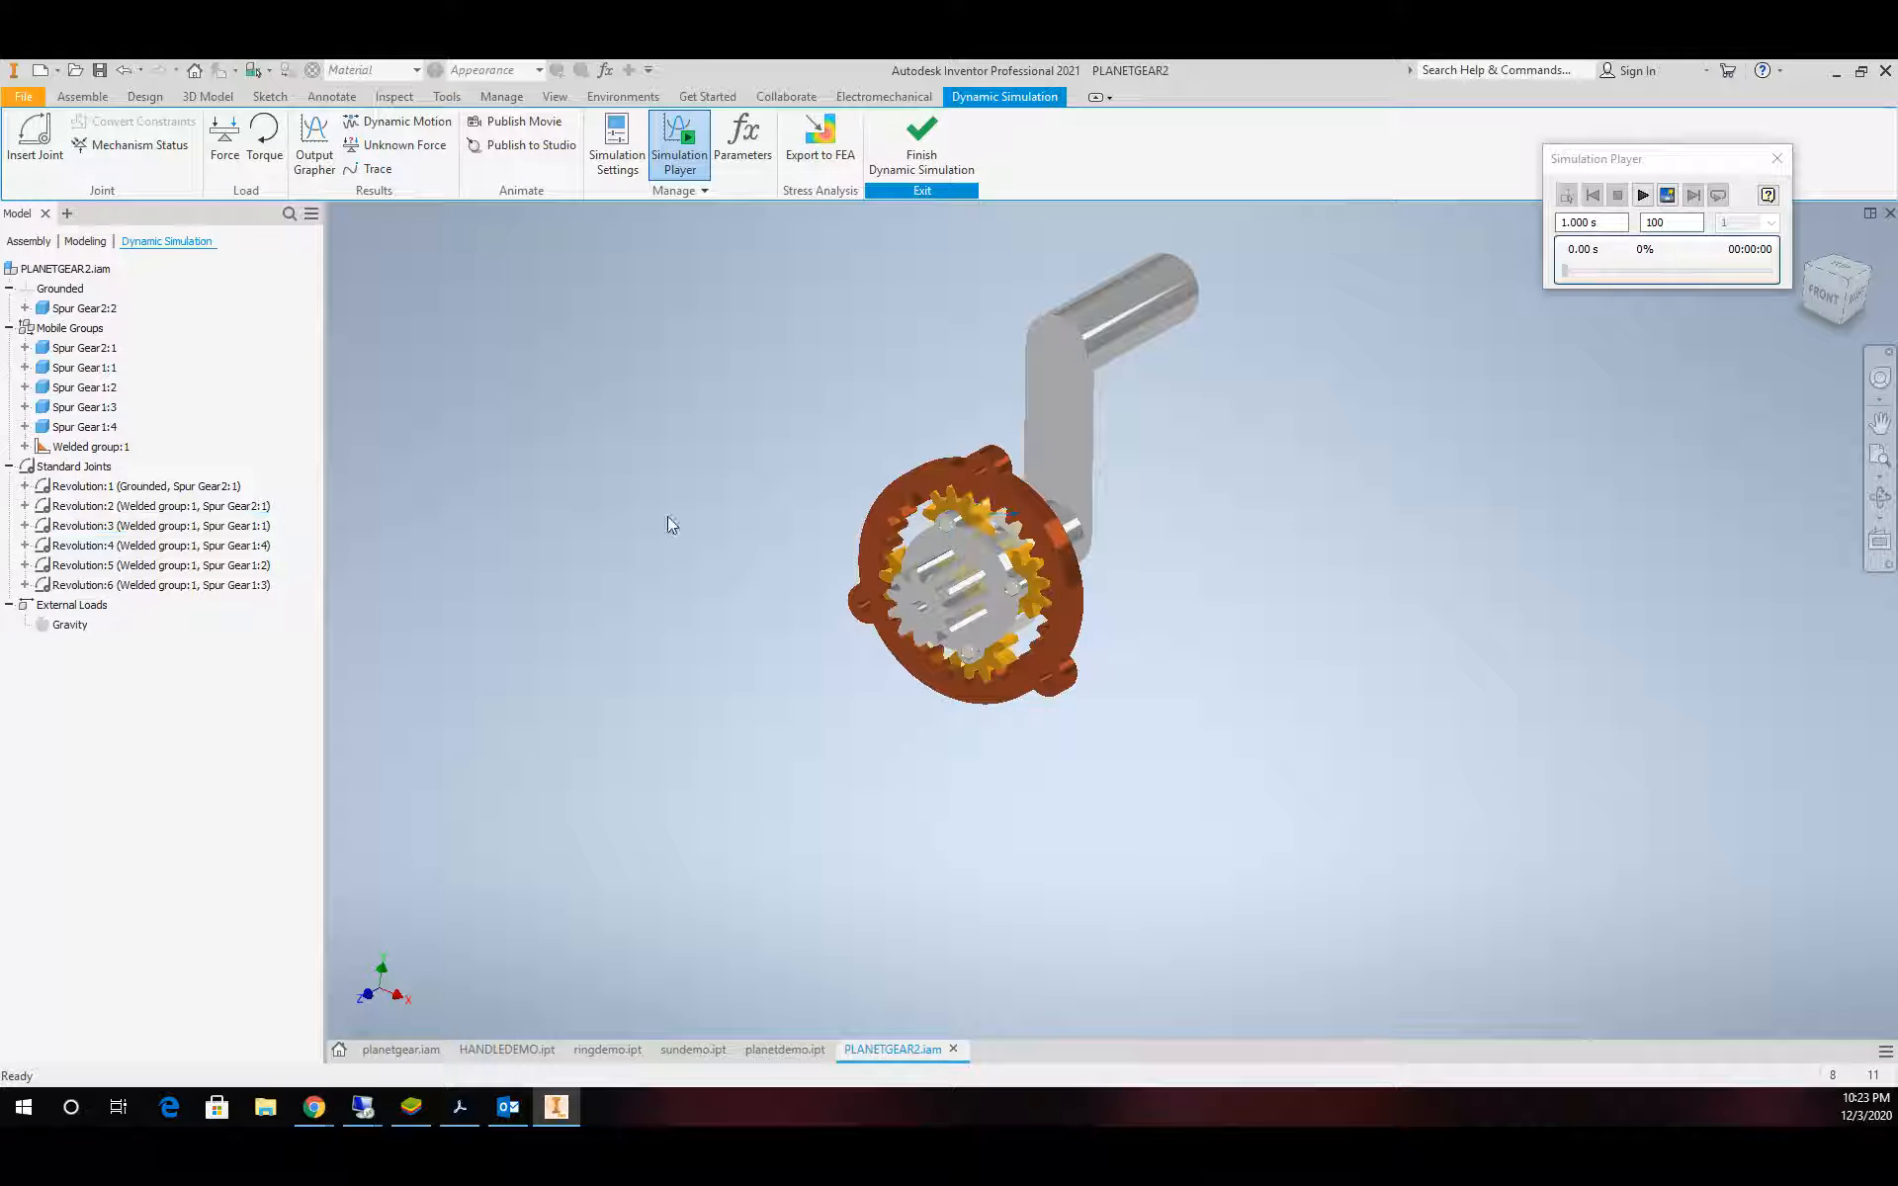
scroll(1040, 459, "down", 3)
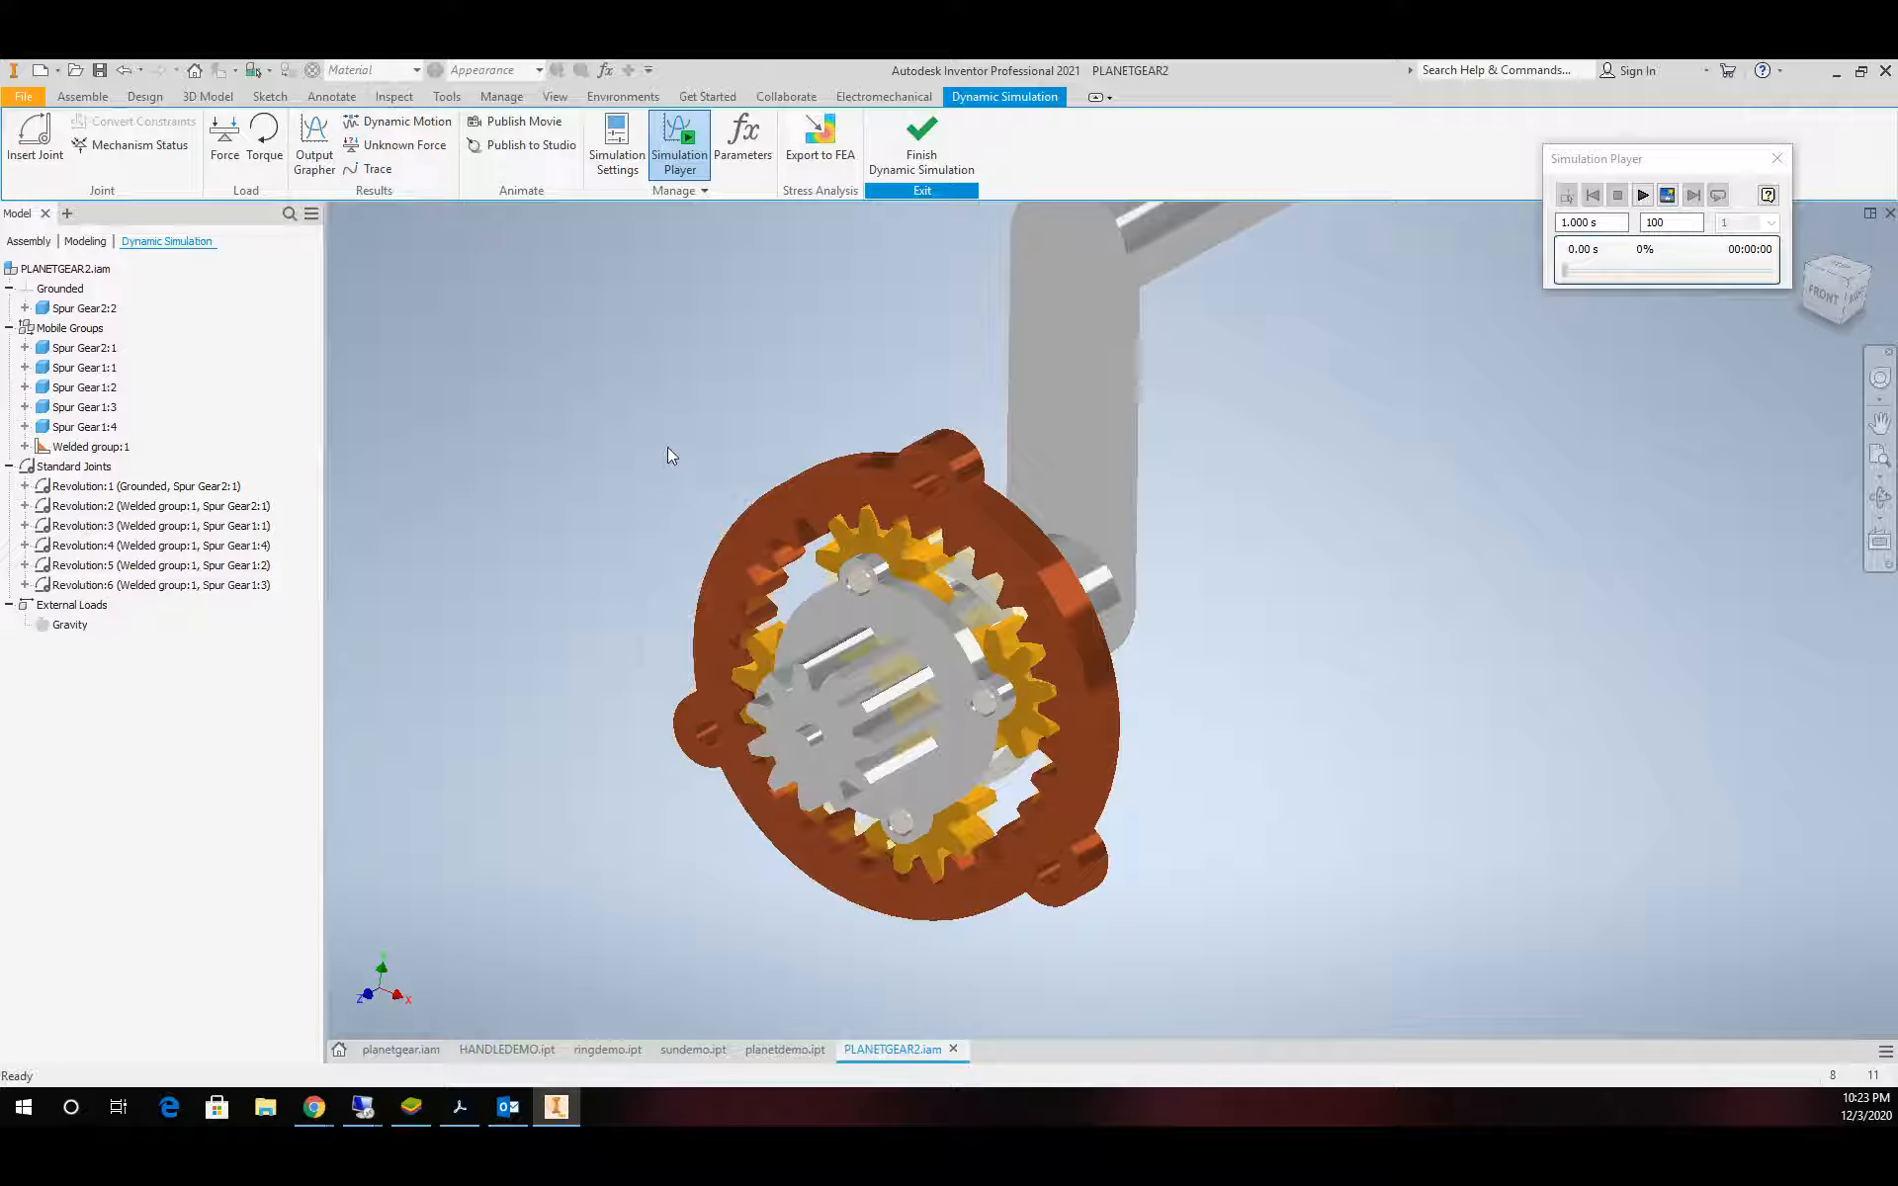
left_click(1096, 412)
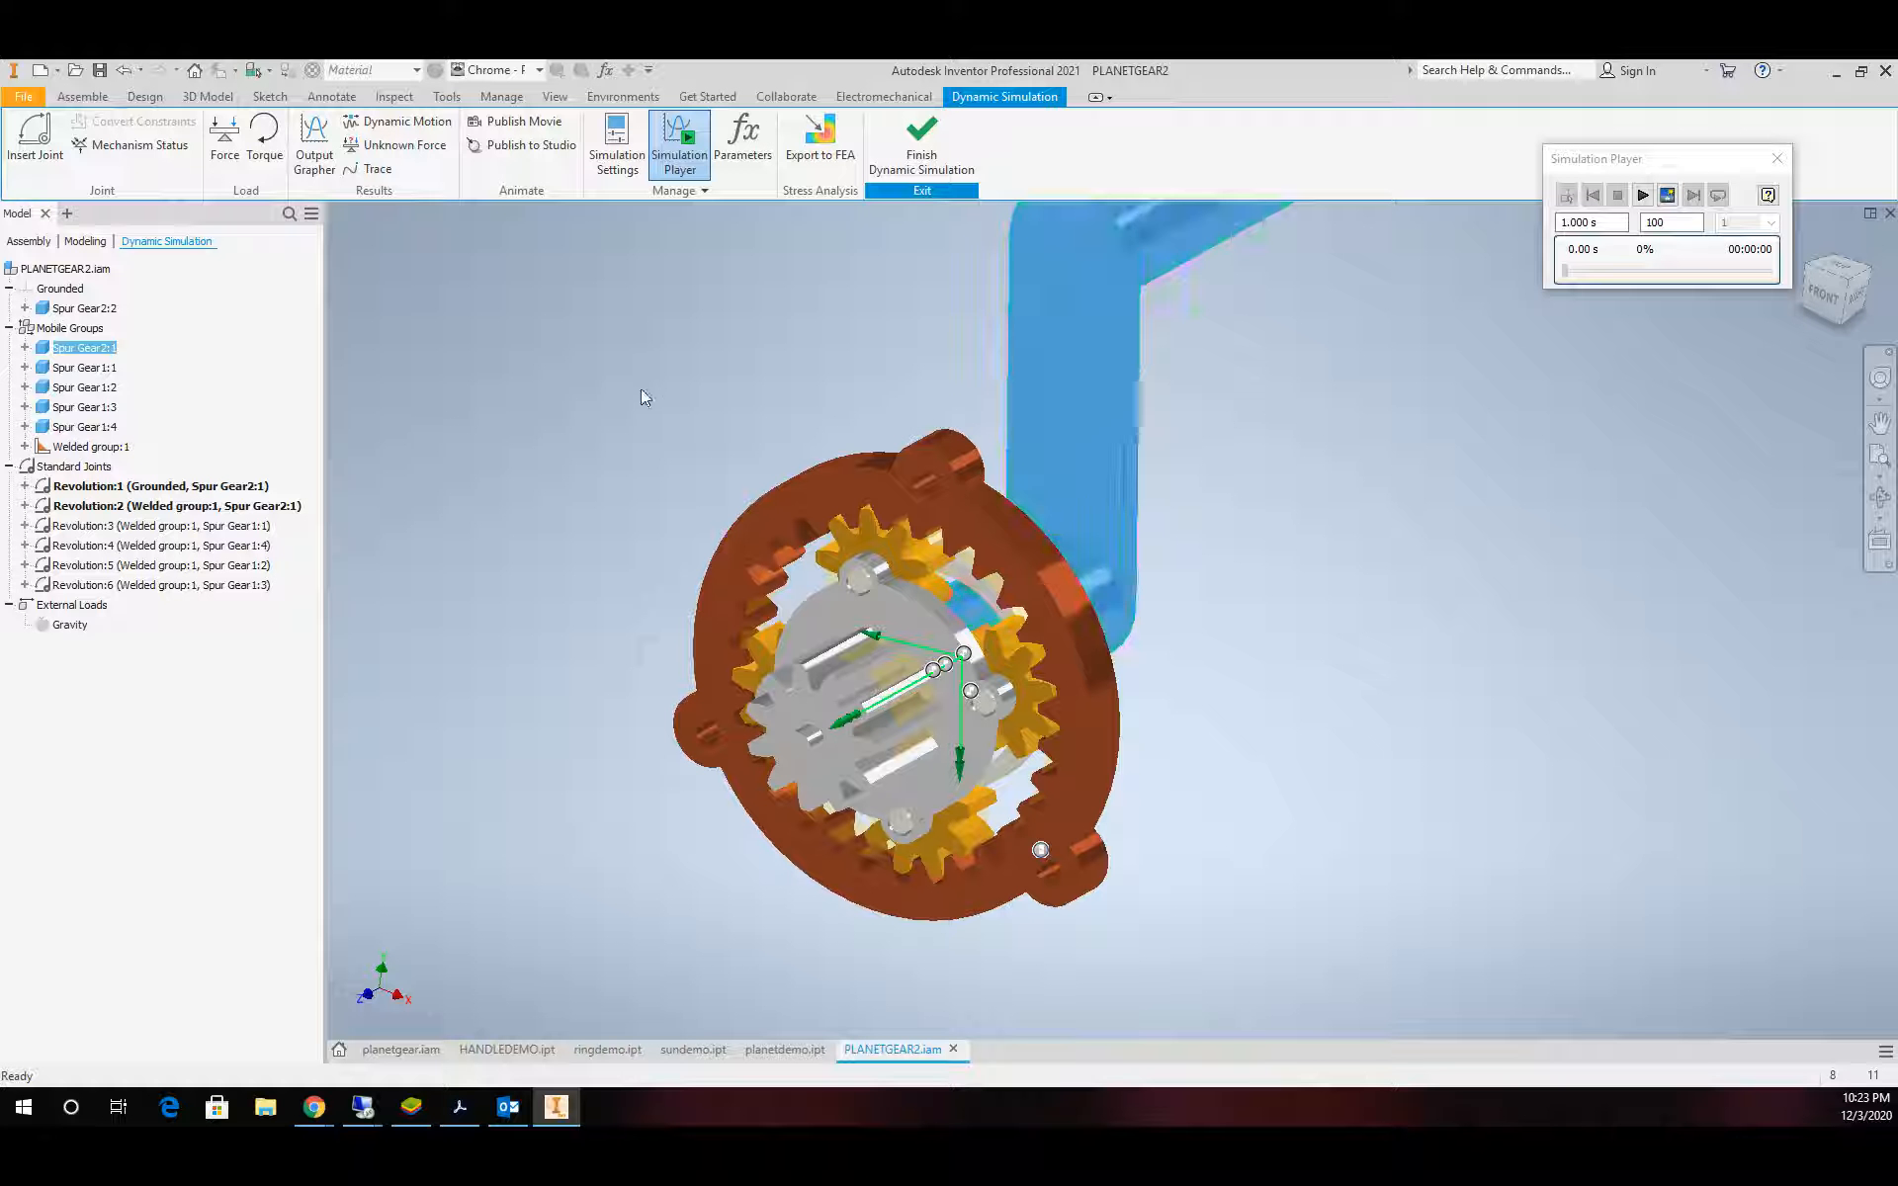
left_click(127, 506)
left_click(126, 488)
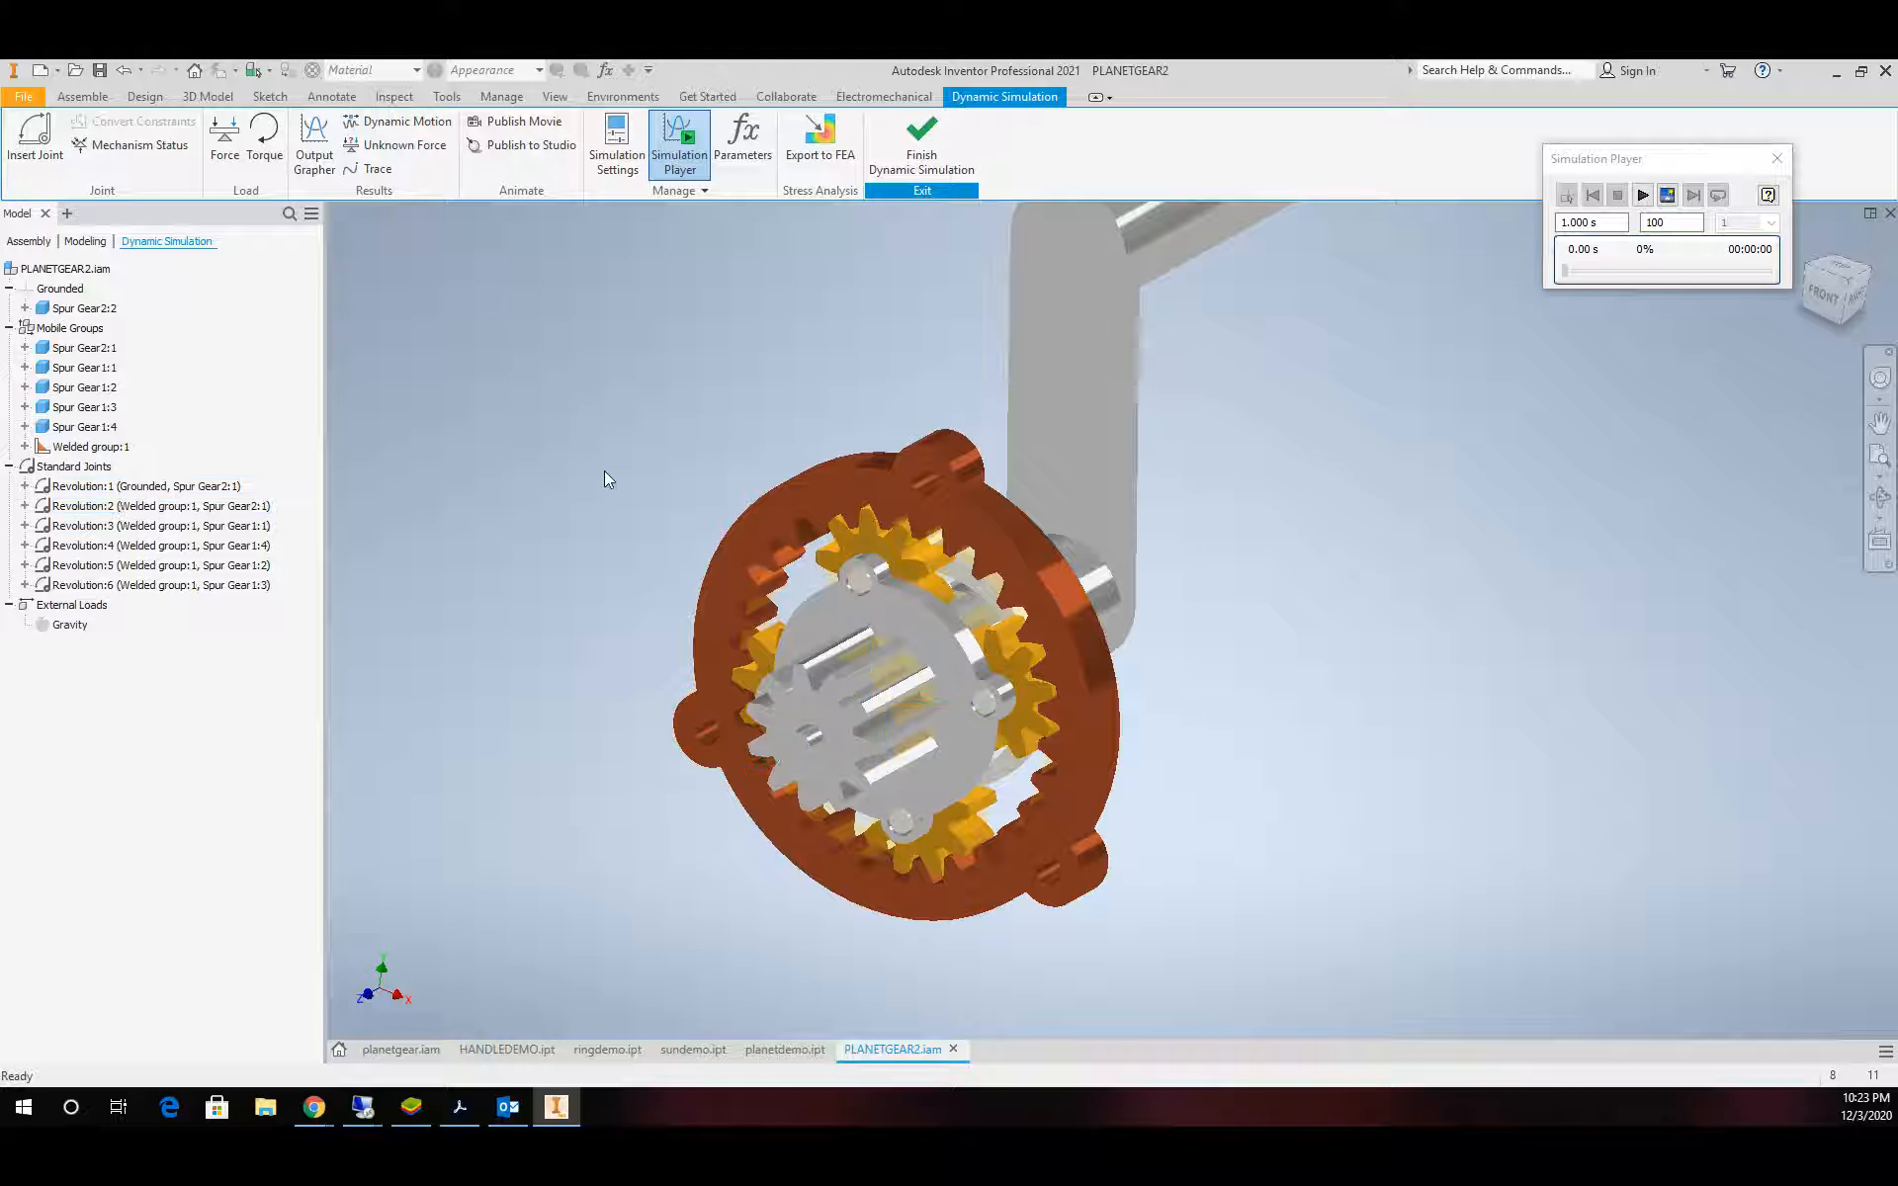
scroll(610, 469, "up", 3)
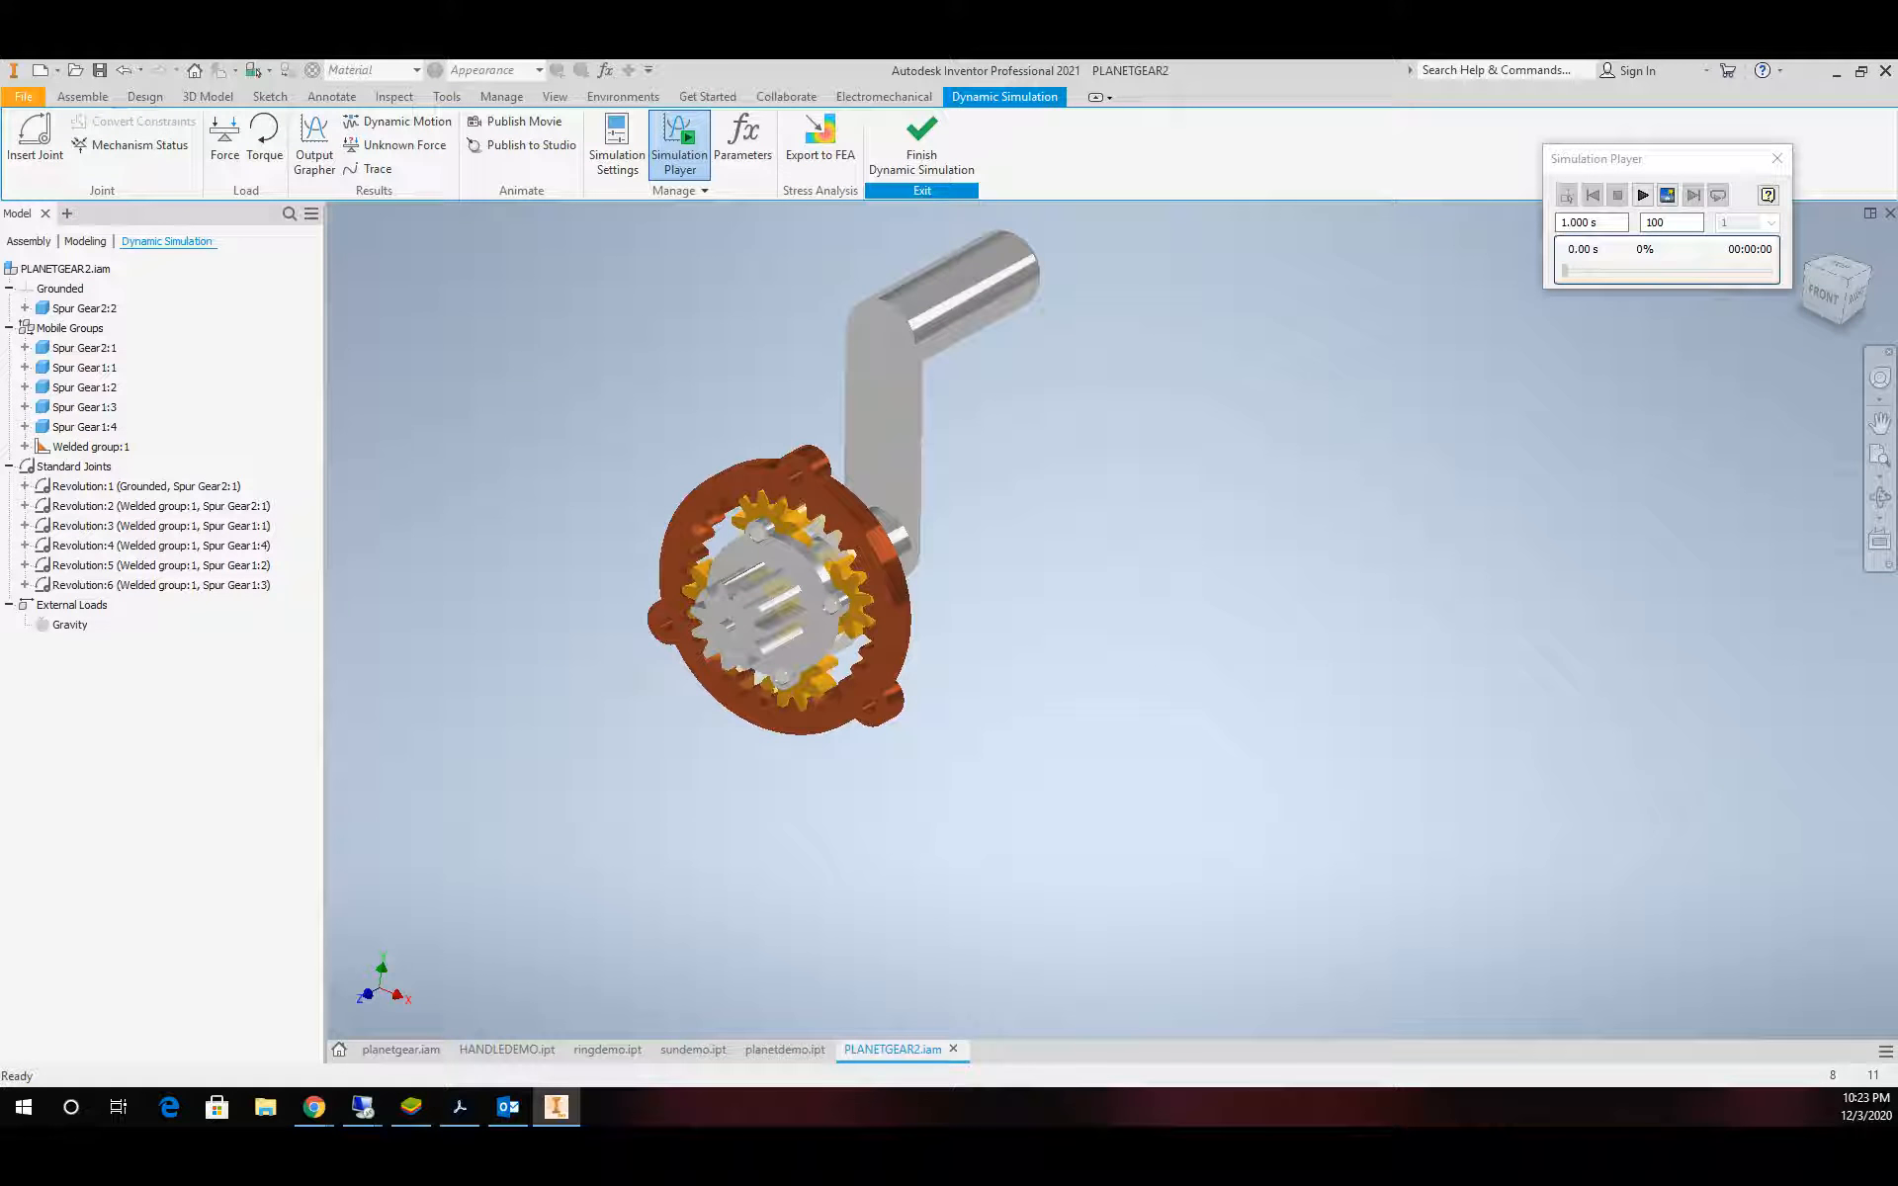
left_click(1881, 500)
left_click_drag(944, 538, 795, 528)
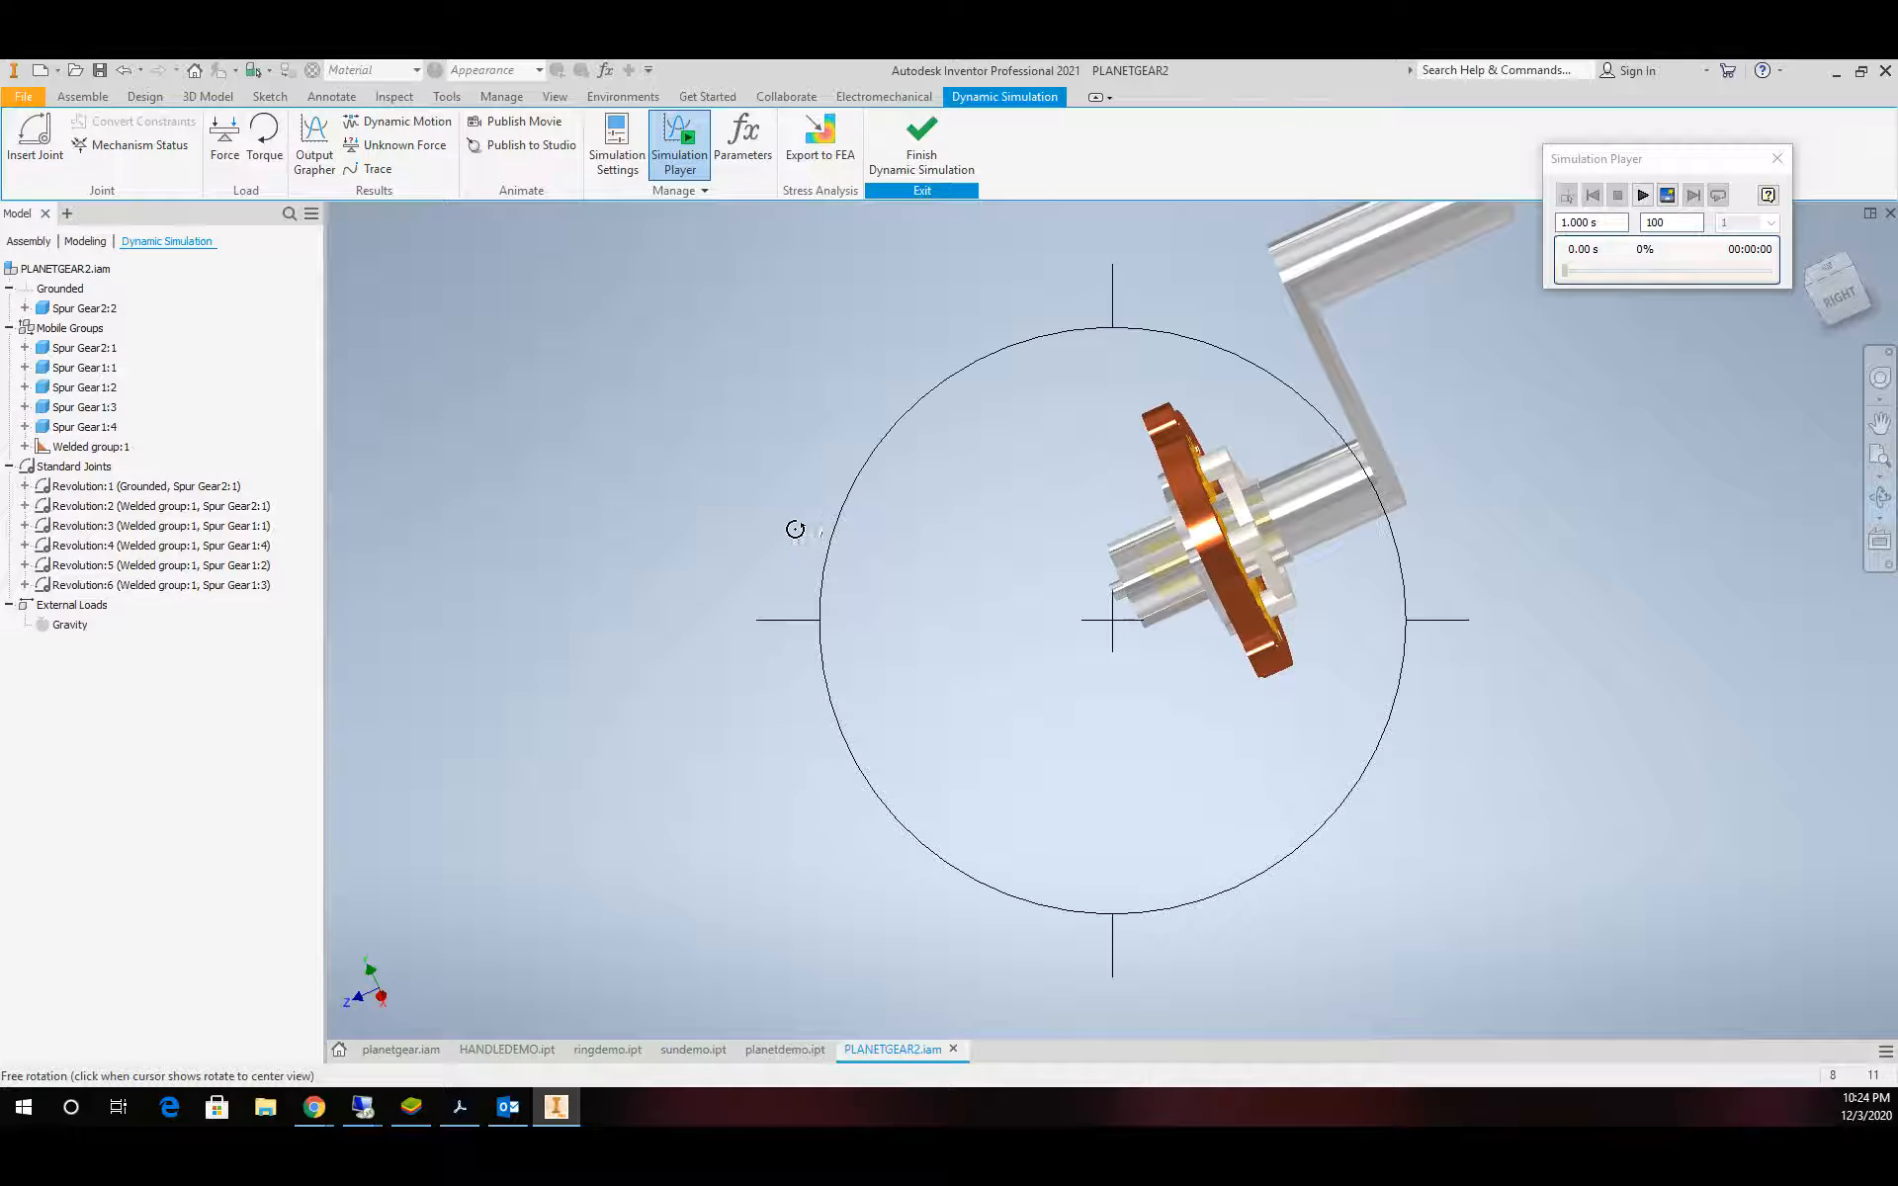
key("Escape")
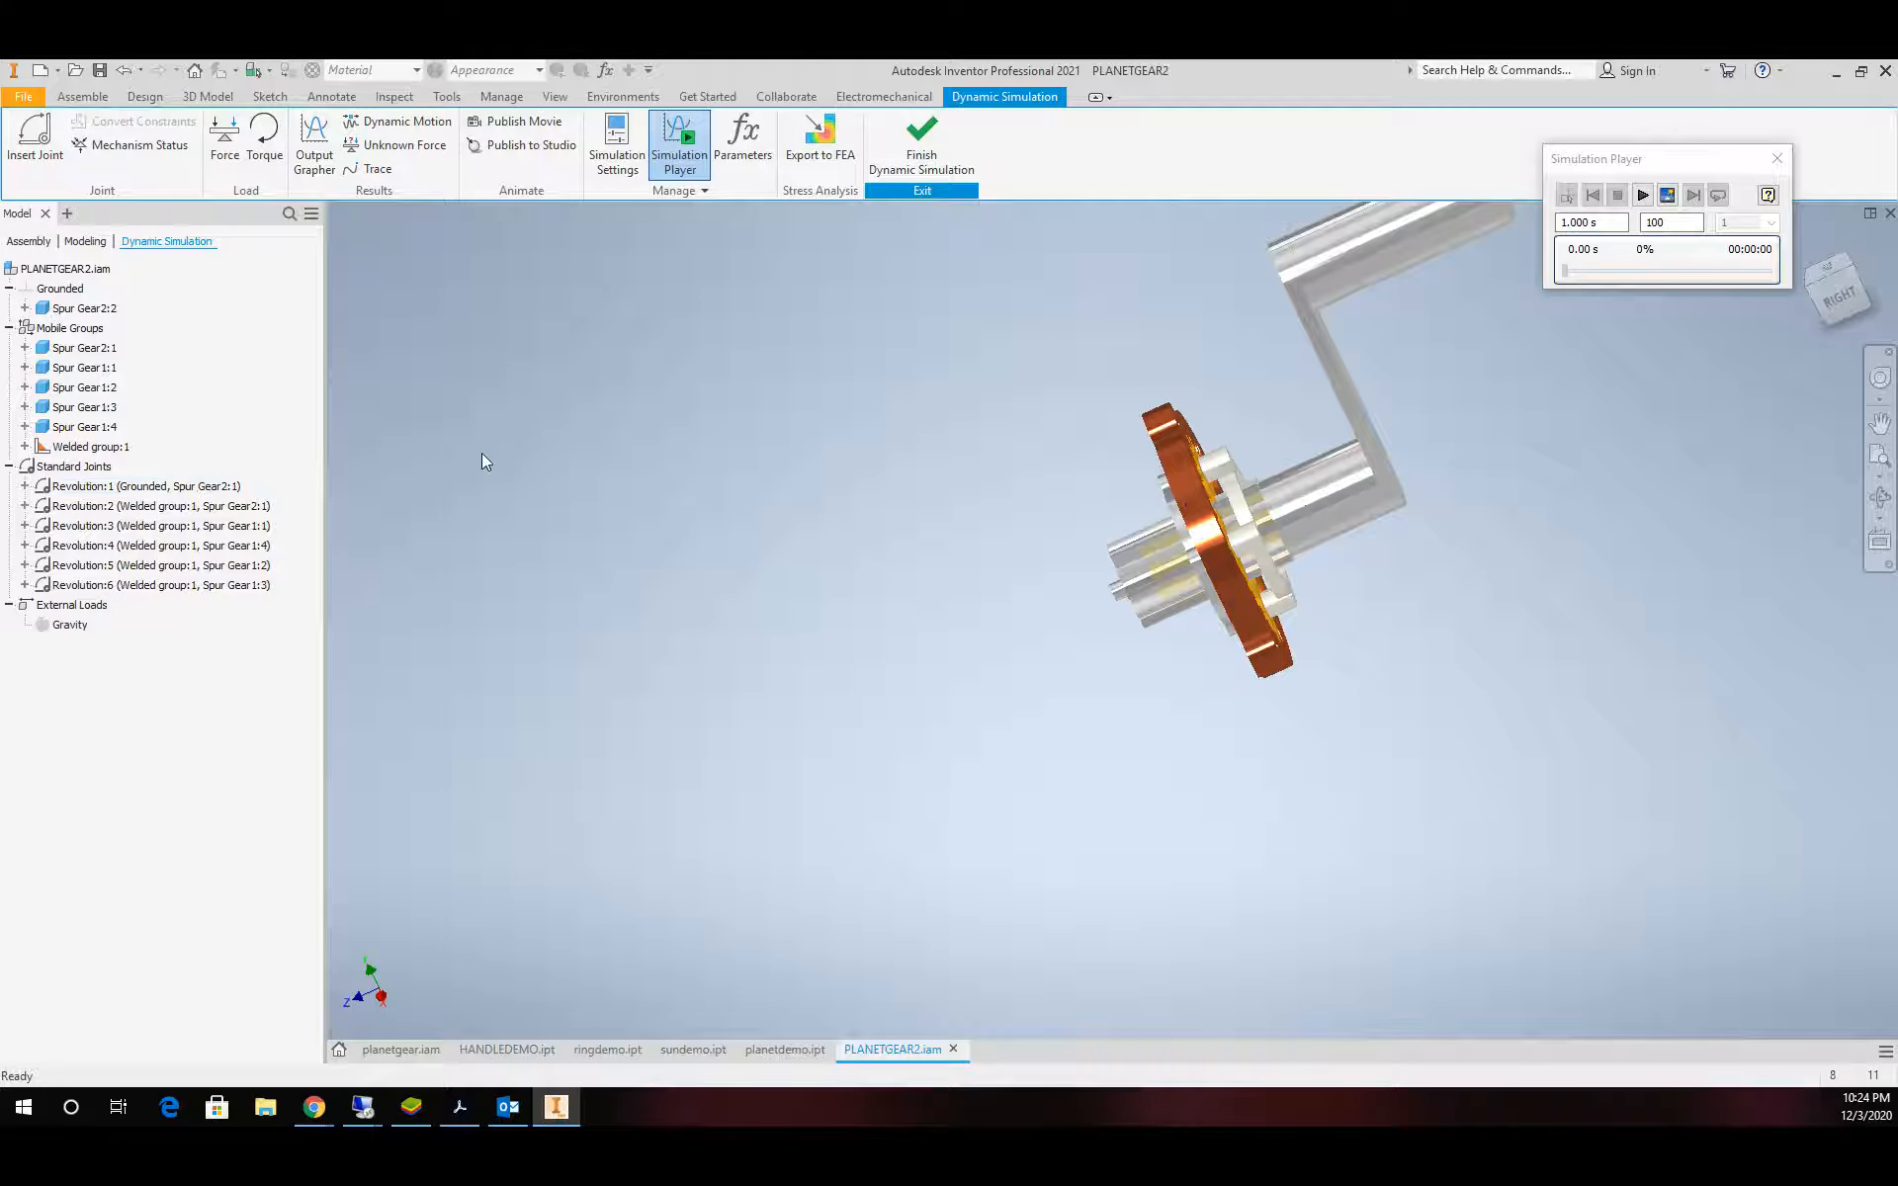
left_click(1336, 472)
left_click(607, 521)
Enable imposed motion on joint Revolution:1 between the grounded group and Spur Gear2:1, driving it at a constant velocity of 360 deg/s
left_click(195, 488)
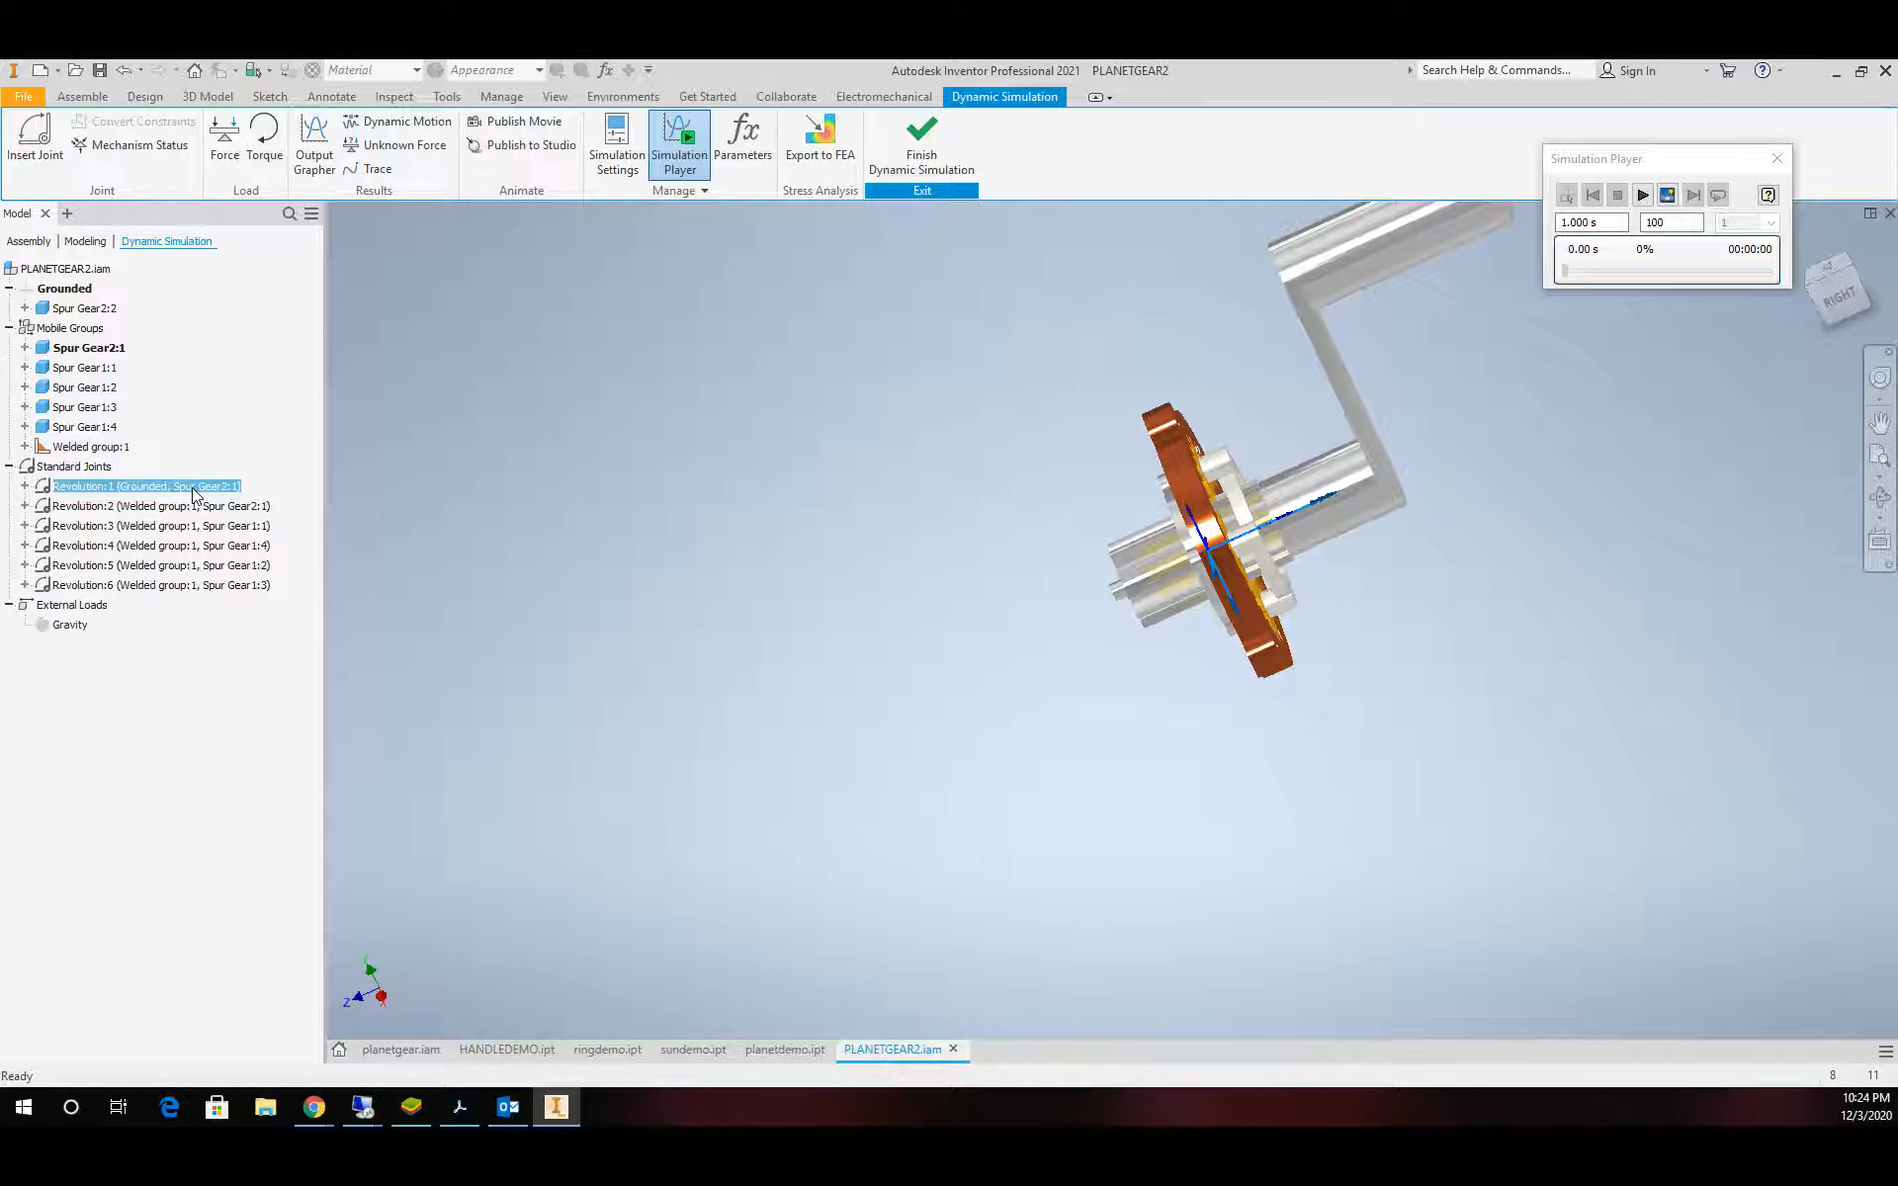
right_click(191, 491)
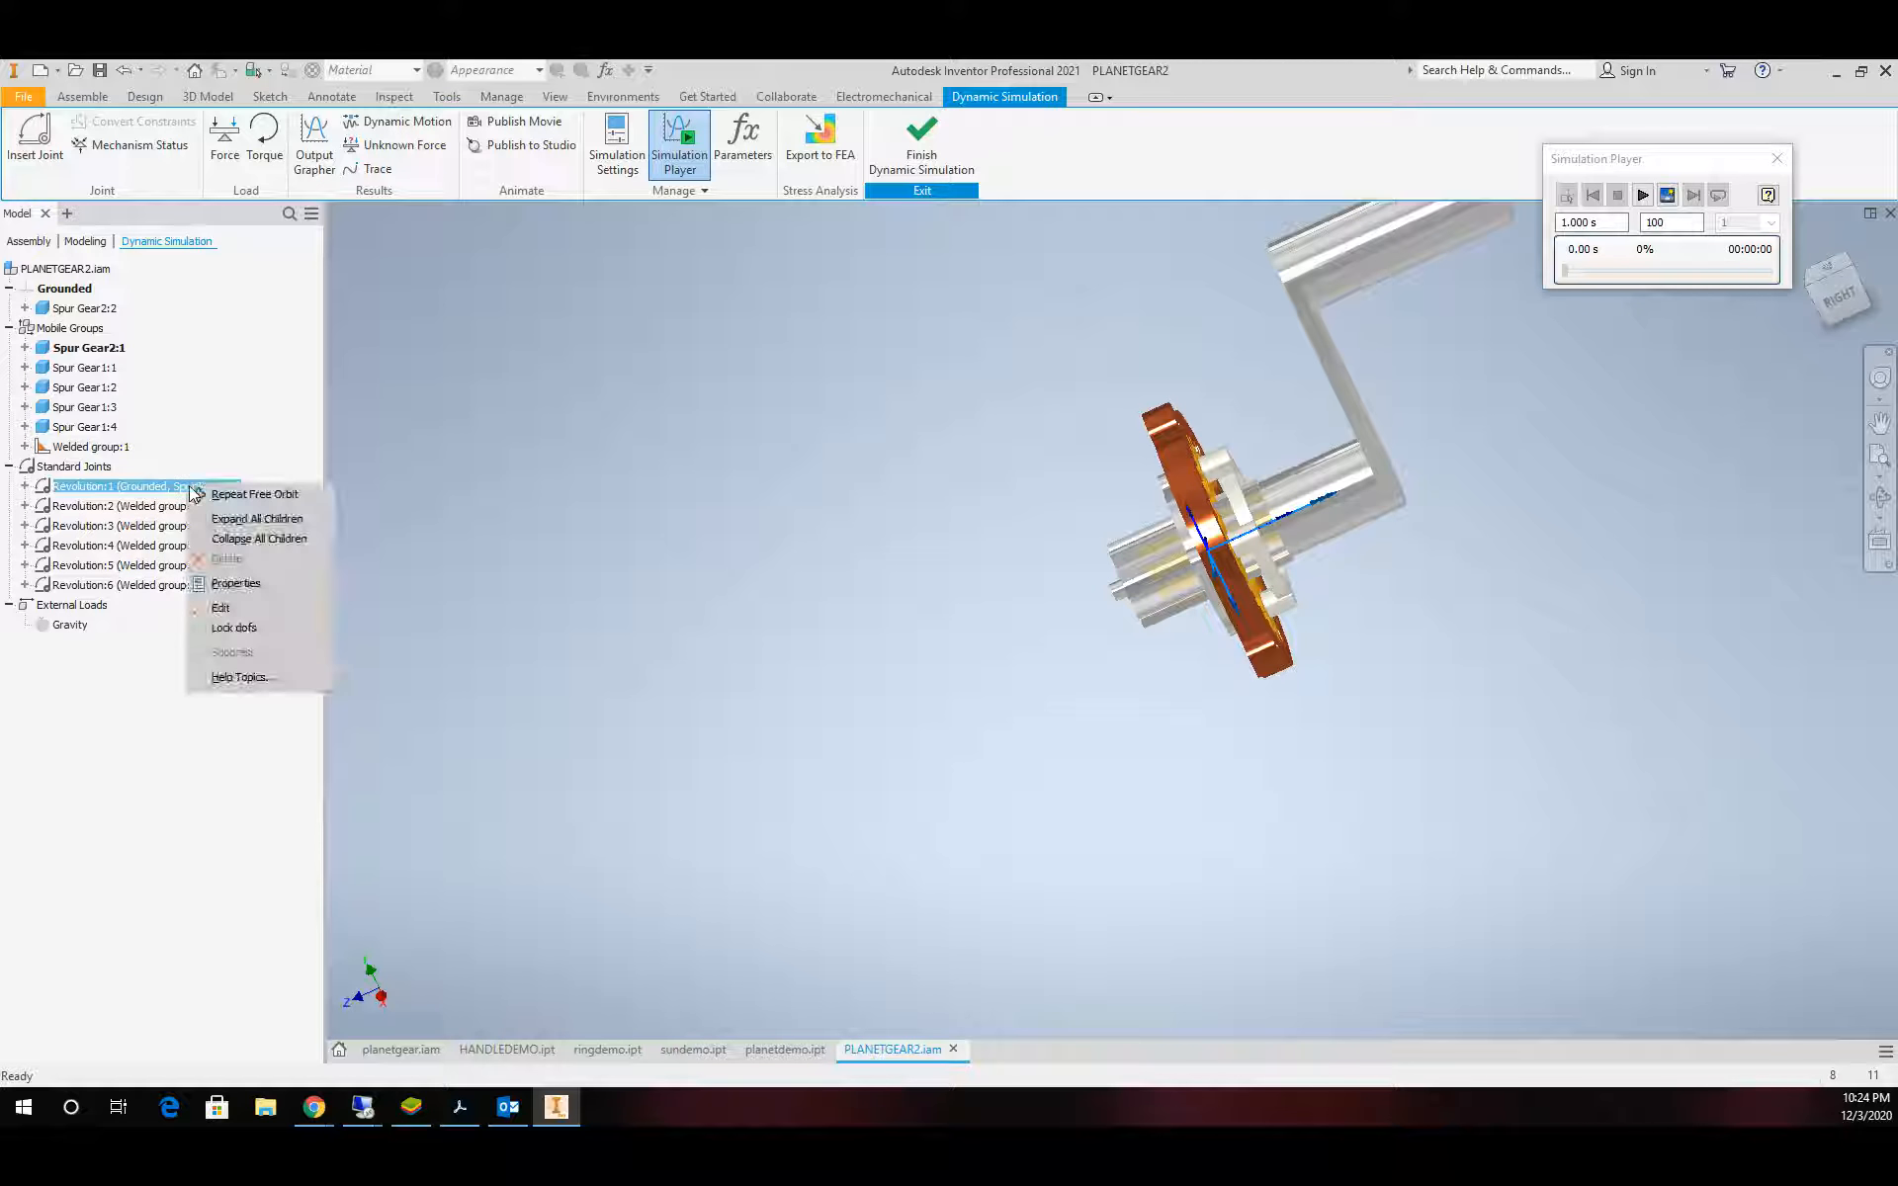
left_click(246, 583)
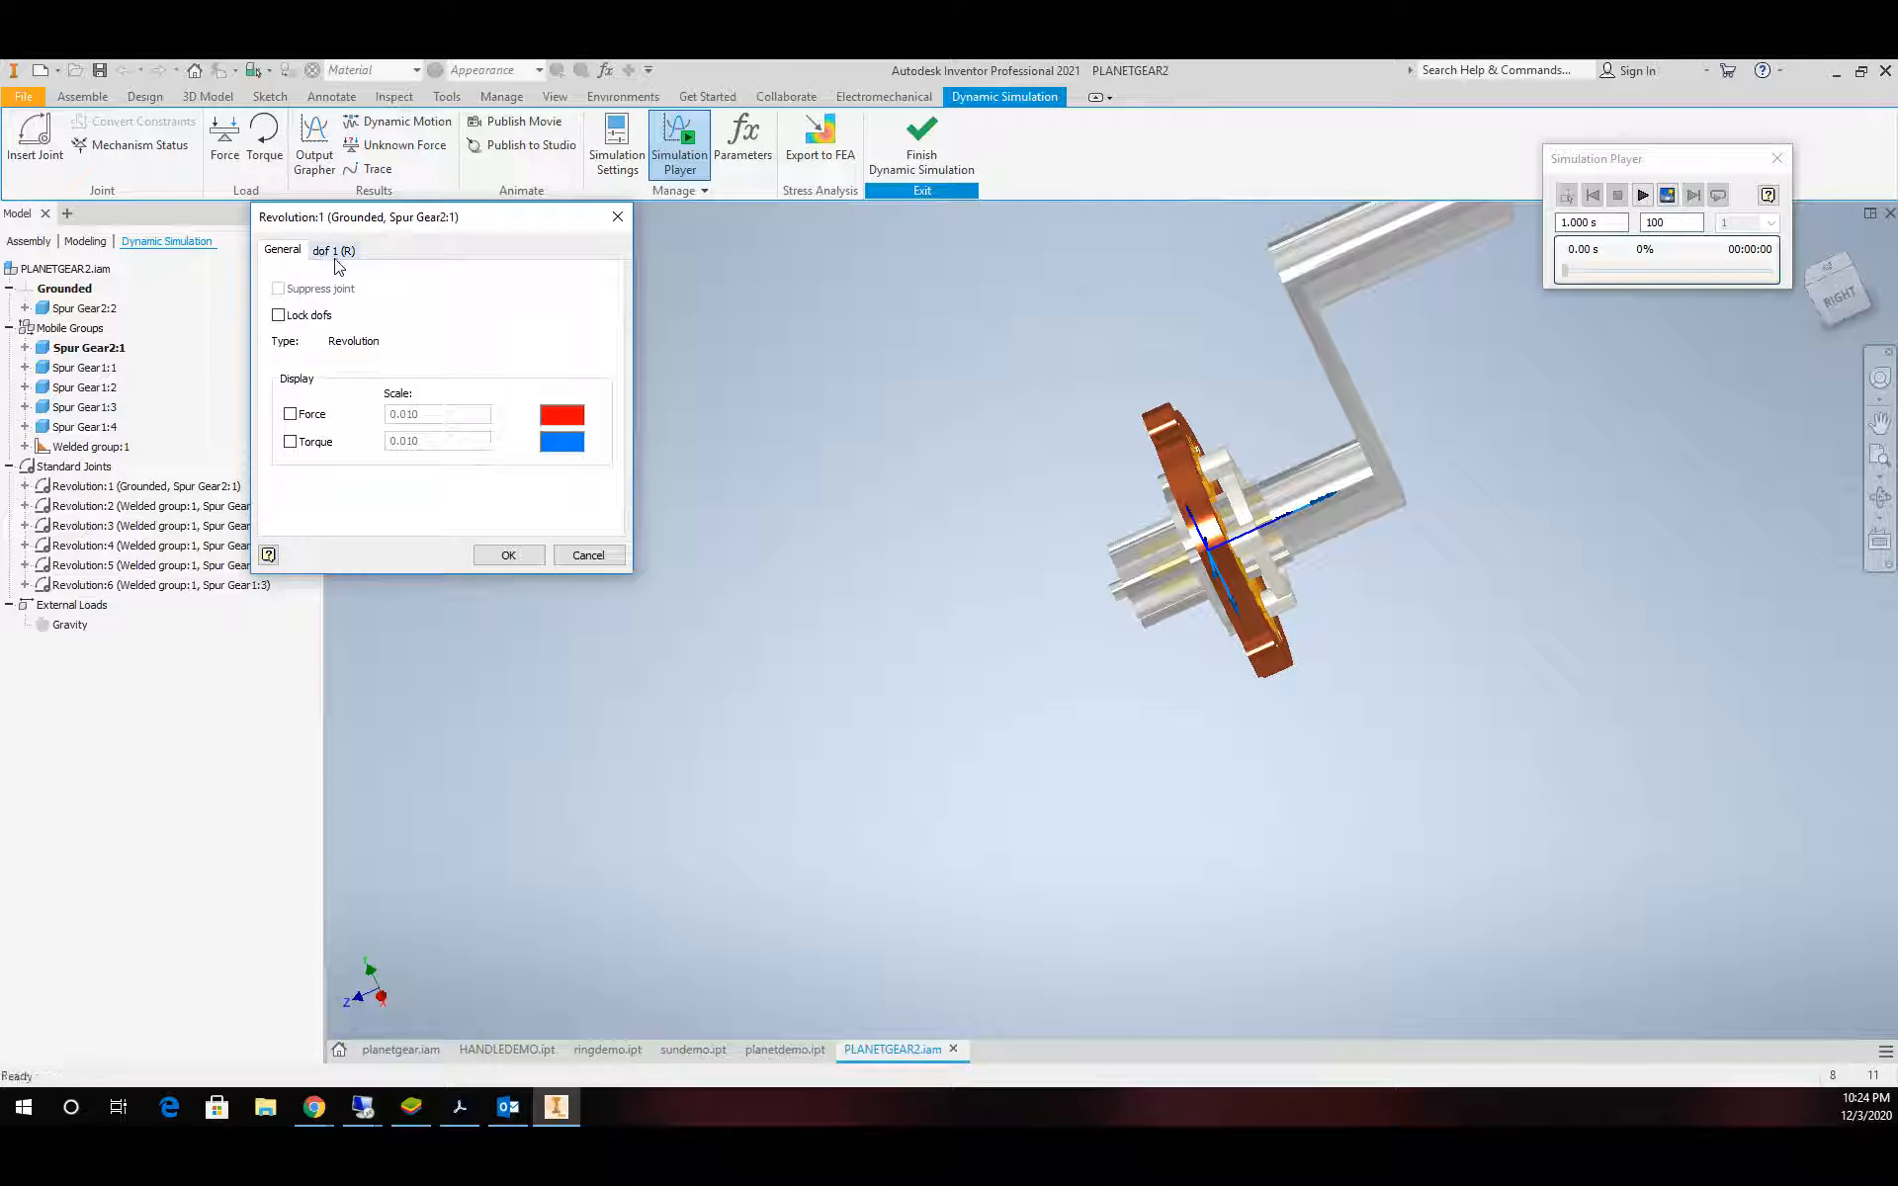
left_click(332, 259)
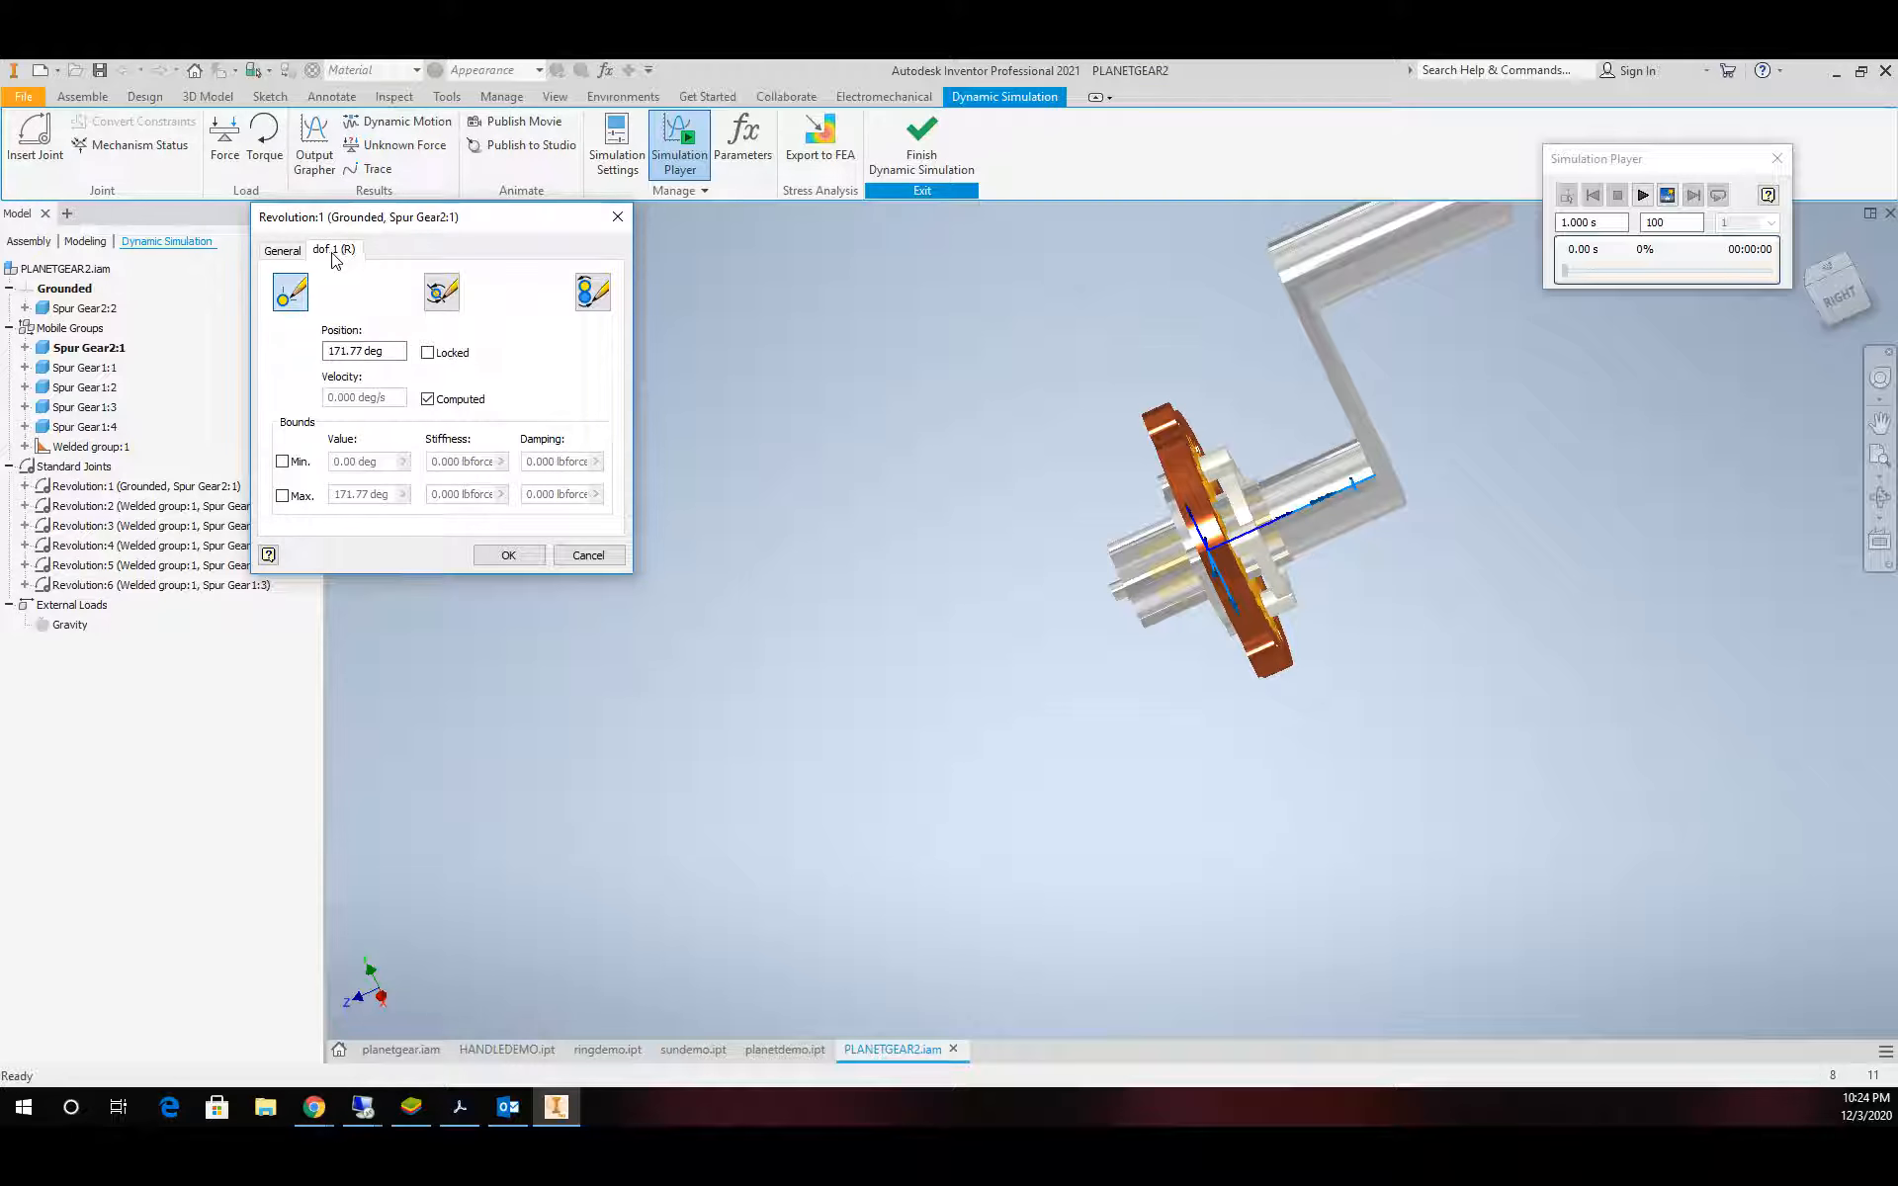
left_click(594, 292)
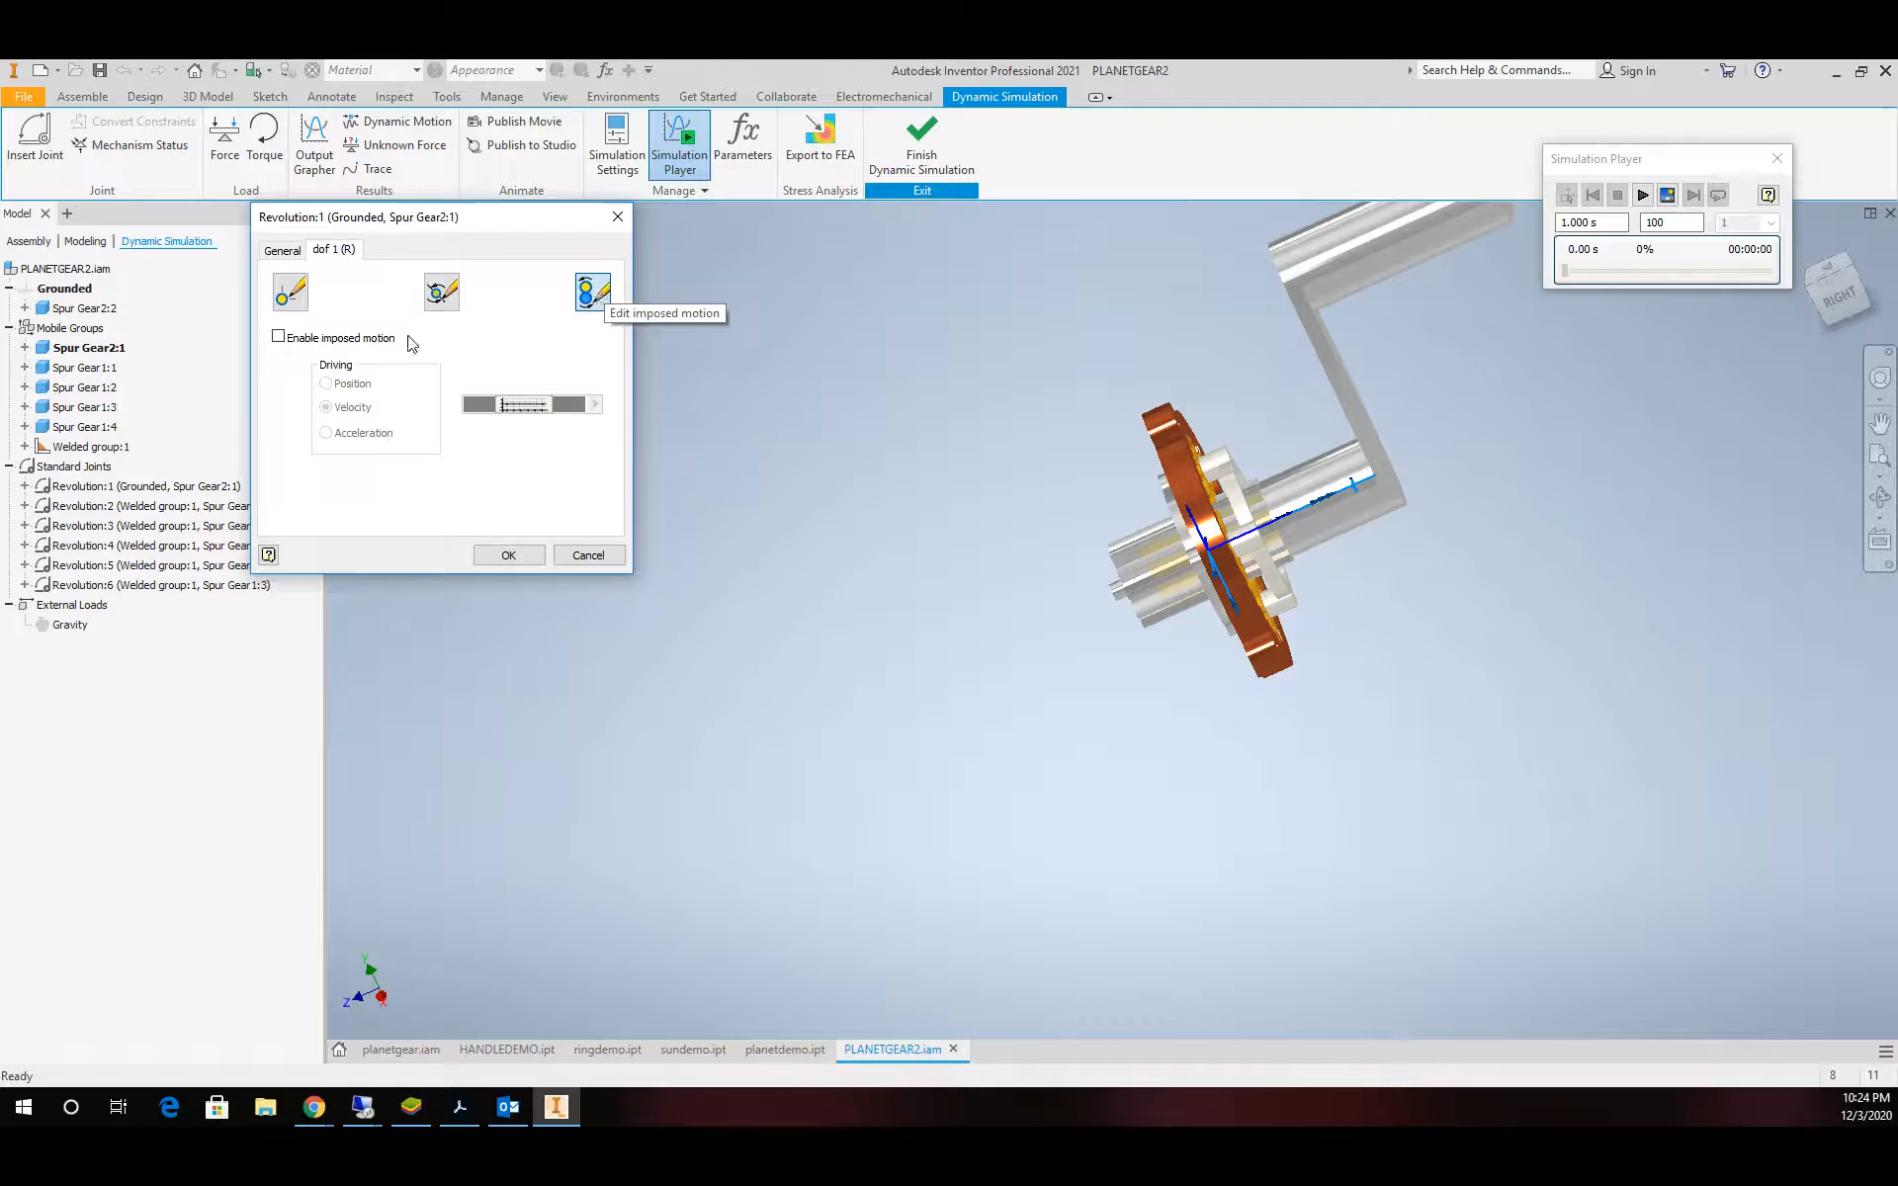
left_click(283, 339)
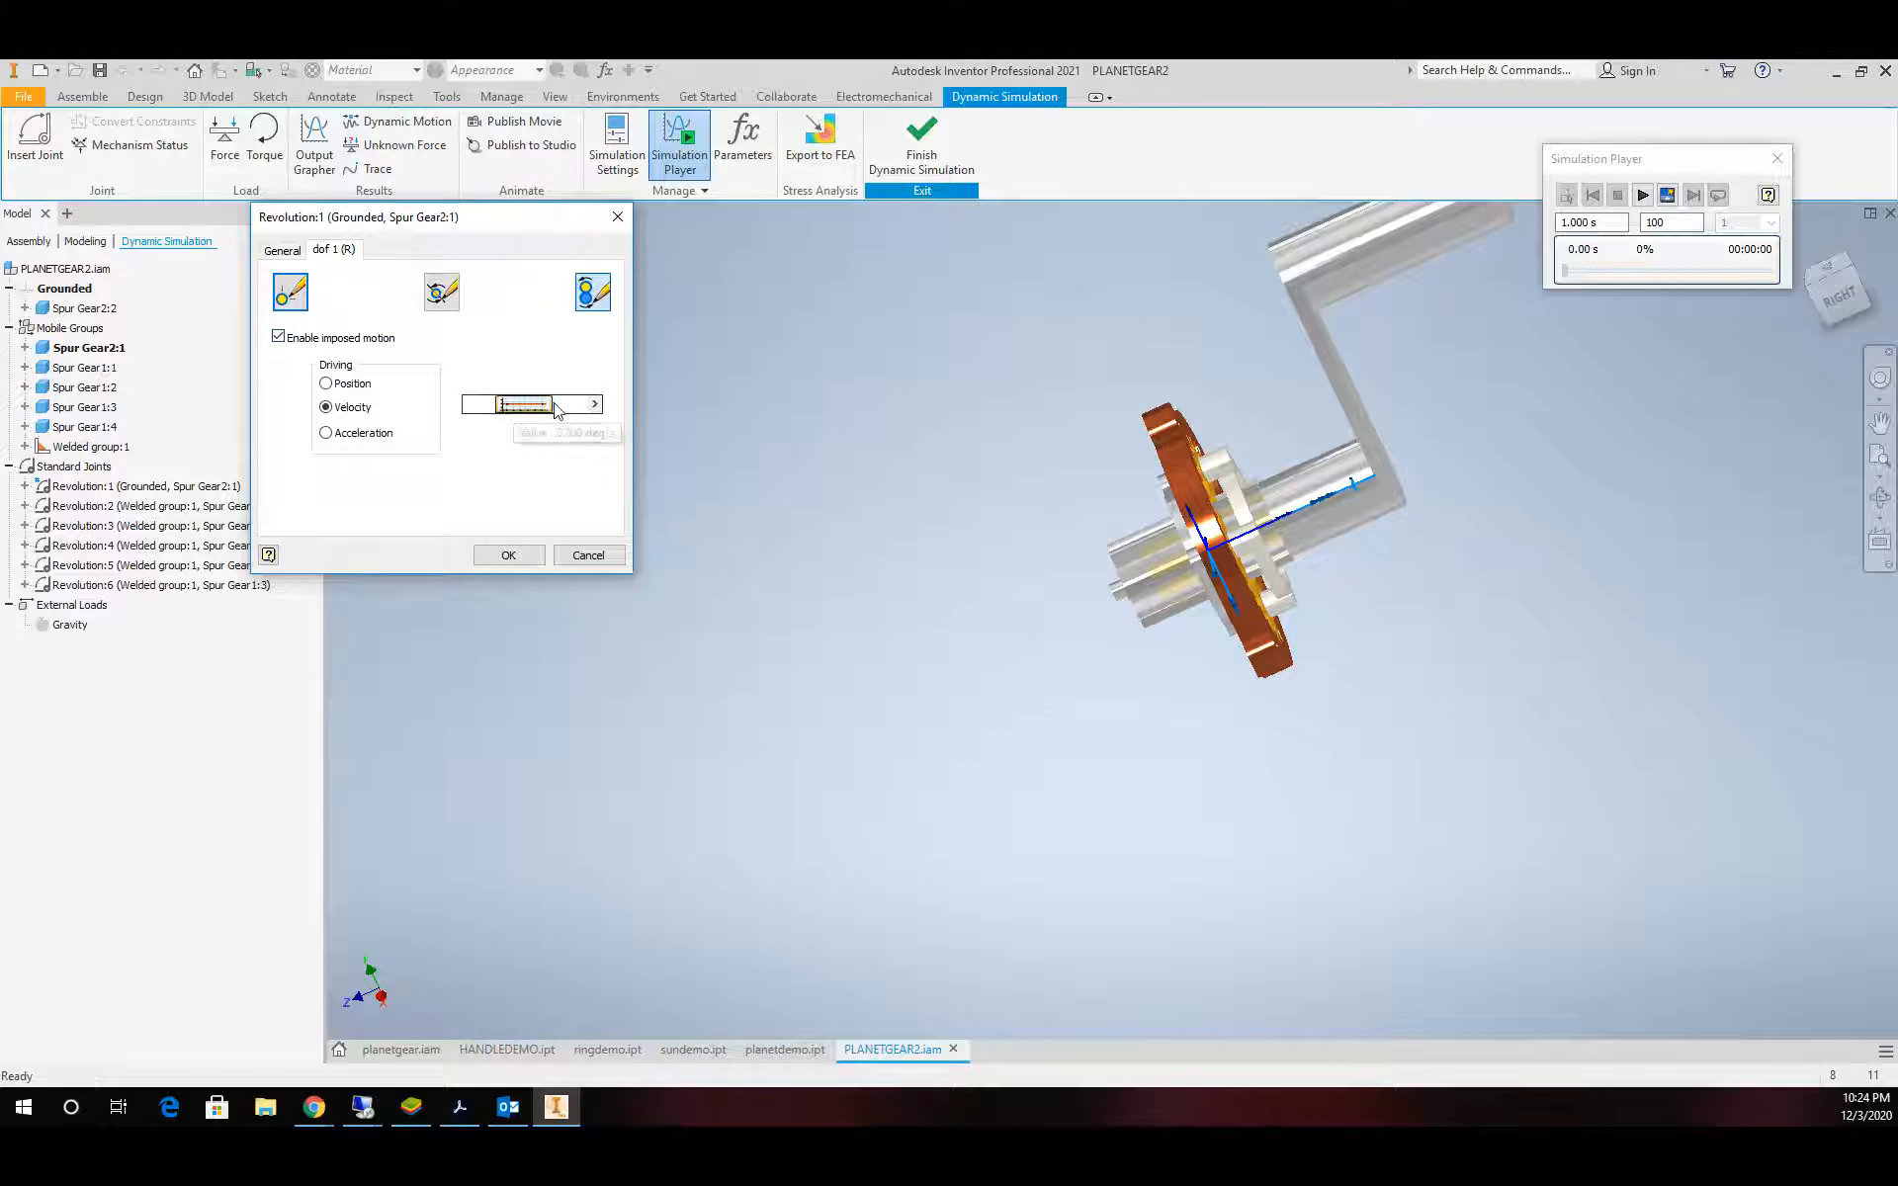
left_click(596, 405)
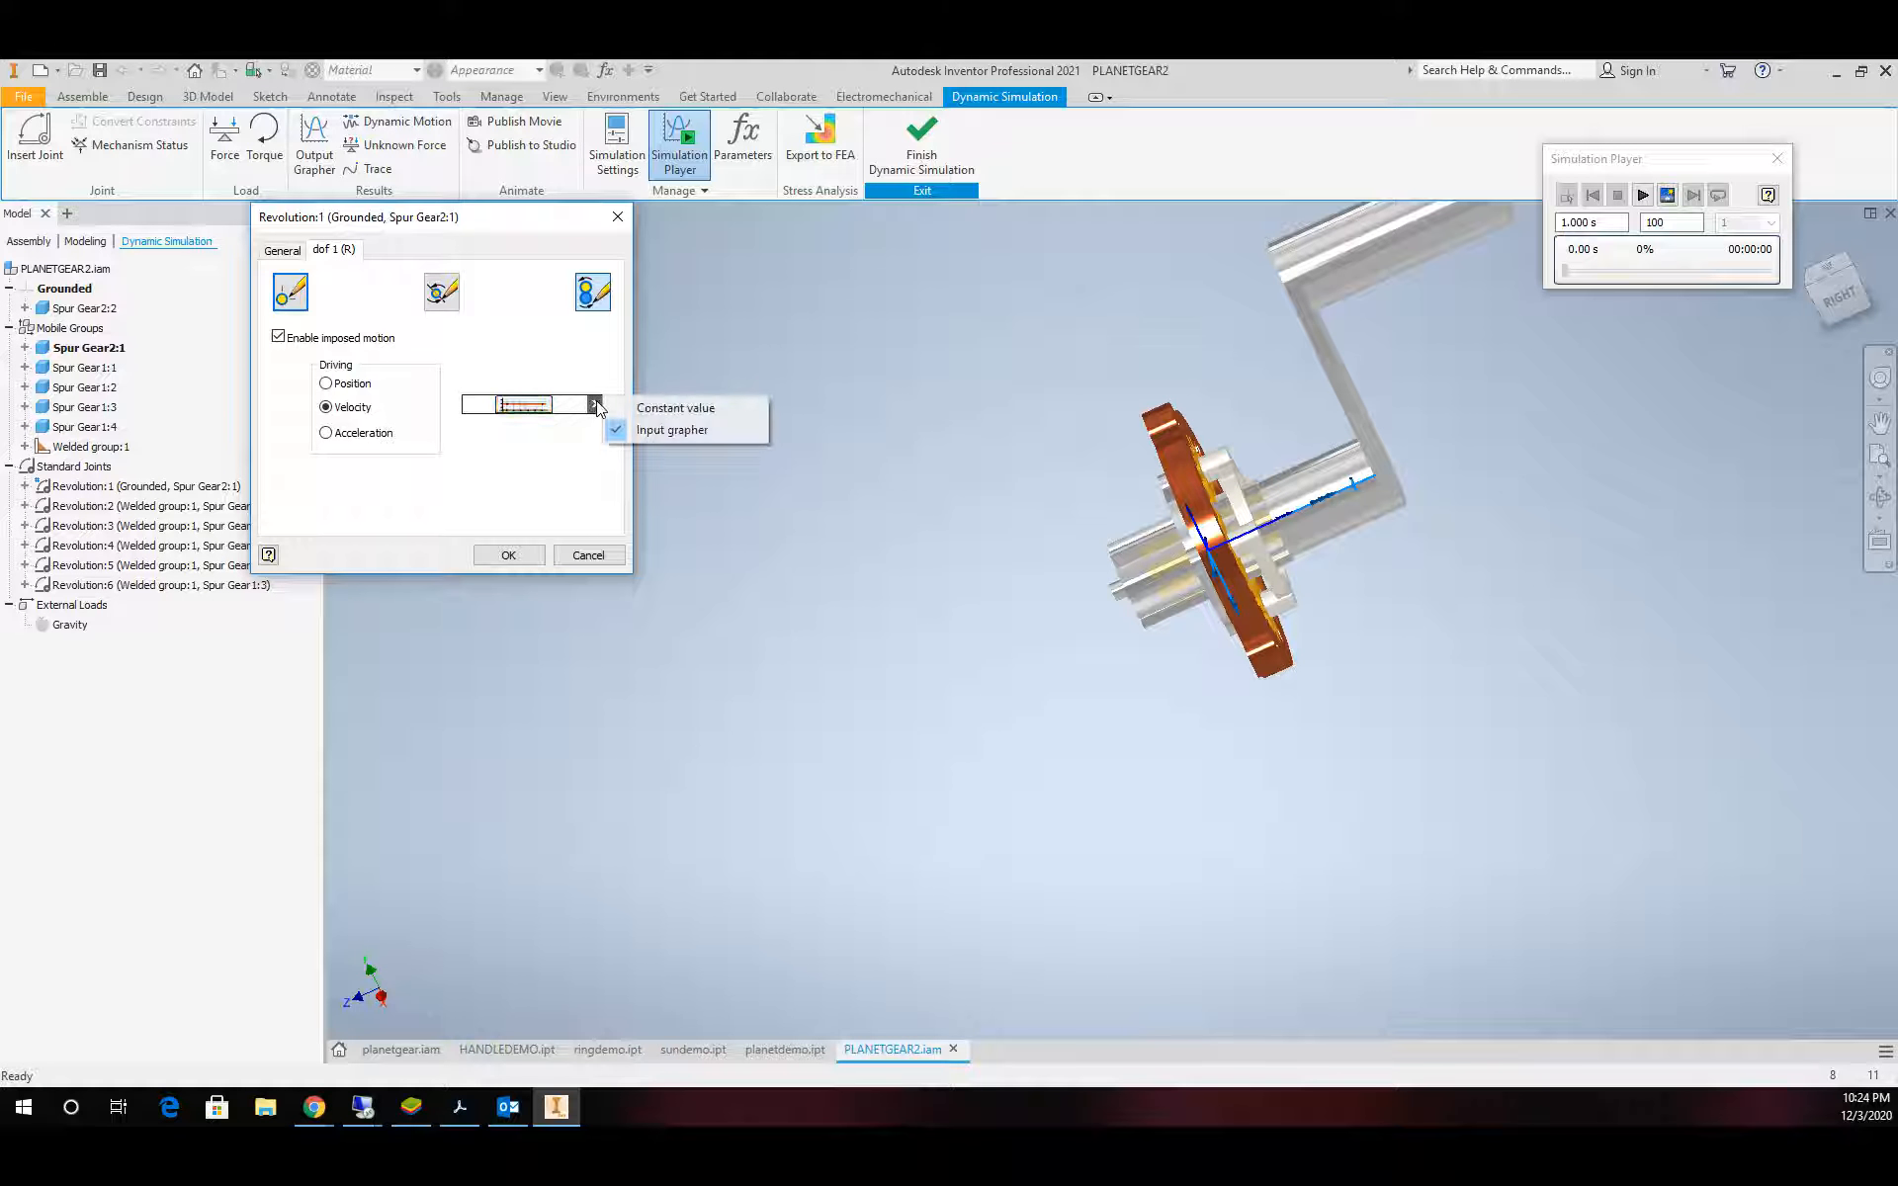
left_click(661, 409)
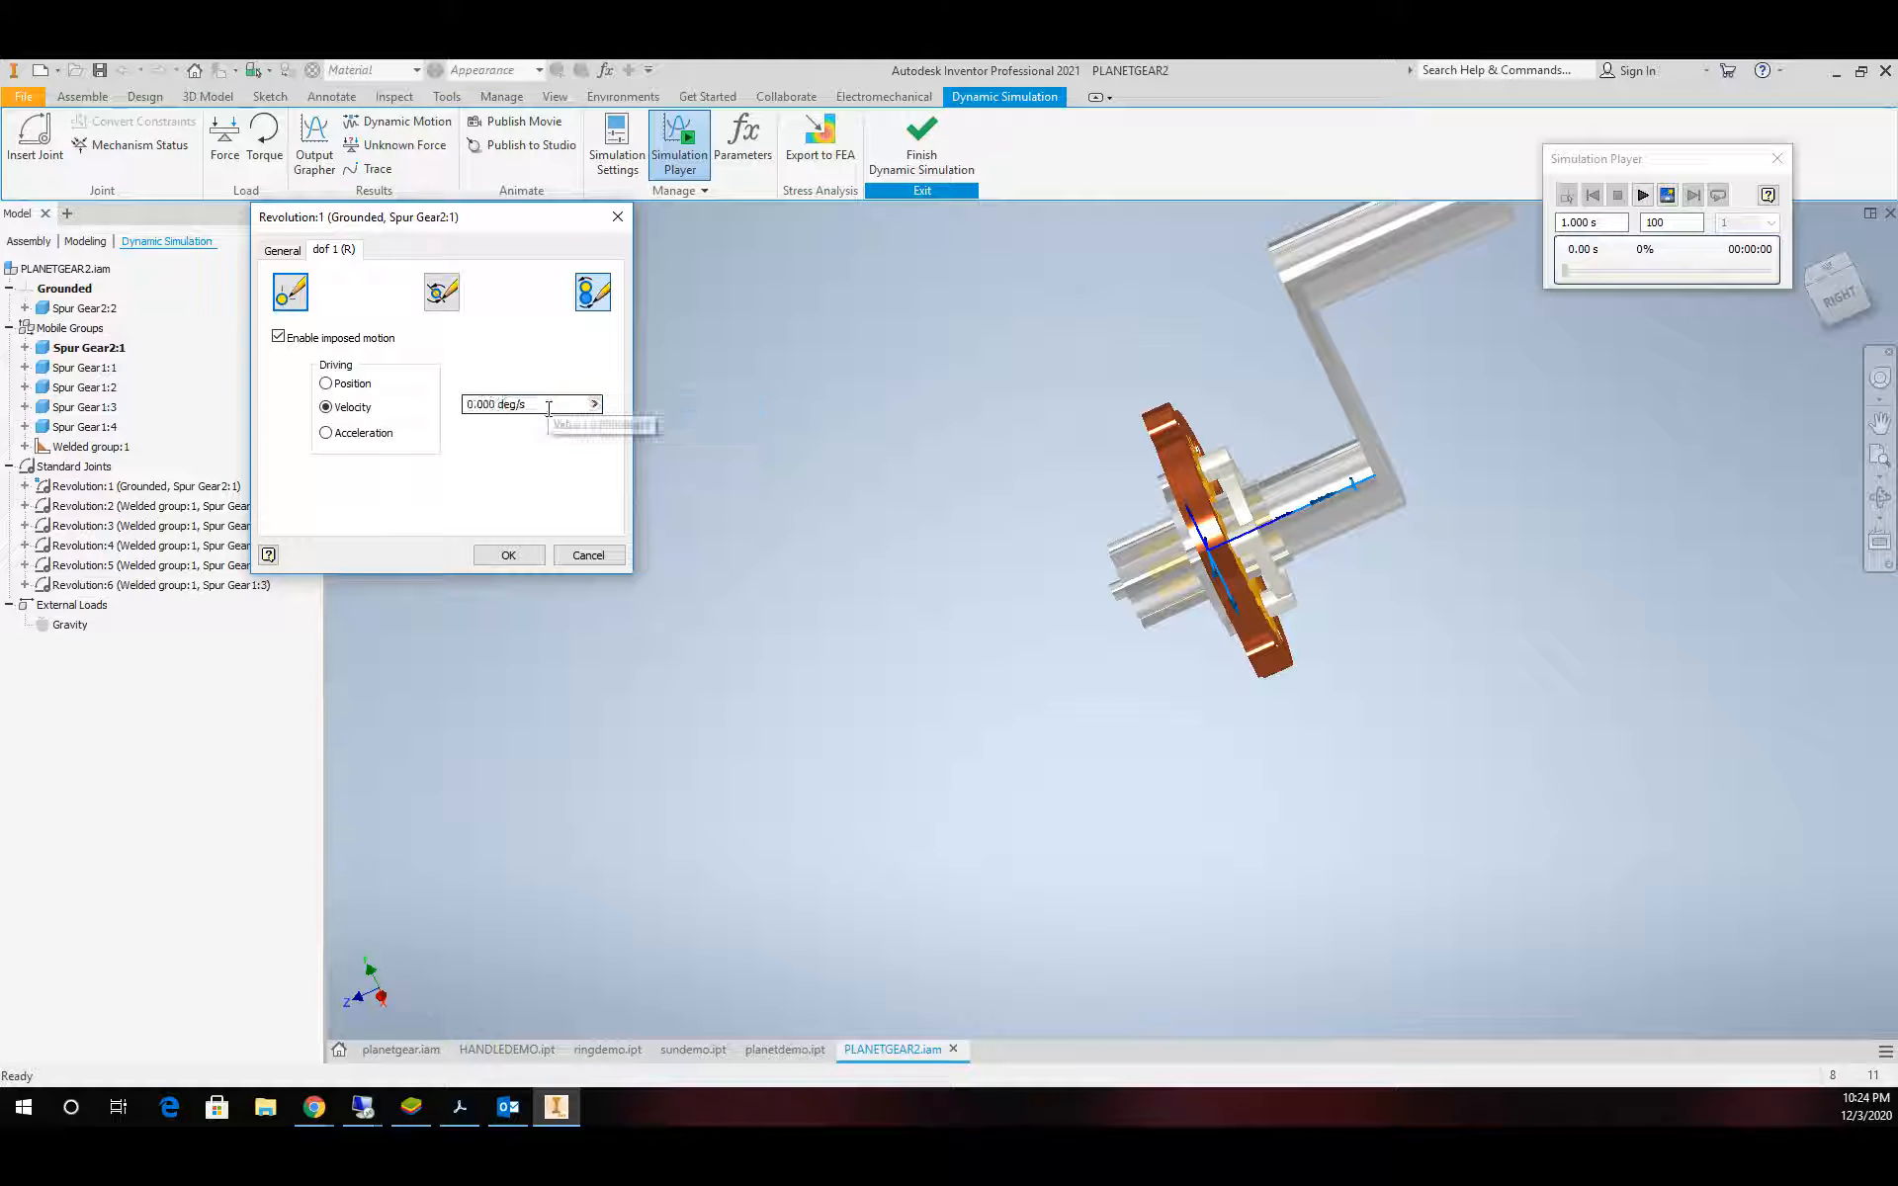
type("360")
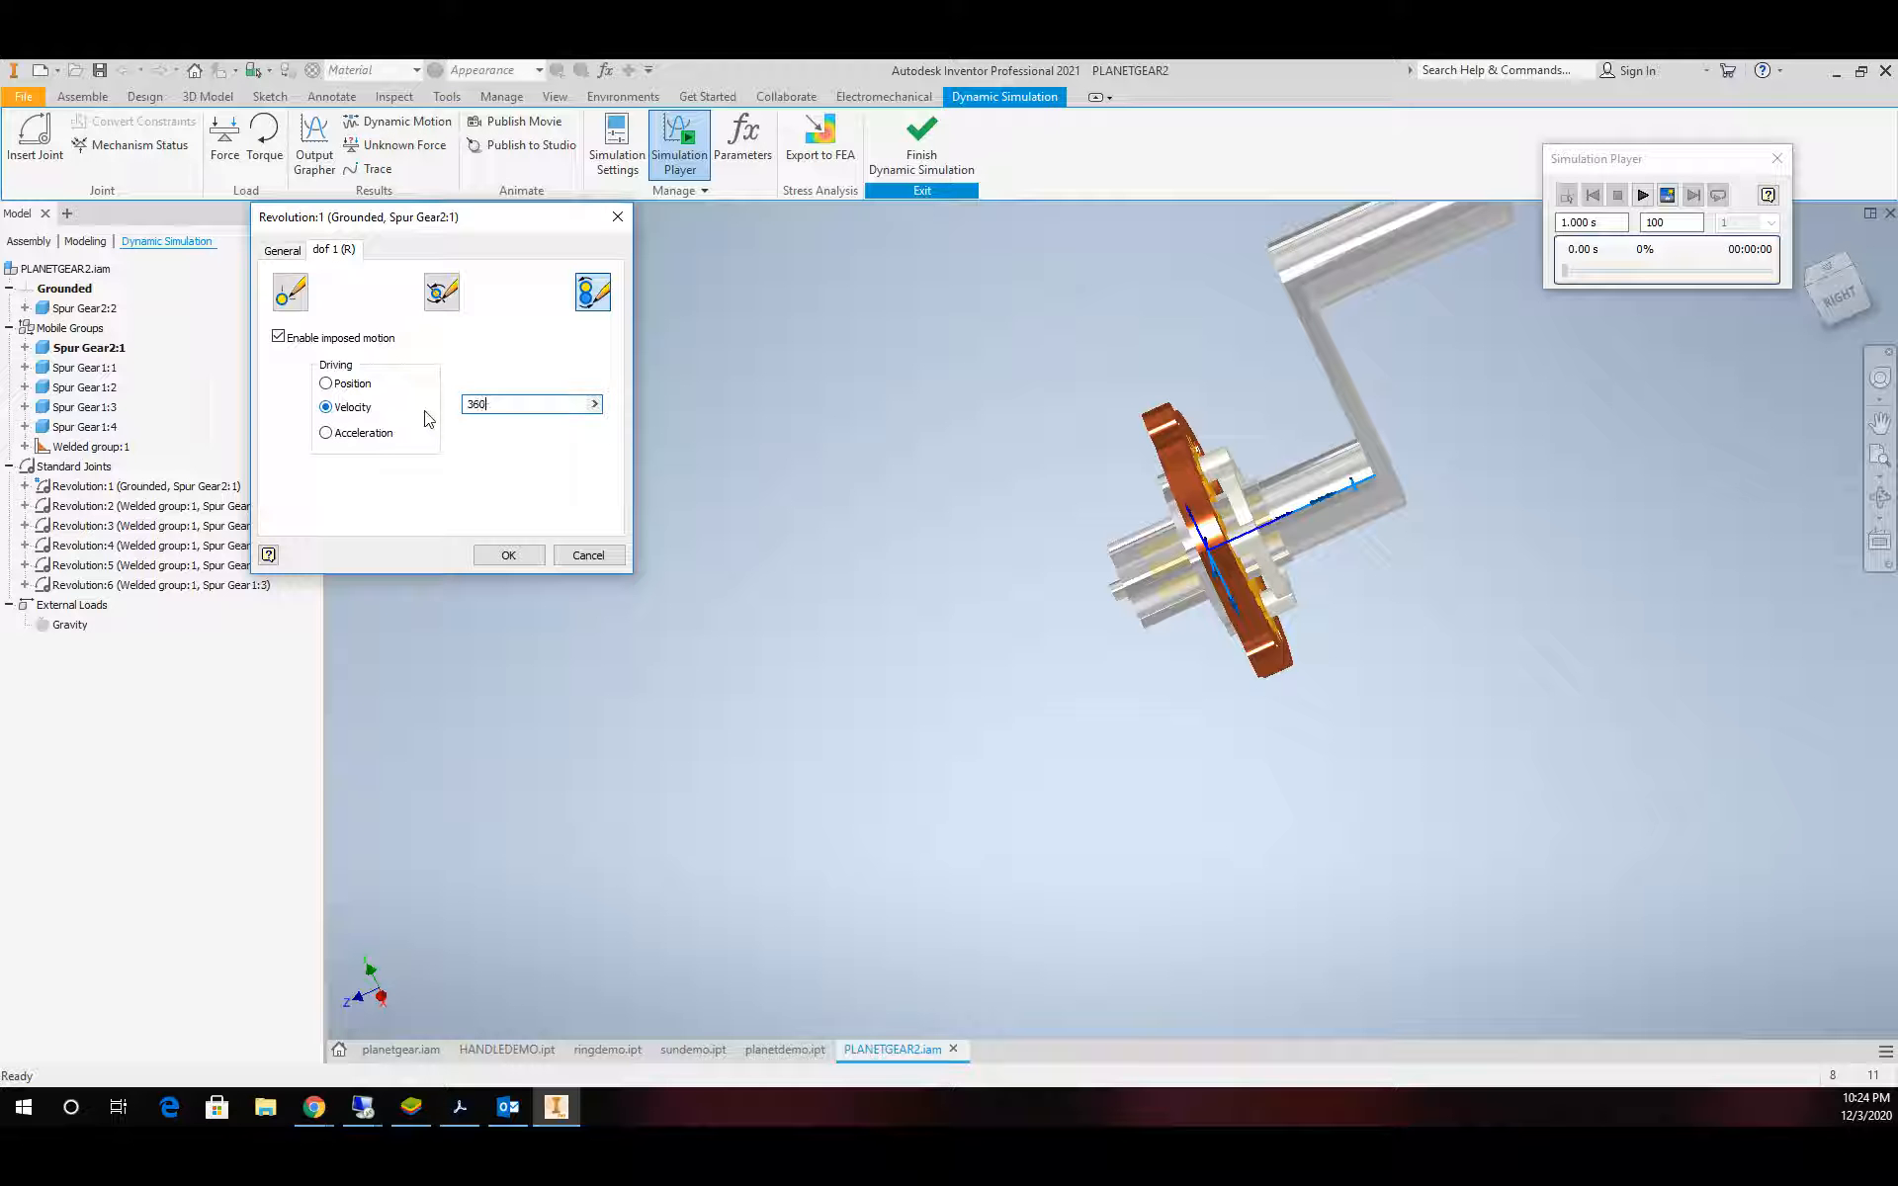
left_click(510, 556)
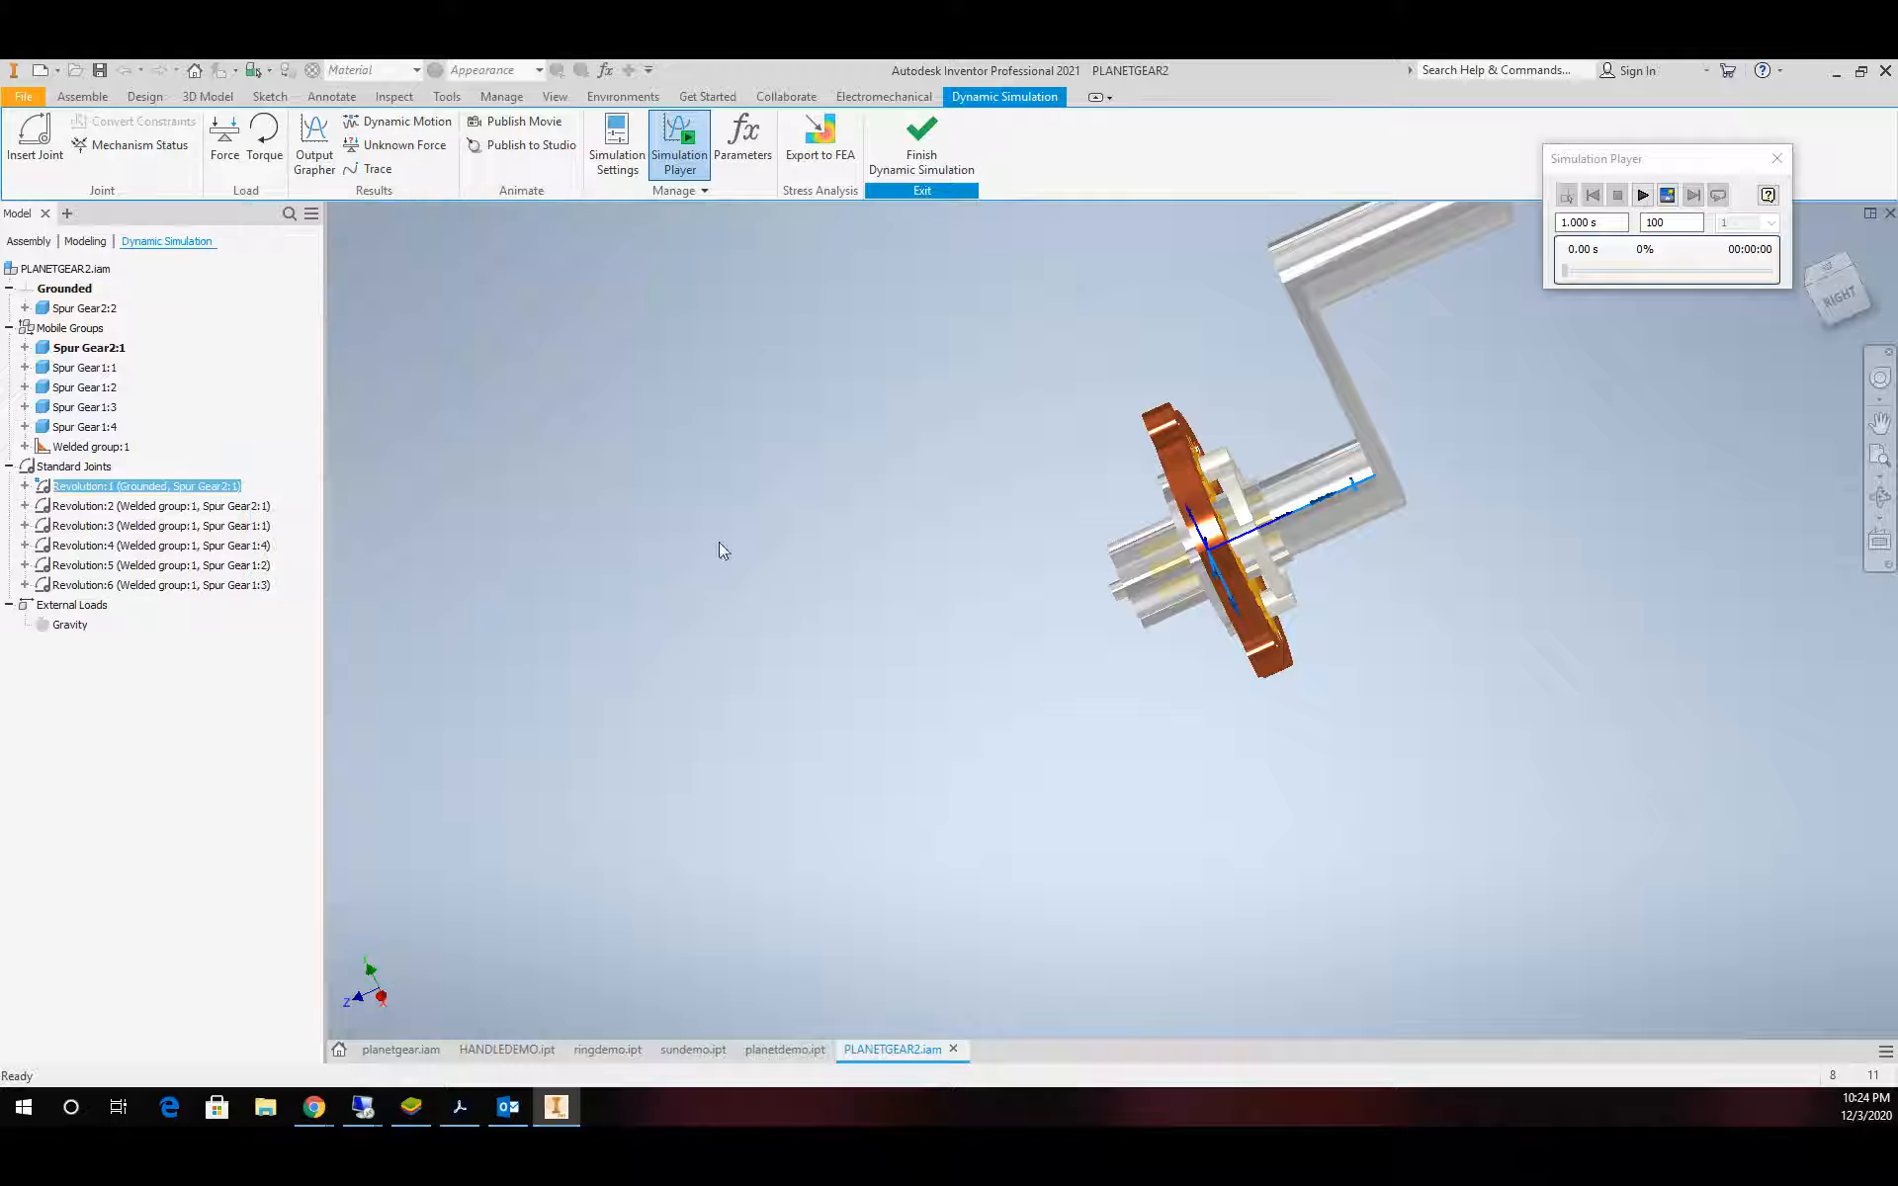
Run the 1-second simulation with the gear set in isometric view, rewind it and return to construction mode
scroll(994, 522, "up", 5)
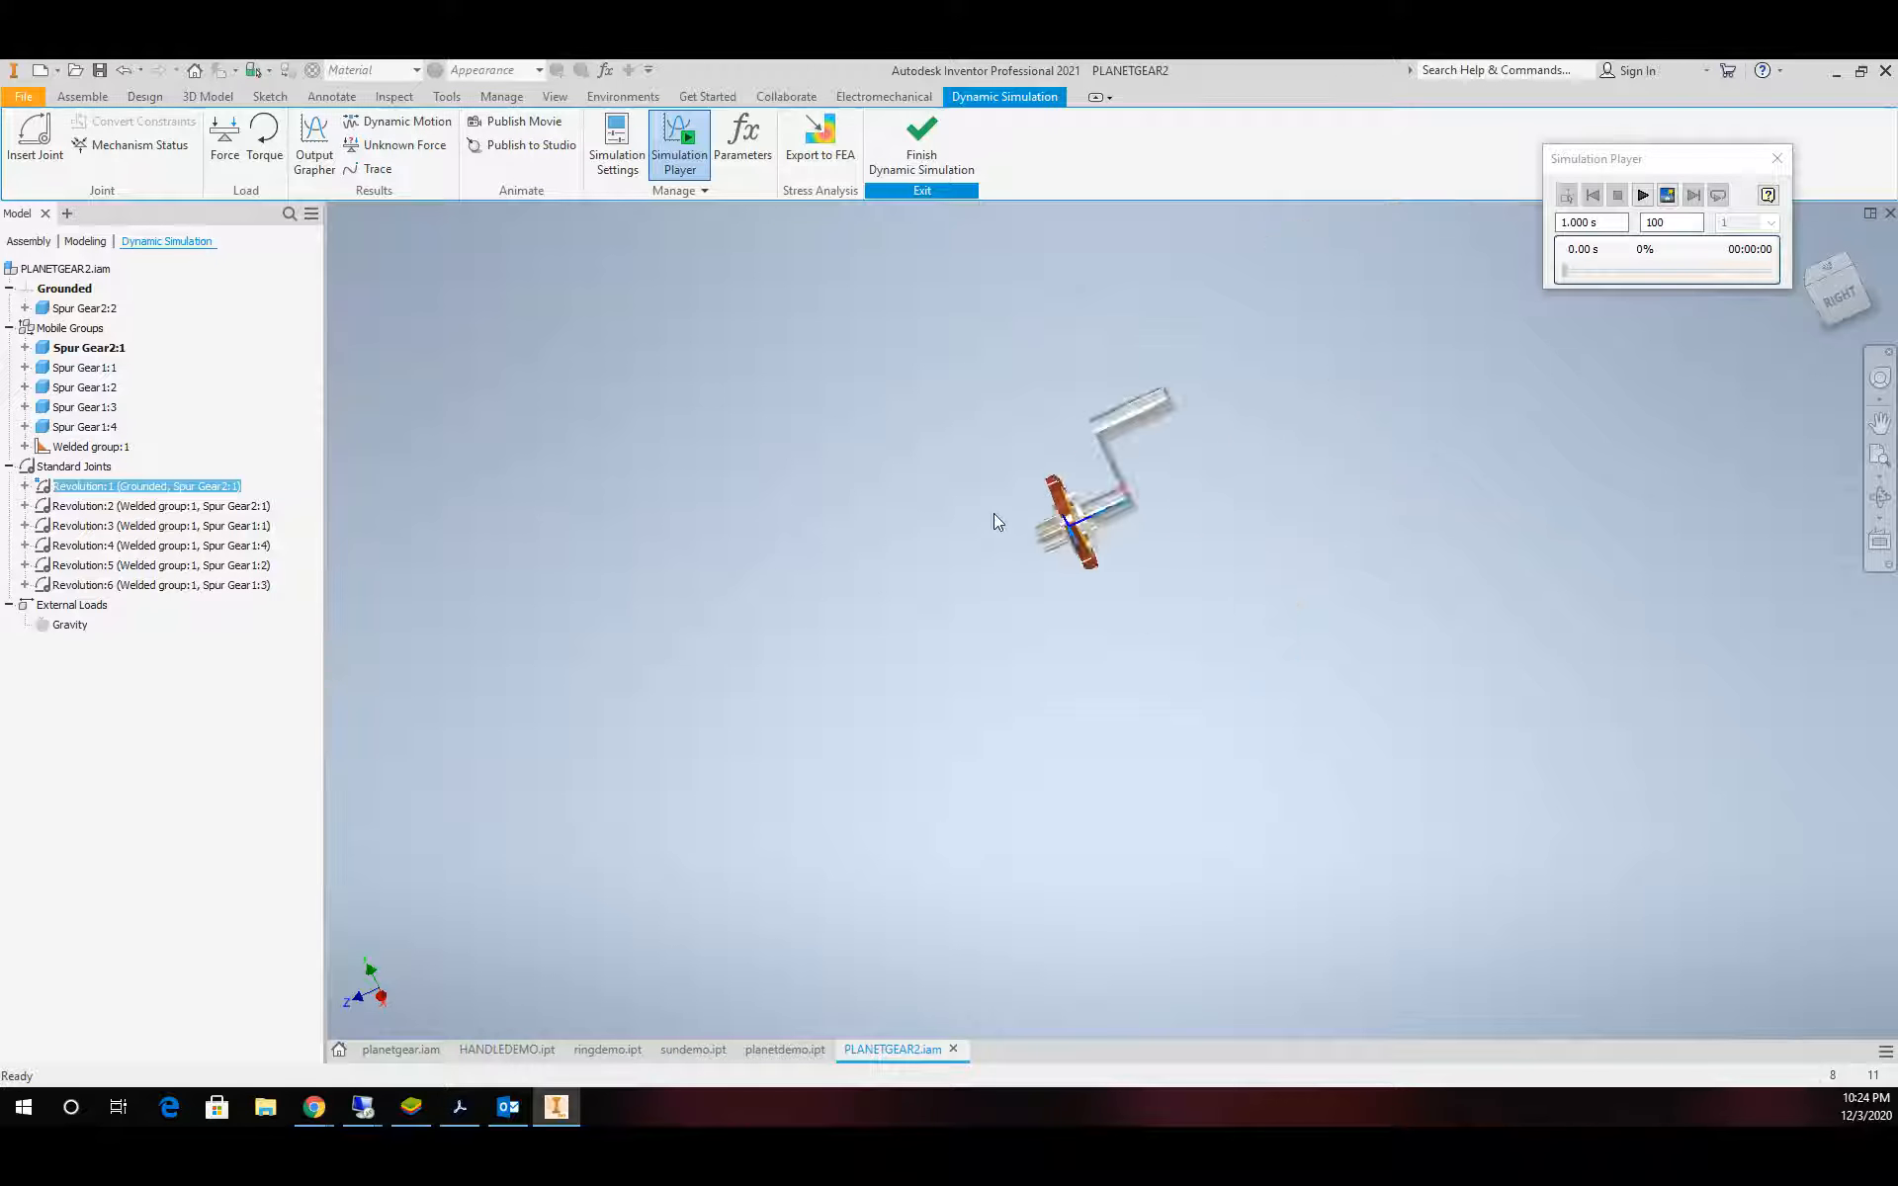
left_click(1809, 240)
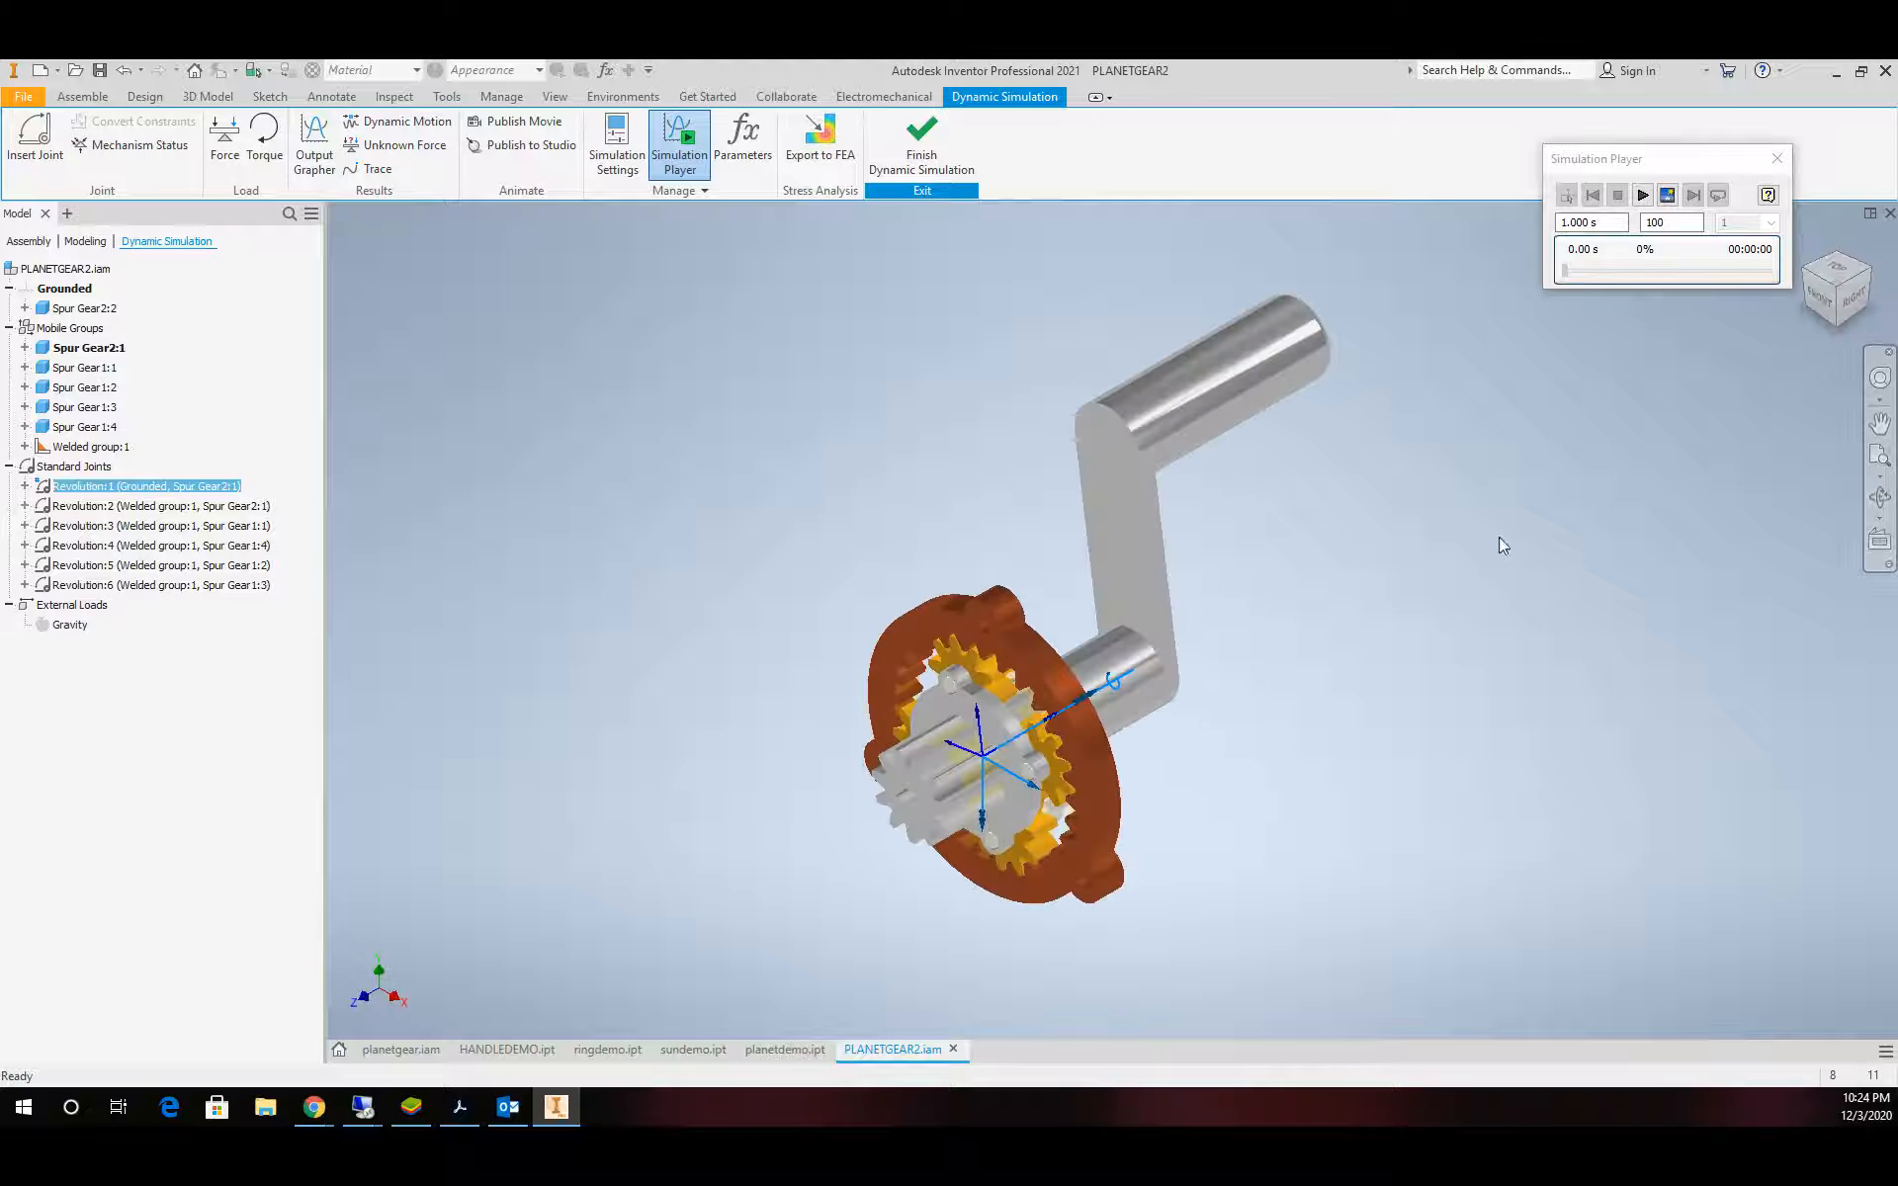
scroll(1280, 605, "up", 3)
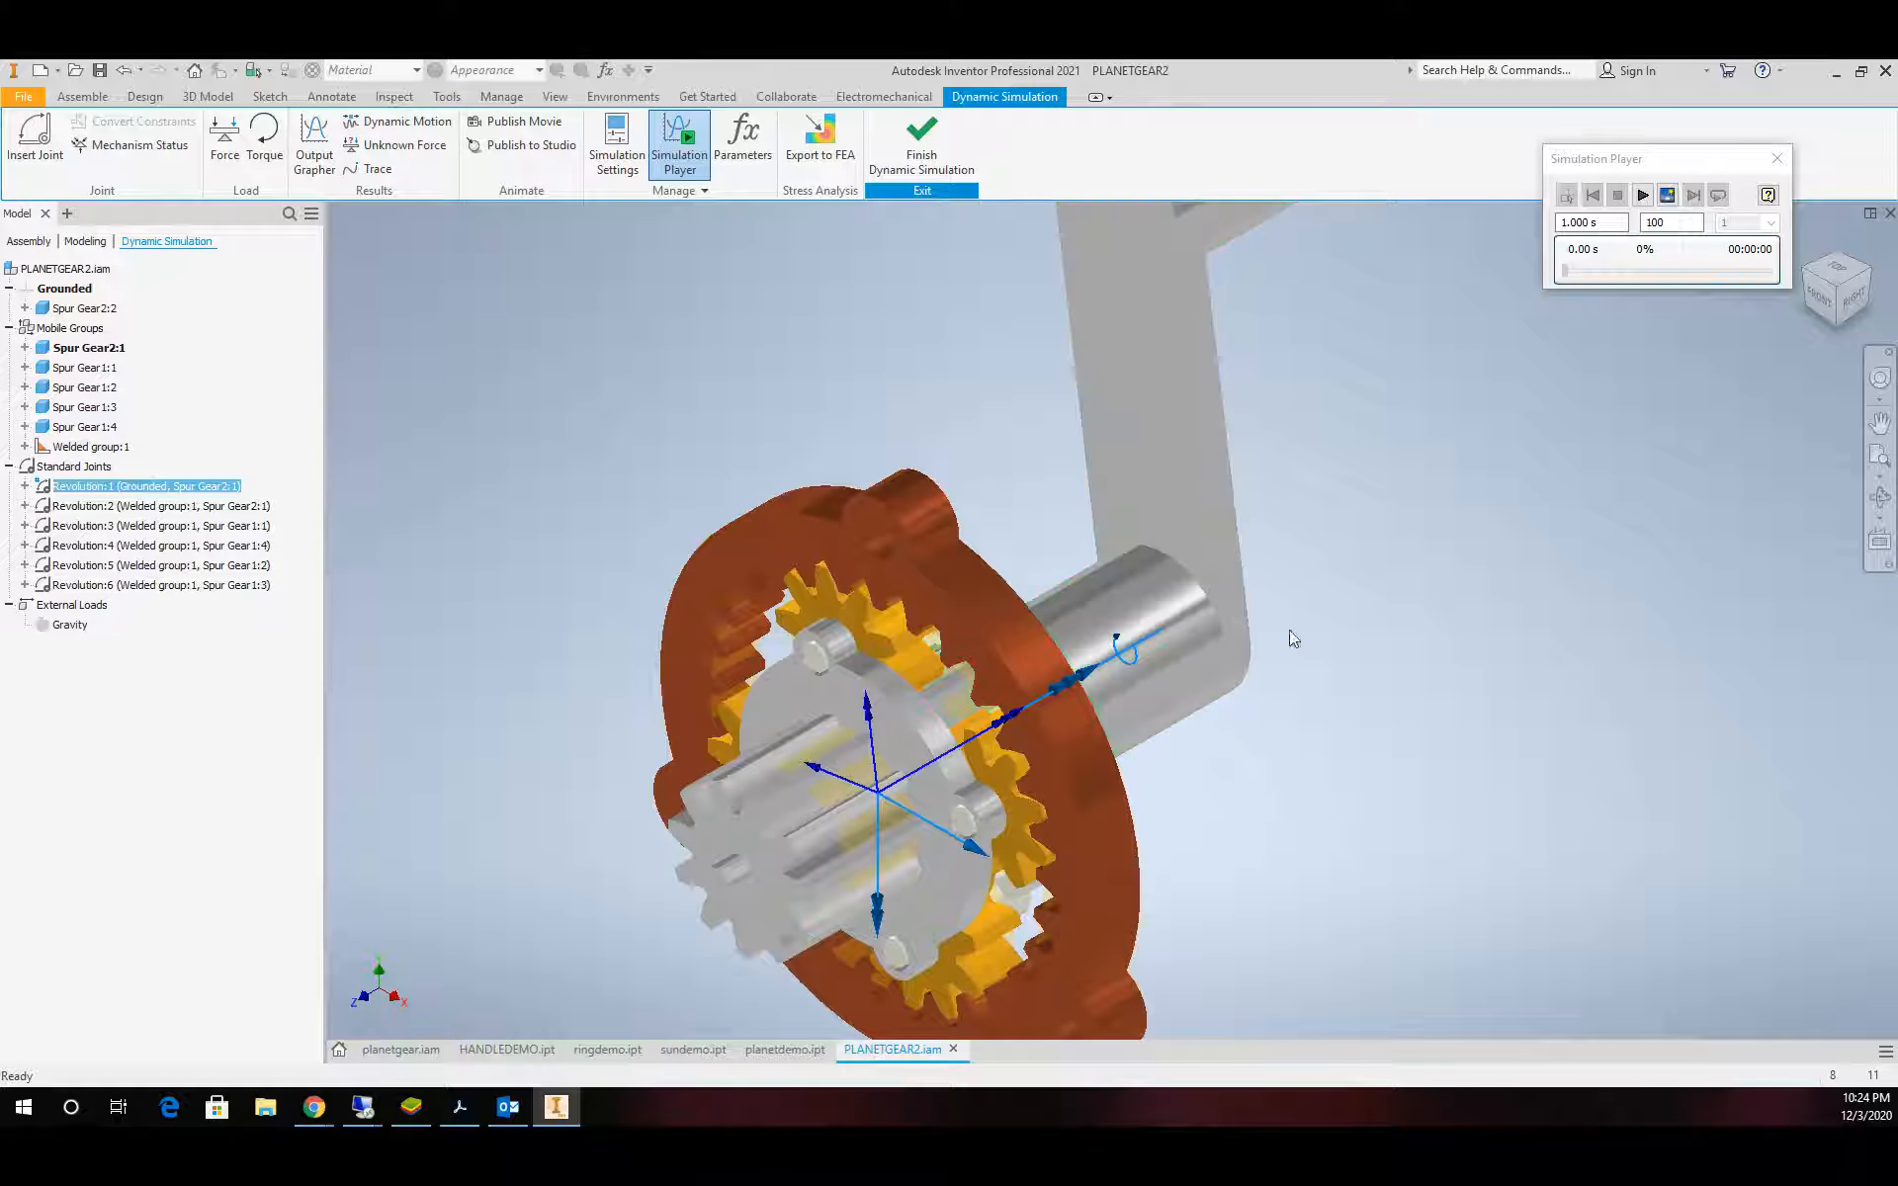
left_click(1218, 594)
left_click(1552, 643)
scroll(1443, 631, "down", 4)
scroll(1443, 629, "up", 4)
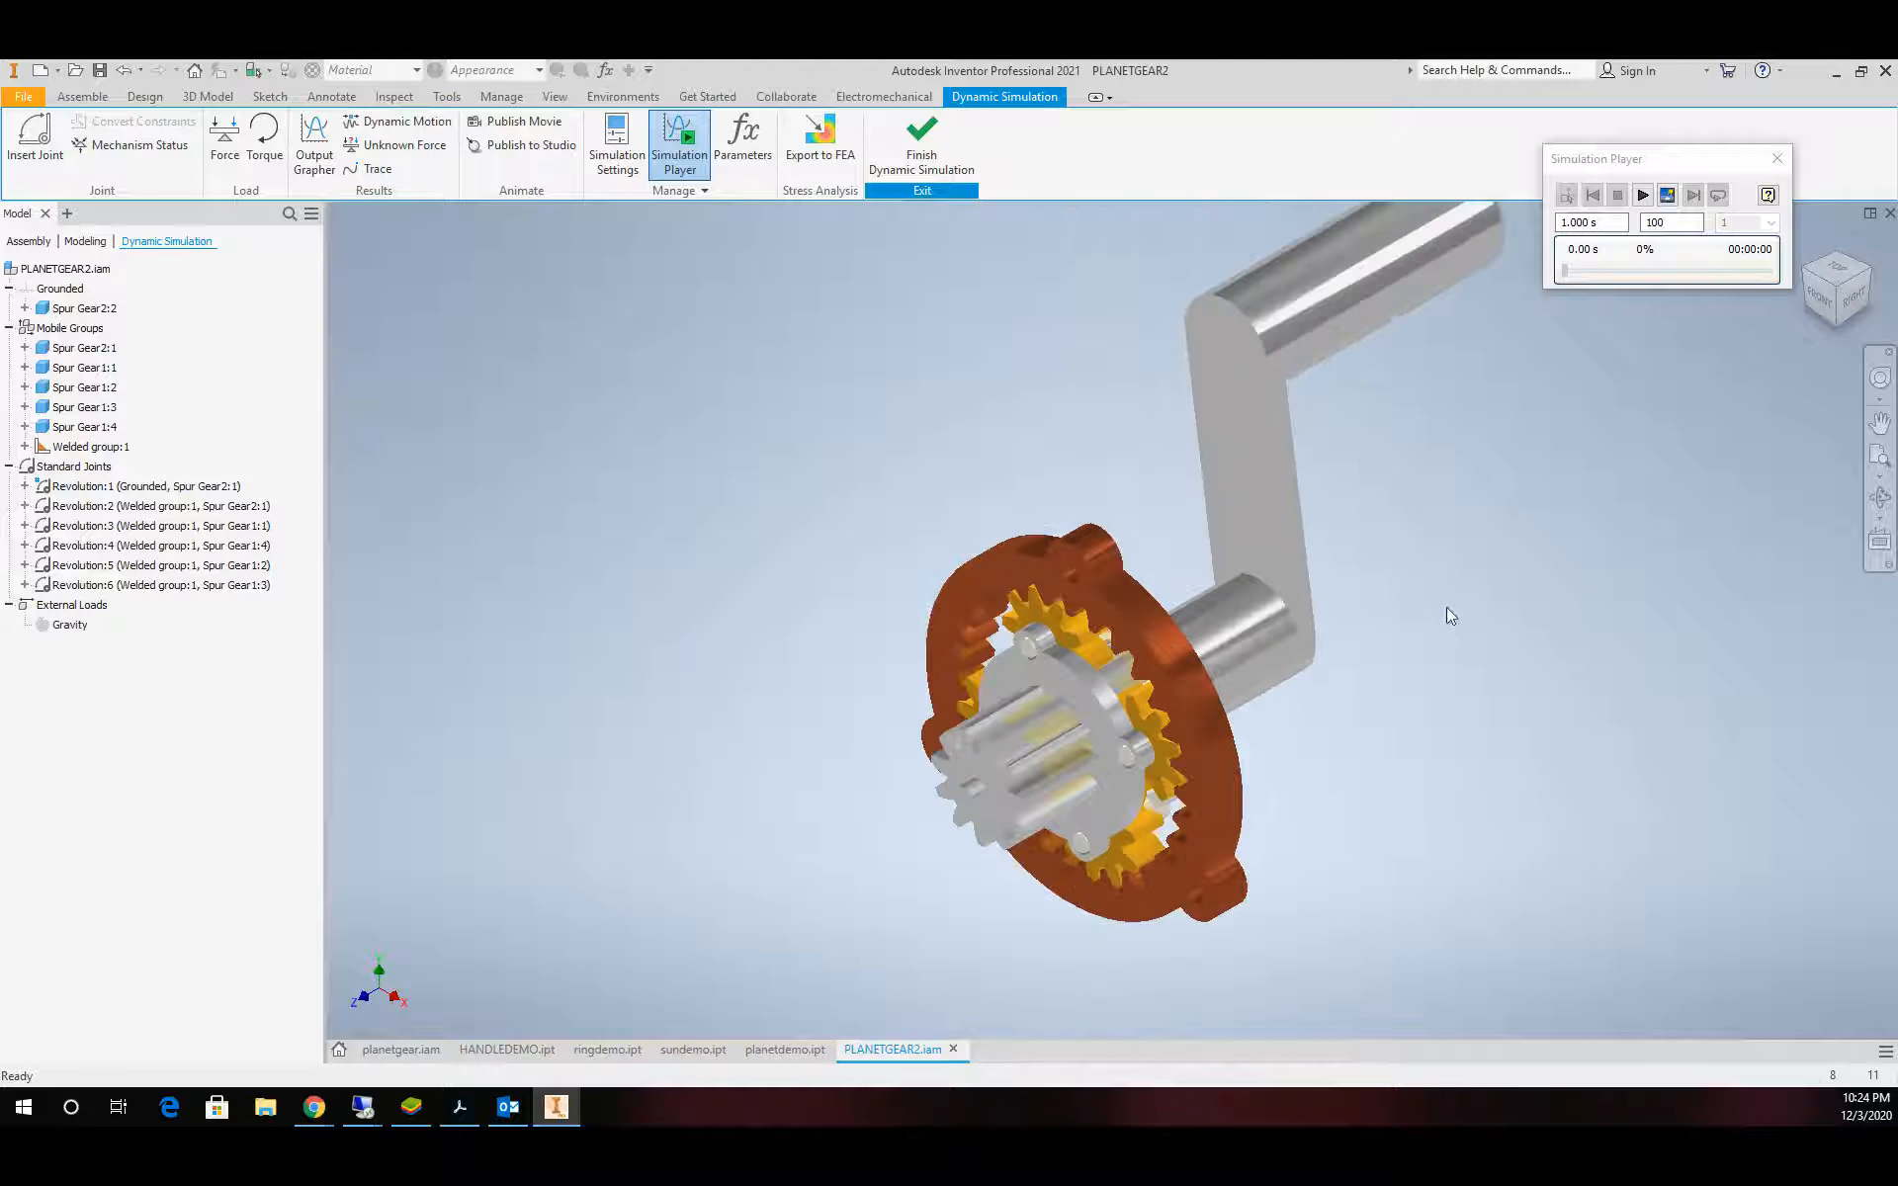
left_click(1642, 195)
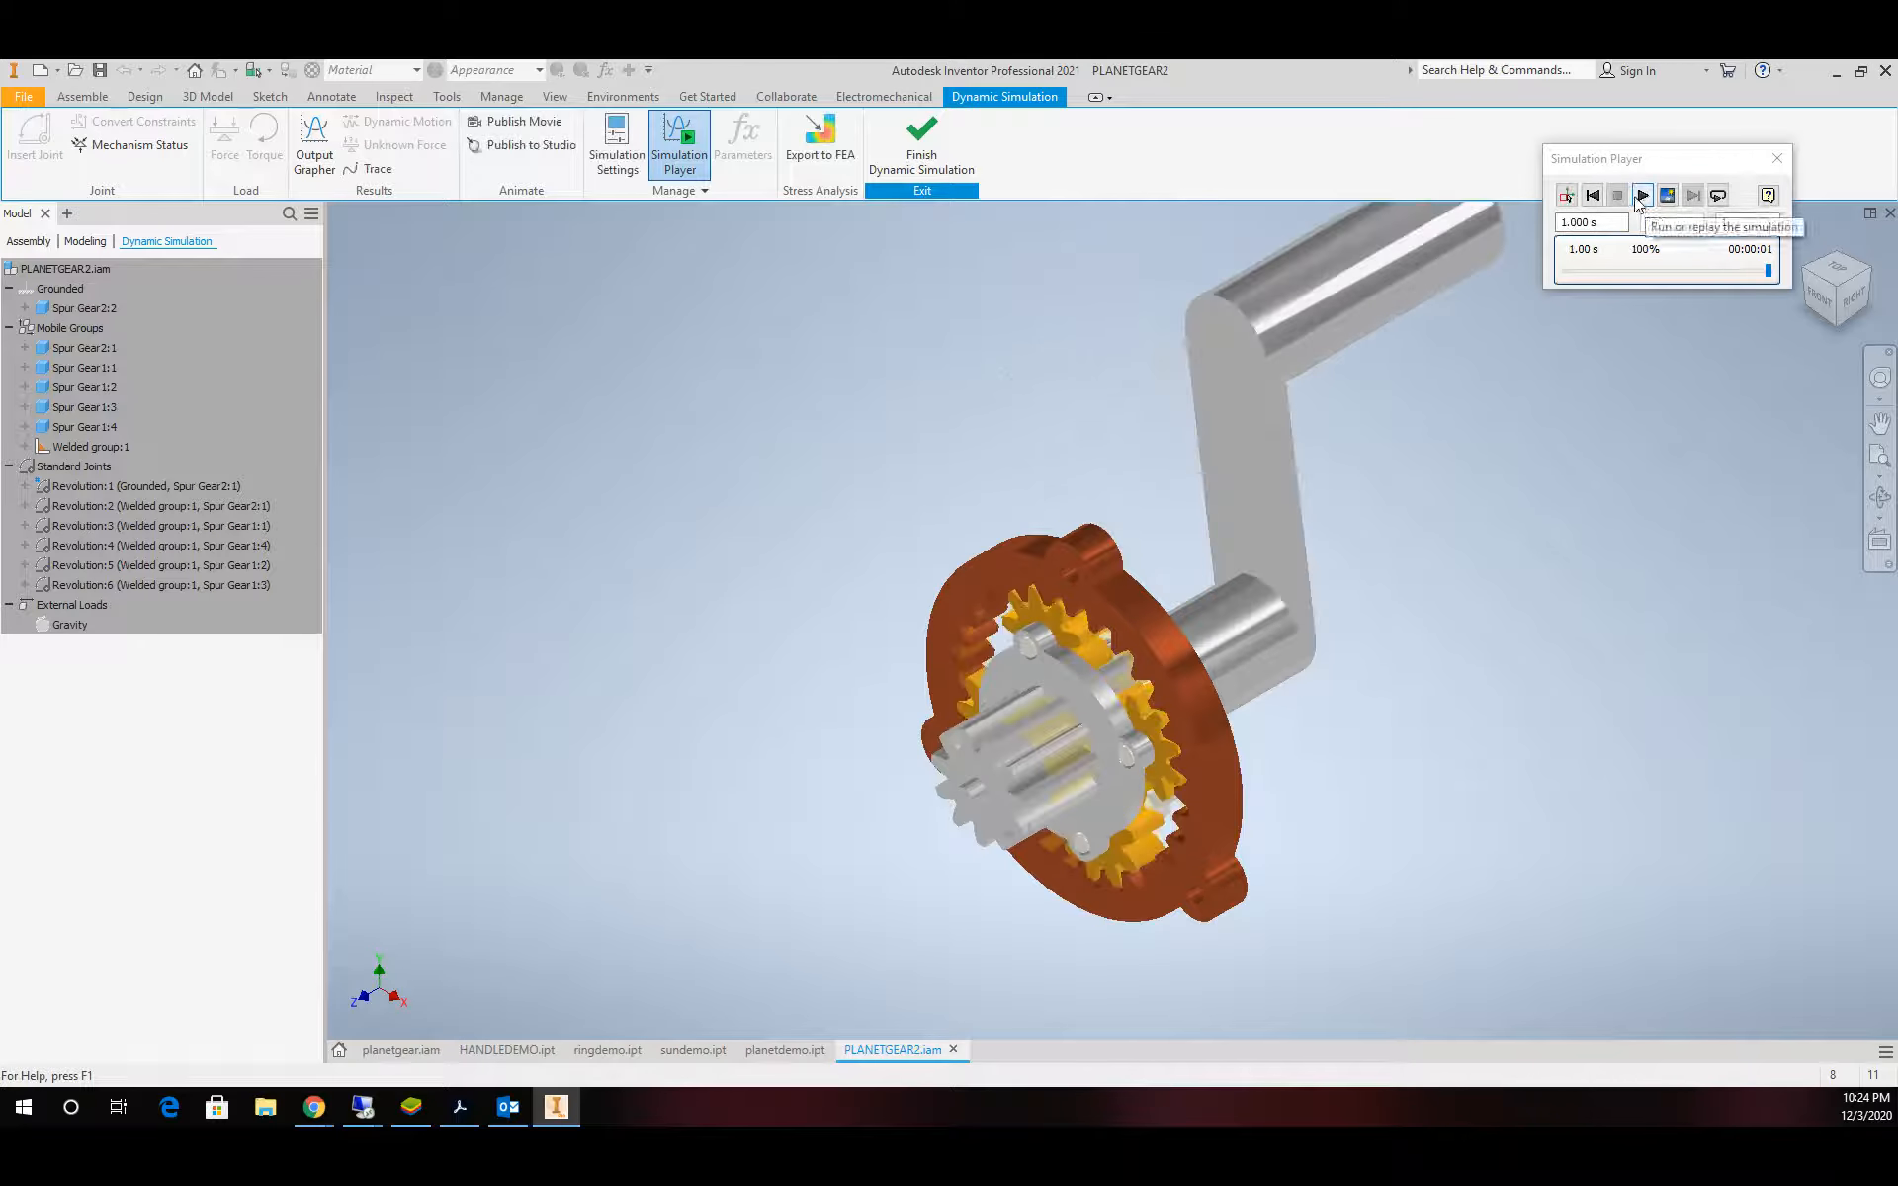
left_click(1593, 196)
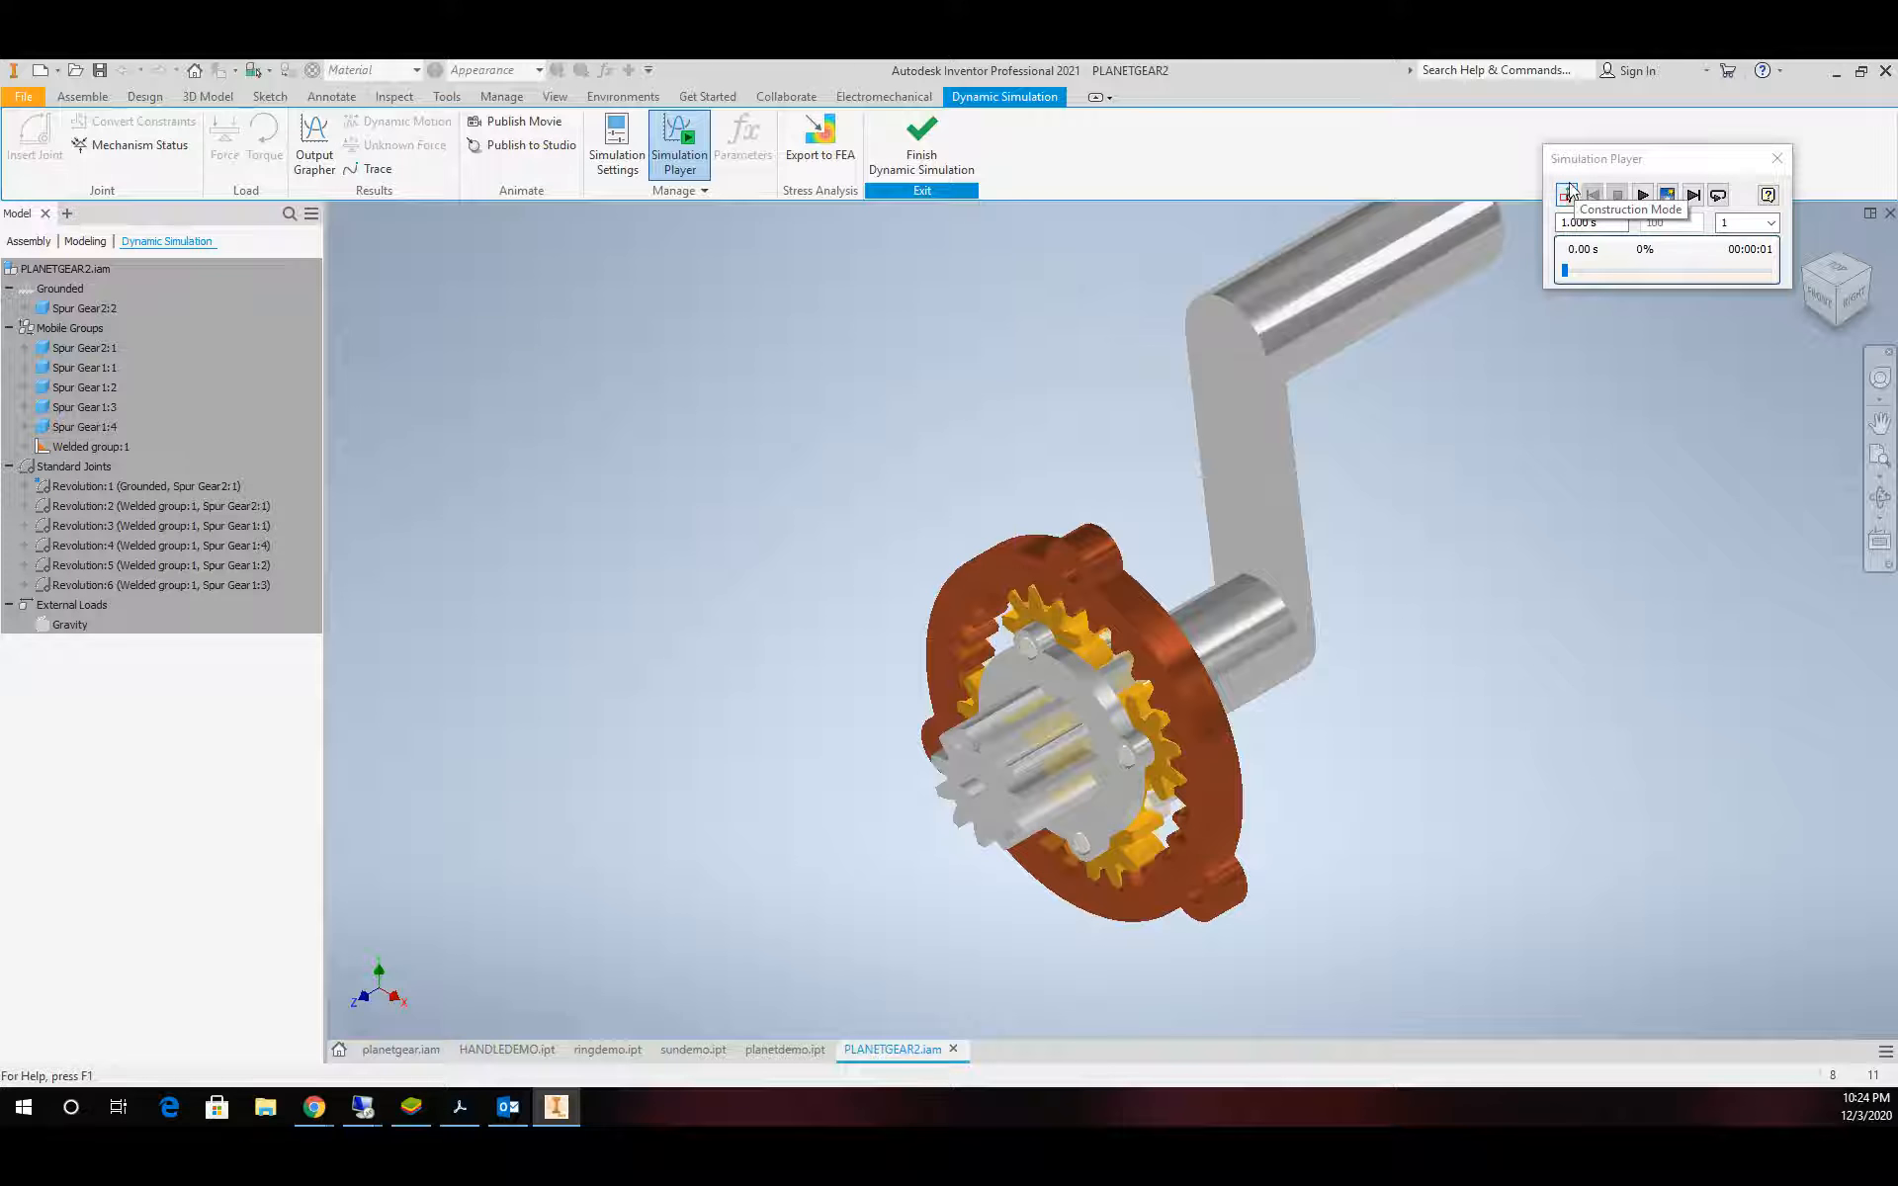
left_click(1567, 197)
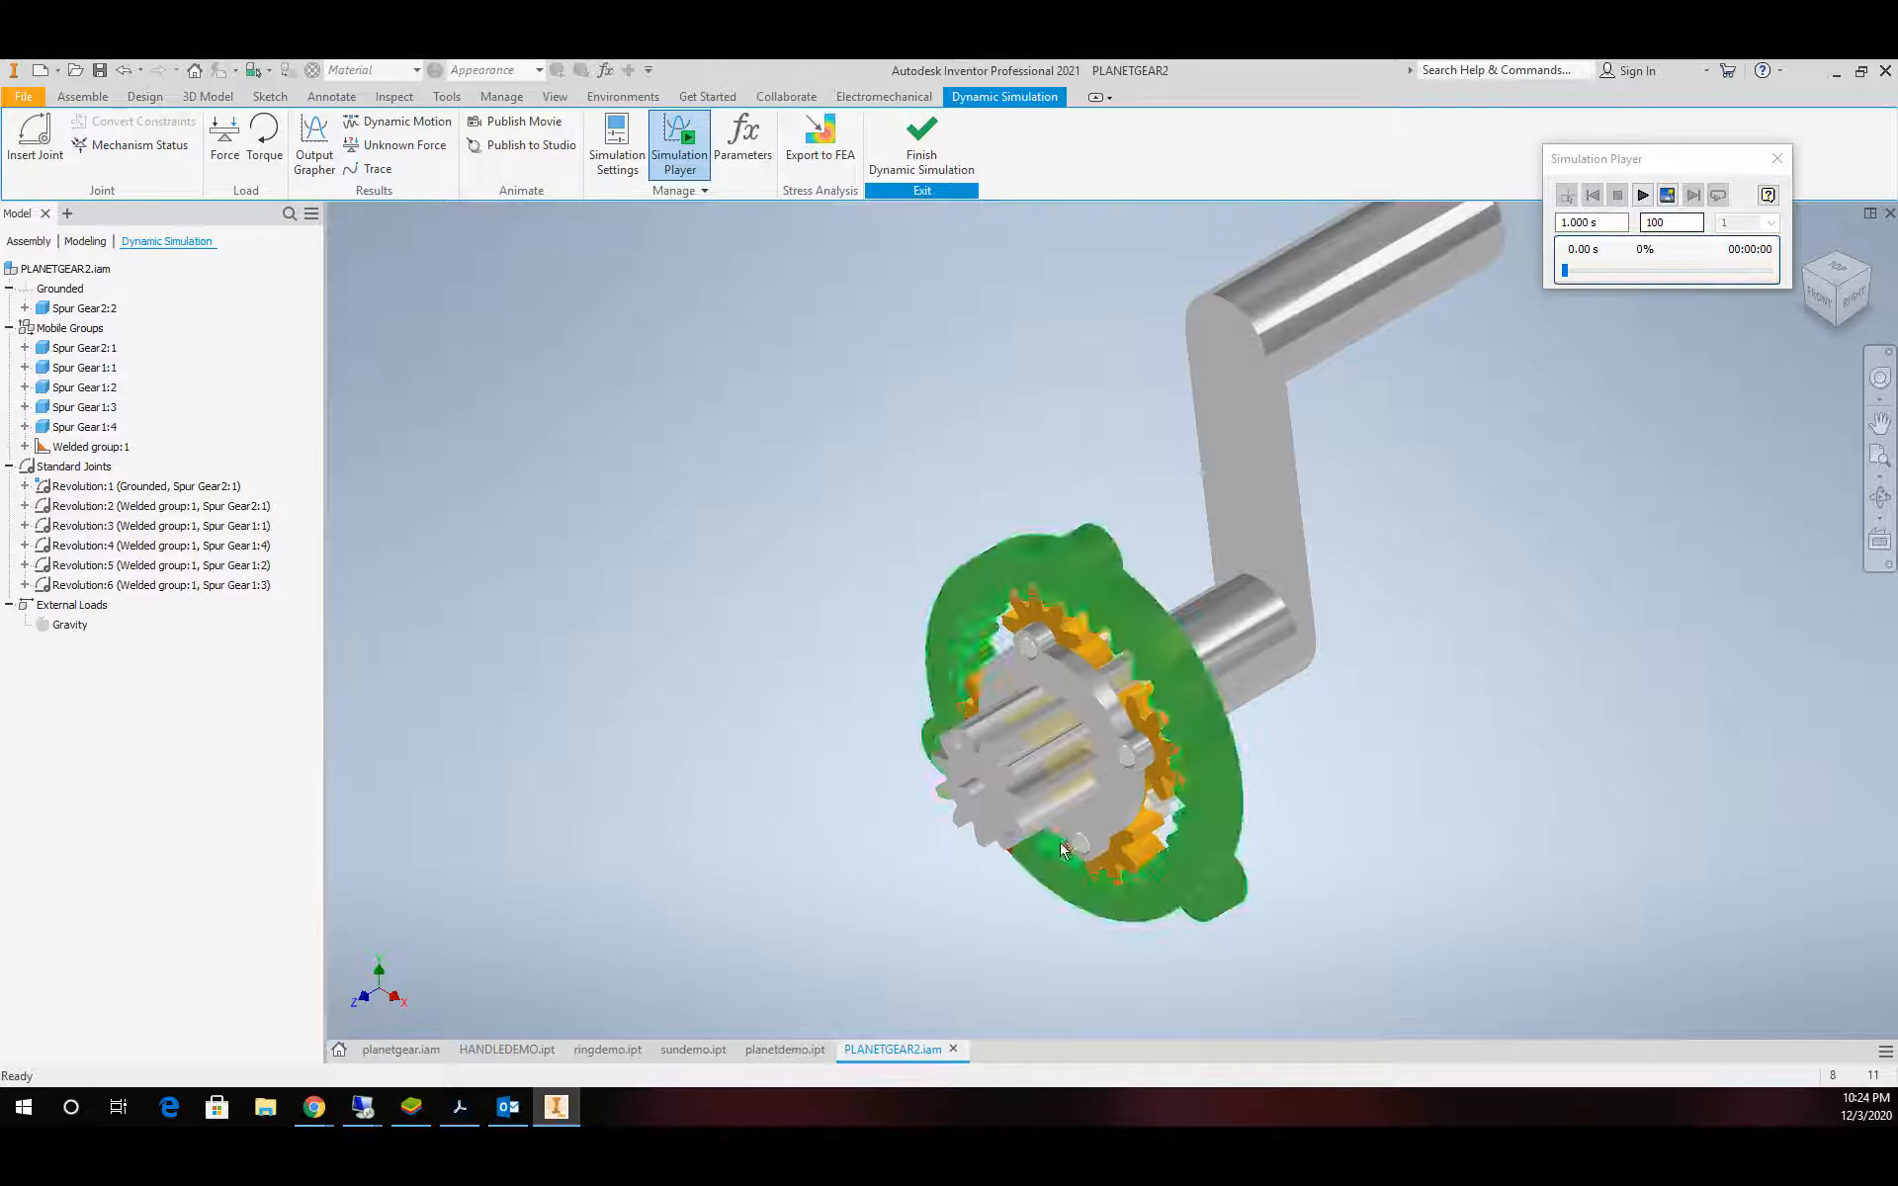
Add a Rolling: Cylinder on Cylinder joint between the sun gear and the upper planet gear
scroll(1124, 642, "up", 3)
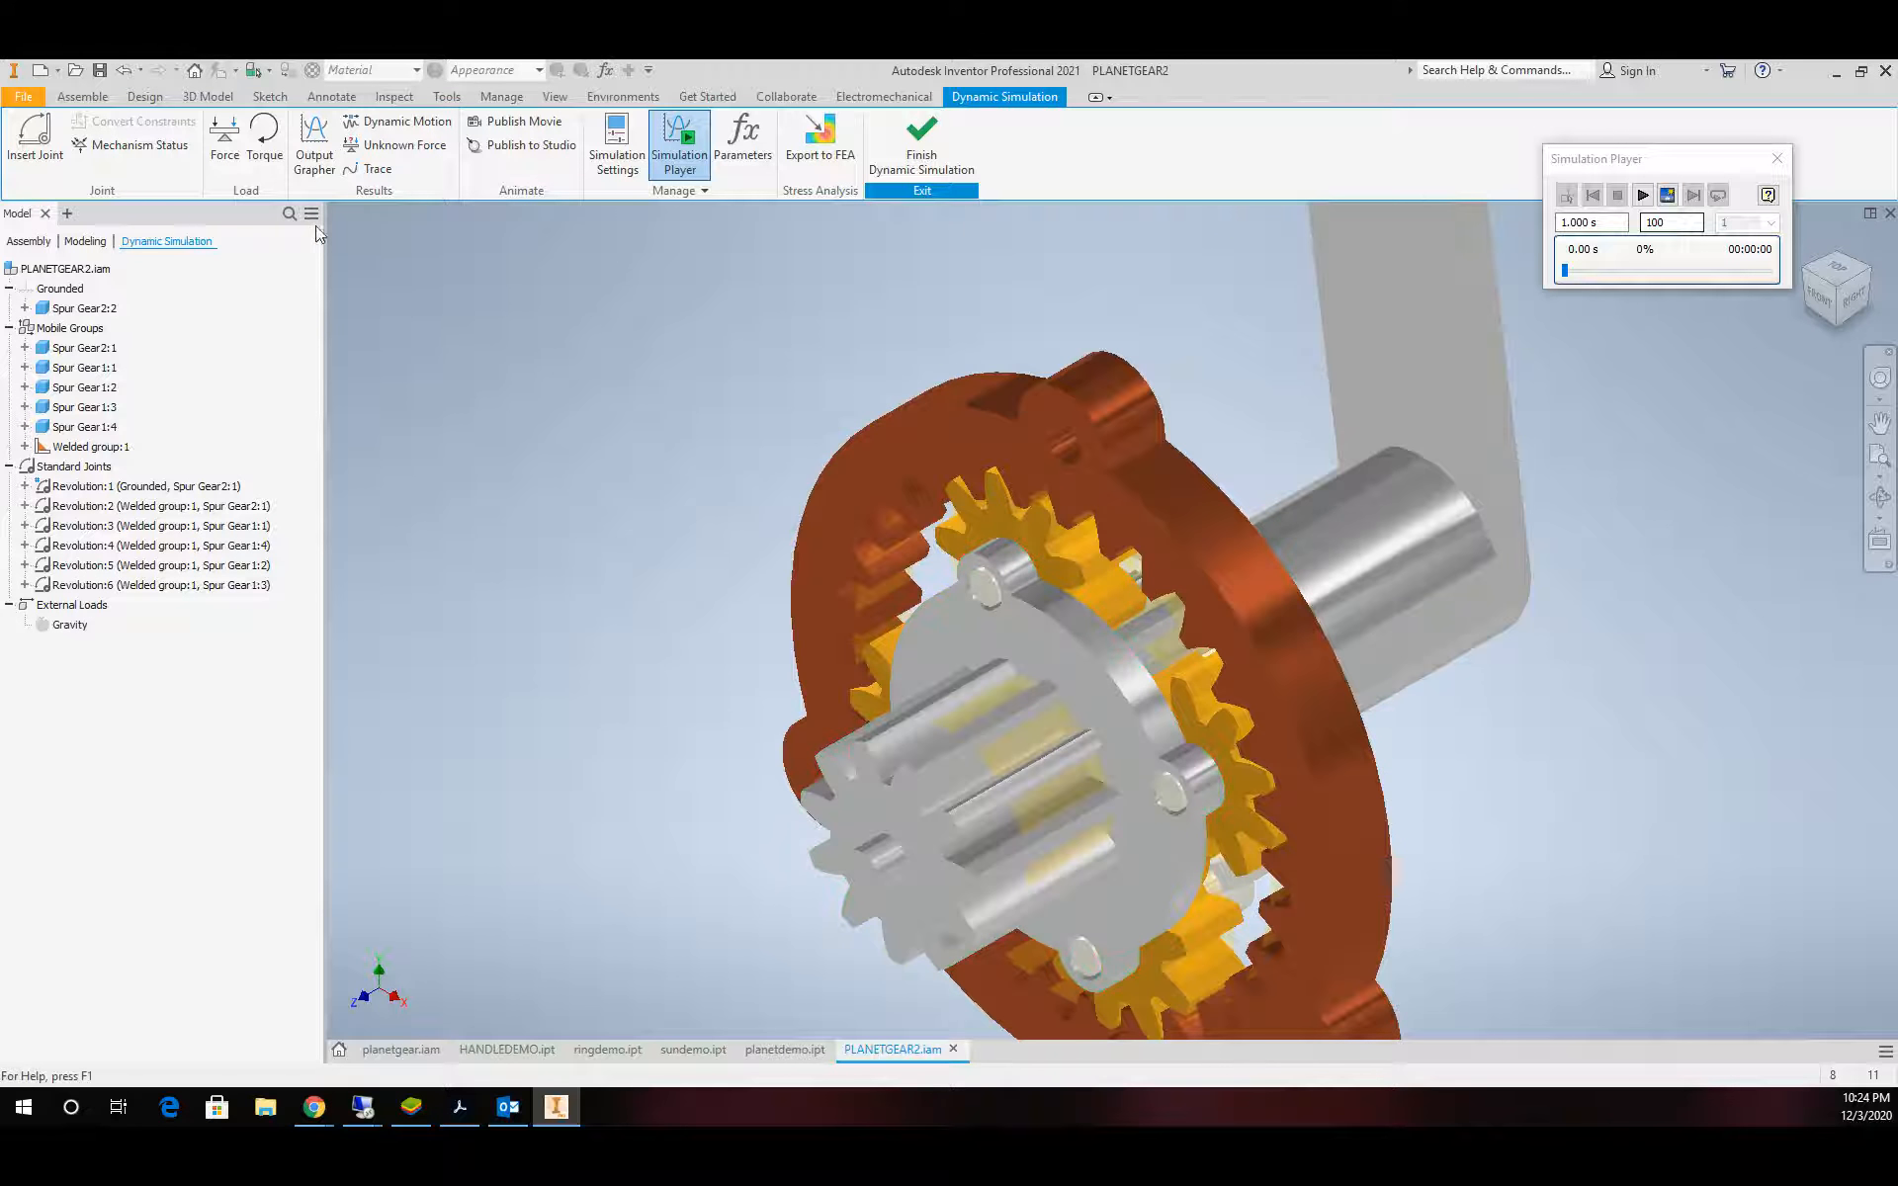
left_click(35, 139)
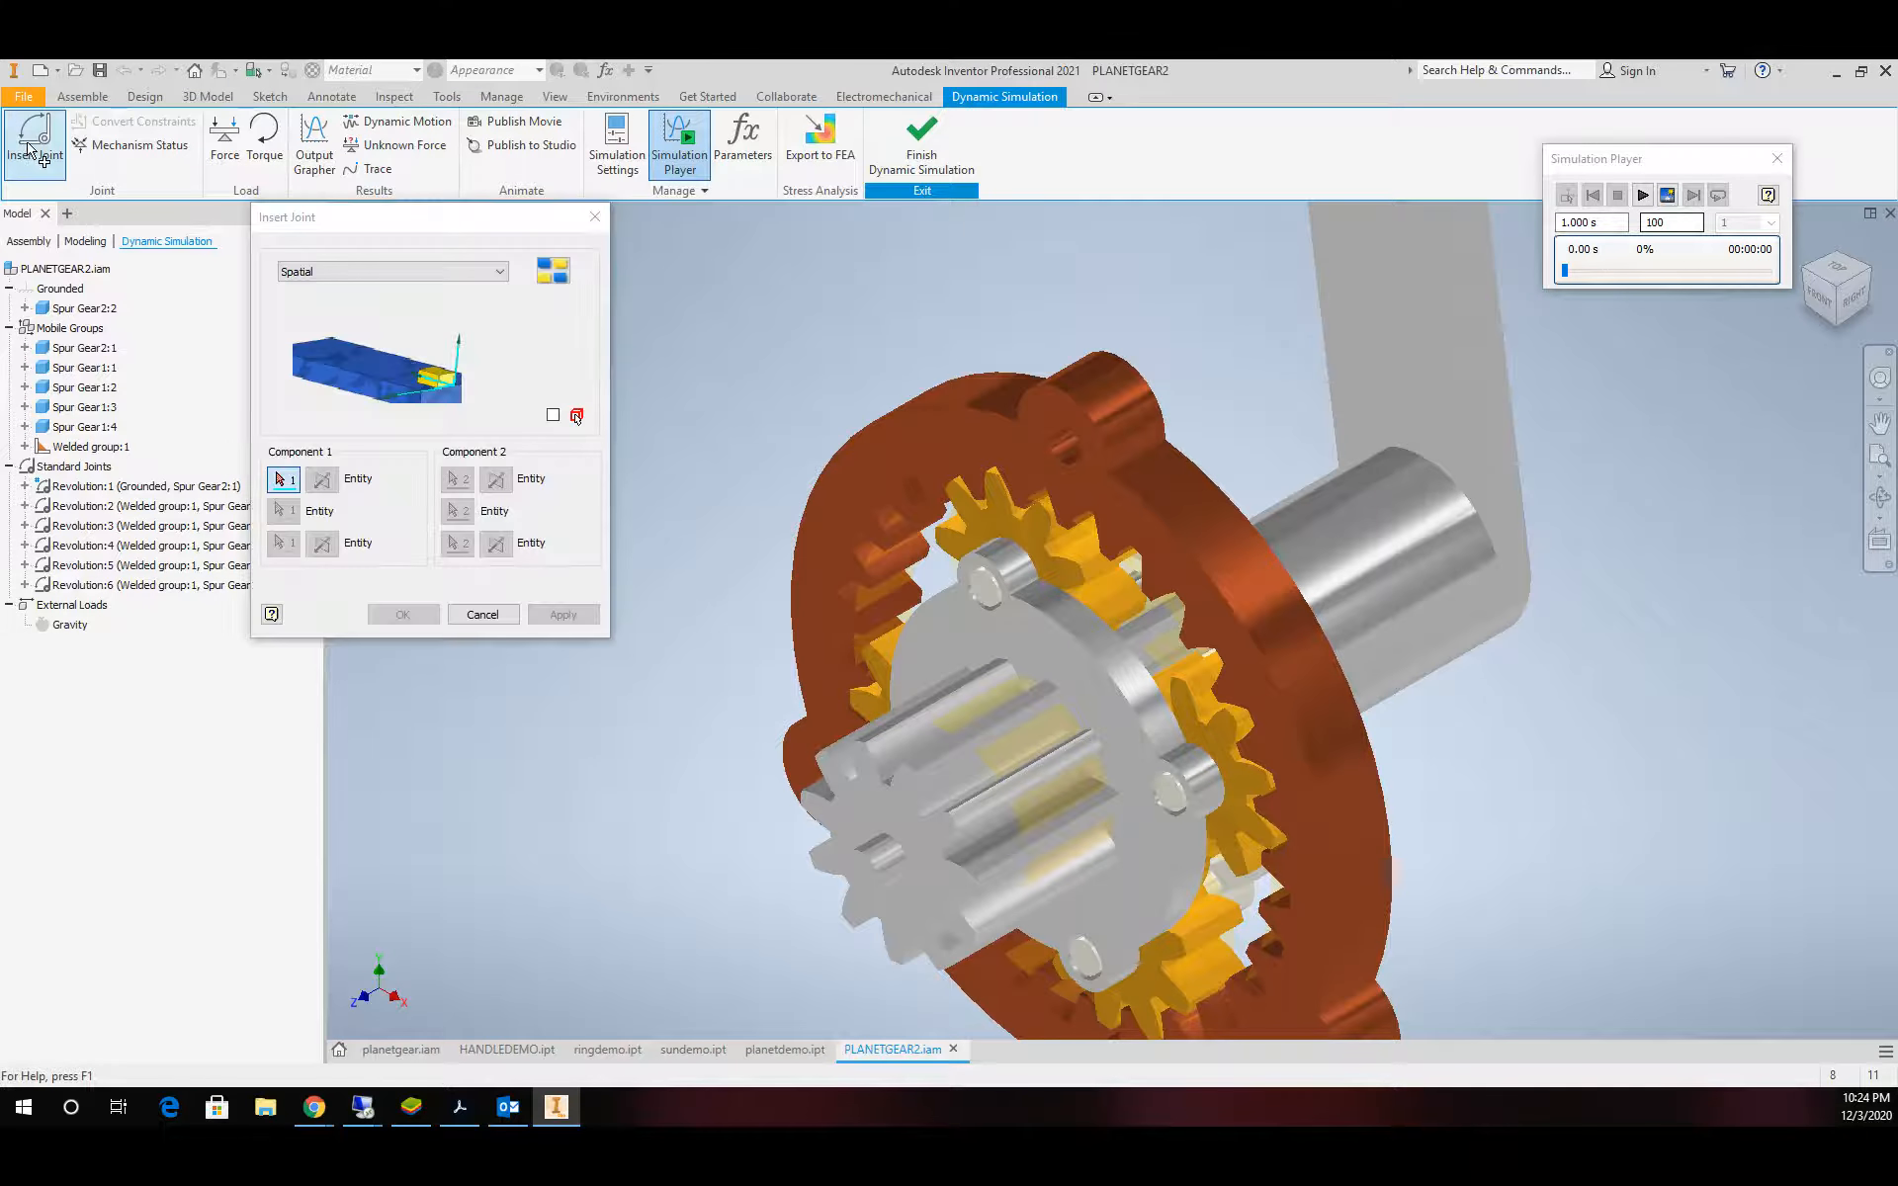
left_click(500, 271)
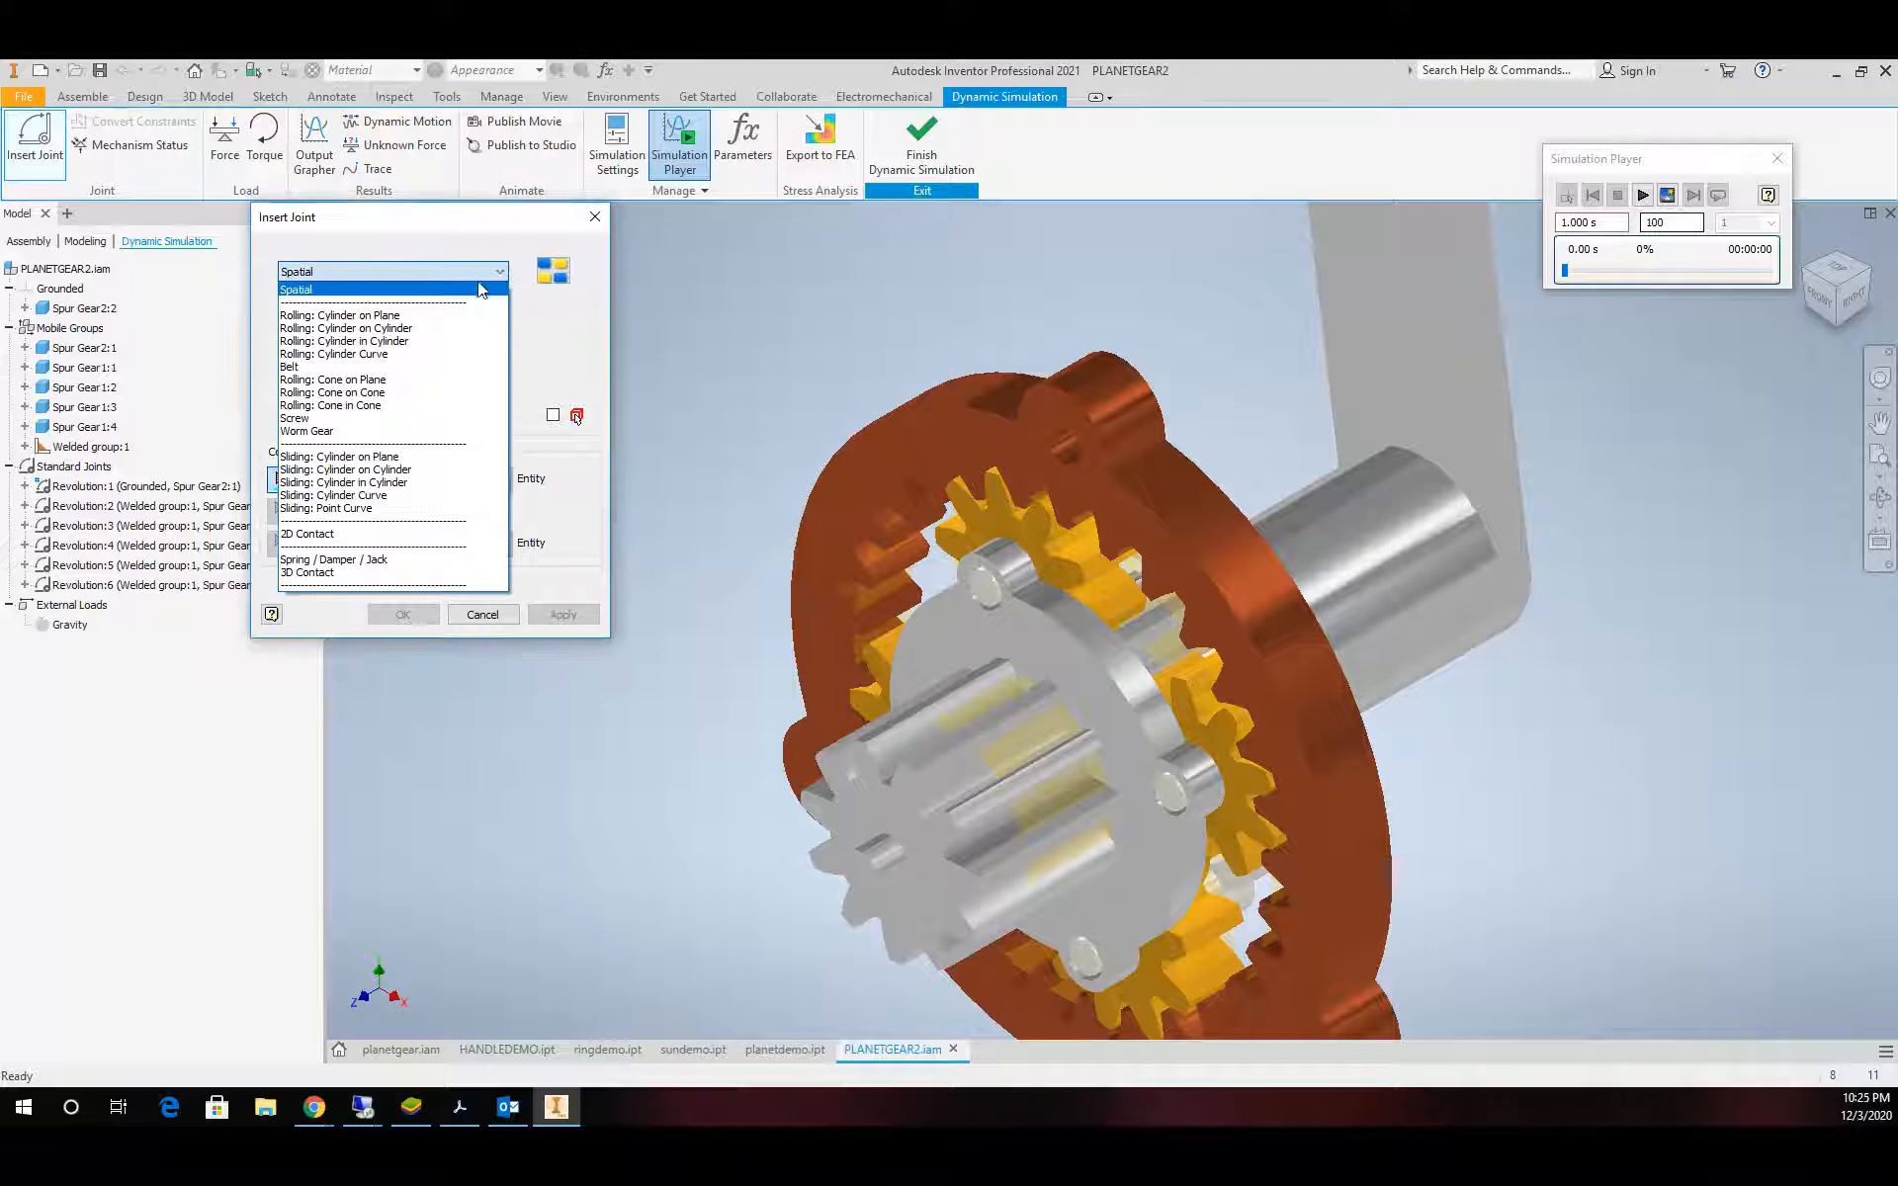
left_click(353, 330)
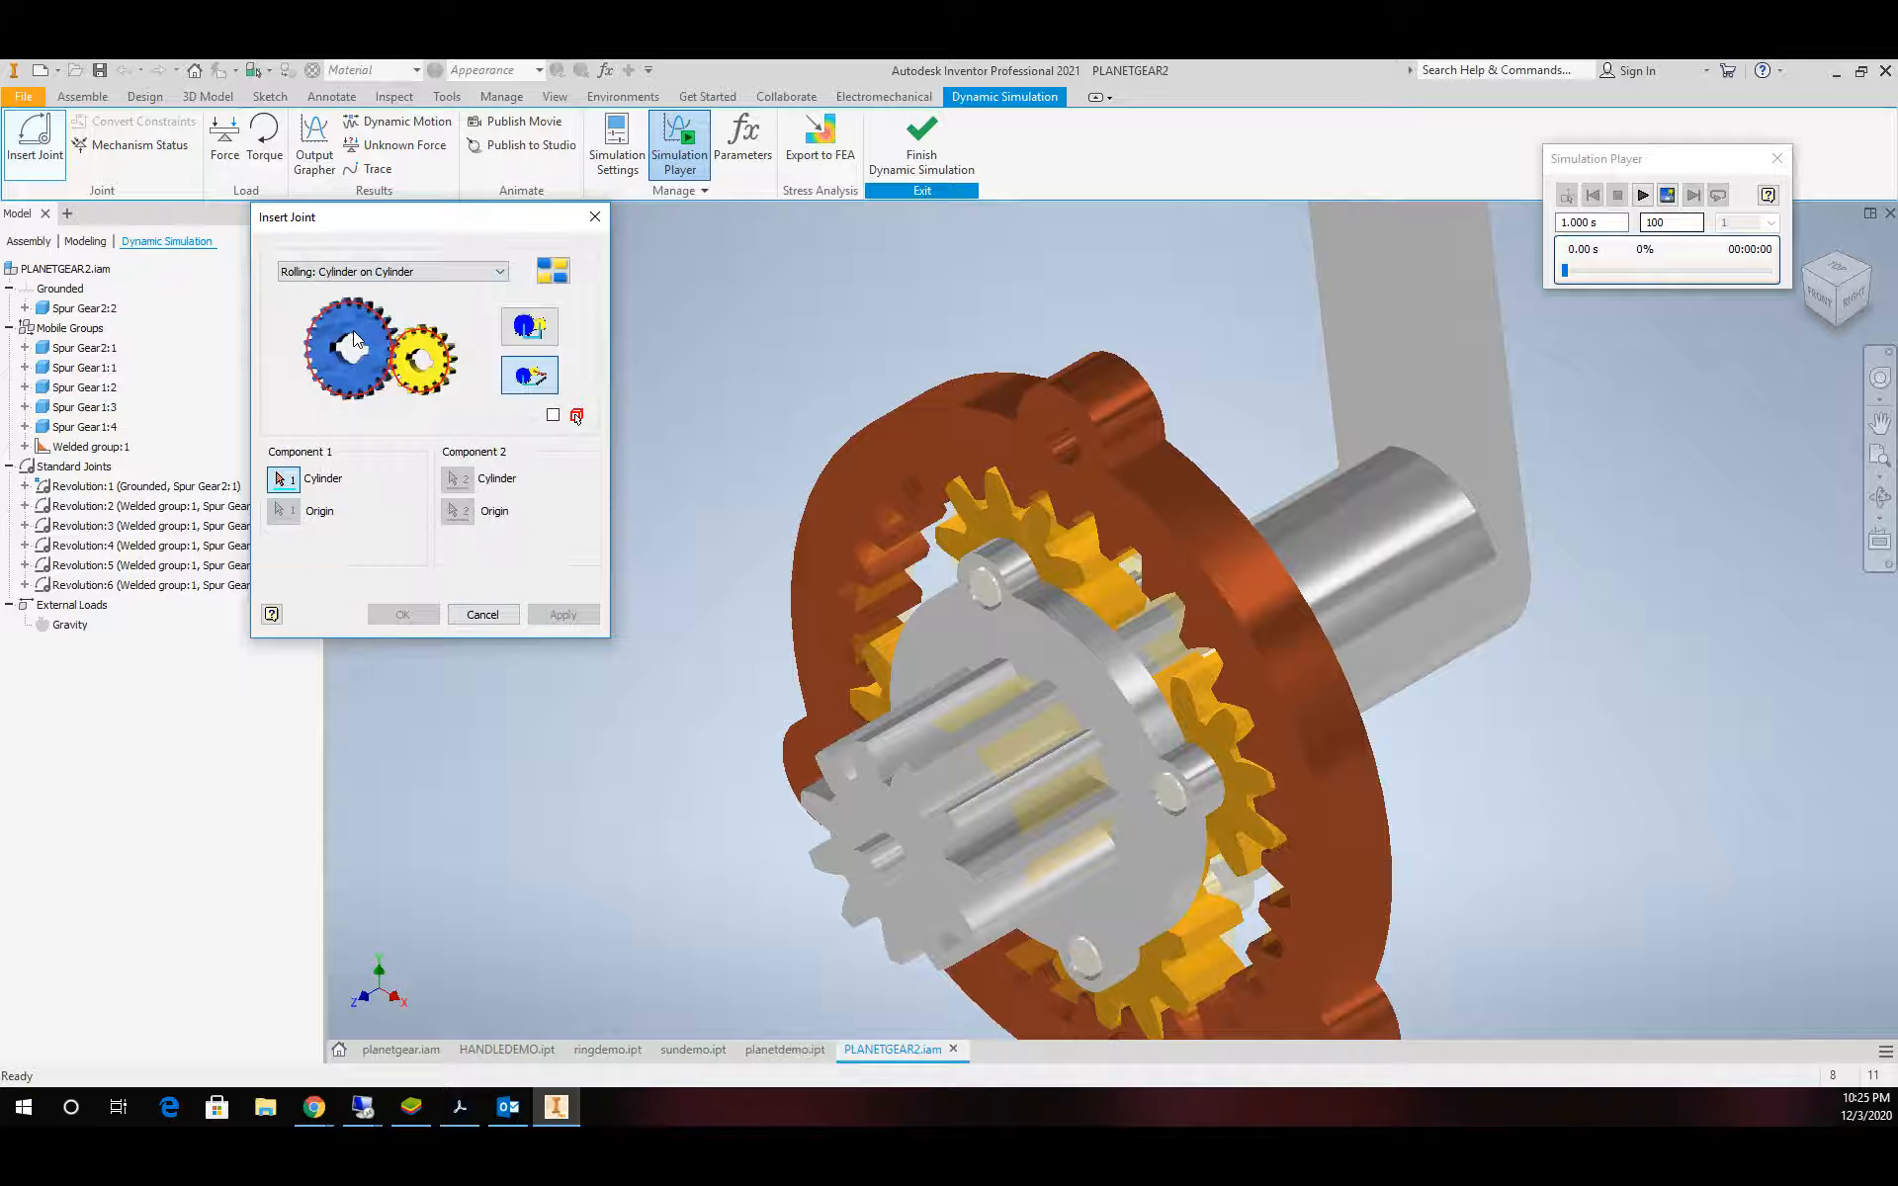
left_click(530, 324)
scroll(1002, 632, "down", 3)
left_click(1303, 664)
left_click(457, 479)
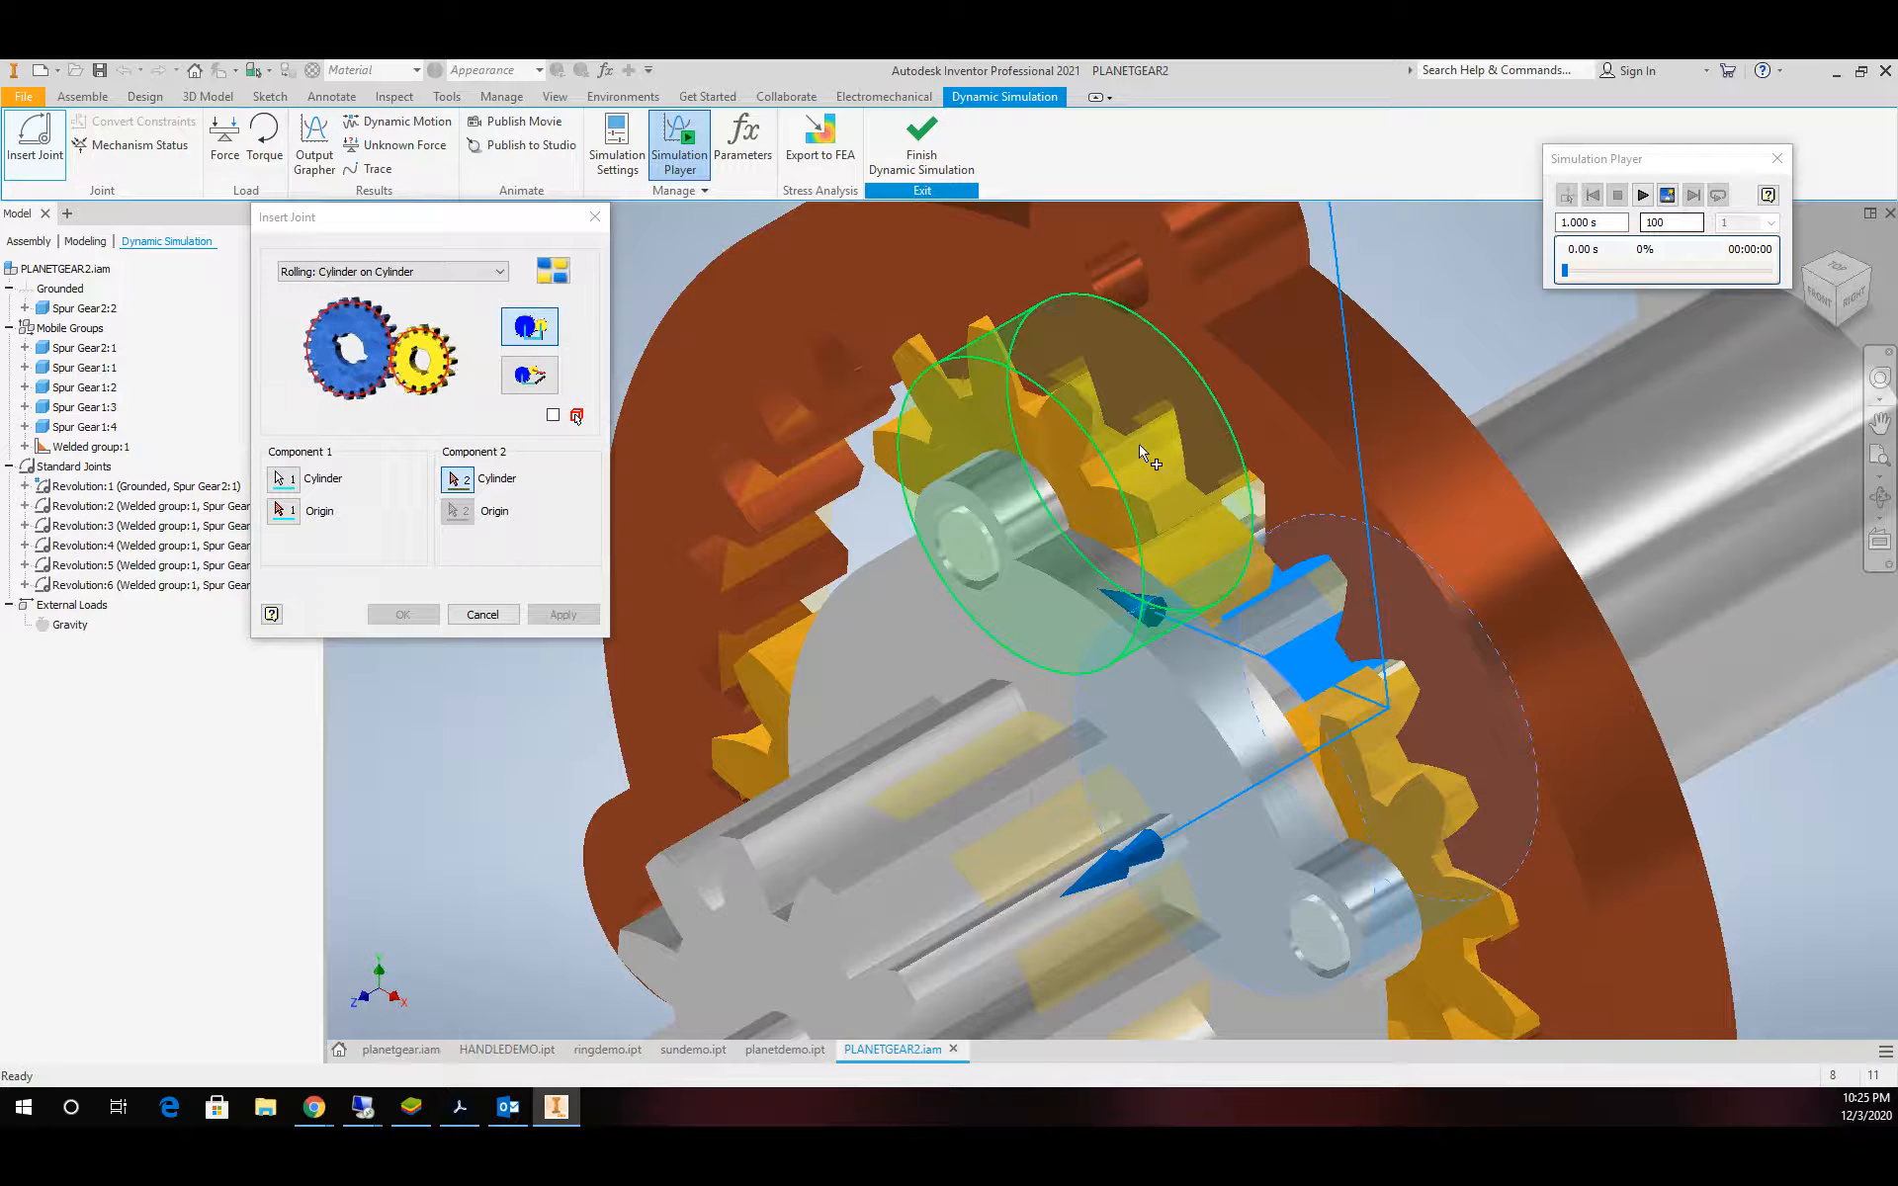
left_click(1137, 478)
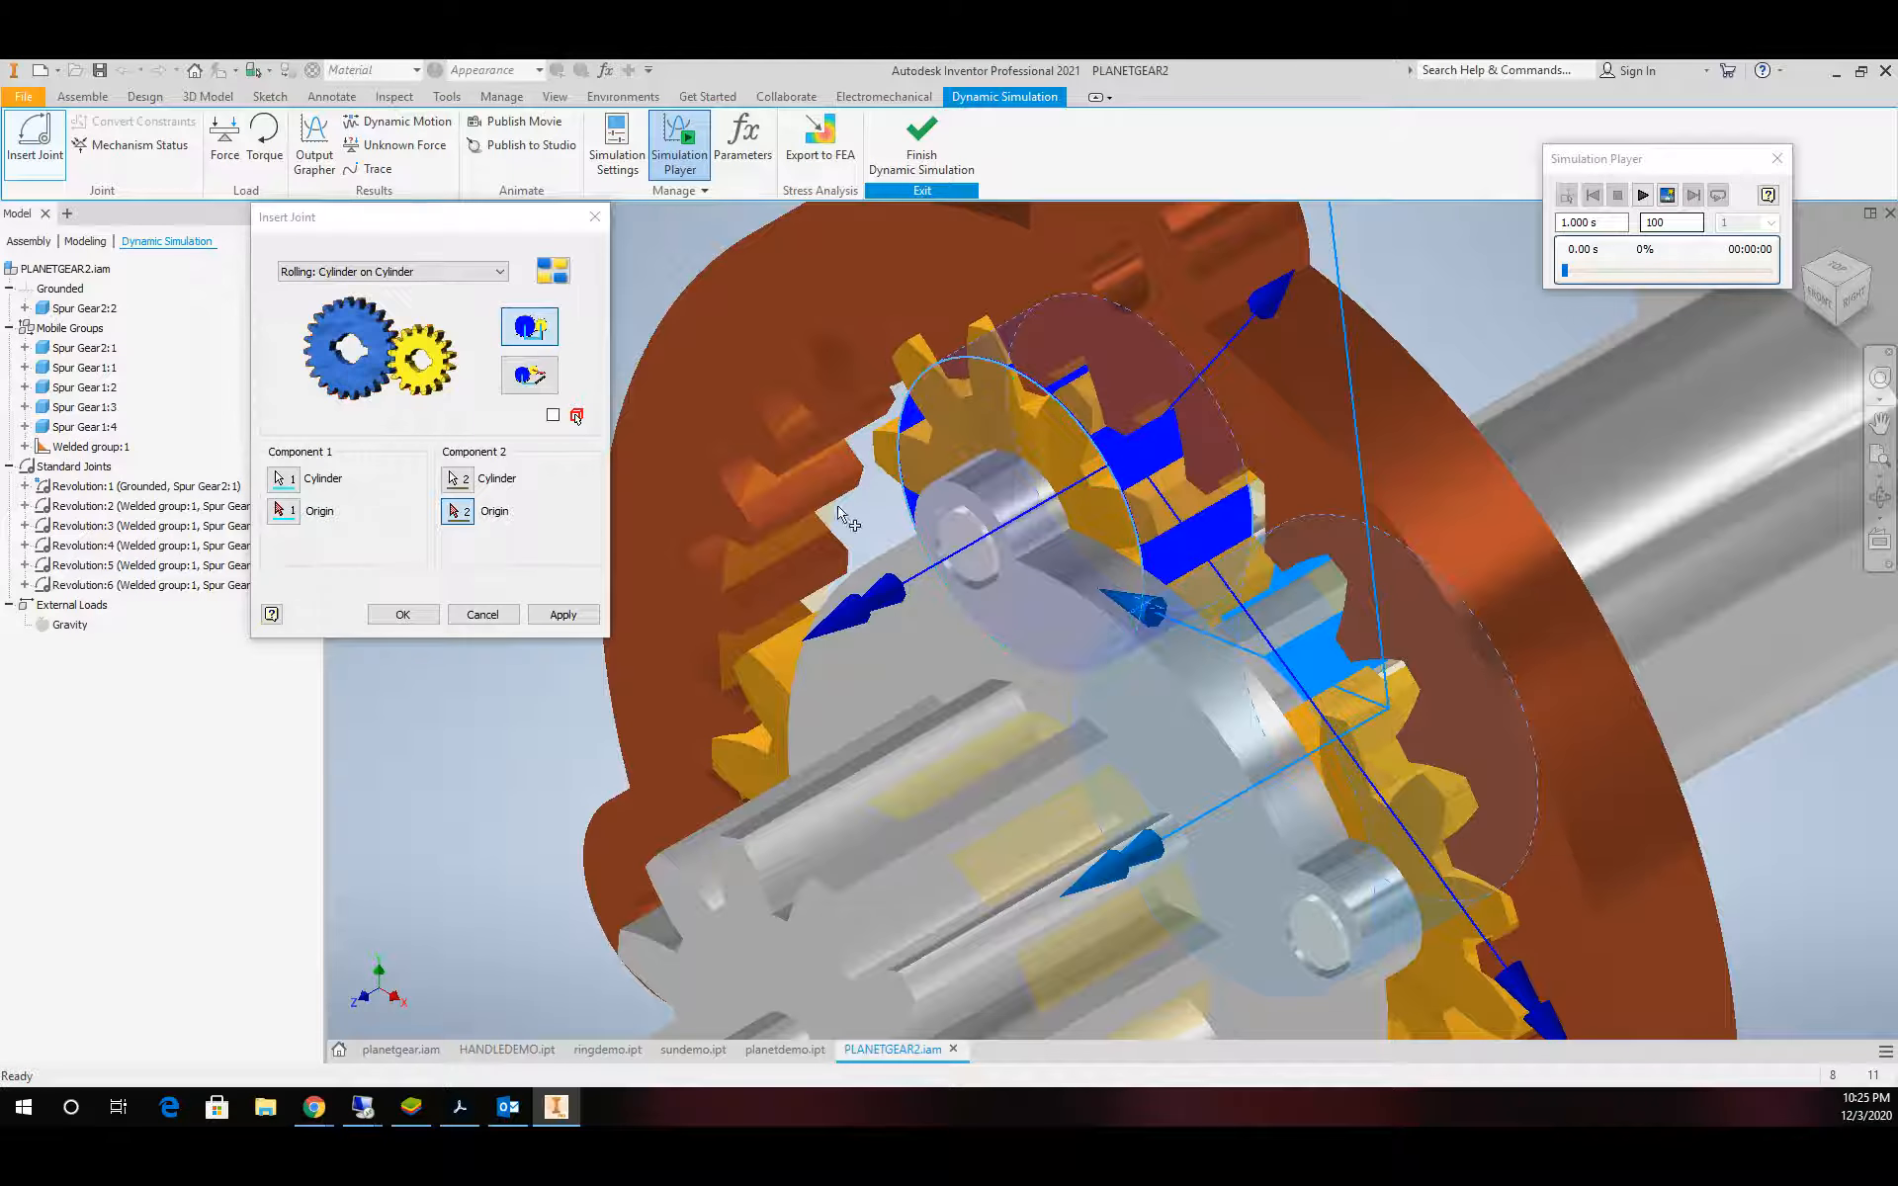
left_click(562, 614)
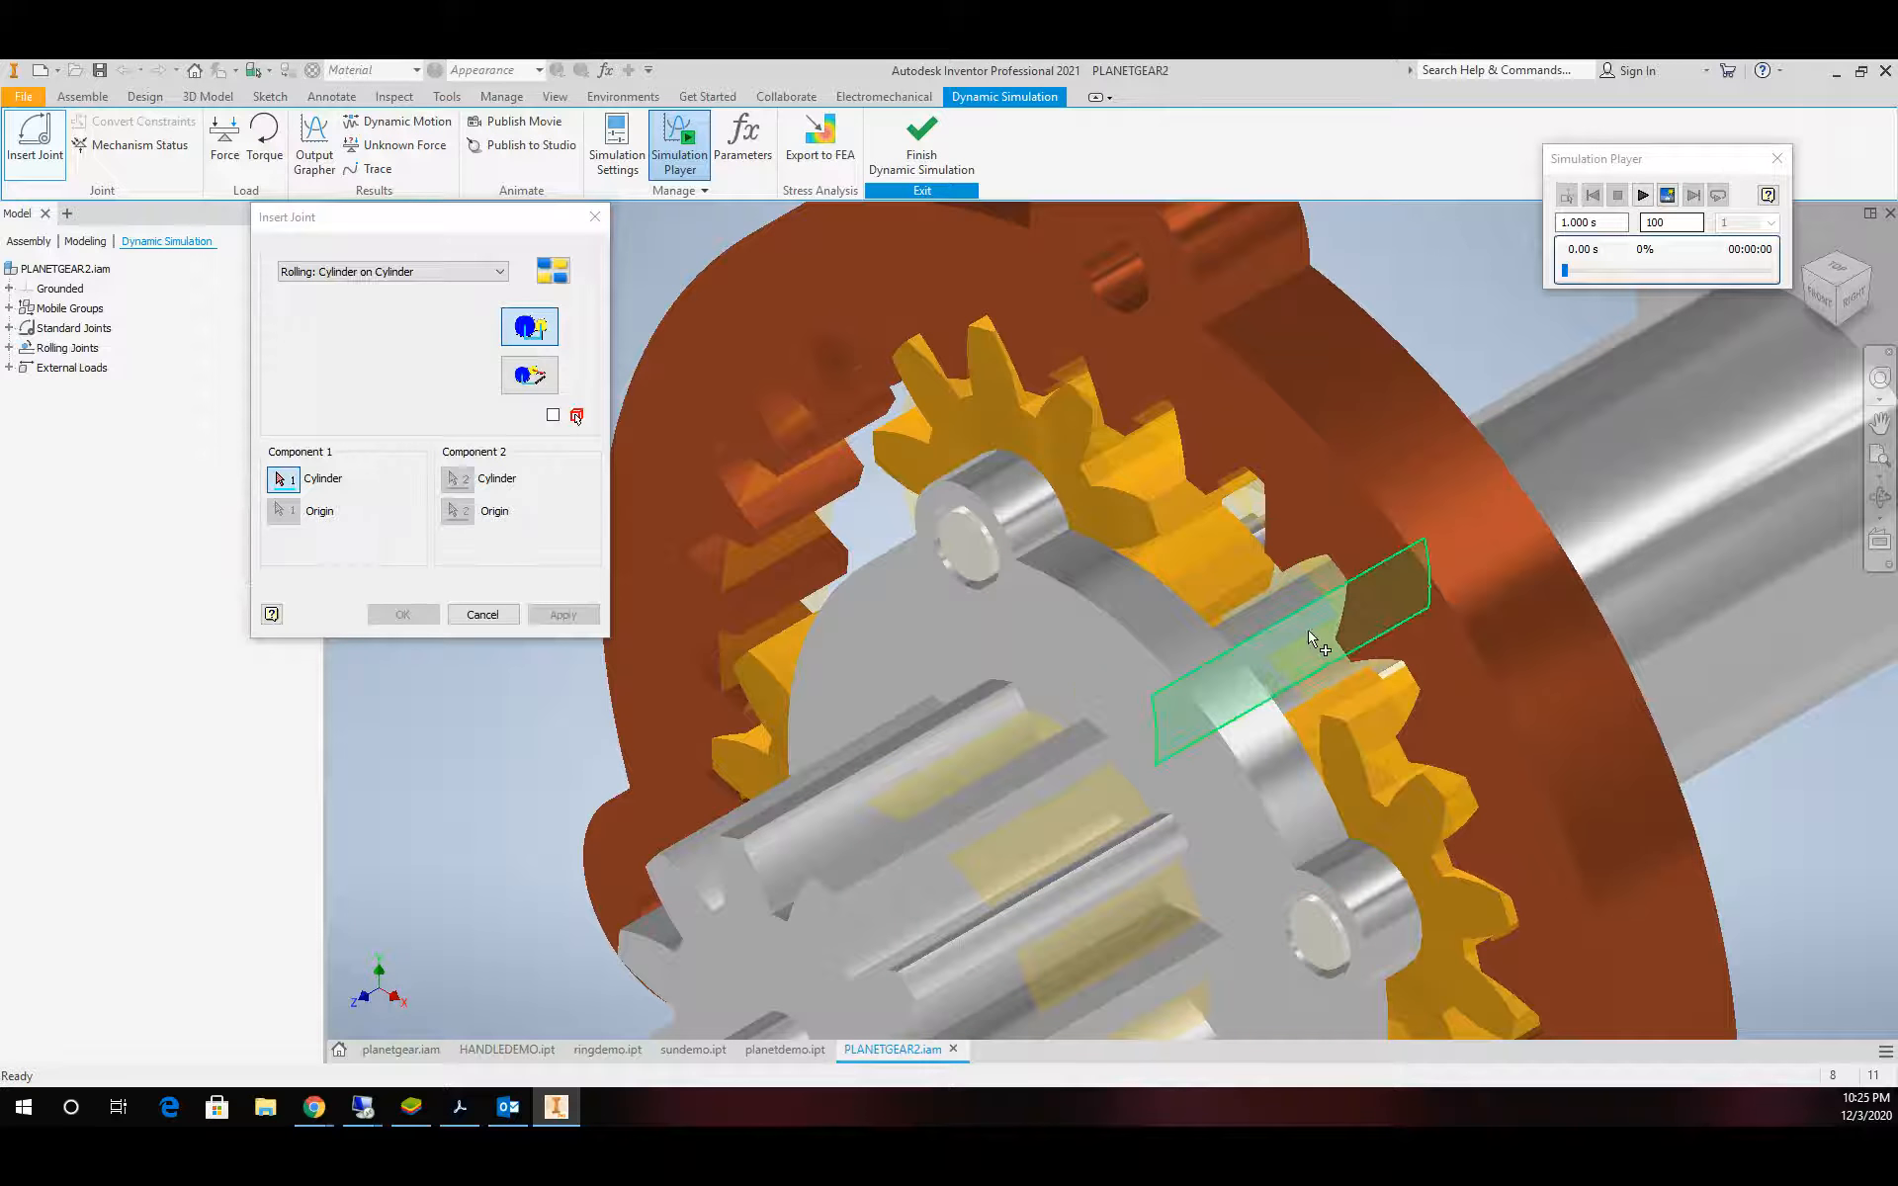
Add a second Rolling: Cylinder on Cylinder joint between the sun gear and the lower-right planet gear
left_click(1389, 664)
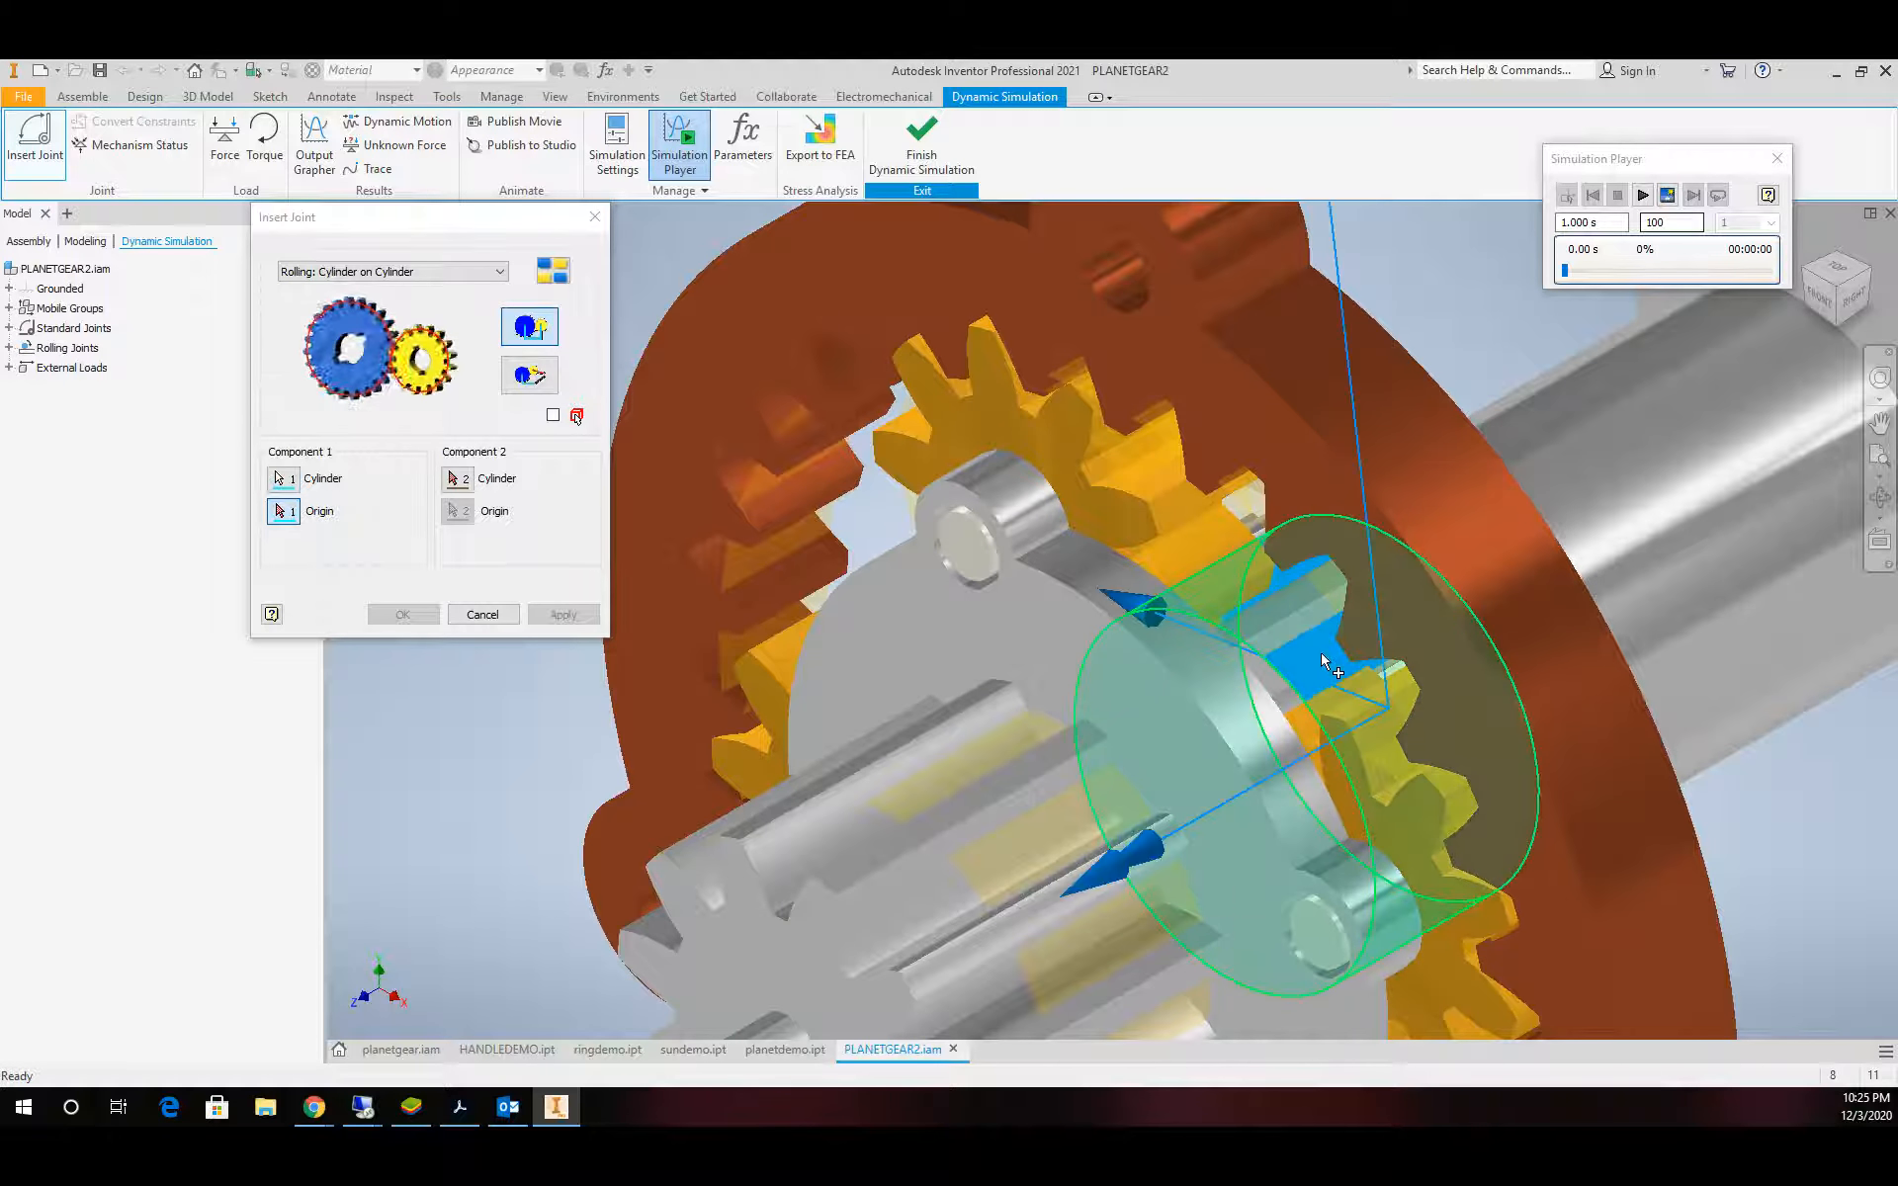
left_click(462, 482)
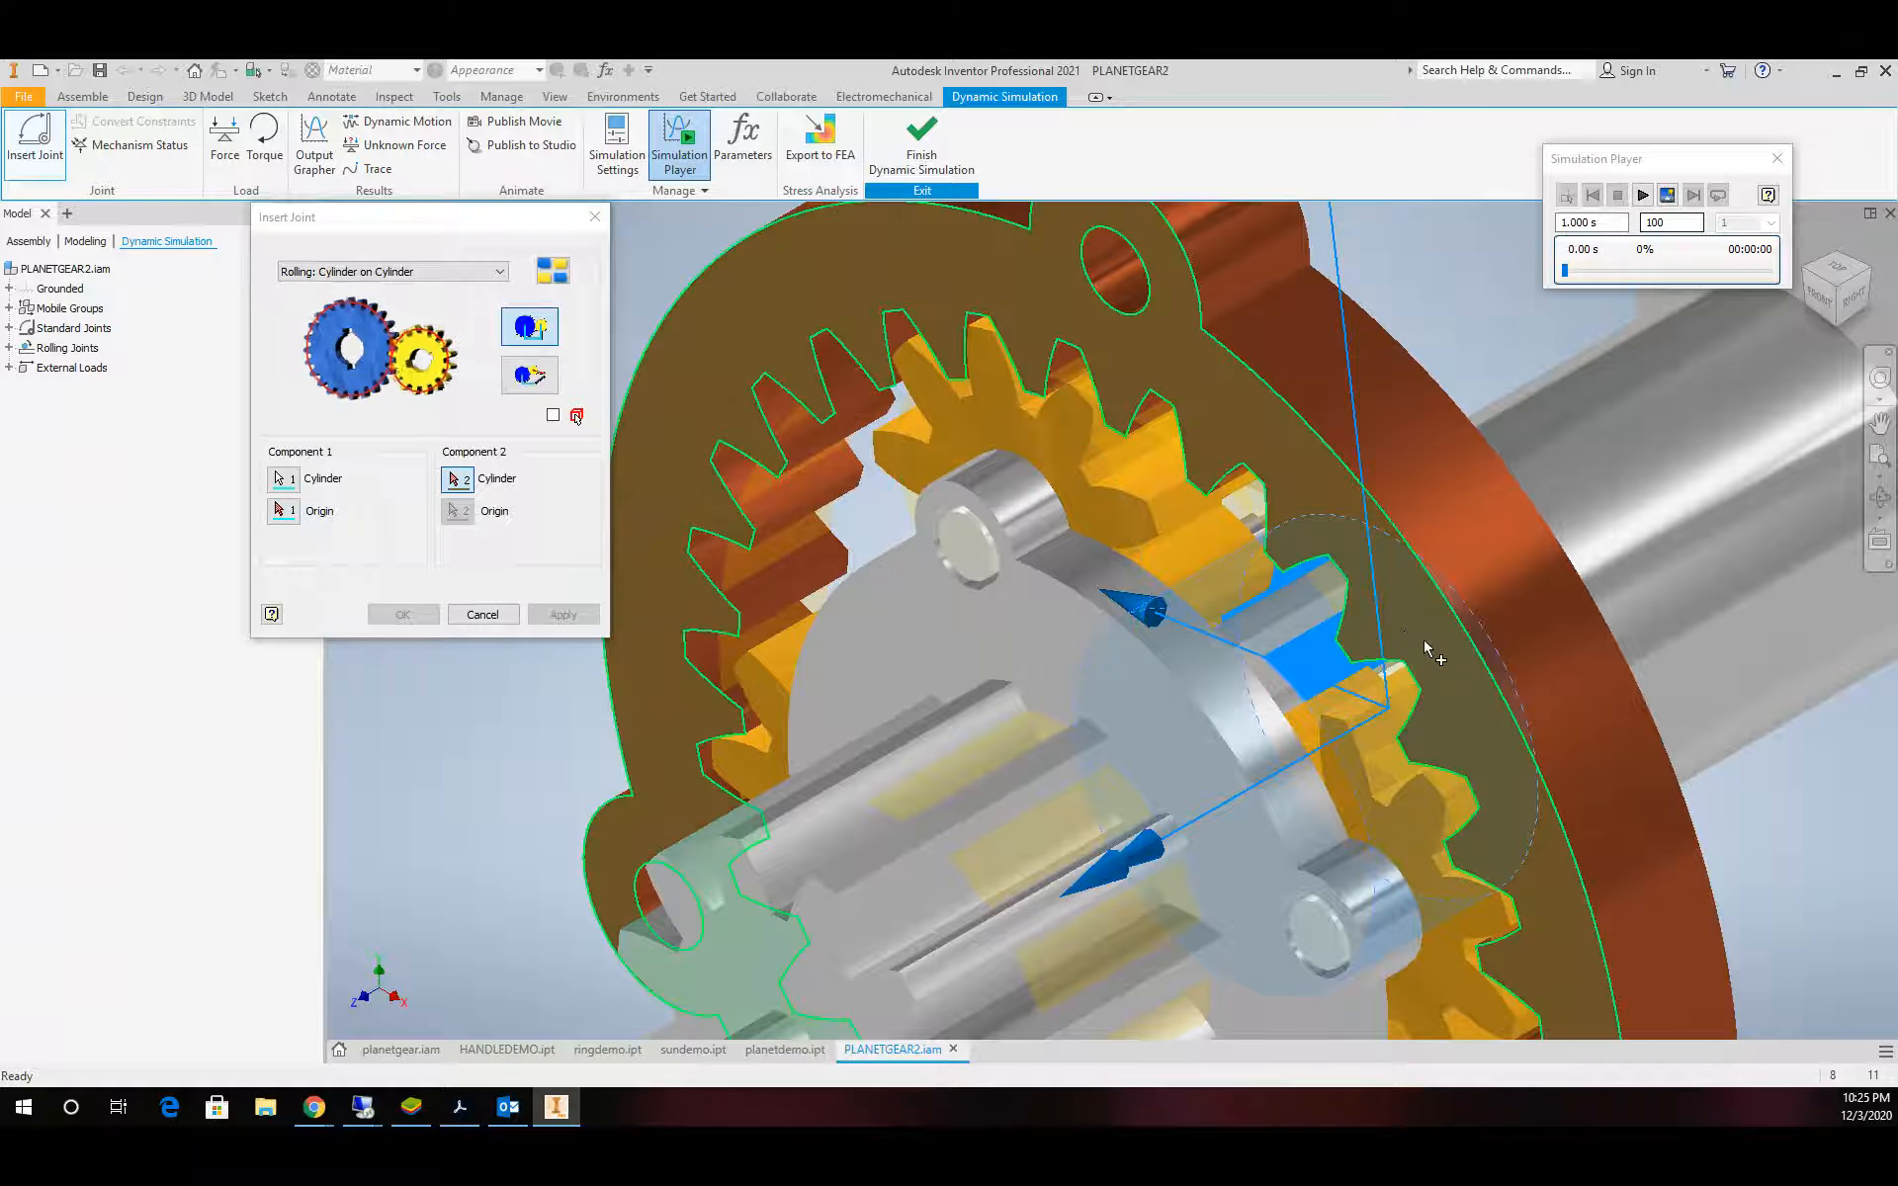
scroll(1427, 644, "up", 3)
scroll(1426, 834, "down", 4)
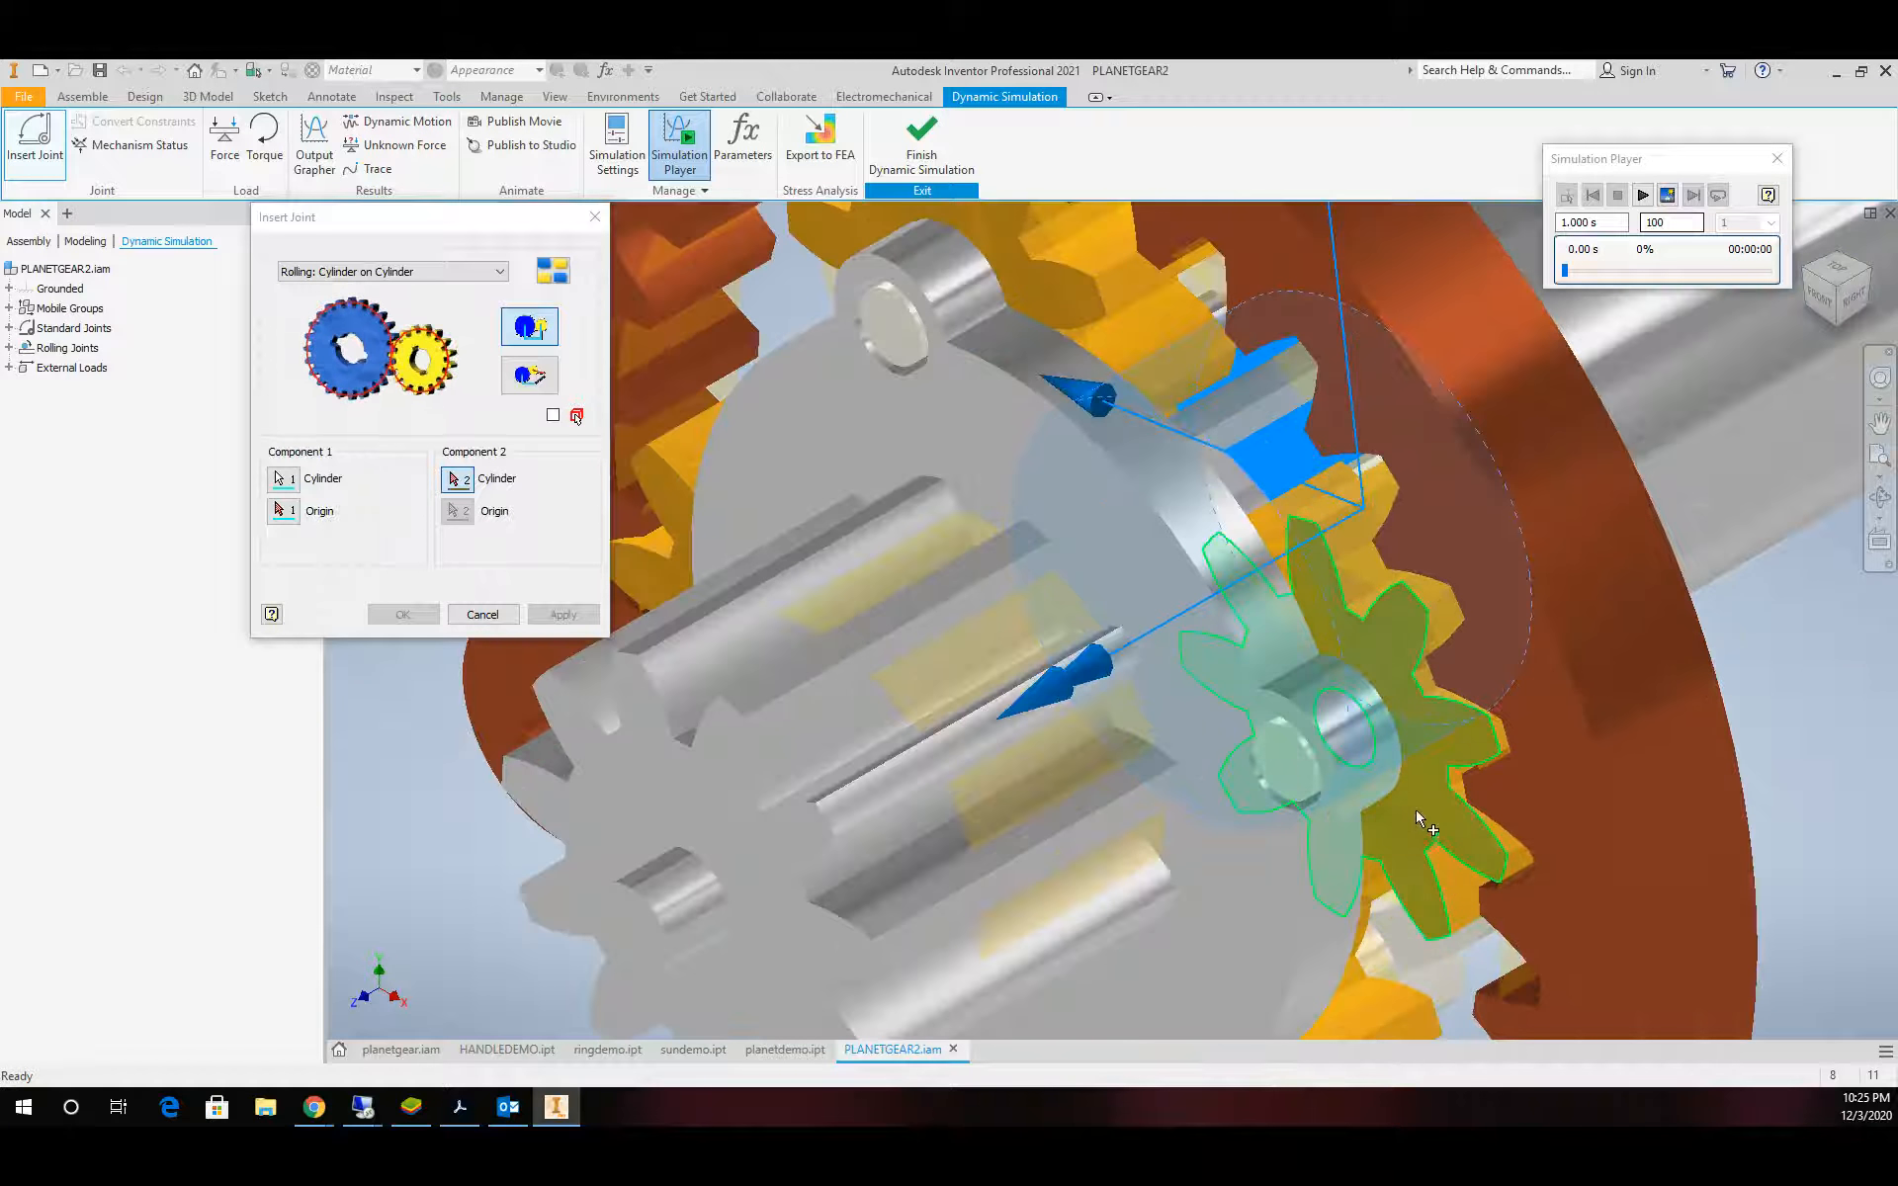
left_click(1389, 579)
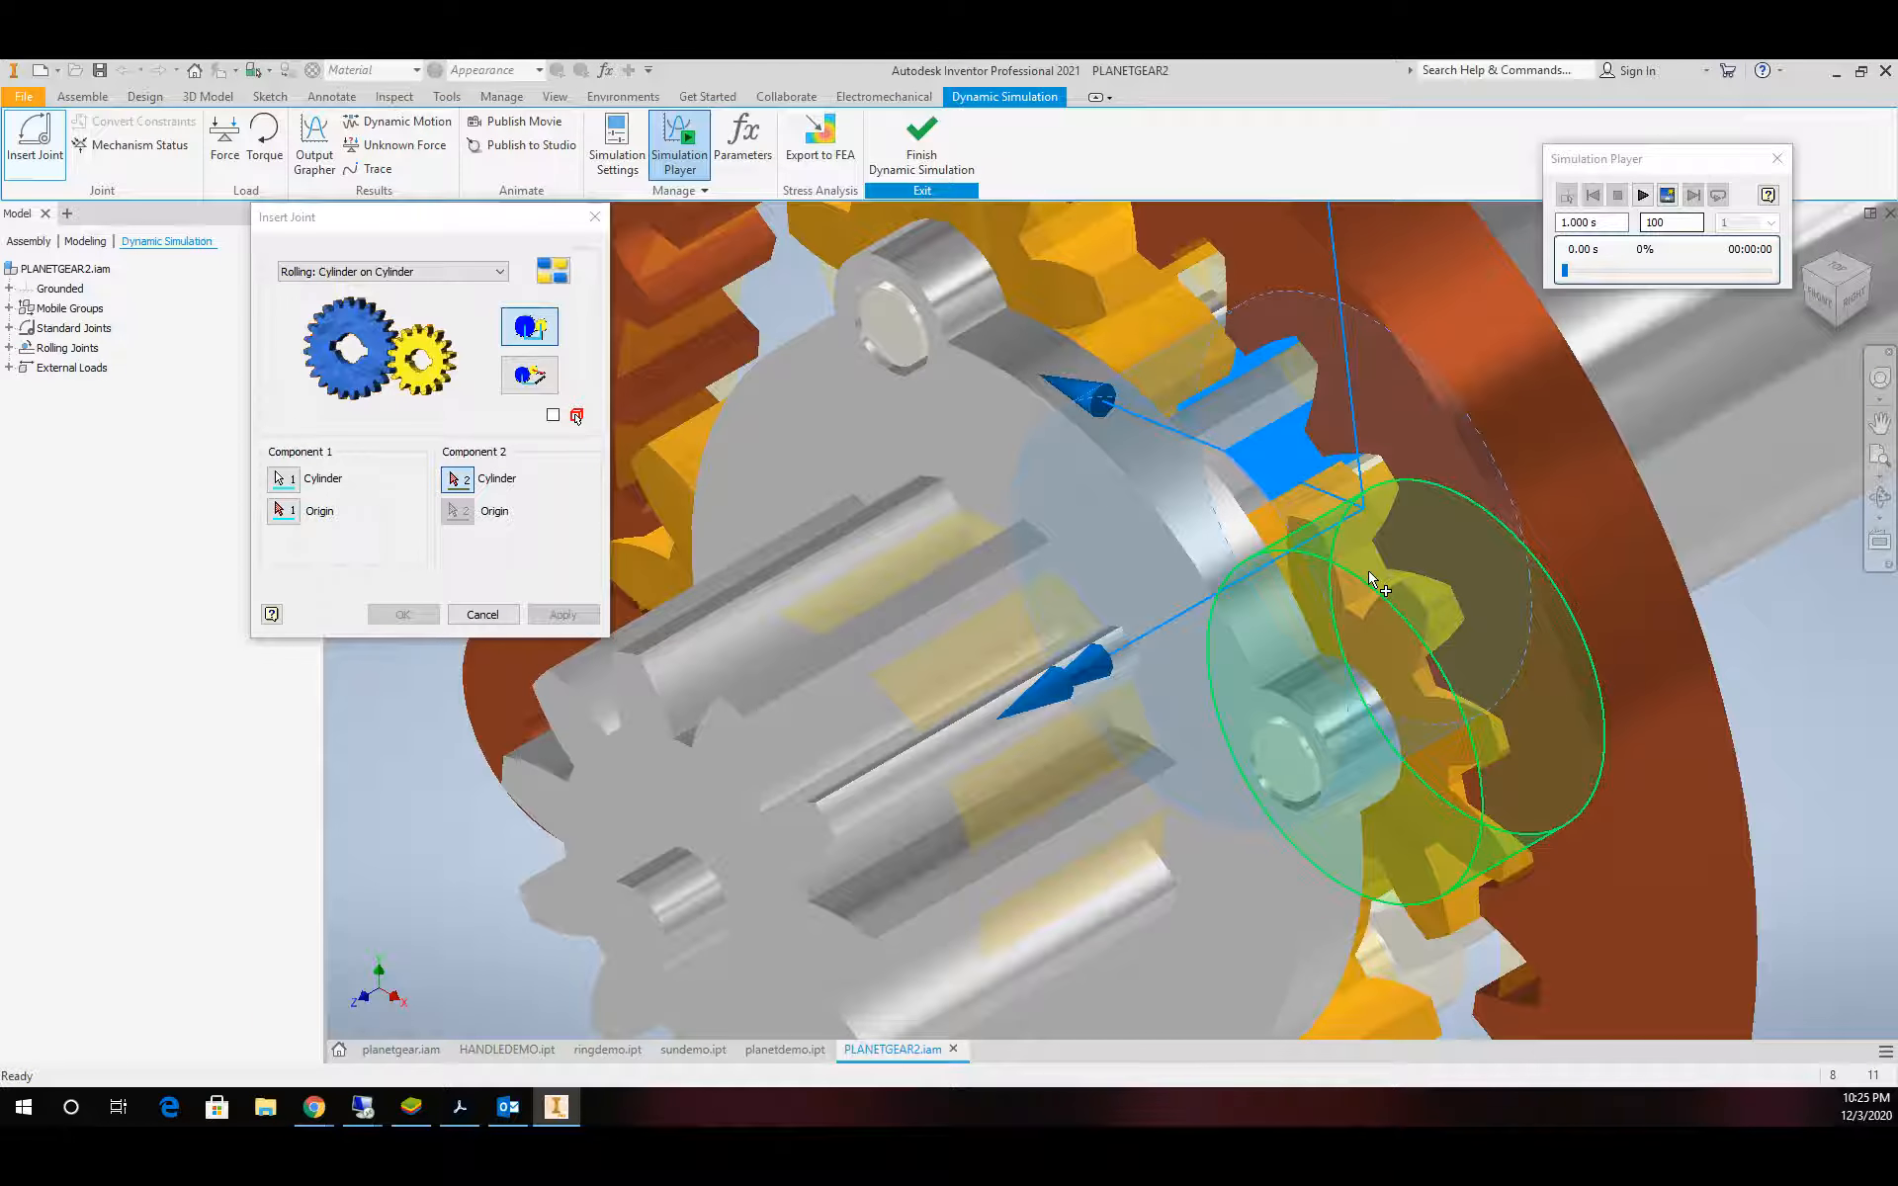
left_click(562, 614)
Choose the sun gear and the planet gear Spur Gear1:4 as the cylinders for a third rolling joint
middle_click_drag(1219, 579, 1495, 843)
left_click(1553, 720)
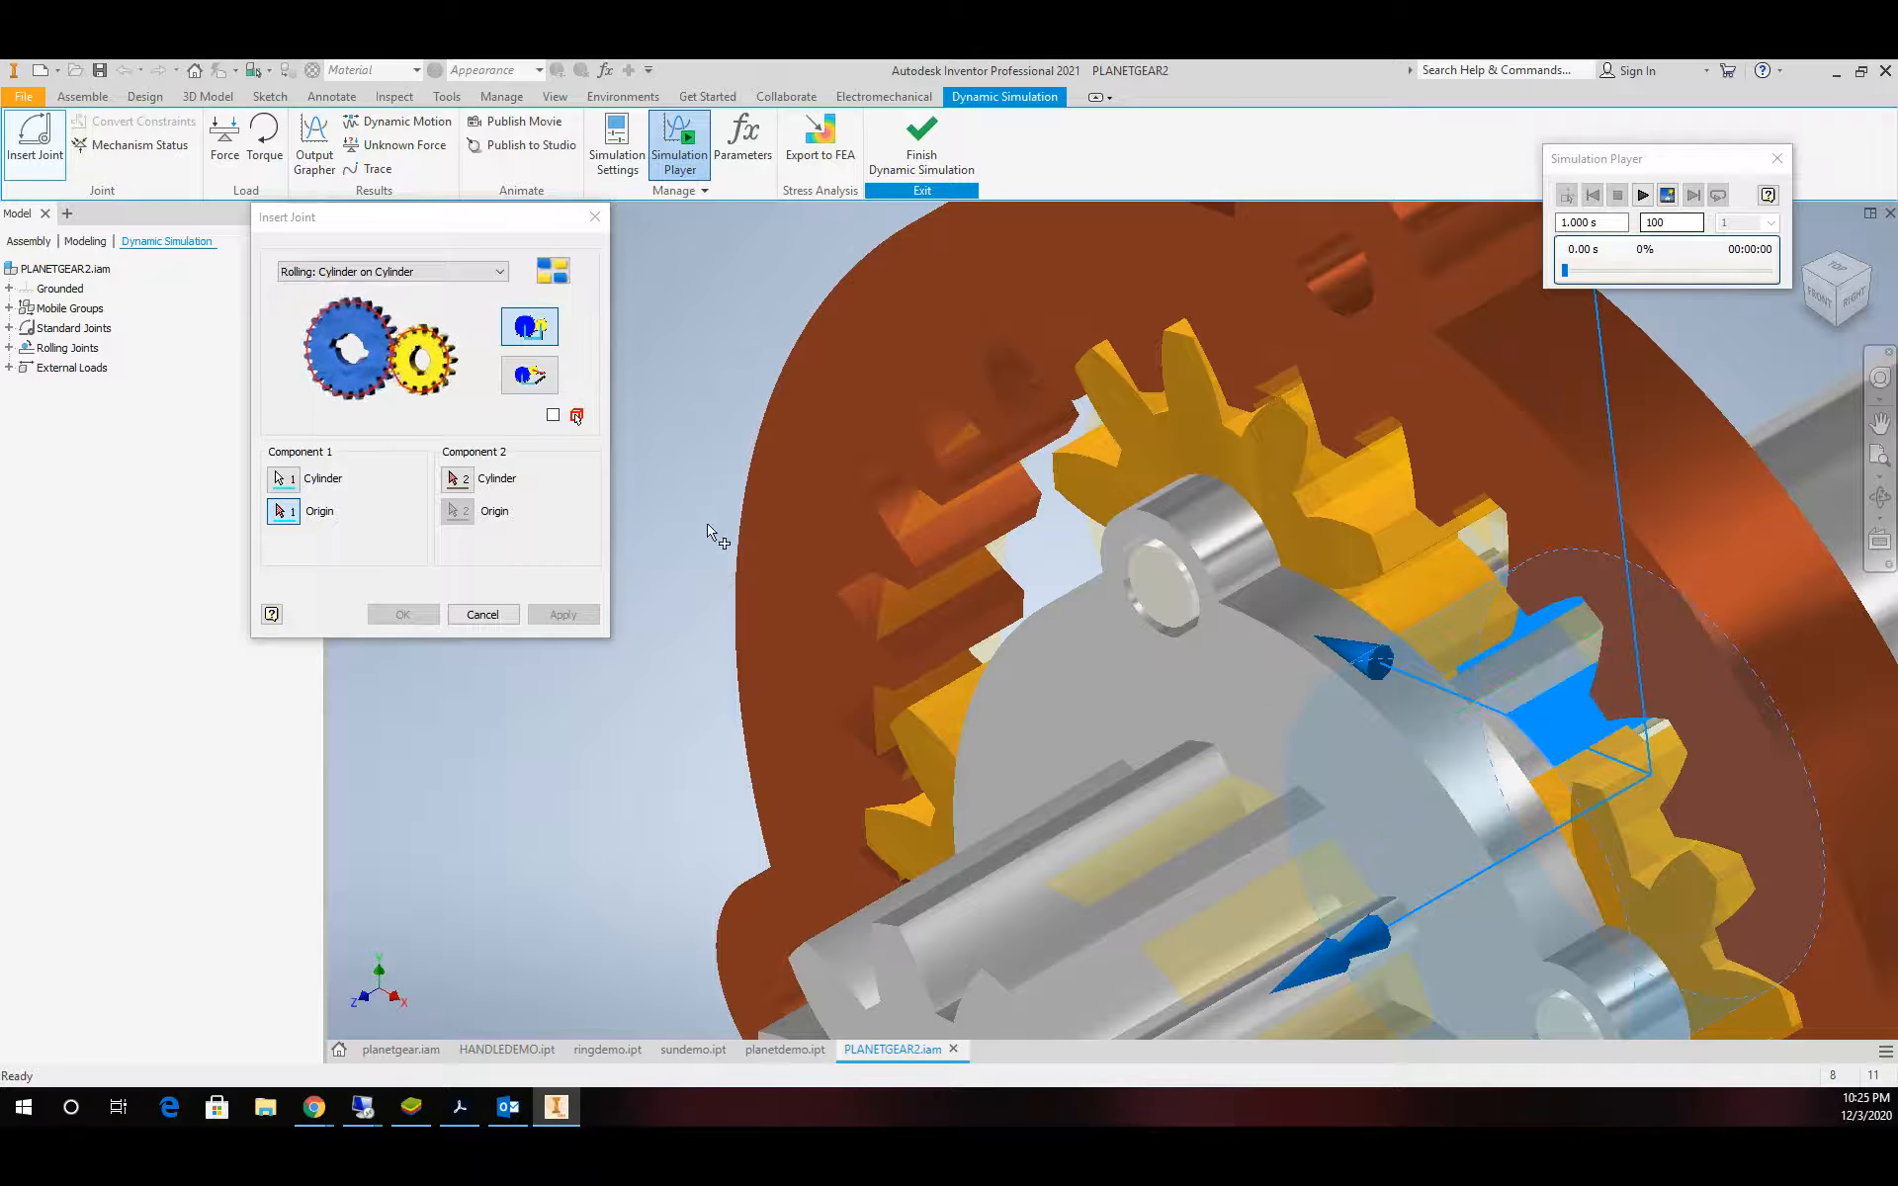
left_click(457, 478)
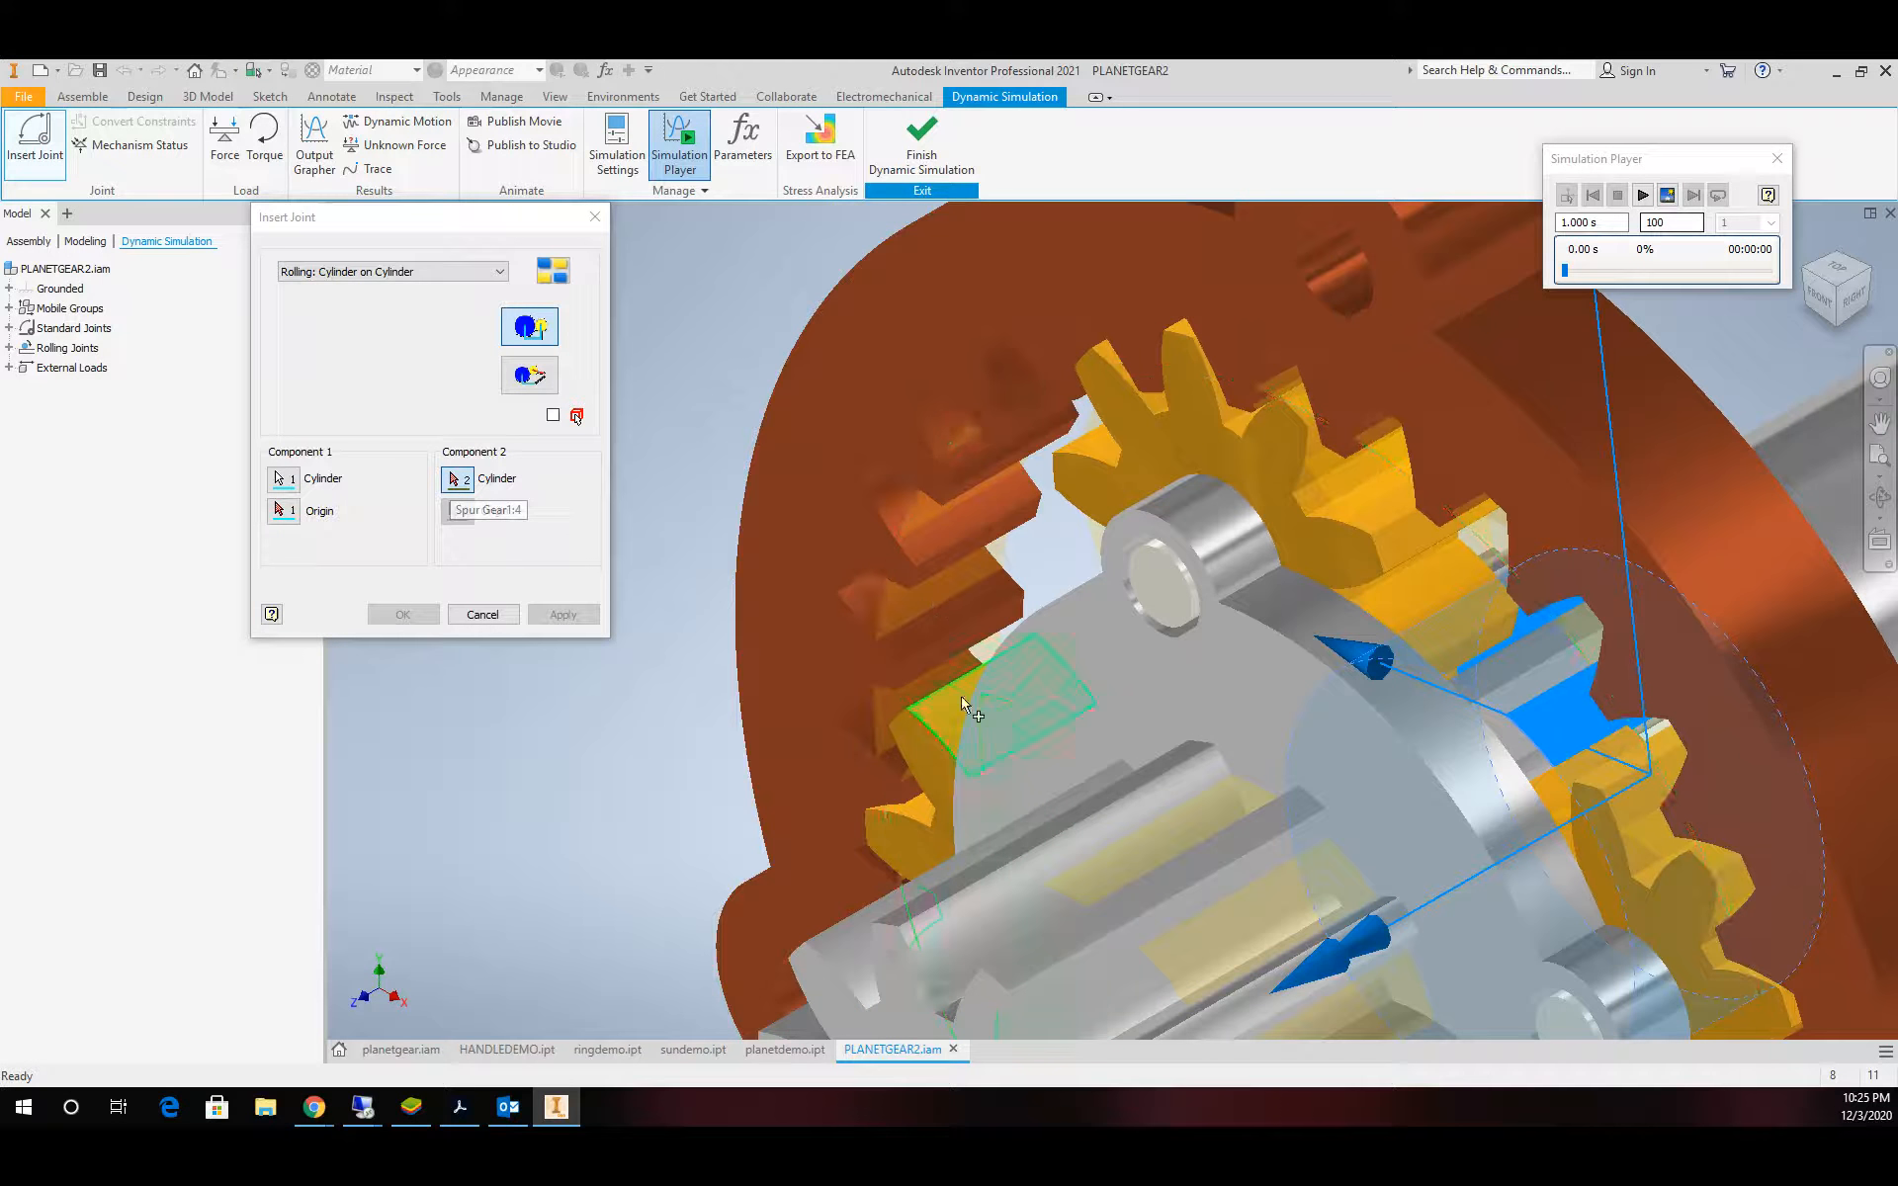
left_click(904, 806)
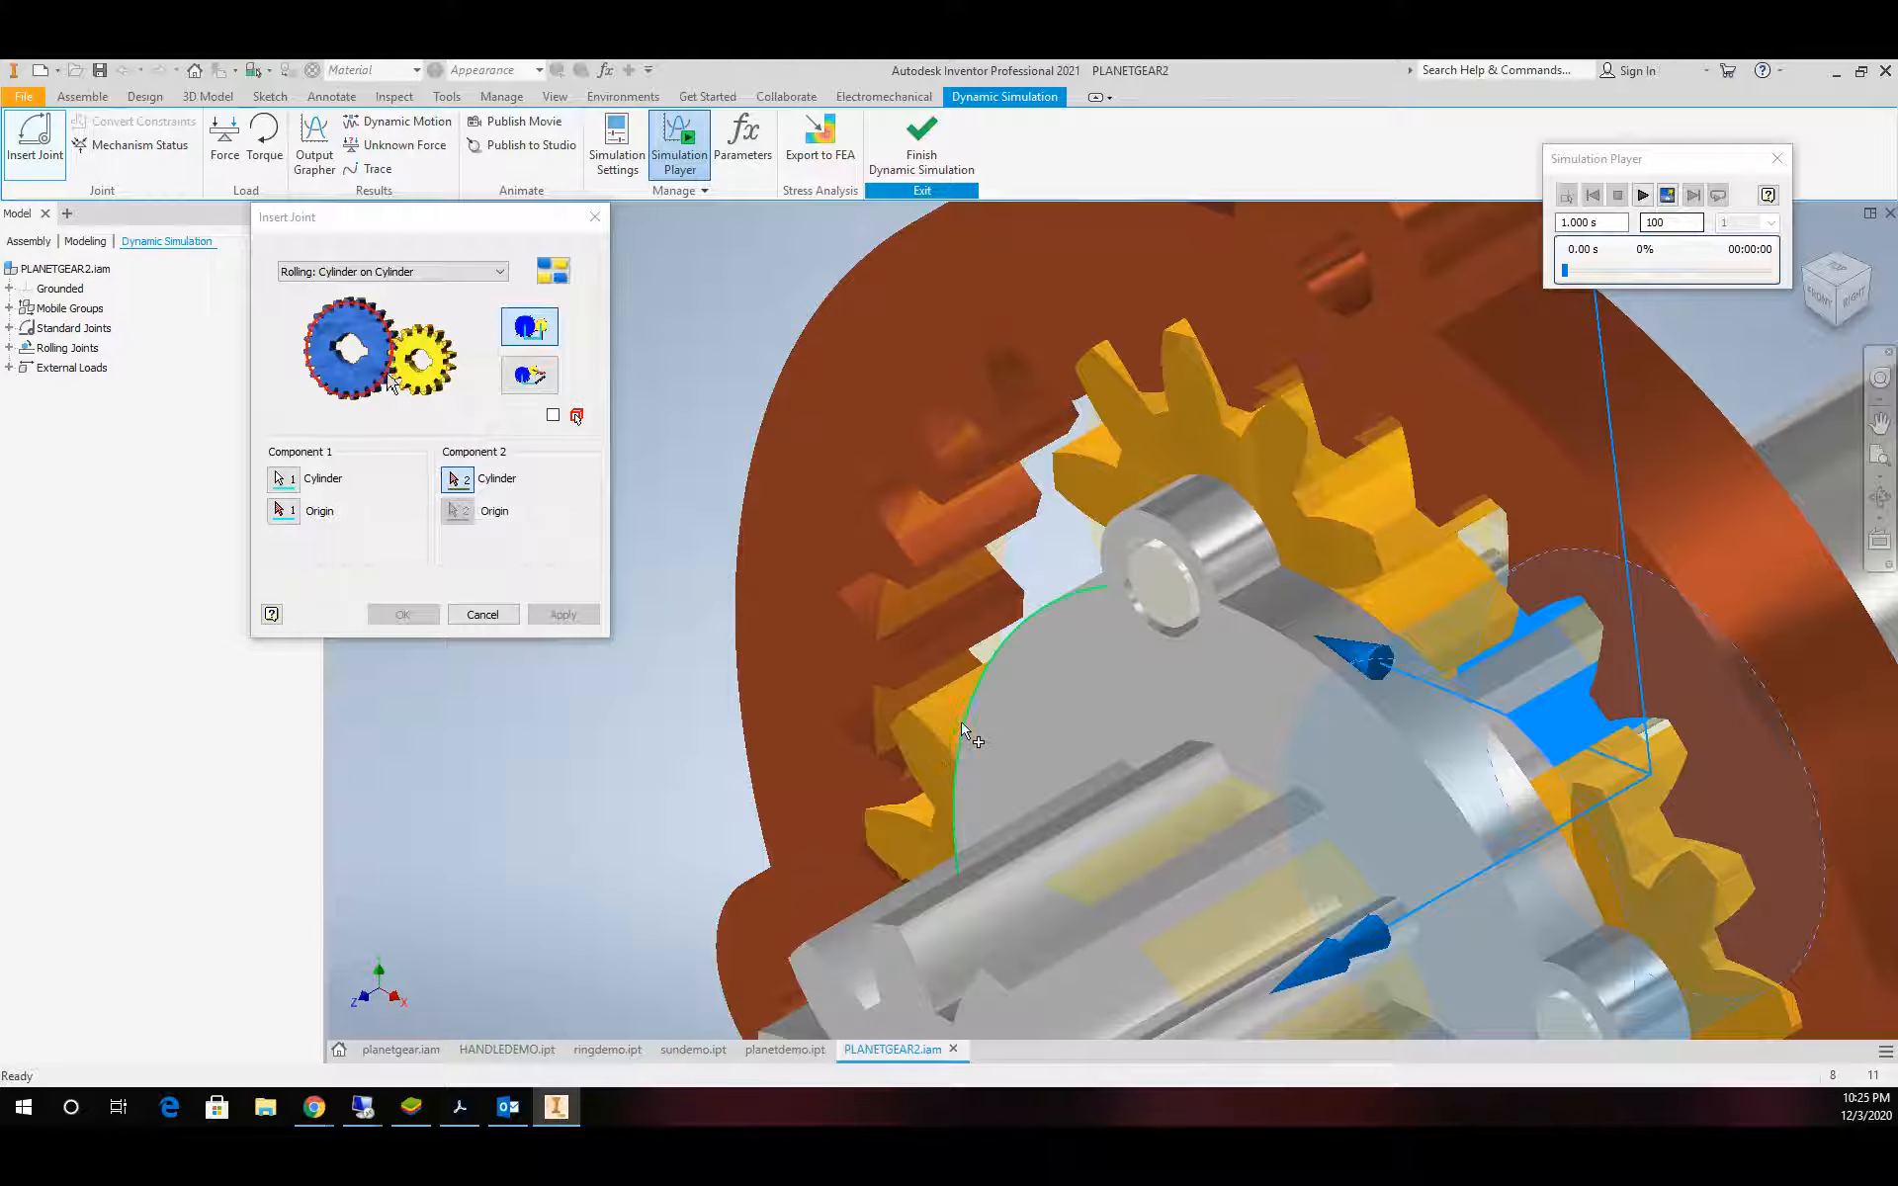
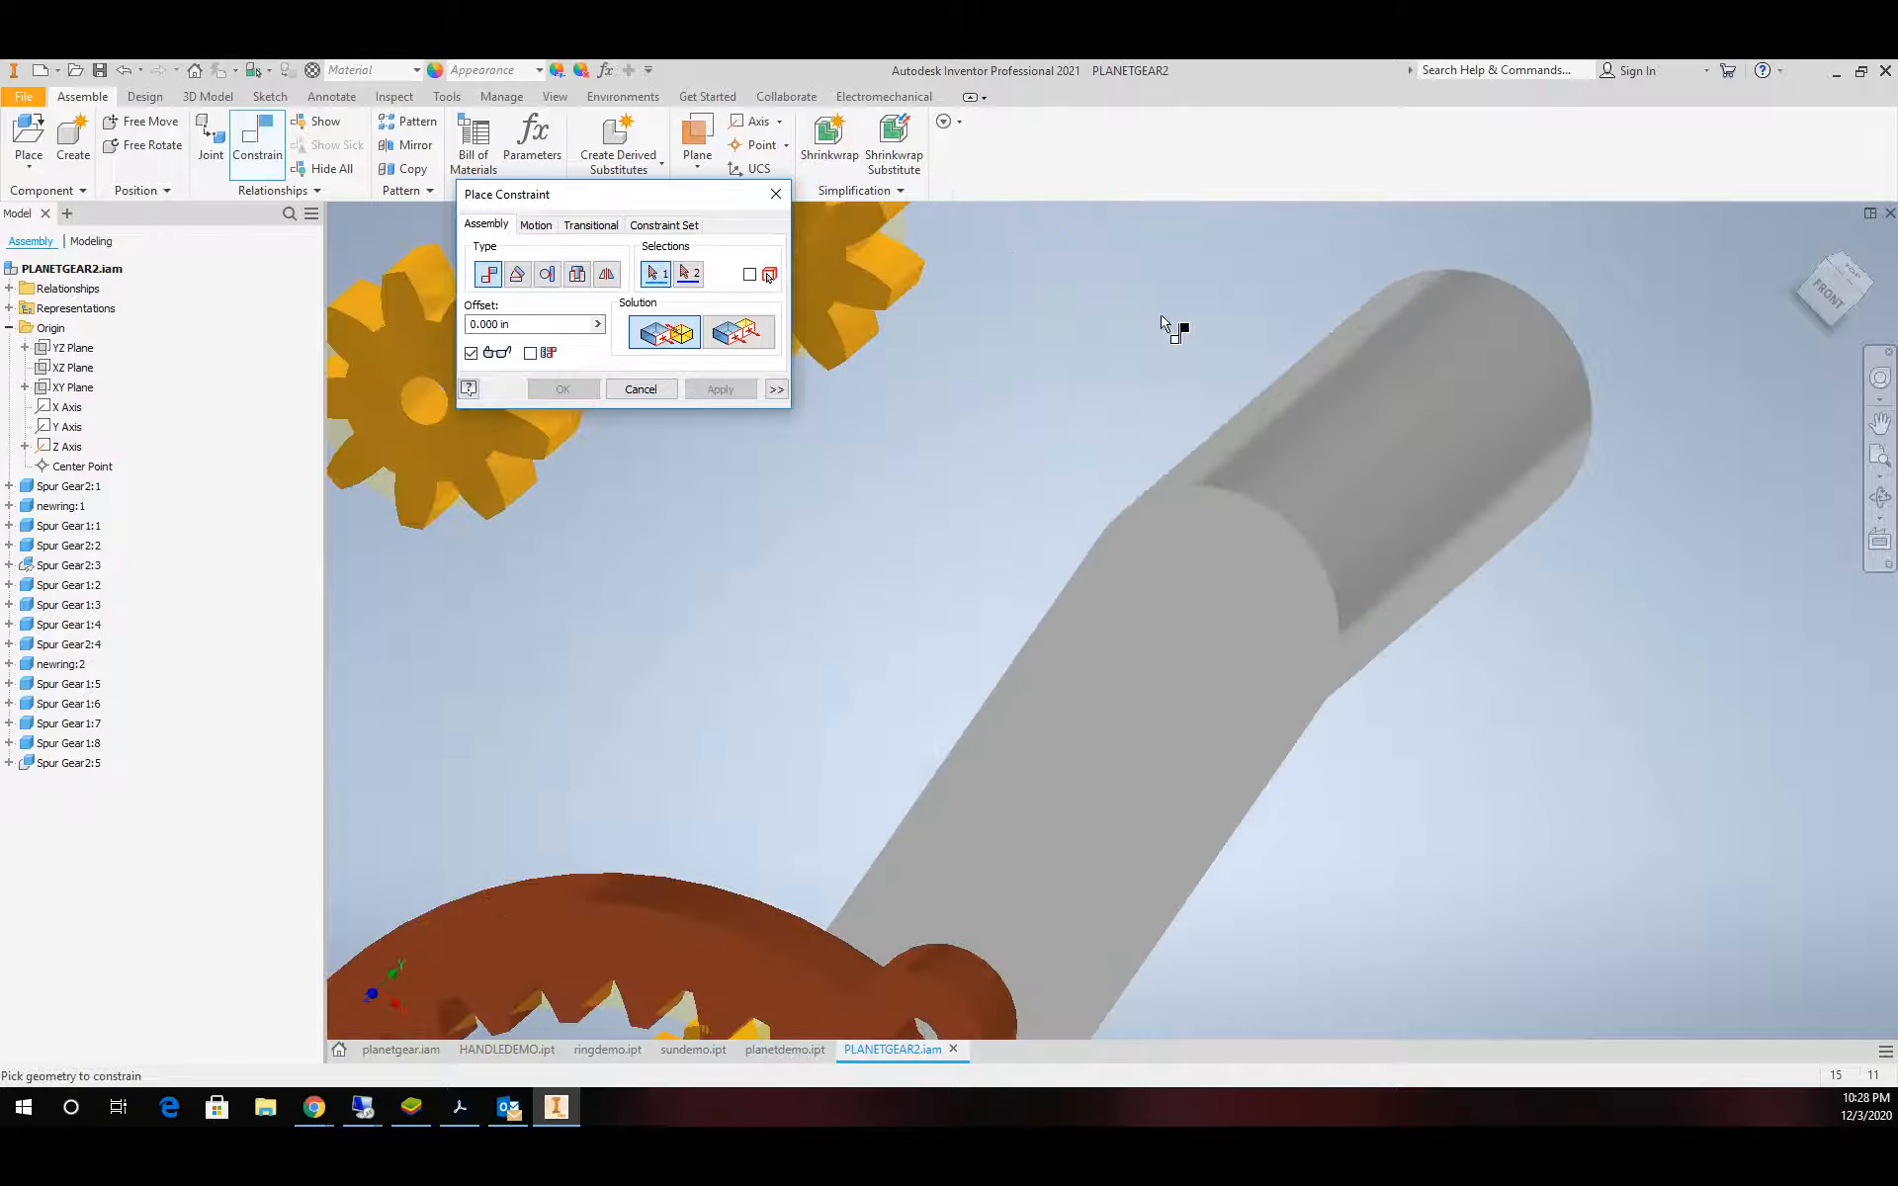
Mate a loose planet gear's bore axis to the upper pin of the front carrier with a 0.000 in offset
scroll(1088, 329, "up", 3)
scroll(992, 292, "down", 5)
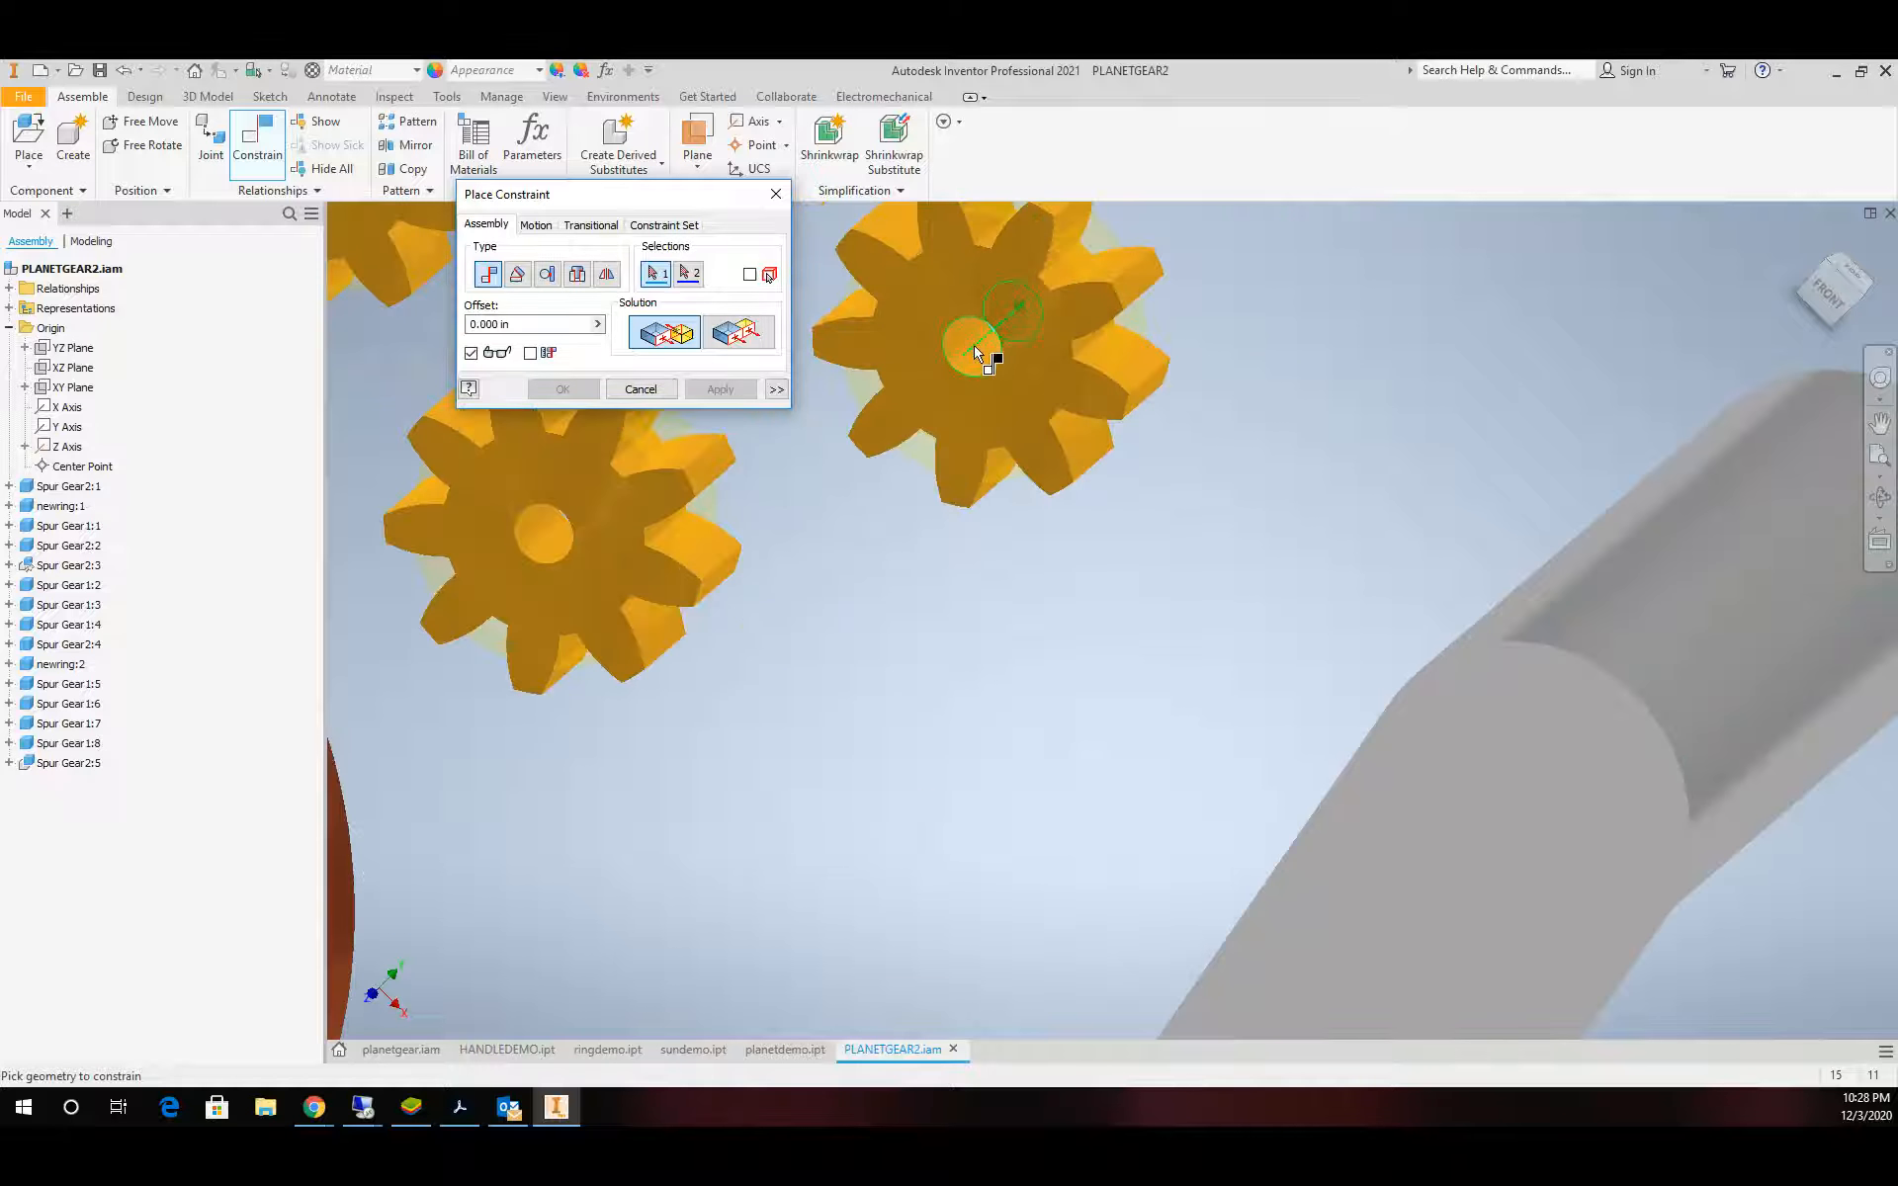
left_click(994, 361)
scroll(1029, 752, "up", 5)
scroll(966, 921, "down", 2)
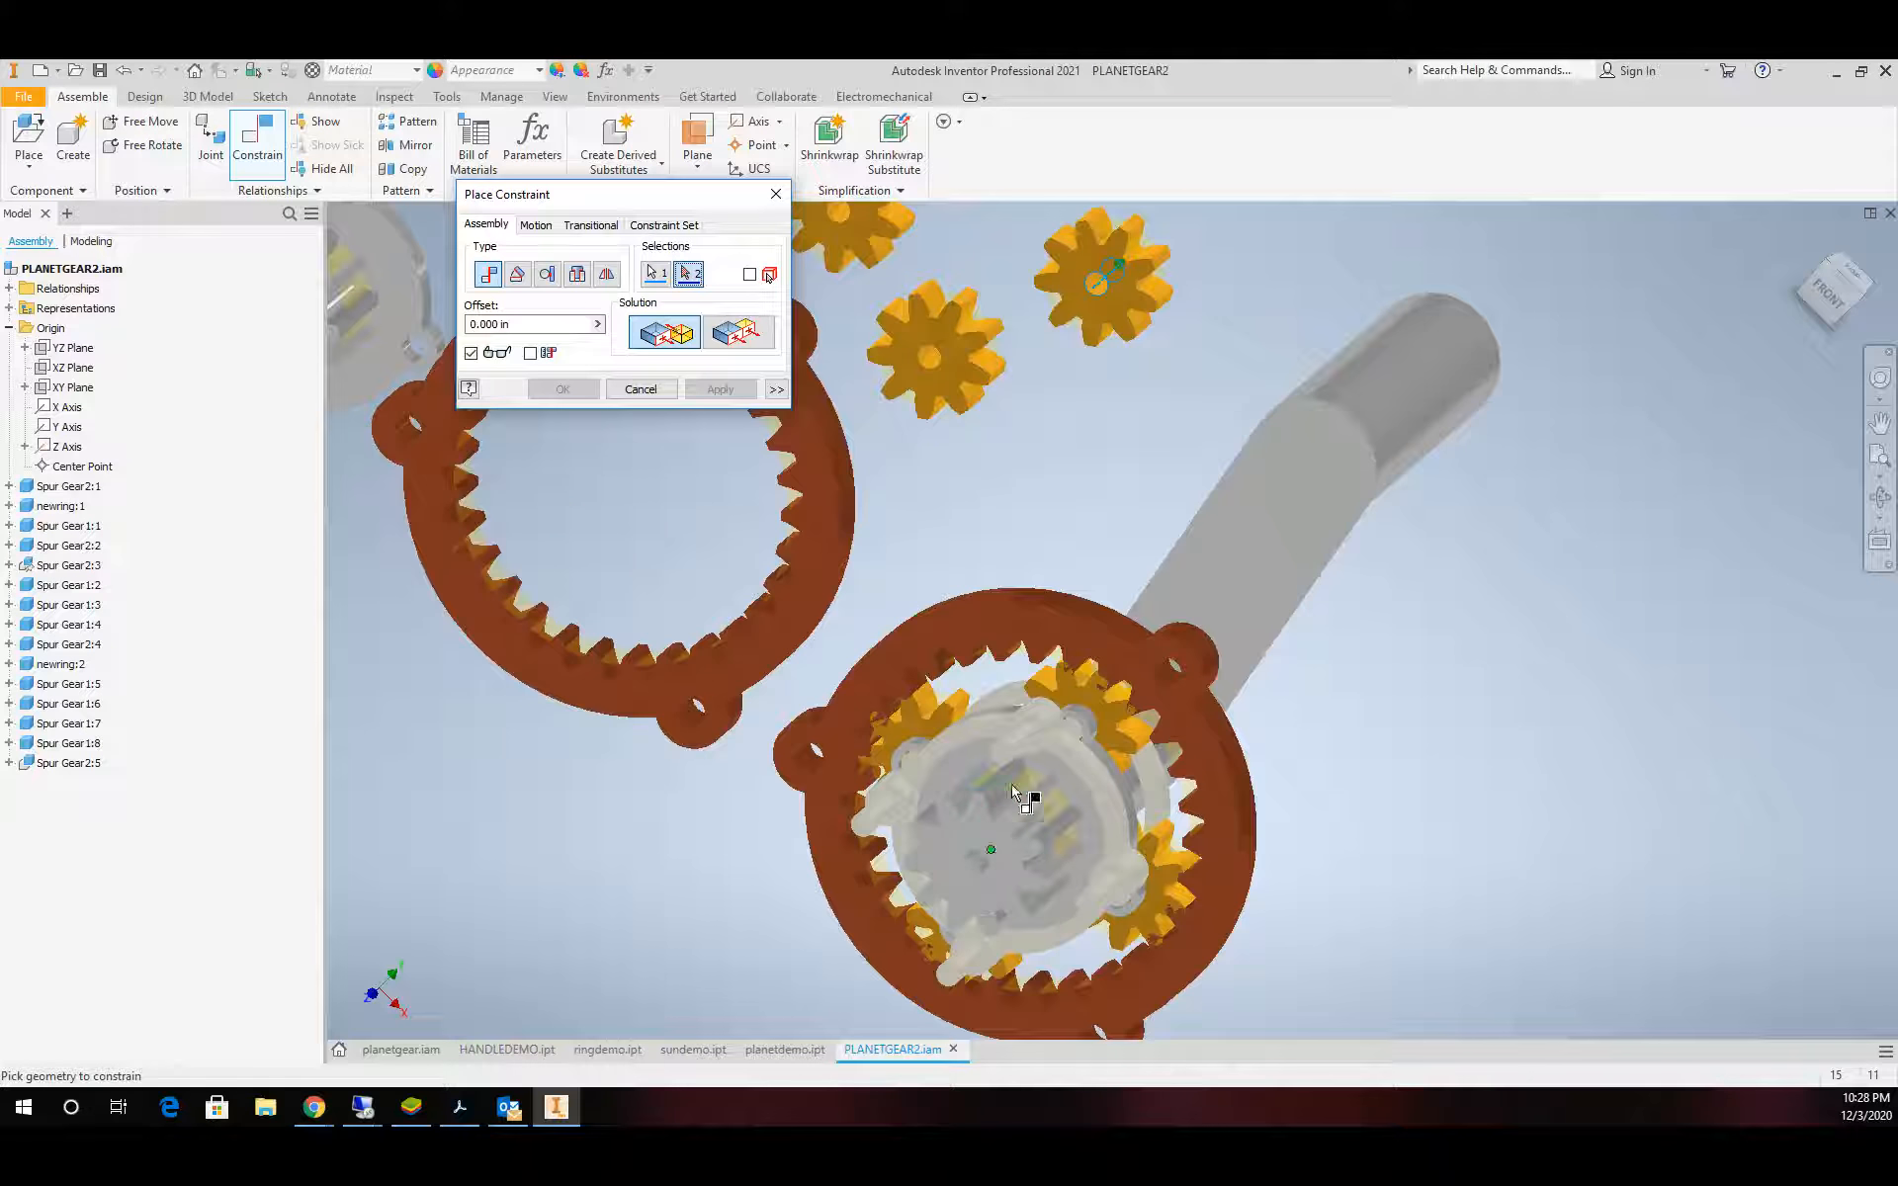
left_click(1021, 747)
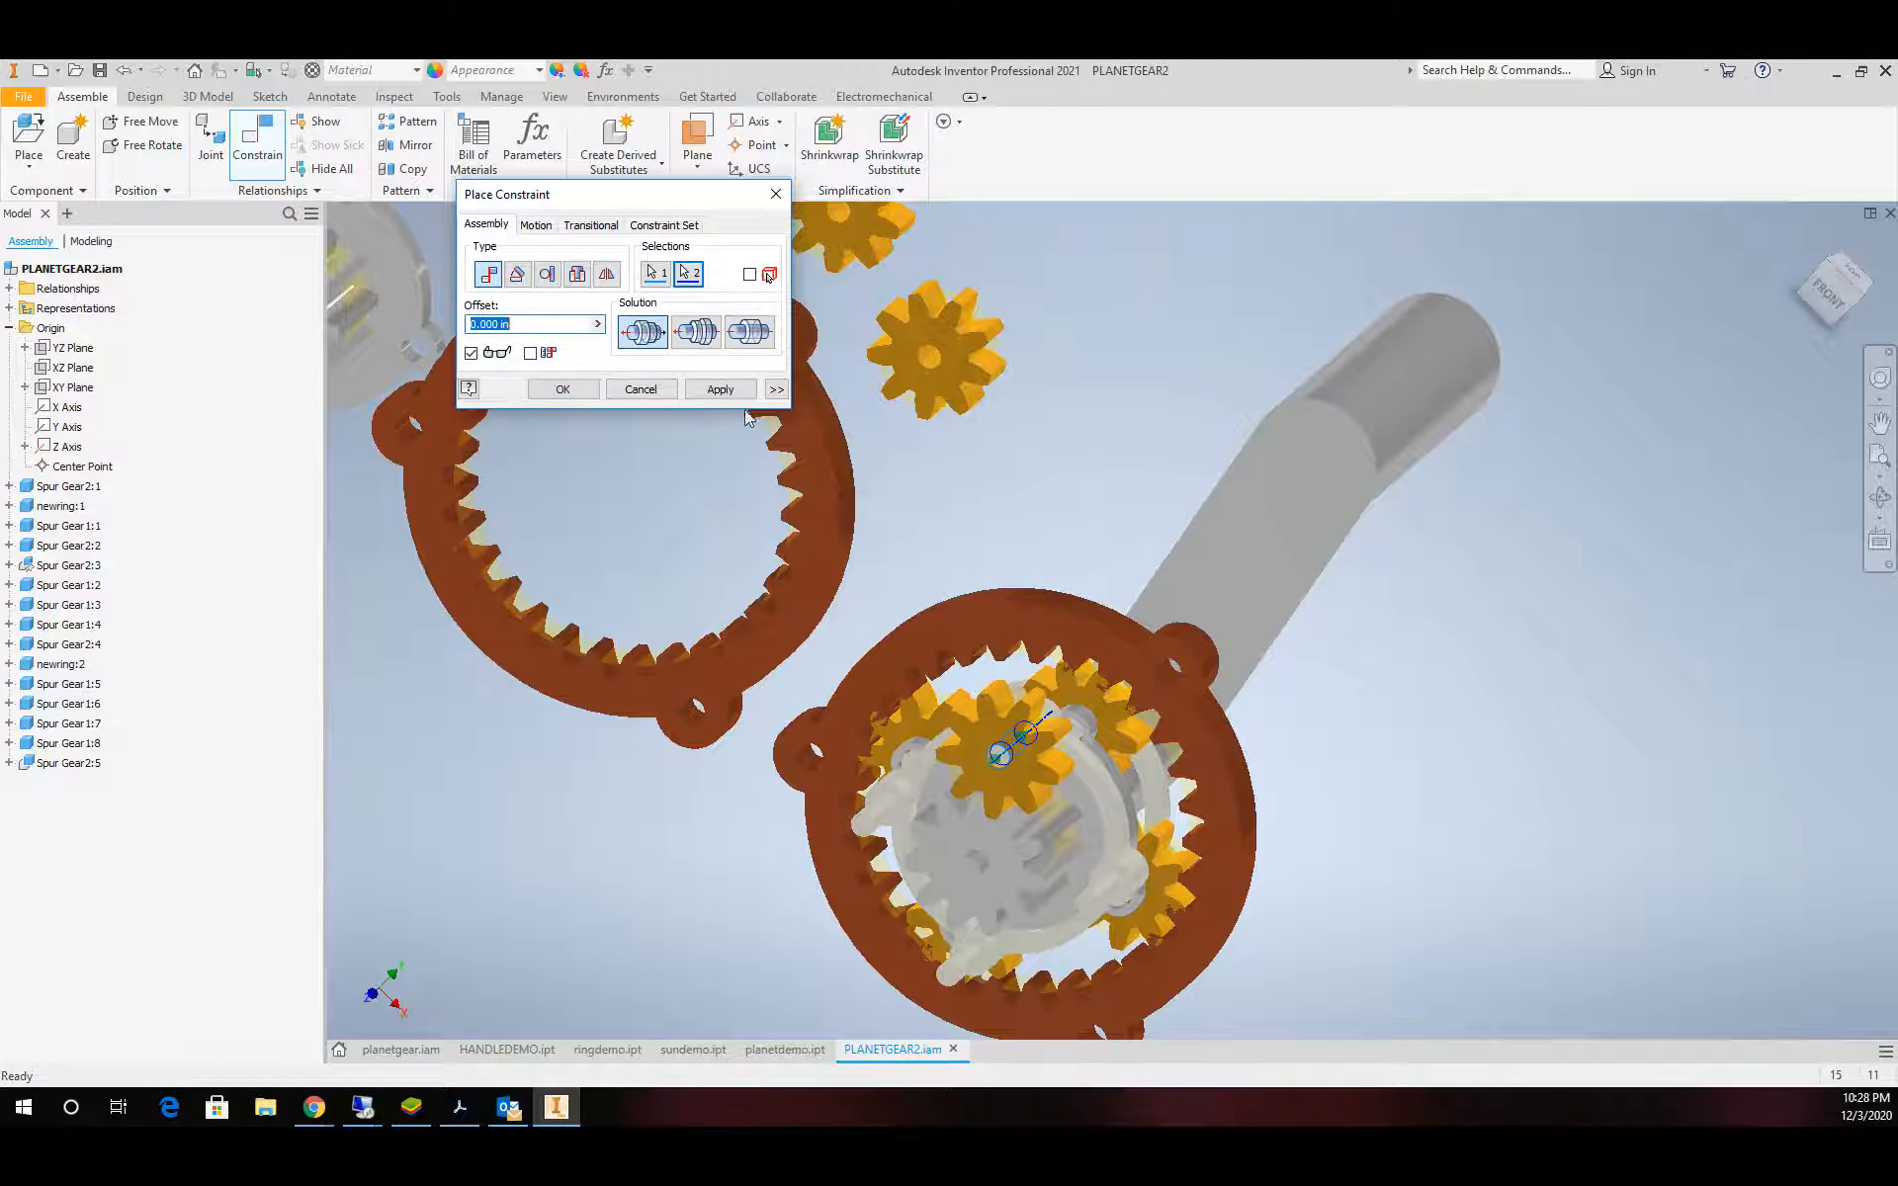
left_click(722, 388)
Mate another loose planet gear's bore axis to the right-hand pin of the front carrier
scroll(911, 372, "down", 6)
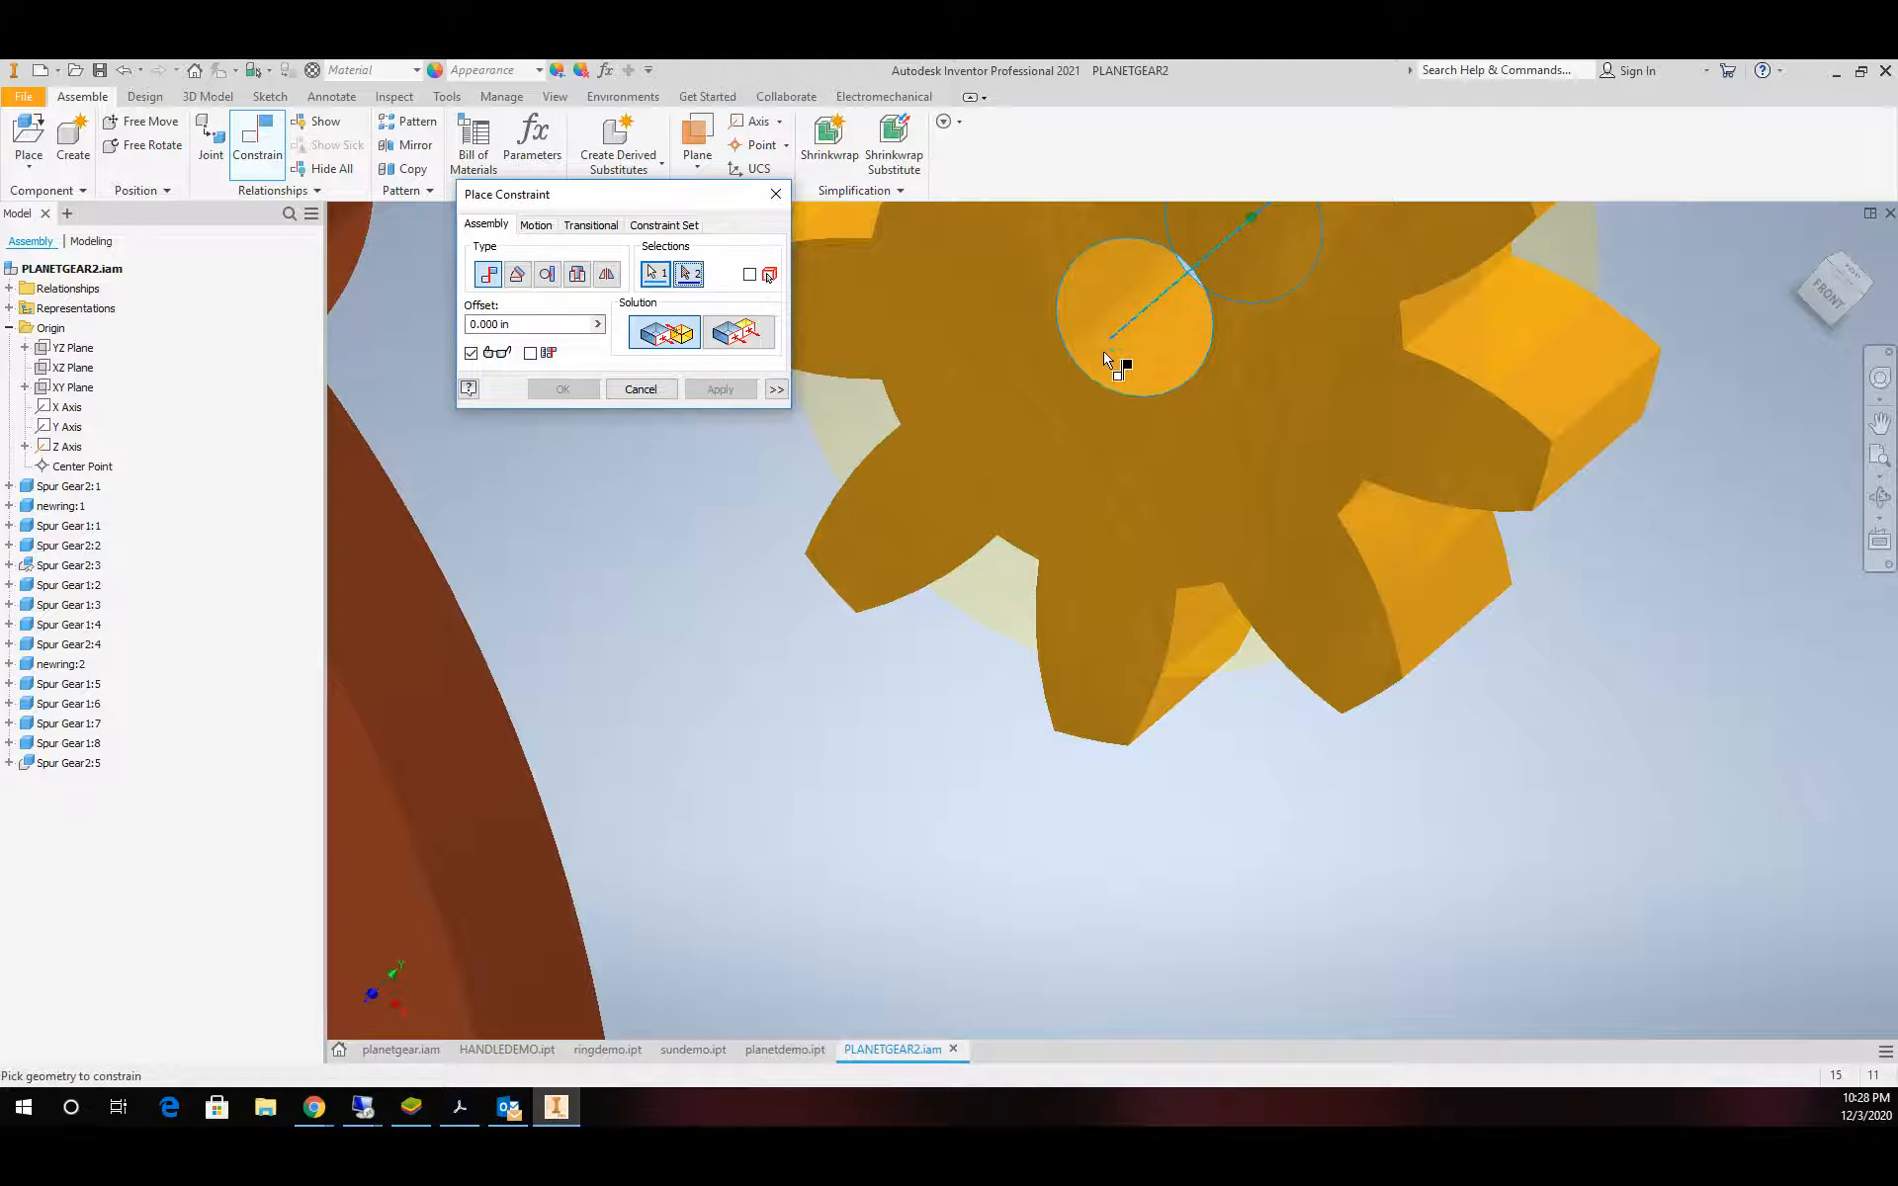
scroll(1114, 455, "up", 6)
scroll(1410, 880, "down", 6)
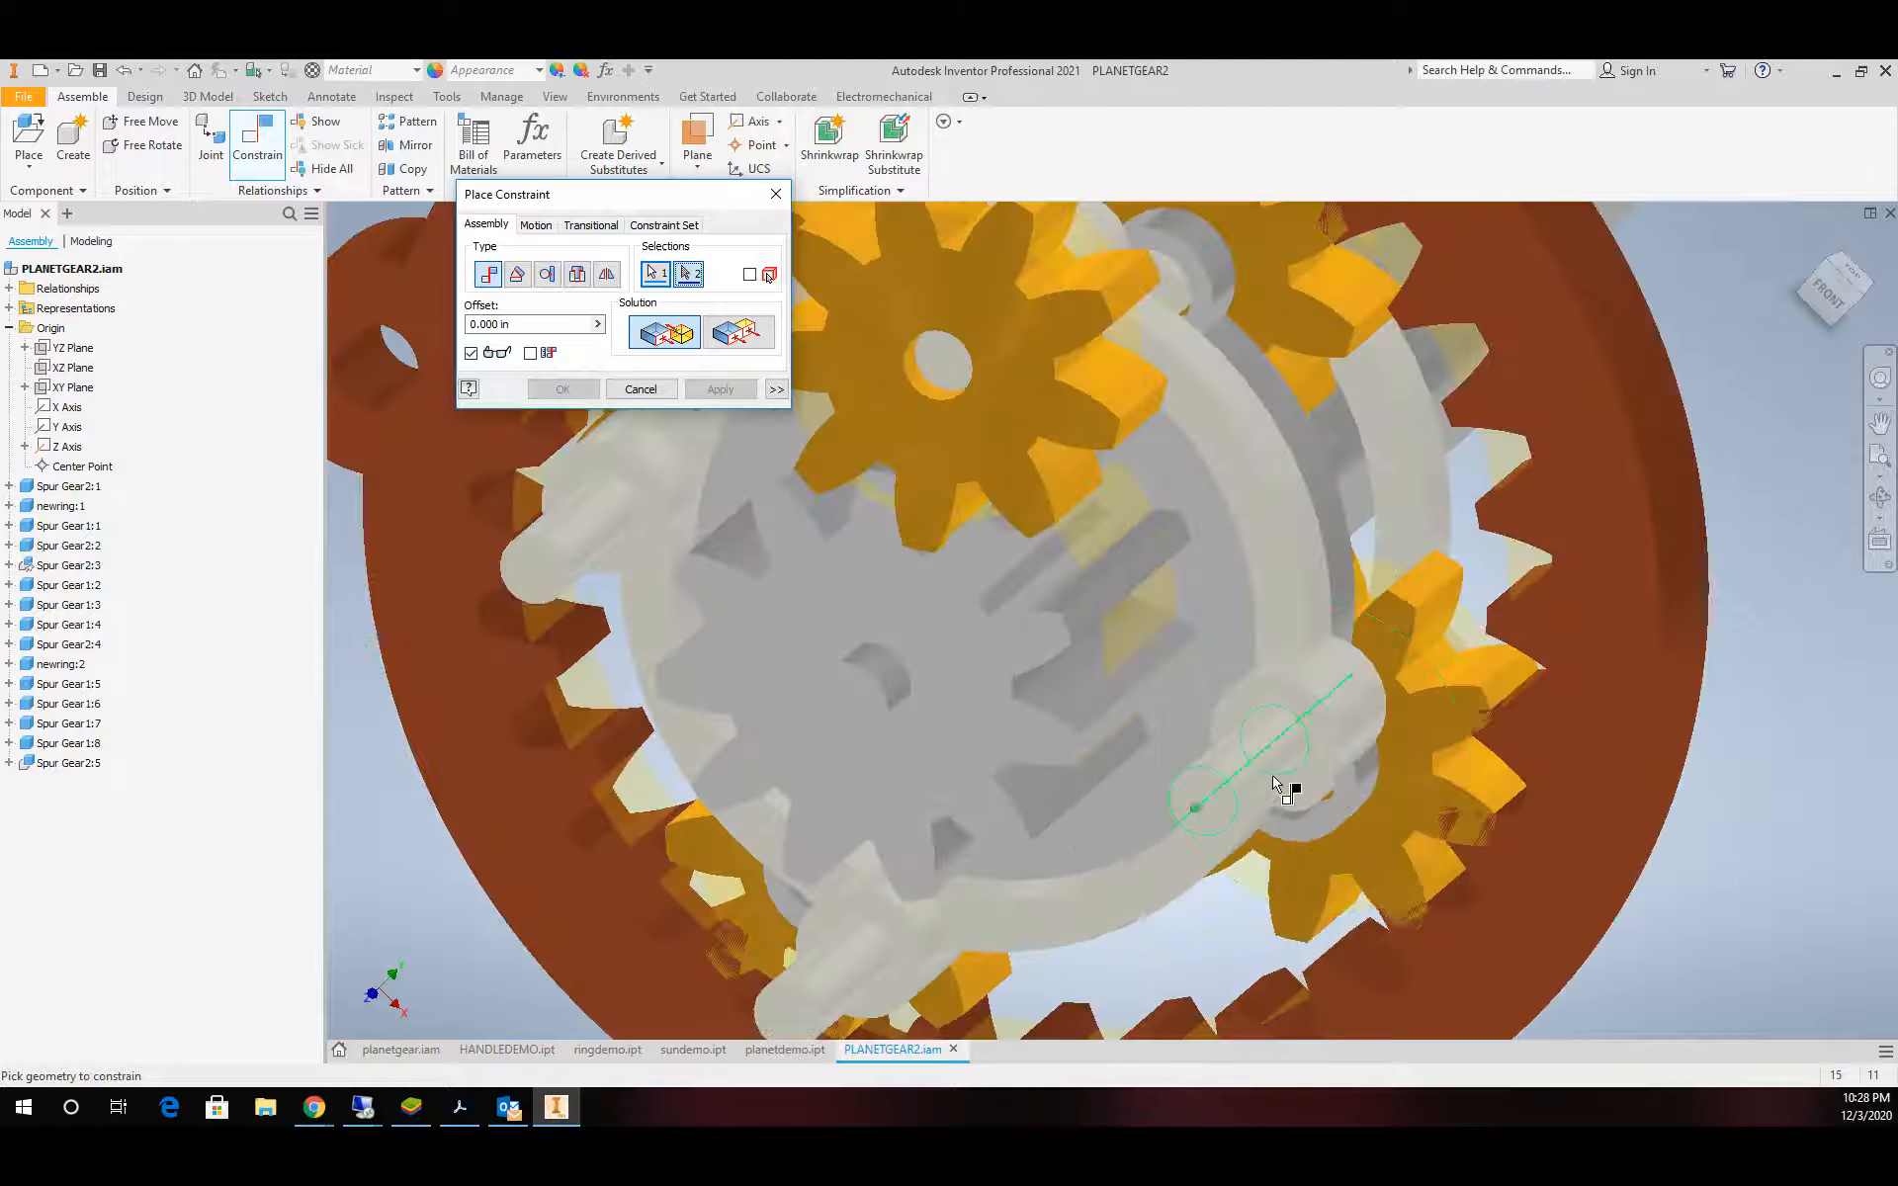
left_click(1295, 781)
left_click(720, 388)
Mate a third loose planet gear's bore axis to the left-hand pin of the front carrier with a 0.000 in offset
scroll(1100, 351, "up", 6)
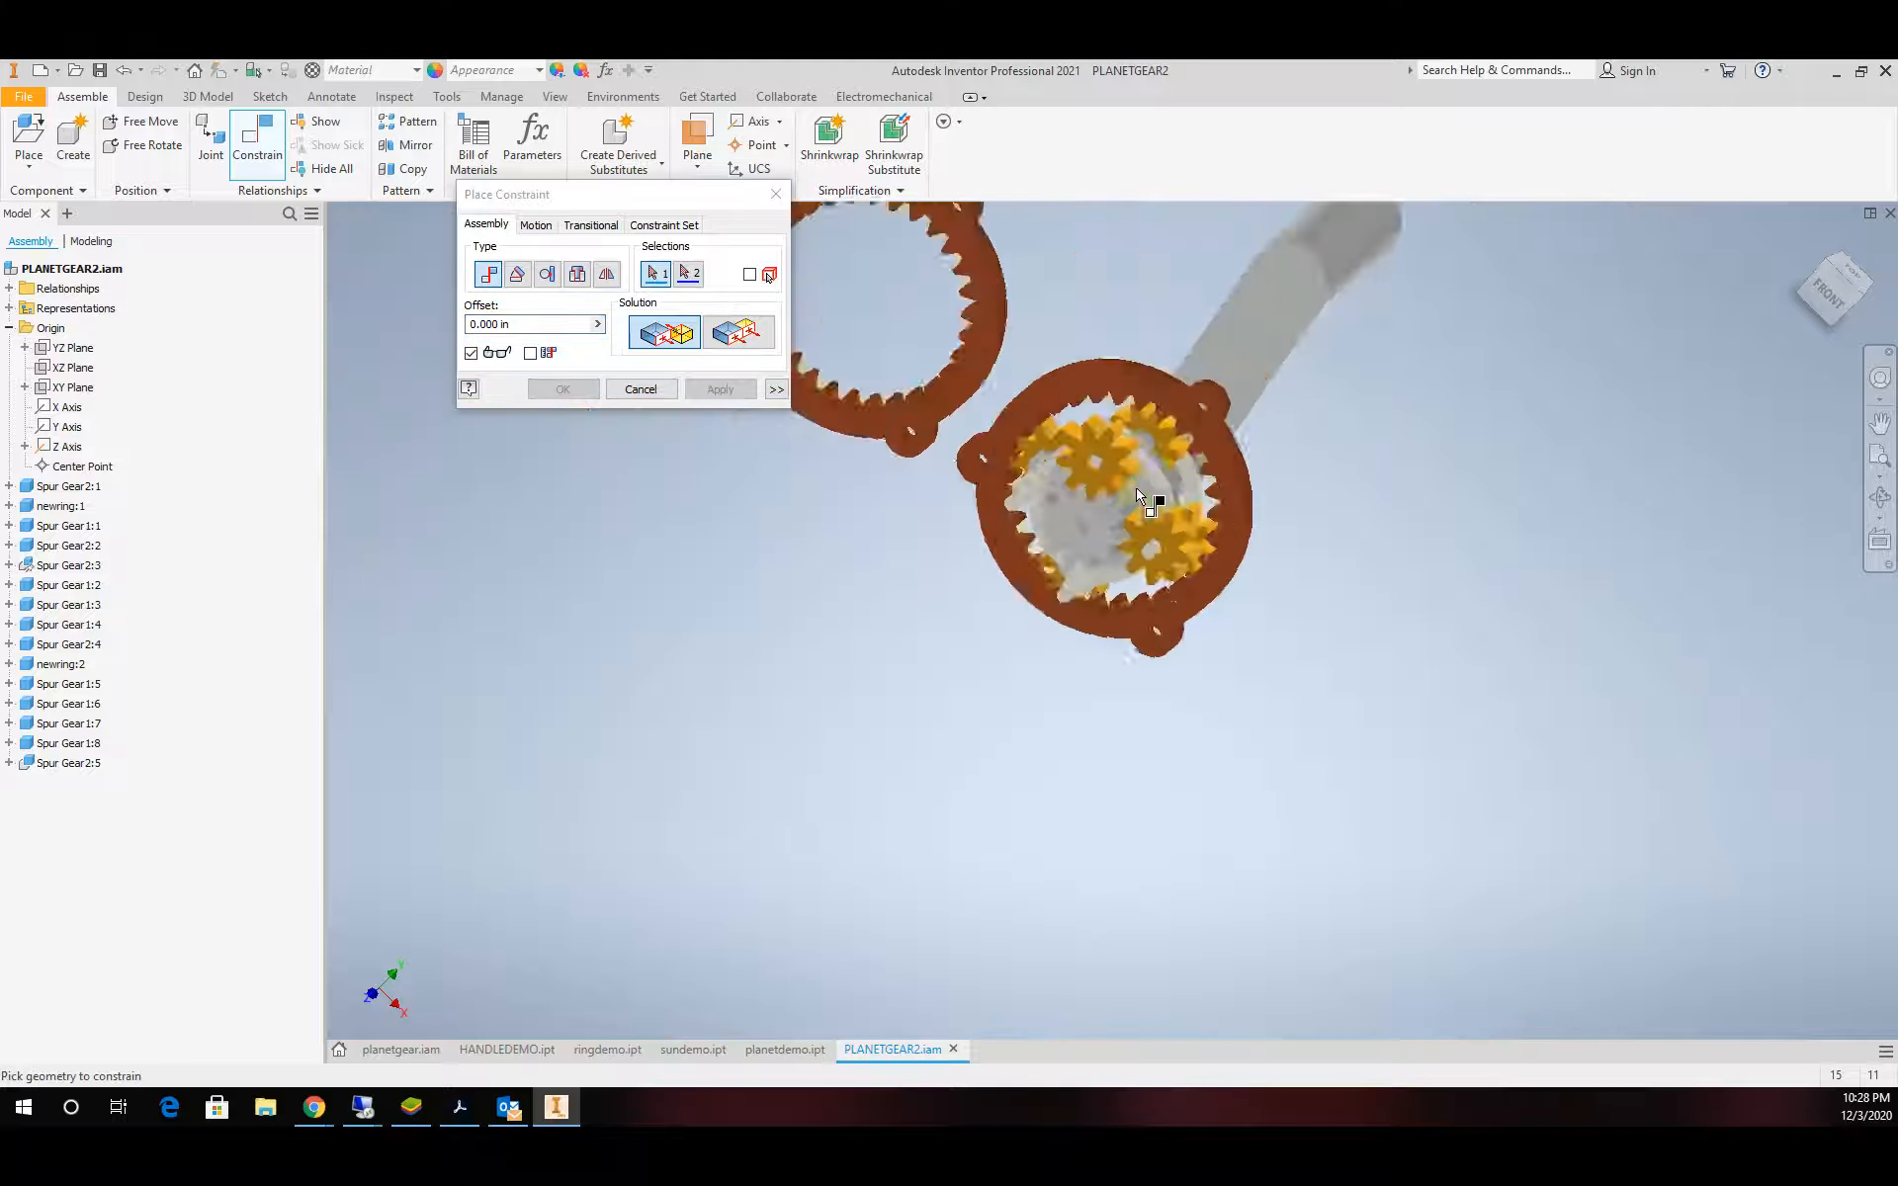
scroll(1098, 230, "down", 6)
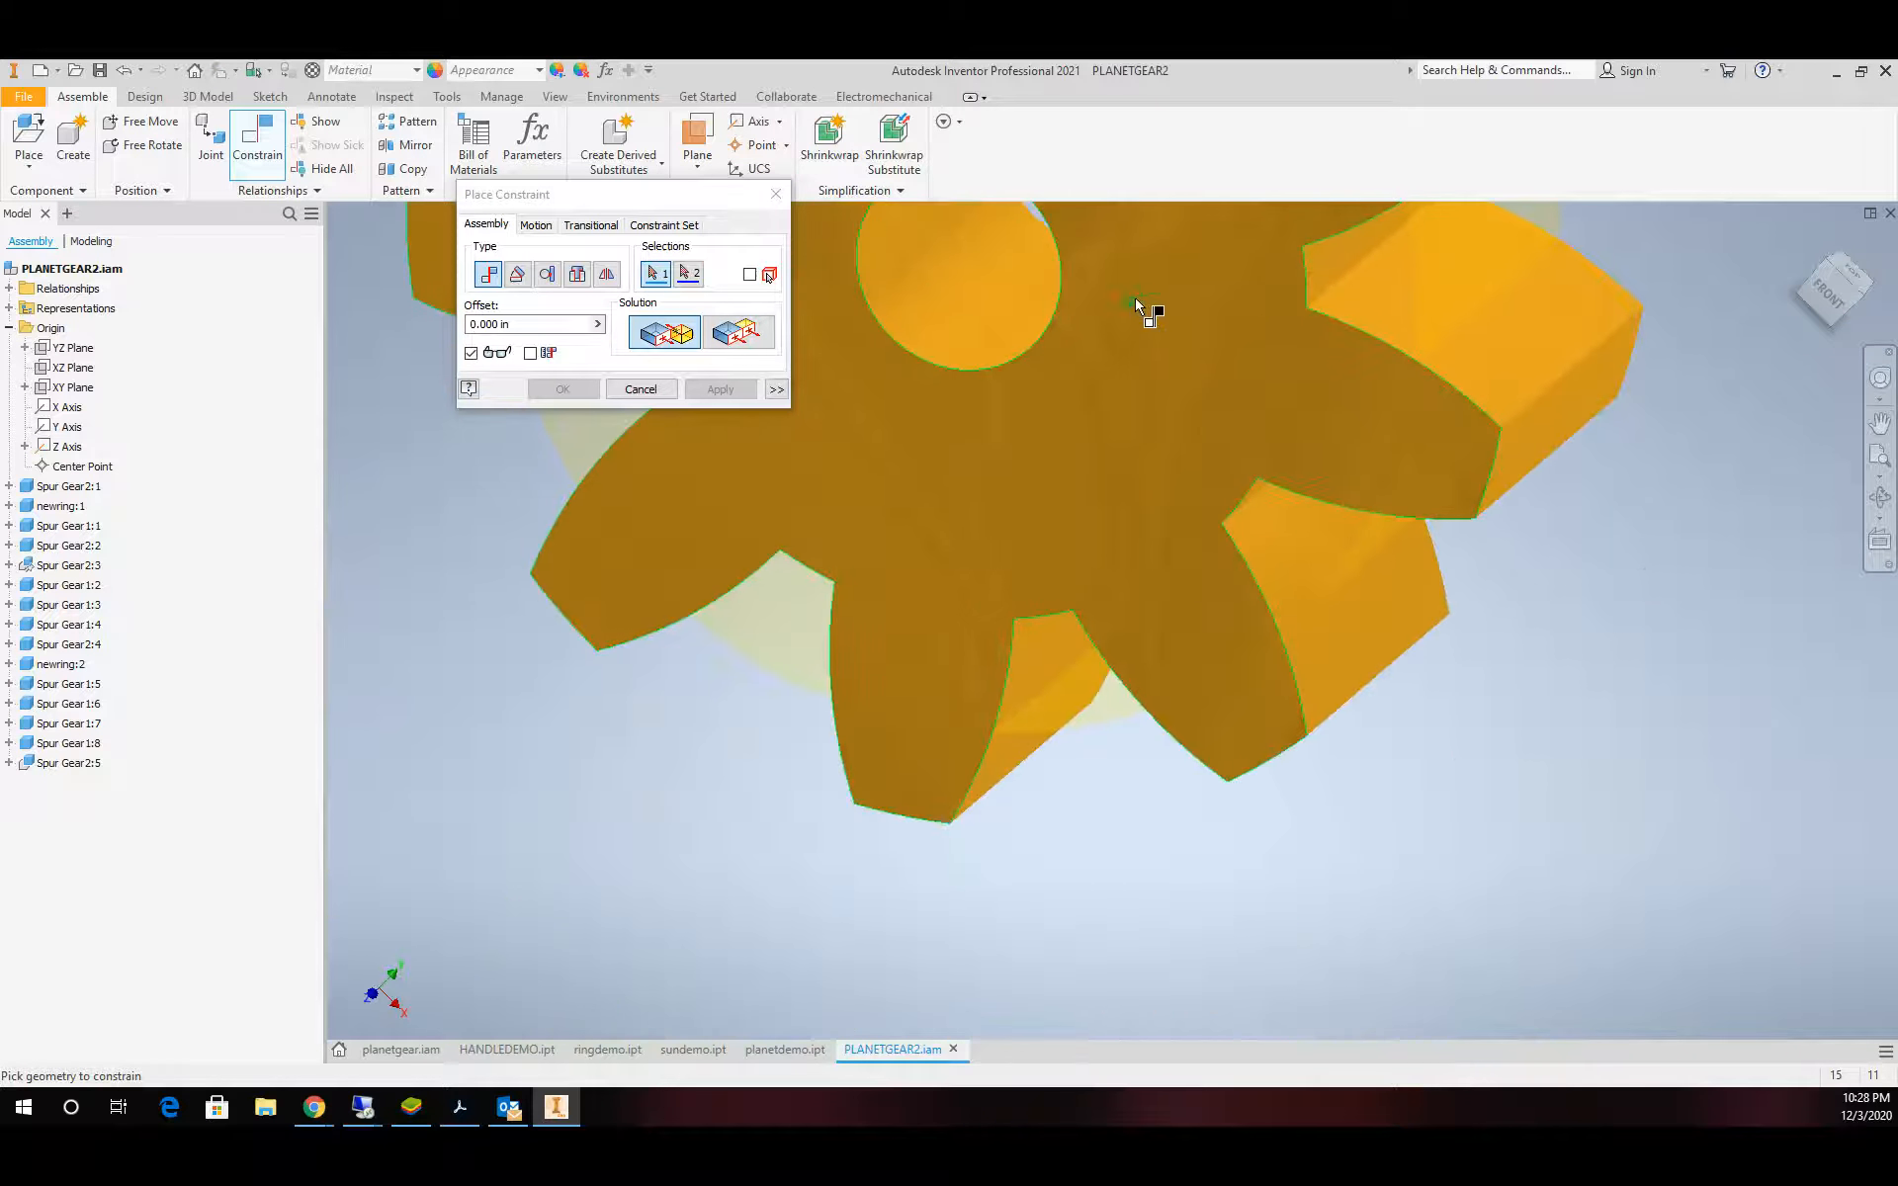
left_click(967, 299)
scroll(1033, 643, "up", 6)
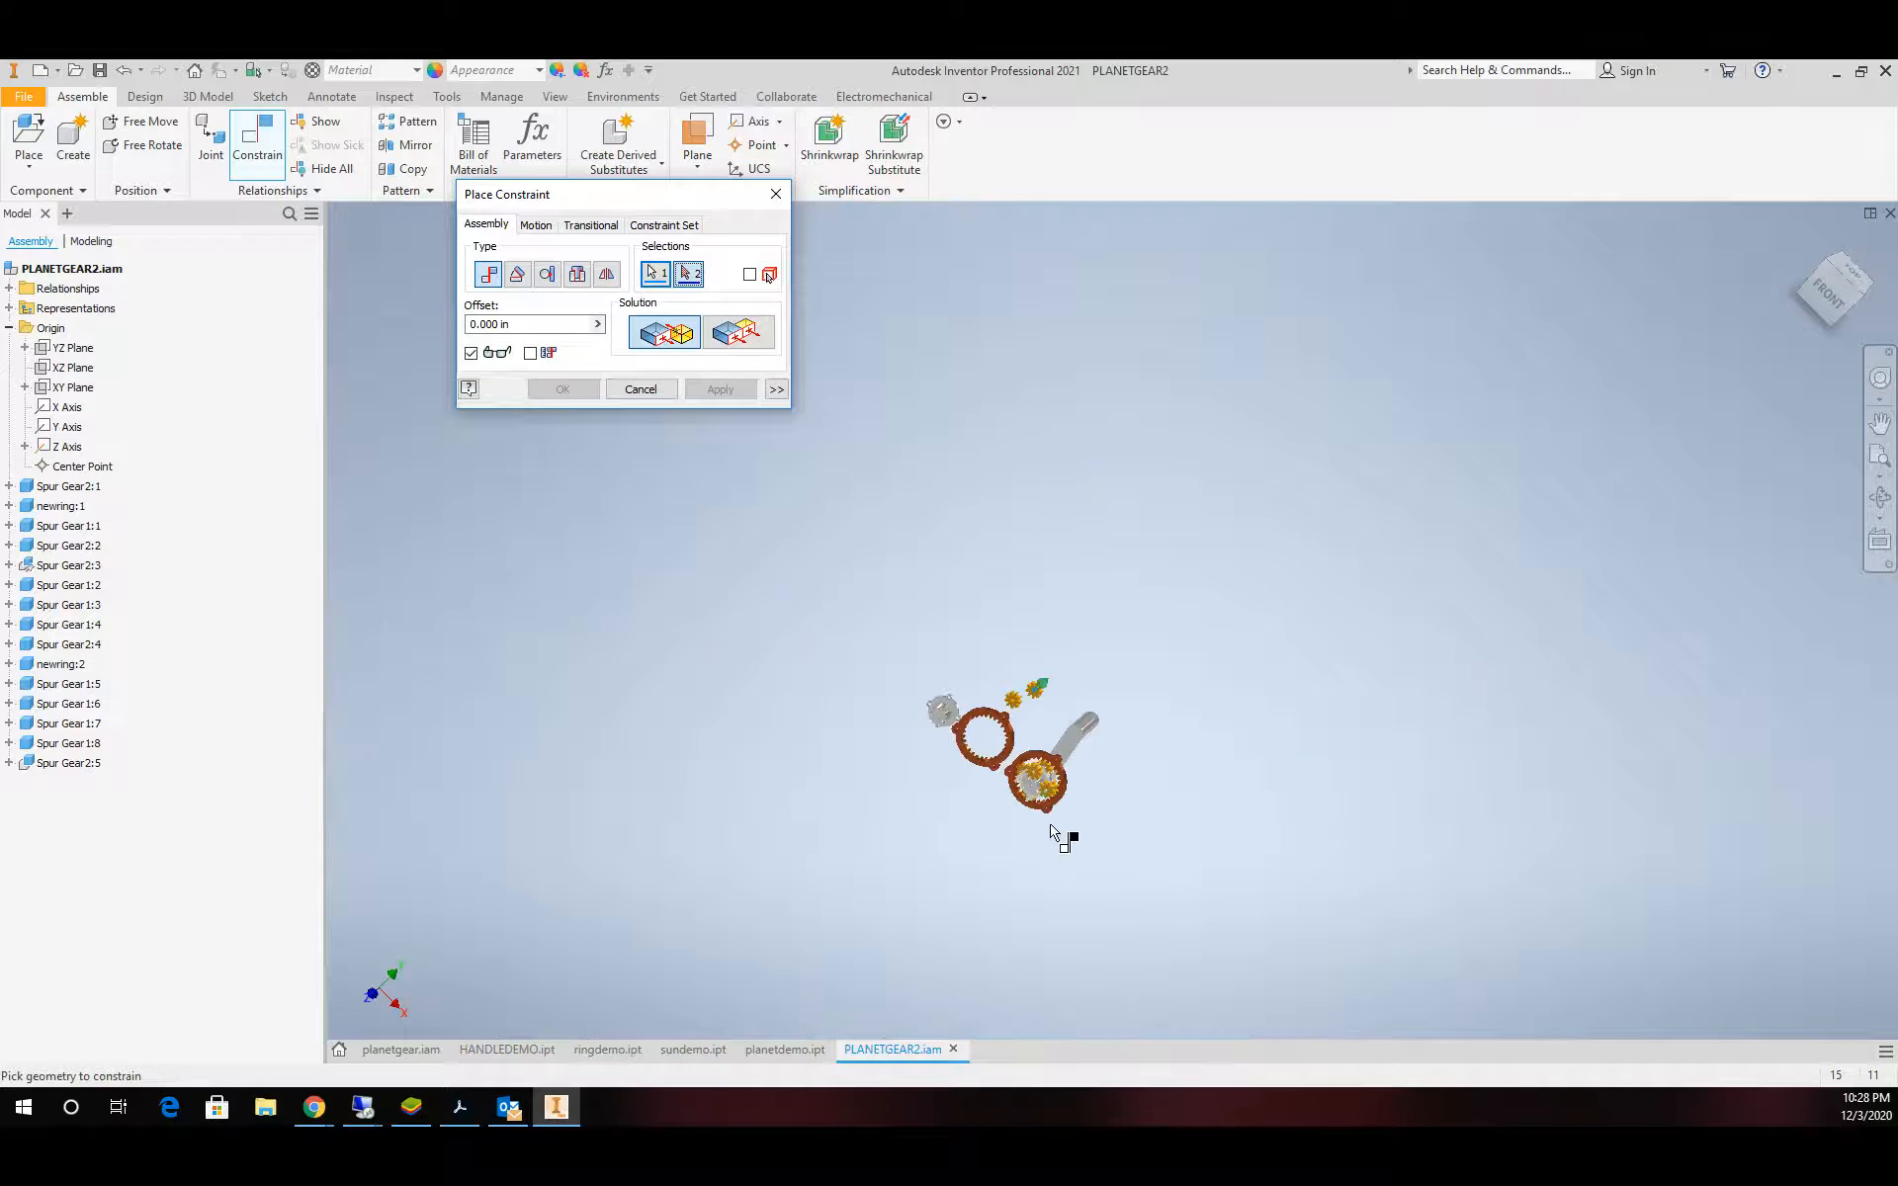
scroll(1038, 811, "down", 6)
left_click(1117, 847)
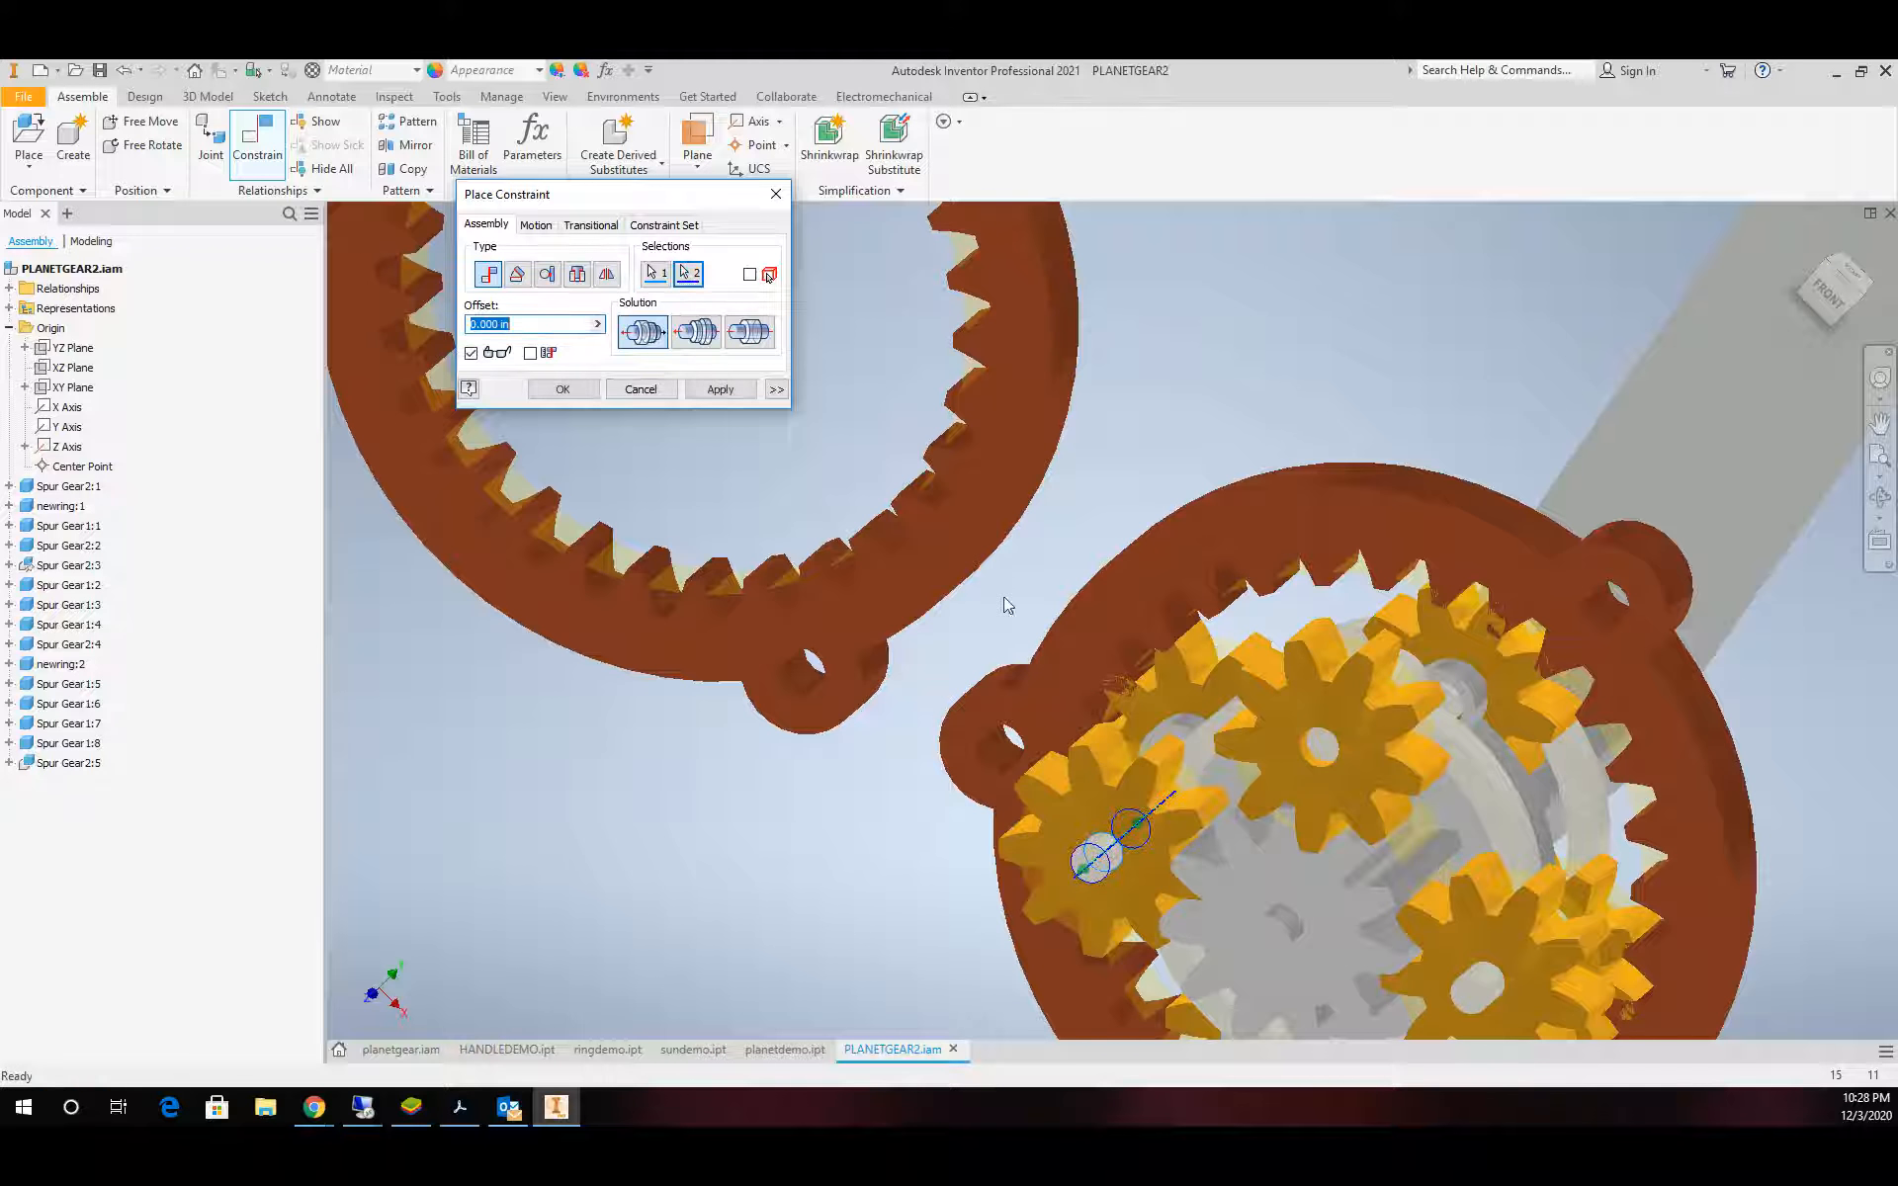
left_click(733, 393)
Mate the last loose planet gear's bore axis to the lowest pin of the front carrier with a 0.000 in offset
scroll(1110, 415, "up", 6)
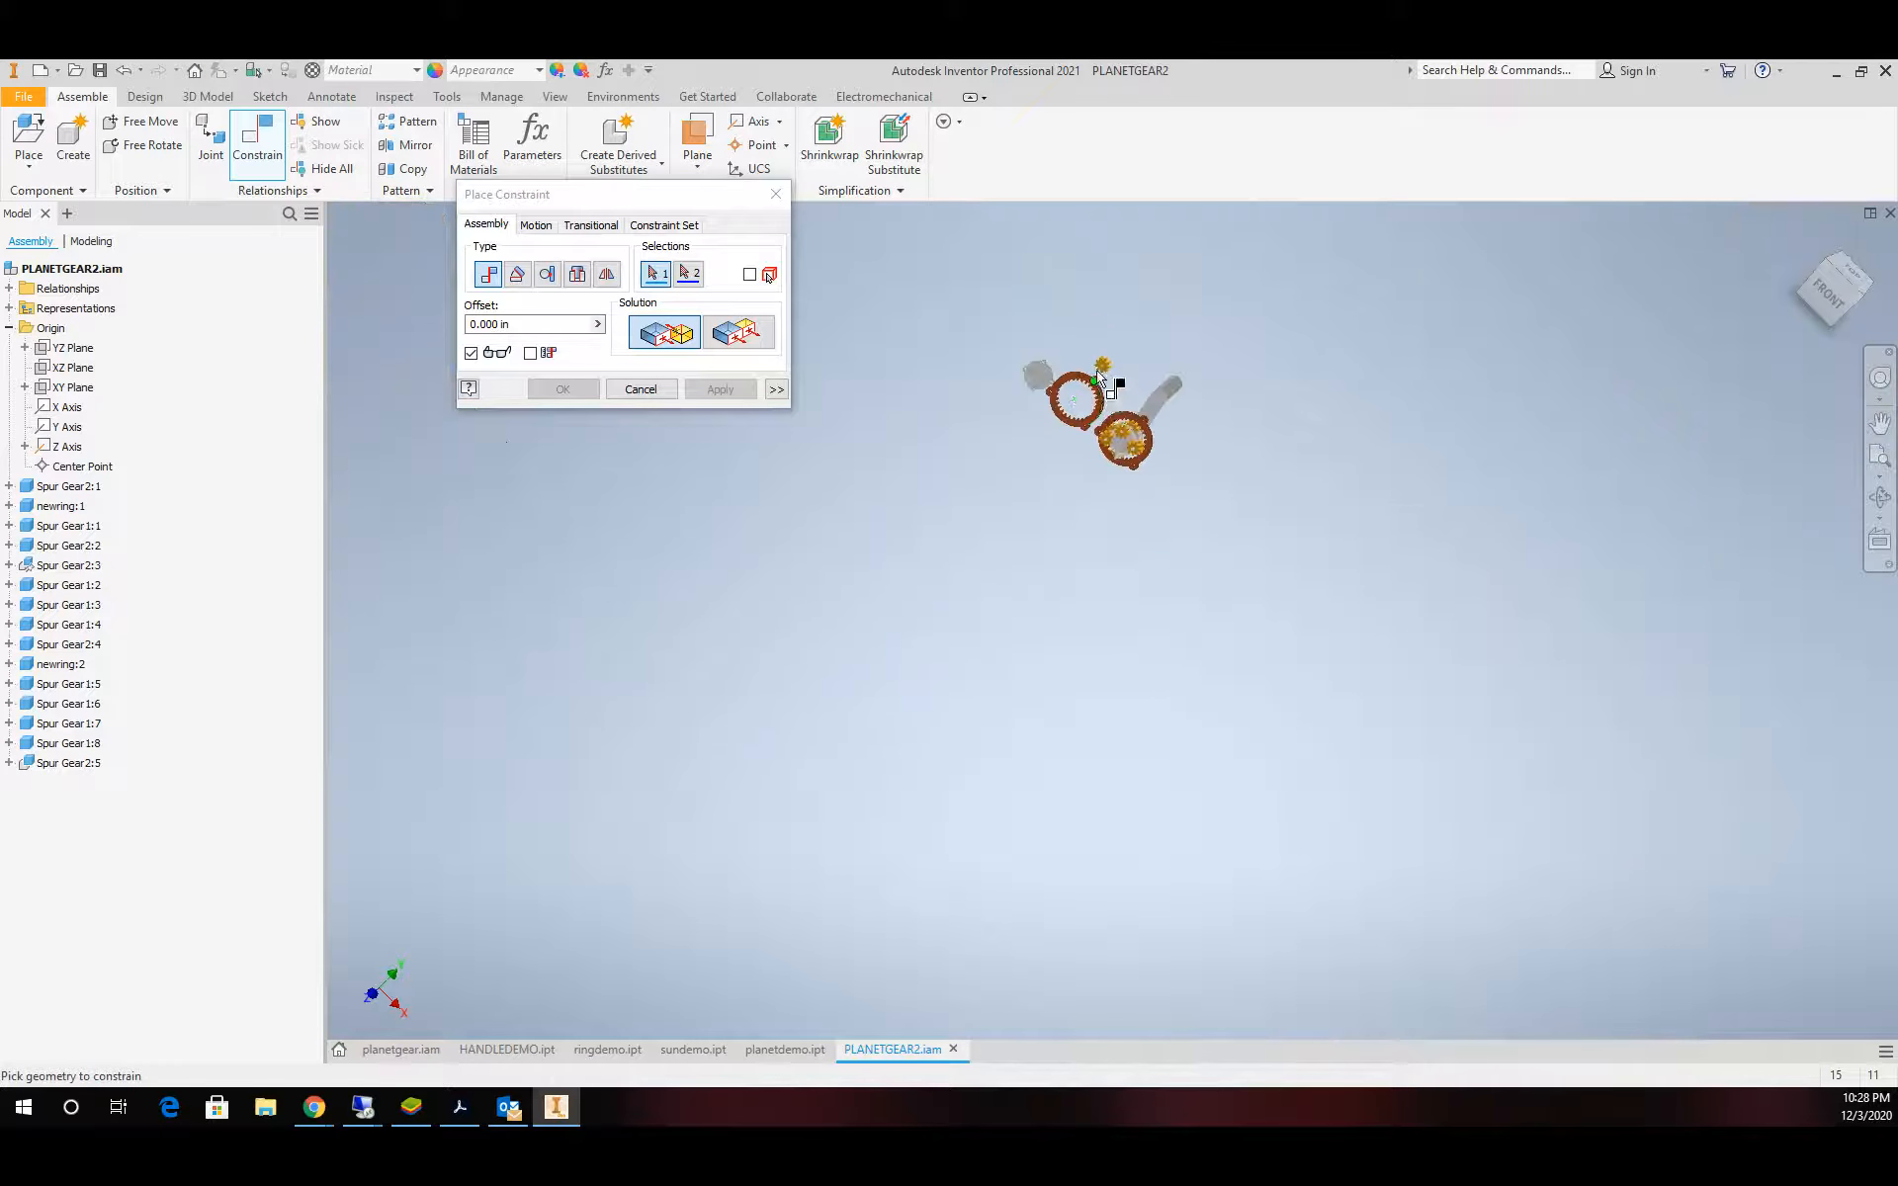
scroll(1124, 364, "down", 6)
left_click(1261, 252)
scroll(1332, 475, "up", 6)
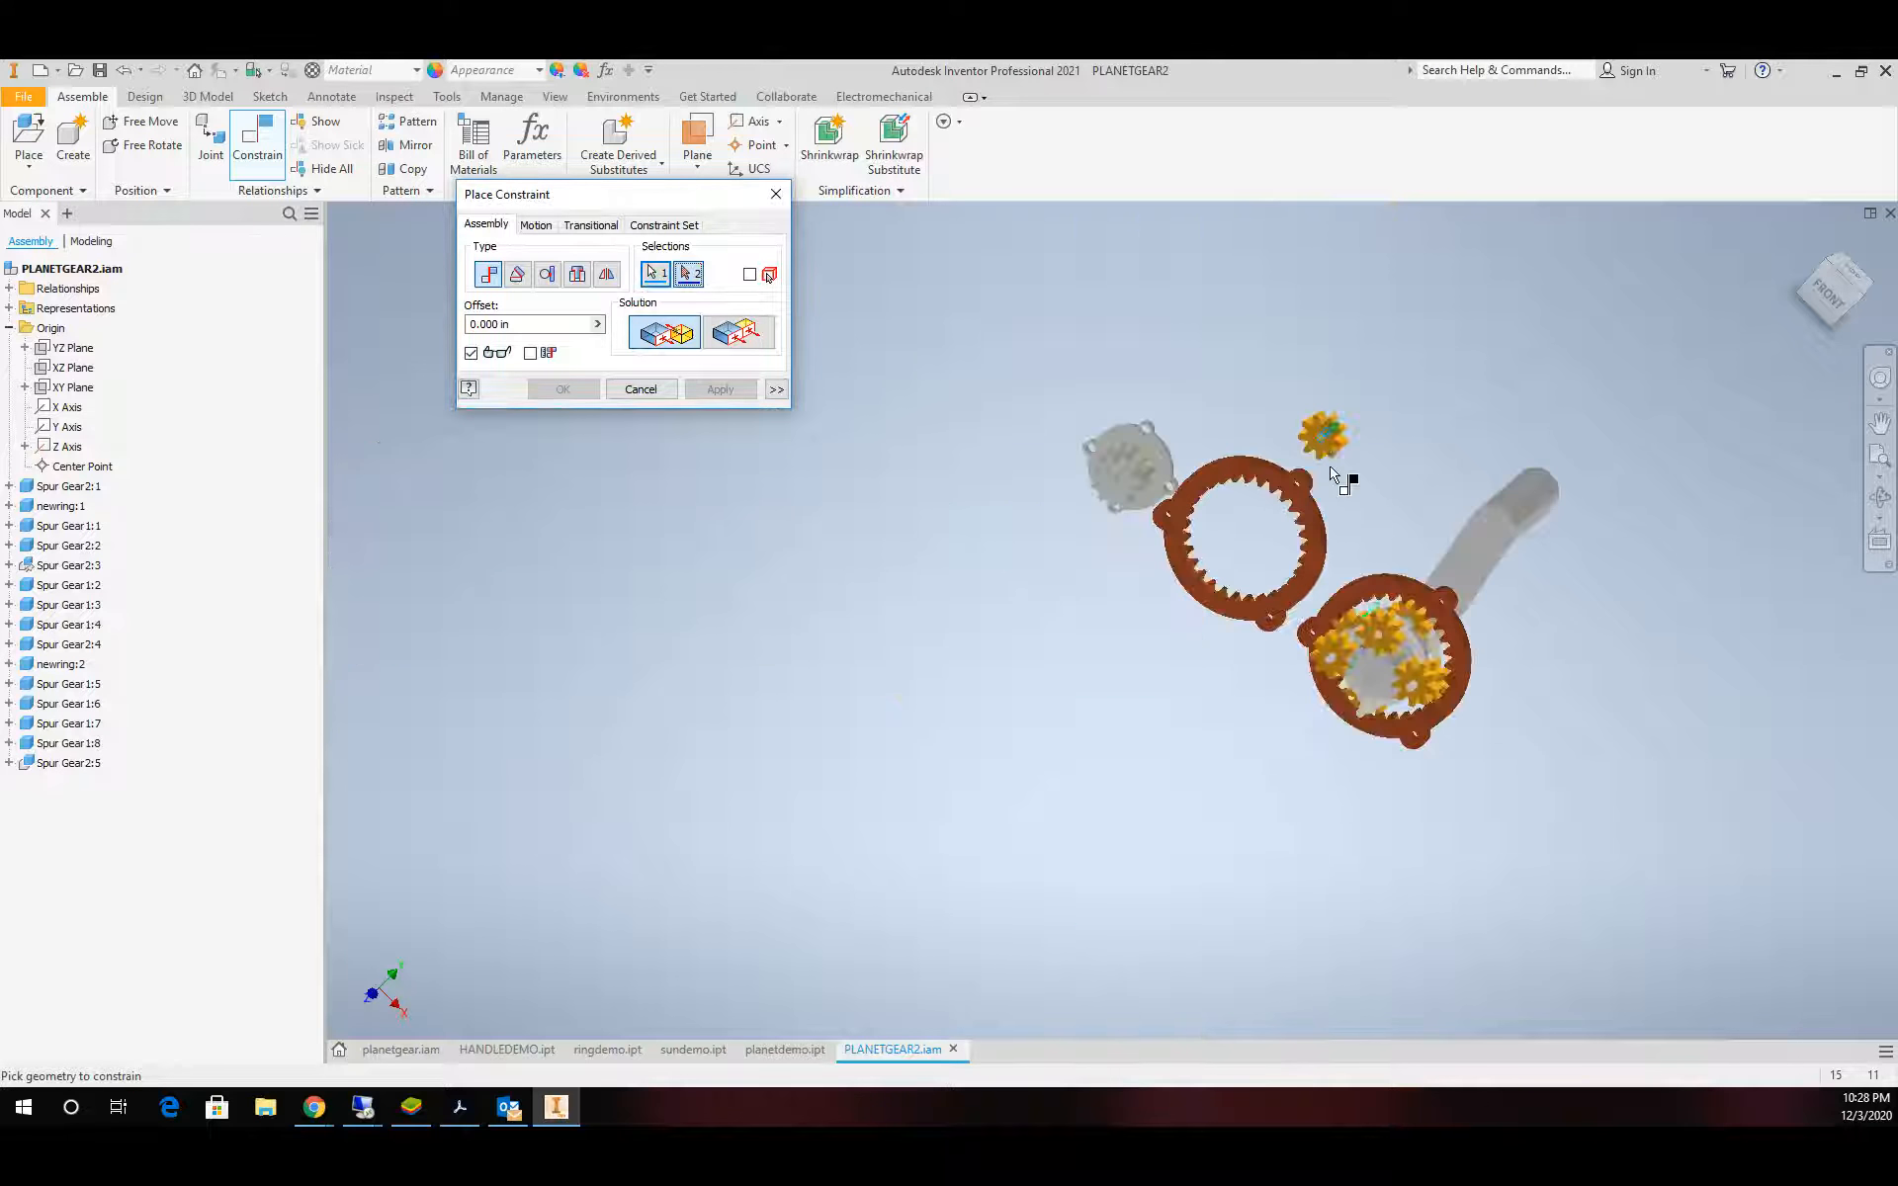
scroll(1367, 690, "down", 6)
left_click(1382, 870)
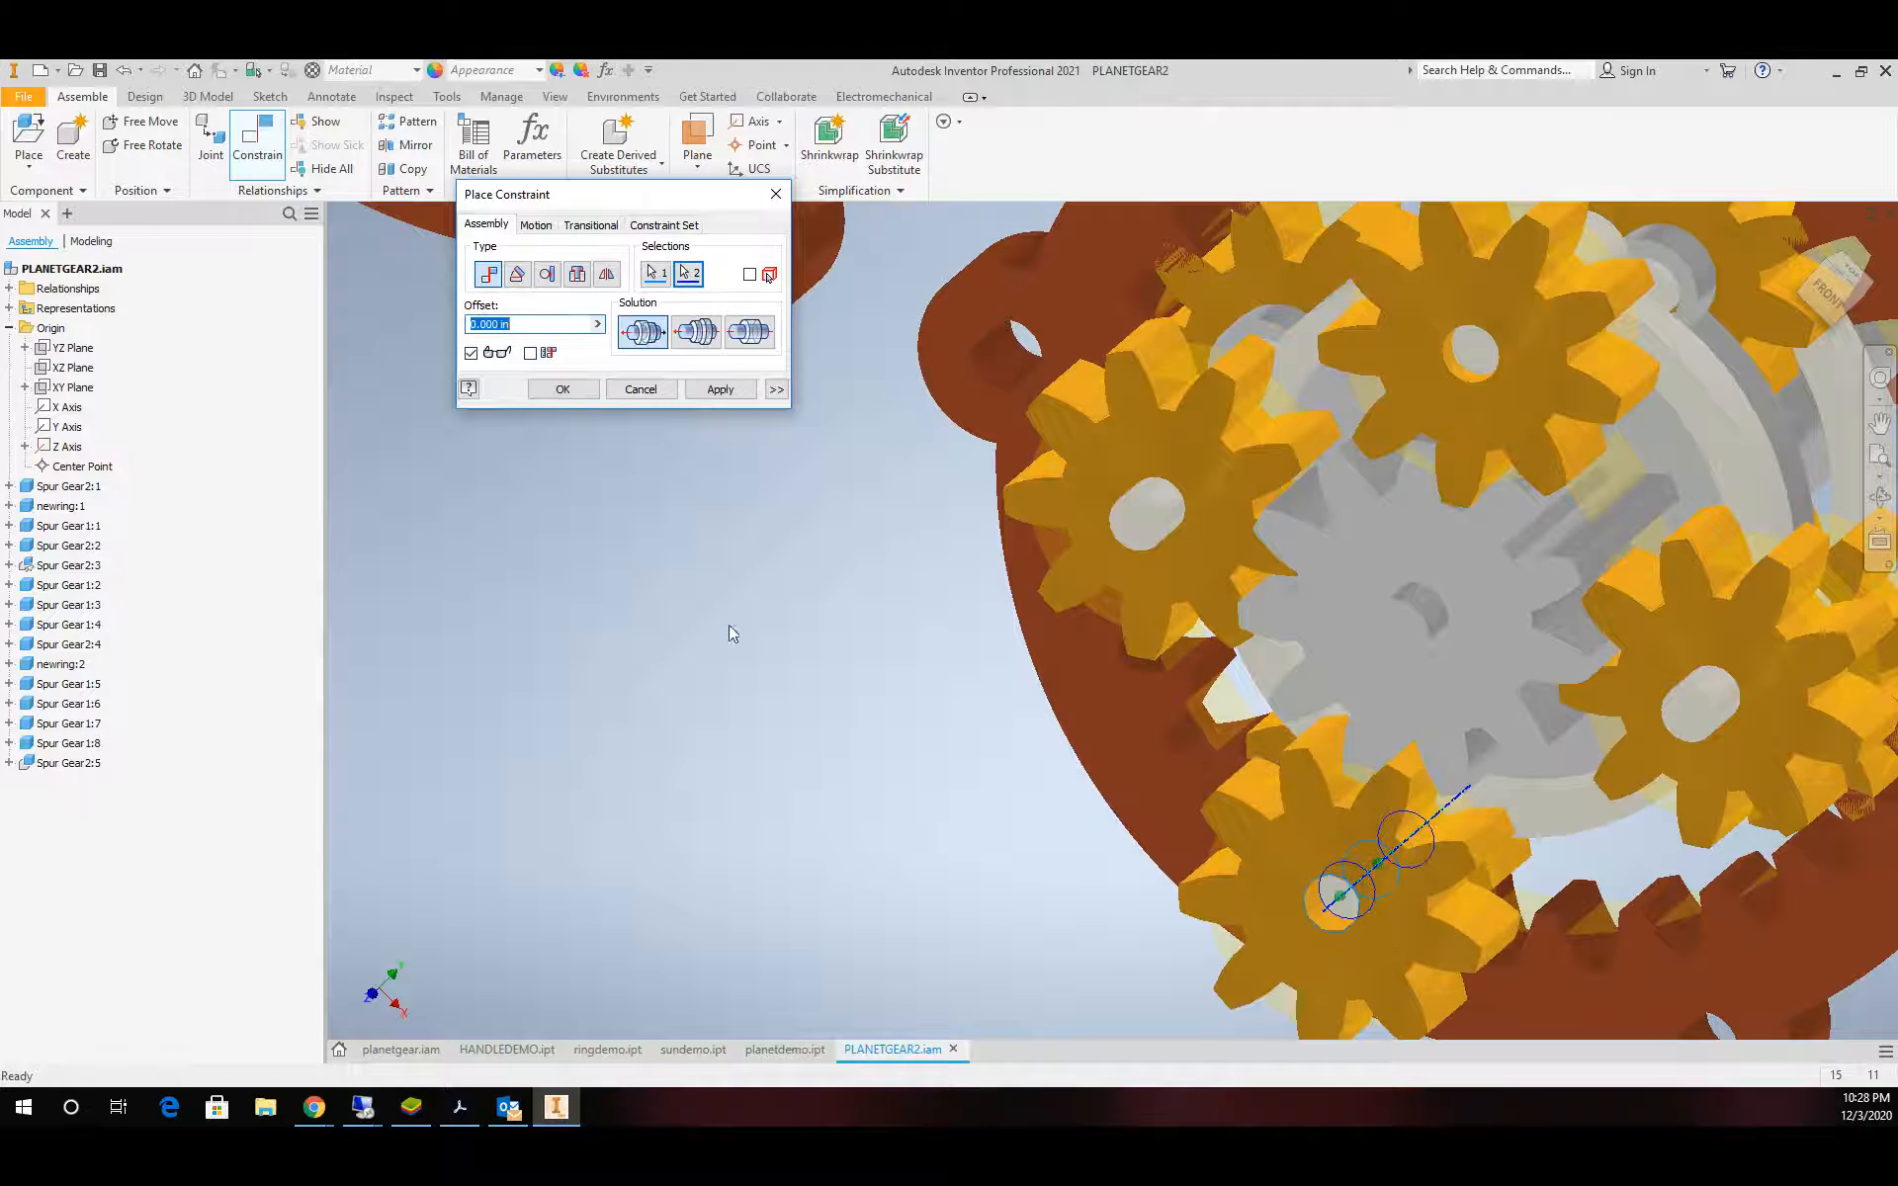
left_click(721, 389)
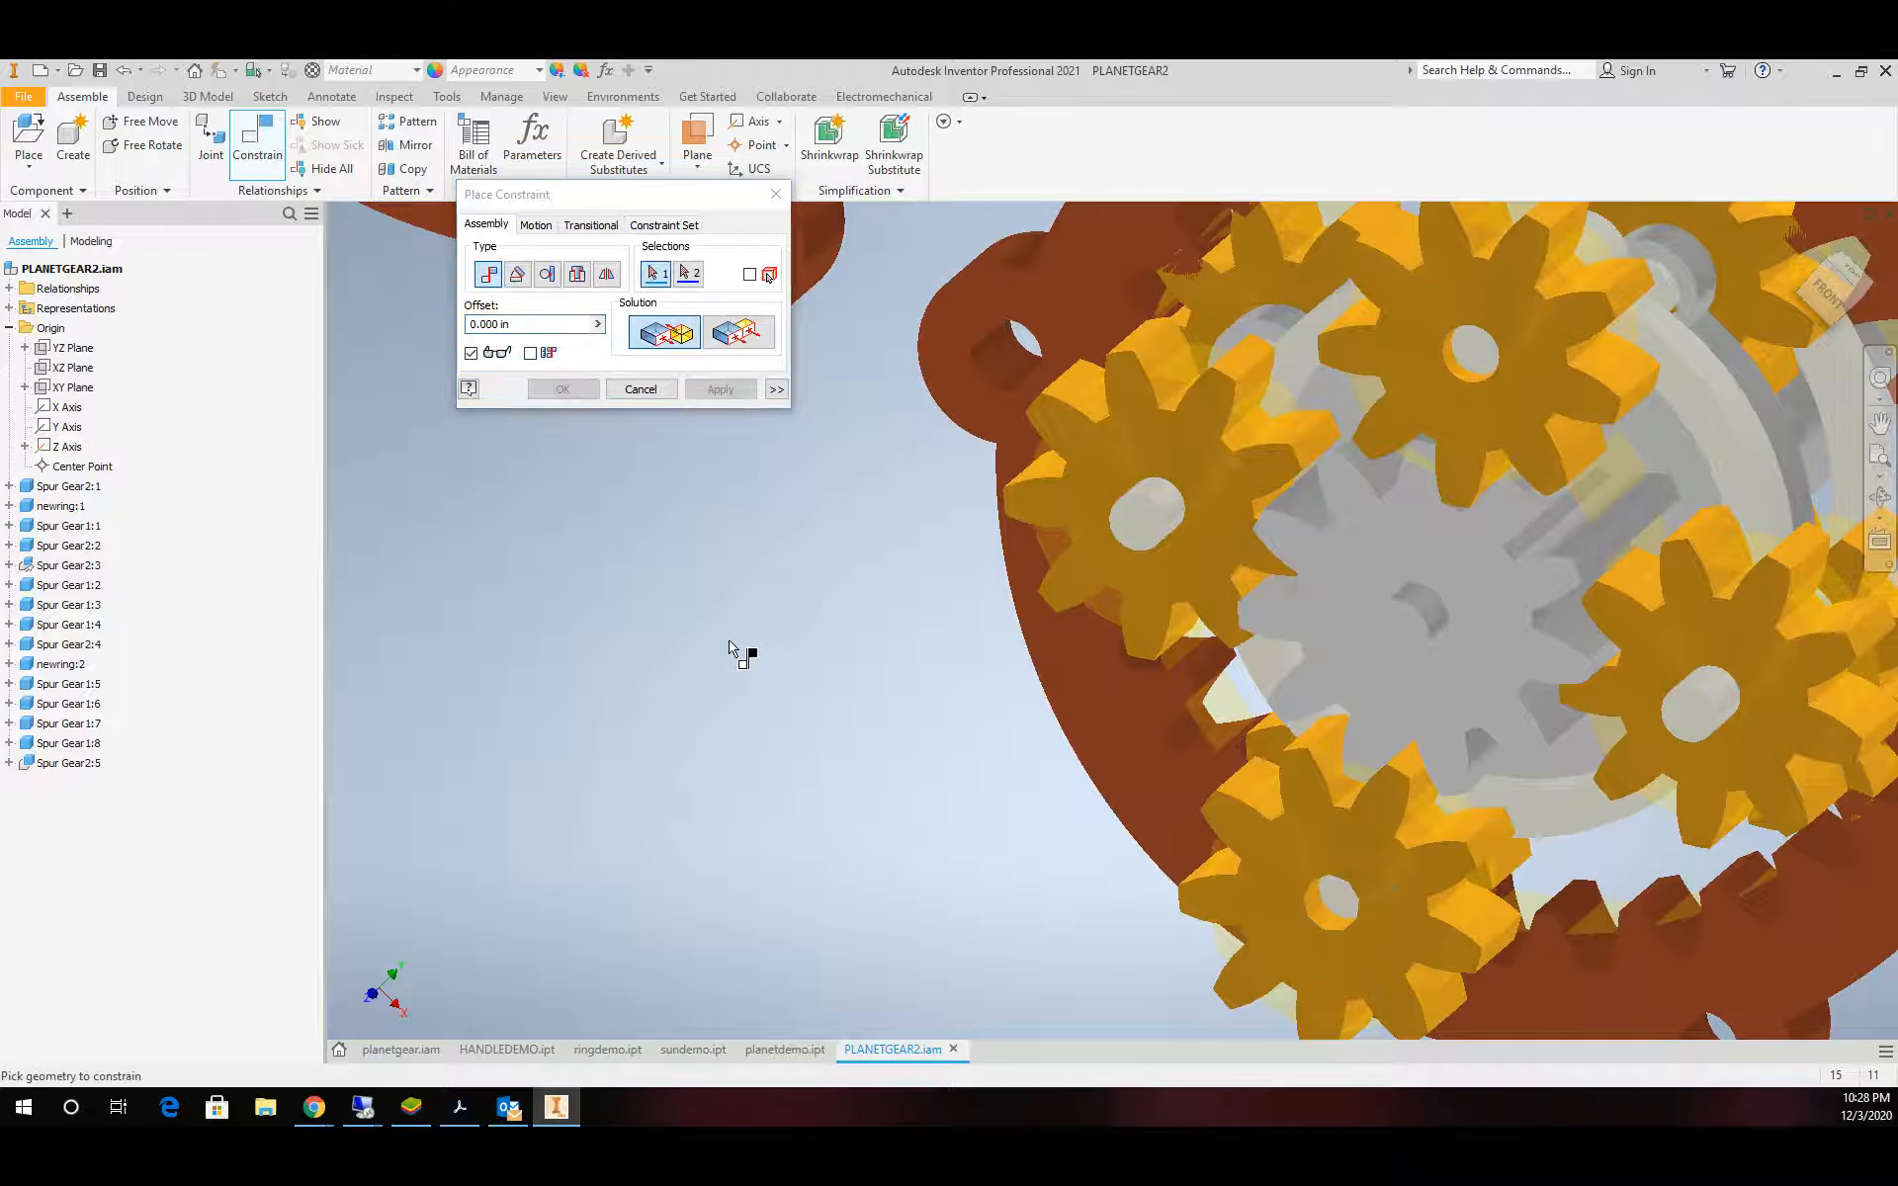
Finish constraining and try to move the newly mated planet gears on the front carrier
left_click(776, 194)
left_click(1214, 447)
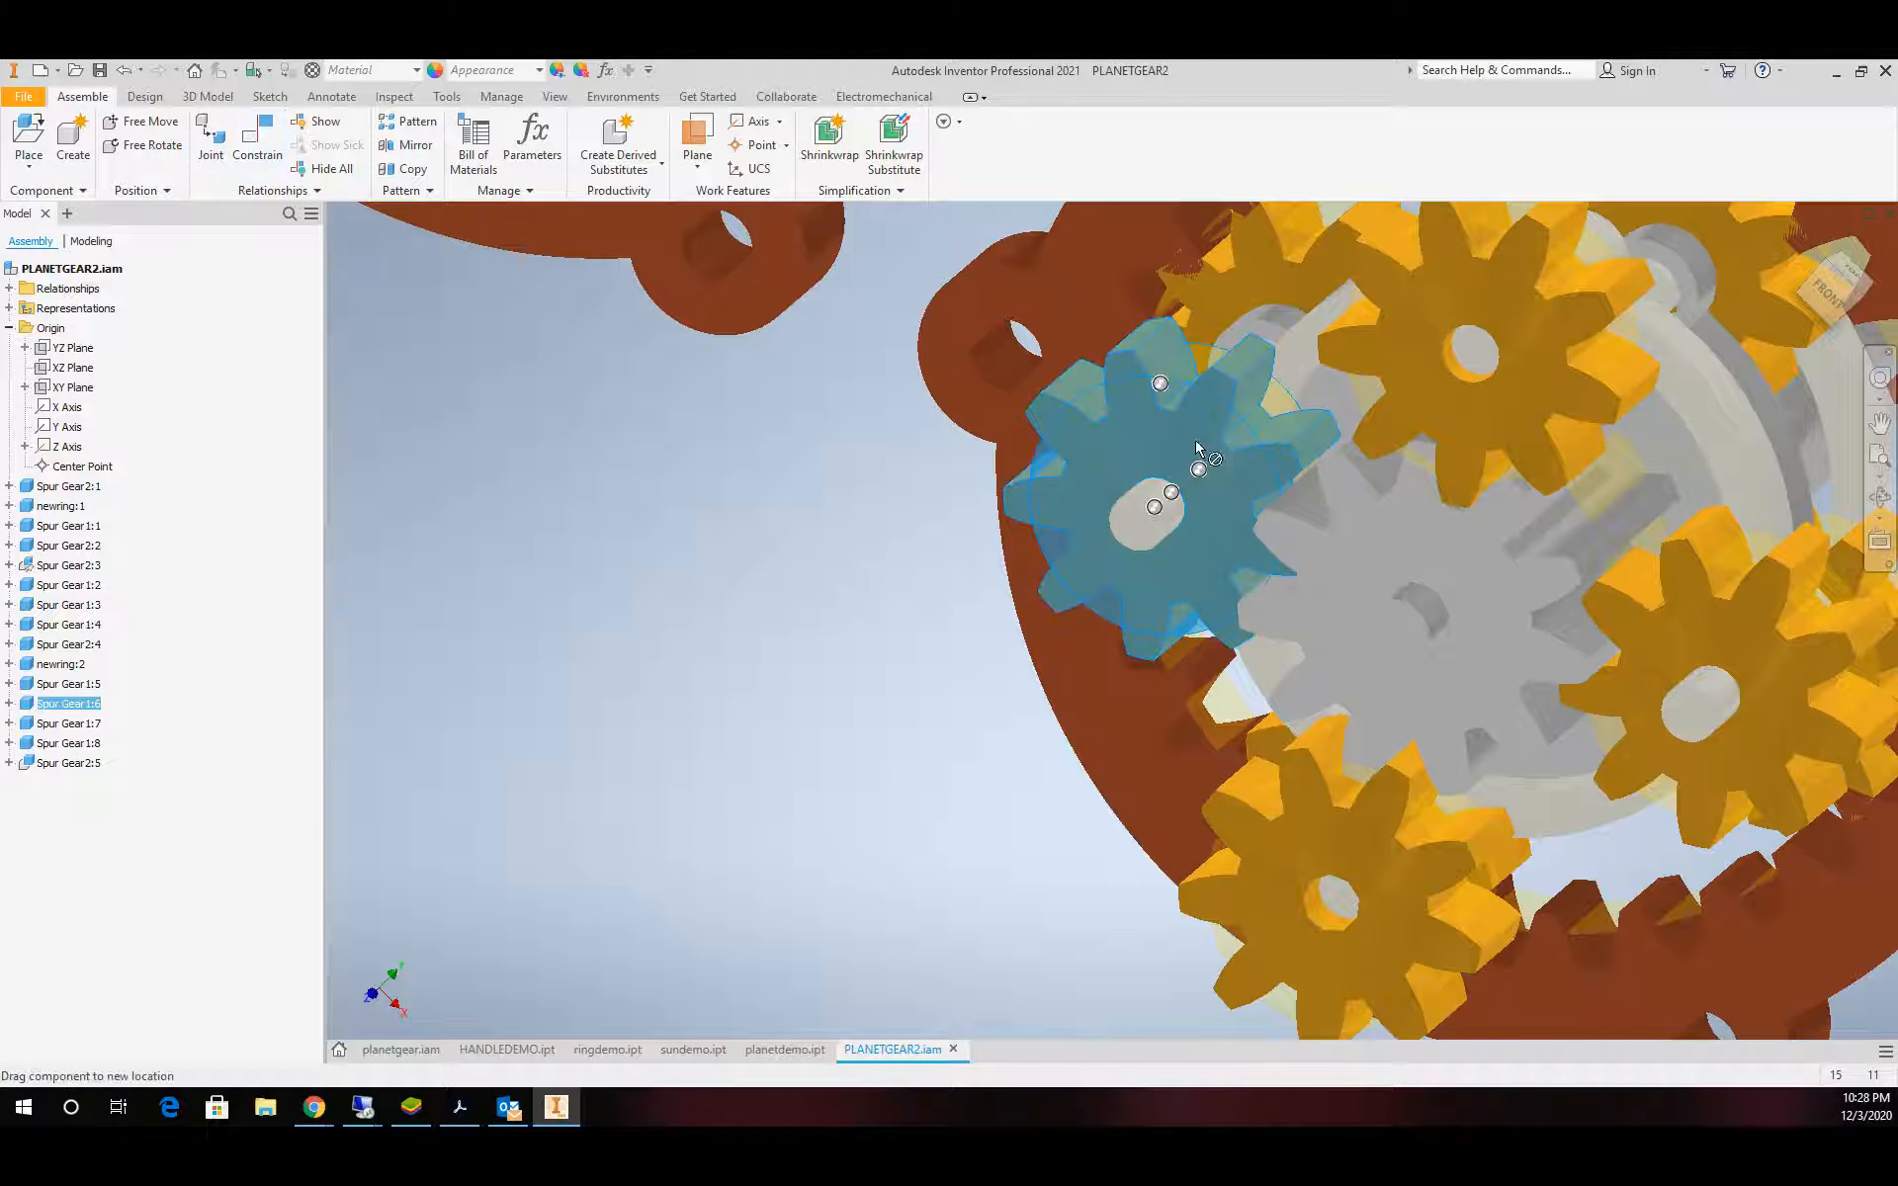
left_click(894, 620)
left_click(1078, 579)
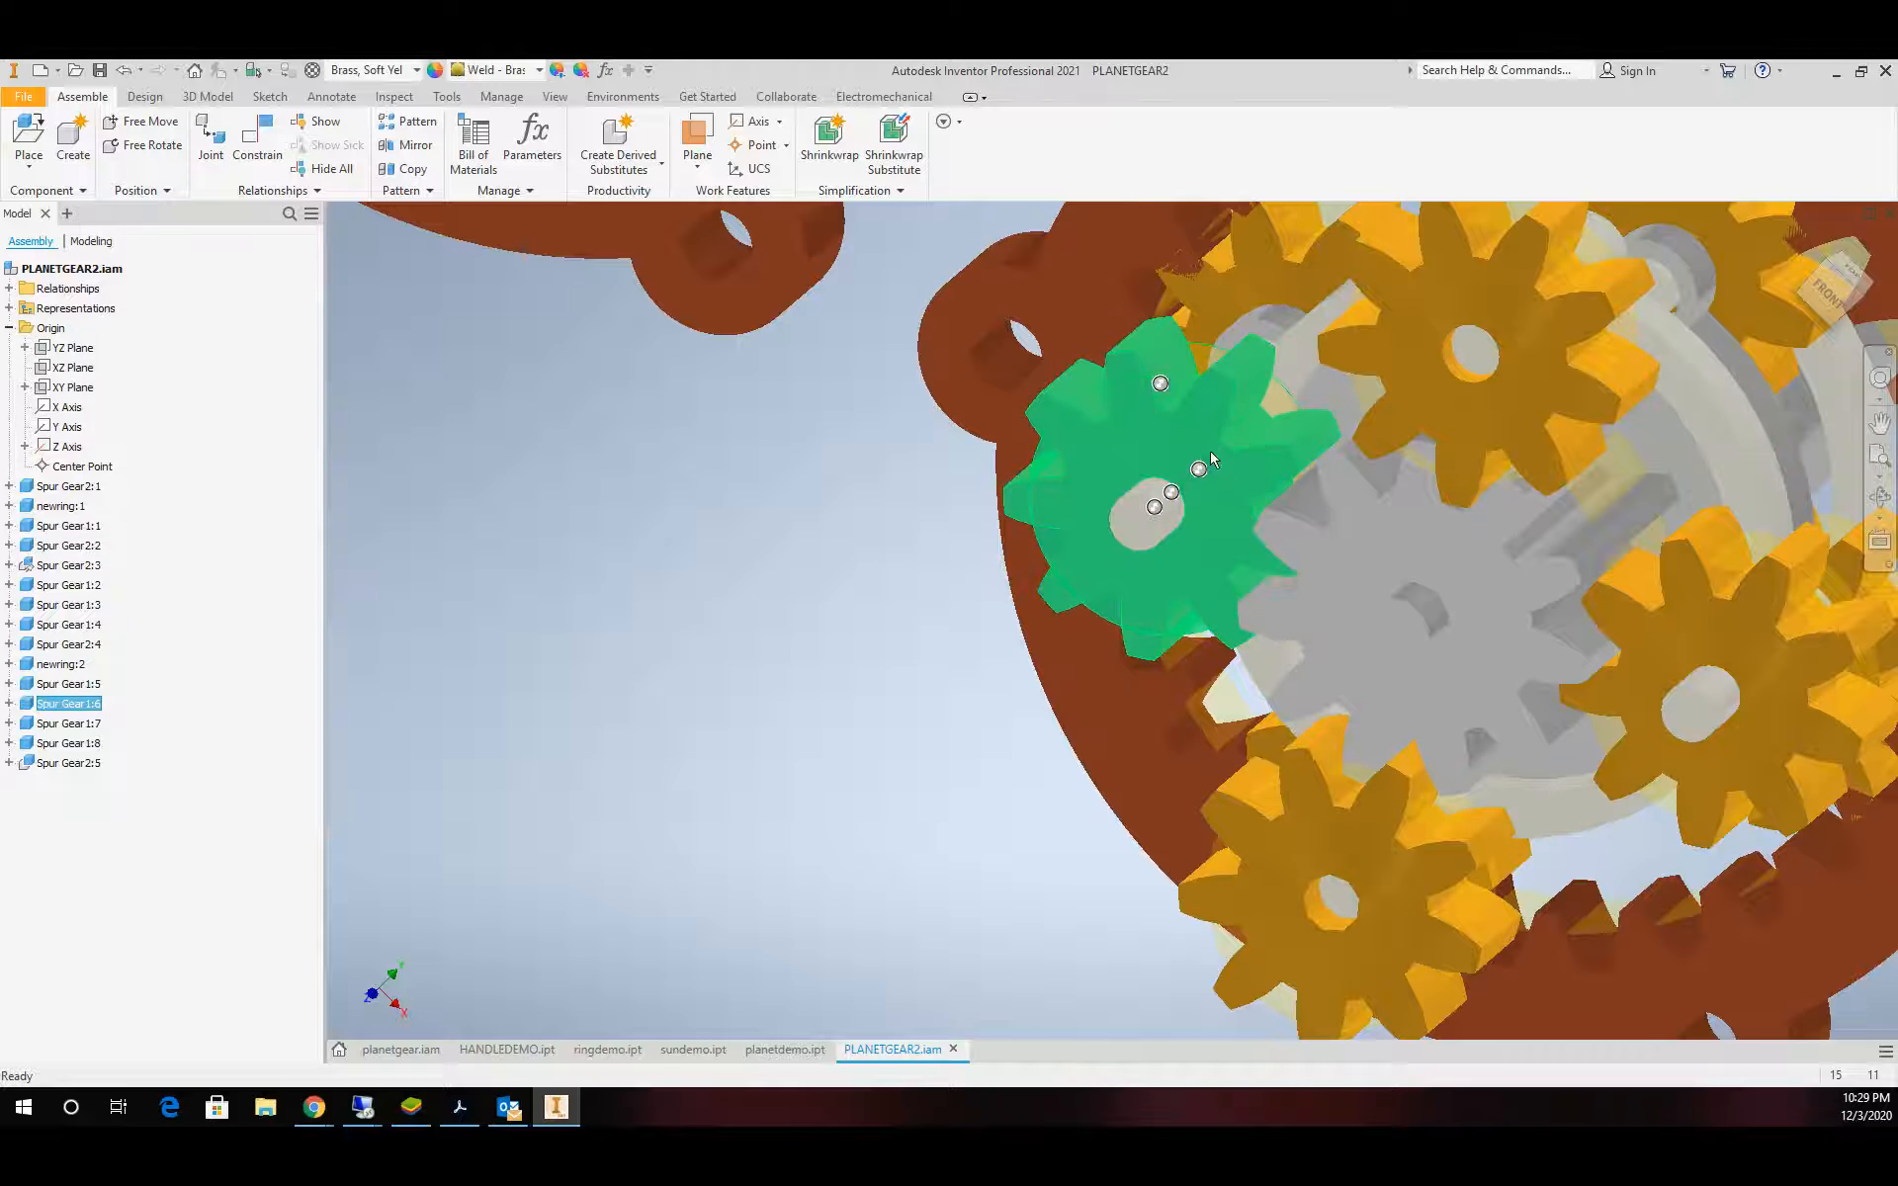
left_click_drag(1555, 382, 1483, 426)
scroll(1211, 504, "up", 5)
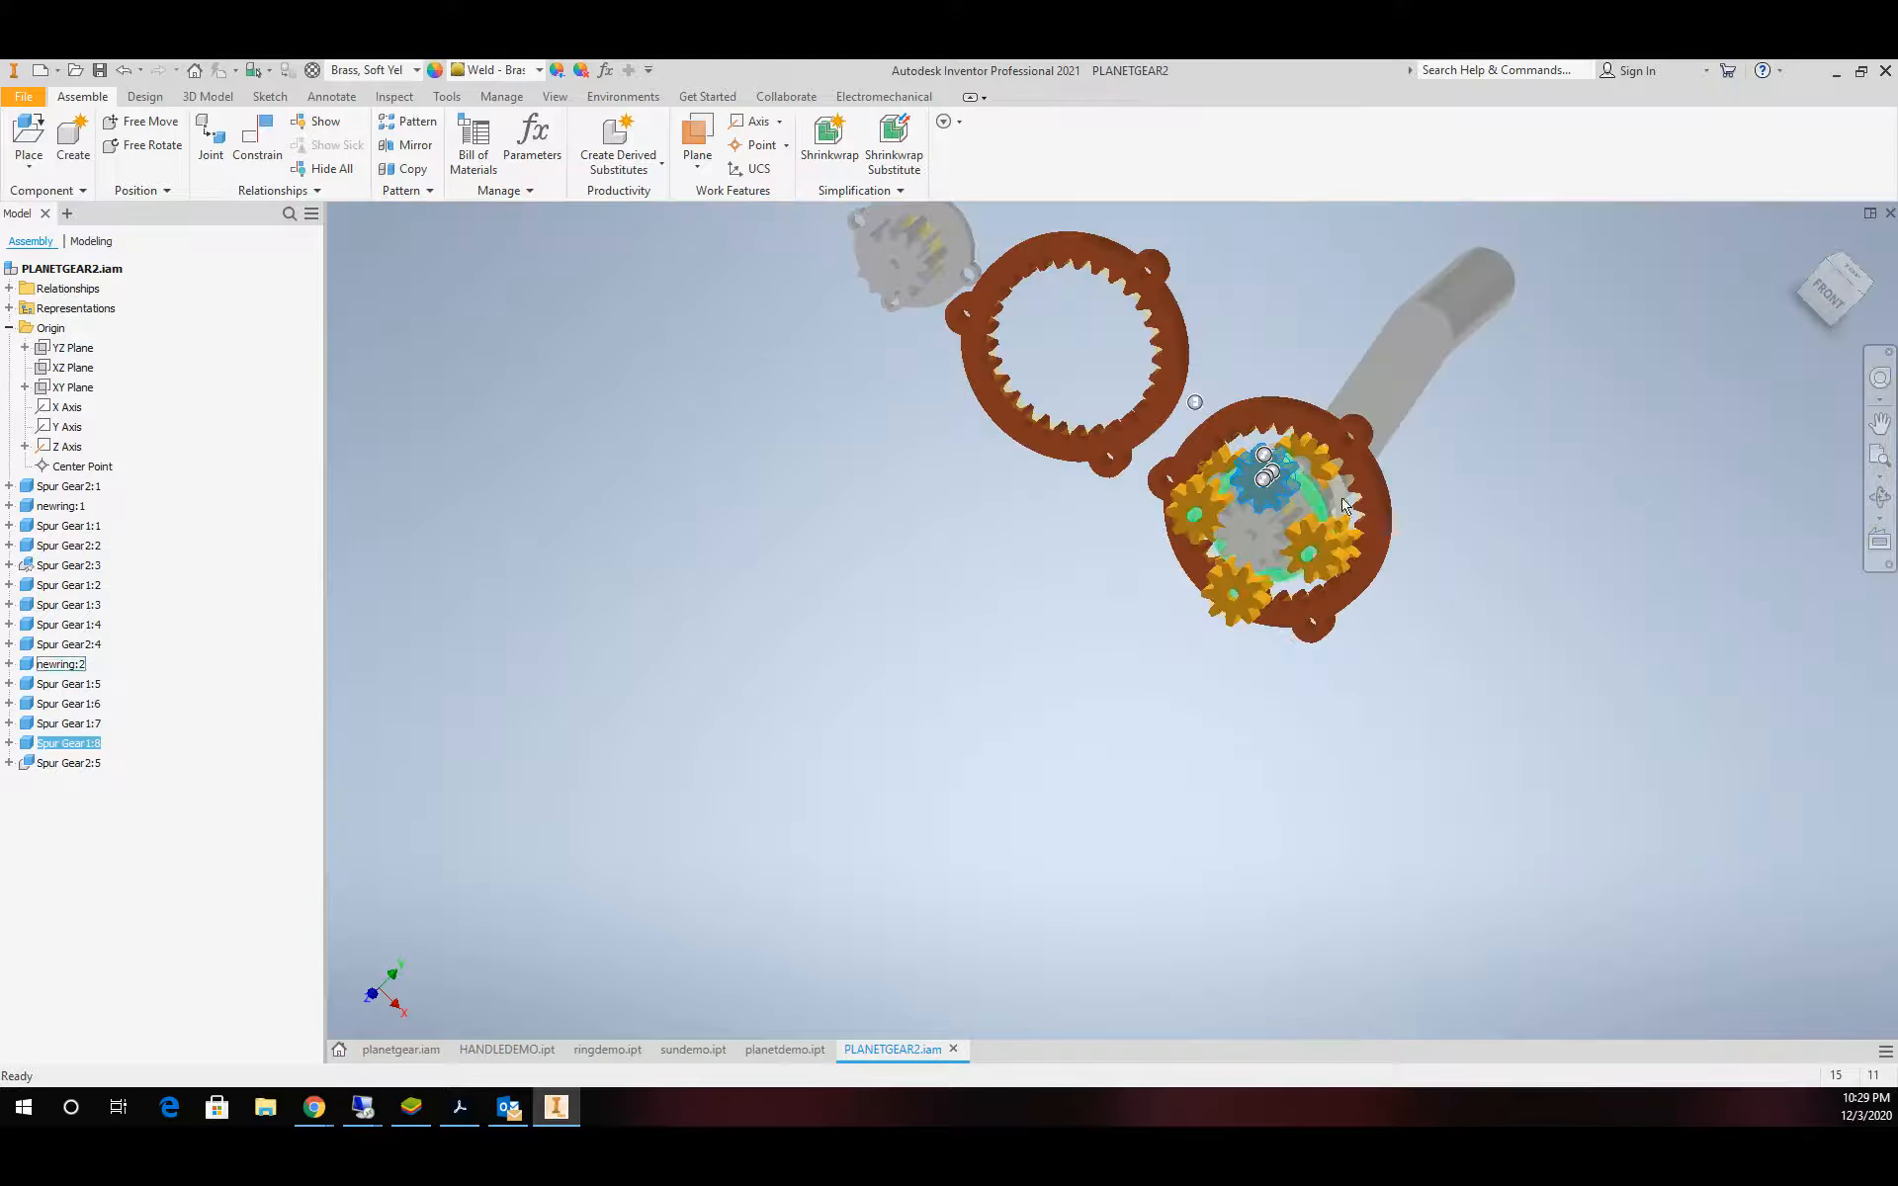
scroll(1404, 499, "down", 3)
left_click(1486, 497)
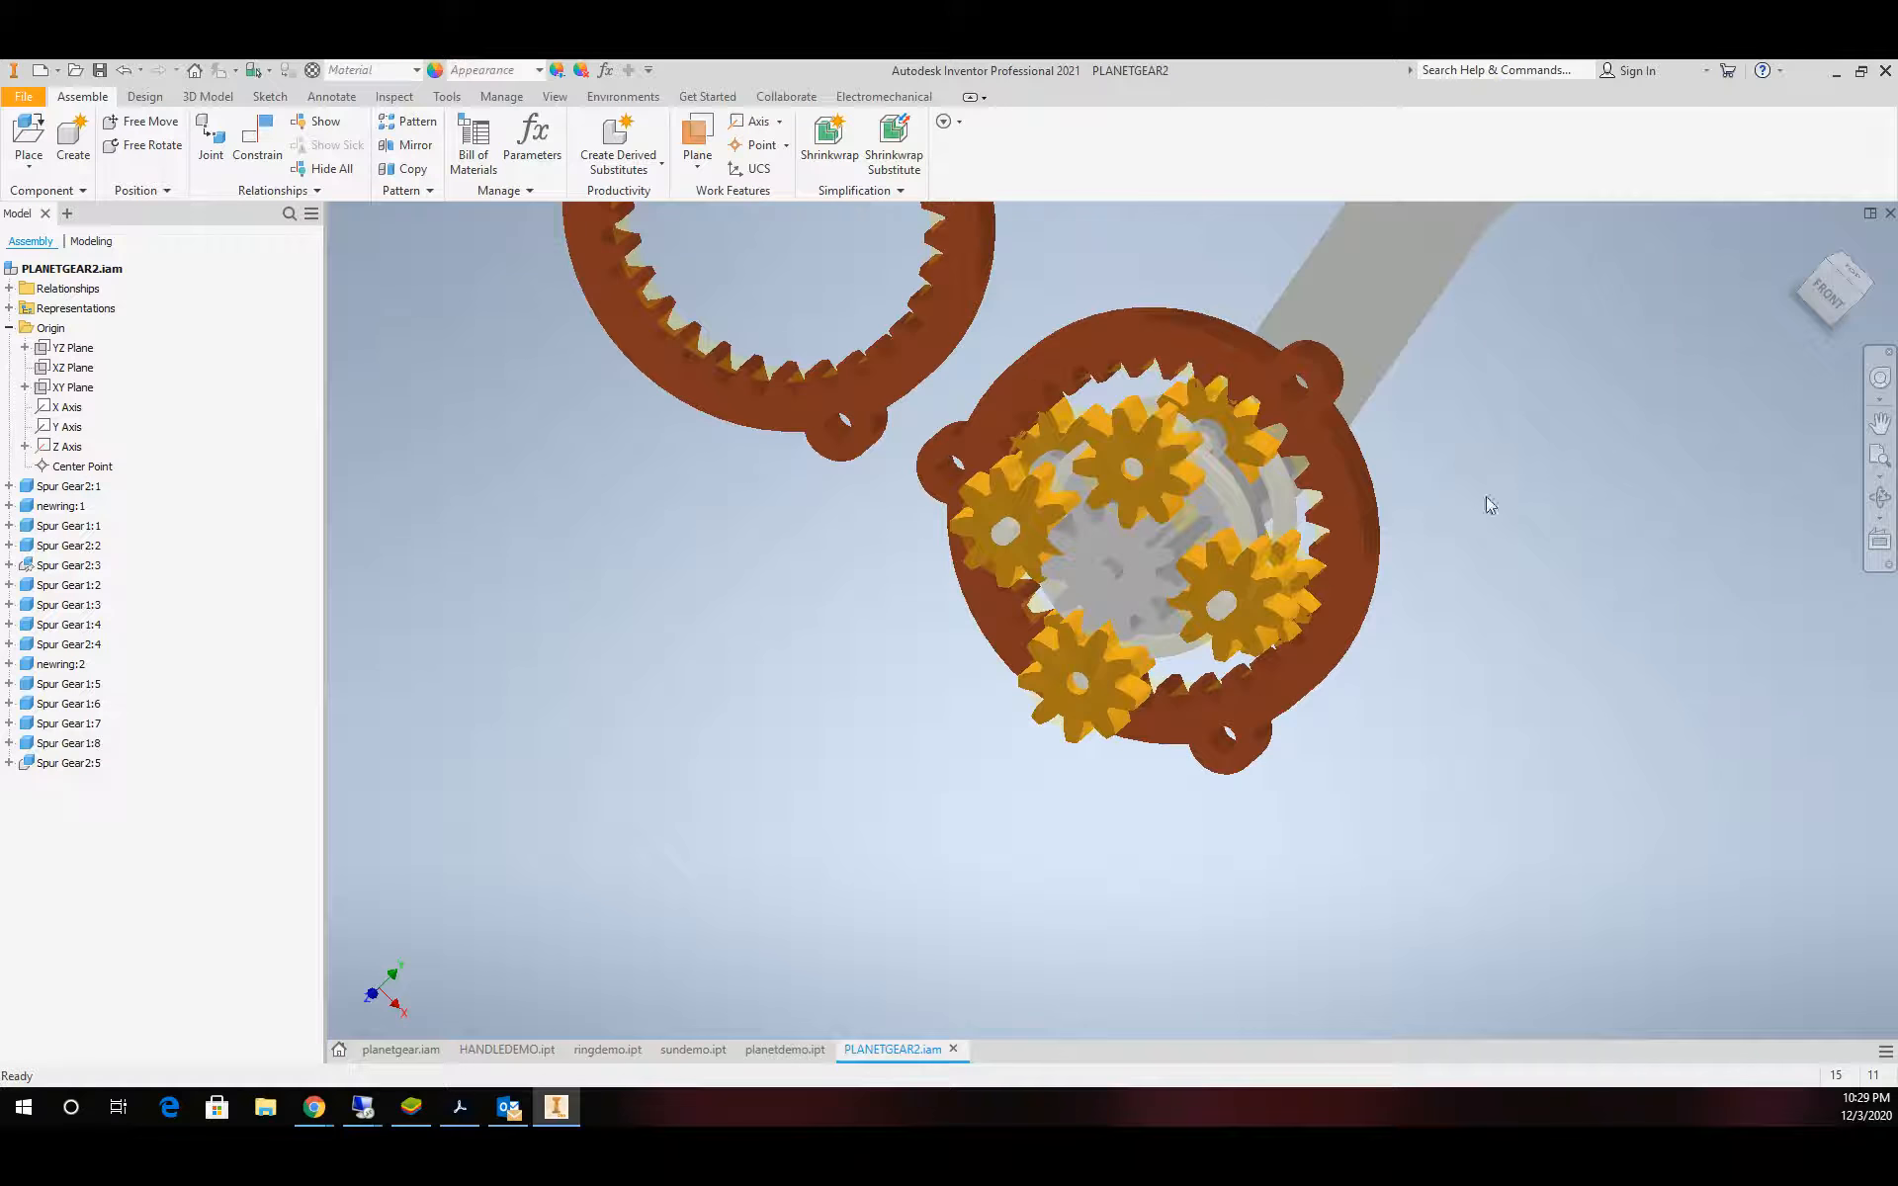
Try to slide the right-hand and lowest planet gears along their front carrier pins
left_click(1881, 502)
left_click_drag(1339, 535, 1064, 638)
scroll(860, 772, "up", 5)
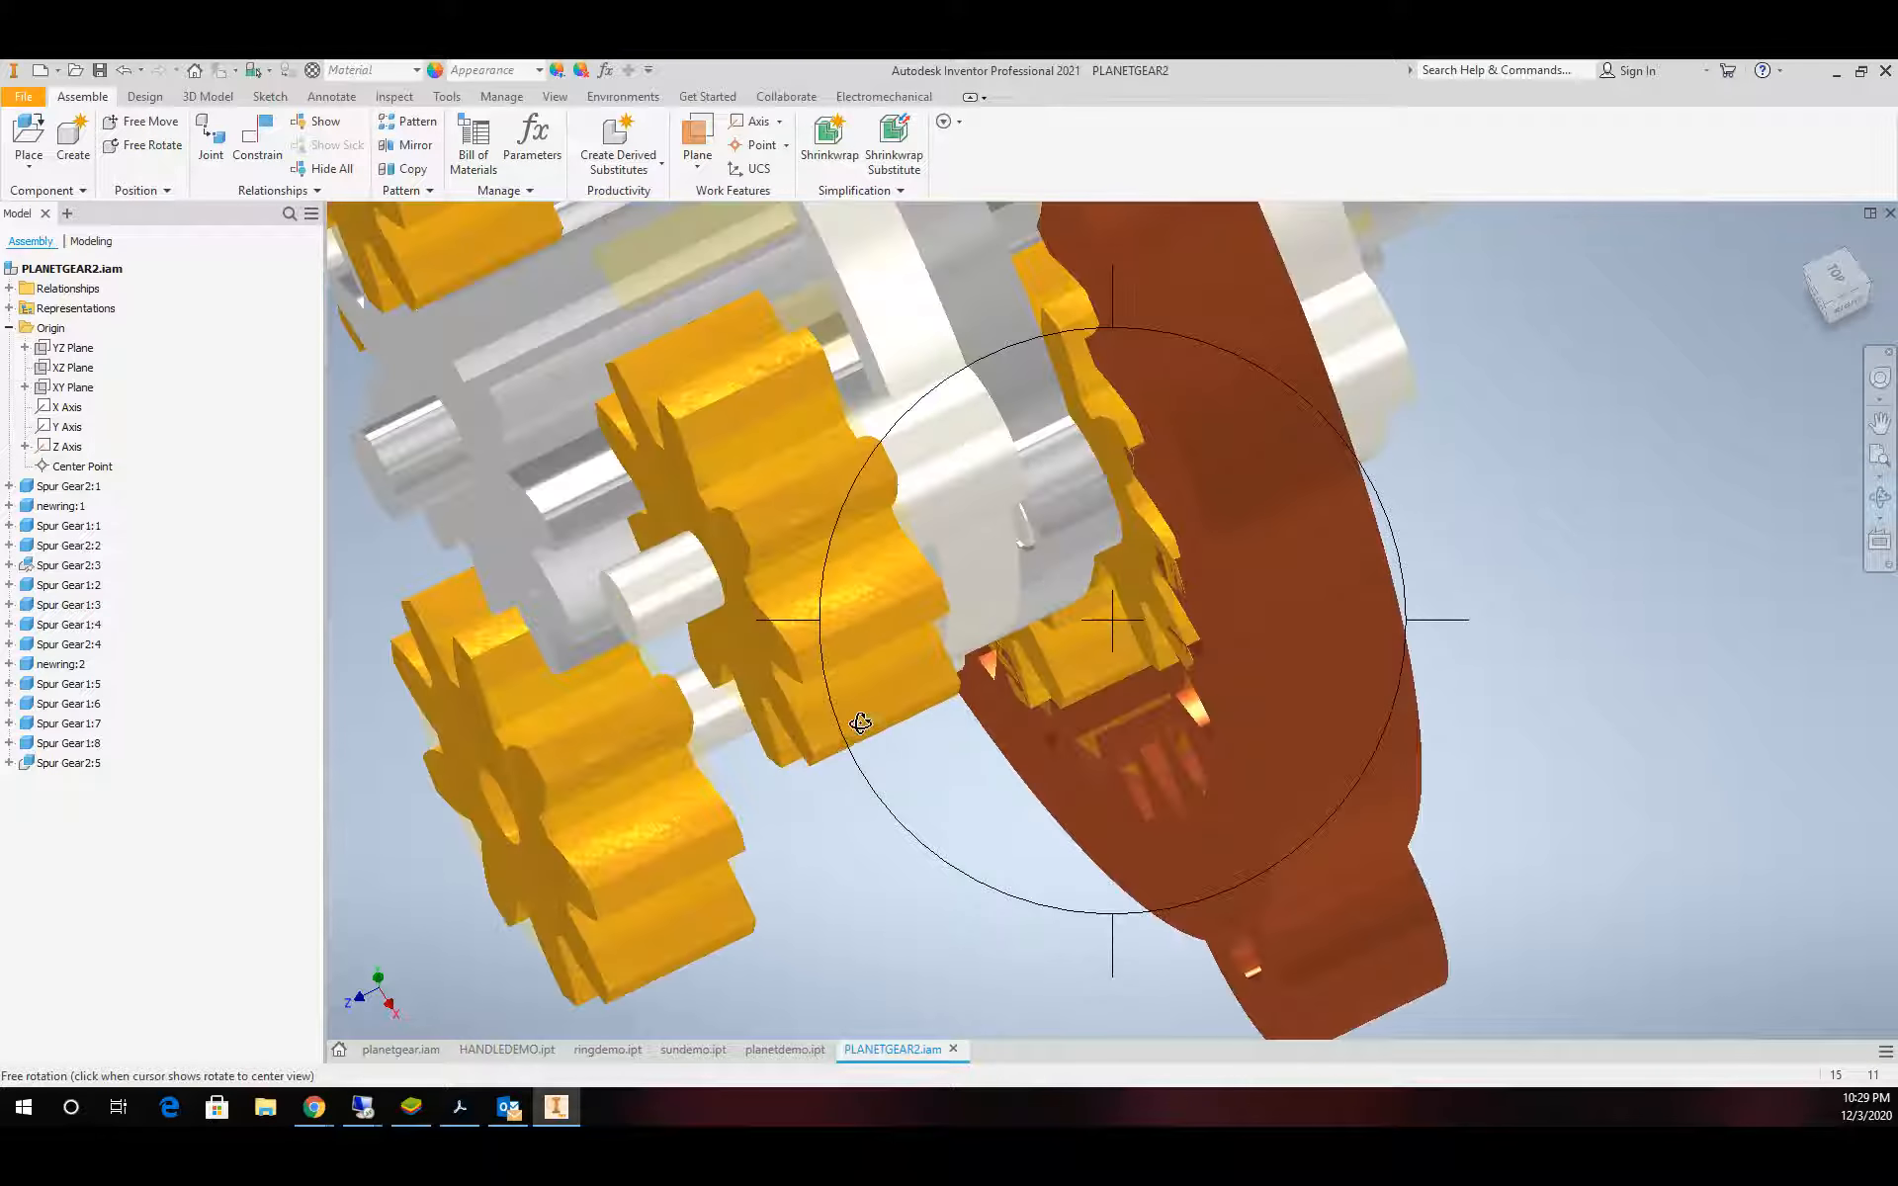
key("Escape")
scroll(902, 627, "up", 3)
left_click(1106, 447)
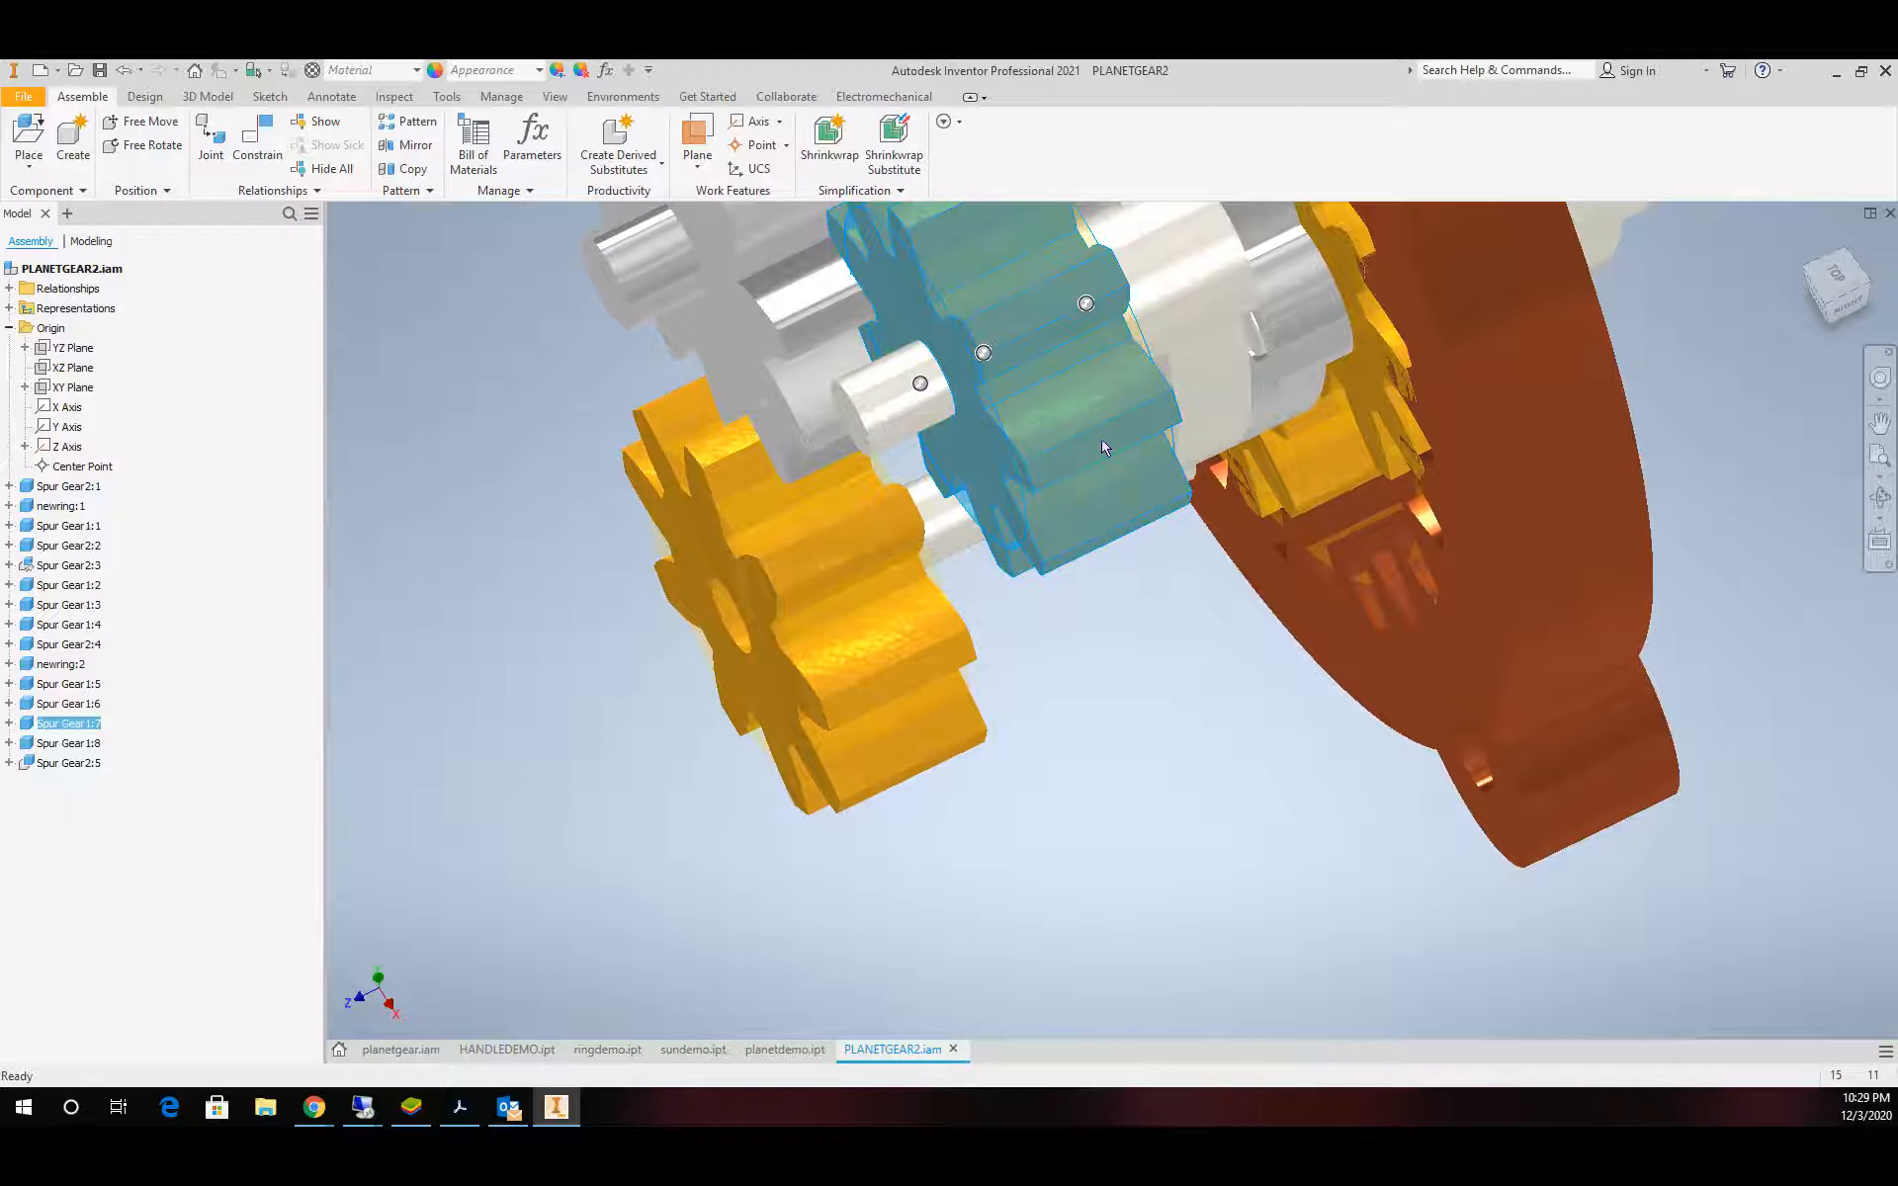
mouse_move(998, 344)
left_mouse_down()
mouse_move(951, 354)
mouse_move(1036, 365)
mouse_move(988, 341)
mouse_move(979, 356)
left_mouse_up()
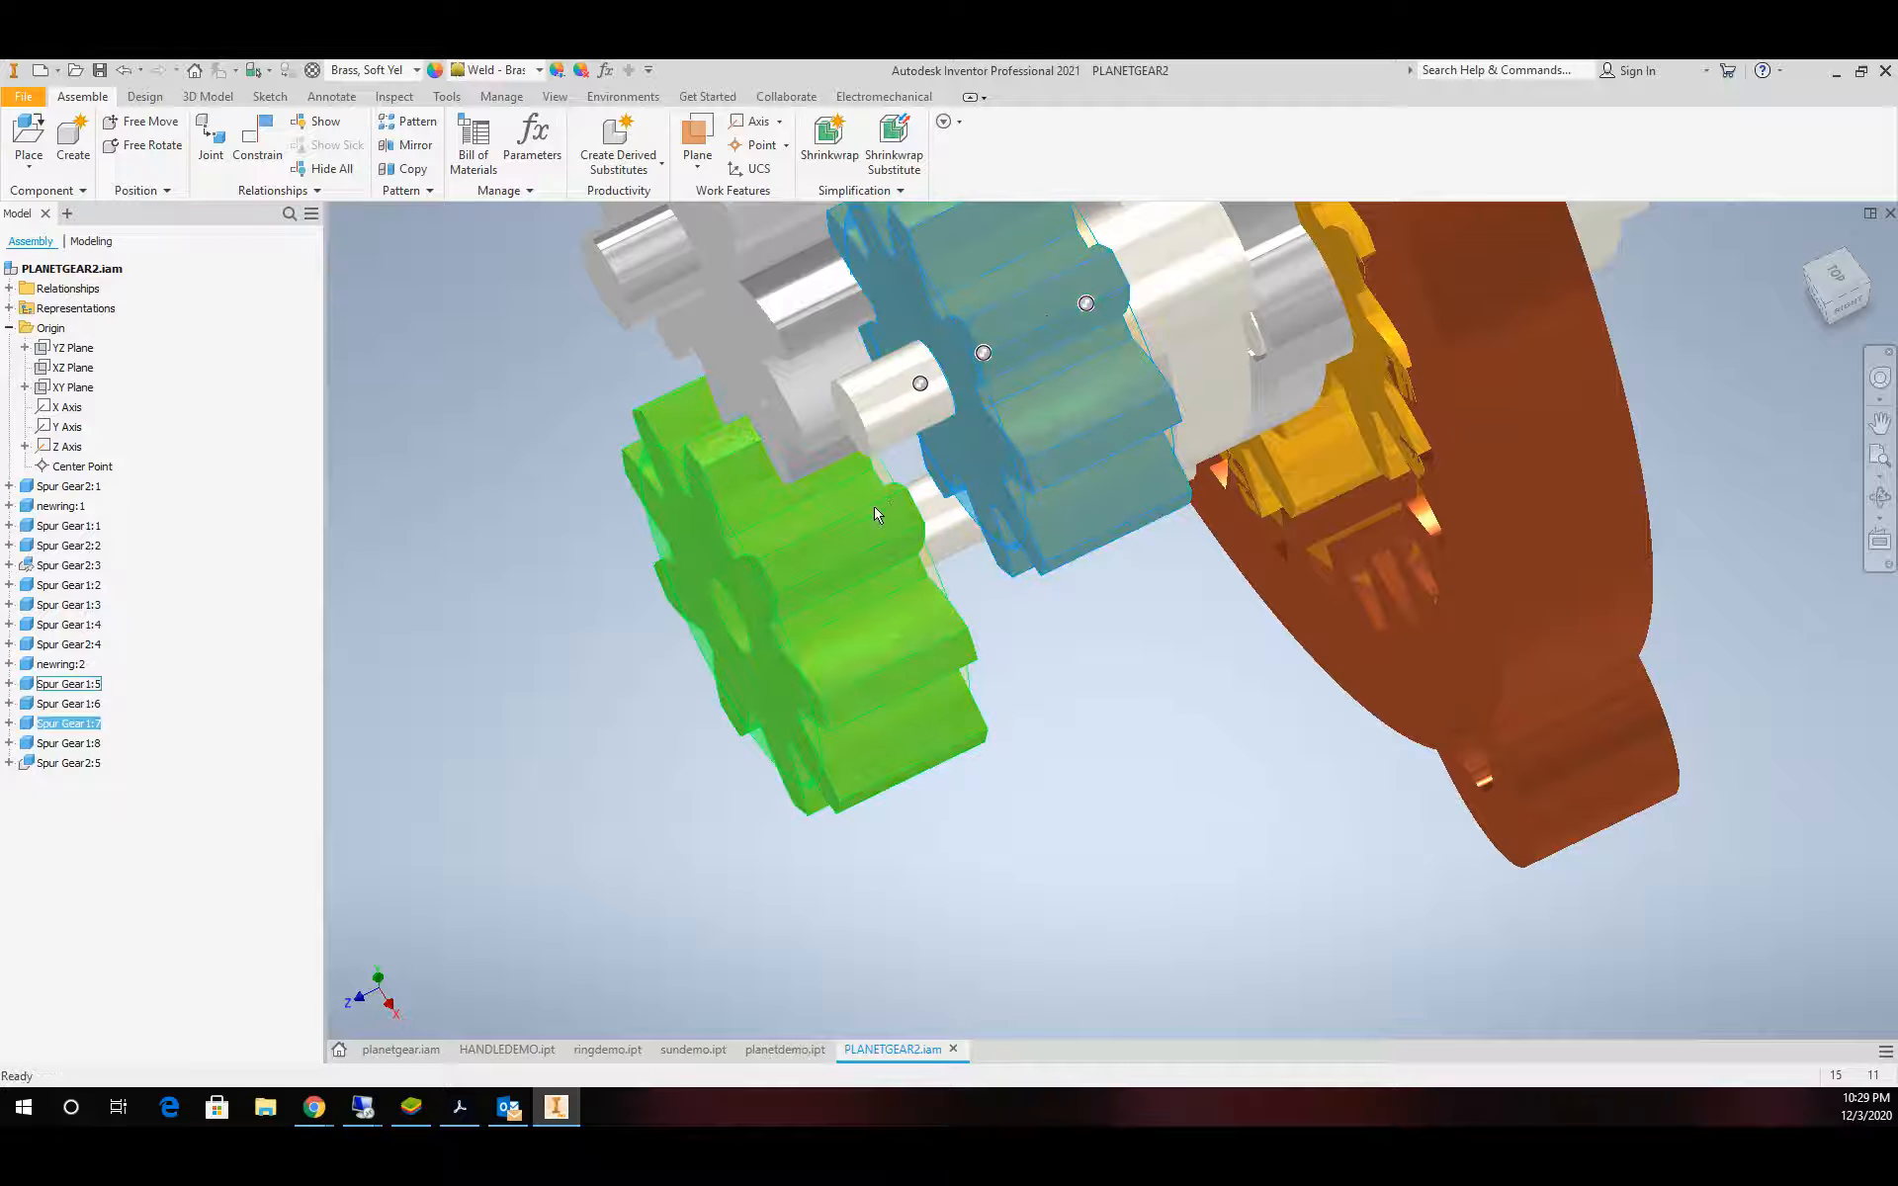
left_click_drag(845, 577, 937, 556)
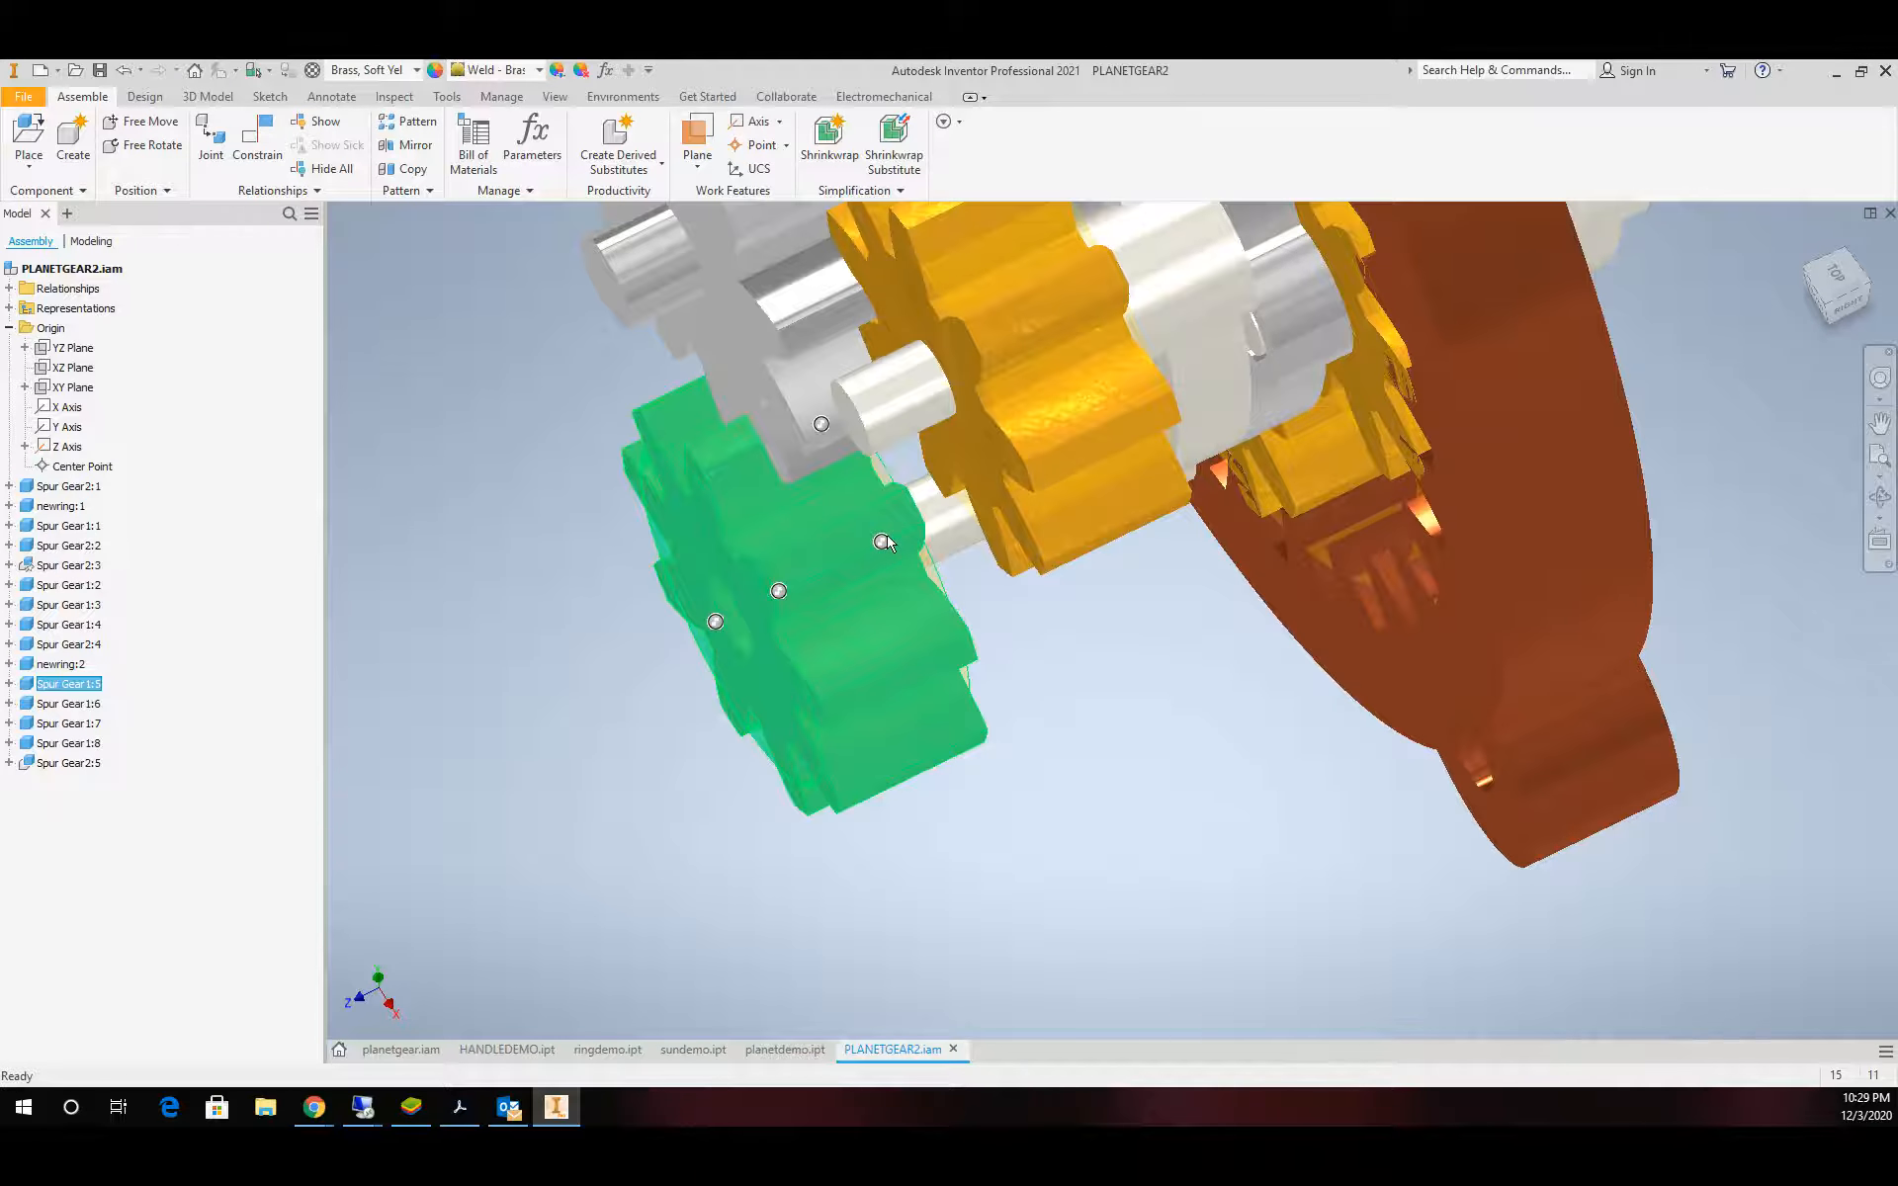
Try to move the front carrier itself and the planet gear on its right-hand pin
scroll(887, 543, "up", 5)
scroll(886, 543, "down", 6)
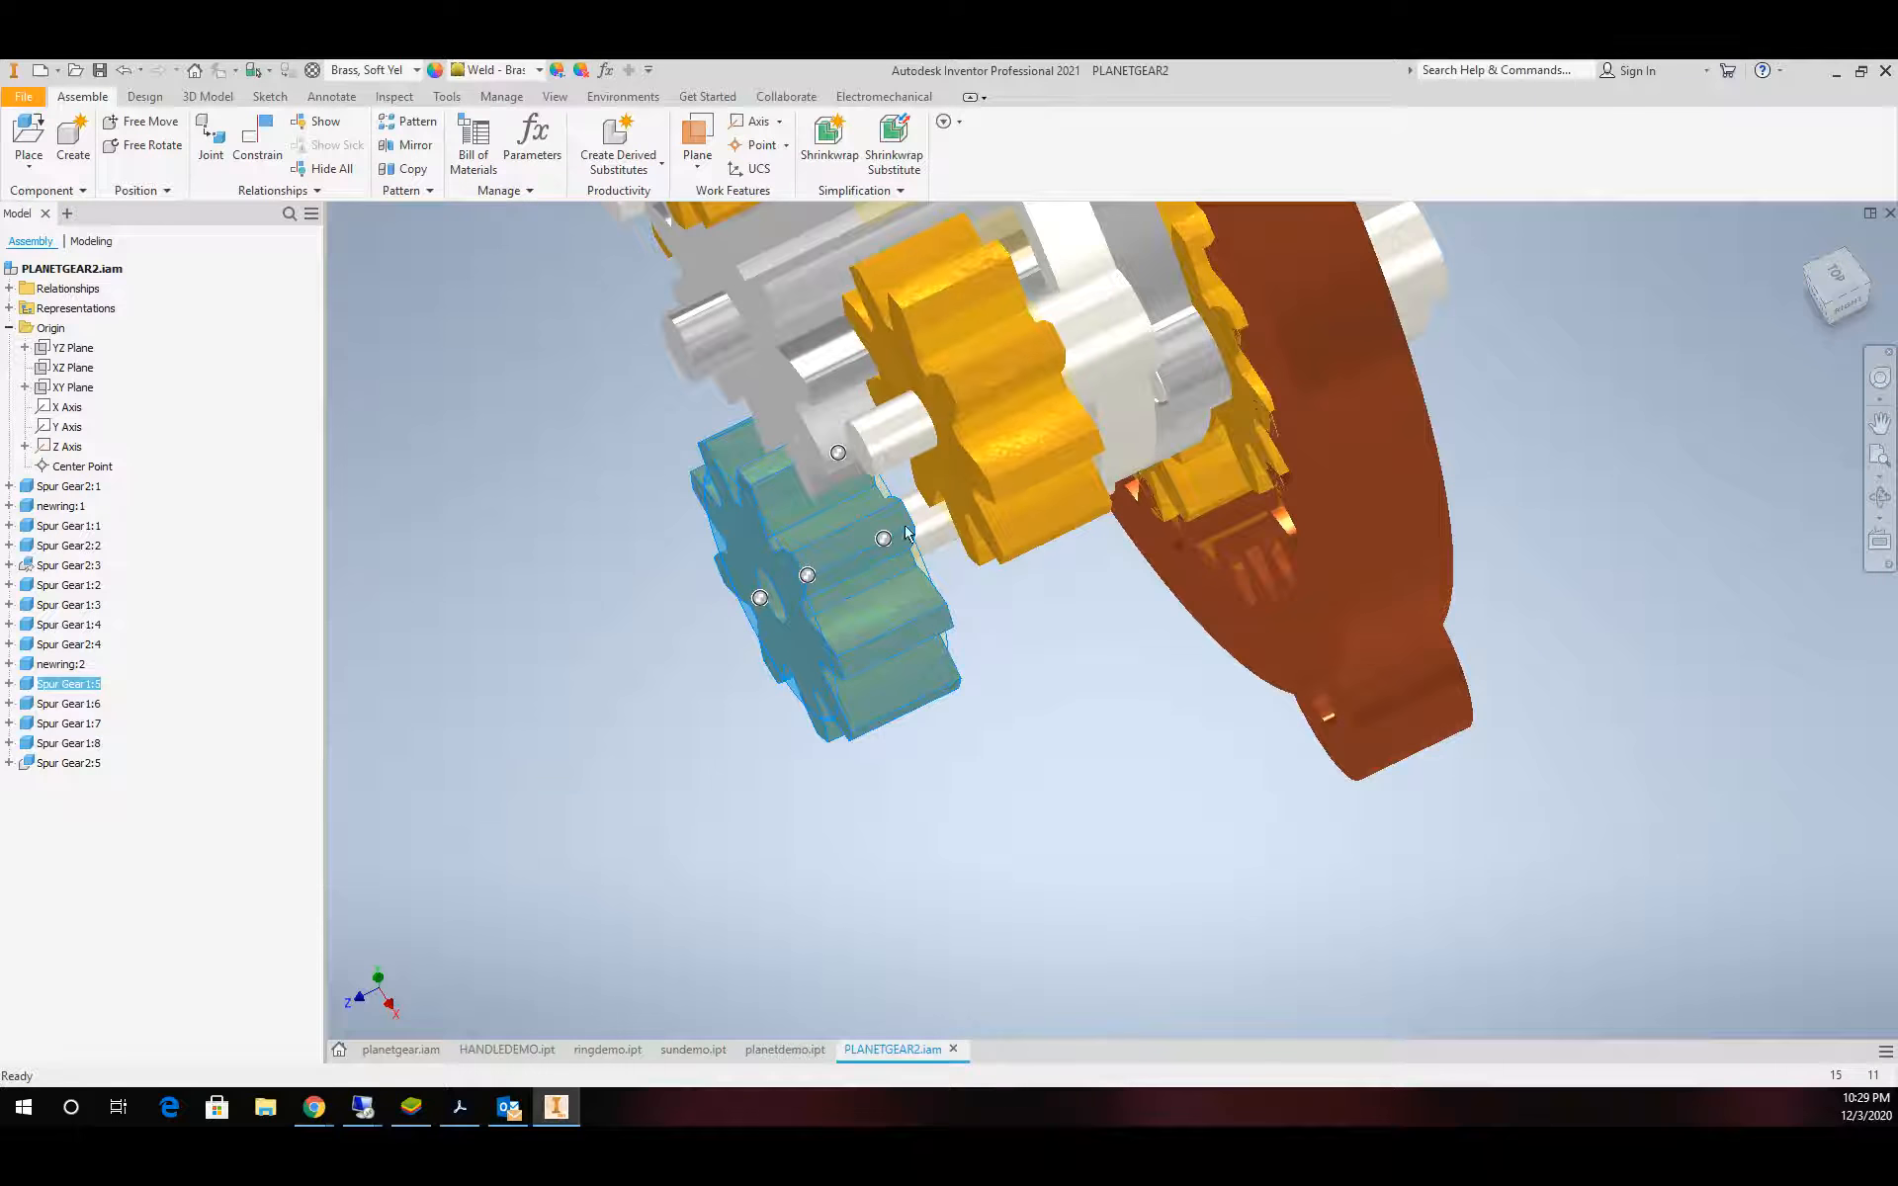
left_click(1094, 327)
mouse_move(1094, 327)
left_mouse_down()
mouse_move(1097, 352)
mouse_move(1101, 308)
left_mouse_up()
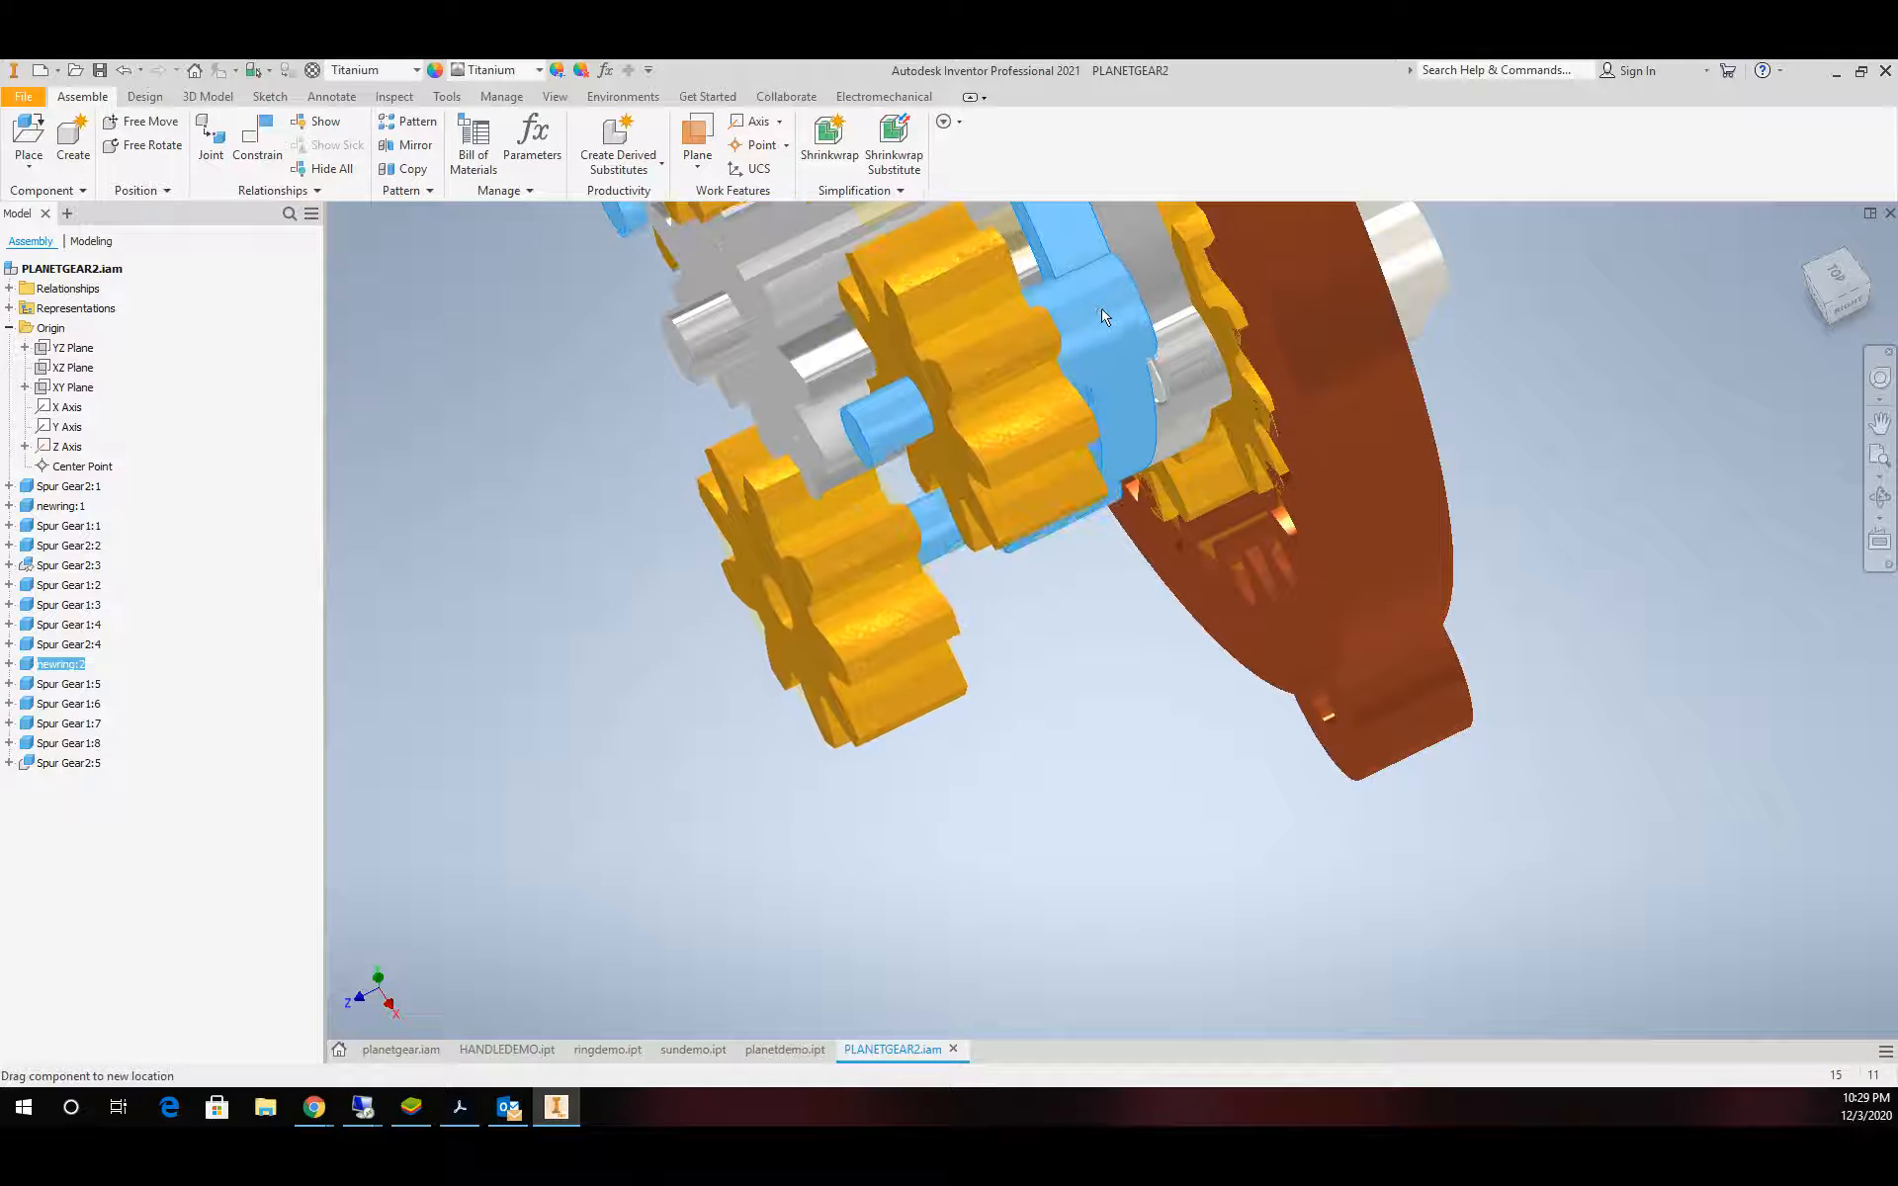
left_click(999, 333)
left_click_drag(999, 339, 947, 348)
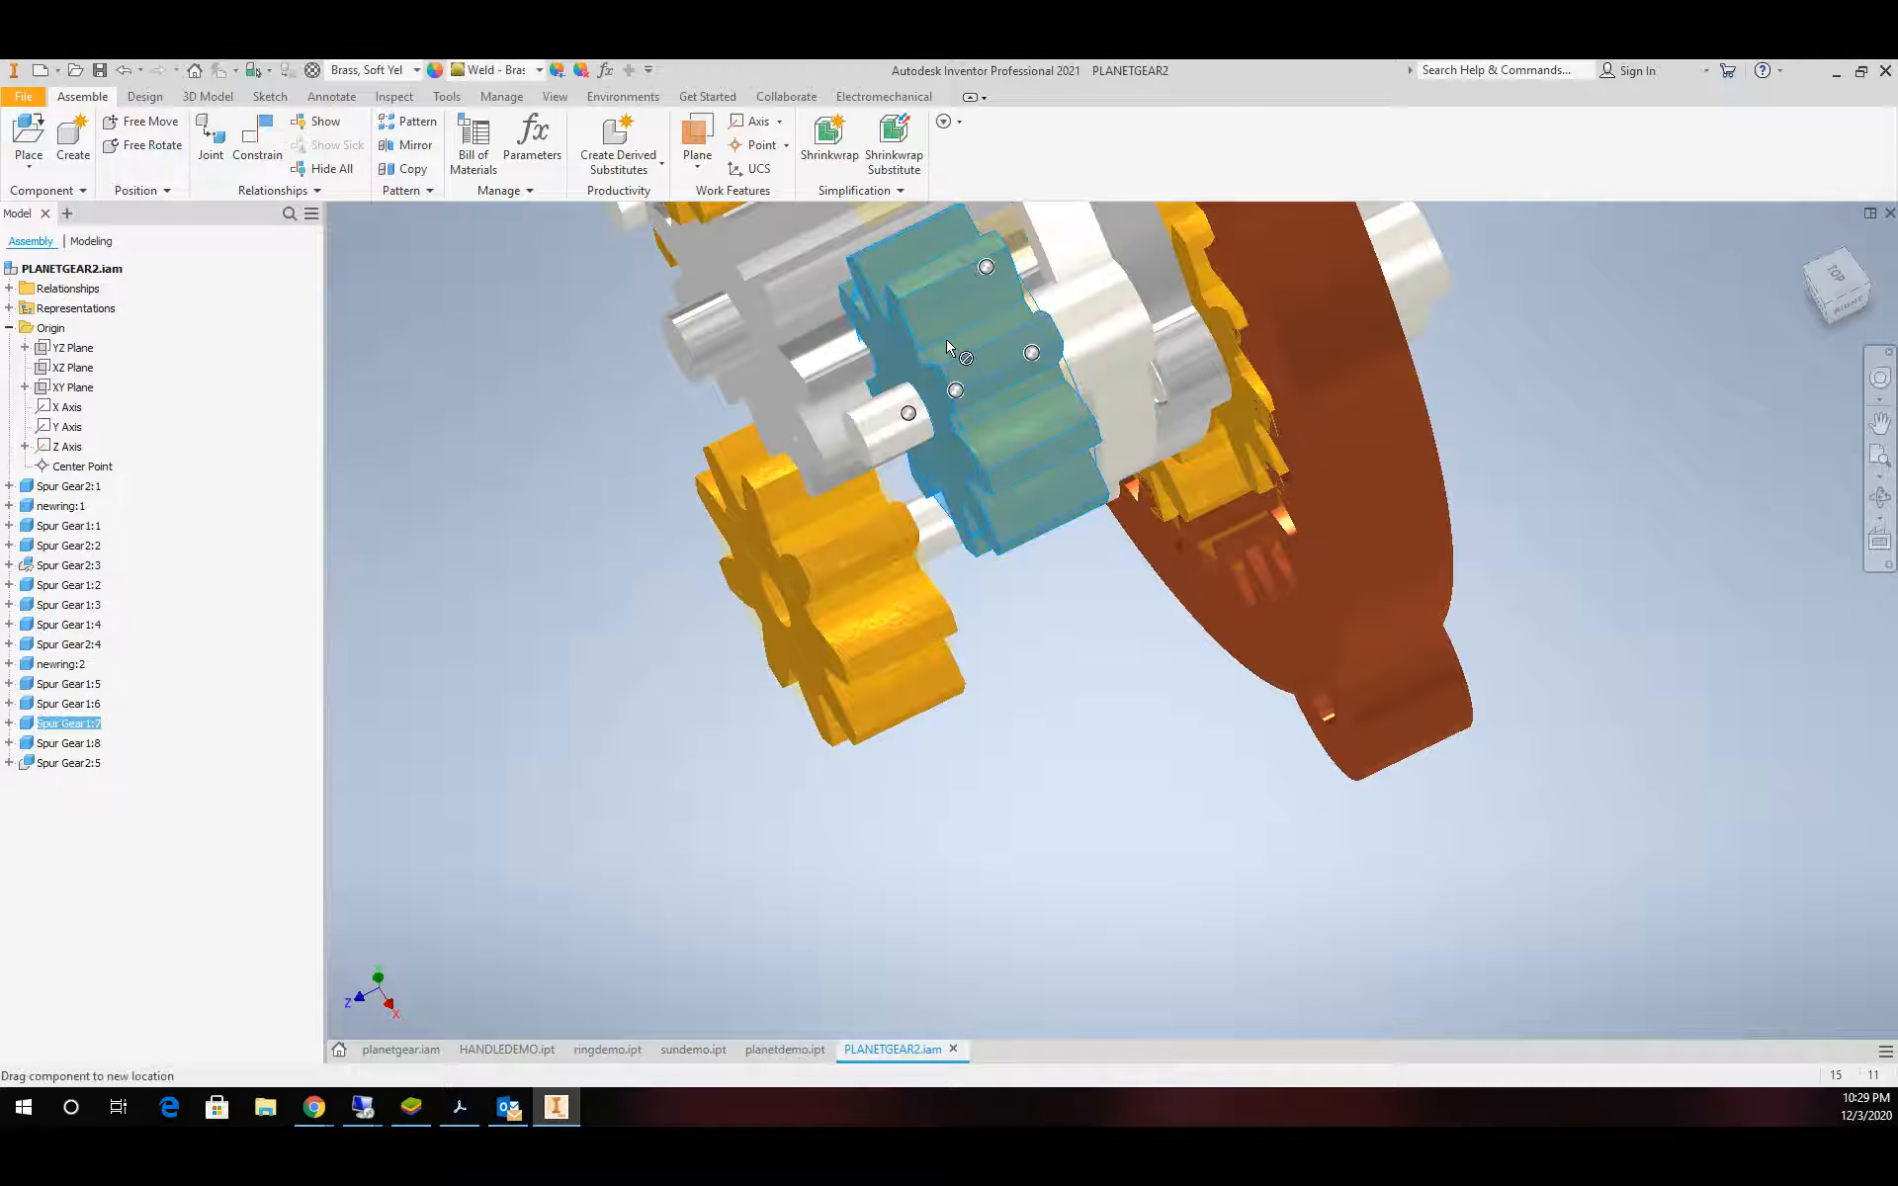
left_click(595, 530)
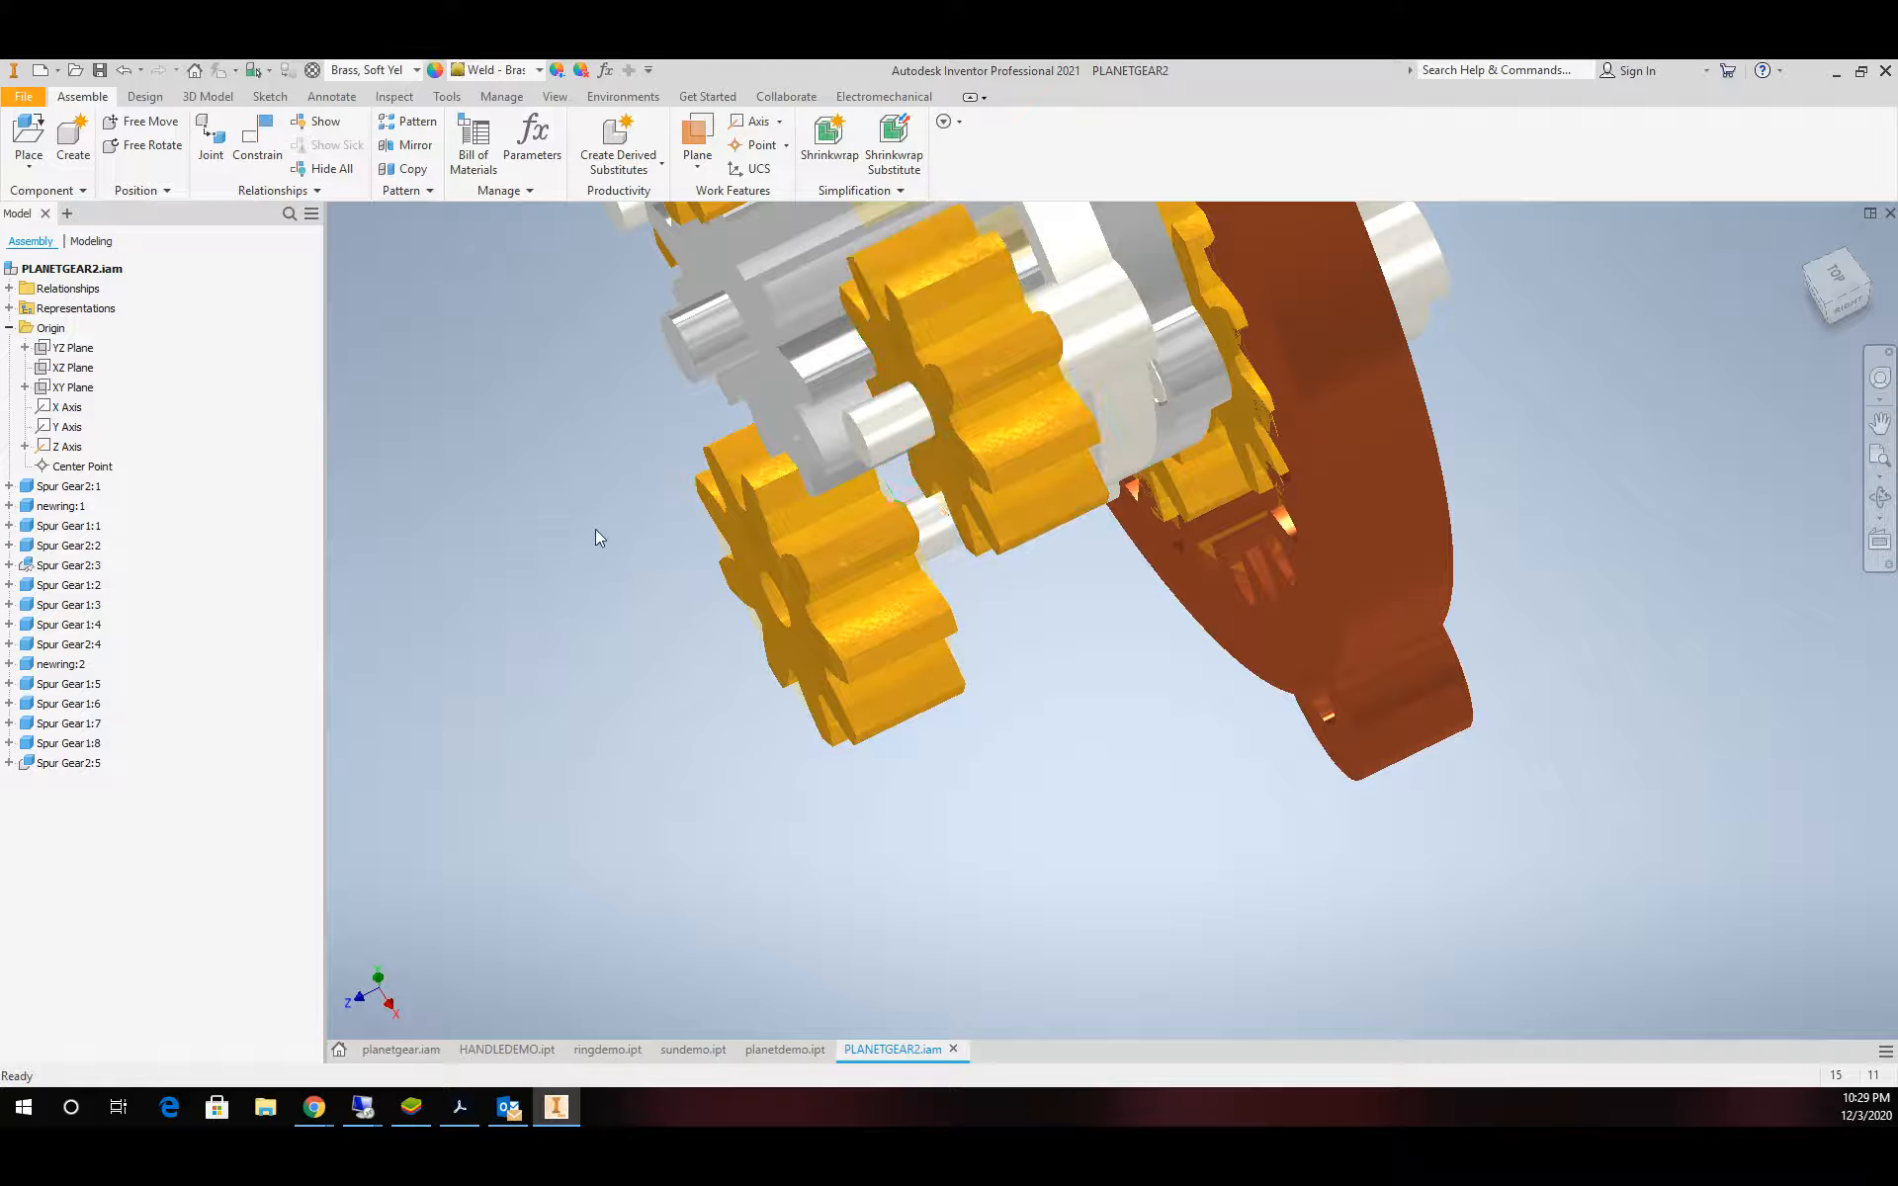
Examine the constraints listed under planet gear Spur Gear1:7
scroll(762, 460, "up", 3)
scroll(761, 483, "down", 4)
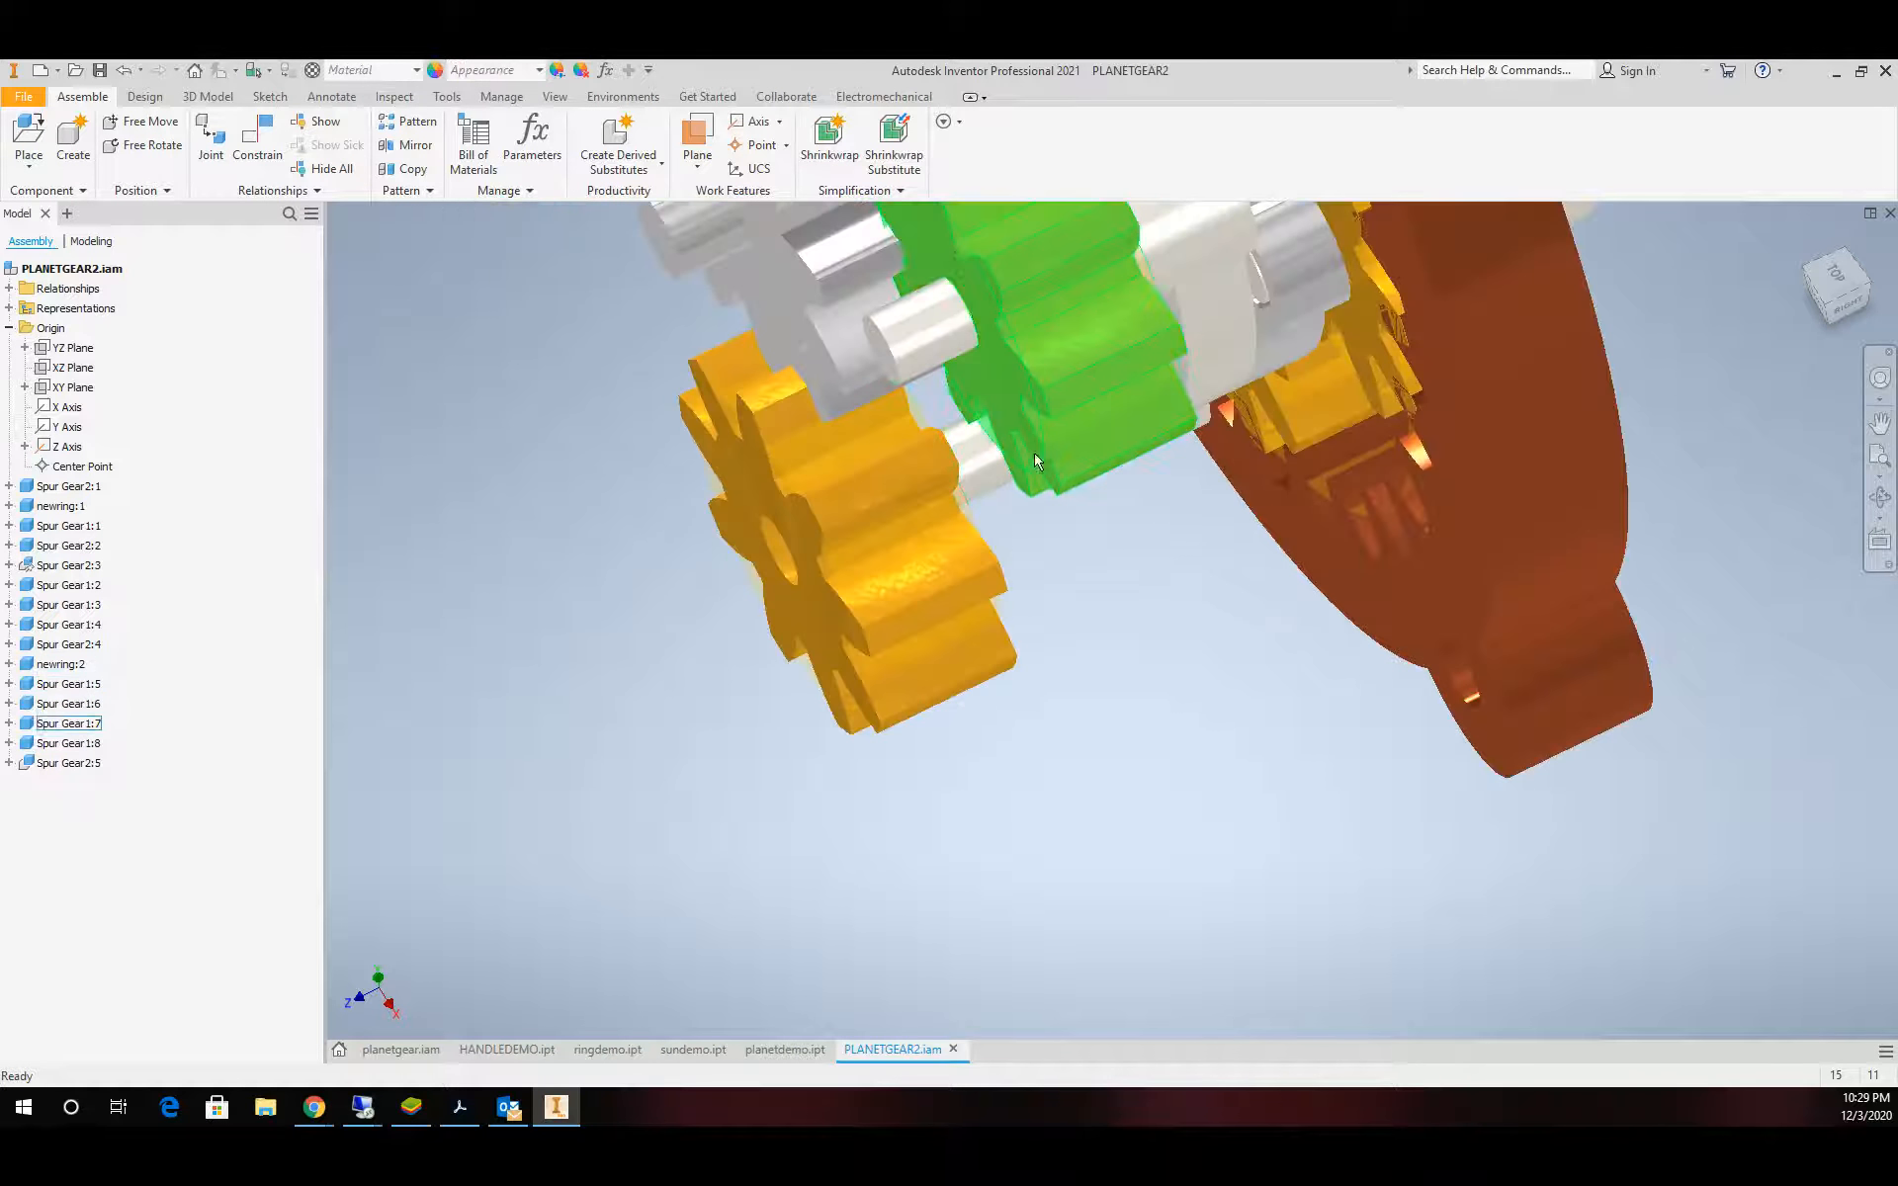
left_click(1124, 425)
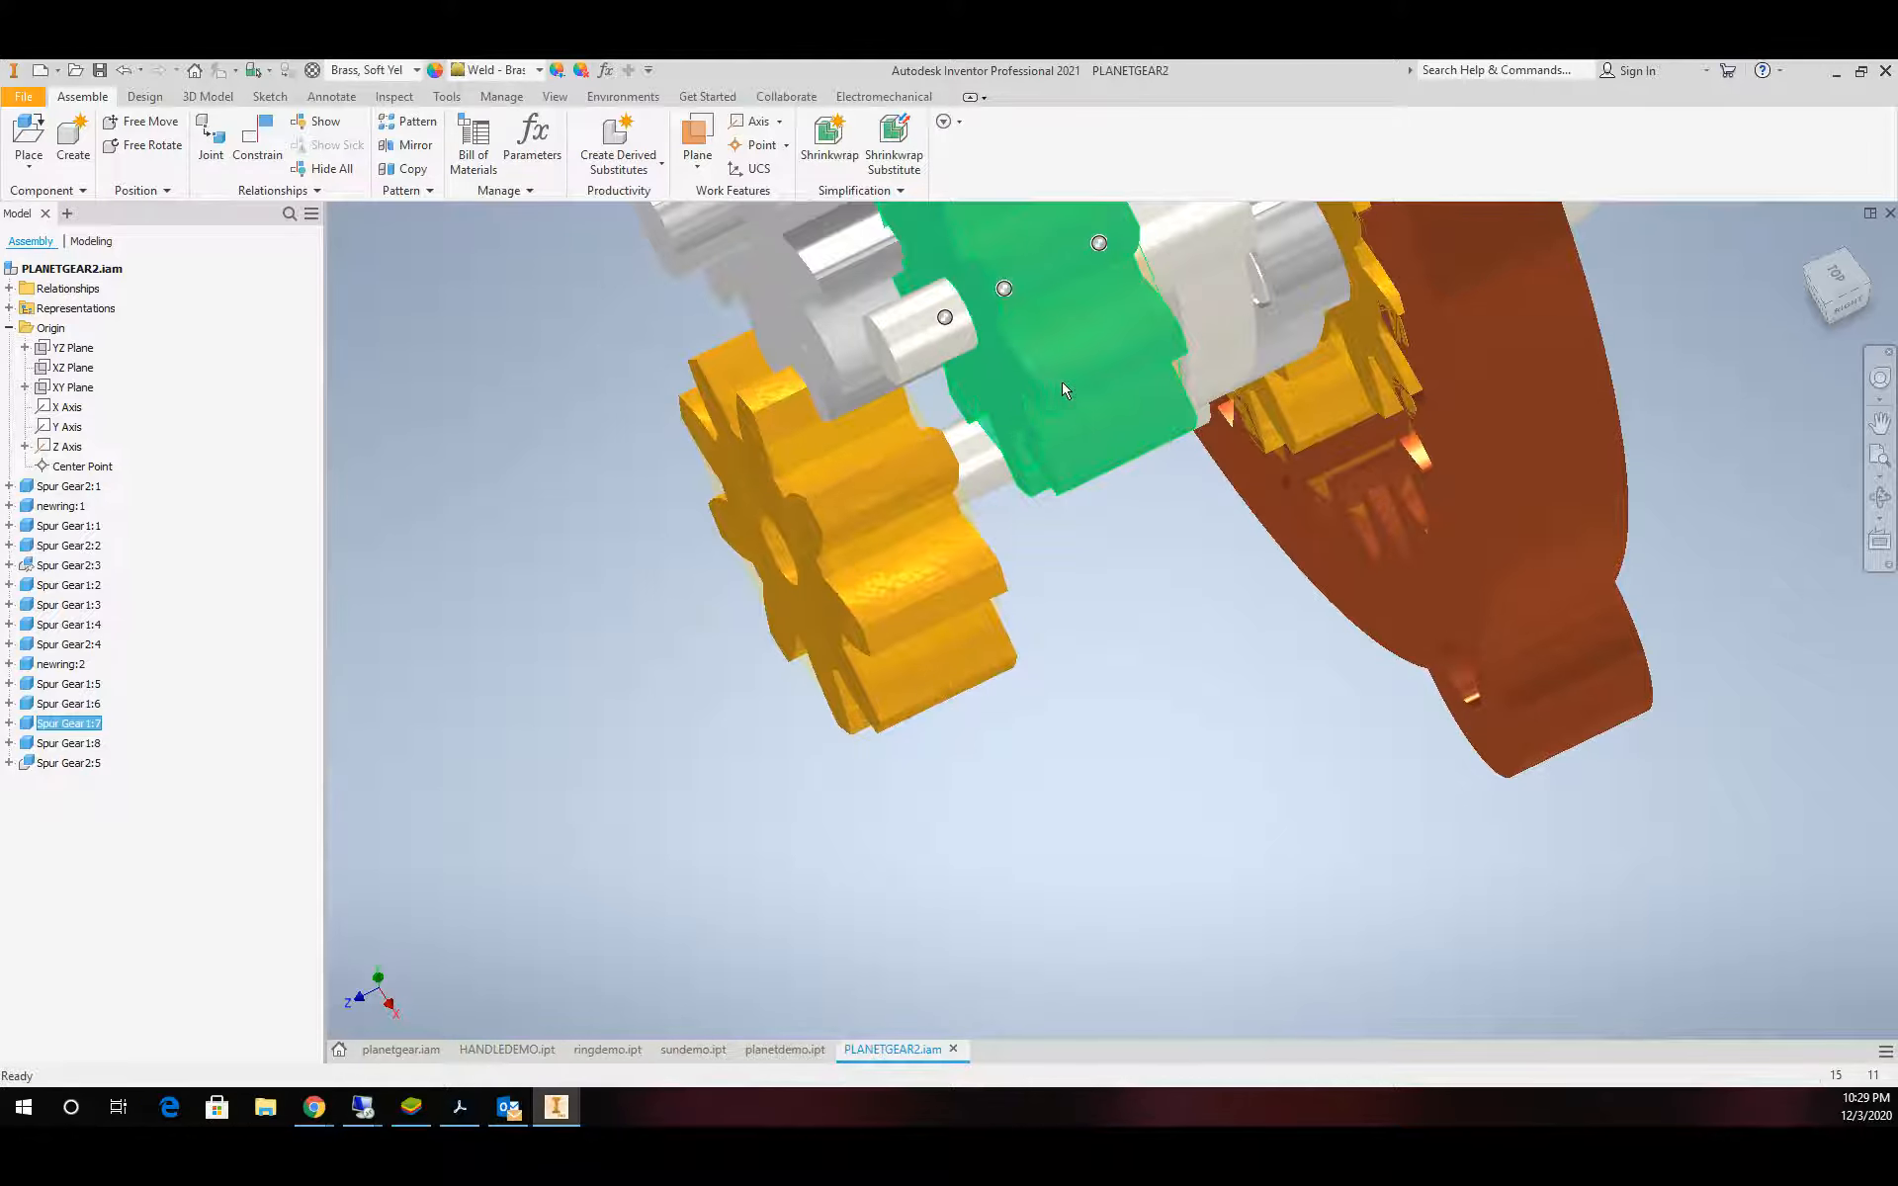
left_click(9, 723)
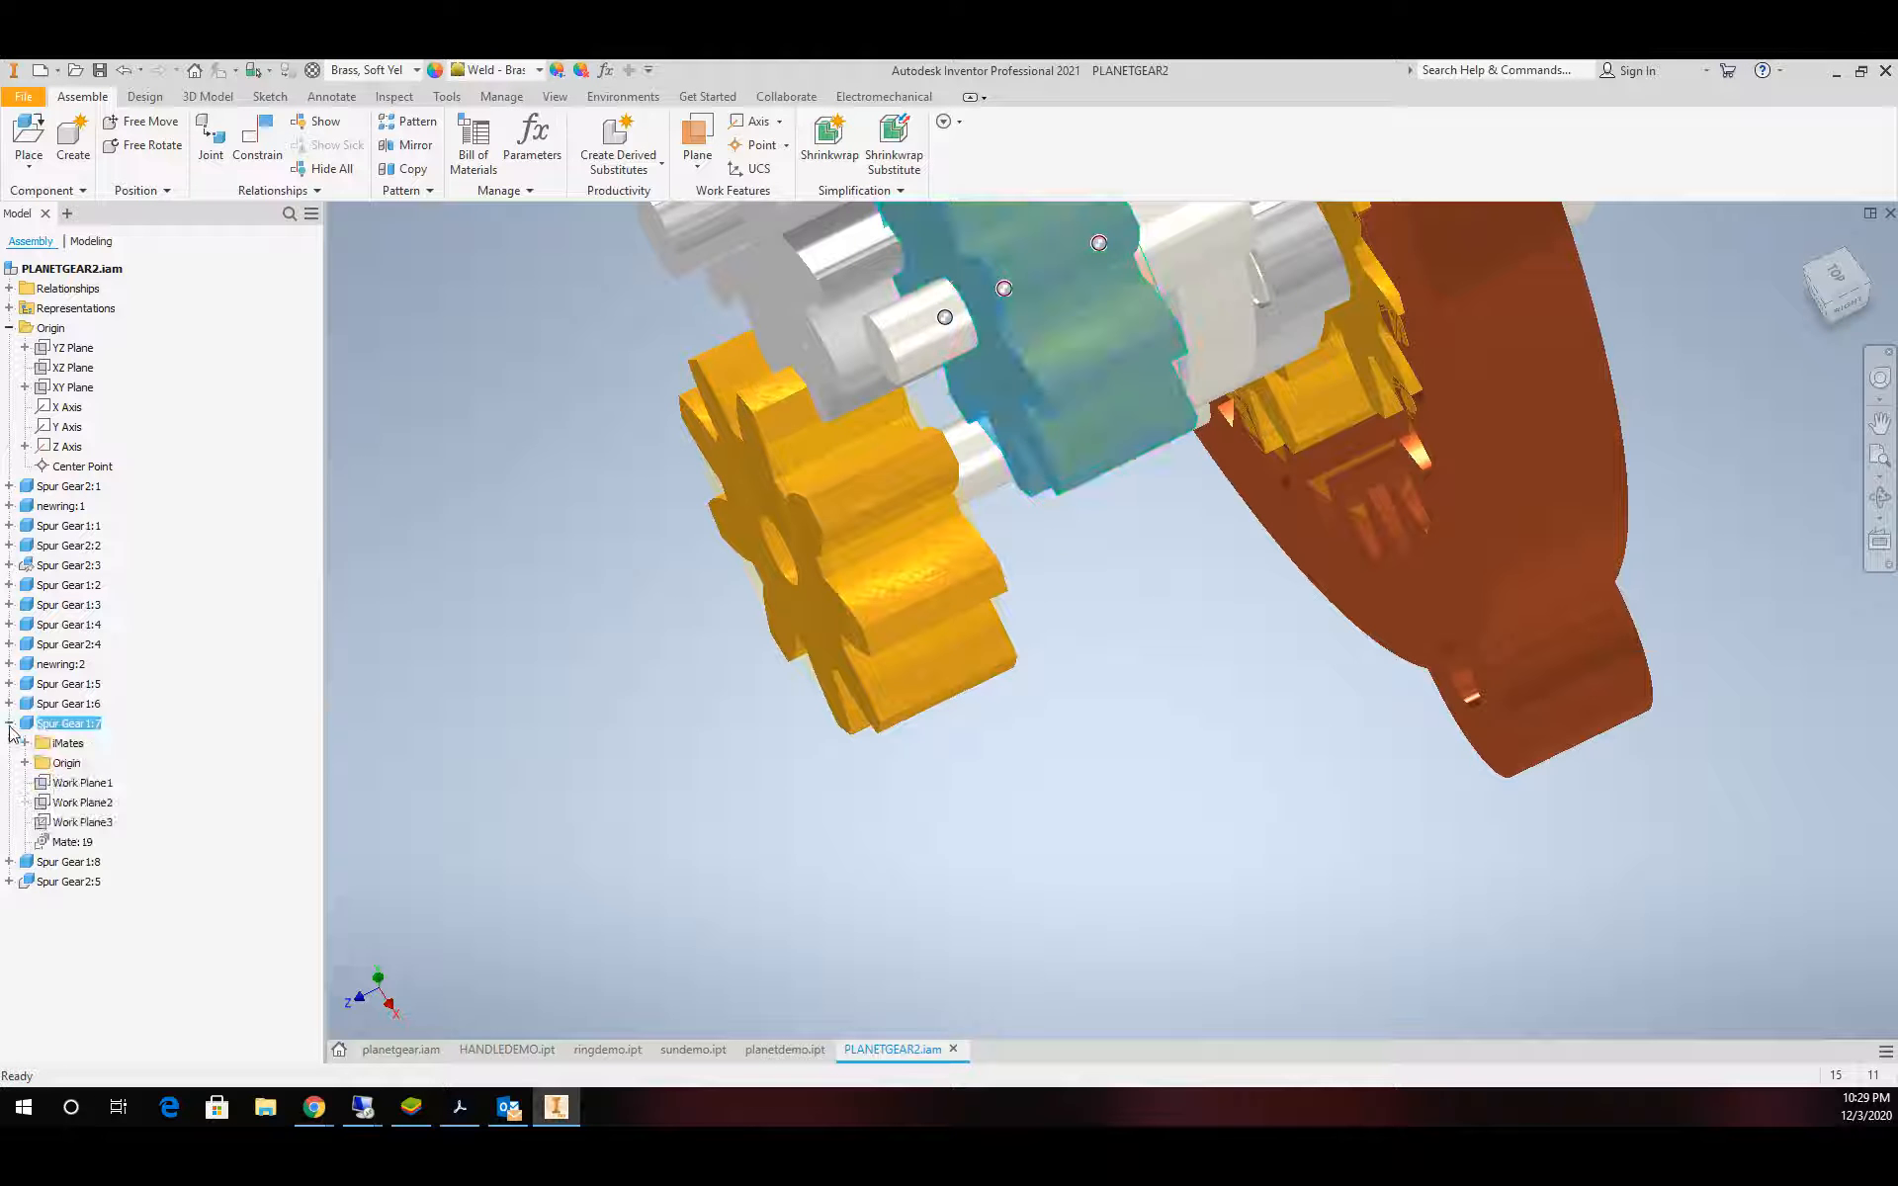
left_click(9, 723)
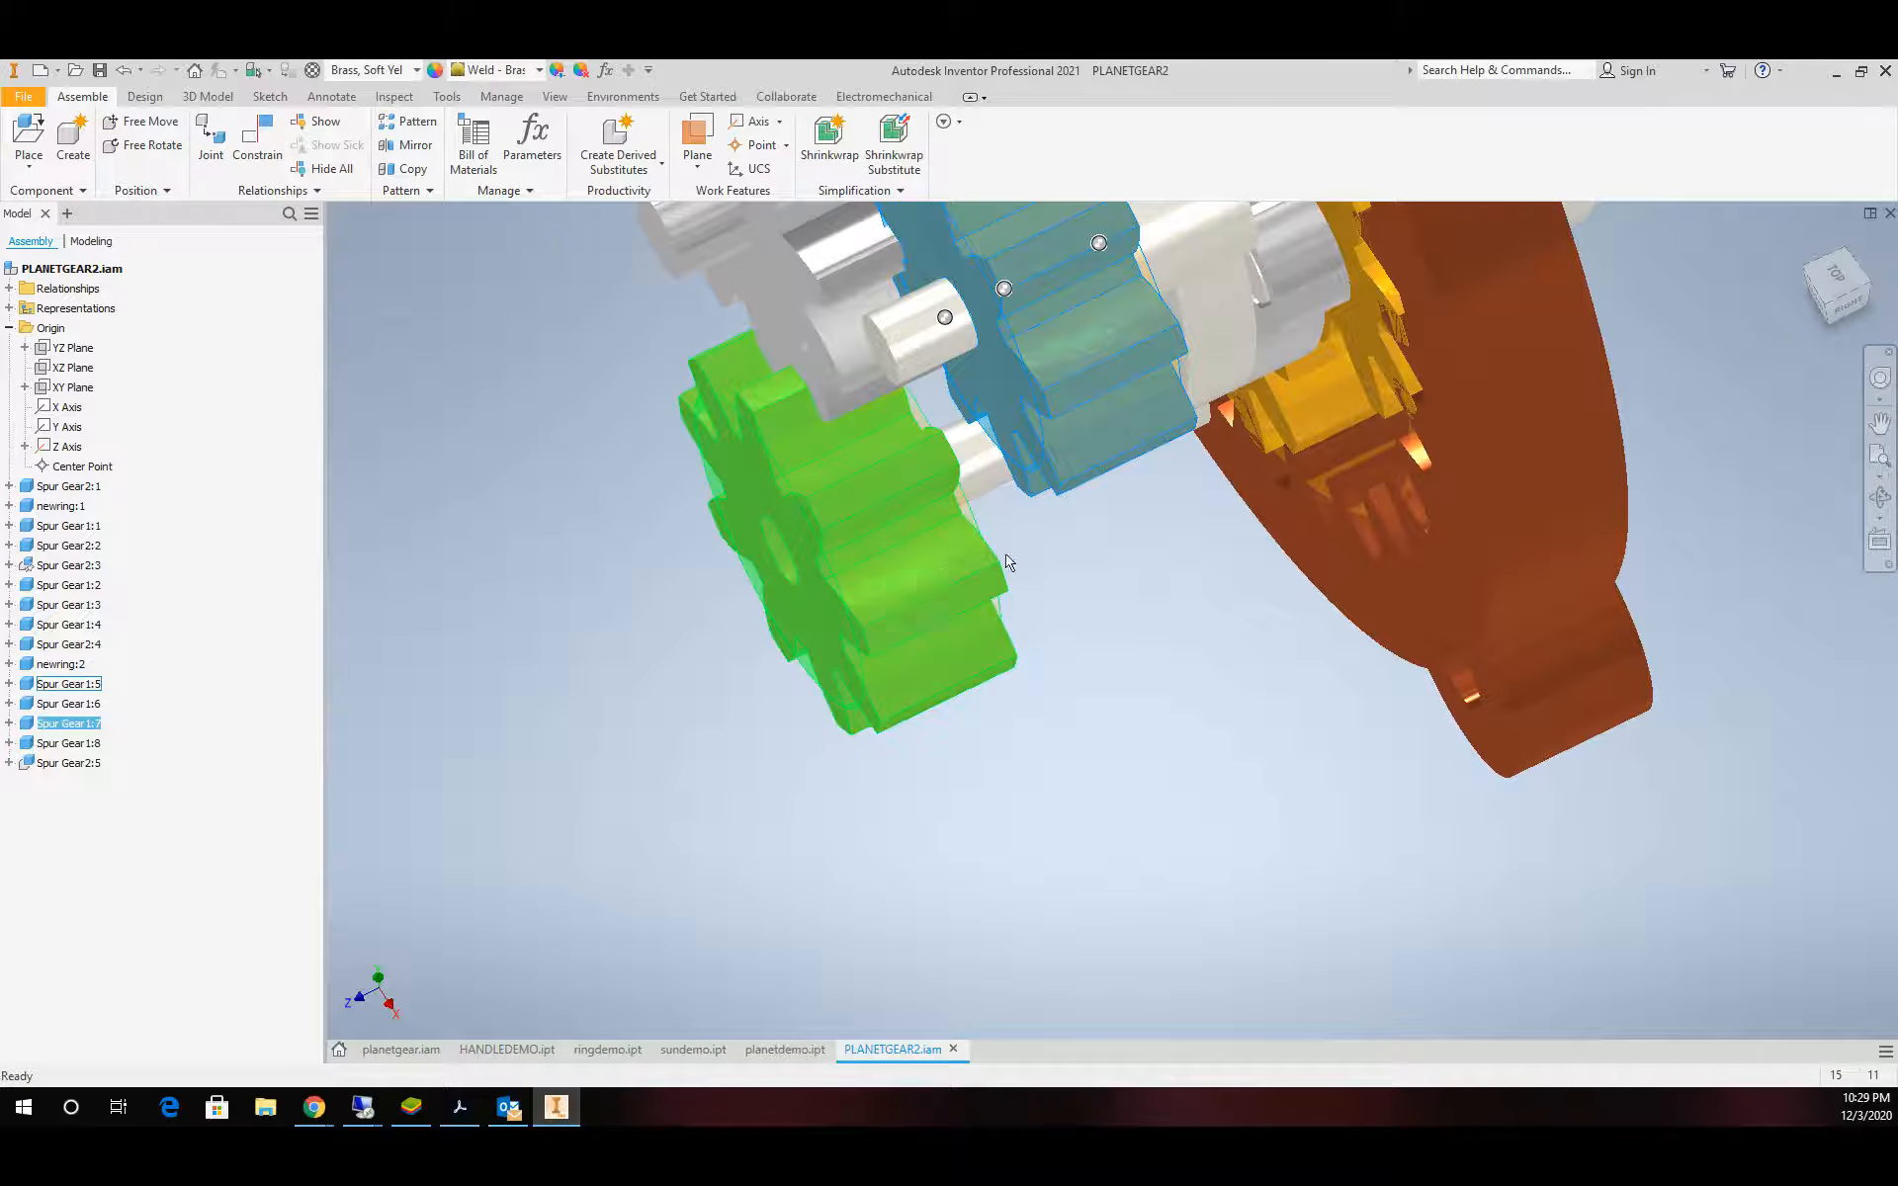
Mate the lowest planet gear's rear face to the shoulder face of its front carrier pin with a 0.000 in offset
scroll(1081, 540, "down", 2)
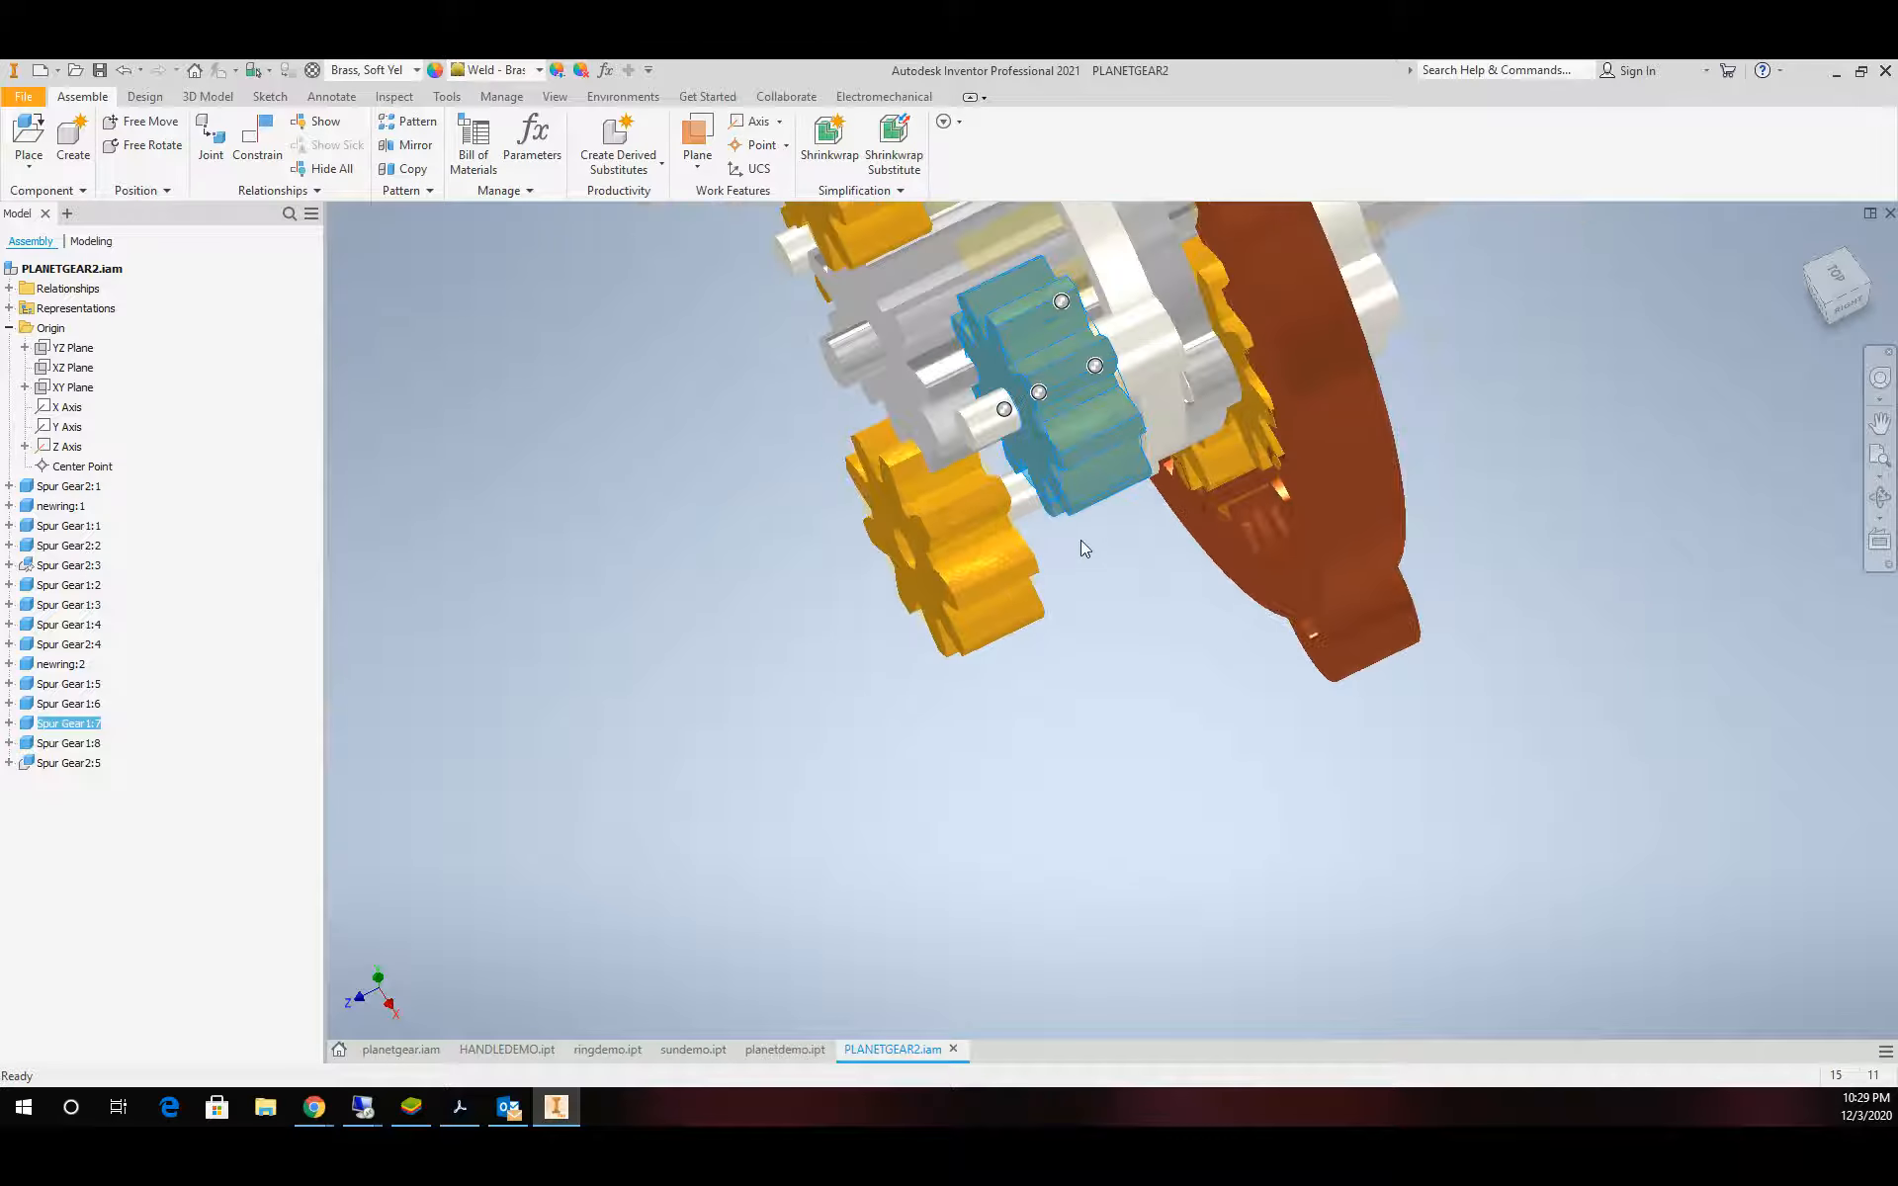
left_click(1880, 505)
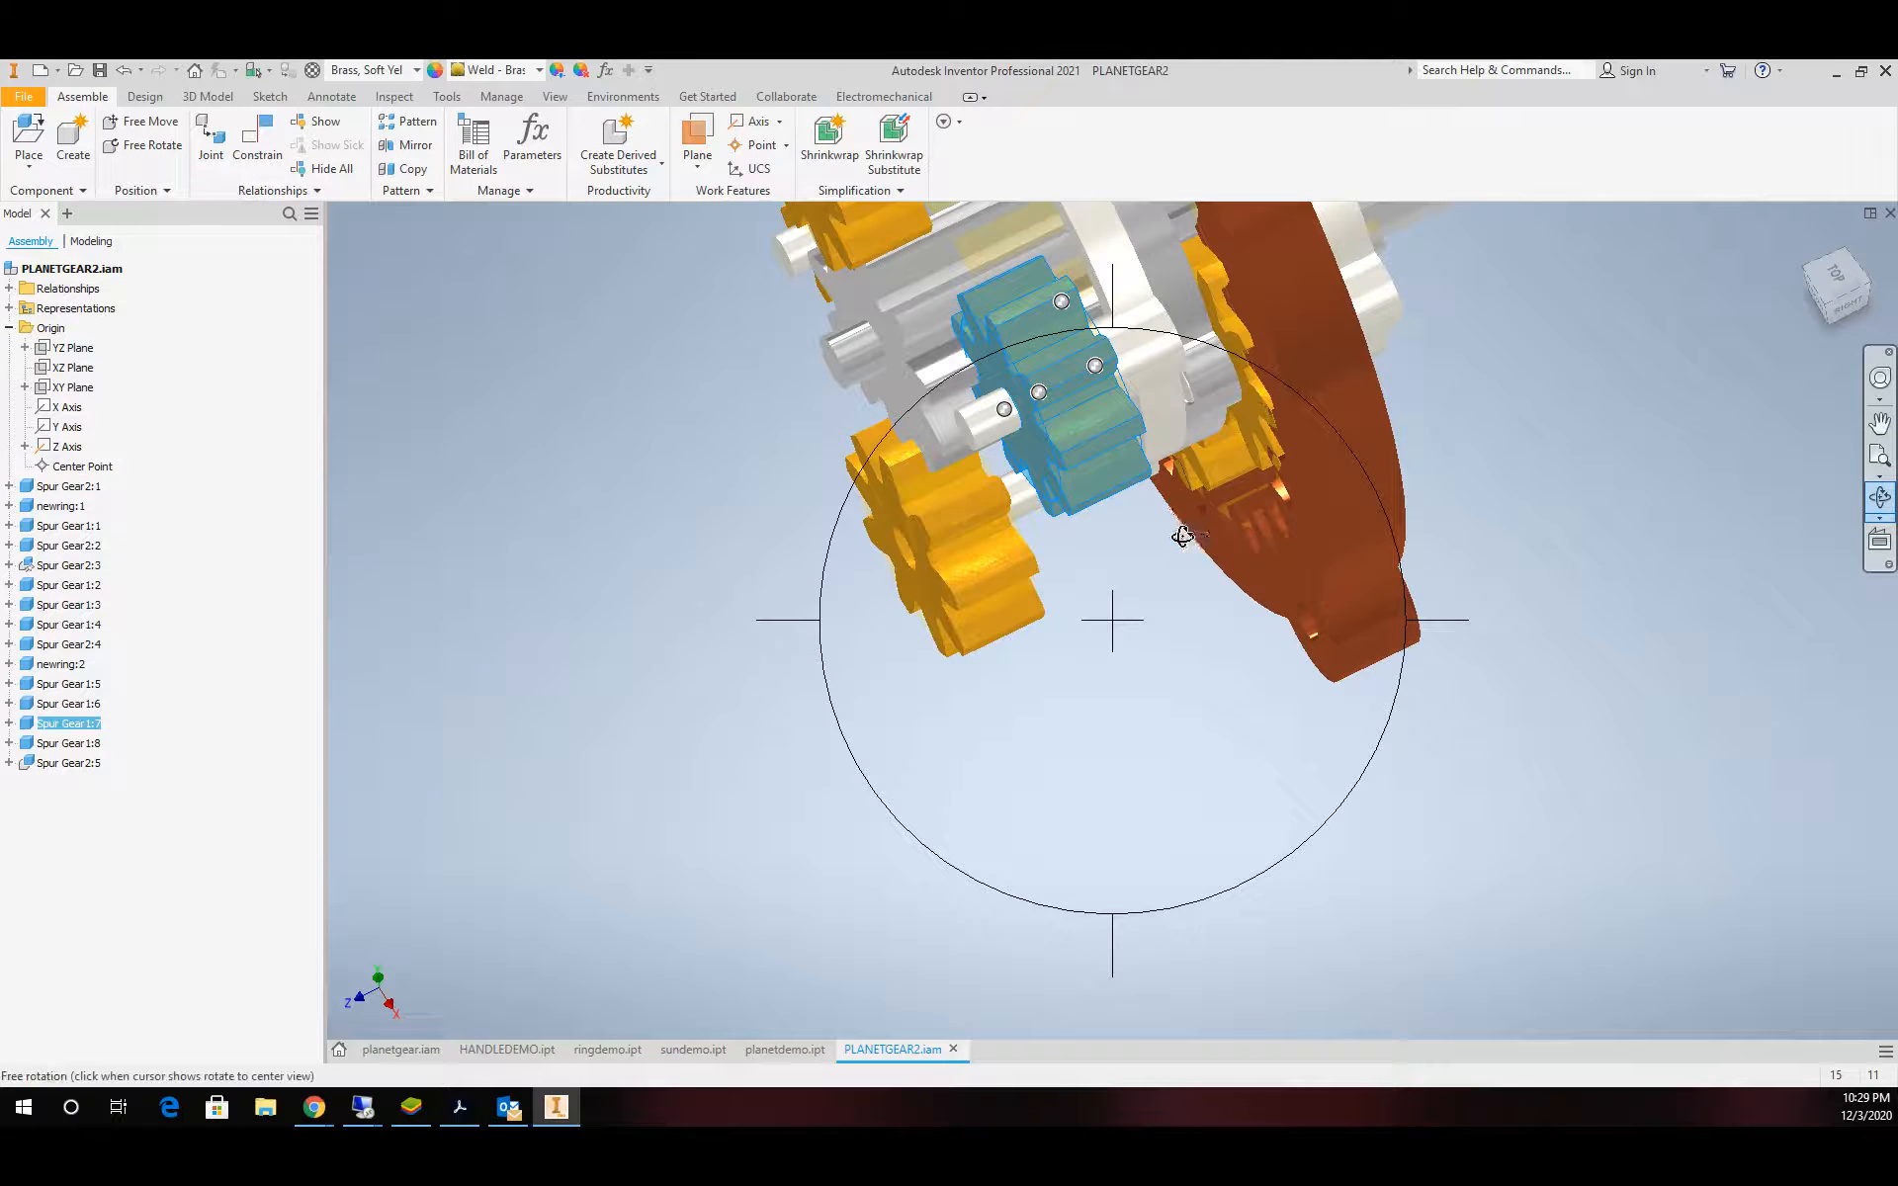
left_click_drag(1137, 593, 1187, 423)
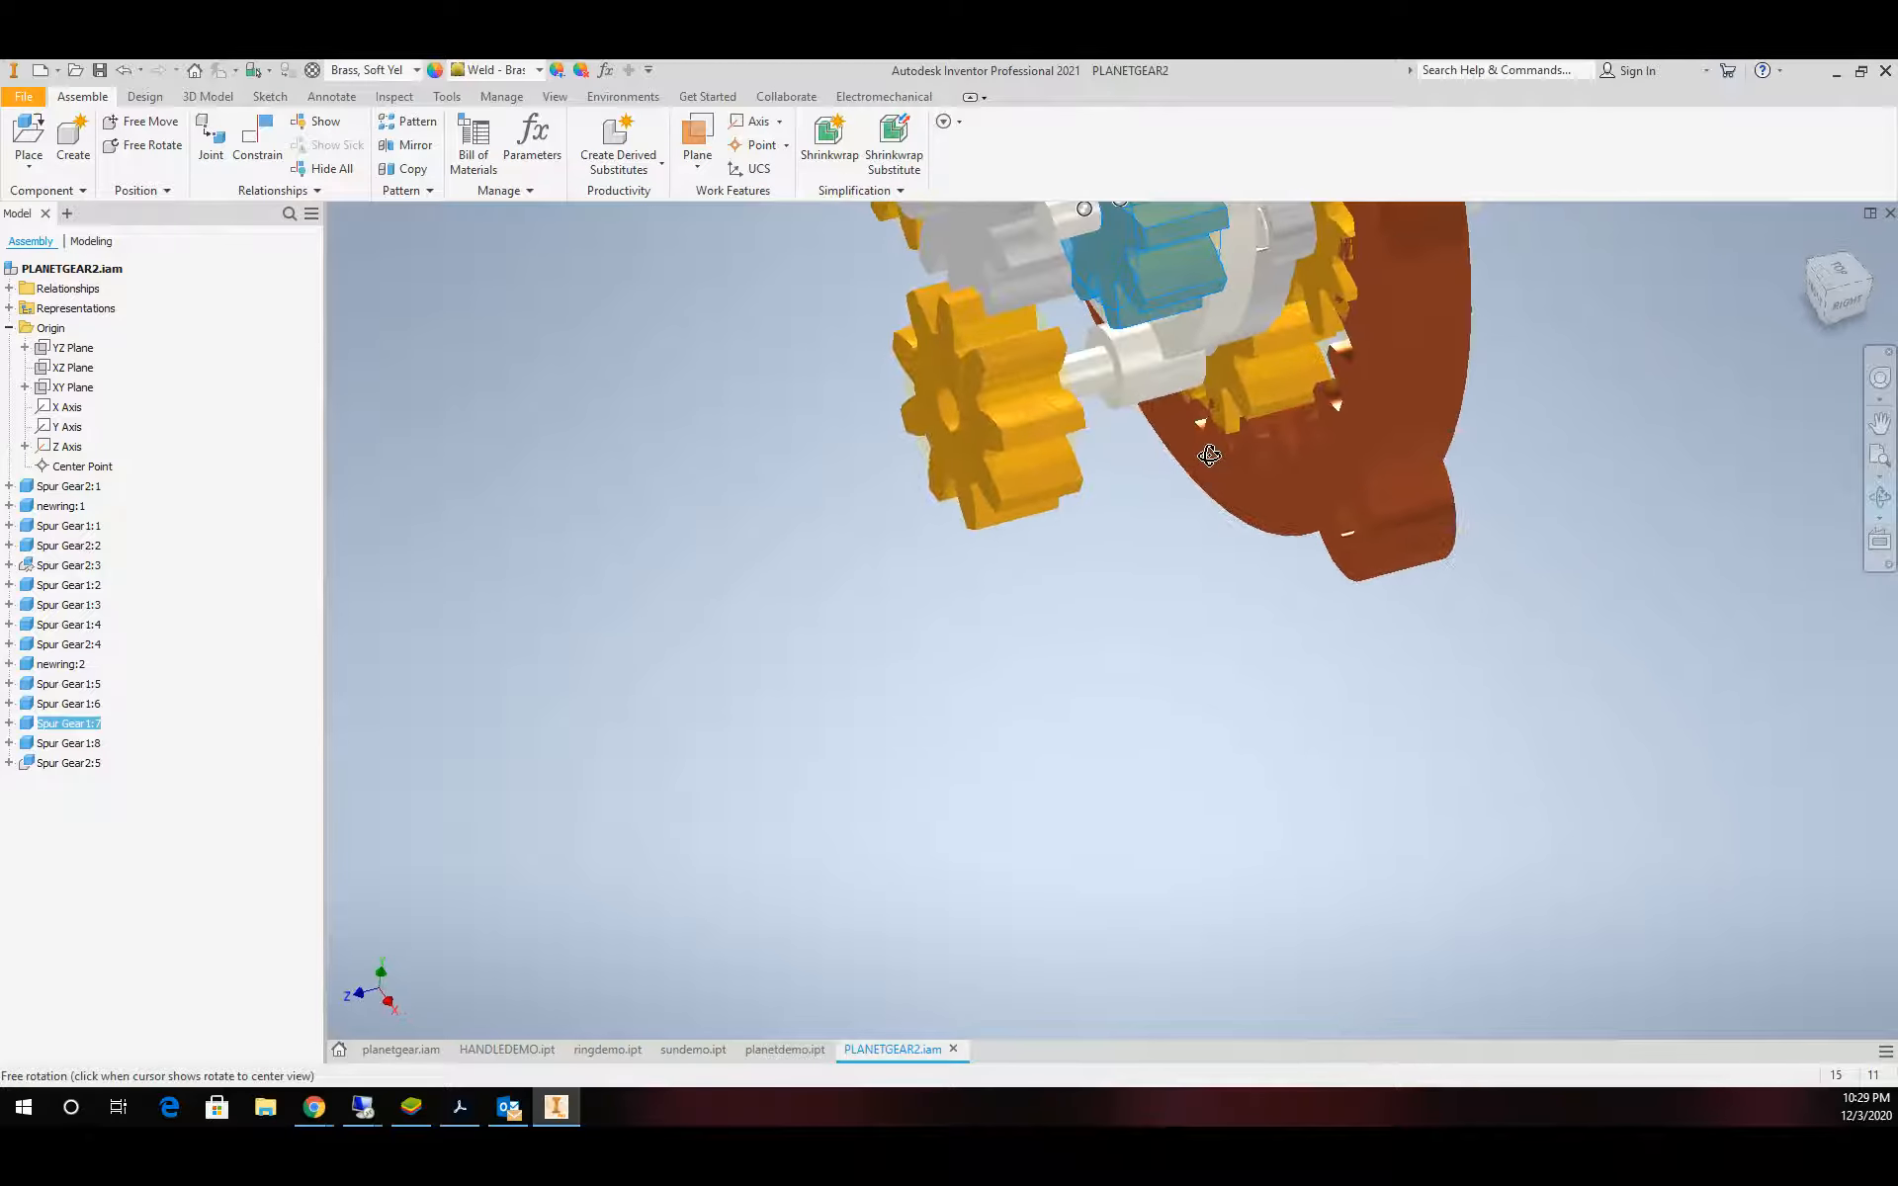
scroll(1136, 373, "up", 3)
key("Escape")
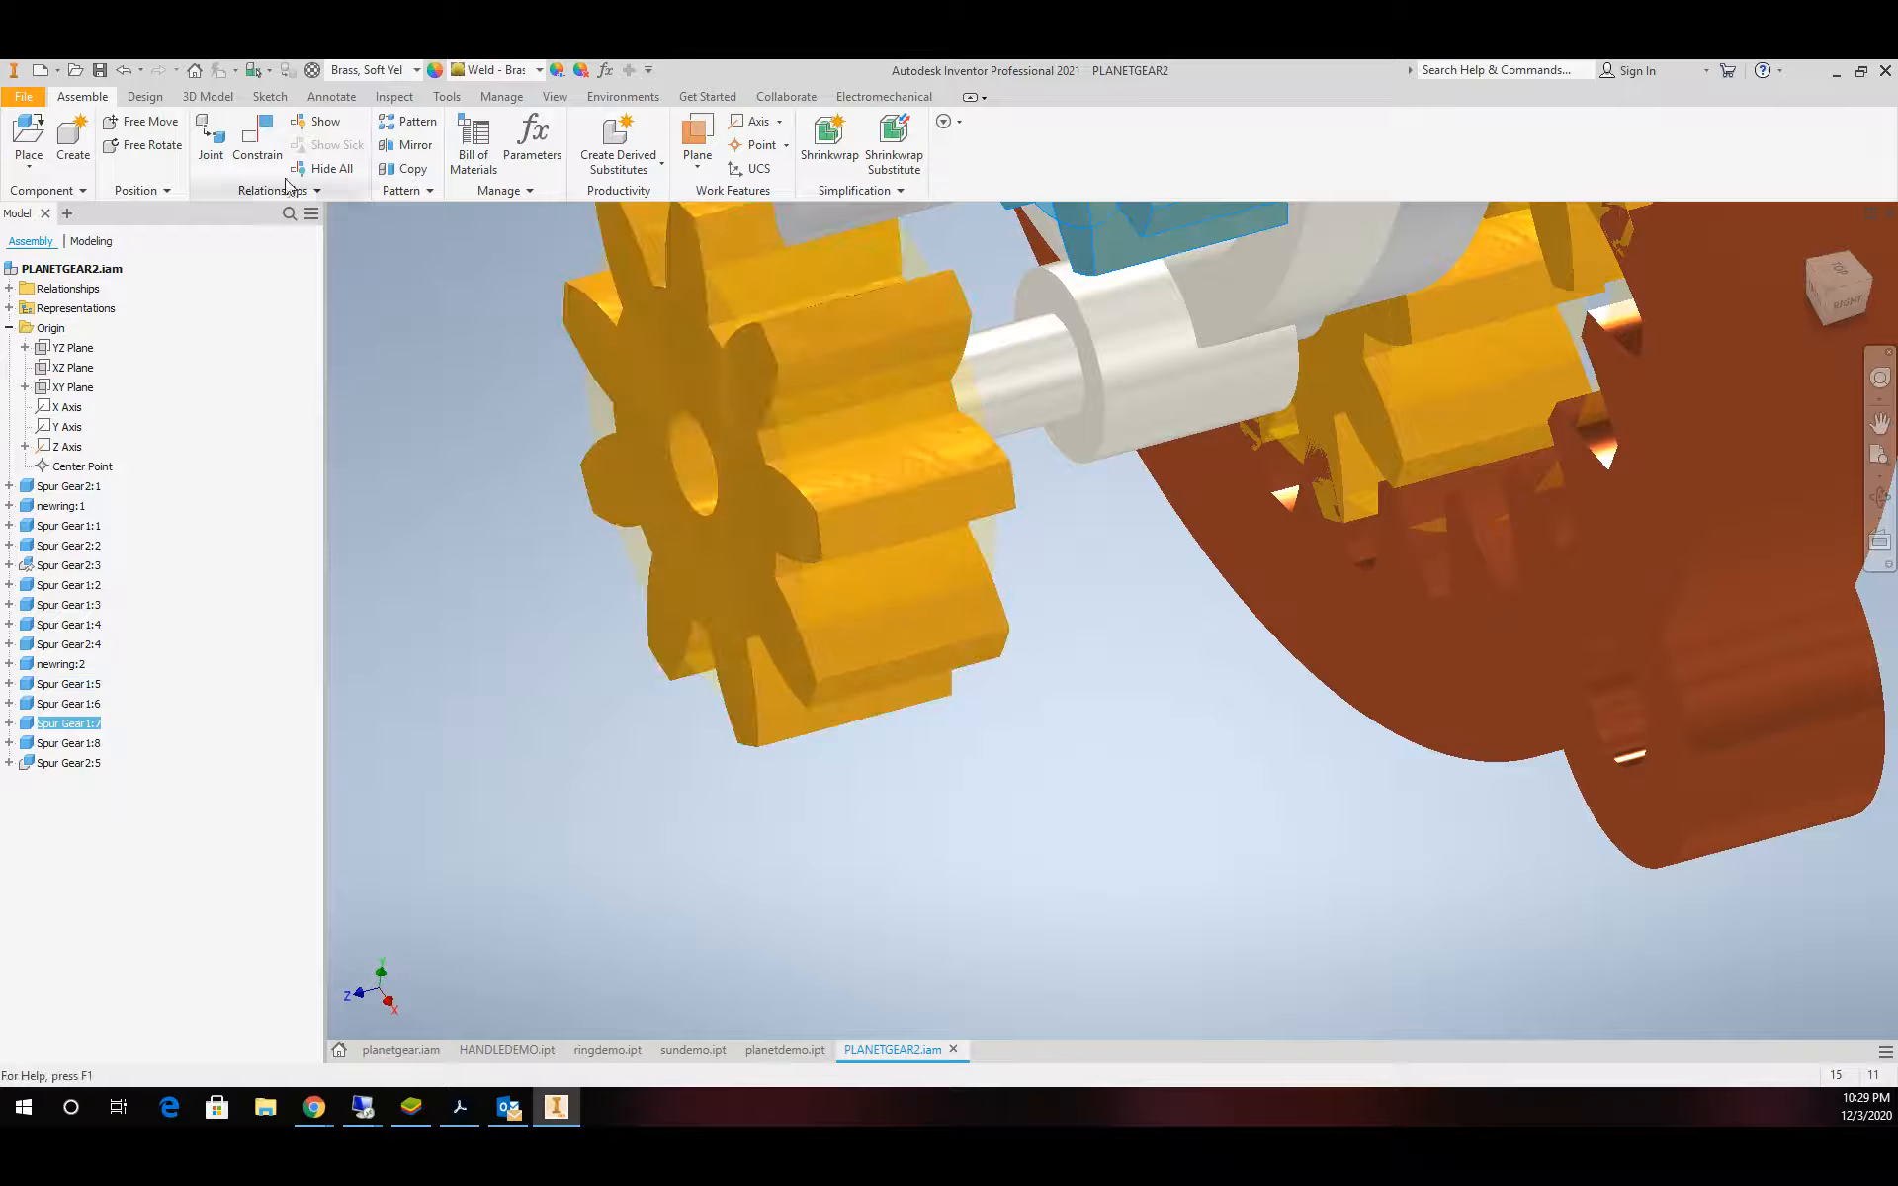
left_click(256, 143)
scroll(1024, 336, "up", 5)
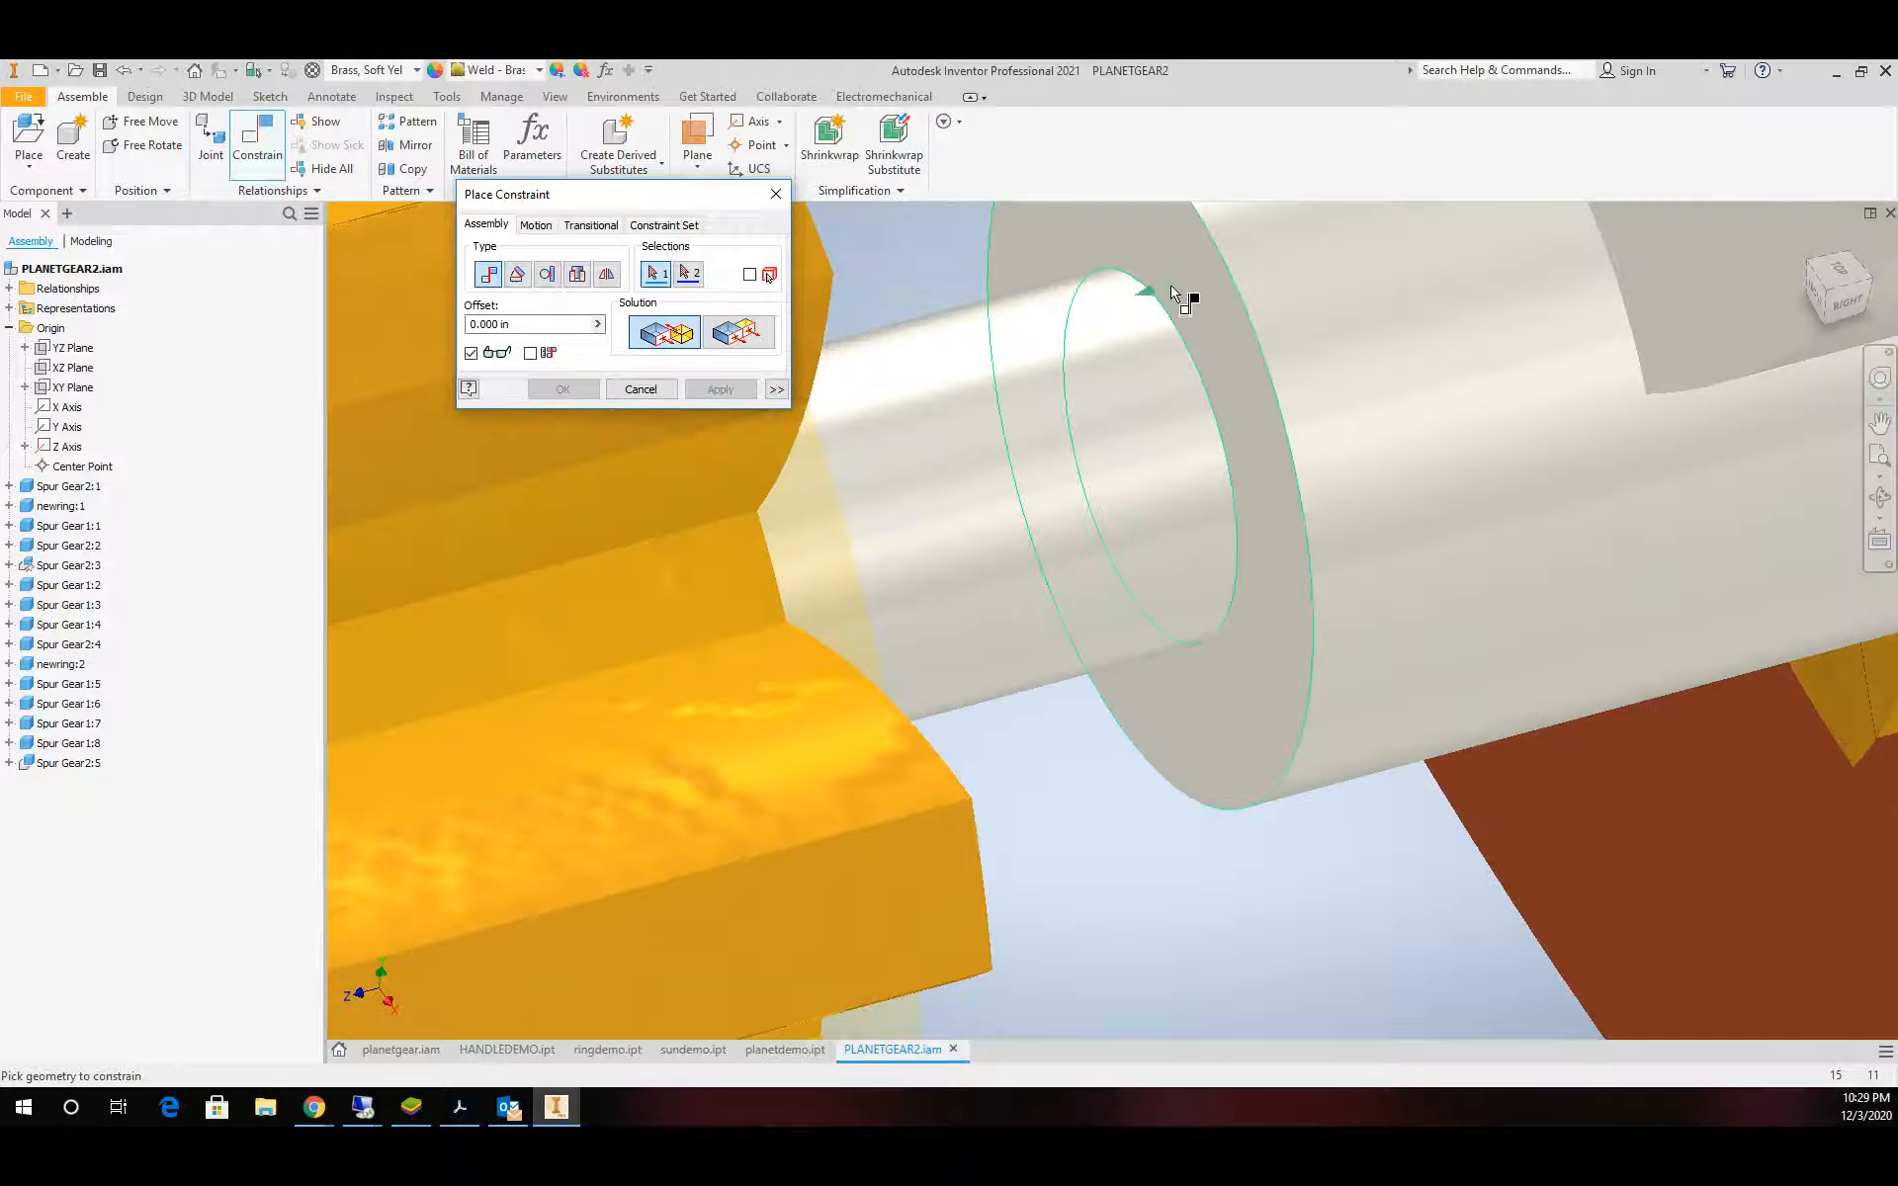
left_click(1212, 287)
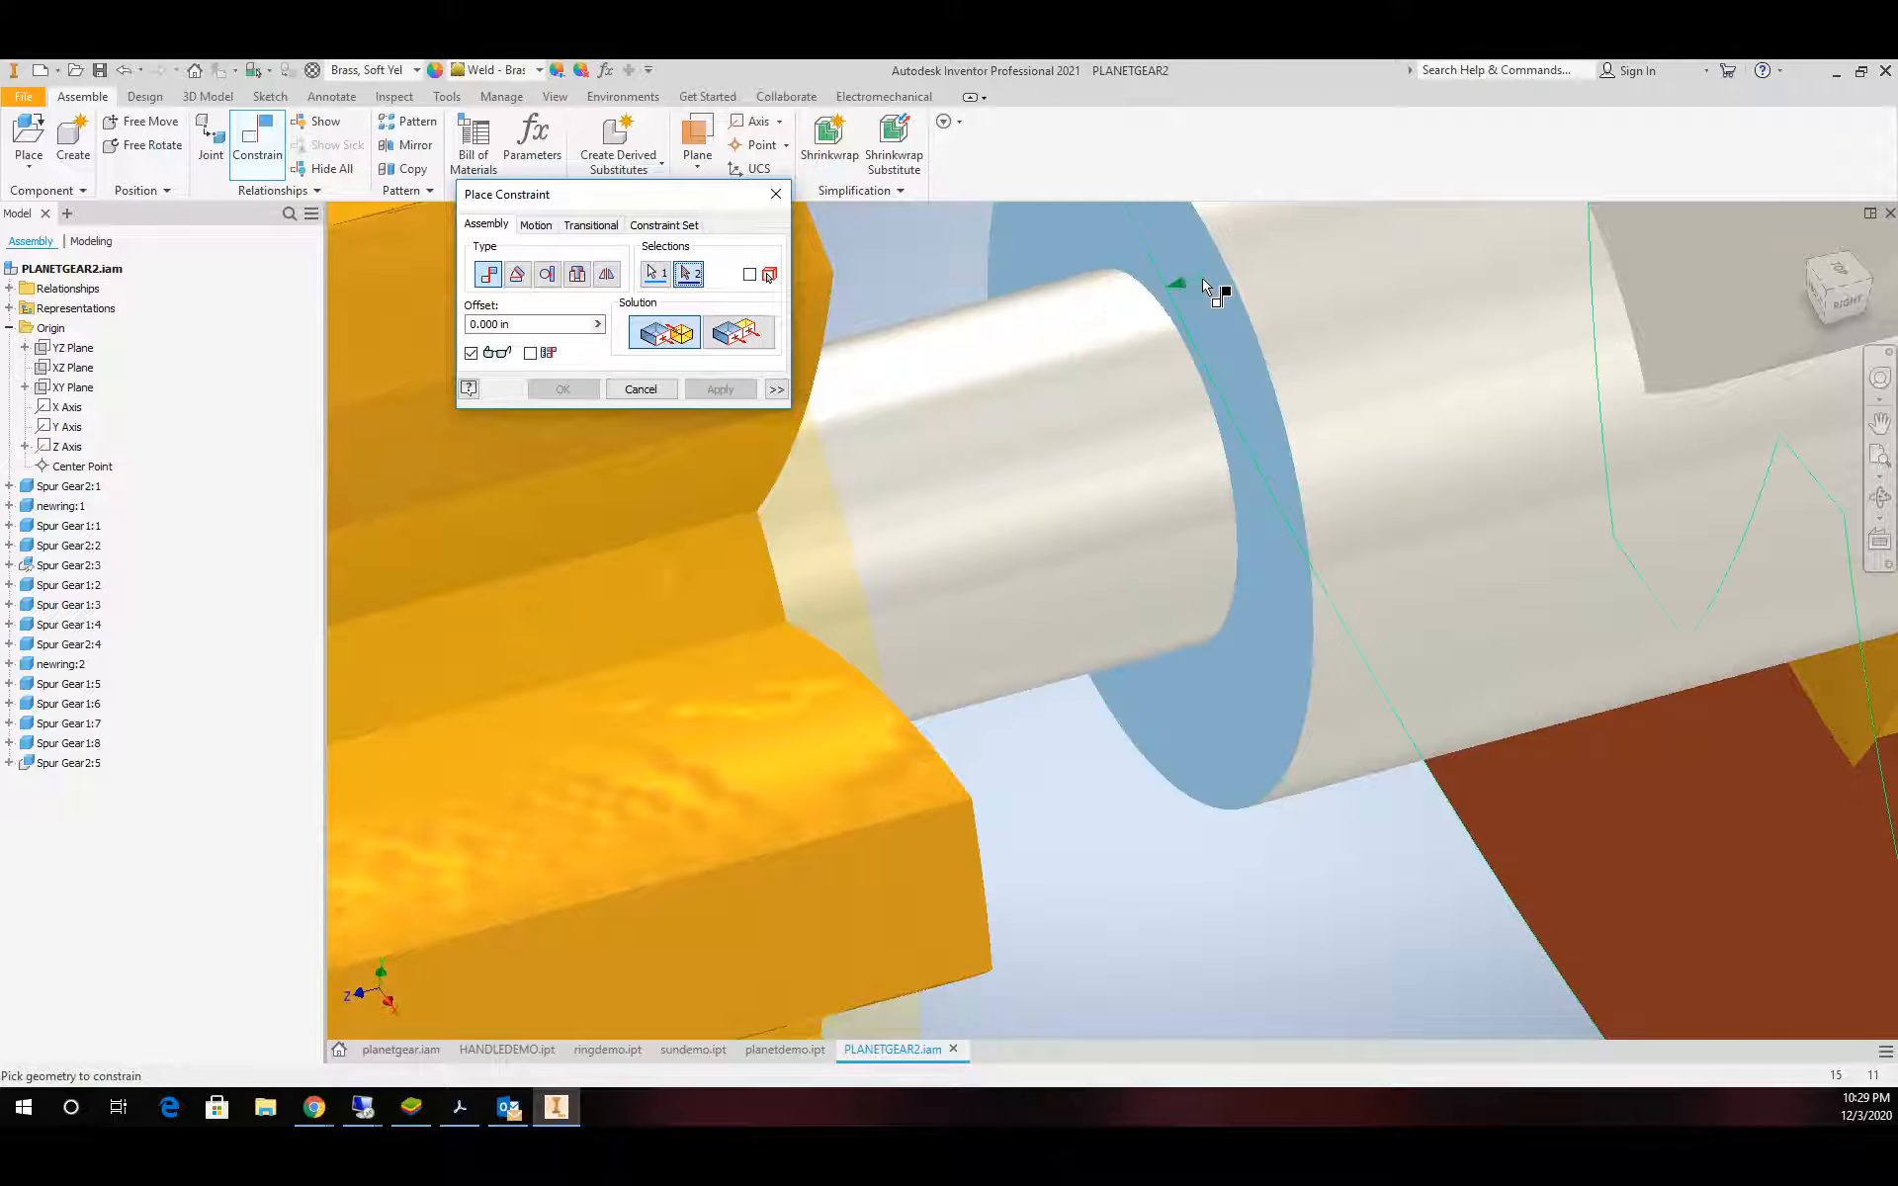
right_click(934, 757)
left_click(940, 841)
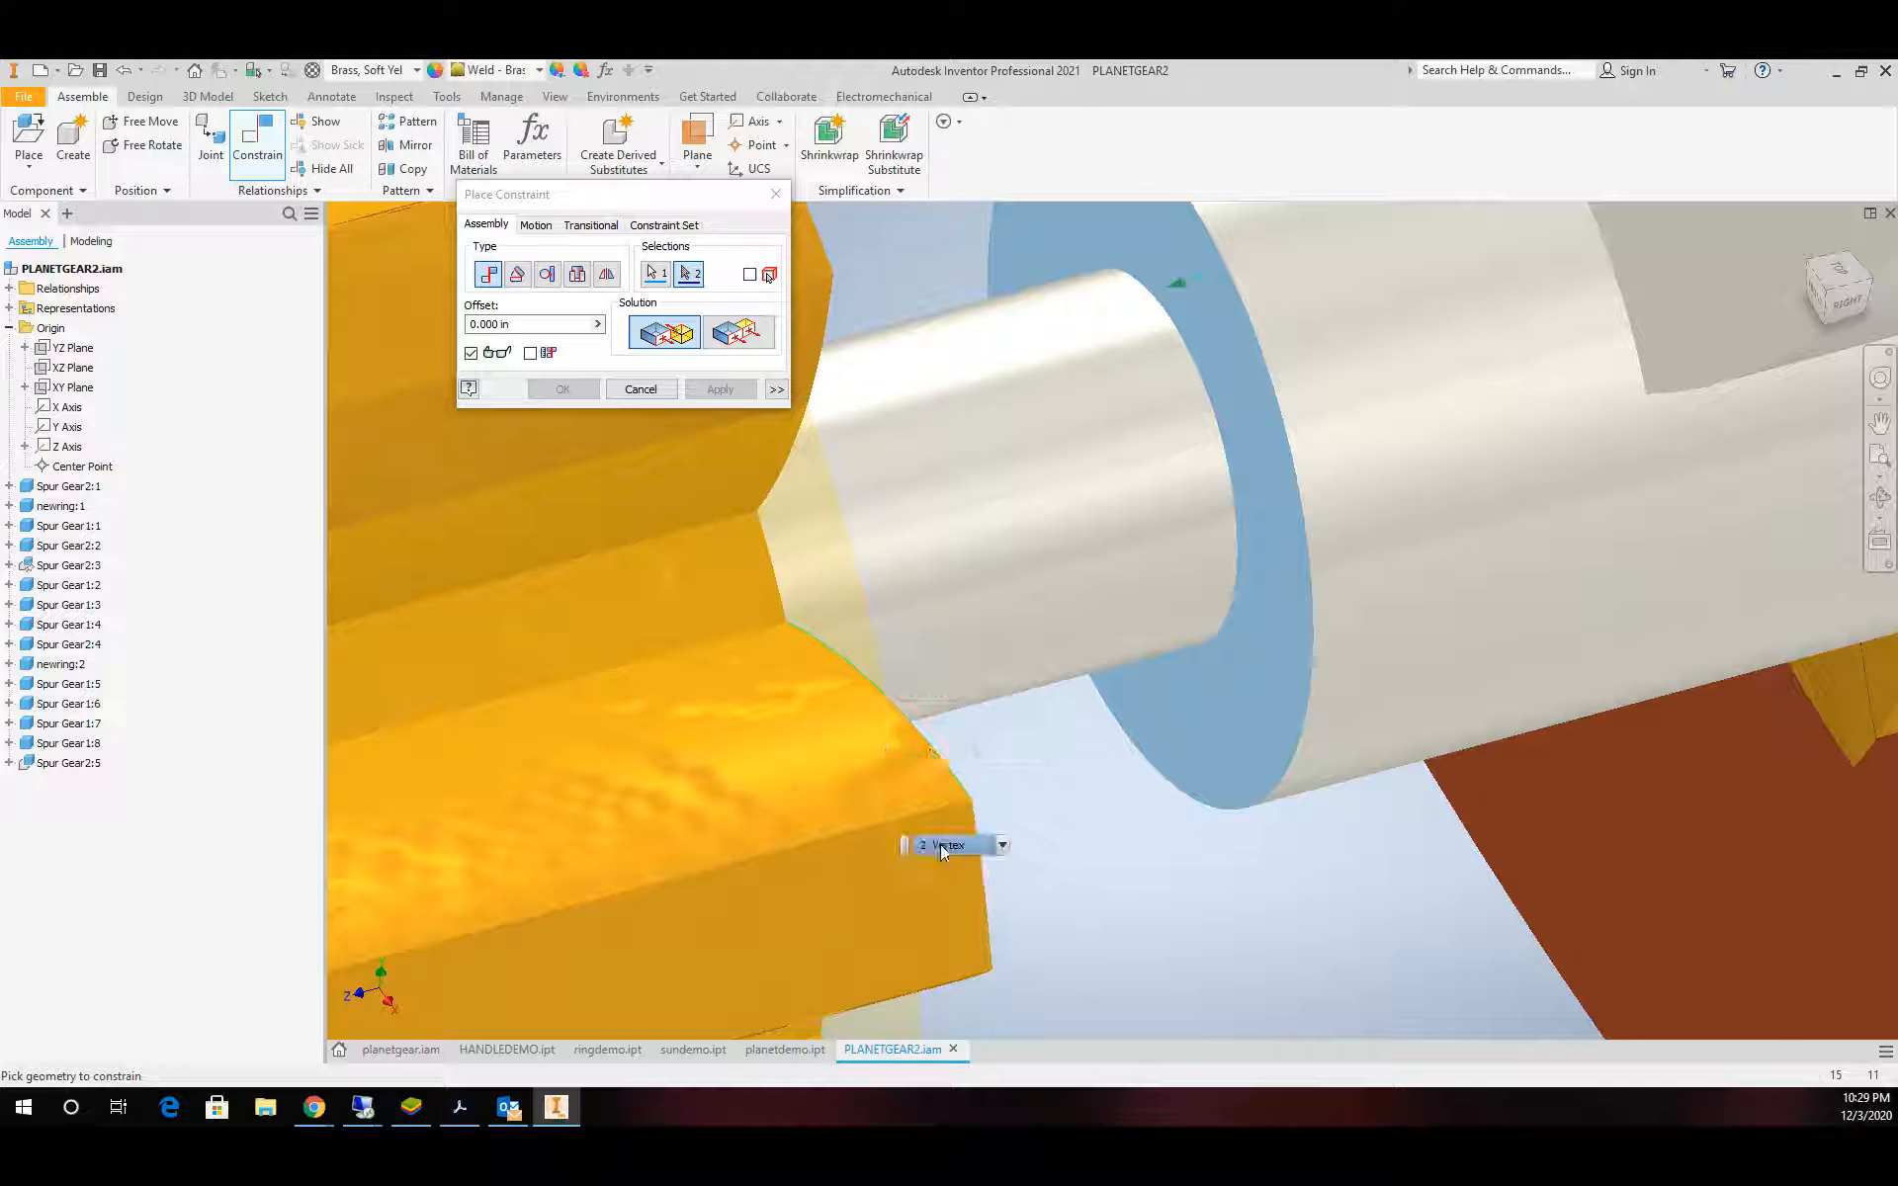
left_click(1001, 845)
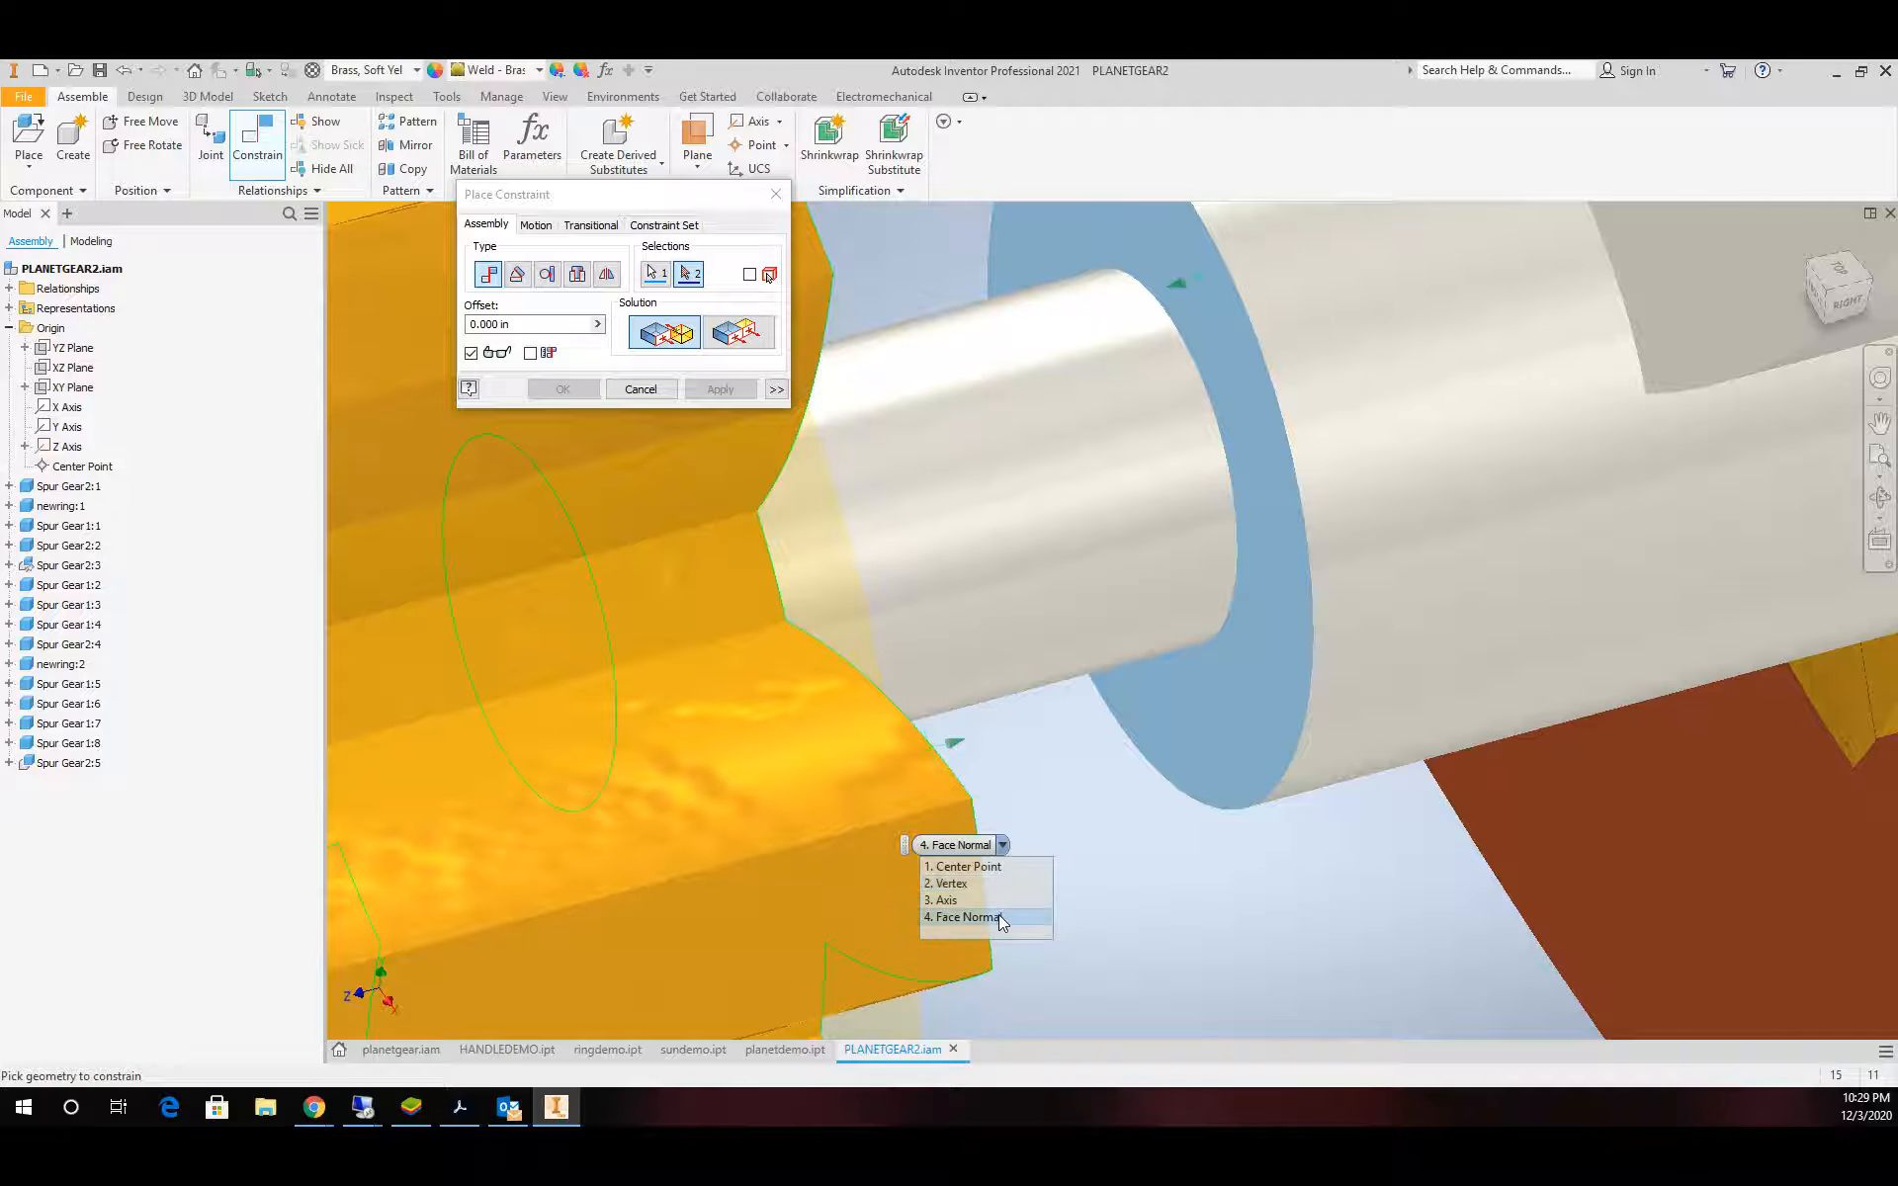
left_click(998, 915)
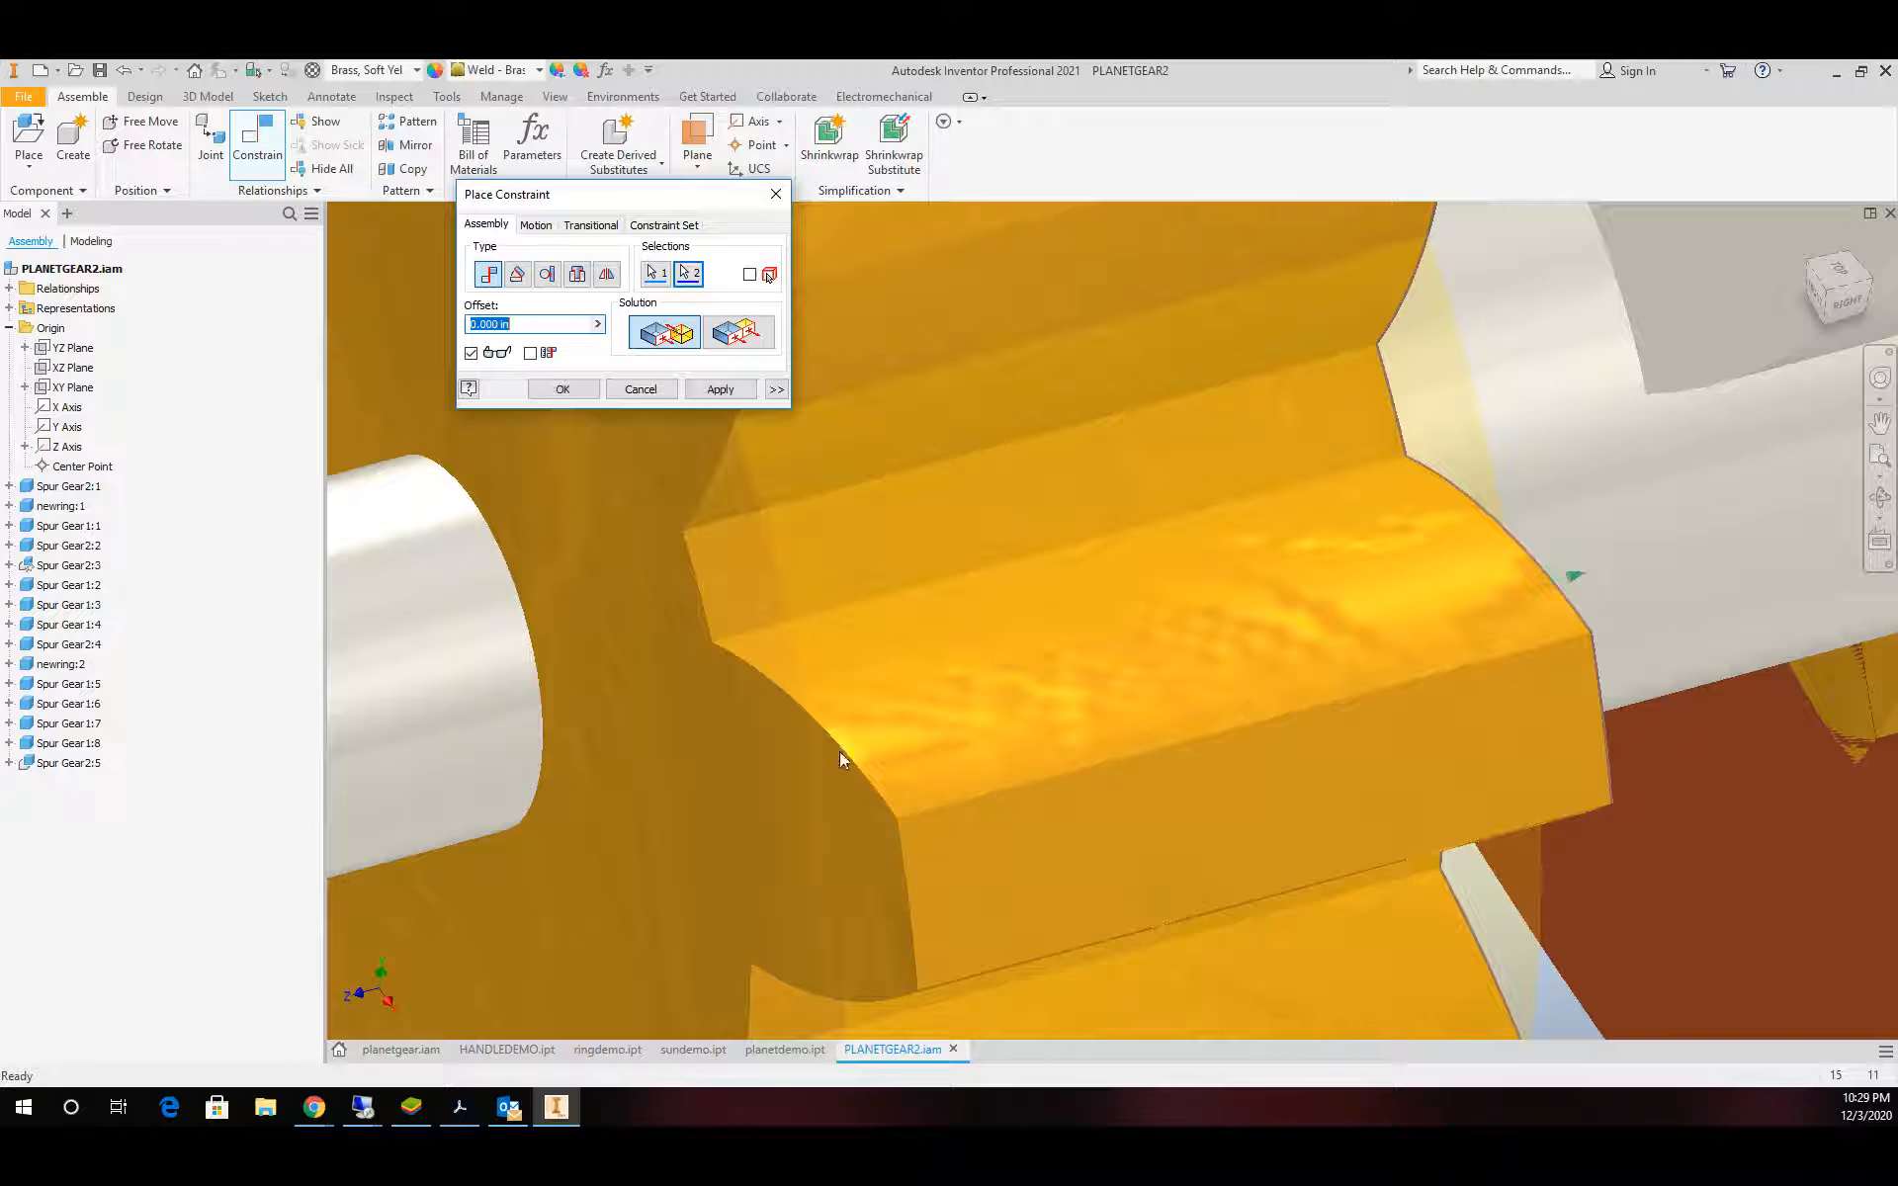
left_click(751, 388)
scroll(1279, 571, "up", 5)
scroll(1384, 411, "down", 5)
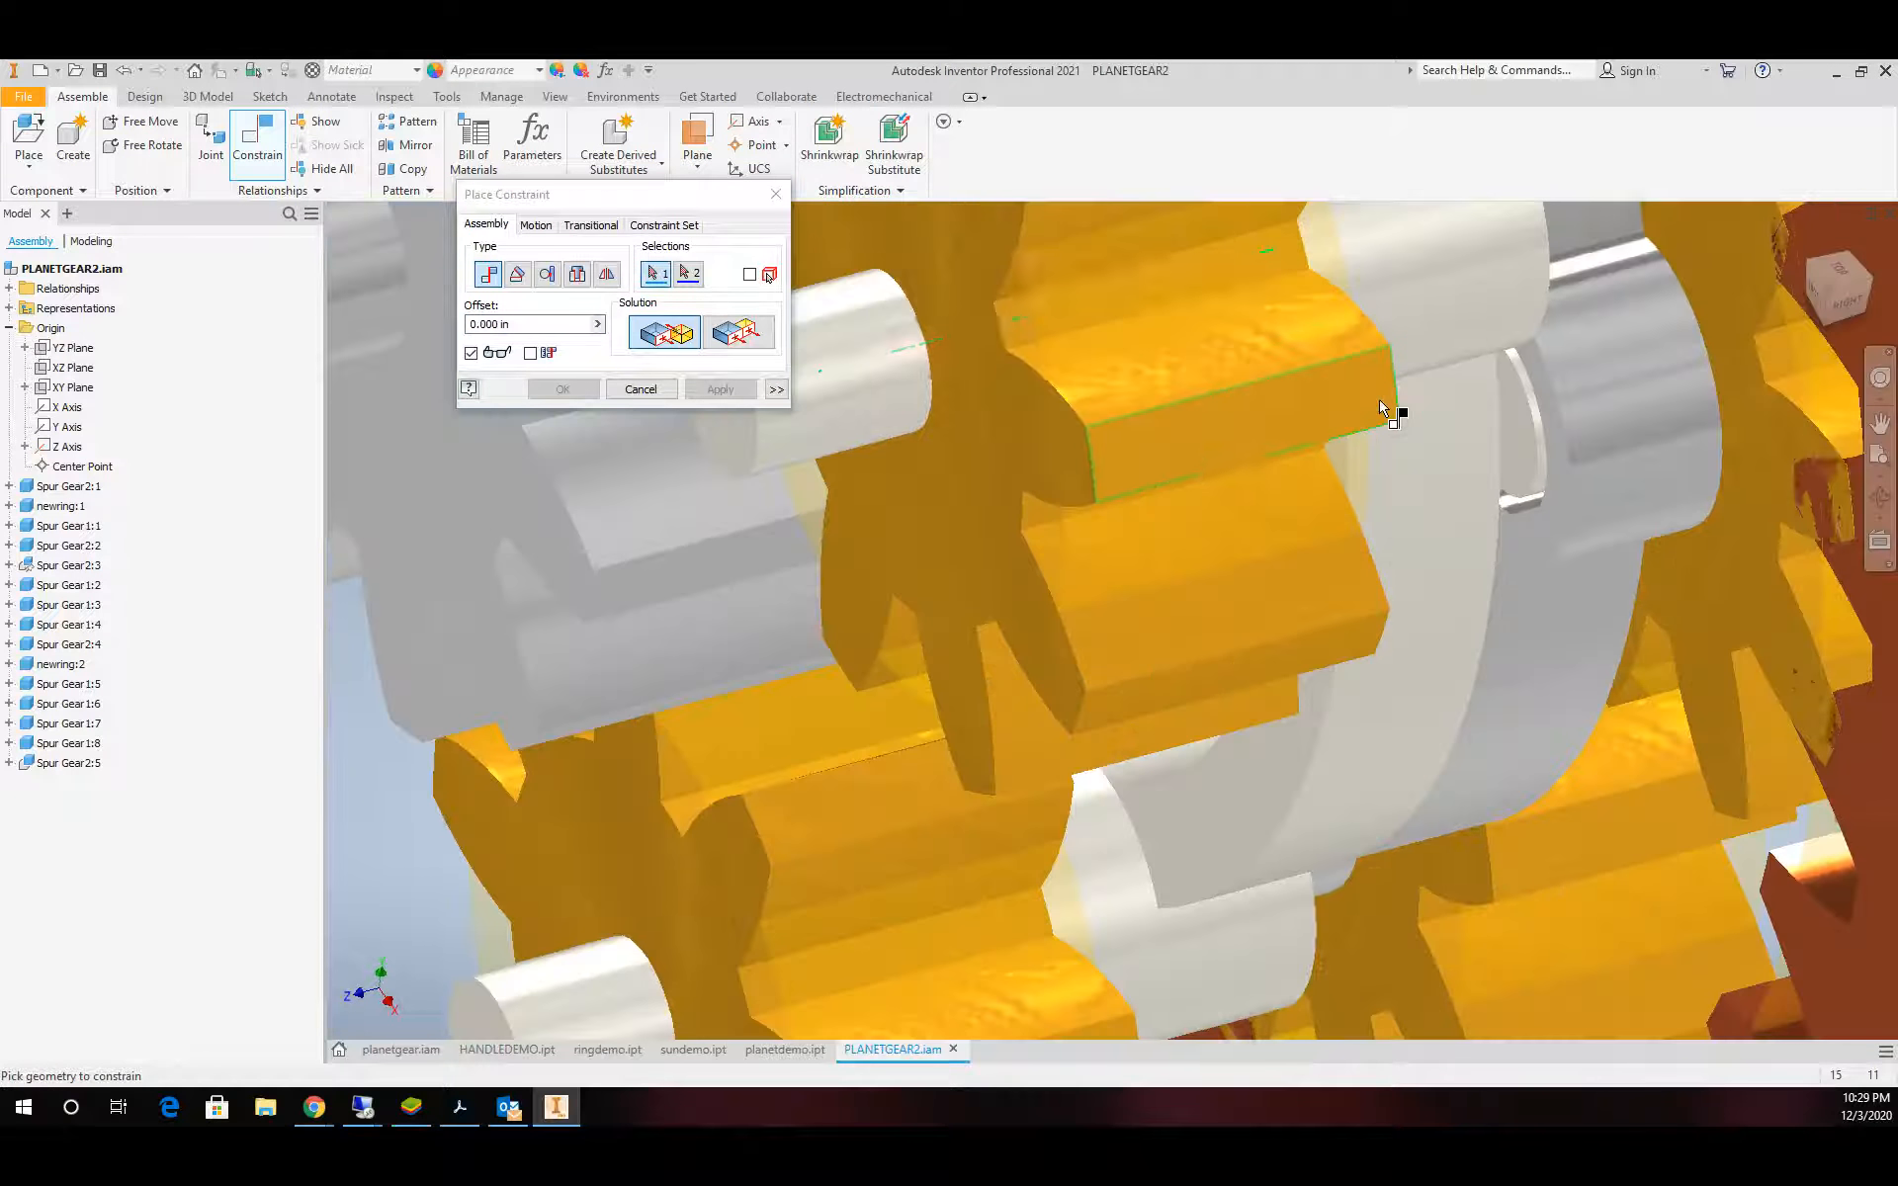
scroll(1382, 407, "up", 4)
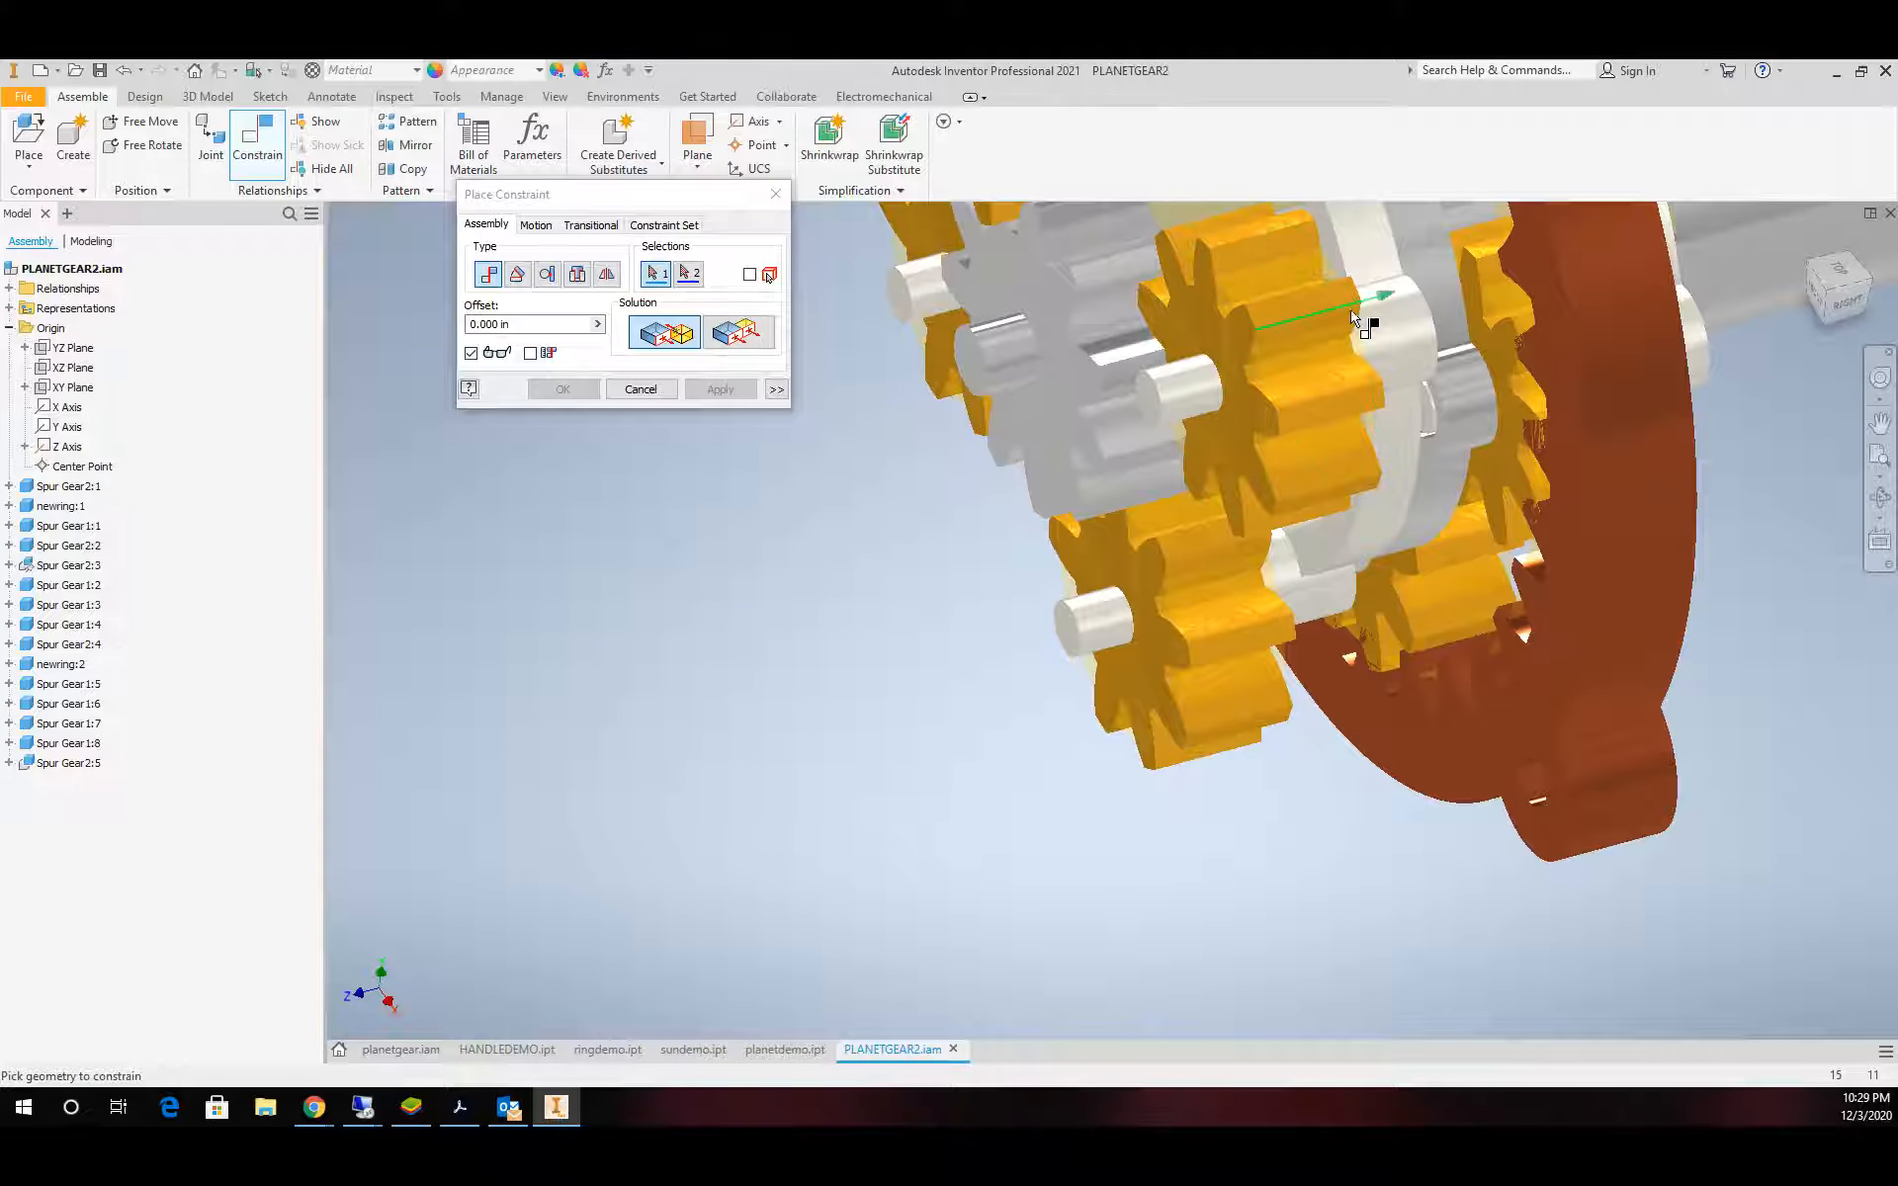
scroll(1362, 316, "down", 4)
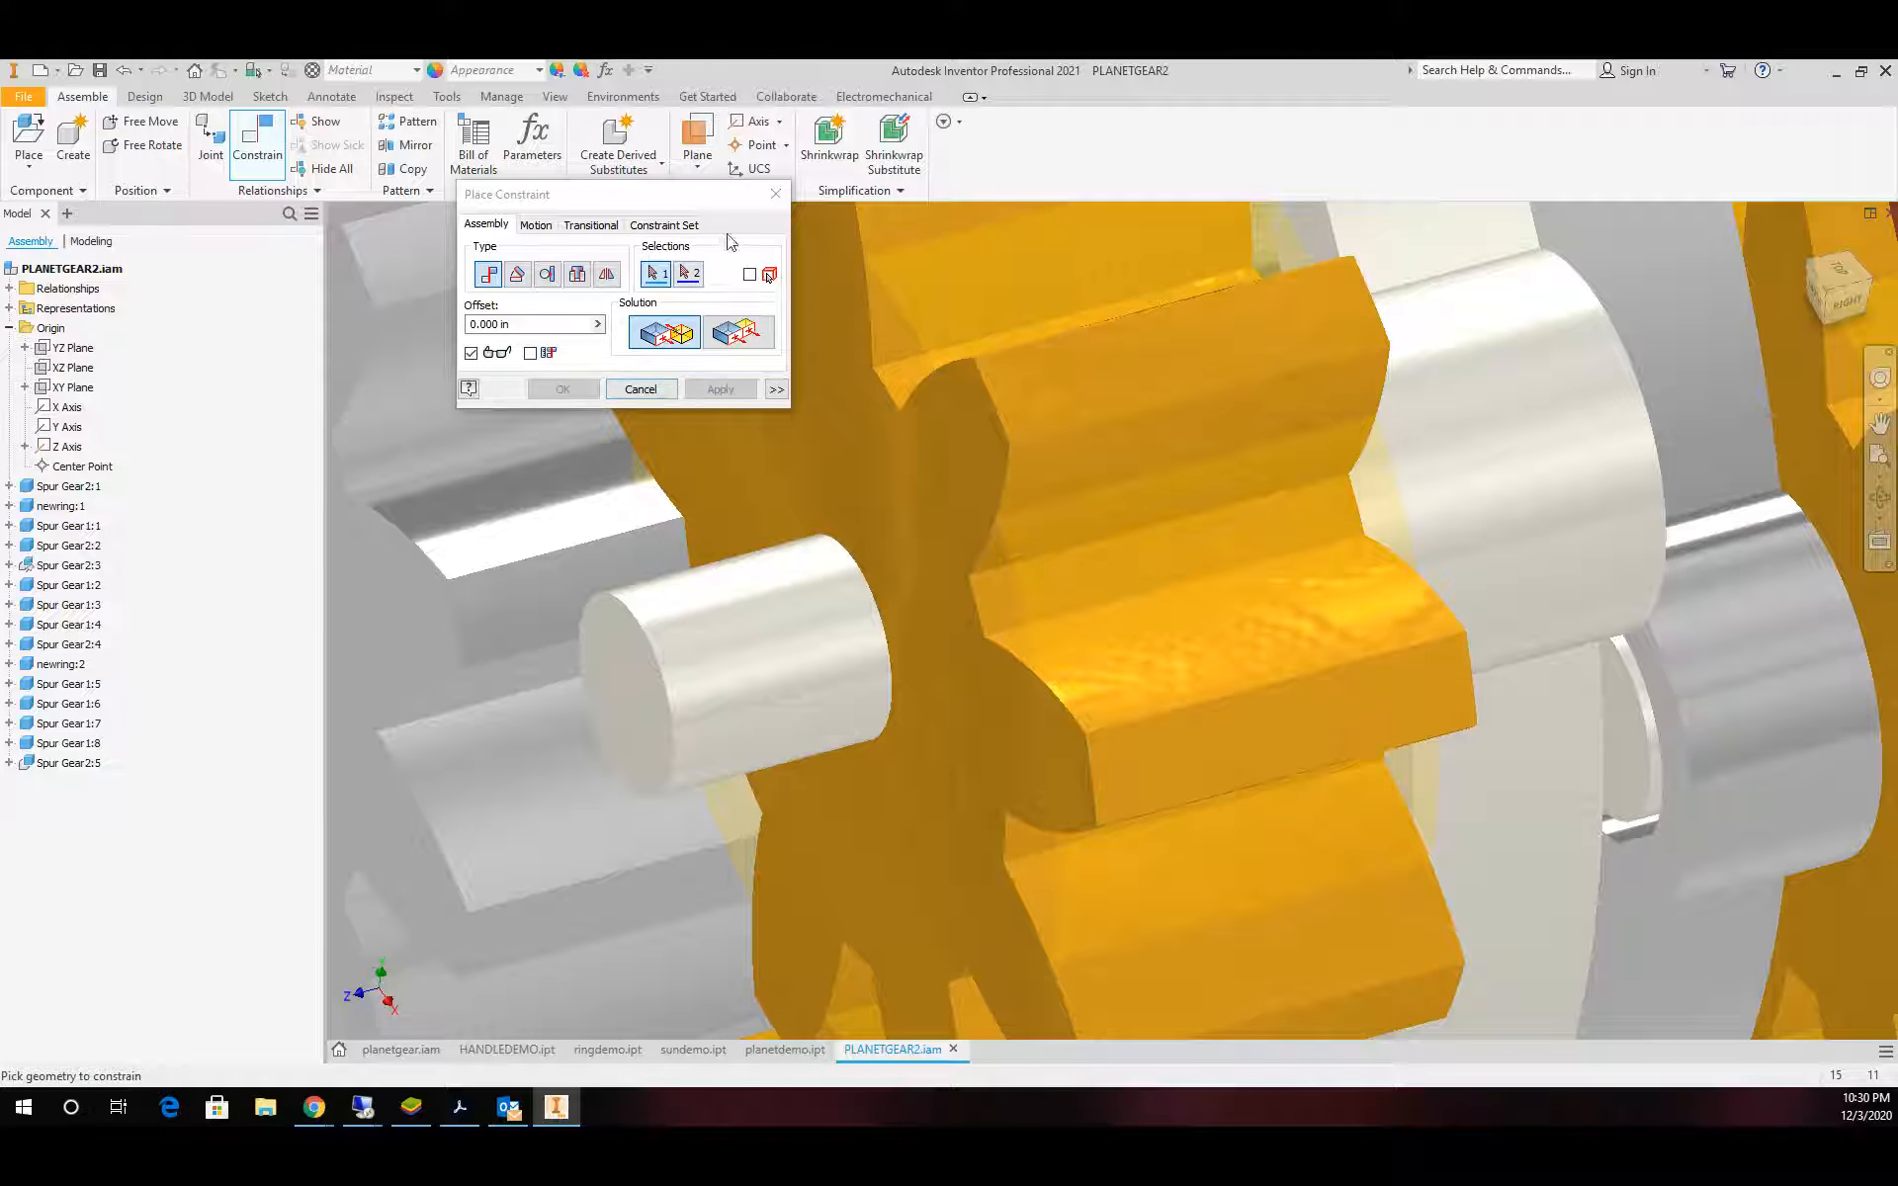
left_click(775, 194)
Ground the front carrier, newring:2
scroll(762, 411, "up", 5)
scroll(761, 473, "down", 3)
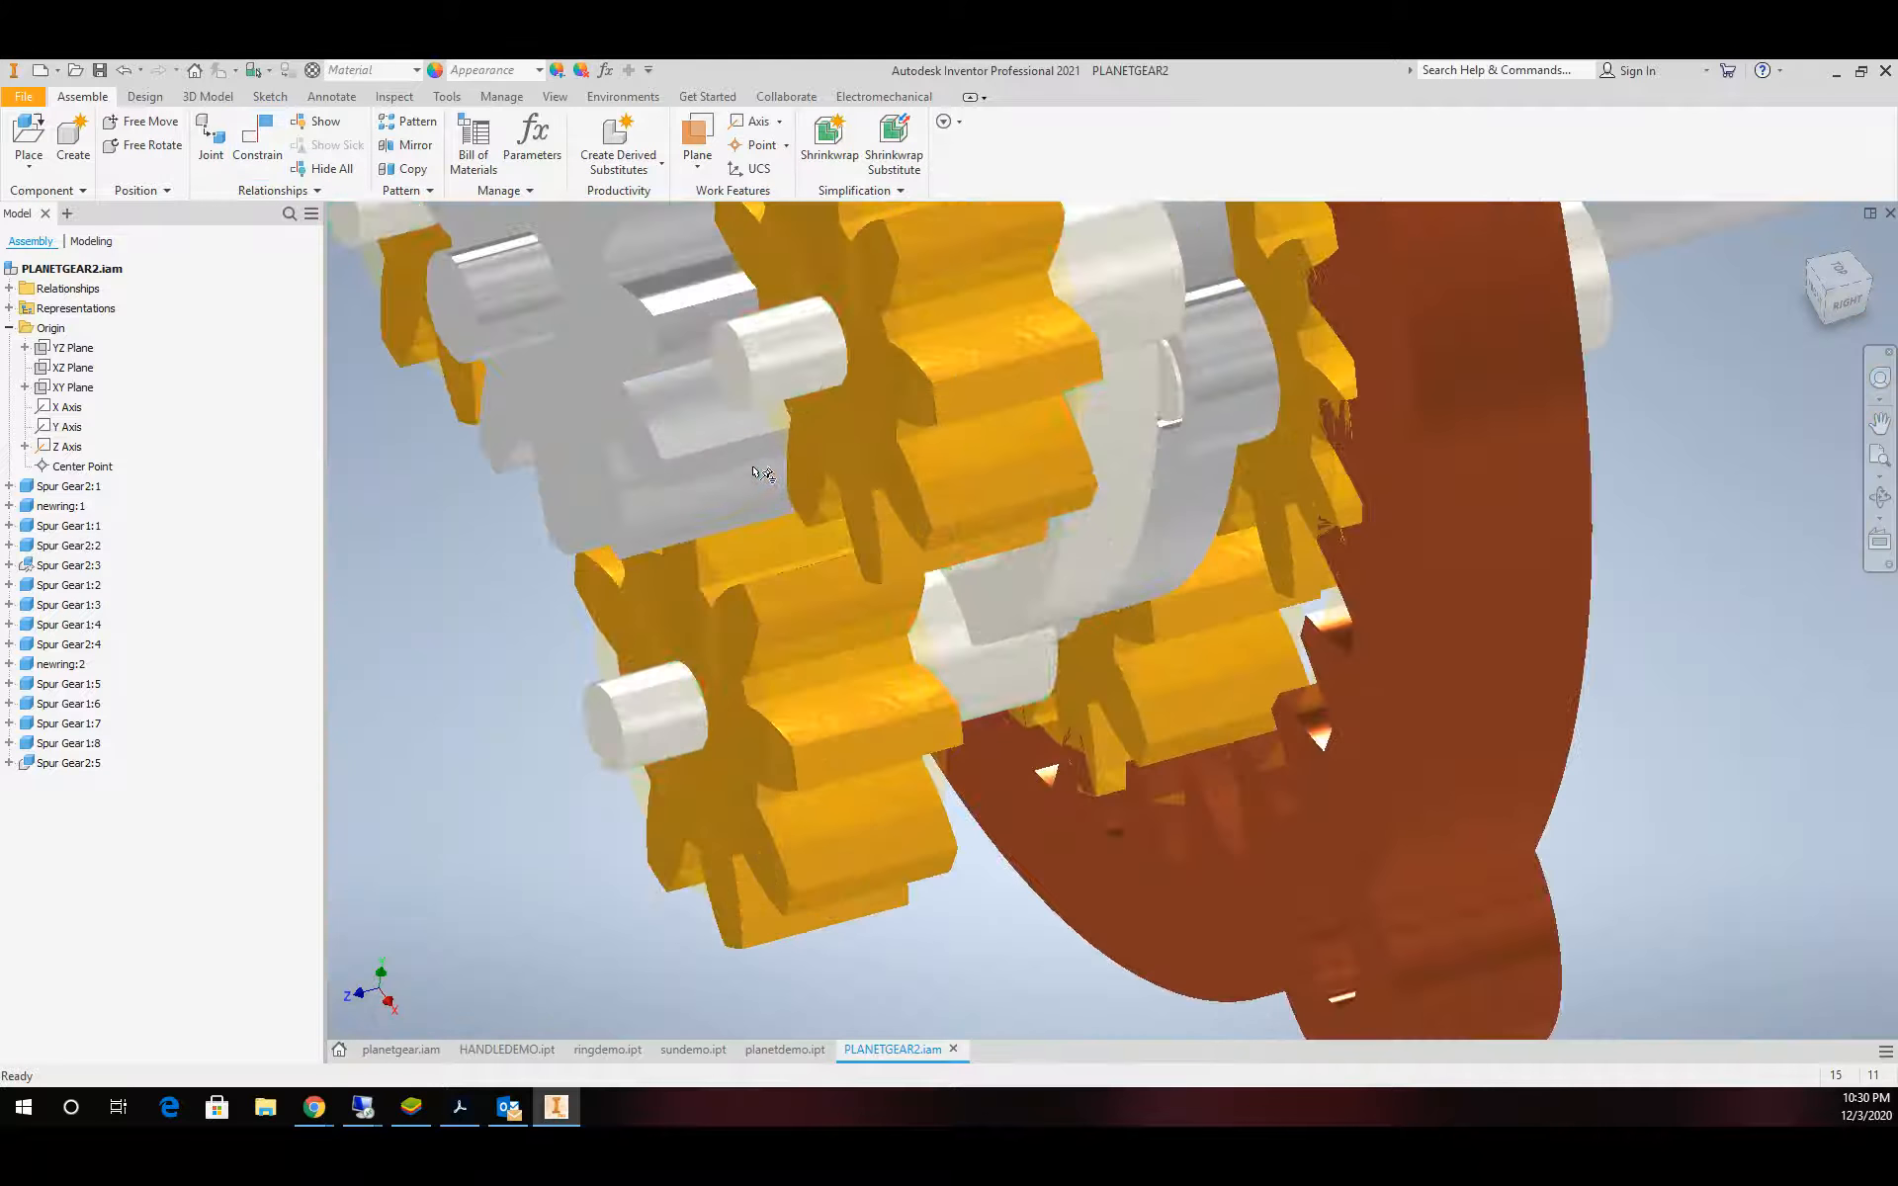
scroll(761, 473, "up", 3)
left_click(769, 385)
right_click(769, 385)
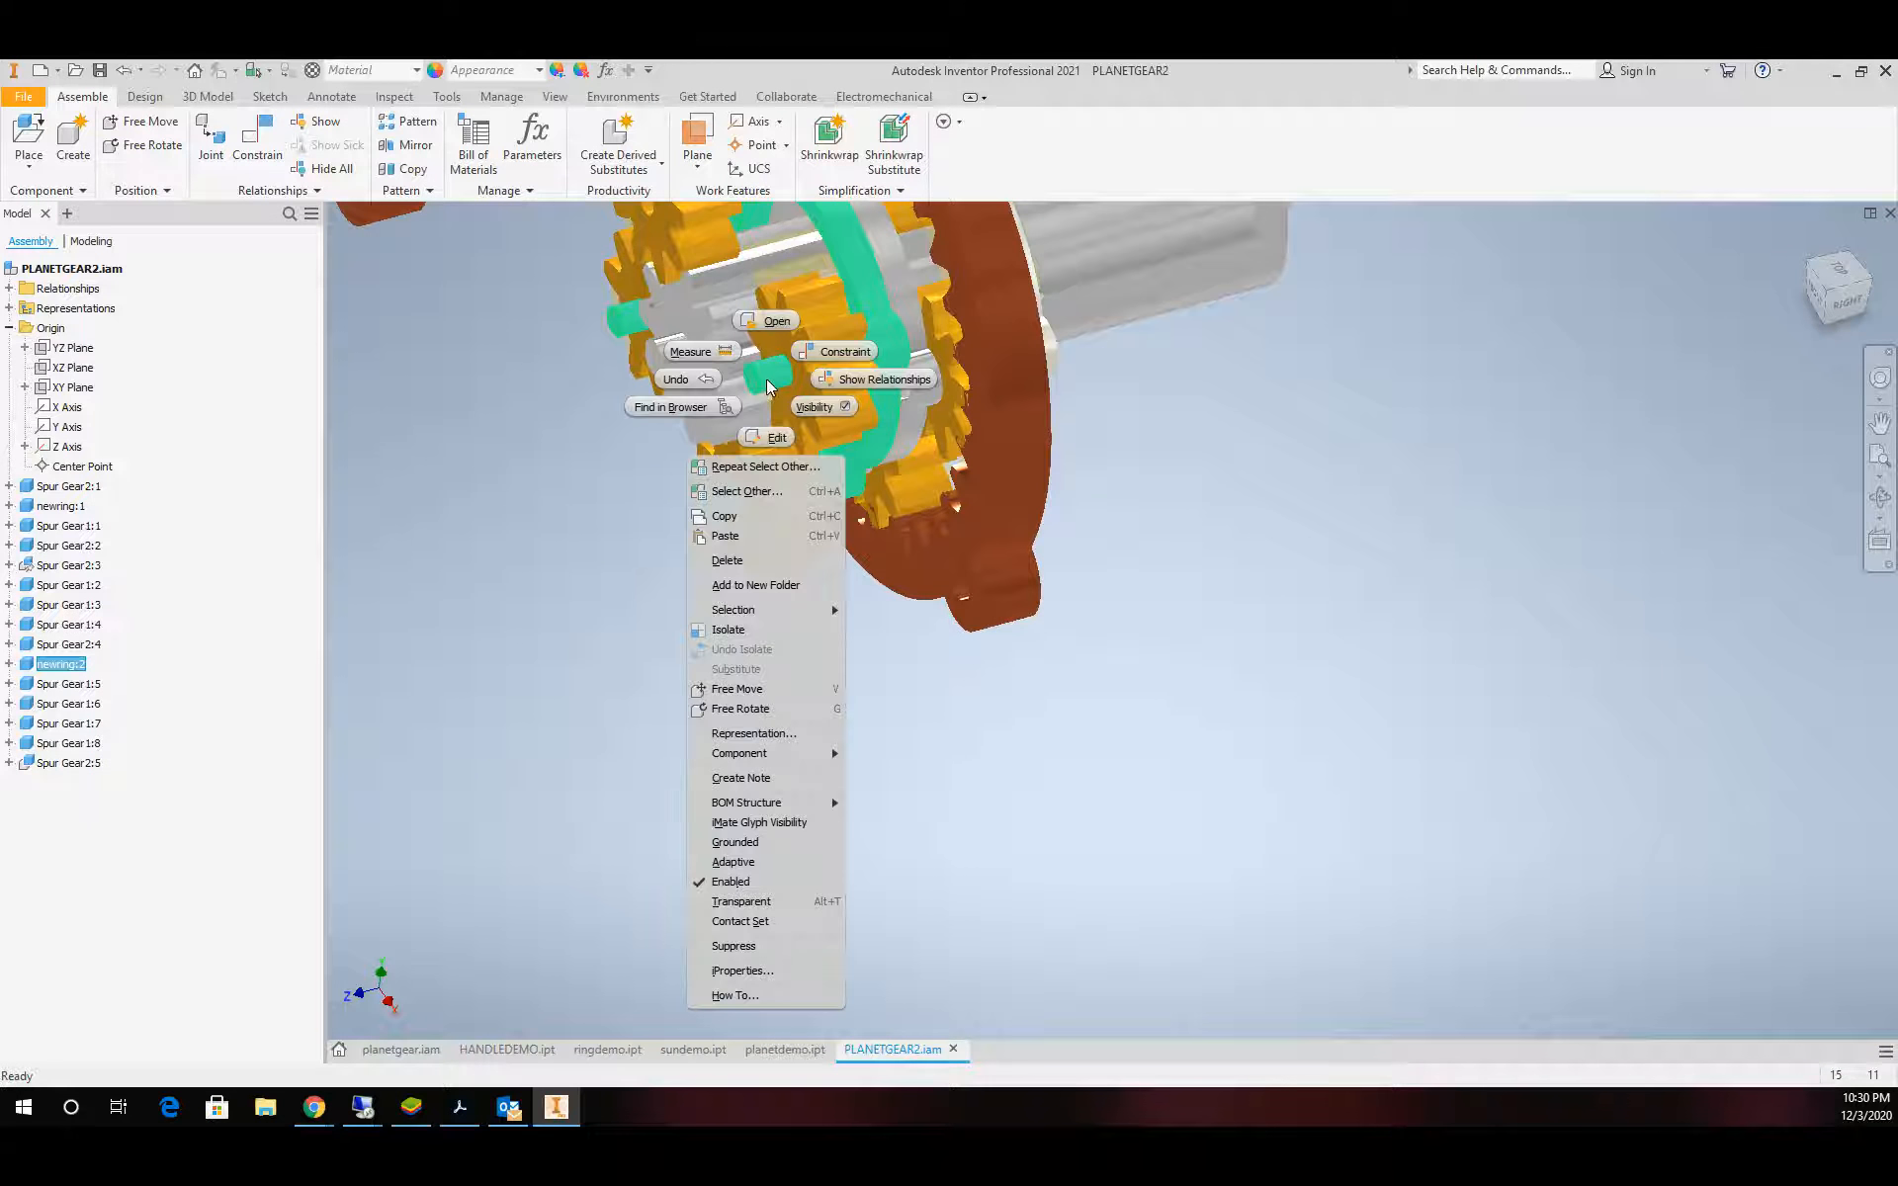
left_click(739, 841)
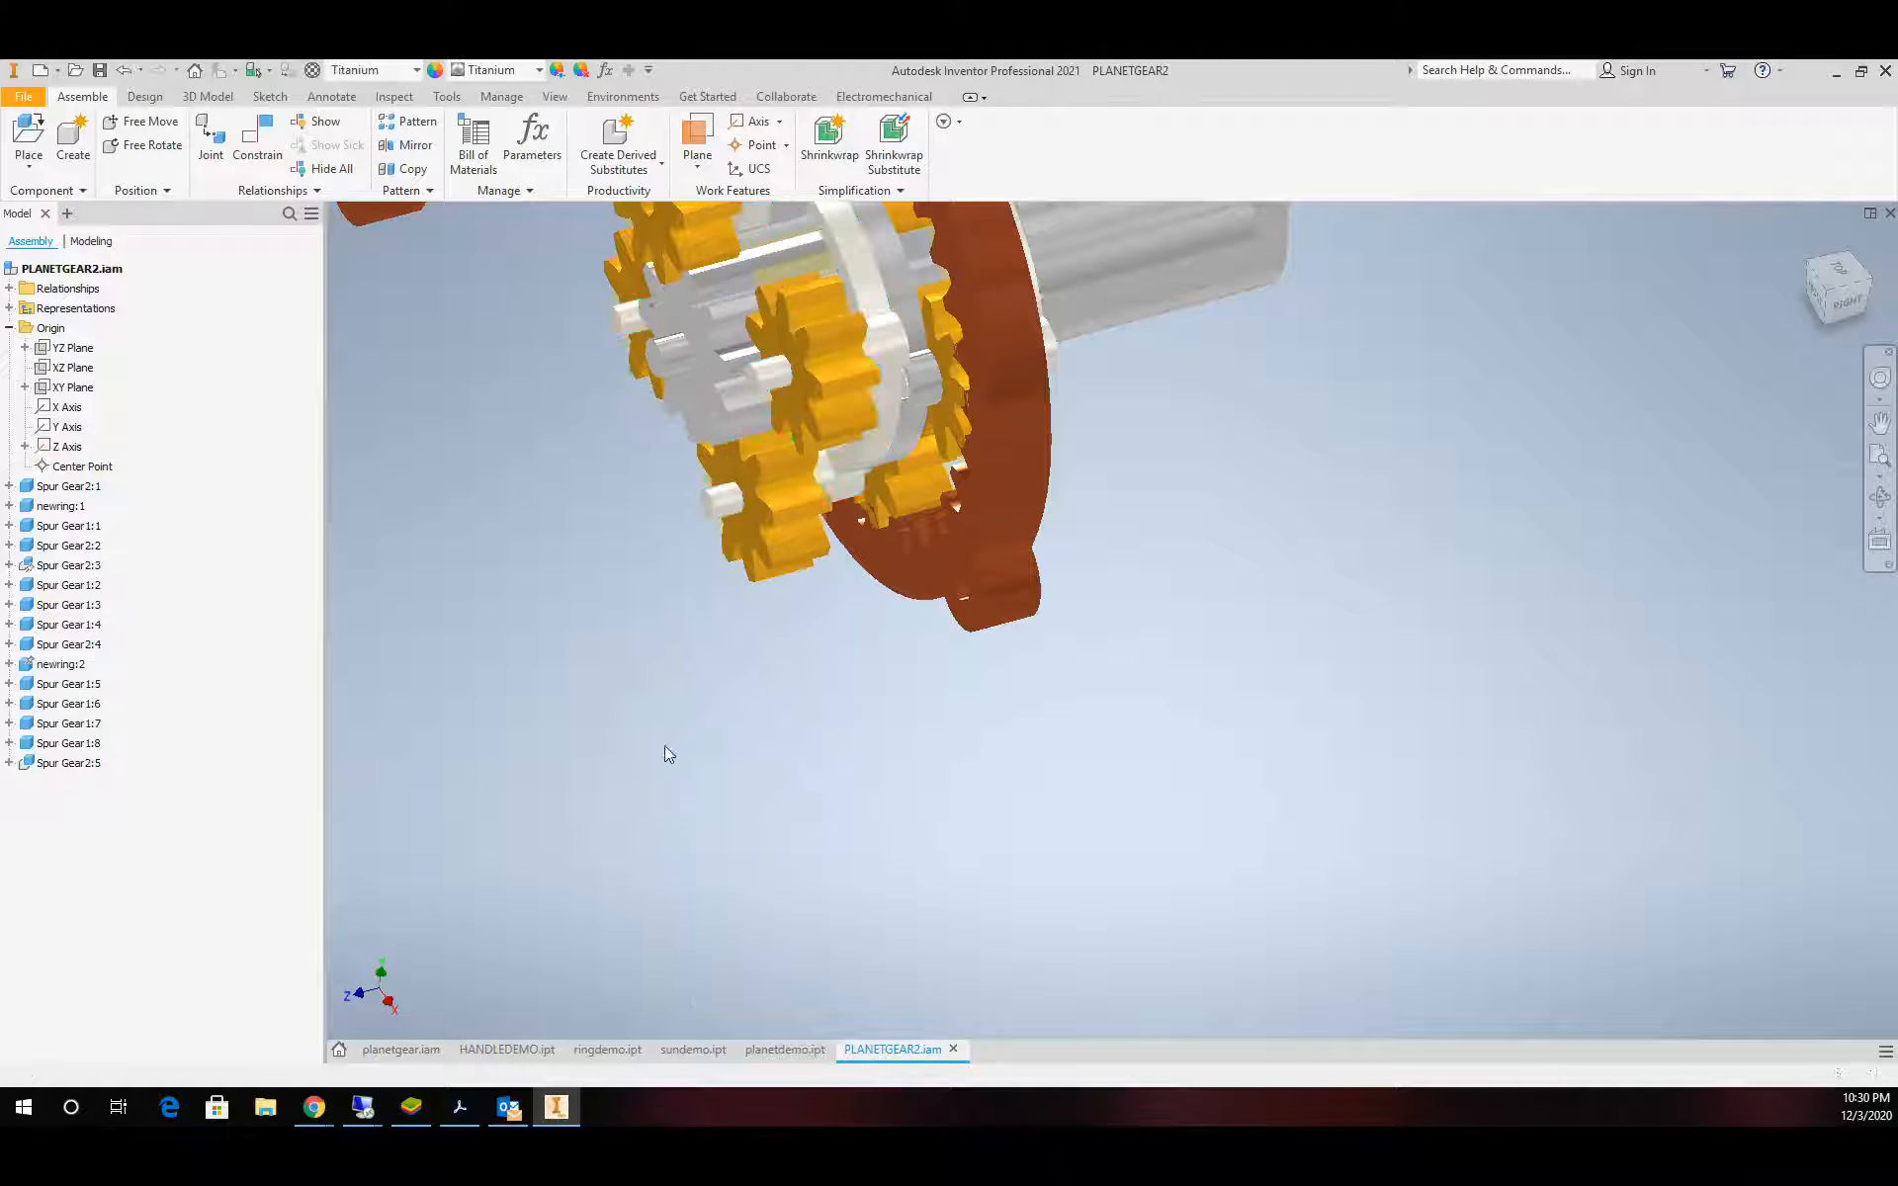
Slide the other front planet gears outward along their pins, away from the grounded carrier
left_click_drag(838, 361, 754, 383)
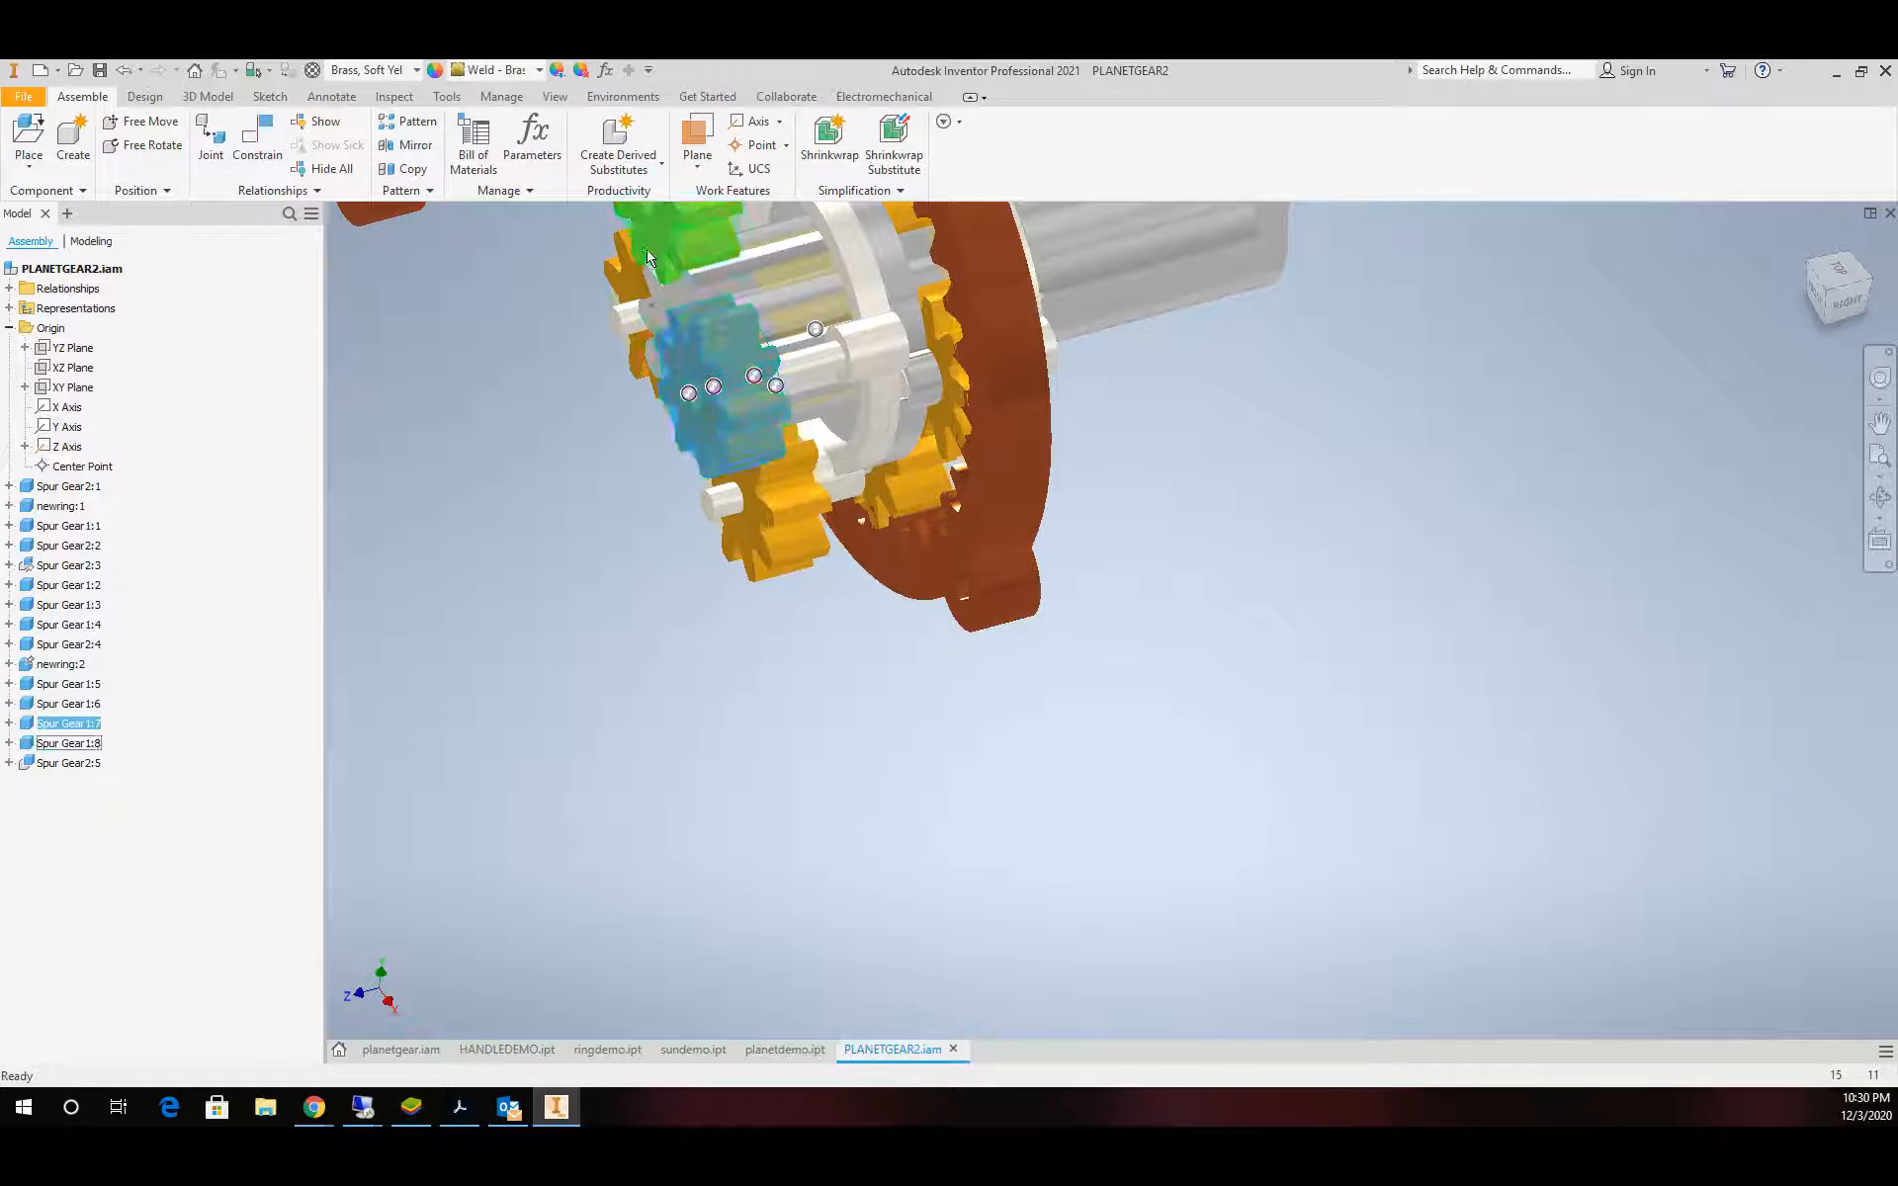
scroll(650, 220, "up", 5)
scroll(655, 219, "down", 6)
left_click_drag(653, 259, 544, 504)
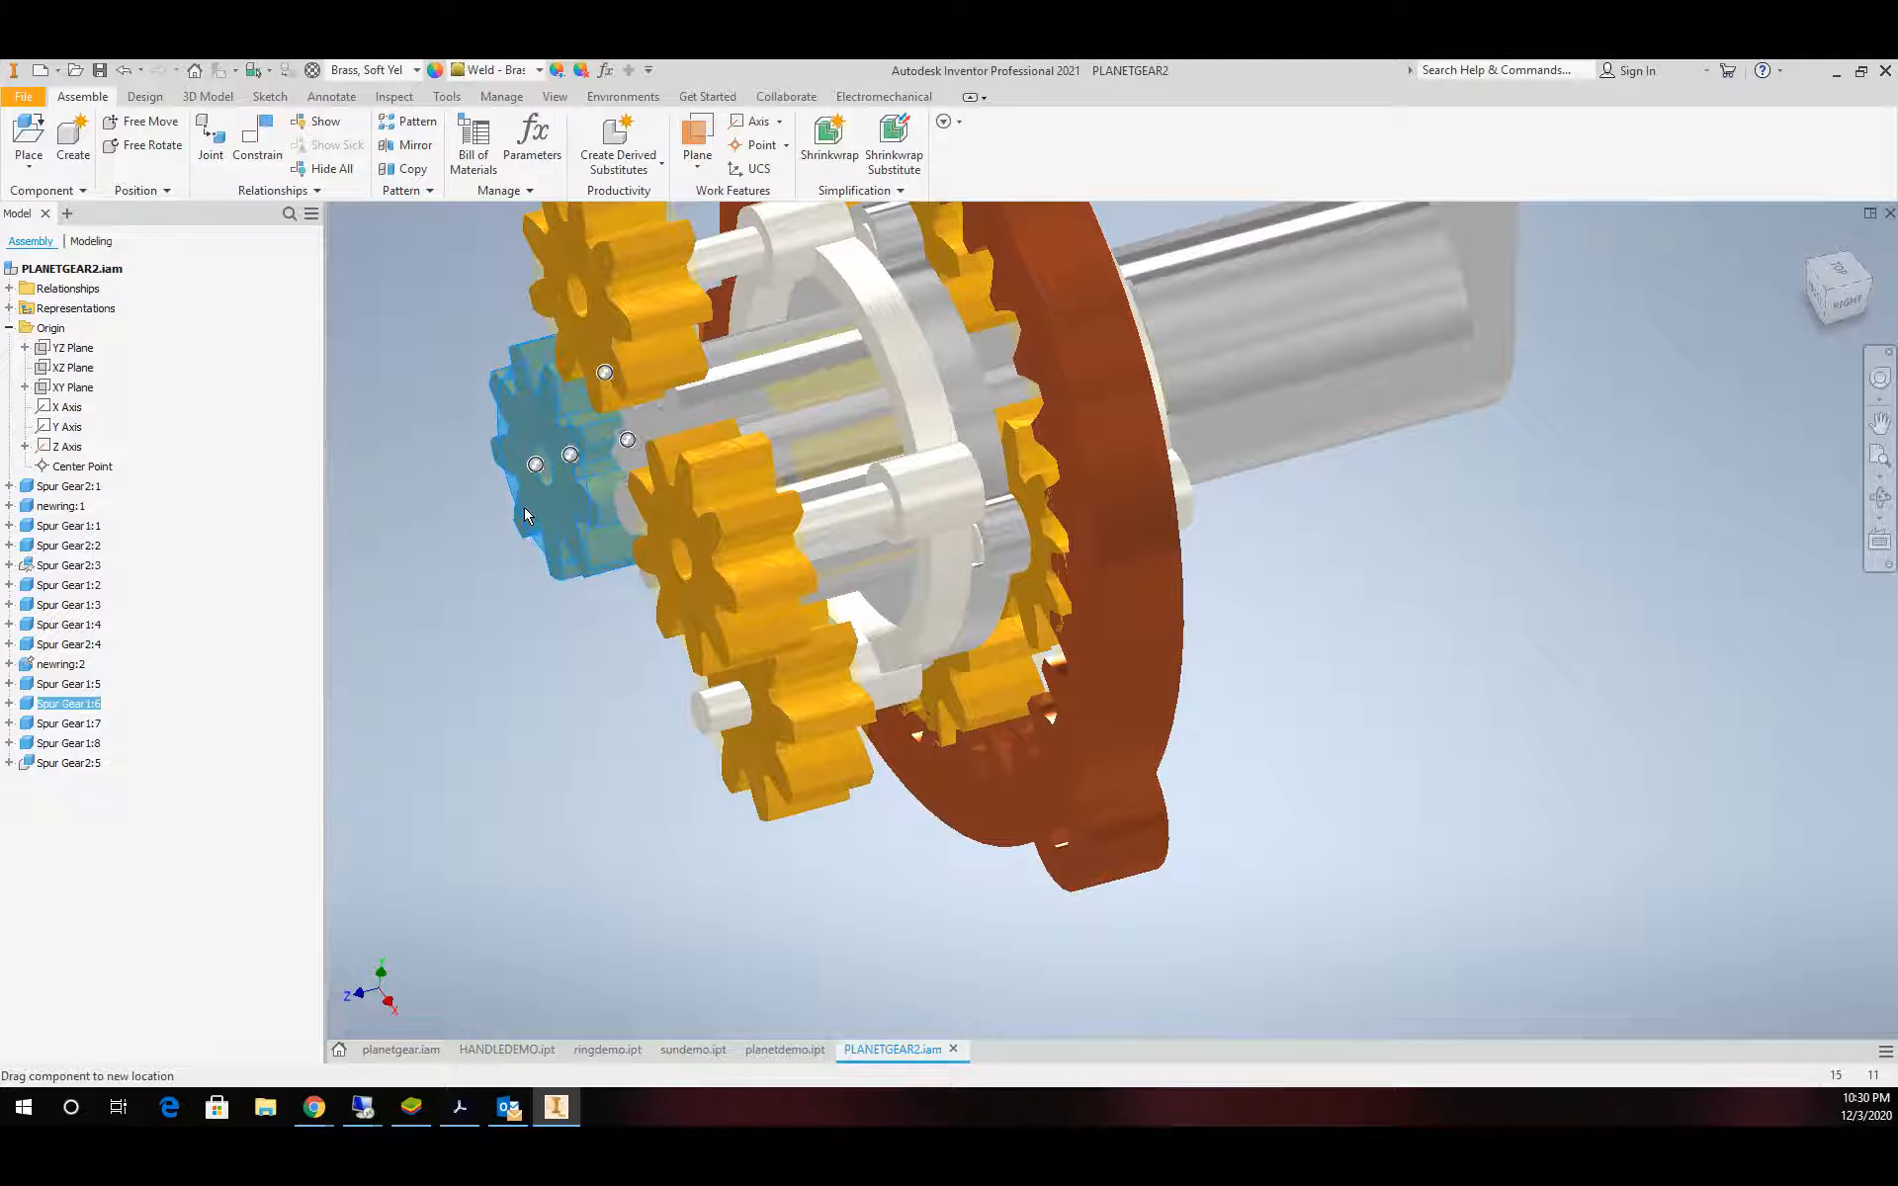
scroll(838, 451, "down", 3)
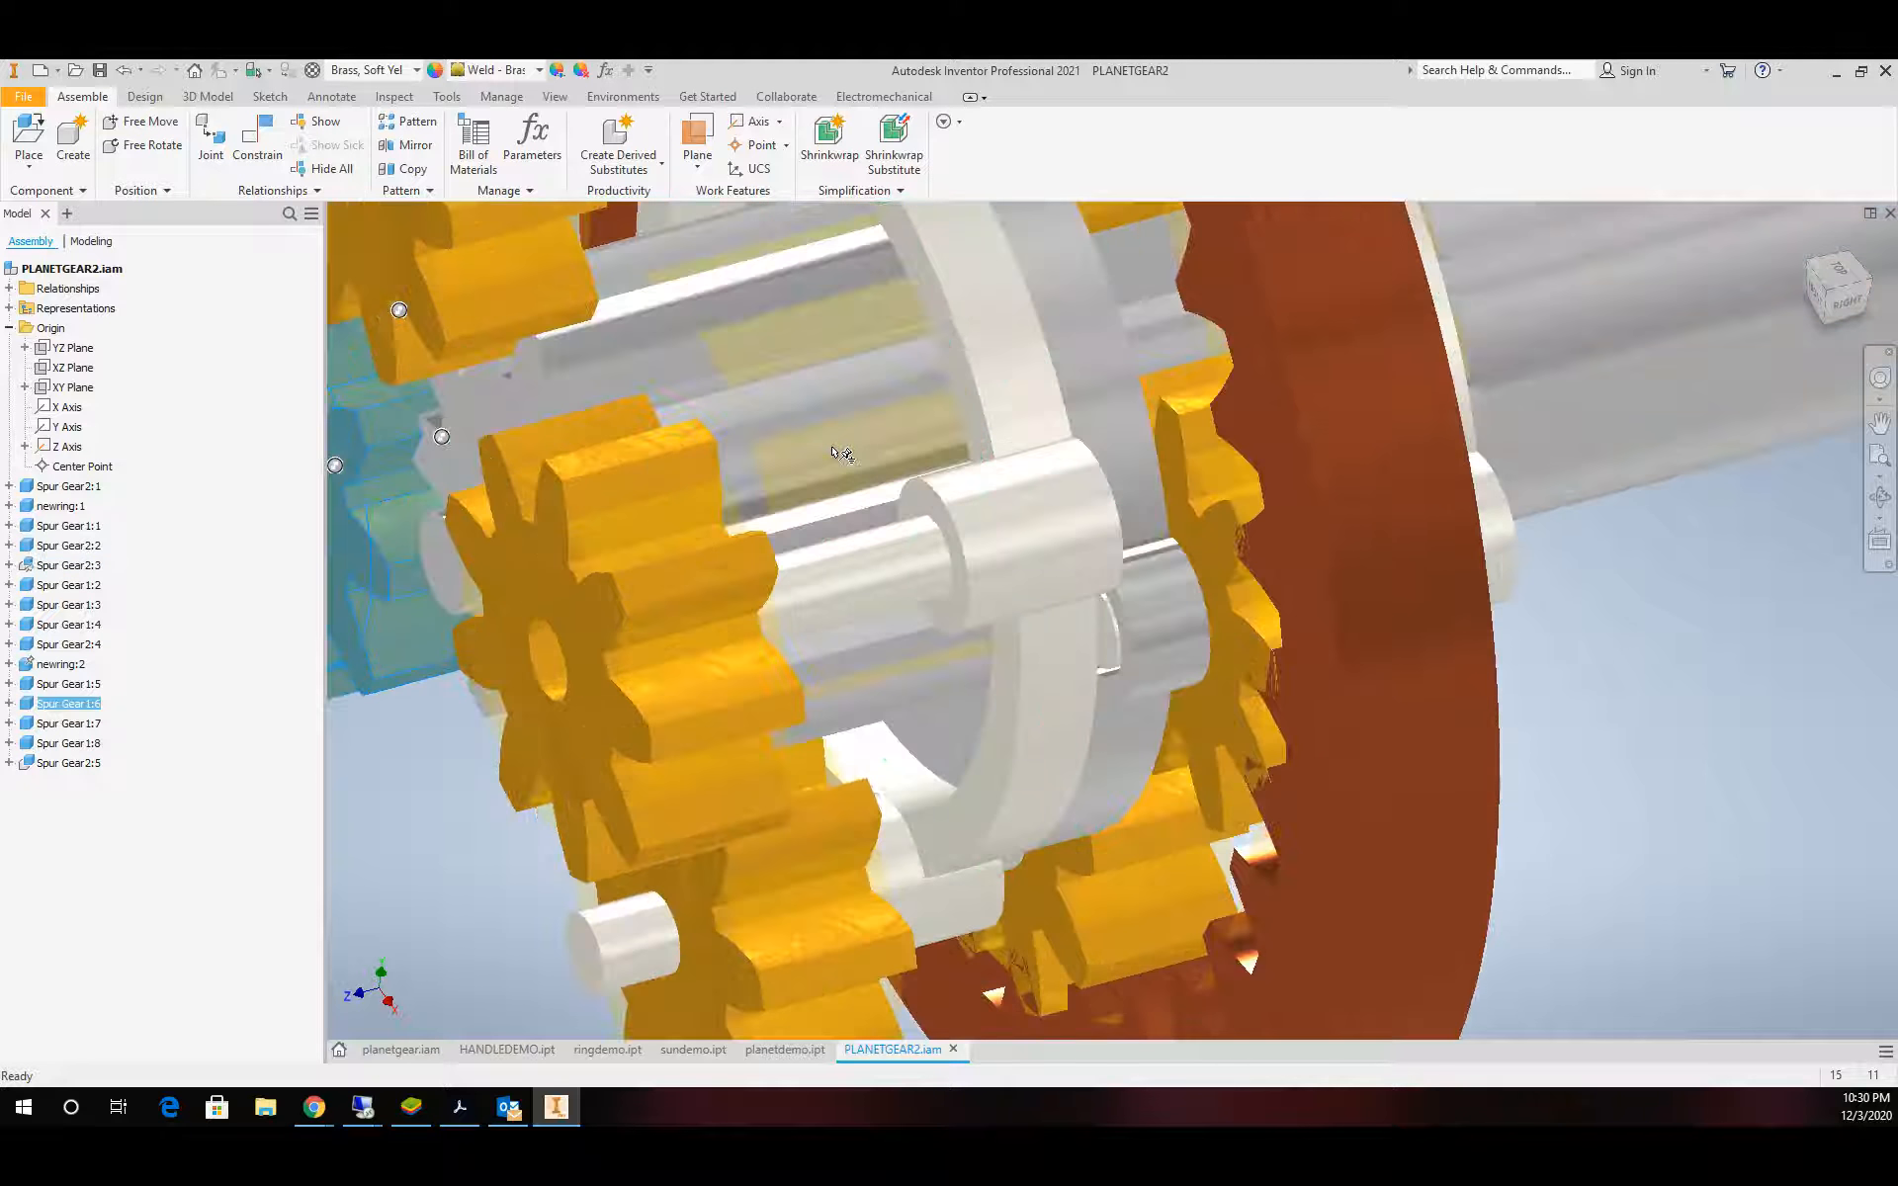
Mate the rear face of planet gear Spur Gear1:7 to the shoulder face of its front carrier pin with a 0.000 in offset
left_click(257, 138)
scroll(905, 478, "down", 3)
left_click(974, 530)
scroll(975, 530, "up", 3)
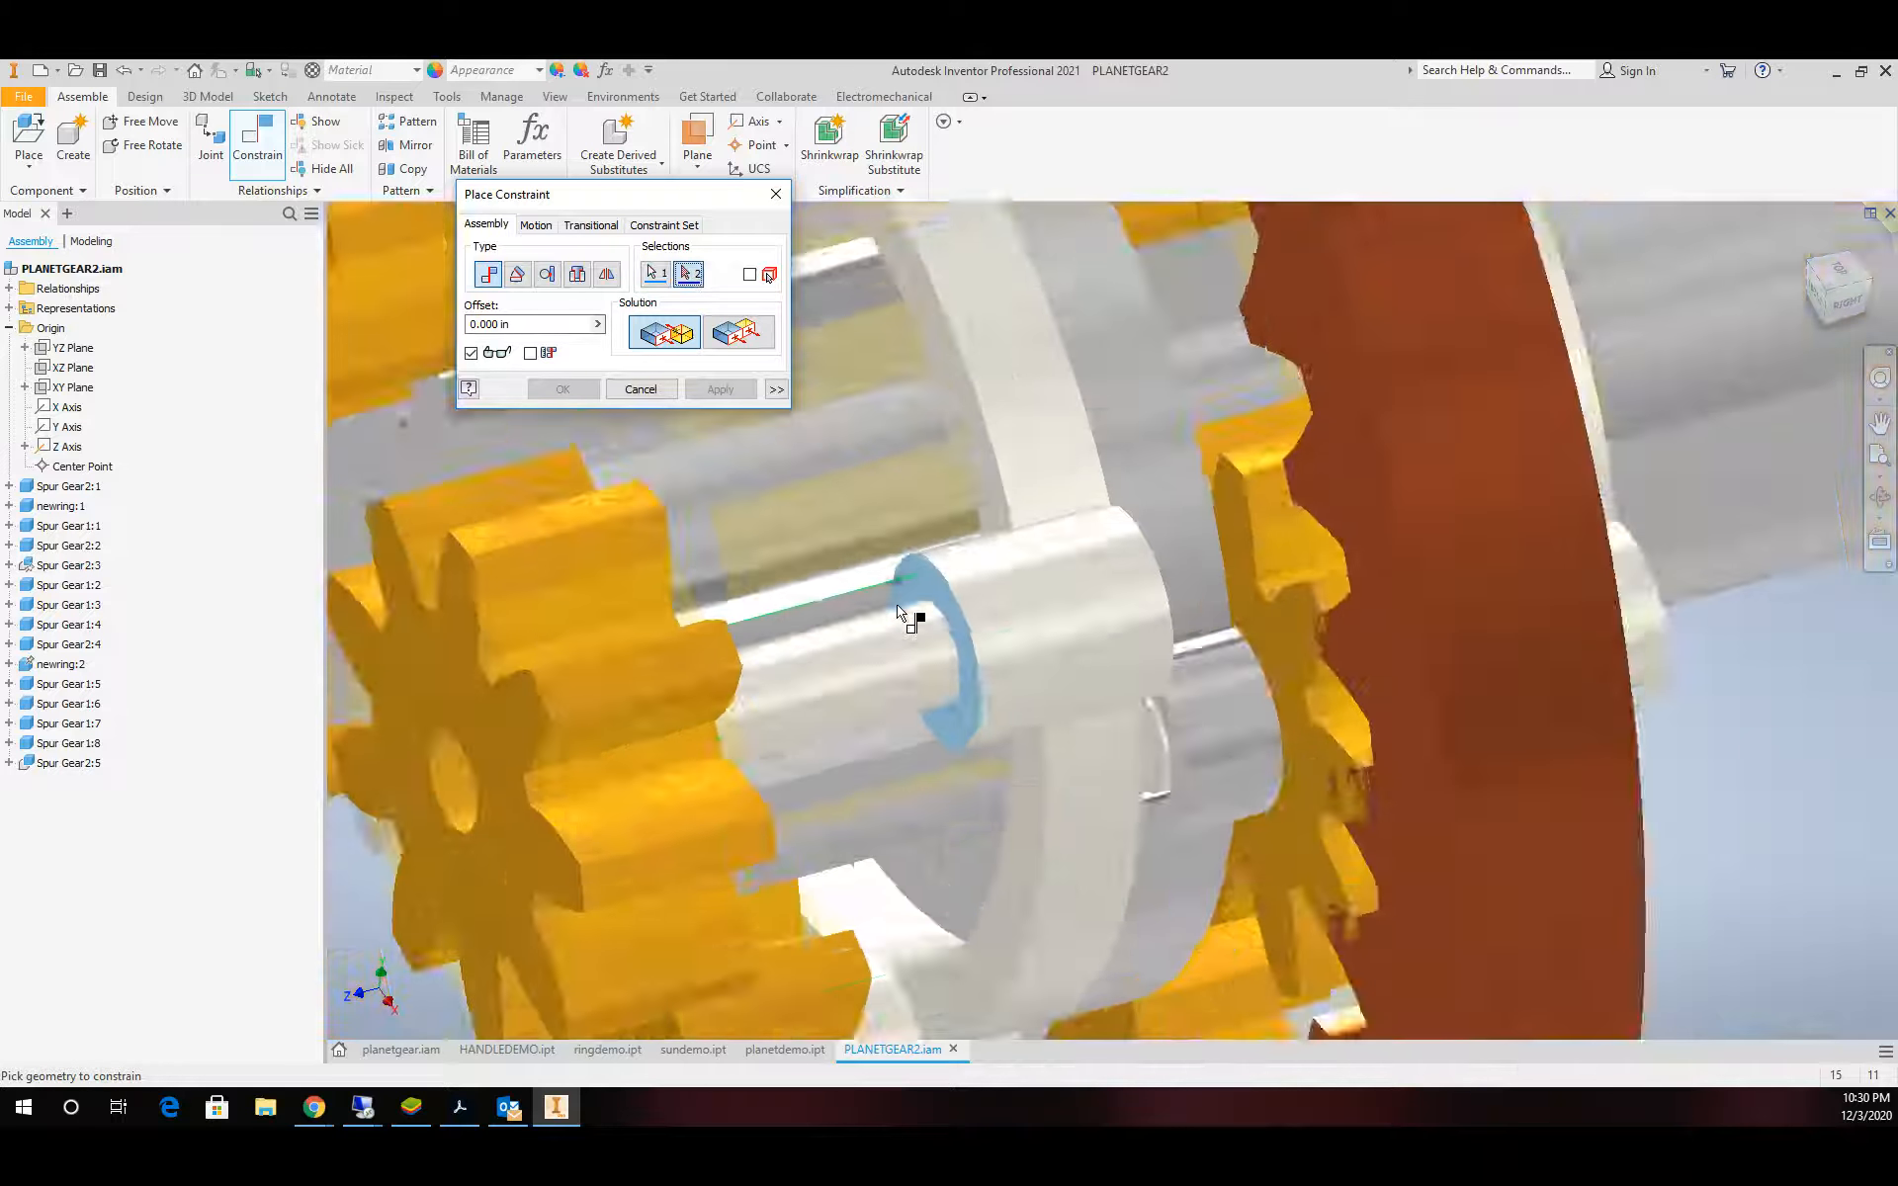
scroll(808, 801, "down", 3)
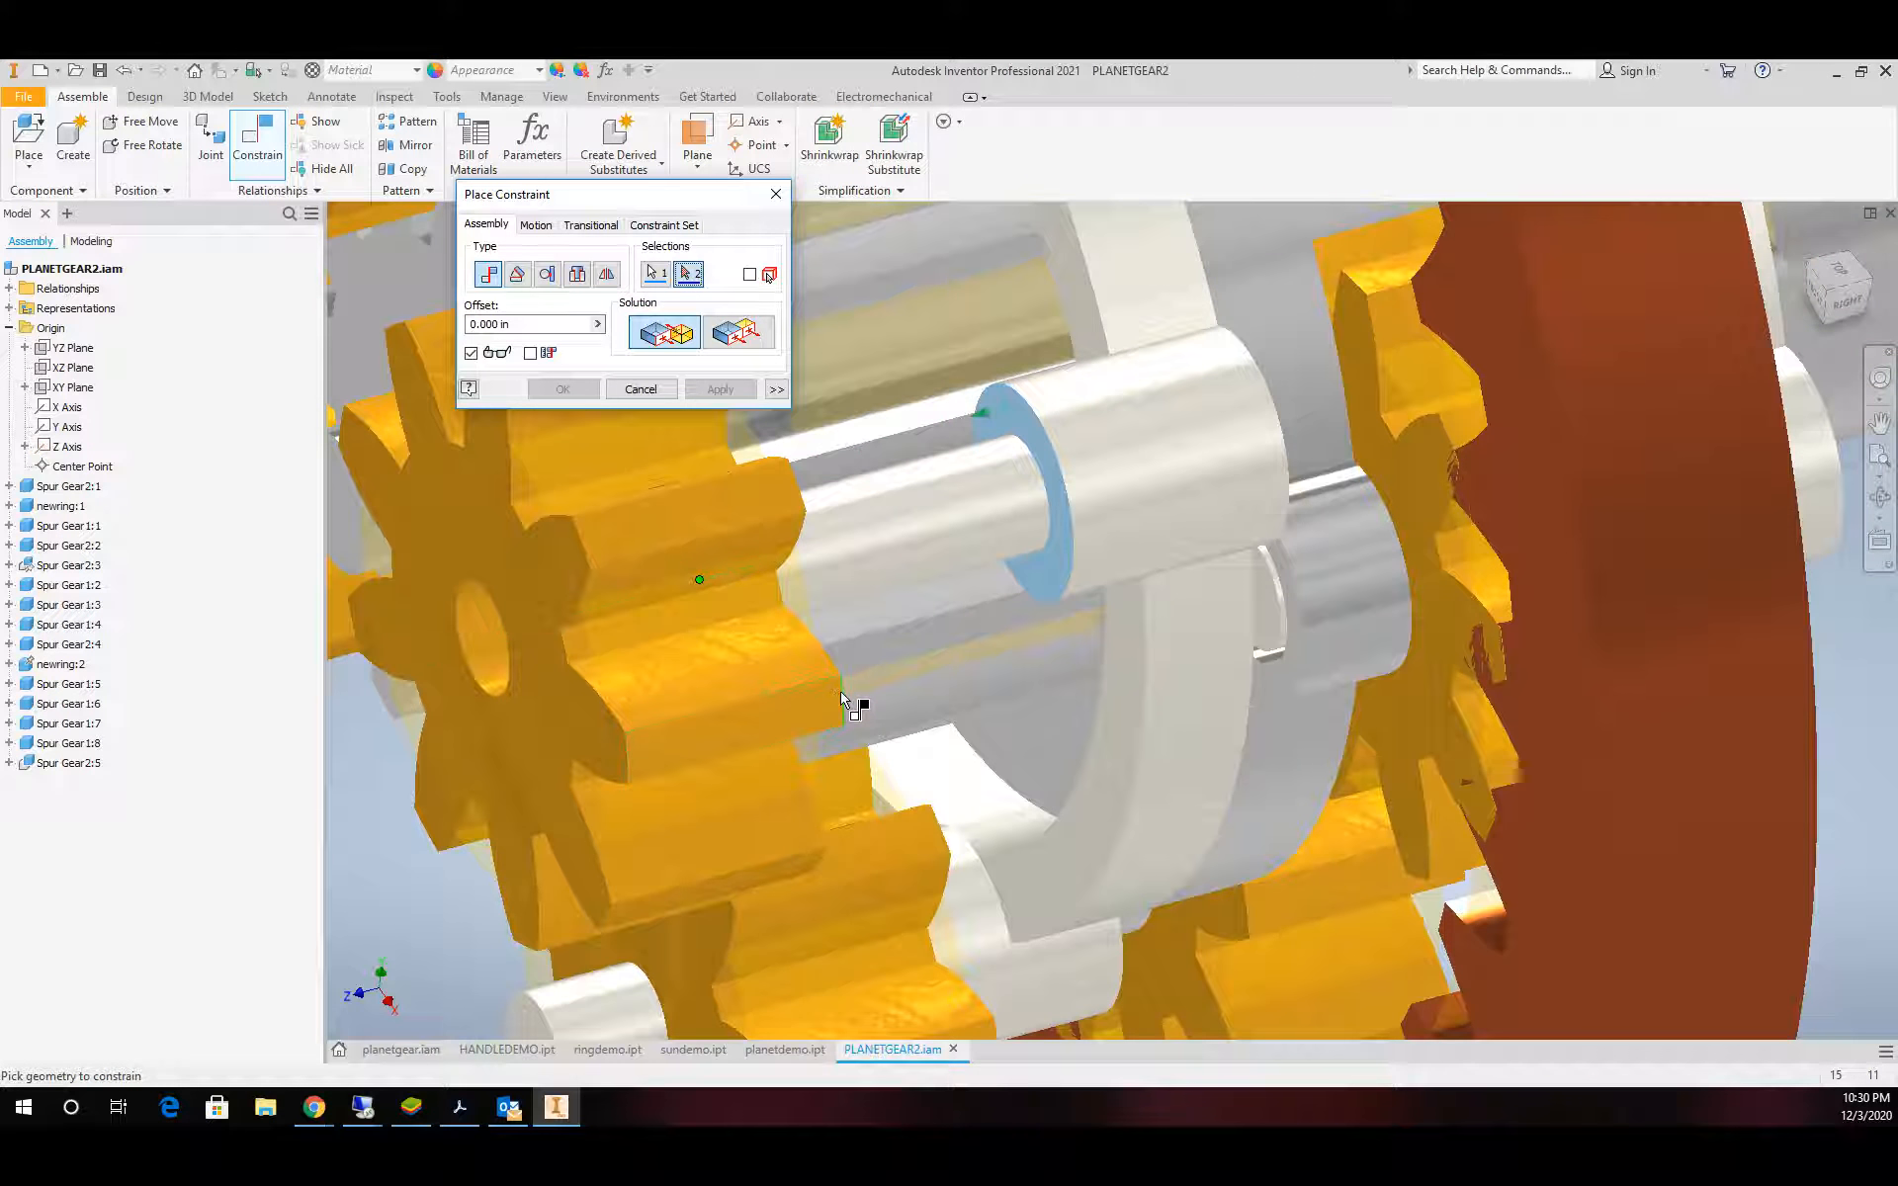
right_click(842, 692)
left_click(852, 781)
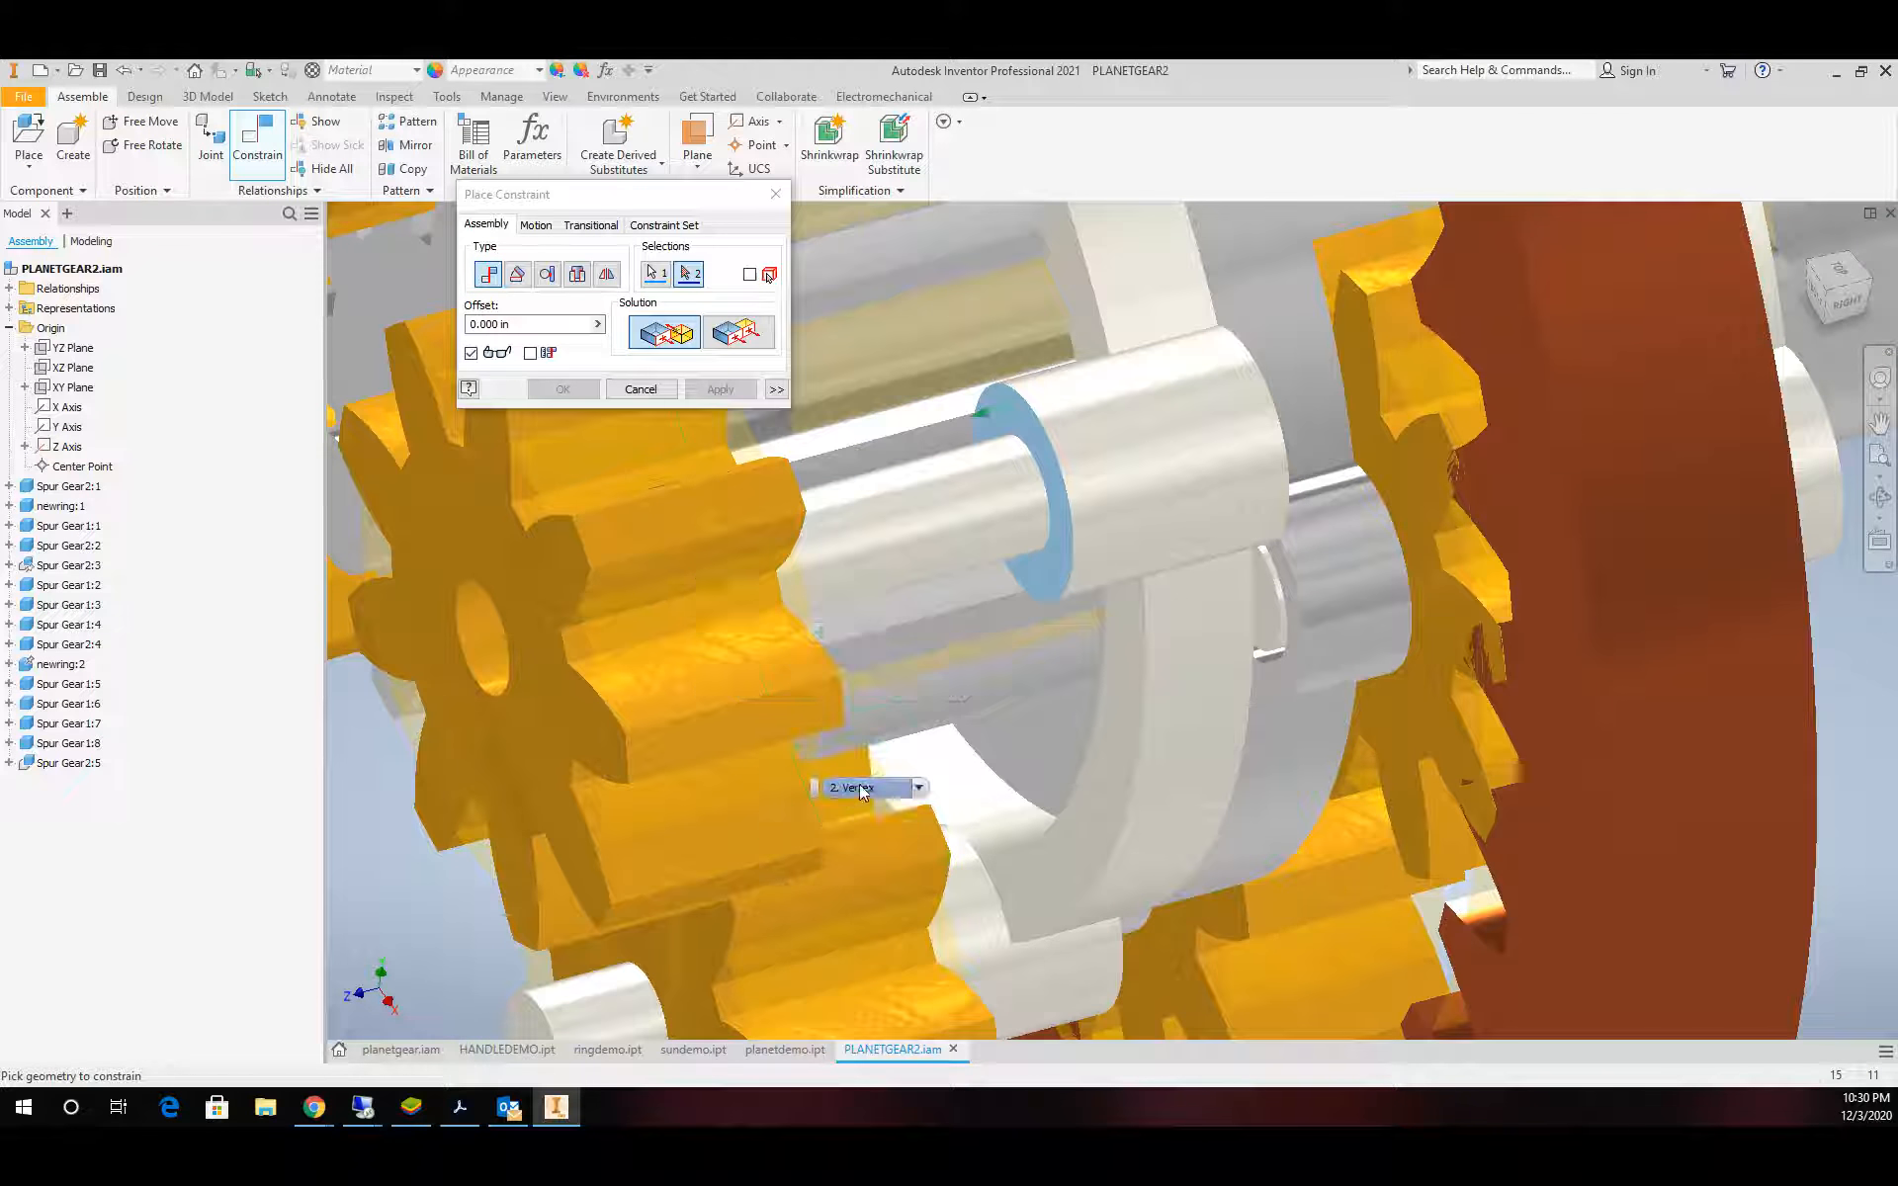
left_click(918, 788)
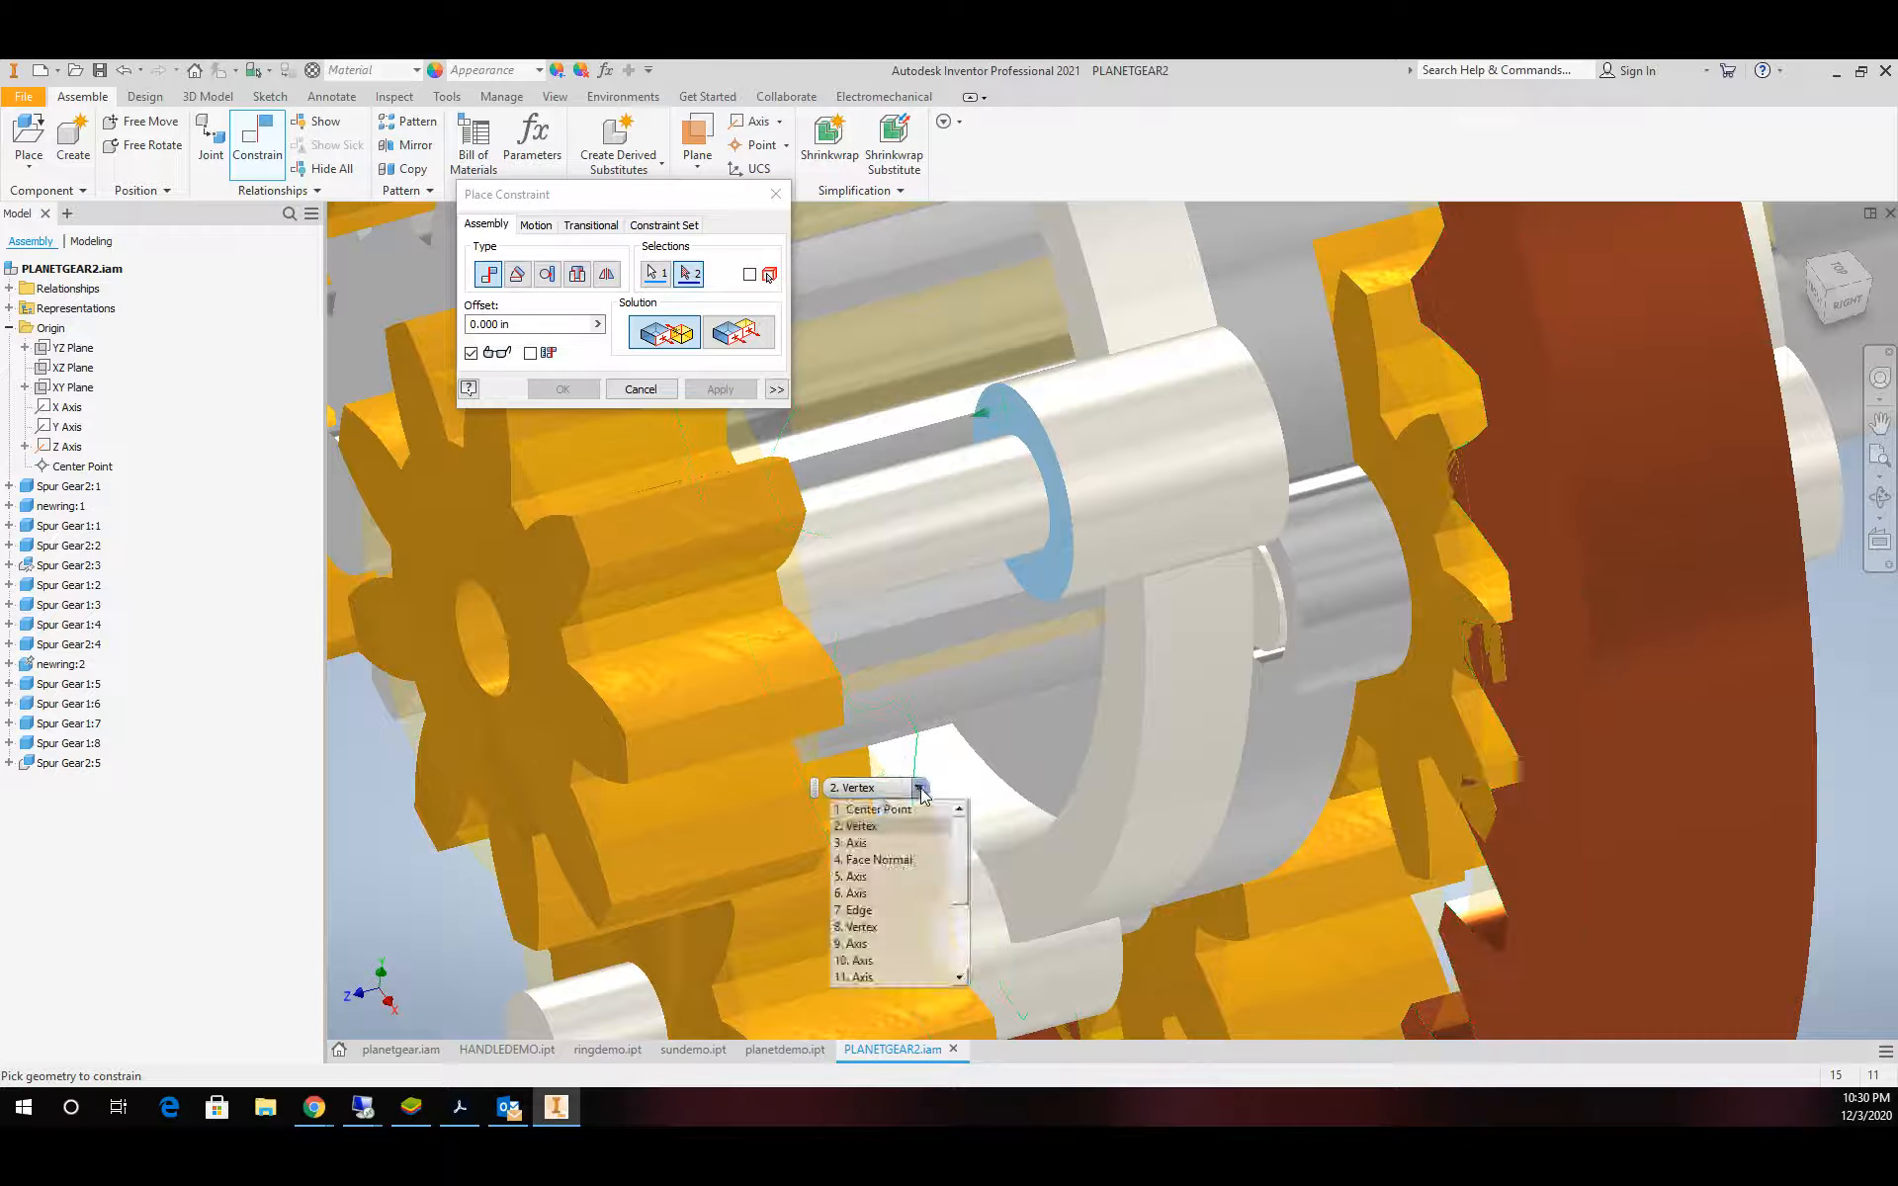
left_click(893, 849)
left_click(718, 389)
scroll(1033, 389, "up", 5)
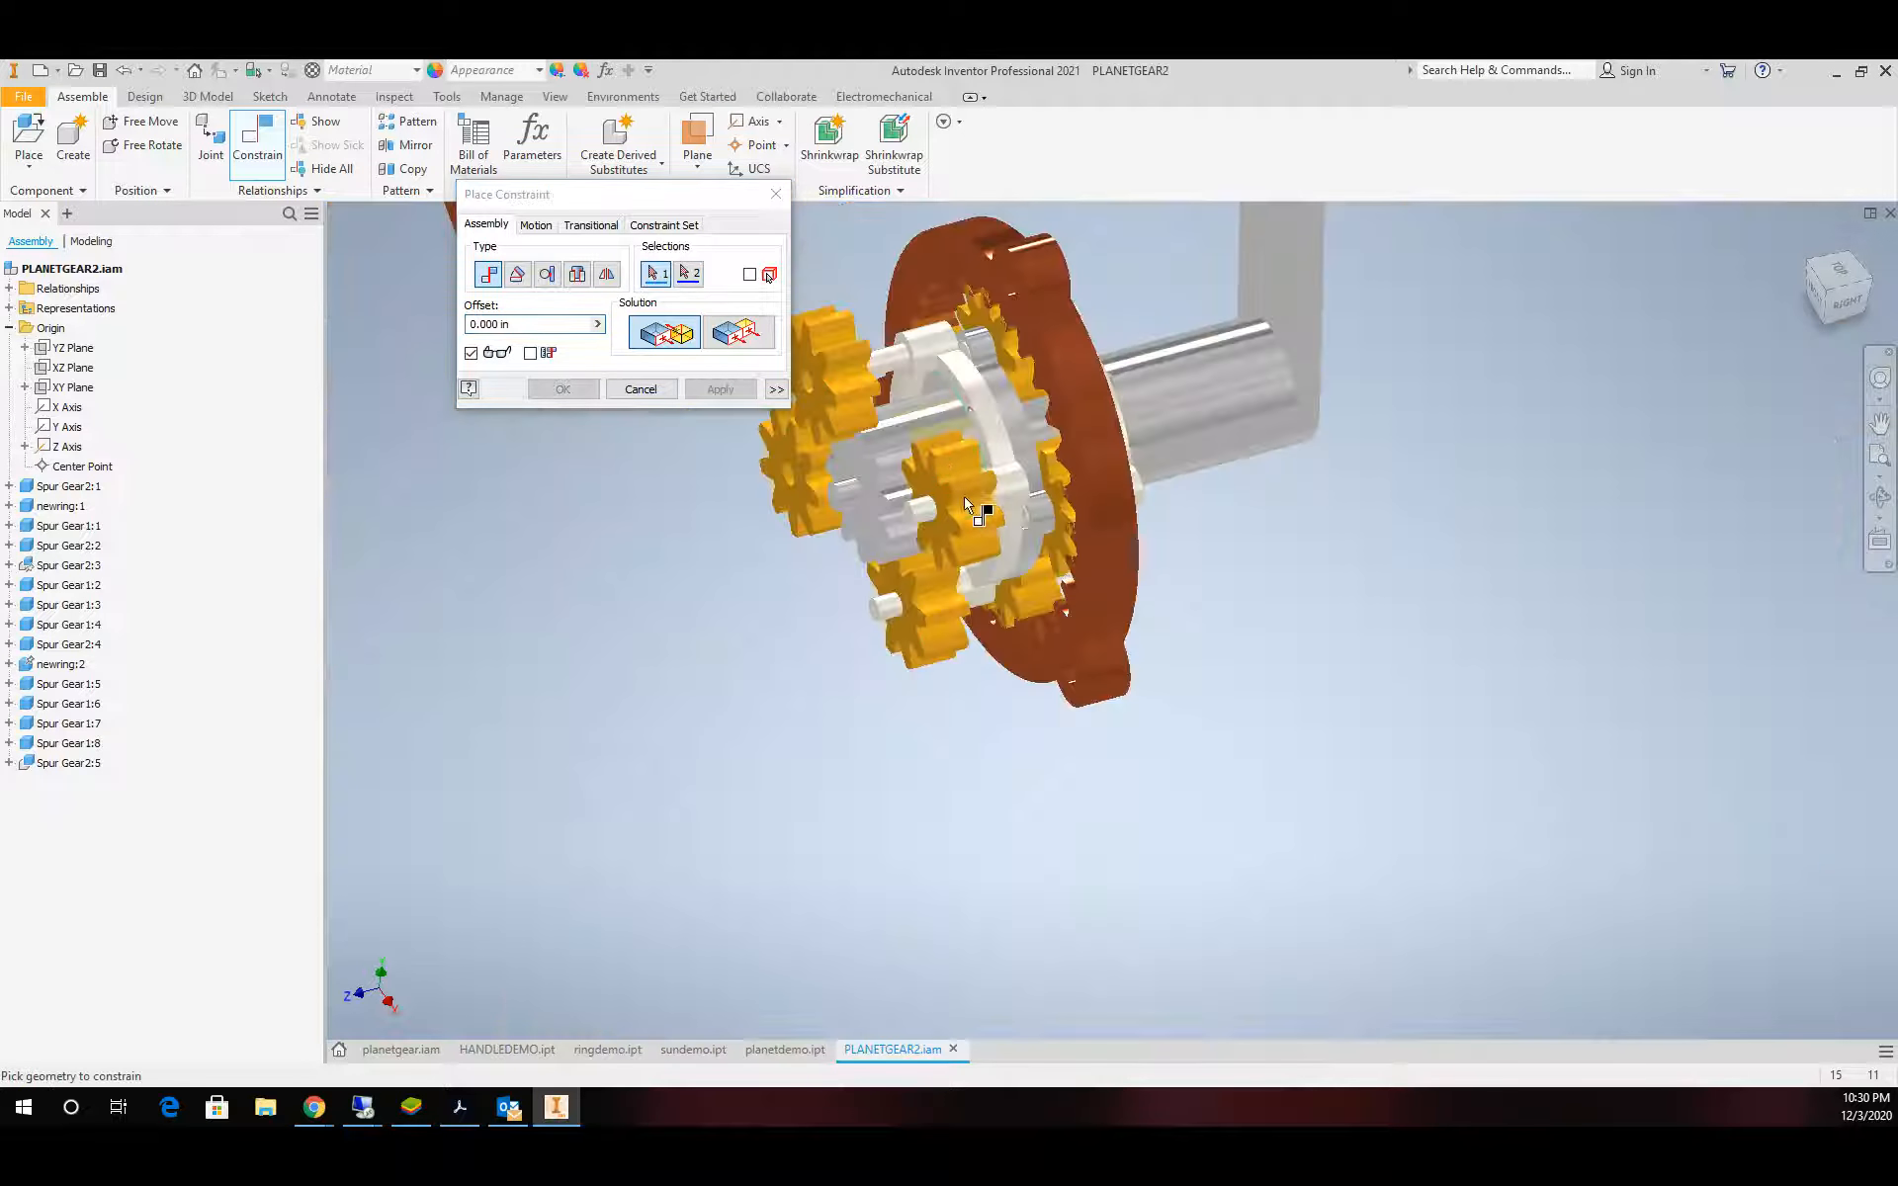
Mate the rear face of the topmost planet gear, Spur Gear1:8, to its carrier pin's shoulder face with a 0.000 in offset
scroll(1033, 388, "down", 6)
left_click(1303, 474)
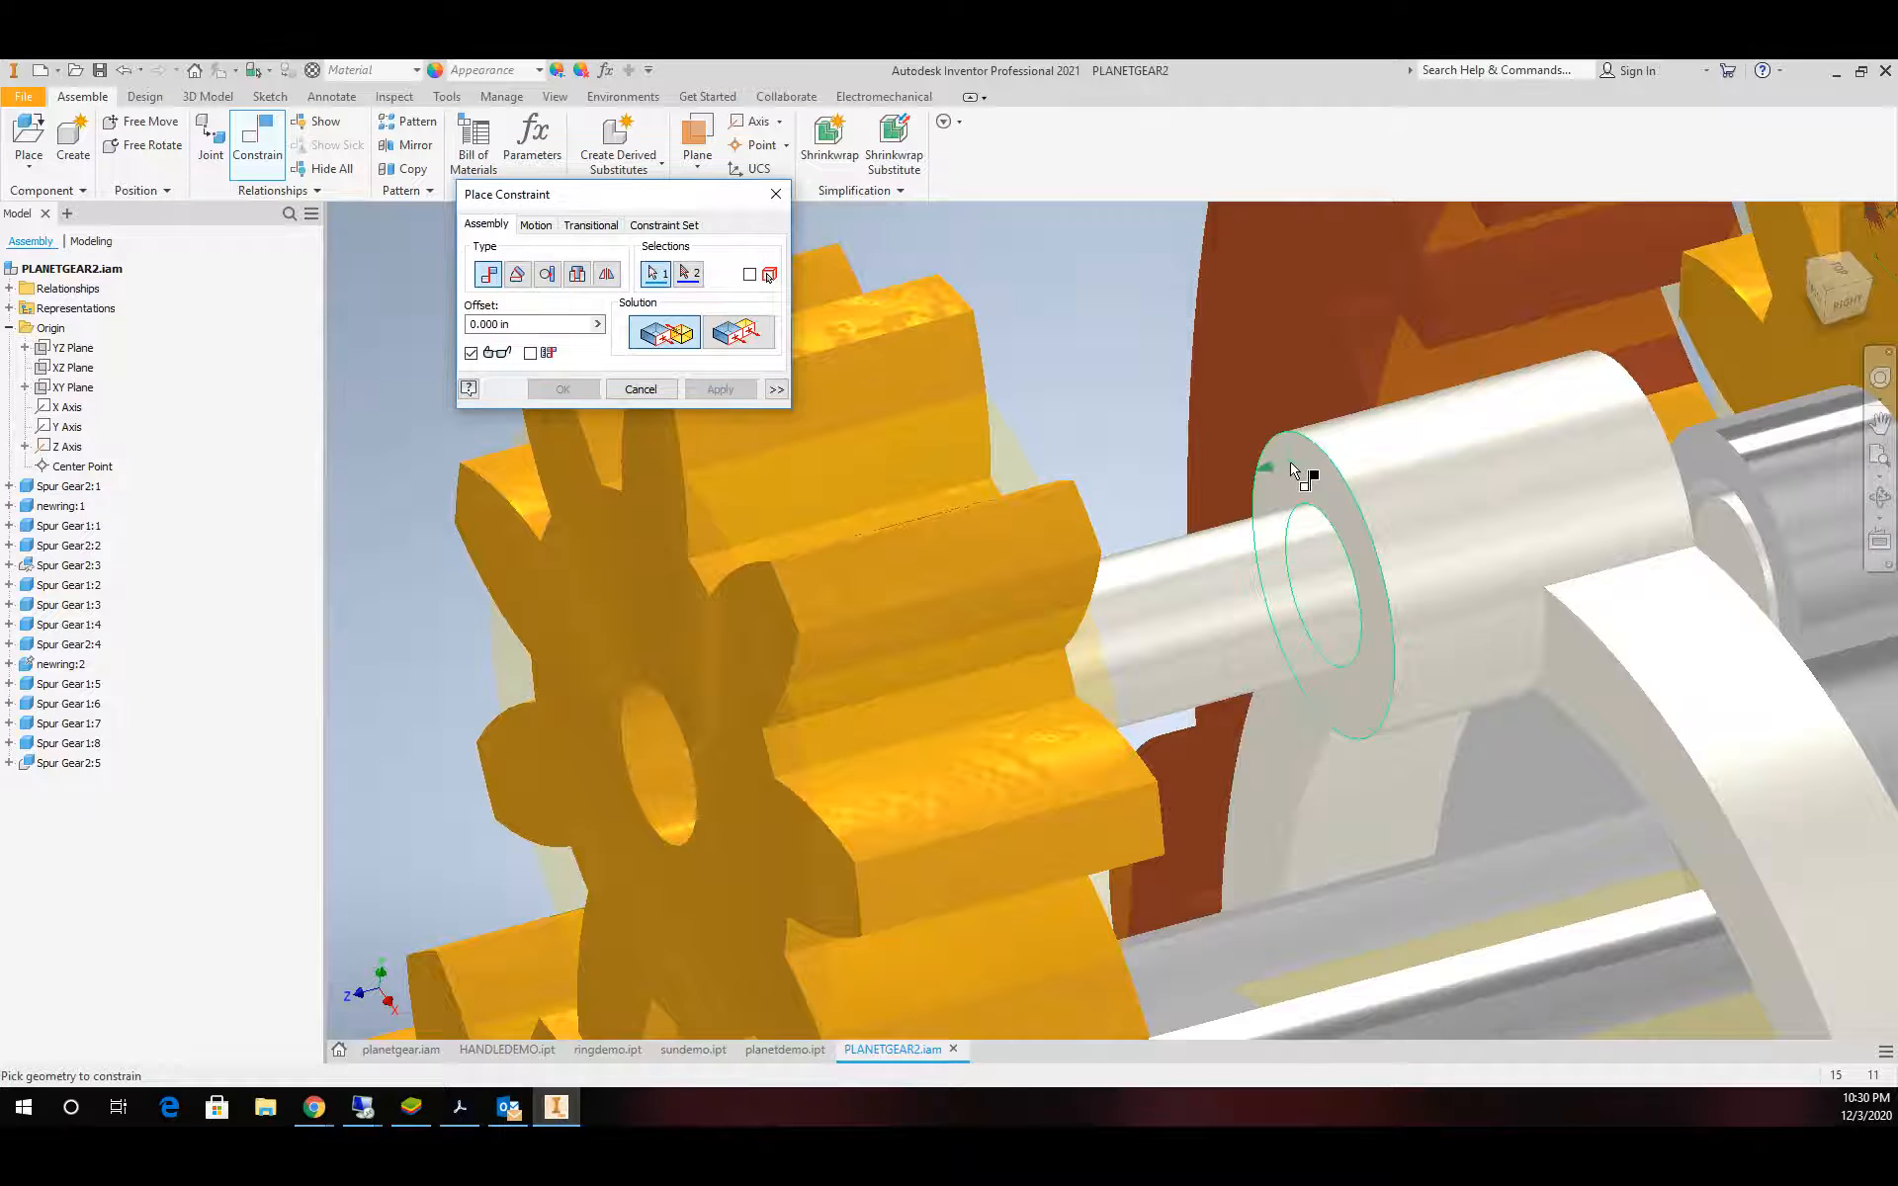
right_click(1085, 506)
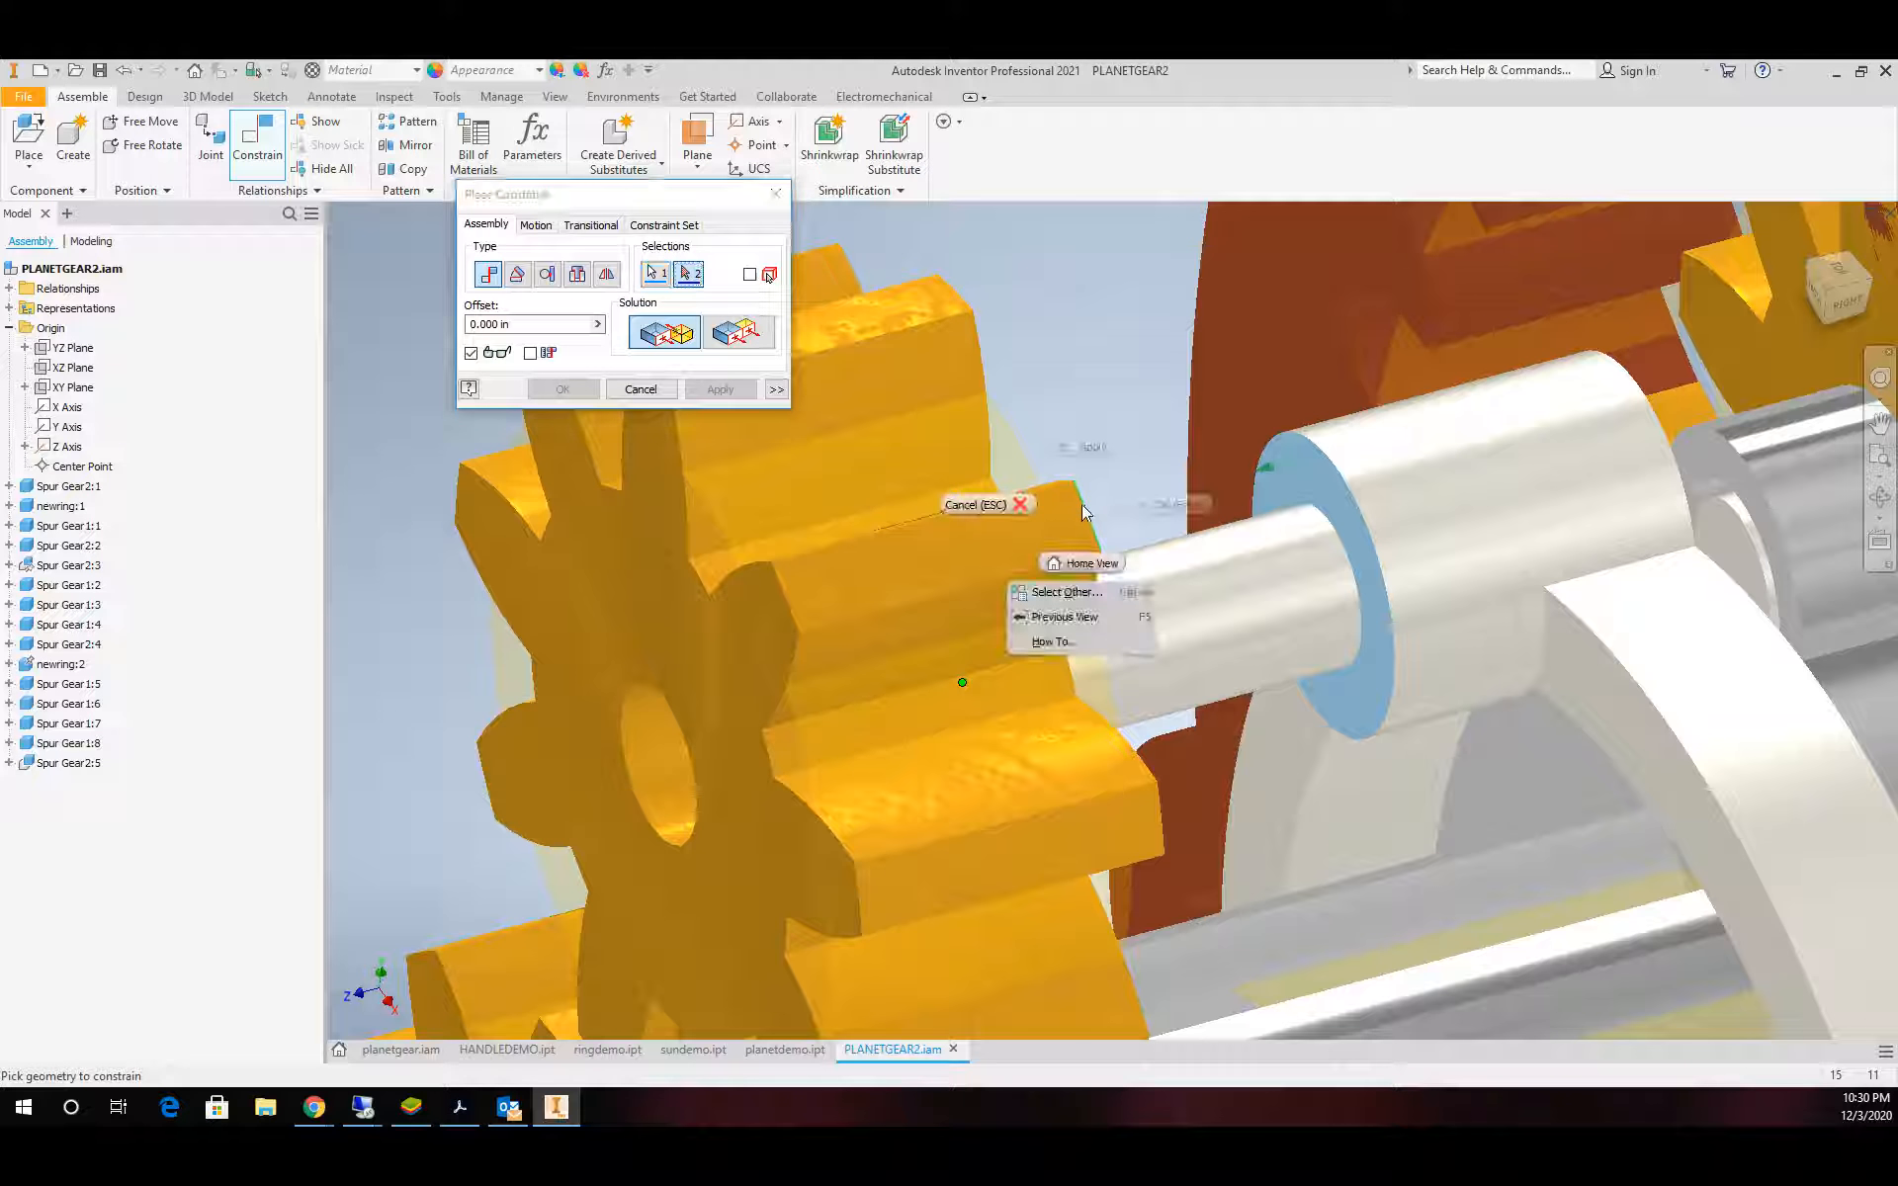
left_click(1095, 594)
left_click(1150, 590)
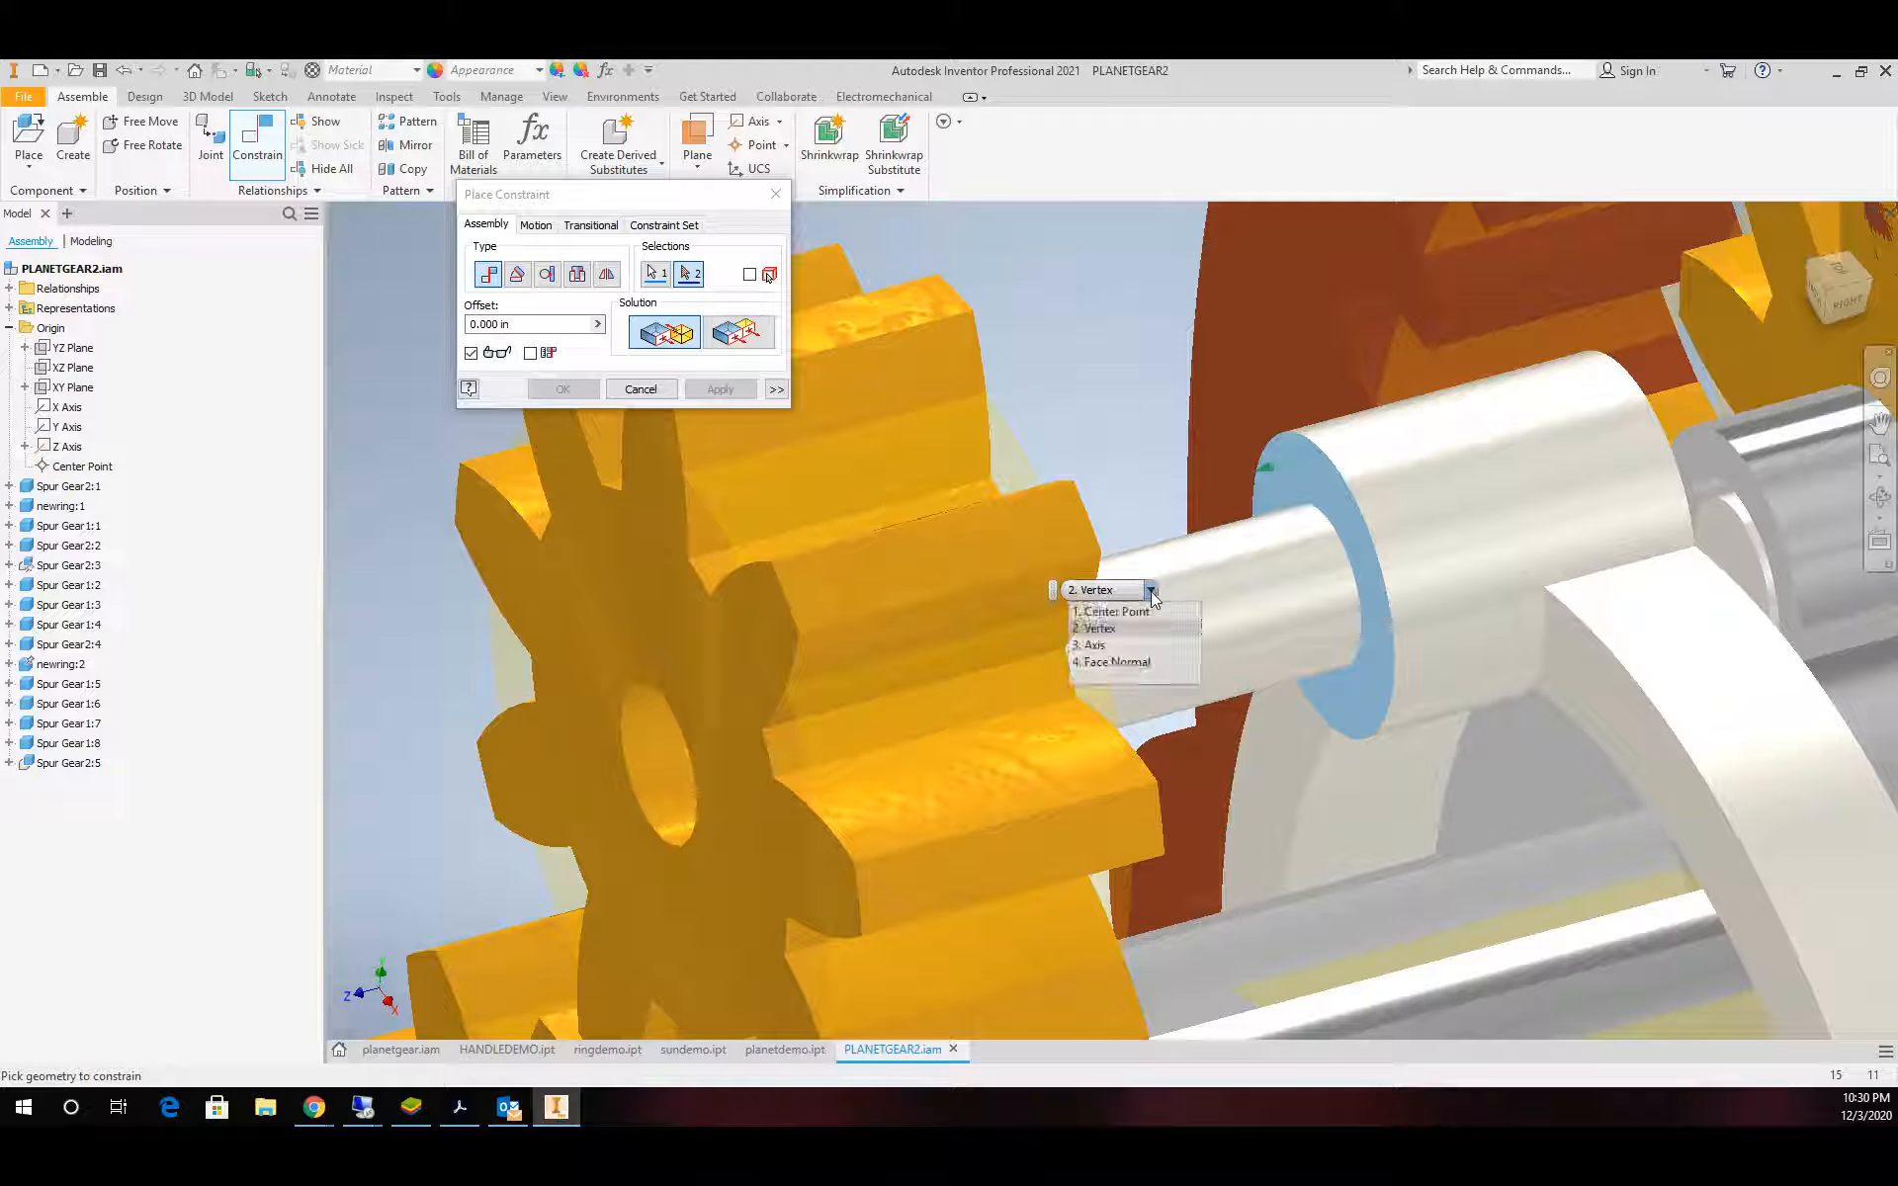
left_click(1133, 662)
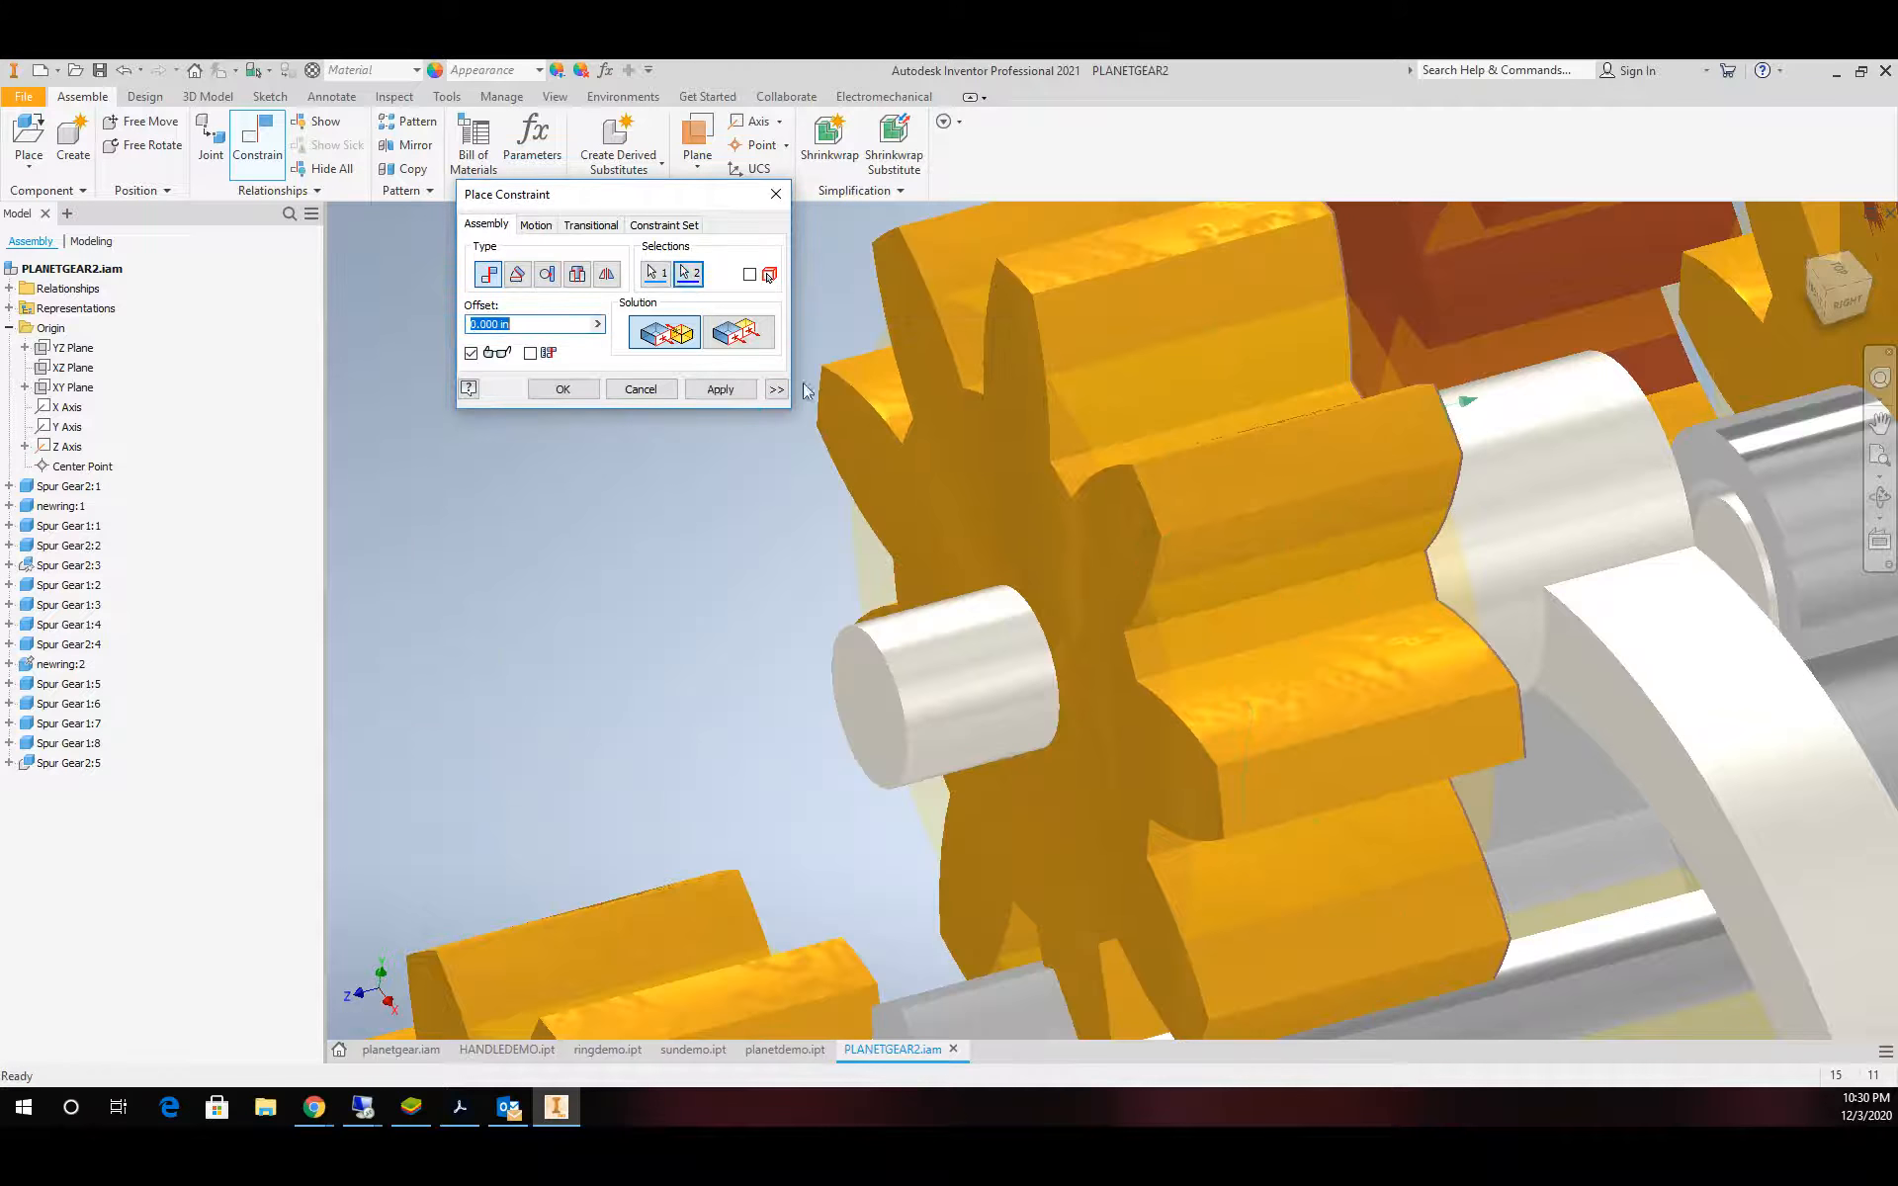
left_click(720, 388)
scroll(801, 514, "down", 5)
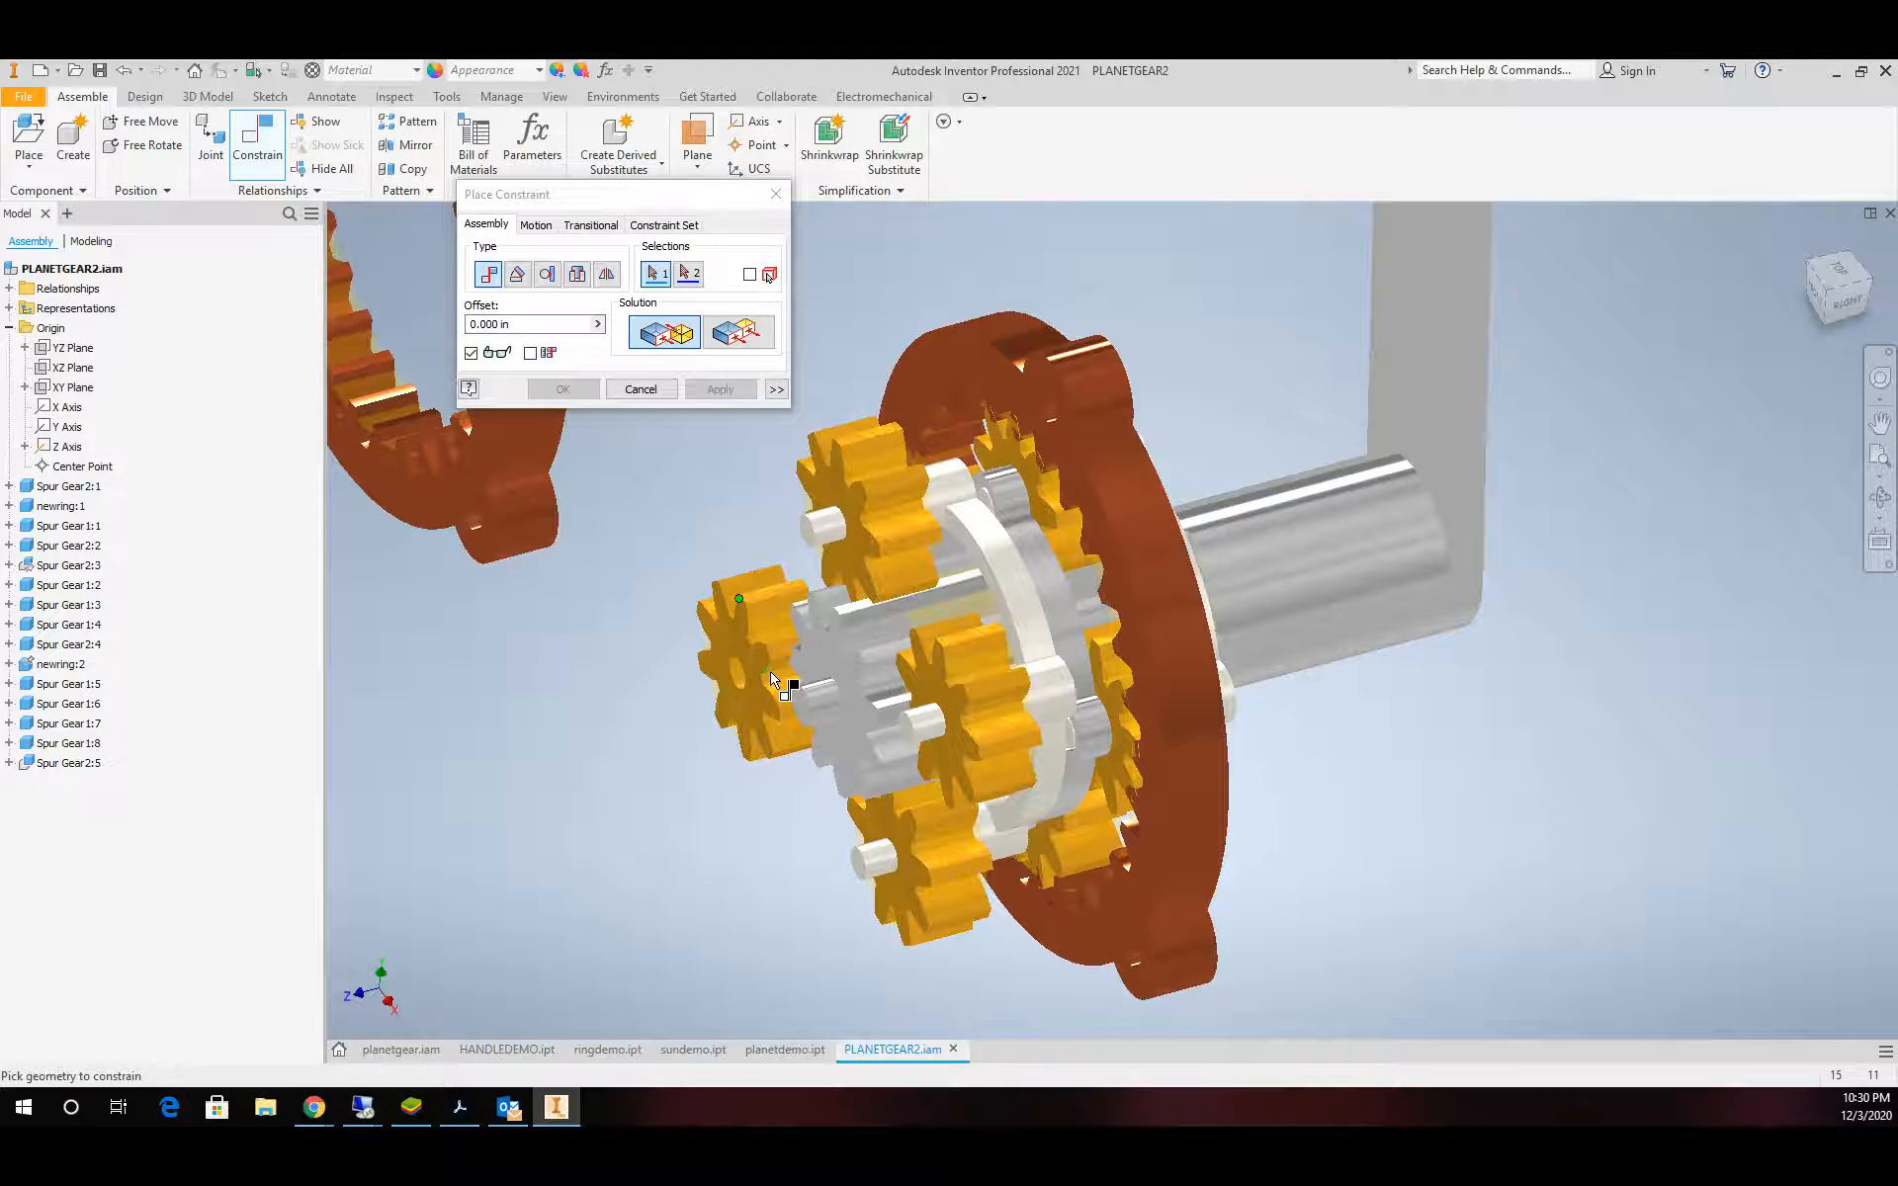
Mate the remaining planet gear, Spur Gear1:6, by its rear face to its carrier pin's shoulder face with a 0.000 in offset
scroll(774, 680, "up", 2)
scroll(775, 681, "down", 2)
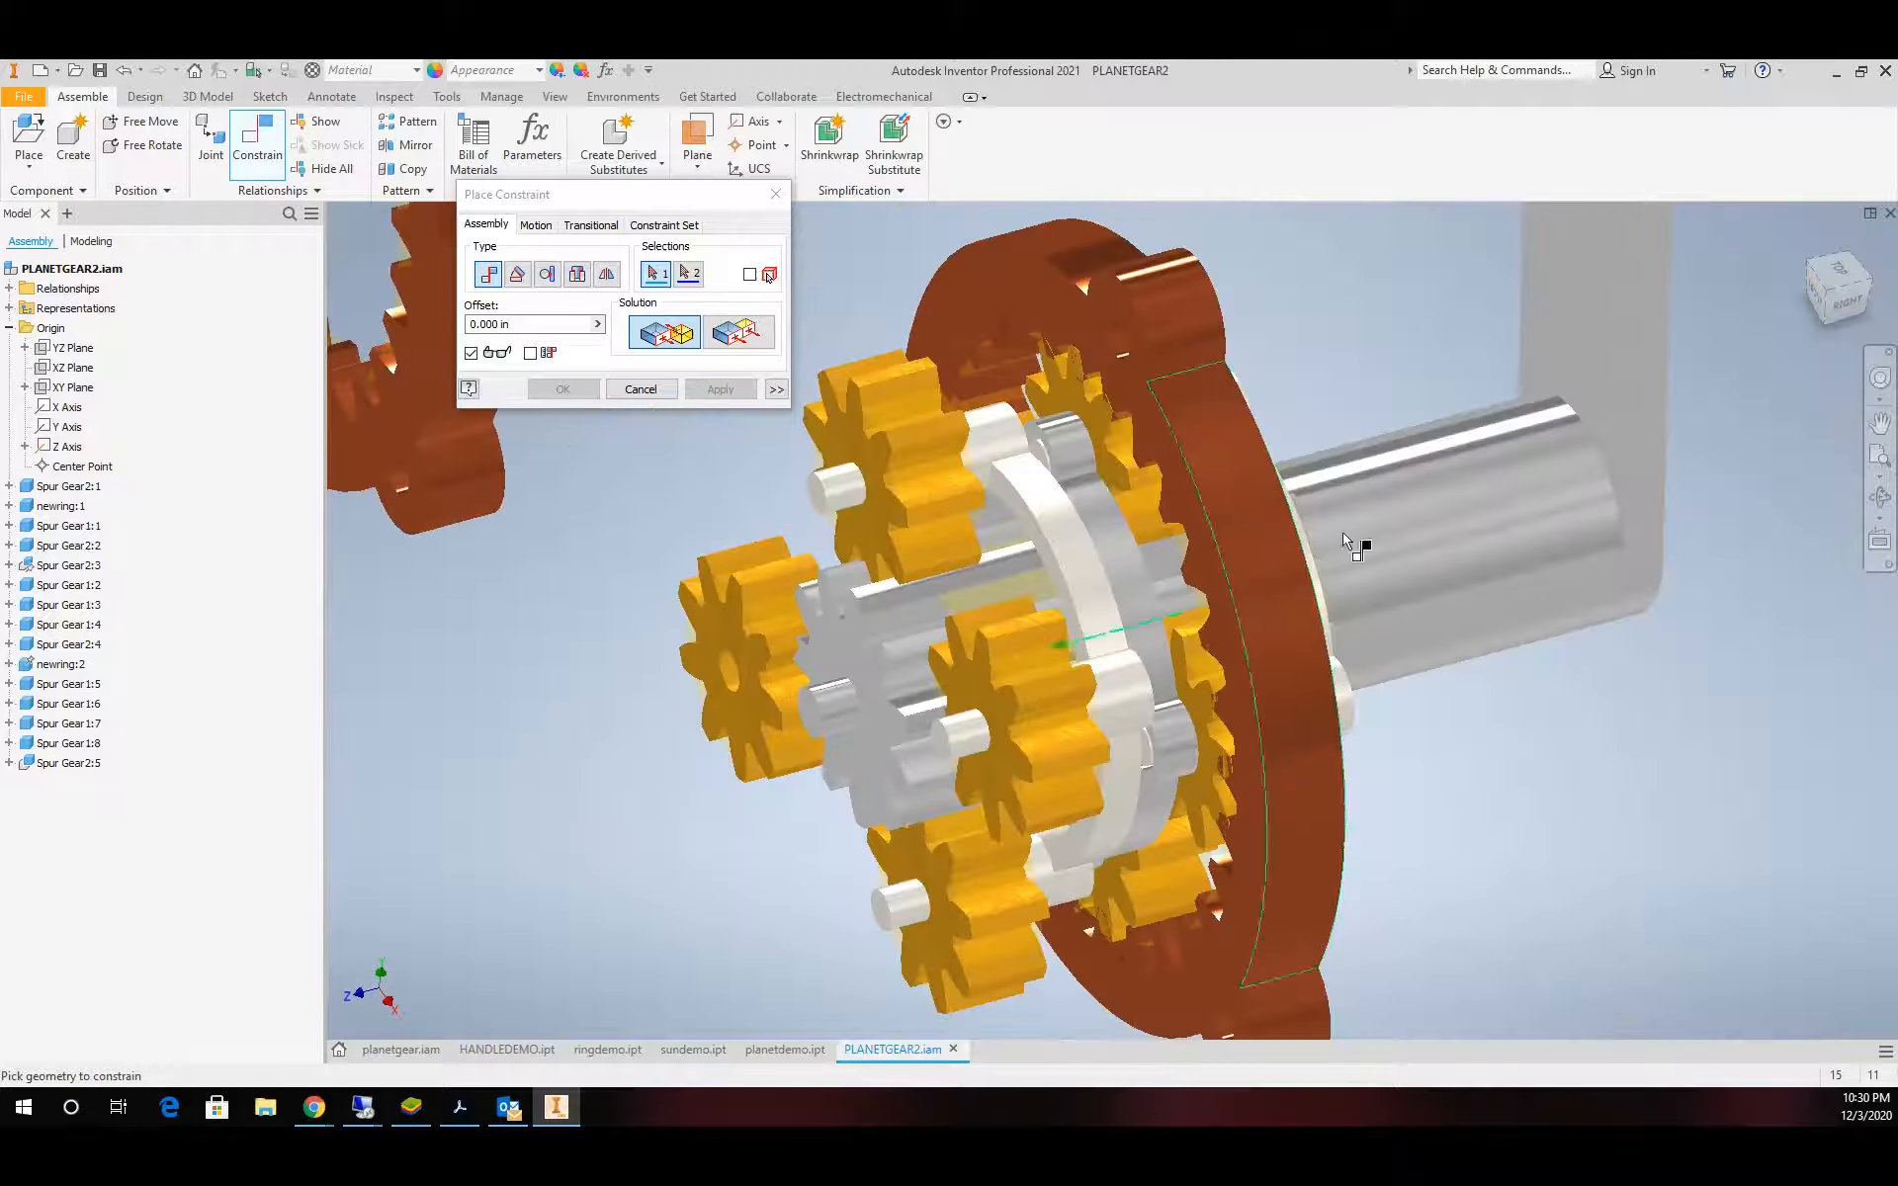
left_click(1879, 497)
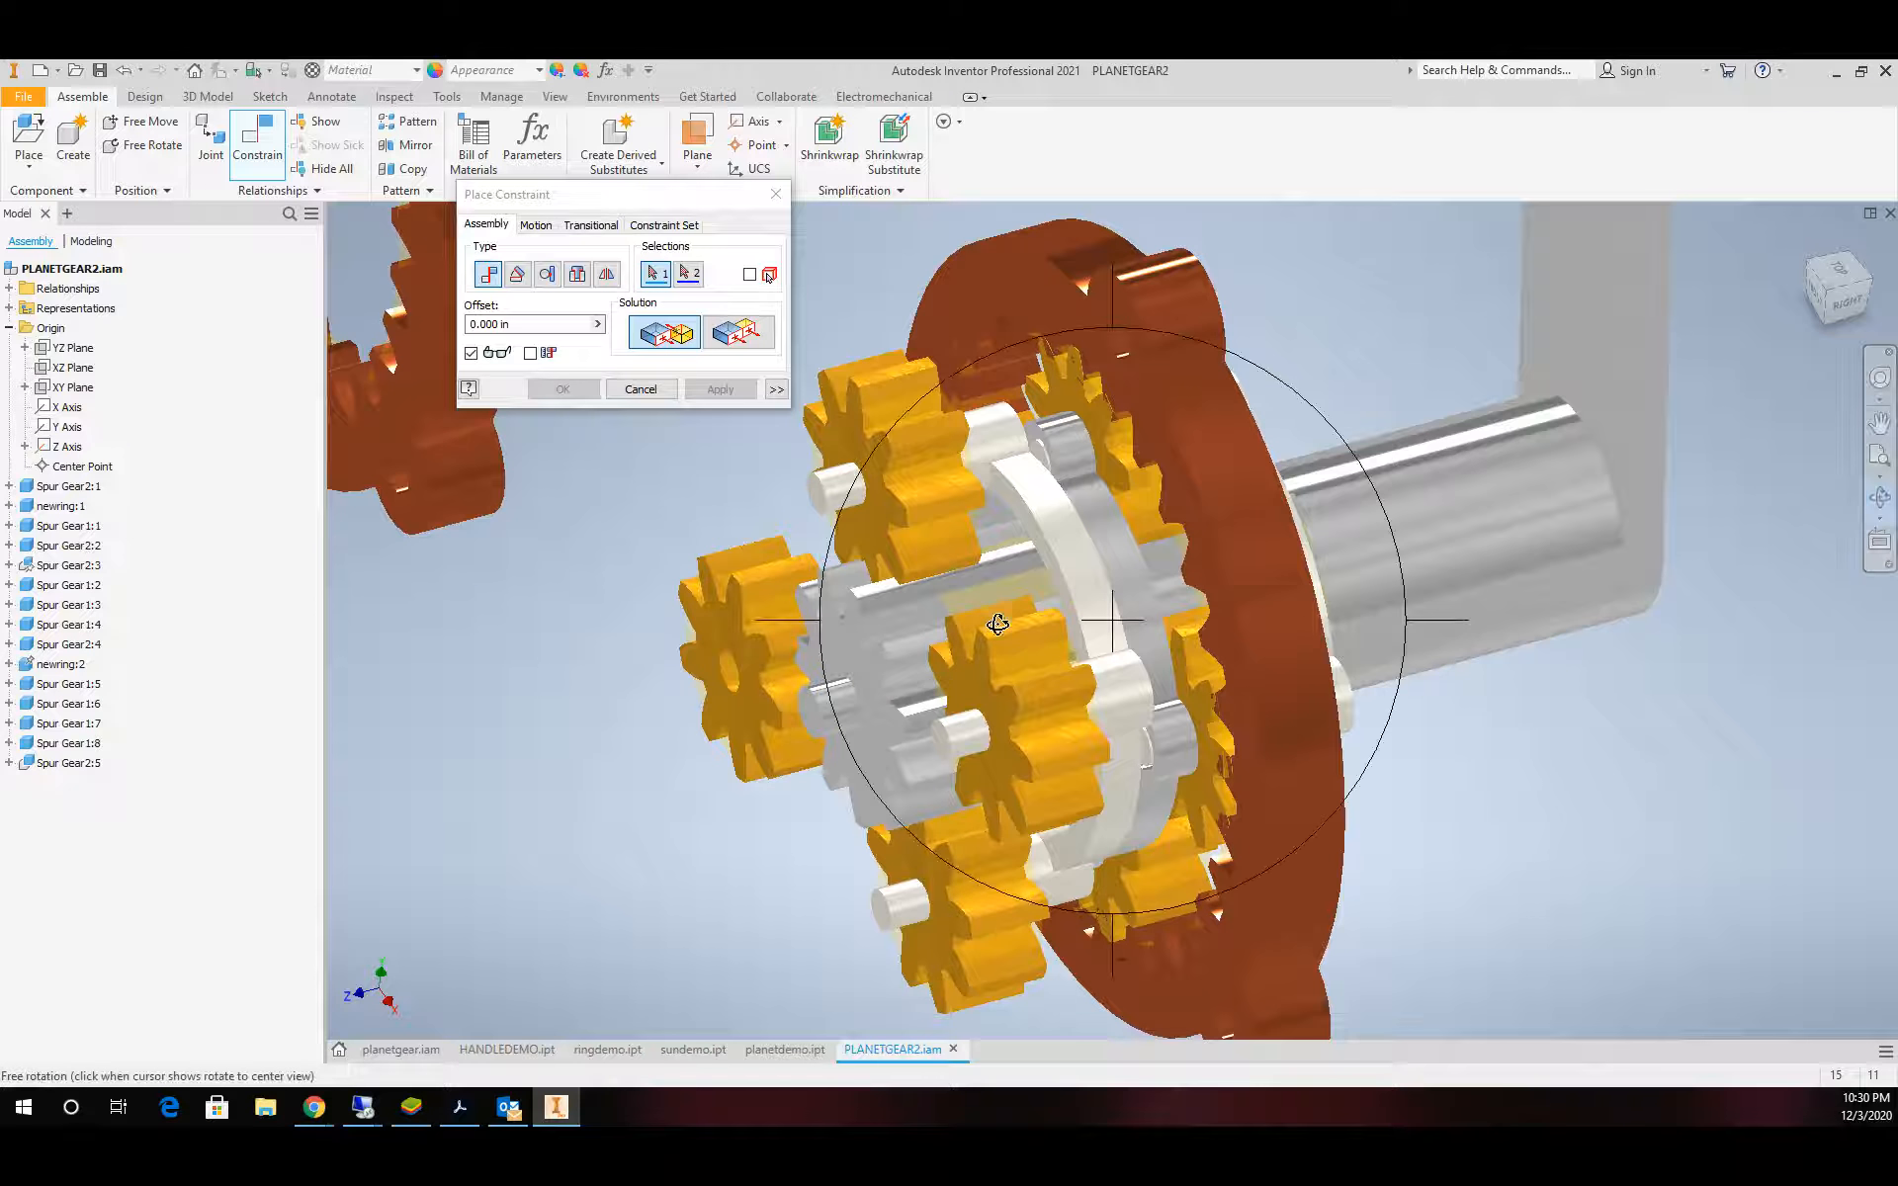
left_click_drag(998, 620, 1404, 646)
scroll(1365, 648, "up", 4)
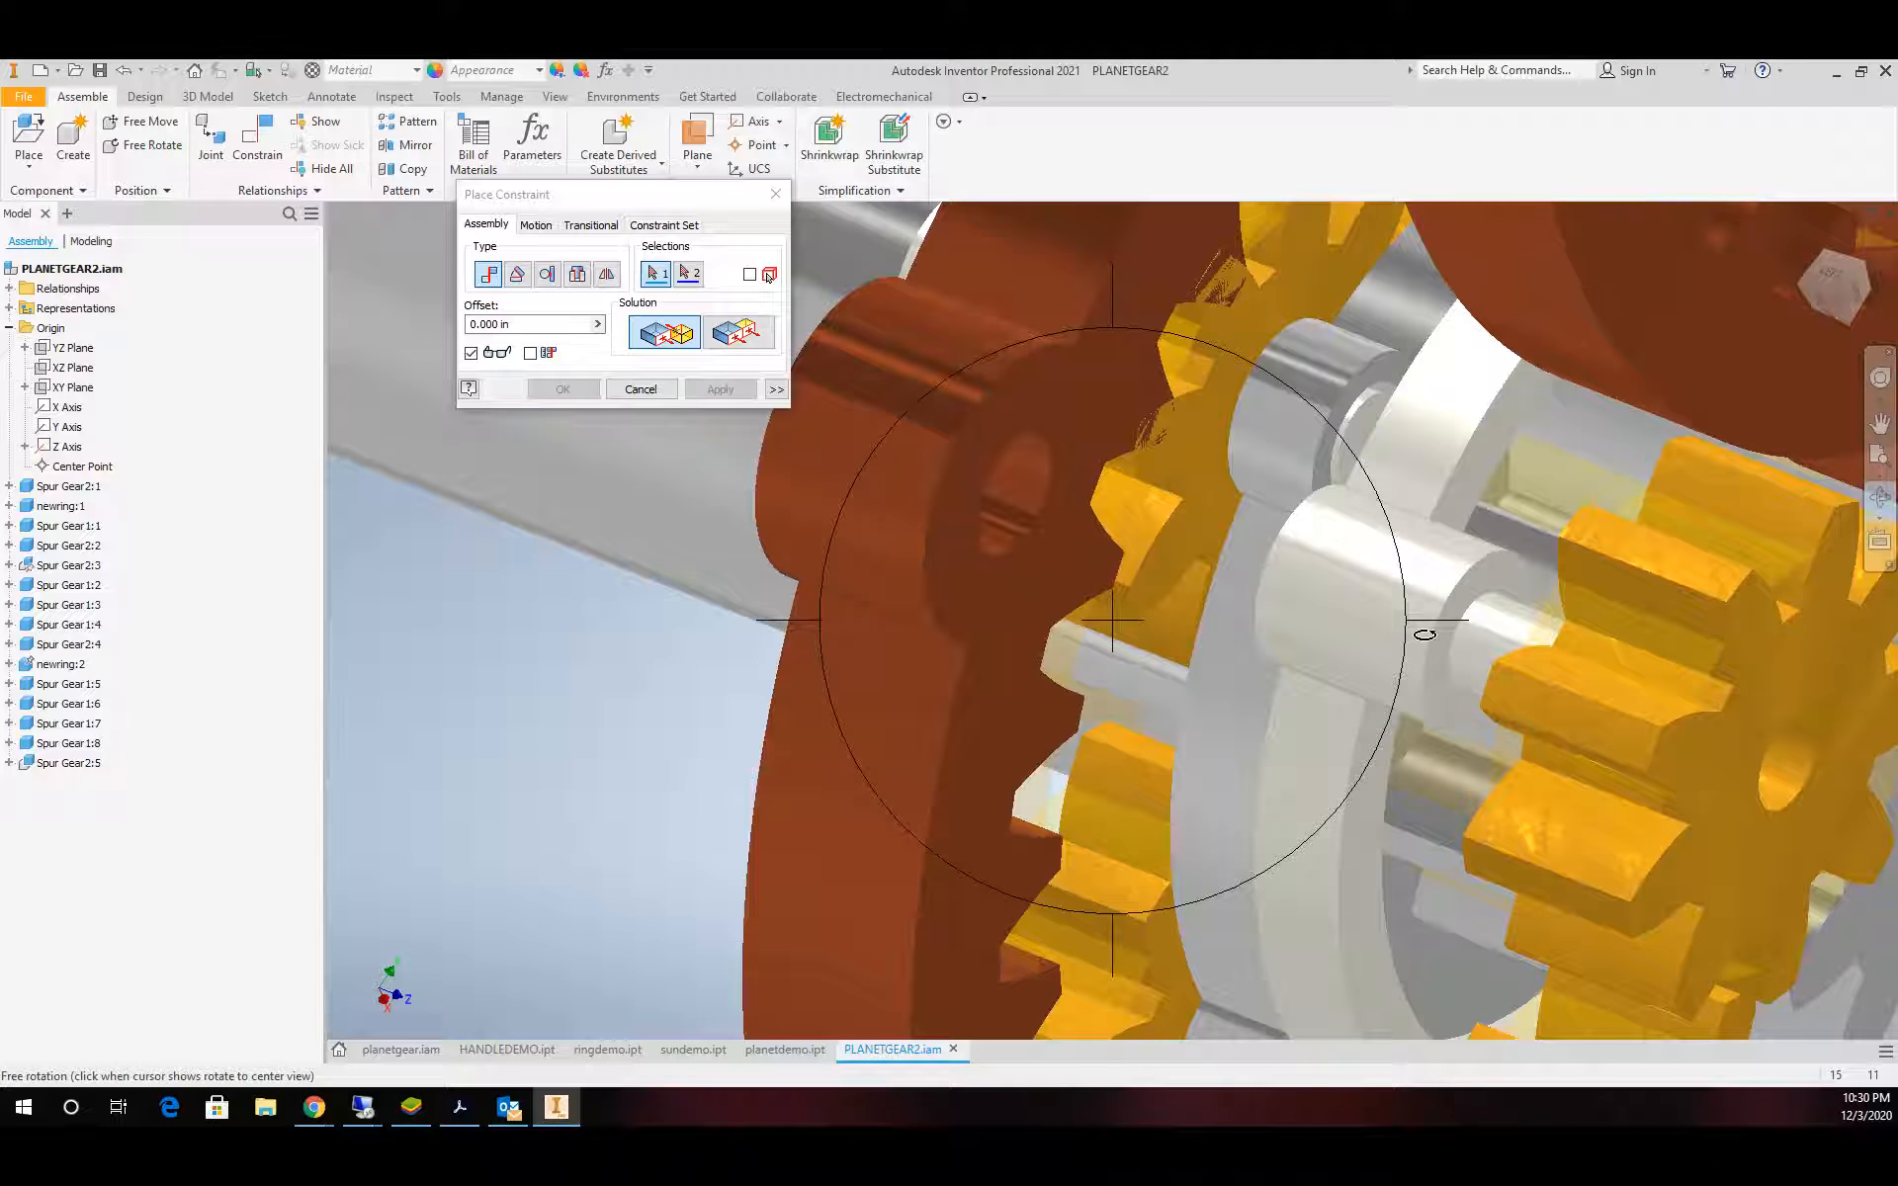
key("Escape")
left_click(1455, 615)
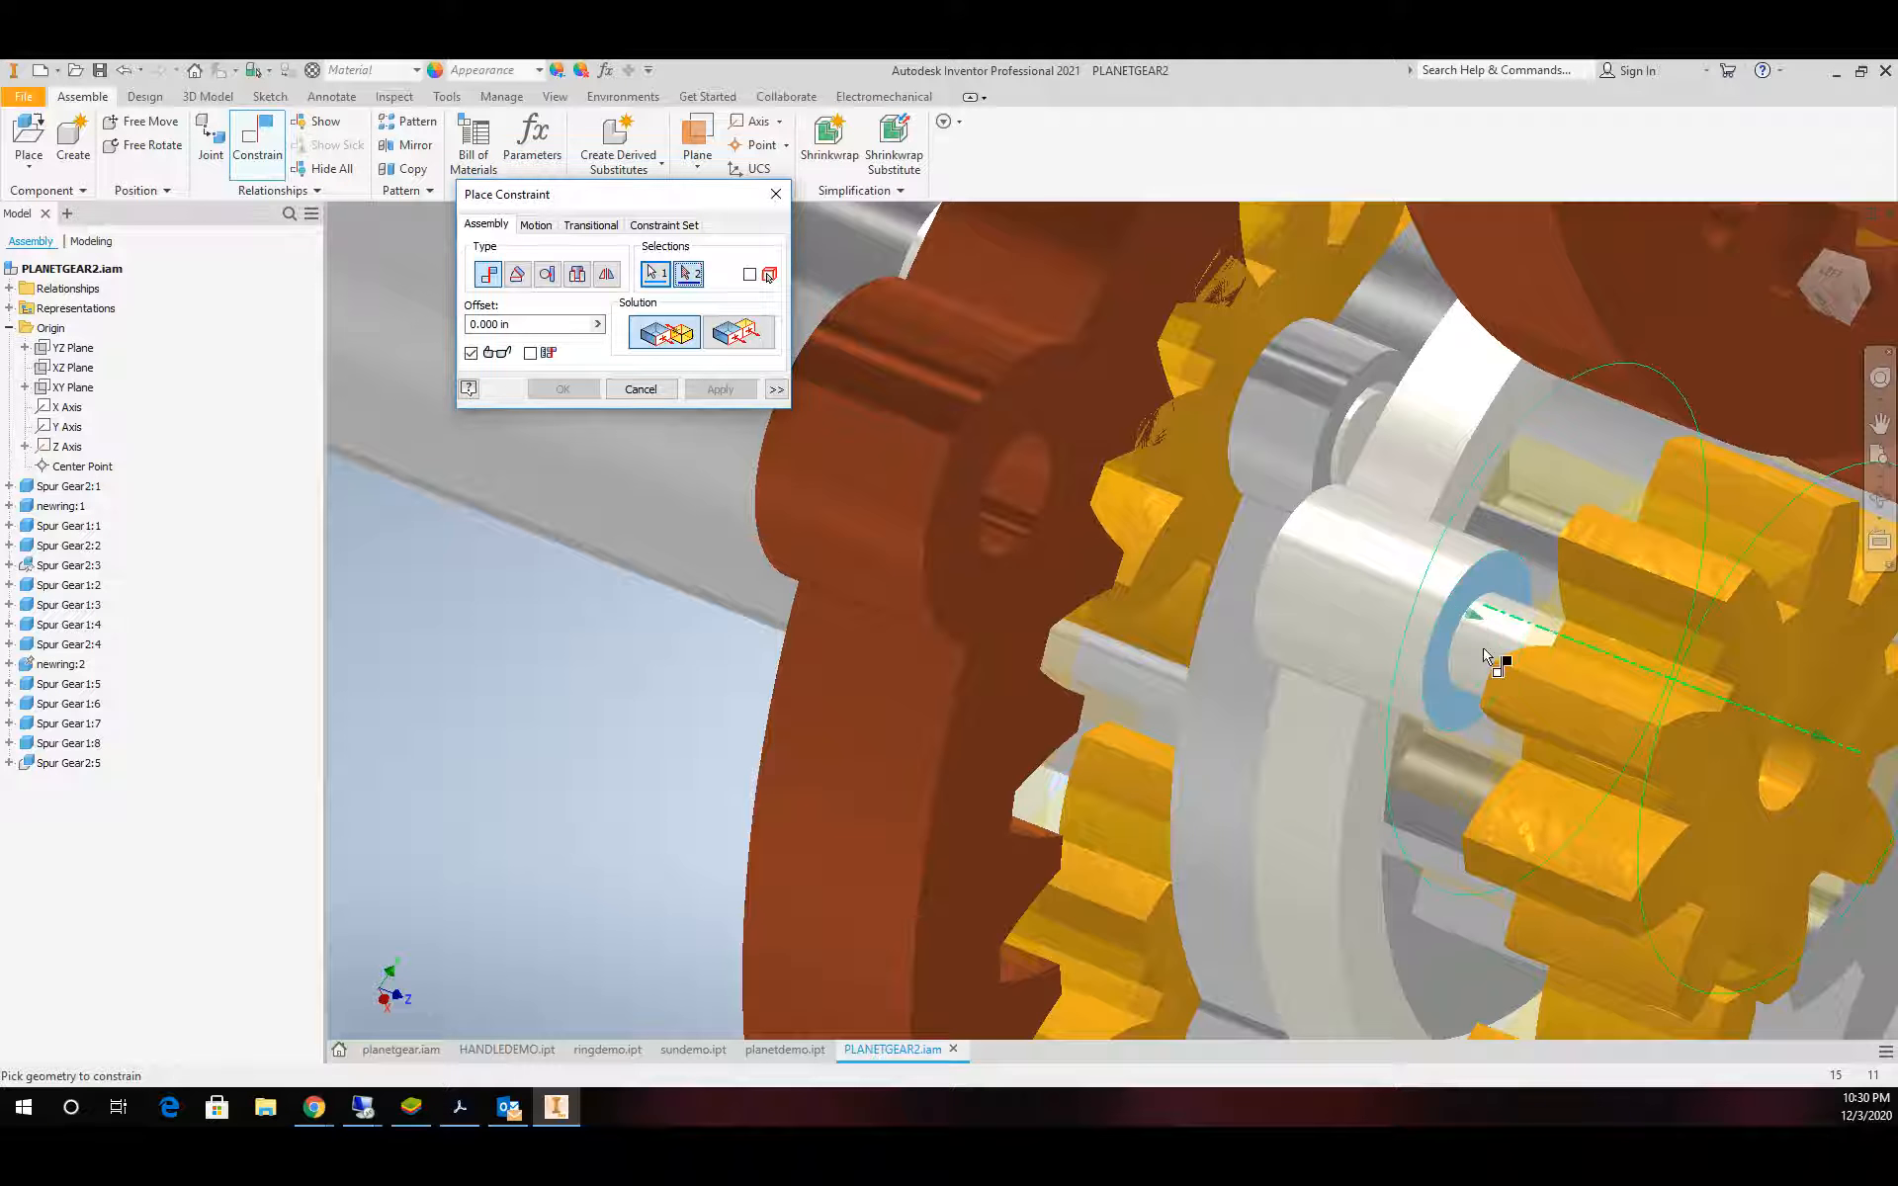
right_click(1486, 682)
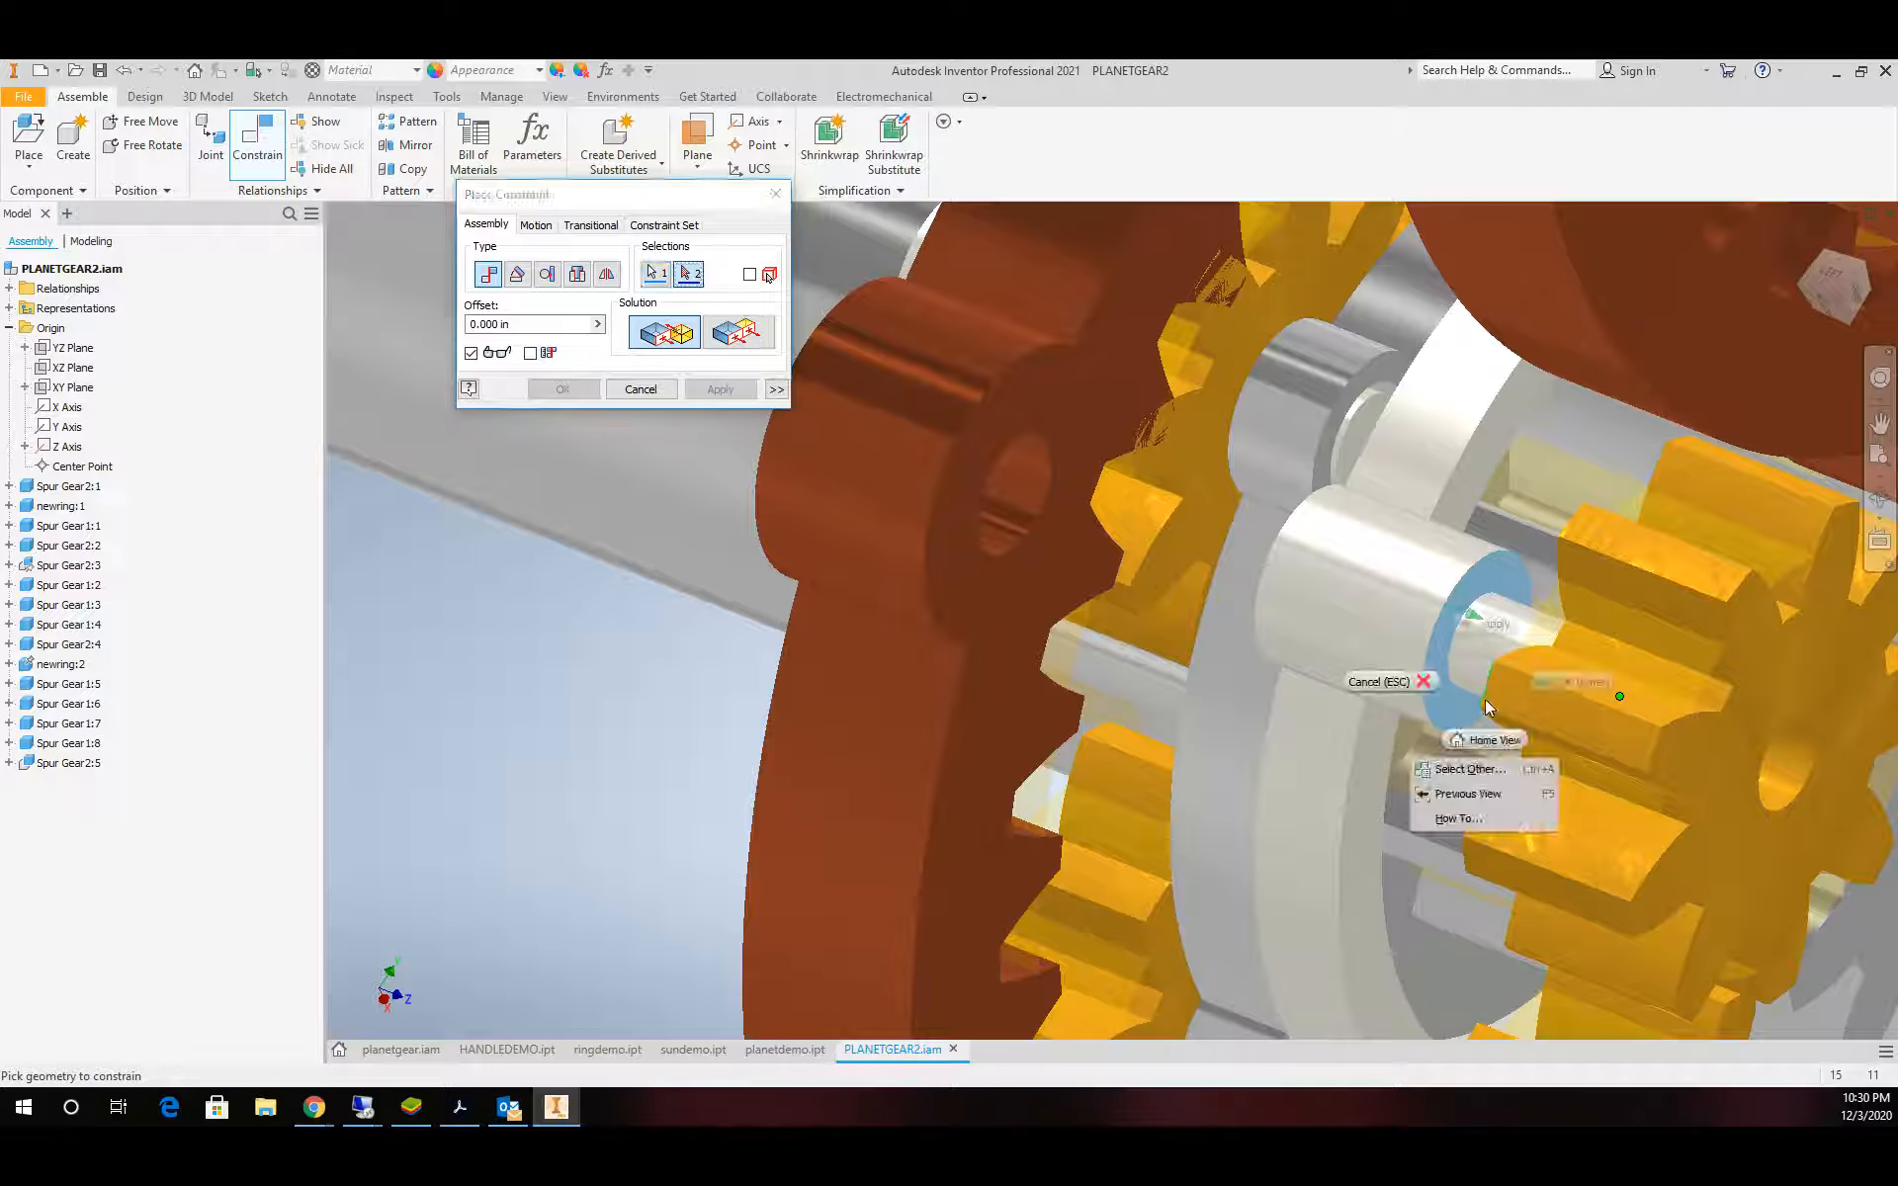
left_click(1481, 773)
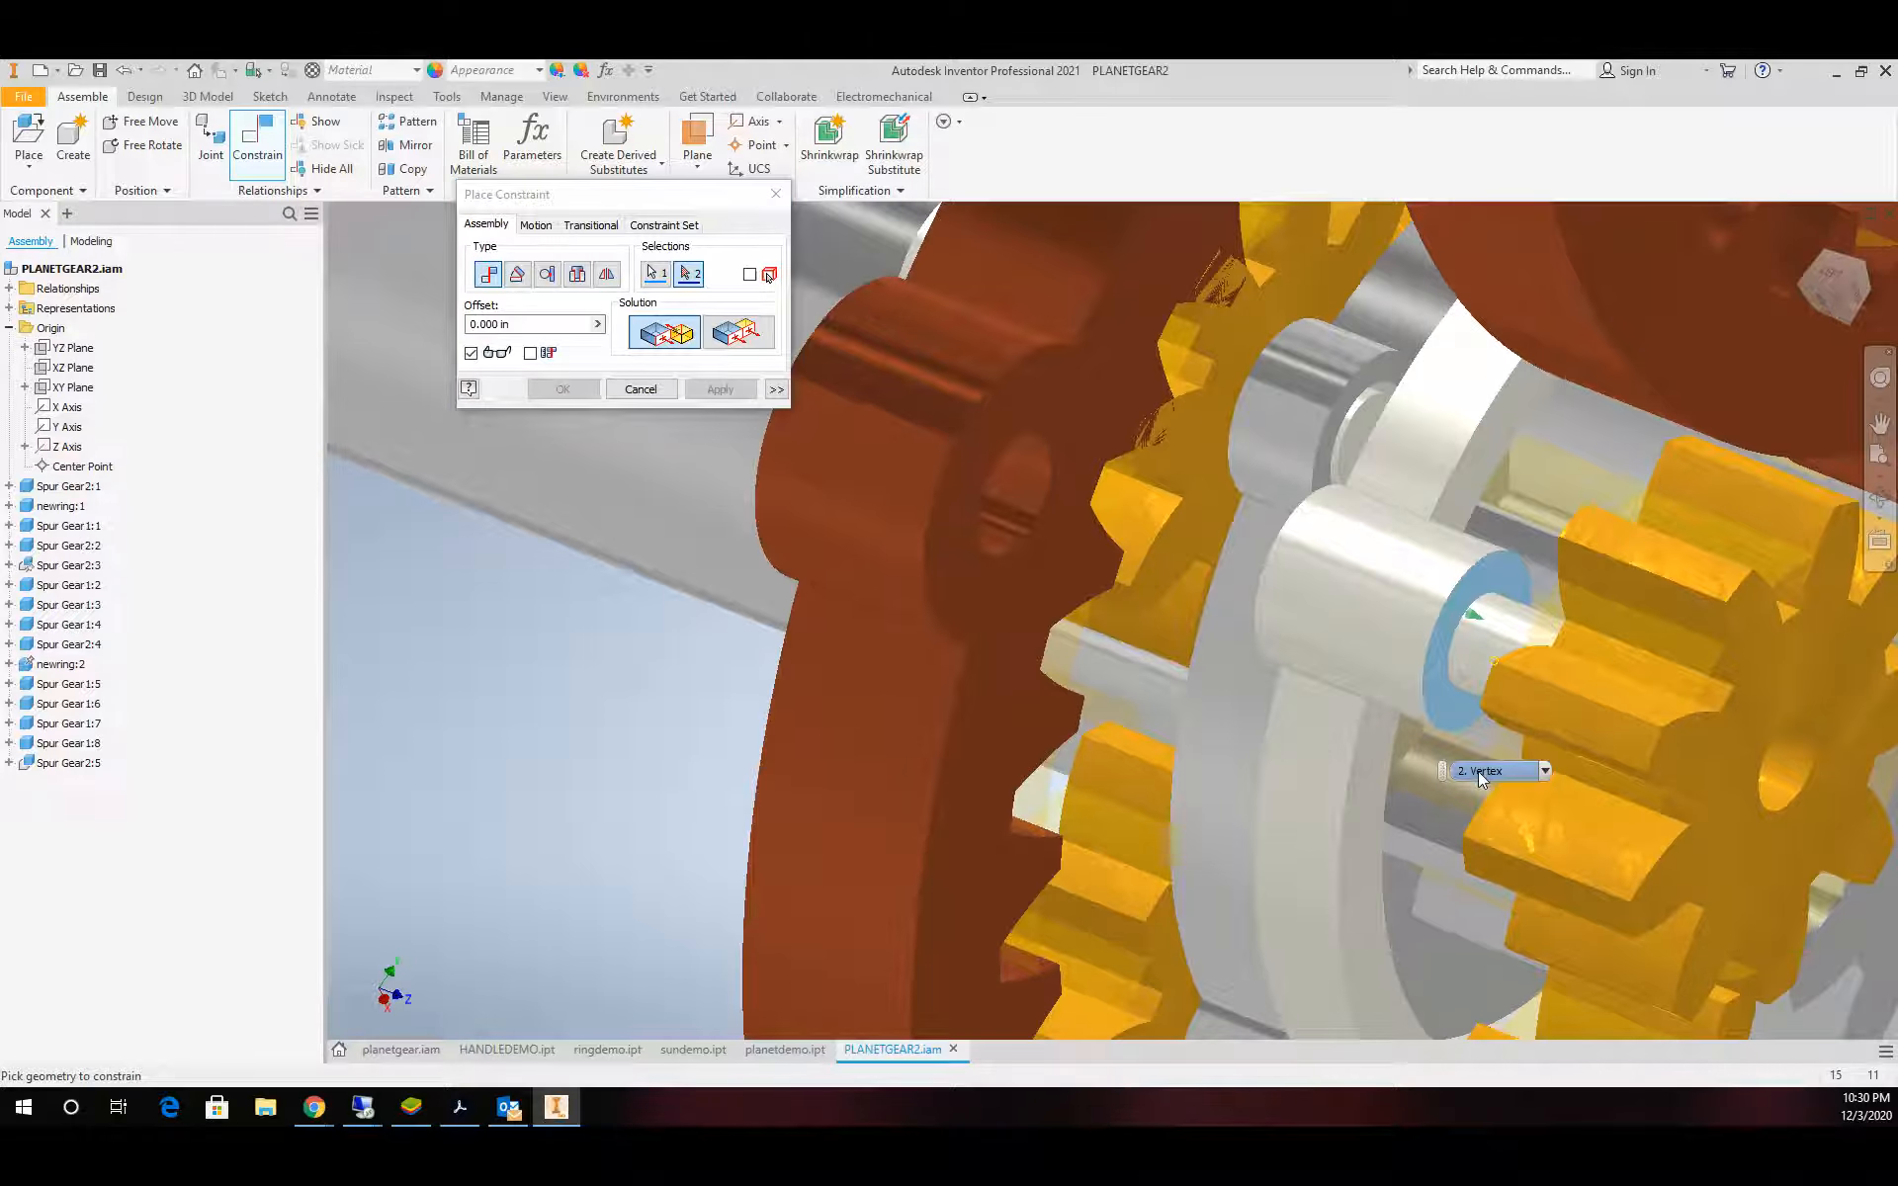
left_click(1544, 771)
left_click(1519, 843)
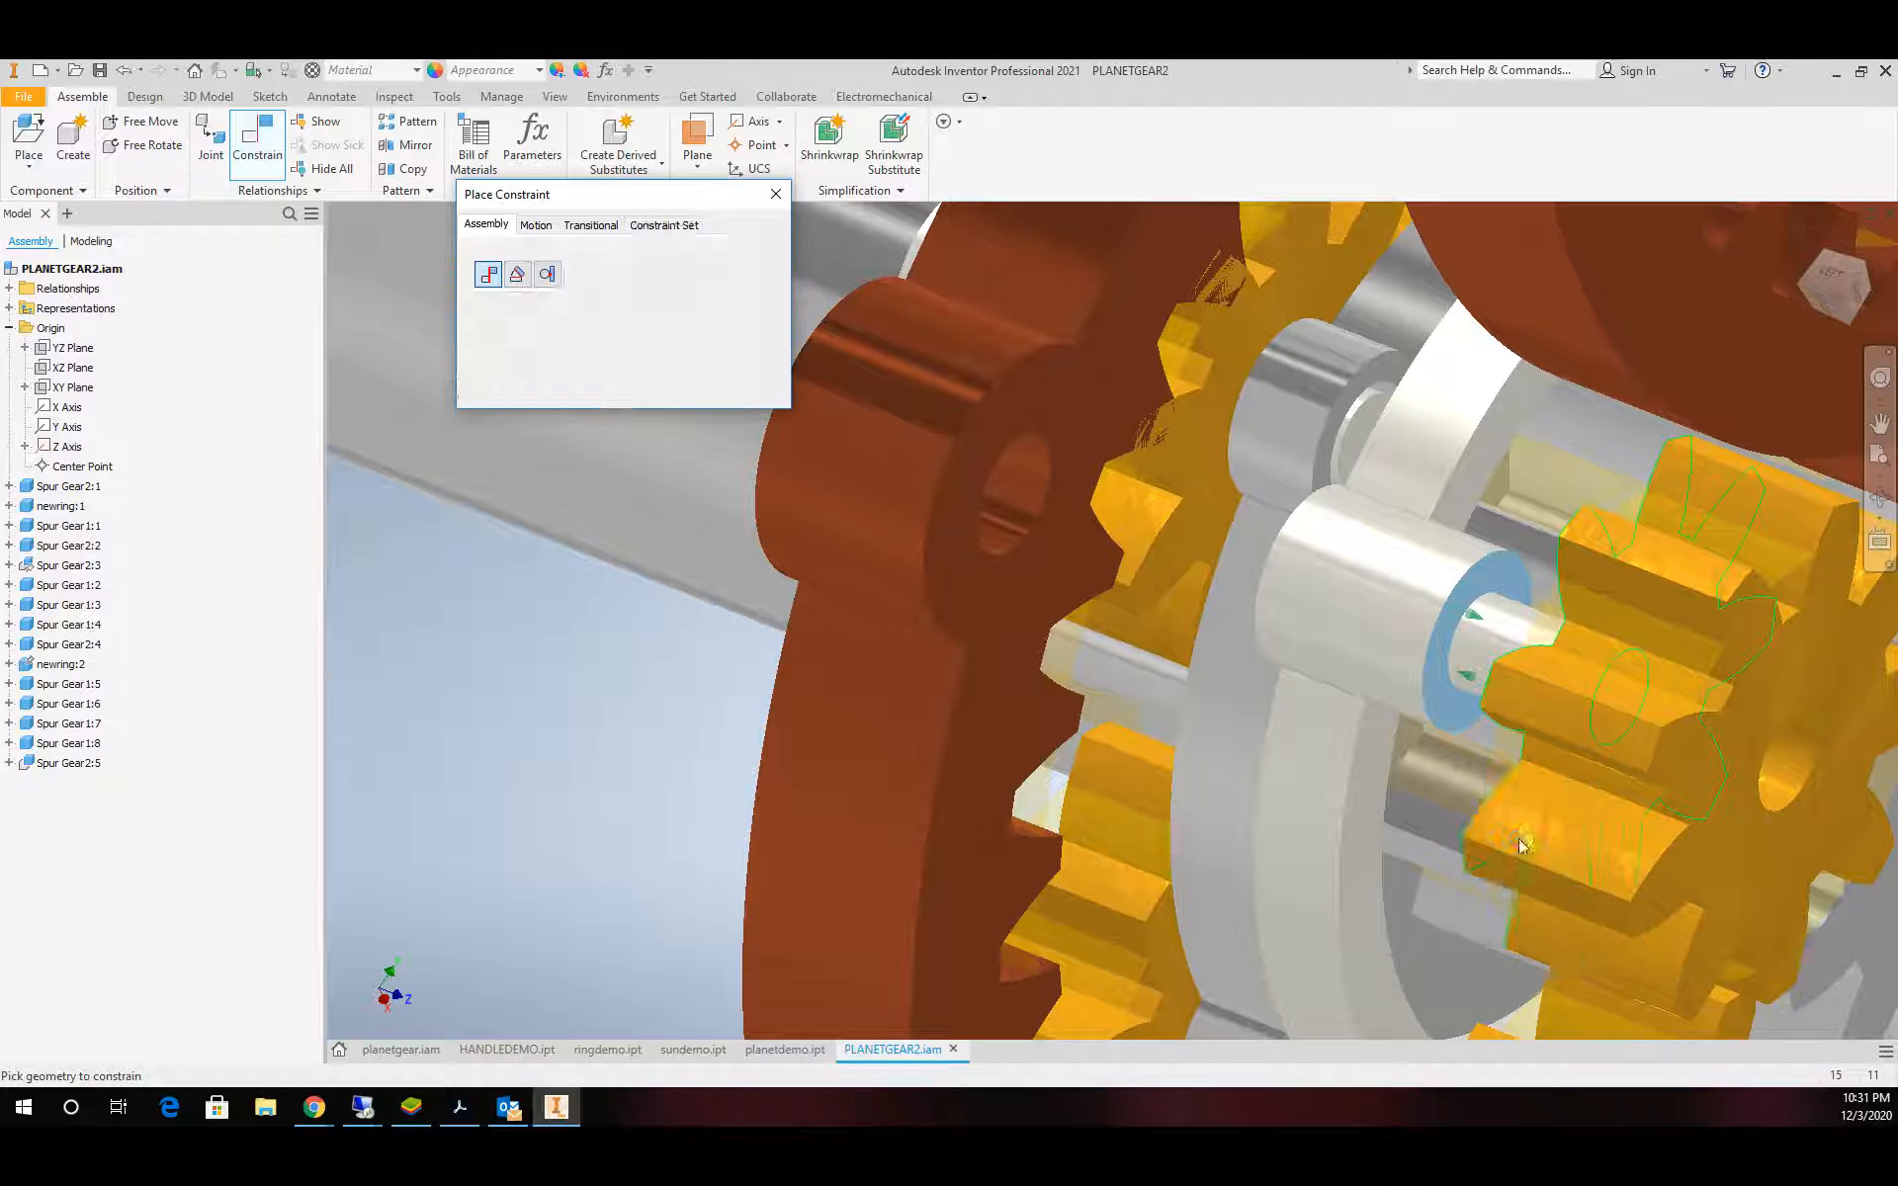
left_click(561, 390)
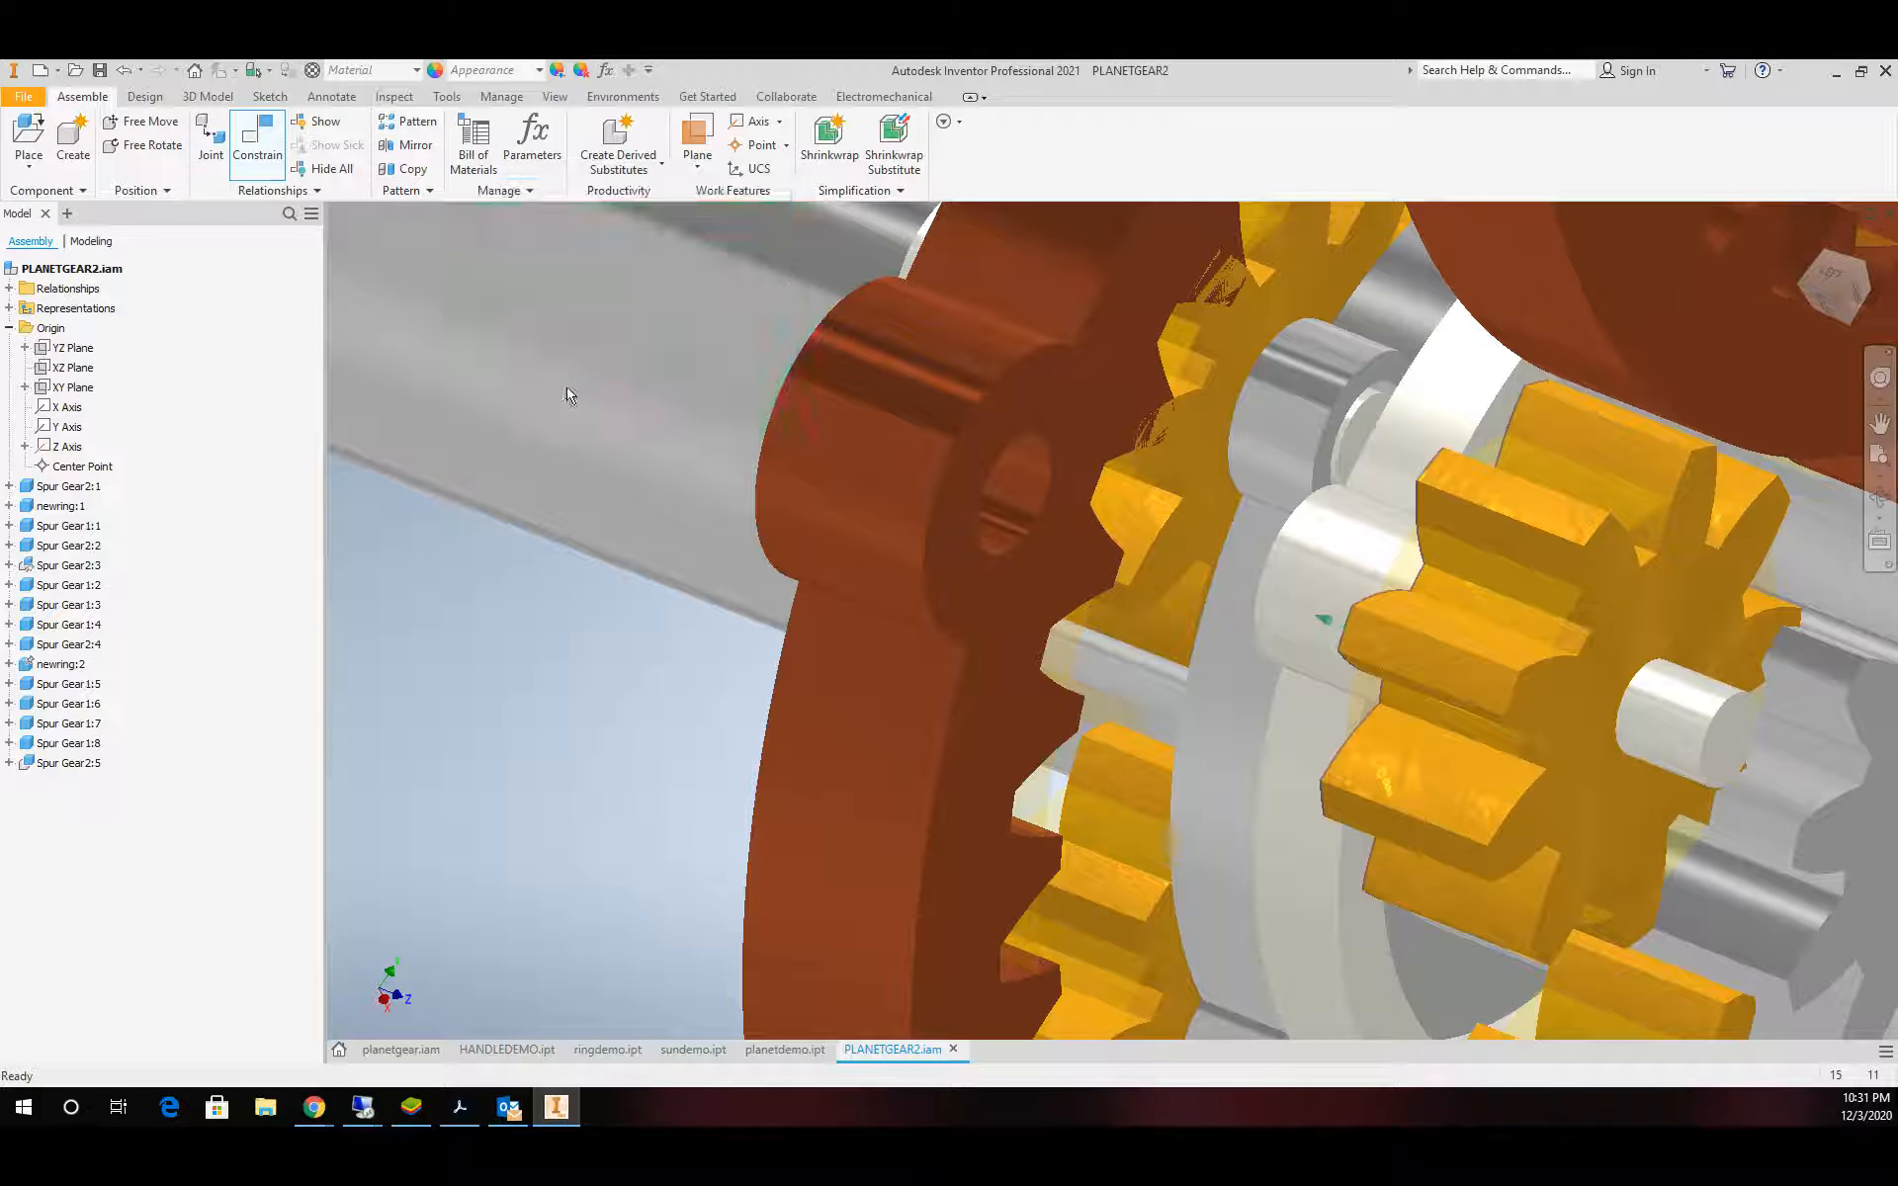
scroll(805, 454, "down", 5)
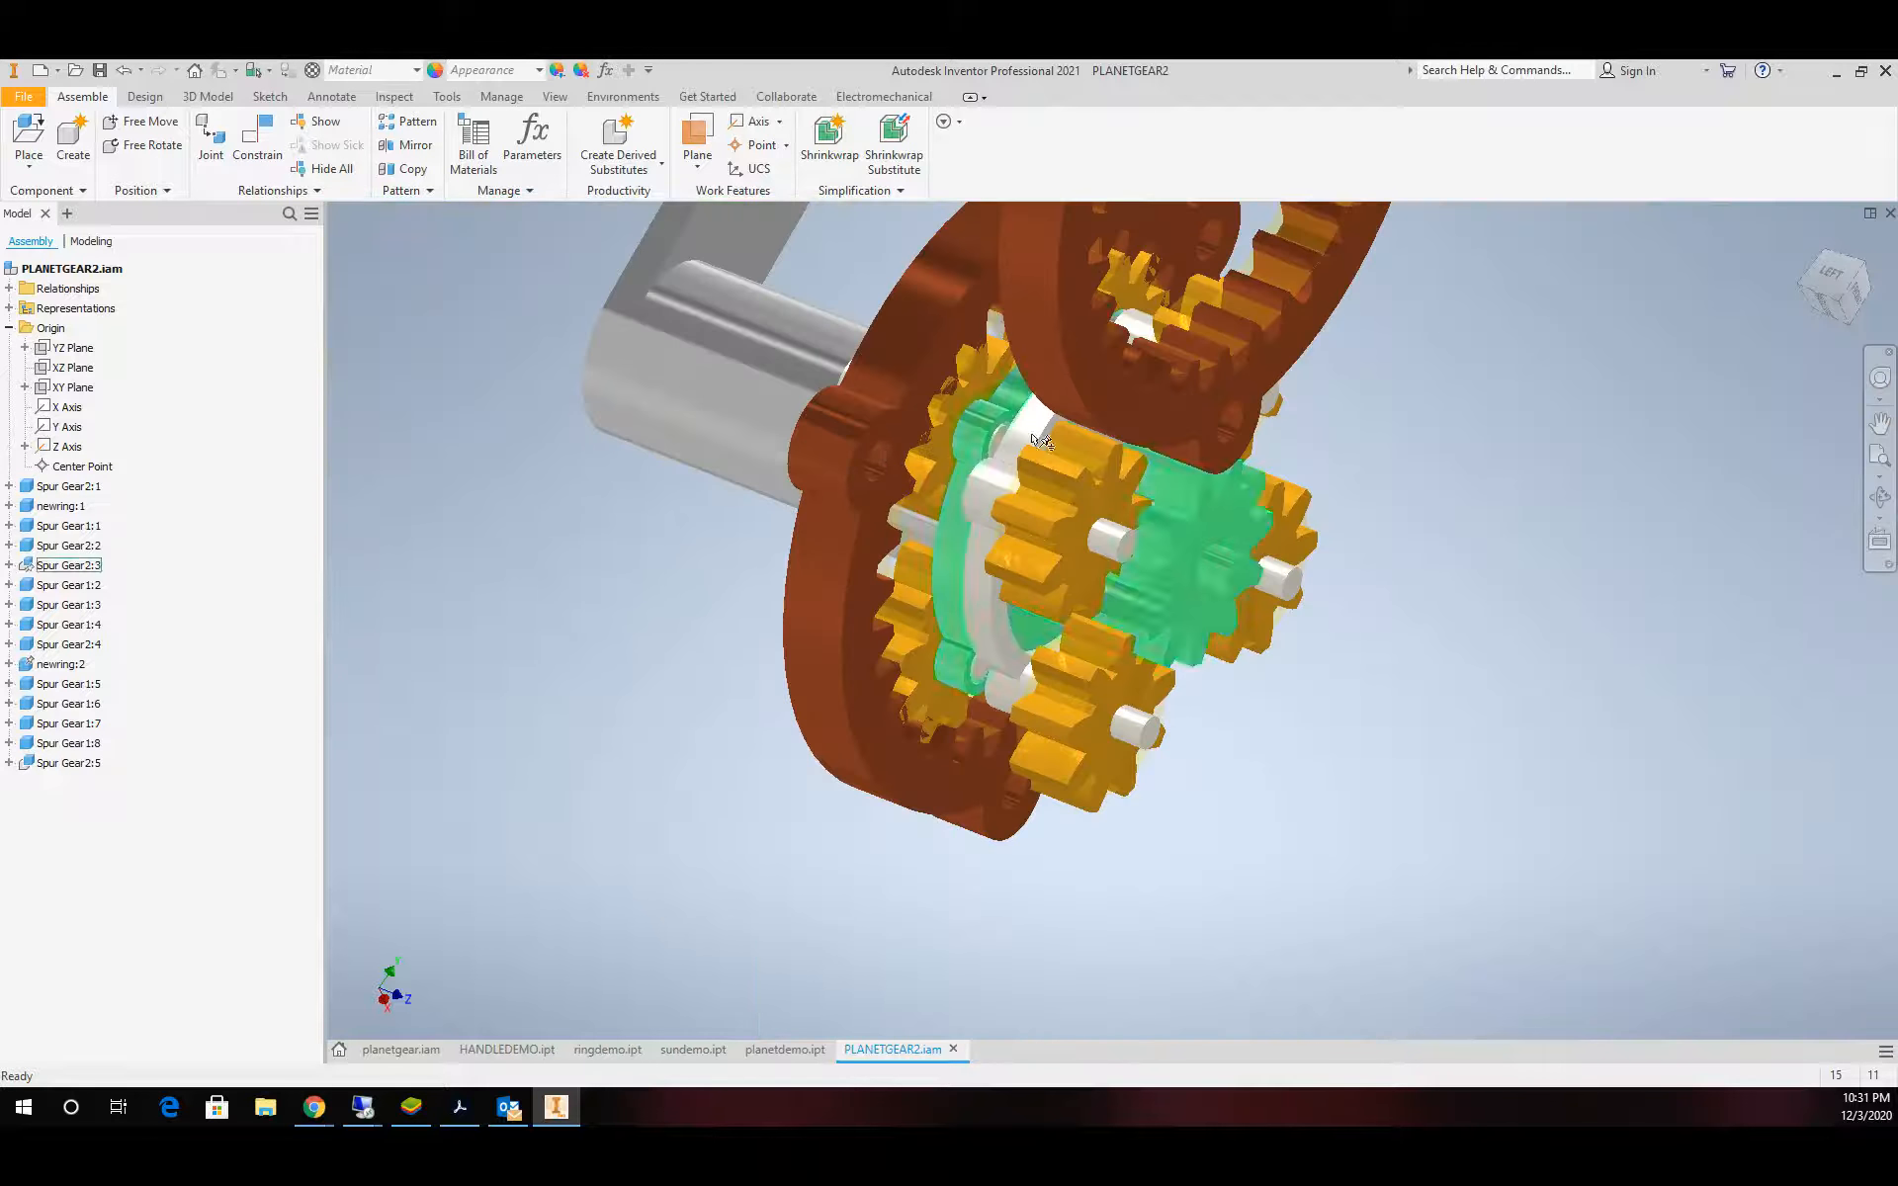
Unground the front carrier, newring:2, from a front view of the assembly
left_click(1879, 497)
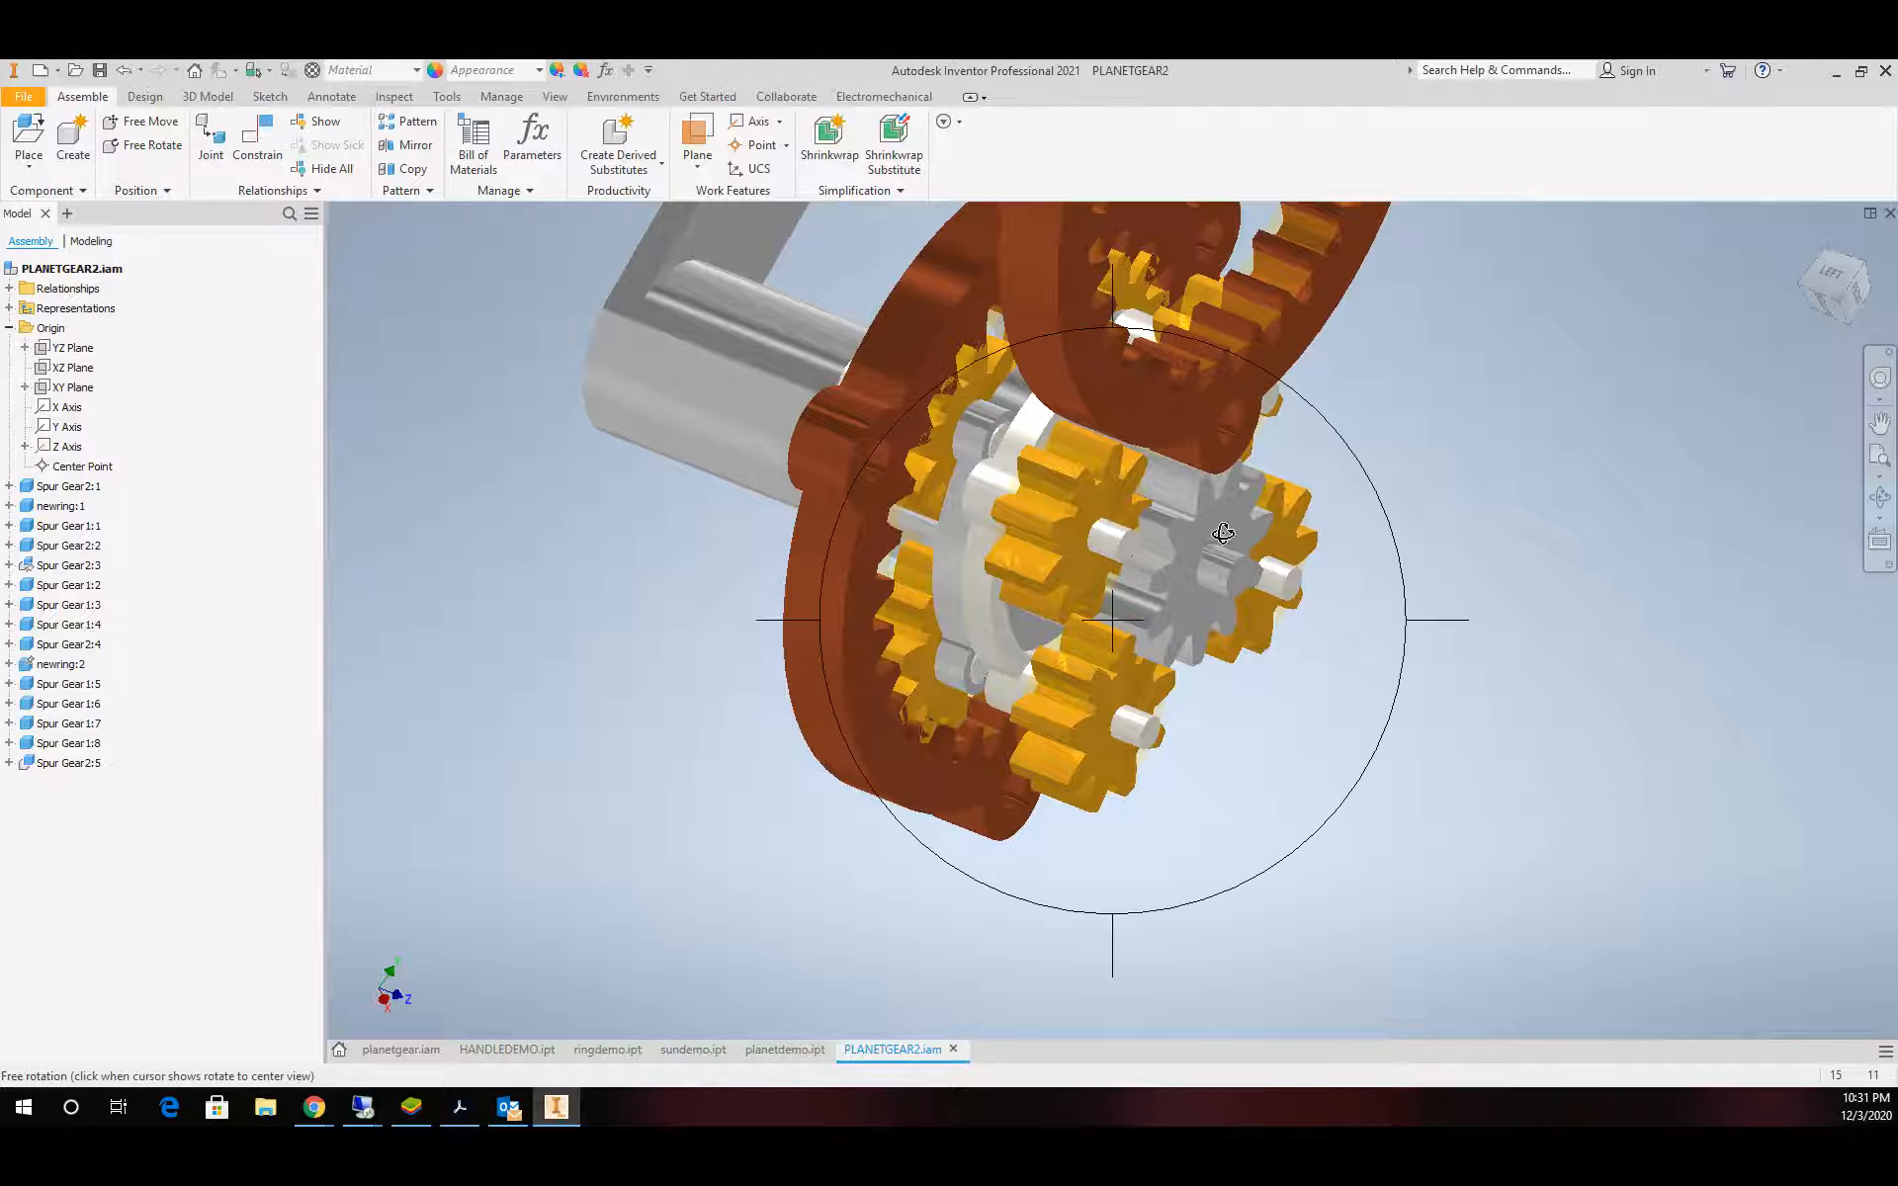
left_click_drag(1195, 562, 1045, 490)
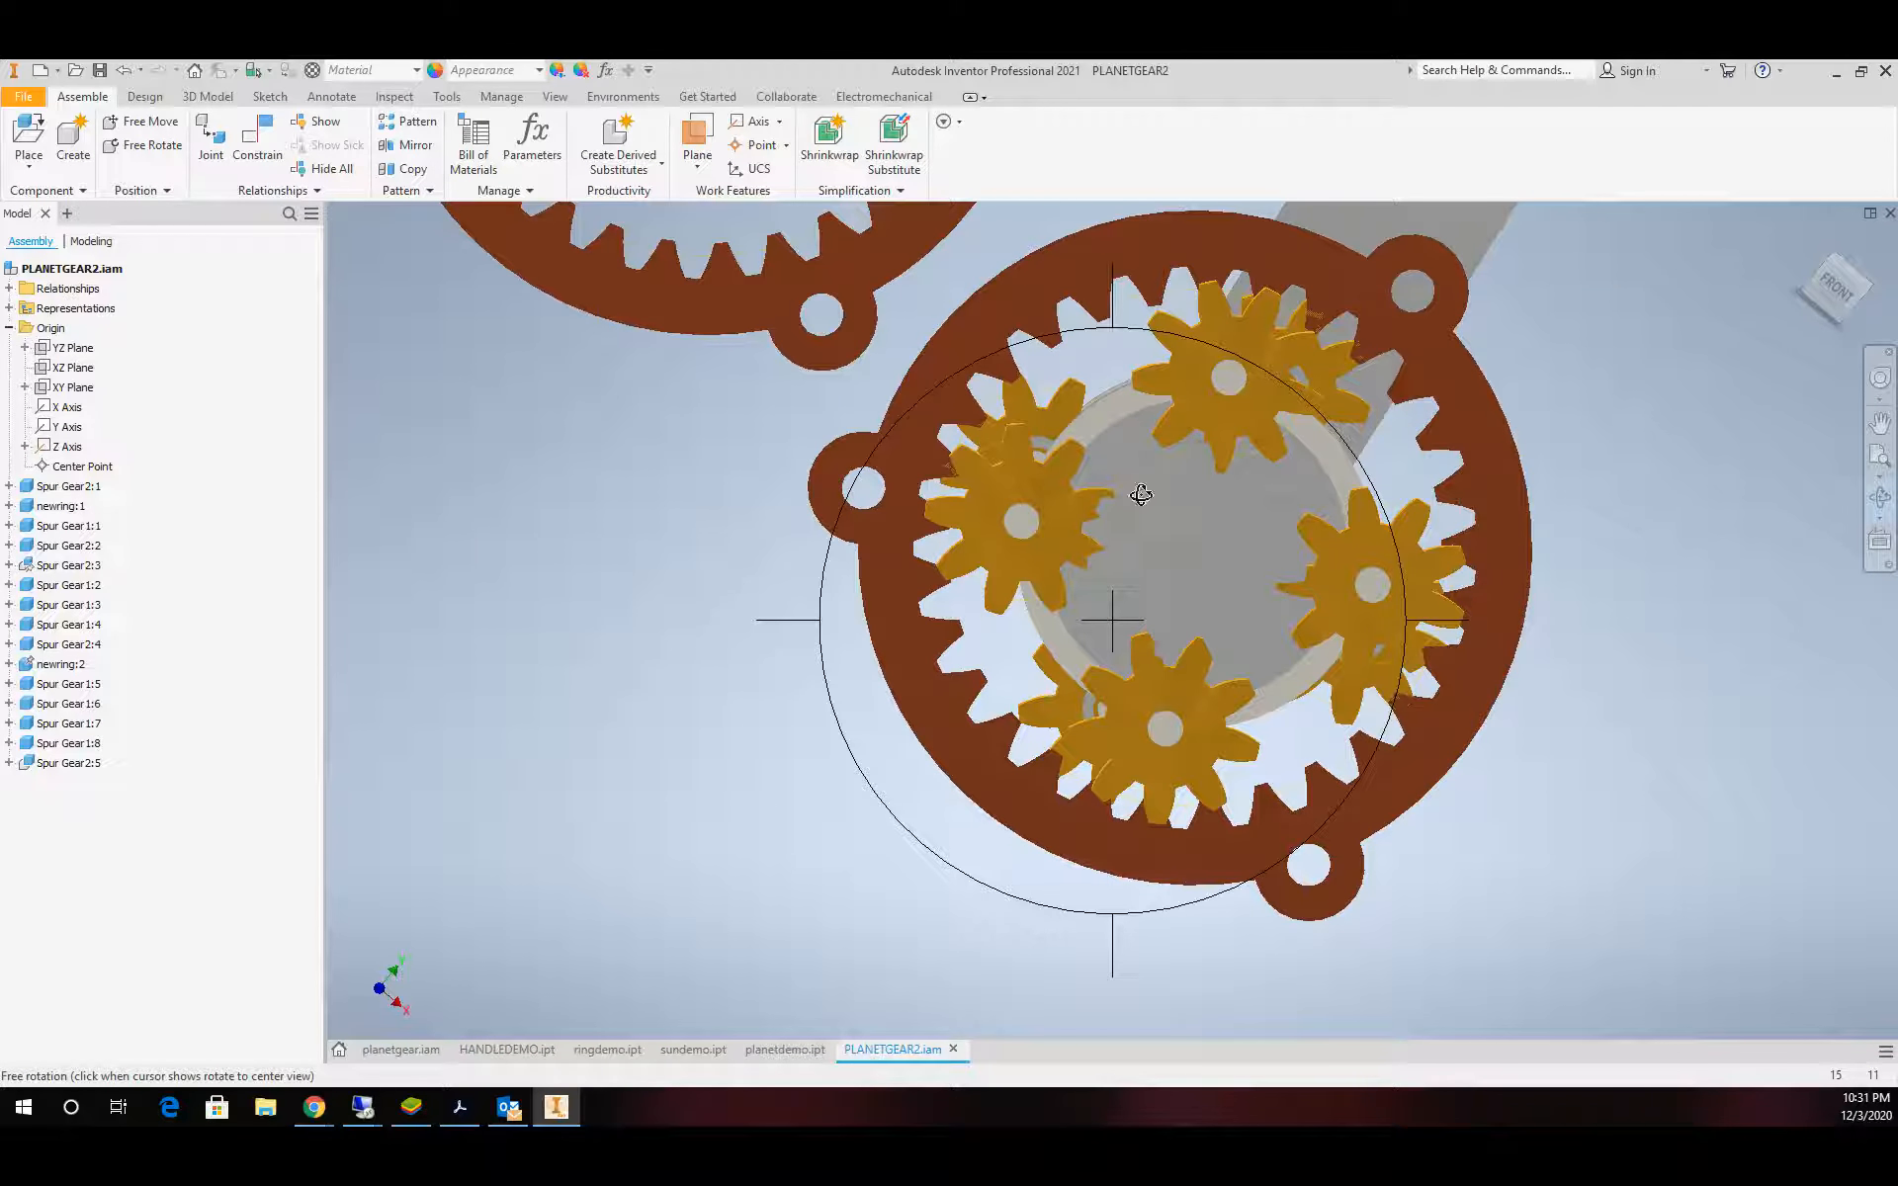
key("Escape")
left_click(1120, 423)
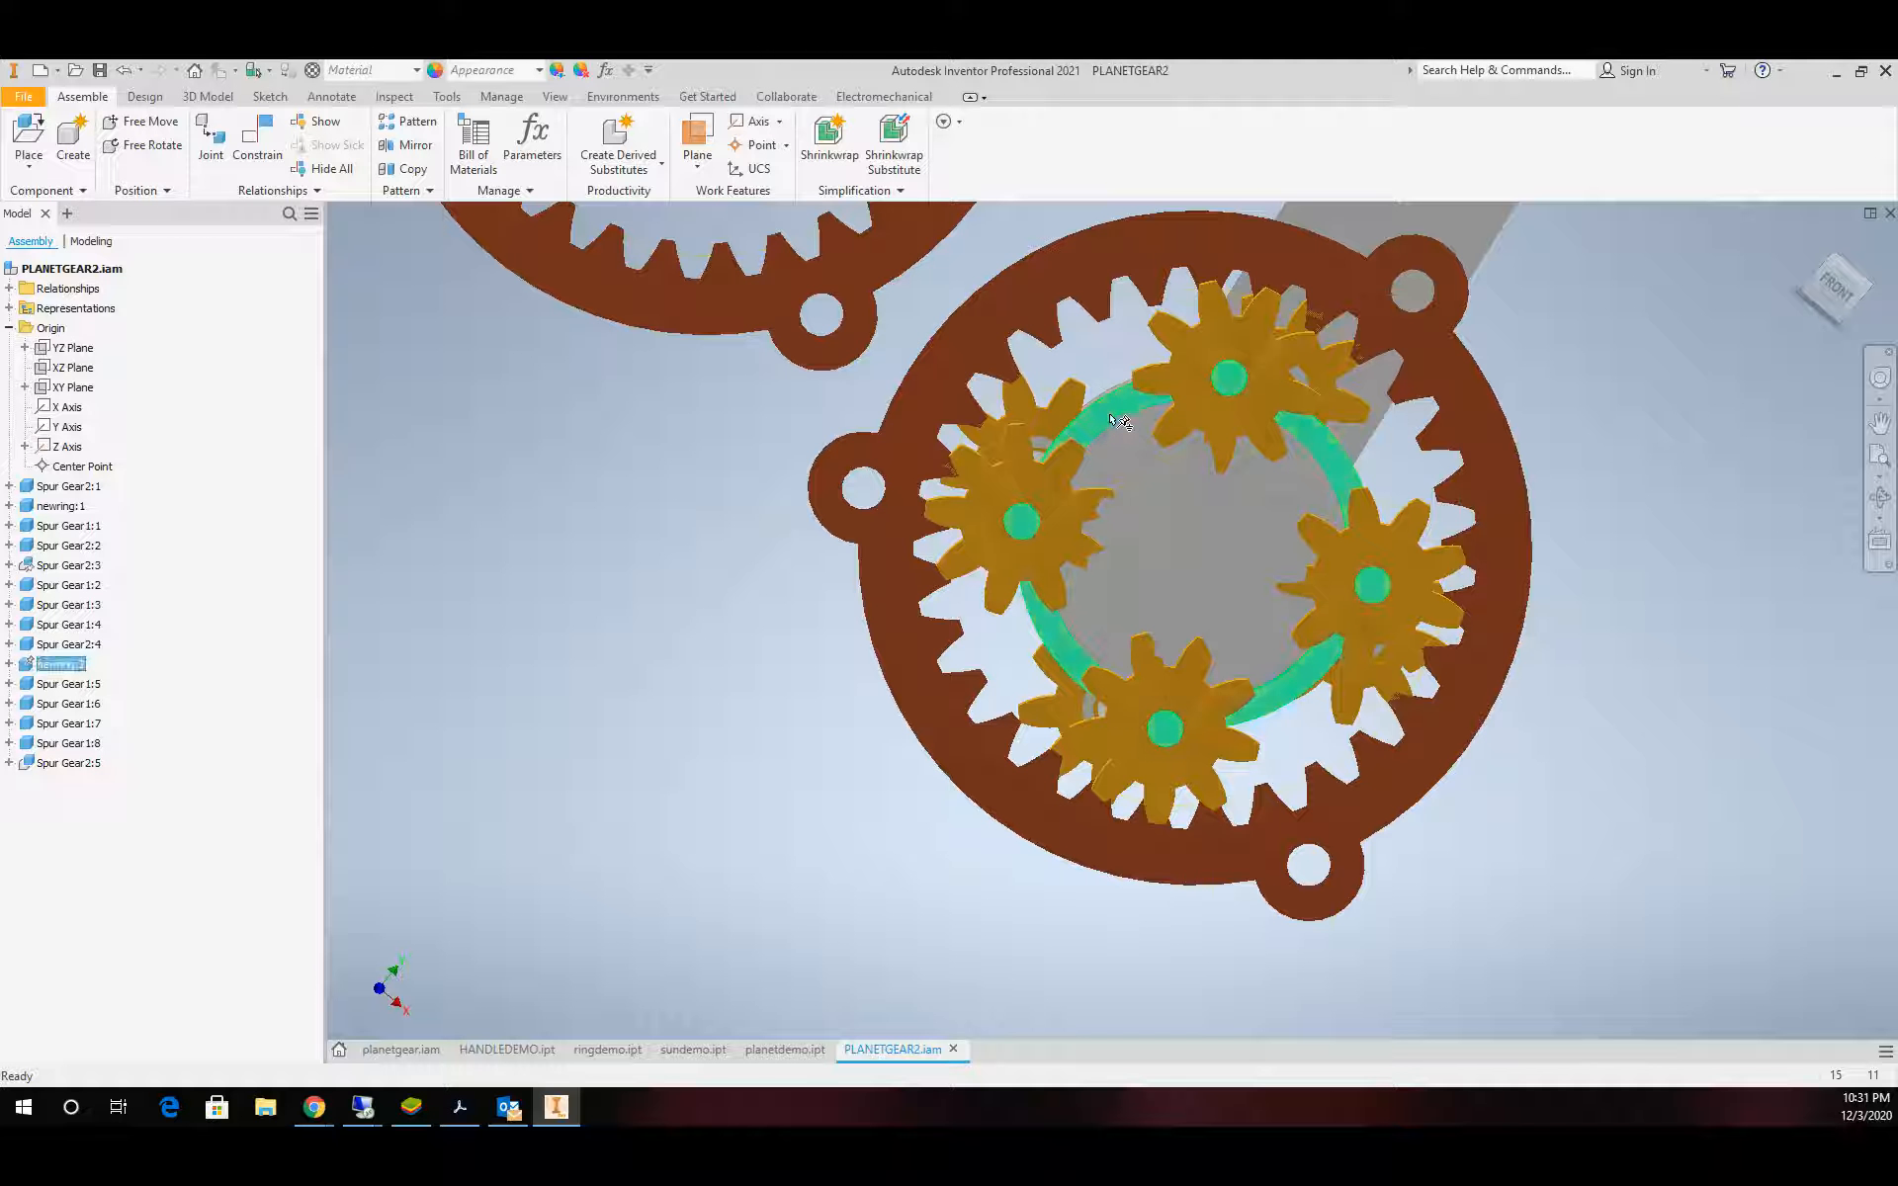
right_click(1120, 423)
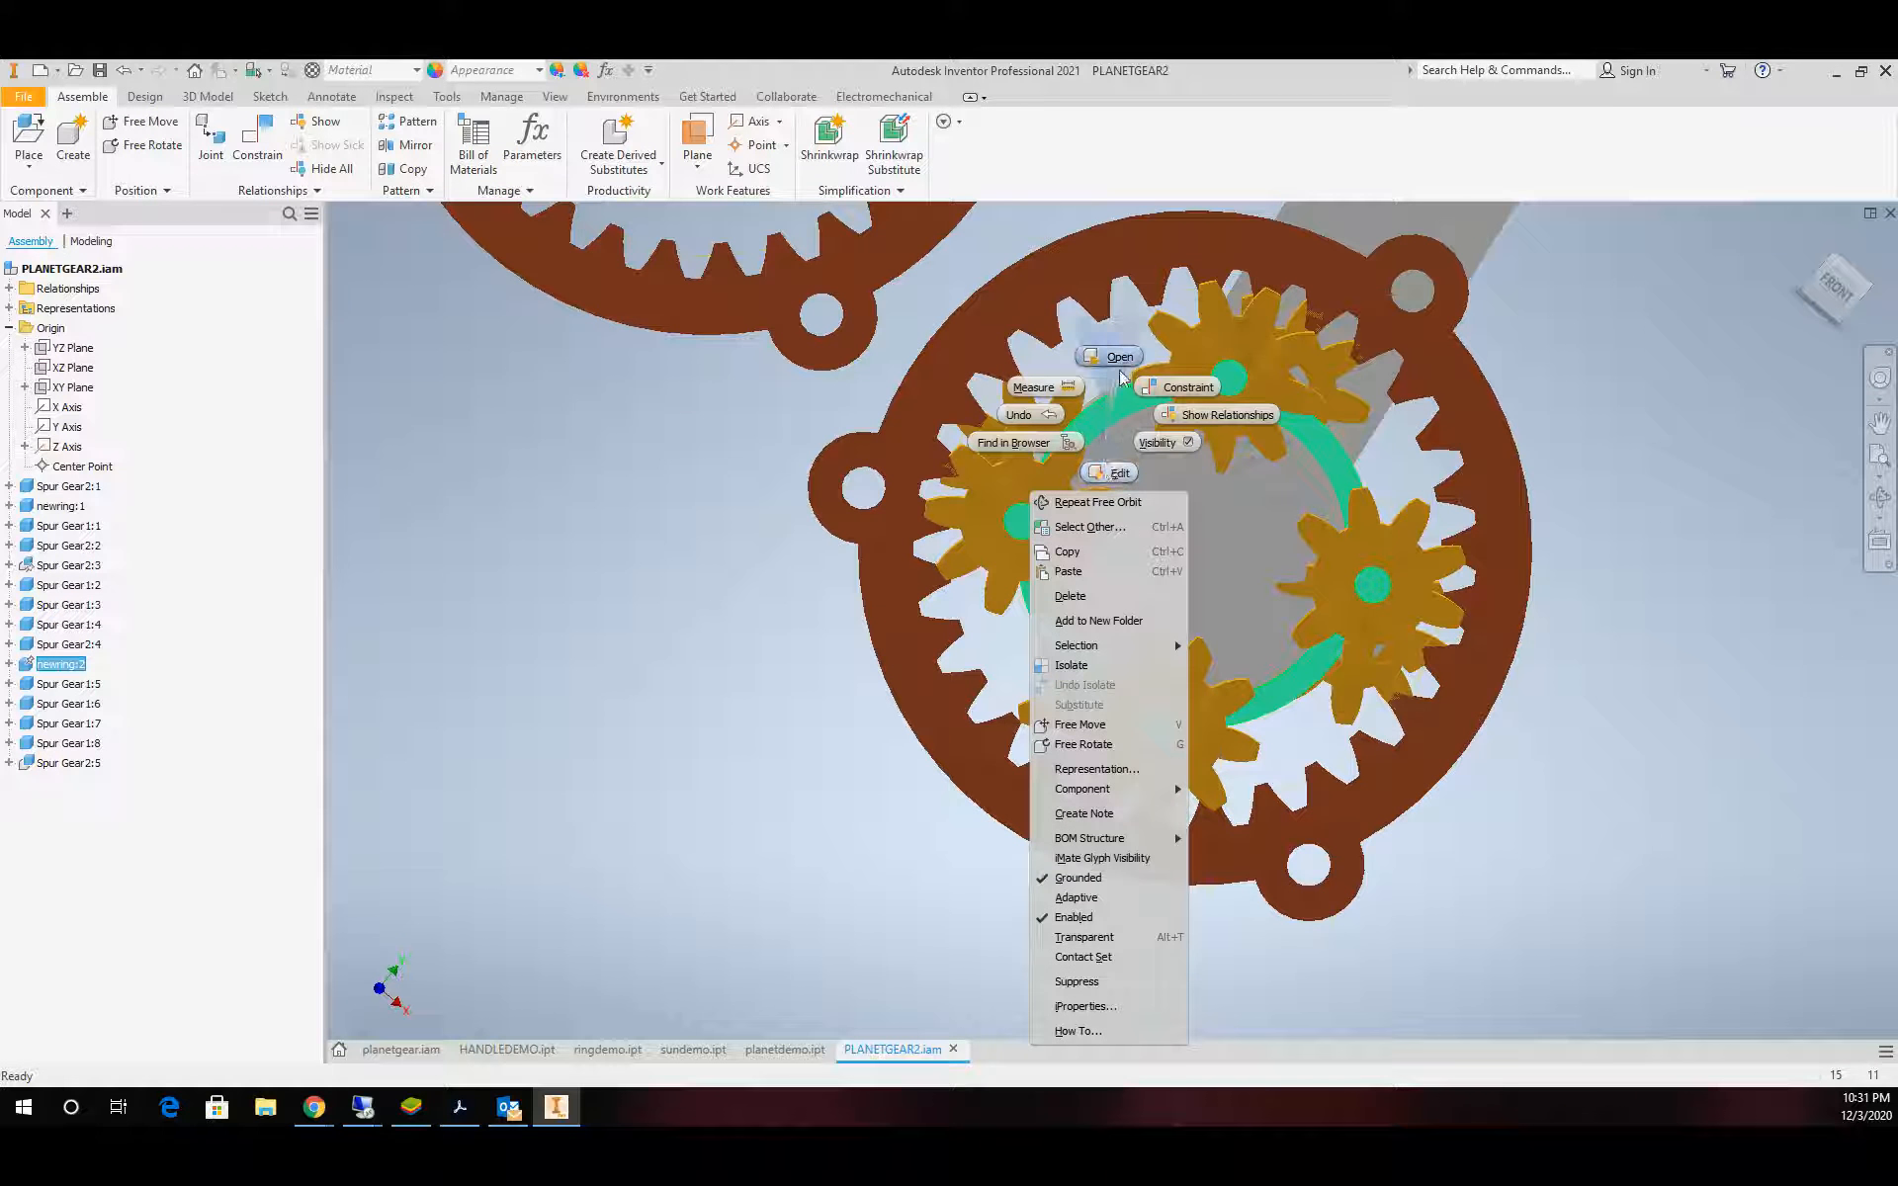
left_click(1078, 878)
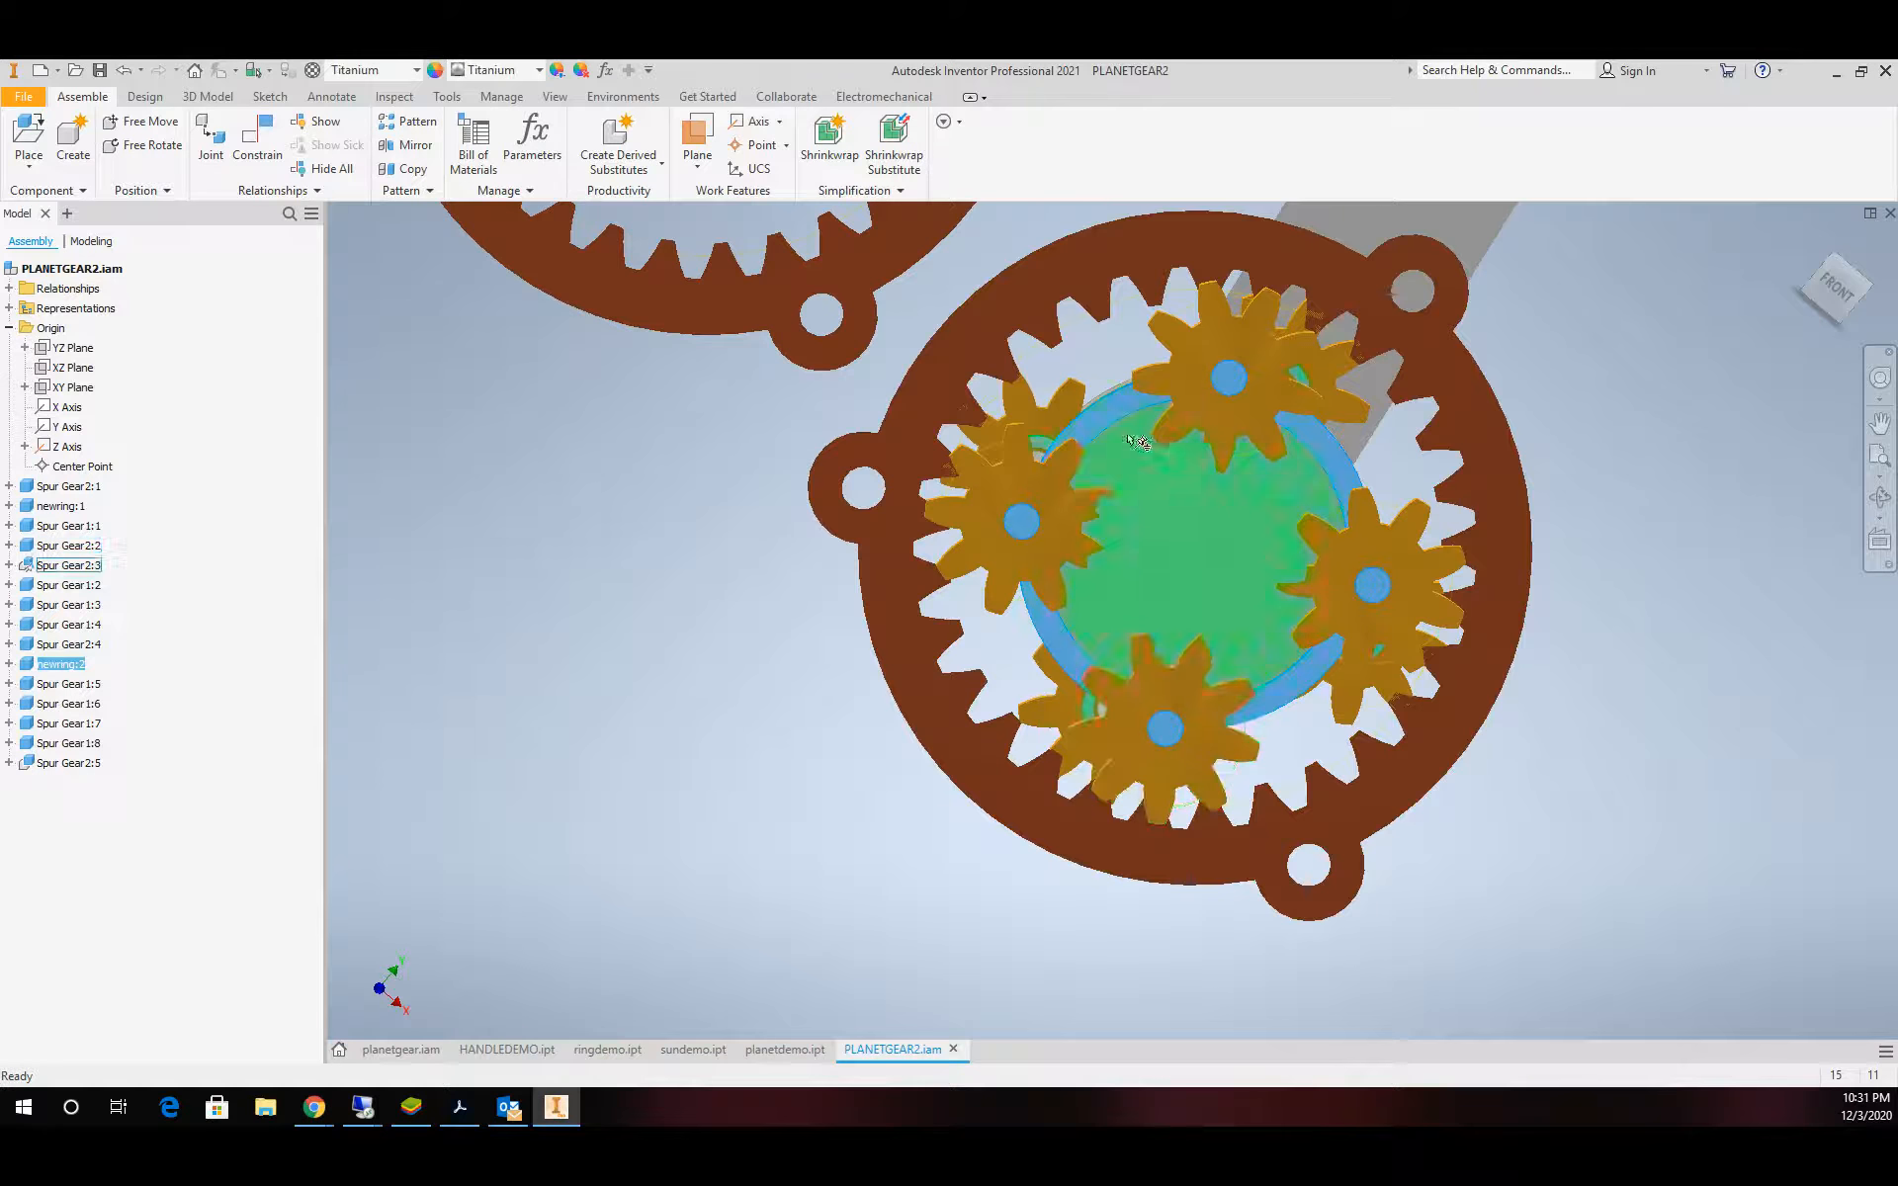
Turn the front carrier slightly about its axis and ground it again
left_click(1056, 471)
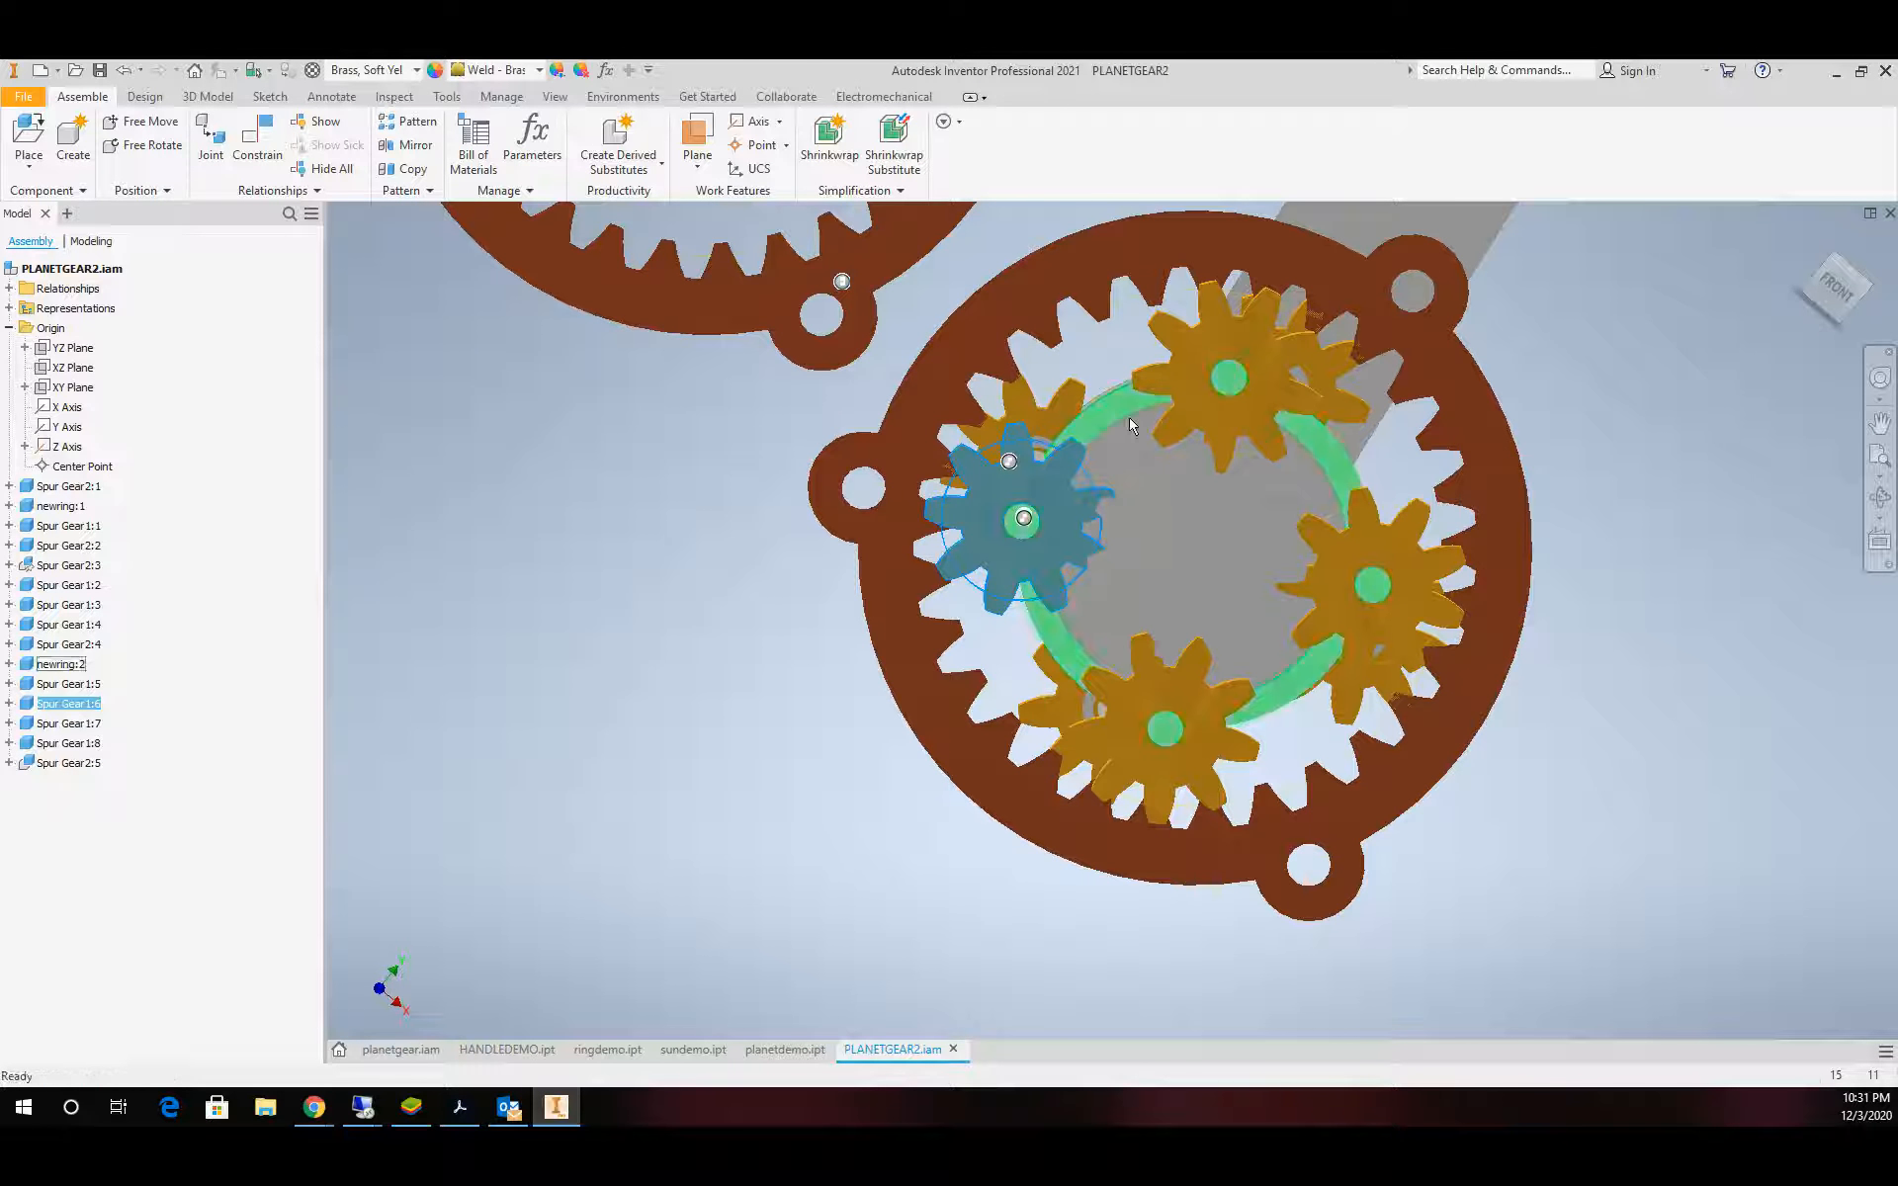
mouse_move(1129, 417)
left_mouse_down()
mouse_move(1229, 409)
mouse_move(1104, 405)
left_mouse_up()
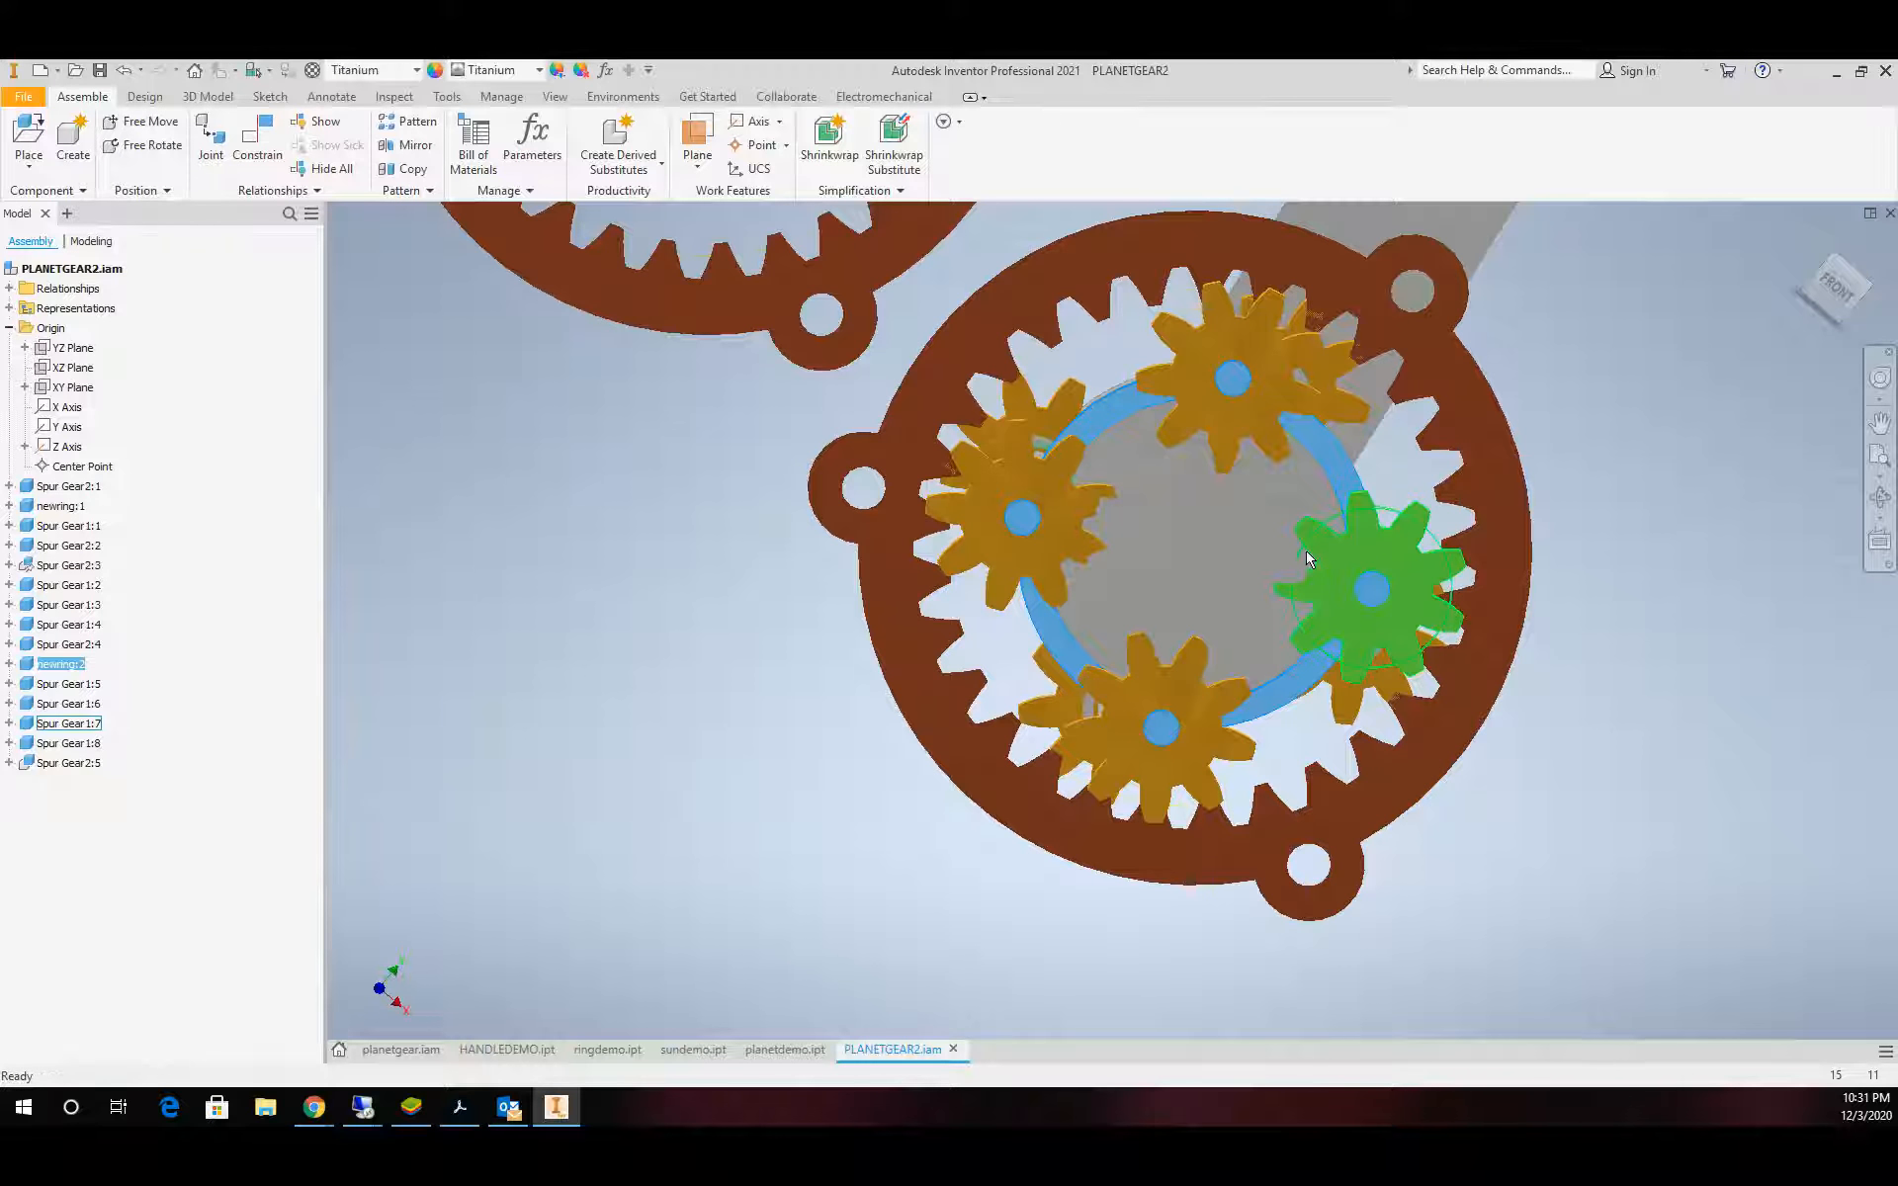
right_click(1315, 448)
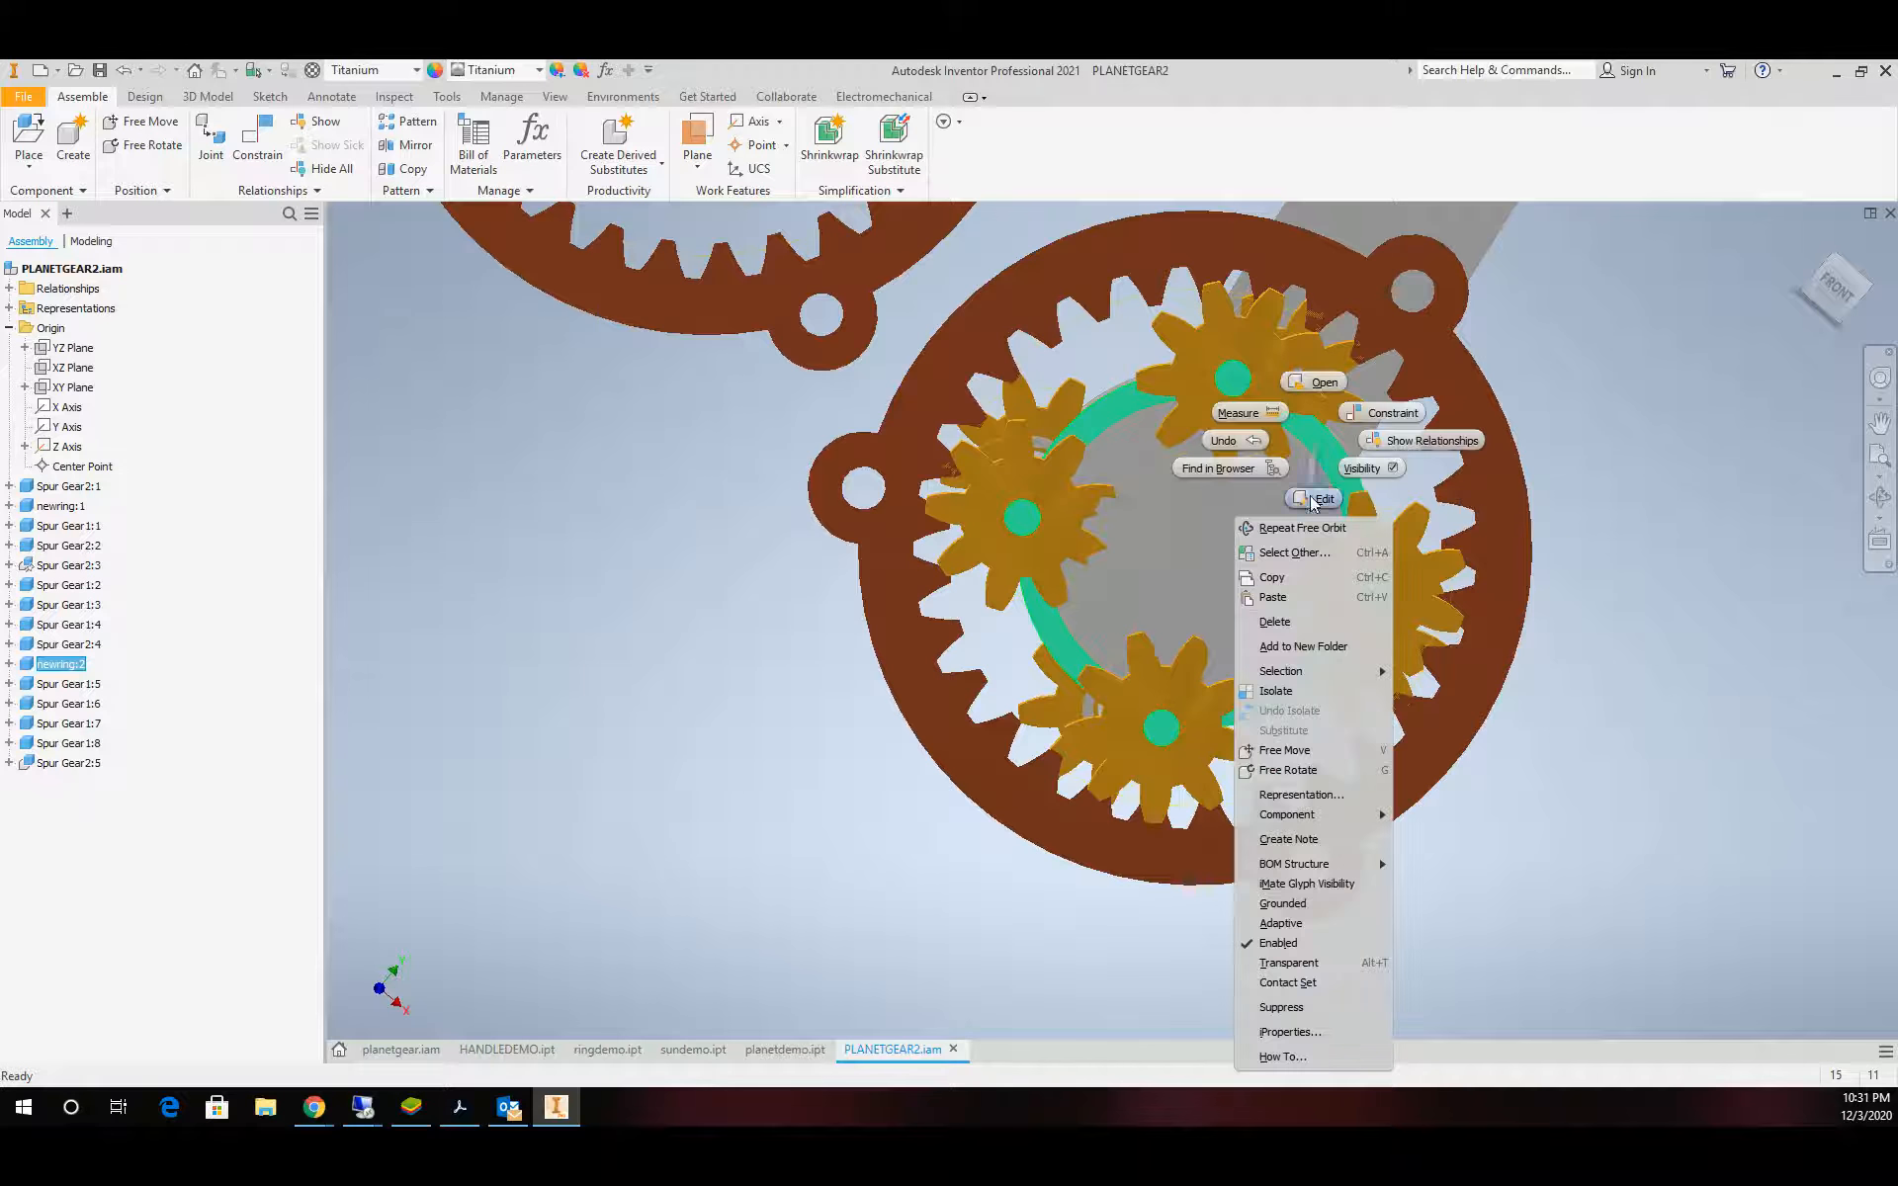
left_click(1286, 904)
Rotate the four front planet gears slightly on their pins to line their teeth up with the ring gear's tooth gaps
left_click(1182, 415)
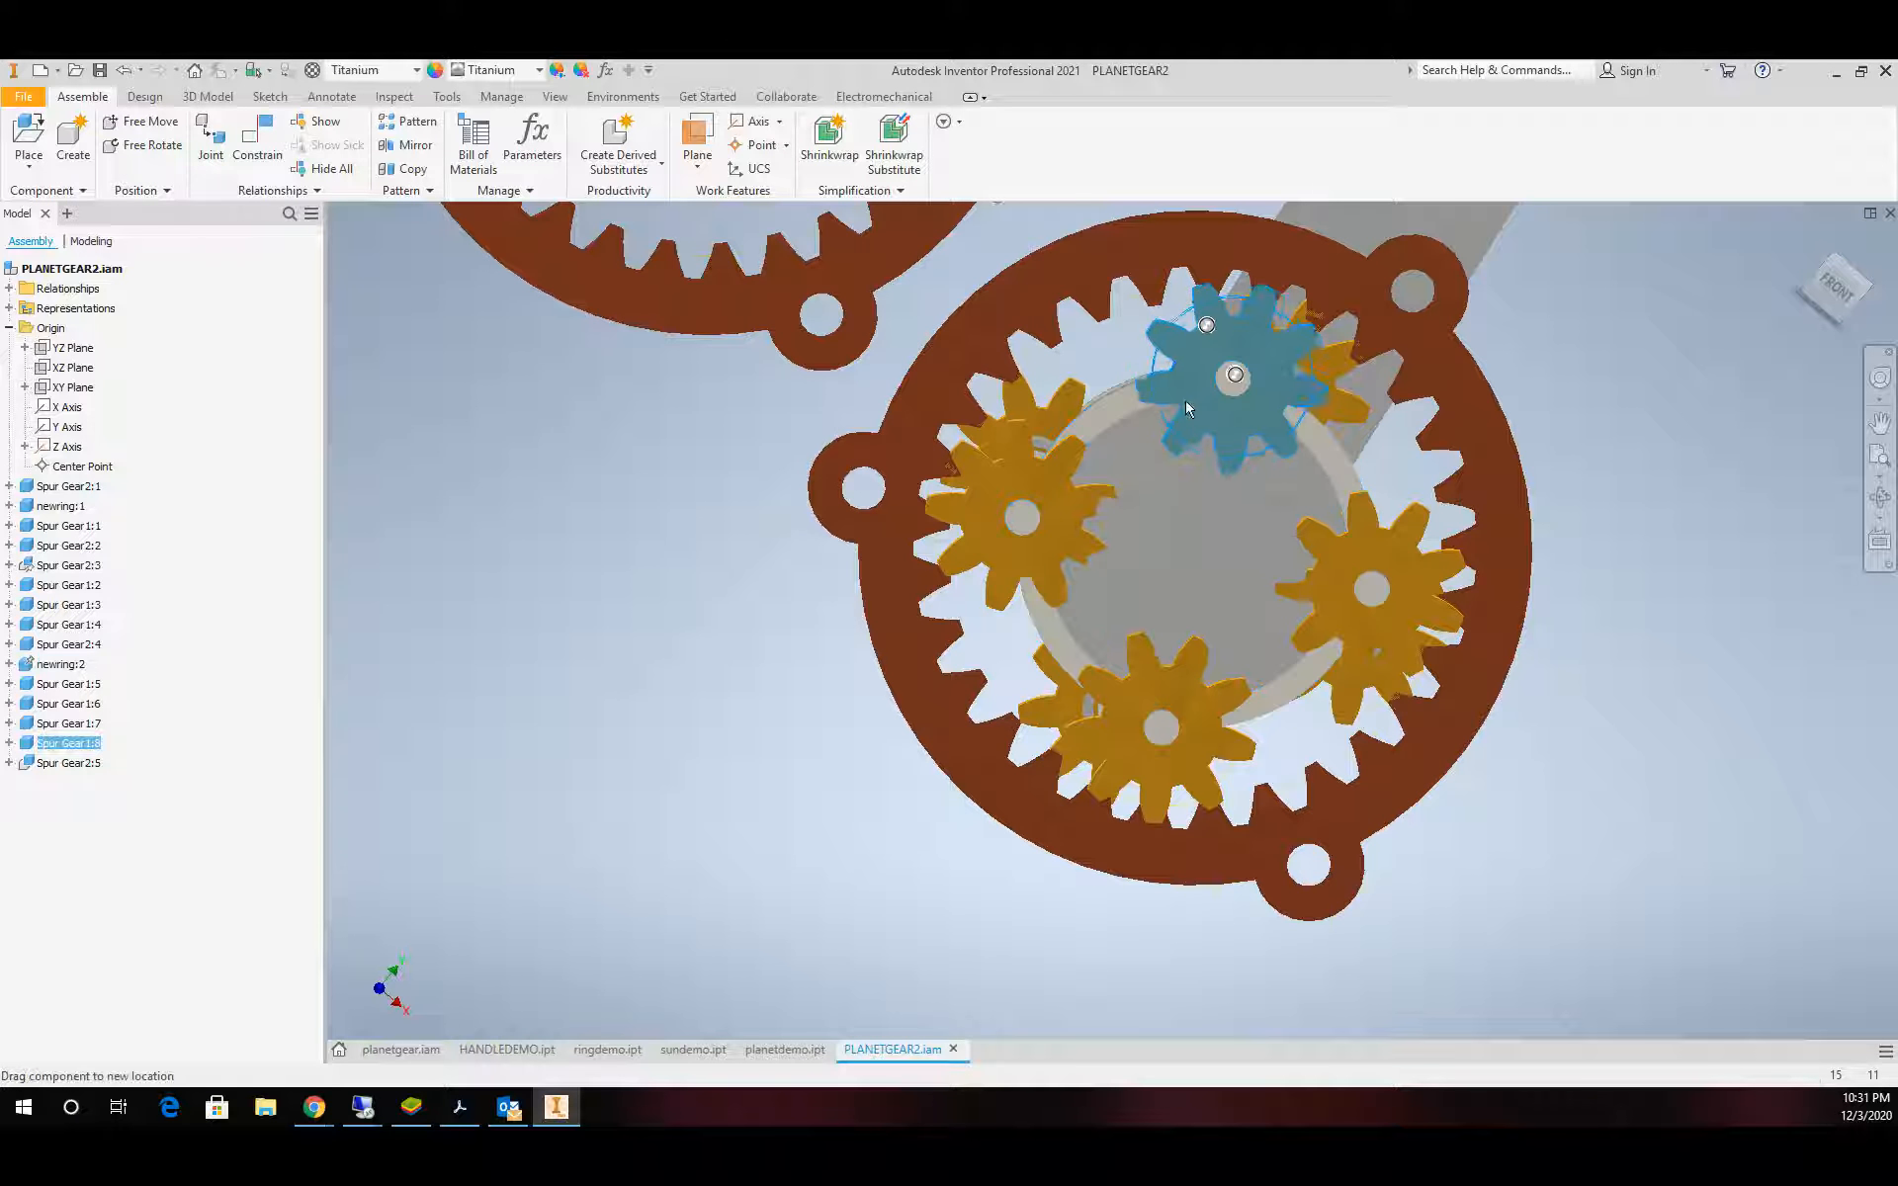
left_click(1316, 600)
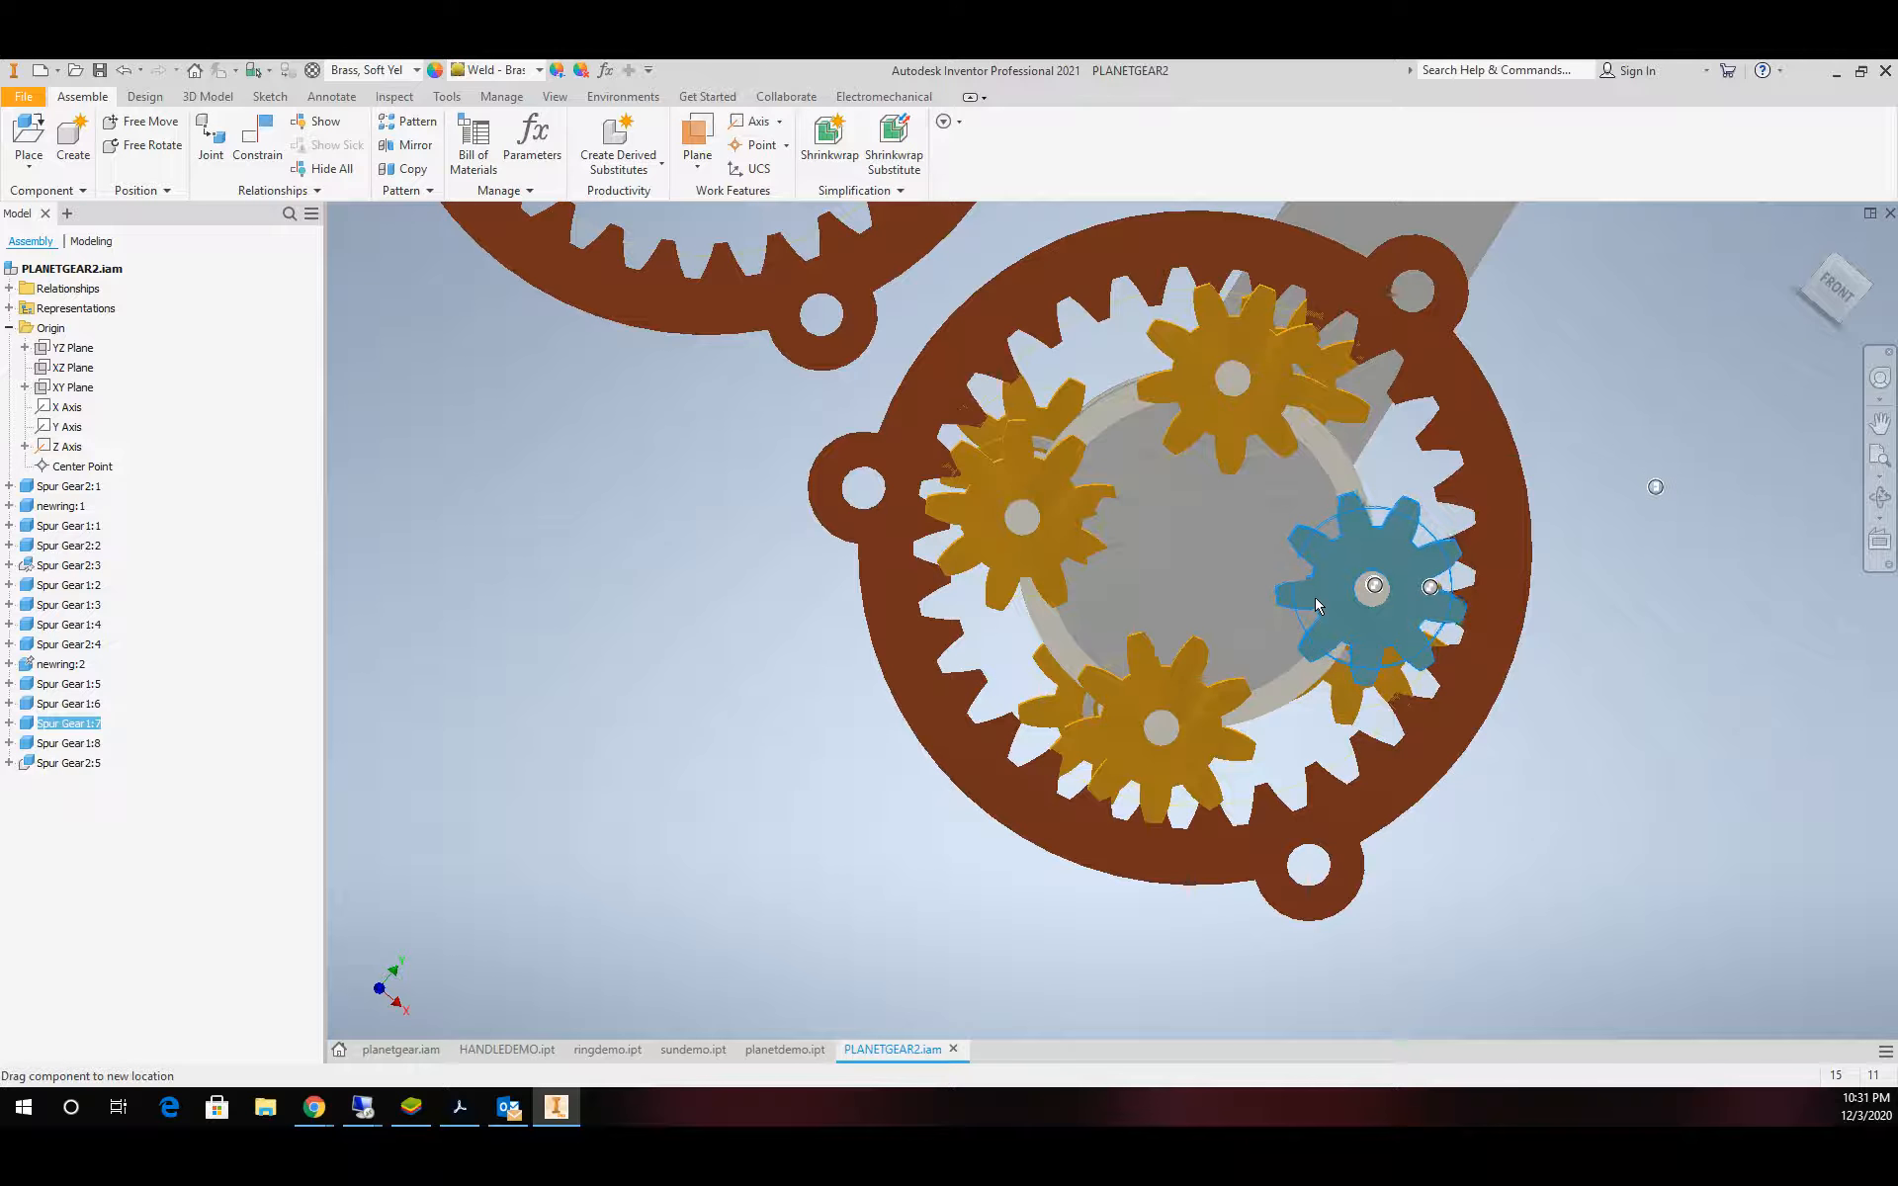
left_click_drag(1316, 605, 1316, 608)
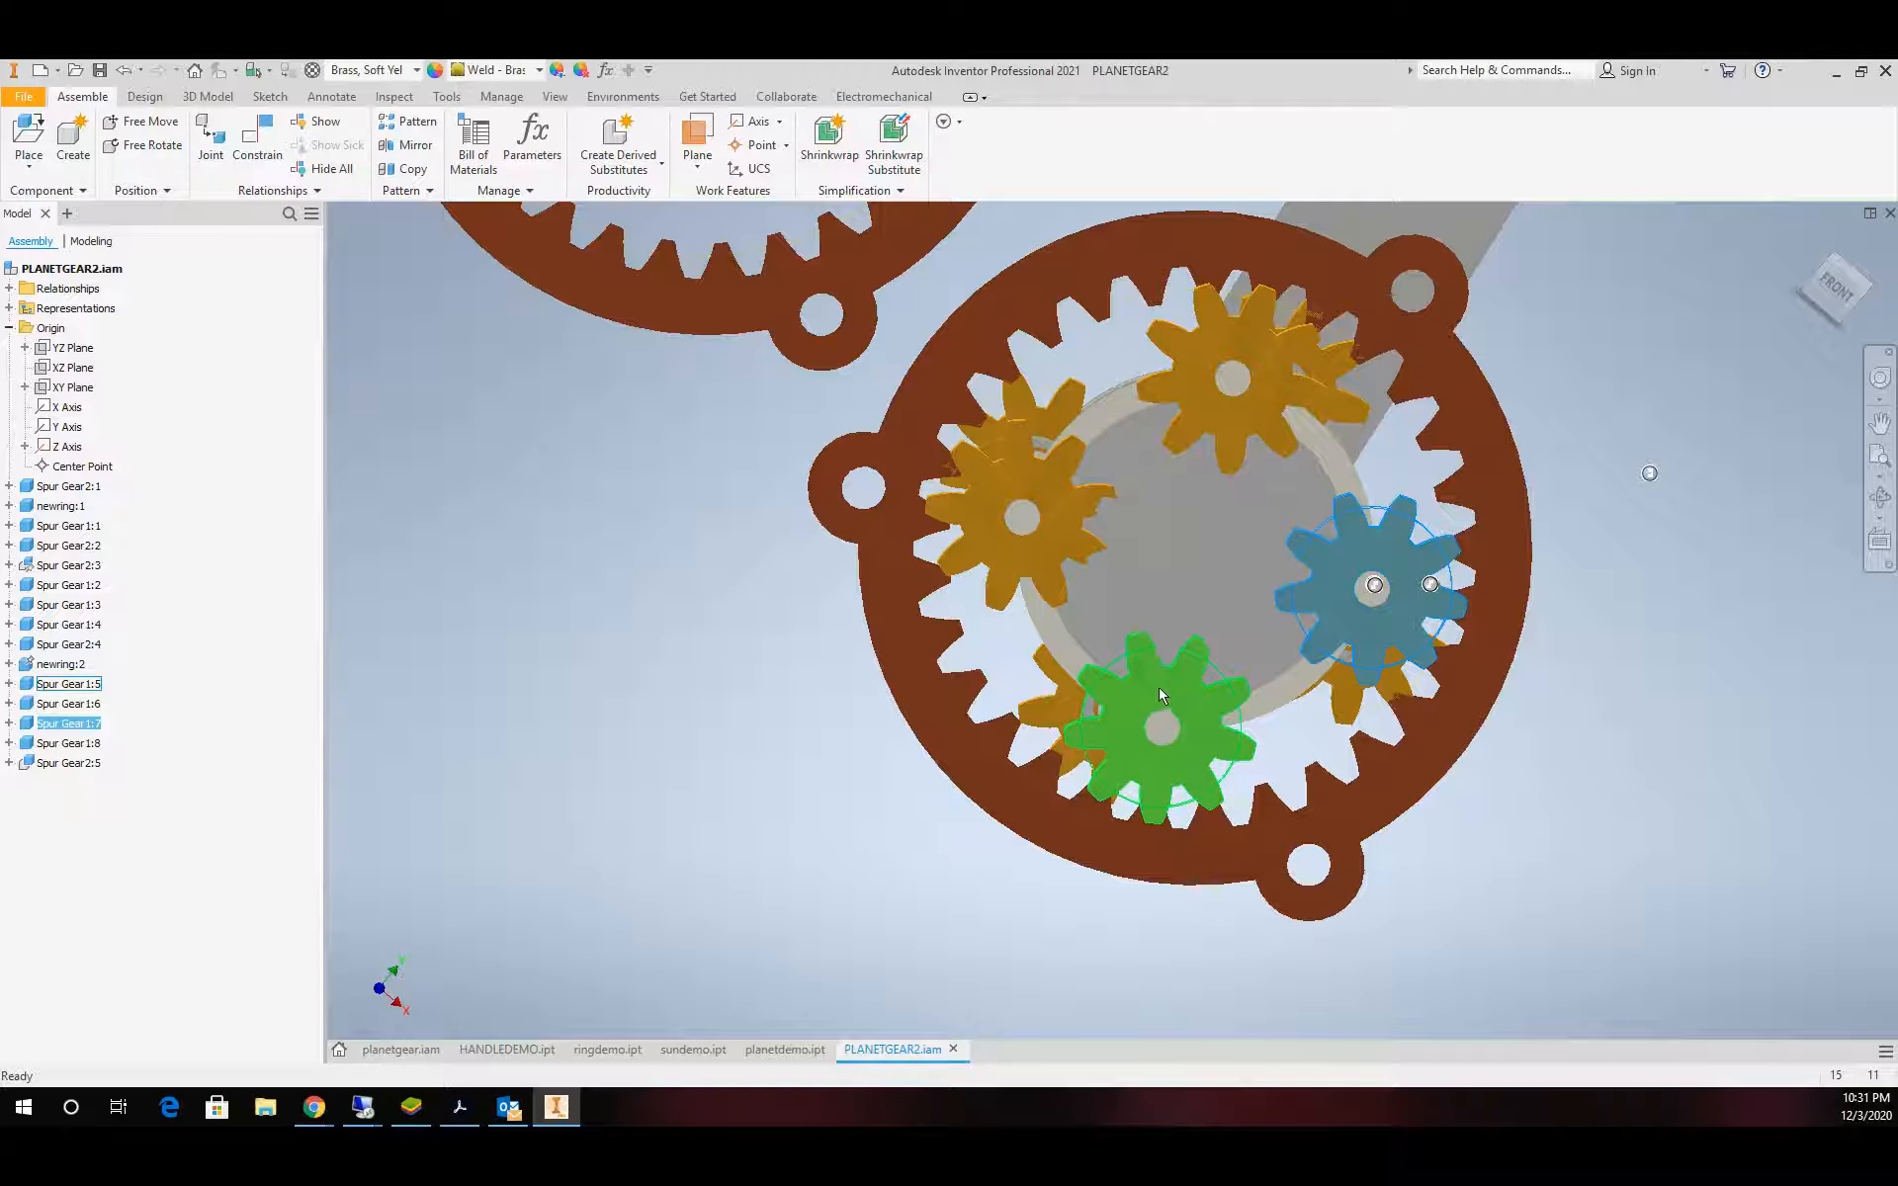
left_click_drag(1149, 706, 1148, 700)
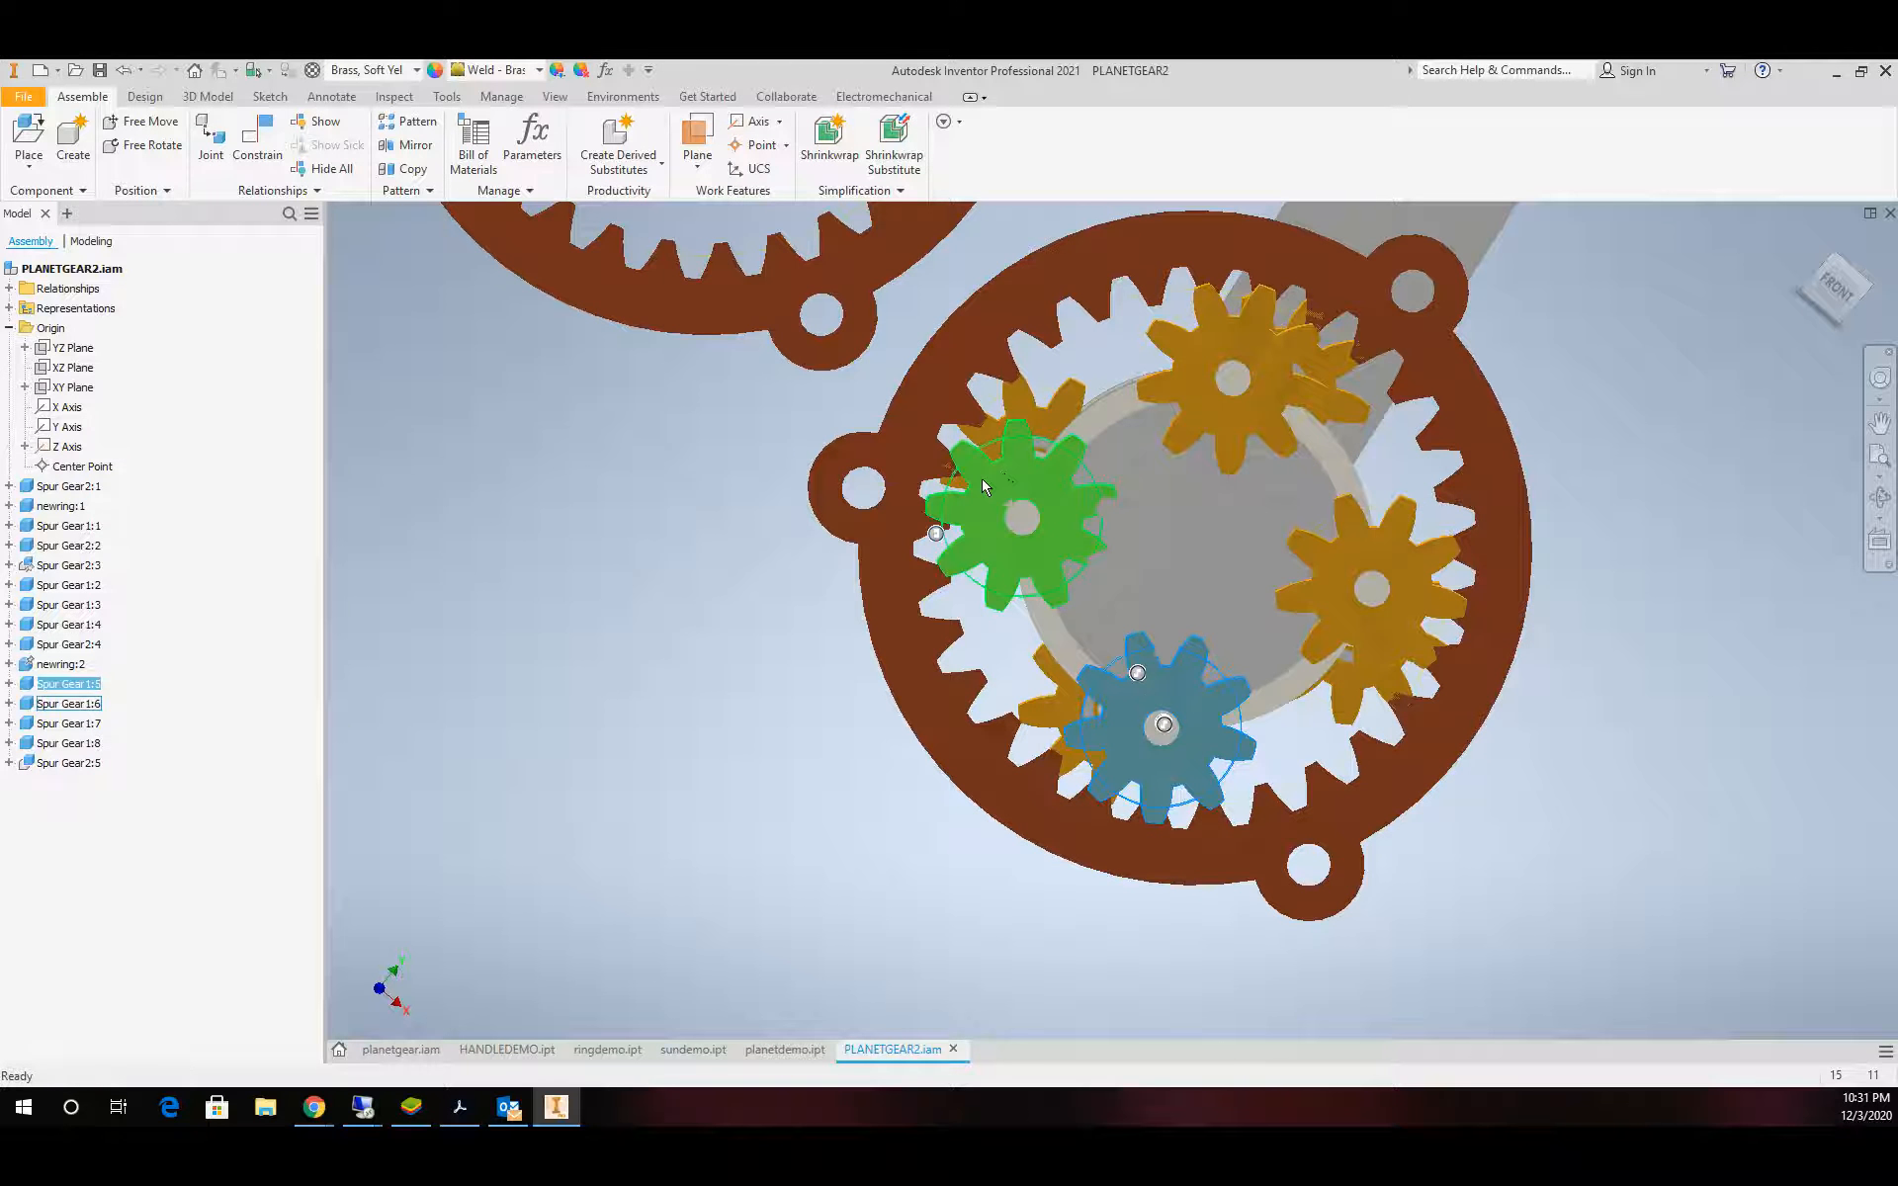
mouse_move(1069, 499)
left_mouse_down()
mouse_move(1072, 475)
mouse_move(1038, 513)
left_mouse_up()
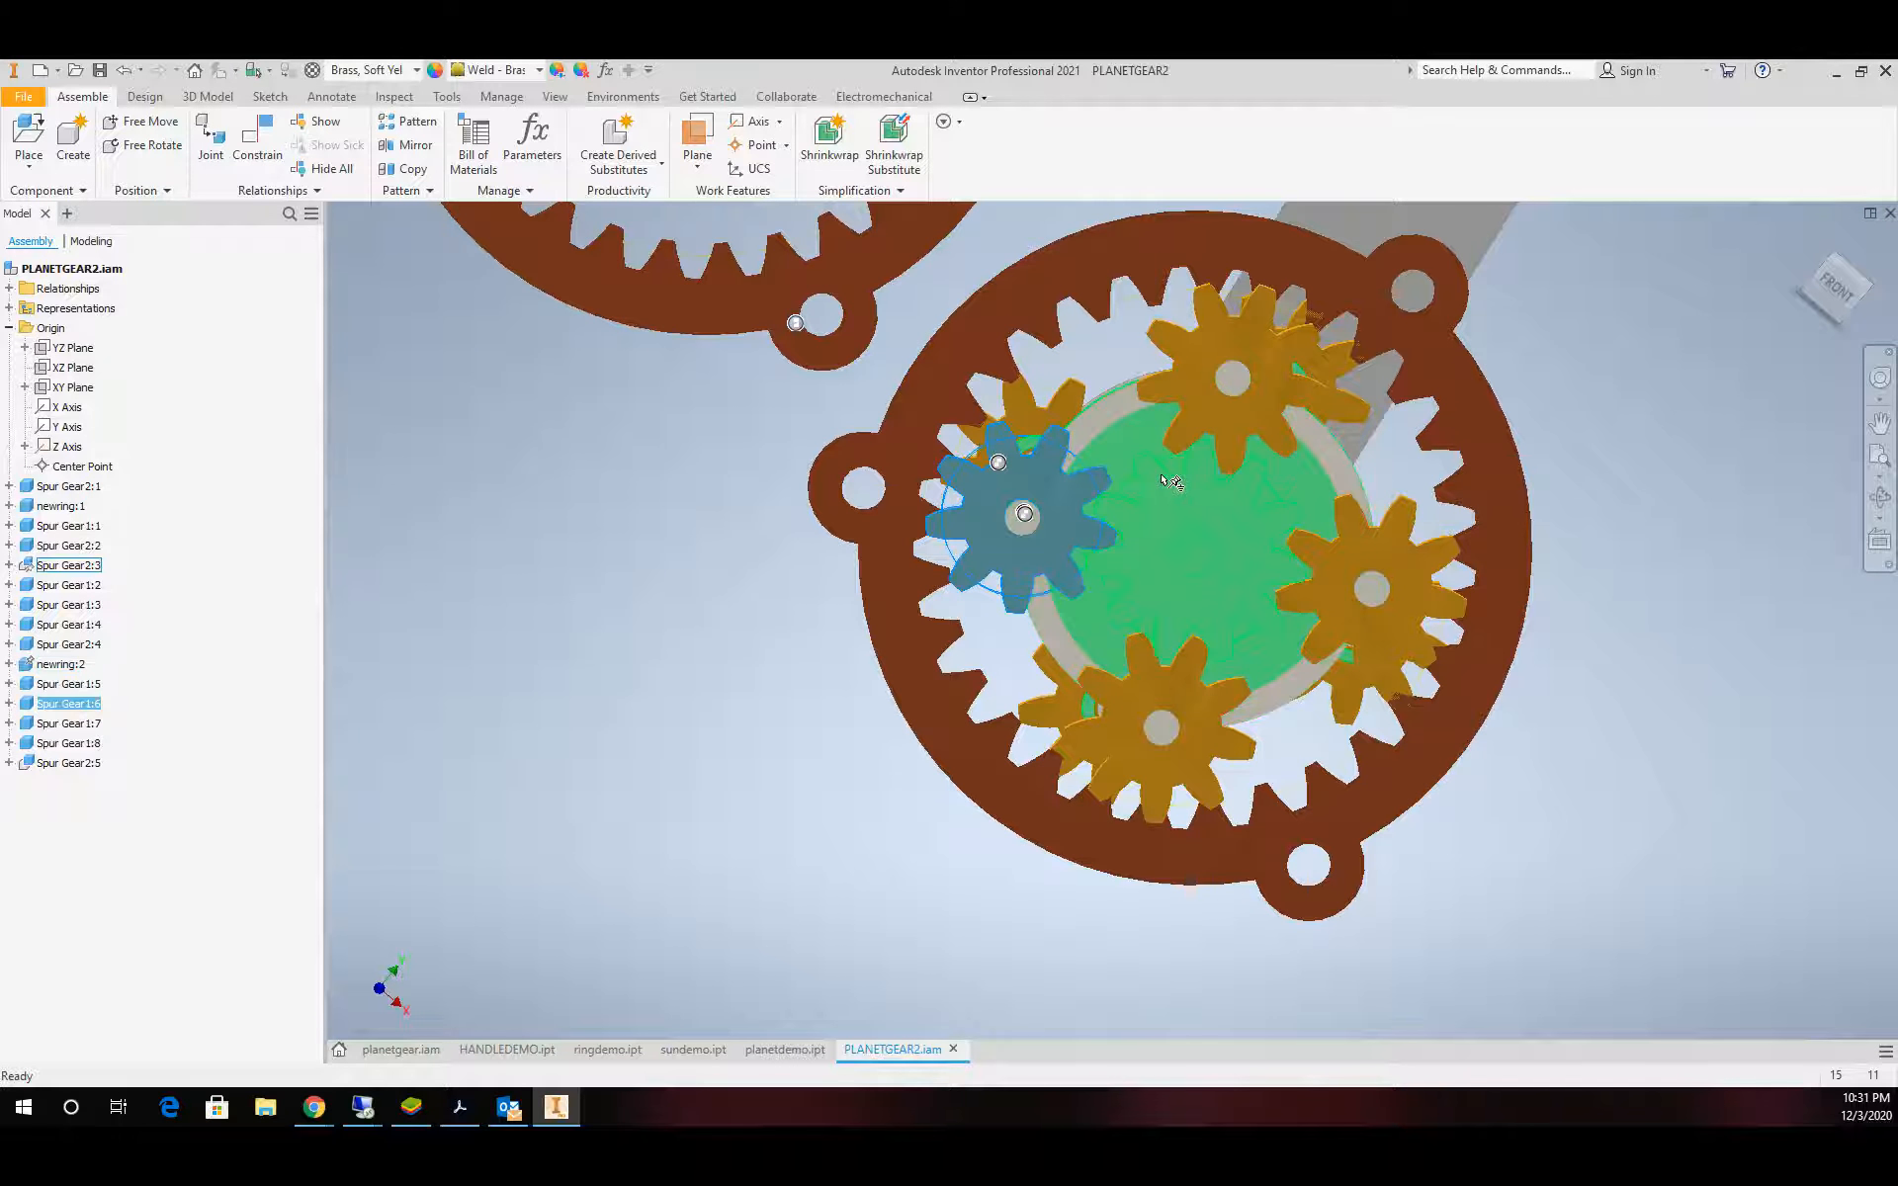
key("Escape")
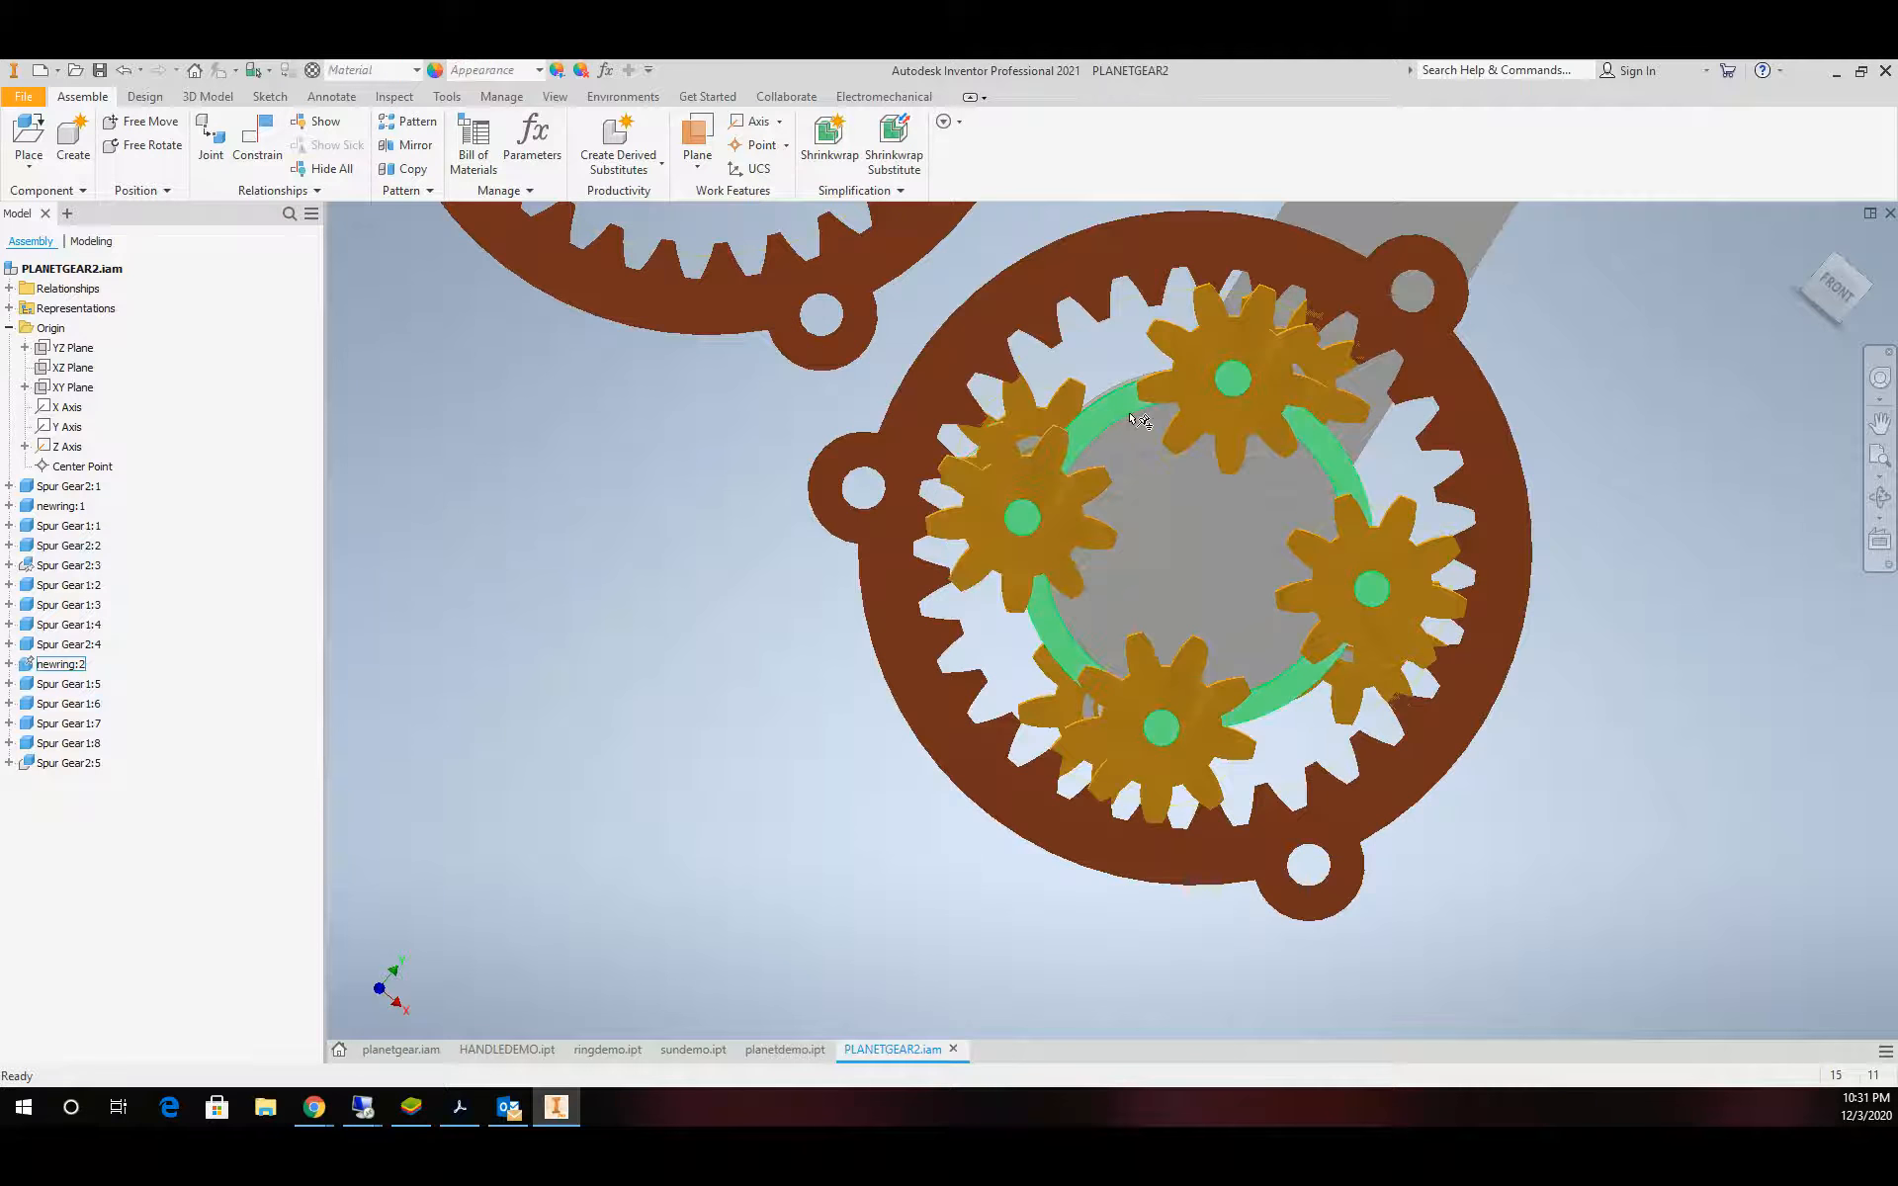
right_click(1111, 412)
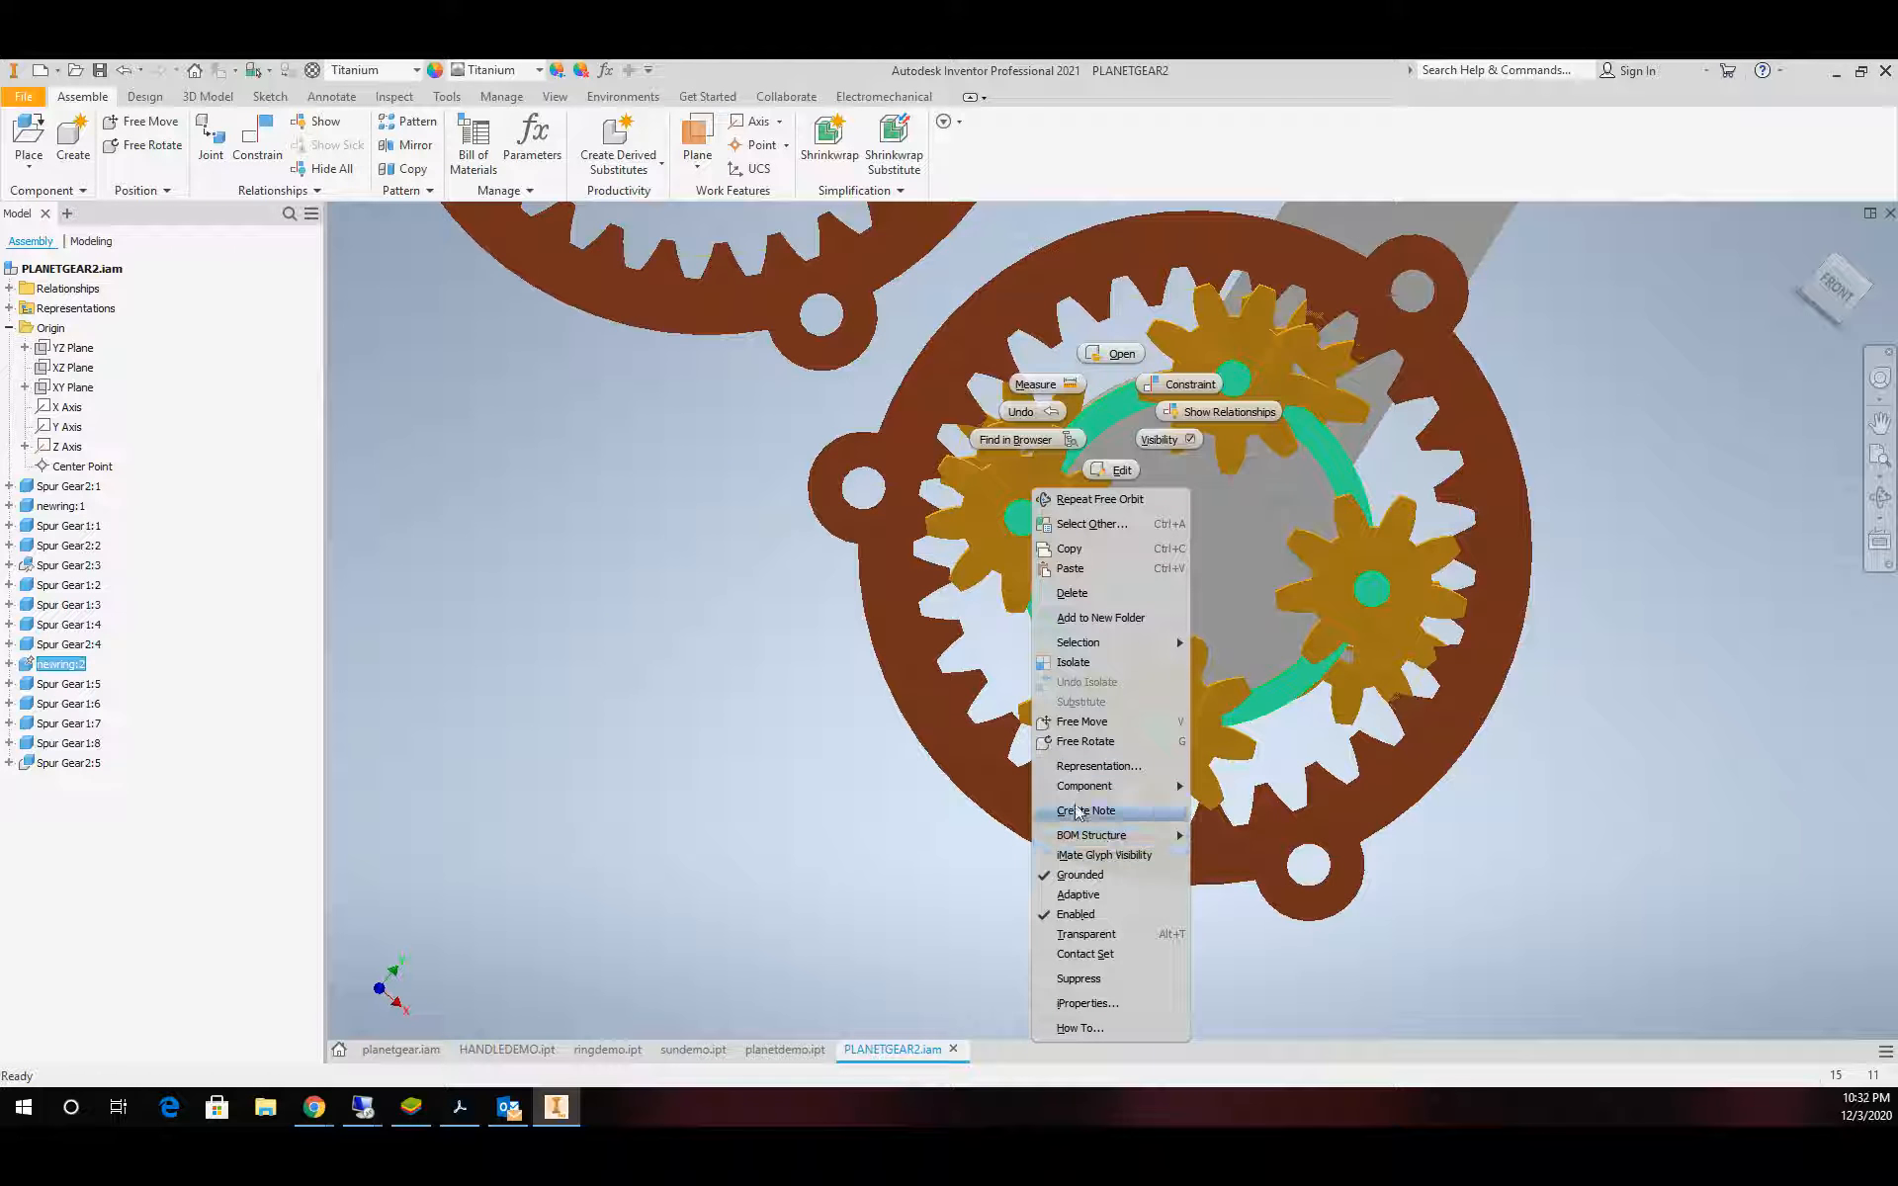
key("Escape")
scroll(1603, 543, "up", 5)
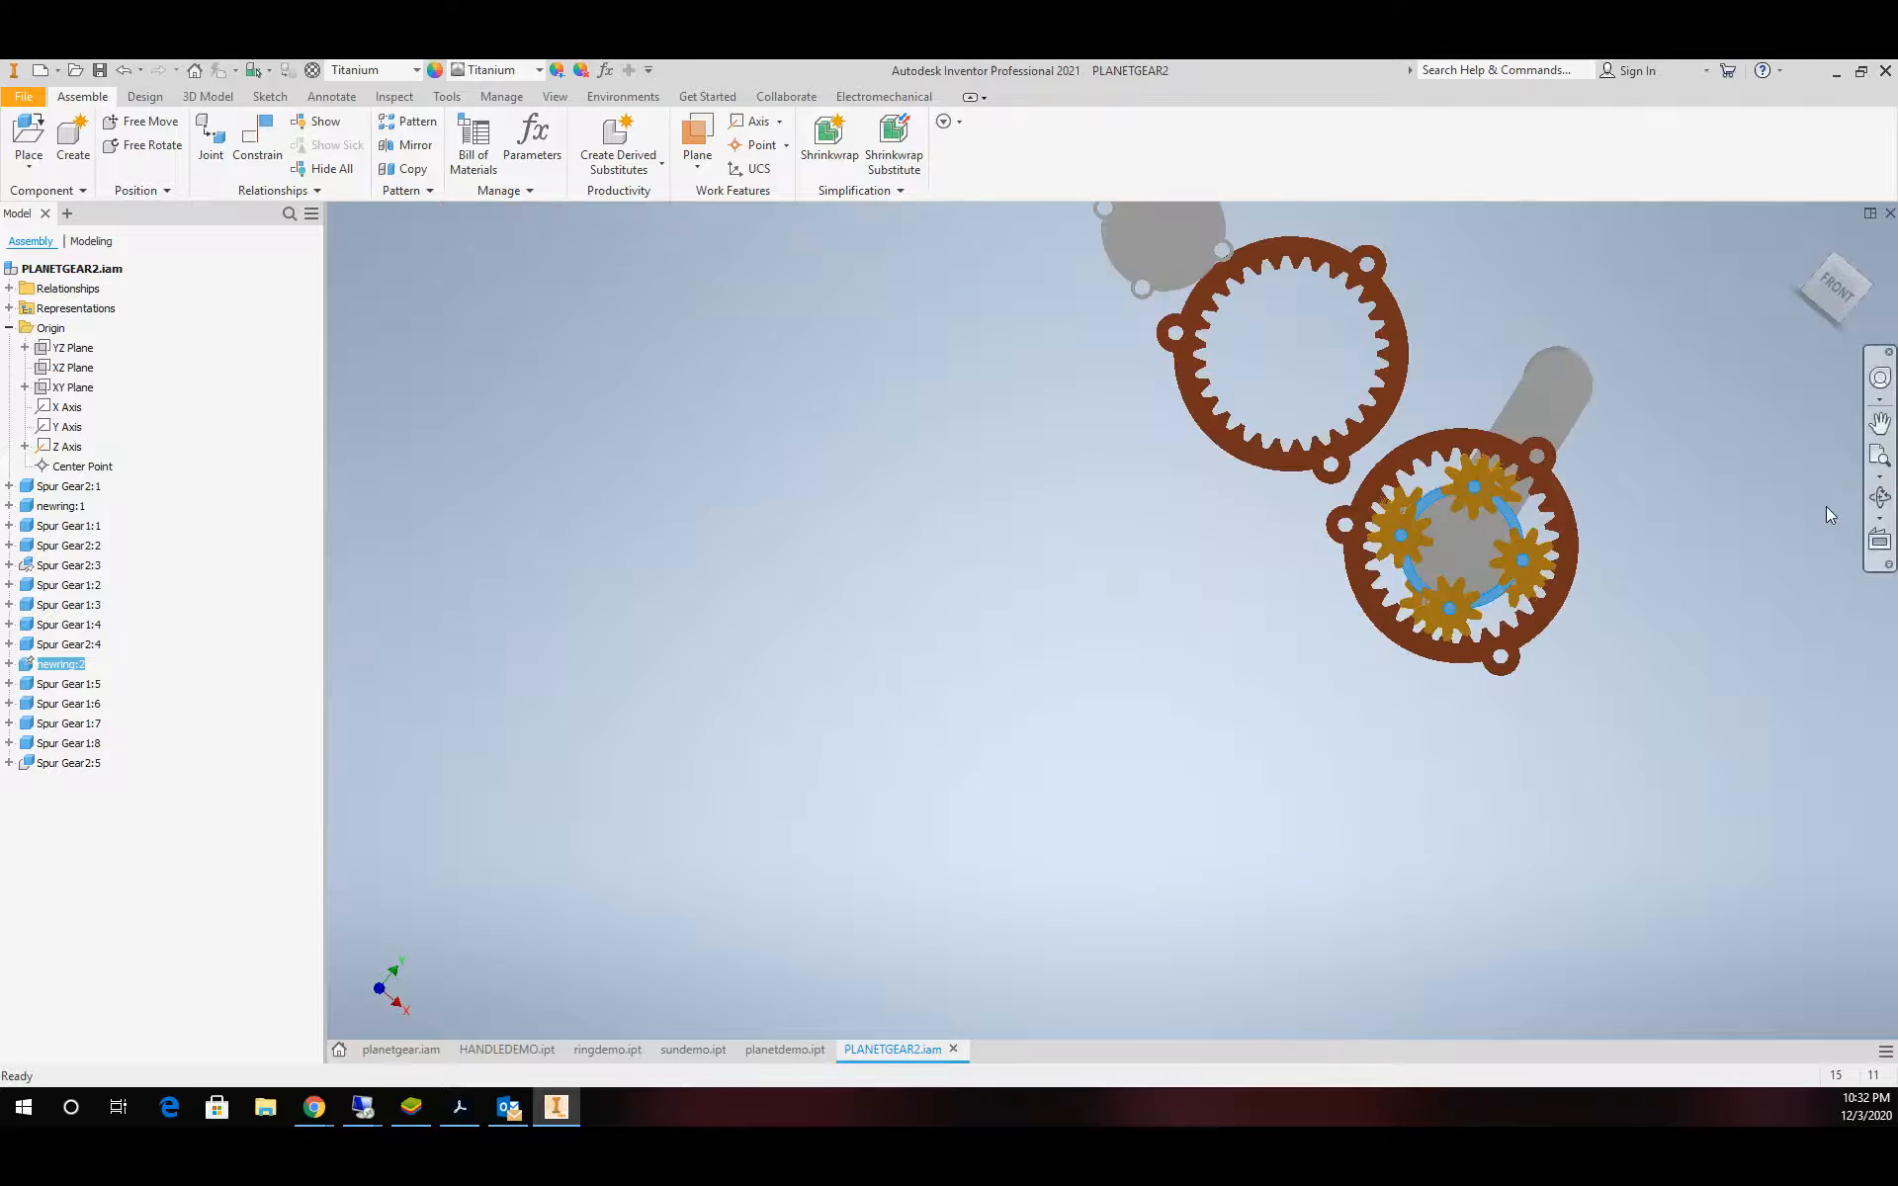
Move the loose second ring gear, Spur Gear2:4, to a spot in front of the assembled planet gears
left_click(1880, 499)
left_click_drag(1255, 621, 1488, 551)
left_click_drag(1542, 623, 1525, 611)
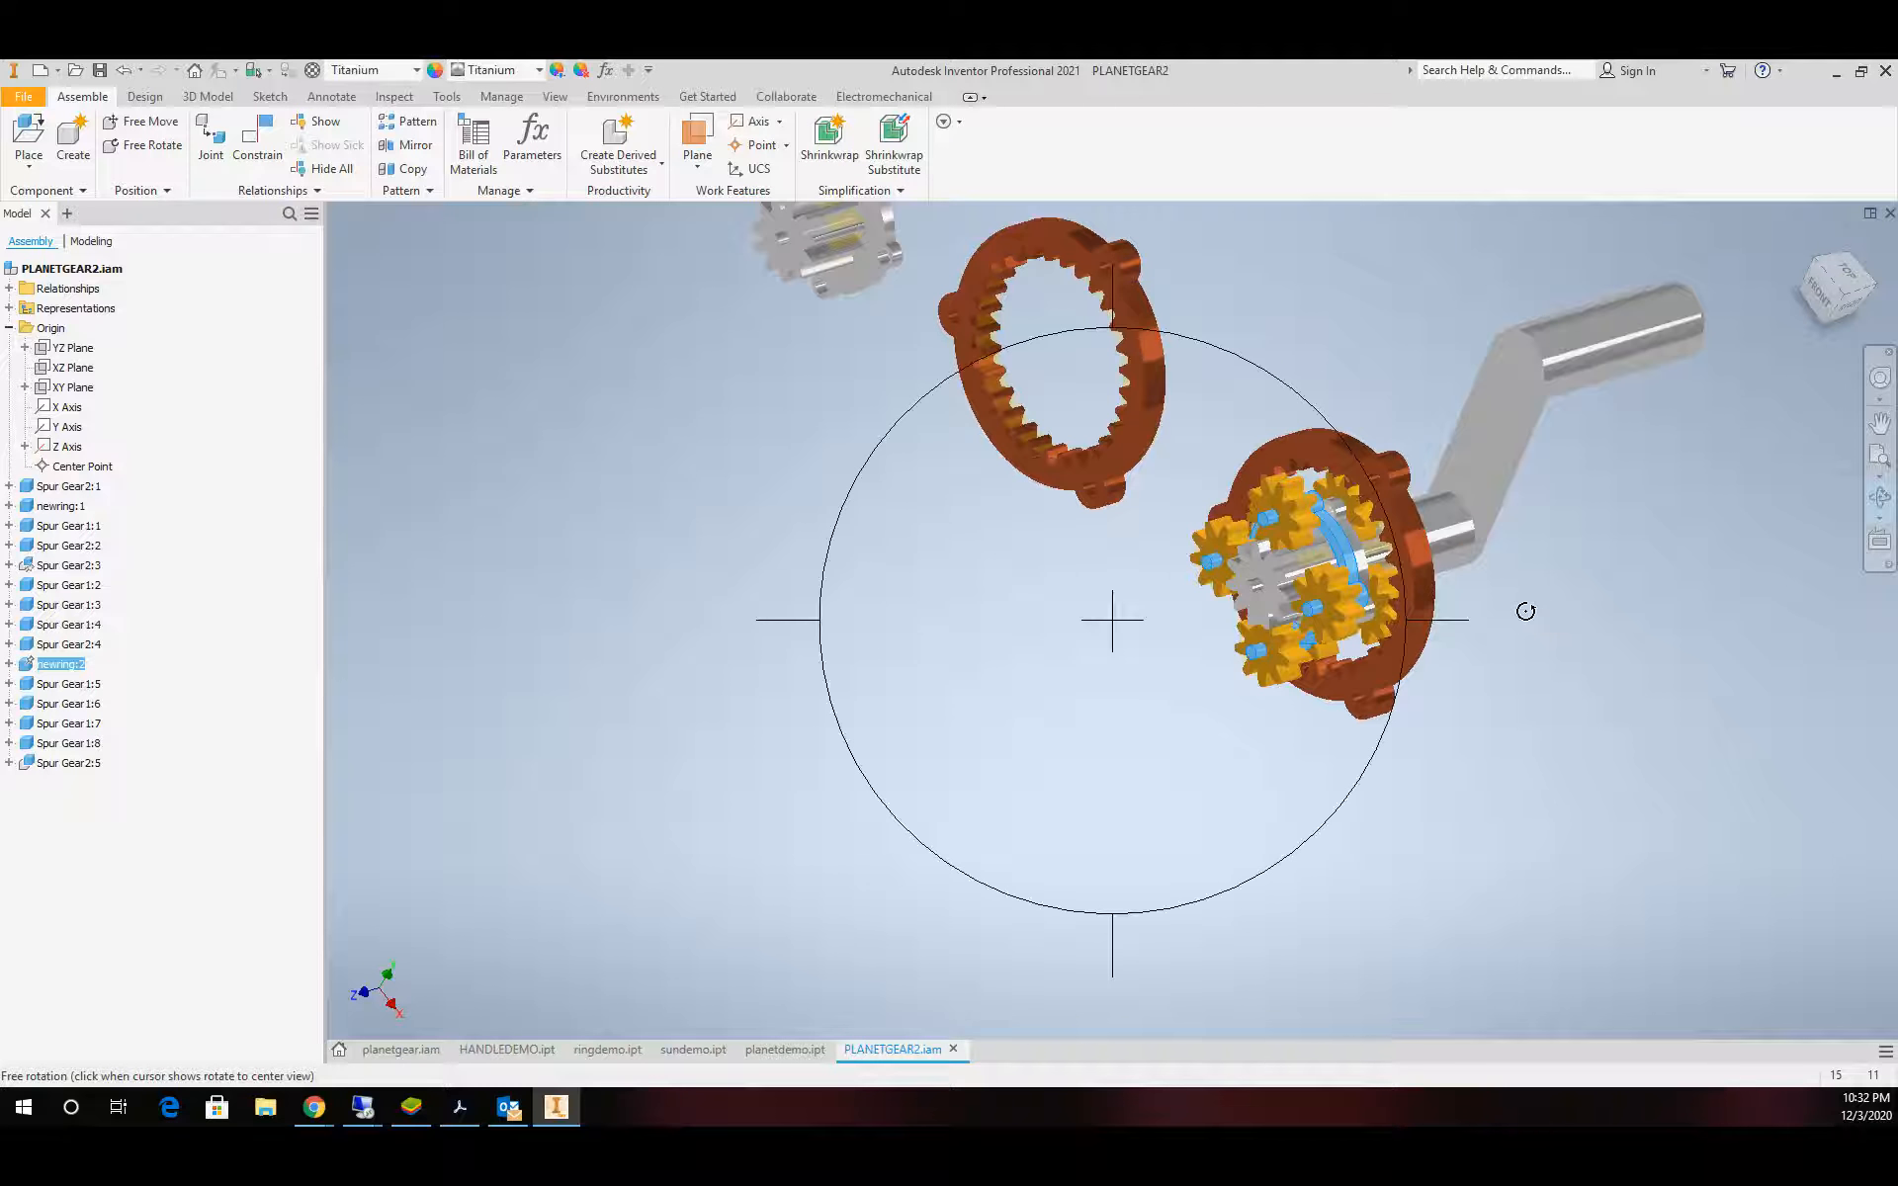
key("Escape")
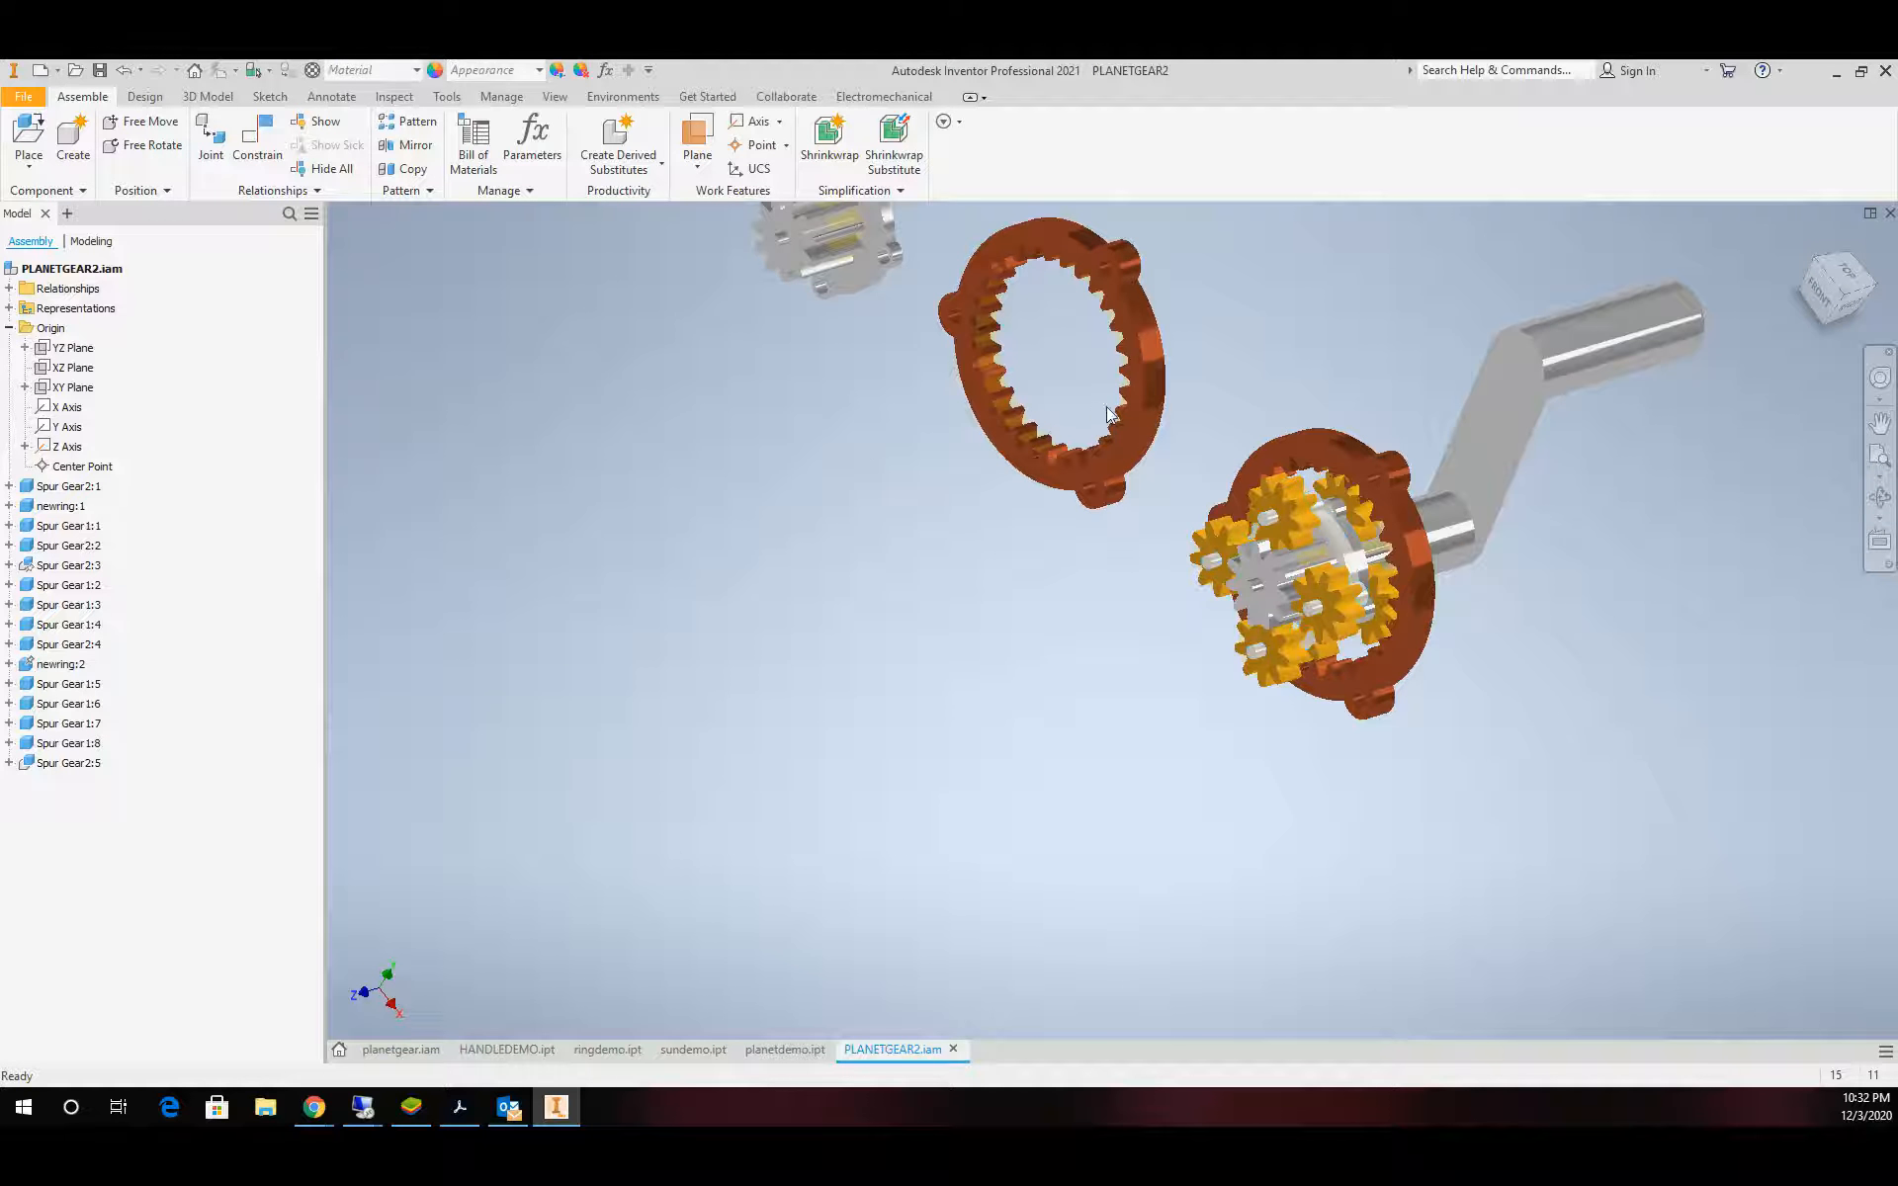
left_click_drag(1111, 413, 1048, 588)
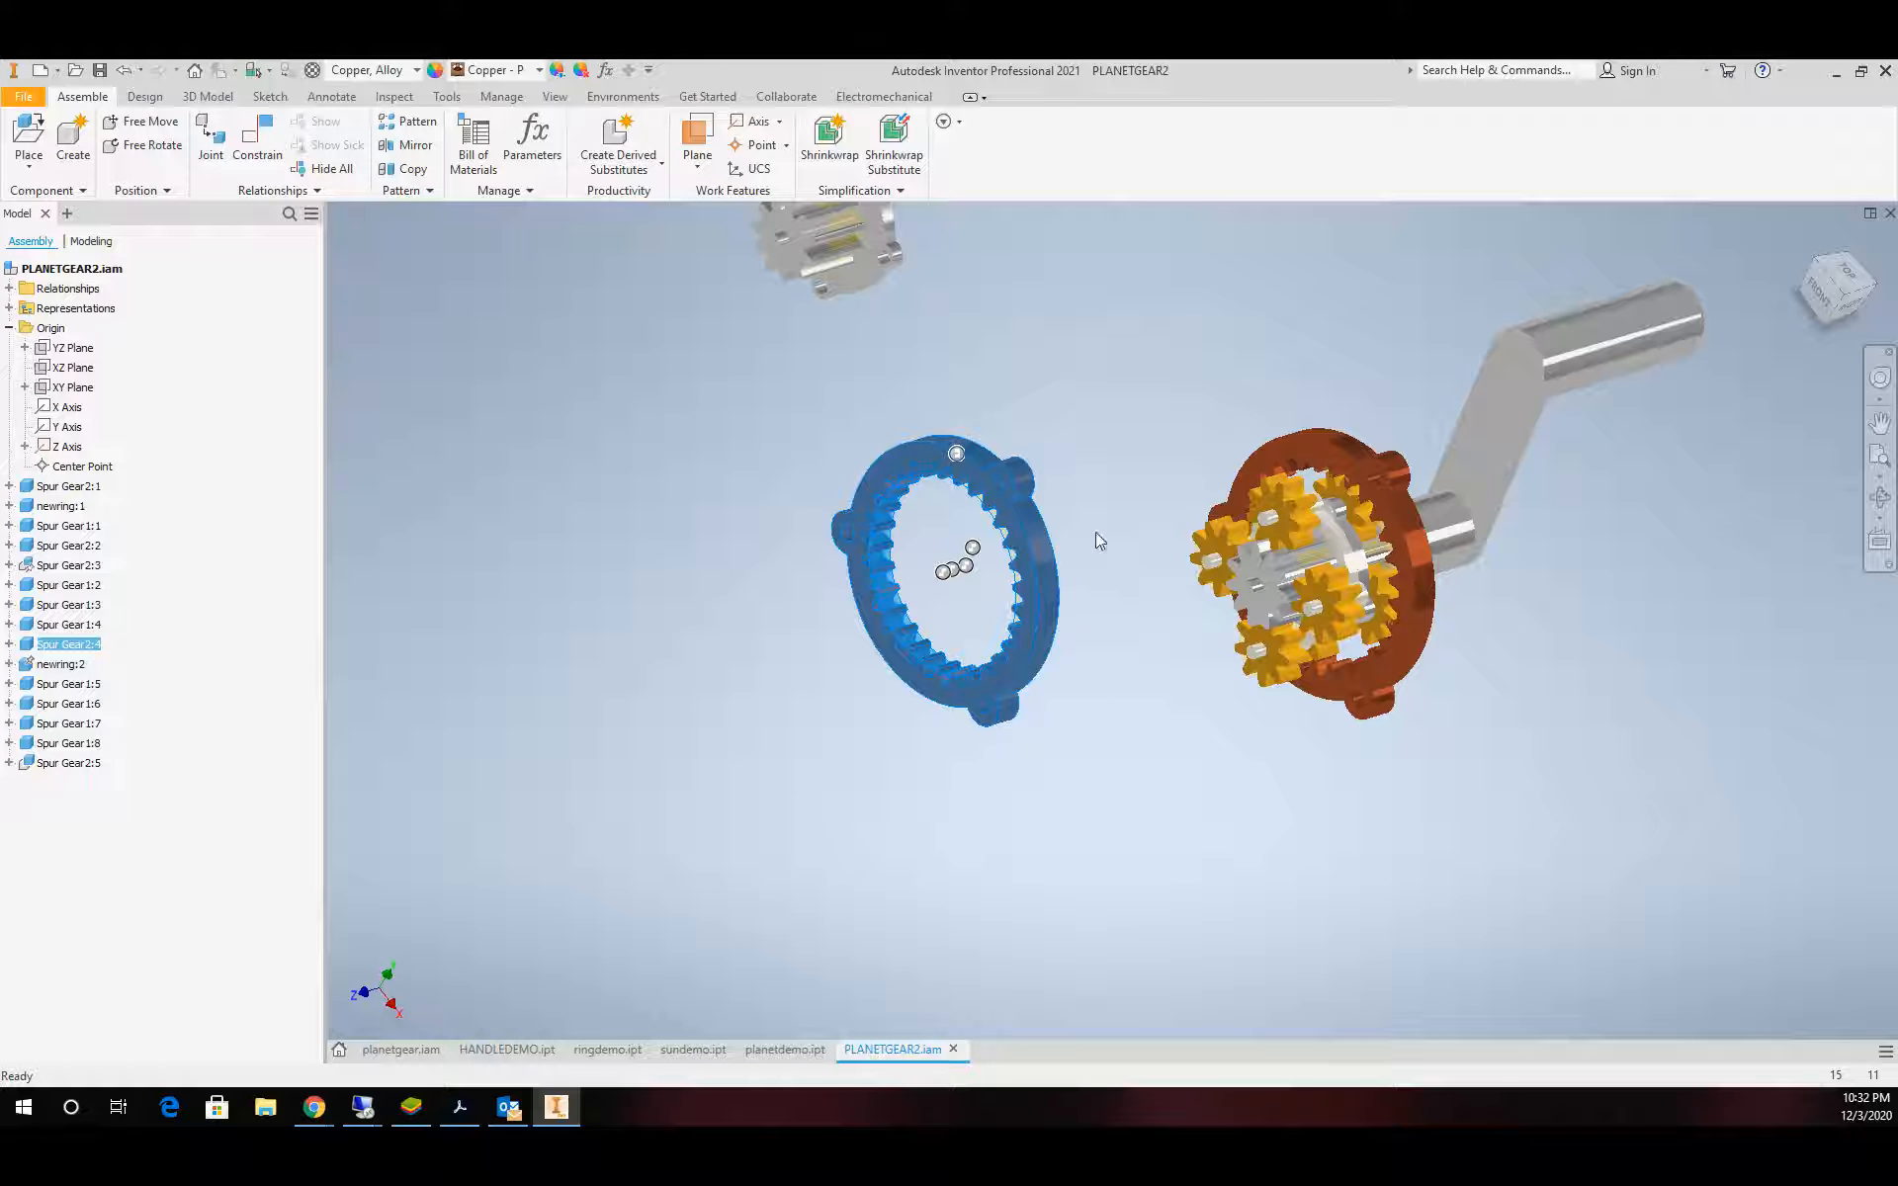
Mate the second ring gear's axis to the front carrier's axis with a 0.000 in offset and slide the ring forward along it
left_click(257, 138)
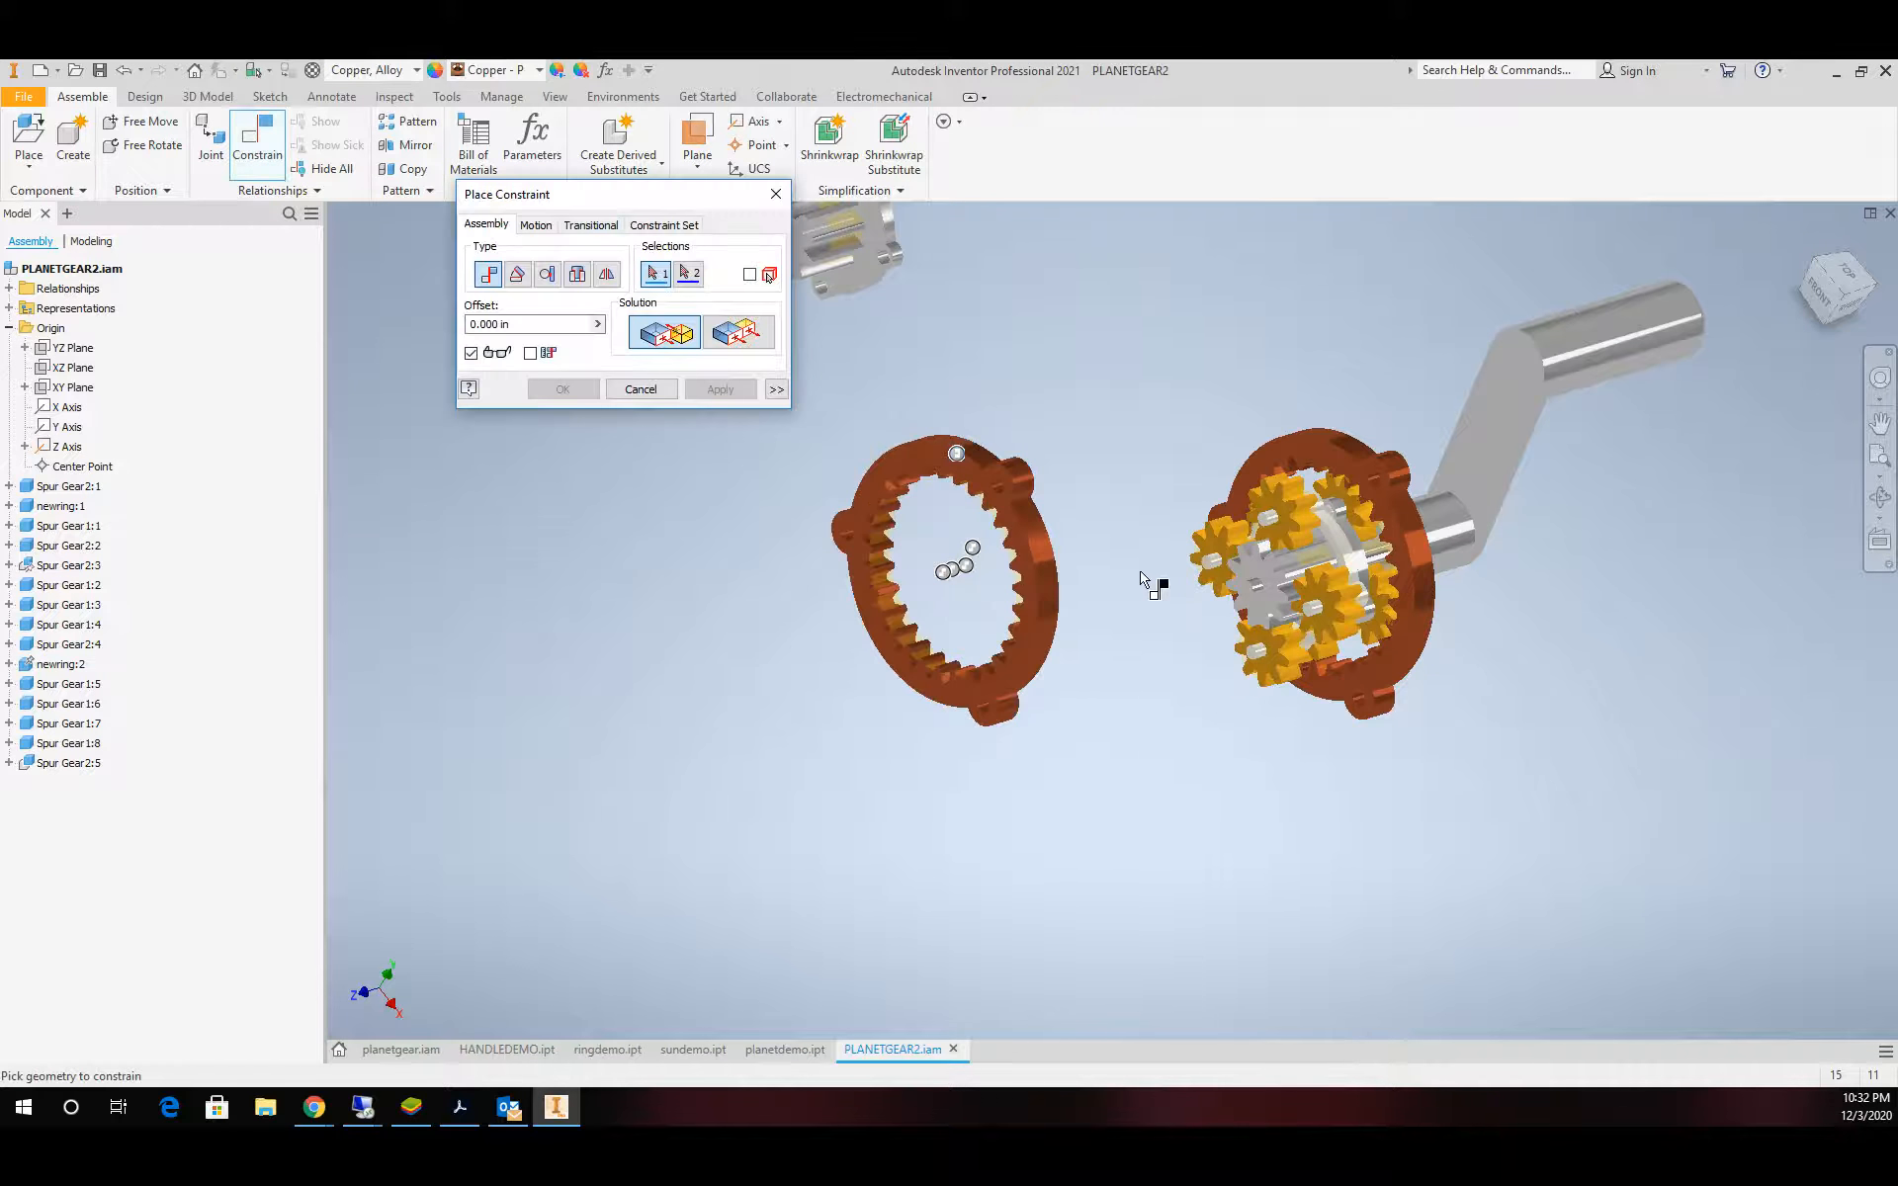
left_click(1048, 569)
scroll(1372, 598, "up", 5)
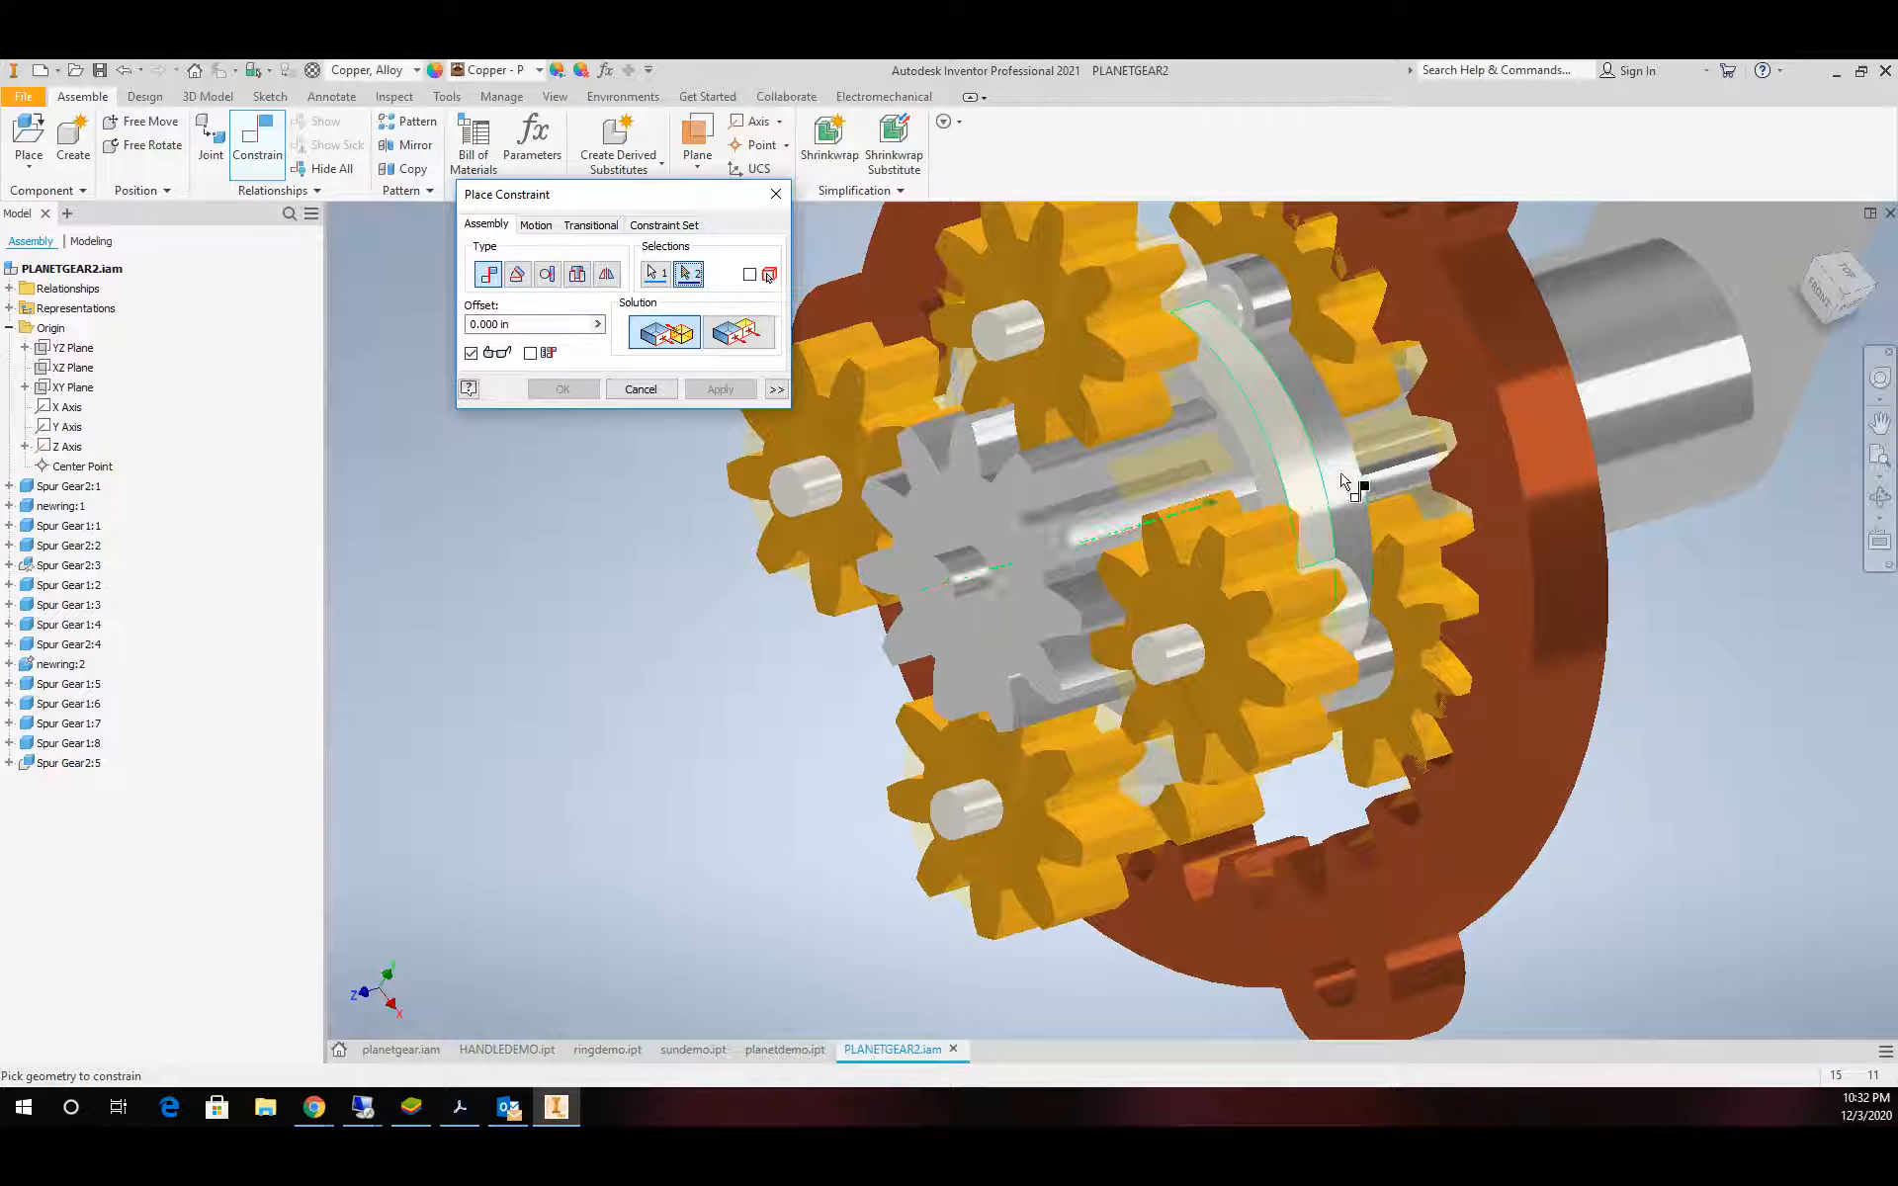
mouse_move(1373, 511)
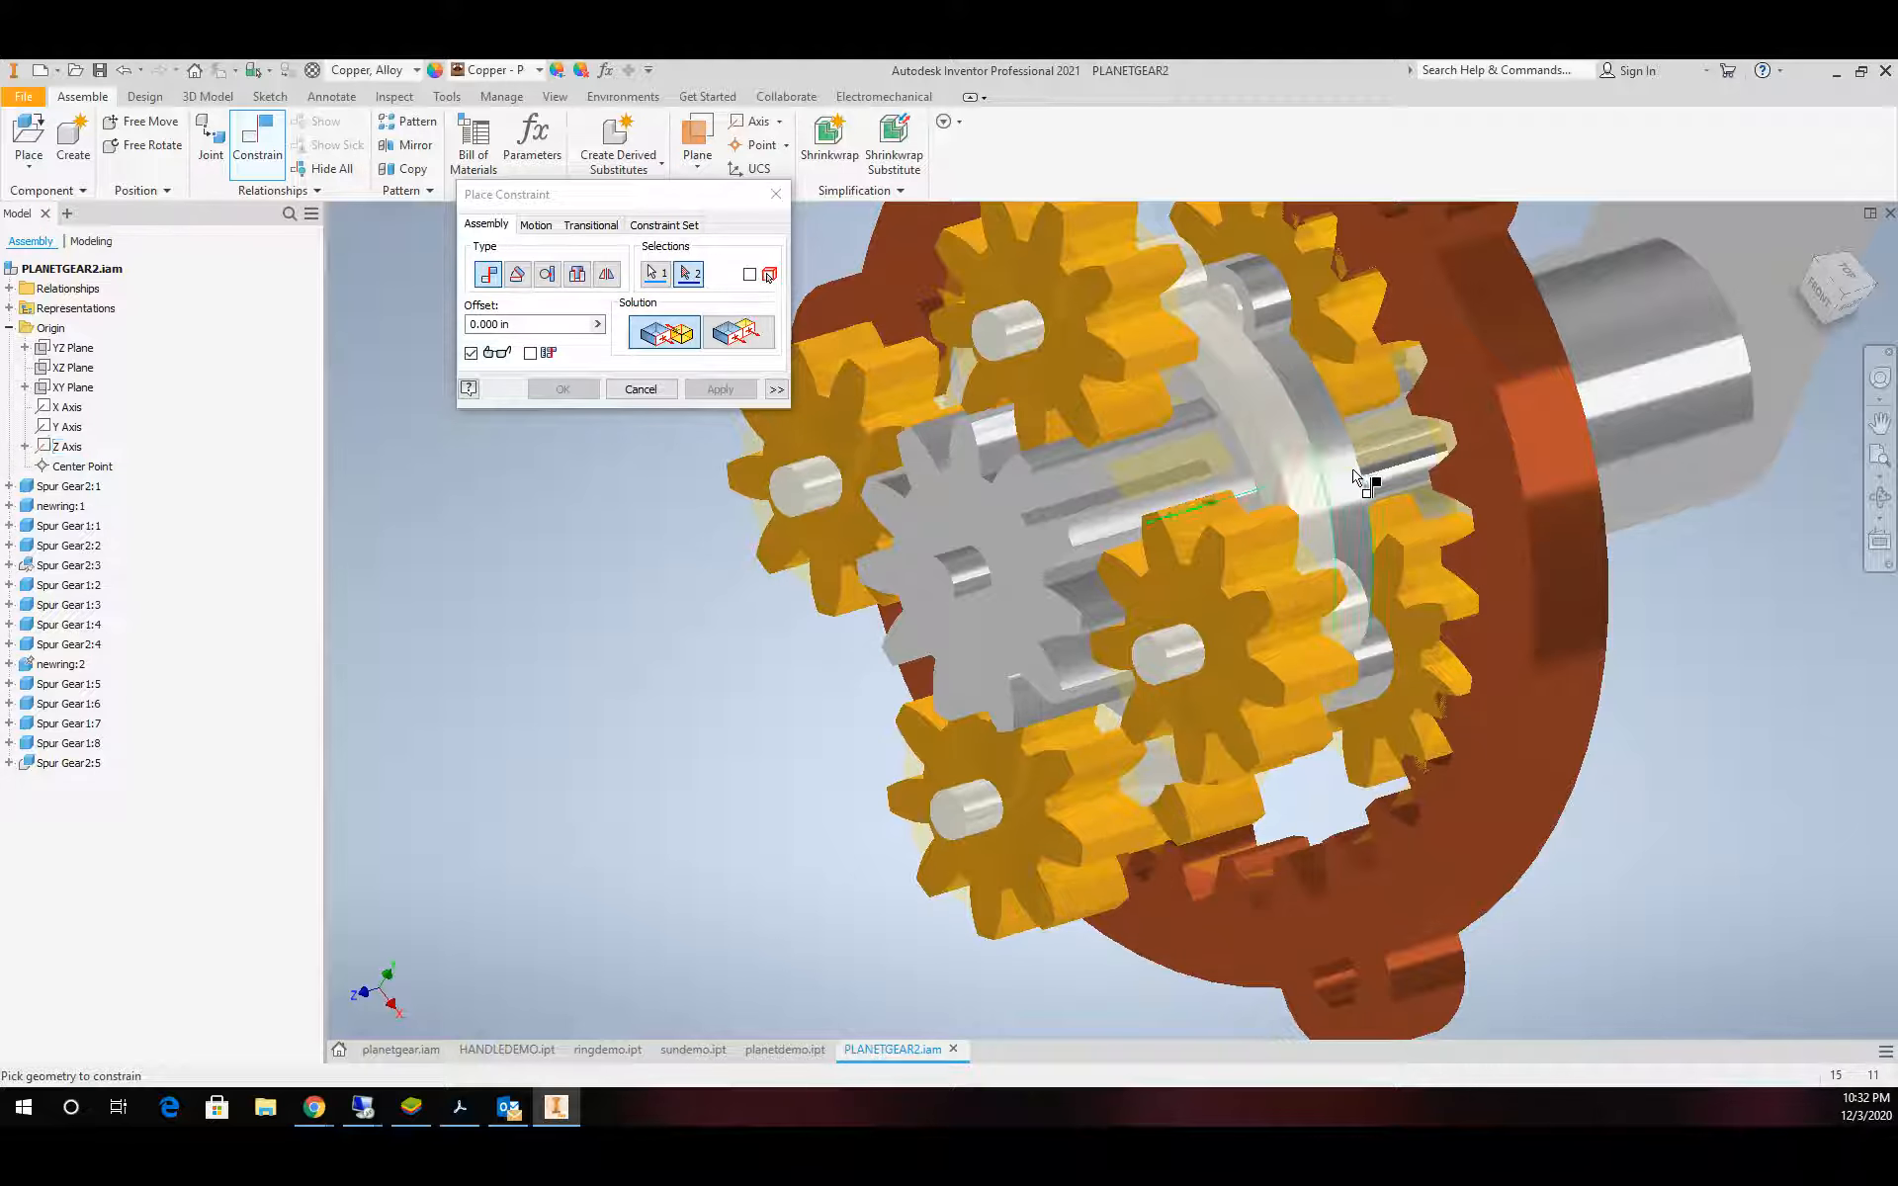
left_click(1355, 480)
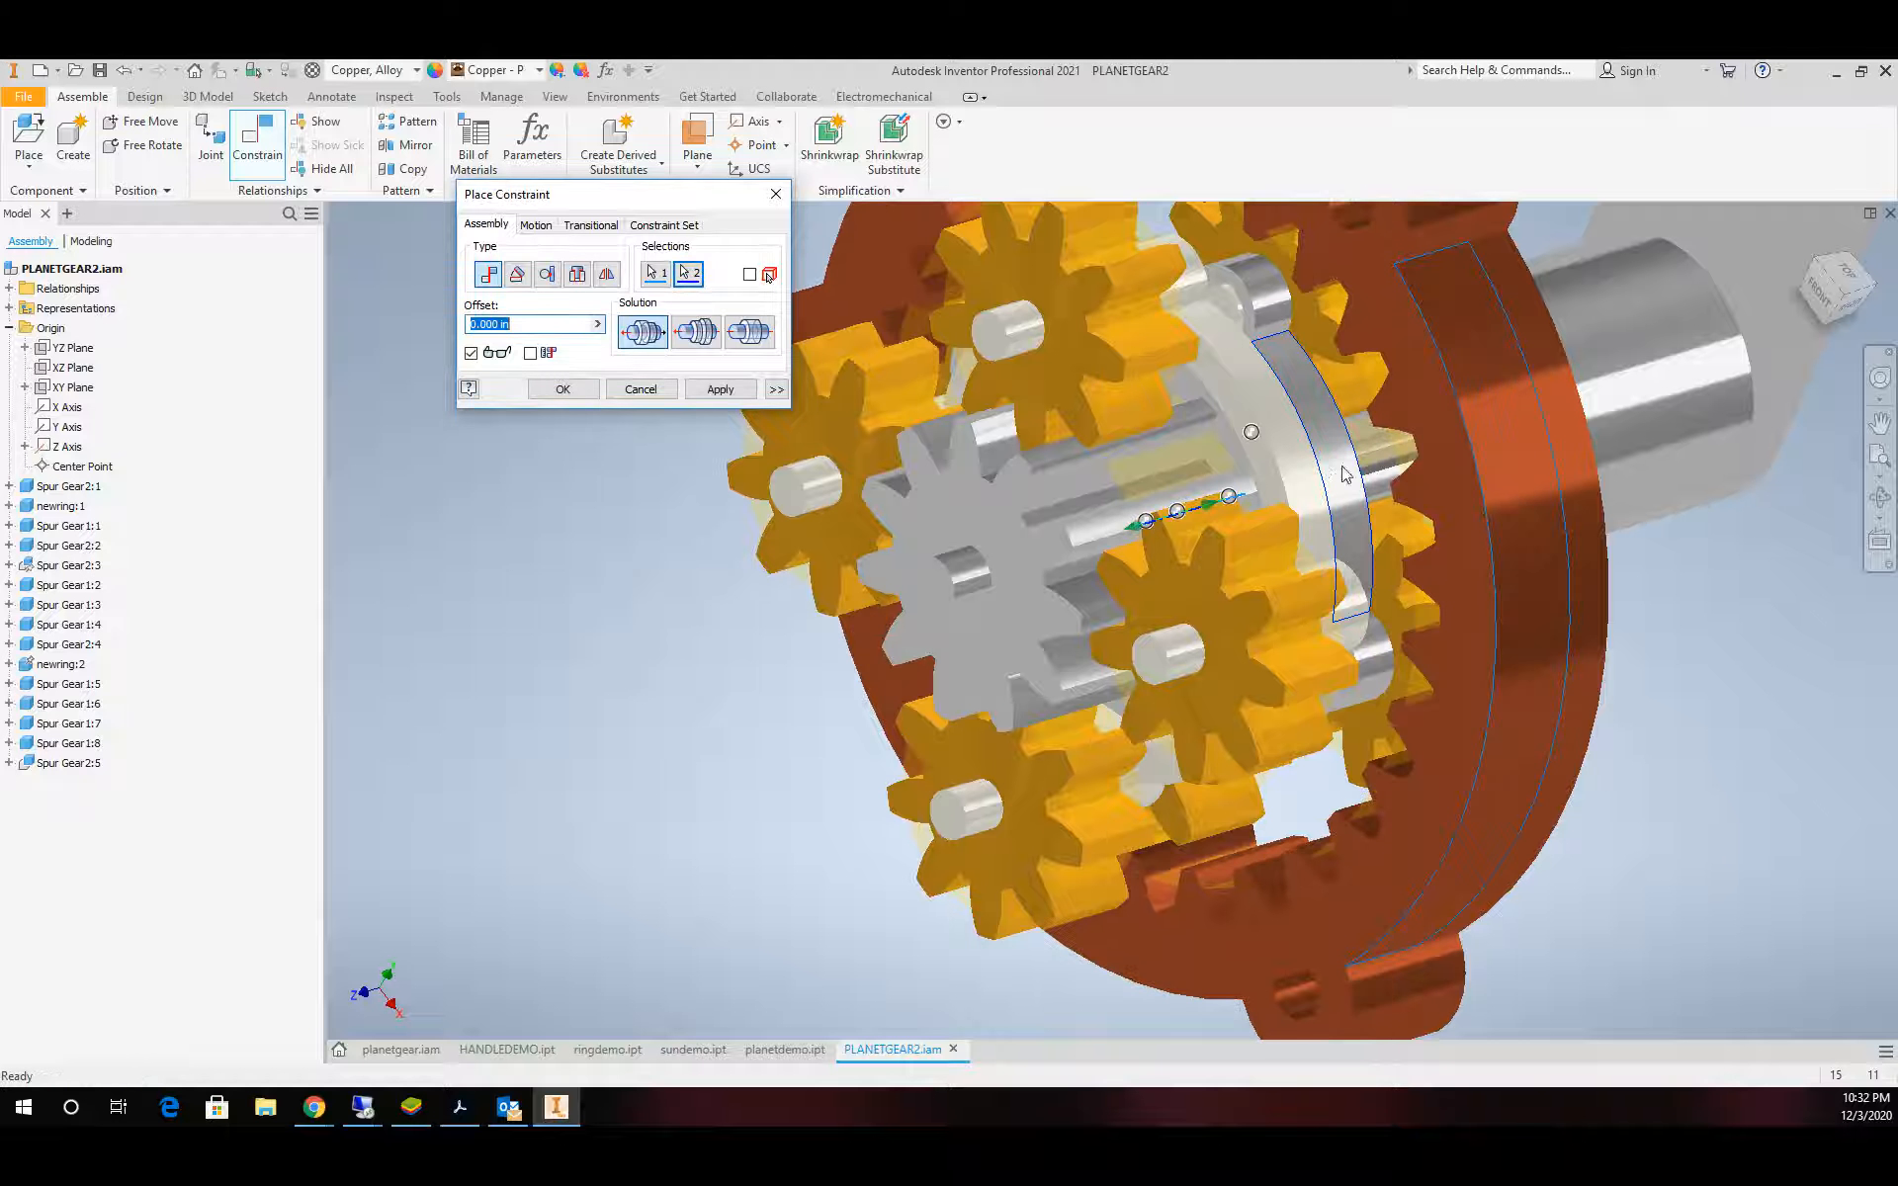
left_click(563, 389)
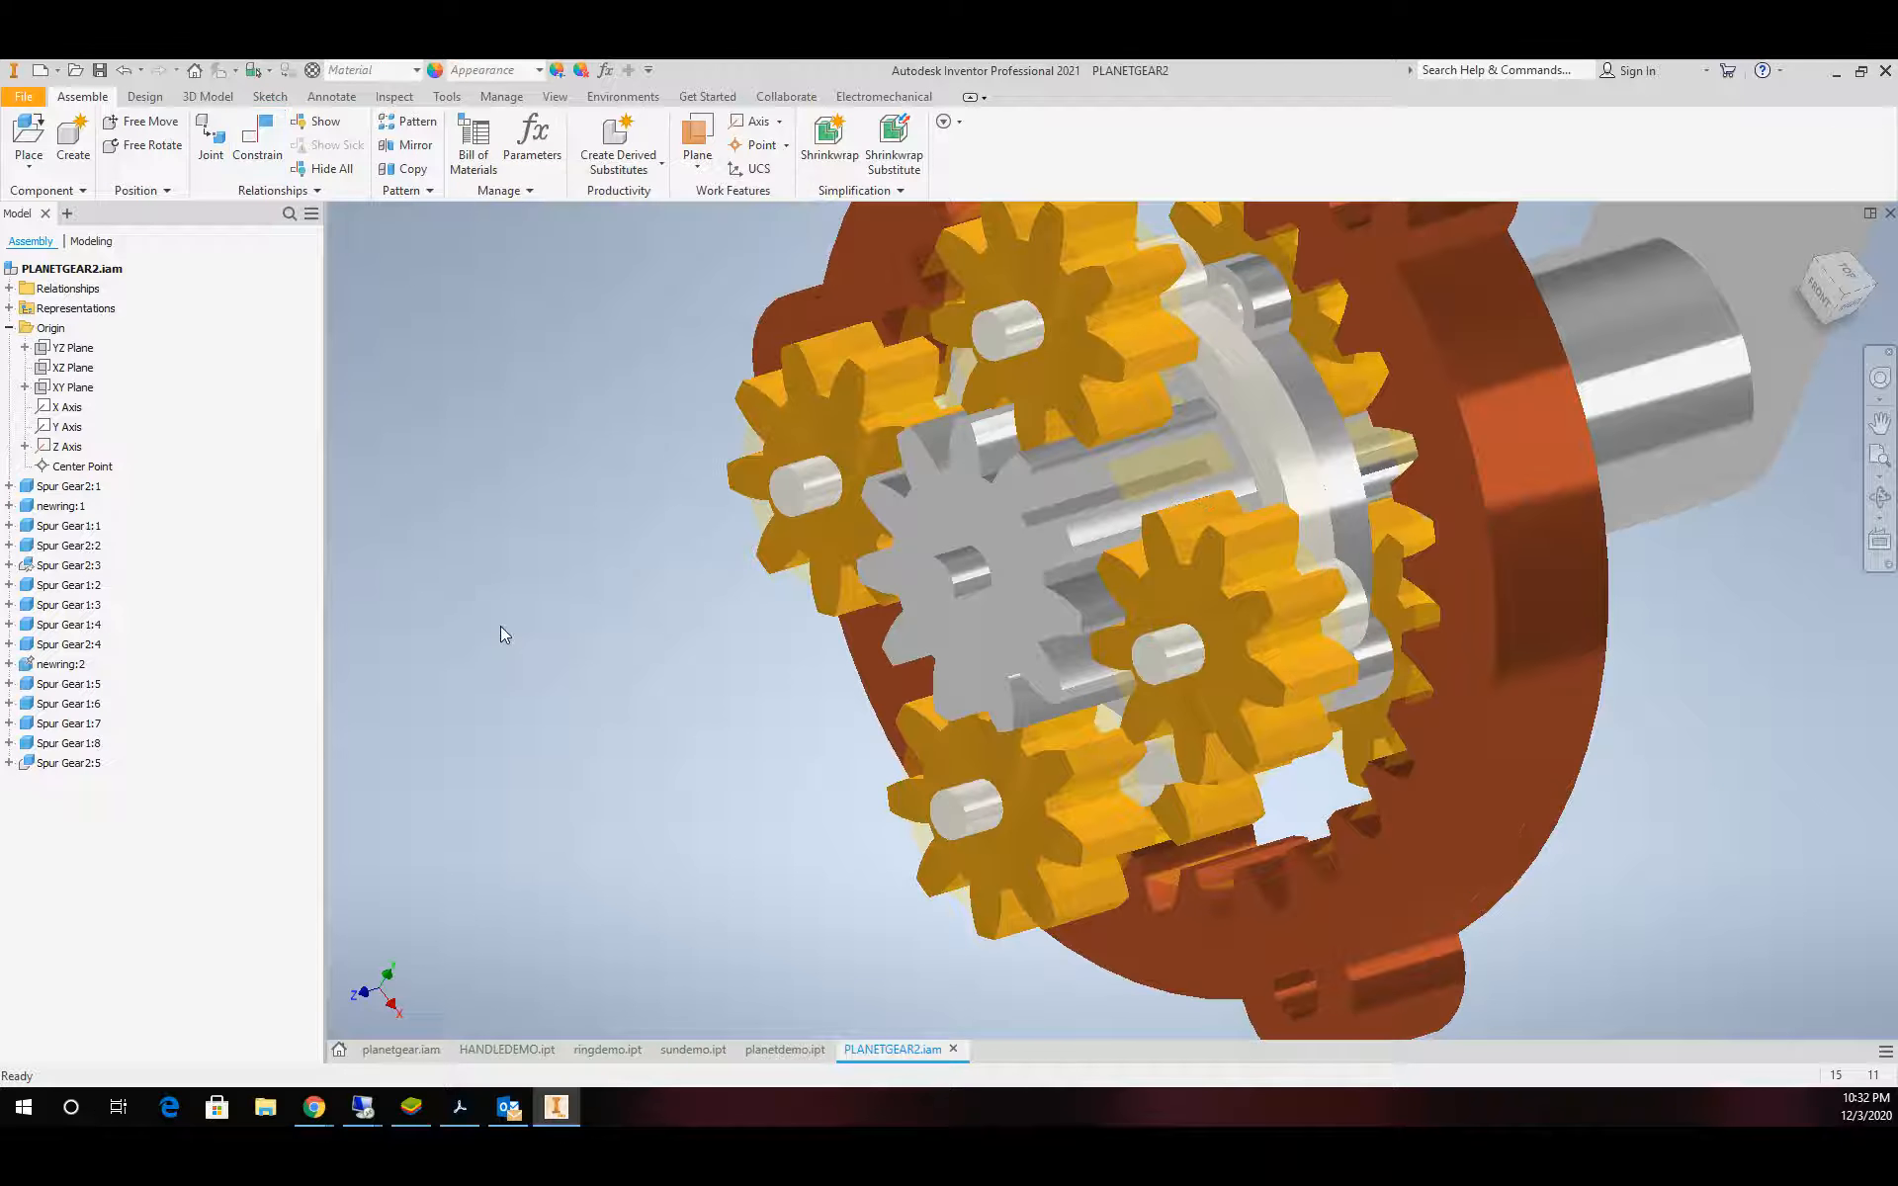
left_click_drag(1344, 514, 1242, 496)
scroll(1087, 486, "down", 5)
scroll(1088, 487, "up", 3)
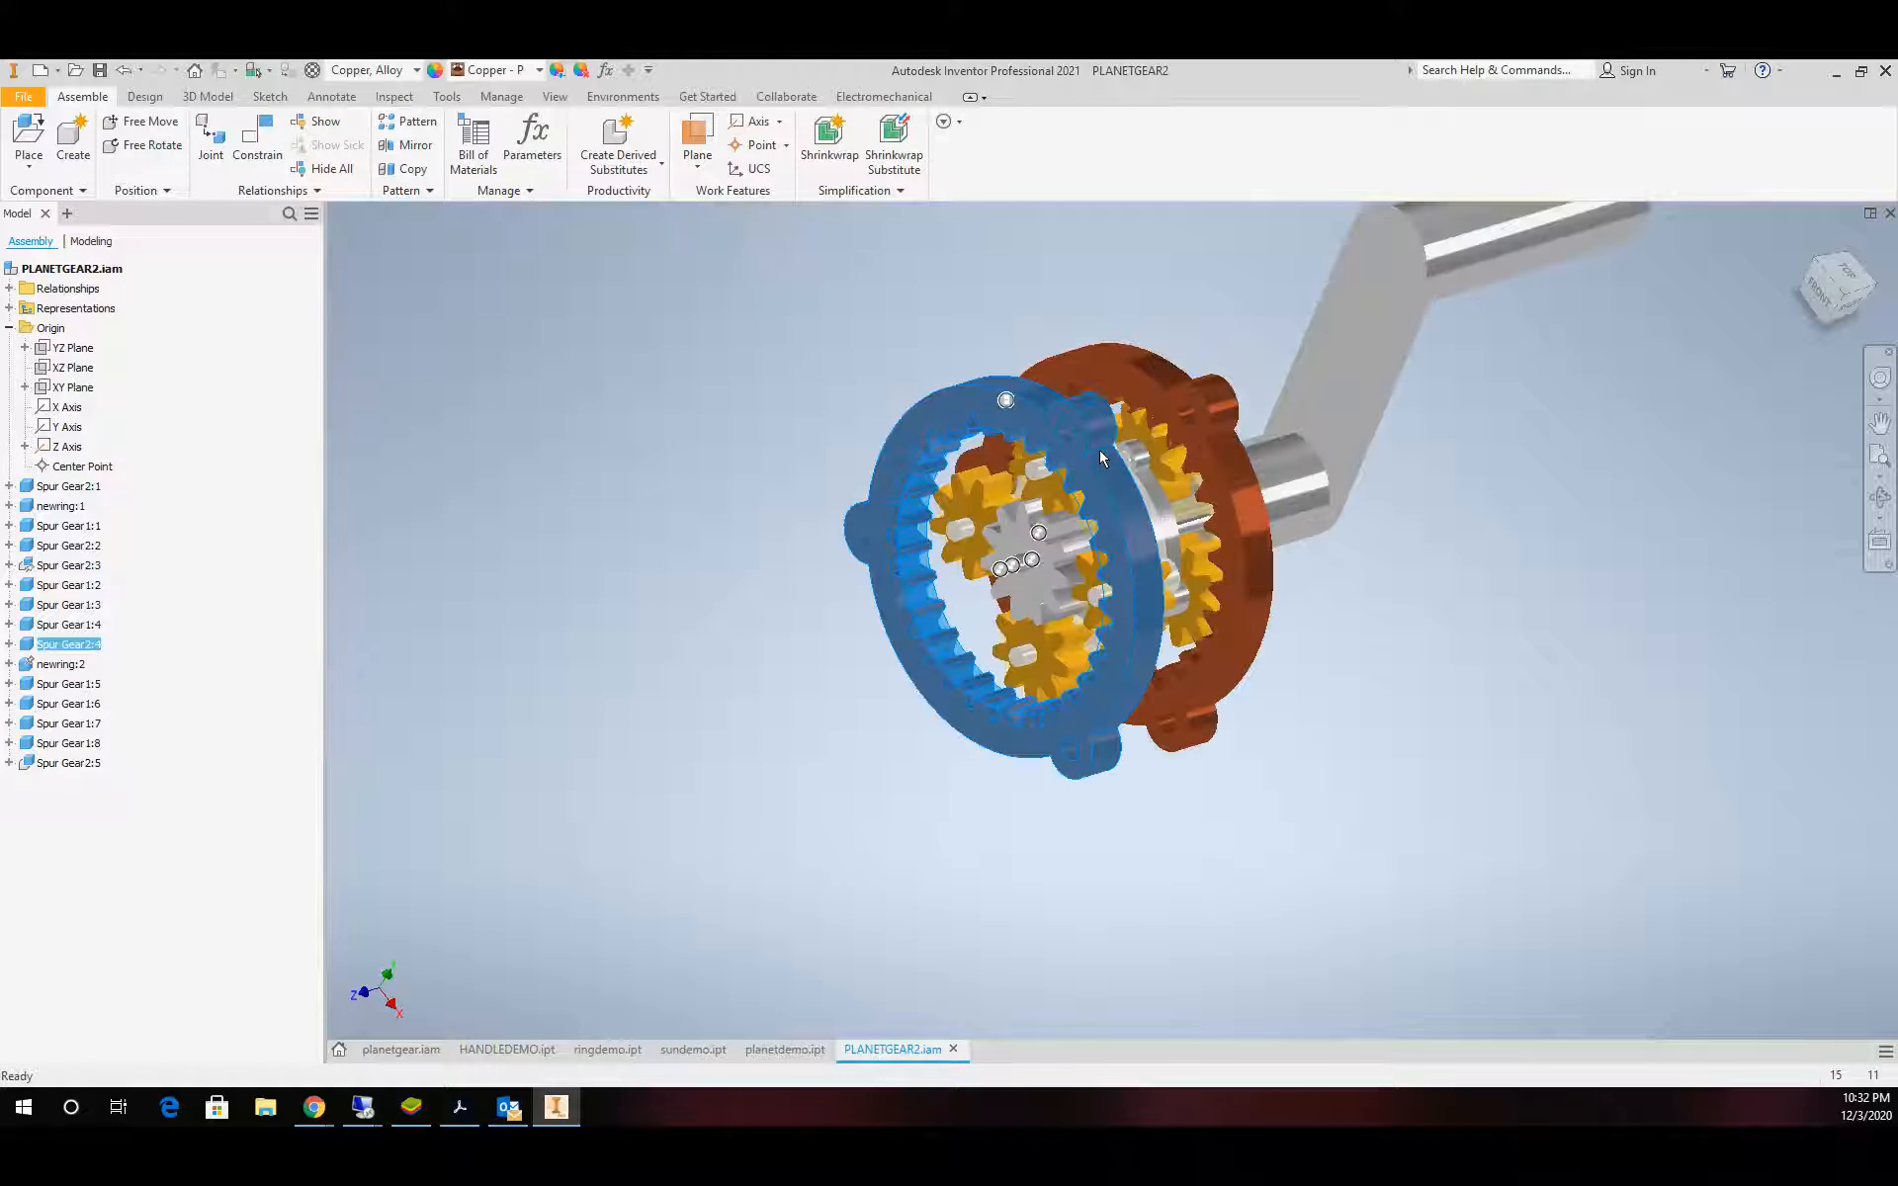
left_click(638, 613)
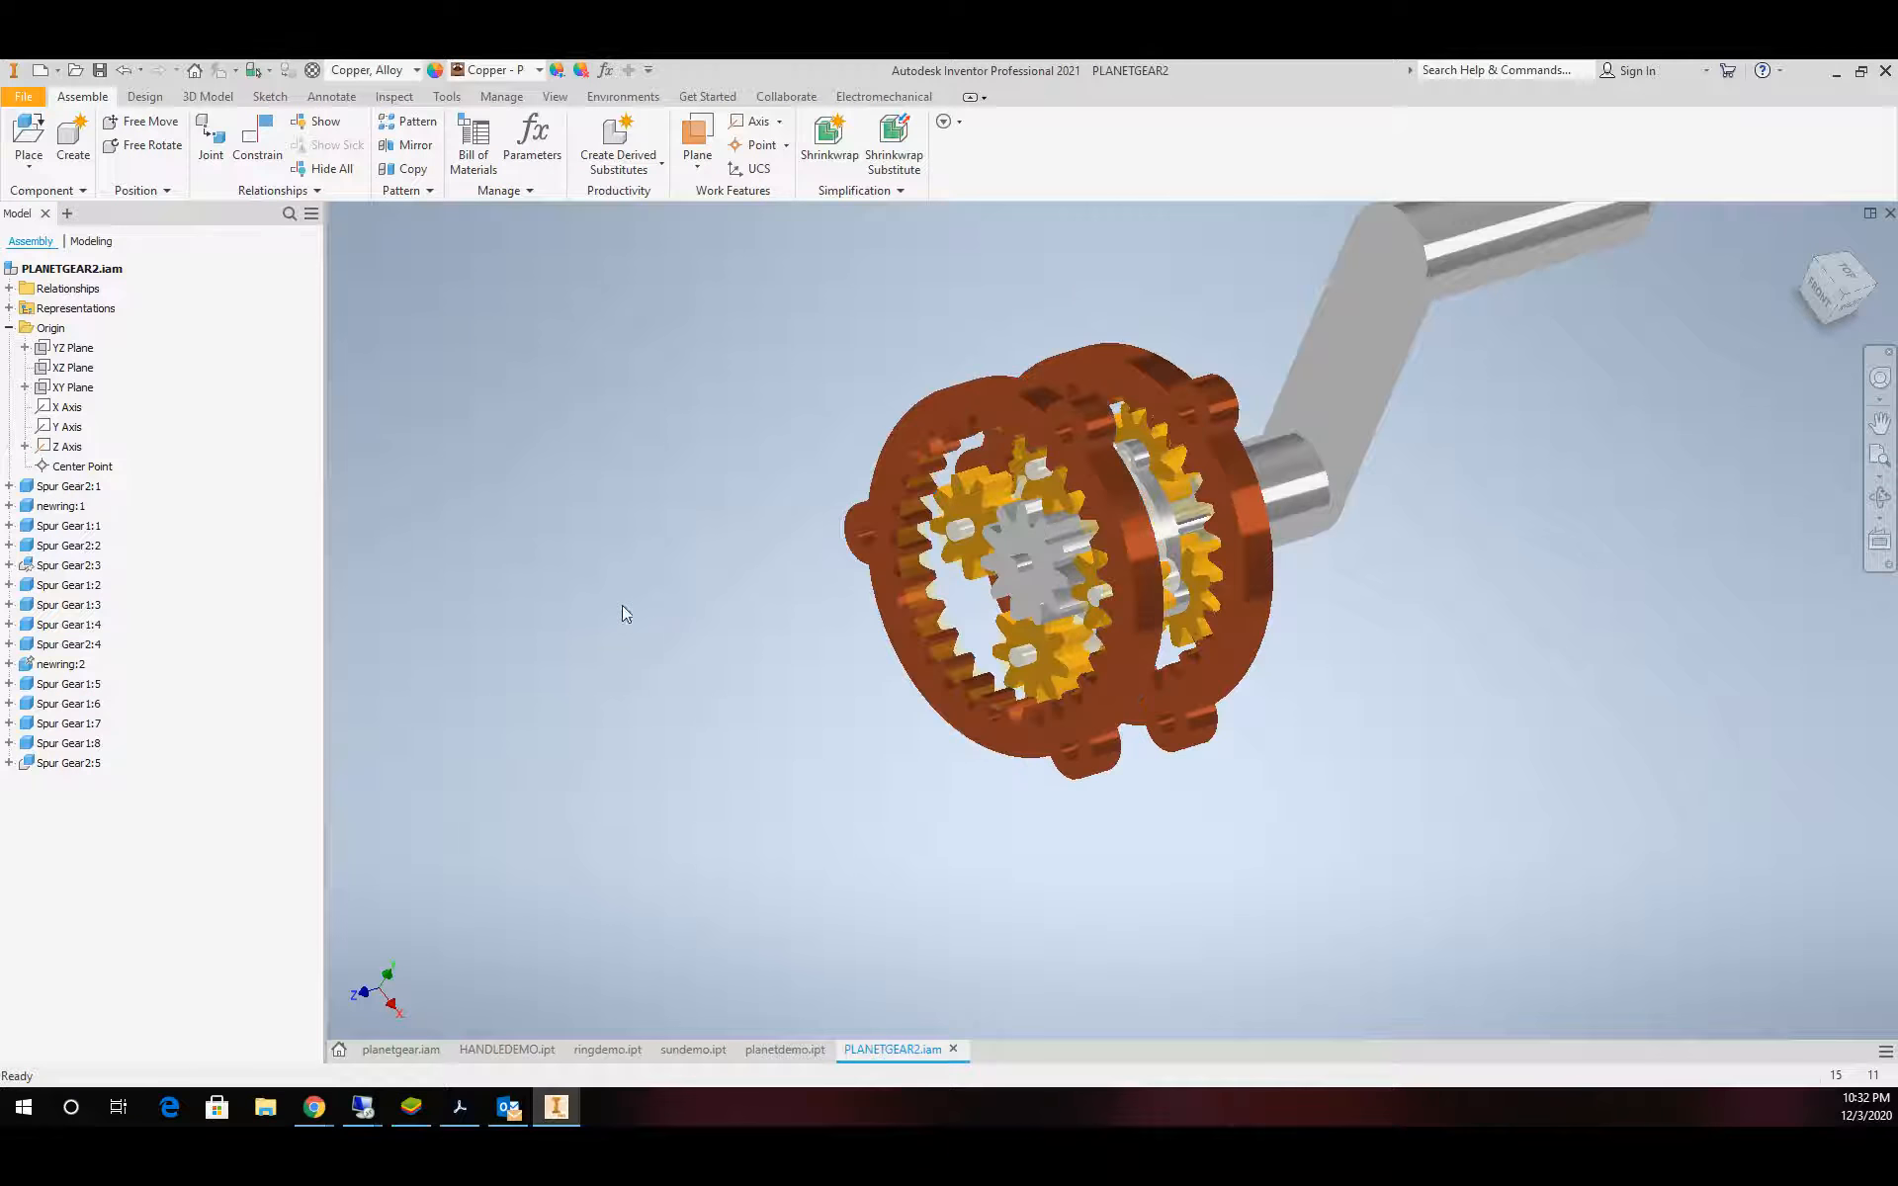
Mate the assembly's YZ Plane to the axis of the second ring gear's upper lug hole with a 0.000 in offset
left_click(74, 349)
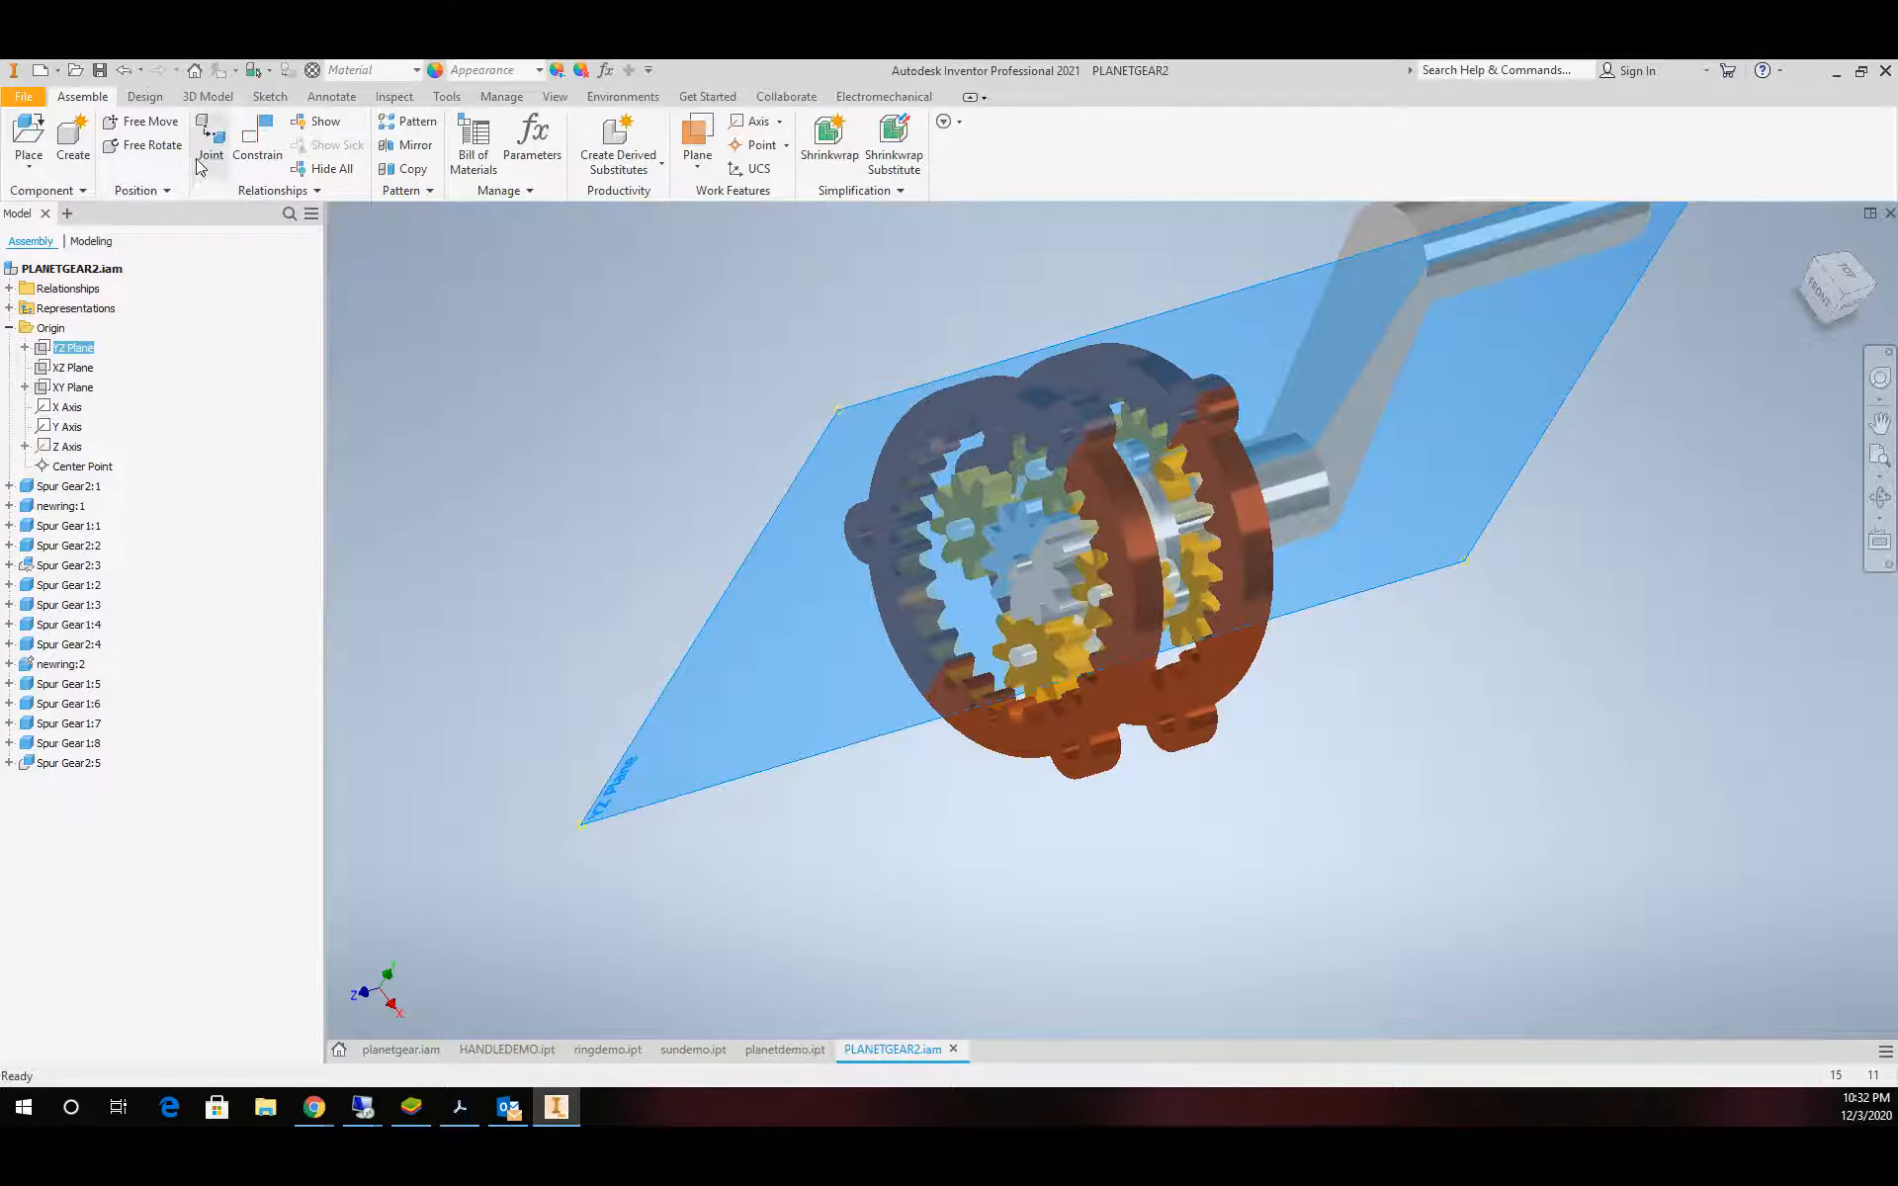
left_click(257, 137)
scroll(1058, 435, "down", 5)
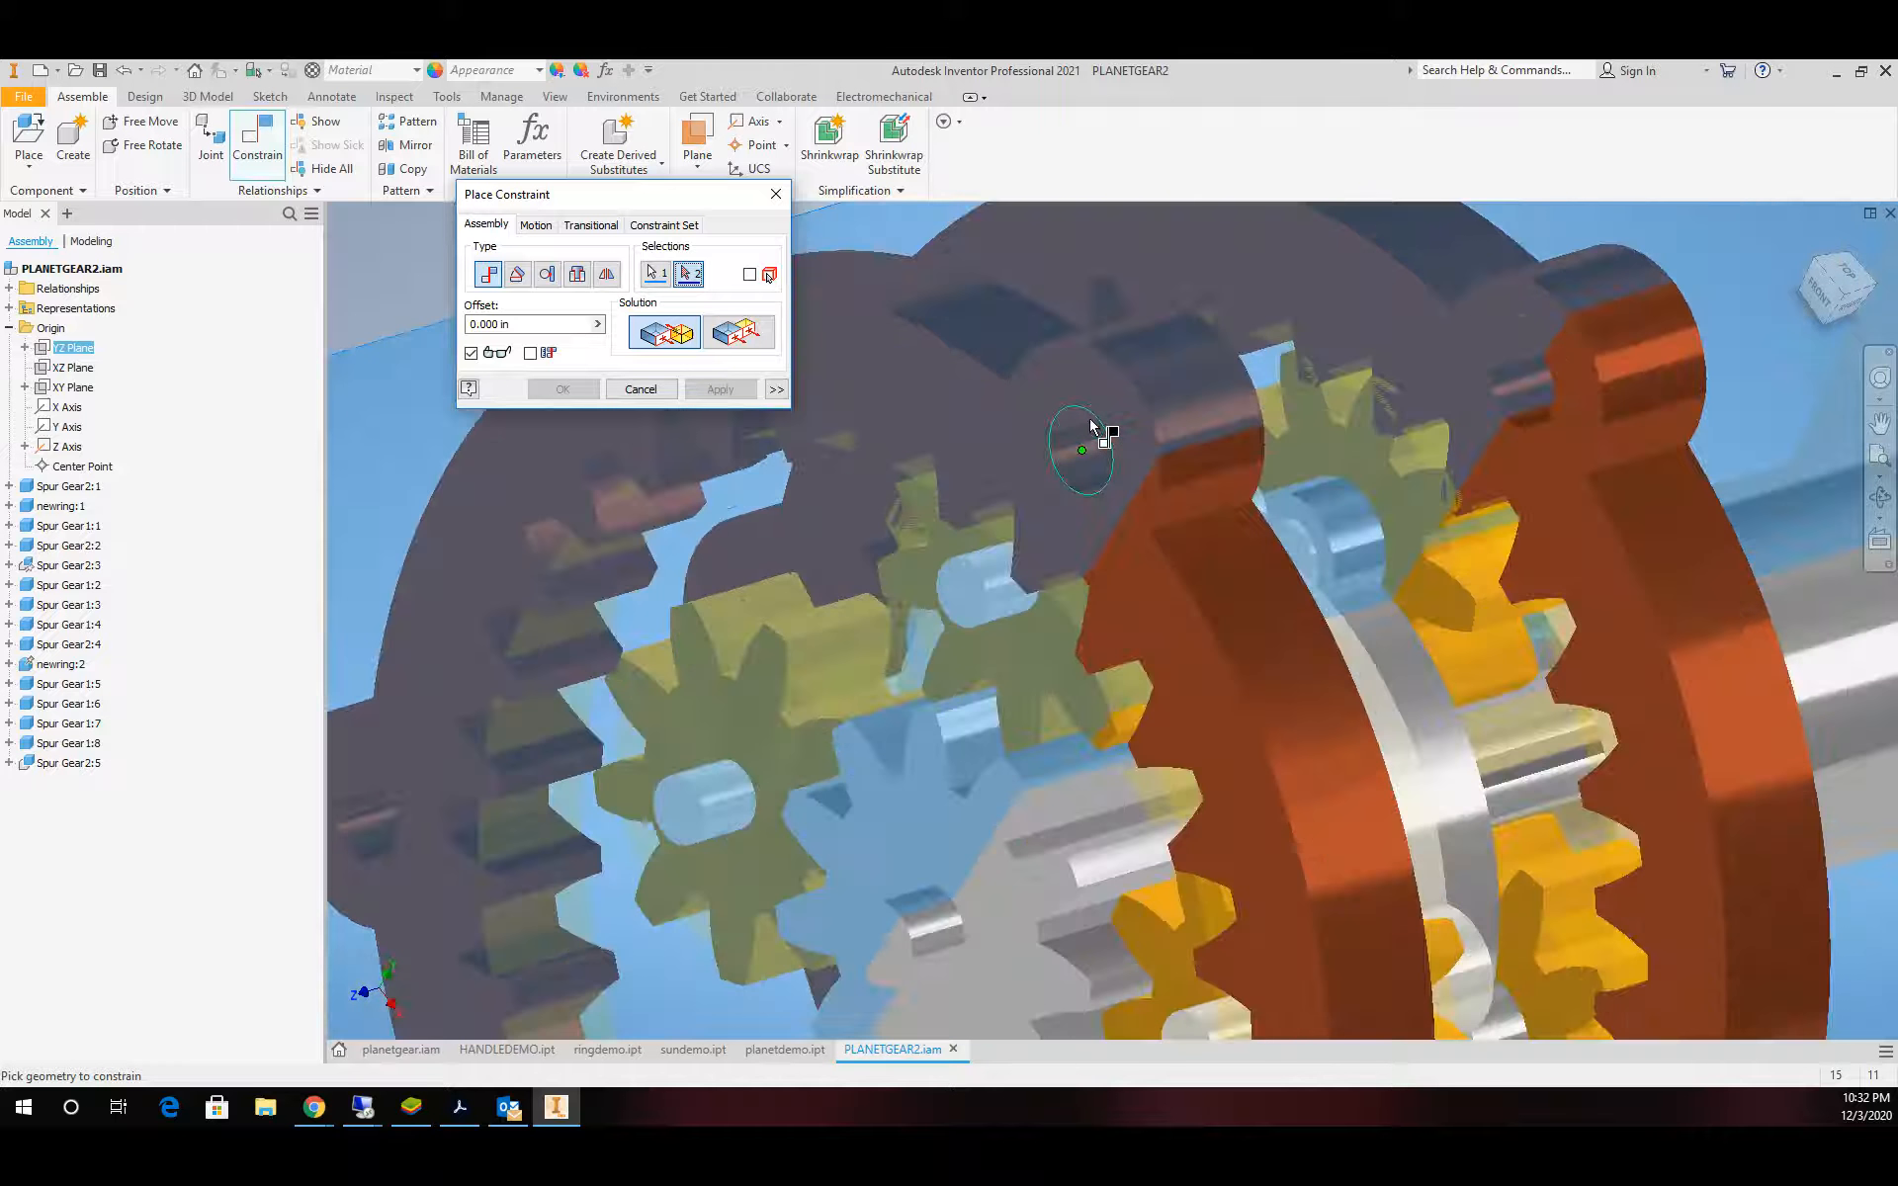
left_click(1083, 457)
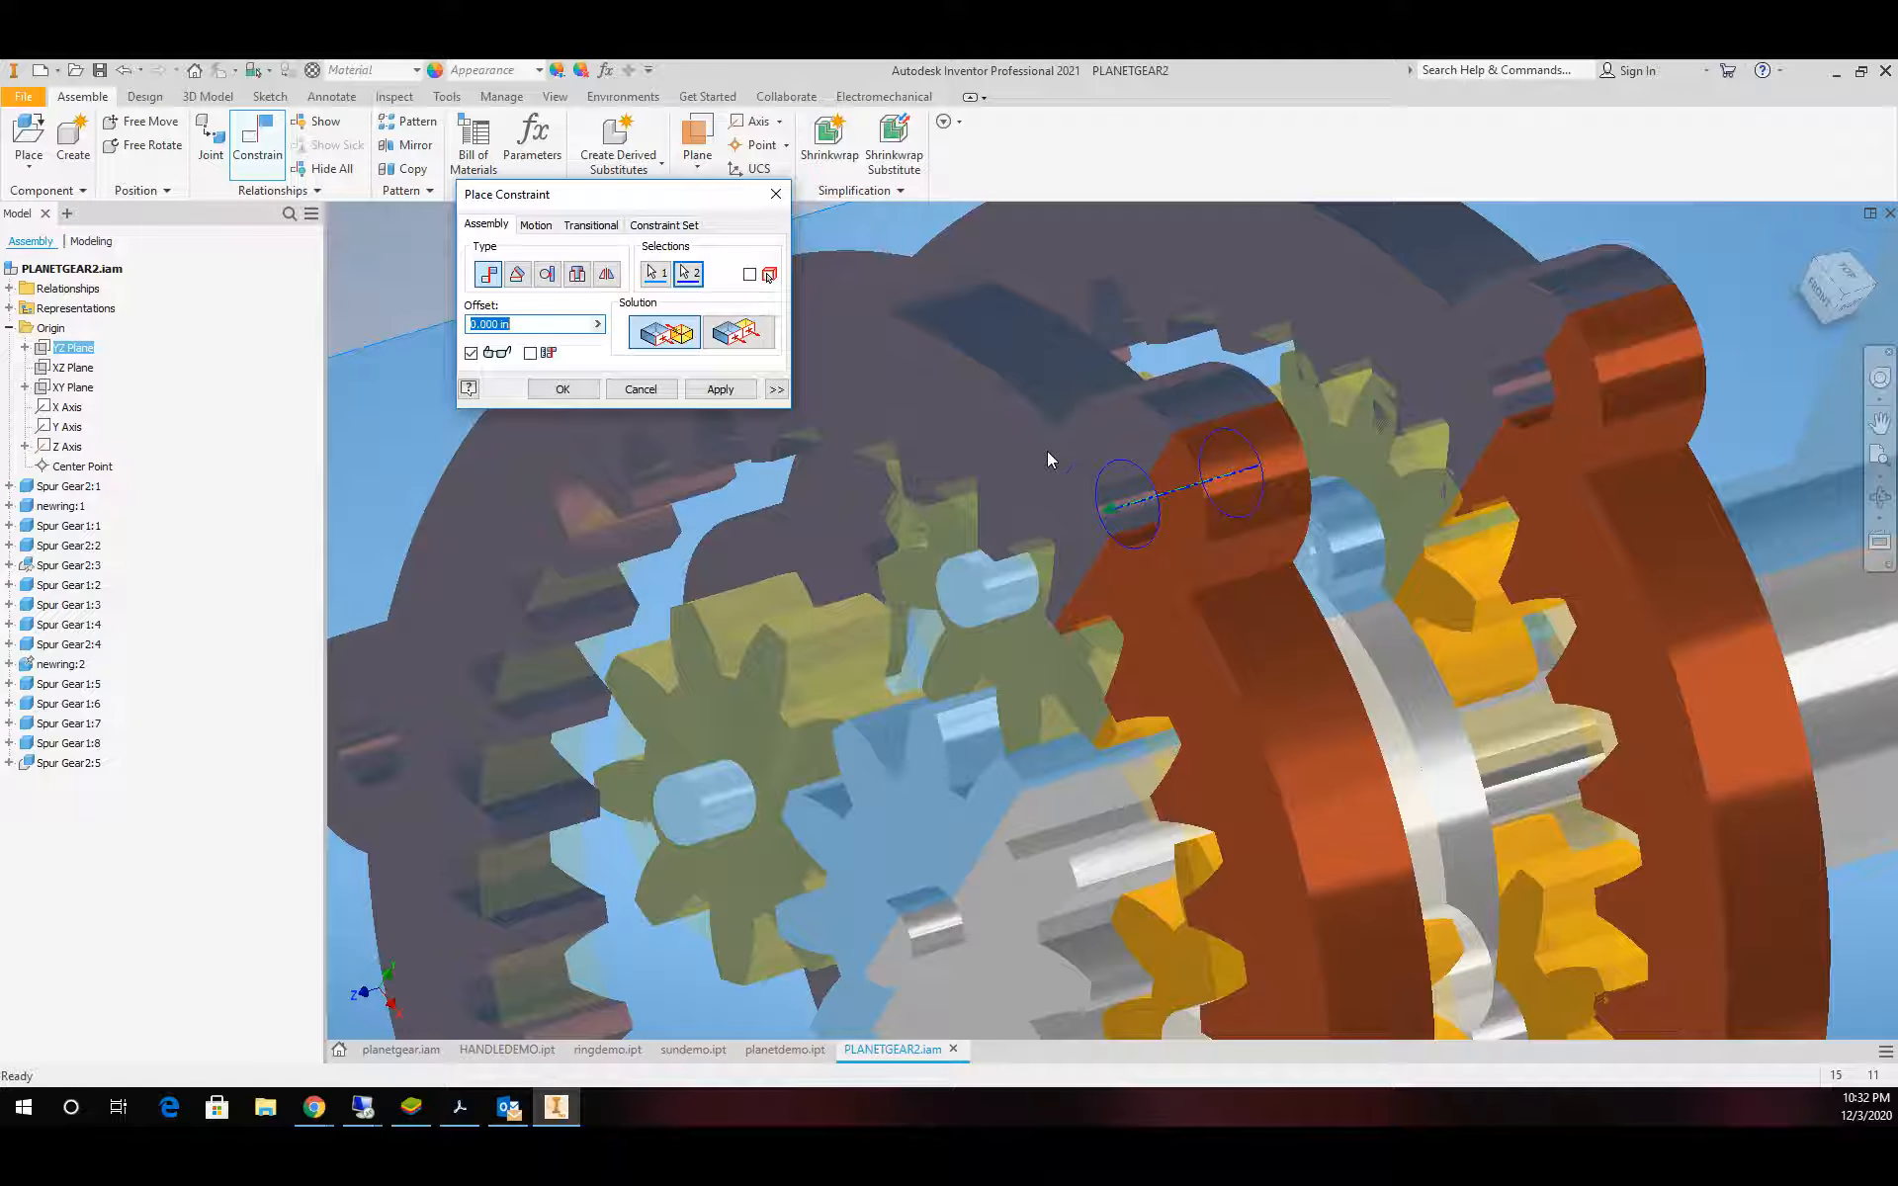
left_click(560, 388)
scroll(1348, 597, "up", 8)
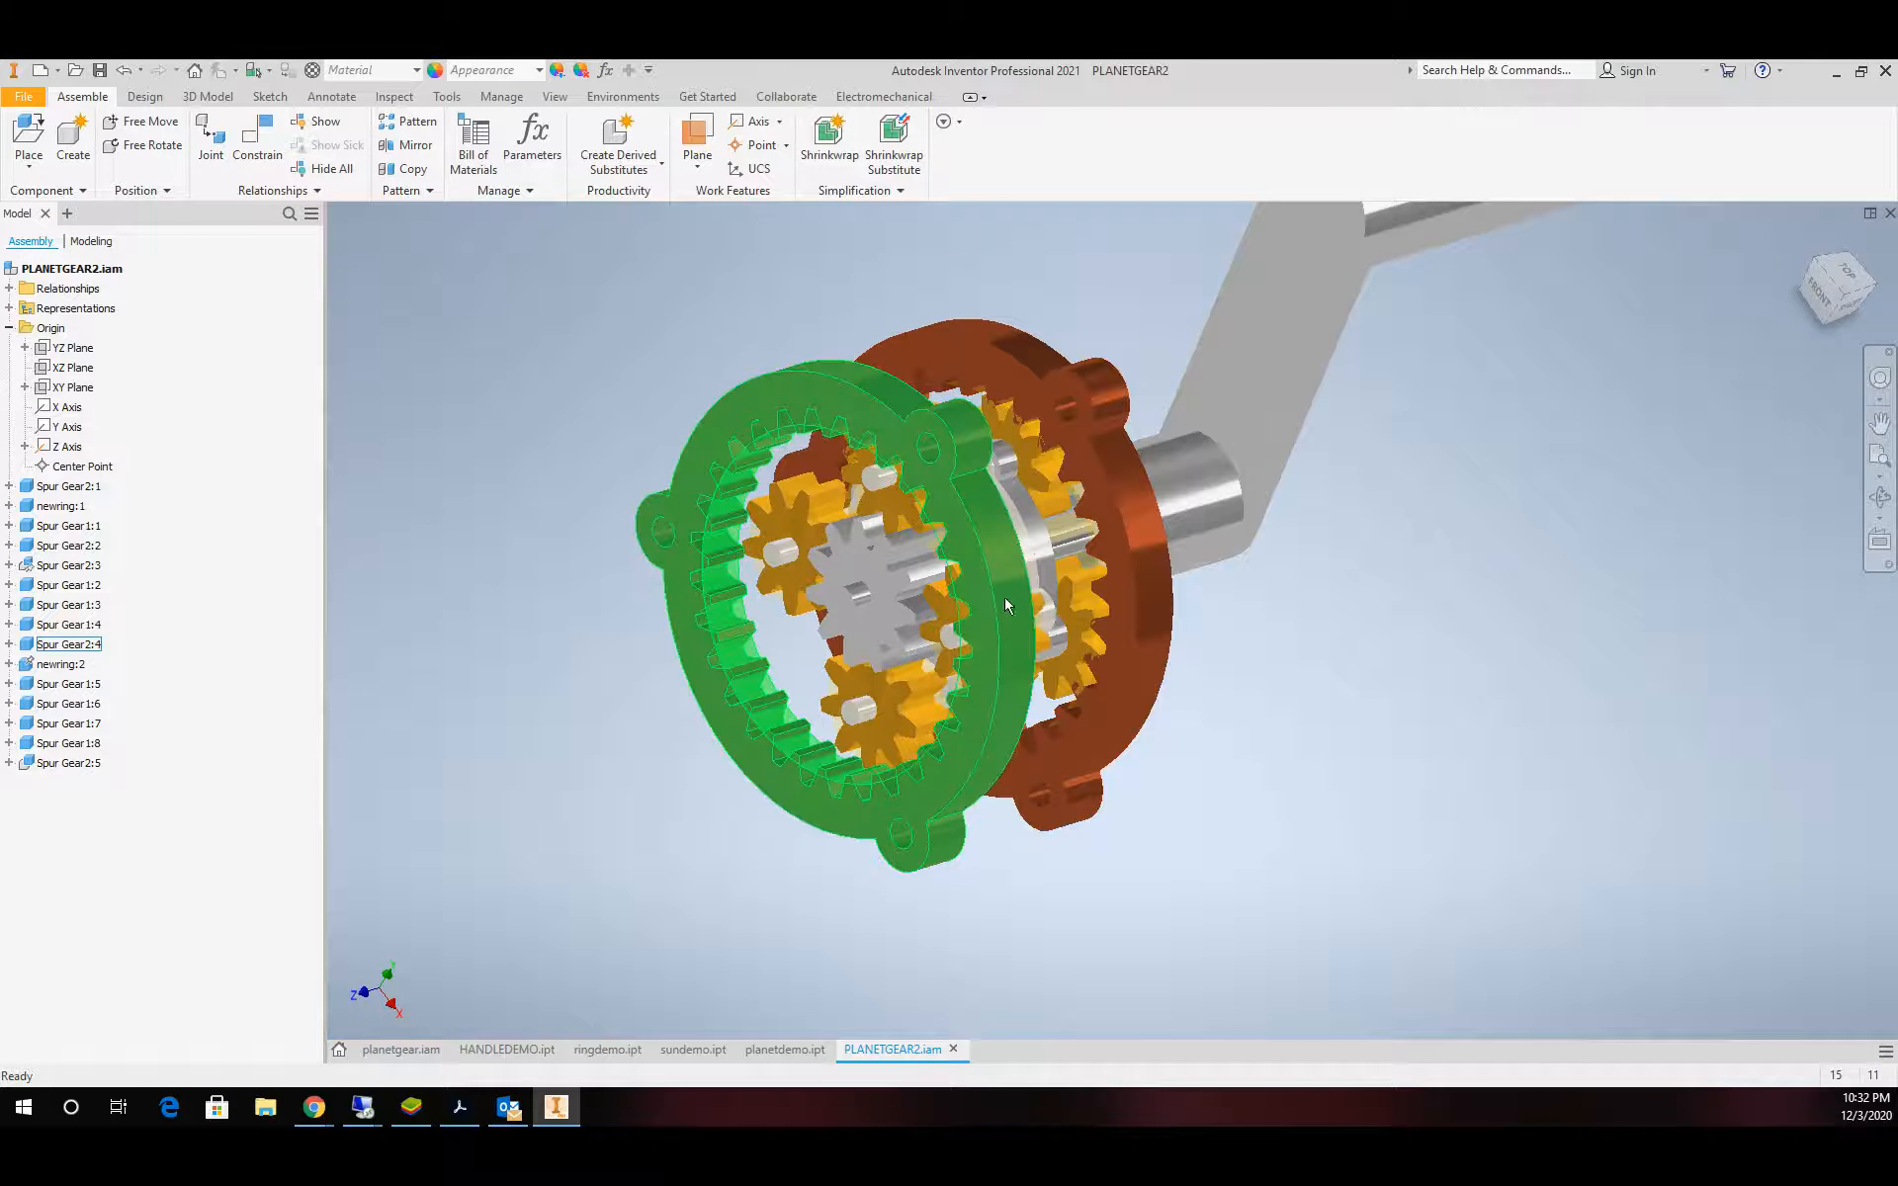
Constrain the second ring gear's front face flush with the central sun gear's front face at a 0.000 in offset
mouse_move(996, 575)
left_mouse_down()
mouse_move(974, 578)
mouse_move(1045, 584)
mouse_move(952, 595)
mouse_move(999, 572)
left_mouse_up()
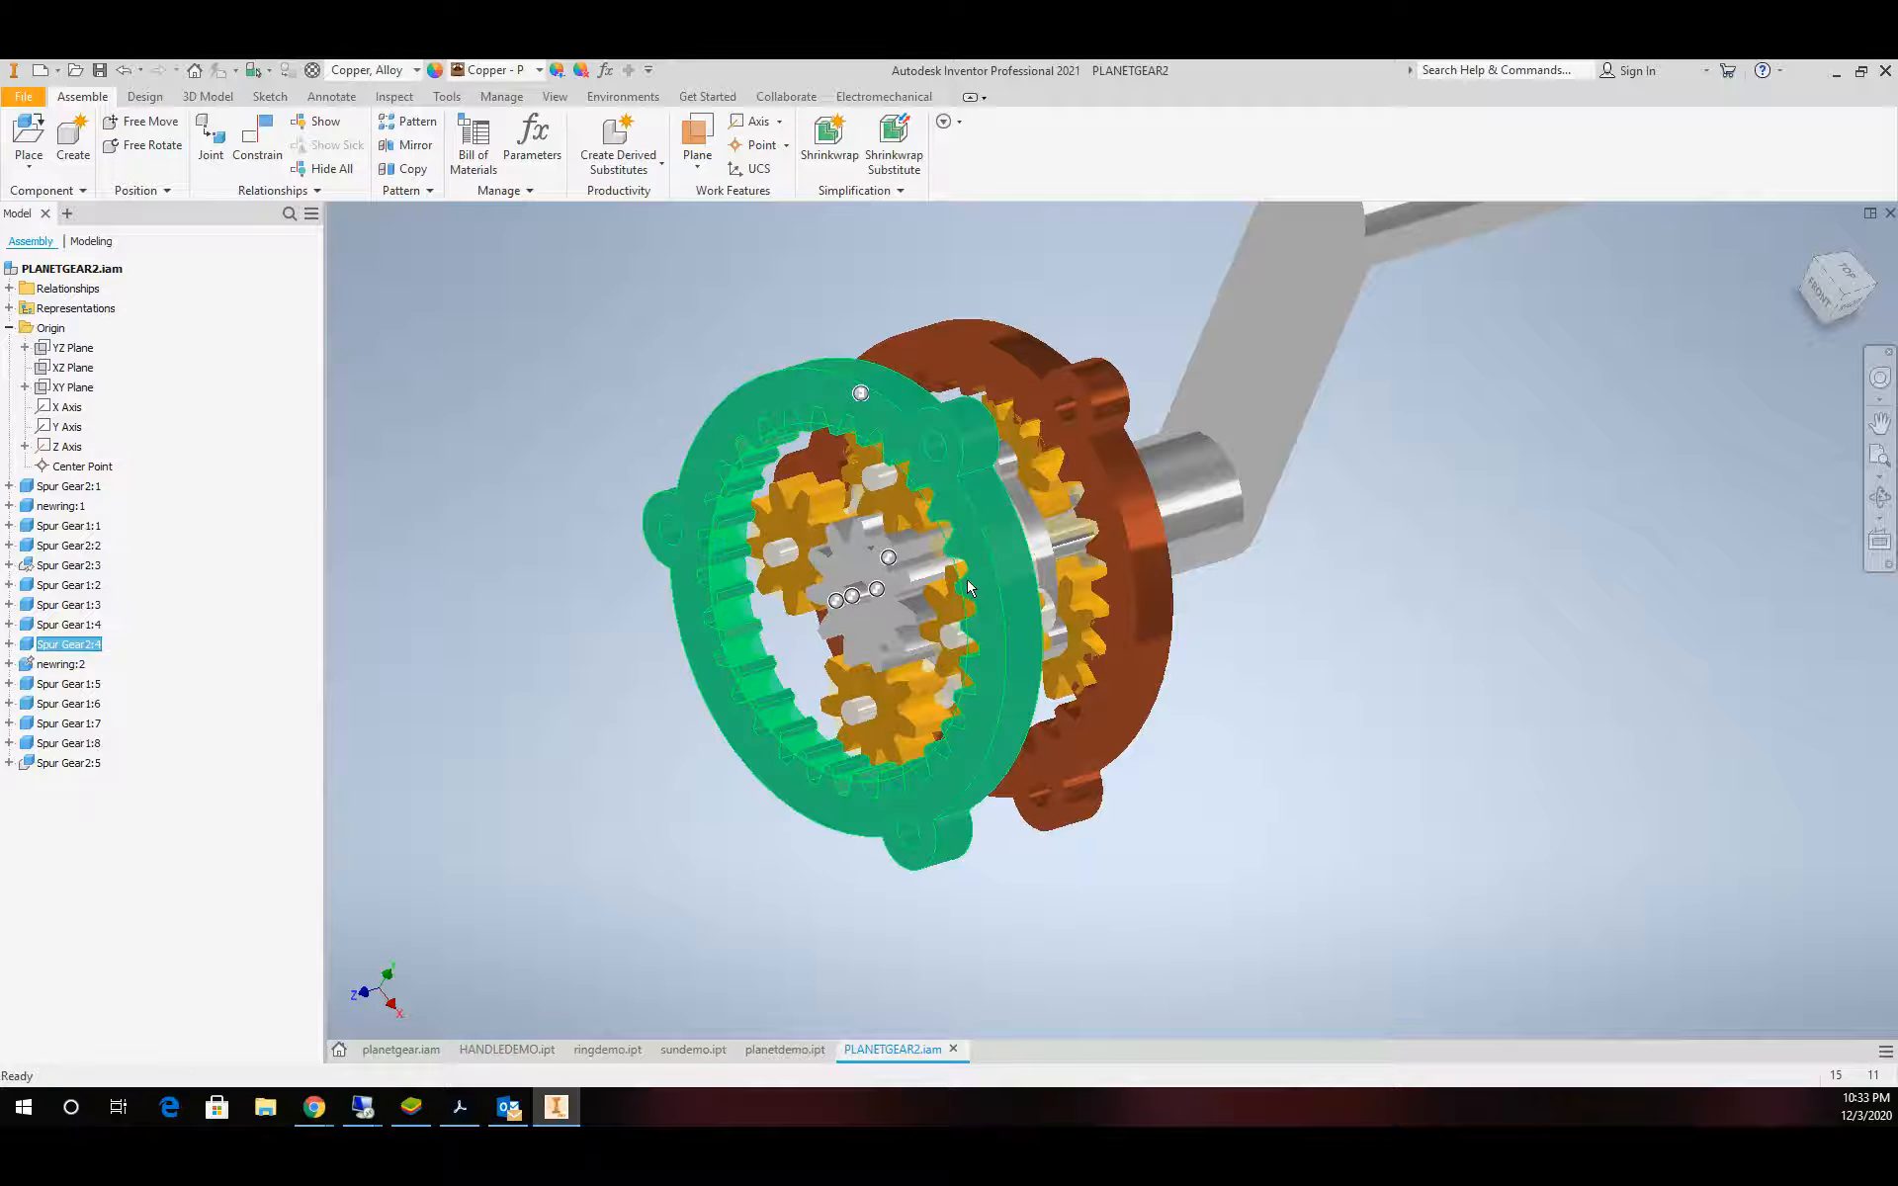
scroll(964, 586, "down", 3)
scroll(965, 563, "up", 3)
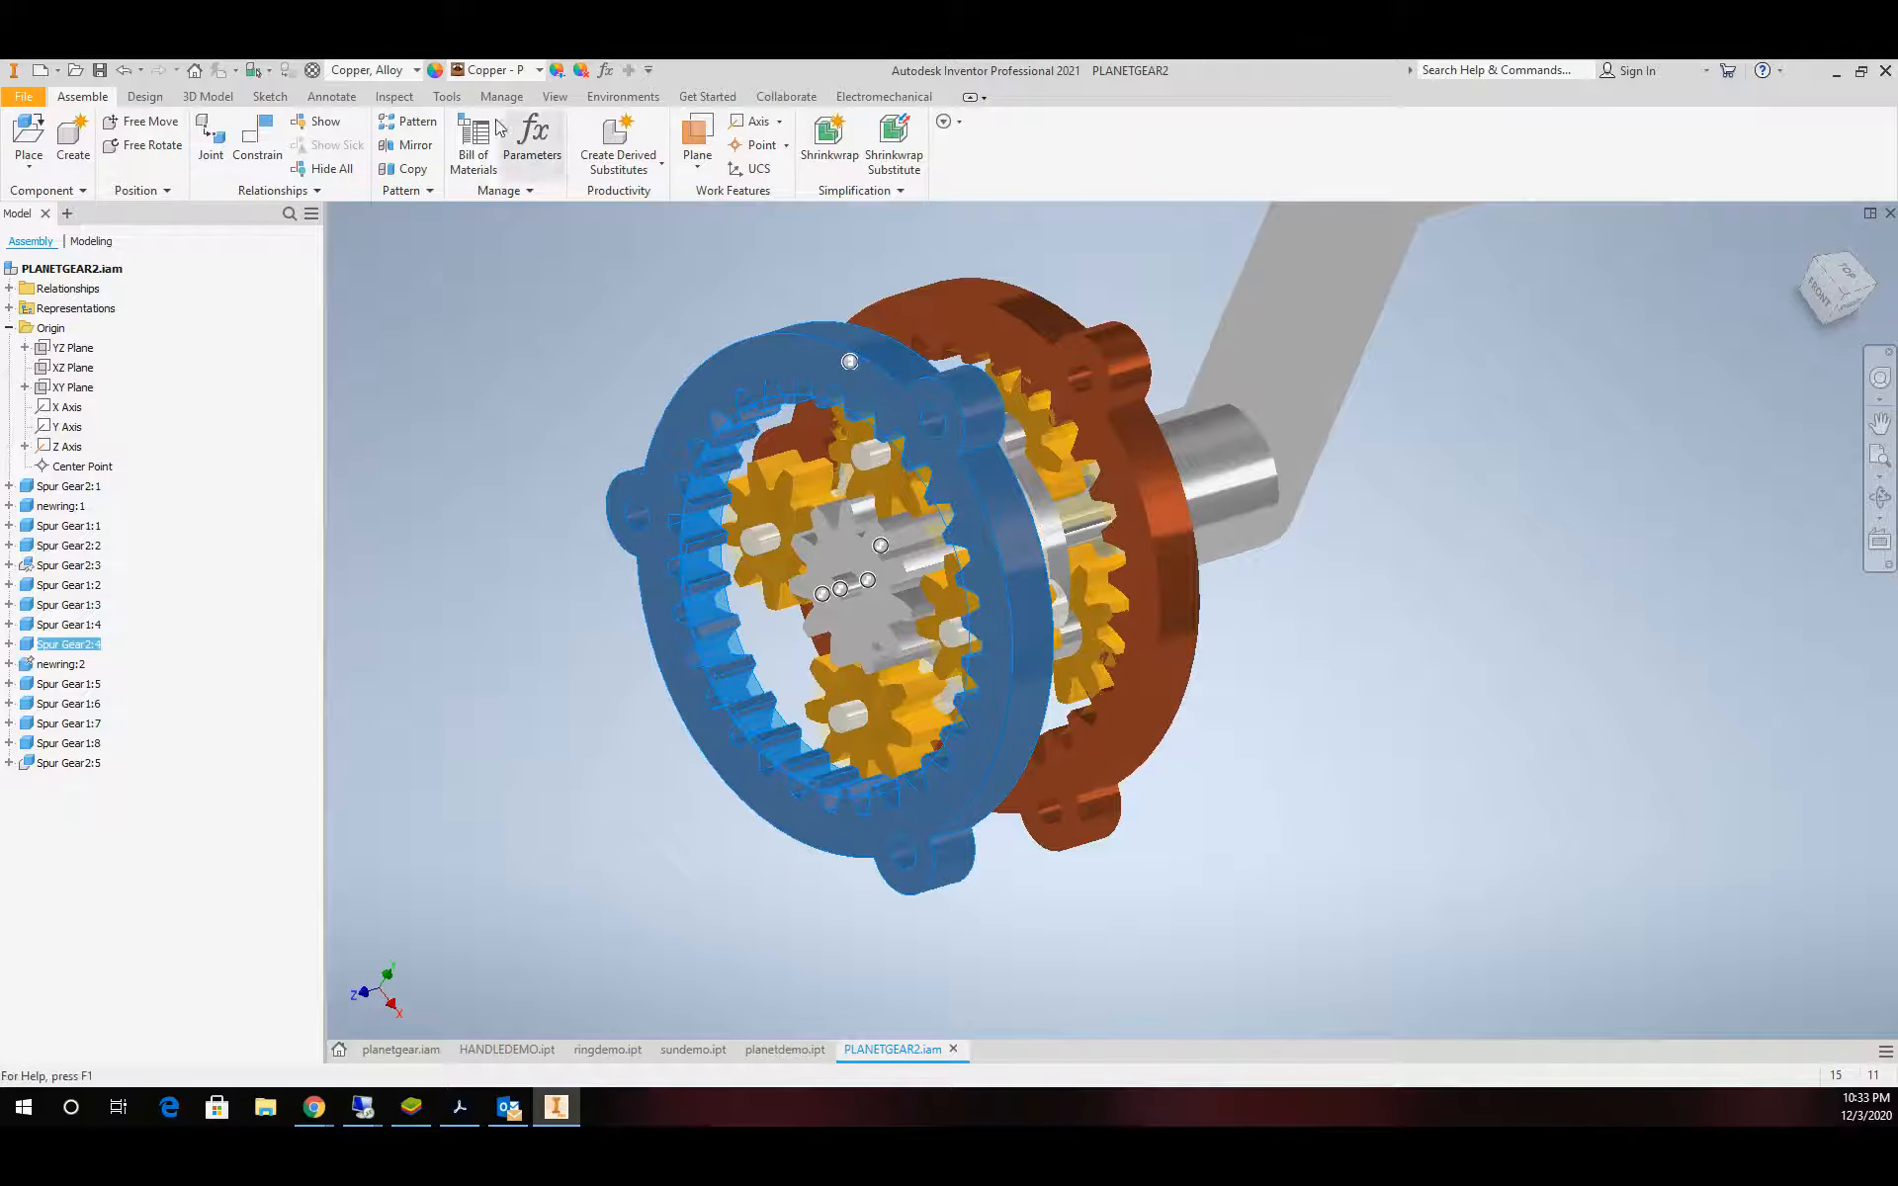
left_click(246, 140)
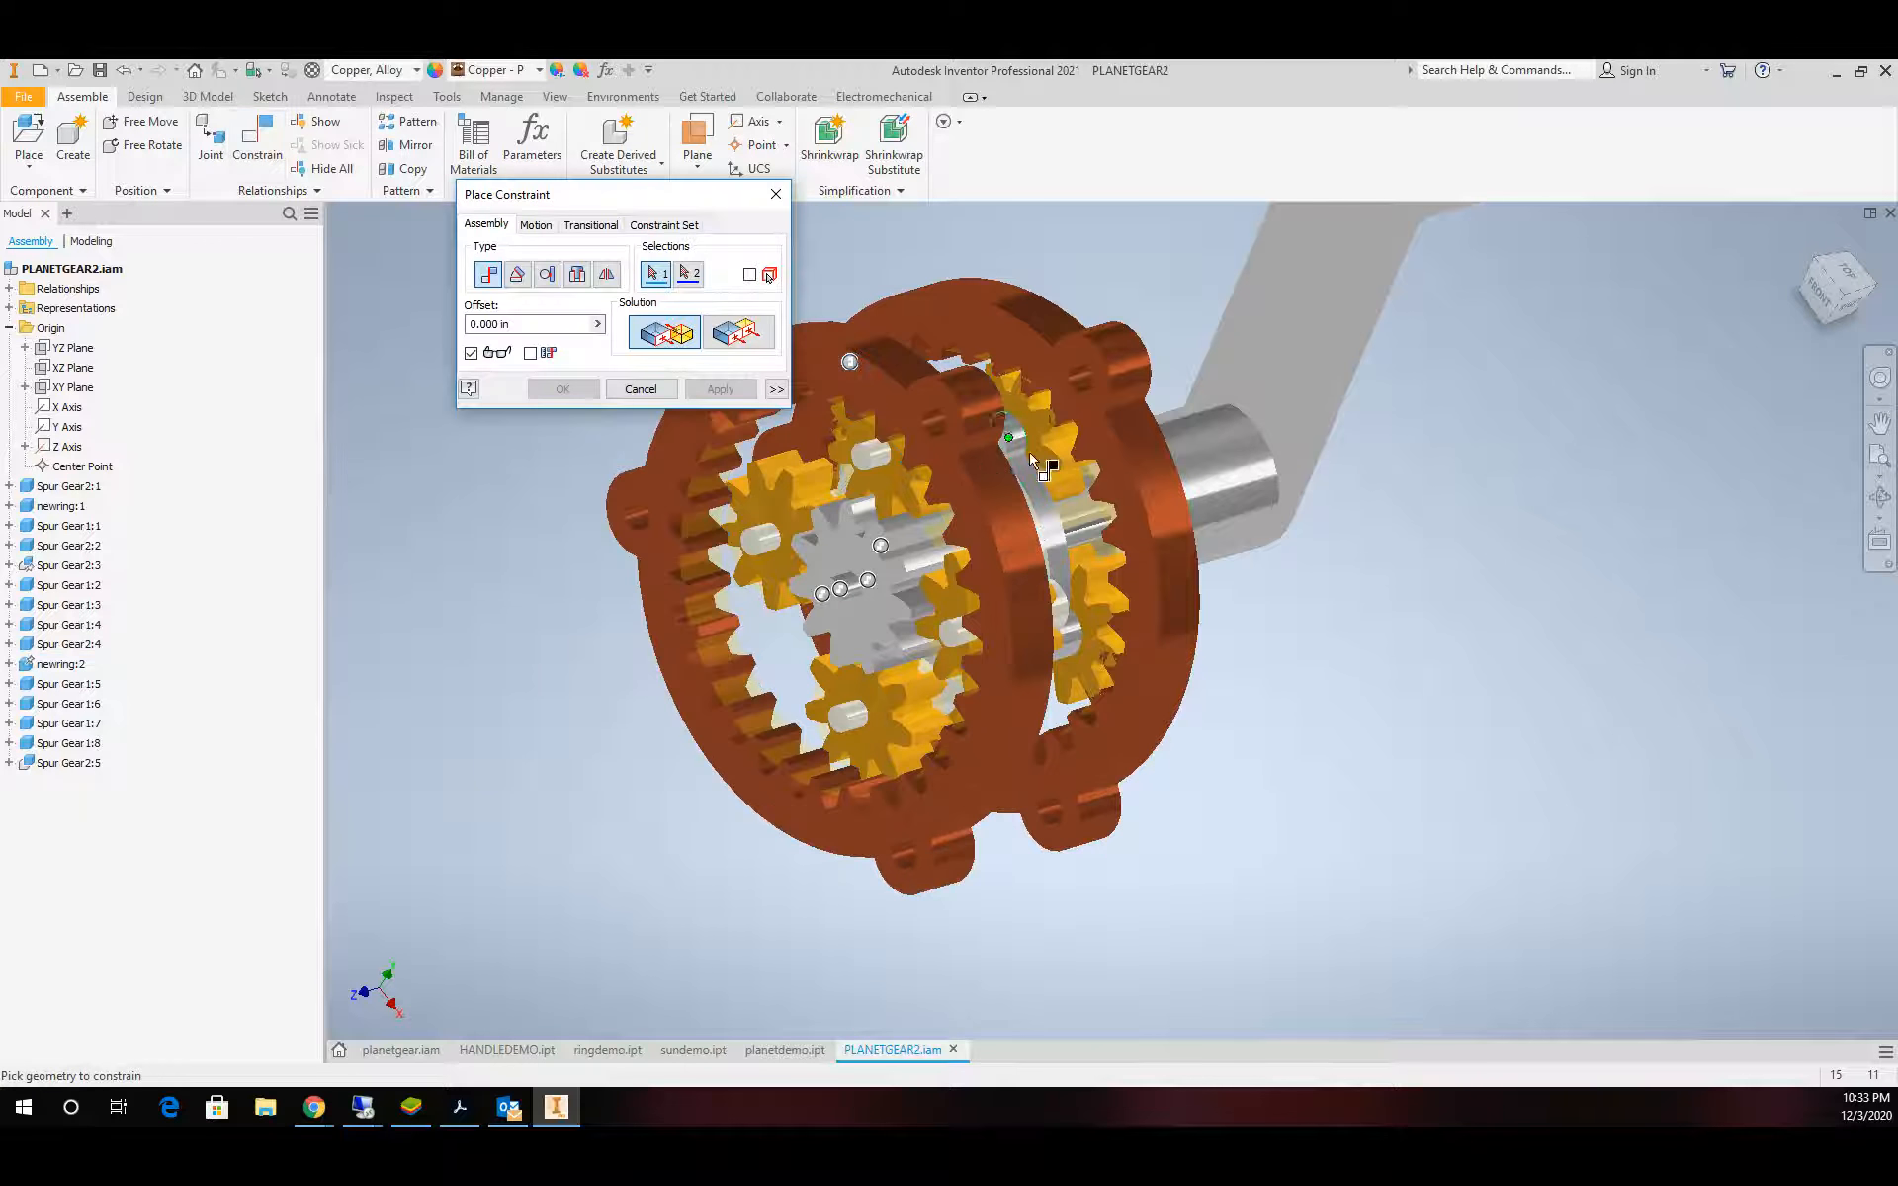
left_click(882, 400)
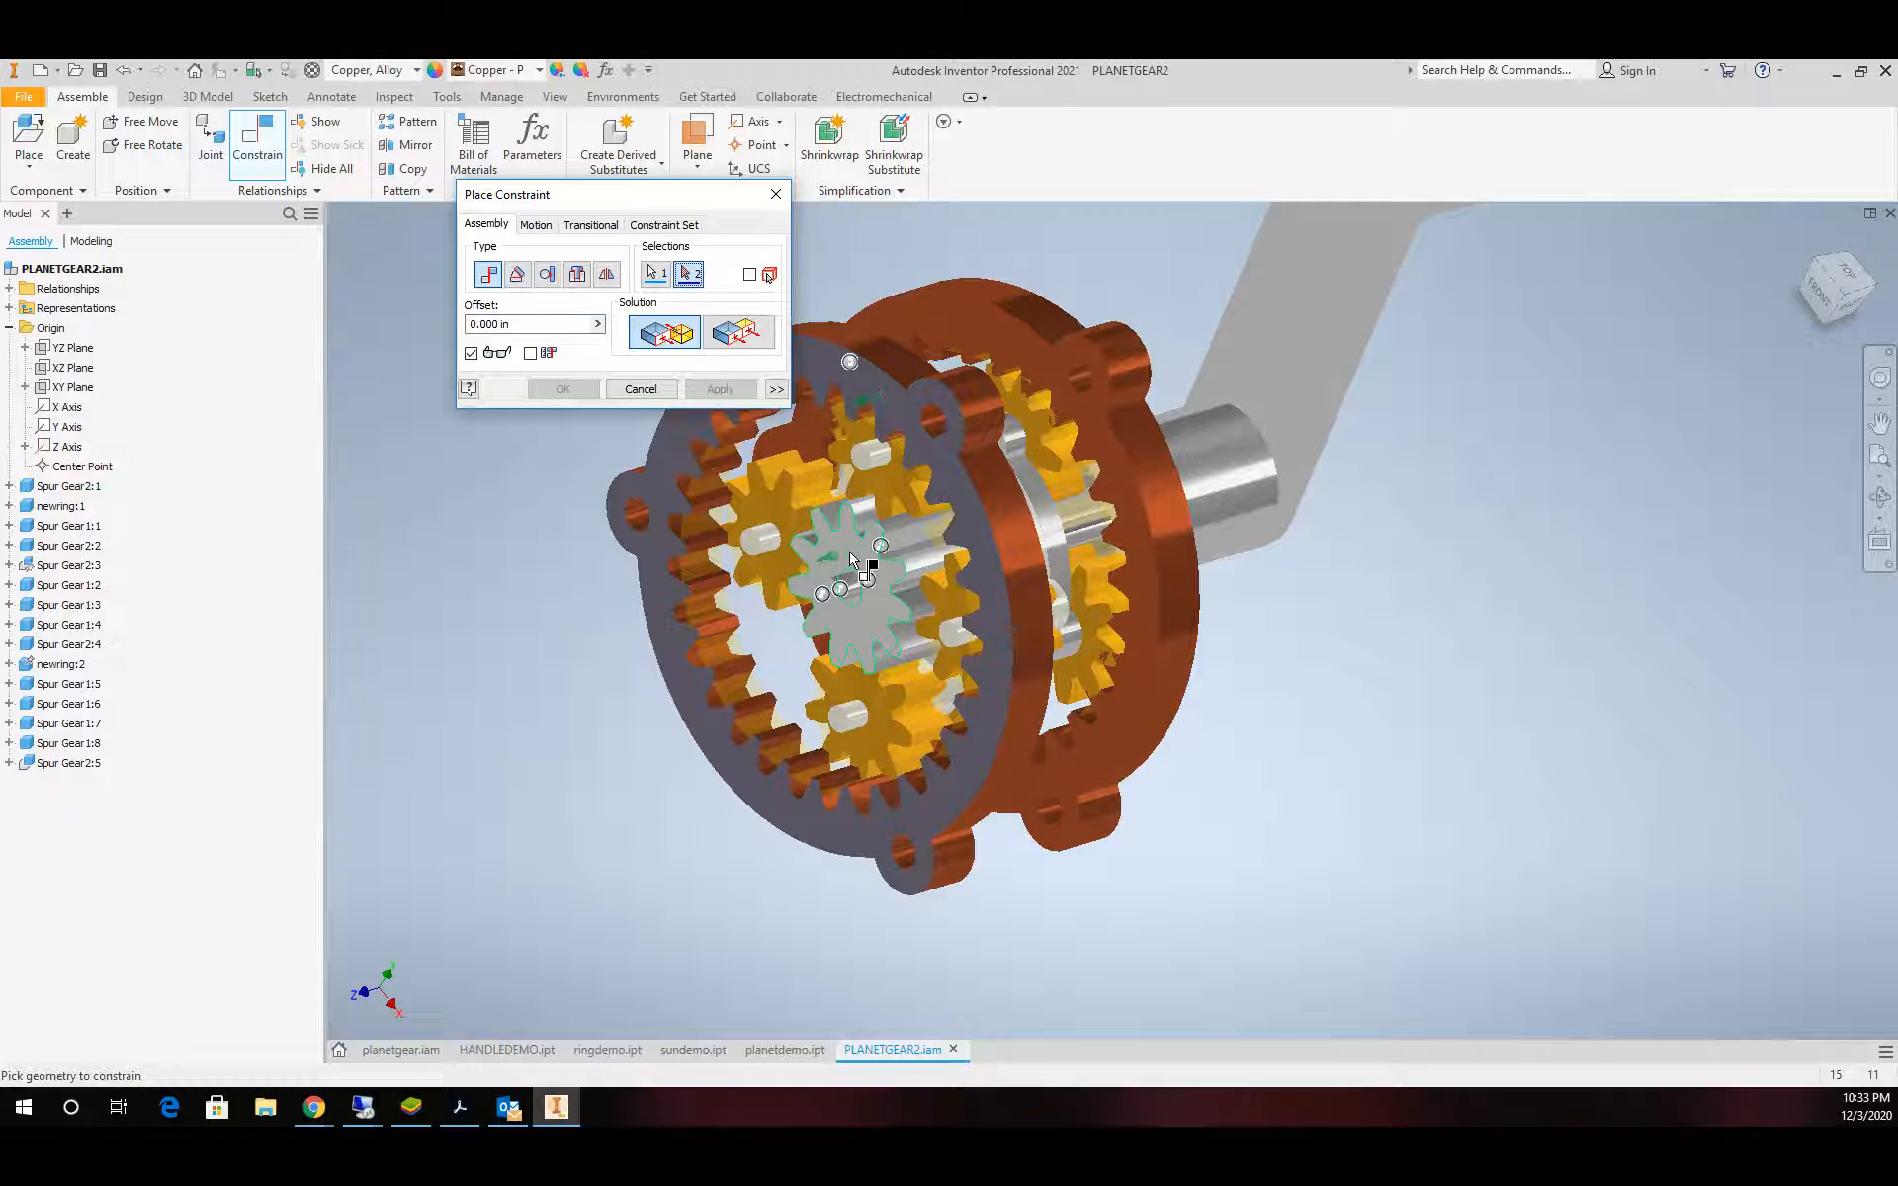
left_click(850, 559)
left_click(738, 332)
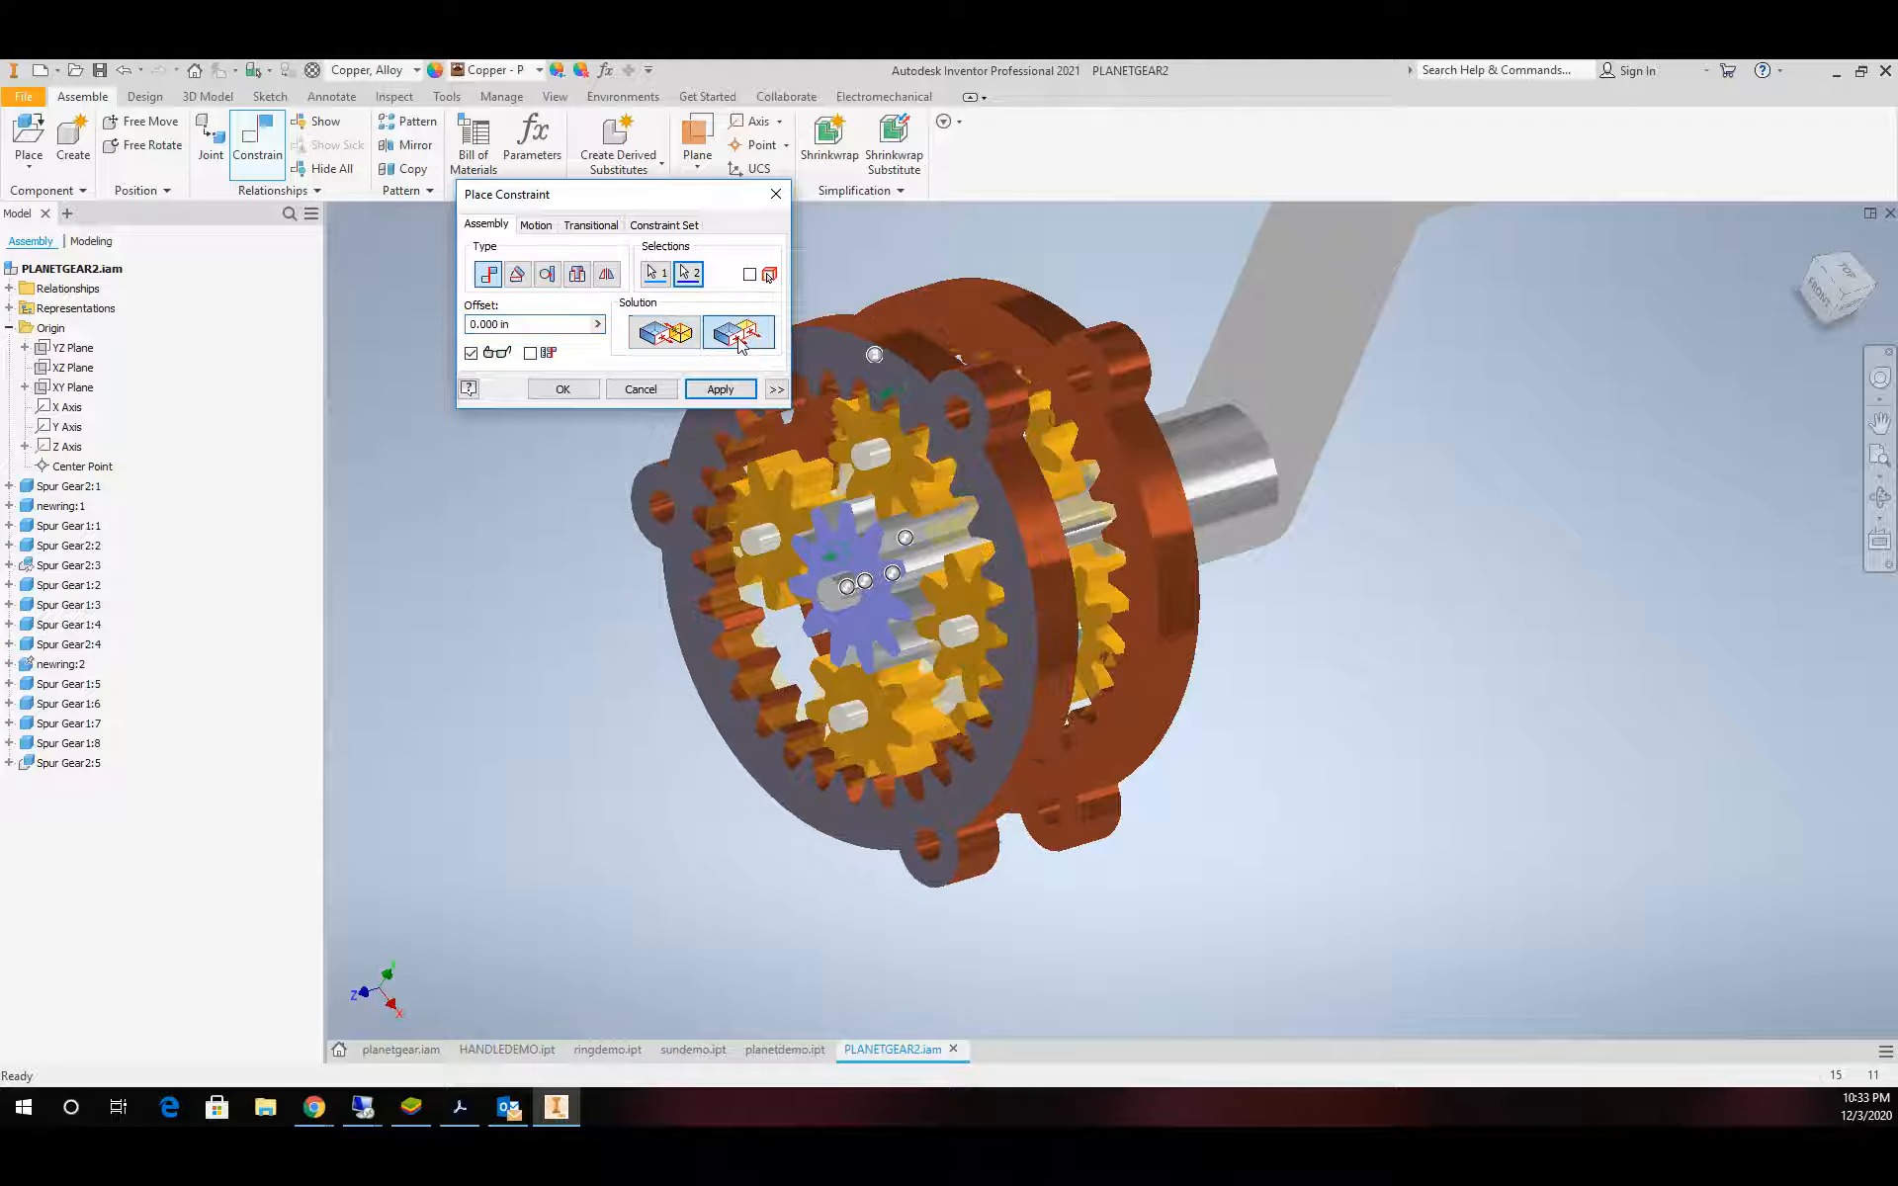
left_click(561, 391)
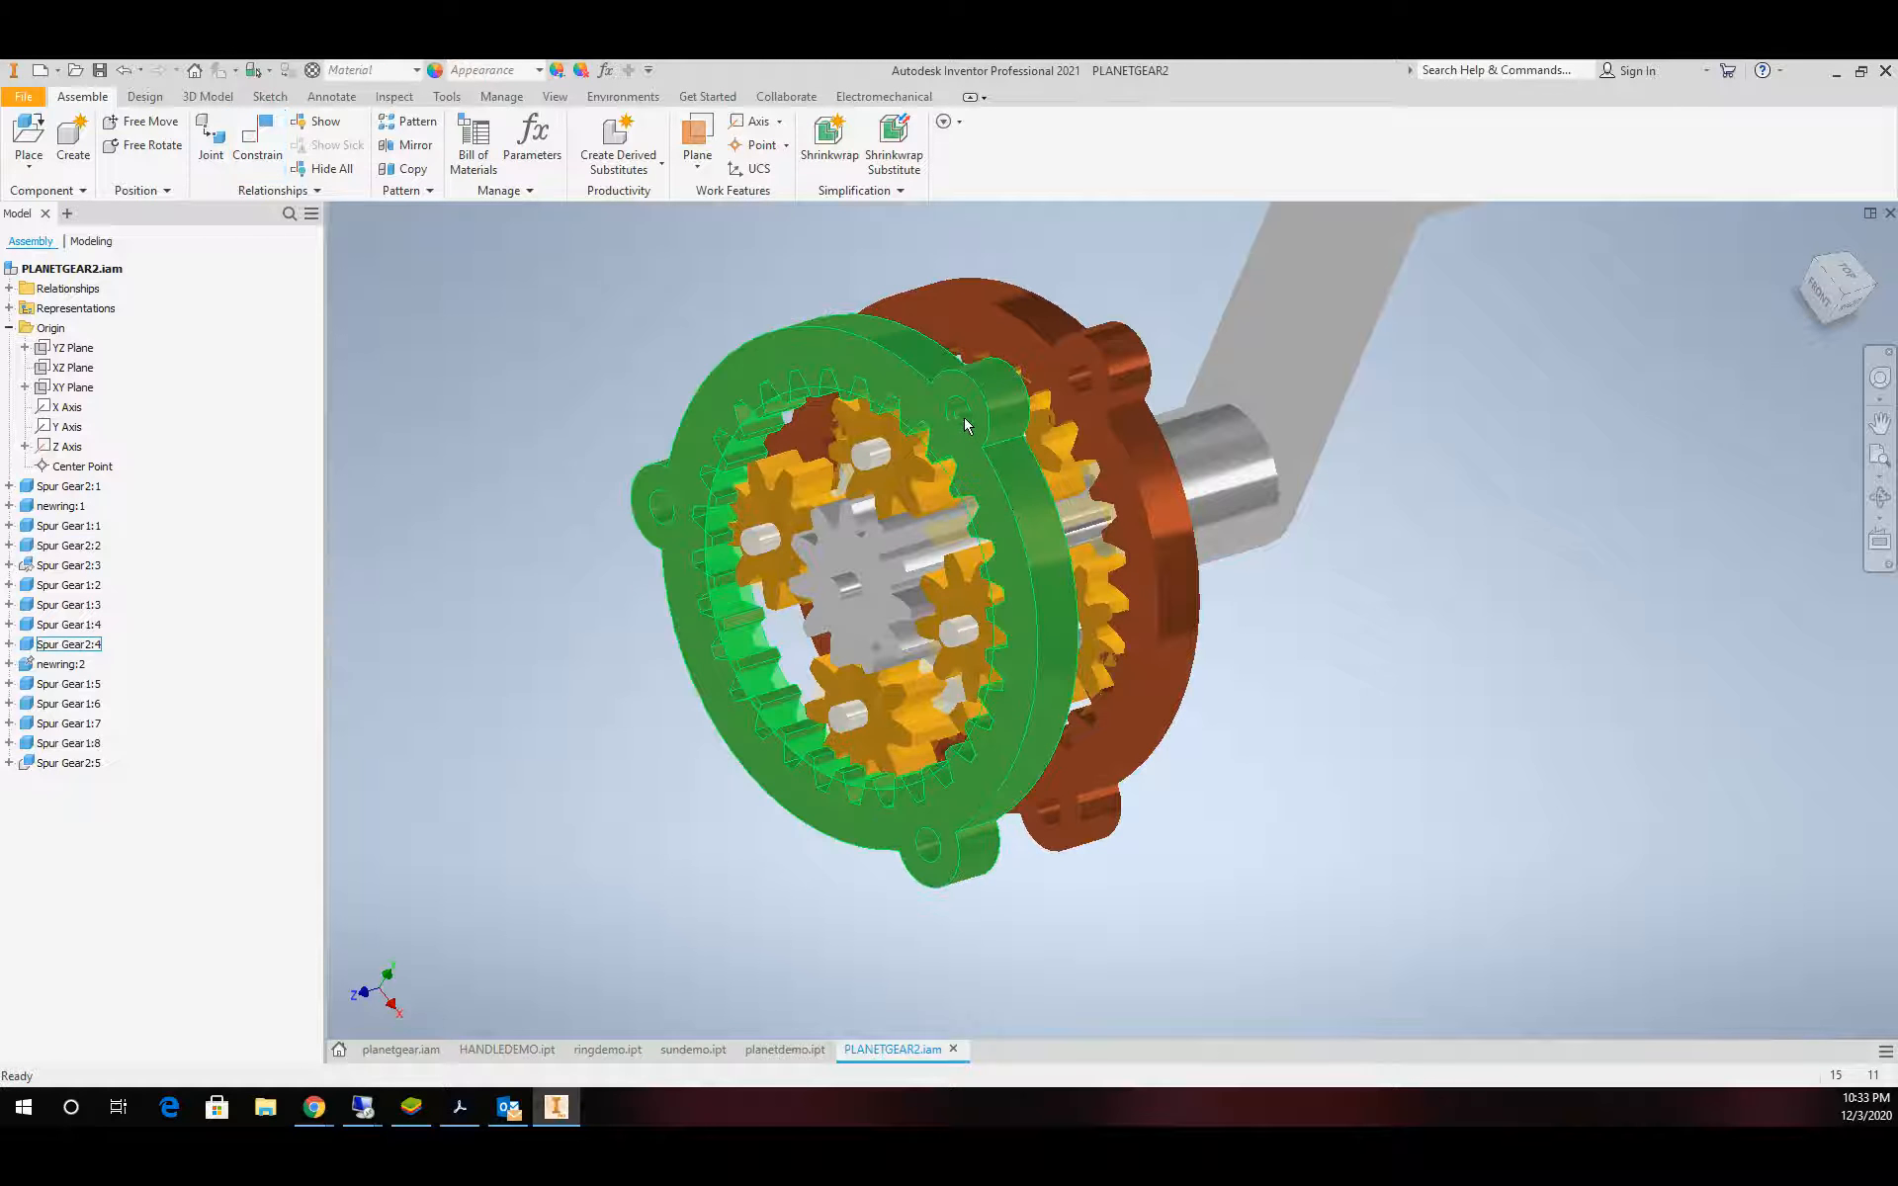
Examine from the front how the front planet gears' teeth line up with the second ring gear
left_click(1879, 498)
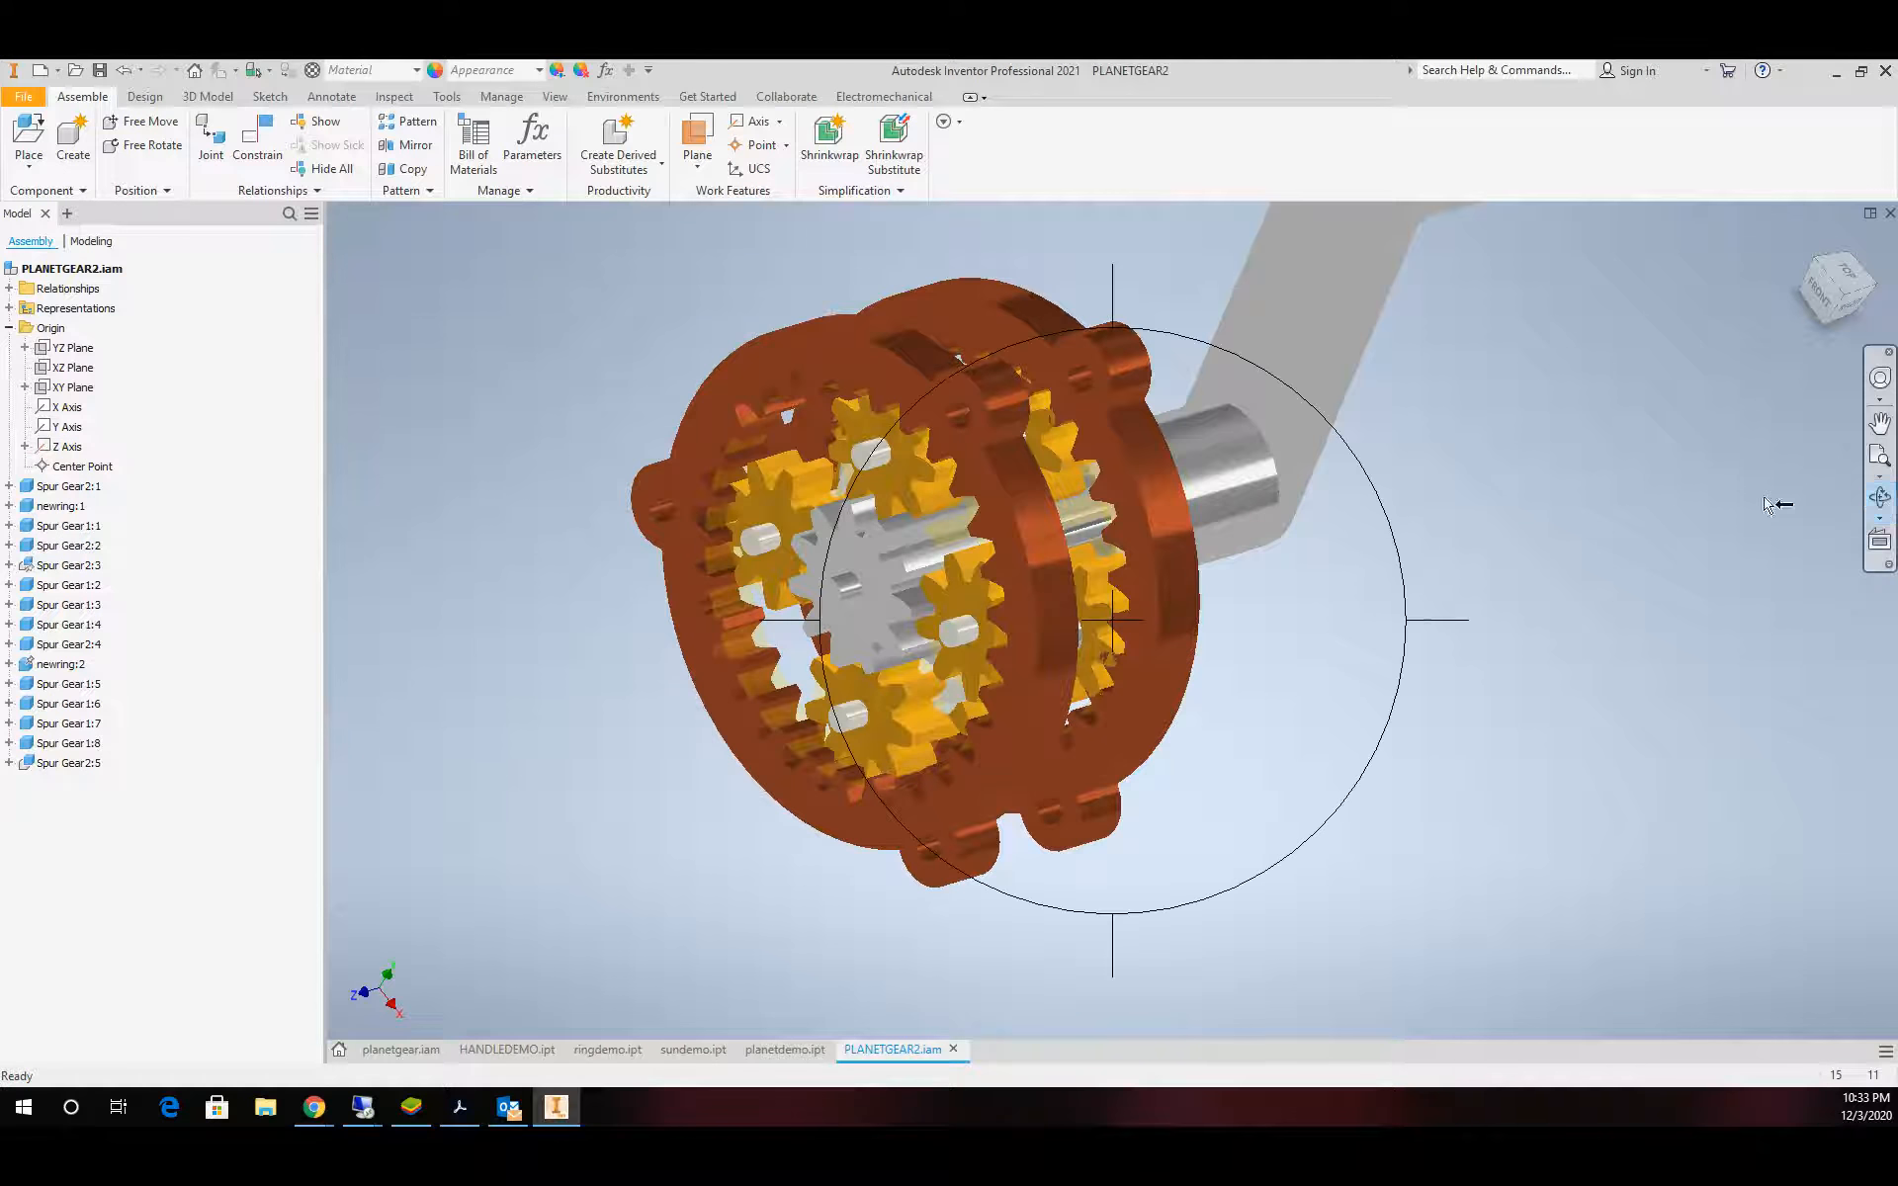
left_click_drag(1155, 505, 1560, 428)
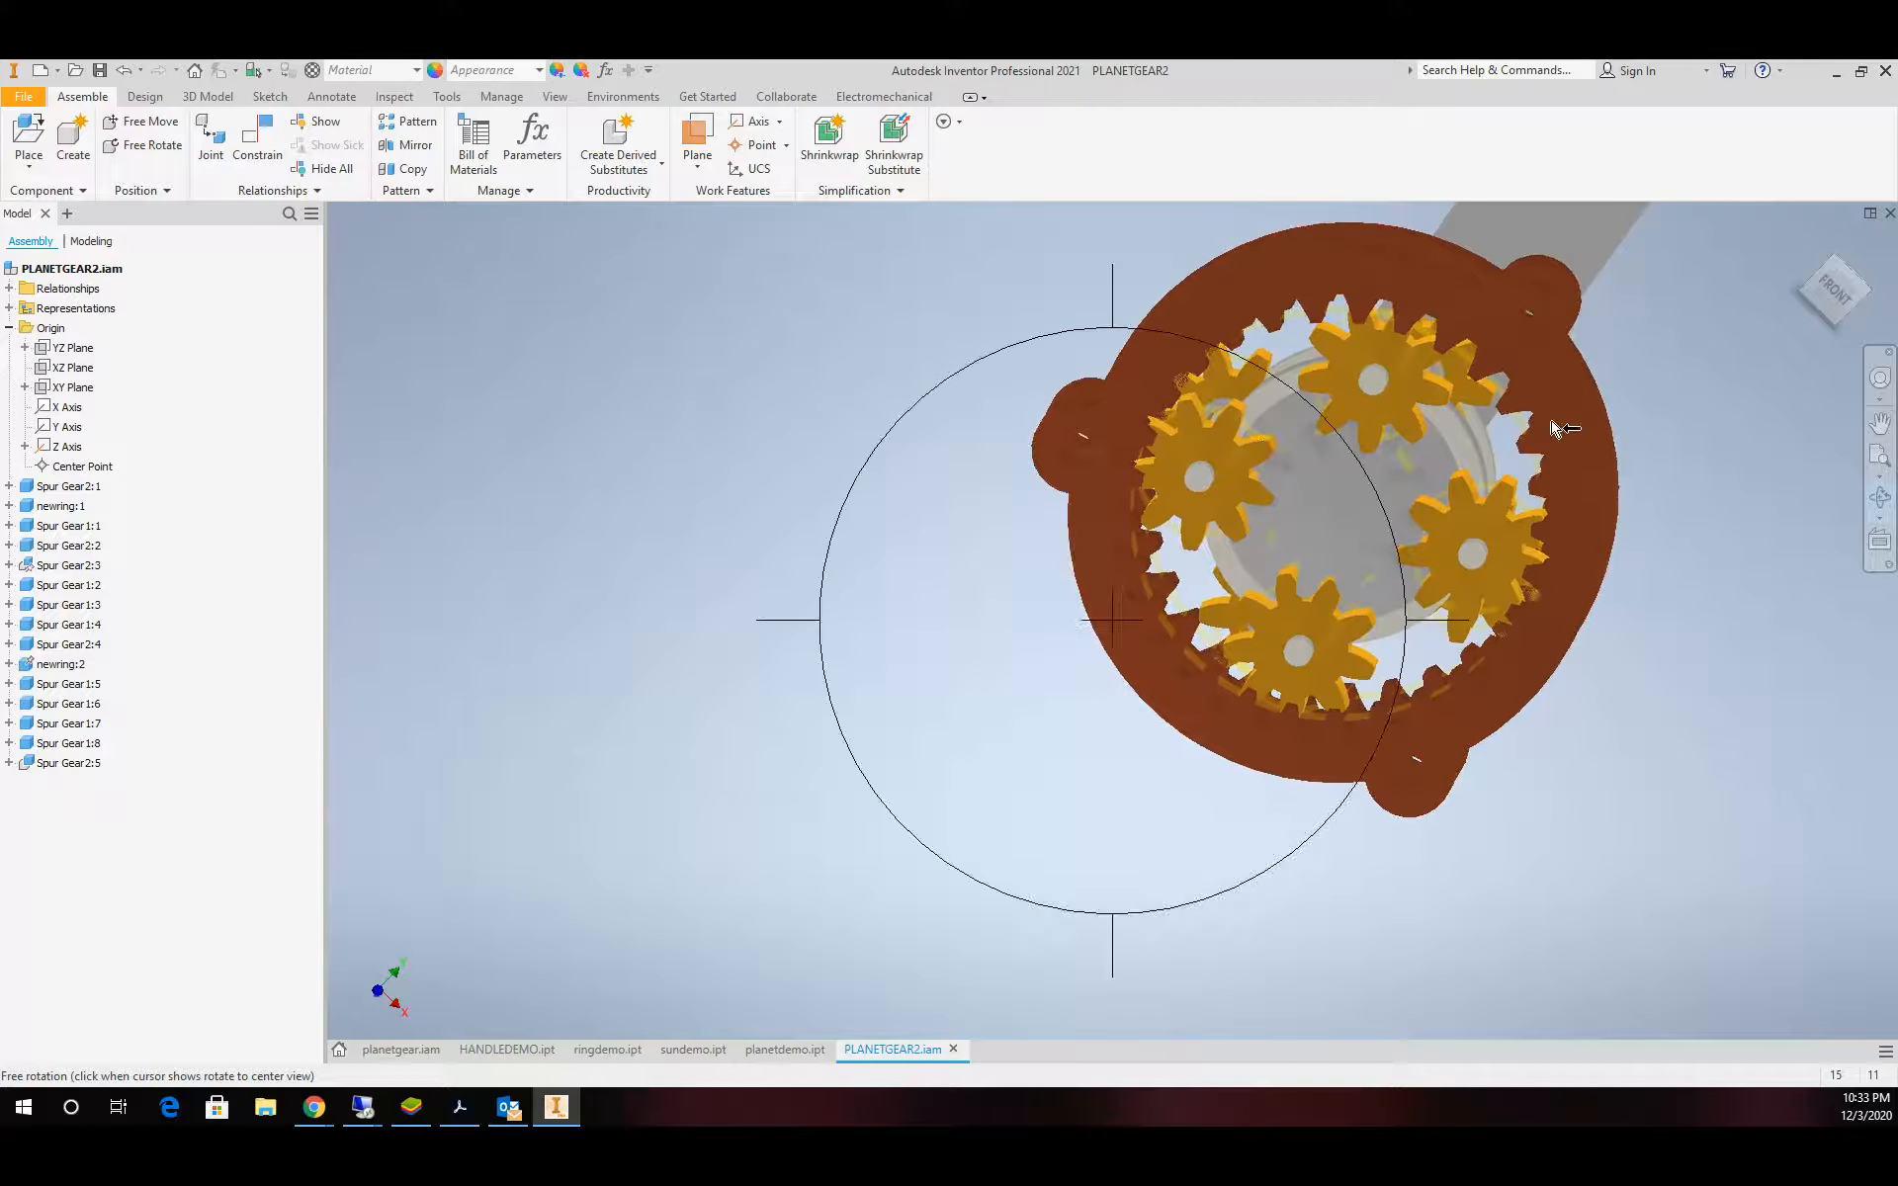
Rotate the two upper front planet gears, Spur Gear1:8 and Spur Gear1:7, to line up their teeth with the ring gear
scroll(1552, 435, "up", 3)
key("Escape")
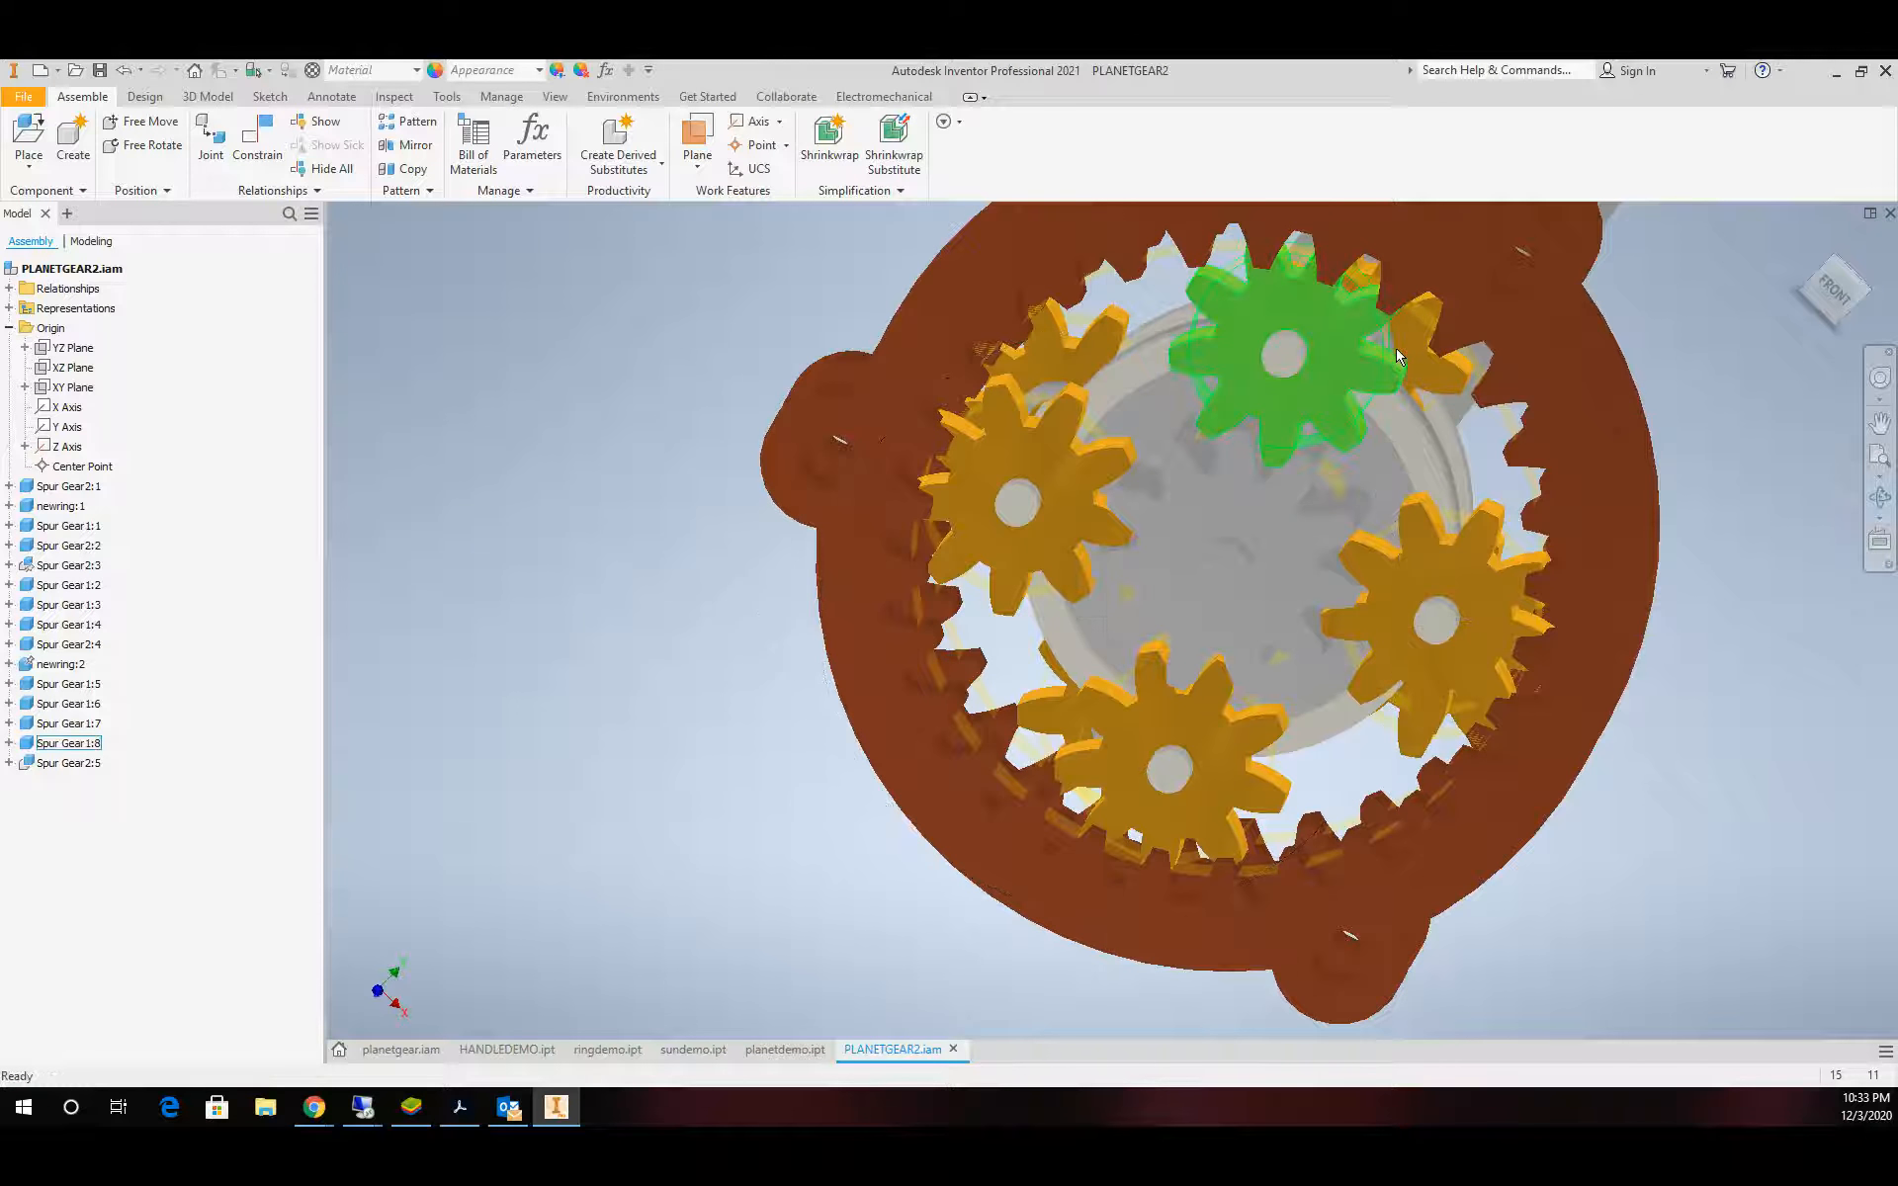
left_click(1325, 304)
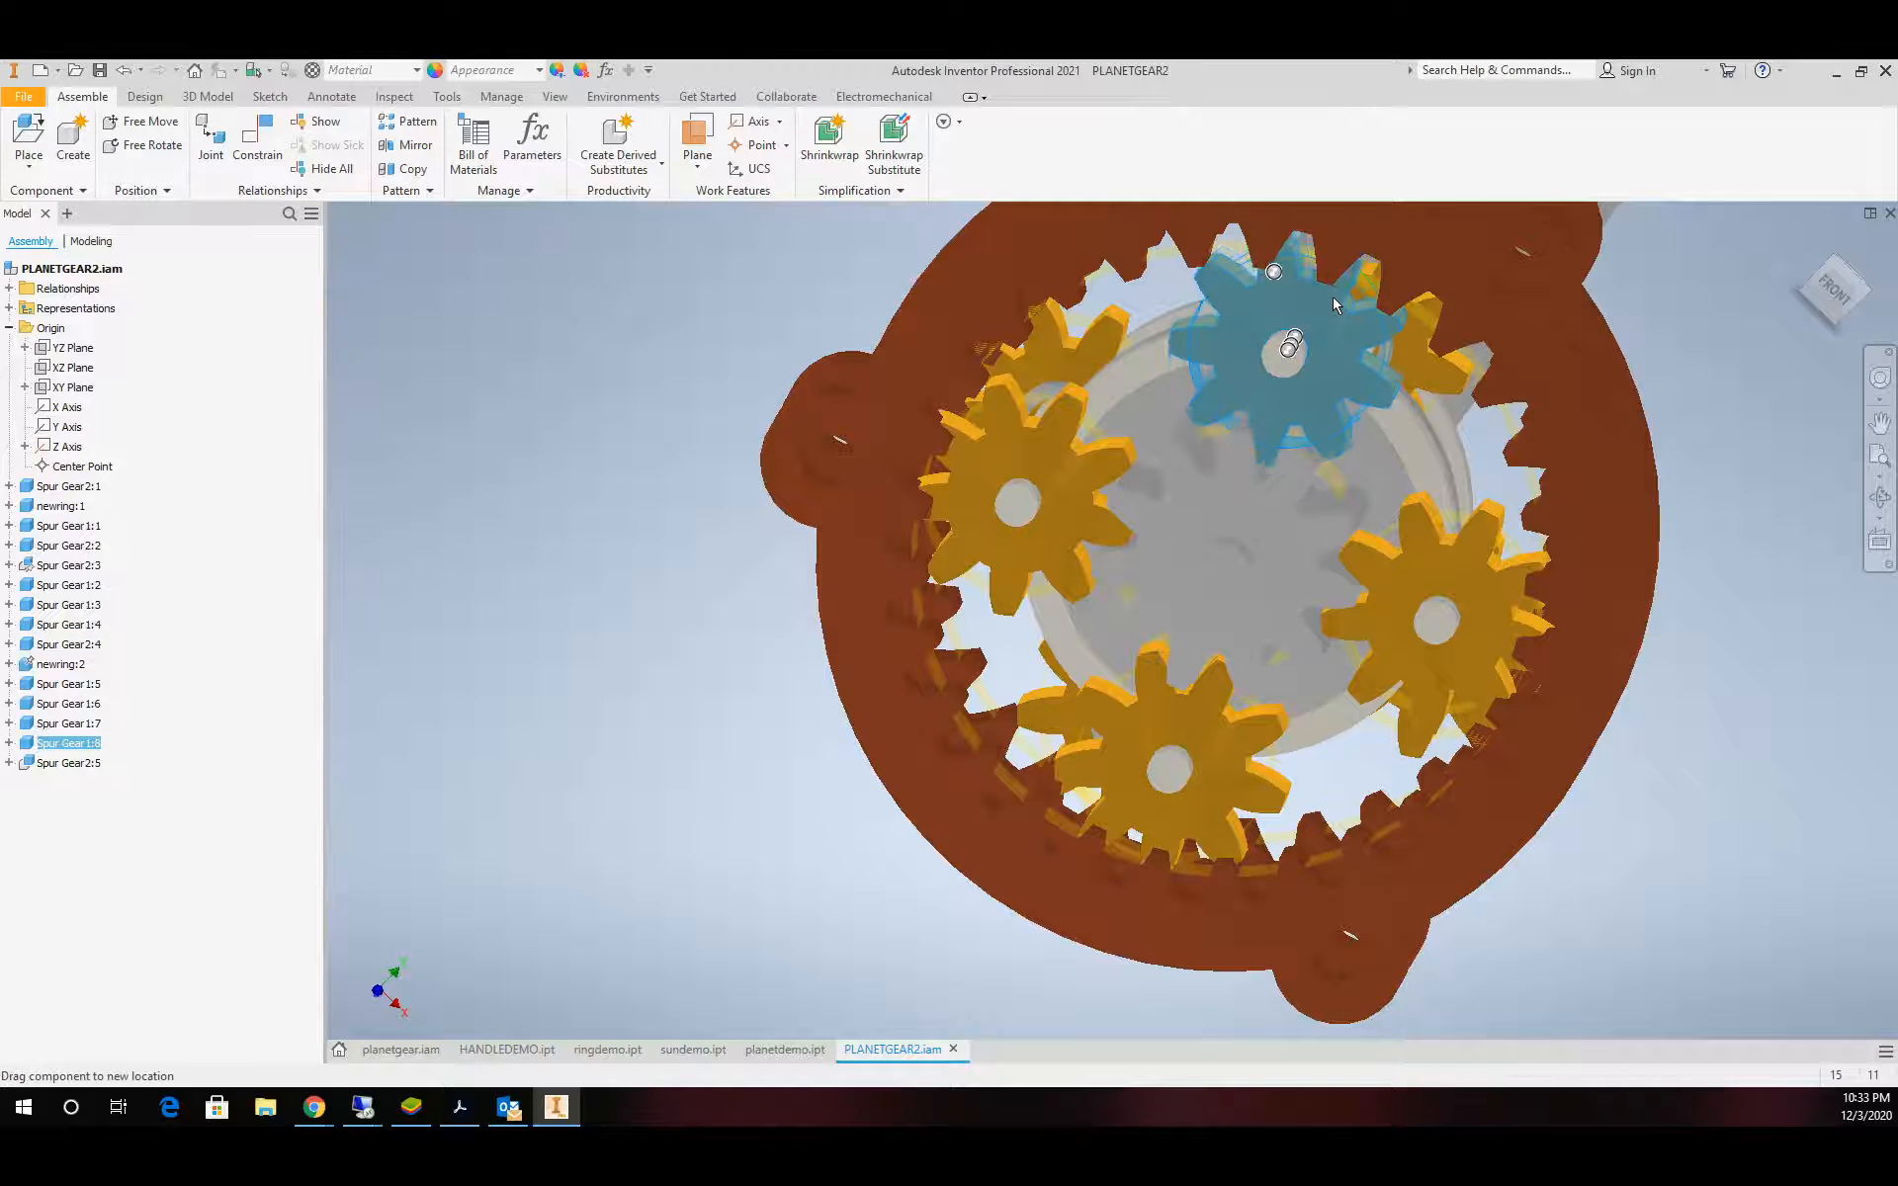
key("Escape")
left_click(1831, 295)
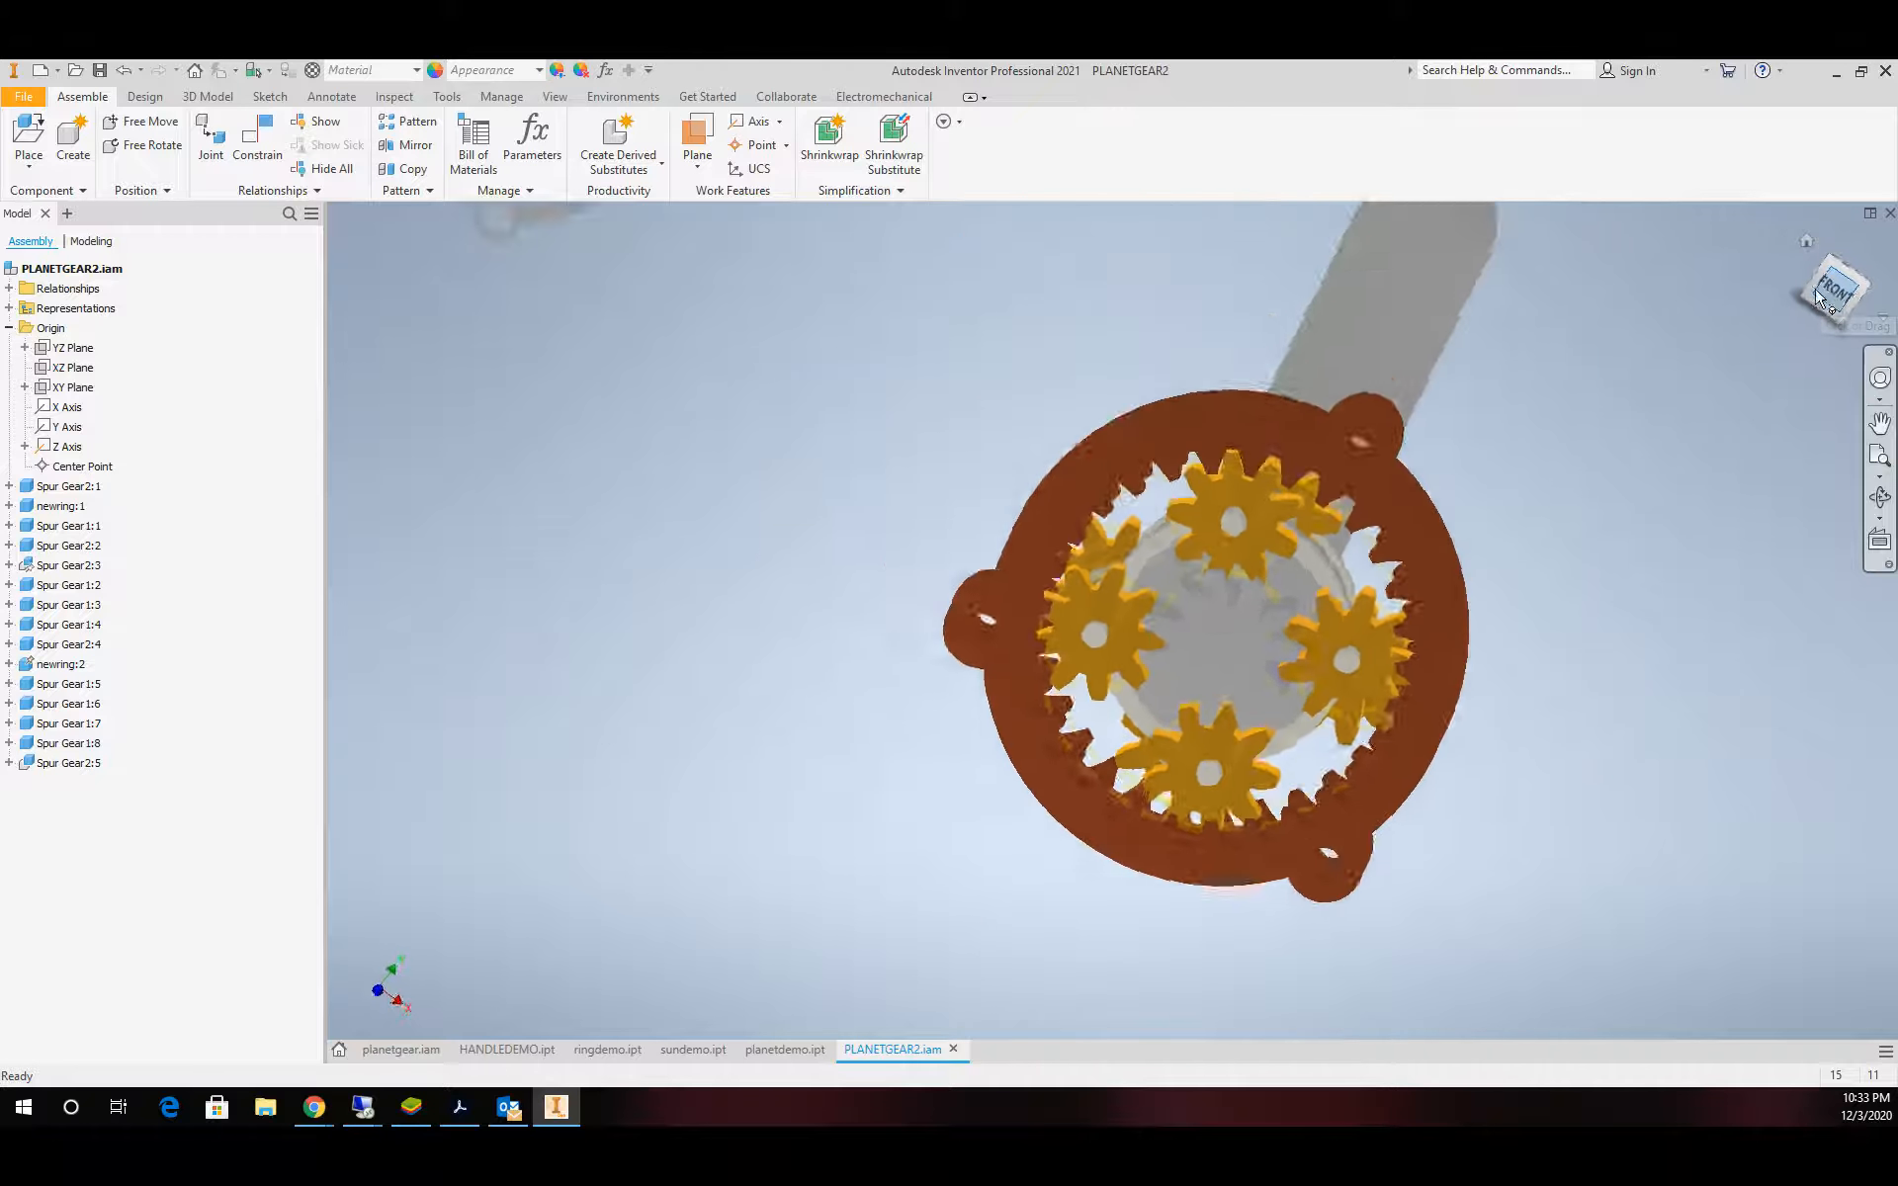
scroll(1302, 596, "up", 6)
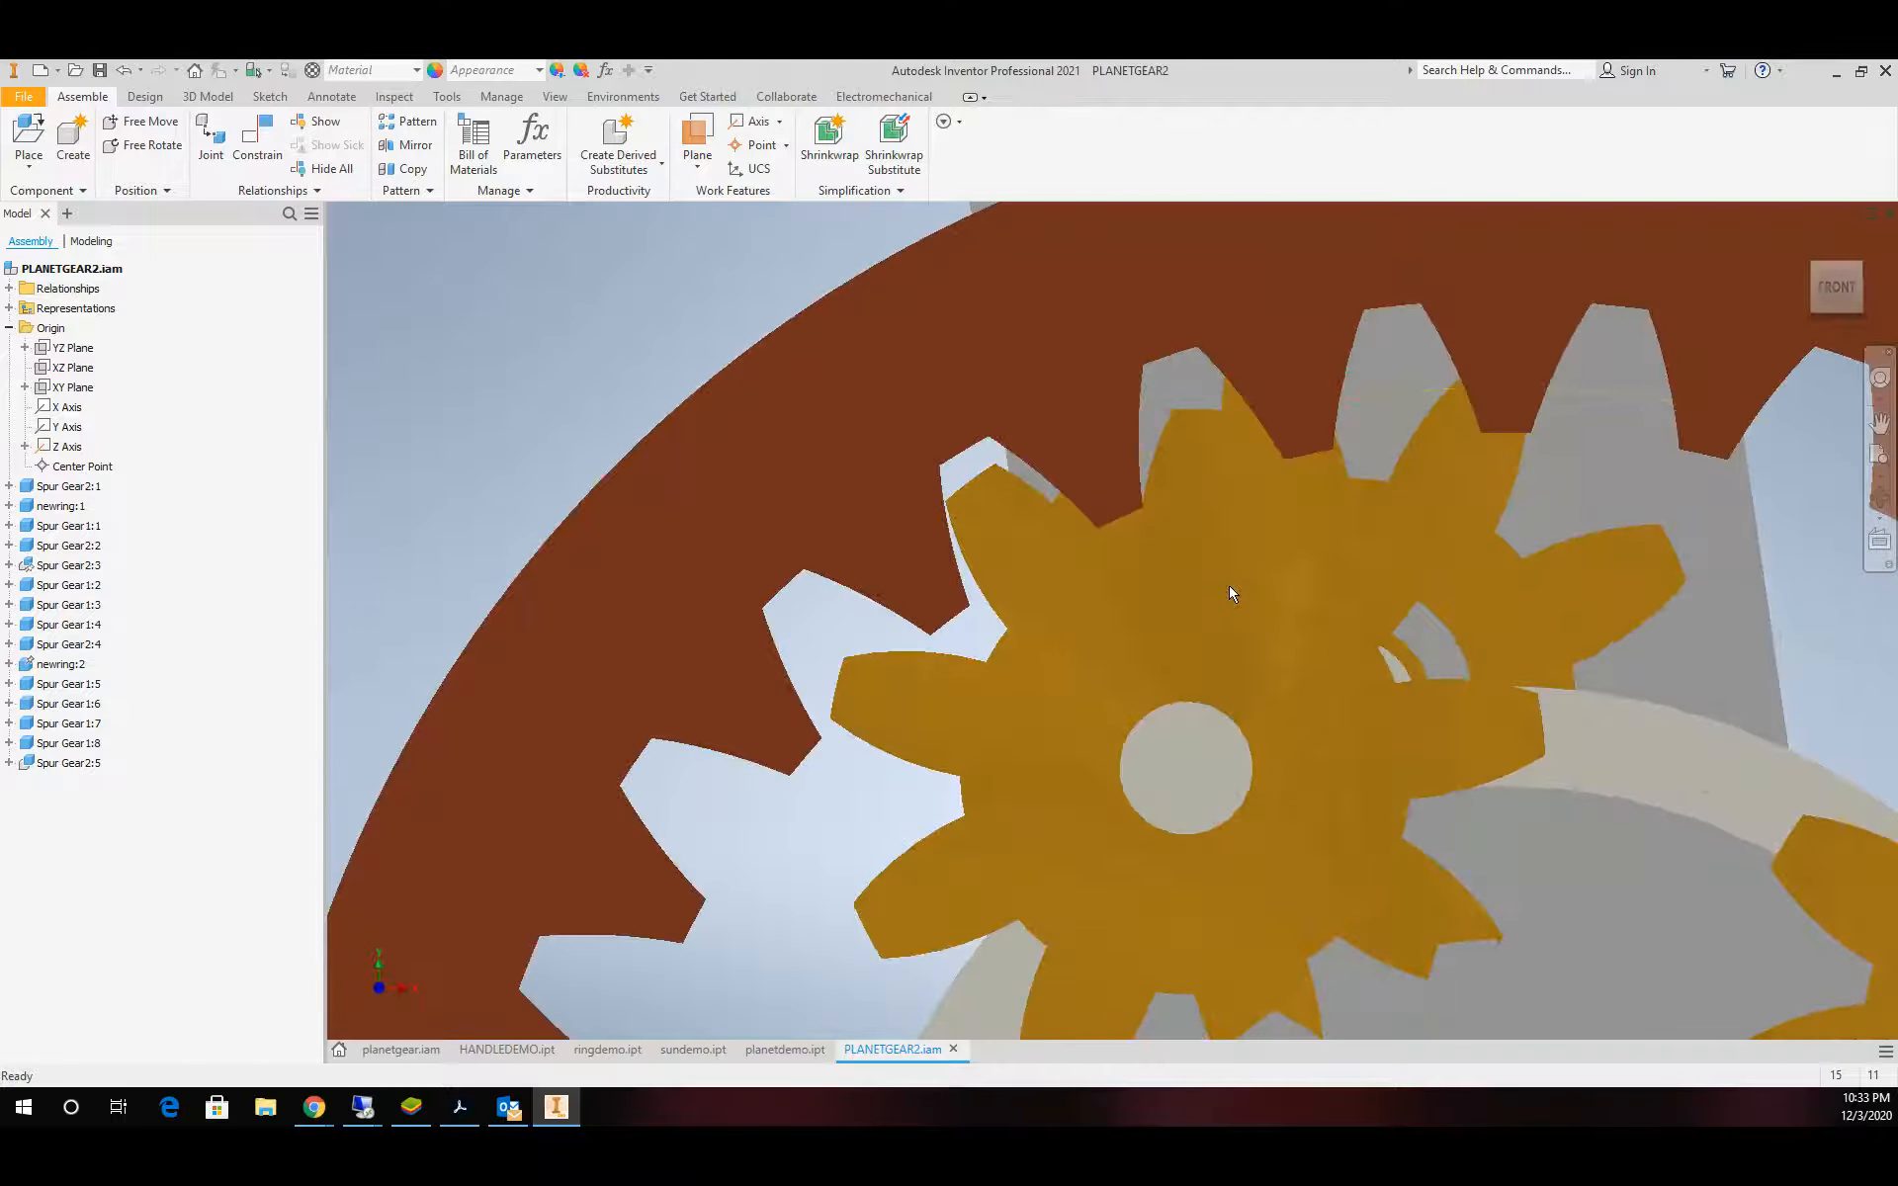
scroll(1305, 623, "down", 6)
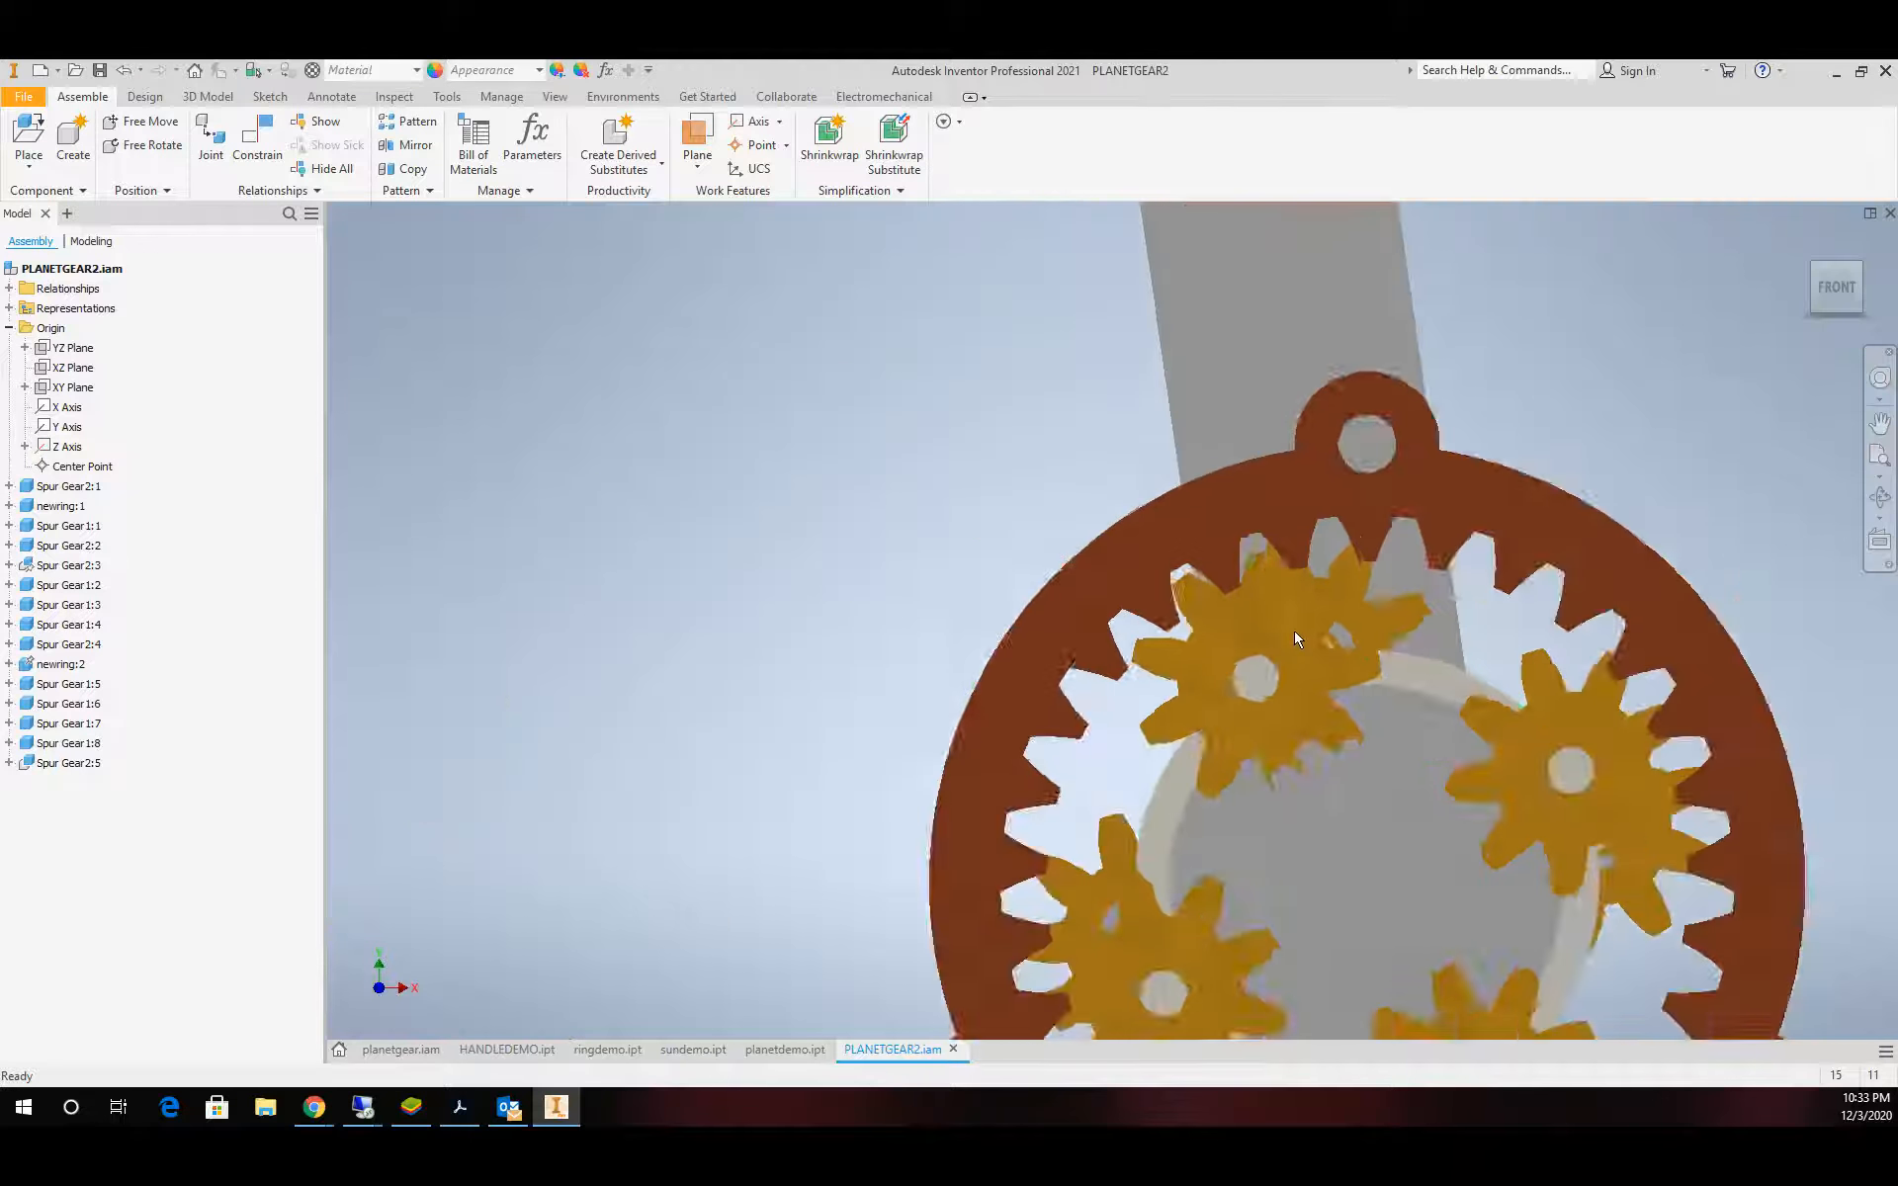
scroll(1512, 704, "up", 2)
left_click_drag(1530, 715, 1552, 734)
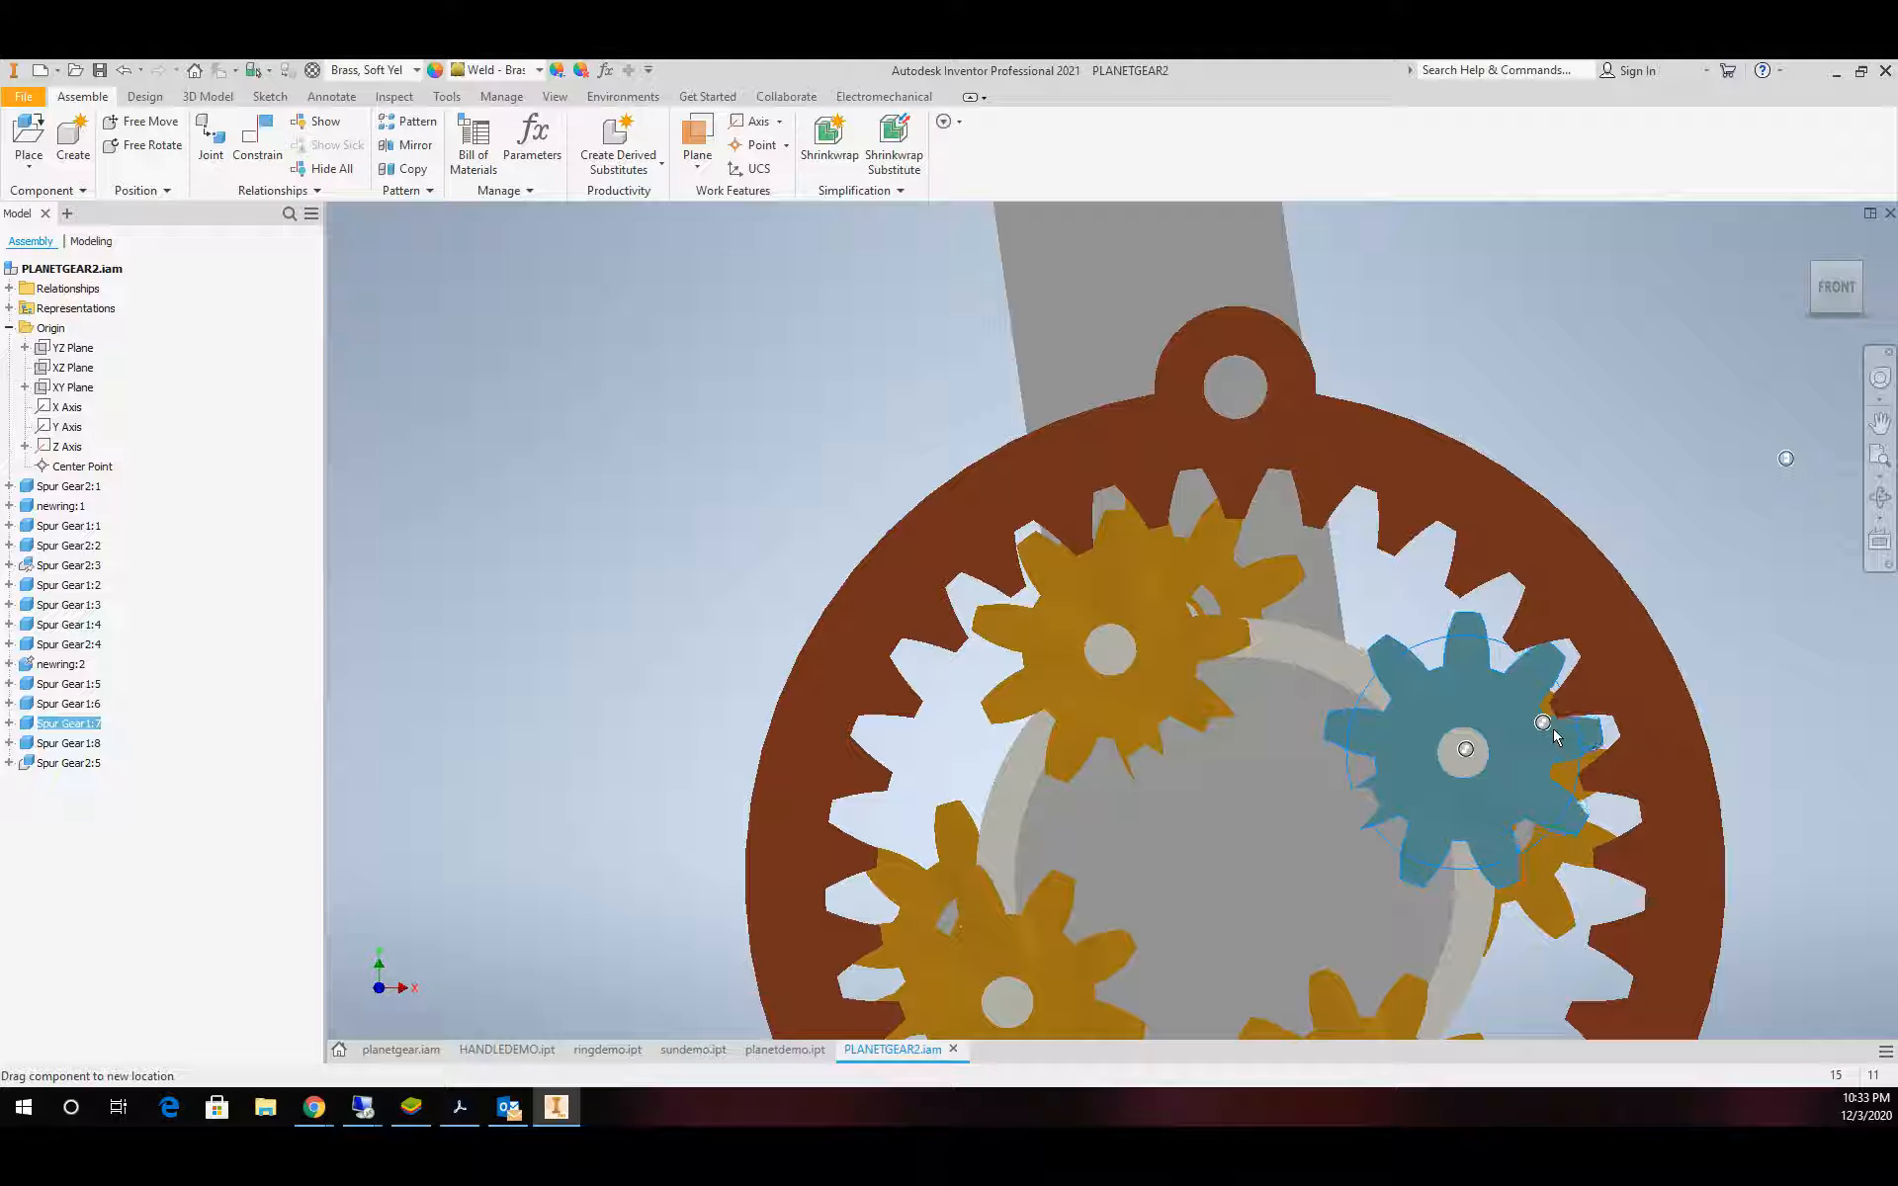
Rotate the two lower front planet gears, Spur Gear1:5 and Spur Gear1:6, to line up their teeth with the ring gear
scroll(1471, 775, "up", 6)
scroll(1463, 837, "down", 3)
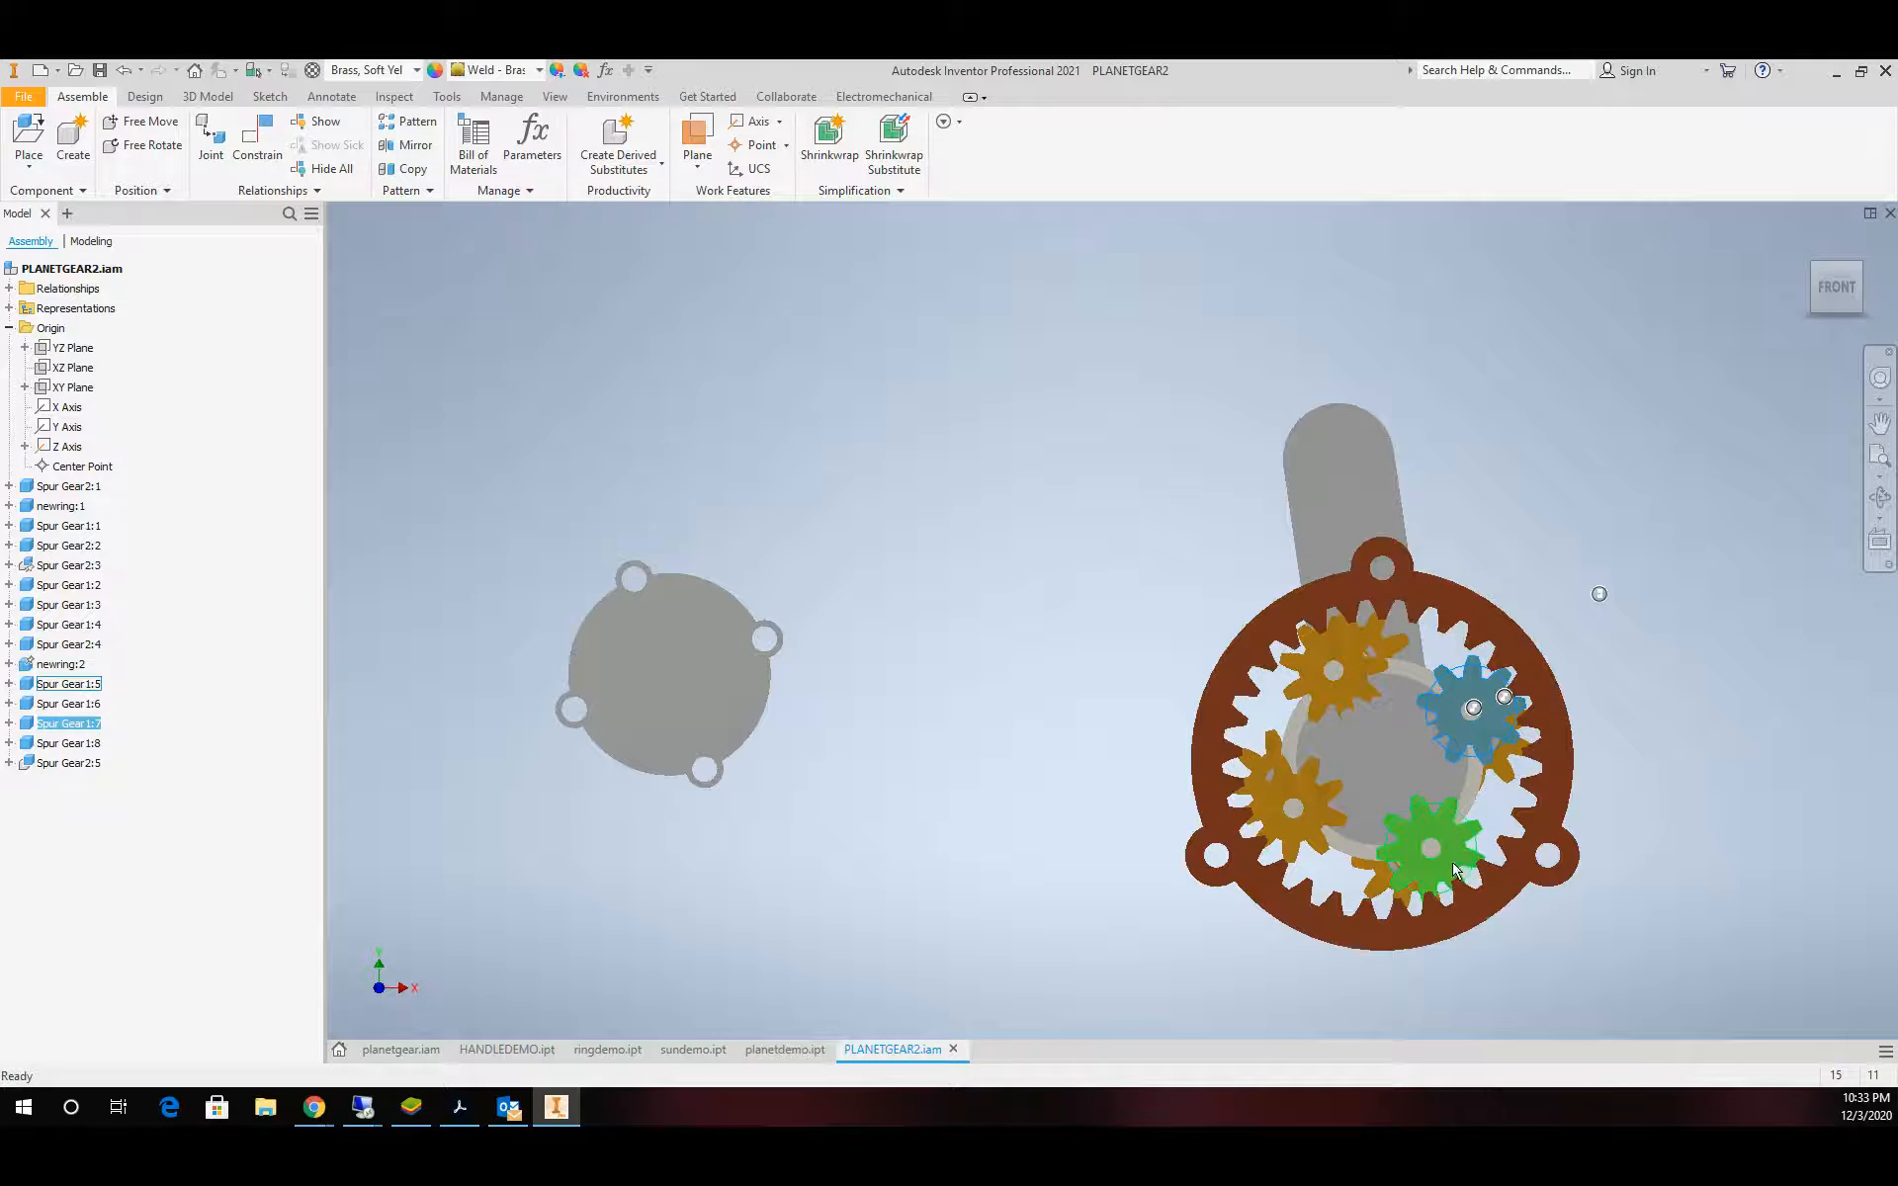
scroll(1470, 850, "down", 5)
left_click_drag(1470, 848, 1438, 788)
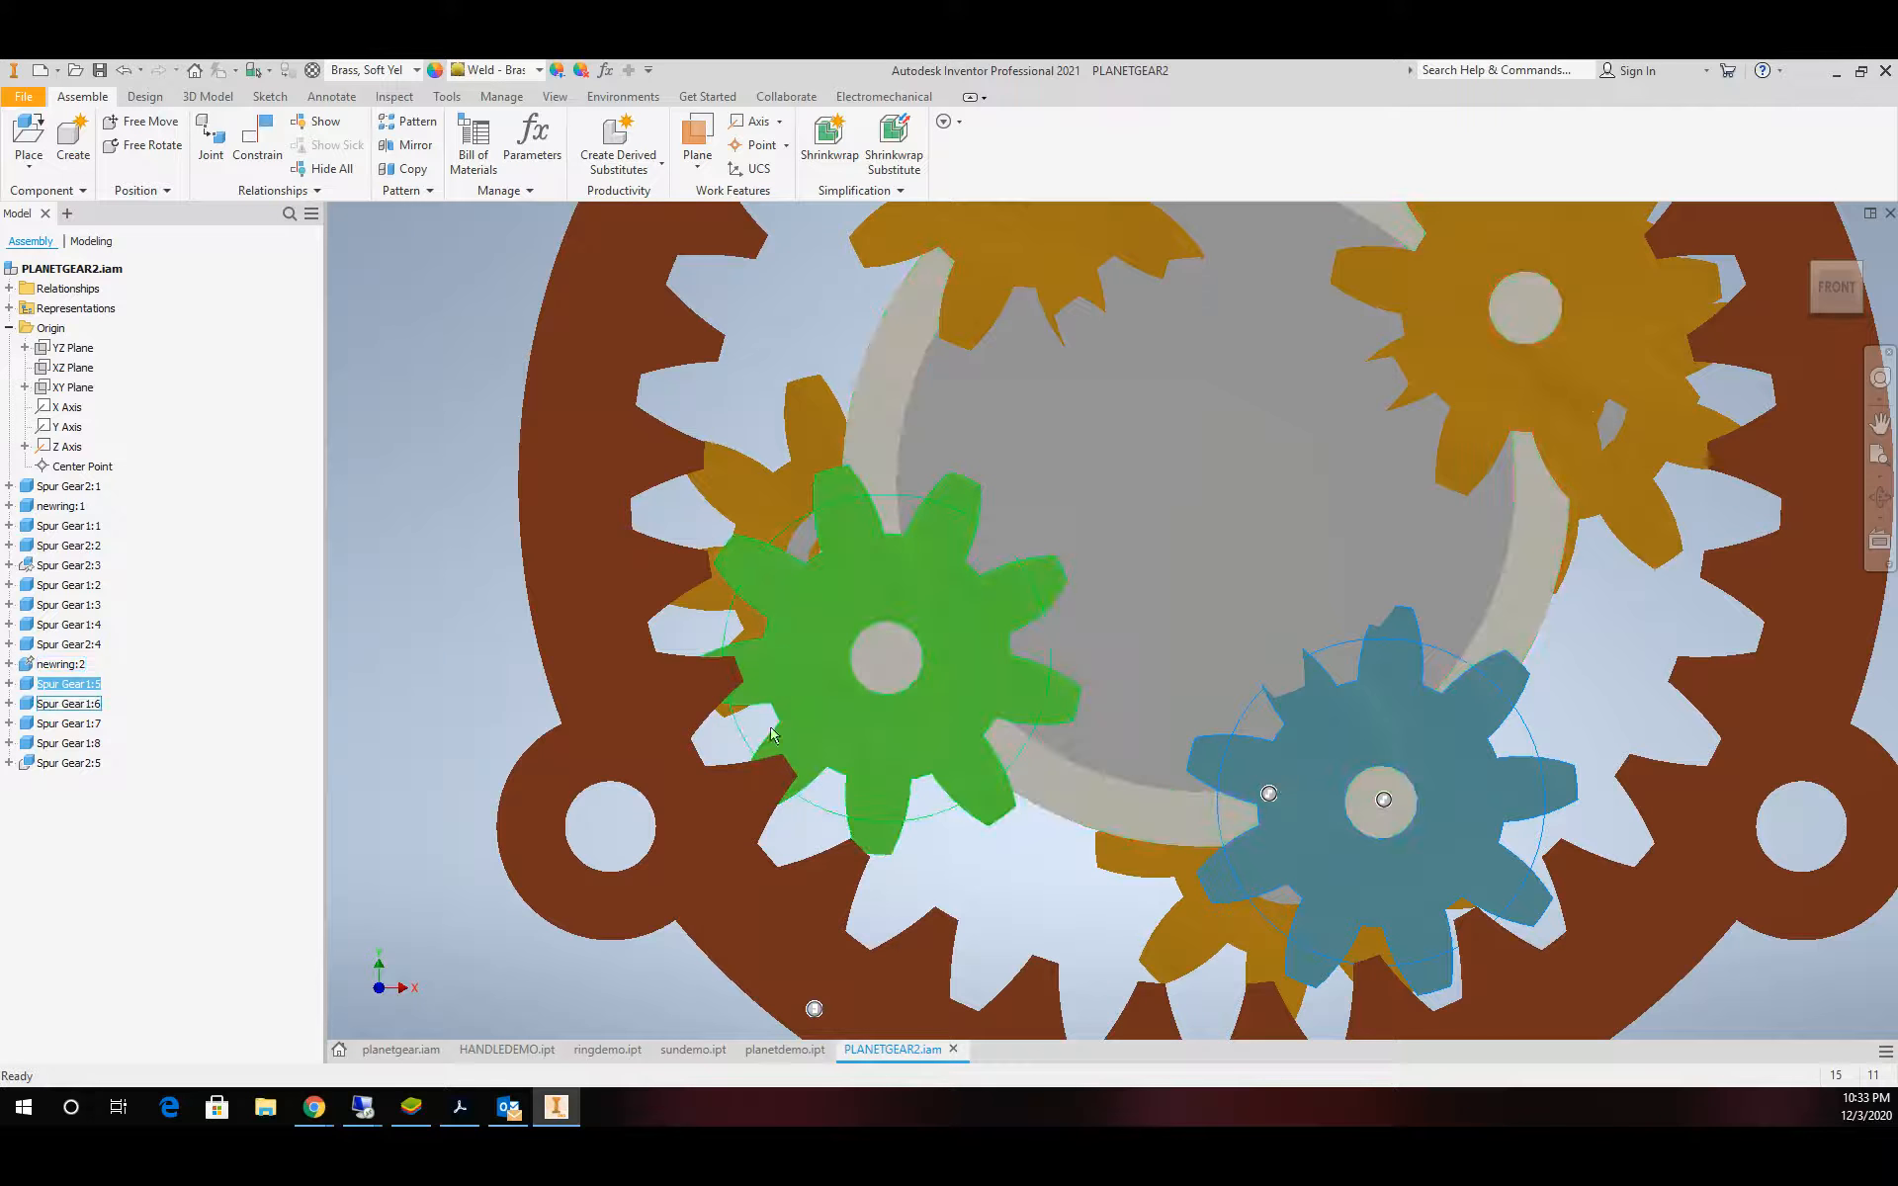
left_click_drag(776, 737, 909, 684)
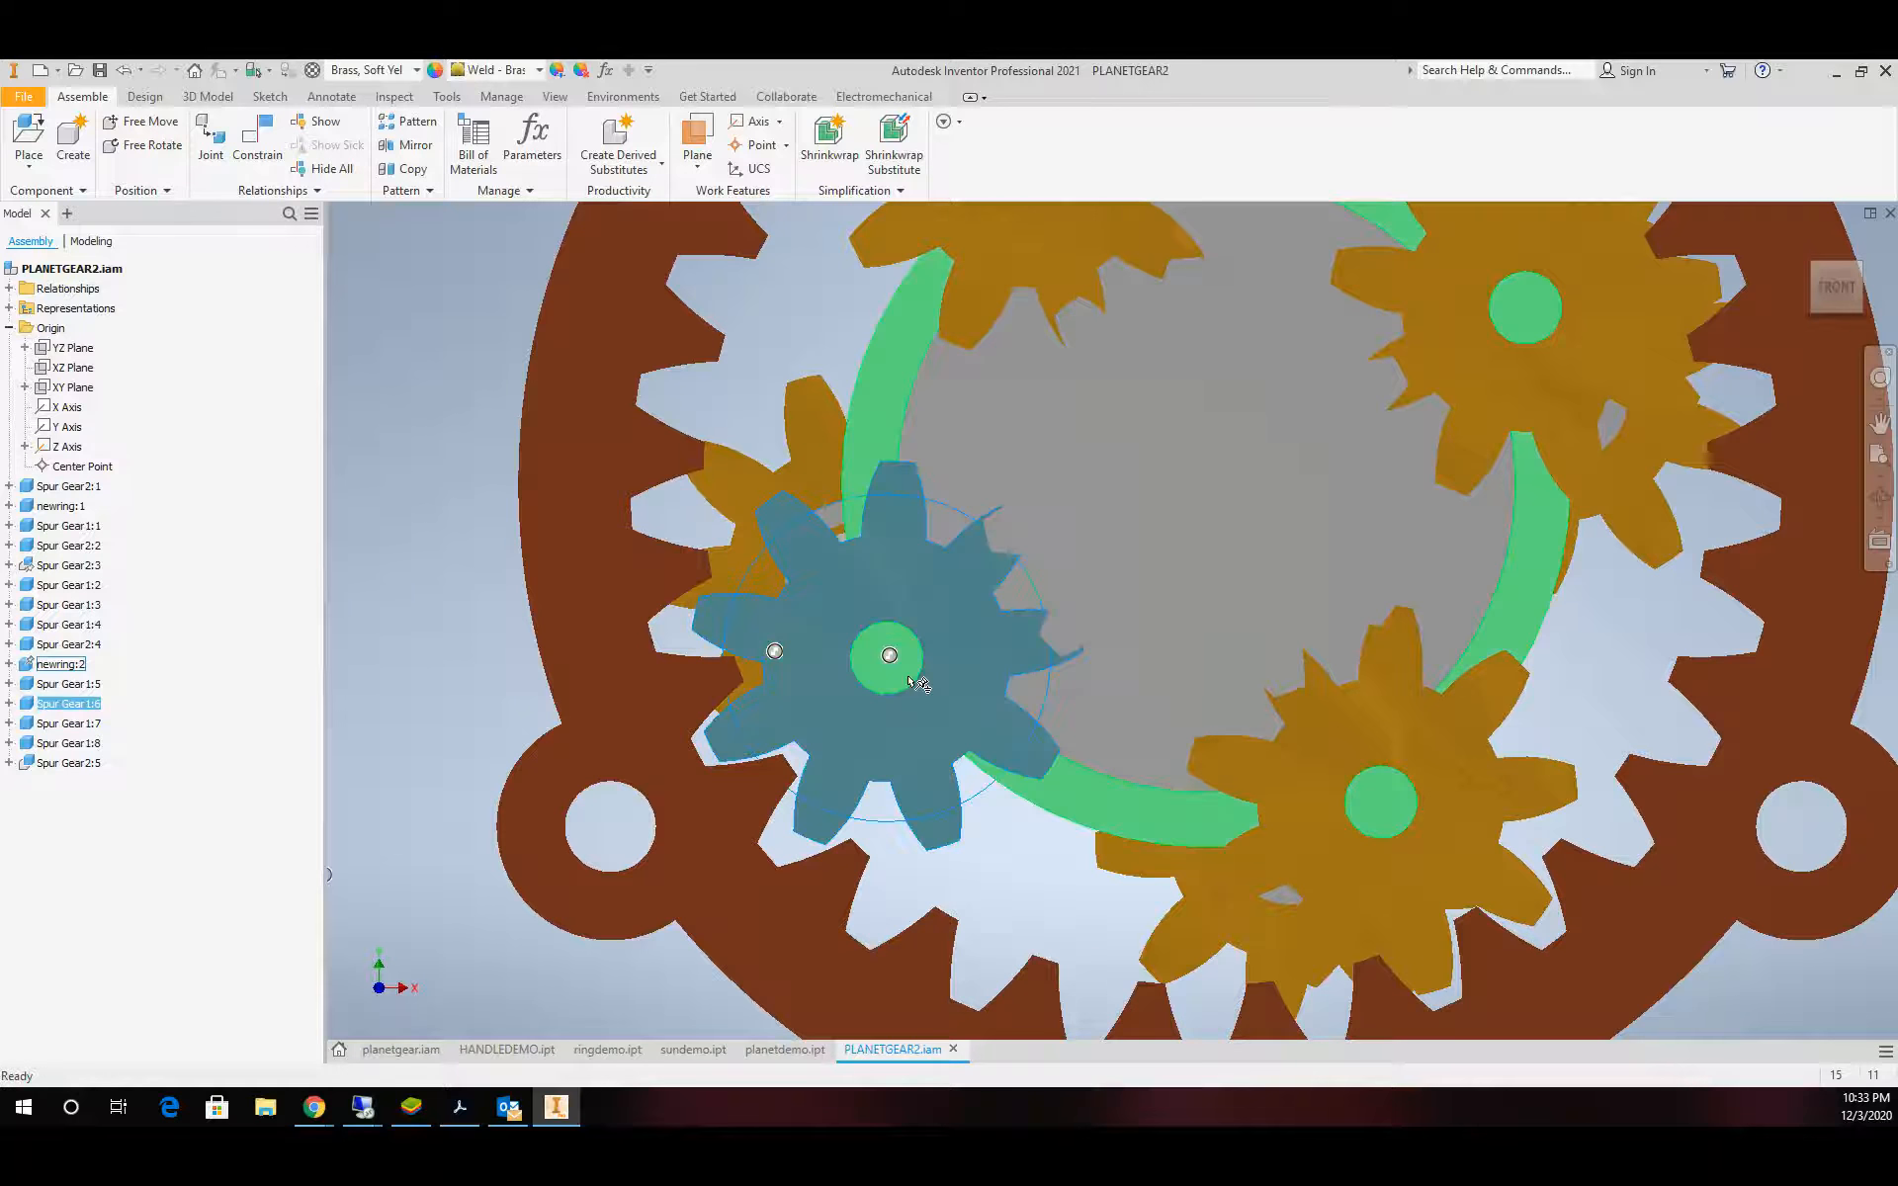
left_click(1024, 889)
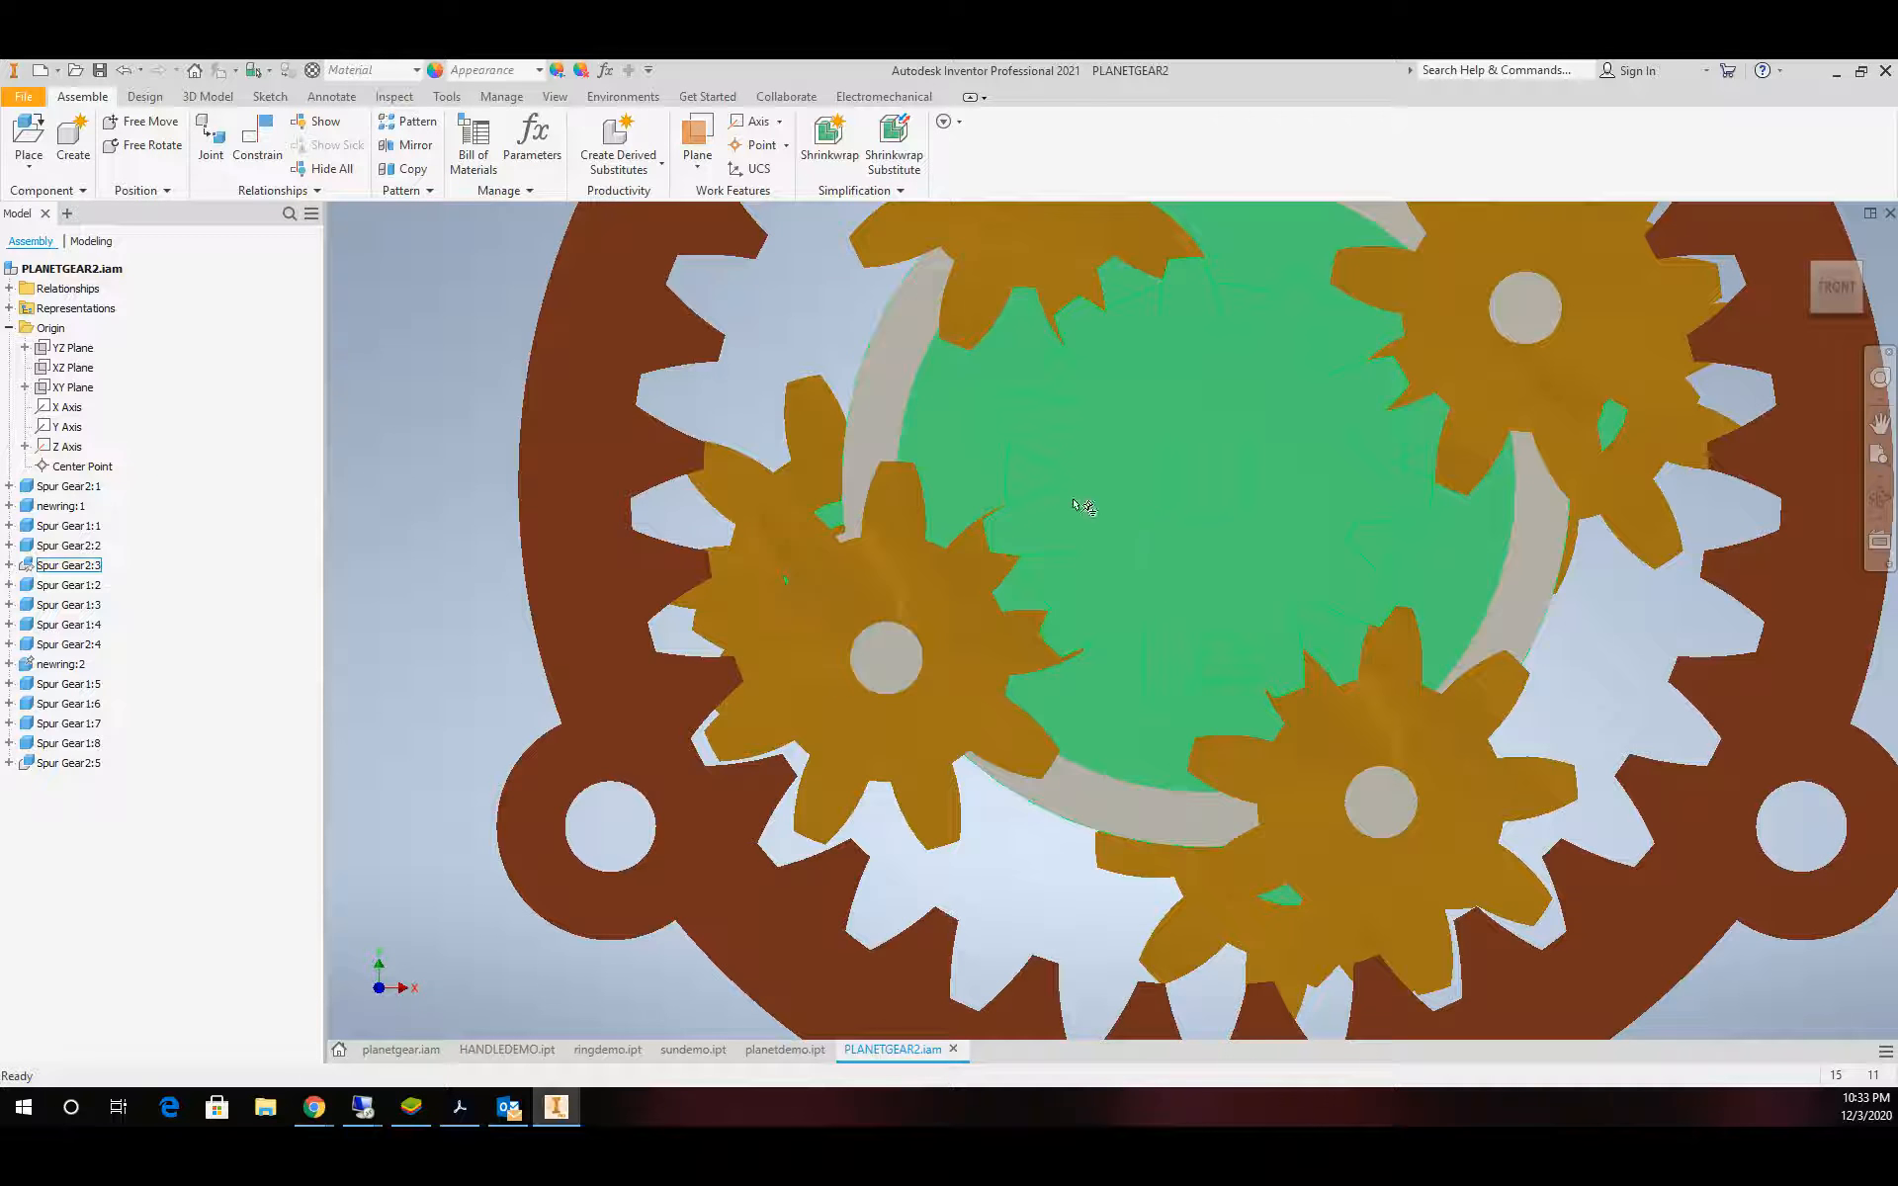
Unground the grey component Spur Gear2:3 behind the front planet gears and turn it slightly
left_click(1080, 512)
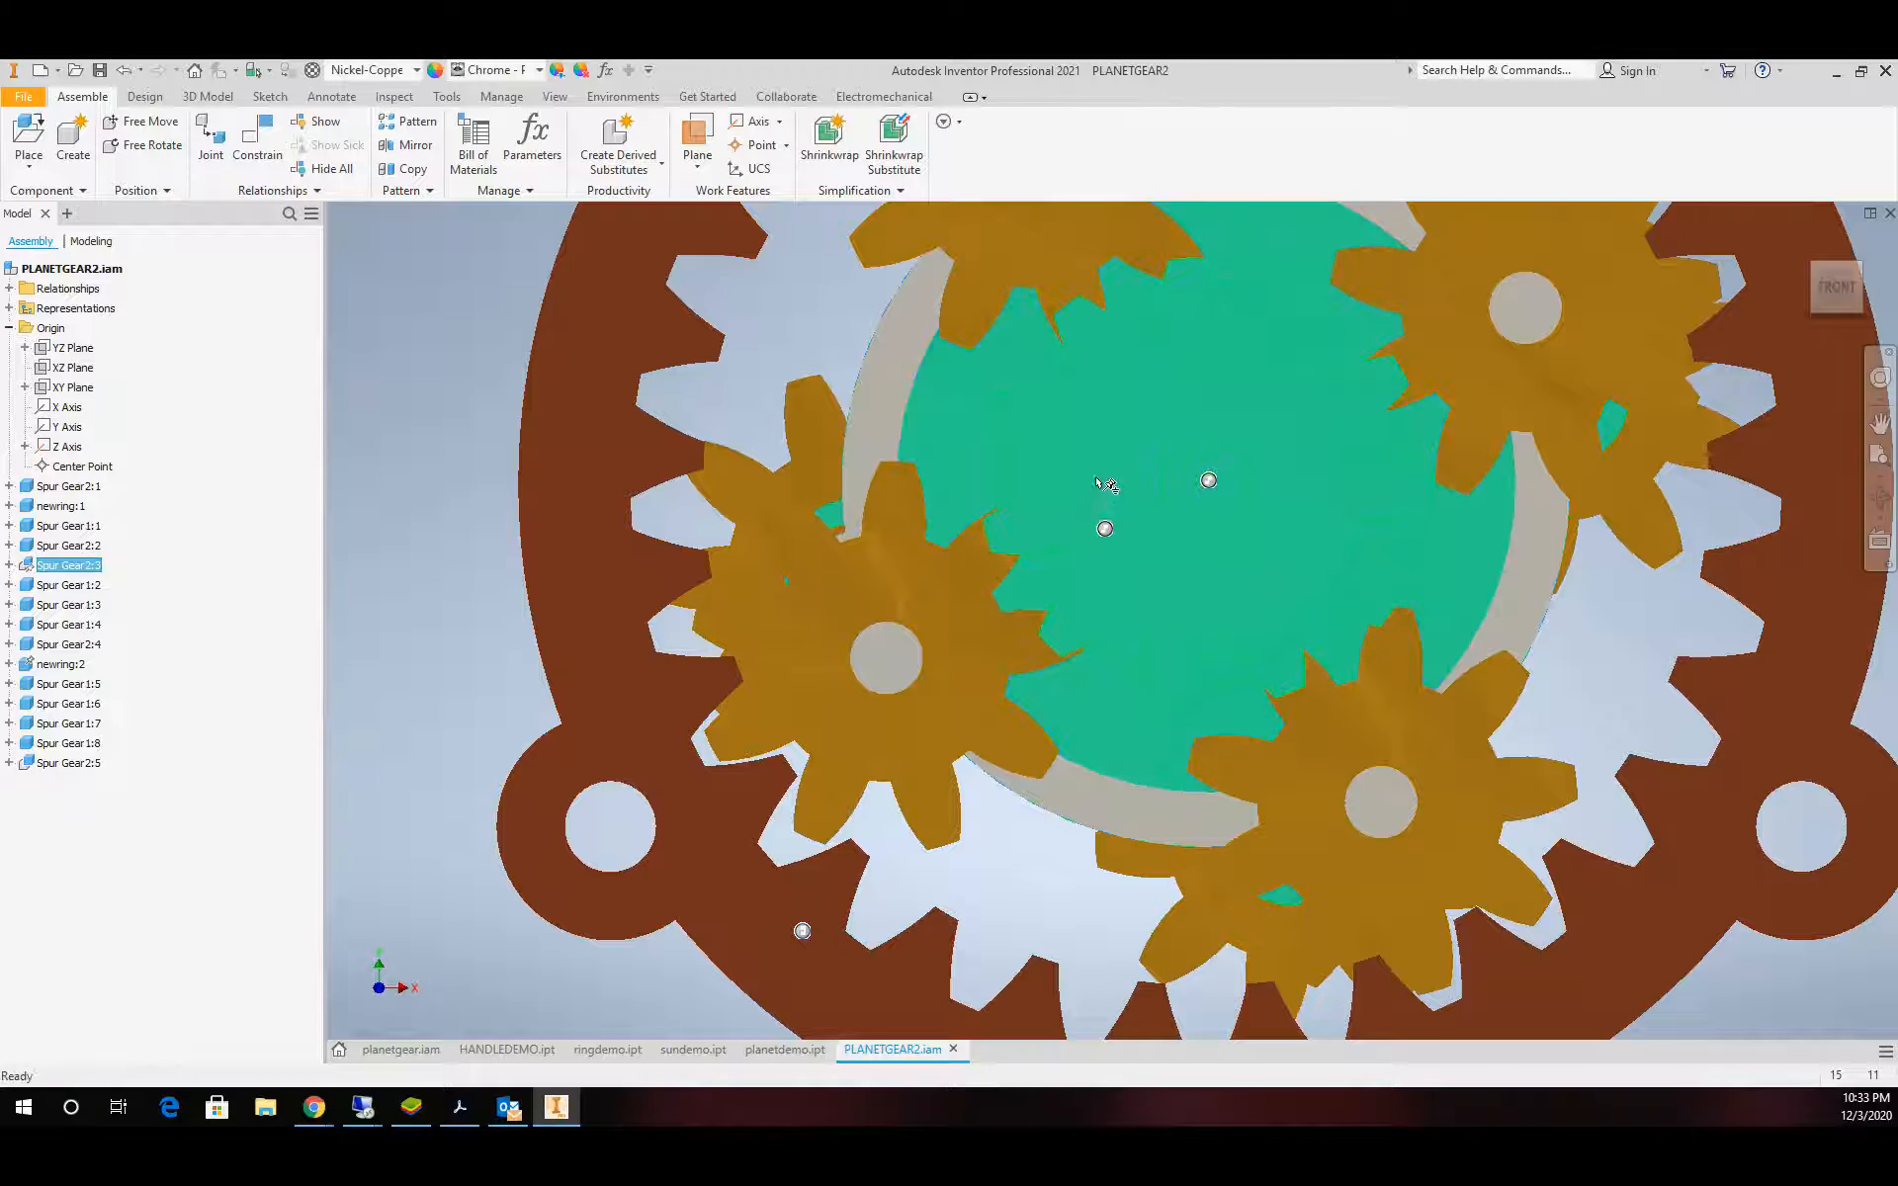
right_click(1100, 483)
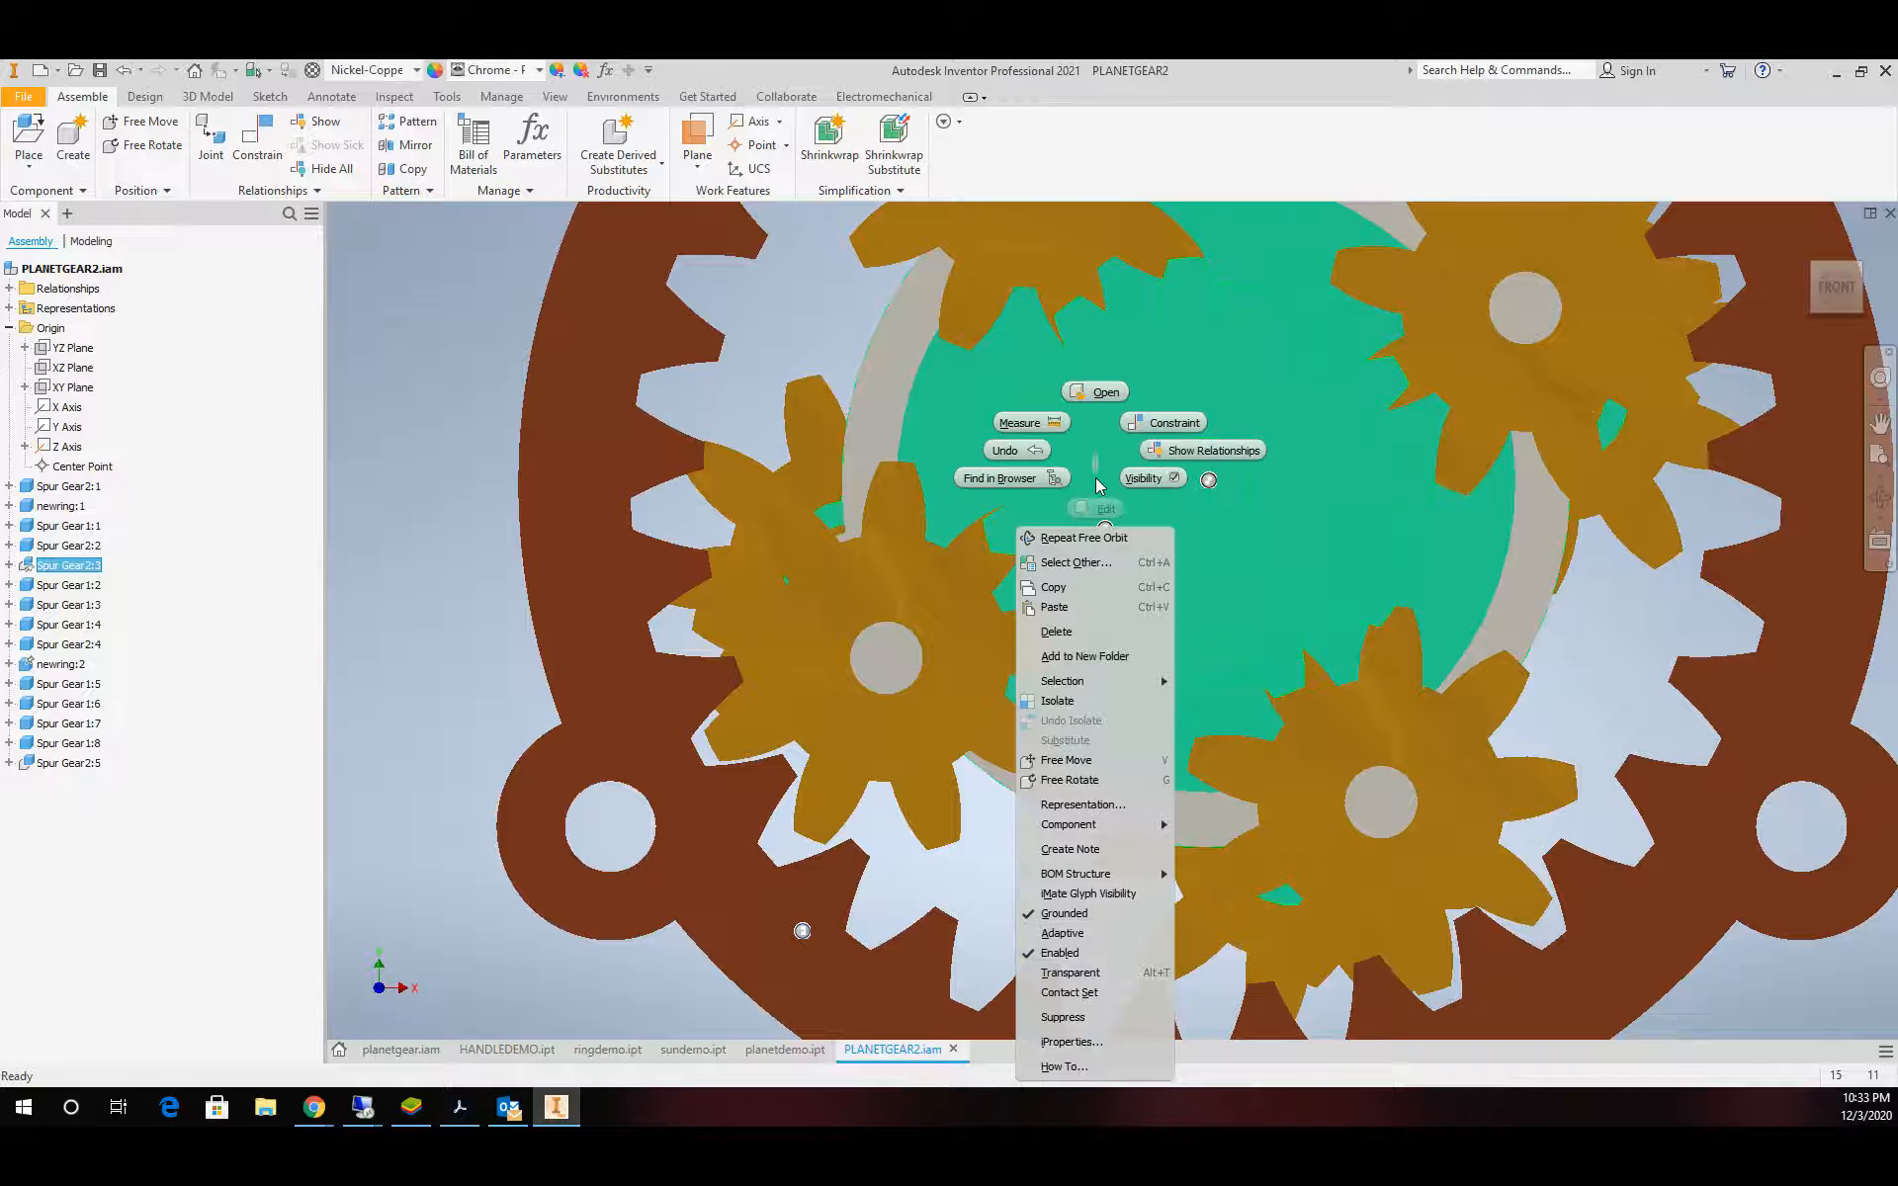
left_click(1091, 915)
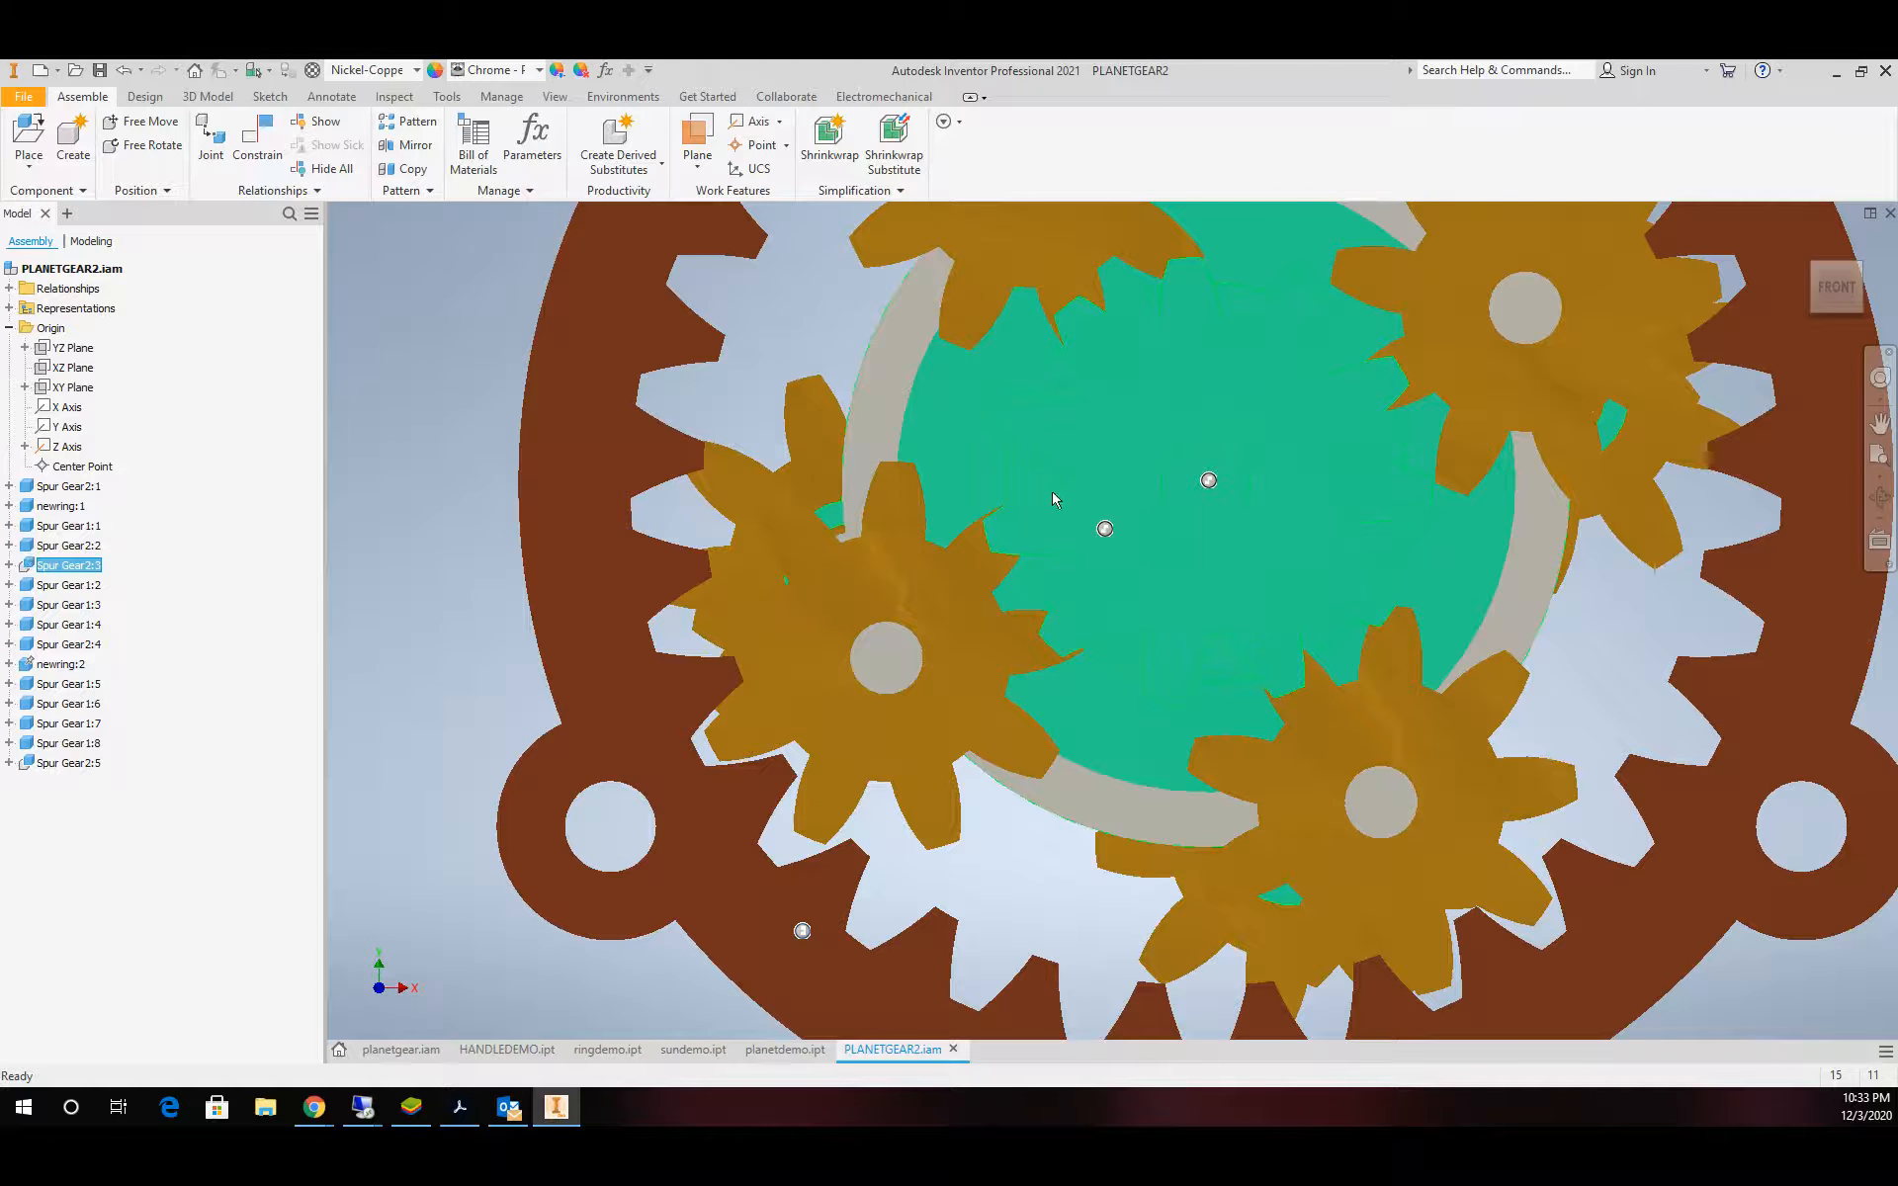
left_click_drag(1061, 512, 1071, 550)
left_click(1096, 880)
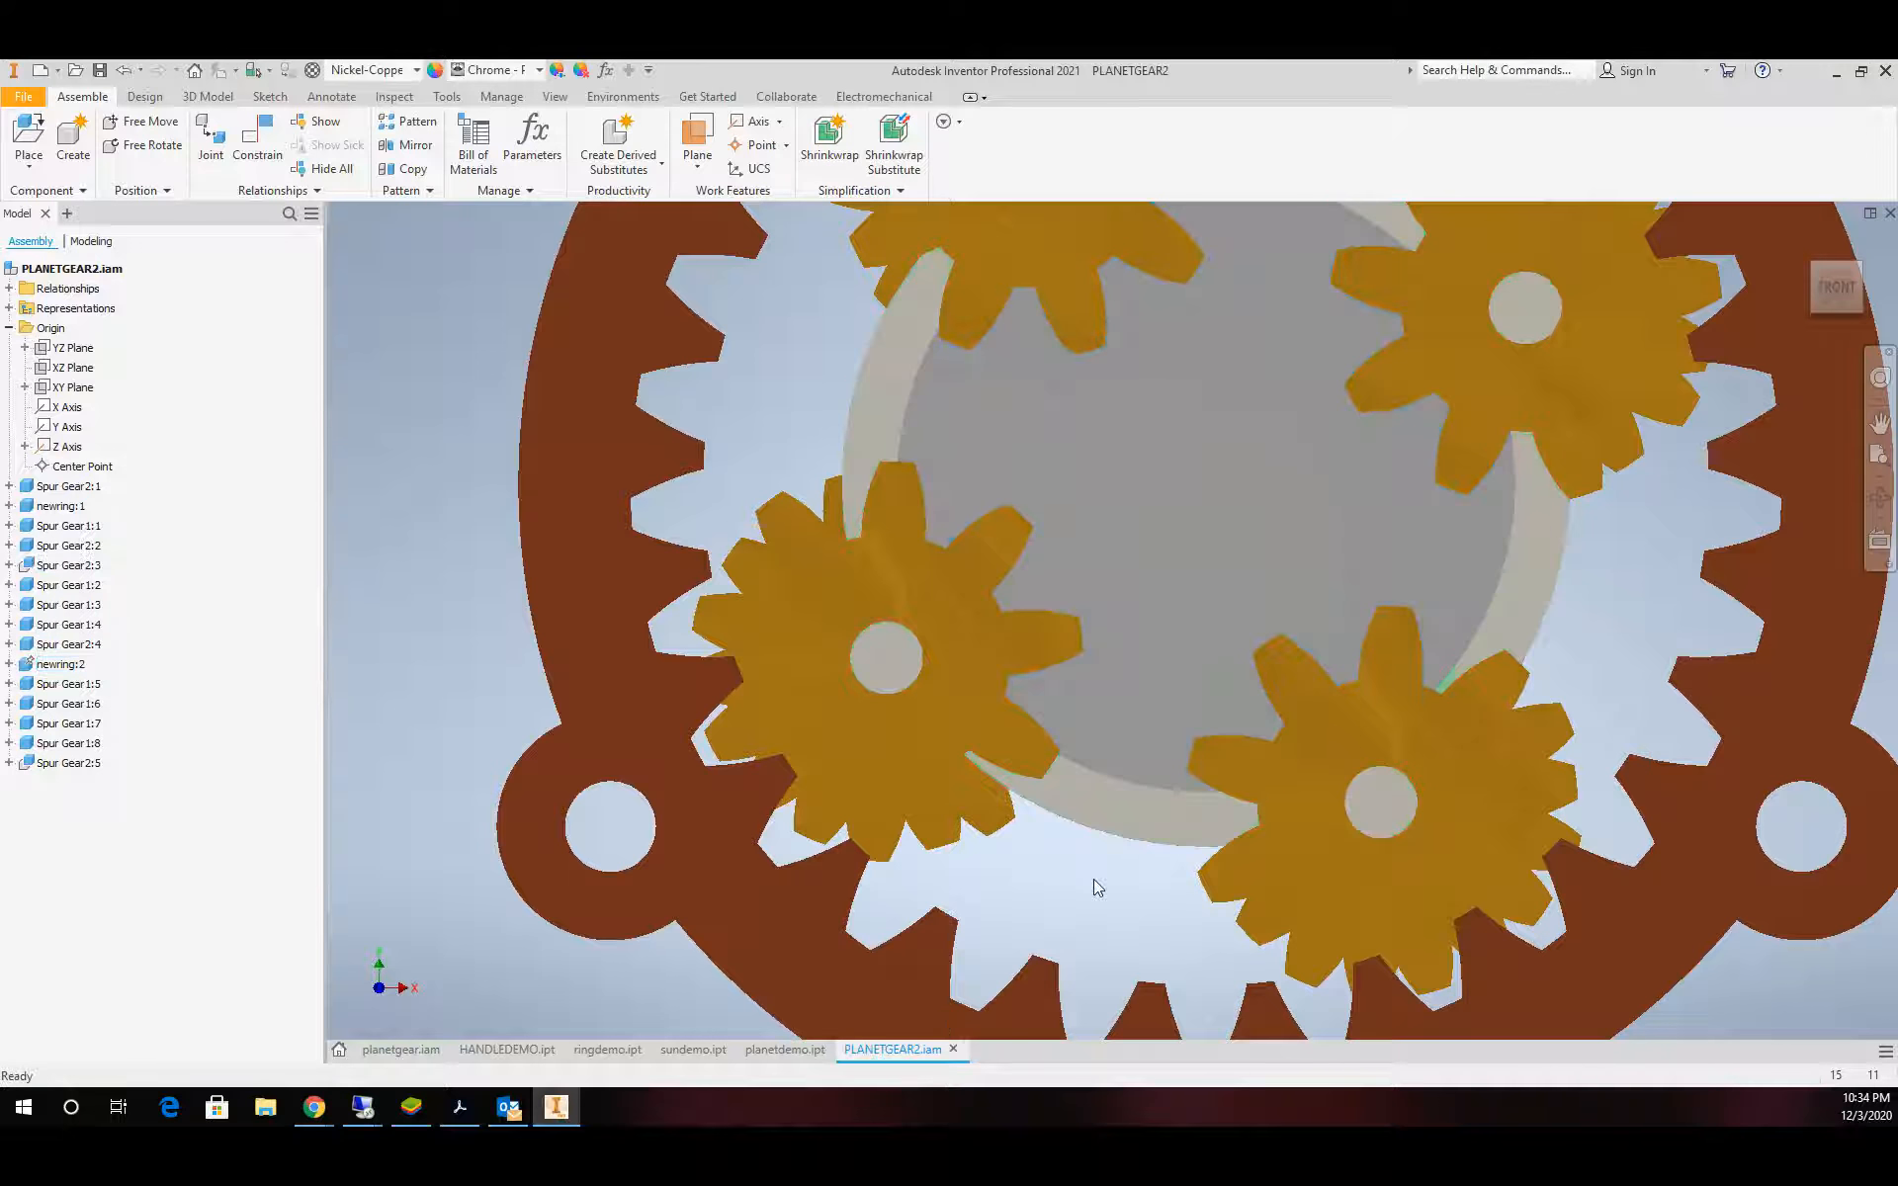
Unground the planet carrier newring:2
right_click(1096, 808)
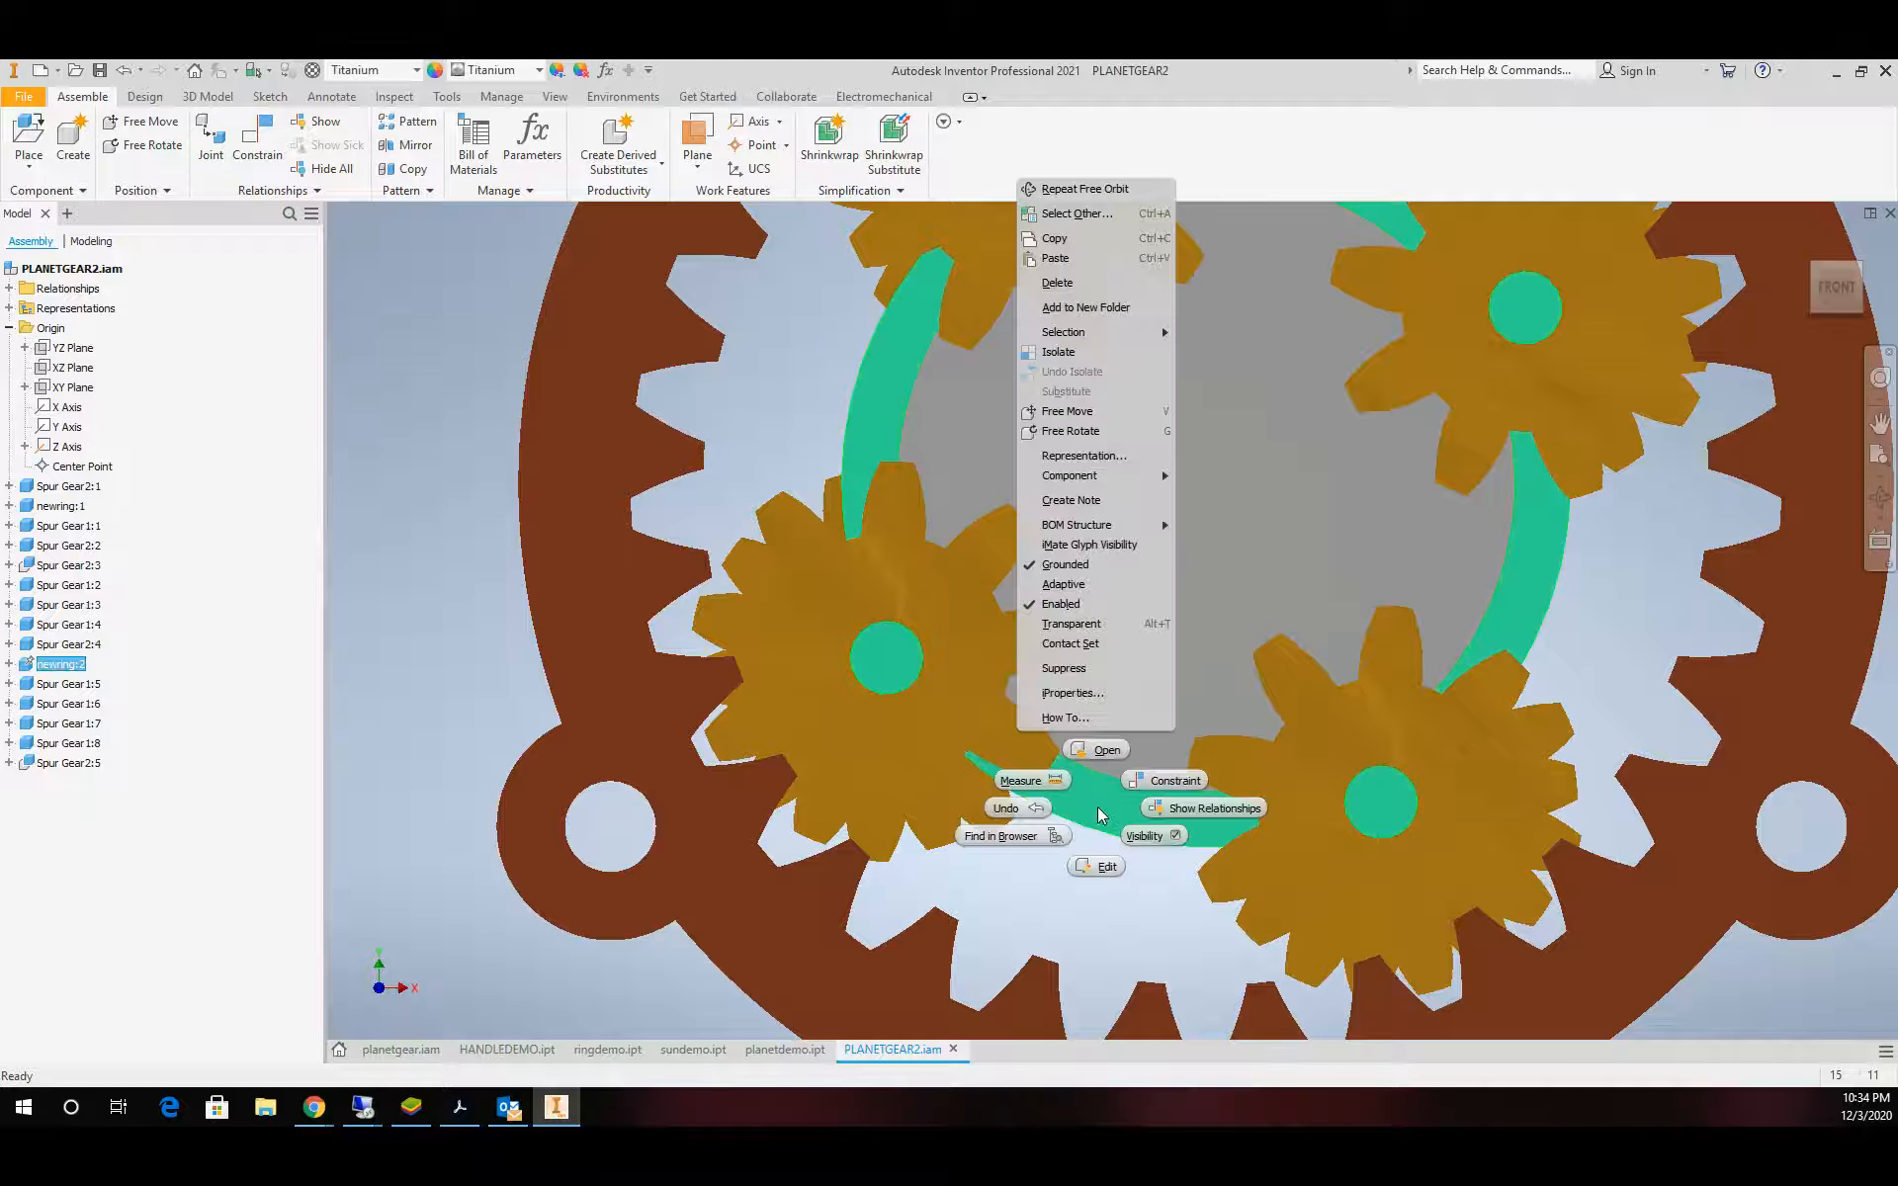
left_click(1081, 565)
scroll(1131, 780, "up", 6)
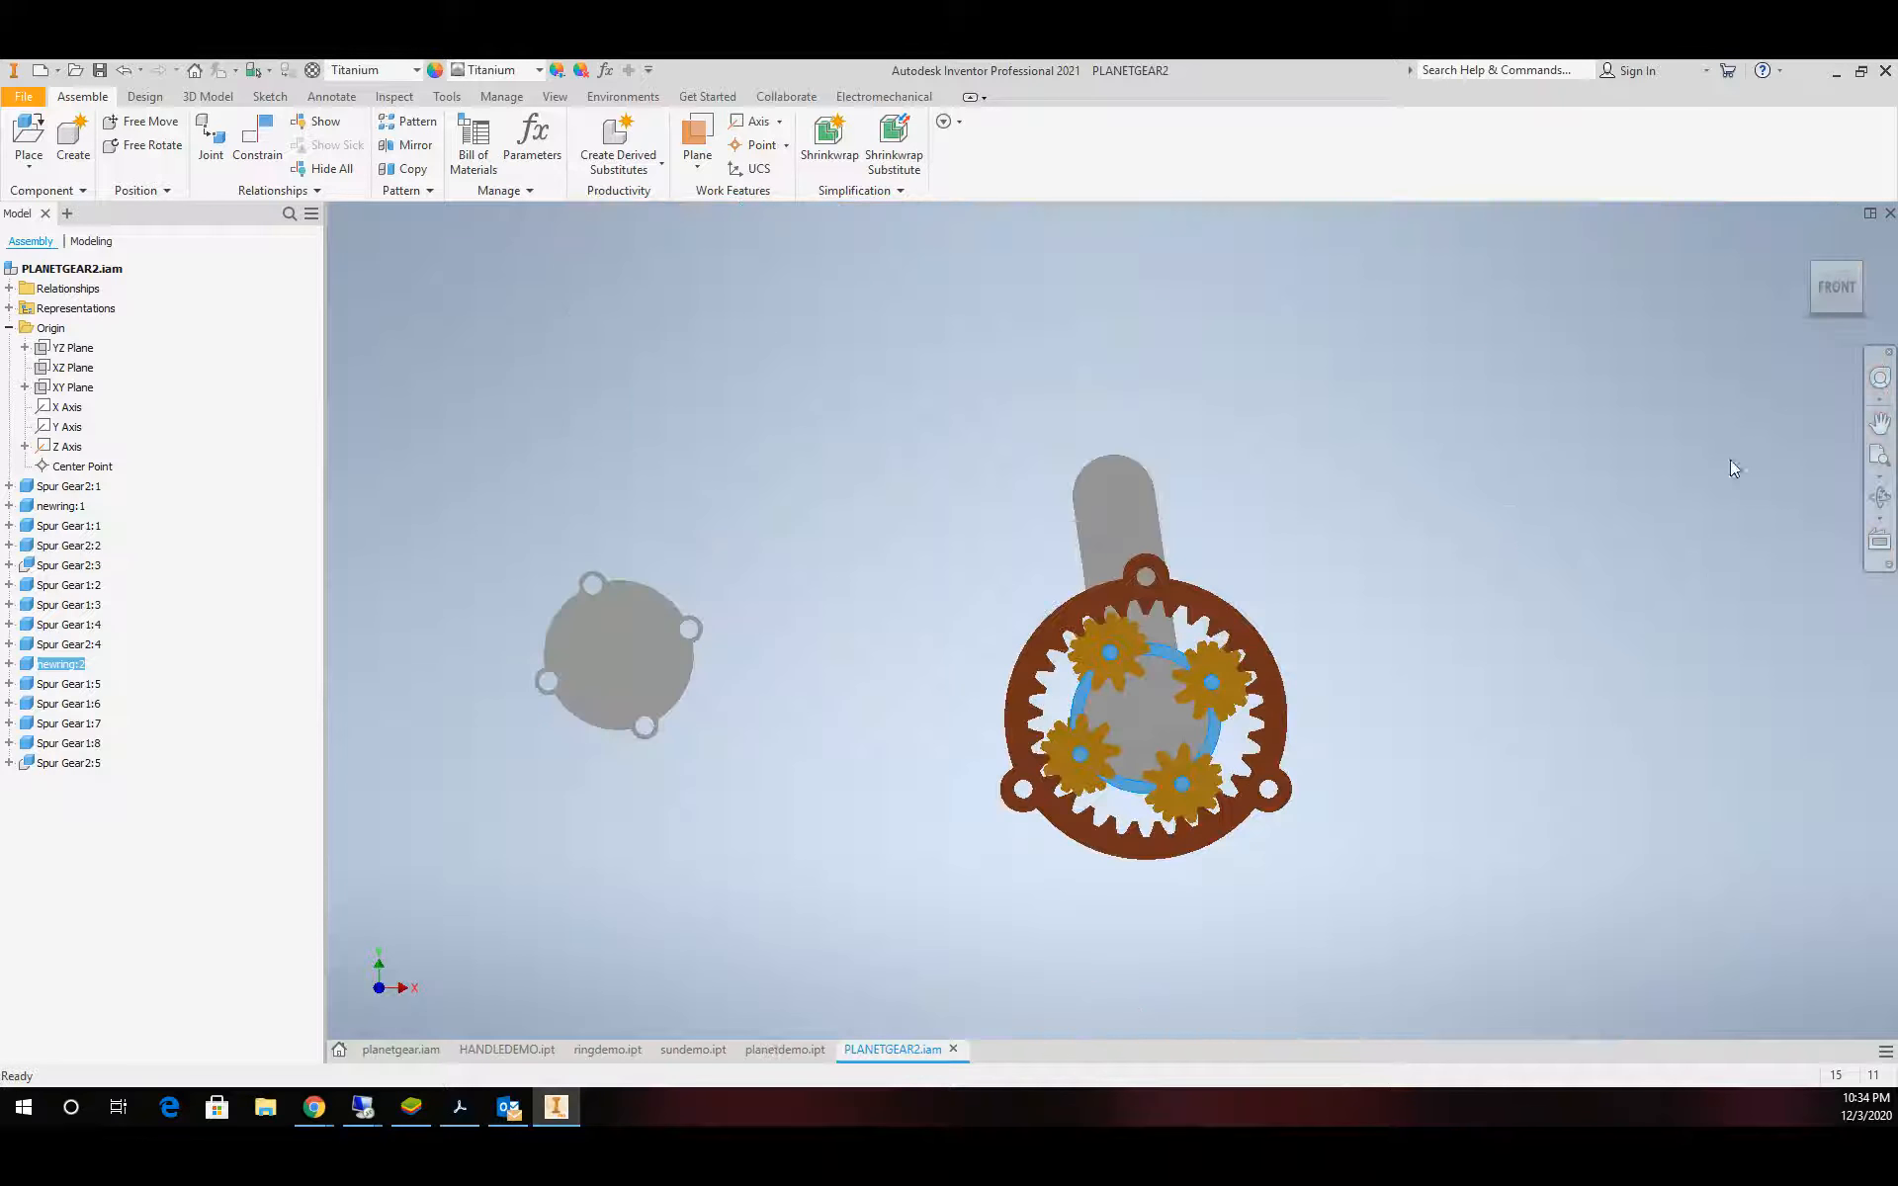
Apply a rotation motion constraint from the central sun gear to the upper-left planet gear, with the Forward solution and a ratio of 1.222
left_click(1880, 497)
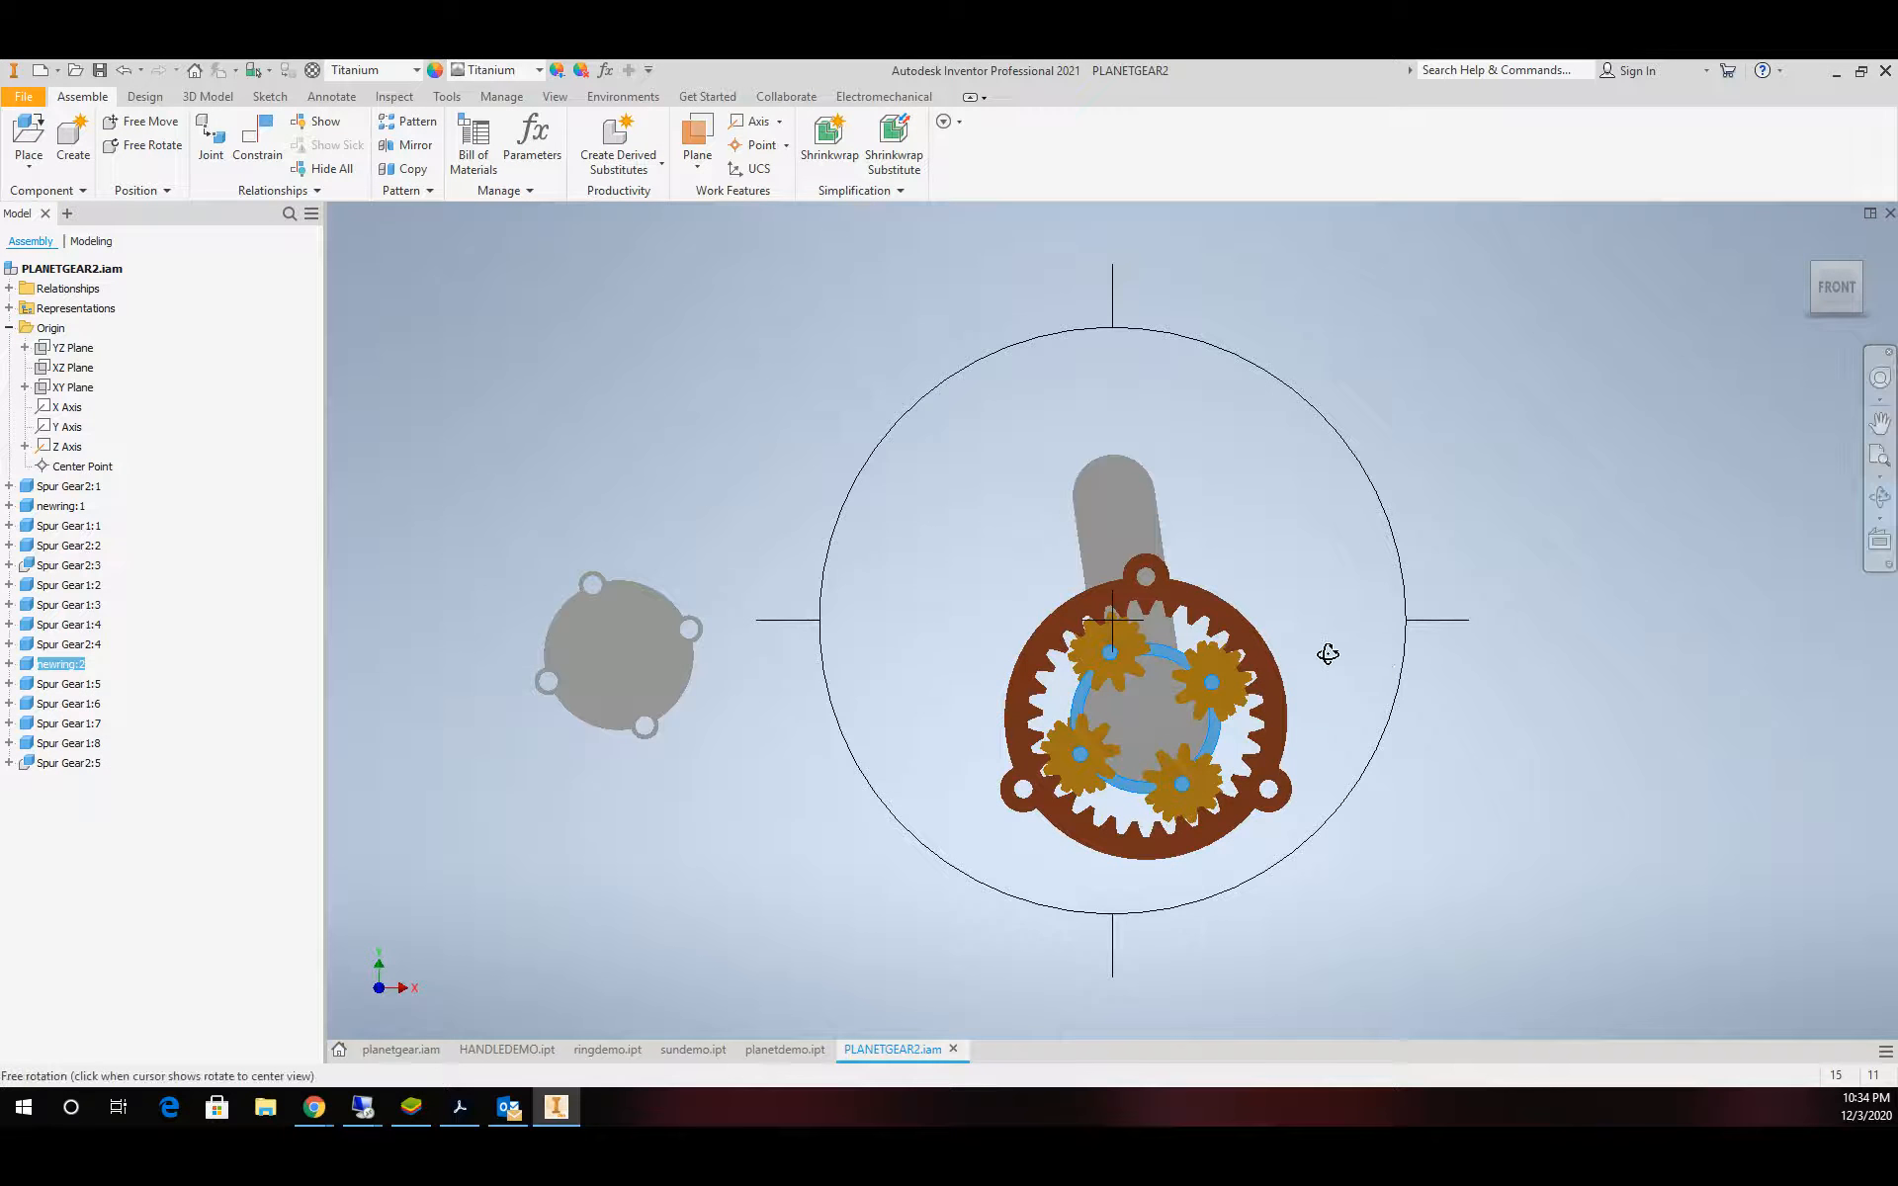
left_click_drag(1325, 652, 1097, 685)
scroll(1097, 685, "up", 4)
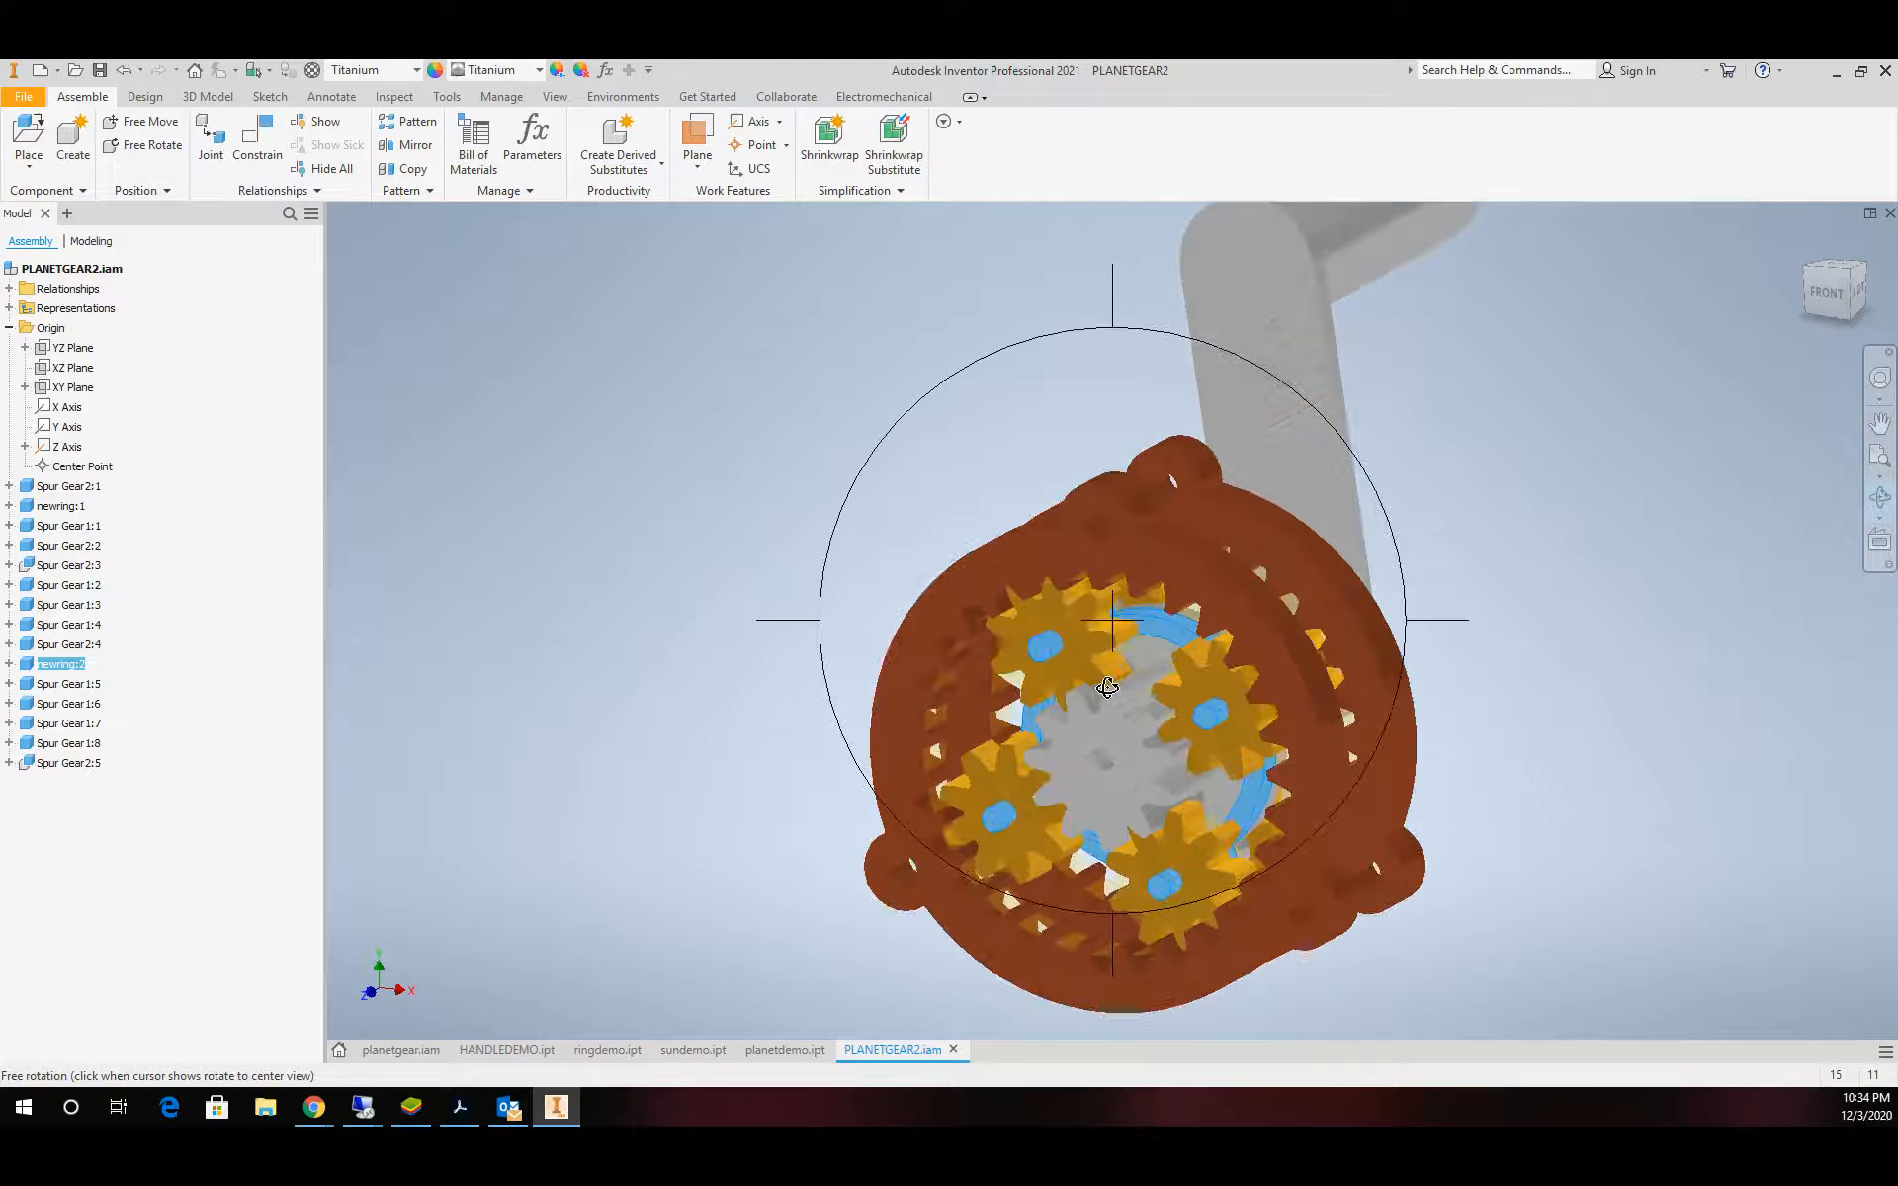
key("Escape")
scroll(1064, 601, "down", 2)
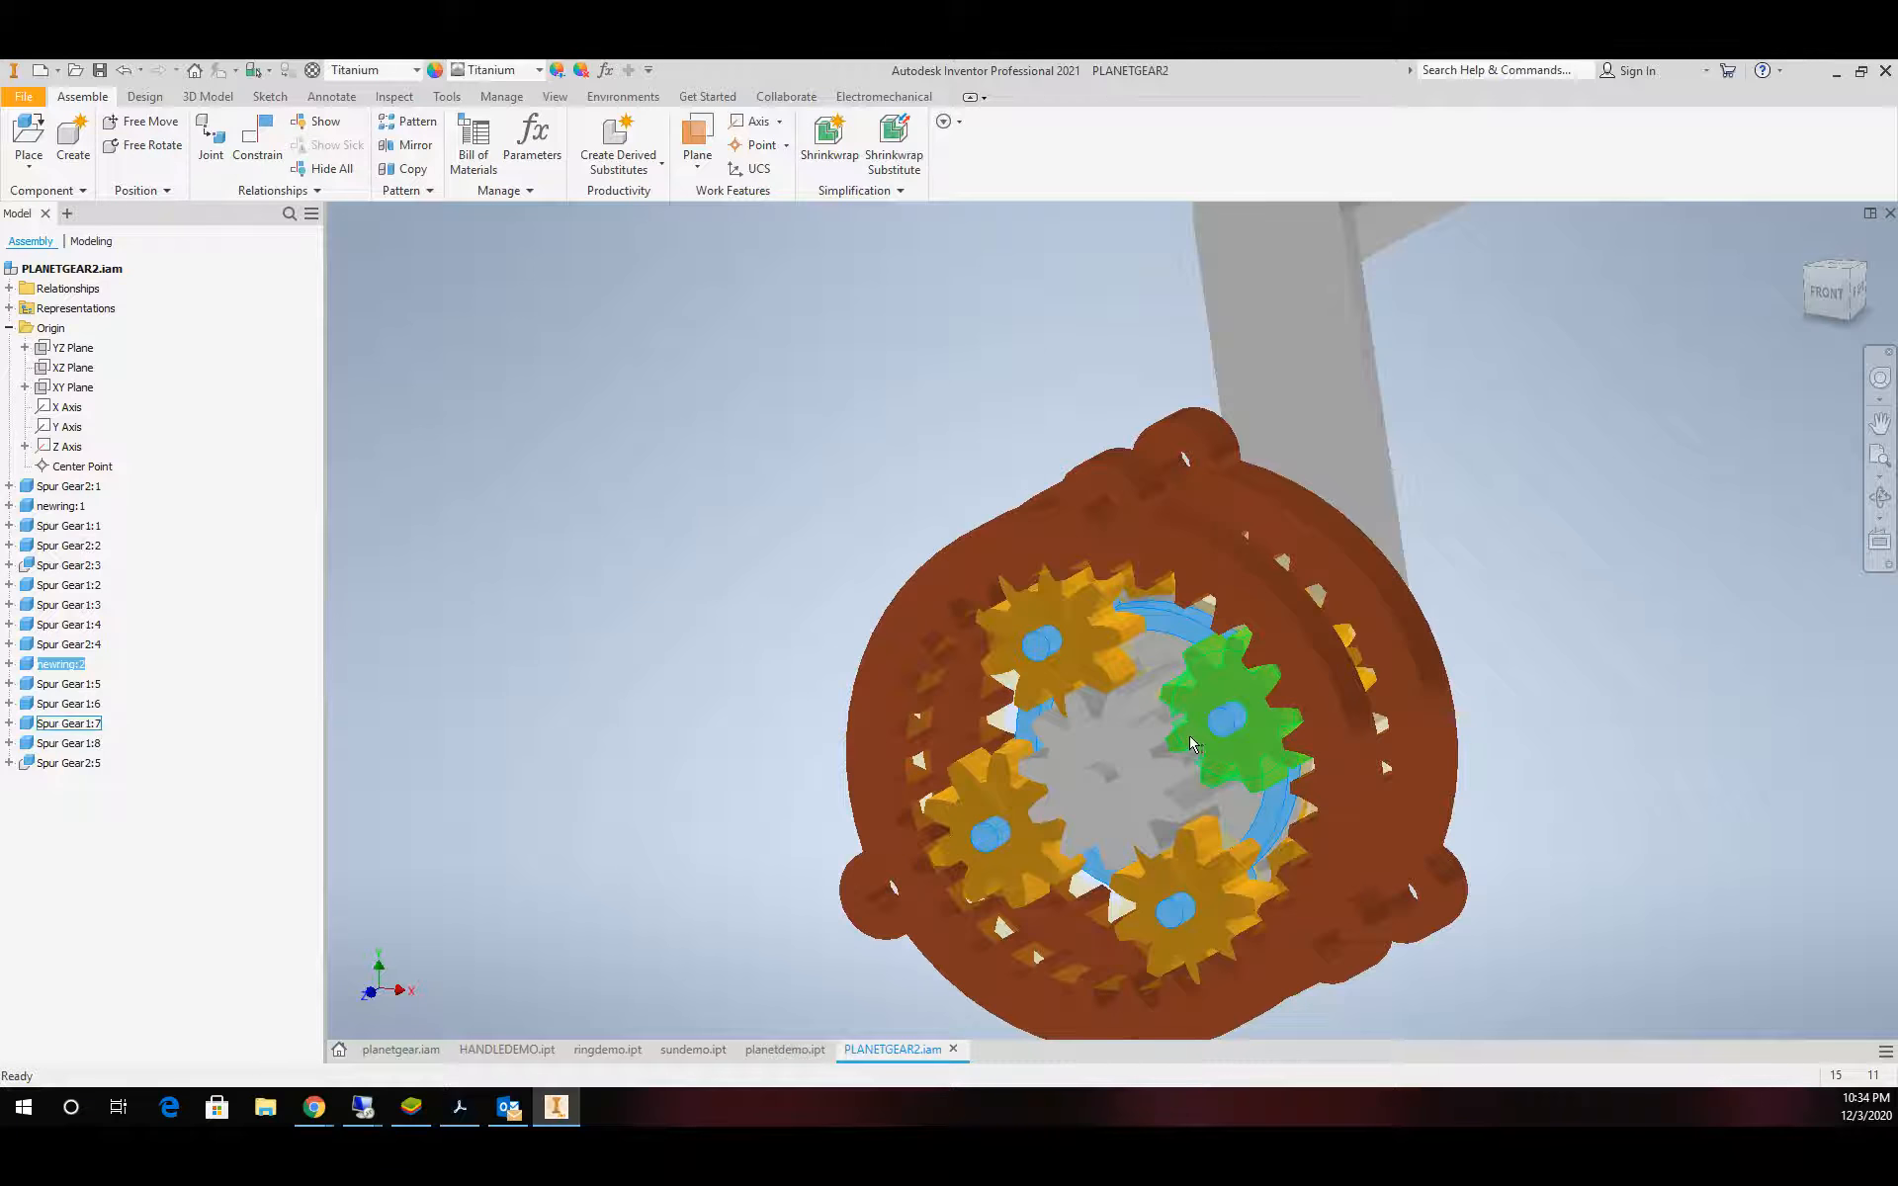
scroll(1181, 732, "up", 3)
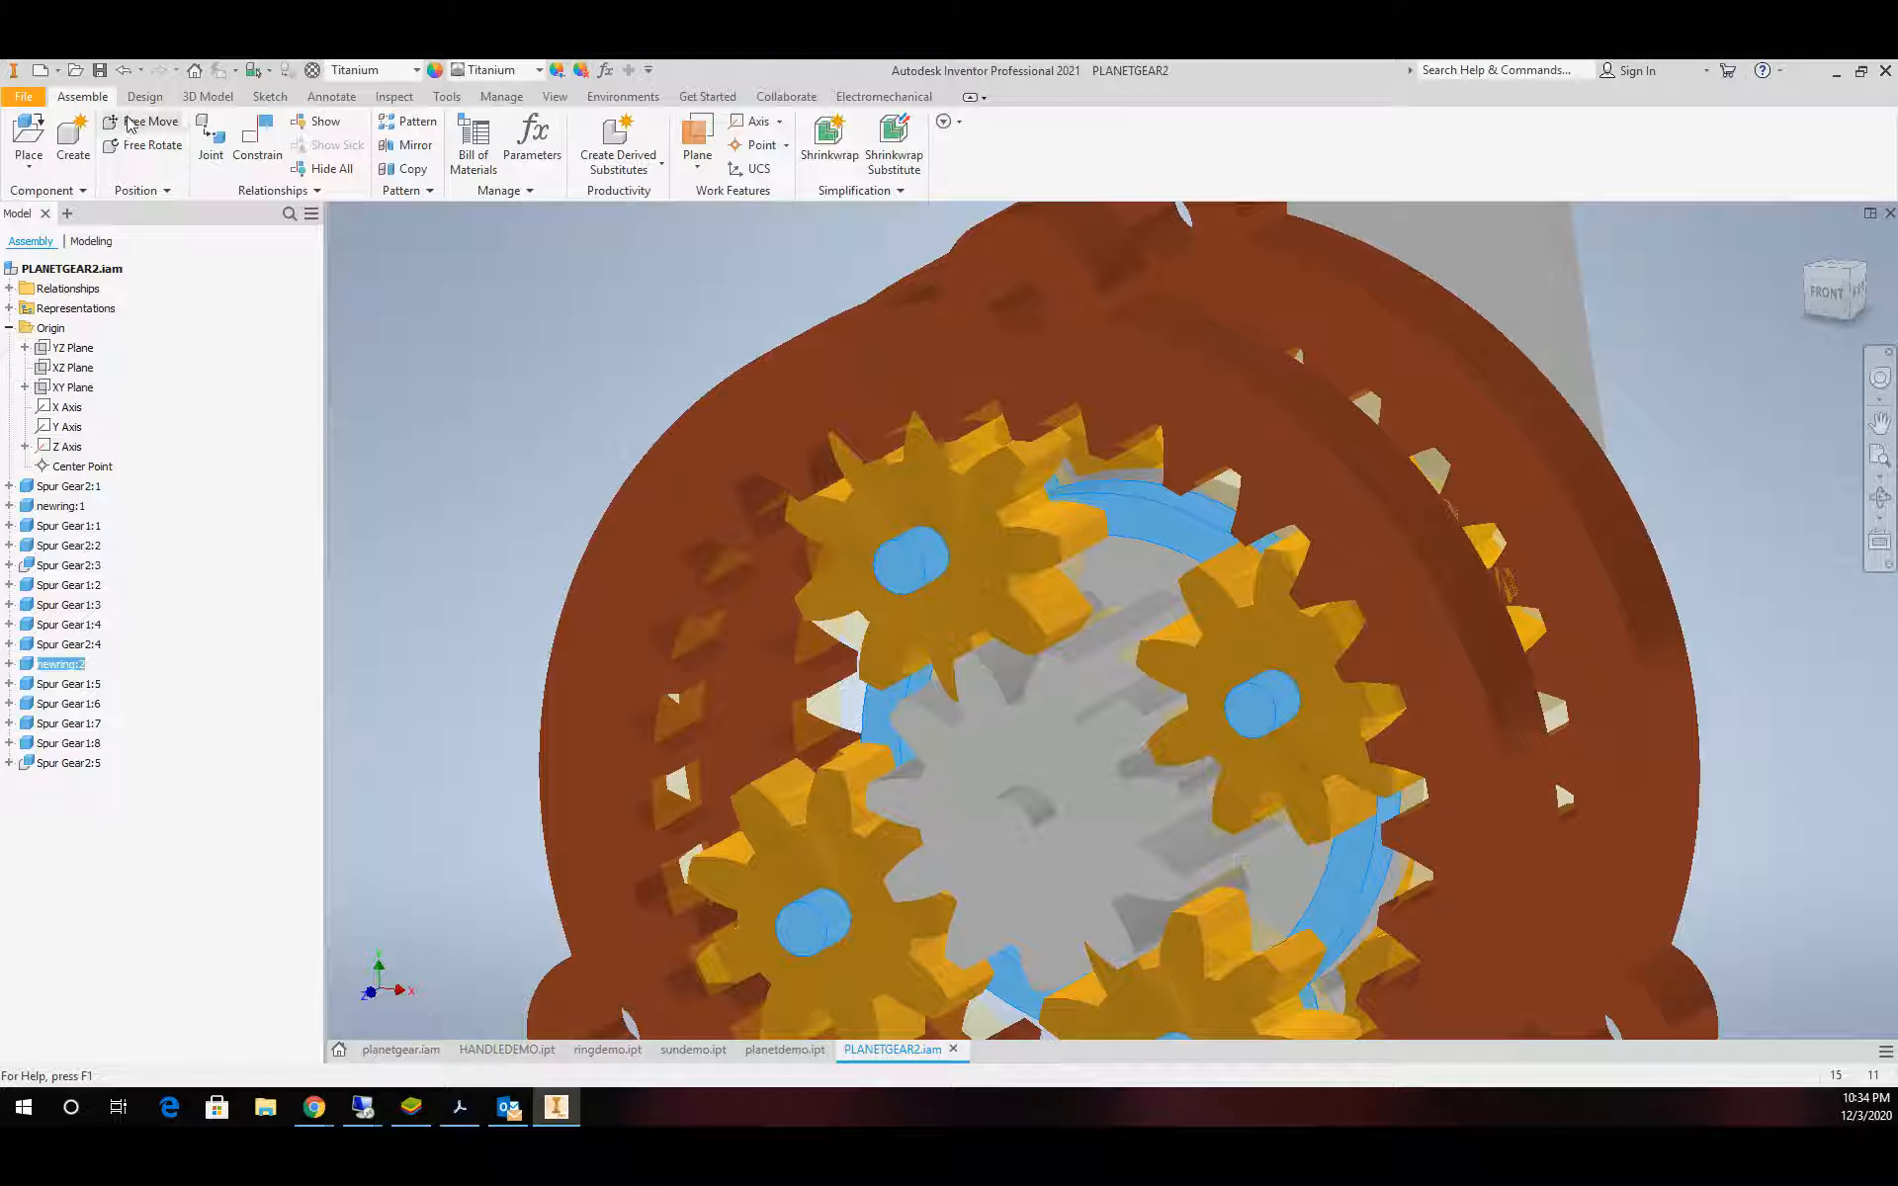
left_click(265, 143)
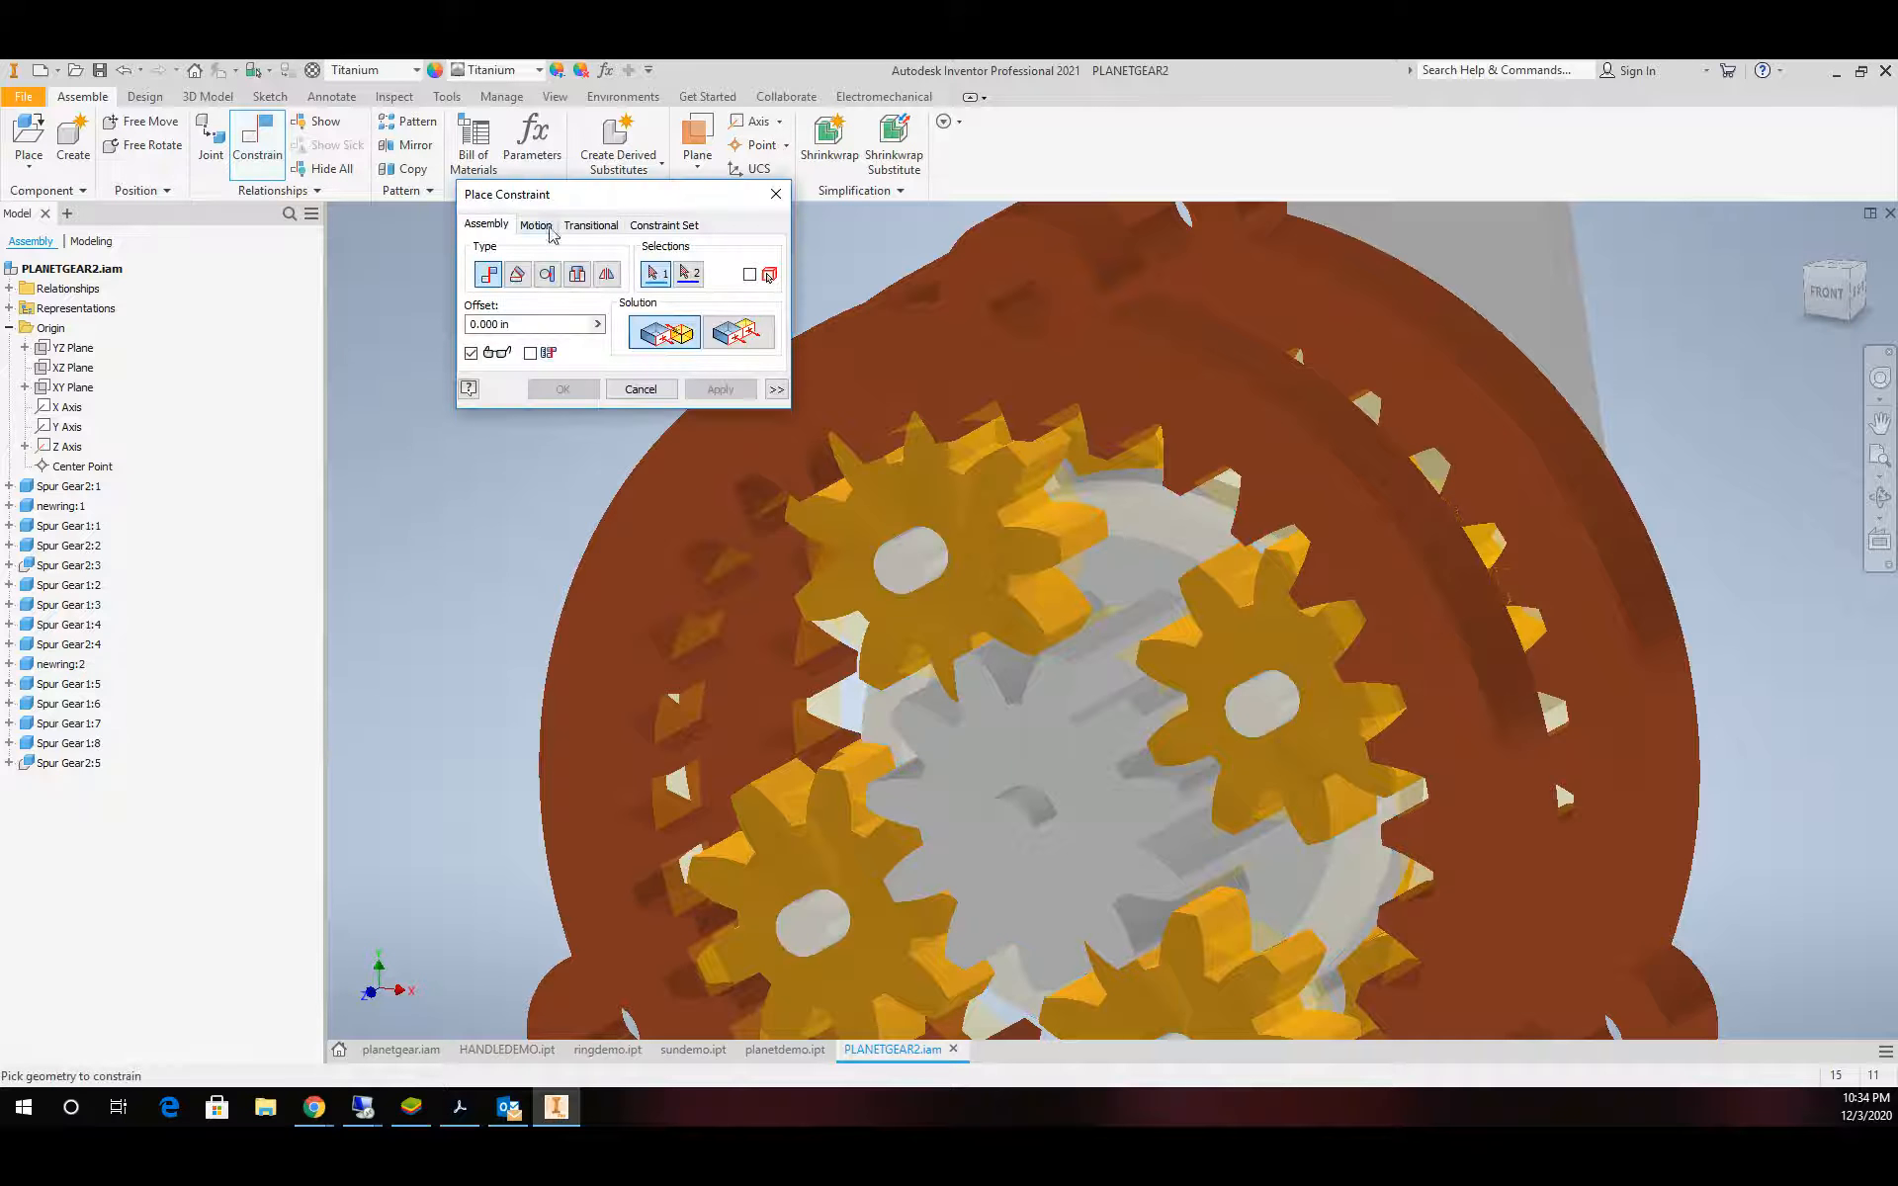
left_click(537, 226)
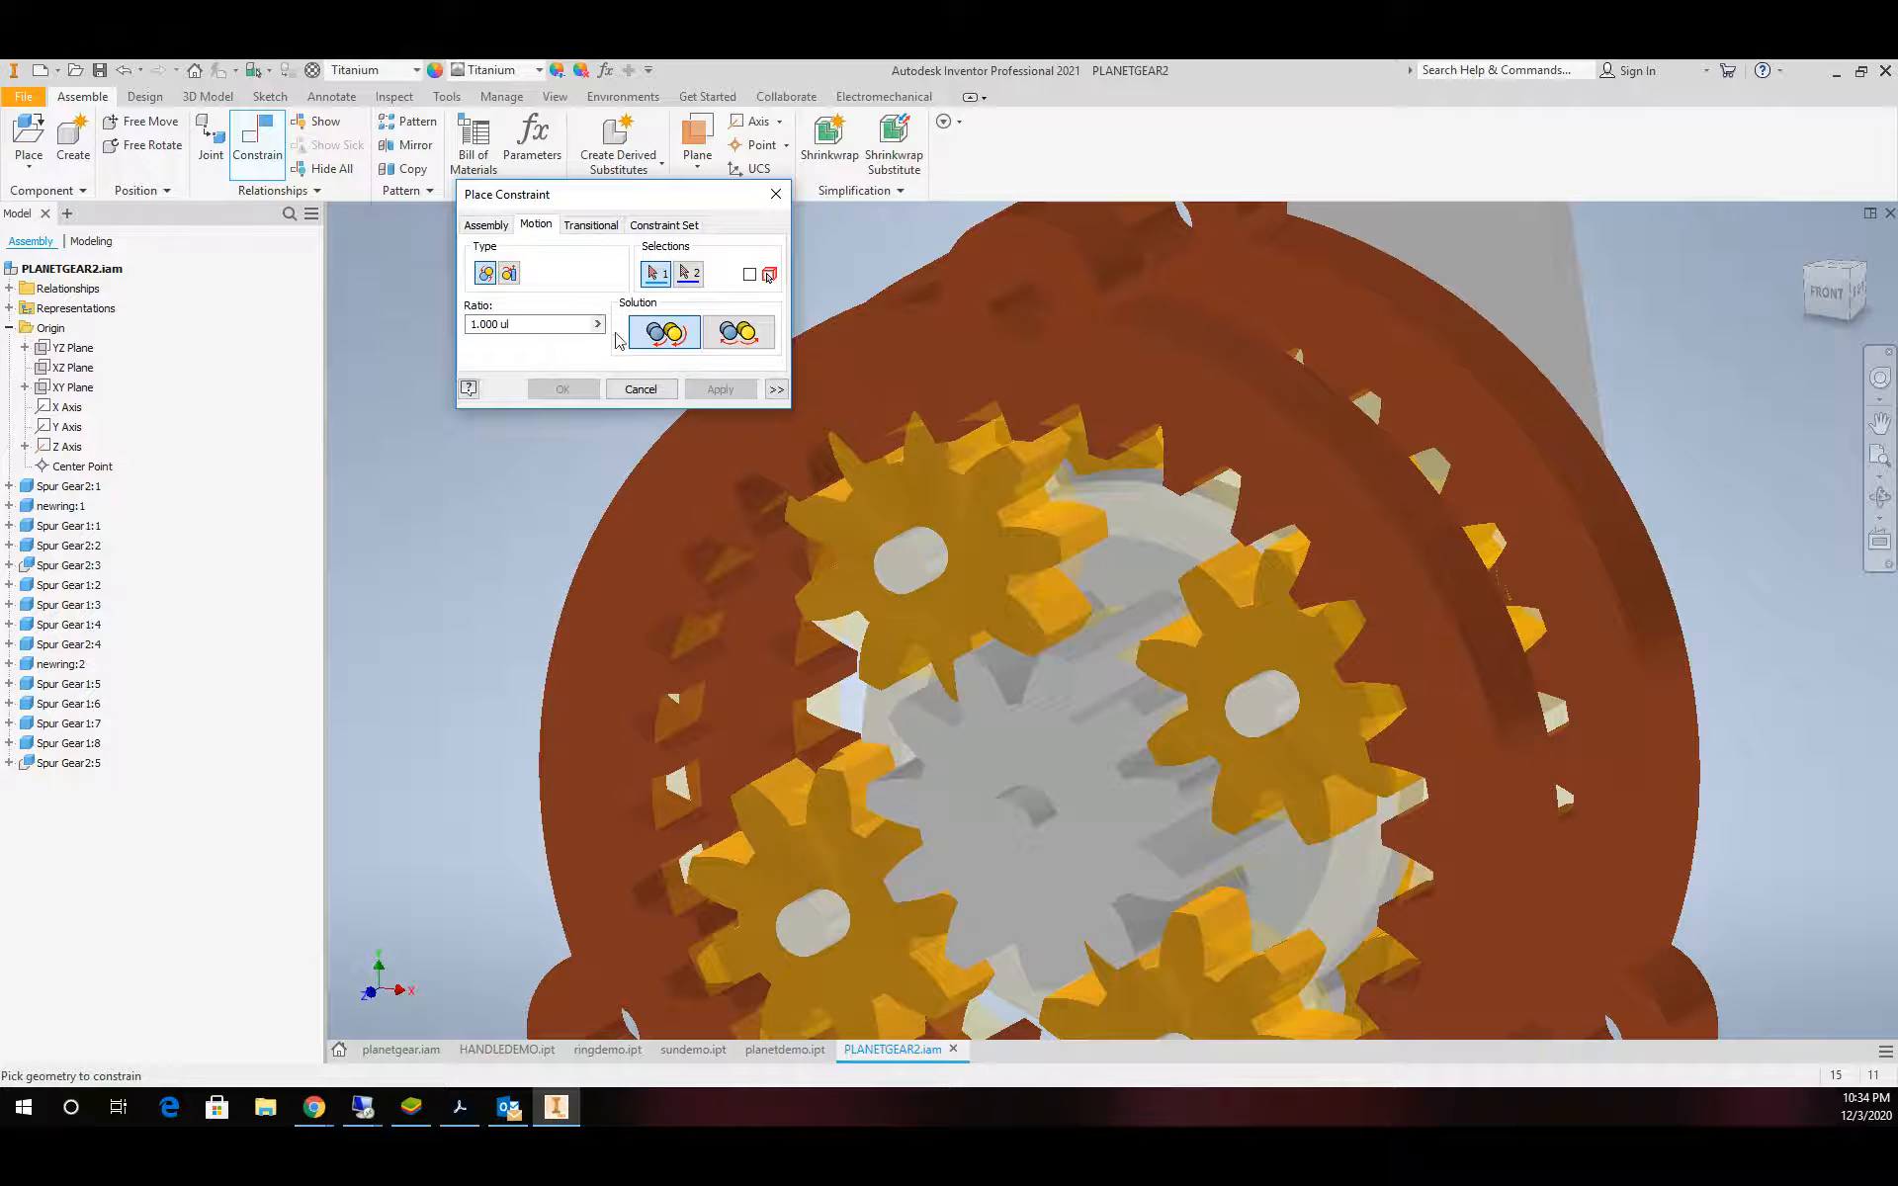
scroll(1123, 597, "up", 3)
scroll(1114, 732, "up", 3)
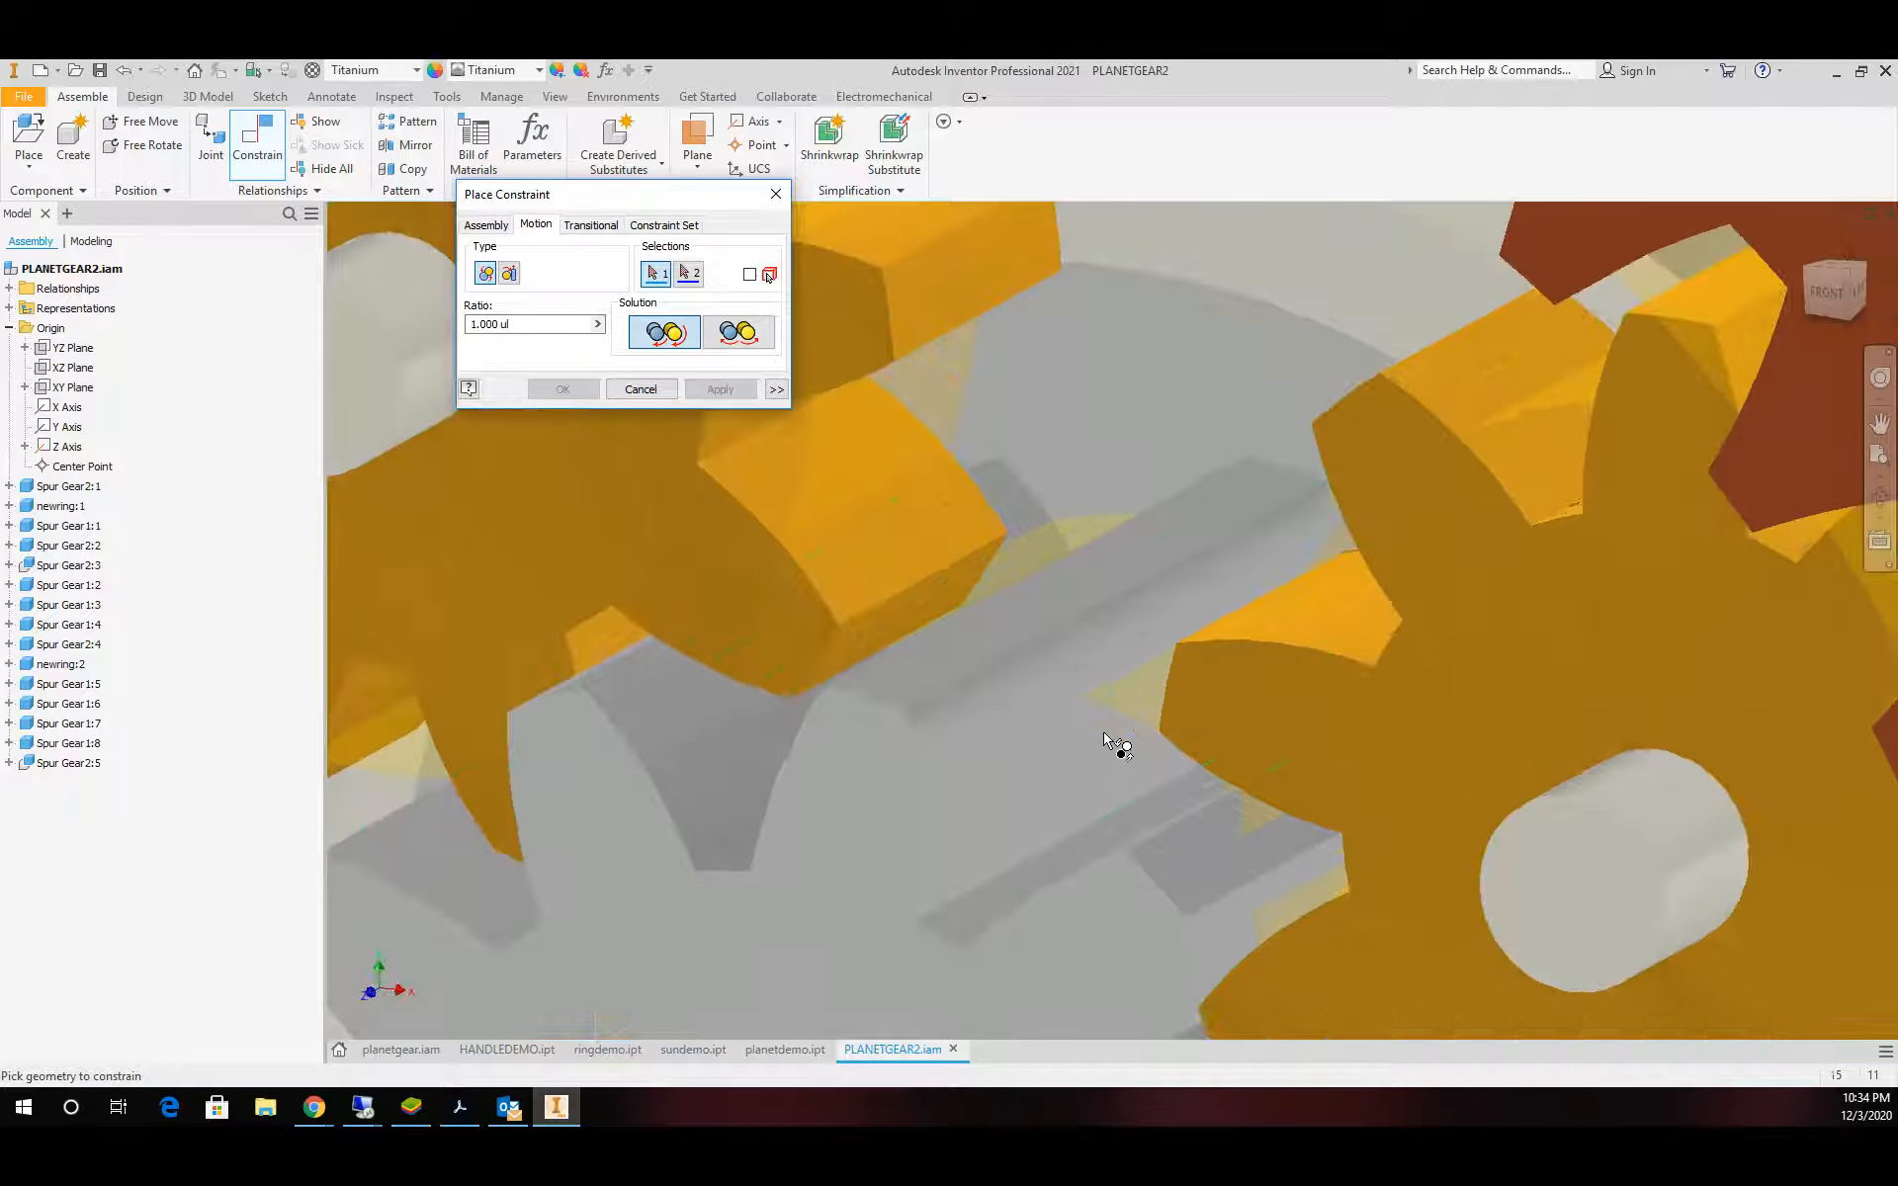
left_click(1147, 697)
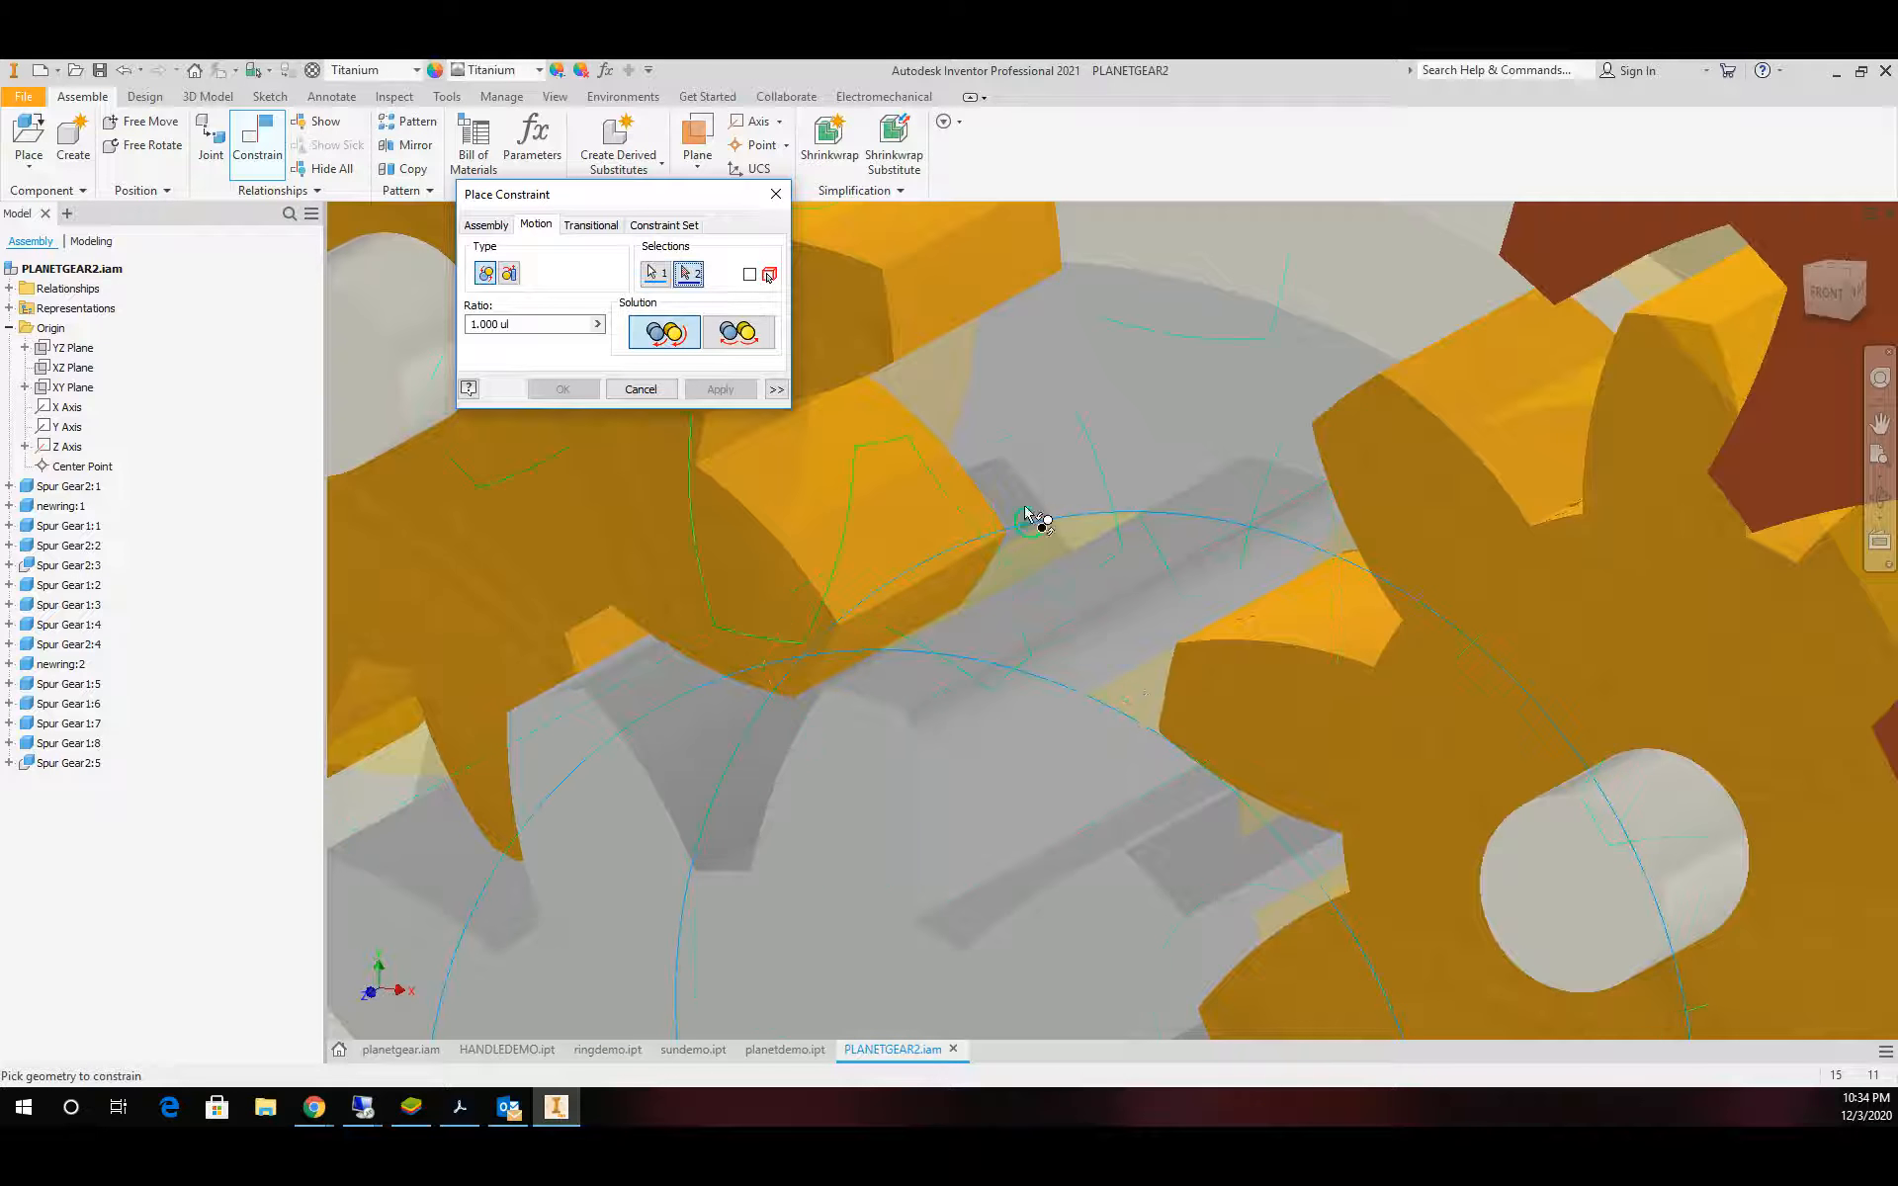
left_click(916, 401)
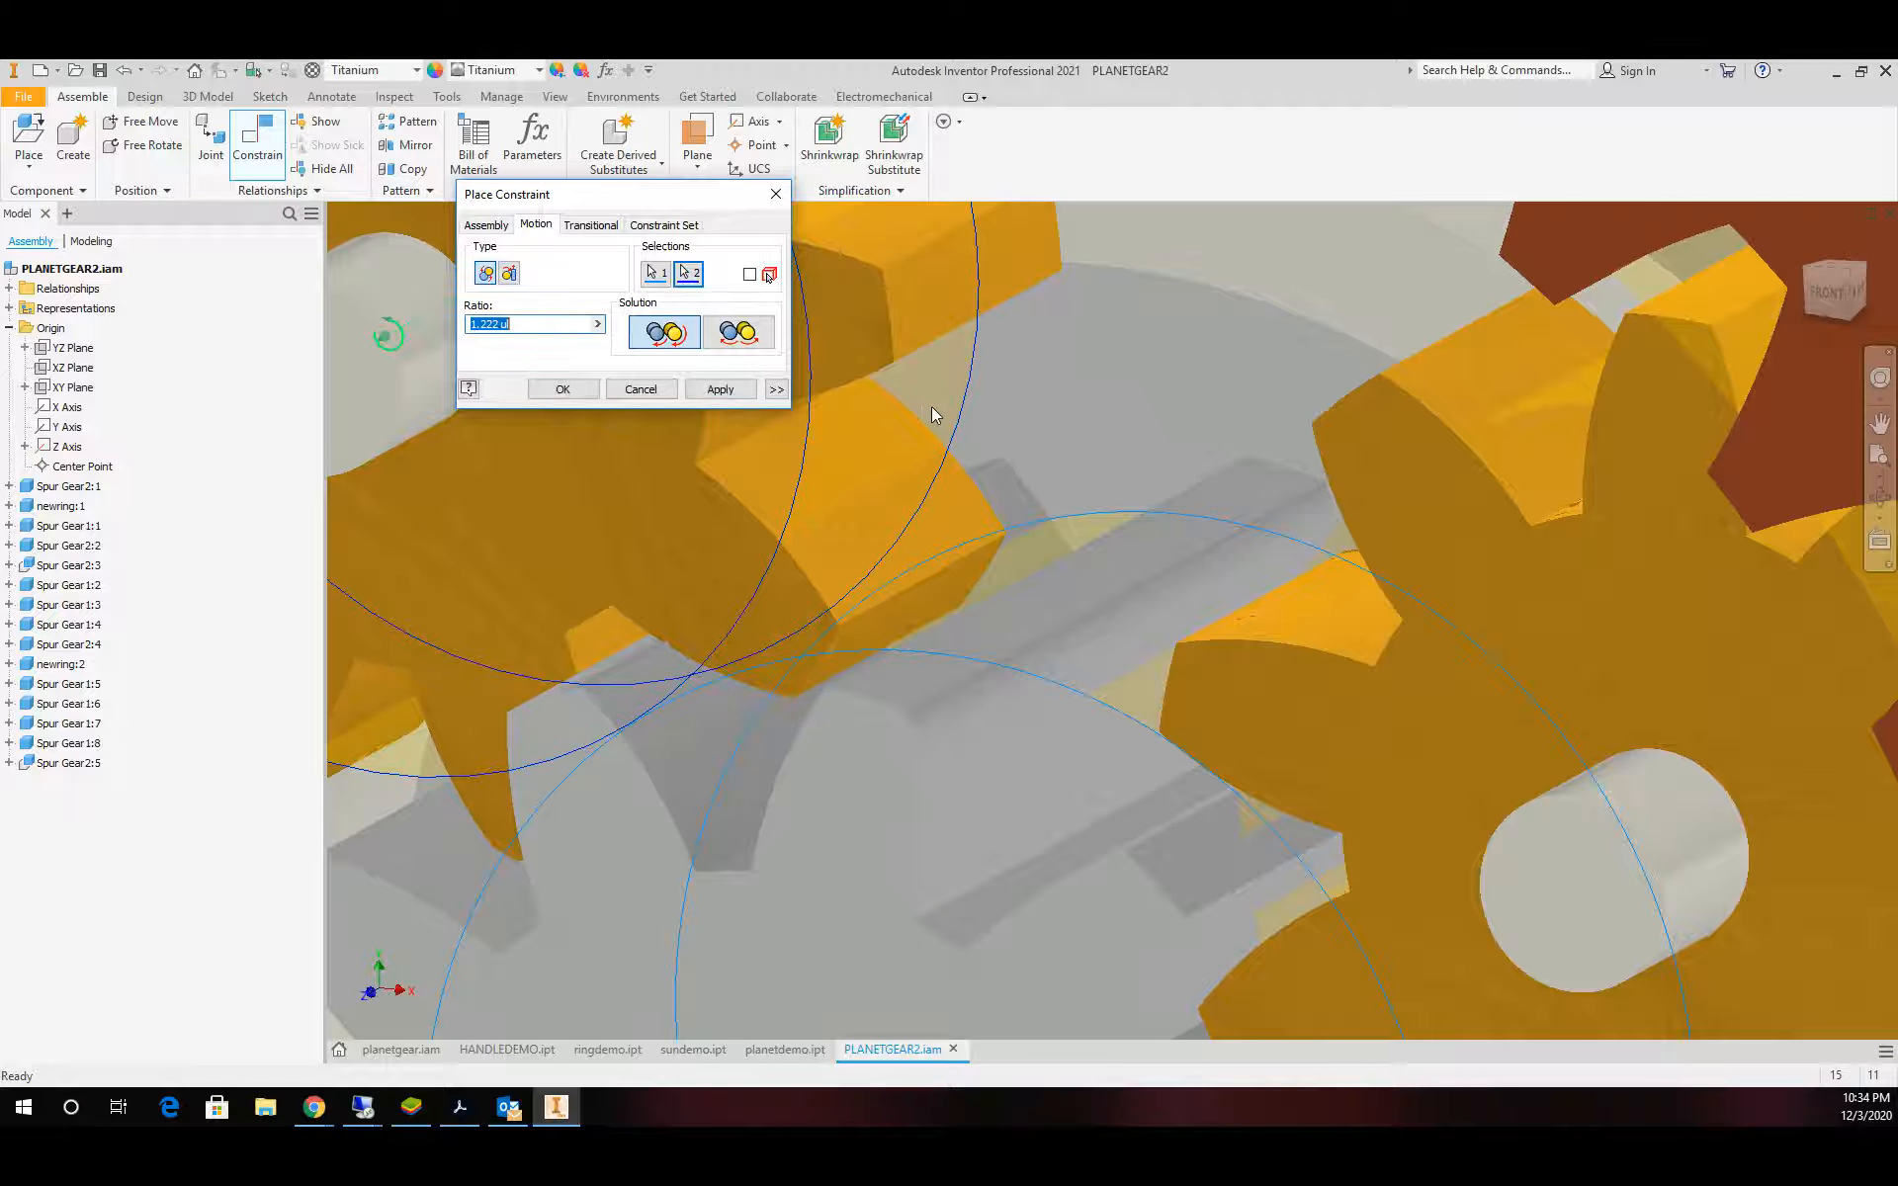
left_click(718, 393)
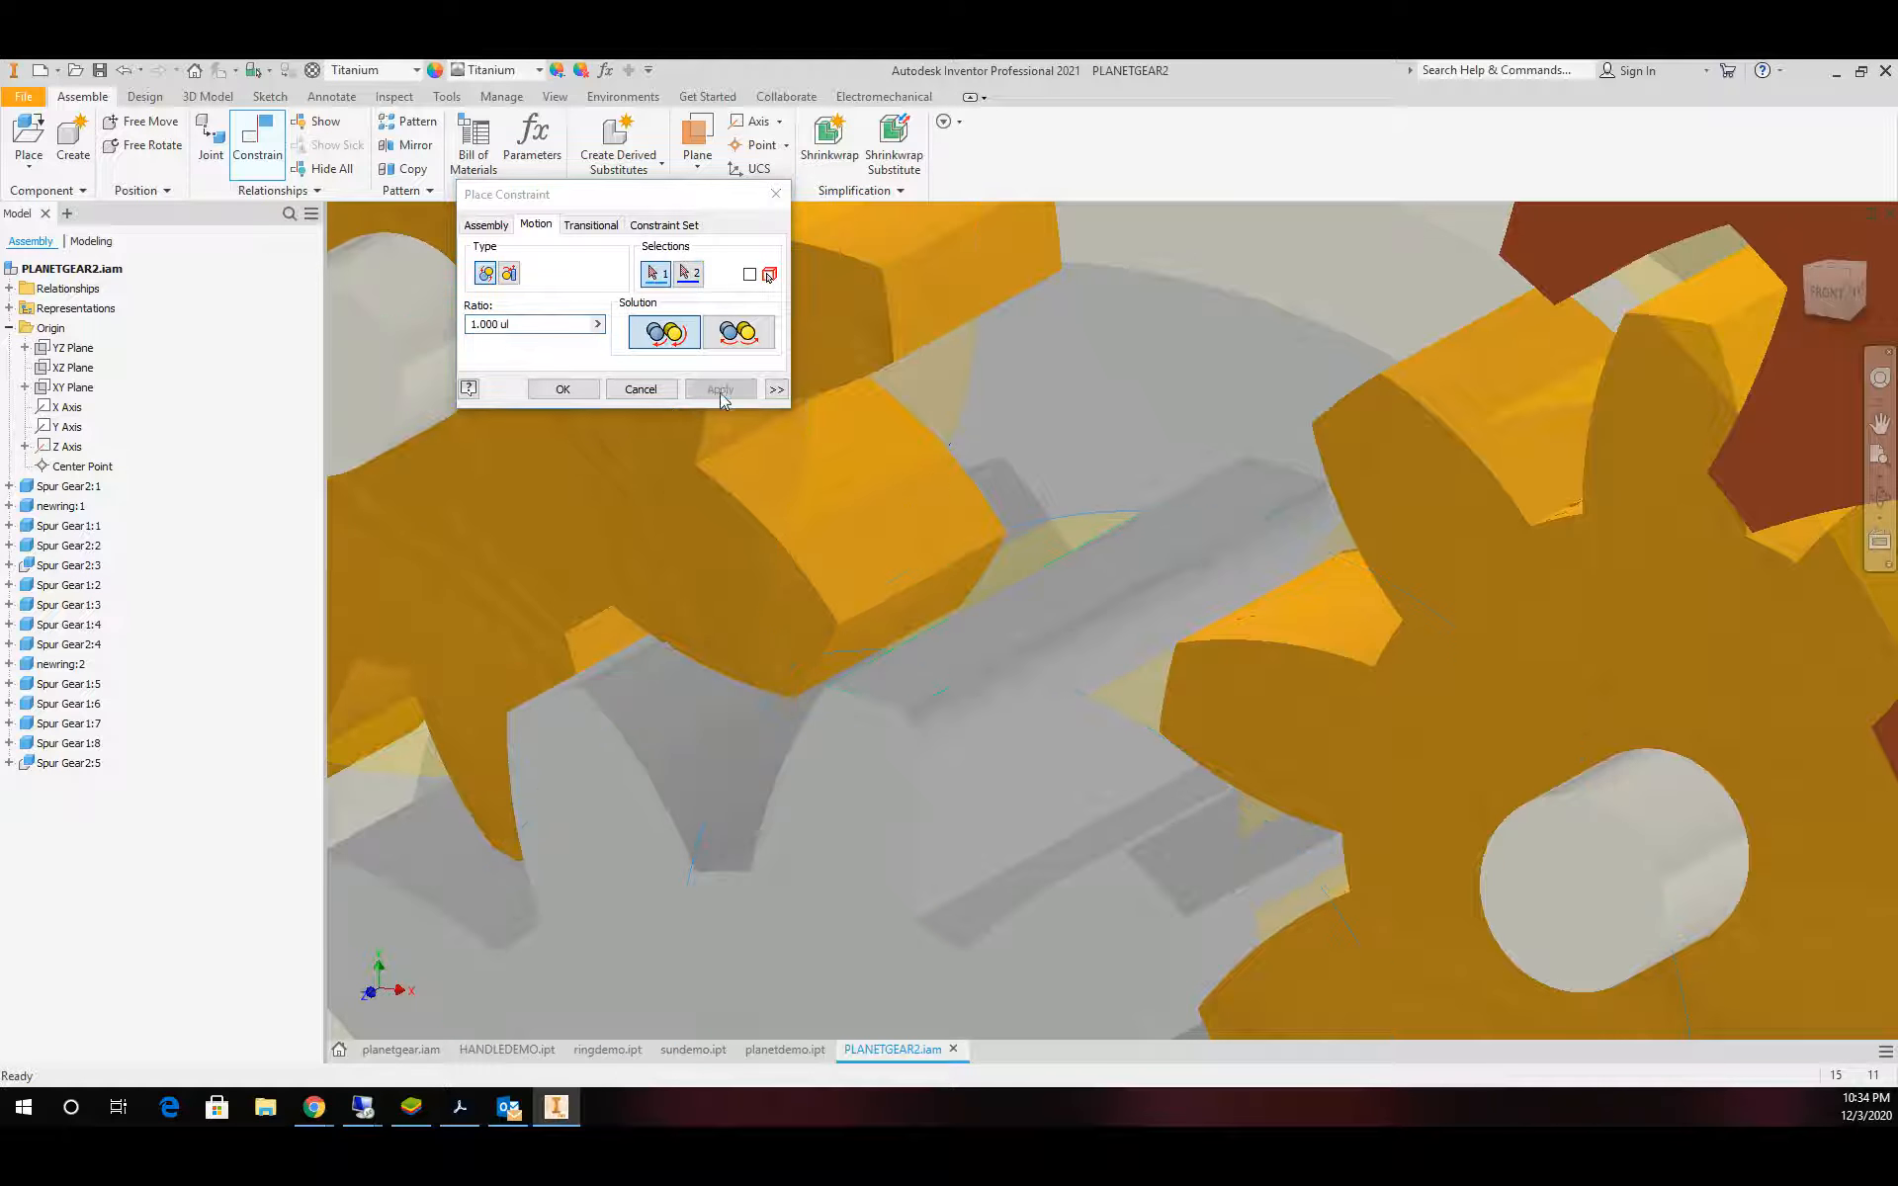
Apply a Forward rotation motion constraint from the sun gear to the upper-right planet gear with a ratio of 1.222
left_click(1149, 690)
left_click(1326, 589)
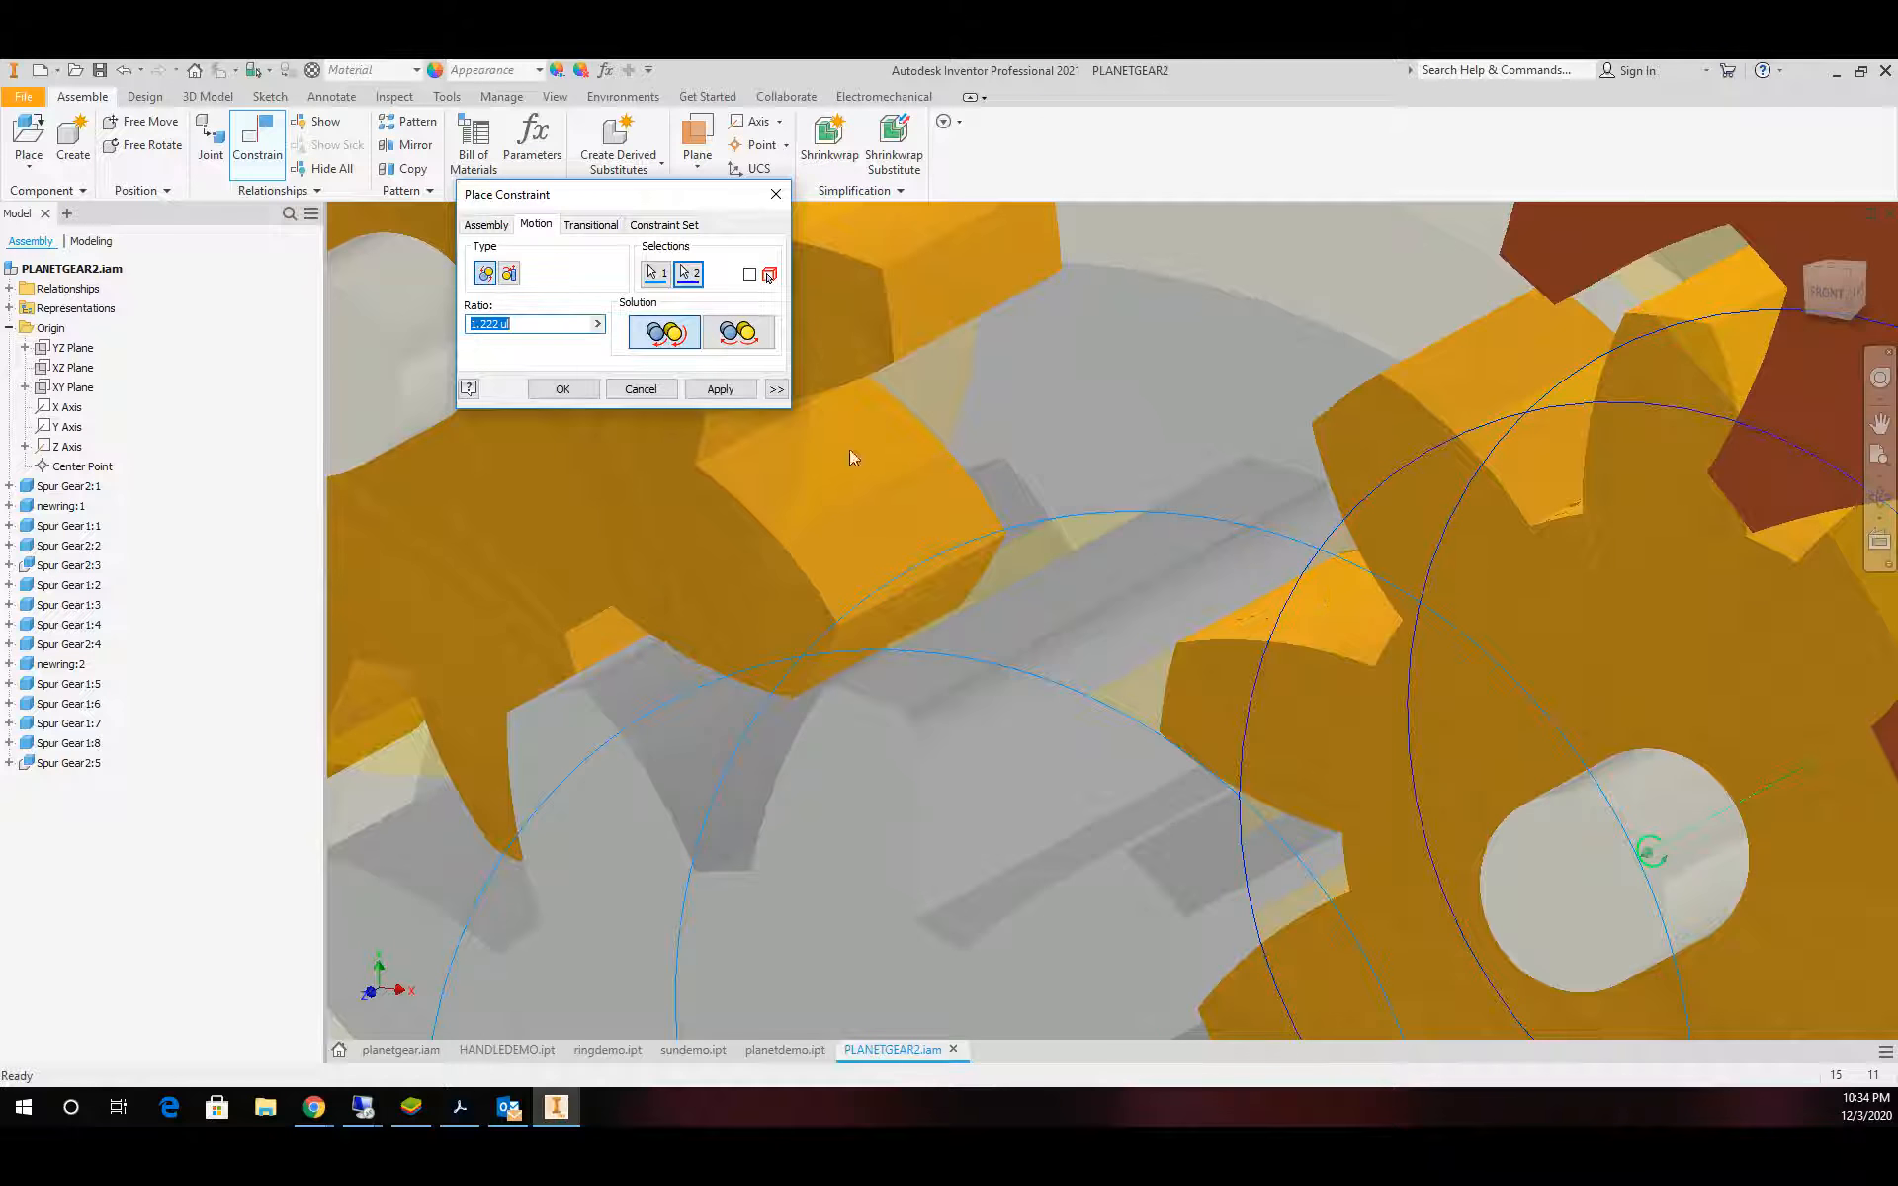
left_click(719, 389)
Apply a Forward rotation motion constraint from the sun gear to the lower-right planet gear with a ratio of 1.222
scroll(967, 467, "down", 5)
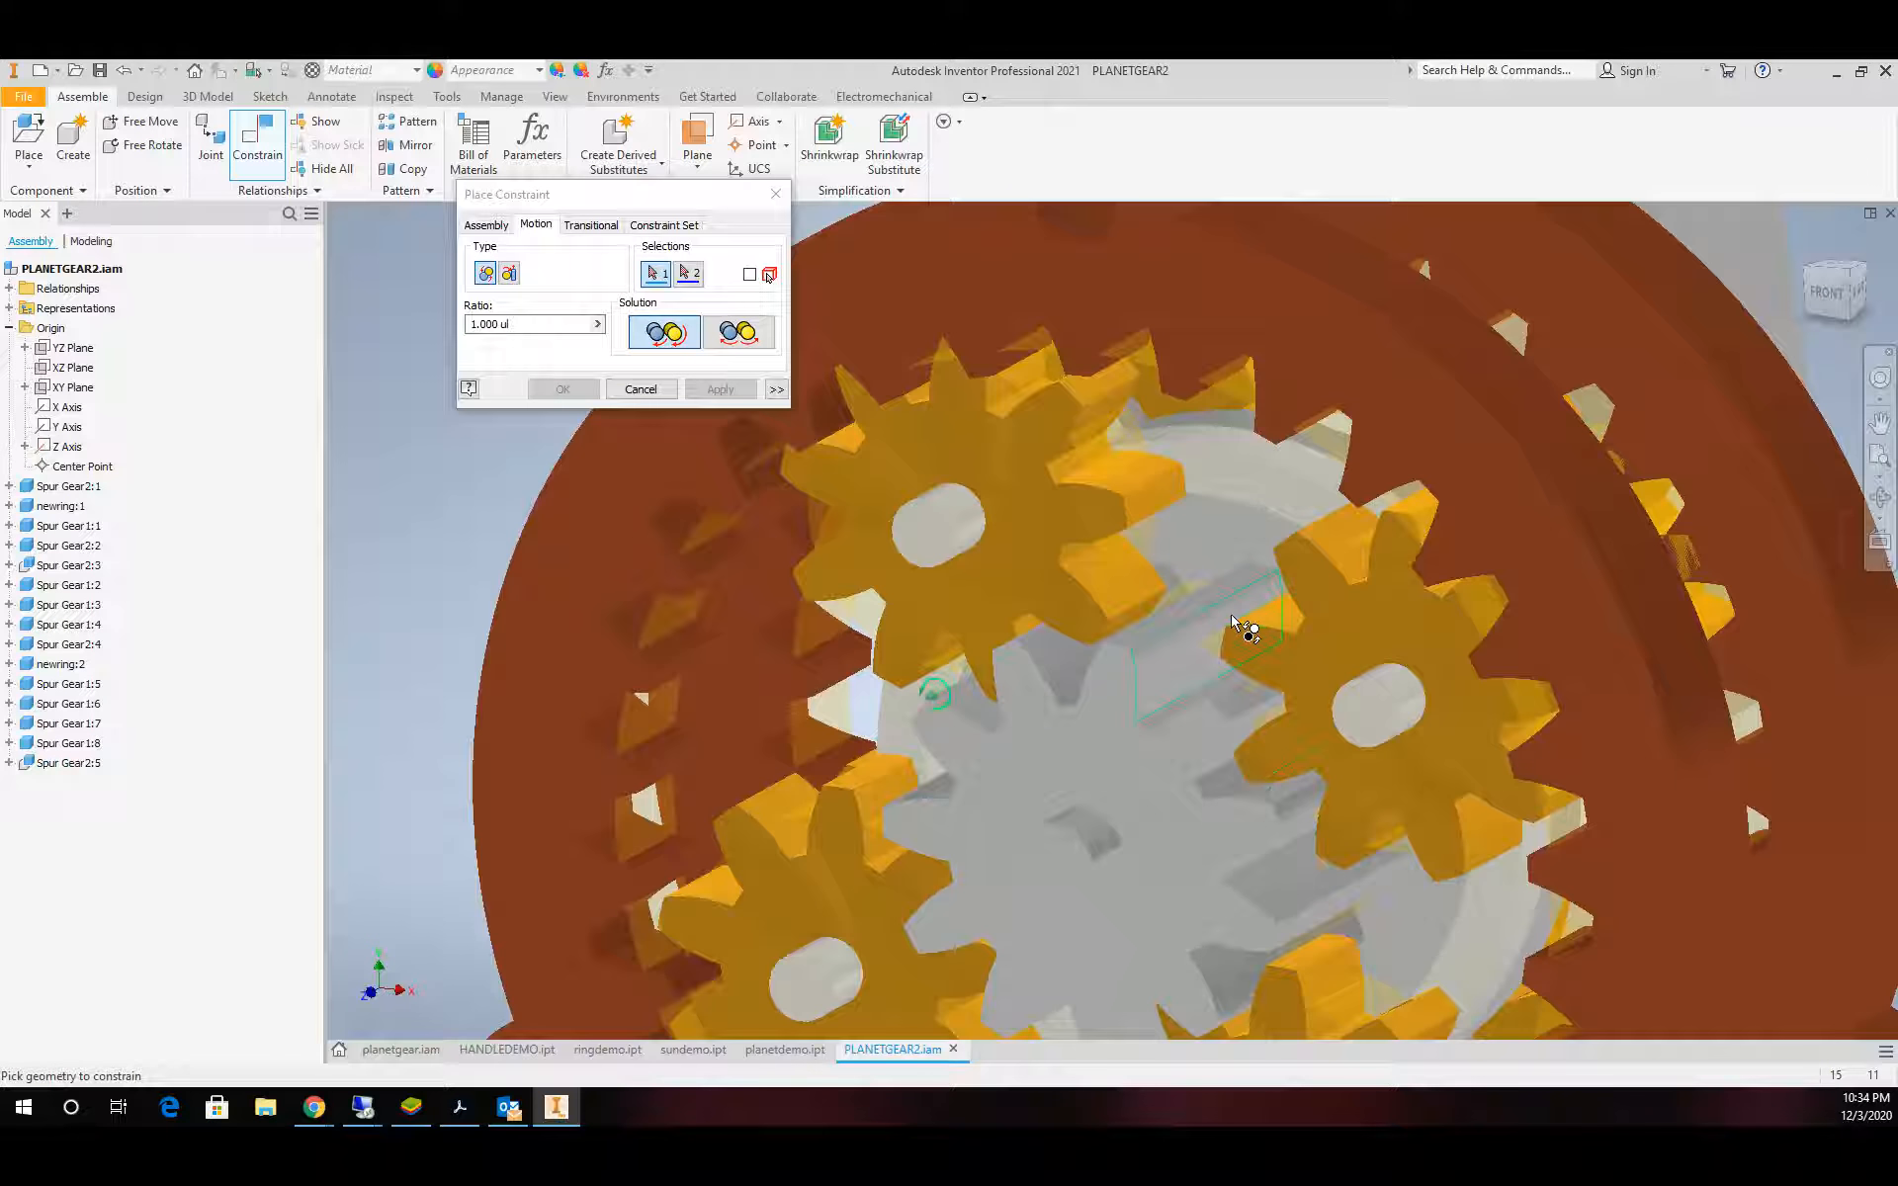
scroll(1233, 620, "up", 4)
left_click(1216, 689)
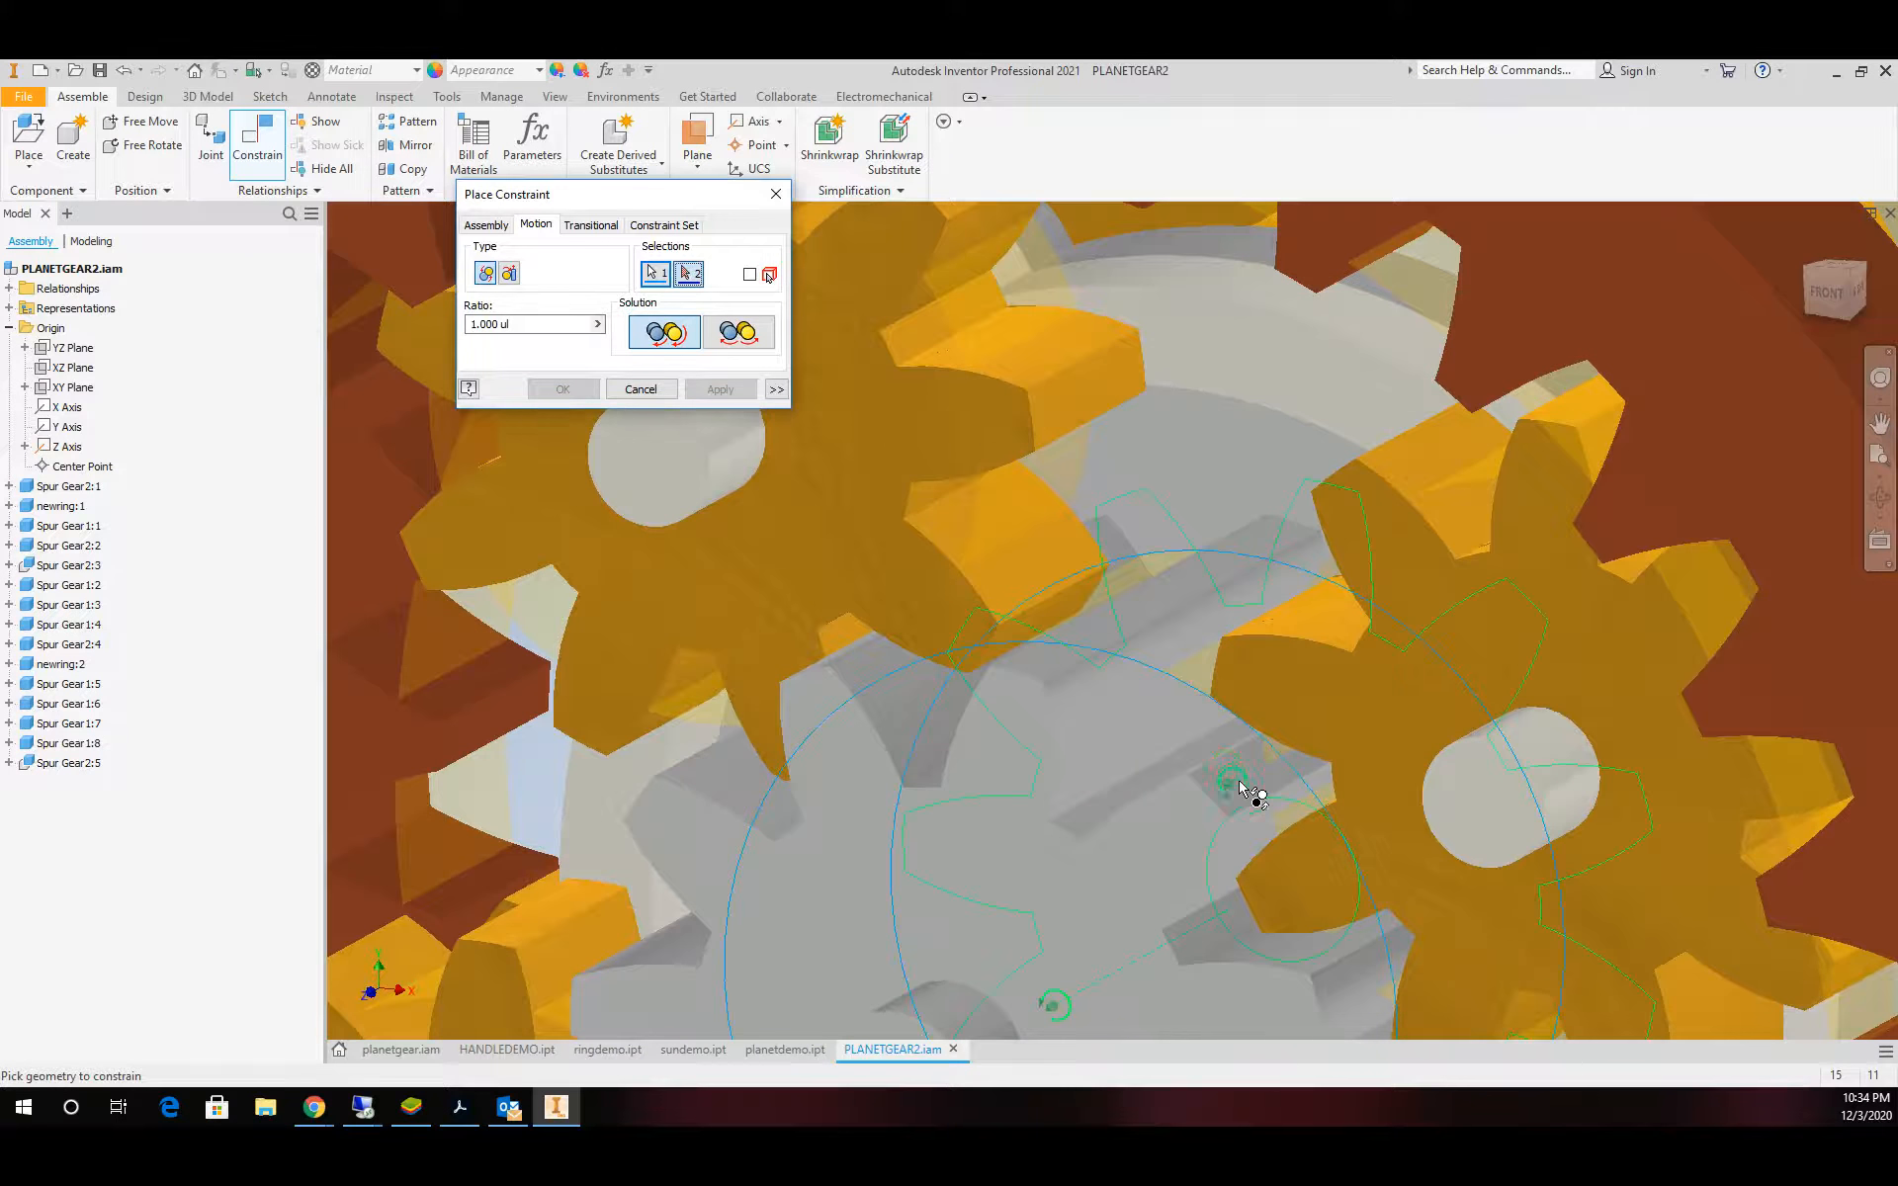
scroll(1254, 792, "down", 5)
scroll(1355, 1004, "up", 5)
left_click(1387, 705)
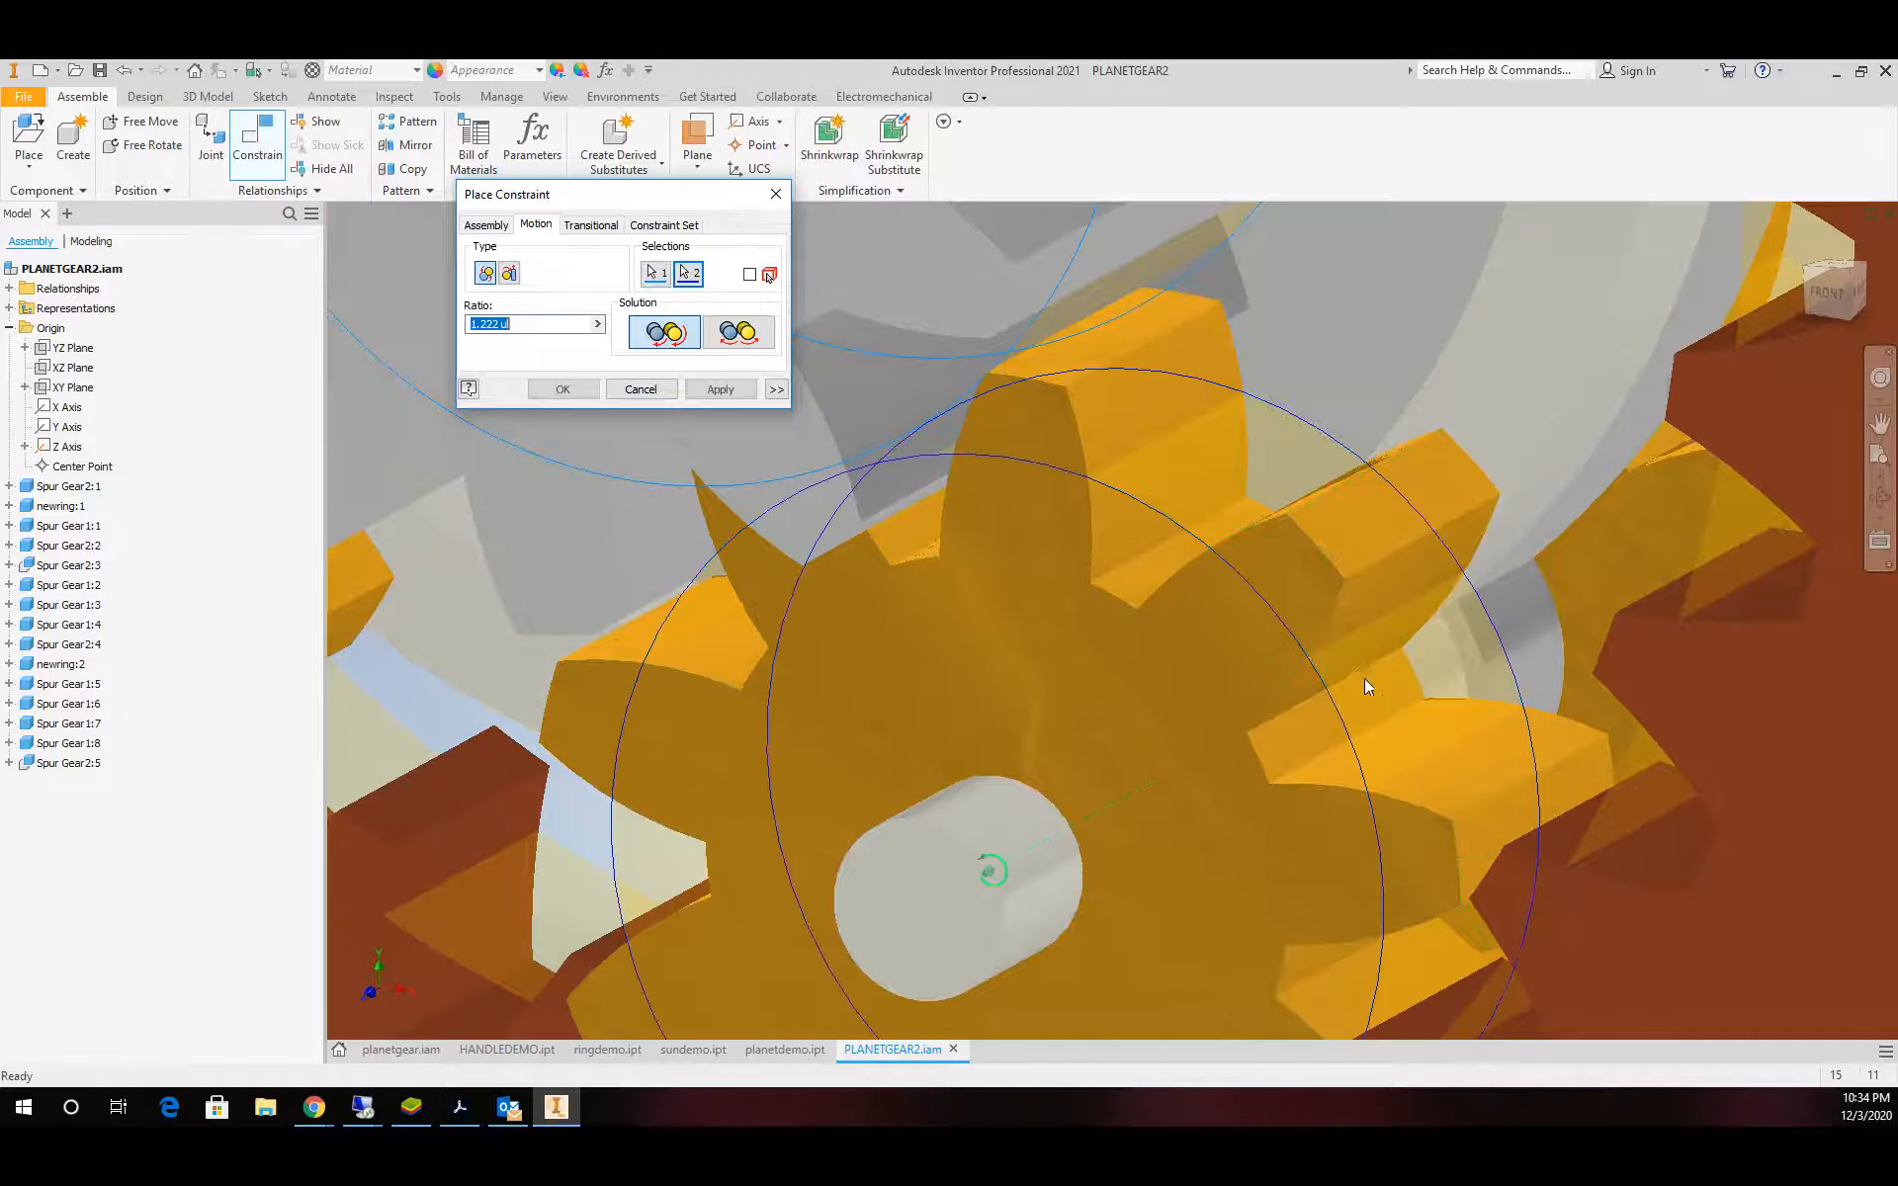
left_click(720, 388)
Add a Forward rotation motion constraint from the sun gear to the lower-left planet gear and finish the constraint set-up
scroll(1046, 508, "down", 5)
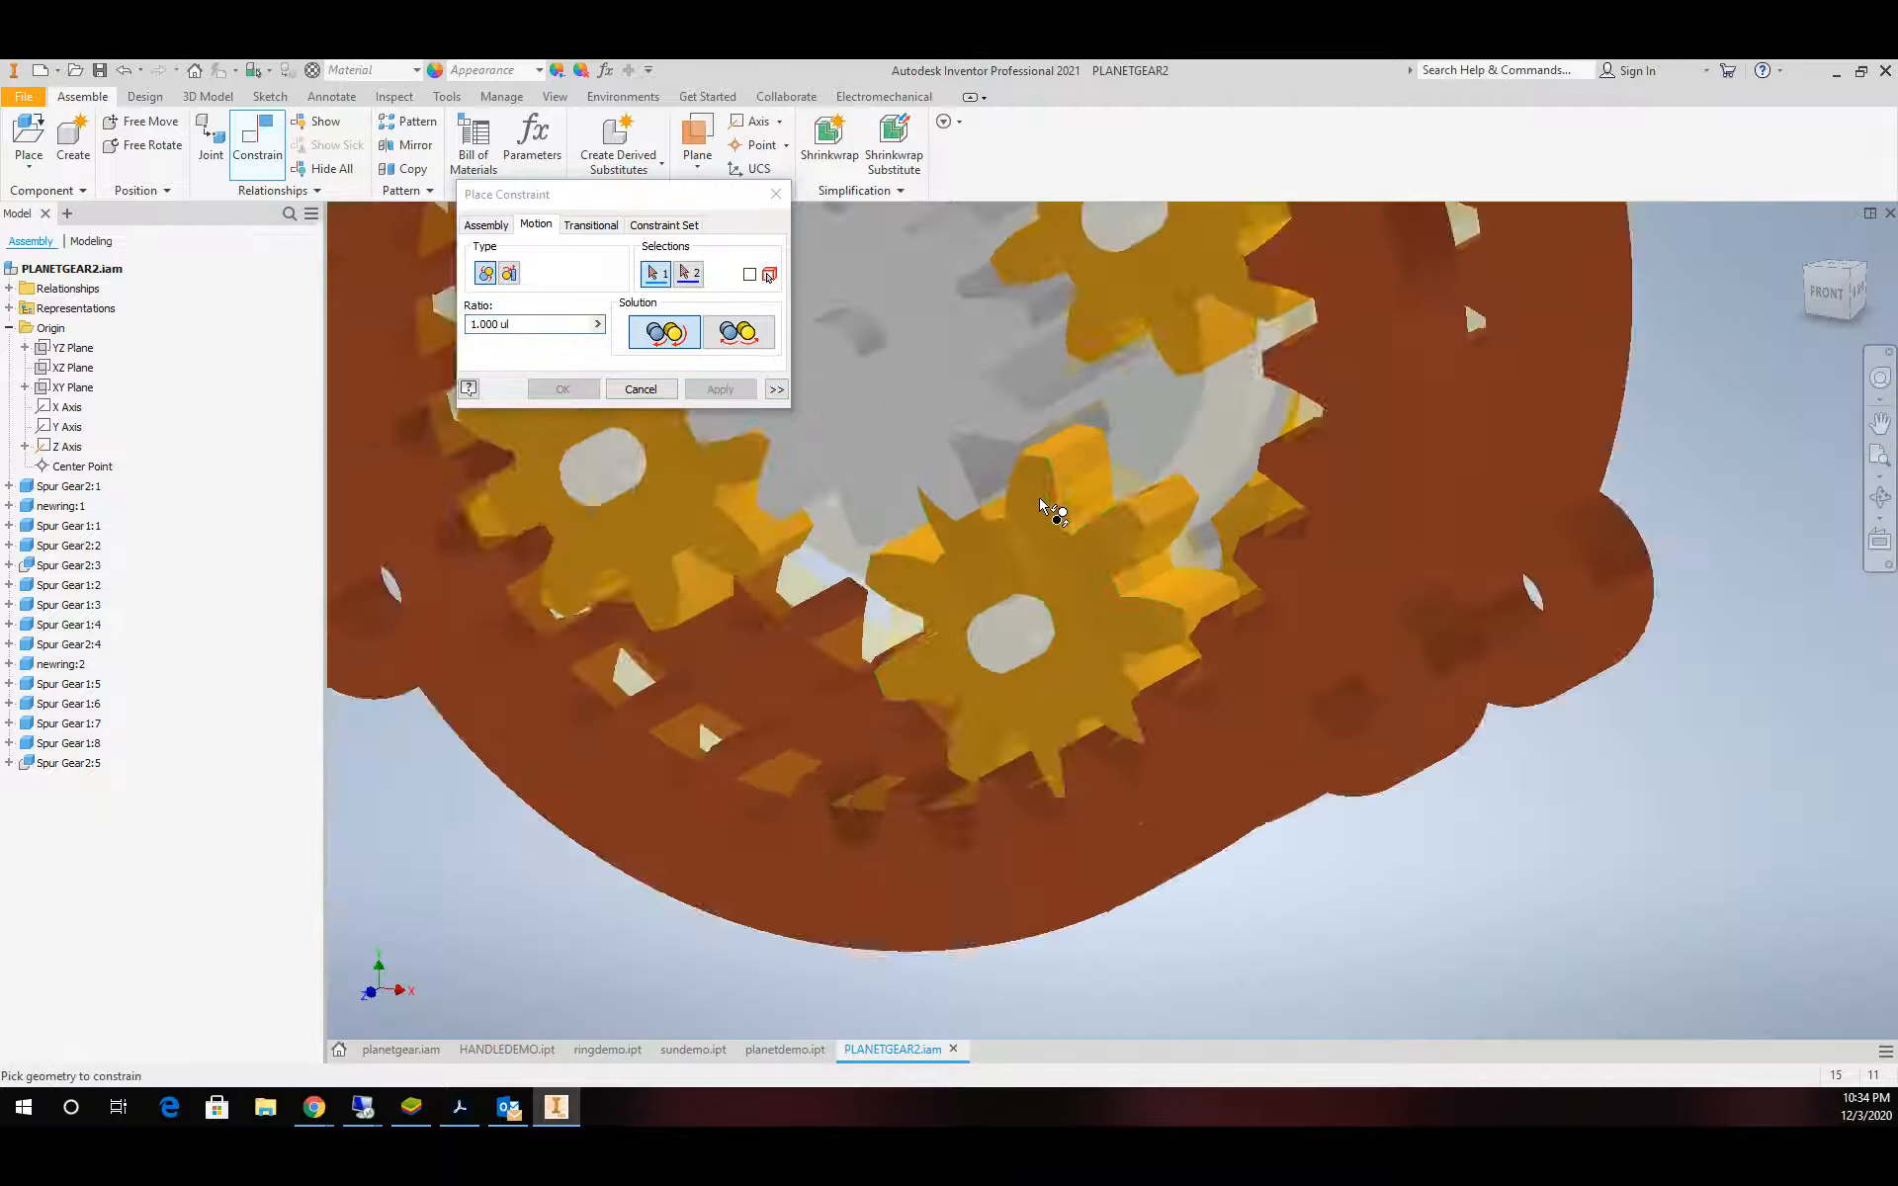
scroll(1033, 435, "up", 6)
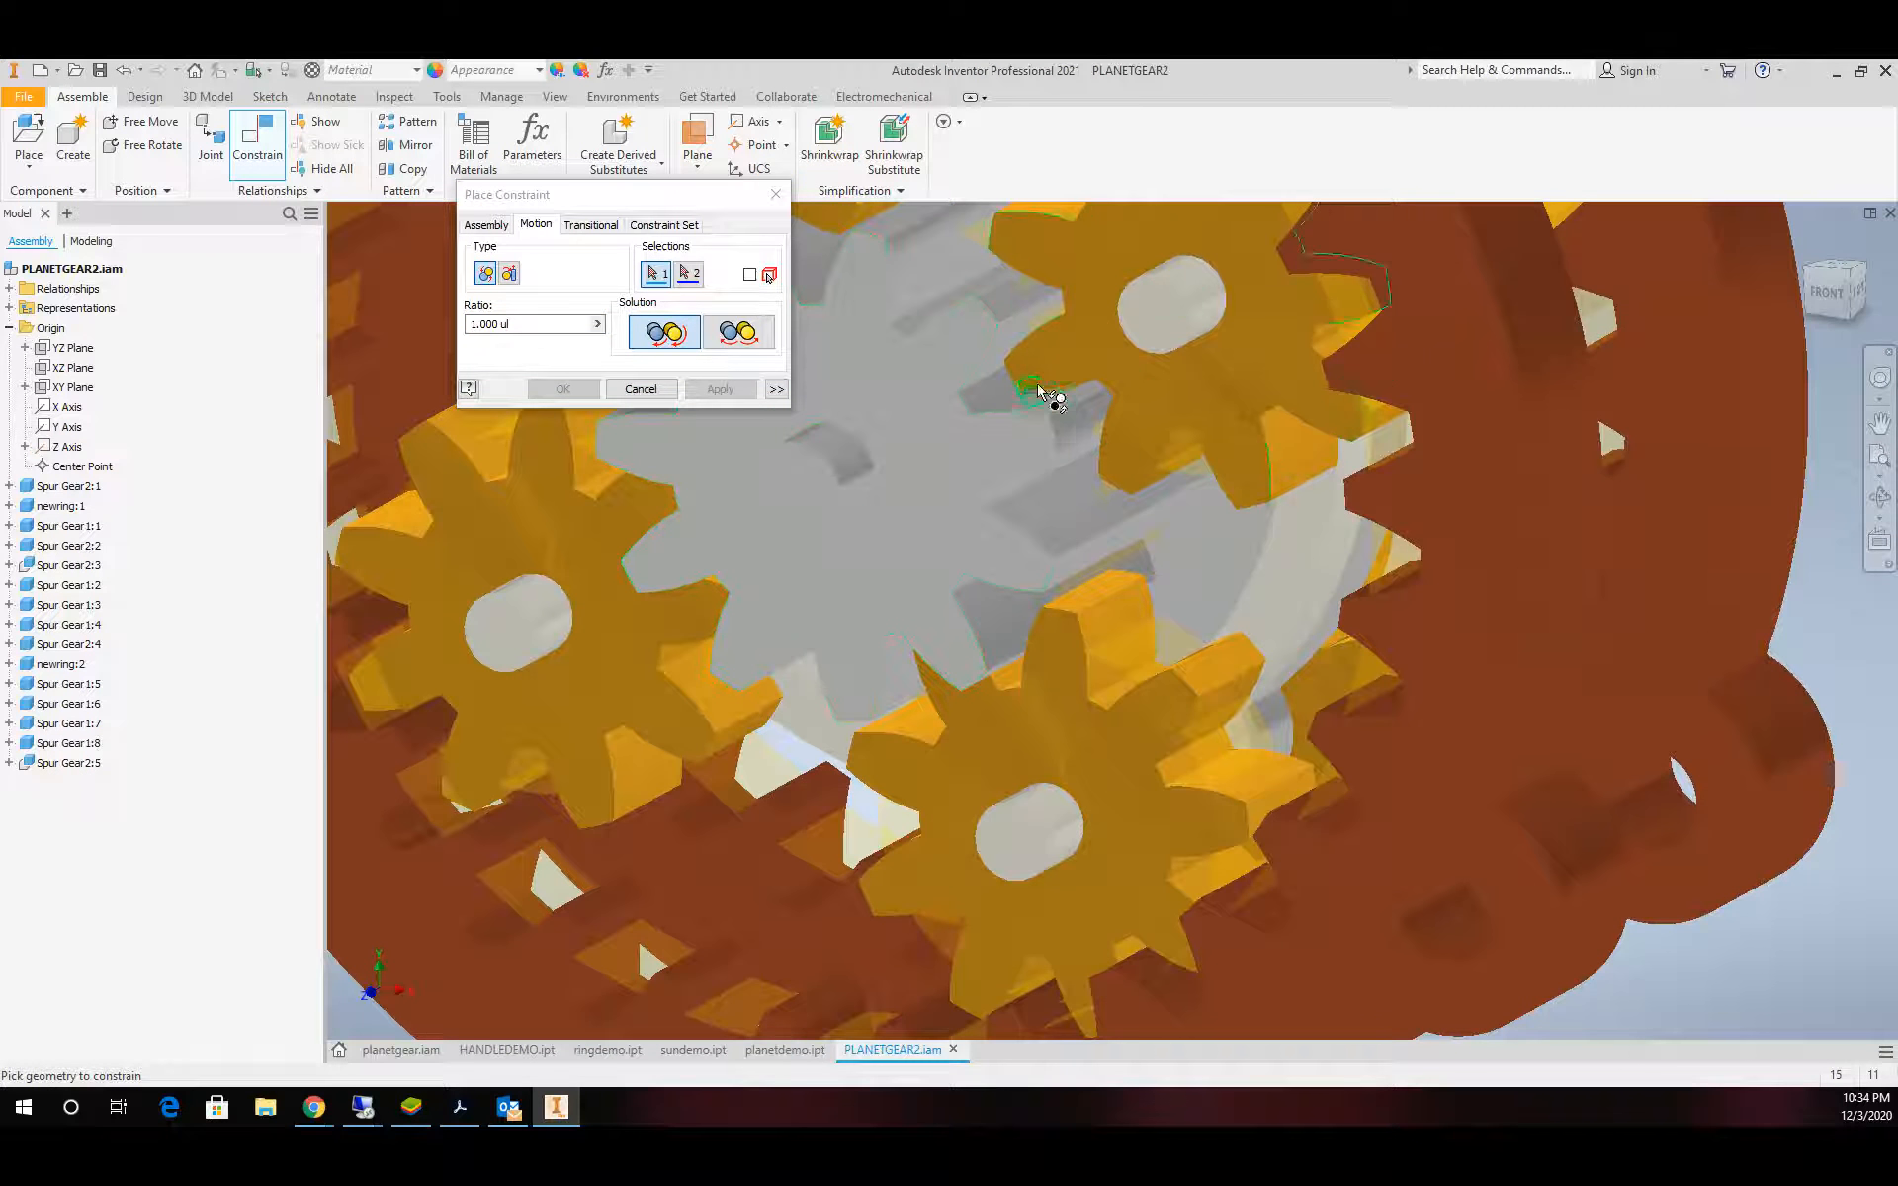
left_click(979, 238)
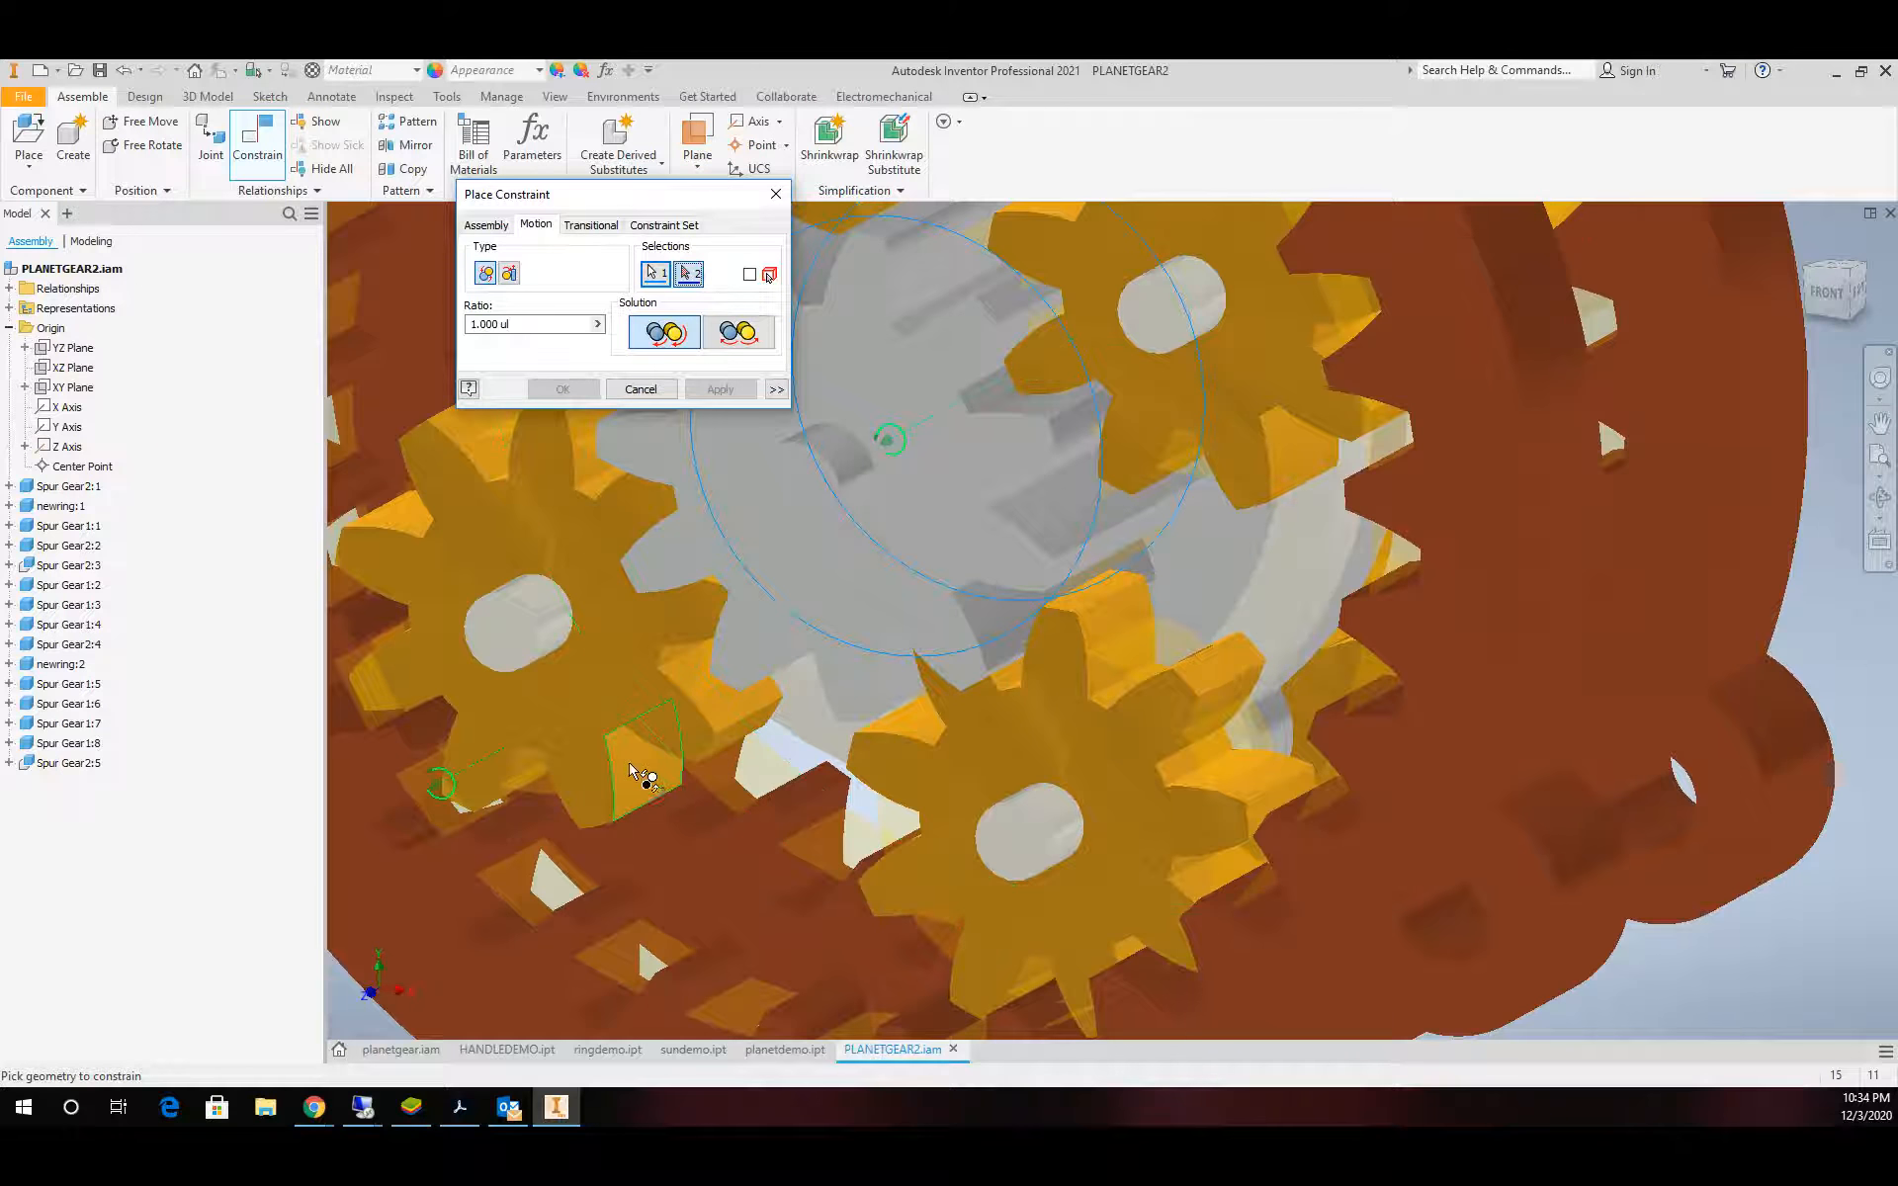
left_click(539, 797)
left_click(581, 394)
Apply Forward rotation motion constraints with a ratio of 0.310 from the upper-left and upper-right planet gears to the ring gear
key("Home")
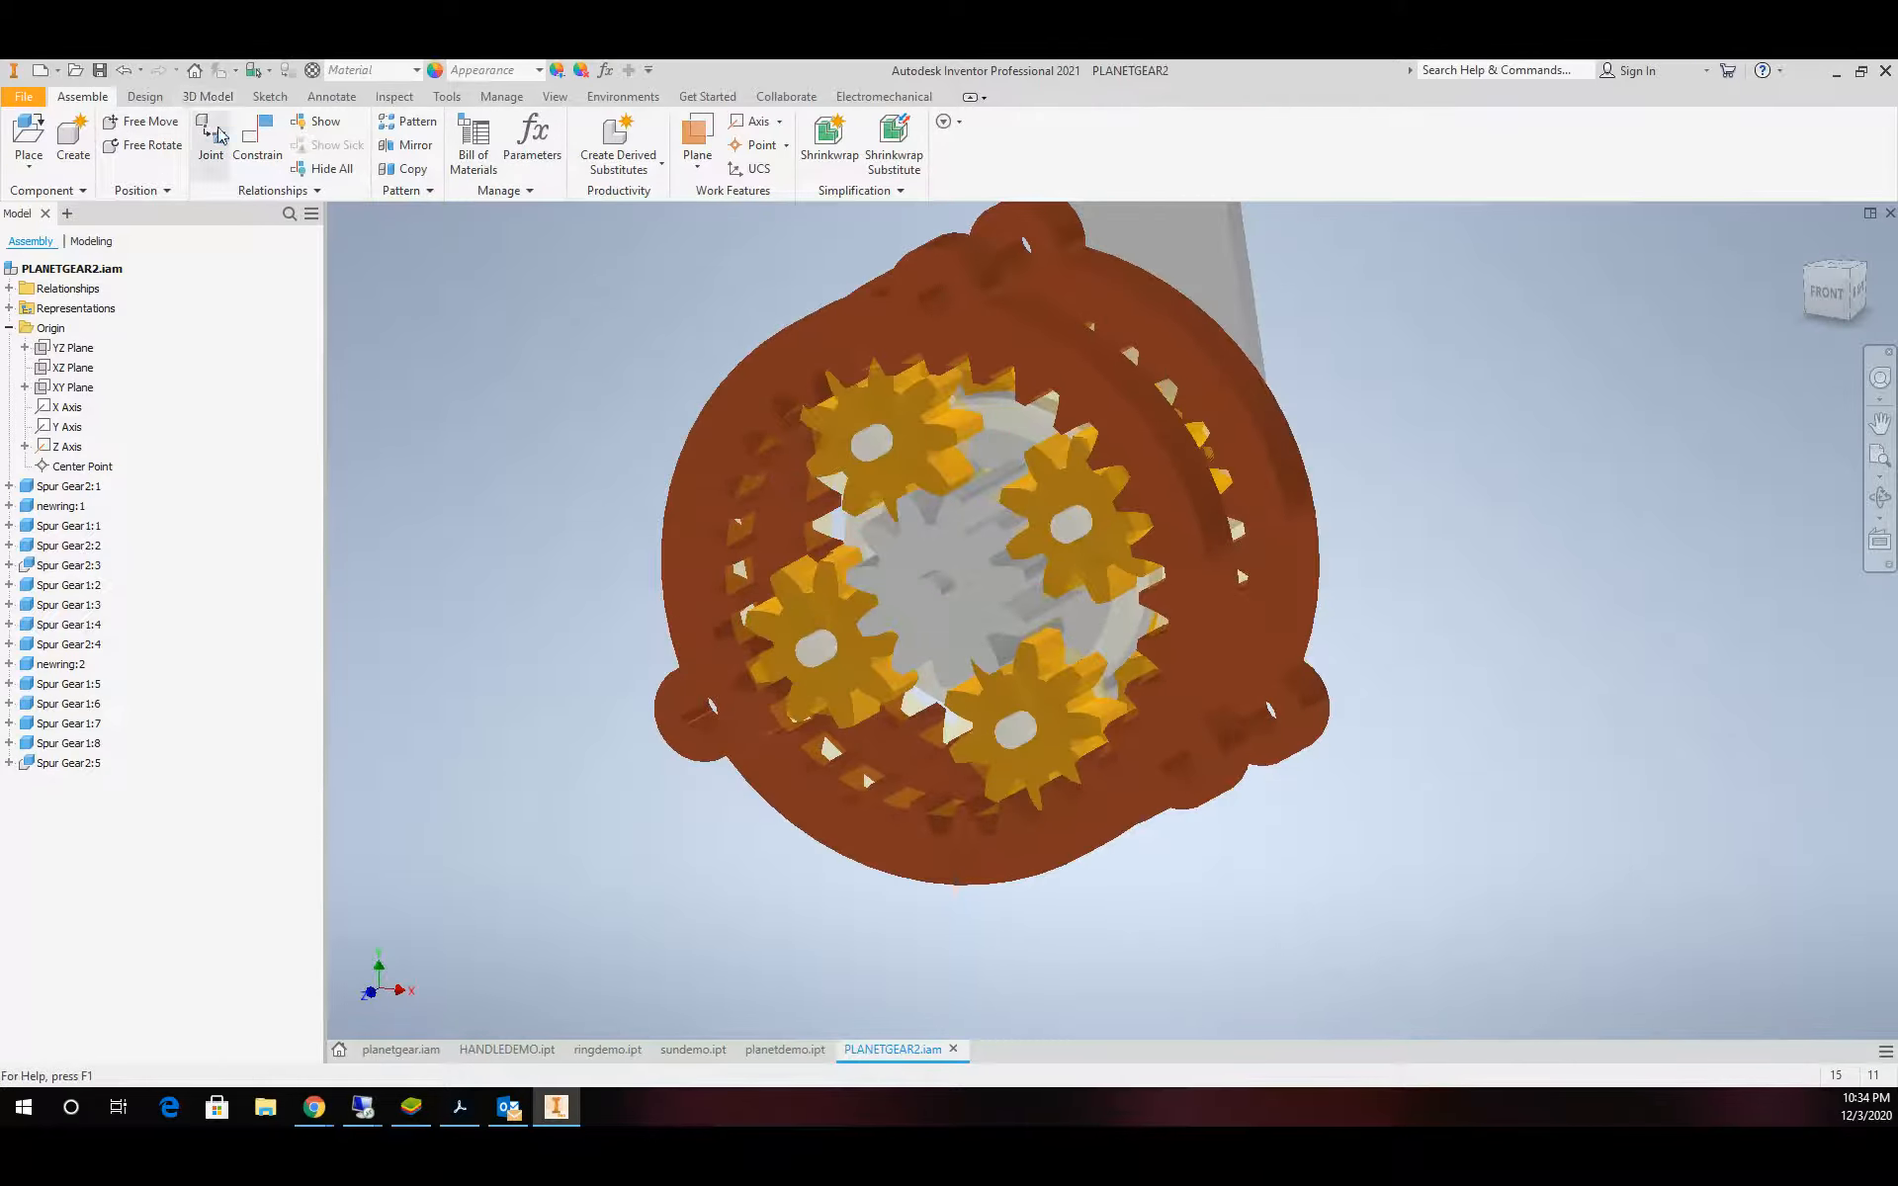
left_click(255, 136)
left_click(534, 226)
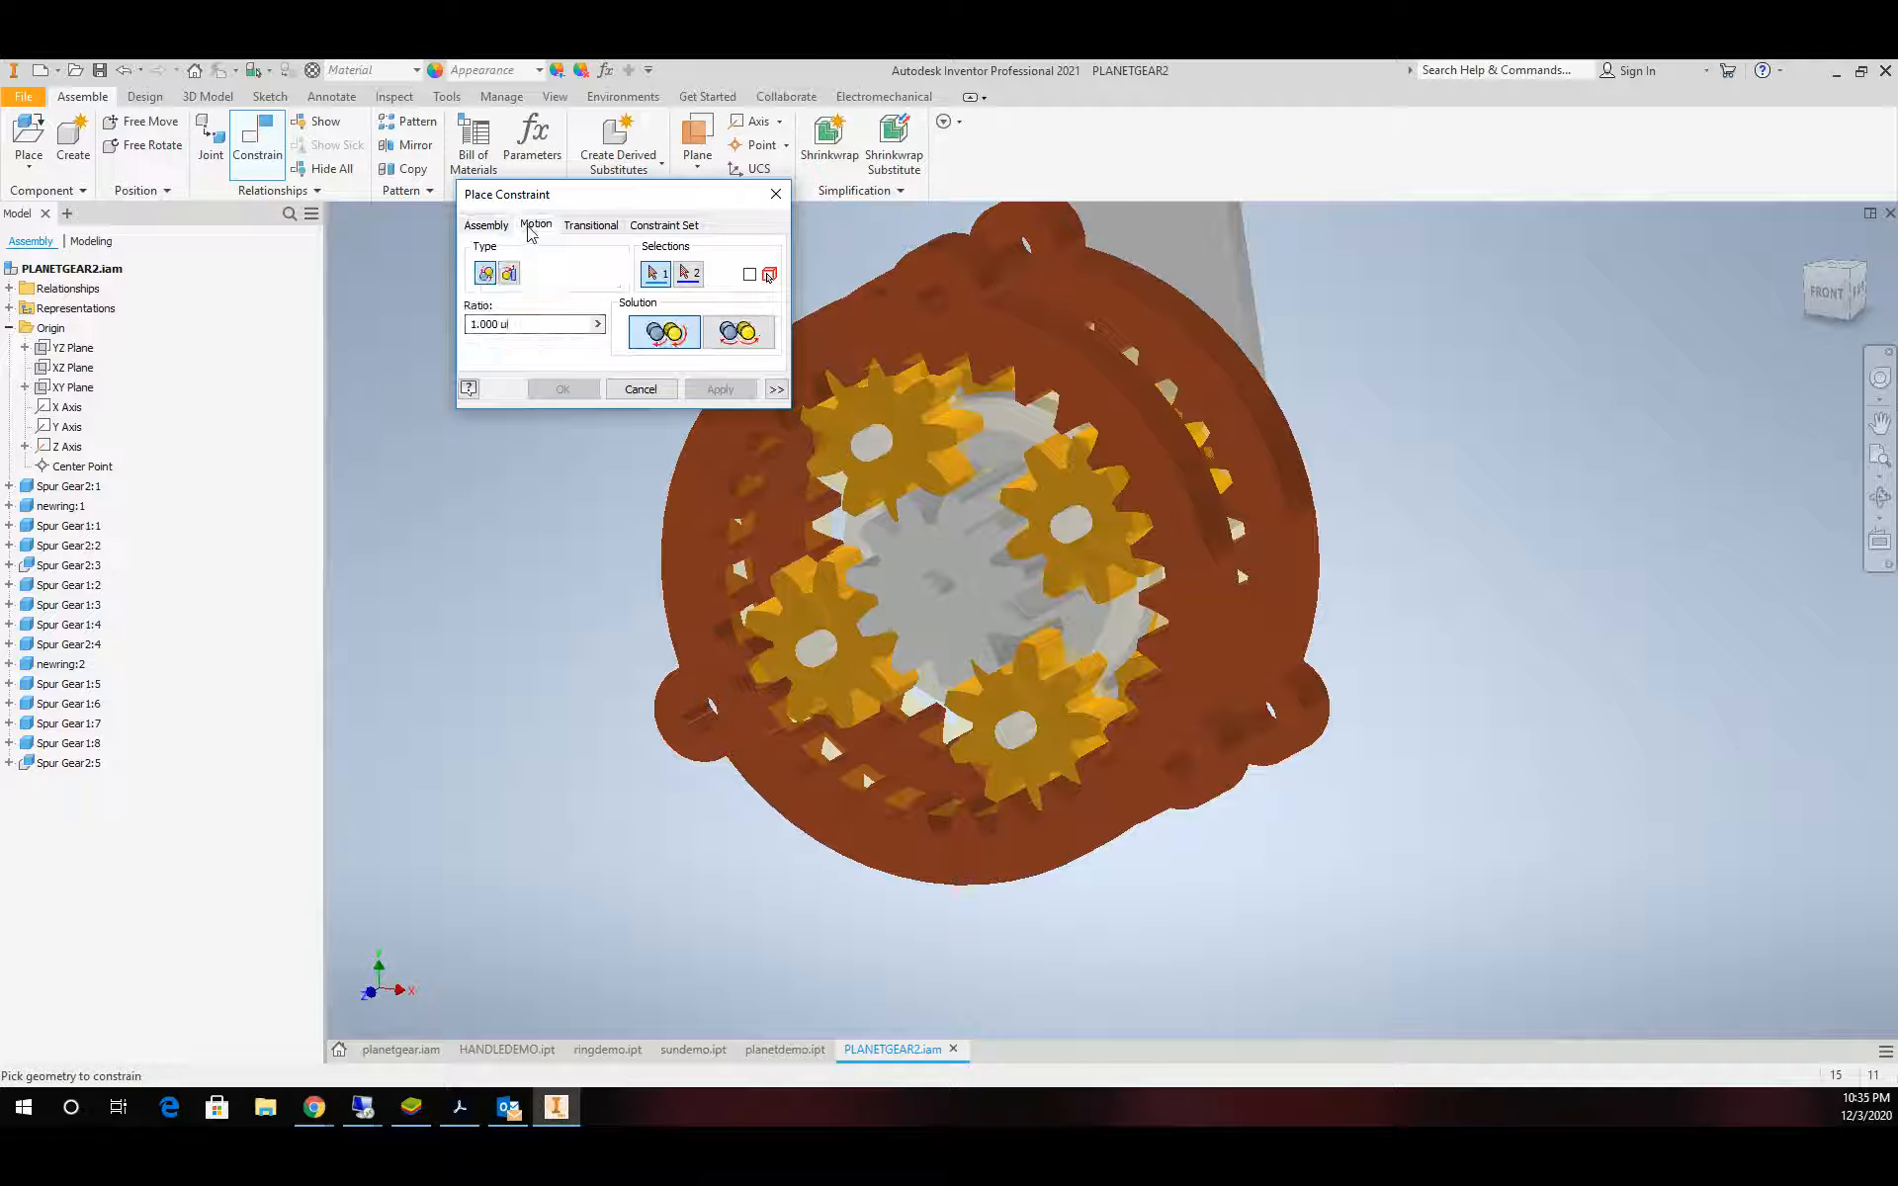
scroll(999, 420, "down", 6)
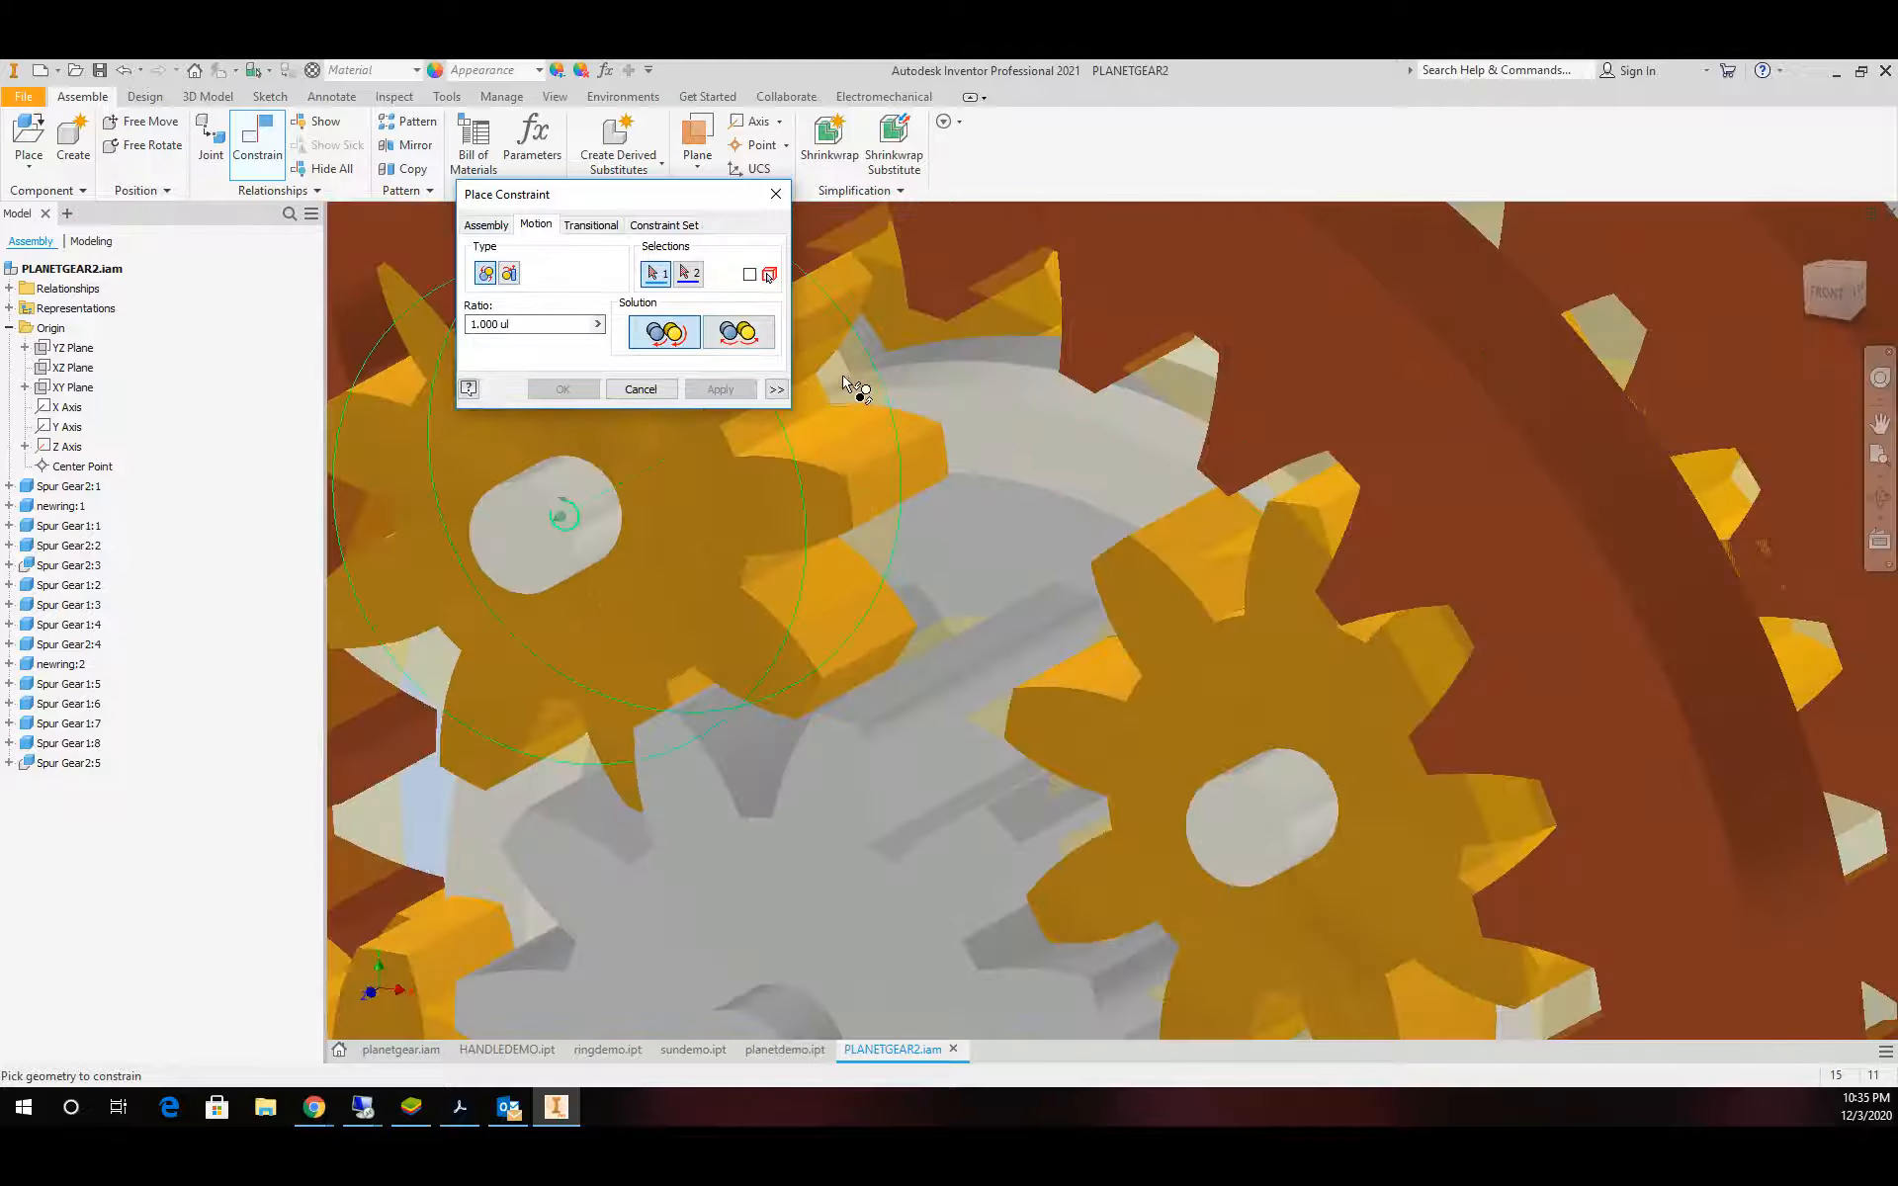
left_click(840, 391)
left_click(1036, 308)
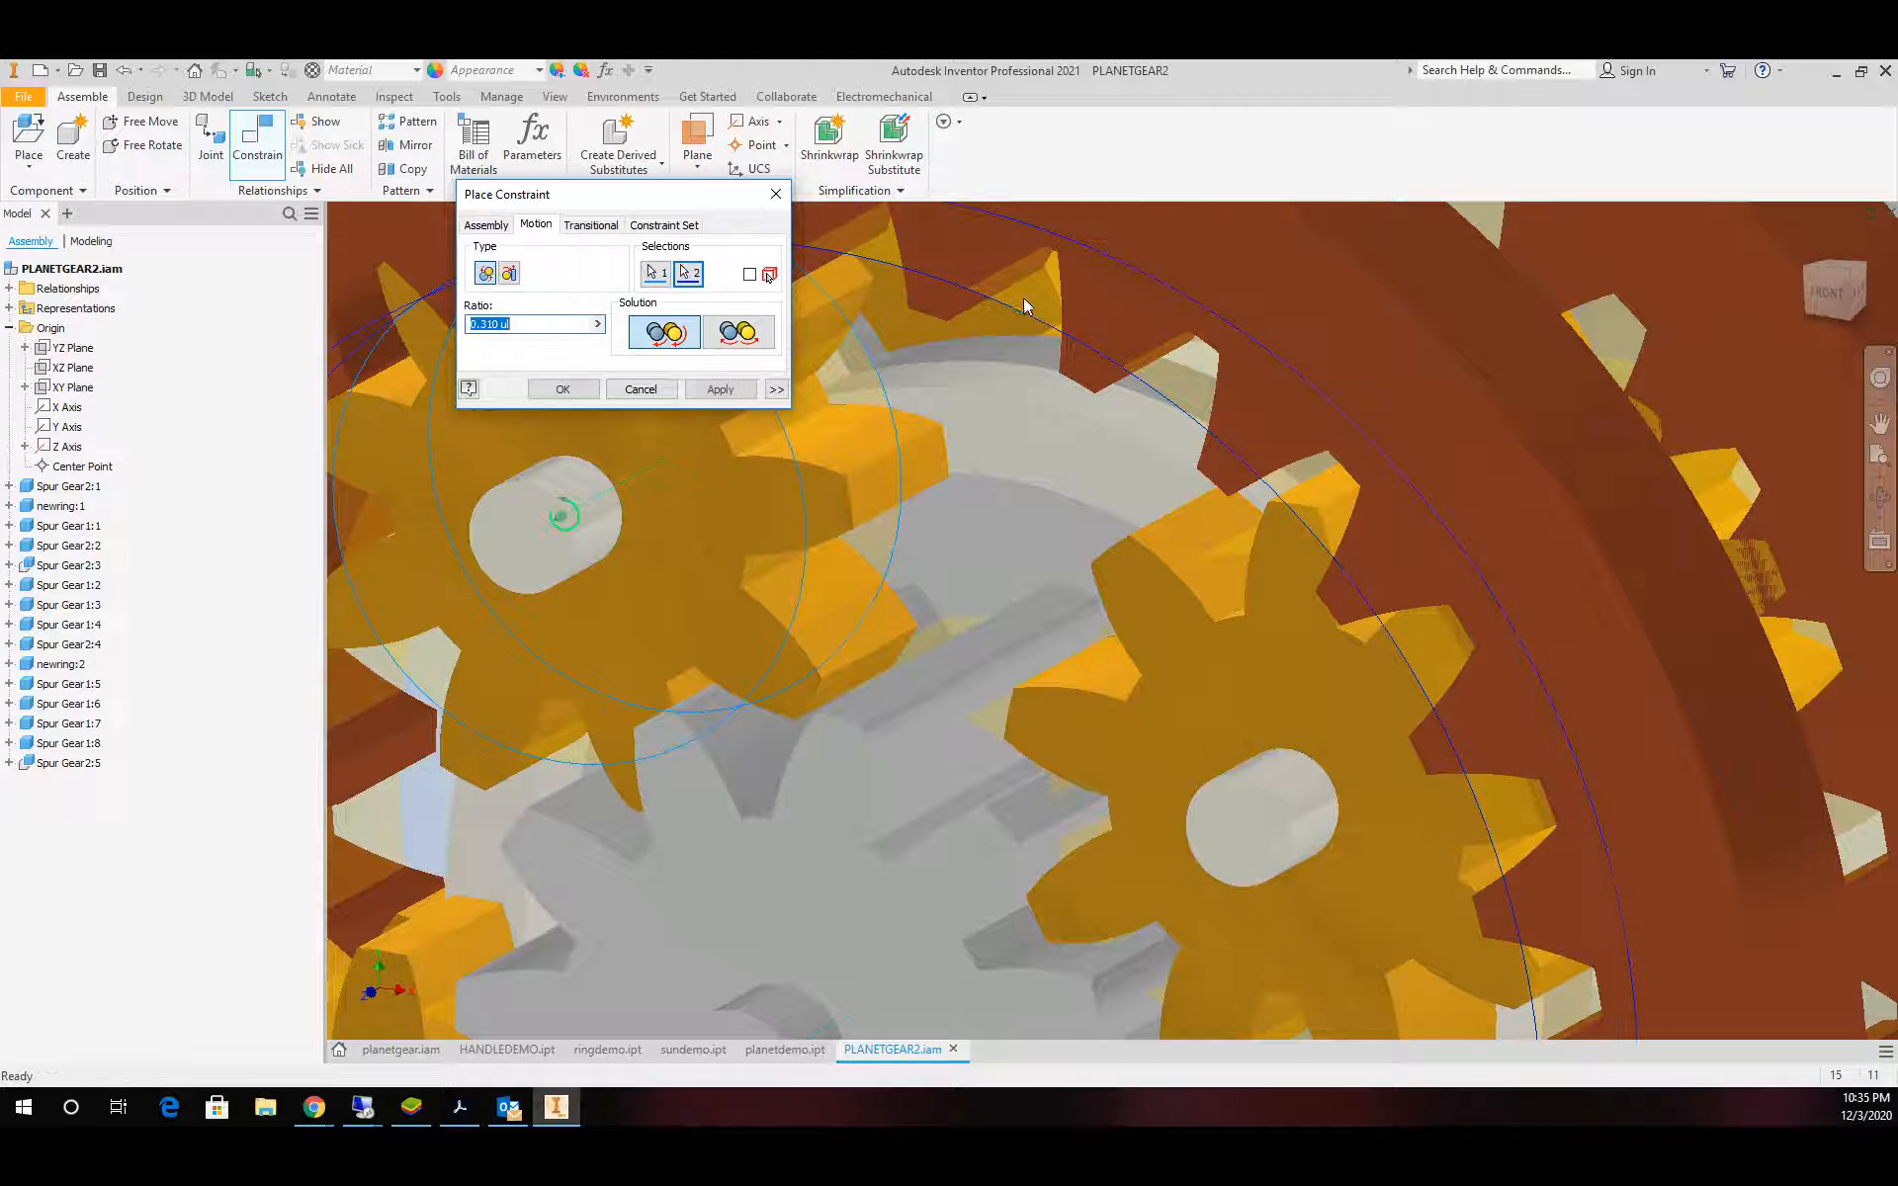
left_click(721, 390)
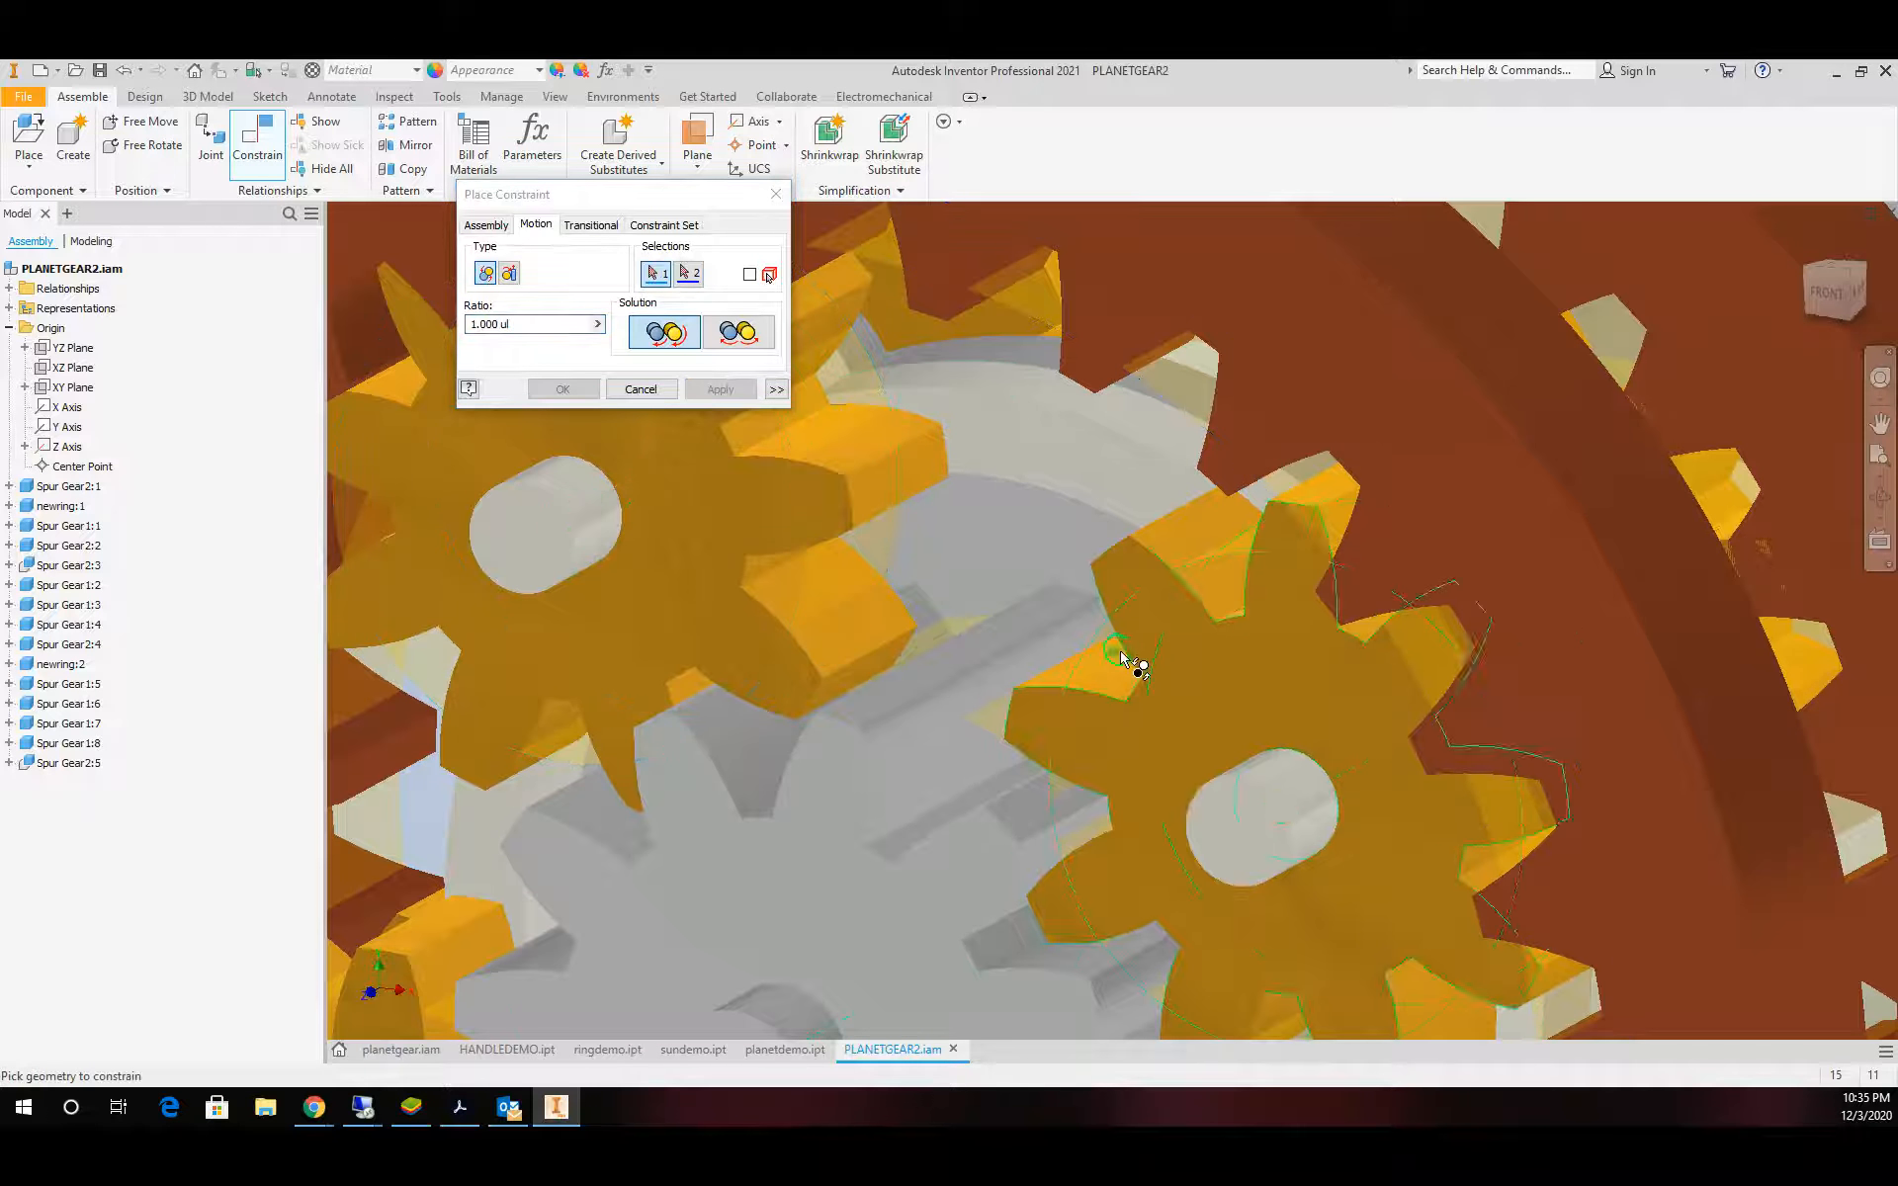
left_click(1181, 381)
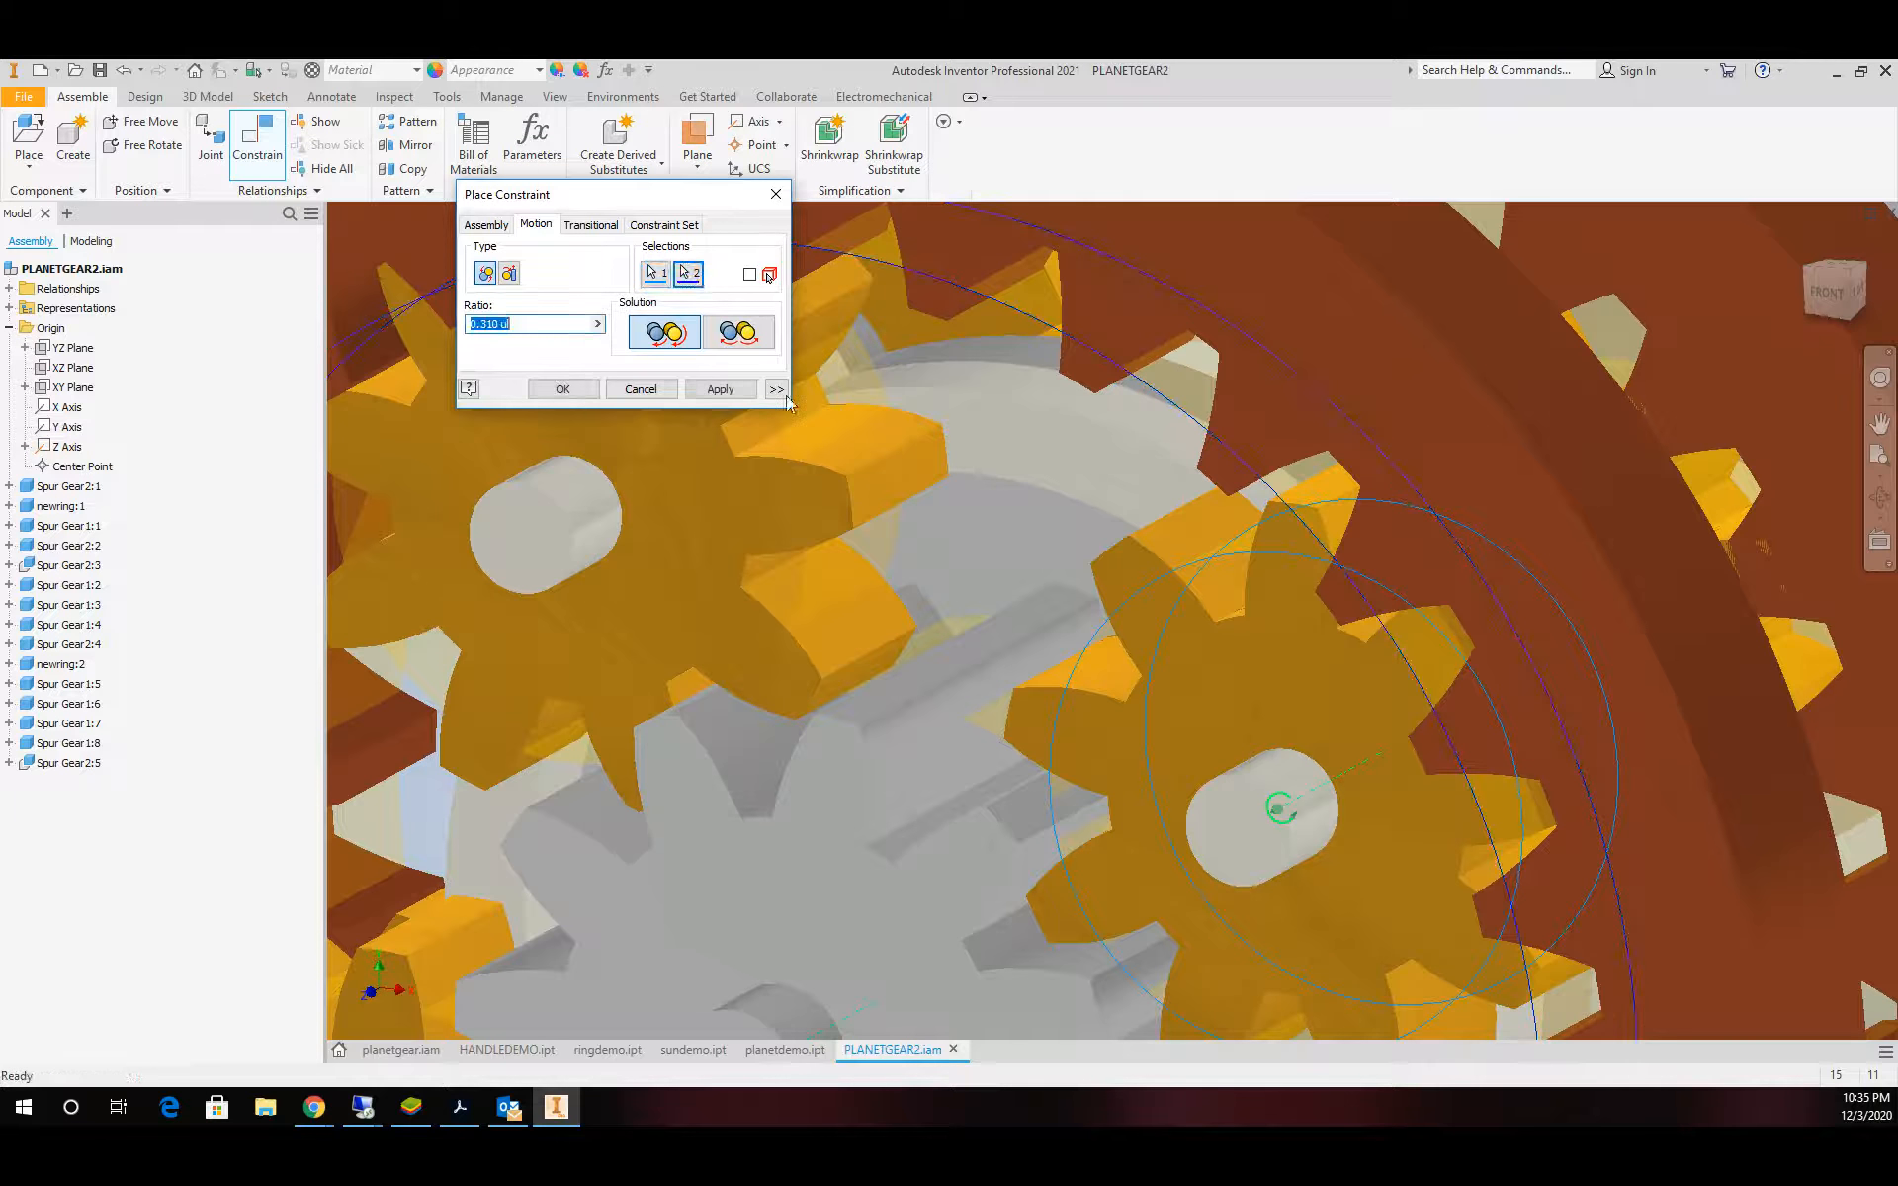
left_click(721, 388)
Add Forward rotation motion constraints to the ring gear from the lower-right planet gear, with a ratio of 0.310, and from the lower-left planet gear
scroll(1236, 890, "down", 5)
scroll(1315, 919, "up", 4)
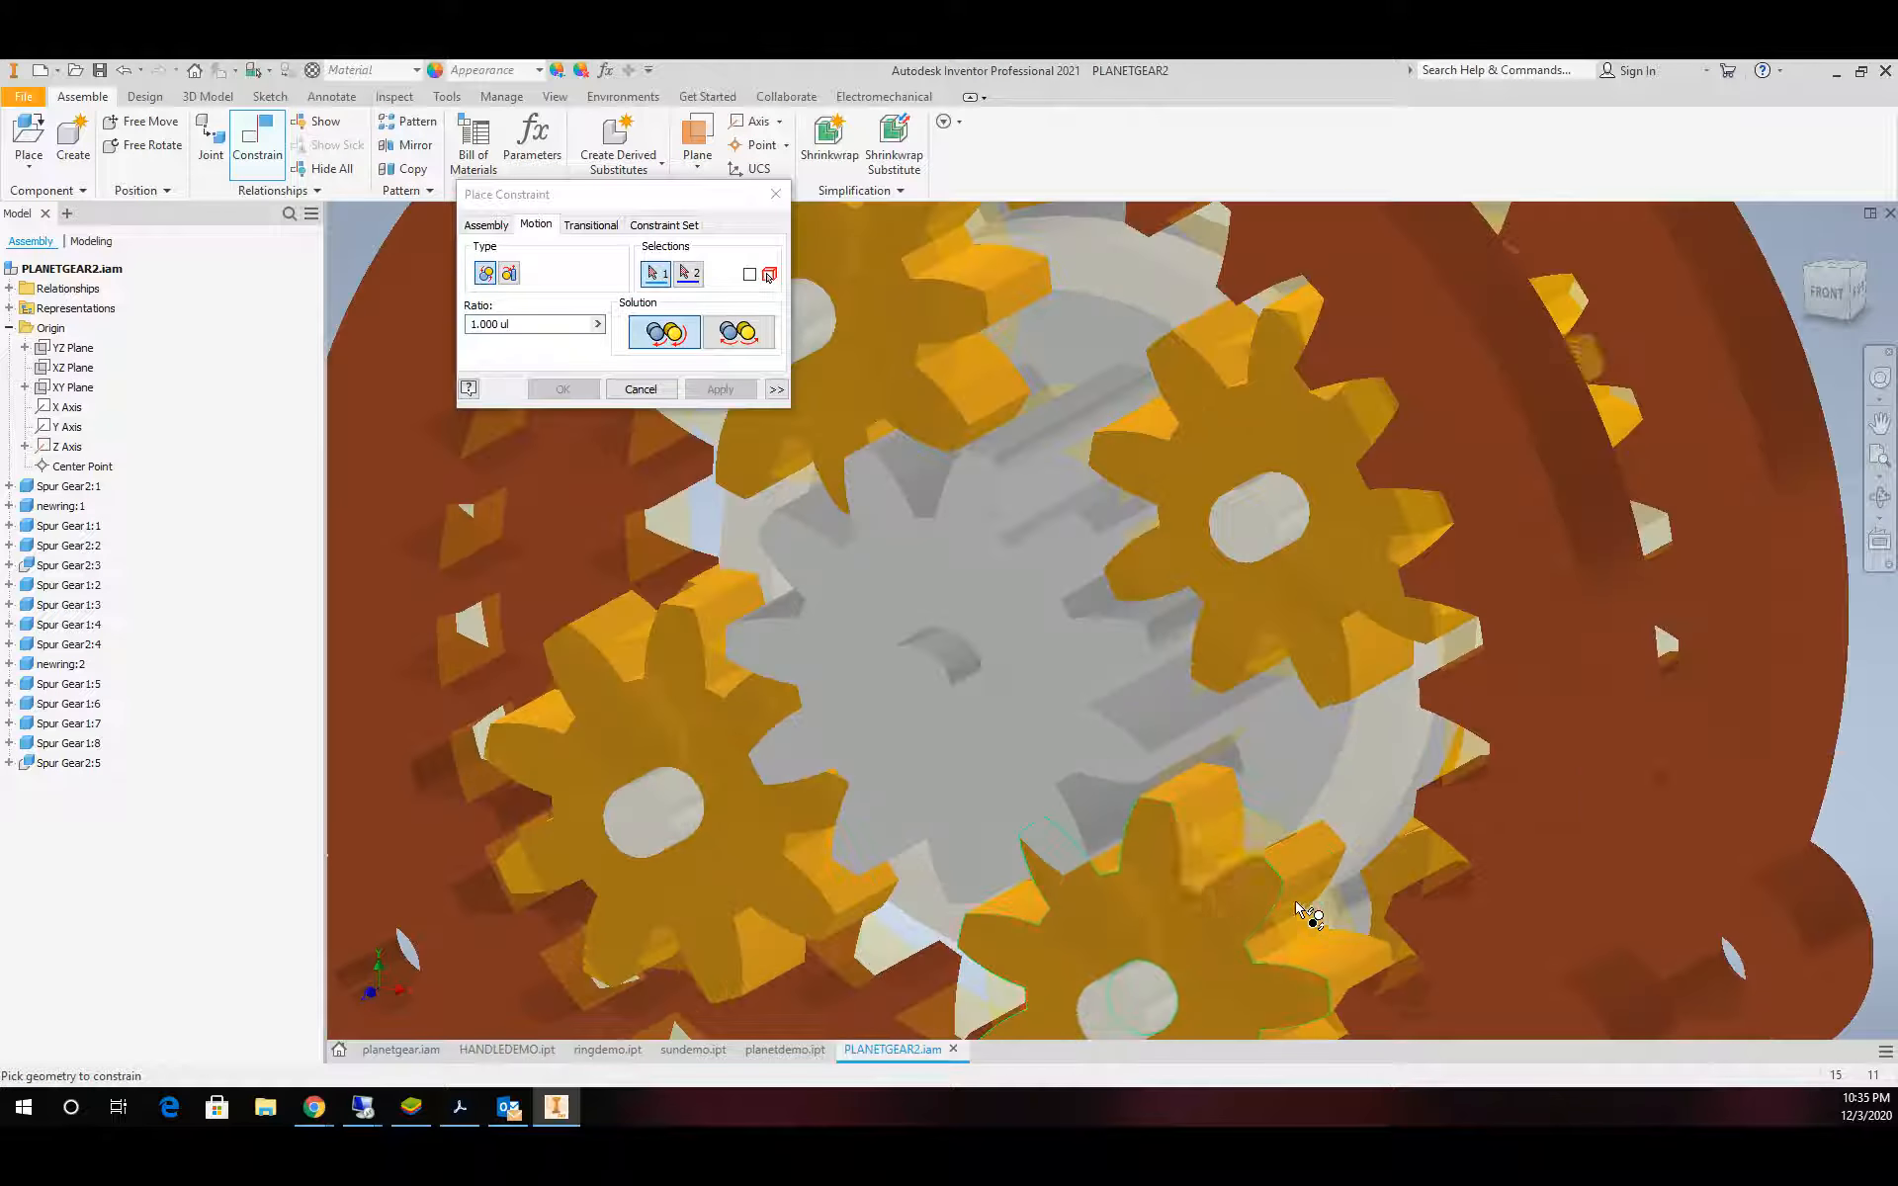
left_click(1262, 856)
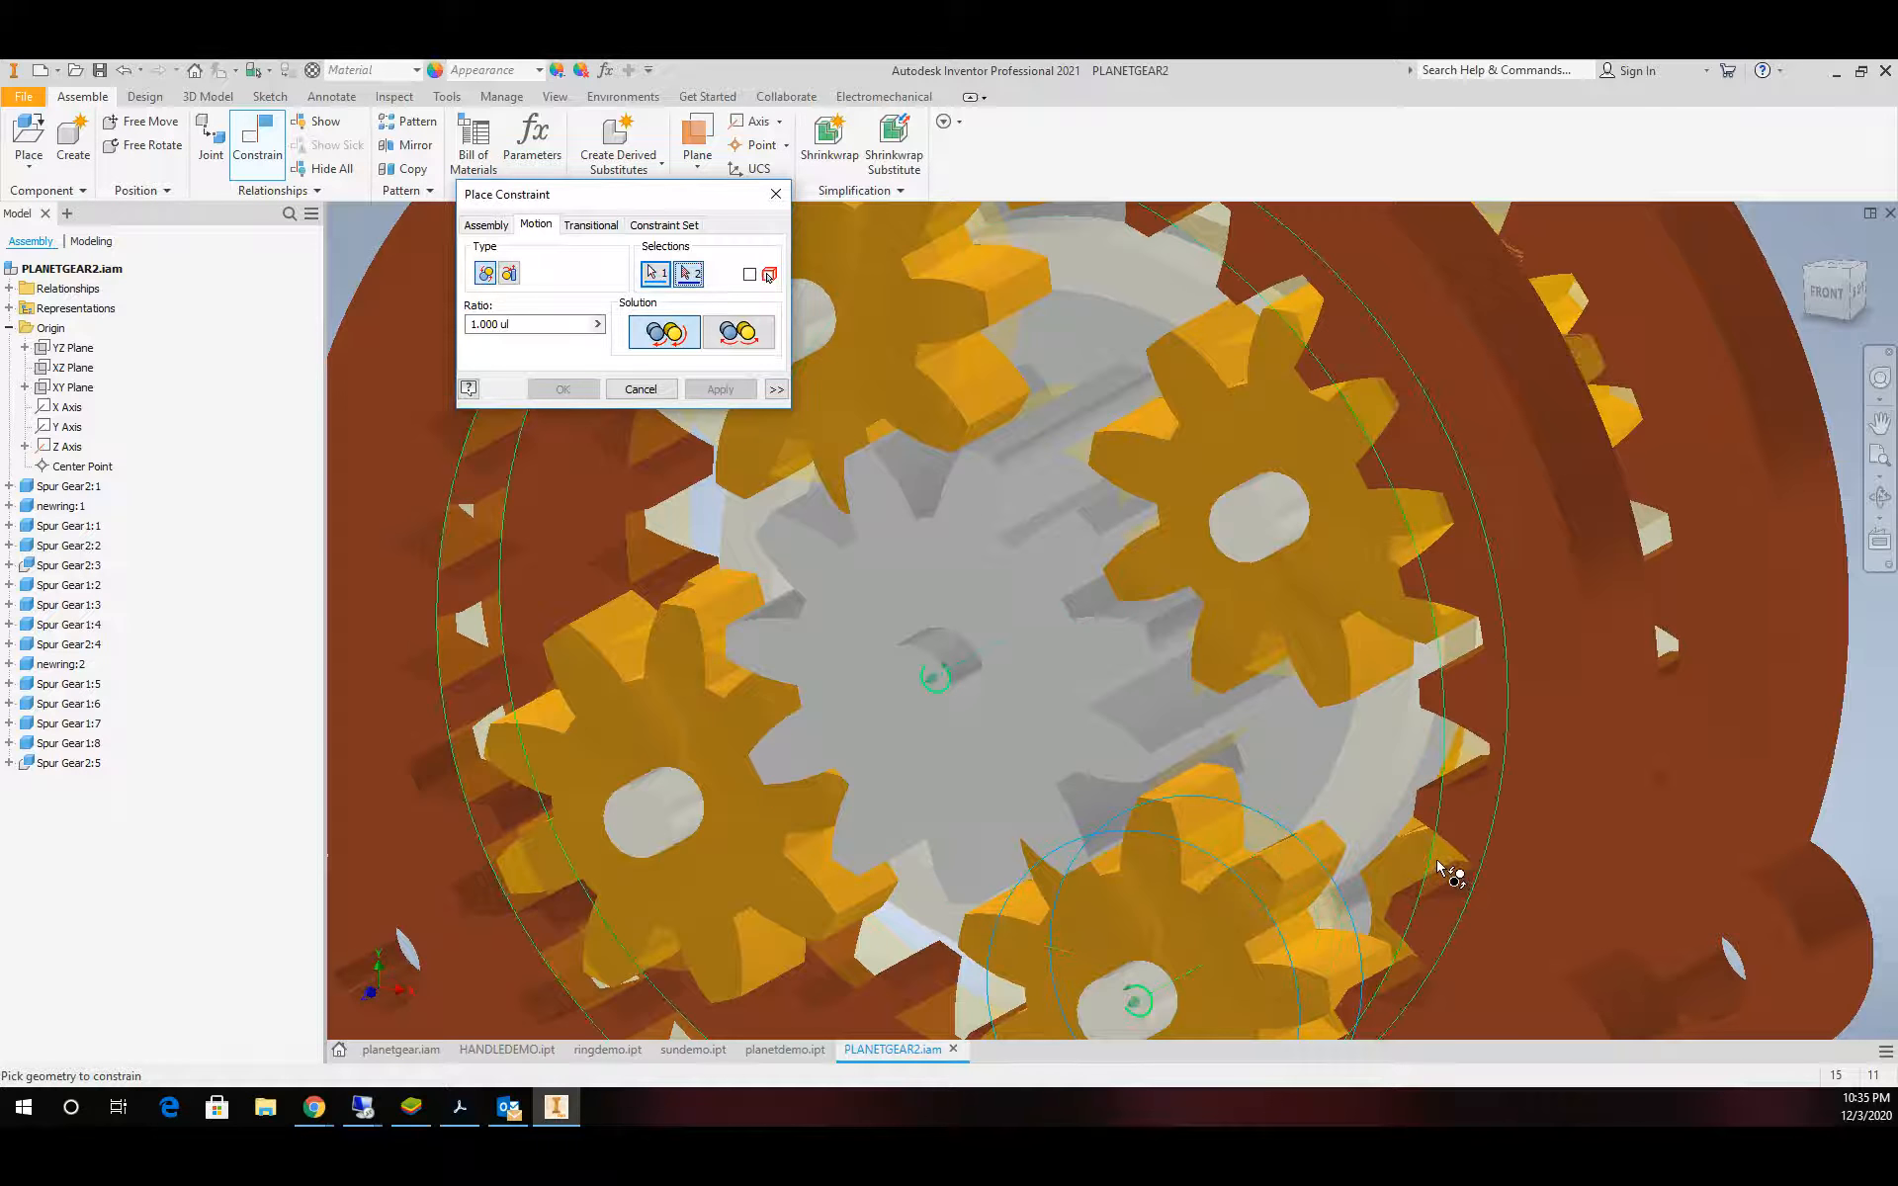
left_click(1443, 865)
left_click(720, 388)
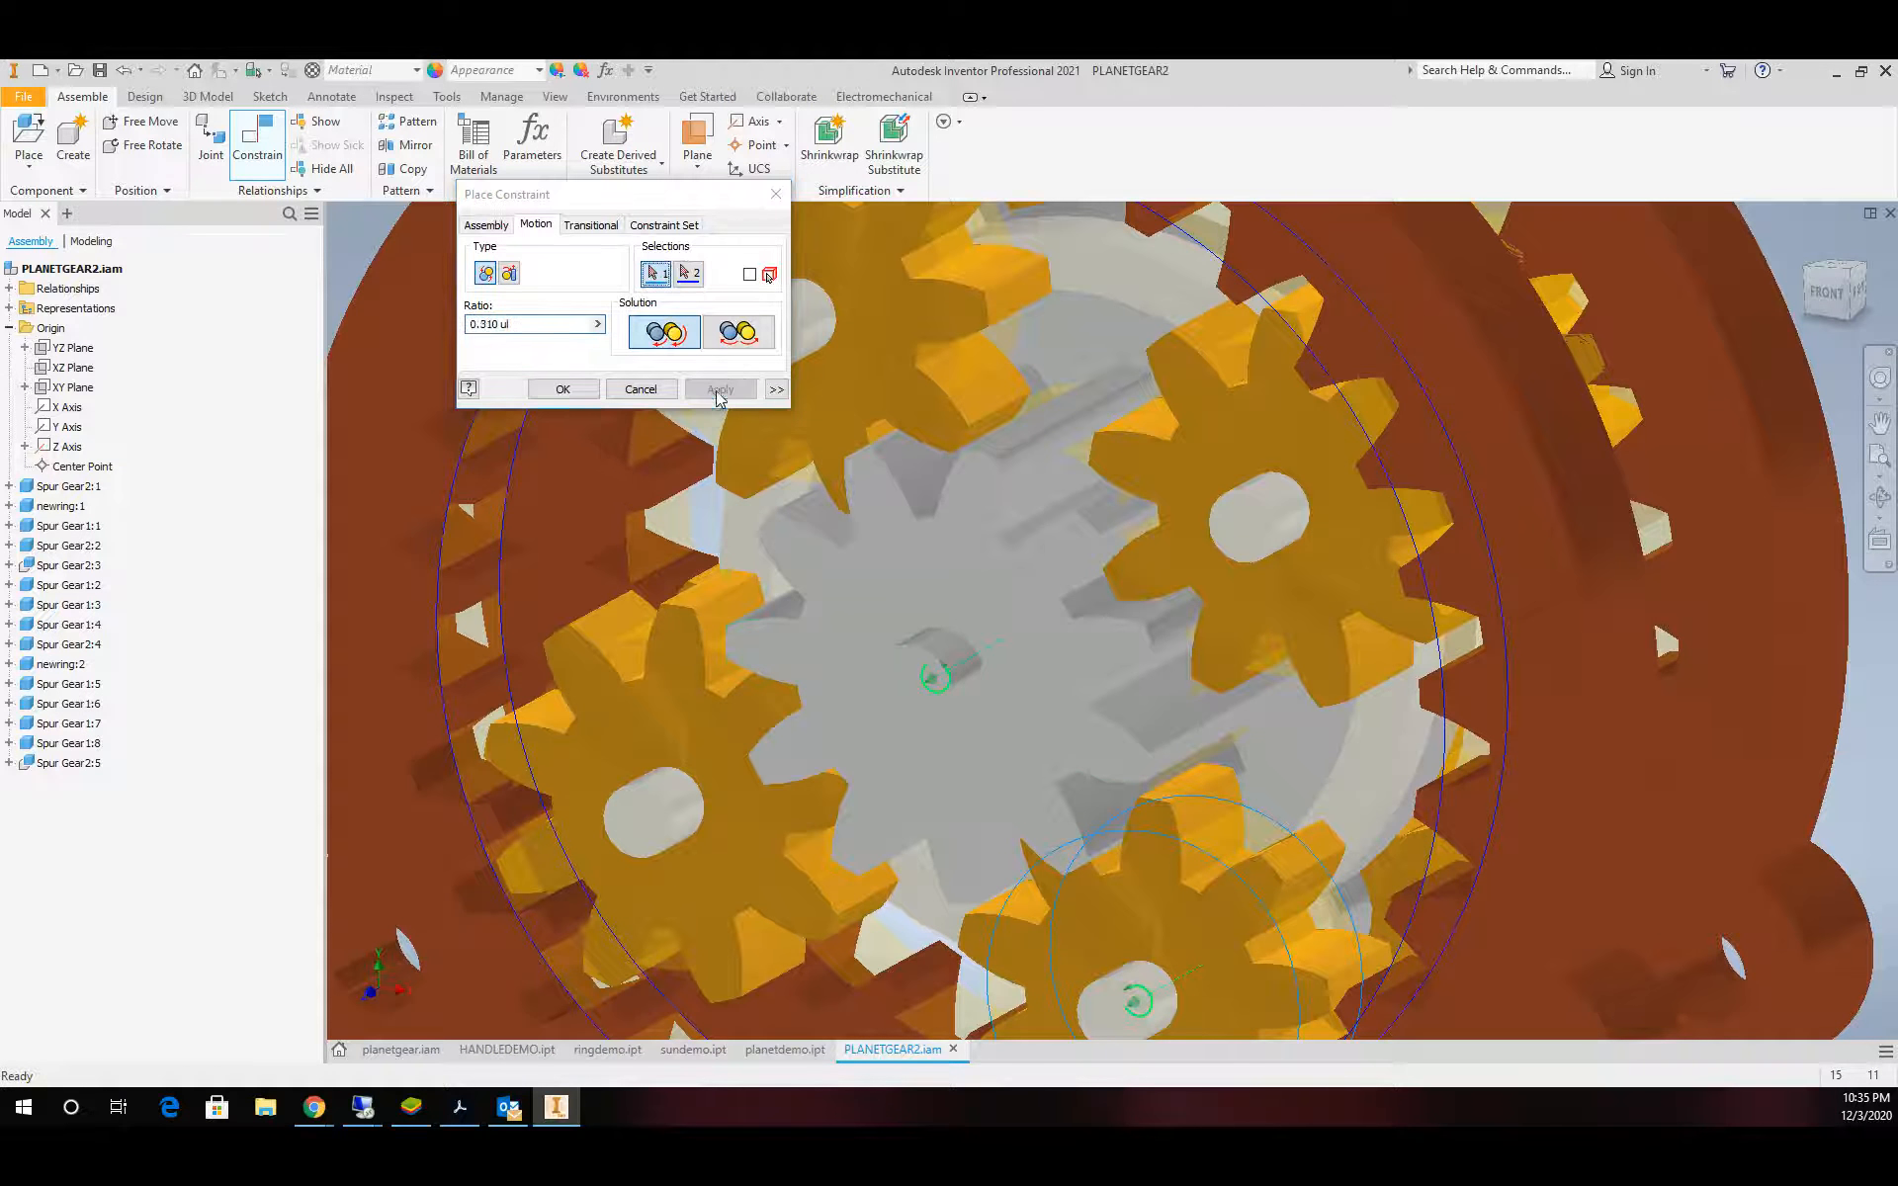
left_click(826, 875)
left_click(509, 648)
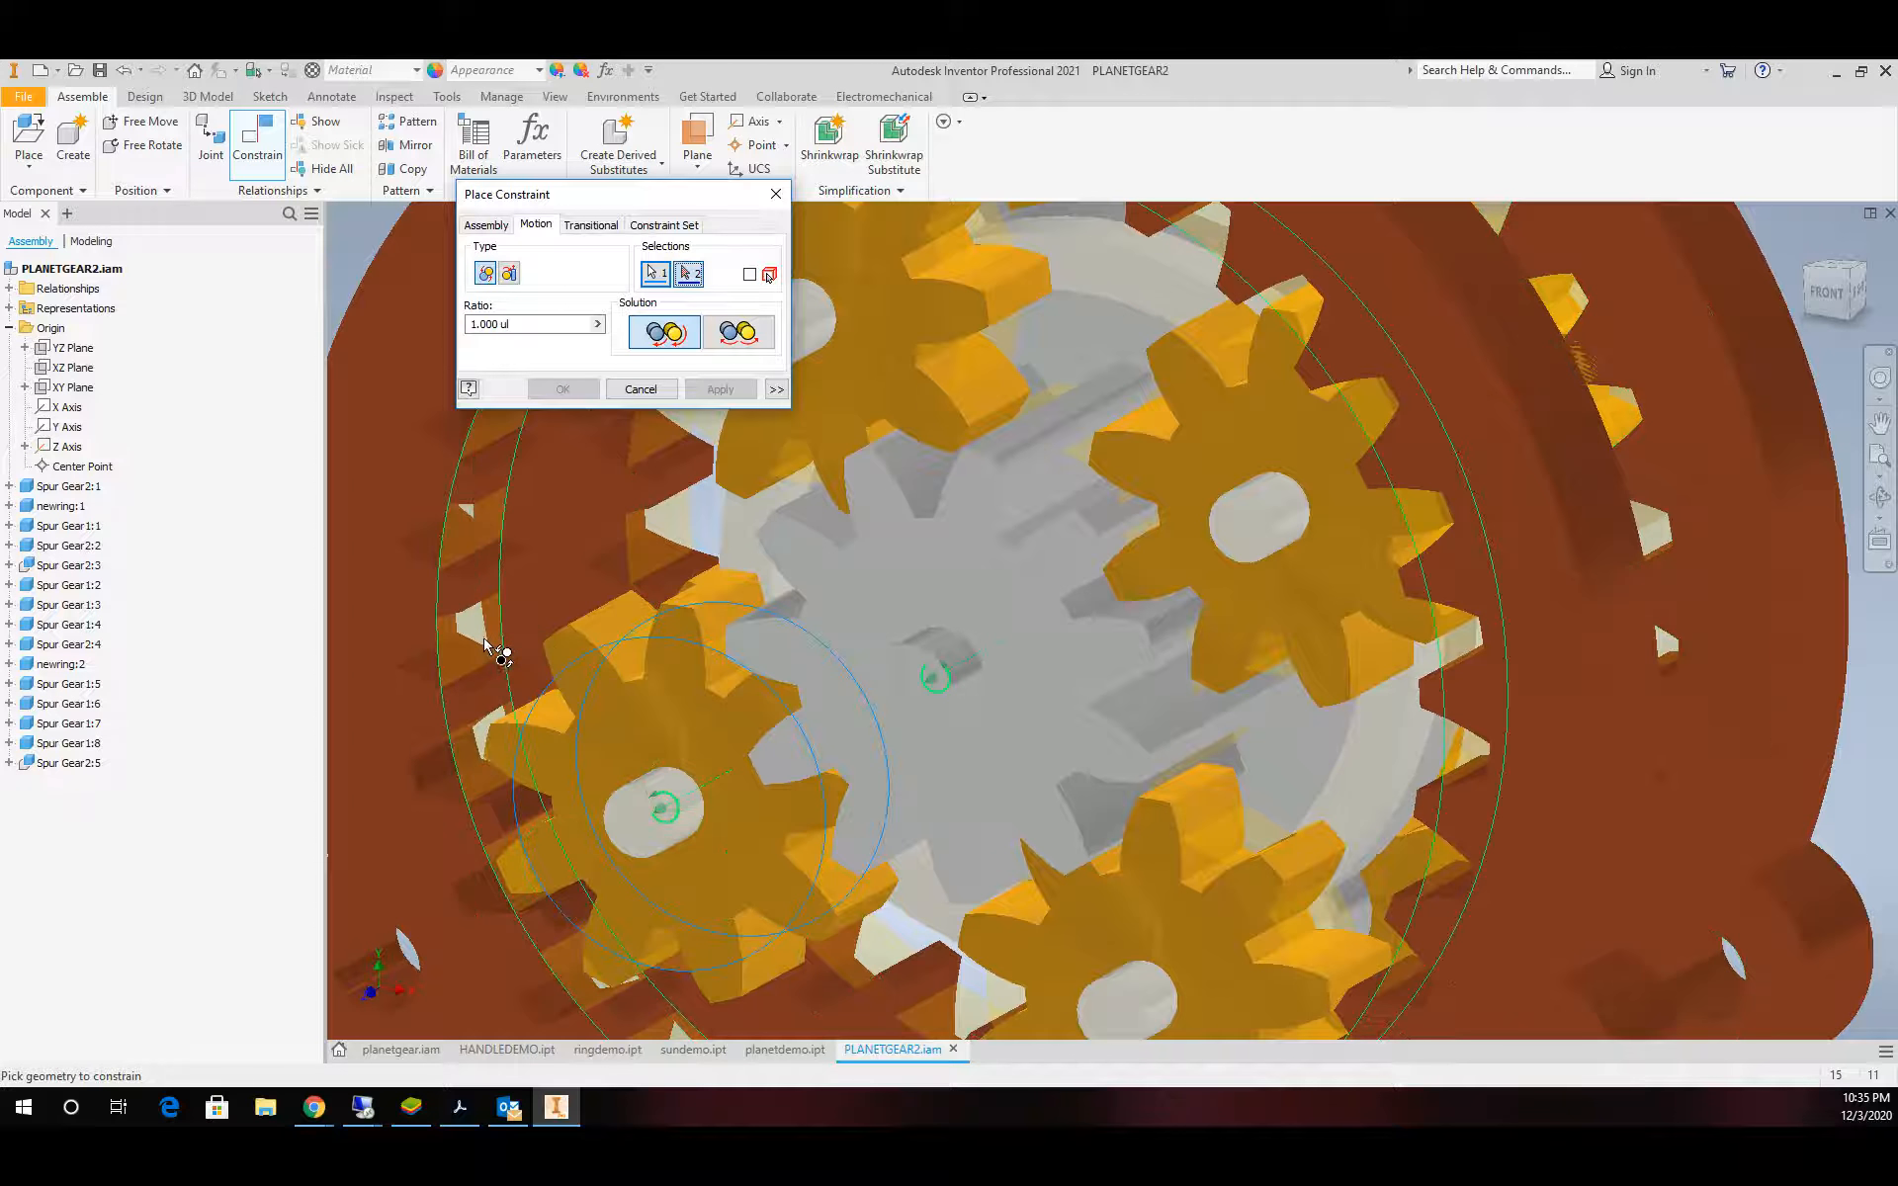
left_click(562, 389)
Move the loose grey carrier plate with the sun gear closer to the front of the planetary gearset
scroll(879, 648, "up", 6)
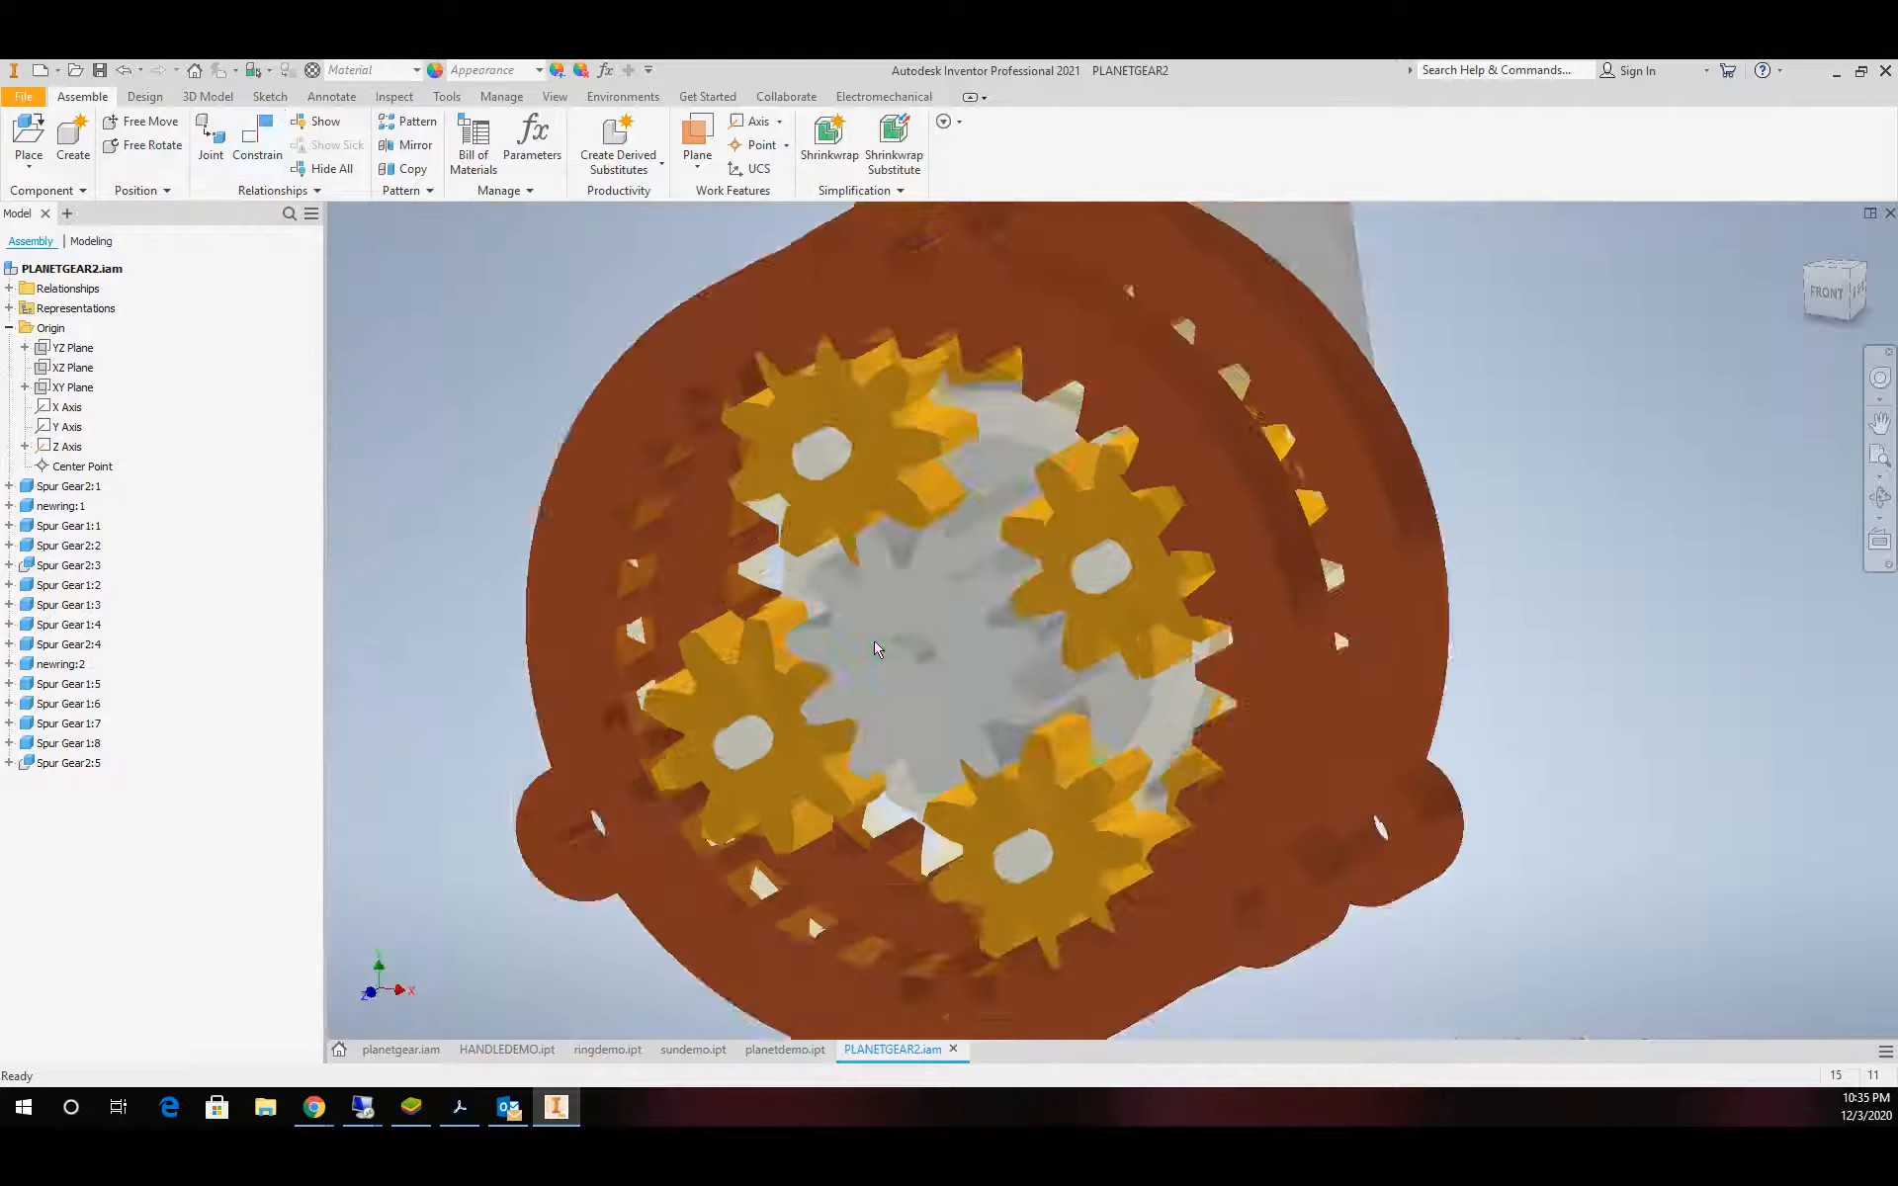
scroll(635, 550, "down", 3)
scroll(633, 551, "up", 5)
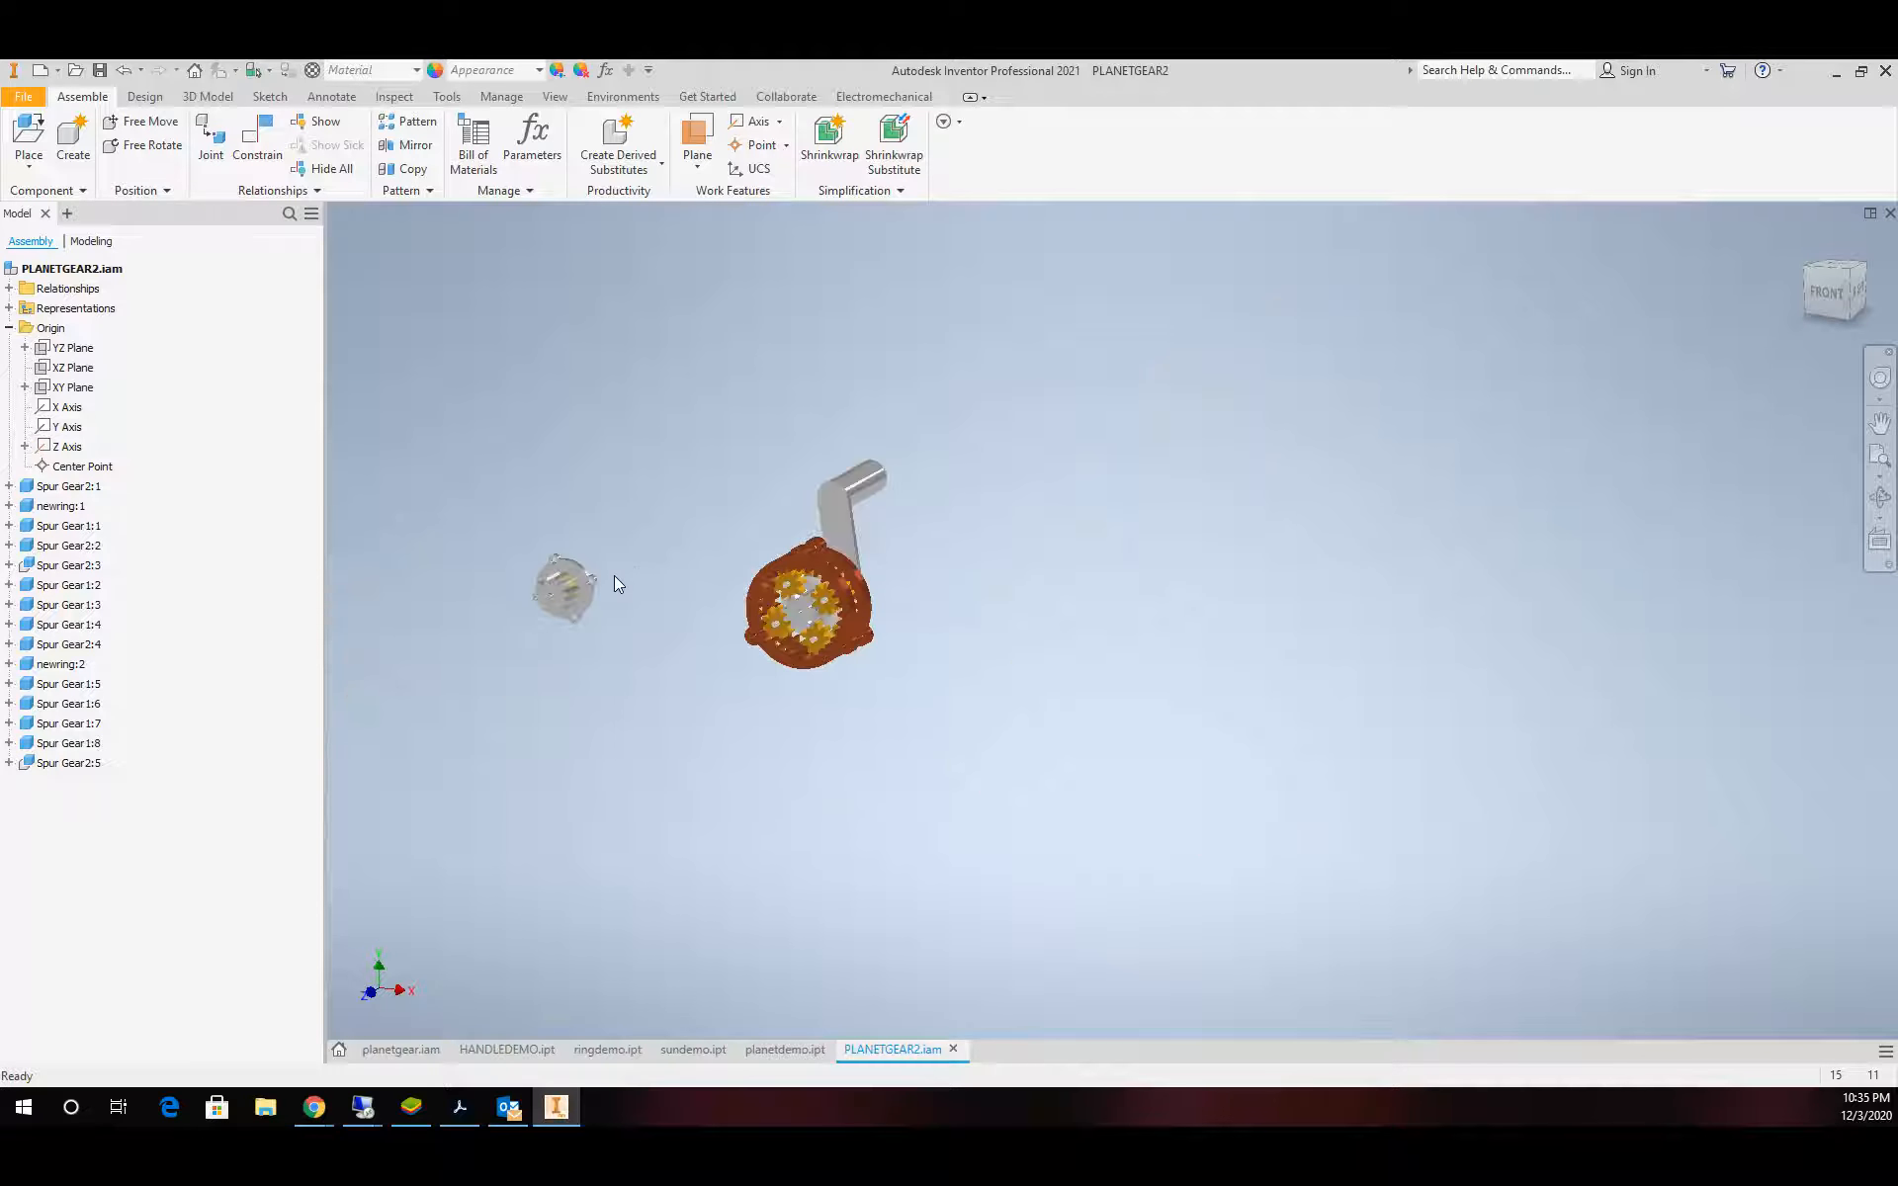
scroll(611, 579, "down", 3)
left_click(539, 596)
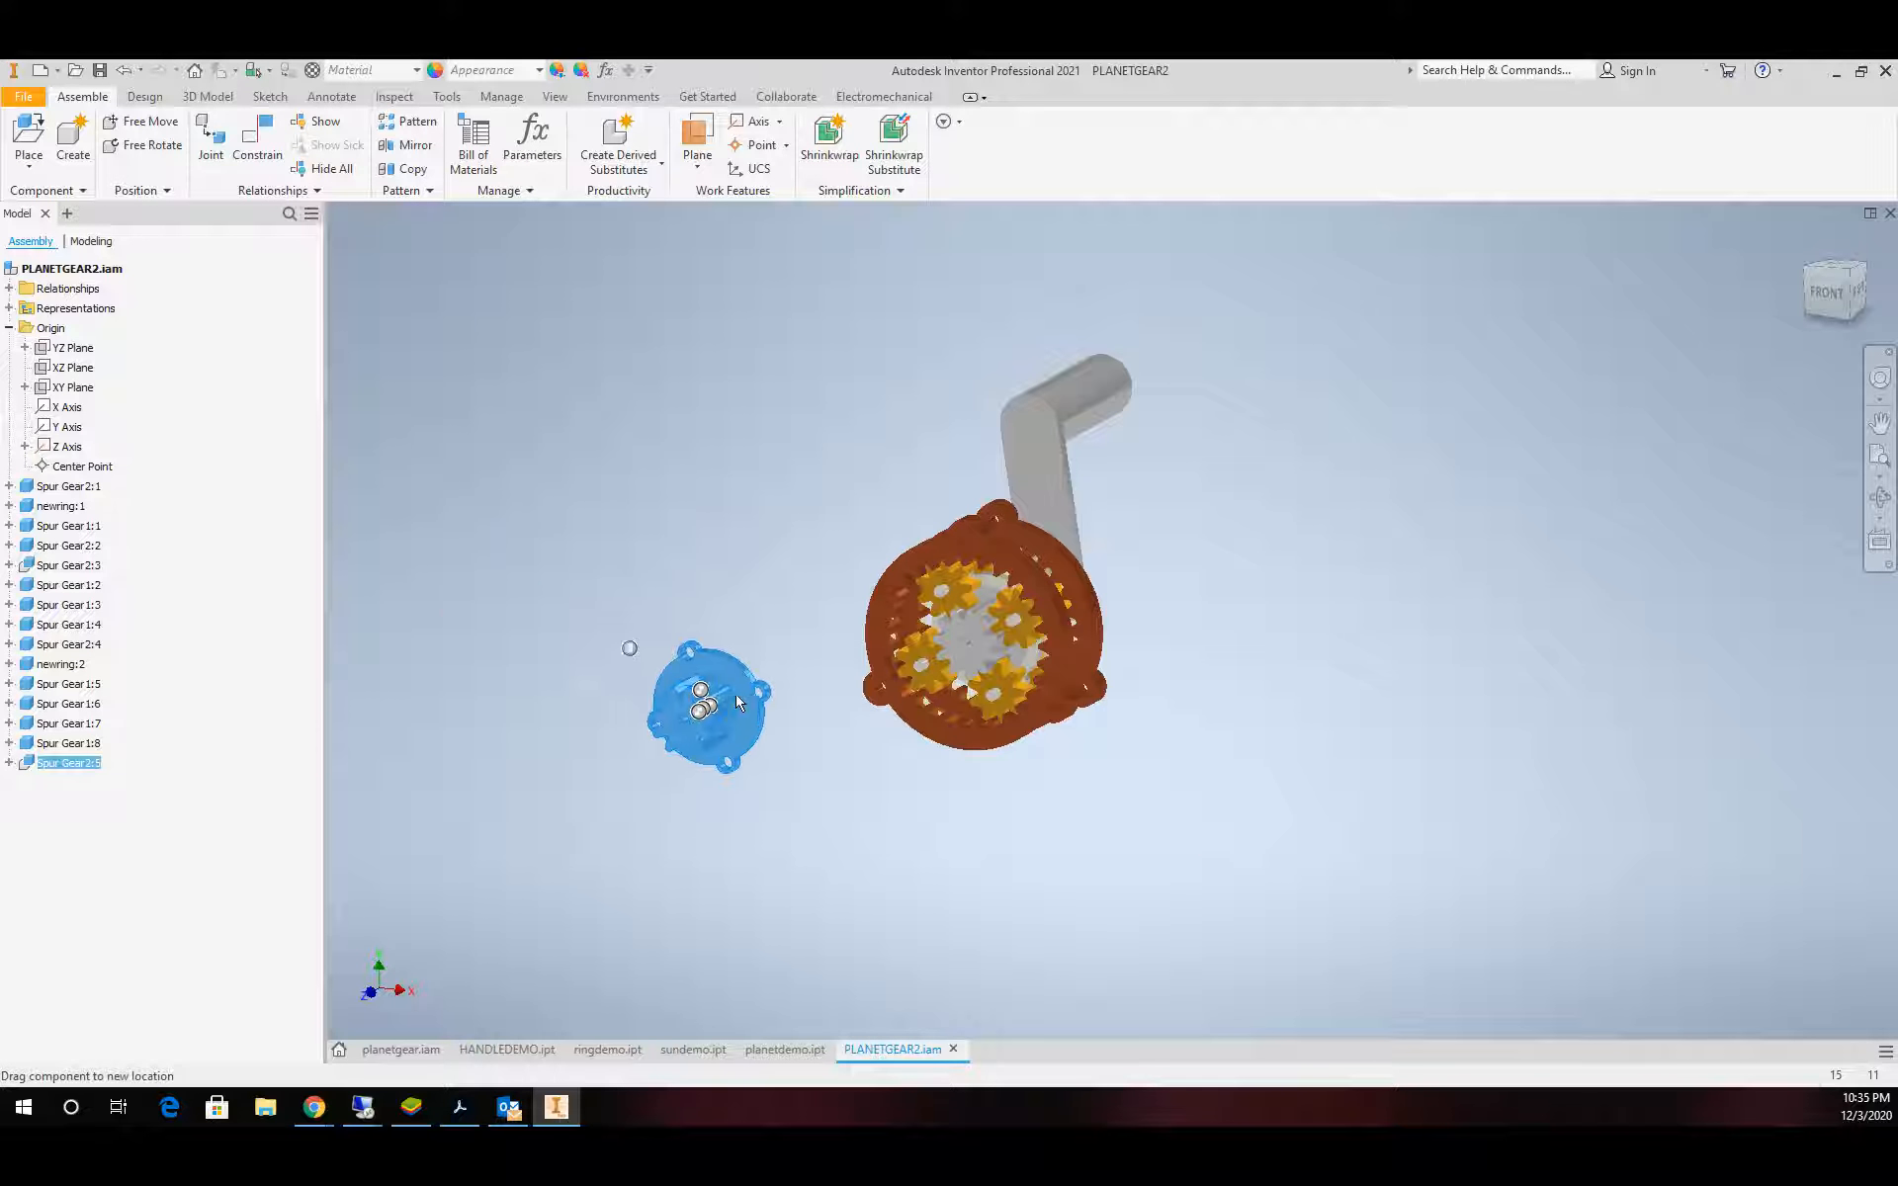
scroll(788, 712, "down", 4)
scroll(793, 696, "up", 3)
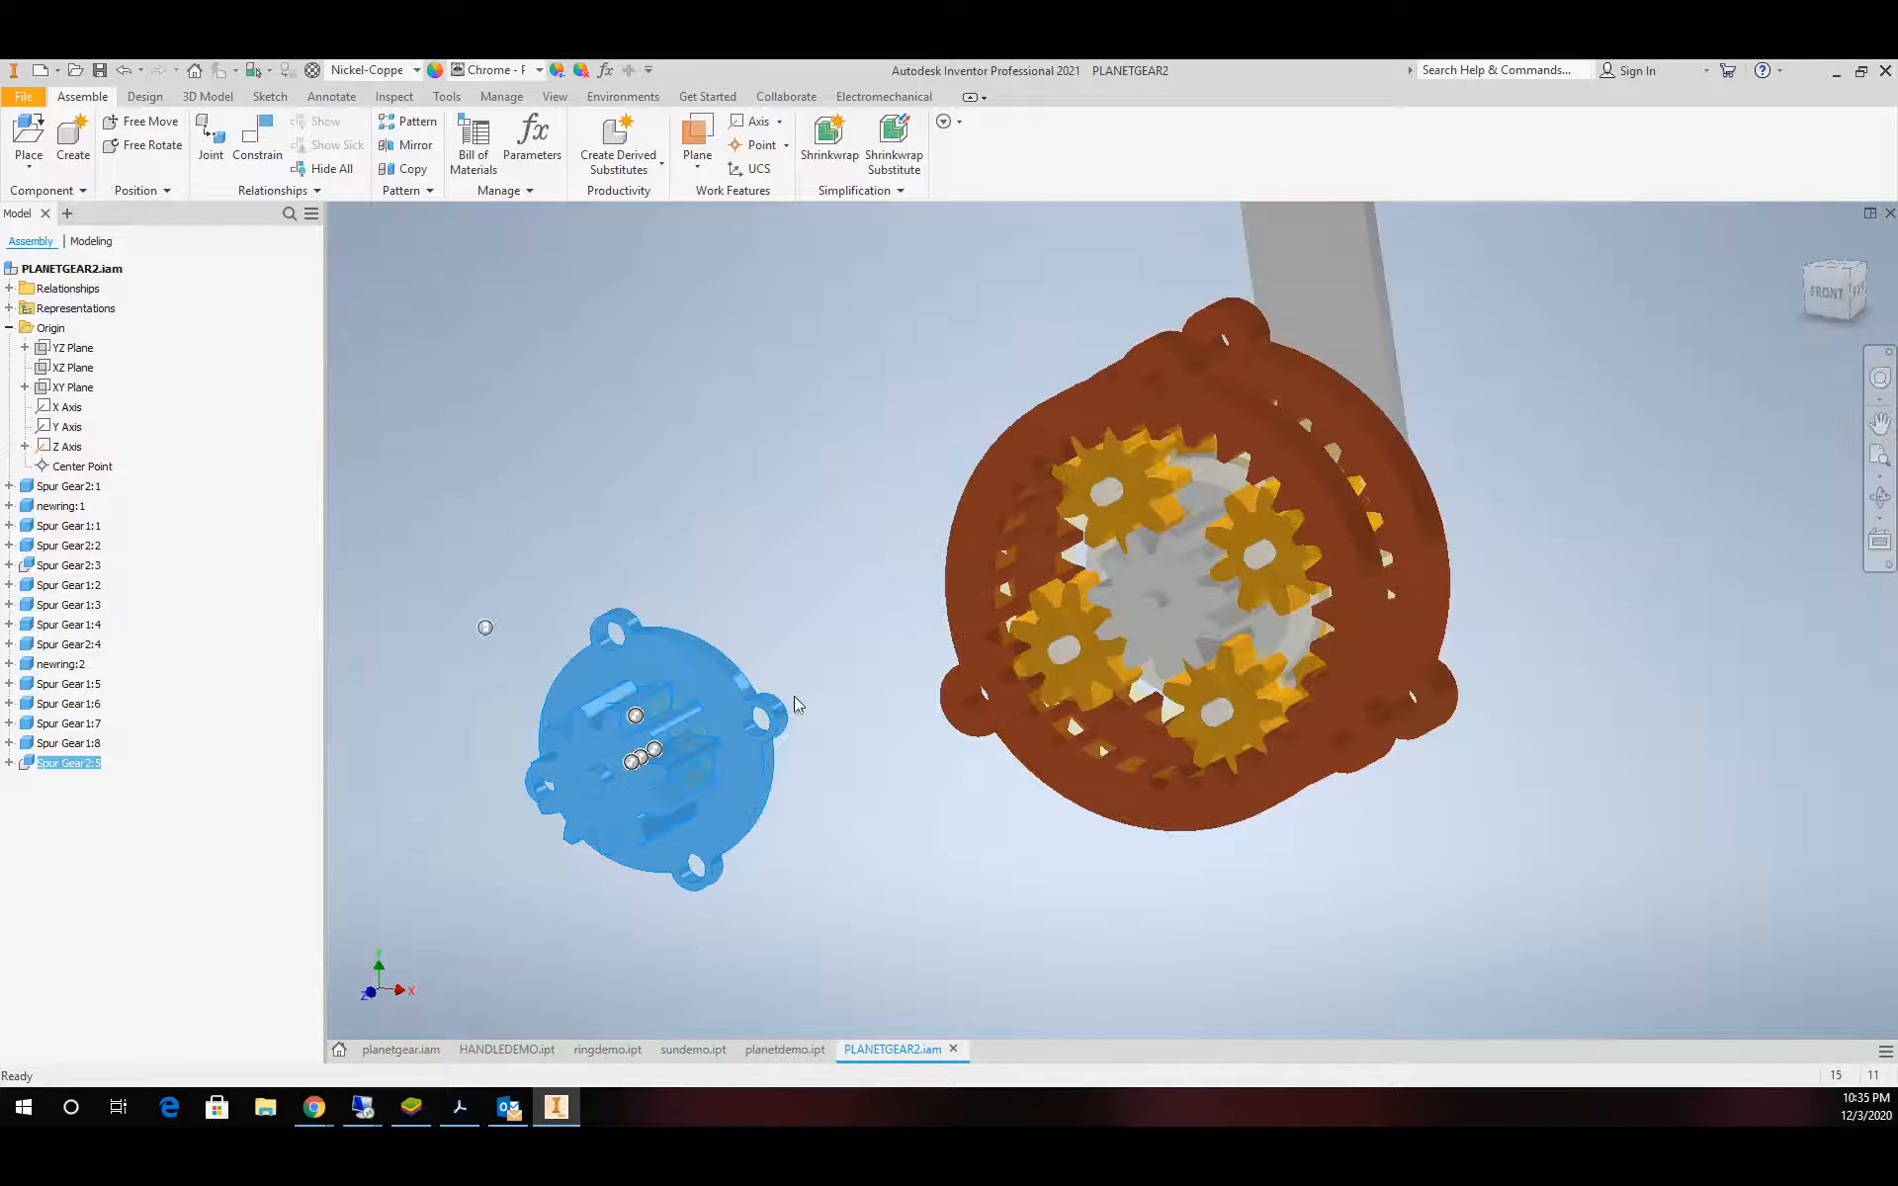
scroll(797, 676, "down", 4)
left_click(806, 679)
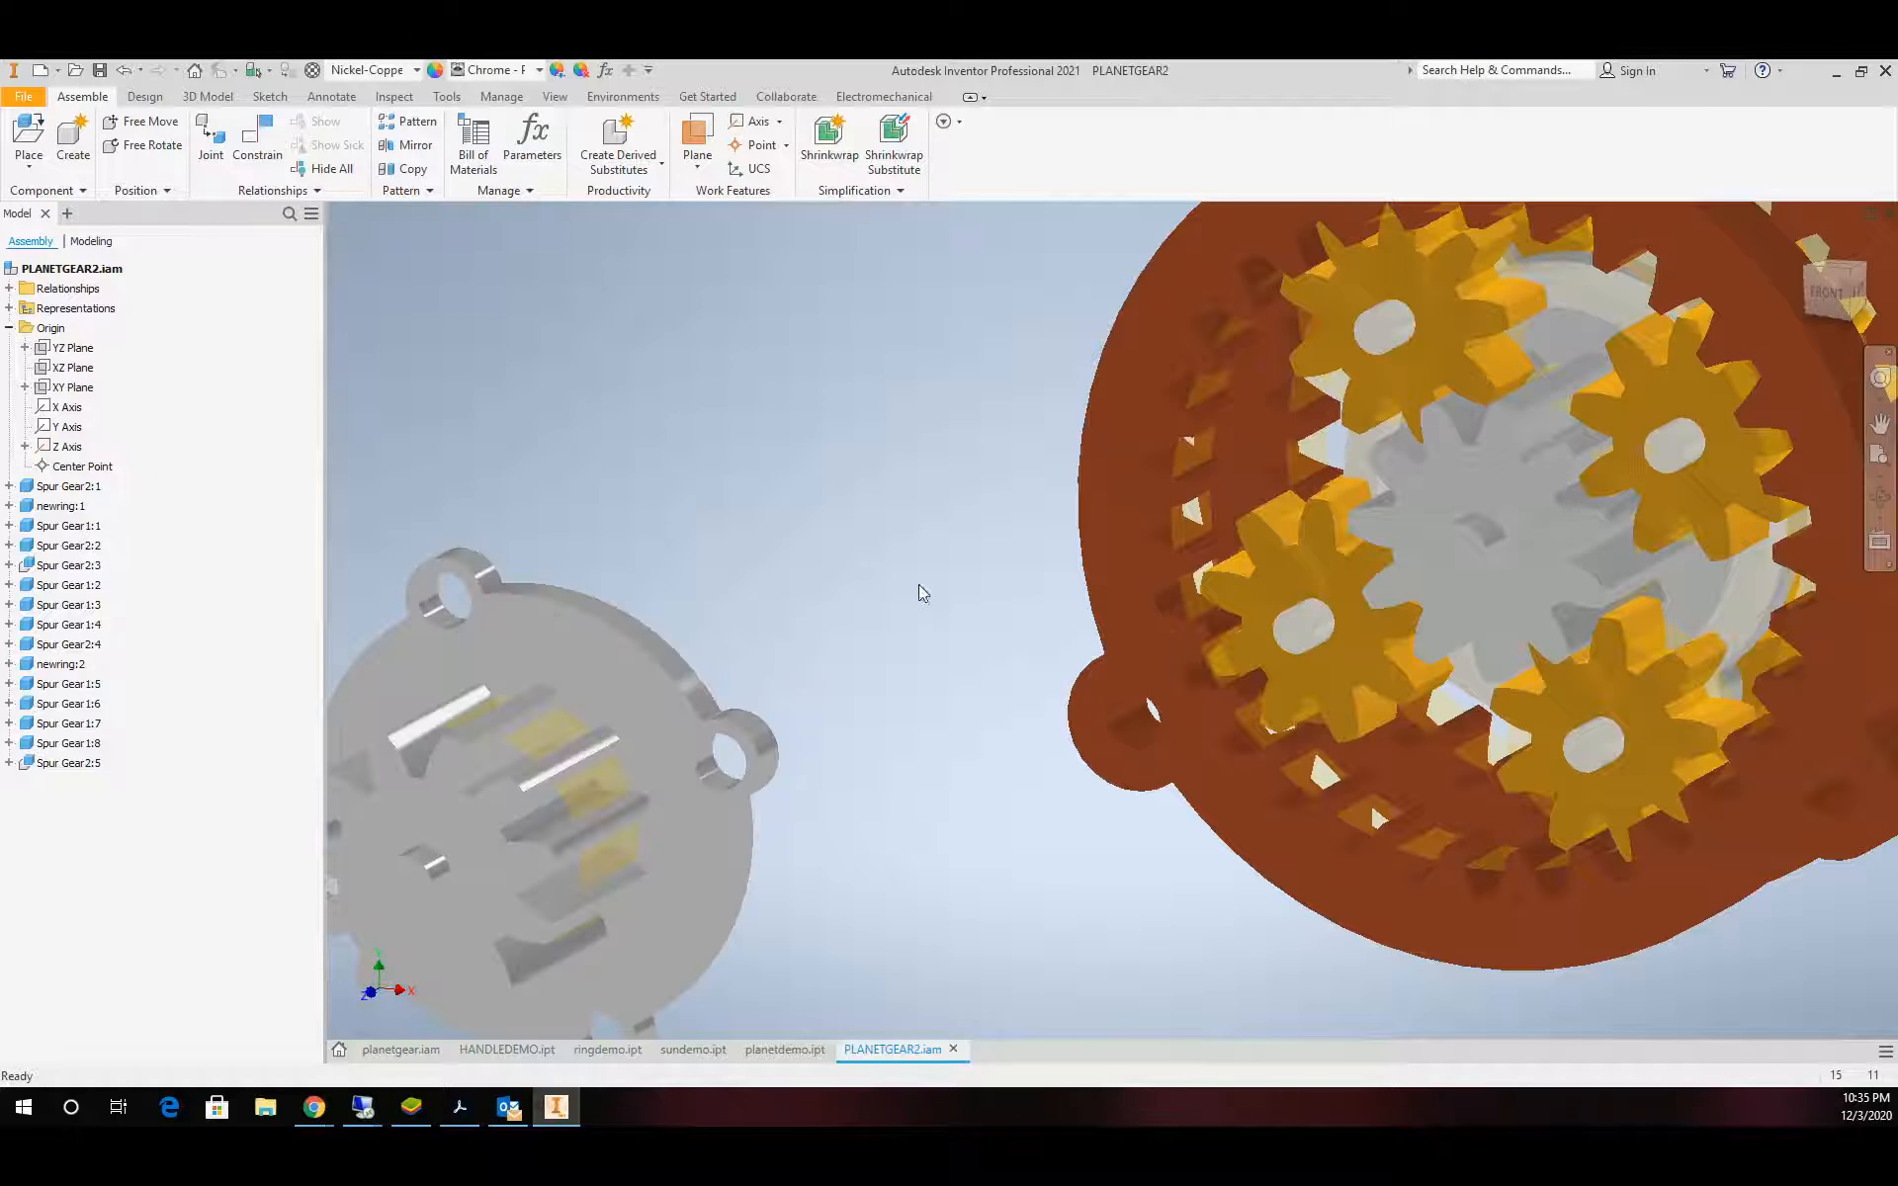
left_click_drag(699, 673, 795, 566)
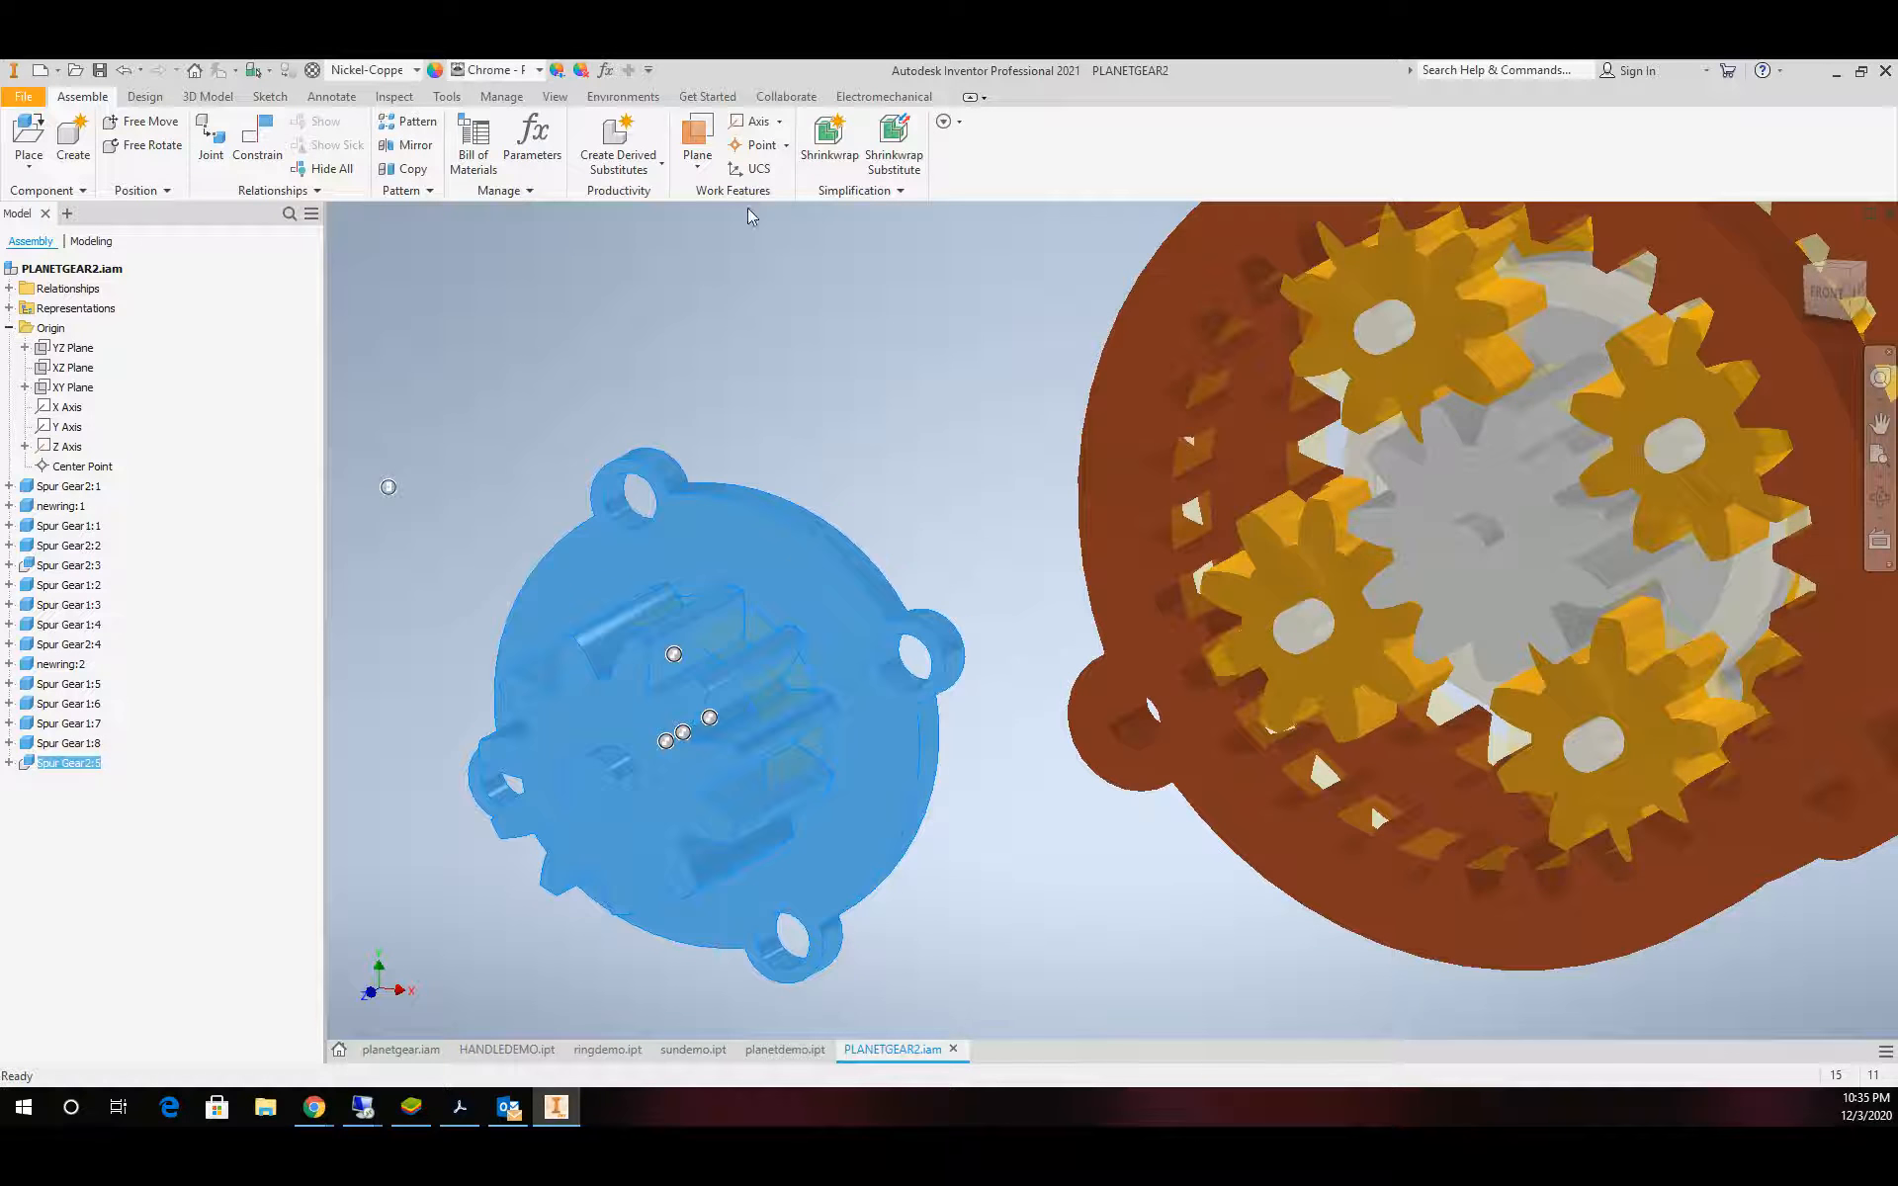
Mate the axis of the carrier plate's top hole to the upper-left planet gear's pin with a 0.000 in offset
key("c")
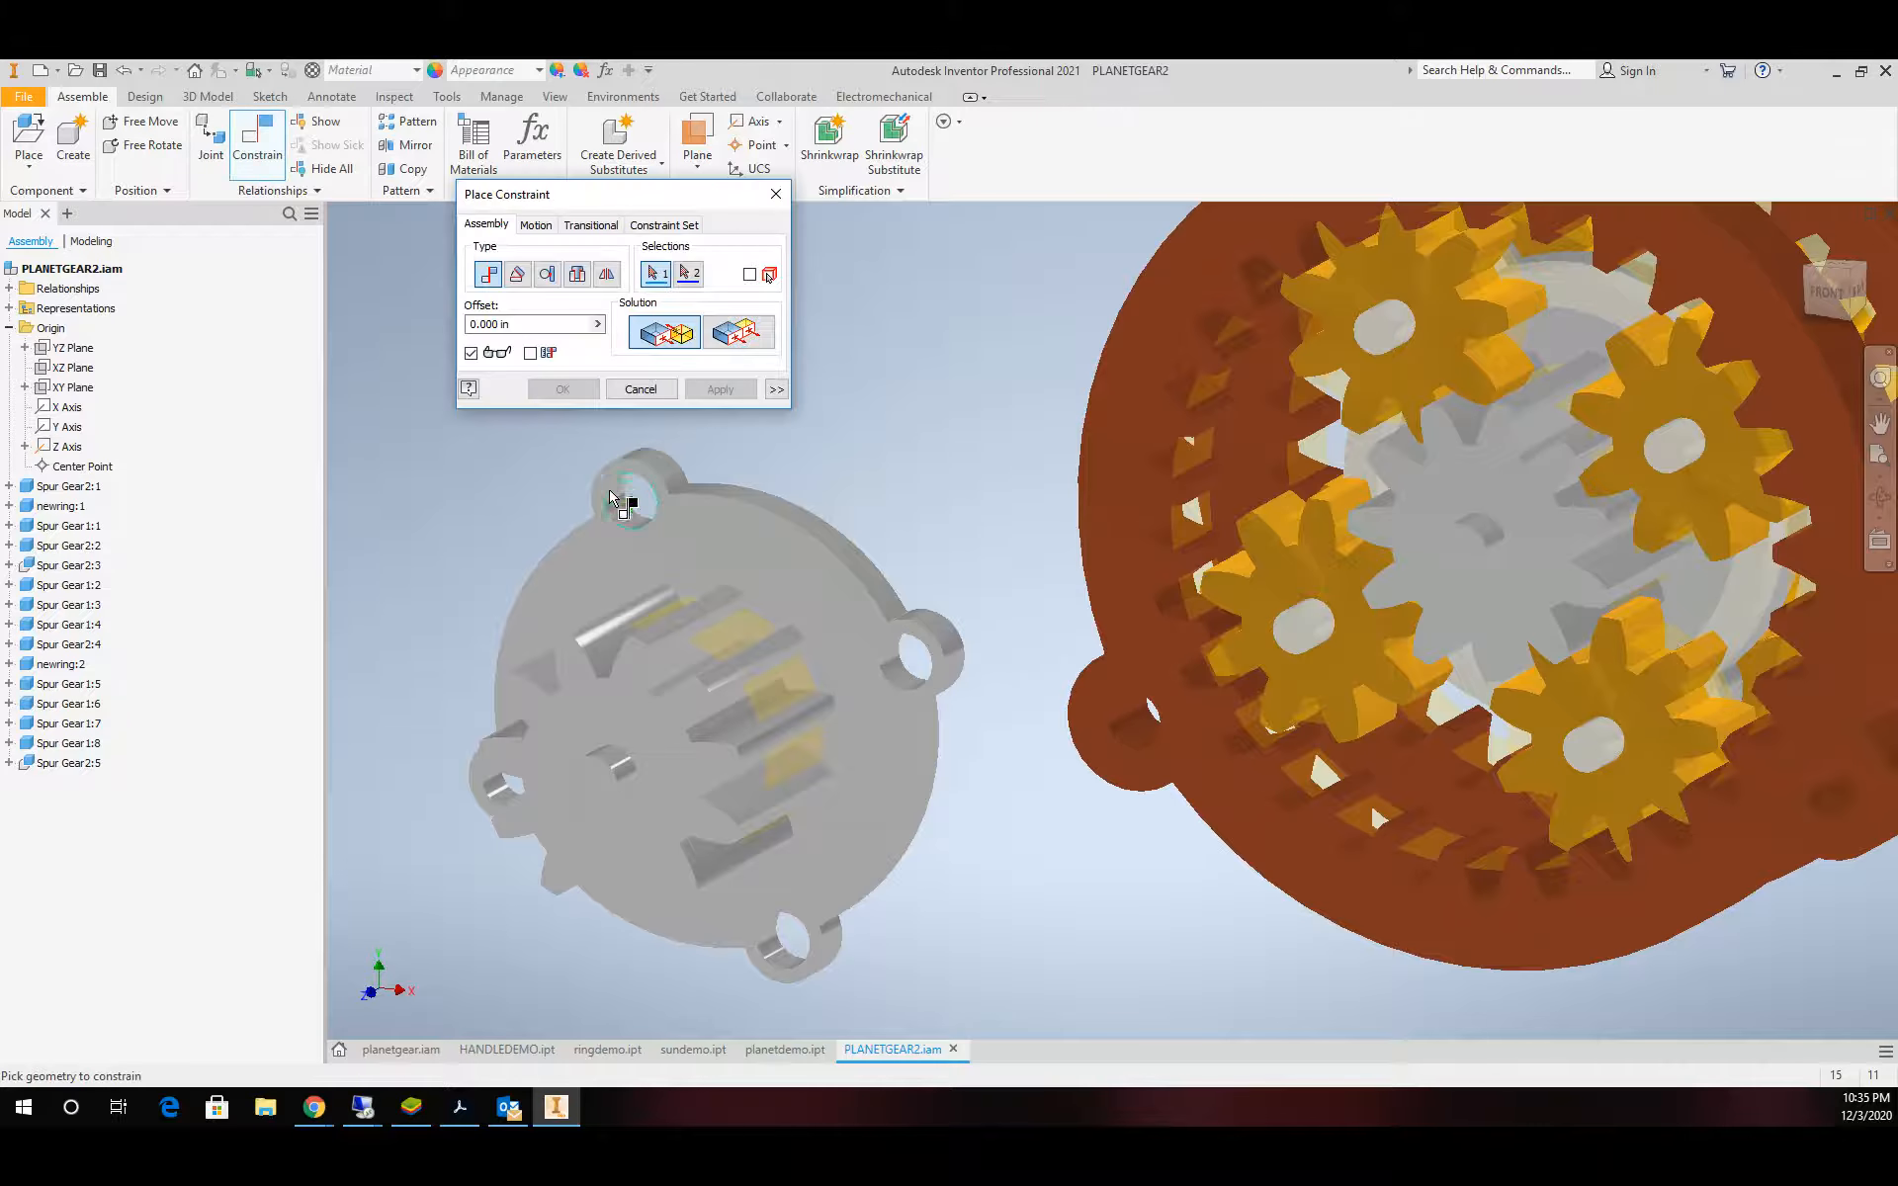
scroll(629, 509, "down", 4)
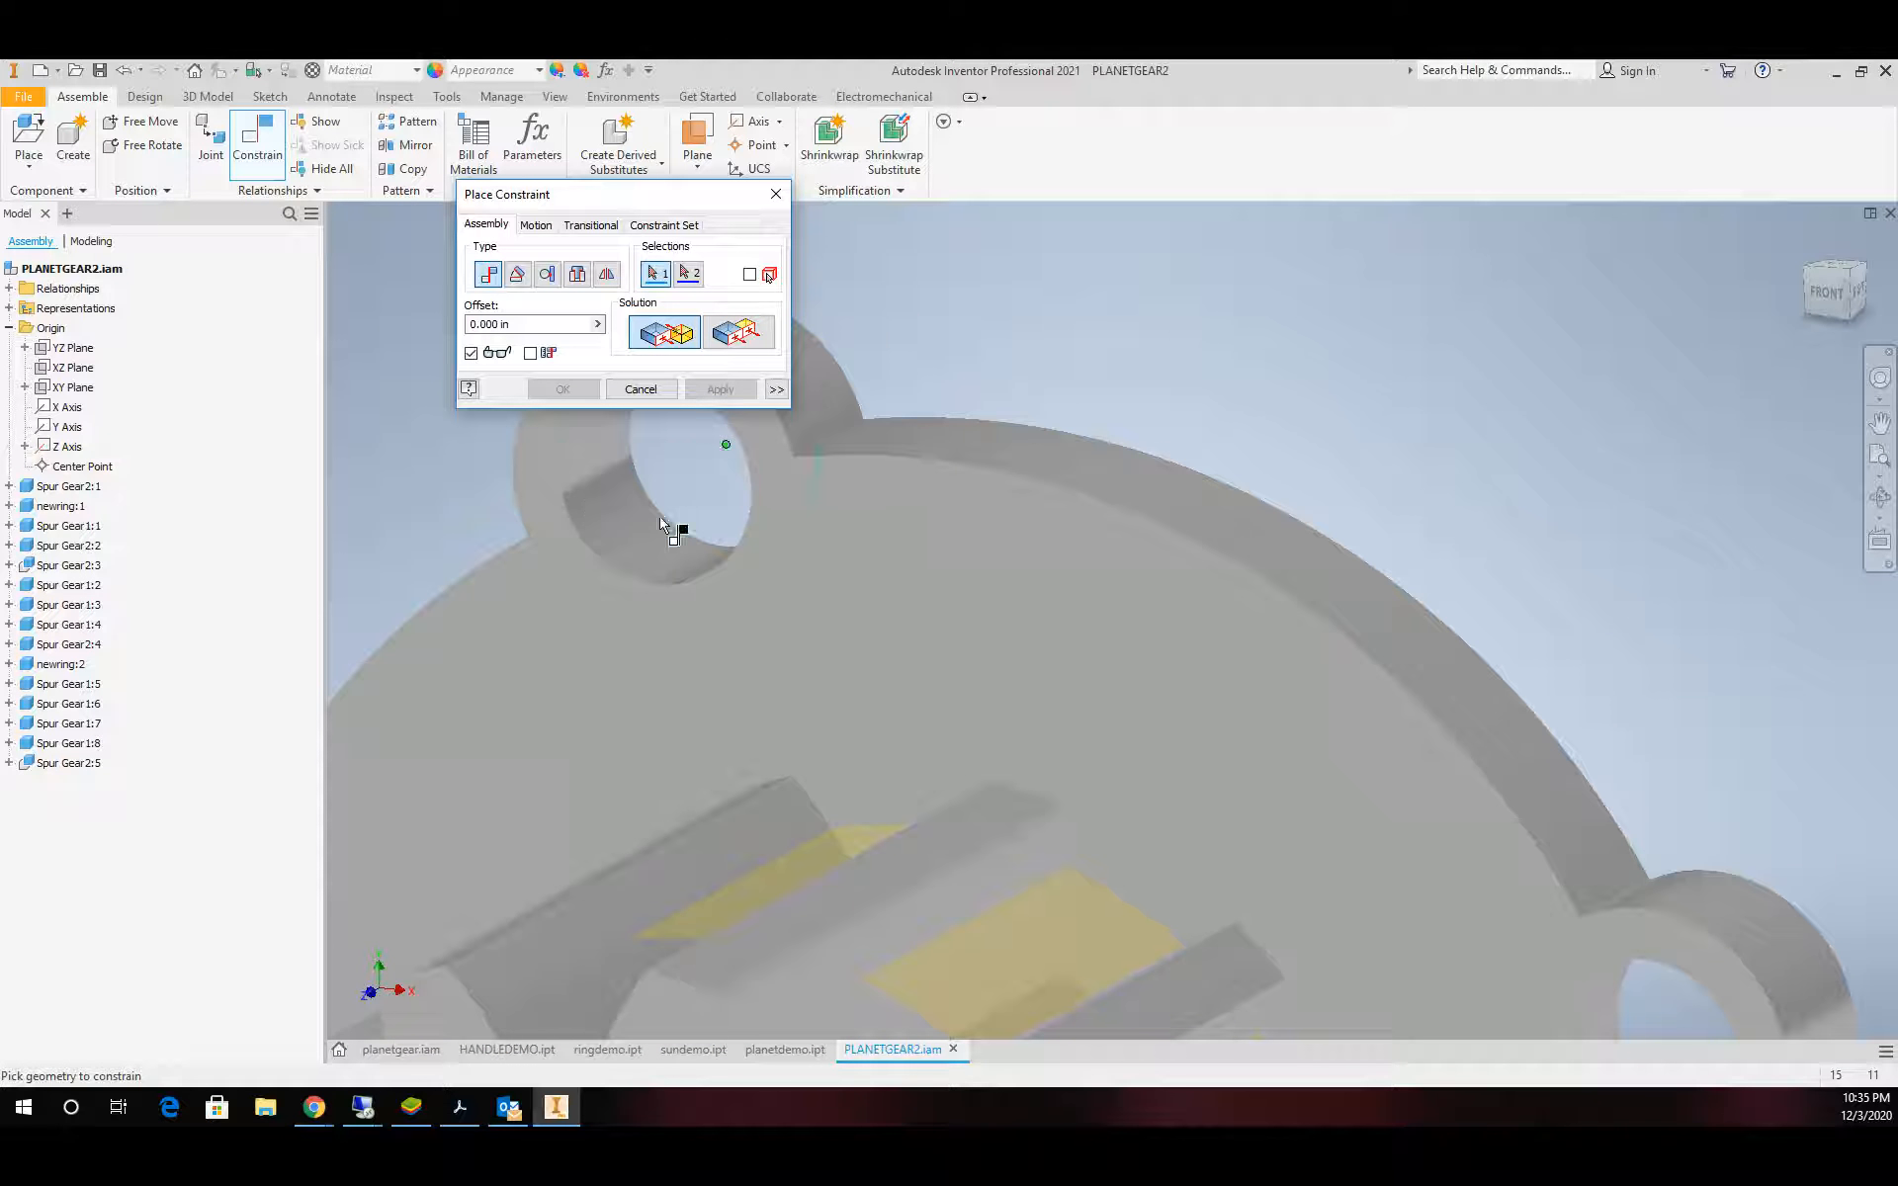
left_click(606, 513)
scroll(1057, 524, "up", 6)
scroll(1335, 450, "down", 3)
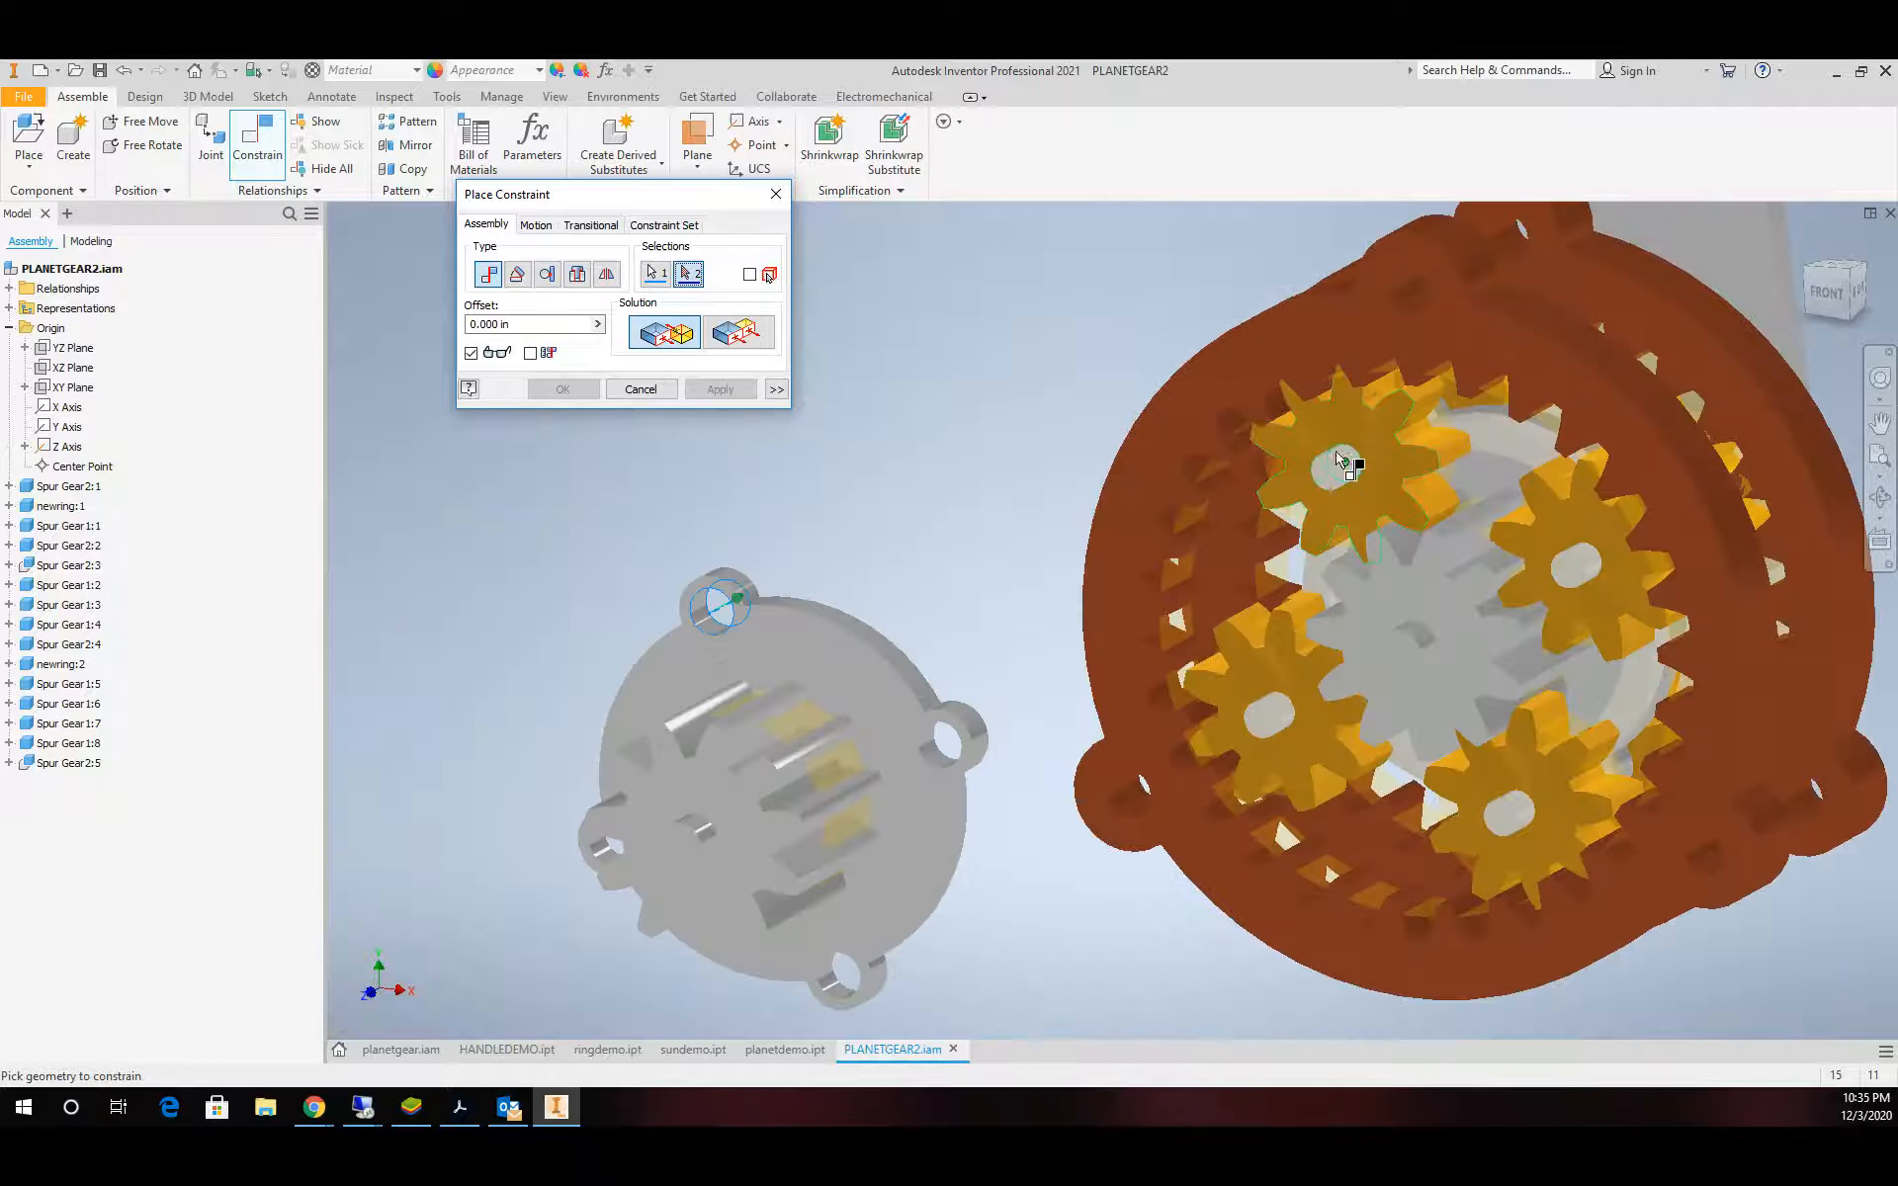
left_click(1355, 467)
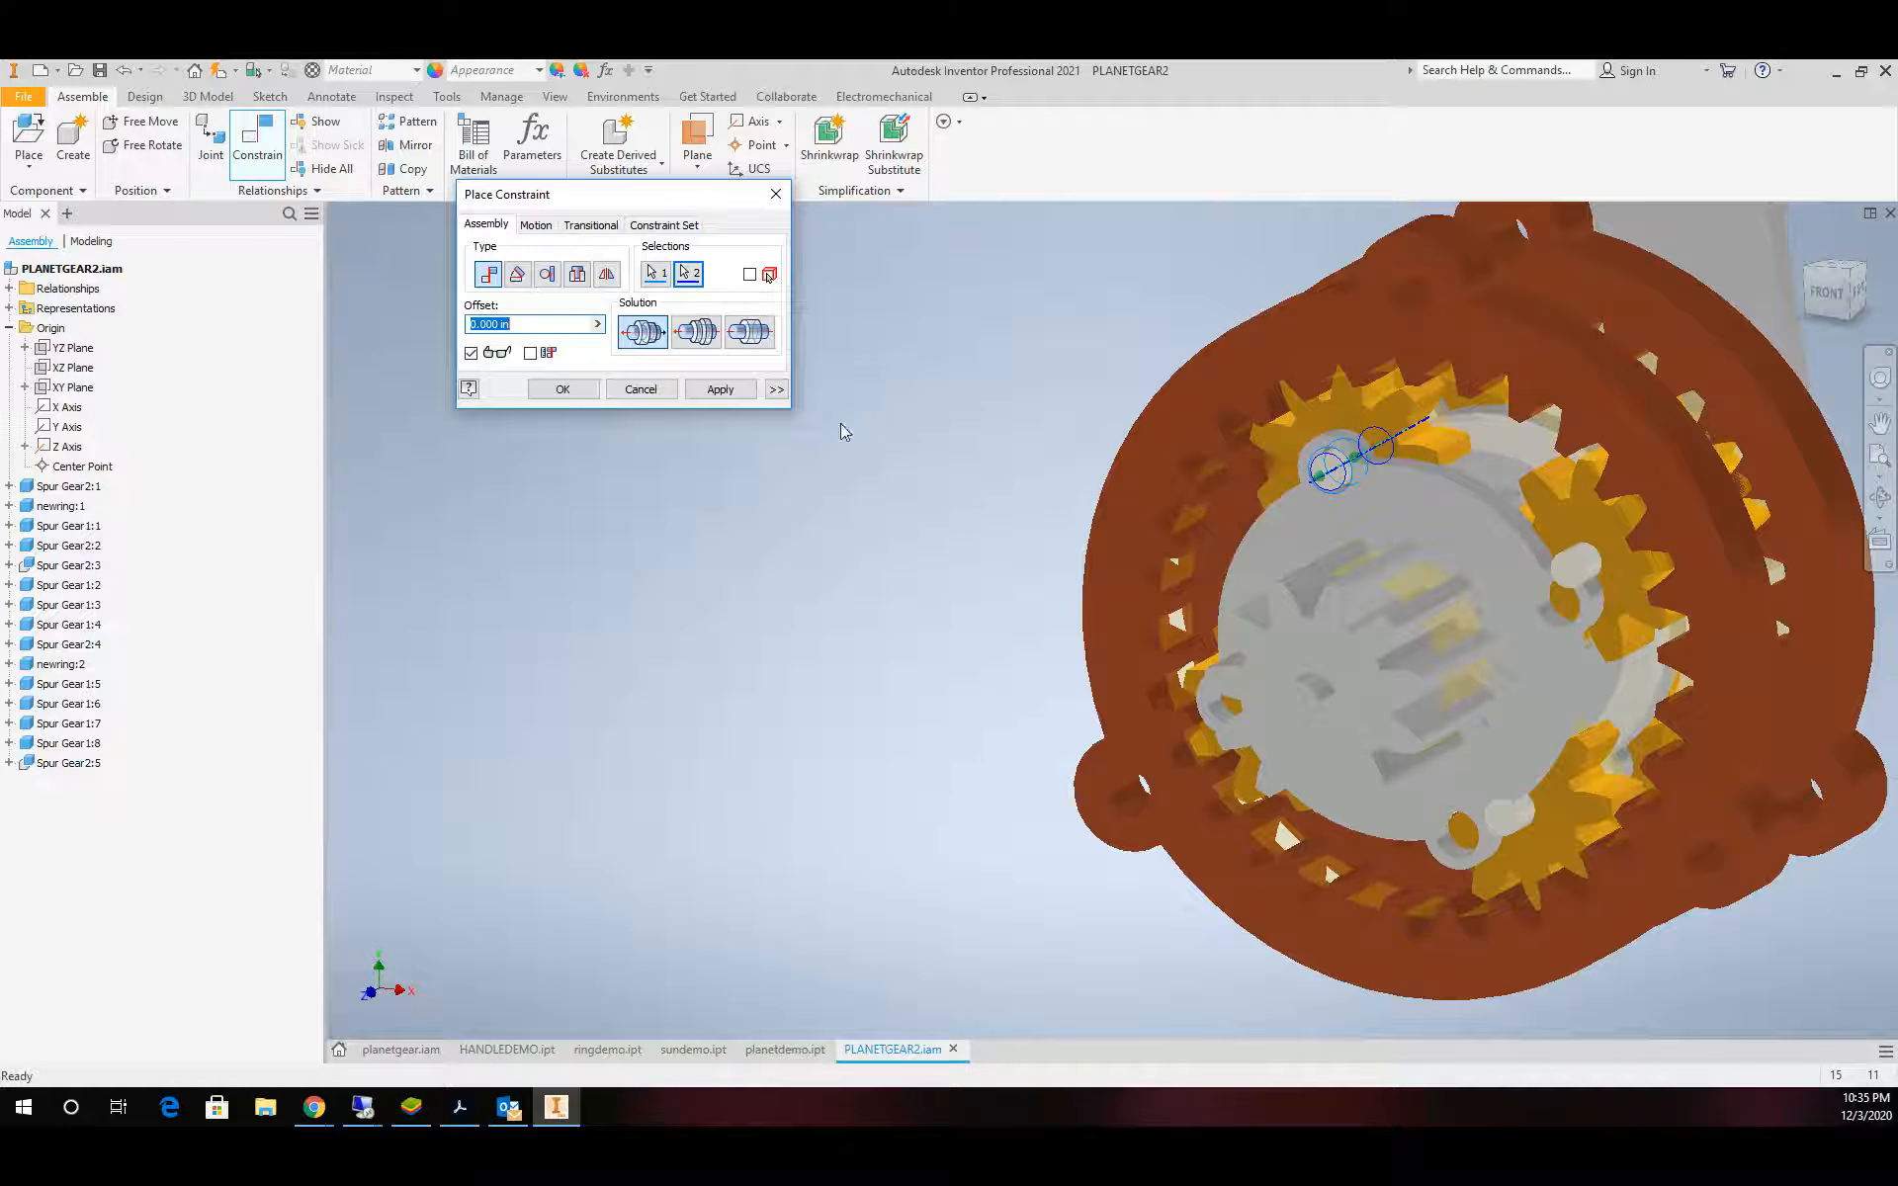
left_click(720, 388)
Mate the axis of the carrier plate's right-hand hole to the upper-right planet gear's pin with a 0.000 in offset
scroll(1579, 585, "down", 5)
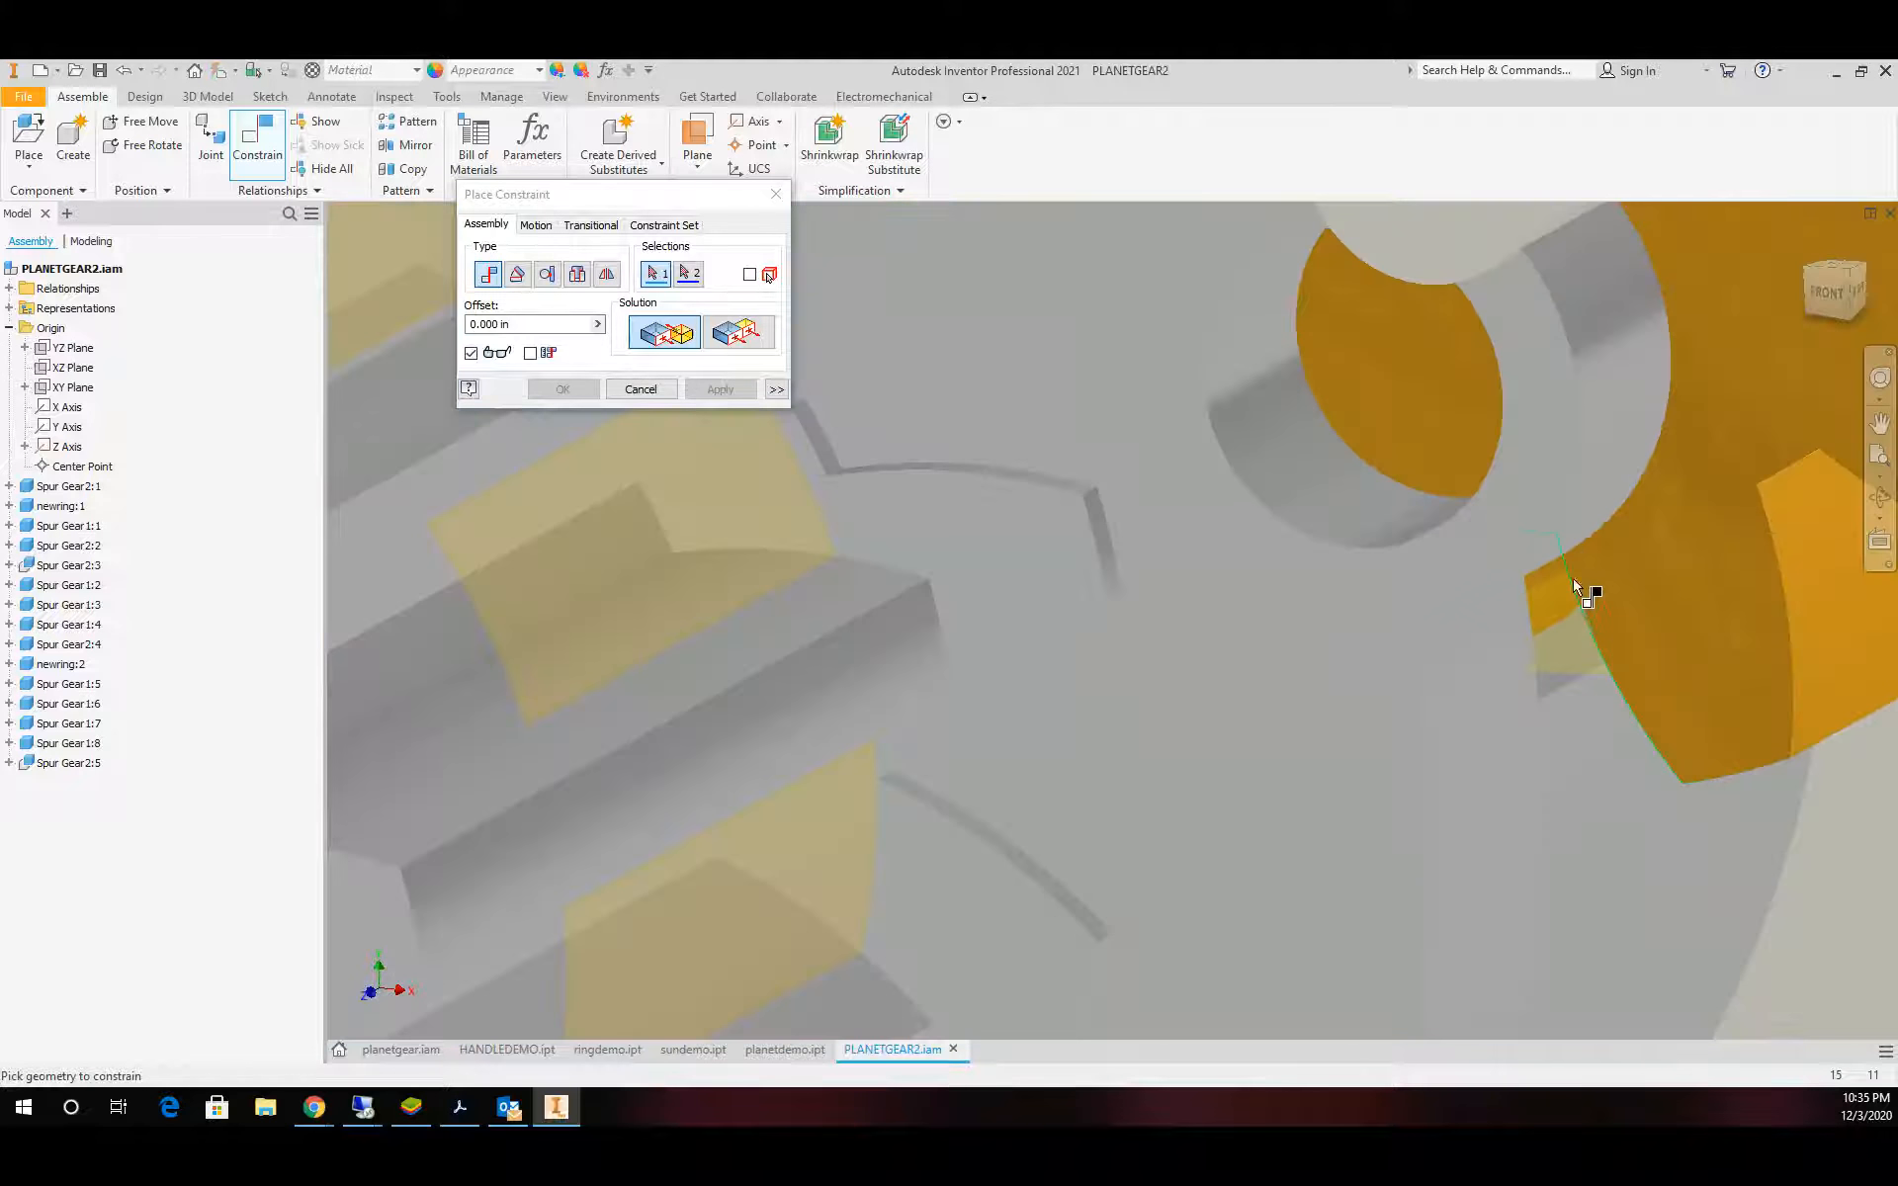
left_click(1340, 516)
scroll(1394, 428, "up", 5)
scroll(1428, 368, "down", 5)
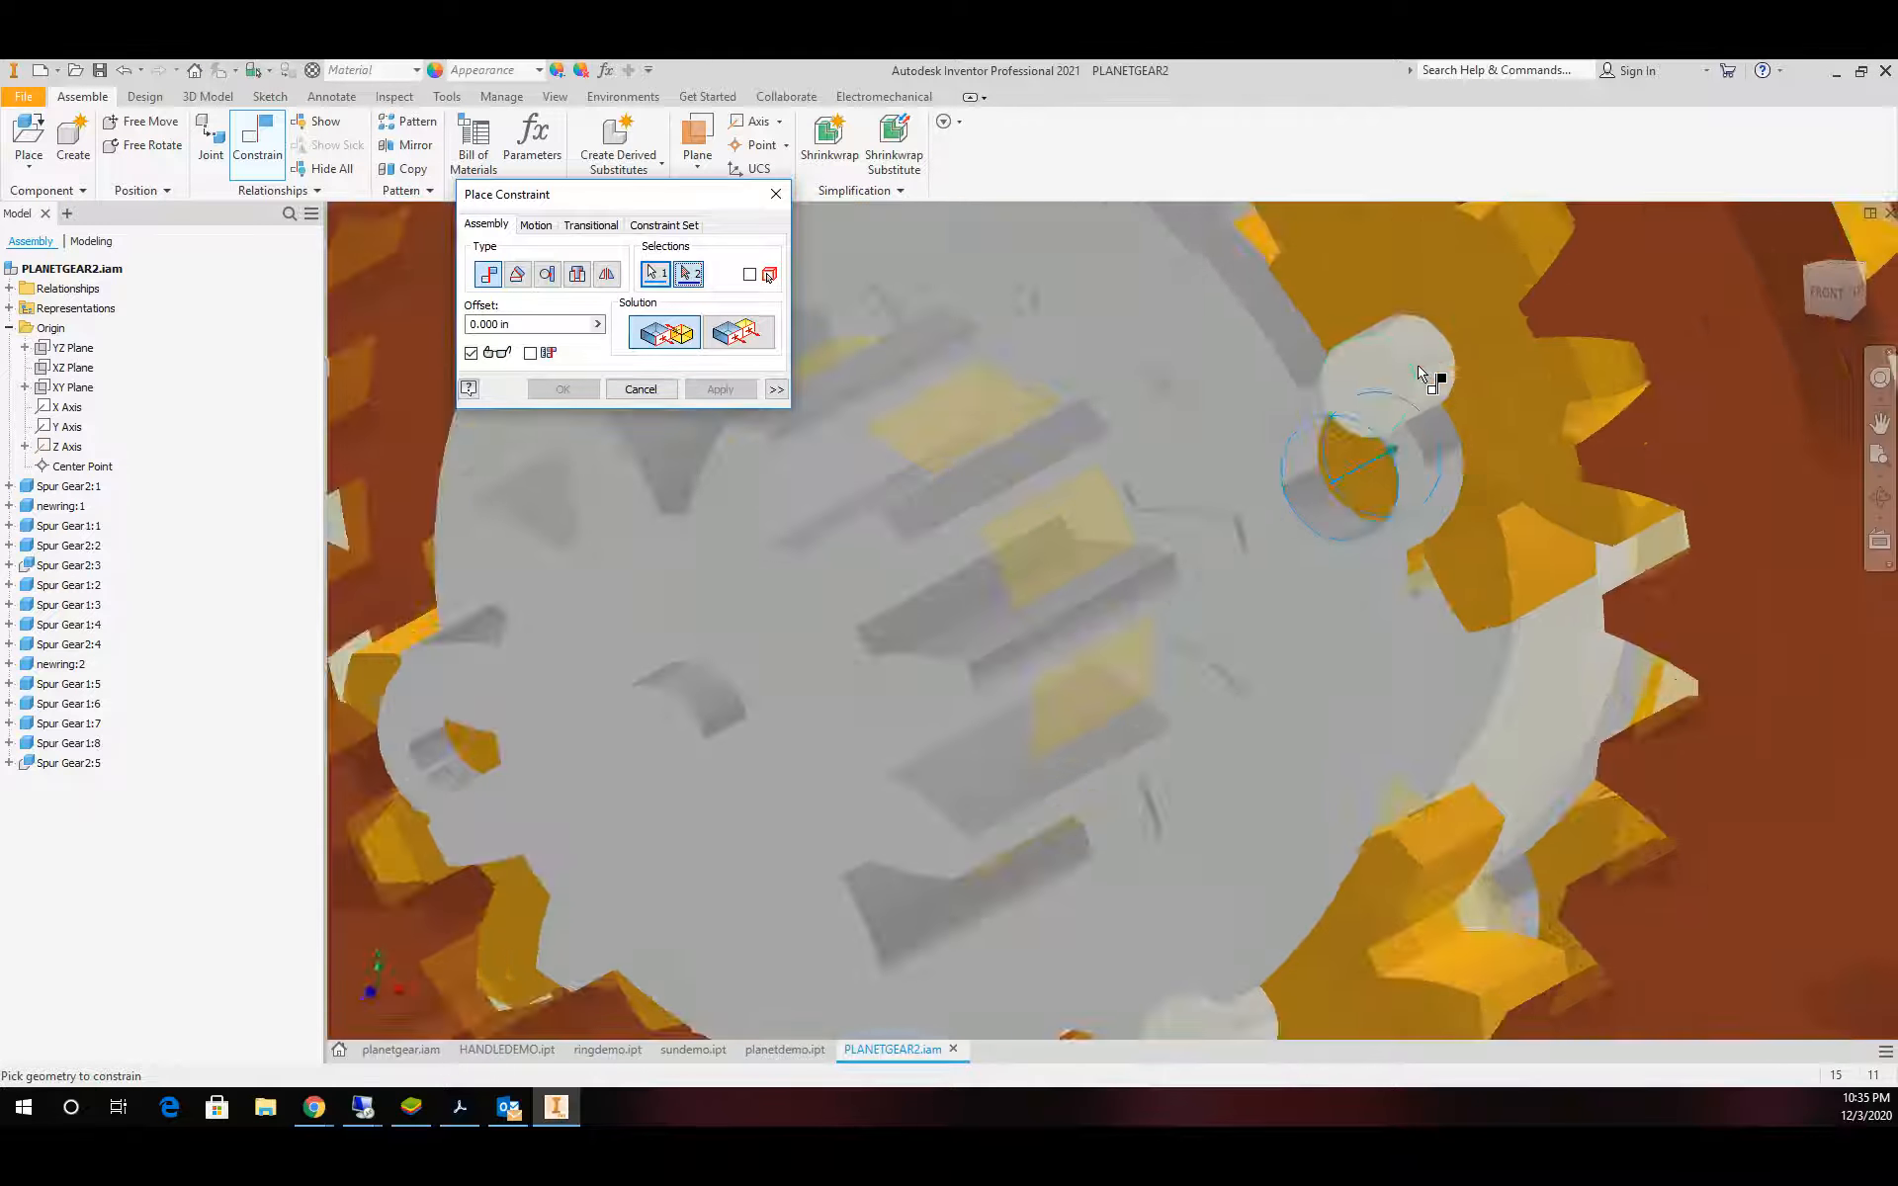
left_click(1435, 365)
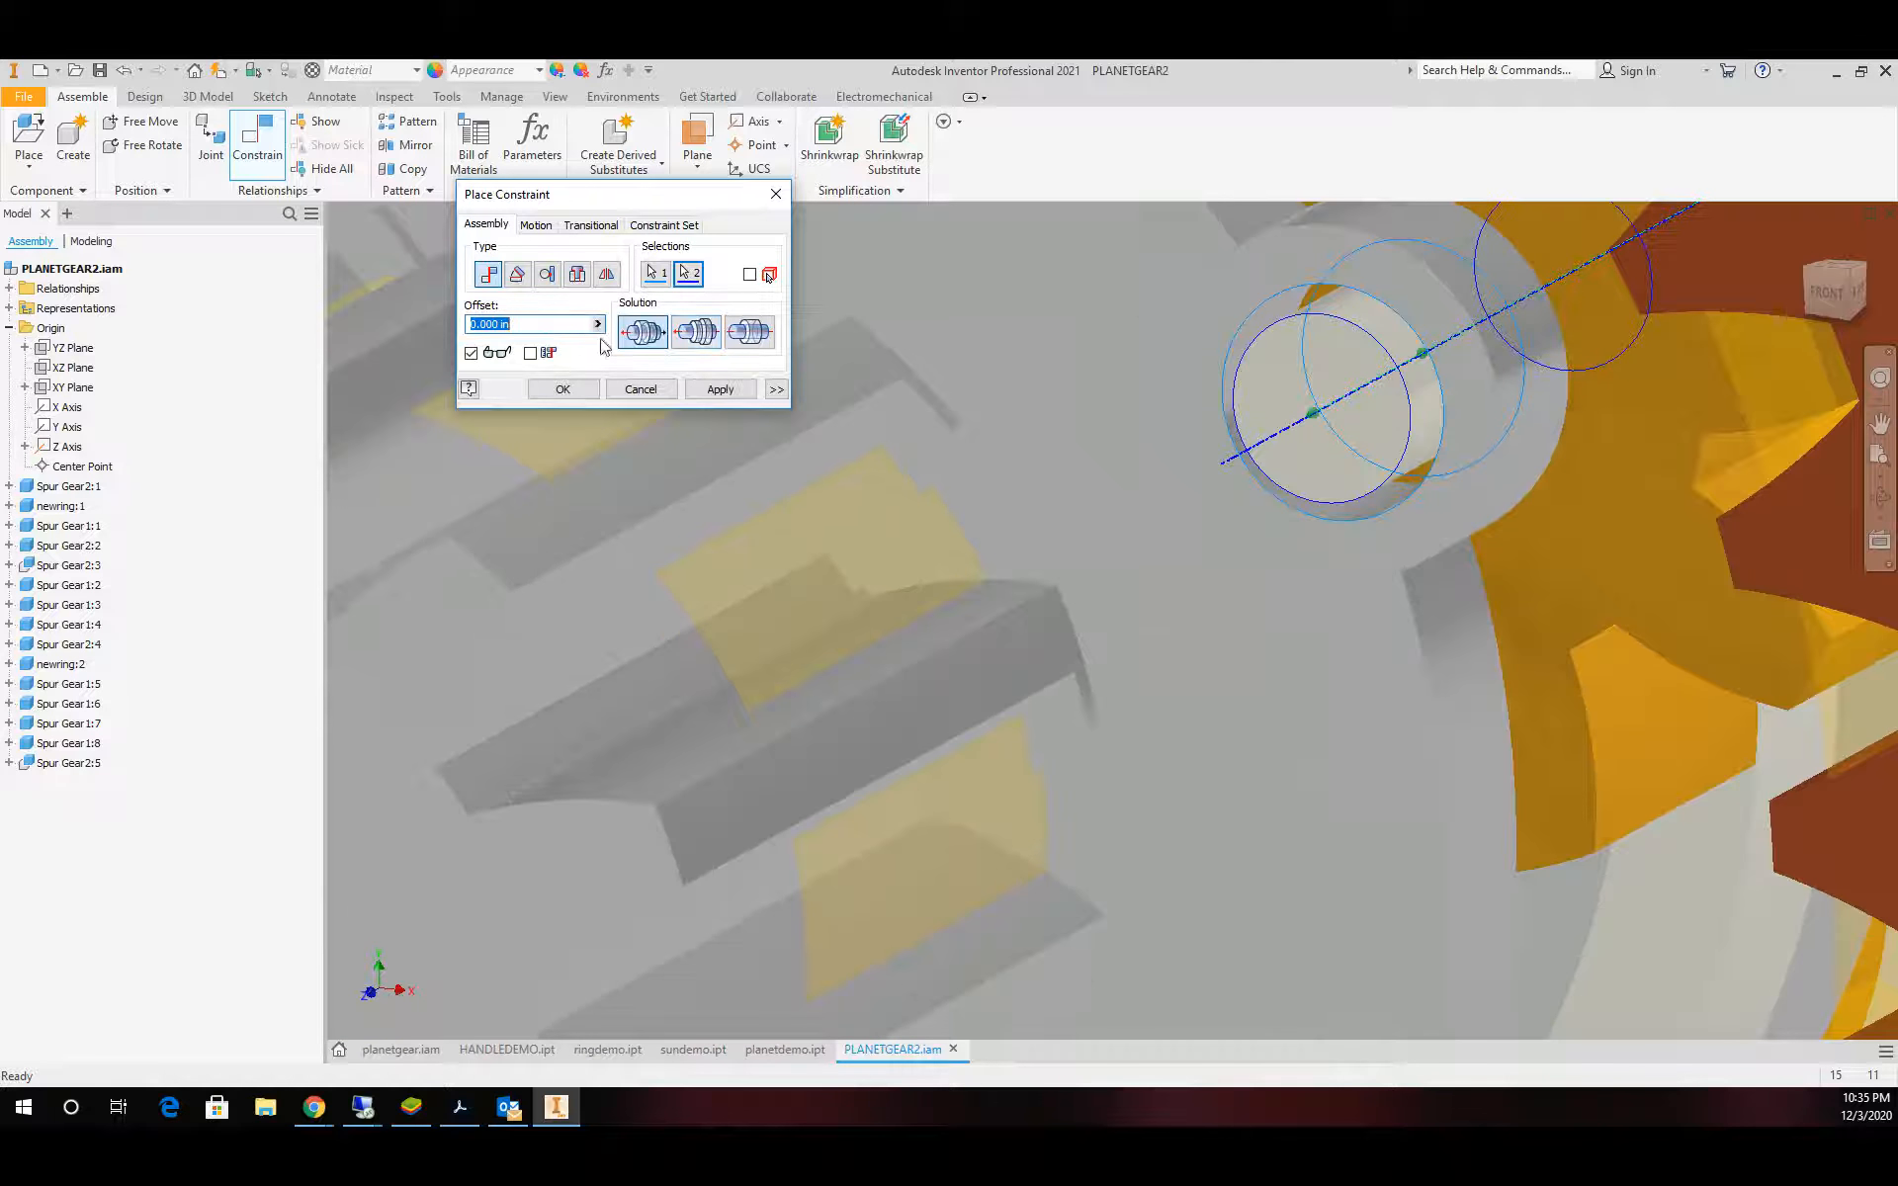
left_click(720, 388)
Make the end face of the upper-right planet pin flush with the carrier plate's front face, with a 0.000 in offset
left_click(1315, 420)
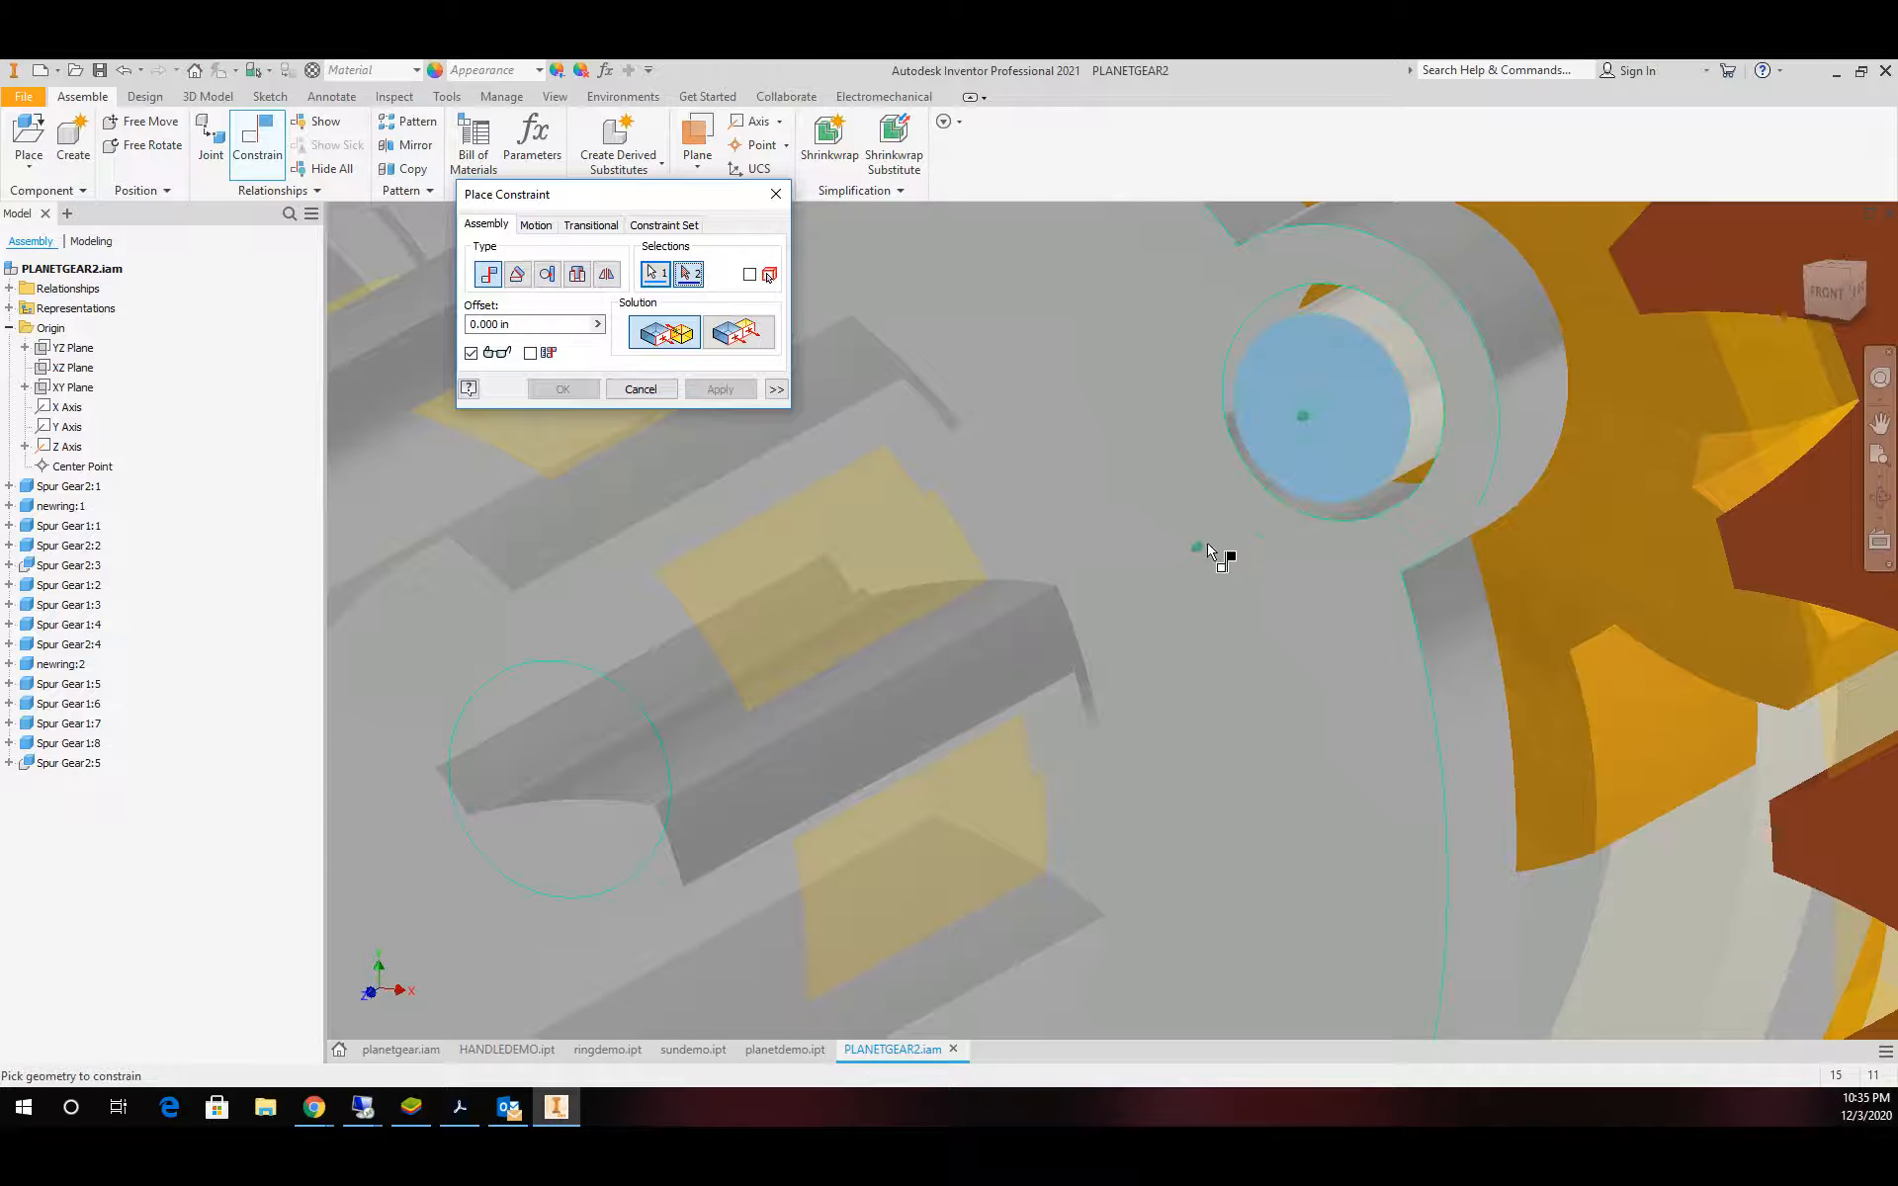
left_click(1247, 551)
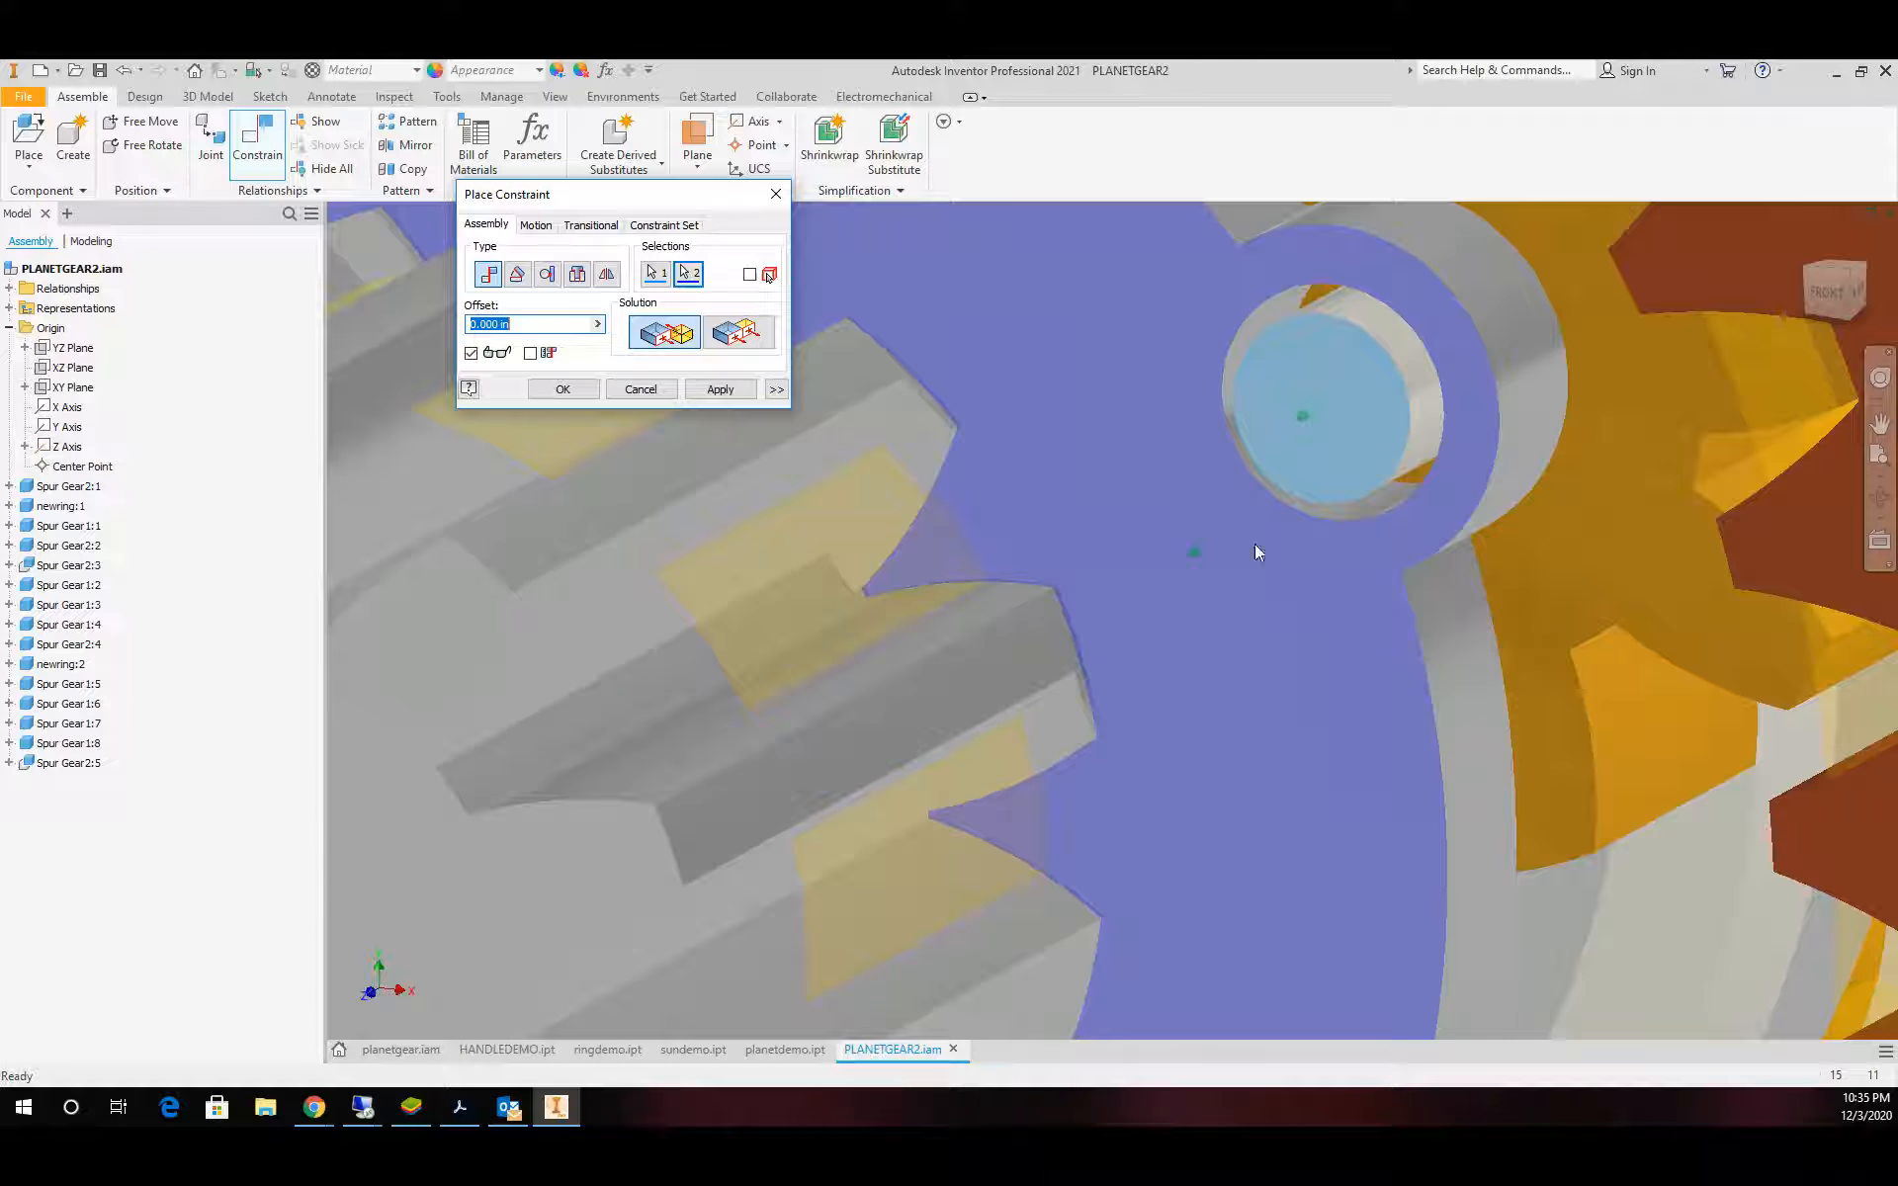
left_click(744, 336)
left_click(584, 390)
Check the assembled gearset and save the changes to PLANETGEAR2.iam and its dependents
scroll(839, 465, "up", 6)
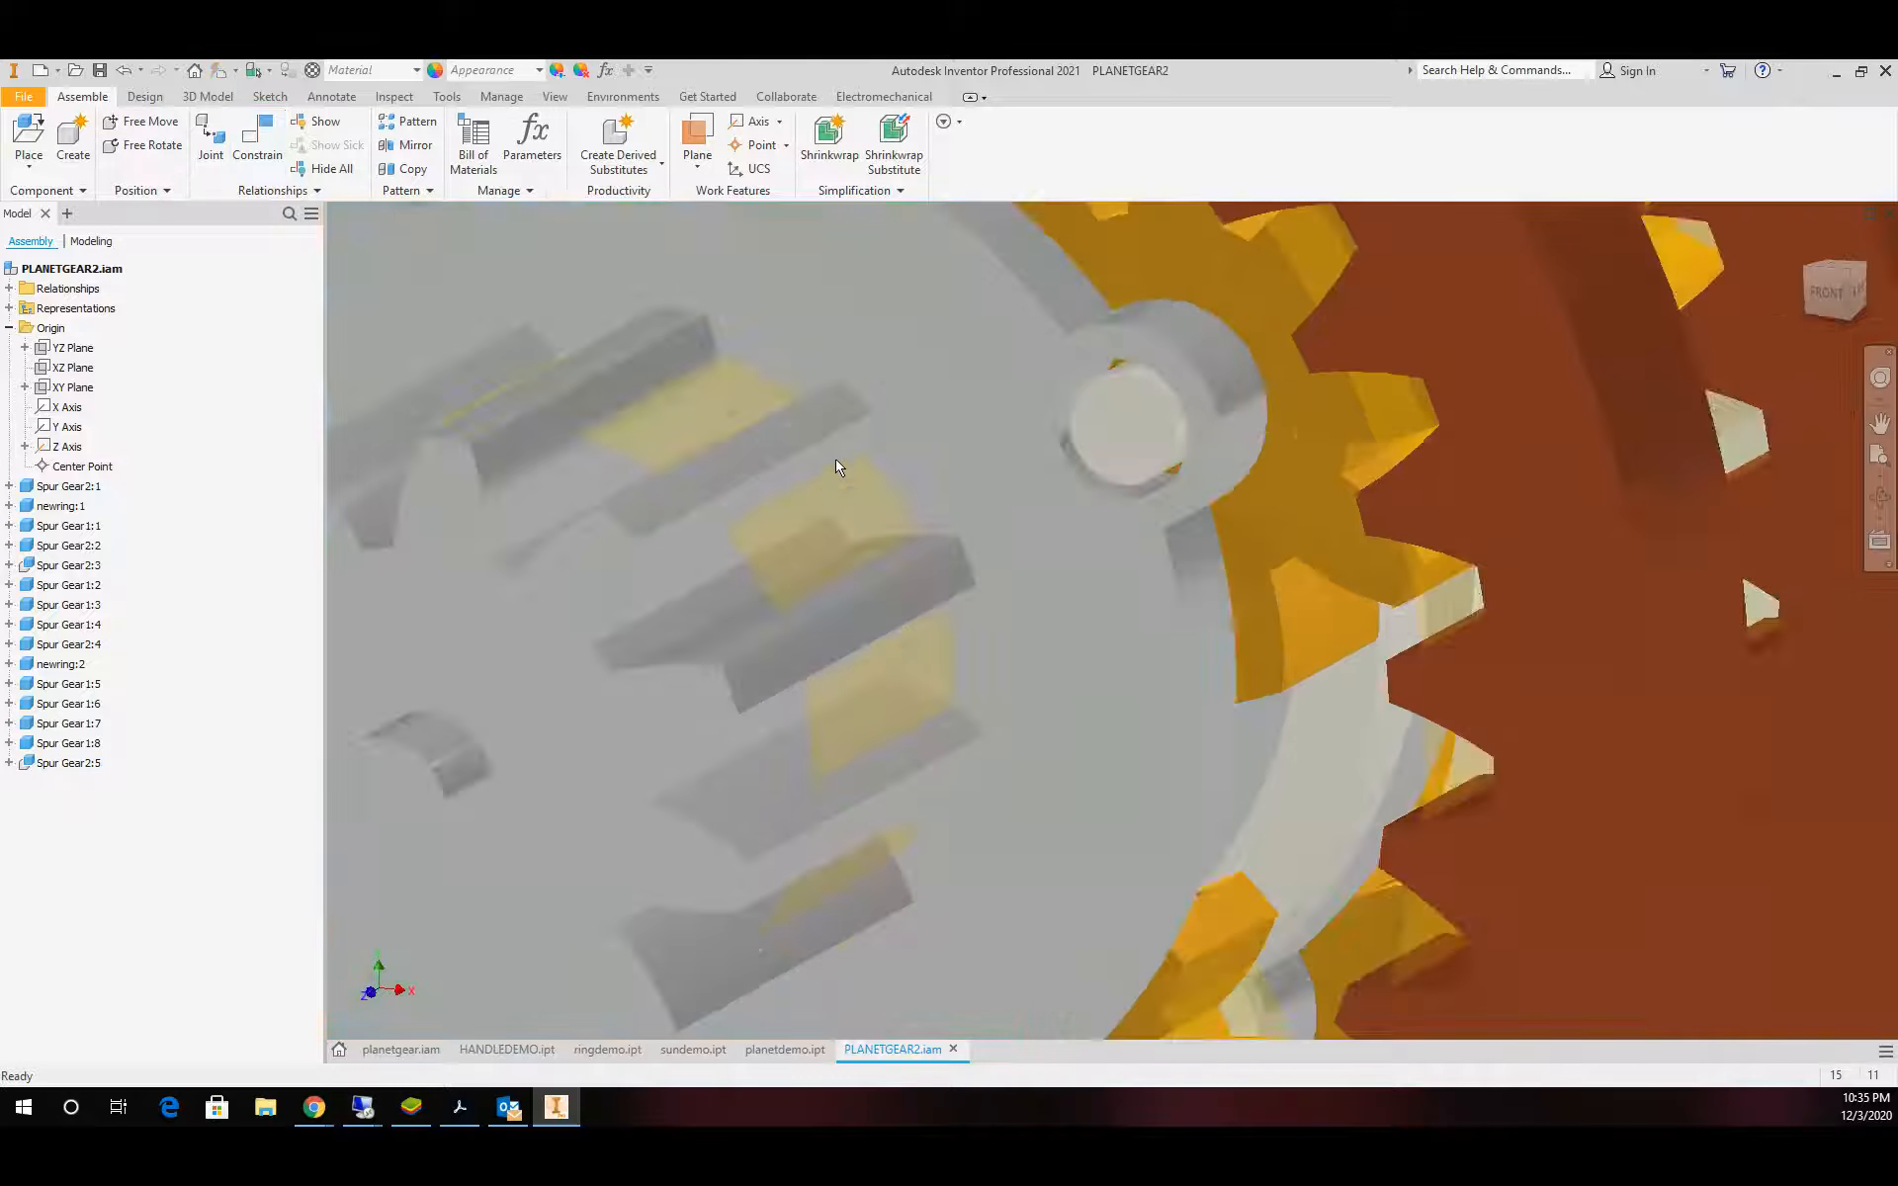
scroll(1080, 483, "up", 5)
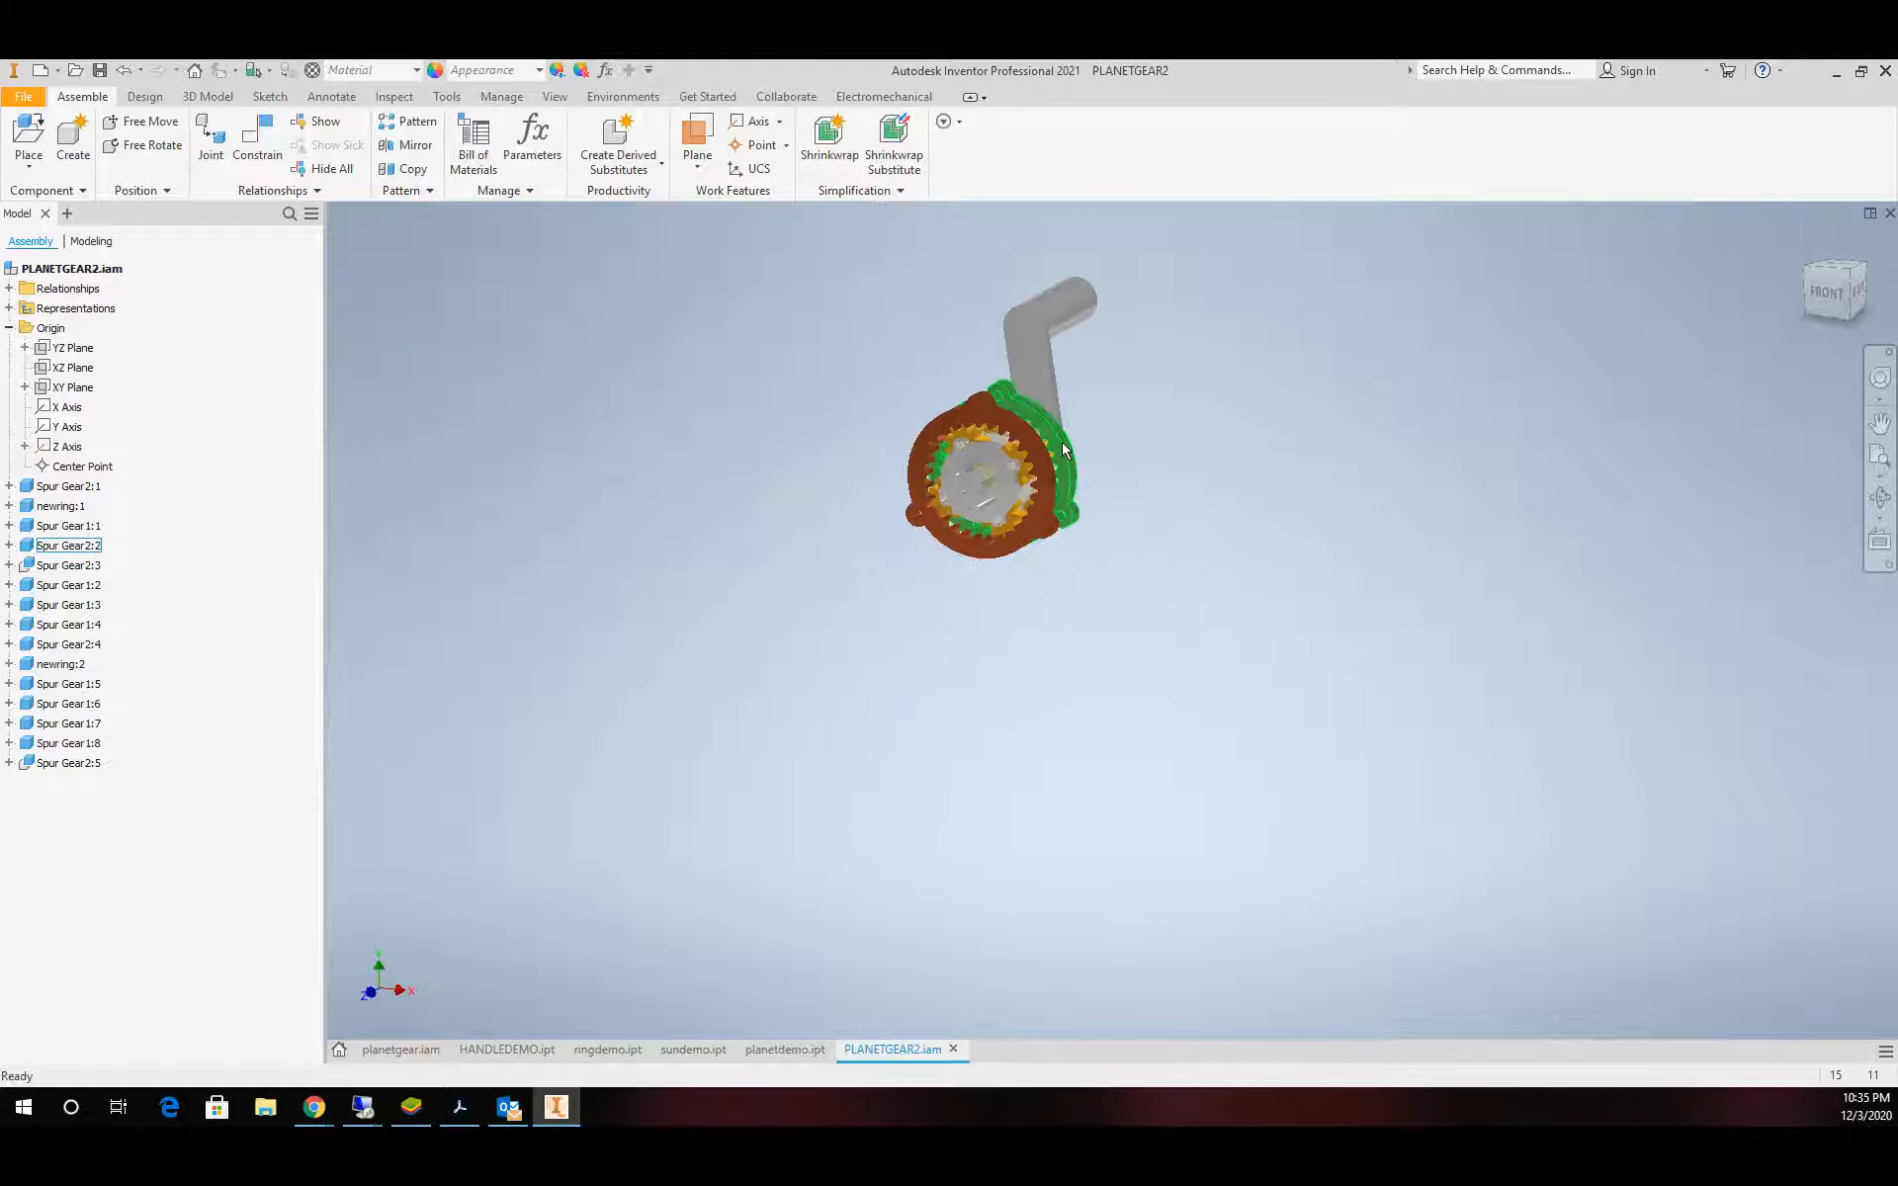
scroll(1058, 445, "down", 5)
scroll(1038, 396, "up", 5)
scroll(1020, 366, "down", 3)
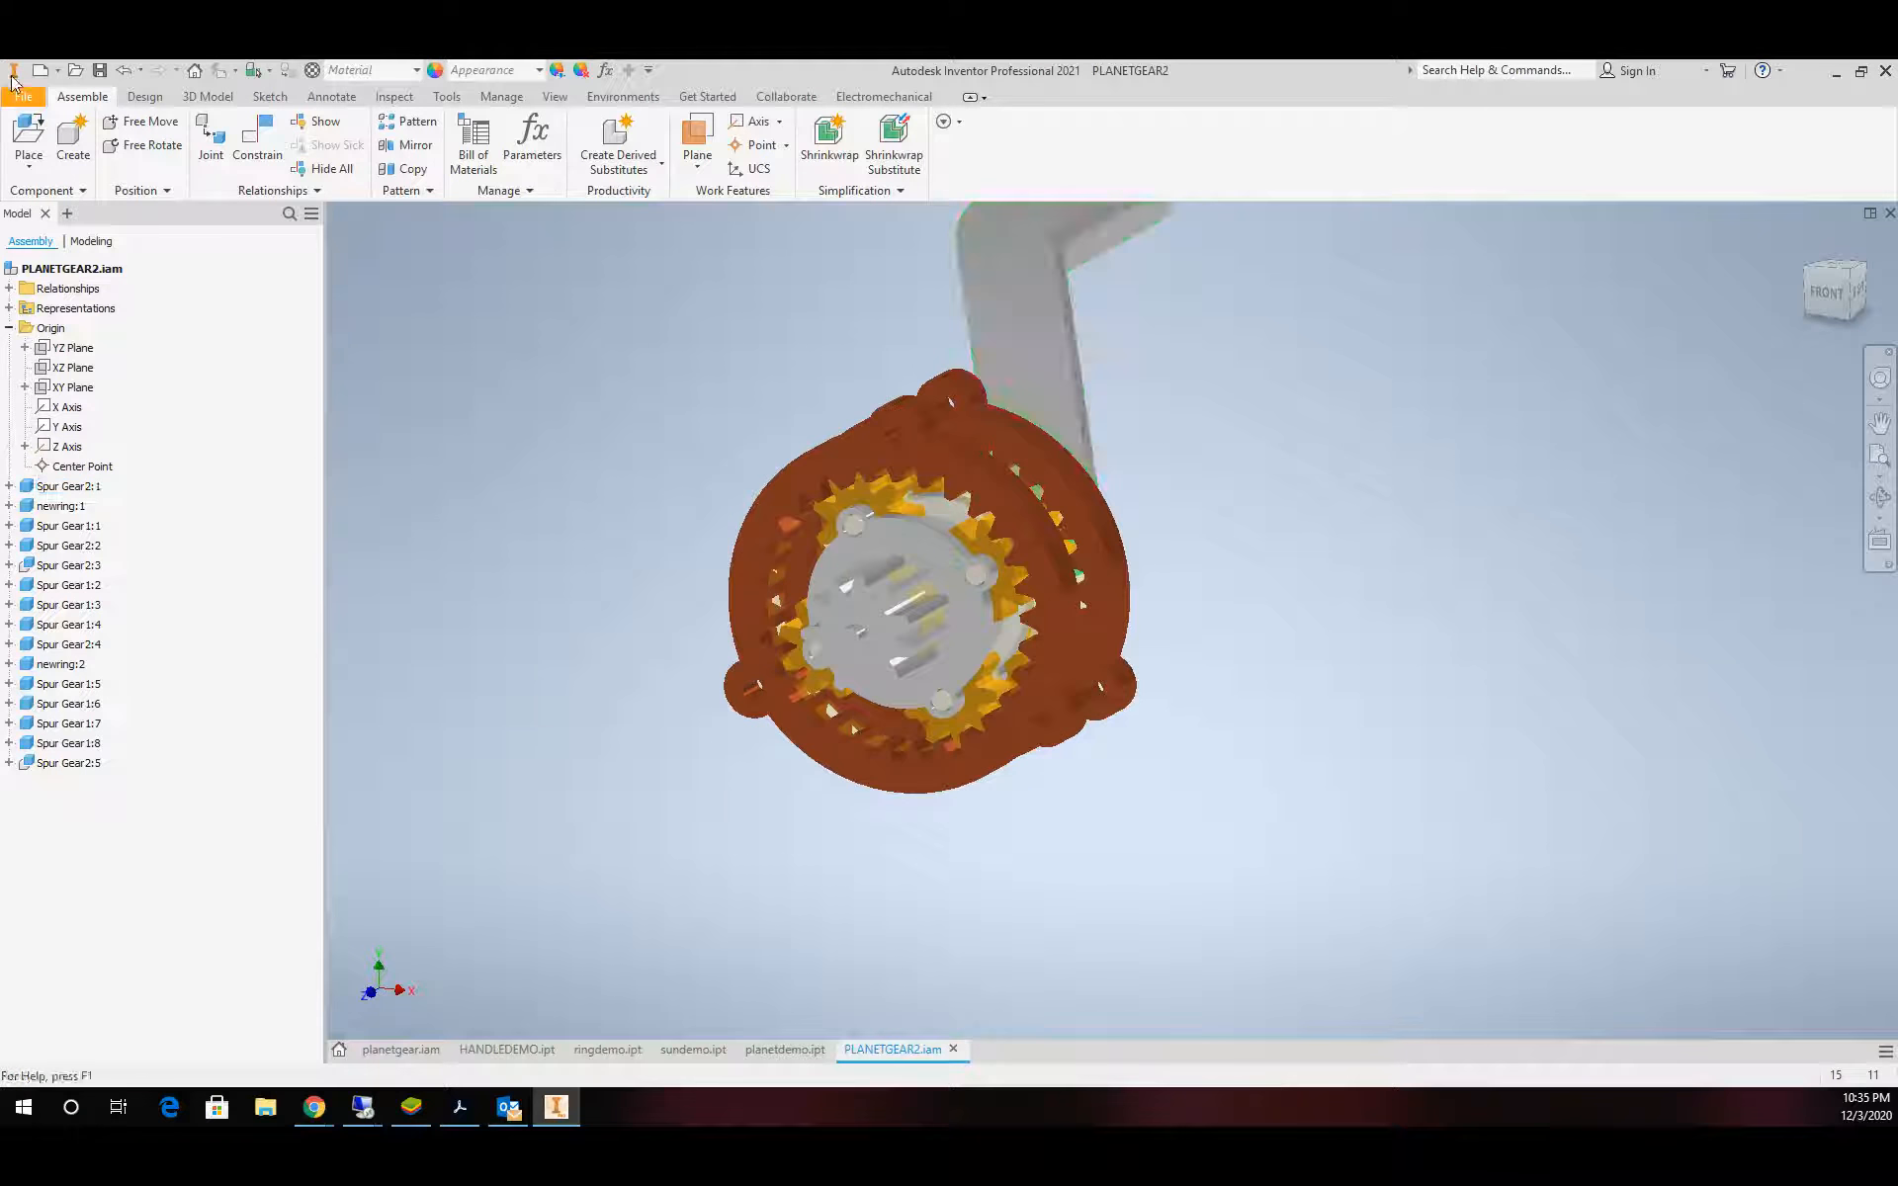
left_click(100, 70)
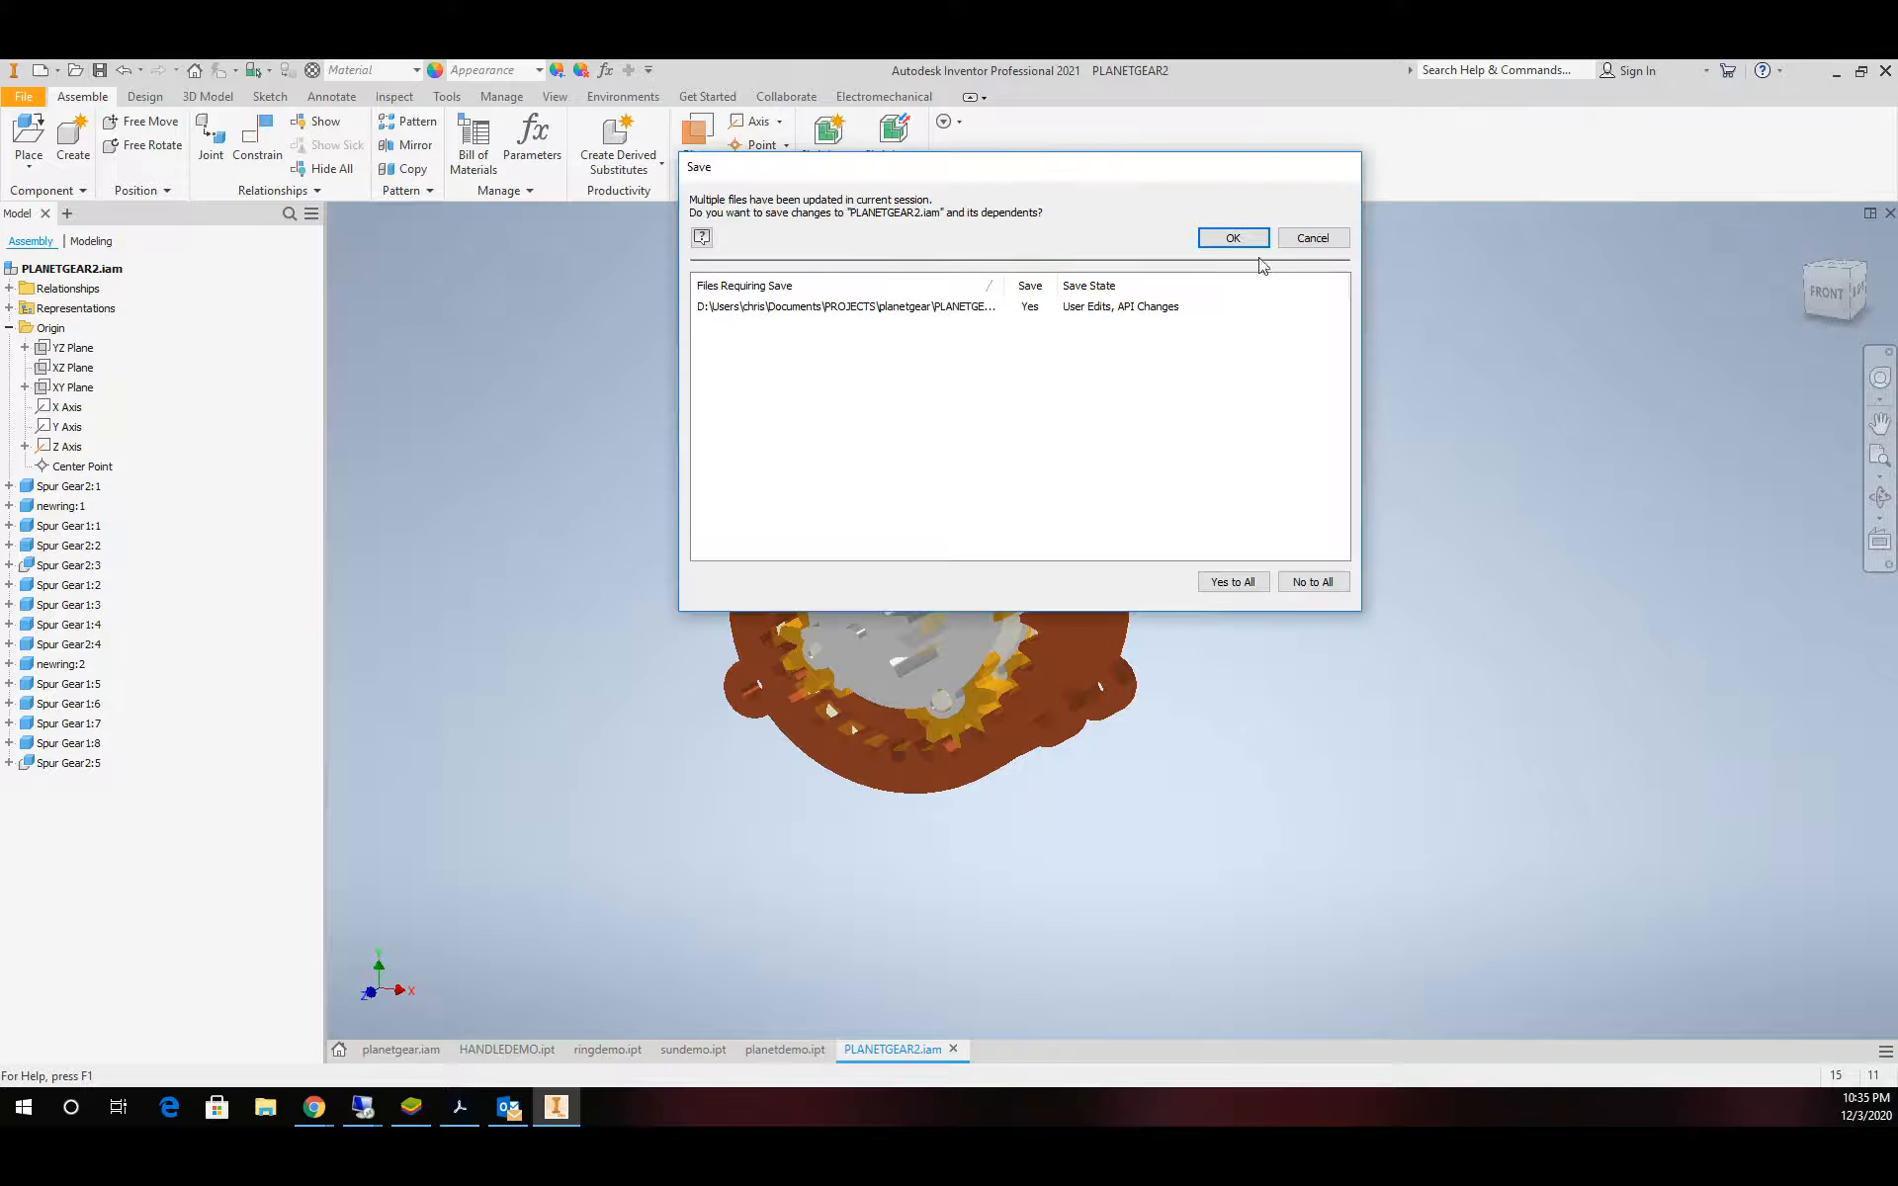
left_click(1231, 238)
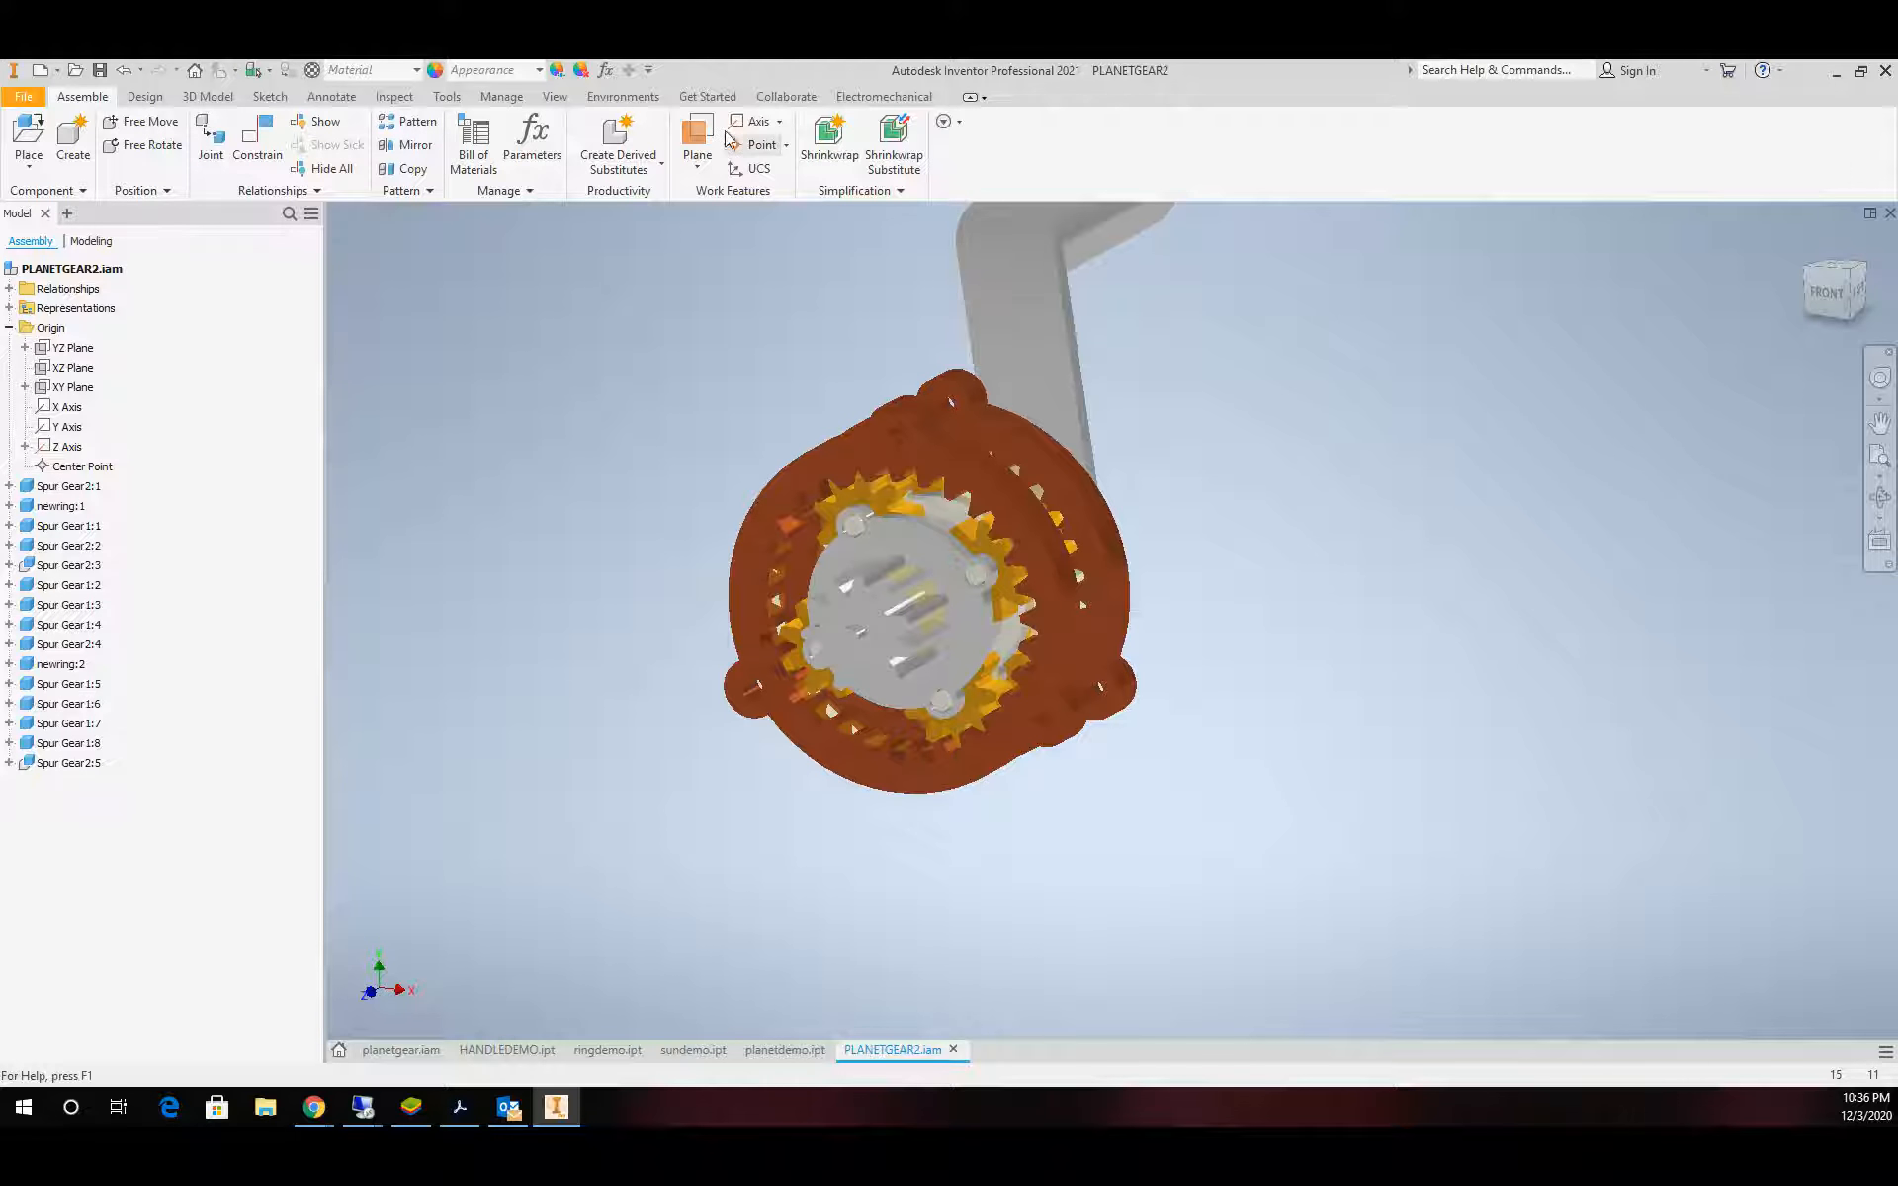
Enter the Dynamic Simulation environment and list the assembly's standard joints
left_click(623, 96)
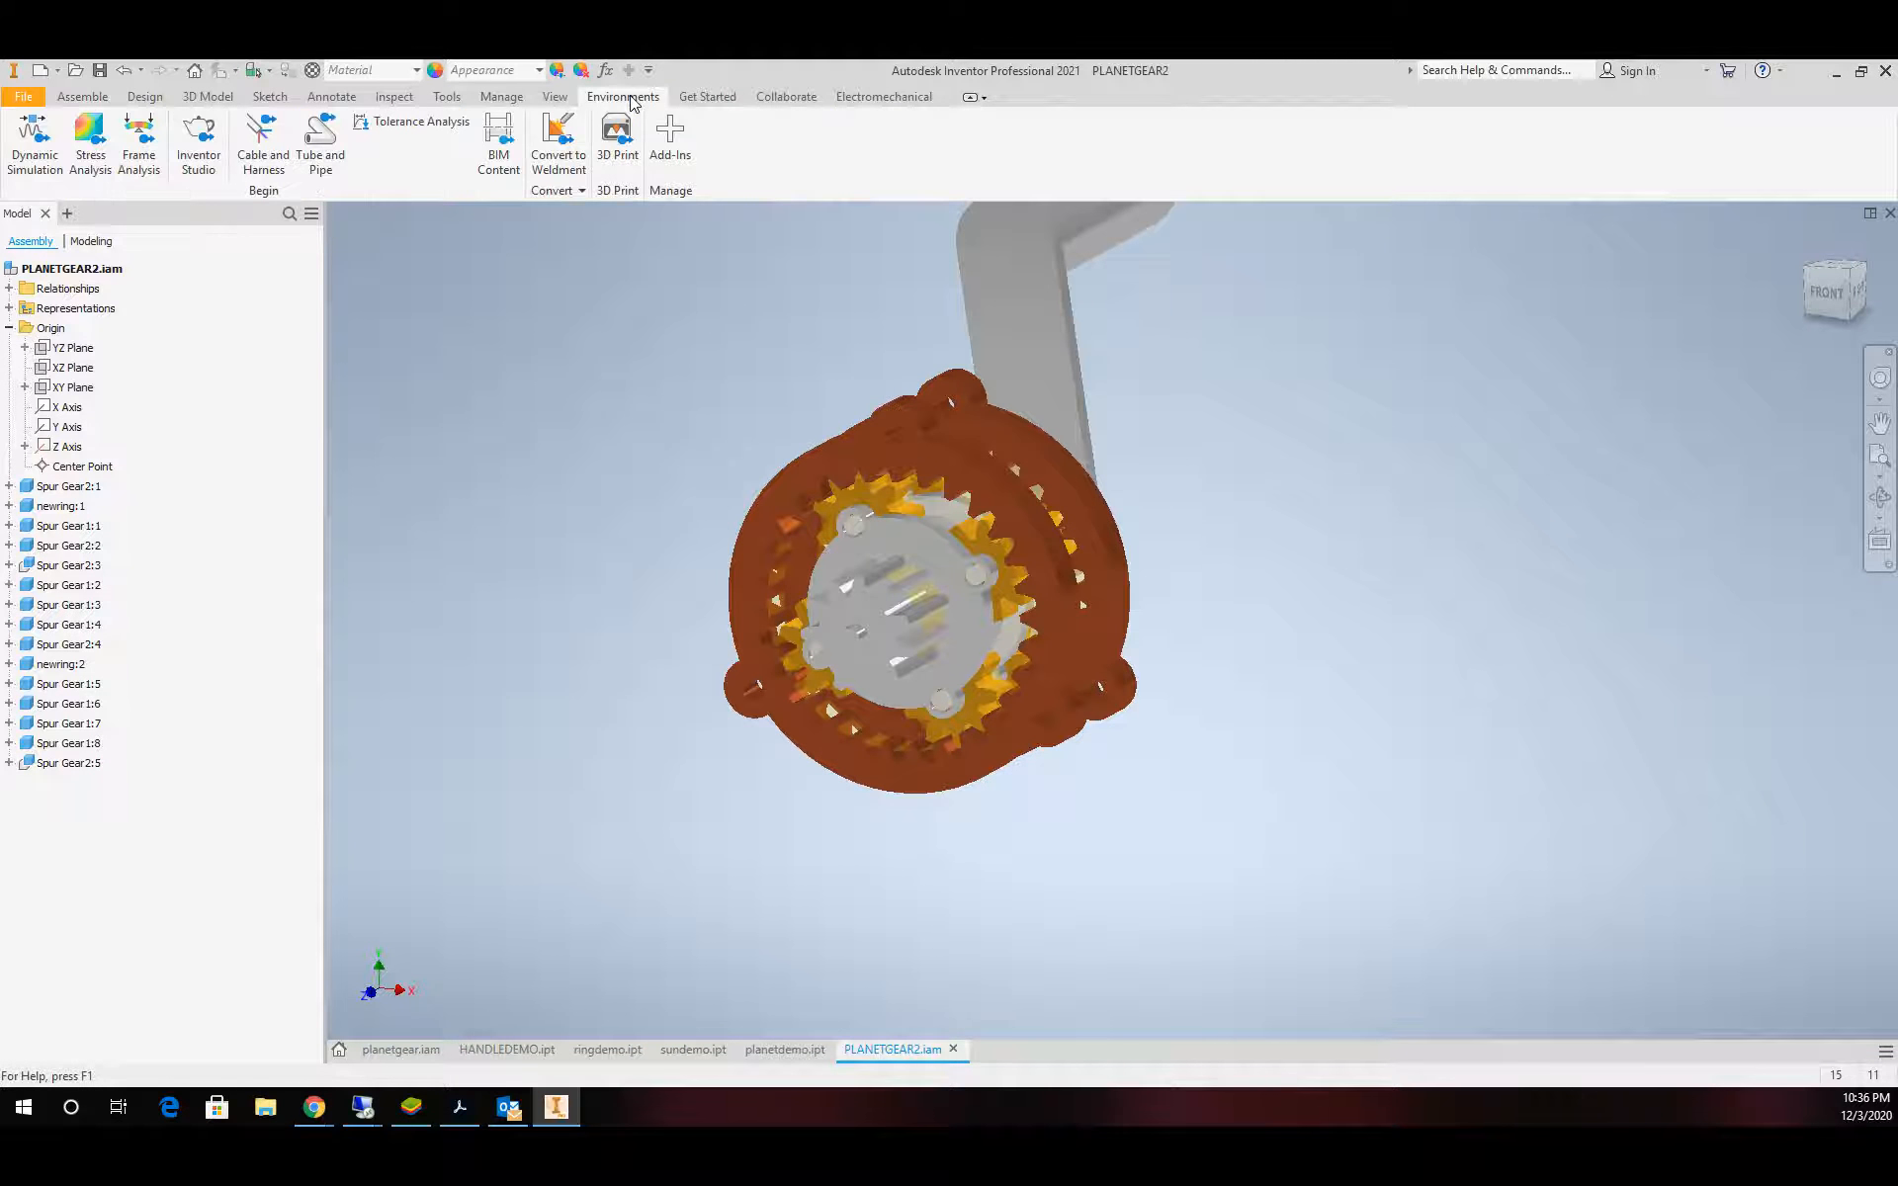
left_click(34, 138)
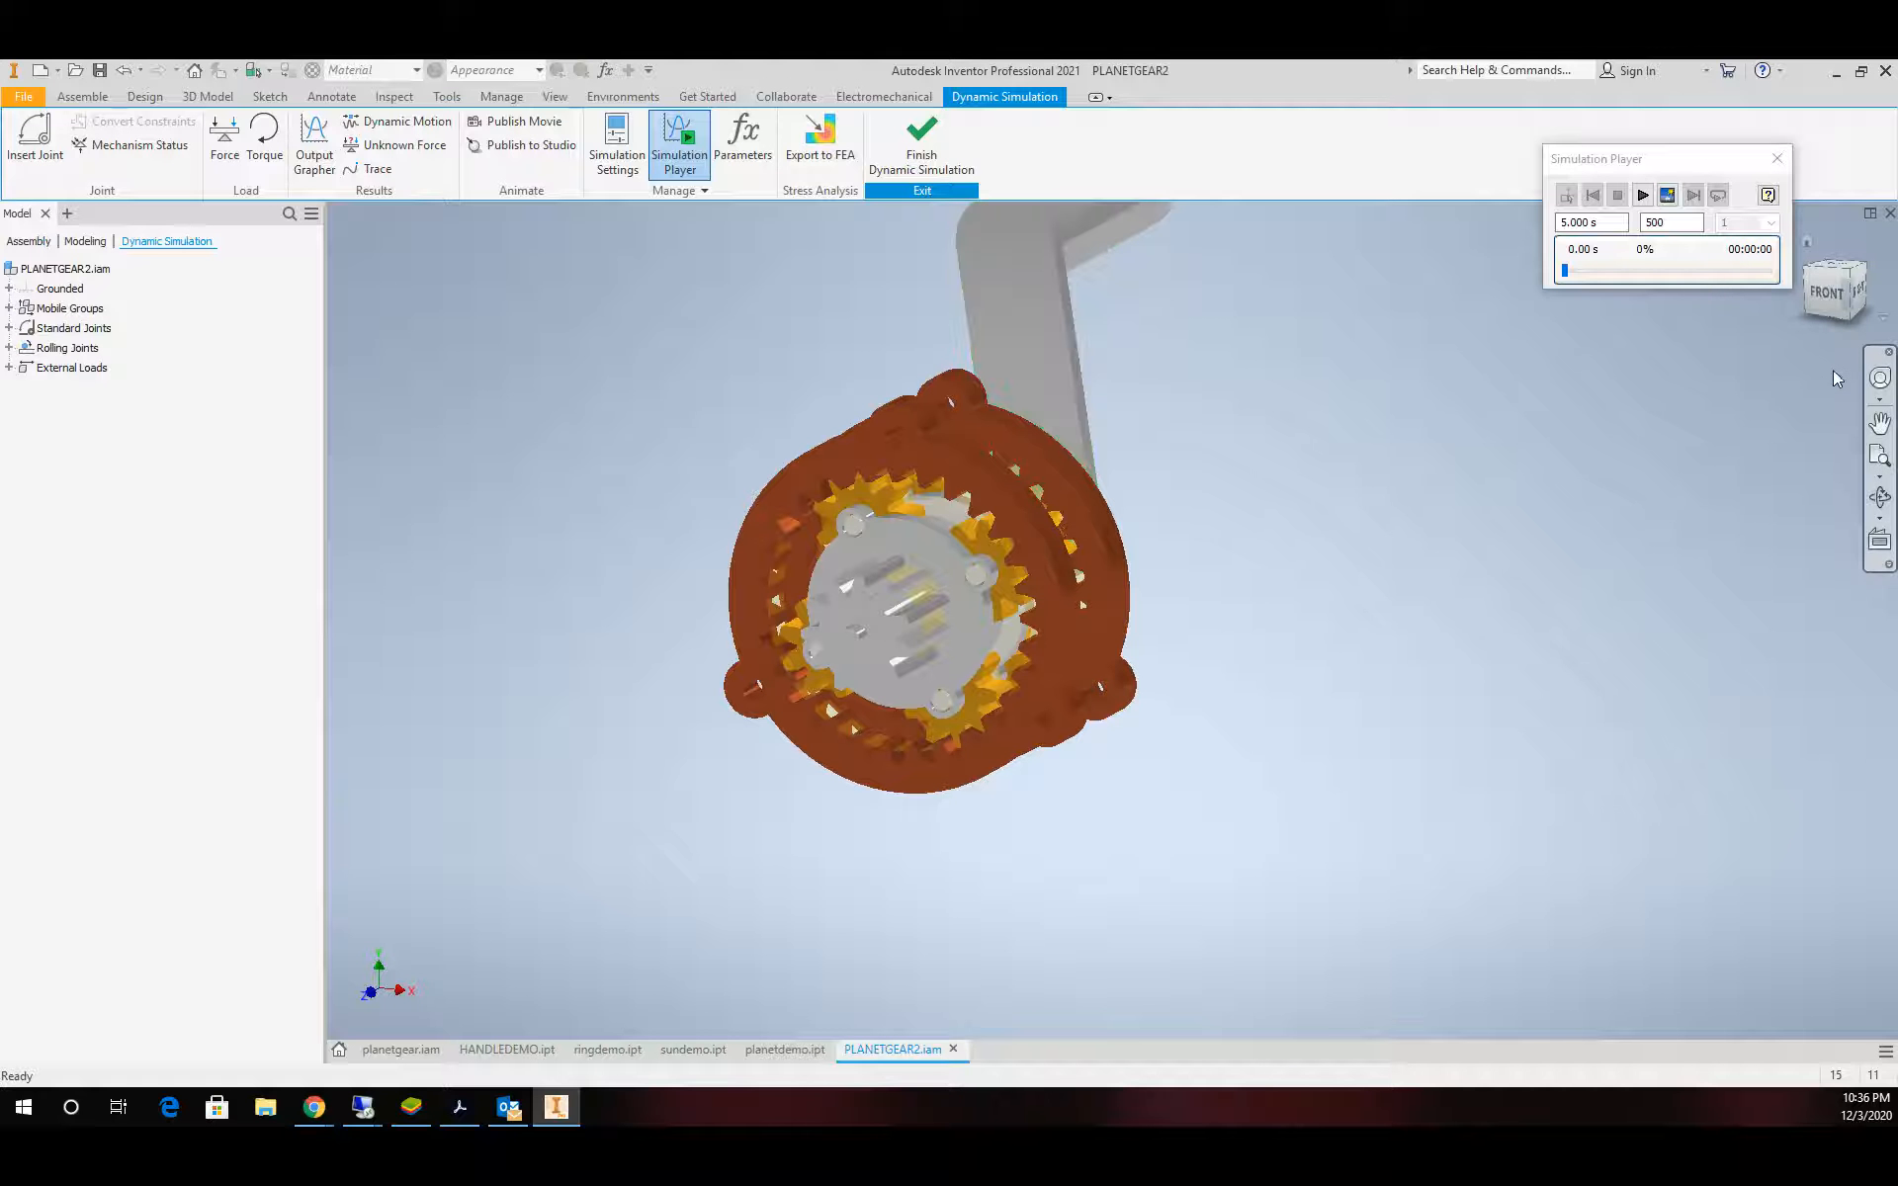
left_click(8, 328)
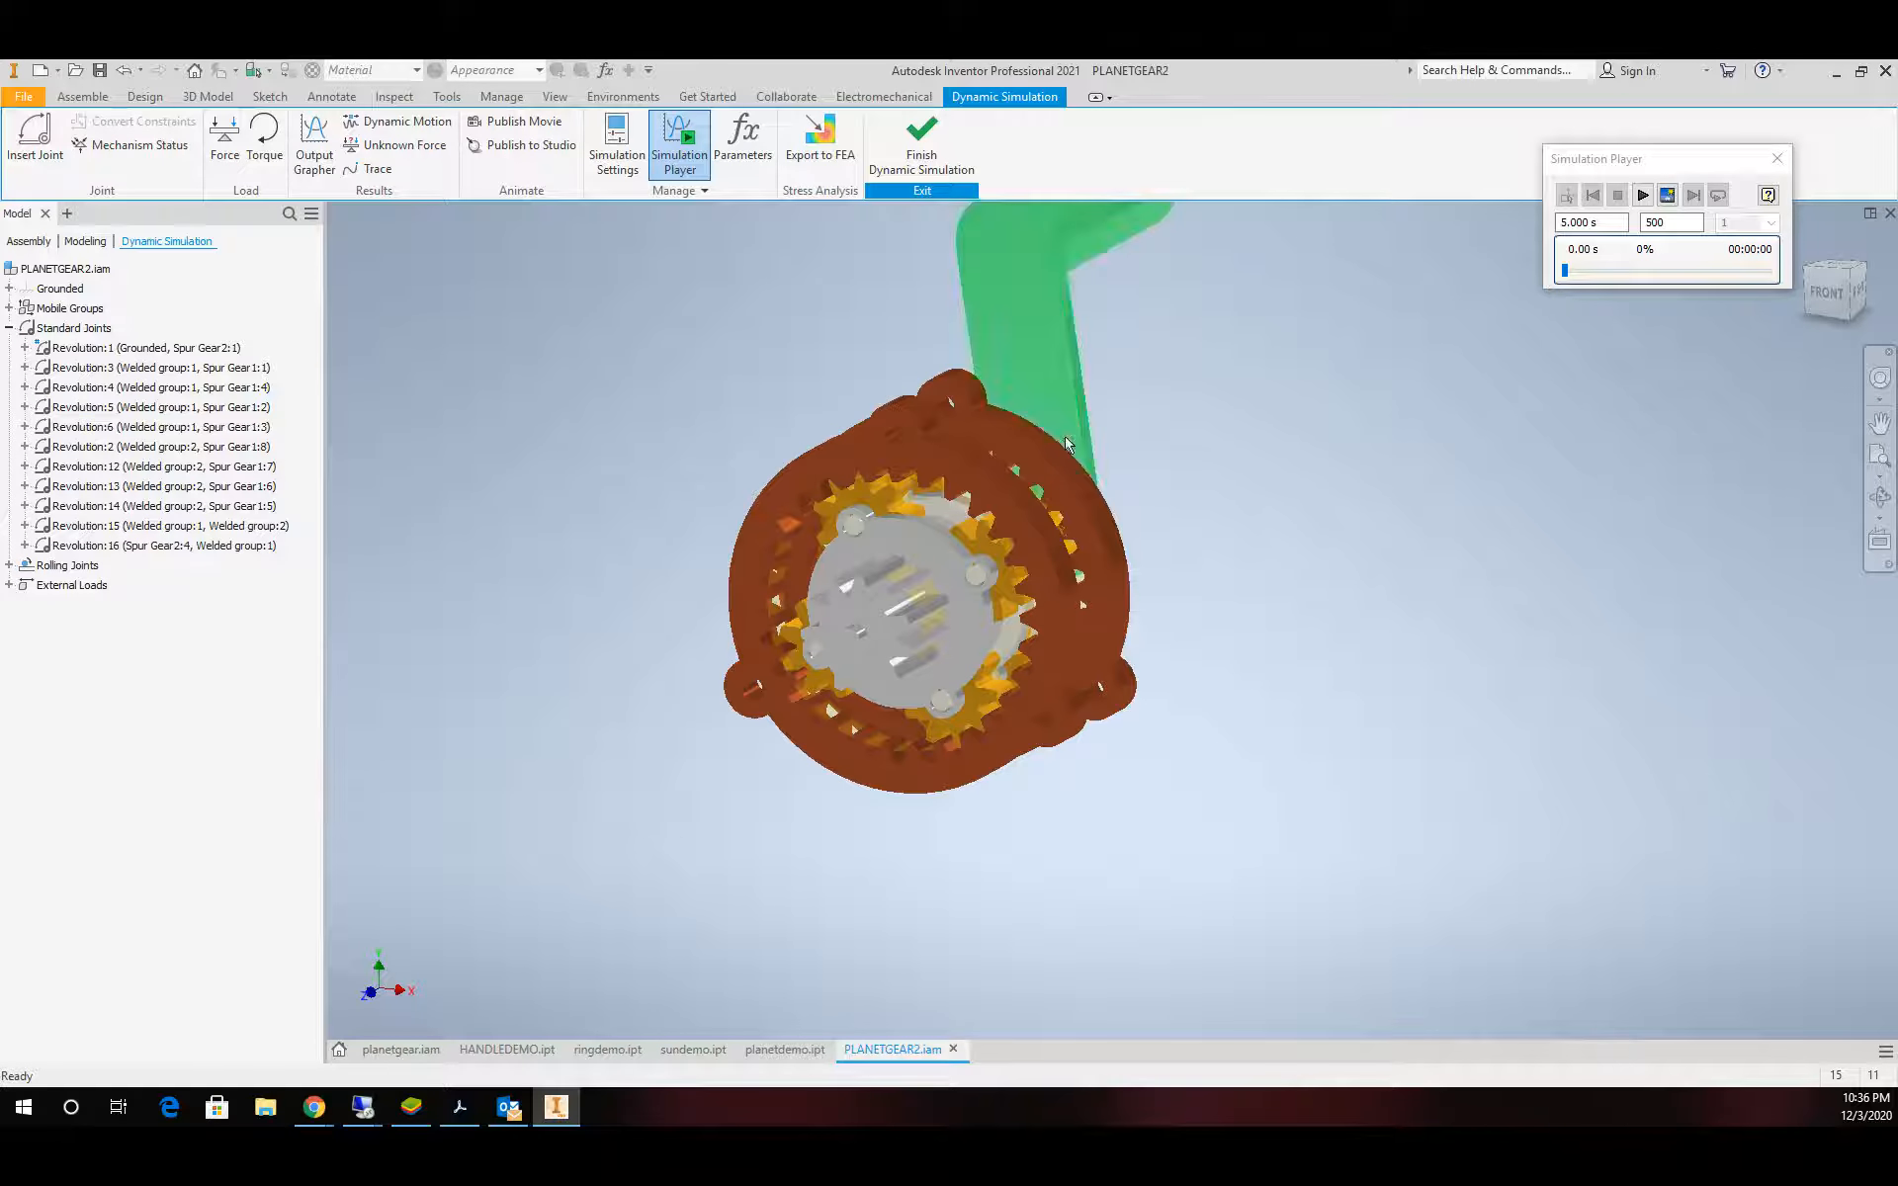
Insert a Rolling: Cylinder on Cylinder joint between the front-stage sun gear's cylinder and the upper planet gear's cylinder
left_click(35, 143)
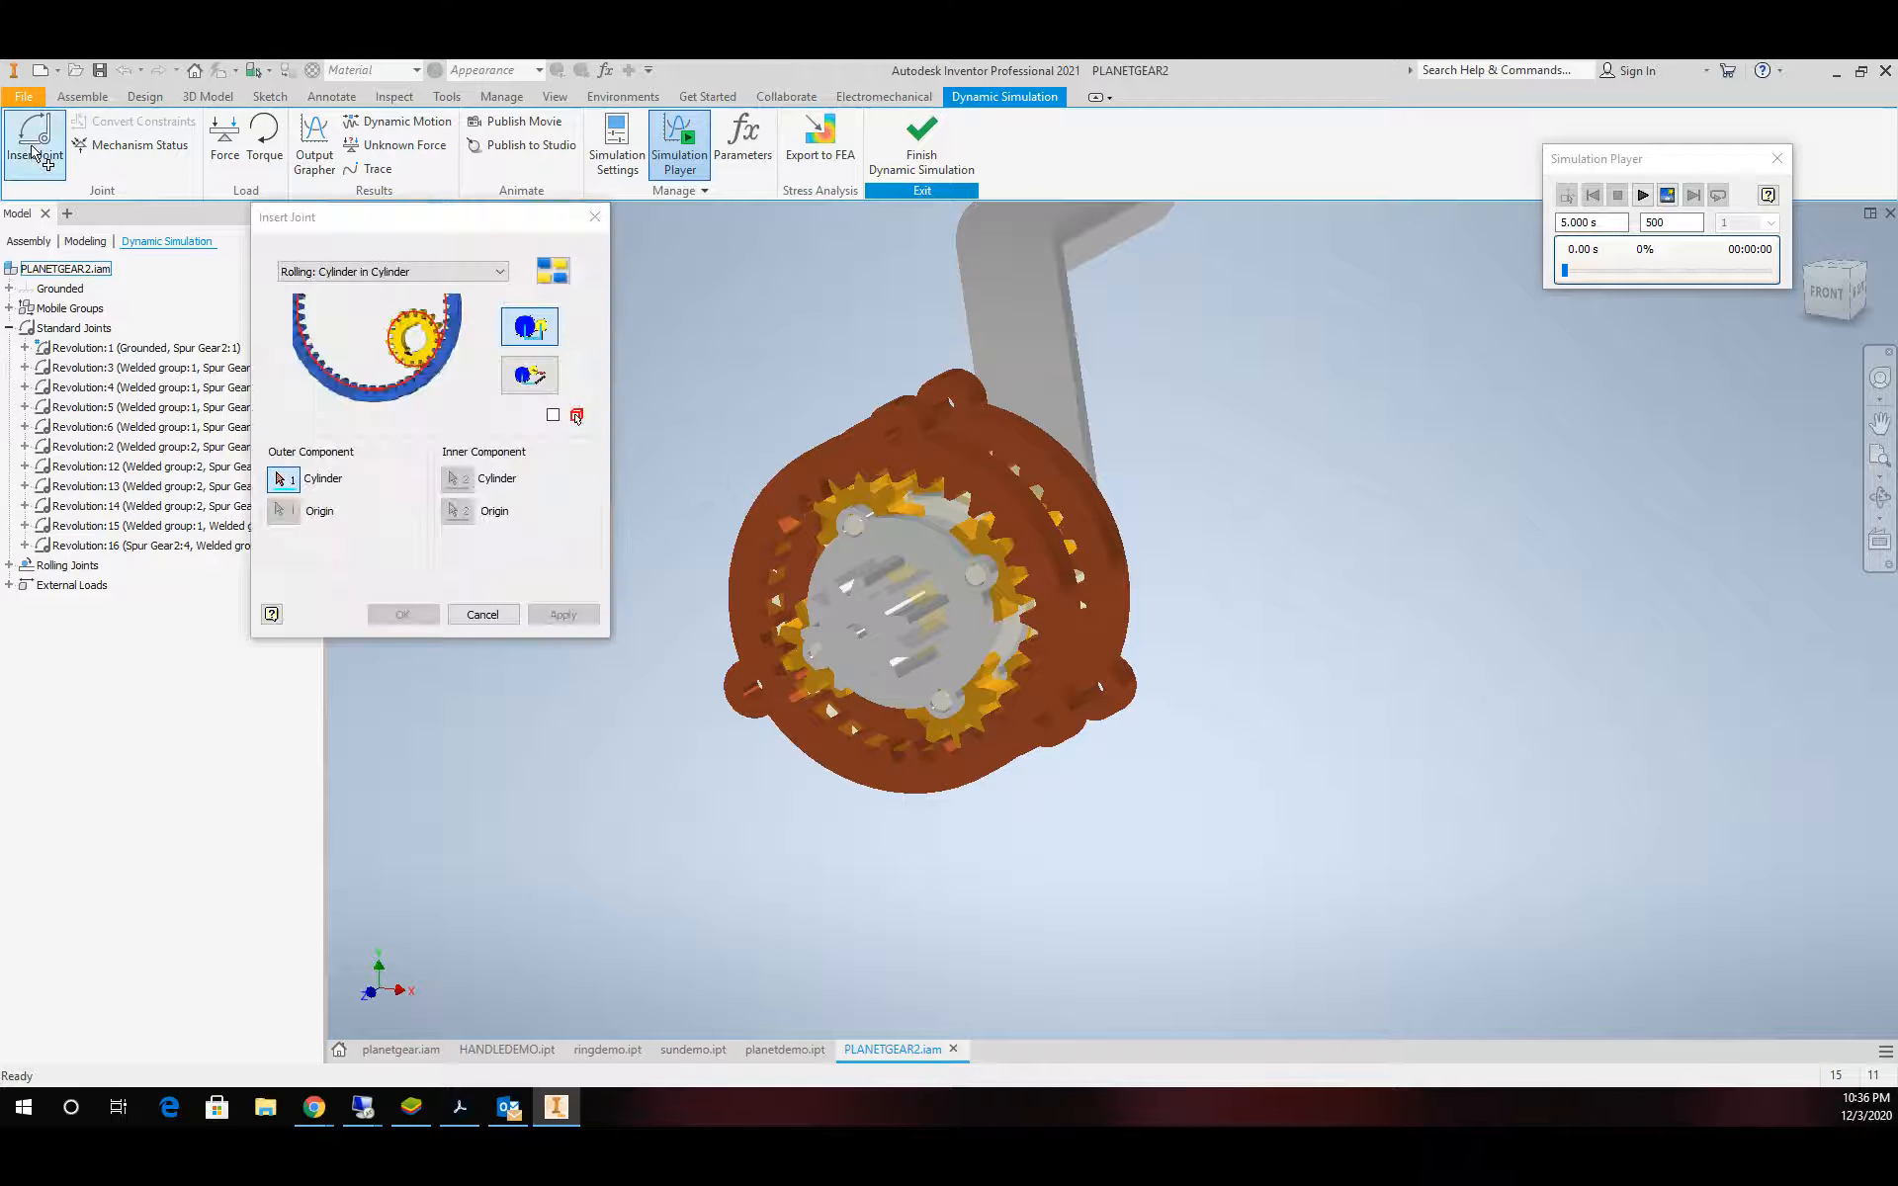
left_click(465, 273)
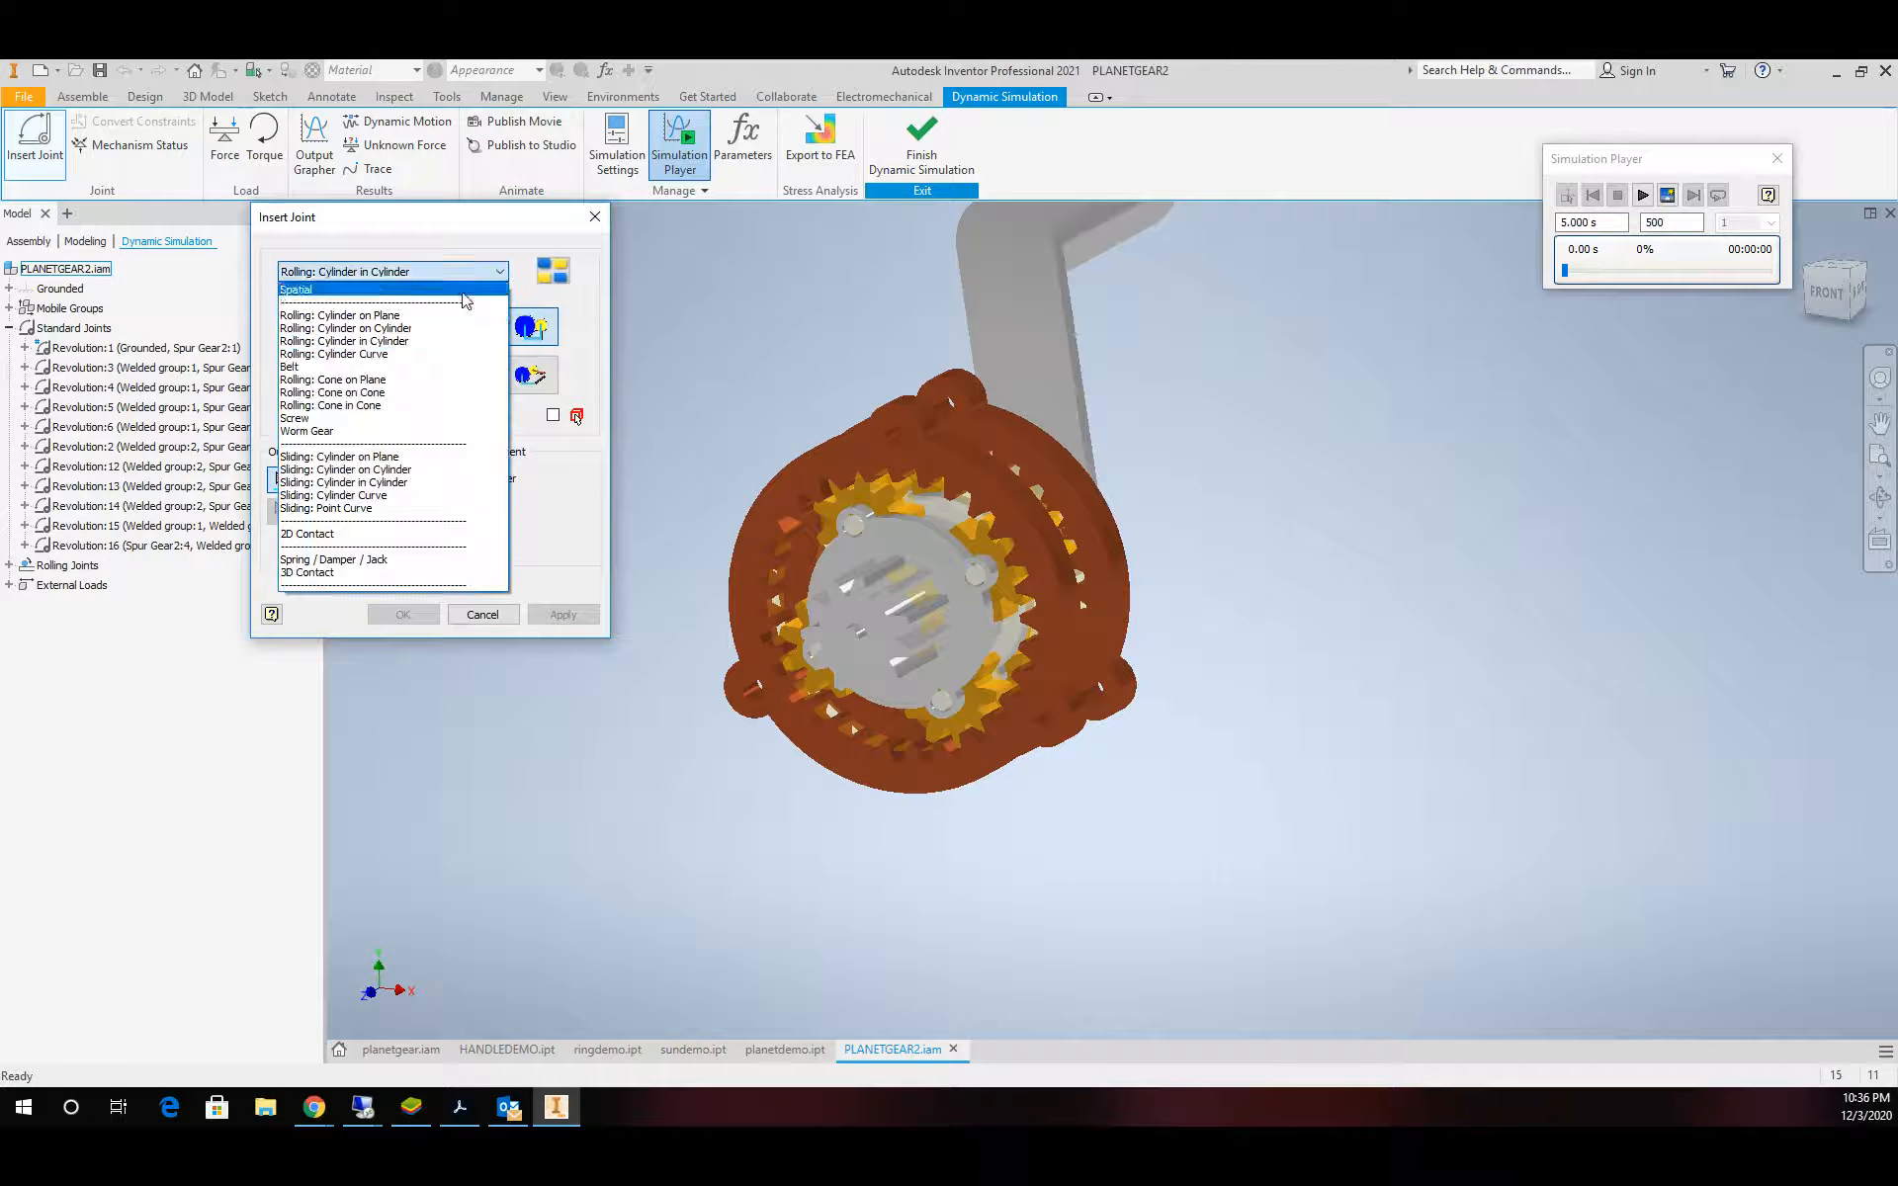
left_click(402, 330)
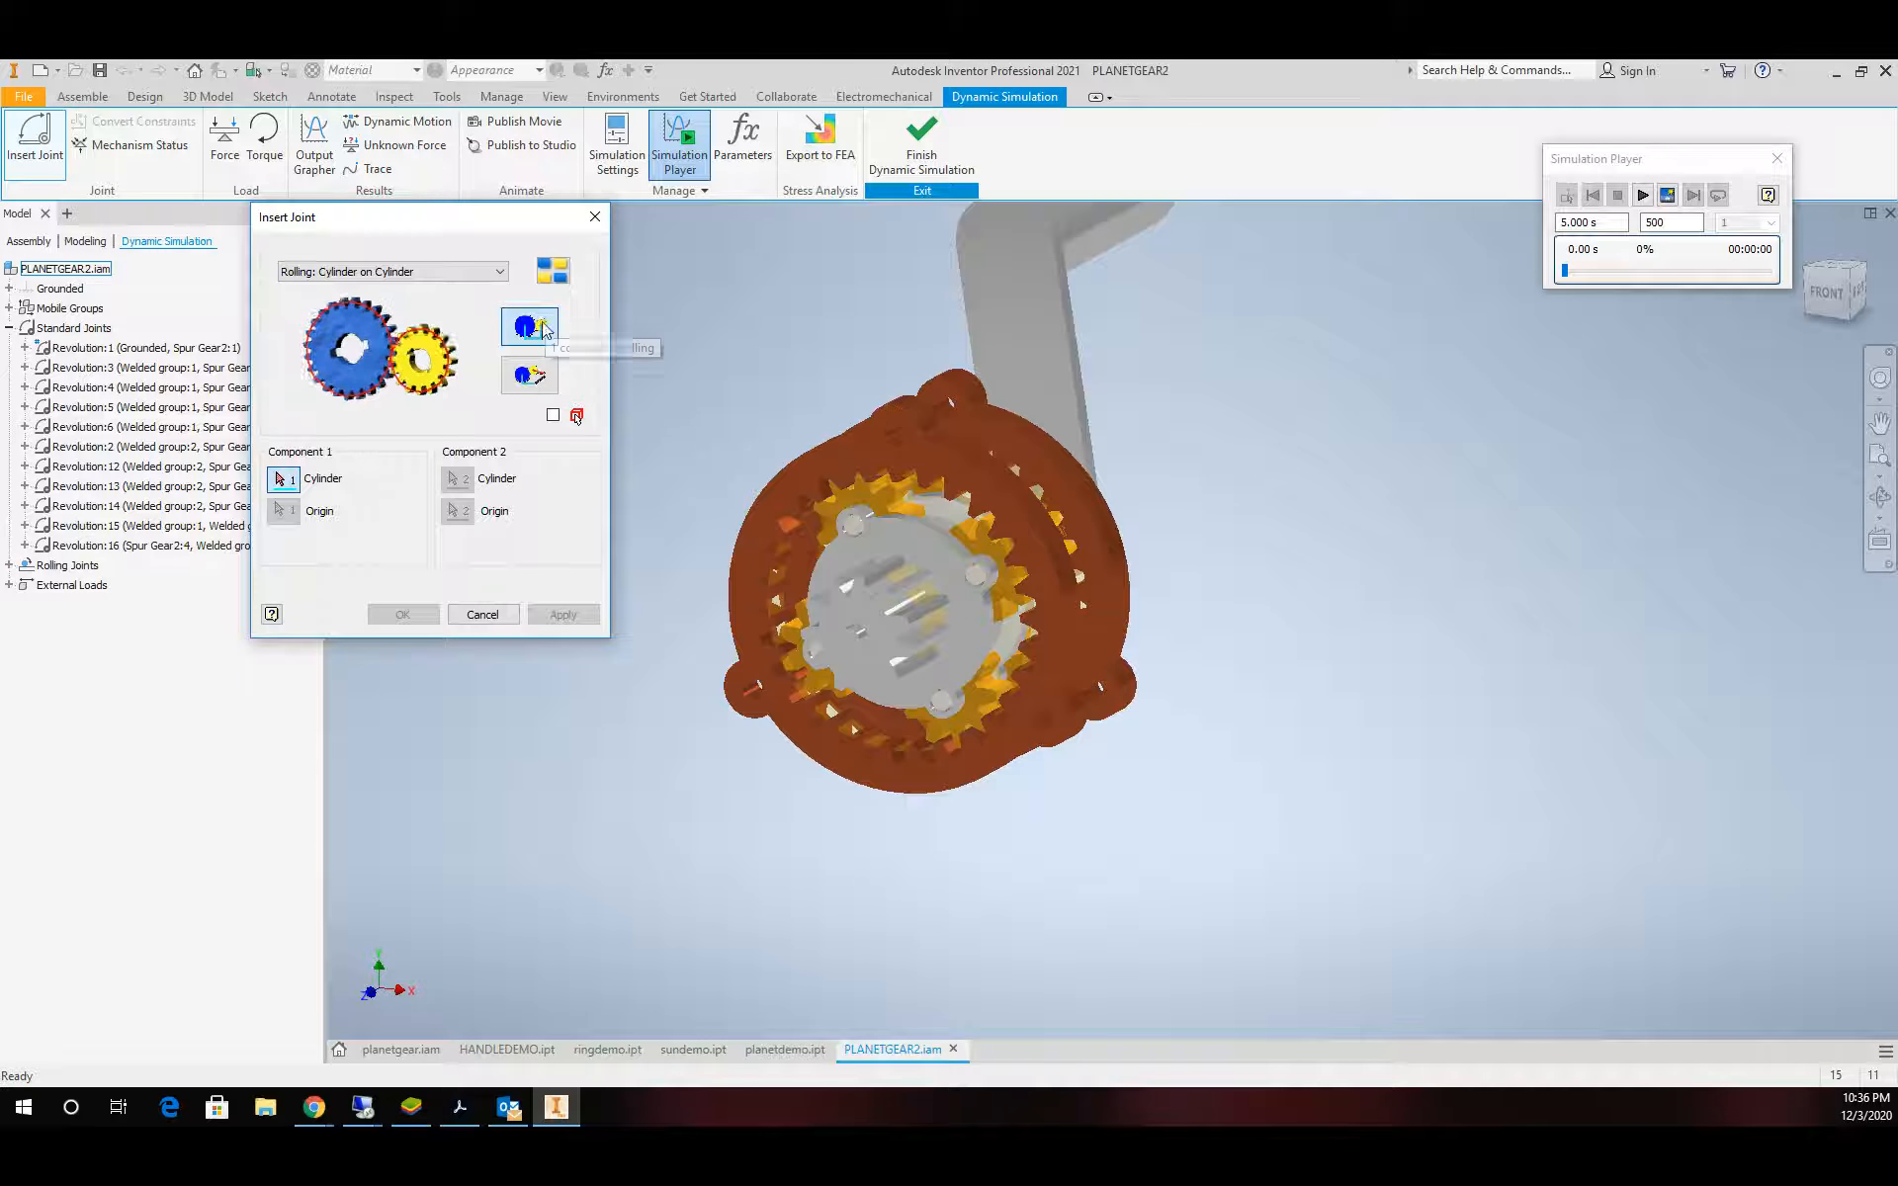
scroll(820, 514, "up", 5)
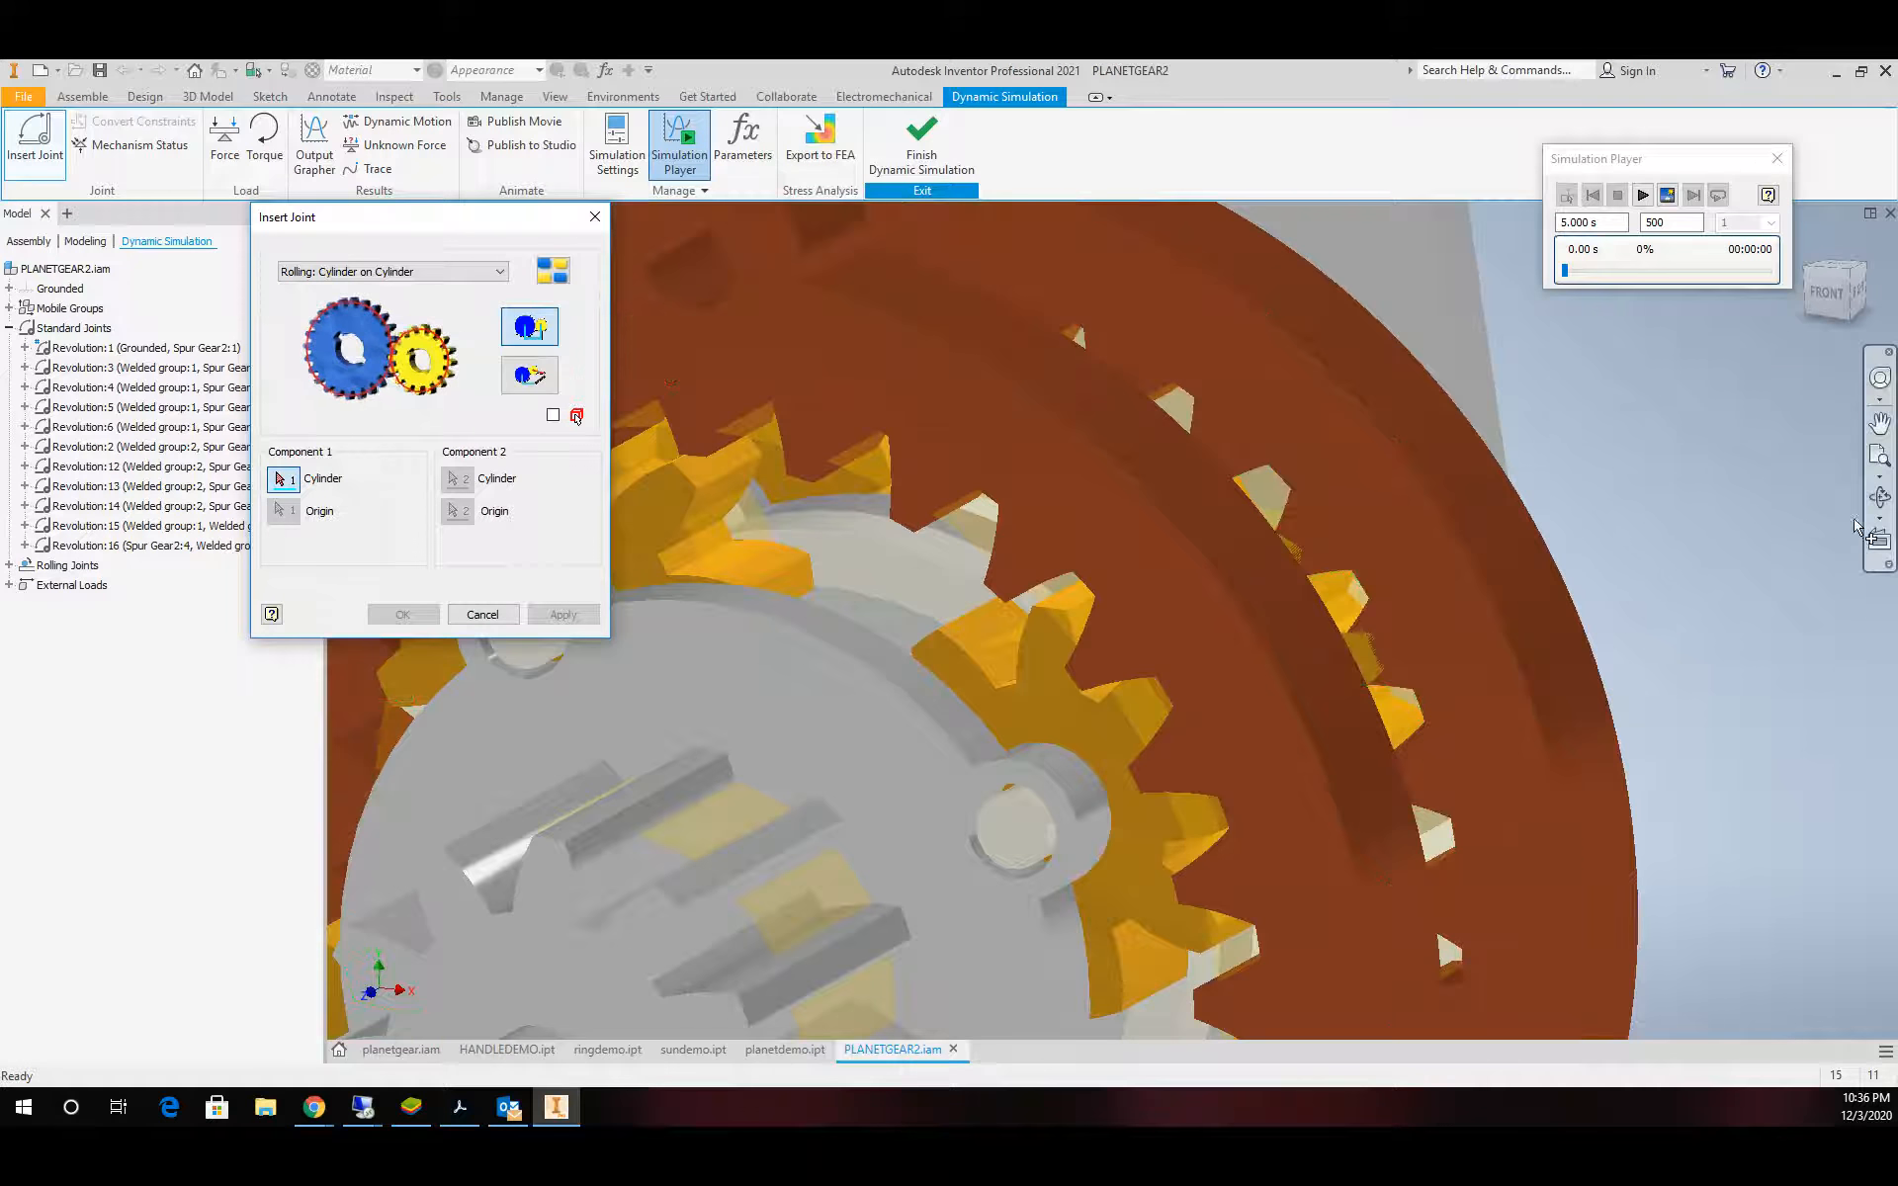
left_click(1881, 504)
left_click_drag(982, 699, 962, 751)
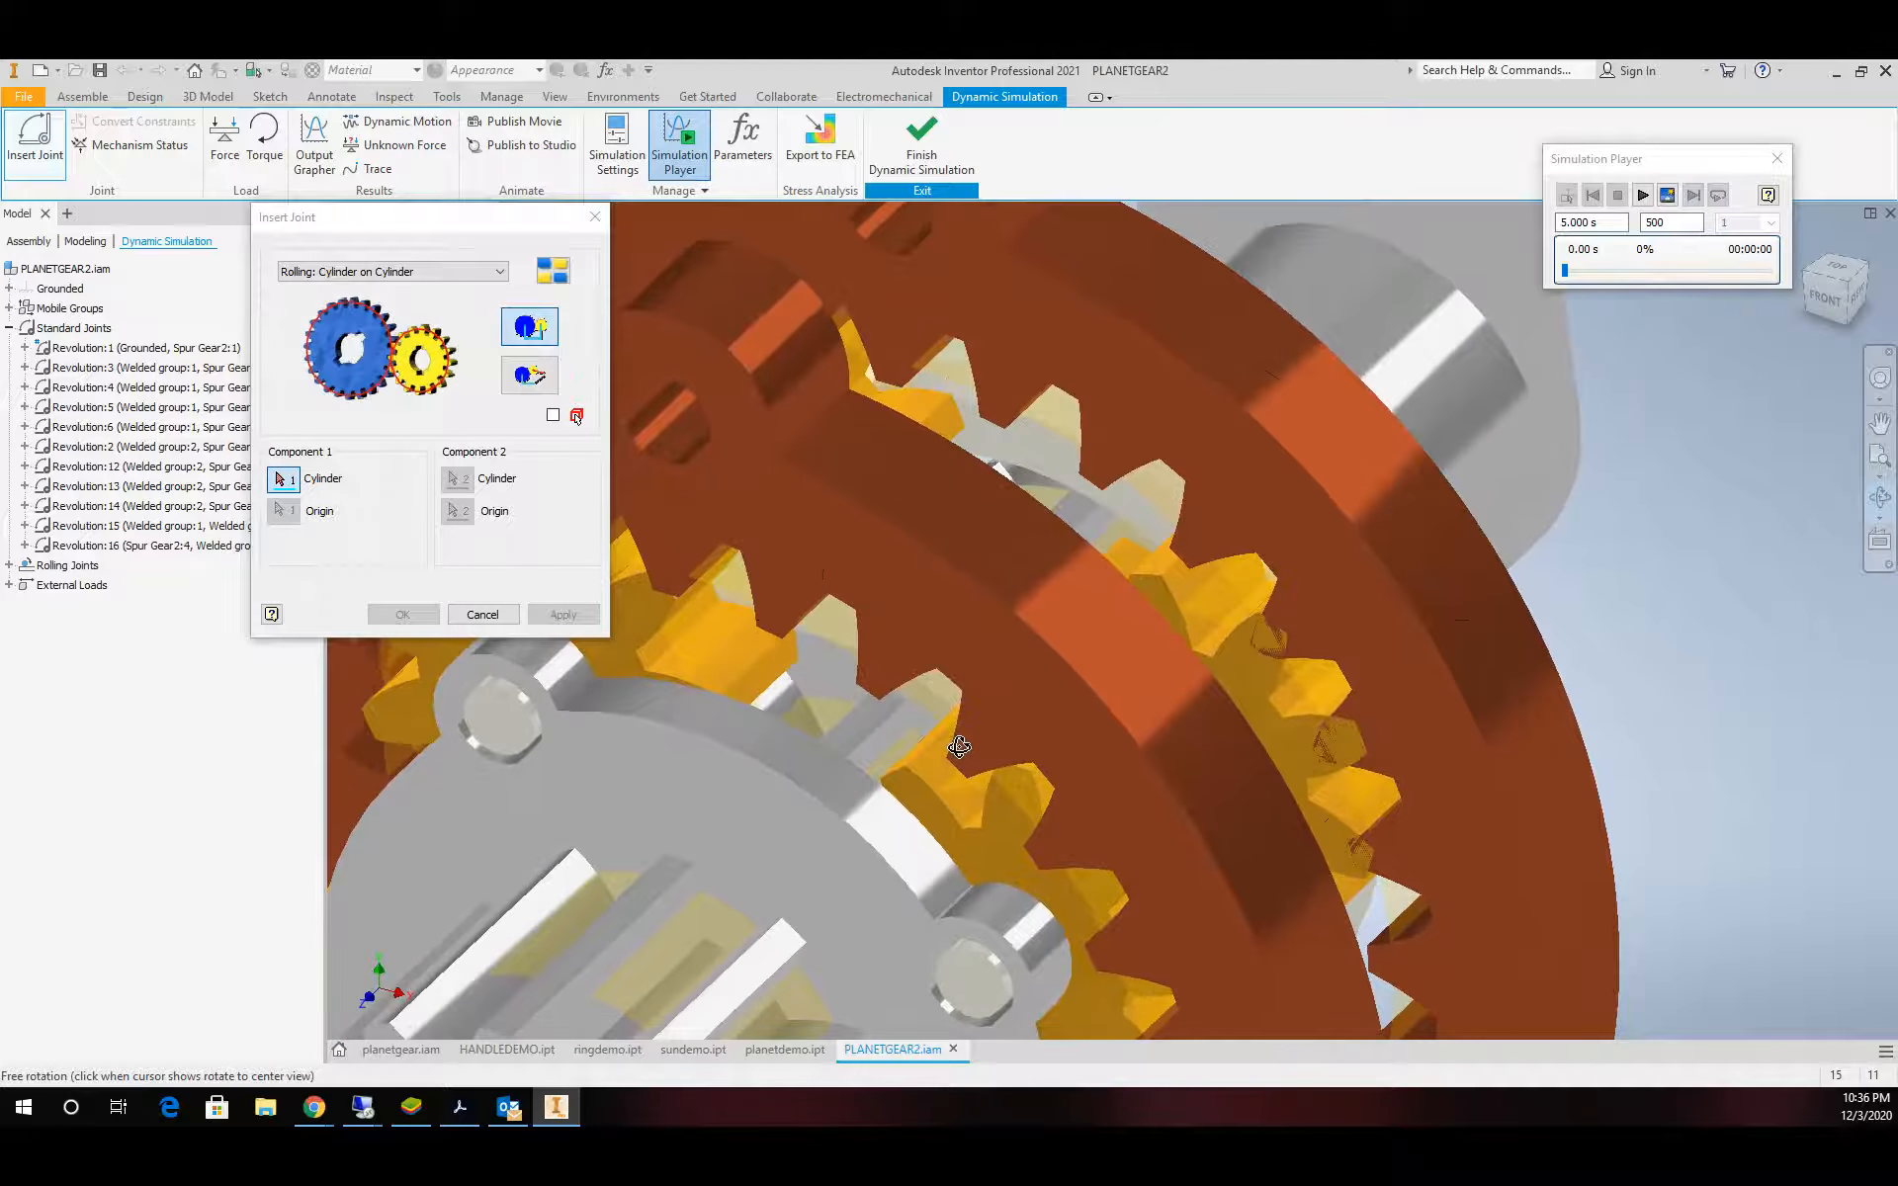
scroll(801, 728, "down", 2)
key("Escape")
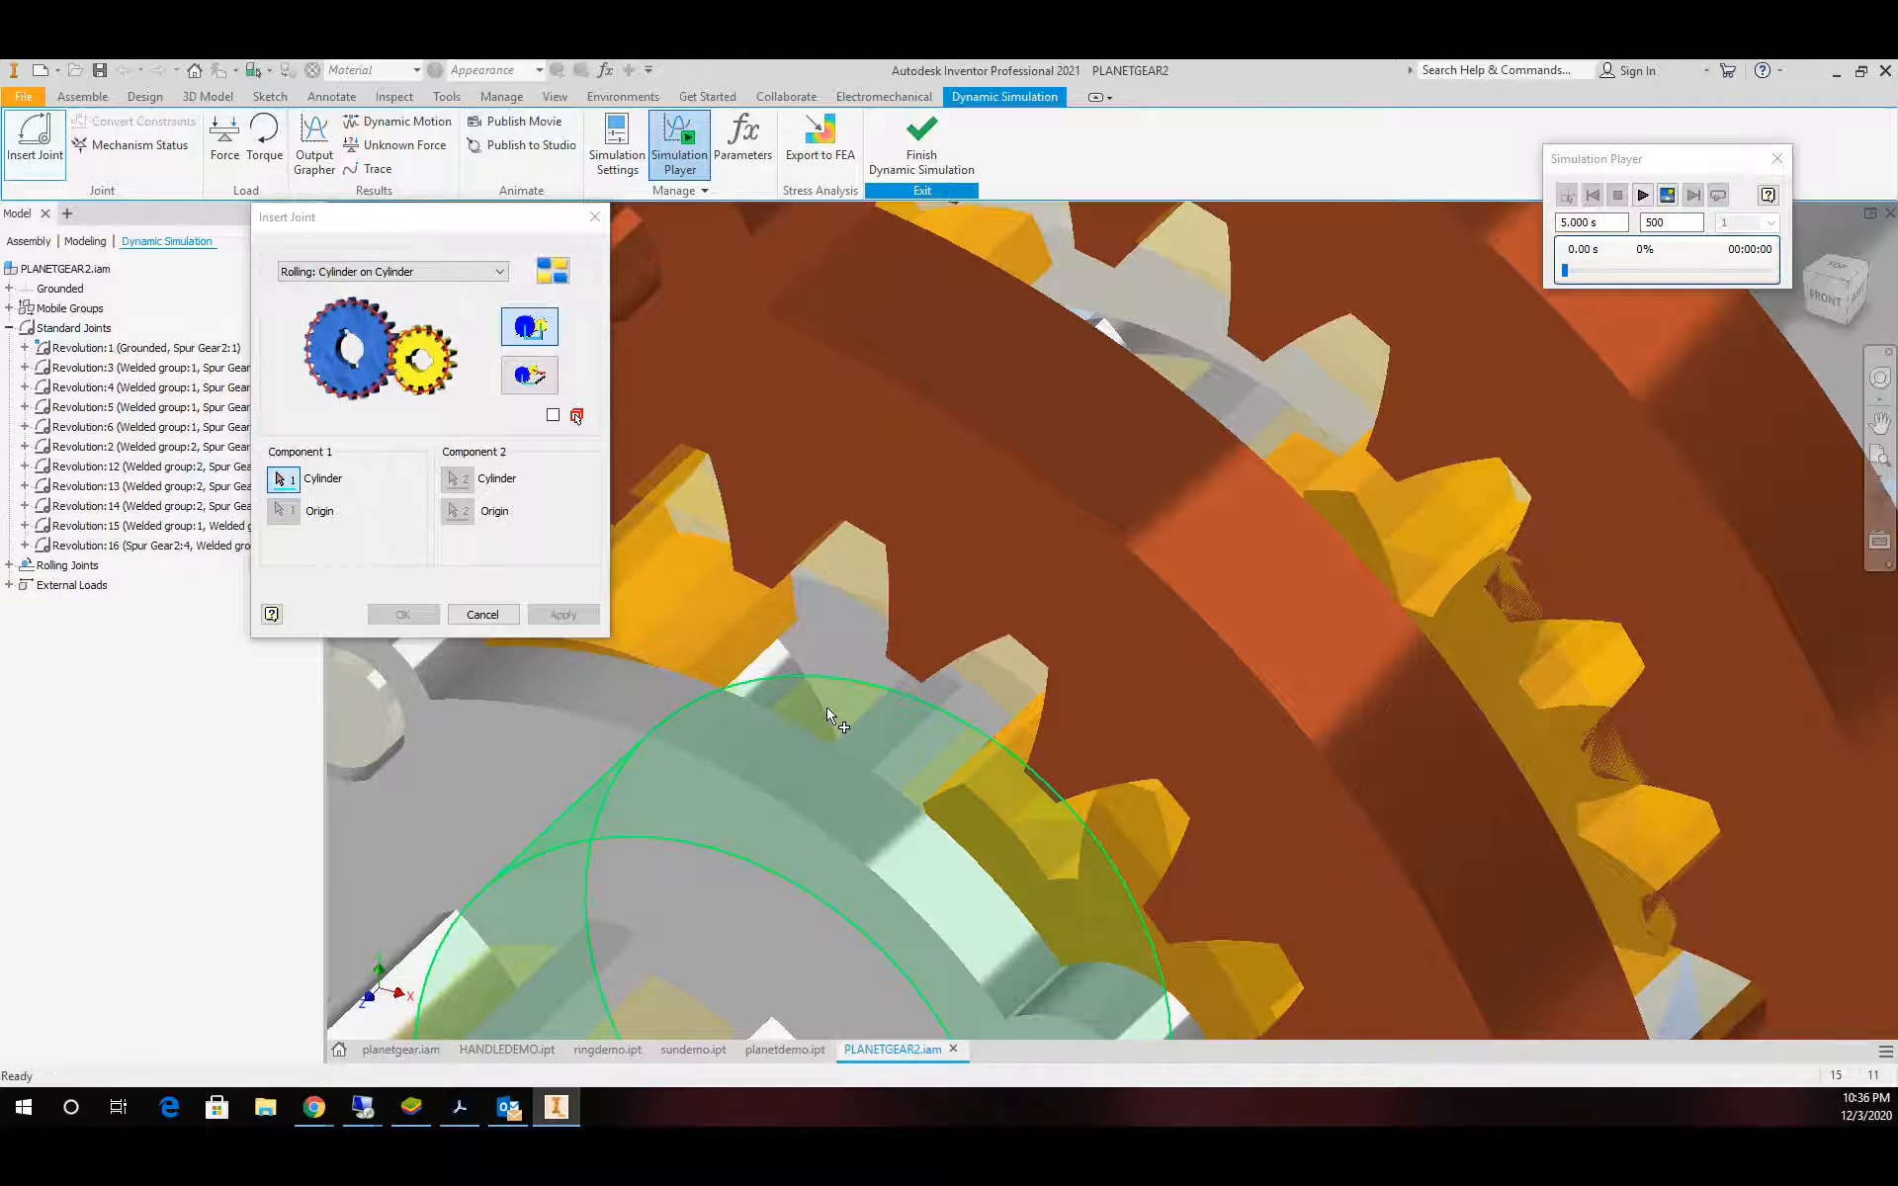
left_click(828, 713)
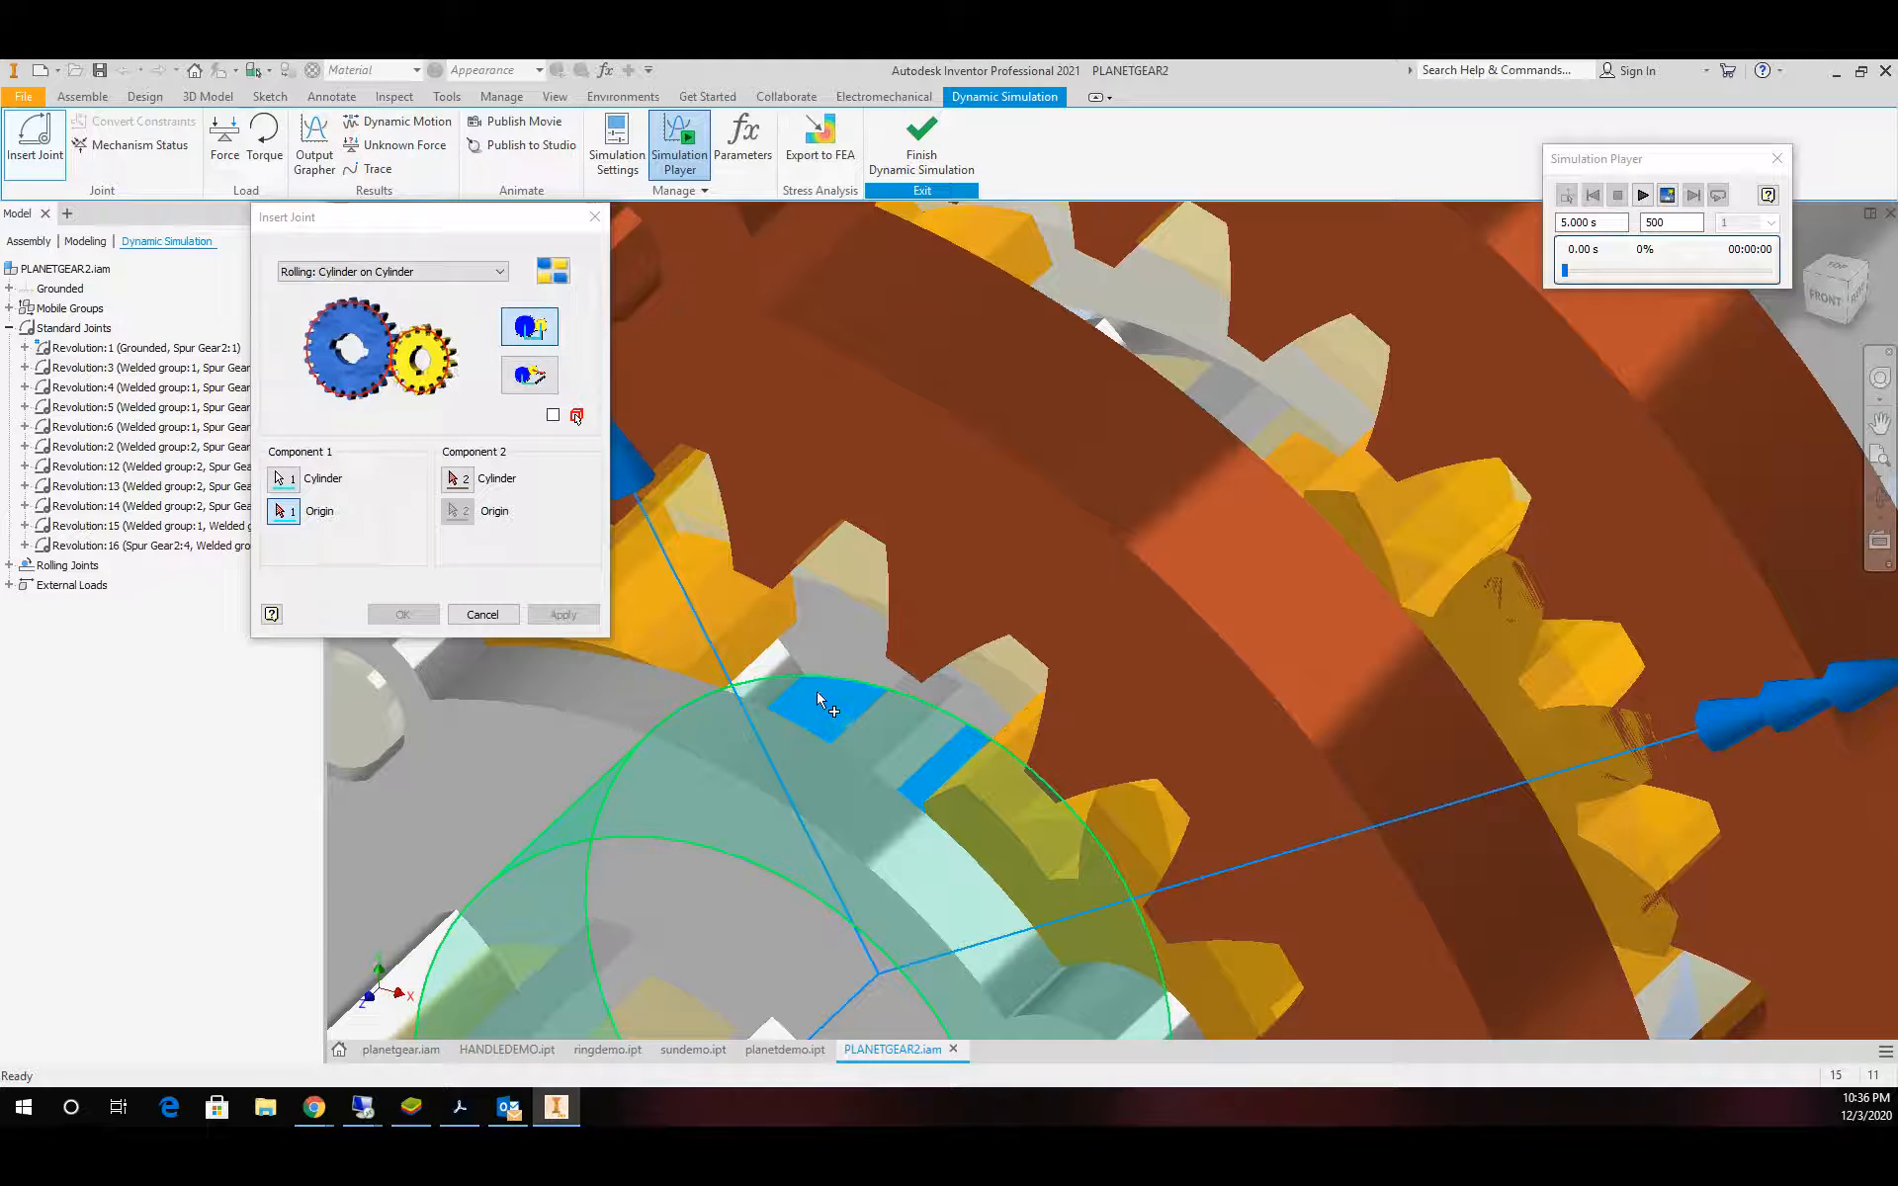
left_click(456, 479)
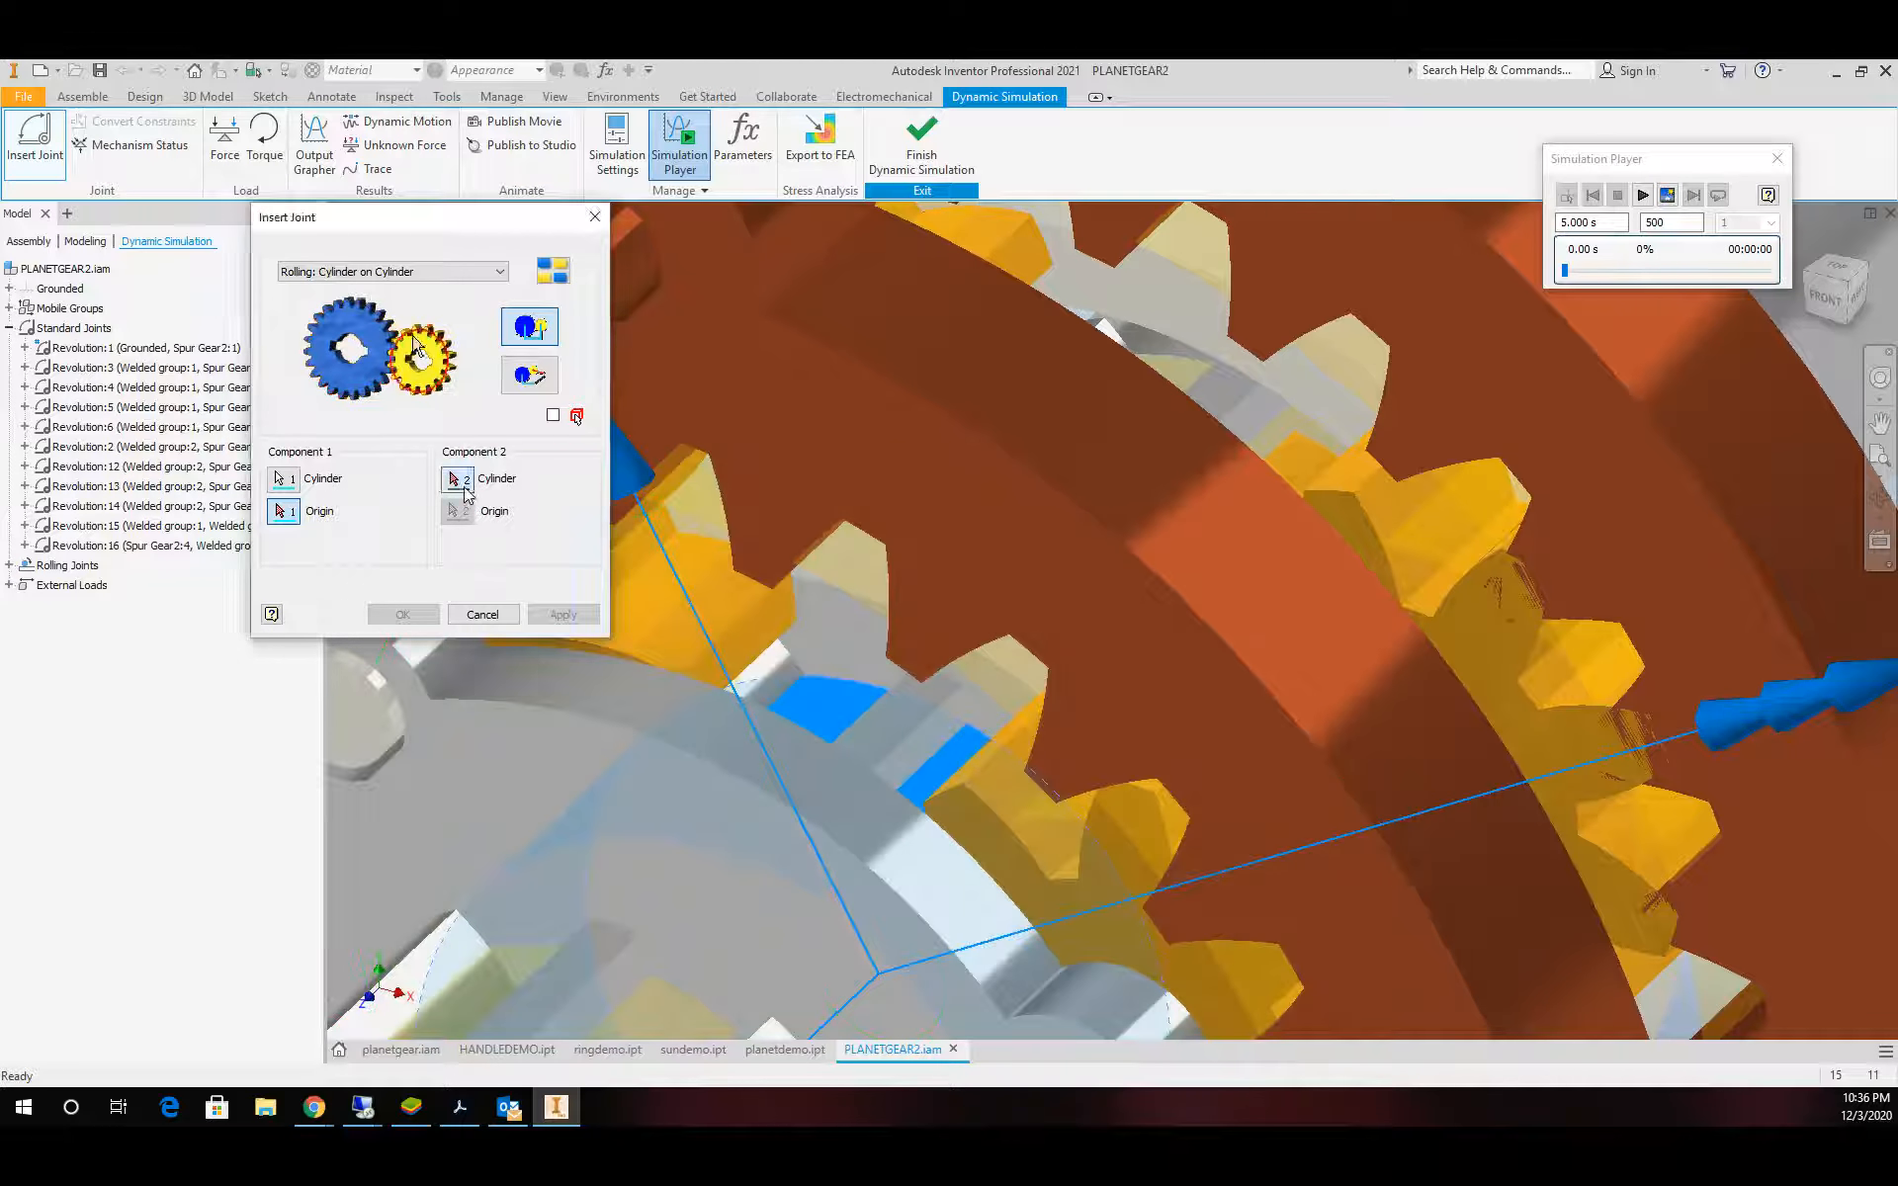
left_click(665, 578)
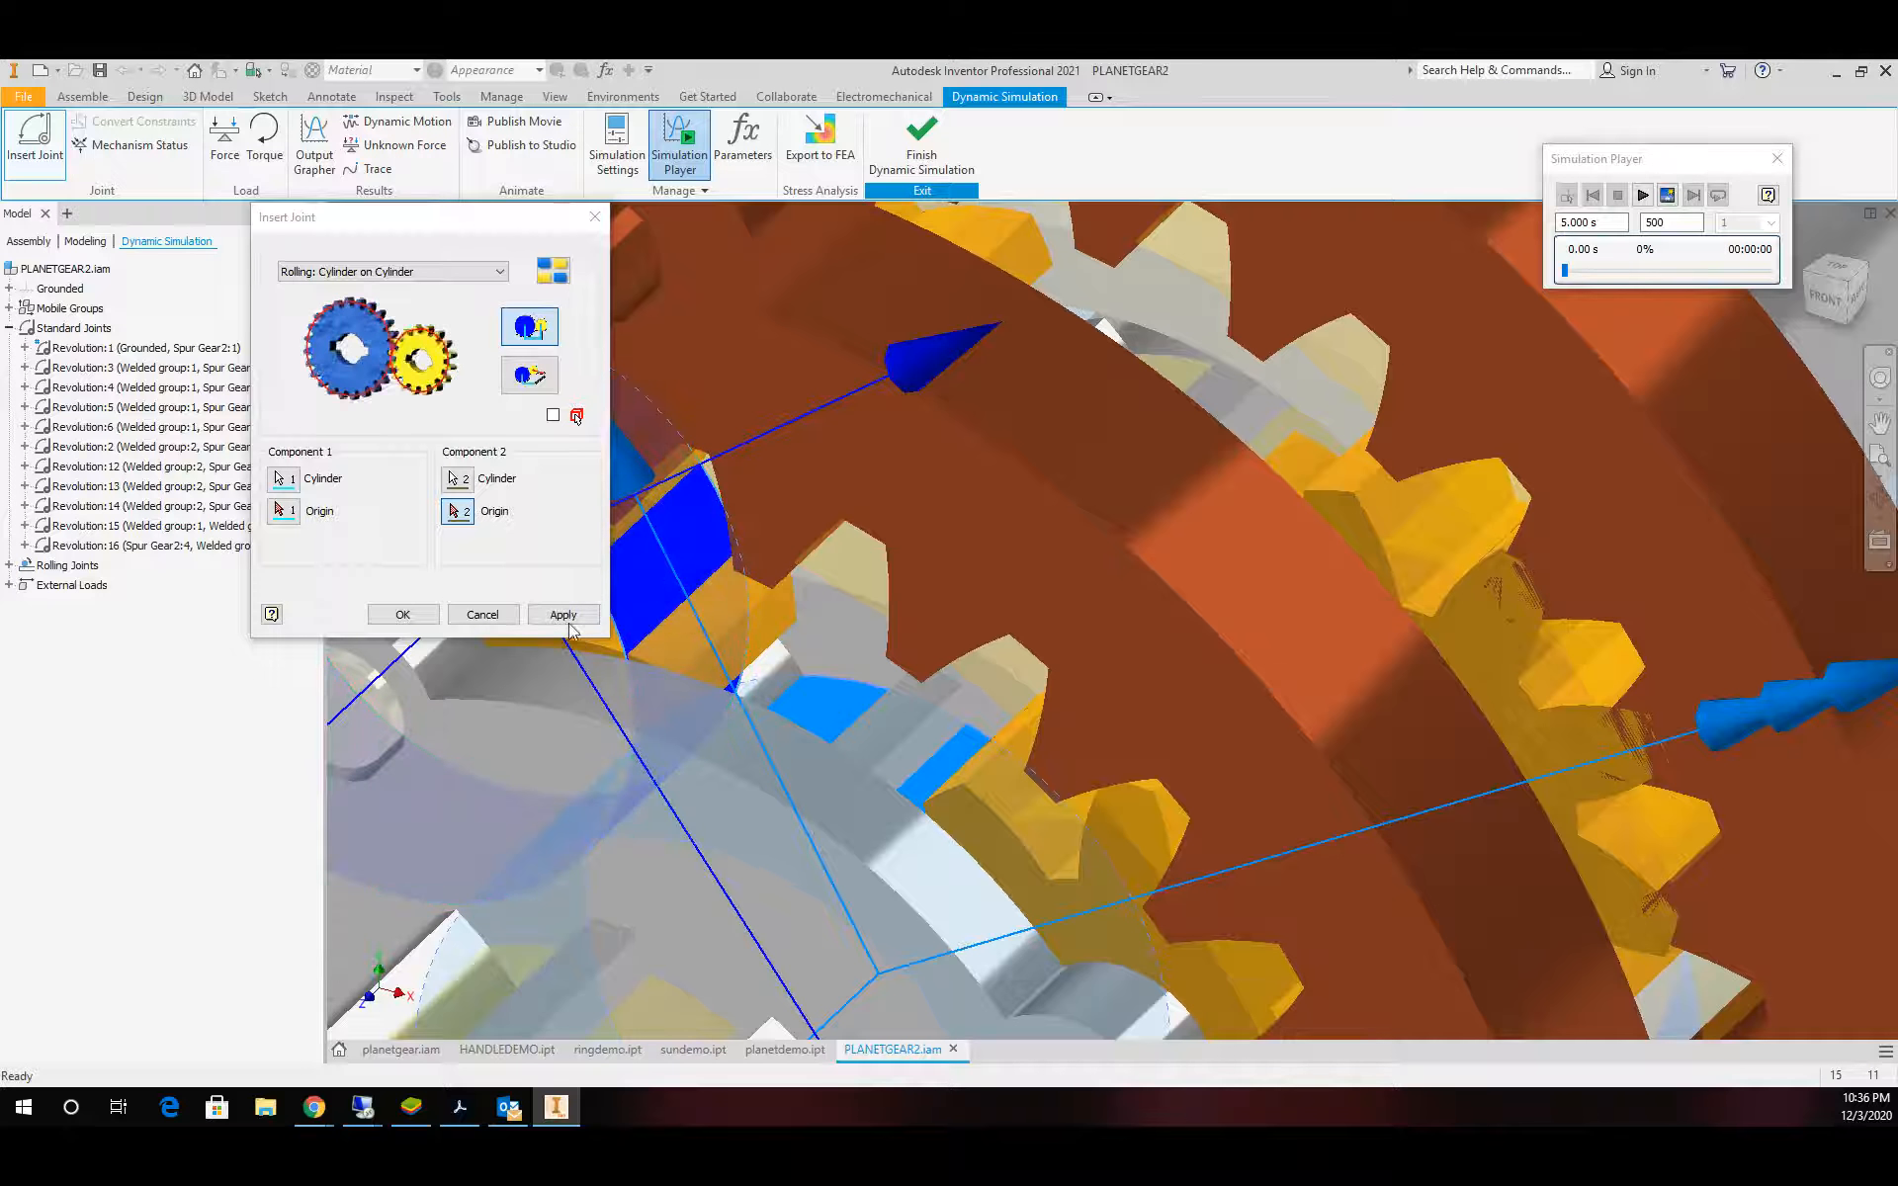
left_click(571, 617)
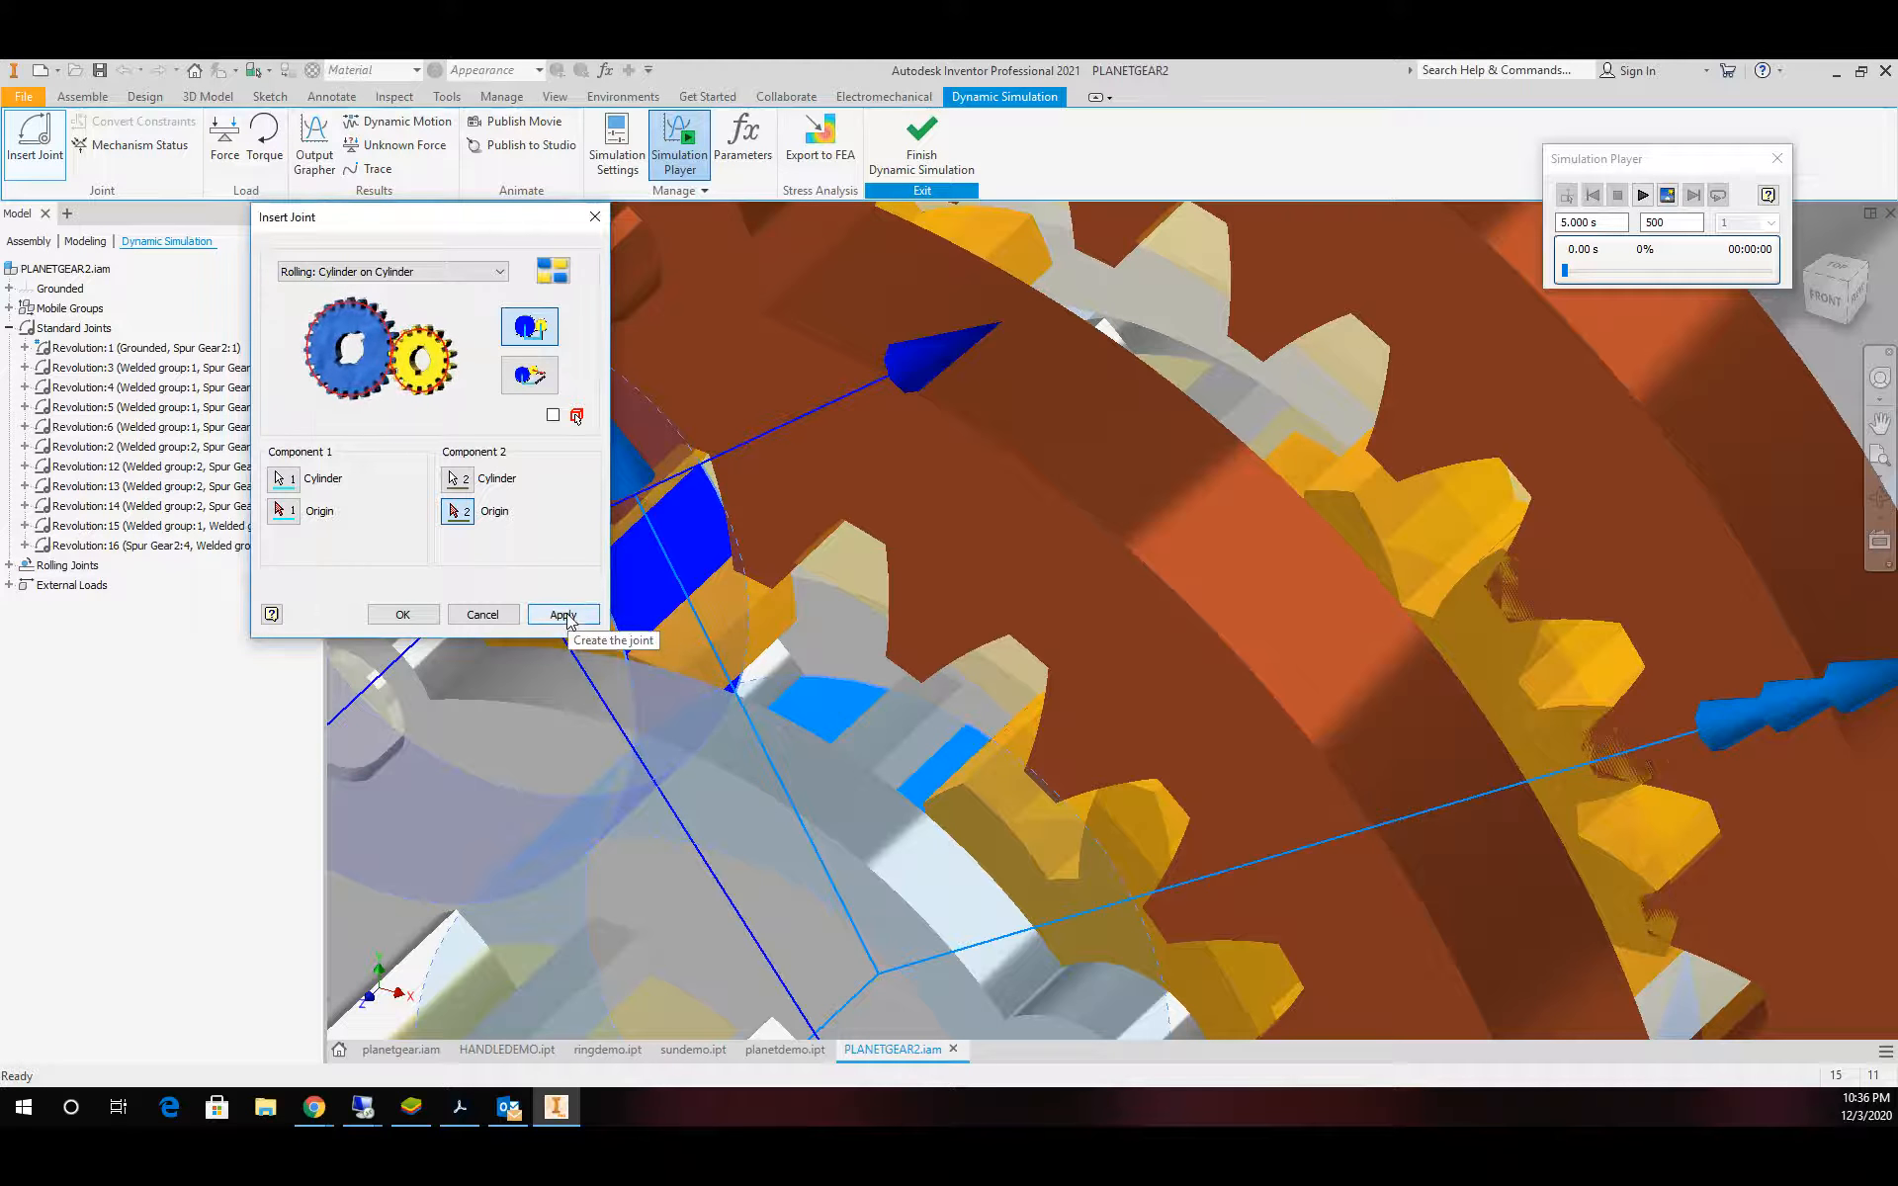
Add a Rolling: Cylinder on Cylinder joint between the front-stage sun gear and the right-hand planet gear
left_click(806, 708)
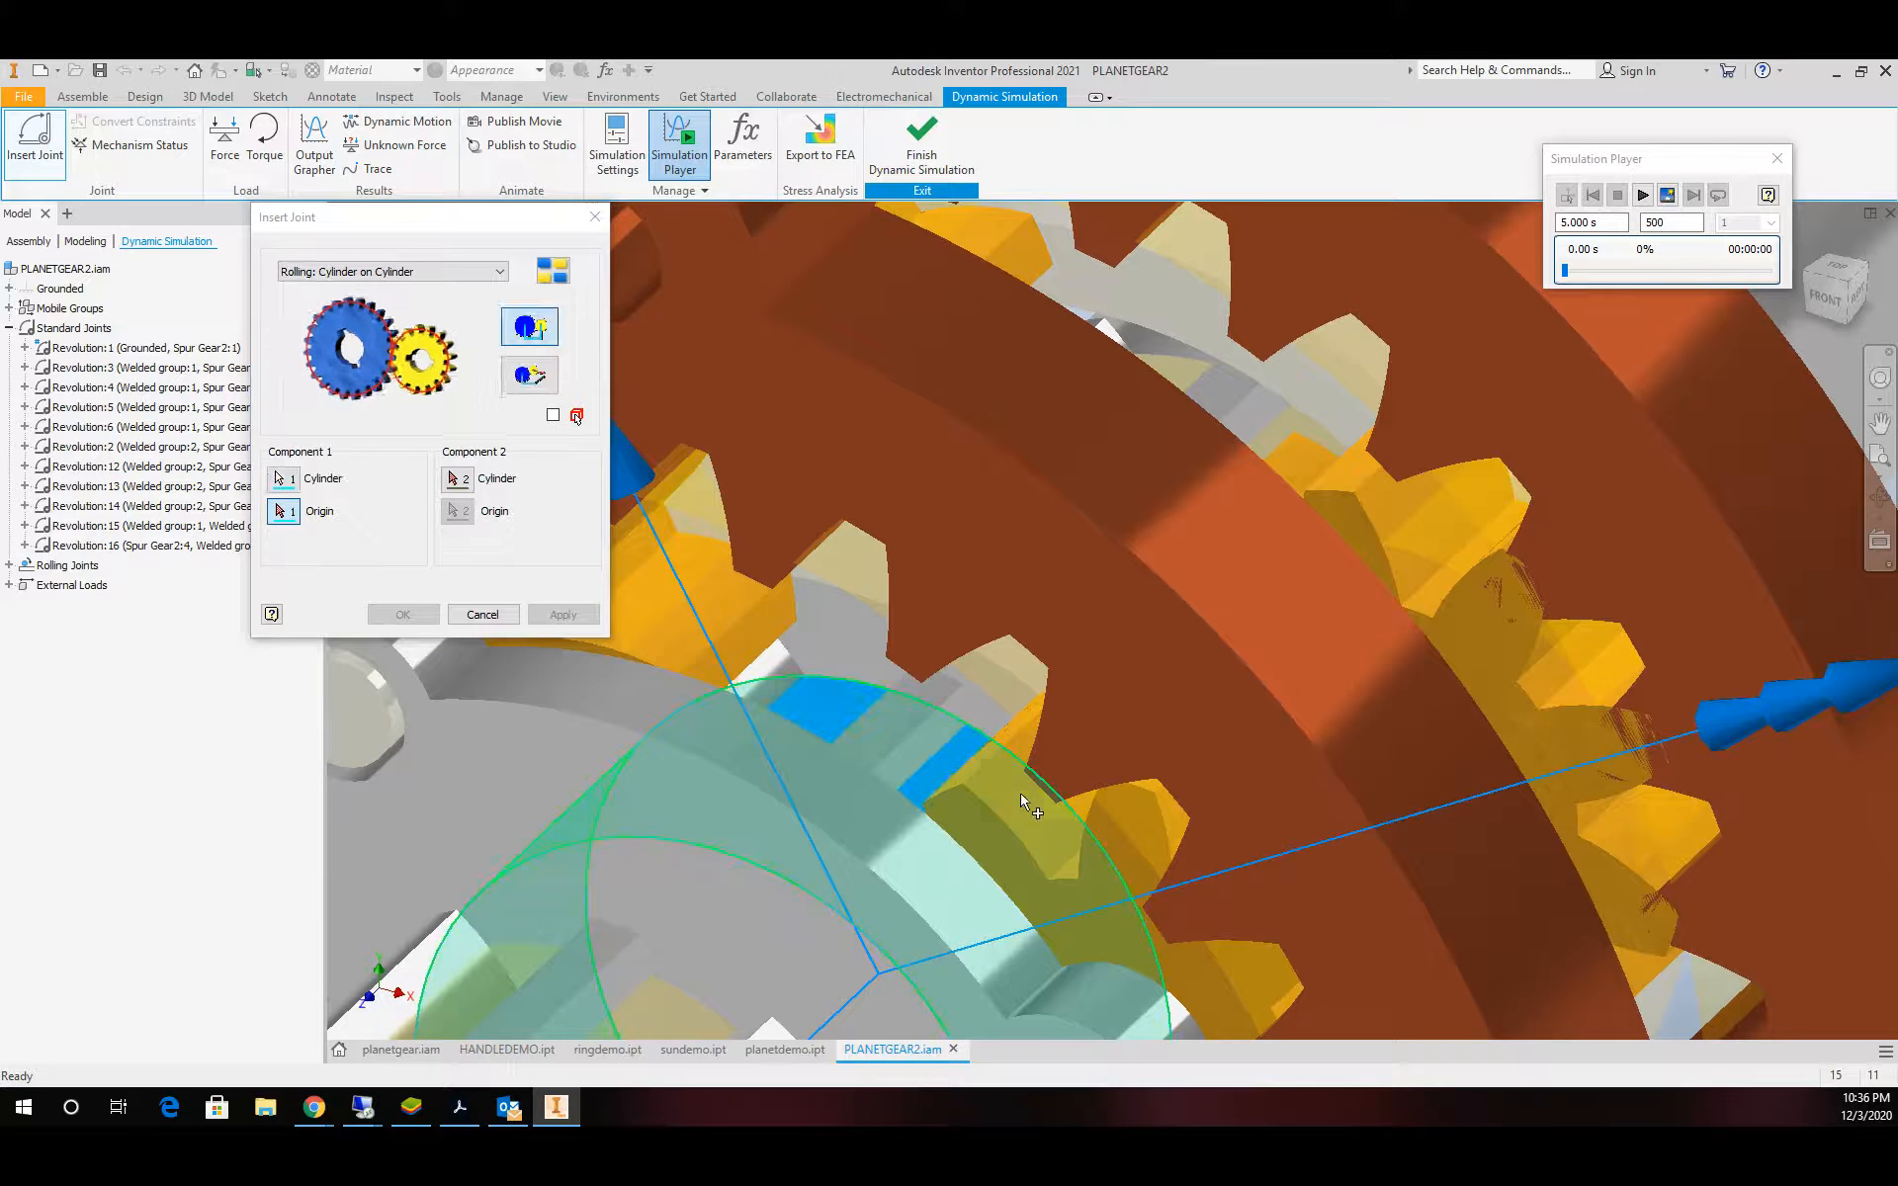
left_click(482, 483)
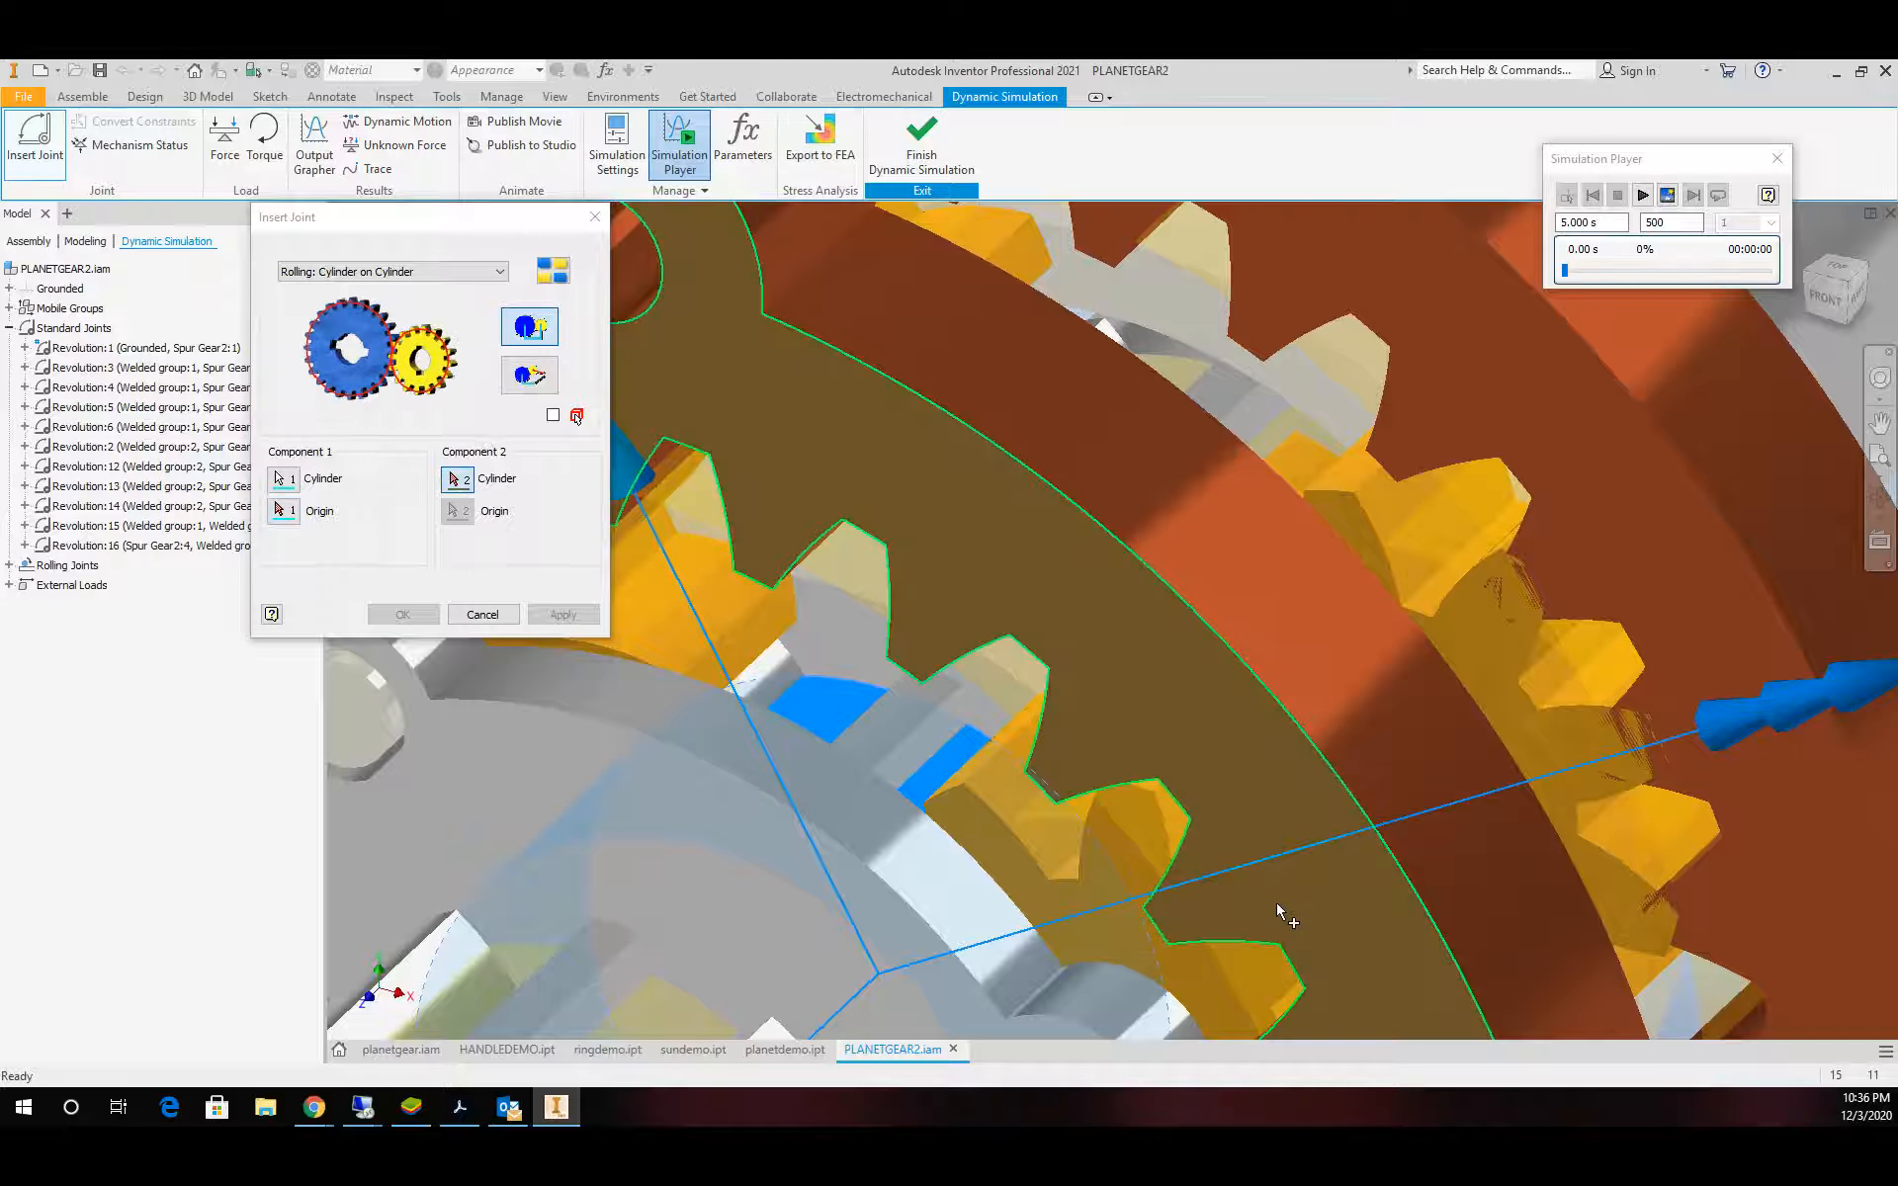
left_click(1063, 811)
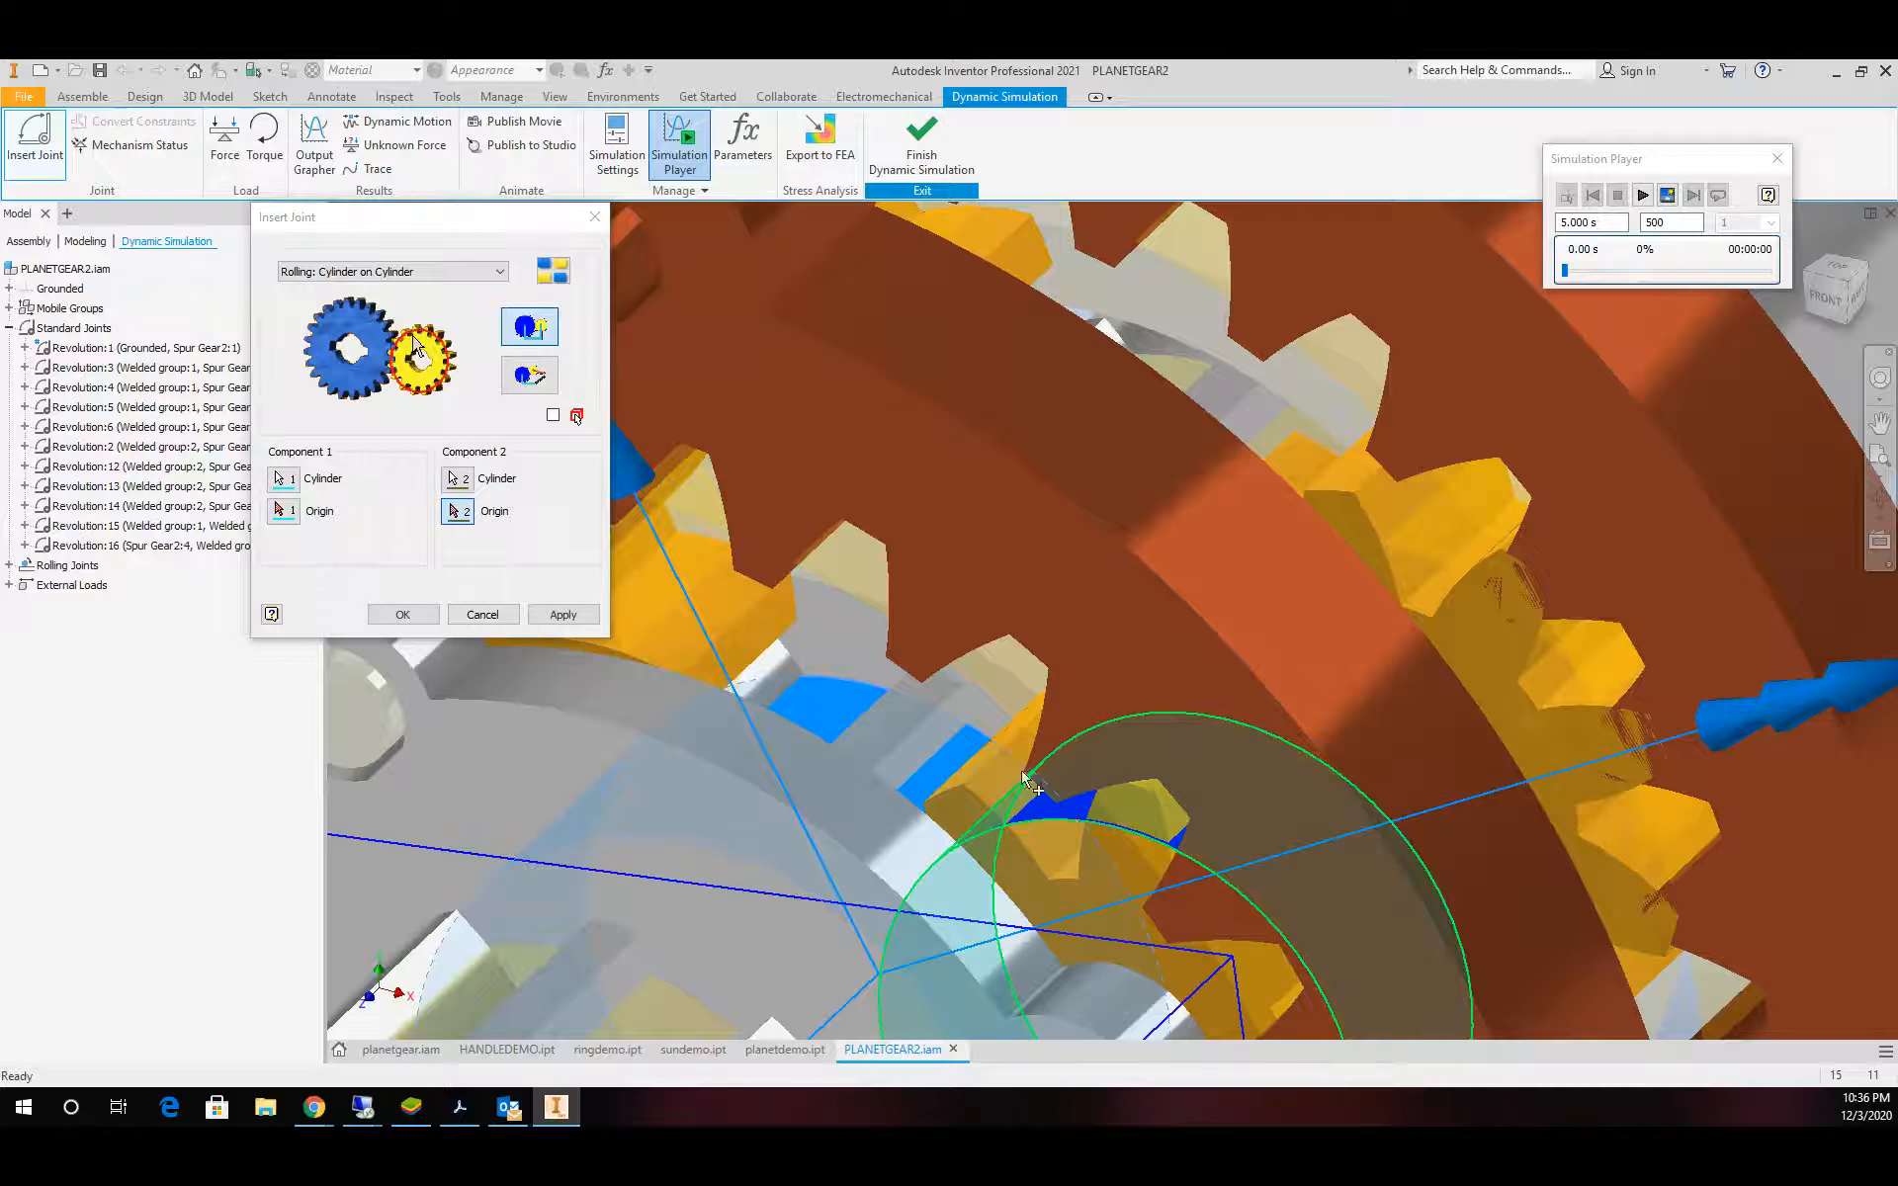
left_click(560, 614)
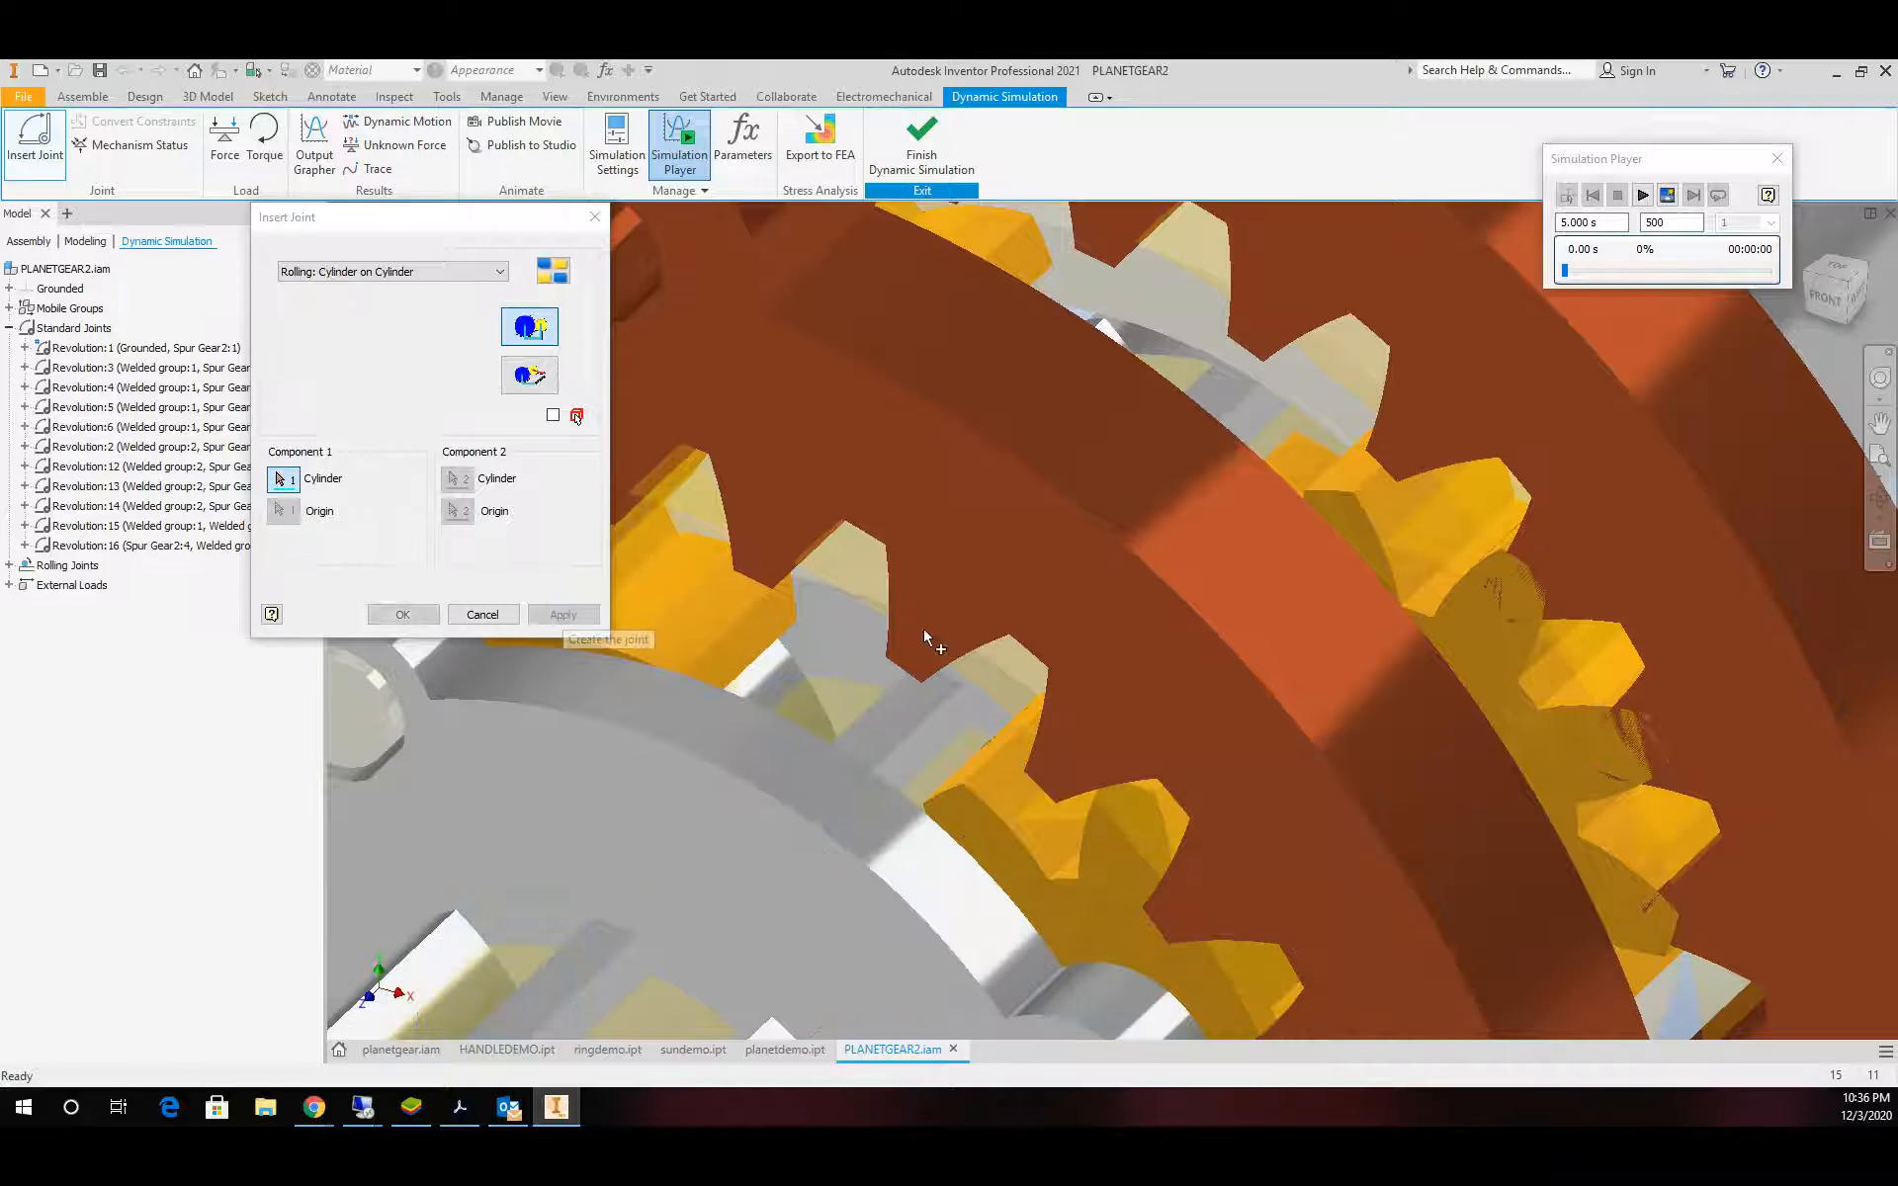
Add a Rolling: Cylinder on Cylinder joint between the front-stage sun gear and the lower planet gear
scroll(923, 644, "down", 2)
left_click(875, 678)
scroll(886, 905, "down", 3)
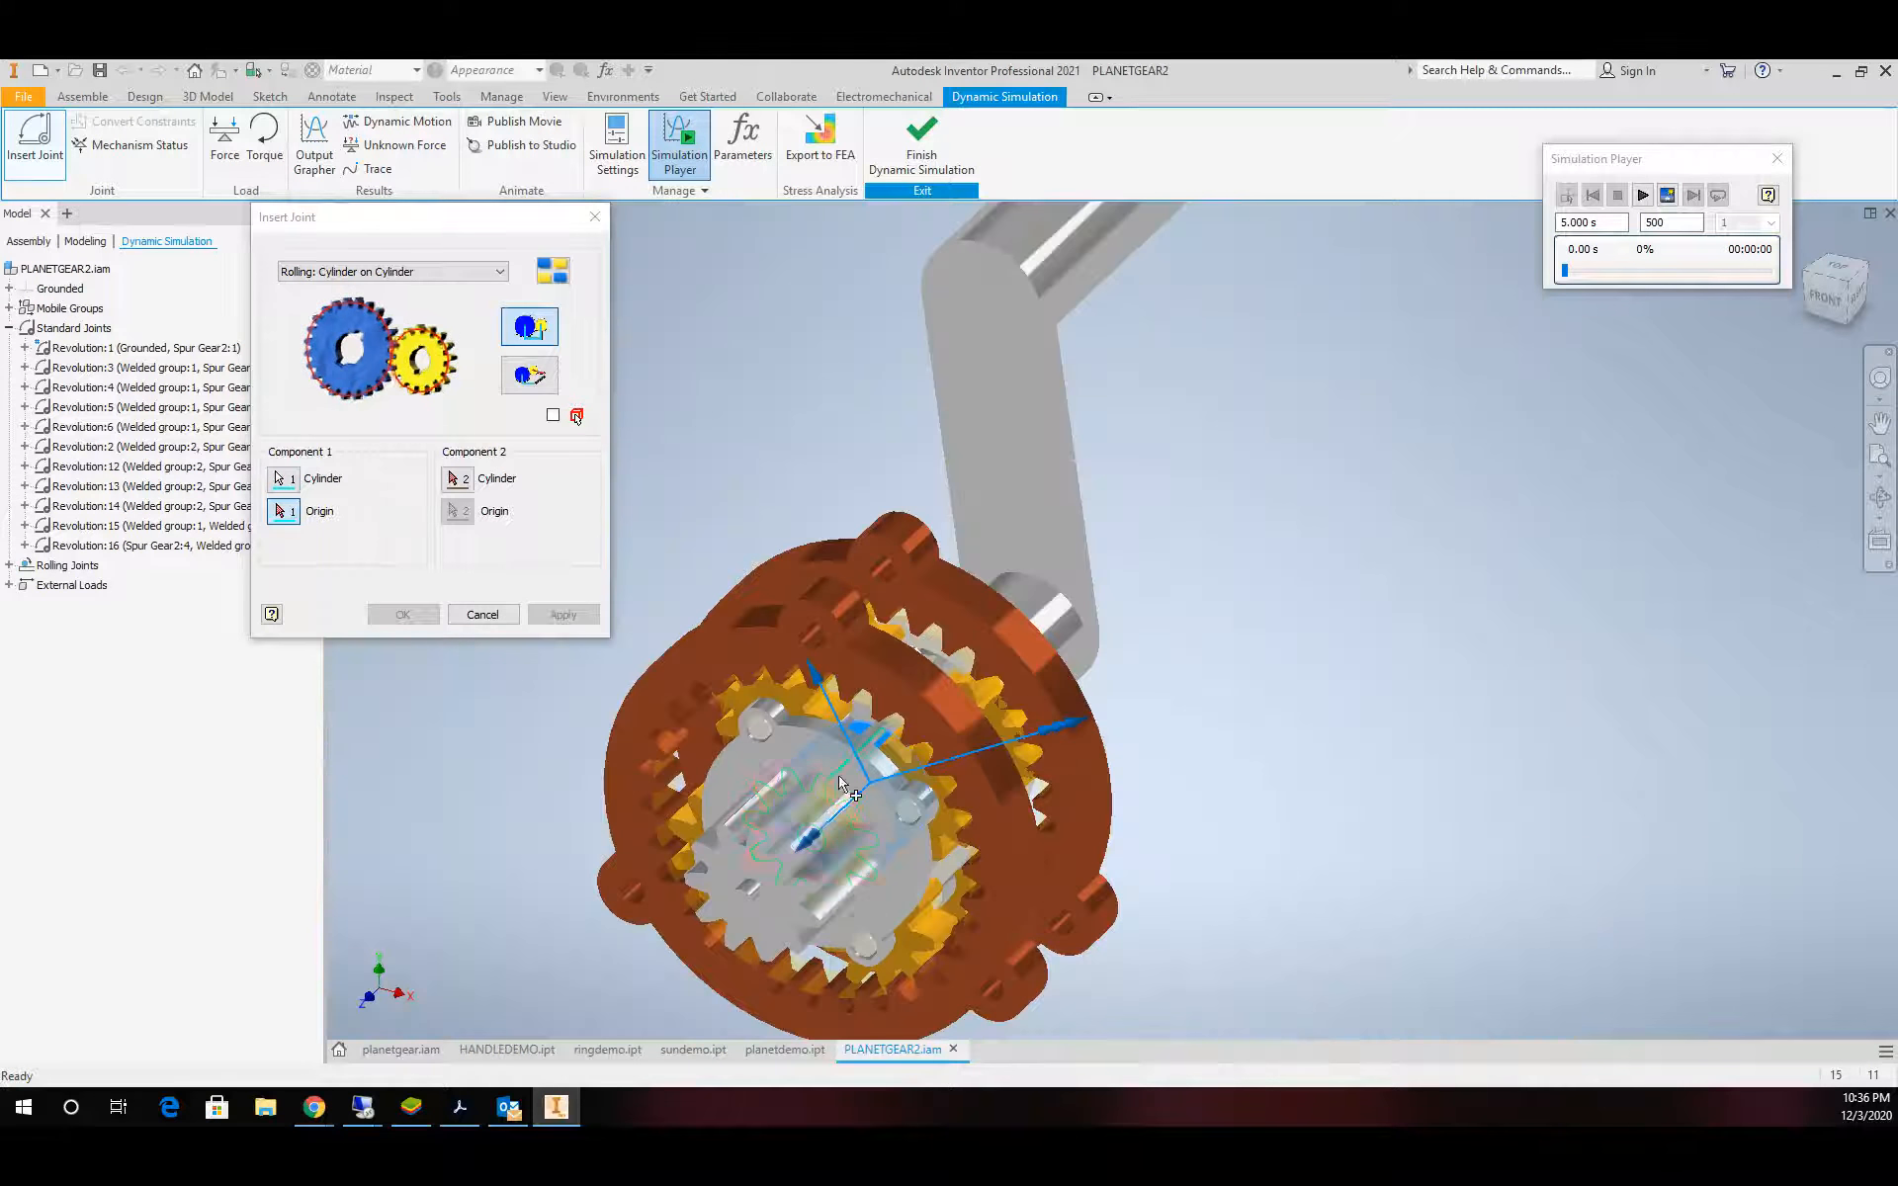
scroll(919, 930, "down", 3)
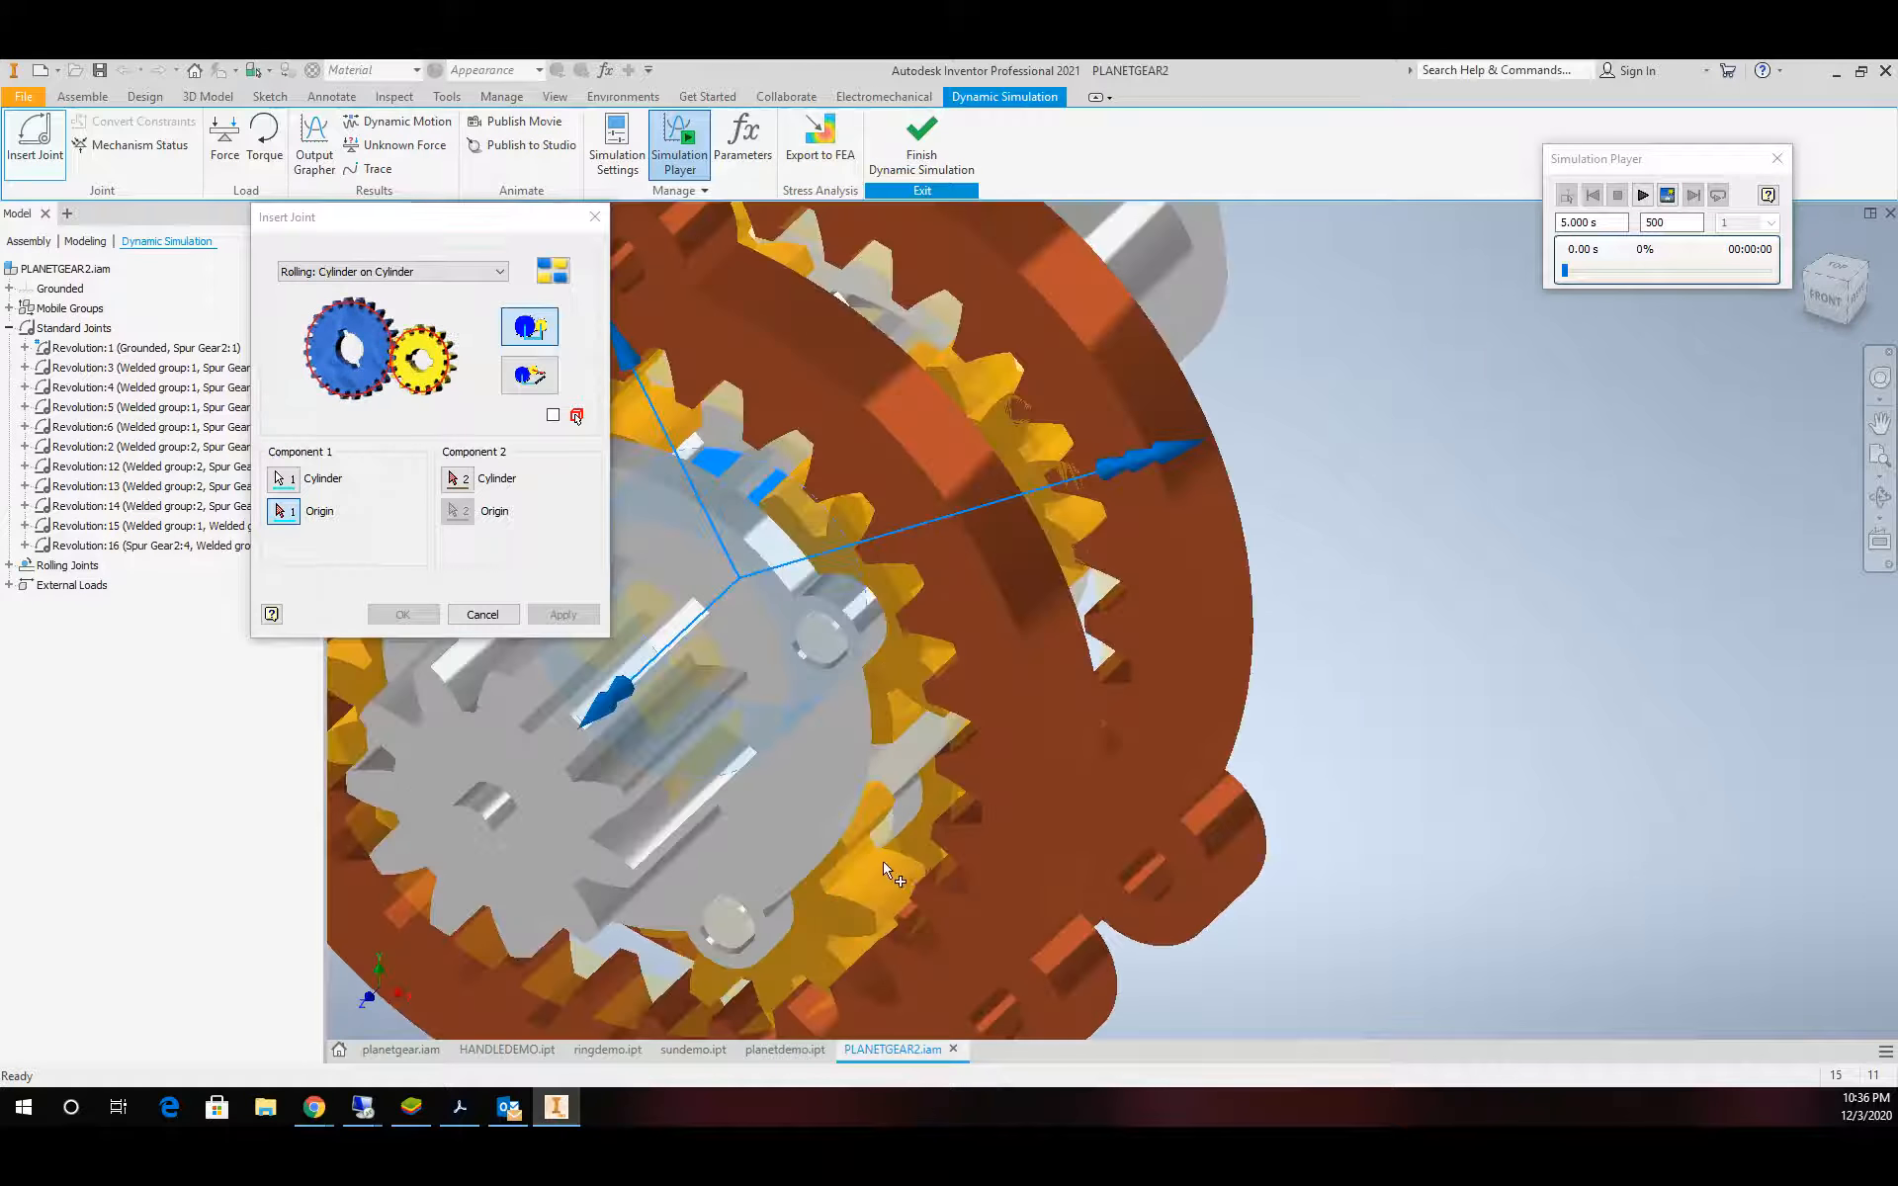
left_click(467, 481)
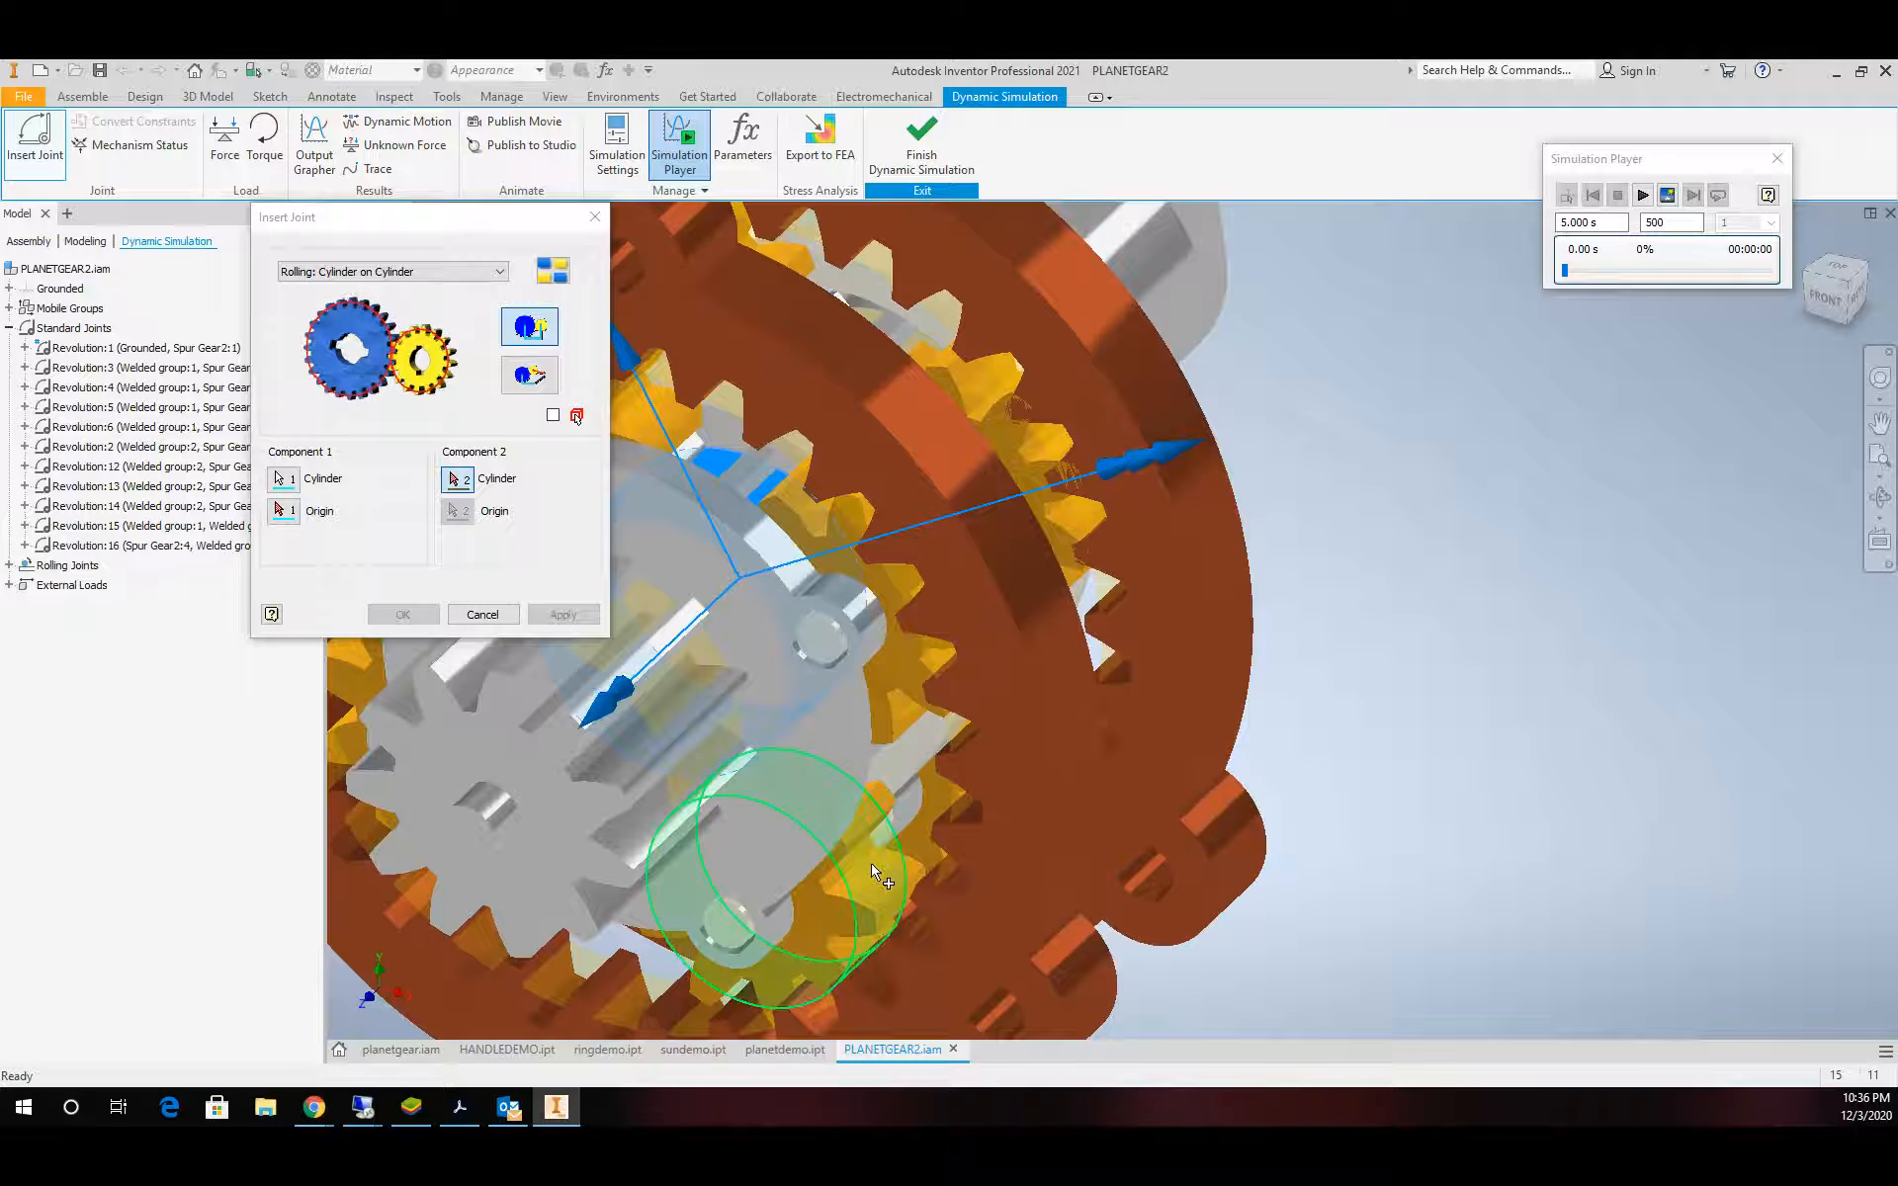
left_click(853, 756)
left_click(562, 615)
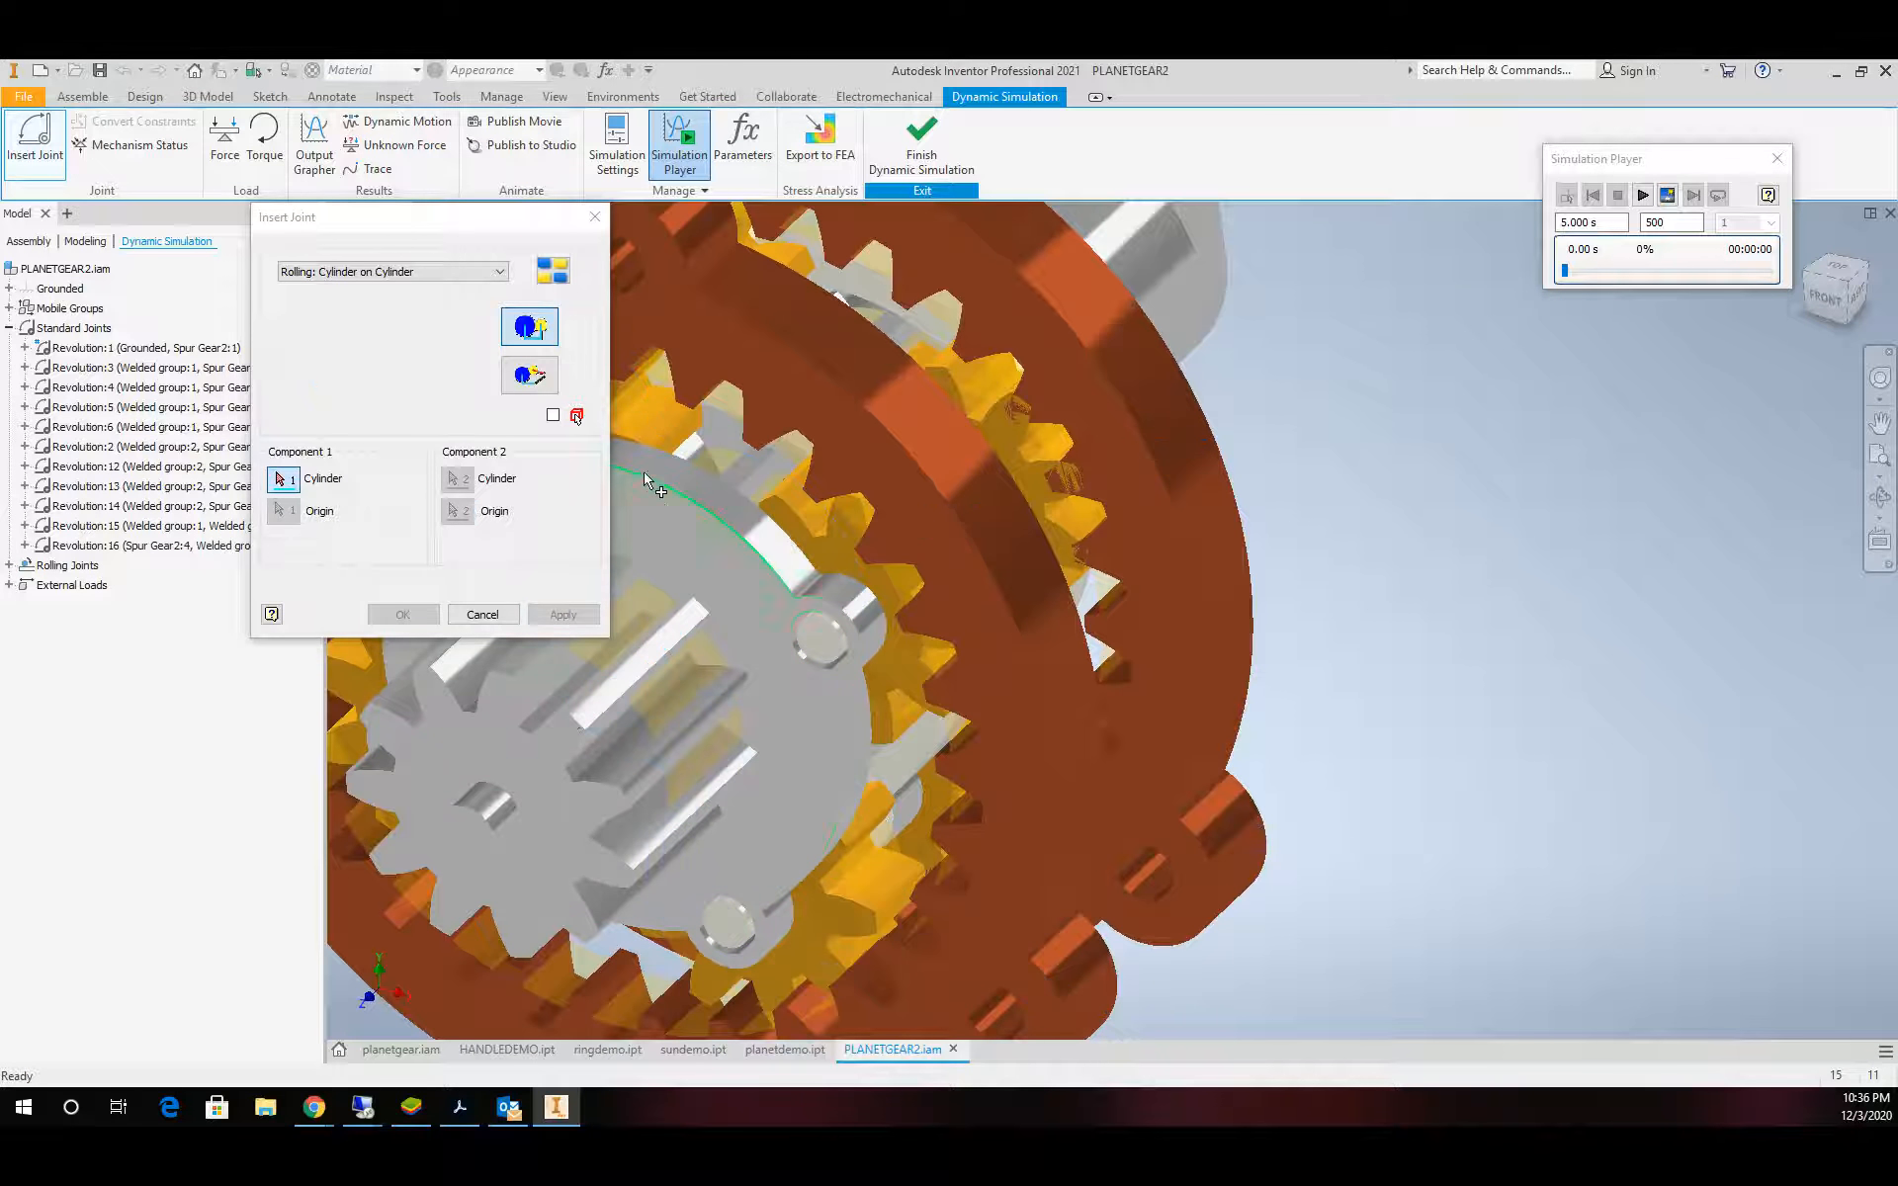
Add a Rolling: Cylinder on Cylinder joint between the front-stage sun gear and the left-hand planet gear, and finish inserting these joints
scroll(678, 450, "up", 3)
scroll(677, 450, "down", 5)
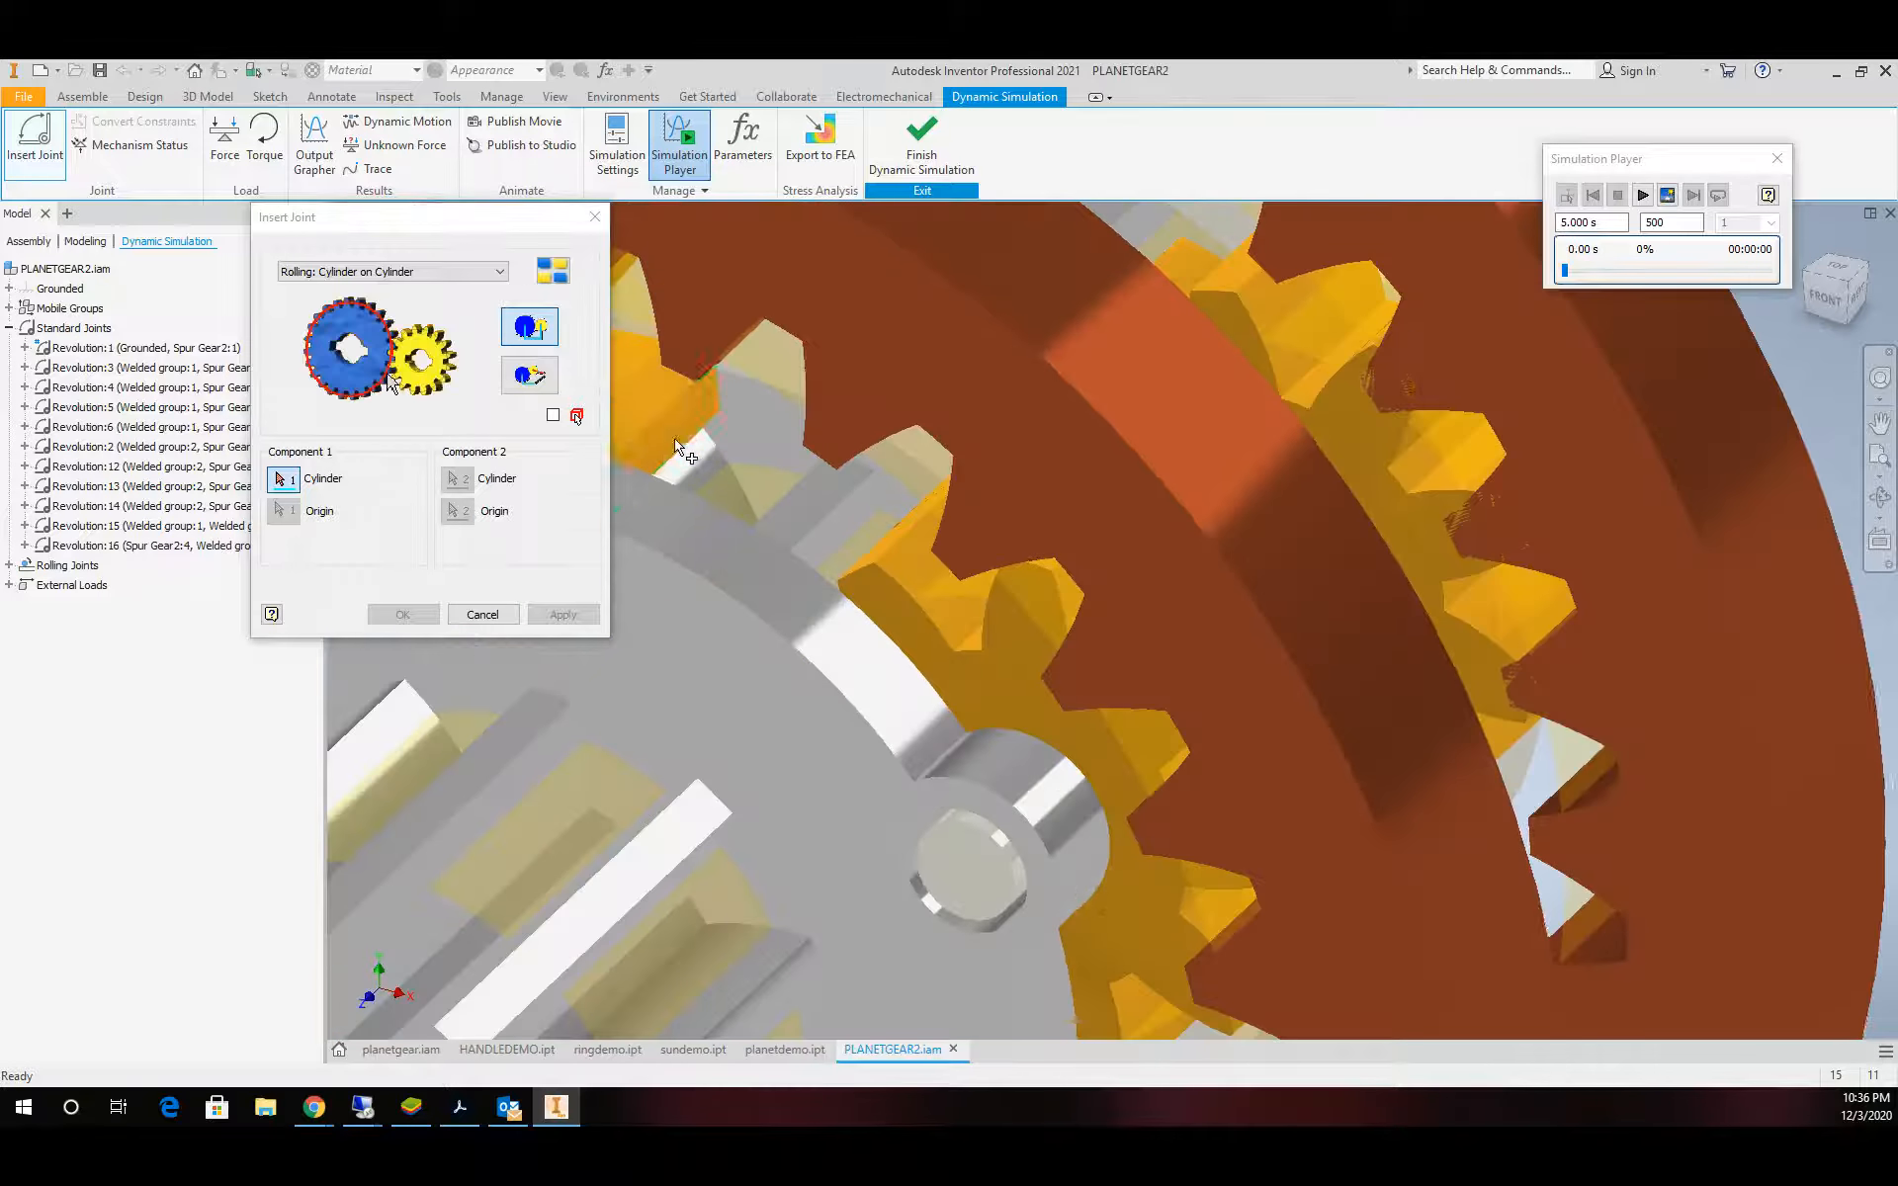
left_click(748, 483)
scroll(689, 766, "up", 5)
scroll(689, 766, "down", 5)
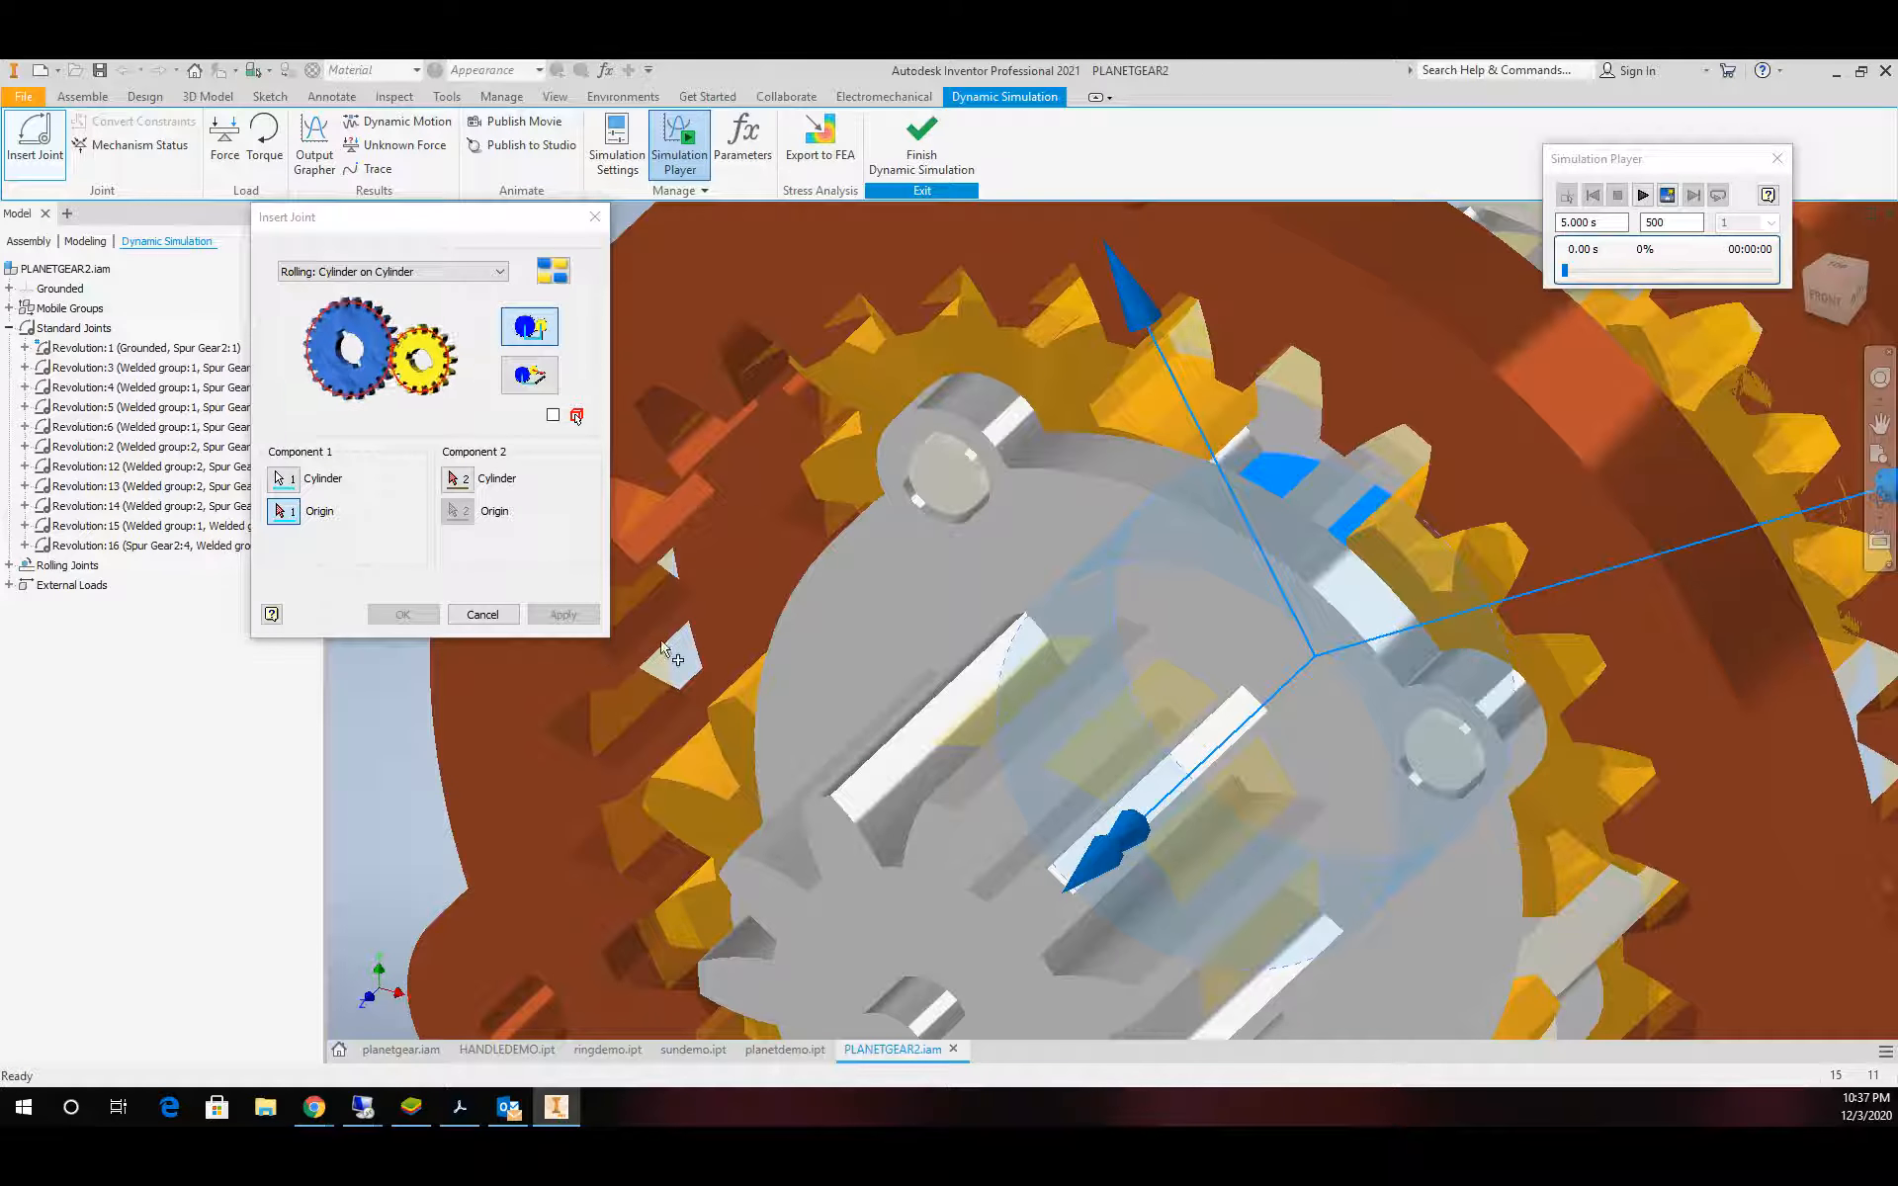
left_click(457, 479)
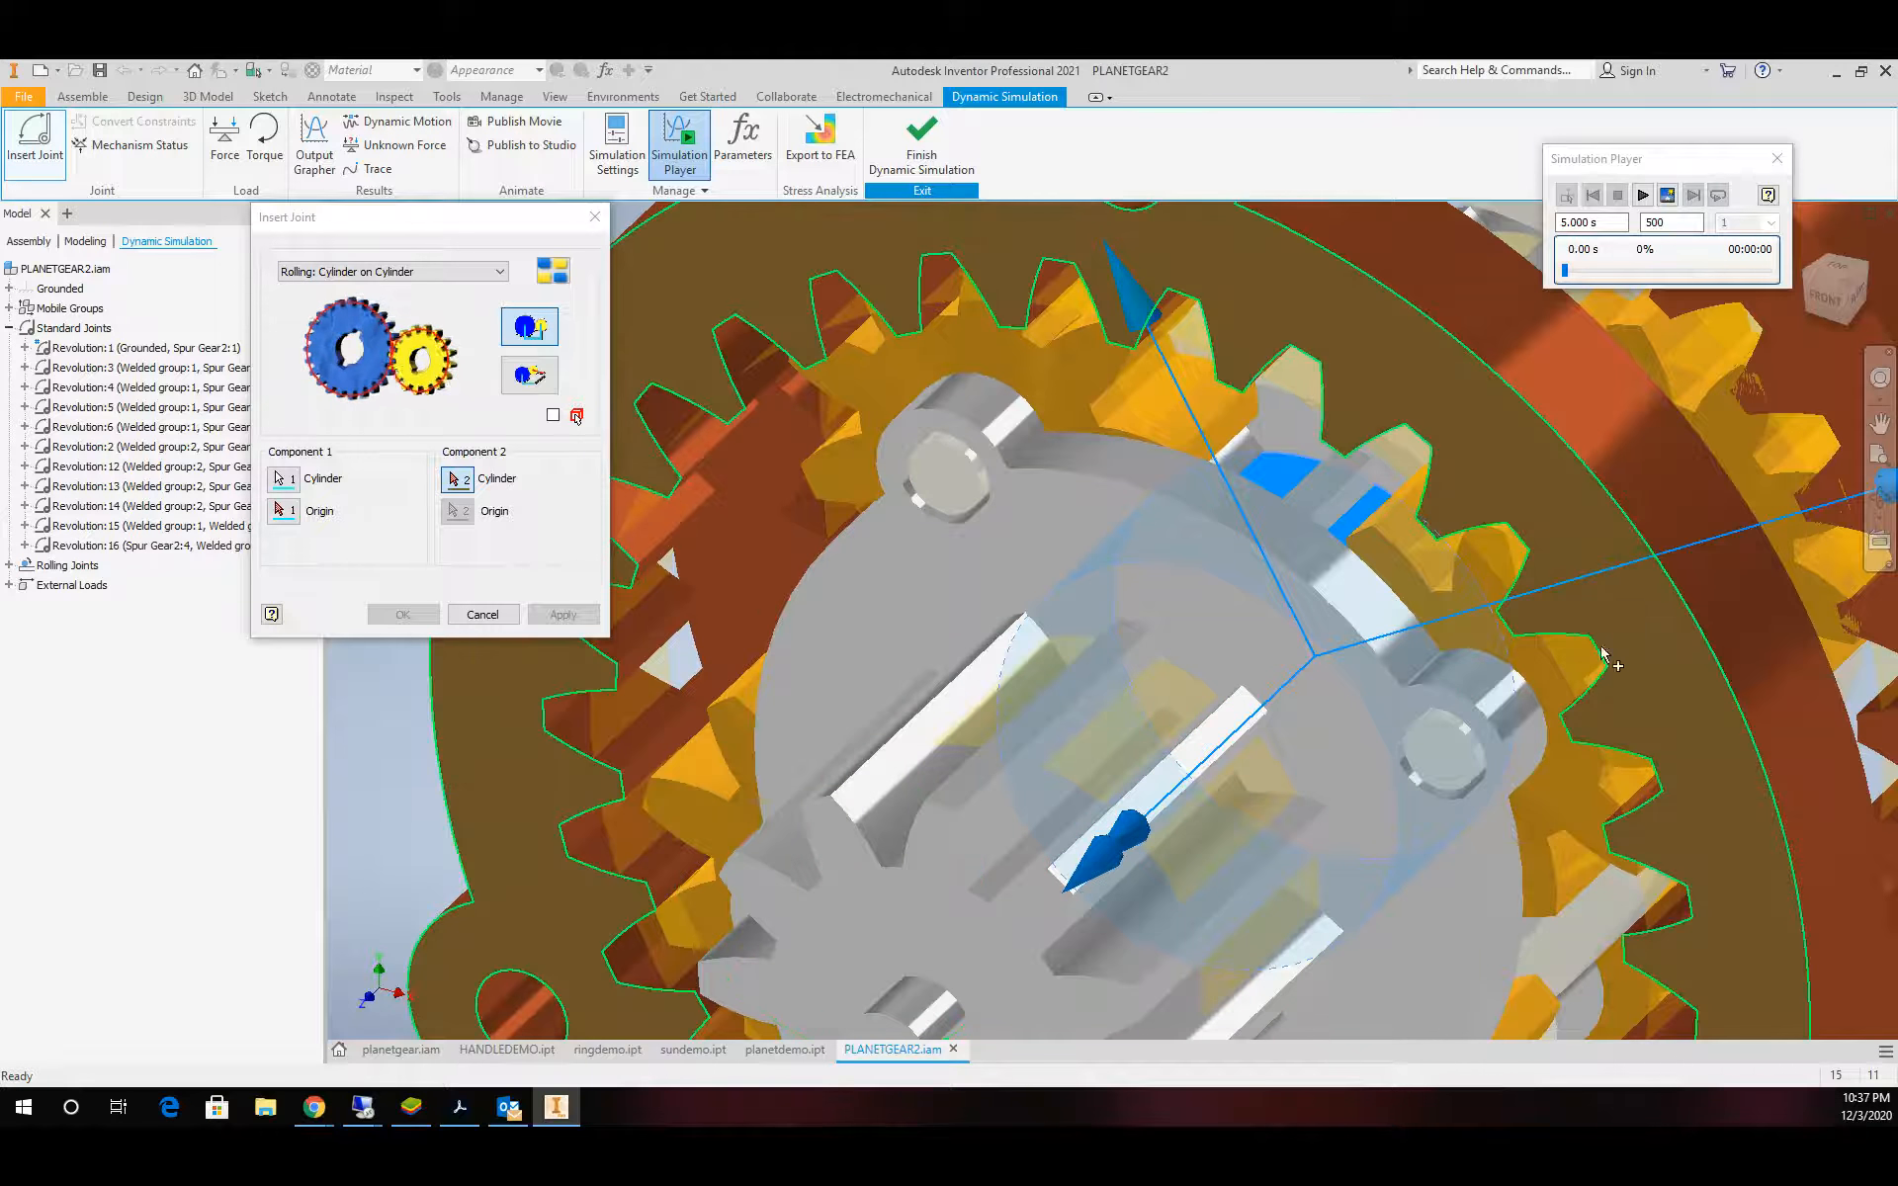
left_click(1881, 498)
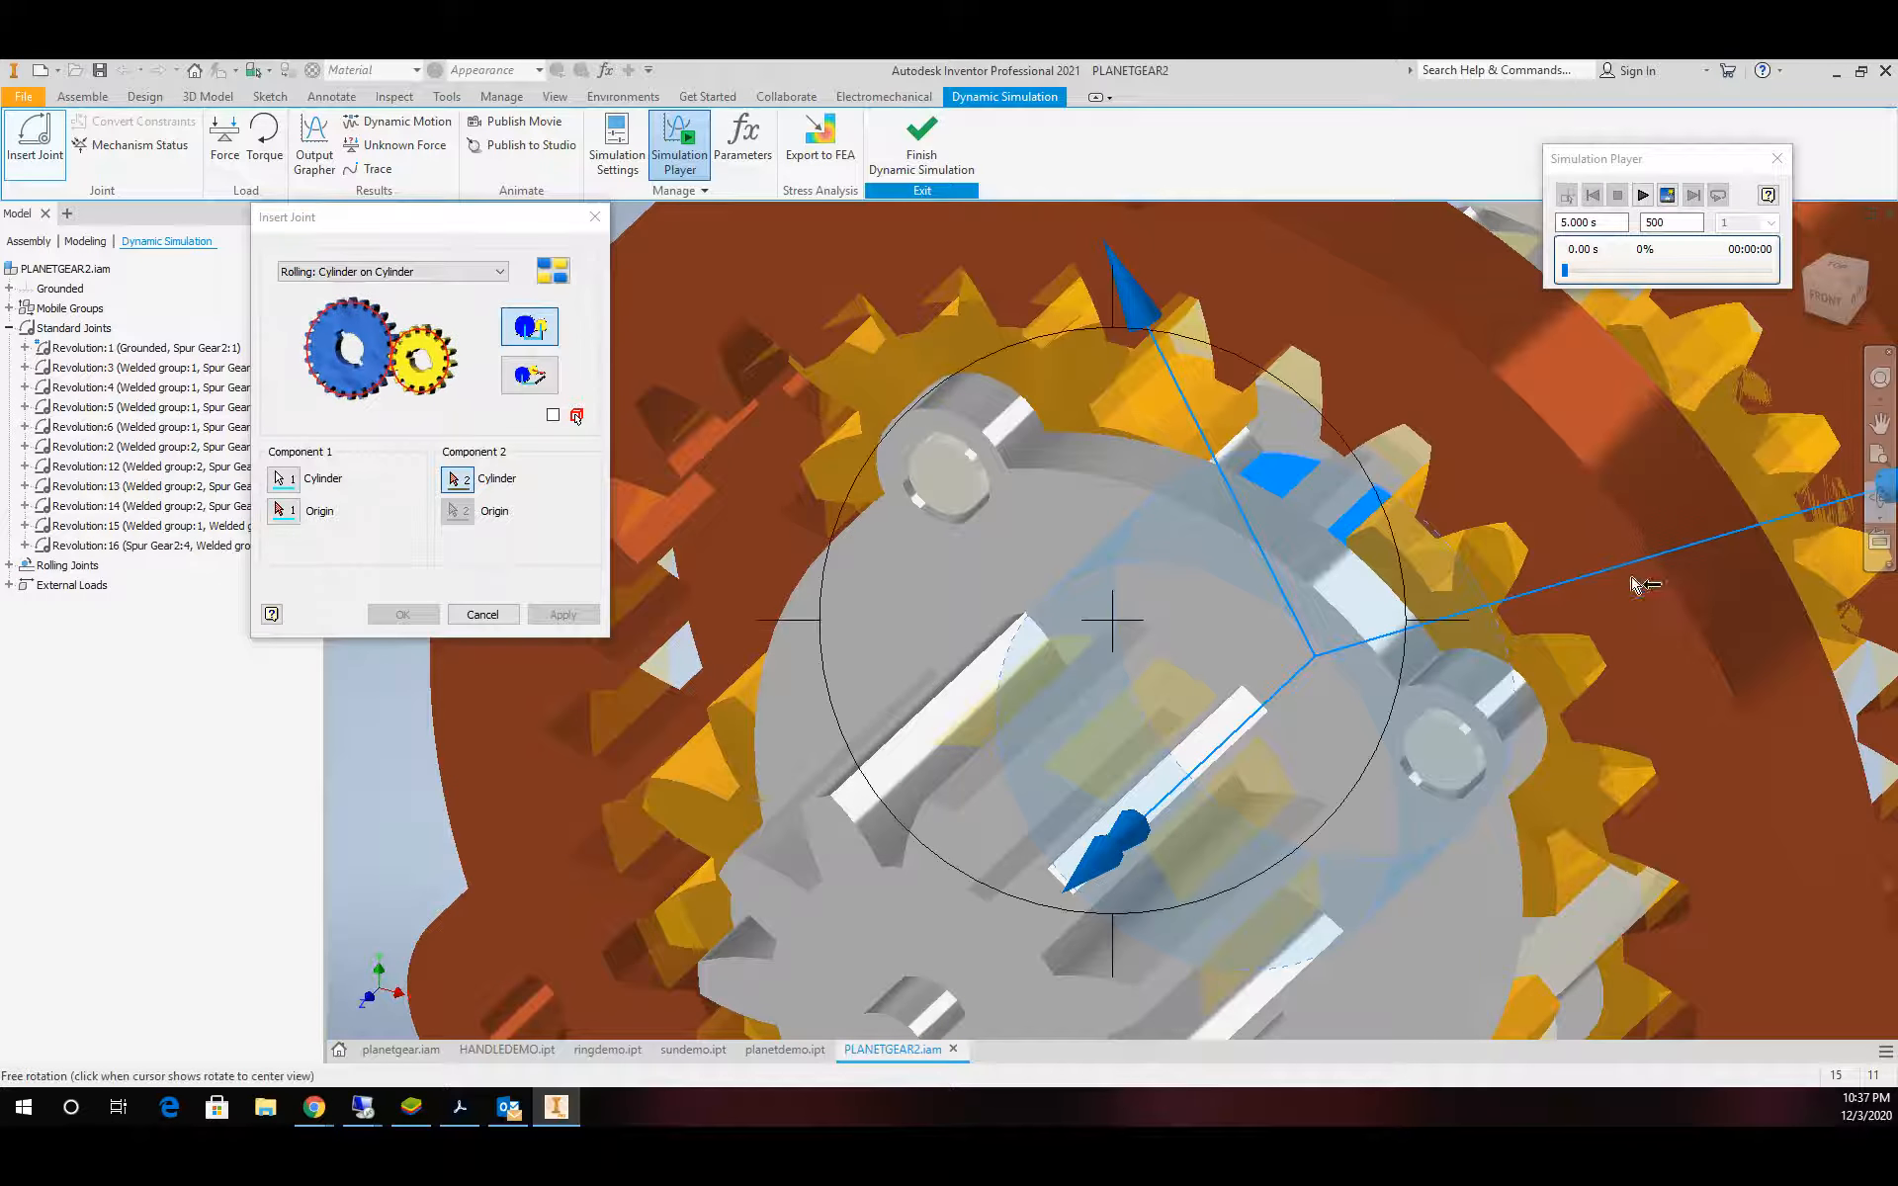
left_click_drag(1186, 653, 1215, 711)
key("Escape")
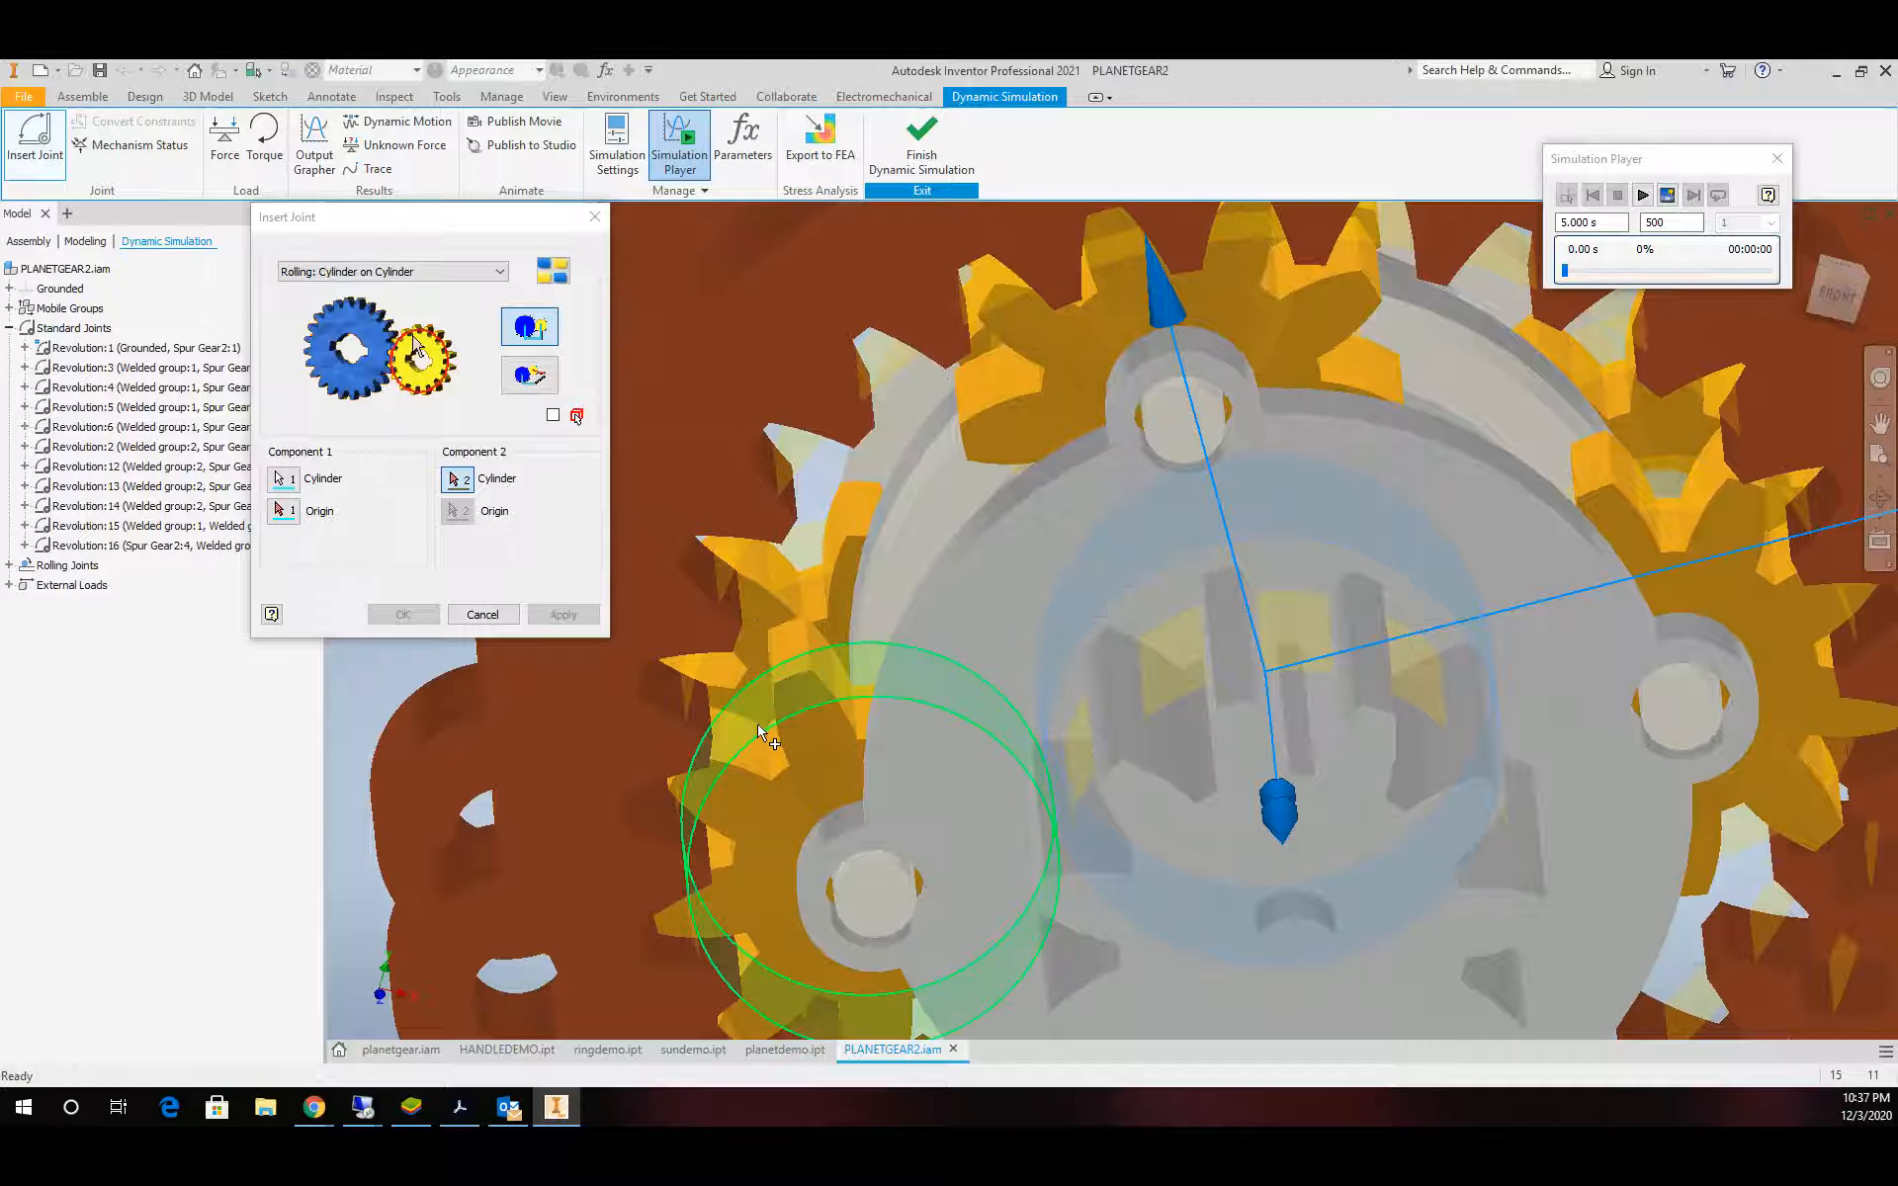
left_click(751, 724)
scroll(840, 729, "down", 5)
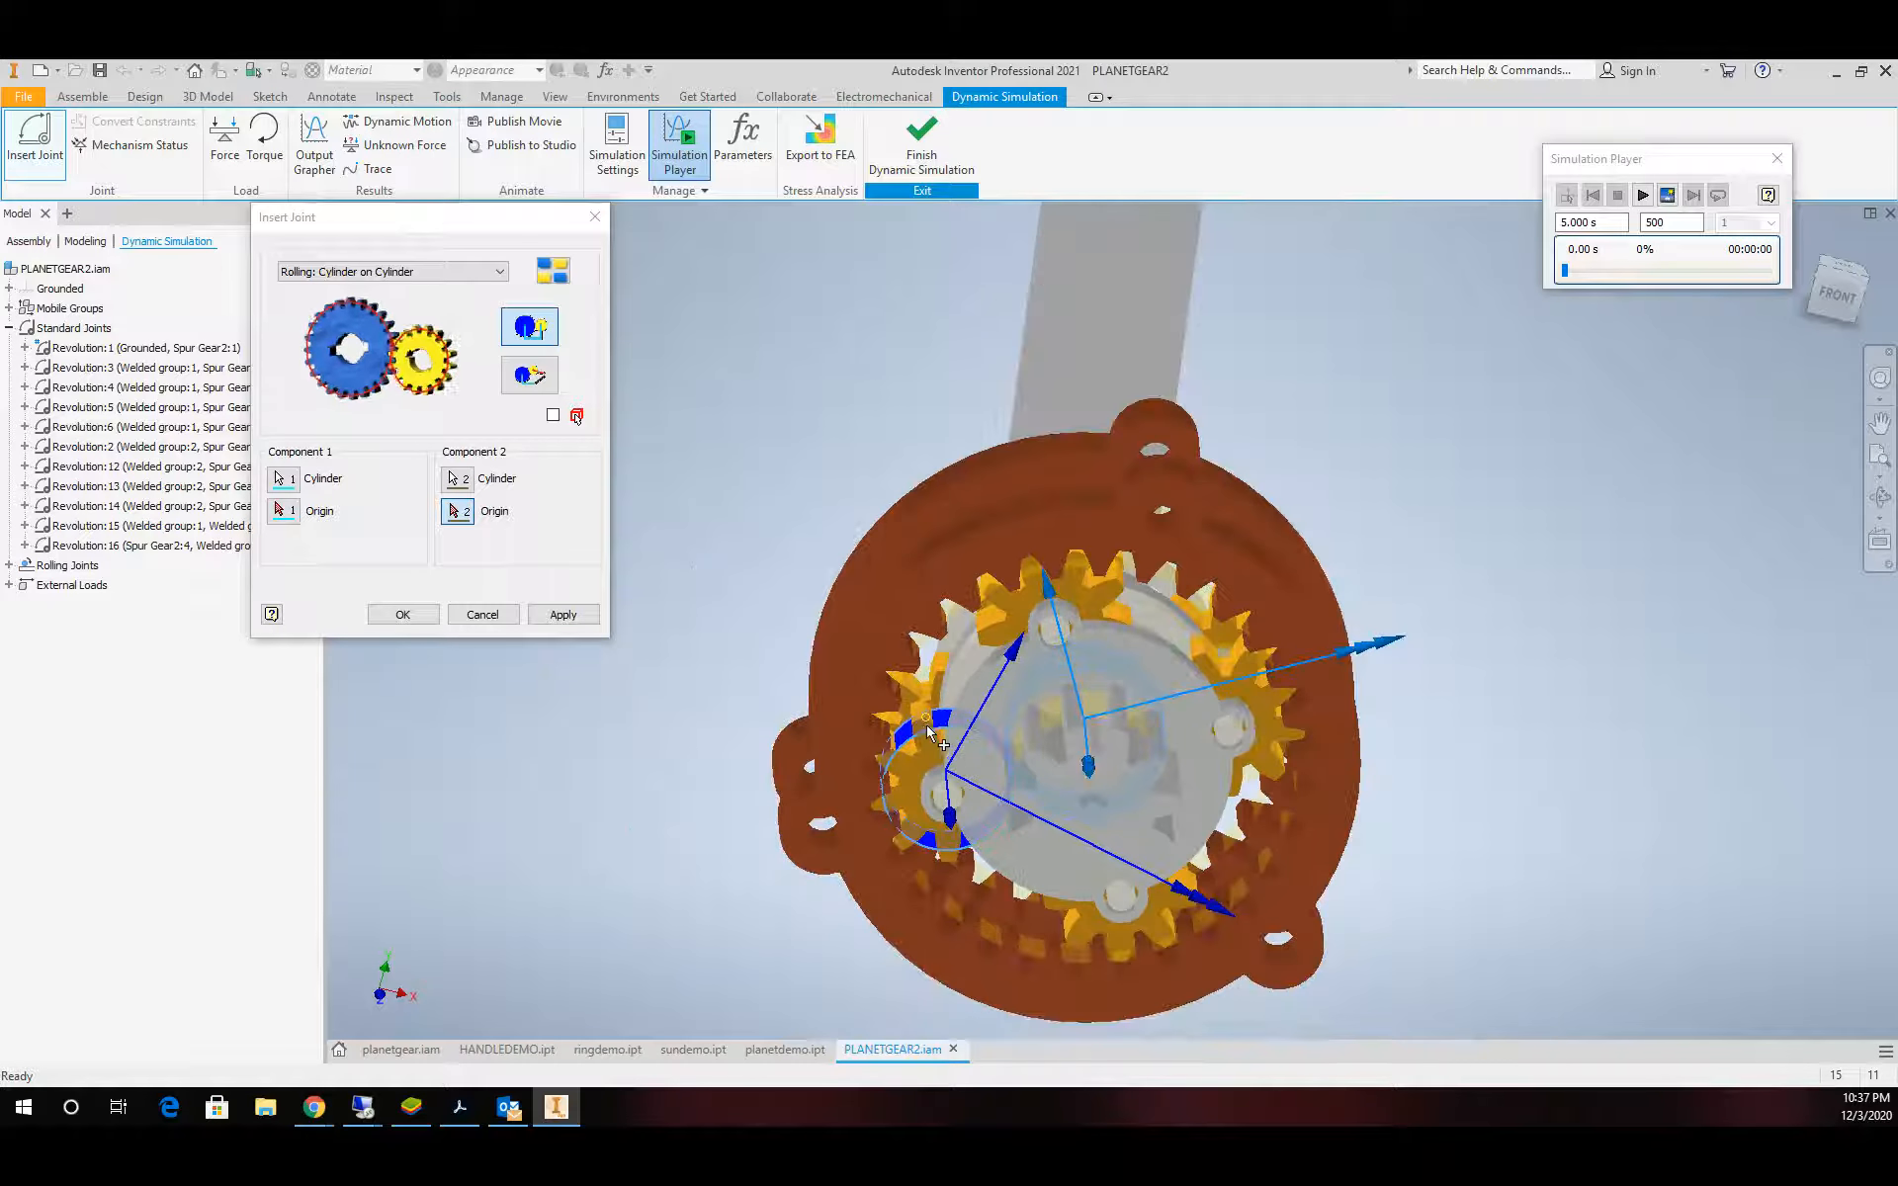
left_click(569, 616)
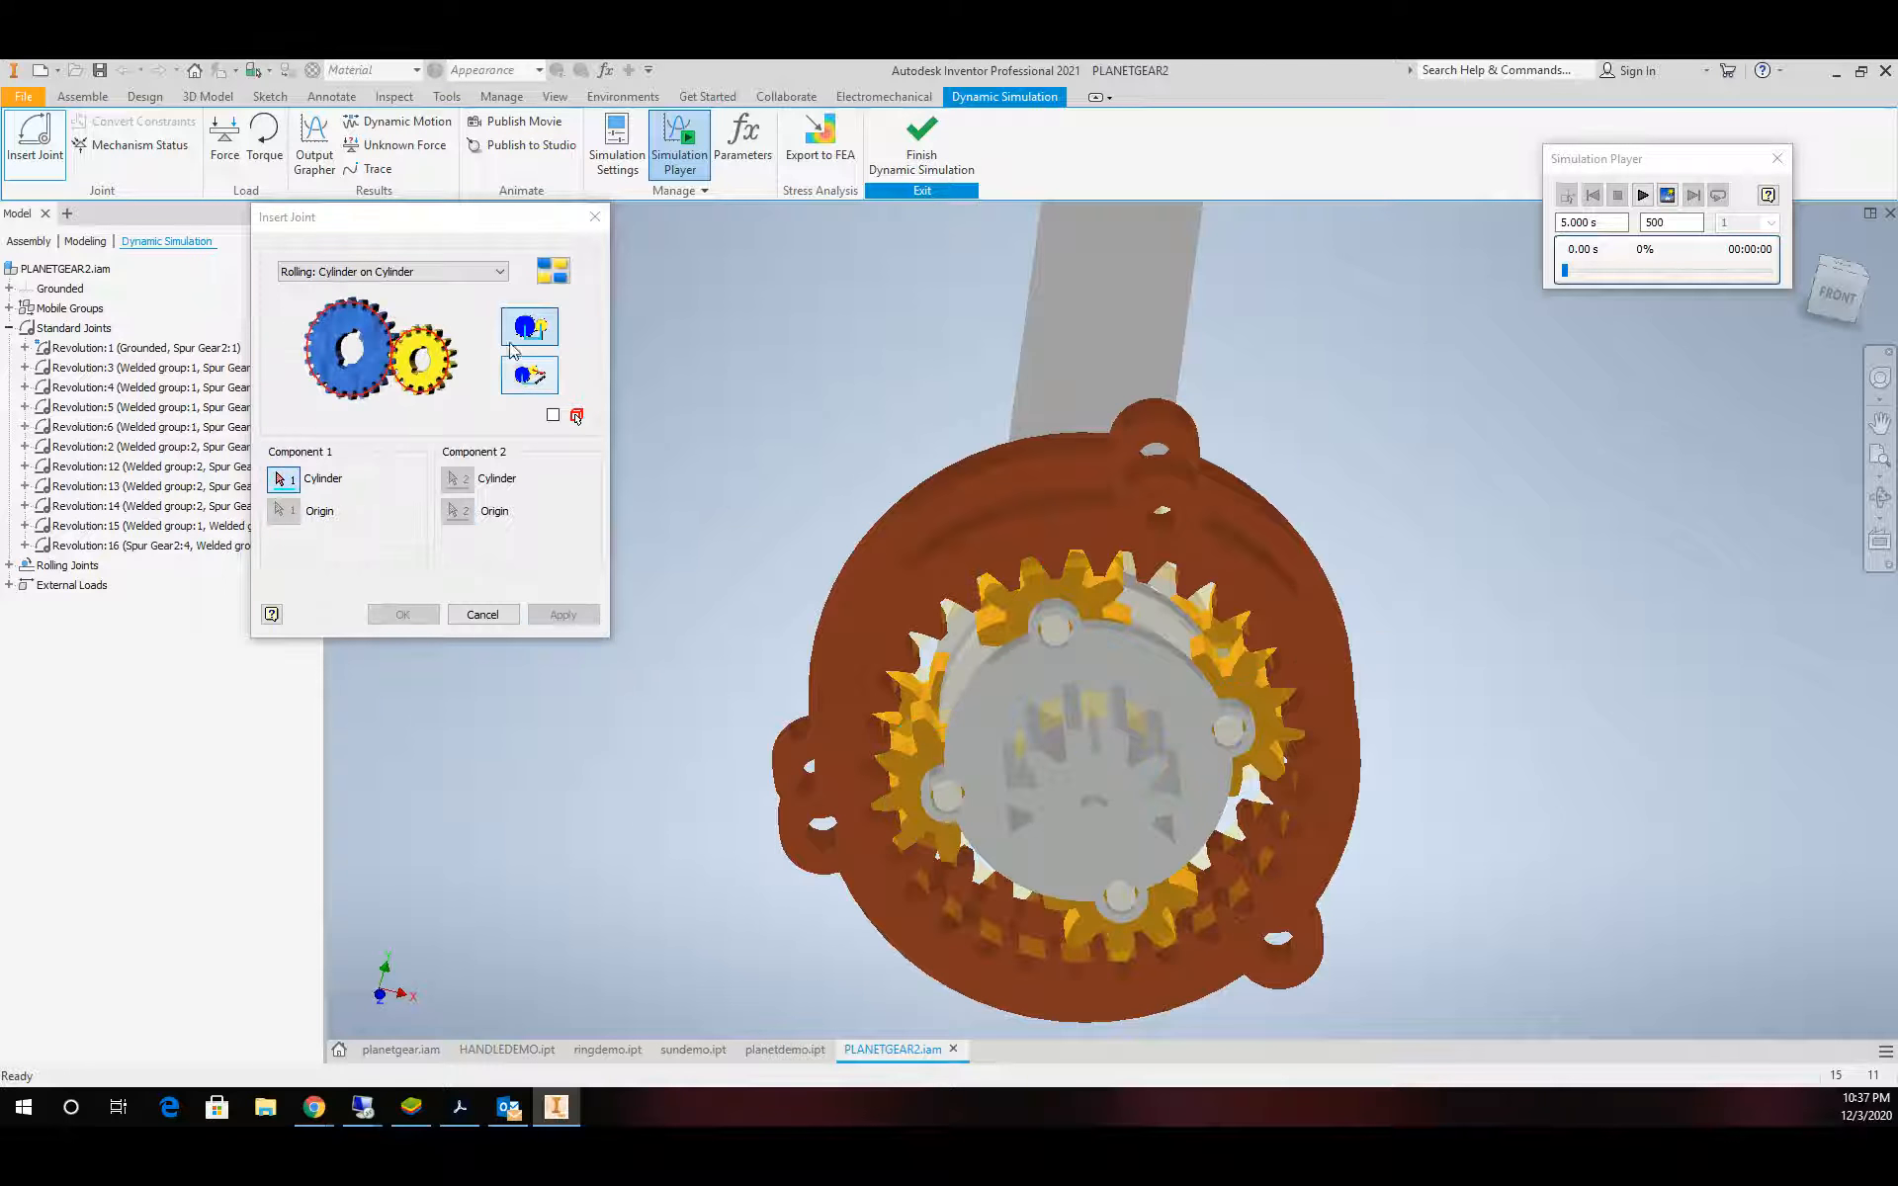
left_click(595, 216)
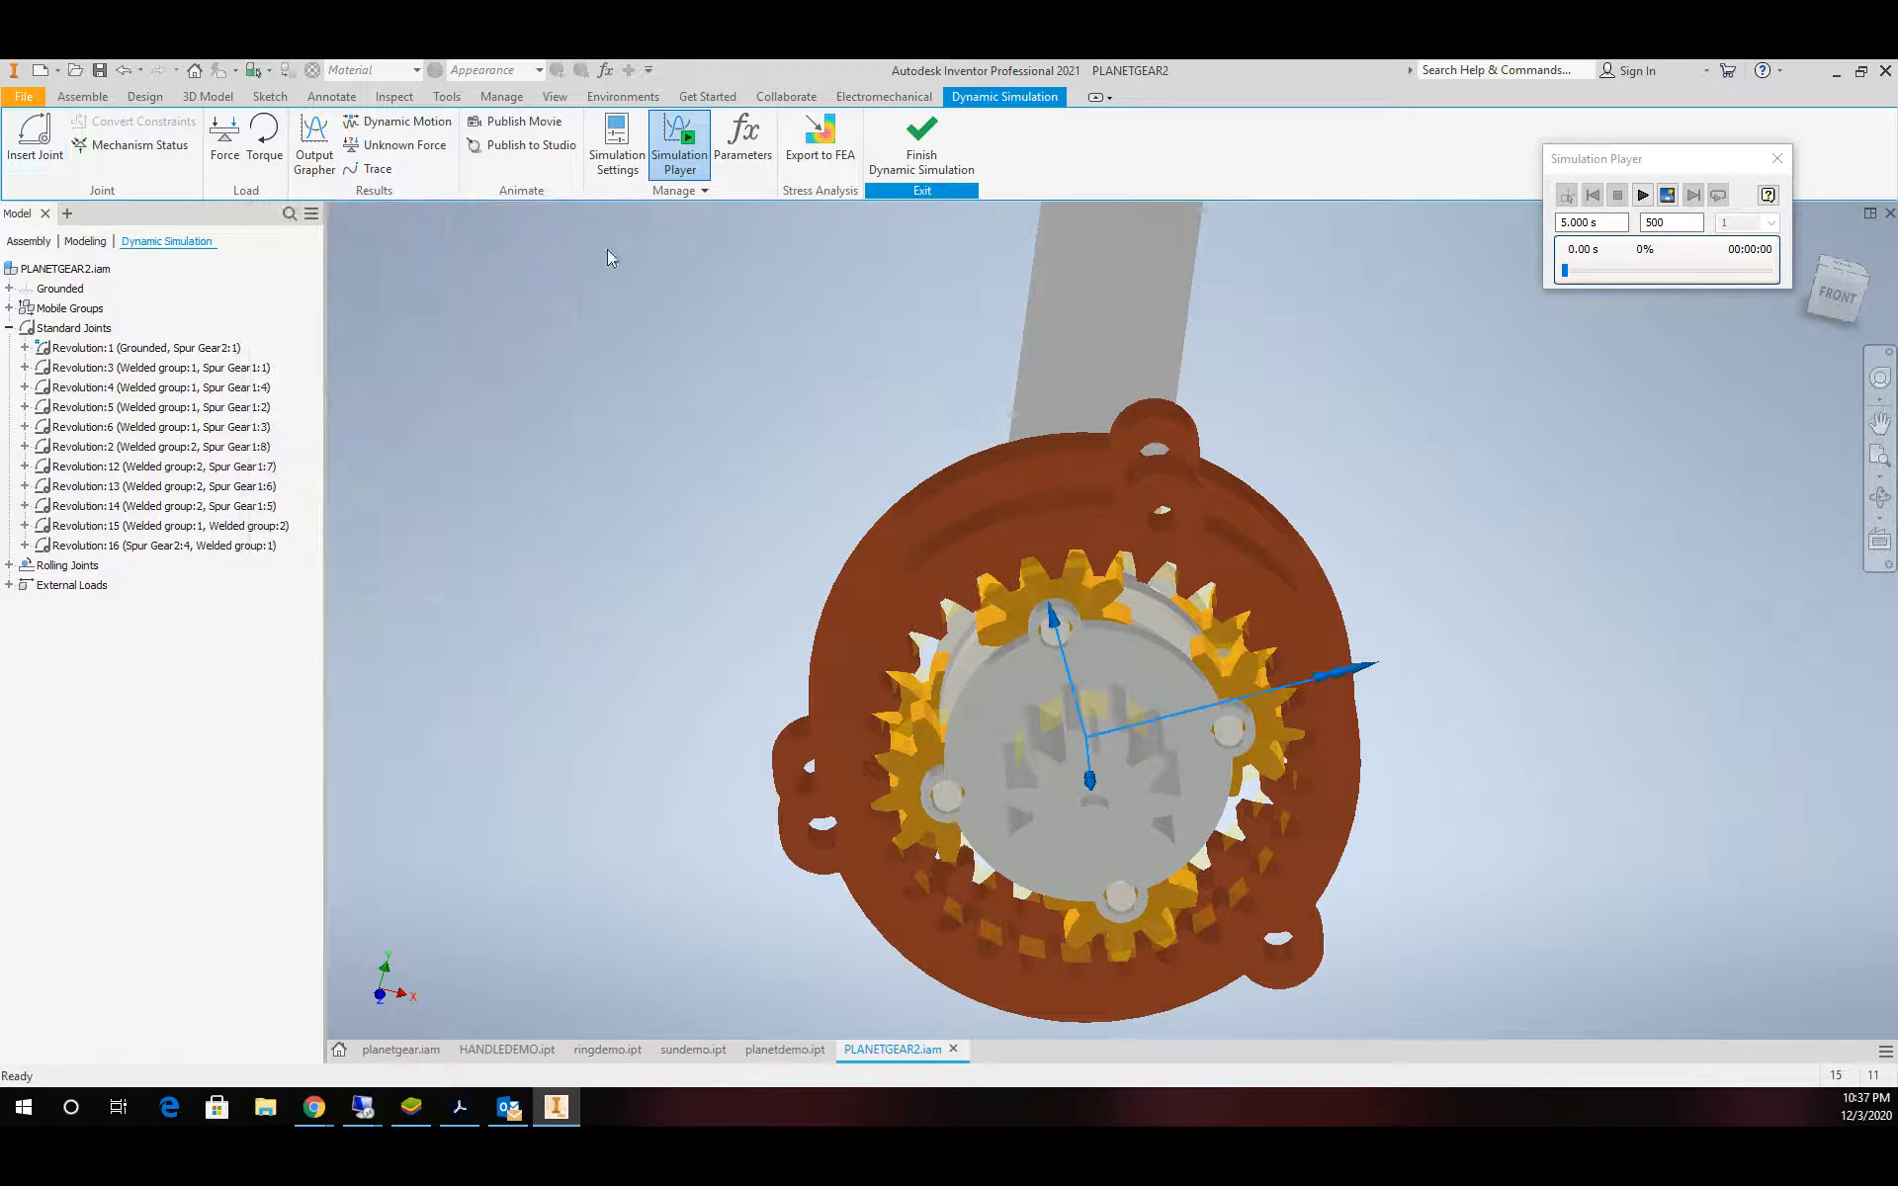
Insert a Rolling: Cylinder in Cylinder joint with the front ring gear as outer component and the upper planet gear as inner component
left_click(46, 151)
left_click(398, 271)
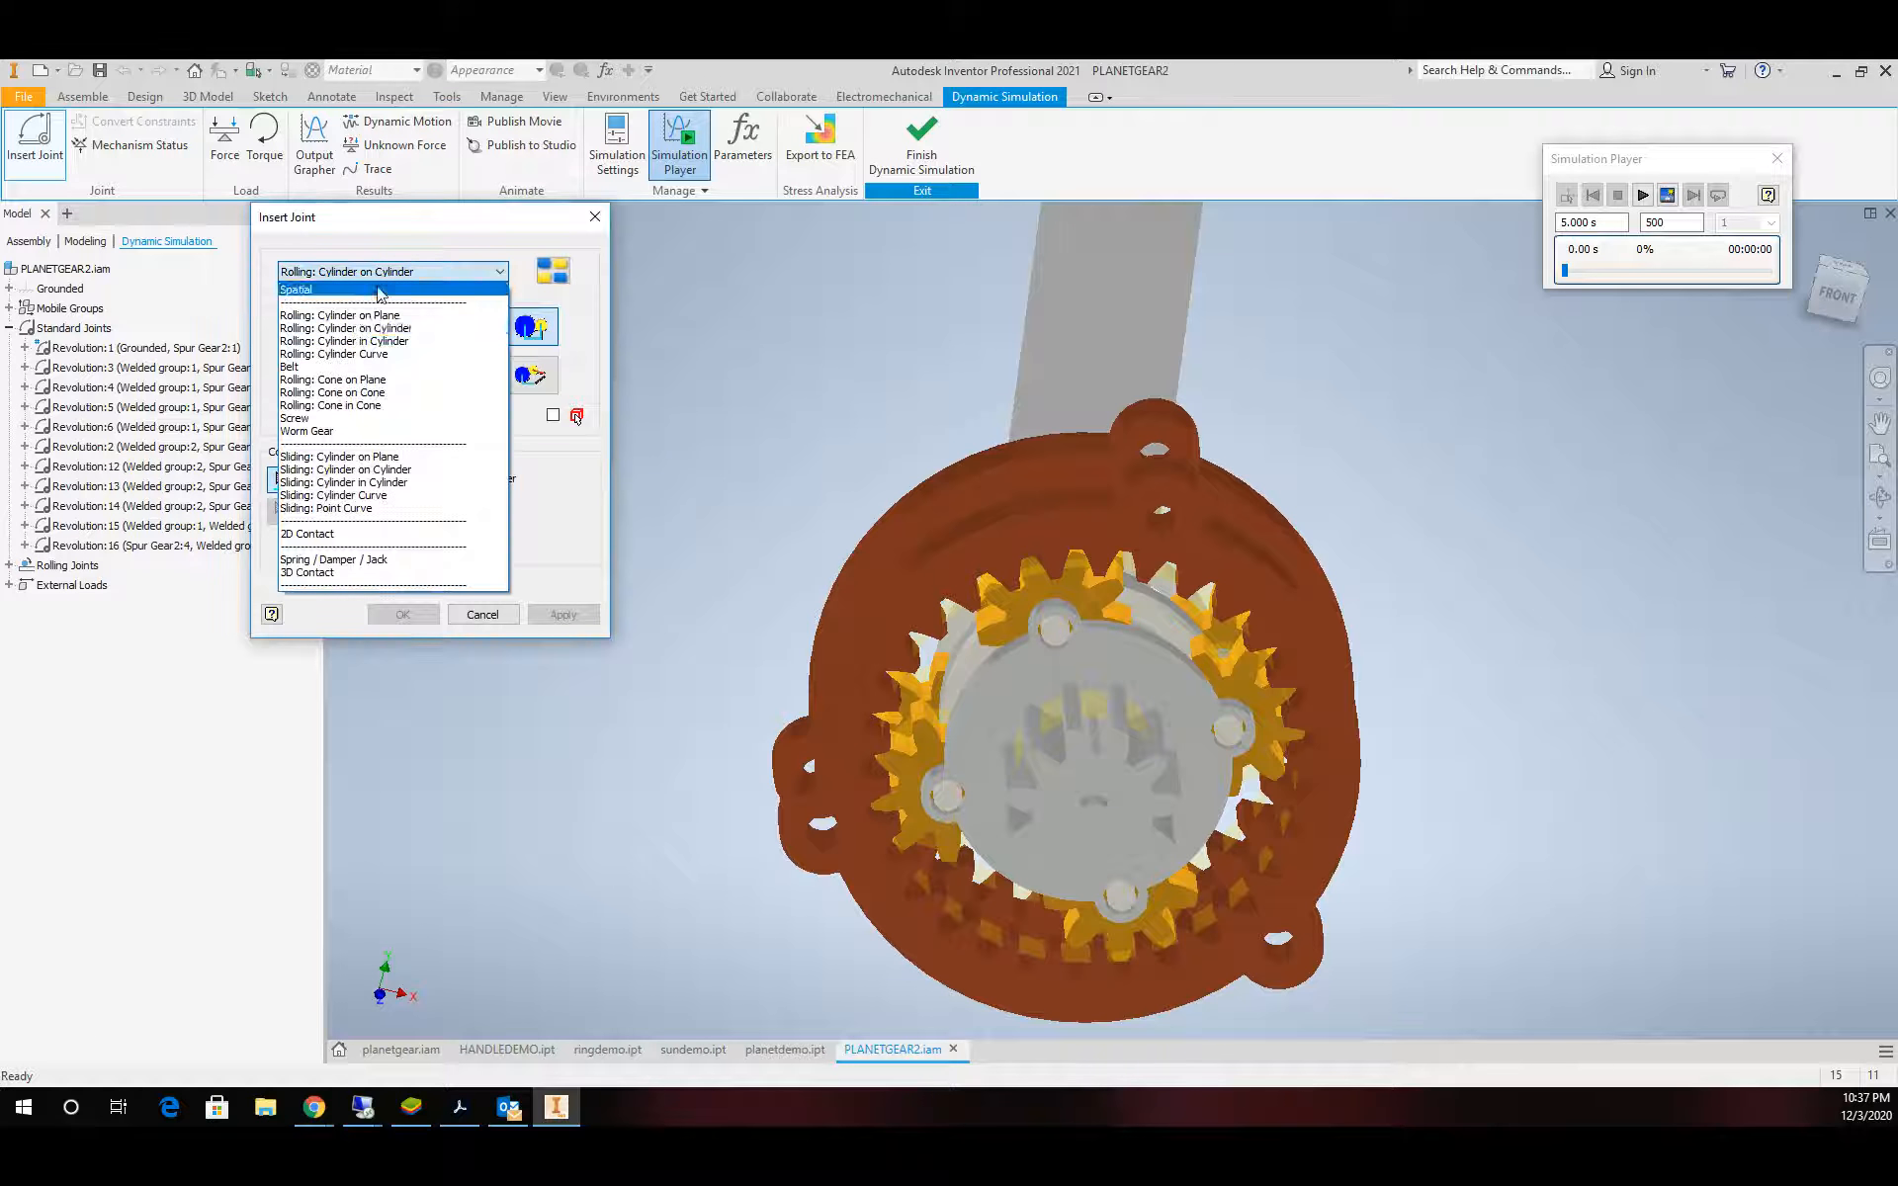
left_click(380, 343)
scroll(1204, 615, "up", 5)
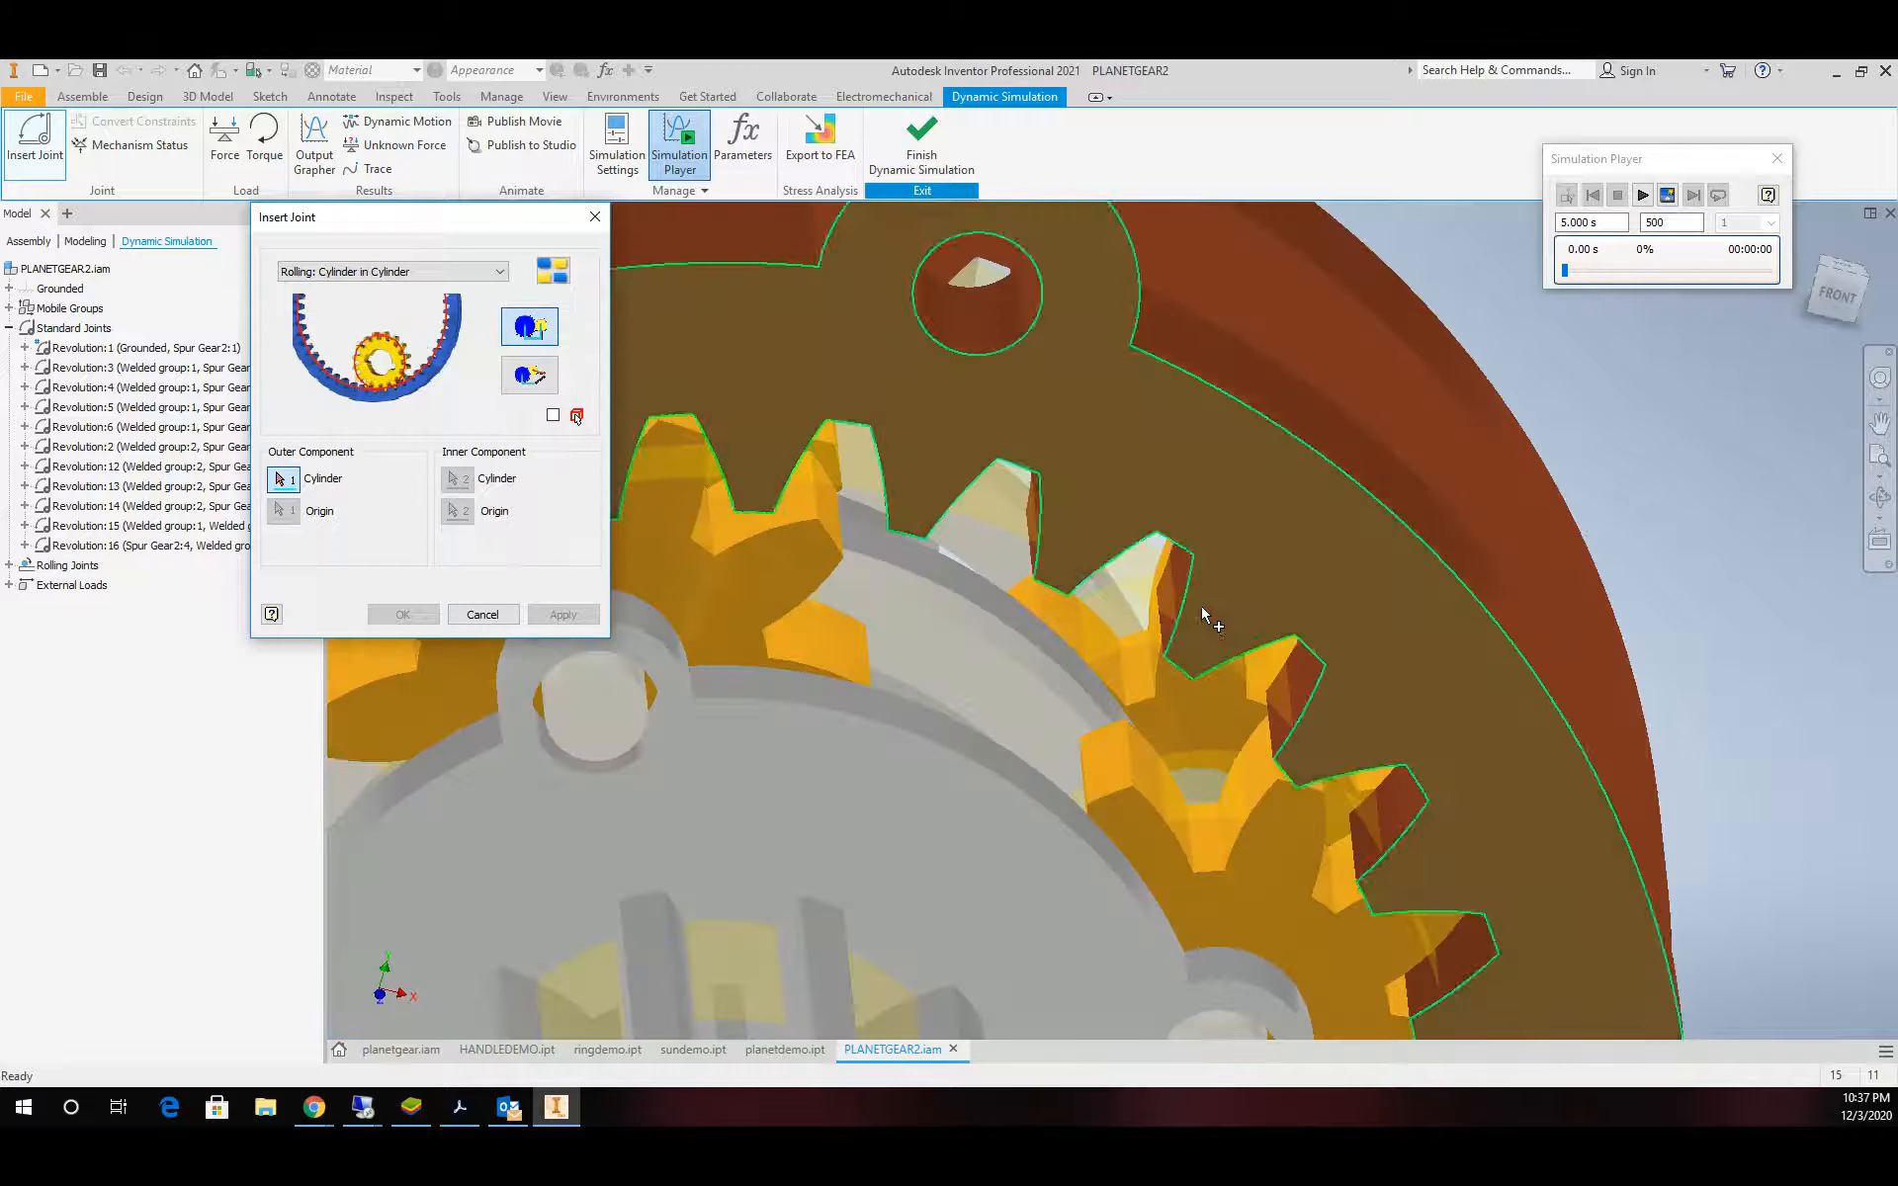
left_click(1137, 591)
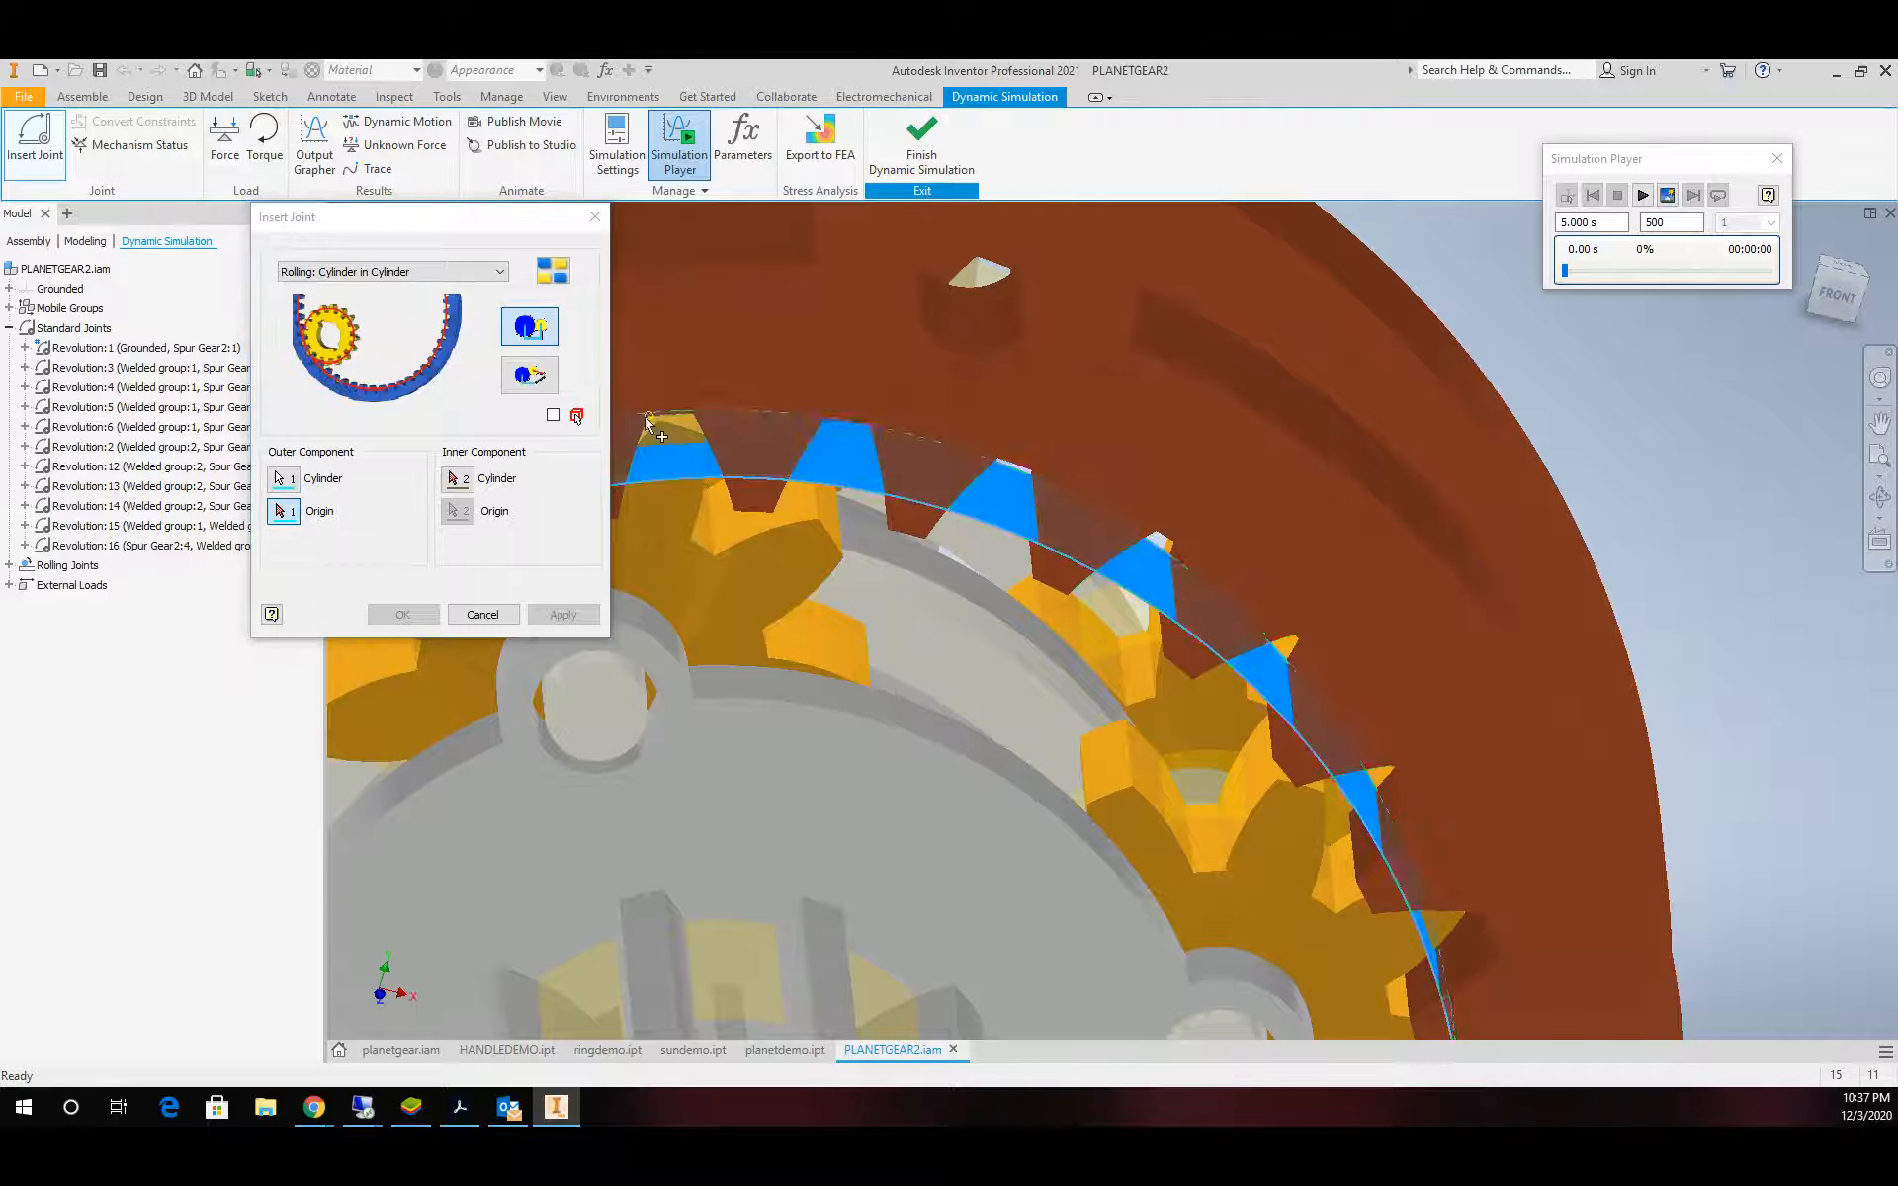
left_click(454, 480)
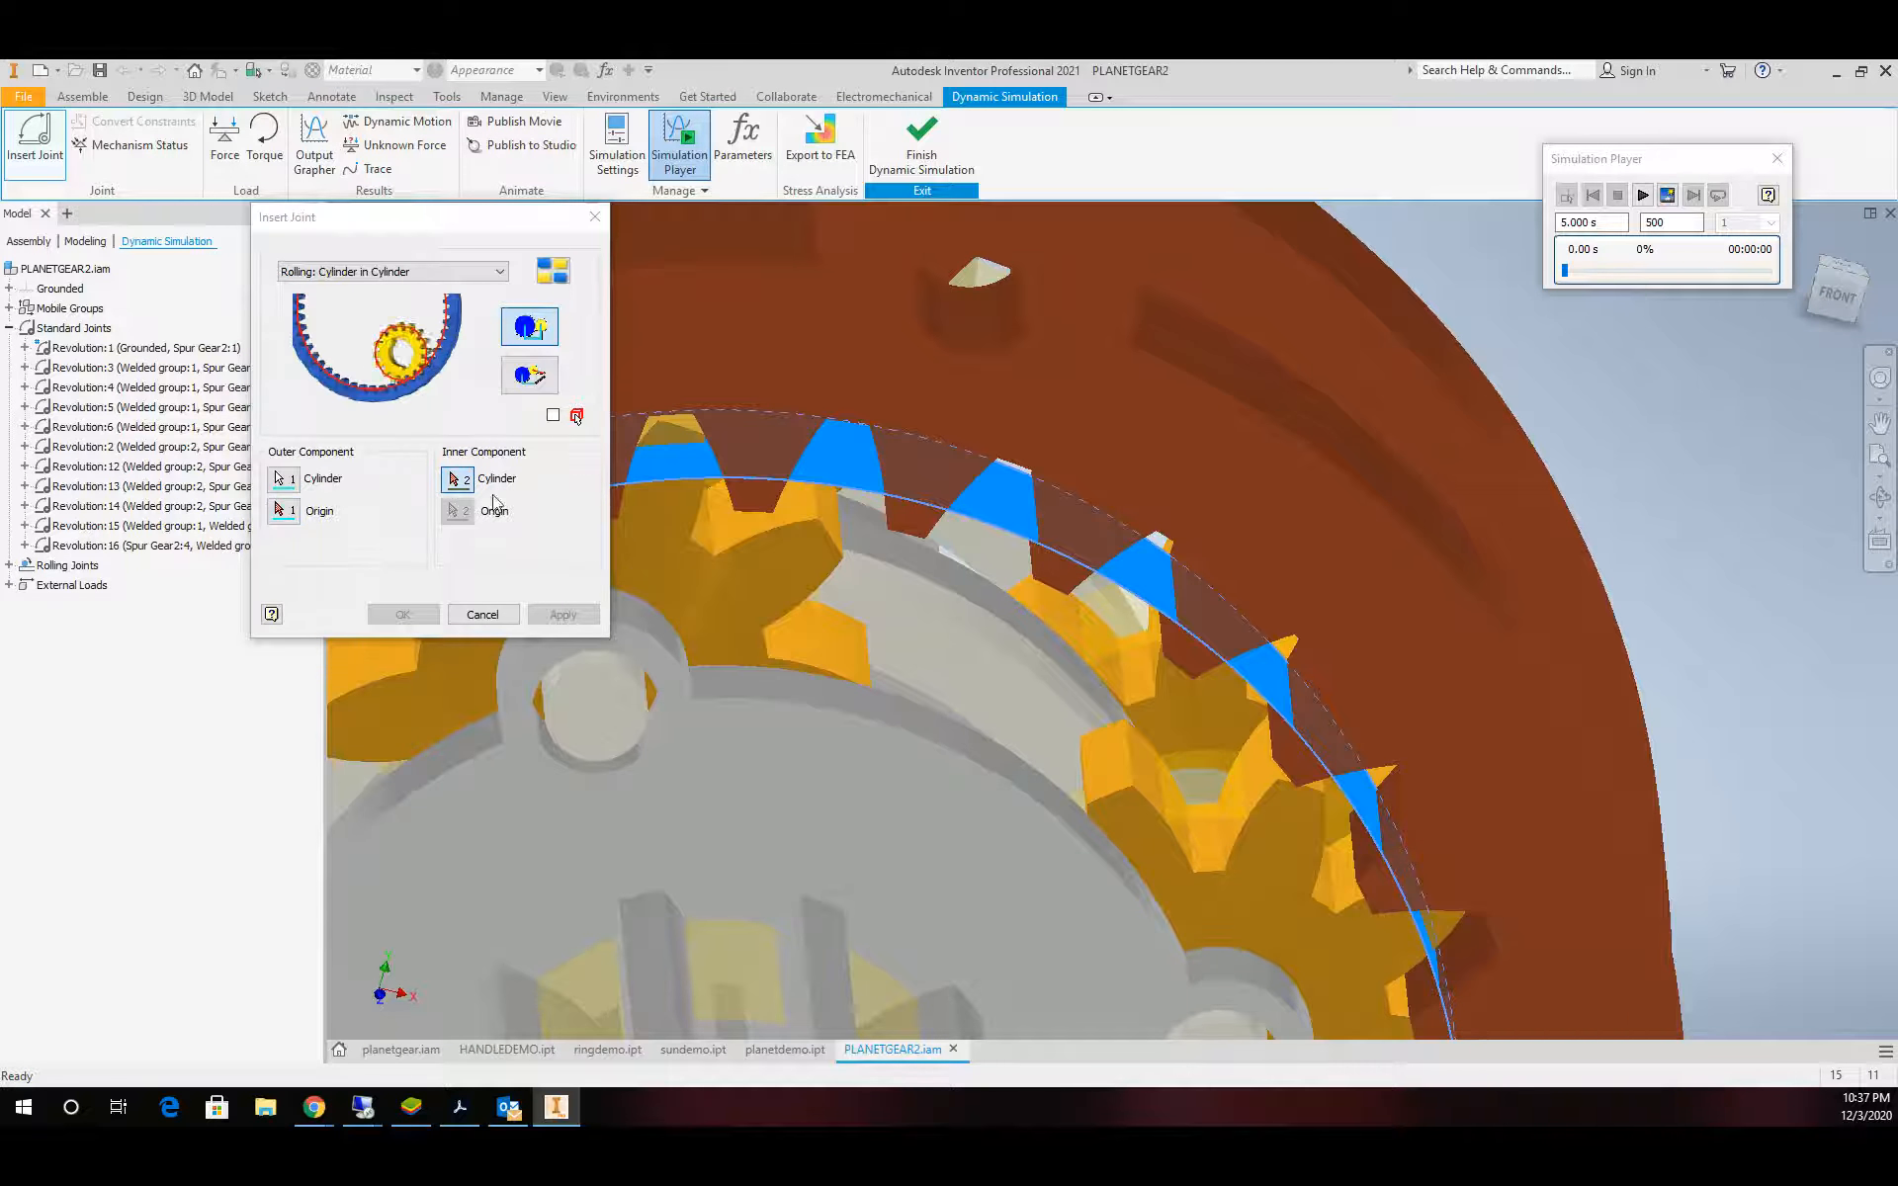
left_click(825, 608)
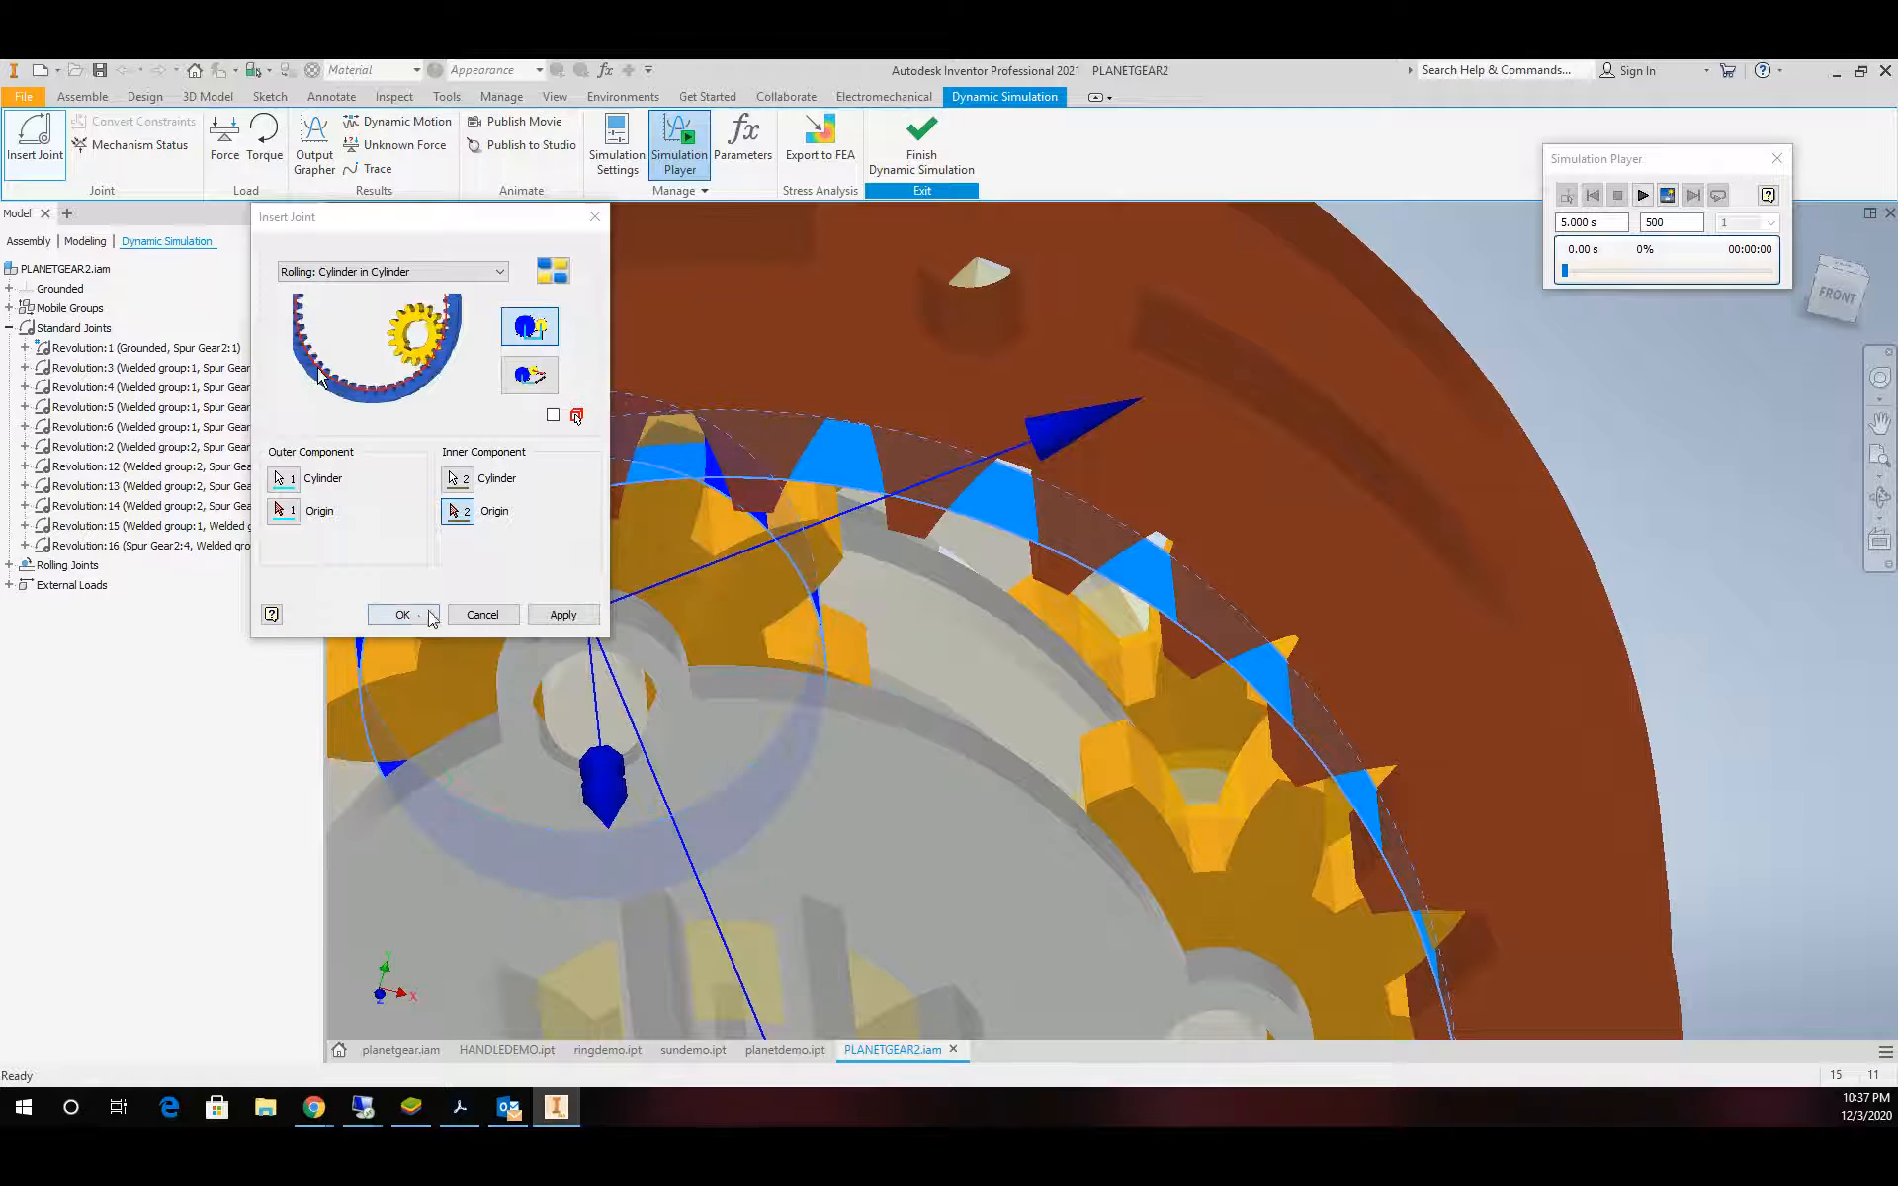
left_click(431, 616)
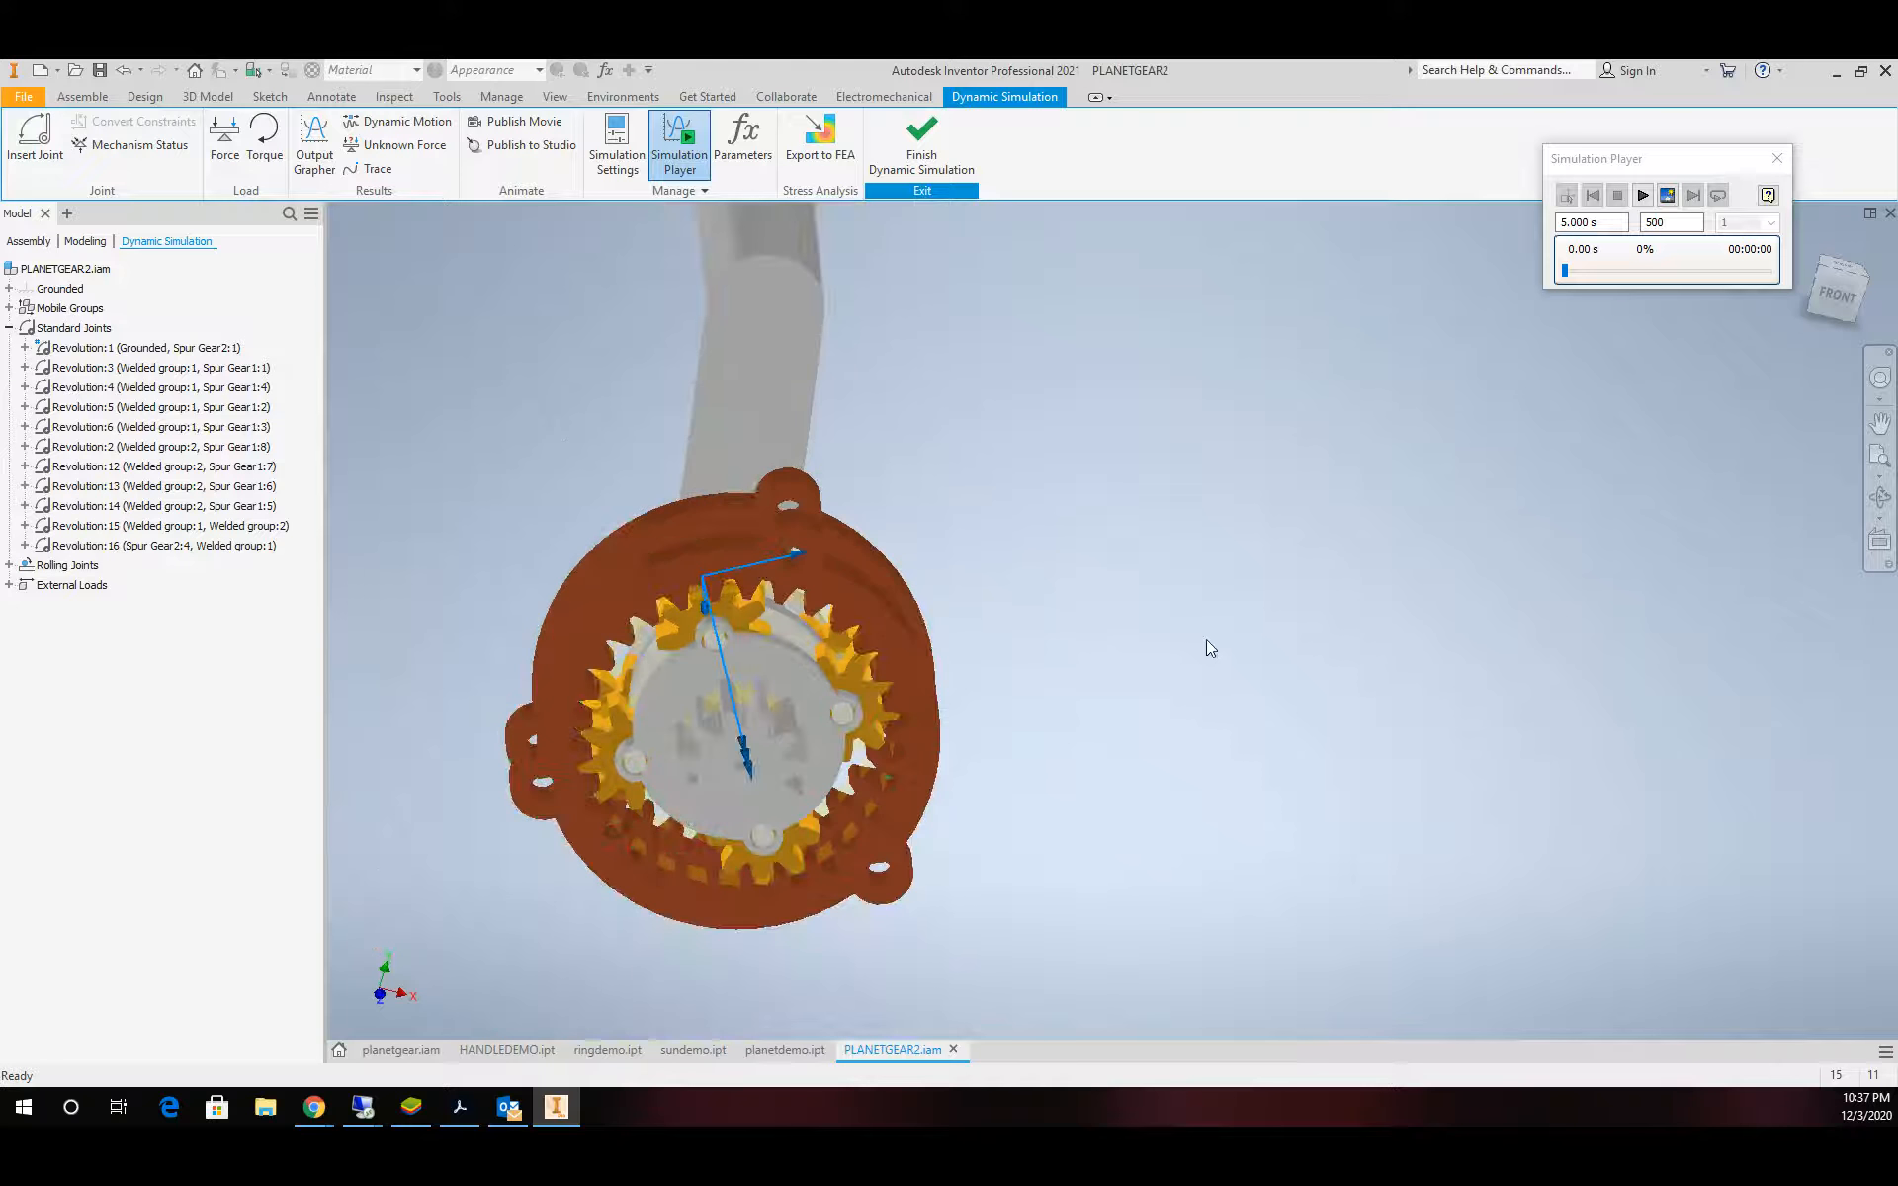
Show the whole gearset in the home view and run the dynamic simulation for 5.000 s with 500 images
scroll(1018, 431, "down", 3)
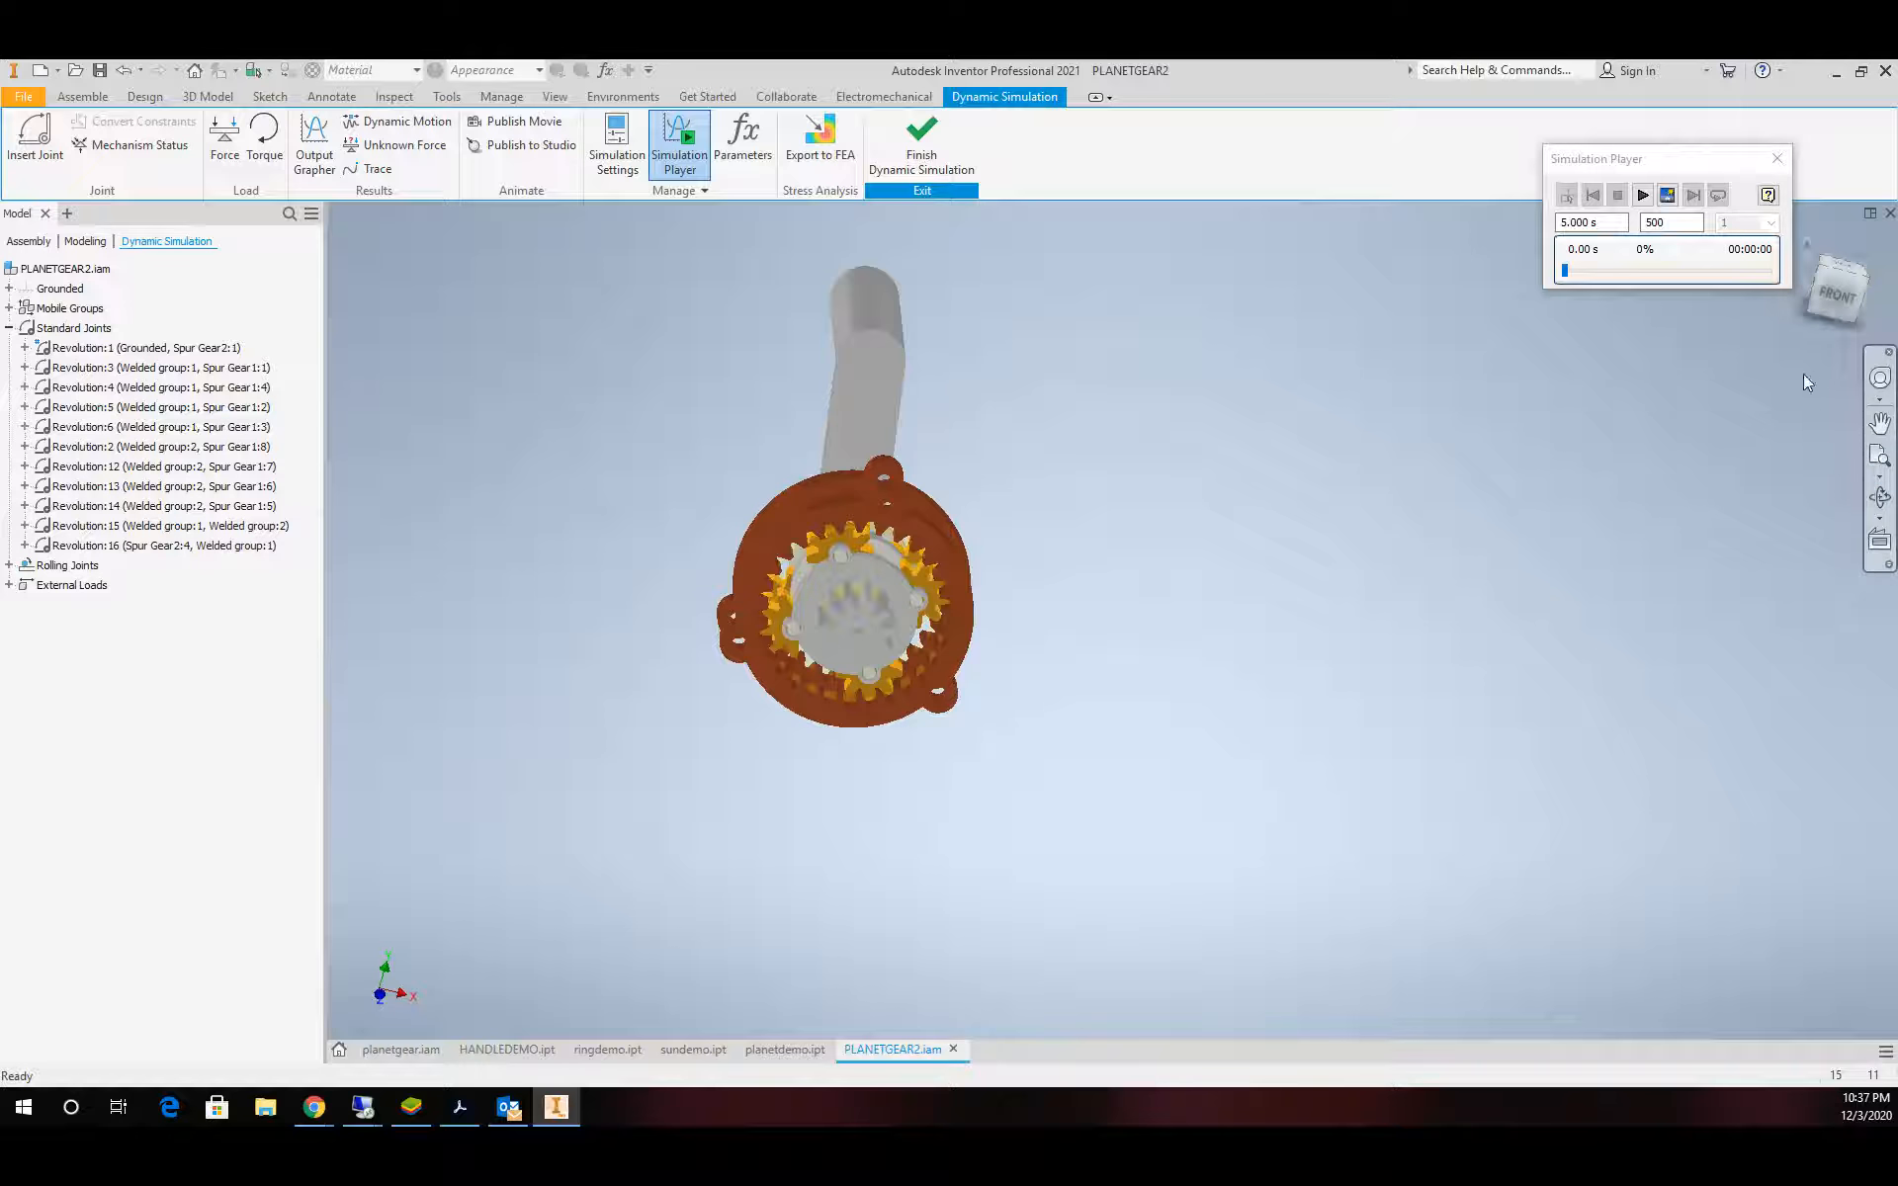
left_click(1806, 239)
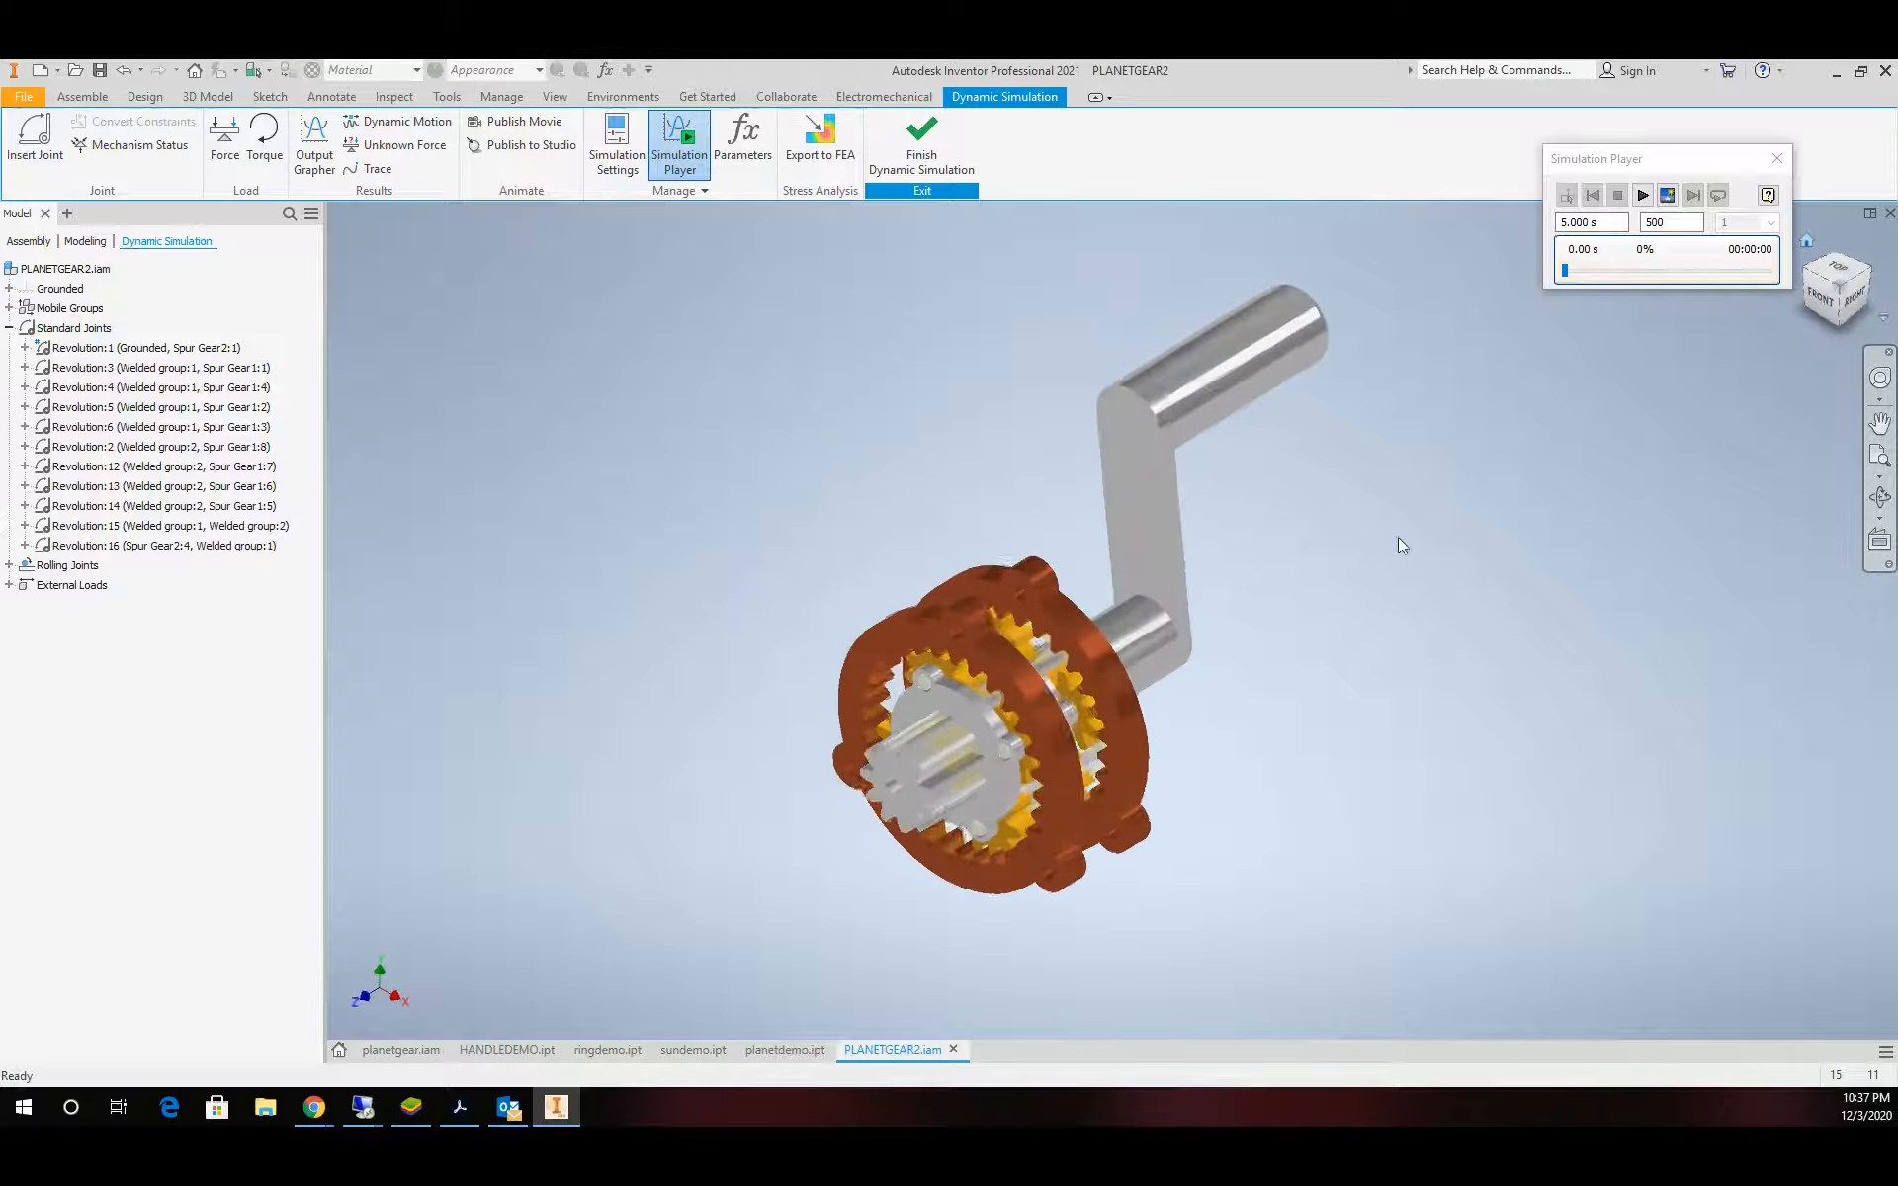
left_click(1643, 196)
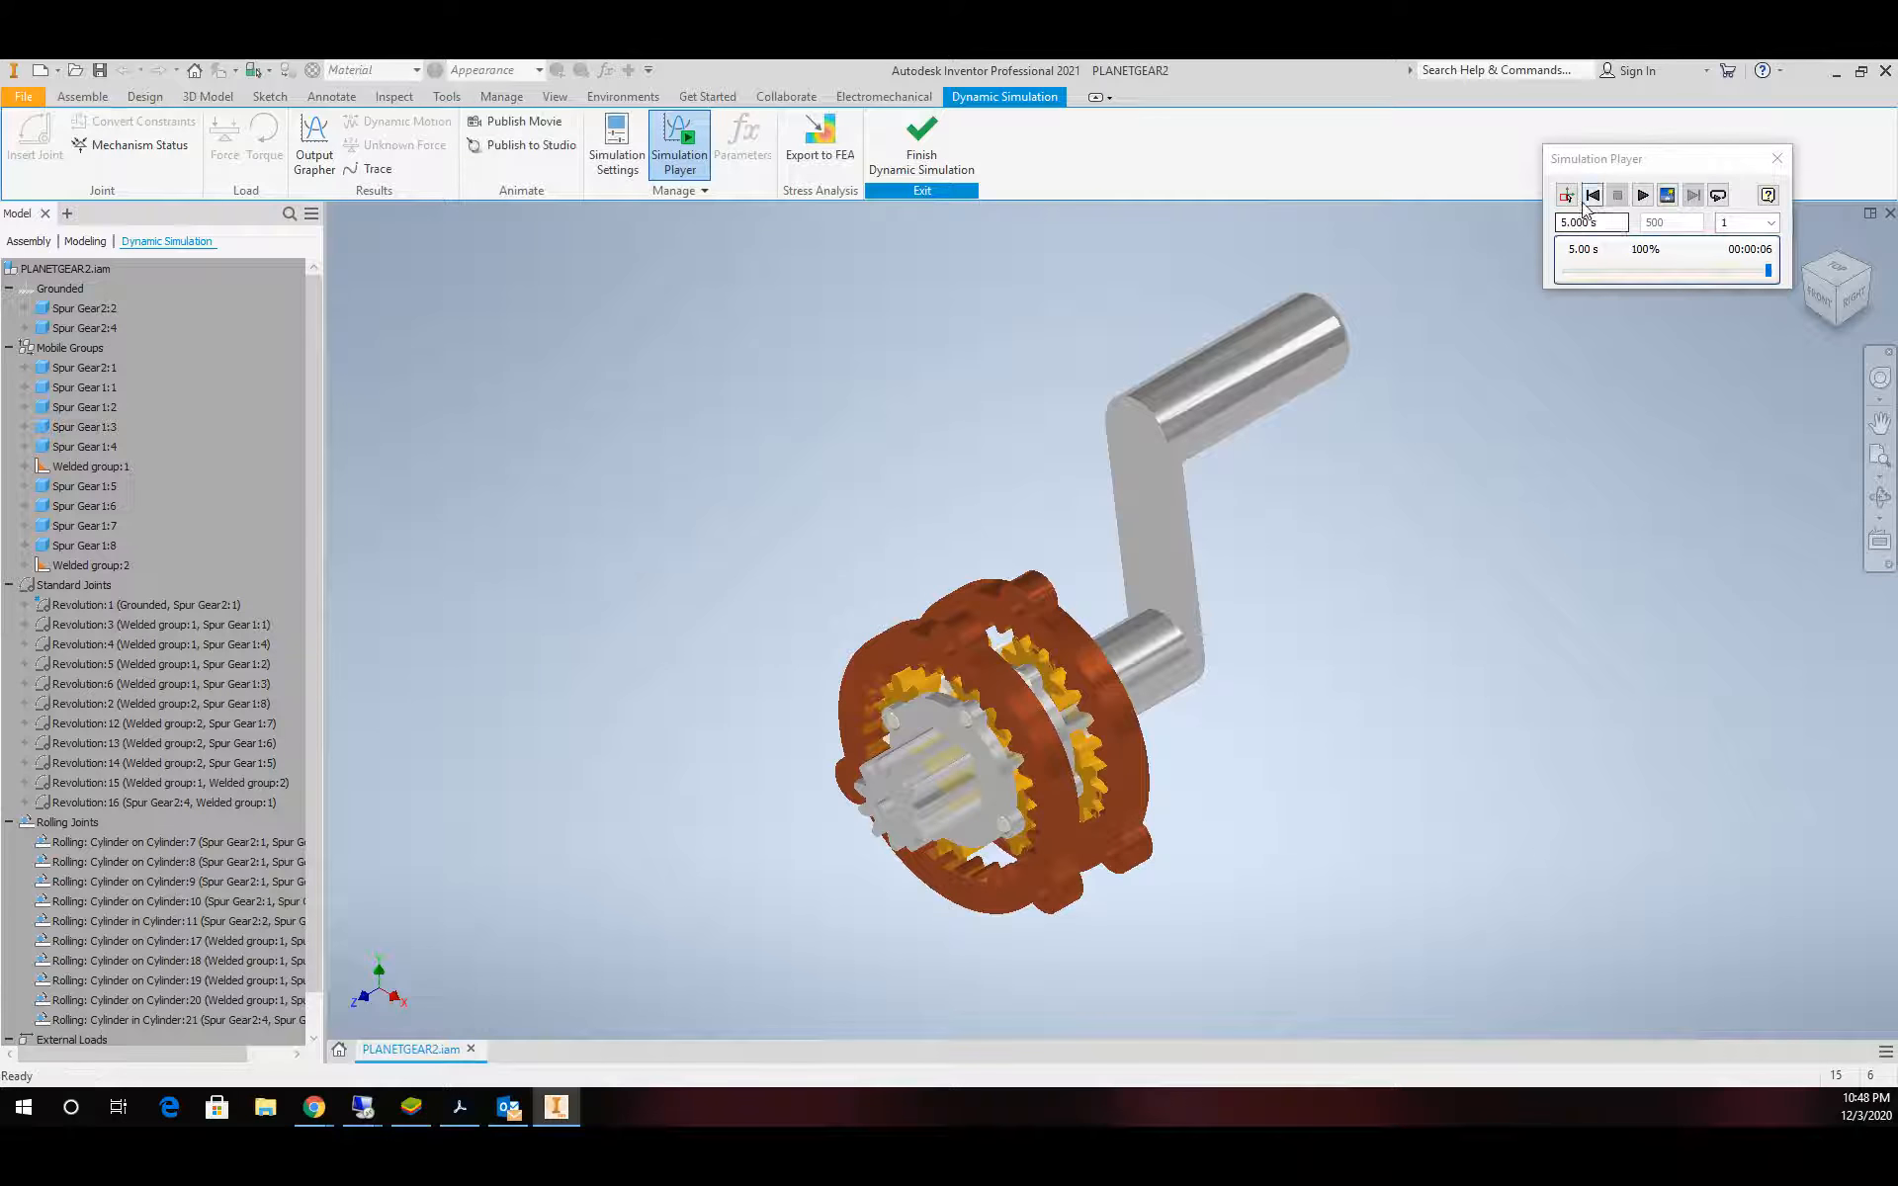
Replay the dynamic simulation, and finish Dynamic Simulation after returning to construction mode
left_click(1641, 195)
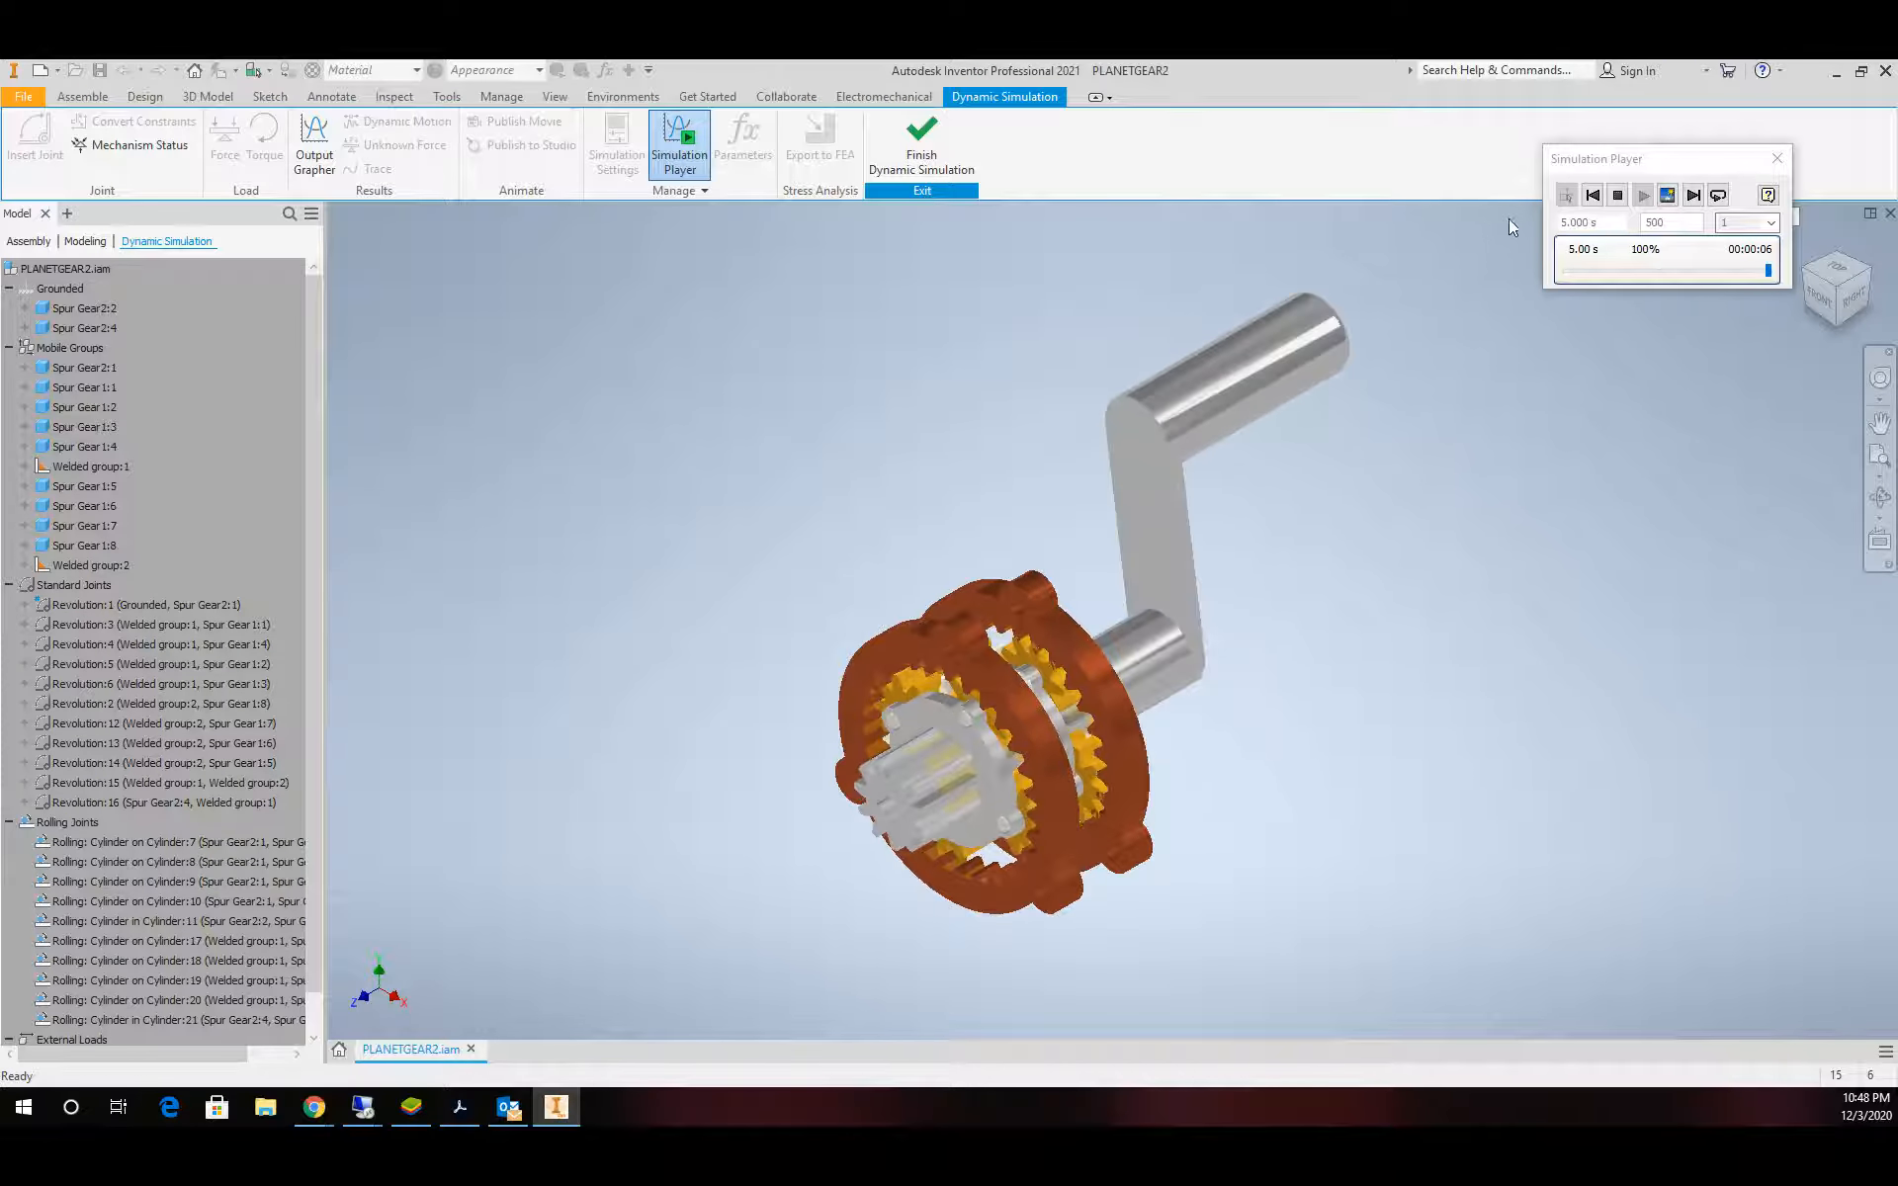
left_click(1593, 197)
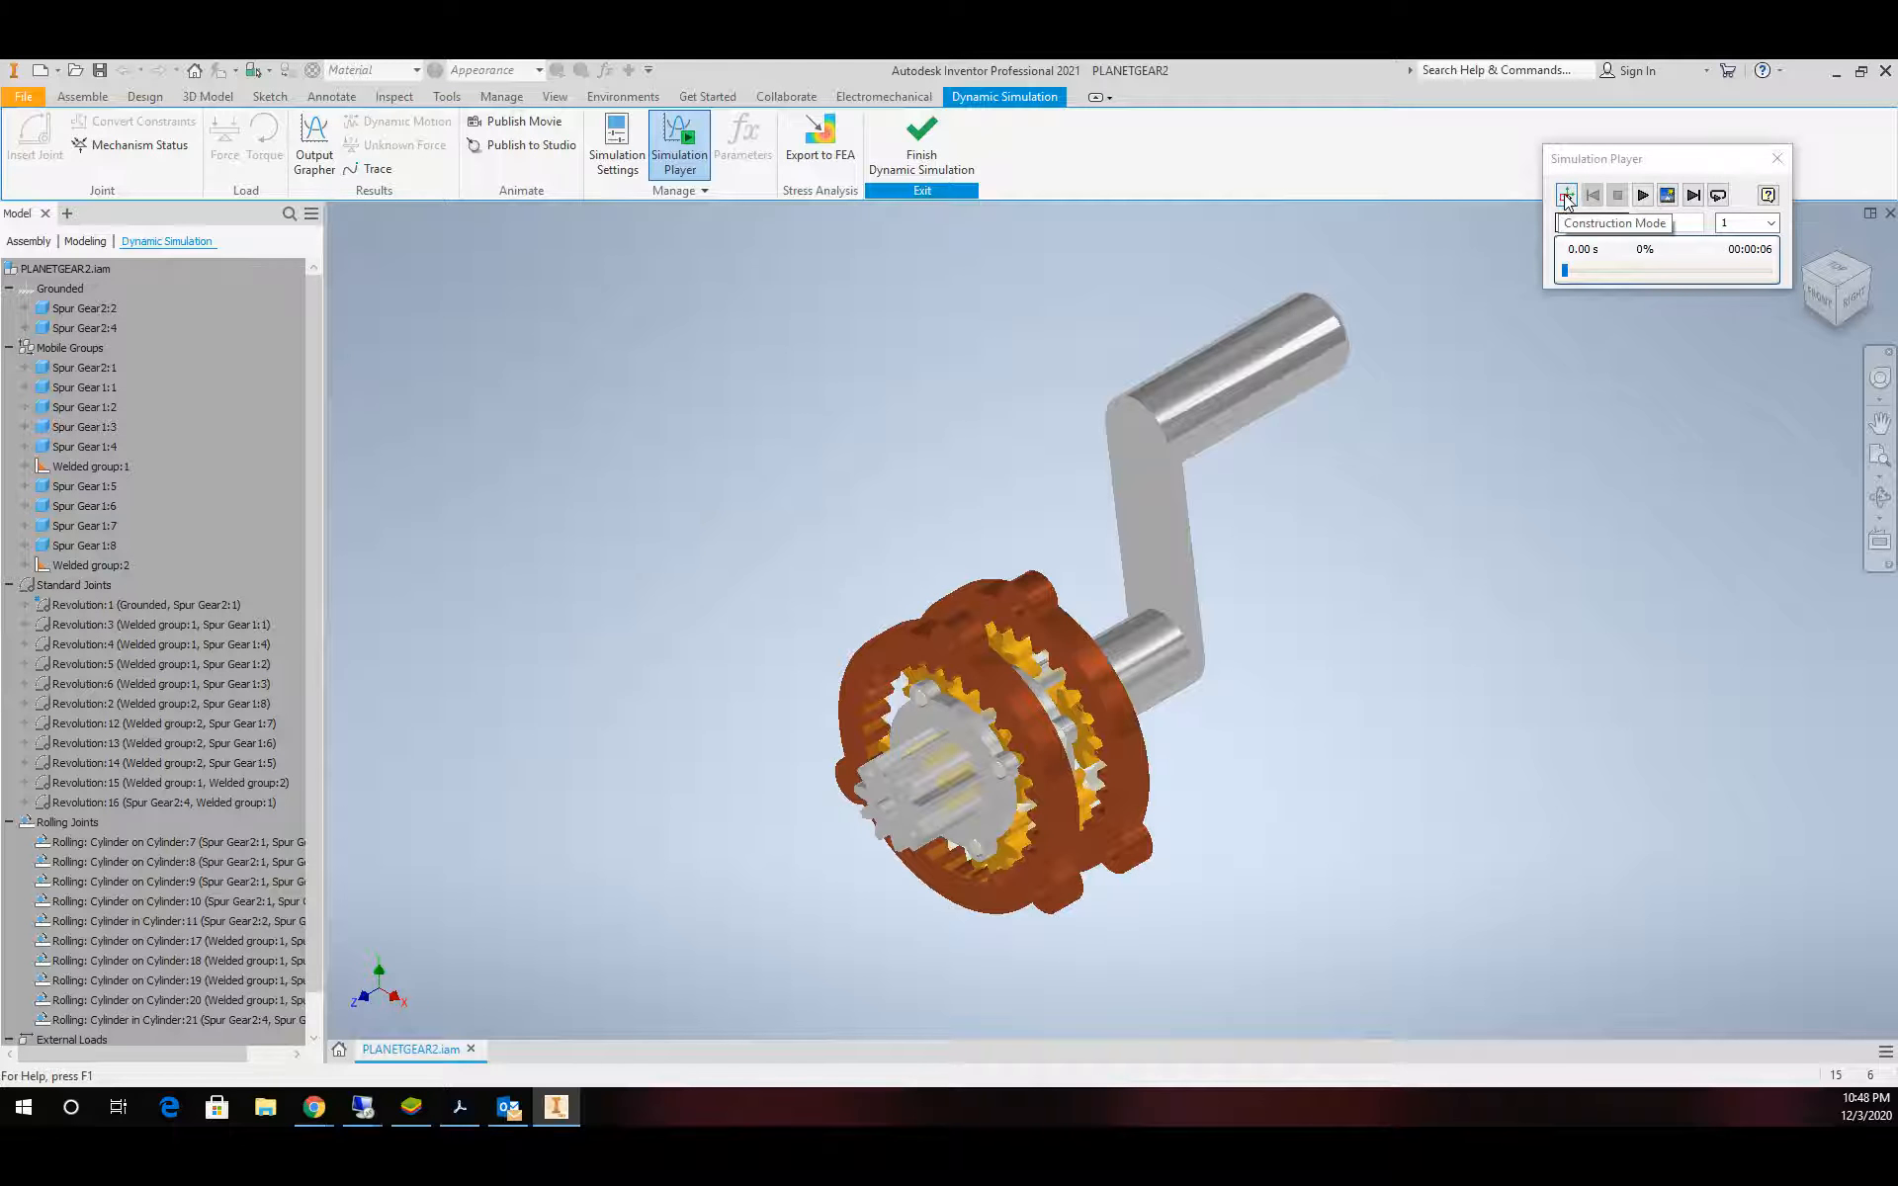
left_click(1566, 197)
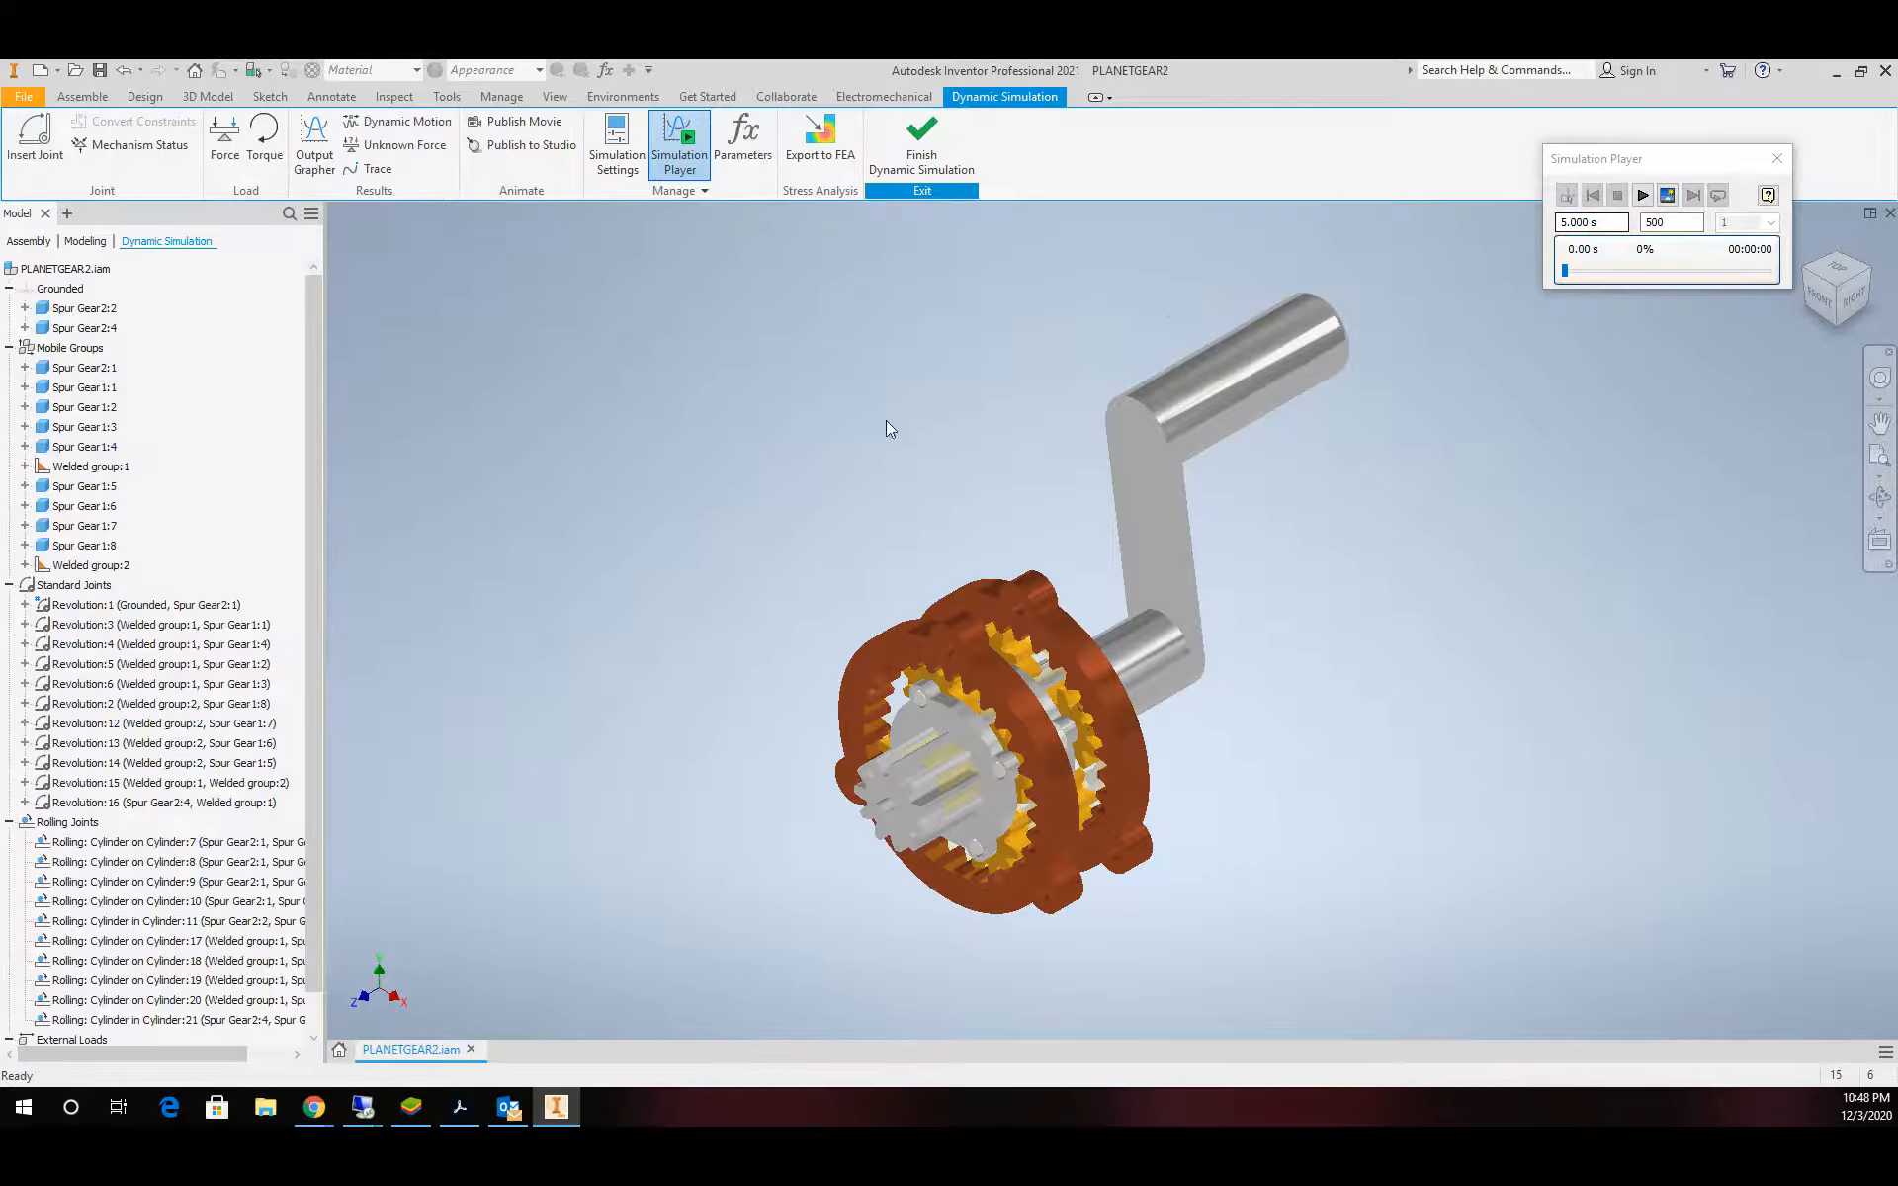
left_click(921, 143)
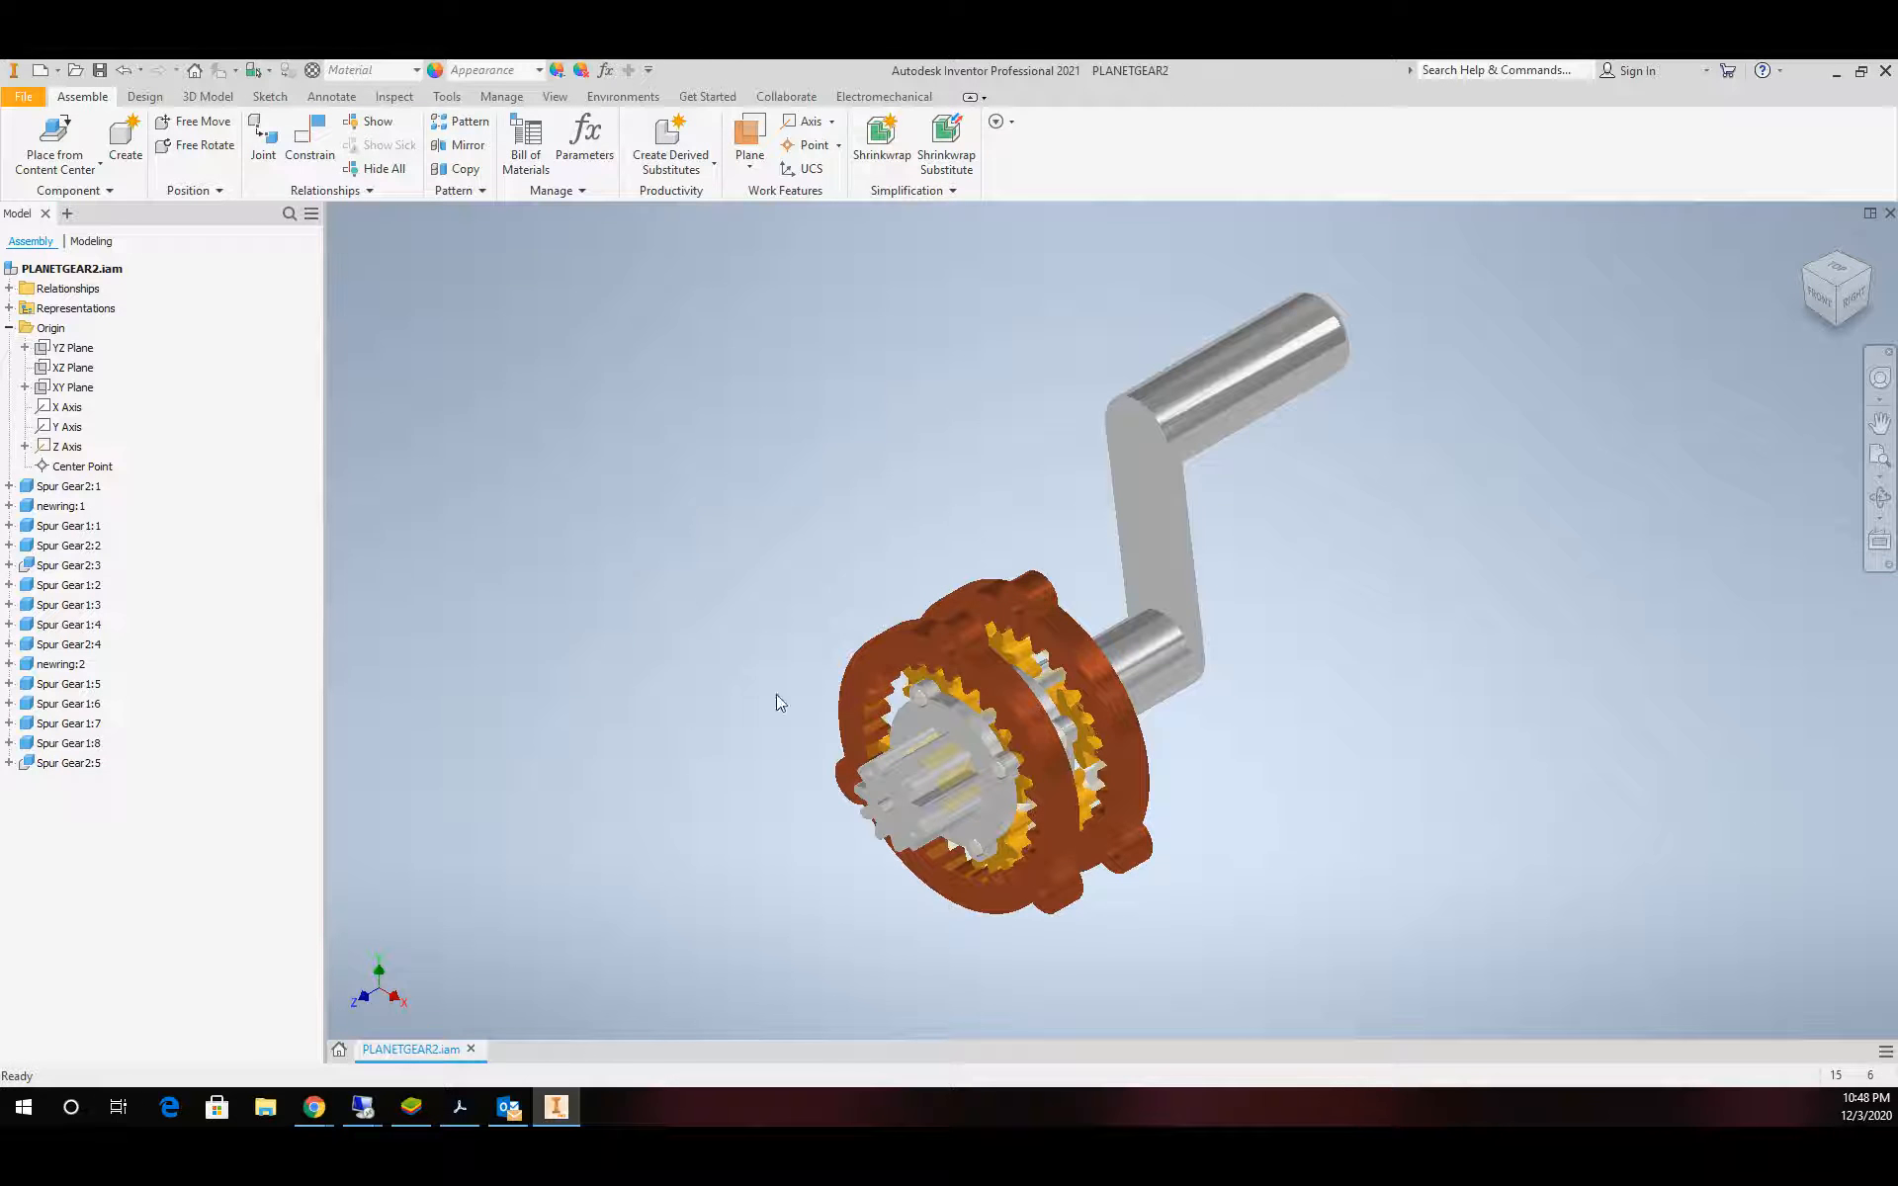
Copy the front ring gear and place the duplicate in open space beside the gearset
scroll(775, 694, "up", 5)
scroll(782, 594, "down", 8)
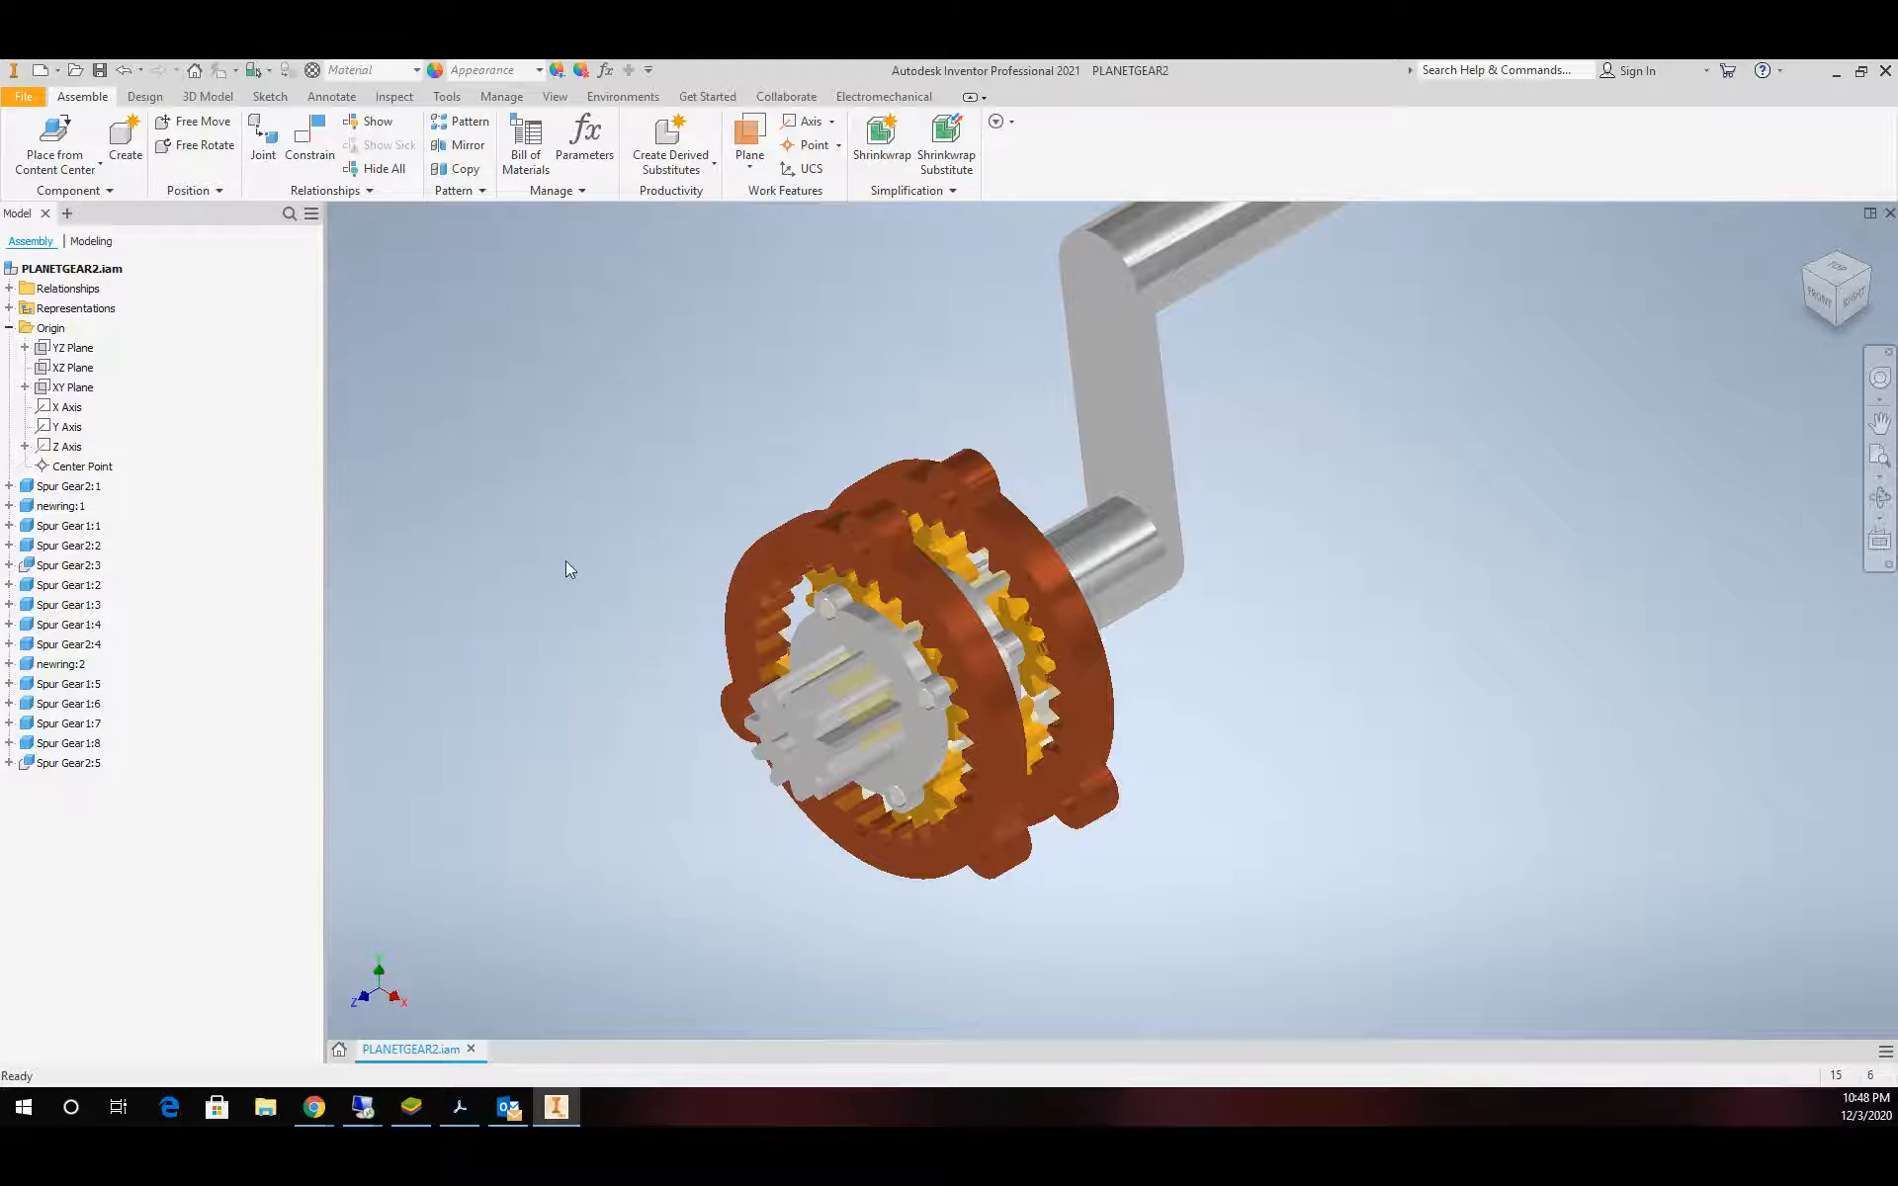
left_click(810, 537)
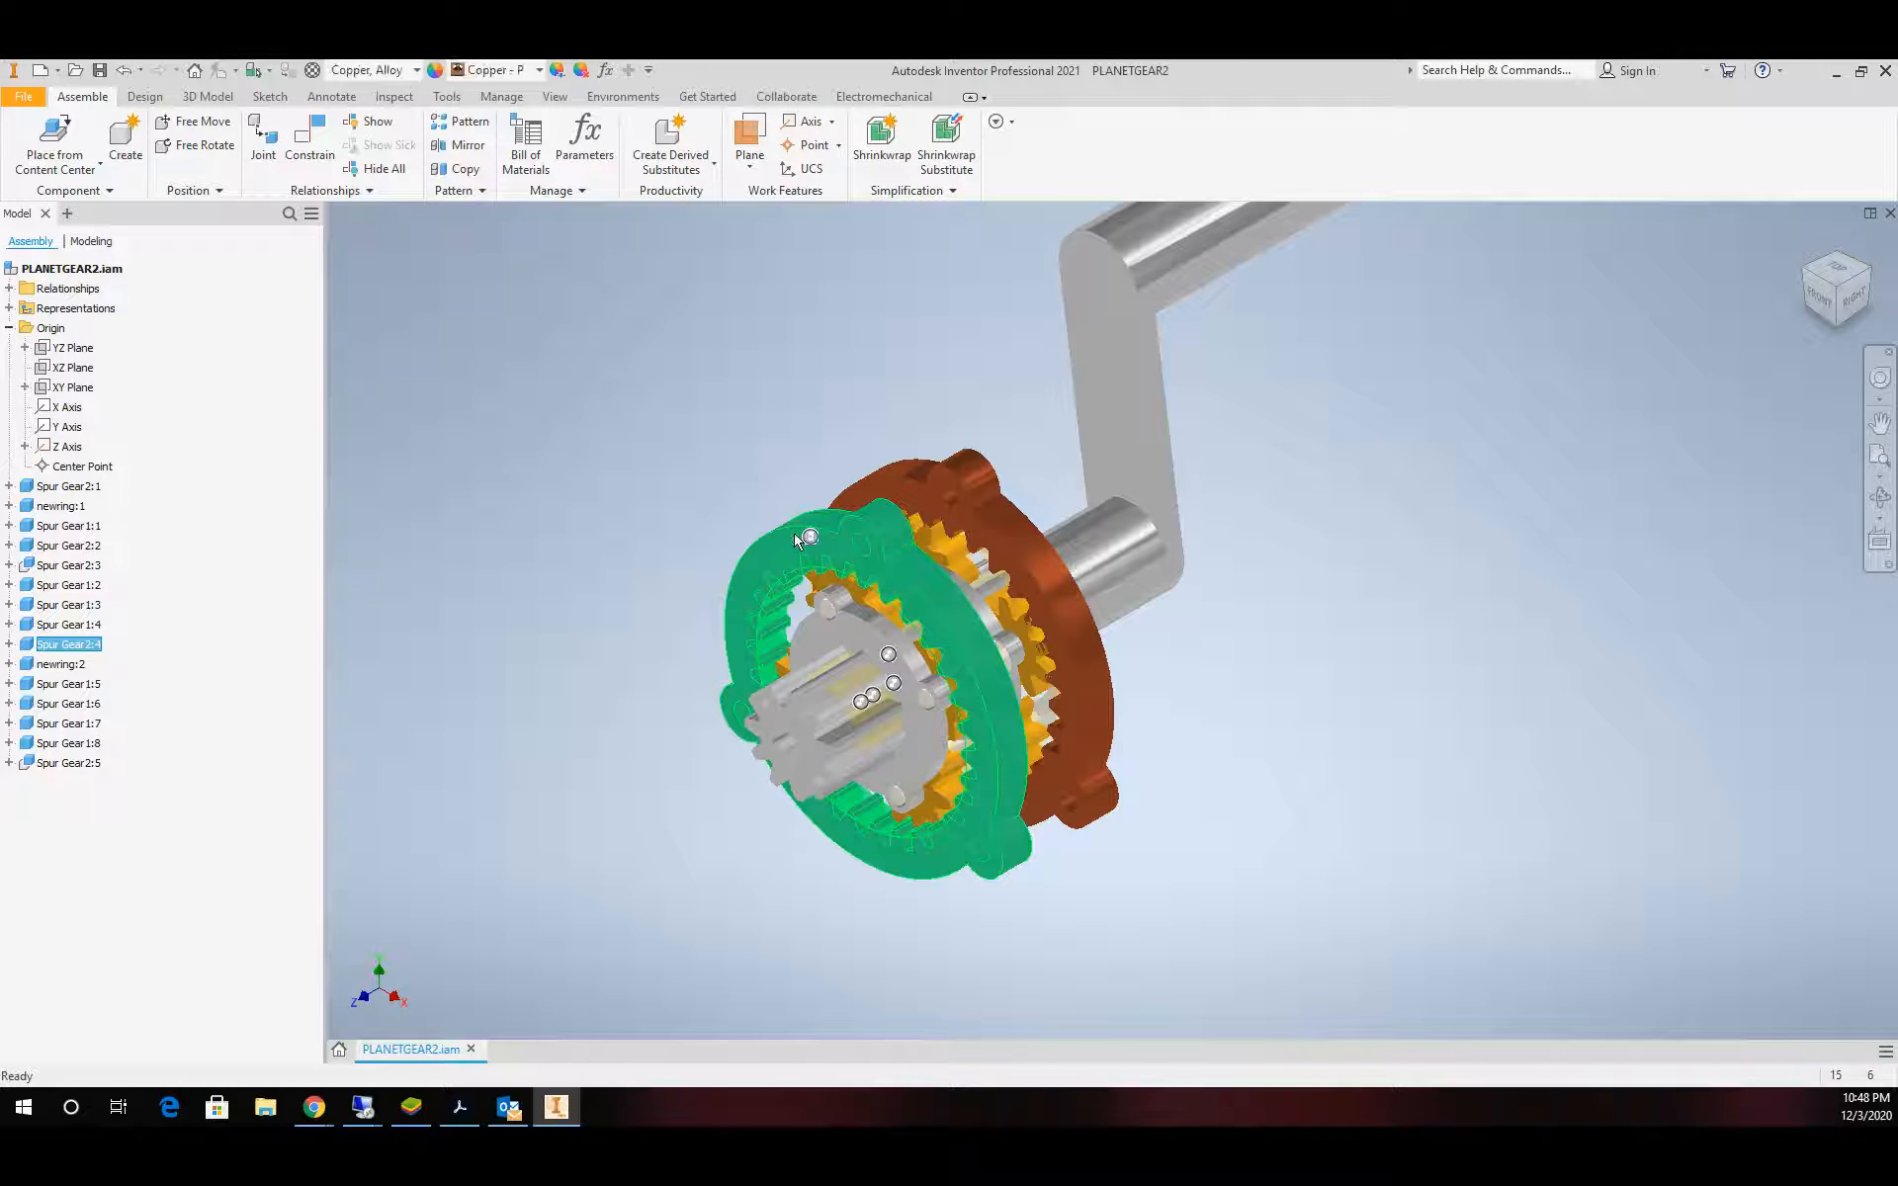
key("ctrl+c")
key("ctrl+v")
left_click(503, 502)
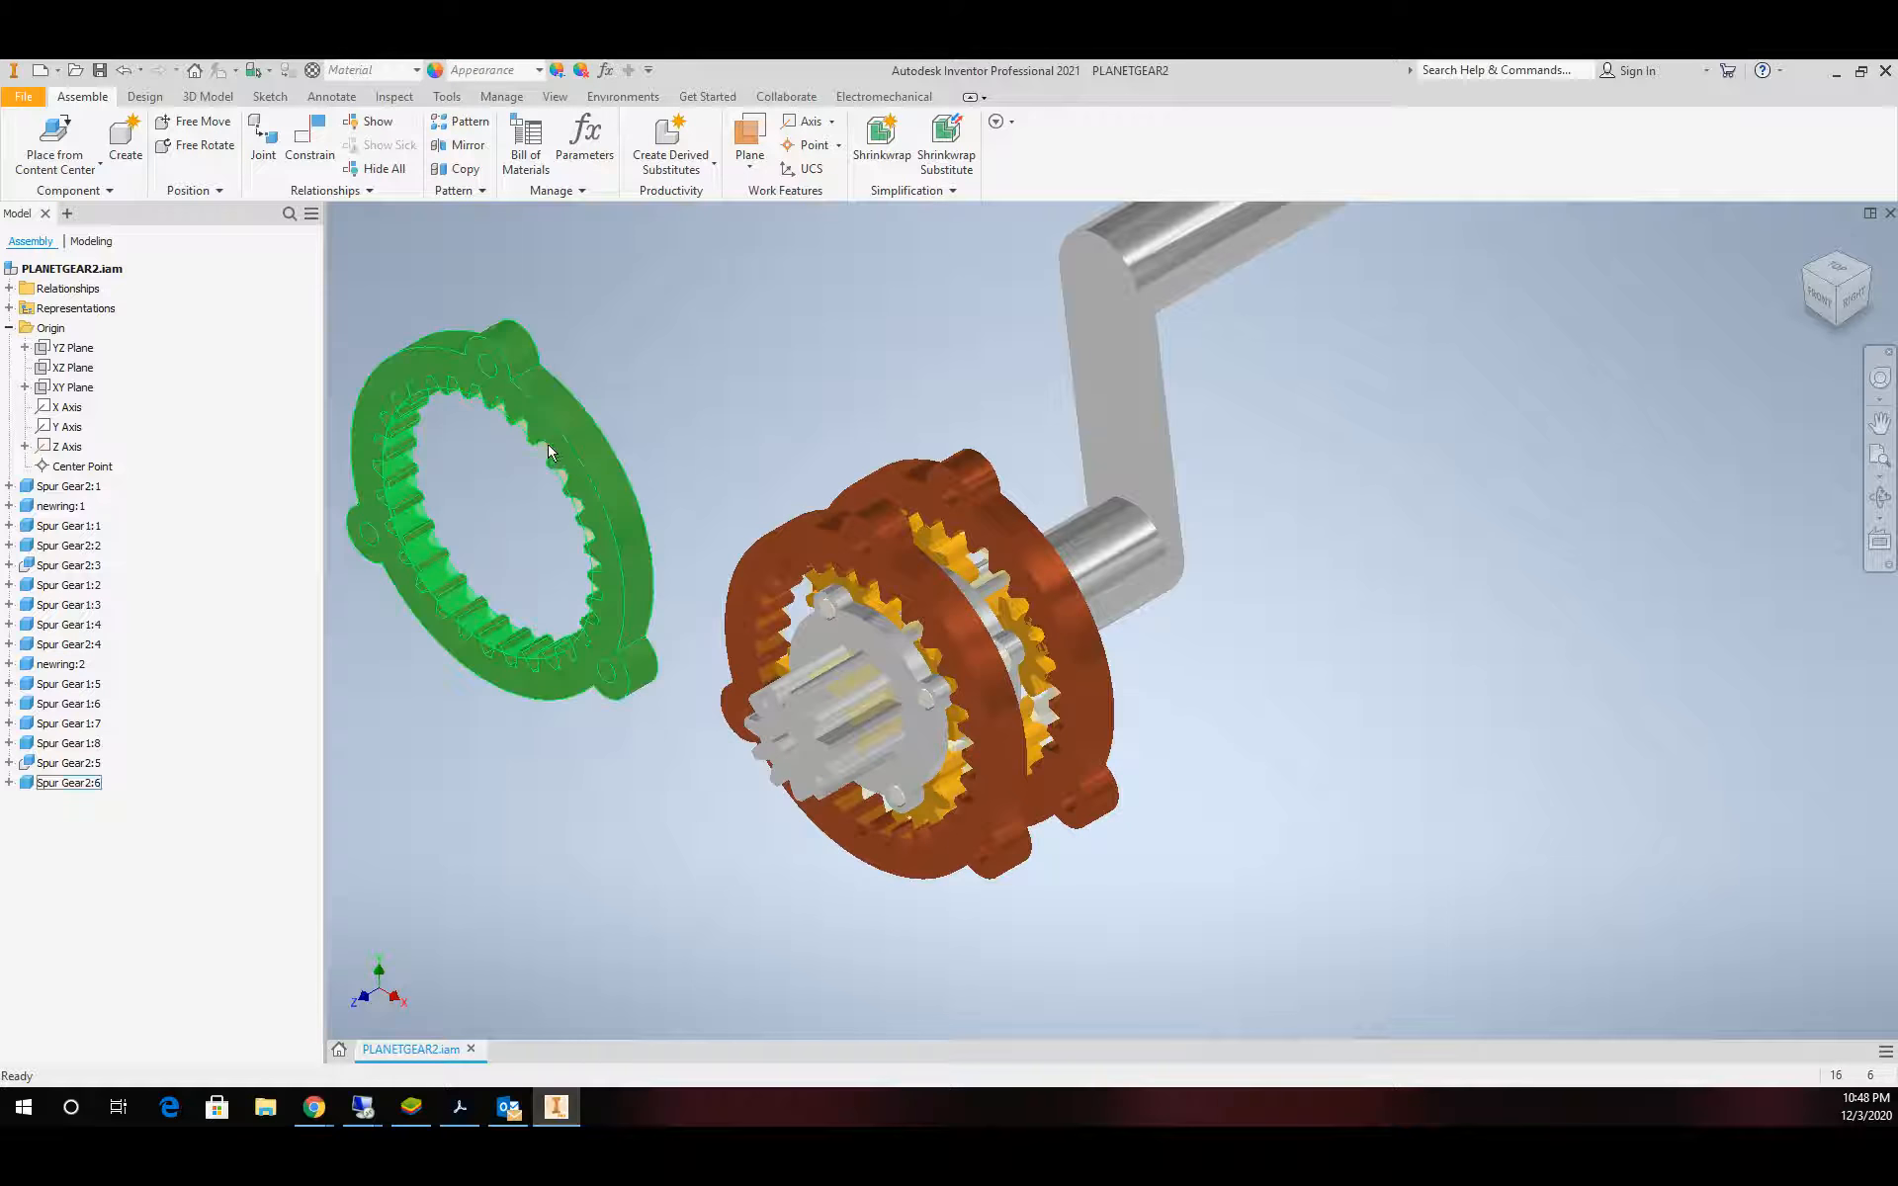
left_click_drag(551, 453, 420, 422)
scroll(817, 568, "down", 3)
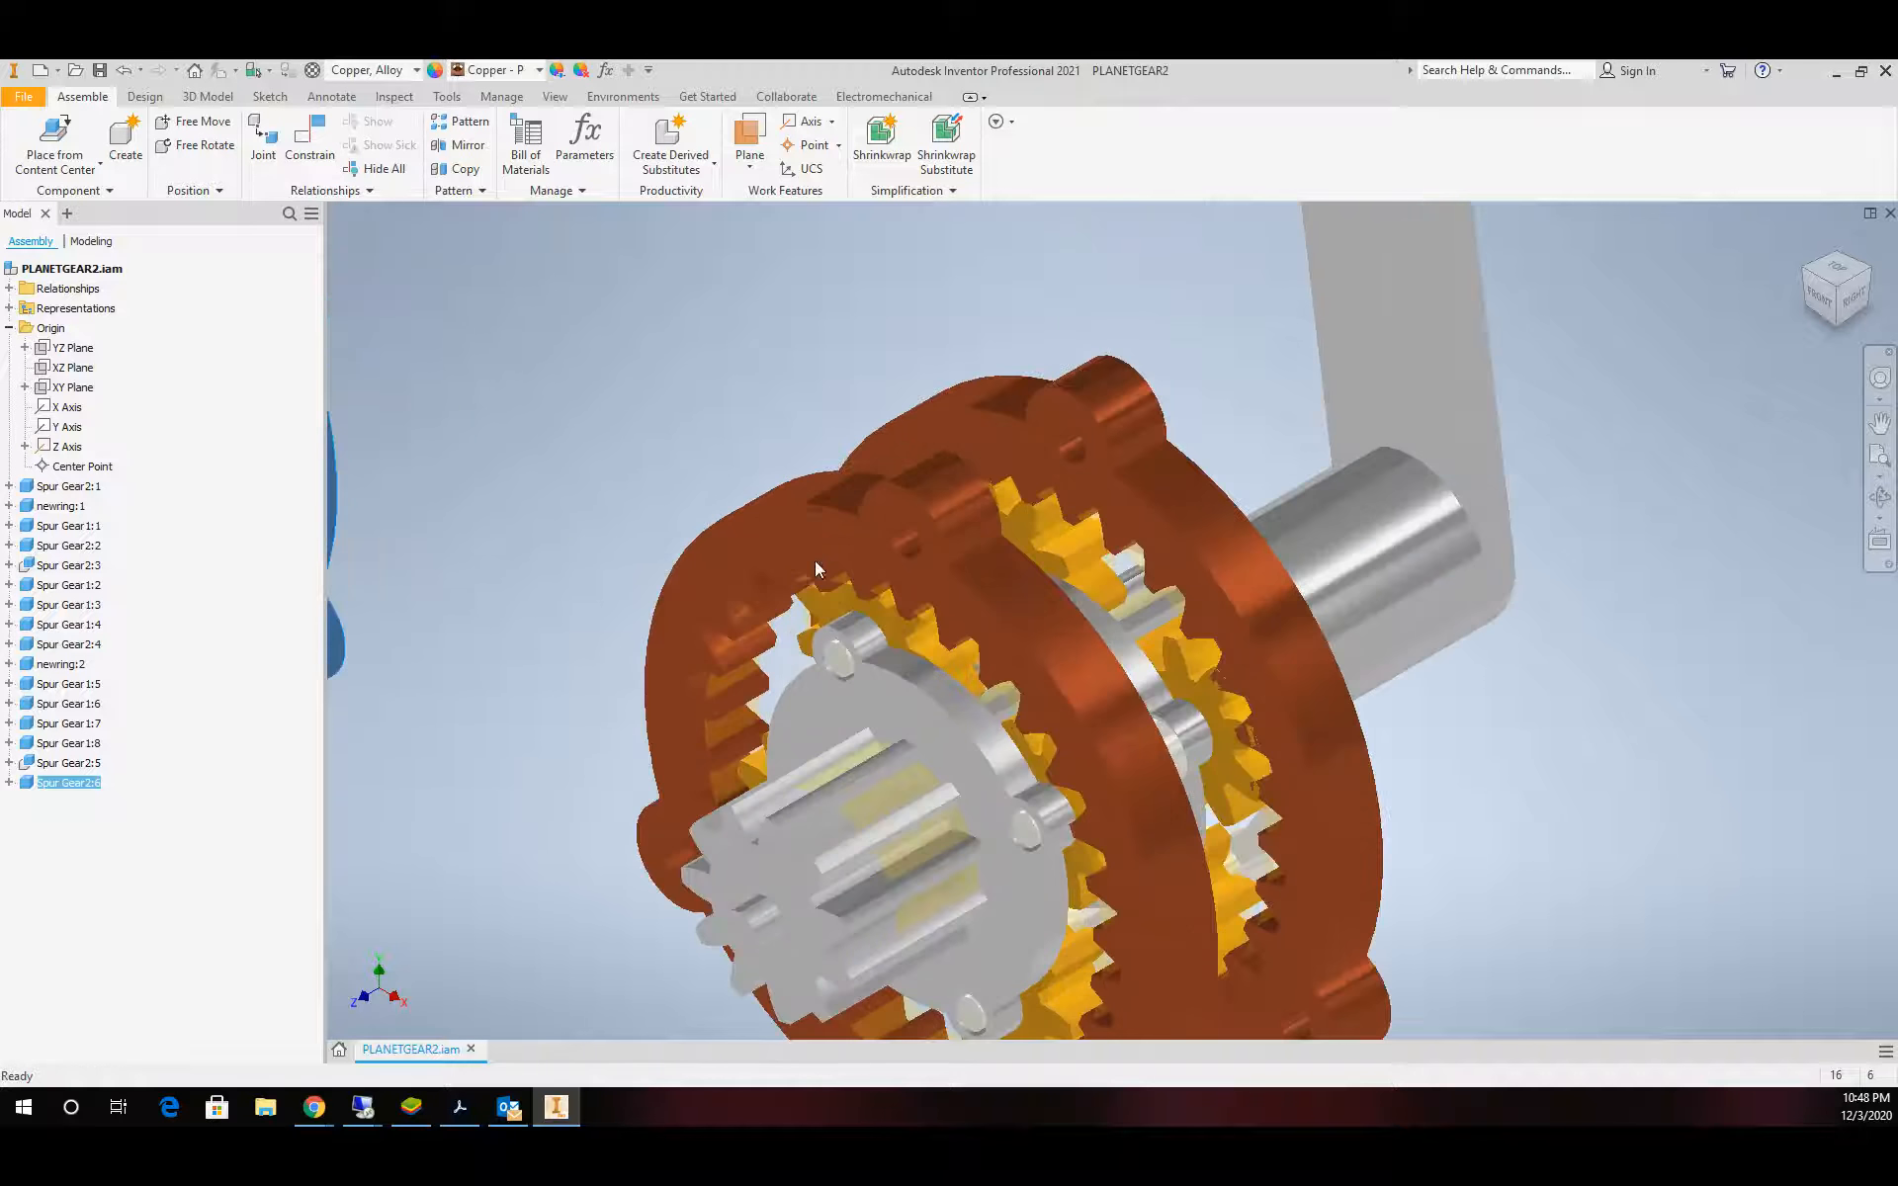
Copy the front-stage newring pin carrier and place the duplicate beside the gearset
scroll(840, 633, "down", 2)
scroll(850, 662, "up", 2)
left_click(867, 706)
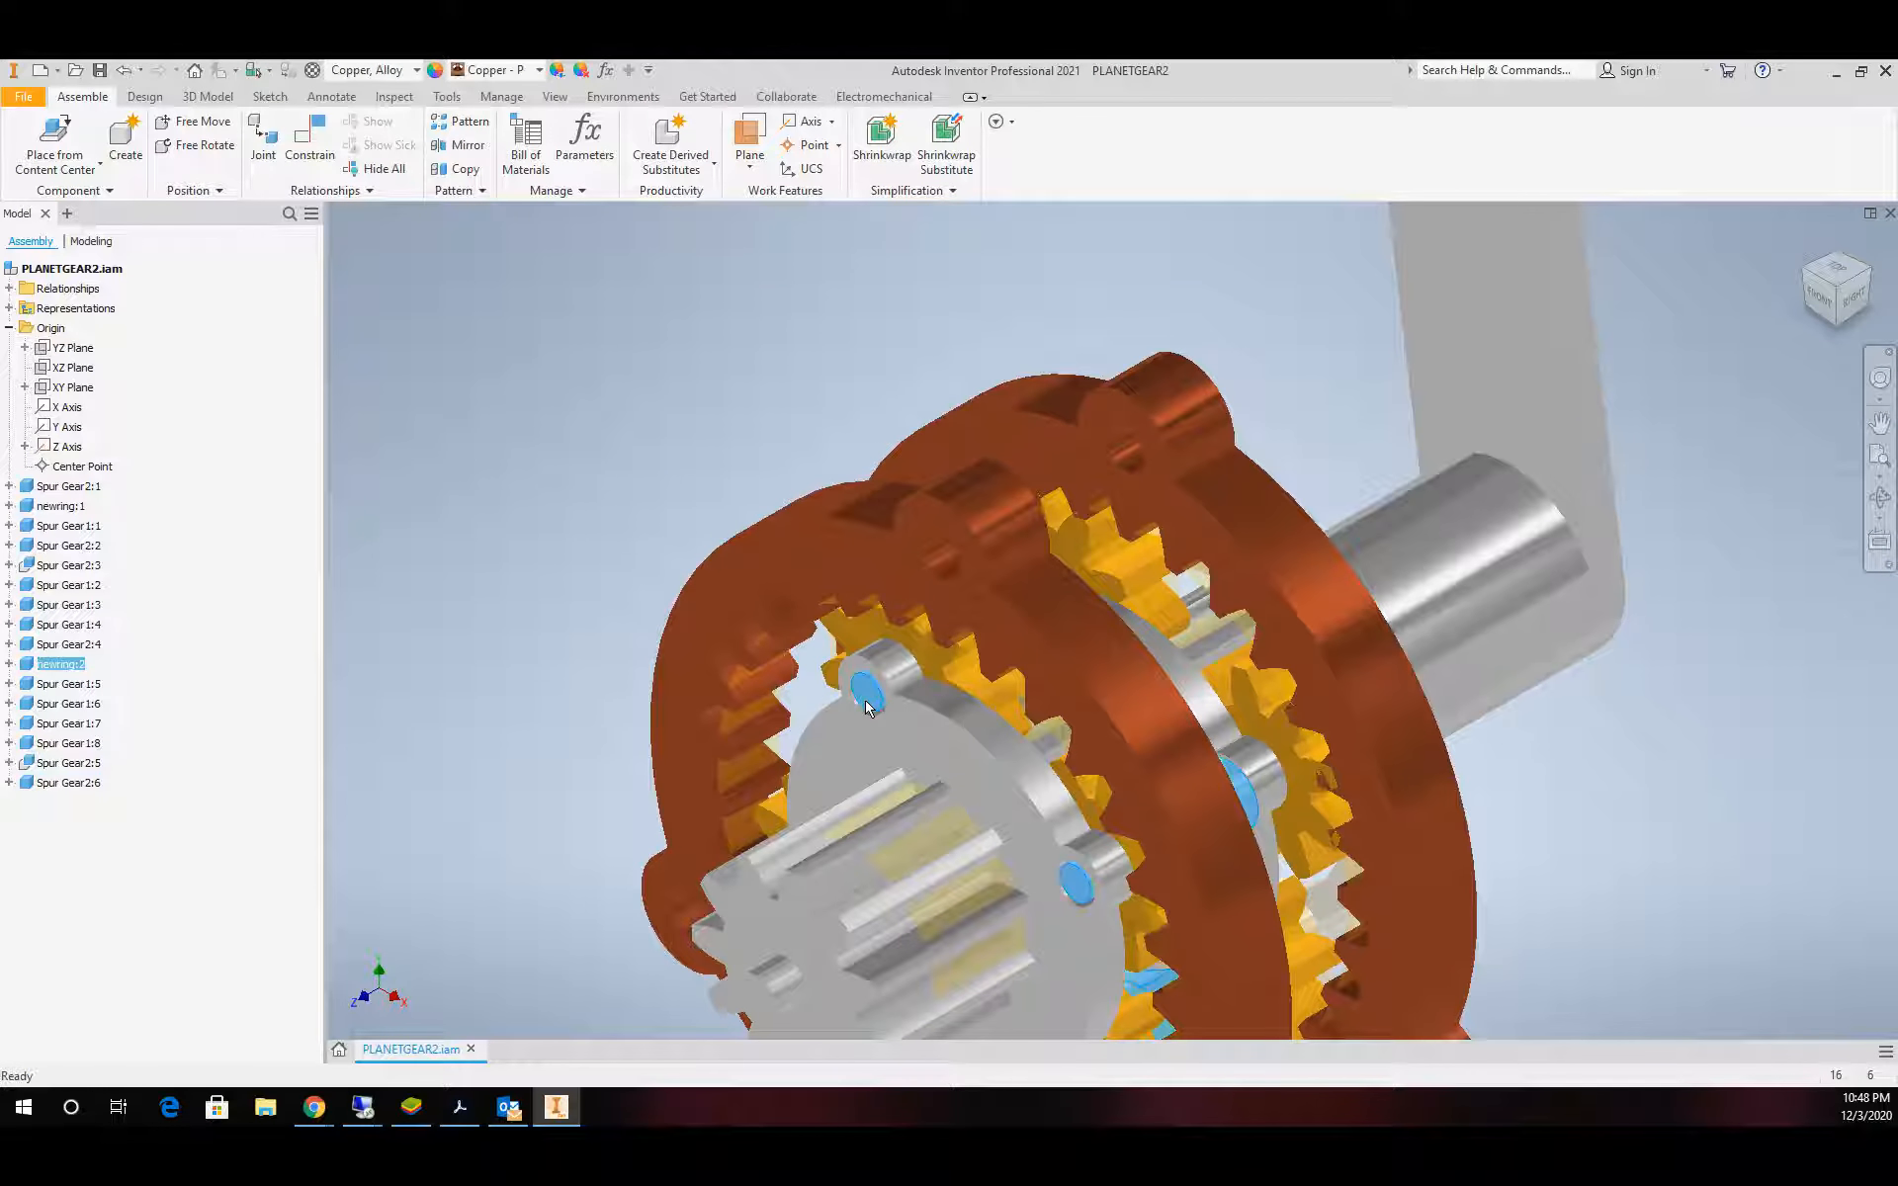
scroll(867, 706, "up", 5)
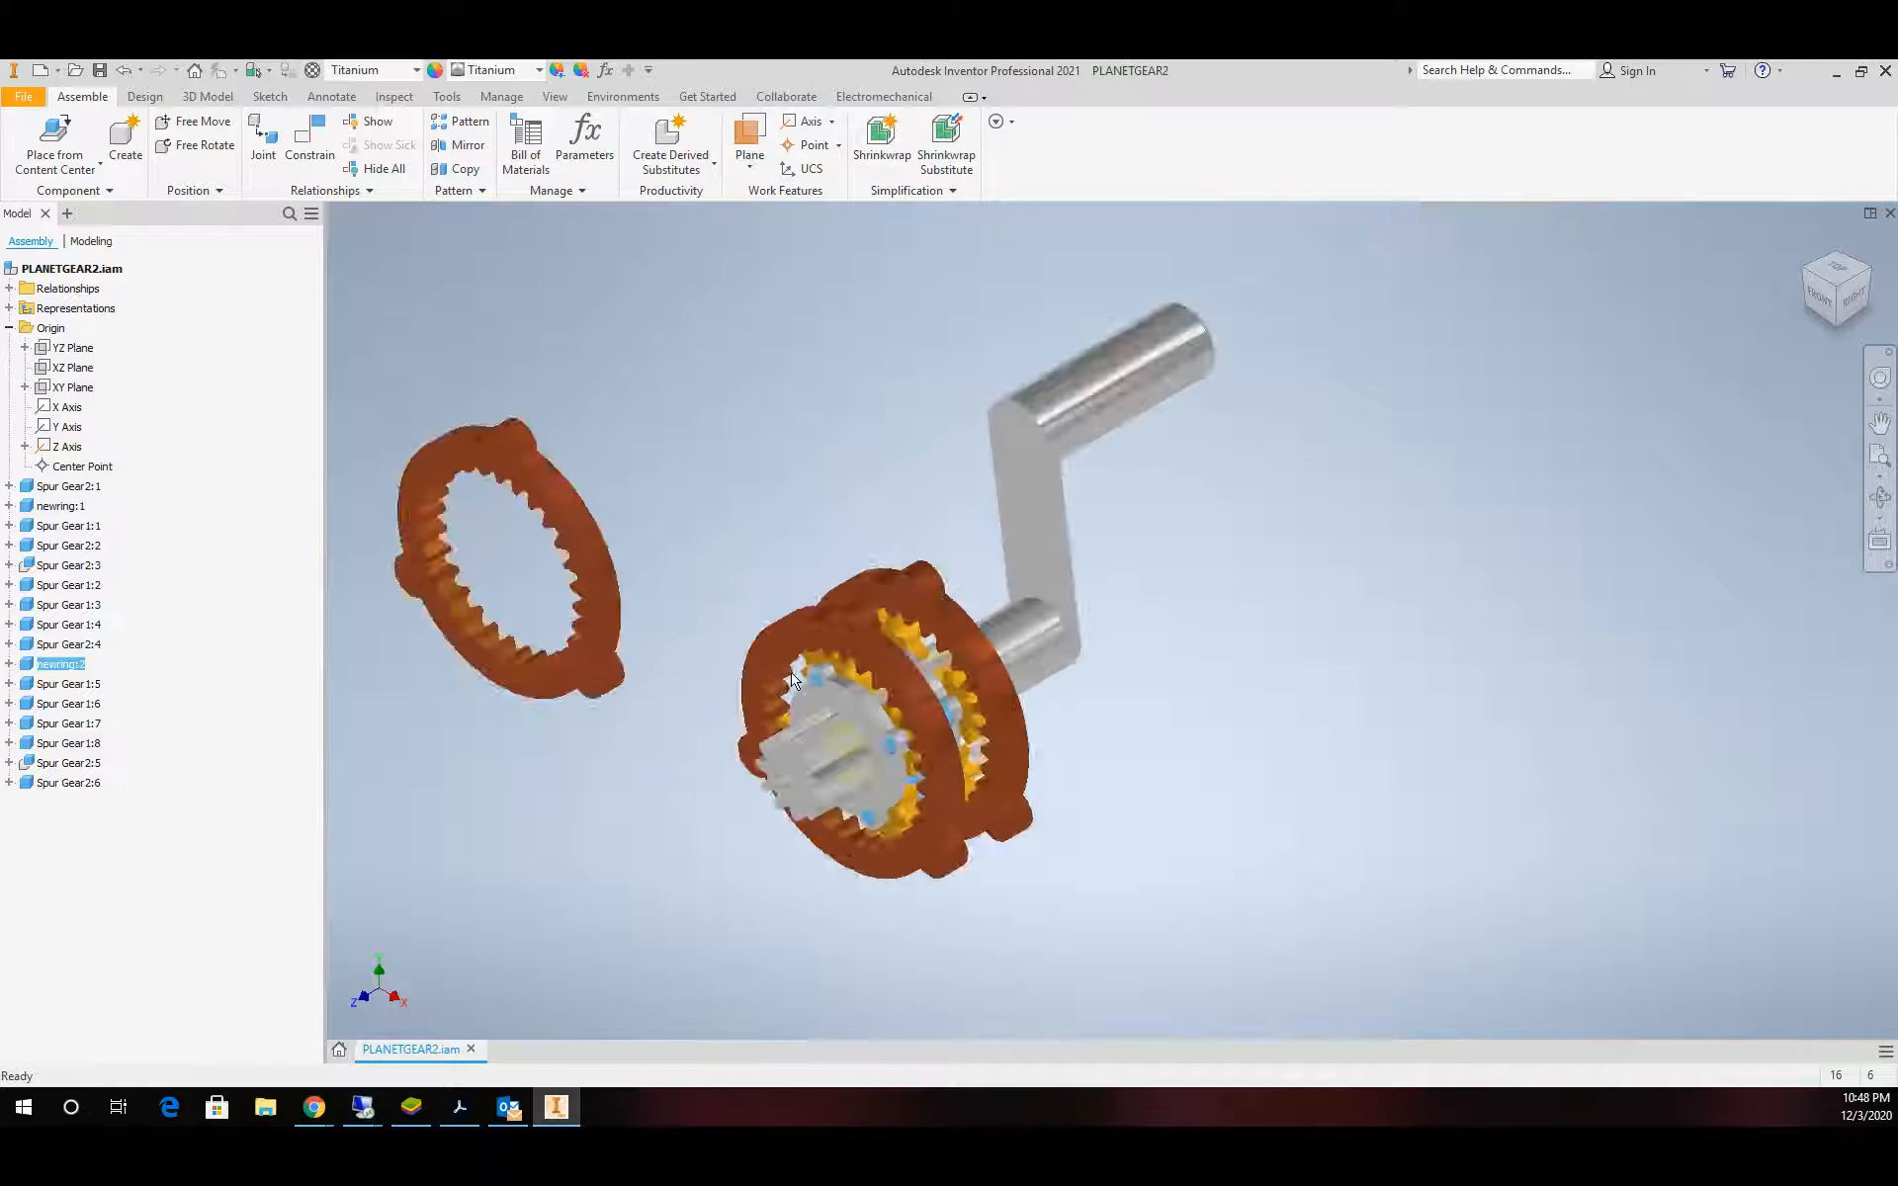
key("ctrl+v")
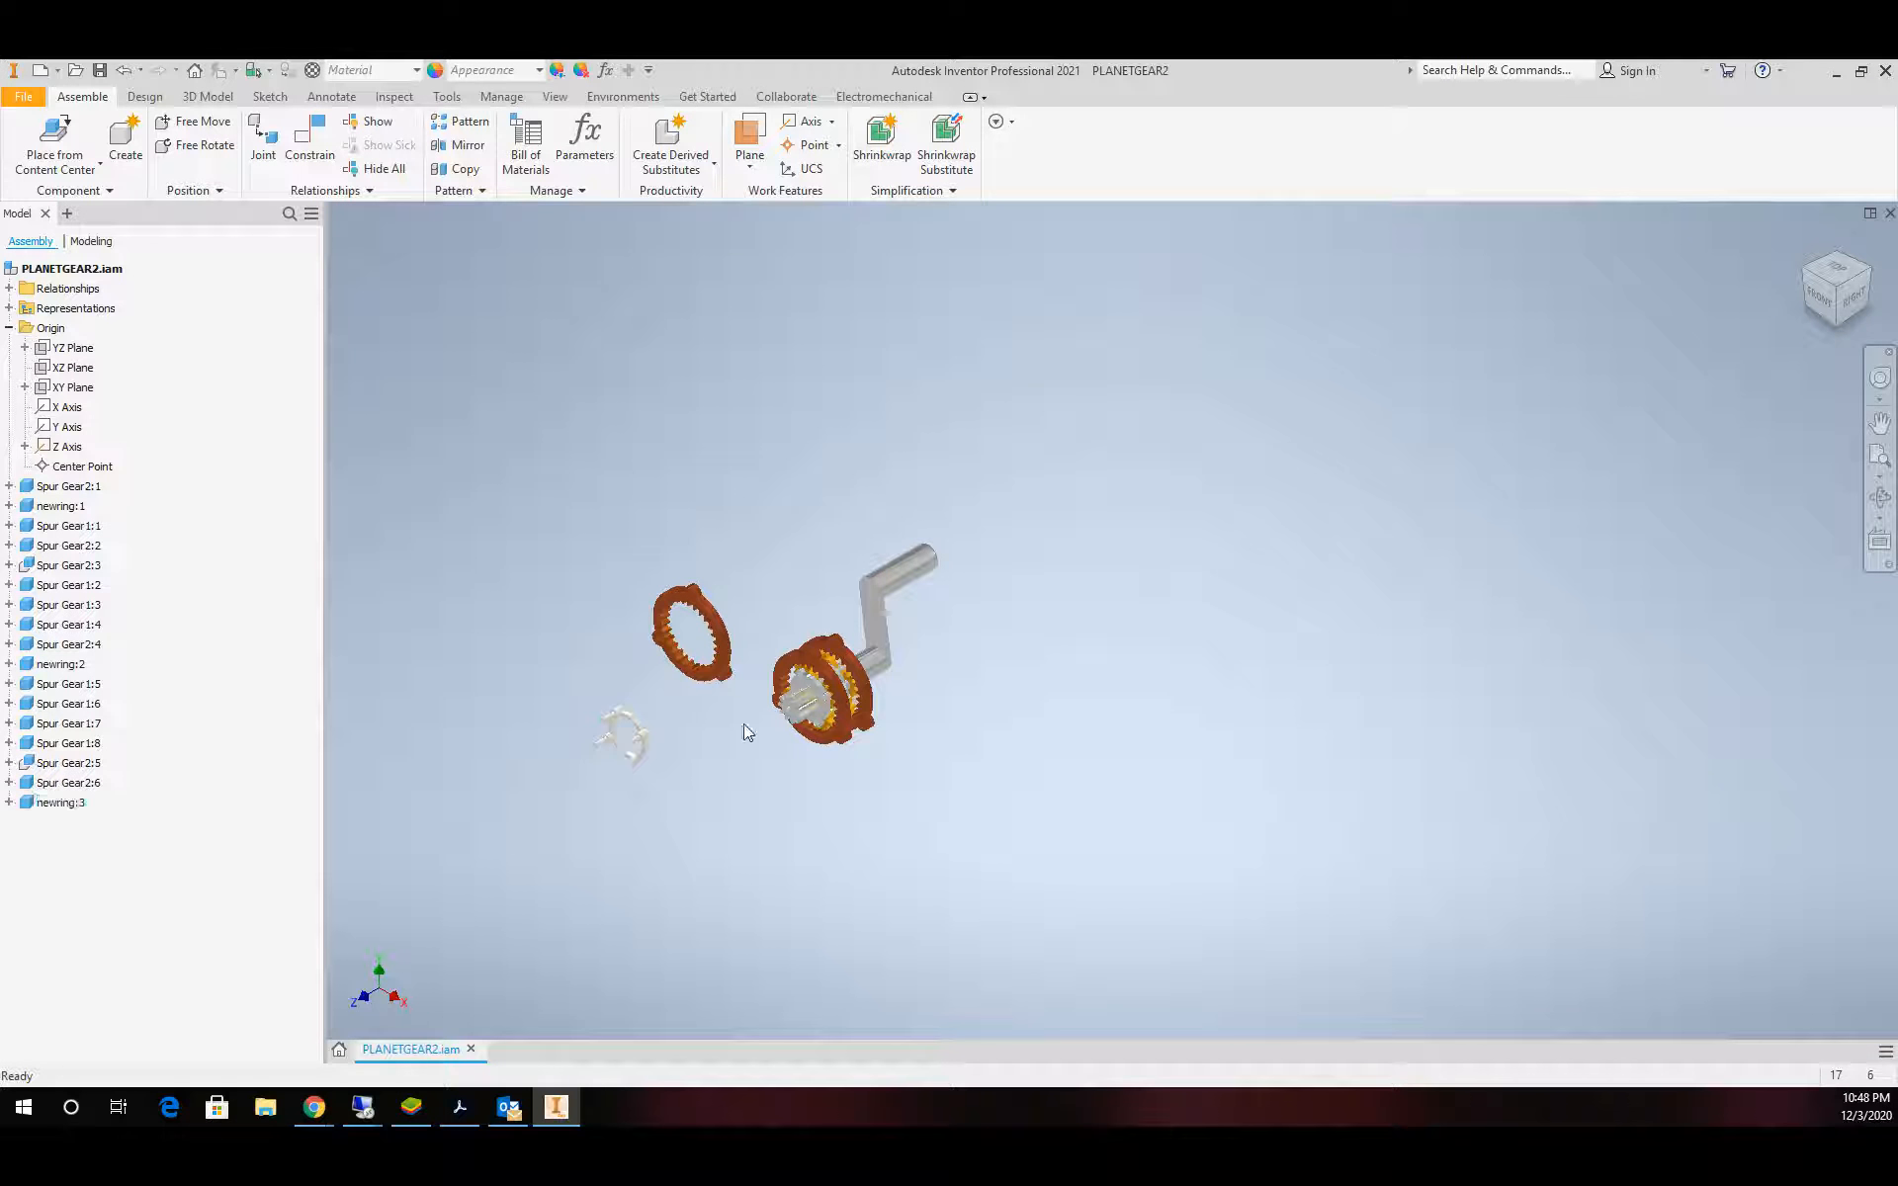
Copy the front output sun gear with its round plate and place the duplicate near the other copied parts
scroll(771, 711, "down", 5)
left_click(857, 696)
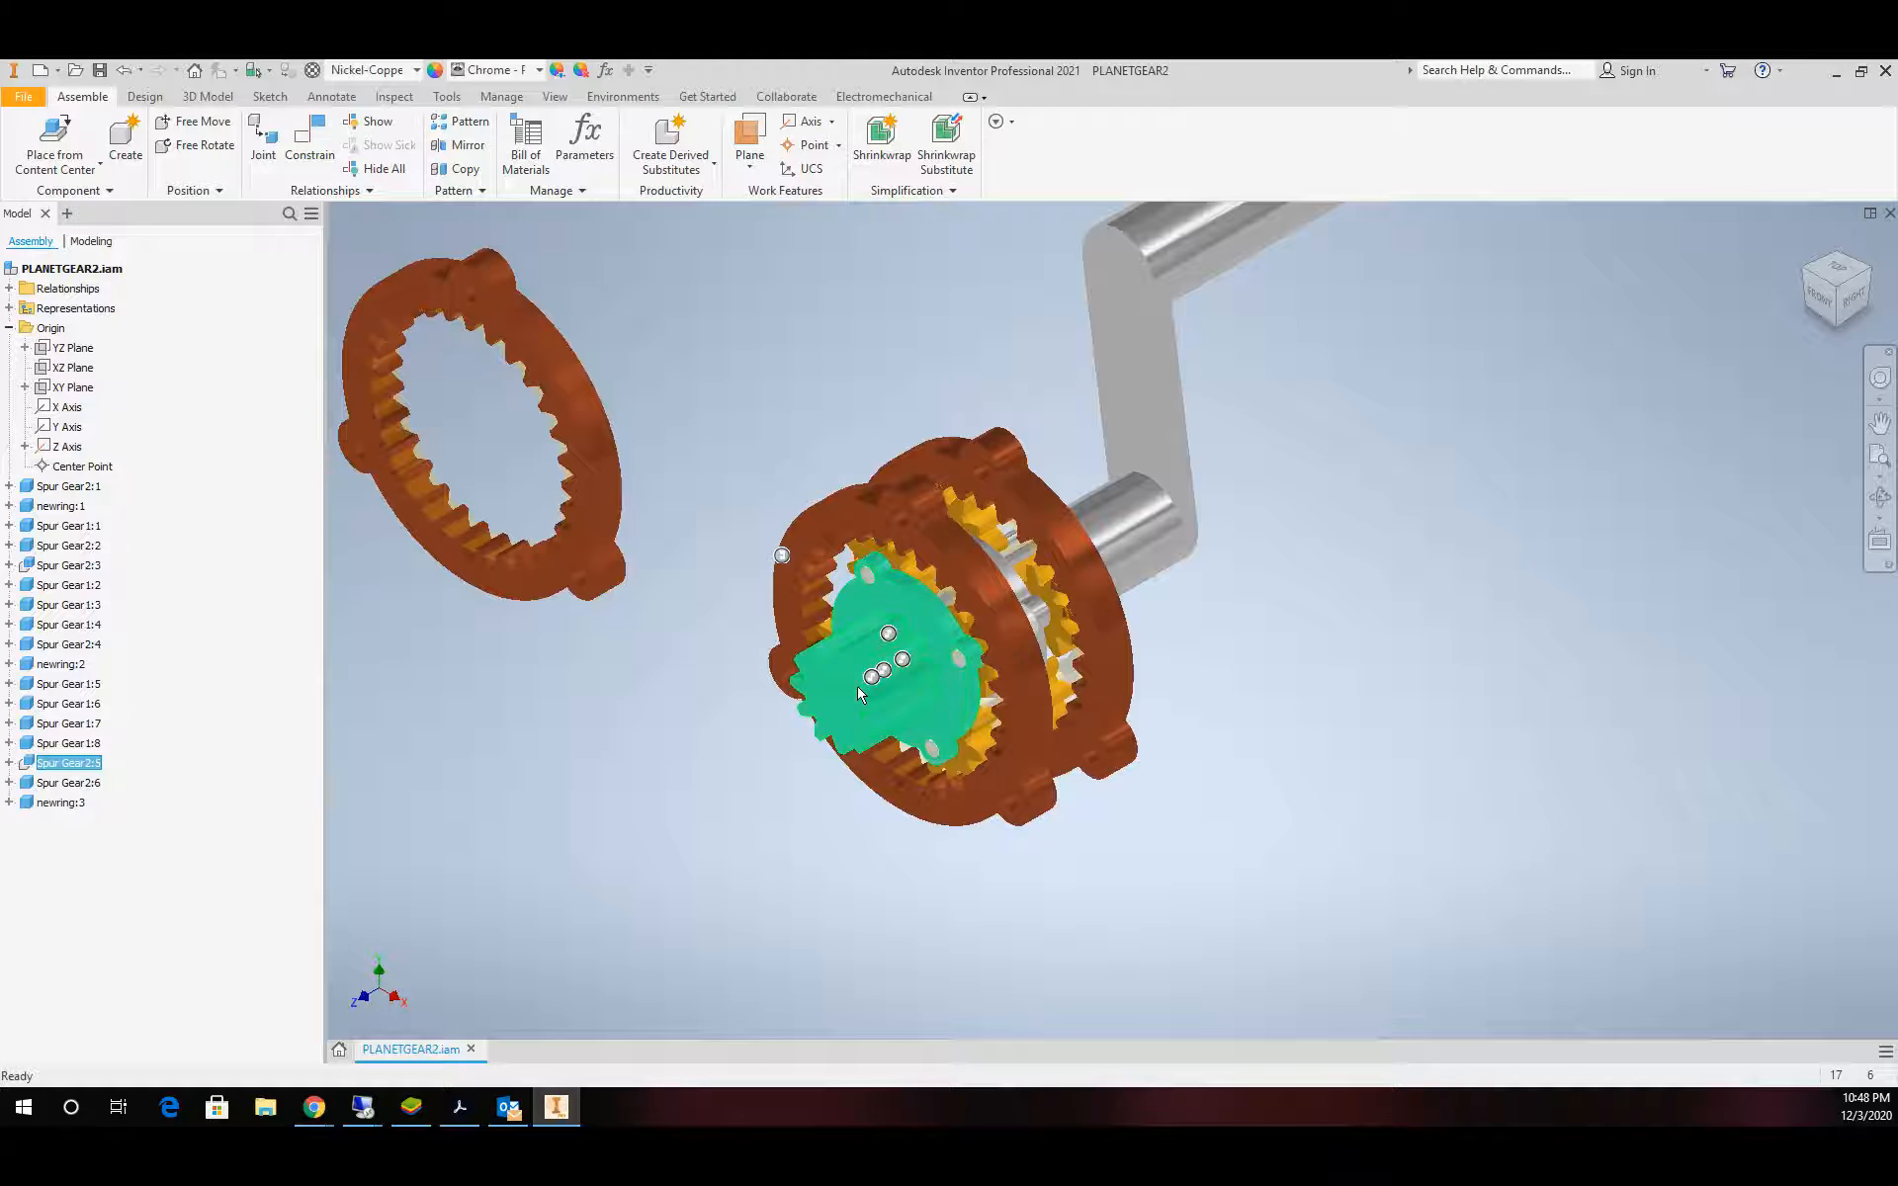
scroll(595, 750, "up", 2)
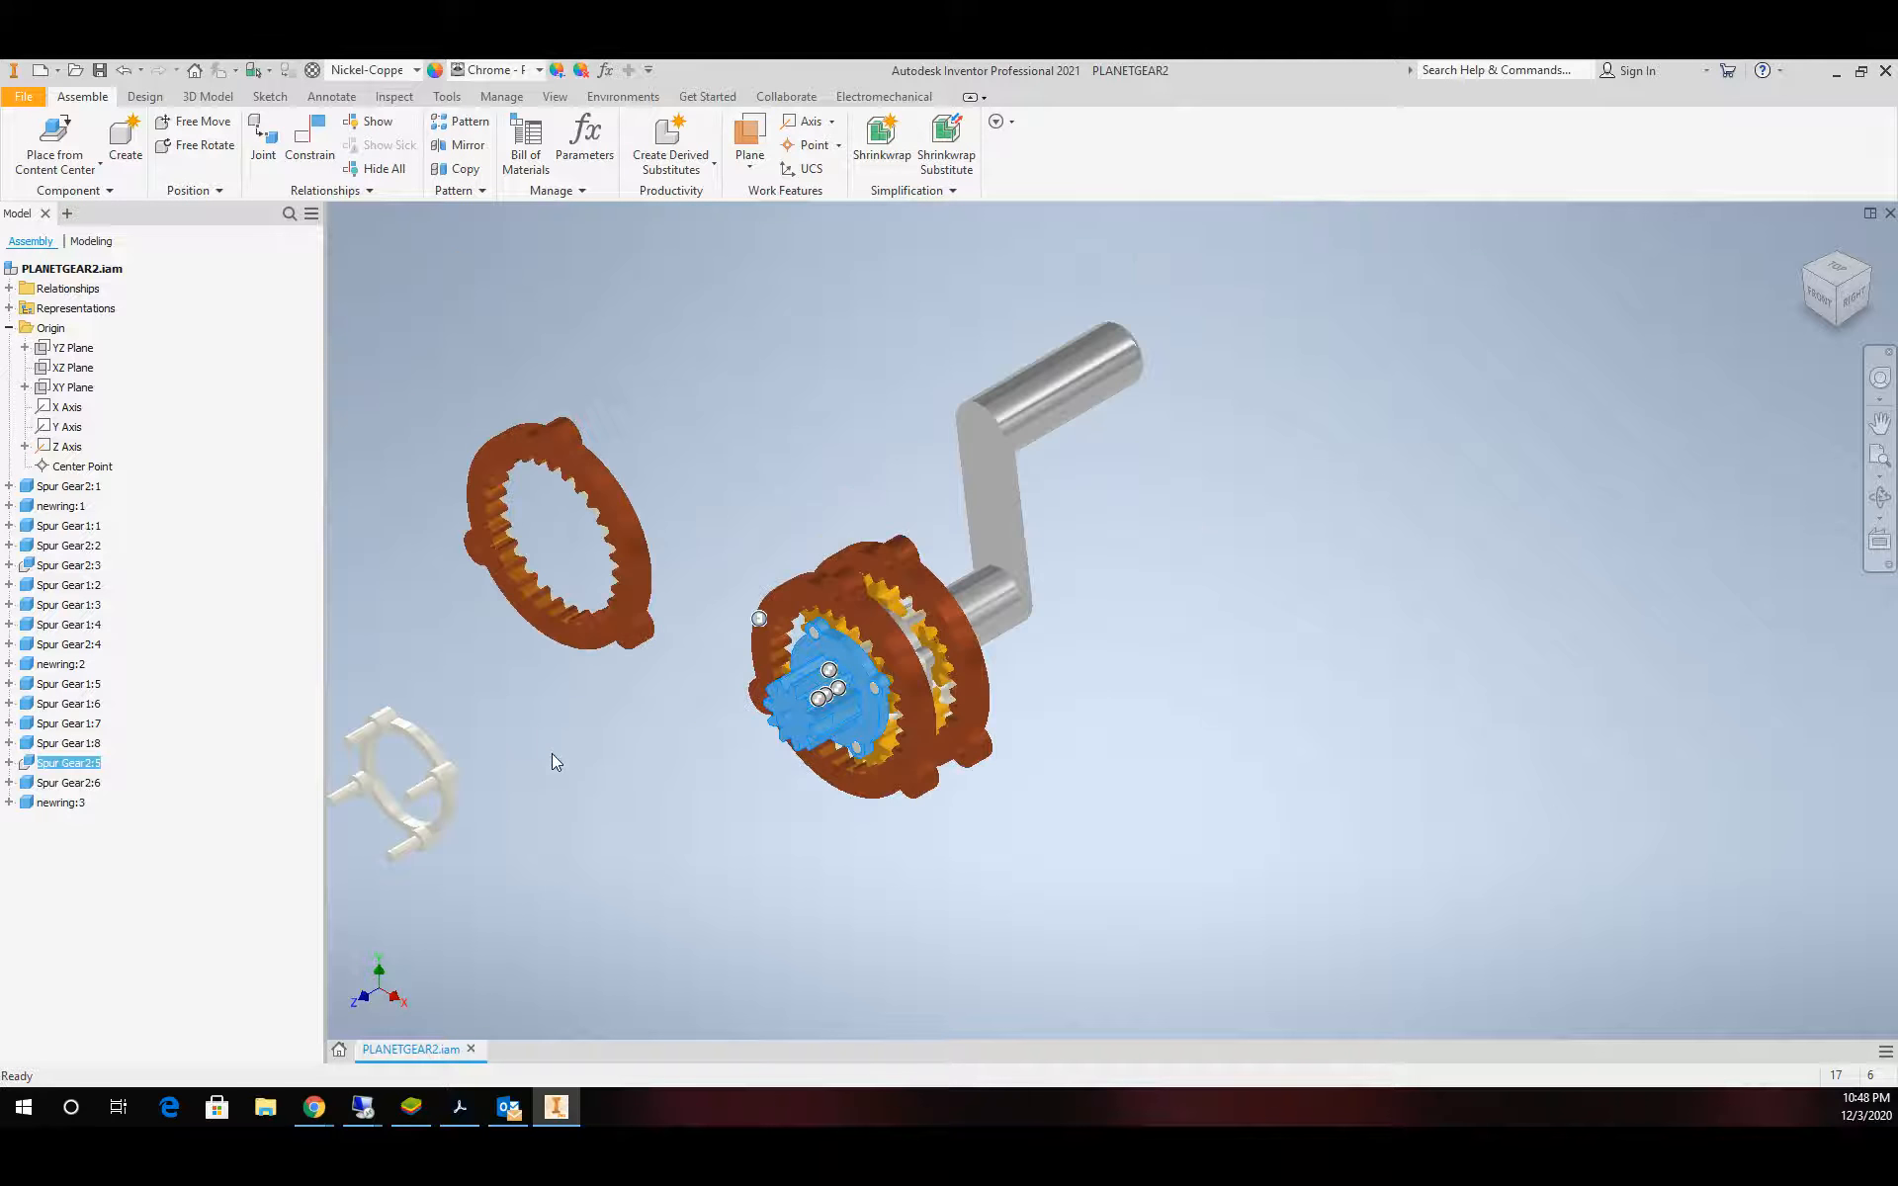
key("ctrl+v")
Copy a front-stage planet gear and place four duplicates beside the copied ring gear
scroll(716, 714, "down", 3)
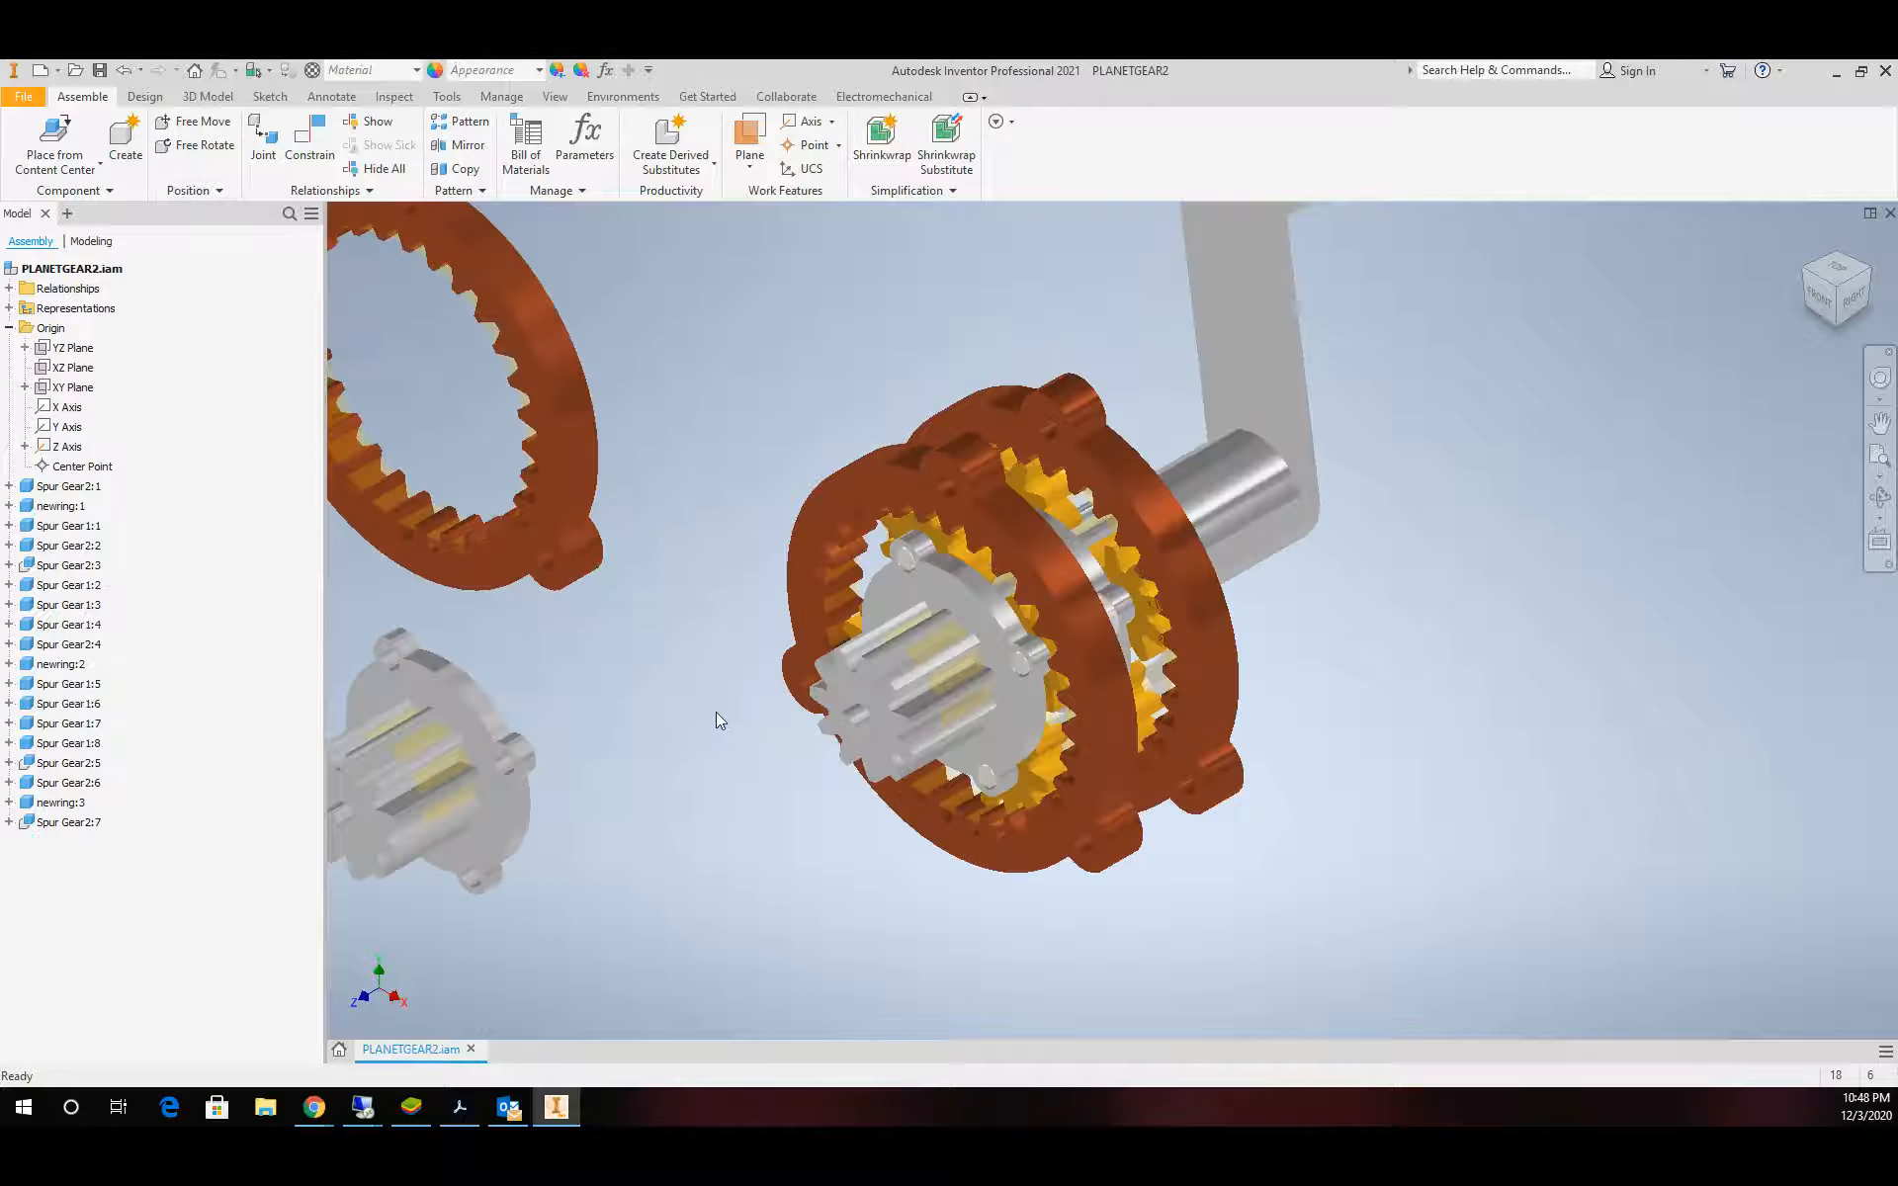
left_click(952, 557)
left_click(703, 584)
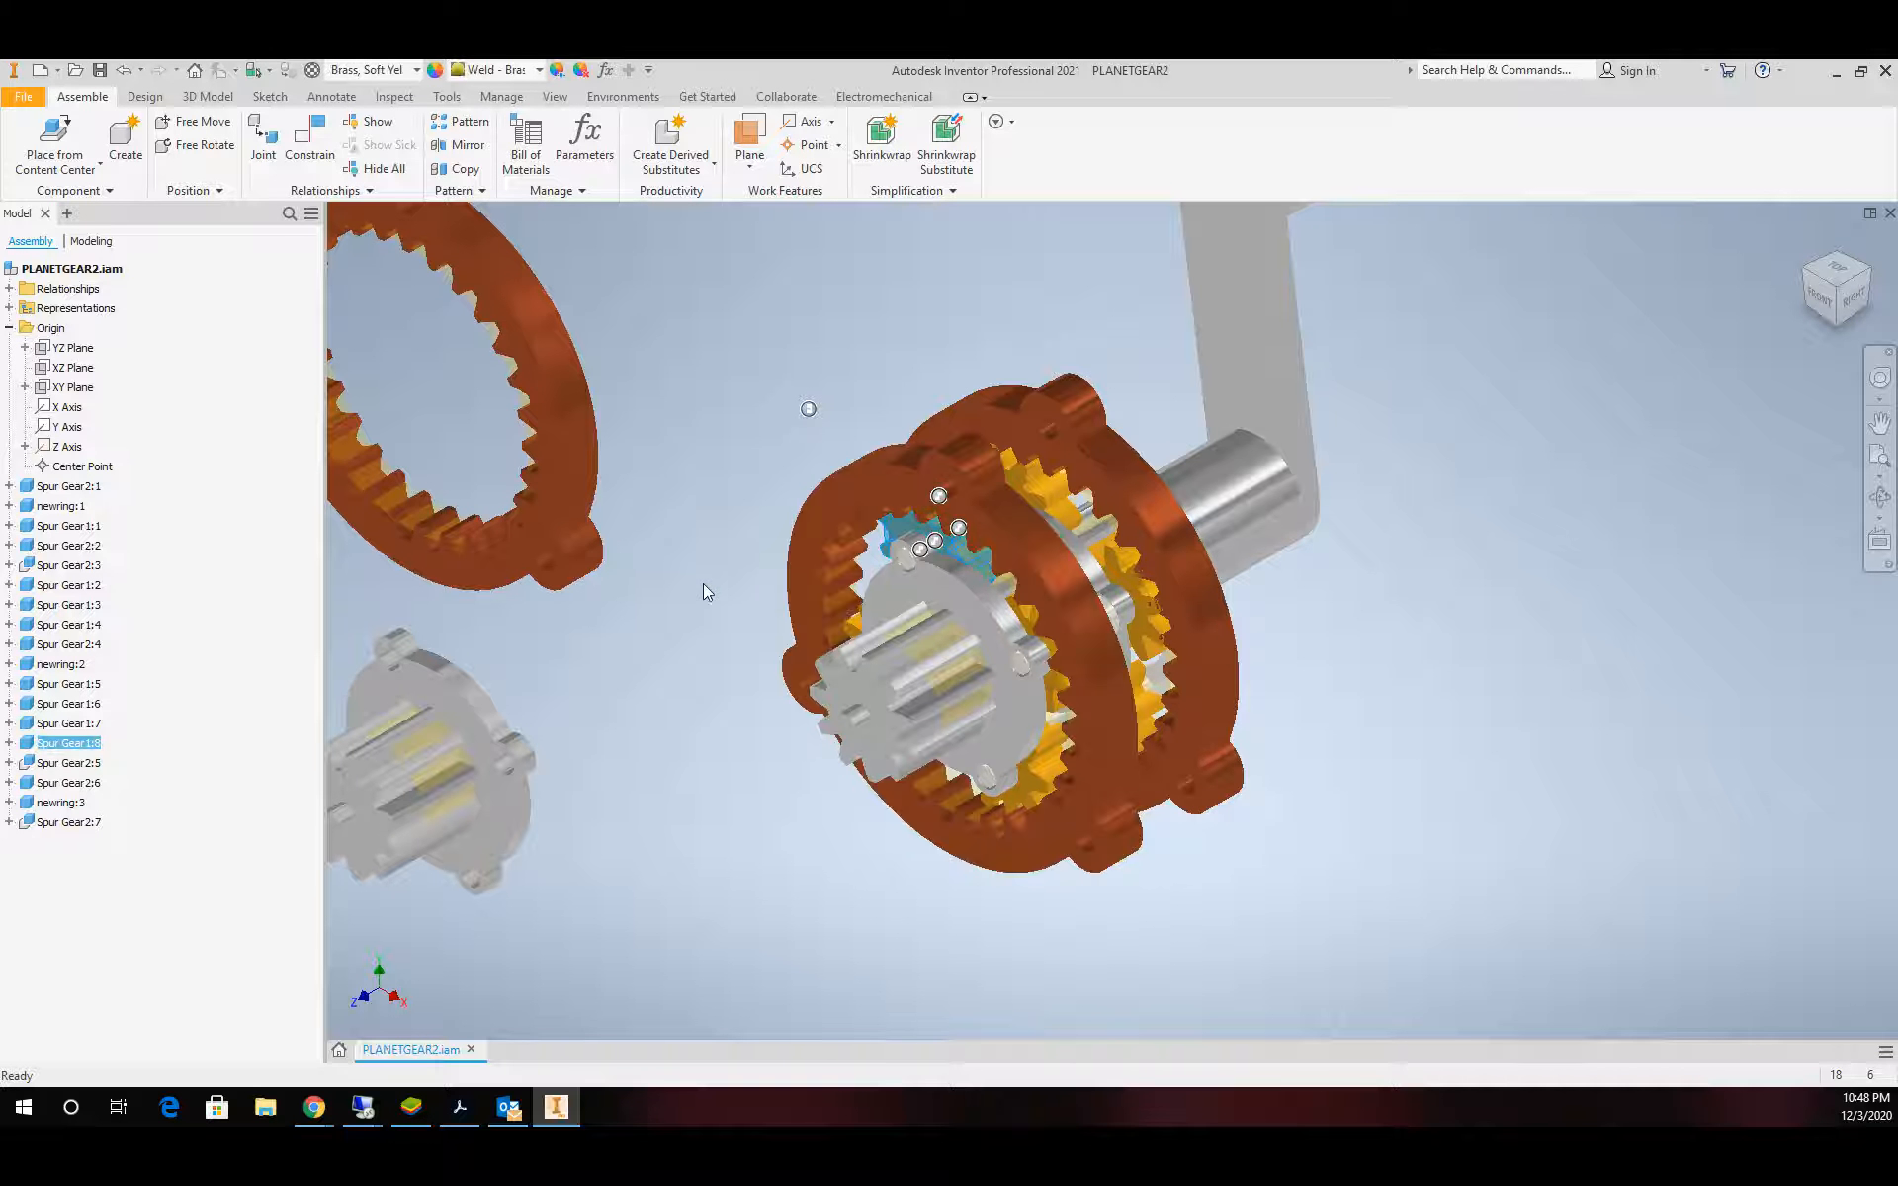
scroll(703, 584, "up", 5)
scroll(562, 557, "down", 2)
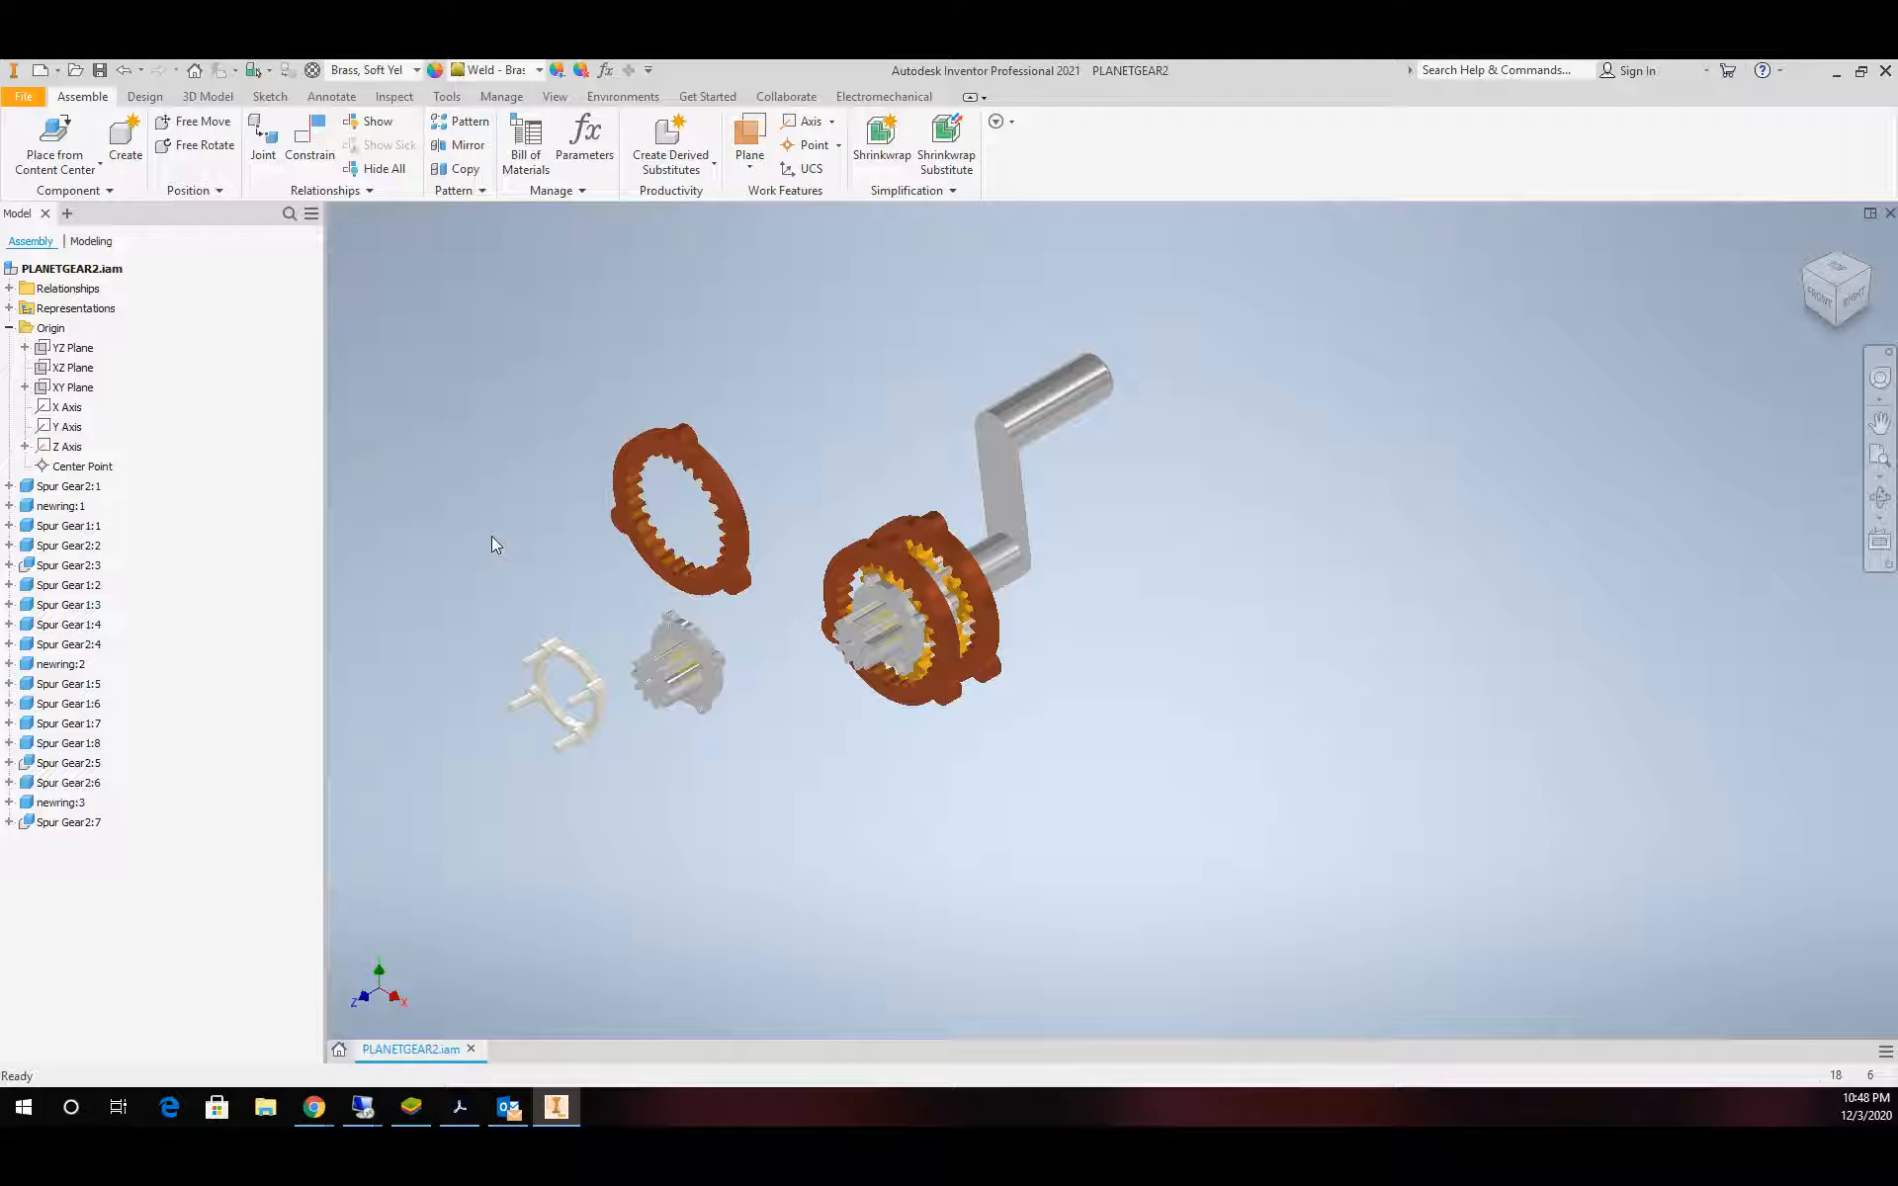
key("ctrl+v")
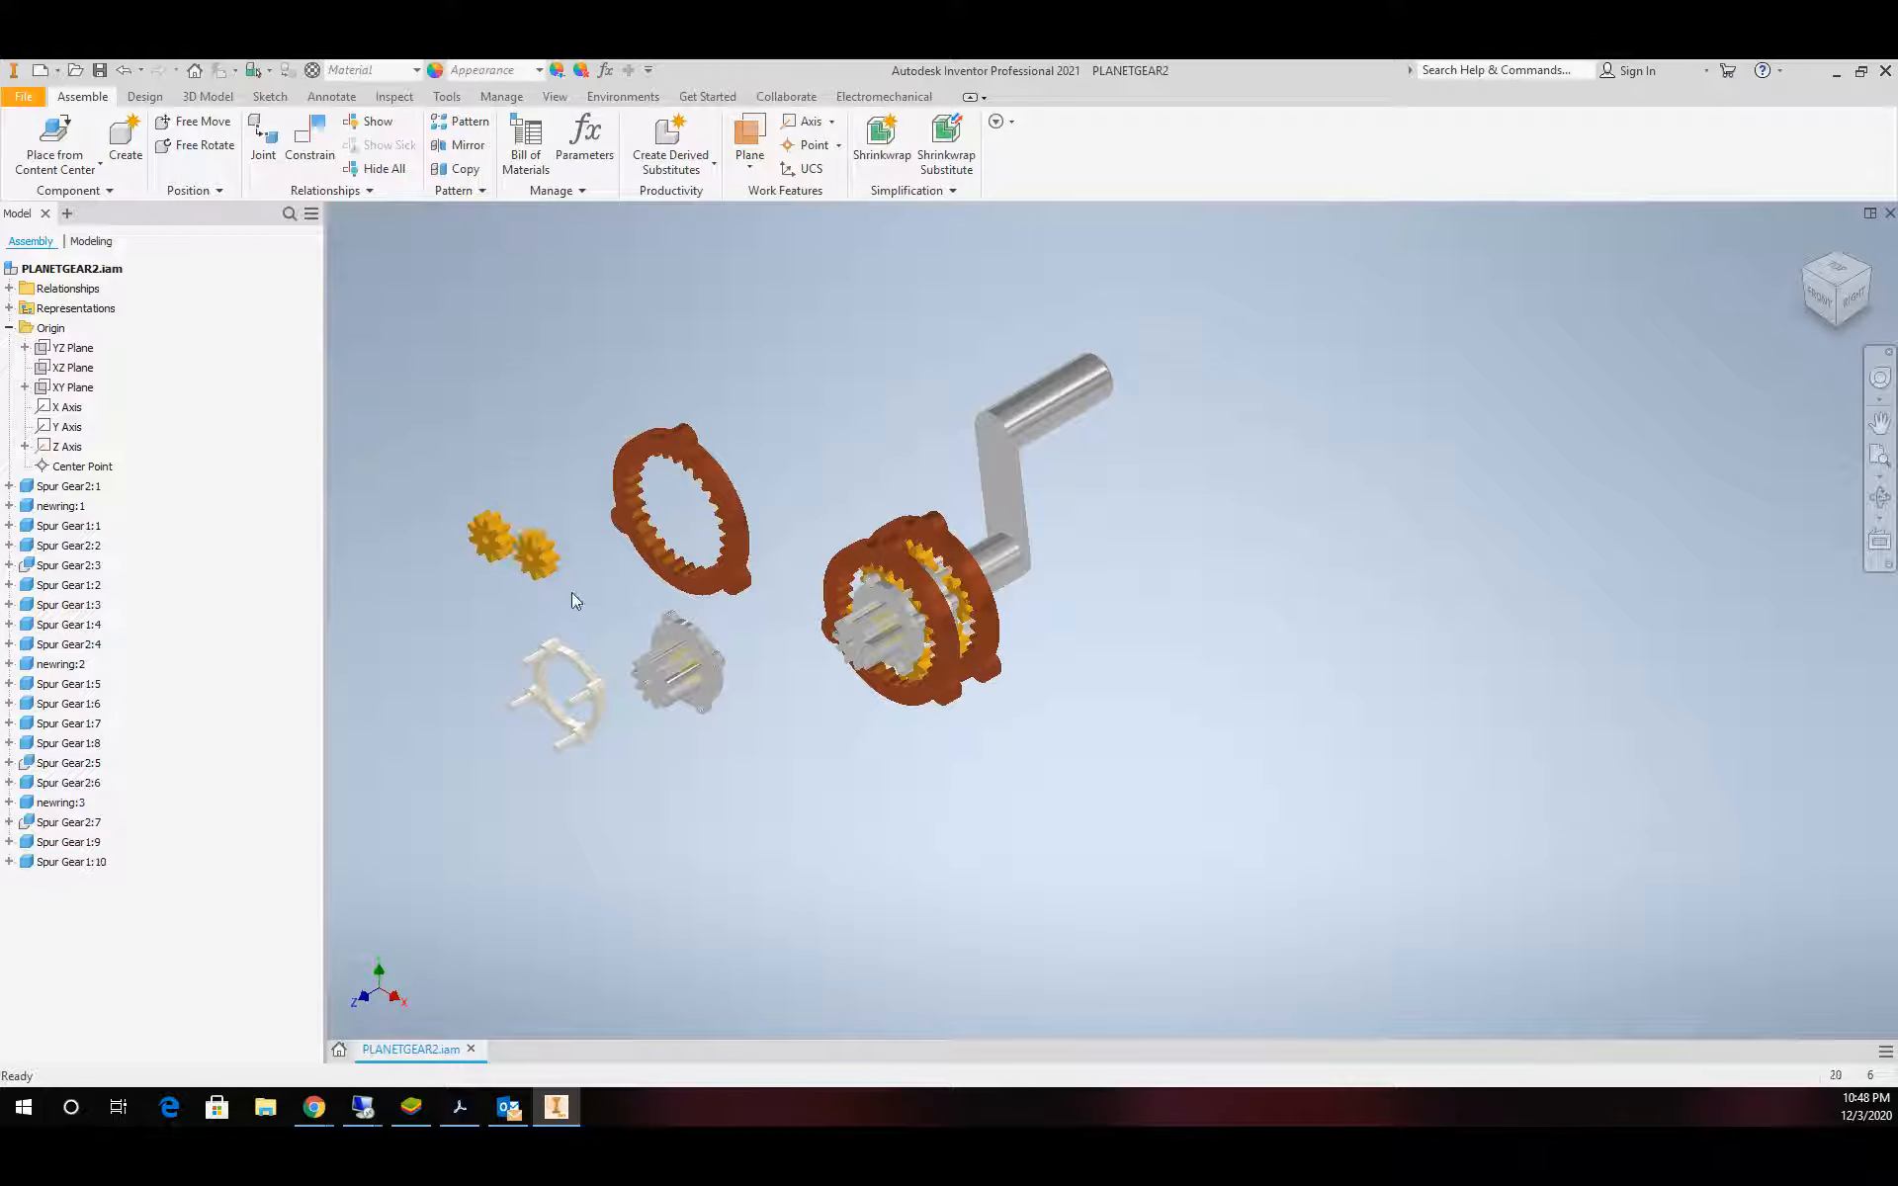
left_click(572, 593)
left_click(502, 603)
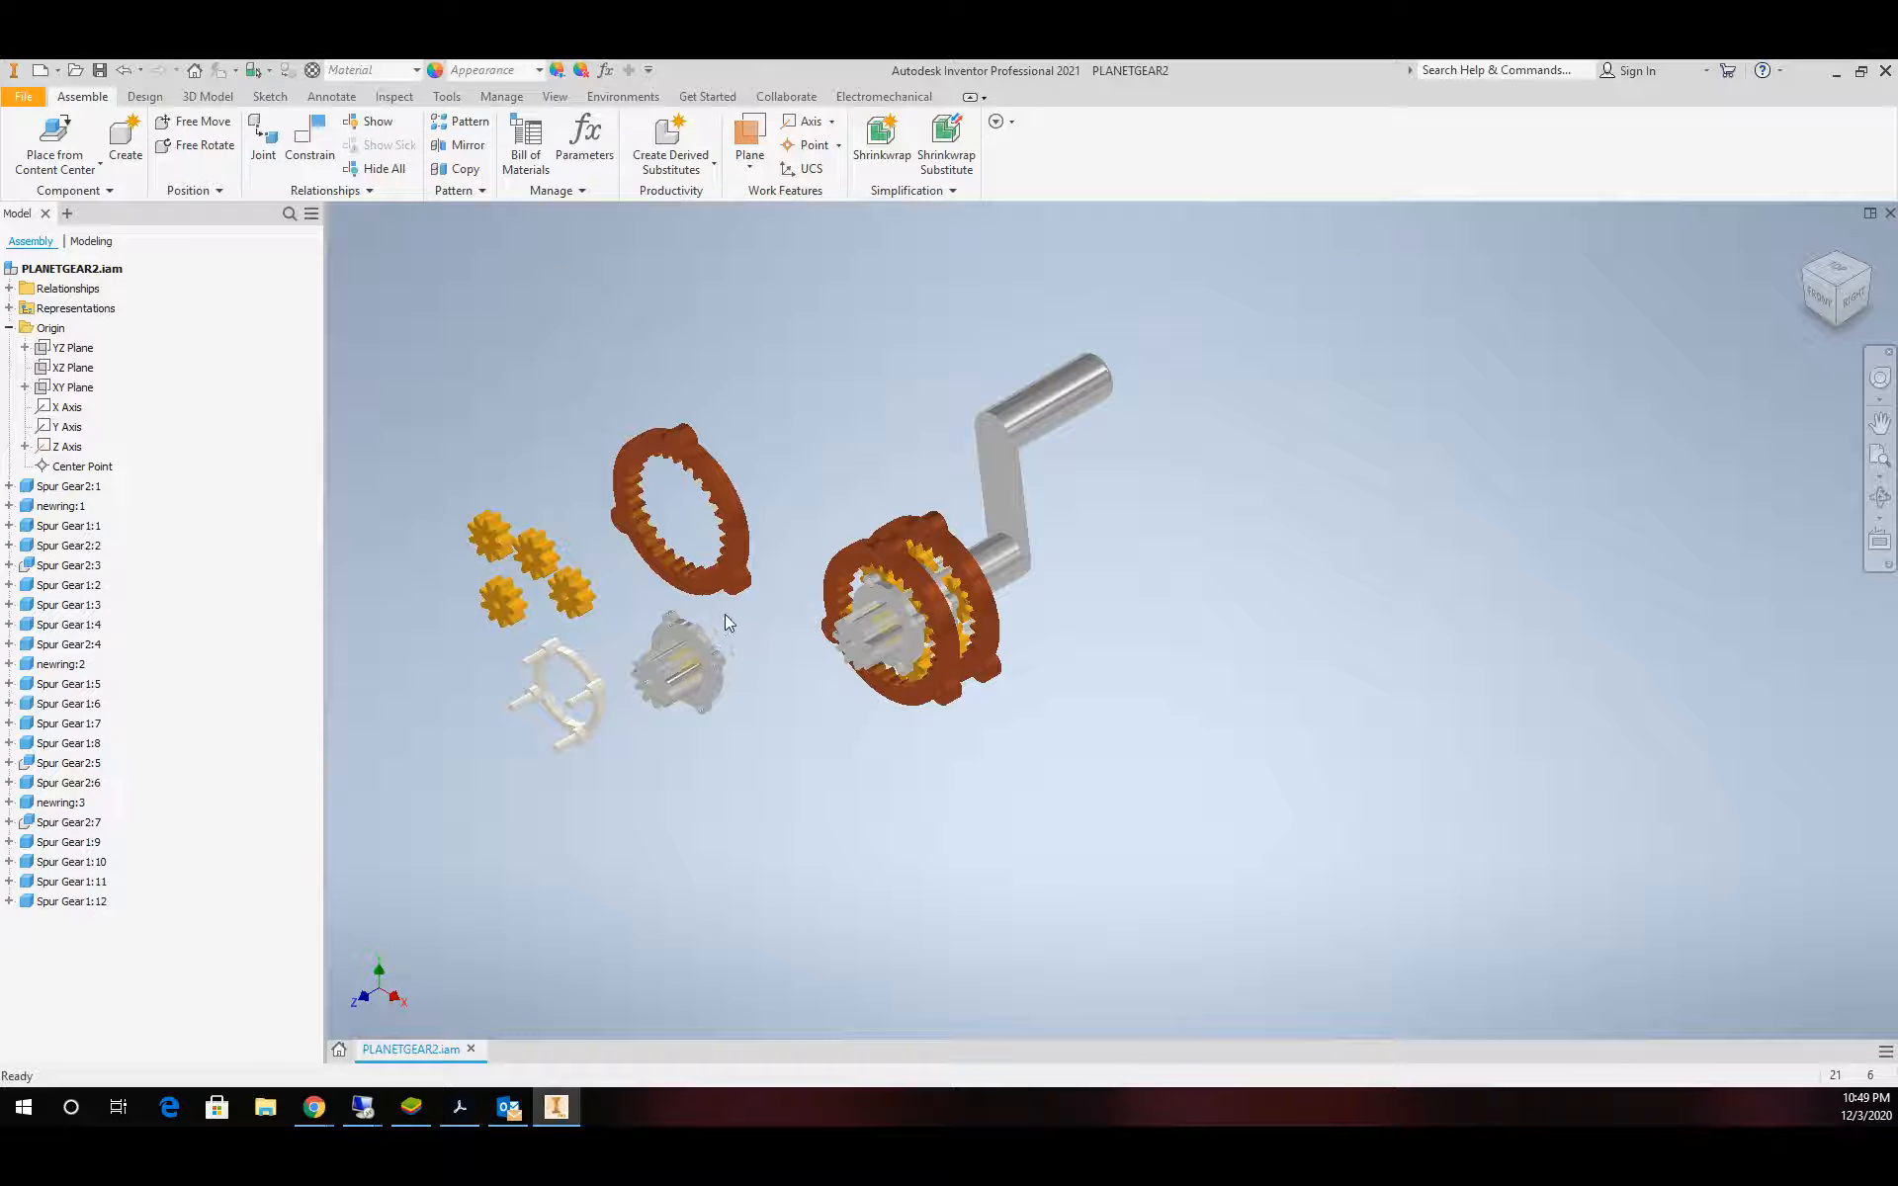
Mate the copied pin carrier's axis to the front sun gear plate's axis with 0.000 in offset, and pull the carrier out in front
scroll(726, 615, "down", 3)
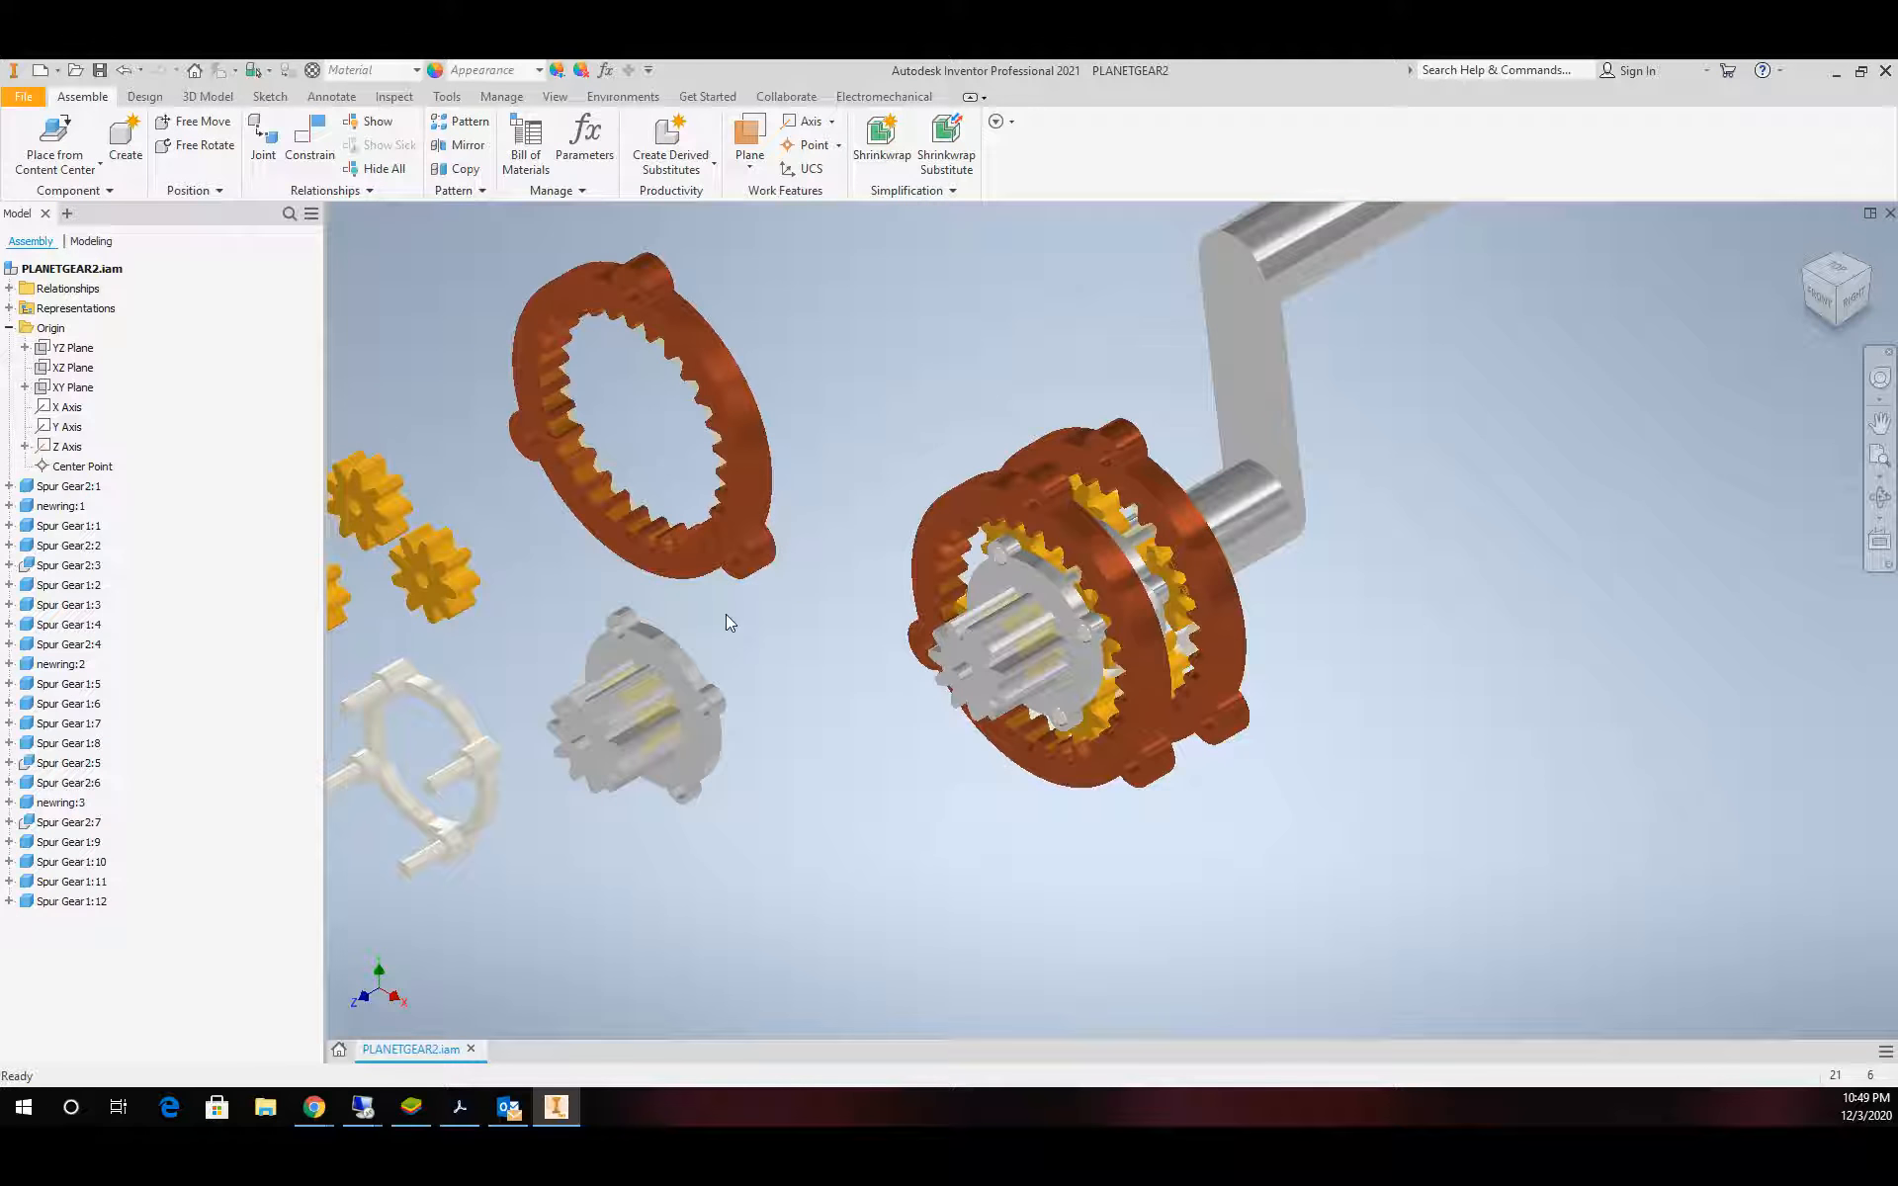
scroll(728, 613, "up", 3)
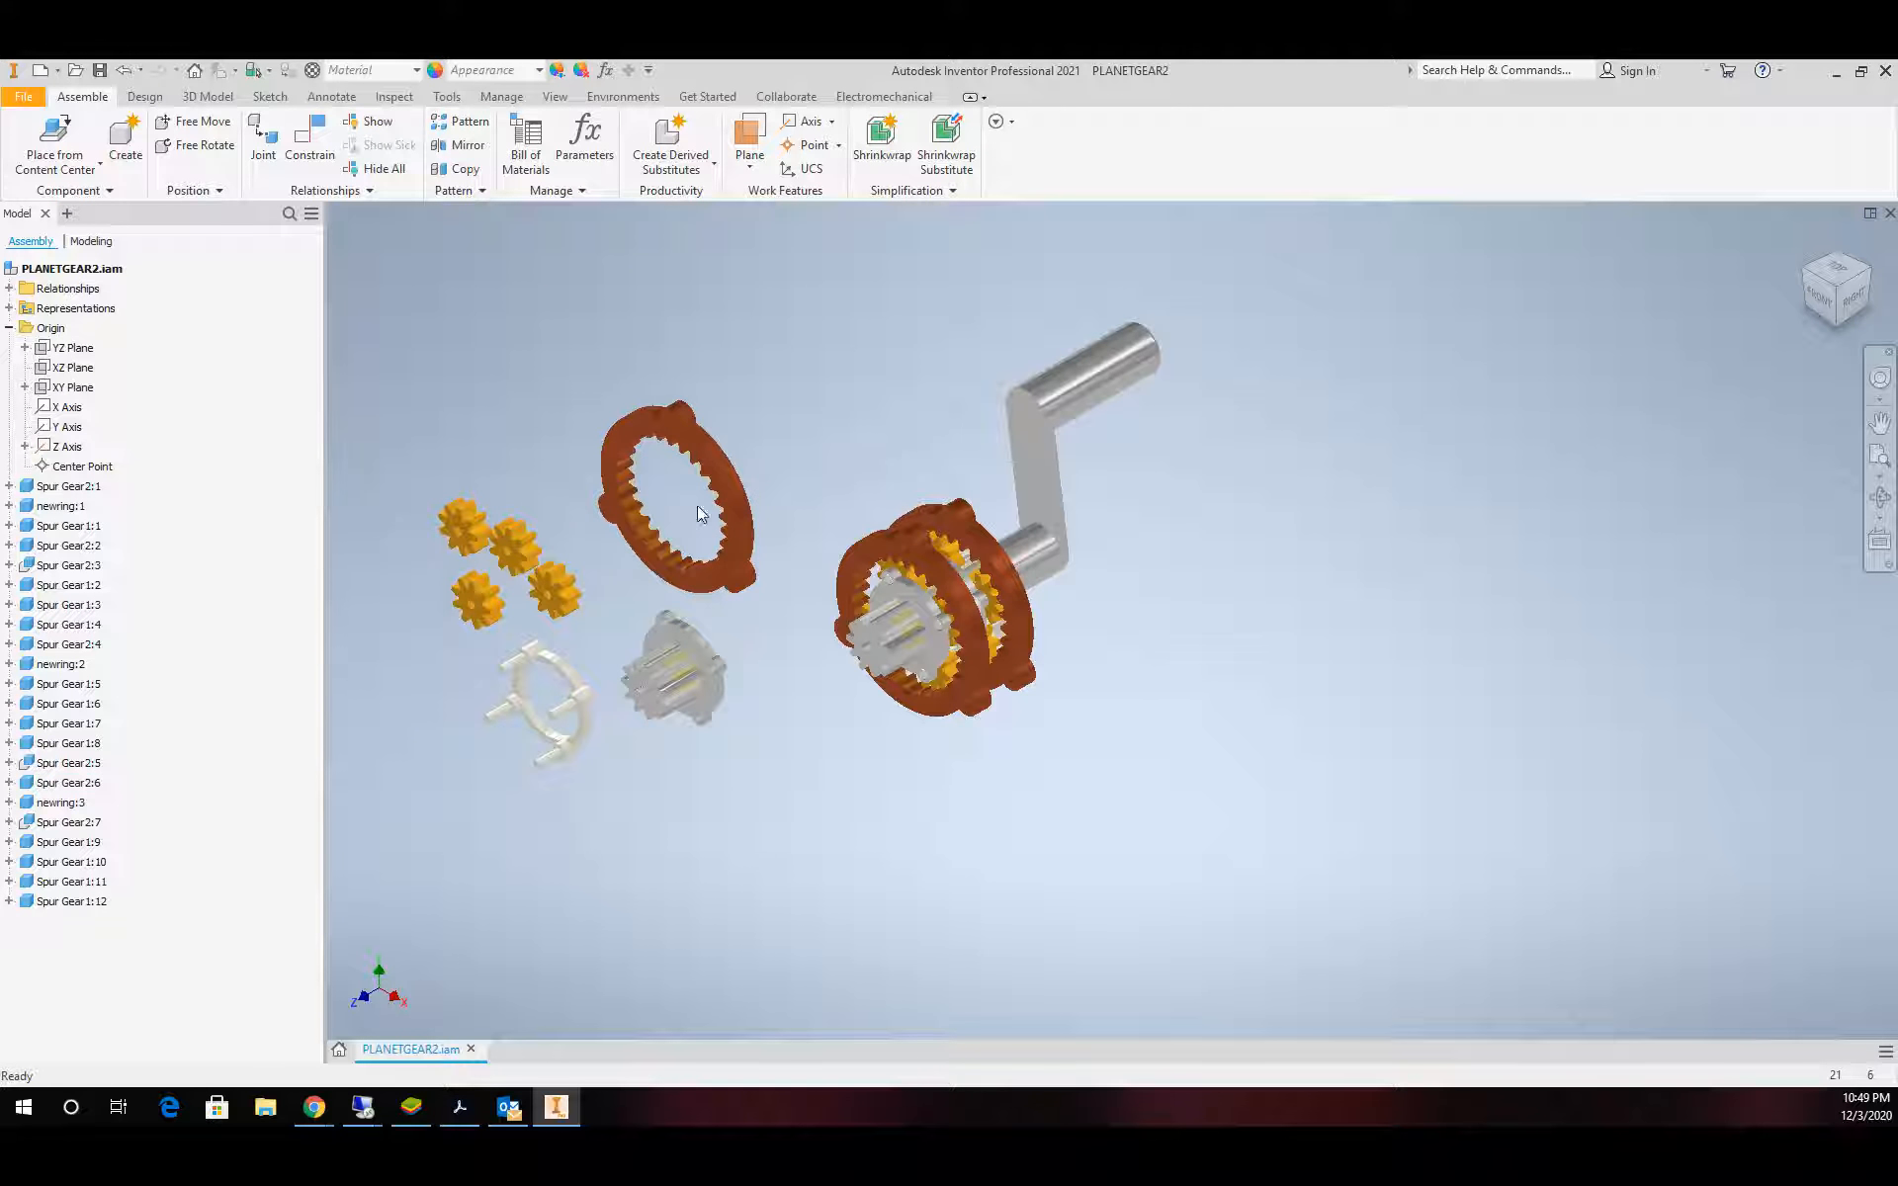
left_click(330, 138)
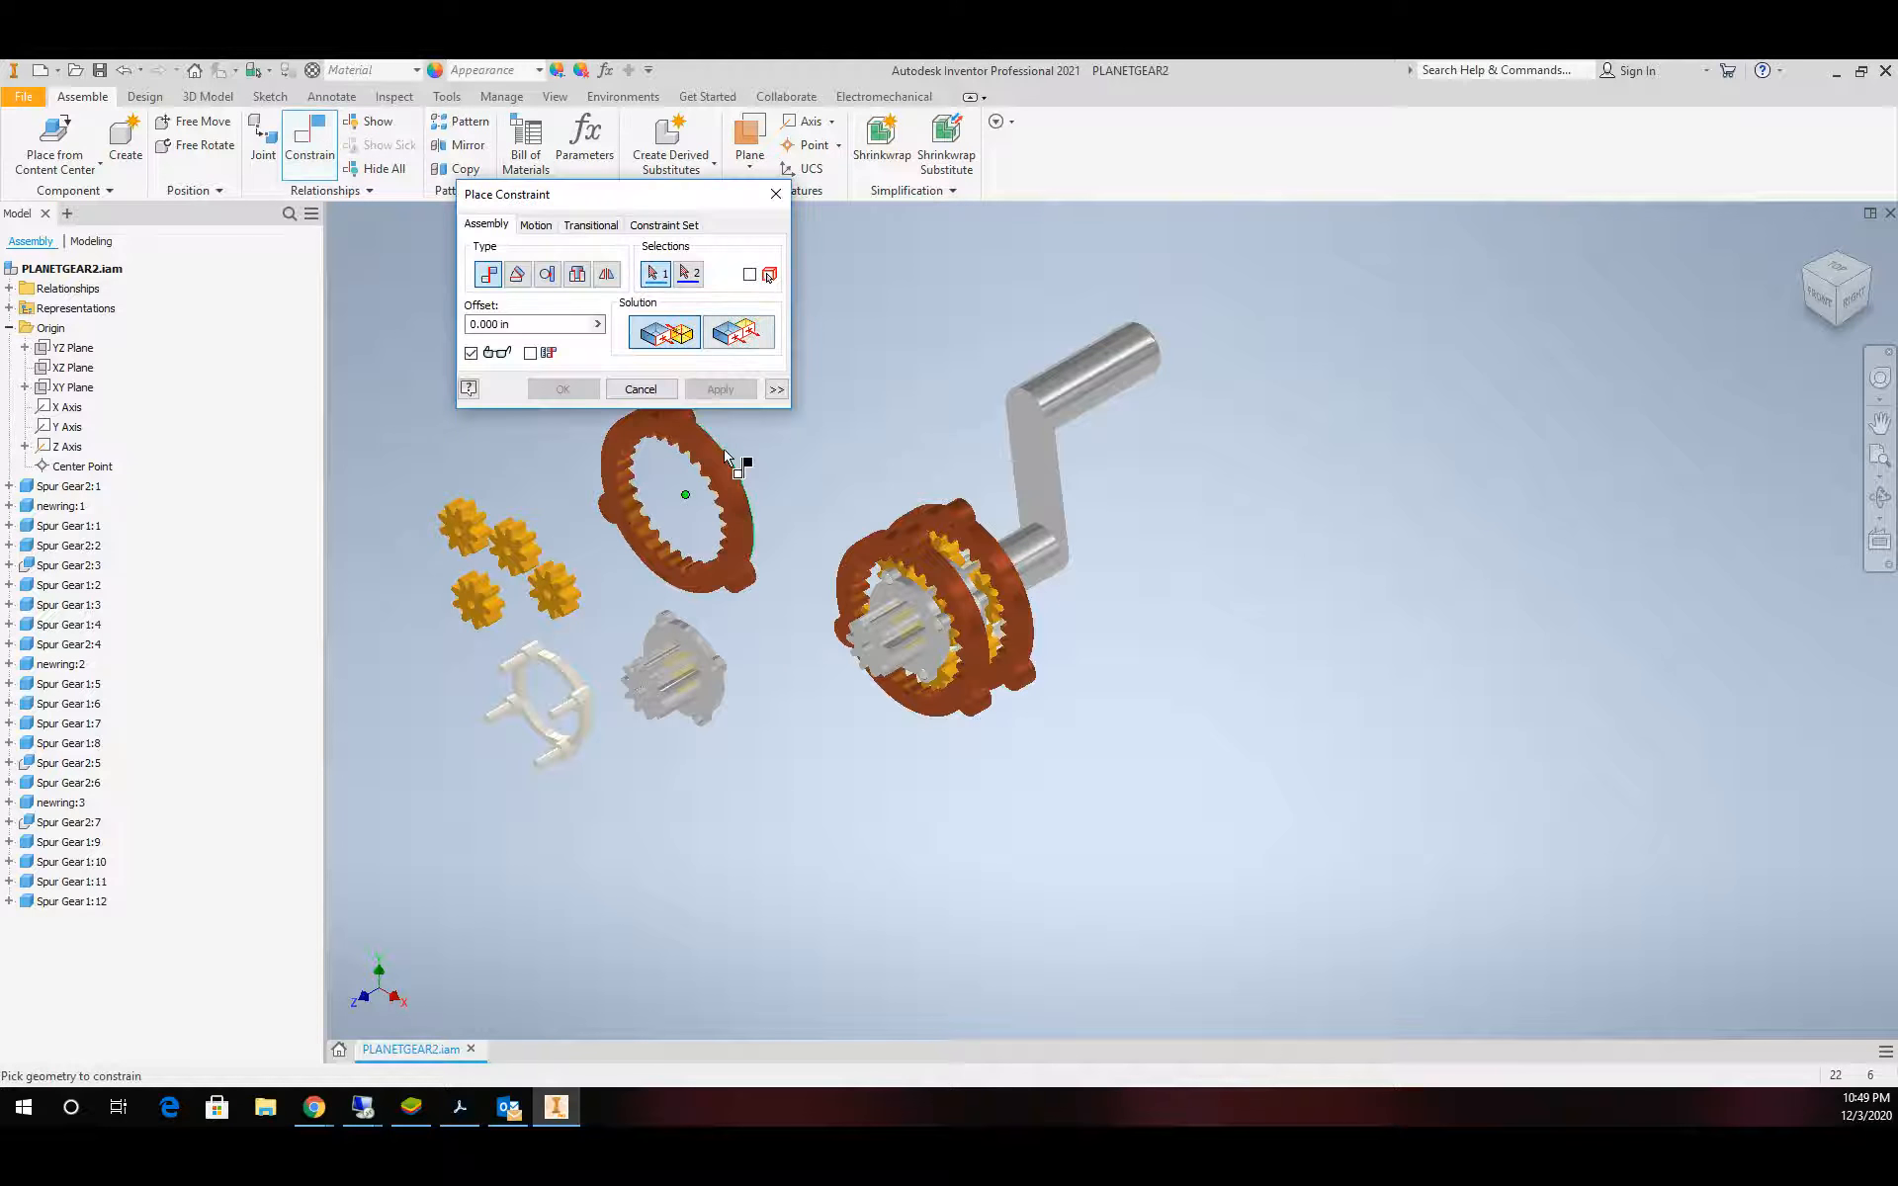
scroll(567, 678, "down", 5)
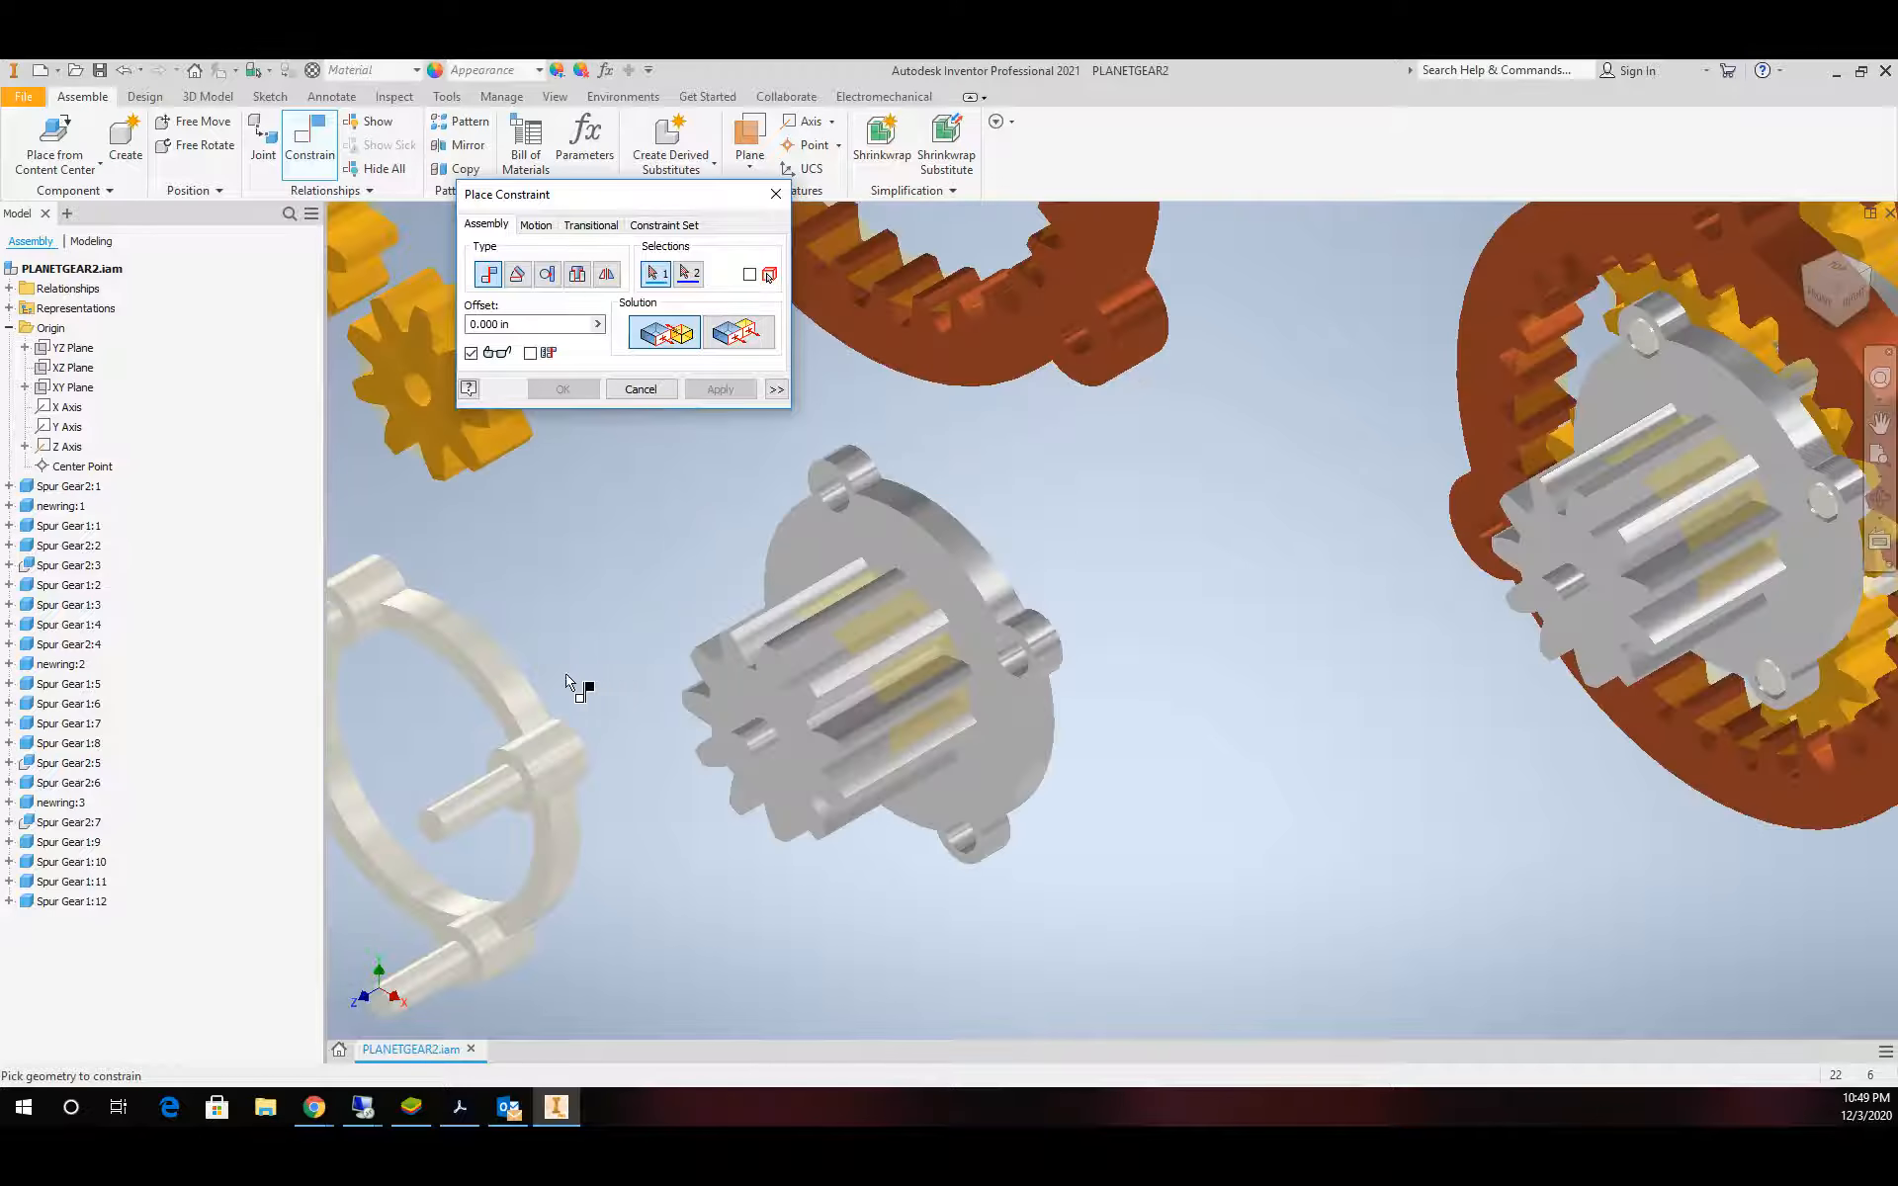
left_click(505, 685)
scroll(964, 652, "up", 4)
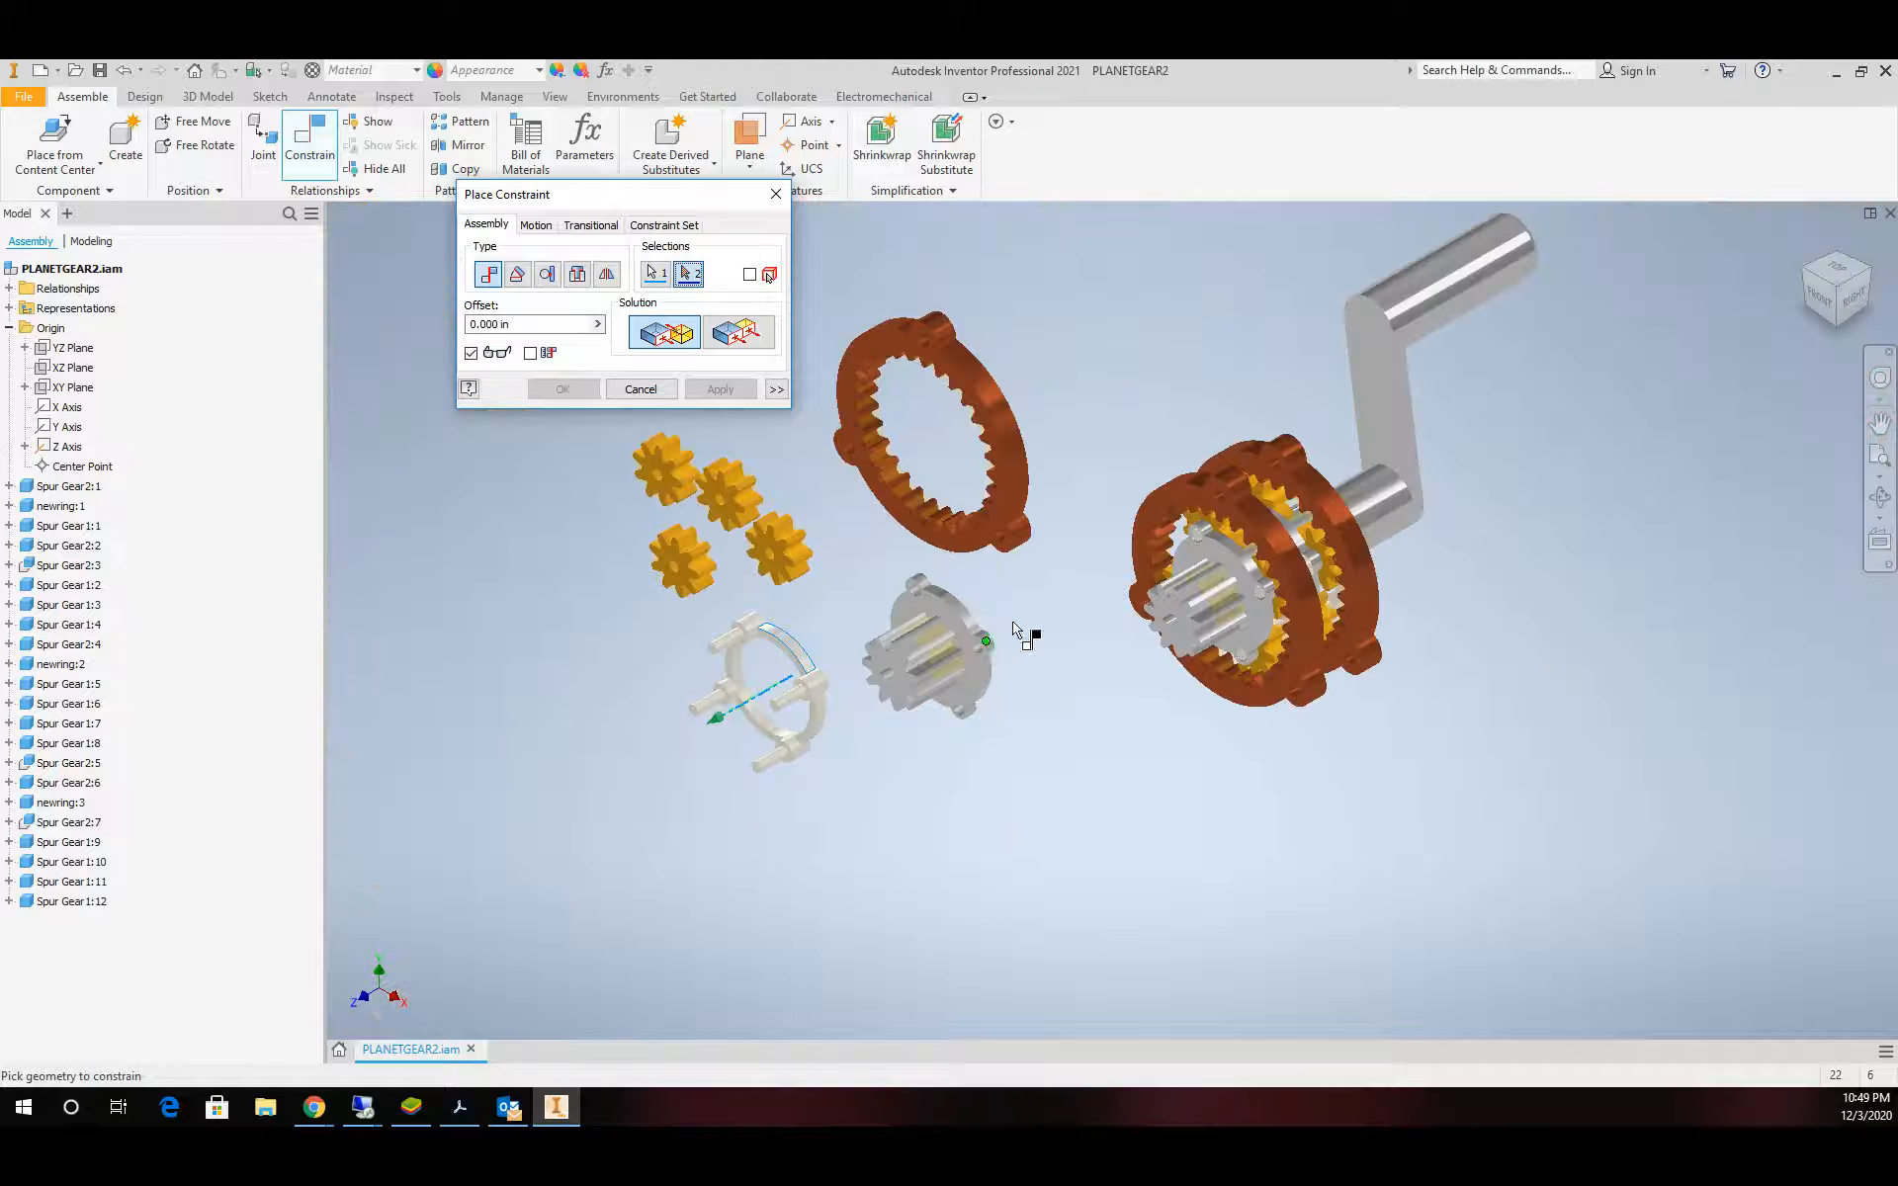
scroll(1212, 588, "down", 3)
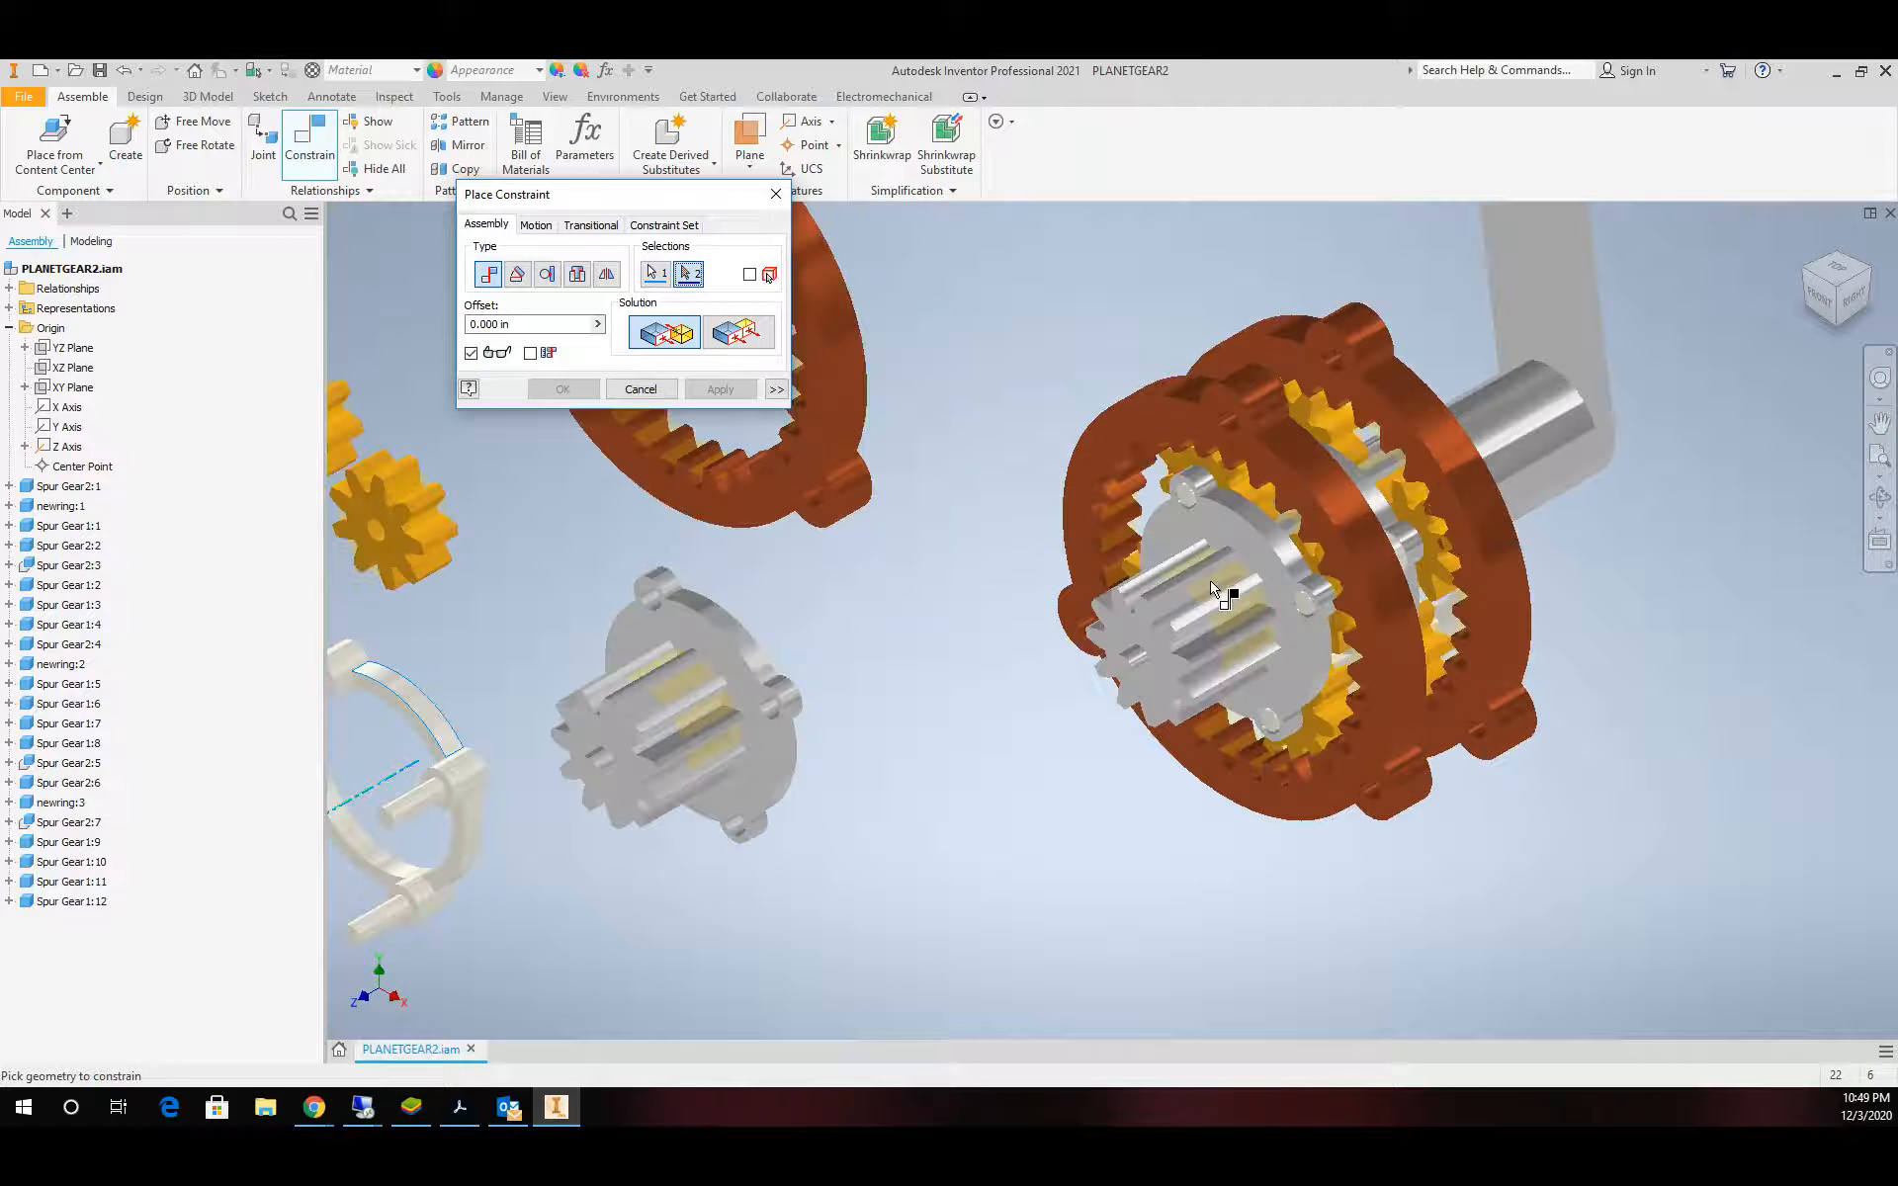
left_click(1281, 550)
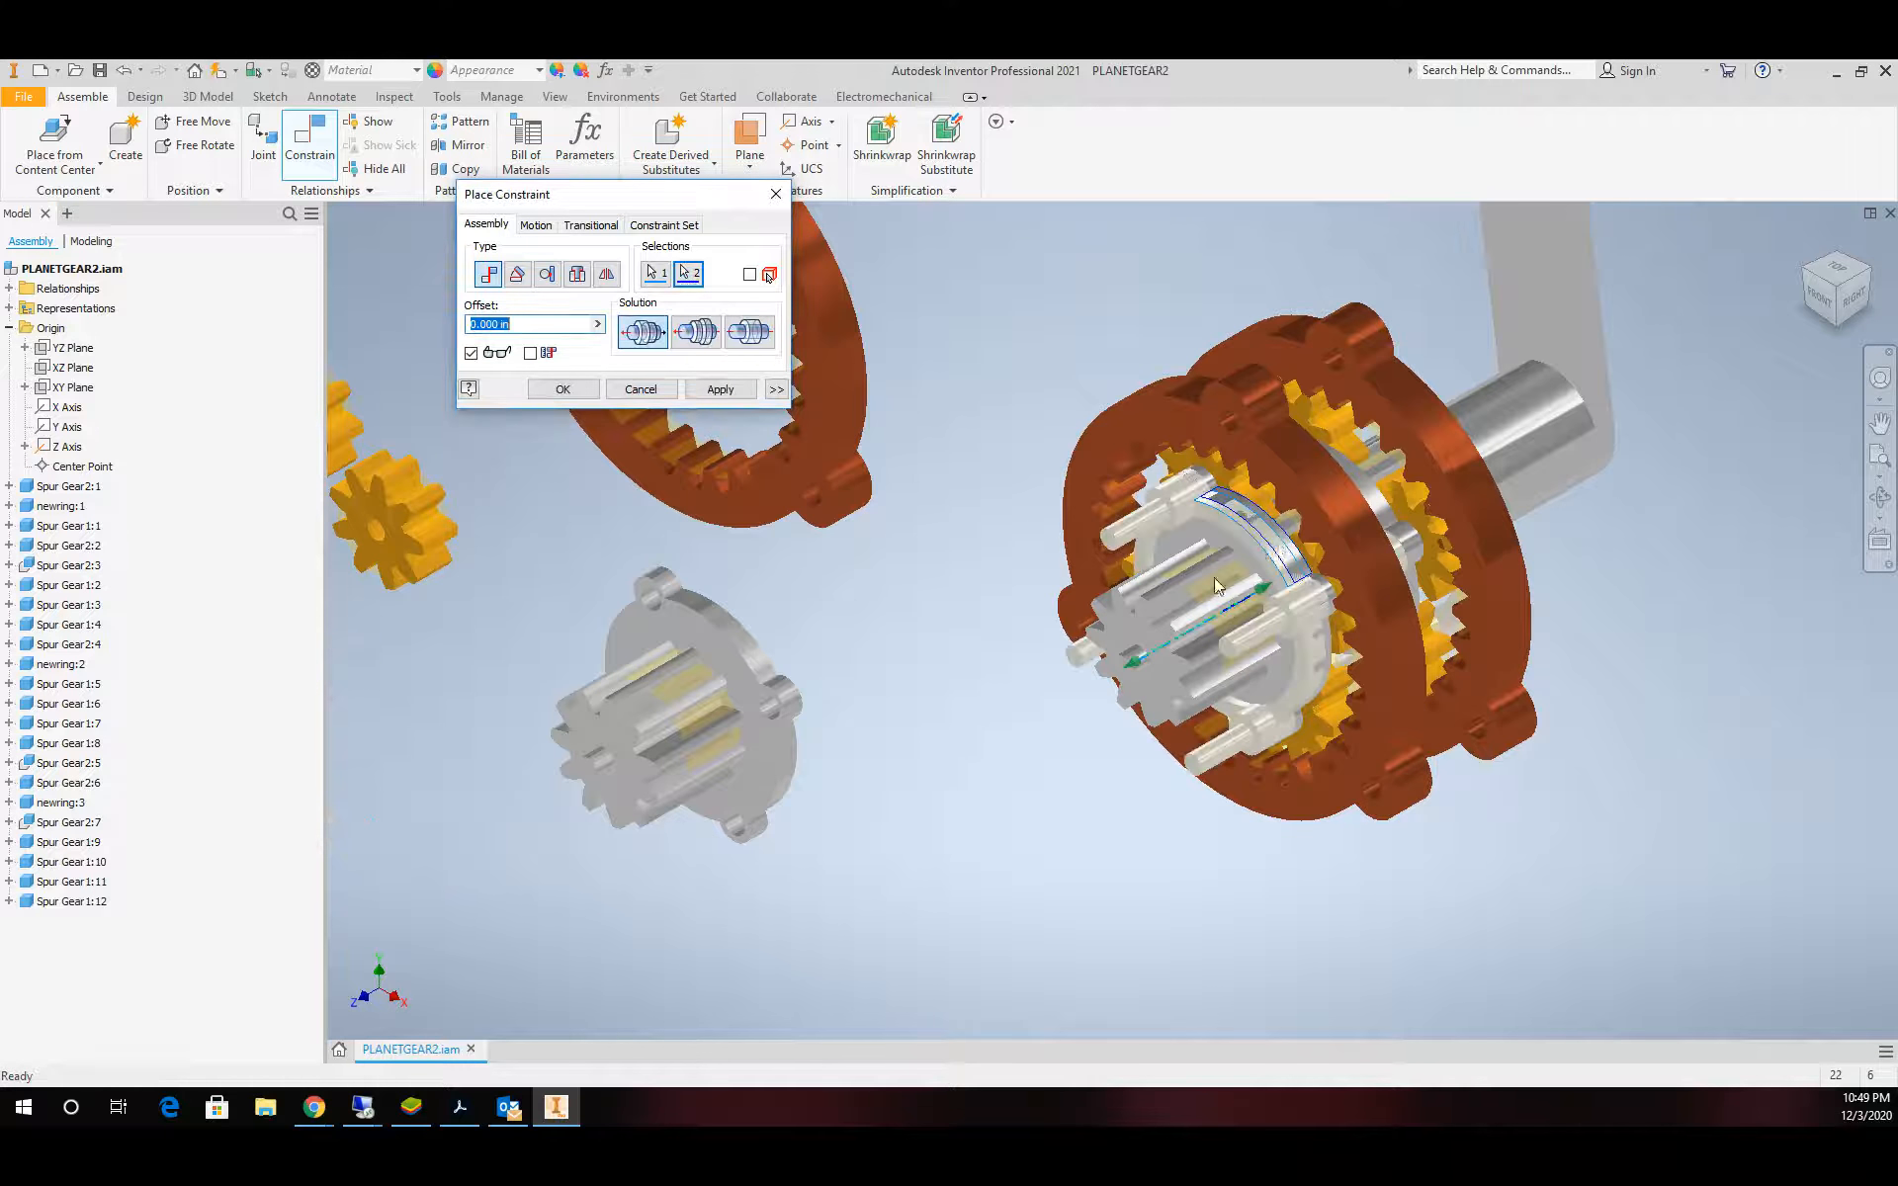
left_click(719, 390)
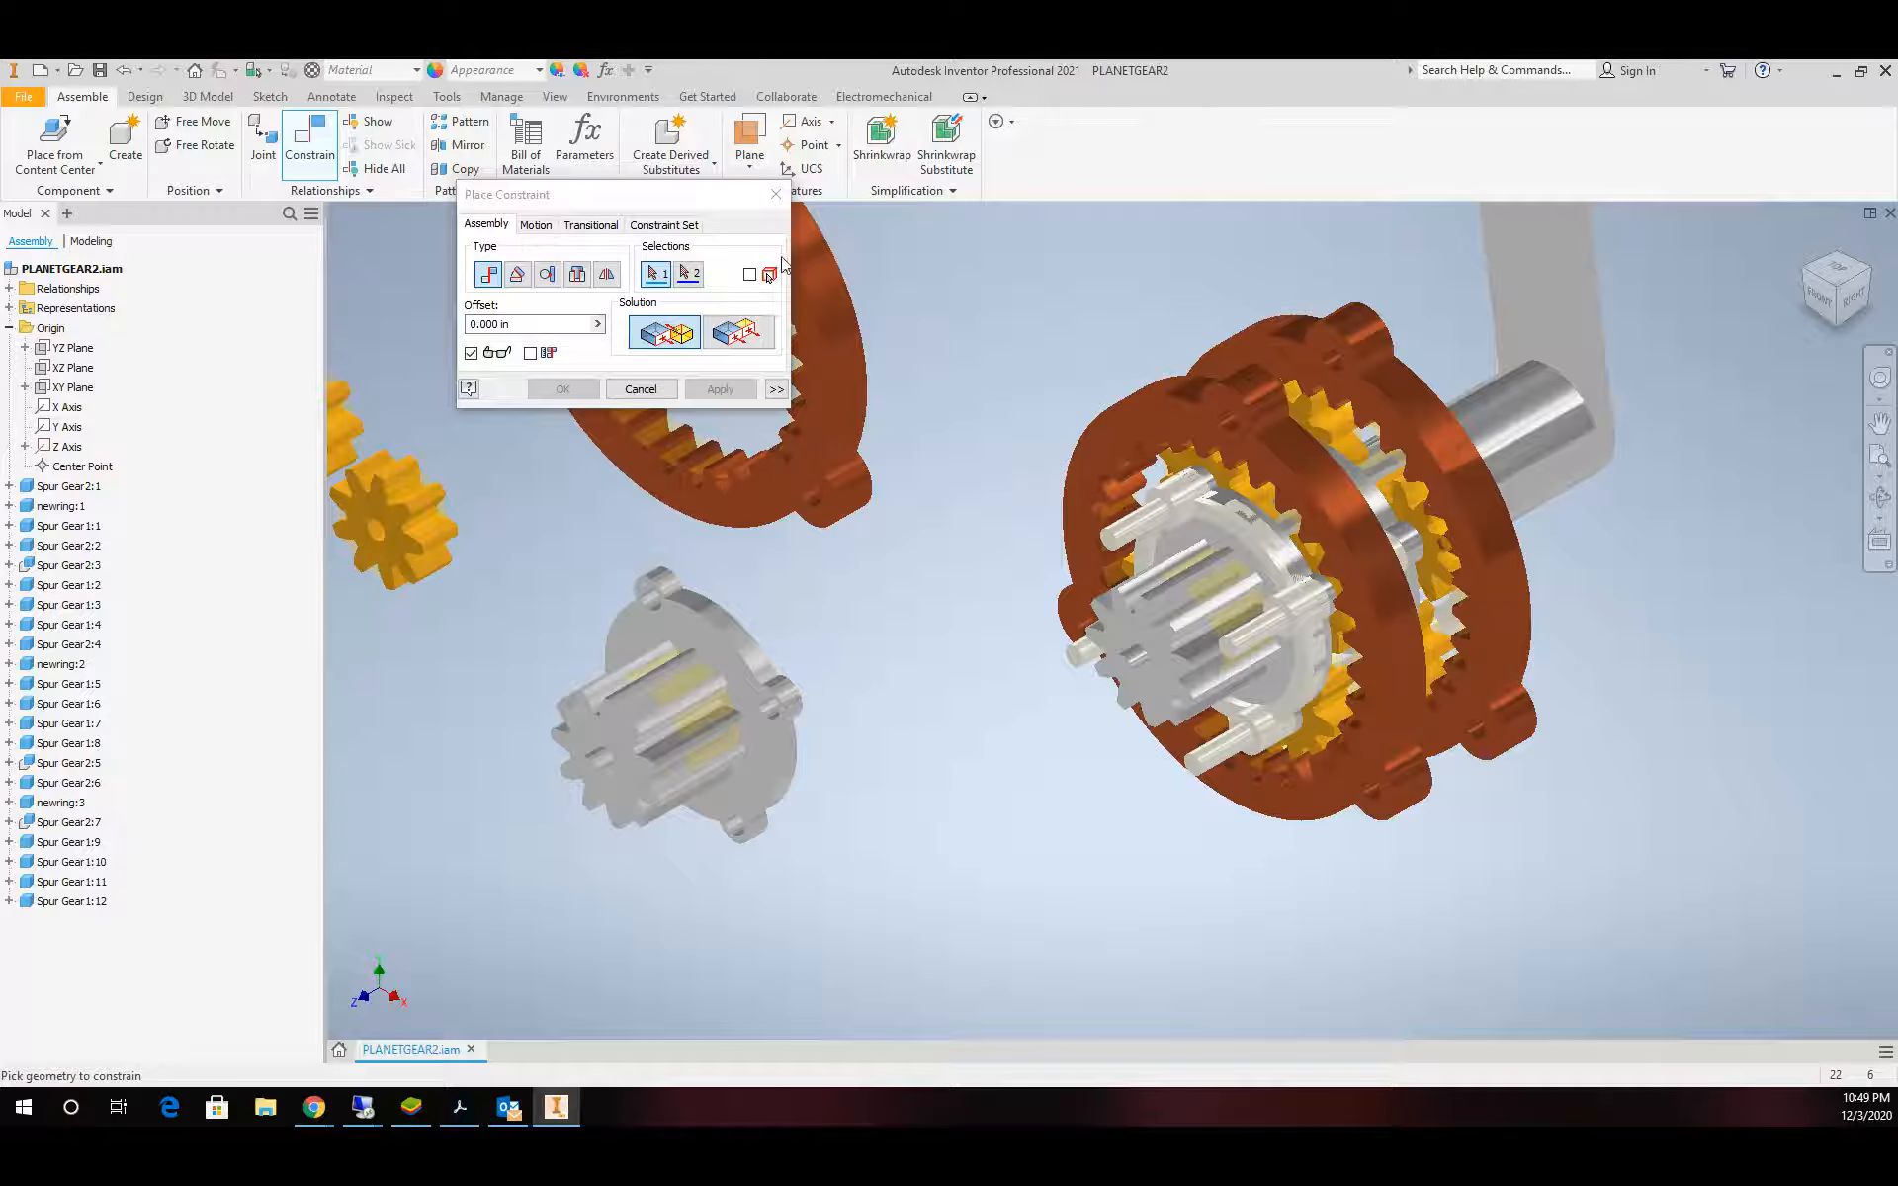
left_click(776, 194)
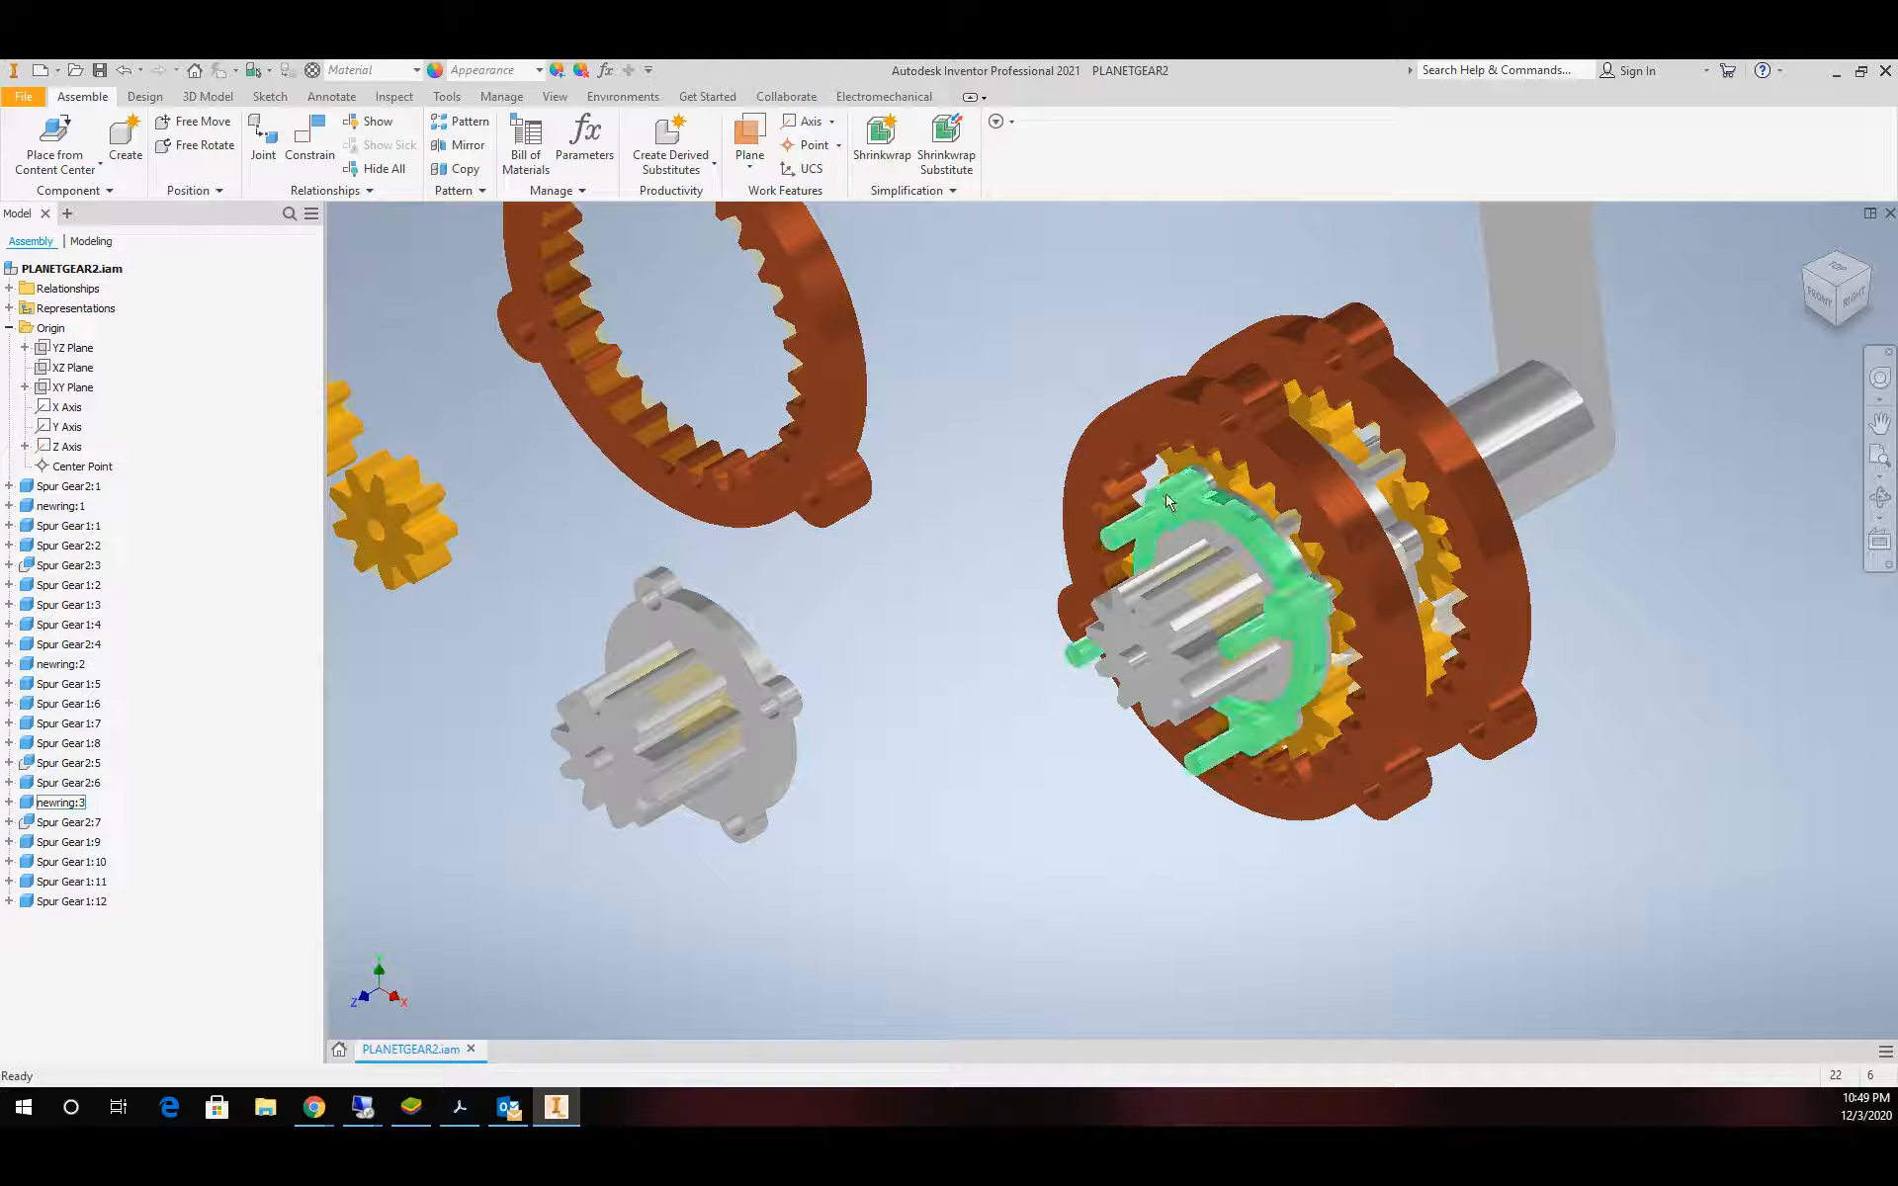
left_click_drag(1168, 499, 964, 569)
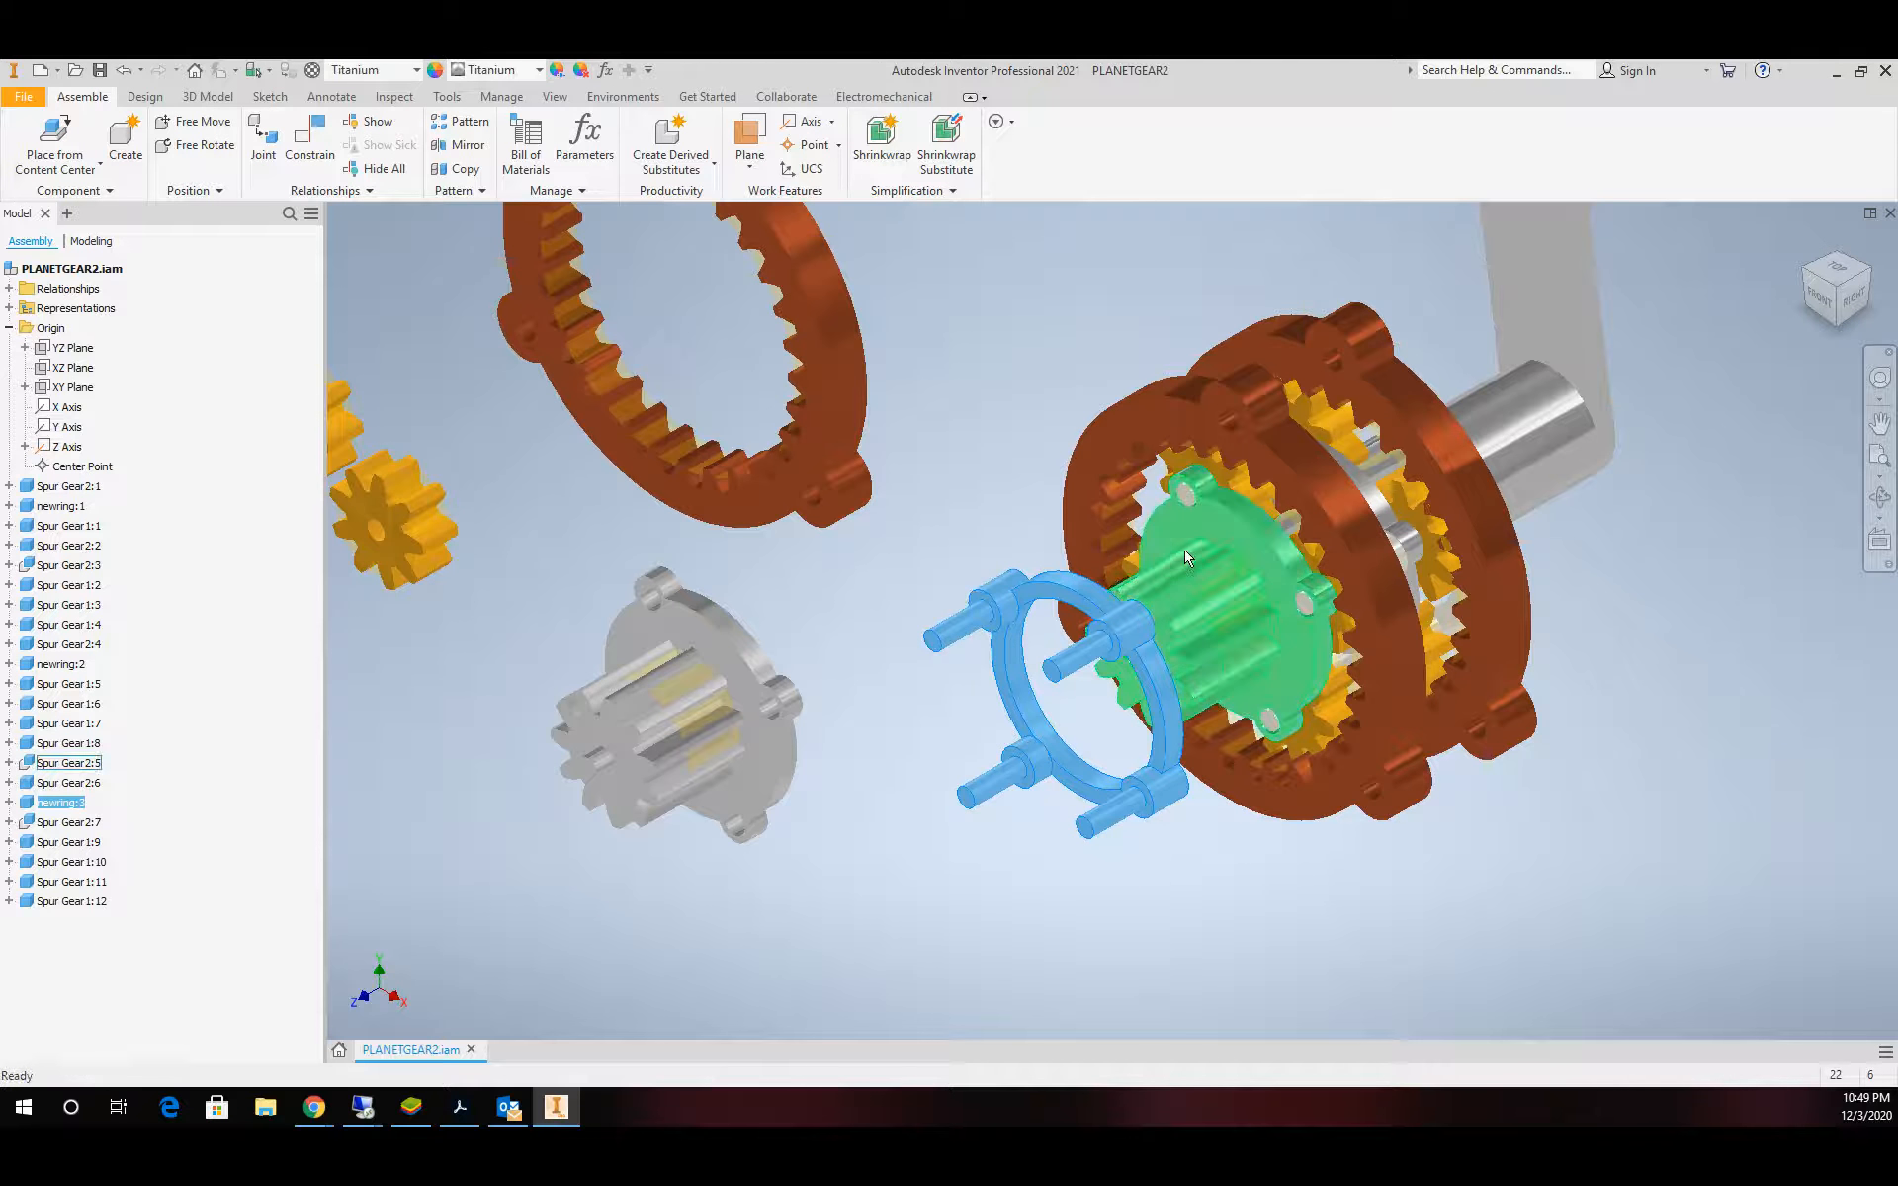
Ground the front output sun gear and its plate
left_click(1260, 551)
right_click(1261, 551)
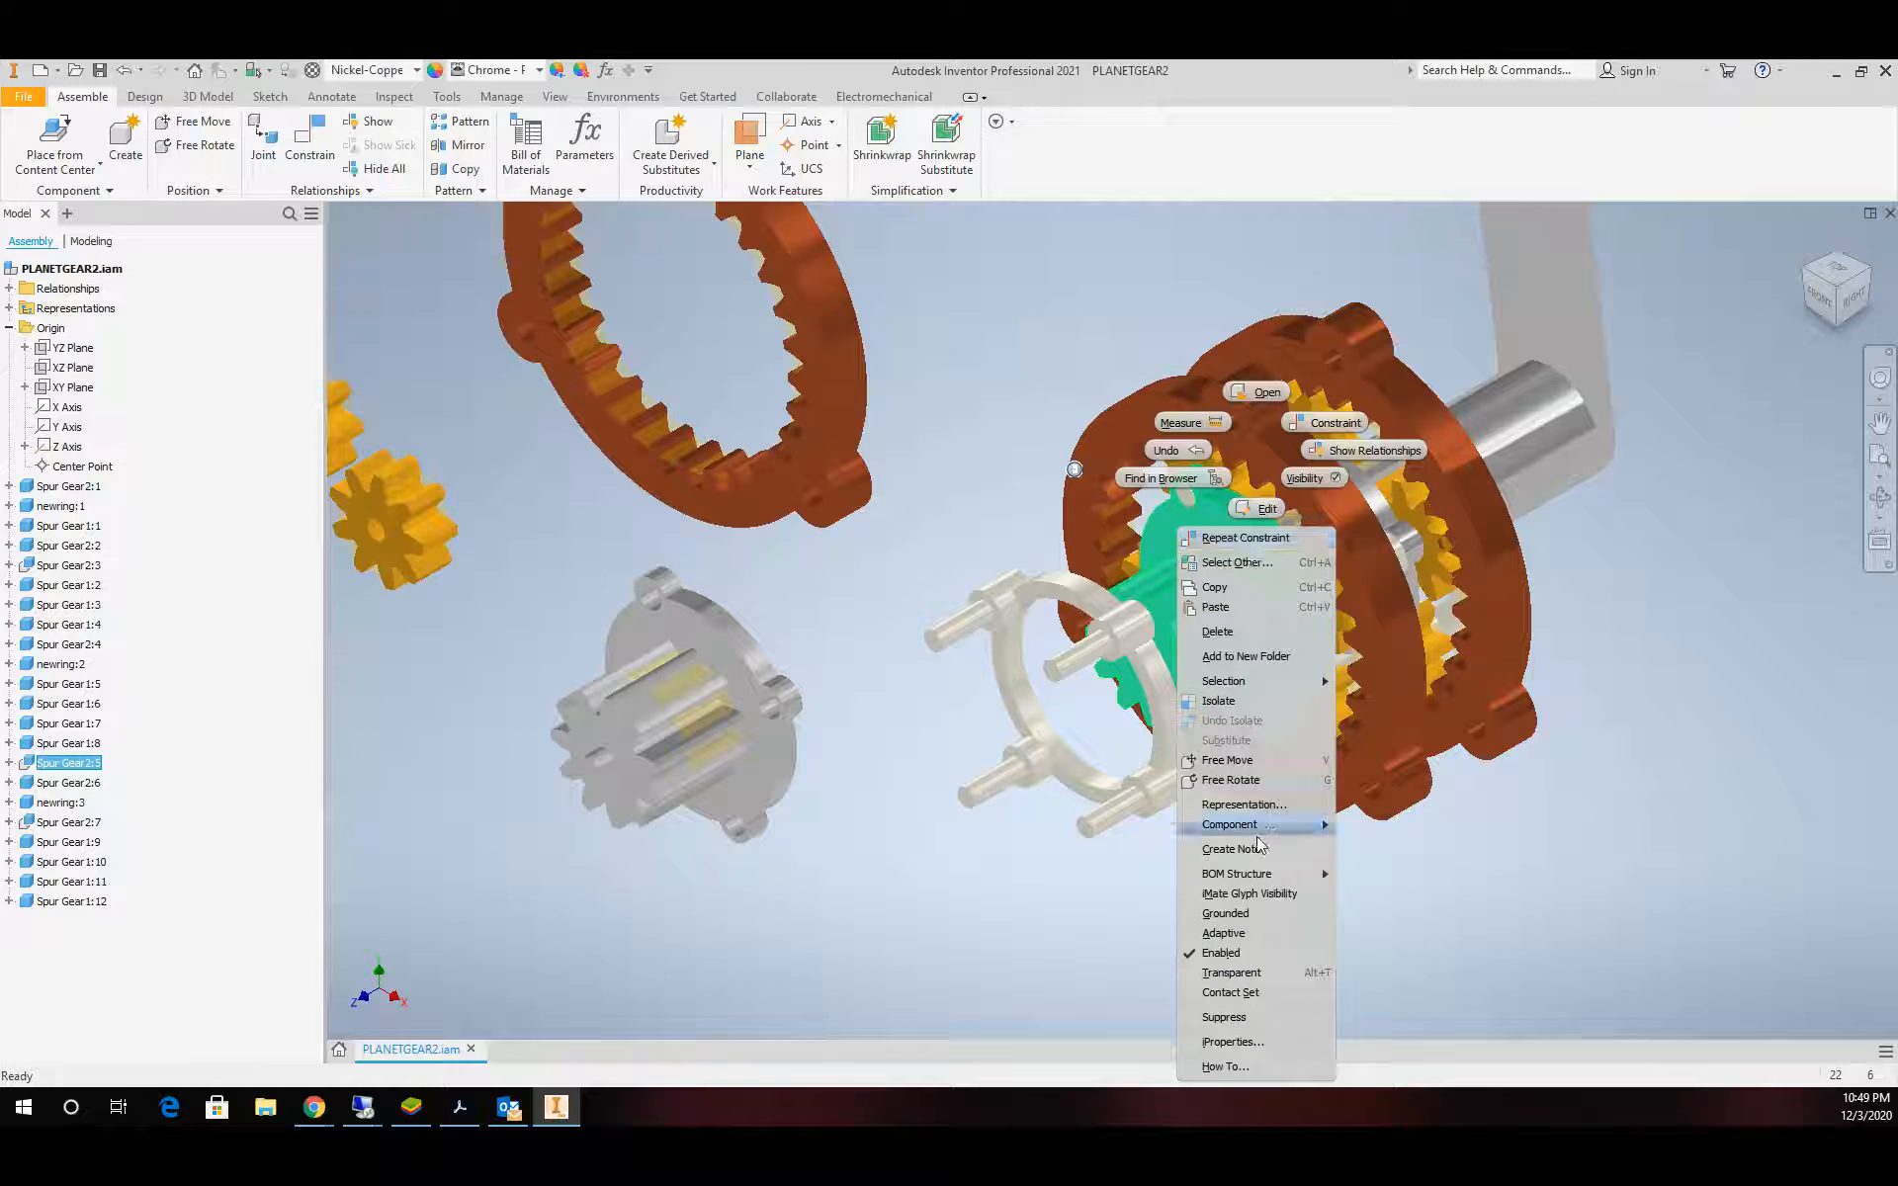
left_click(1226, 913)
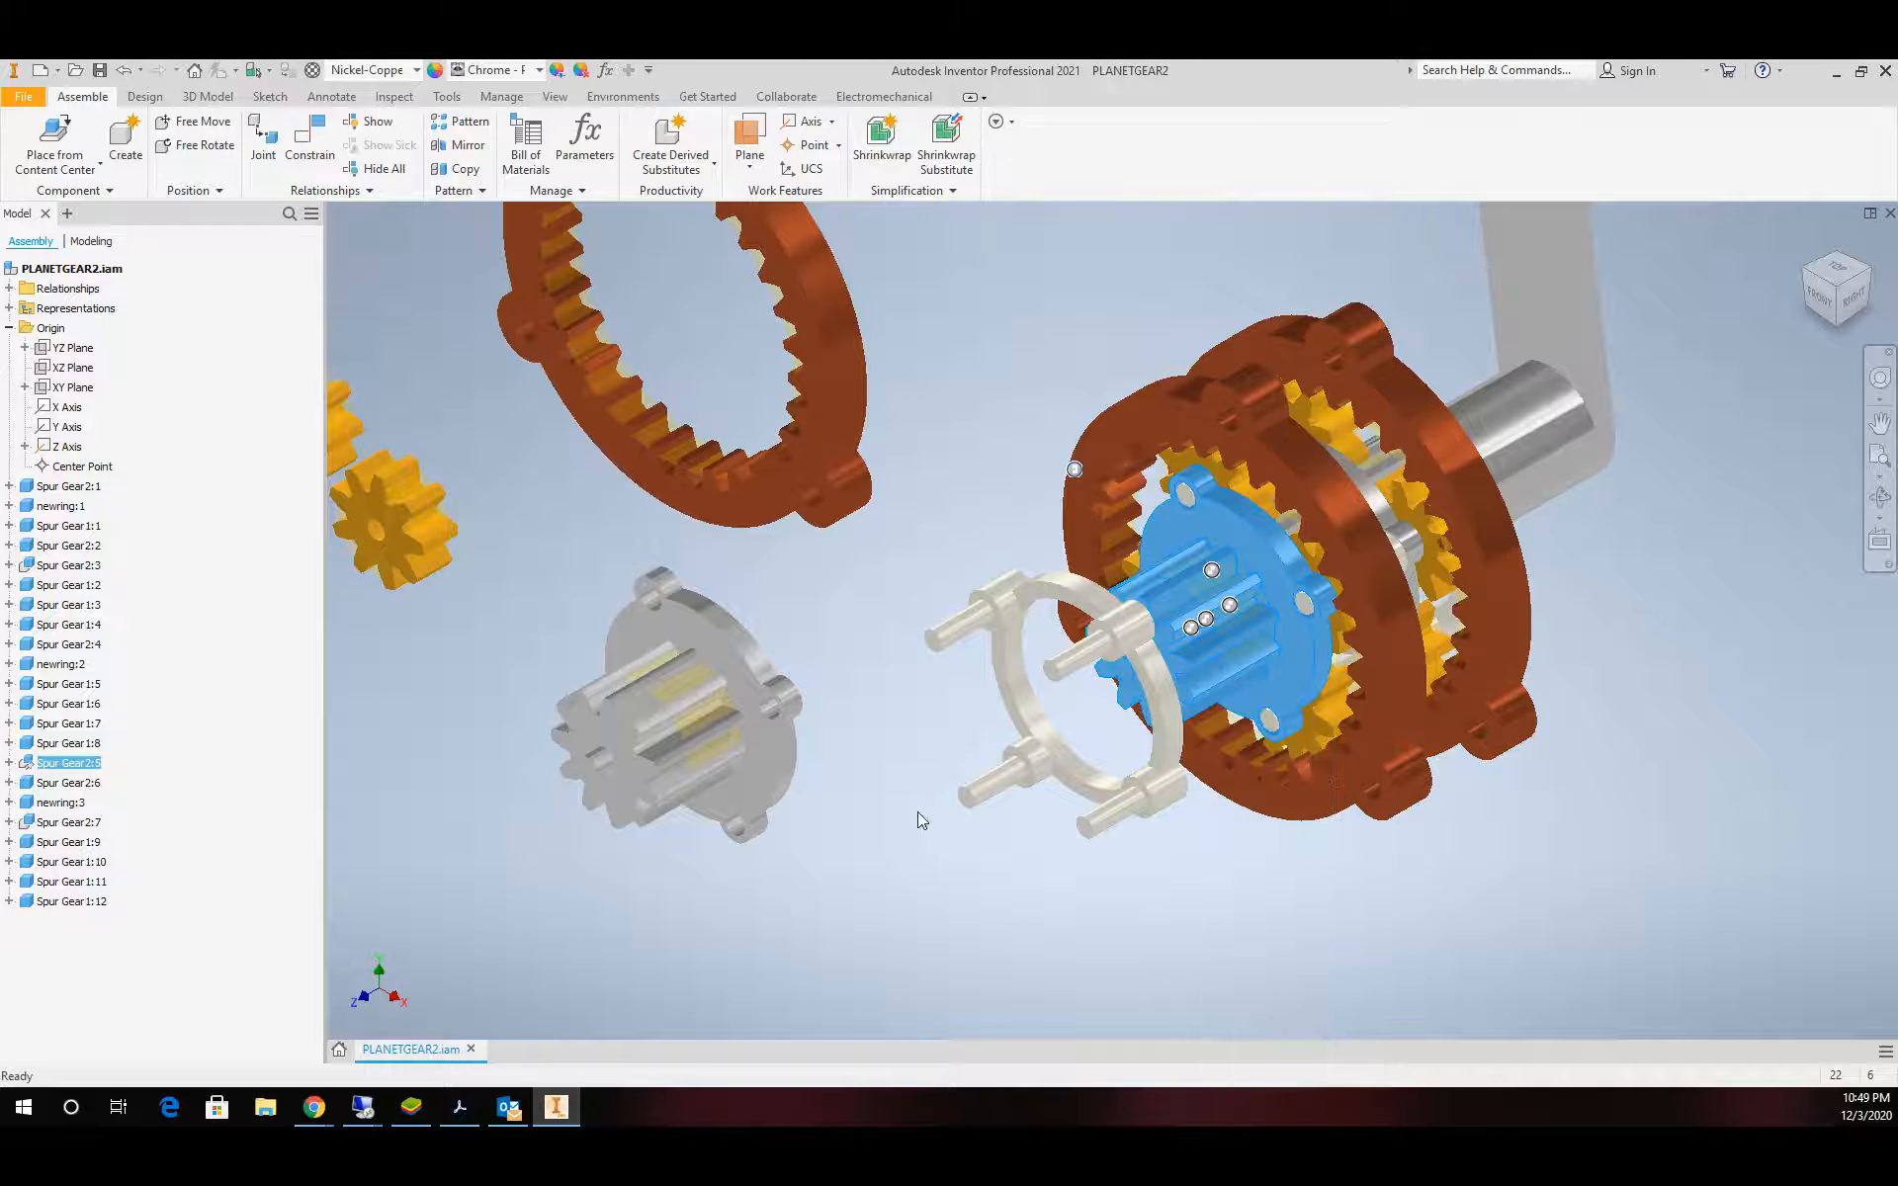
left_click(934, 777)
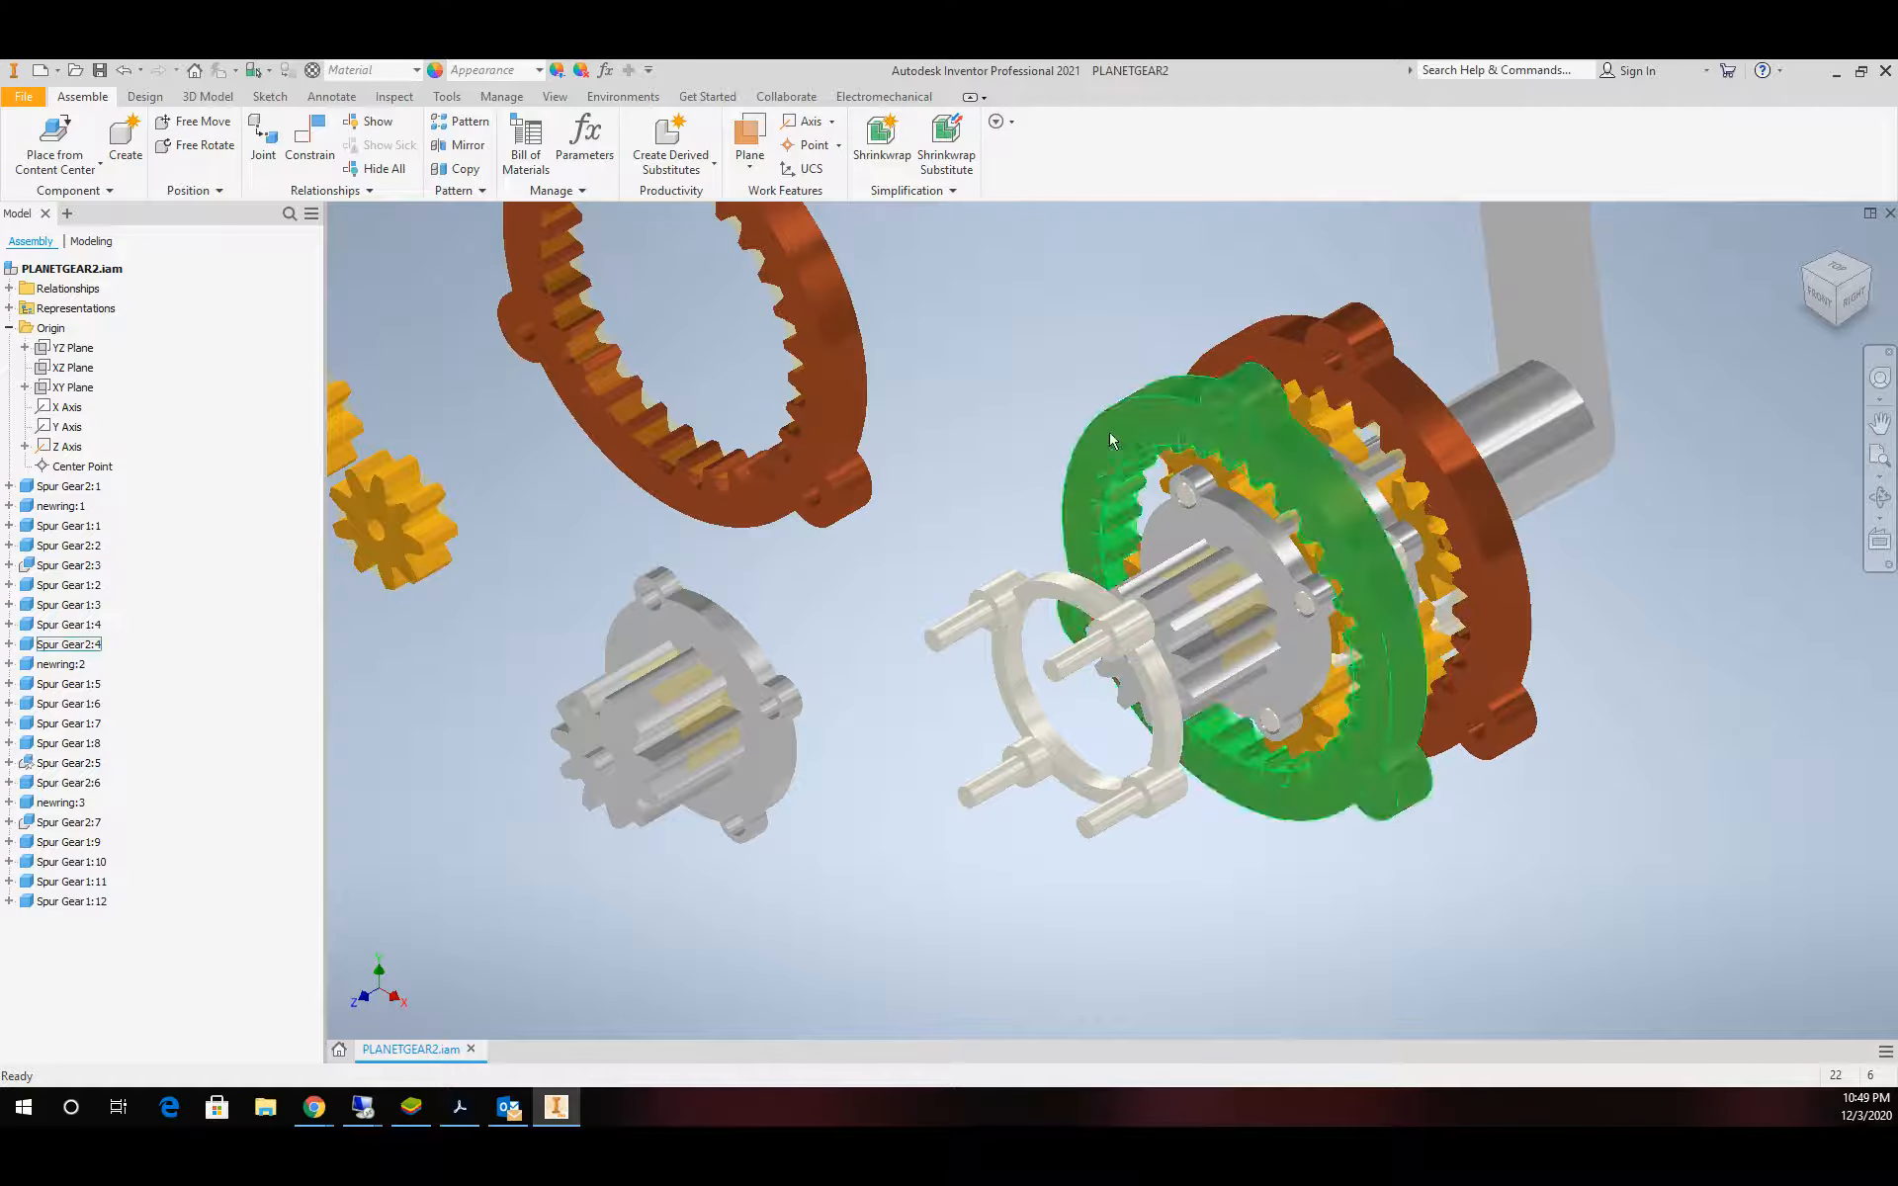
Mate the copied pin carrier's back face flush against the front sun gear plate's face with 0.000 in offset
left_click(315, 136)
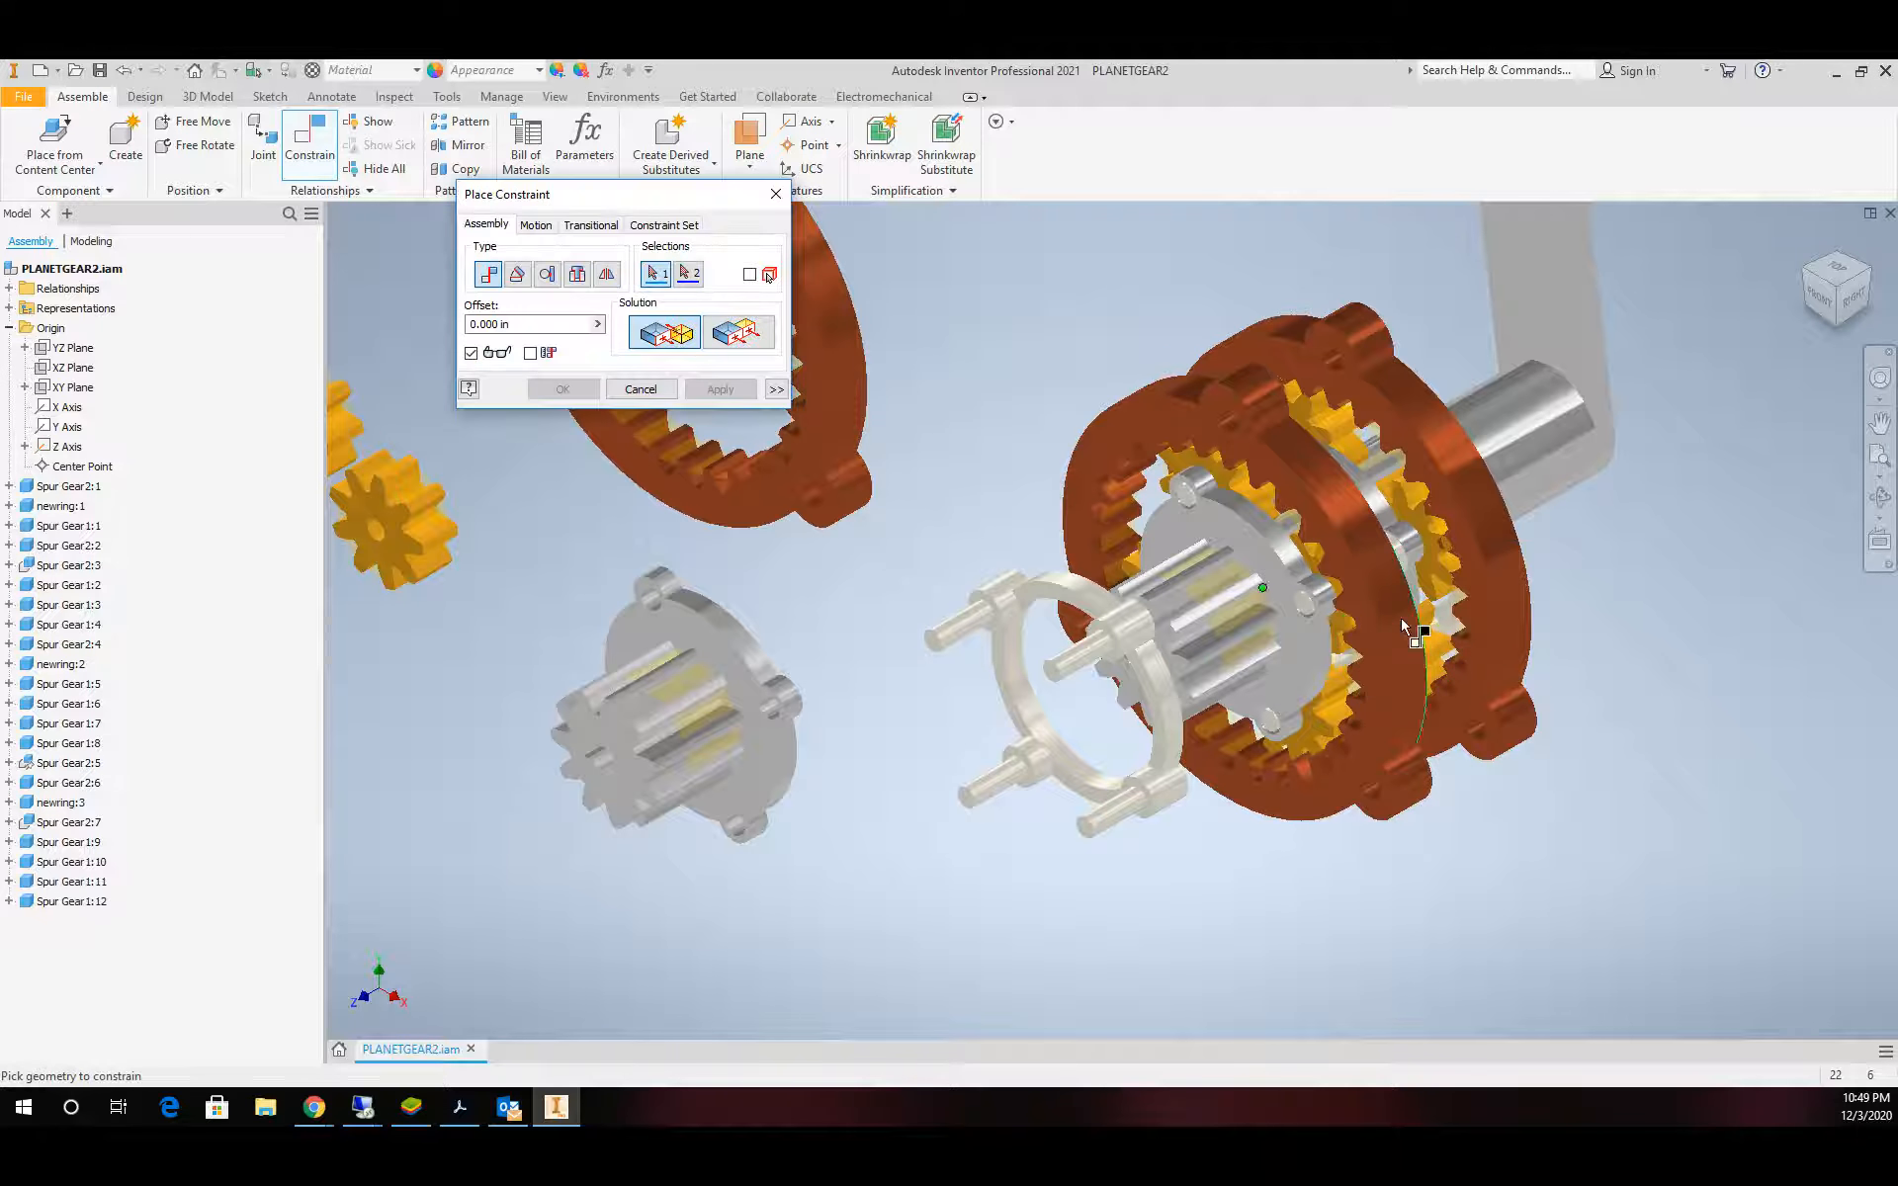
left_click(1253, 547)
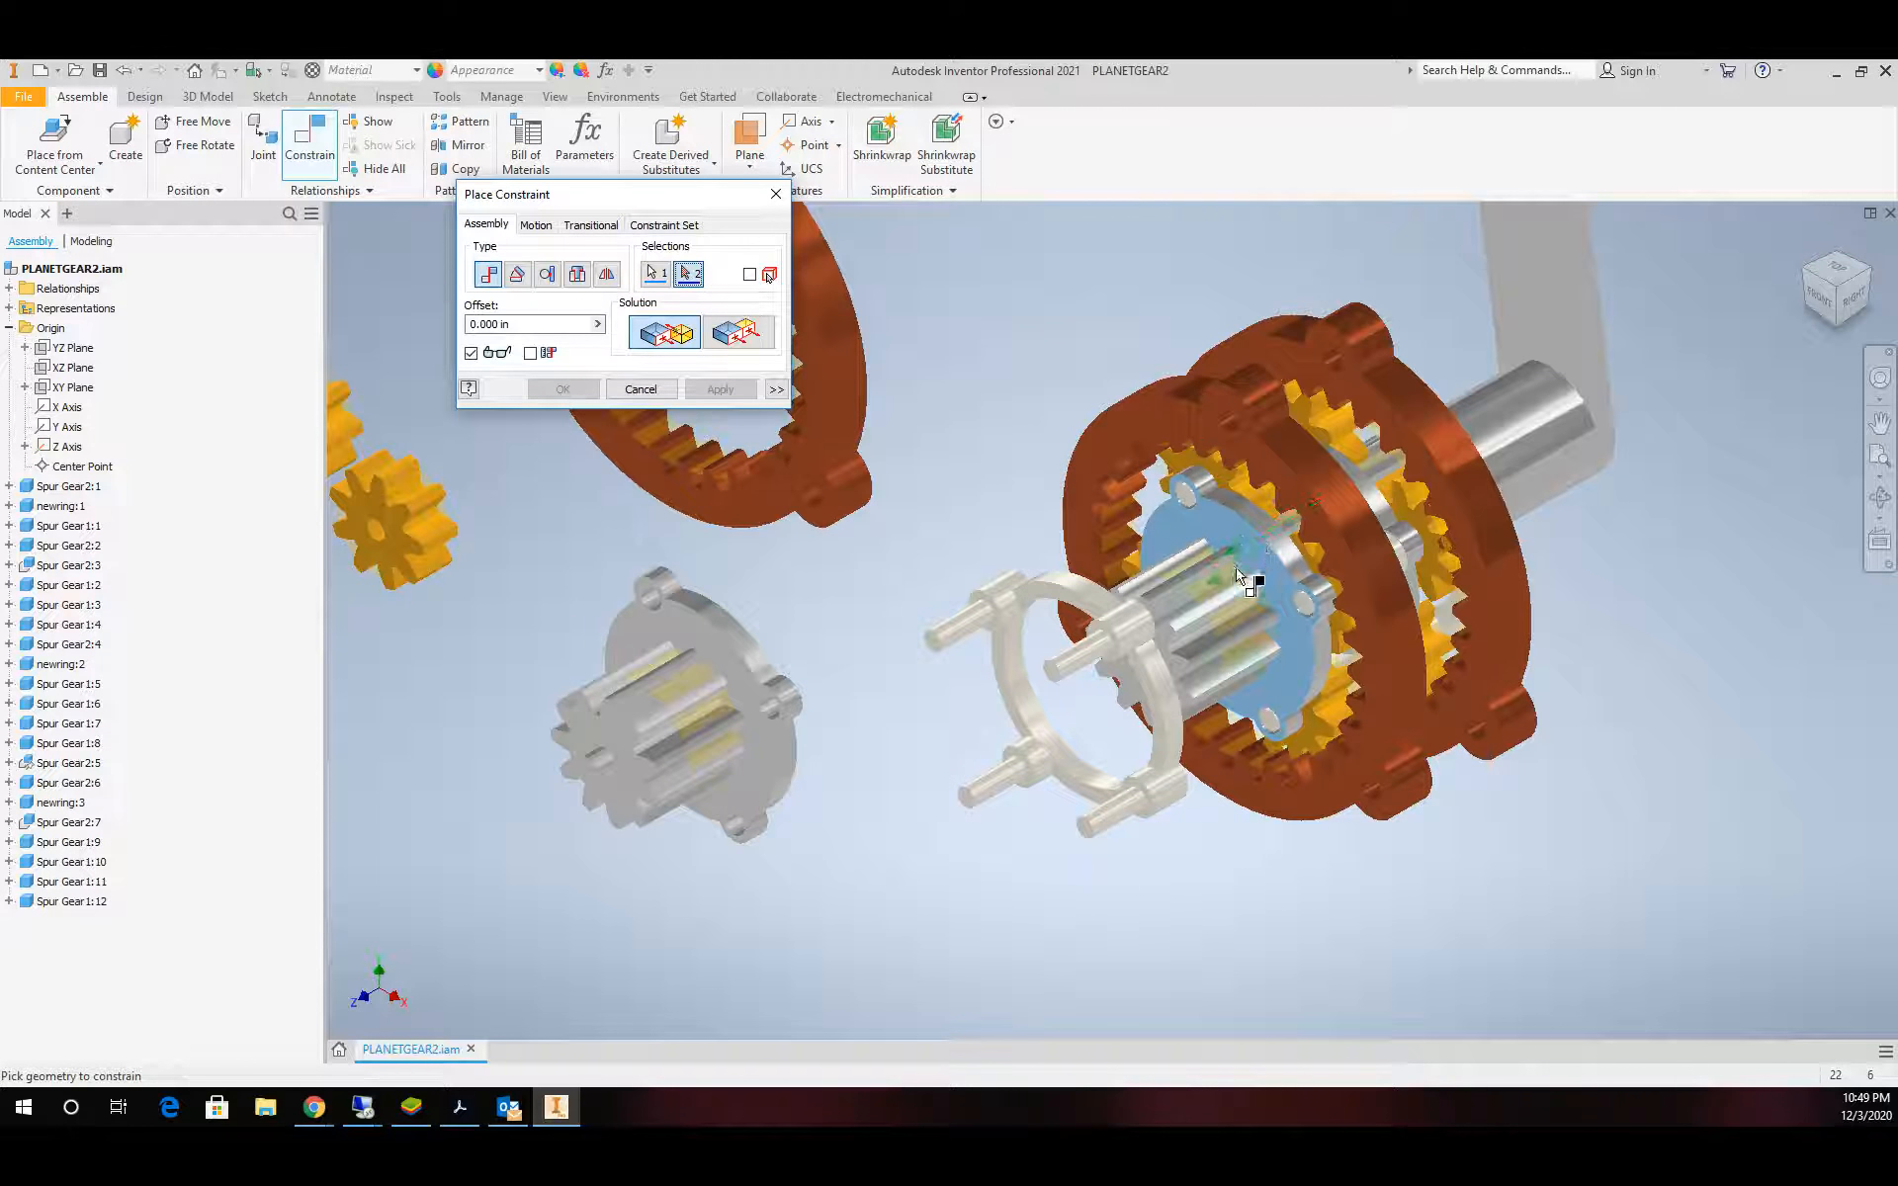
scroll(1124, 647, "up", 5)
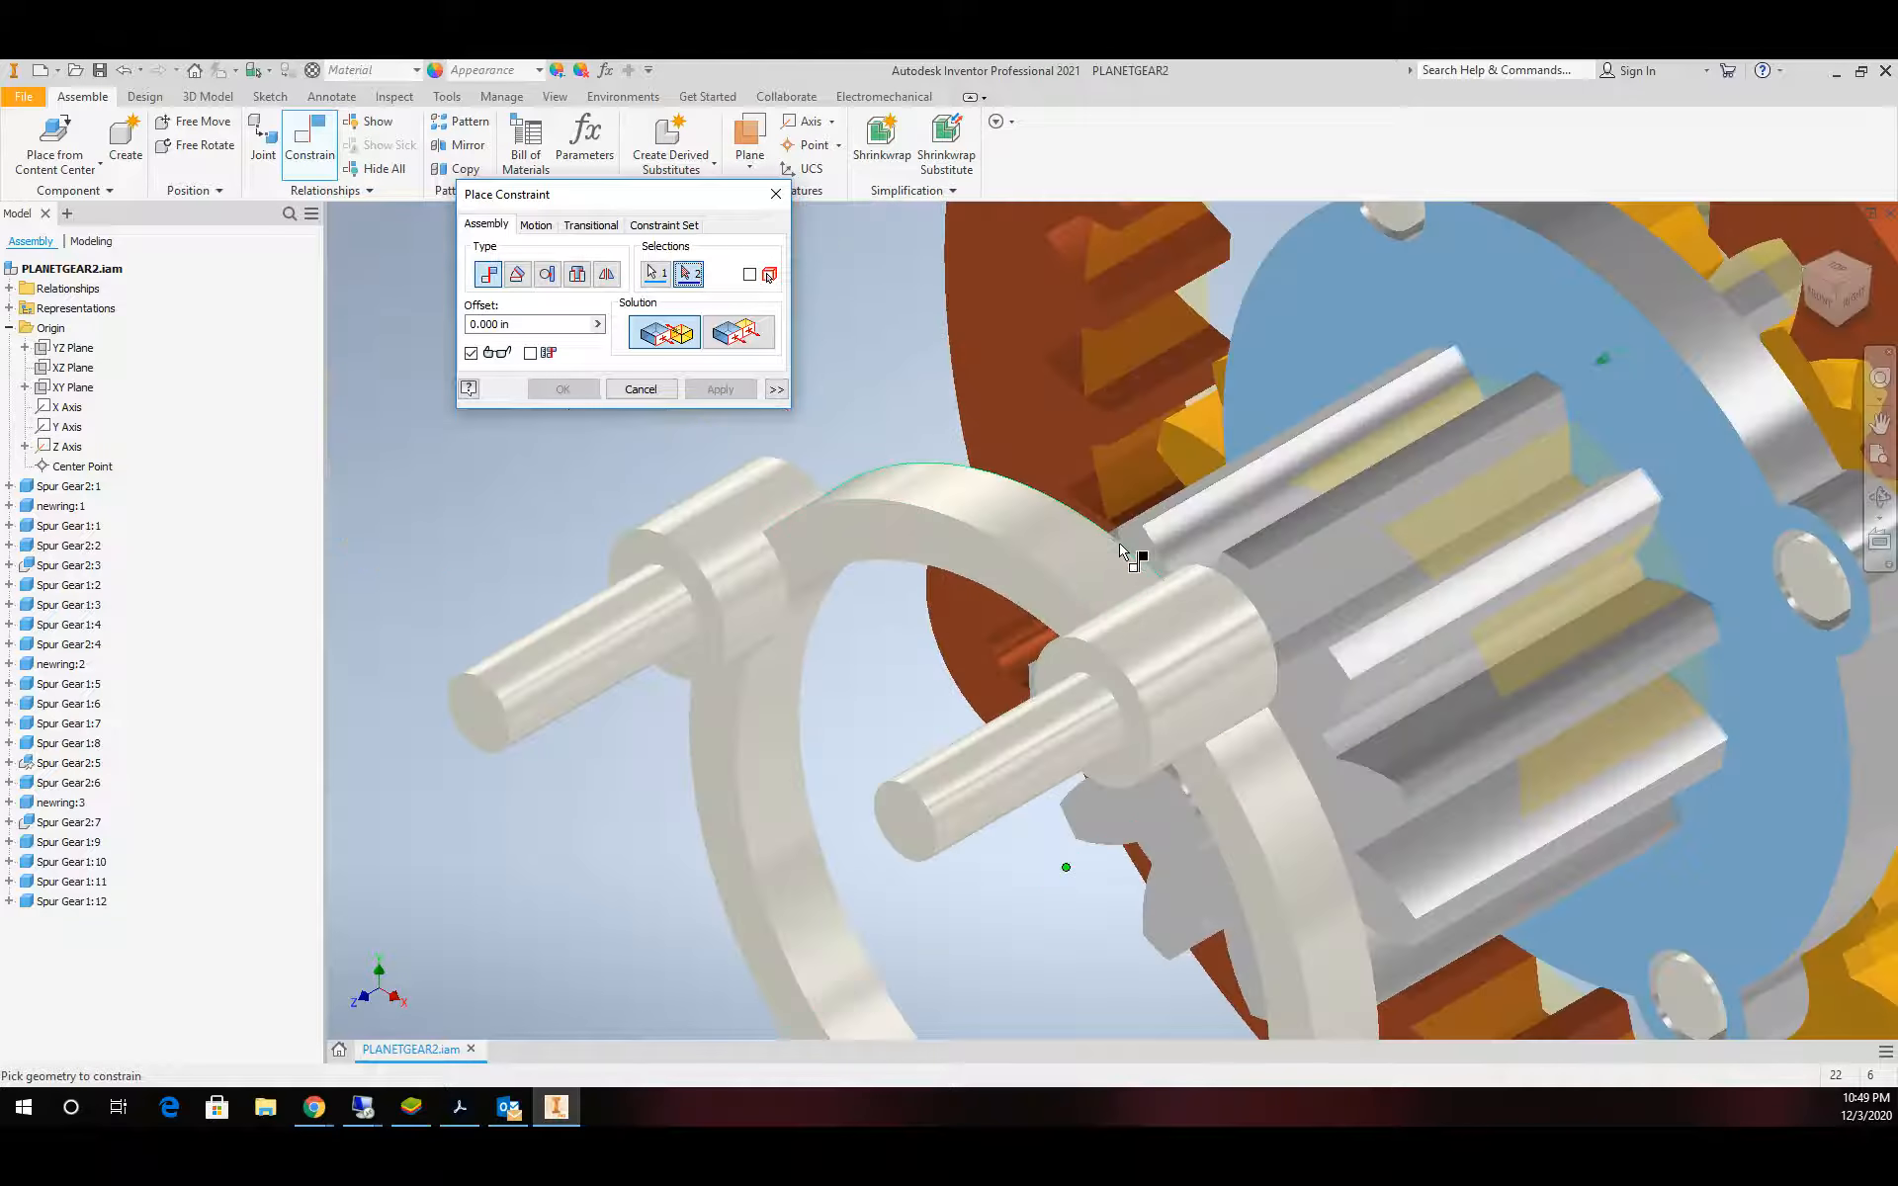
mouse_move(1118, 547)
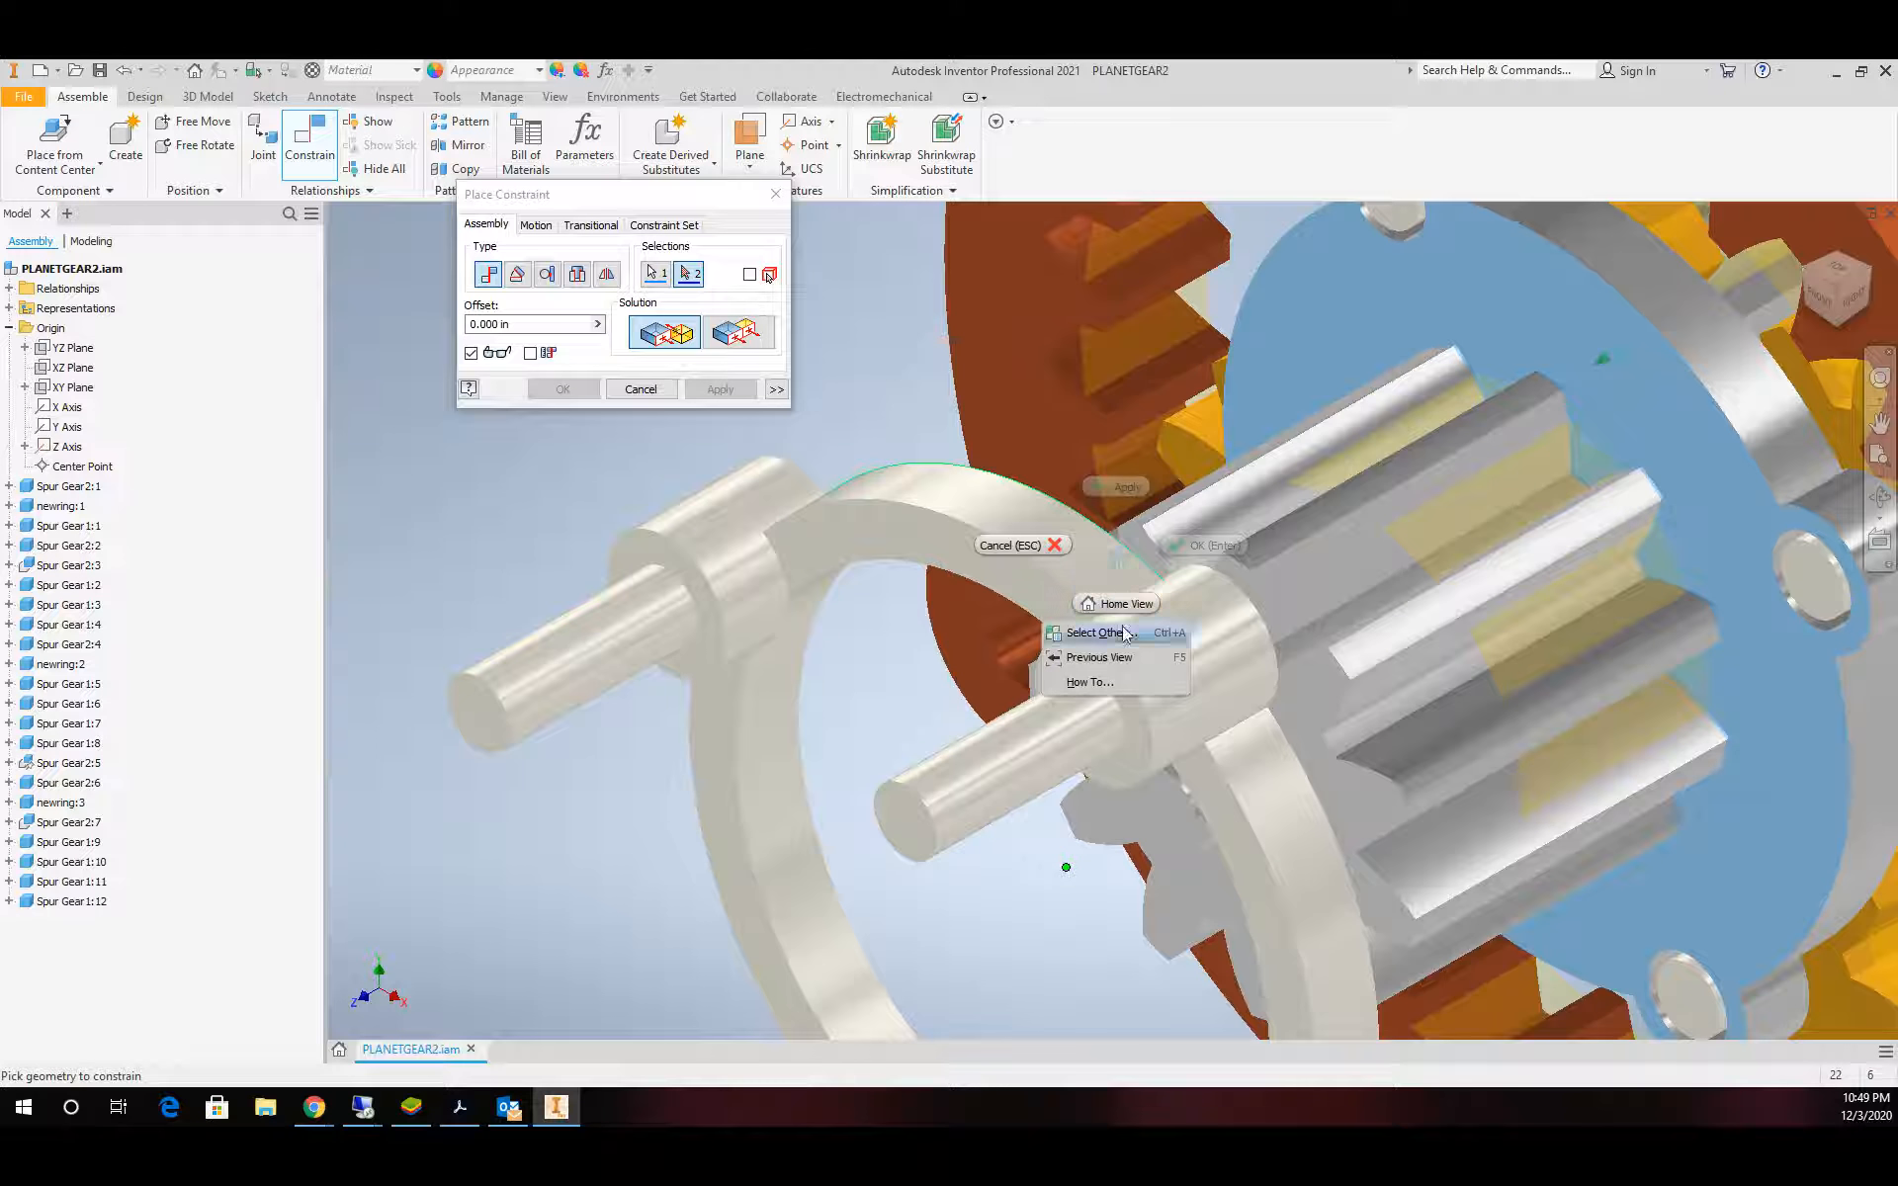
left_click(1190, 627)
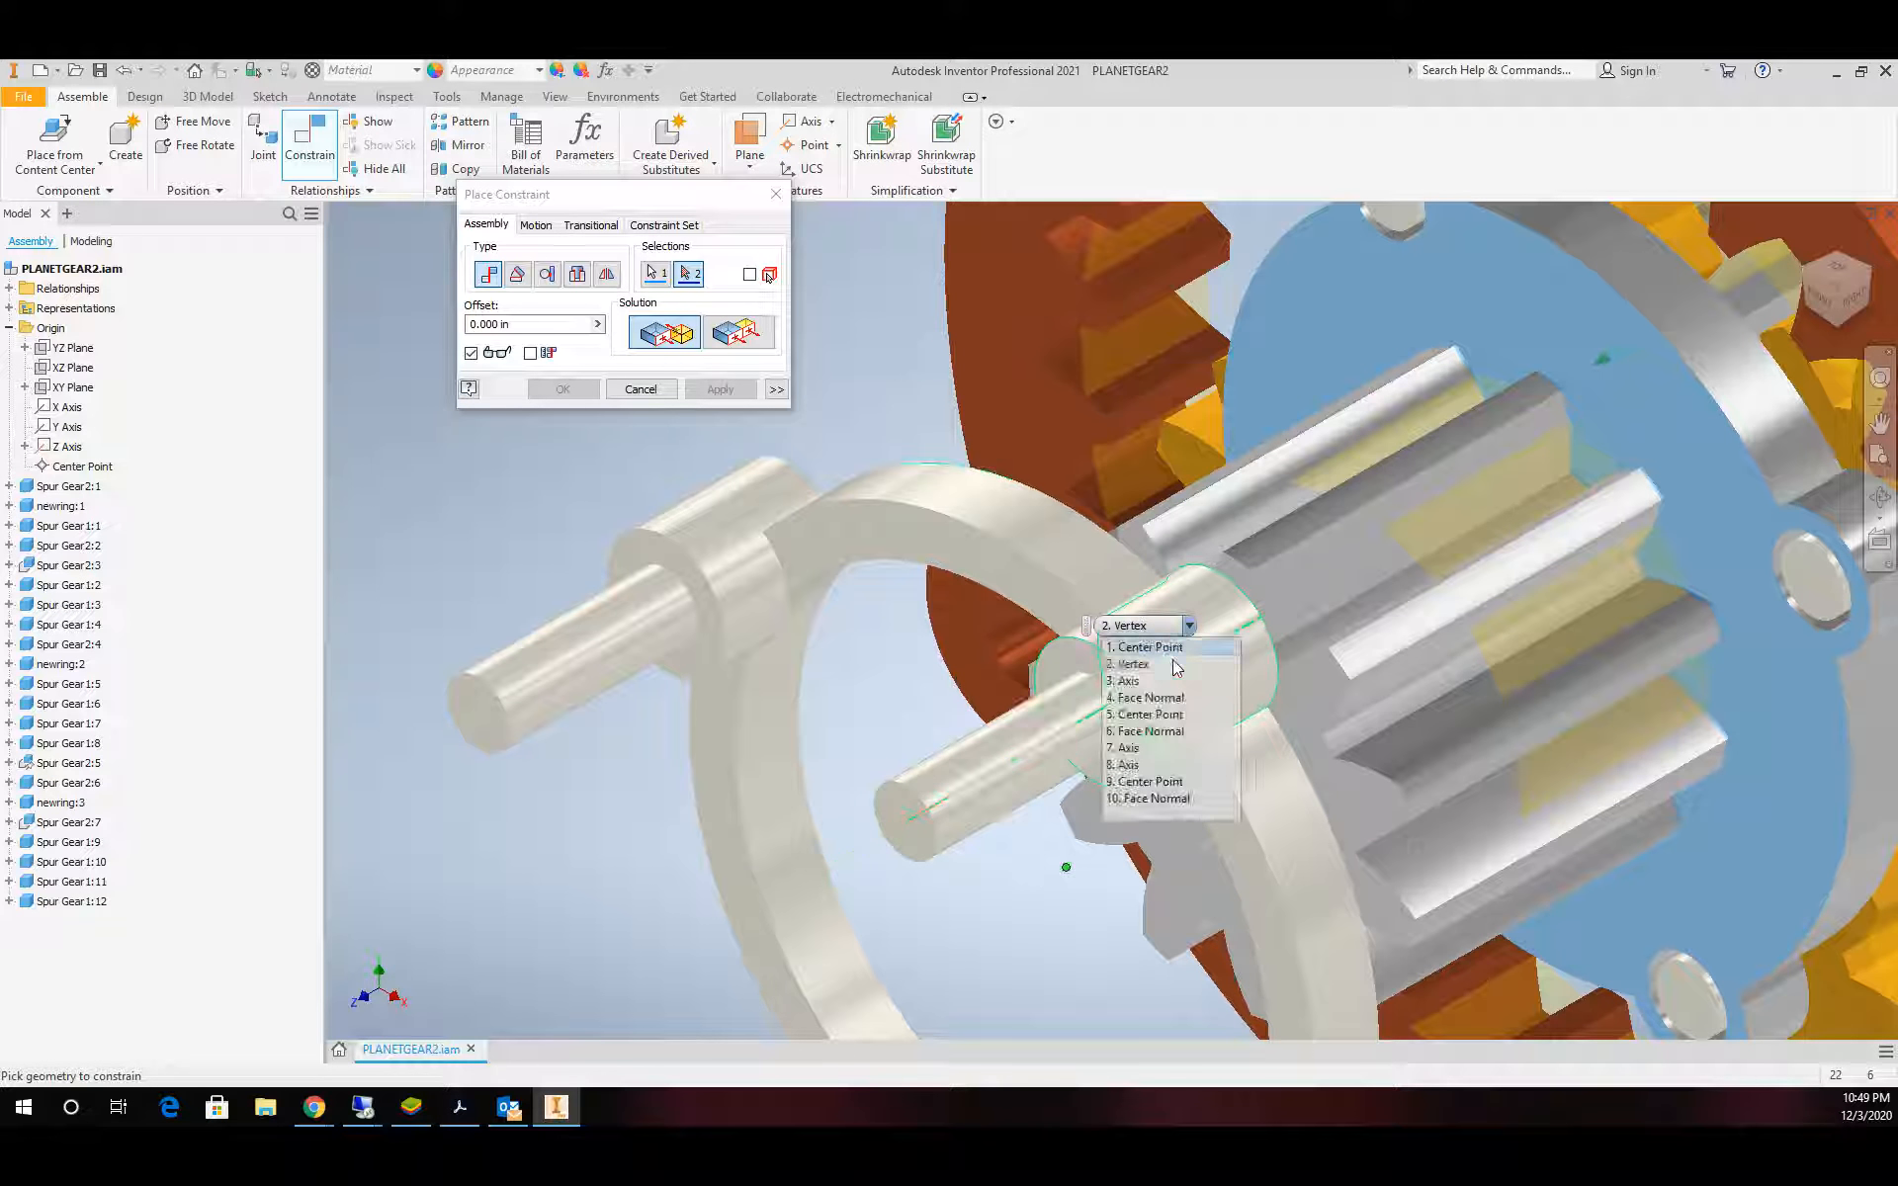
left_click(1167, 697)
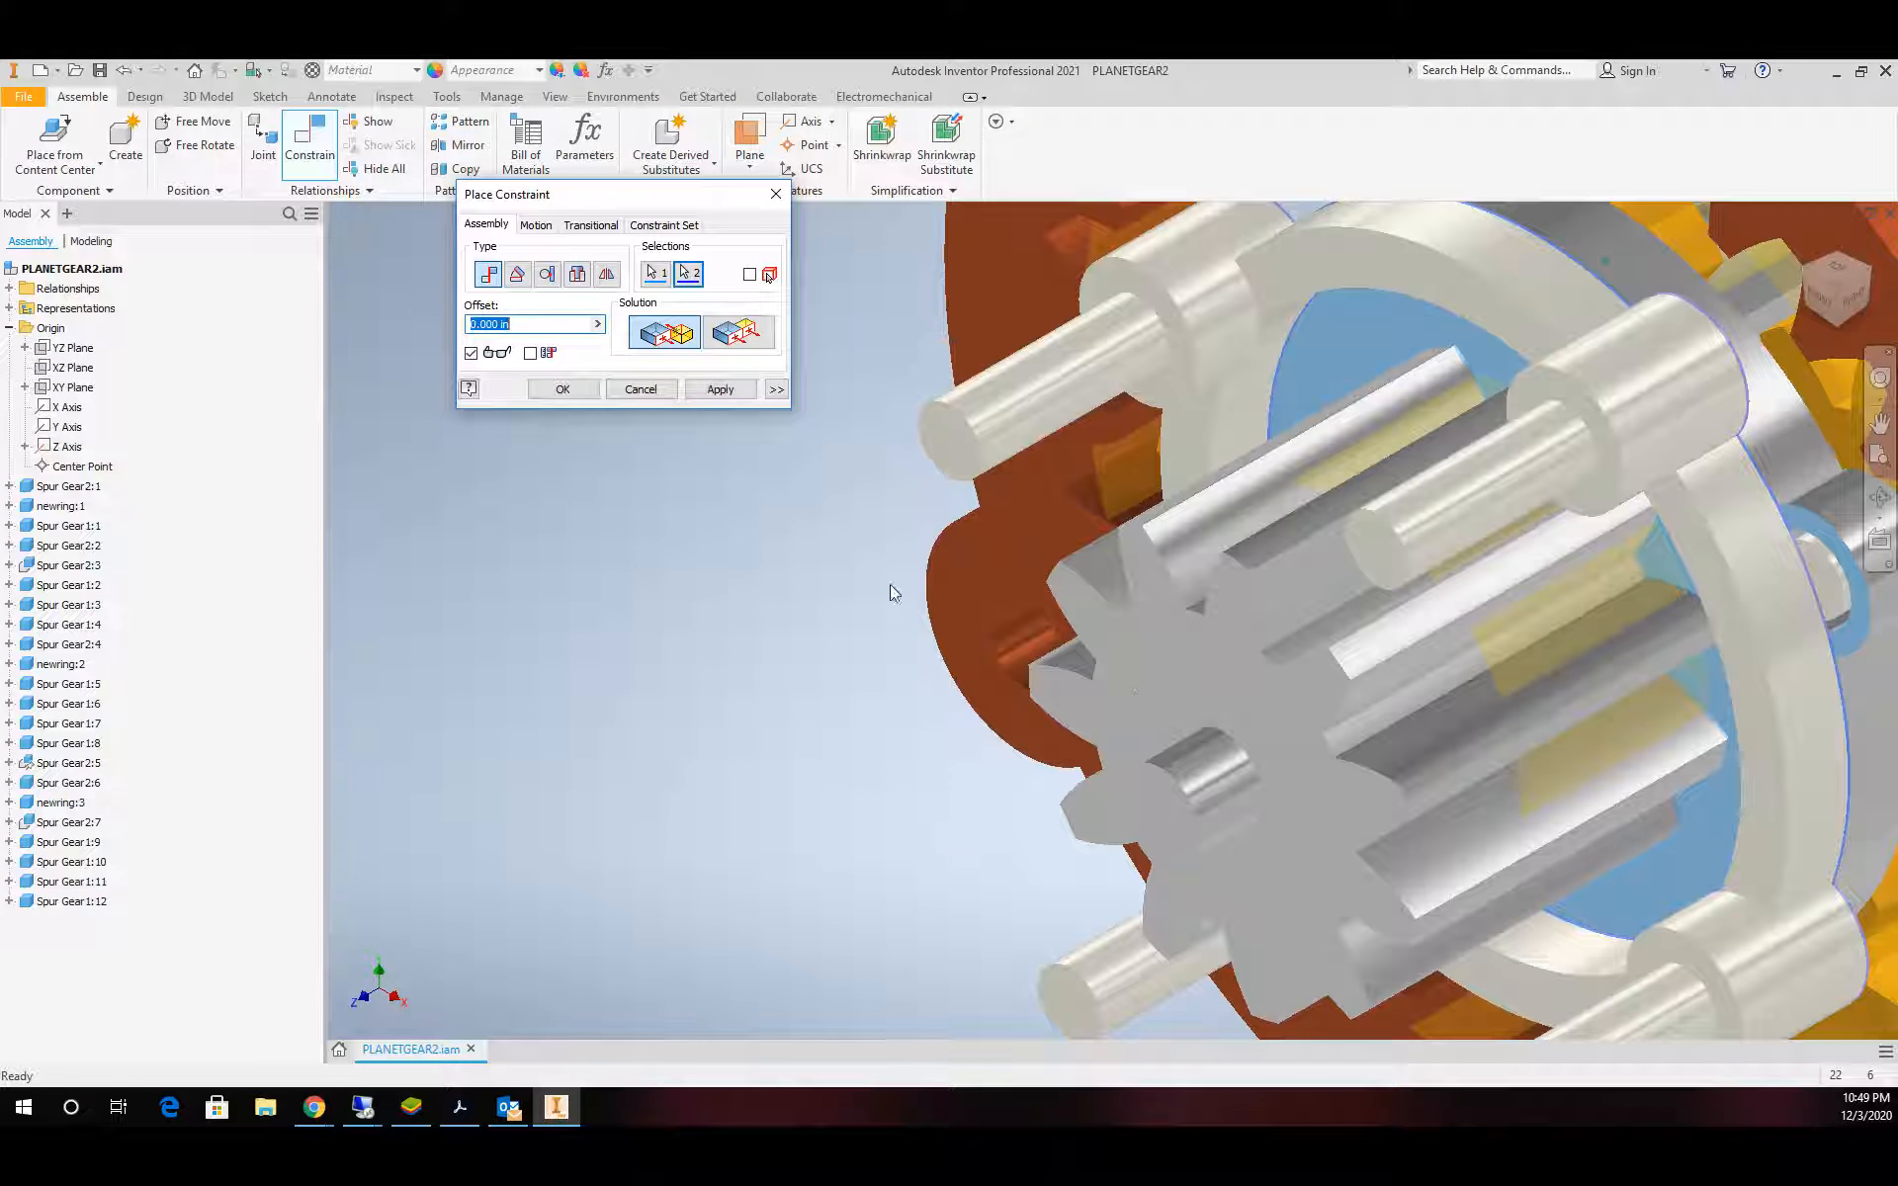
left_click(721, 389)
scroll(791, 560, "down", 5)
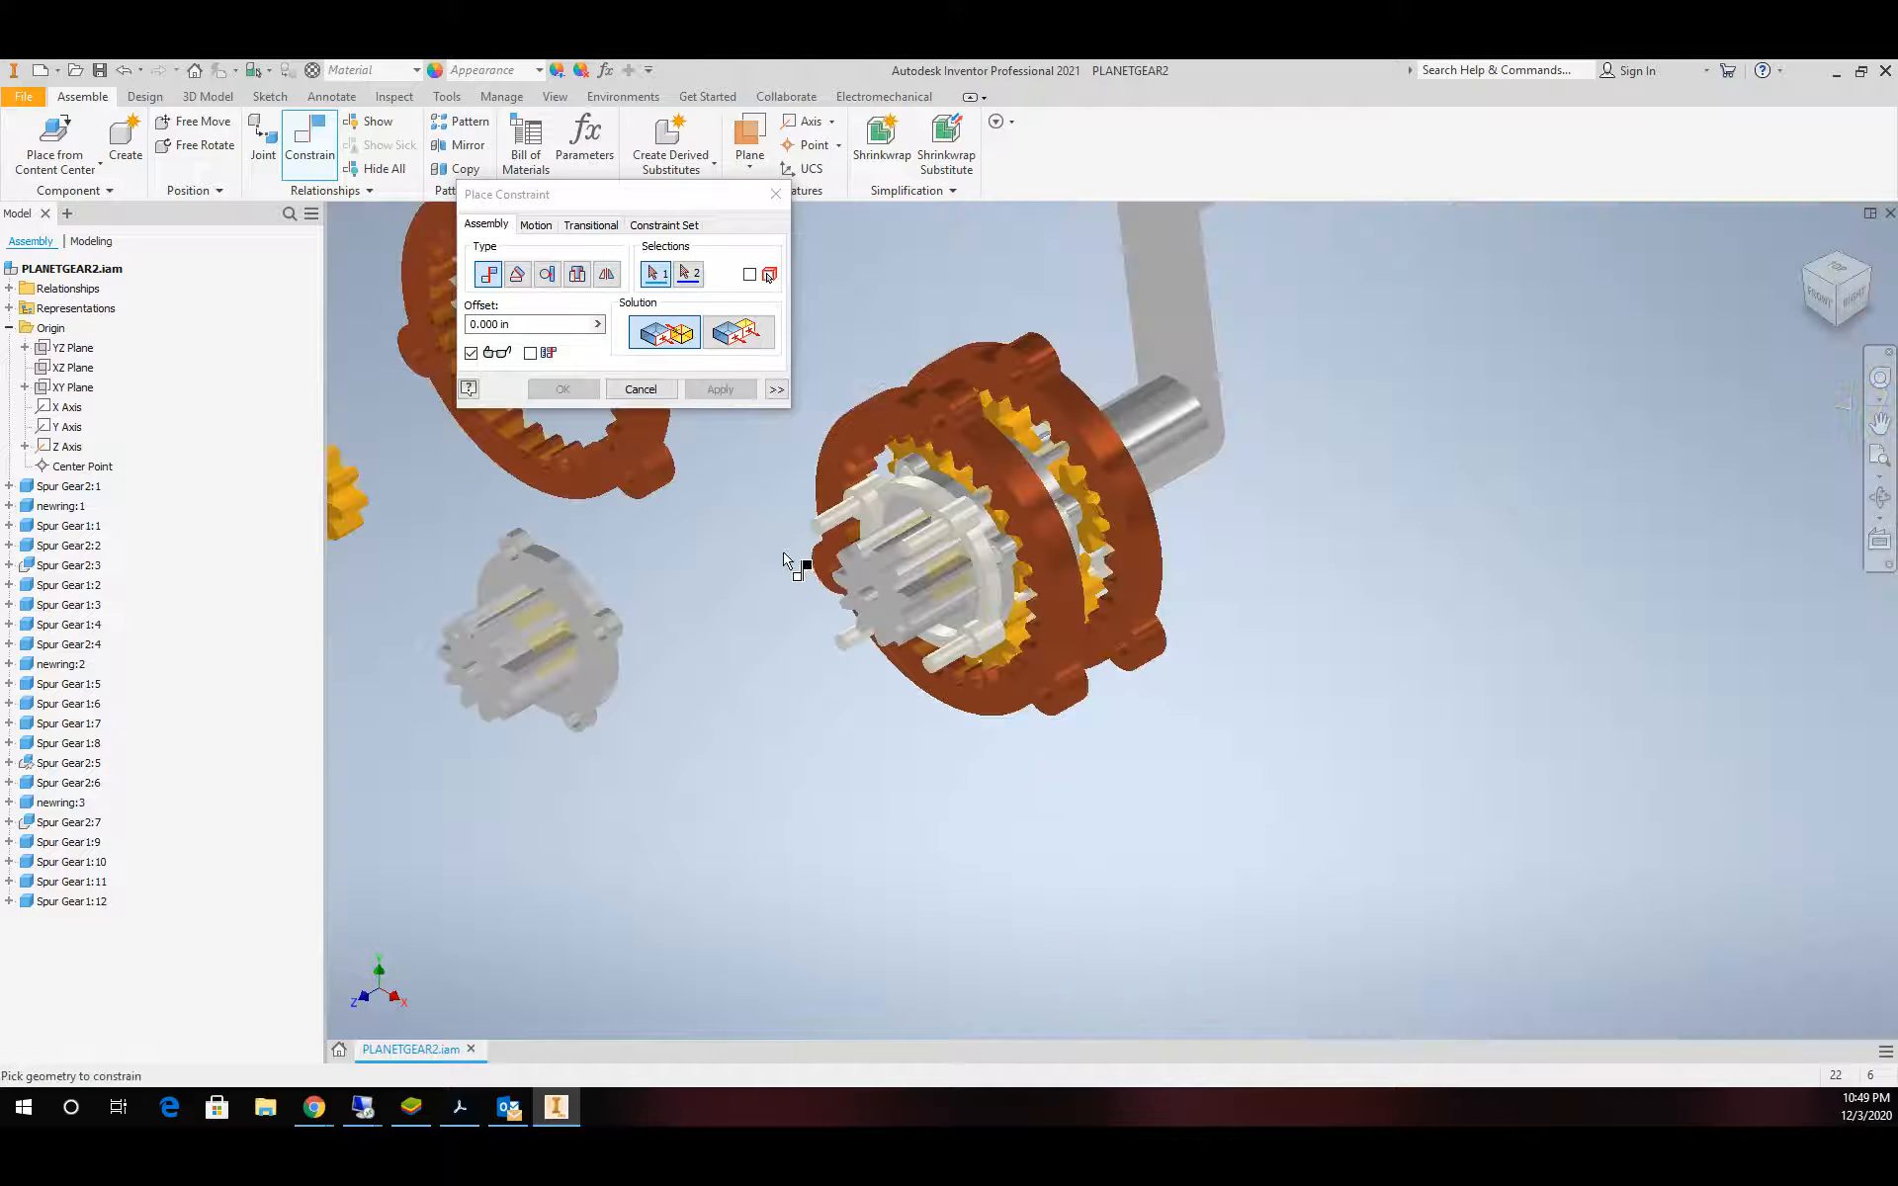
Mate the bore axis of one copied planet gear to the carrier's upper-left pin axis with 0.000 in offset
scroll(796, 564, "up", 3)
left_click_drag(726, 206, 840, 262)
scroll(663, 574, "down", 3)
scroll(561, 571, "up", 2)
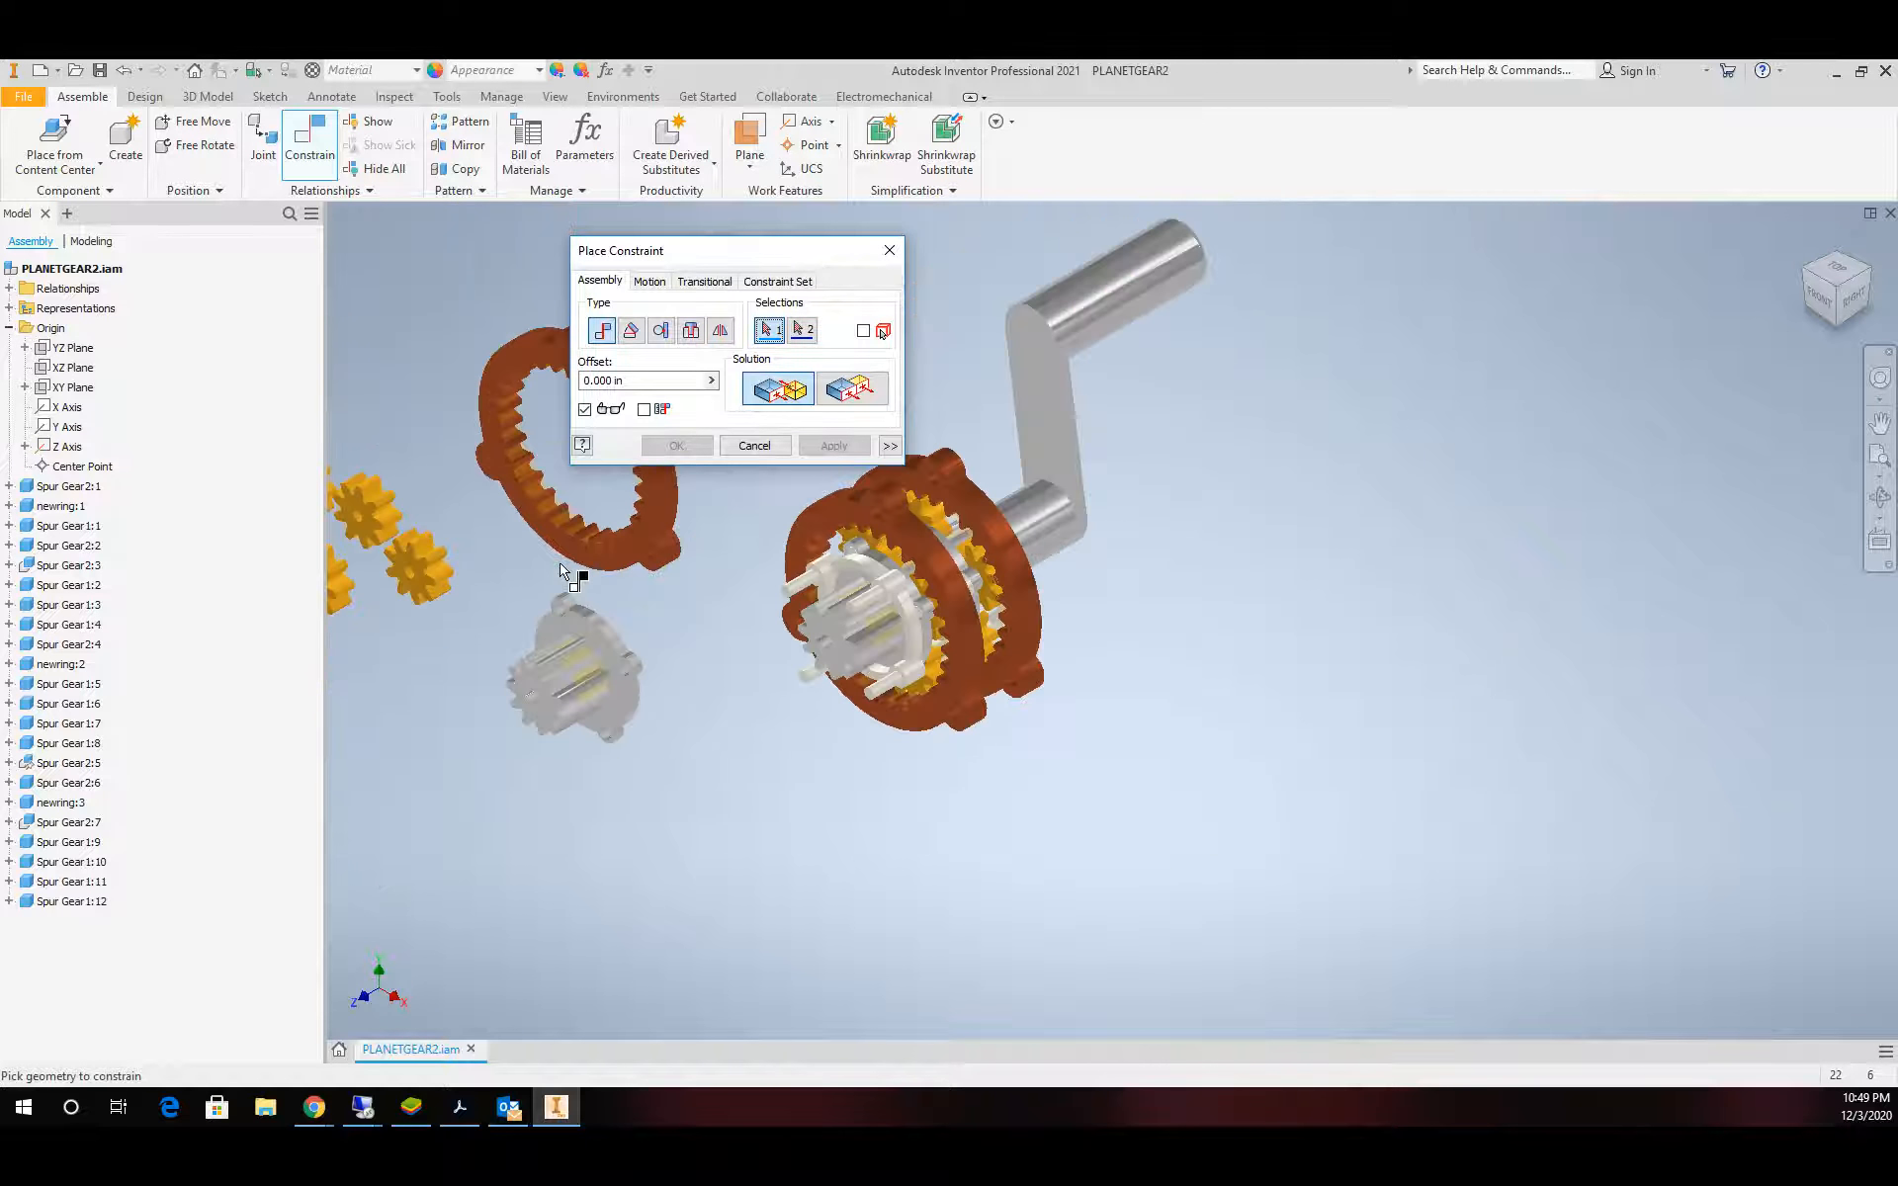
scroll(374, 531, "up", 3)
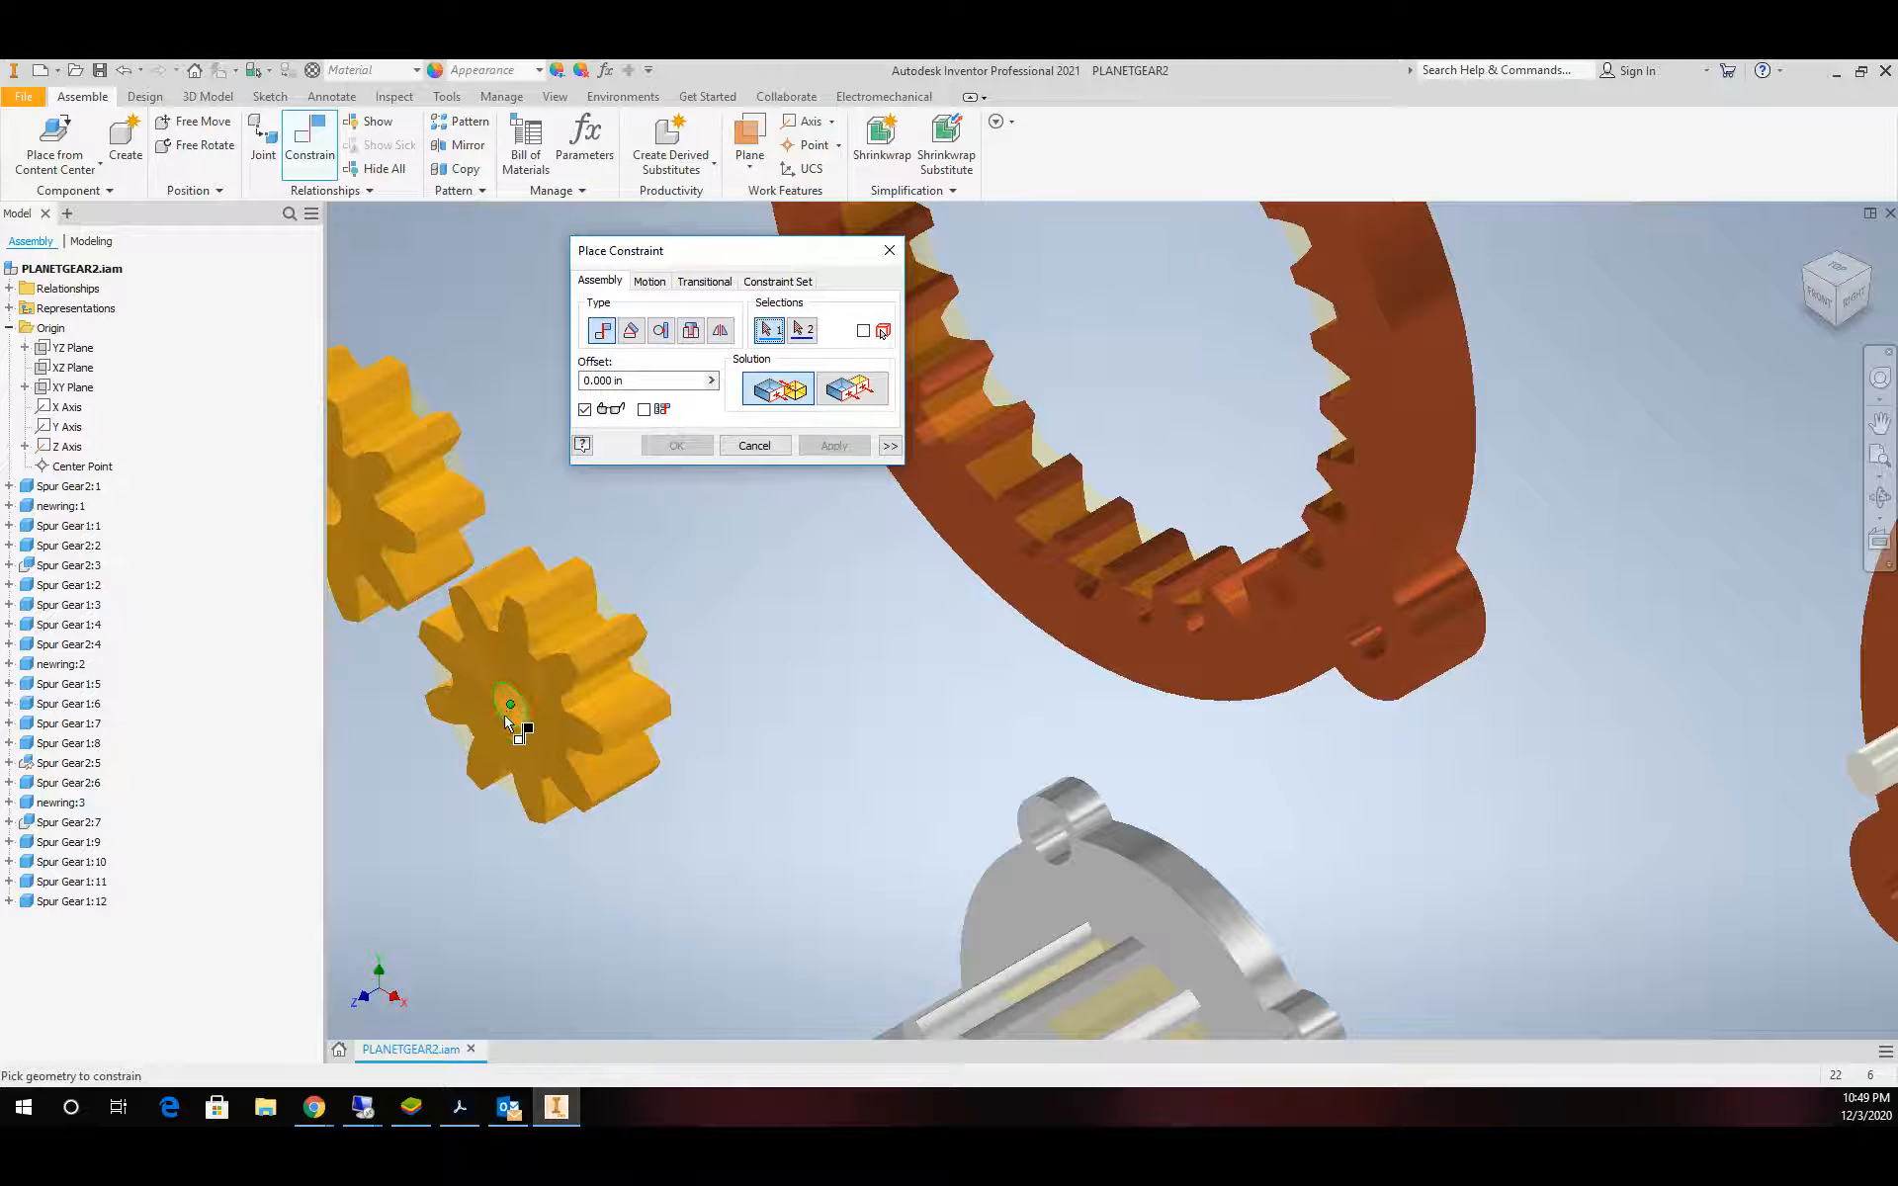
scroll(509, 710, "up", 2)
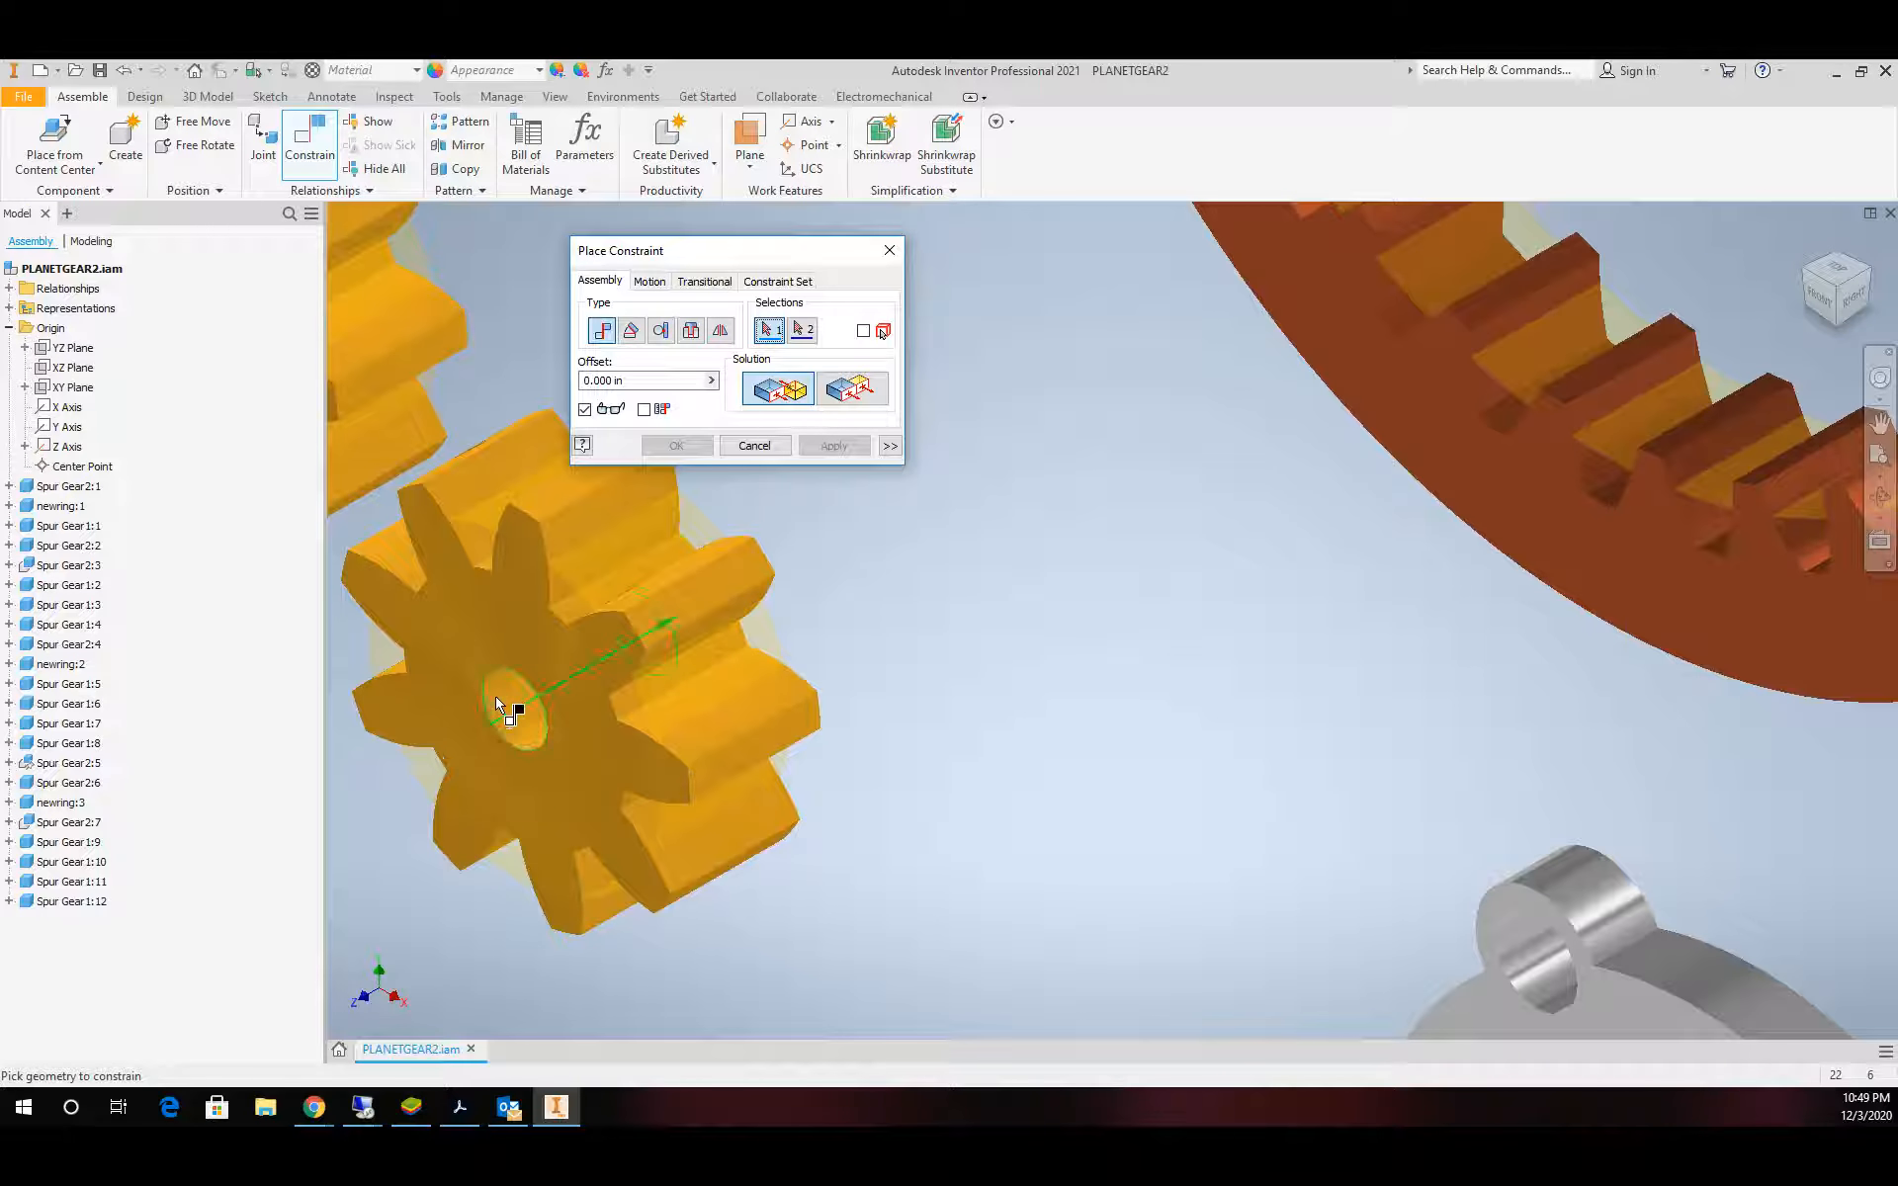
left_click(498, 704)
scroll(814, 784, "down", 5)
scroll(1075, 892, "up", 4)
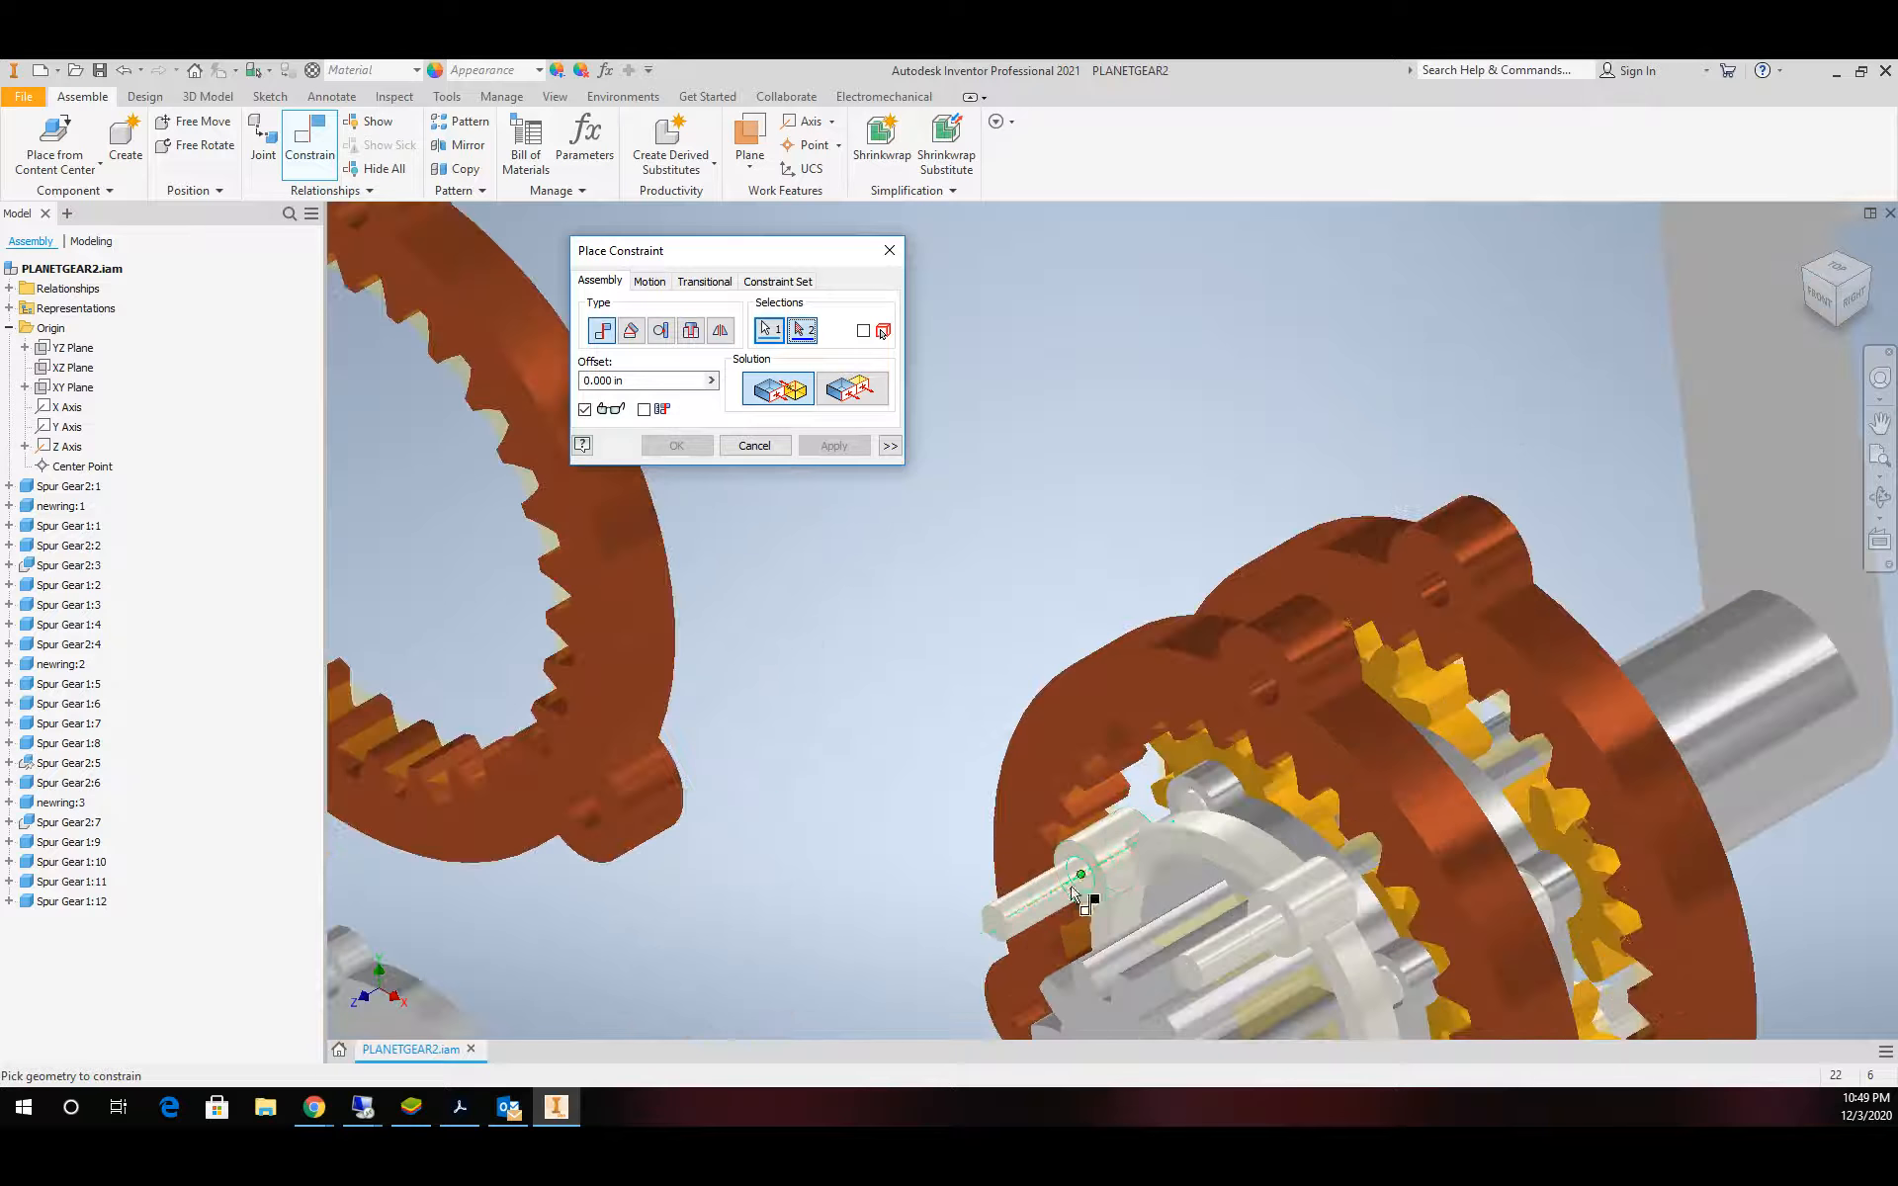
left_click(1033, 908)
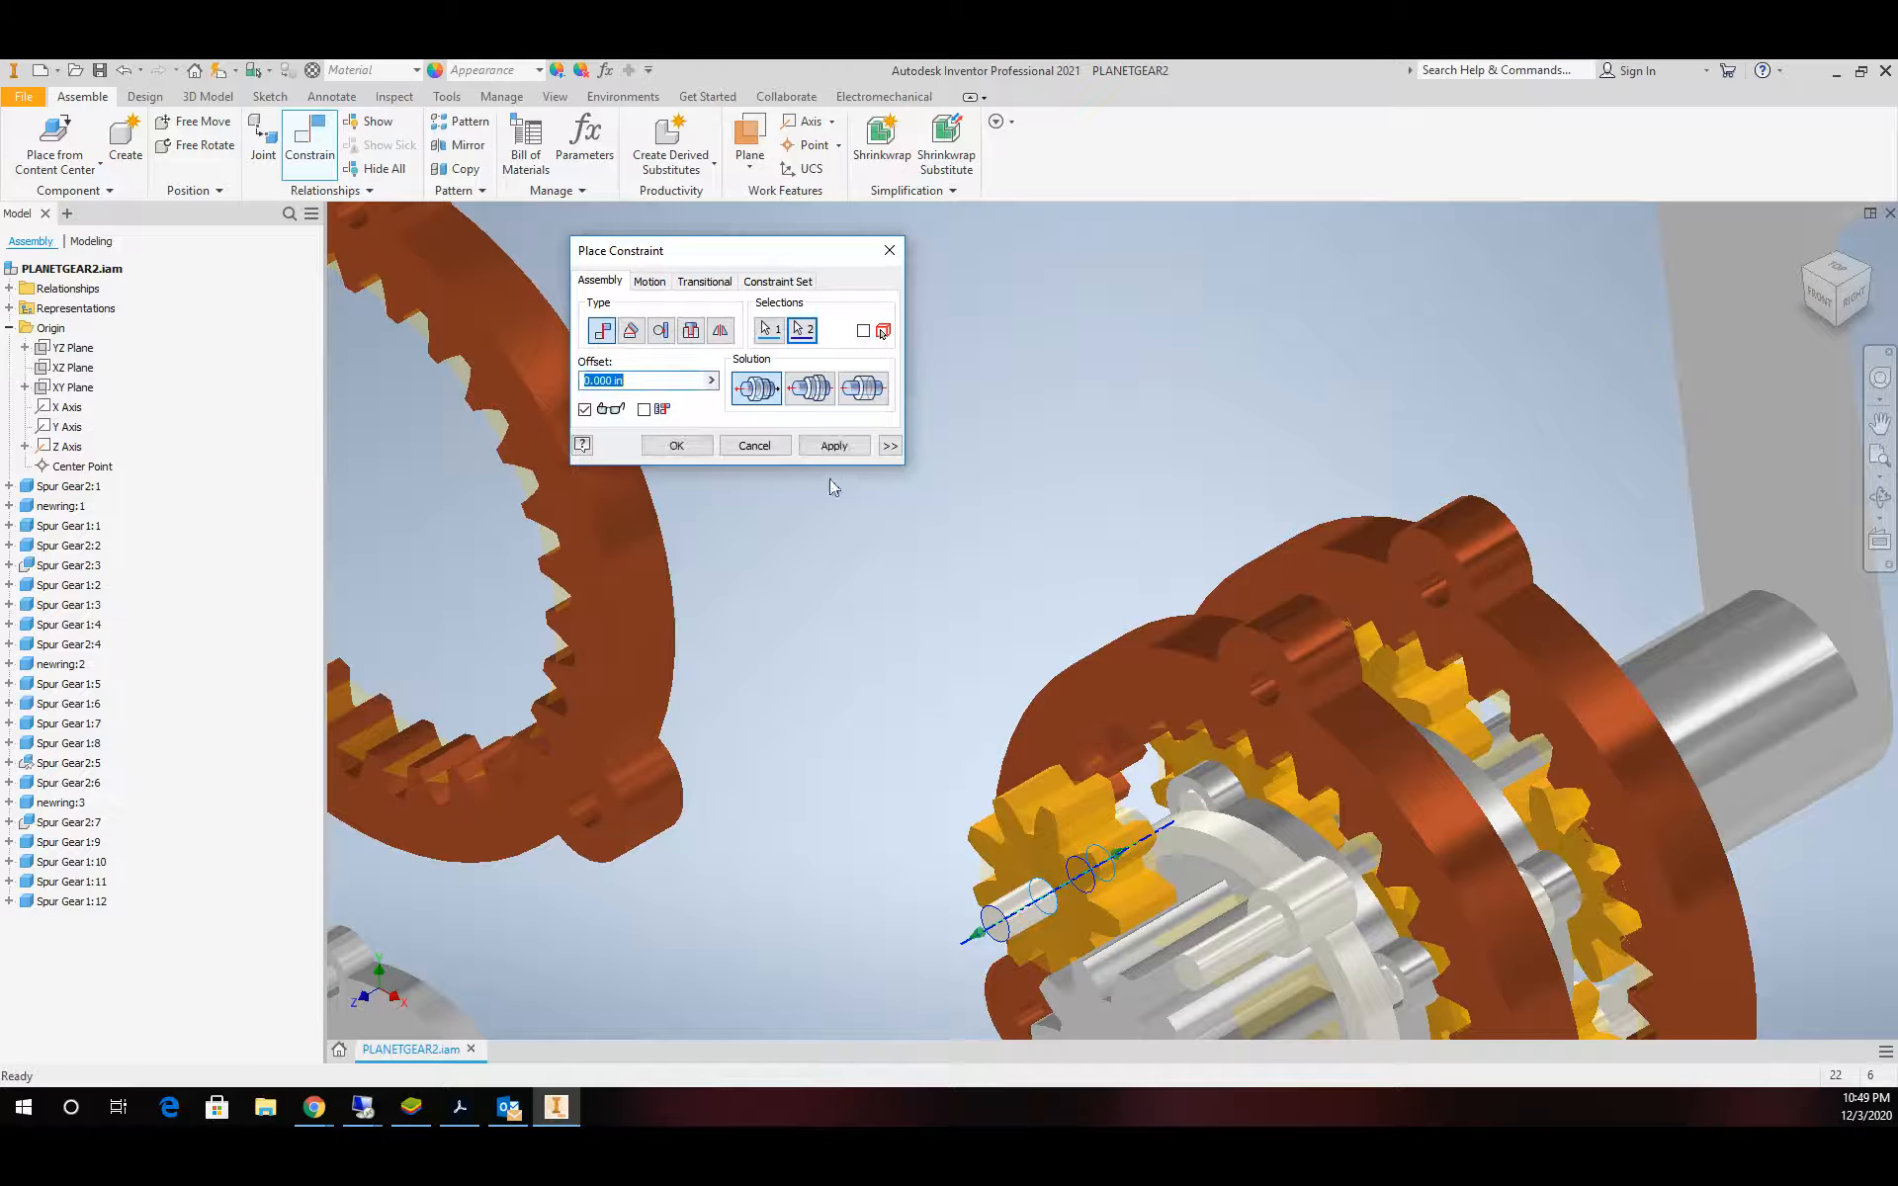
left_click(834, 445)
Mate a second copied planet gear's bore axis to the carrier's upper-right pin axis with 0.000 in offset
scroll(860, 741, "down", 5)
scroll(594, 729, "up", 5)
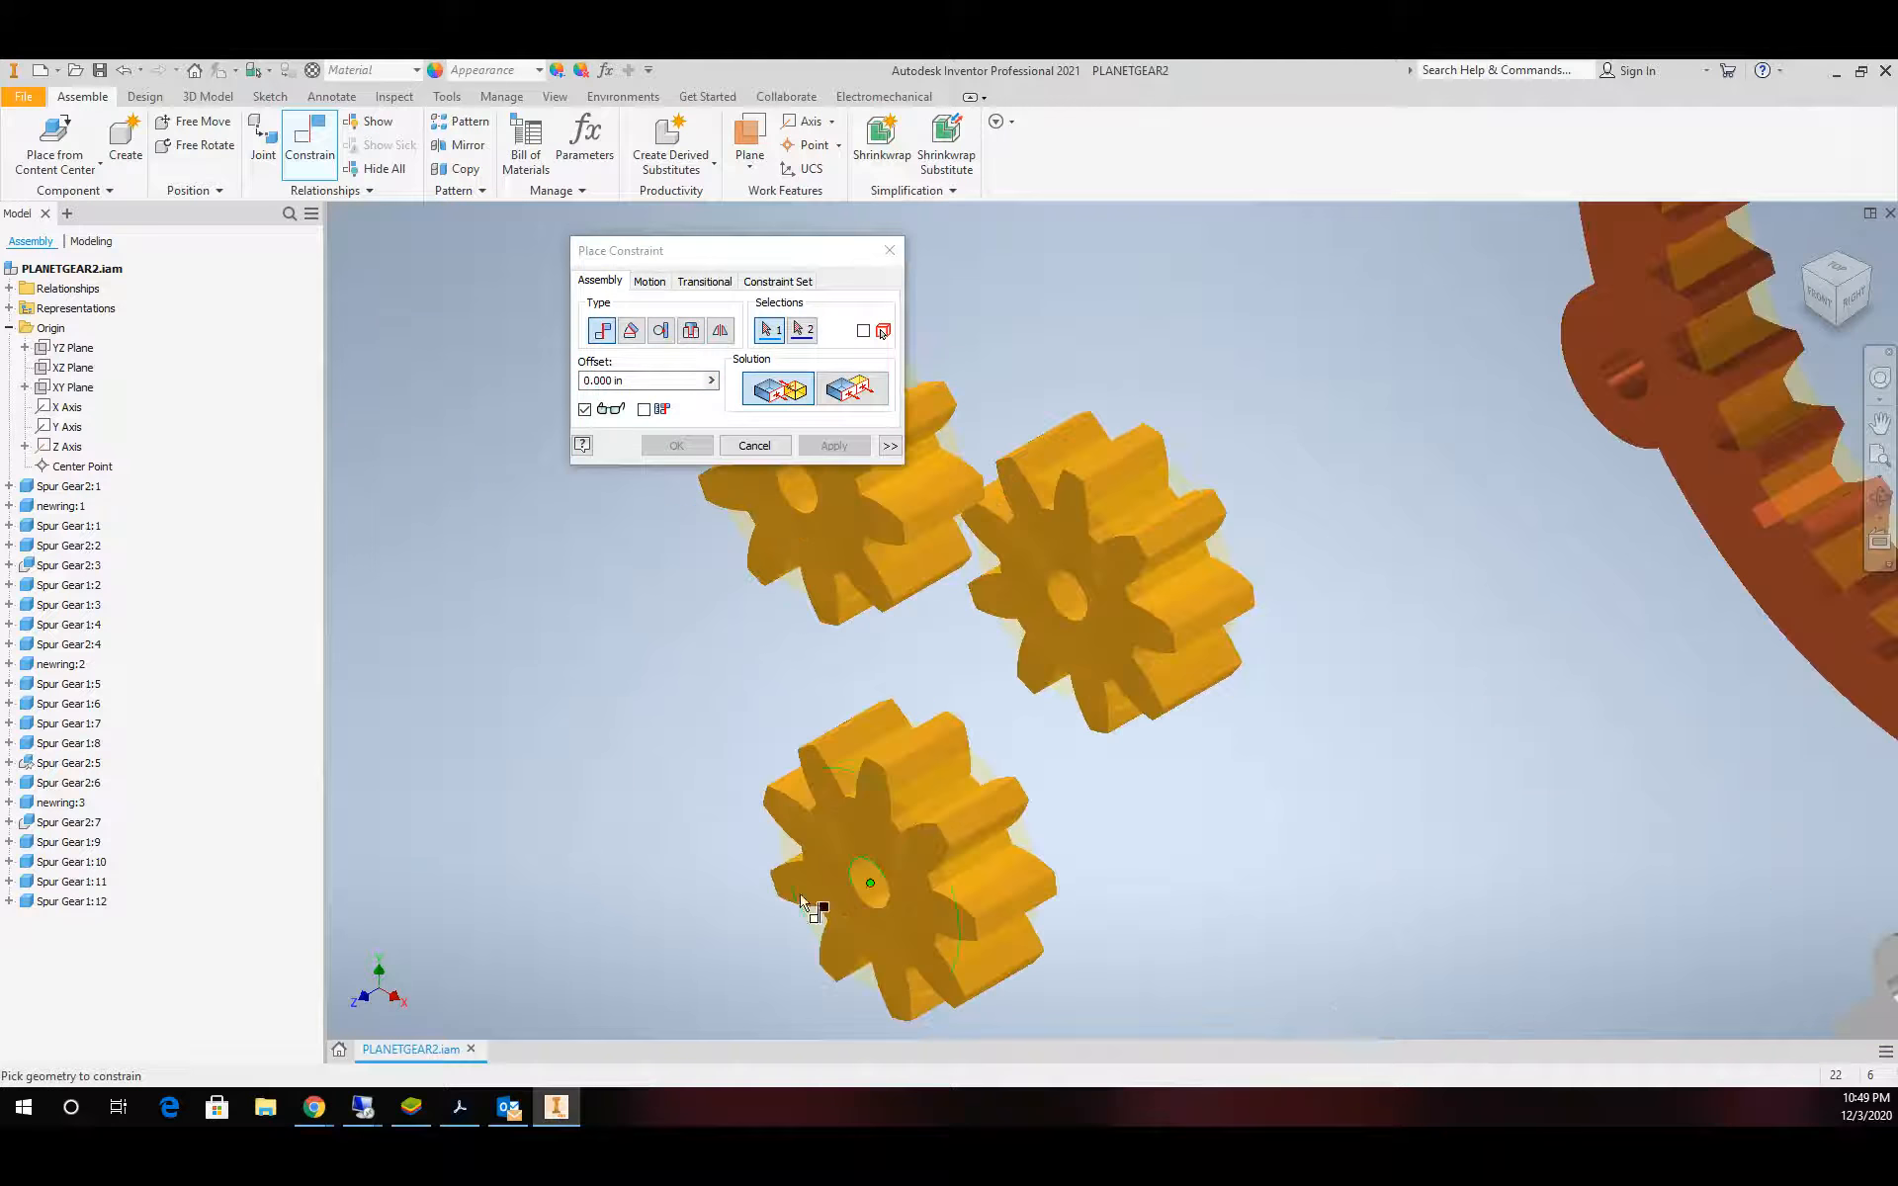
left_click(863, 887)
scroll(911, 894, "down", 5)
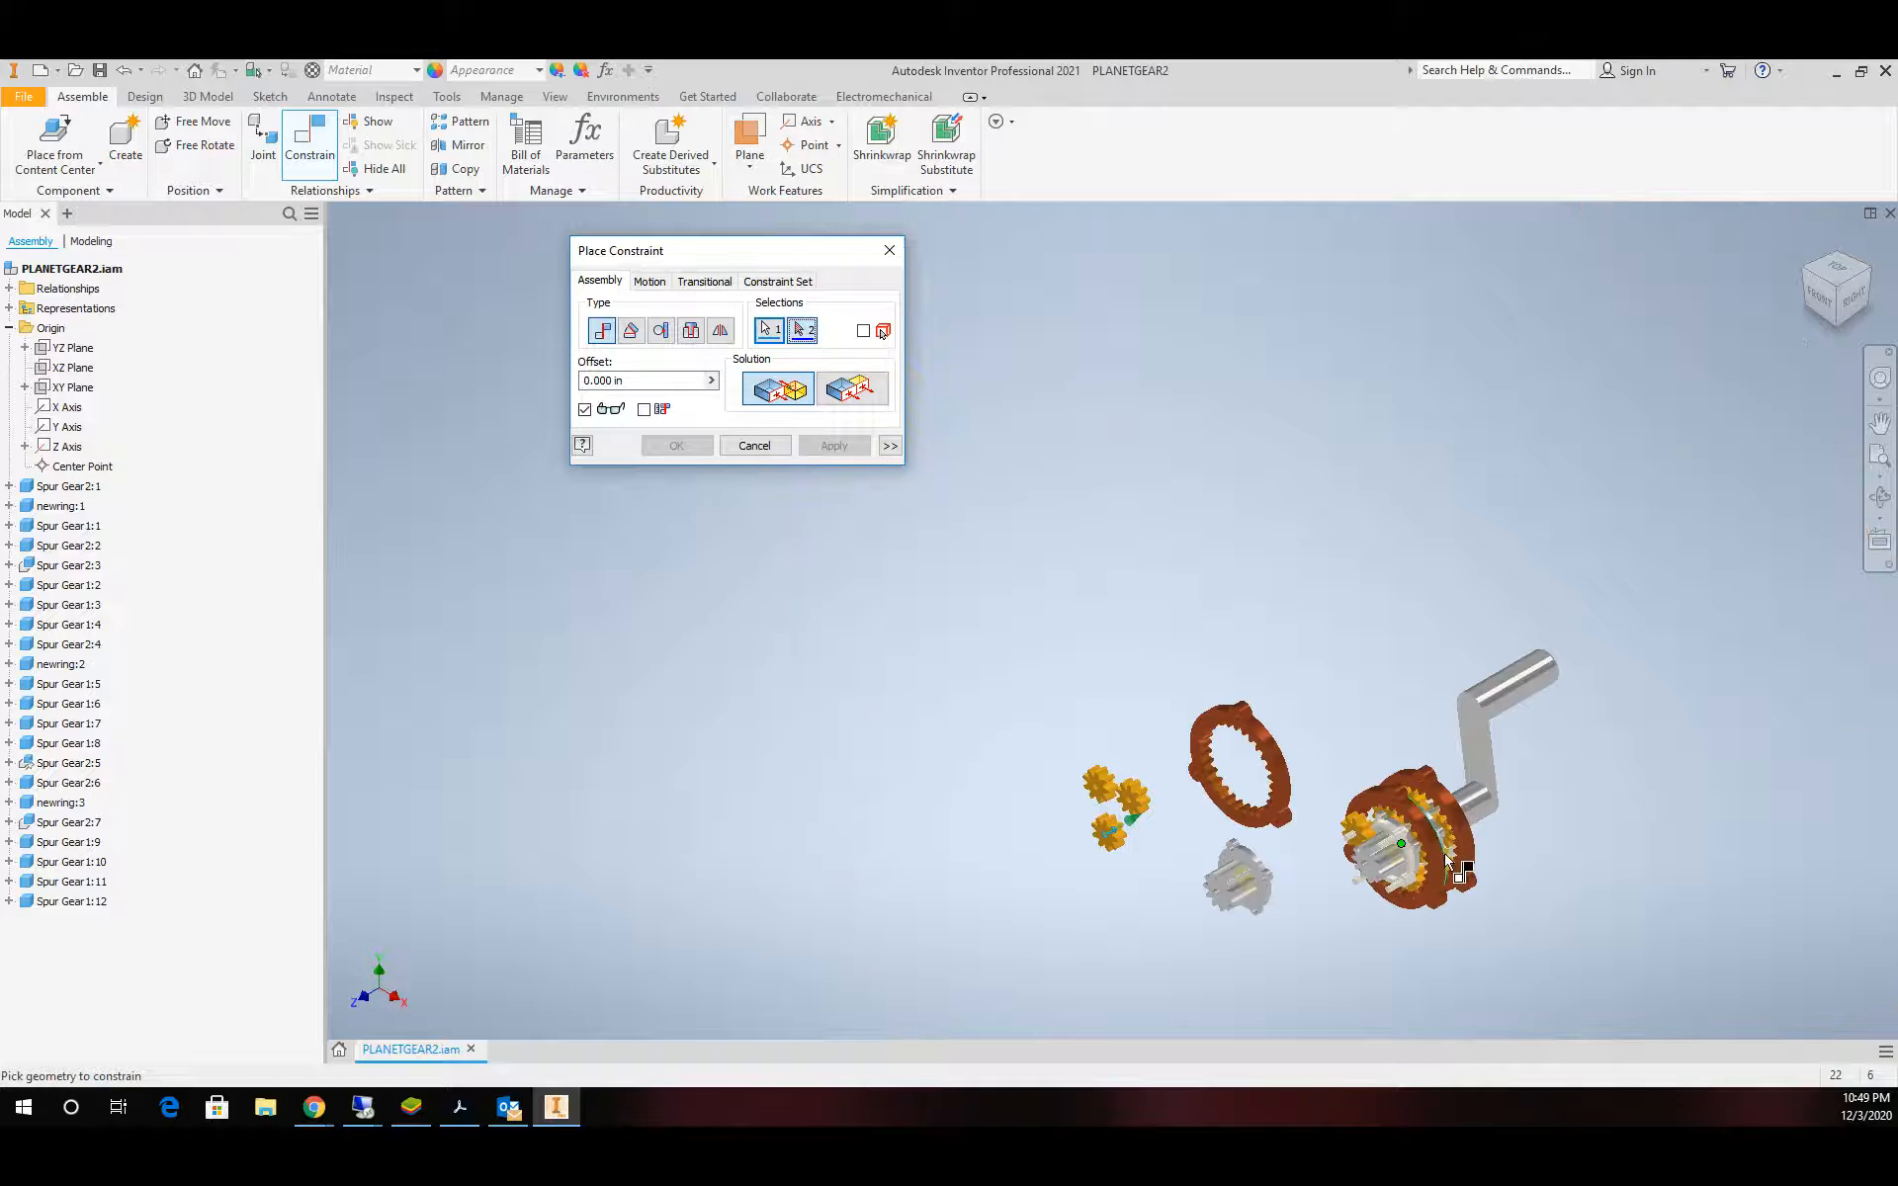
scroll(1446, 858, "up", 5)
left_click(1248, 811)
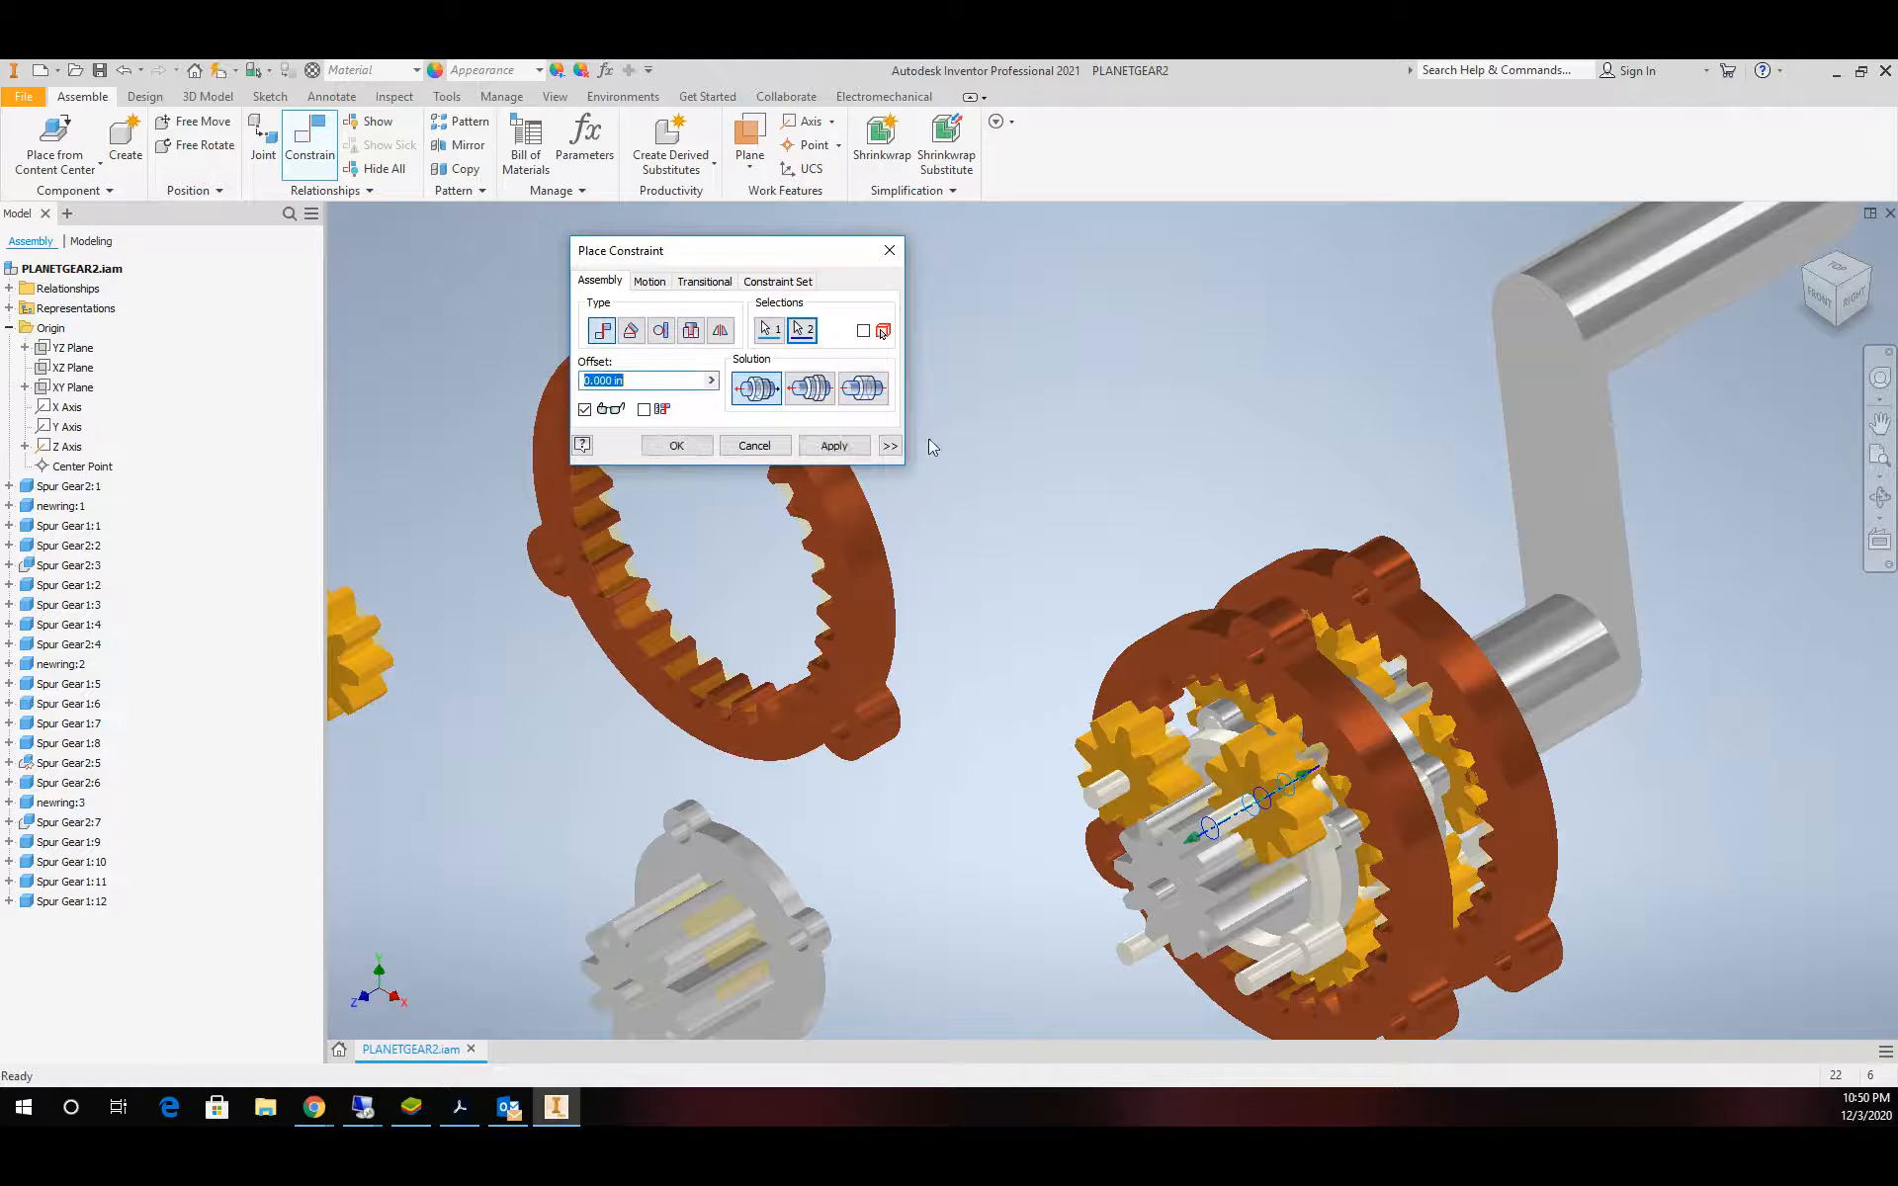
left_click(834, 444)
Mate a third copied planet gear's bore axis to the carrier's lower-right pin axis with 0.000 in offset
scroll(771, 672, "down", 5)
scroll(697, 692, "up", 5)
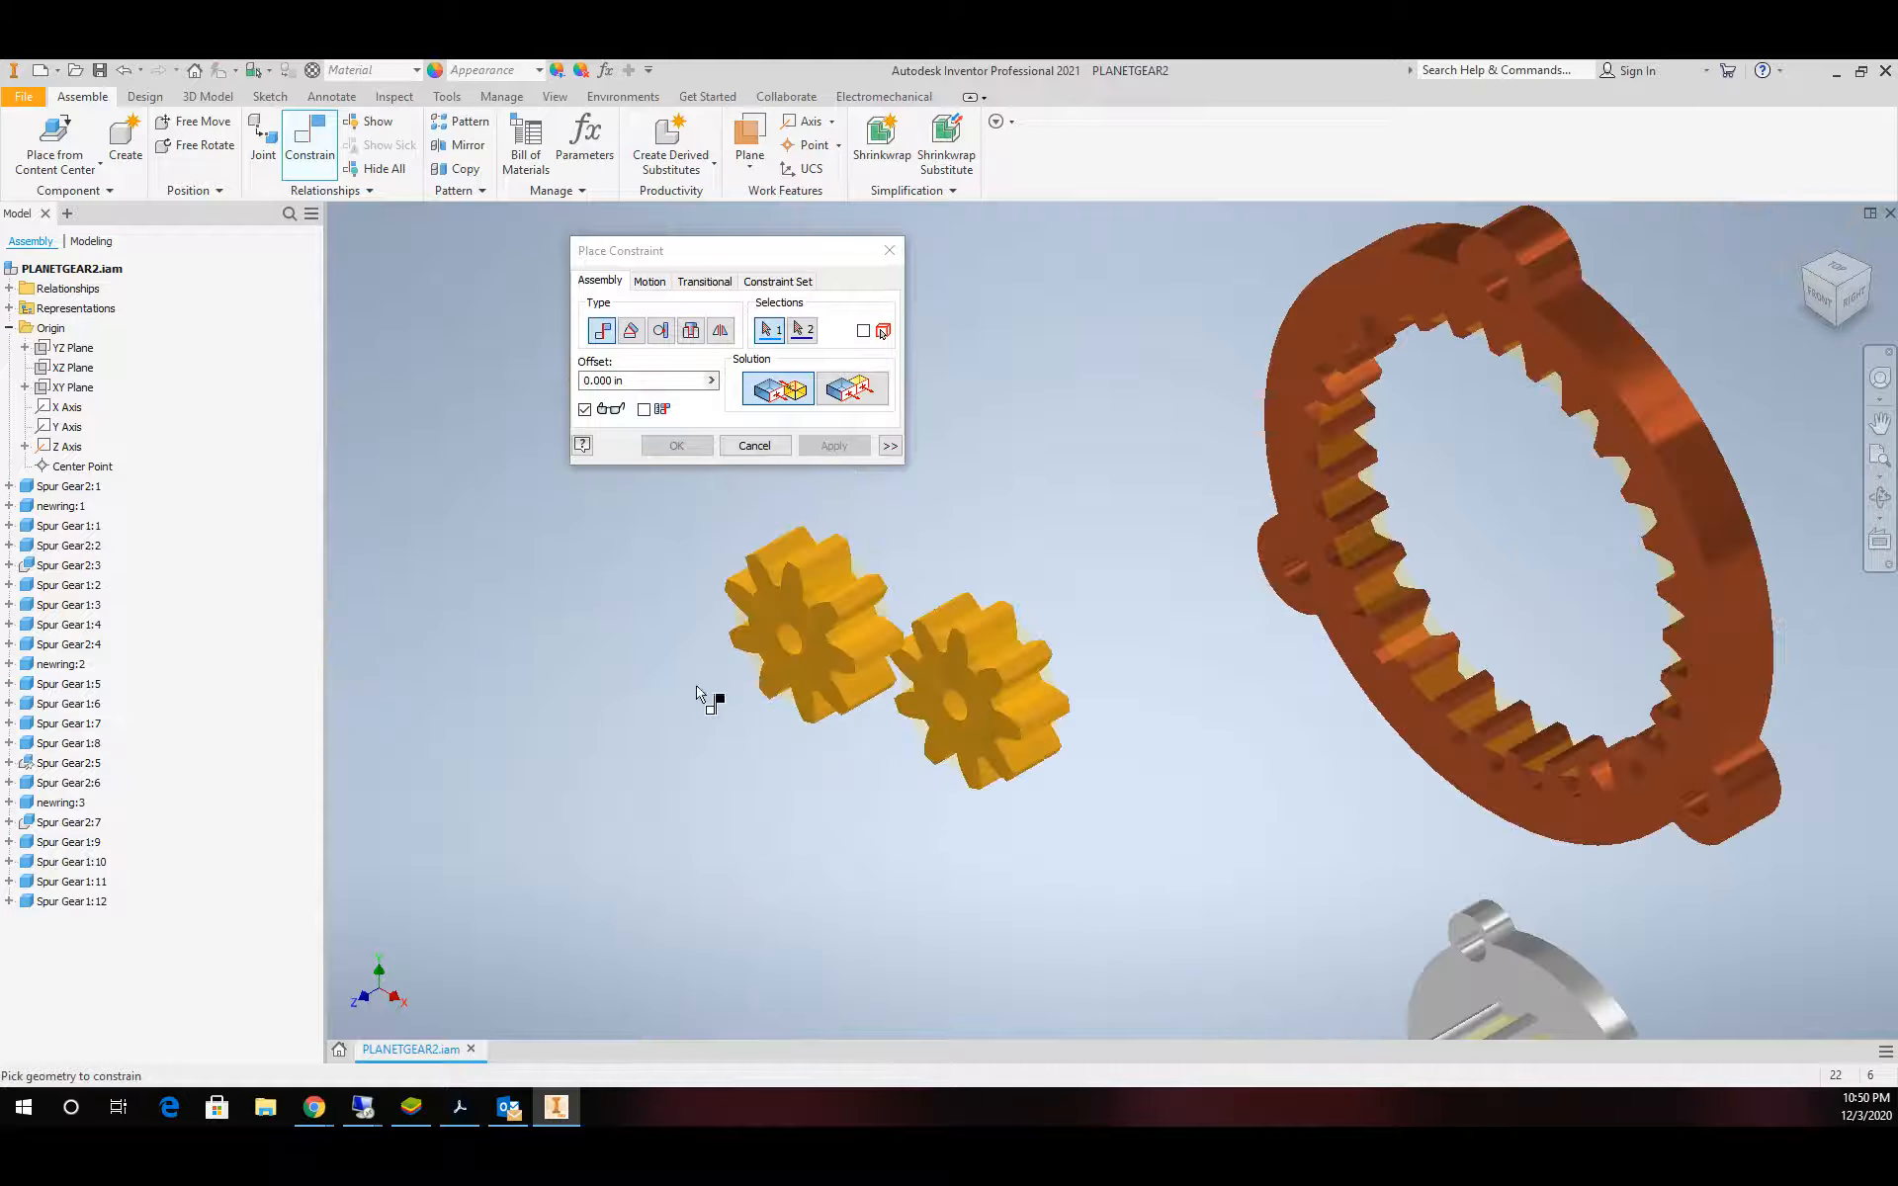
left_click(789, 643)
scroll(1088, 755, "down", 5)
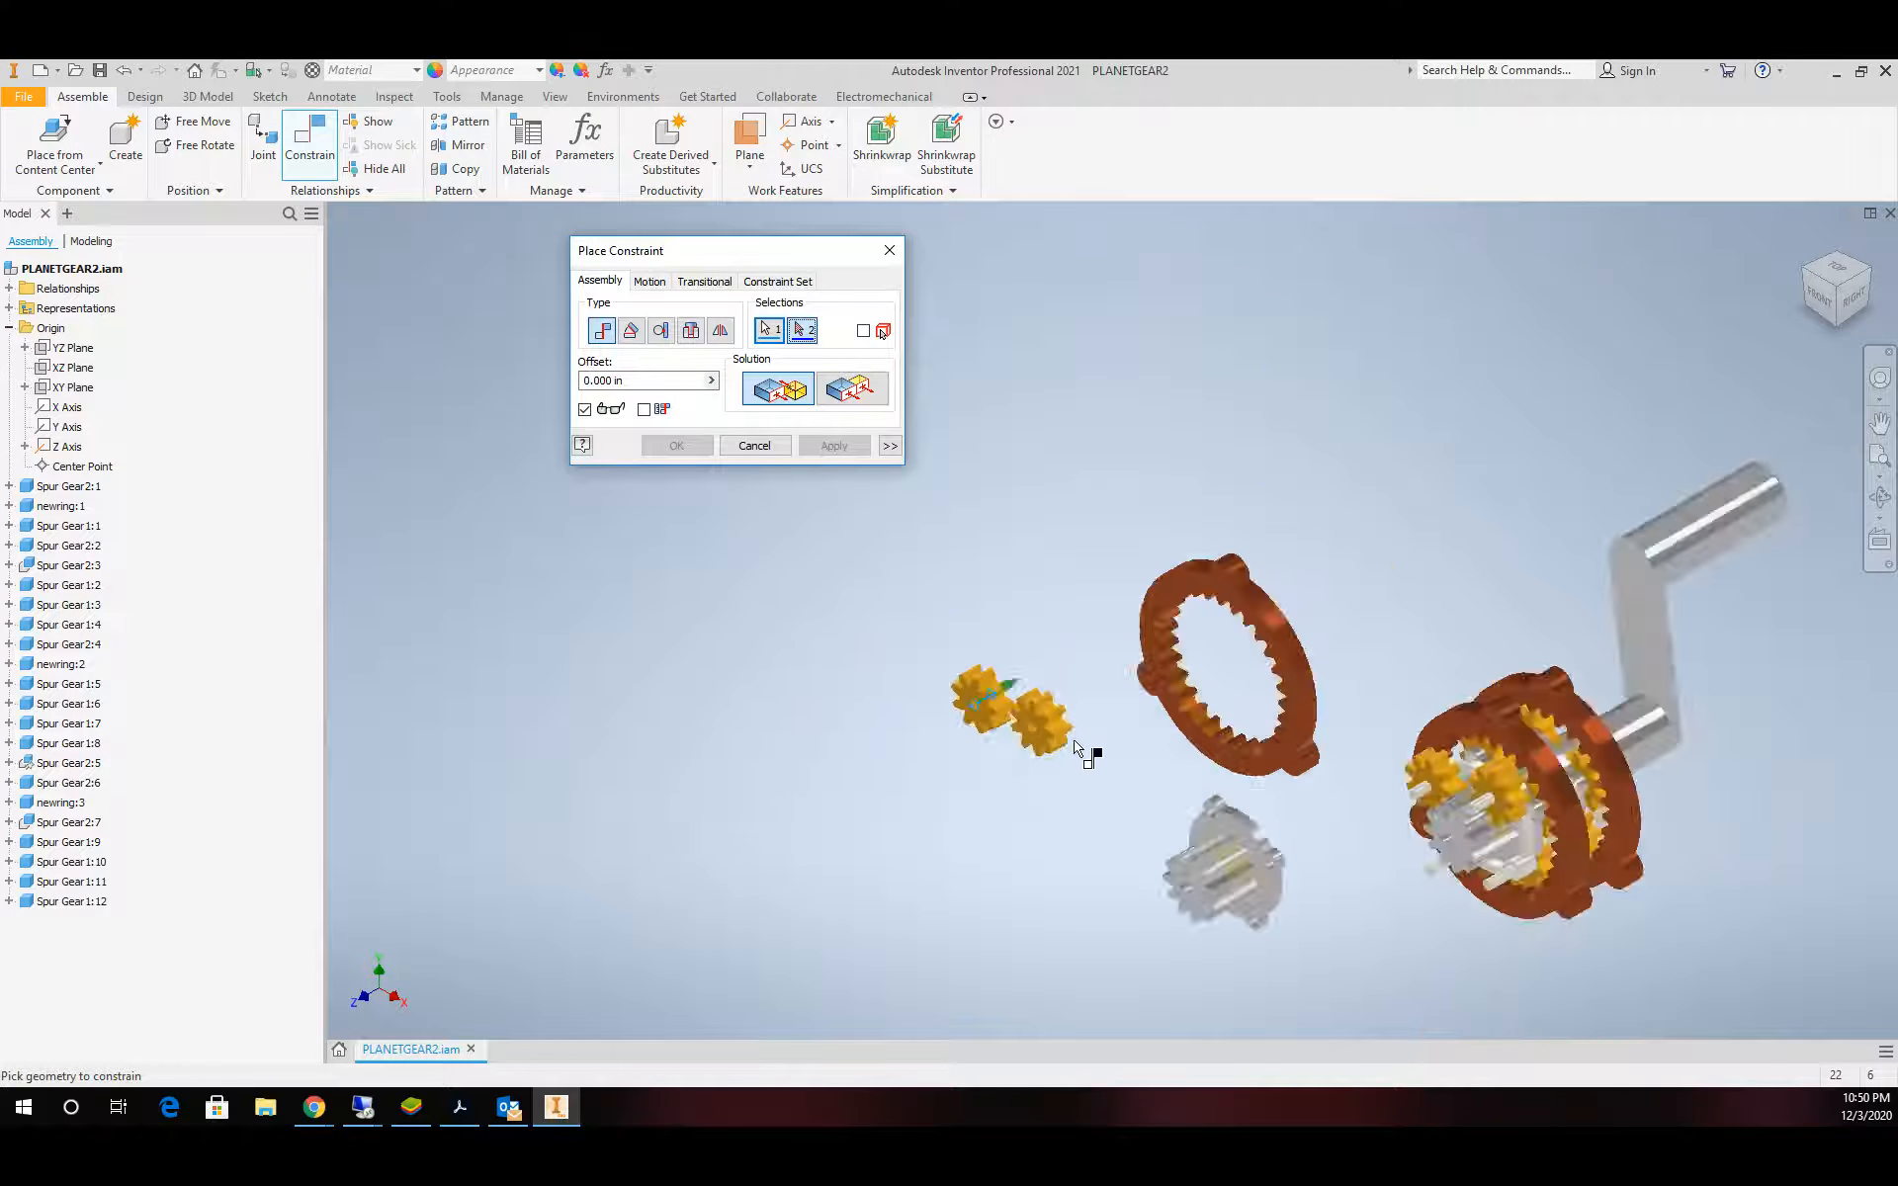
scroll(1233, 791, "up", 5)
left_click(1236, 796)
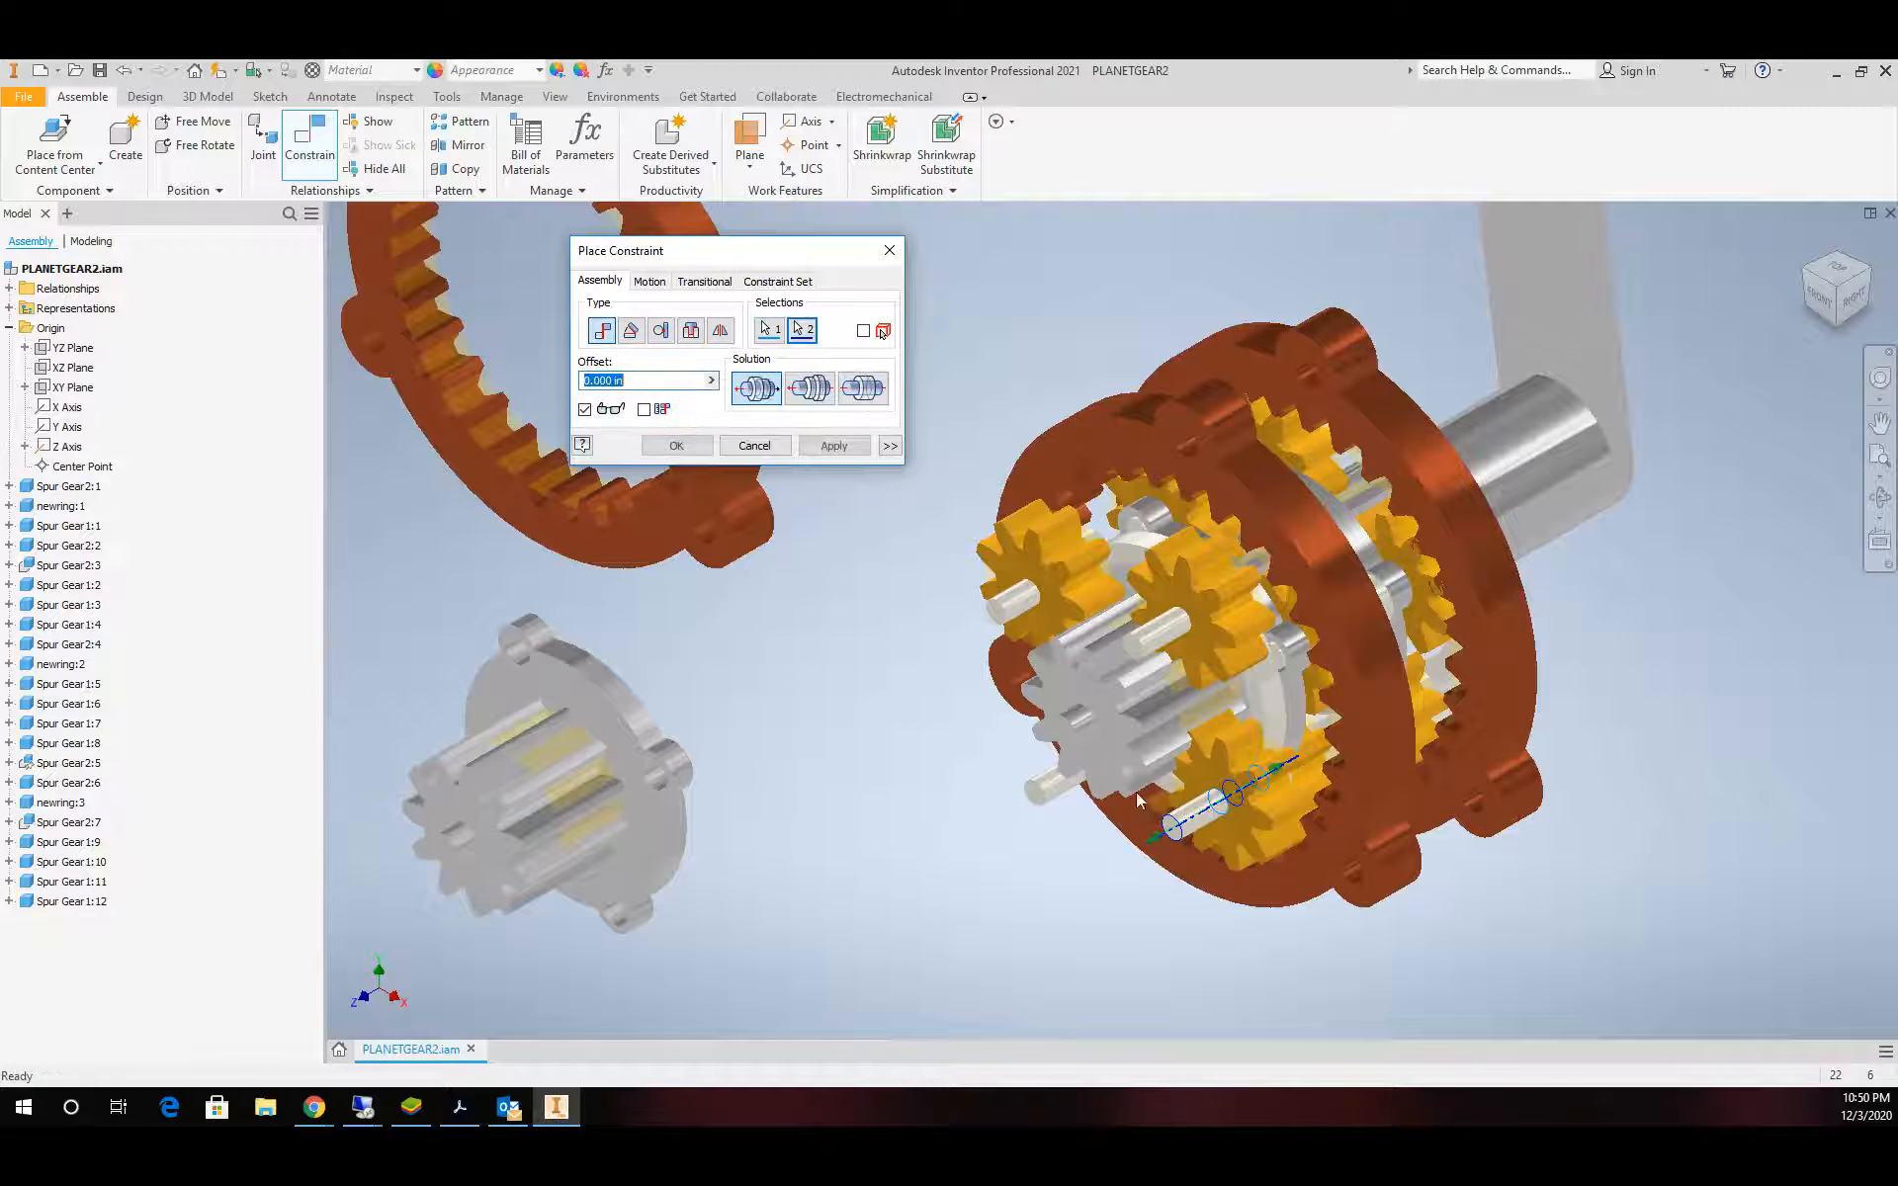
scroll(771, 779, "down", 5)
left_click(834, 445)
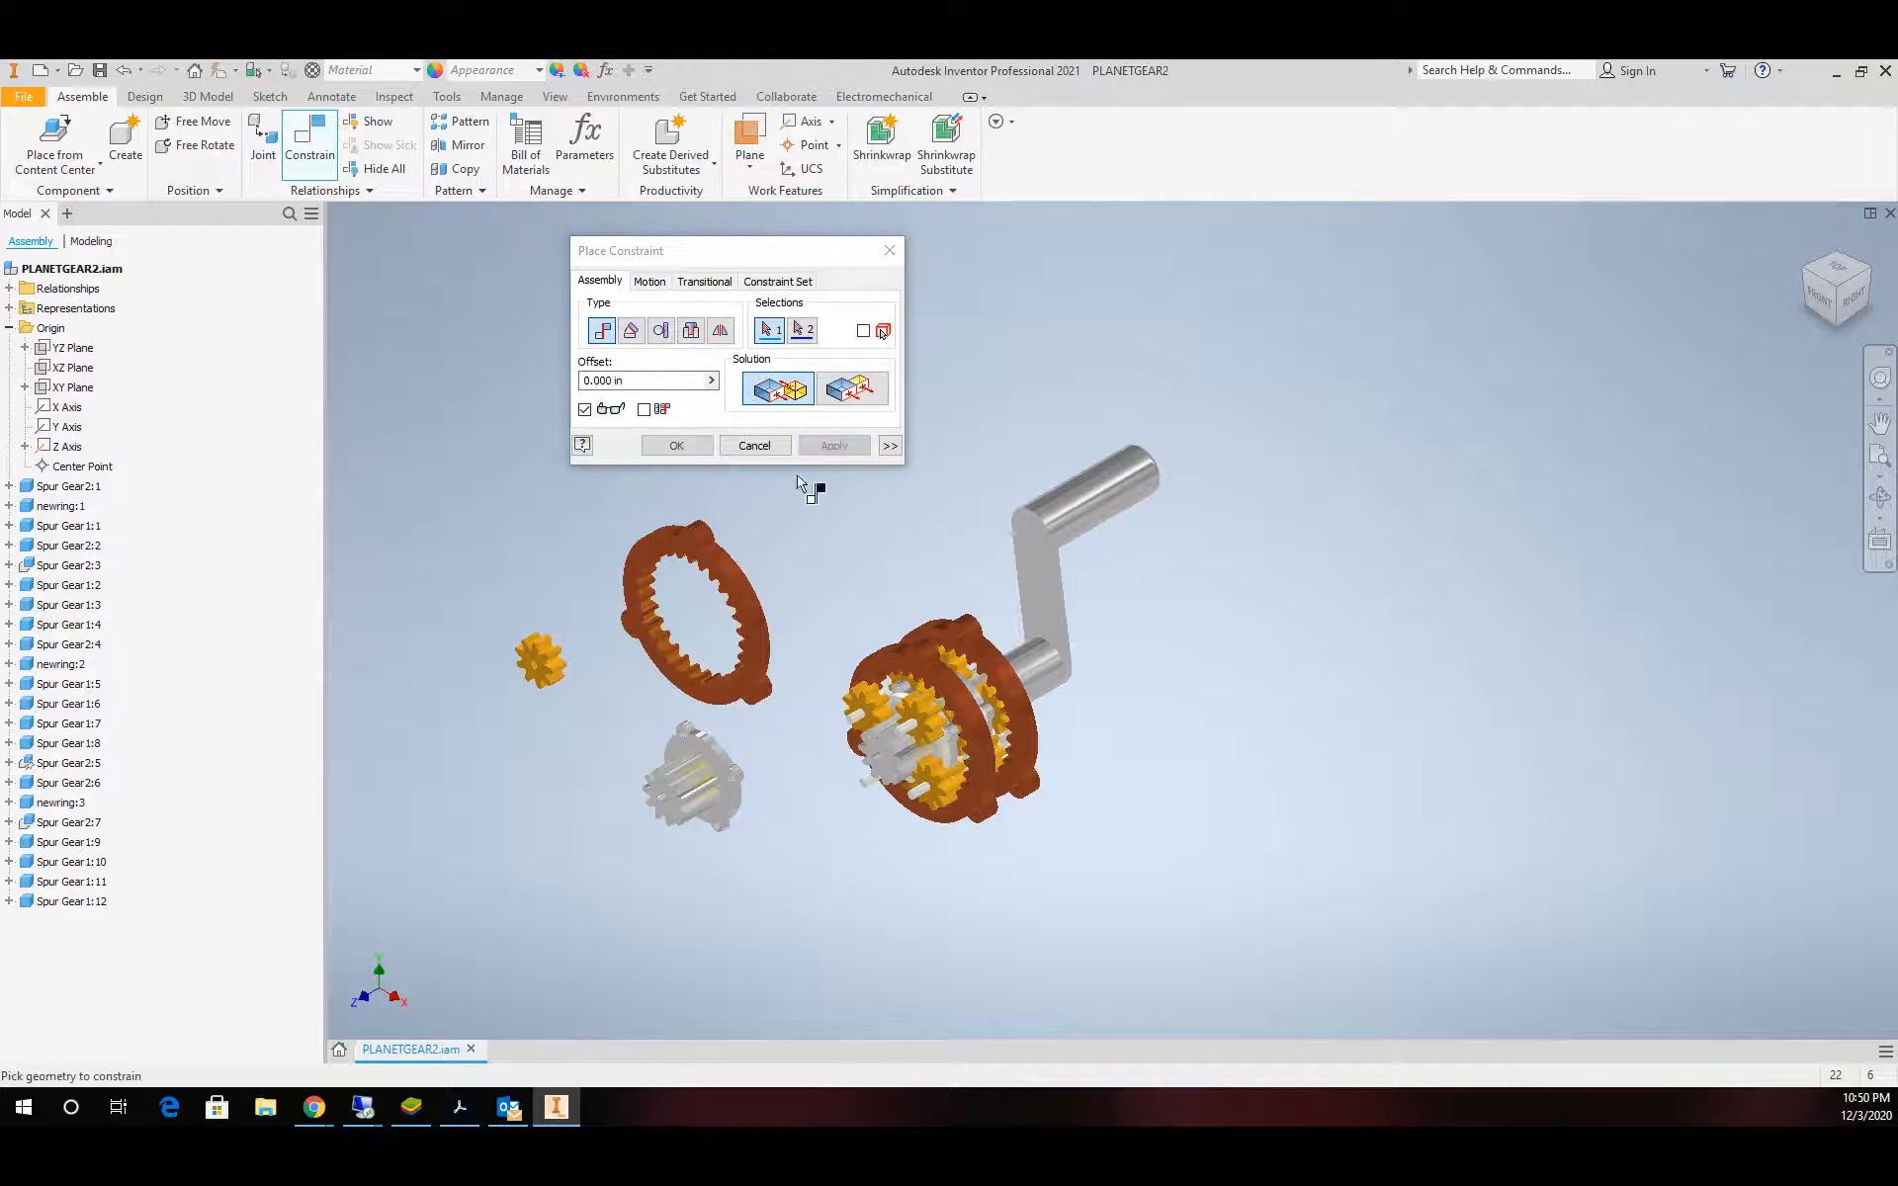
Mate the last loose planet gear's bore axis to the carrier's lower-left pin axis with 0.000 in offset
scroll(564, 665, "up", 5)
left_click(435, 739)
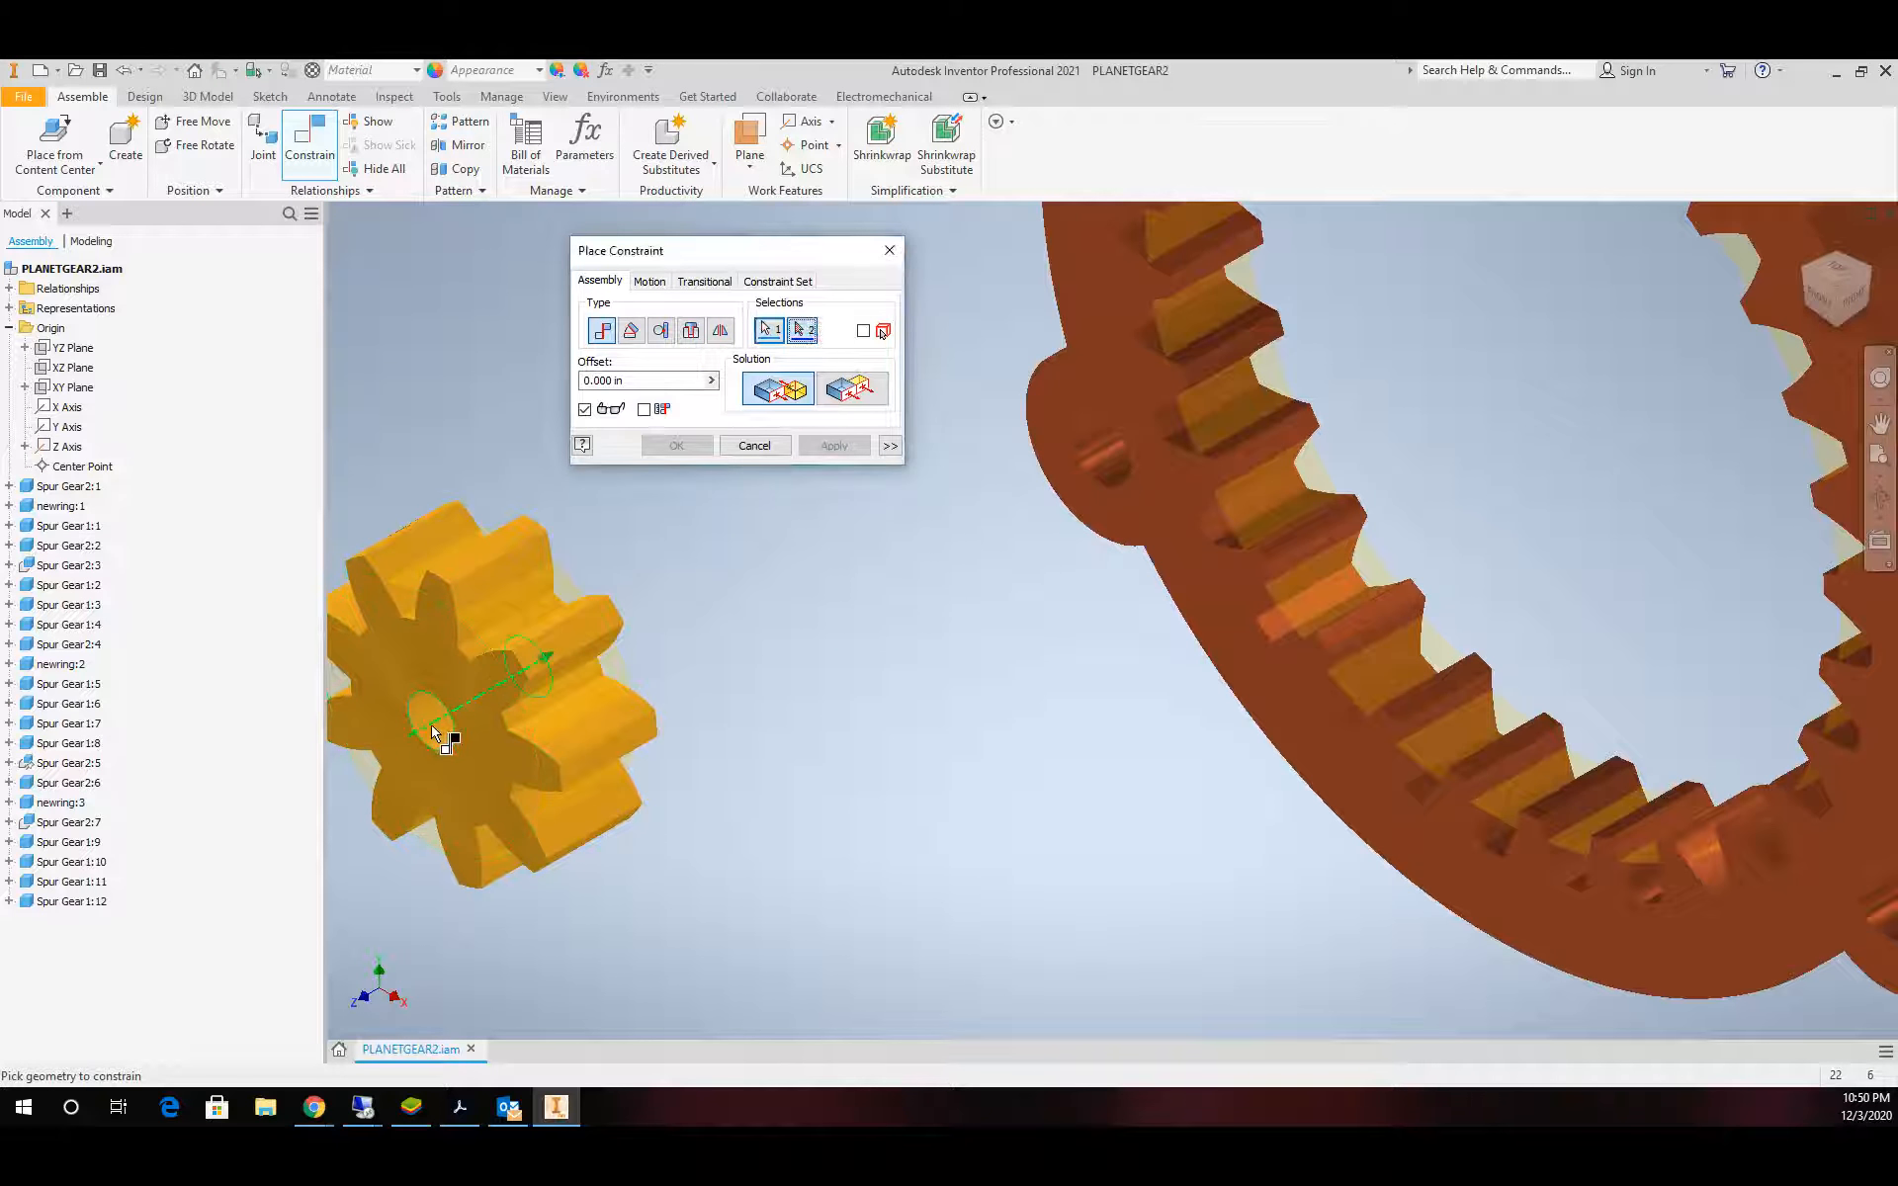
scroll(589, 776, "down", 5)
scroll(985, 832, "up", 3)
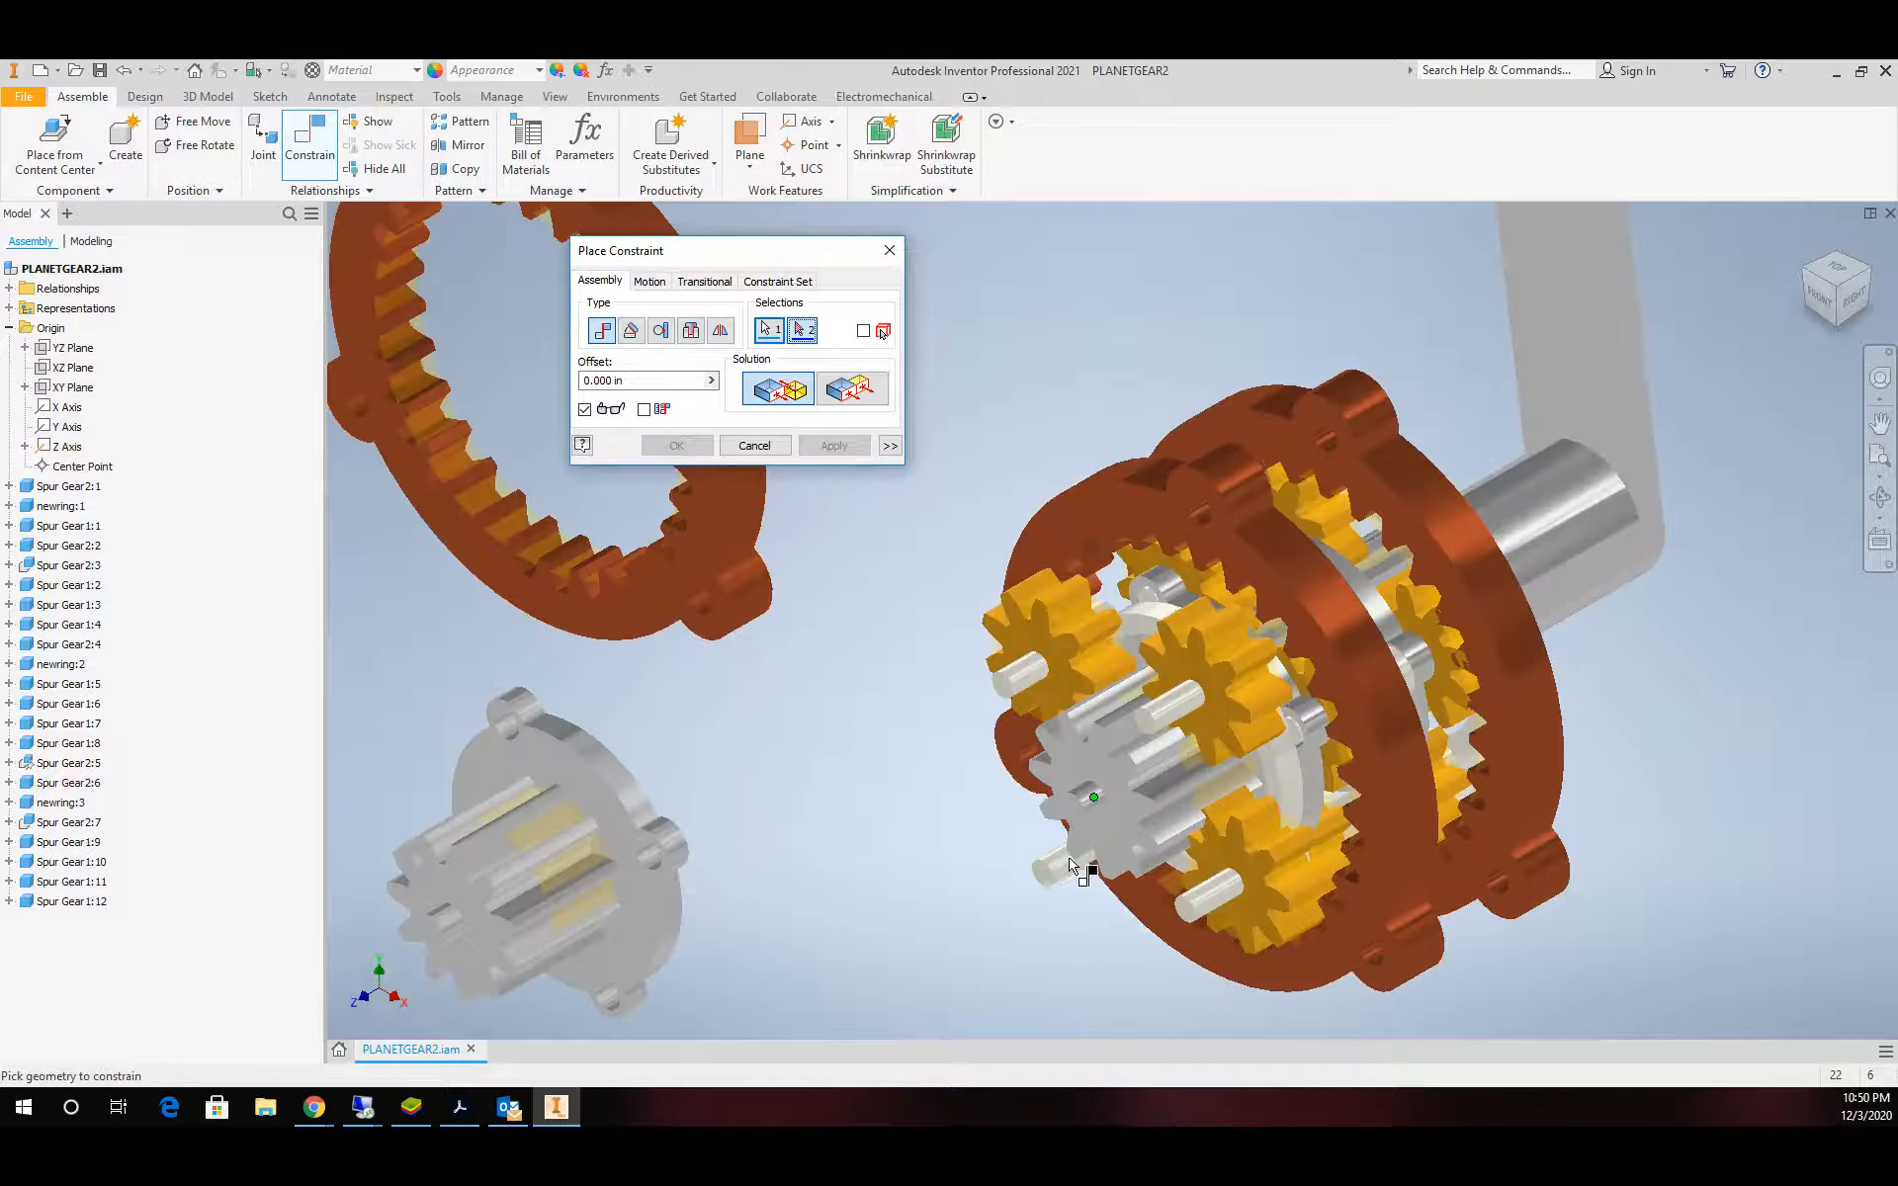
left_click(1066, 869)
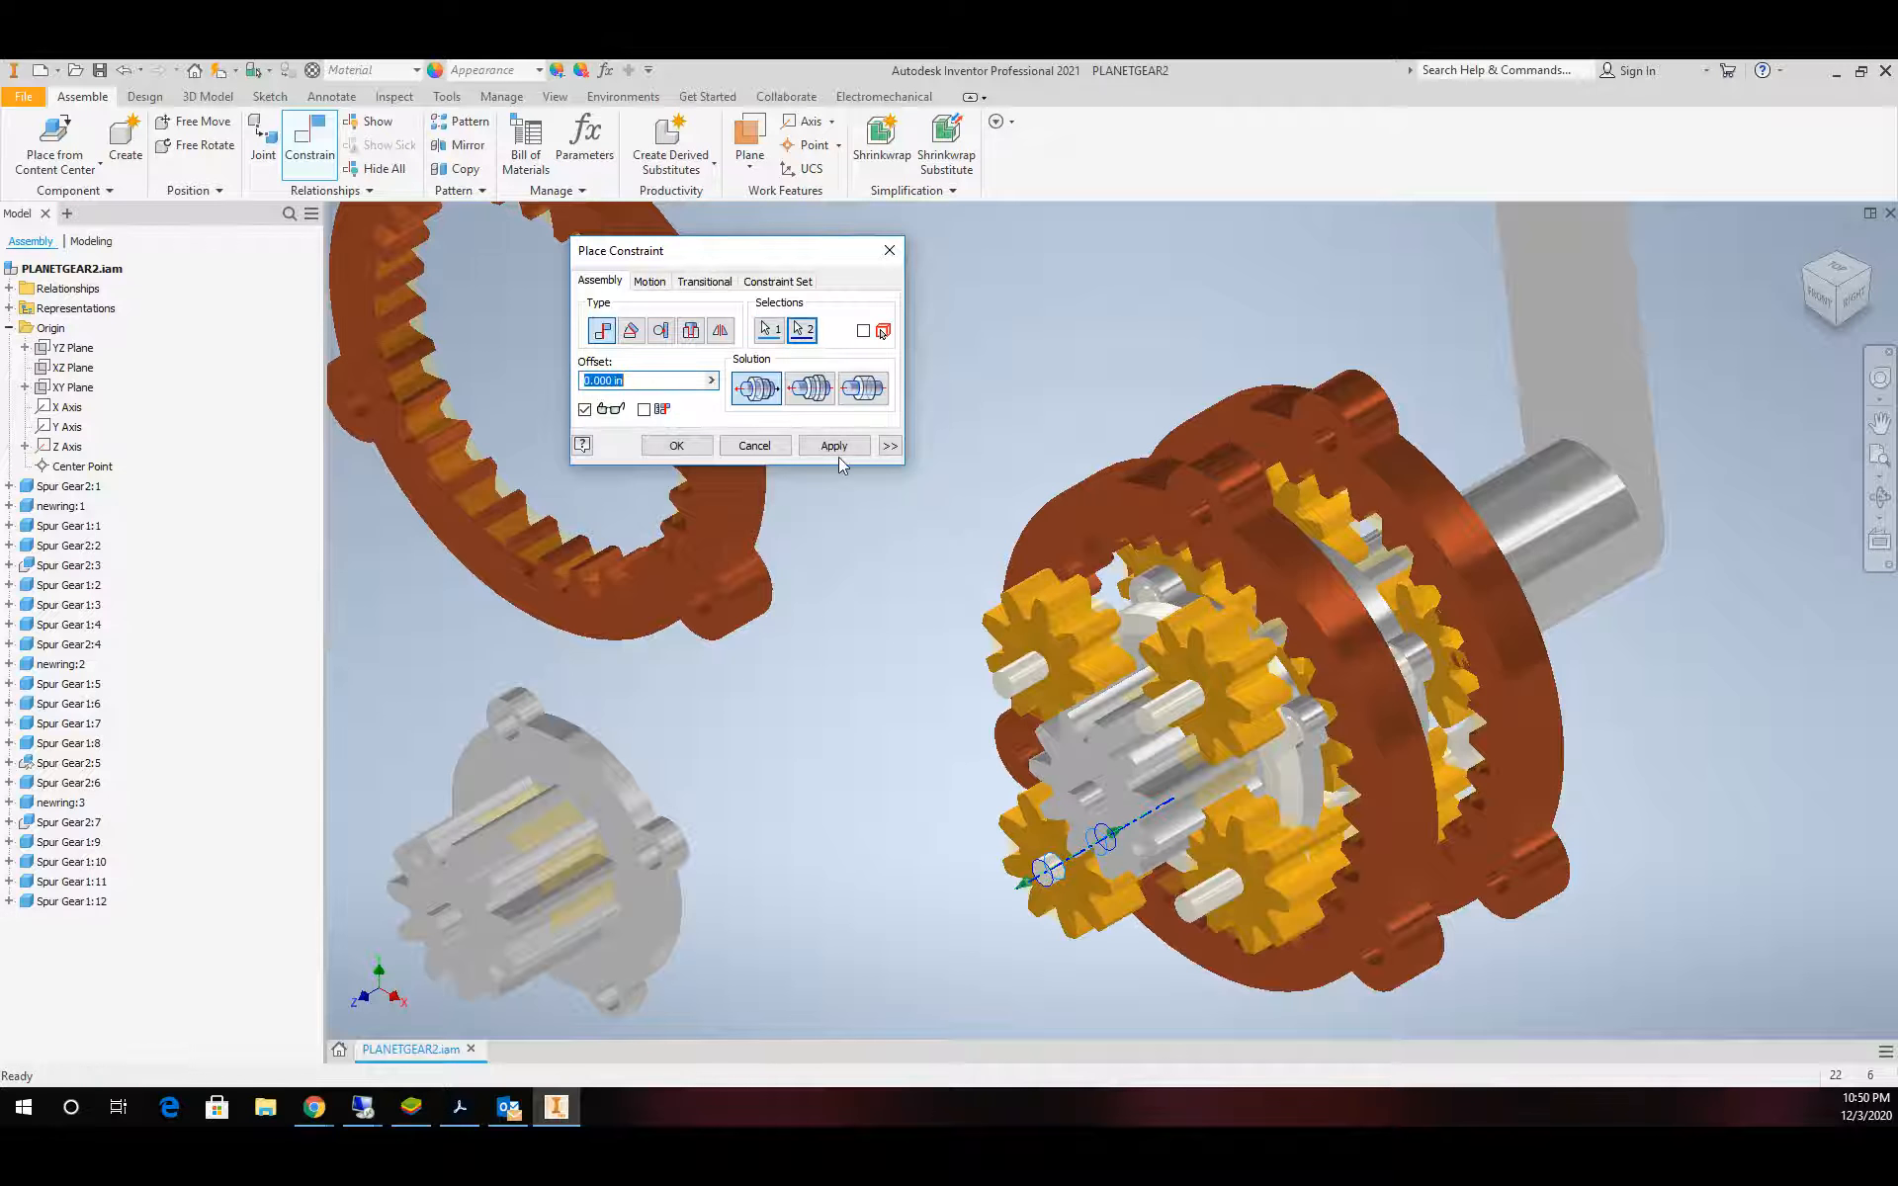
left_click(837, 449)
key("Escape")
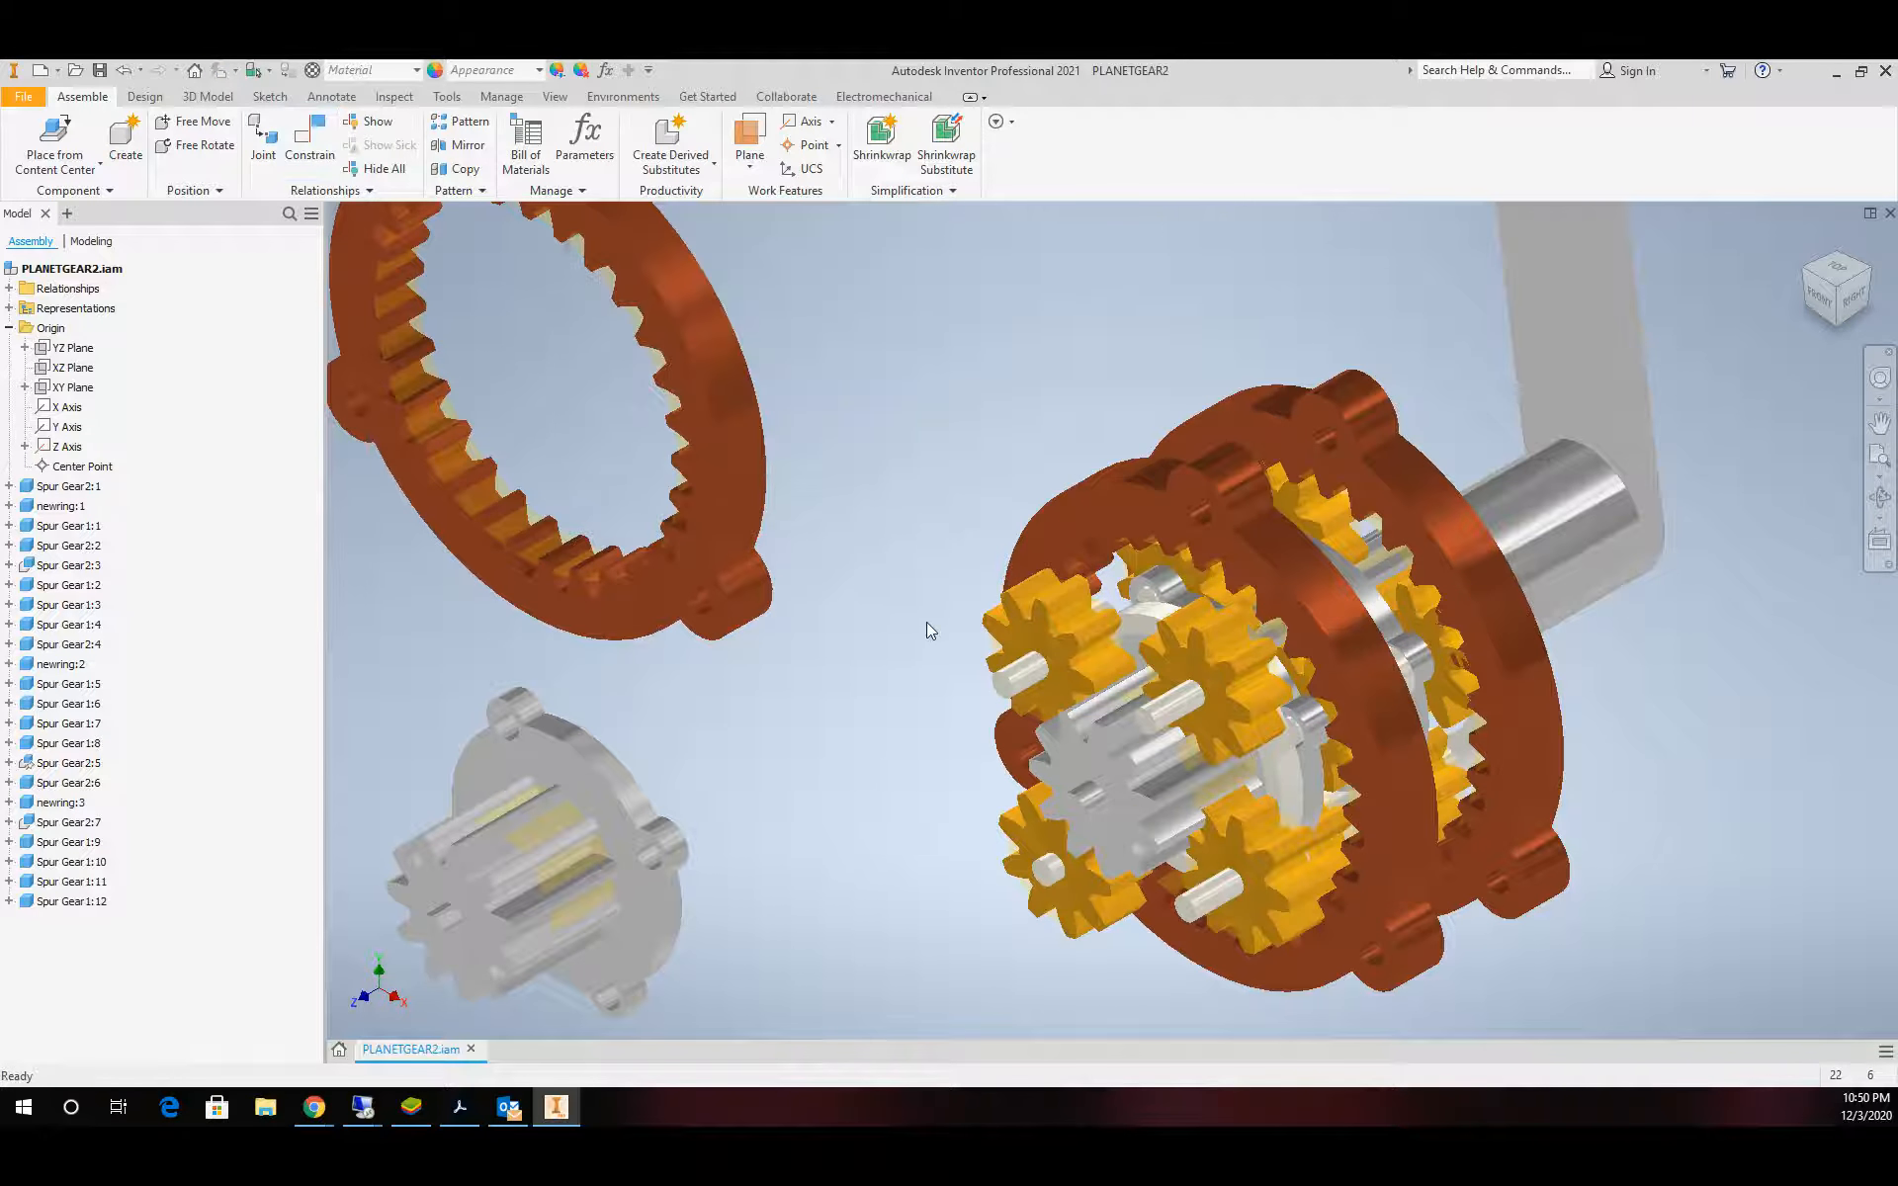
Ground the copied pin carrier that holds the four new planet gears
left_click_drag(1046, 601, 977, 643)
left_click(1145, 631)
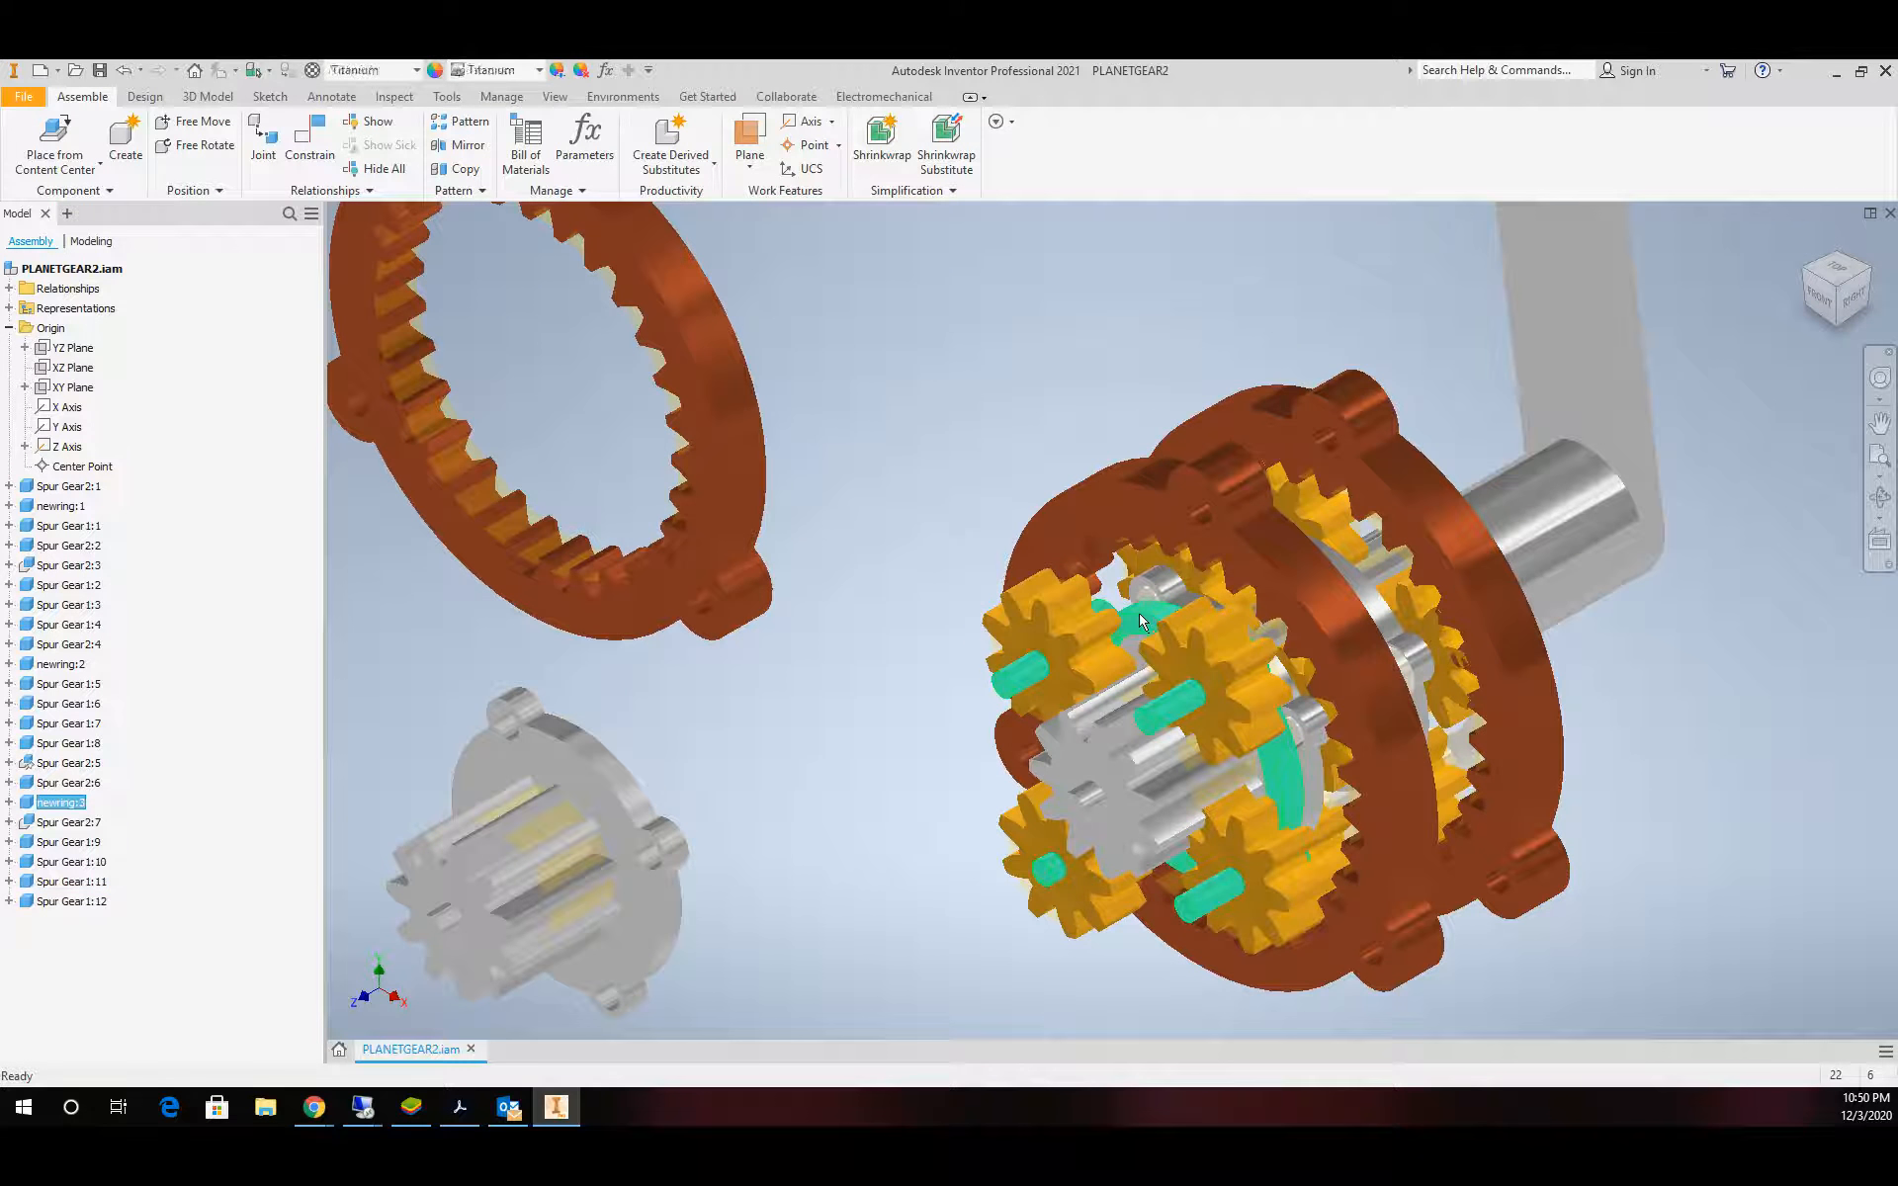
right_click(1139, 616)
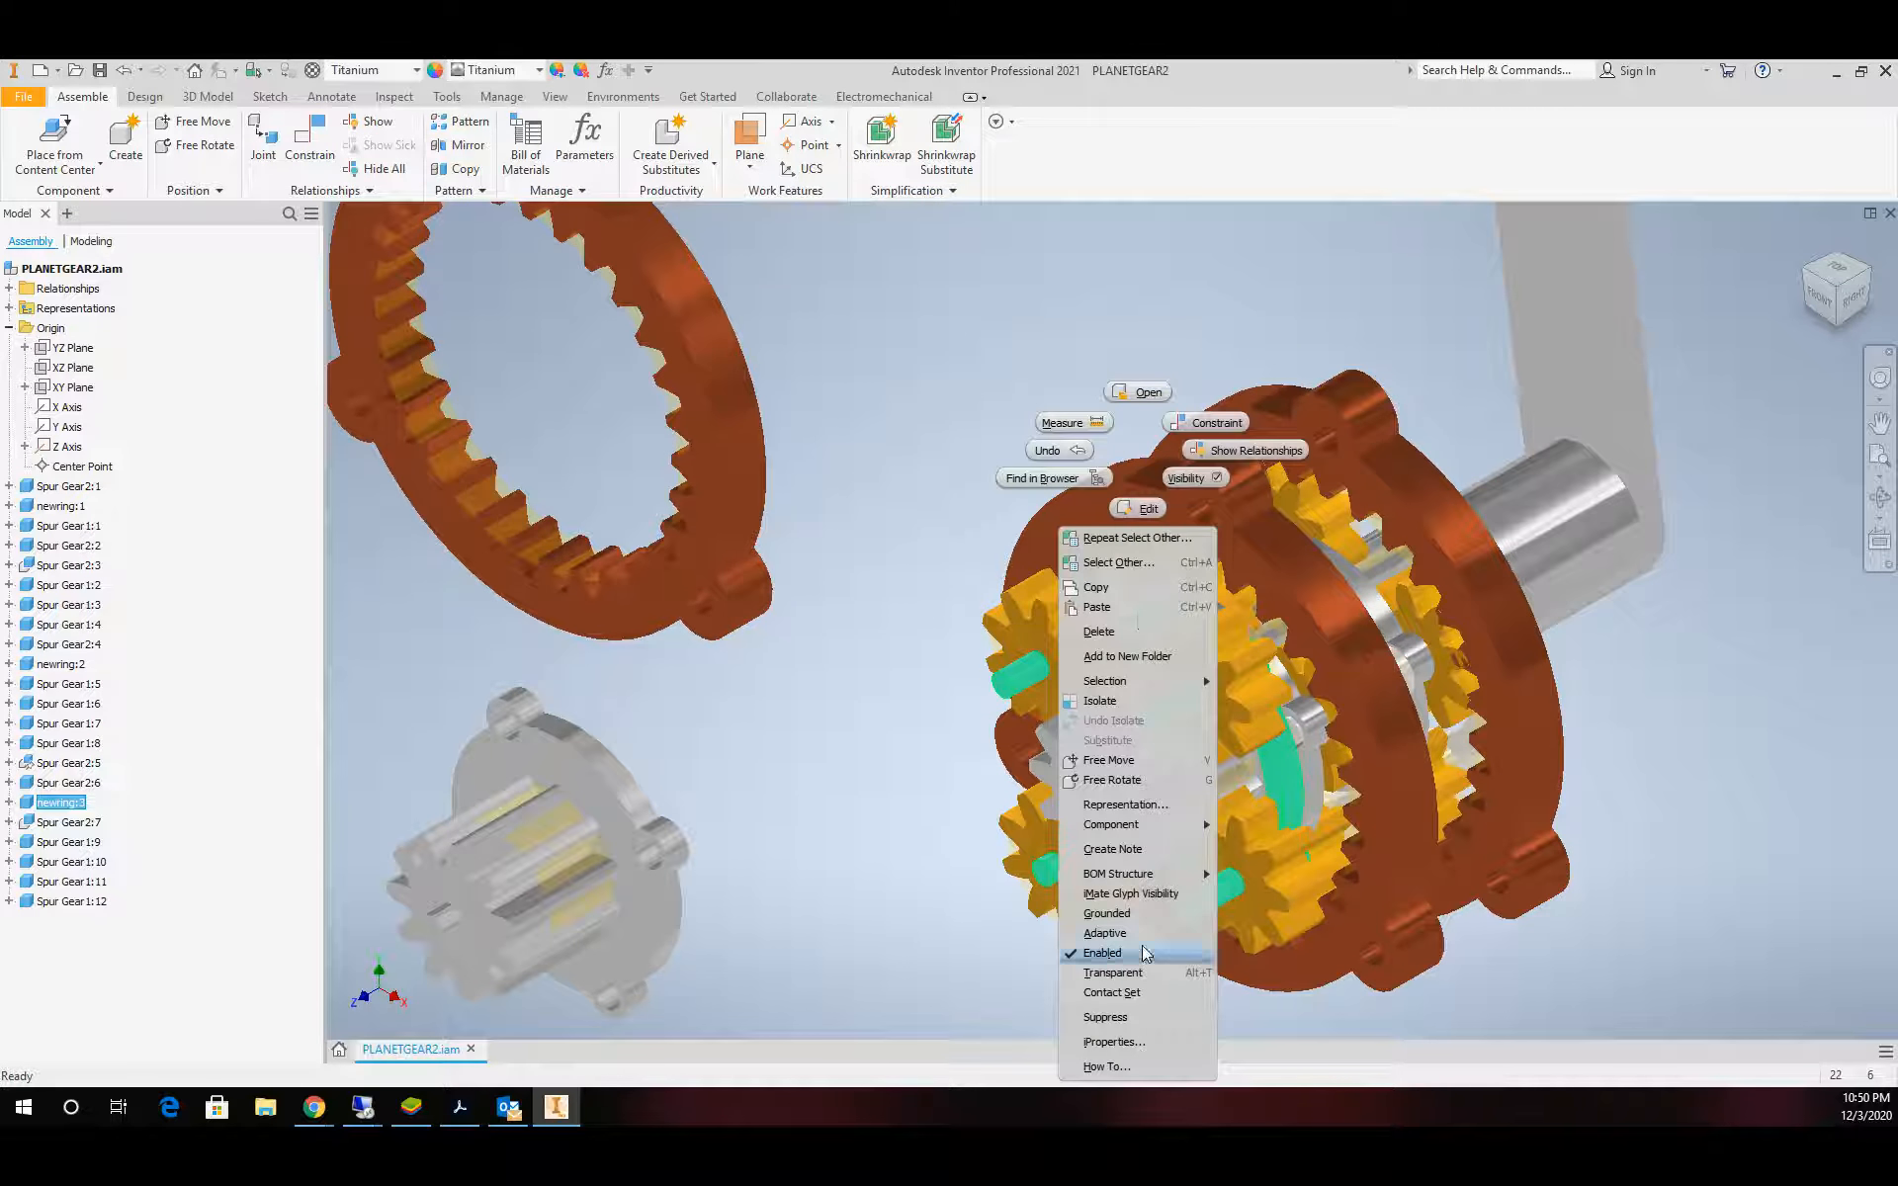
left_click(1108, 913)
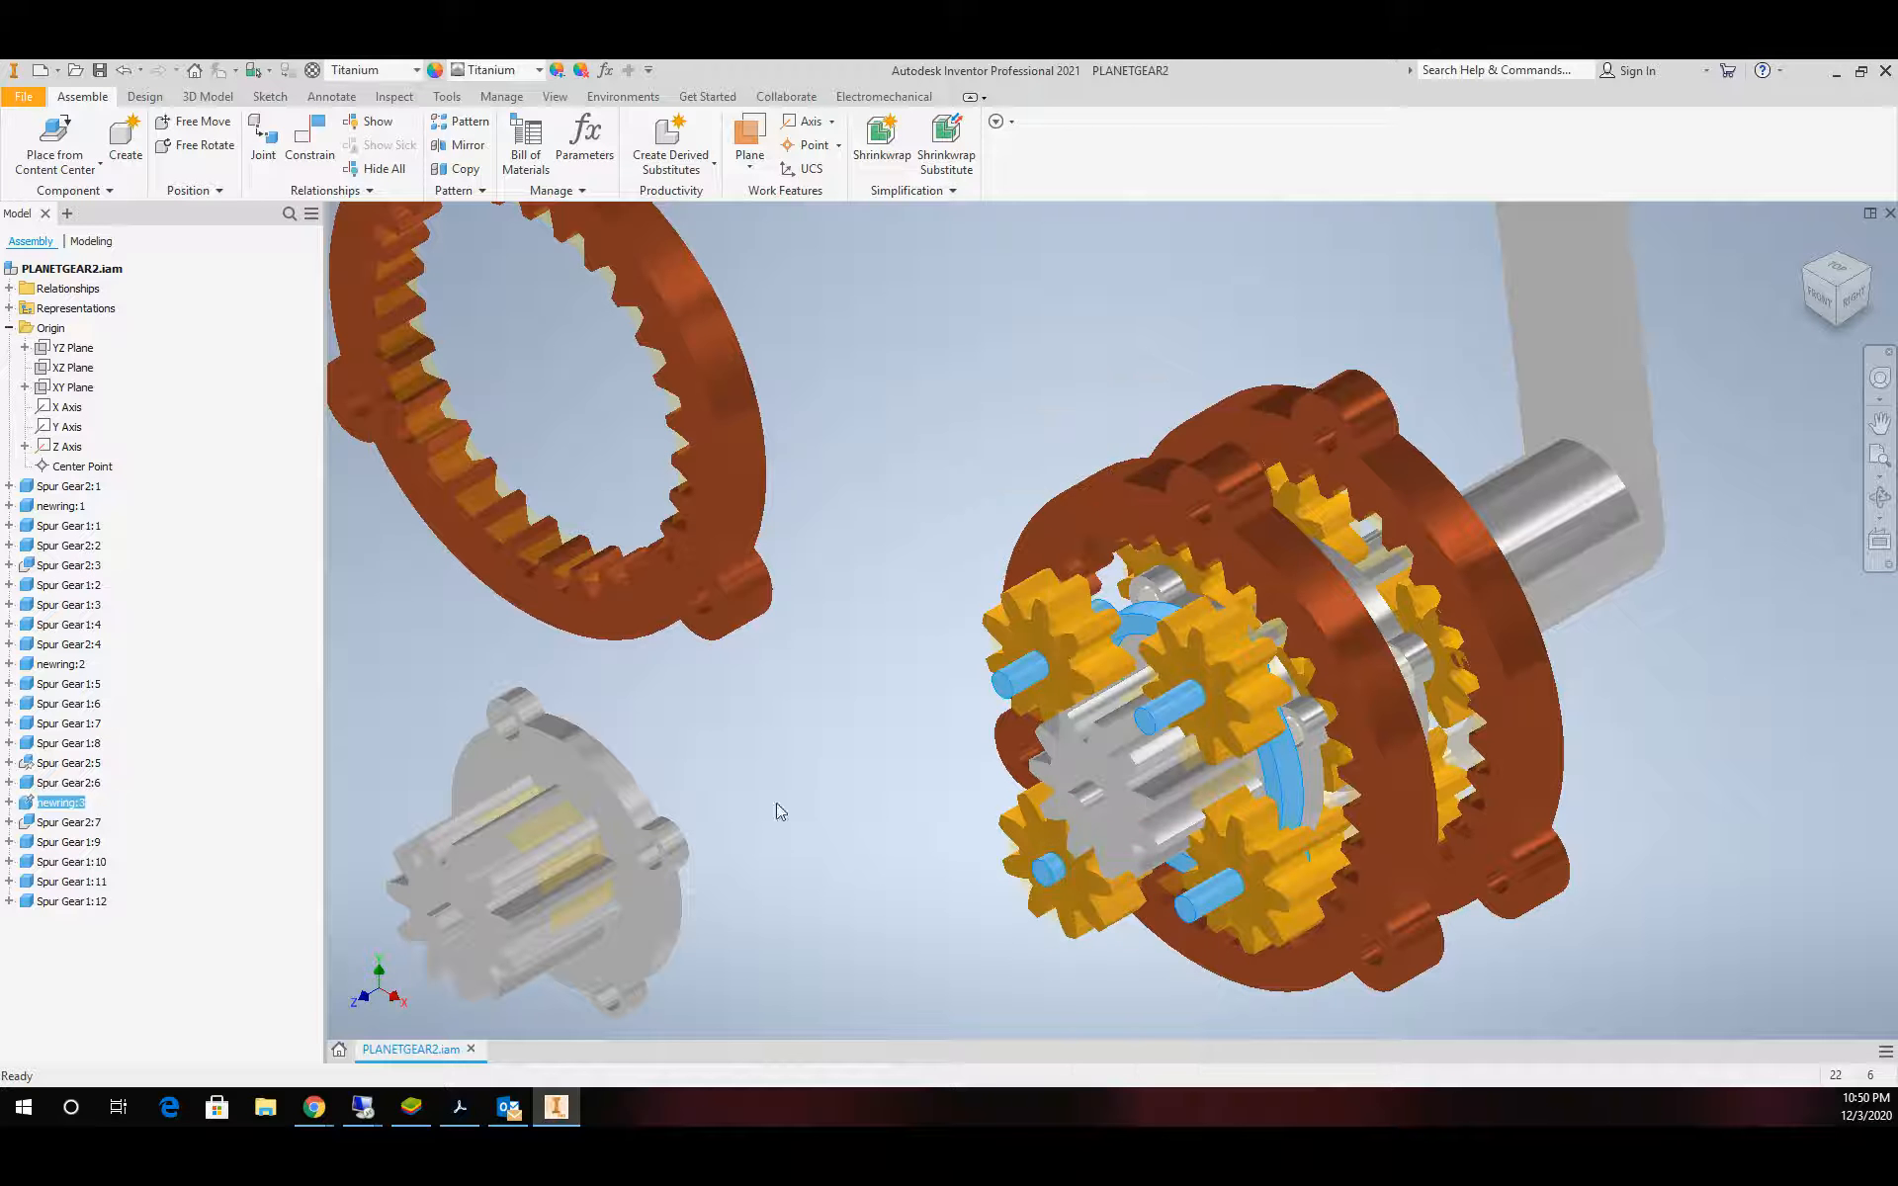
Slide the four new planet gears forward along their axes, clear of the carrier pins
left_click_drag(1063, 657, 964, 719)
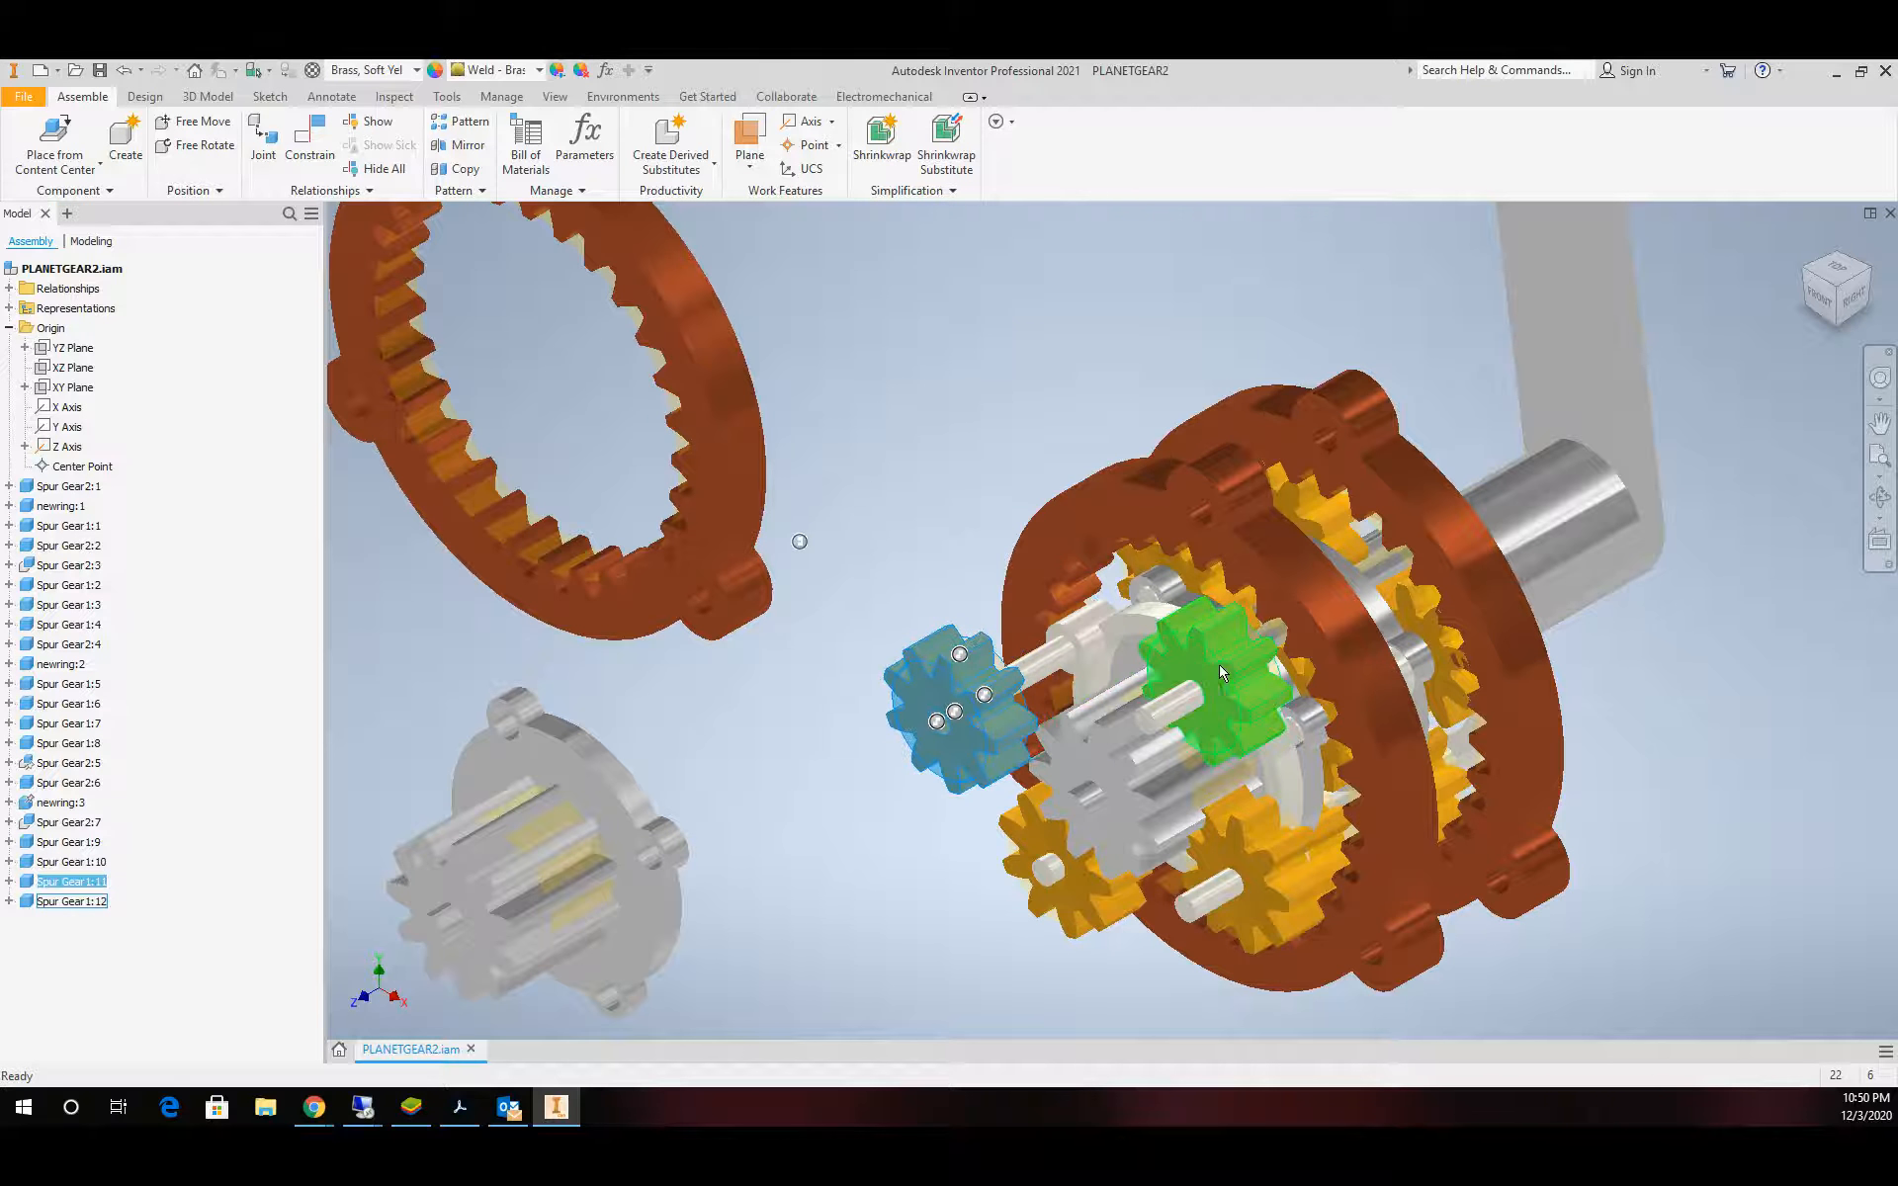
left_click_drag(1223, 672, 1142, 755)
left_click_drag(1235, 856, 1068, 918)
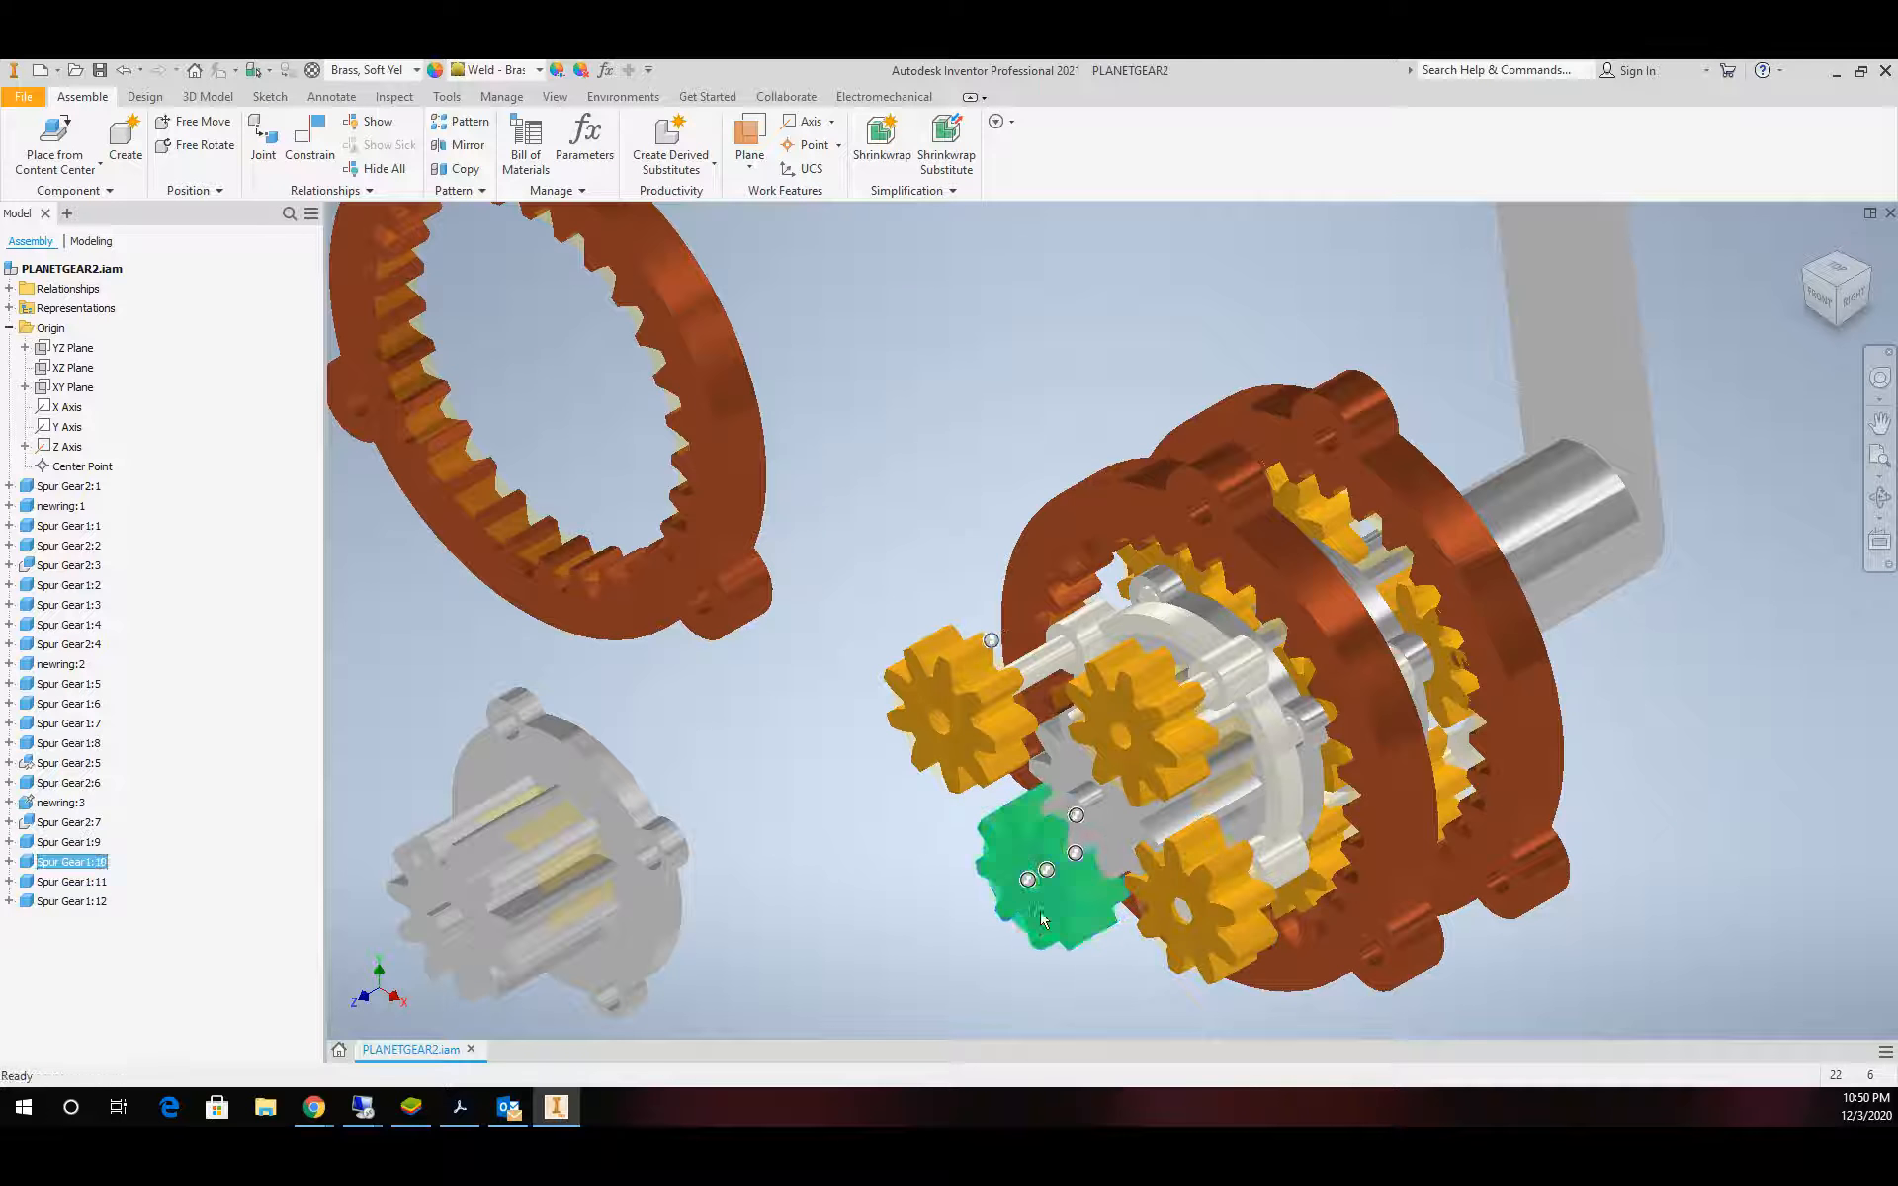
left_click(873, 853)
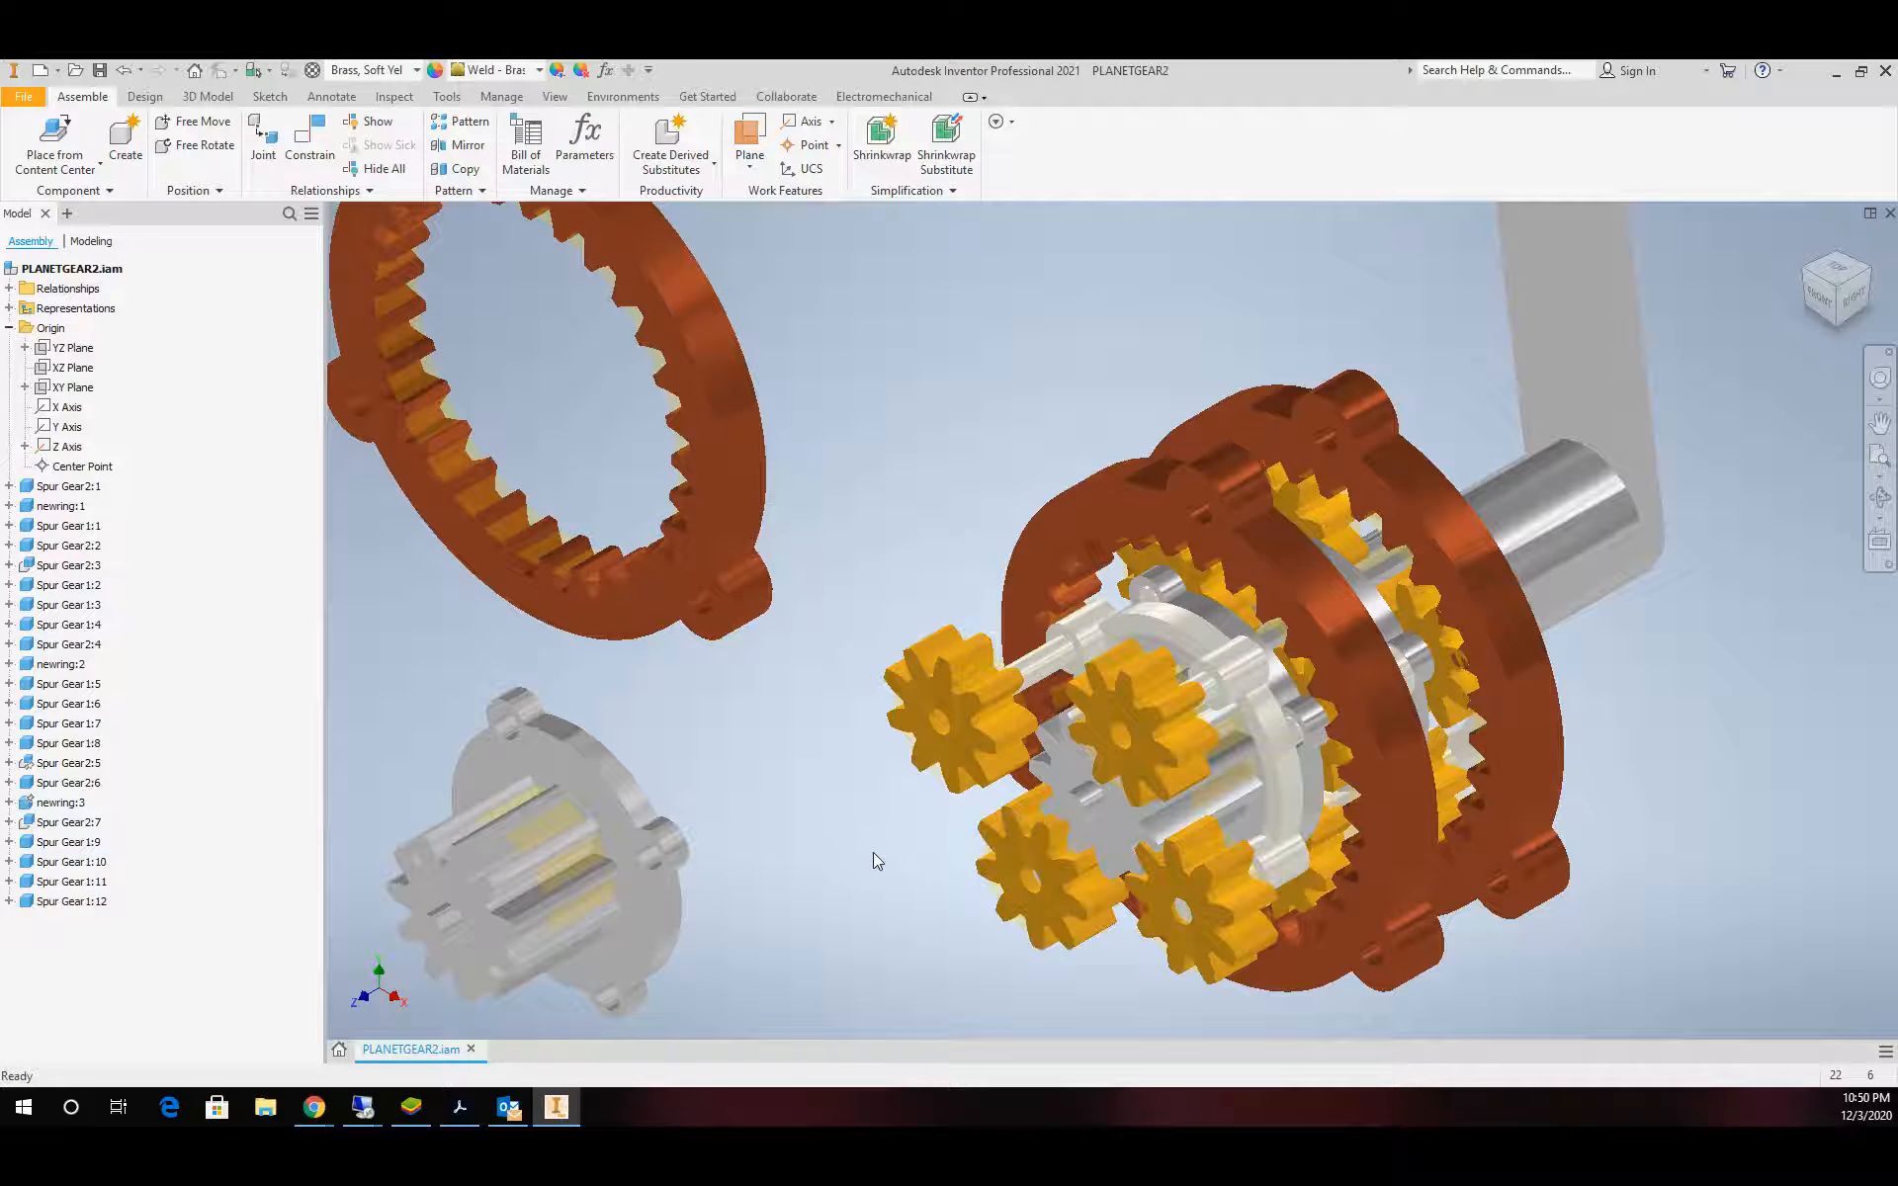
Mate the upper-left planet gear's back face to the shoulder face around its carrier pin with 0.000 in offset
left_click(310, 139)
scroll(957, 644, "up", 3)
scroll(983, 636, "up", 3)
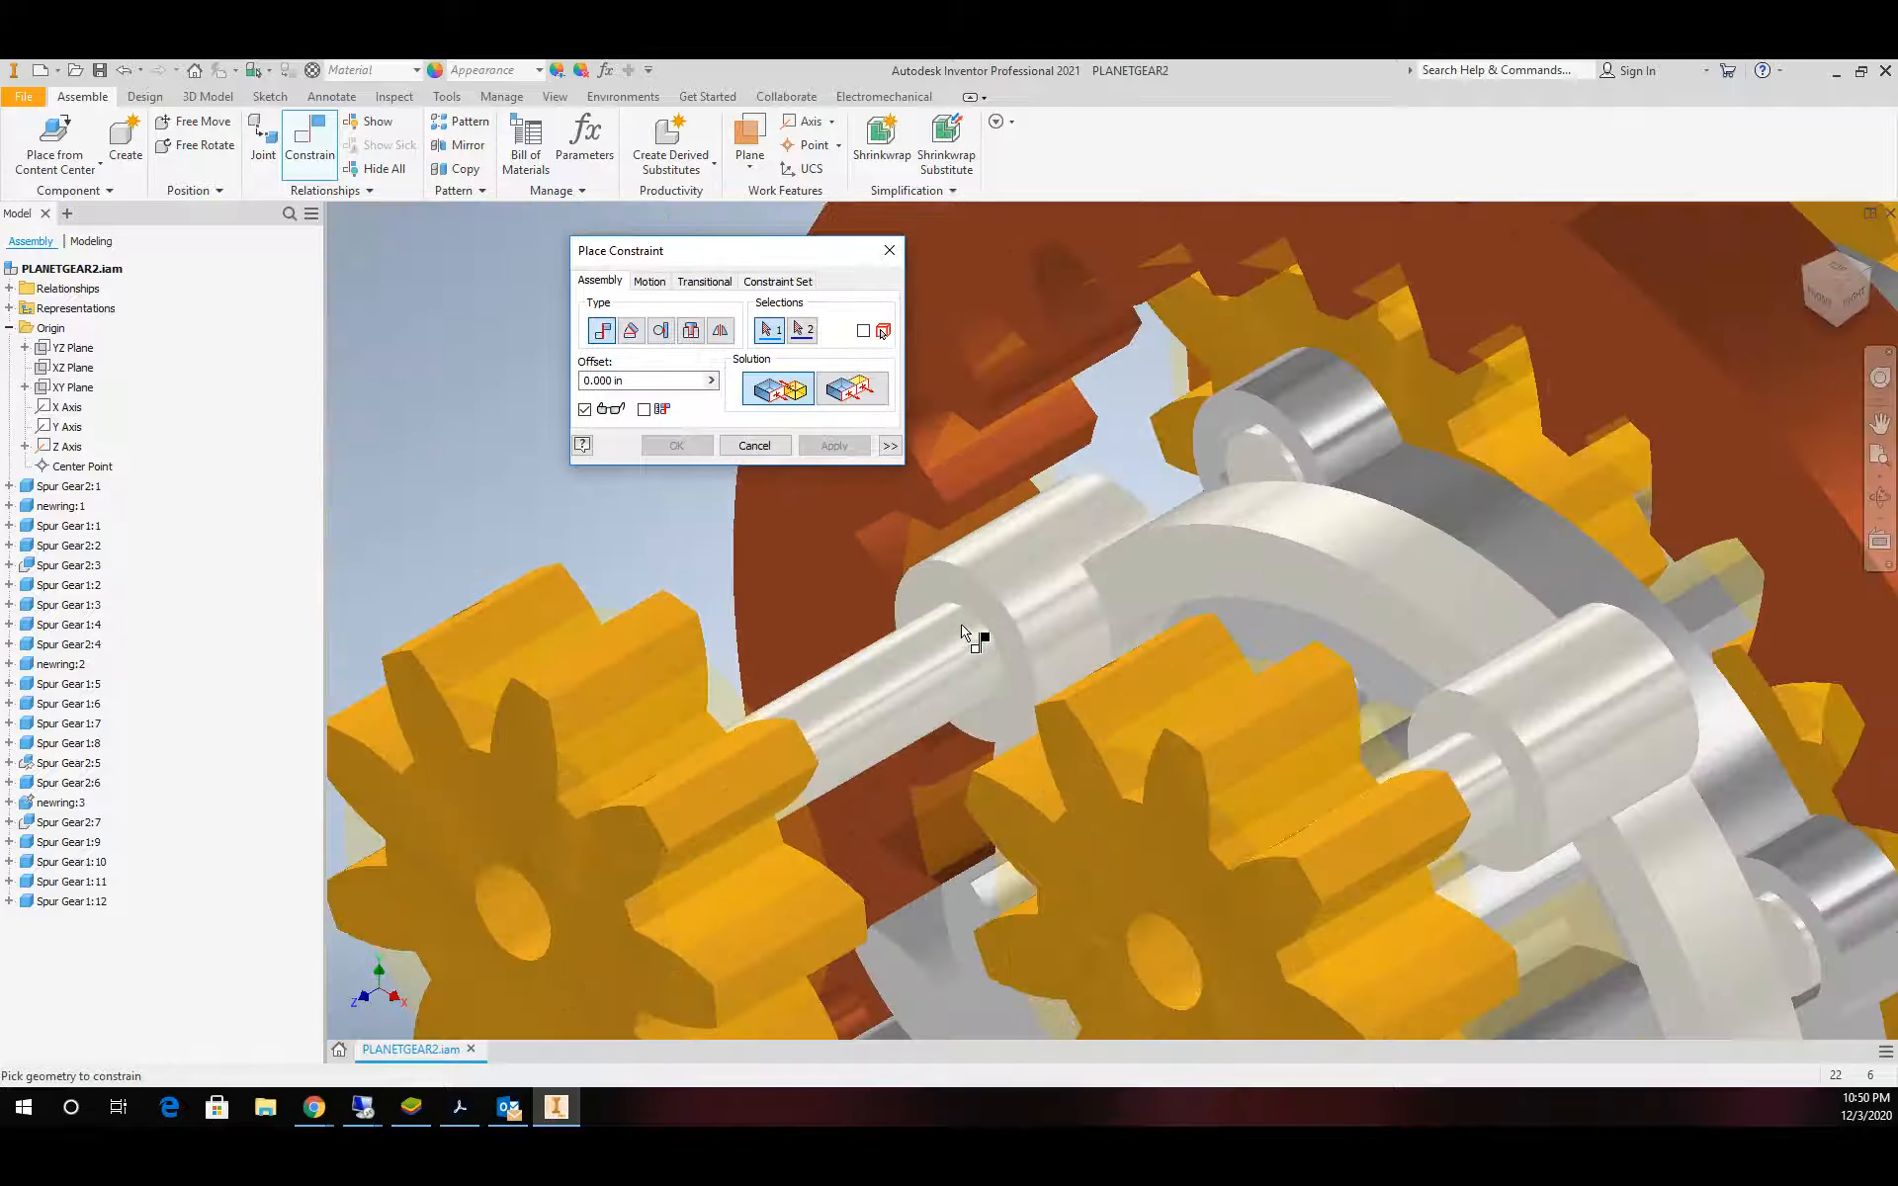
left_click(956, 583)
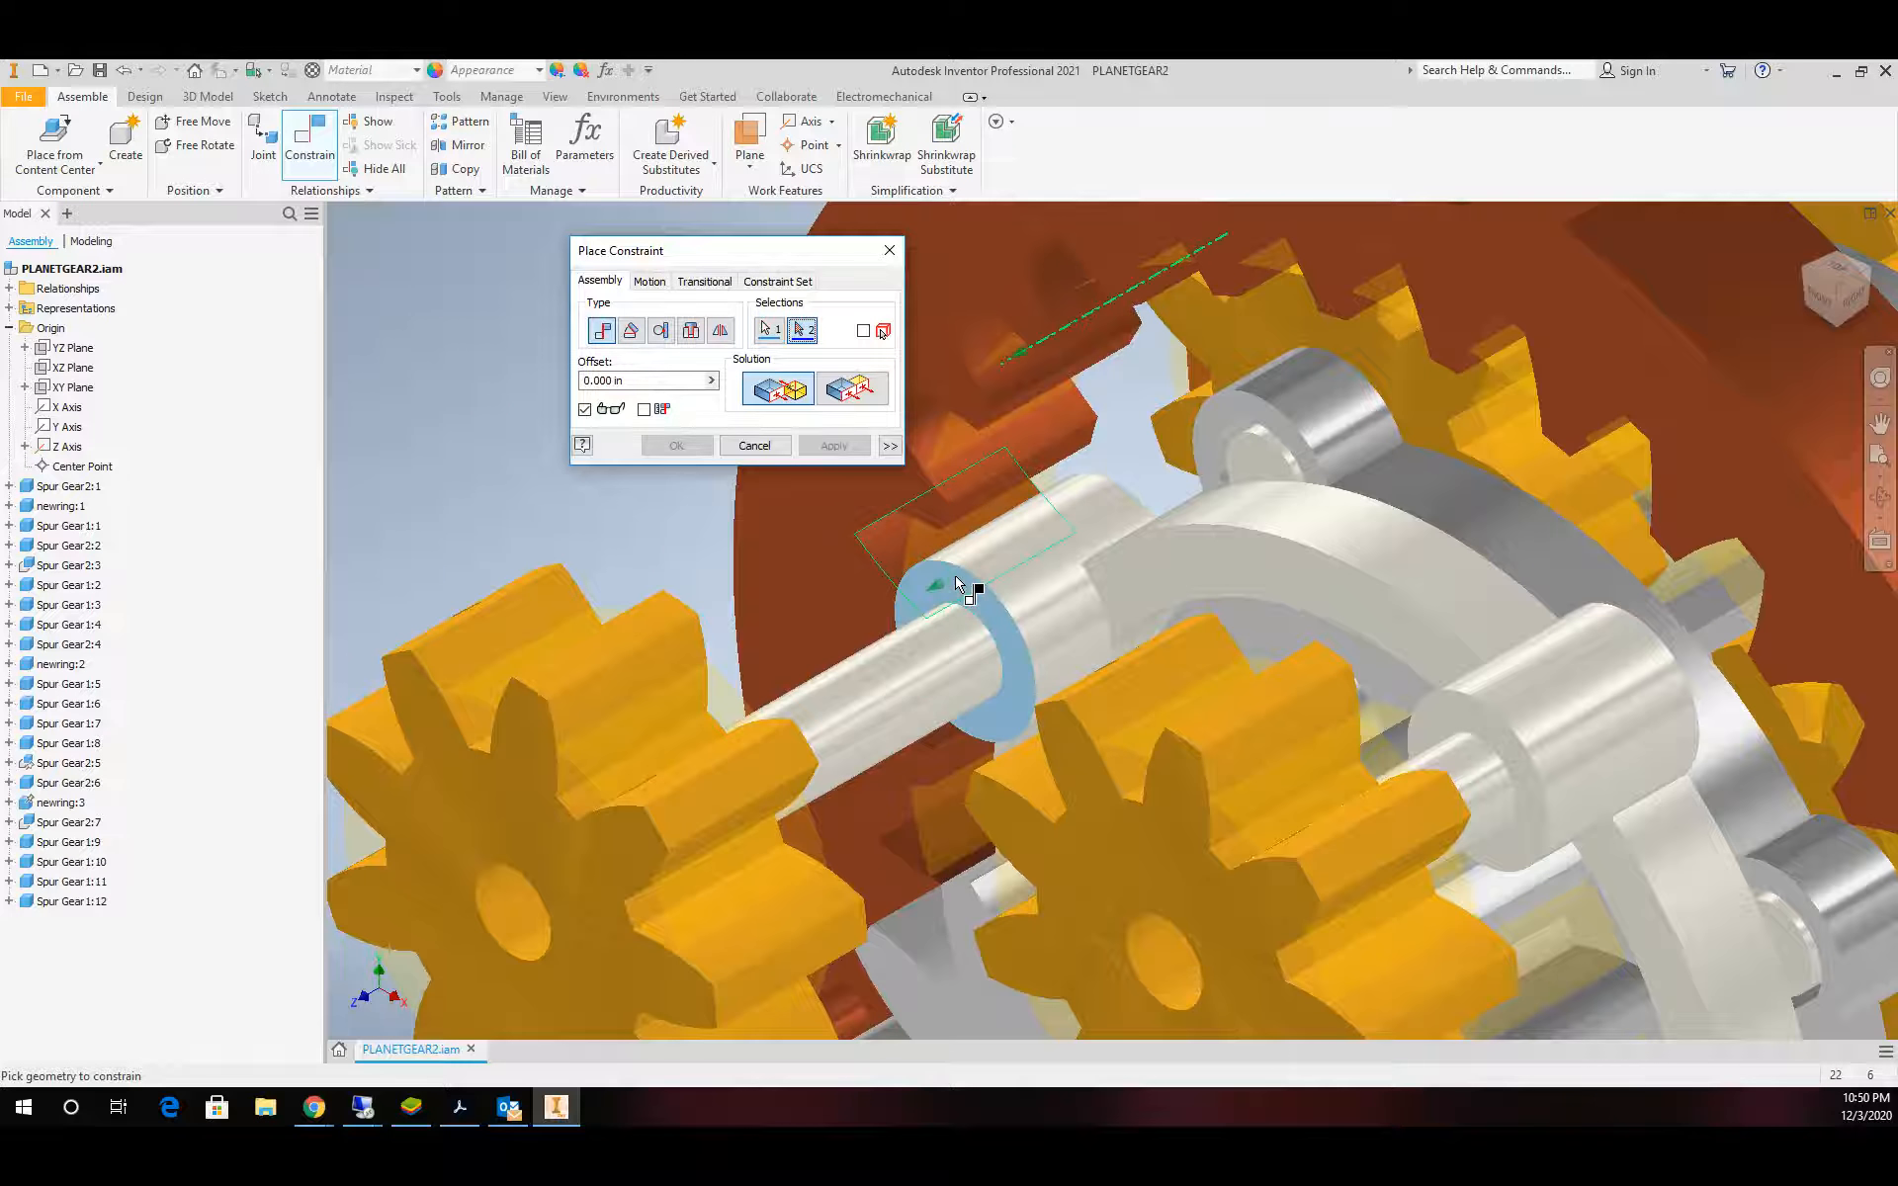
left_click(680, 607)
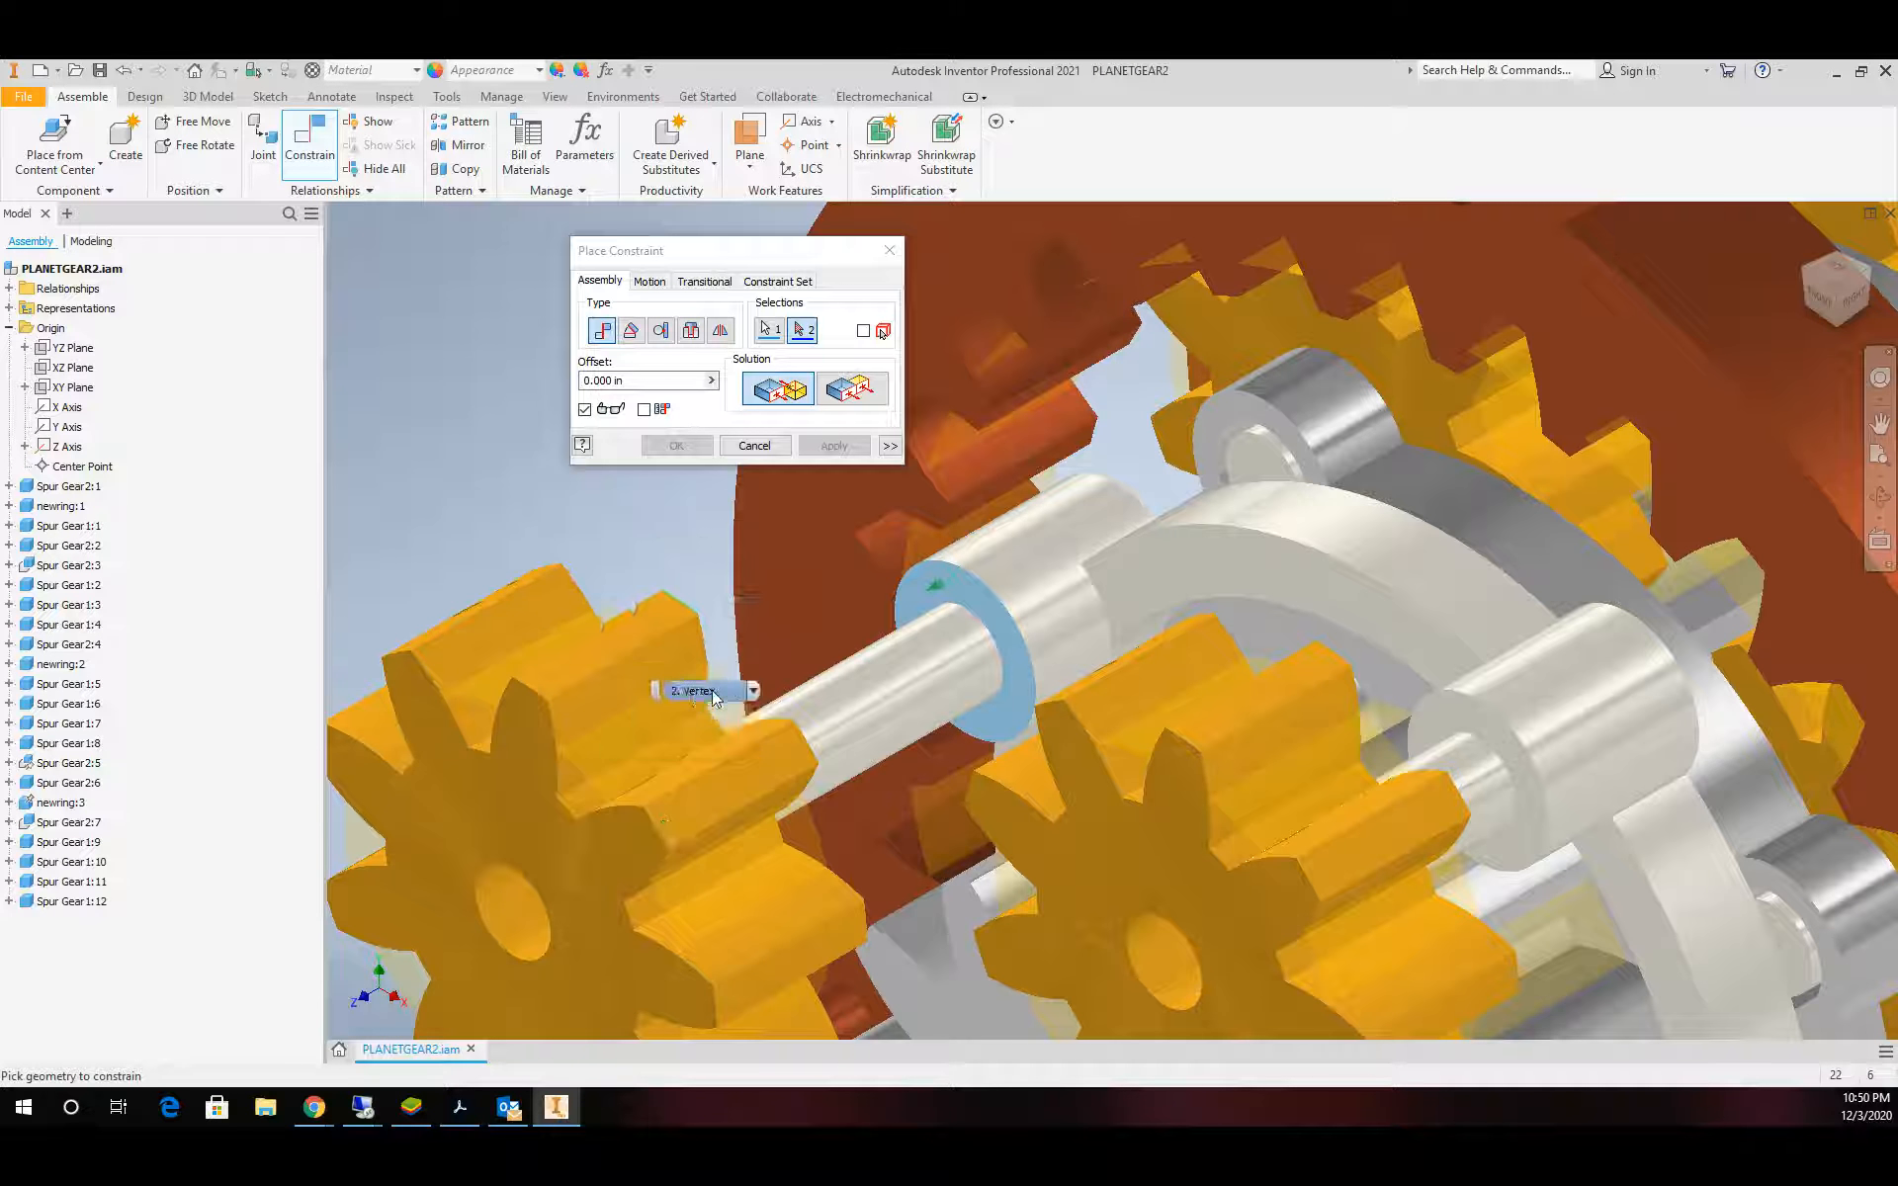
left_click(753, 693)
left_click(739, 760)
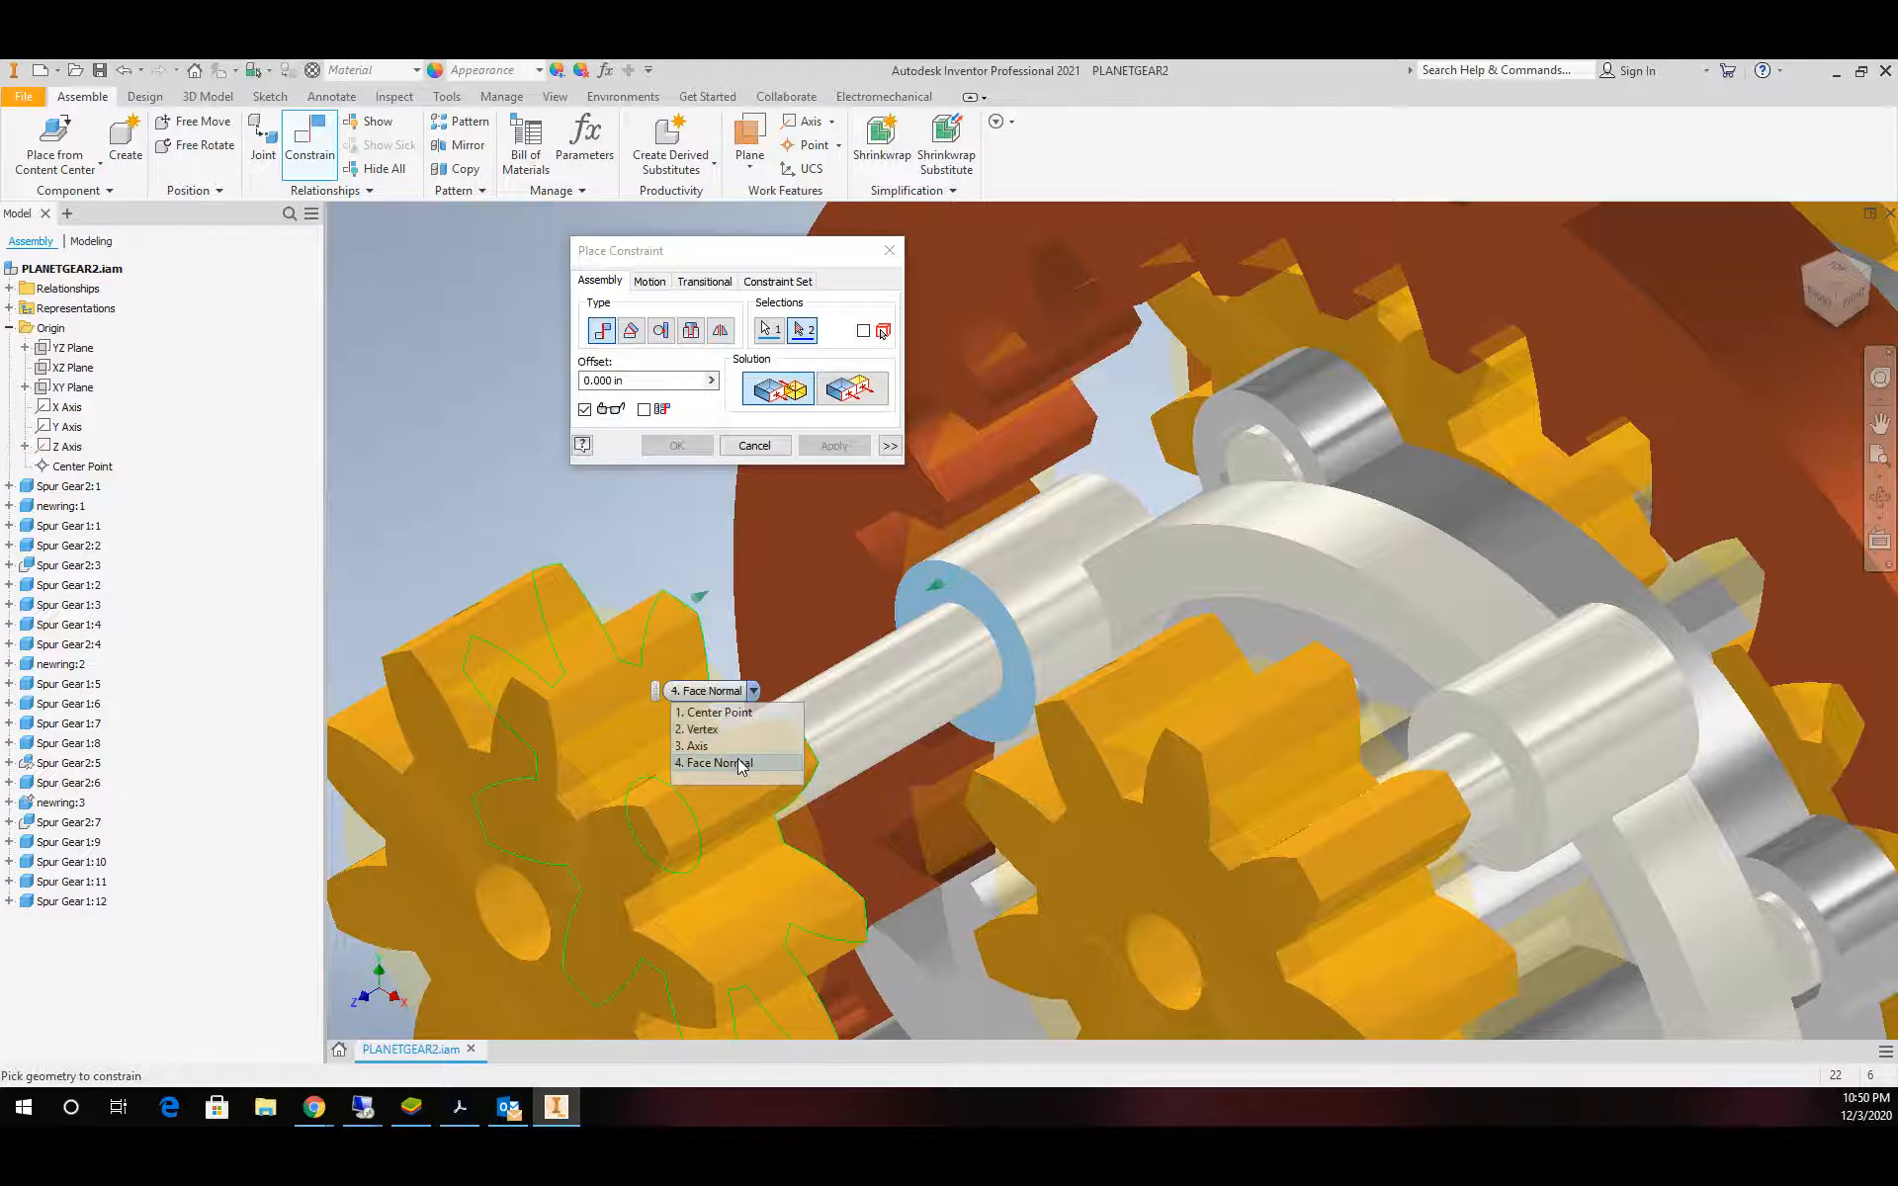
left_click(834, 446)
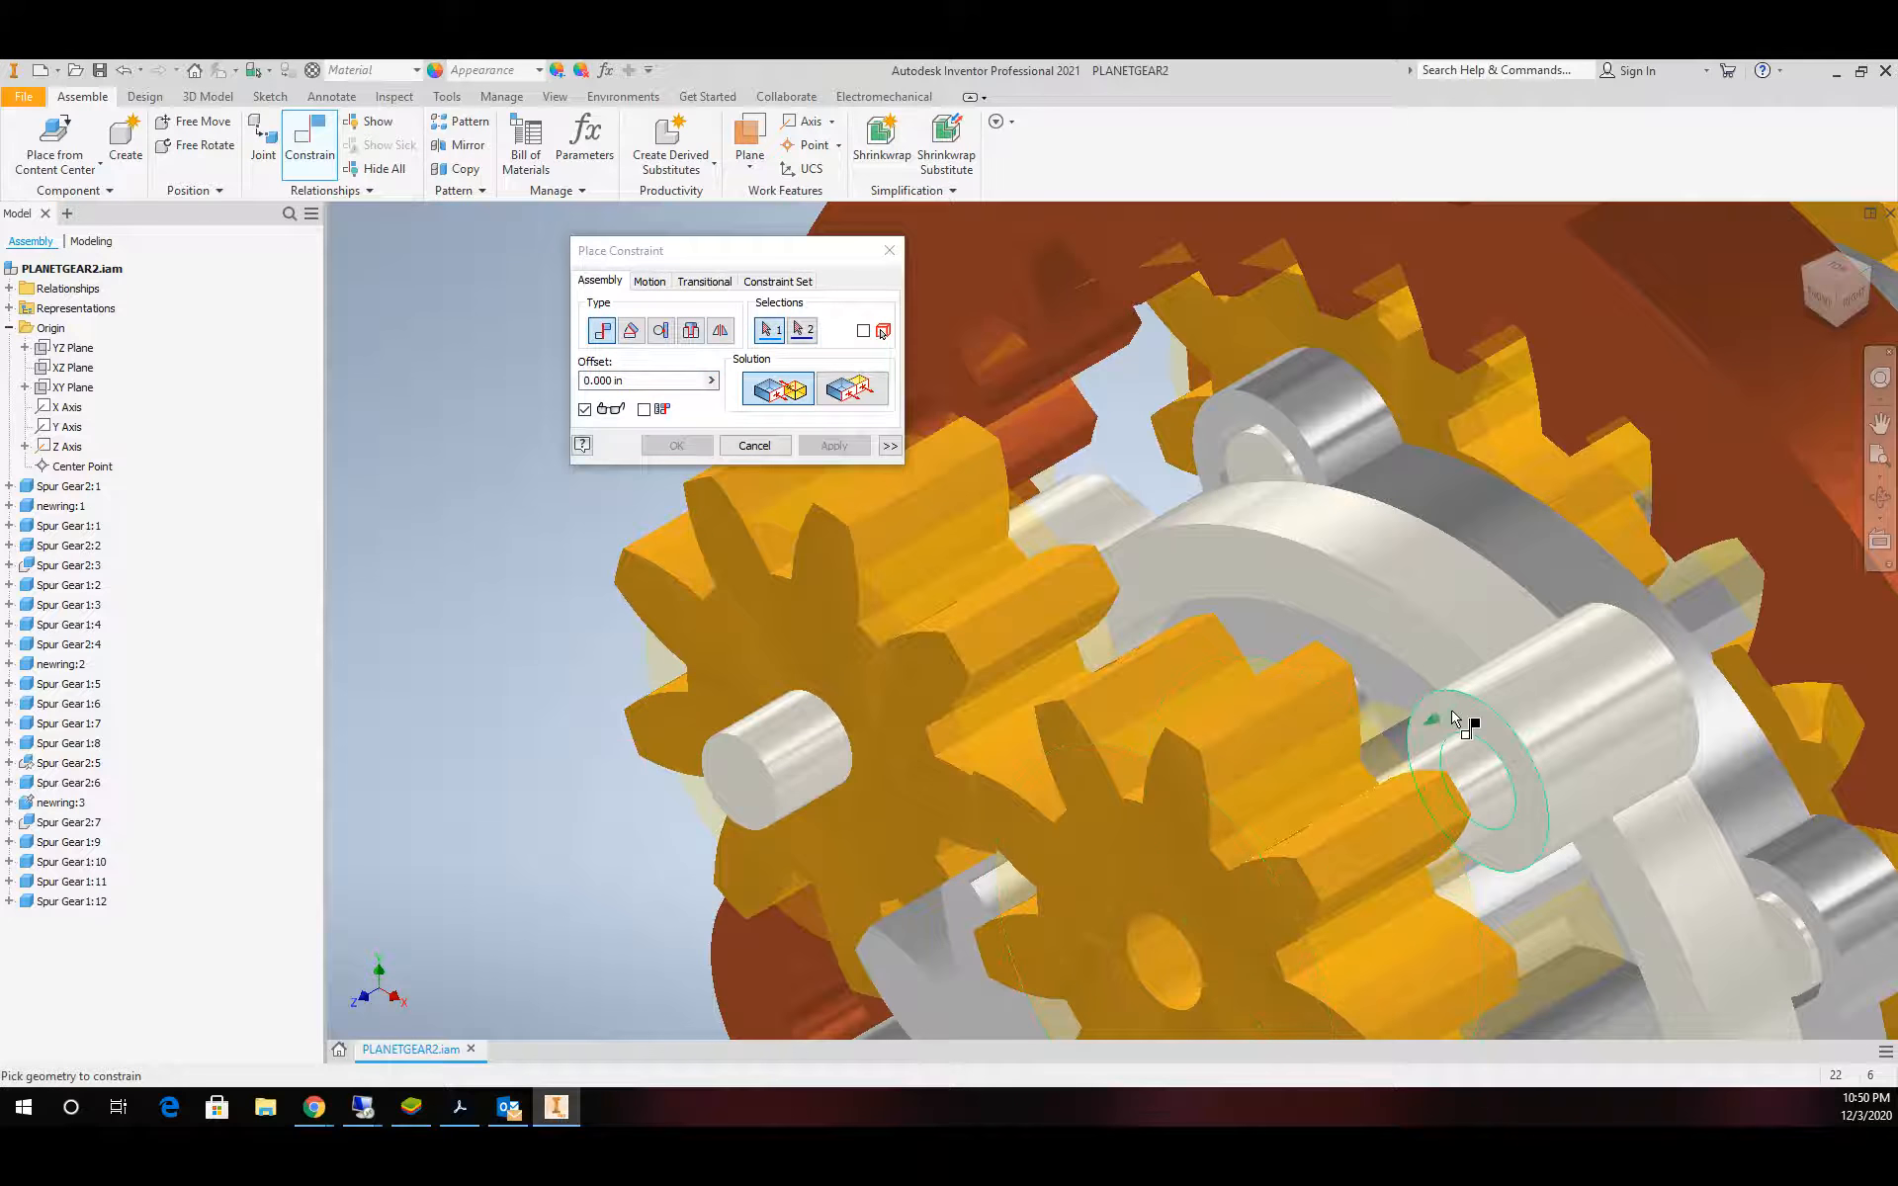
Mate the upper-right planet gear's back face to the shoulder face around its carrier pin with 0.000 in offset
right_click(1330, 649)
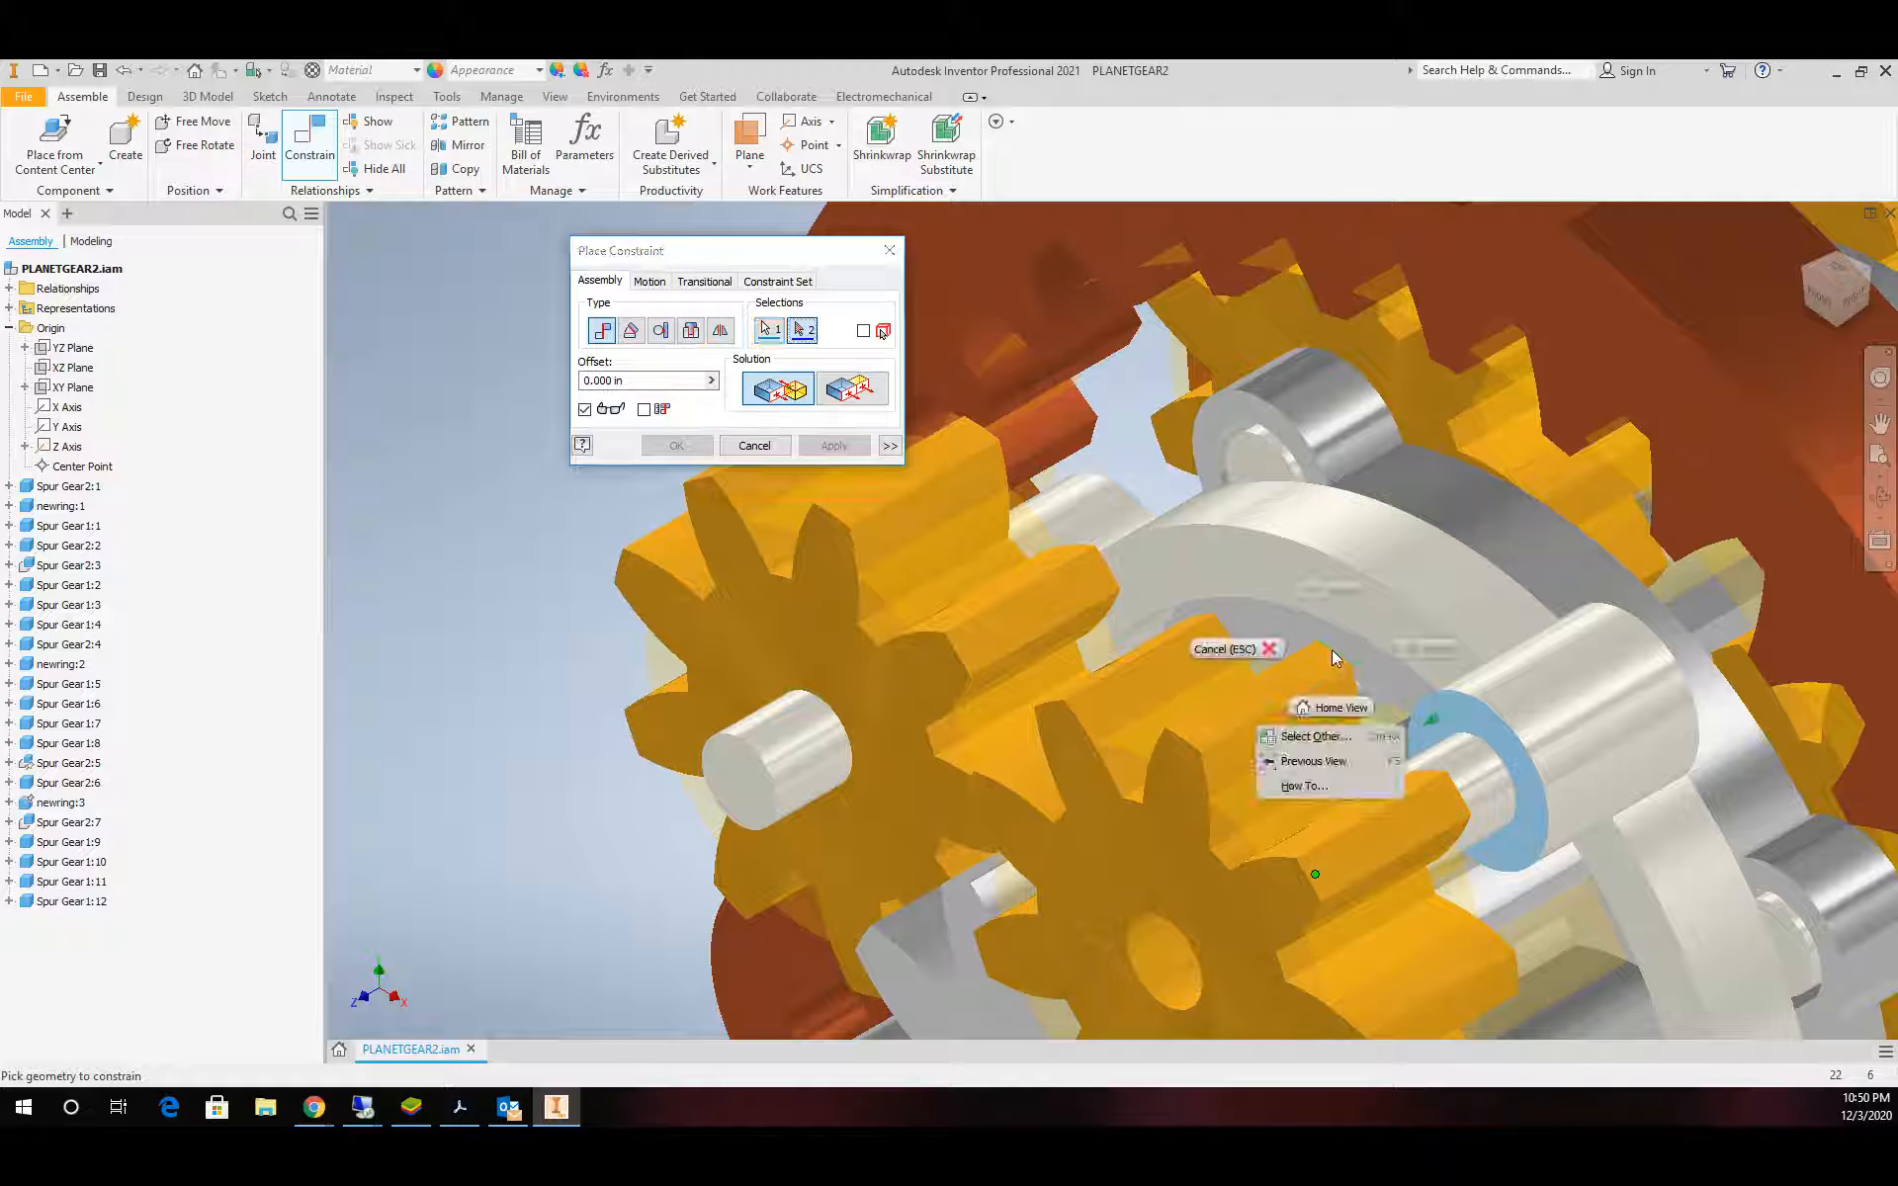
left_click(1332, 734)
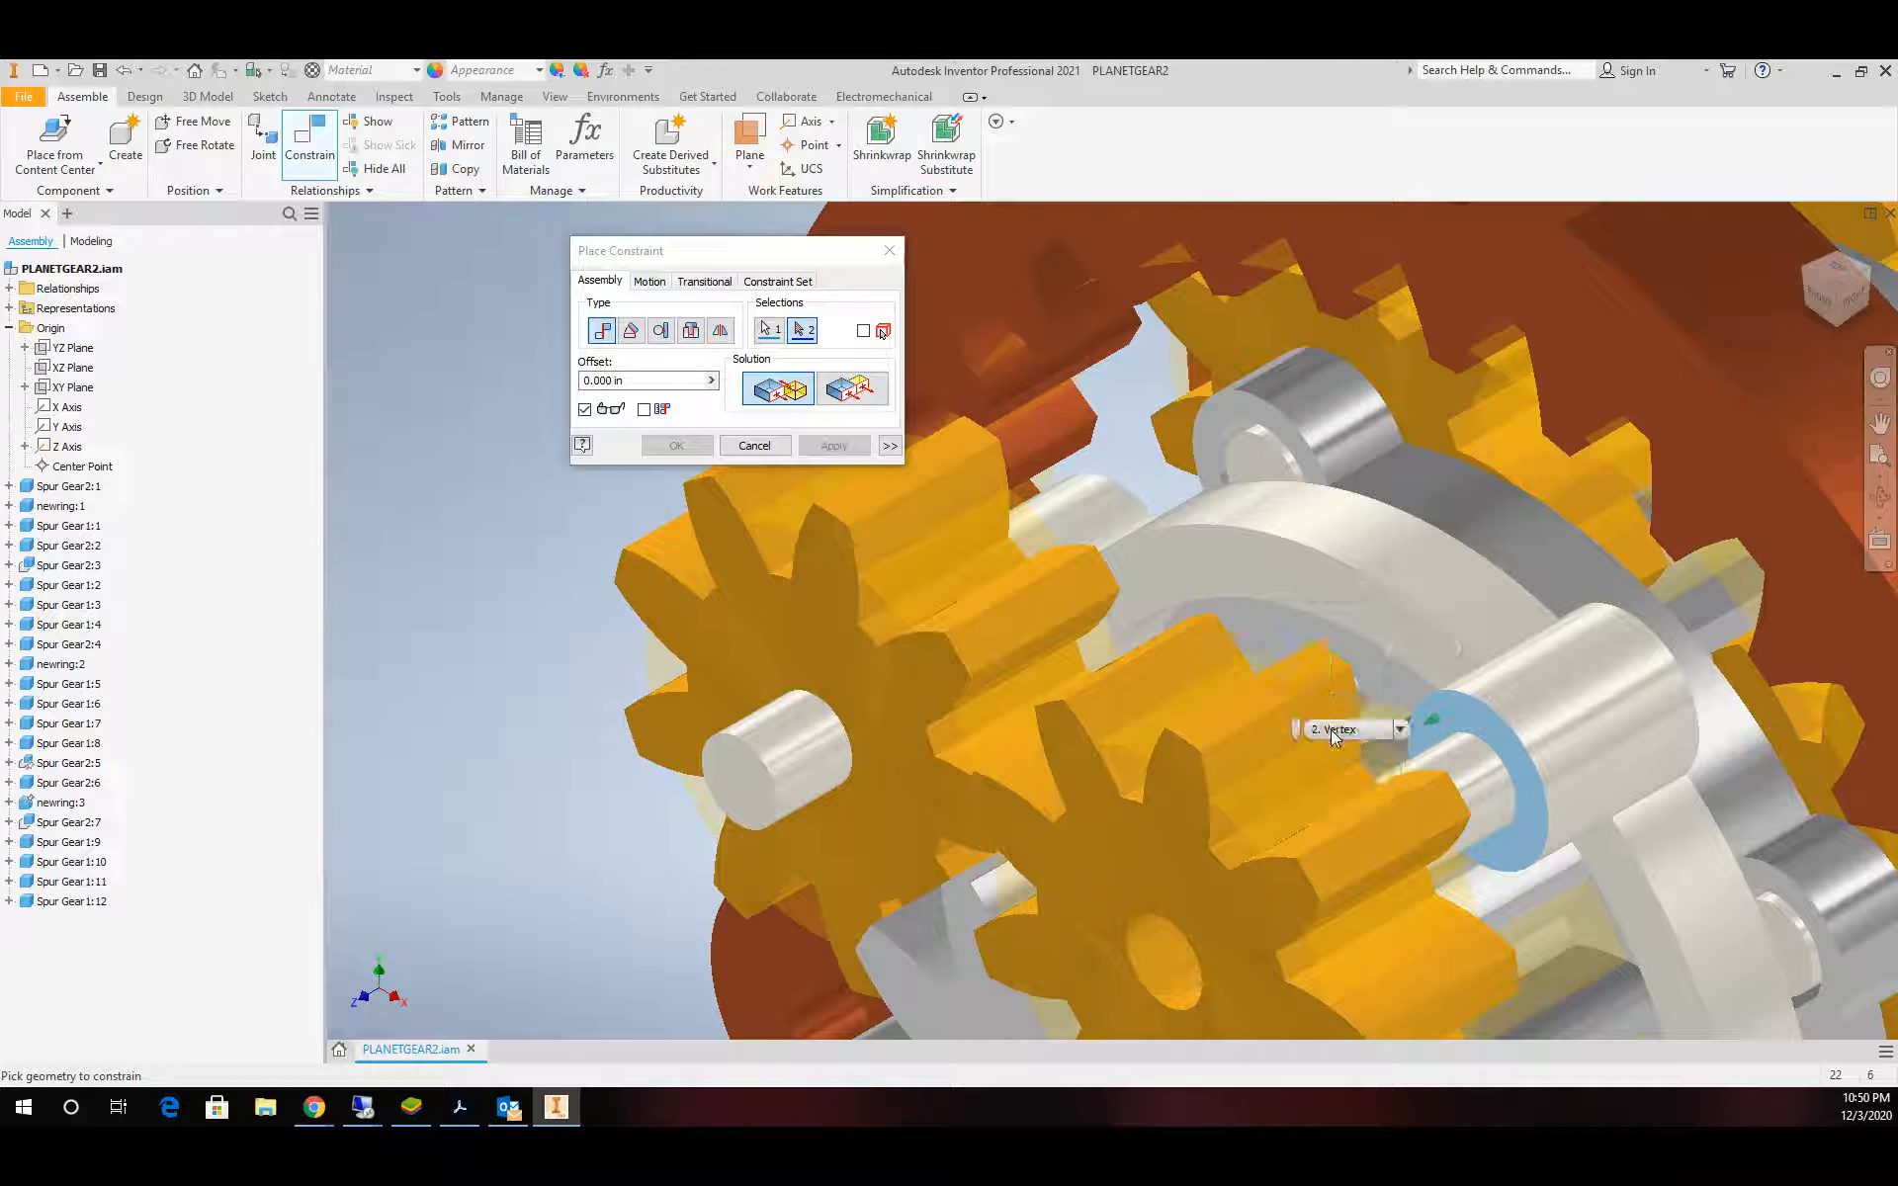
left_click(1402, 729)
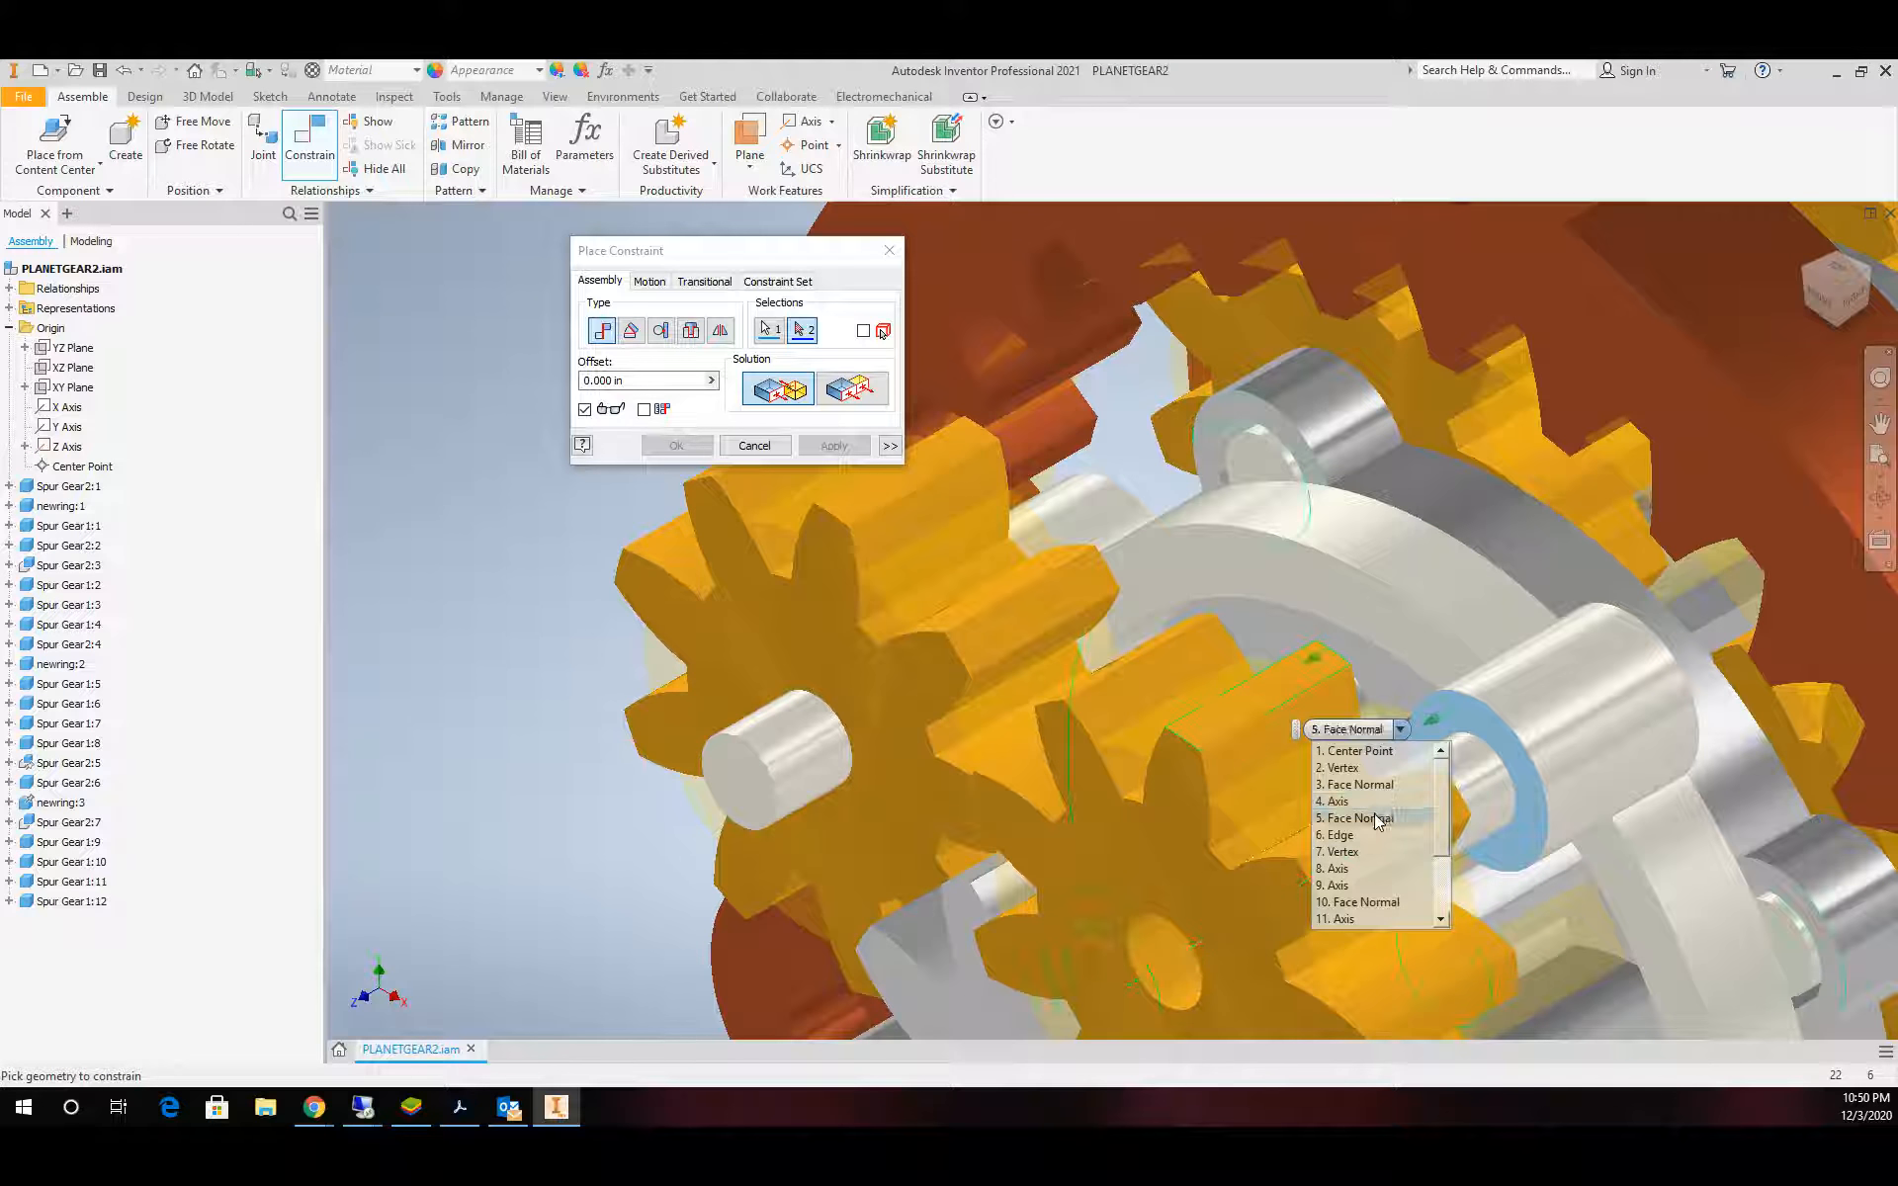
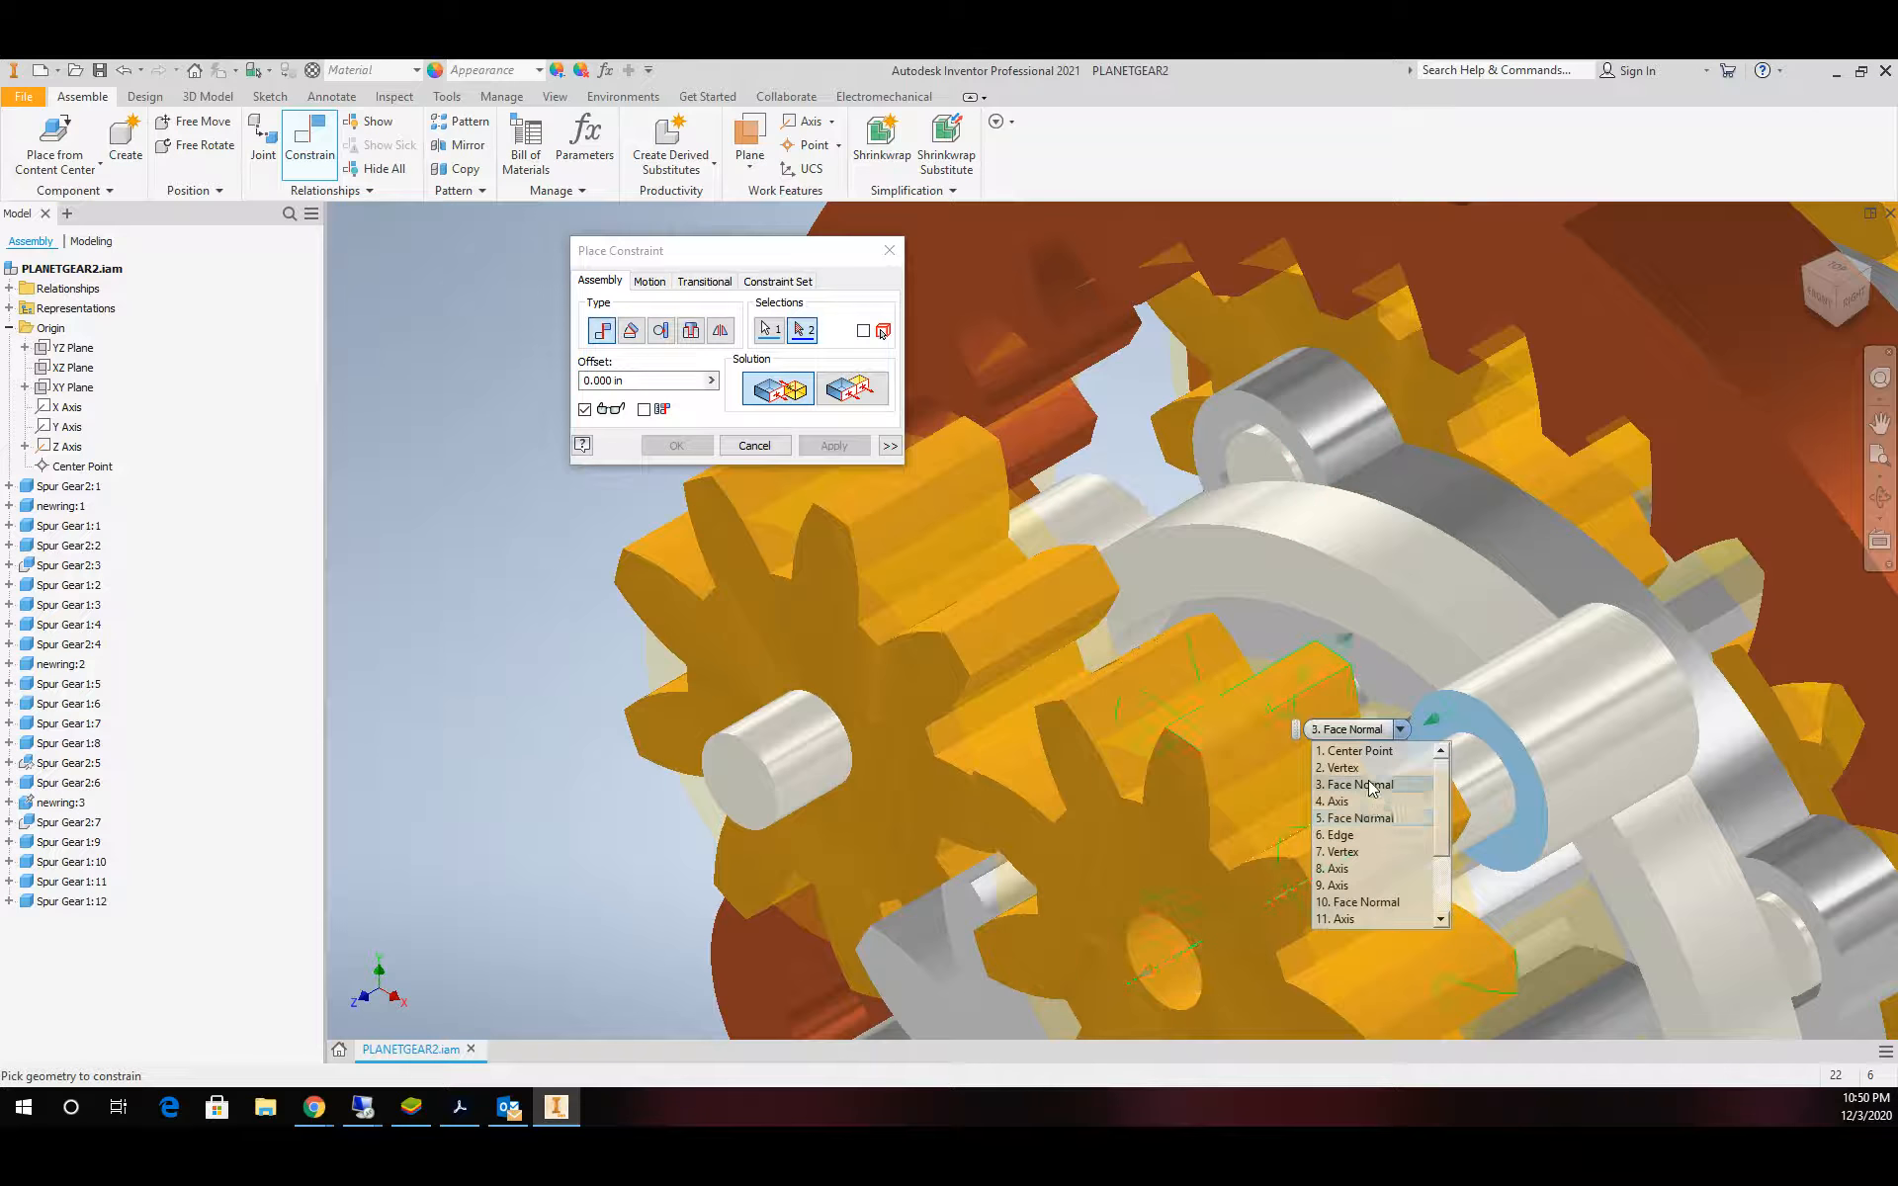
left_click(1351, 728)
left_click(834, 446)
scroll(1414, 900, "down", 5)
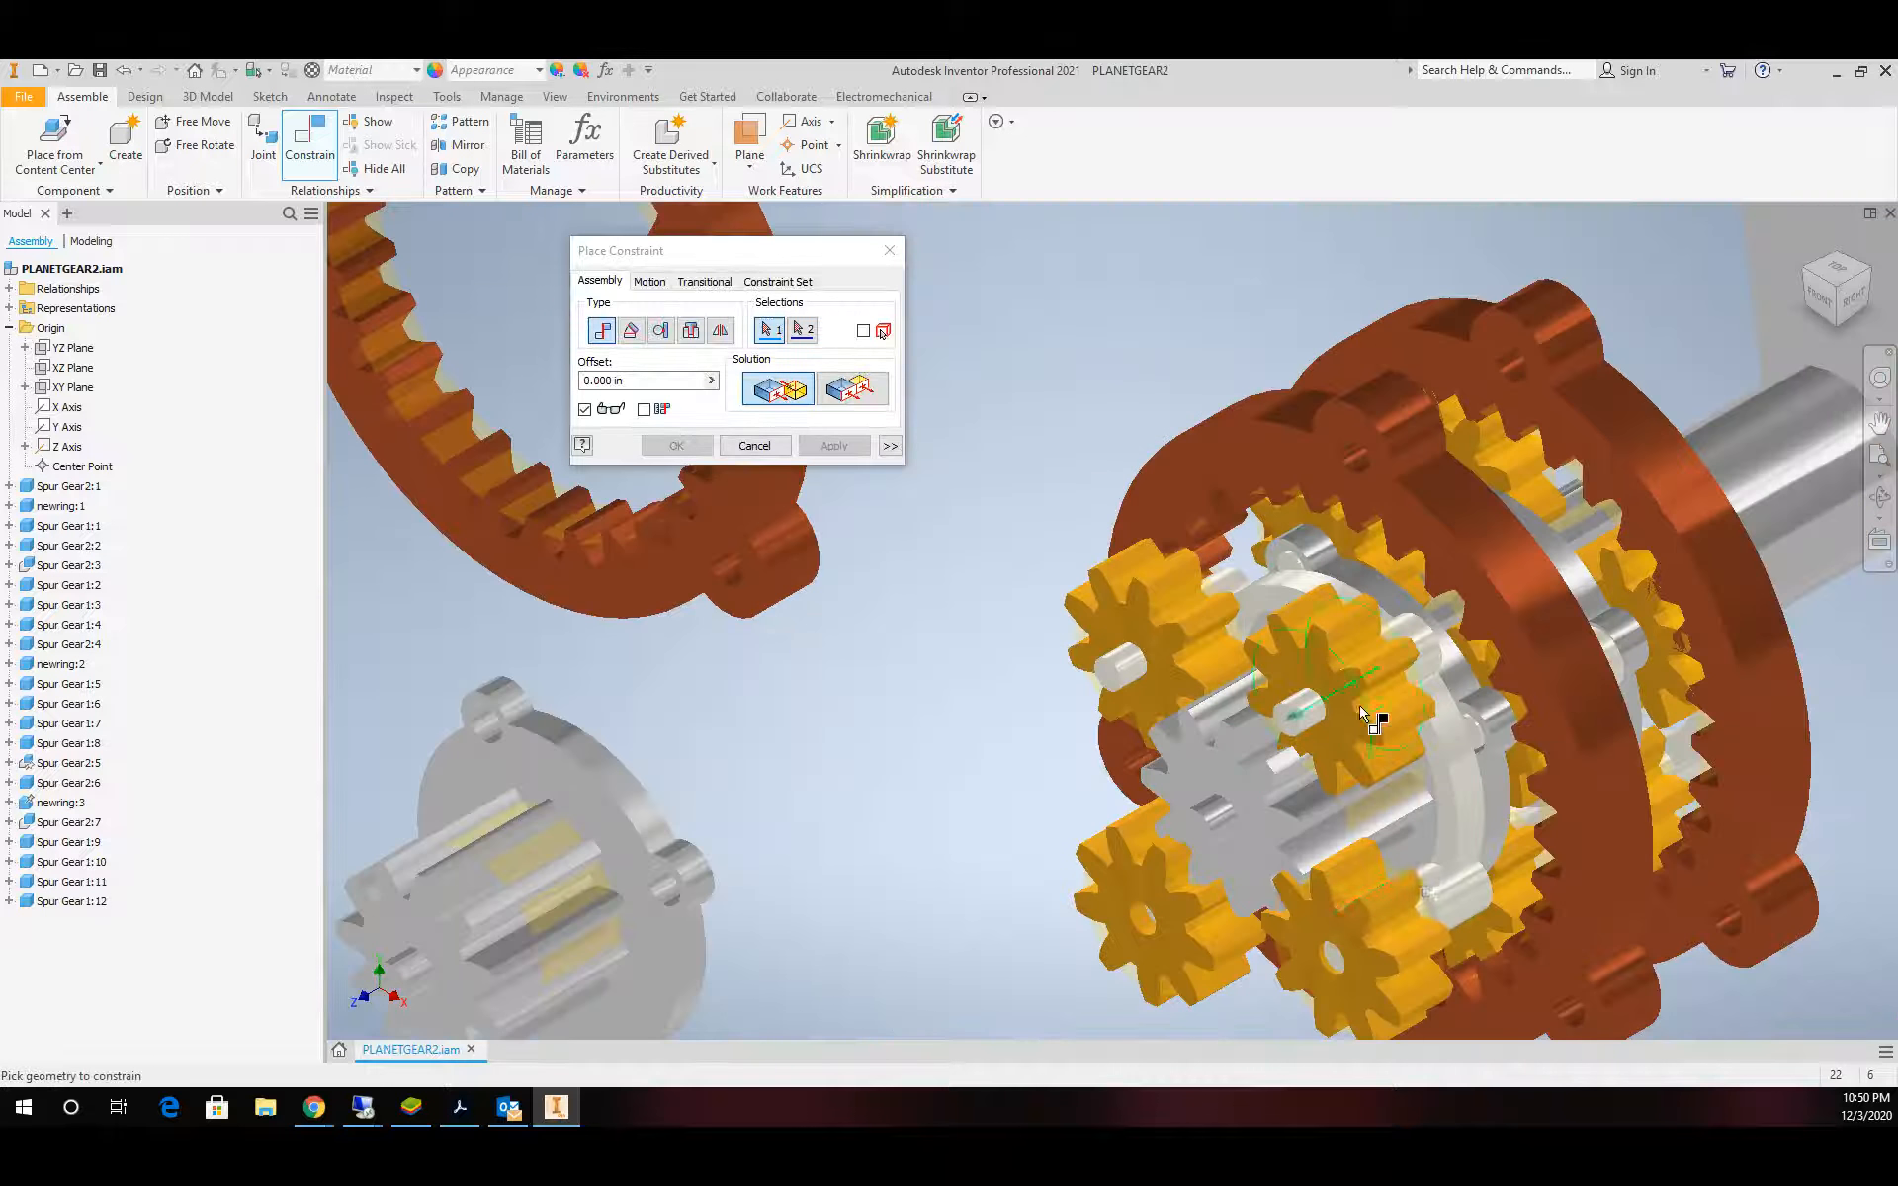
Mate the lower-right planet gear's back face to the shoulder face around its carrier pin with 0.000 in offset
scroll(1414, 897, "up", 5)
left_click(1434, 904)
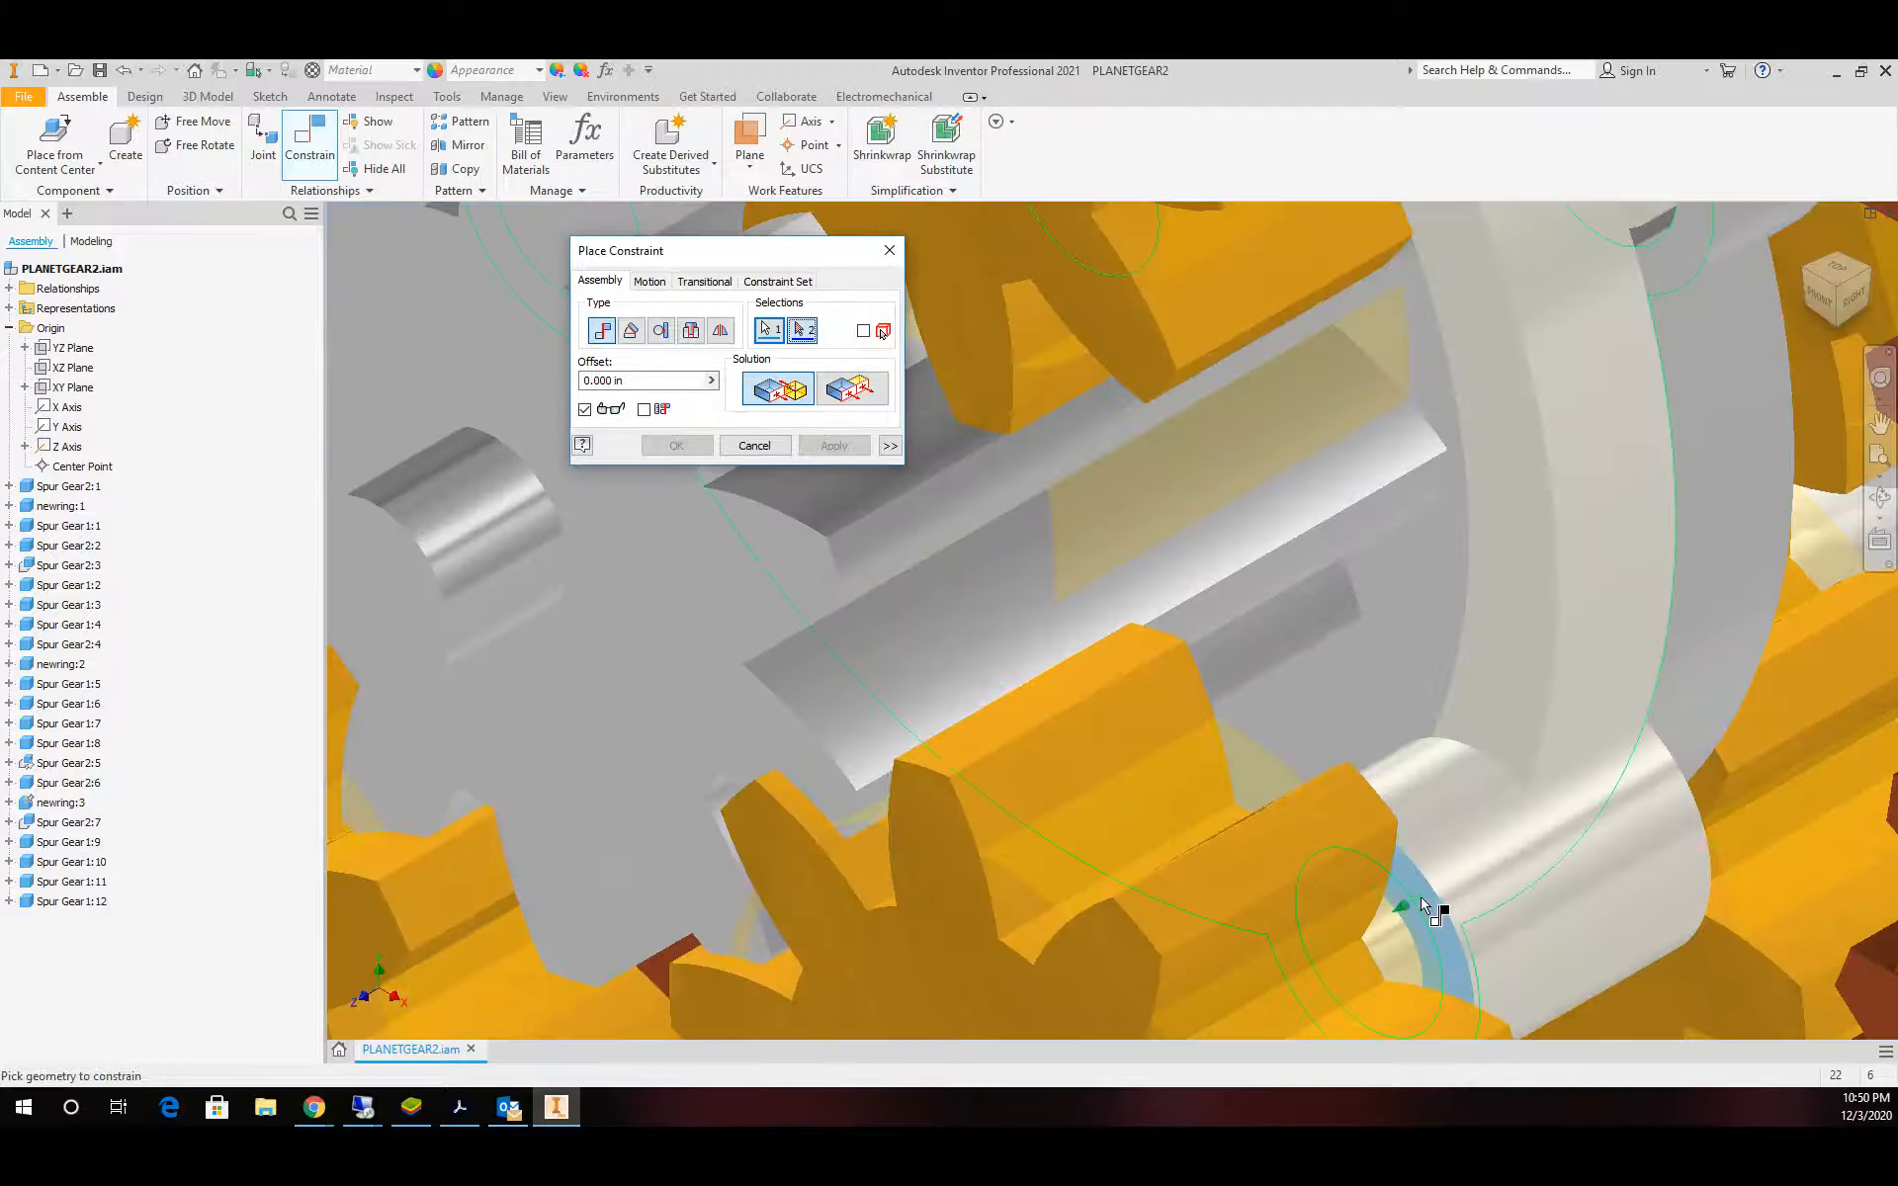
left_click(1381, 801)
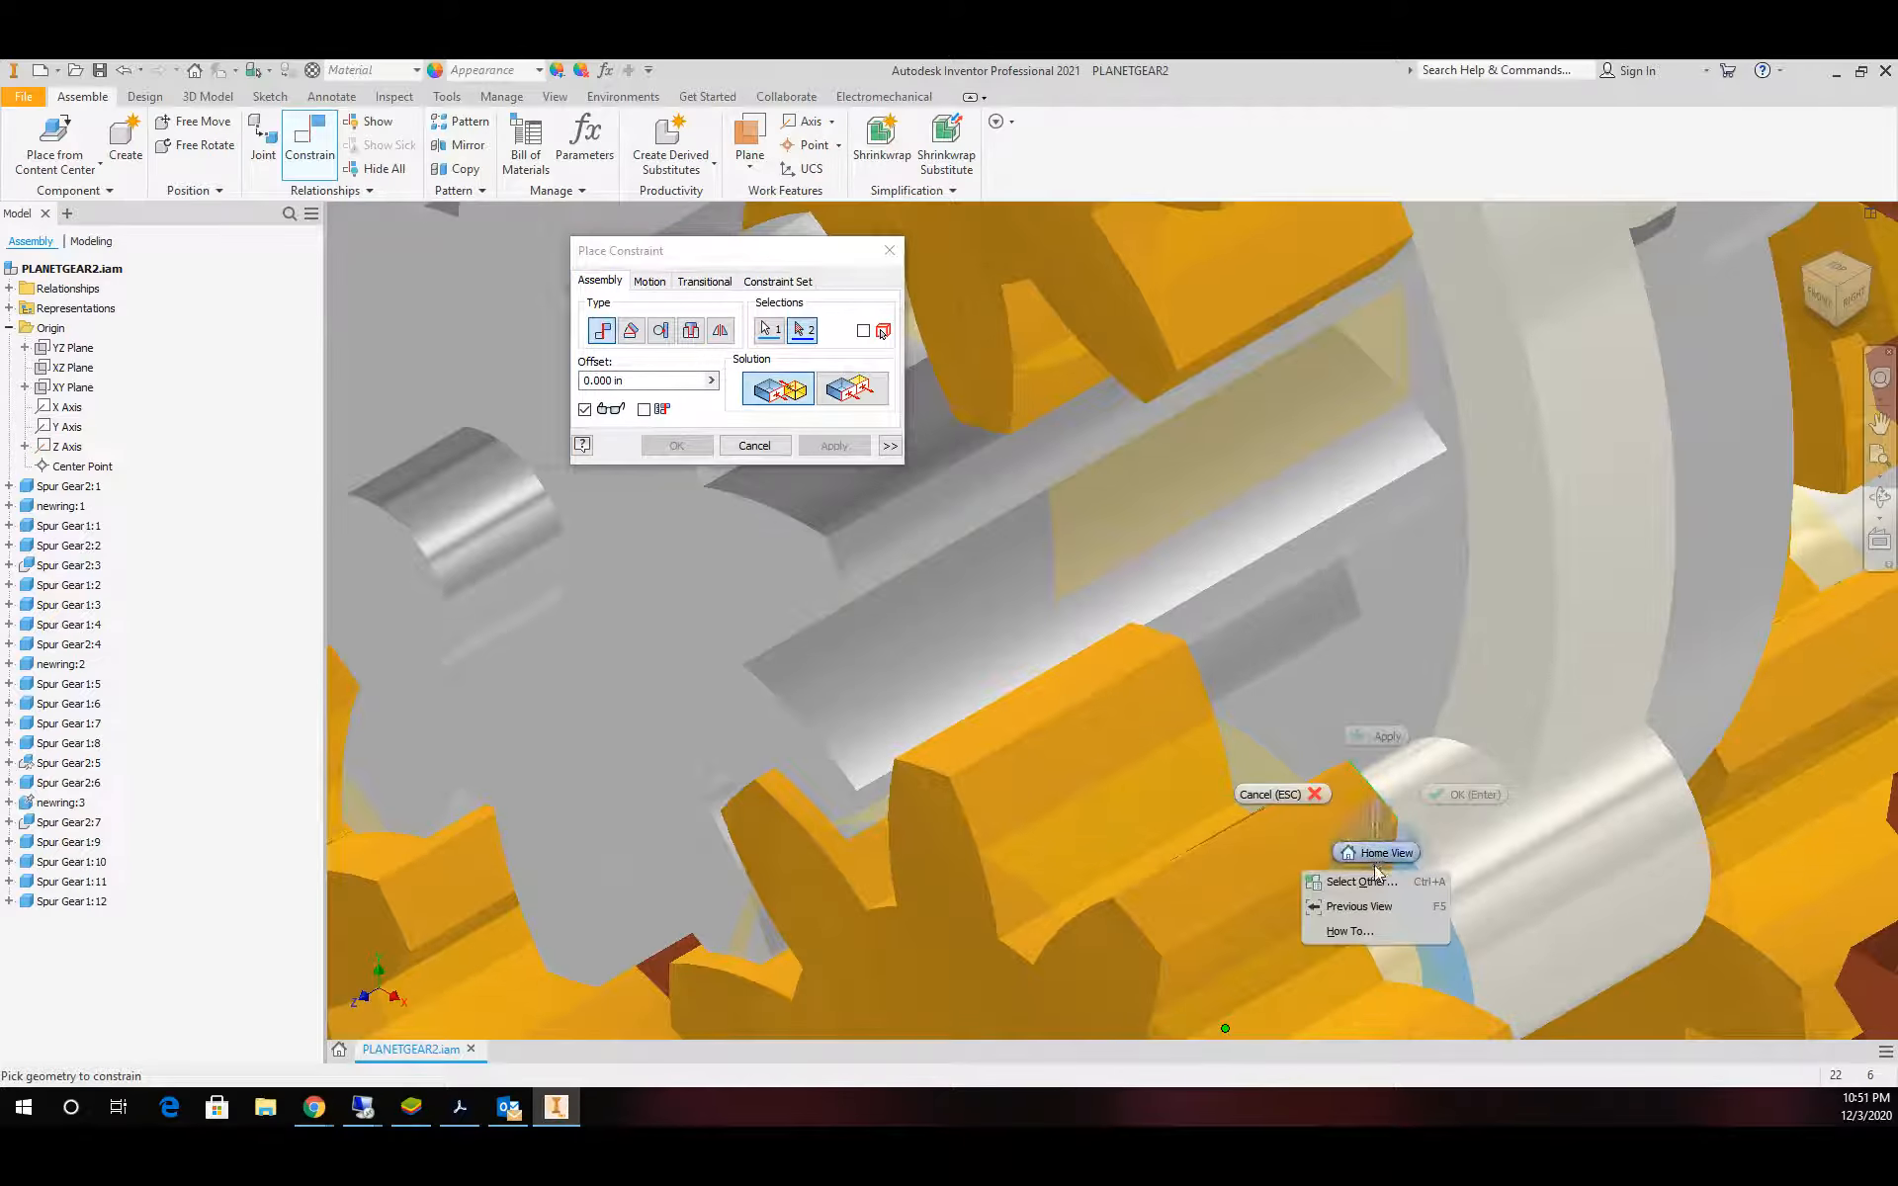
left_click(1439, 875)
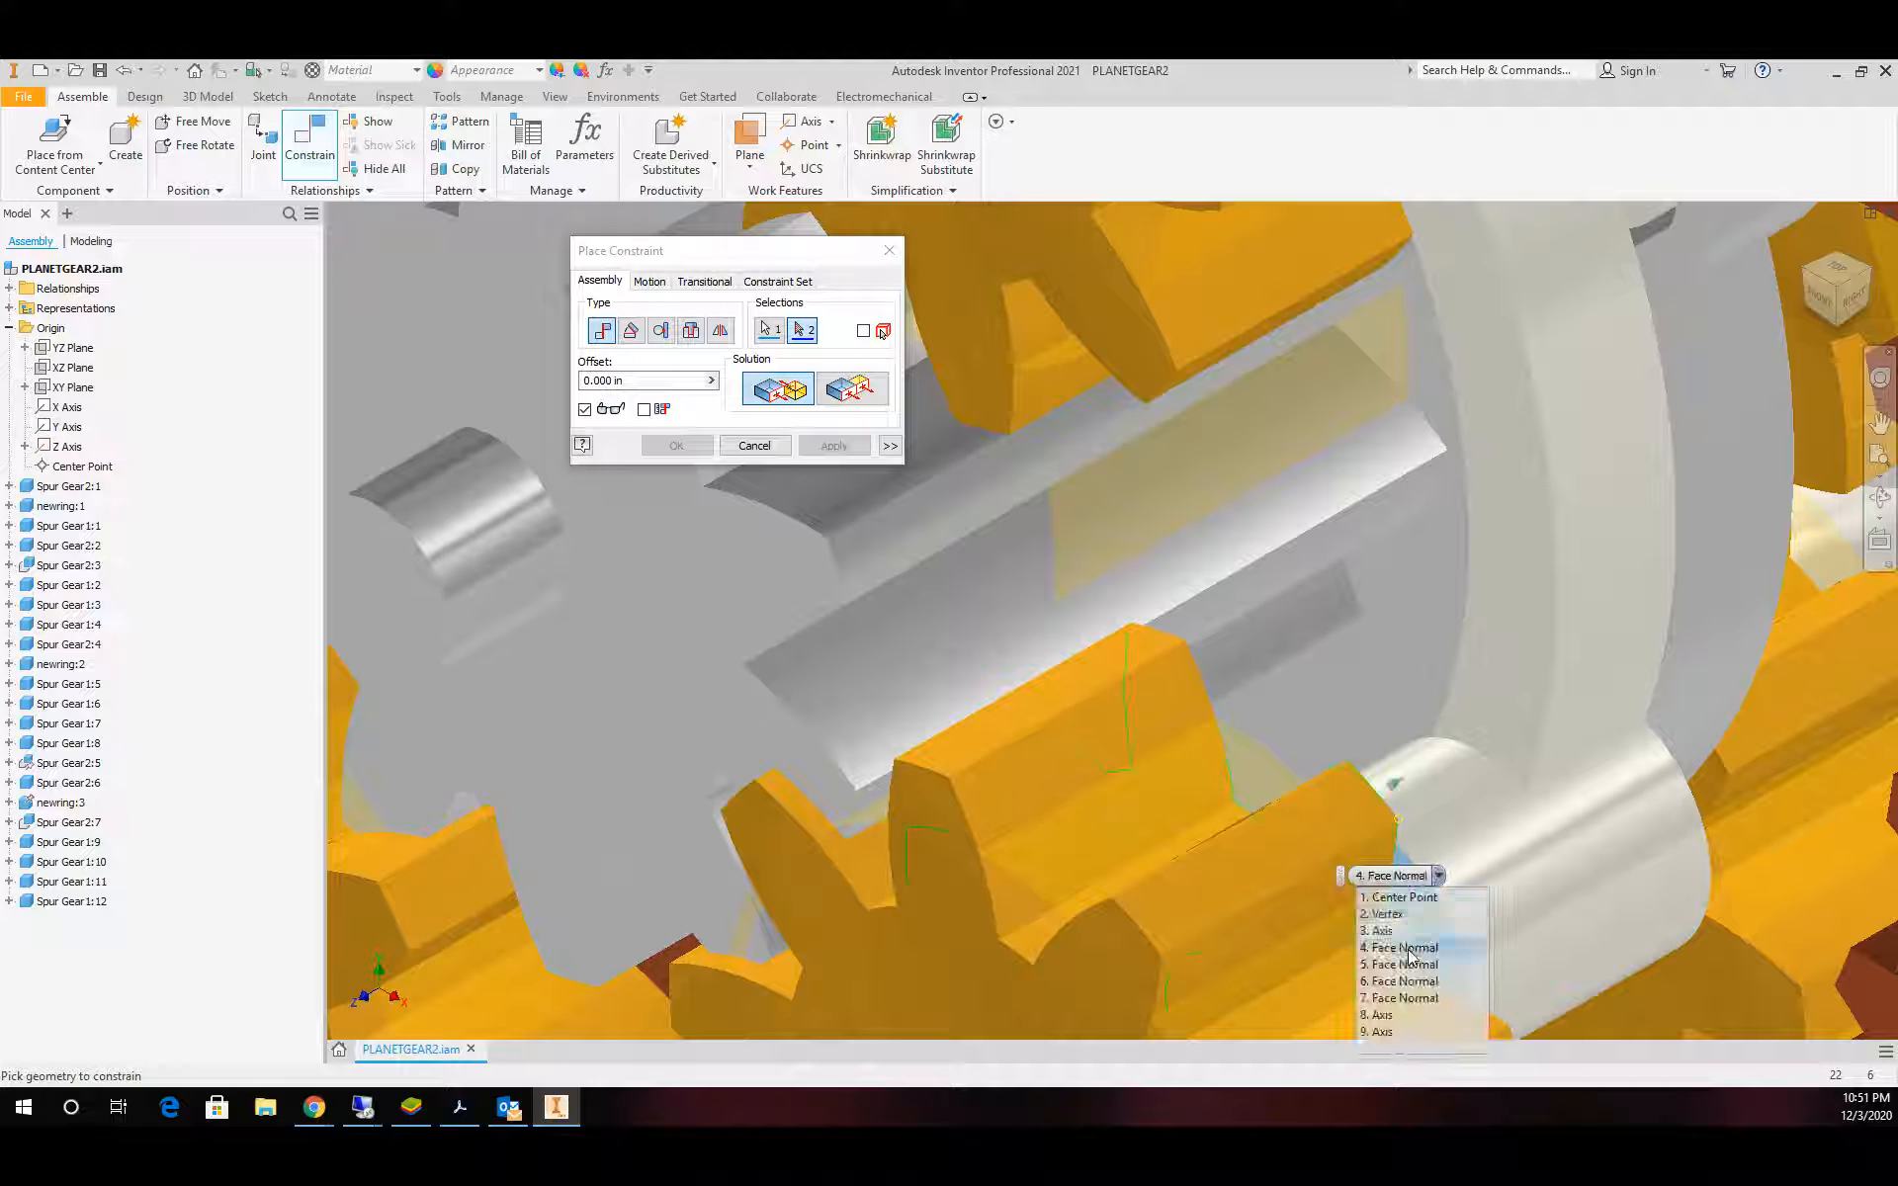
left_click(1389, 918)
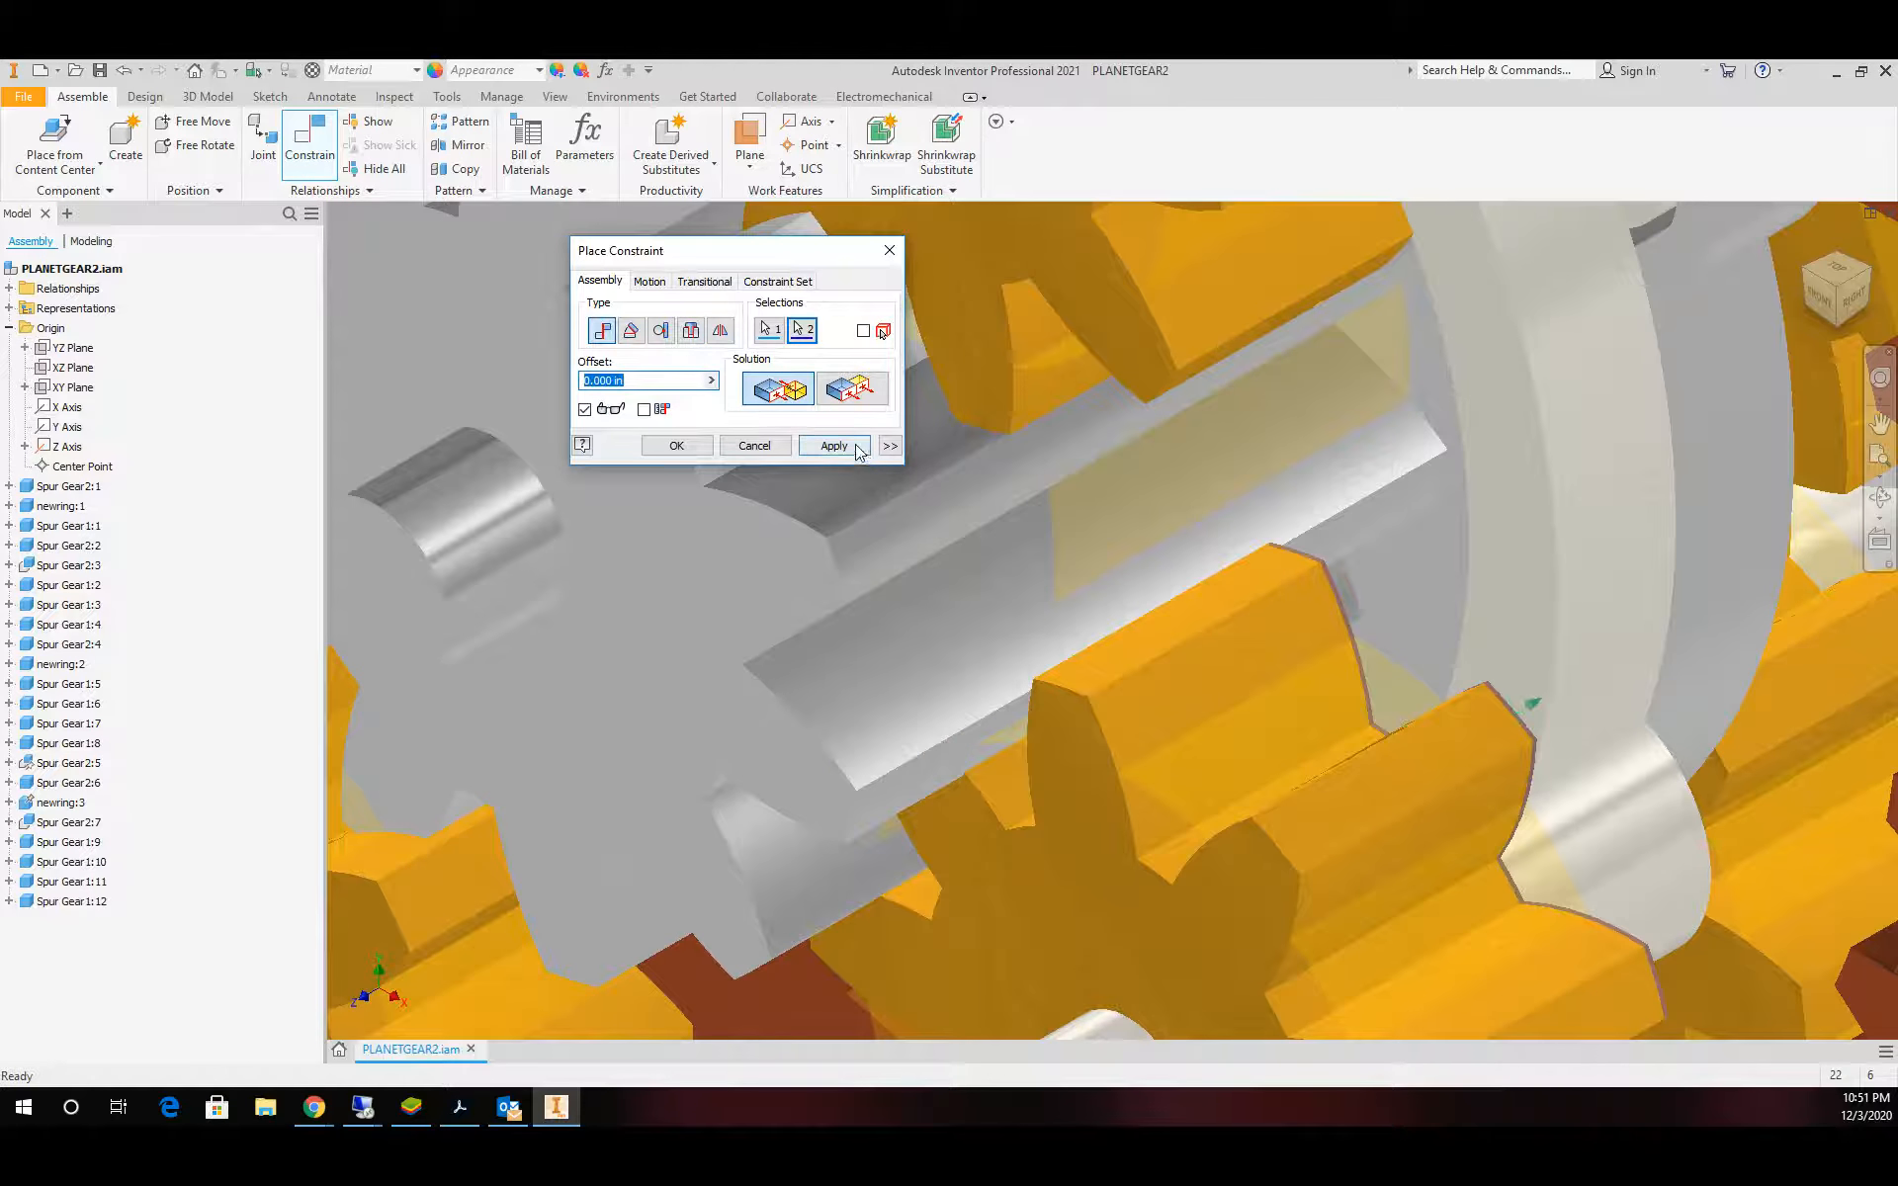
left_click(833, 446)
Mate the lower-left planet gear's back face to the shoulder face around its carrier pin with 0.000 in offset
scroll(904, 858, "down", 5)
scroll(902, 852, "up", 2)
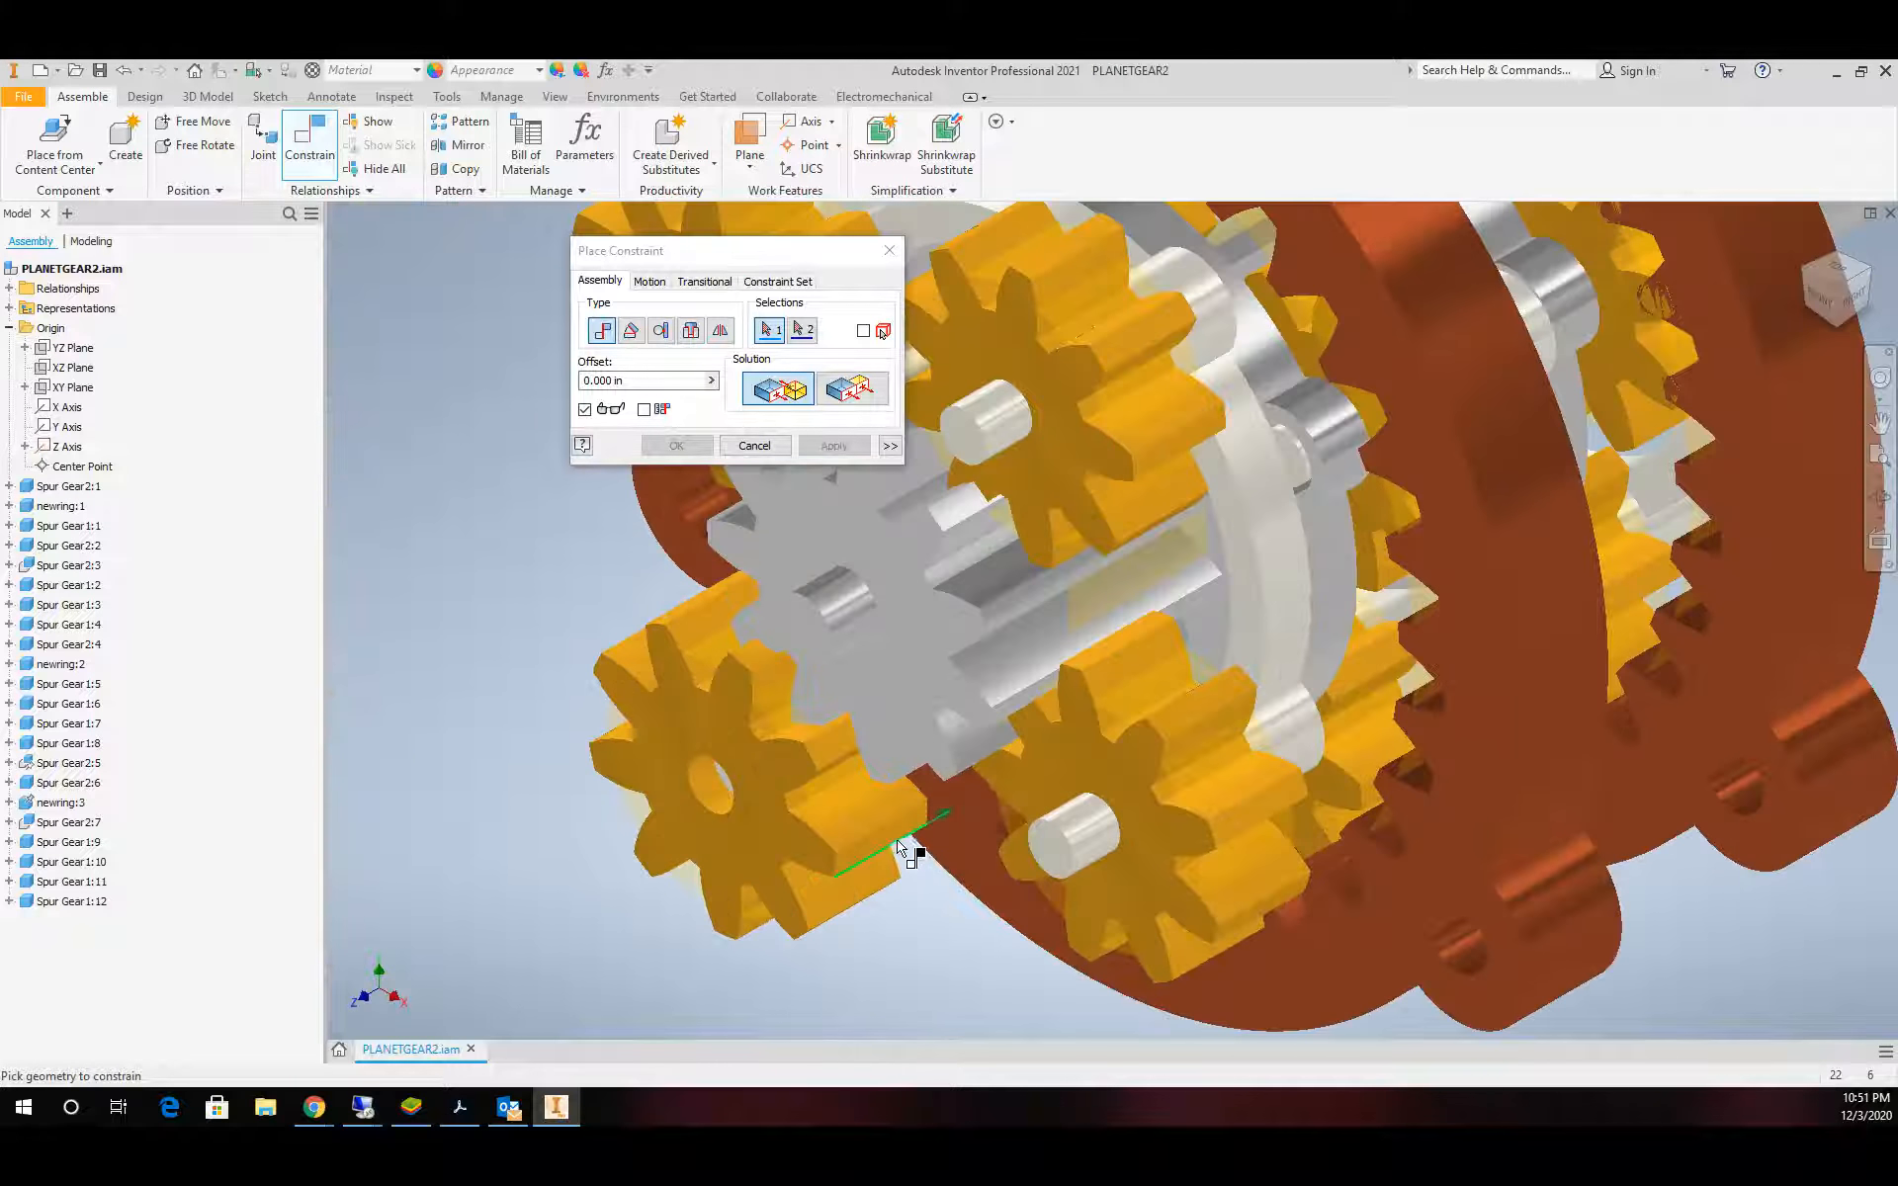
scroll(902, 849, "down", 3)
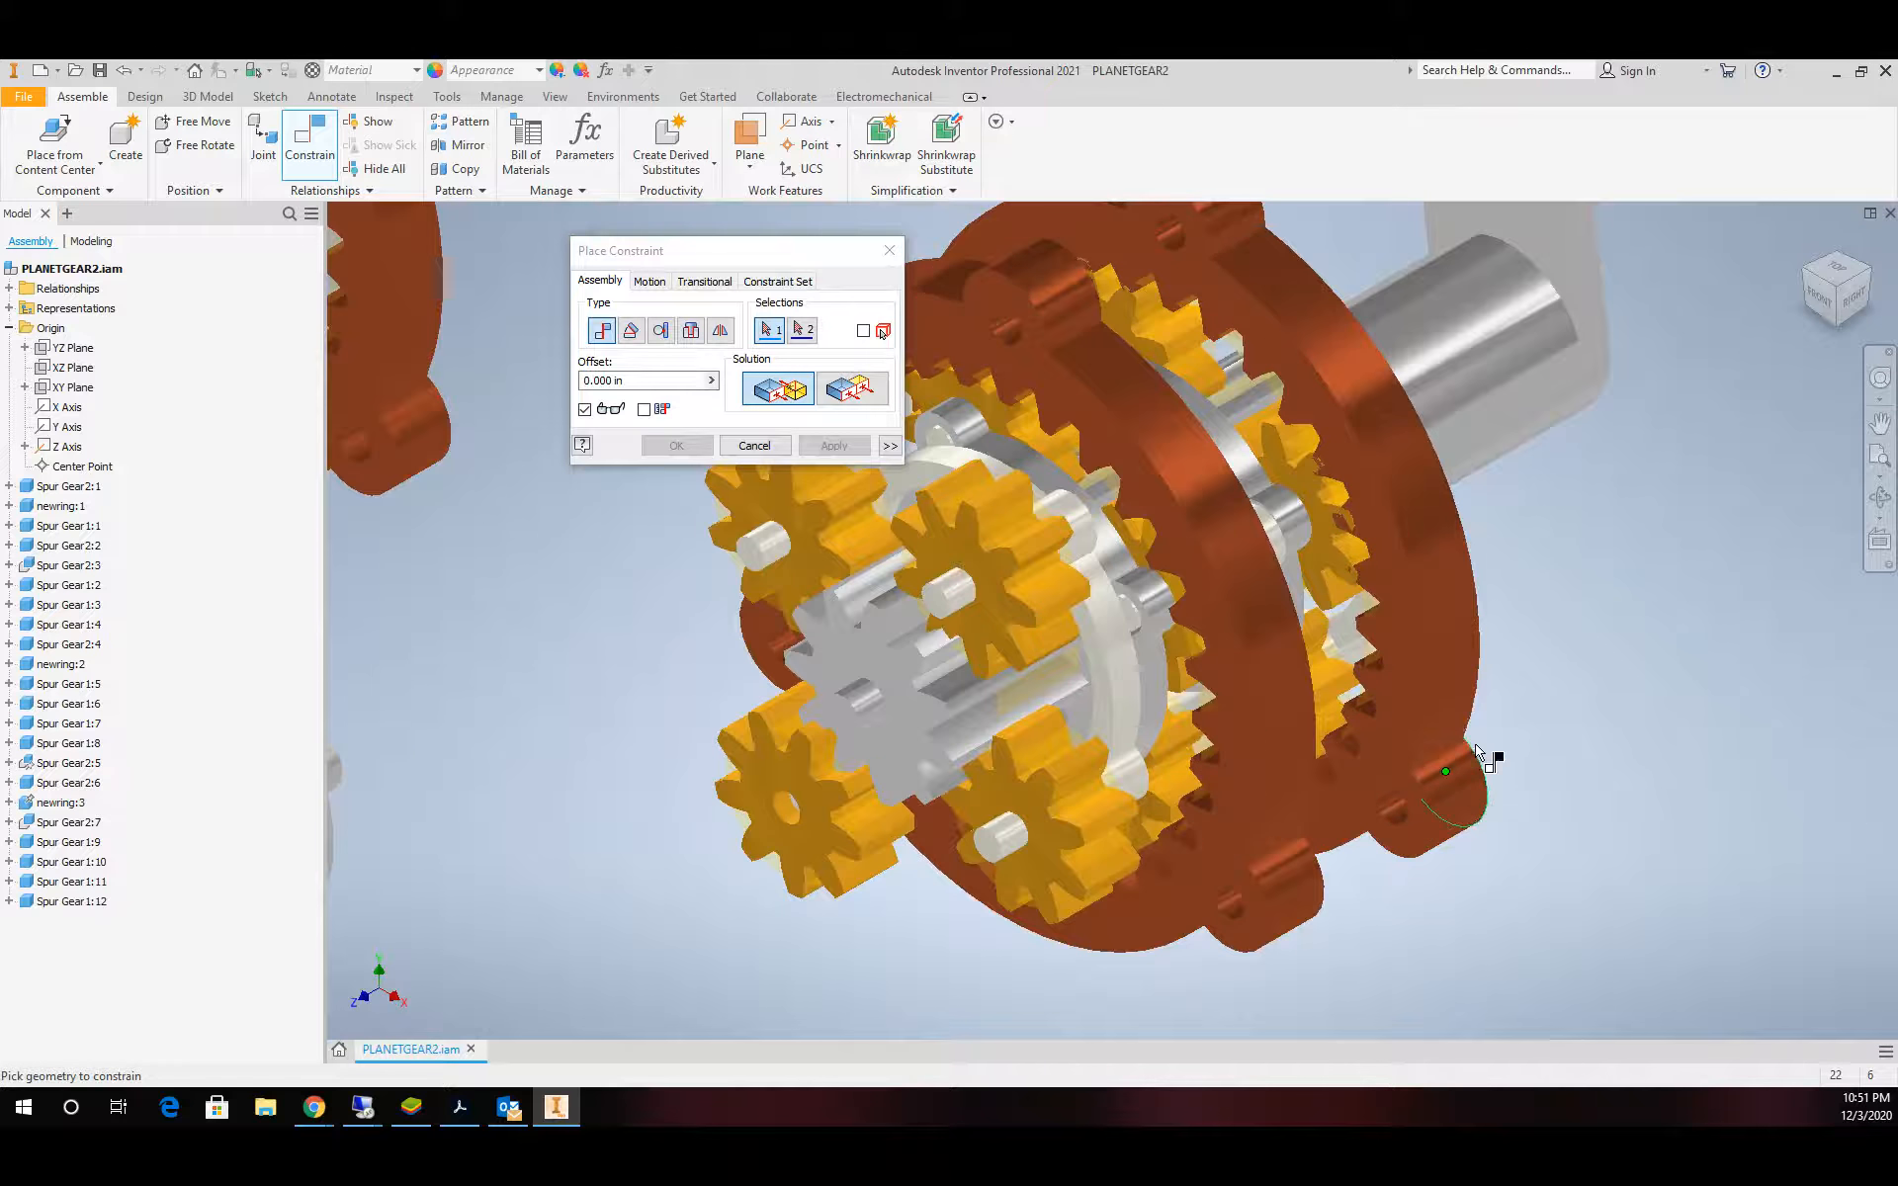
left_click(1879, 498)
left_click_drag(1114, 623, 1166, 677)
scroll(1246, 648, "up", 3)
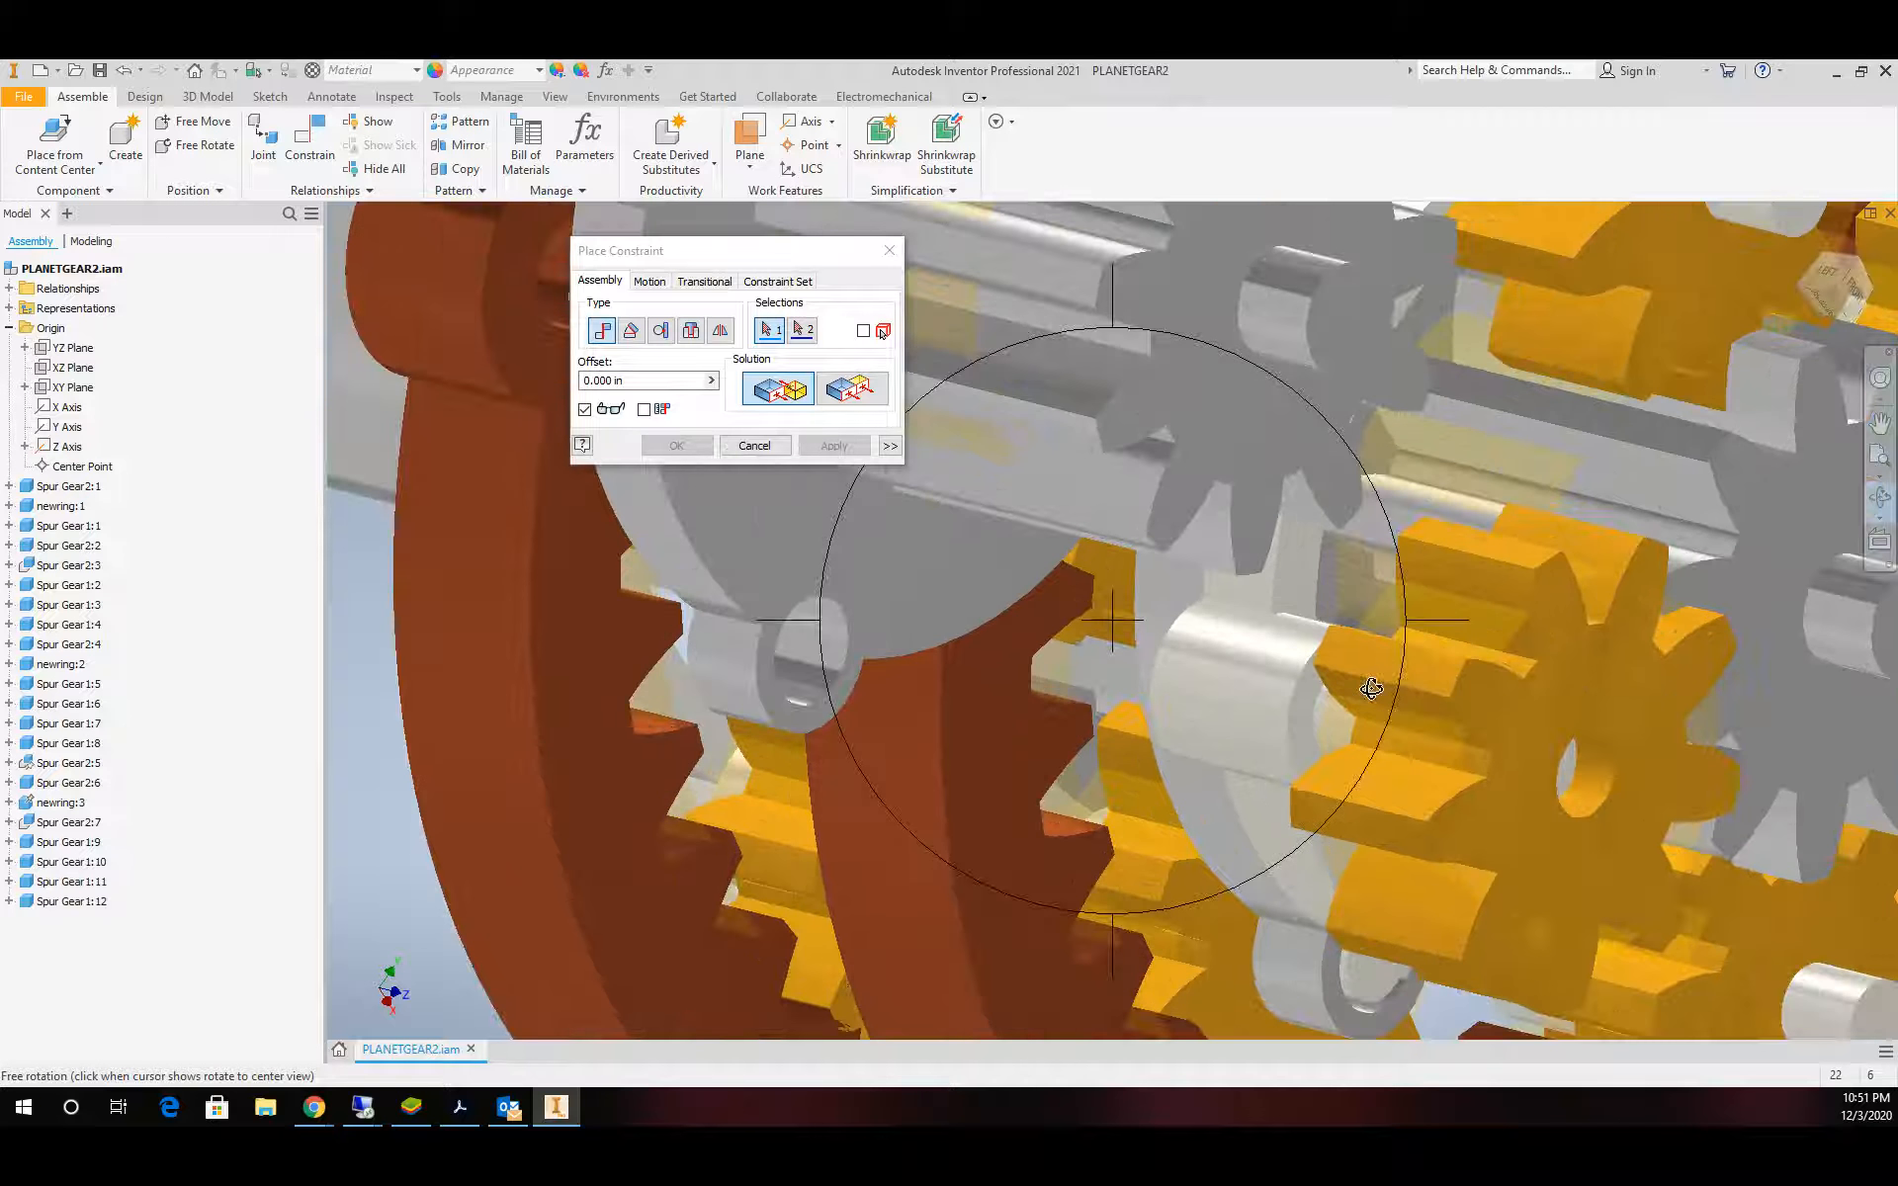
key("Escape")
left_click(1313, 725)
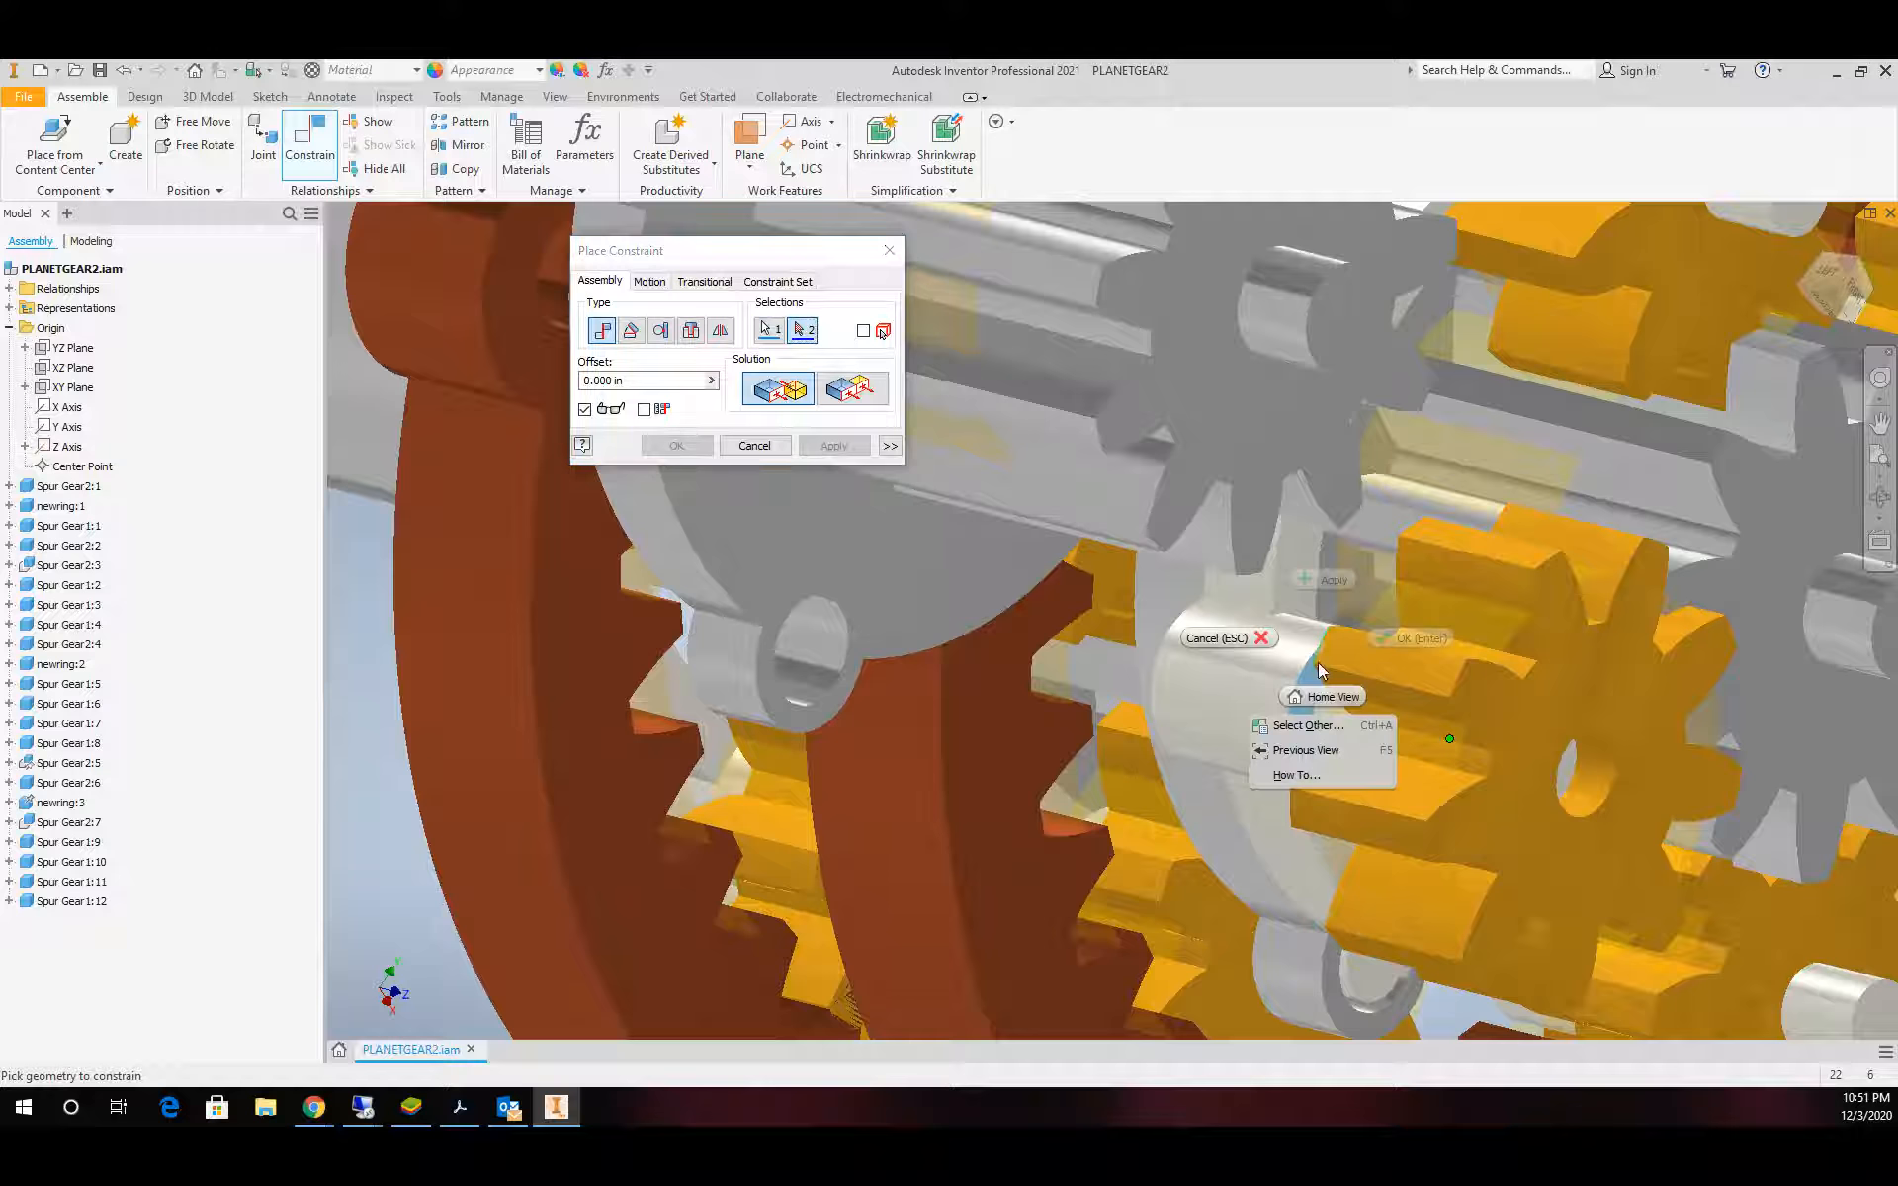
left_click(1306, 726)
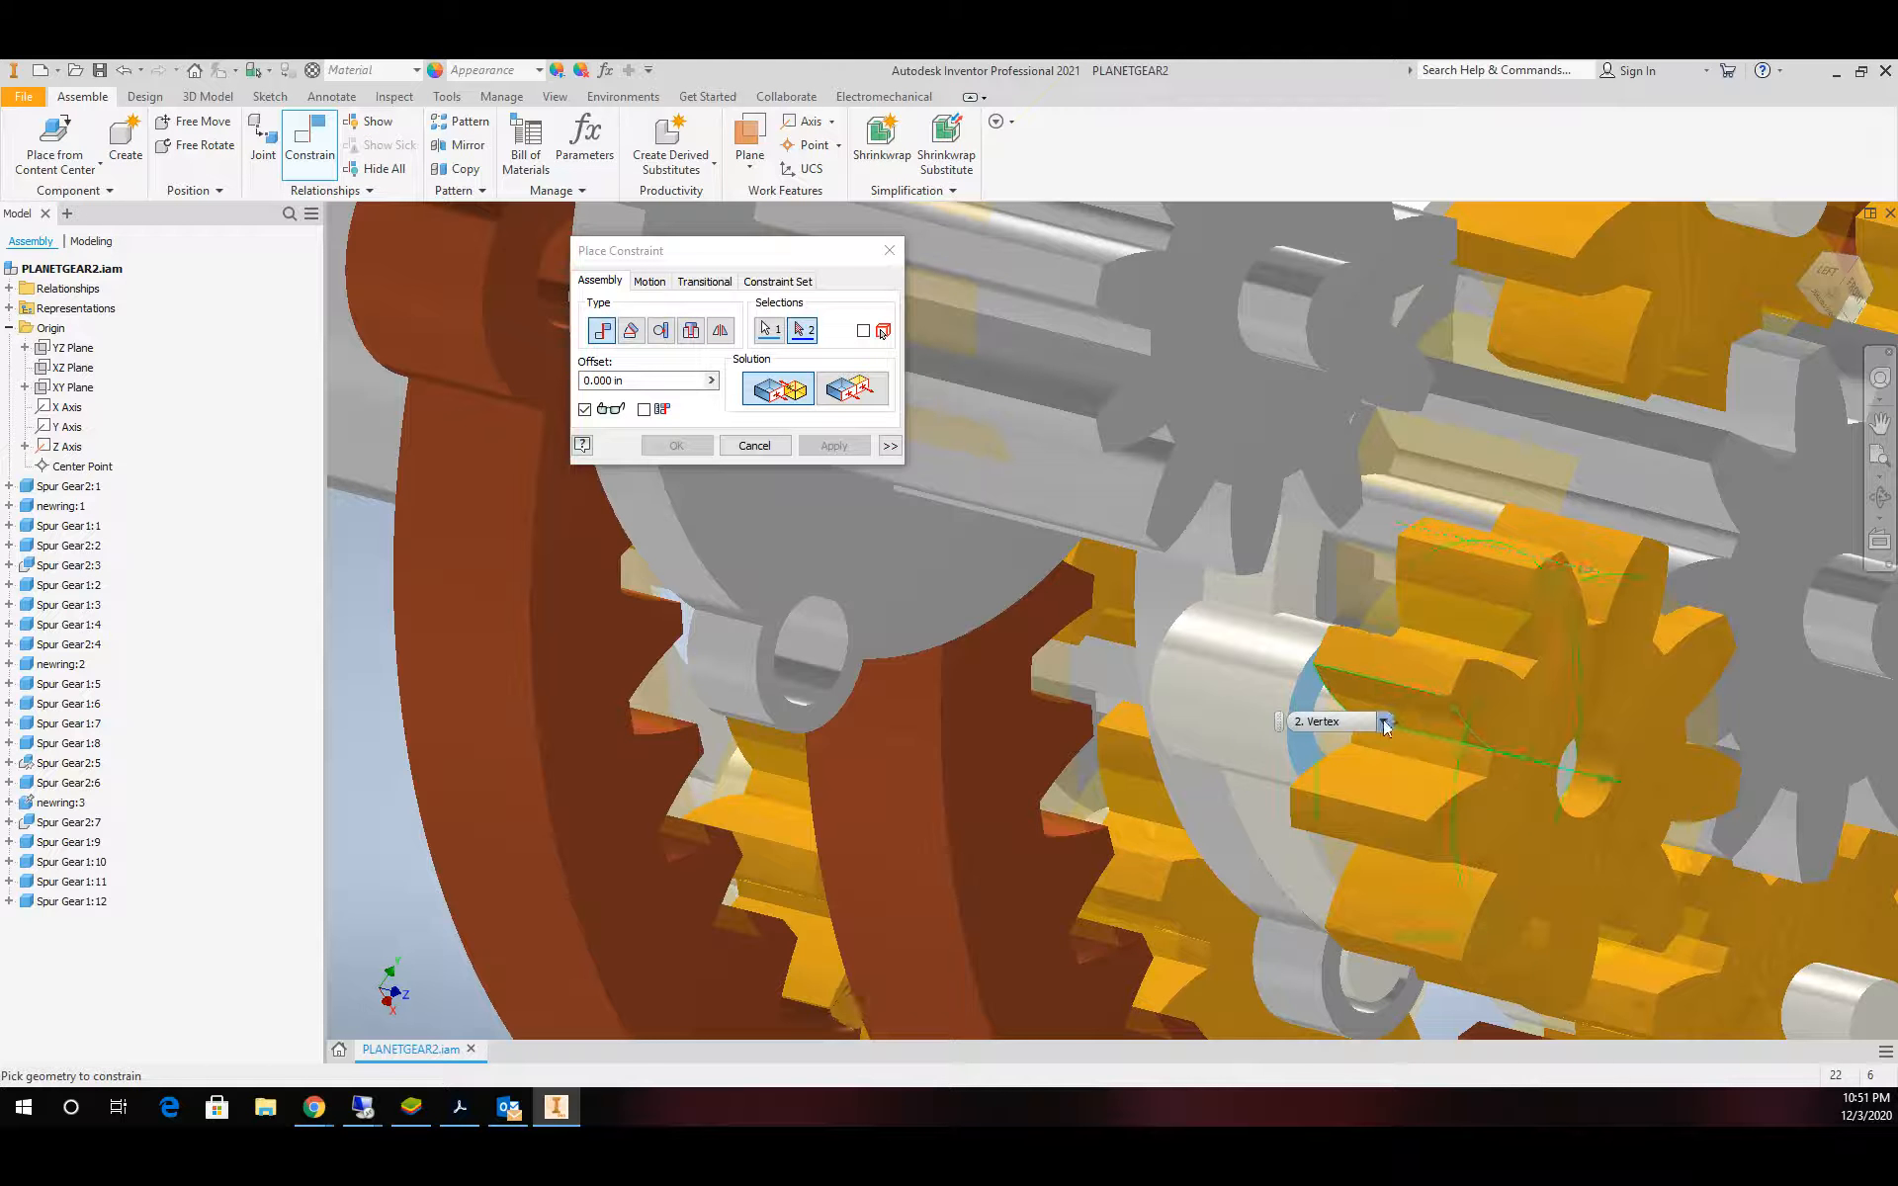
left_click(1386, 727)
left_click(1365, 797)
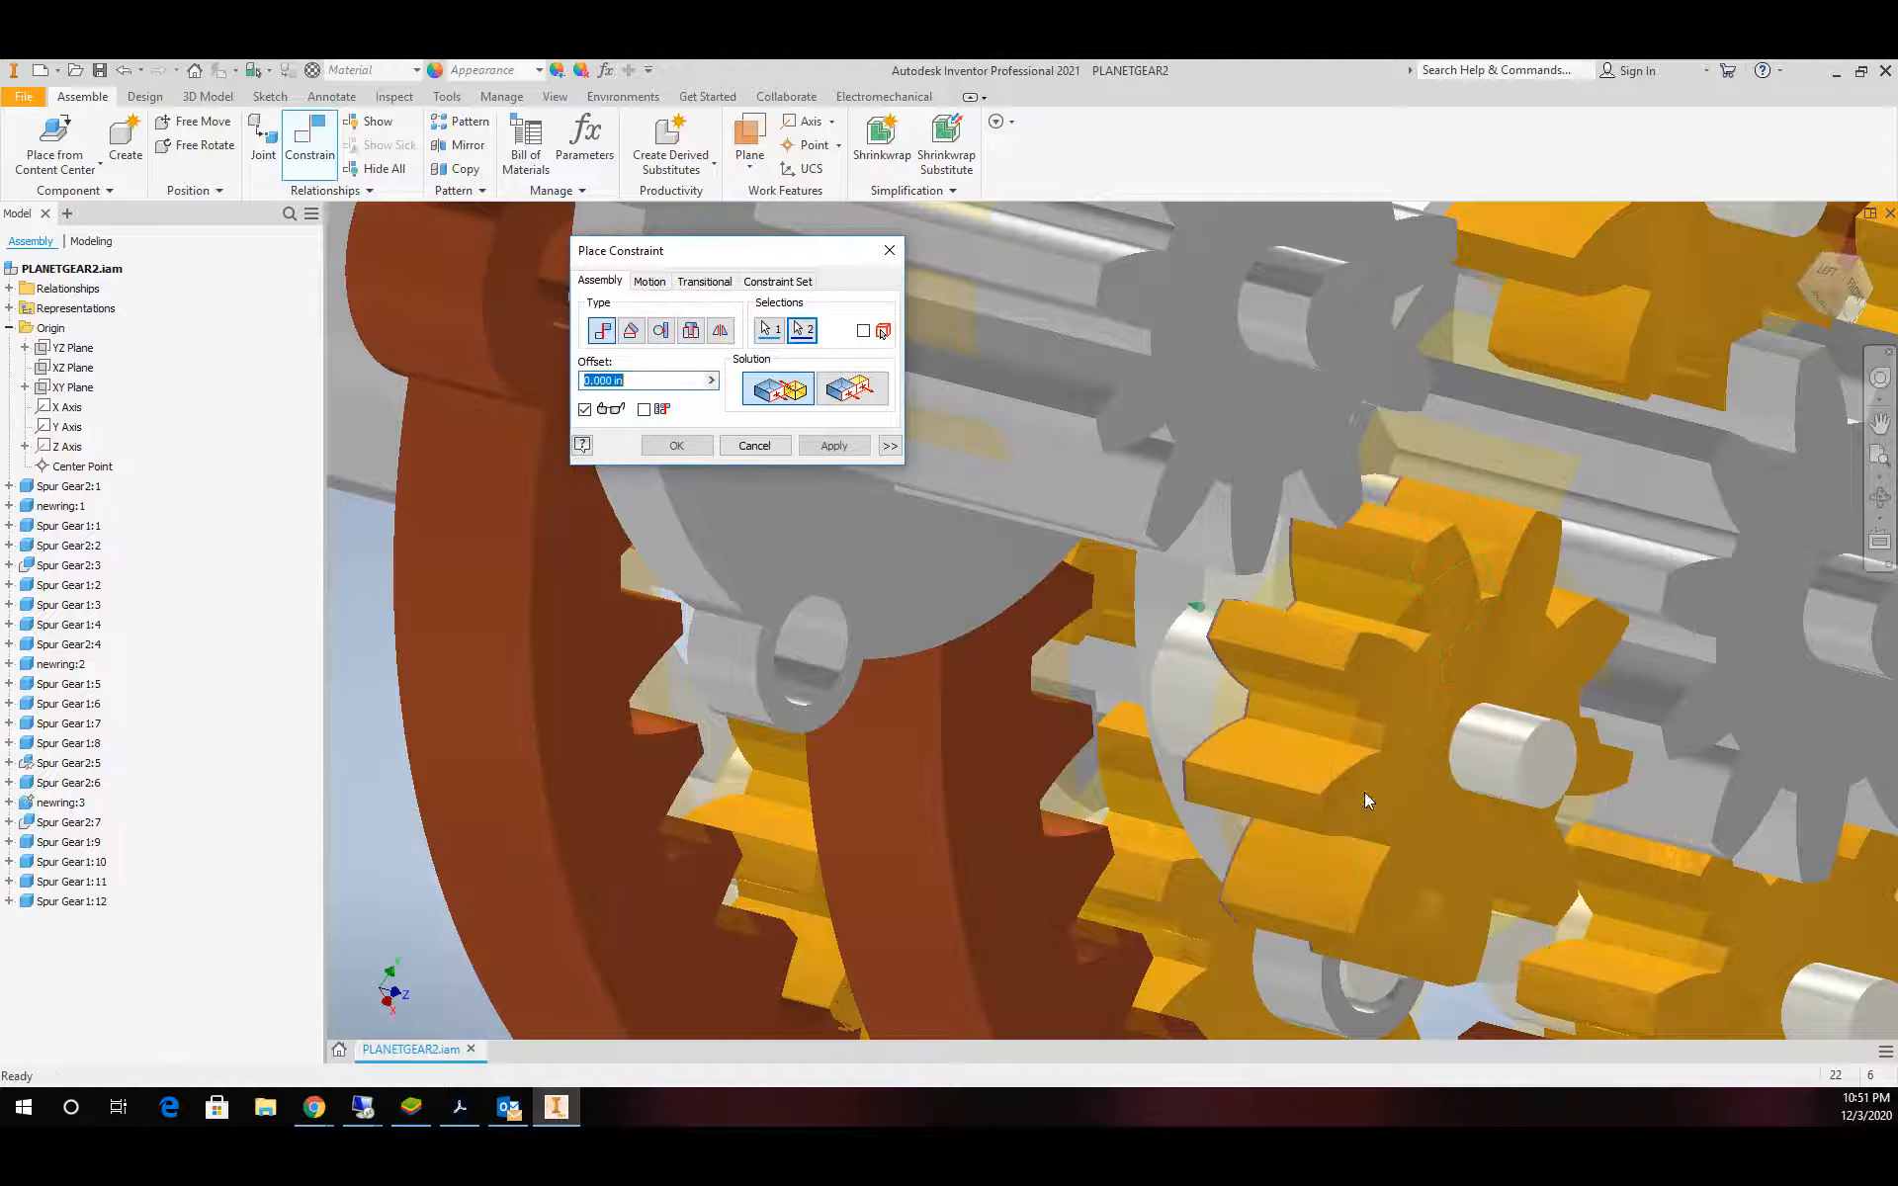
left_click(679, 446)
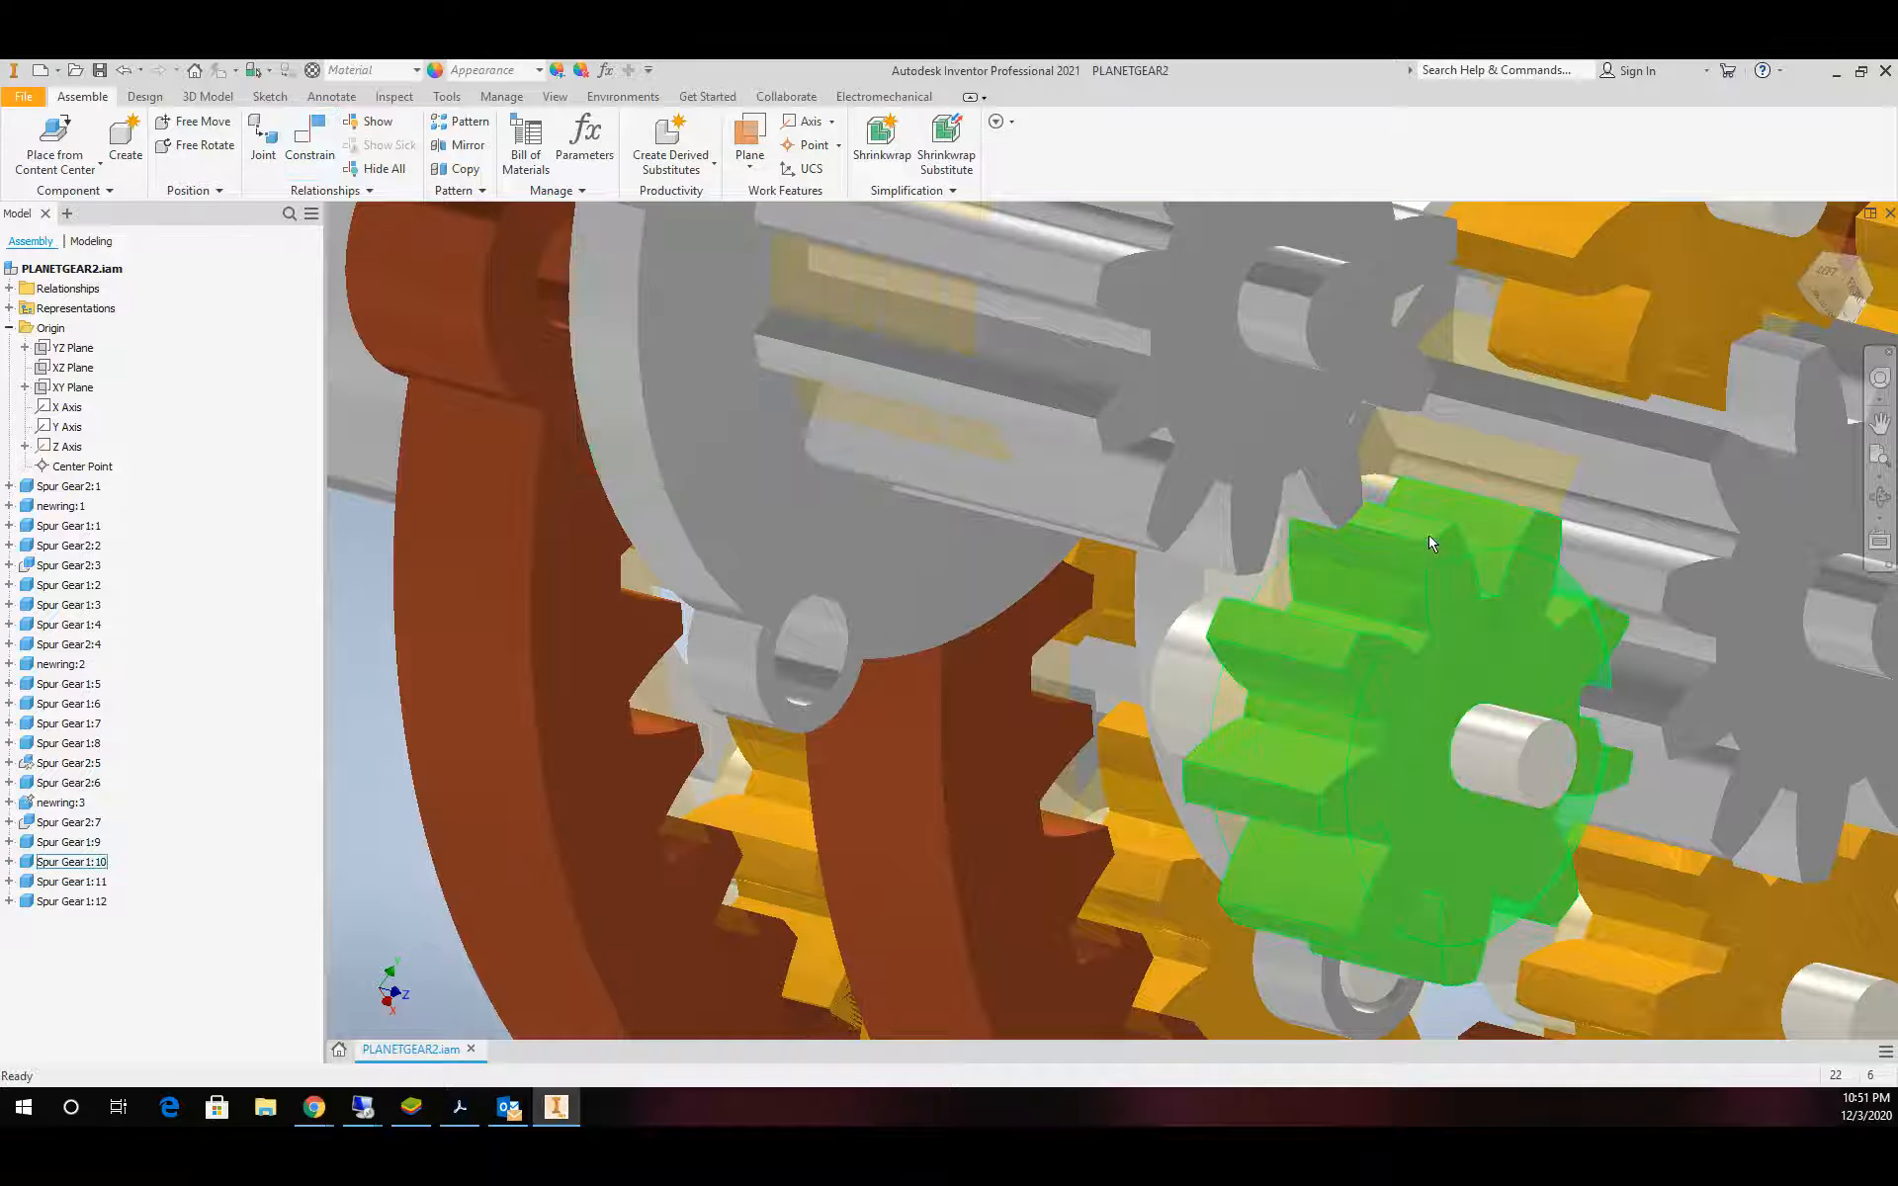
Examine from several angles how the four new planet gears sit on the copied carrier
scroll(1814, 512, "down", 5)
left_click(1879, 511)
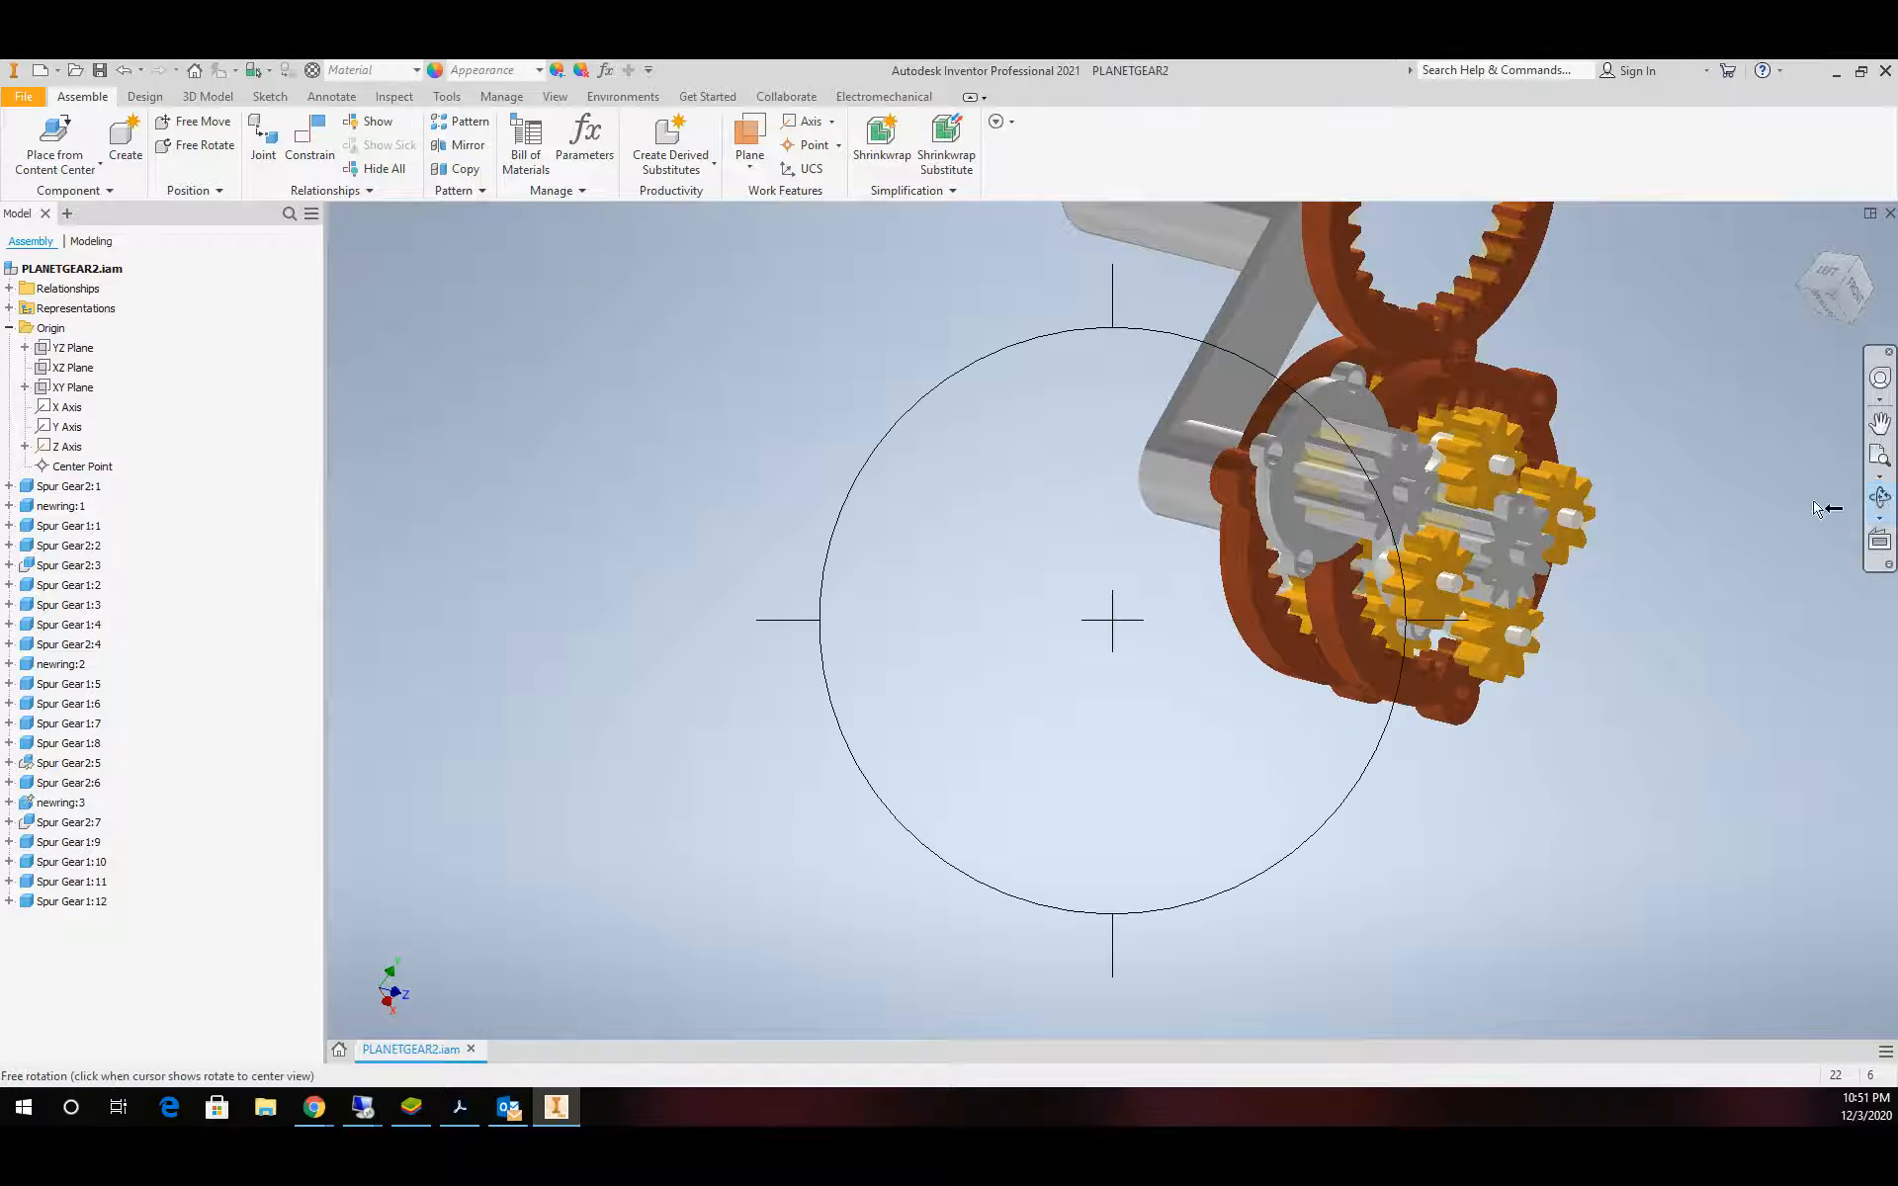
left_click_drag(1276, 554, 987, 551)
scroll(1285, 479, "up", 2)
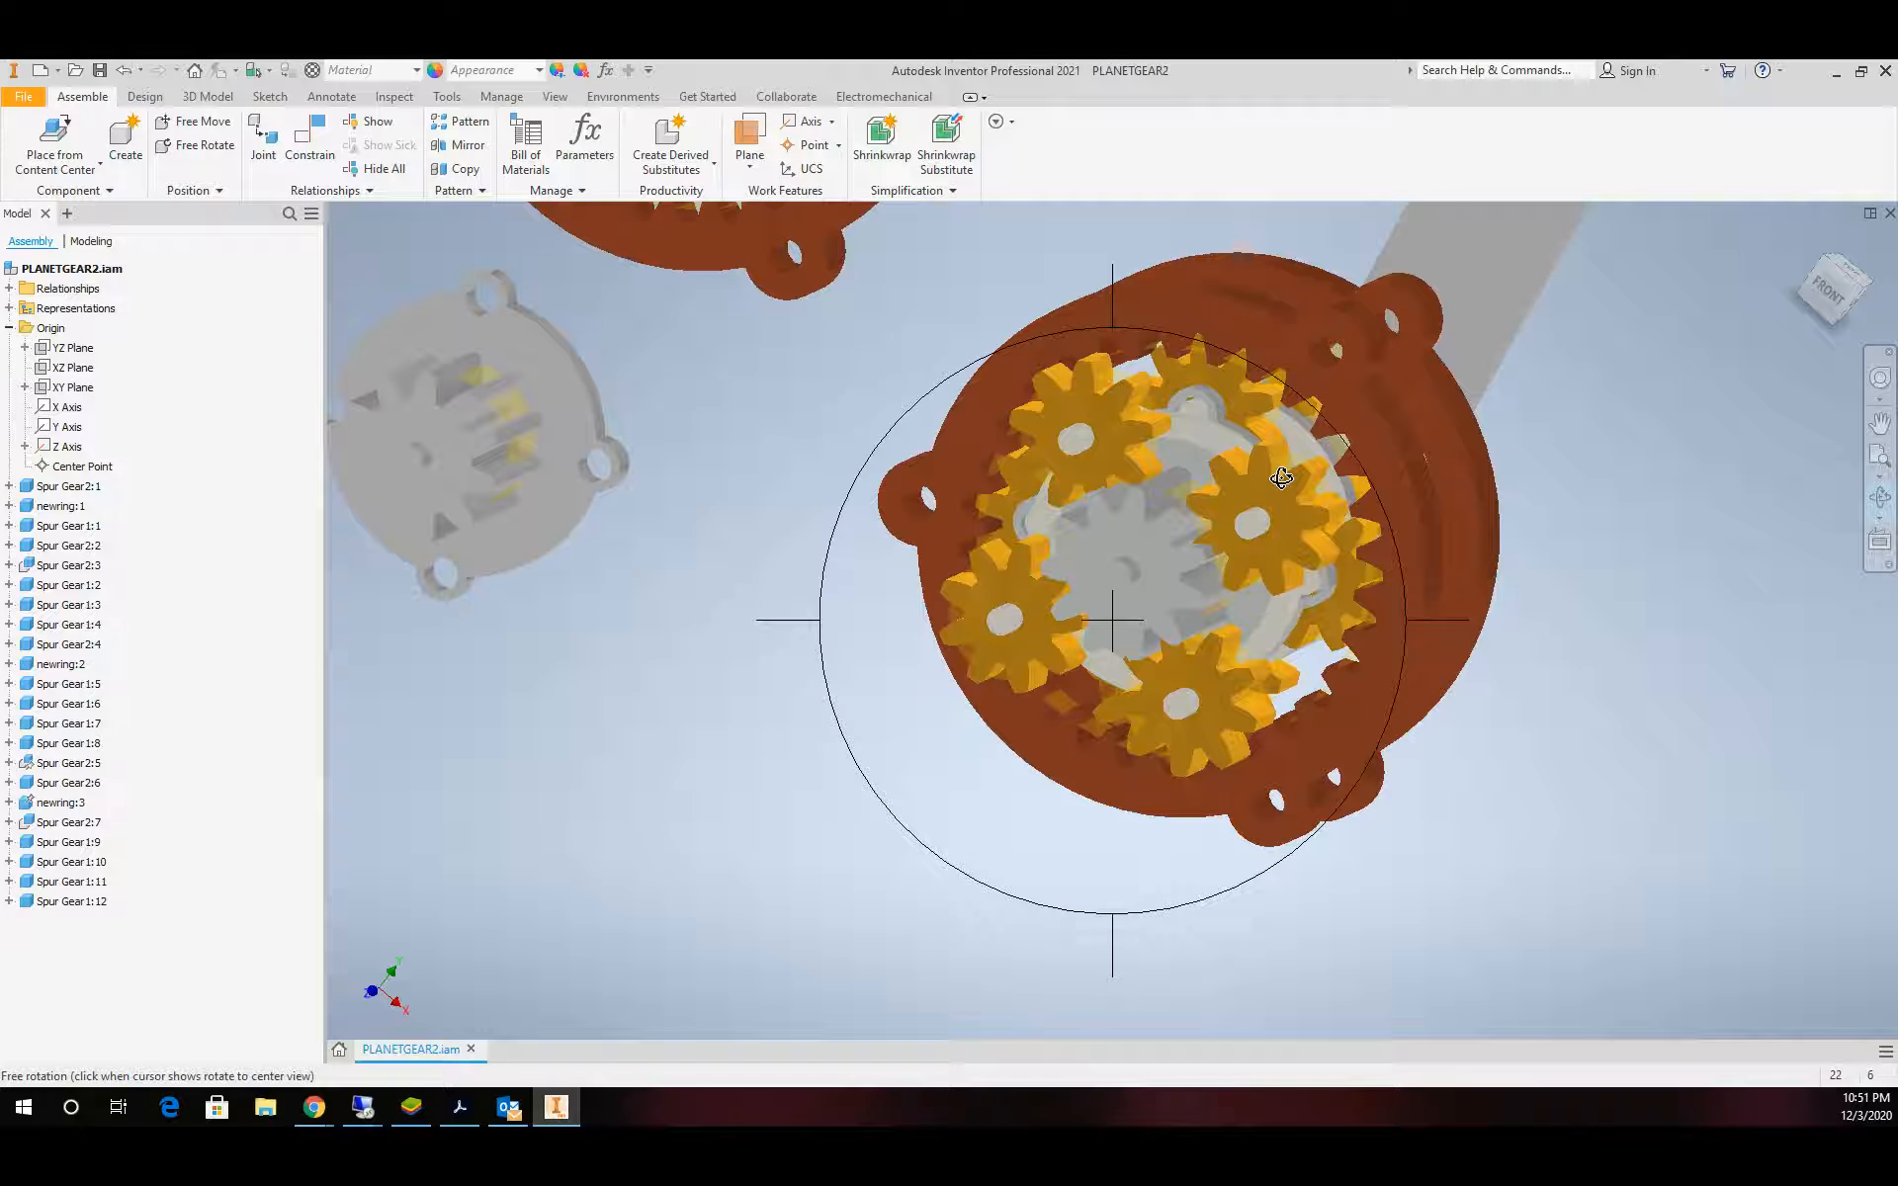
scroll(1282, 478, "down", 3)
left_click_drag(1140, 534, 1161, 565)
scroll(1159, 556, "up", 3)
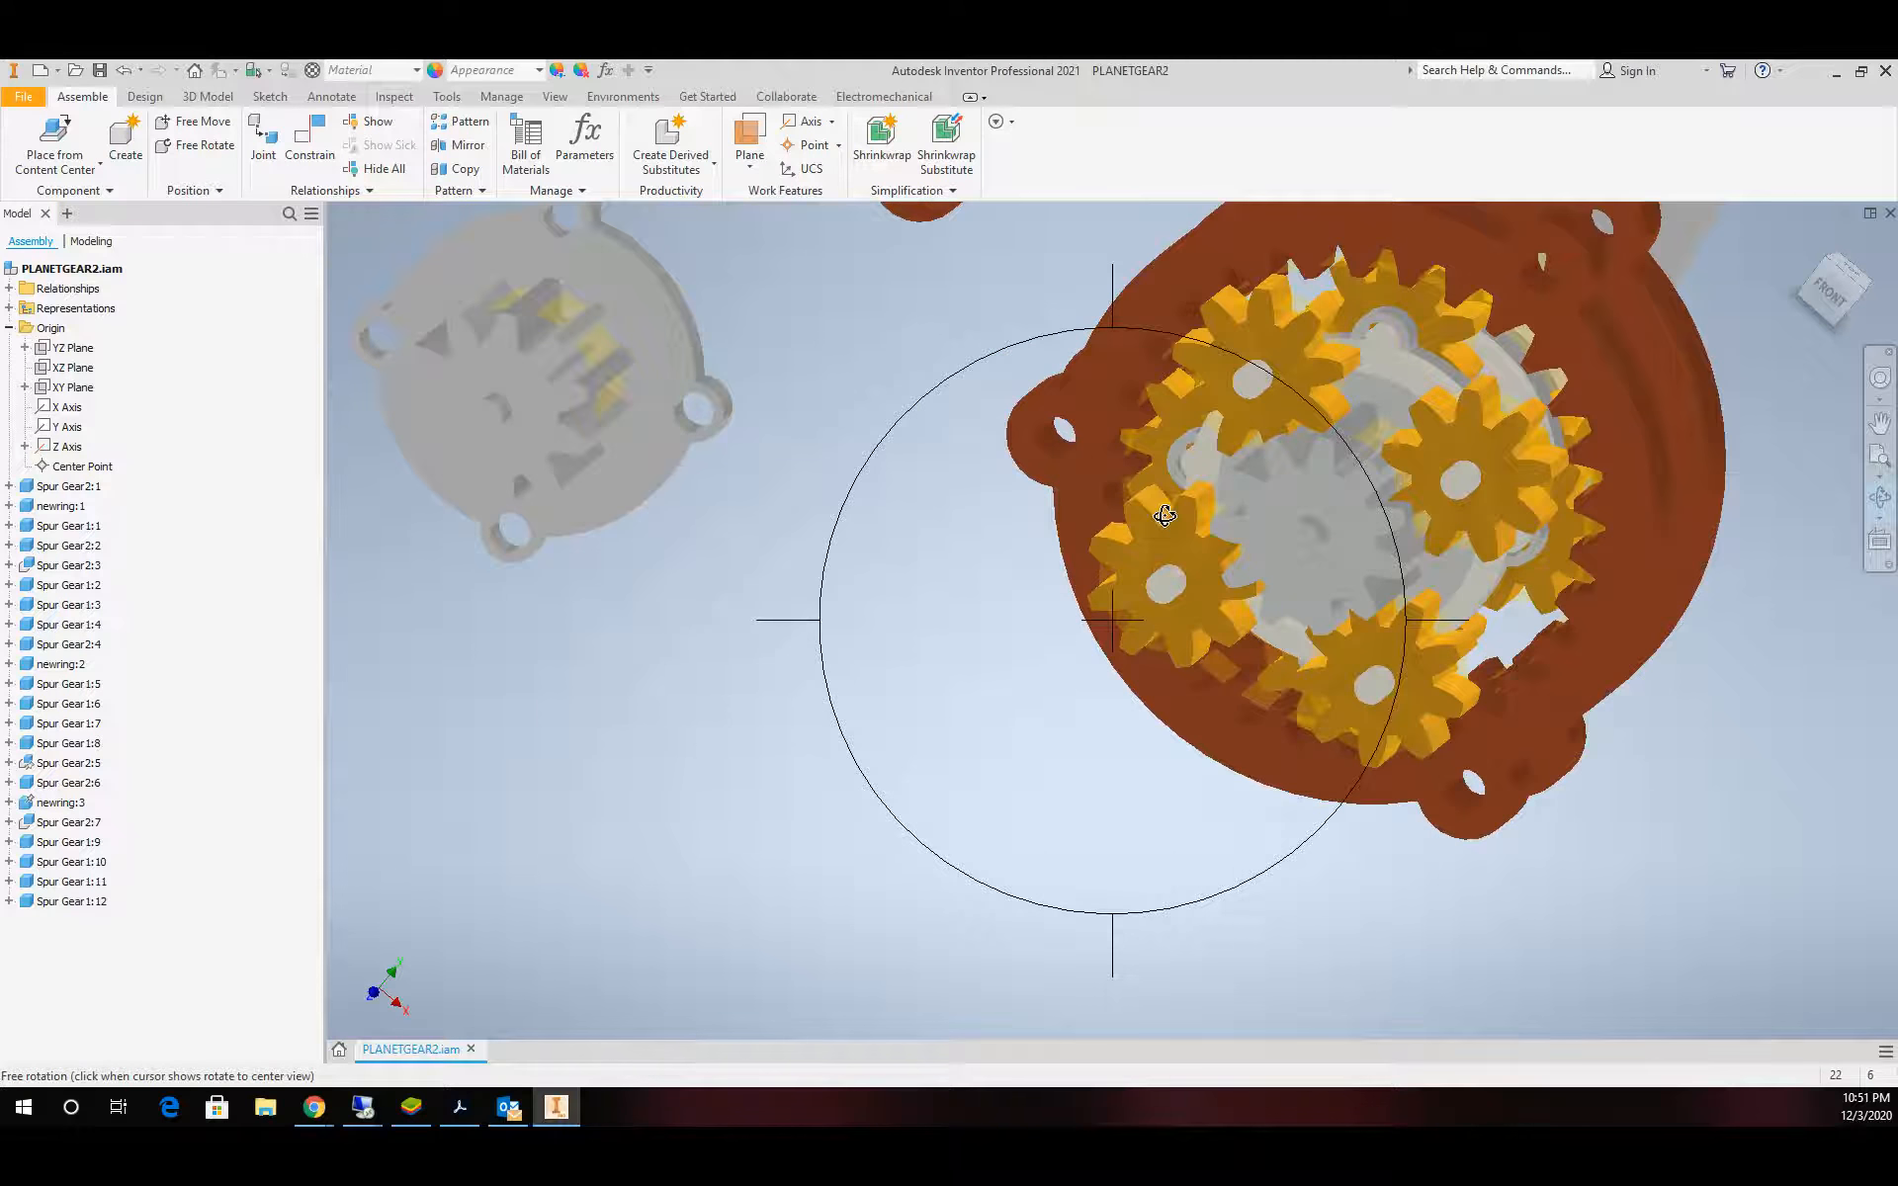
scroll(1164, 515, "down", 3)
left_click_drag(1166, 542, 1089, 558)
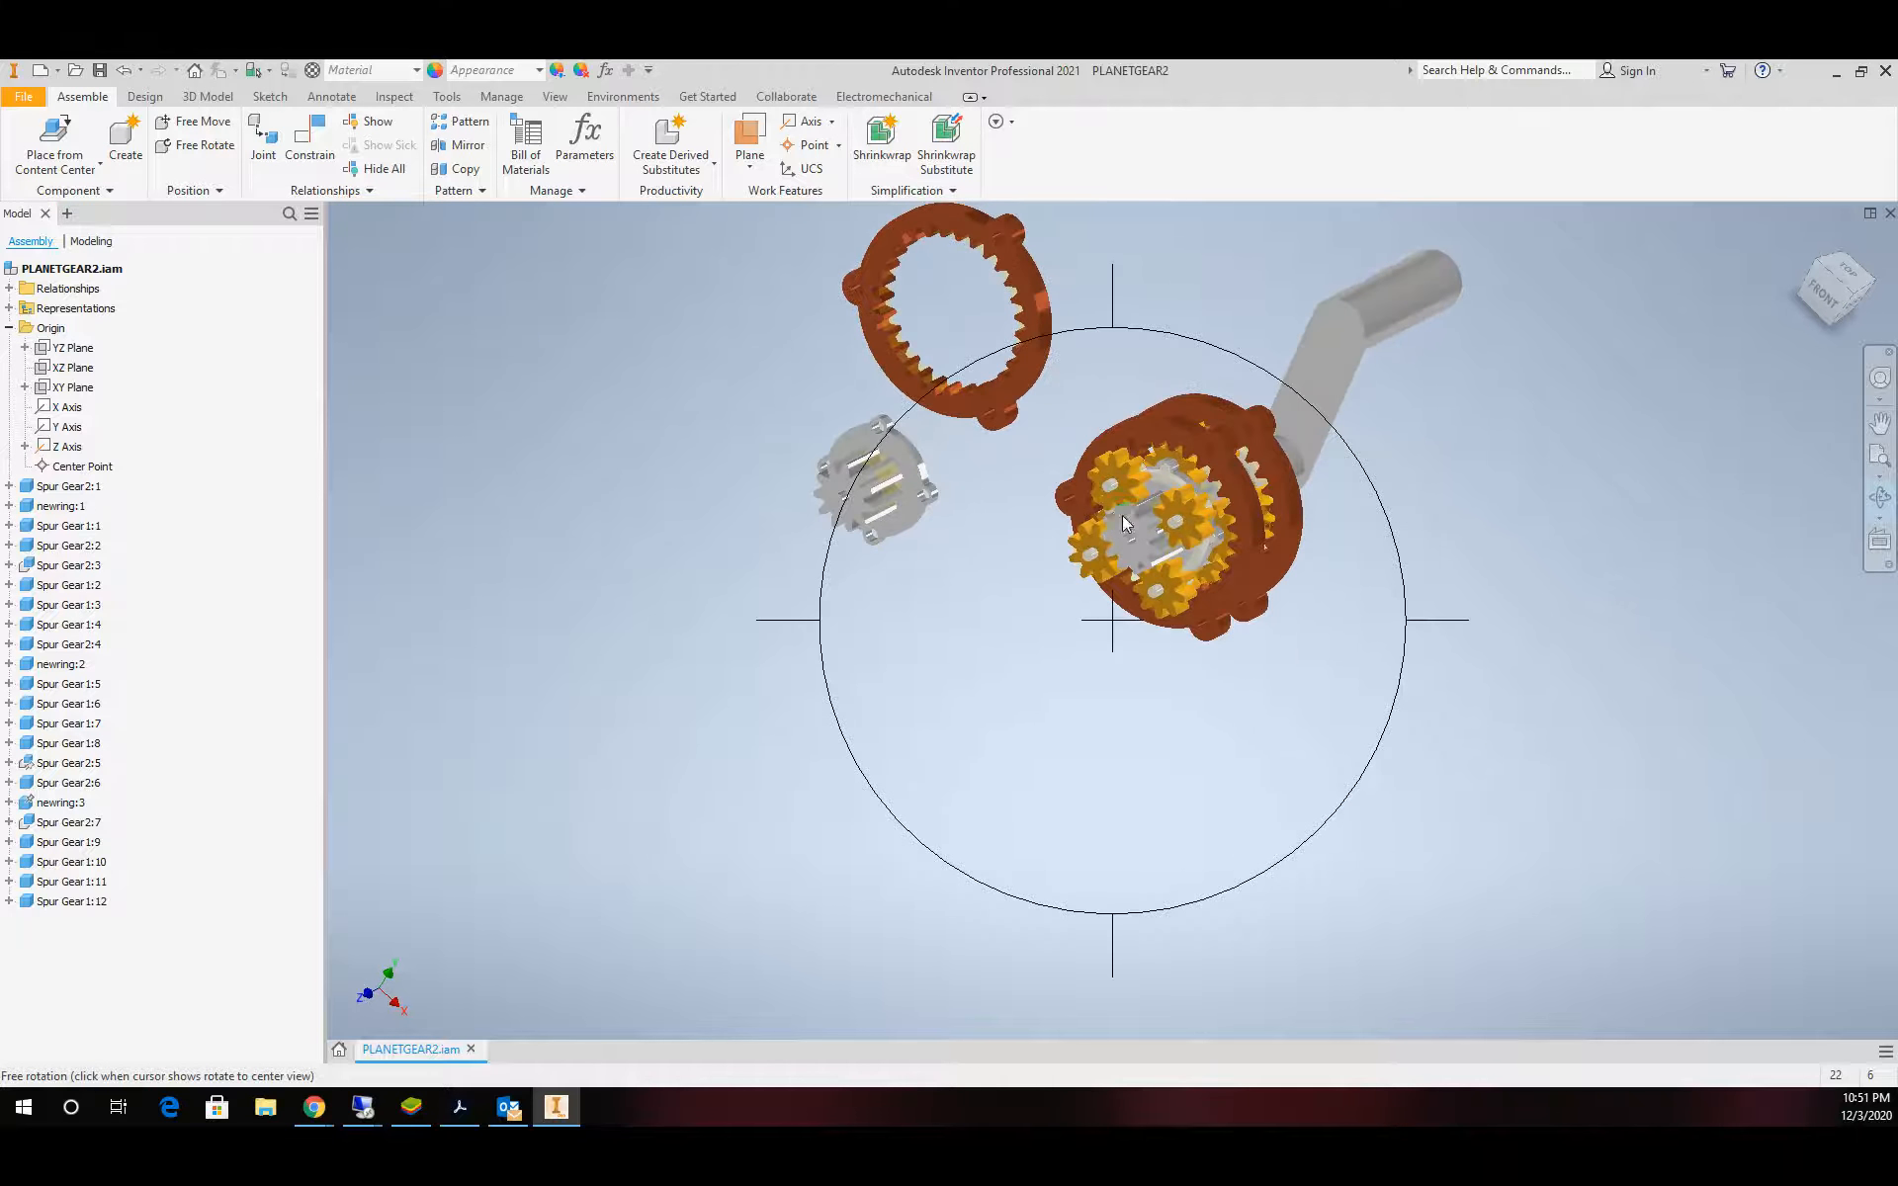
key("Escape")
Move the loose copied ring gear closer to the new planet gears
left_click_drag(1045, 334, 1162, 472)
scroll(1161, 473, "up", 5)
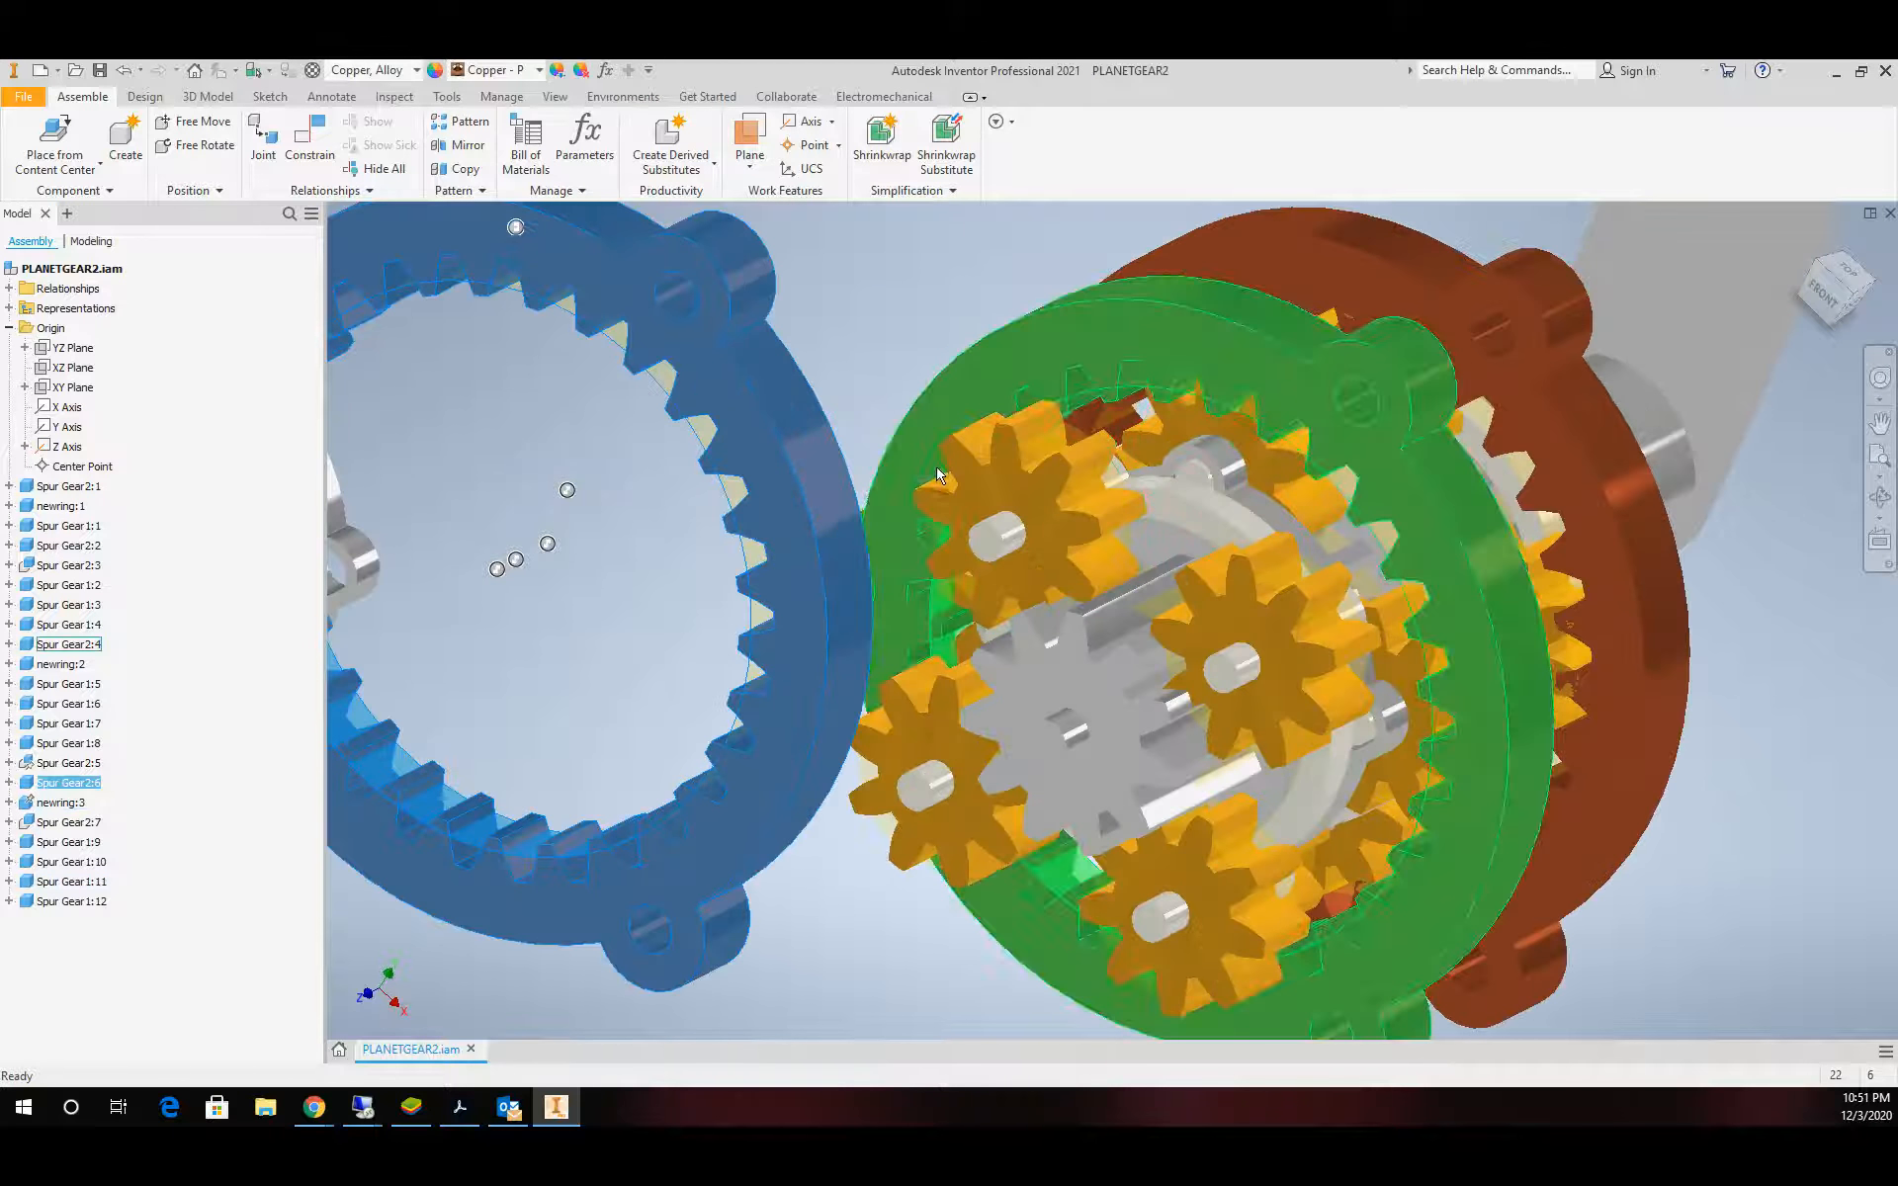
key("Escape")
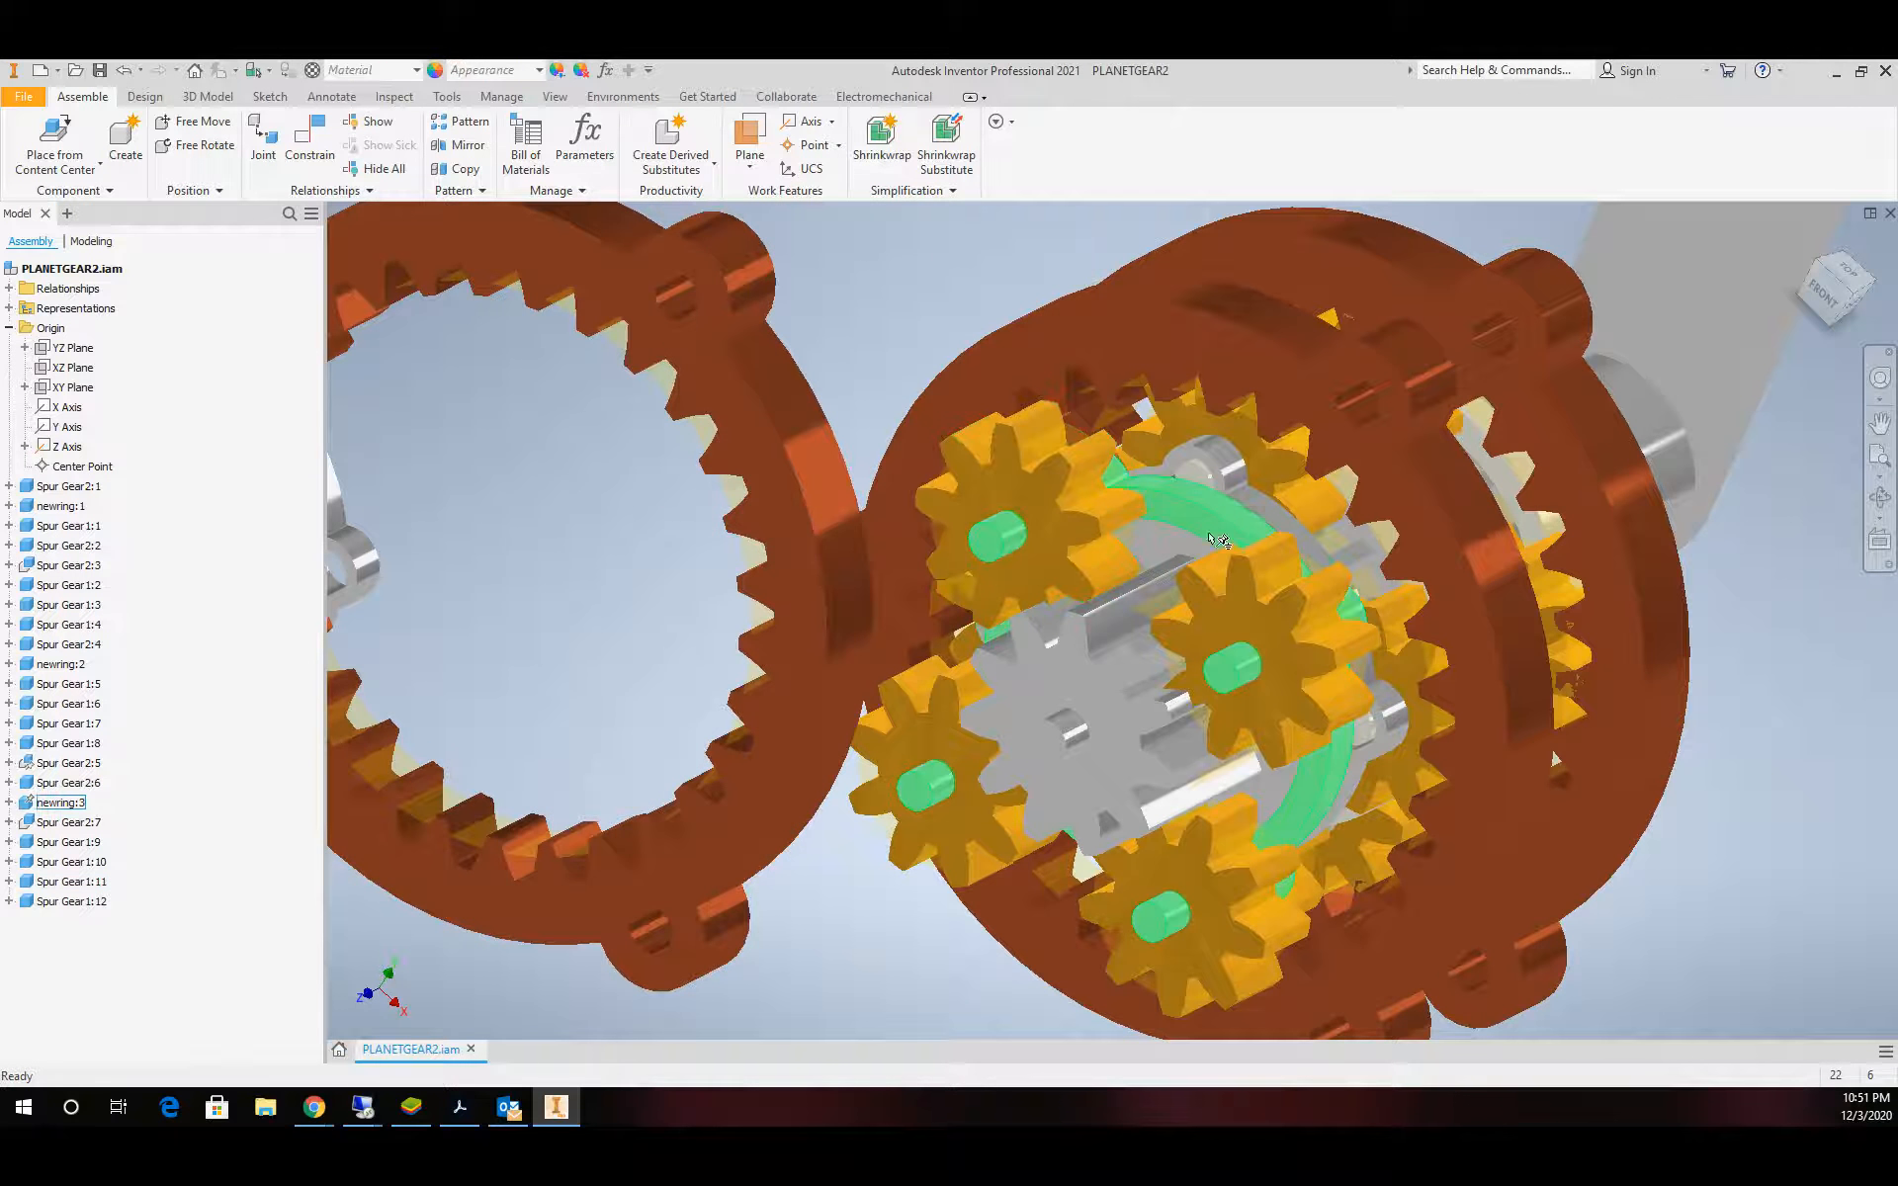
Mate the copied ring gear's central axis to the carrier's central axis with 0.000 in offset
scroll(1251, 501, "up", 3)
scroll(1251, 502, "down", 1)
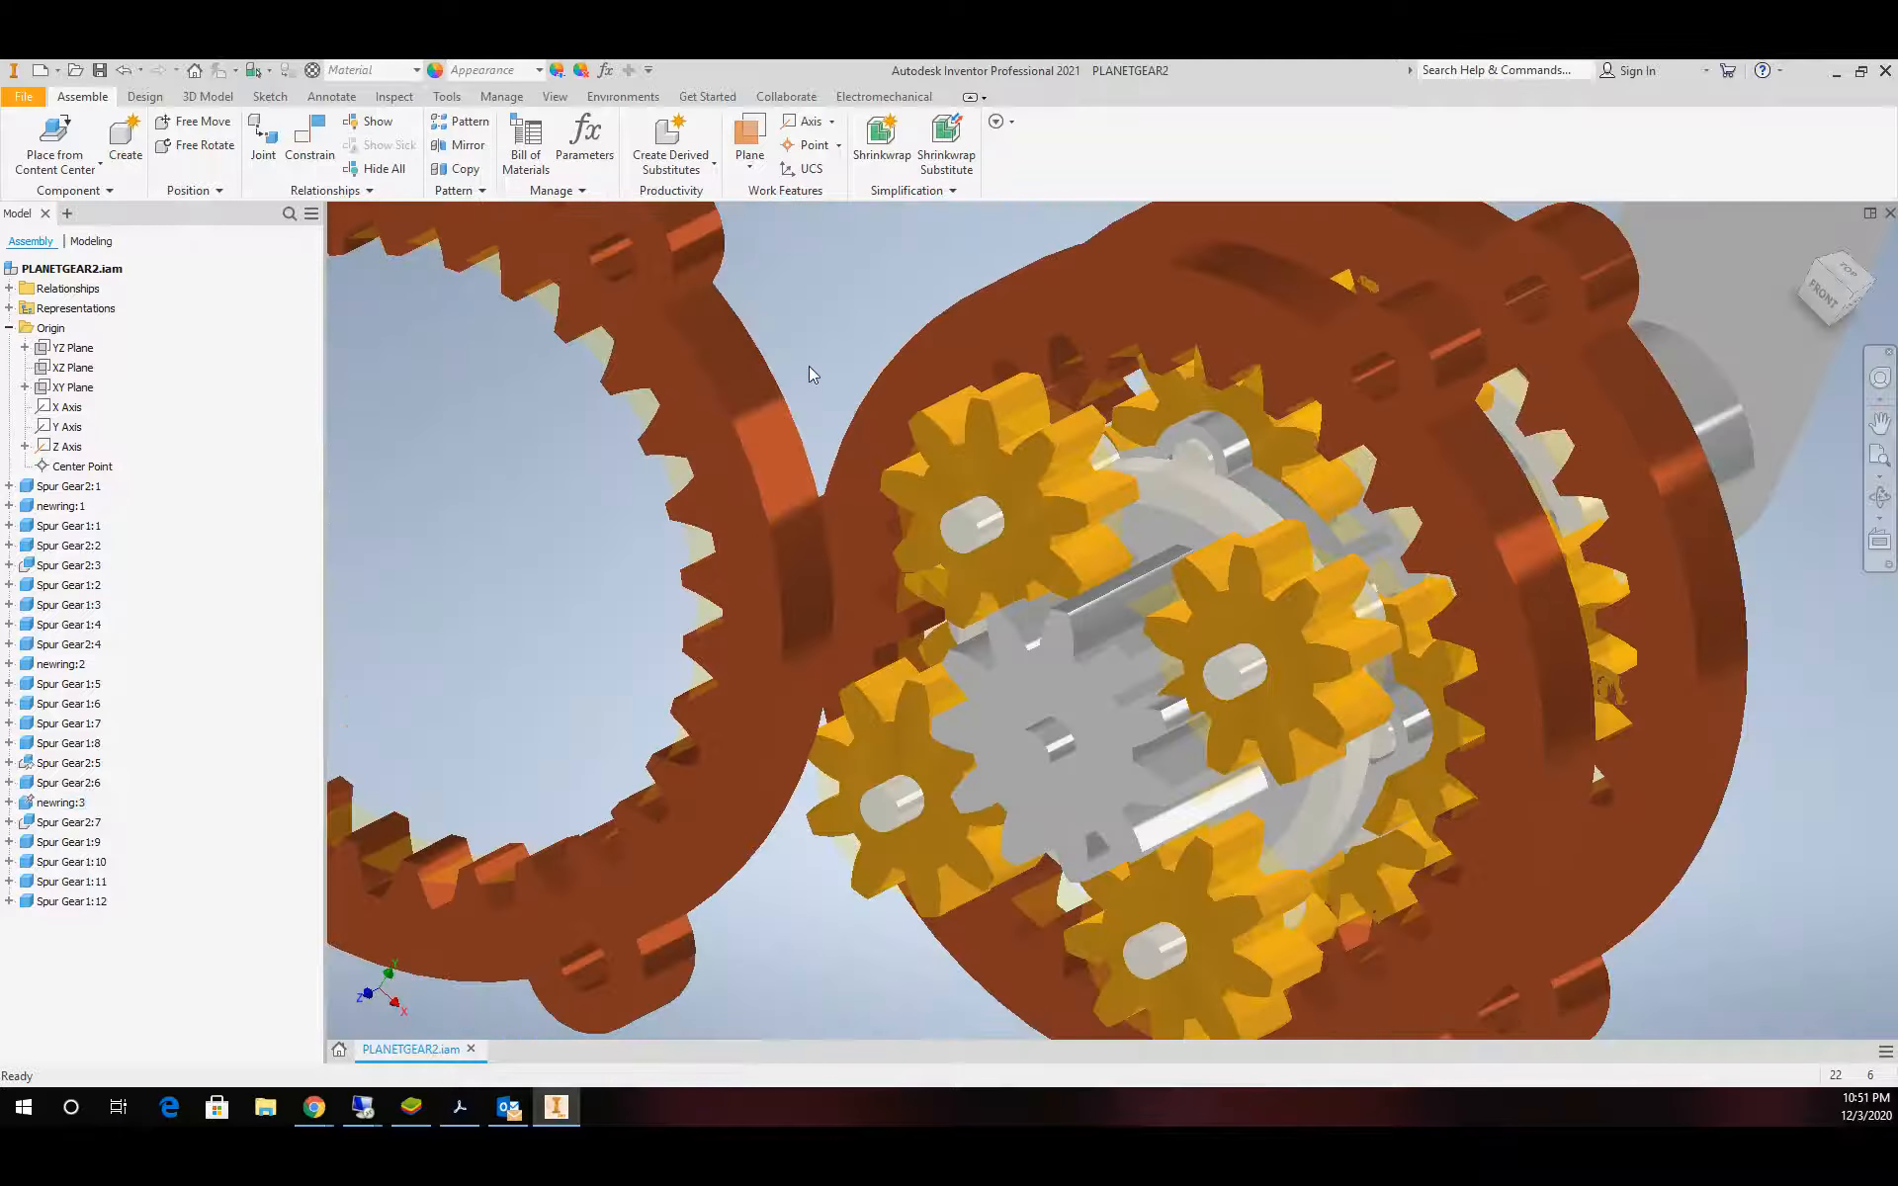
left_click(313, 146)
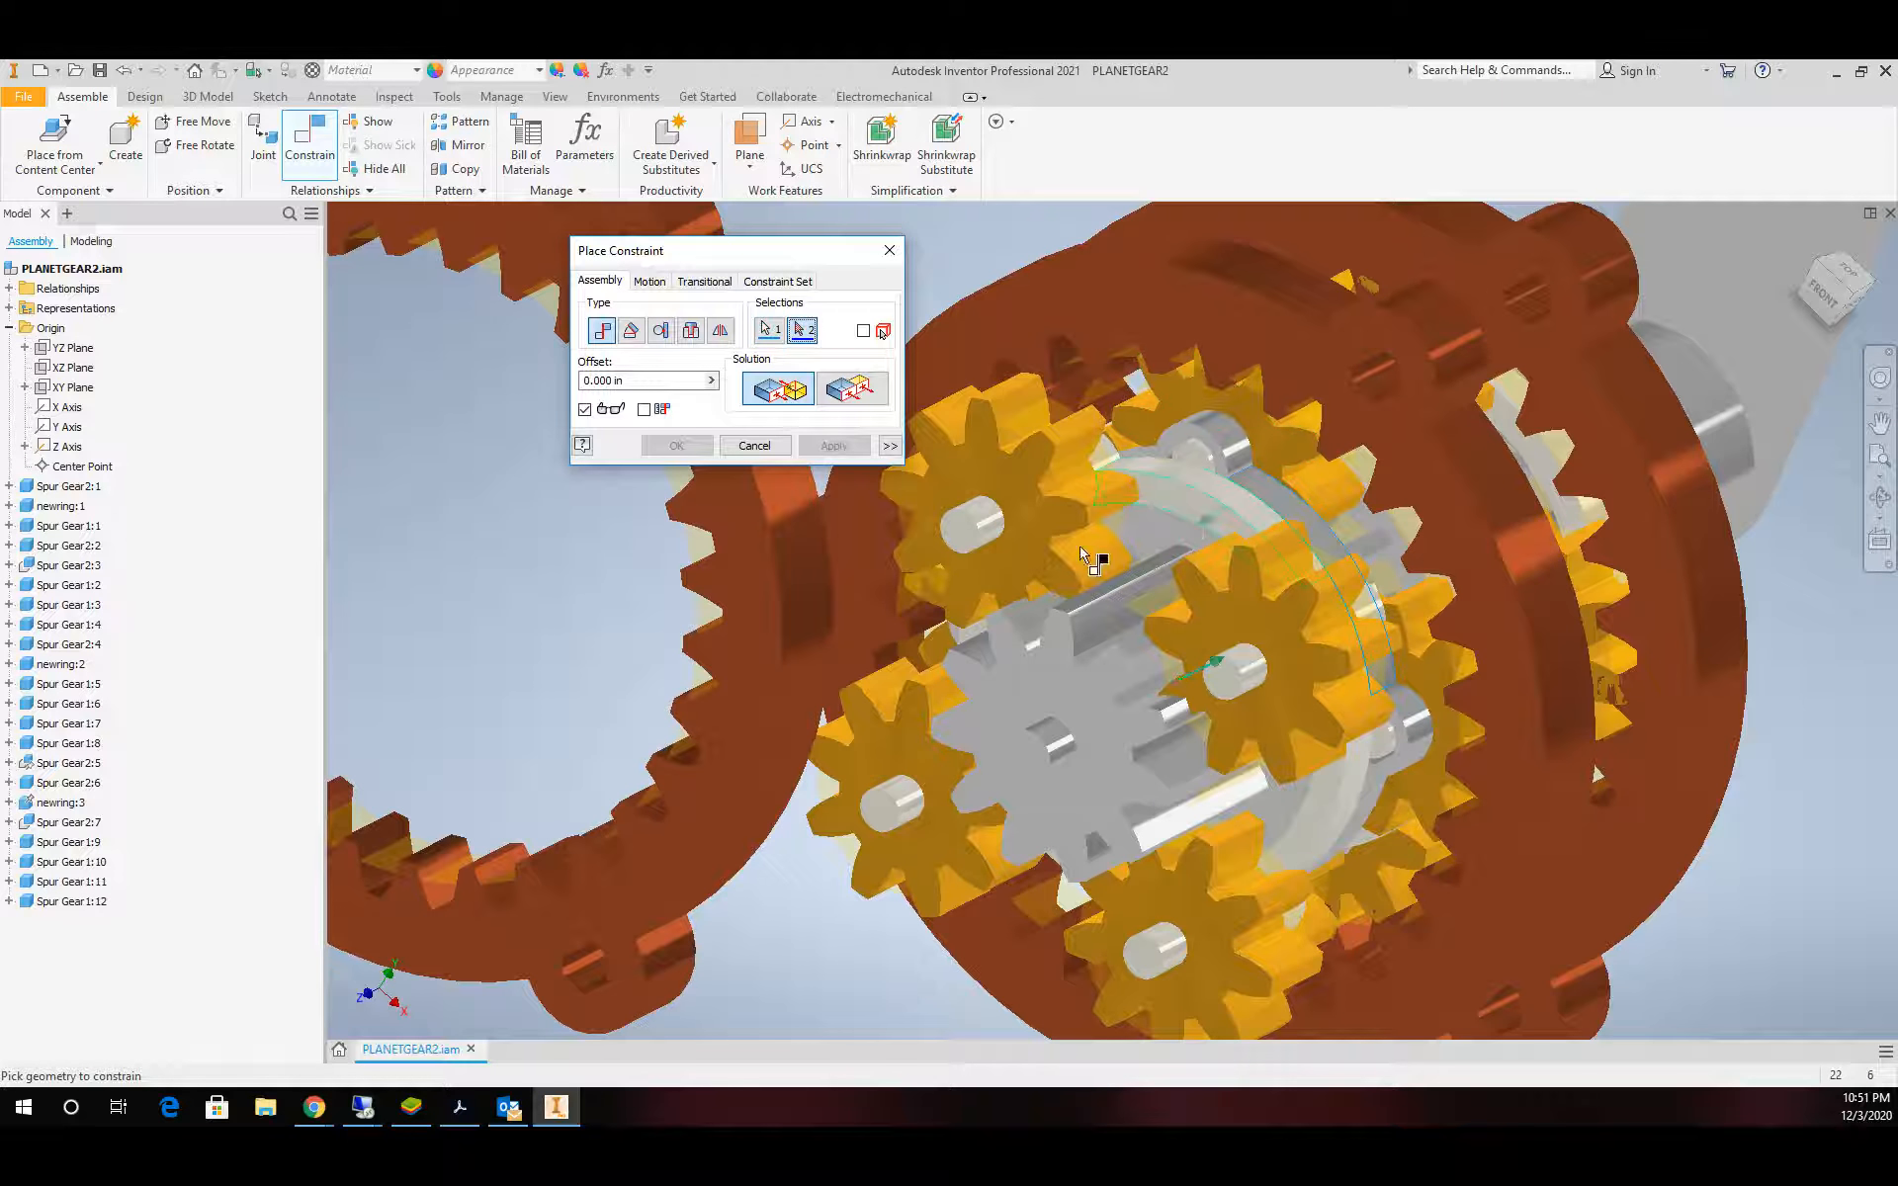
left_click(806, 653)
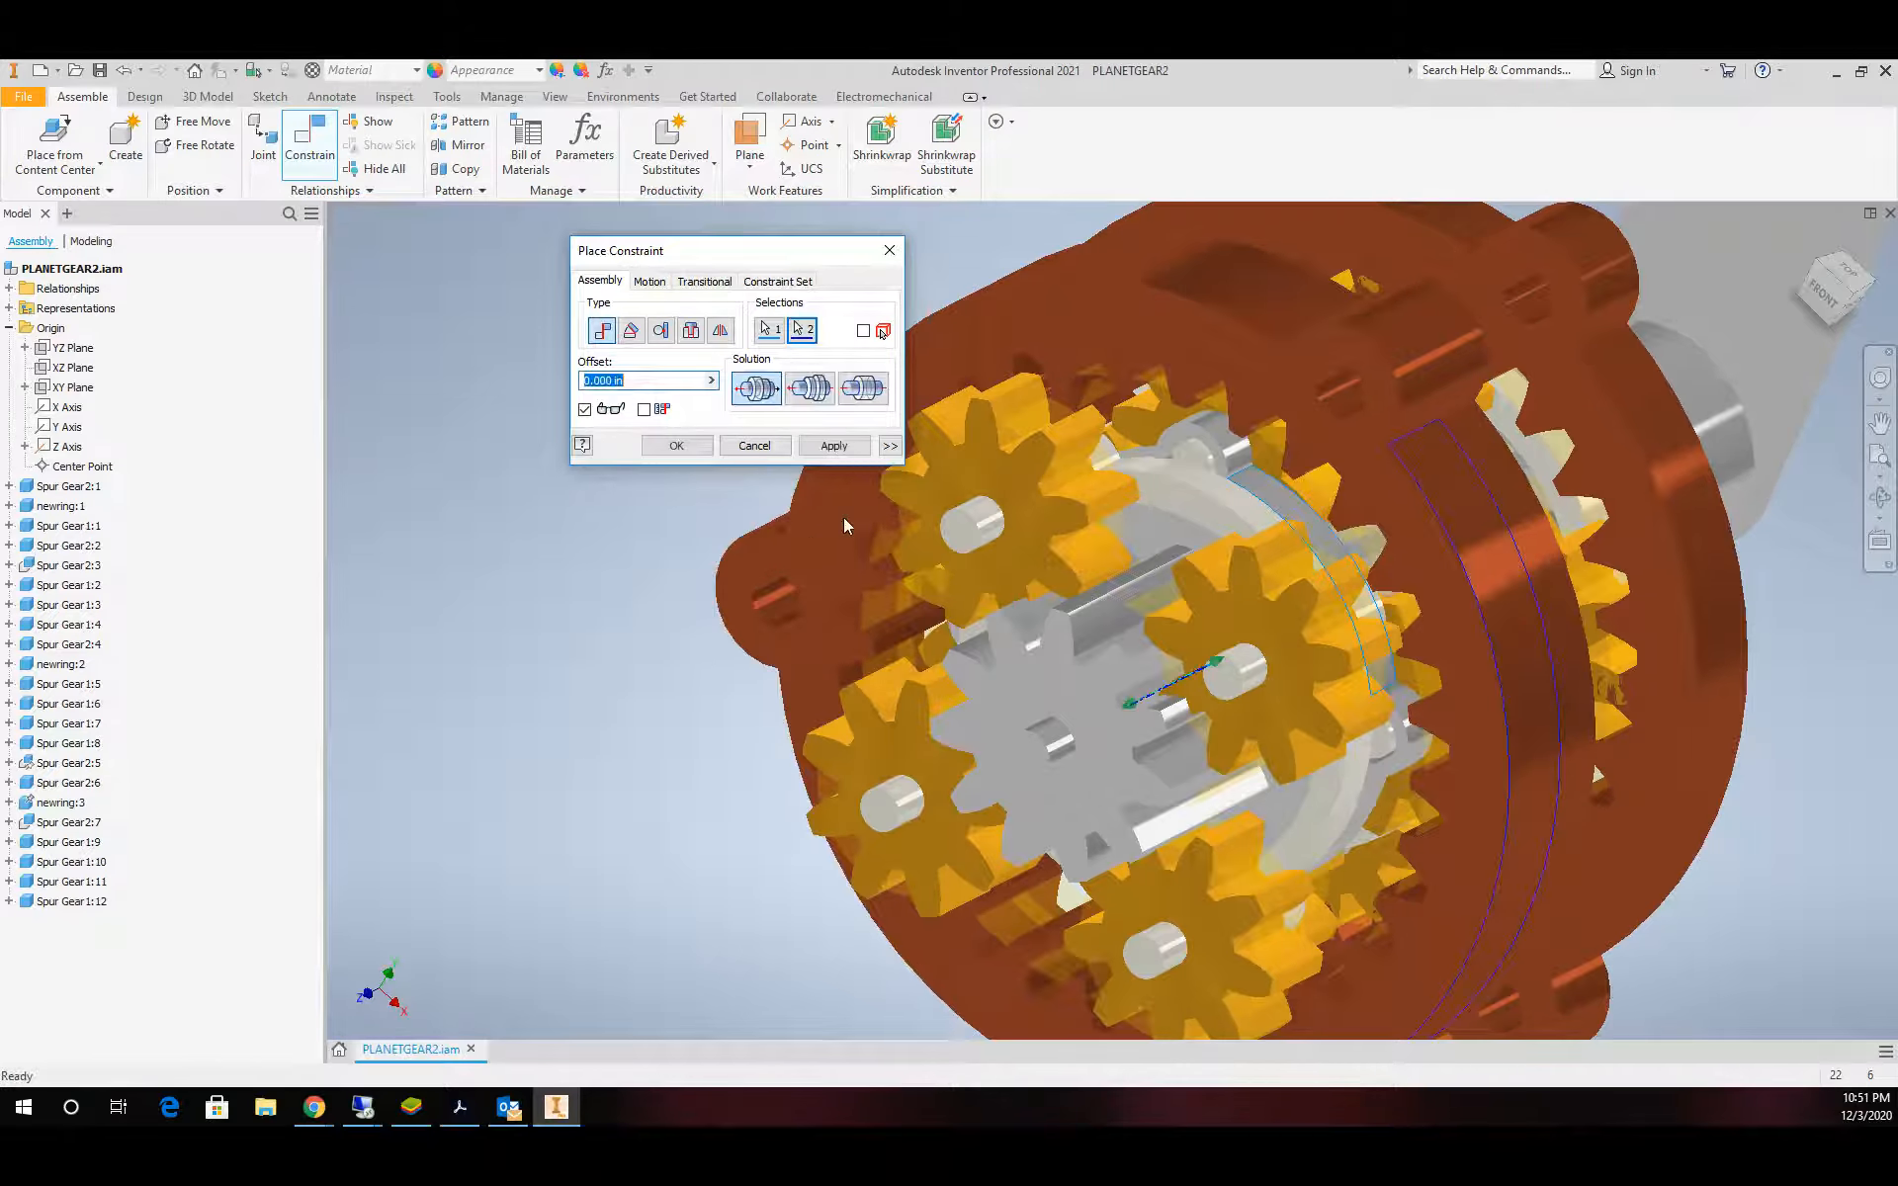
left_click(676, 445)
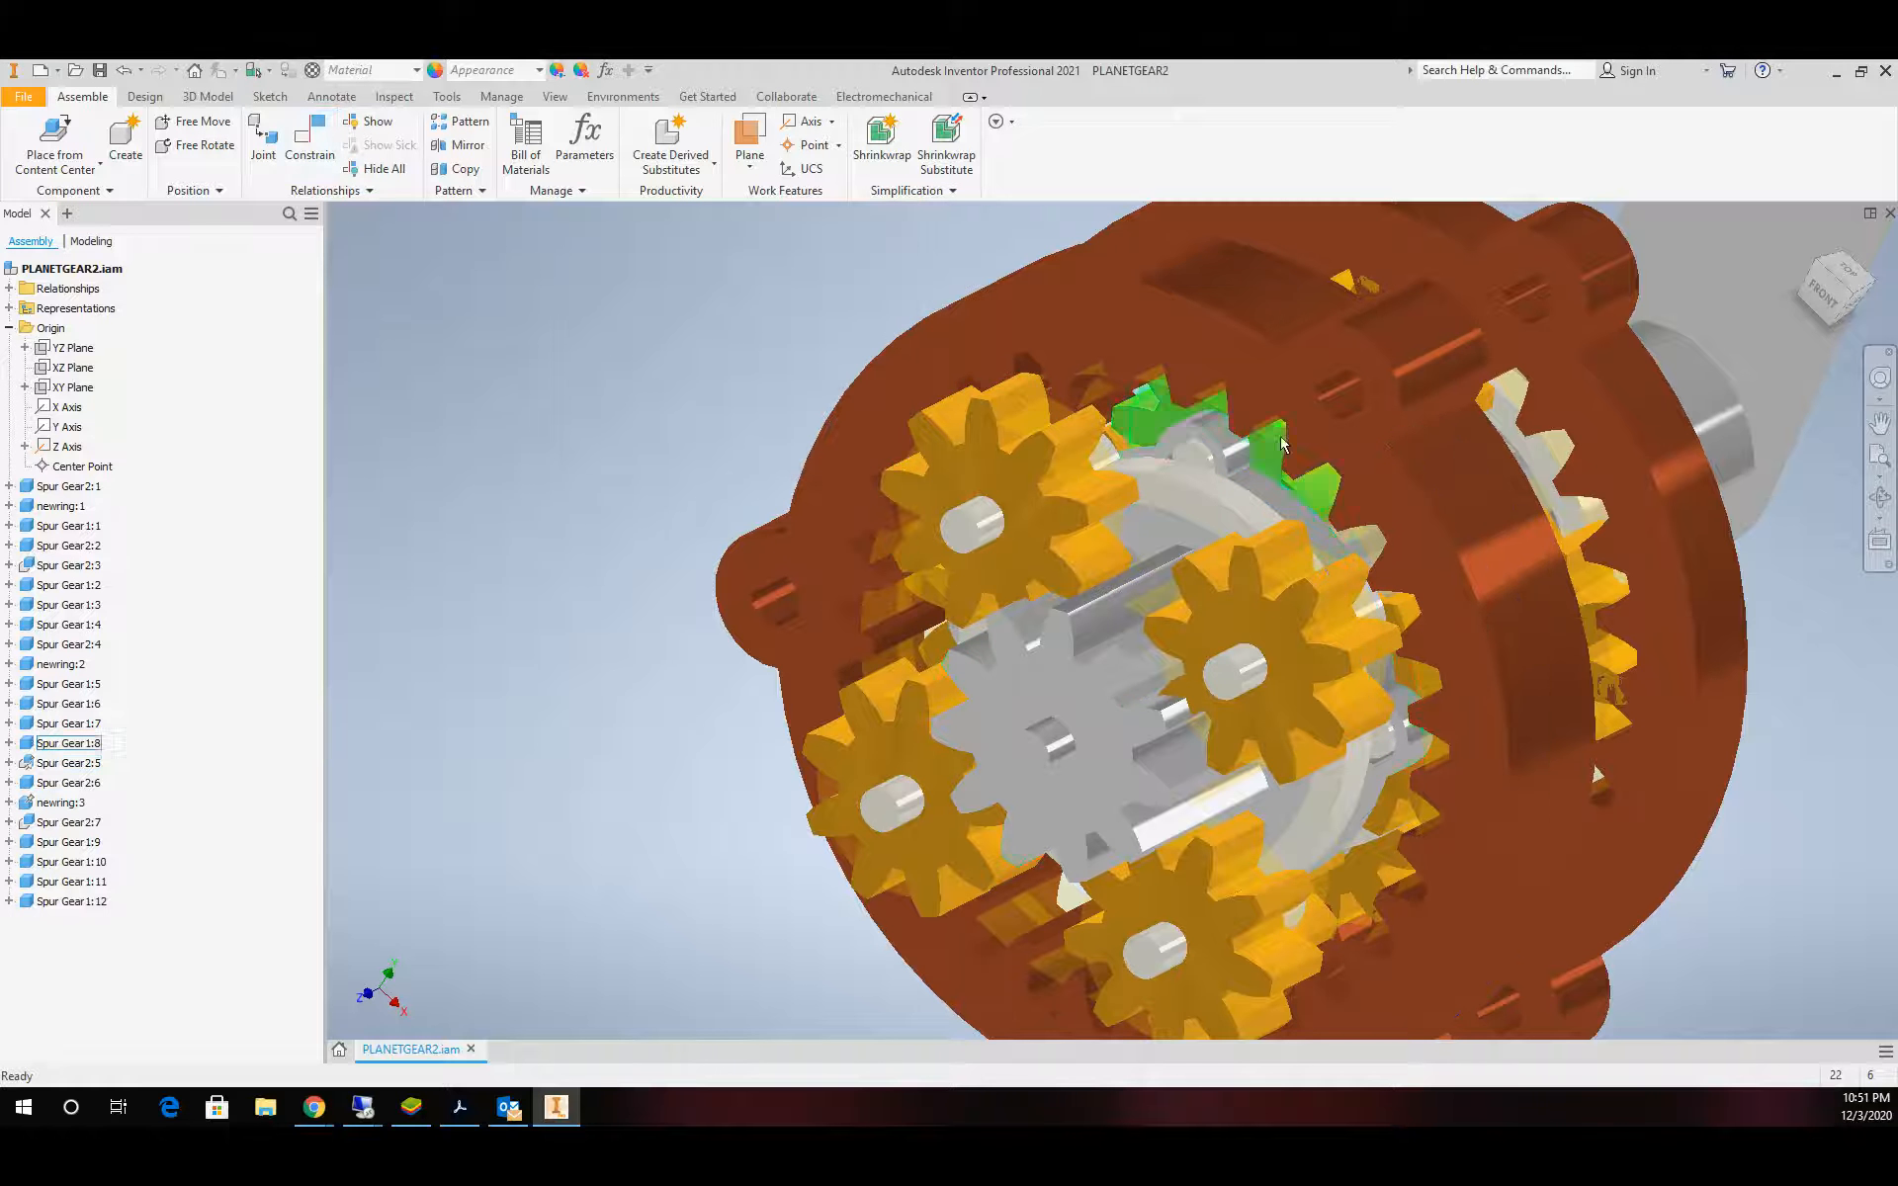
Slide the copied ring gear forward along its axis, out in front of the new planet gears
left_click(1319, 396)
left_click_drag(1320, 395, 1003, 512)
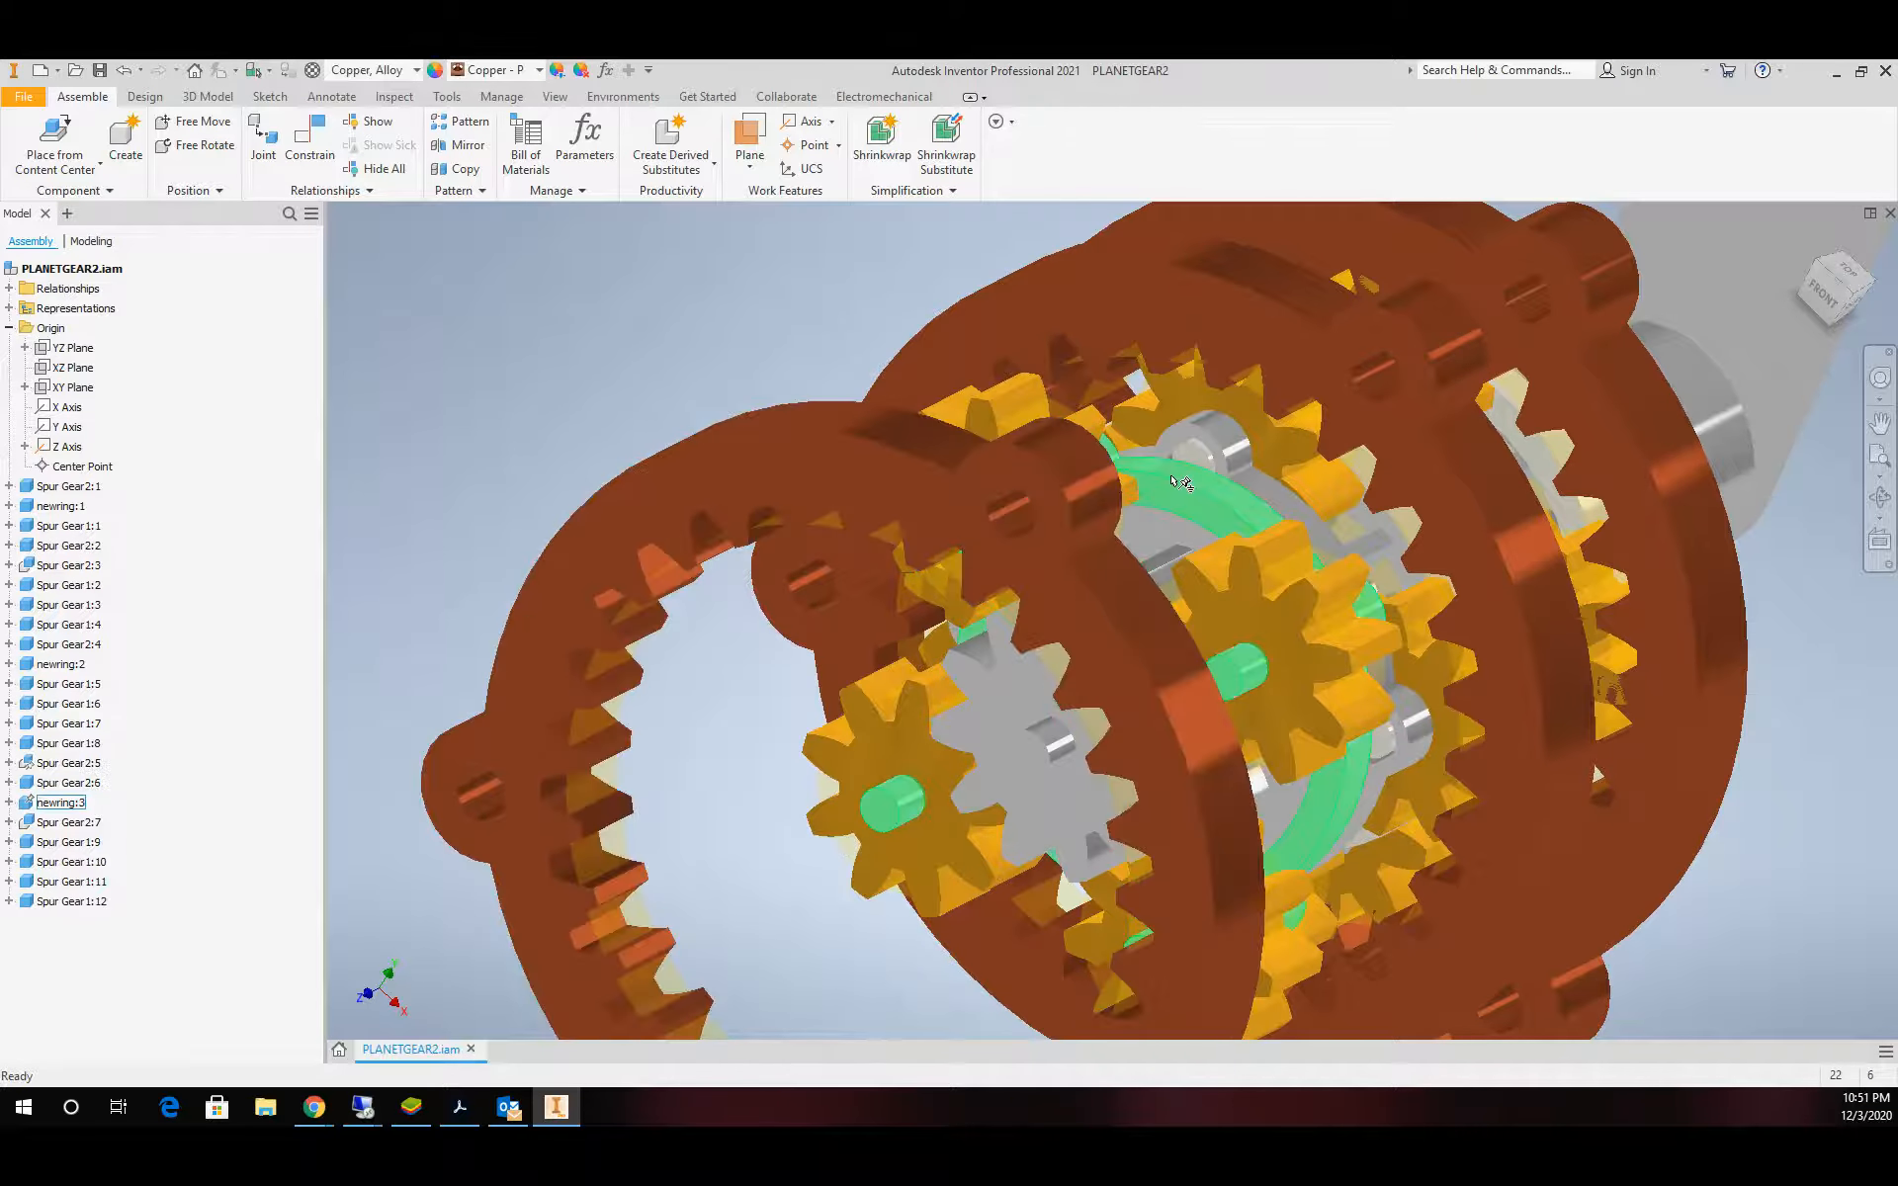
scroll(1255, 500, "down", 5)
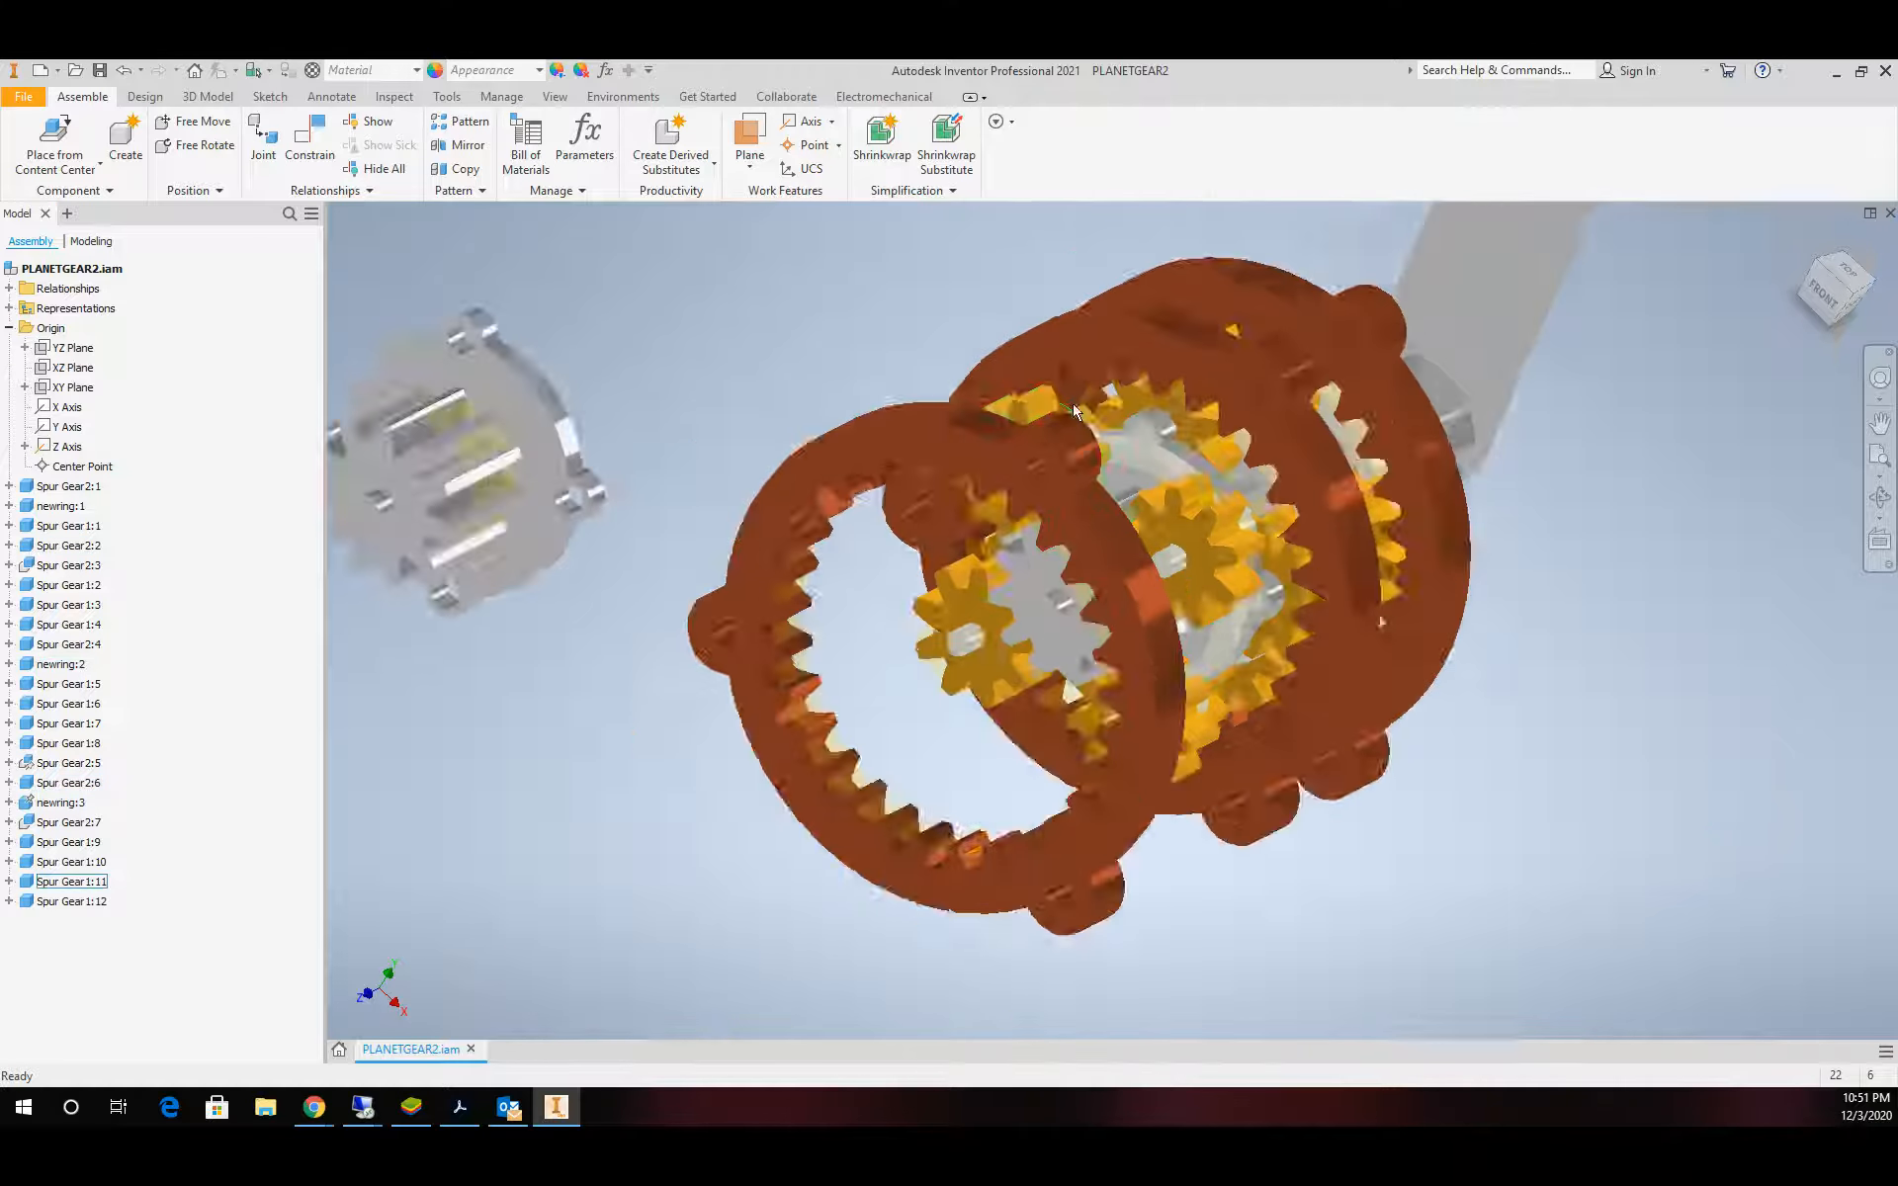
scroll(1235, 489, "up", 3)
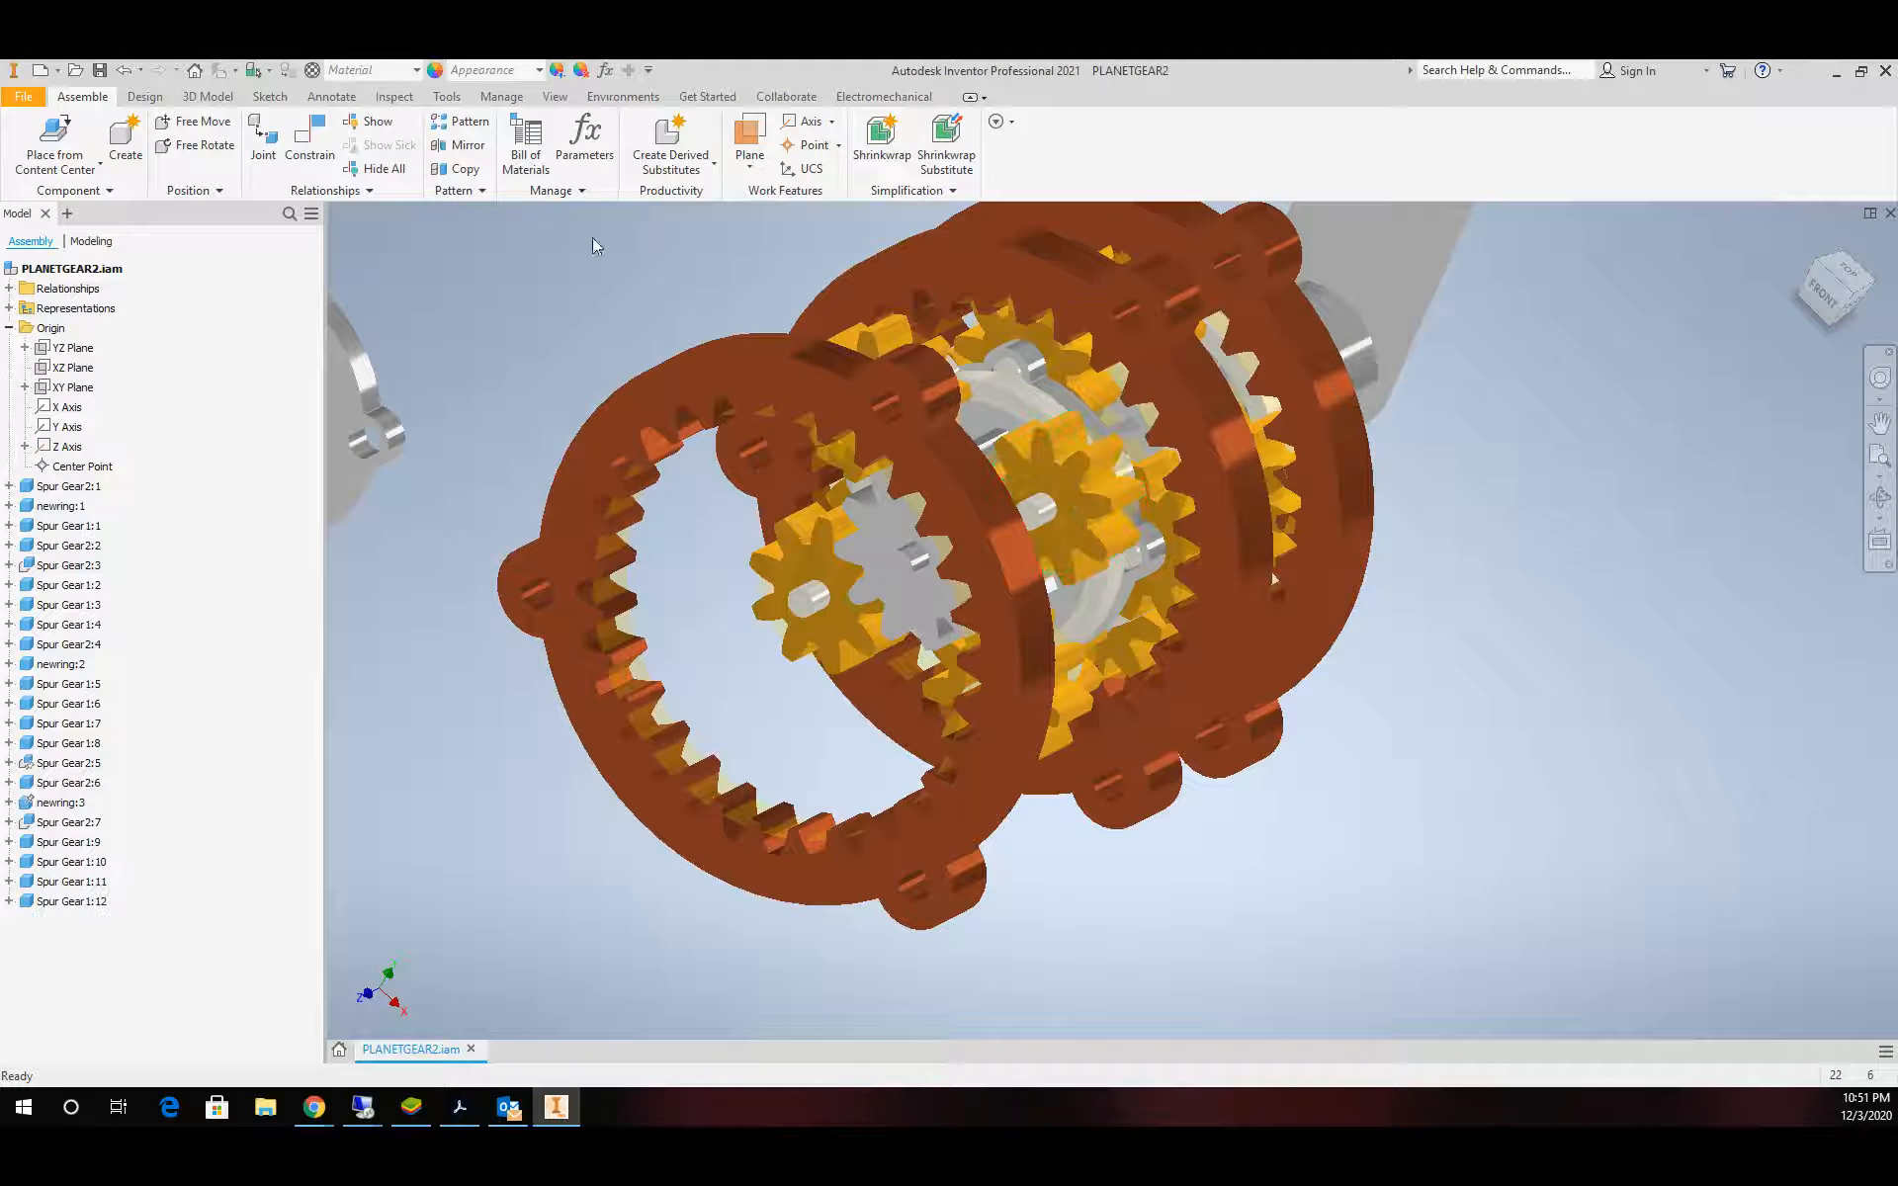
Constrain the copied ring gear's front face flush with the sun gear's front face, using the Flush solution and 0.000 in offset
left_click(313, 138)
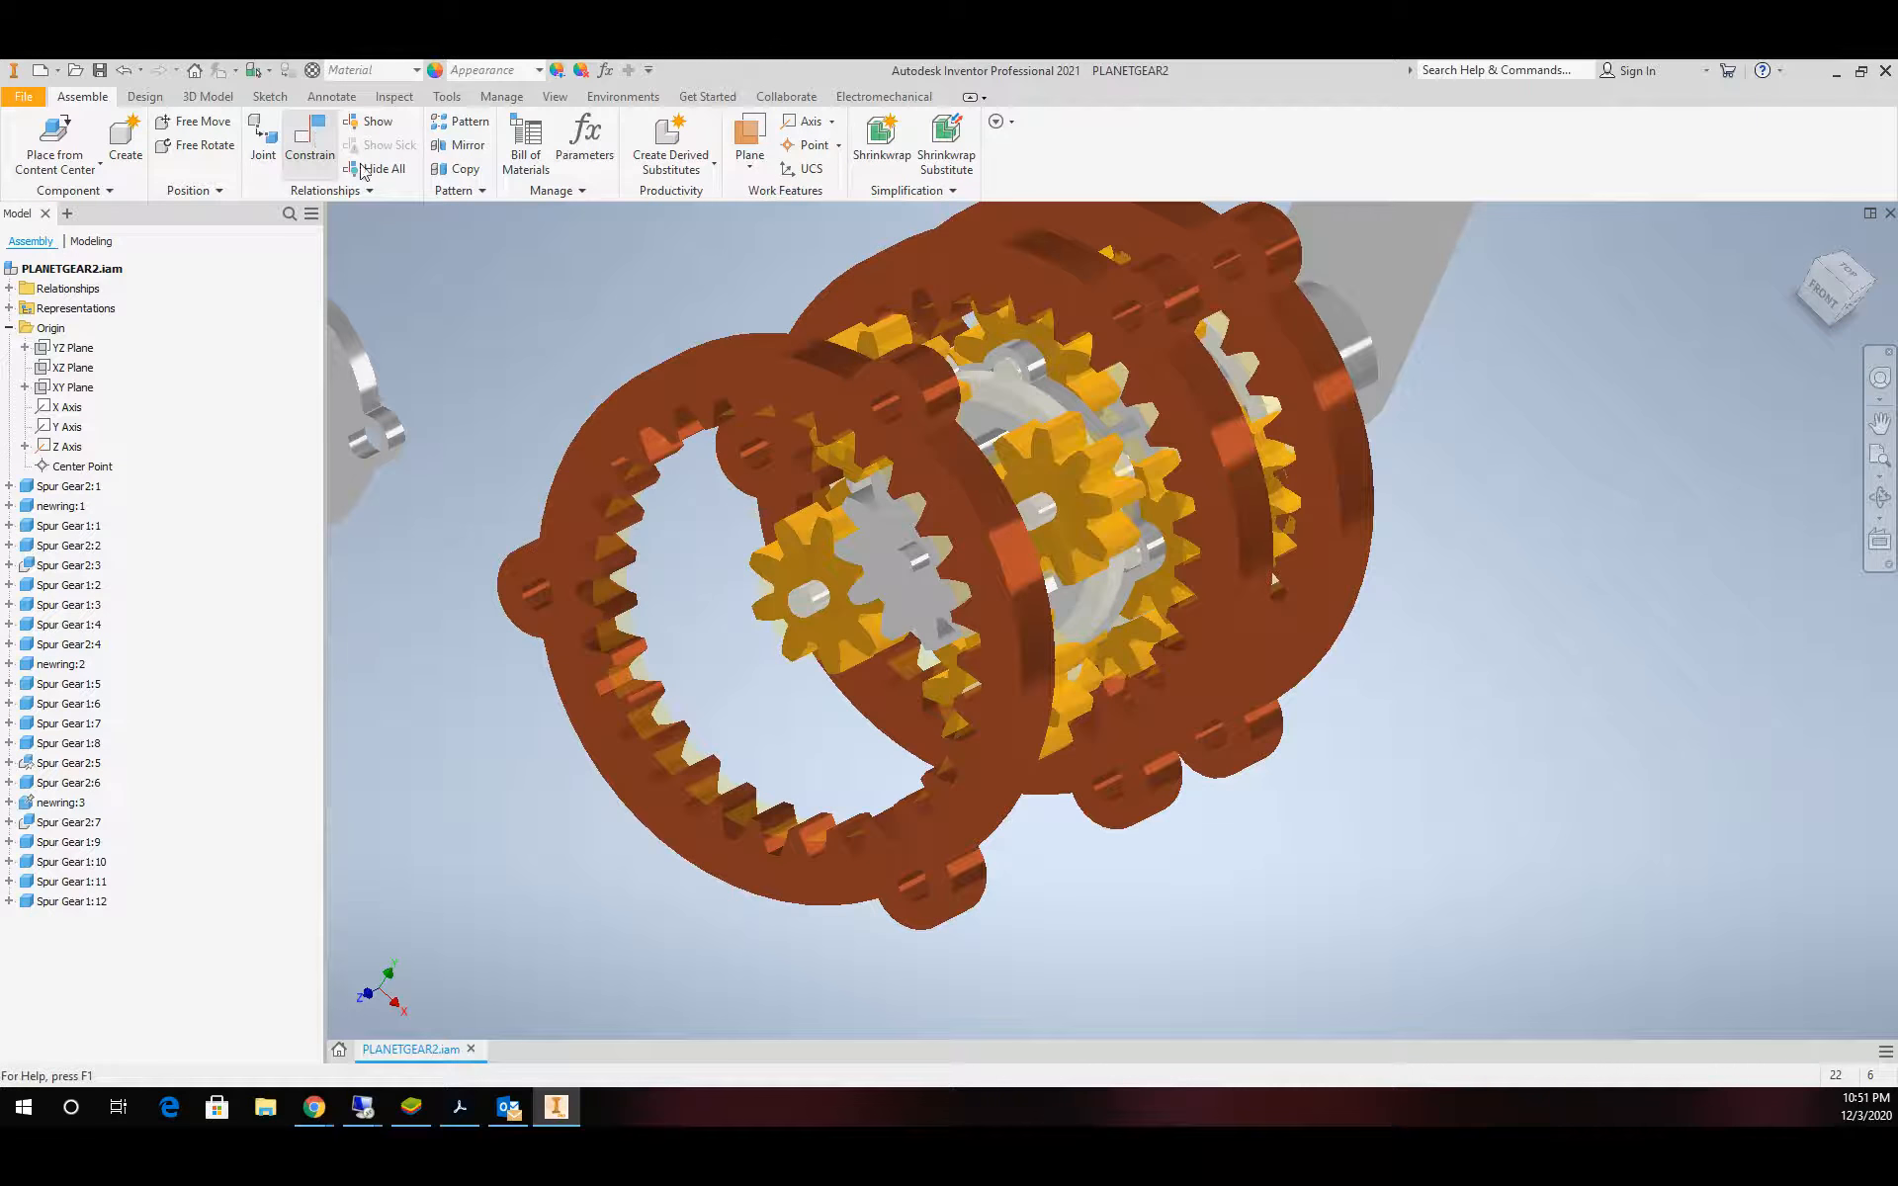
left_click(956, 515)
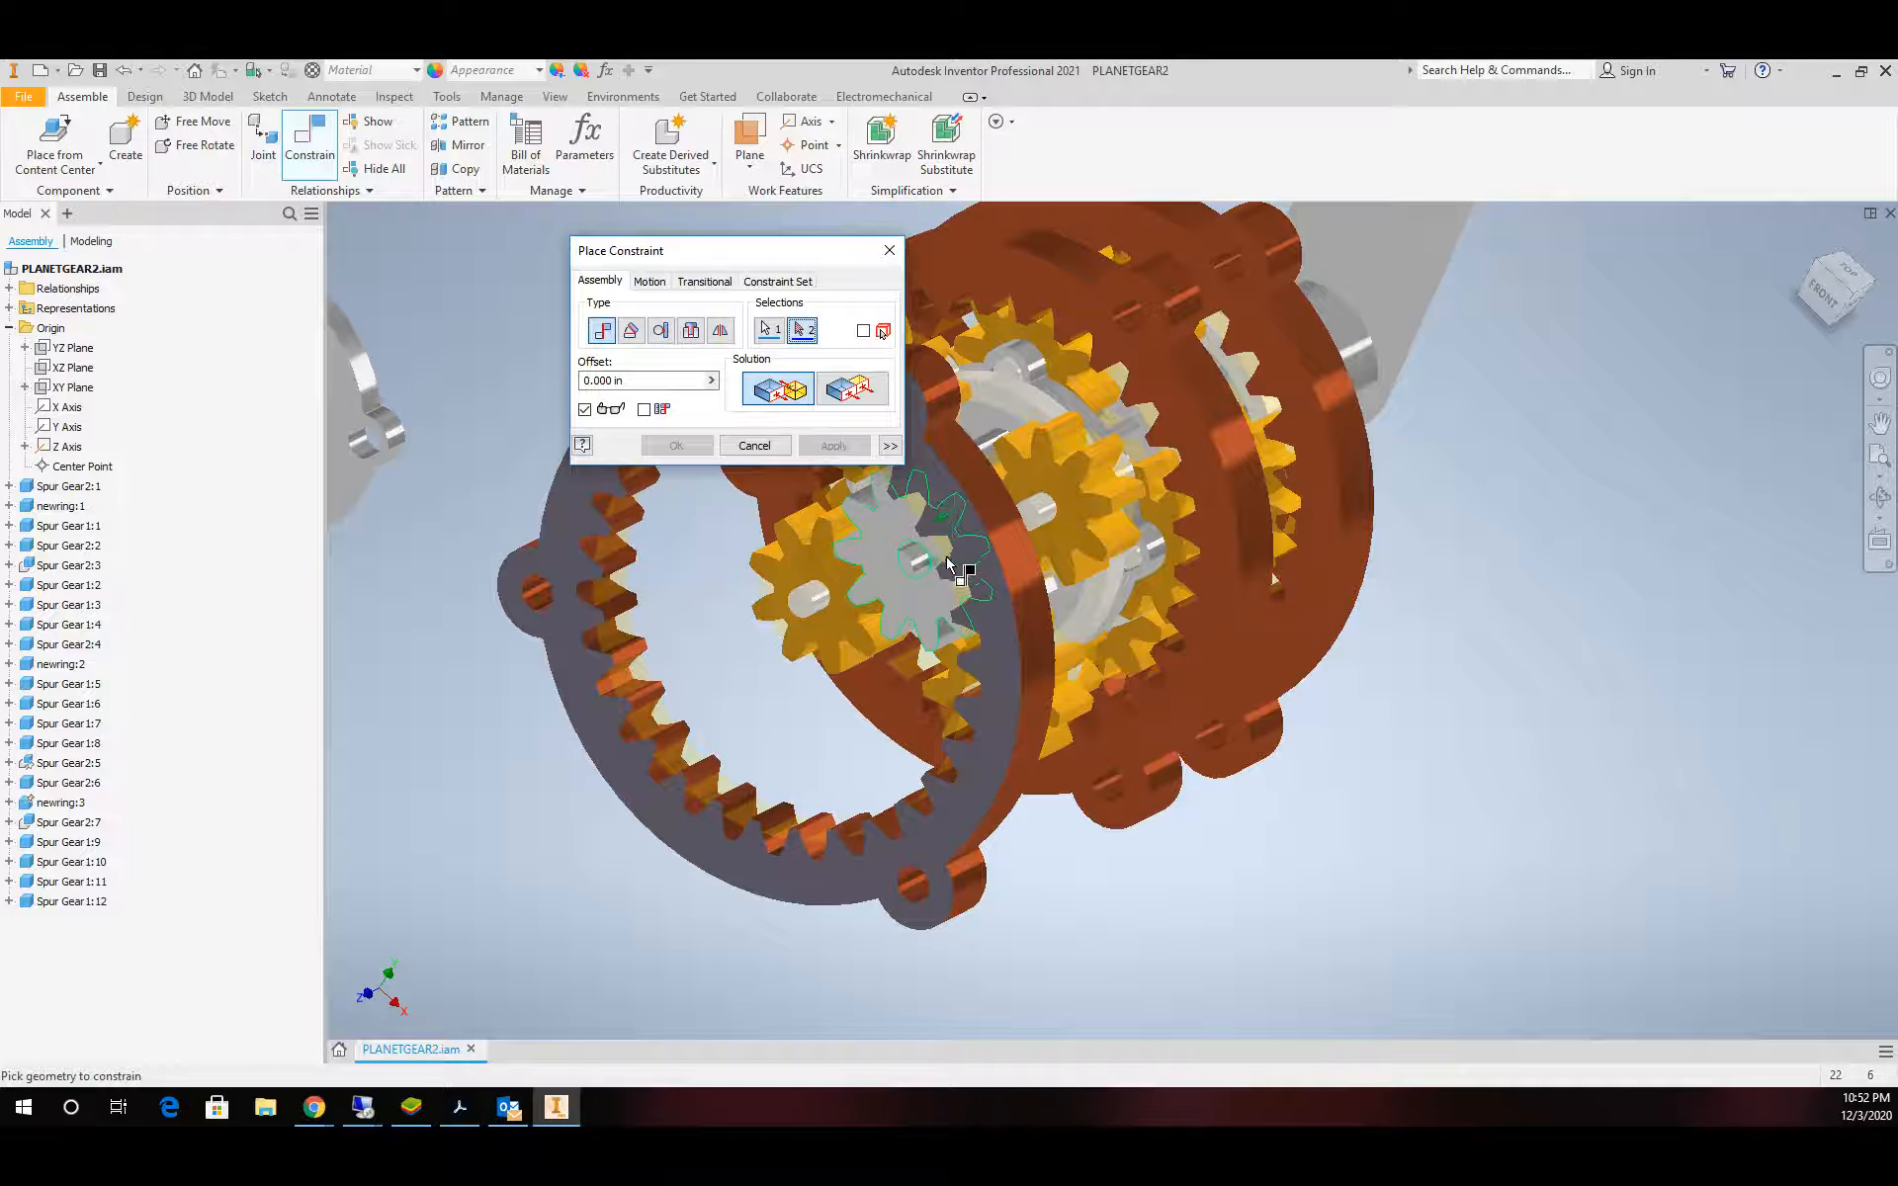
scroll(947, 564, "up", 2)
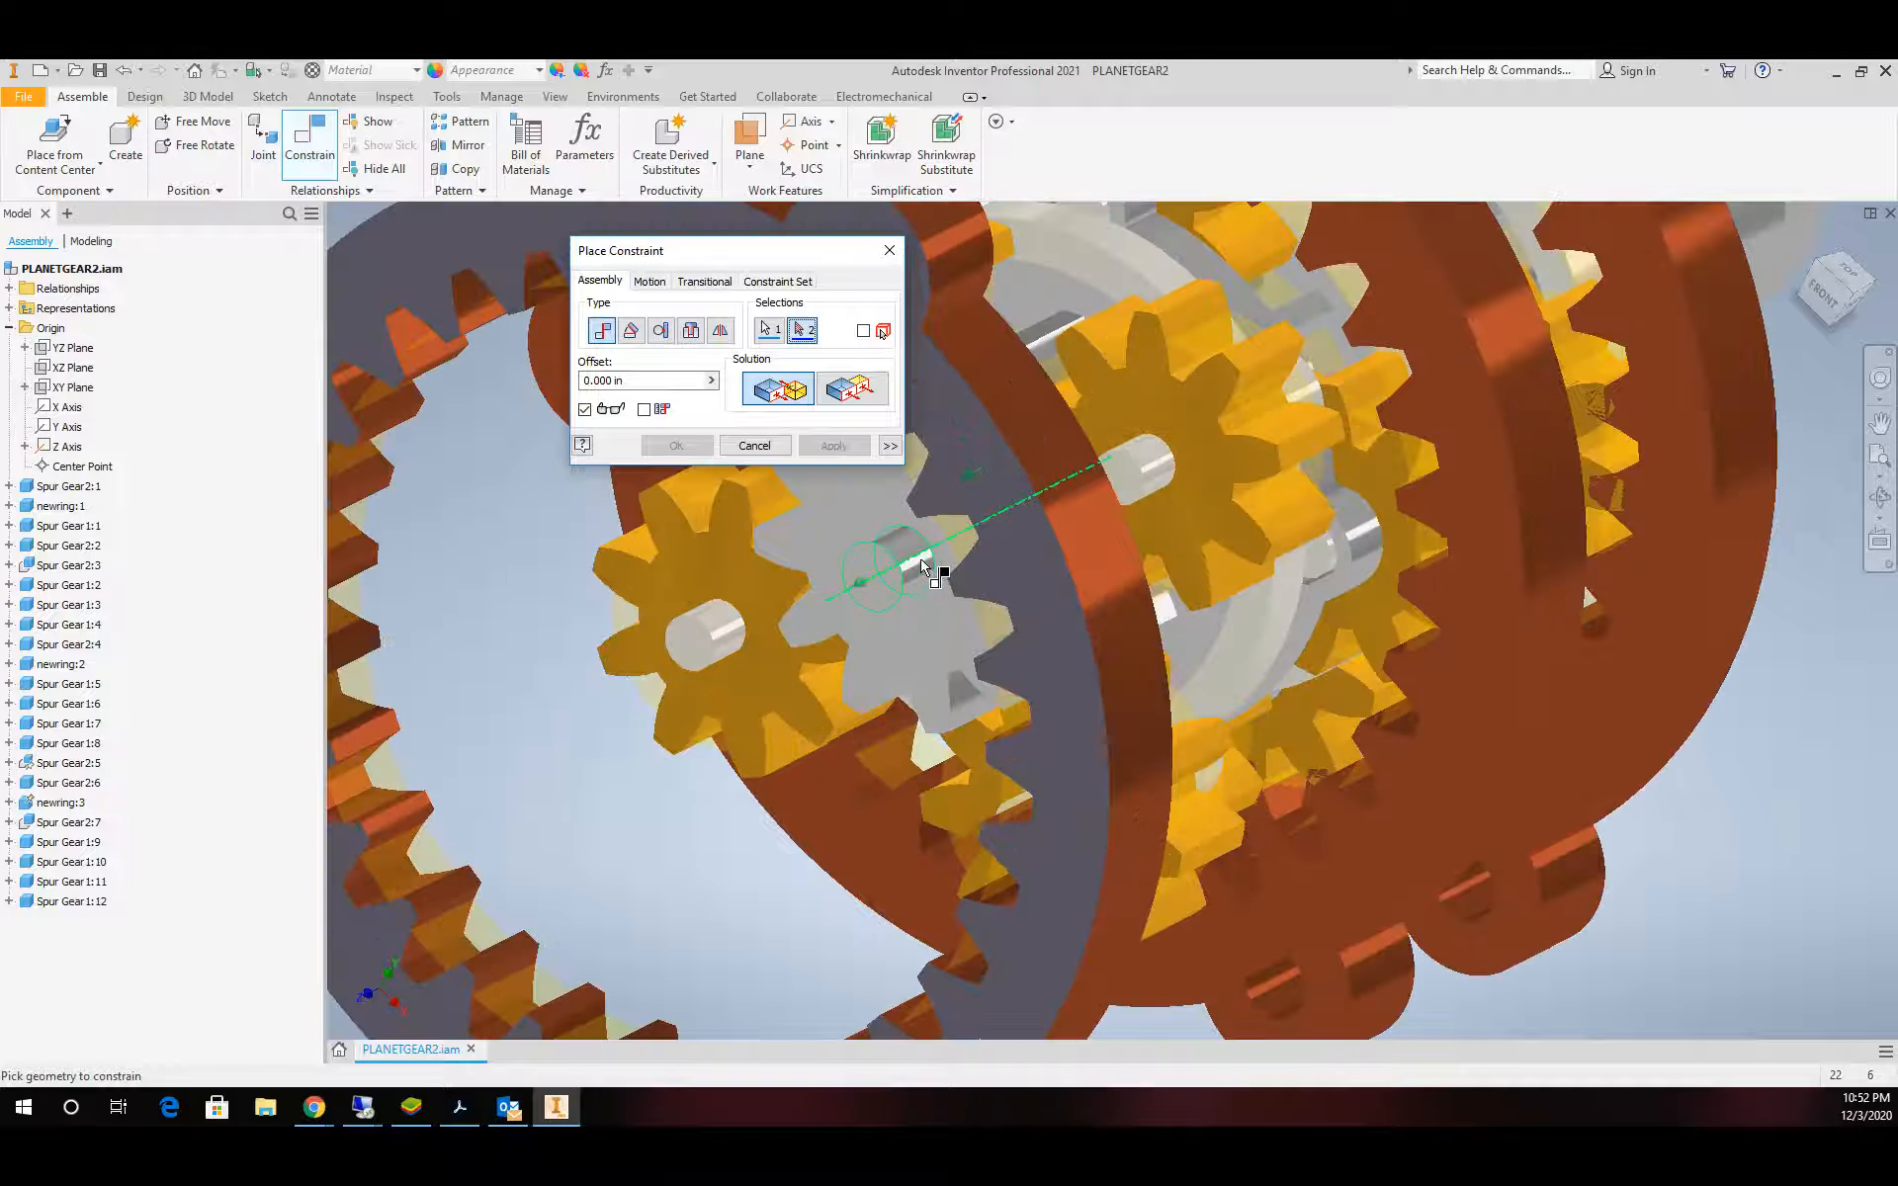
left_click(852, 521)
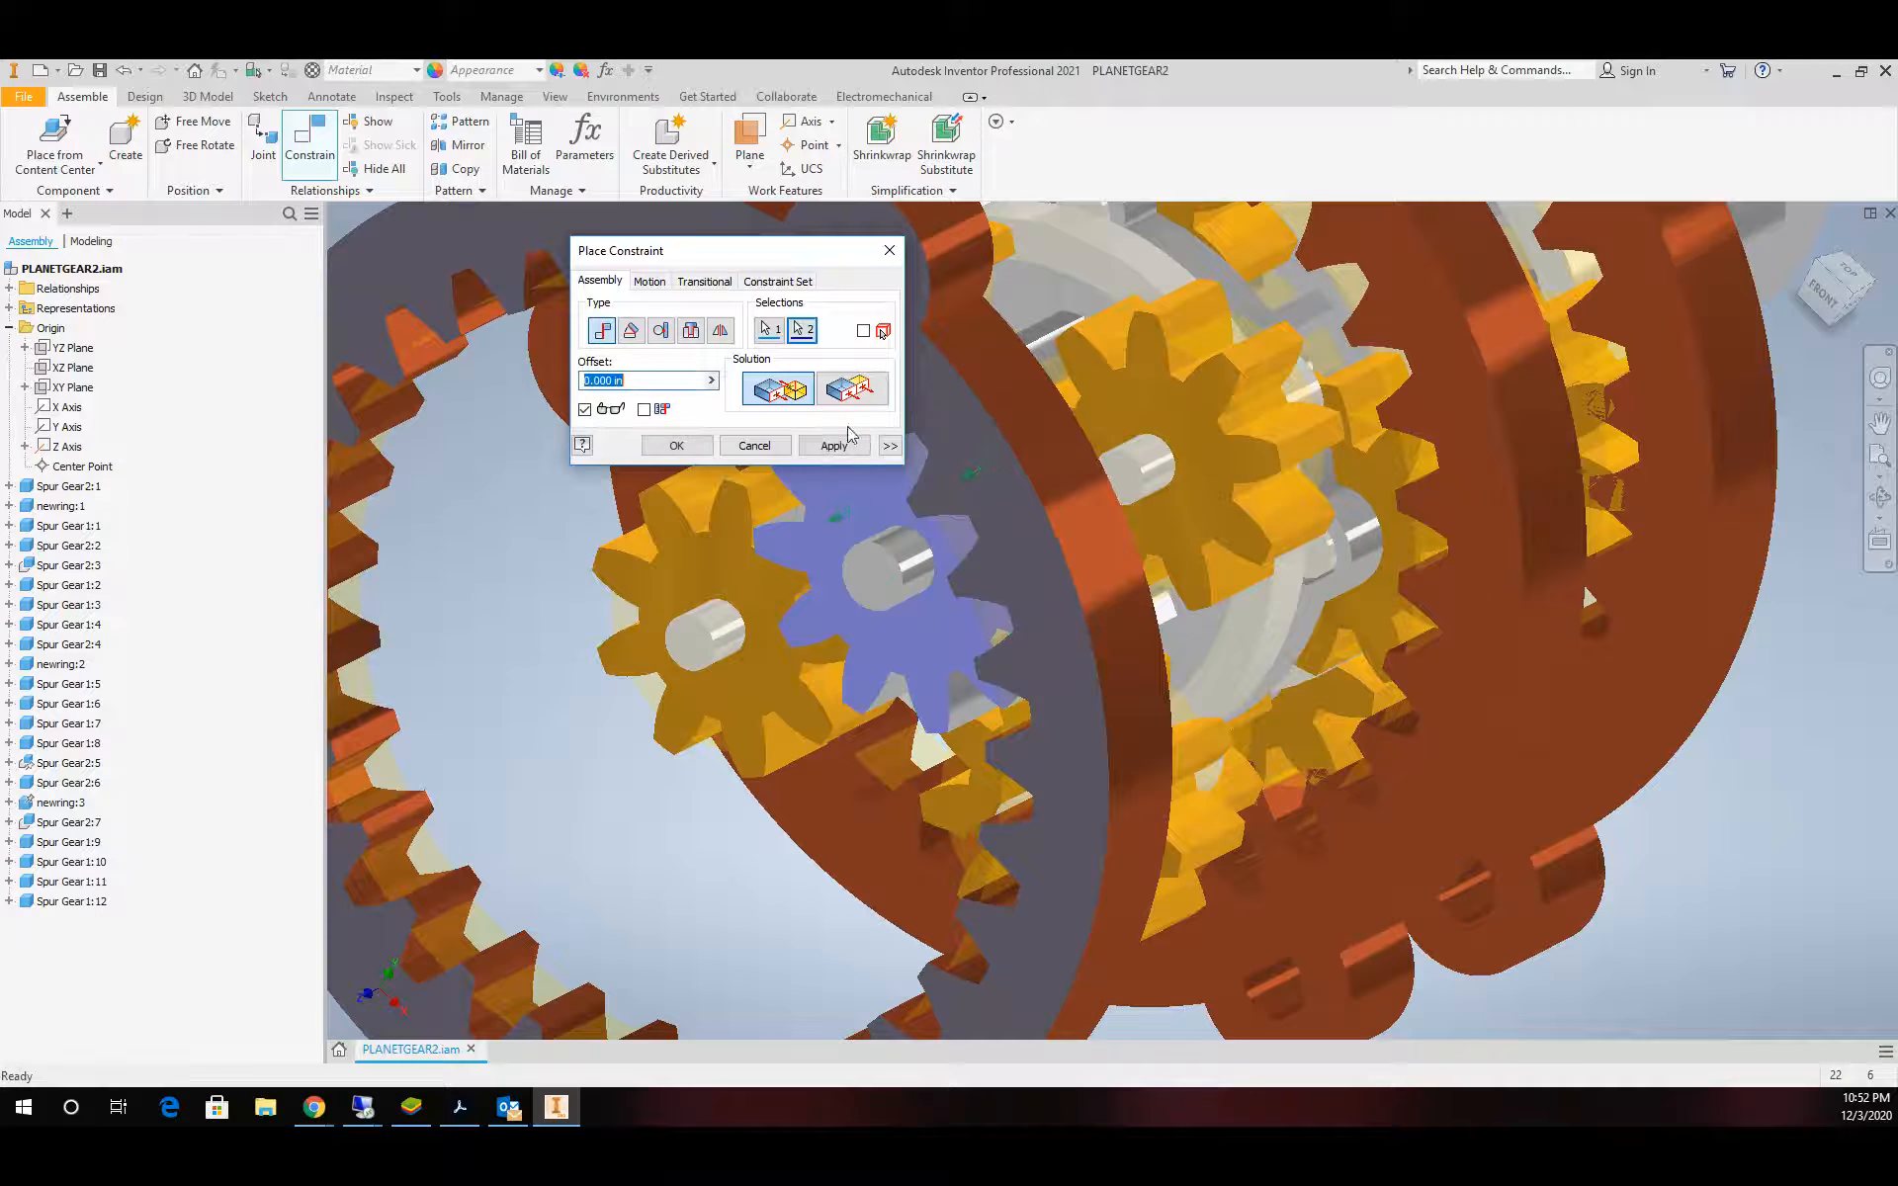
left_click(850, 390)
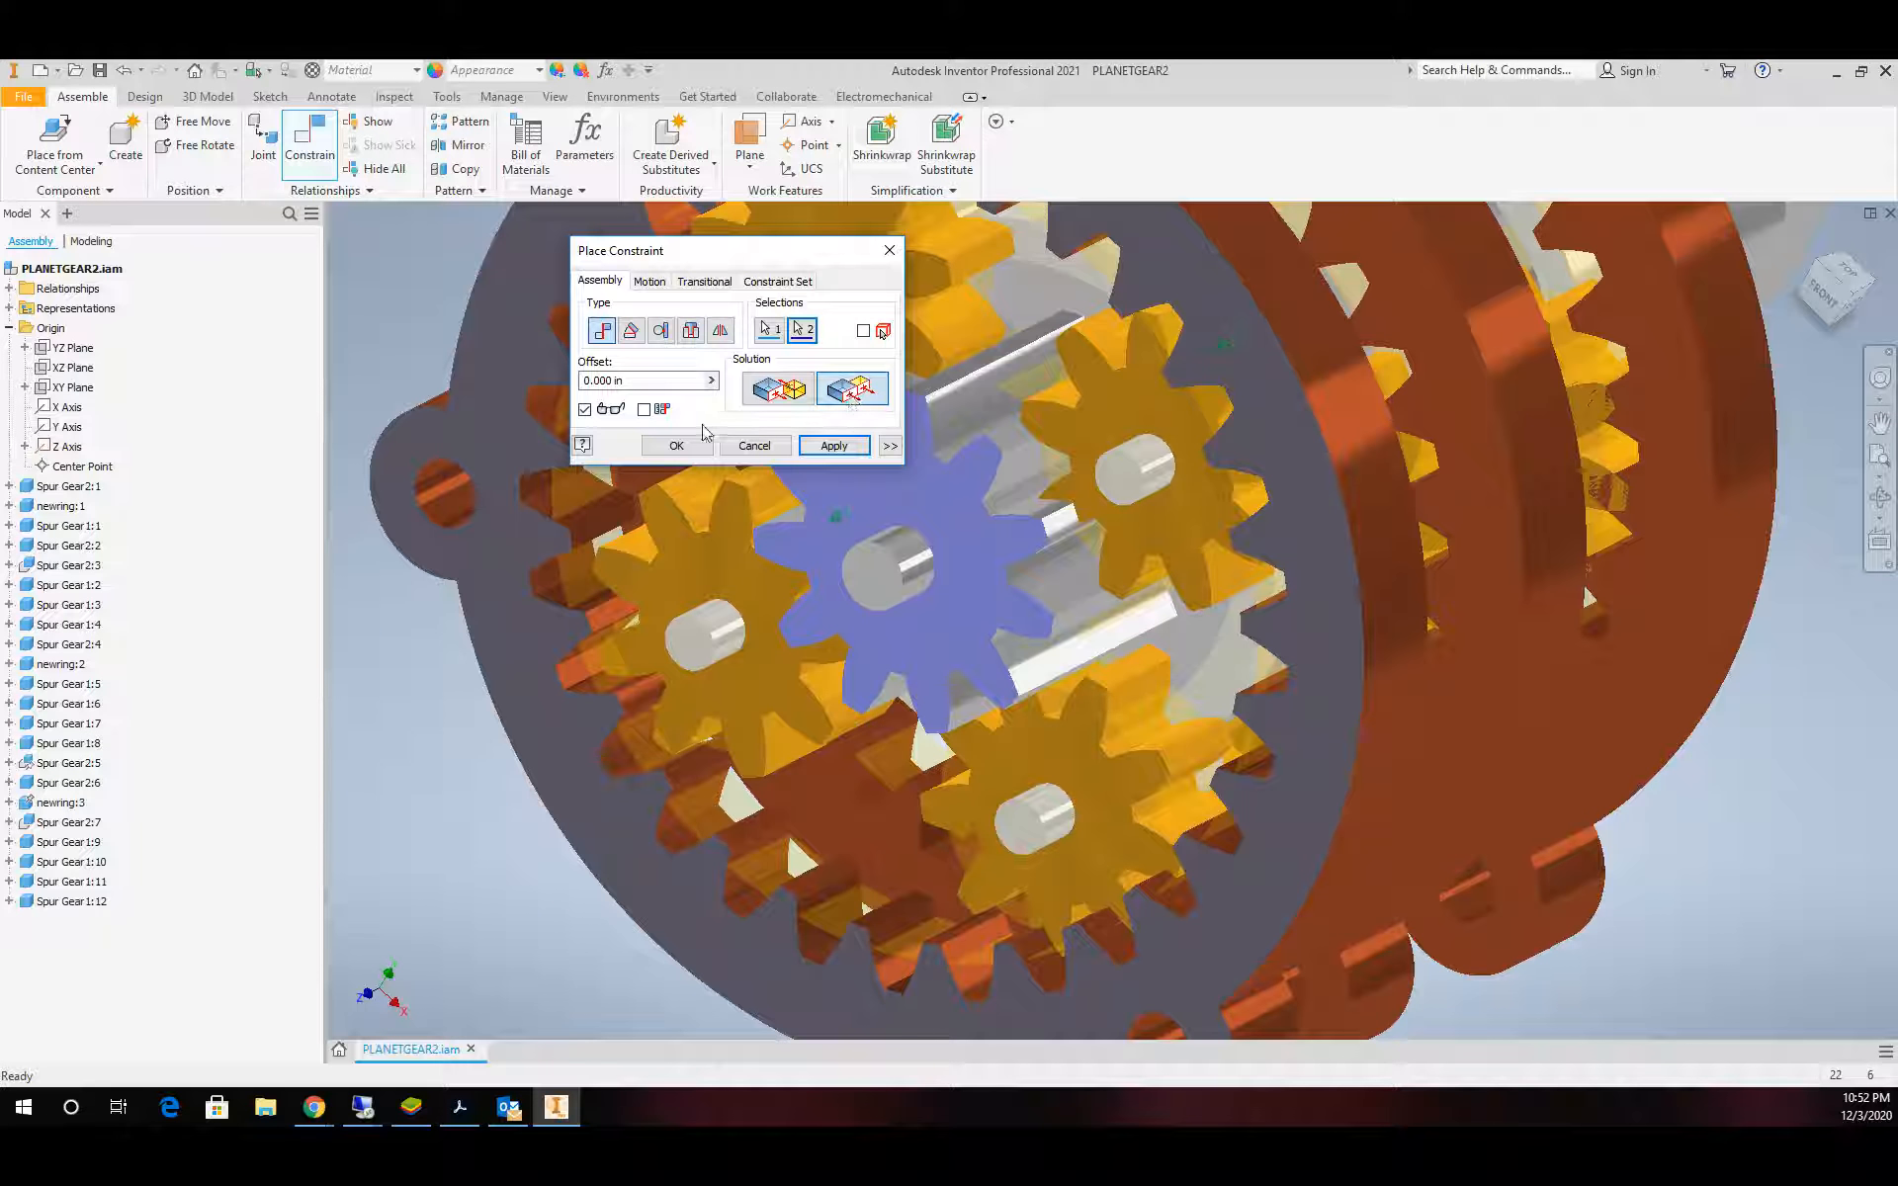
left_click(675, 445)
scroll(851, 355, "down", 4)
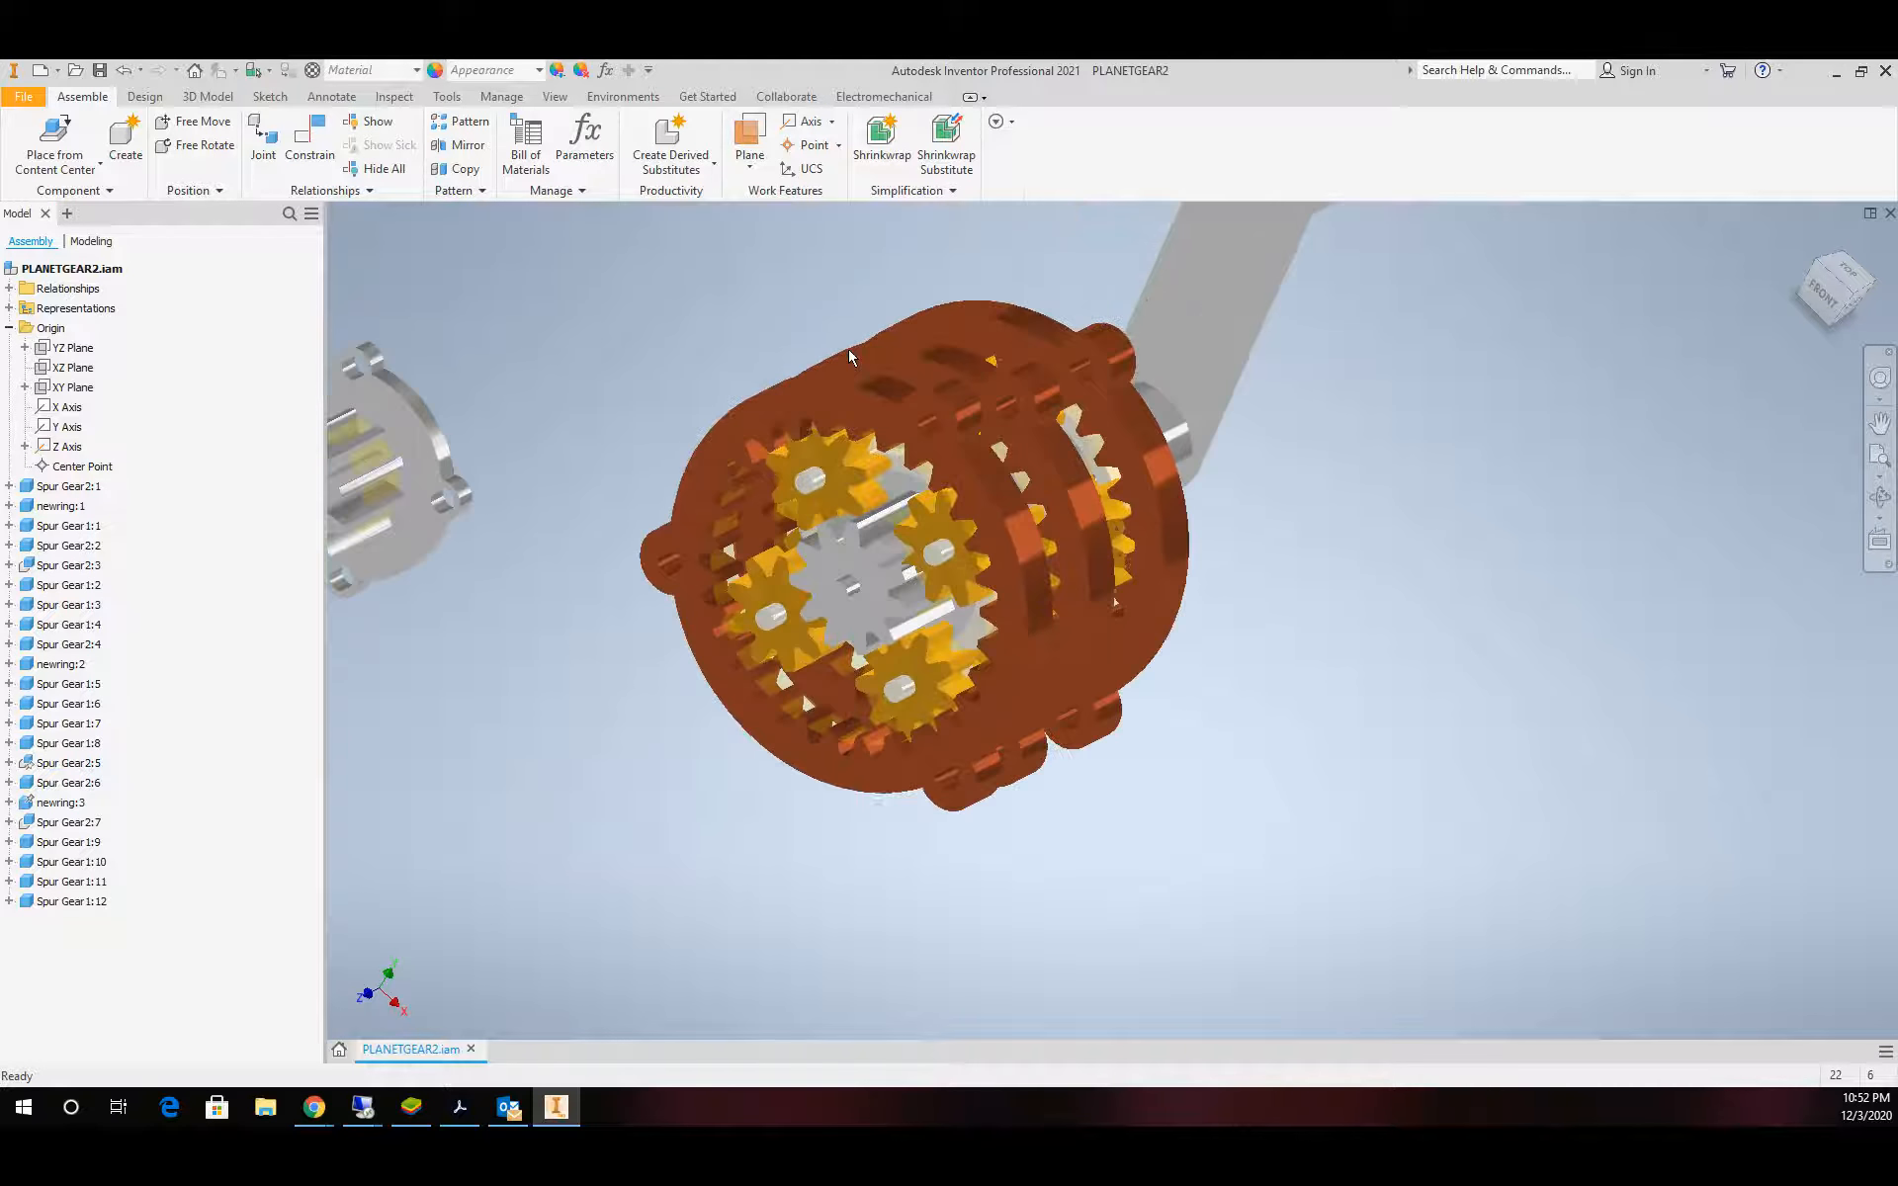
Mate the axis of the copied ring gear's upper mounting hole to the assembly's YZ Plane with 0.000 in offset
scroll(895, 385, "up", 2)
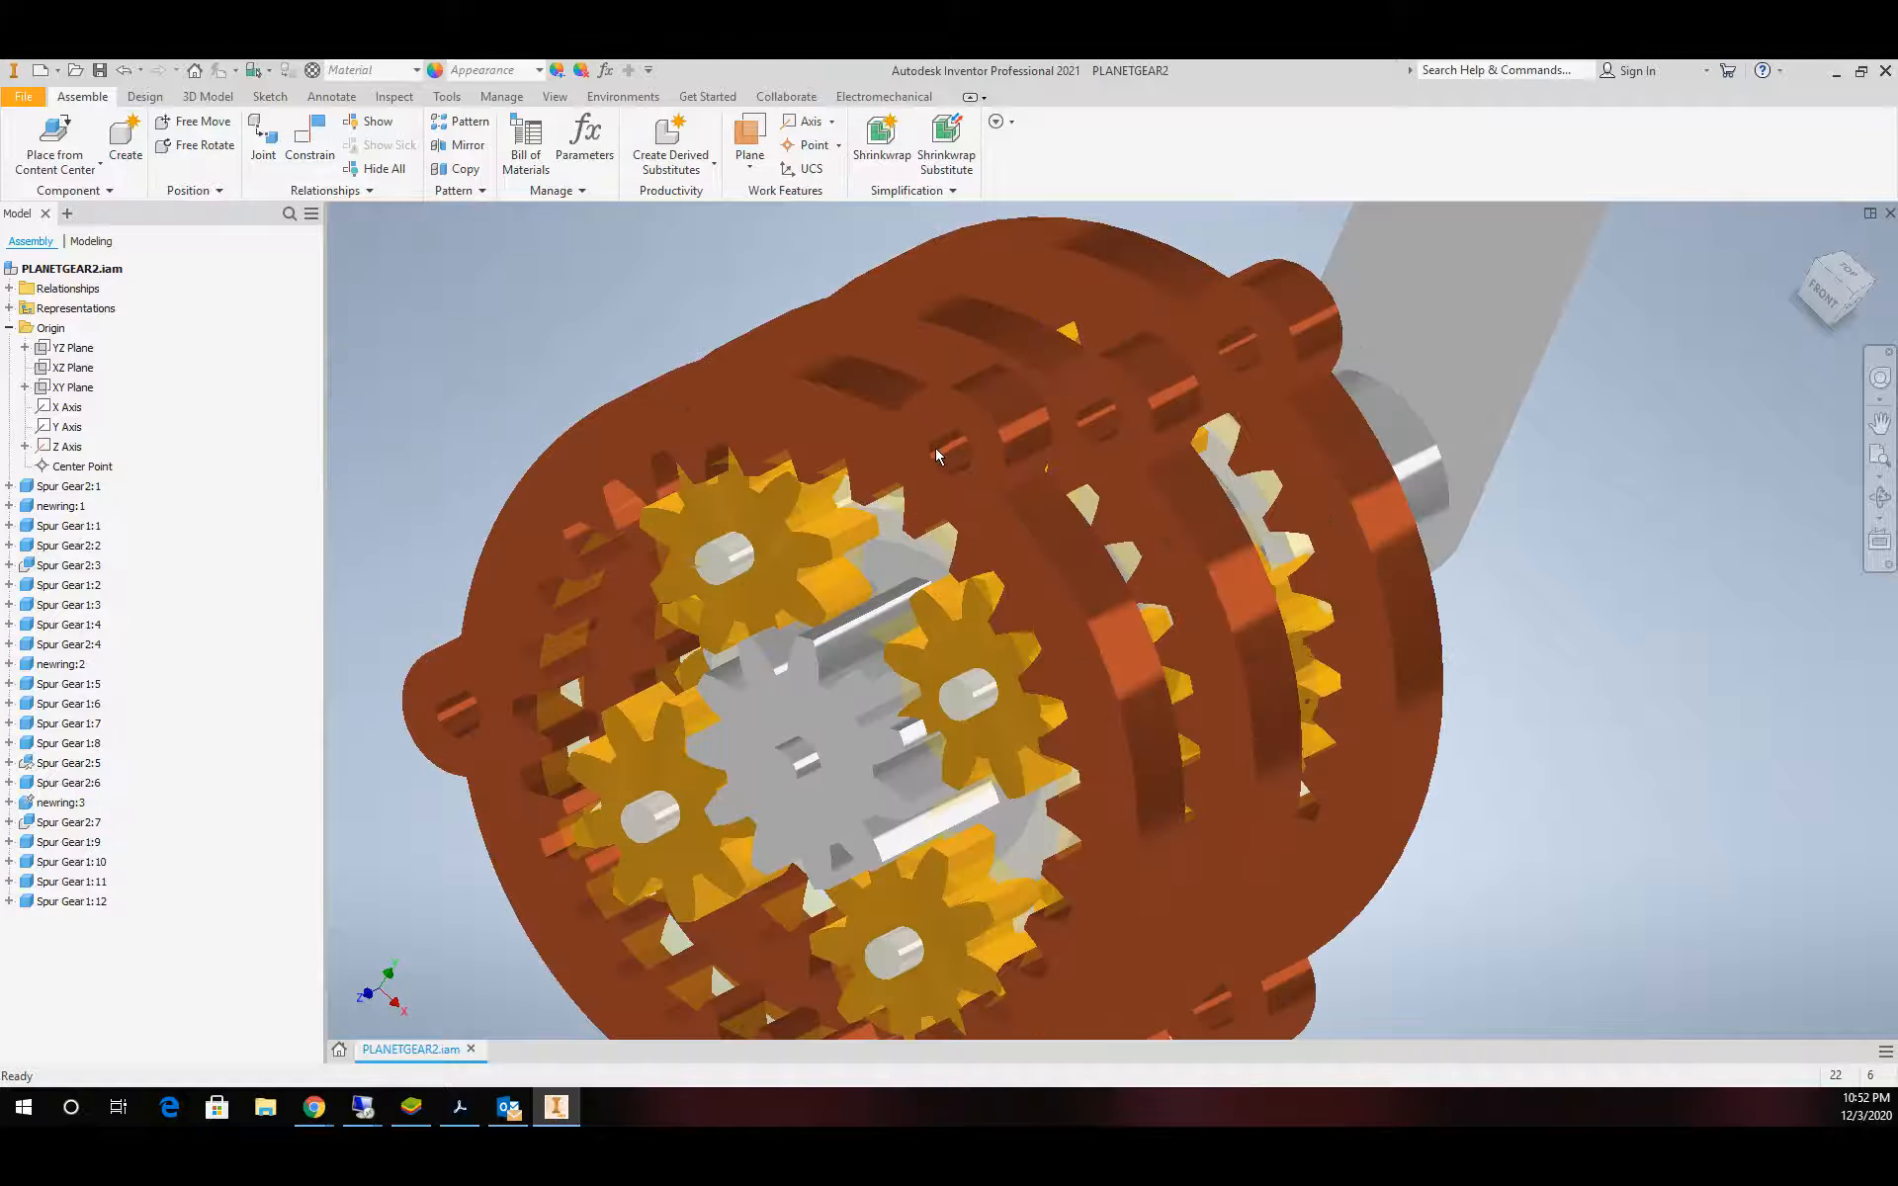
left_click(310, 143)
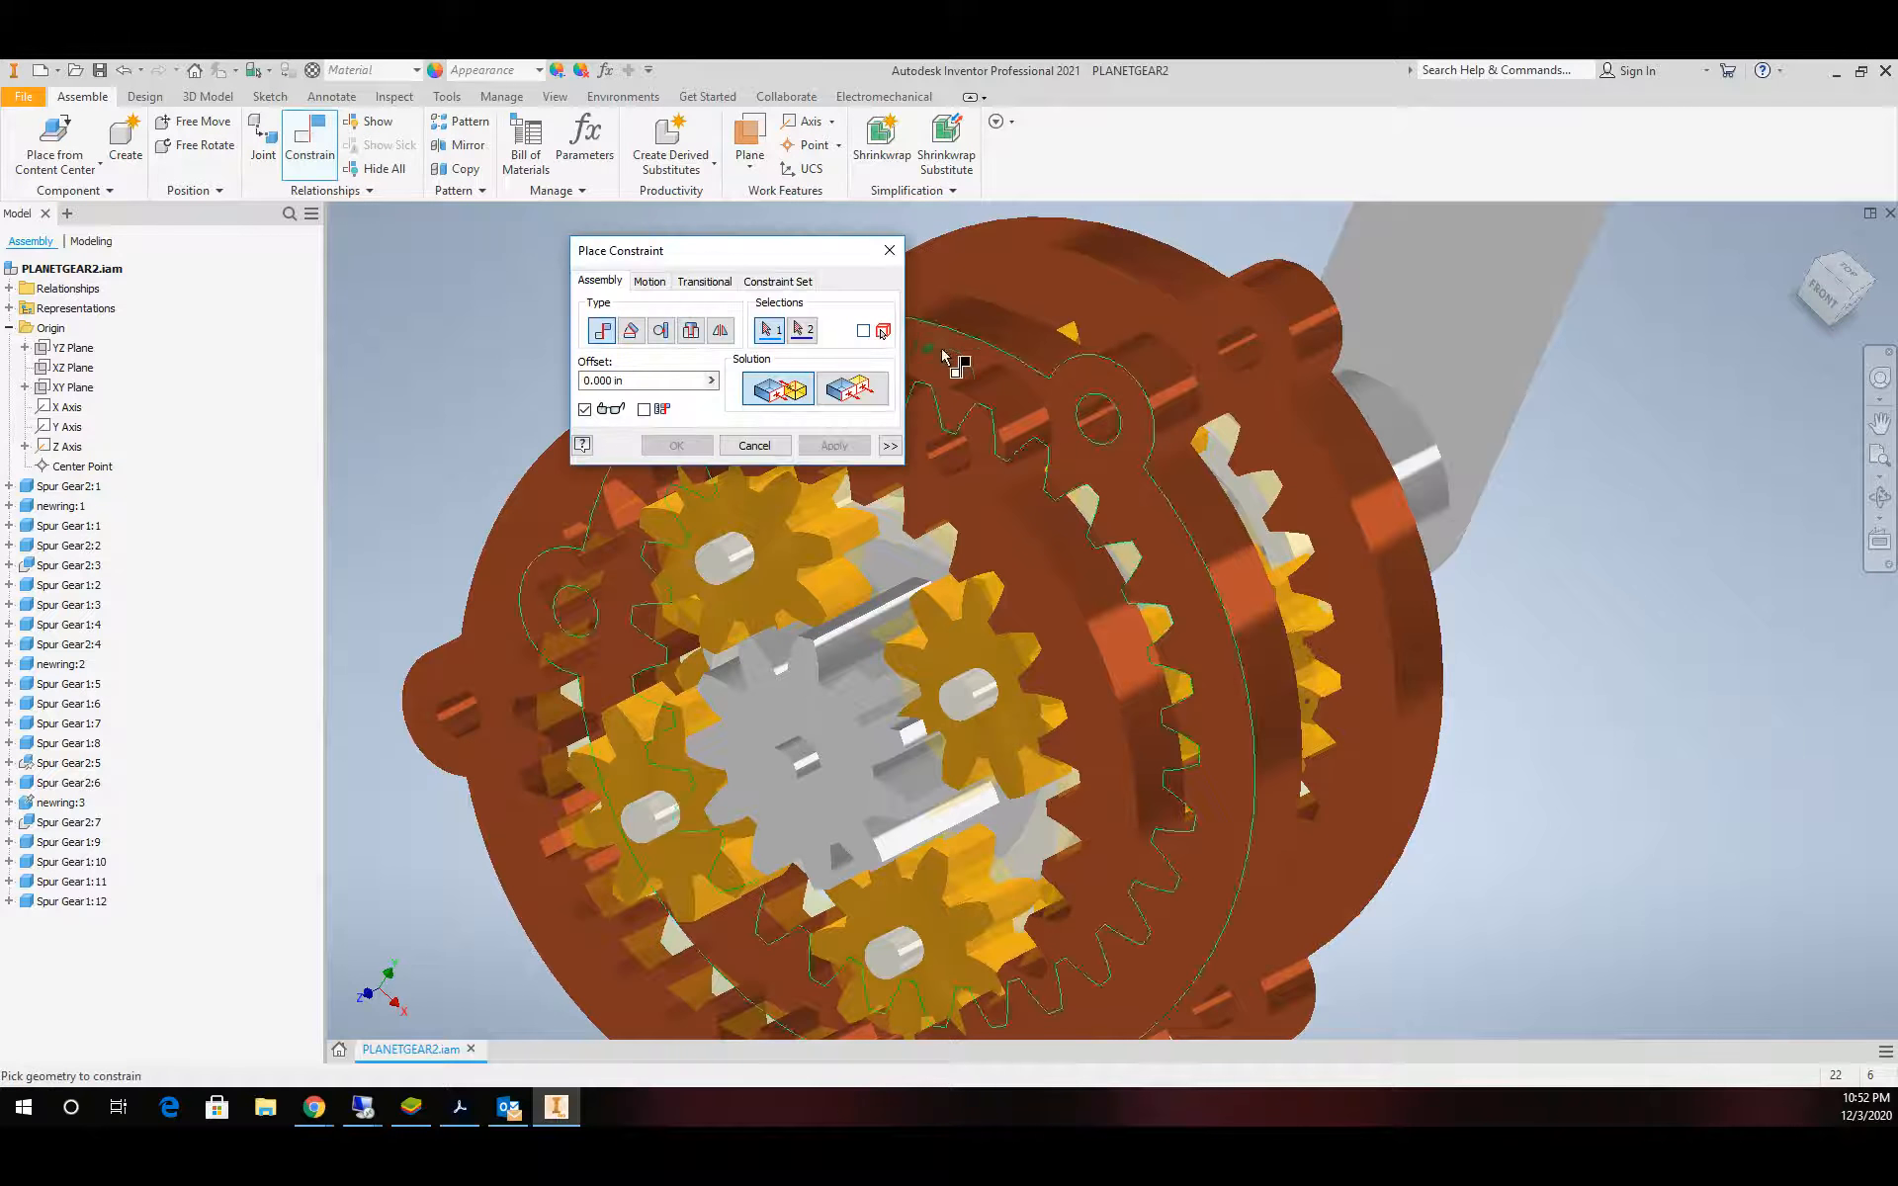
left_click(954, 465)
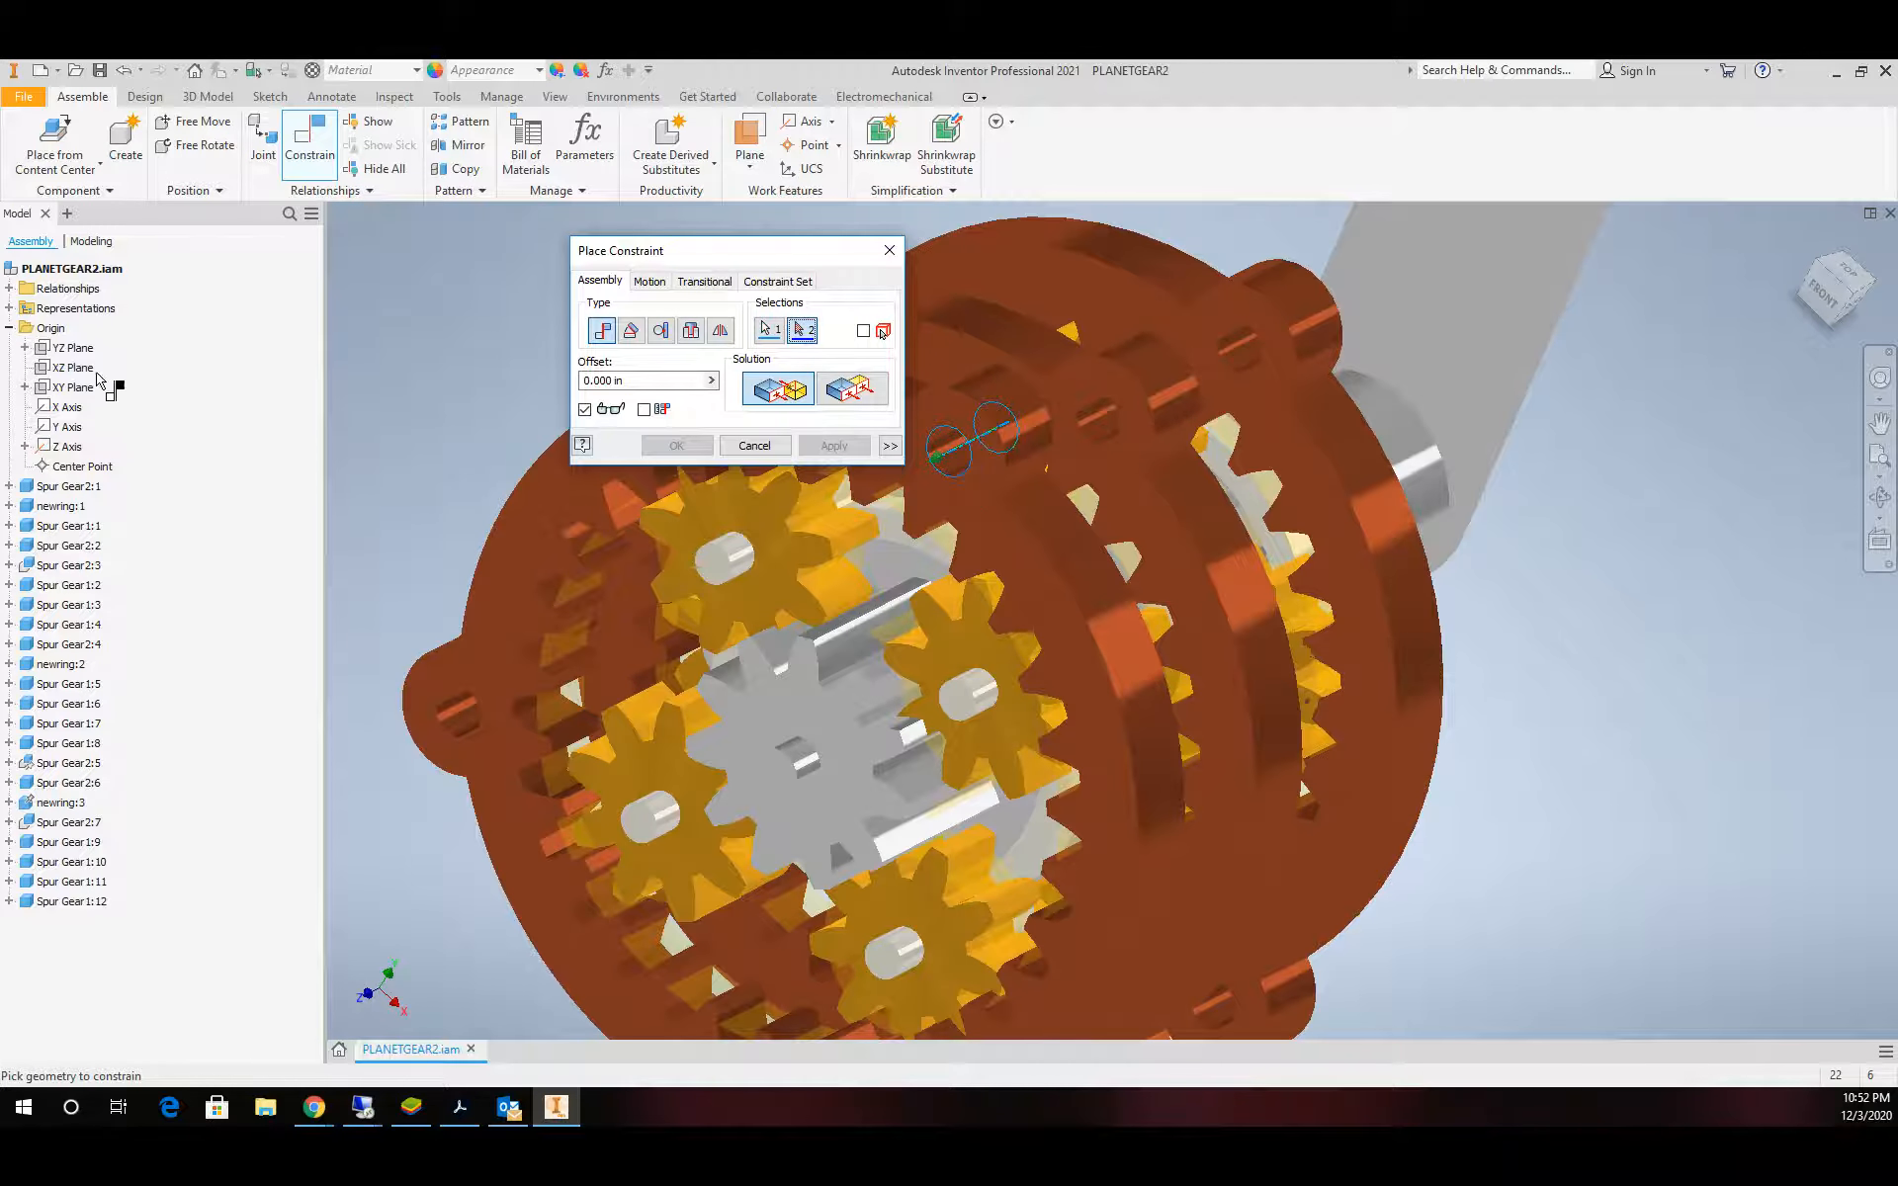
left_click(74, 347)
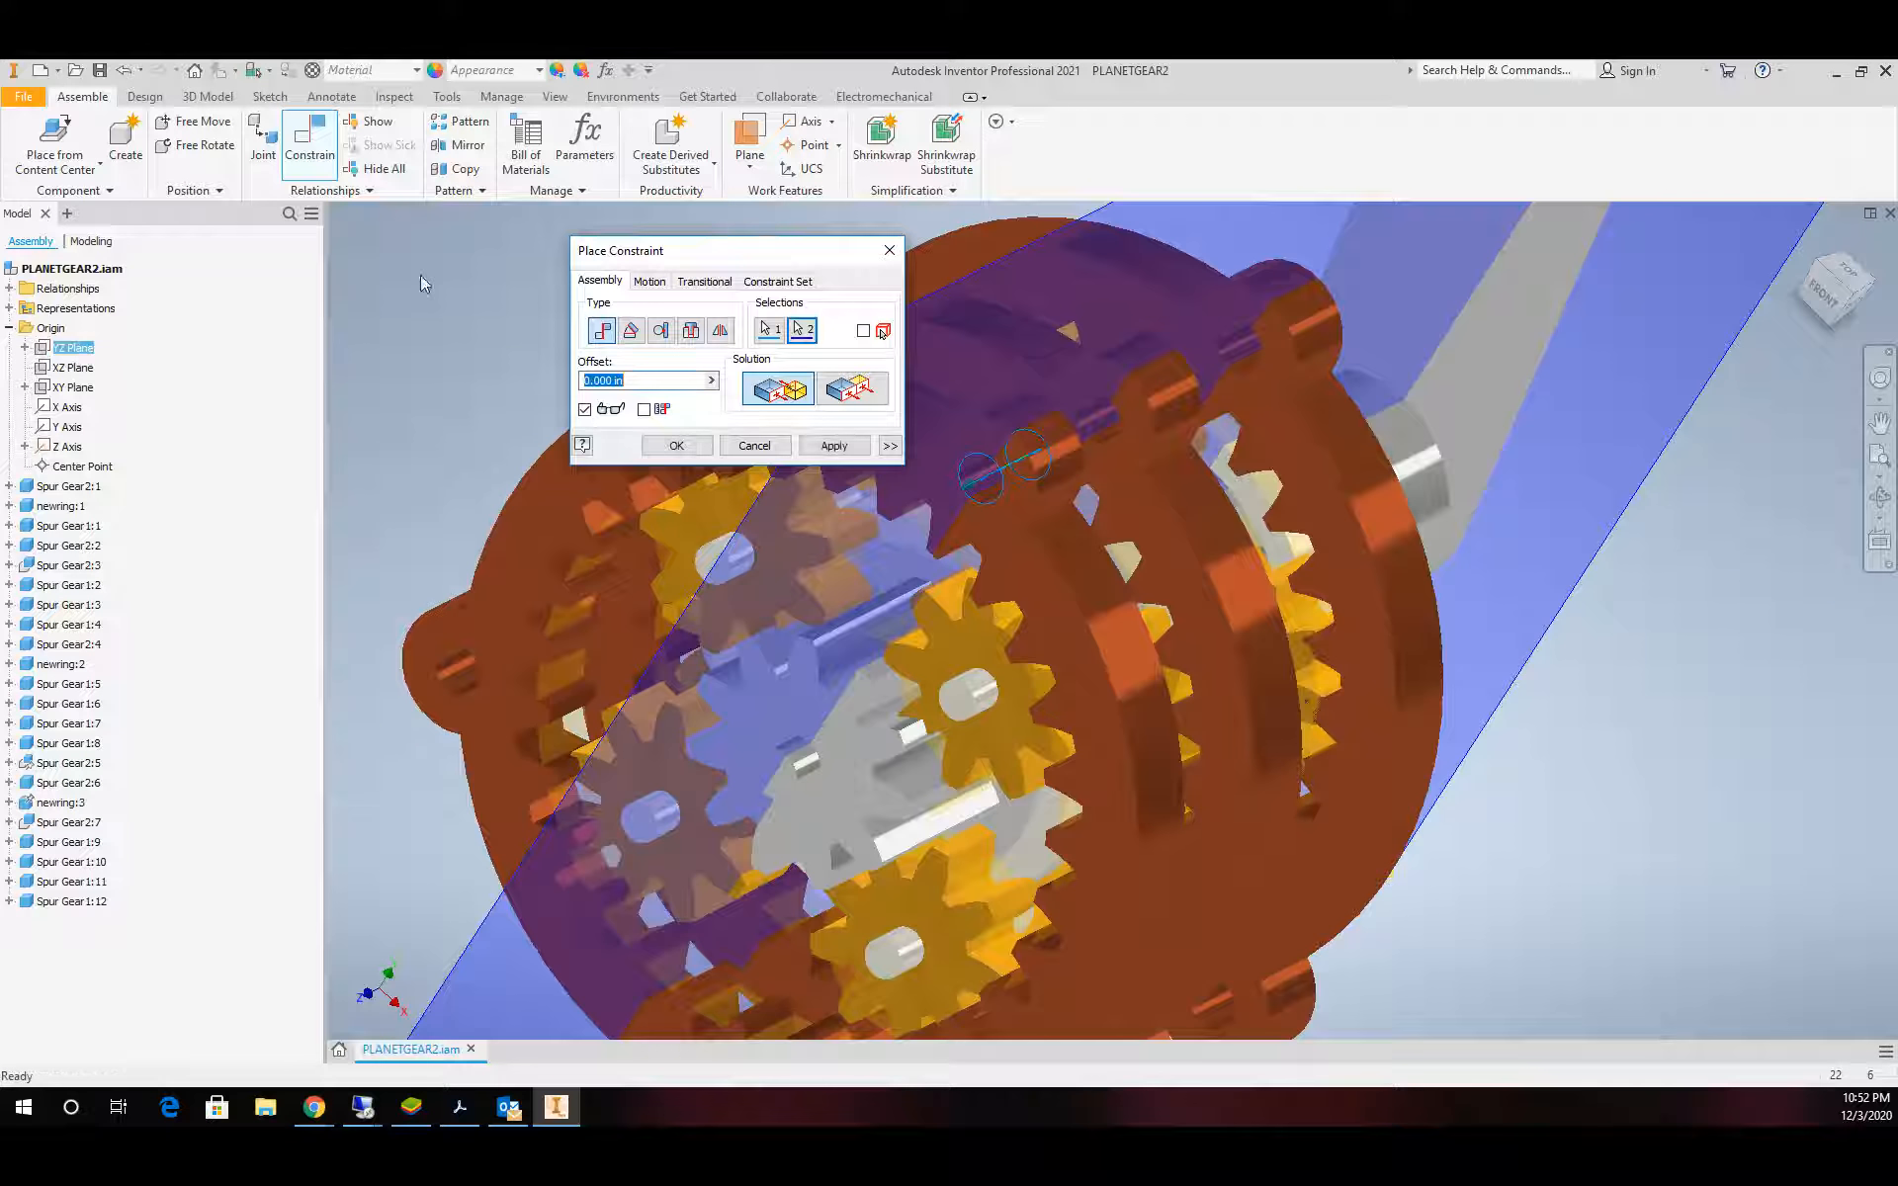
left_click(675, 446)
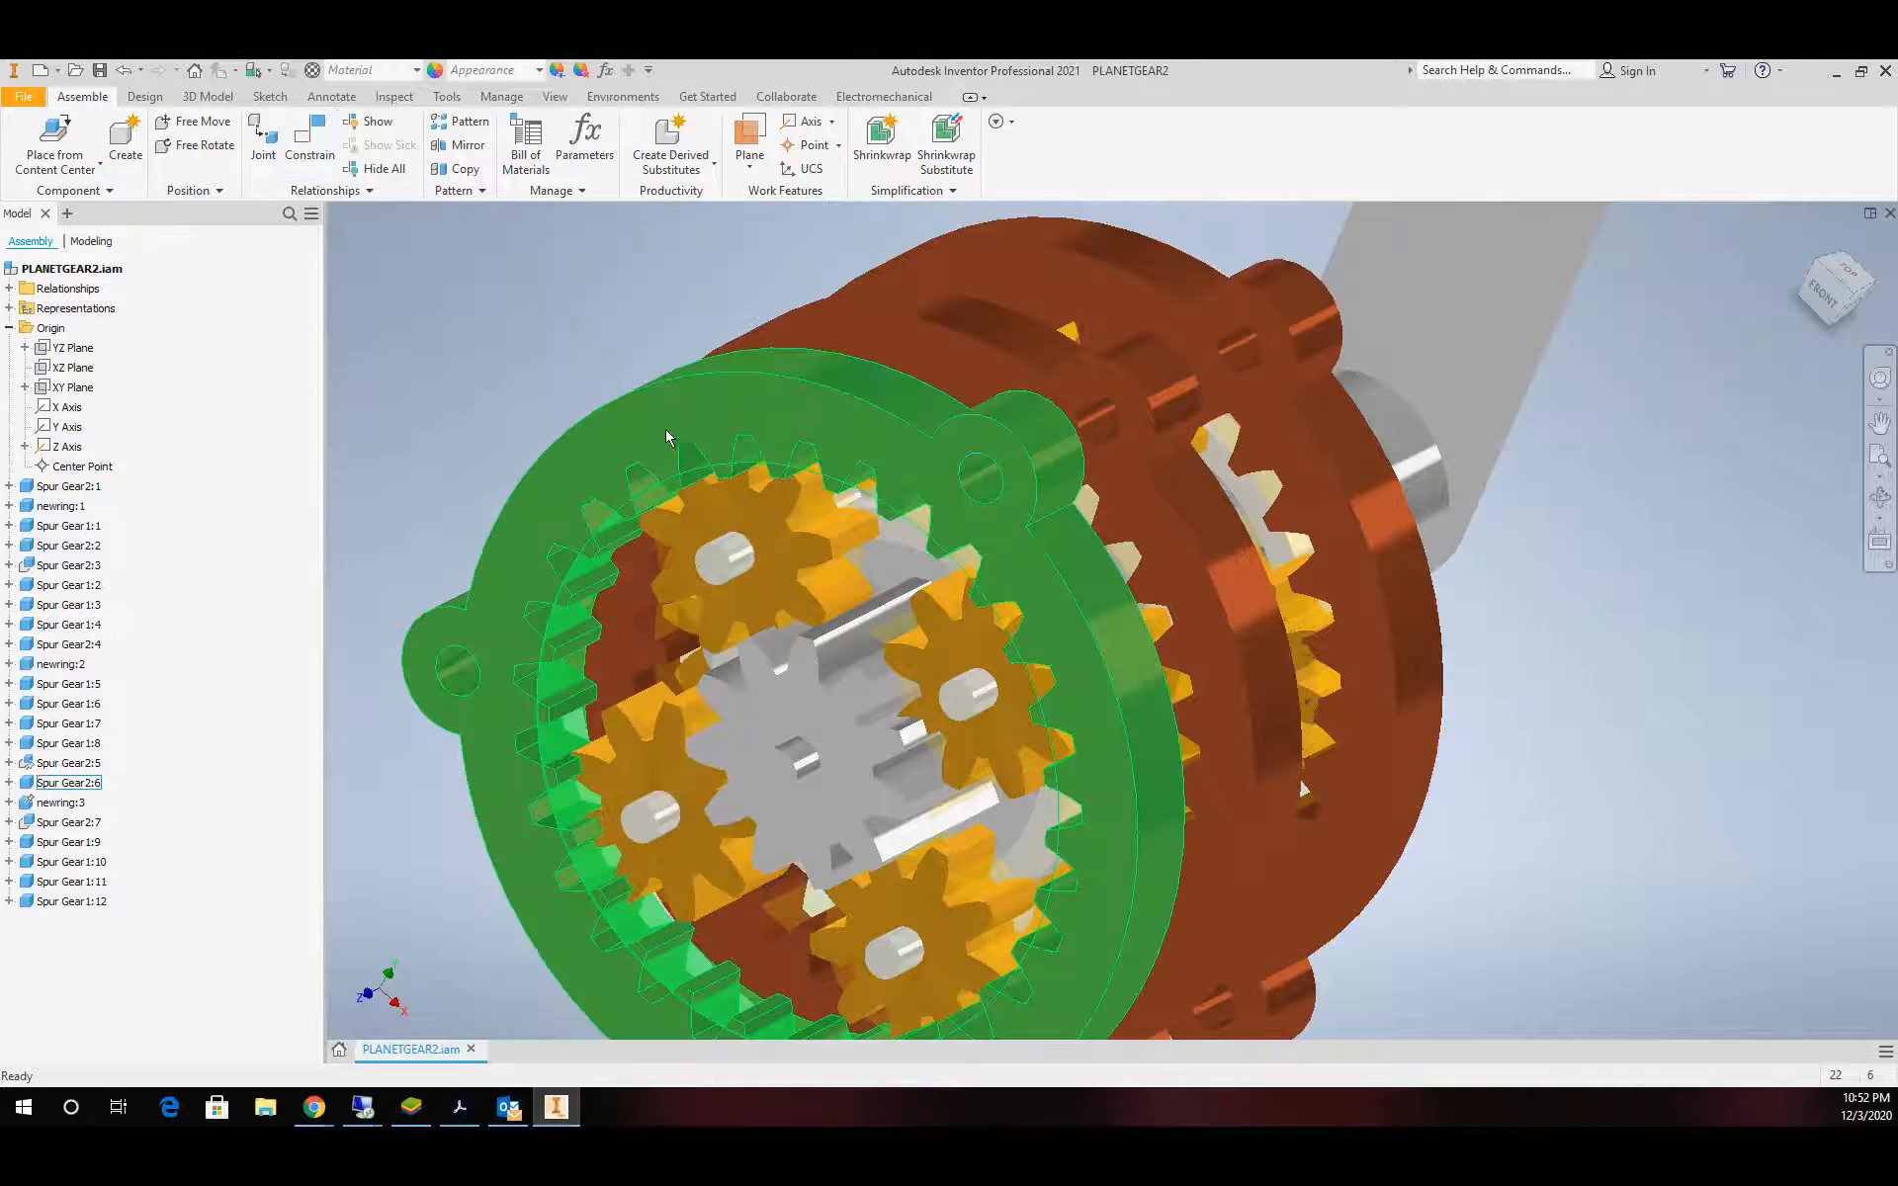
Viewing from the front, rotate each of the four new planet gears slightly so their teeth line up with the ring gear's teeth
scroll(828, 468, "down", 5)
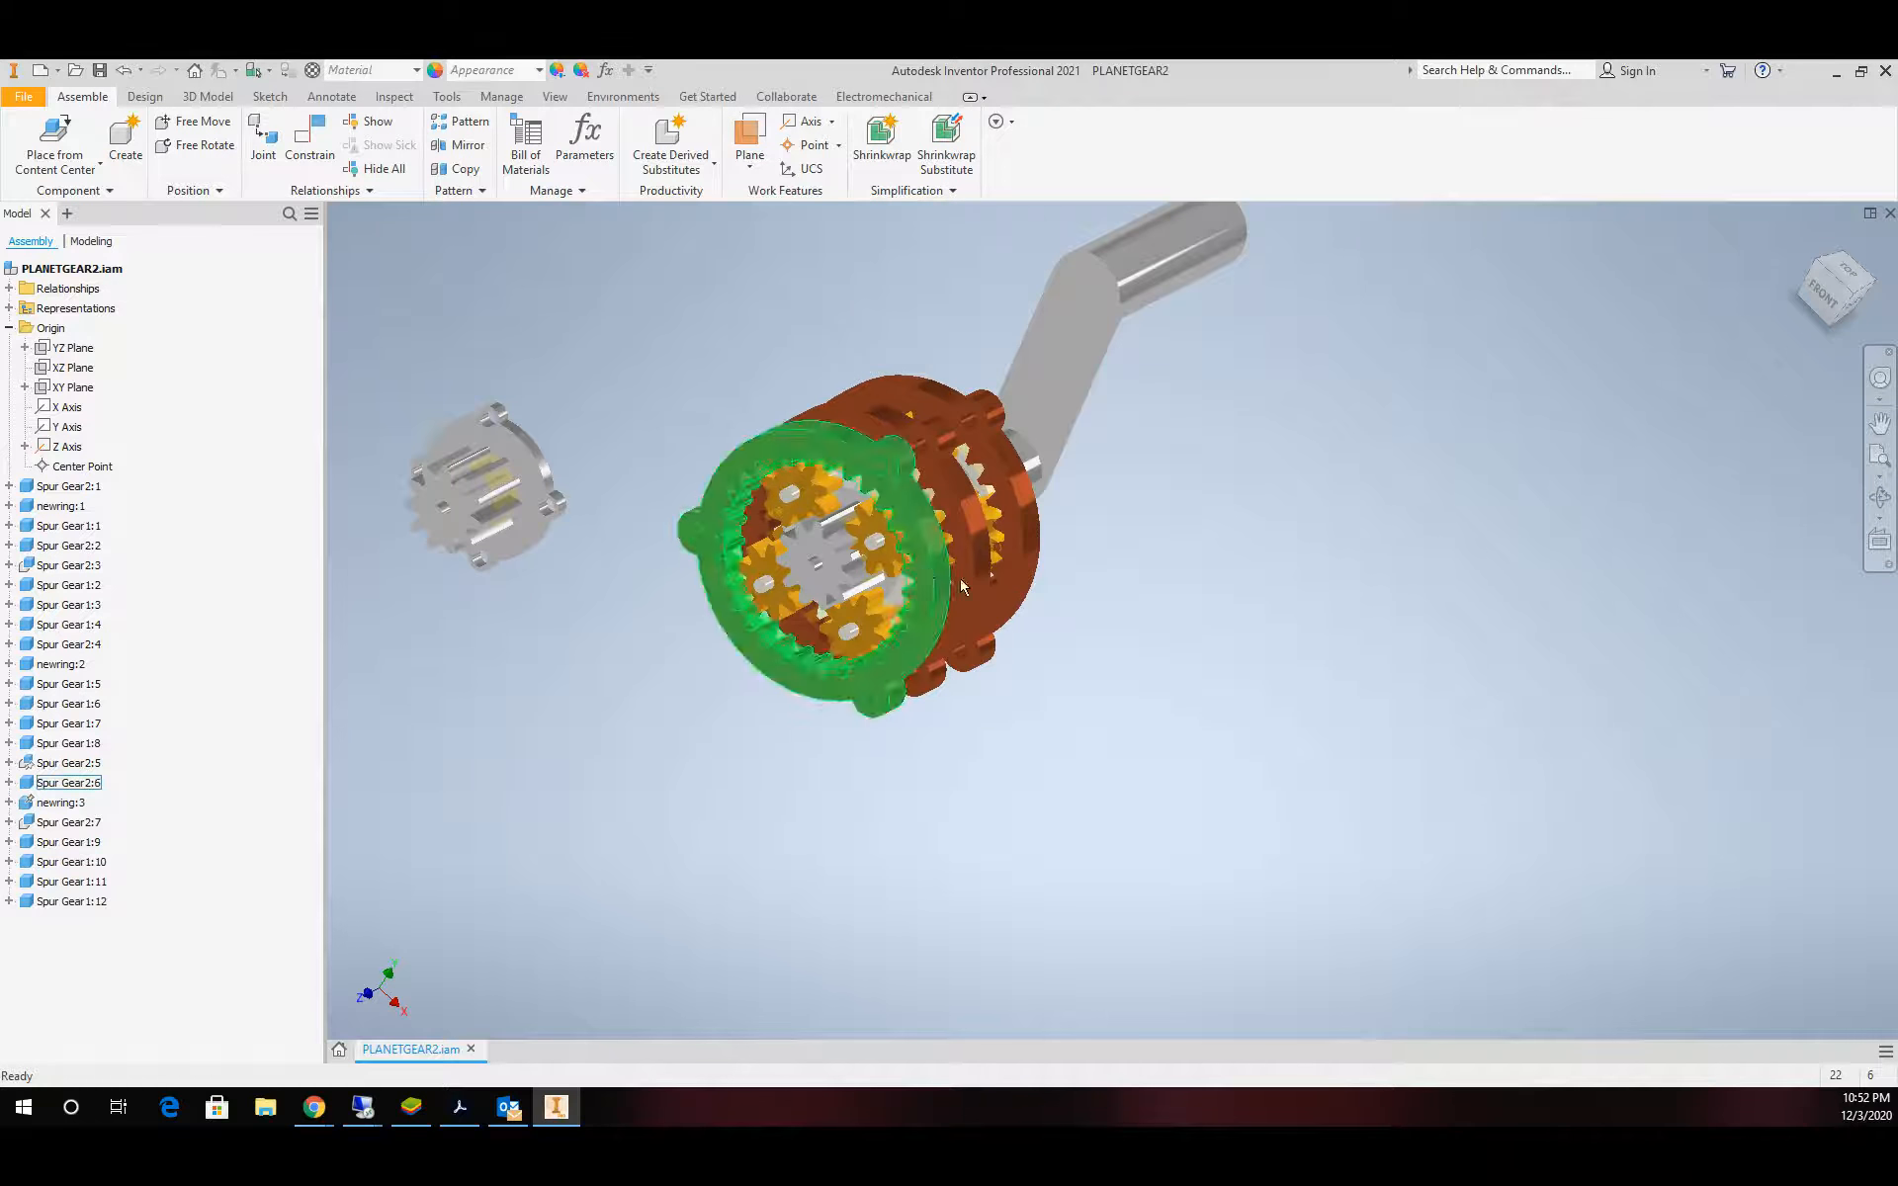
scroll(1072, 531, "up", 3)
scroll(939, 534, "down", 4)
scroll(813, 537, "up", 4)
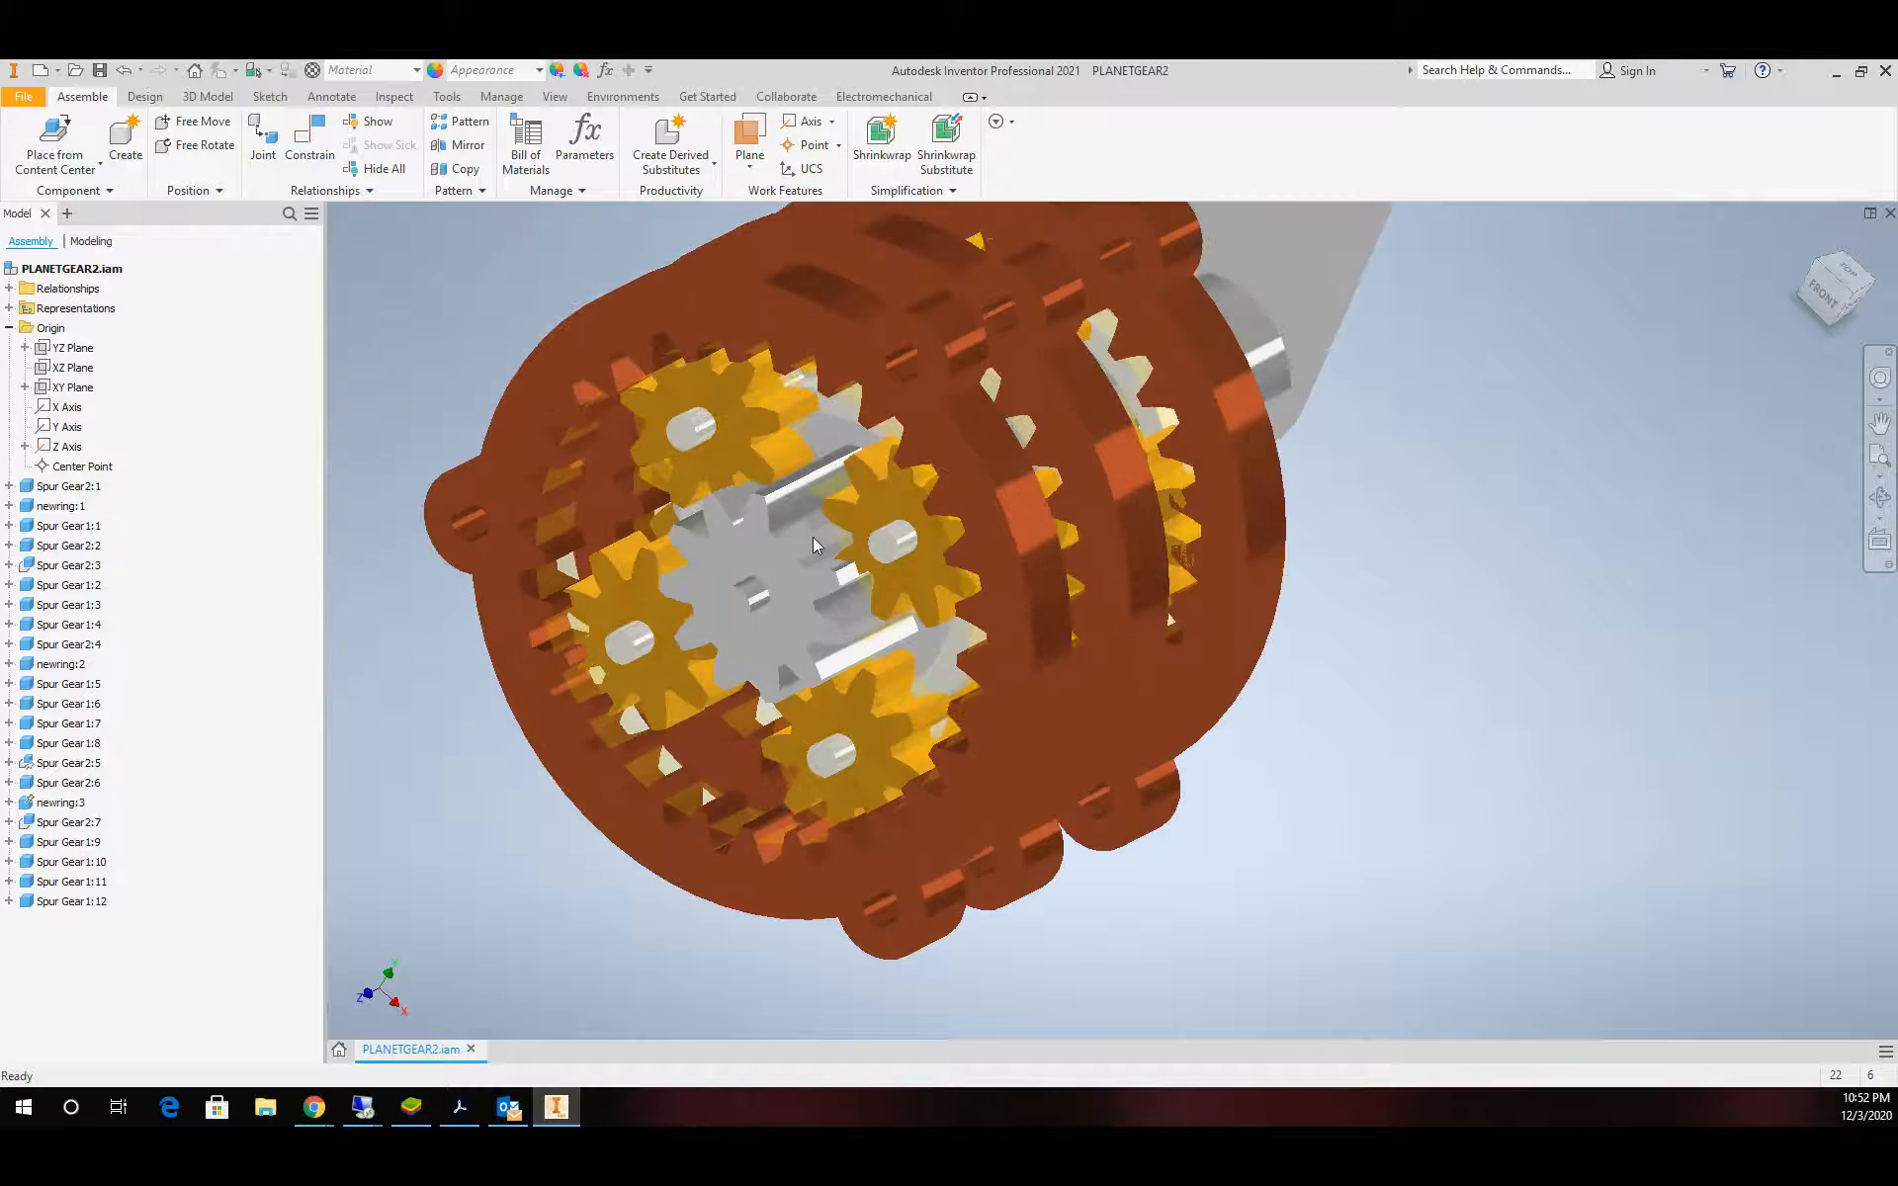
scroll(812, 537, "down", 2)
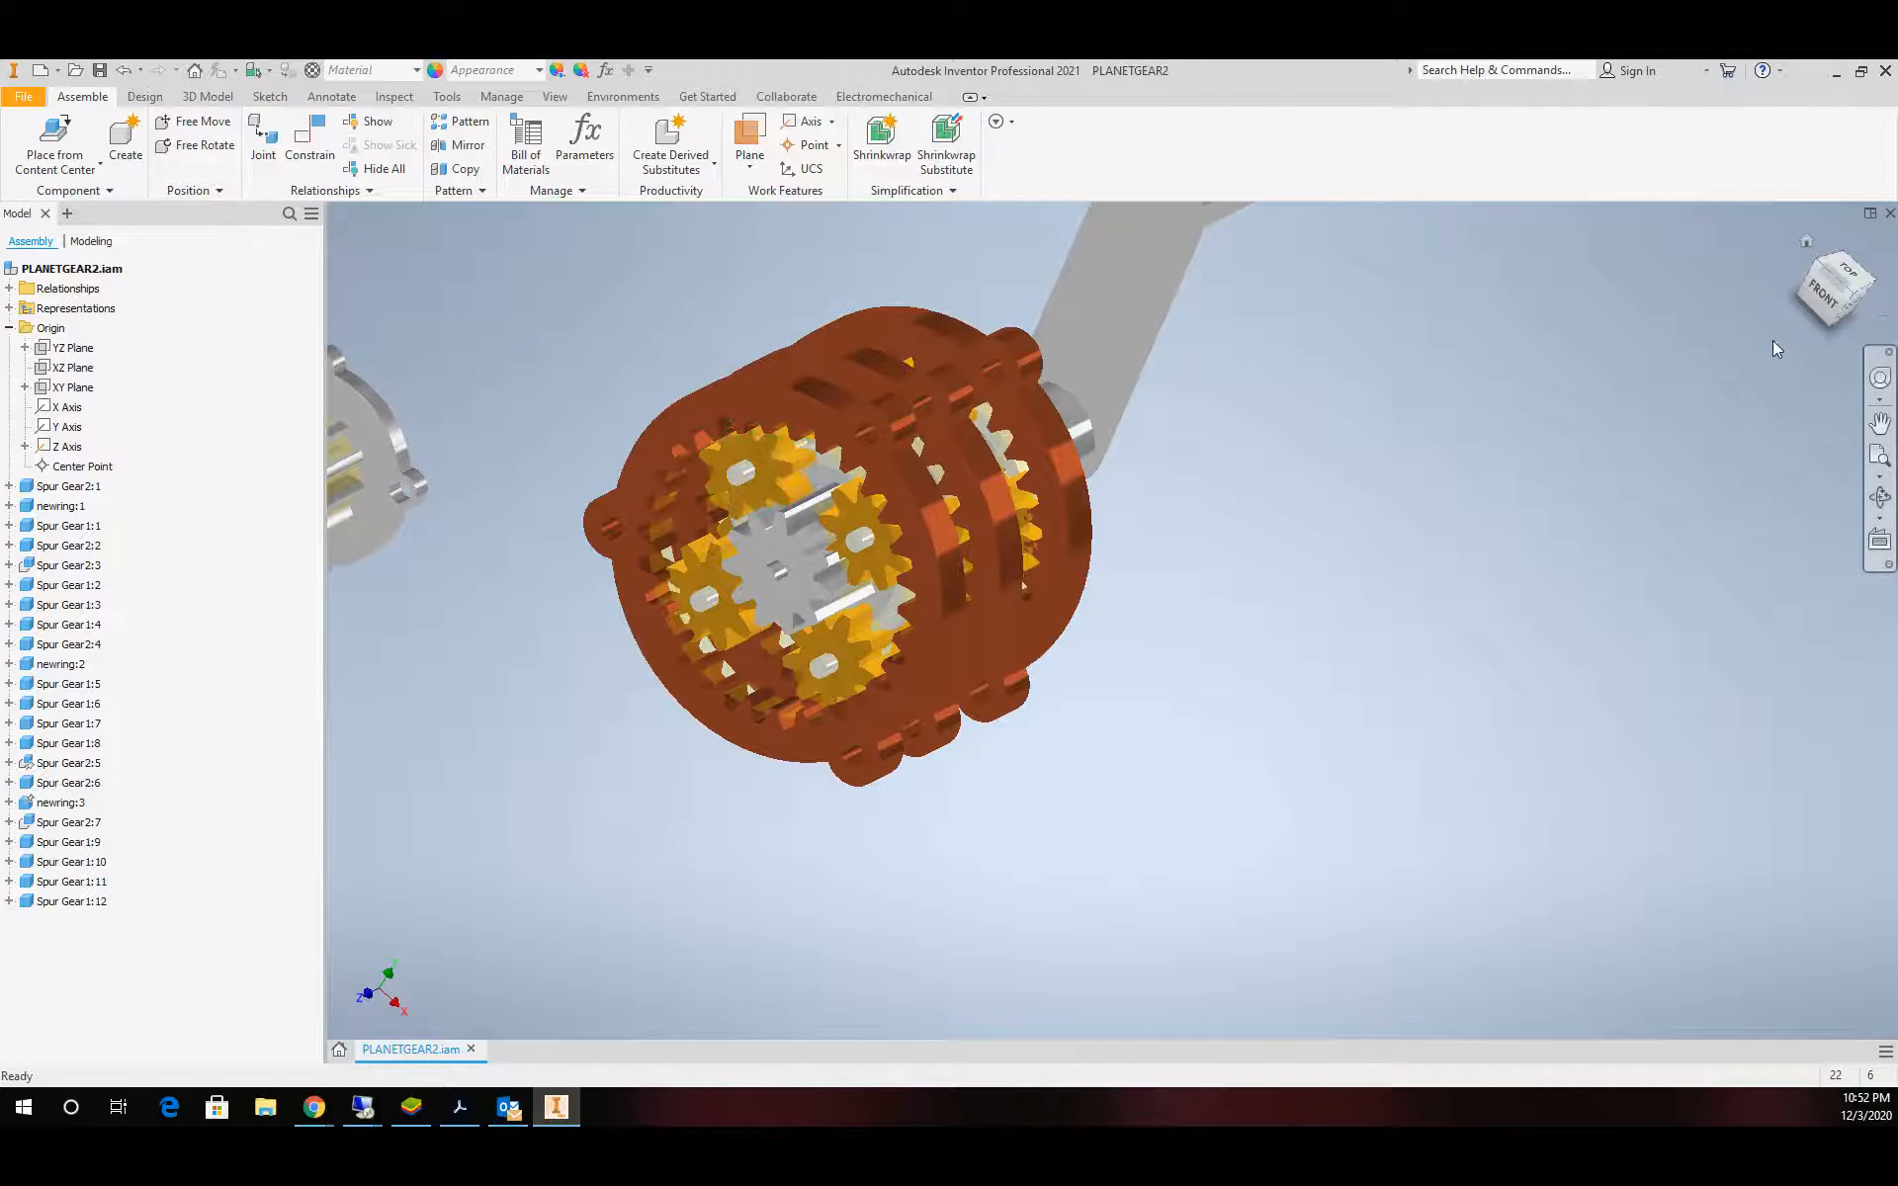
left_click(1822, 309)
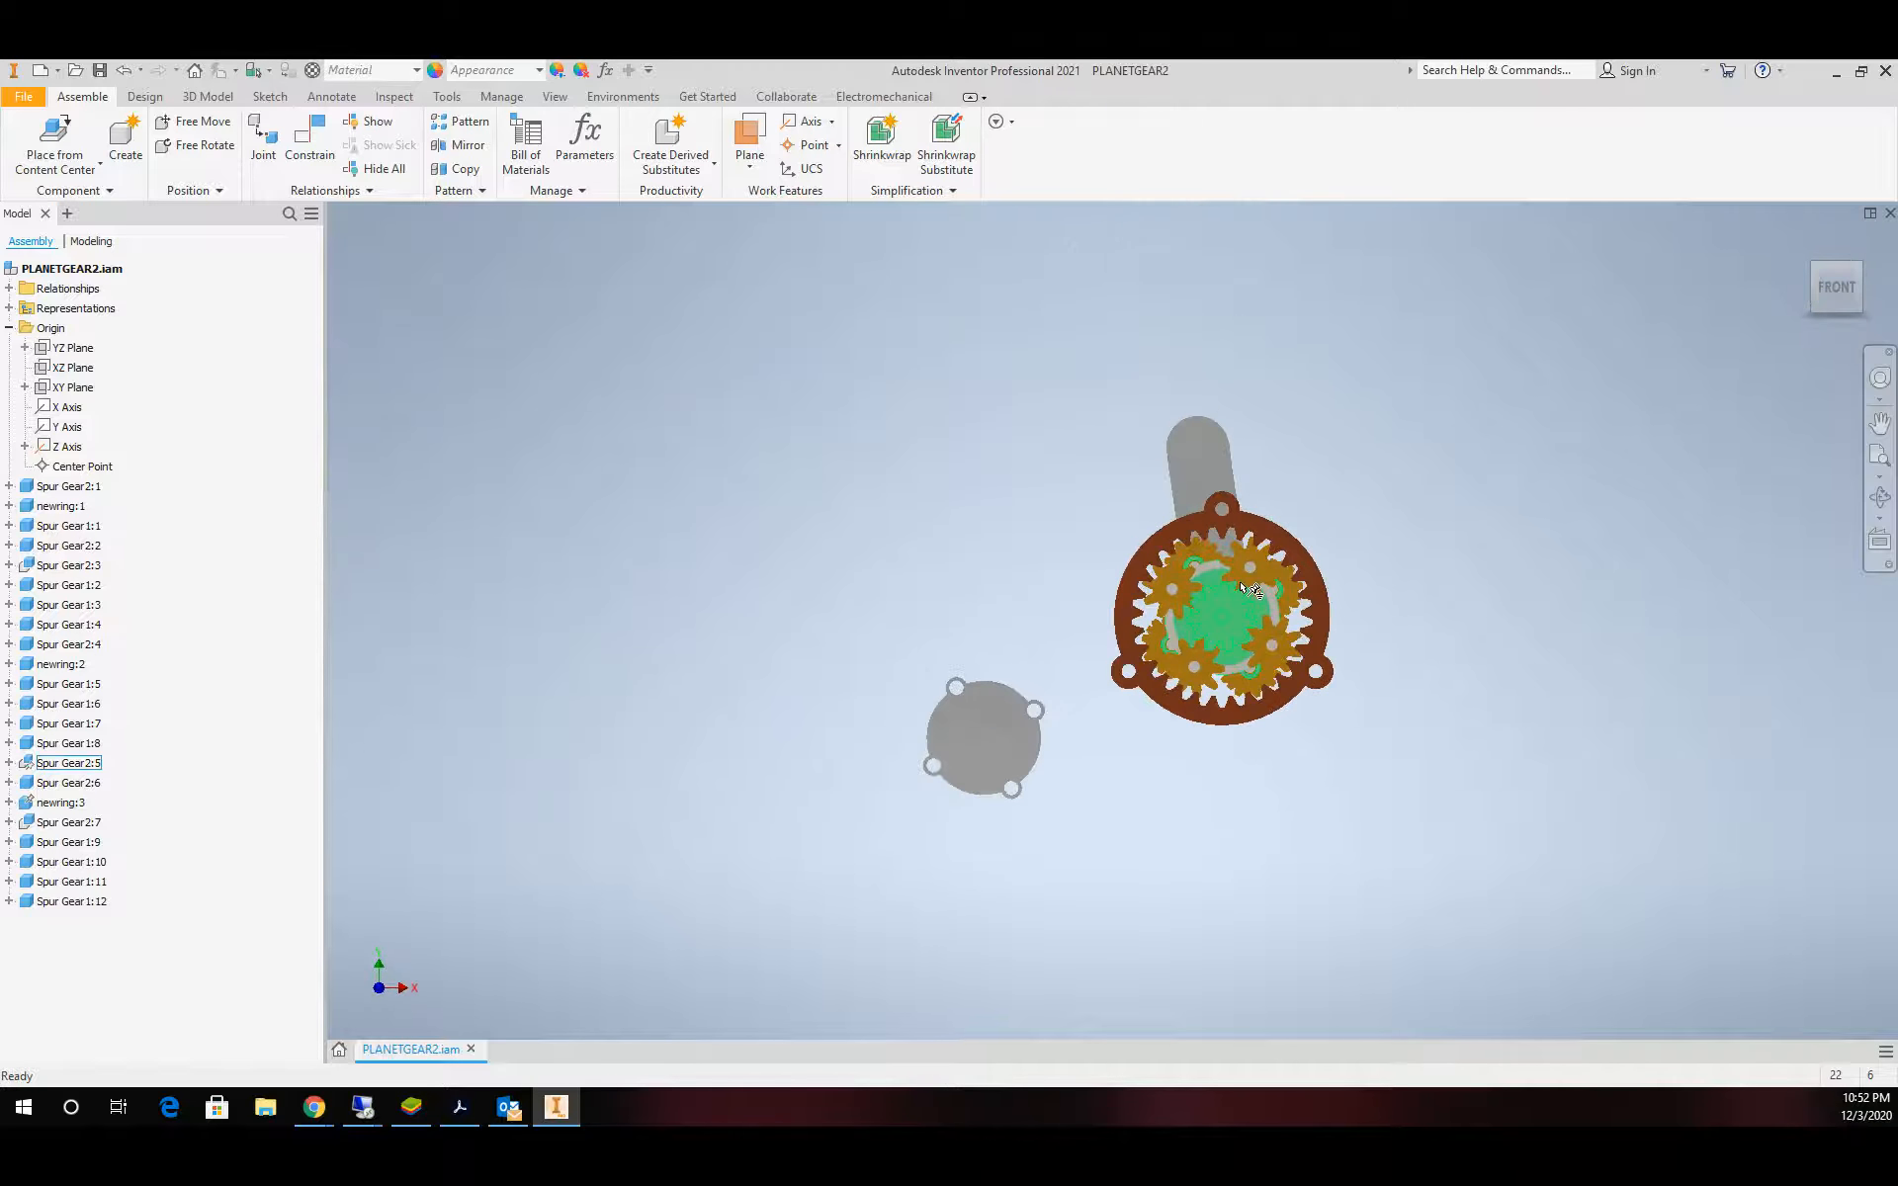
scroll(1235, 585, "up", 5)
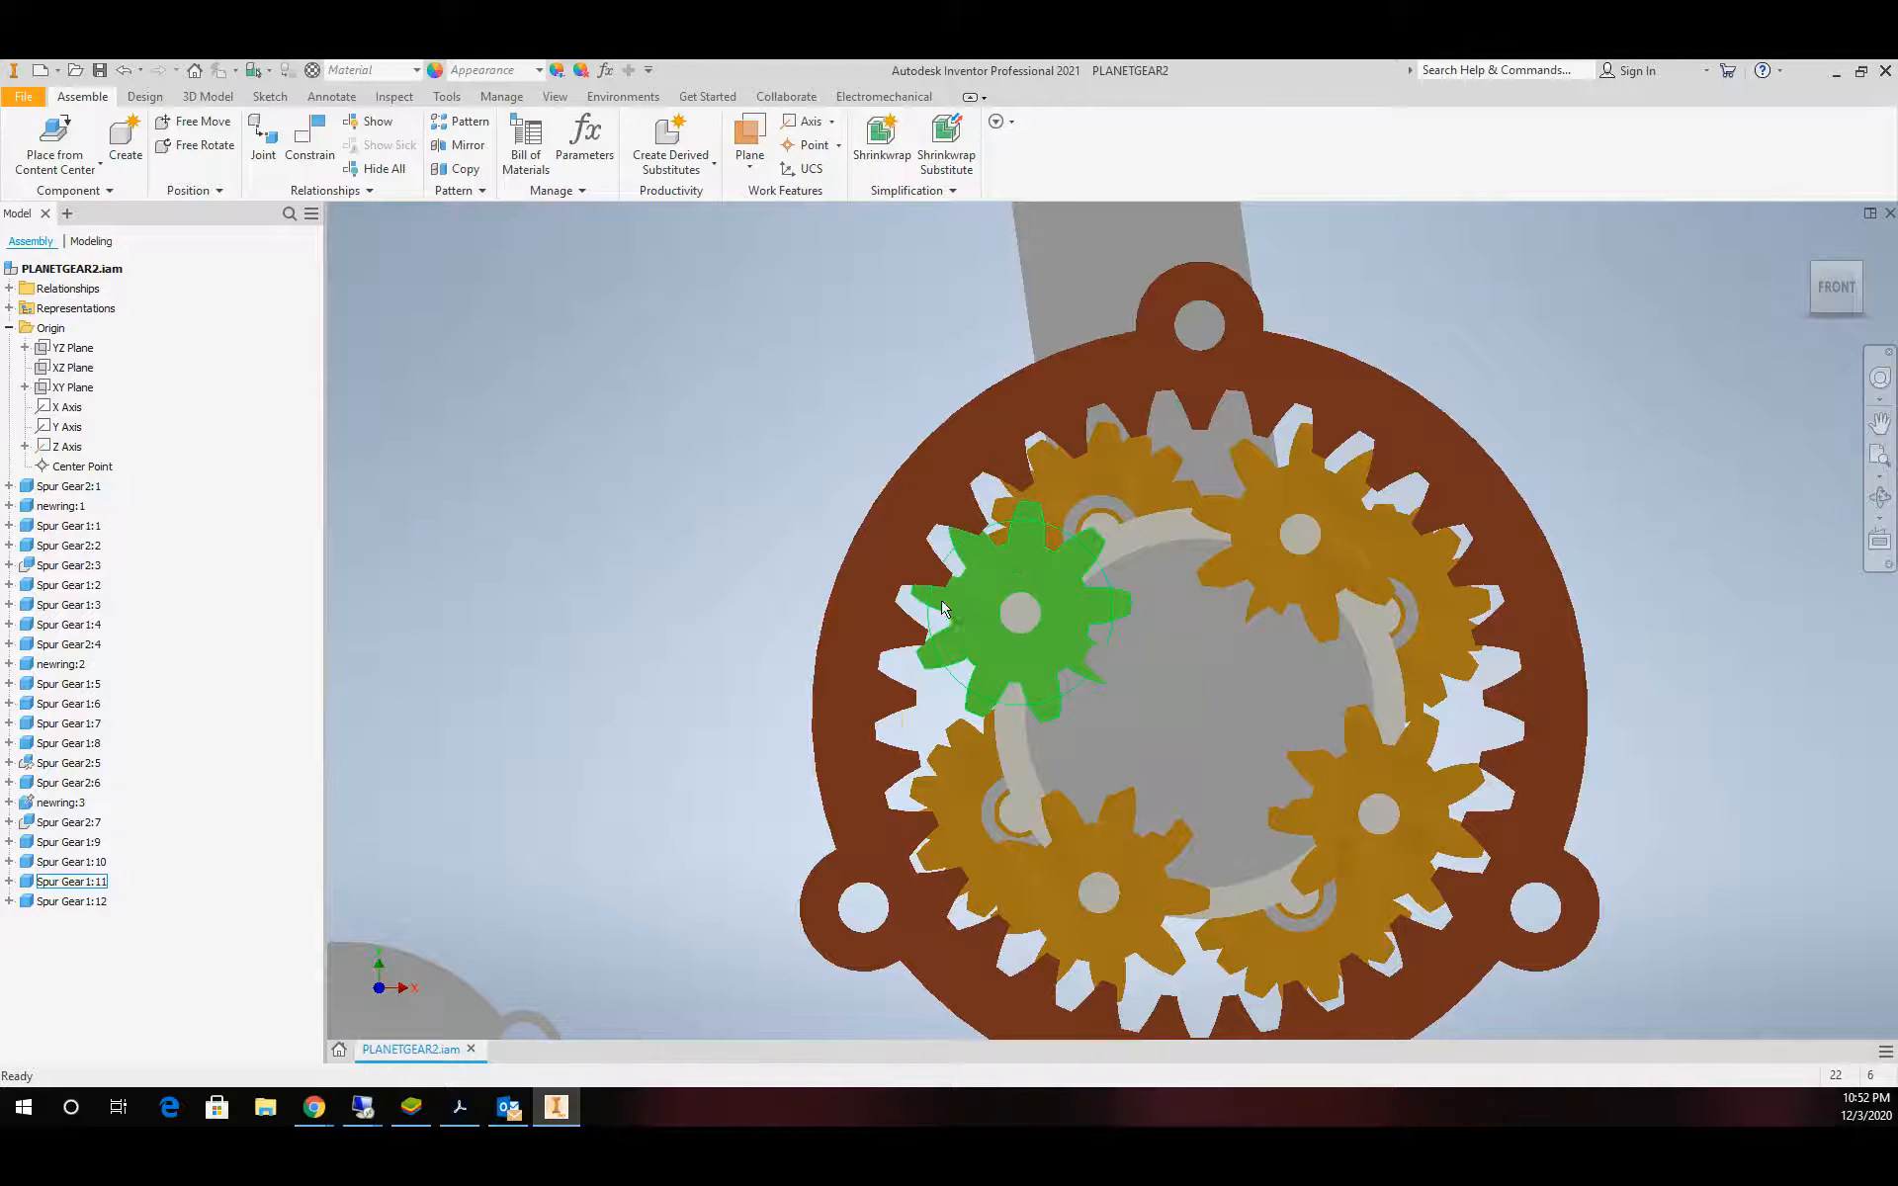
mouse_move(952, 610)
left_mouse_down()
mouse_move(936, 587)
mouse_move(939, 621)
left_mouse_up()
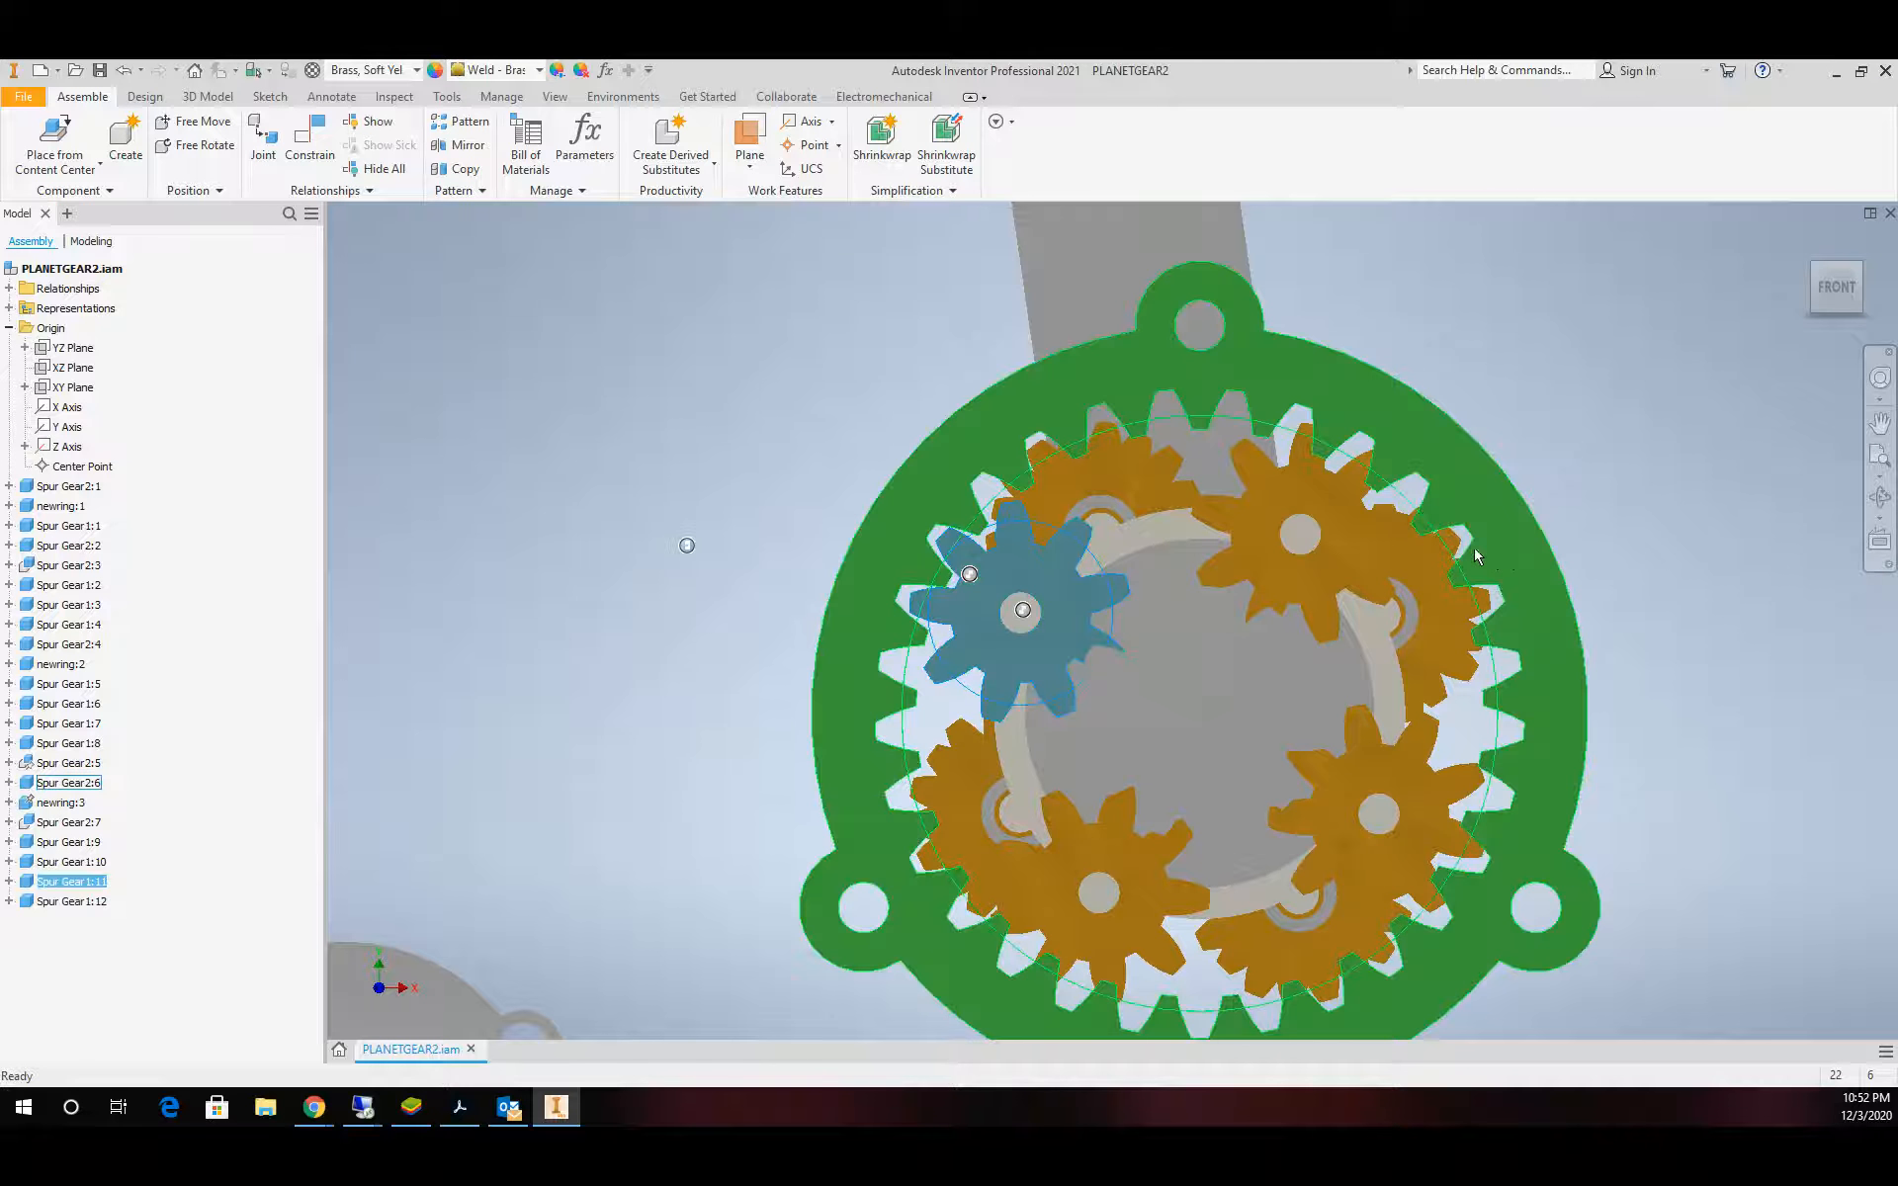
left_click_drag(1351, 492, 1339, 453)
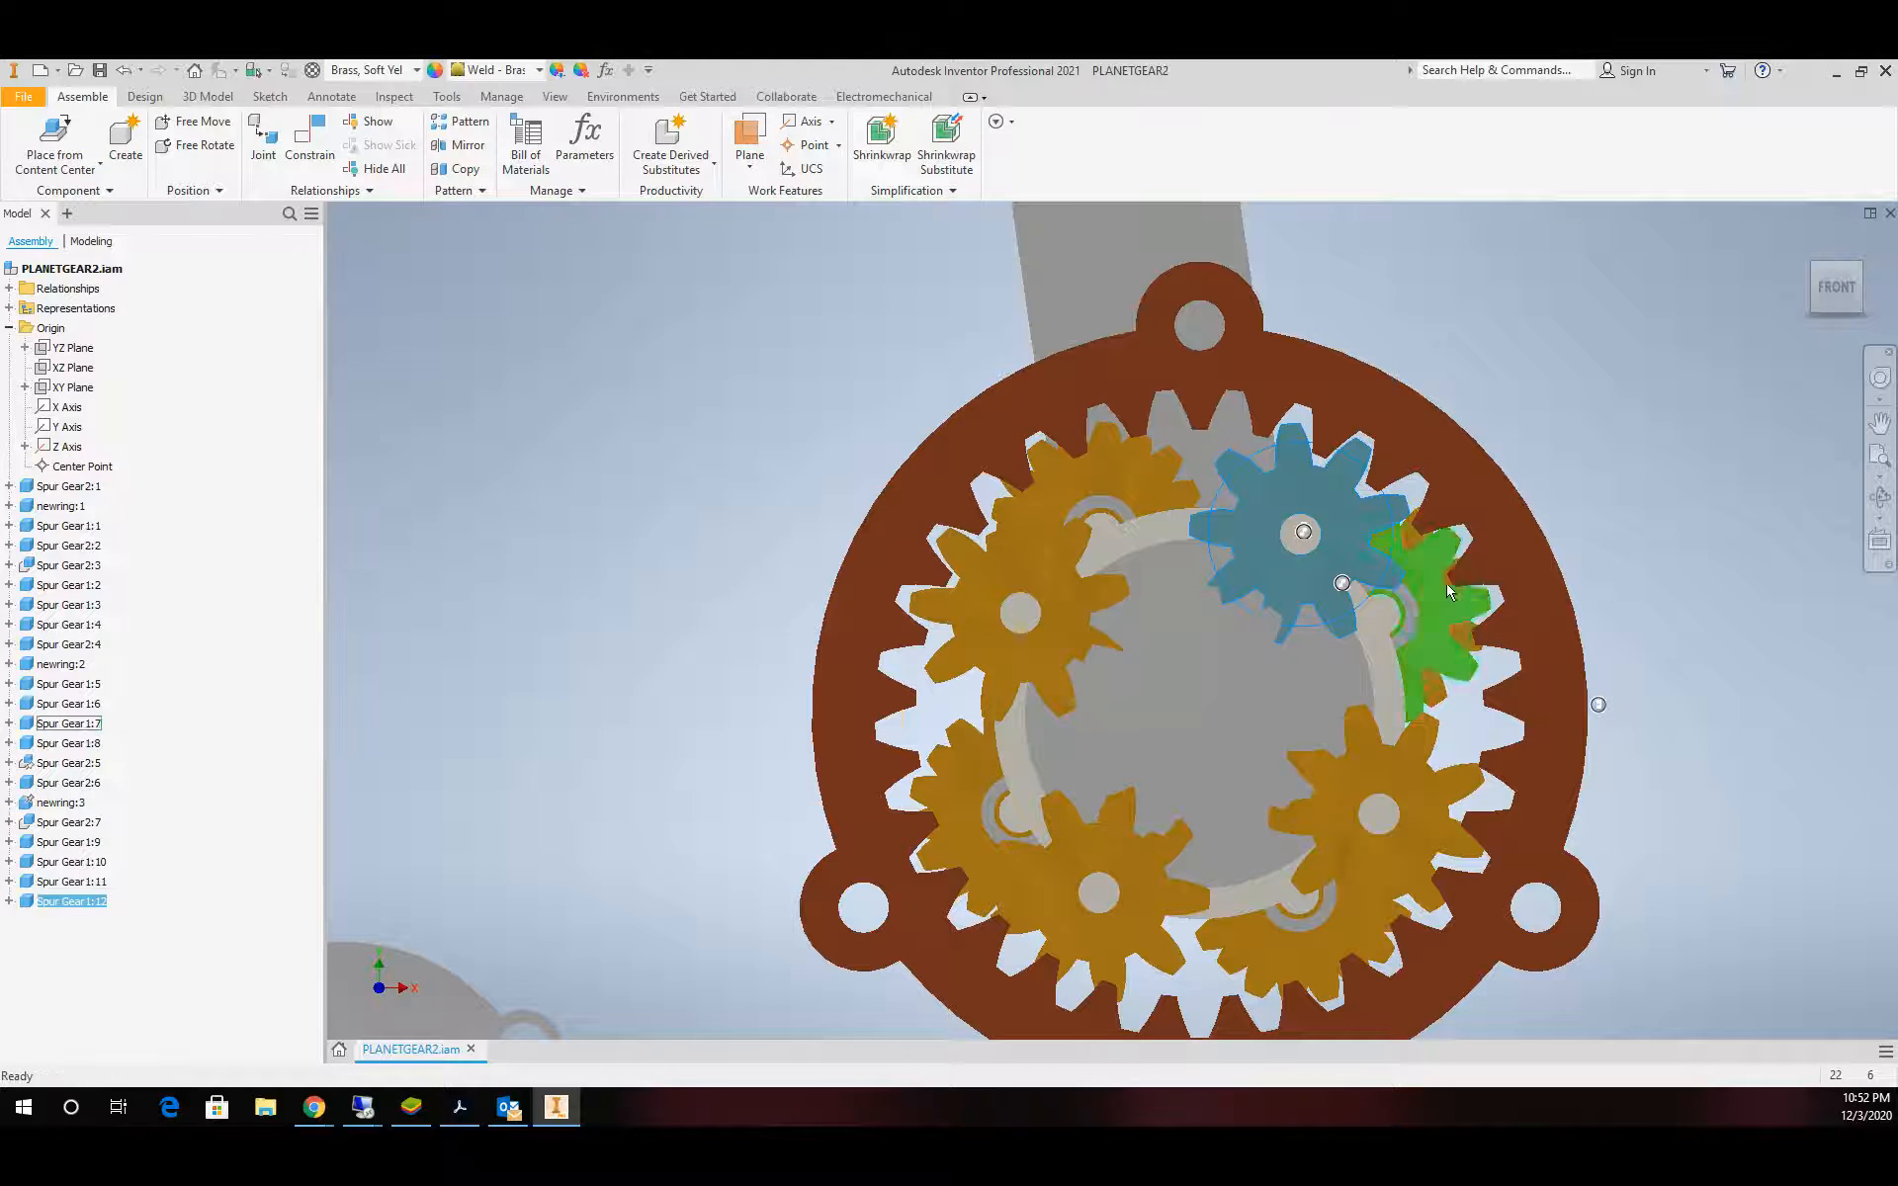
left_click_drag(1435, 806, 1442, 803)
left_click_drag(1135, 931, 1157, 955)
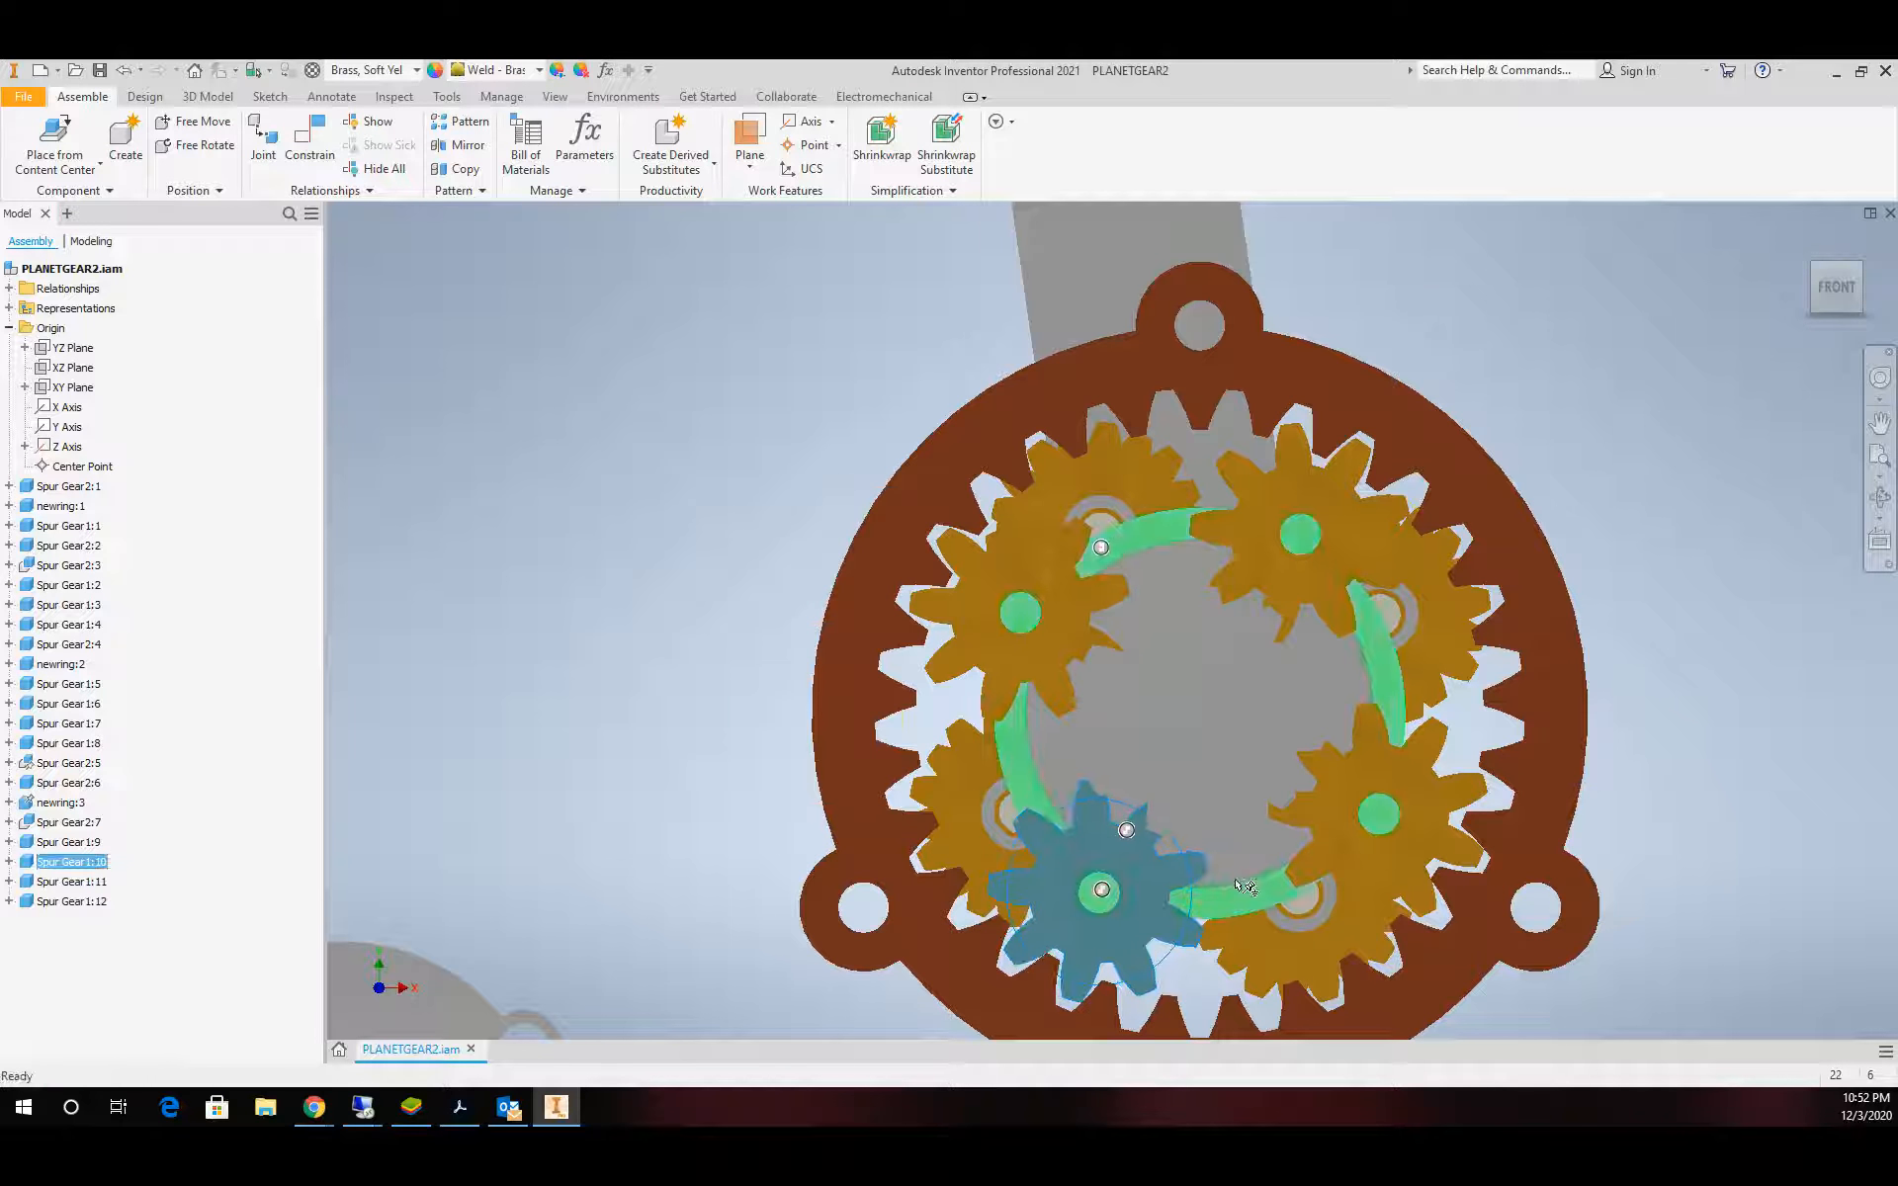
Unground the third-stage pin carrier newring:3
scroll(1379, 715, "down", 5)
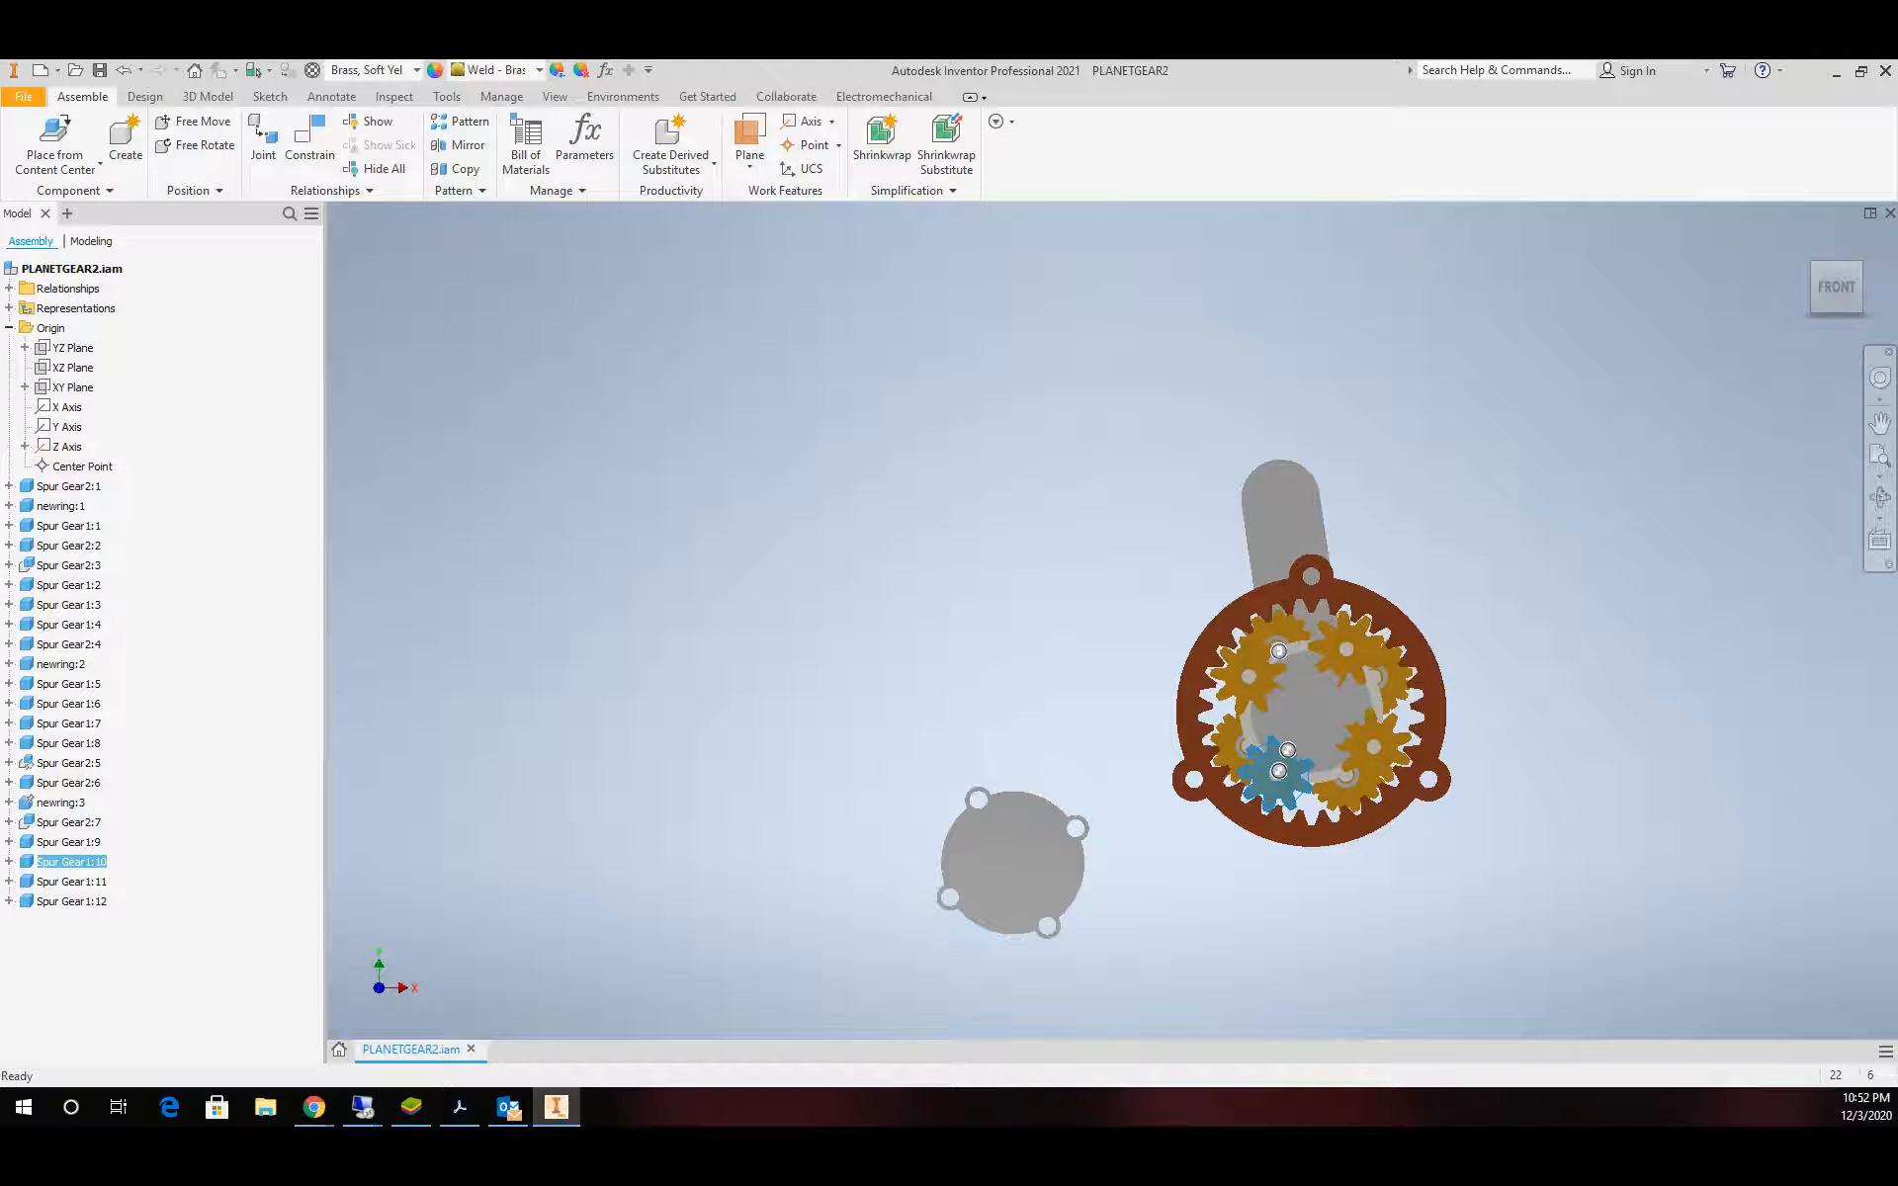
left_click(1776, 573)
left_click(1876, 499)
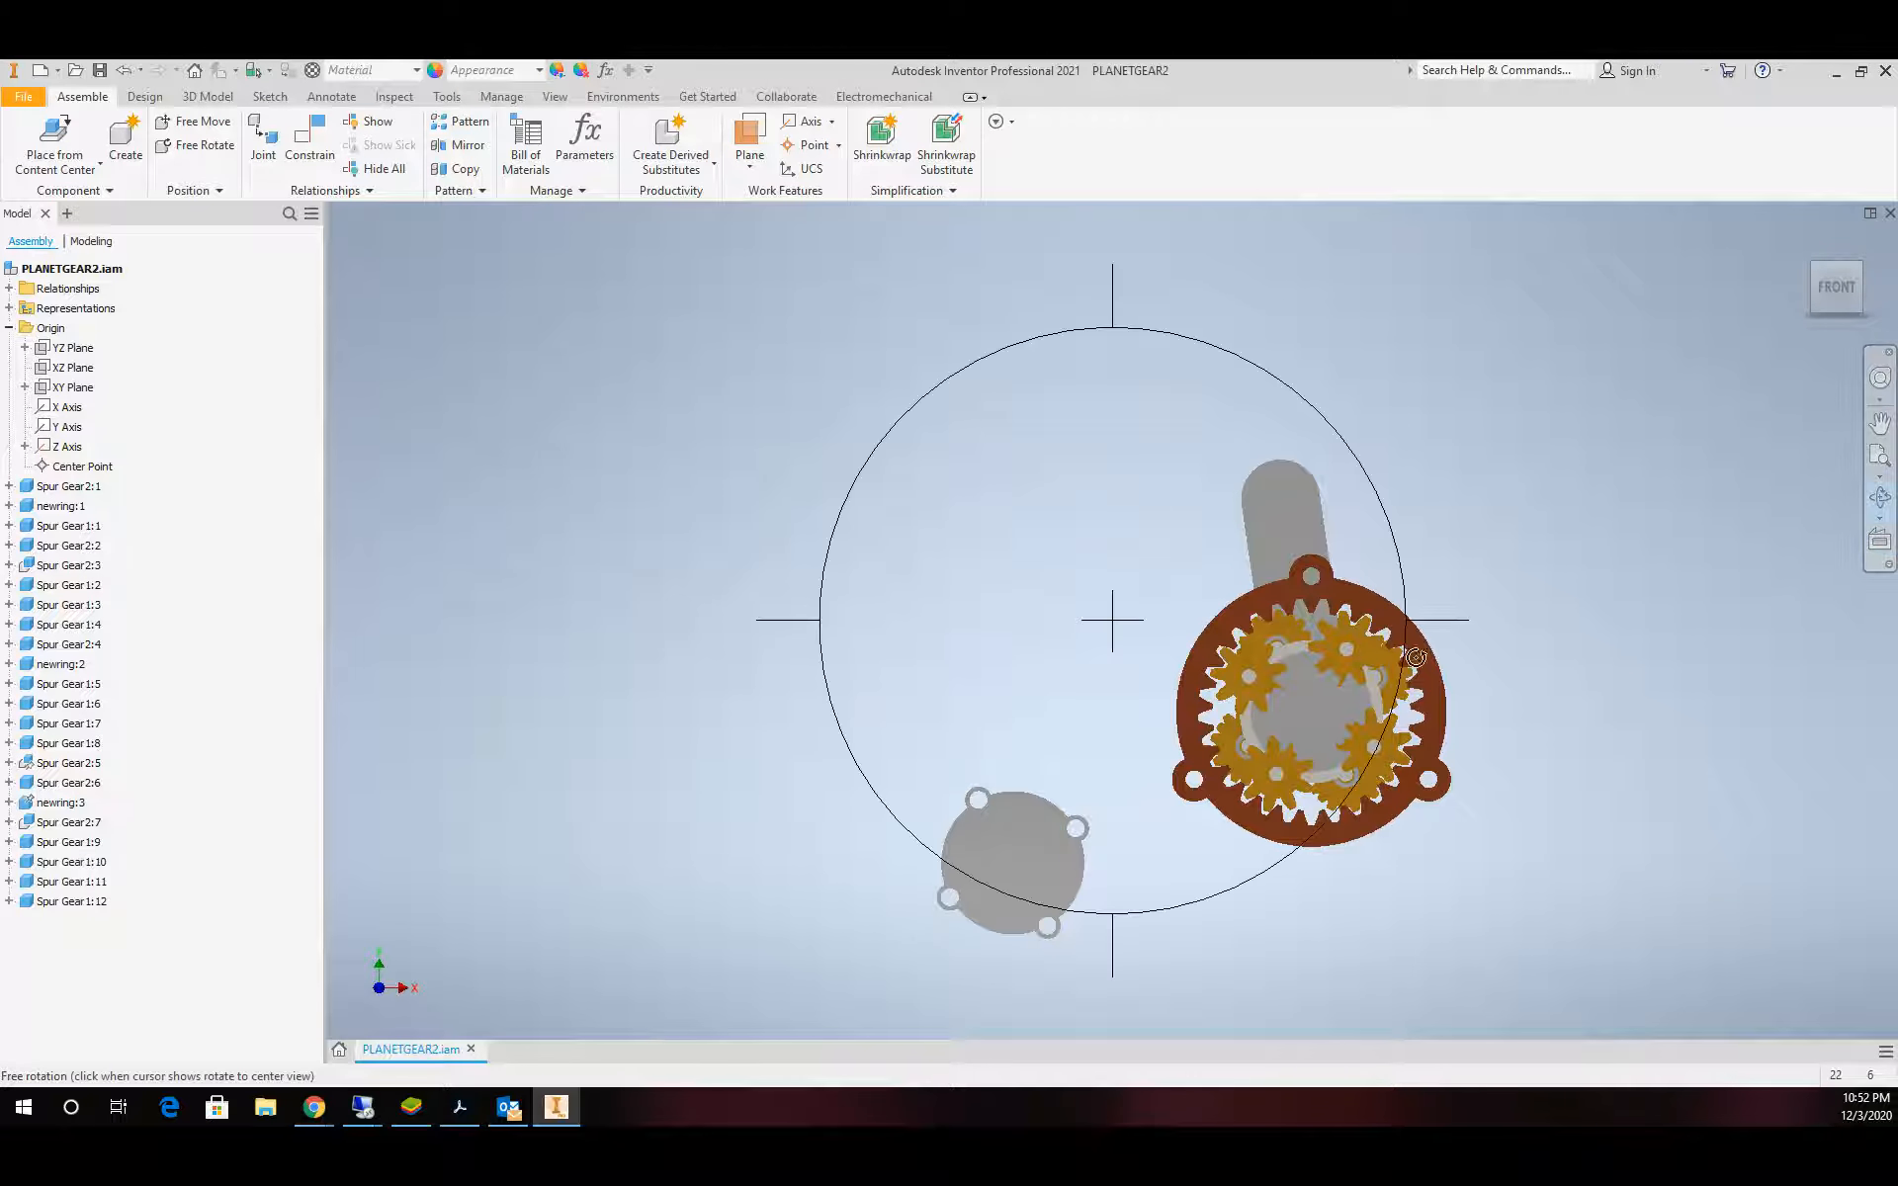
left_click_drag(1166, 683, 1242, 742)
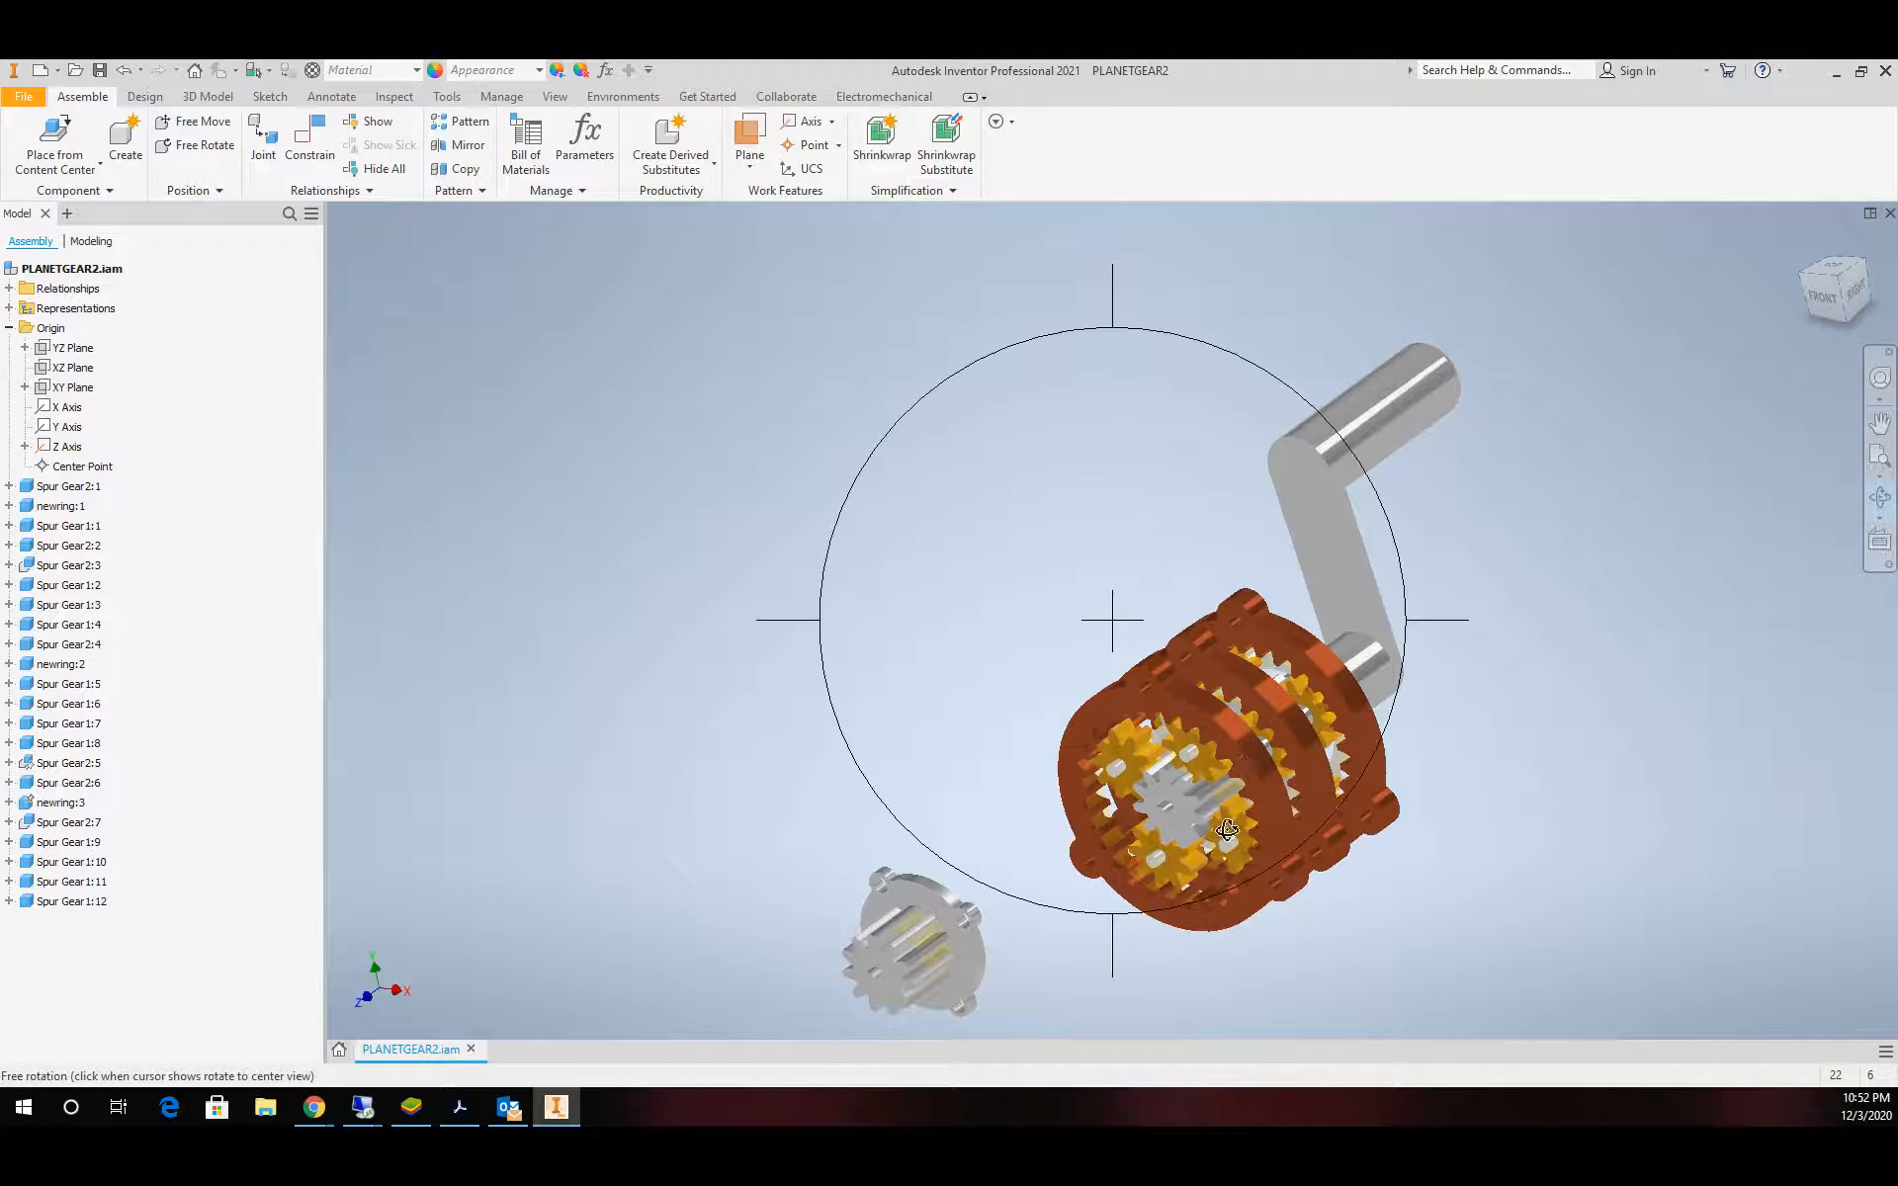
scroll(1242, 741, "up", 10)
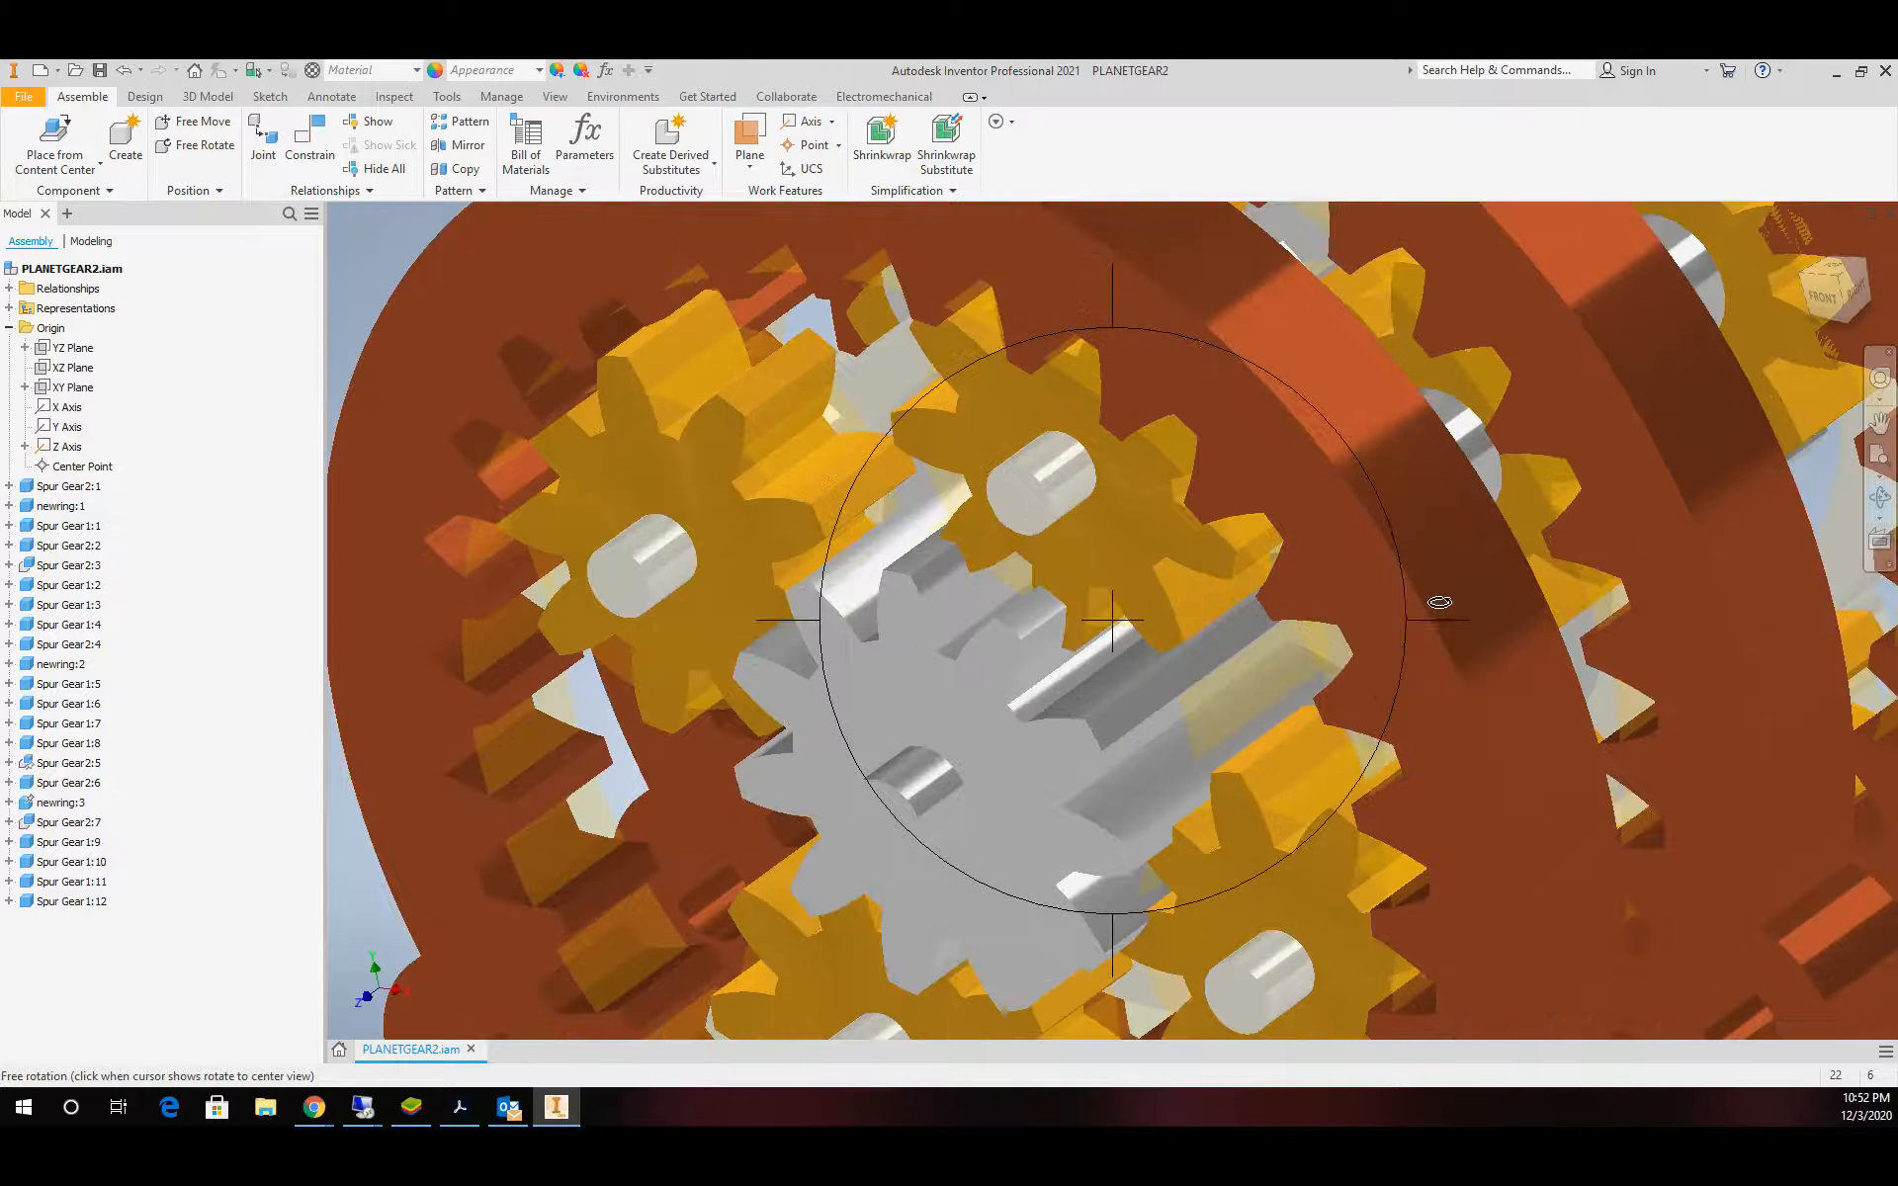
left_click_drag(1440, 602, 837, 549)
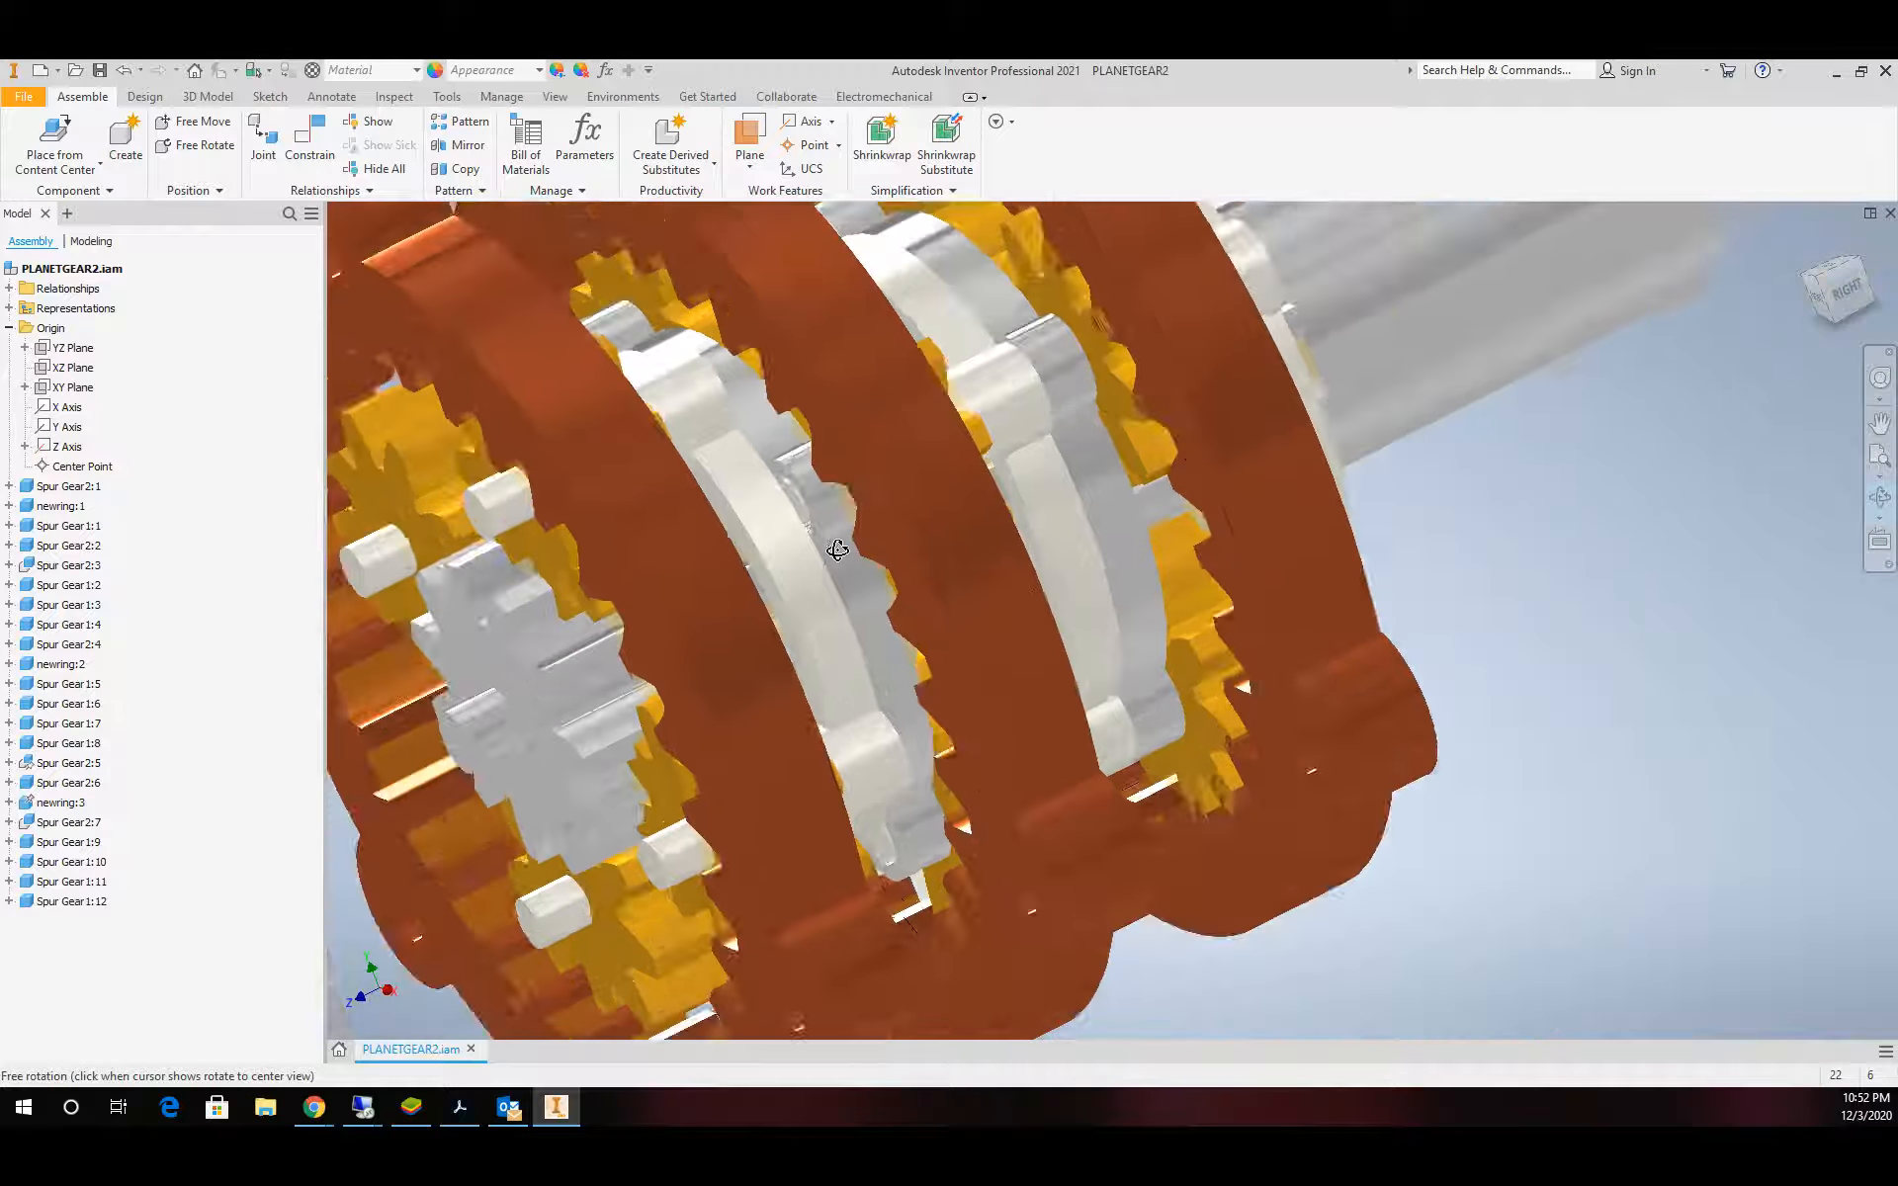
key("F5")
key("Escape")
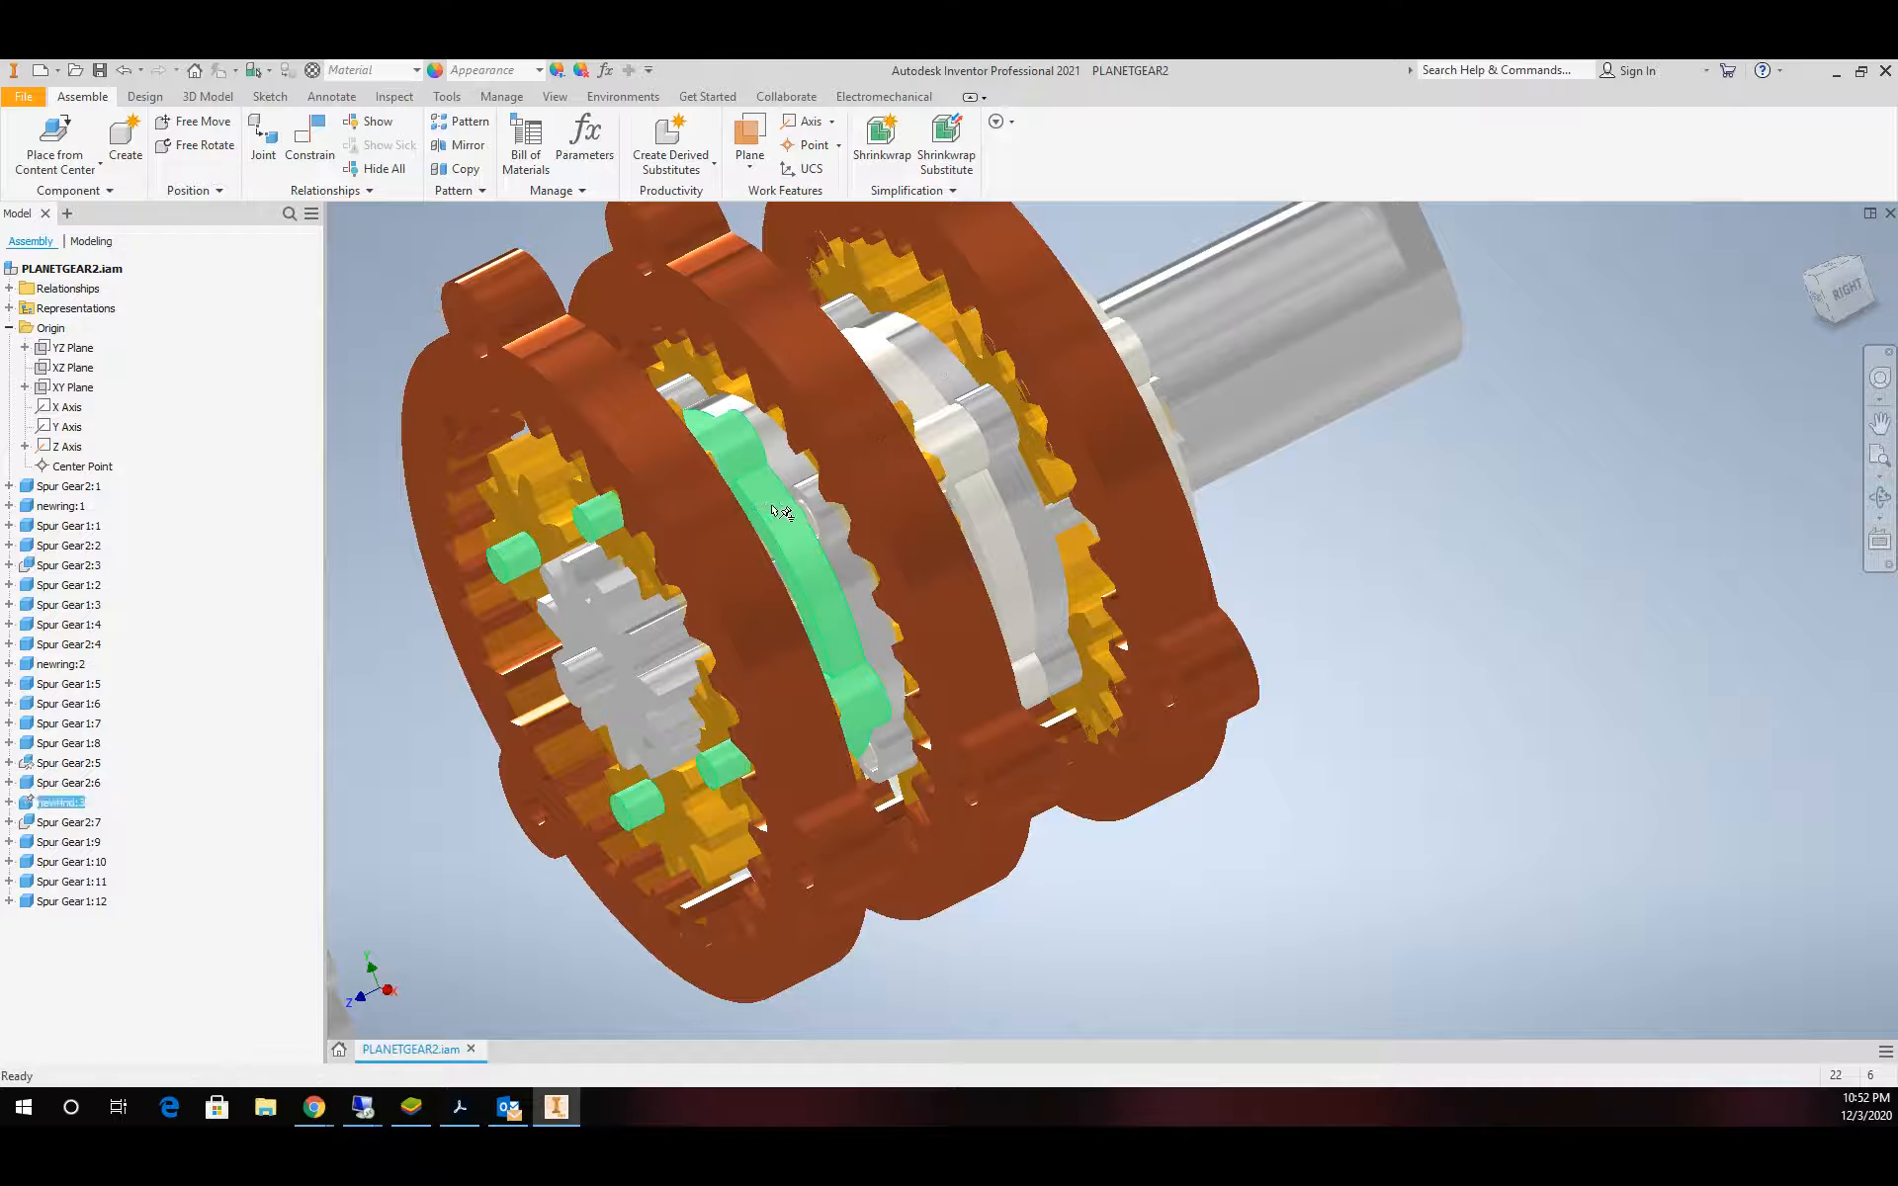
right_click(781, 512)
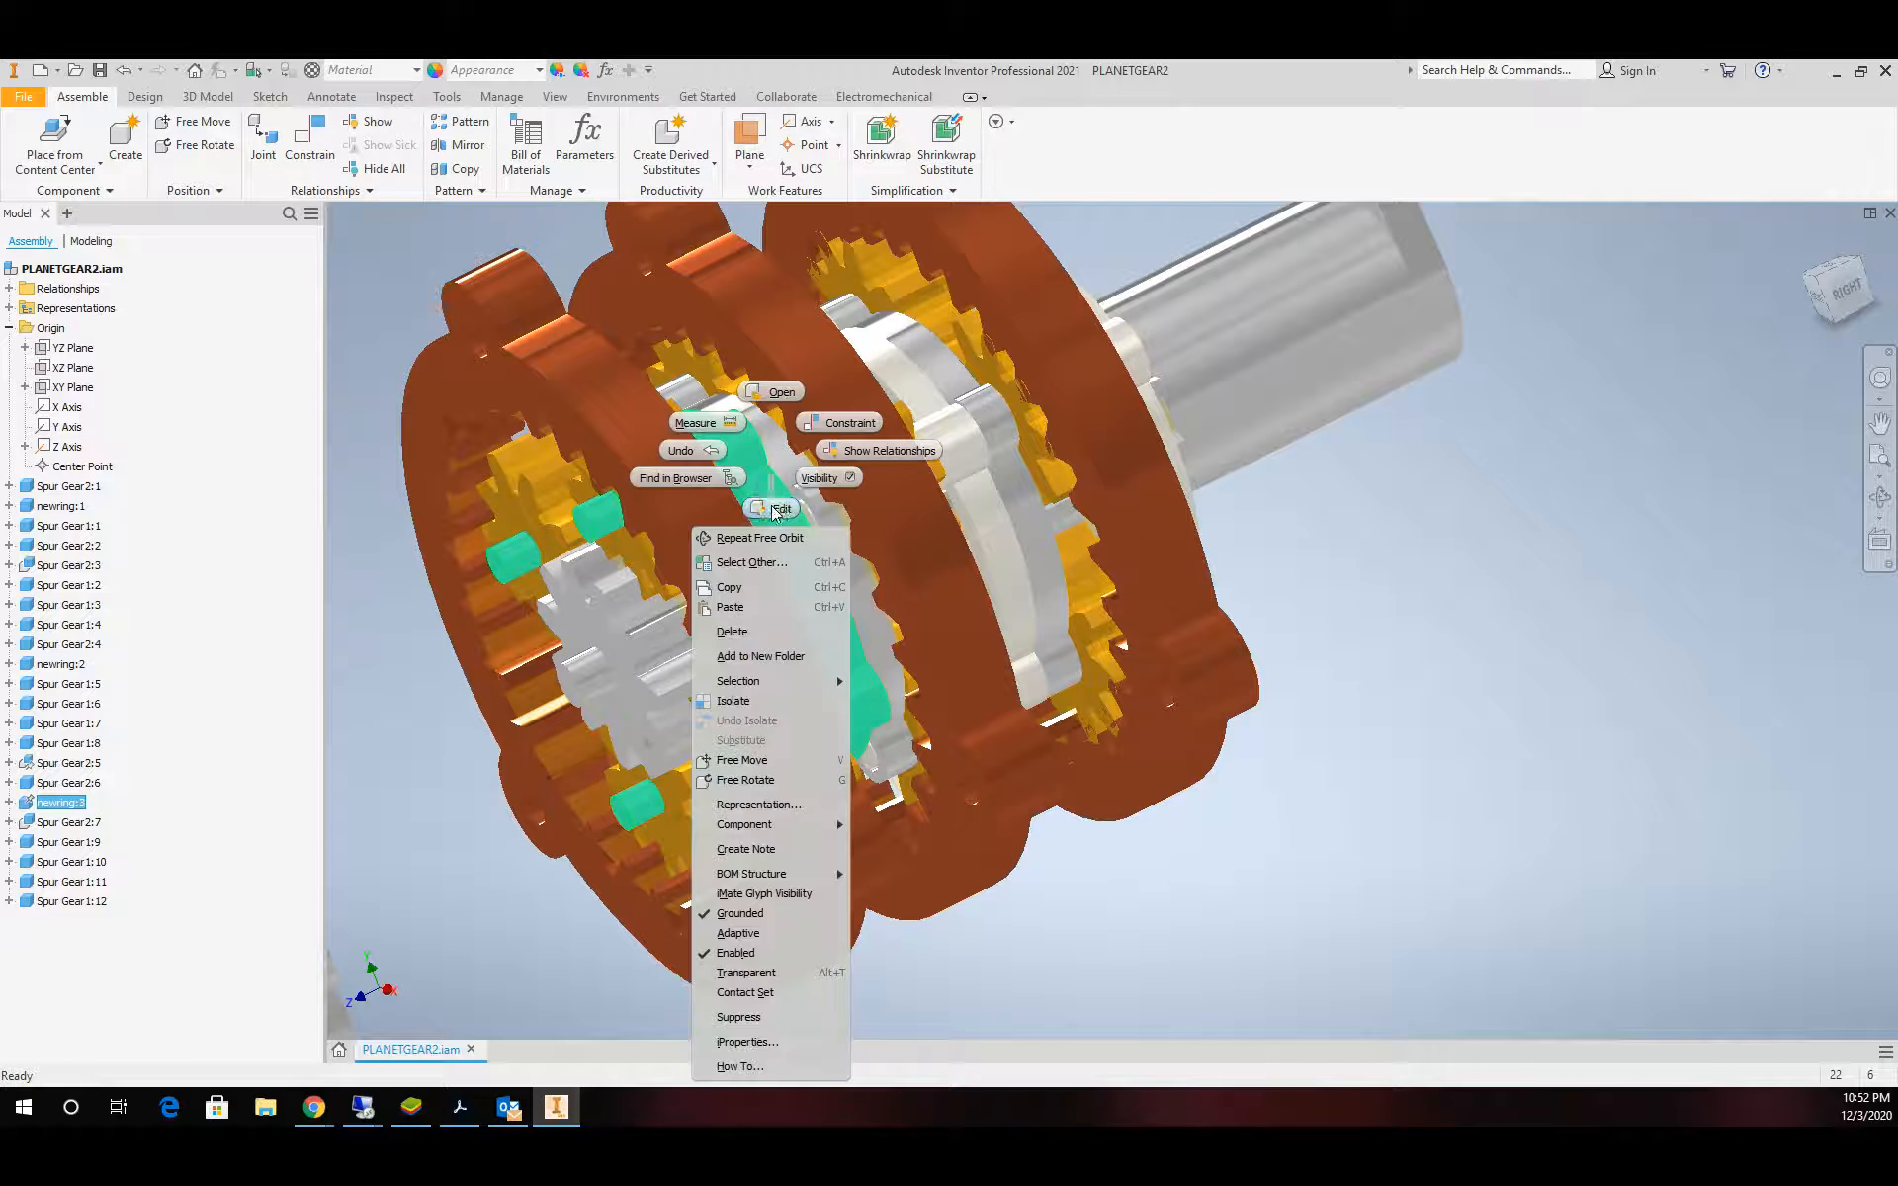
left_click(767, 935)
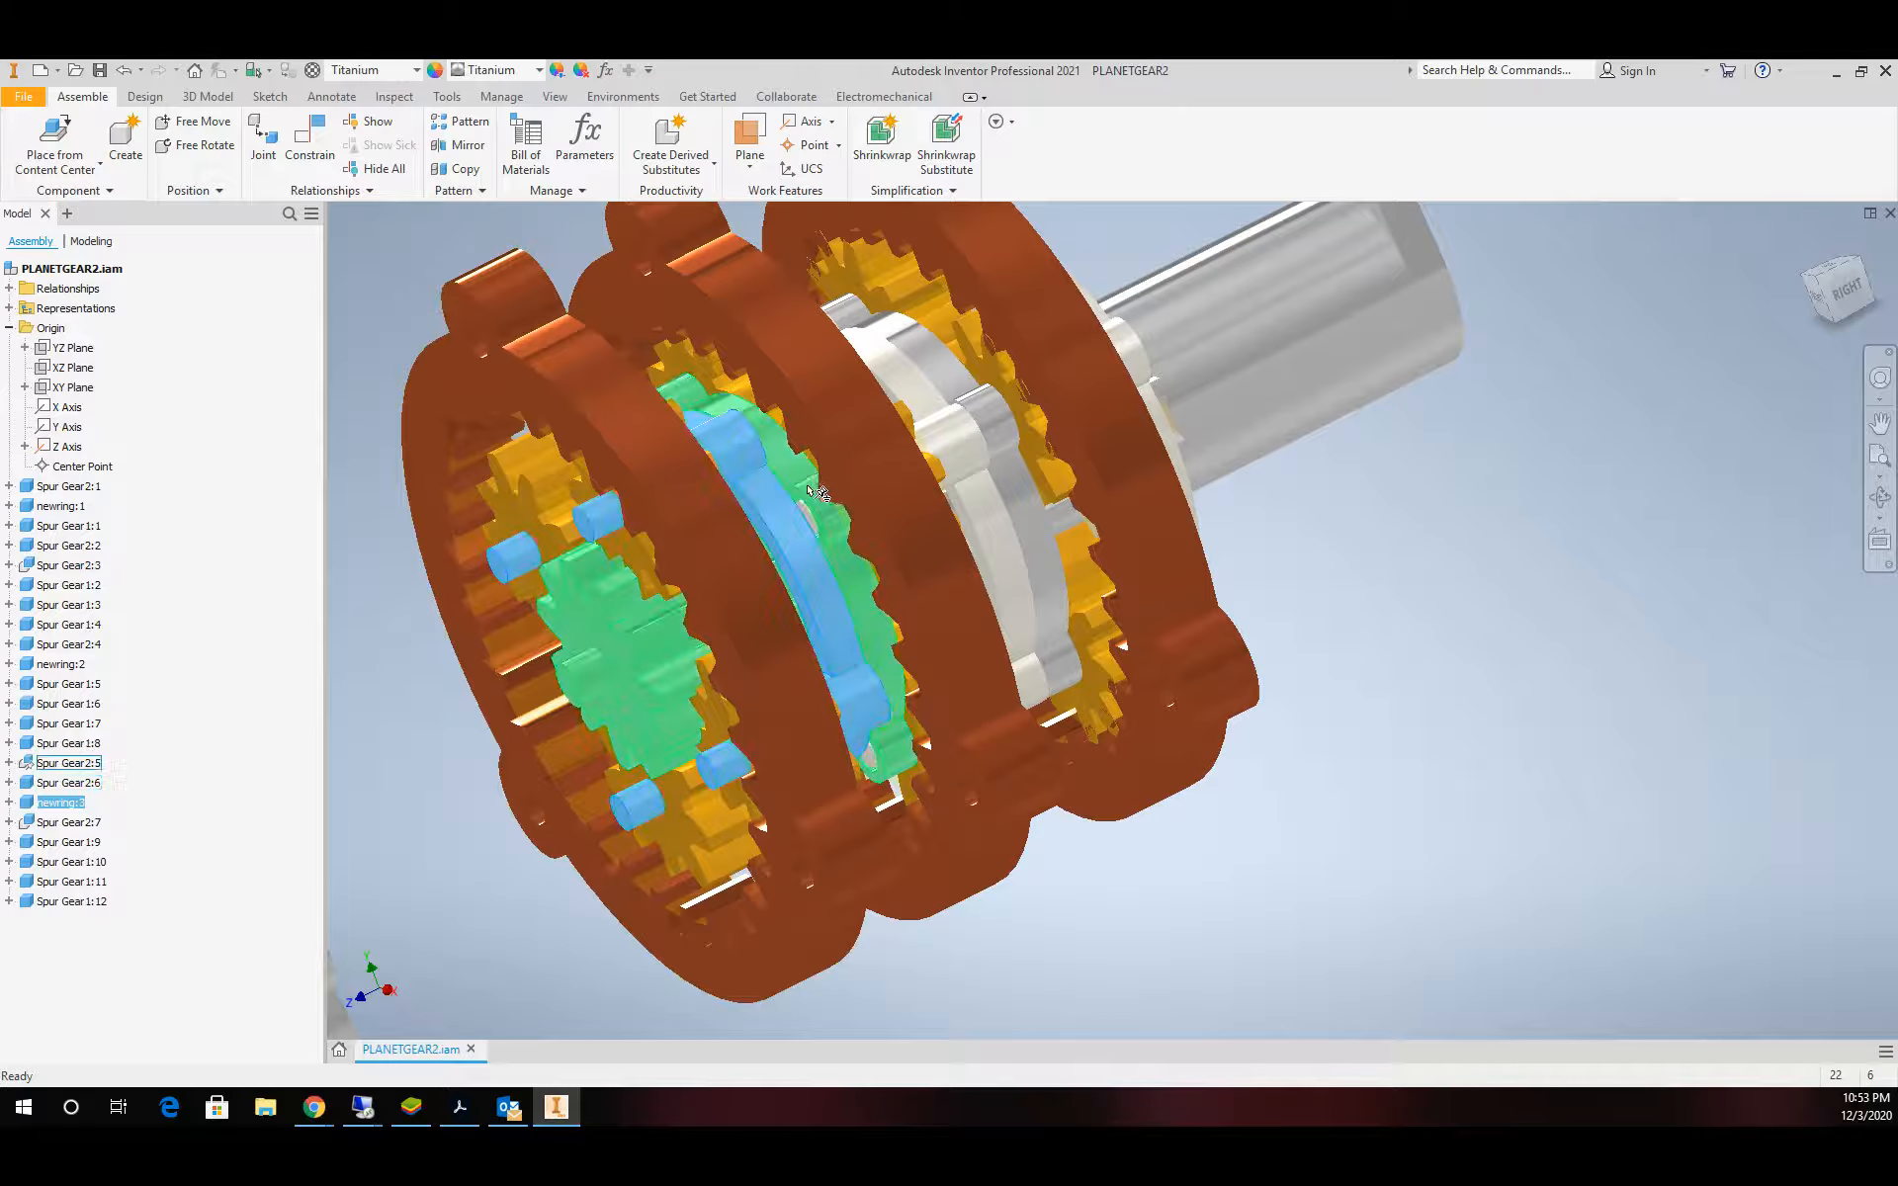
Unground the third-stage sun gear component Spur Gear2:5
left_click(806, 485)
right_click(802, 483)
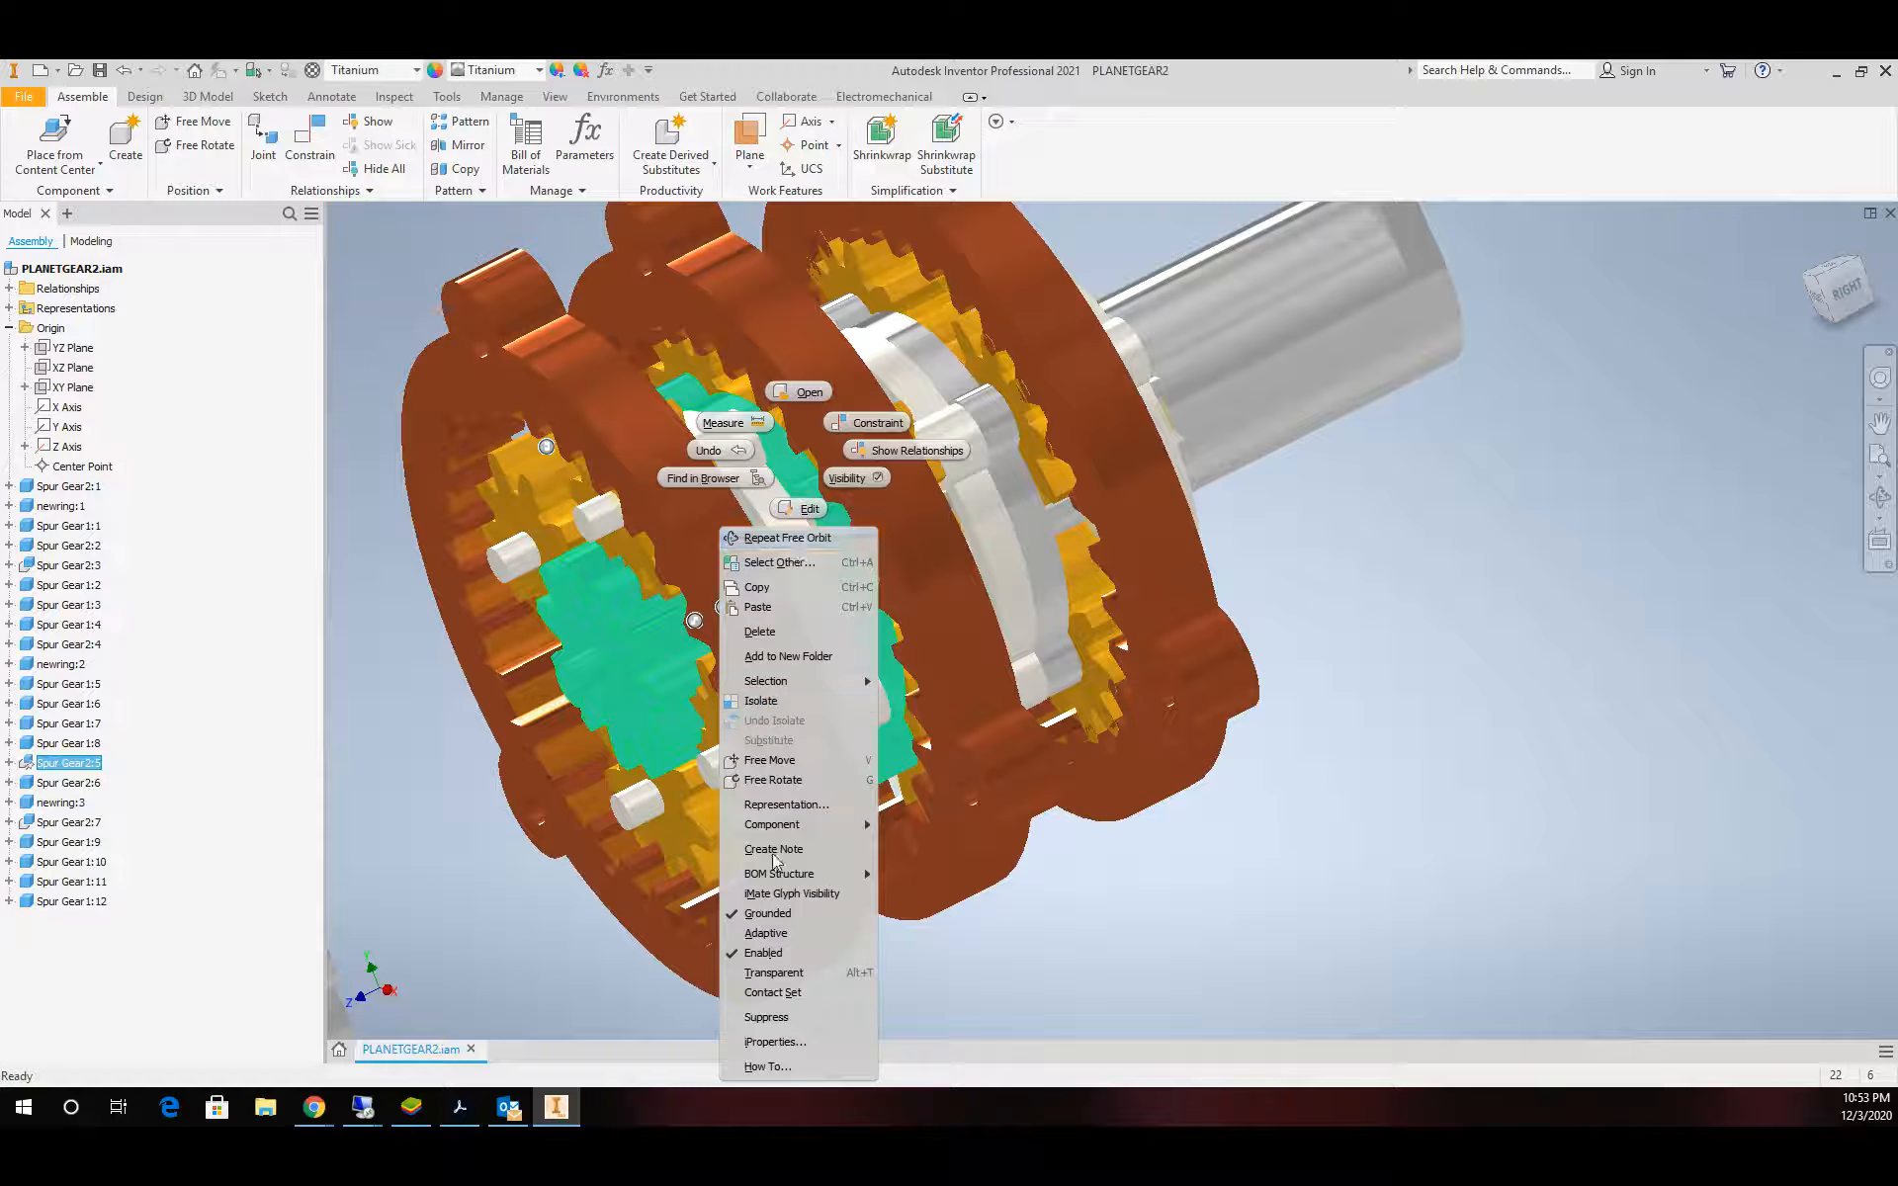
left_click(816, 913)
Apply a Forward rotation motion constraint between the third-stage sun gear and the upper planet gear at a 1.222 ul ratio
scroll(1050, 791, "down", 6)
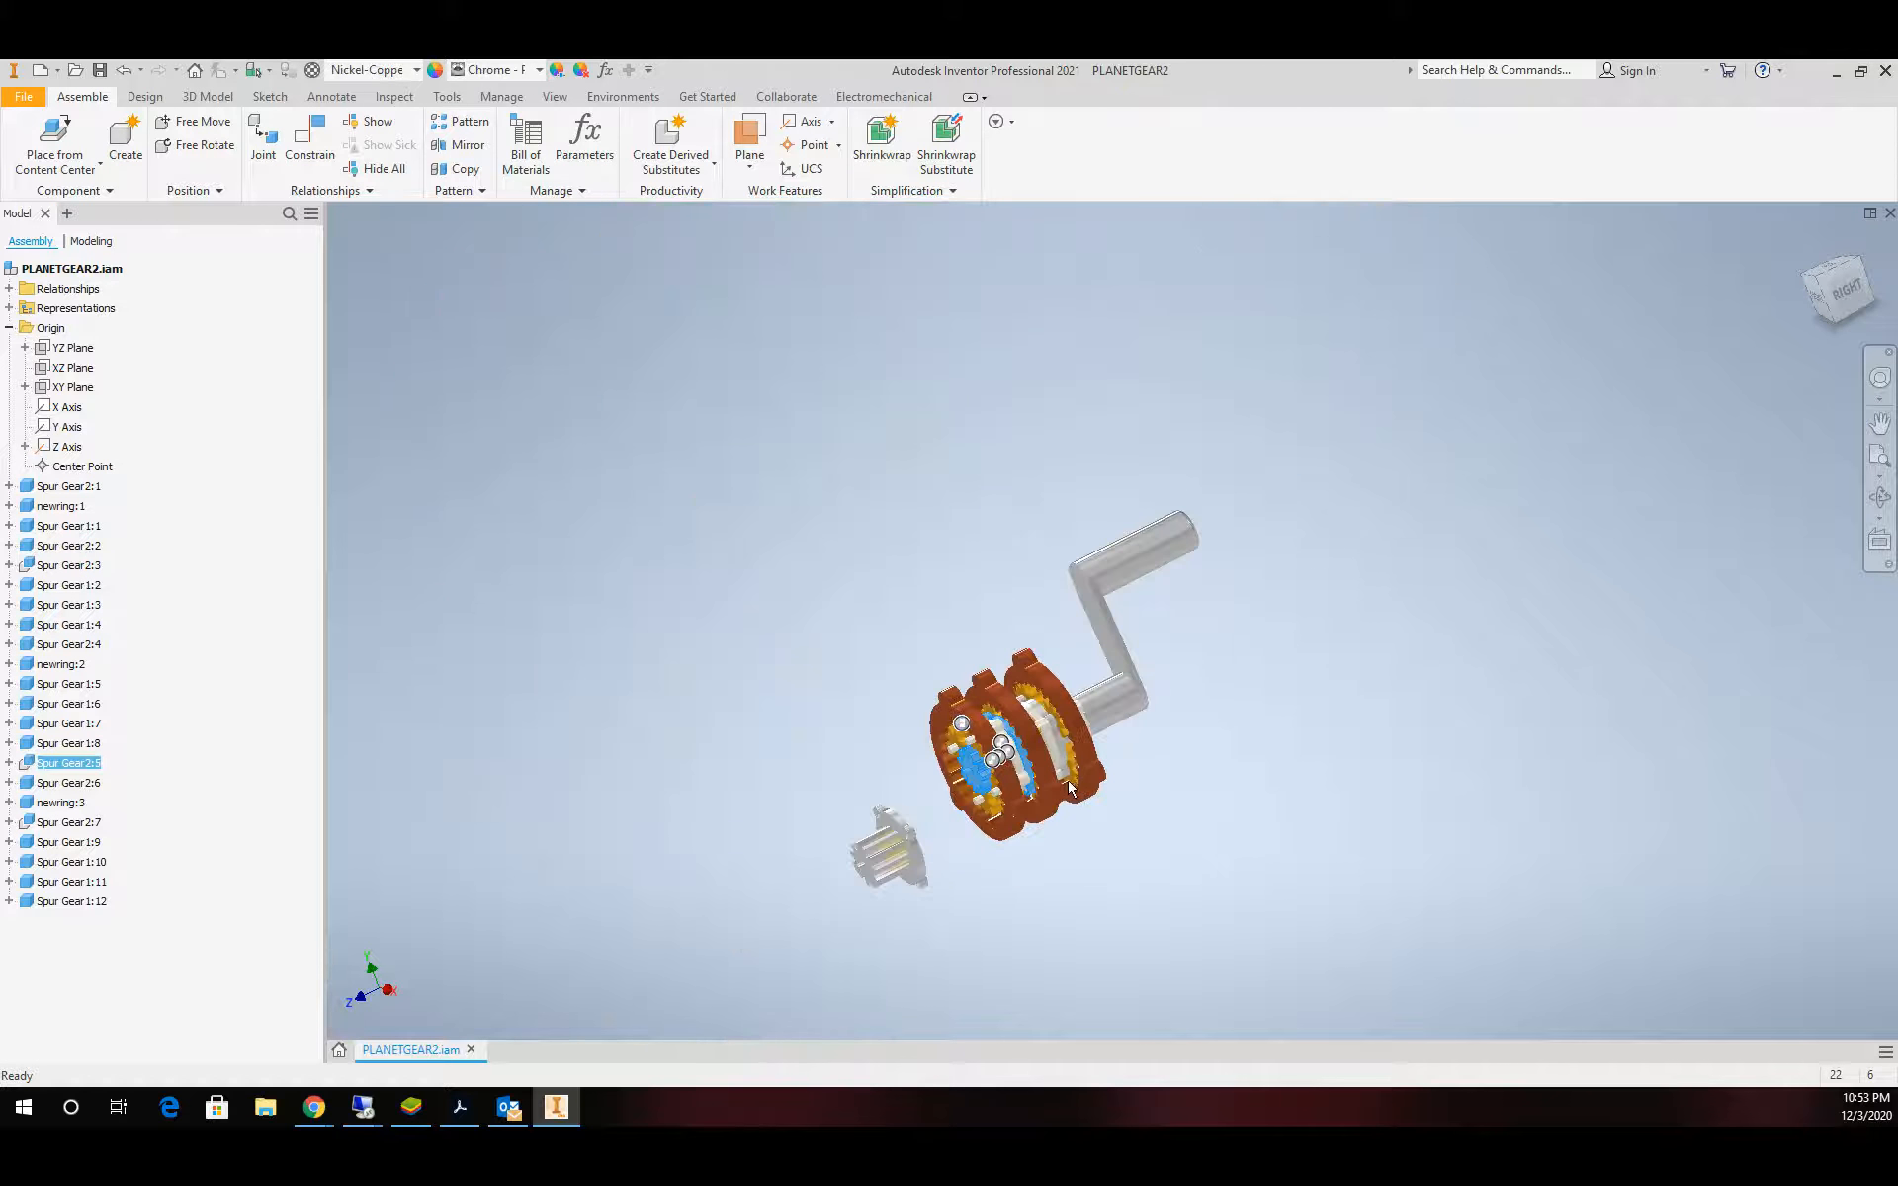
left_click(1880, 497)
left_click_drag(1182, 623, 1156, 627)
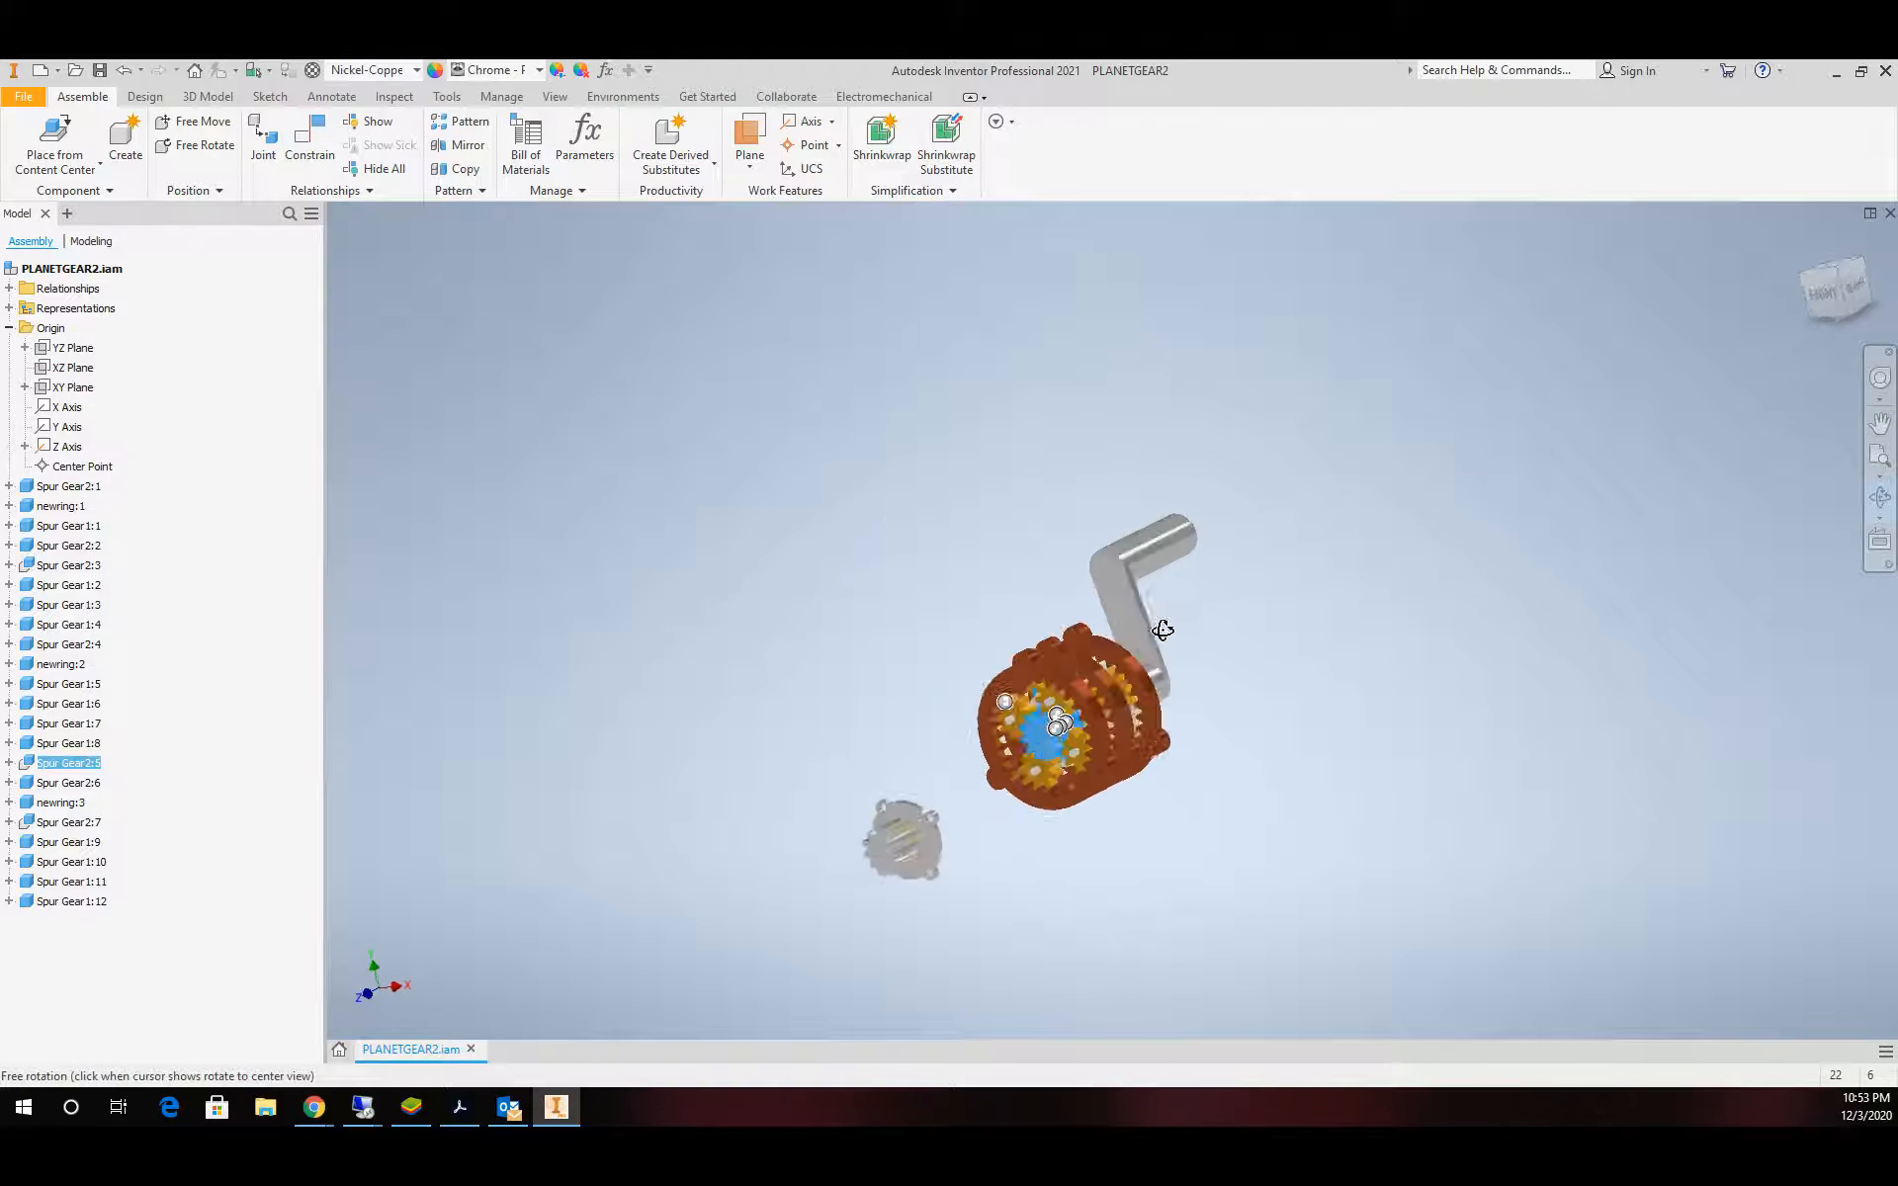
scroll(1085, 660, "up", 5)
scroll(1138, 776, "down", 3)
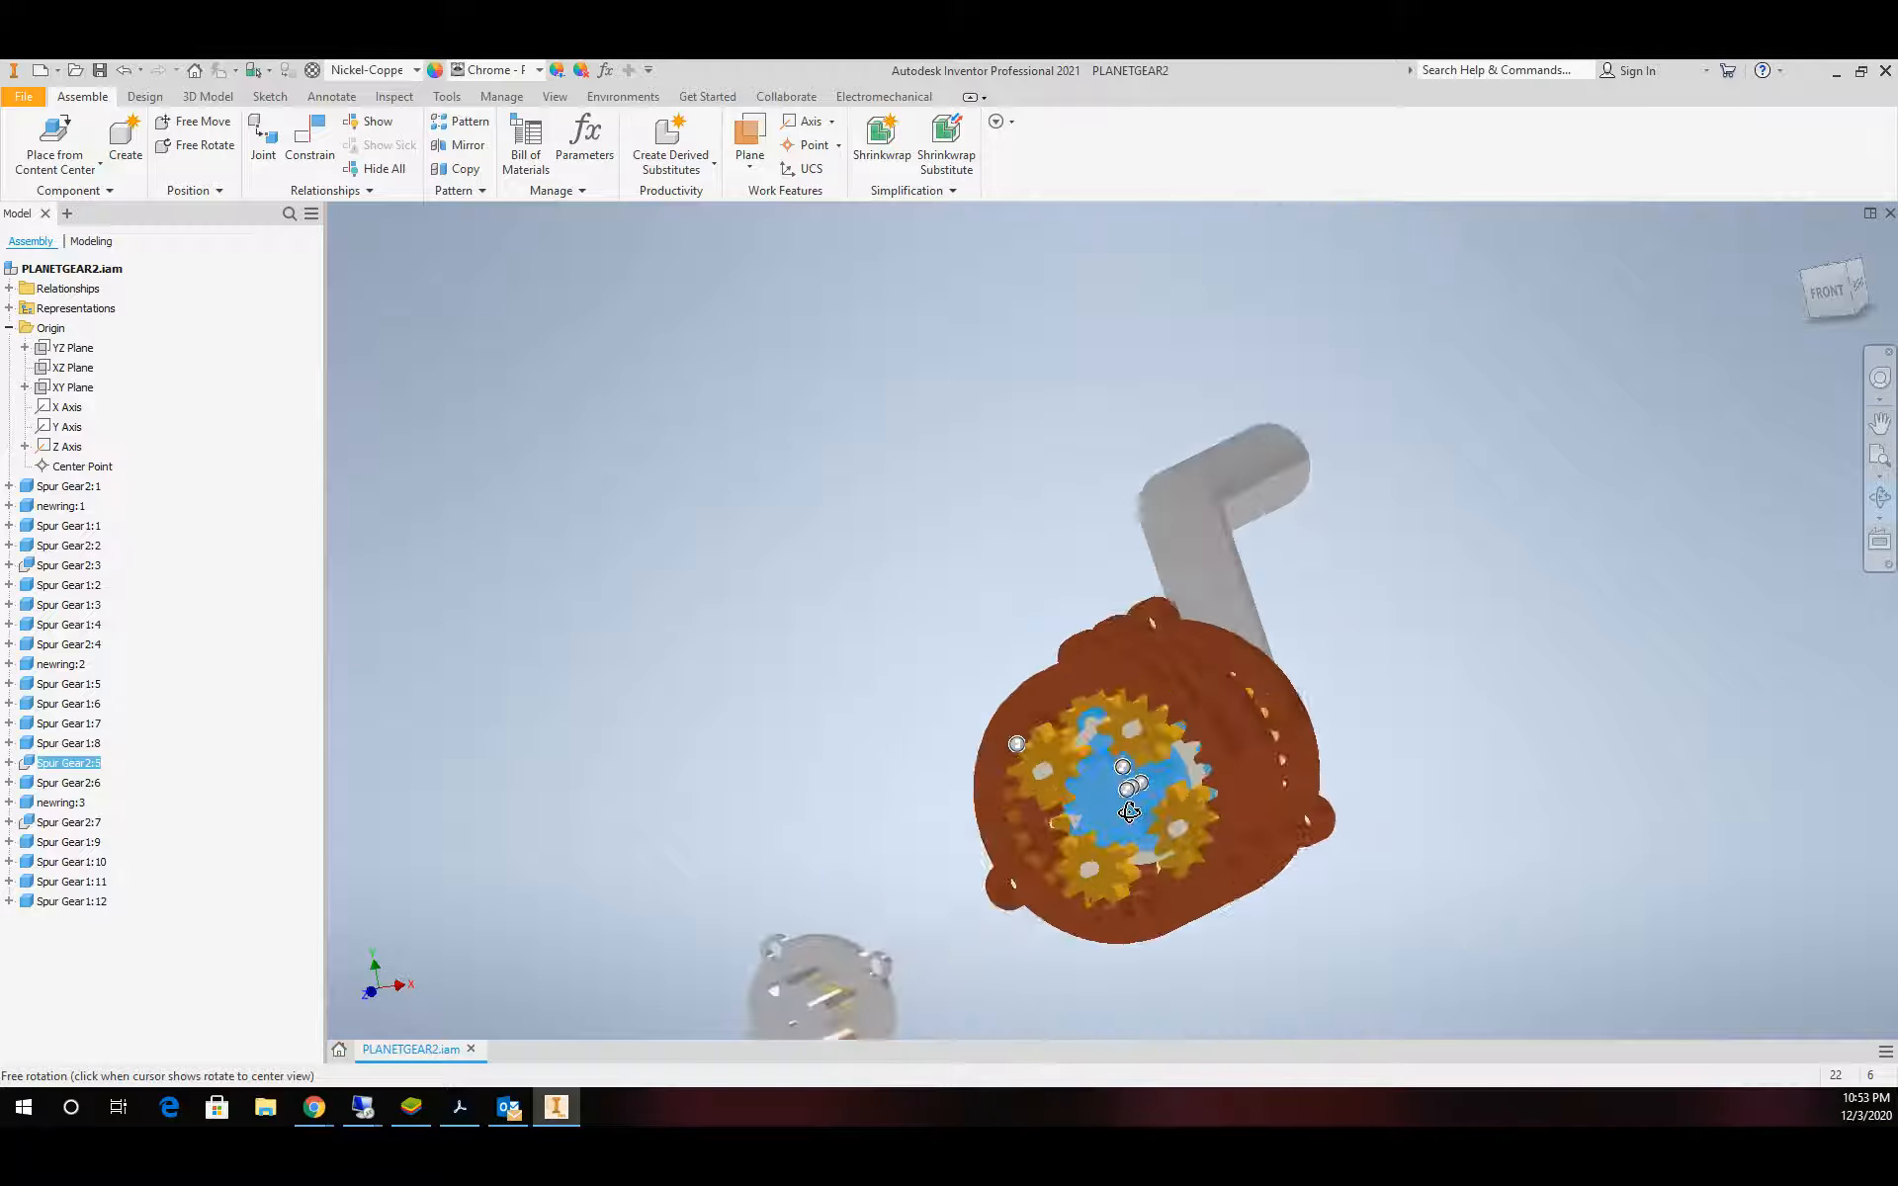
scroll(1129, 802, "up", 4)
key("Escape")
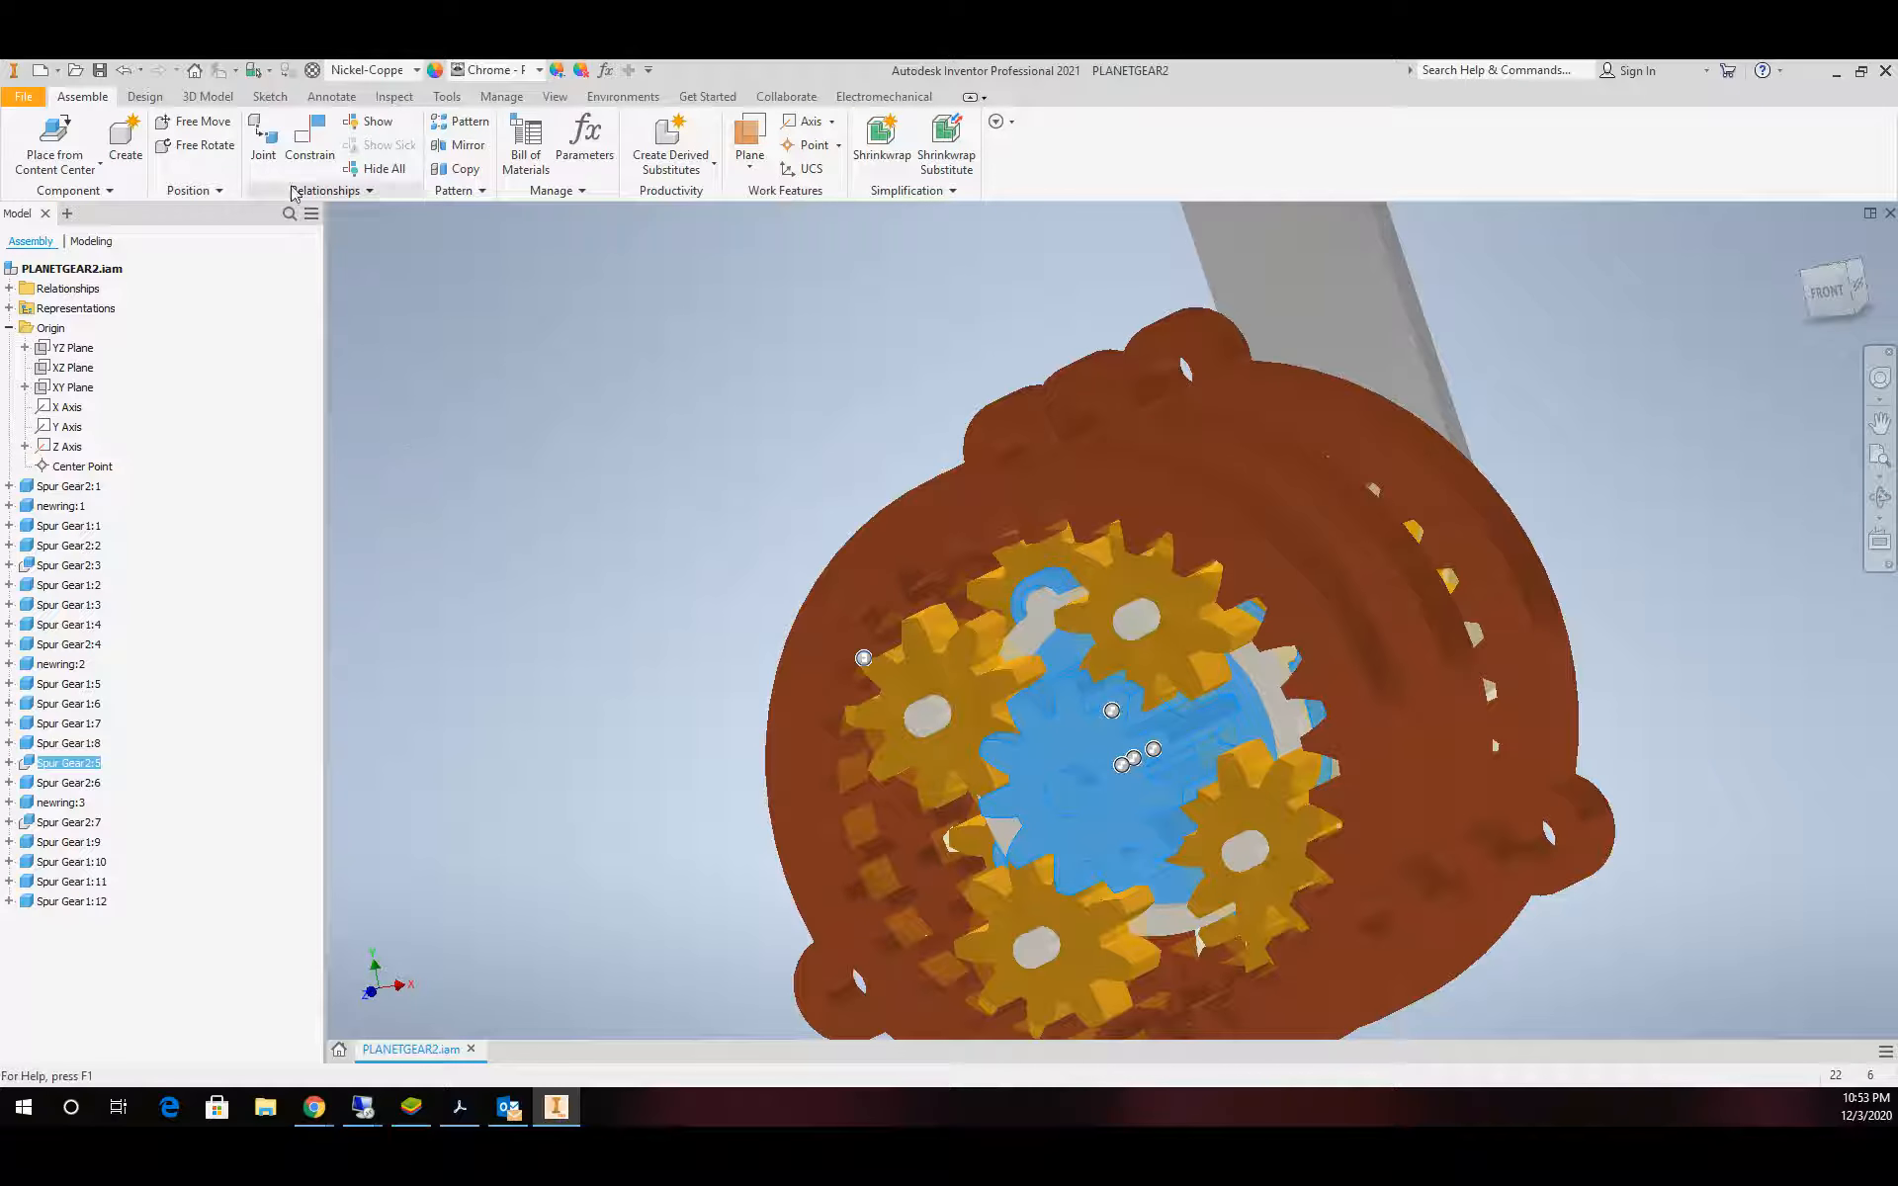
left_click(310, 138)
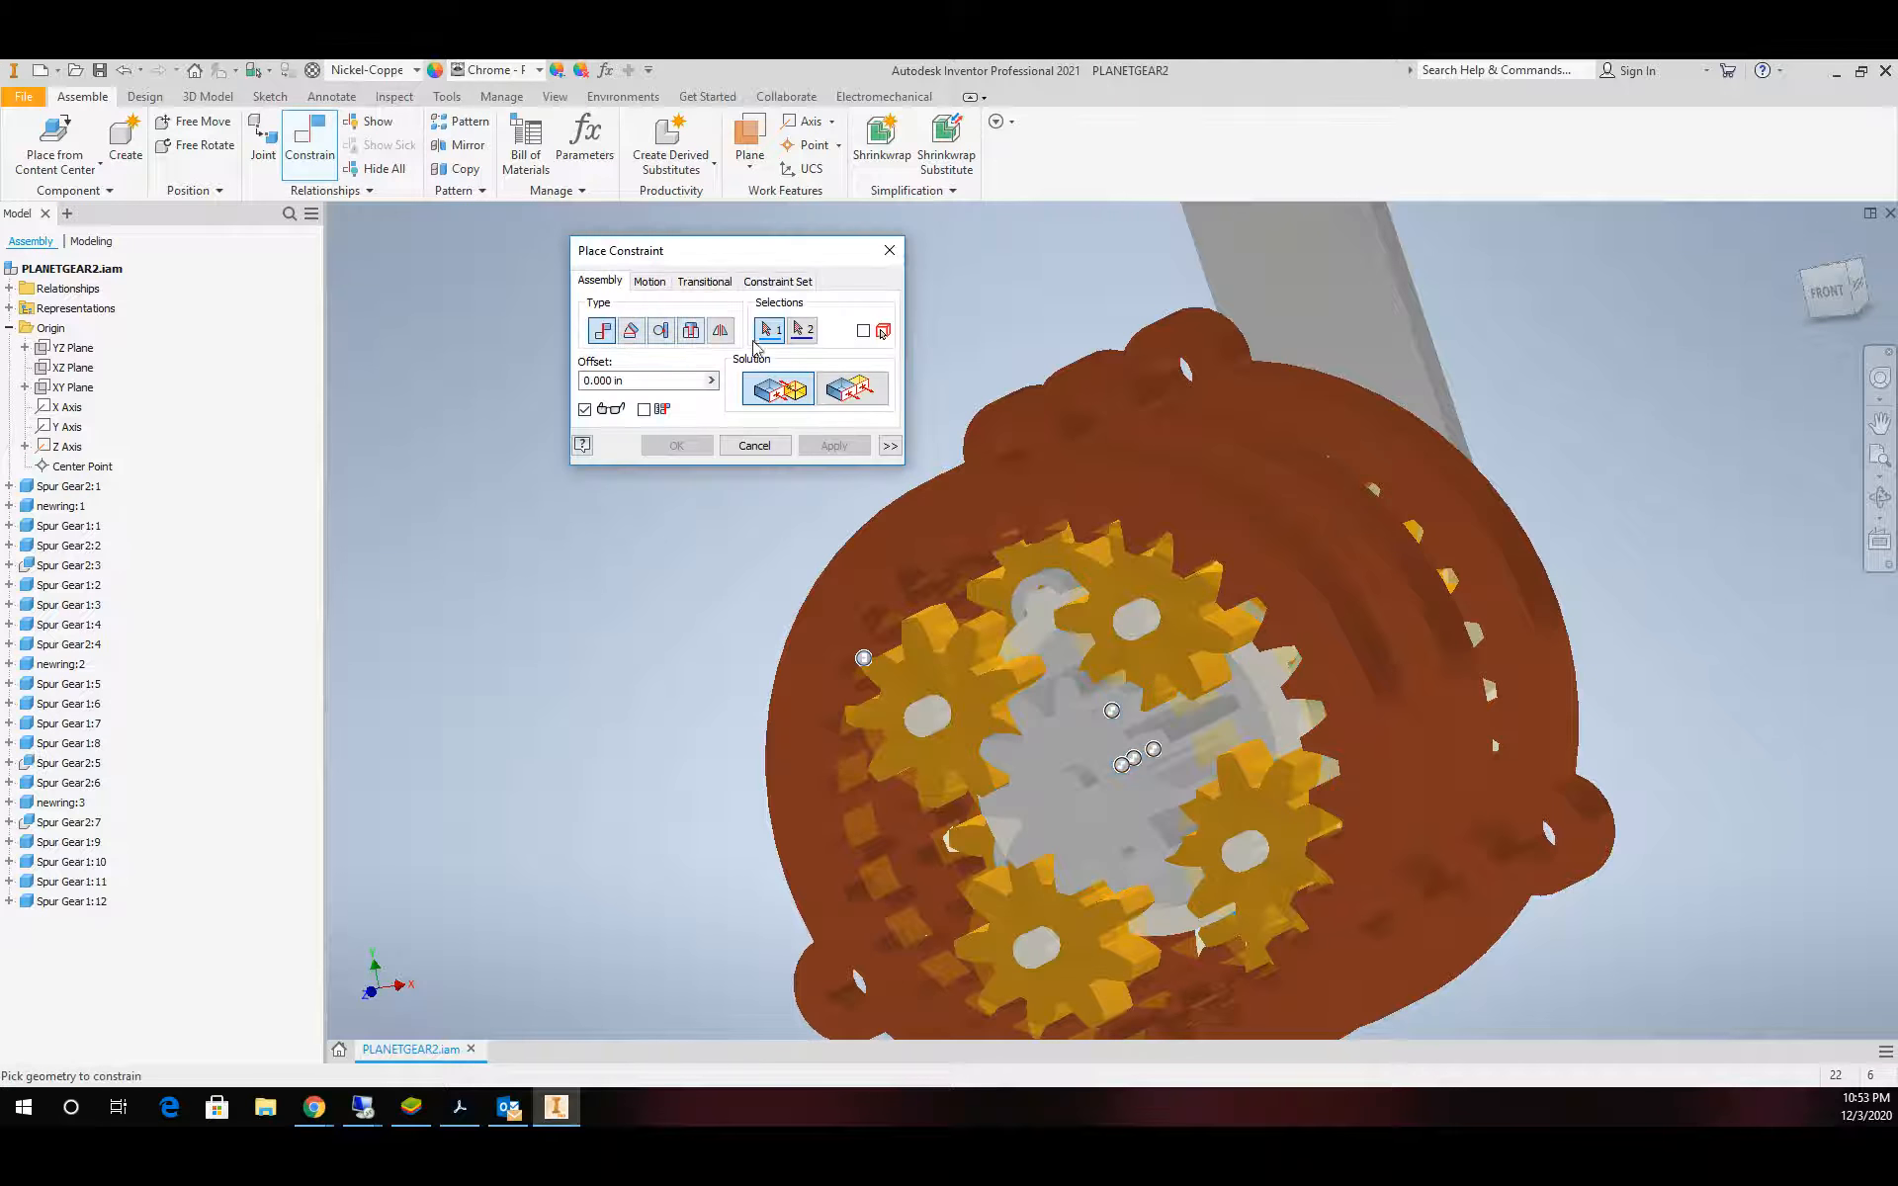
left_click(651, 282)
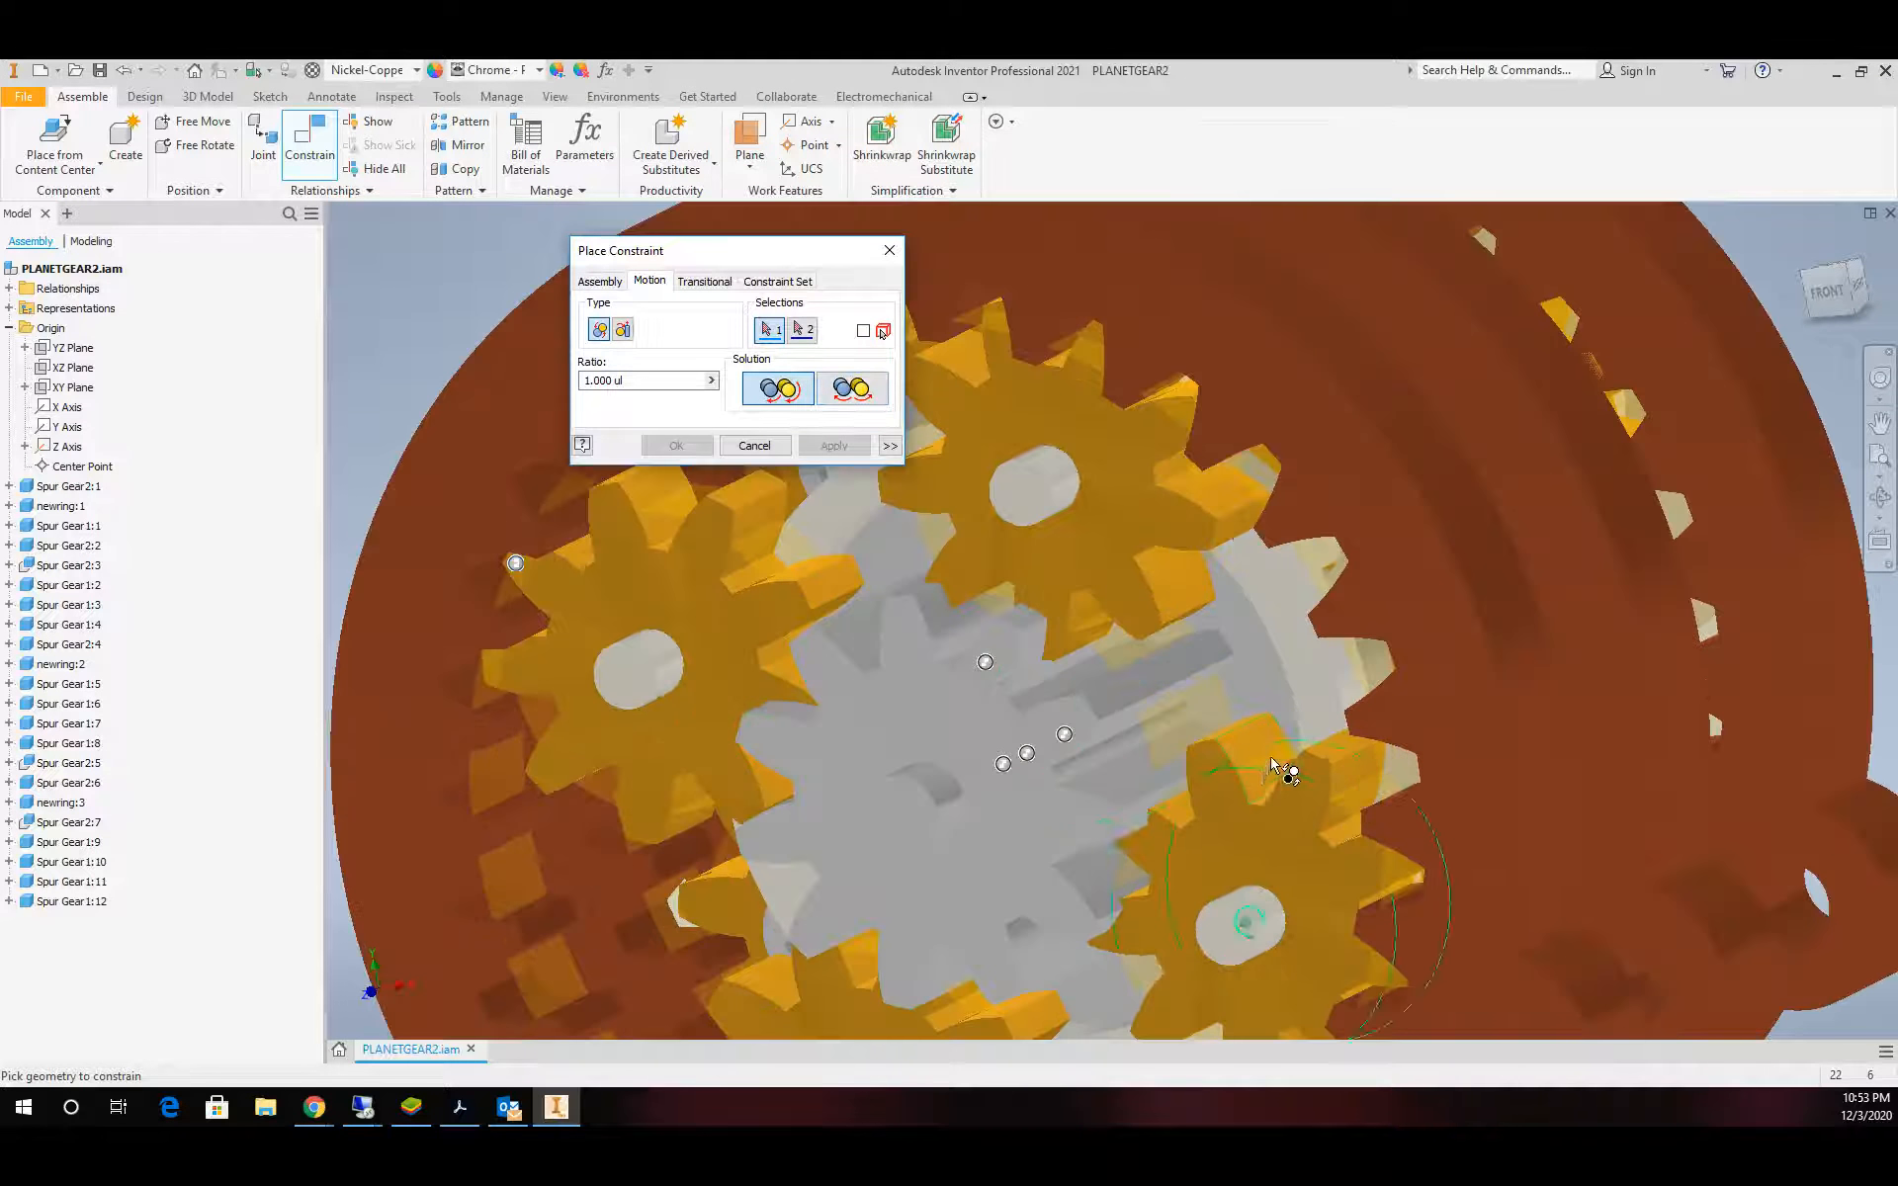
scroll(1231, 778, "up", 2)
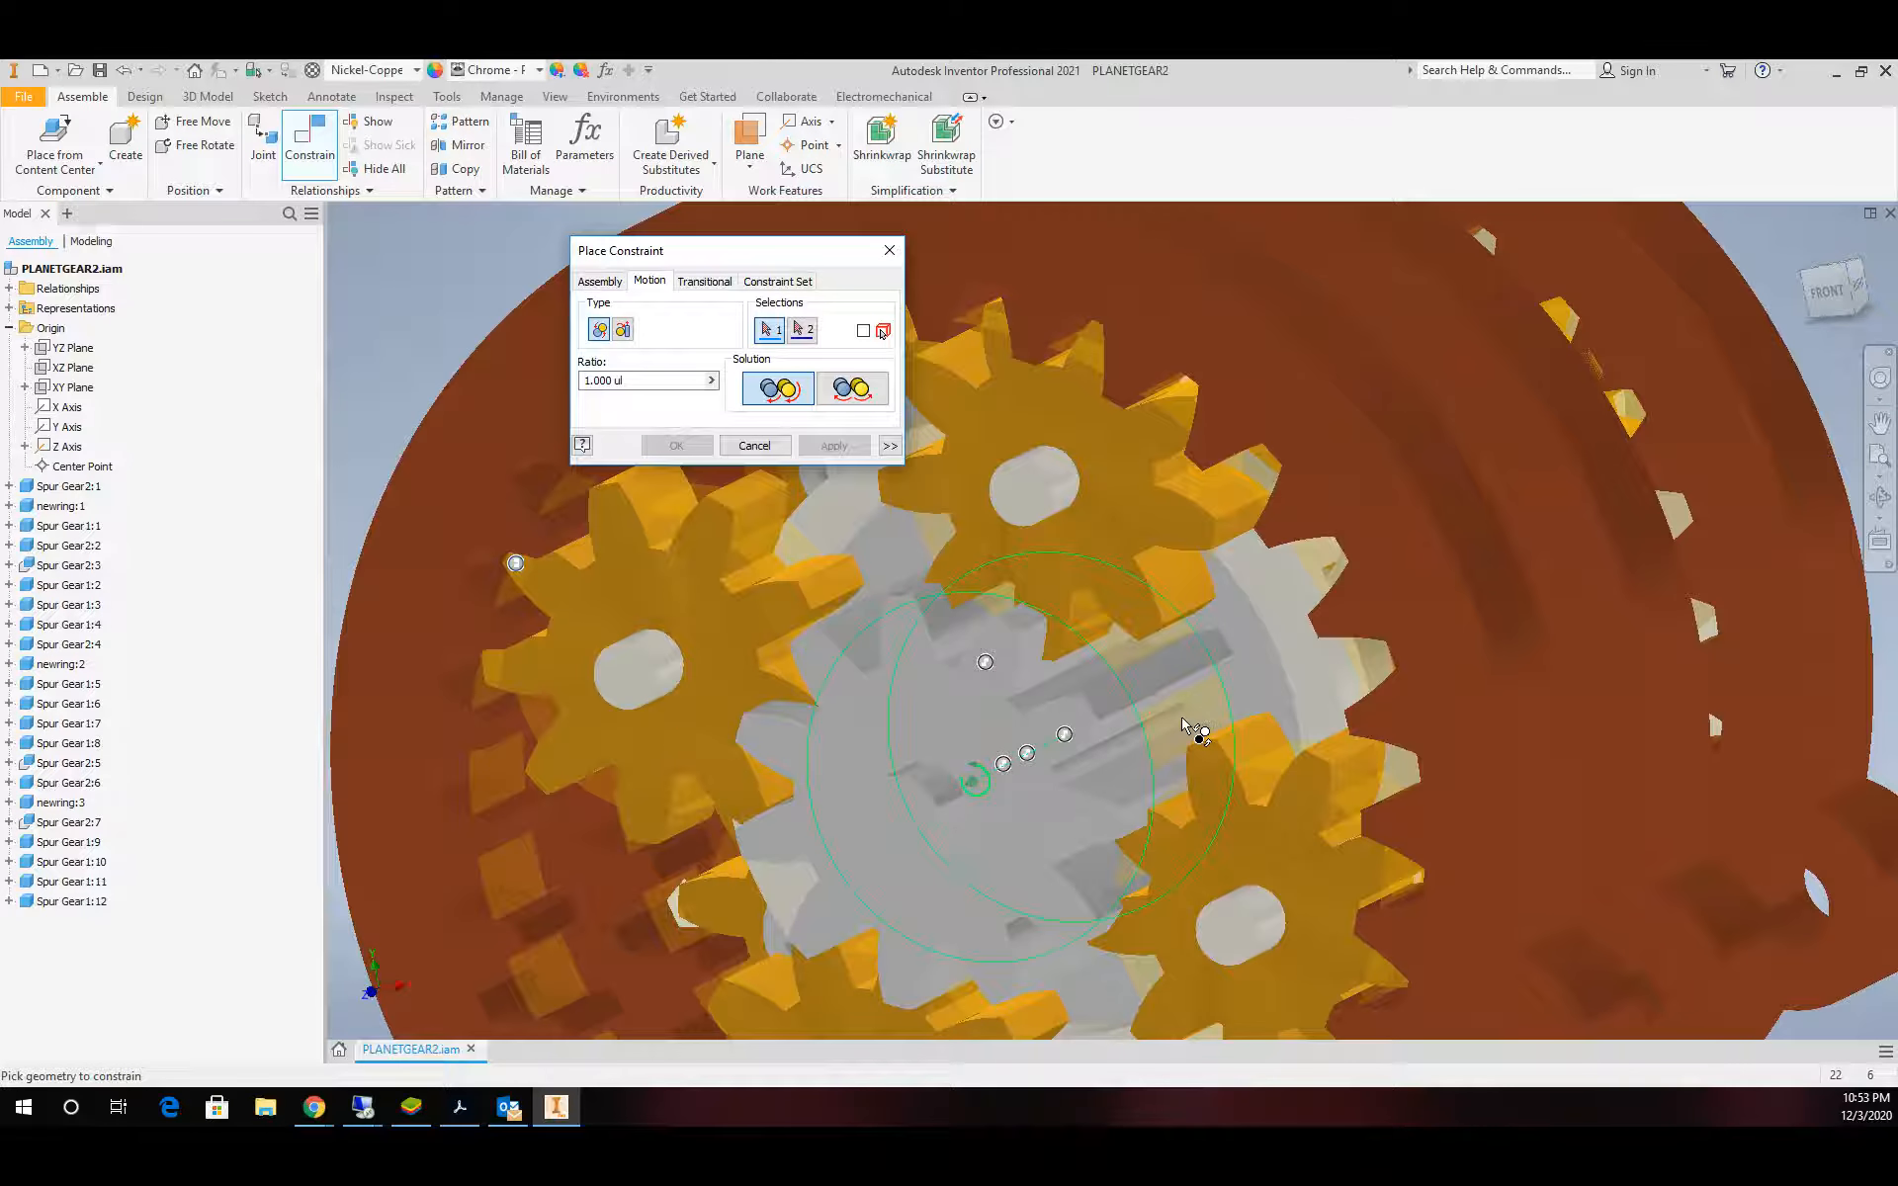
left_click(1184, 722)
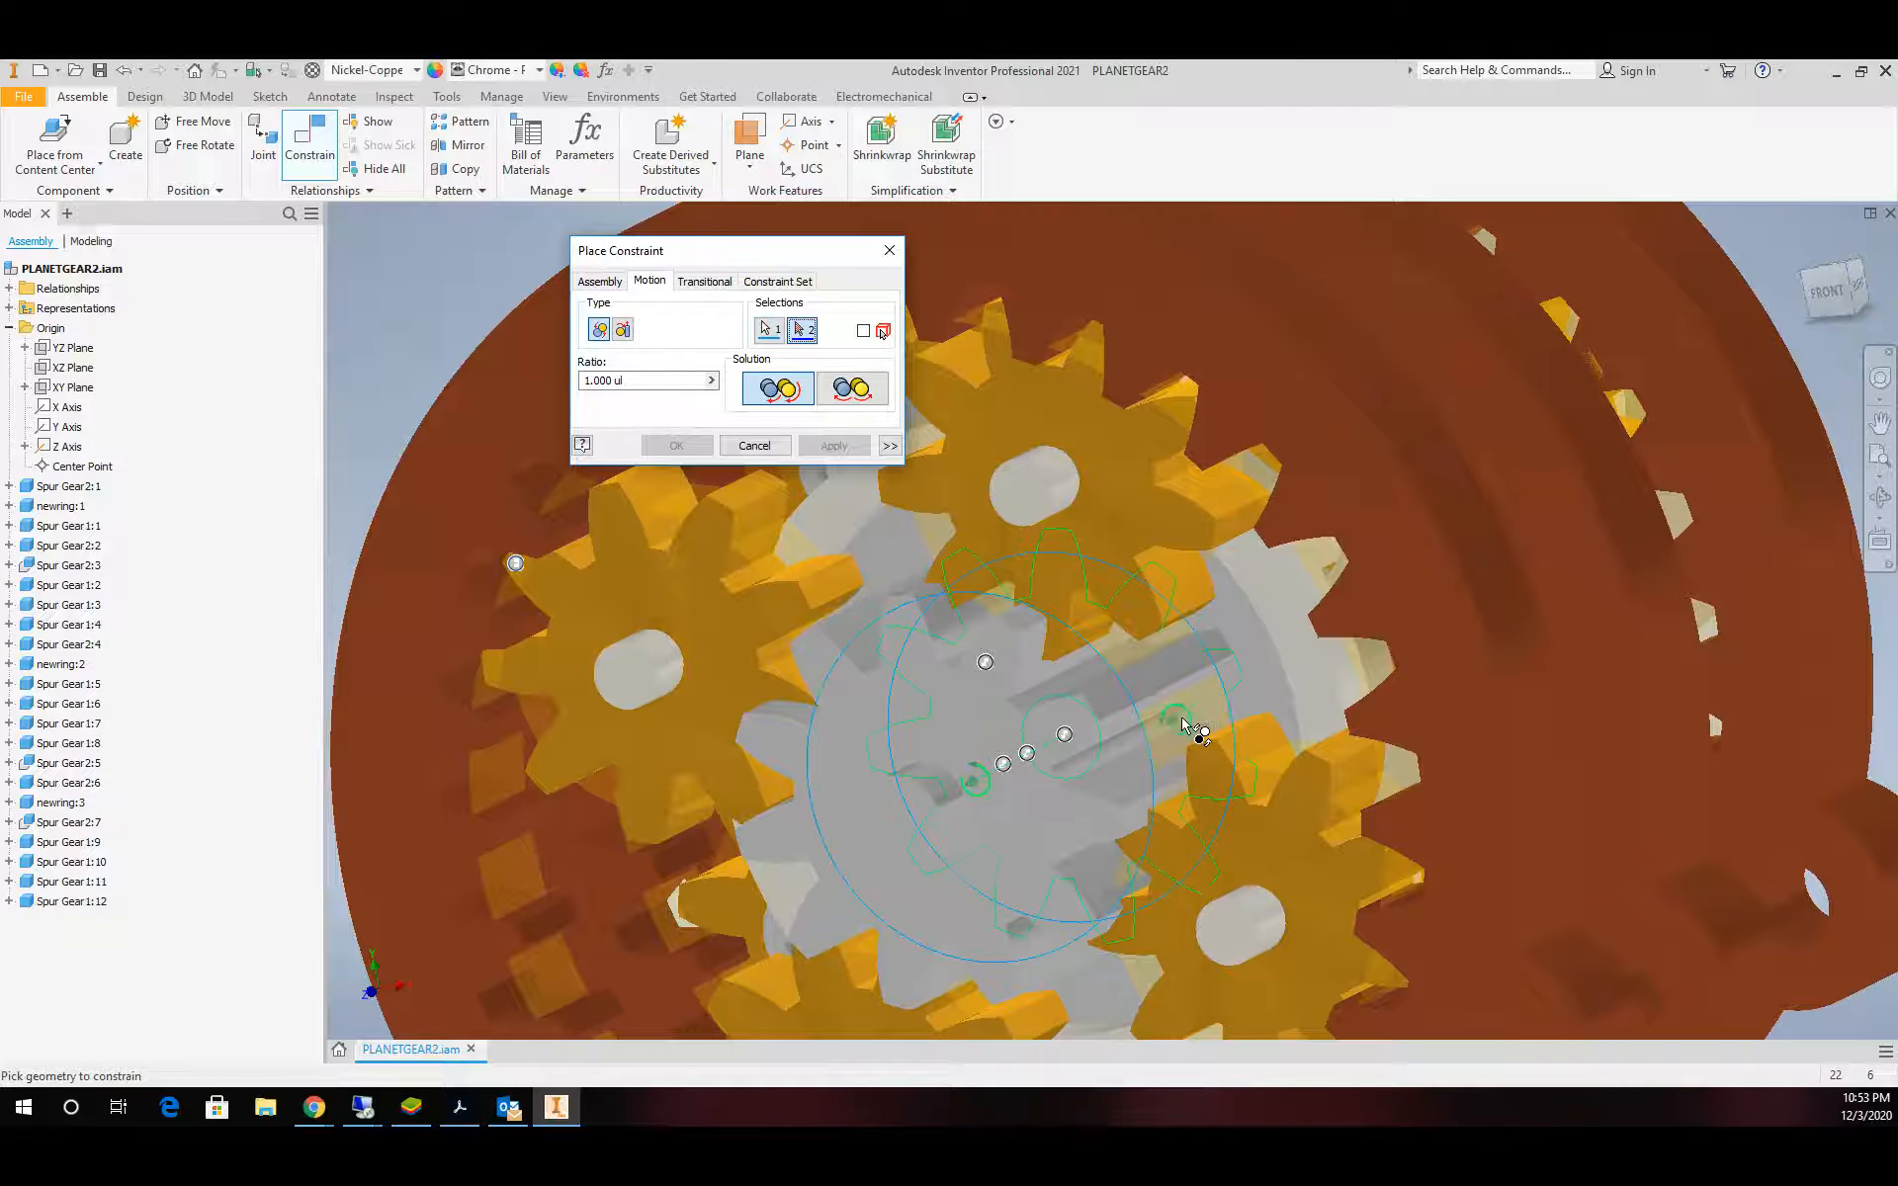
left_click(1202, 573)
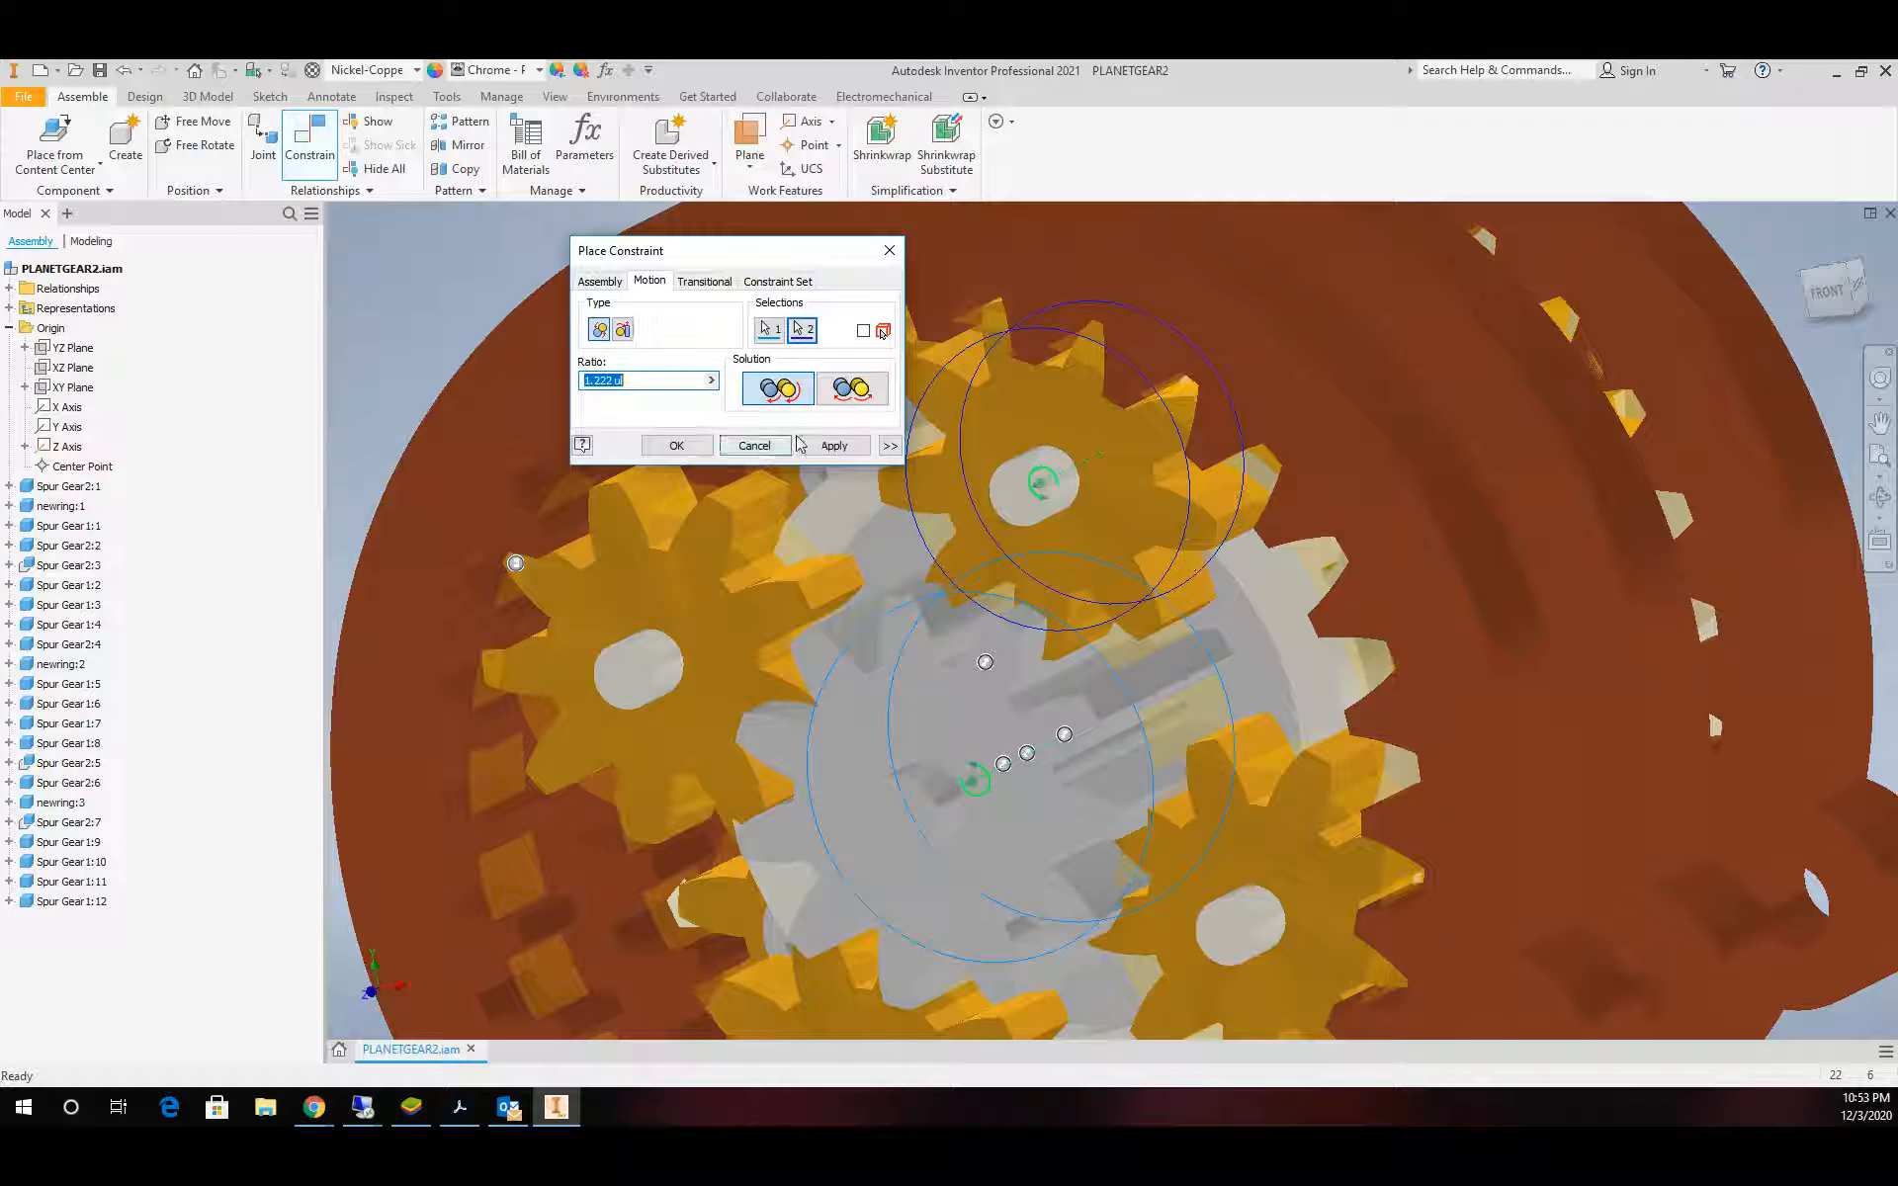
left_click(833, 446)
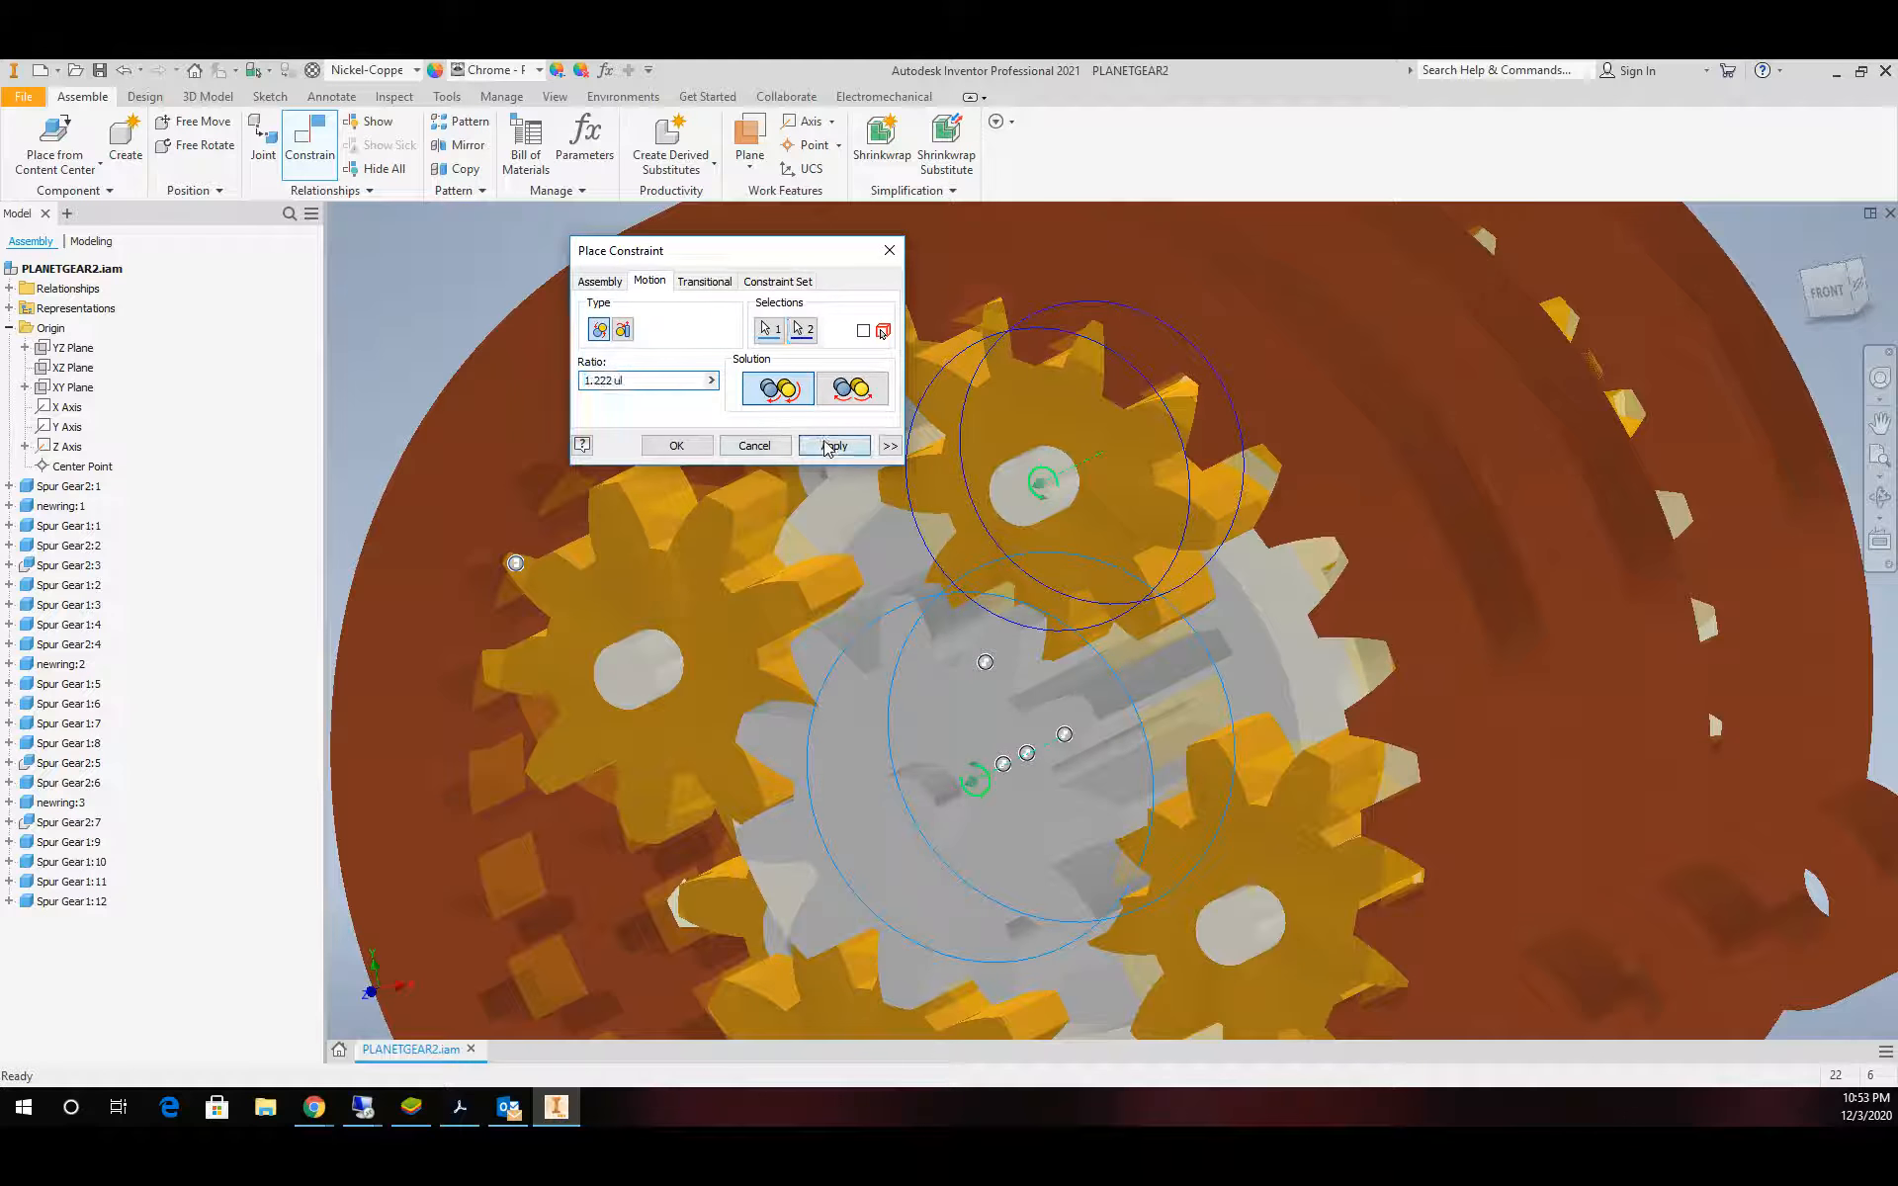
Apply a Forward rotation motion constraint between the third-stage sun gear and the lower-right planet gear
left_click(1172, 708)
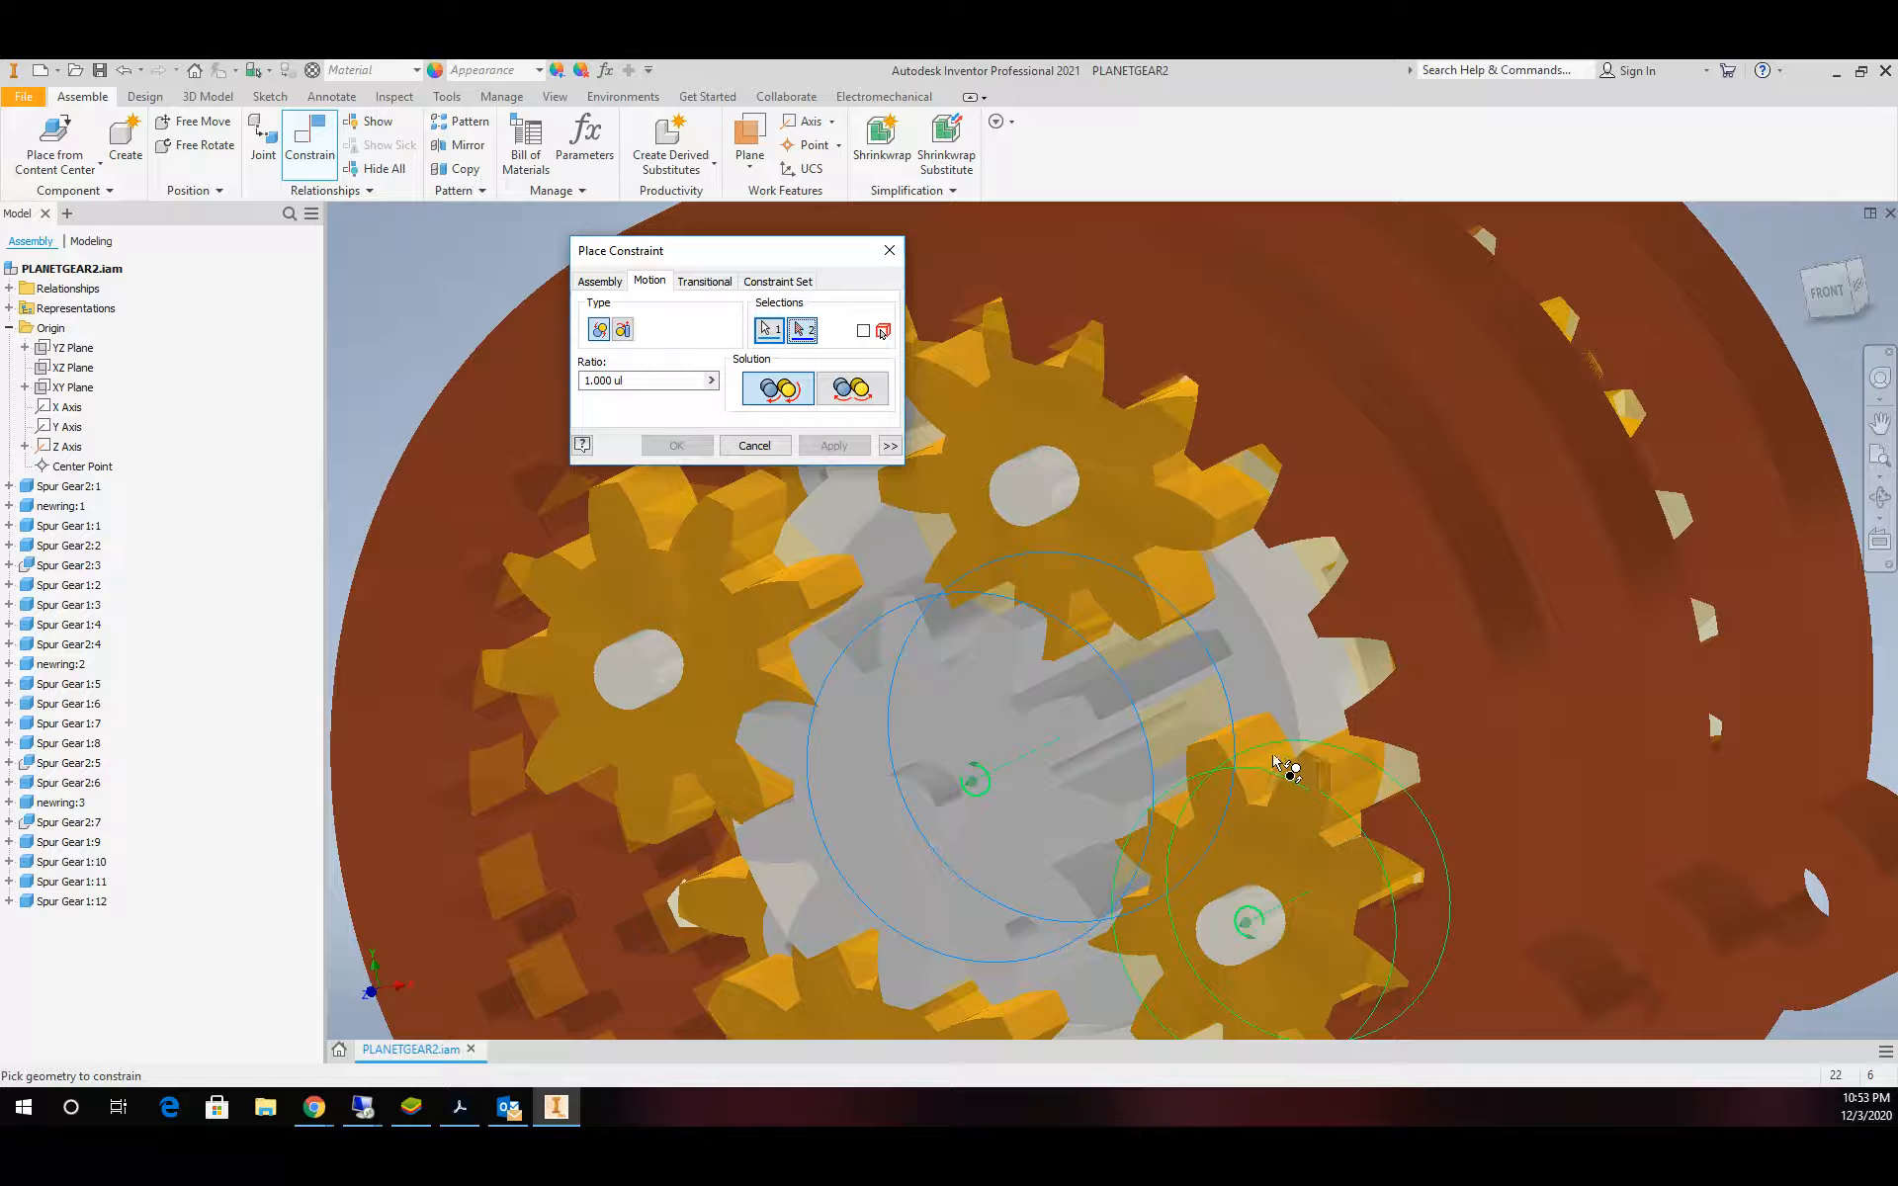
left_click(1282, 766)
left_click(833, 446)
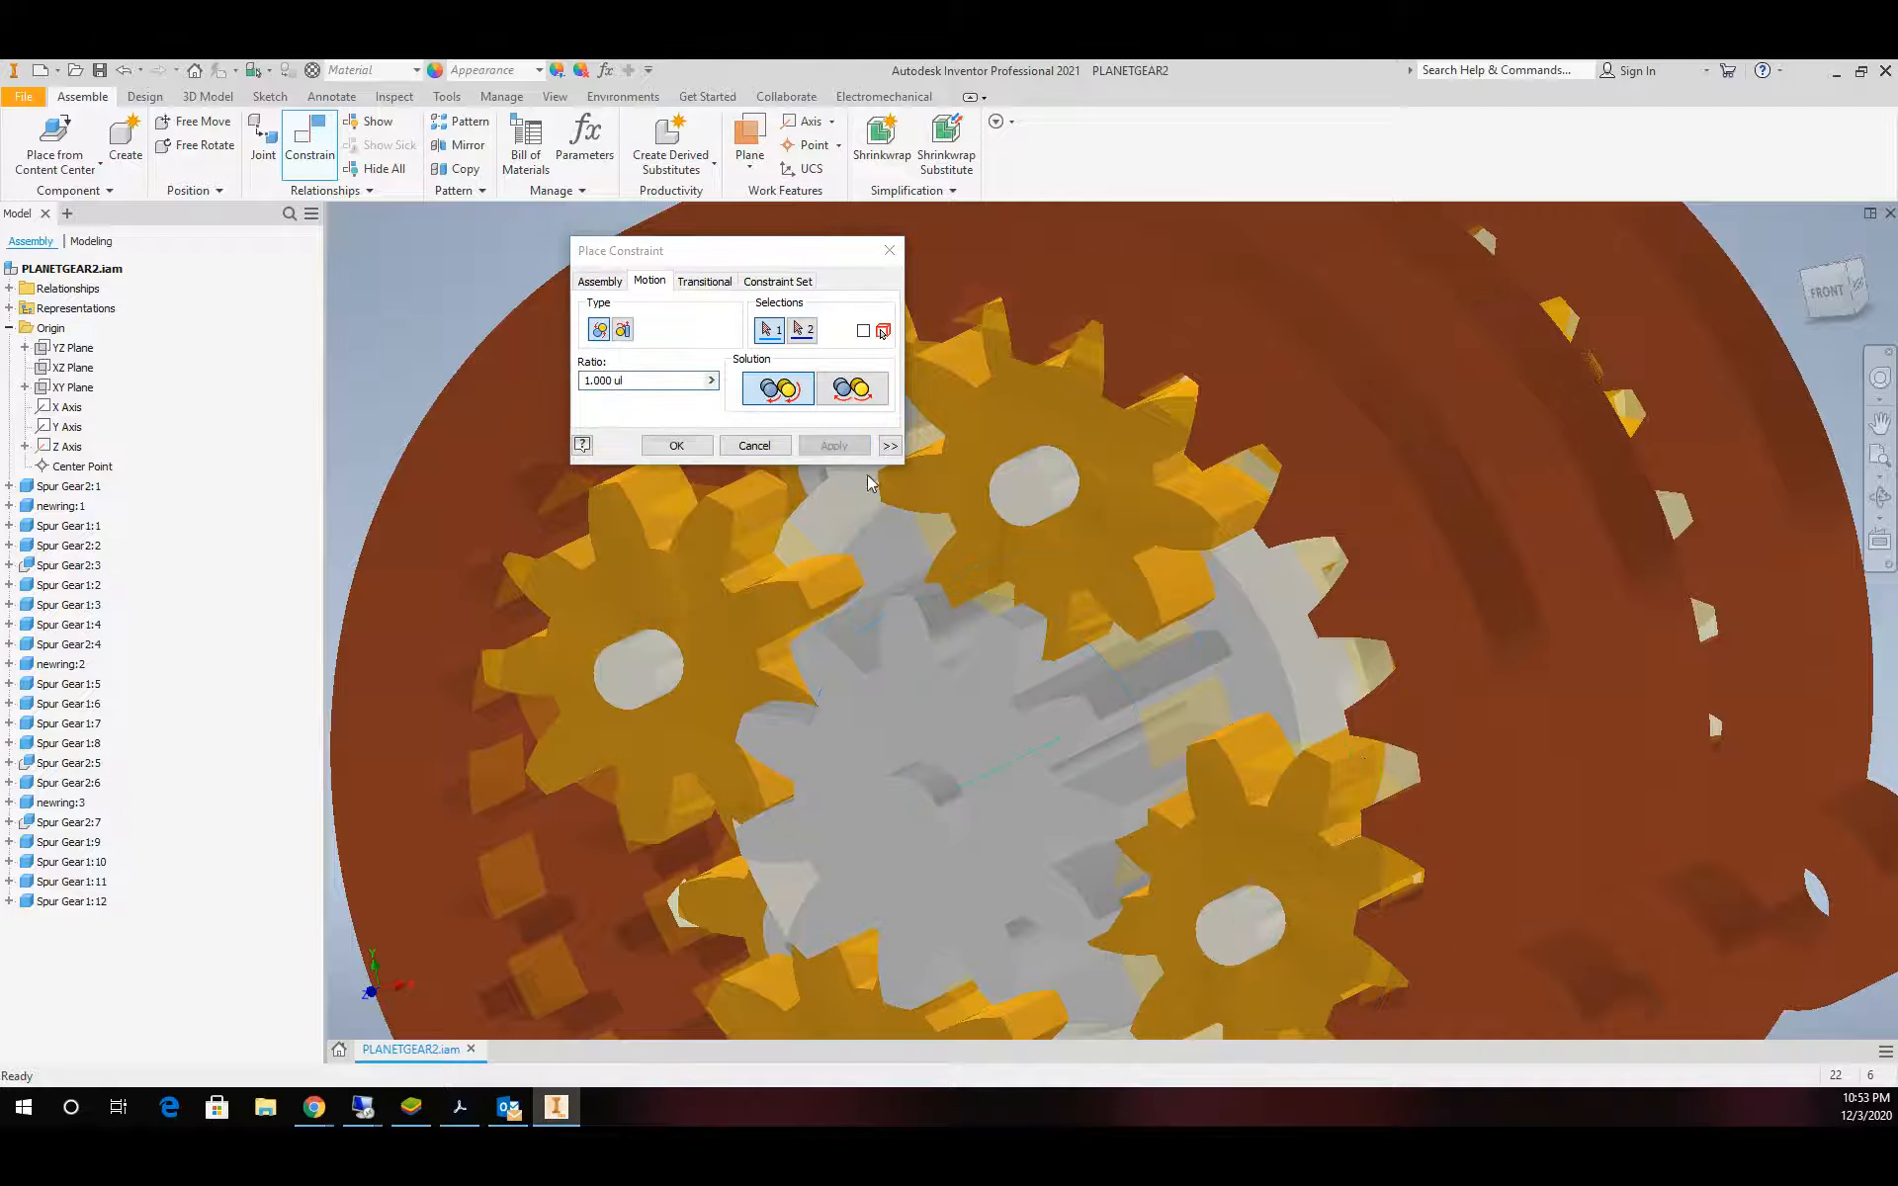
Apply a Forward rotation motion constraint between the third-stage sun gear and the lower-left planet gear at a 1.222 ul ratio
left_click(1196, 731)
scroll(1101, 974, "down", 5)
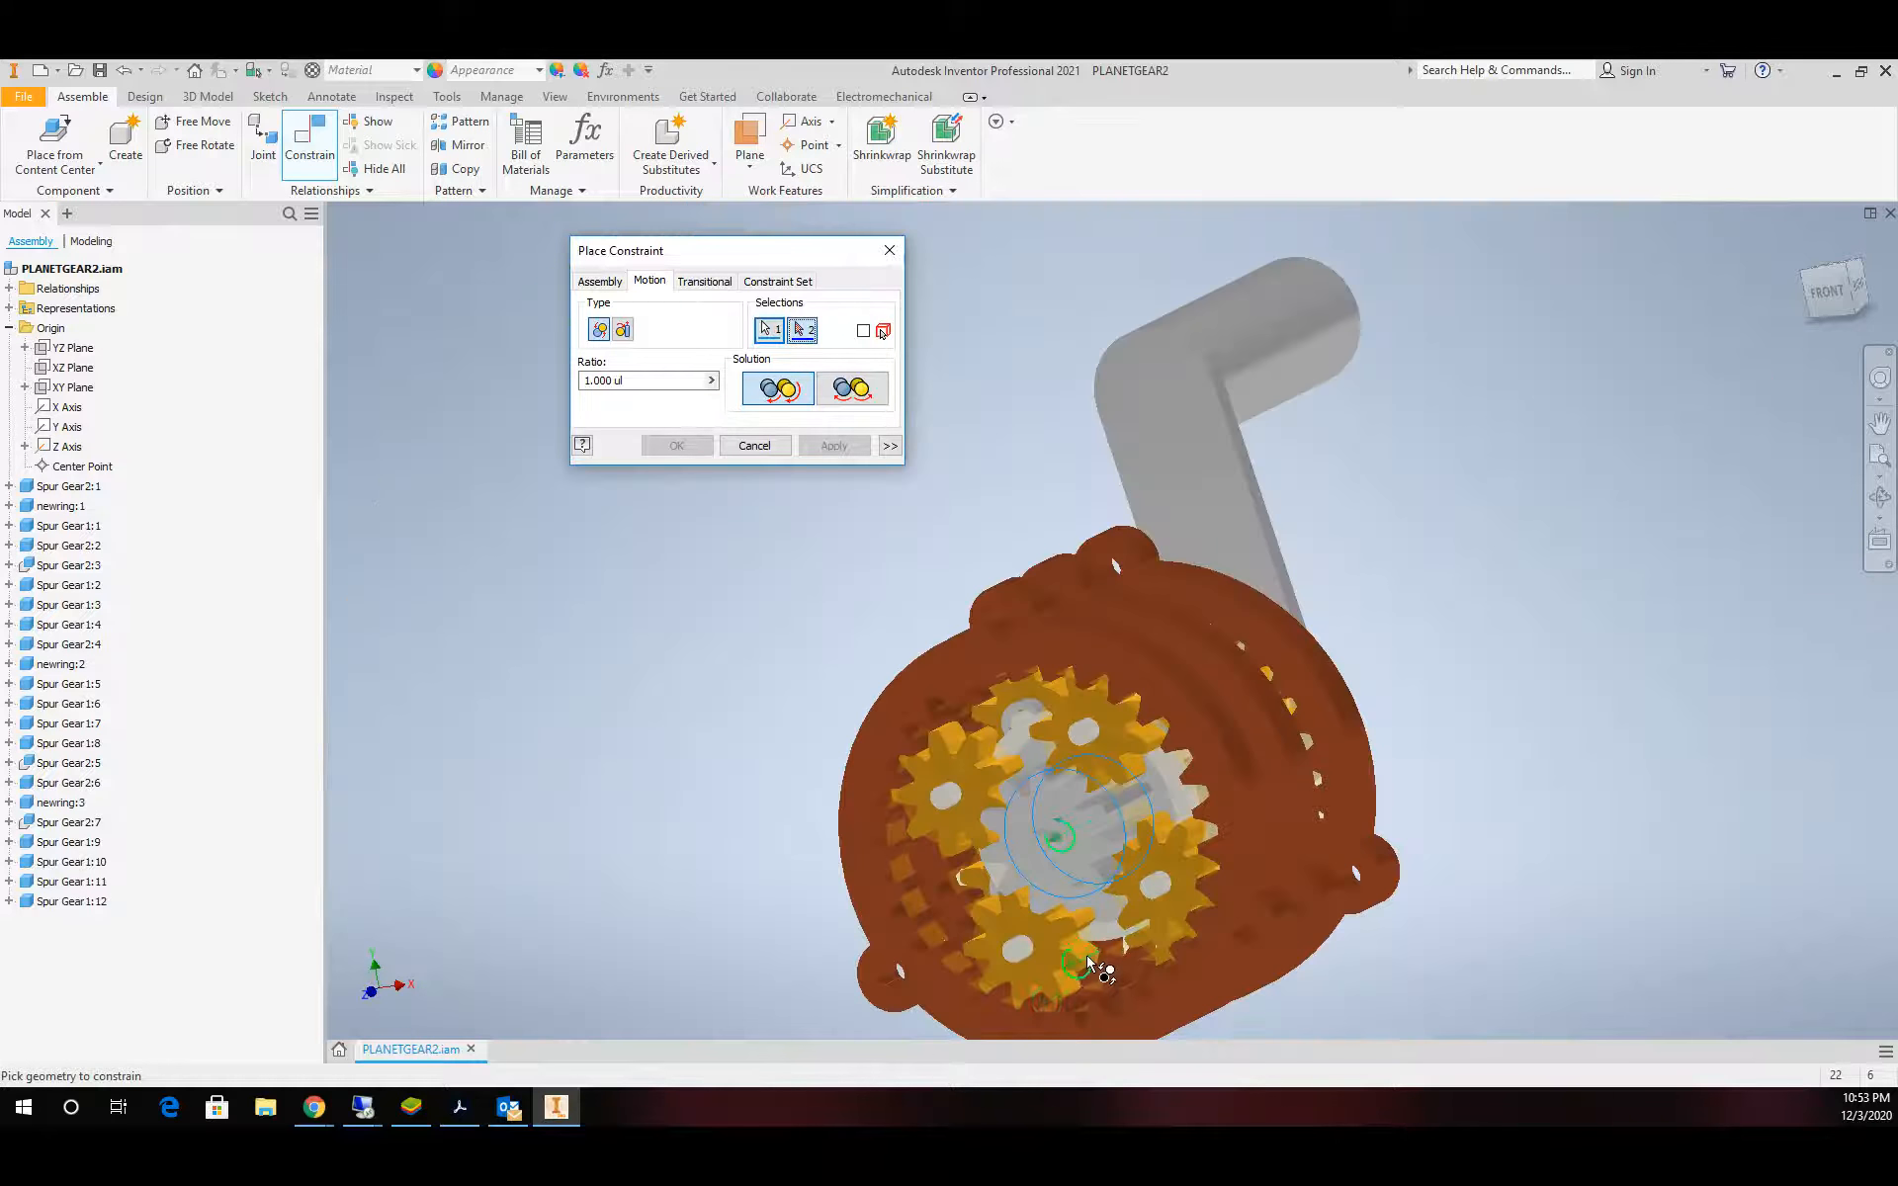
scroll(1102, 965, "up", 6)
left_click(1062, 947)
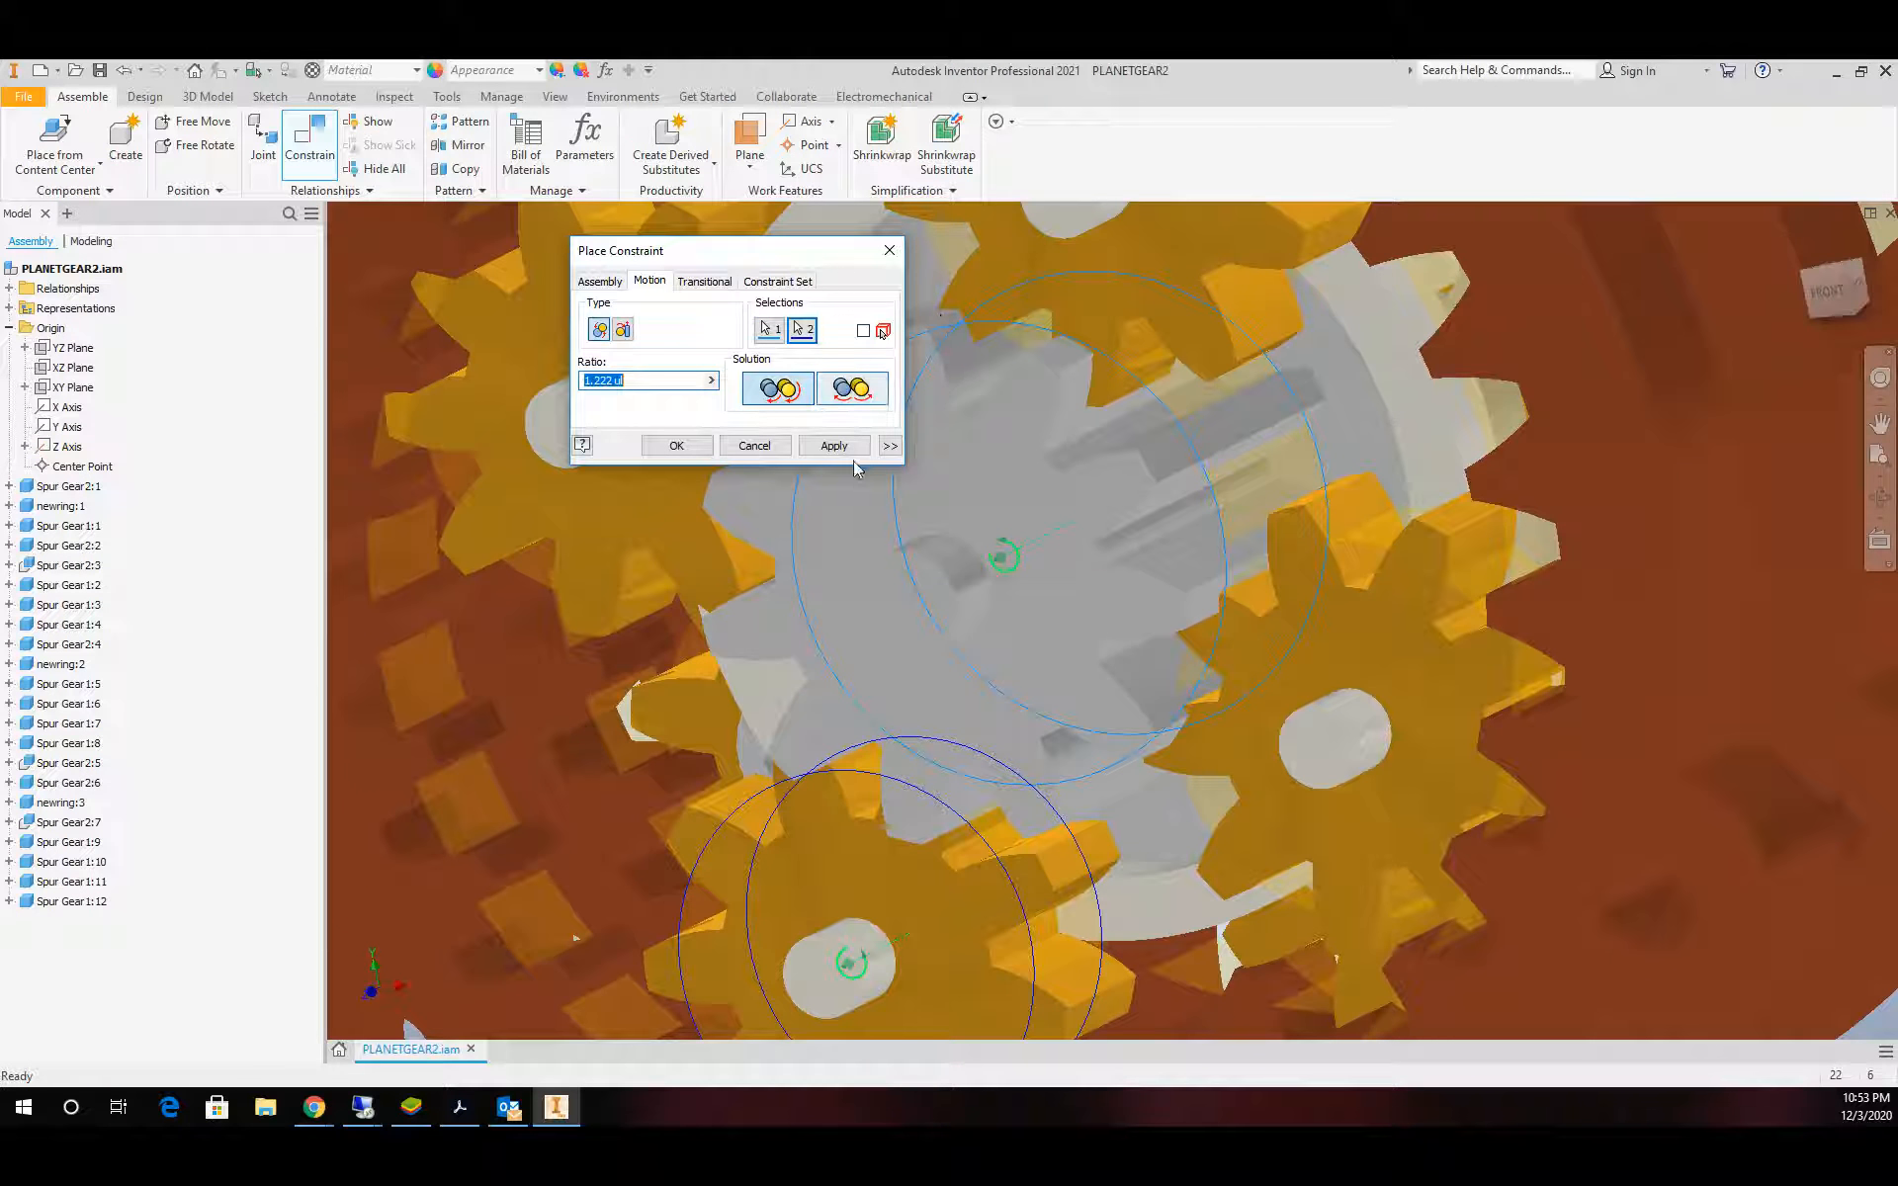
left_click(833, 446)
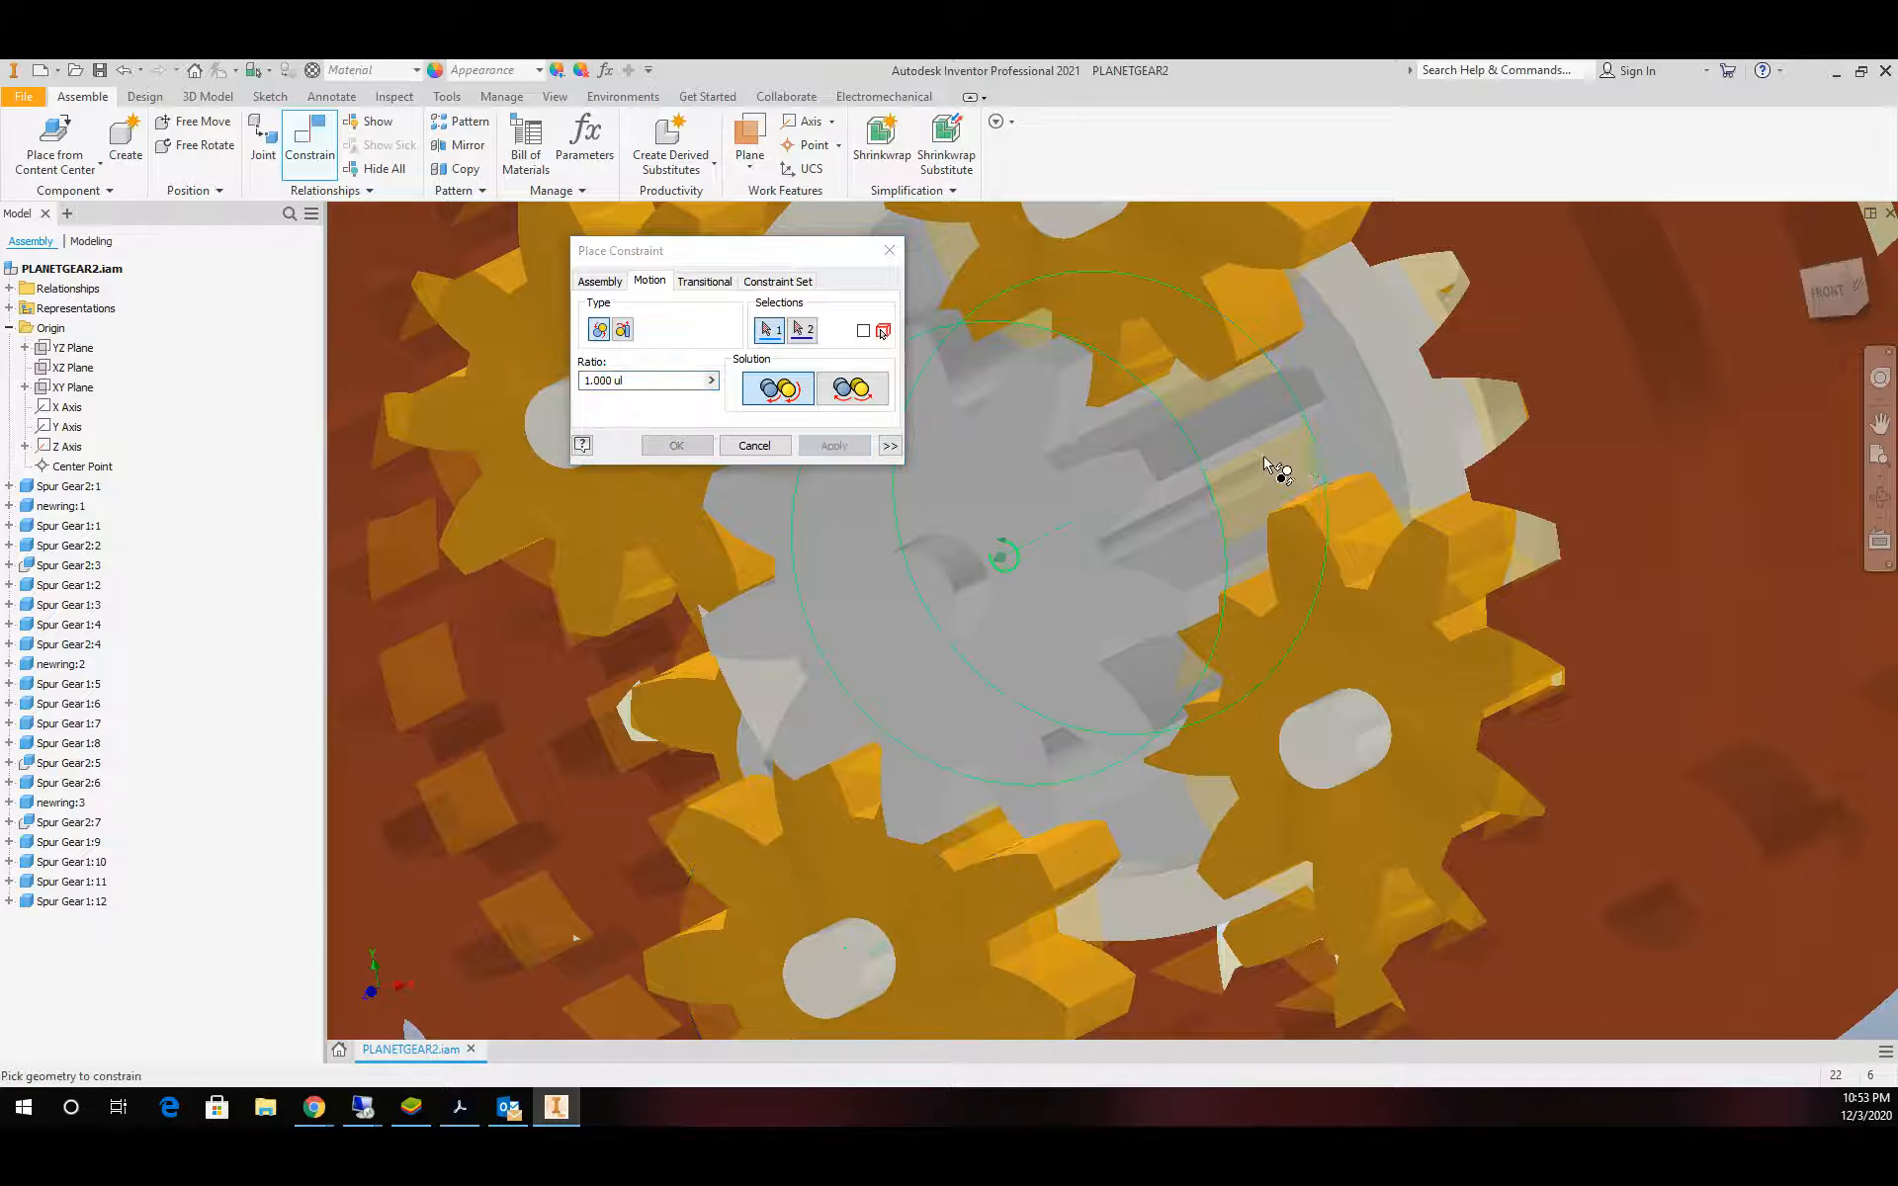
Add a Forward rotation motion constraint between the third-stage sun gear and the upper-left planet gear at a 1.222 ul ratio
left_click(1272, 471)
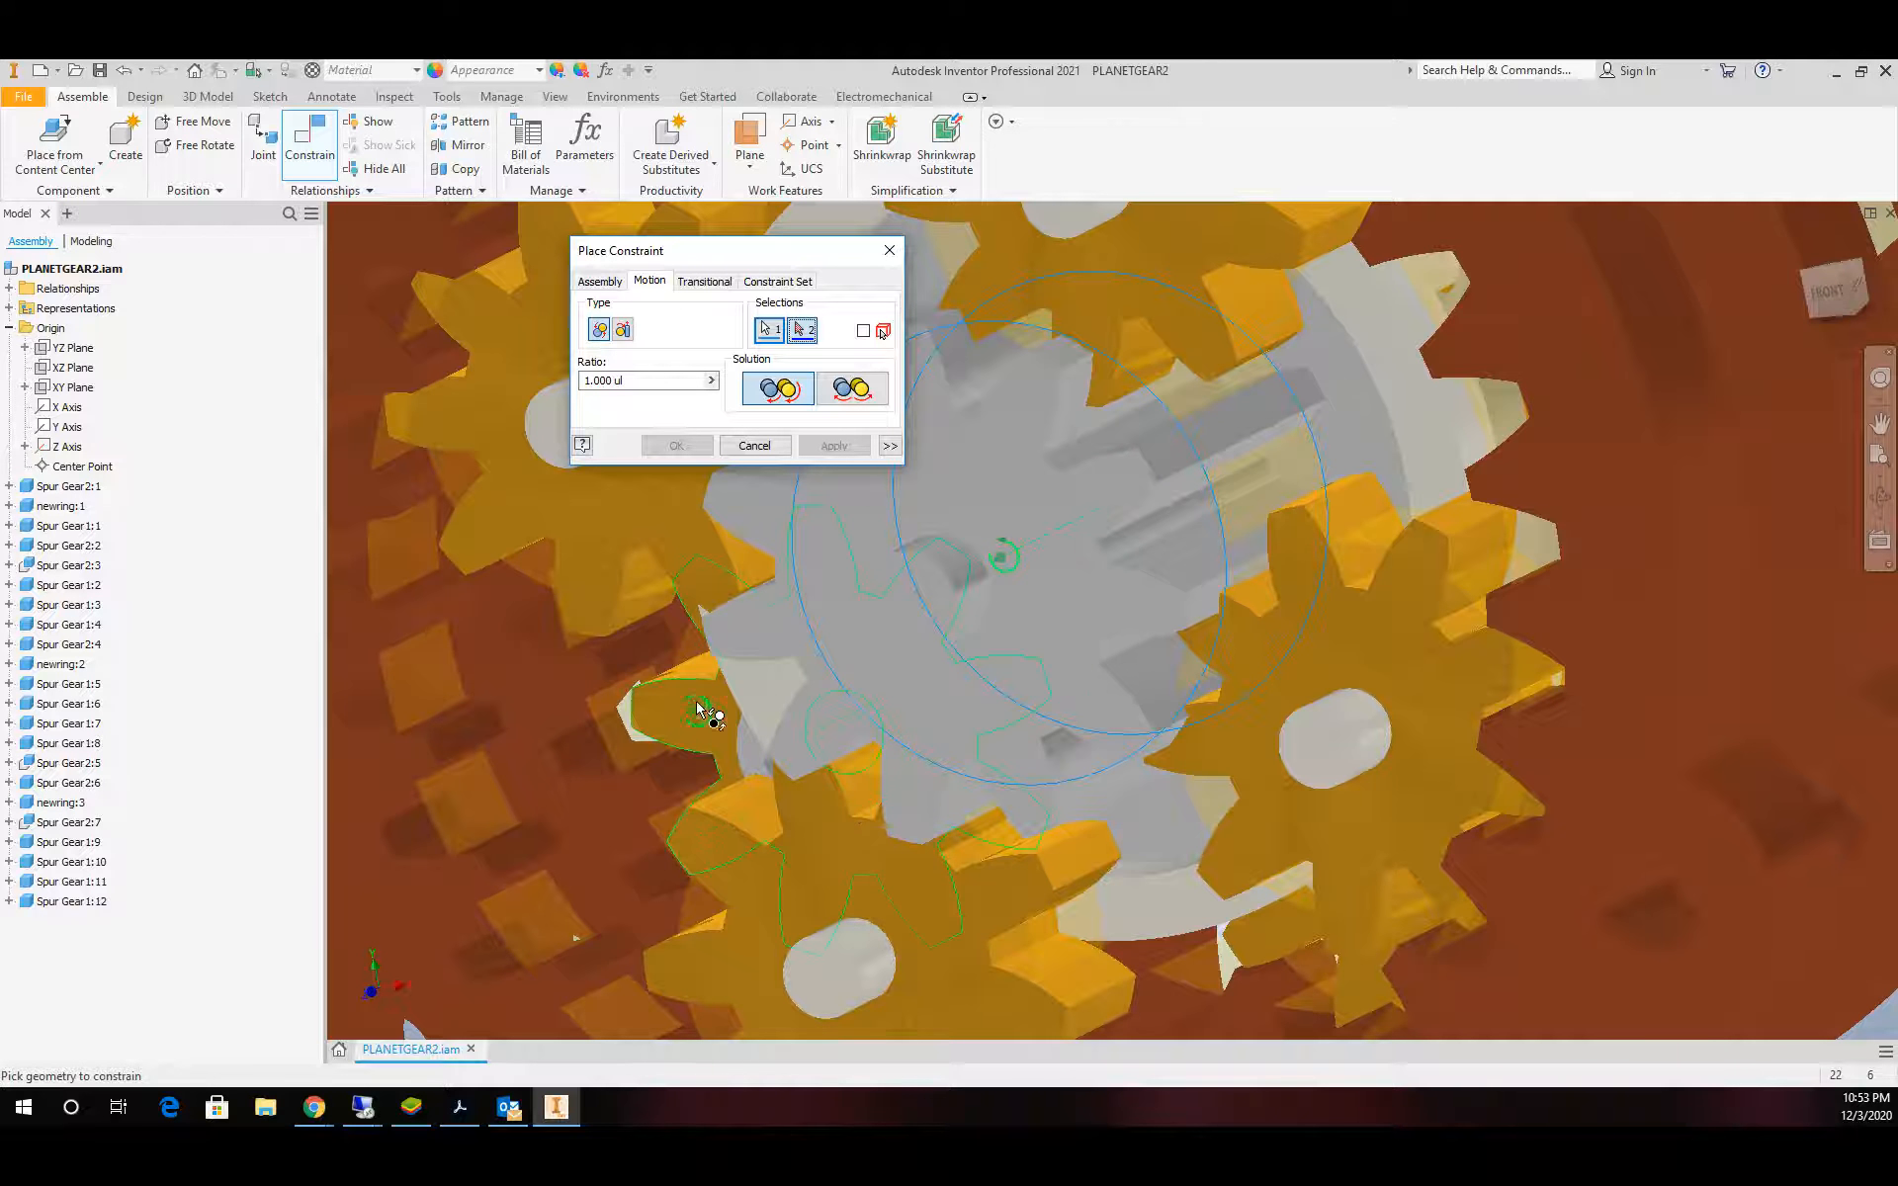
left_click(652, 594)
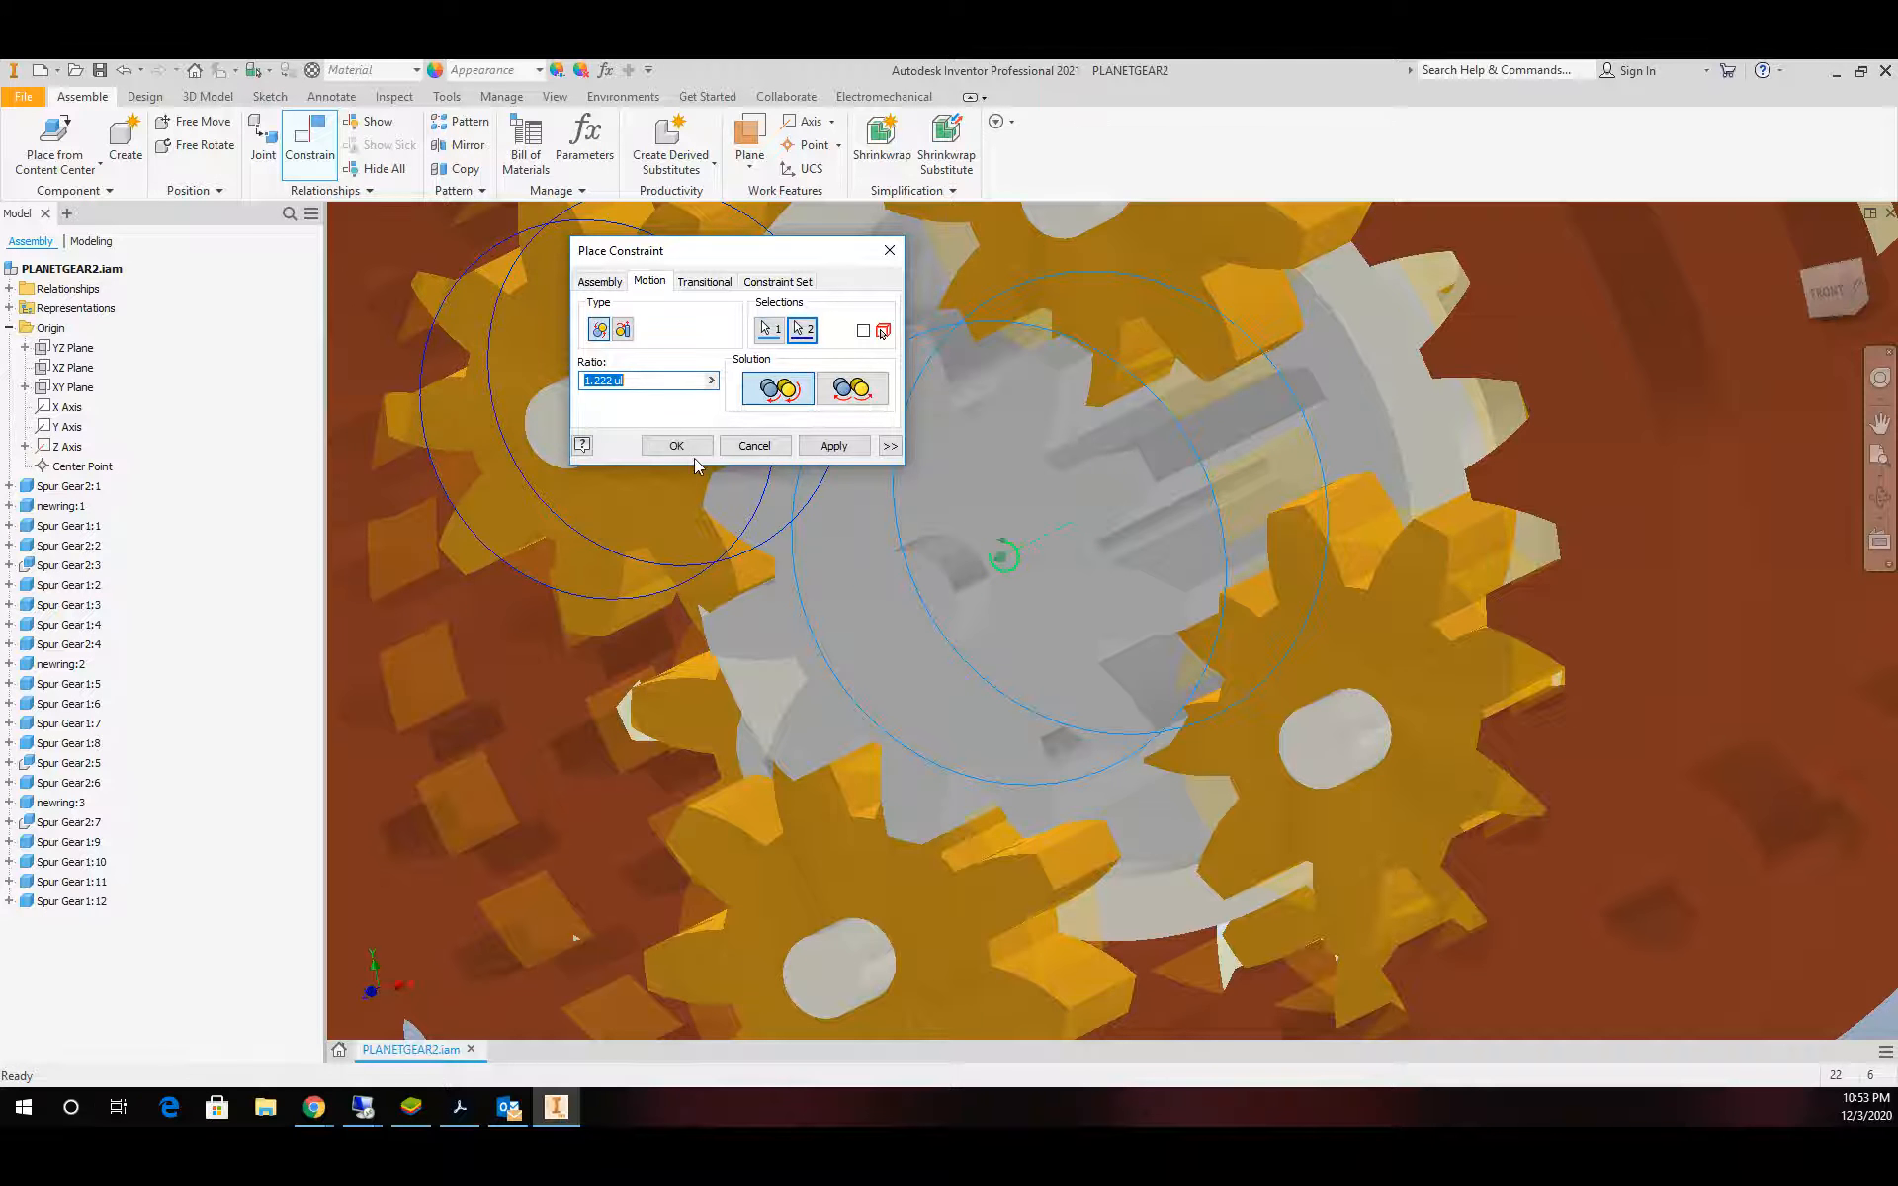
left_click(677, 446)
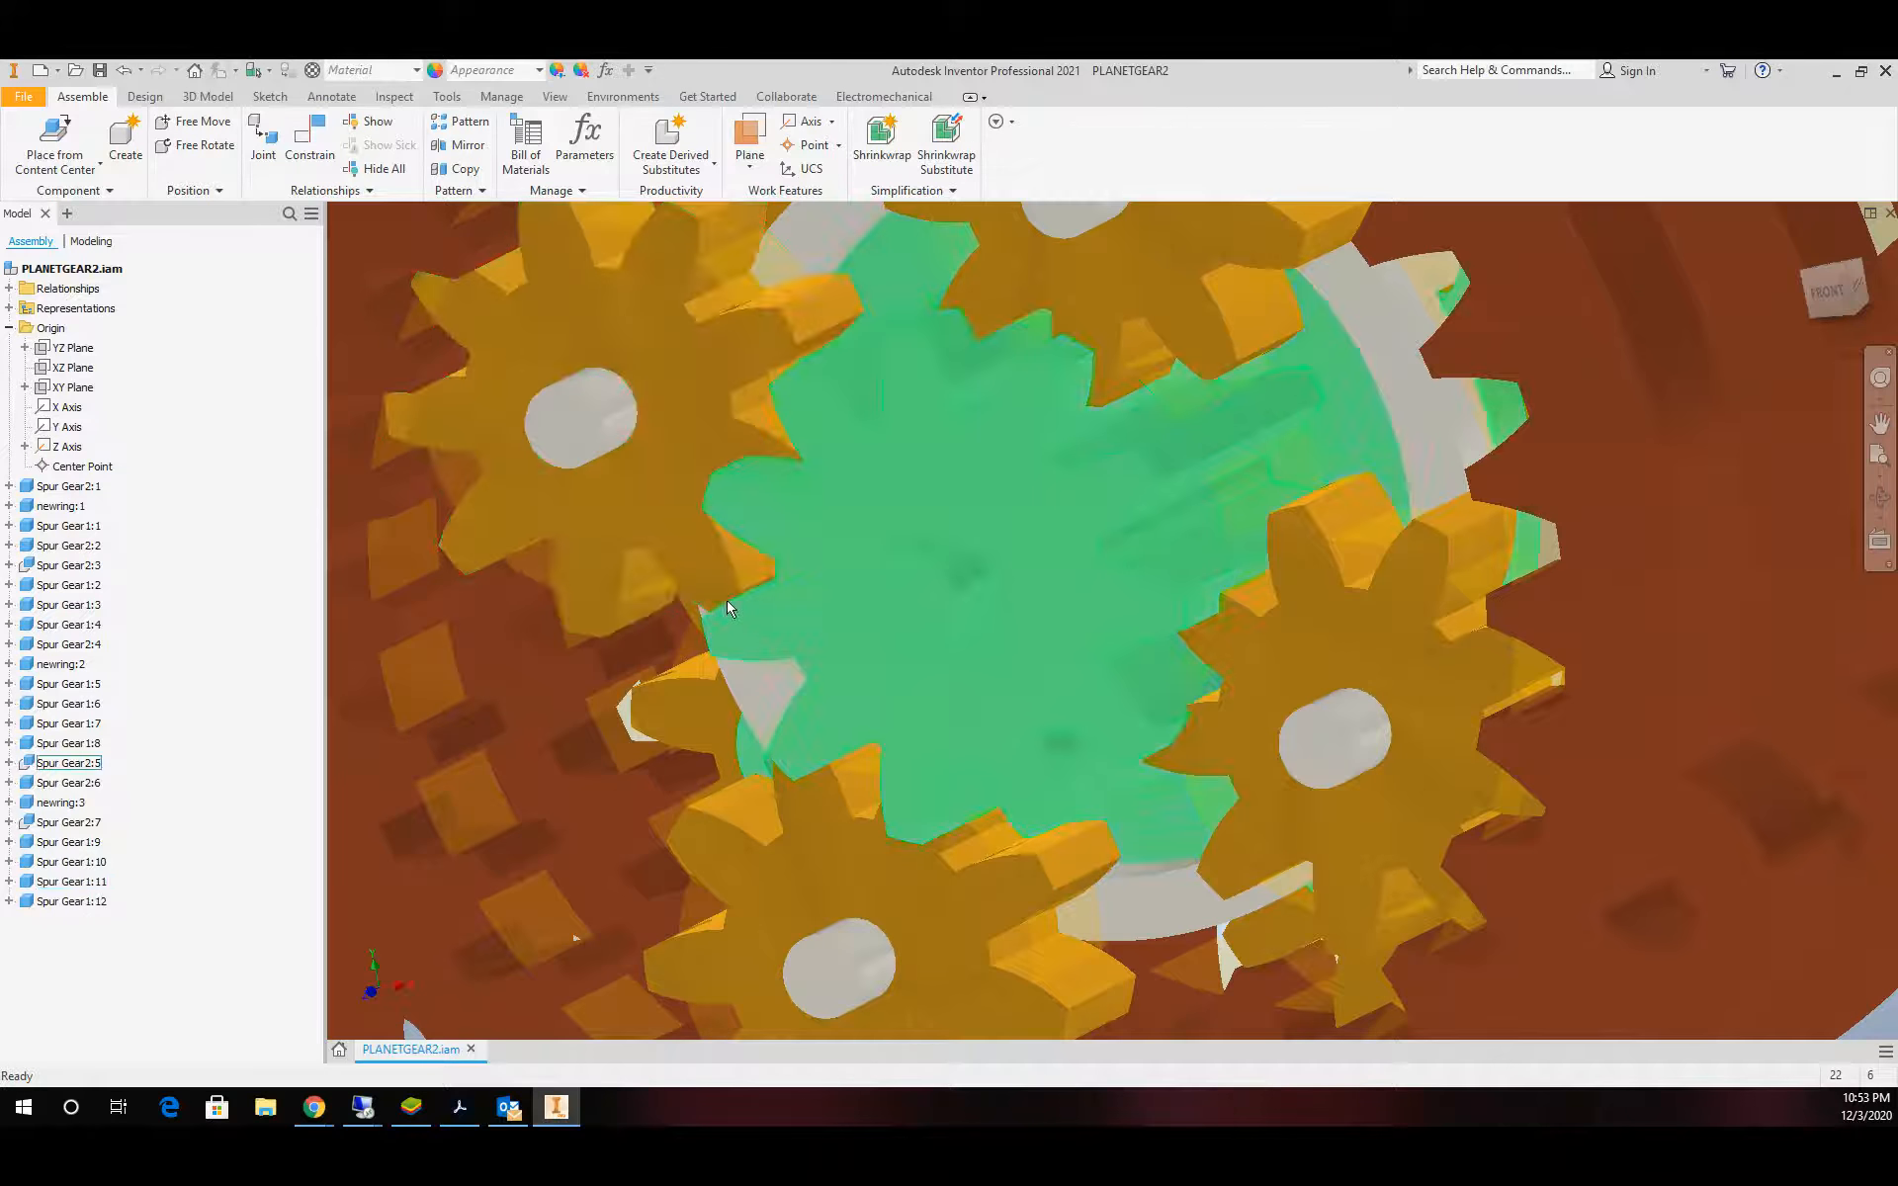
scroll(727, 601, "down", 3)
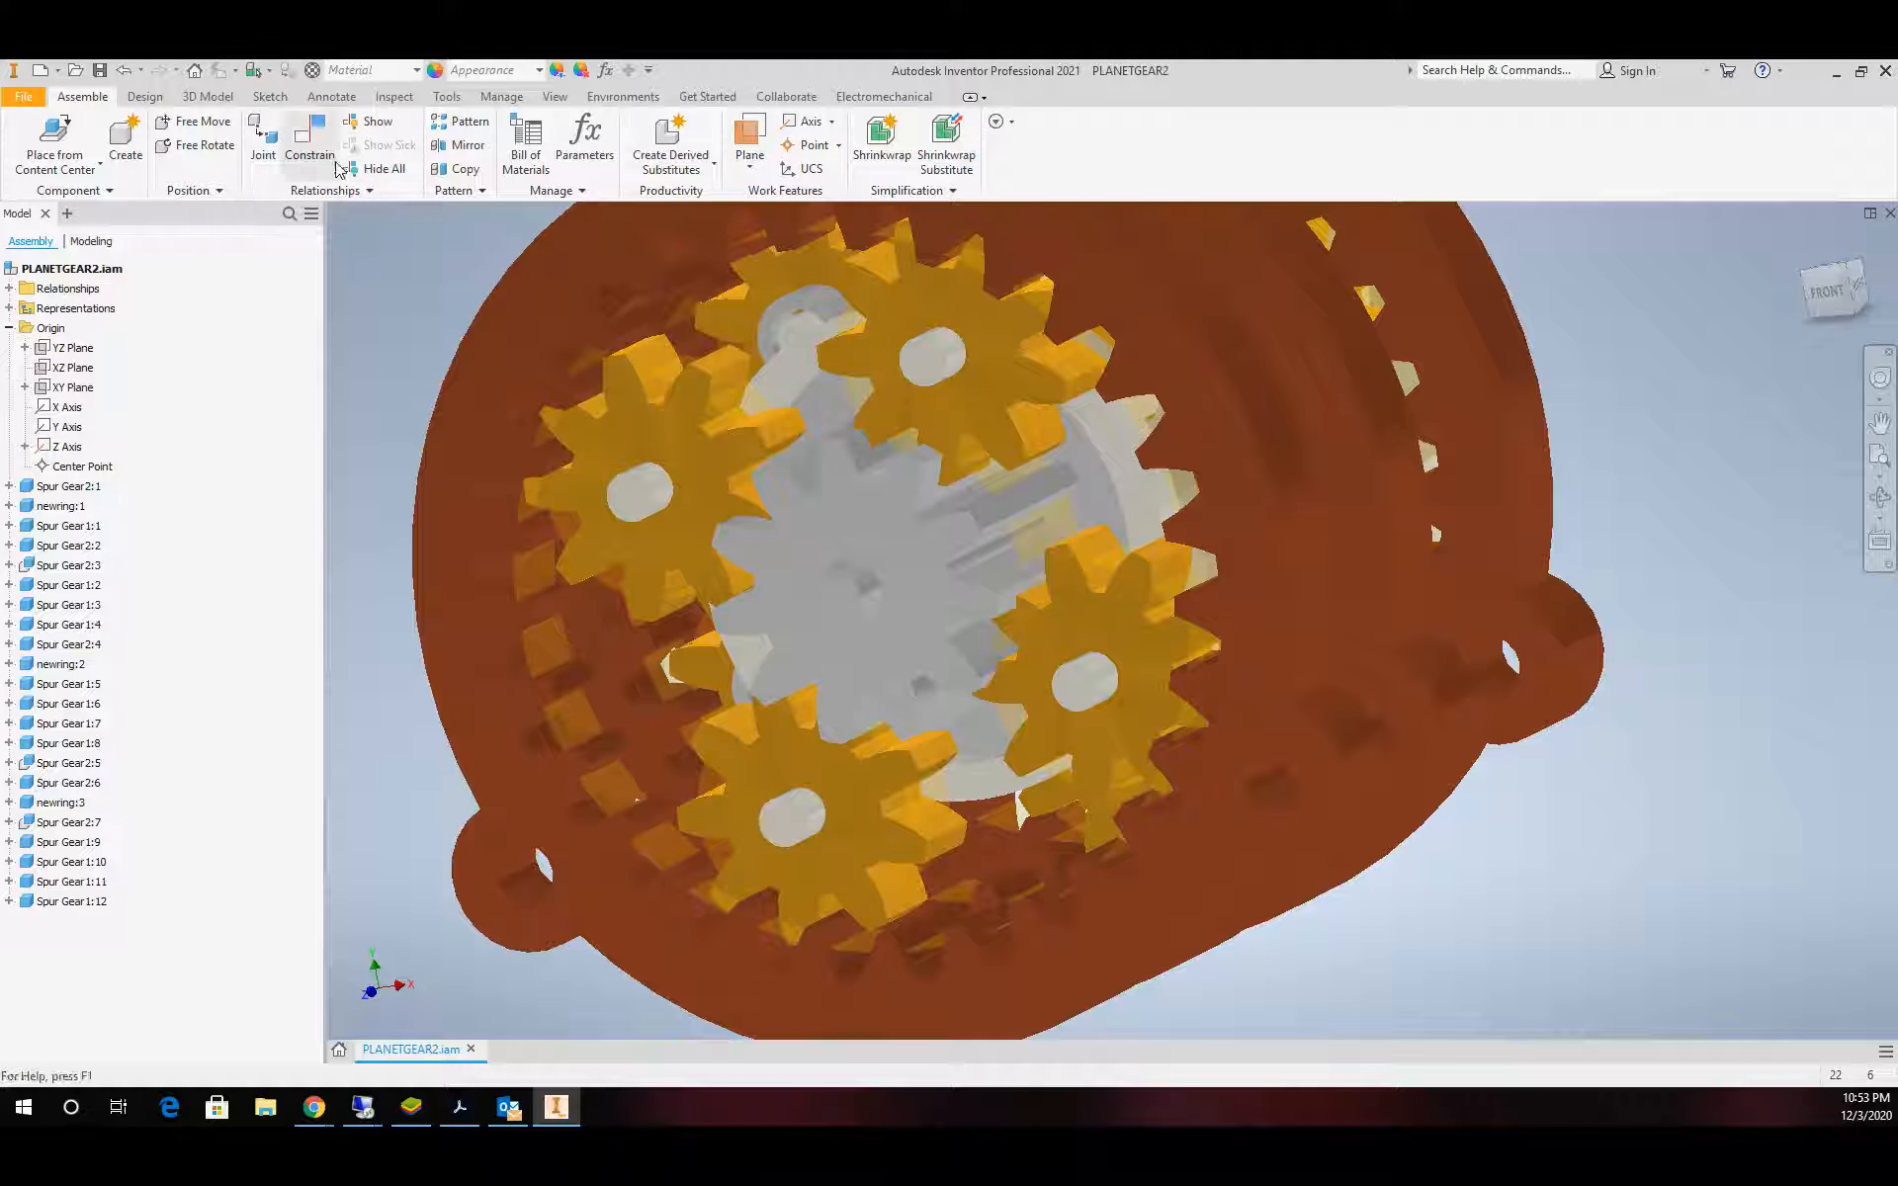
Apply a Forward rotation motion constraint between the third-stage ring gear and the upper planet gear at a 3.222 ul ratio
left_click(318, 139)
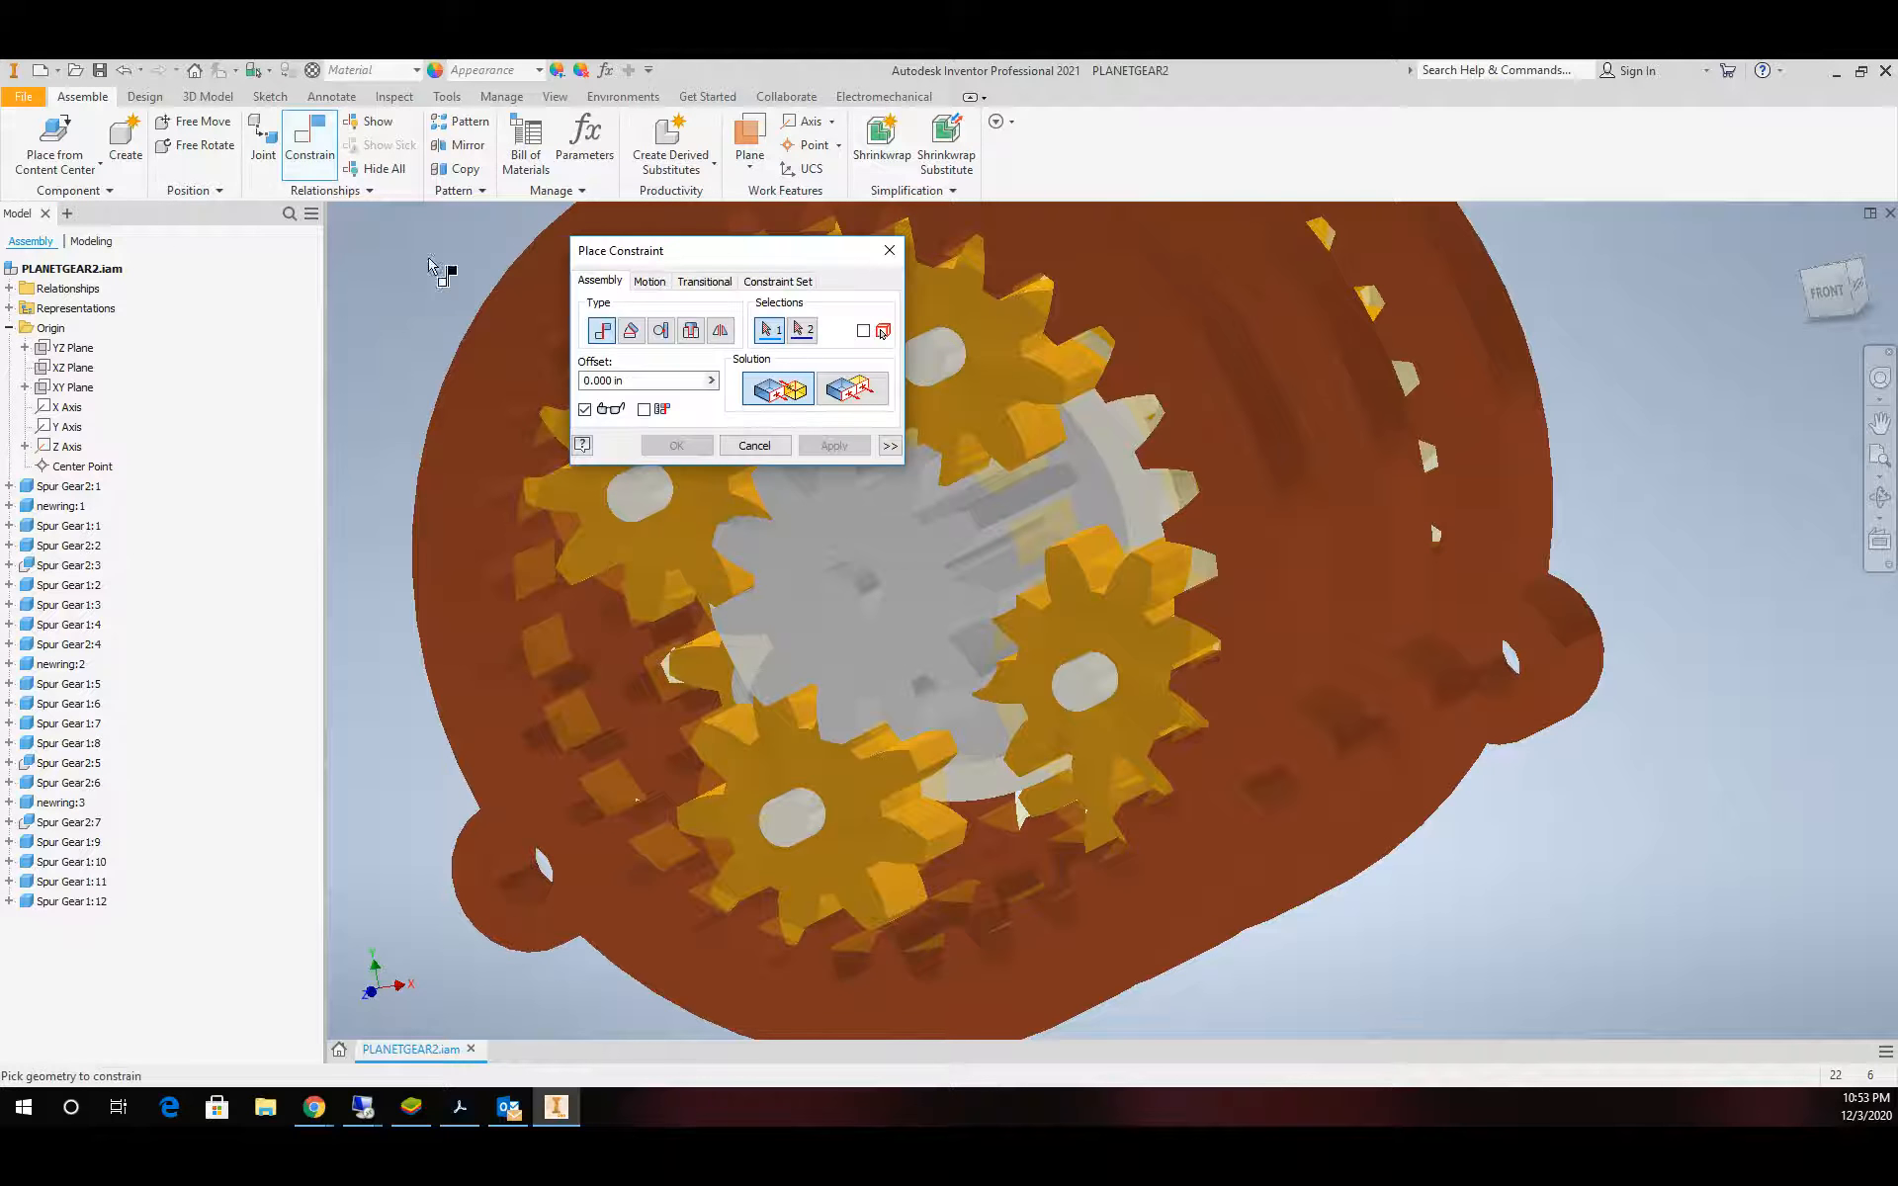
left_click(649, 282)
left_click_drag(680, 256, 241, 251)
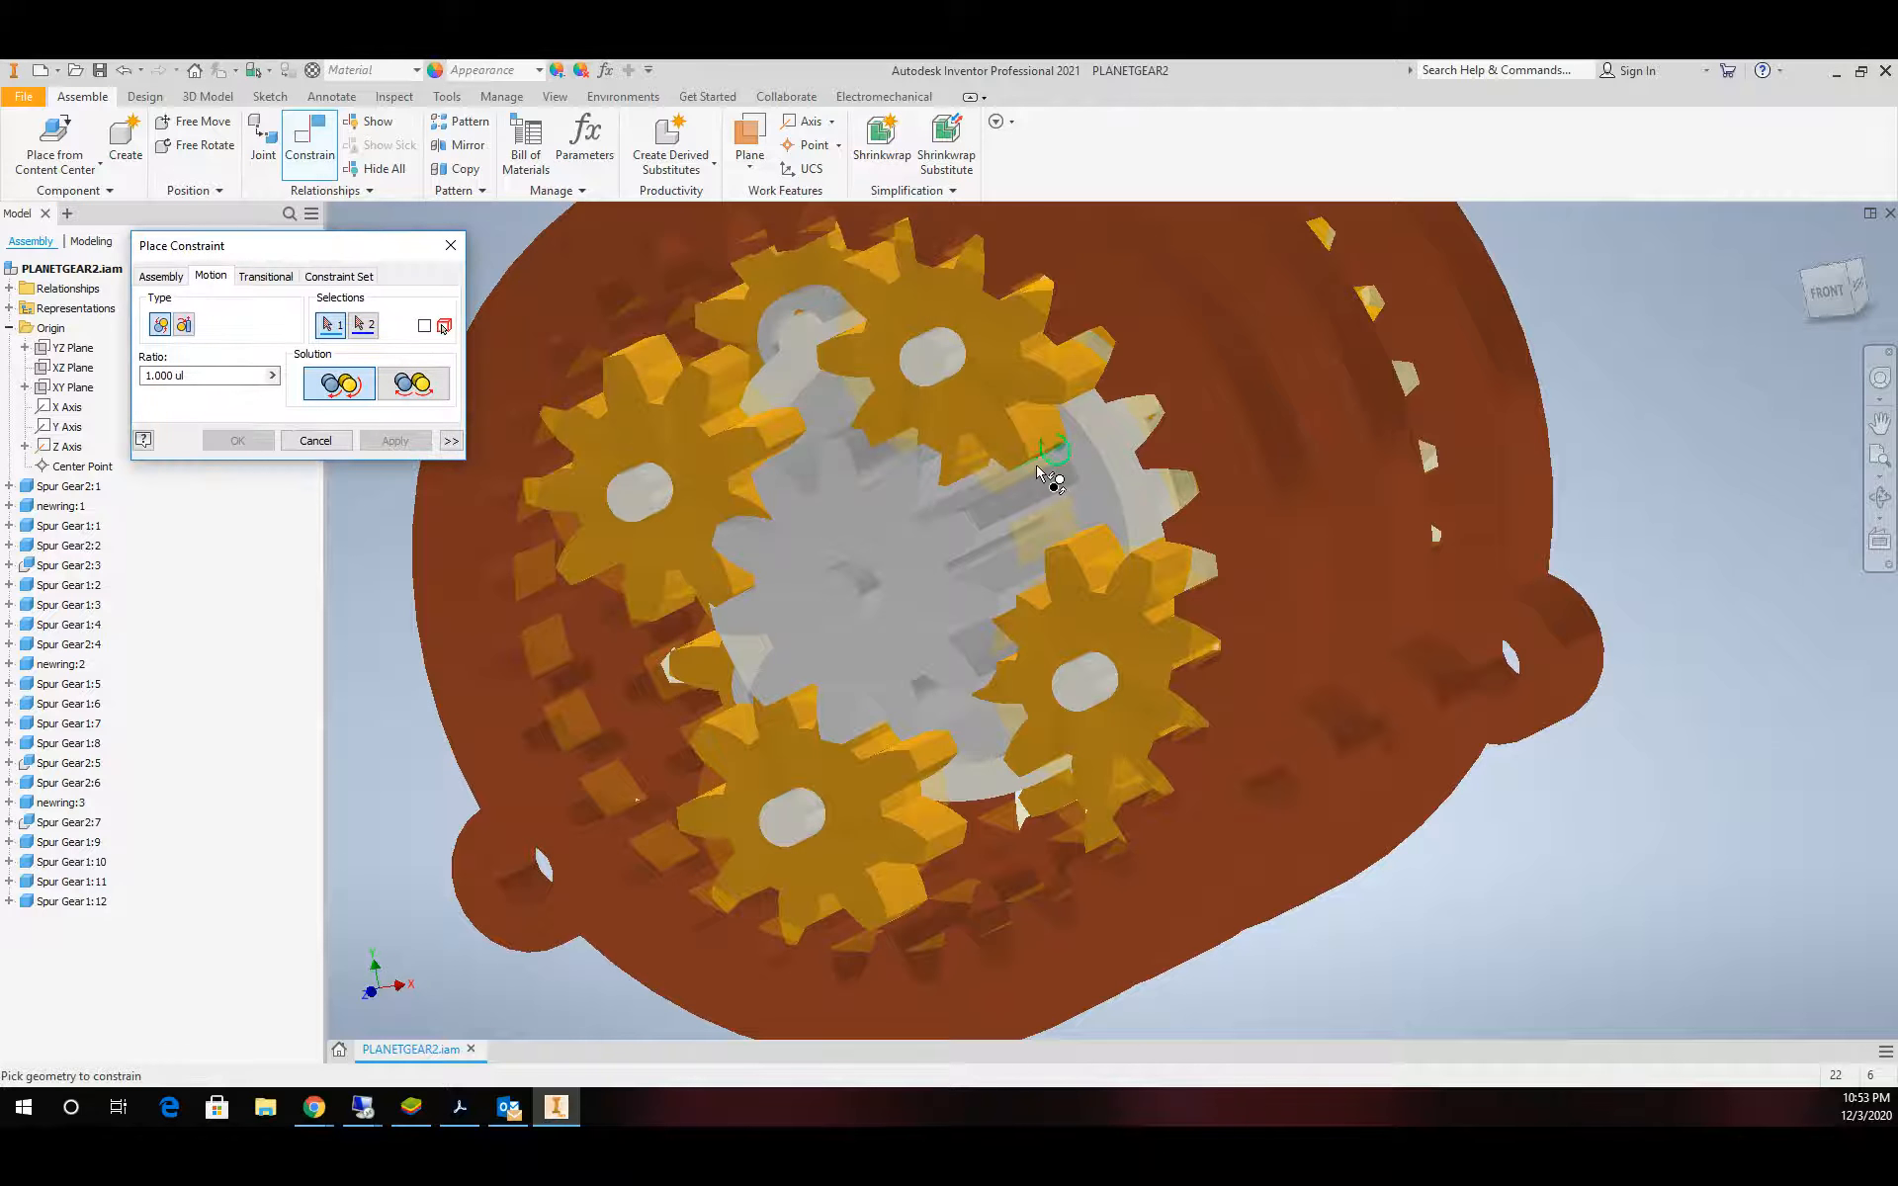
scroll(1051, 475, "up", 2)
scroll(1053, 455, "down", 5)
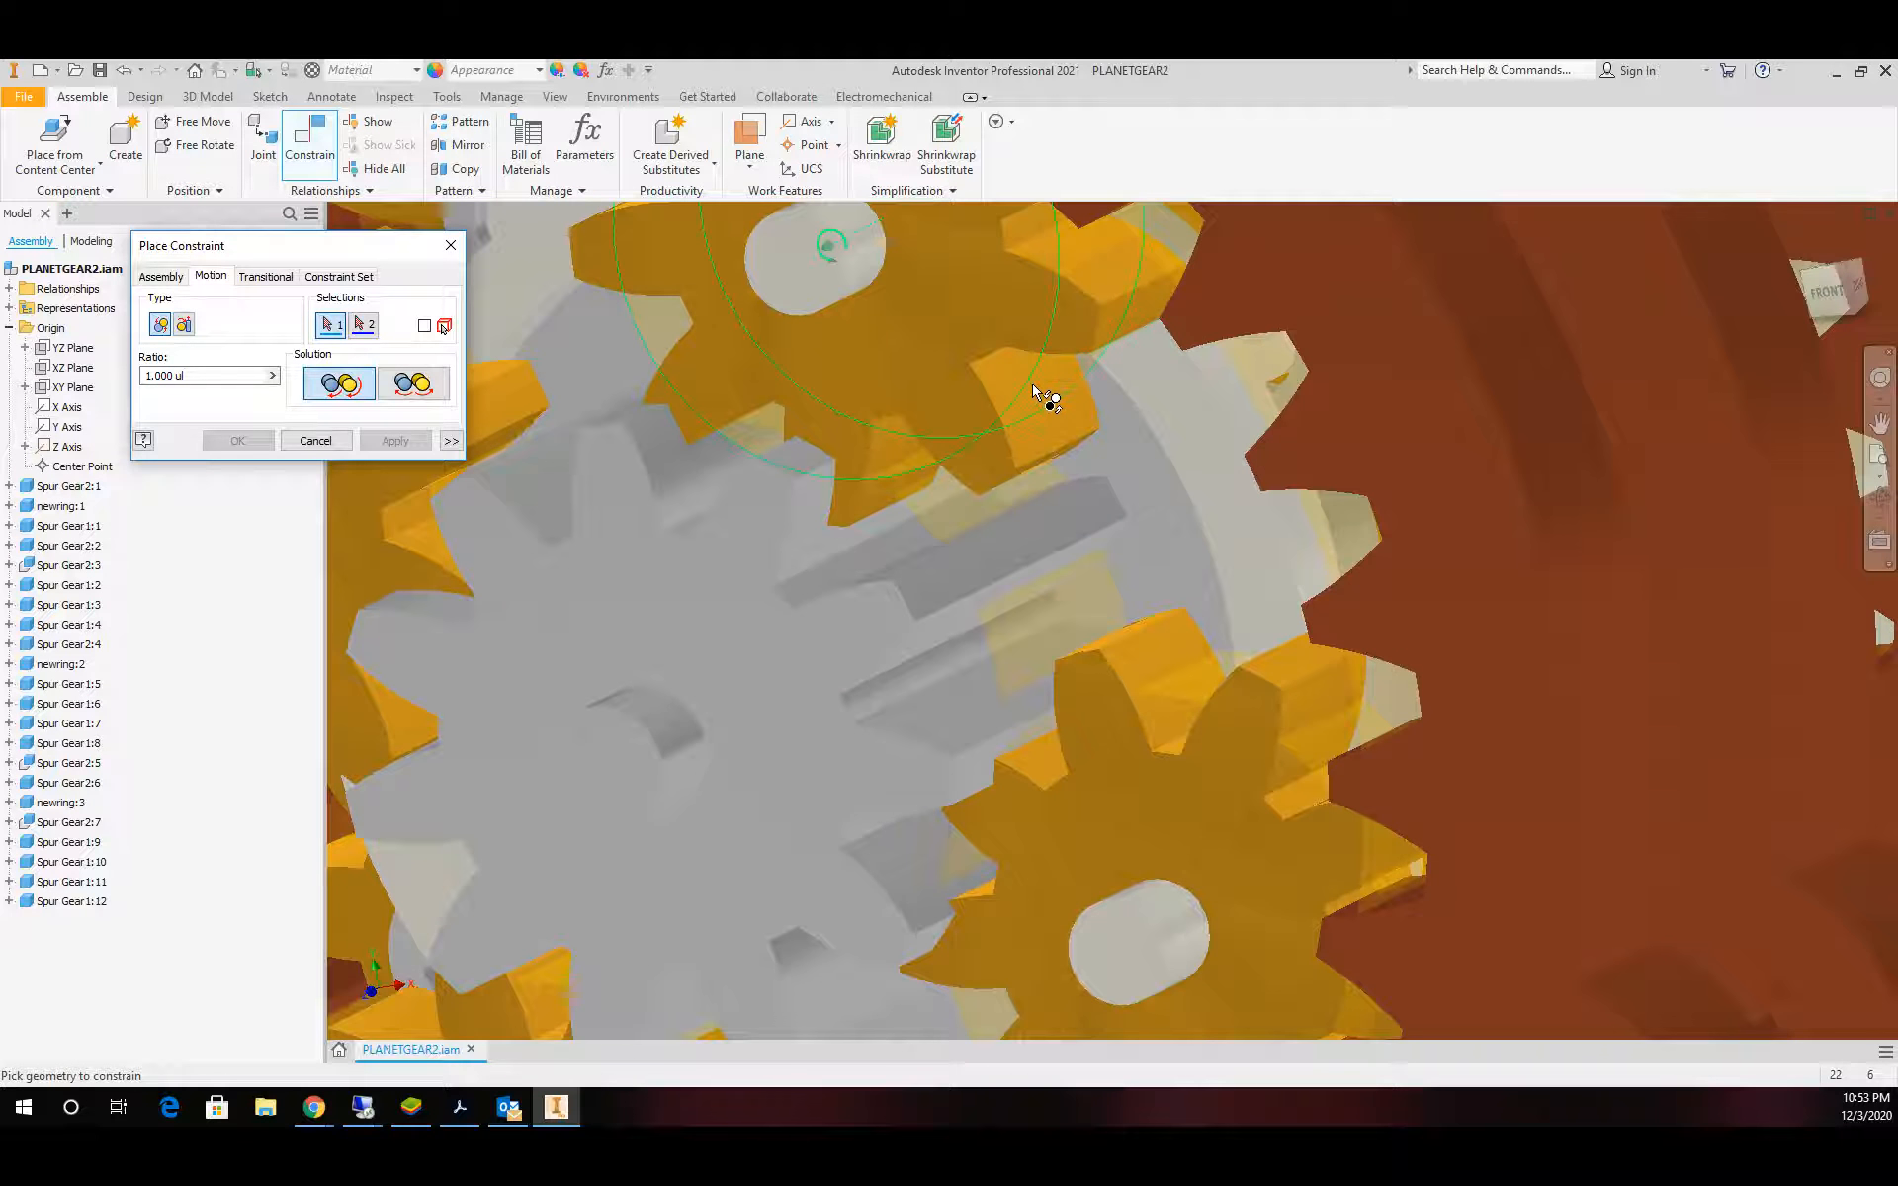
left_click(1285, 384)
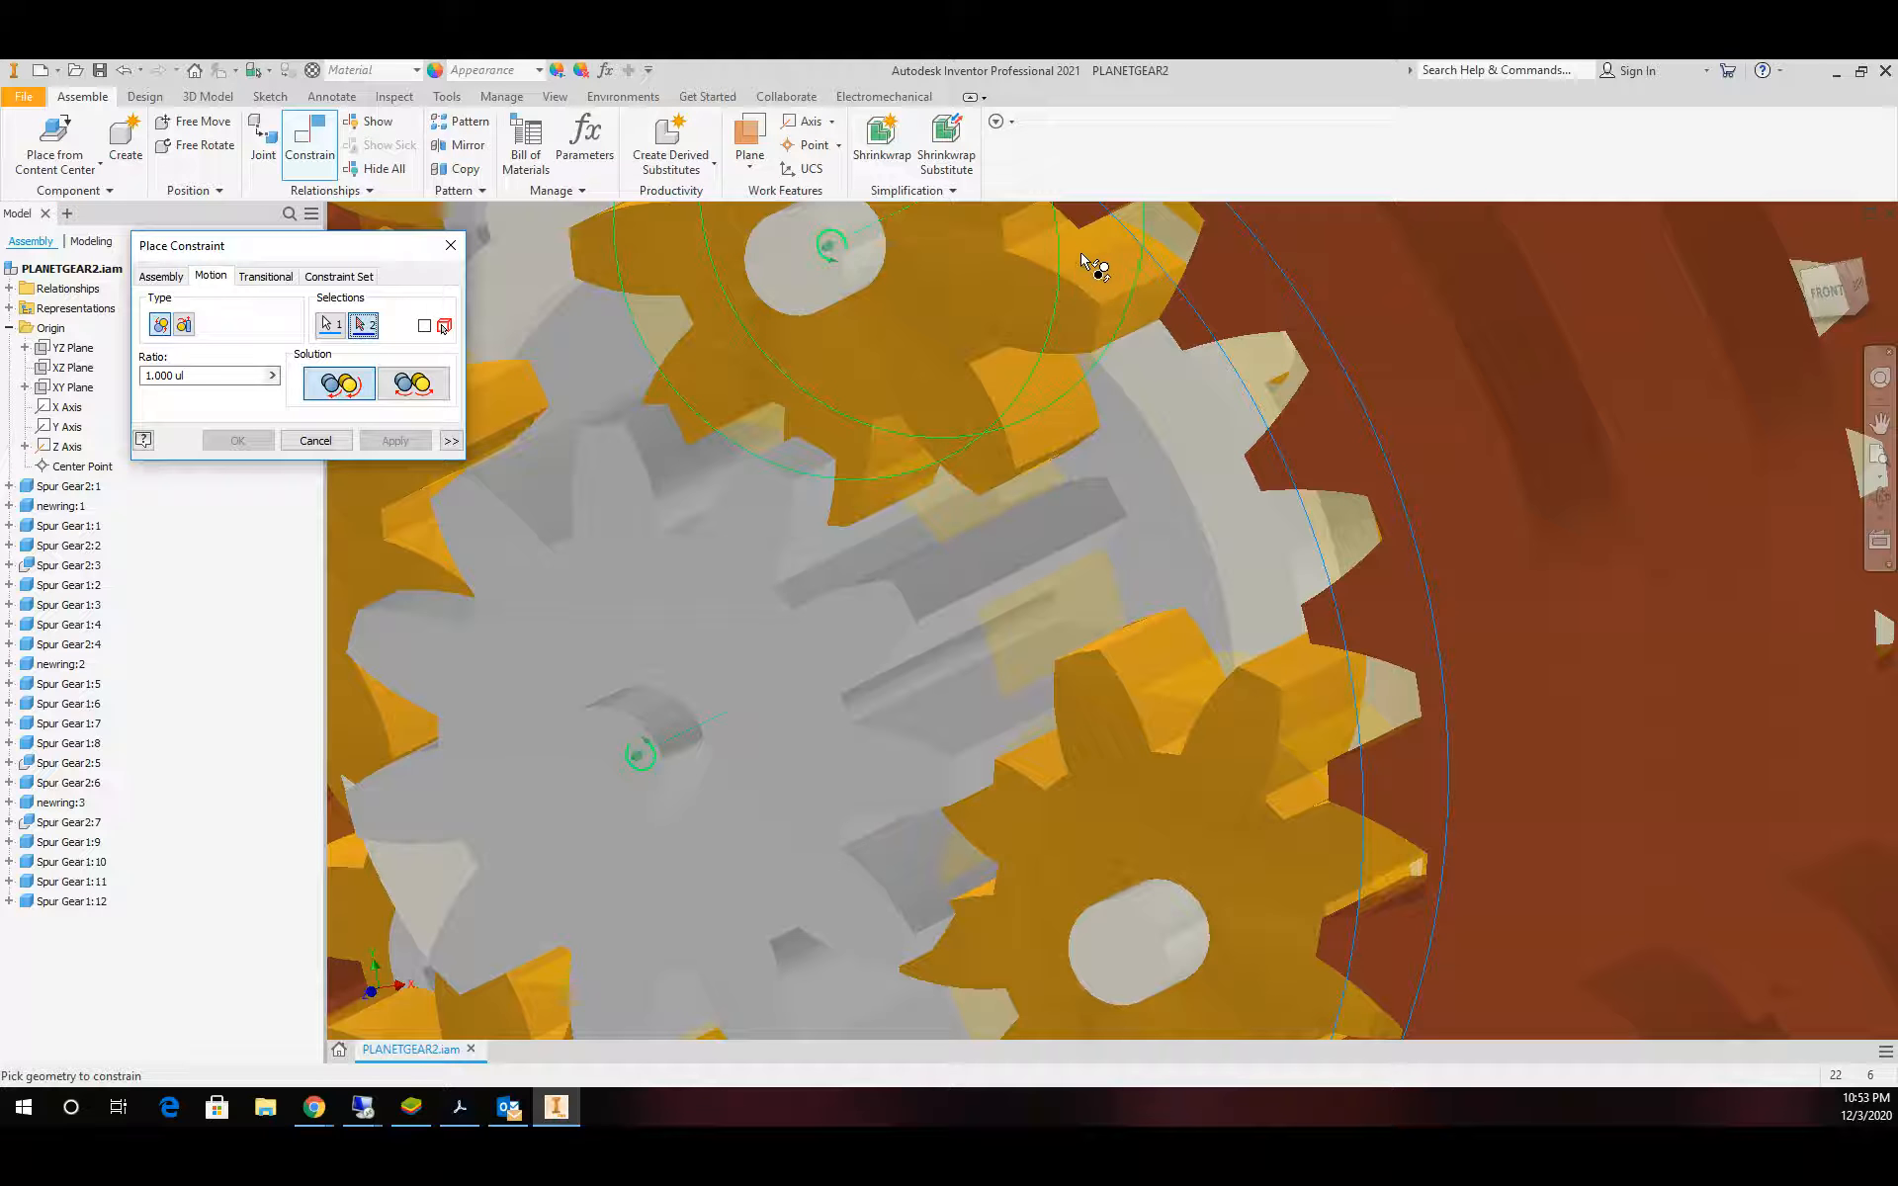
left_click(1060, 302)
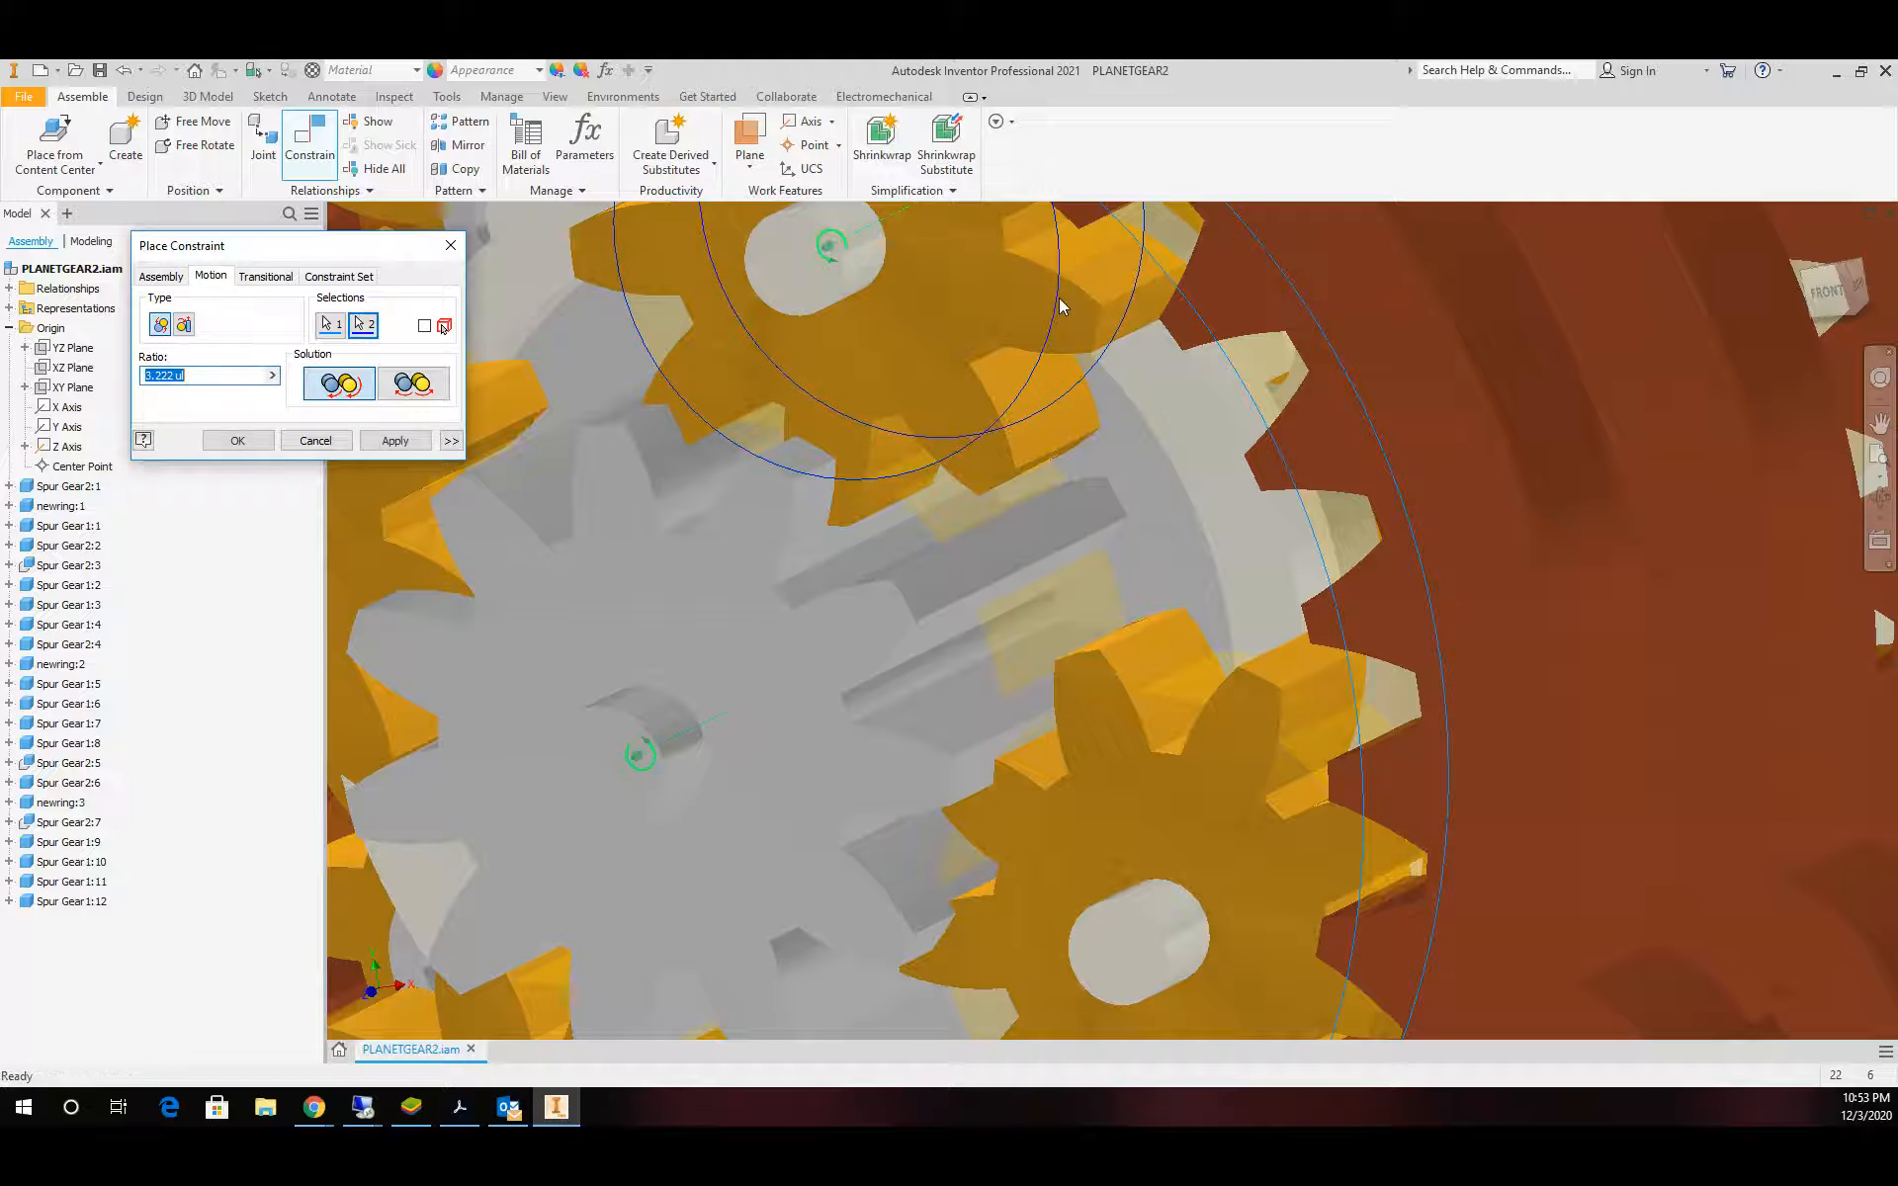
left_click(388, 442)
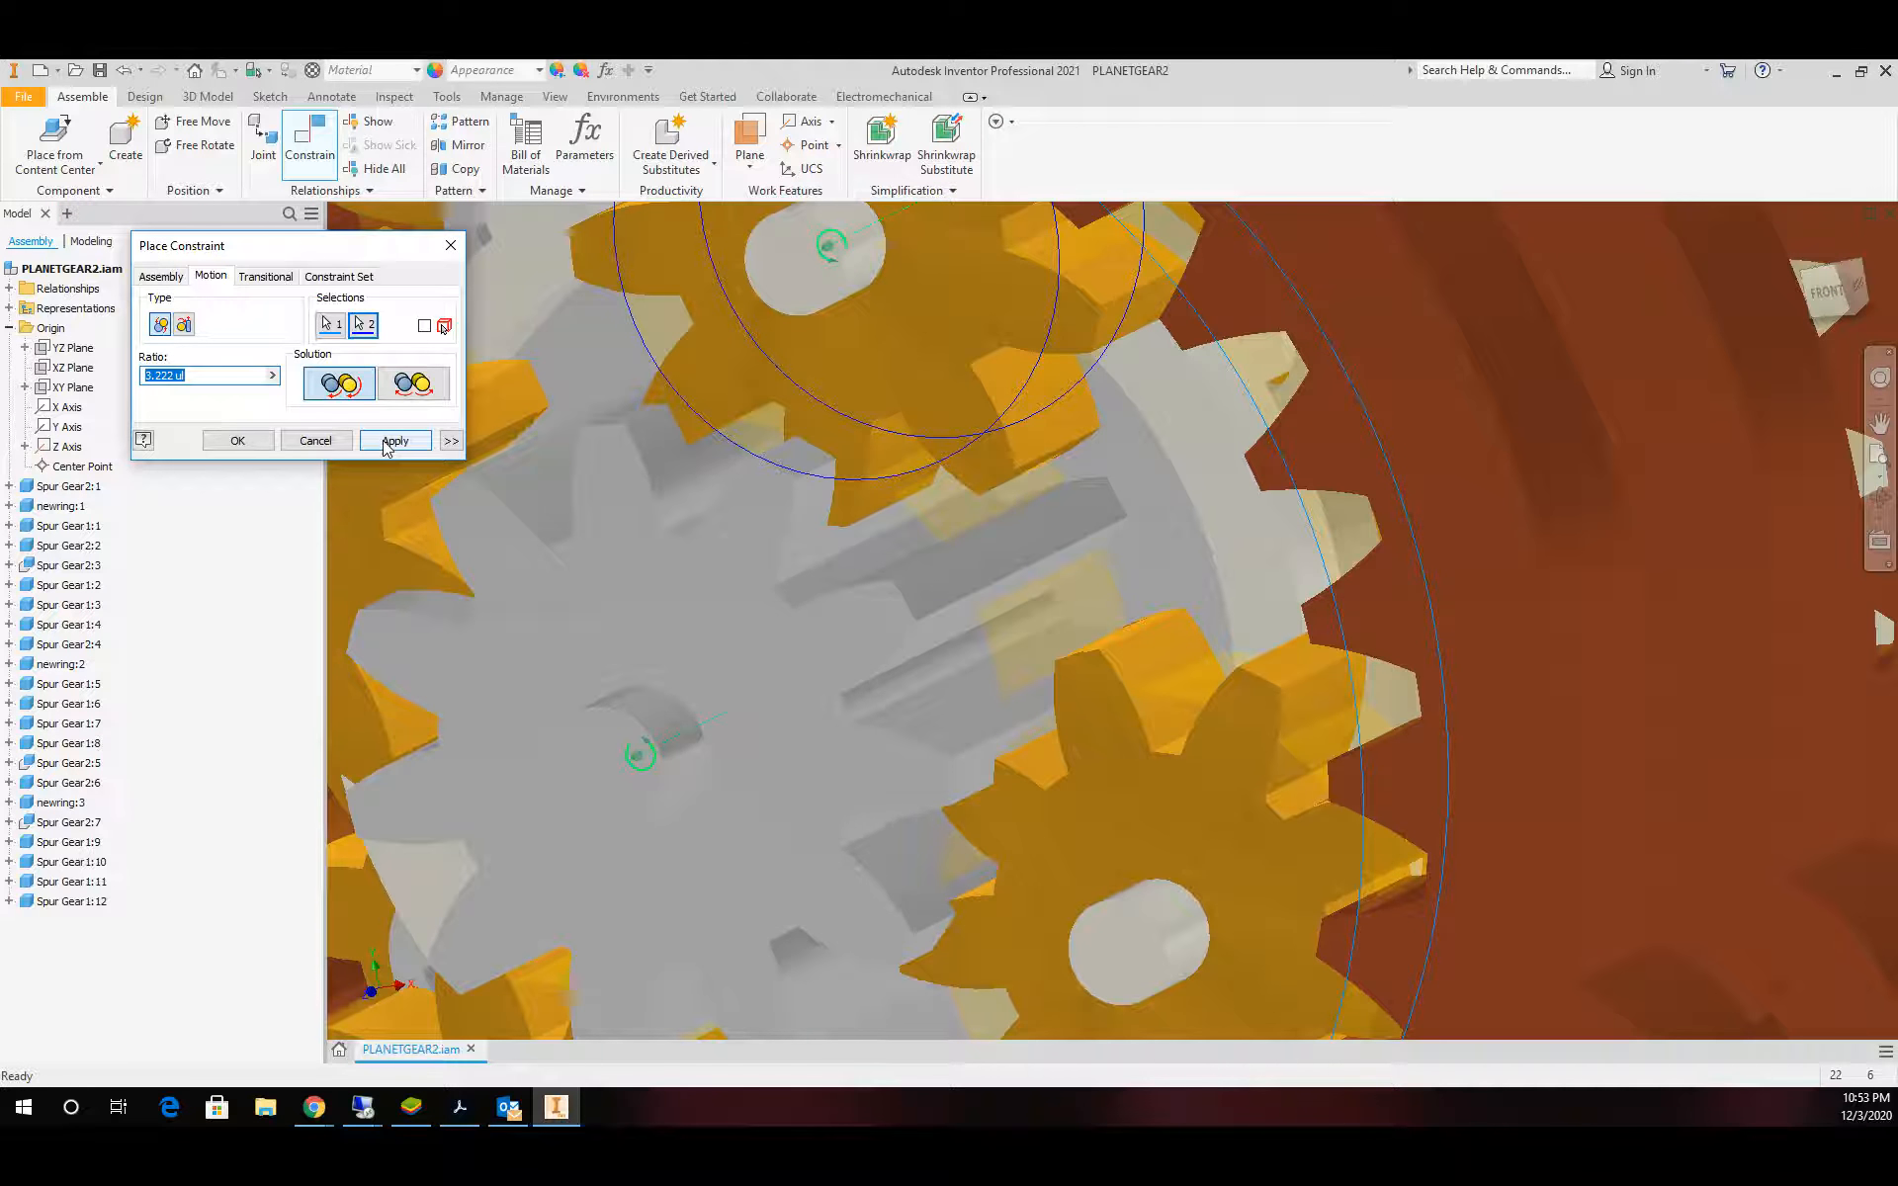
Apply a Forward rotation motion constraint between the ring gear and the lower-right planet gear at a 3.222 ul ratio
left_click(1359, 546)
left_click(1192, 682)
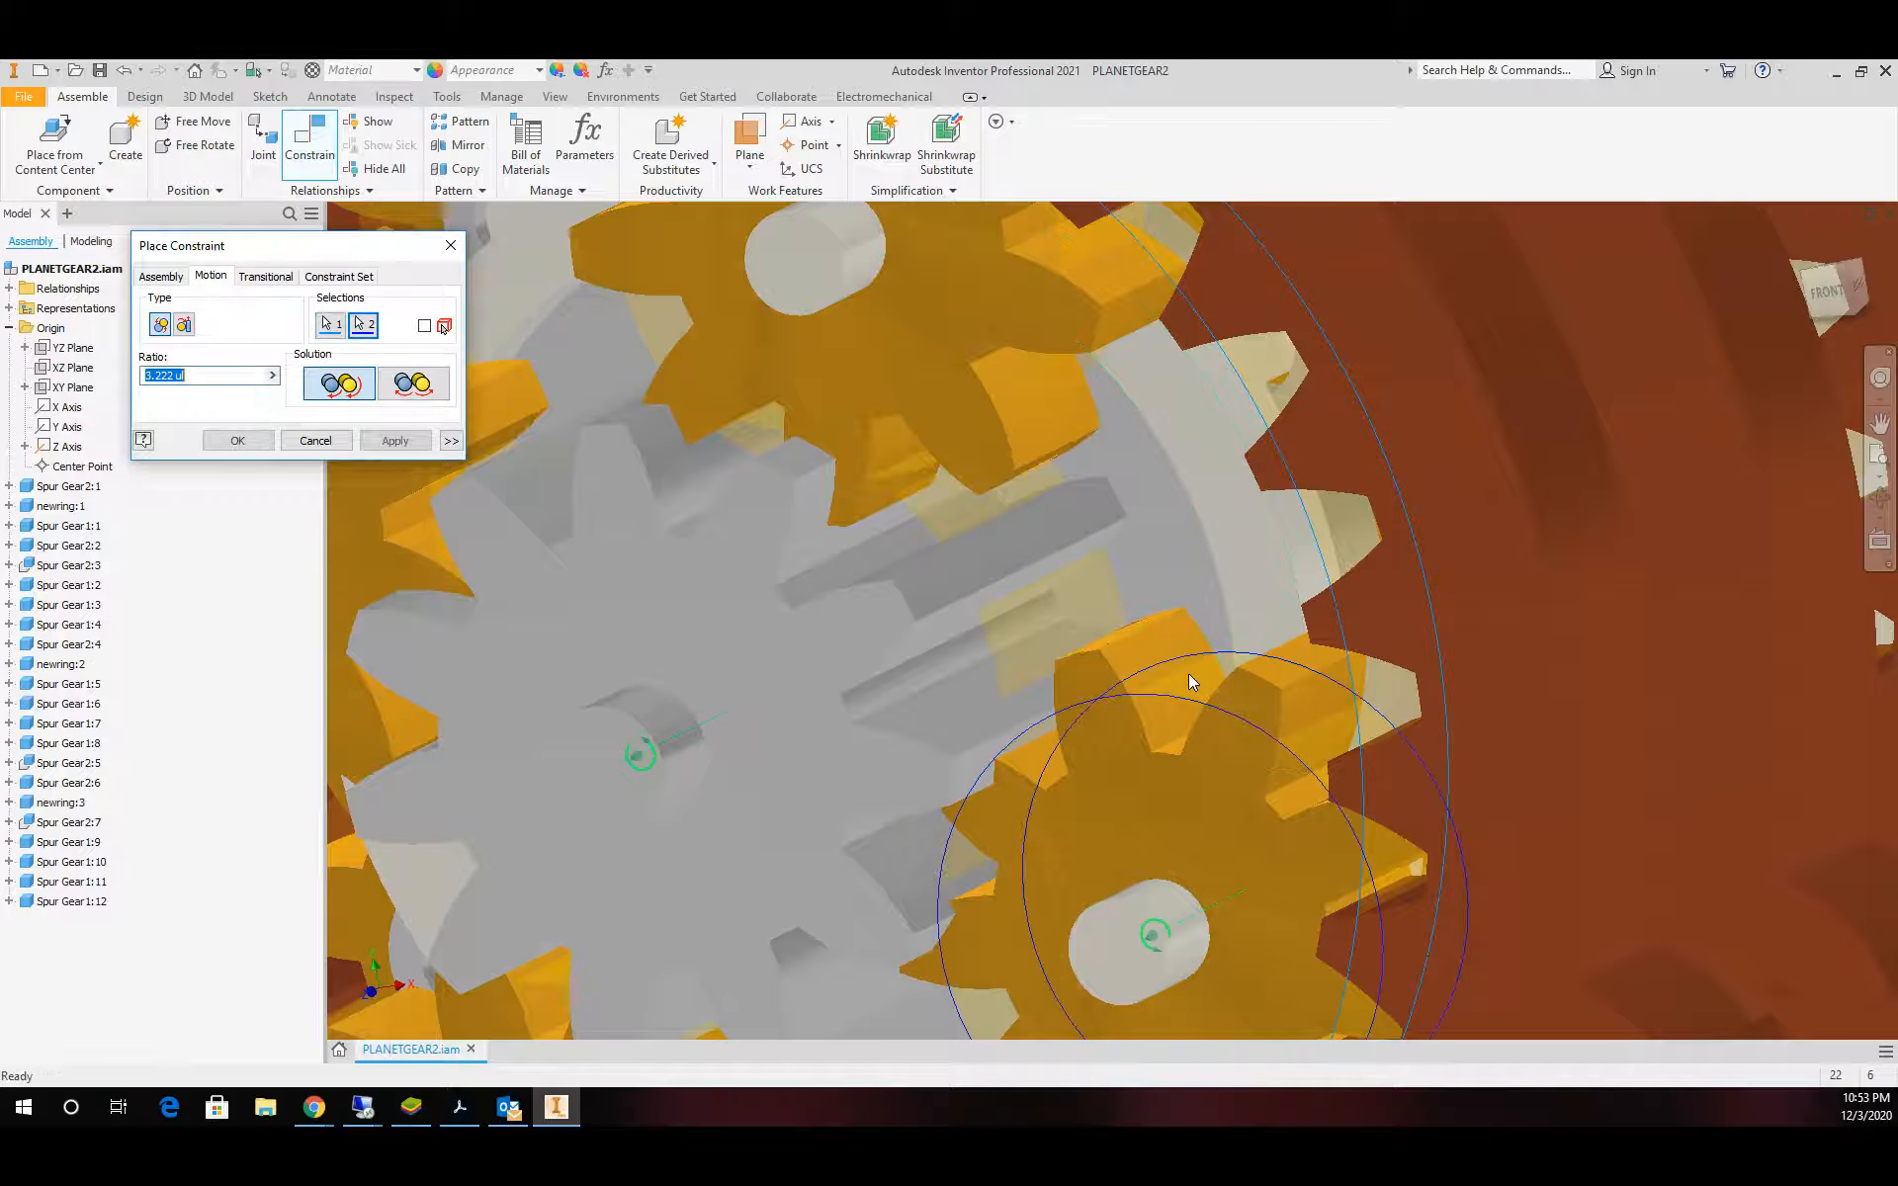
left_click(392, 437)
Apply a Forward rotation motion constraint between the ring gear and the lower-left planet gear at a 3.222 ul ratio
scroll(996, 500, "up", 5)
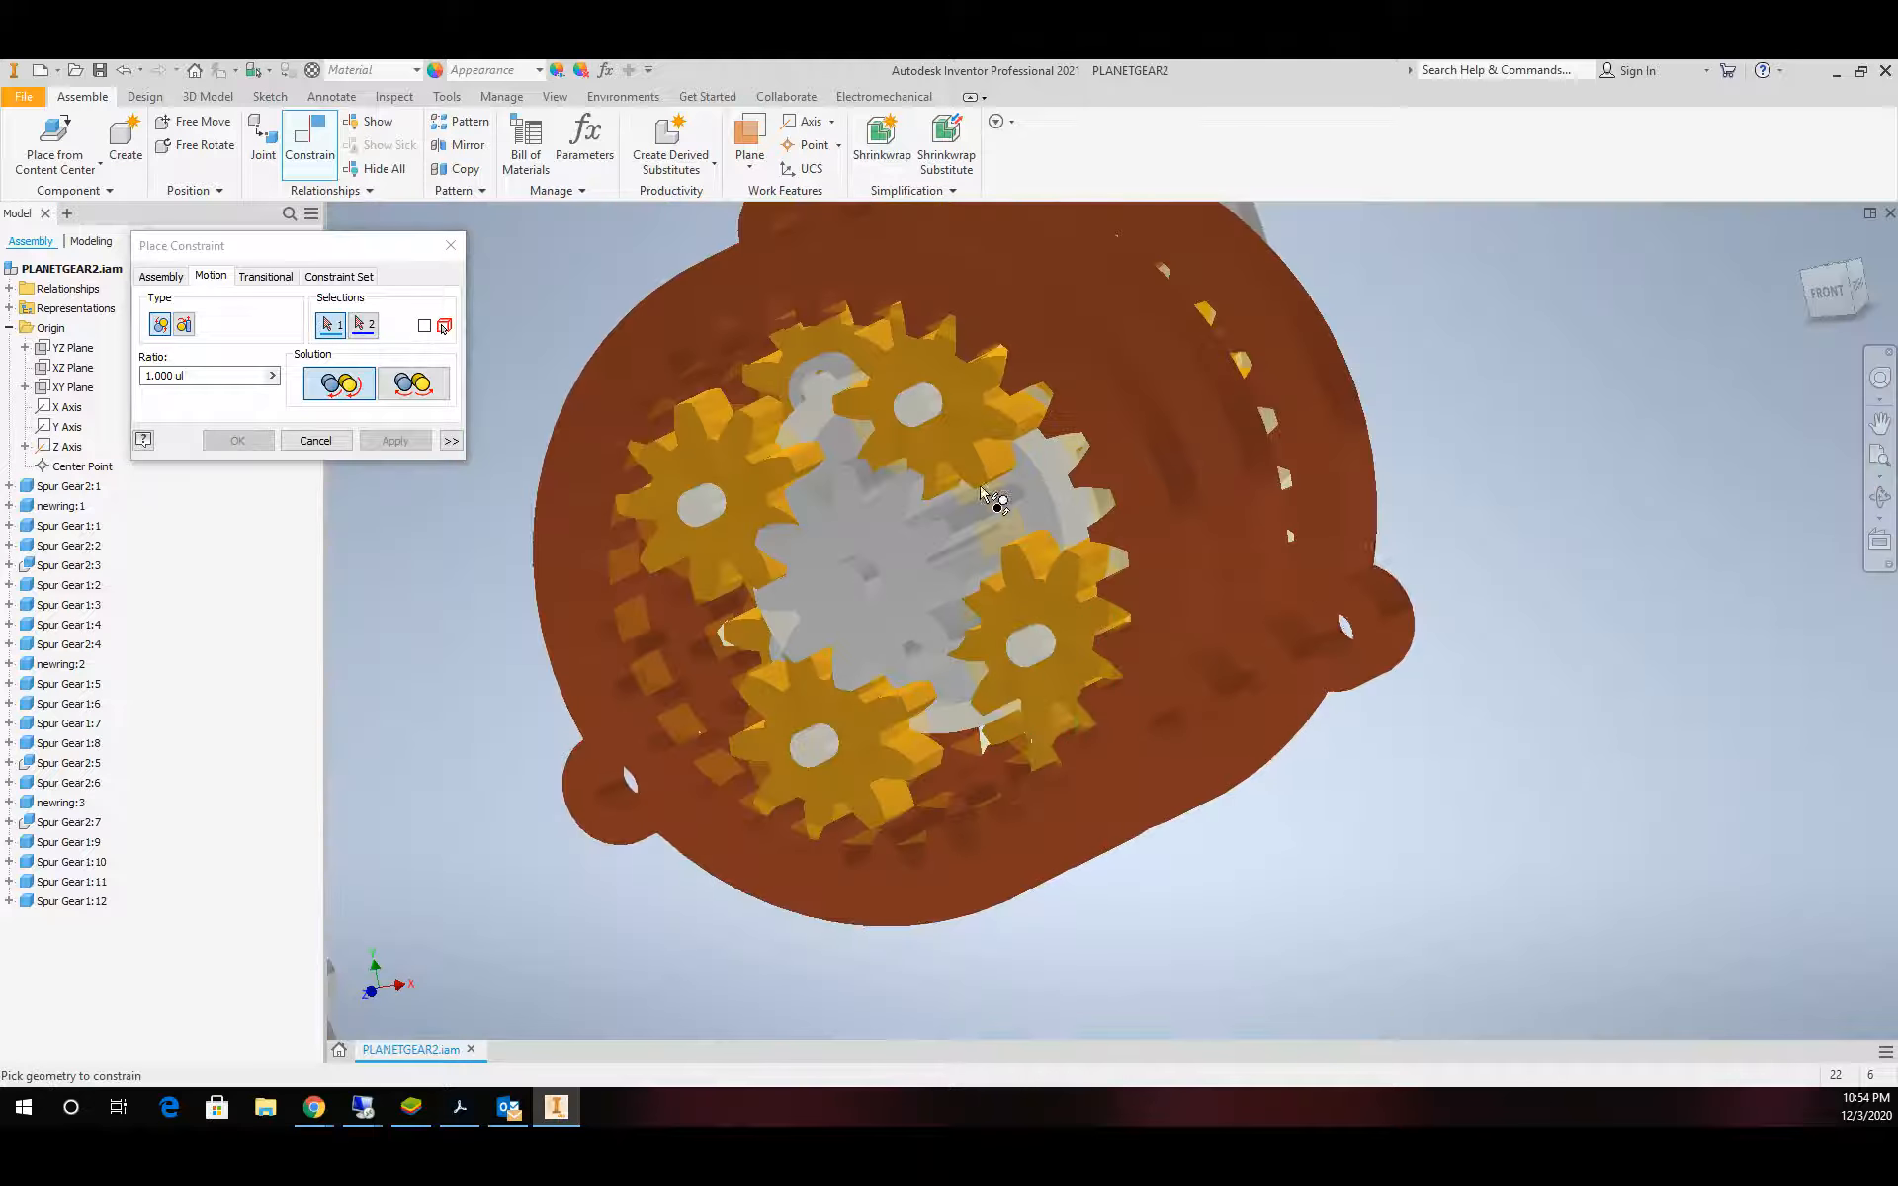
scroll(988, 811, "down", 4)
left_click(847, 872)
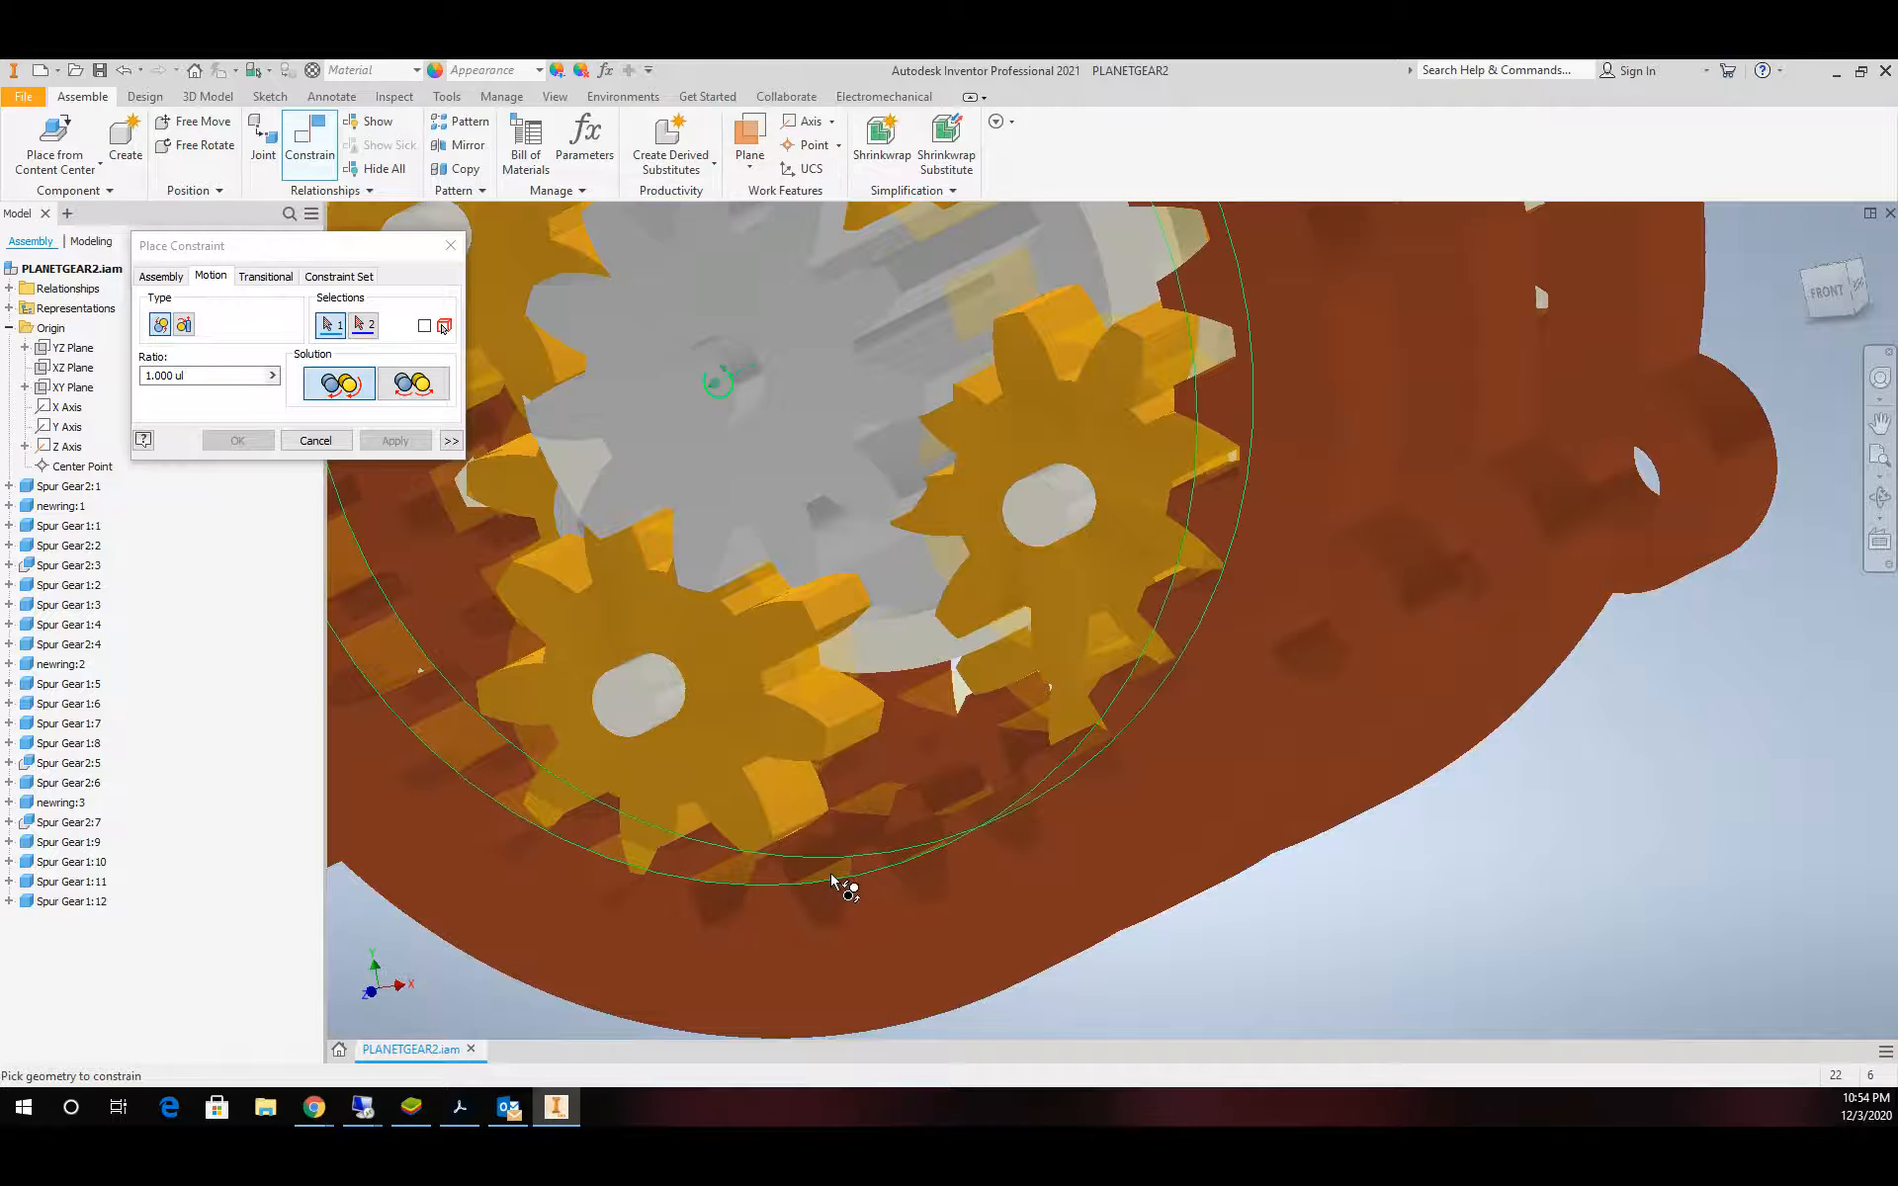
left_click(847, 677)
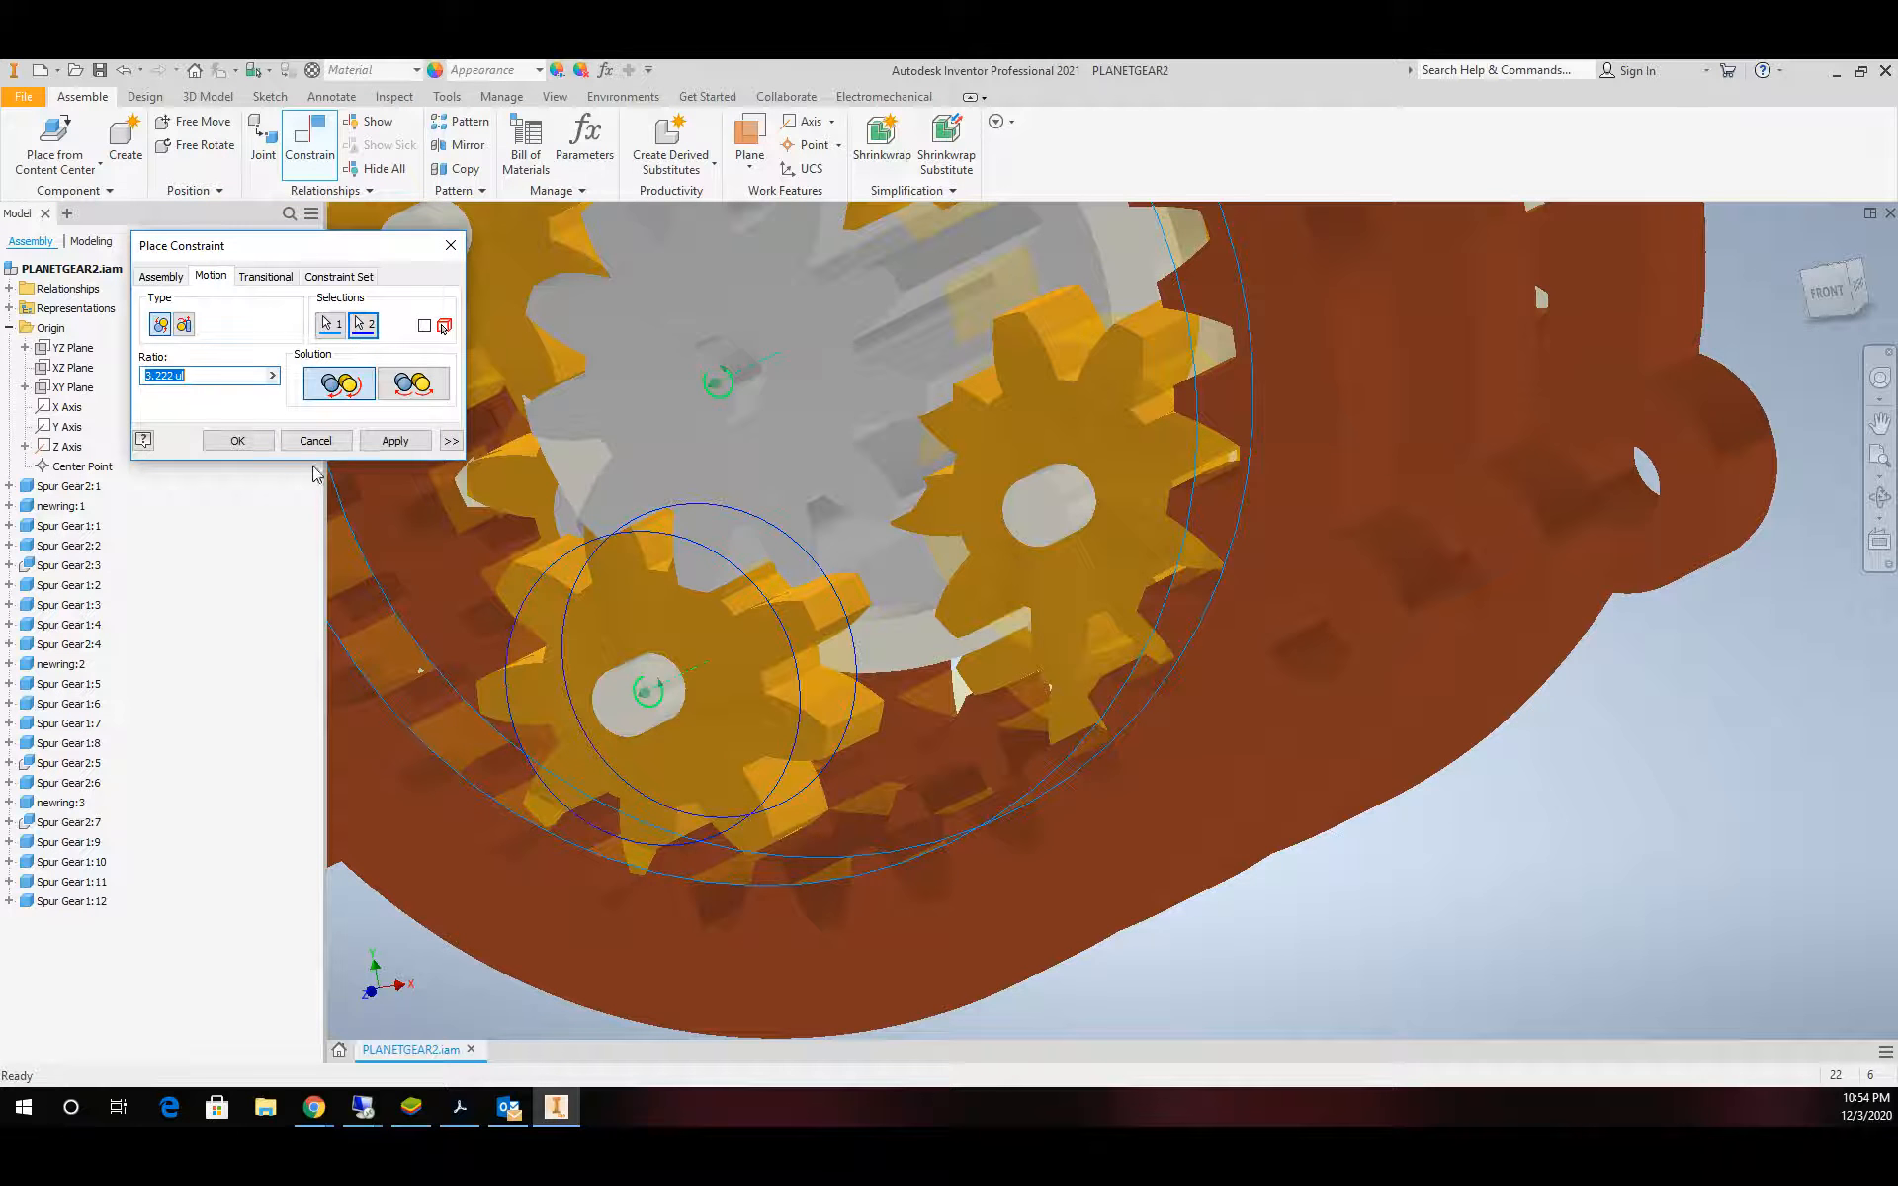
left_click(393, 441)
Add a Forward rotation motion constraint between the ring gear and the upper-left planet gear at a 3.222 ul ratio
scroll(636, 572, "up", 5)
scroll(530, 530, "down", 6)
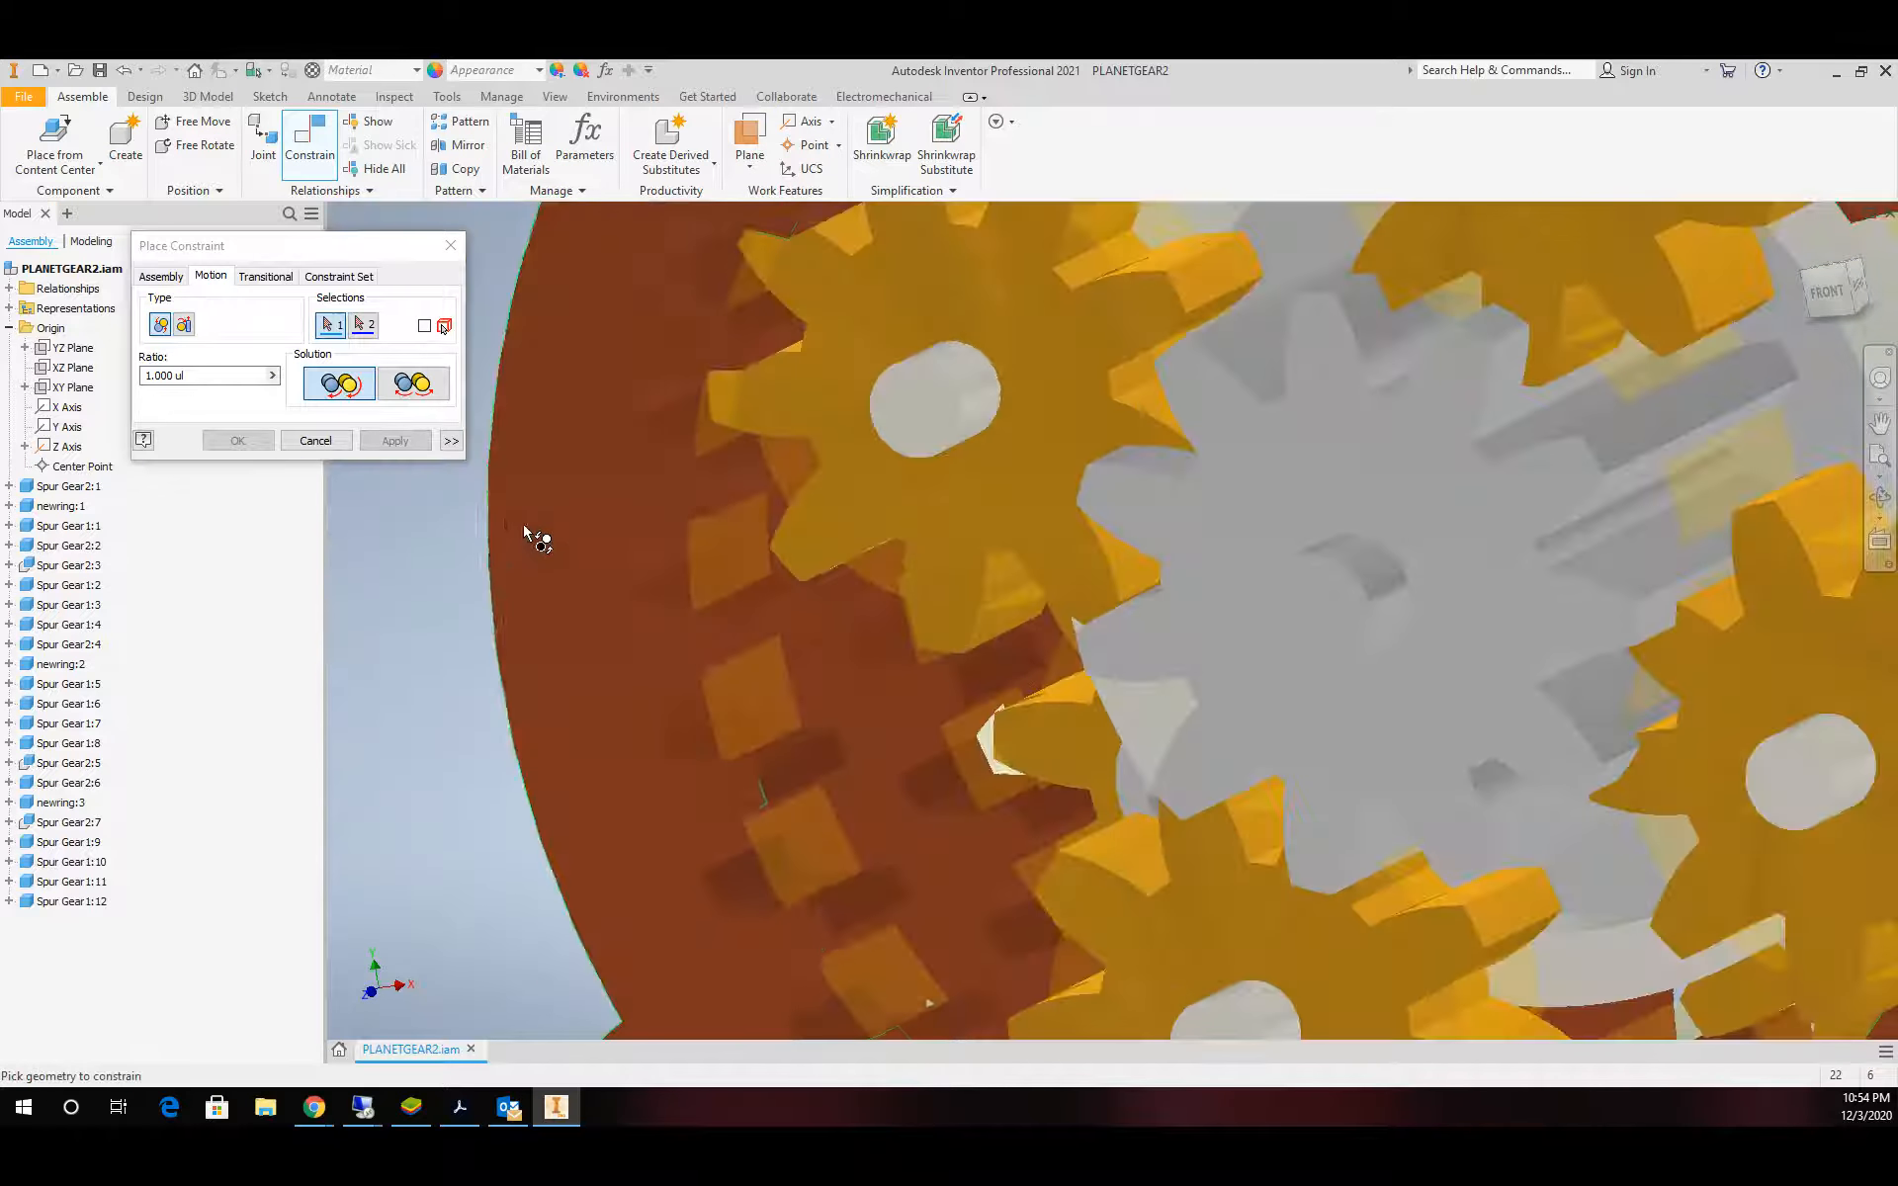
left_click(729, 700)
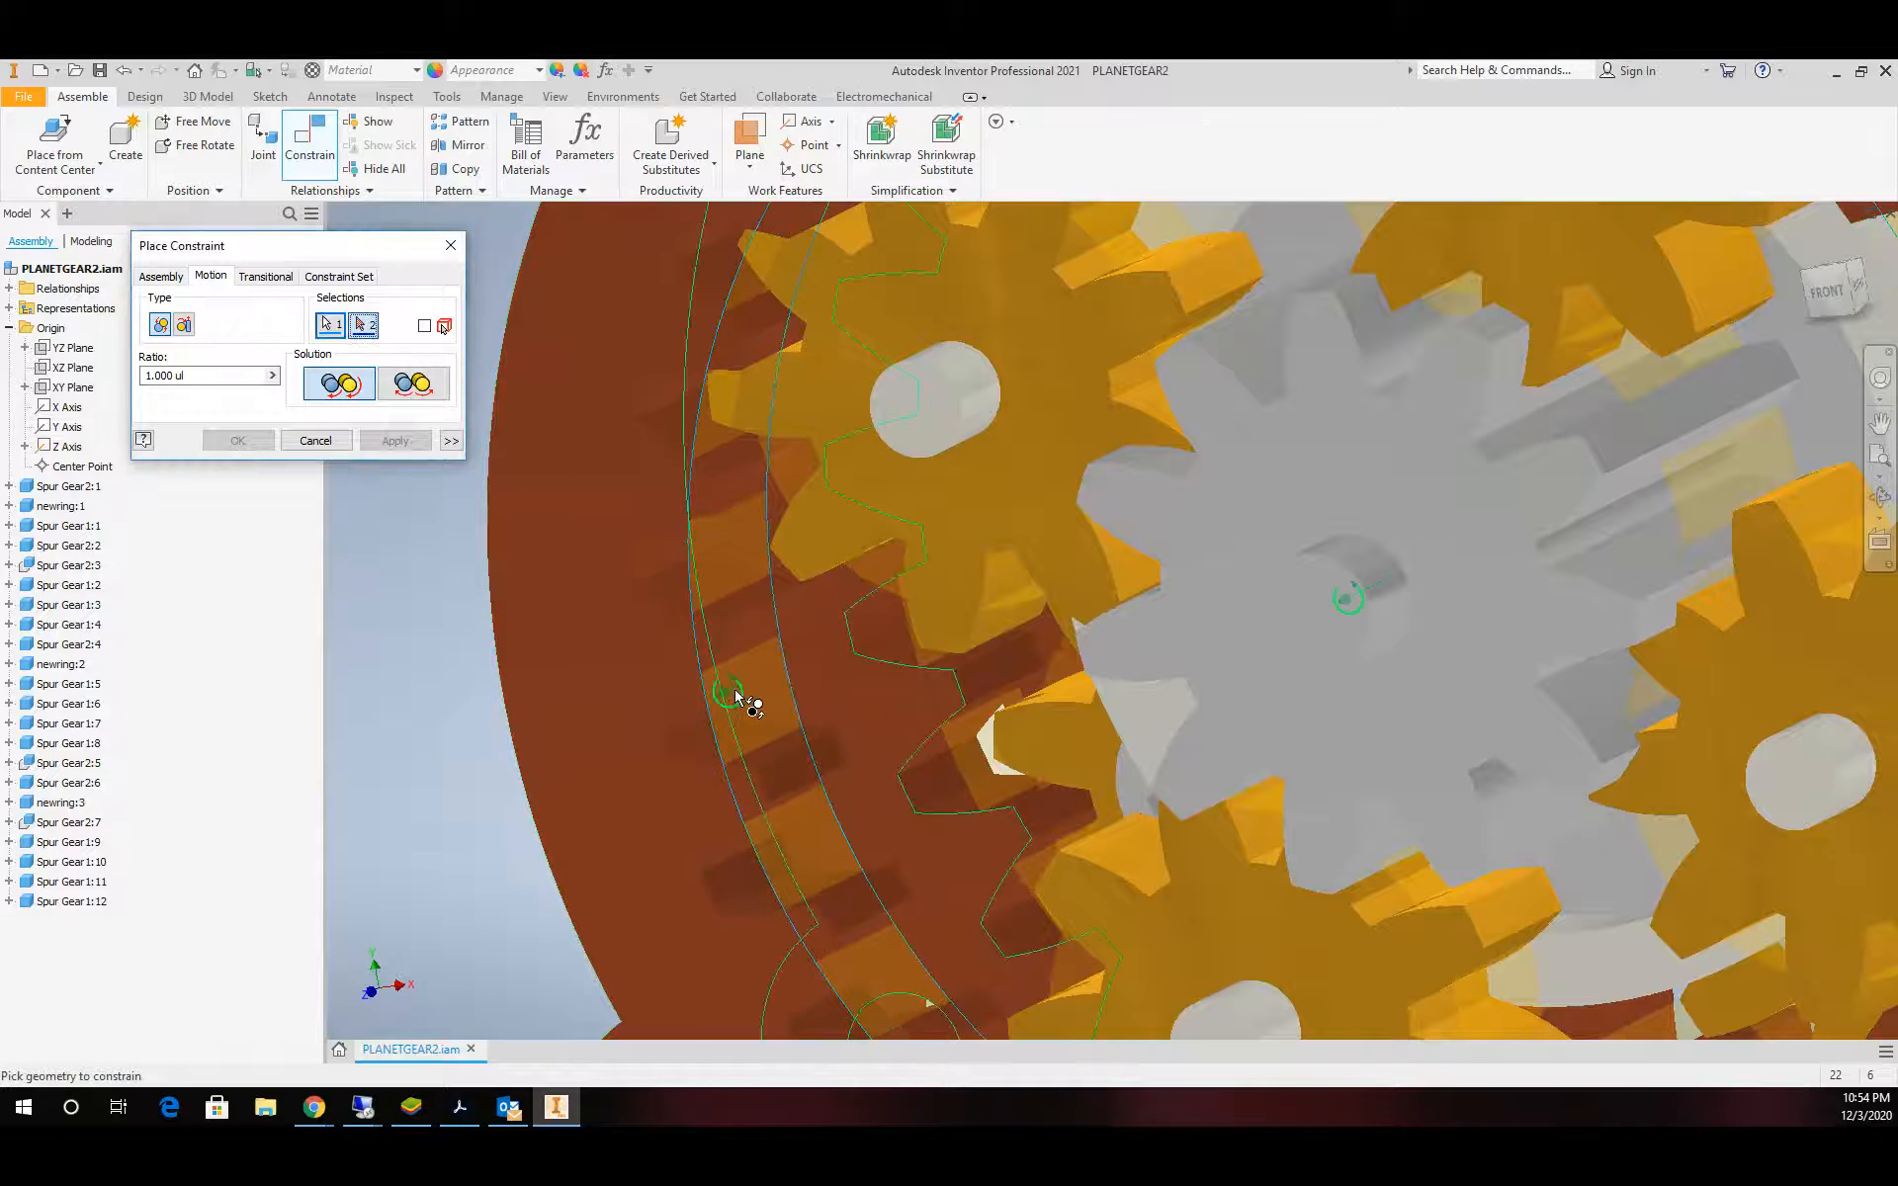
left_click(1033, 603)
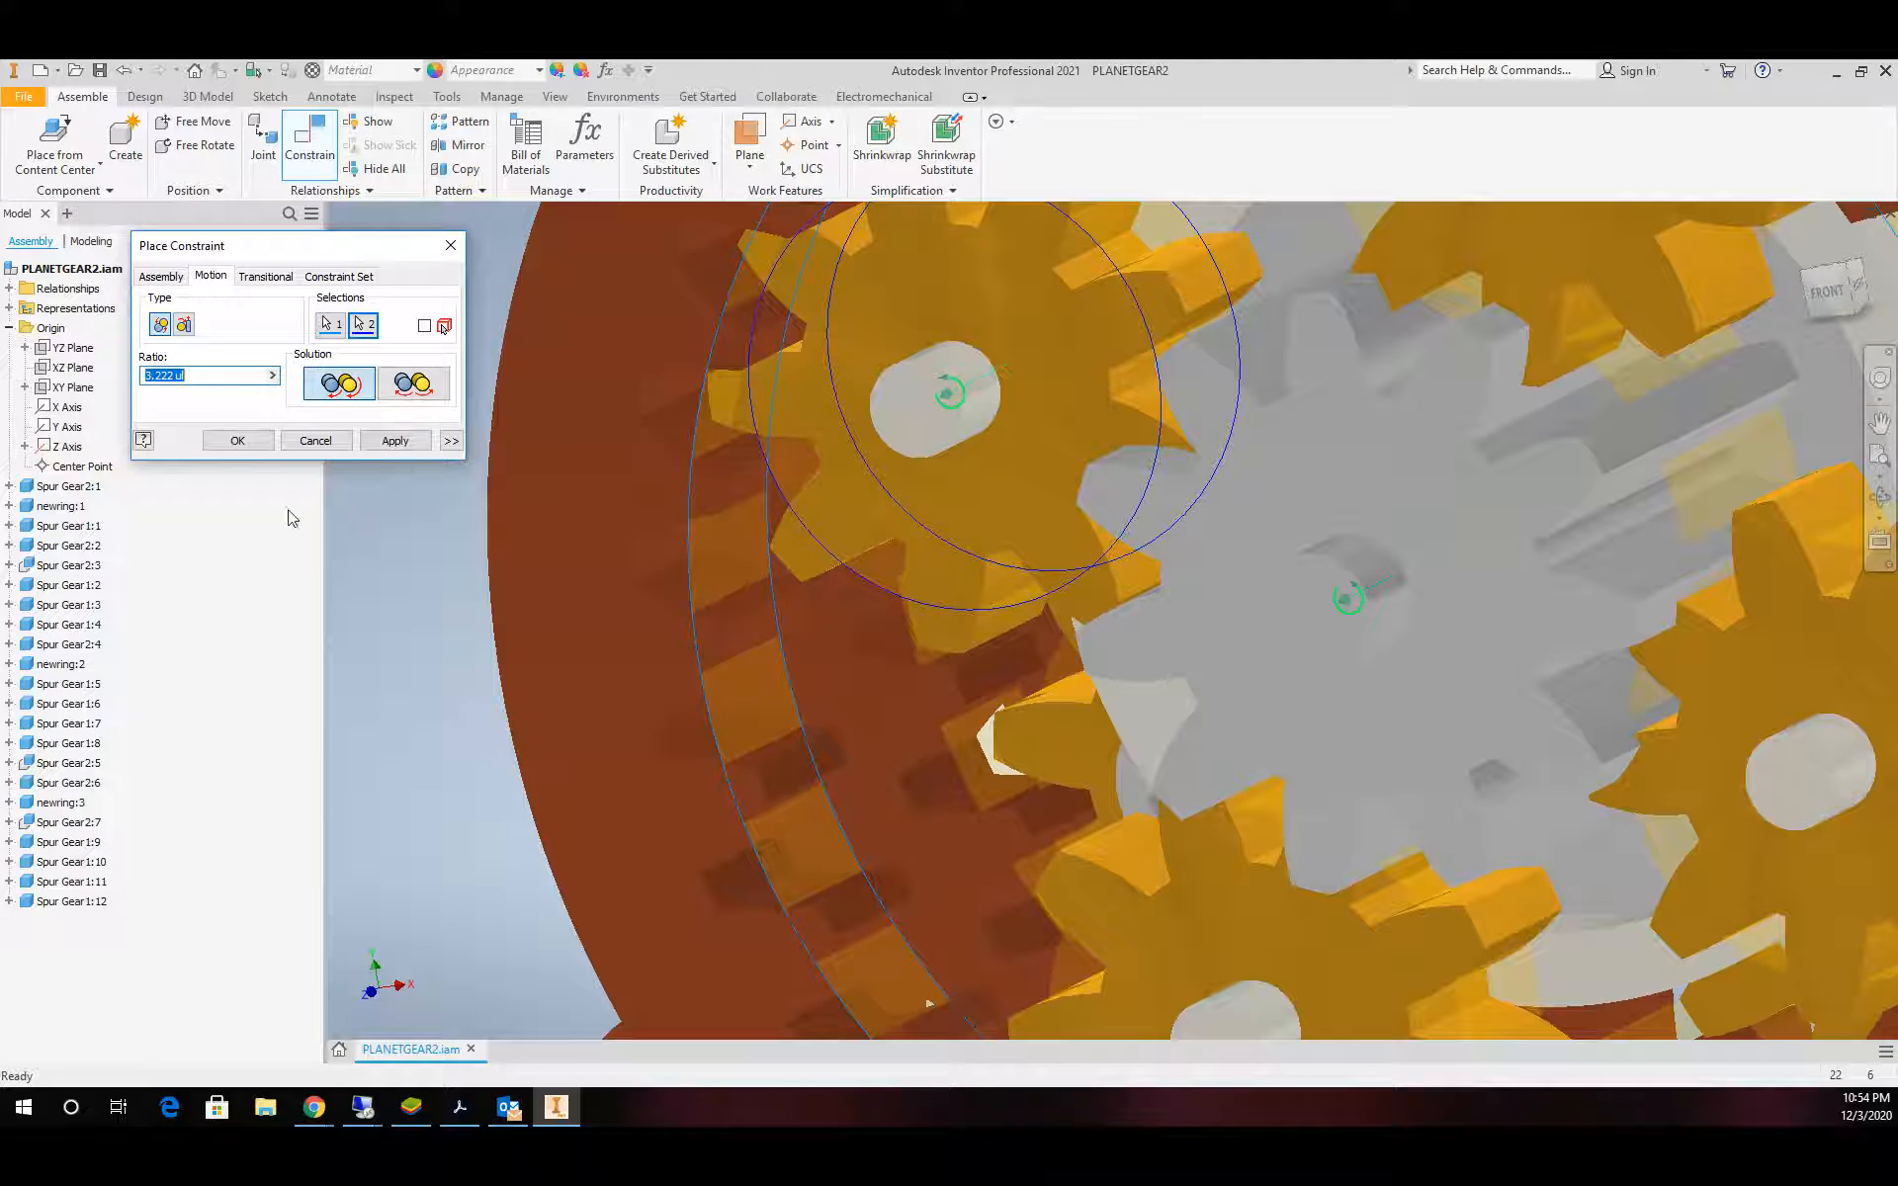
left_click(237, 441)
Move the loose carrier gear Spur Gear2:7 close to the third-stage planet gears
scroll(562, 537, "up", 5)
scroll(633, 534, "down", 4)
scroll(633, 533, "up", 5)
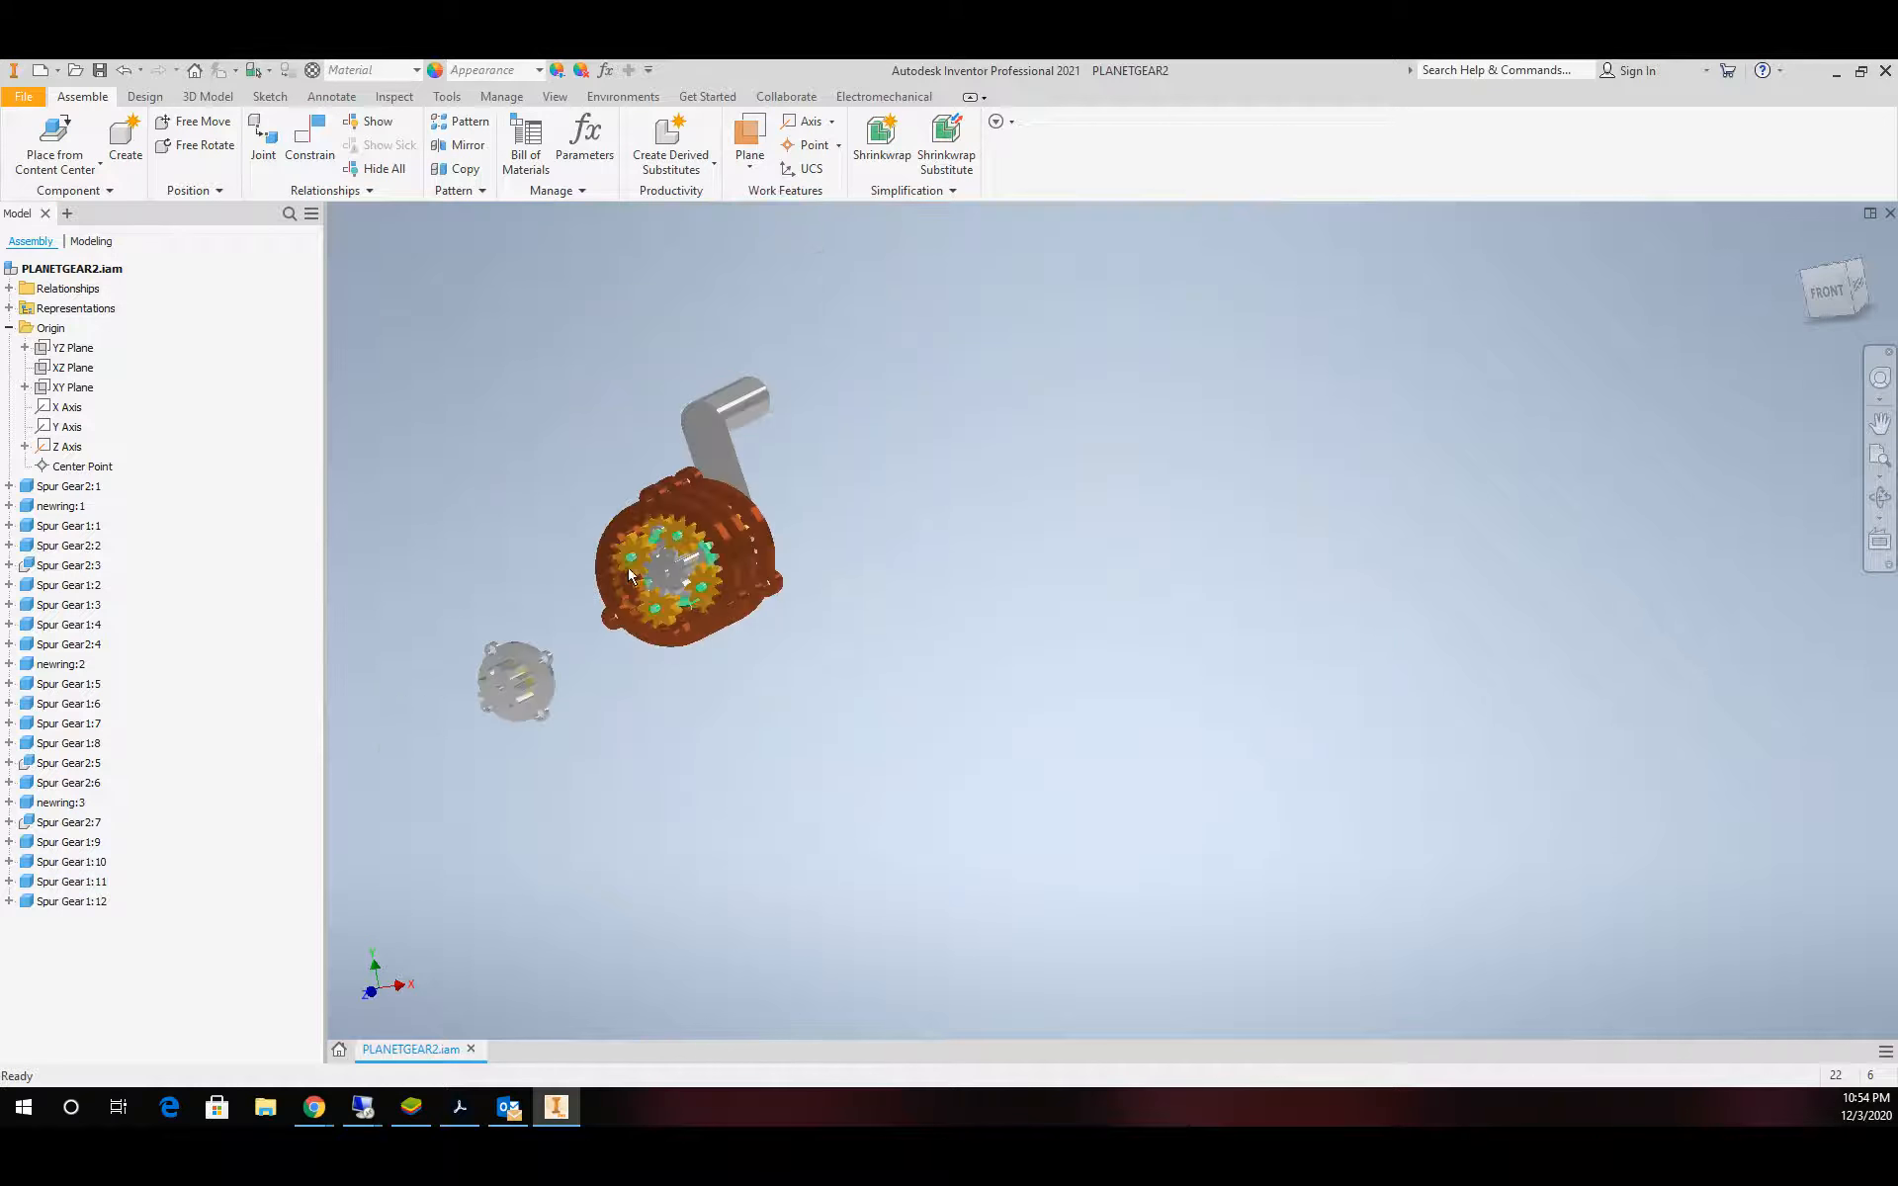
scroll(576, 643, "down", 5)
left_click_drag(463, 710, 670, 513)
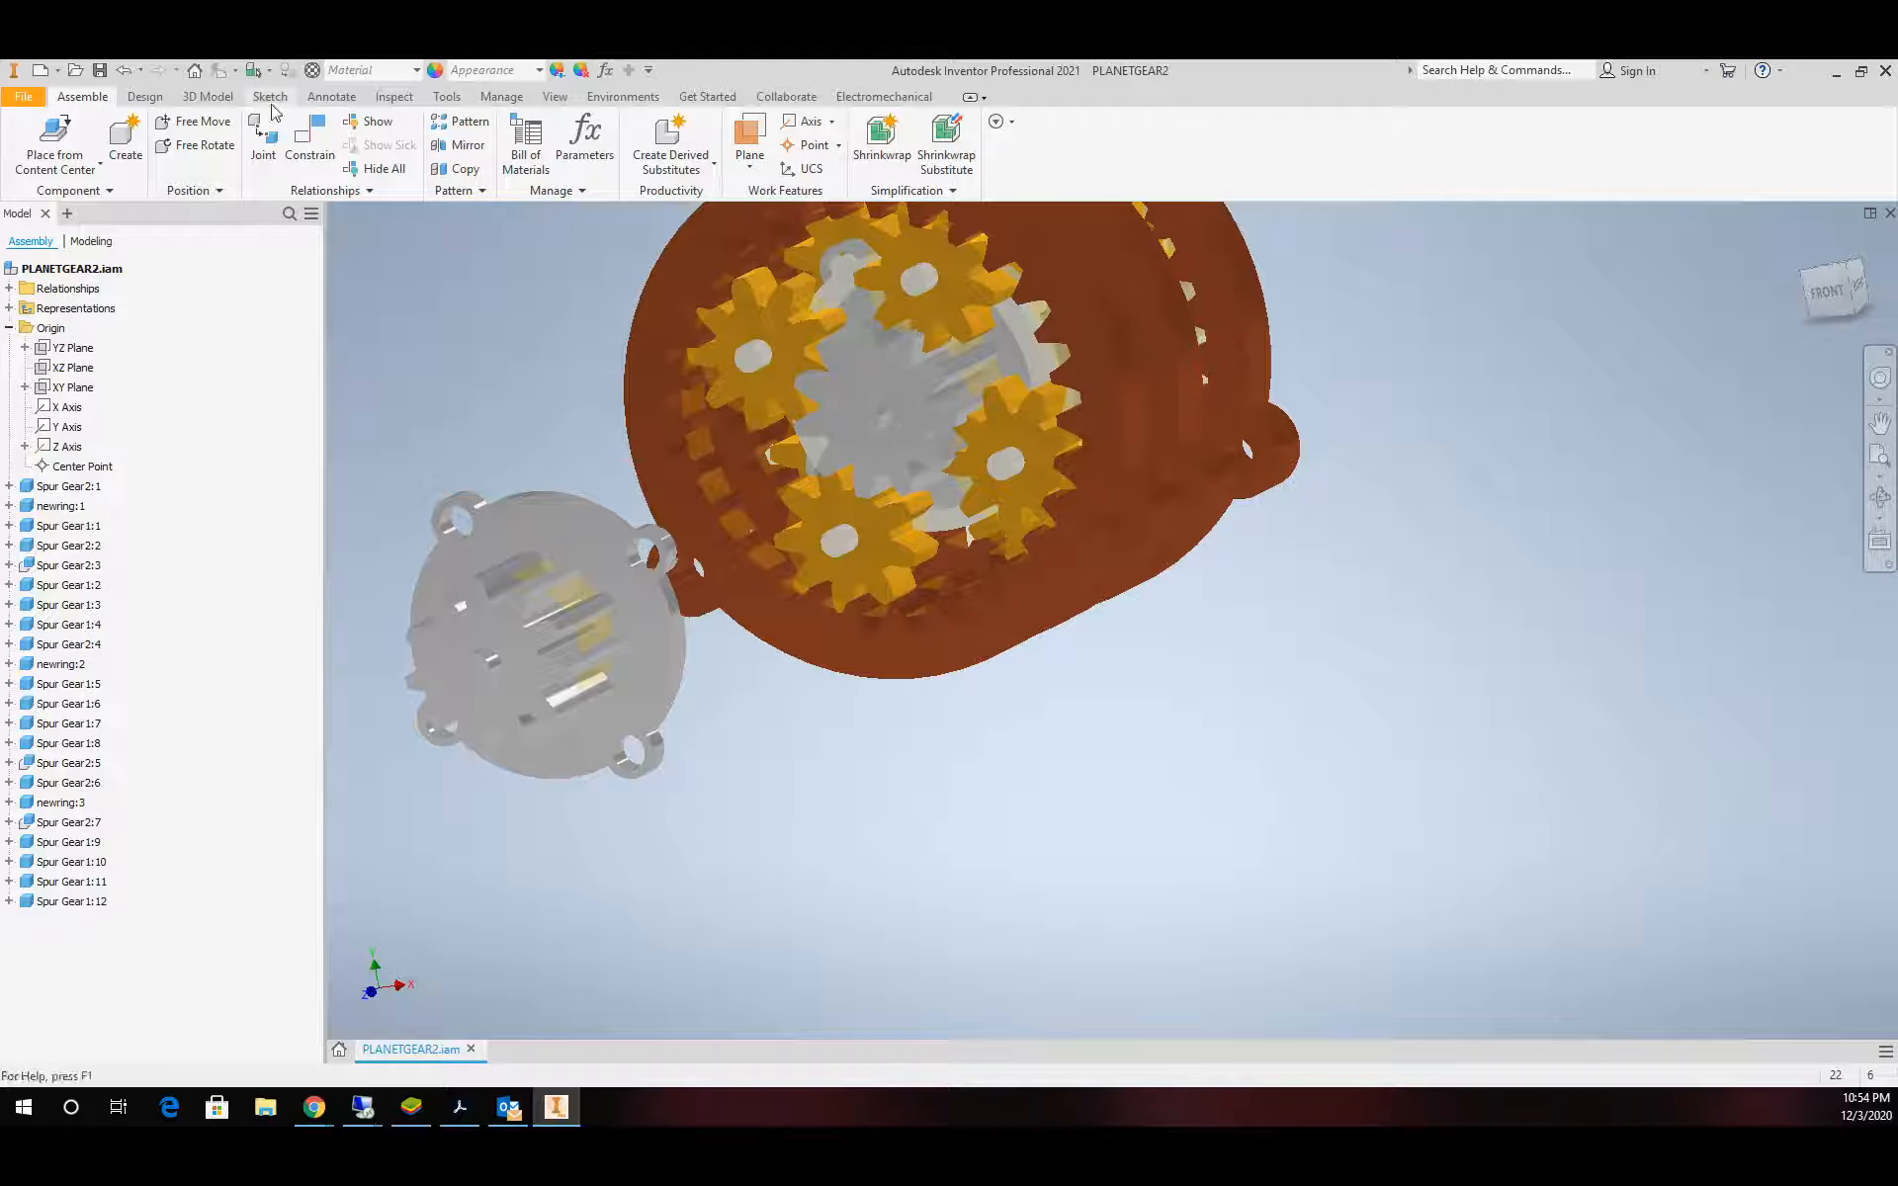
Mate the upper-left hole of carrier gear Spur Gear2:7 to the axis of the upper planet gear with a 0.000 in offset
left_click(306, 138)
scroll(487, 563, "down", 2)
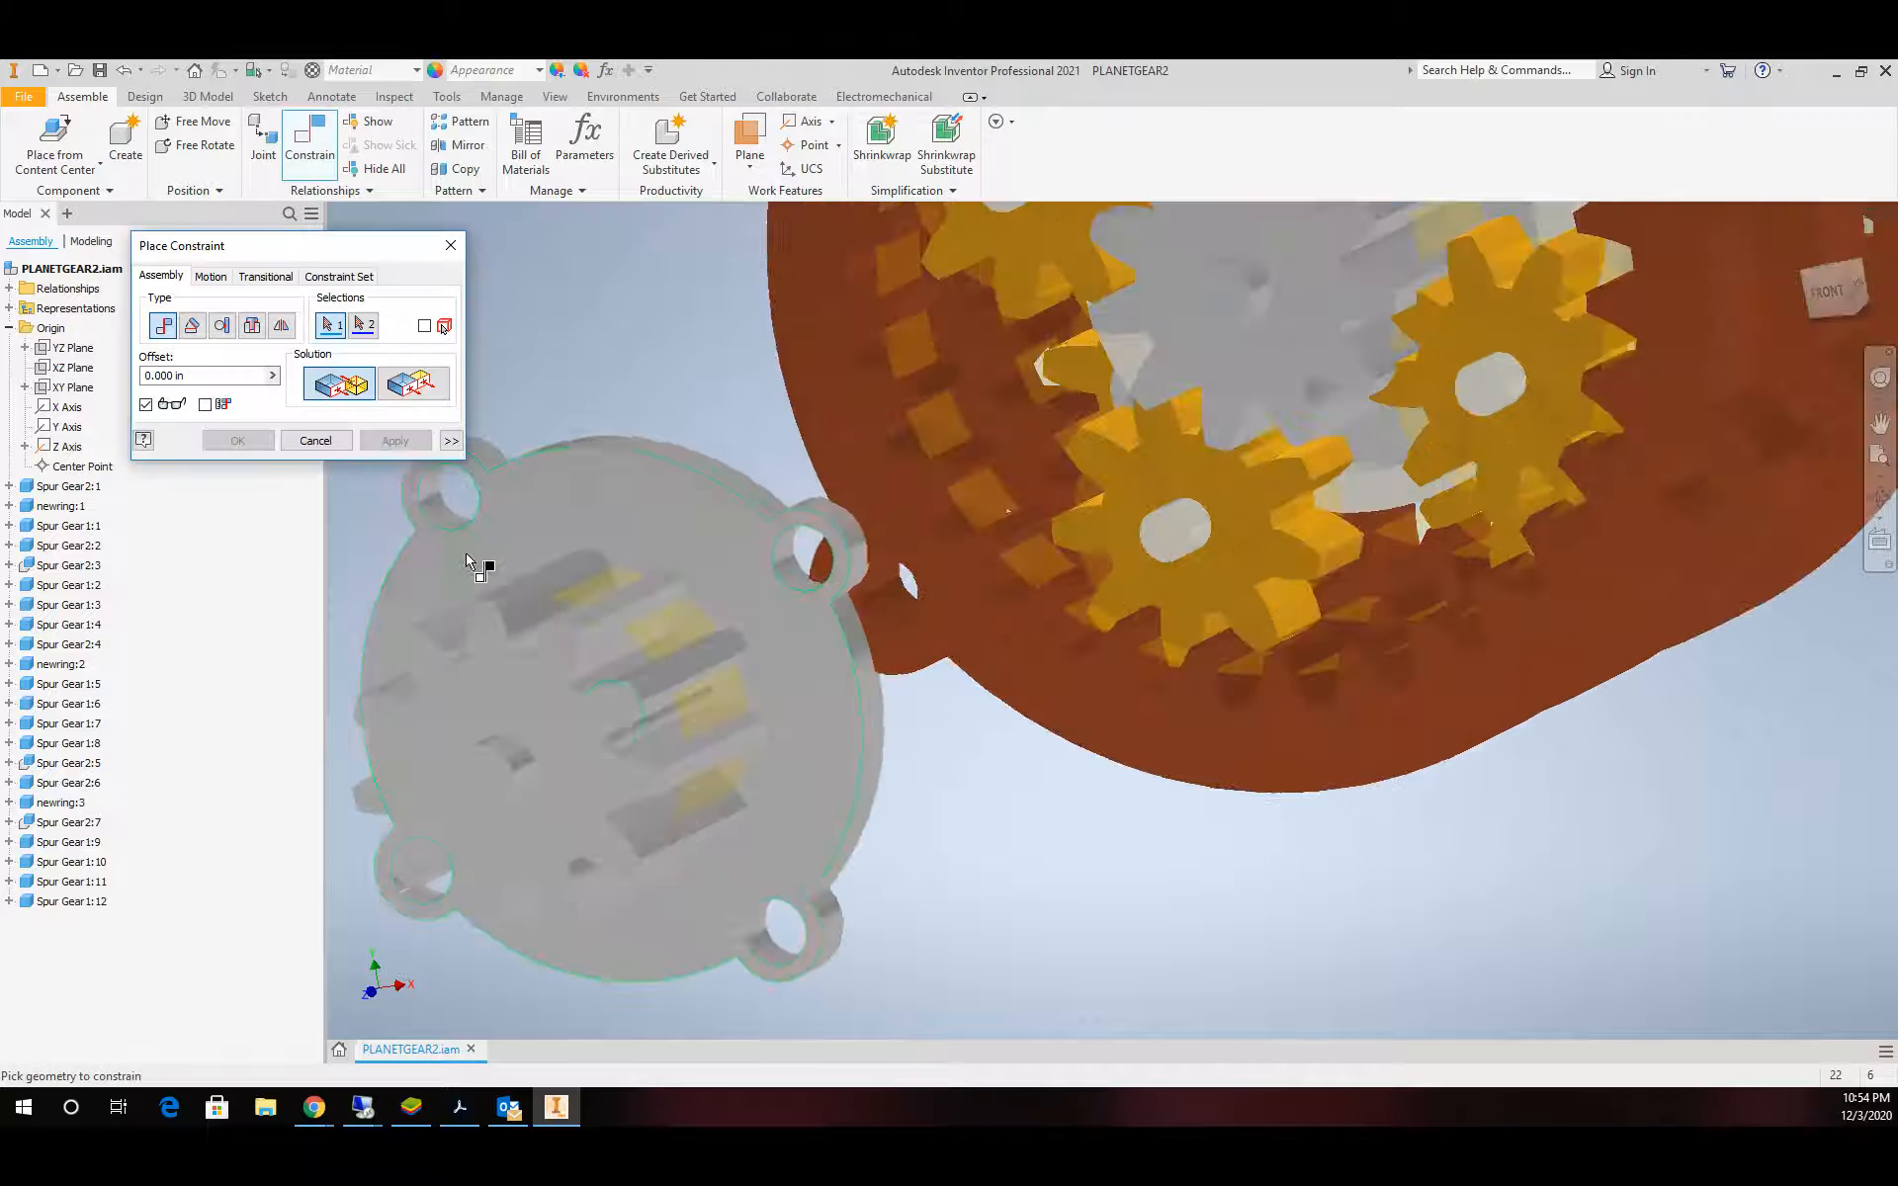
left_click(444, 517)
scroll(454, 519, "up", 5)
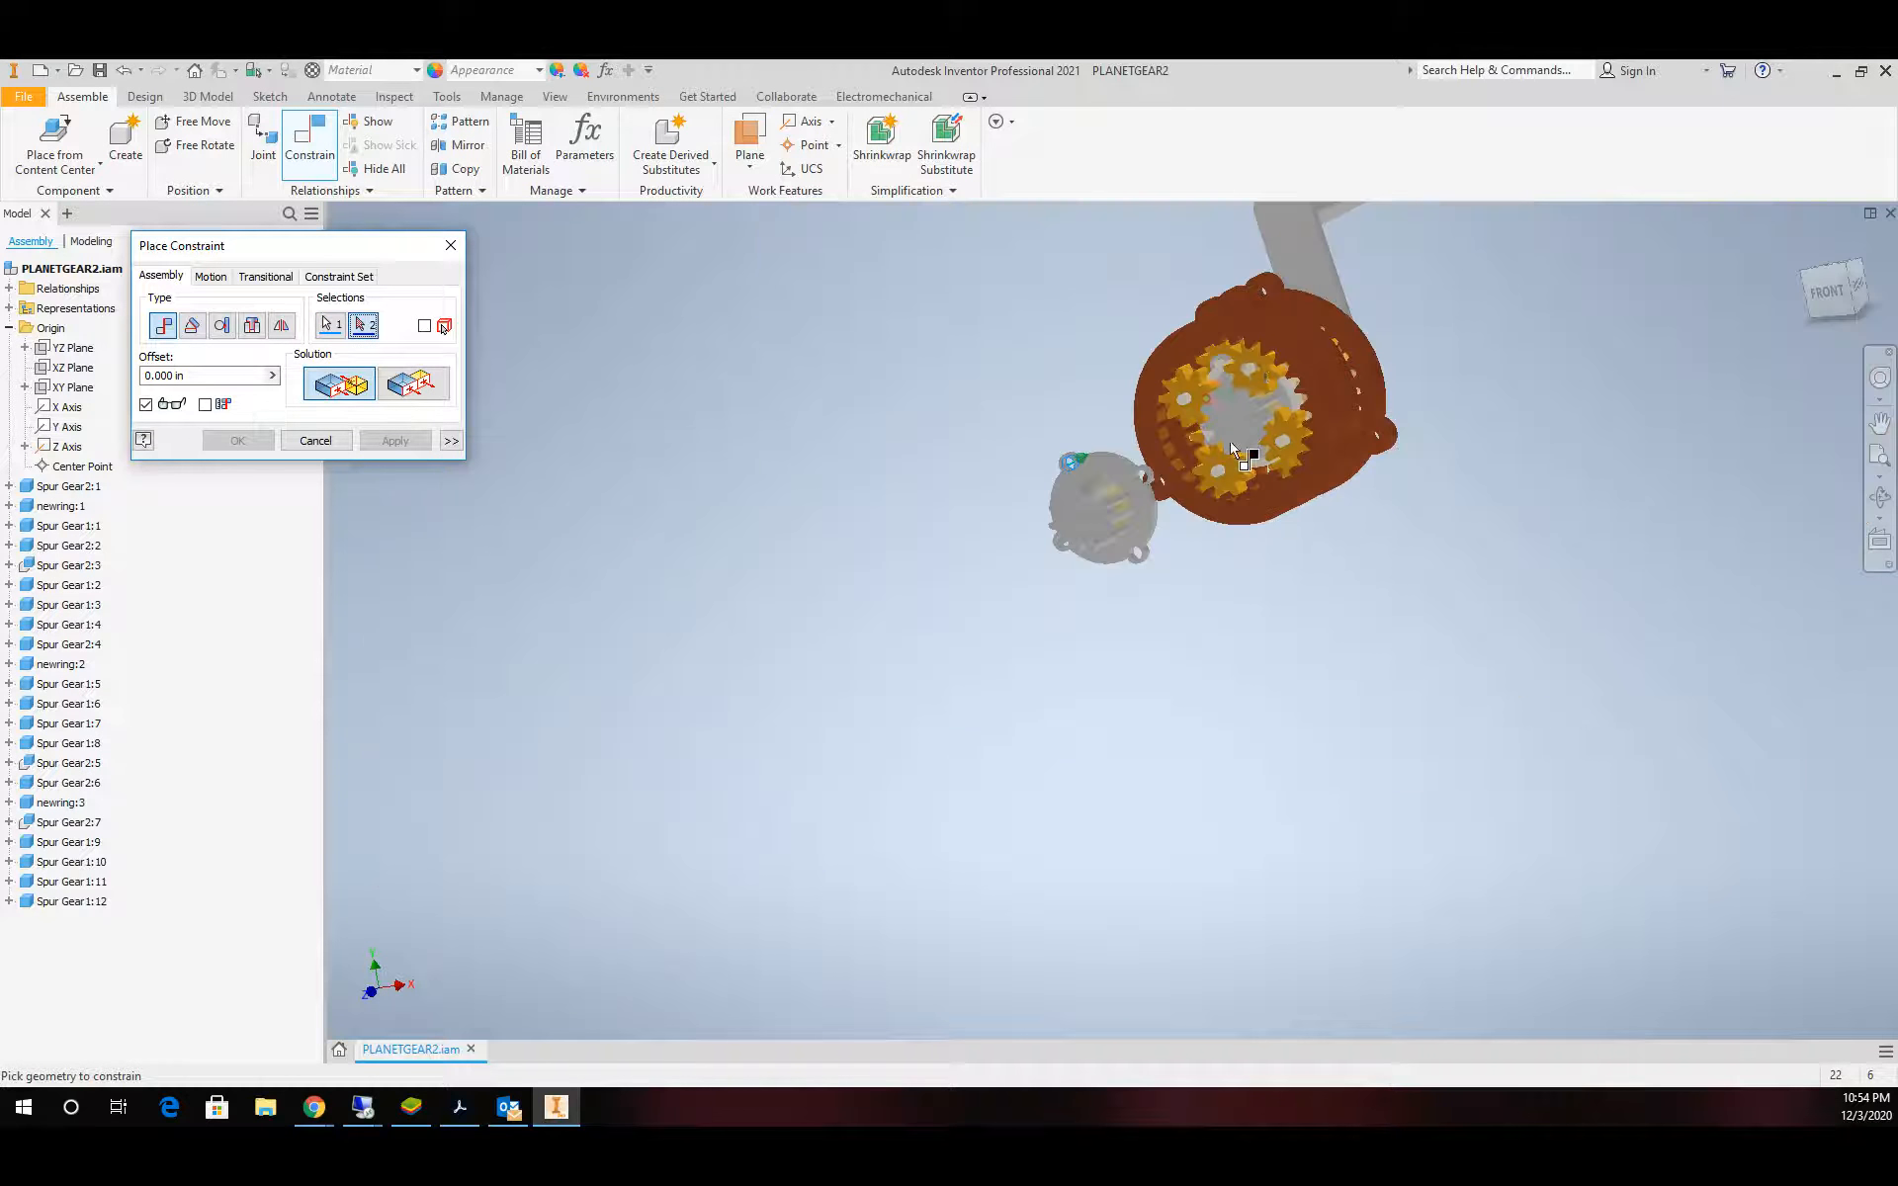
scroll(1234, 380, "down", 5)
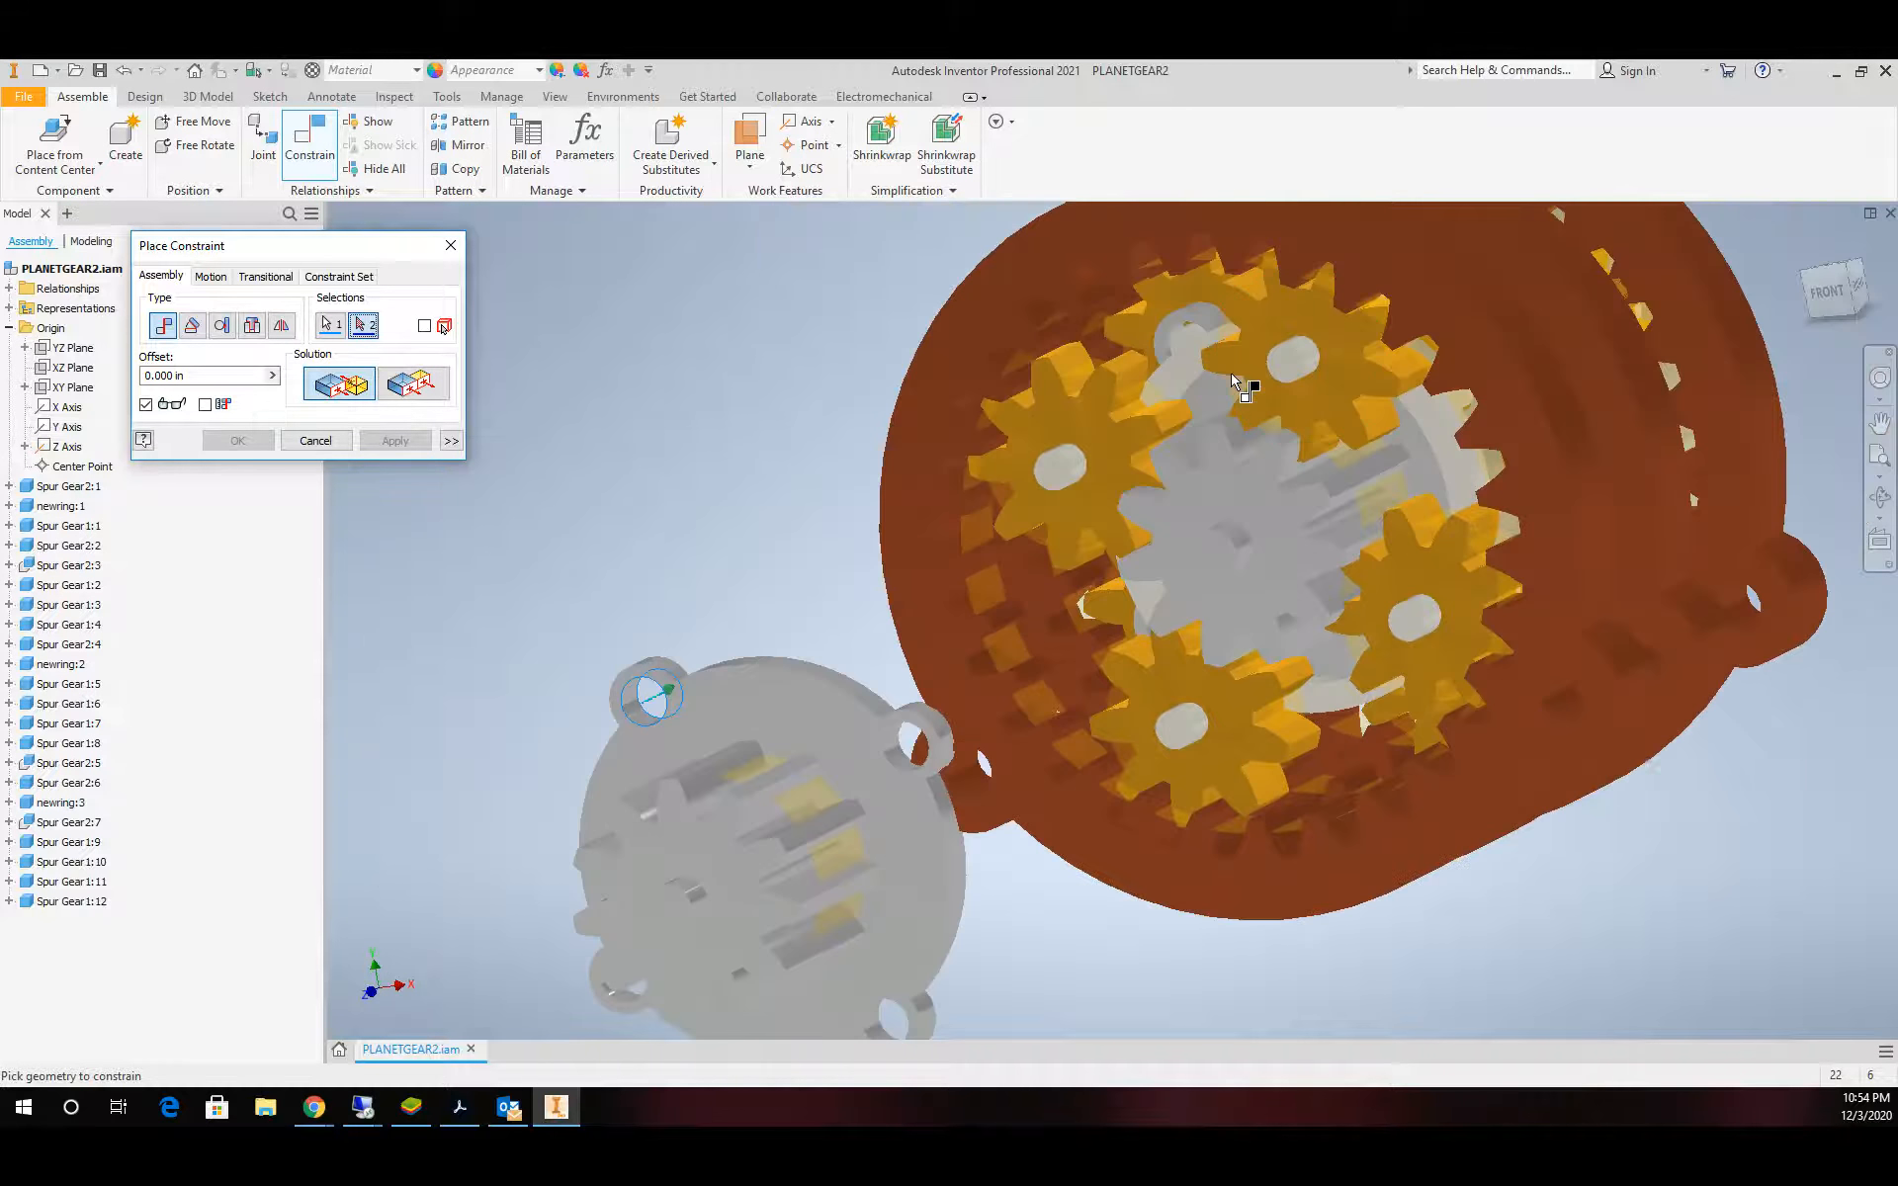
left_click(1315, 361)
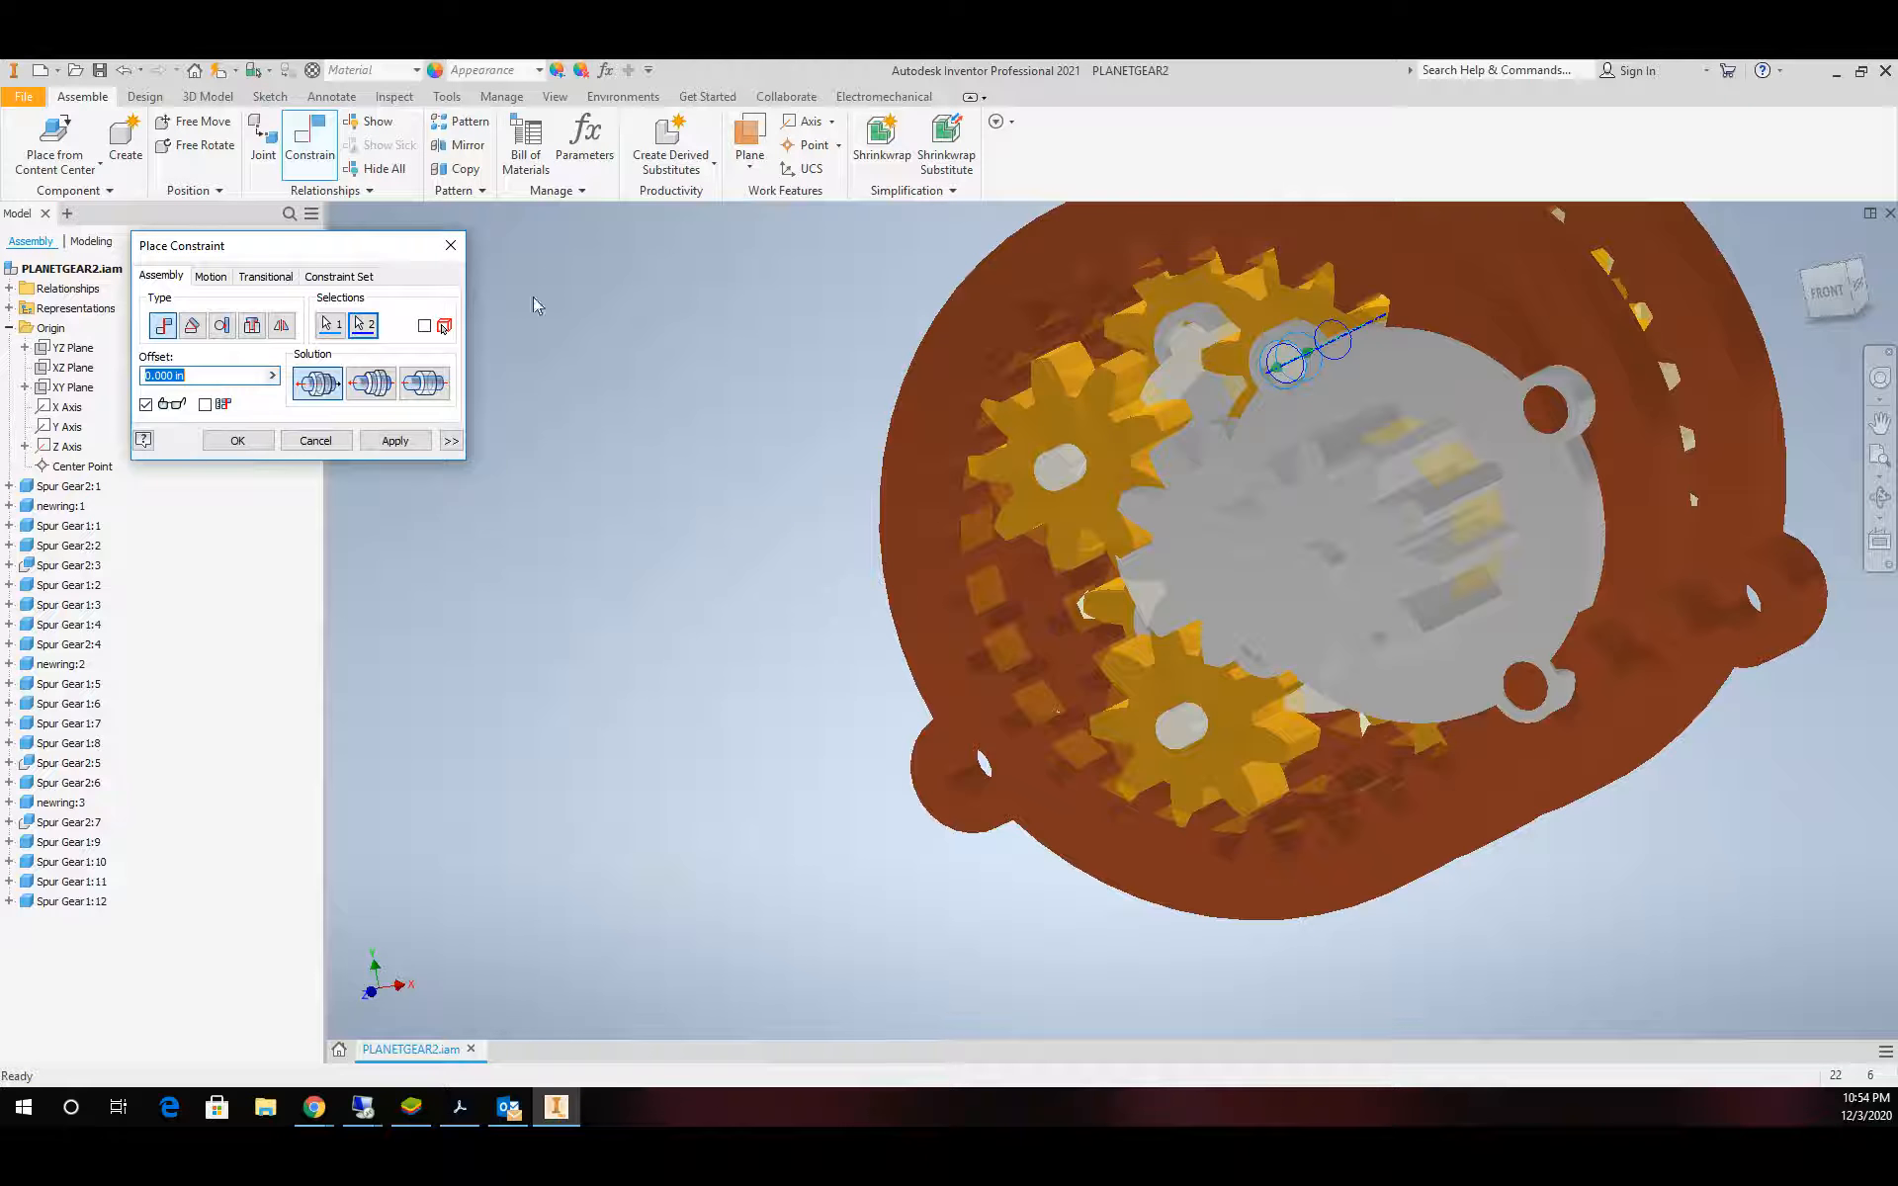
left_click(394, 440)
Test the movement of carrier gear Spur Gear2:7 and undo its drag and the hole-to-planet mate
scroll(1488, 470, "down", 5)
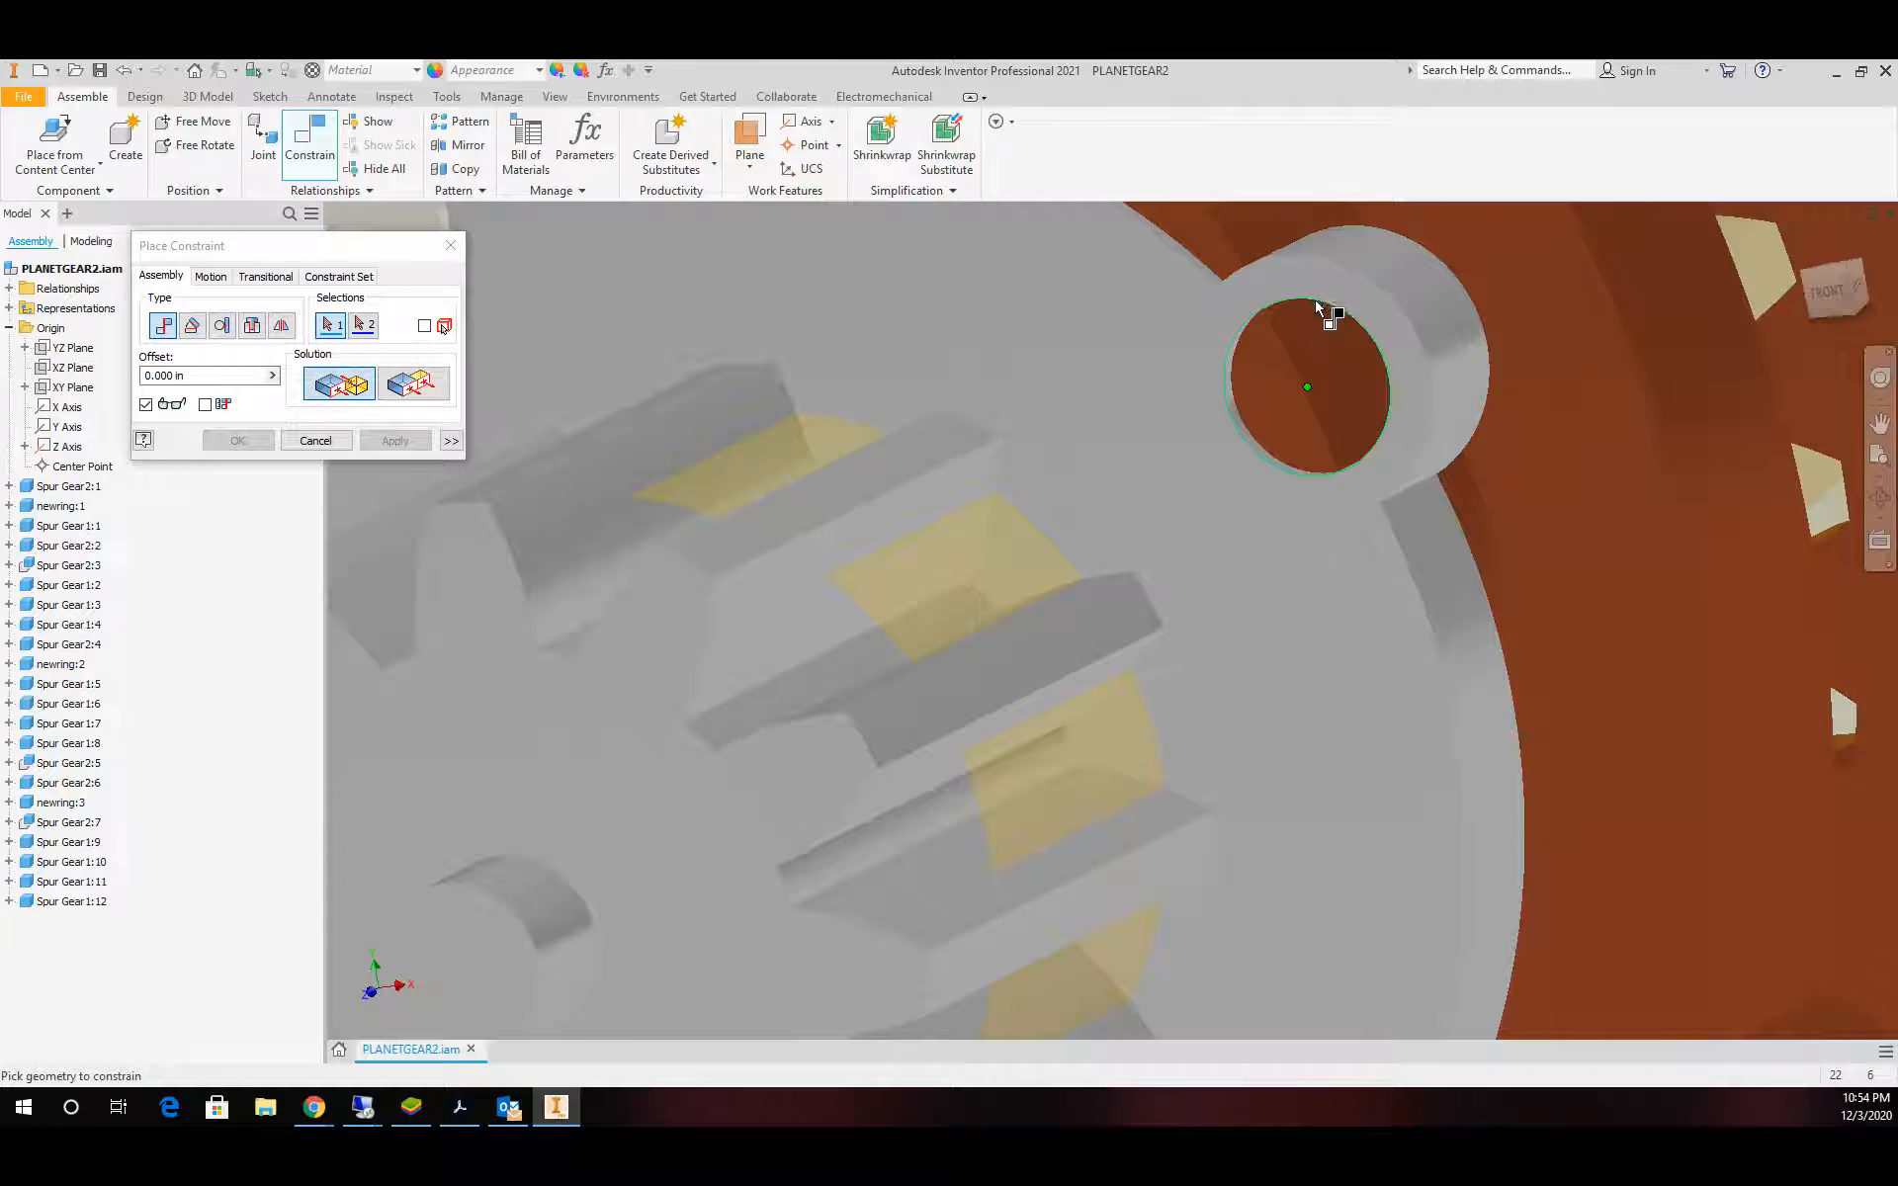
scroll(1214, 408, "up", 5)
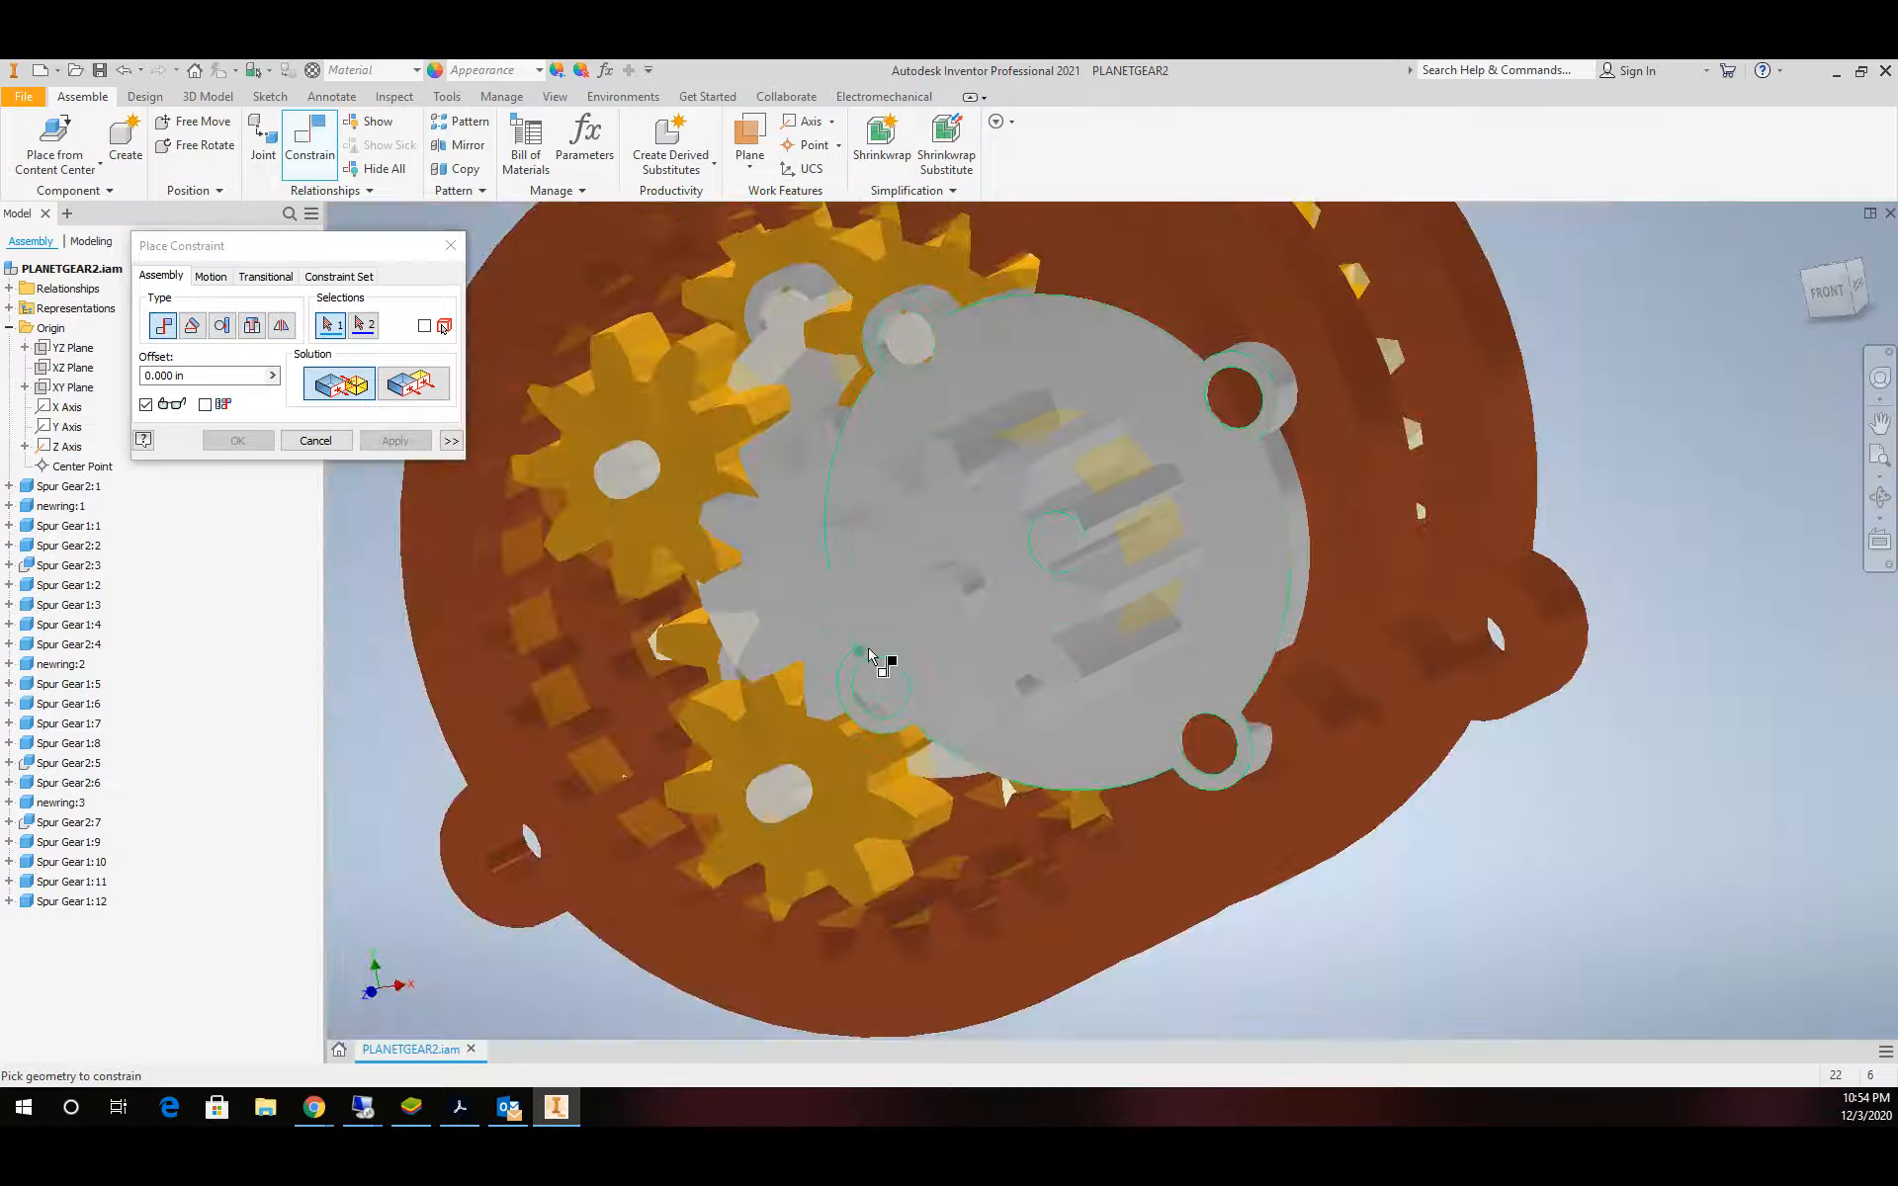
scroll(852, 621, "down", 2)
scroll(838, 593, "up", 4)
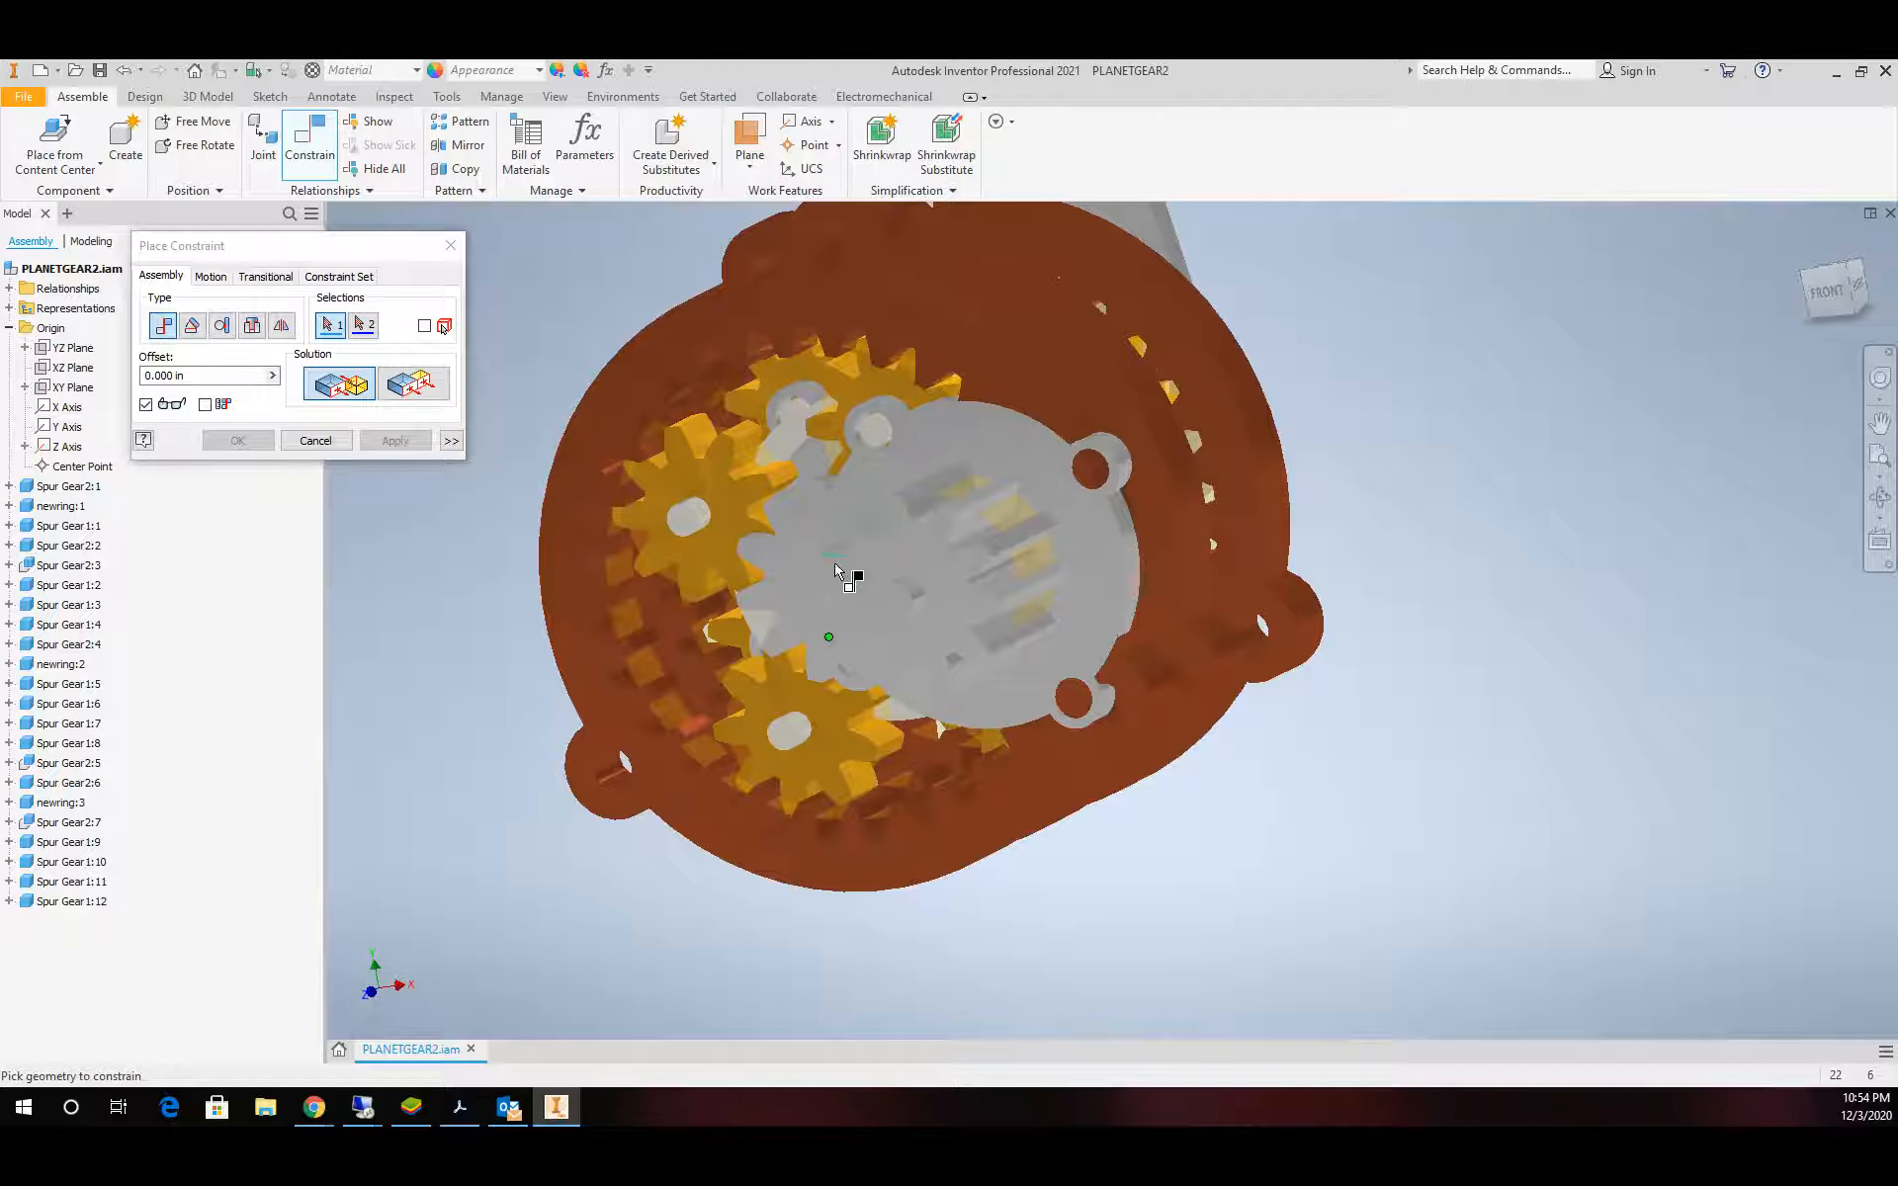
left_click(451, 245)
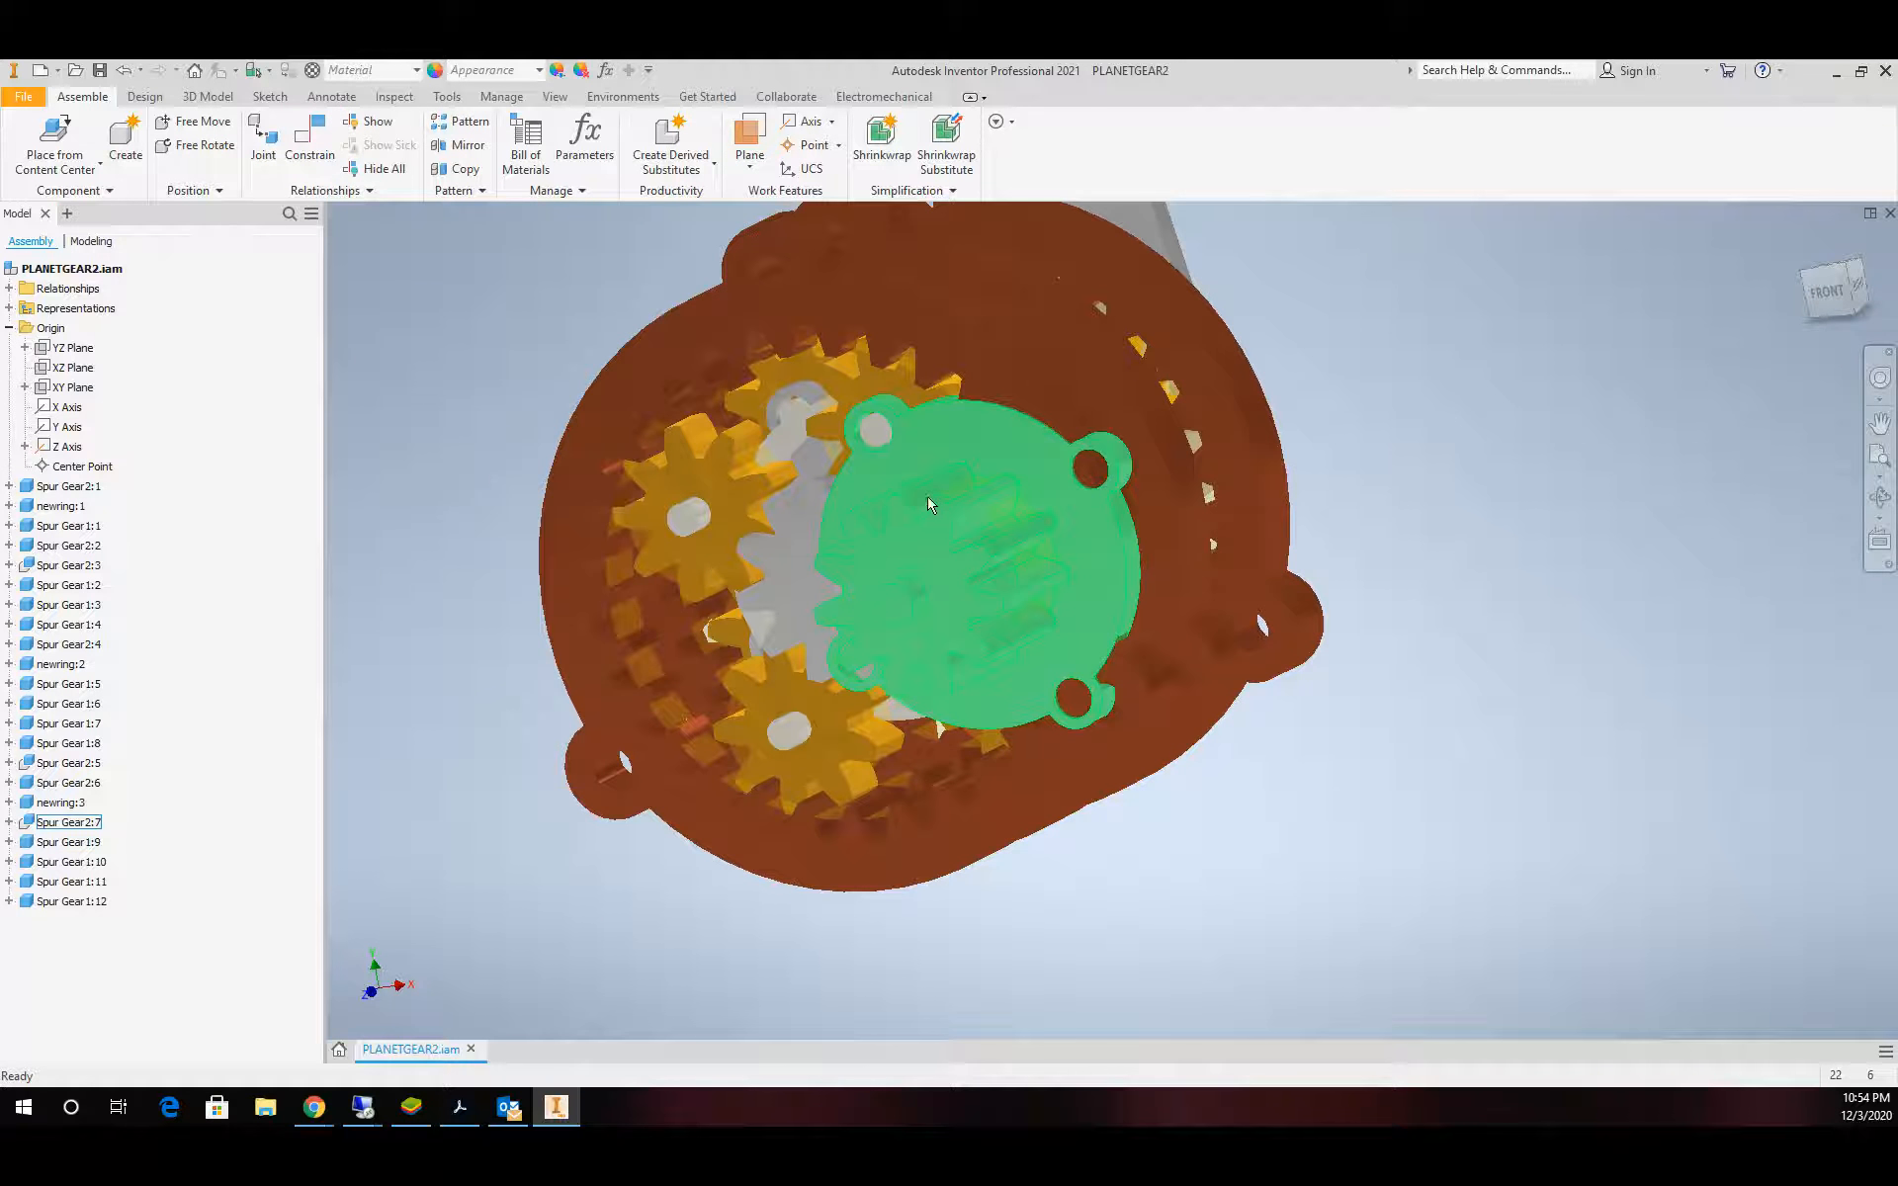
left_click_drag(1085, 516, 1076, 521)
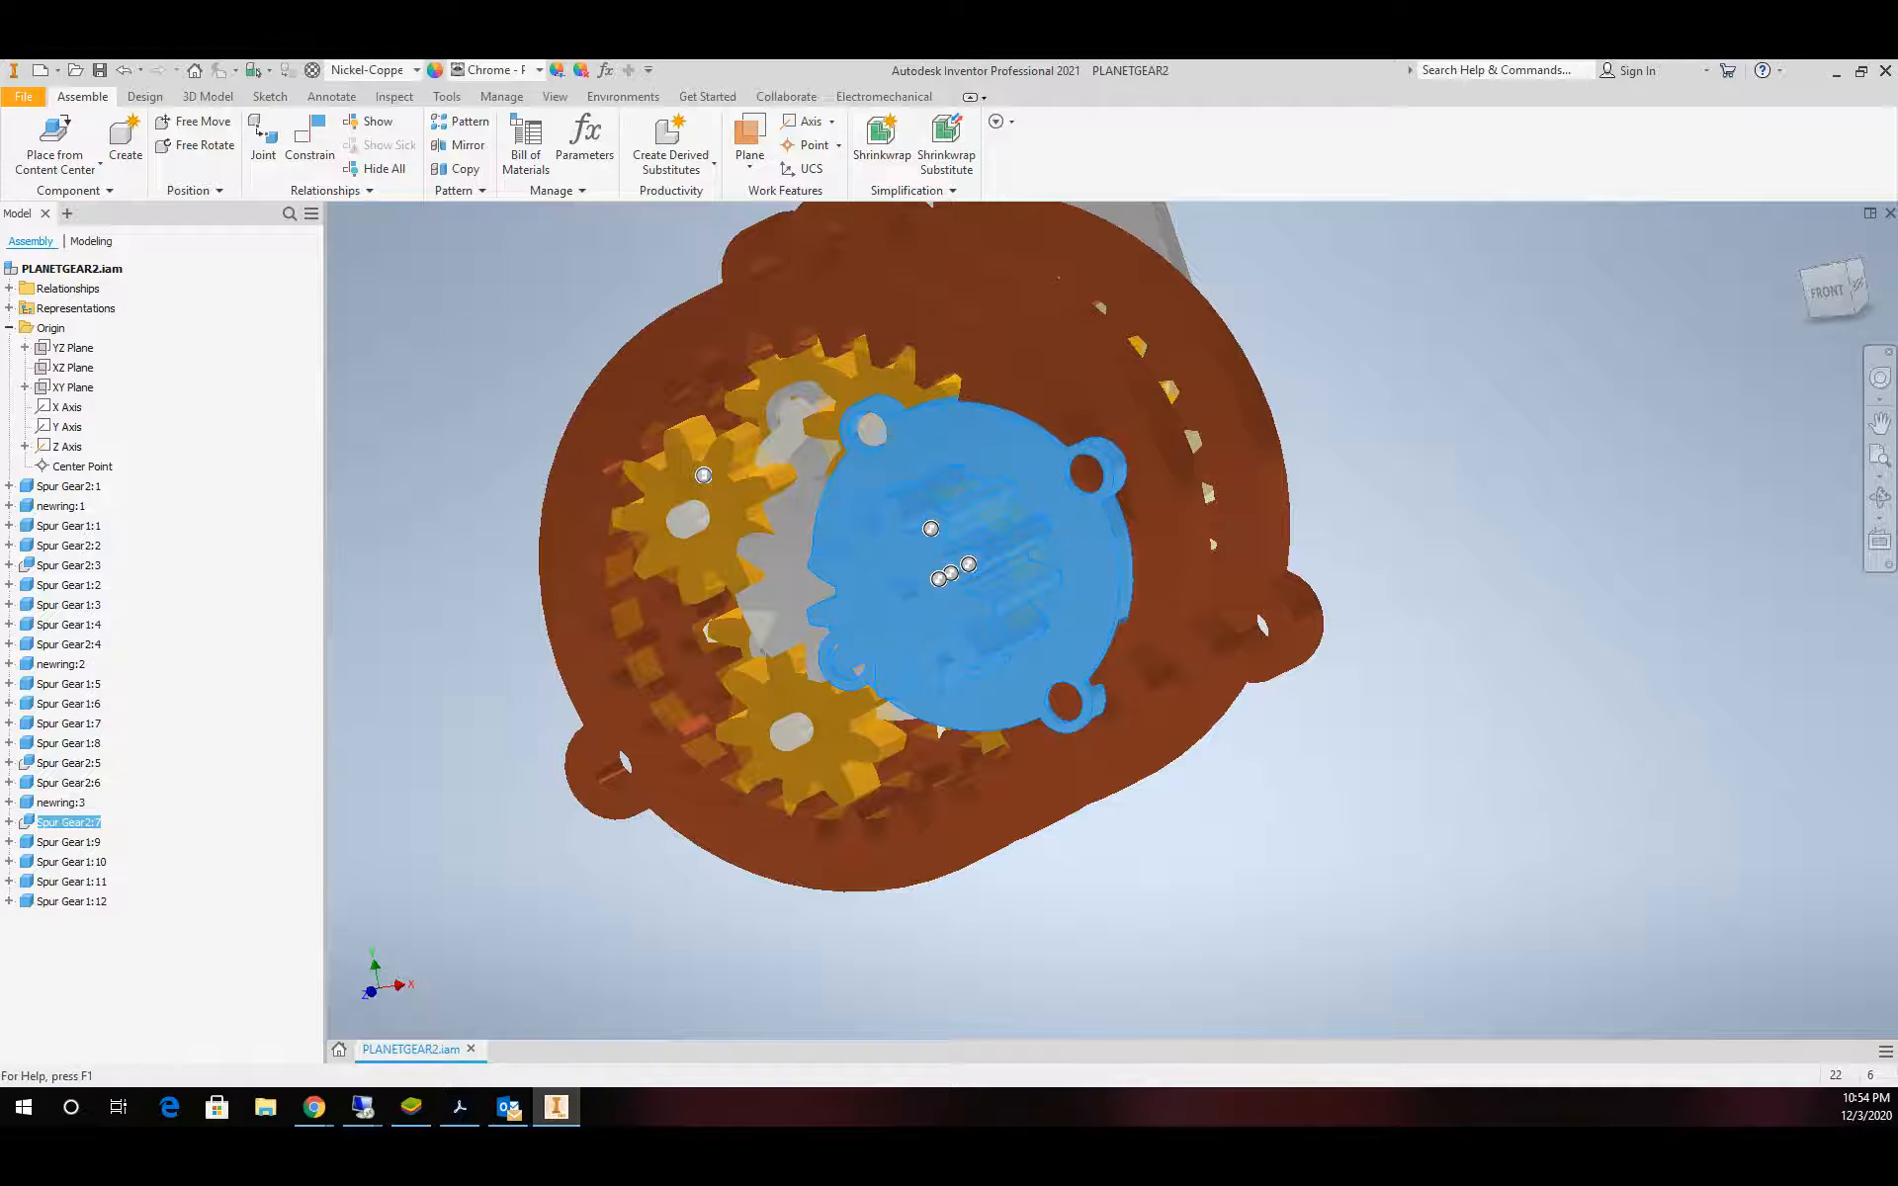
left_click(124, 70)
left_click(124, 71)
Mate the upper-right hole of carrier gear Spur Gear2:7 to the axis of the lower-right third-stage planet gear with a 0.000 in offset
scroll(346, 419, "down", 6)
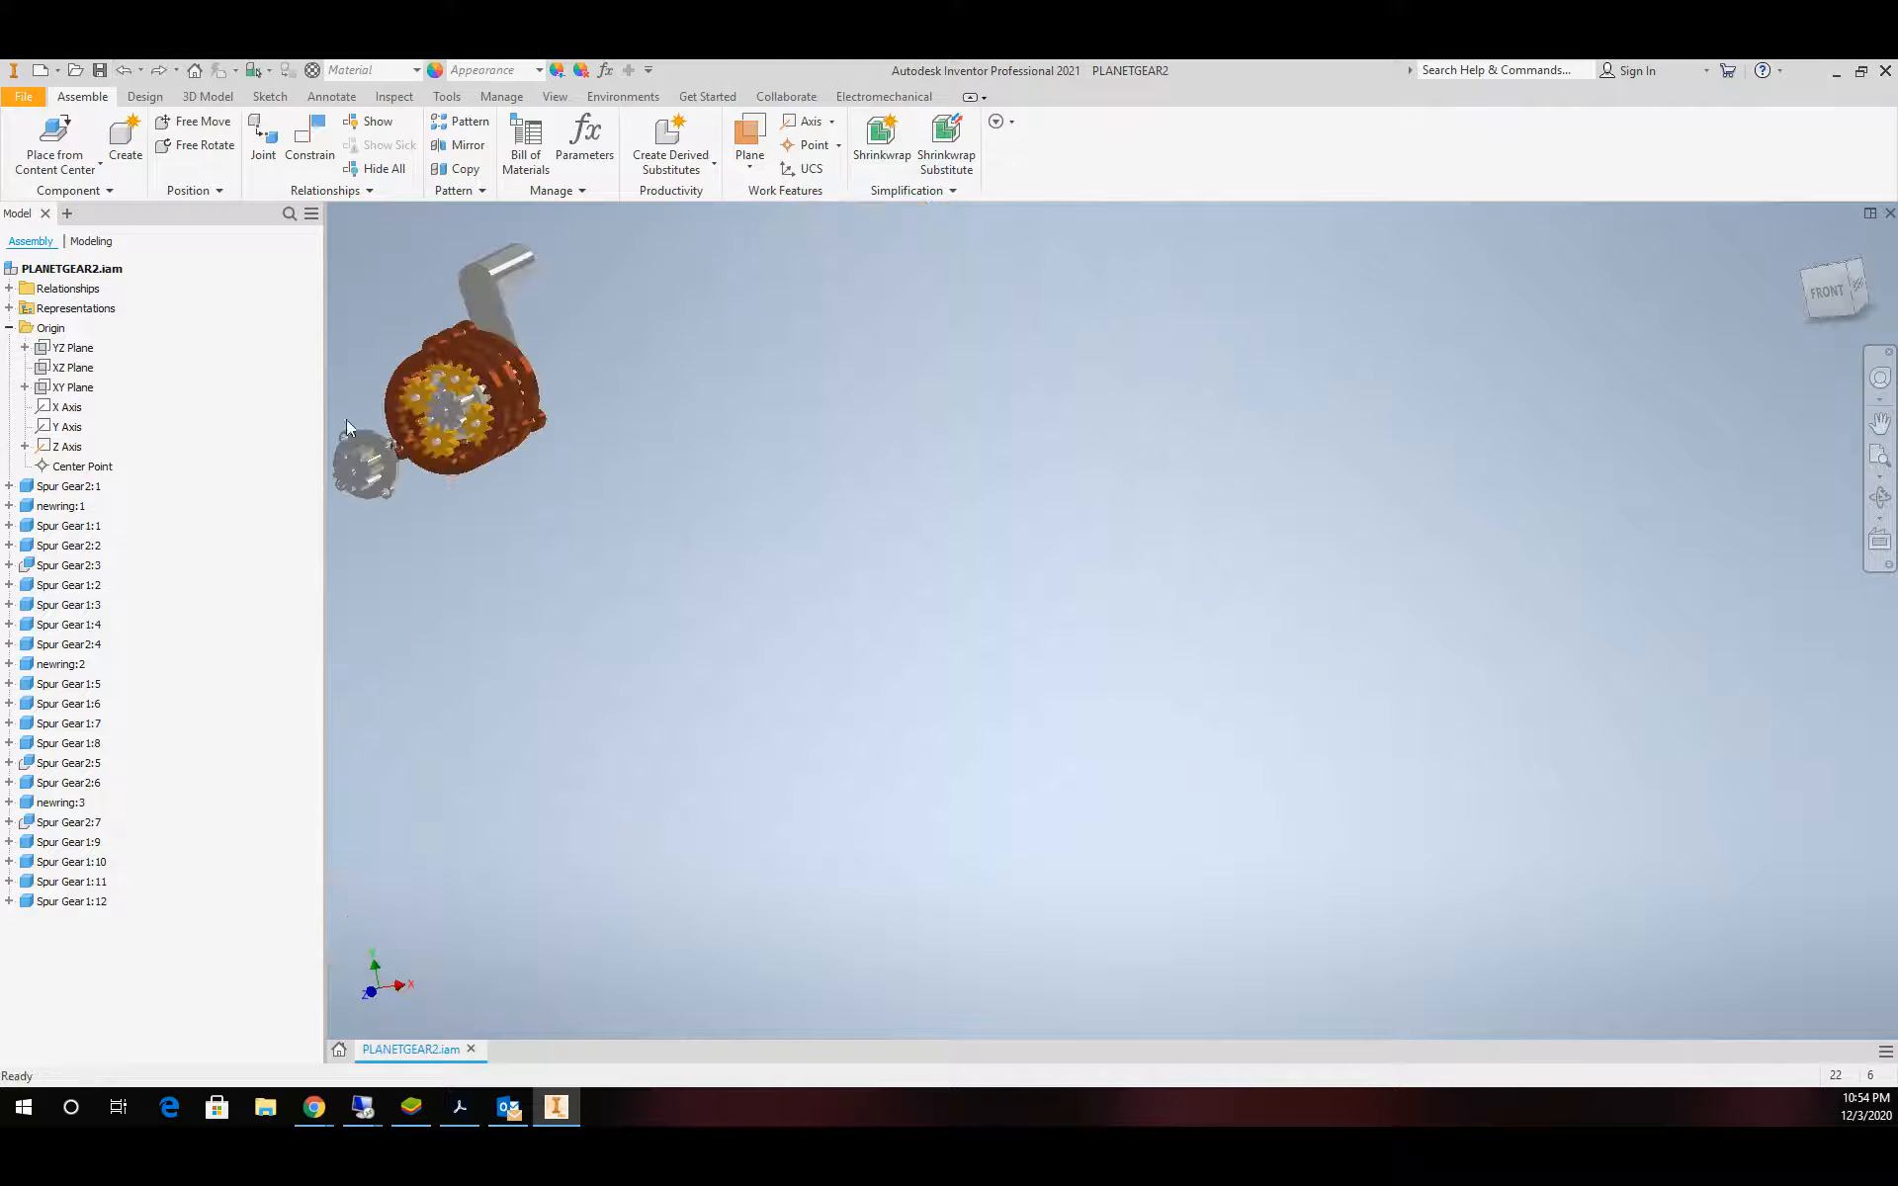
scroll(395, 435, "up", 8)
scroll(419, 448, "down", 5)
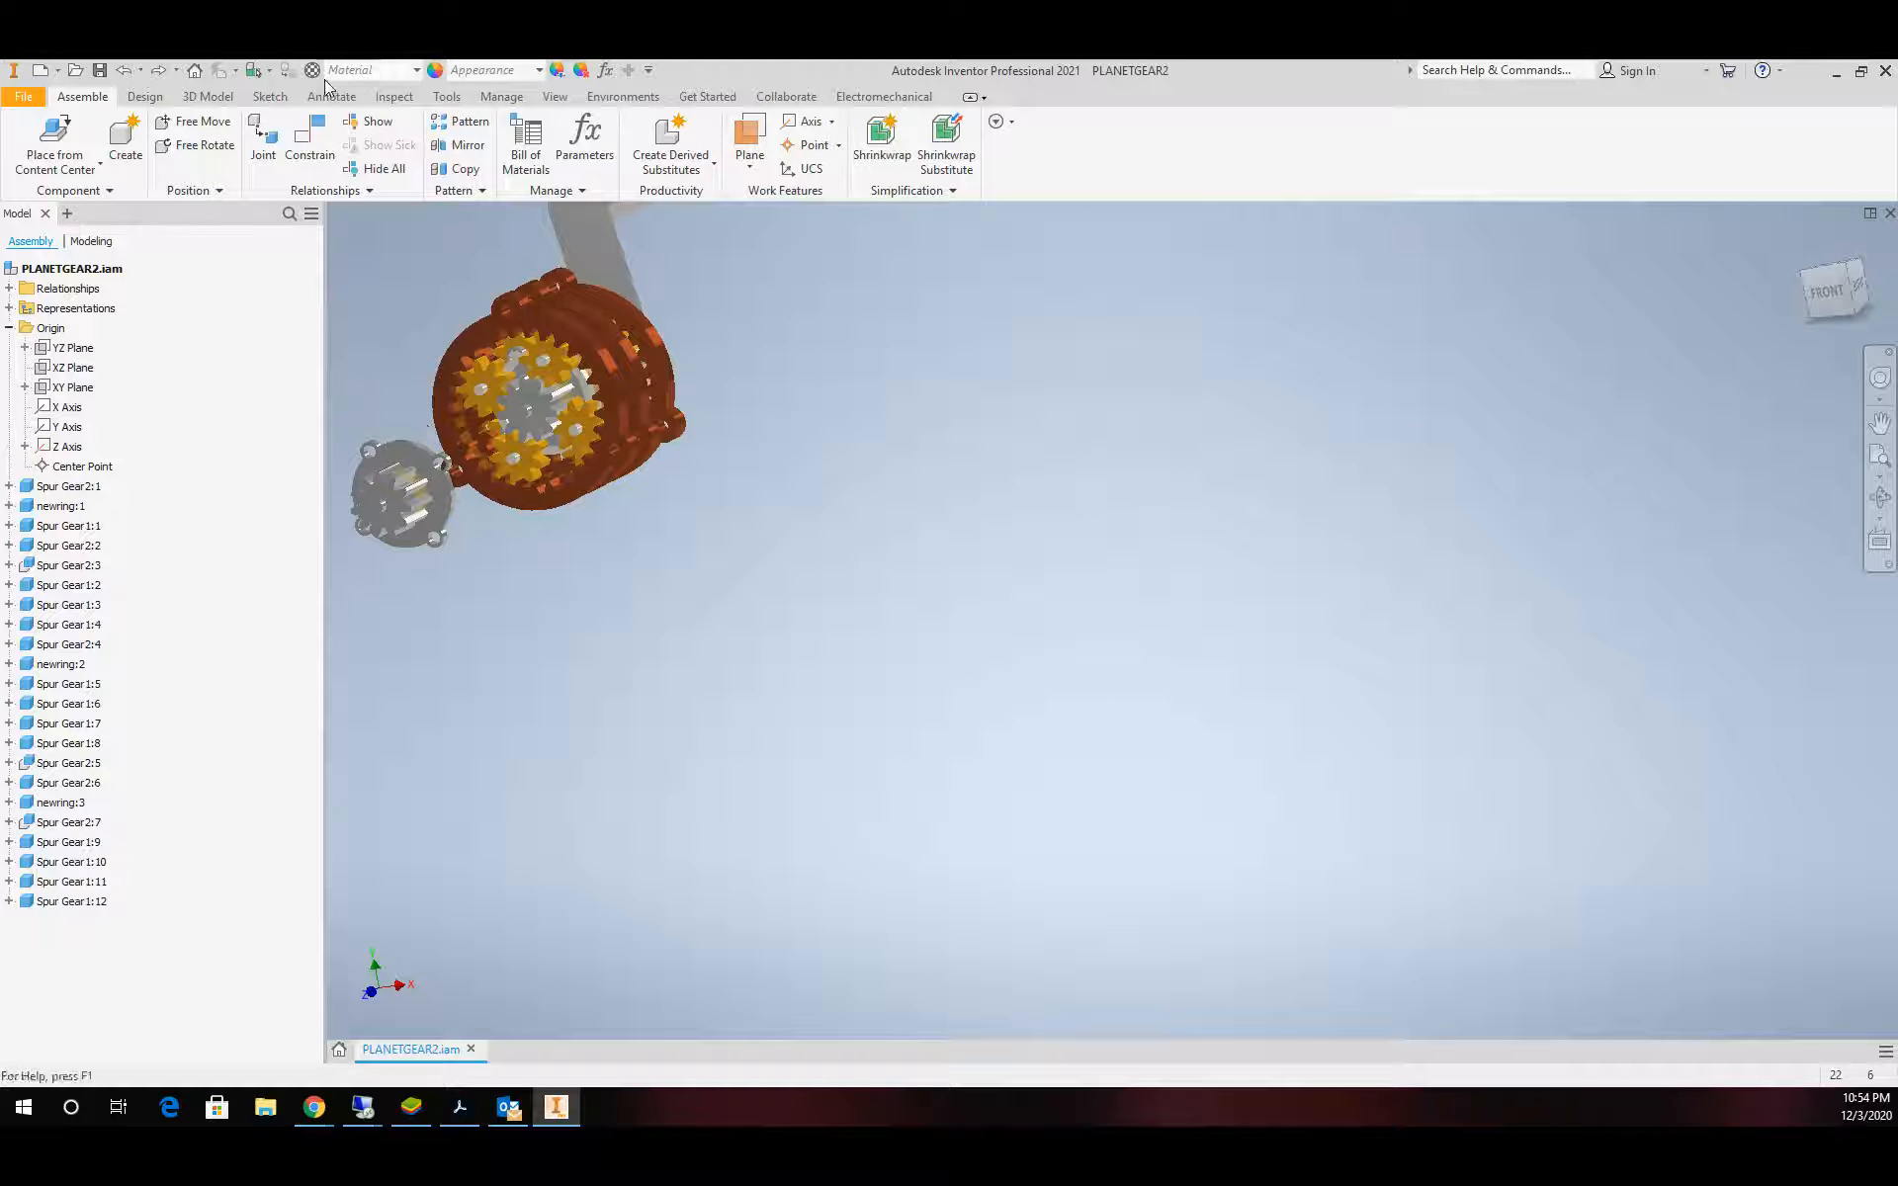
left_click(310, 143)
scroll(405, 491, "up", 3)
scroll(416, 504, "up", 3)
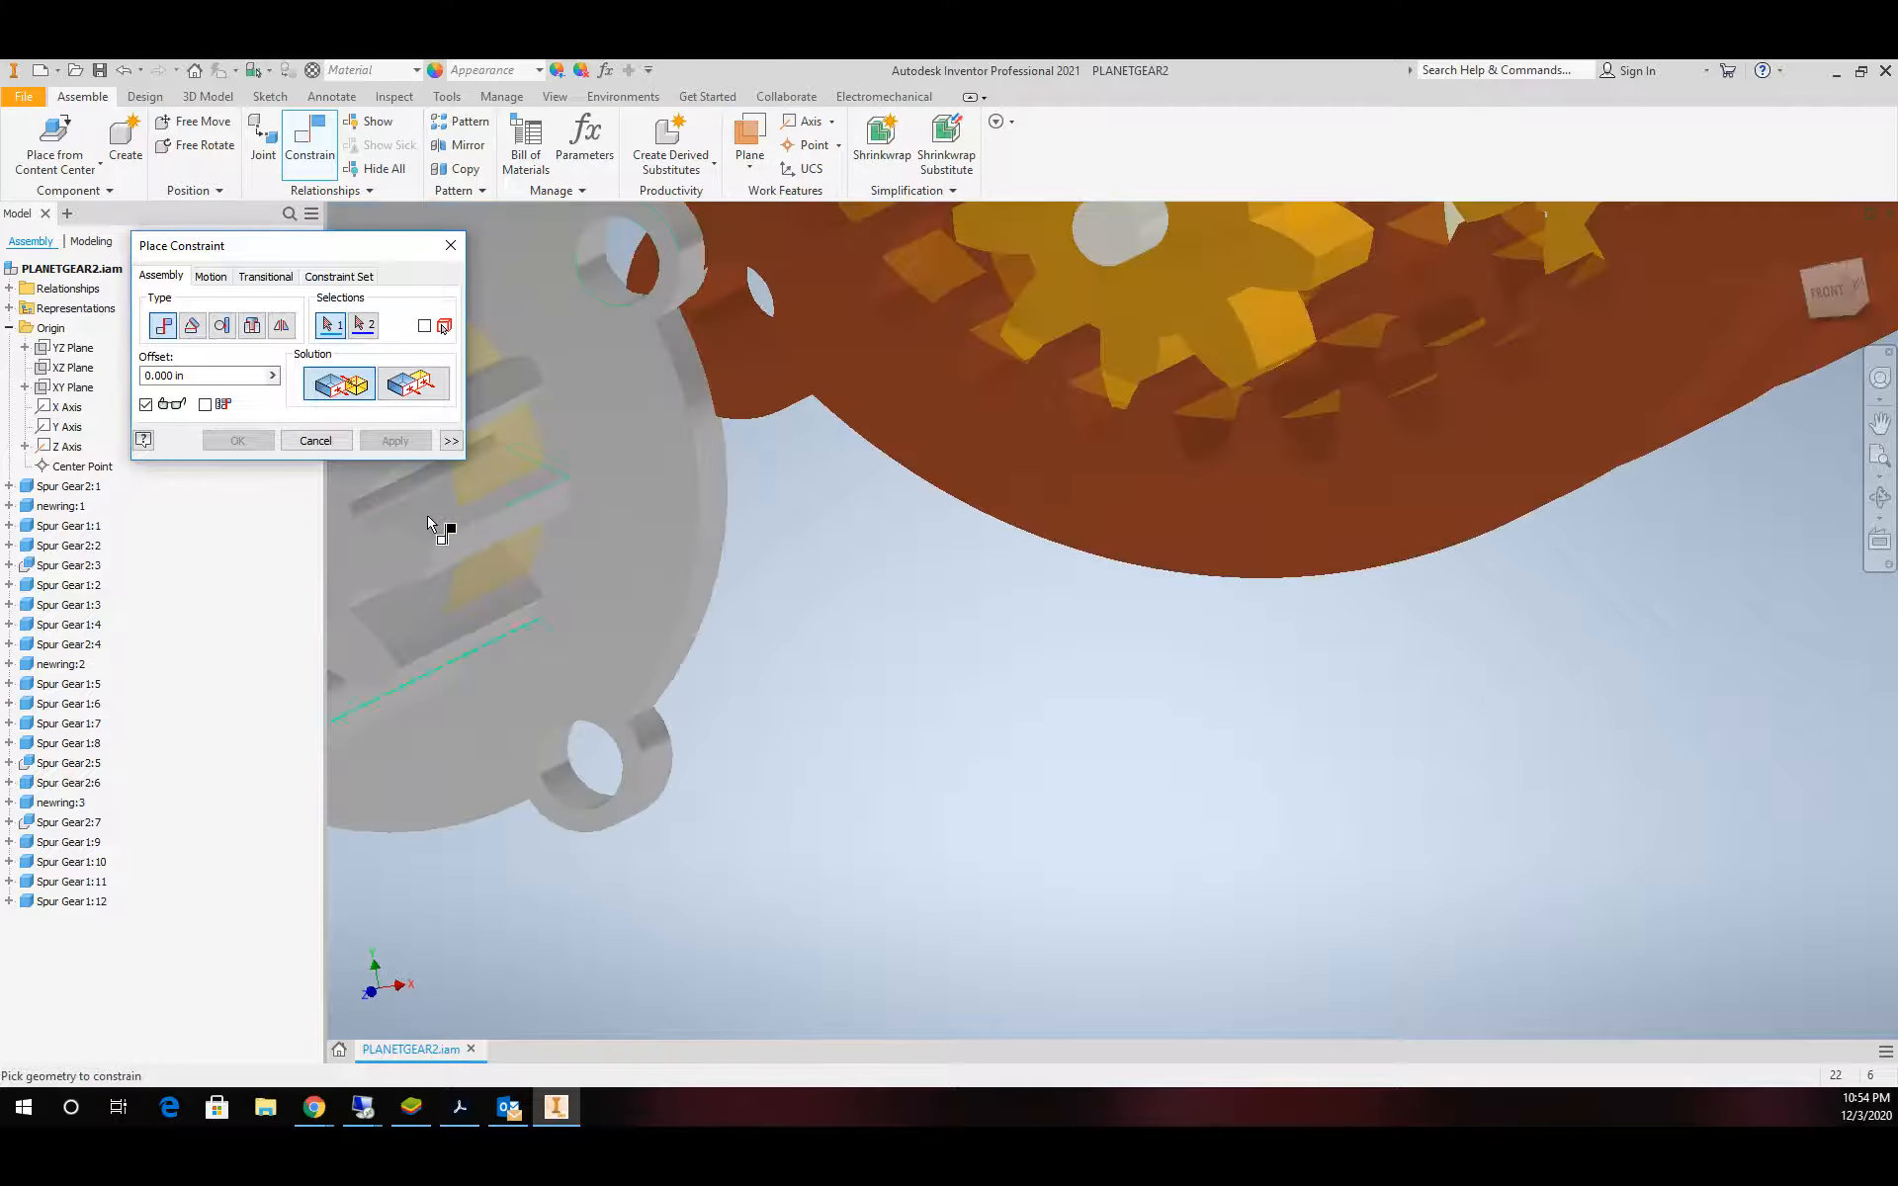
left_click(622, 290)
scroll(895, 365, "down", 5)
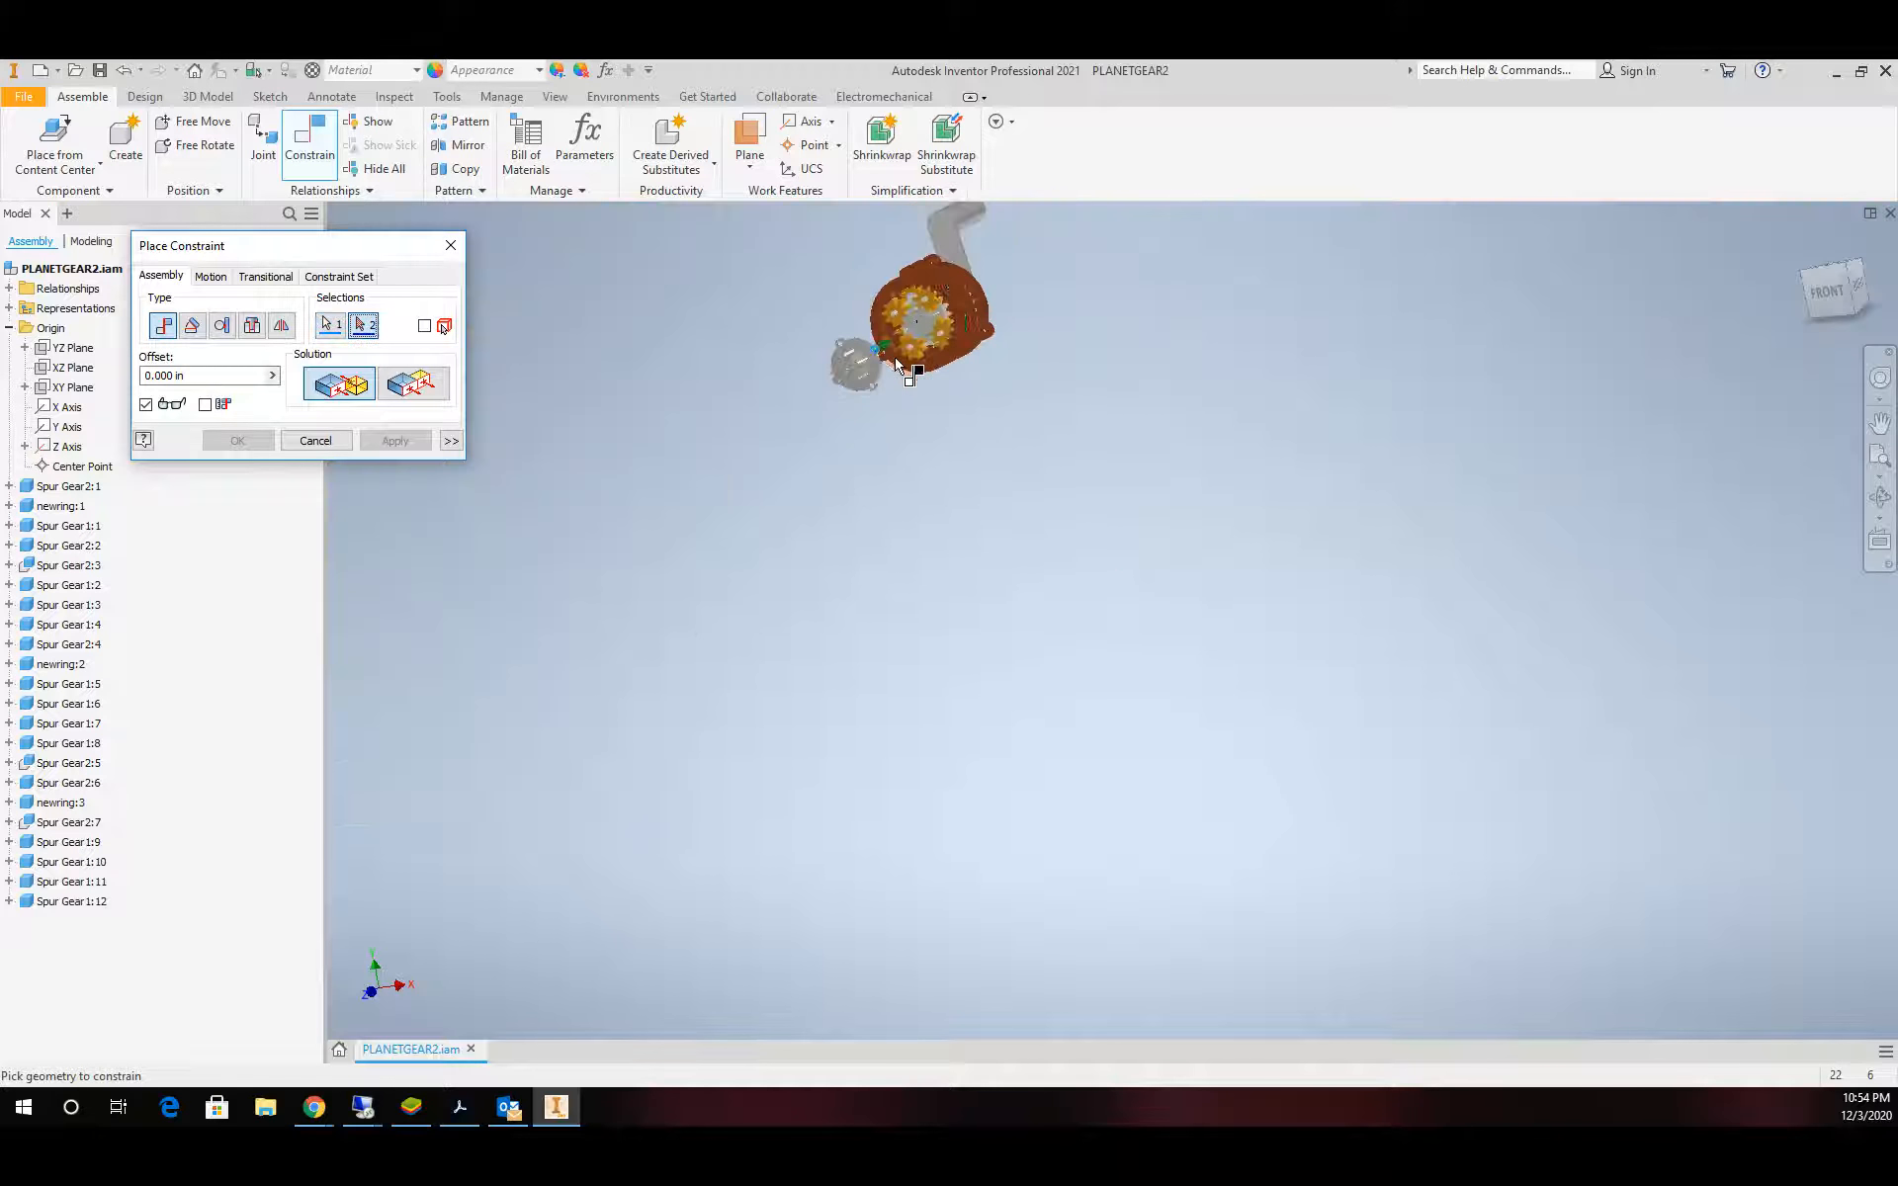
scroll(944, 291, "up", 8)
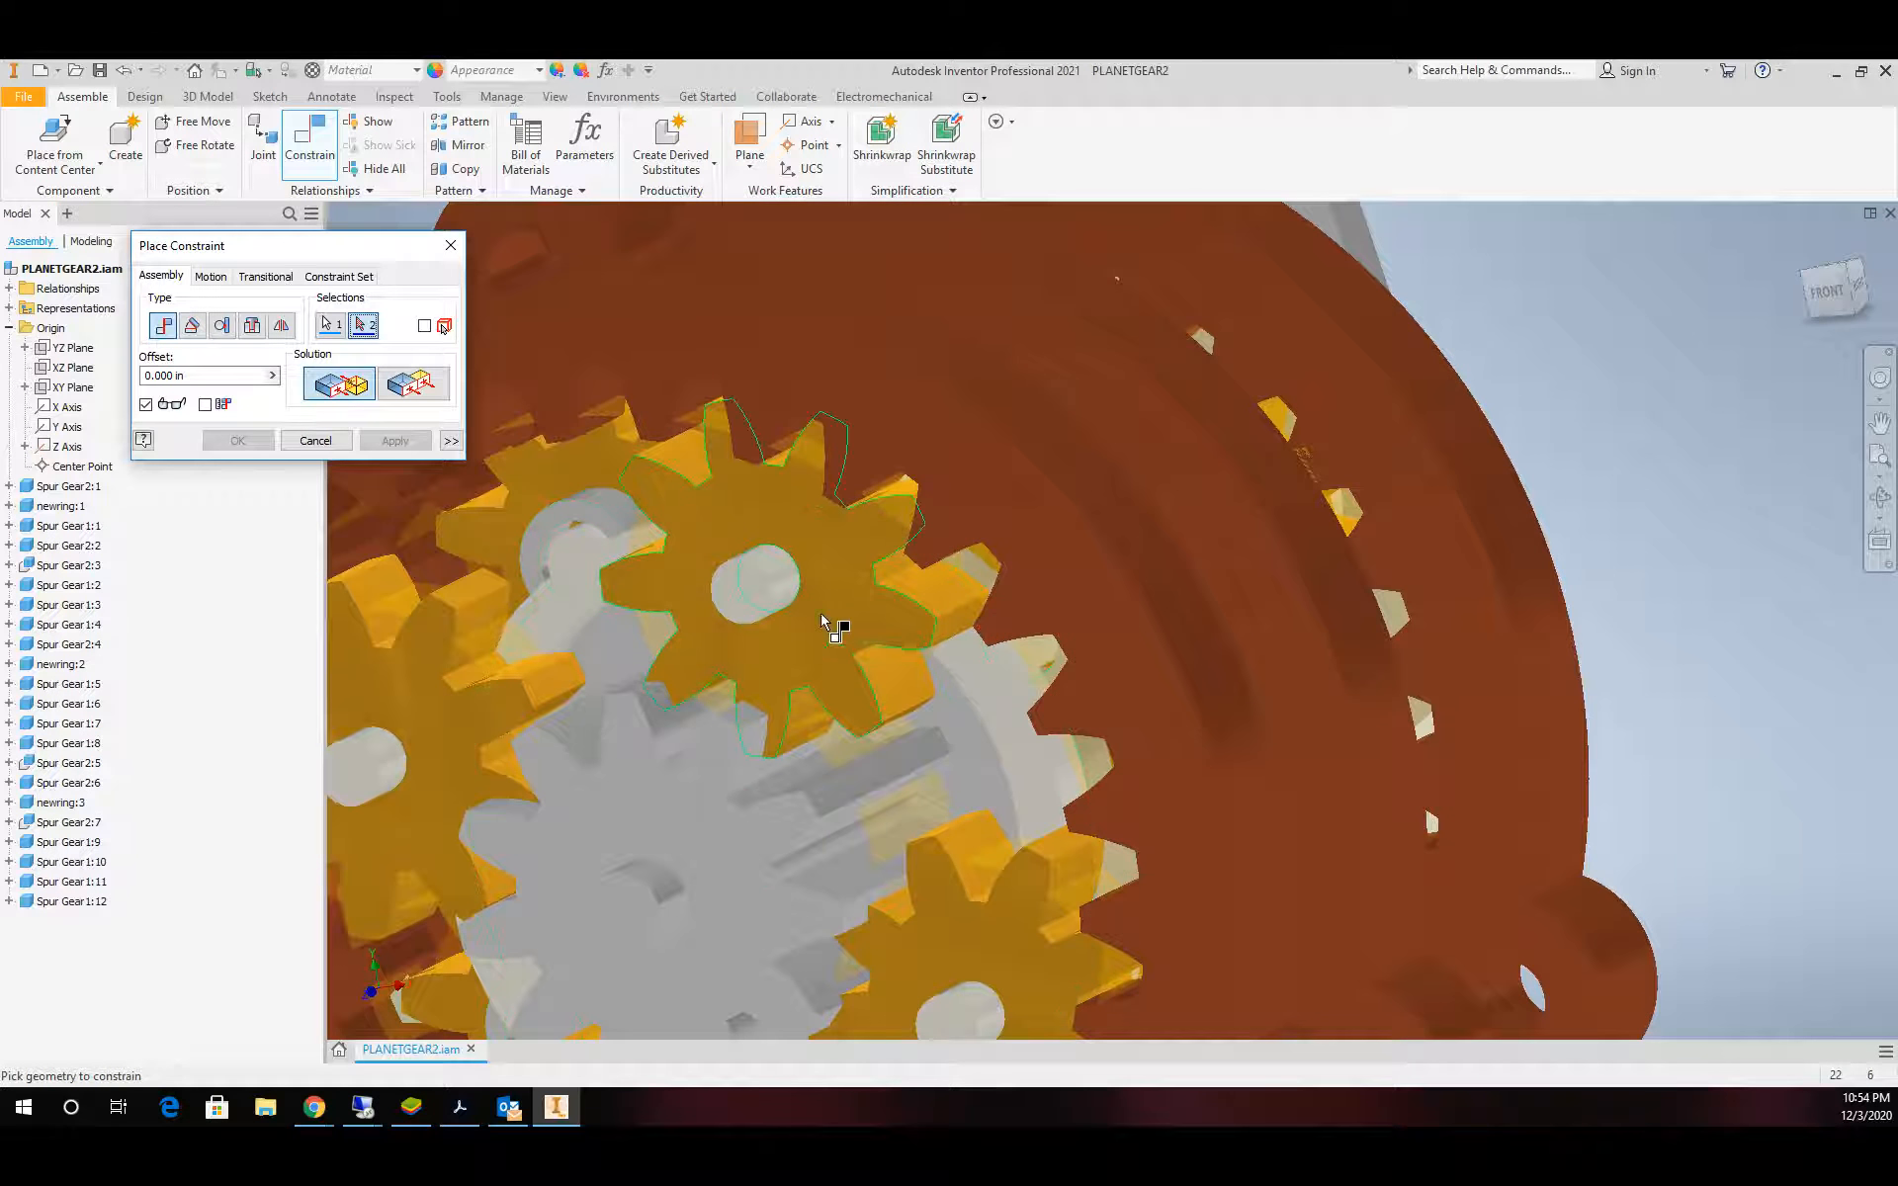
left_click(975, 1002)
left_click(975, 1002)
scroll(946, 957, "down", 5)
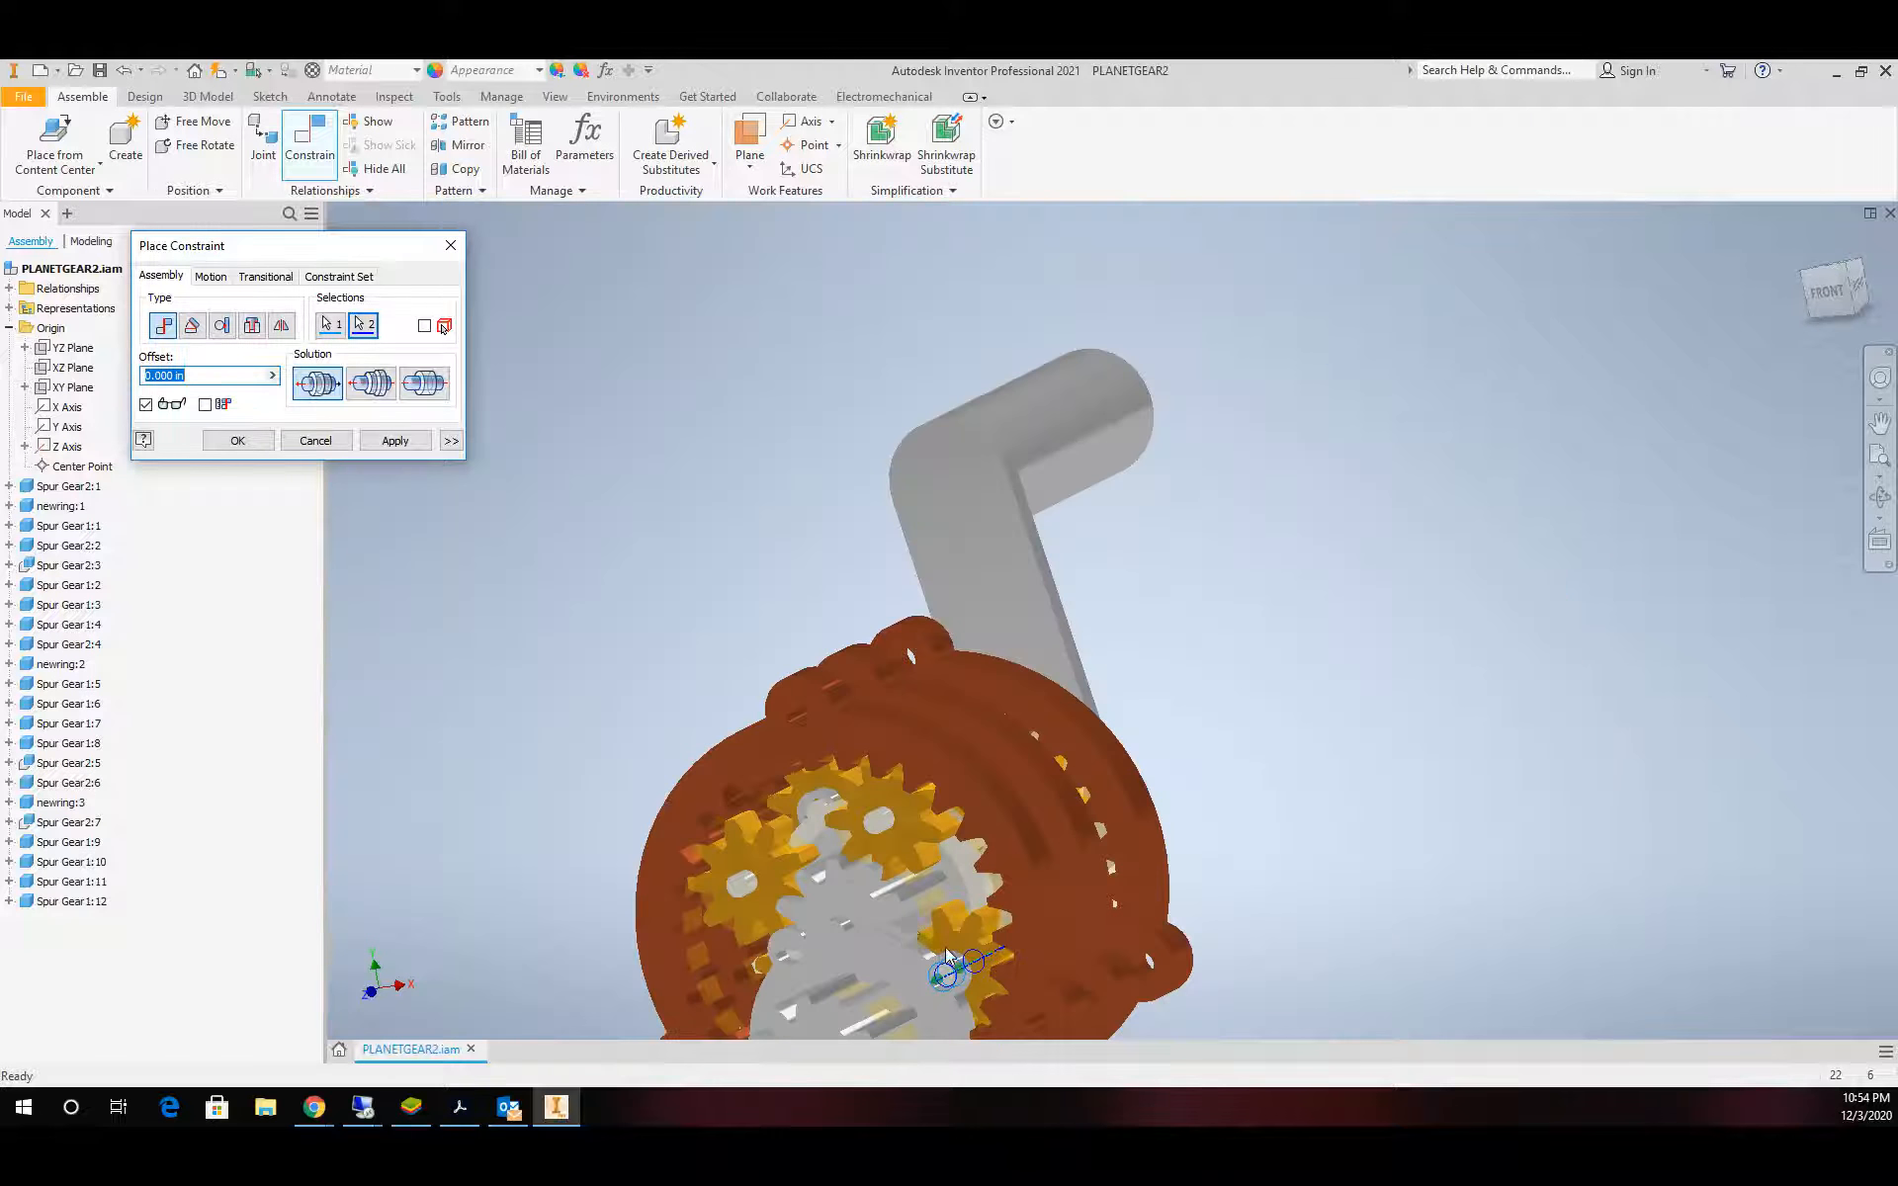
left_click(395, 440)
Mate the upper-left hole of carrier gear Spur Gear2:7 to the axis of the upper planet gear with a 0.000 in offset
scroll(752, 732, "down", 5)
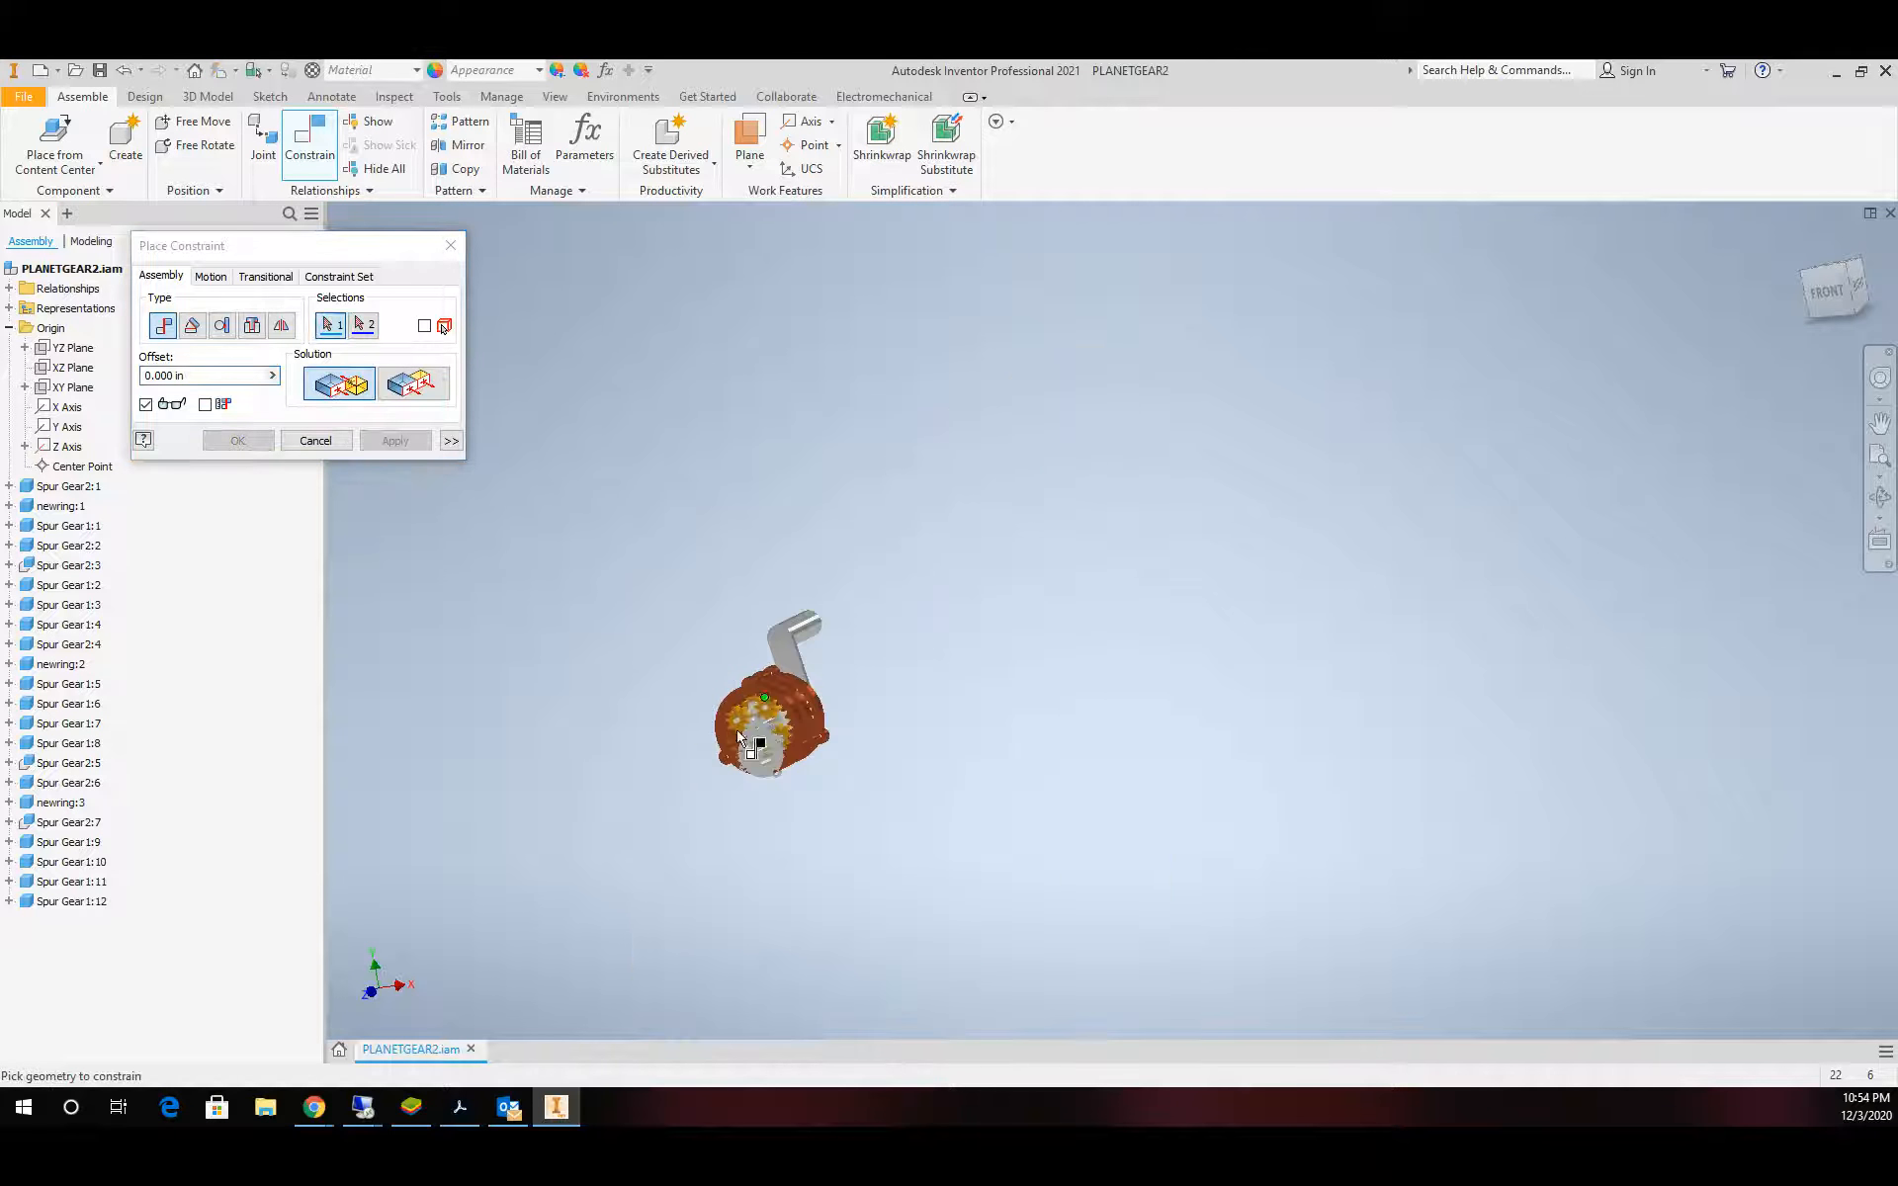
scroll(753, 751, "up", 2)
scroll(756, 746, "up", 6)
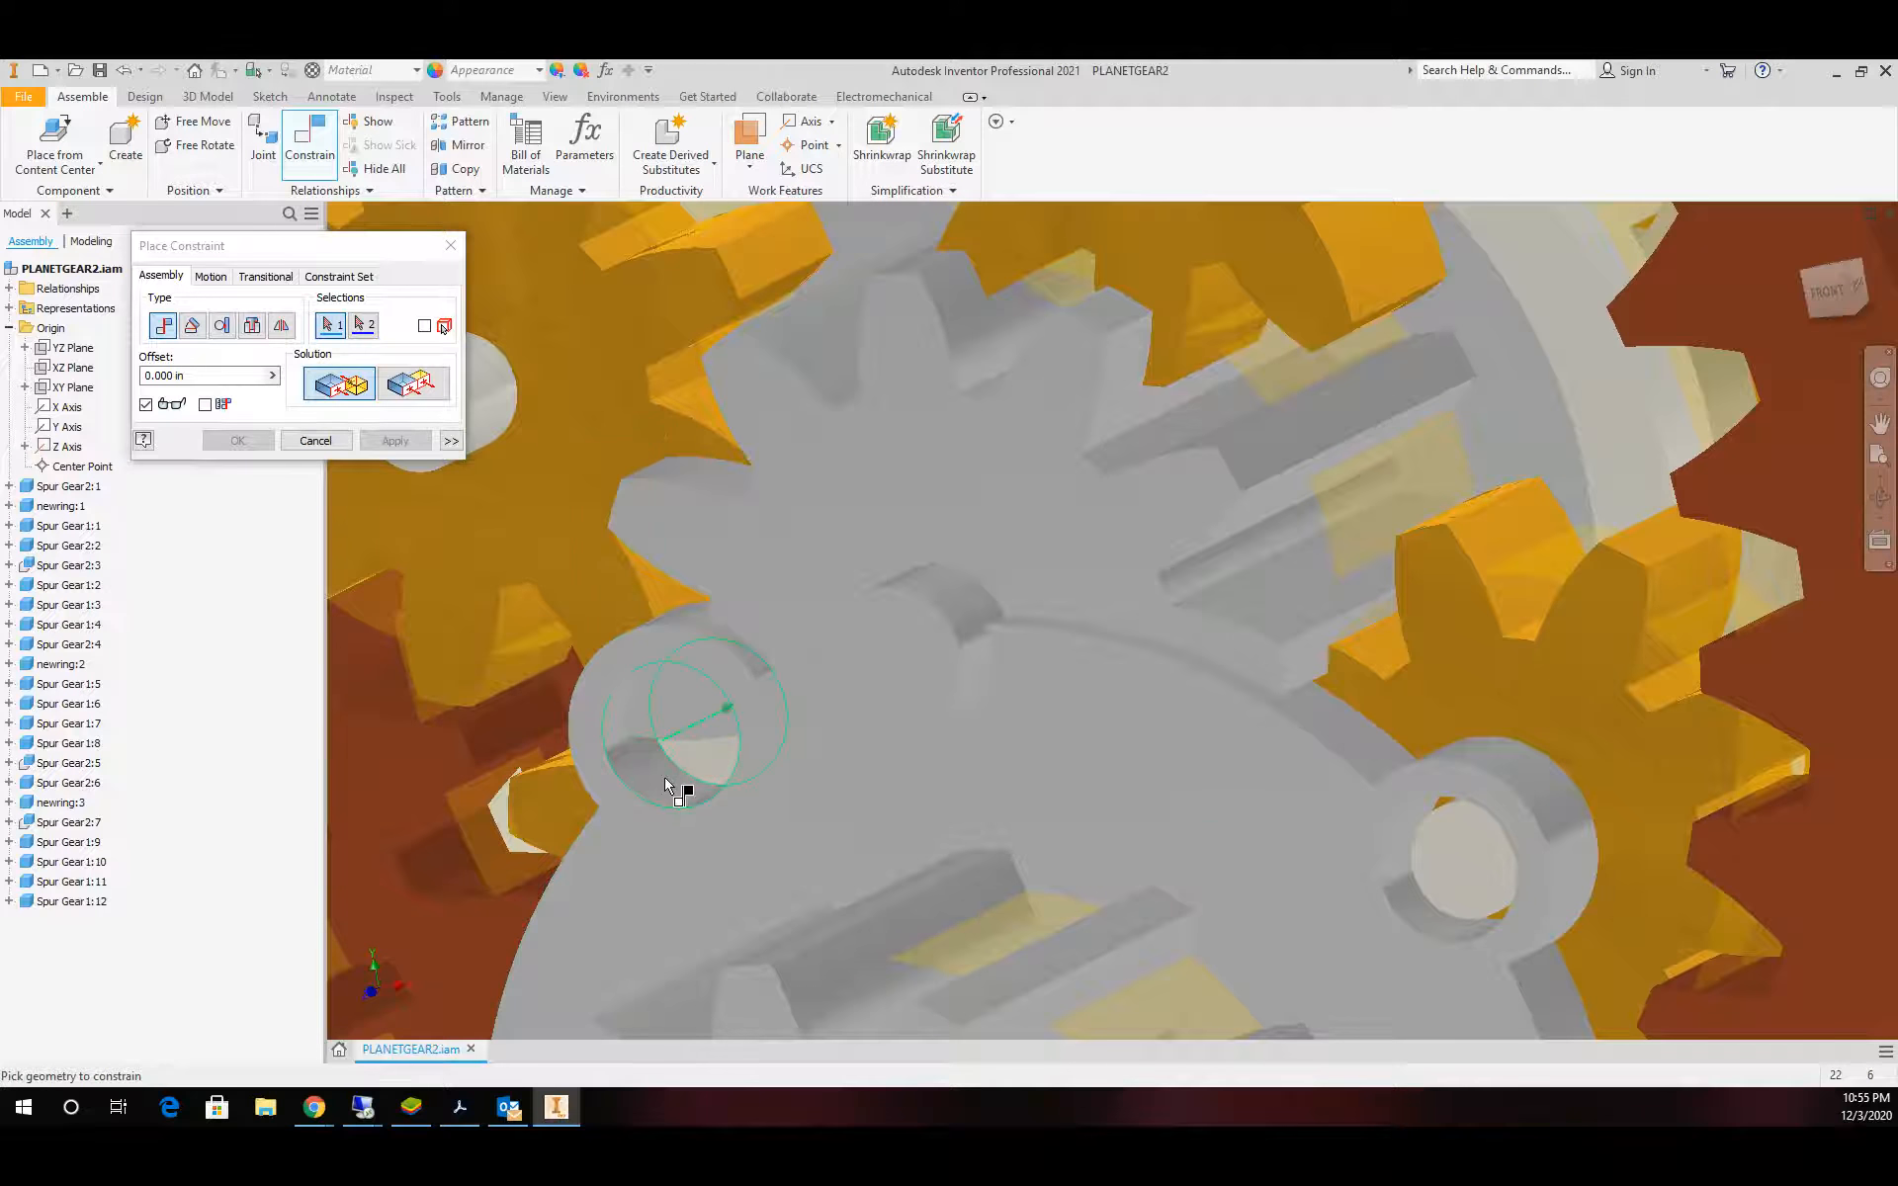
left_click(672, 781)
scroll(757, 577, "down", 6)
scroll(868, 415, "up", 4)
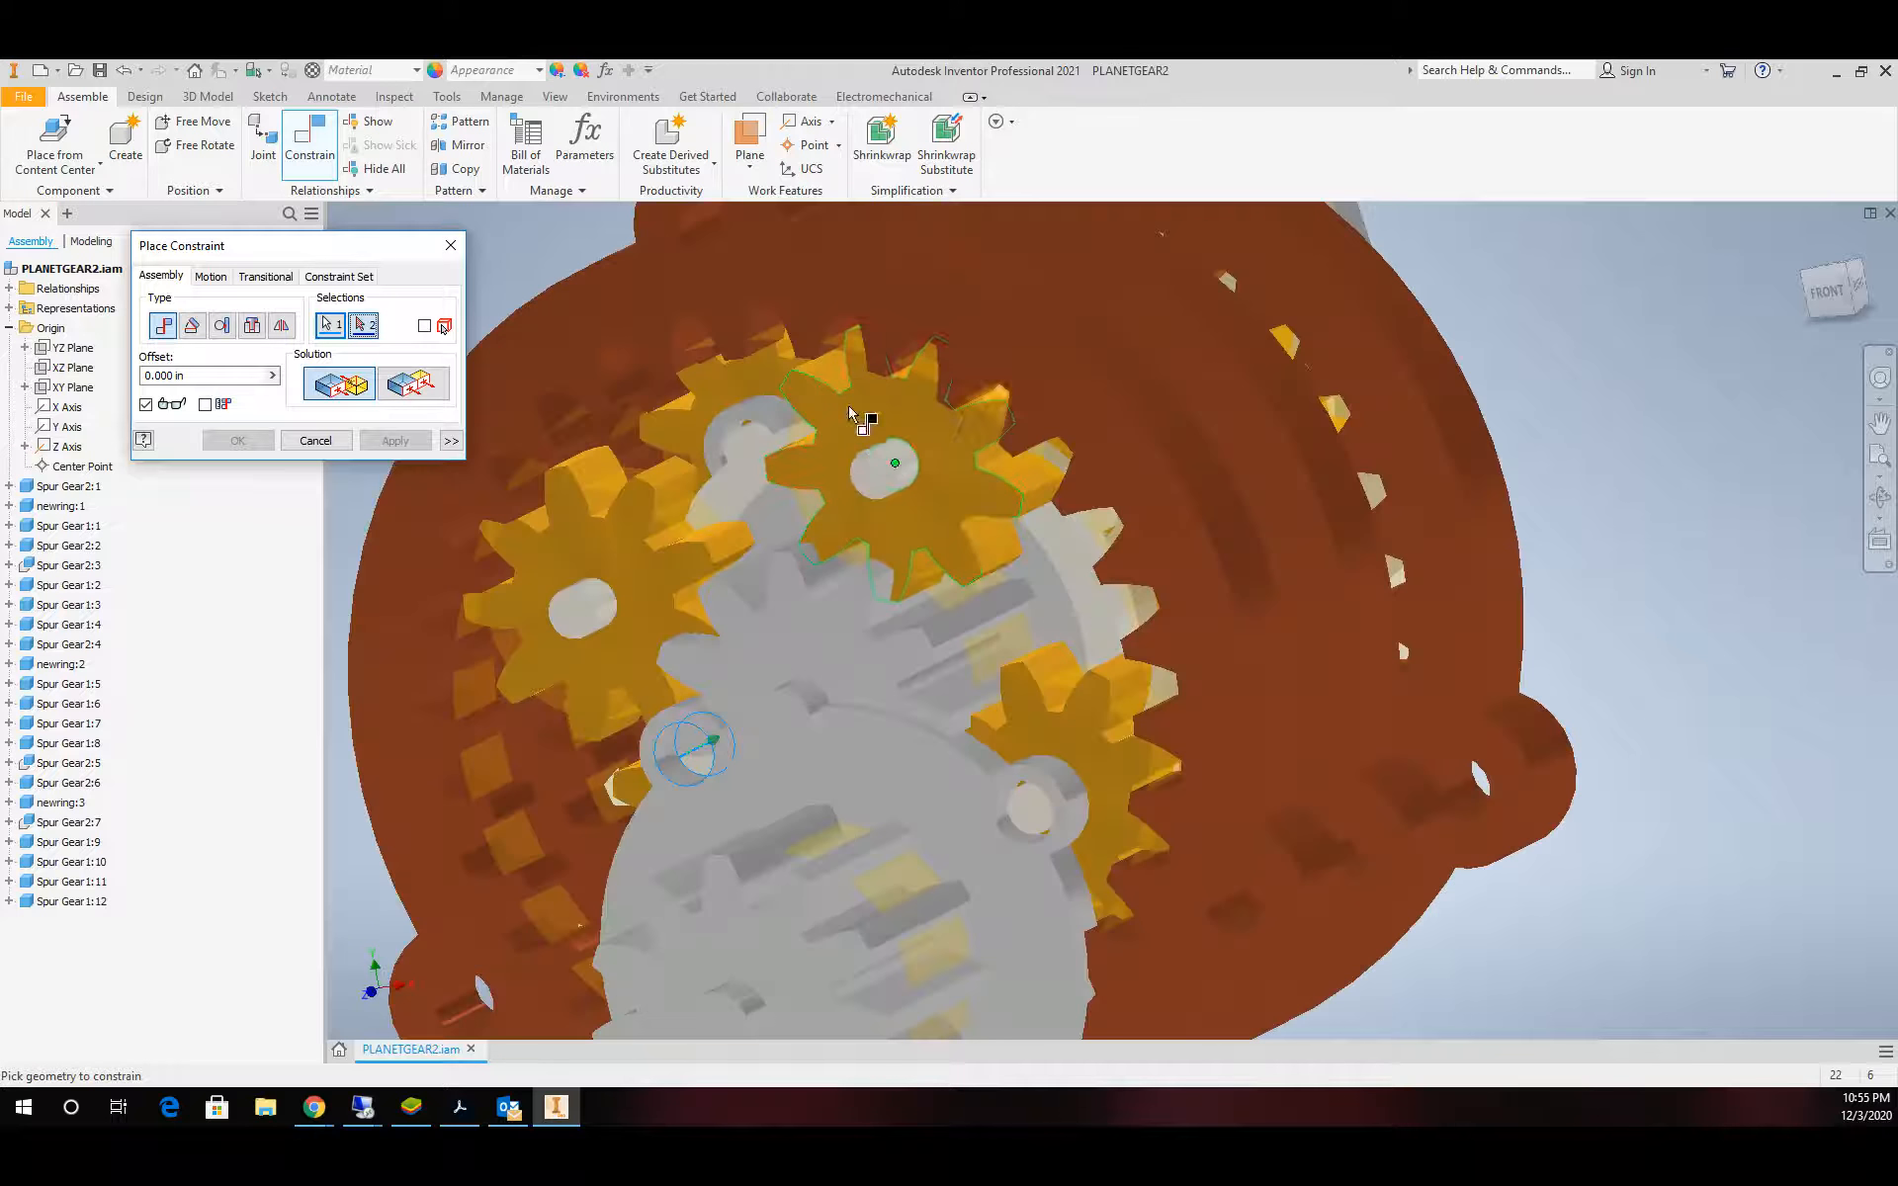
left_click(908, 470)
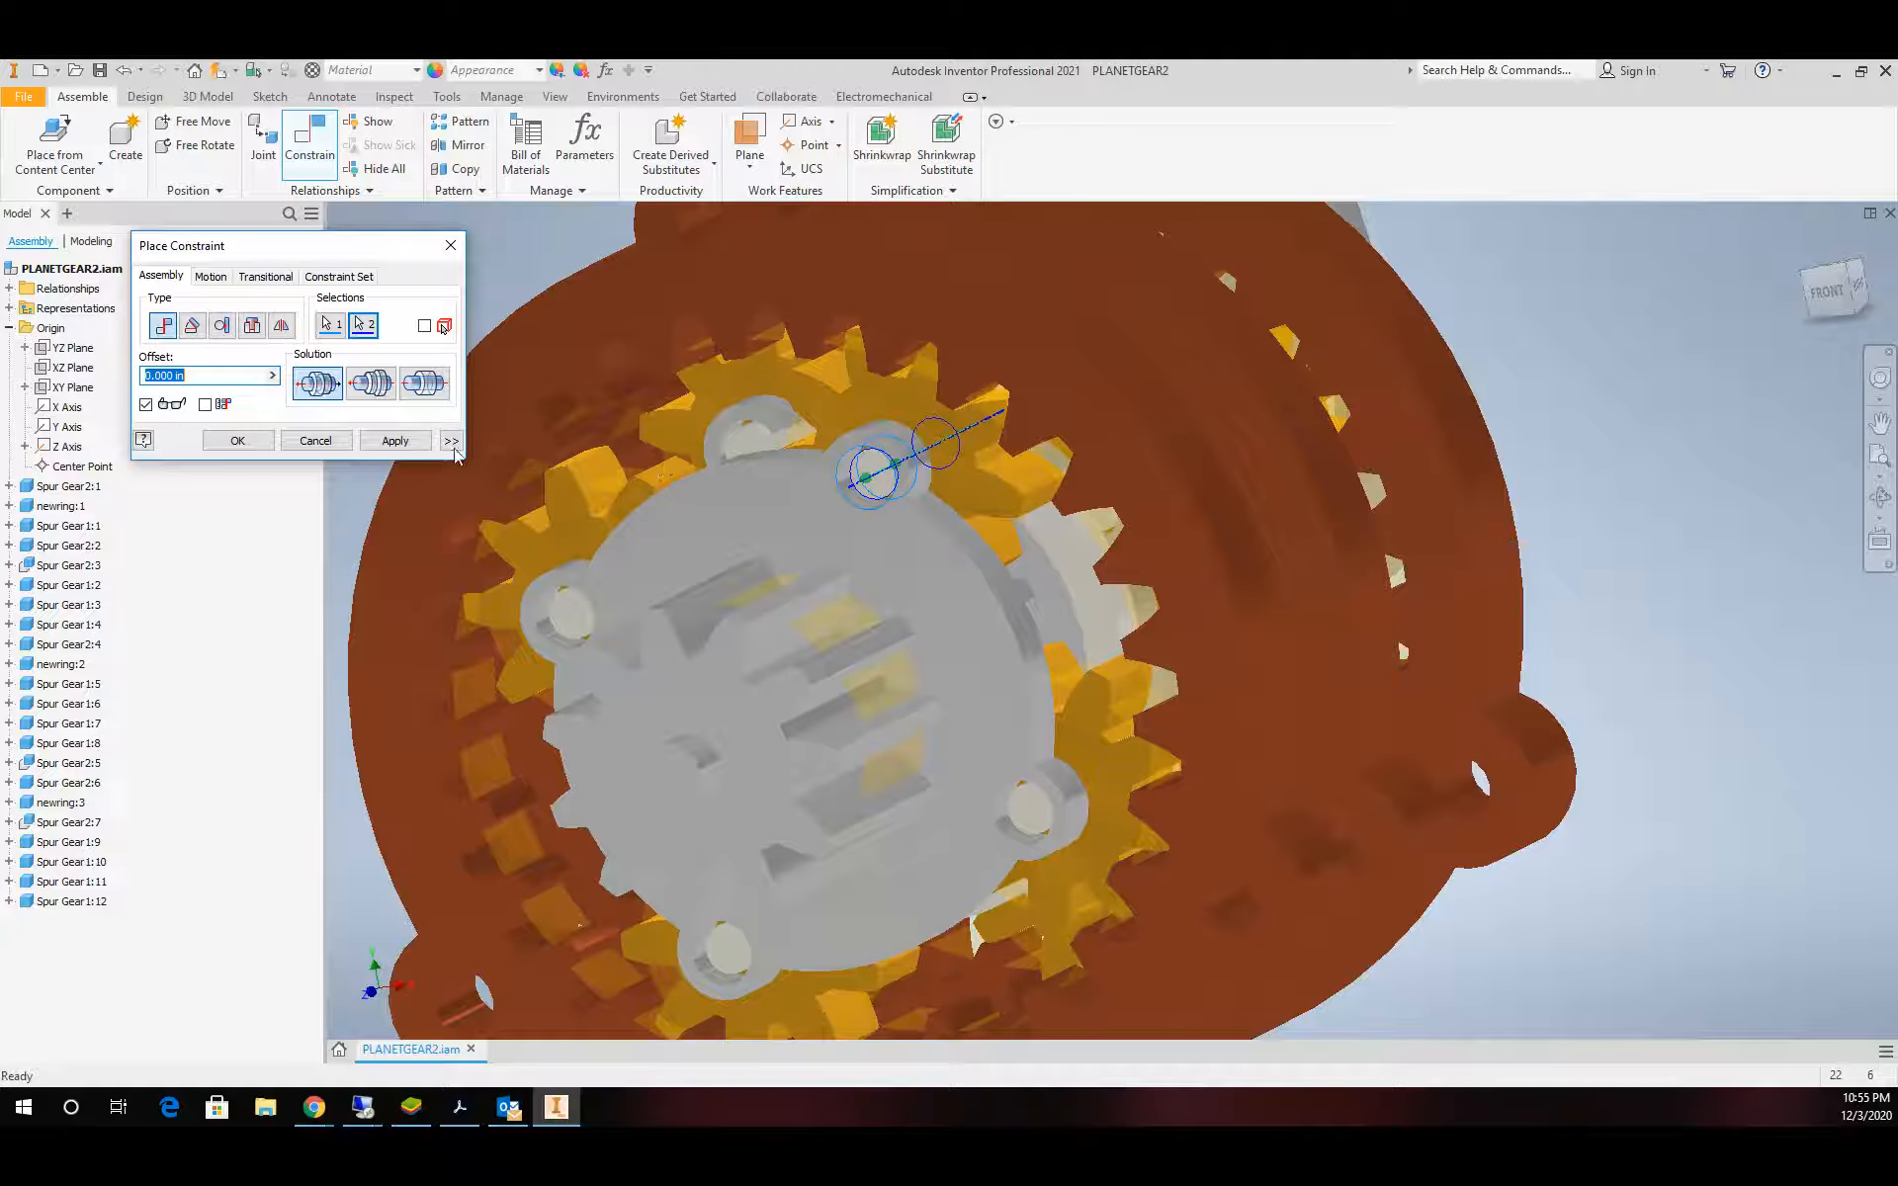
left_click(395, 440)
Add a flush constraint between the upper planet's shaft end face and the carrier plate's front face with a 0.000 in offset
scroll(848, 478, "up", 3)
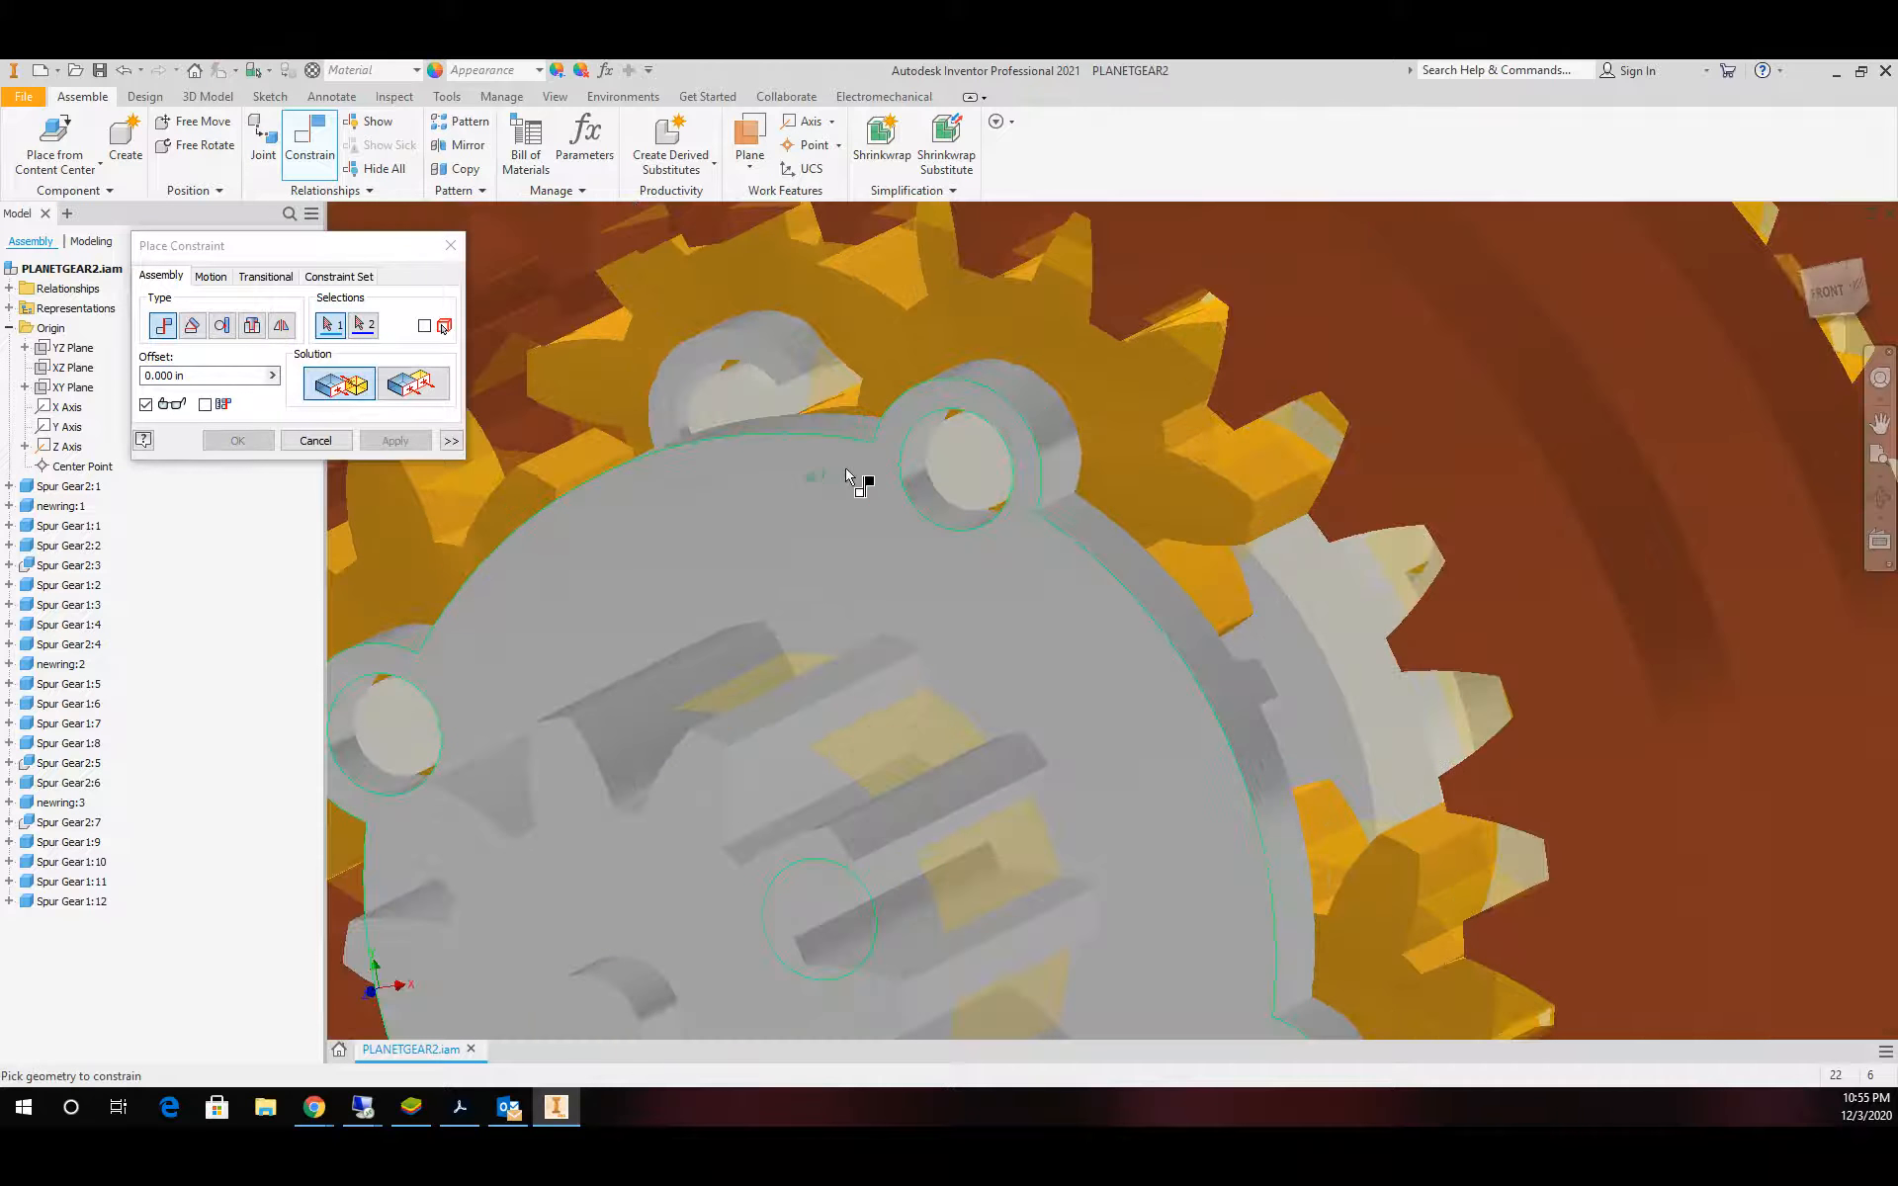
left_click(959, 472)
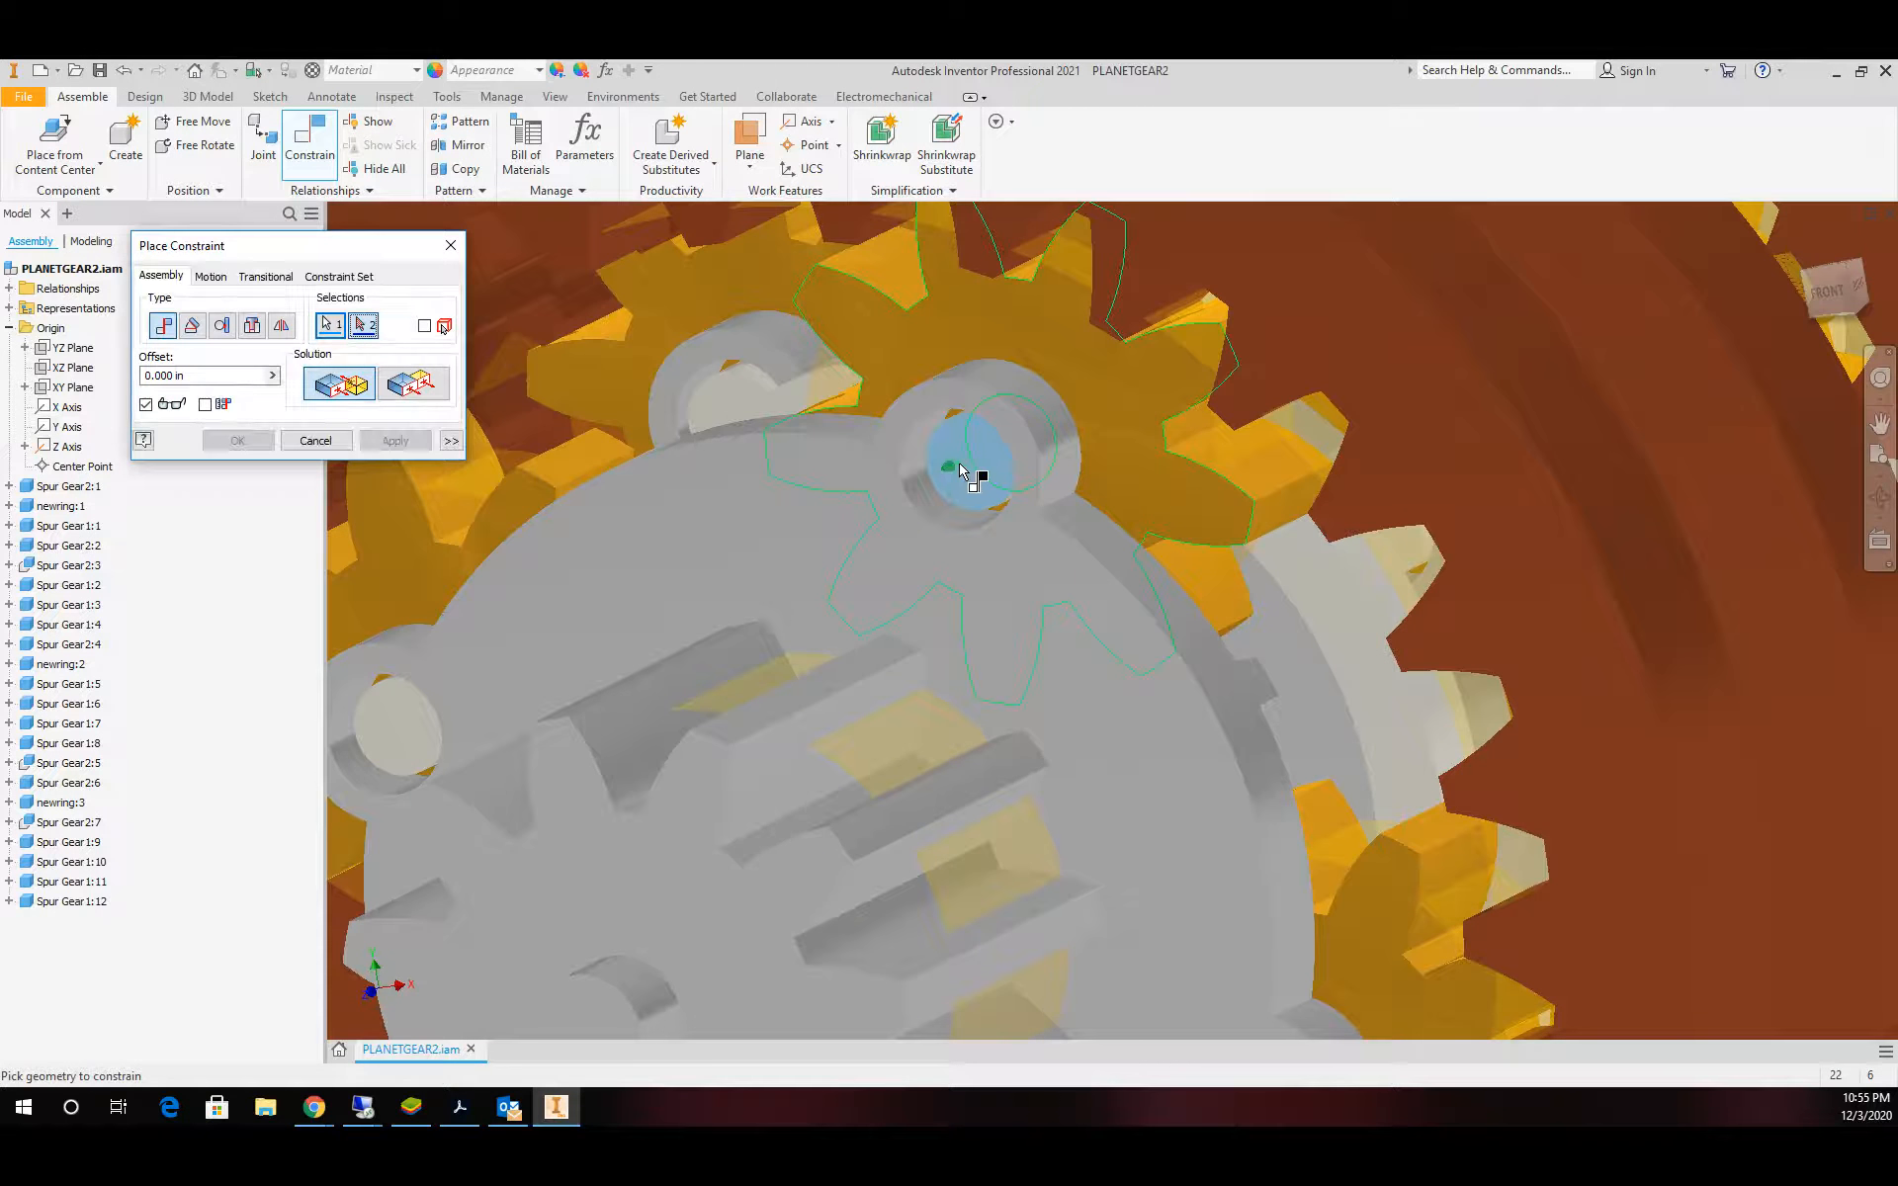
left_click(824, 528)
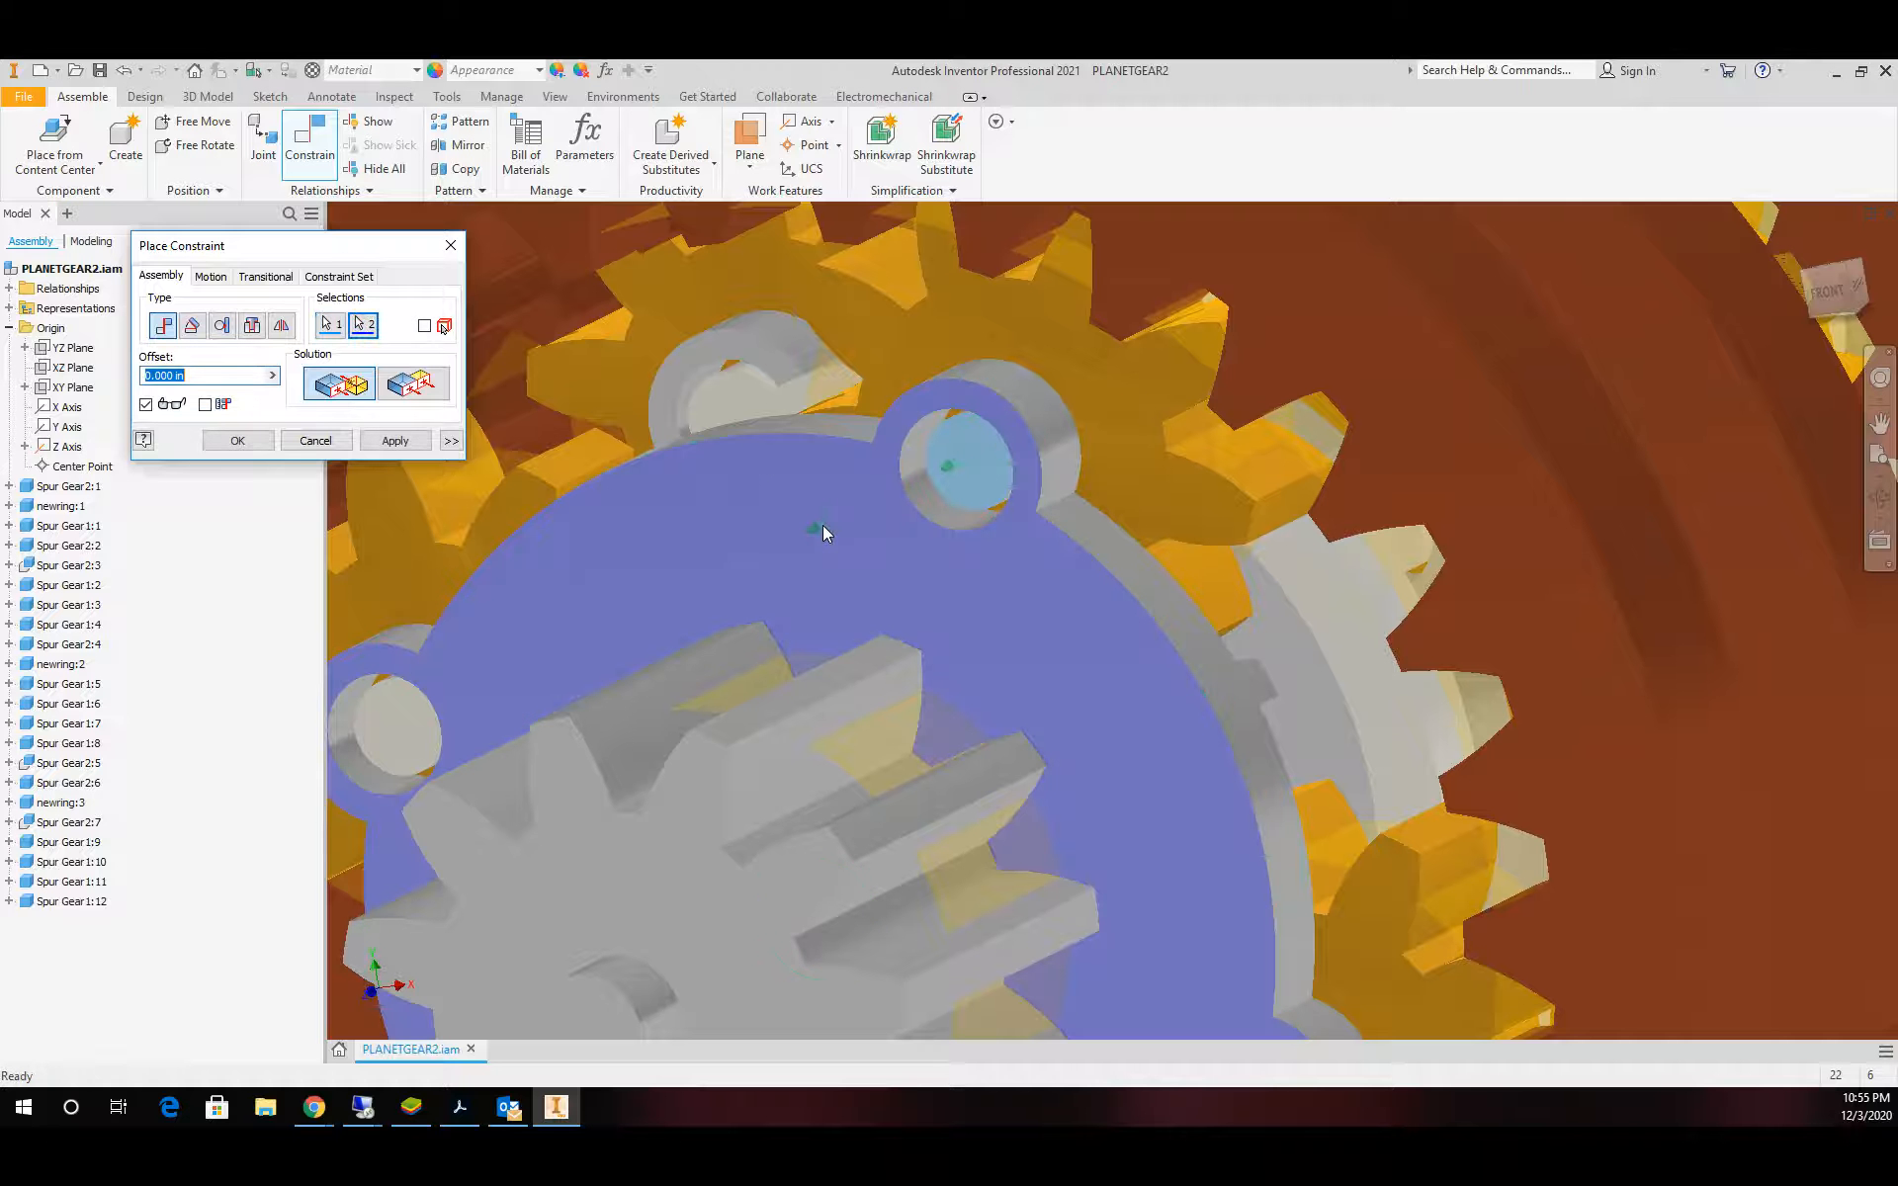
left_click(413, 385)
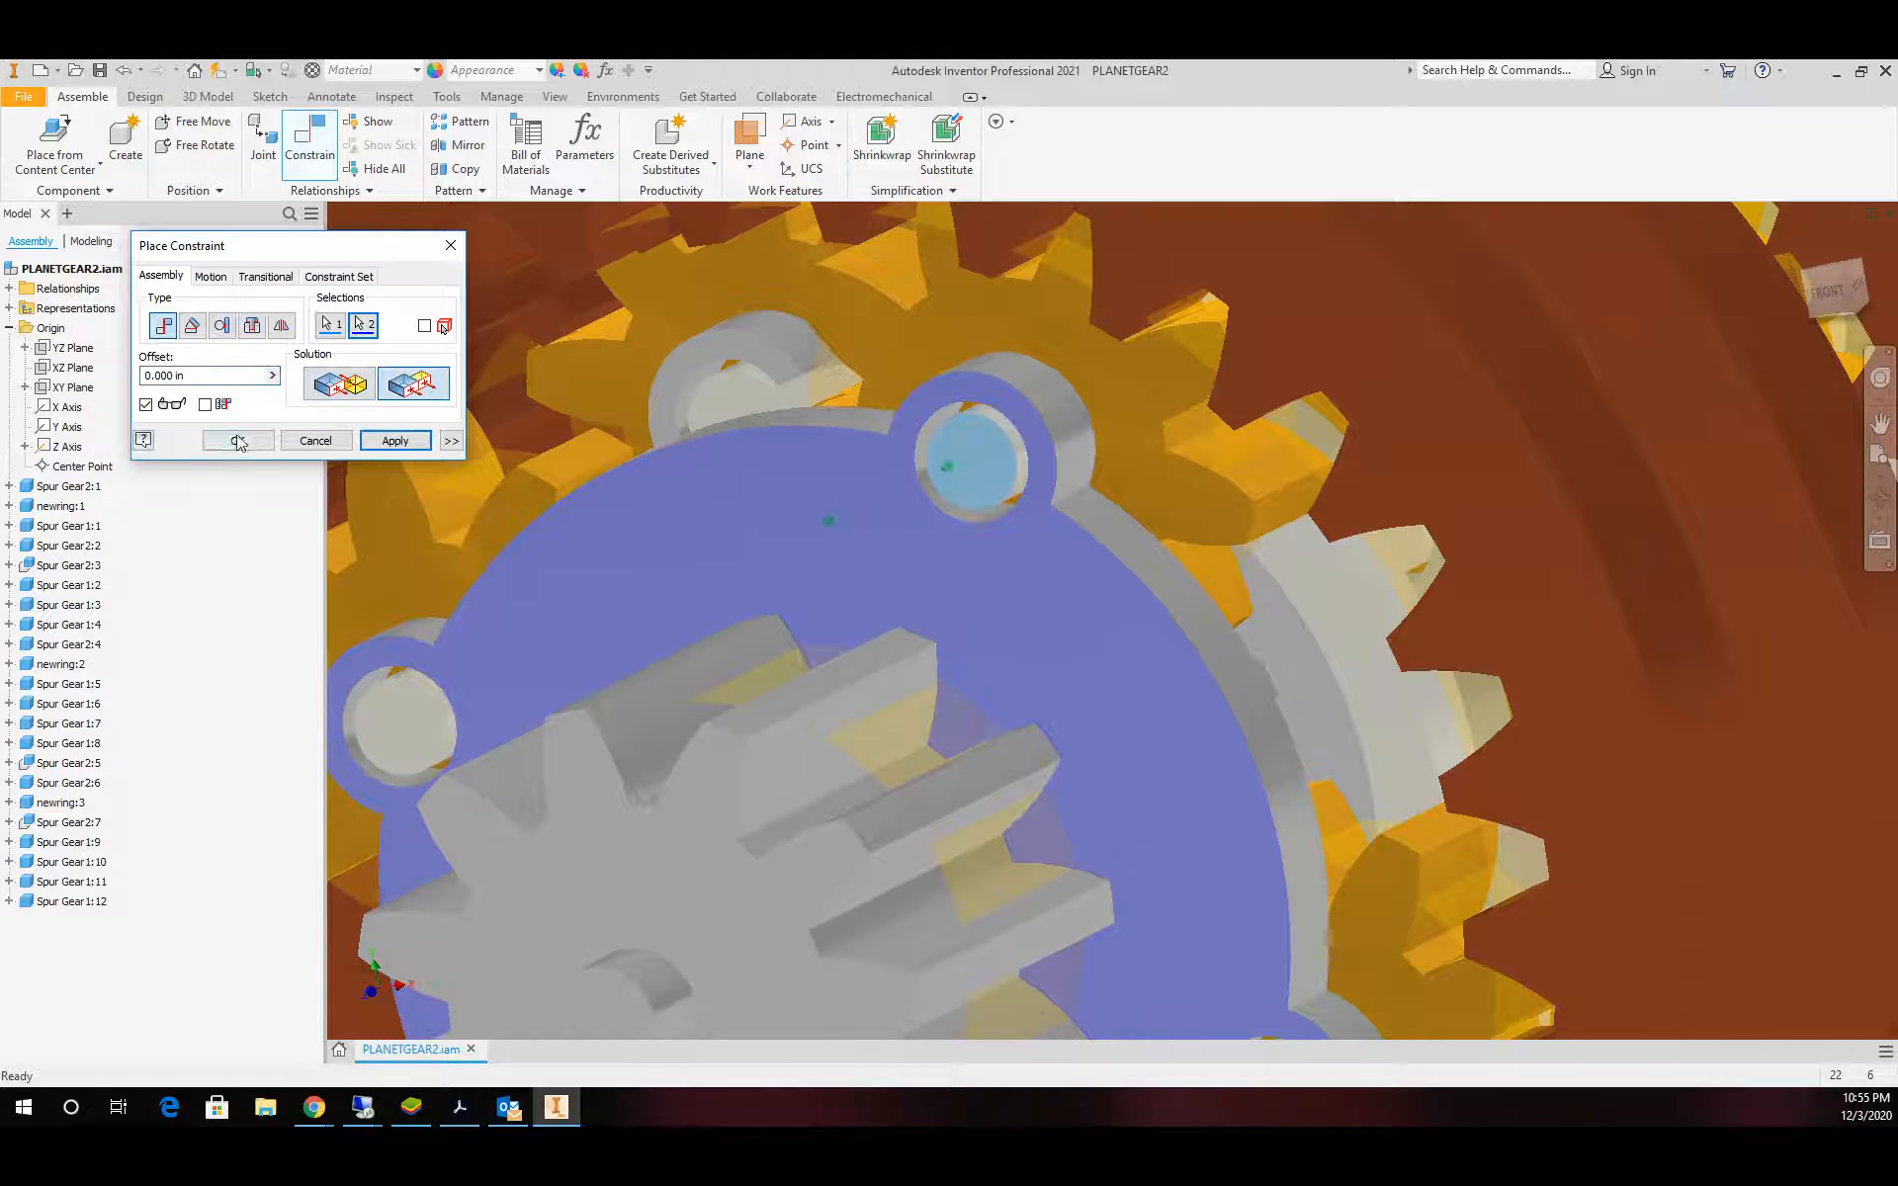
left_click(237, 441)
scroll(1386, 555, "down", 5)
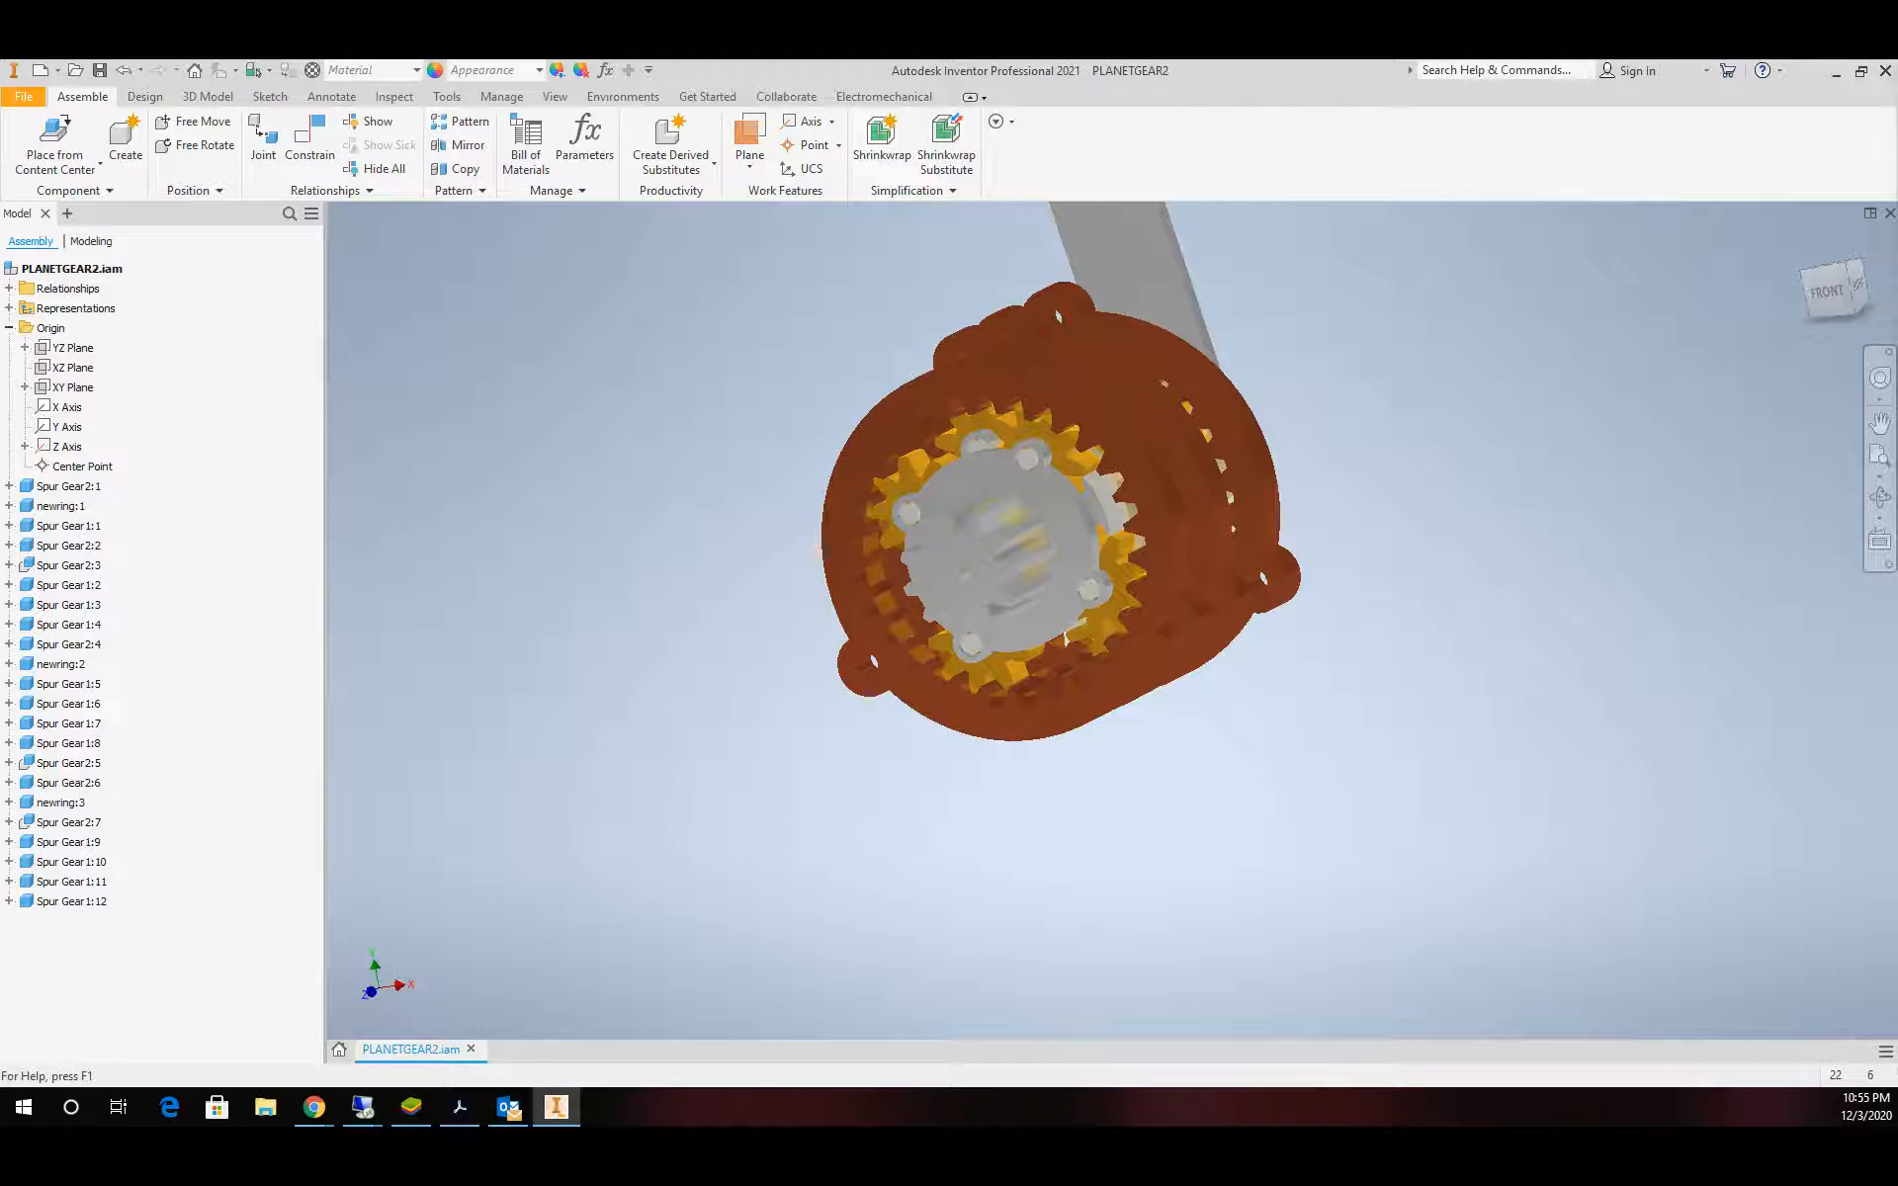
Open the assembly in the Dynamic Simulation environment
scroll(1143, 465, "down", 5)
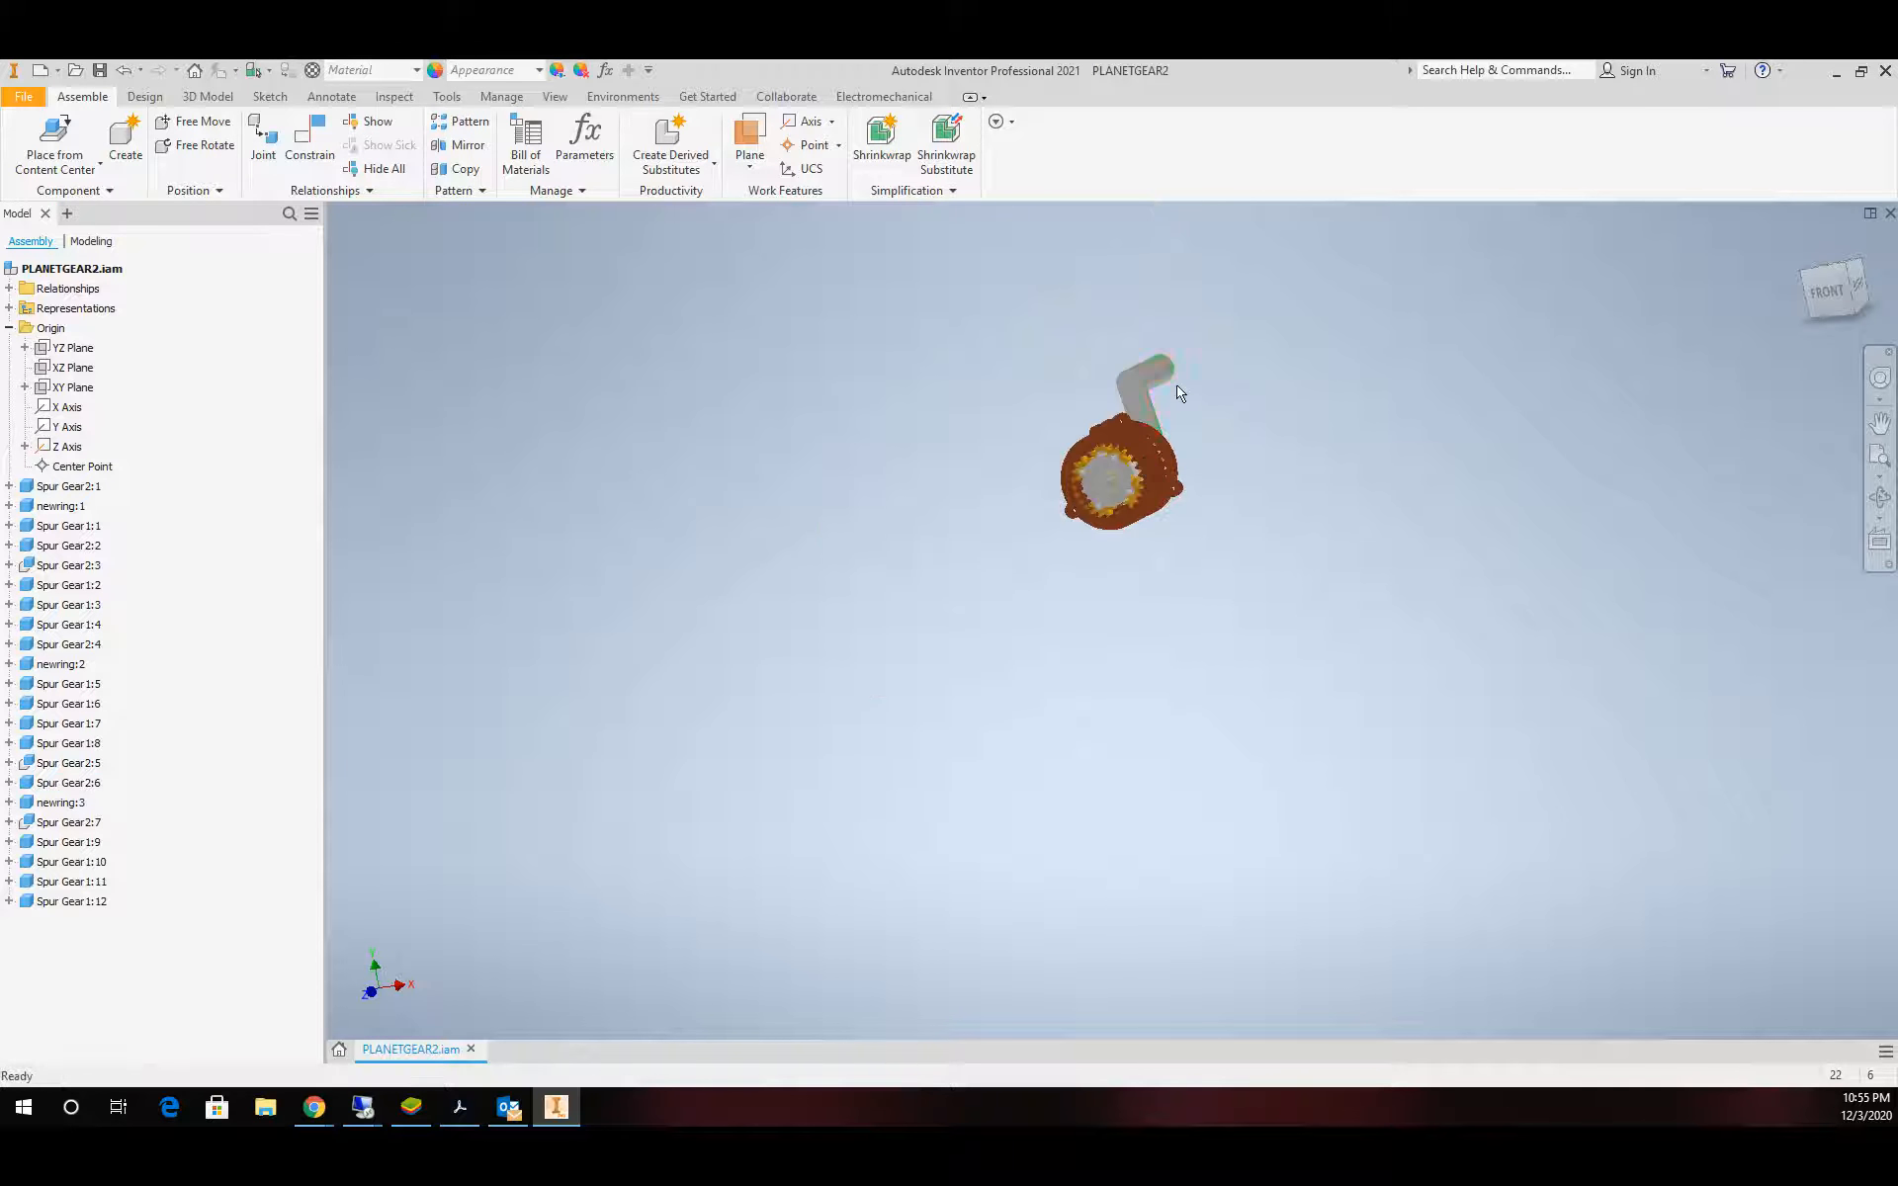
scroll(1161, 380, "up", 5)
scroll(1287, 482, "down", 4)
scroll(1367, 536, "up", 3)
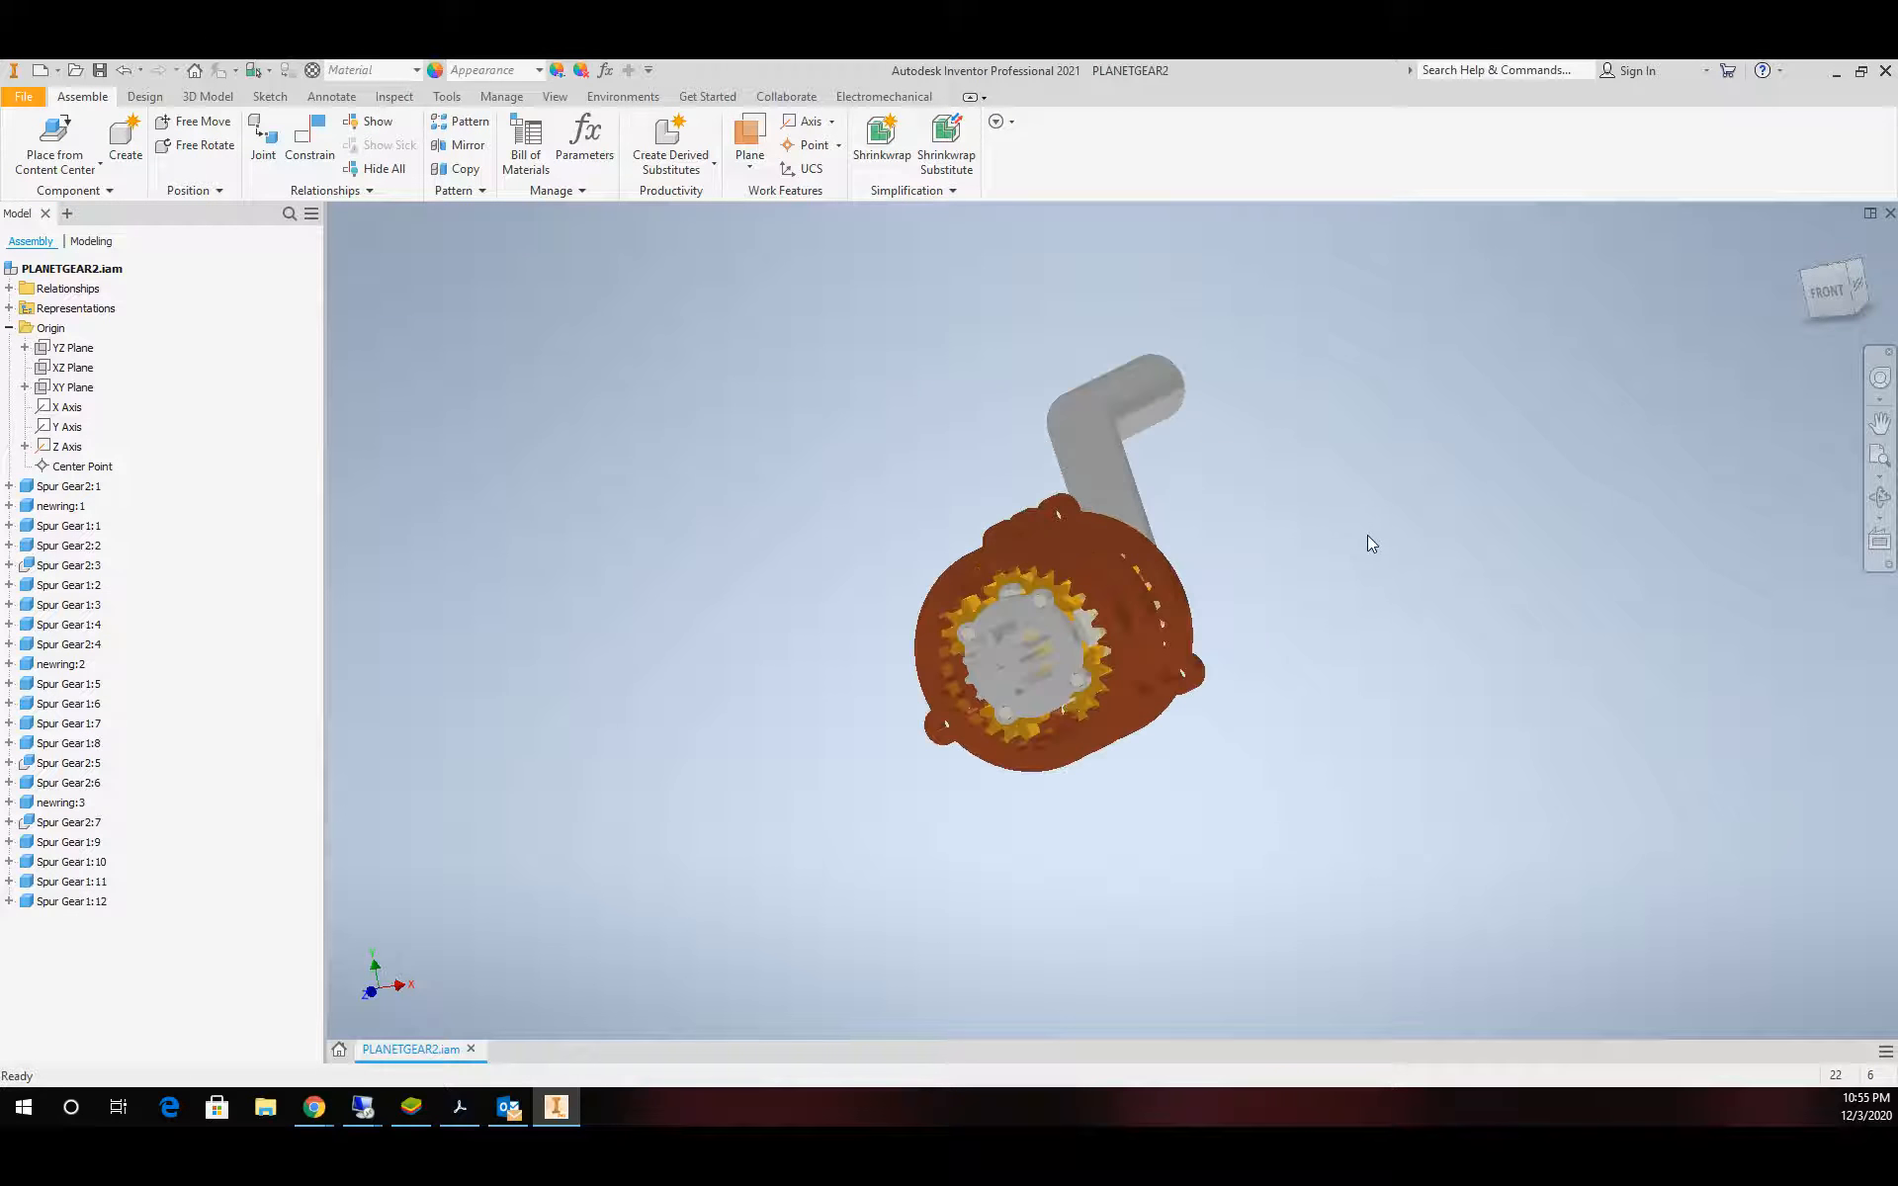
left_click(623, 96)
left_click(34, 141)
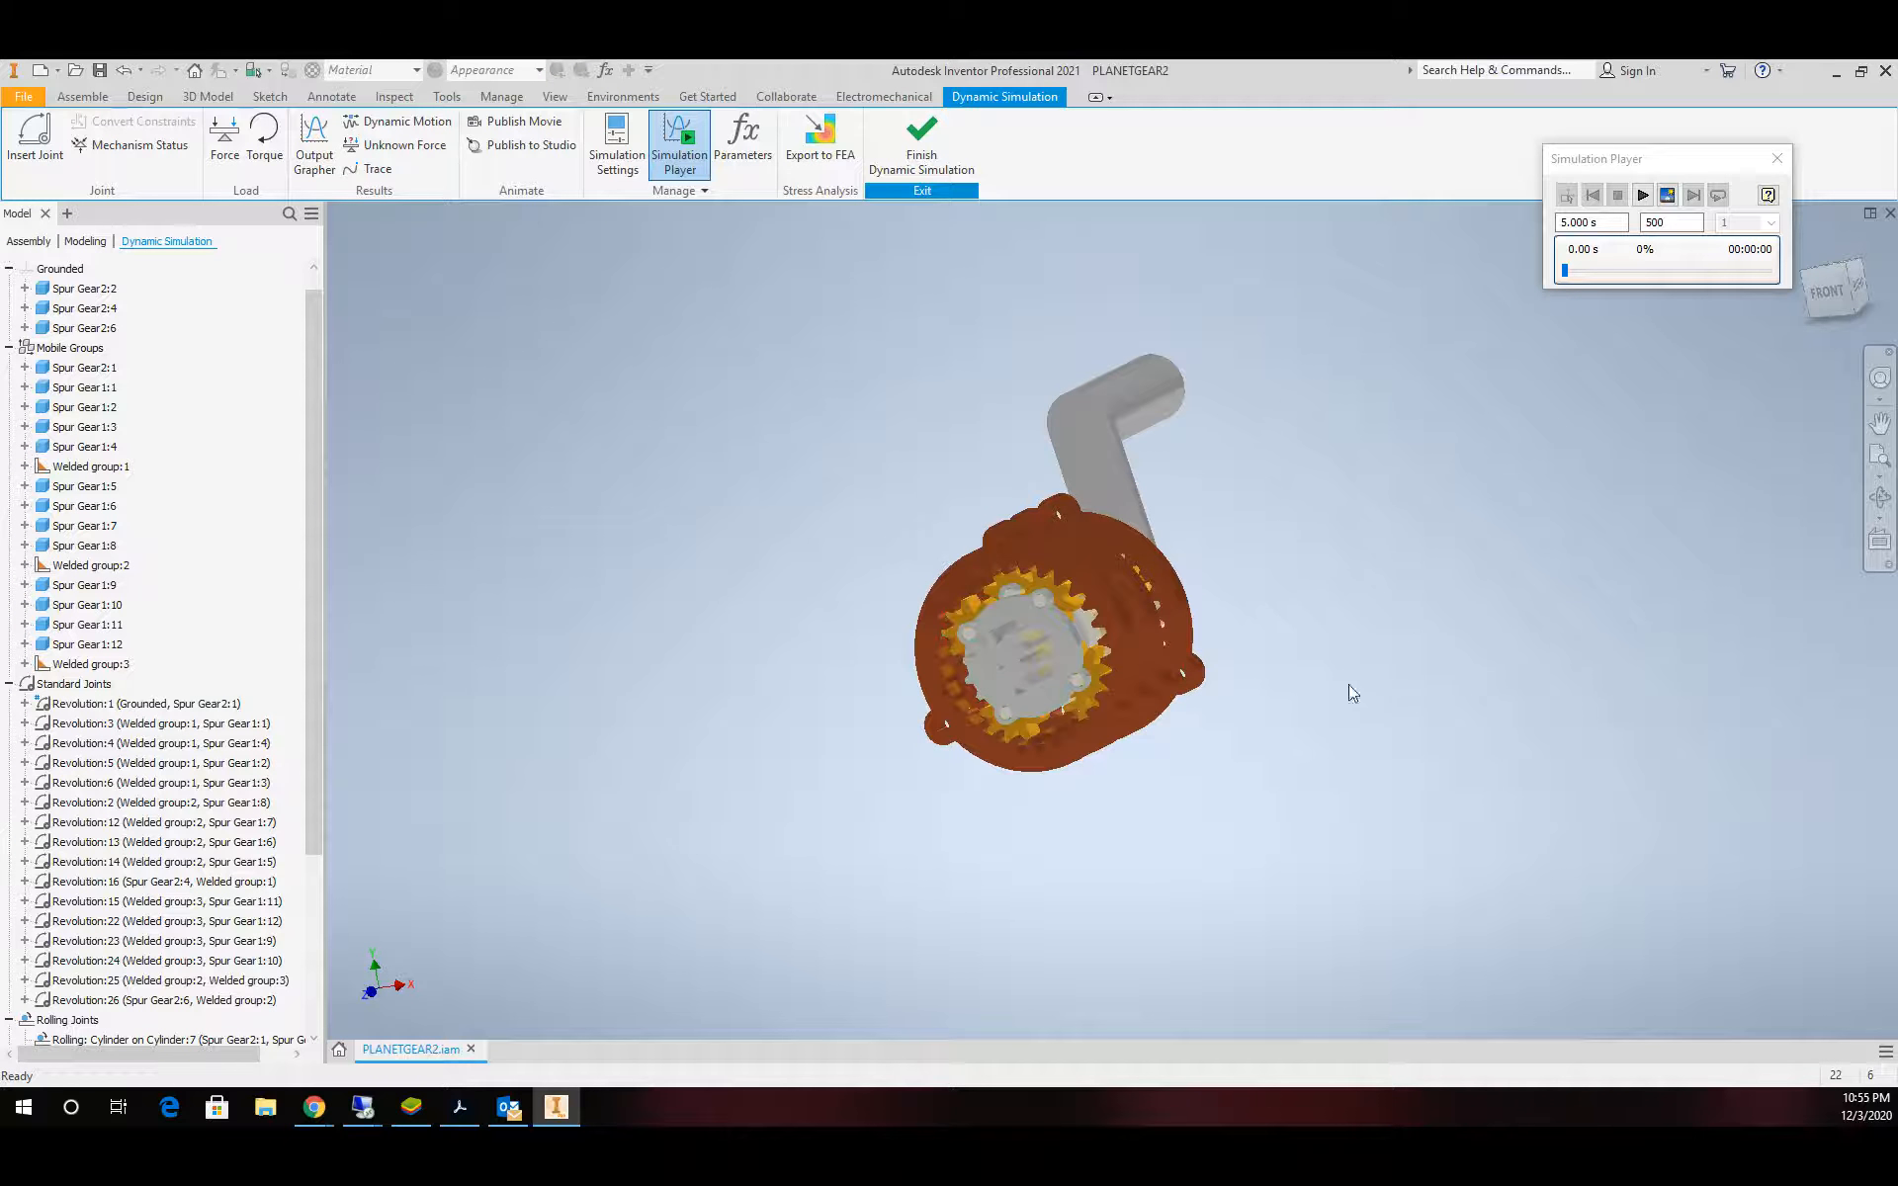
scroll(1137, 692, "up", 3)
scroll(988, 613, "up", 3)
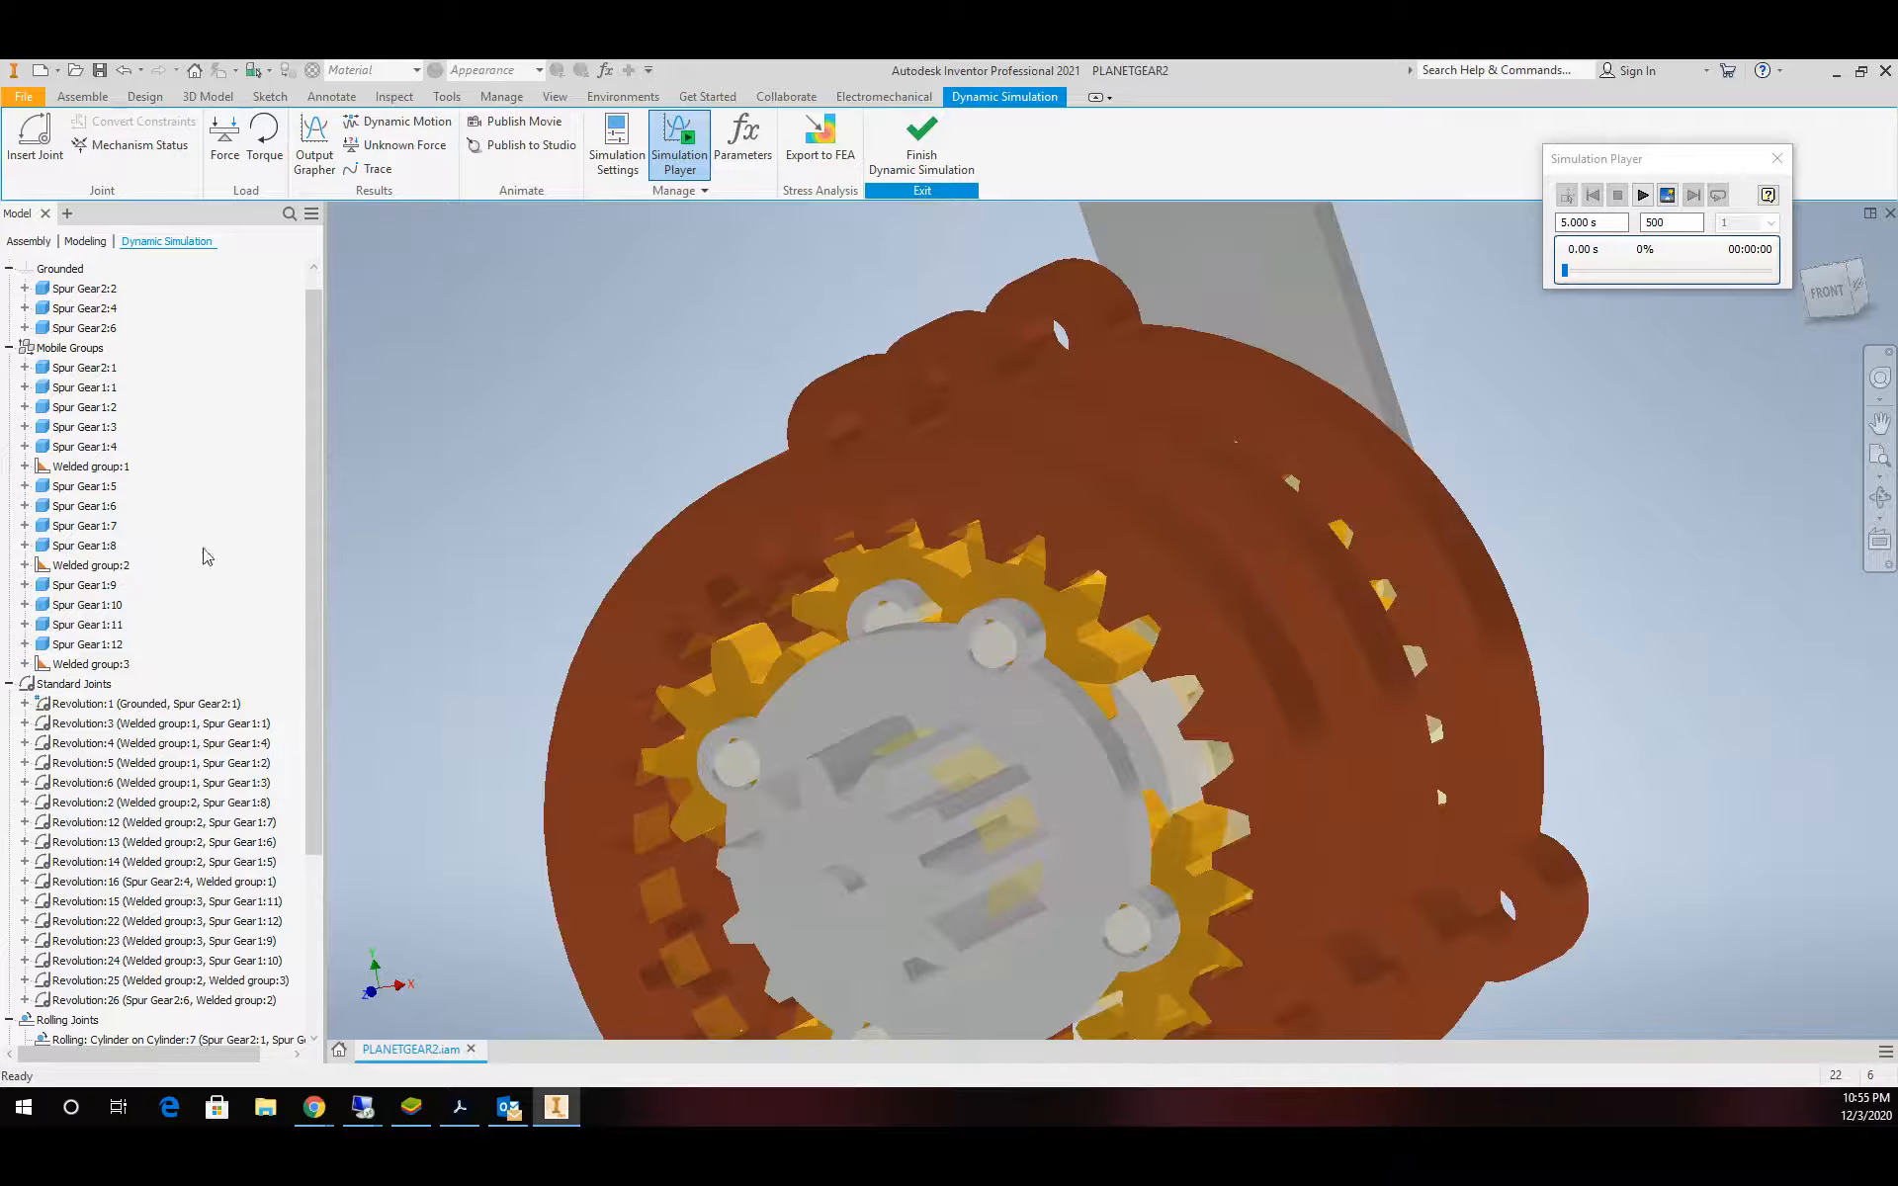
Insert a Rolling: Cylinder on Cylinder joint between the third-stage sun gear and the upper planet gear
left_click(34, 141)
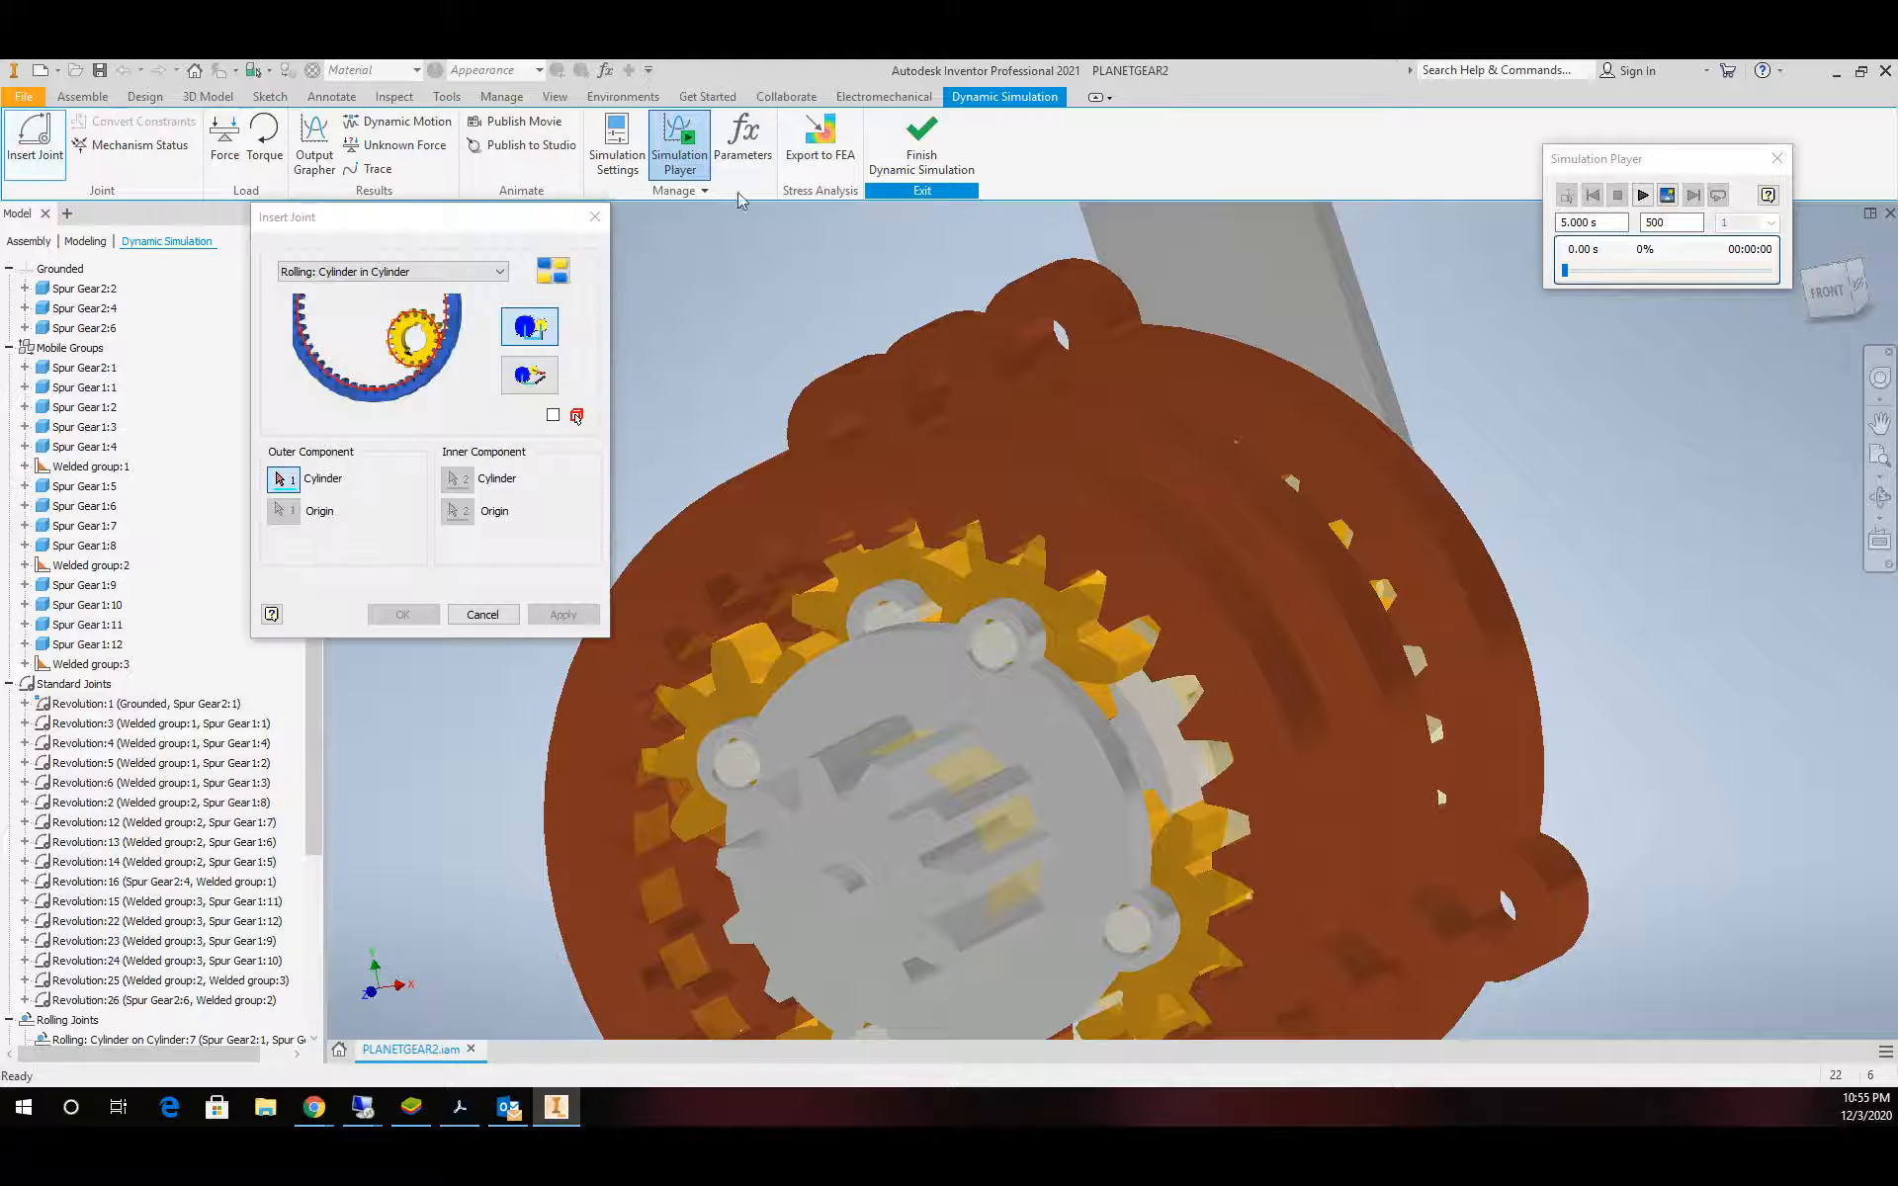
left_click(447, 273)
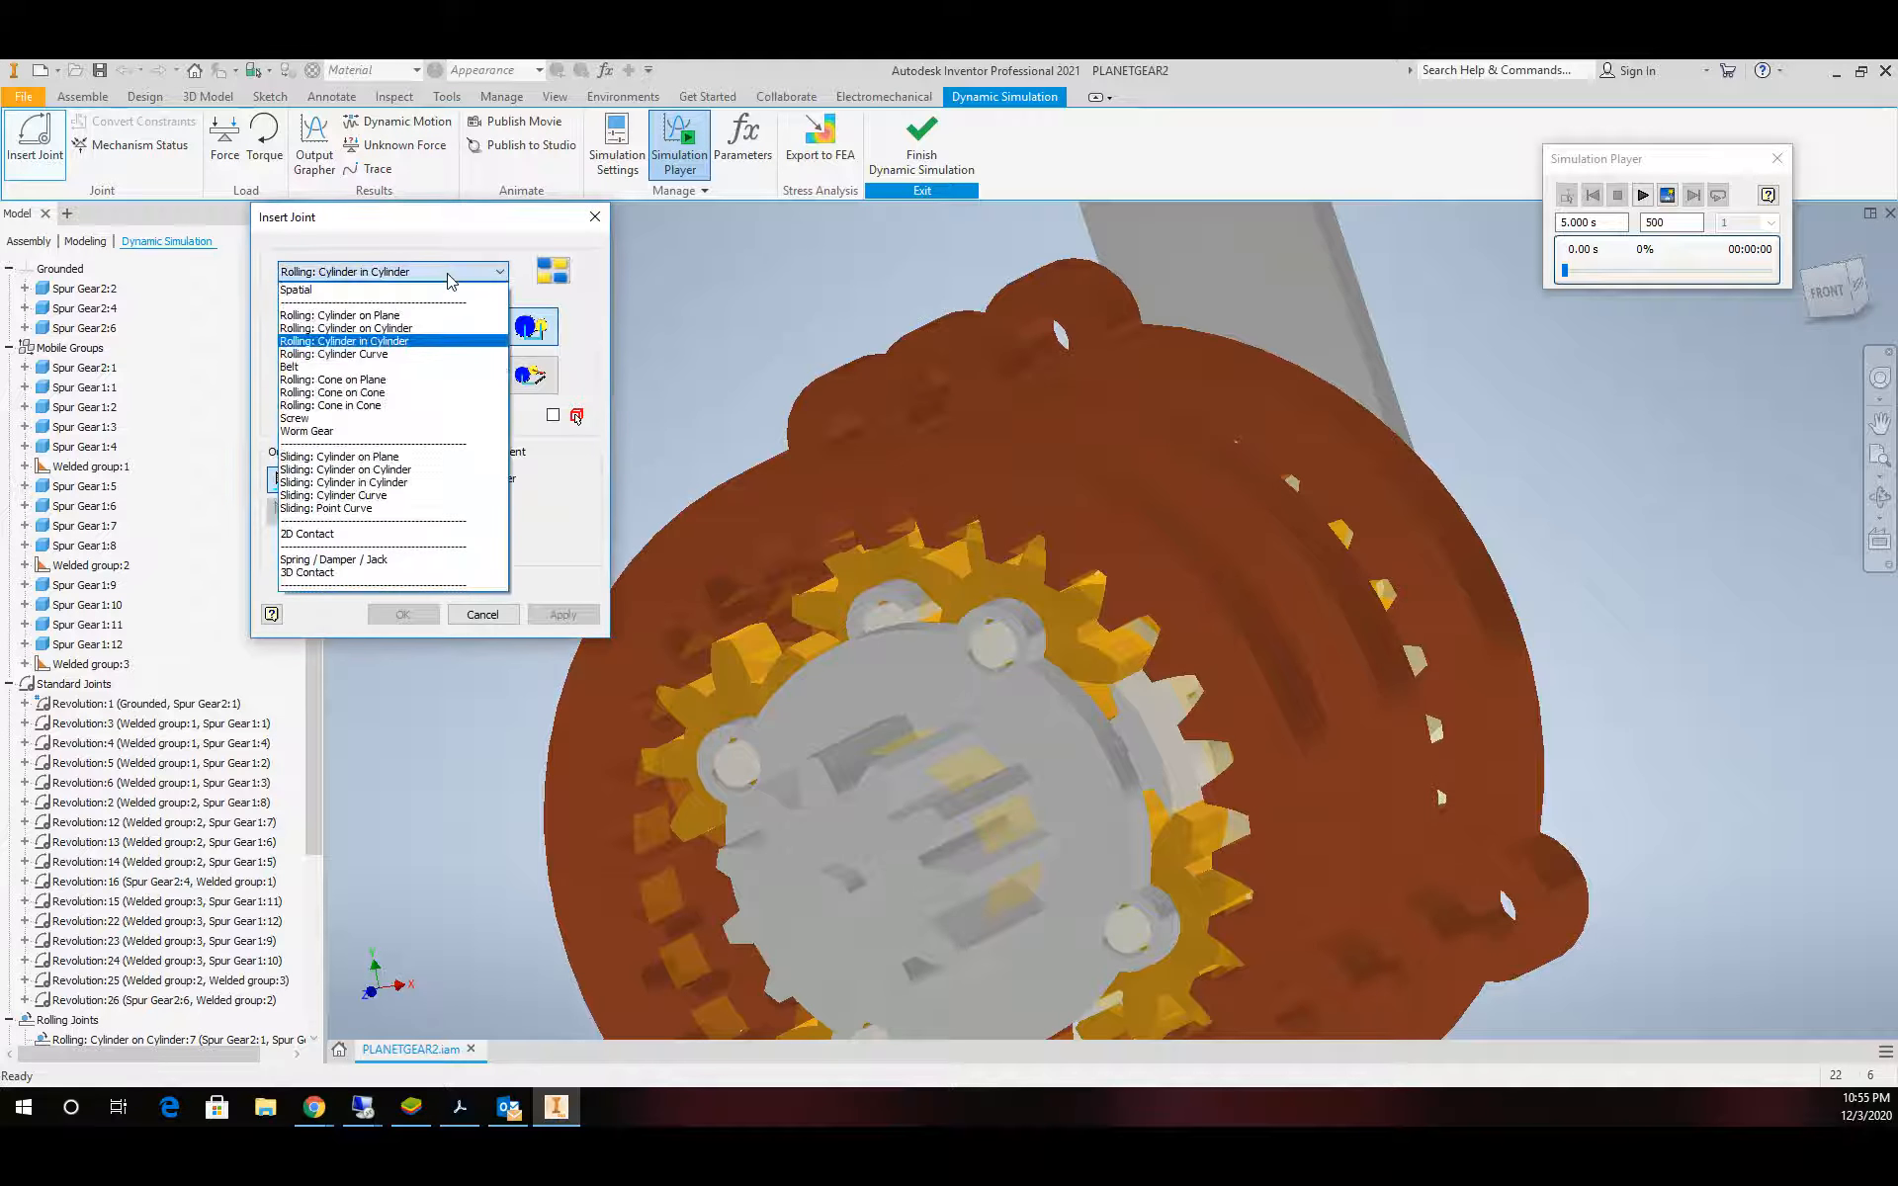
left_click(396, 327)
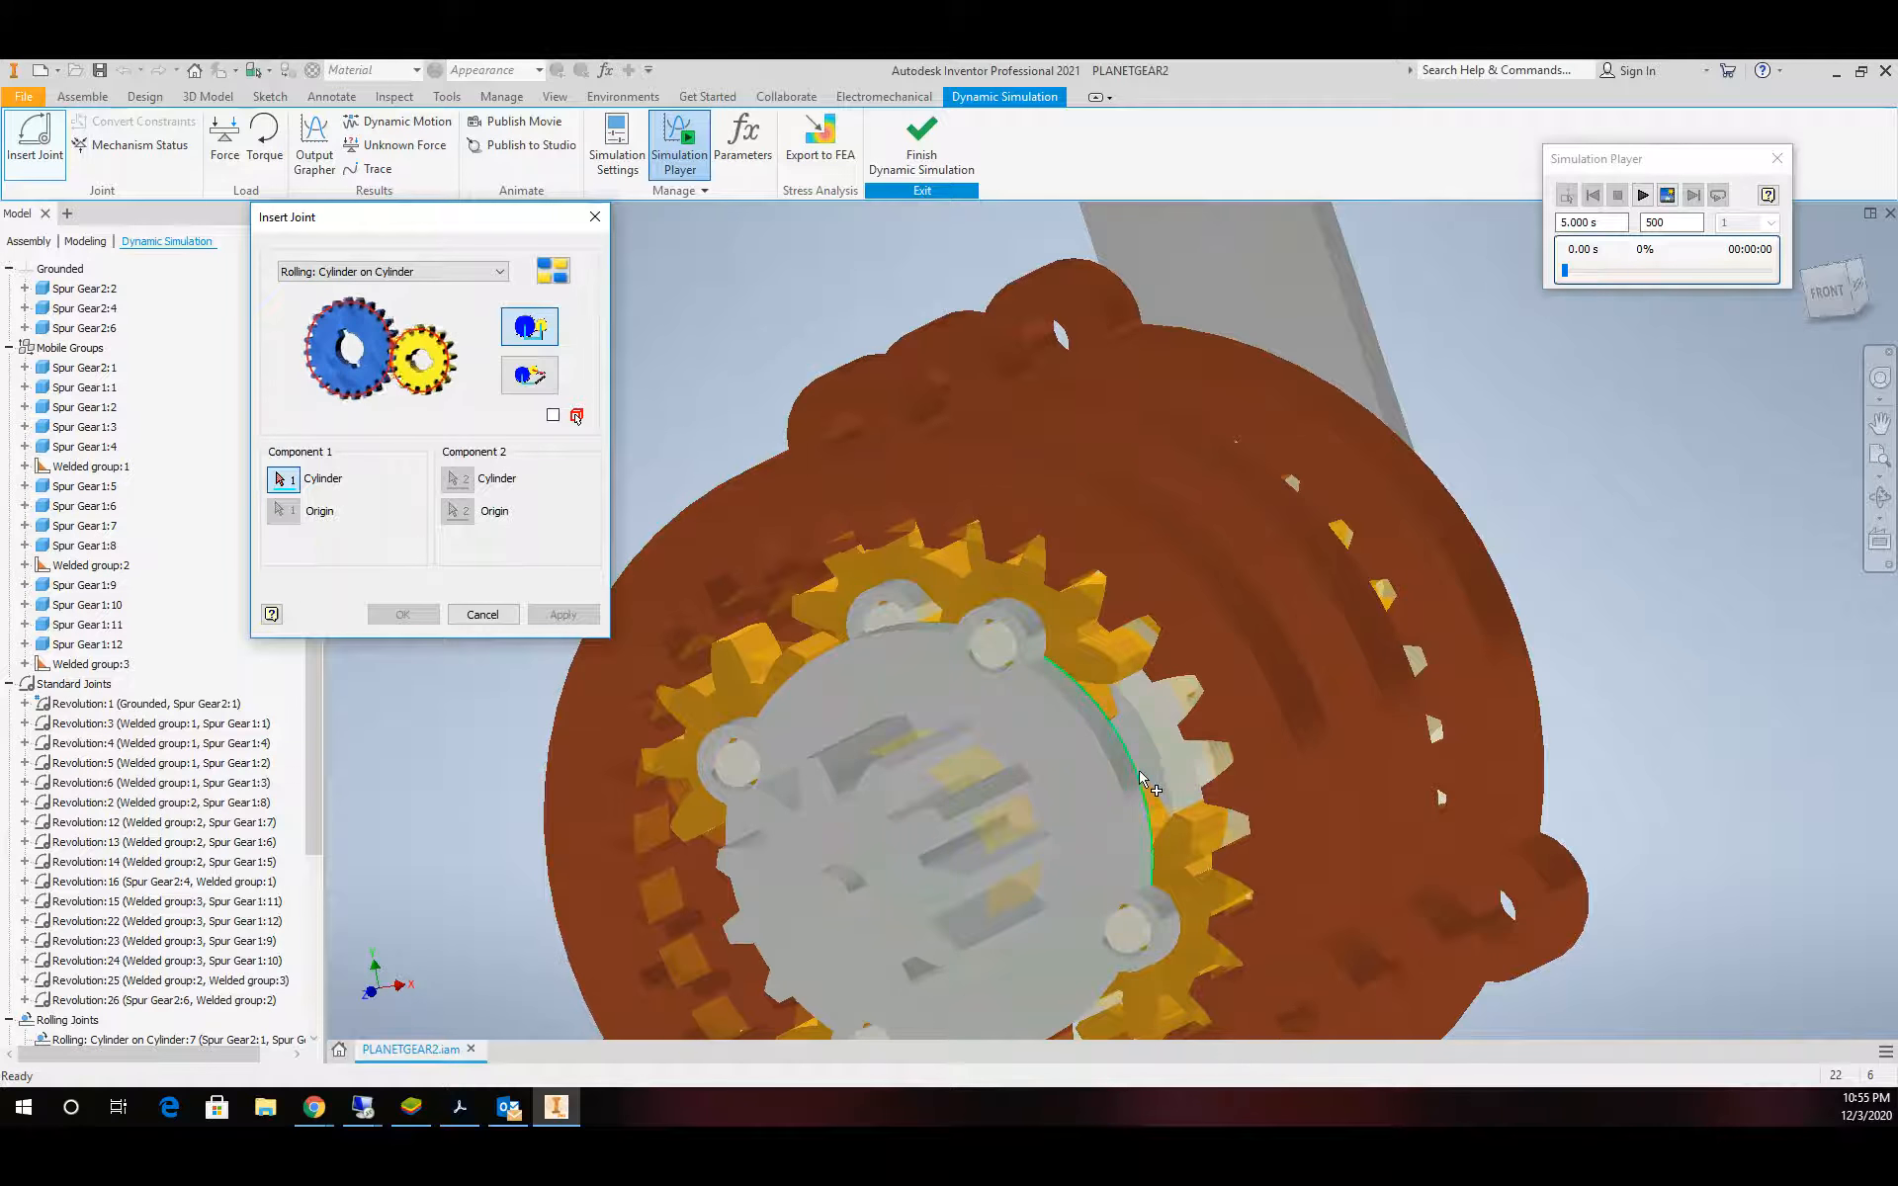
scroll(1117, 786, "up", 3)
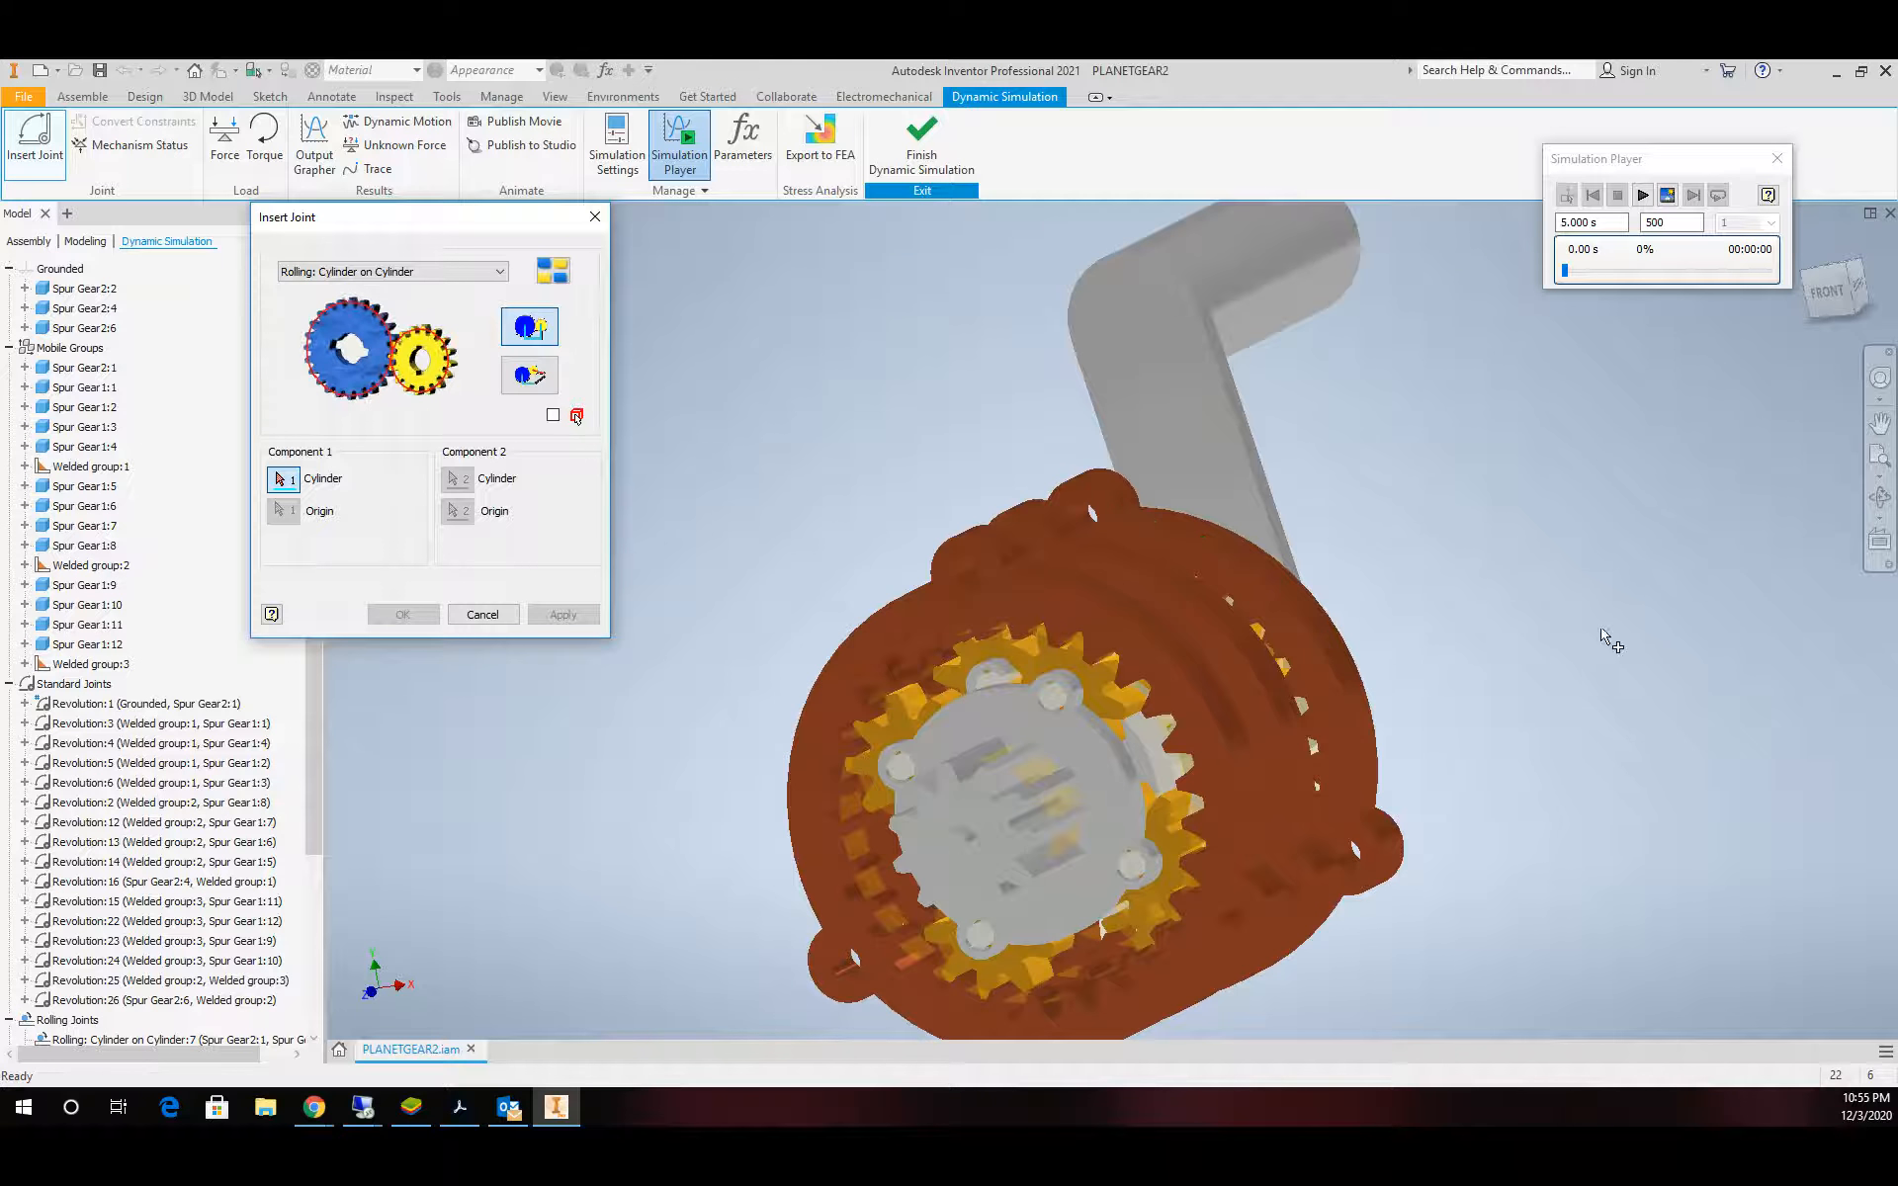
left_click(1876, 516)
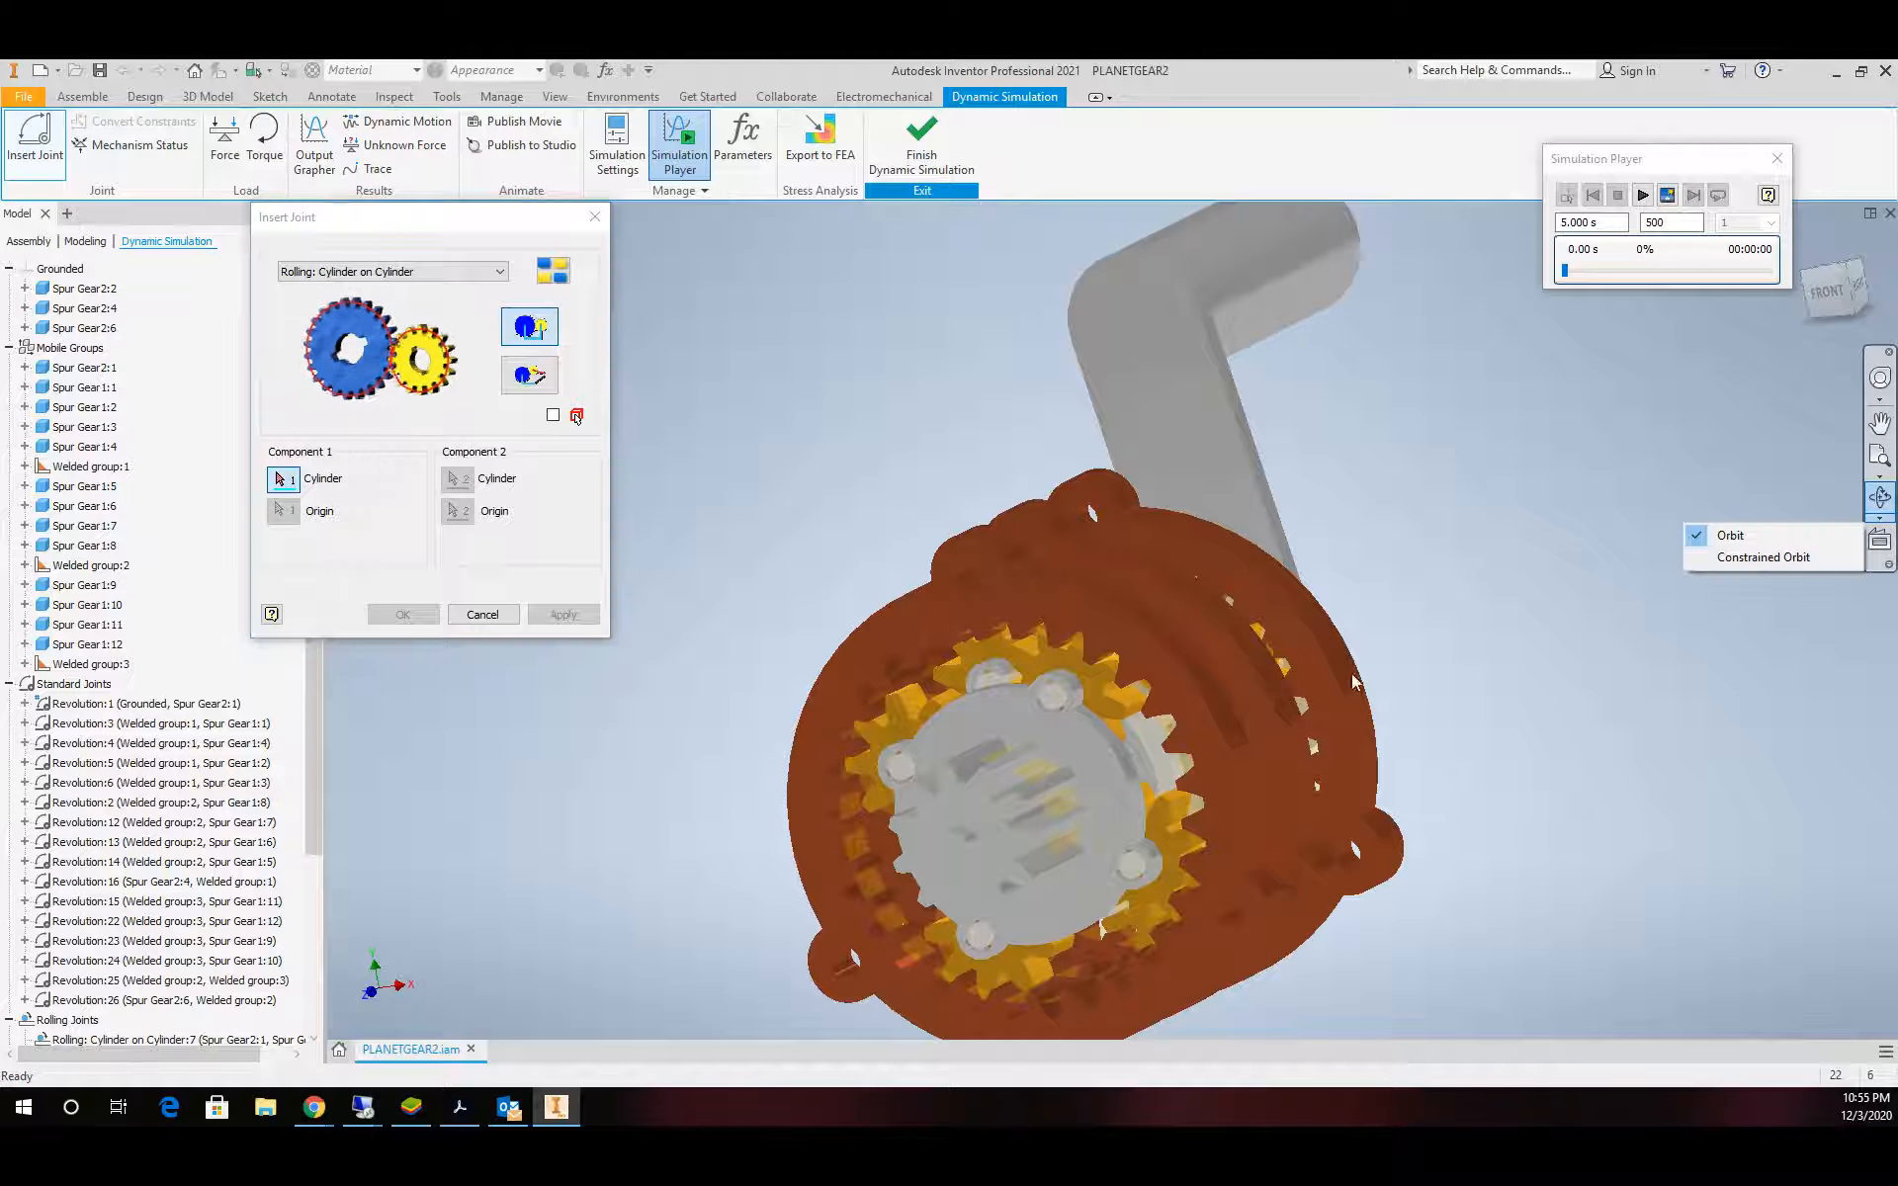
left_click(1882, 518)
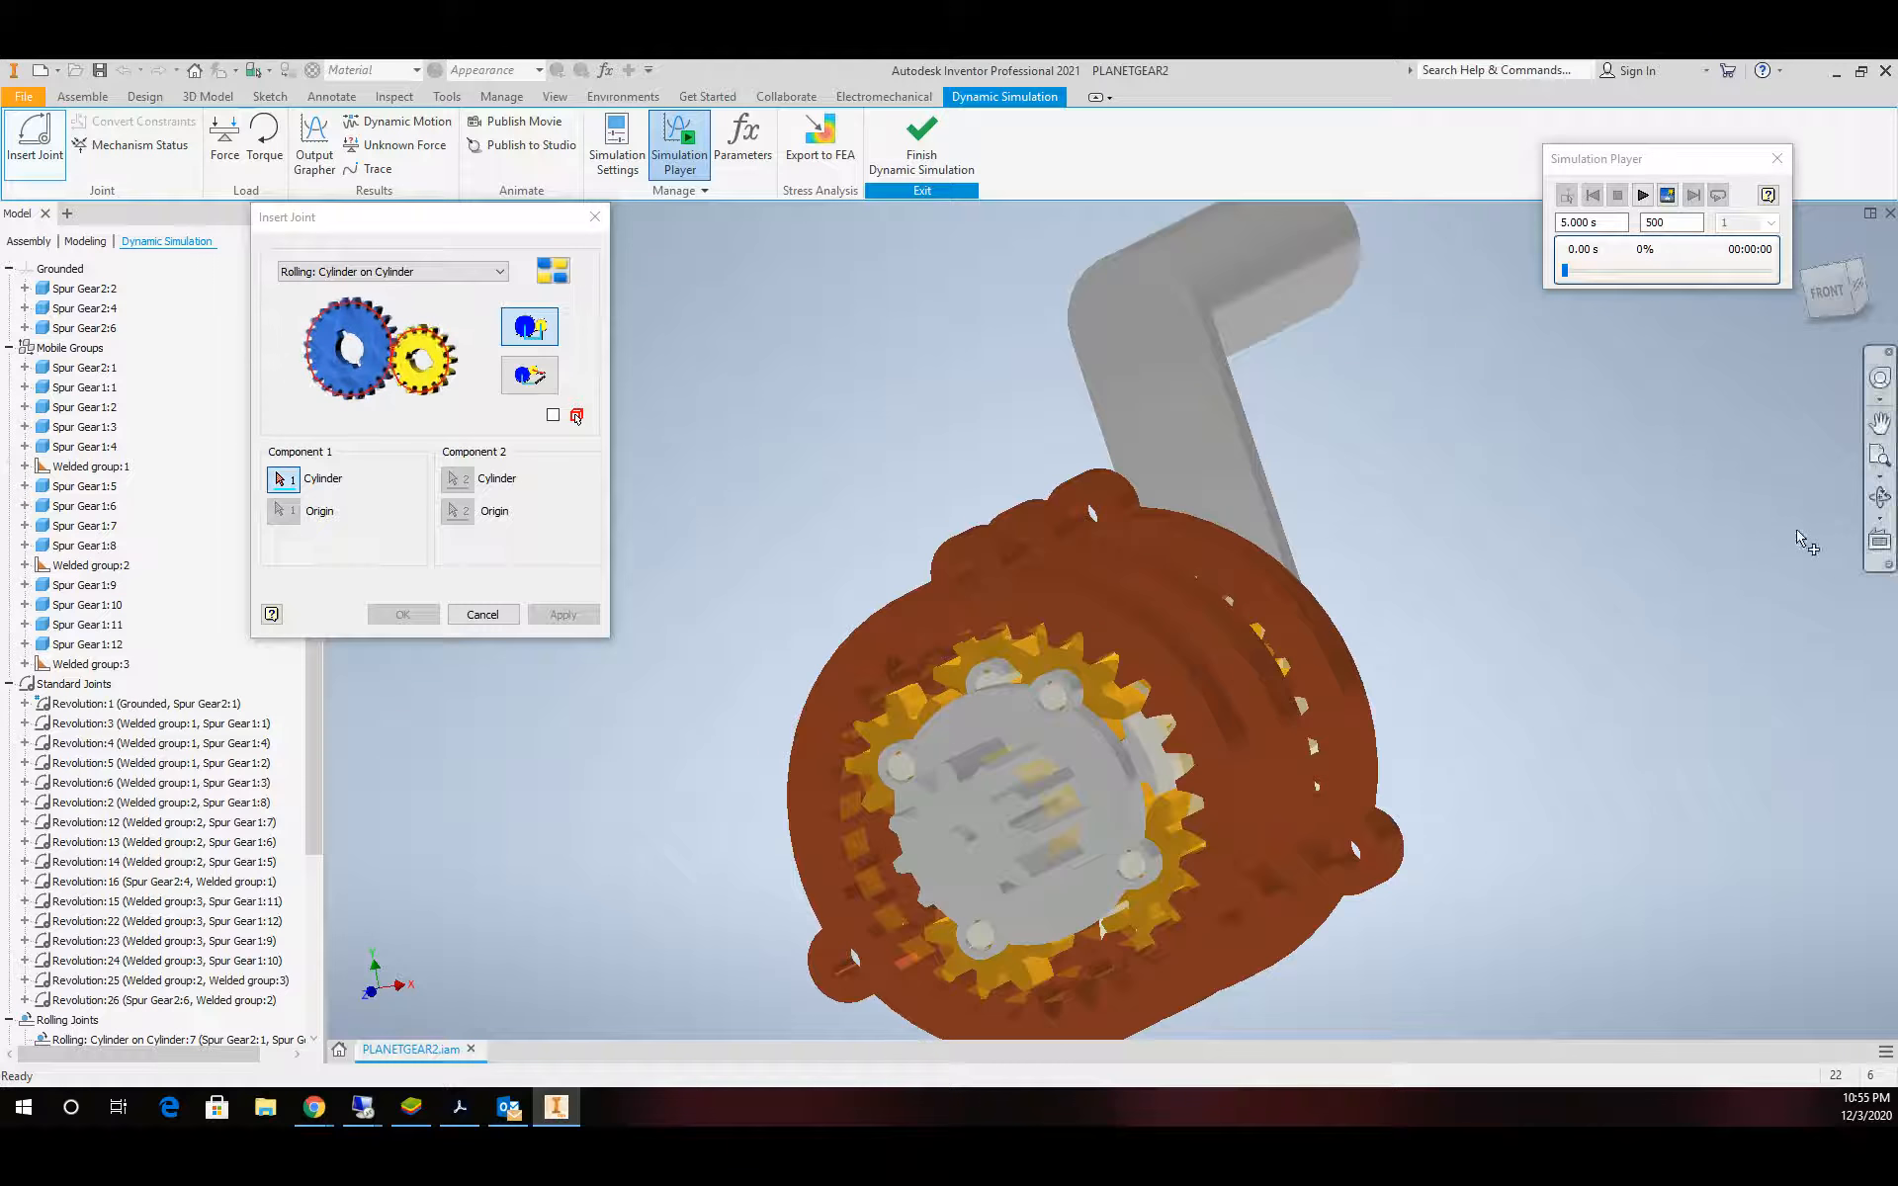
left_click(1868, 506)
left_click_drag(1259, 728, 1094, 750)
scroll(998, 790, "down", 4)
scroll(998, 790, "up", 1)
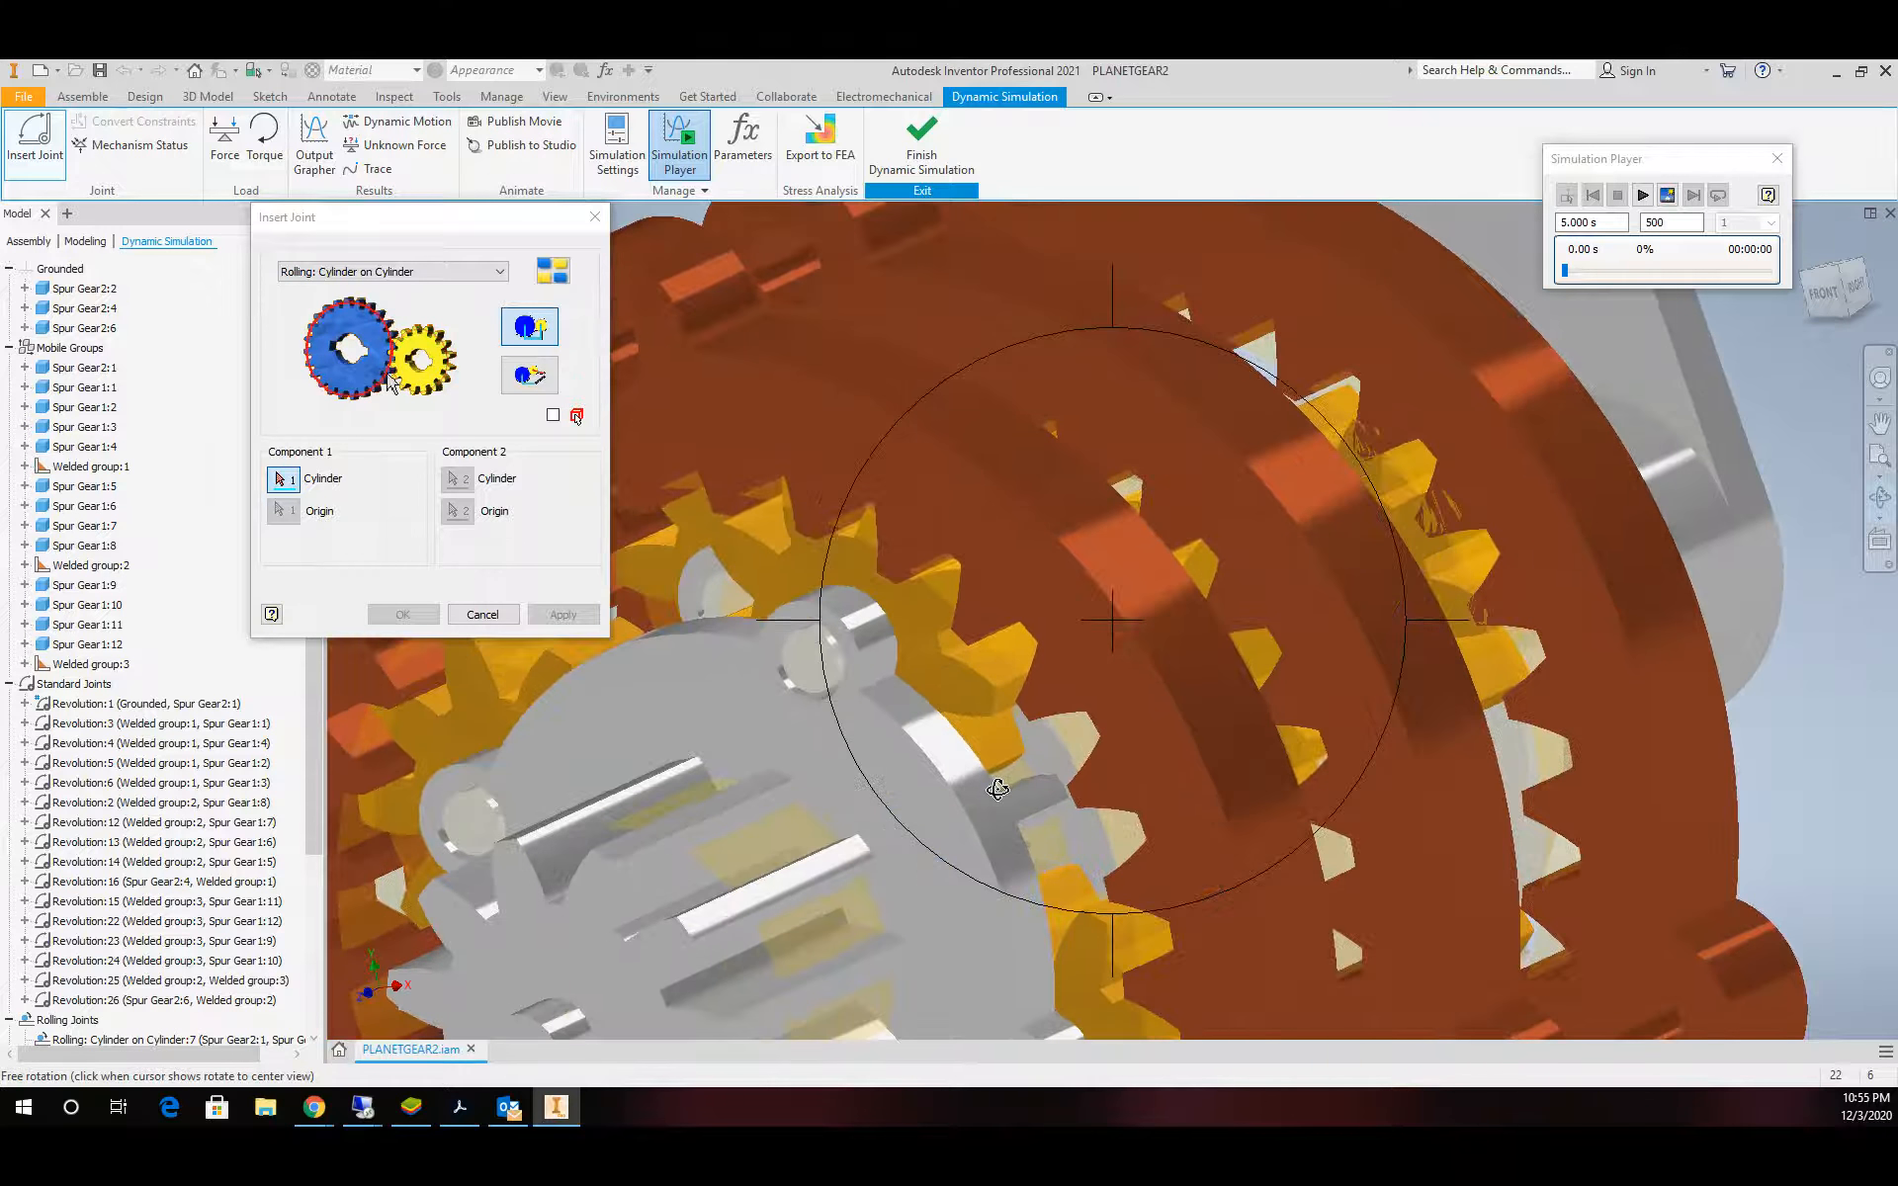
key("Escape")
left_click(1018, 786)
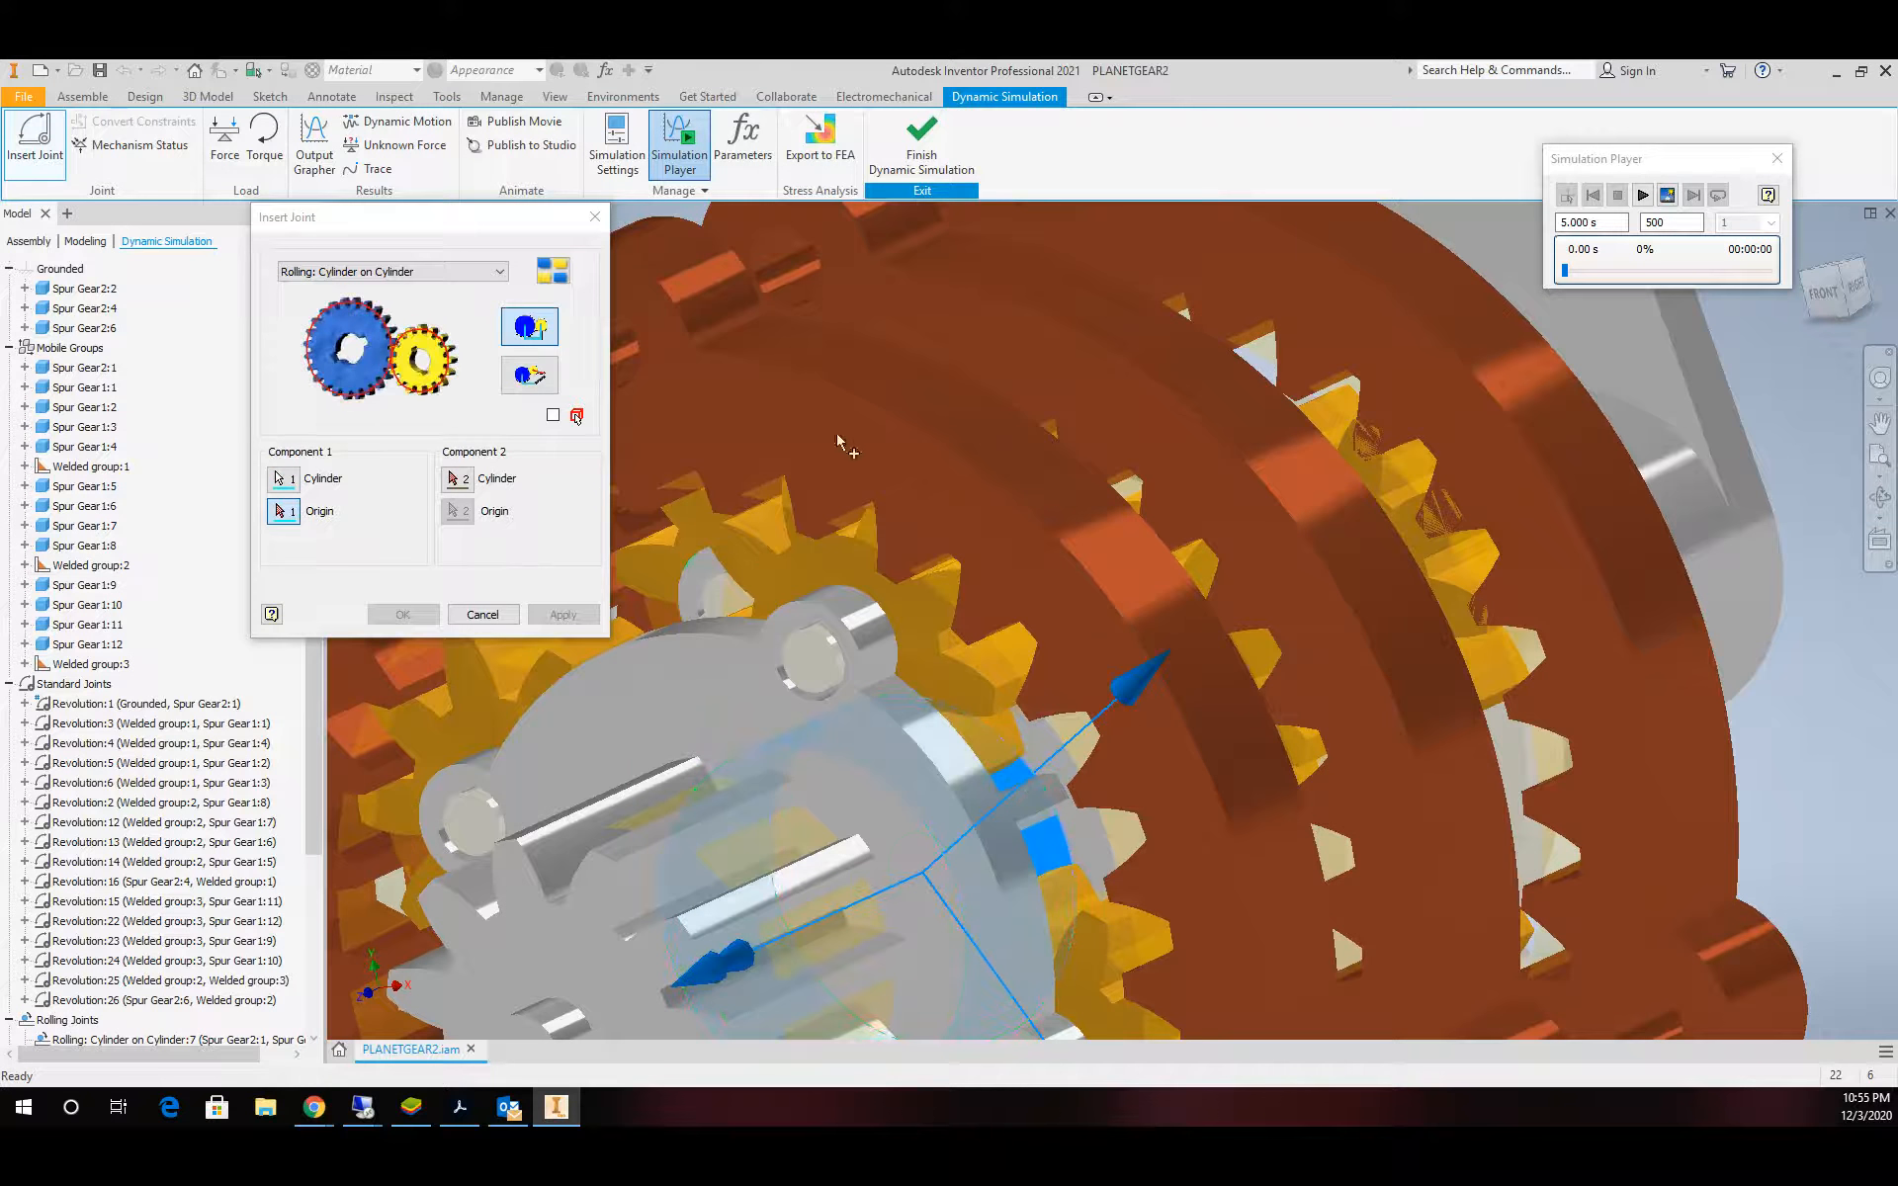
left_click(462, 479)
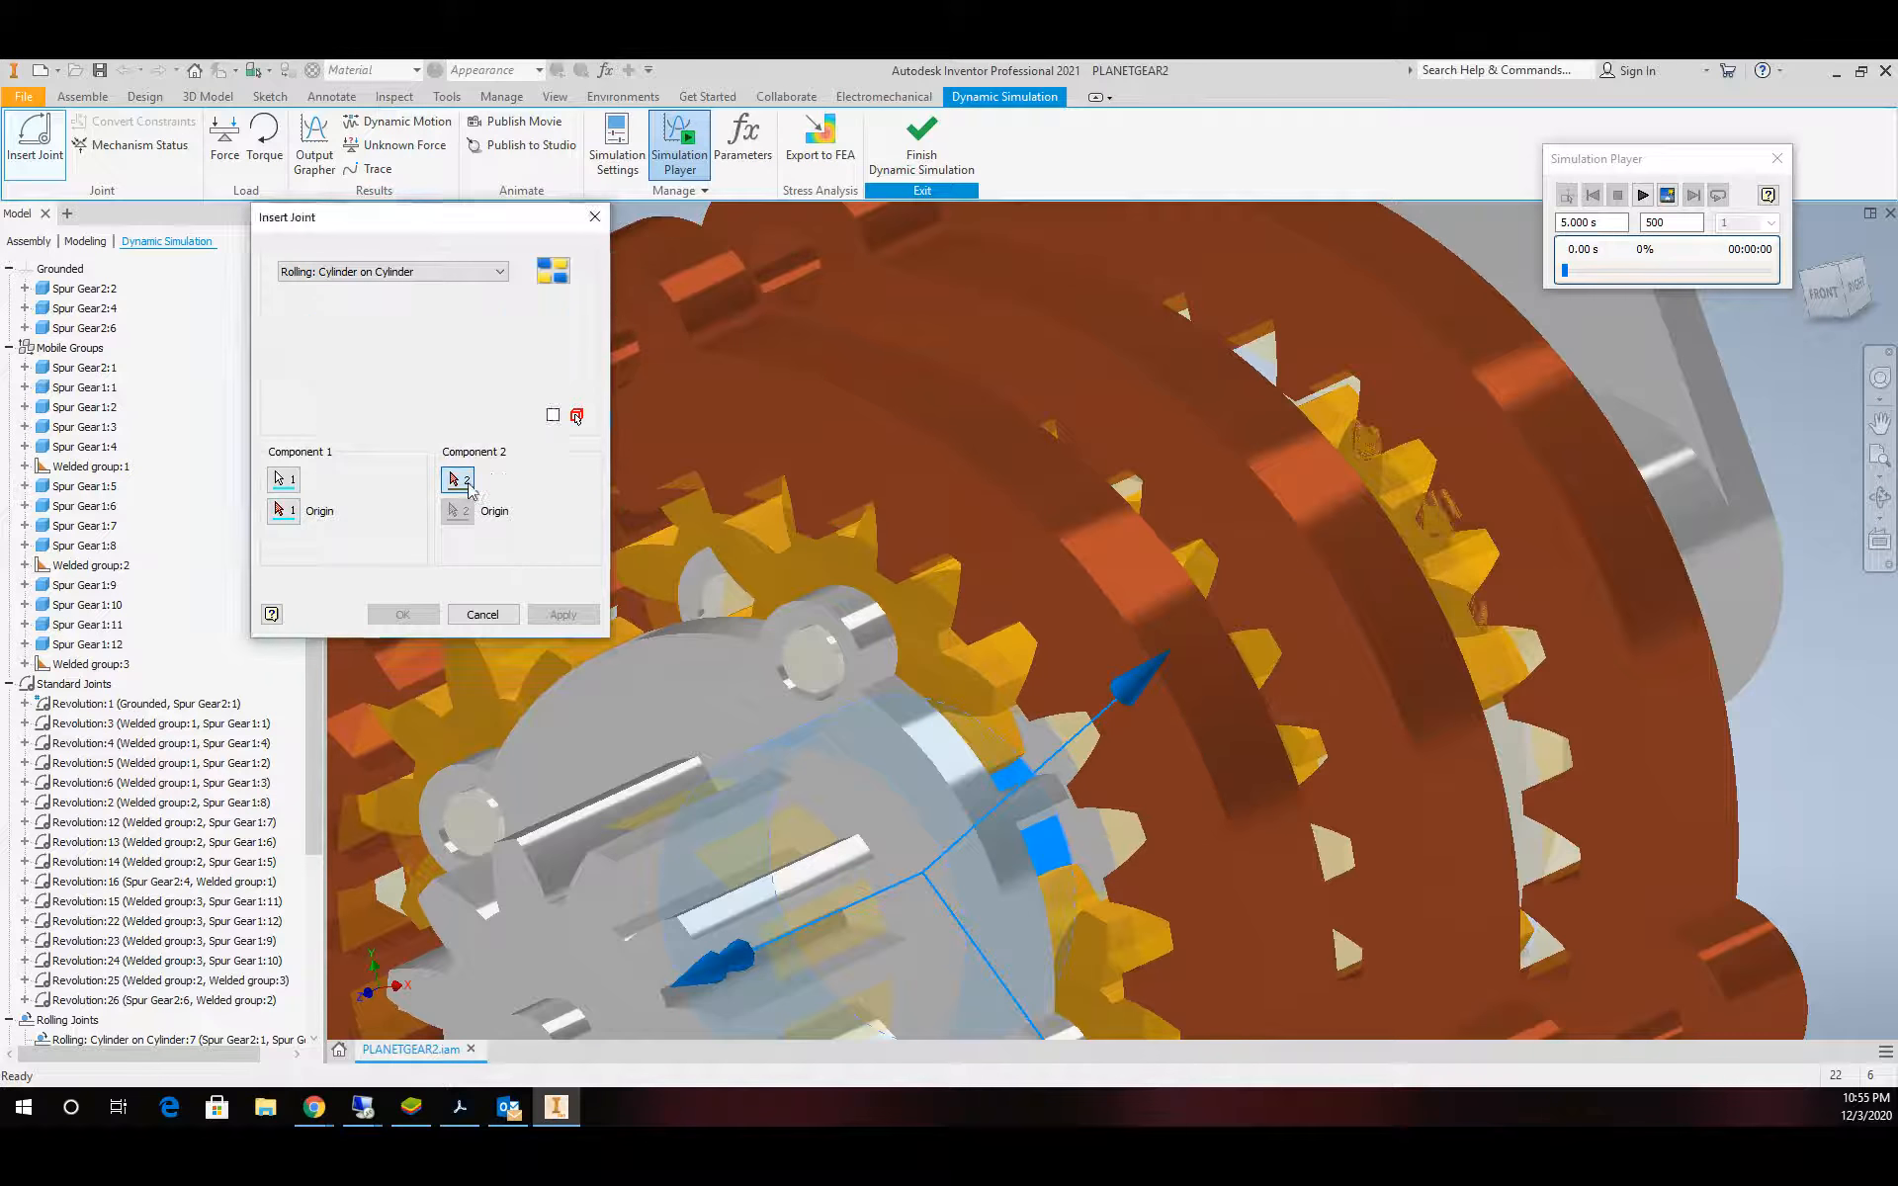
left_click(985, 656)
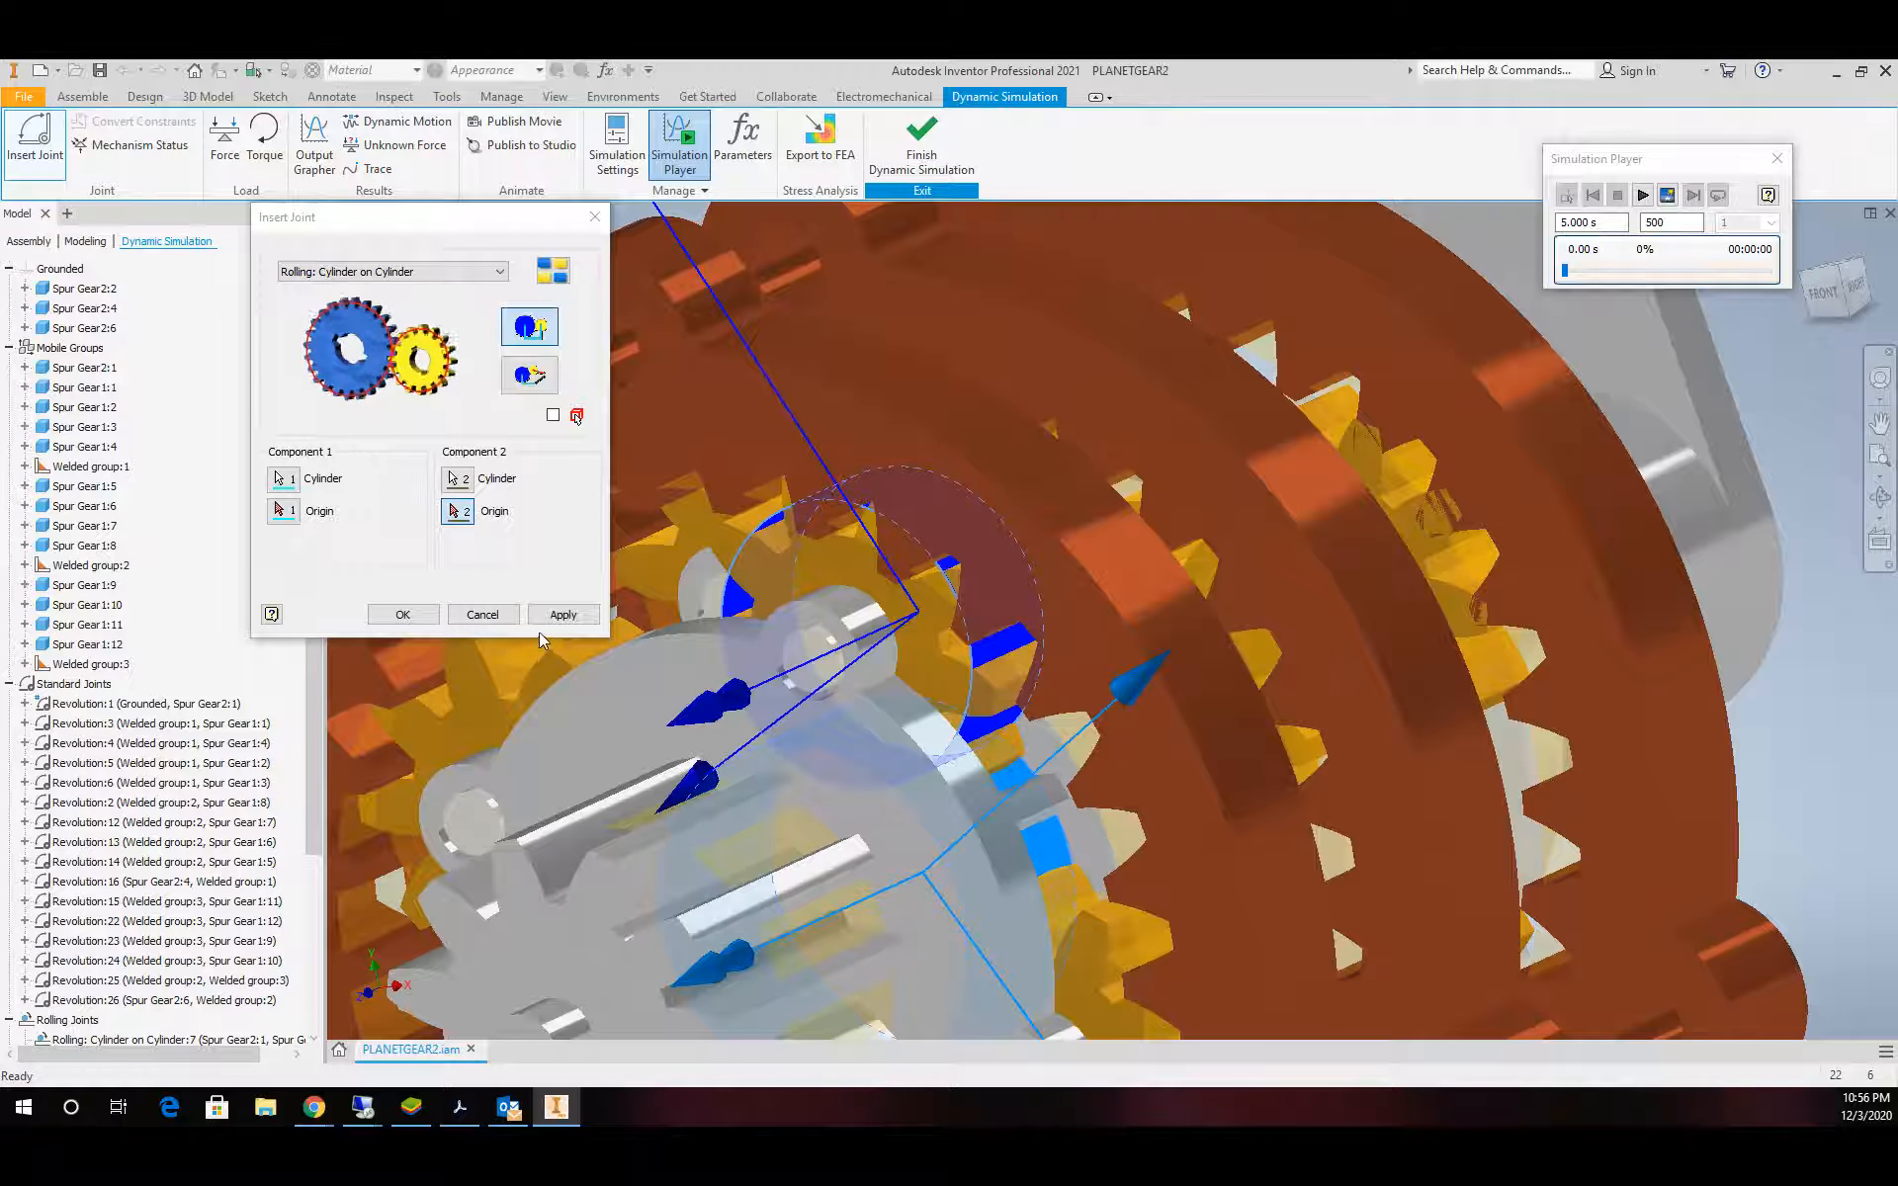
left_click(561, 614)
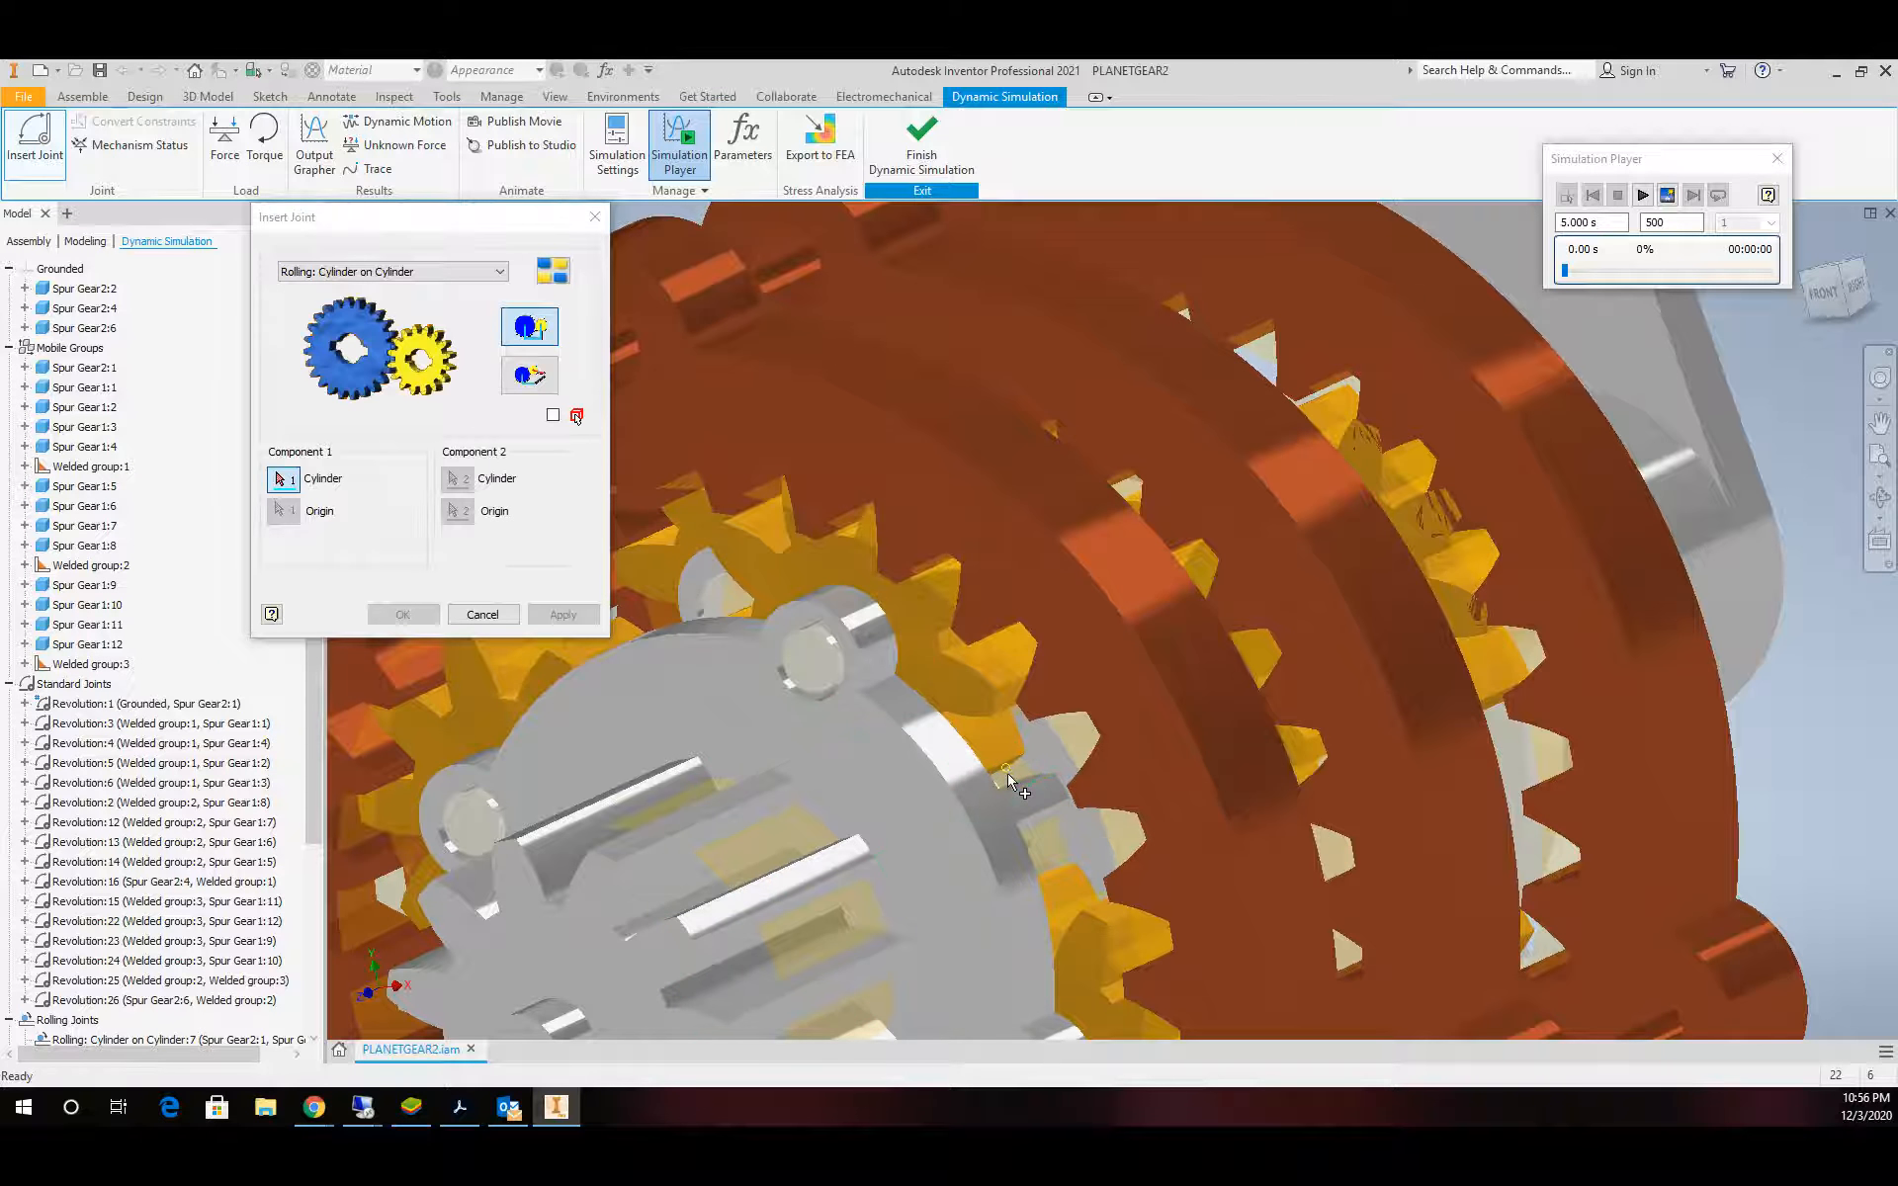
Insert a Rolling: Cylinder on Cylinder joint between the third-stage sun gear and the lower-right planet gear
left_click(1028, 789)
scroll(1056, 788, "down", 5)
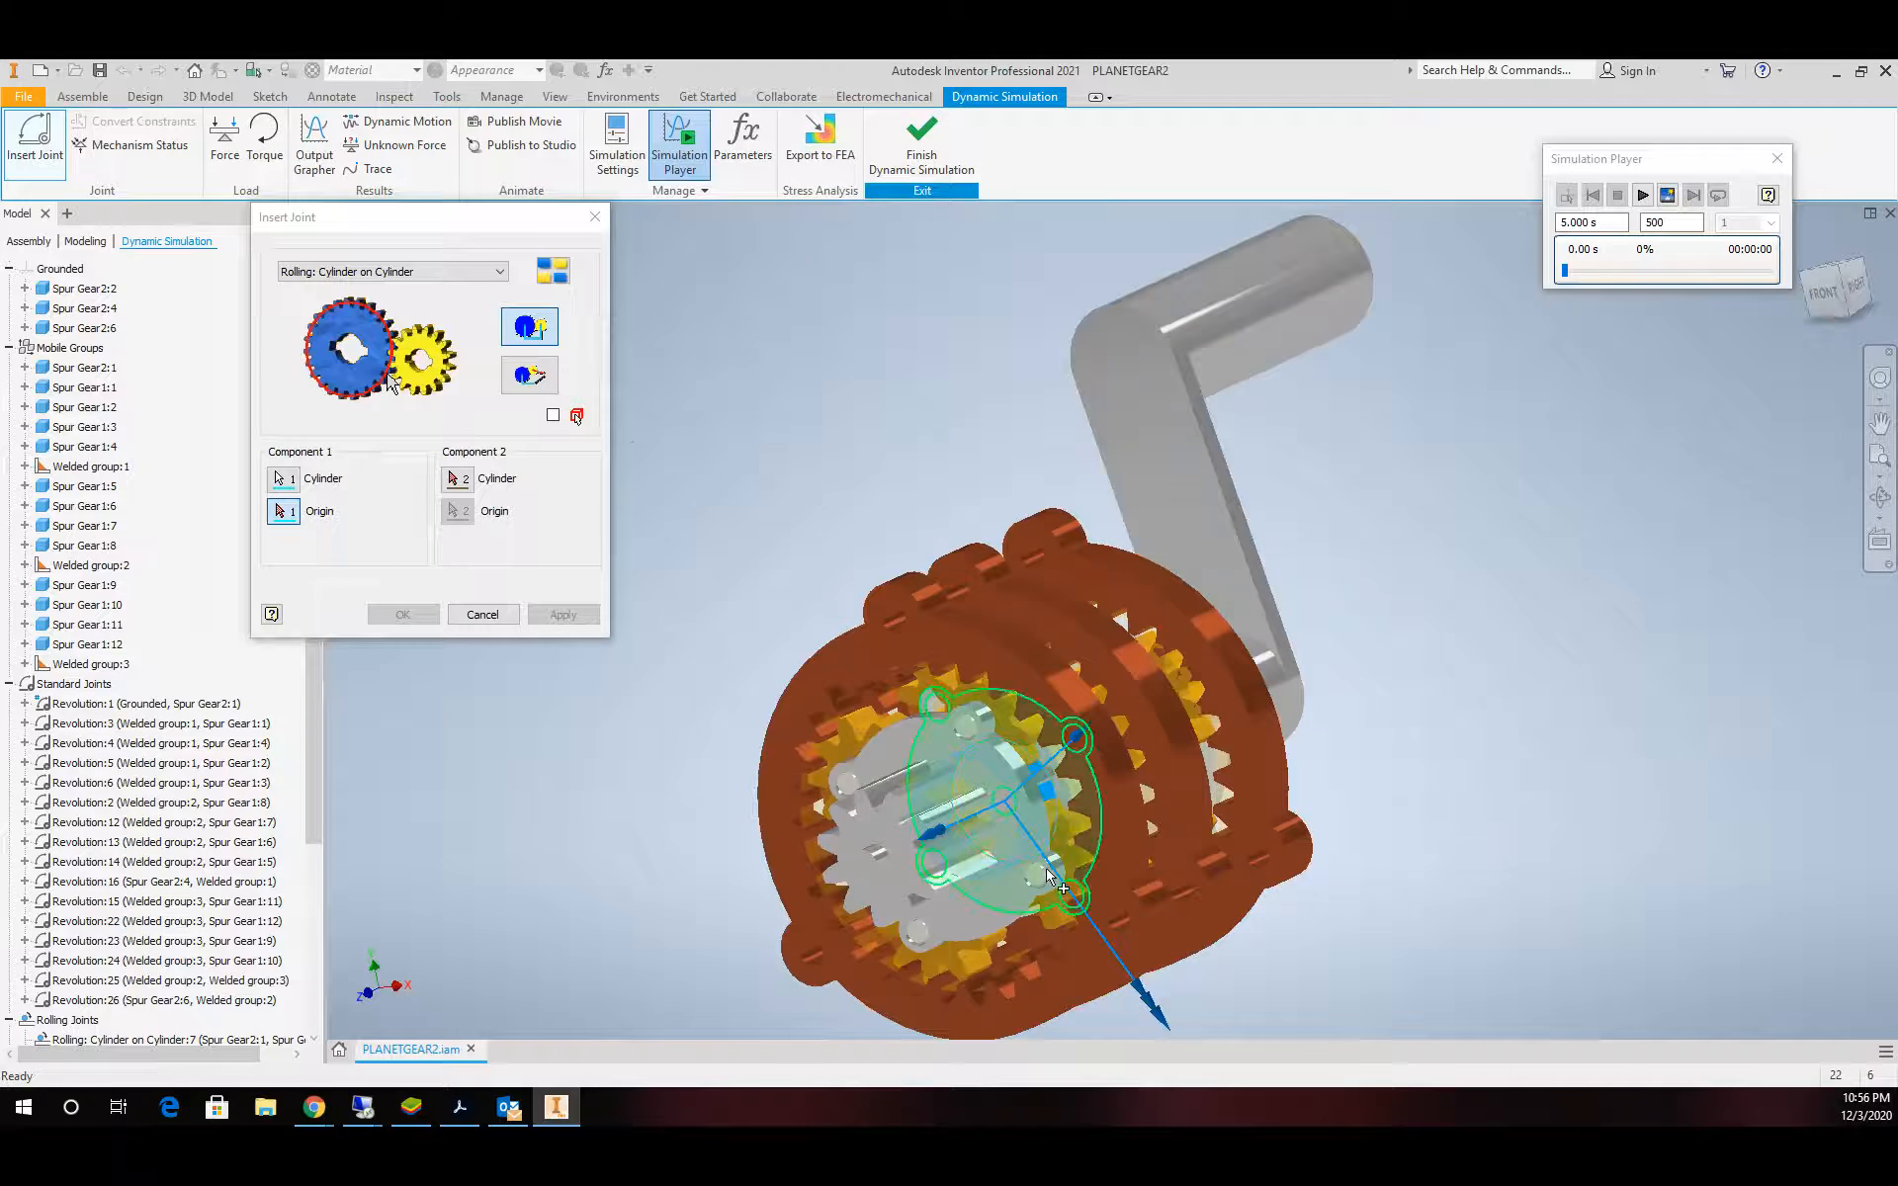
scroll(1054, 786, "up", 8)
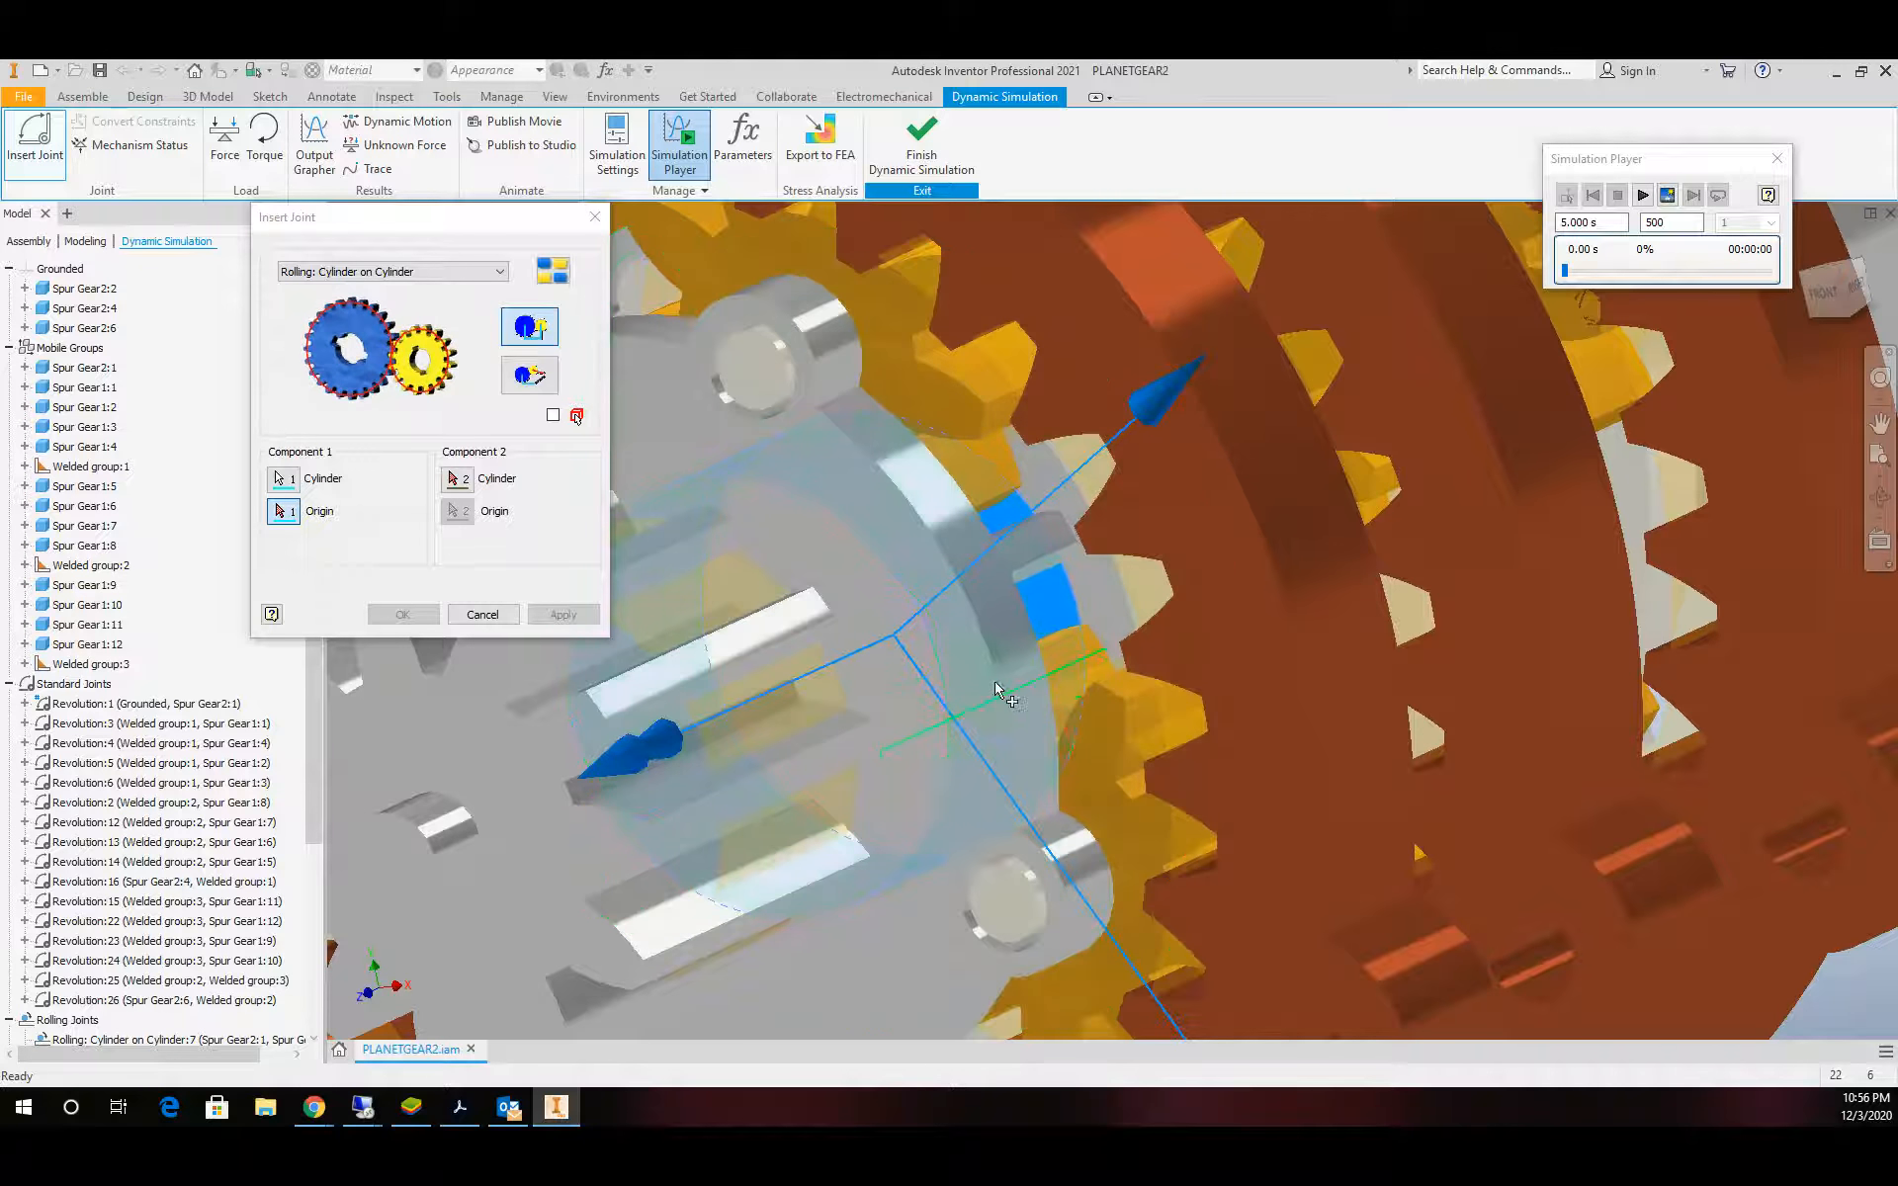
scroll(1100, 636, "down", 4)
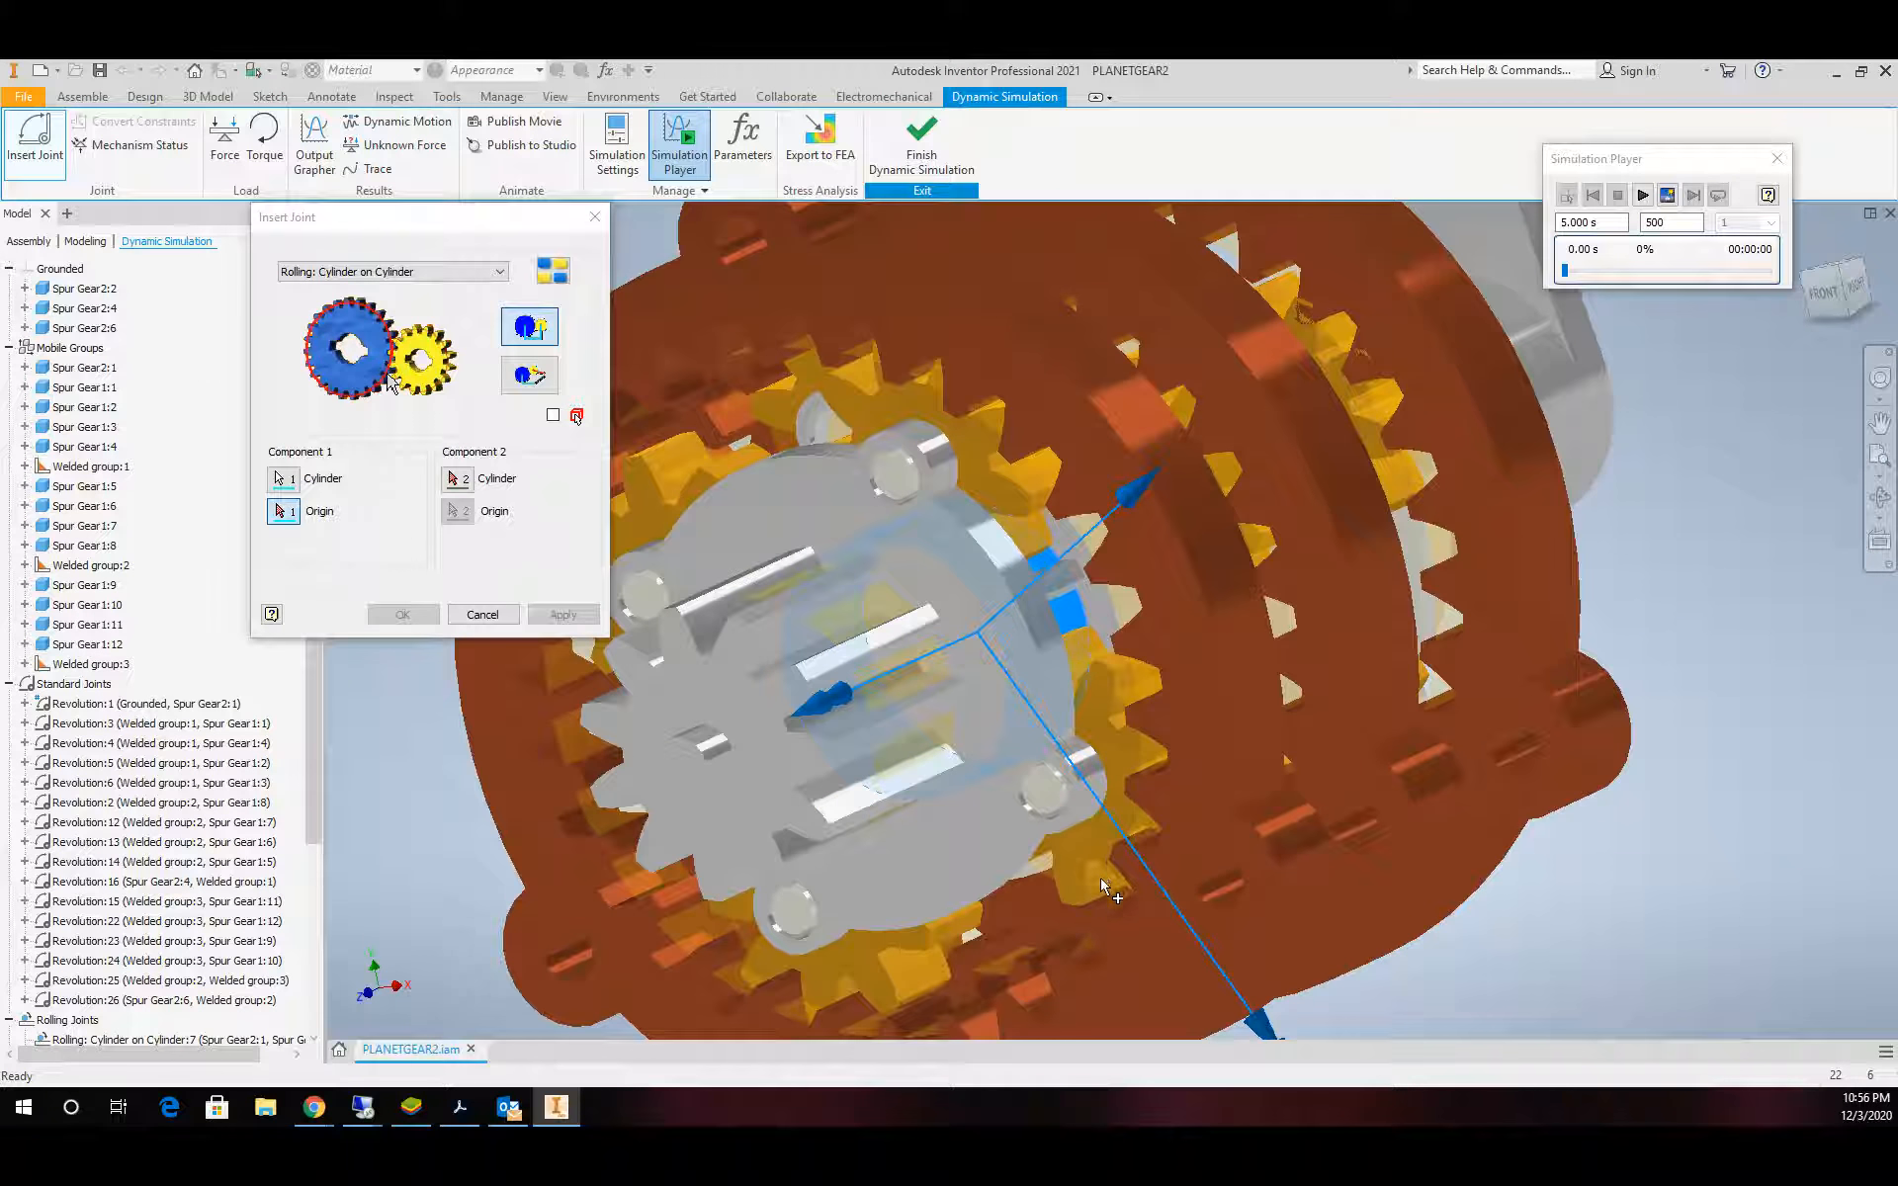
scroll(1112, 888, "up", 5)
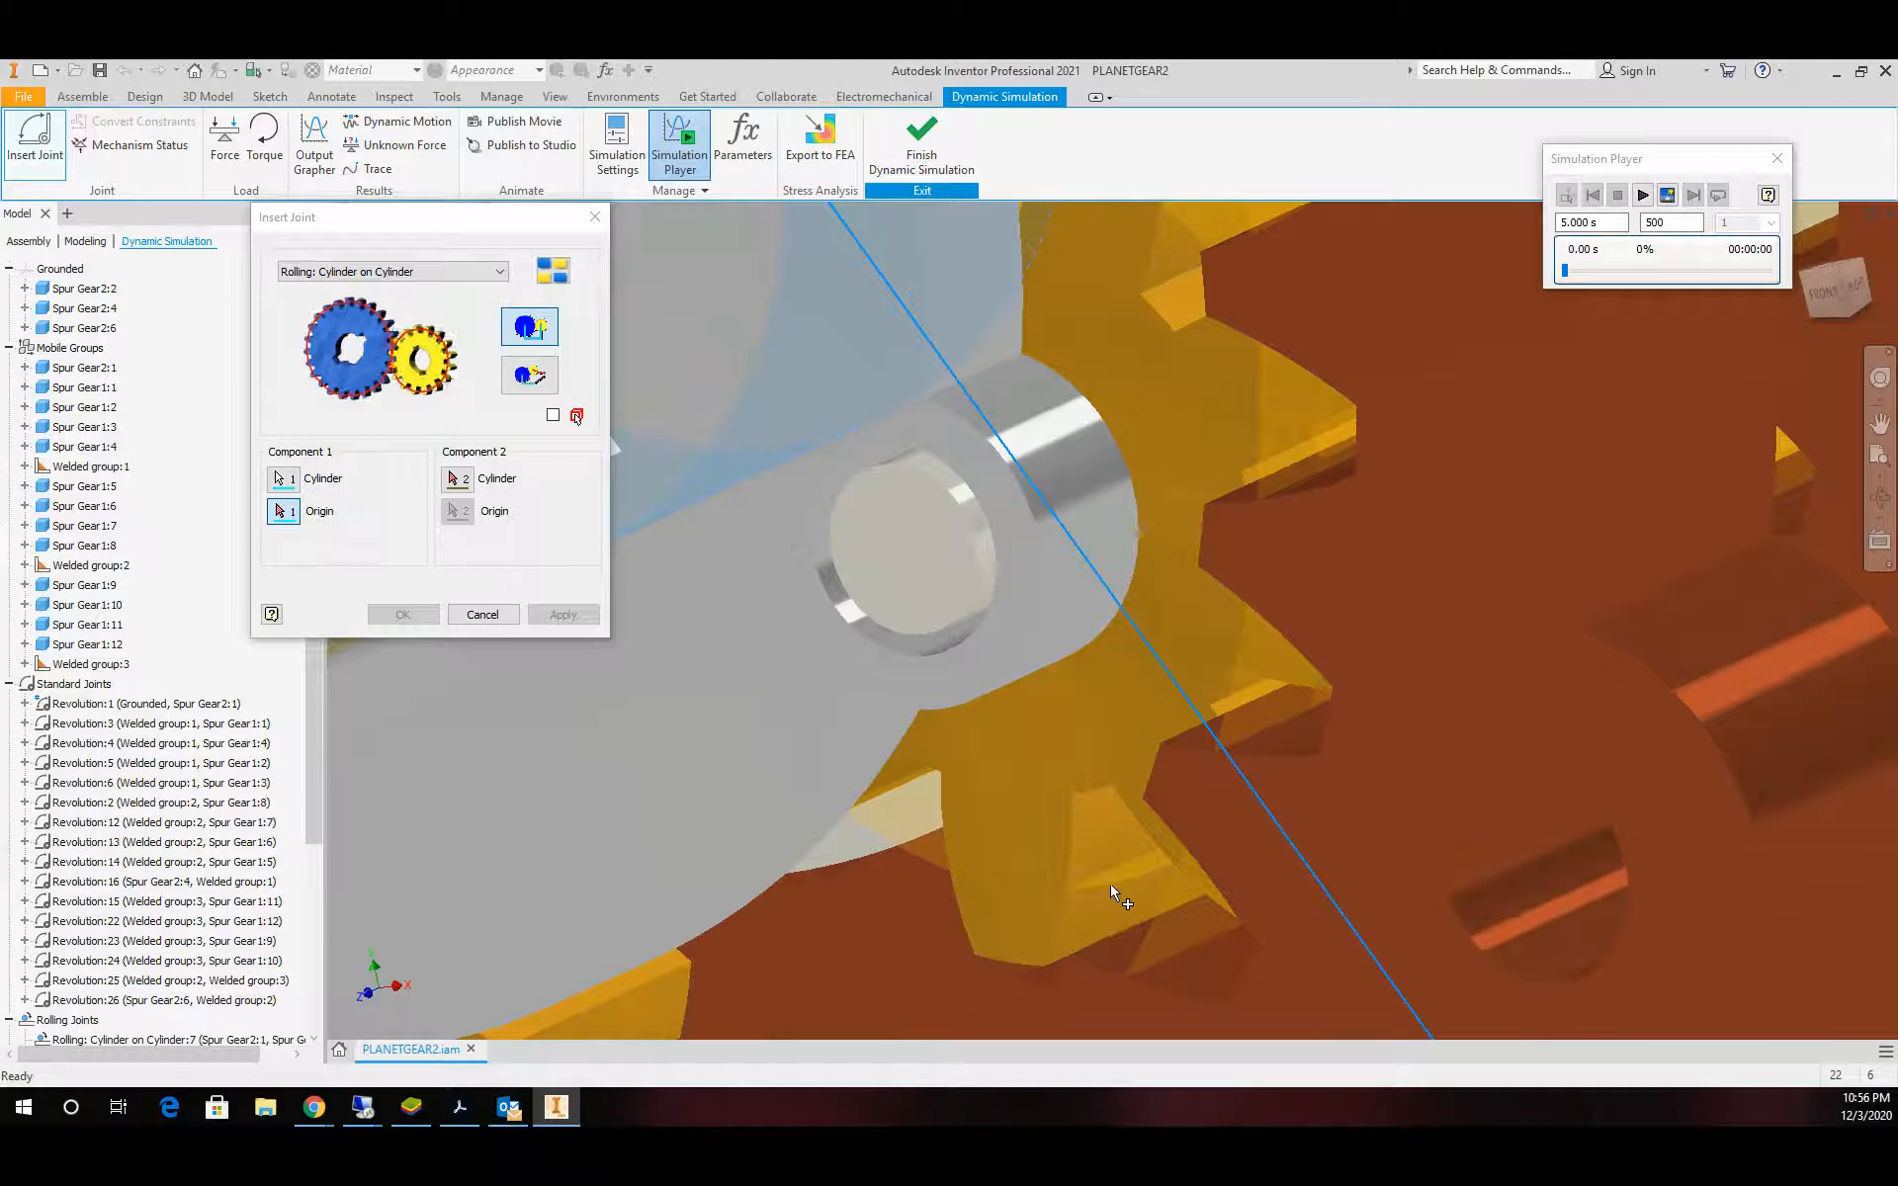
left_click(457, 479)
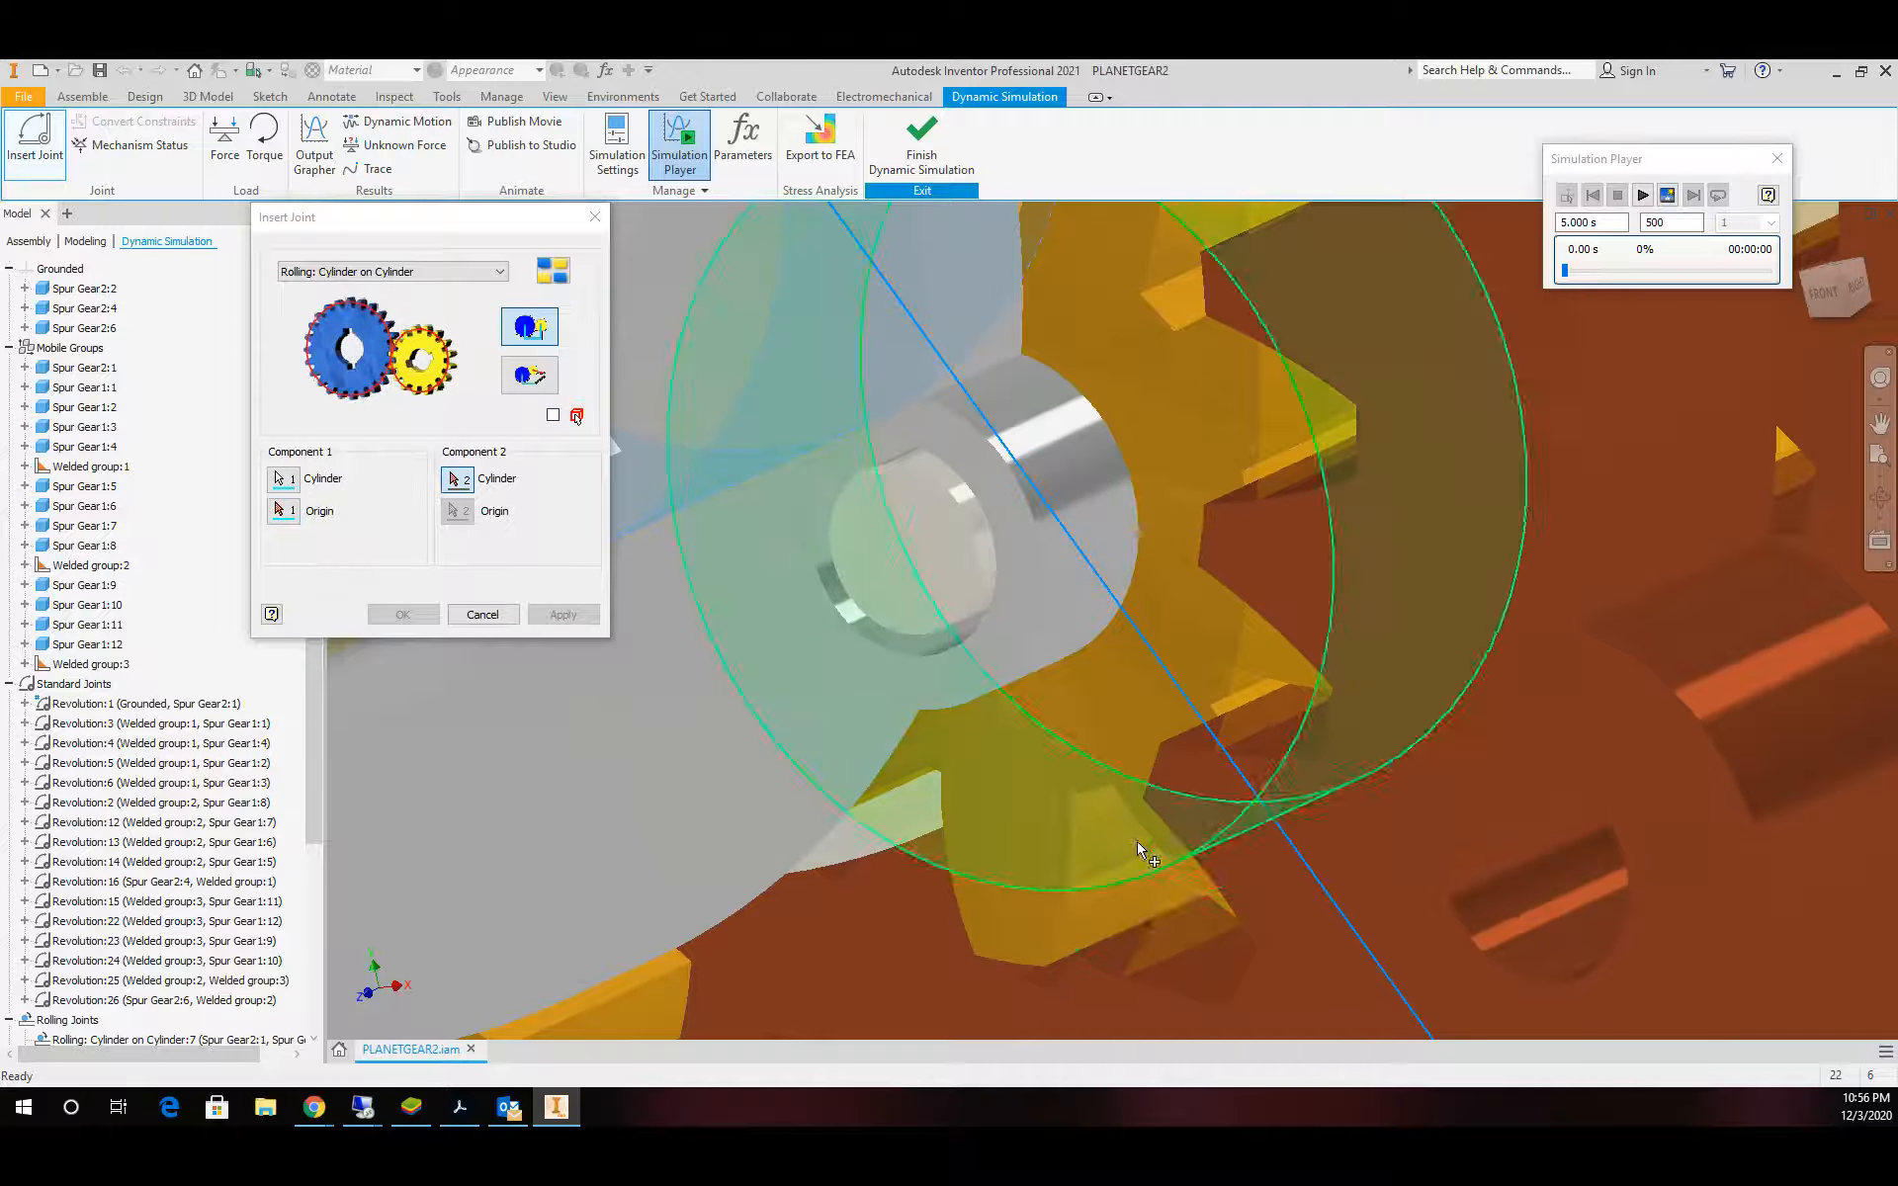
left_click(1125, 883)
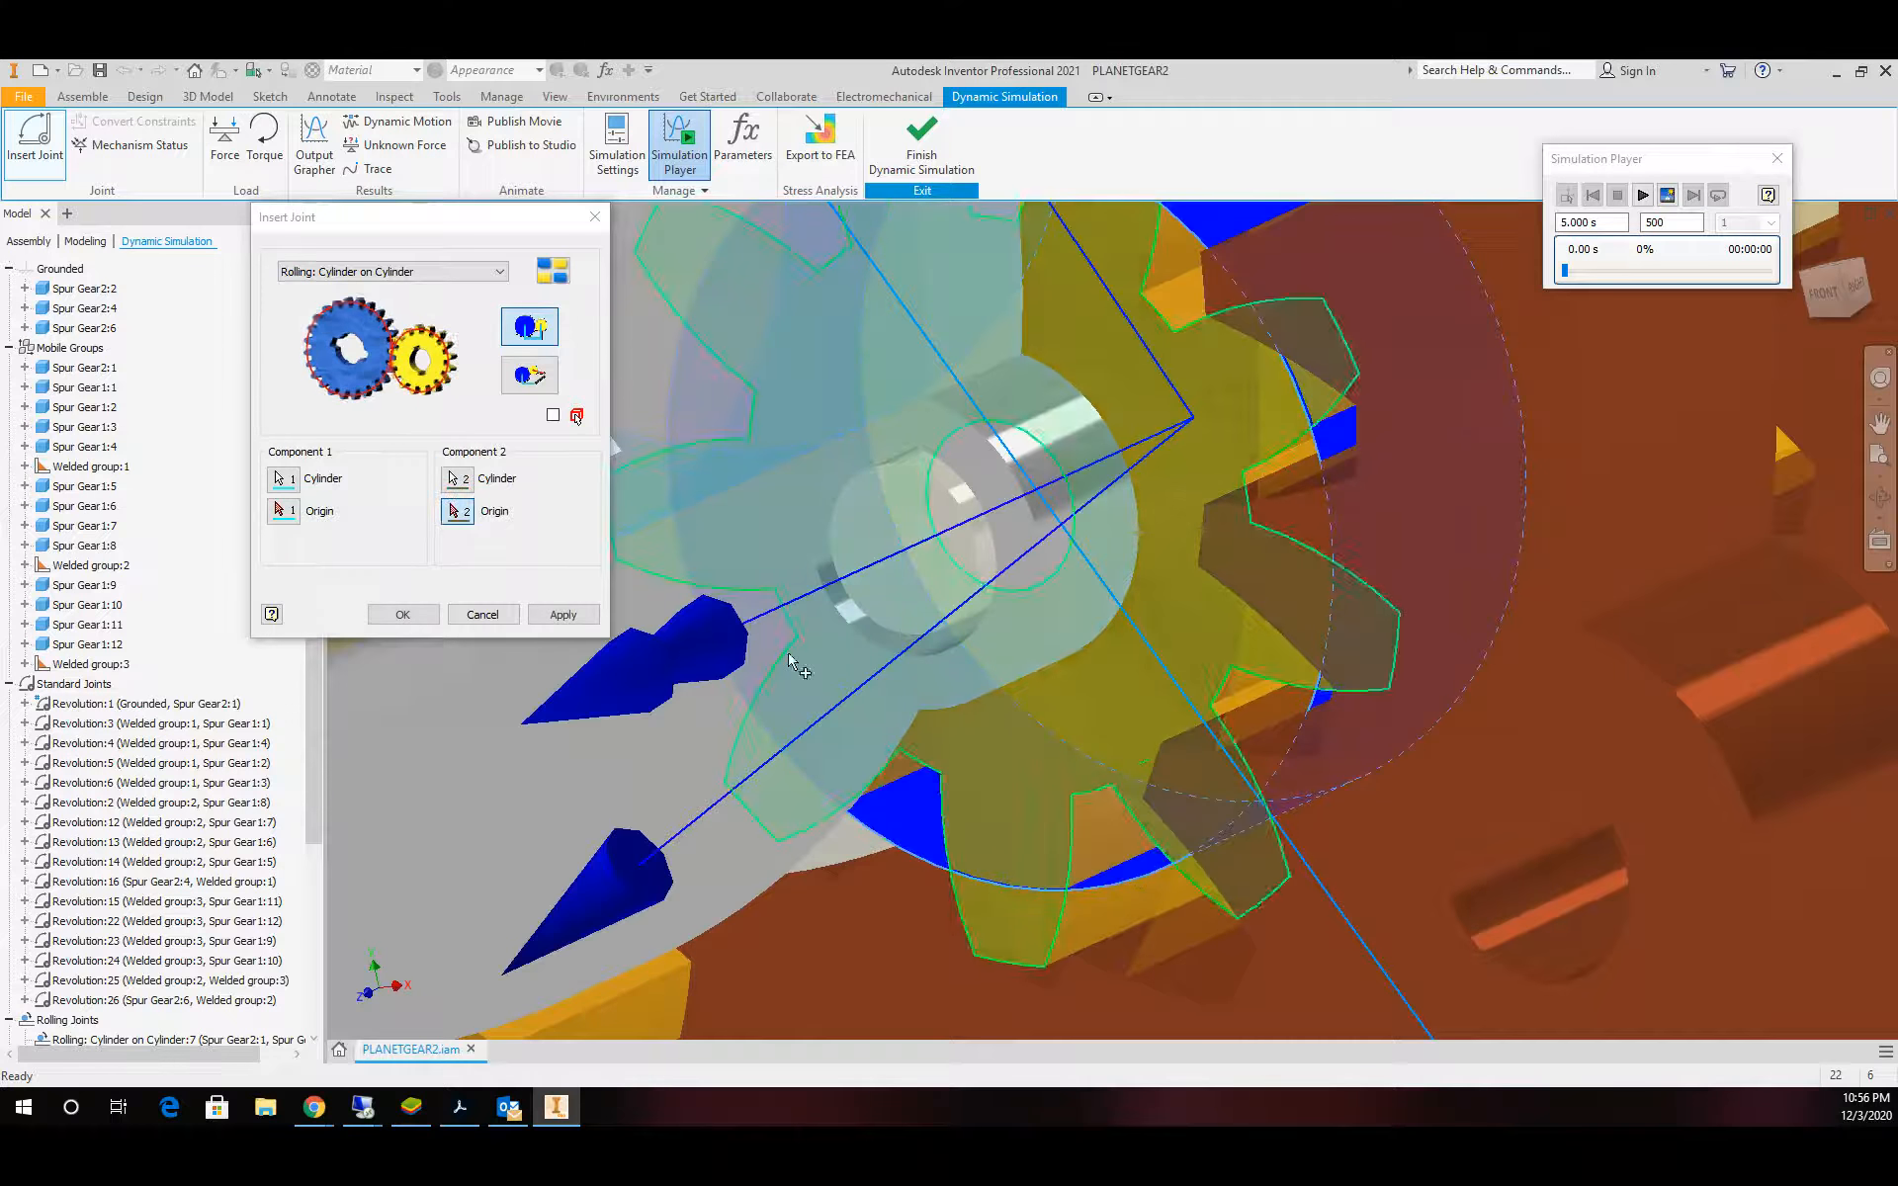
left_click(575, 614)
Insert a Rolling: Cylinder on Cylinder joint between the third-stage sun gear and the bottom planet gear
scroll(905, 603, "up", 5)
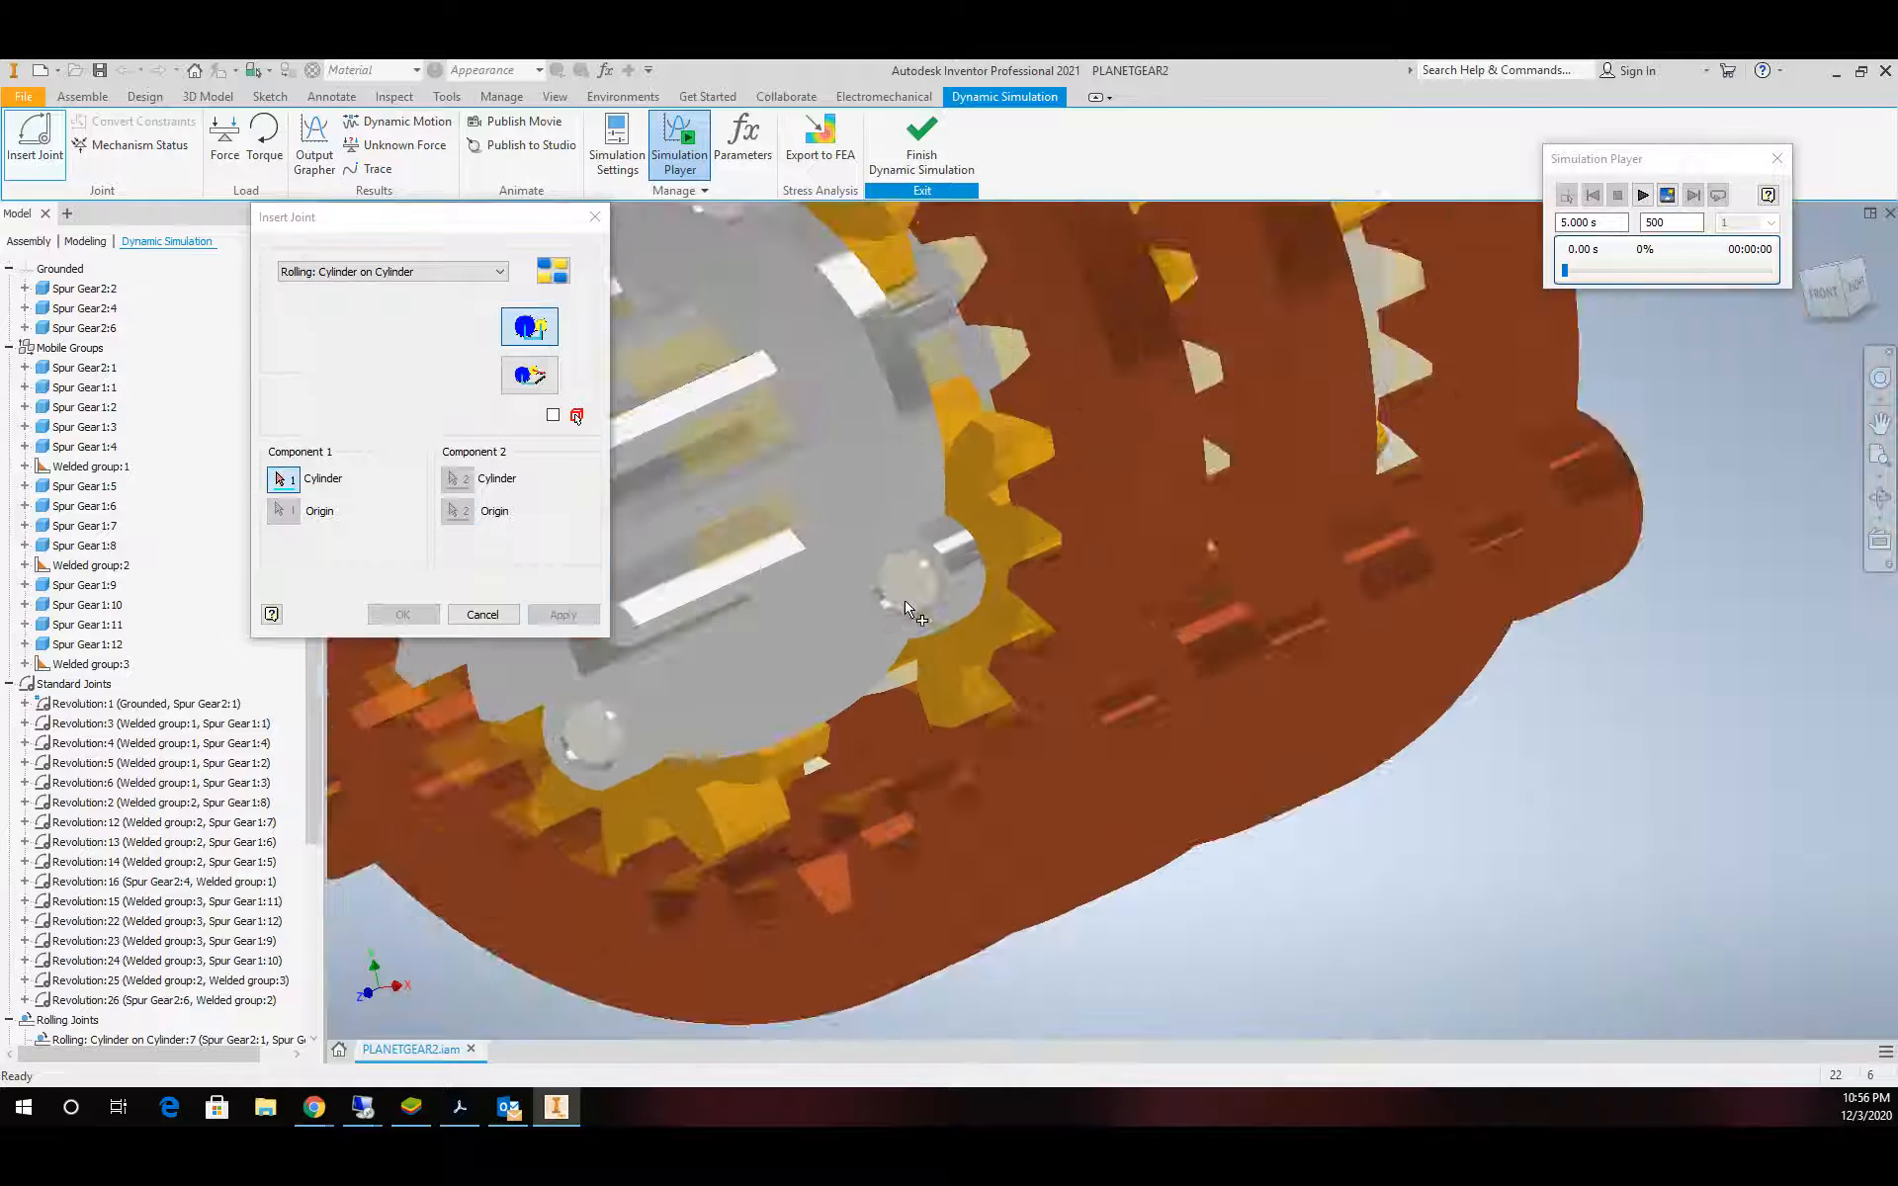
scroll(908, 514, "down", 5)
left_click(914, 524)
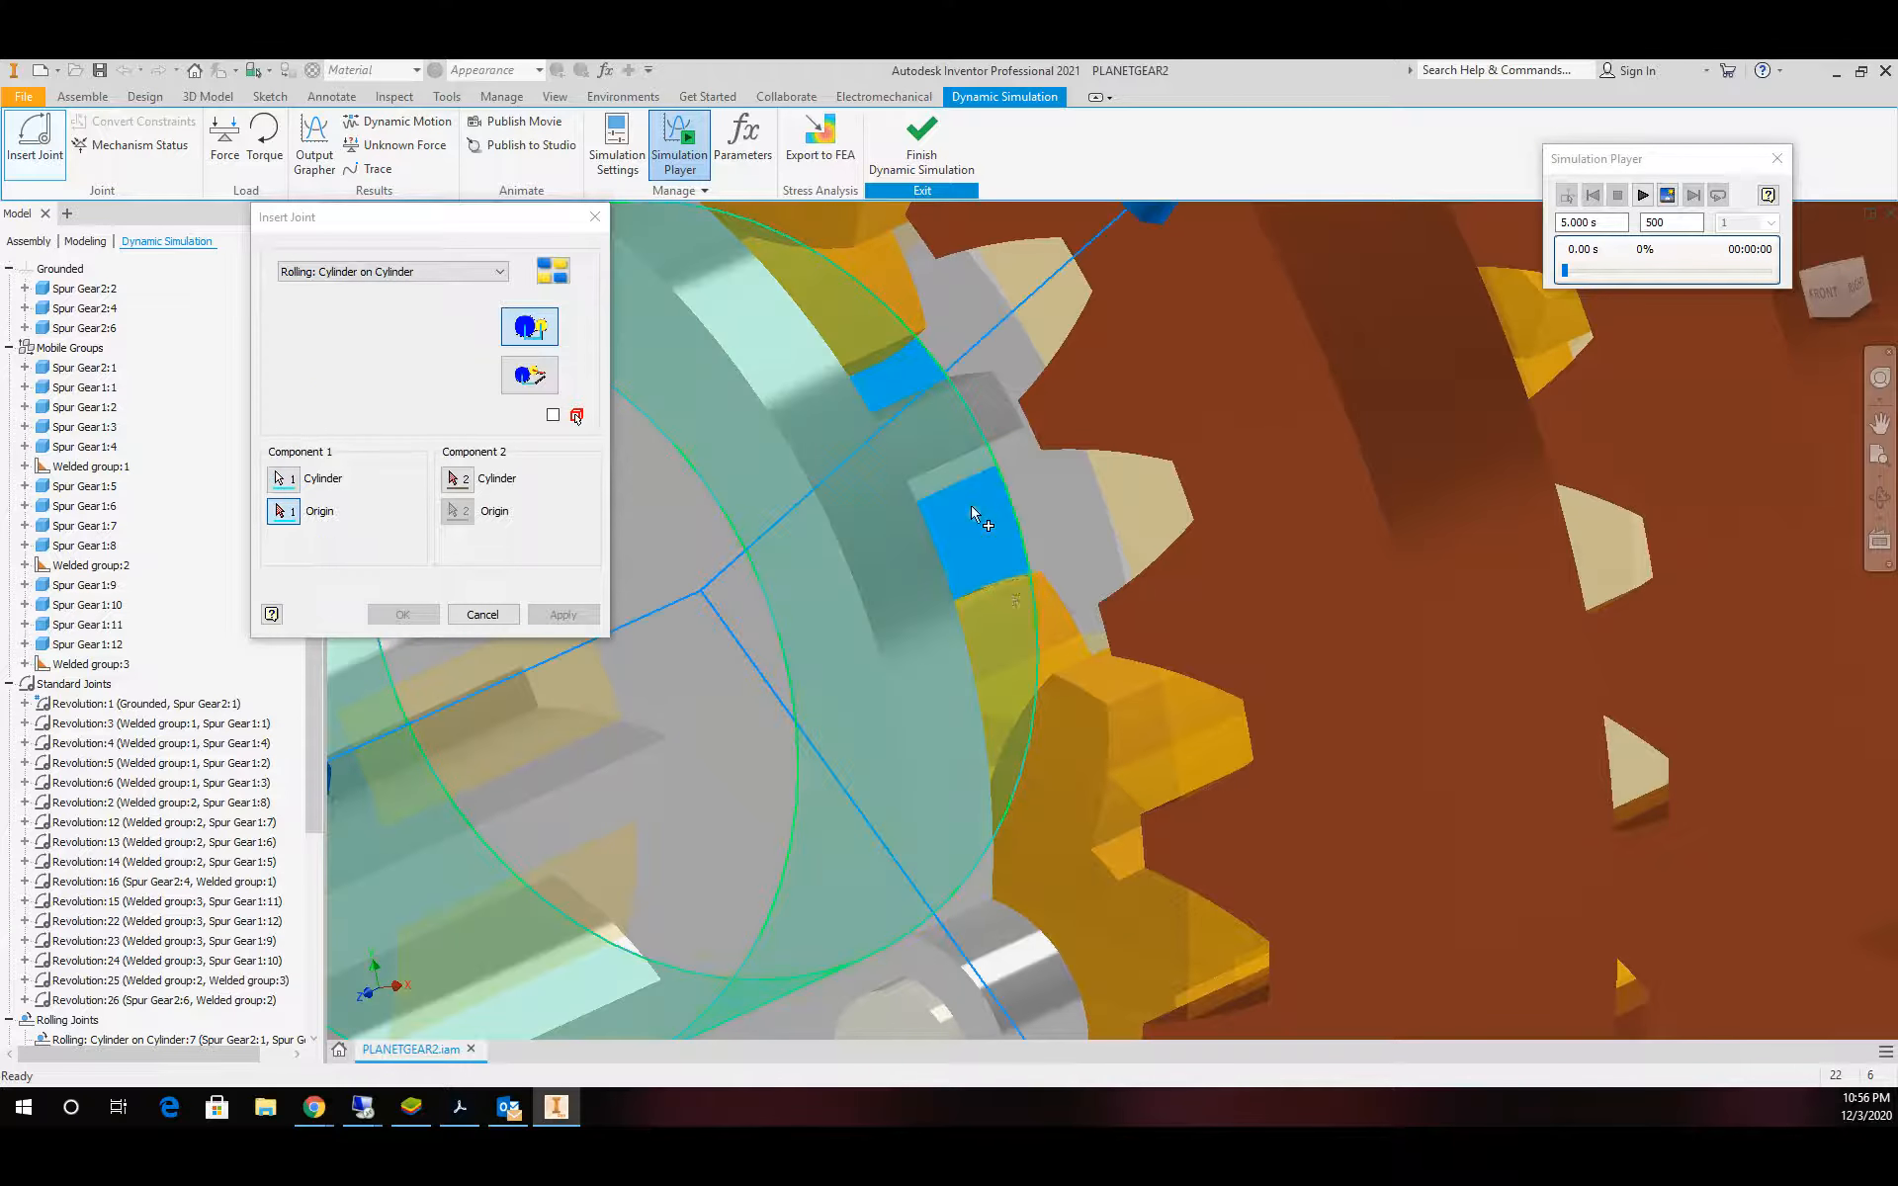
scroll(995, 788, "up", 5)
scroll(845, 769, "down", 5)
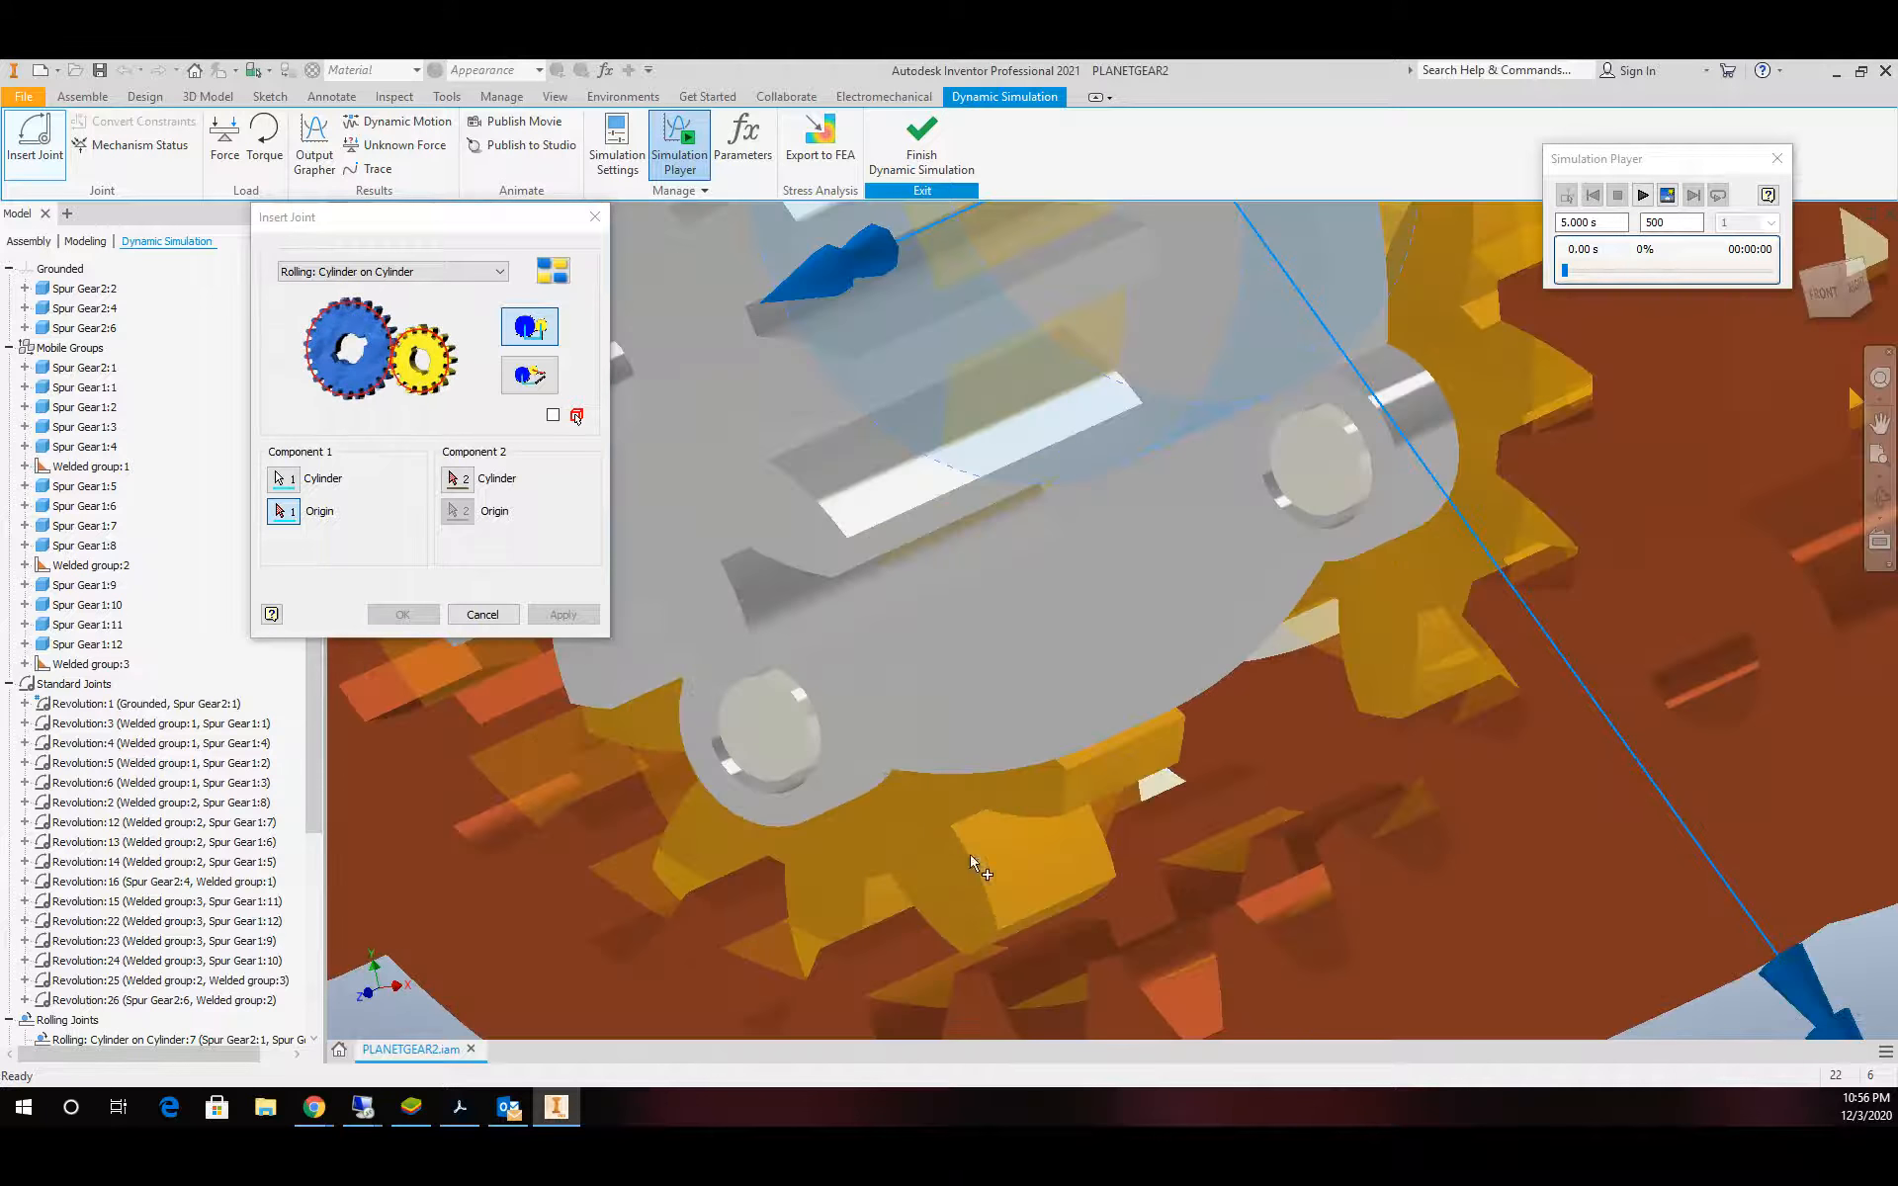
left_click(655, 492)
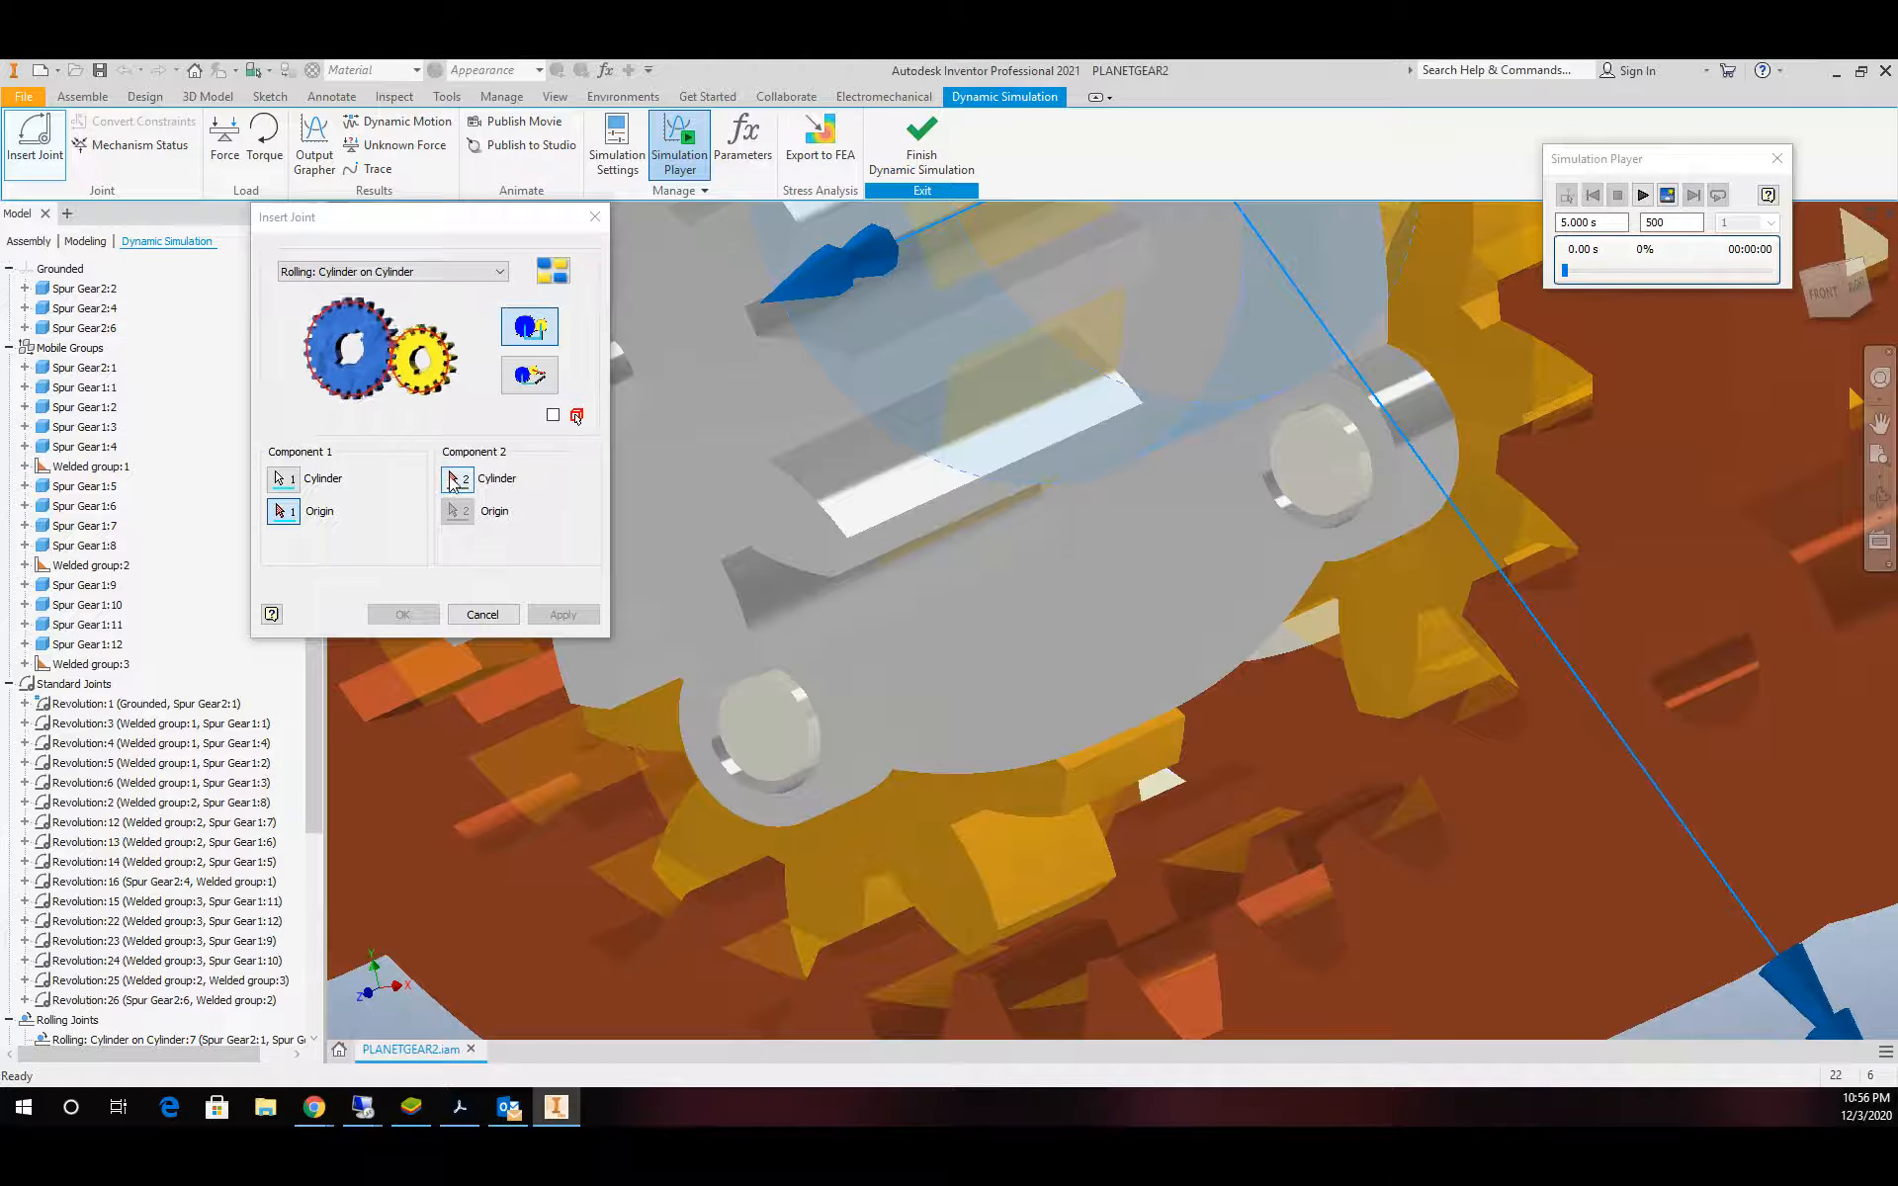
left_click(1056, 840)
left_click(563, 614)
Insert a Rolling: Cylinder on Cylinder joint between the third-stage sun gear and the left planet gear
scroll(1088, 547, "up", 5)
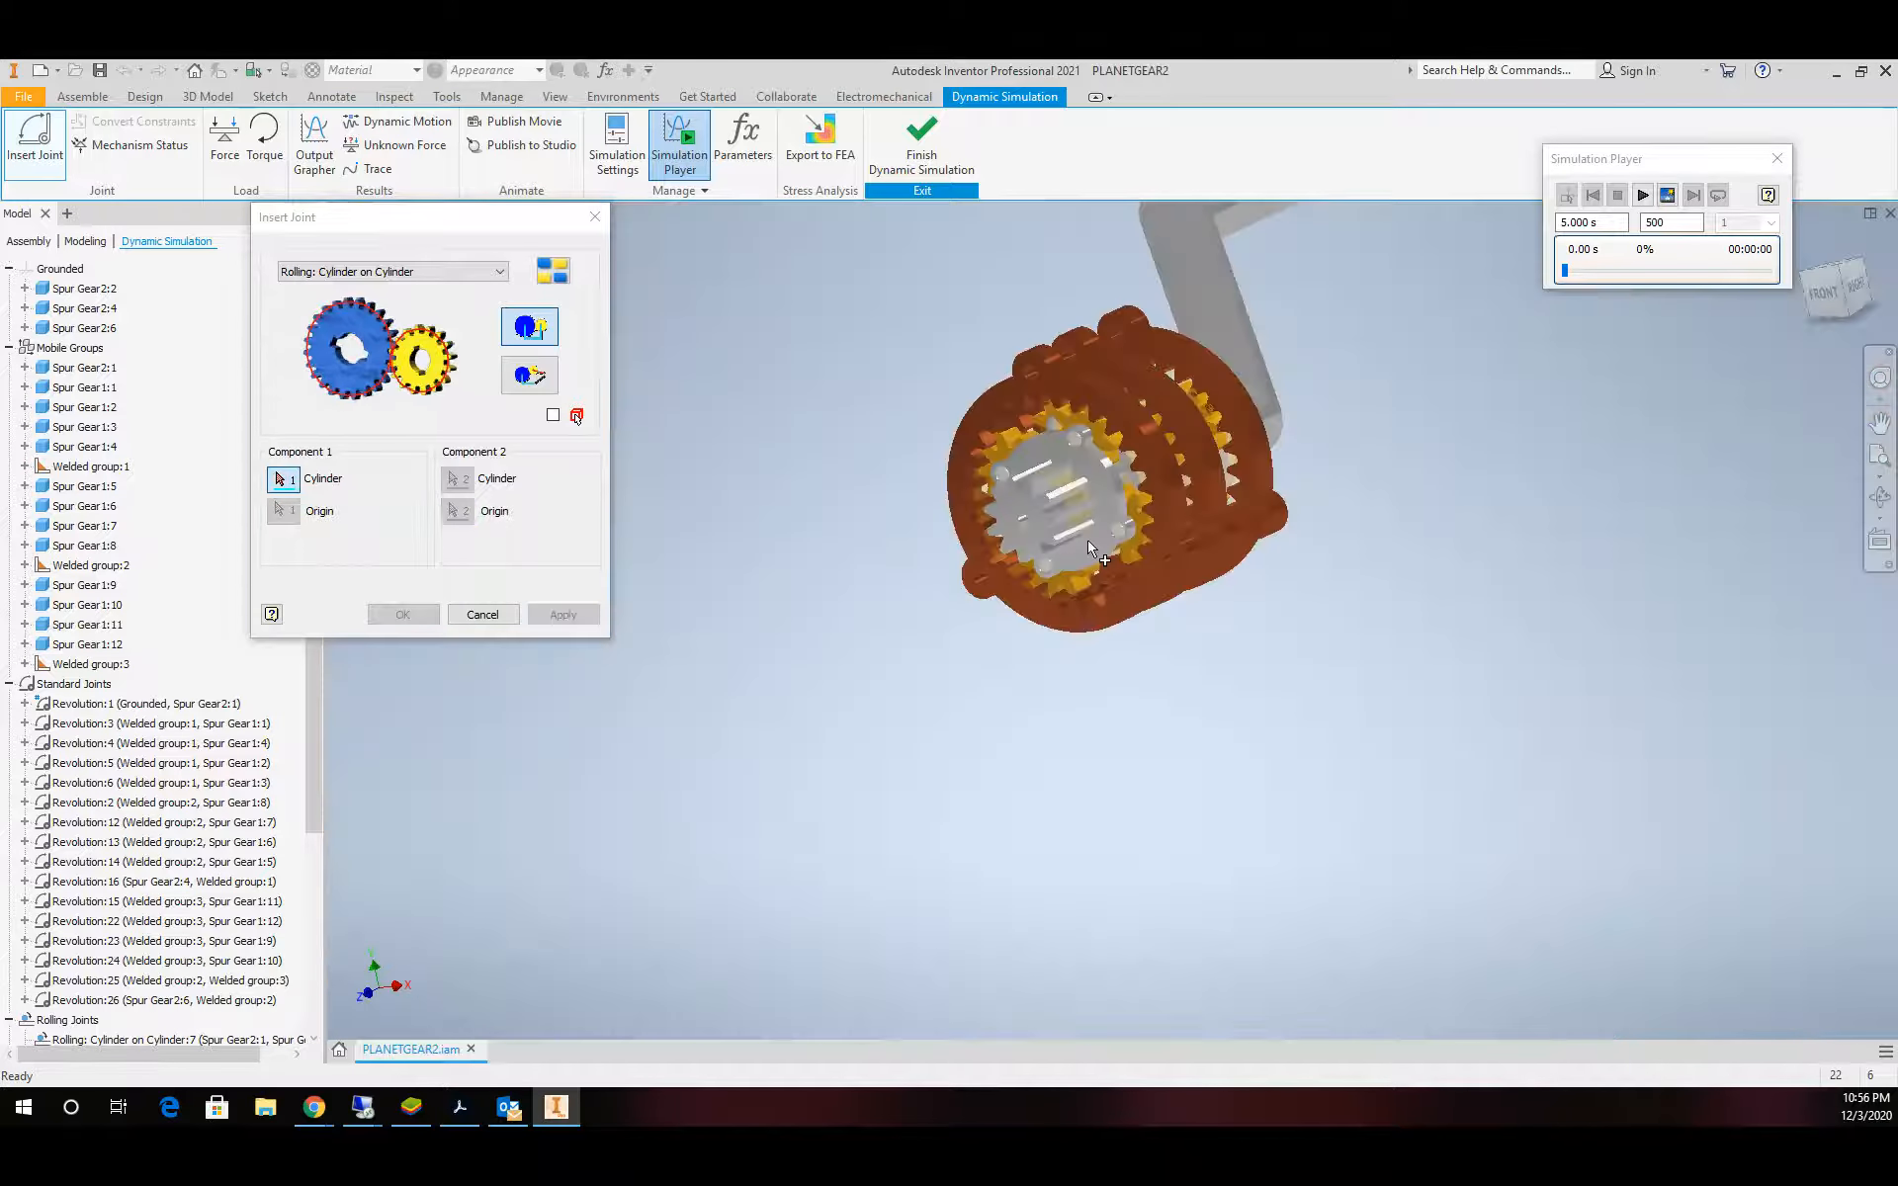
scroll(1088, 547, "down", 5)
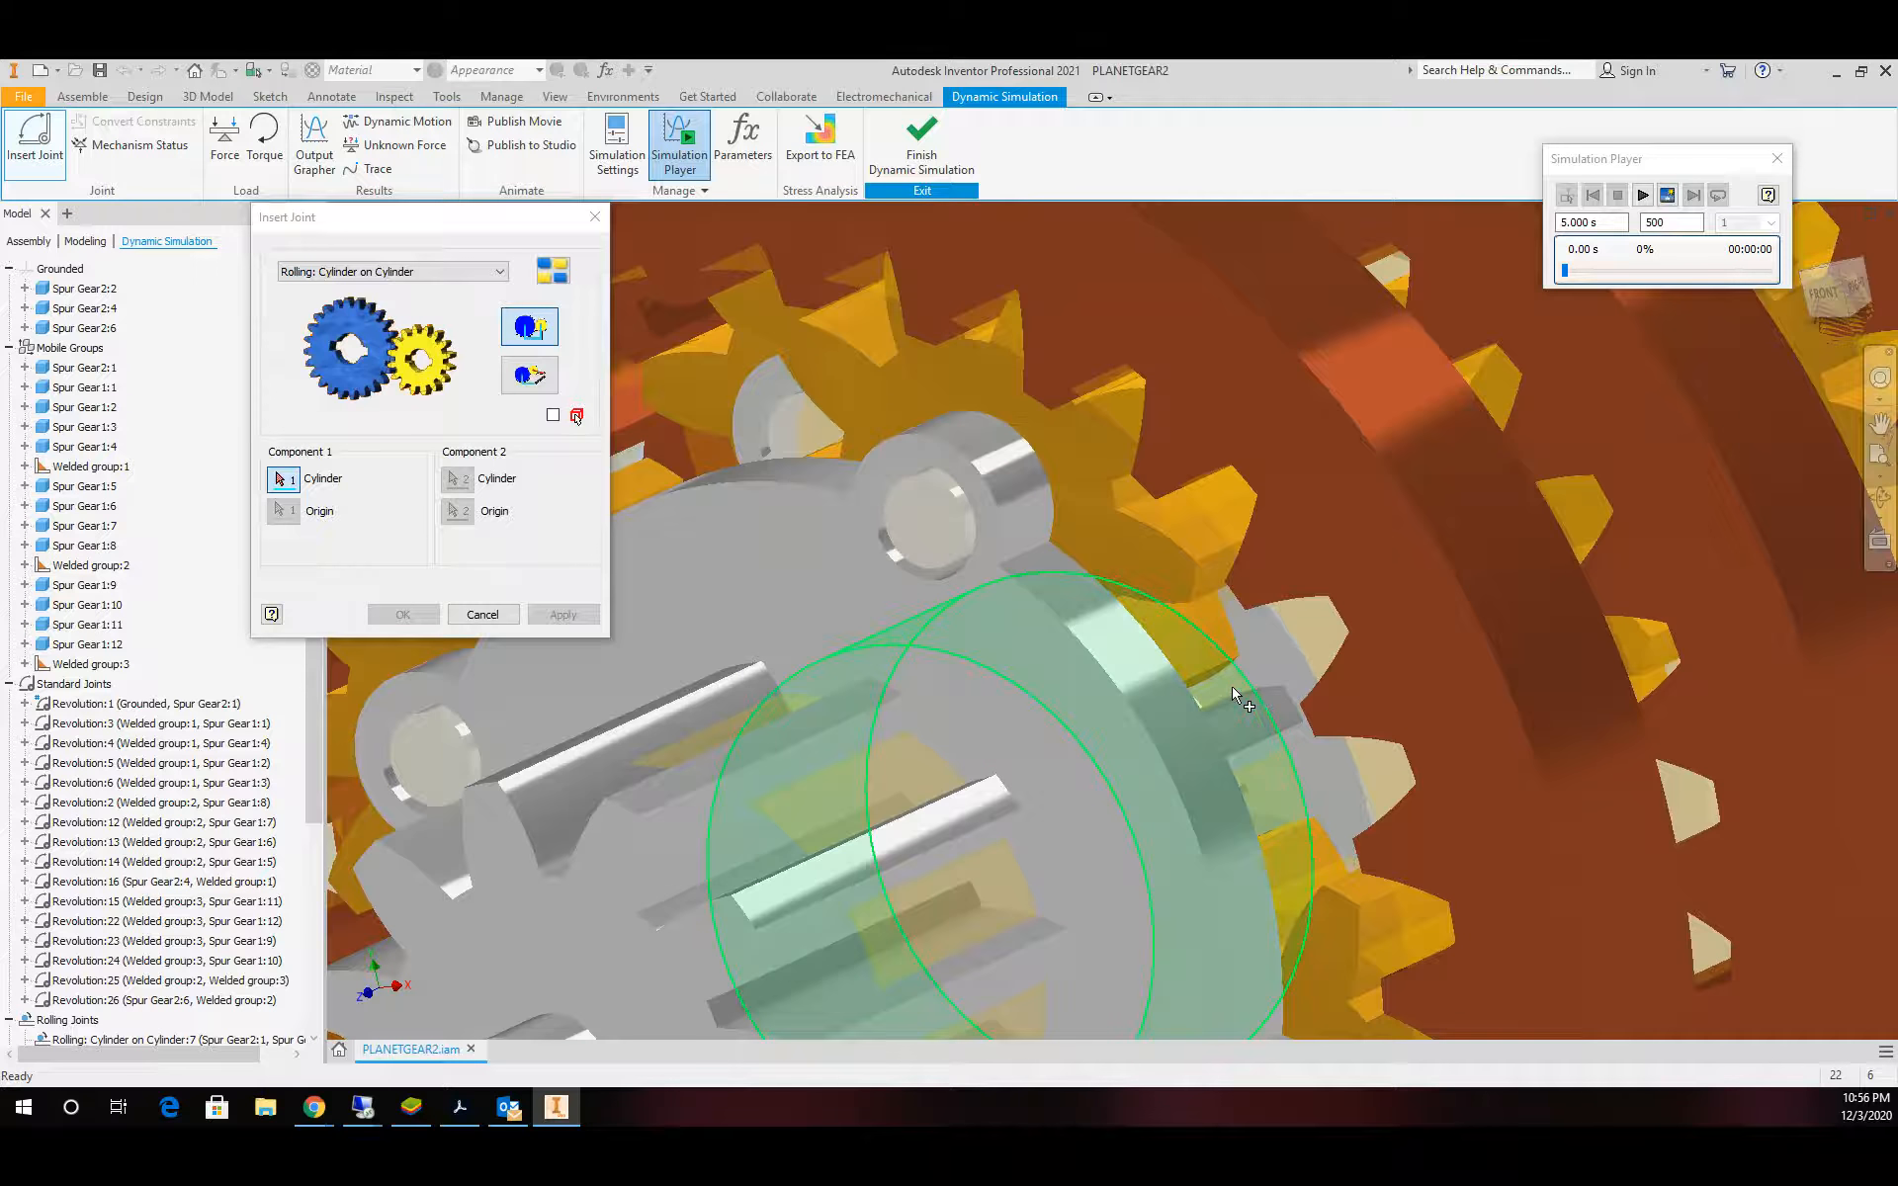
left_click(1235, 697)
scroll(1058, 801, "up", 5)
scroll(1050, 781, "down", 3)
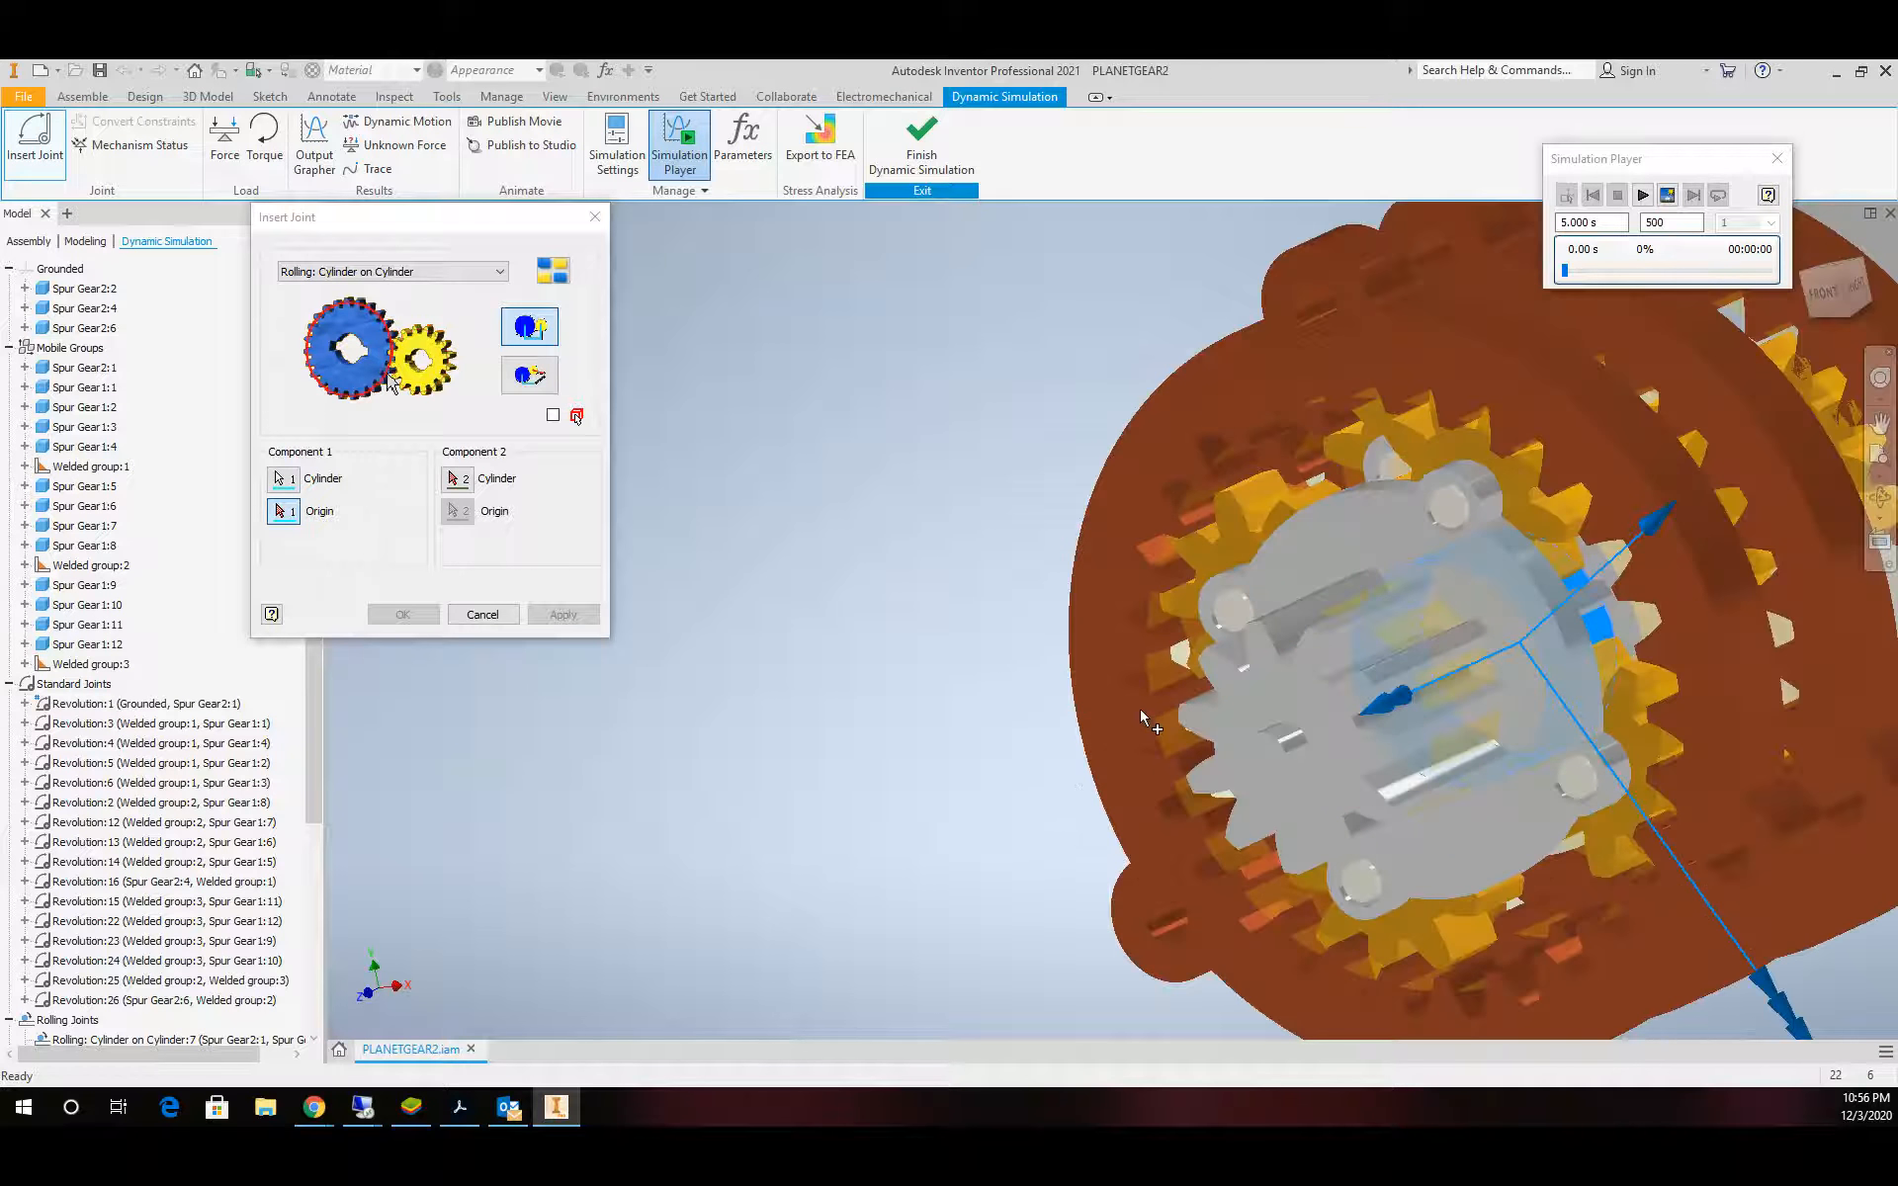
scroll(1242, 571, "down", 2)
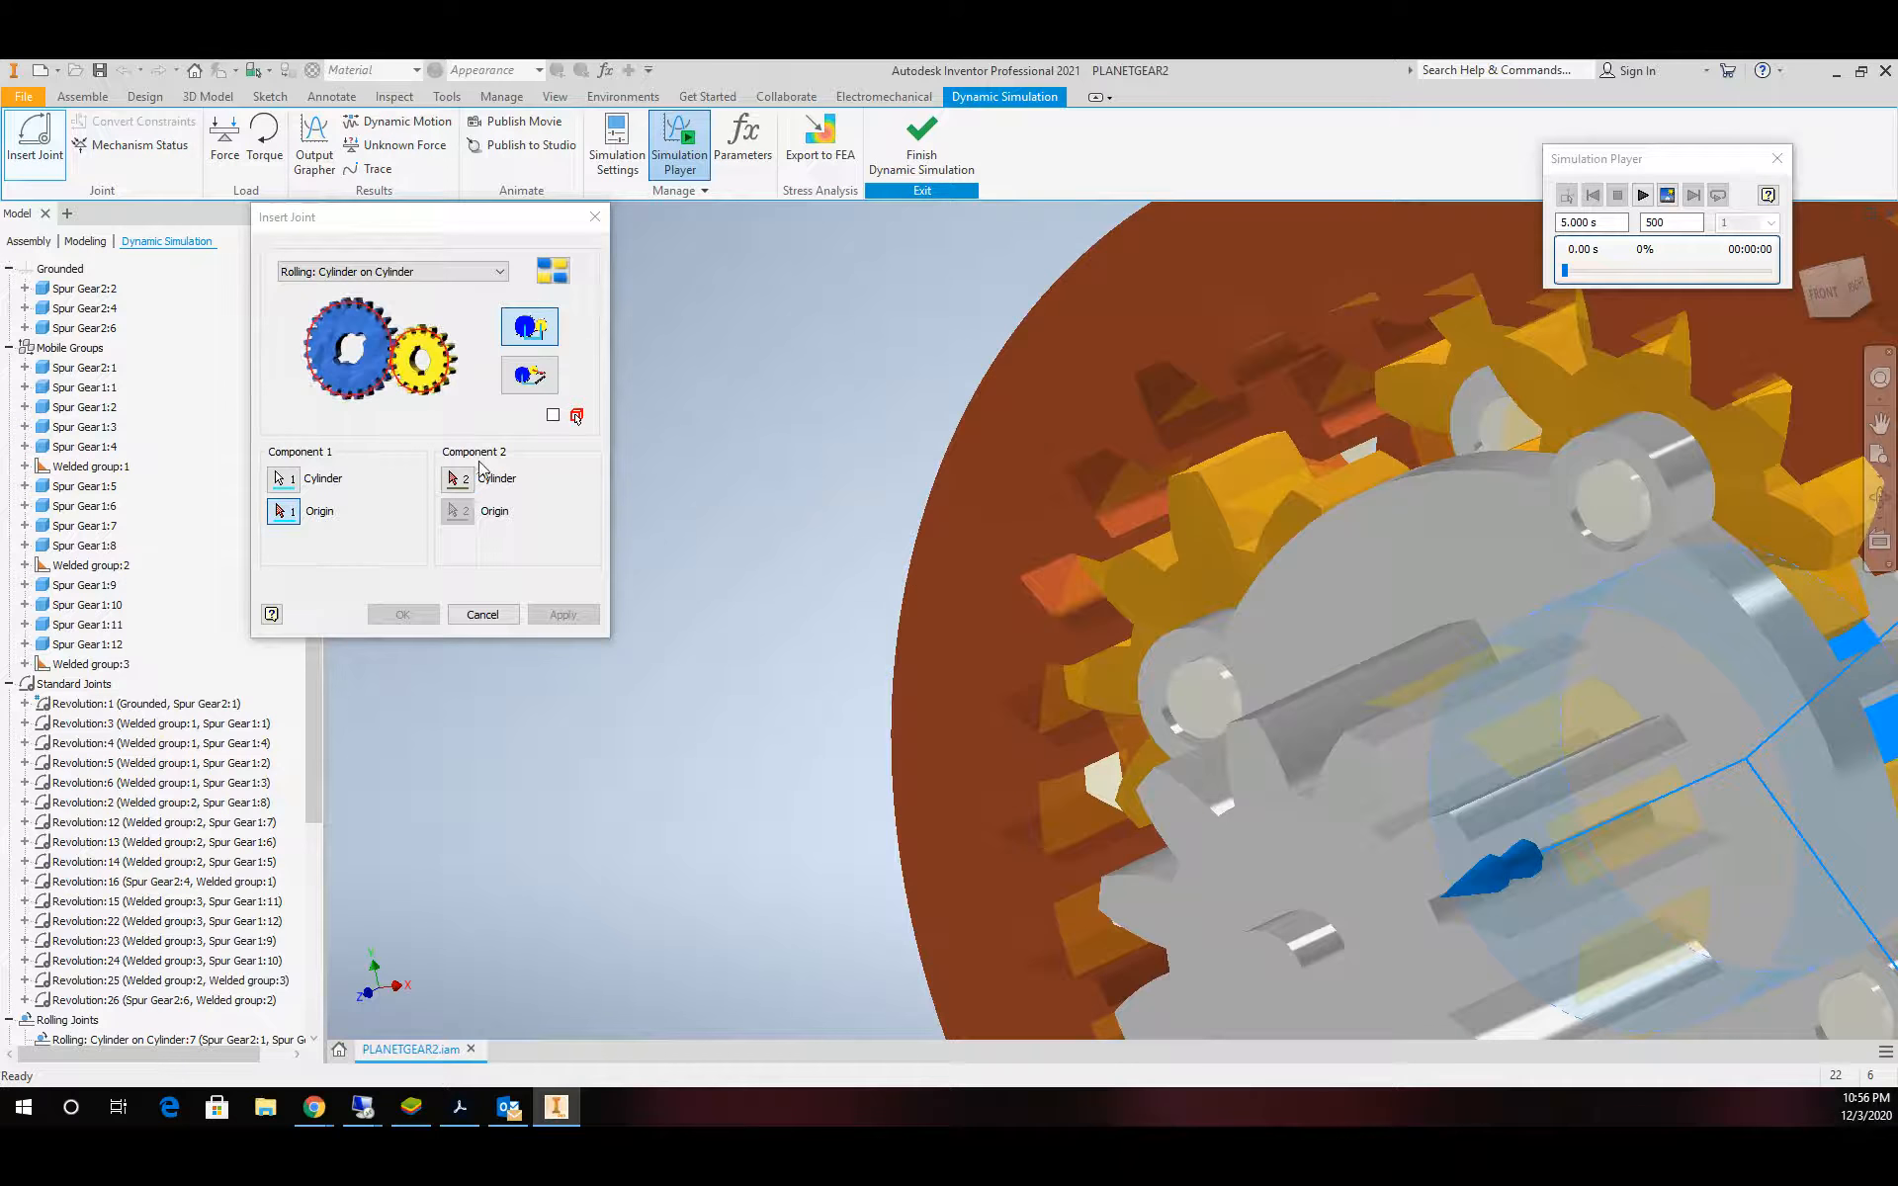
left_click(456, 478)
left_click(1264, 506)
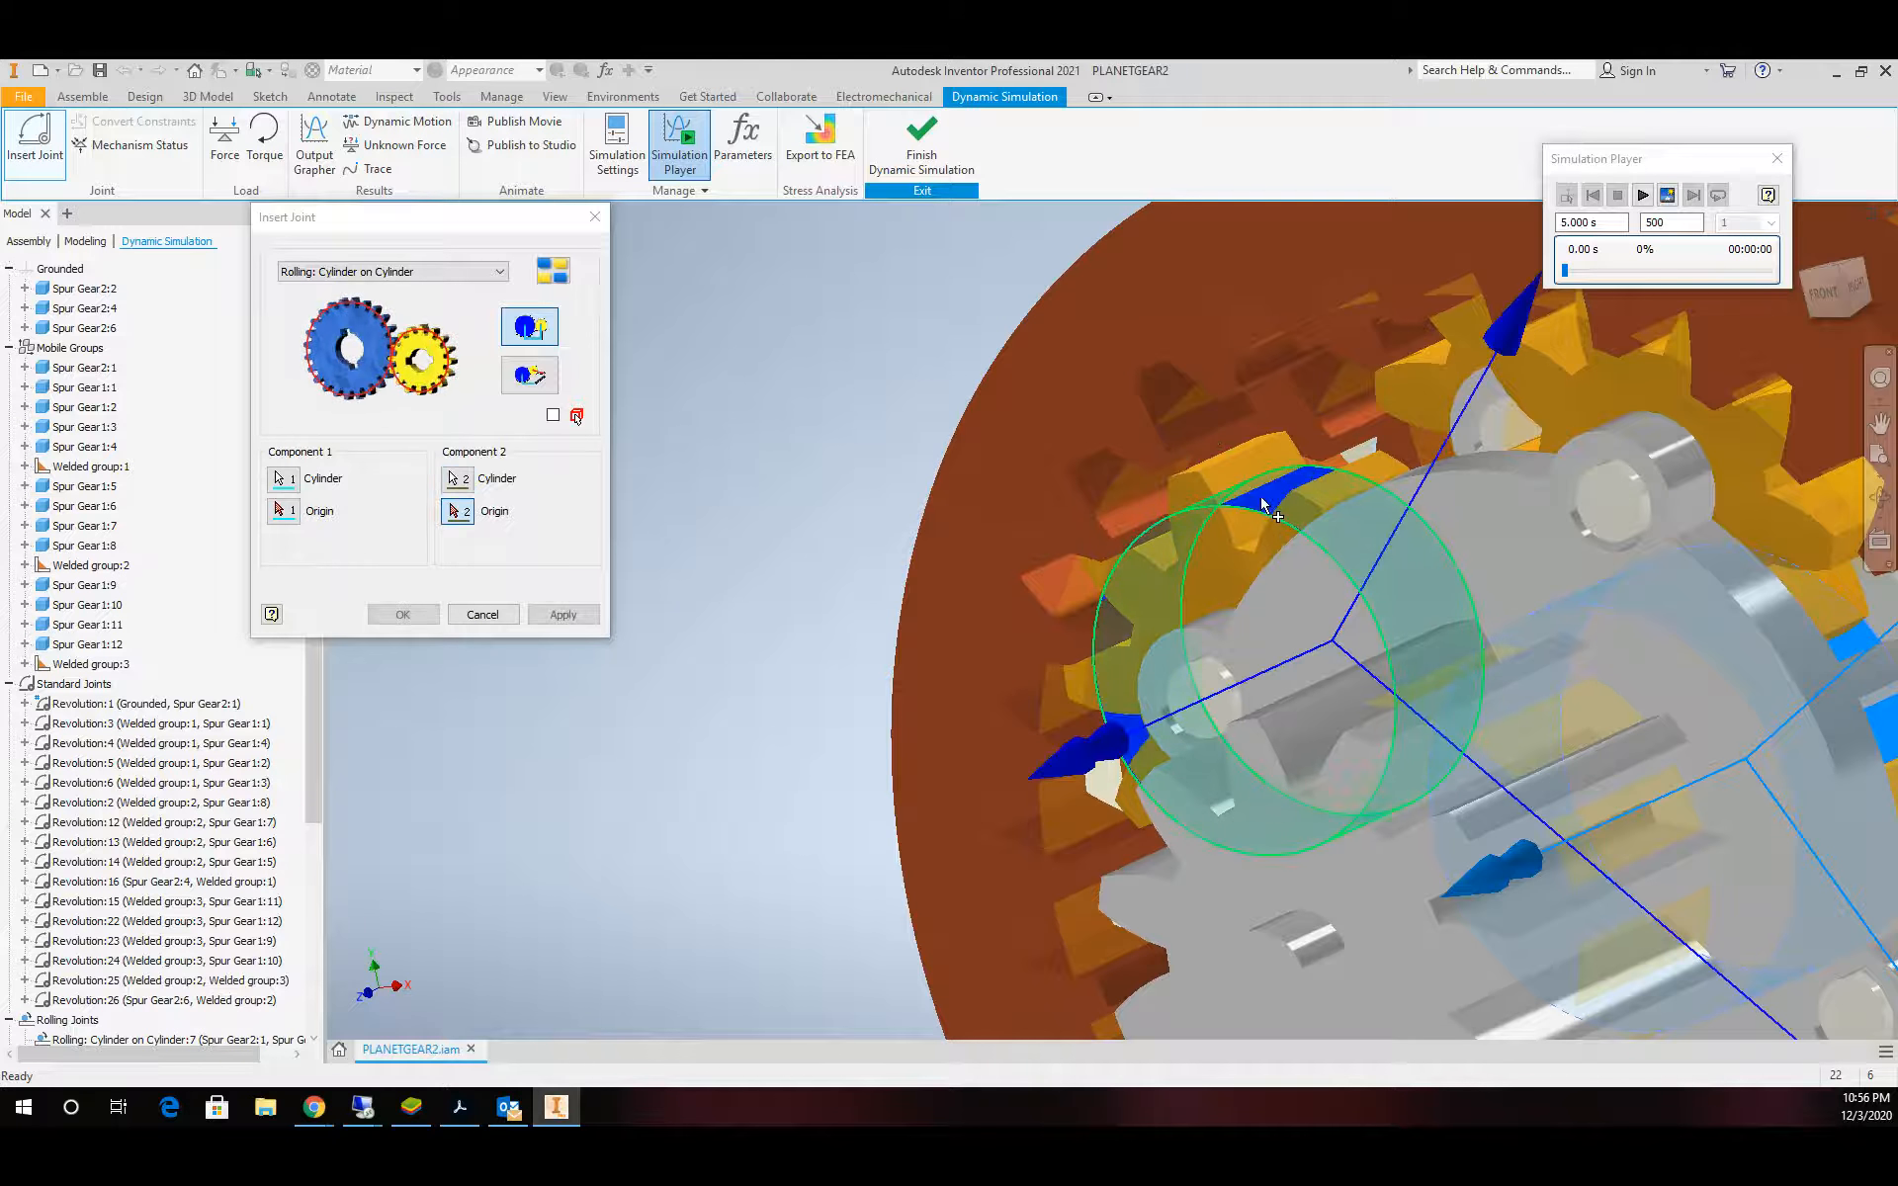
left_click(542, 613)
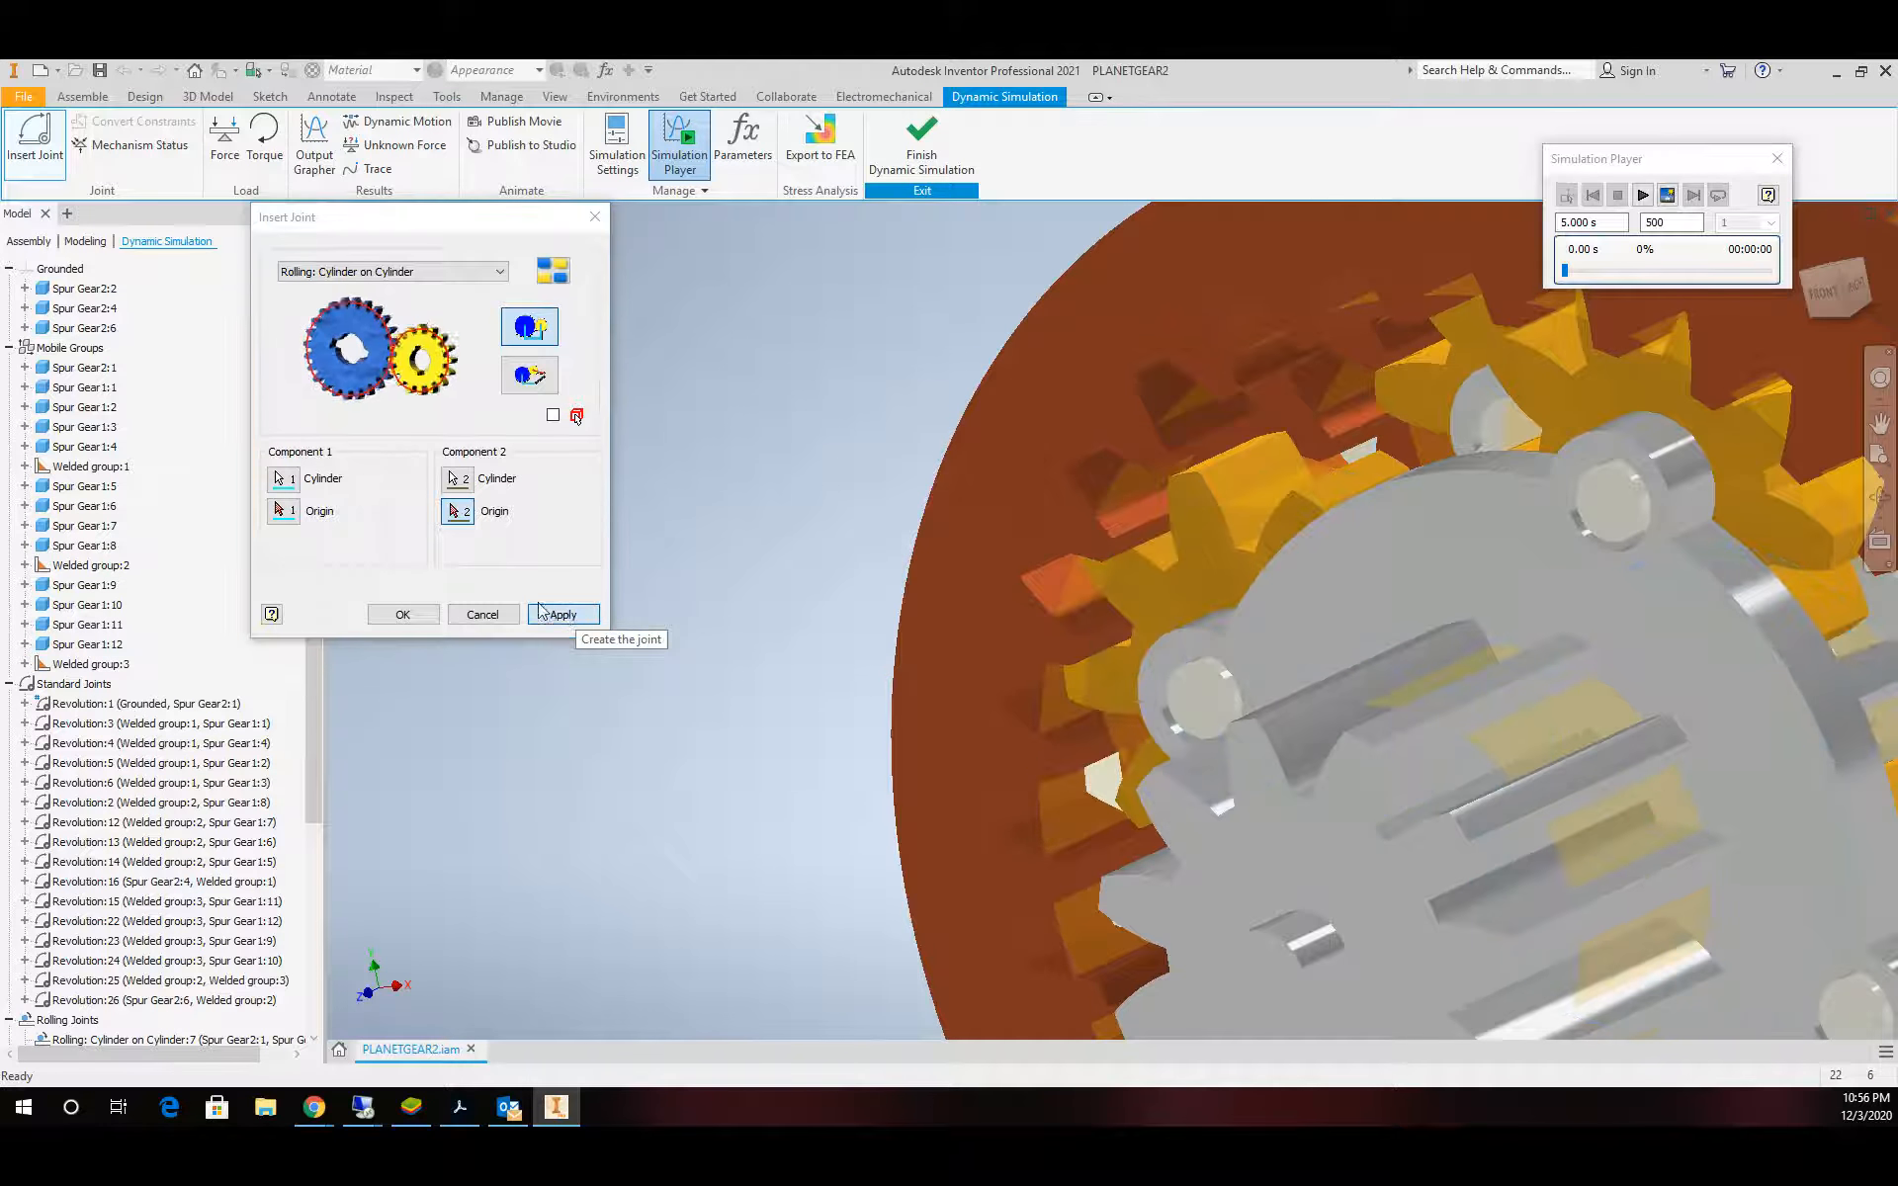
left_click(542, 613)
Insert a Rolling: Cylinder in Cylinder joint with the third-stage ring gear as outer and the lower-right planet gear as inner component
left_click(402, 273)
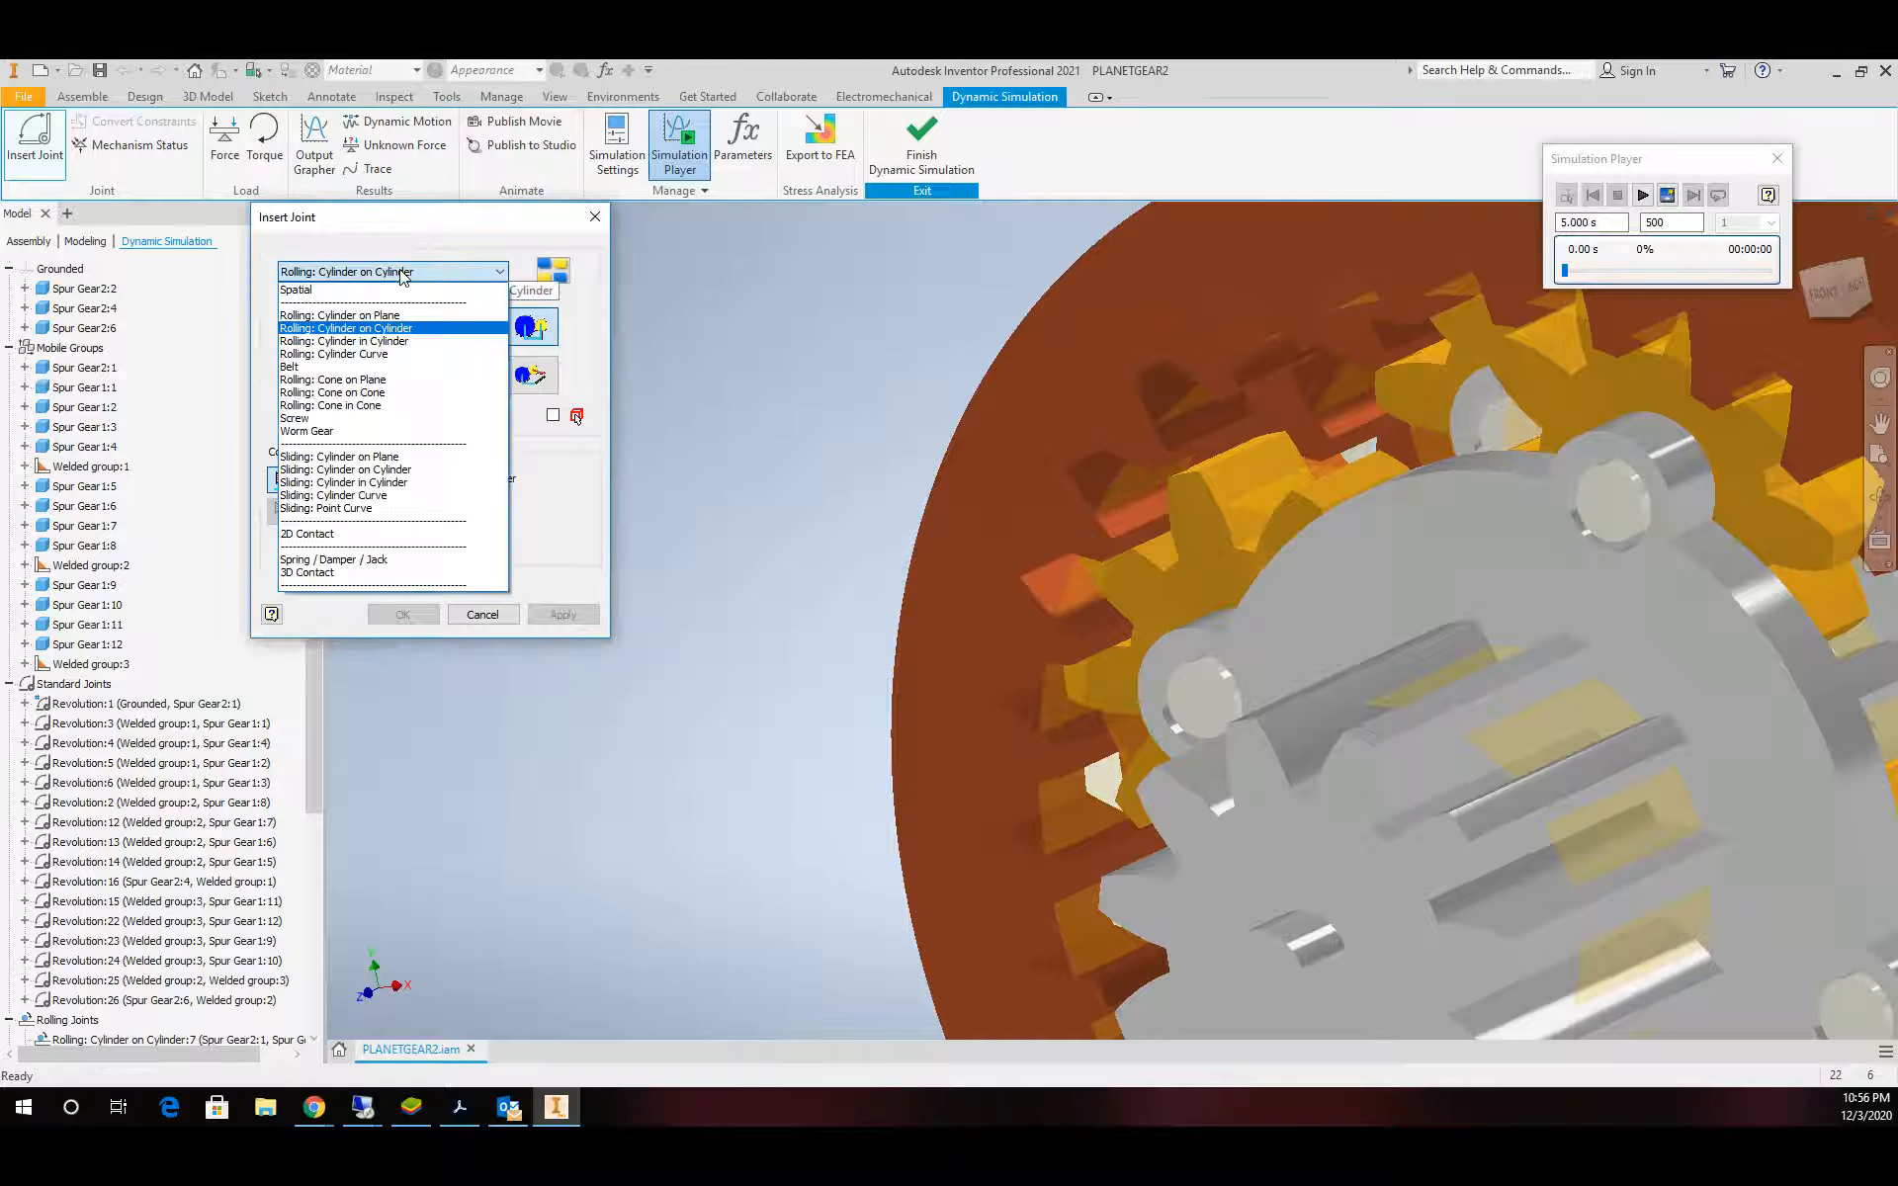
left_click(388, 342)
scroll(726, 425, "down", 3)
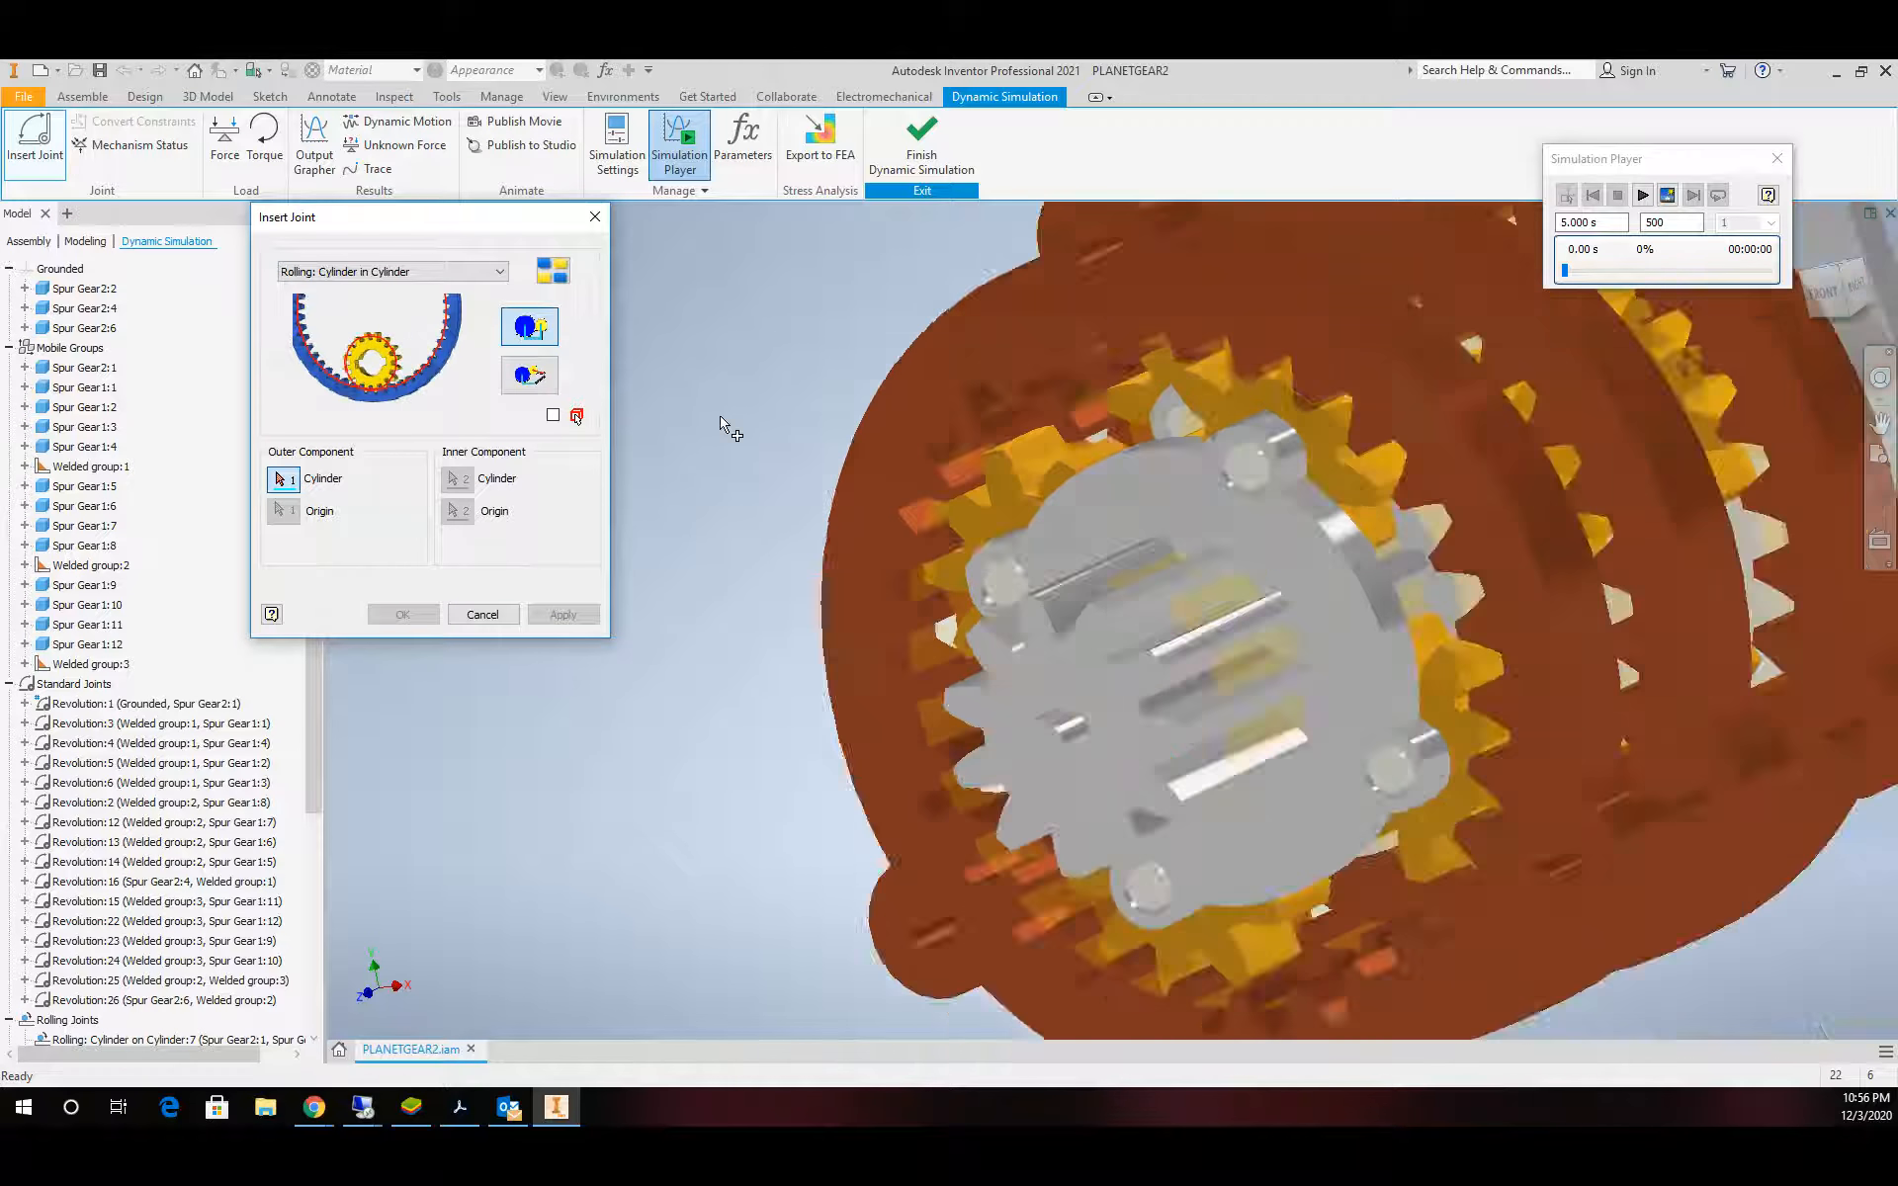
scroll(727, 425, "down", 3)
scroll(949, 416, "up", 6)
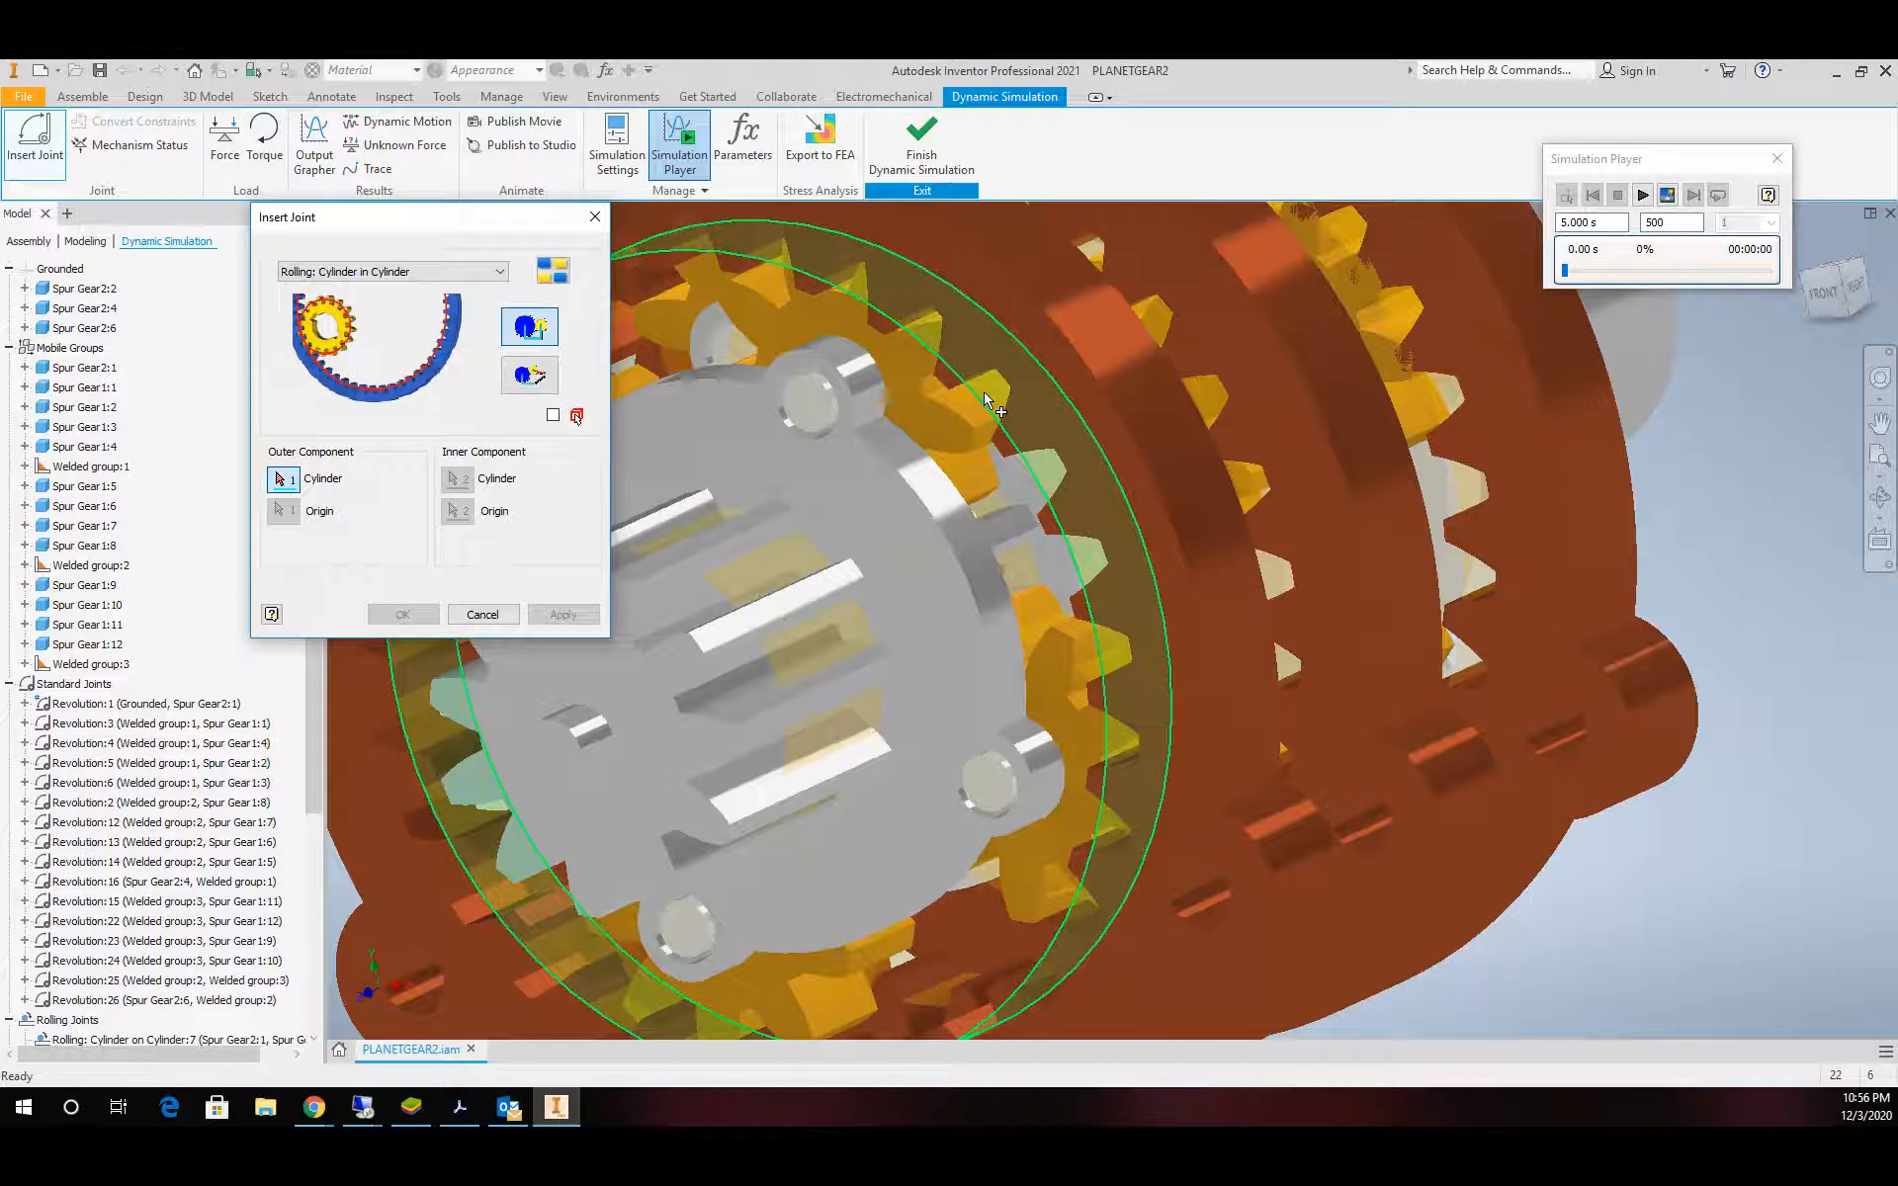
left_click(986, 400)
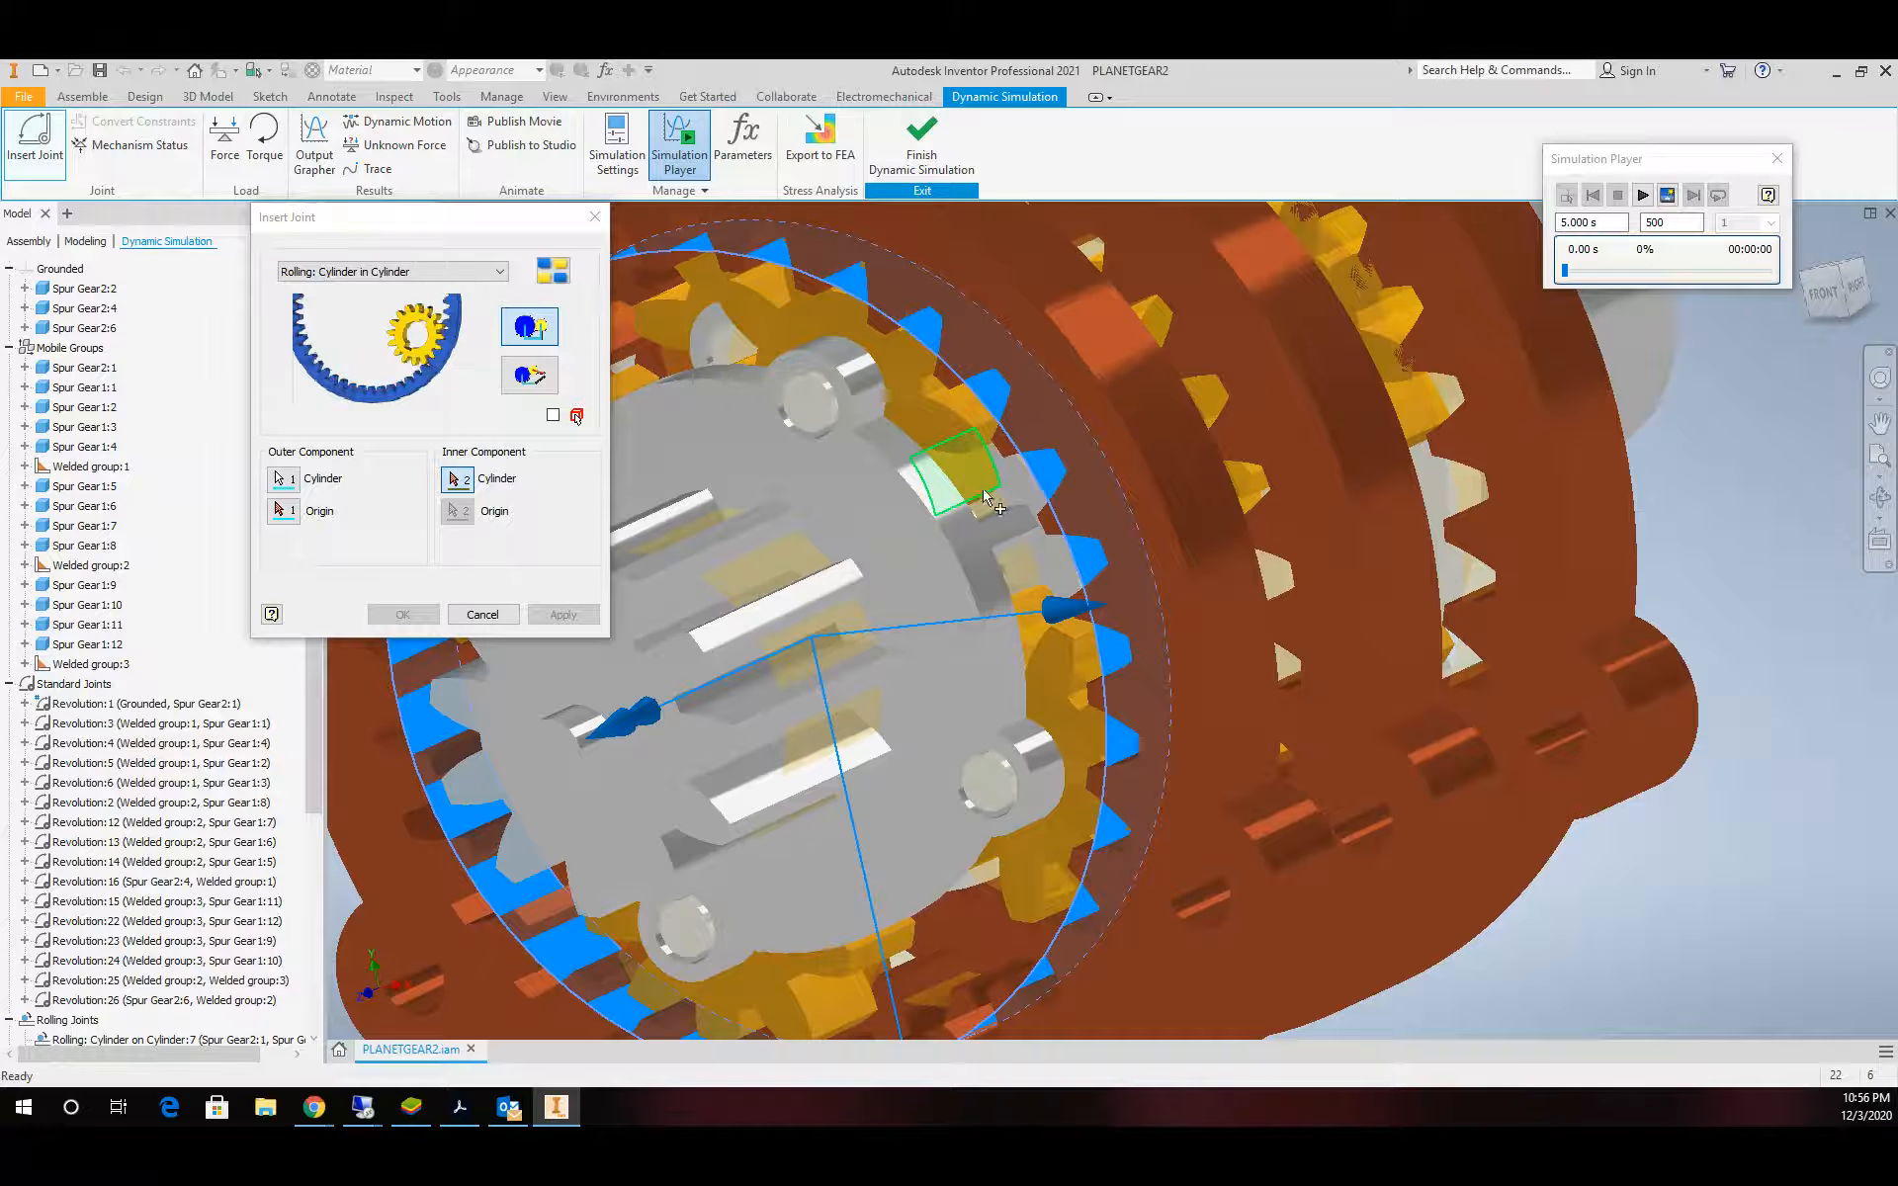
scroll(1058, 608, "down", 5)
left_click(984, 673)
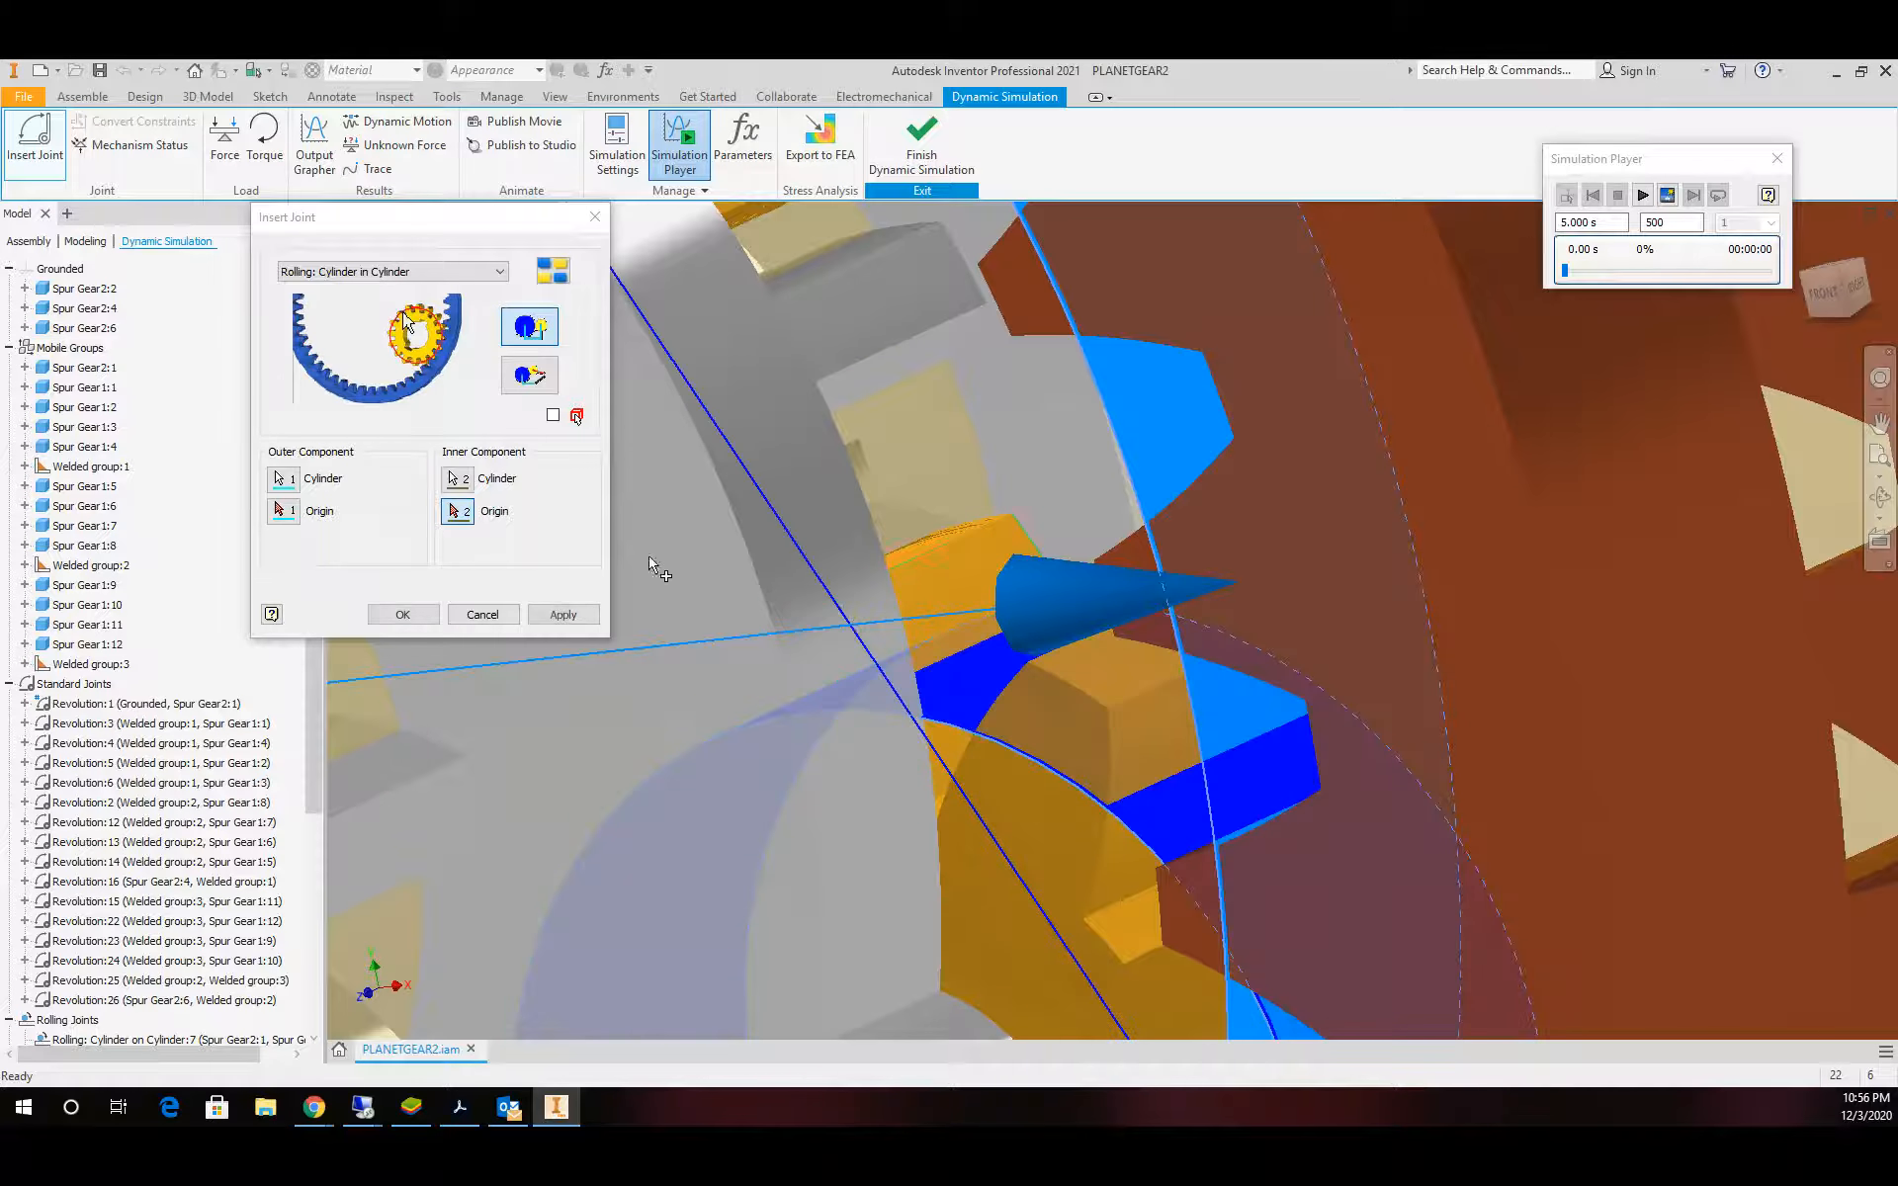
left_click(399, 615)
Run the dynamic simulation of the three-stage gearset with the crank handle and whole assembly in view
scroll(929, 504, "up", 10)
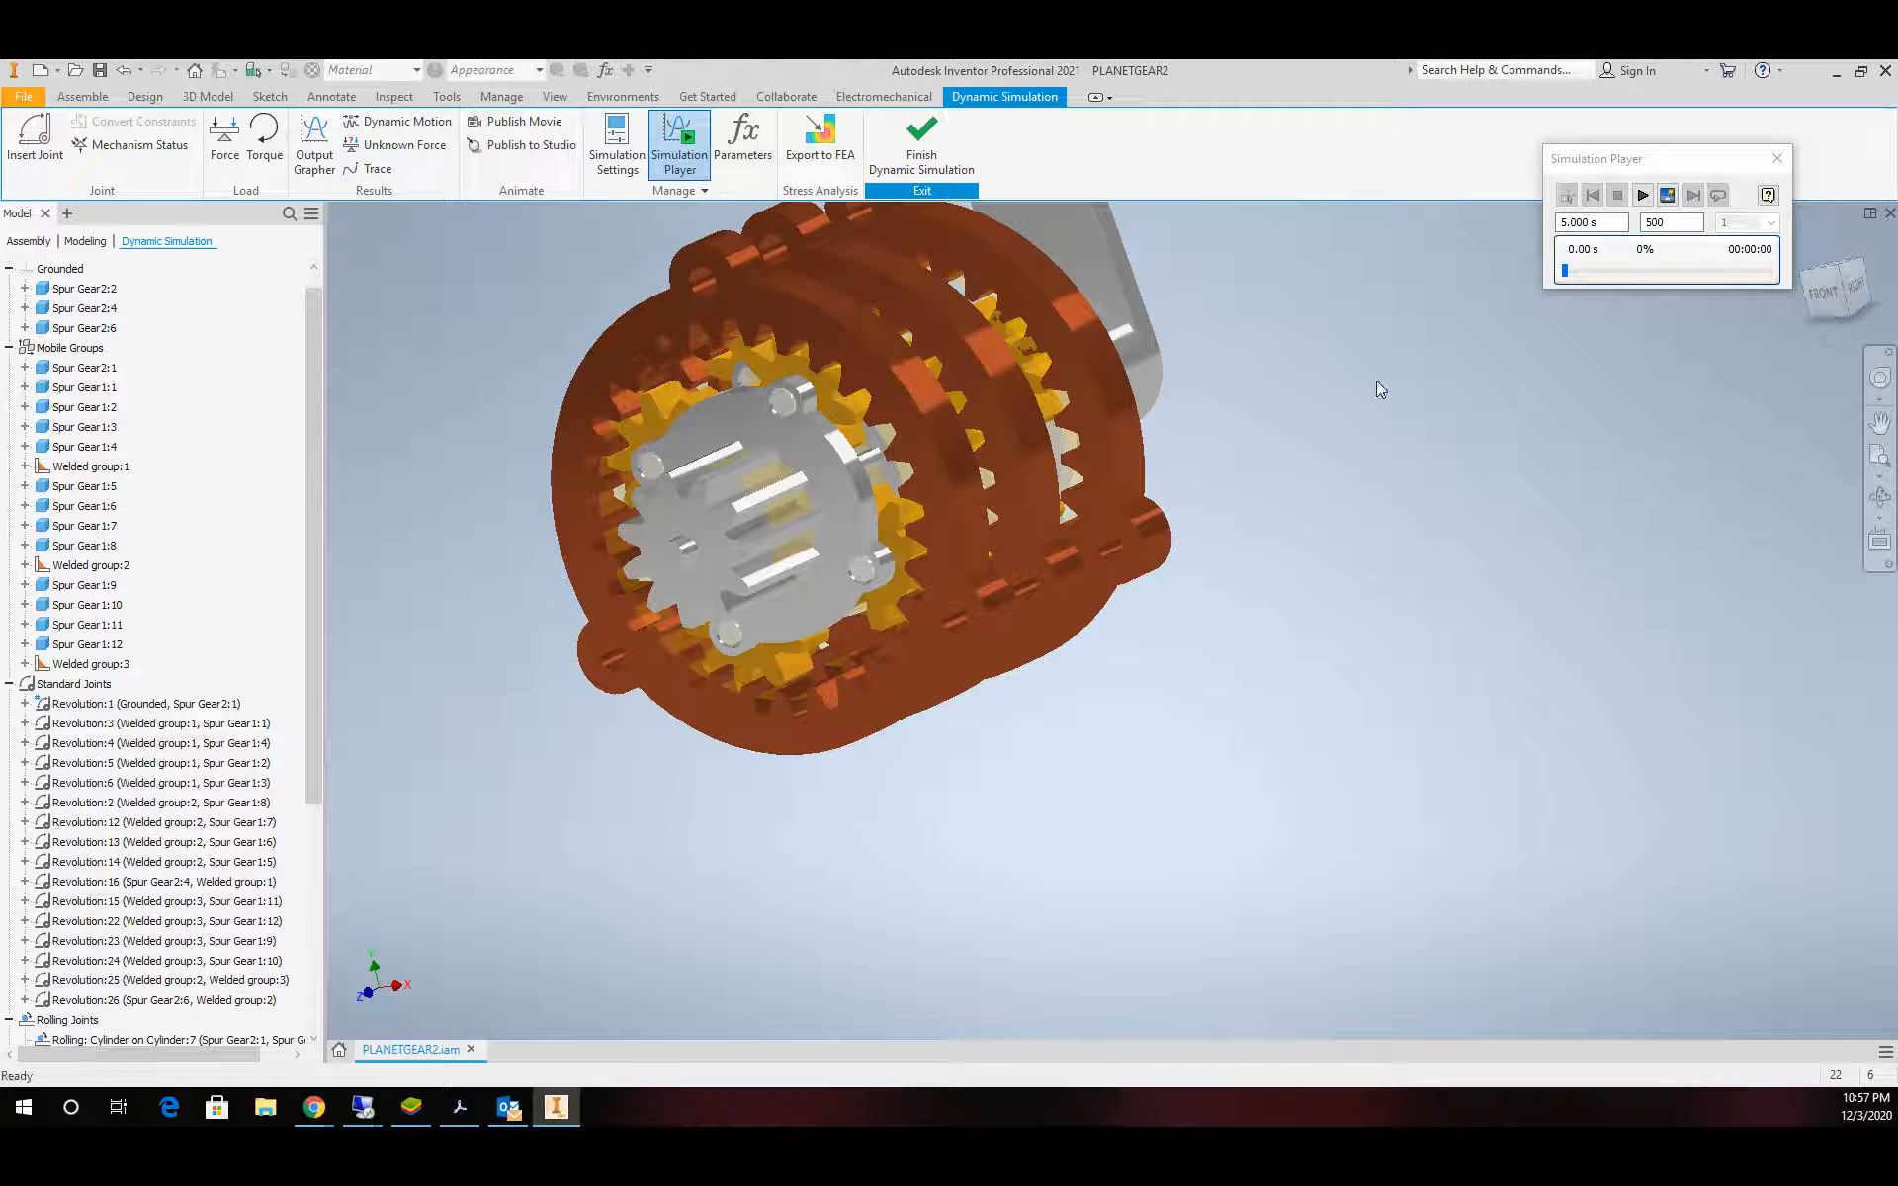
scroll(1364, 397, "up", 5)
scroll(1285, 287, "down", 4)
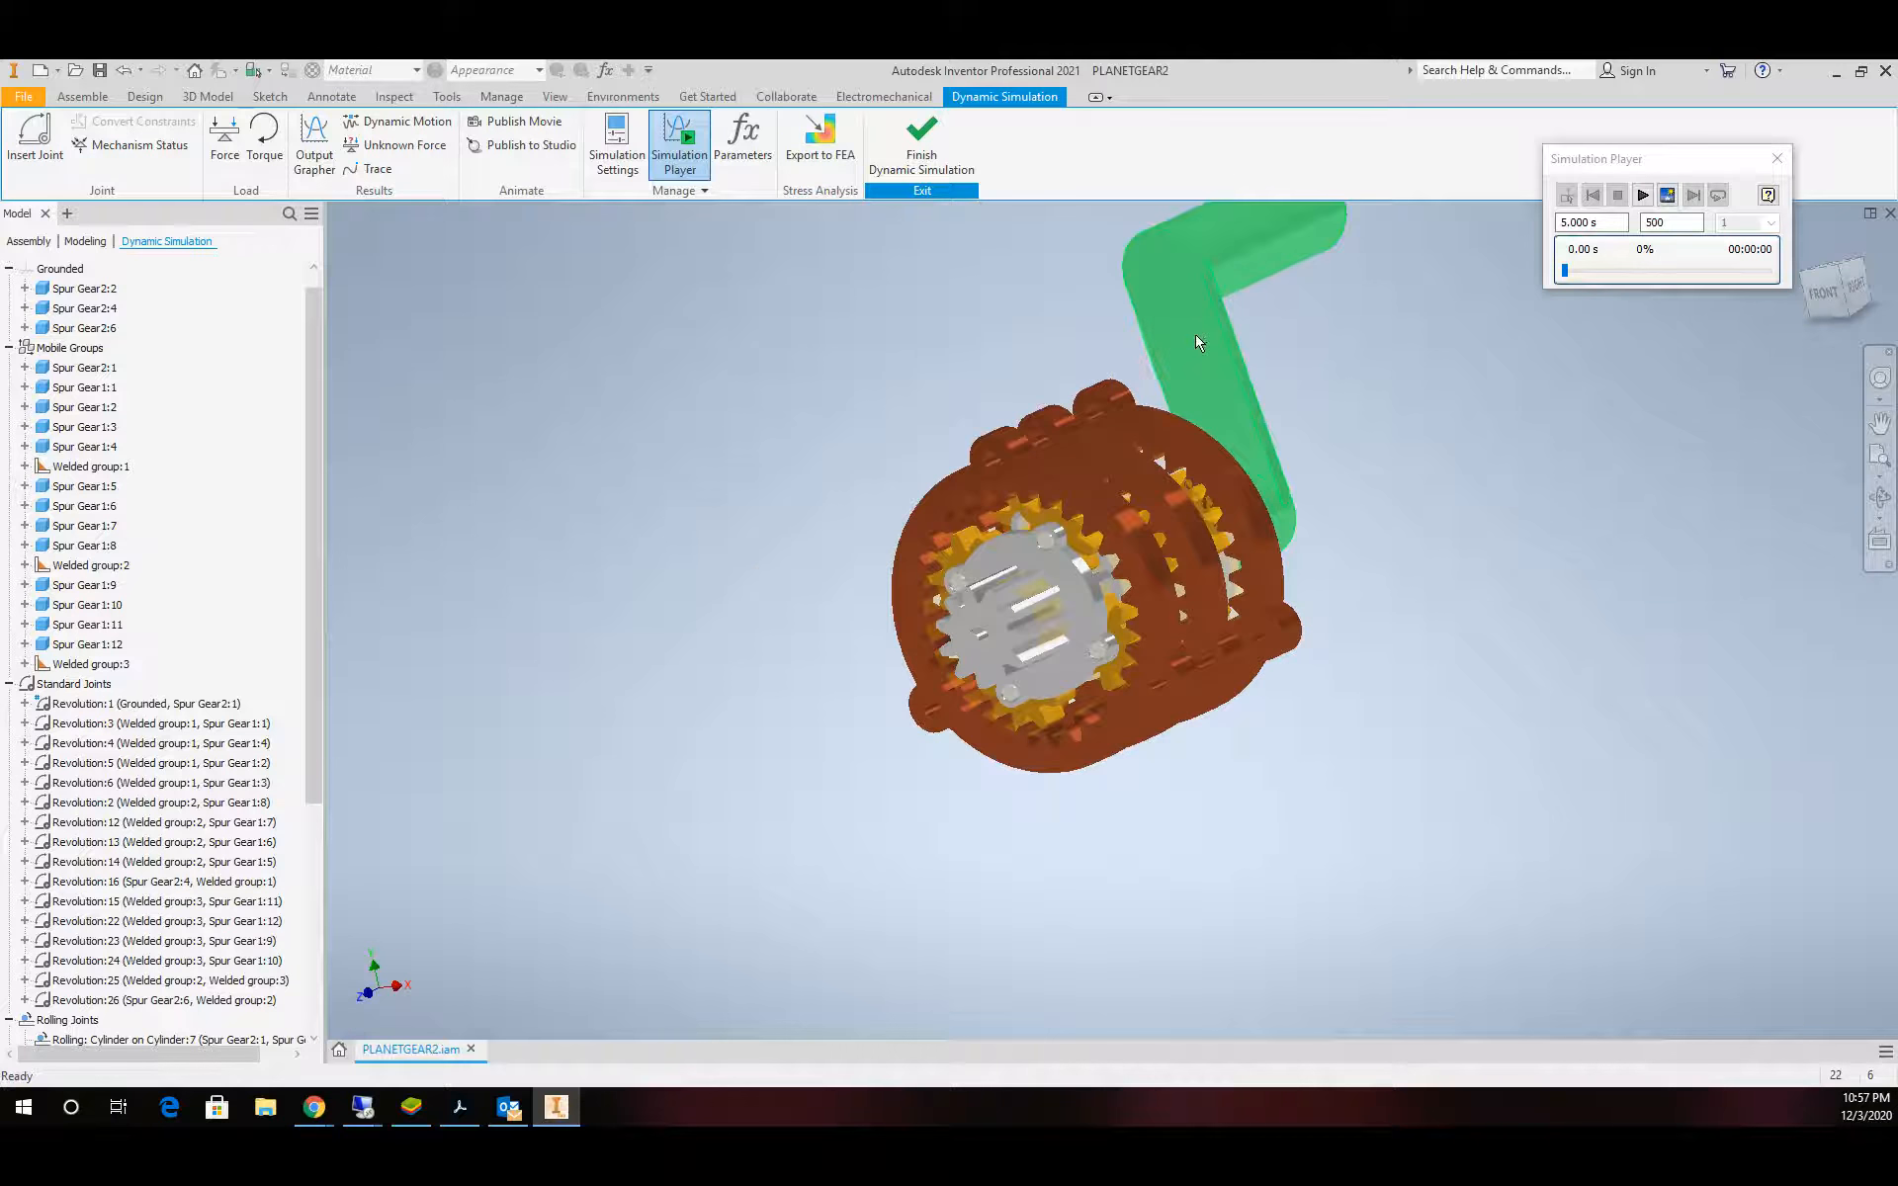
scroll(1197, 346, "down", 2)
scroll(1196, 376, "up", 4)
scroll(1194, 435, "down", 4)
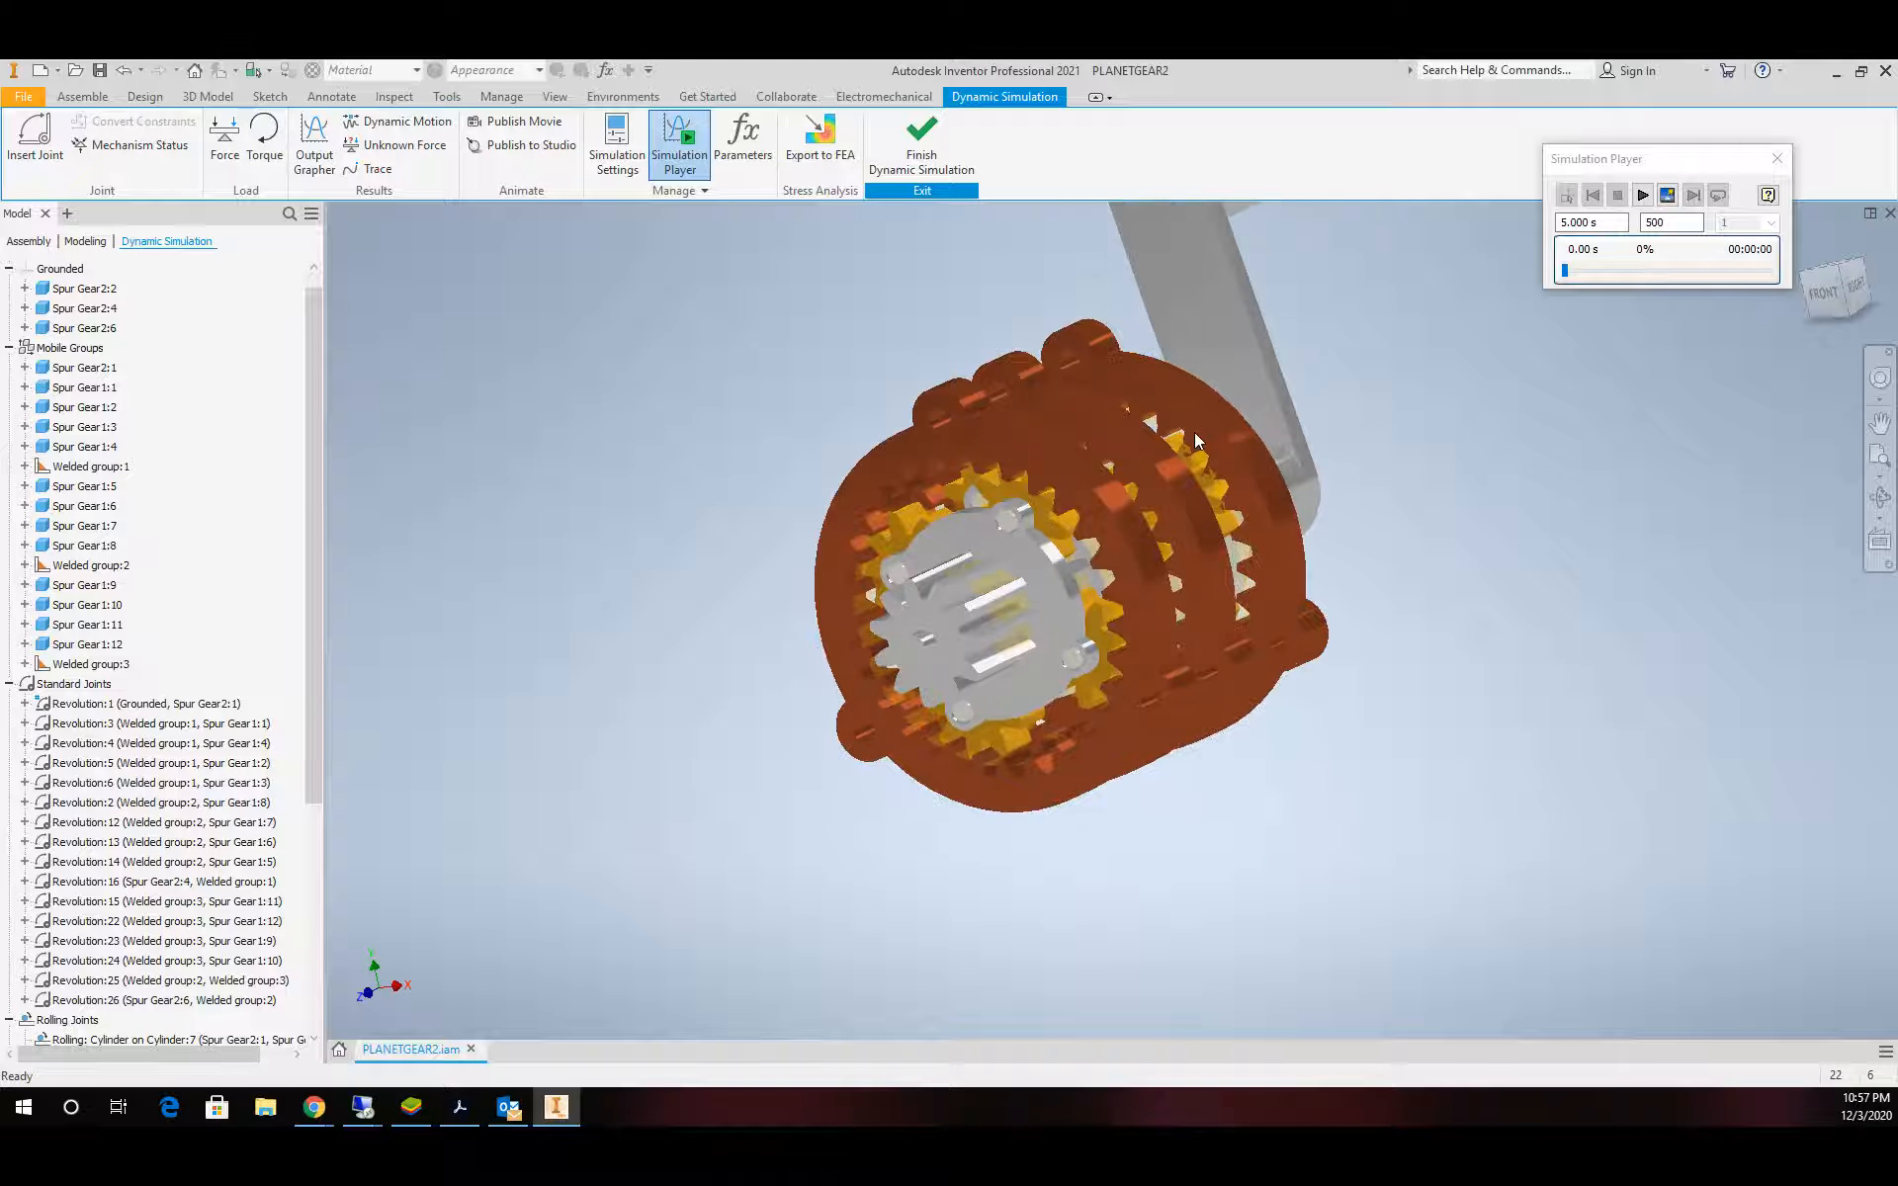
scroll(1194, 431, "up", 5)
scroll(1285, 425, "down", 4)
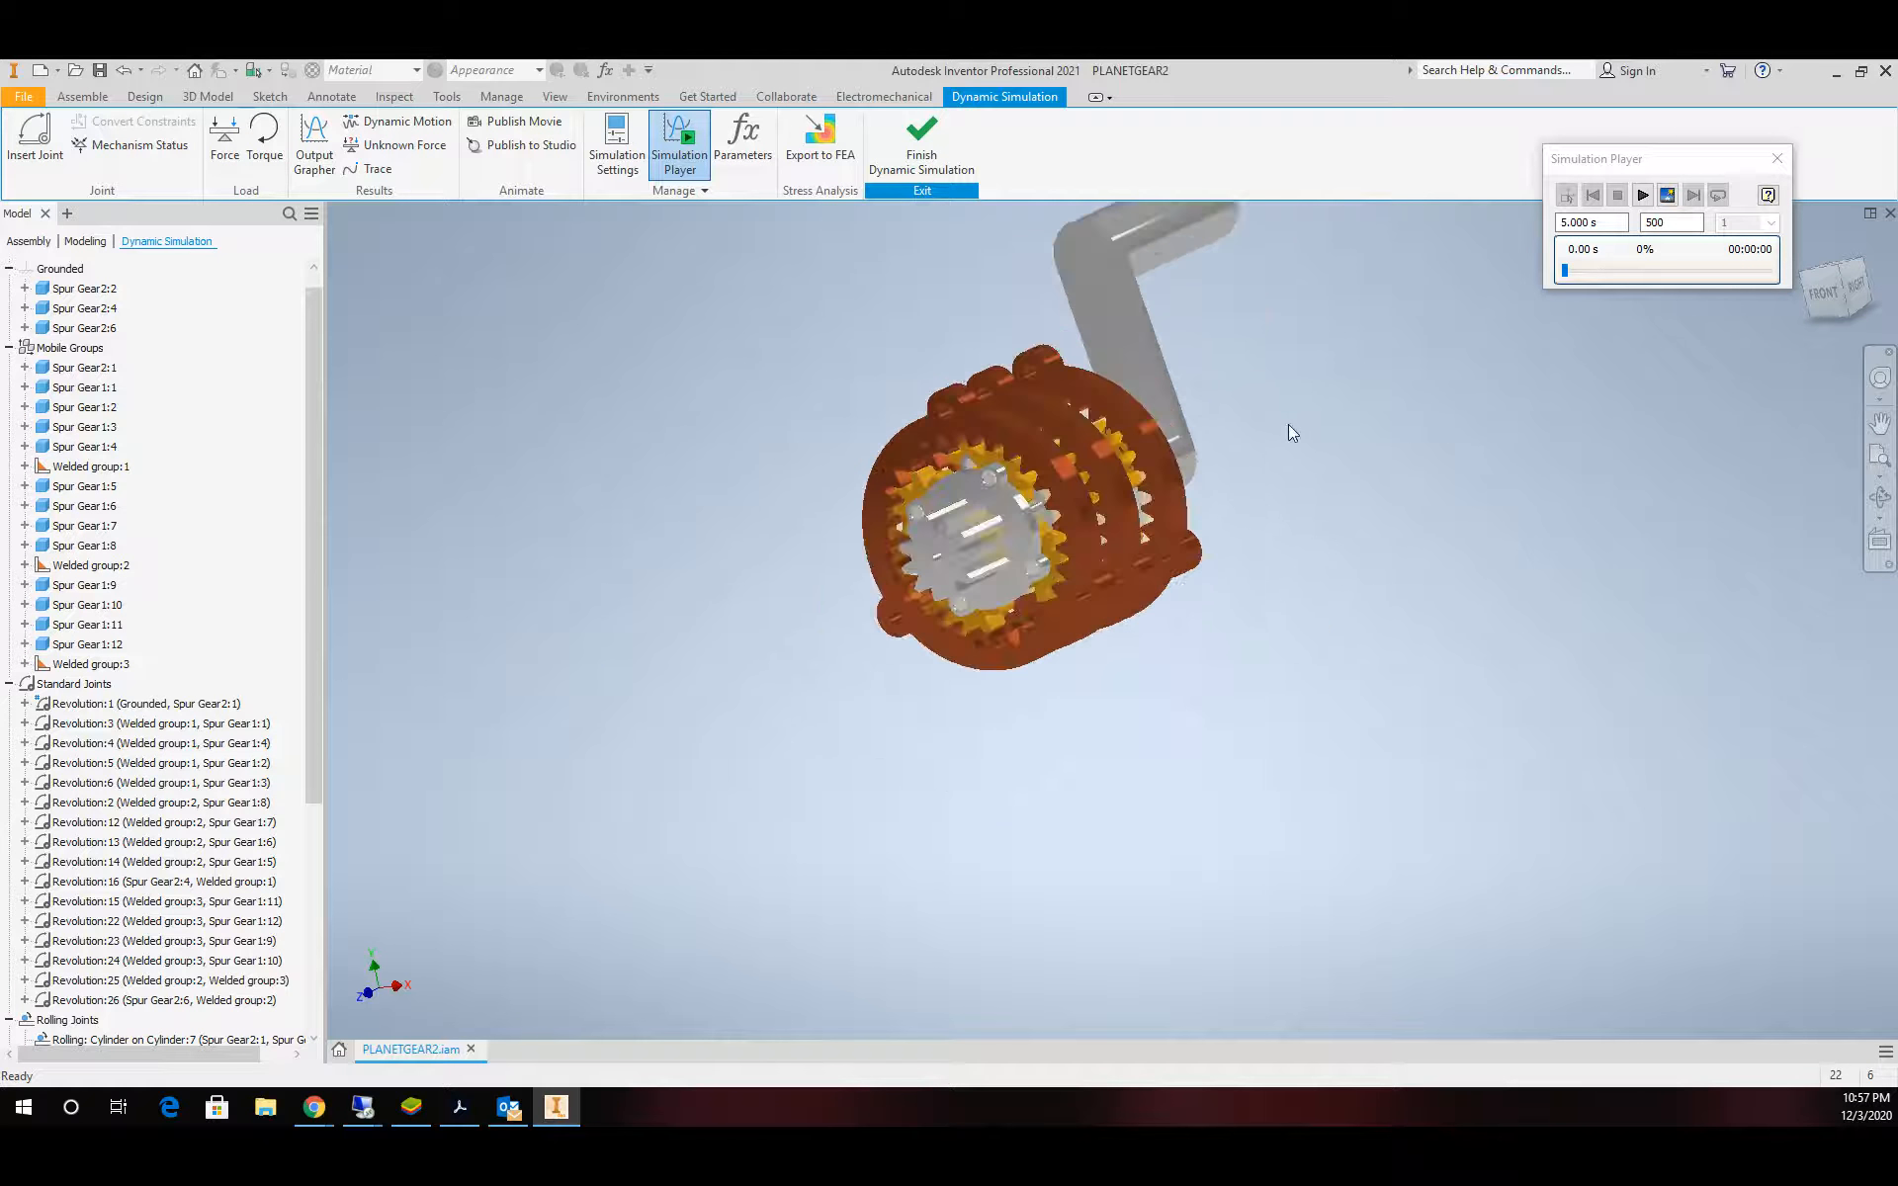
left_click(1880, 426)
left_click_drag(1150, 498, 1140, 635)
scroll(1149, 600, "down", 2)
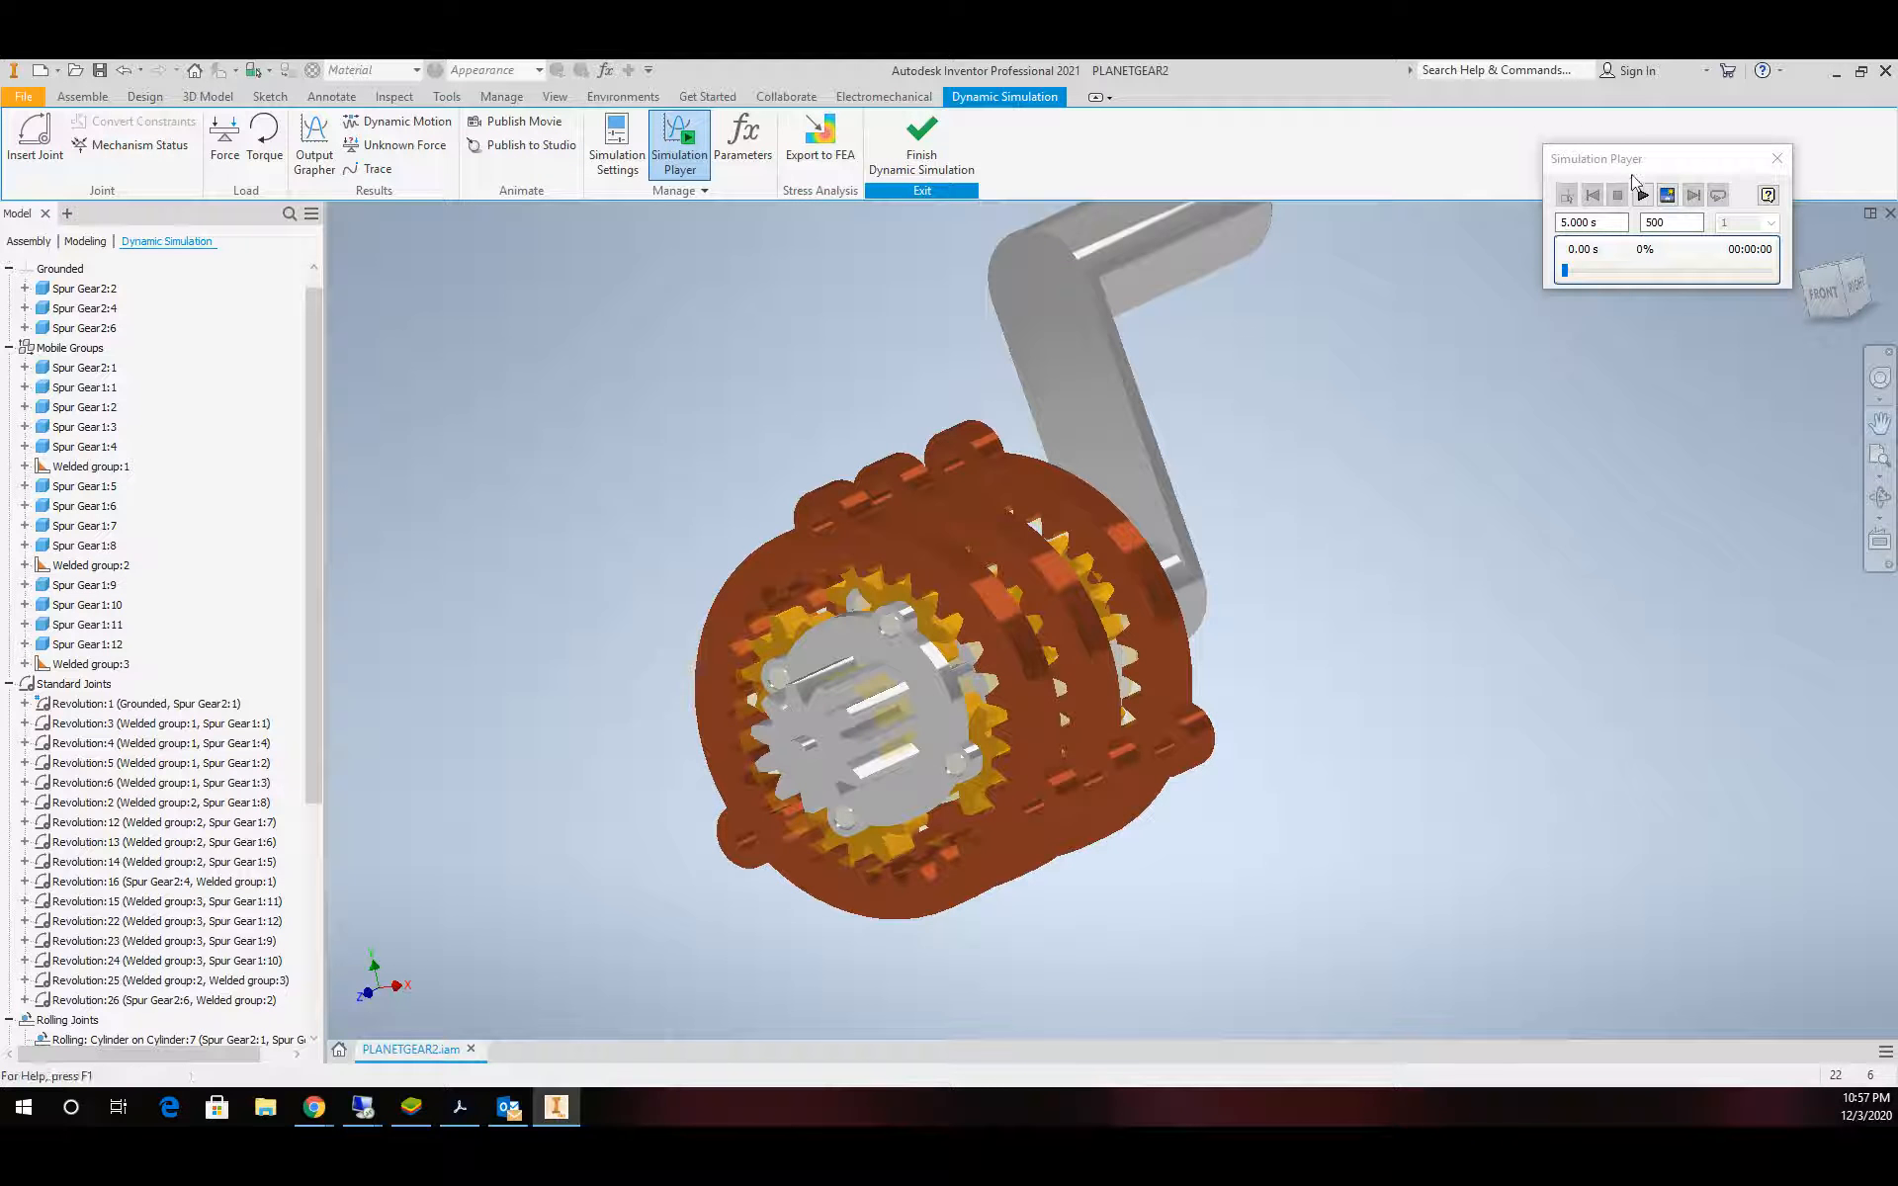
left_click(1642, 195)
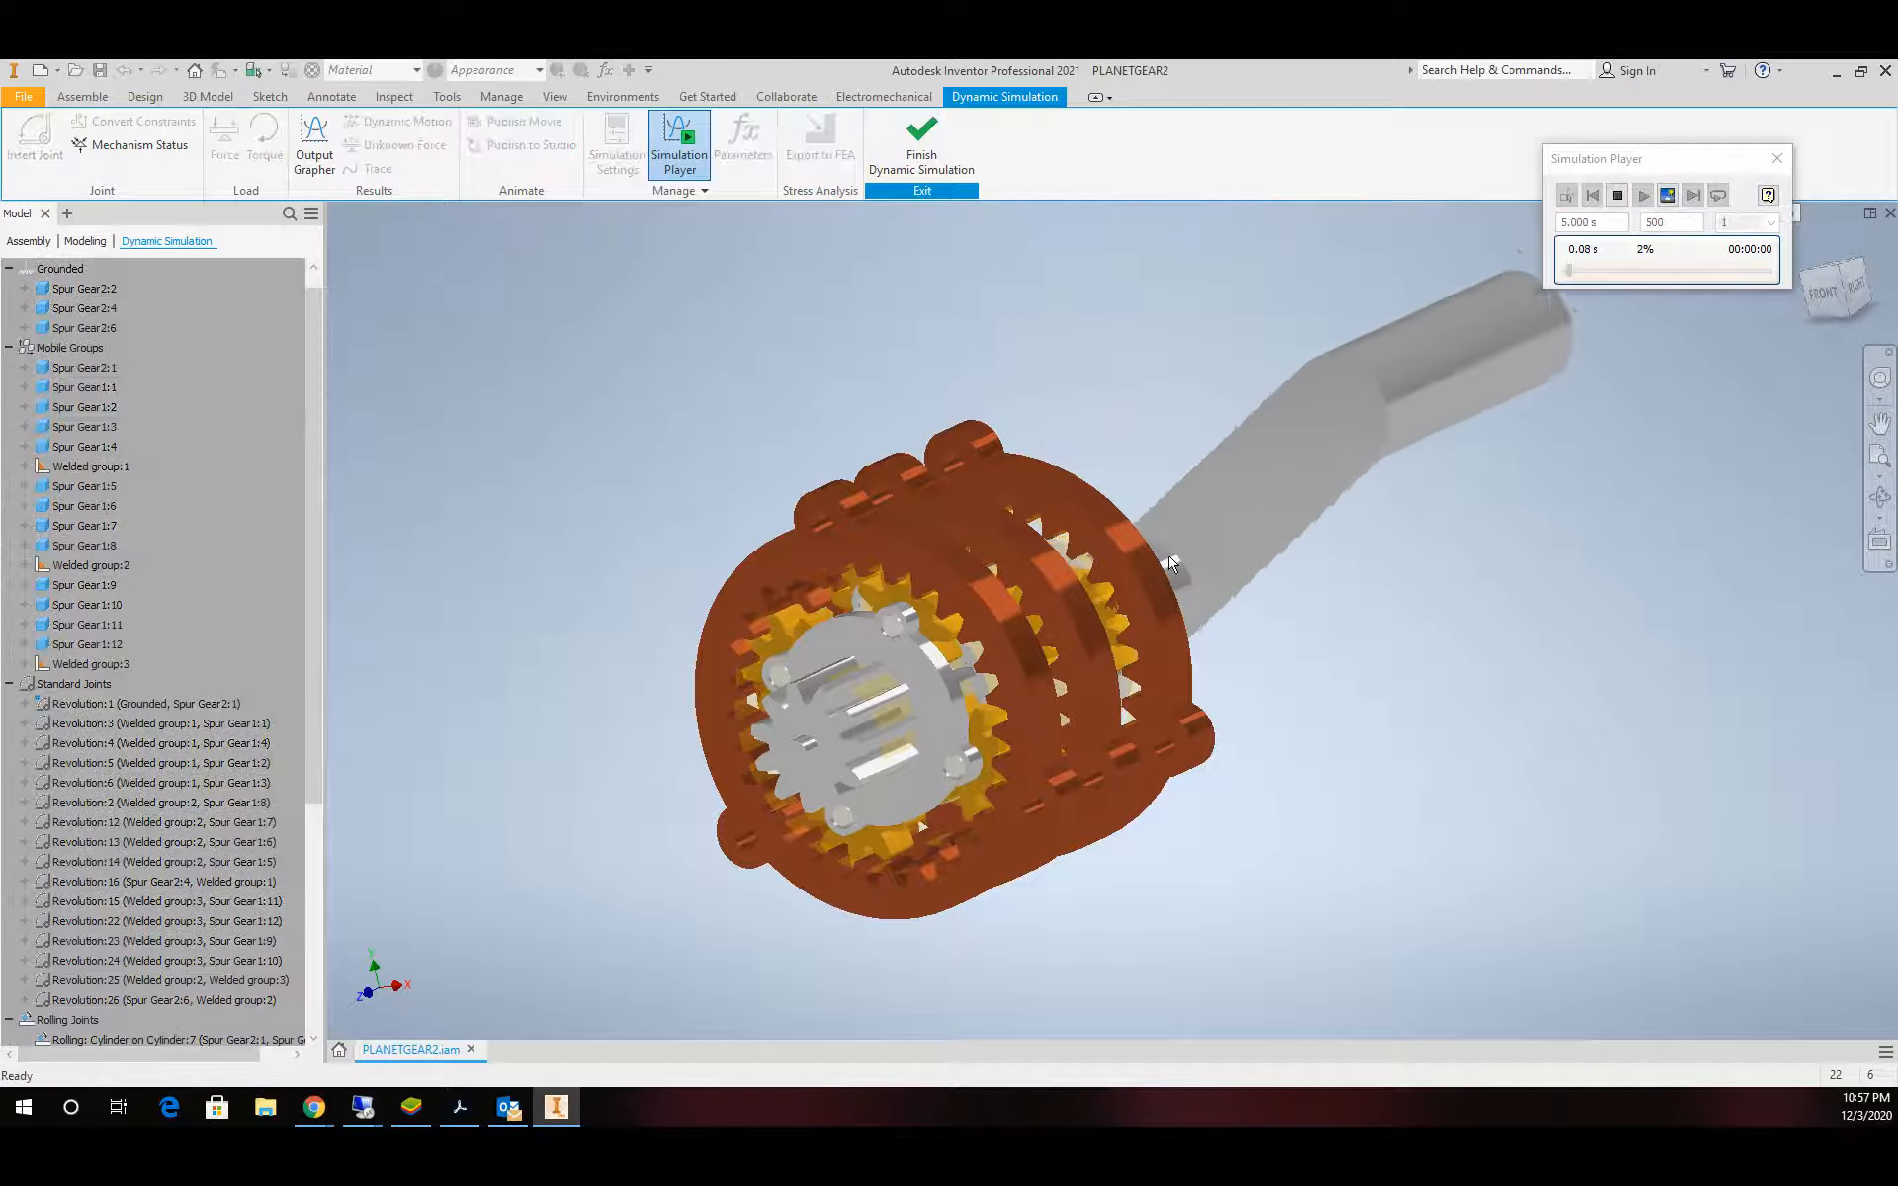